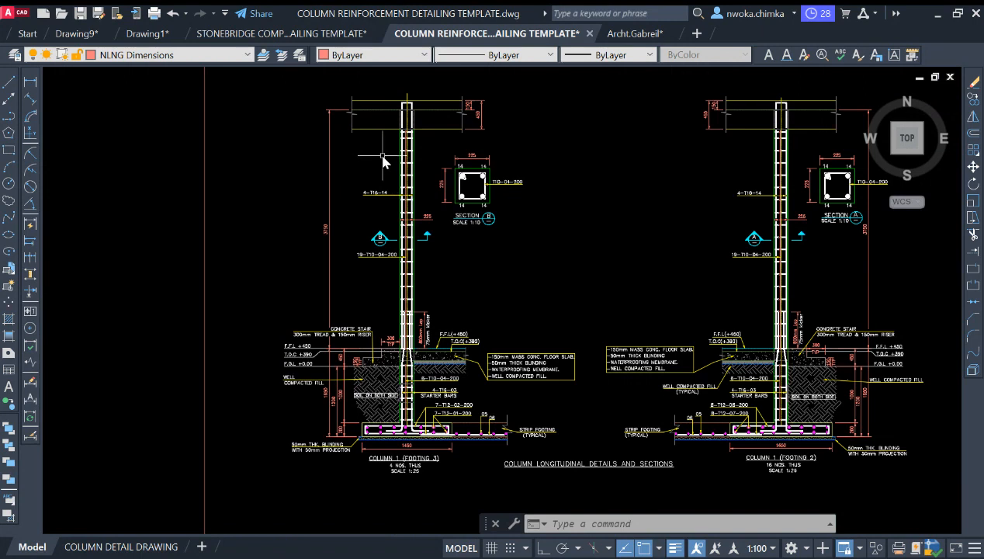
# - Examine the Column 1 (Footing 3) and Column 1 (Footing 2) reinforcement details, including their laps, floor slab notes, footings and cross-sections
pyautogui.scroll(-3, 413, 140)
pyautogui.scroll(7, 407, 275)
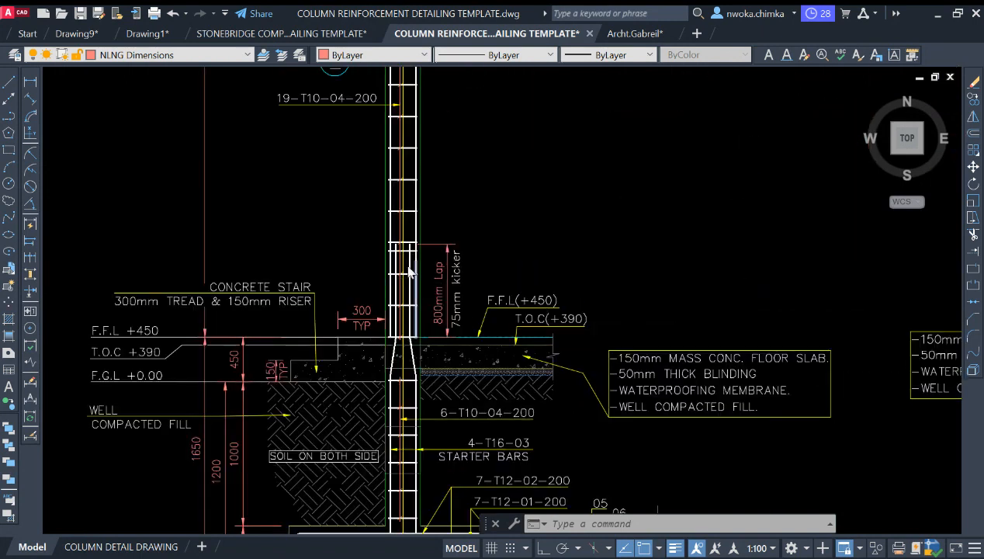
pyautogui.scroll(-4, 412, 264)
pyautogui.scroll(-2, 406, 317)
pyautogui.scroll(4, 399, 315)
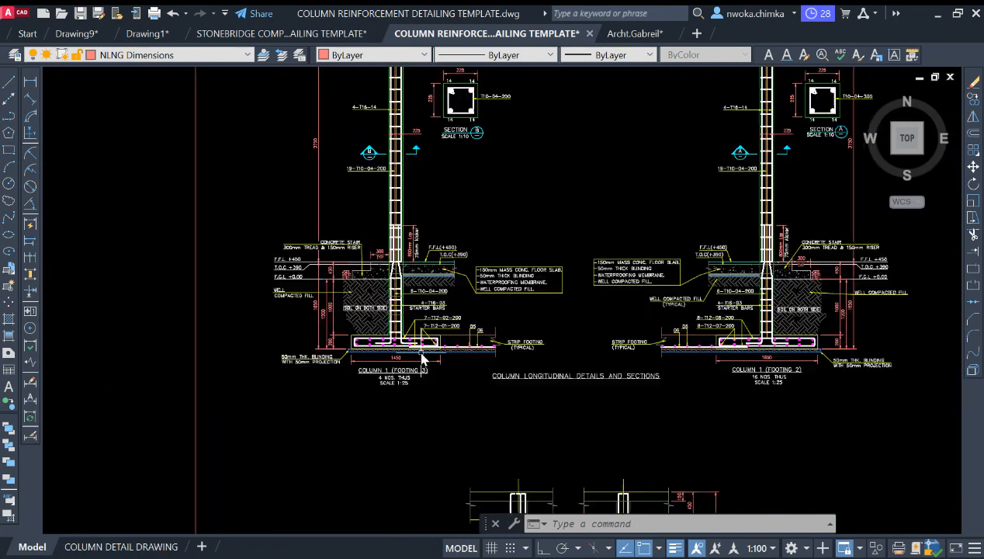
pyautogui.scroll(-5, 398, 315)
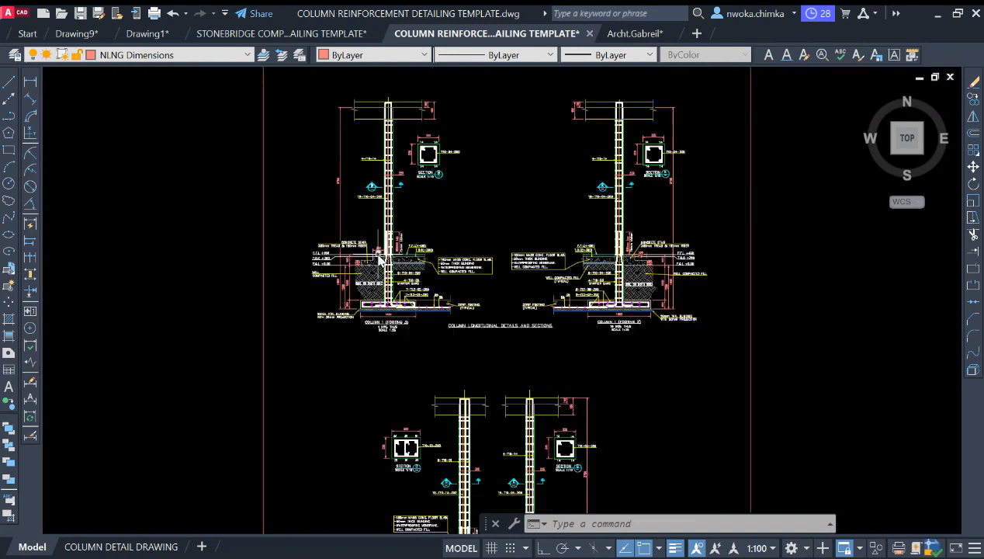
pyautogui.scroll(2, 412, 107)
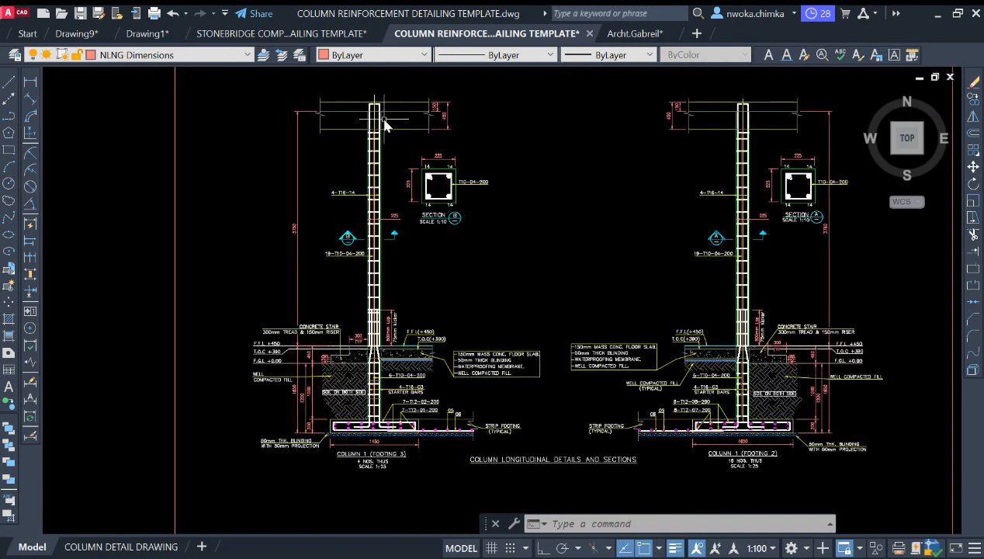
pyautogui.scroll(-2, 384, 125)
pyautogui.scroll(5, 575, 247)
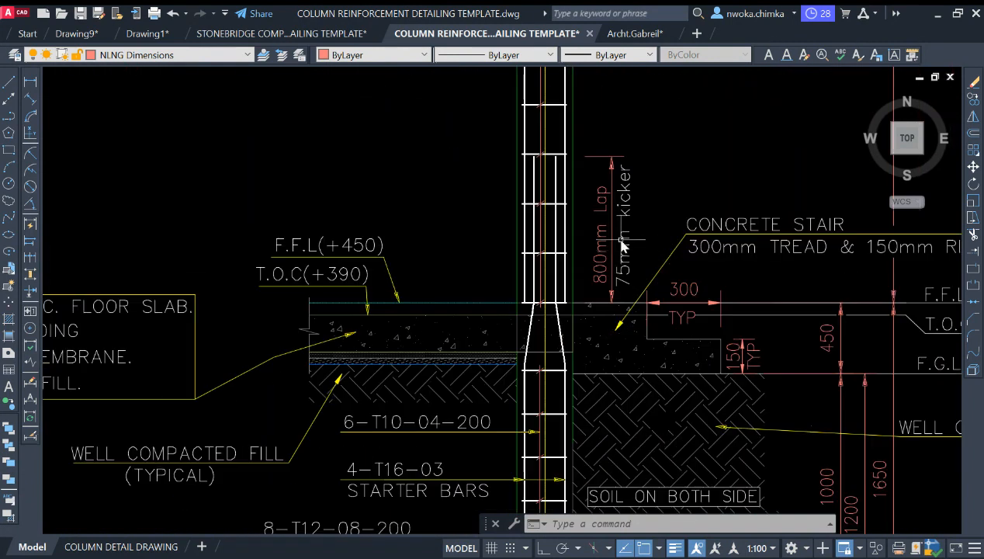
pyautogui.scroll(-1, 536, 221)
pyautogui.scroll(2, 537, 363)
pyautogui.scroll(-1, 537, 365)
pyautogui.scroll(-3, 516, 271)
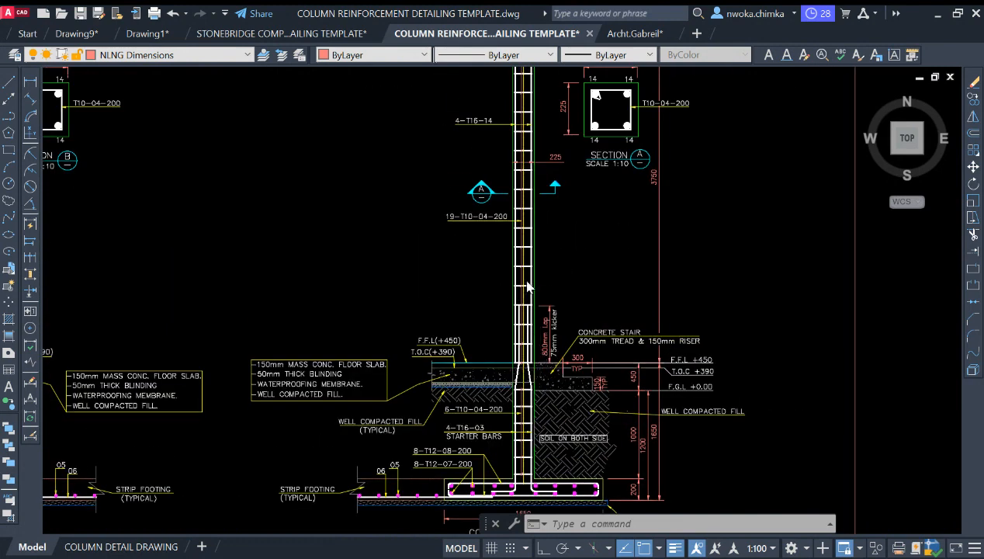
pyautogui.scroll(5, 311, 206)
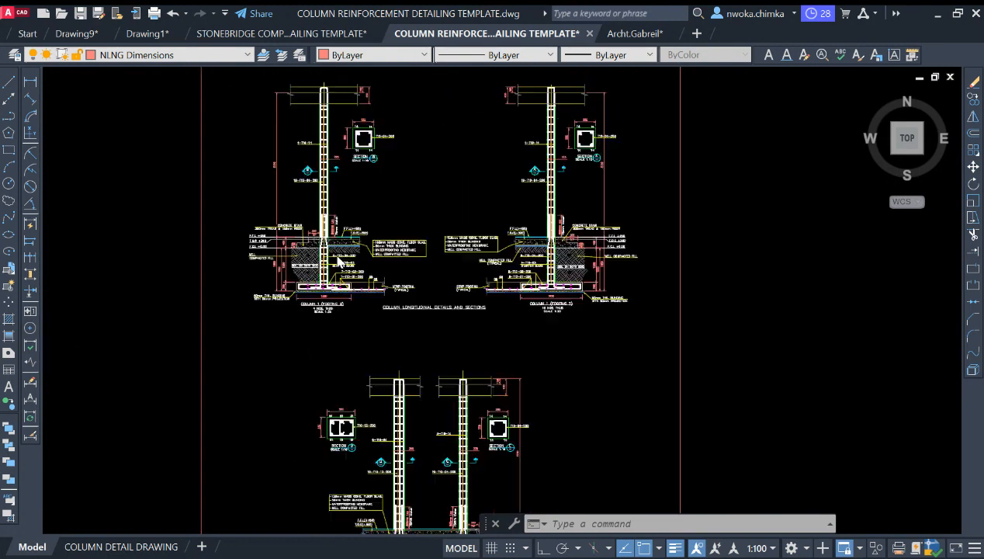
pyautogui.scroll(-5, 334, 196)
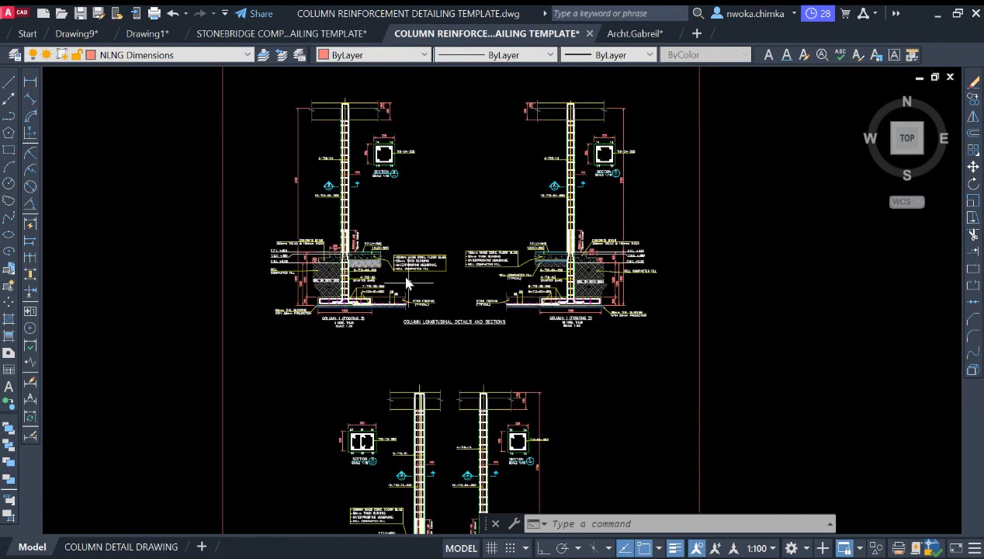
pyautogui.scroll(4, 416, 245)
pyautogui.scroll(-3, 417, 248)
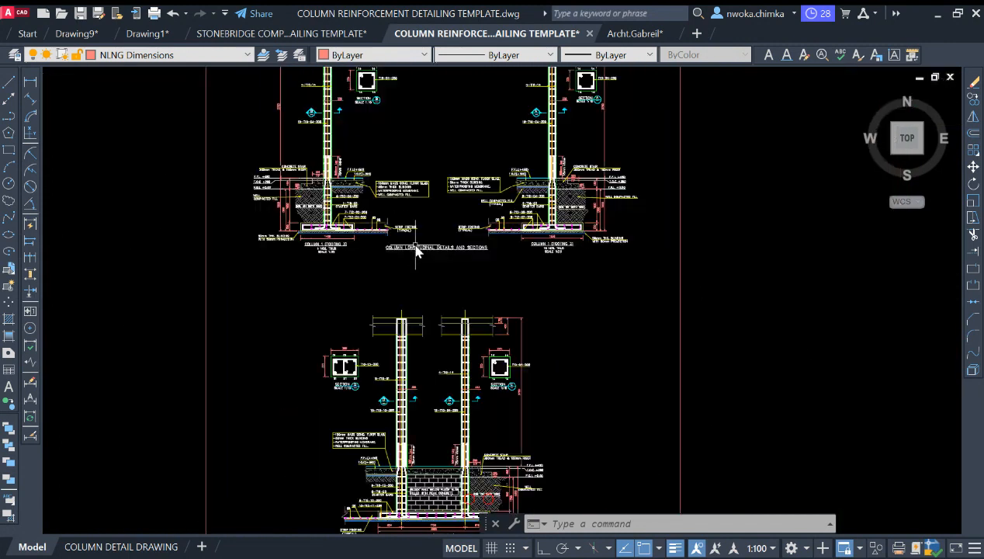
# - Move the COLUMN LONGITUDINAL DETAILS AND SECTIONS title beneath Column 2 (Footing 1) about 782 units upward, closer to the detail
pyautogui.scroll(-3, 432, 362)
pyautogui.scroll(3, 433, 362)
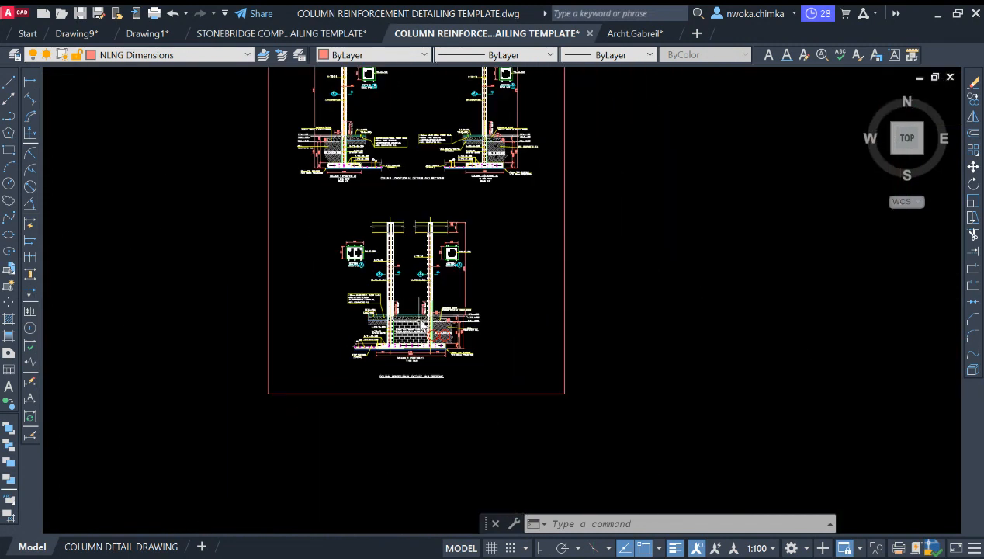
pyautogui.click(439, 399)
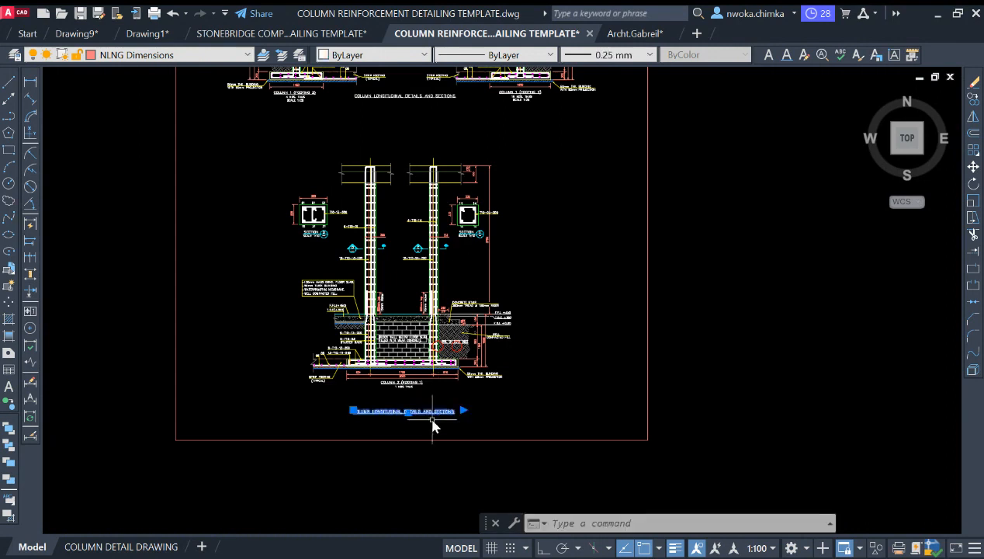
pyautogui.click(436, 408)
pyautogui.write('M')
pyautogui.press('Return')
pyautogui.click(469, 425)
pyautogui.scroll(3, 473, 403)
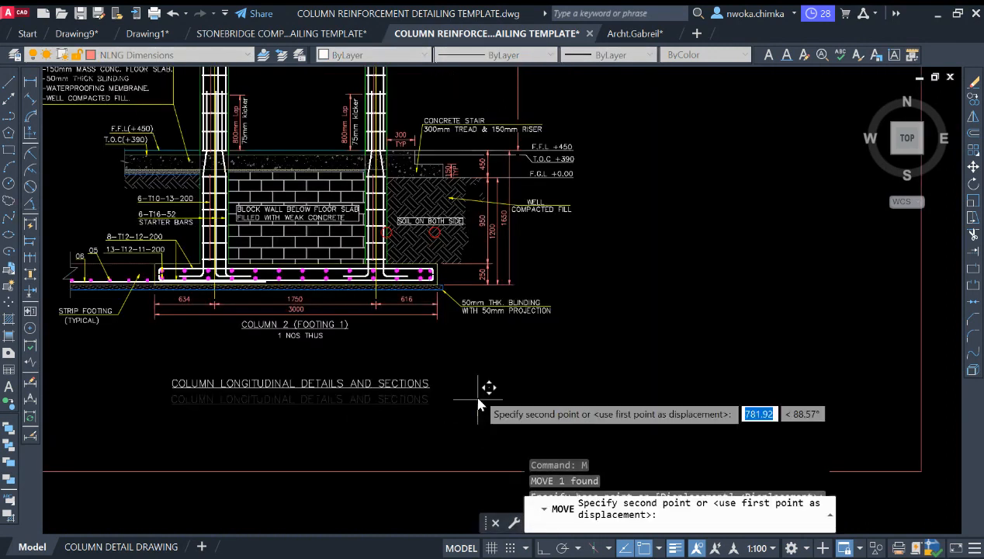
pyautogui.scroll(-5, 479, 391)
# - Examine the Column 2 (Footing 1) longitudinal detail with its sections C and D and the surrounding sheet layout
pyautogui.scroll(2, 399, 214)
pyautogui.scroll(2, 385, 153)
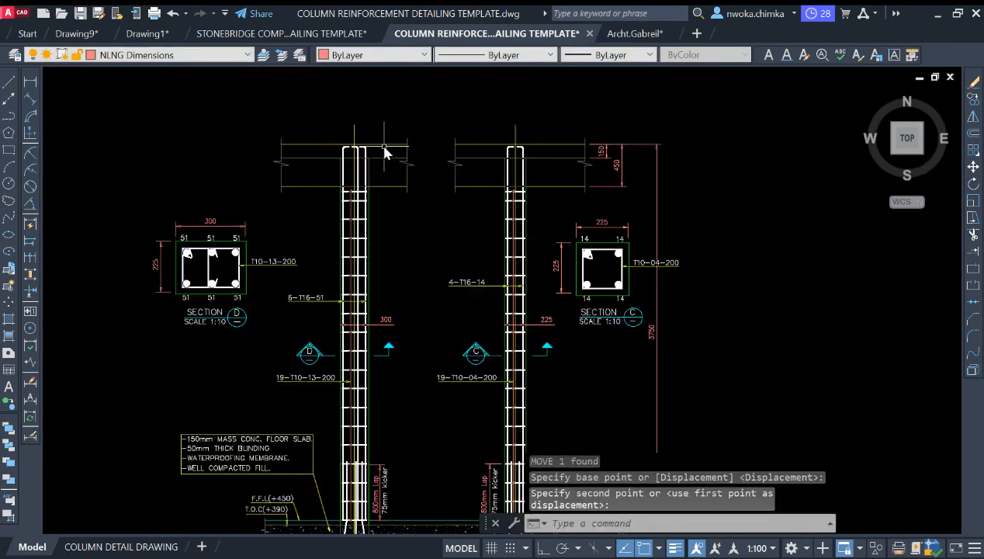
pyautogui.scroll(-6, 396, 163)
pyautogui.moveTo(406, 163); pyautogui.dragTo(414, 392, button='middle')
pyautogui.scroll(4, 303, 101)
pyautogui.scroll(-3, 353, 114)
pyautogui.scroll(-3, 353, 114)
pyautogui.scroll(1, 418, 242)
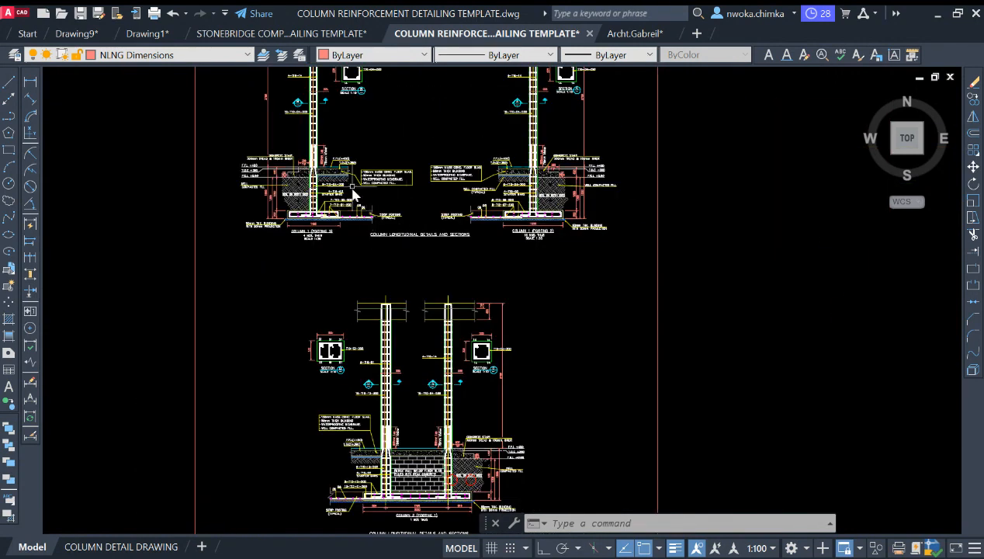
pyautogui.scroll(-2, 353, 194)
pyautogui.moveTo(375, 310); pyautogui.dragTo(375, 289, button='middle')
pyautogui.scroll(2, 375, 289)
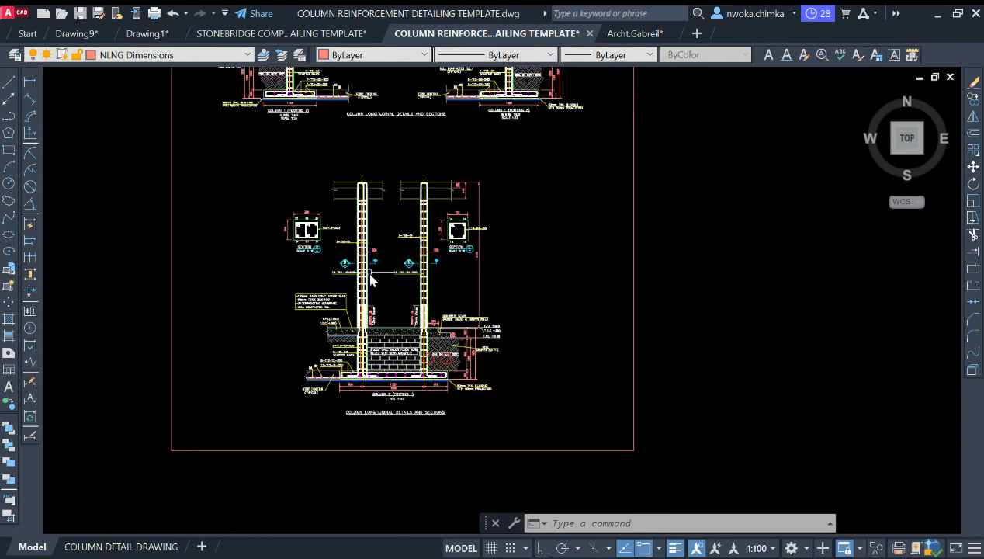
pyautogui.scroll(1, 370, 280)
pyautogui.scroll(1, 367, 257)
pyautogui.scroll(-3, 376, 237)
pyautogui.scroll(8, 376, 238)
pyautogui.scroll(-3, 376, 238)
# - Review the sheet's two Column 1 details, comparing their bar labels, sections A and B, footings and levels
pyautogui.moveTo(535, 86); pyautogui.dragTo(543, 280, button='middle')
pyautogui.moveTo(551, 70)
pyautogui.mouseDown(button='middle')
pyautogui.moveTo(557, 235)
pyautogui.moveTo(423, 298)
pyautogui.mouseUp(button='middle')
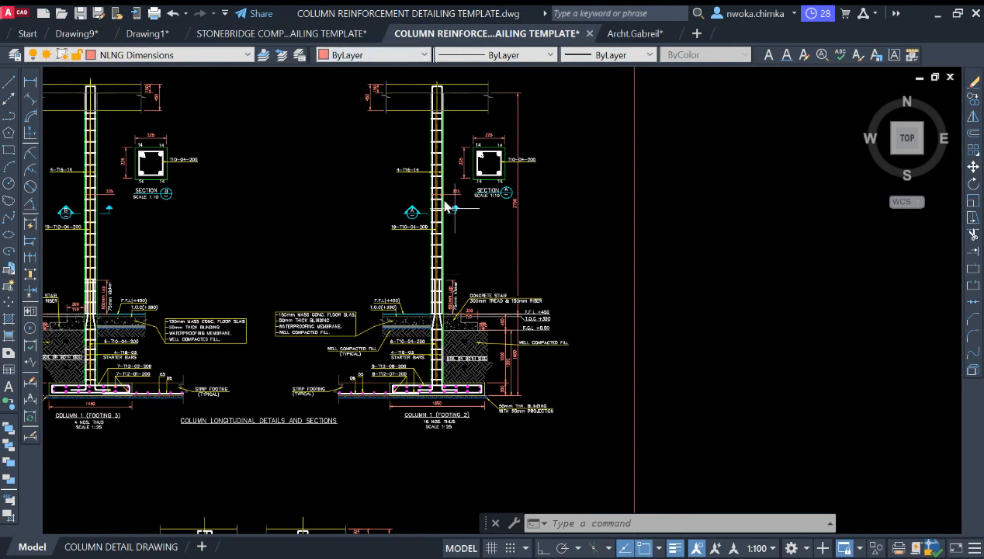
pyautogui.scroll(-2, 408, 209)
pyautogui.moveTo(374, 146); pyautogui.dragTo(386, 173, button='middle')
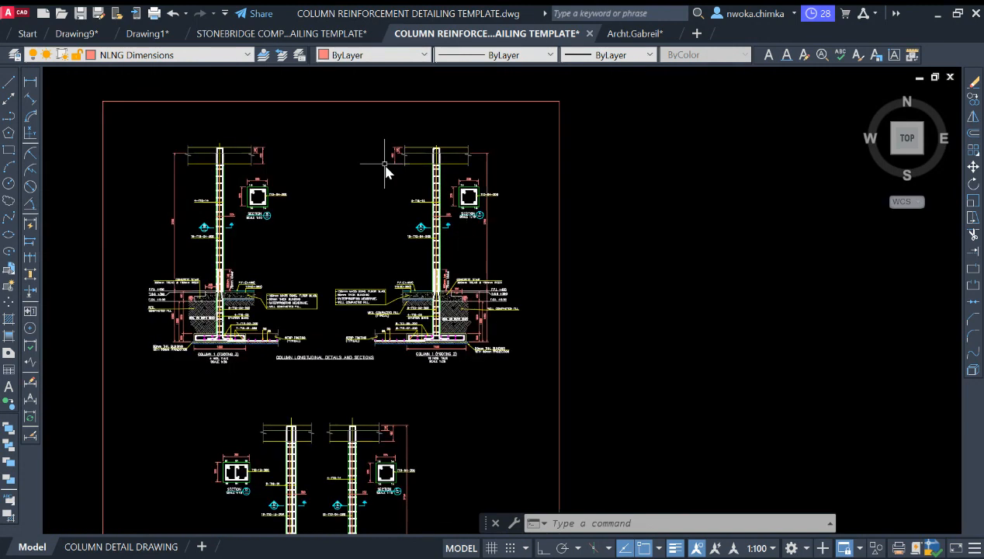
pyautogui.scroll(2, 454, 180)
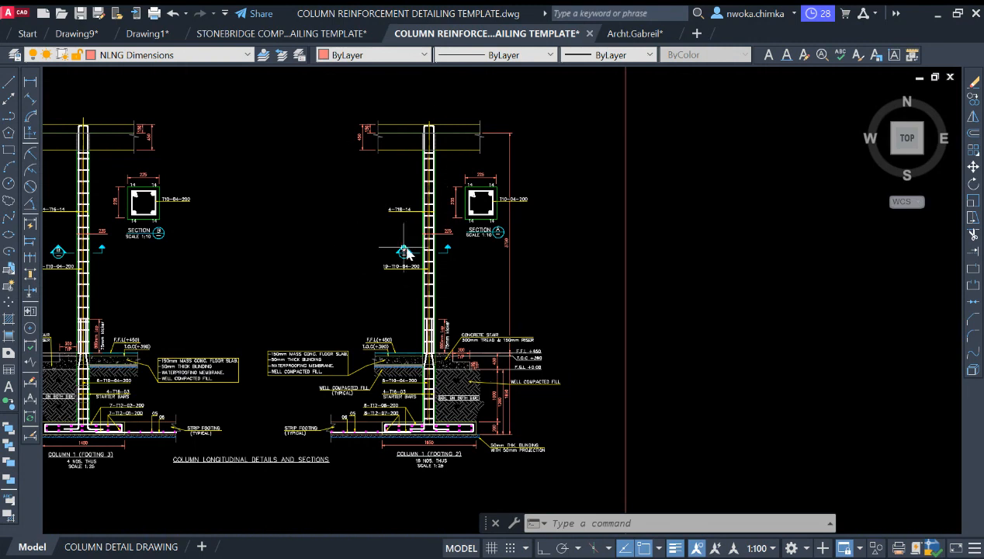
pyautogui.scroll(-4, 403, 246)
pyautogui.scroll(4, 406, 239)
pyautogui.scroll(-2, 416, 239)
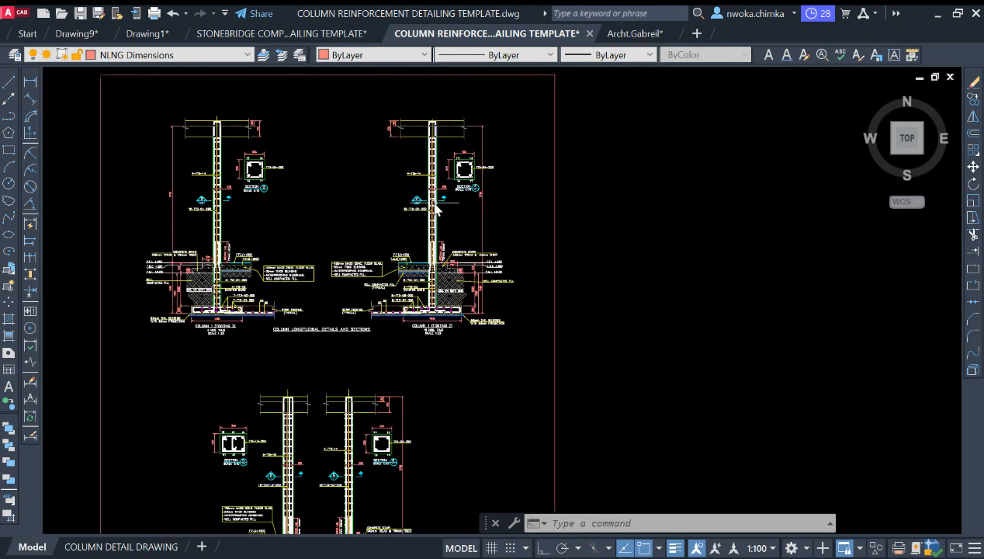
pyautogui.moveTo(423, 208); pyautogui.dragTo(413, 228, button='middle')
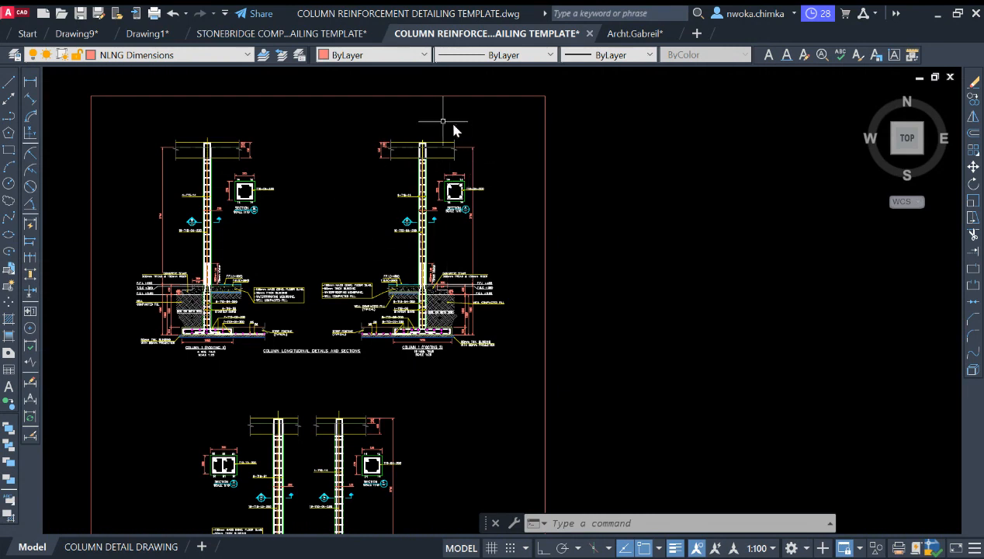
pyautogui.scroll(5, 423, 256)
pyautogui.scroll(-5, 446, 315)
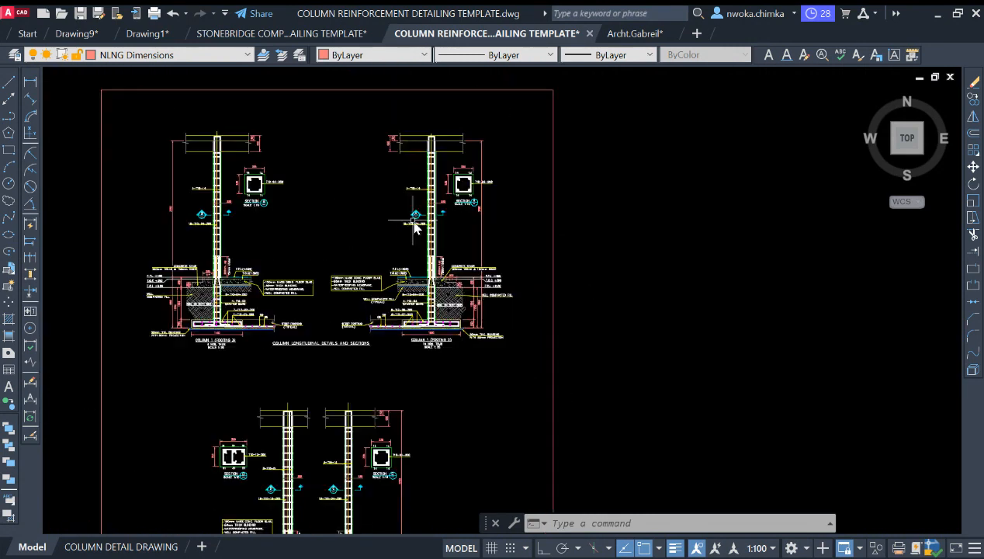
pyautogui.scroll(4, 430, 194)
pyautogui.scroll(-2, 420, 162)
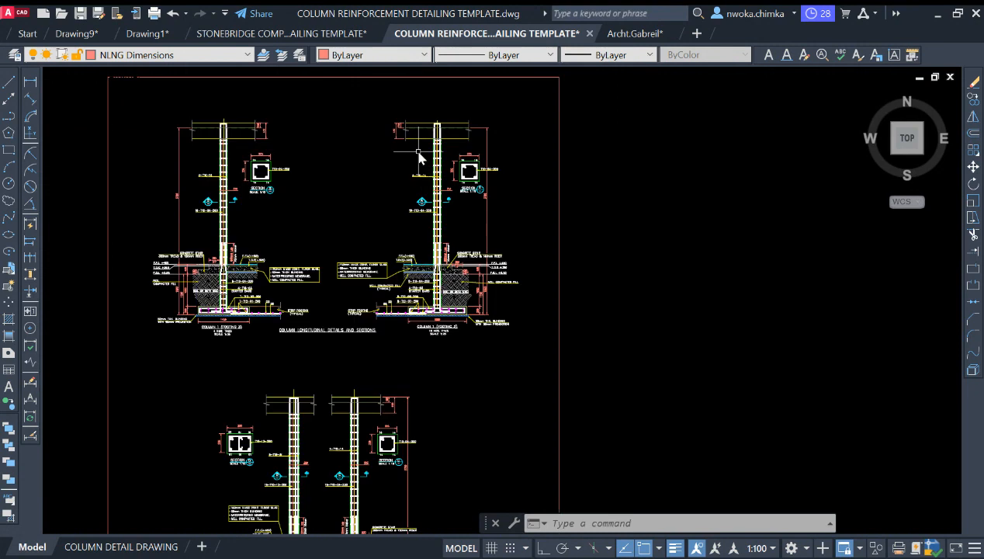
pyautogui.scroll(2, 457, 133)
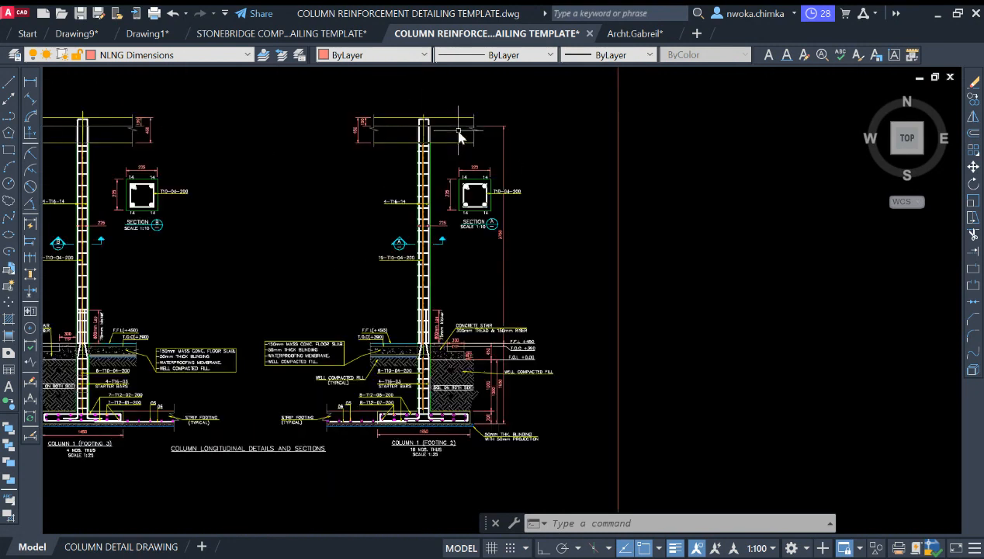
pyautogui.scroll(-2, 371, 132)
pyautogui.moveTo(392, 117); pyautogui.dragTo(401, 137, button='middle')
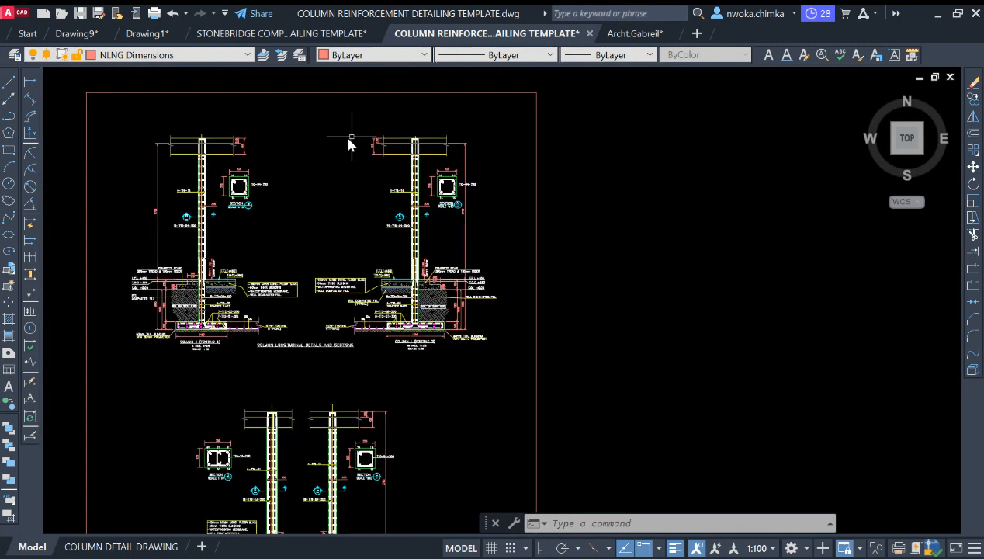
pyautogui.scroll(1, 347, 170)
pyautogui.scroll(-1, 409, 172)
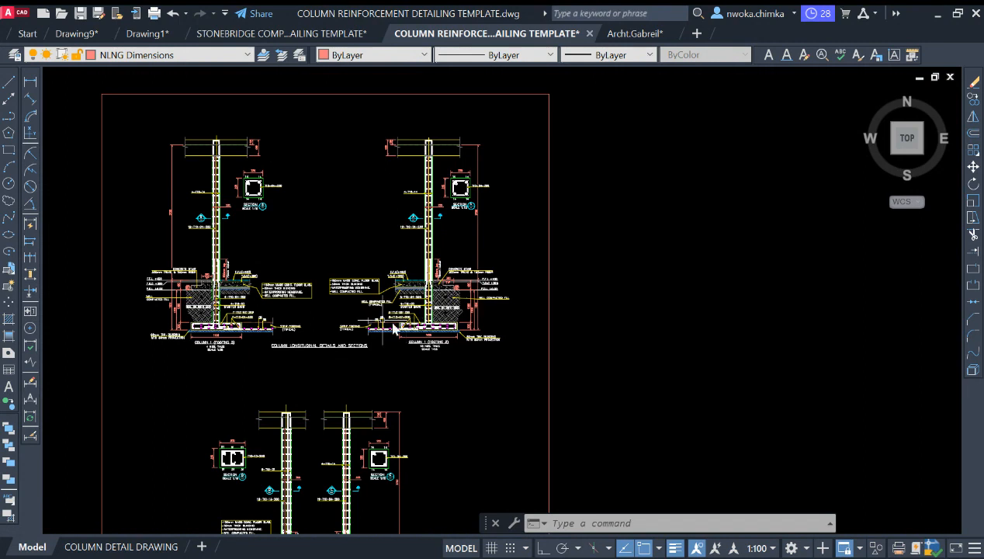
pyautogui.scroll(2, 361, 267)
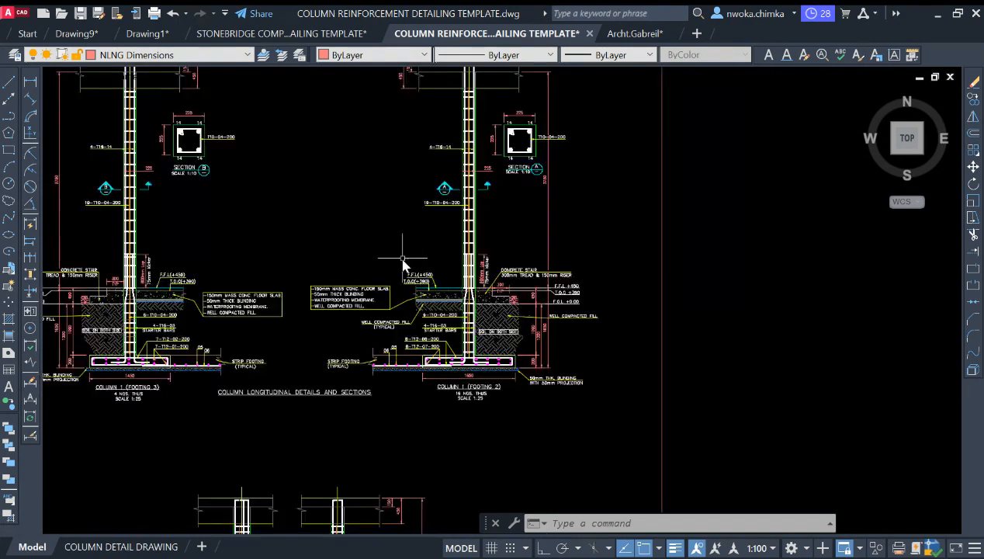
pyautogui.scroll(-2, 477, 197)
pyautogui.scroll(2, 454, 198)
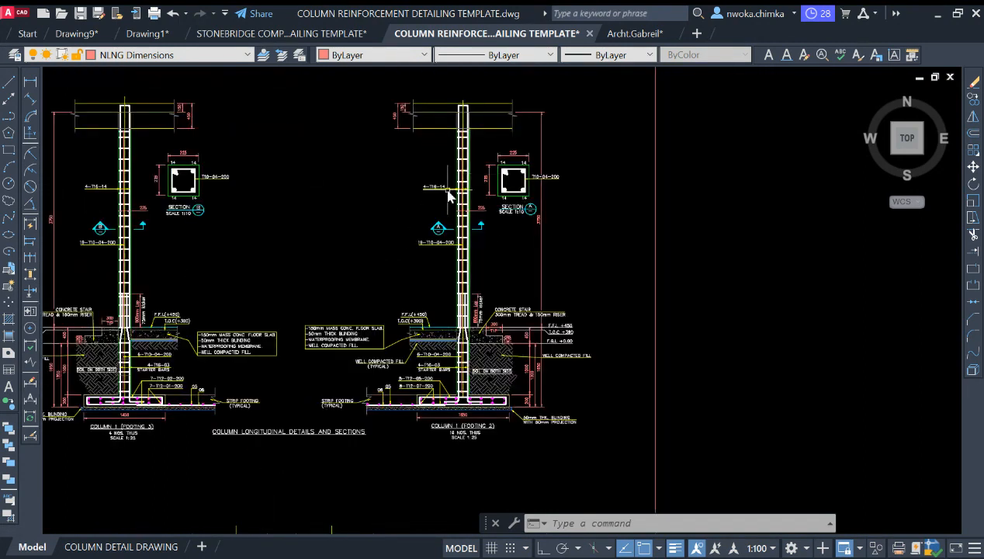
pyautogui.scroll(-2, 469, 203)
pyautogui.moveTo(471, 203); pyautogui.dragTo(450, 202, button='middle')
pyautogui.moveTo(584, 235); pyautogui.dragTo(543, 239, button='middle')
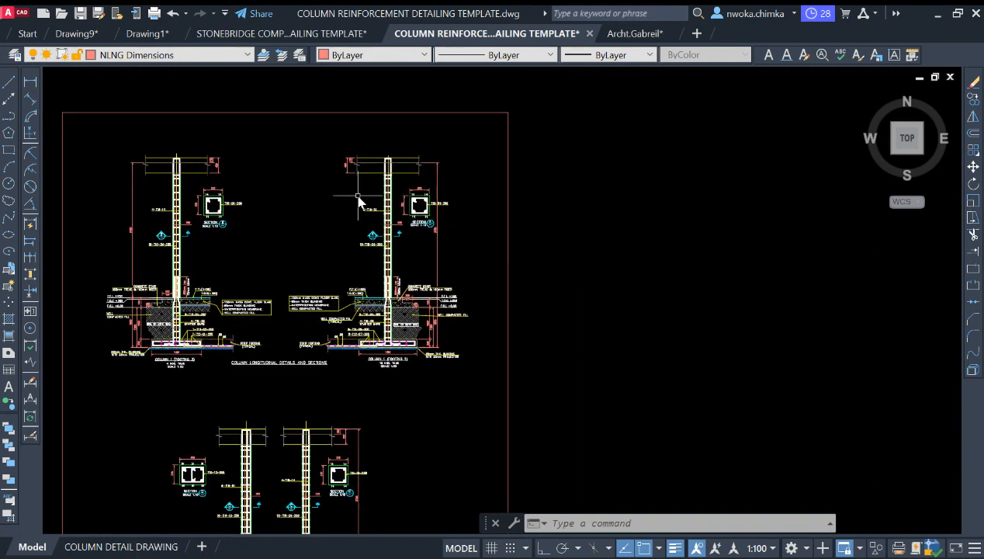
# - Switch to the Drawing1 file and examine its grid plans, rows of beam details, column sections and reinforcement tables
pyautogui.click(141, 35)
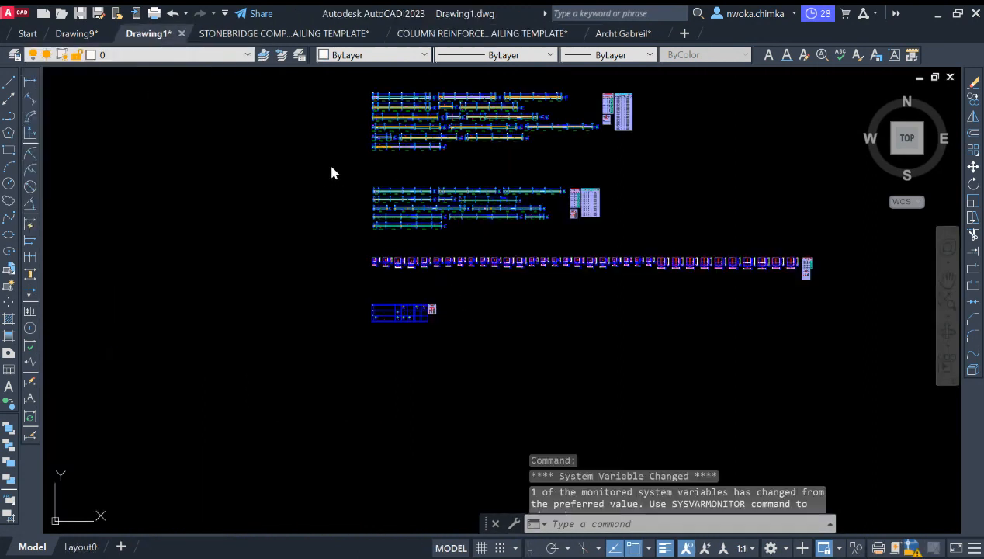
pyautogui.scroll(-2, 384, 142)
pyautogui.moveTo(385, 143); pyautogui.dragTo(384, 192, button='middle')
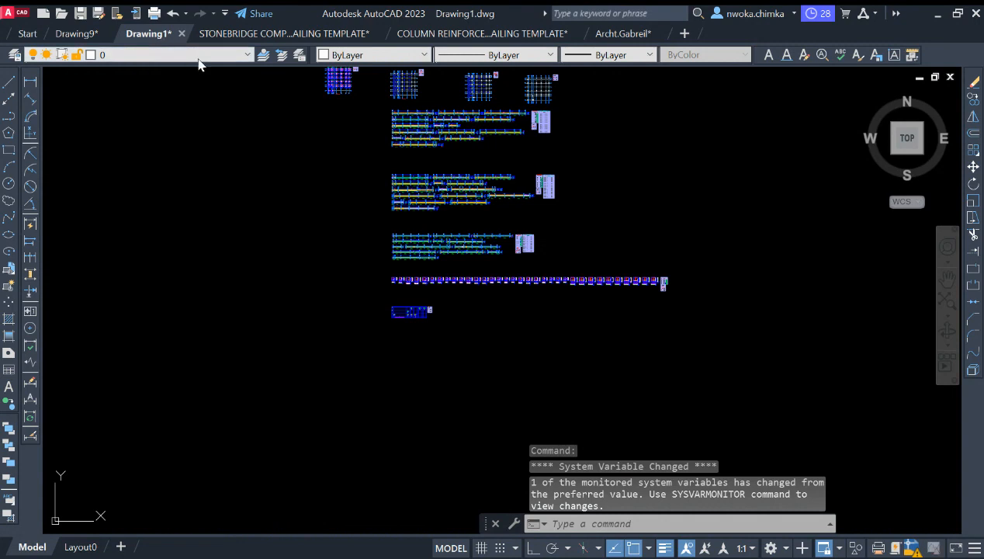
pyautogui.scroll(-2, 398, 204)
pyautogui.scroll(6, 363, 194)
pyautogui.scroll(-5, 324, 173)
pyautogui.scroll(3, 508, 186)
pyautogui.scroll(-4, 530, 180)
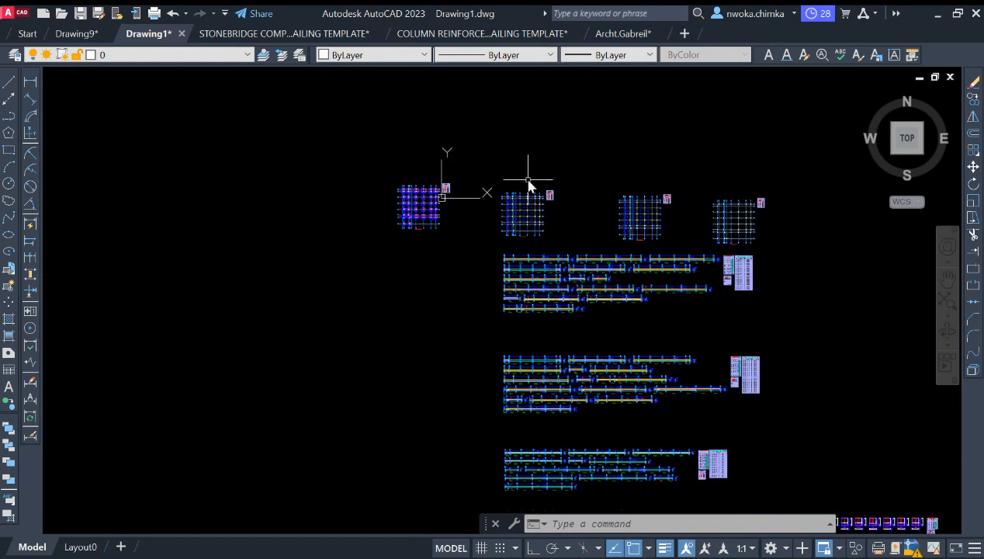
pyautogui.scroll(2, 450, 193)
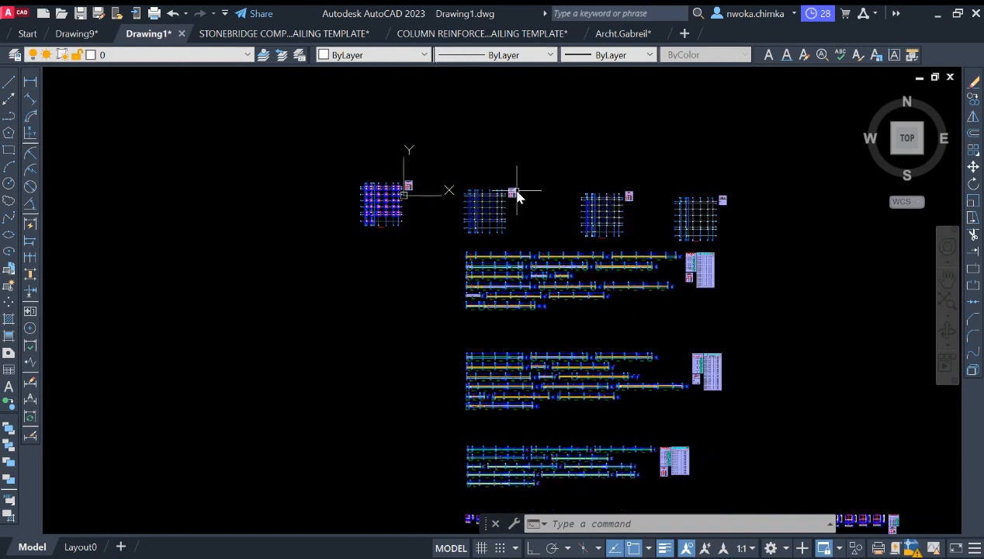
pyautogui.scroll(-2, 517, 197)
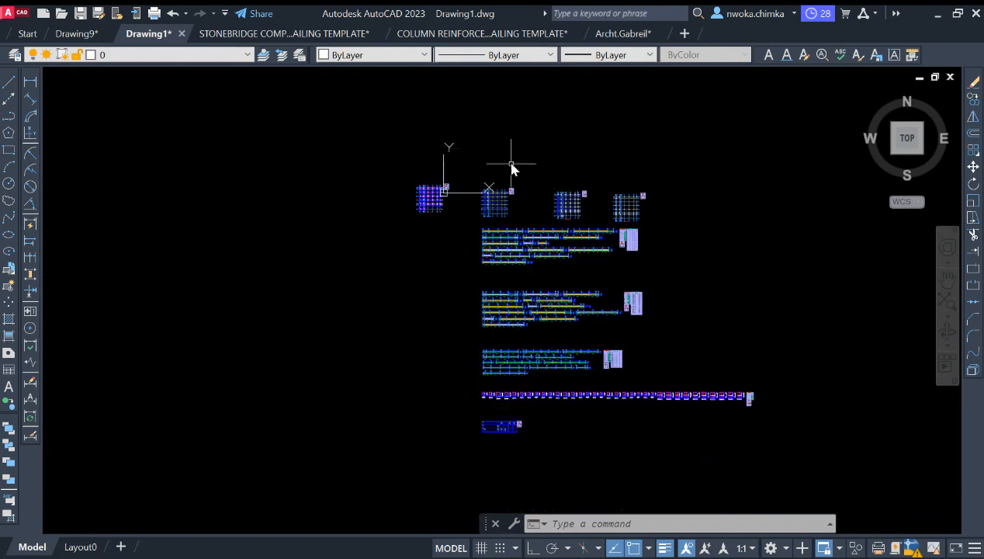
pyautogui.scroll(2, 547, 159)
pyautogui.scroll(-3, 547, 158)
pyautogui.scroll(3, 482, 184)
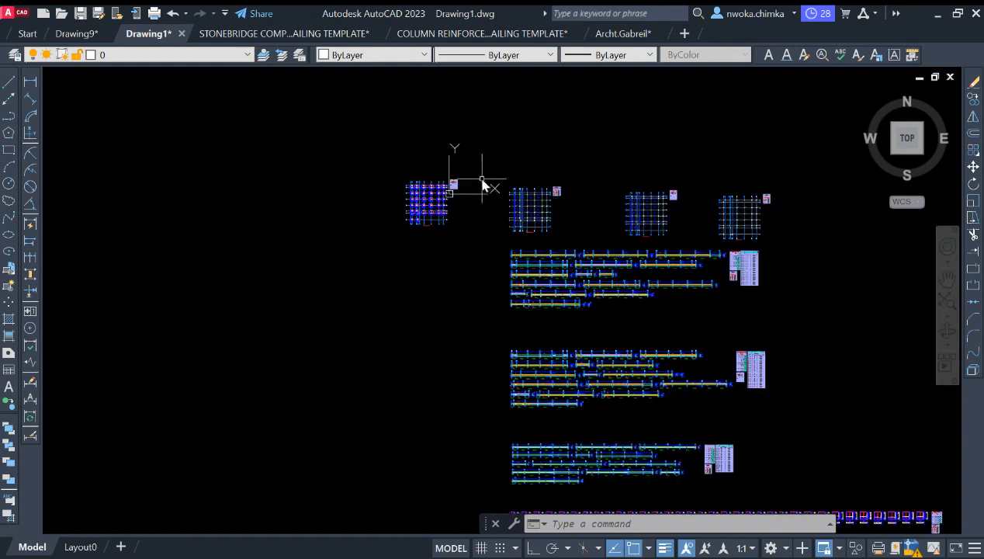
pyautogui.scroll(-2, 485, 182)
pyautogui.scroll(-2, 543, 194)
pyautogui.scroll(4, 527, 203)
pyautogui.scroll(-1, 559, 221)
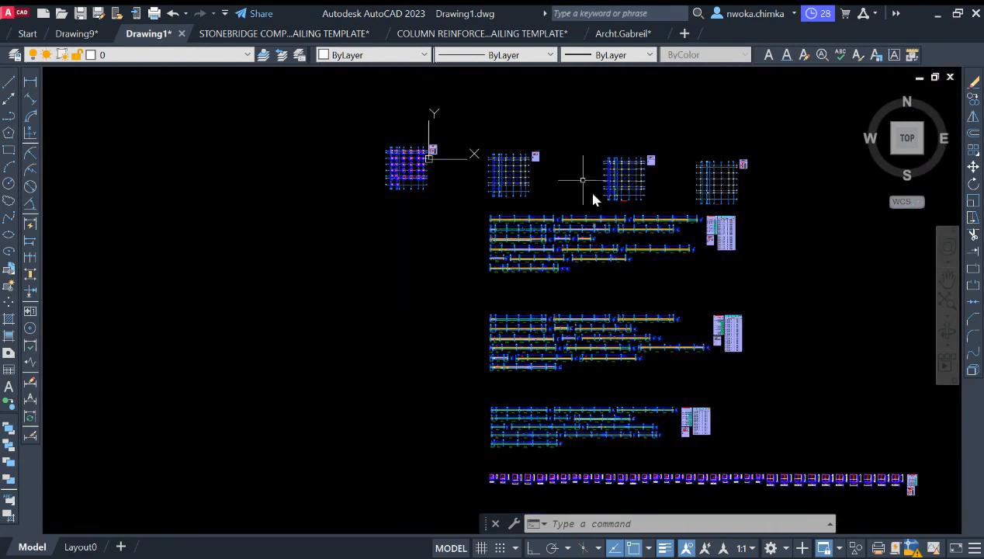
# - Examine the floor grid plans in Drawing1 one by one, including their column positions, beam labels and slab panels
pyautogui.scroll(-4, 502, 178)
pyautogui.scroll(4, 505, 256)
pyautogui.moveTo(546, 148); pyautogui.dragTo(538, 349, button='middle')
pyautogui.scroll(6, 501, 256)
pyautogui.scroll(3, 500, 262)
pyautogui.scroll(4, 478, 154)
pyautogui.scroll(-4, 479, 158)
pyautogui.scroll(5, 492, 346)
pyautogui.scroll(1, 509, 378)
pyautogui.scroll(-6, 226, 317)
pyautogui.moveTo(628, 276); pyautogui.dragTo(439, 236, button='middle')
pyautogui.scroll(5, 523, 277)
pyautogui.scroll(2, 641, 363)
pyautogui.scroll(-6, 566, 367)
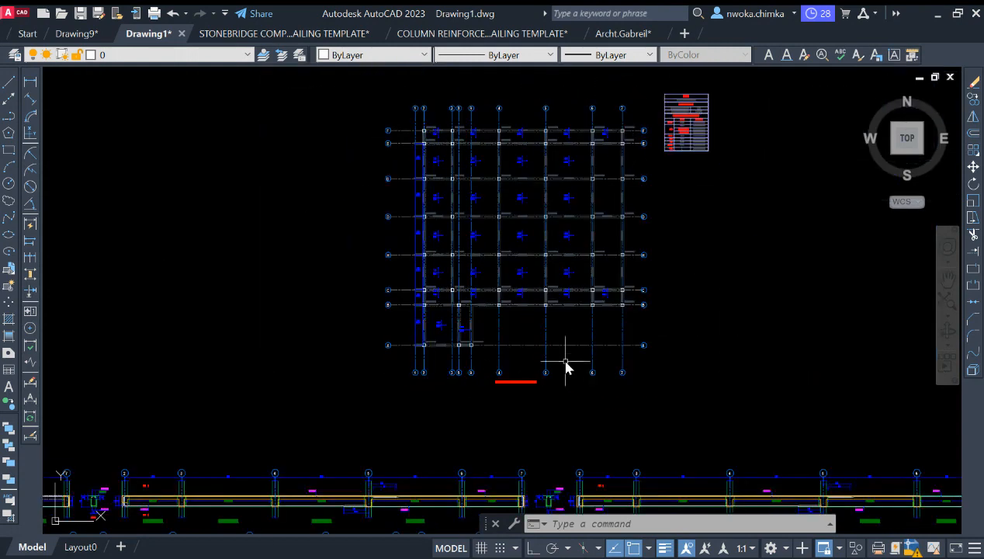
# - Examine the third grid plan and the beam detail rows beneath it, continuing down to the column schedule under the footing details
pyautogui.scroll(4, 523, 371)
pyautogui.scroll(-6, 513, 261)
pyautogui.moveTo(474, 332); pyautogui.dragTo(519, 233, button='middle')
pyautogui.moveTo(330, 264); pyautogui.dragTo(586, 244, button='middle')
pyautogui.scroll(6, 332, 237)
pyautogui.scroll(-6, 521, 193)
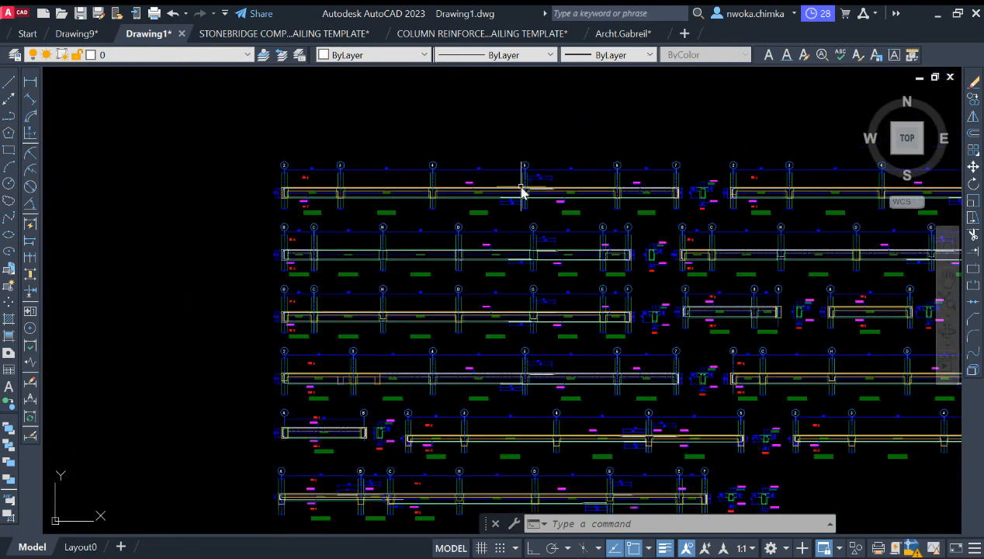
pyautogui.scroll(-2, 543, 243)
pyautogui.moveTo(434, 246); pyautogui.dragTo(471, 175, button='middle')
pyautogui.scroll(-2, 471, 175)
pyautogui.moveTo(493, 247); pyautogui.dragTo(541, 208, button='middle')
pyautogui.scroll(-2, 541, 208)
pyautogui.moveTo(561, 384); pyautogui.dragTo(507, 302, button='middle')
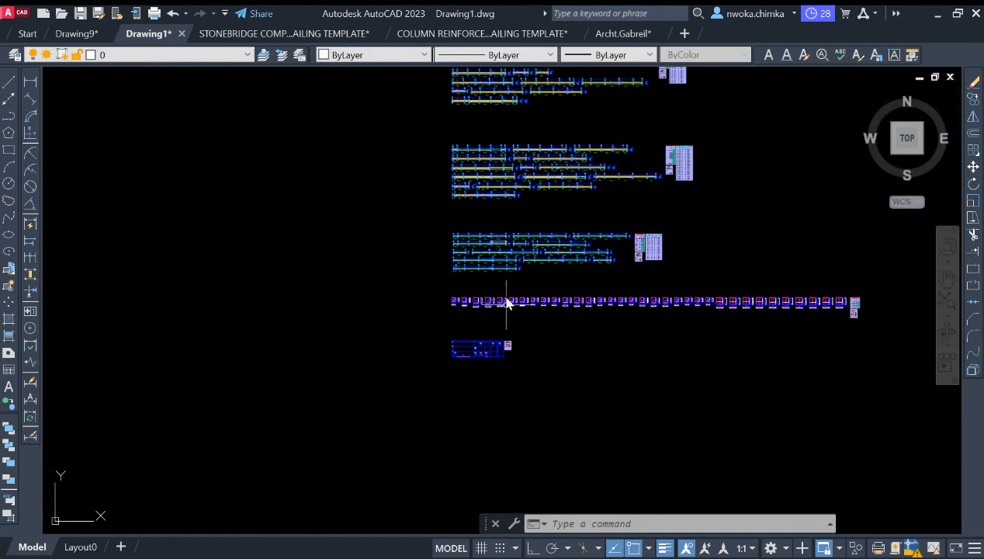
# - Inspect the column schedule's layout, storey rows, column groups and section details with their bar and link labels
pyautogui.scroll(4, 493, 346)
pyautogui.scroll(3, 448, 353)
pyautogui.scroll(4, 460, 384)
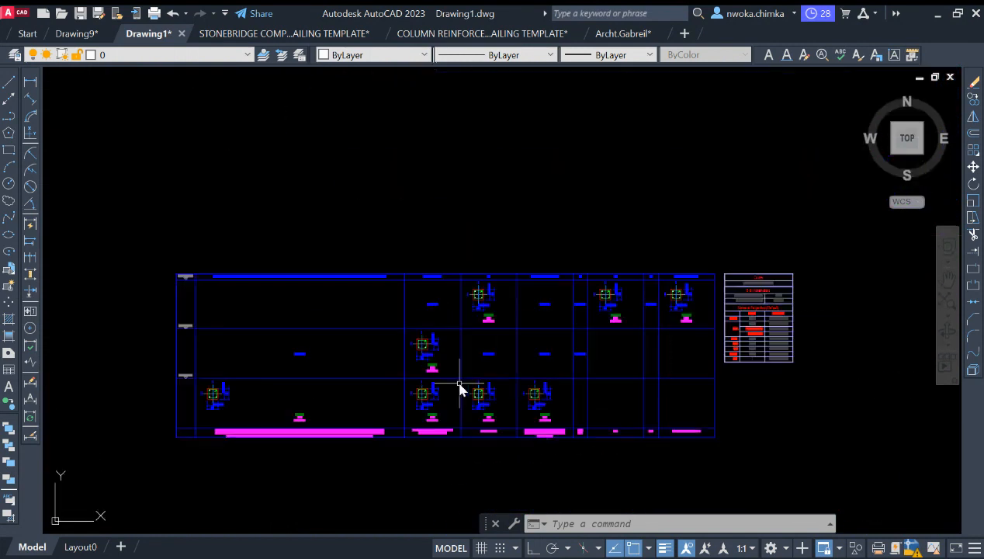
pyautogui.scroll(3, 461, 340)
pyautogui.scroll(-5, 458, 276)
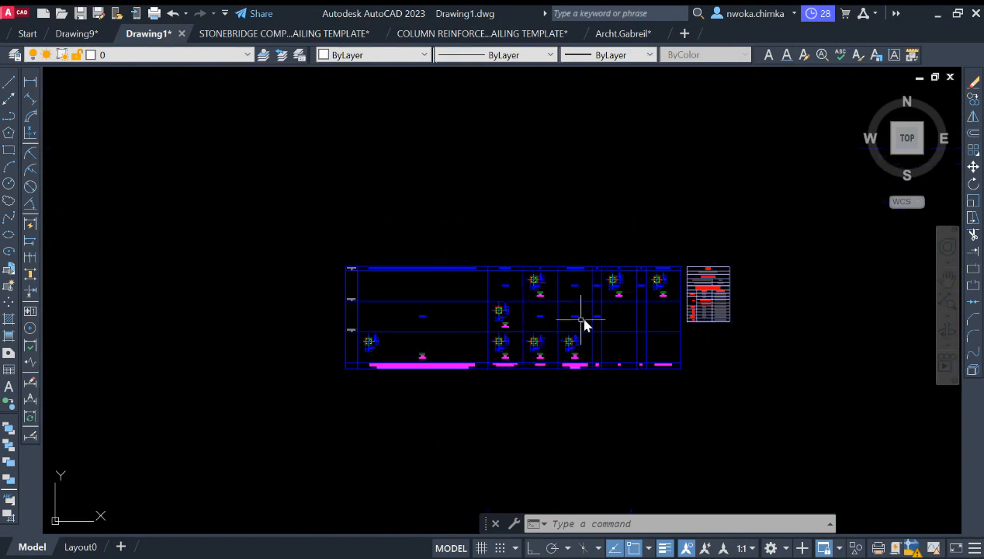
pyautogui.scroll(4, 442, 345)
pyautogui.scroll(-2, 450, 311)
pyautogui.scroll(4, 294, 201)
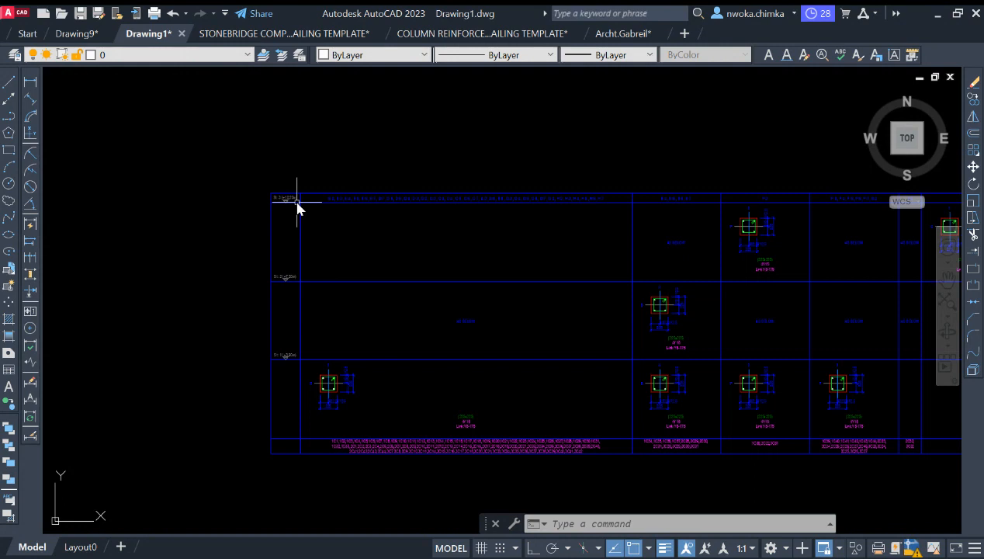
pyautogui.scroll(-4, 275, 187)
pyautogui.scroll(5, 505, 225)
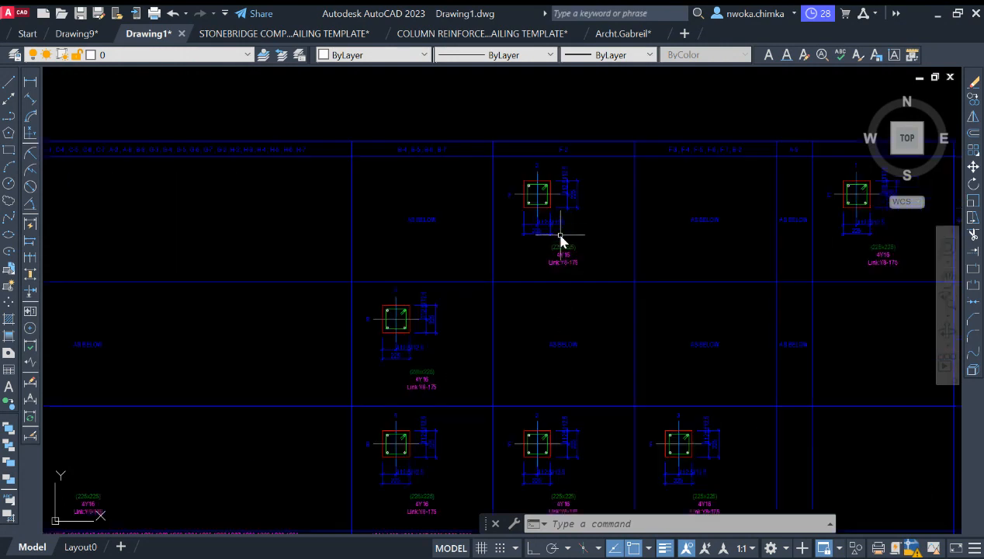
pyautogui.scroll(-3, 613, 218)
pyautogui.scroll(-2, 201, 158)
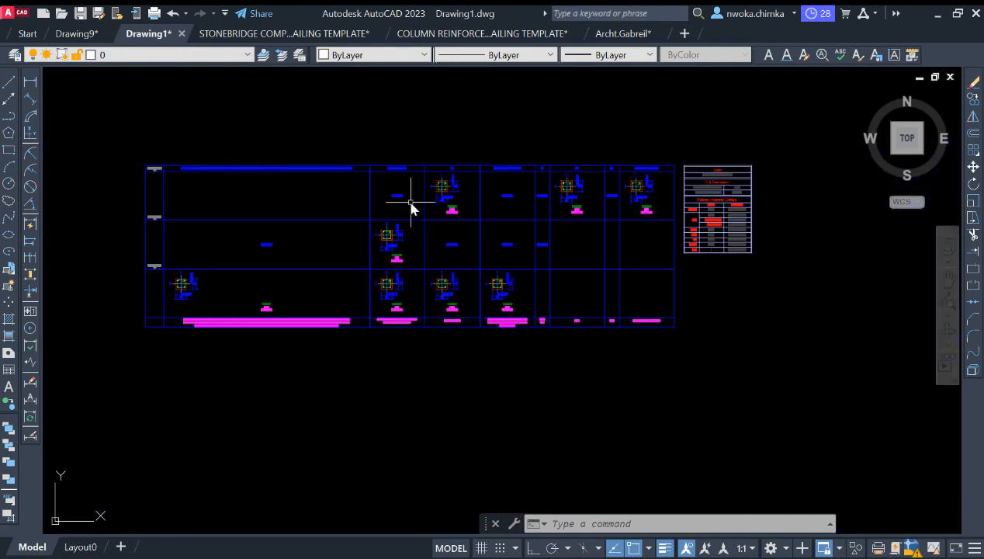
# - Examine the lowest storey's column sections in the schedule, checking dimensions, reinforcement labels, storey levels and the listed column marks
pyautogui.scroll(5, 411, 208)
pyautogui.scroll(-3, 613, 198)
pyautogui.scroll(5, 231, 341)
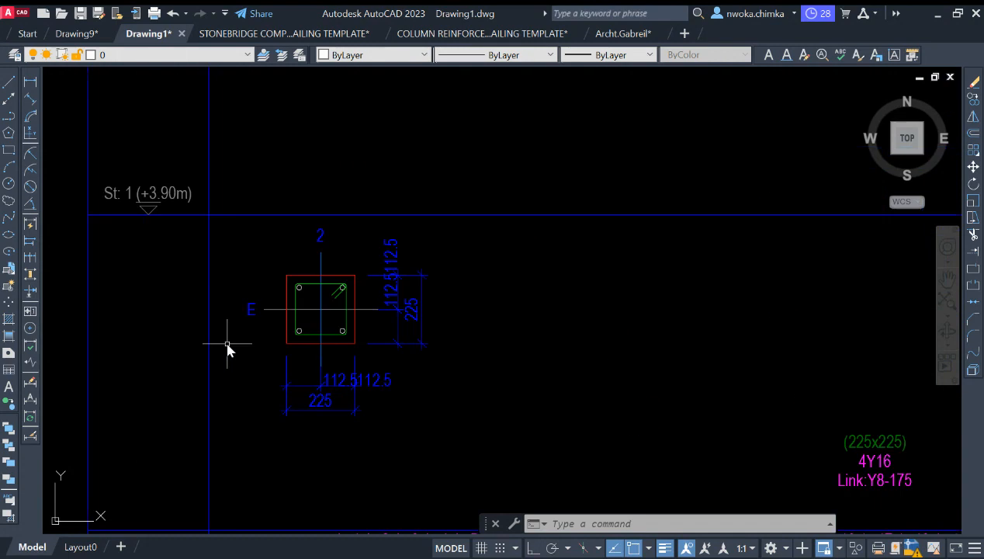
pyautogui.scroll(-6, 243, 332)
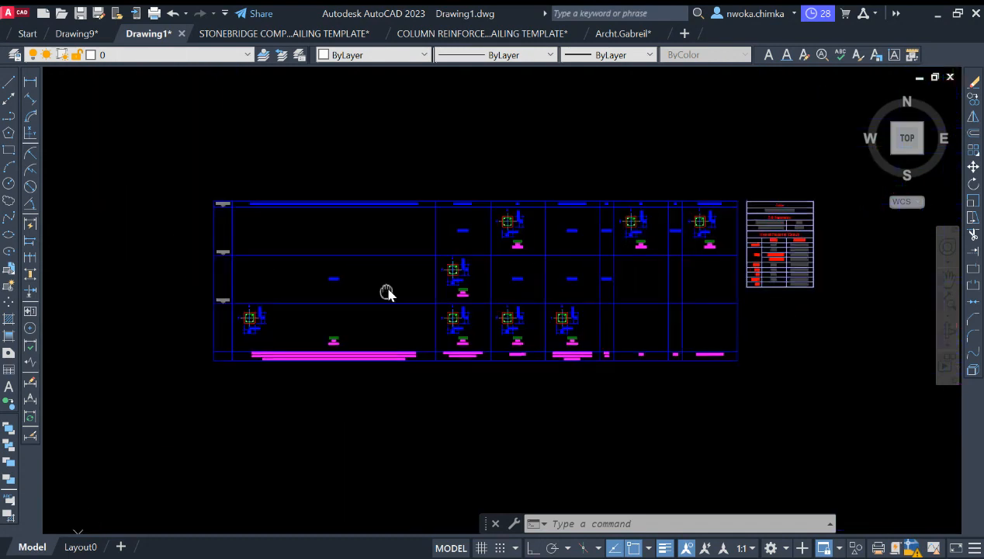
pyautogui.scroll(6, 213, 348)
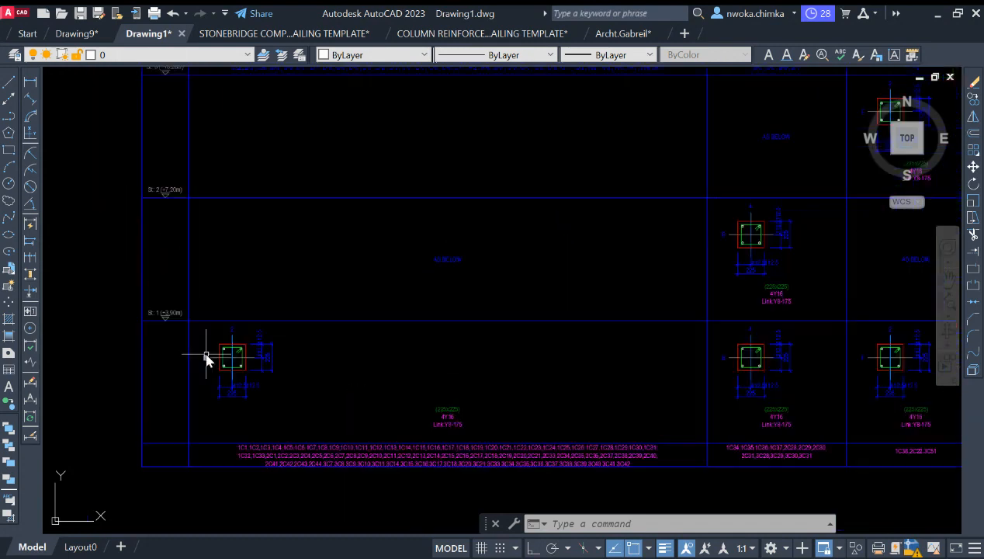
pyautogui.scroll(-5, 238, 326)
pyautogui.scroll(1, 466, 266)
pyautogui.scroll(-1, 469, 265)
pyautogui.scroll(-2, 469, 265)
pyautogui.scroll(-3, 382, 281)
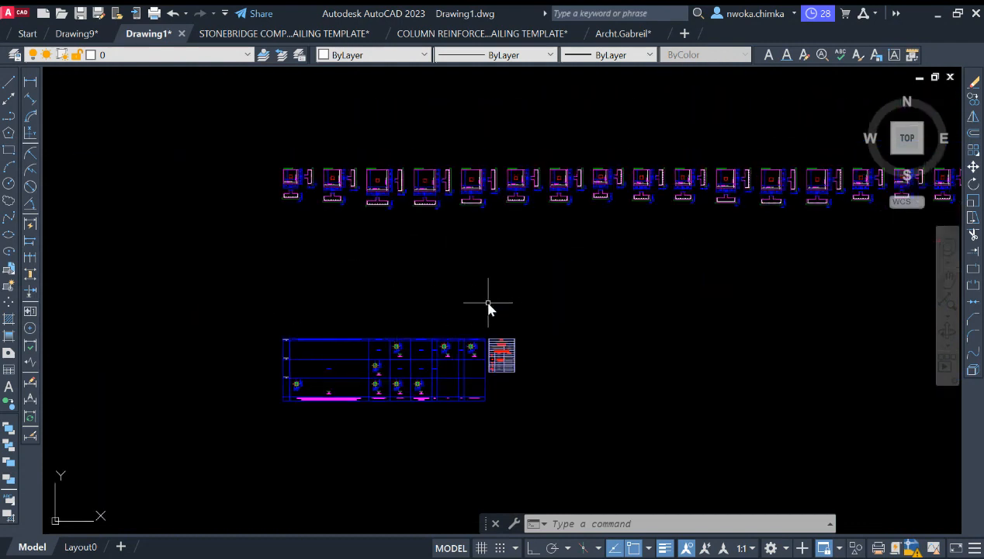
pyautogui.scroll(-3, 406, 363)
pyautogui.scroll(4, 576, 285)
pyautogui.scroll(-3, 438, 288)
pyautogui.scroll(2, 487, 287)
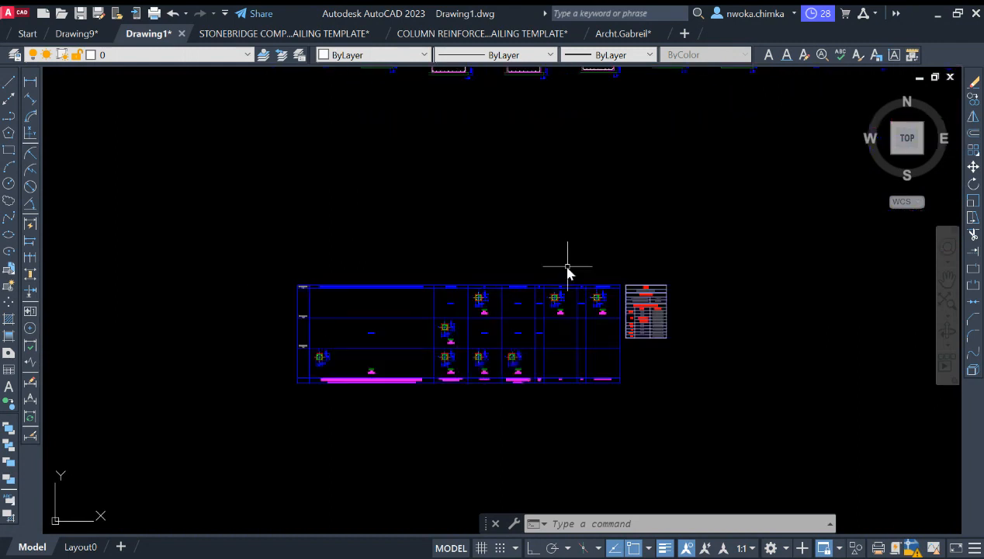
# - Copy the whole column schedule together with its adjacent information table to the clipboard
pyautogui.scroll(-2, 529, 286)
pyautogui.click(678, 247)
pyautogui.click(292, 419)
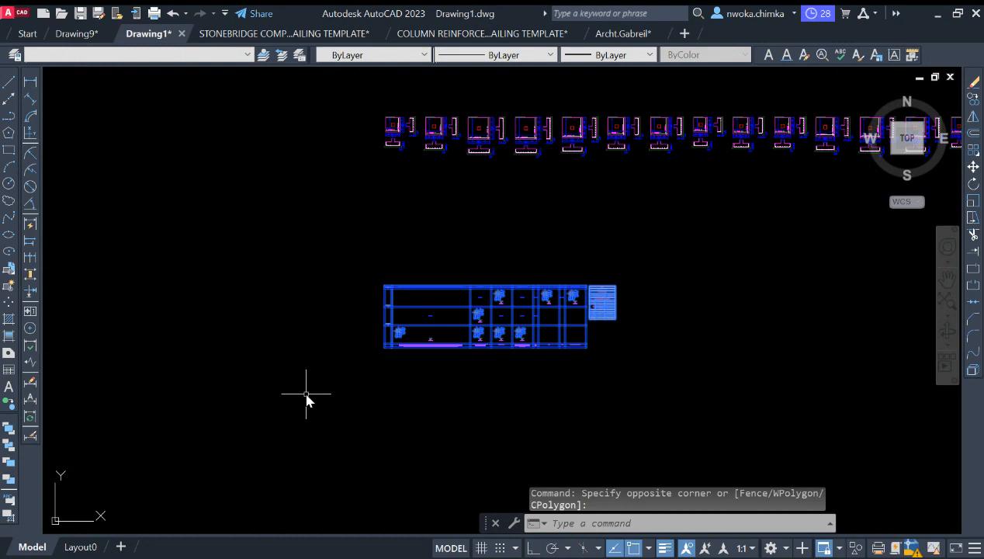
pyautogui.hotkey('ctrl', 'c')
pyautogui.scroll(4, 503, 290)
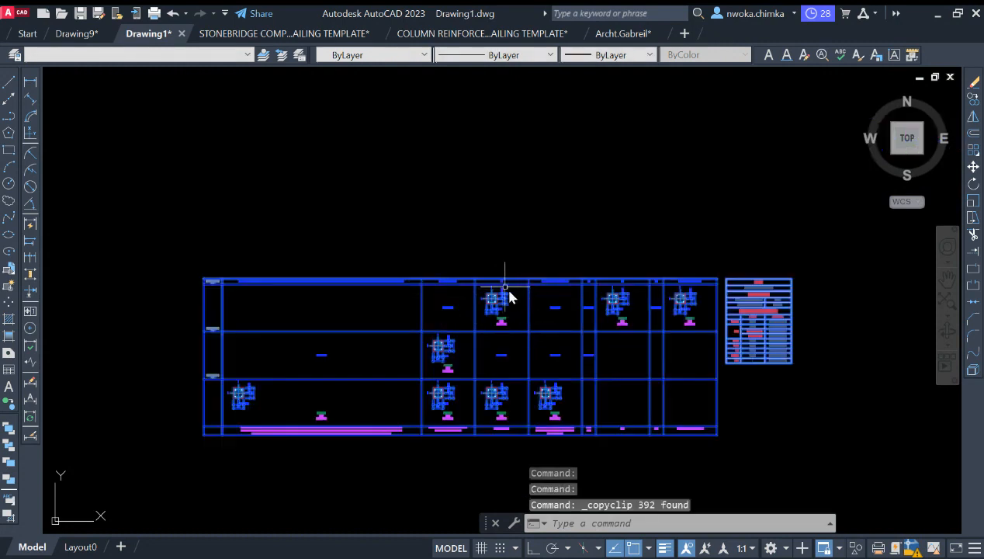
pyautogui.press('Escape')
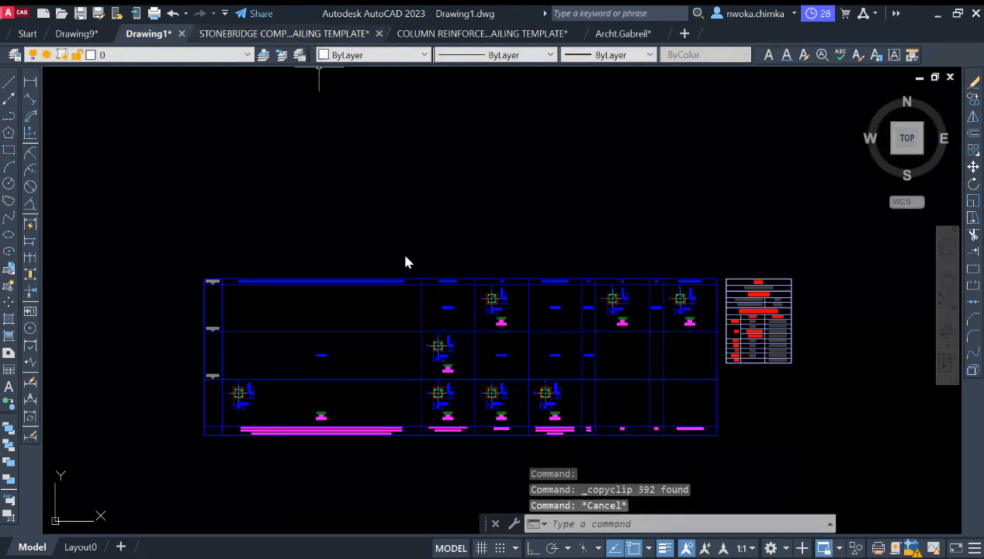
# - Switch to the STONEBRIDGE structural detailing template and survey its overall arrangement of plans, beam details and column schedule
pyautogui.hotkey('ctrl', 'Tab')
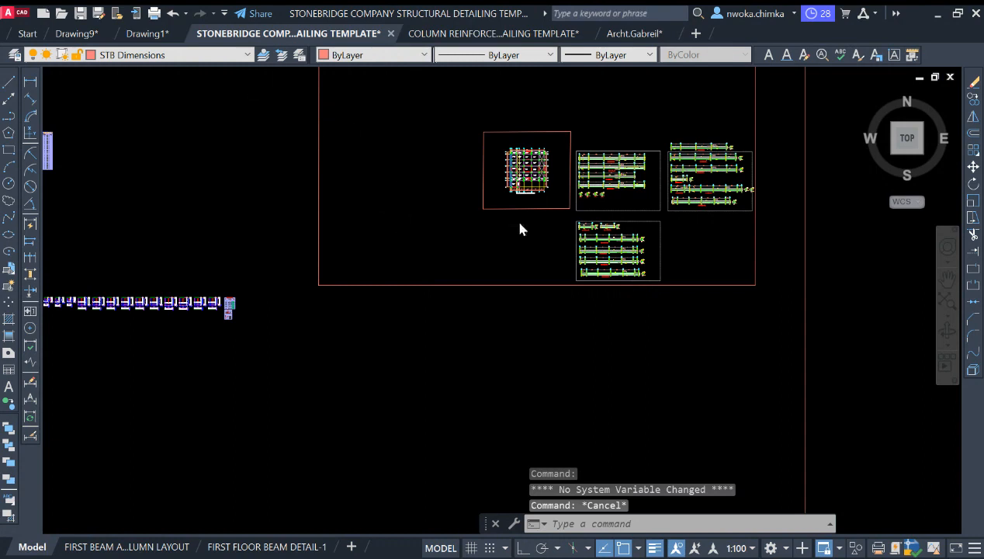
pyautogui.scroll(-2, 520, 225)
pyautogui.scroll(-1, 533, 209)
pyautogui.moveTo(278, 128); pyautogui.dragTo(325, 186, button='middle')
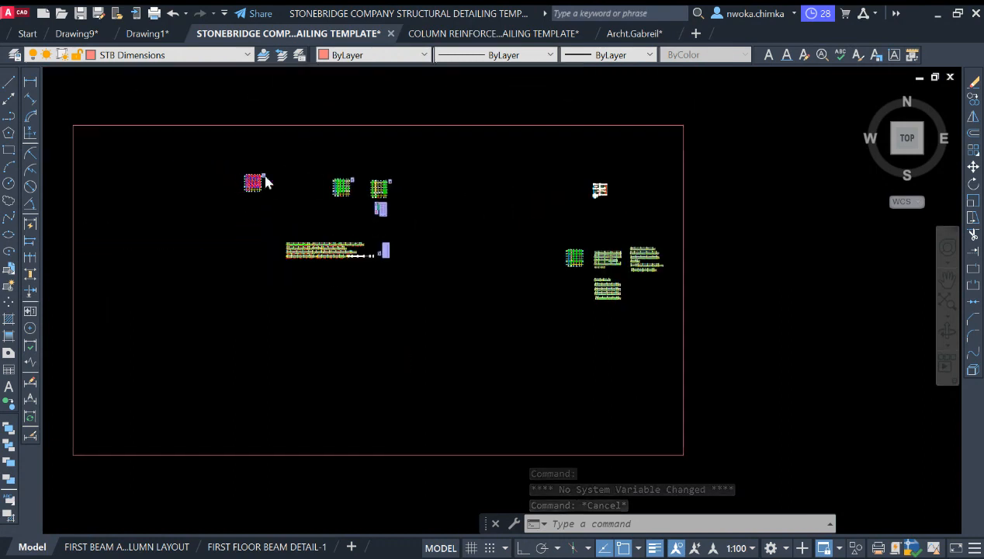
pyautogui.scroll(2, 260, 181)
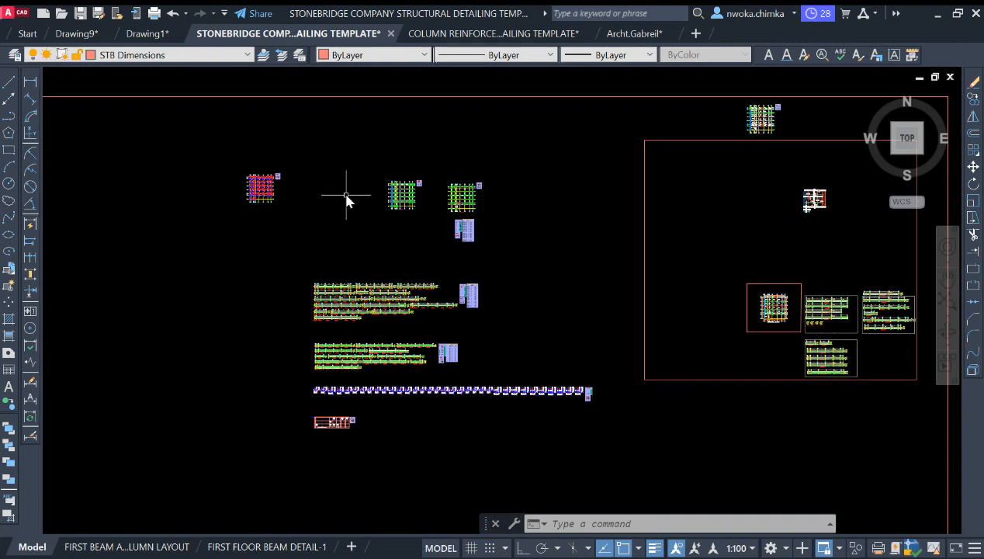
# - Return to Drawing1 and review the full set of grid plans, beam rows, footing details and column schedule
pyautogui.click(149, 33)
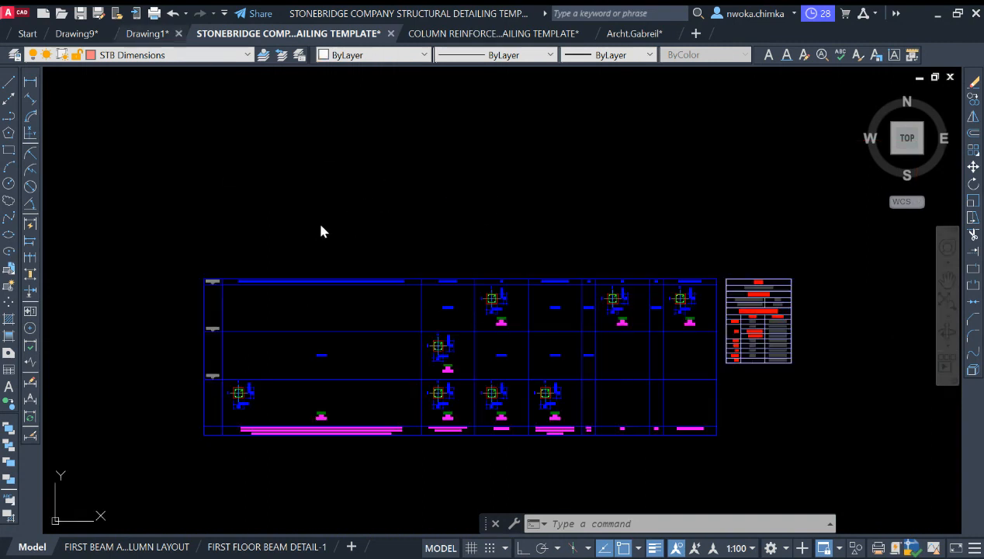
pyautogui.scroll(-5, 458, 252)
pyautogui.moveTo(445, 247); pyautogui.dragTo(394, 388, button='middle')
pyautogui.scroll(-1, 399, 329)
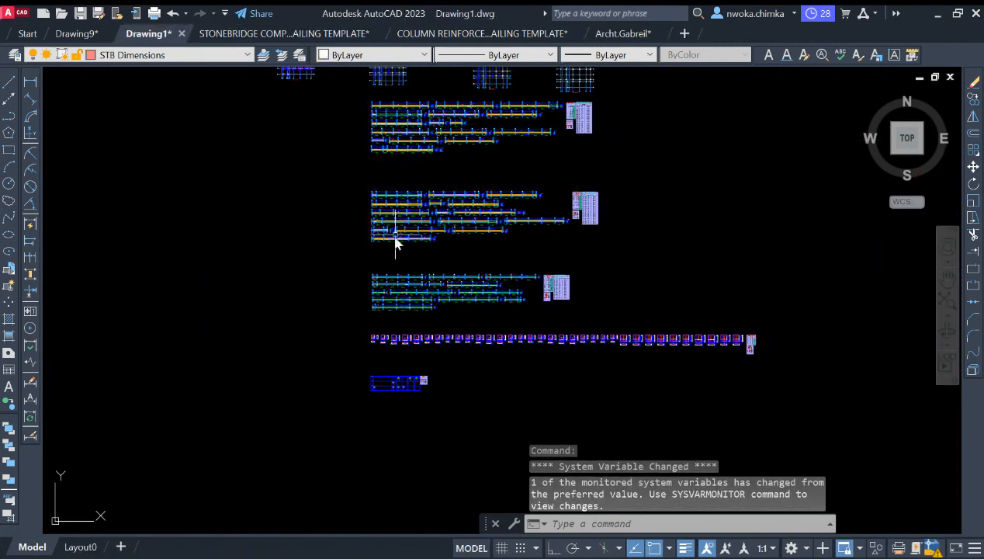
pyautogui.moveTo(401, 226); pyautogui.dragTo(415, 334, button='middle')
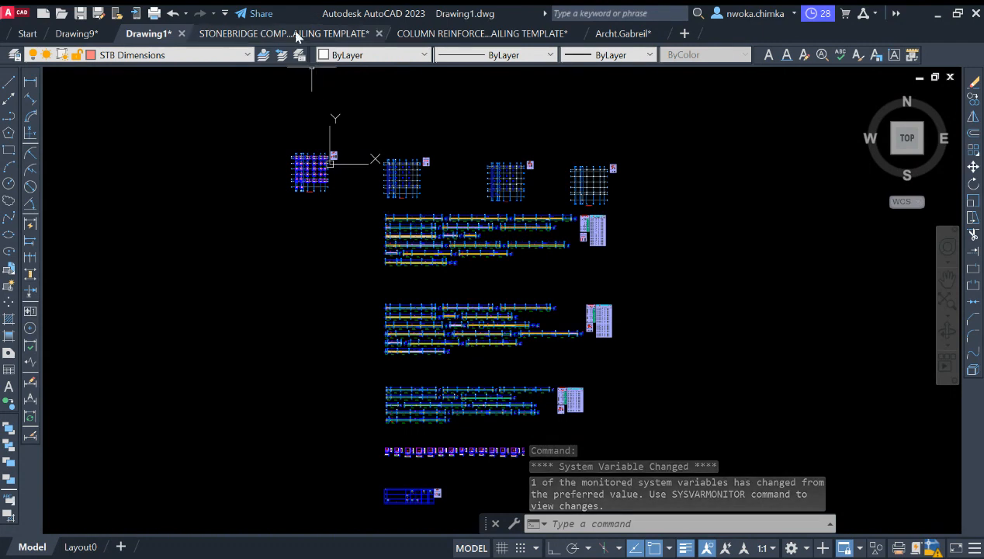
# - Switch back to the STONEBRIDGE template and inspect the slab reinforcement plan's bars, laps and dimensions
pyautogui.hotkey('ctrl', 'Tab')
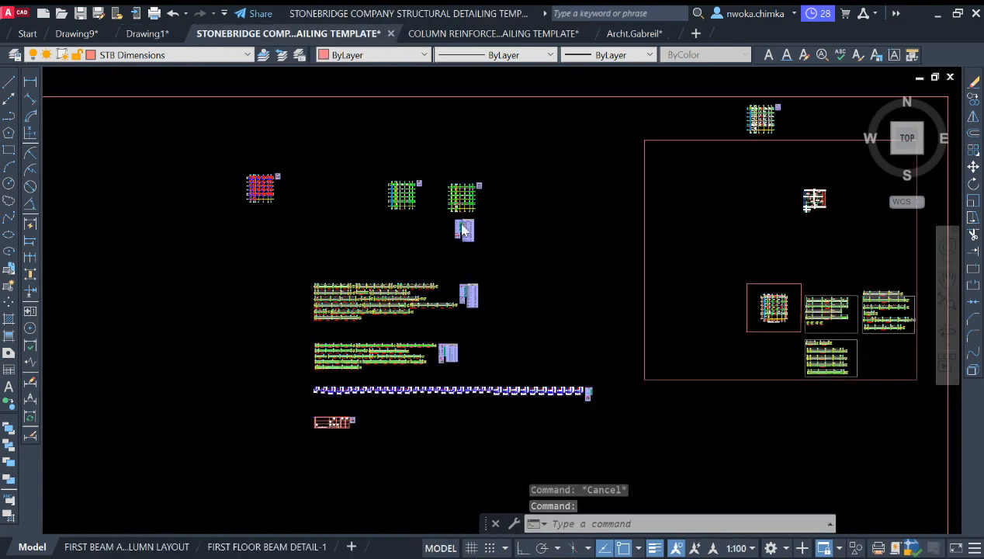
pyautogui.moveTo(807, 316); pyautogui.dragTo(679, 305, button='middle')
pyautogui.scroll(8, 702, 203)
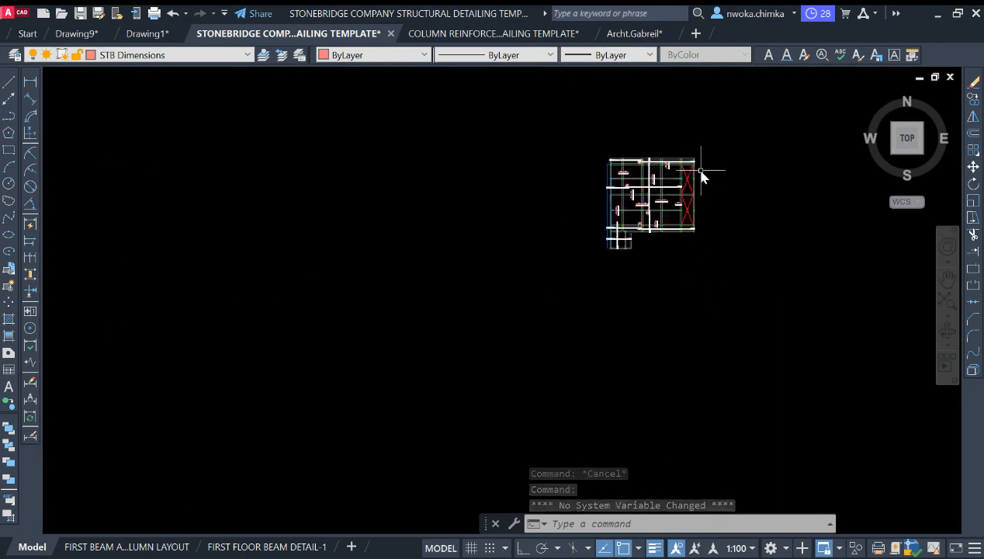
pyautogui.scroll(5, 549, 181)
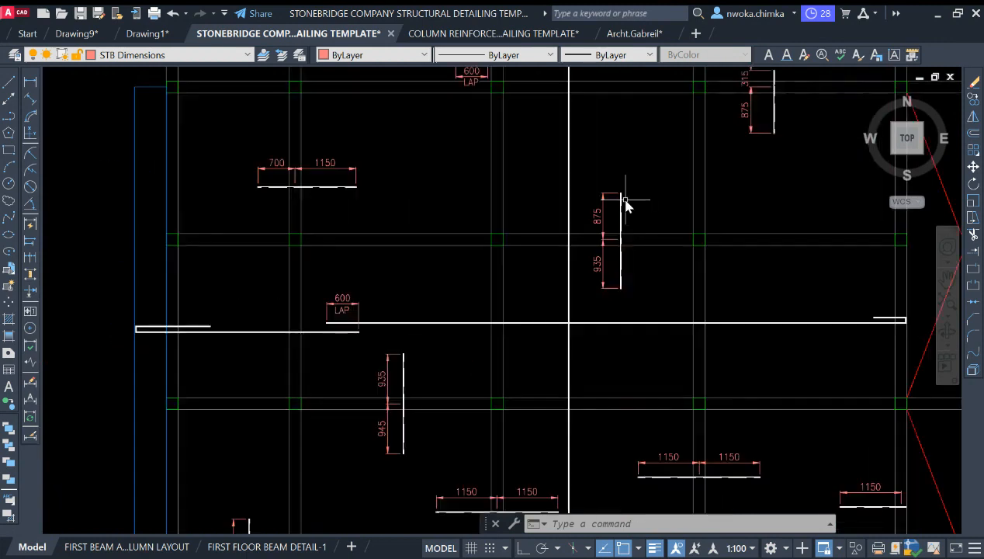
pyautogui.scroll(-1, 653, 275)
pyautogui.scroll(-7, 307, 245)
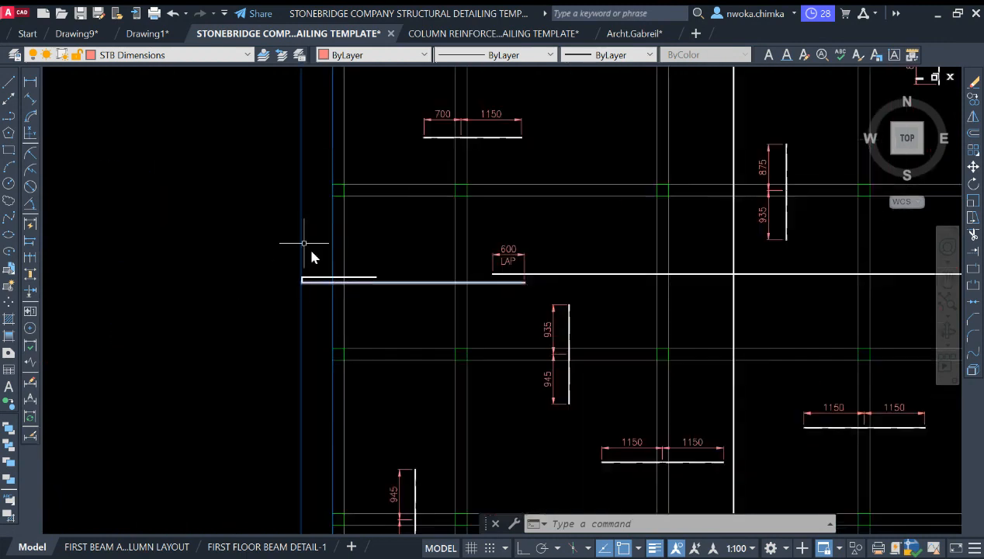
pyautogui.scroll(-1, 464, 169)
# - Inspect the framed longitudinal beam details, including the bar labels and dimensions of BEAM 1 and BEAM 2
pyautogui.scroll(4, 419, 296)
pyautogui.scroll(2, 438, 178)
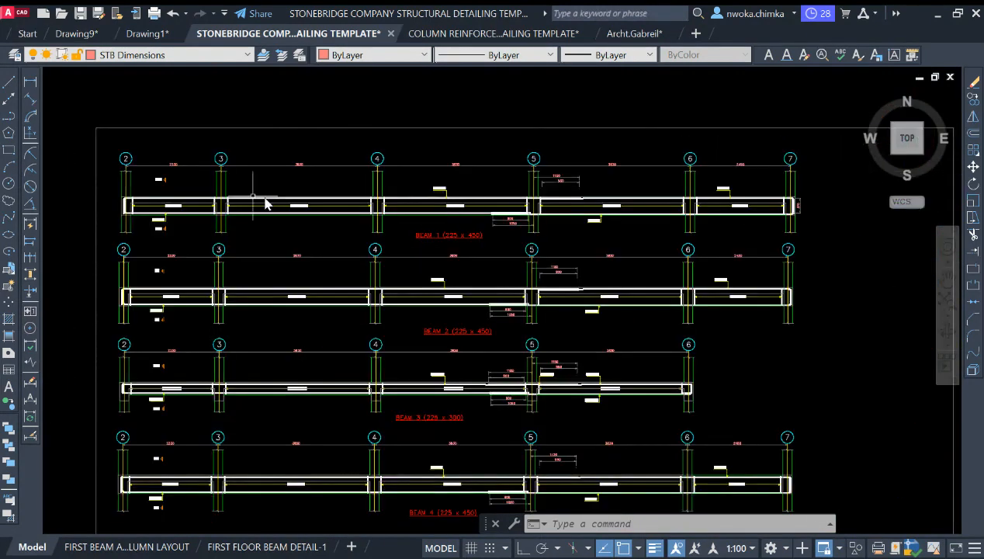
pyautogui.scroll(4, 178, 191)
pyautogui.scroll(-10, 392, 204)
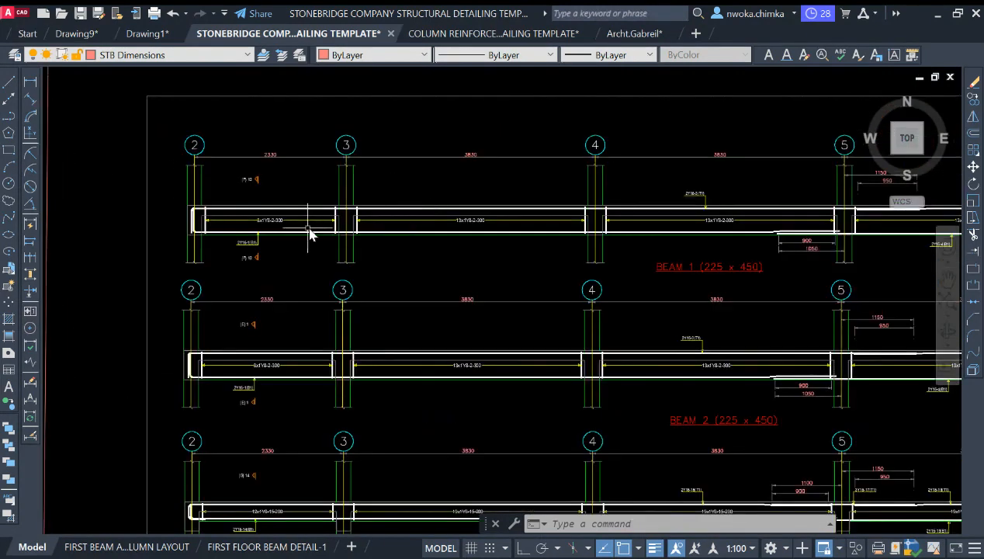
# - Examine the FIRST FLOOR SLAB, BEAM AND COLUMN LAYOUT plan and its arrangement beside the framed beam detail sheets
pyautogui.moveTo(334, 249); pyautogui.dragTo(492, 244, button='middle')
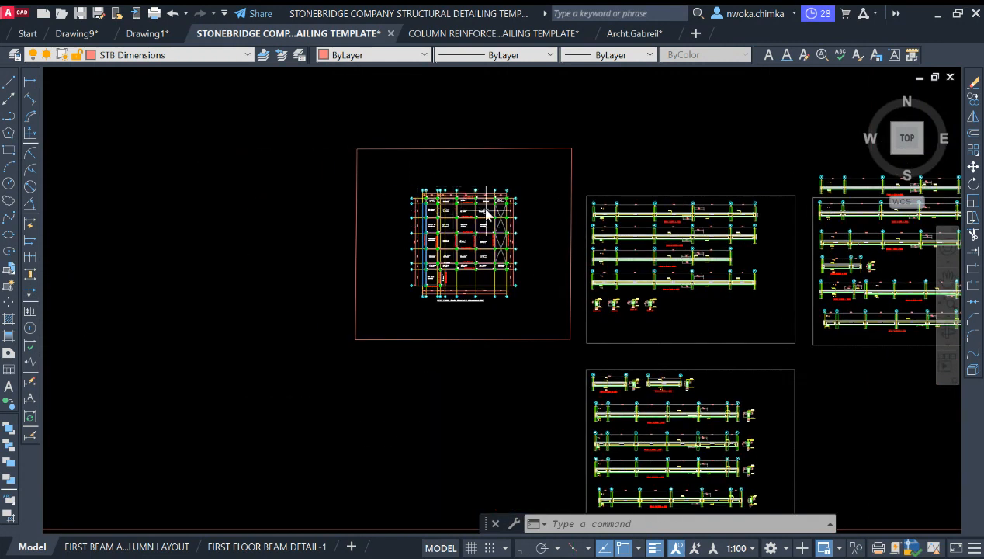
pyautogui.scroll(2, 486, 222)
pyautogui.scroll(-4, 494, 206)
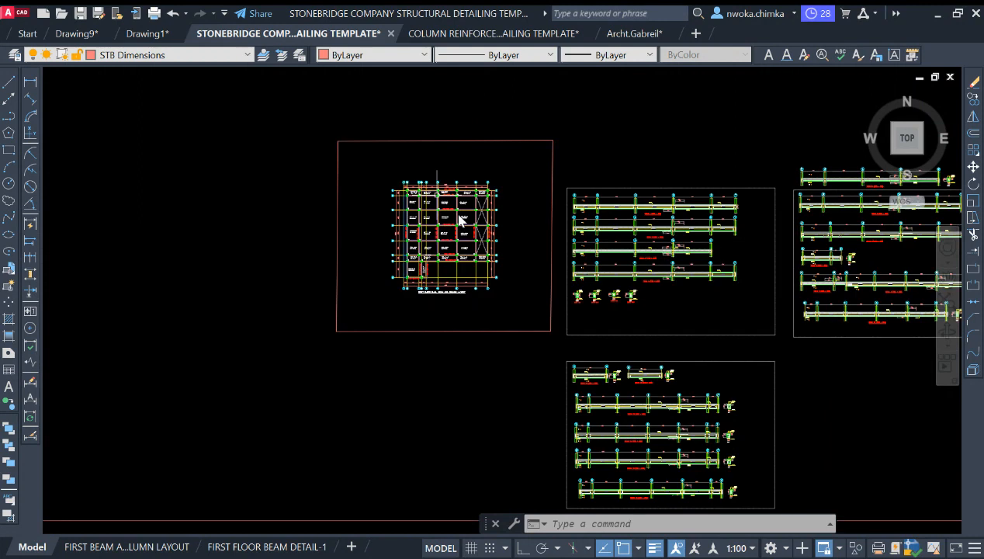
pyautogui.scroll(2, 494, 206)
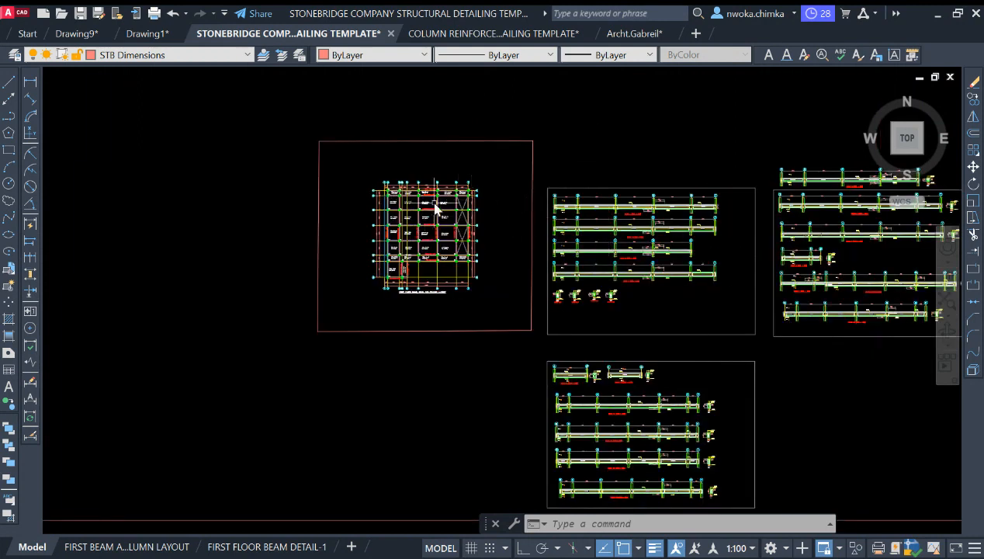
pyautogui.scroll(2, 435, 208)
pyautogui.scroll(2, 424, 189)
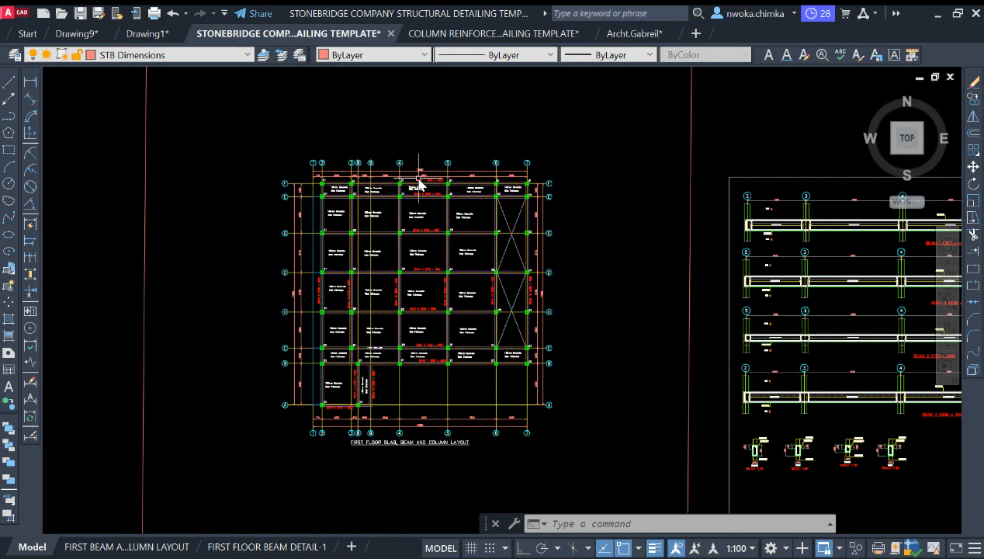
pyautogui.scroll(-2, 503, 198)
pyautogui.scroll(2, 417, 187)
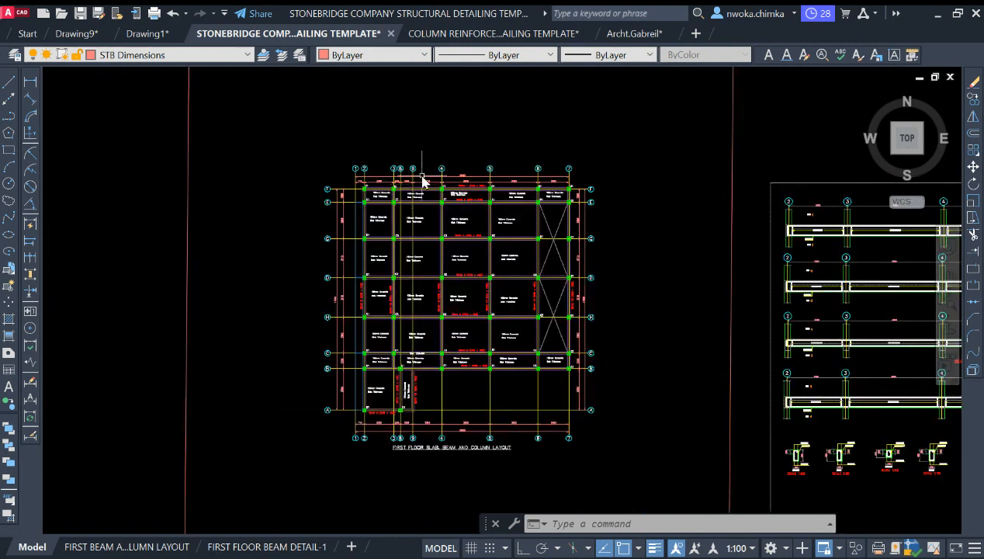
pyautogui.scroll(-4, 527, 155)
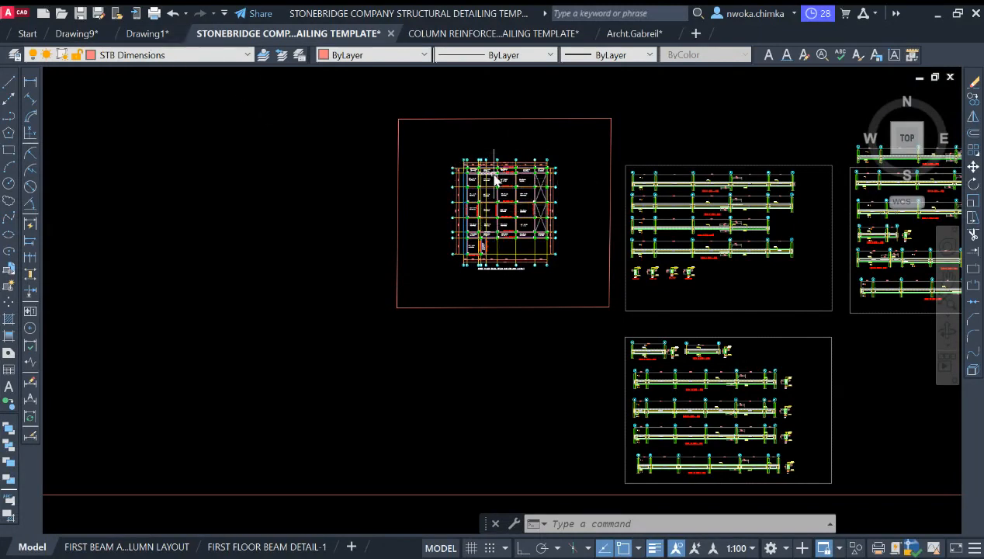
pyautogui.scroll(4, 494, 180)
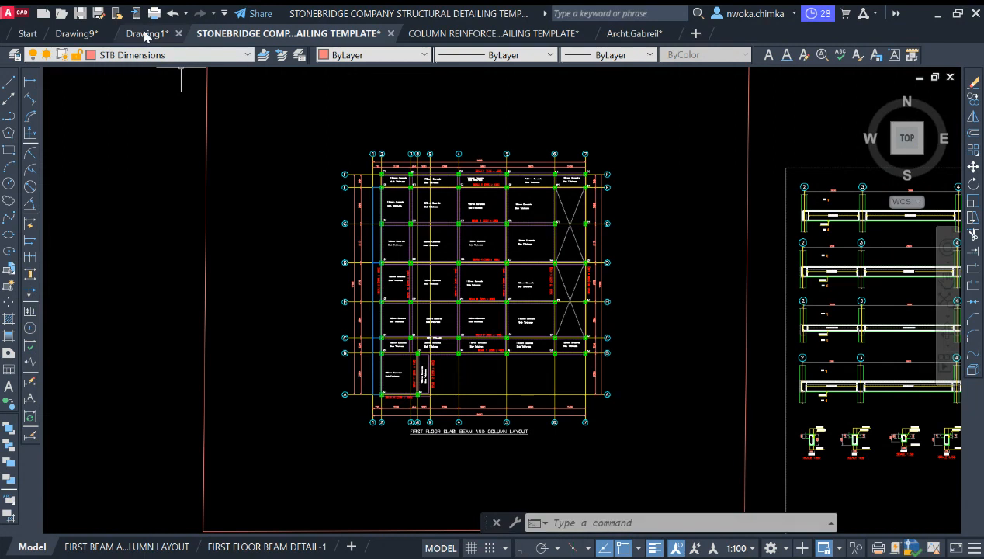
# - Switch to Drawing1 and copy the column schedule together with the small table beside it
pyautogui.click(148, 34)
pyautogui.scroll(10, 404, 374)
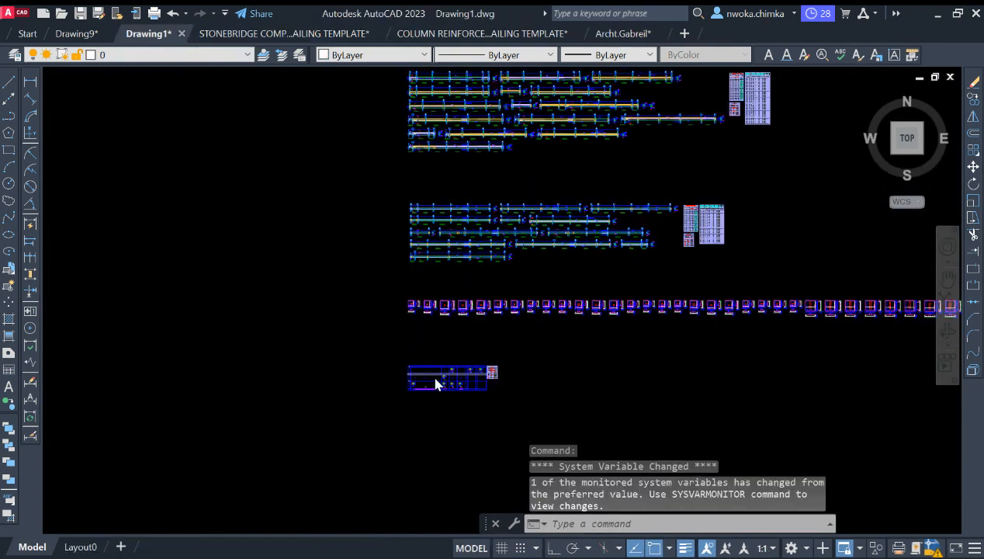
pyautogui.scroll(-2, 688, 259)
pyautogui.click(686, 255)
pyautogui.click(316, 437)
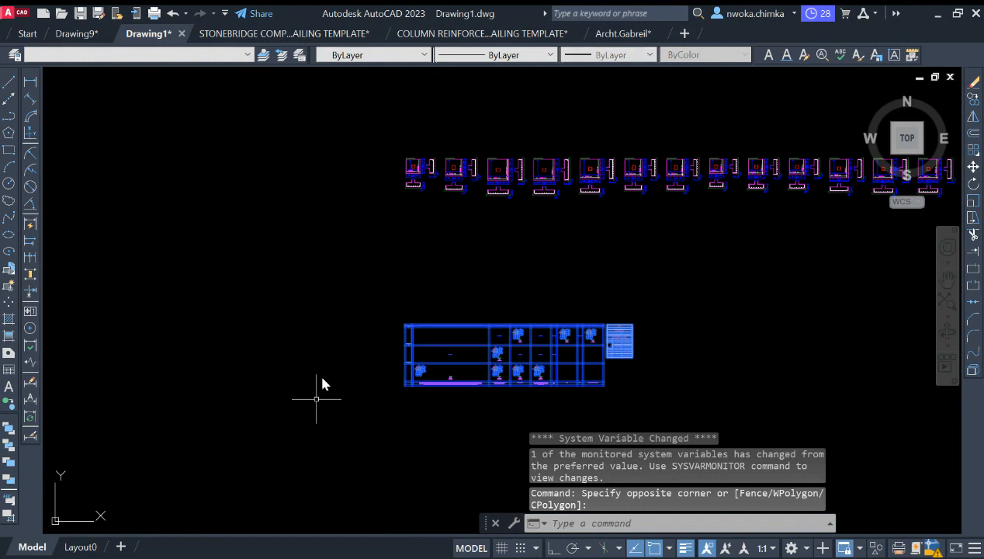
pyautogui.hotkey('ctrl', 'c')
pyautogui.rightClick(611, 48)
pyautogui.click(659, 88)
pyautogui.press('Escape')
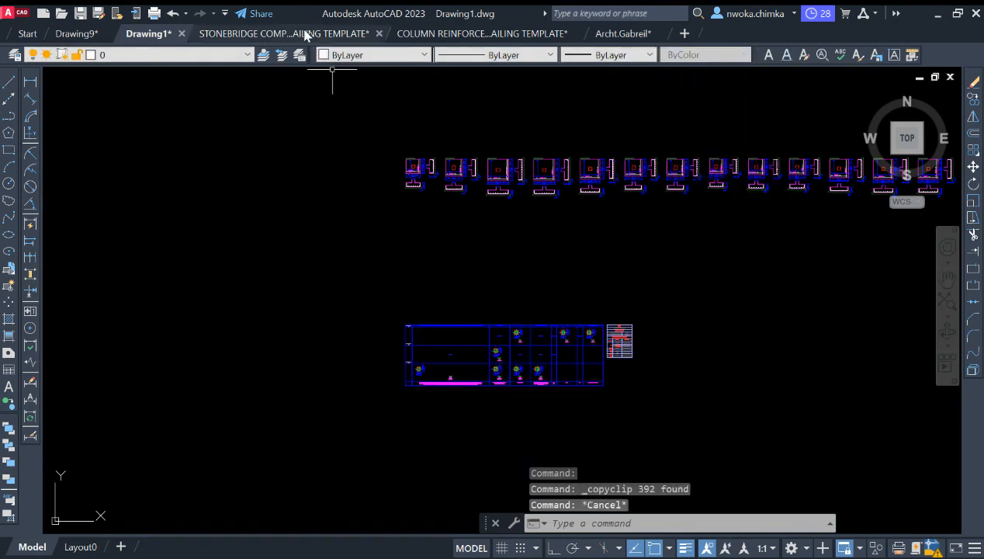
# - Paste the column schedule into the STONEBRIDGE template below the framed first floor layout sheet
pyautogui.click(264, 34)
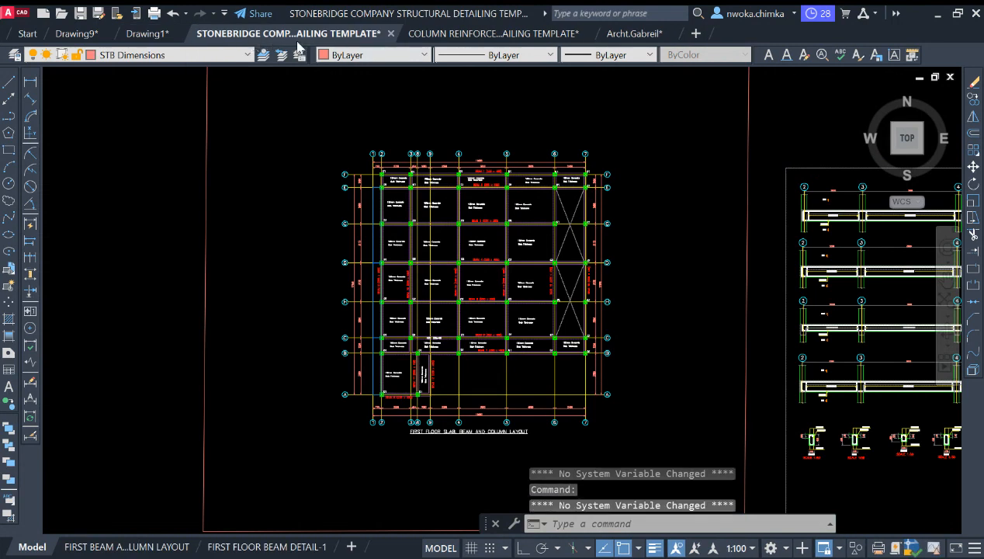
pyautogui.scroll(-4, 456, 199)
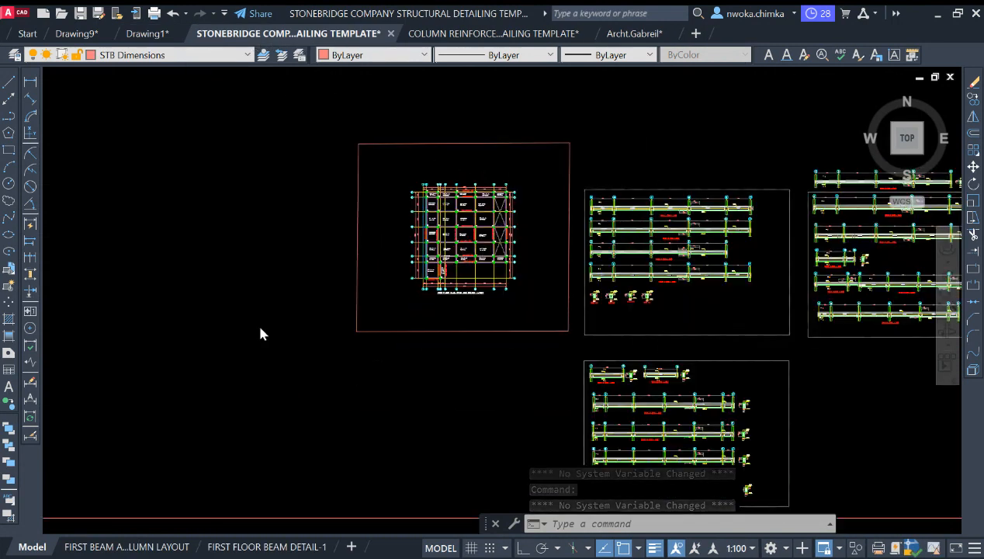
pyautogui.rightClick(441, 93)
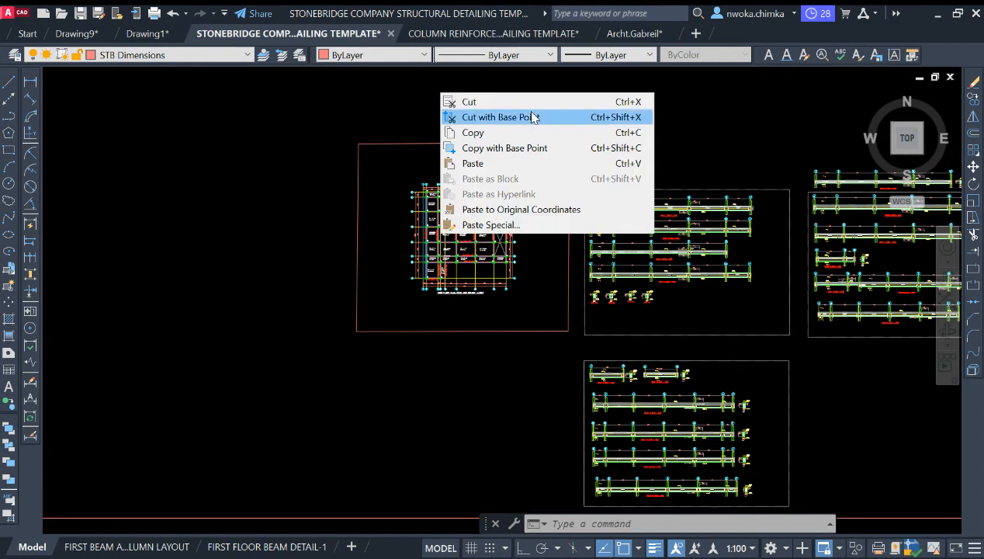
pyautogui.click(493, 163)
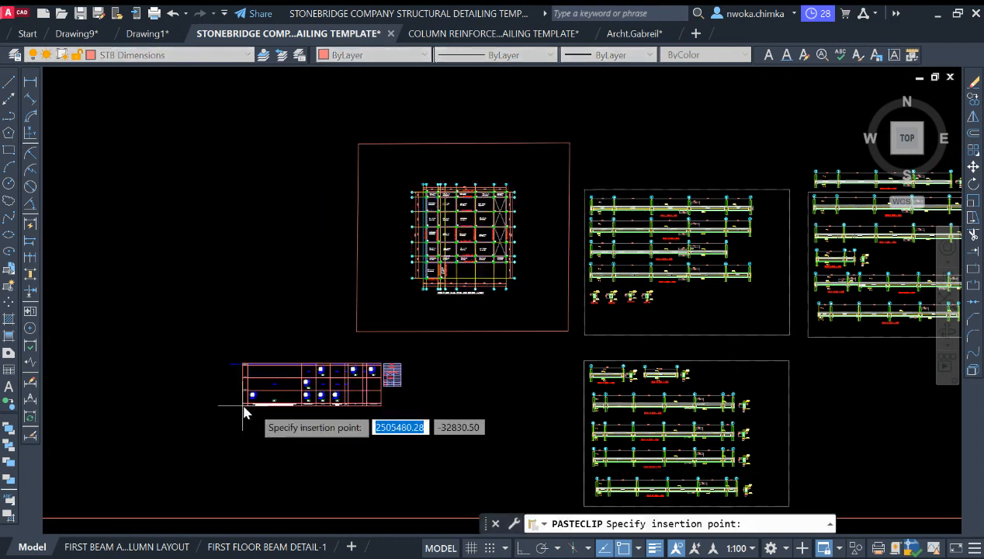
pyautogui.click(296, 410)
pyautogui.scroll(4, 458, 222)
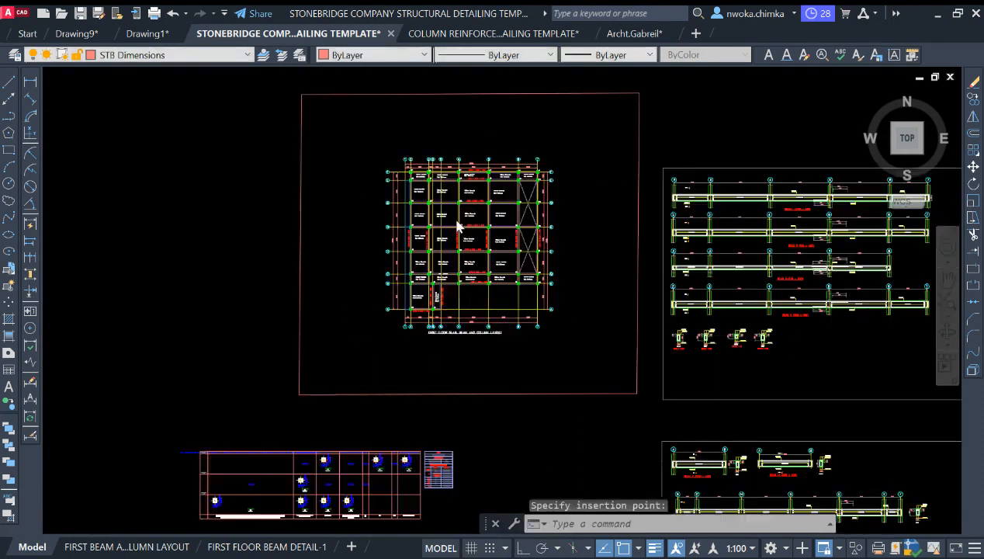
# - Examine the FIRST FLOOR SLAB, BEAM AND COLUMN LAYOUT plan, checking its grid lines, column labels and slab notes
pyautogui.scroll(4, 427, 422)
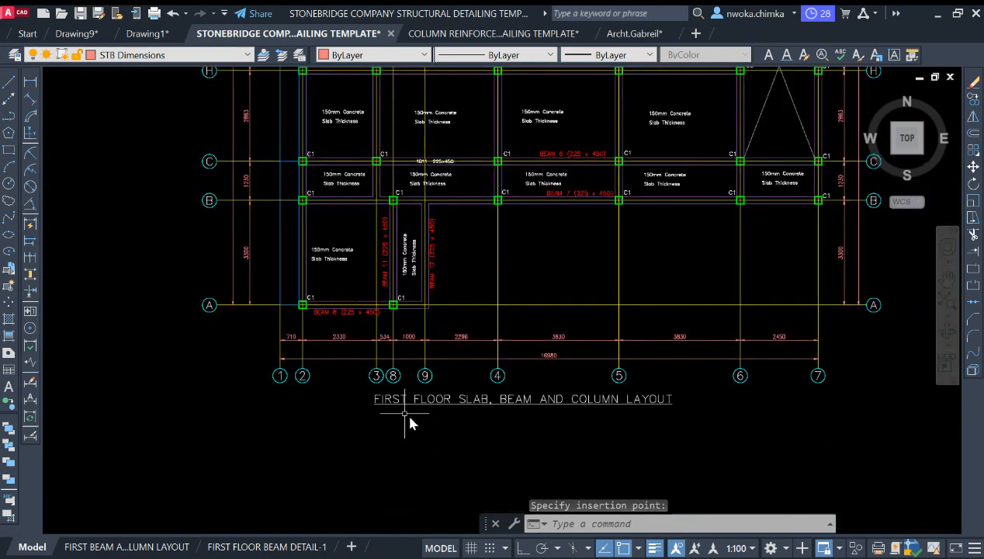
pyautogui.scroll(2, 439, 416)
pyautogui.click(524, 399)
pyautogui.scroll(-5, 540, 252)
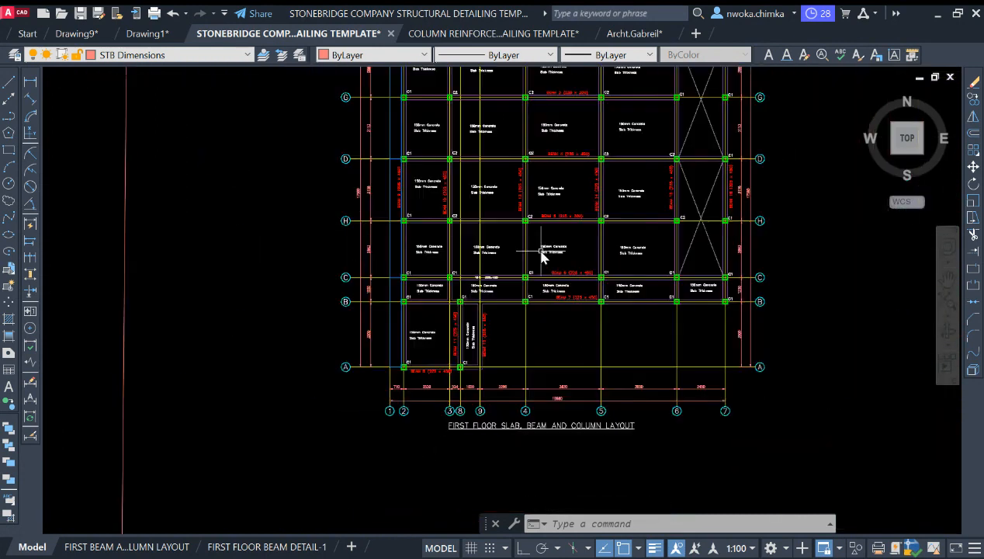
pyautogui.scroll(5, 506, 241)
pyautogui.scroll(4, 457, 202)
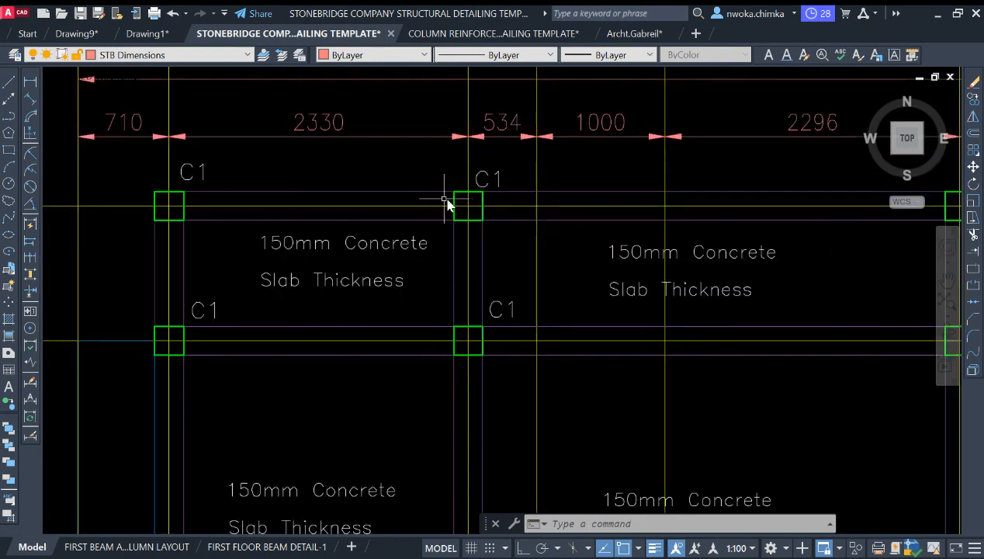
pyautogui.scroll(2, 216, 180)
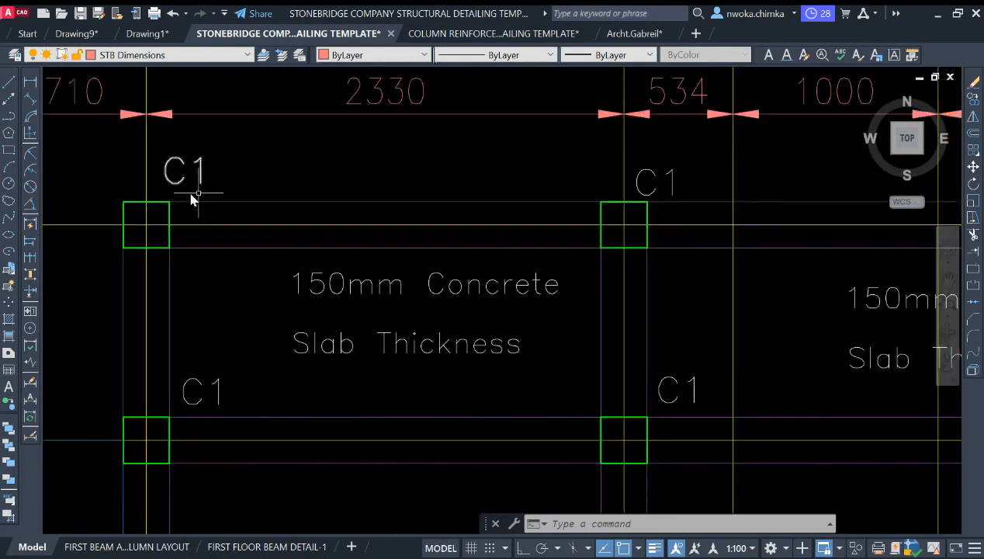
pyautogui.scroll(-6, 192, 186)
pyautogui.scroll(4, 501, 357)
pyautogui.scroll(-4, 489, 291)
pyautogui.scroll(-4, 400, 180)
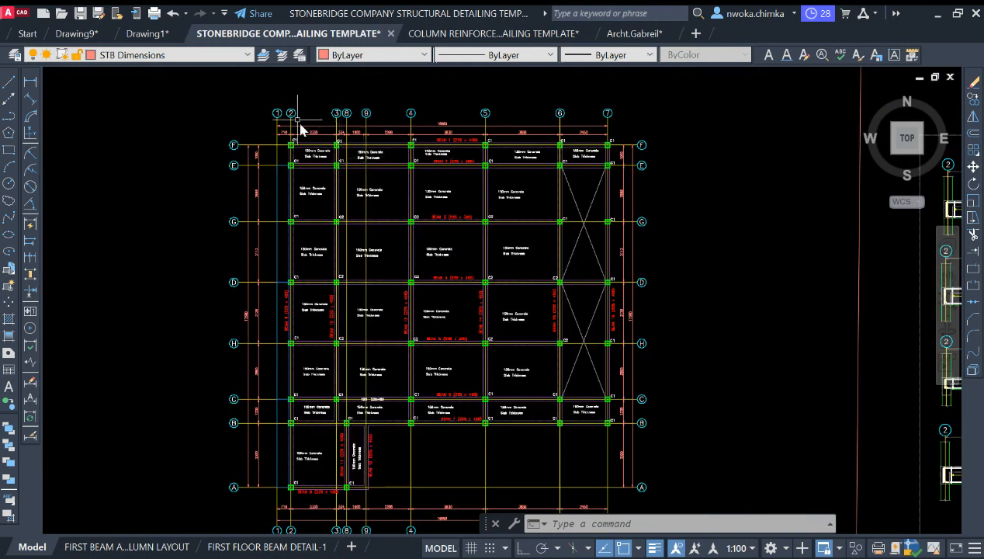
pyautogui.scroll(-5, 482, 172)
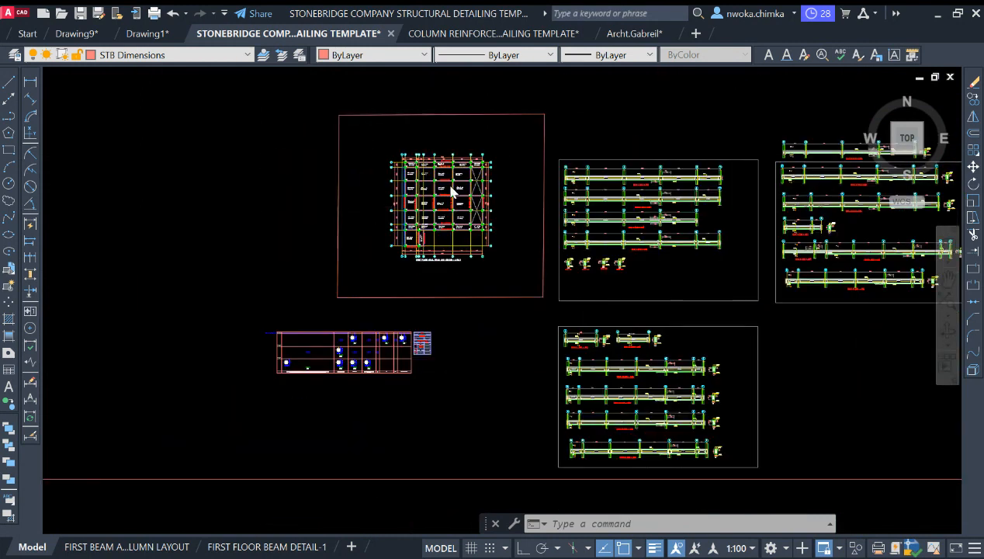
# - Copy the framed first floor layout and the column schedule, glance at the column reinforcement template and return to the STONEBRIDGE template
pyautogui.scroll(2, 450, 186)
pyautogui.scroll(-4, 466, 159)
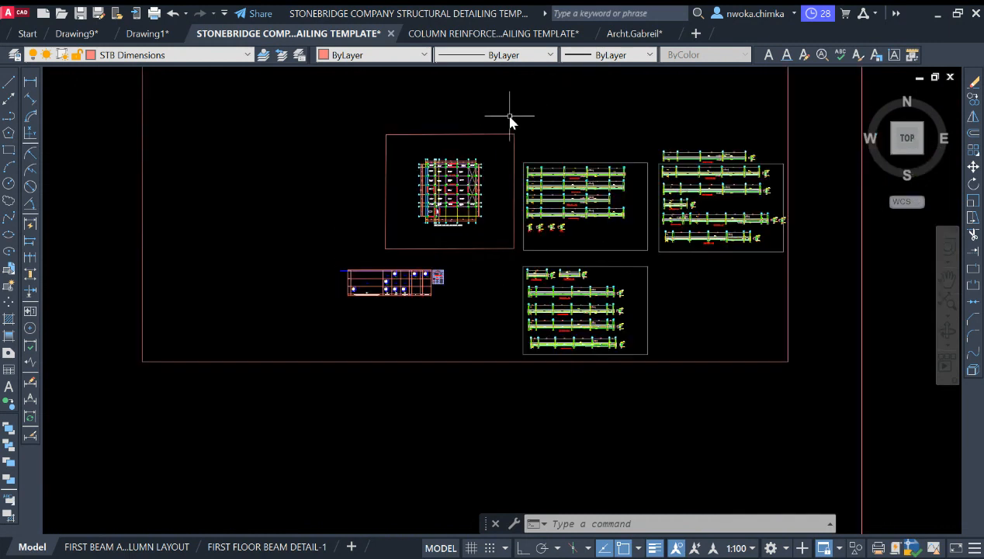
pyautogui.click(509, 117)
pyautogui.click(301, 304)
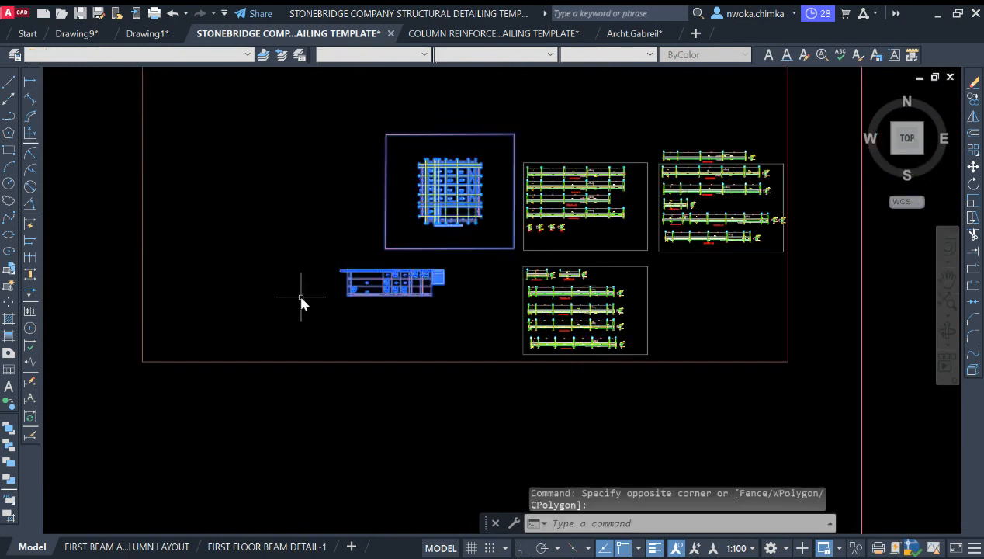
pyautogui.hotkey('ctrl', 'c')
pyautogui.moveTo(491, 39)
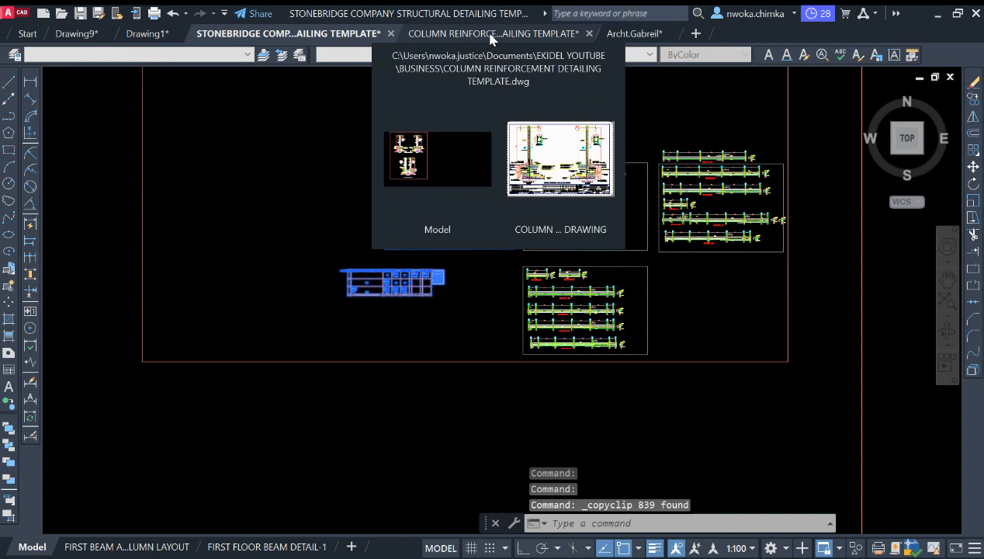
pyautogui.click(462, 165)
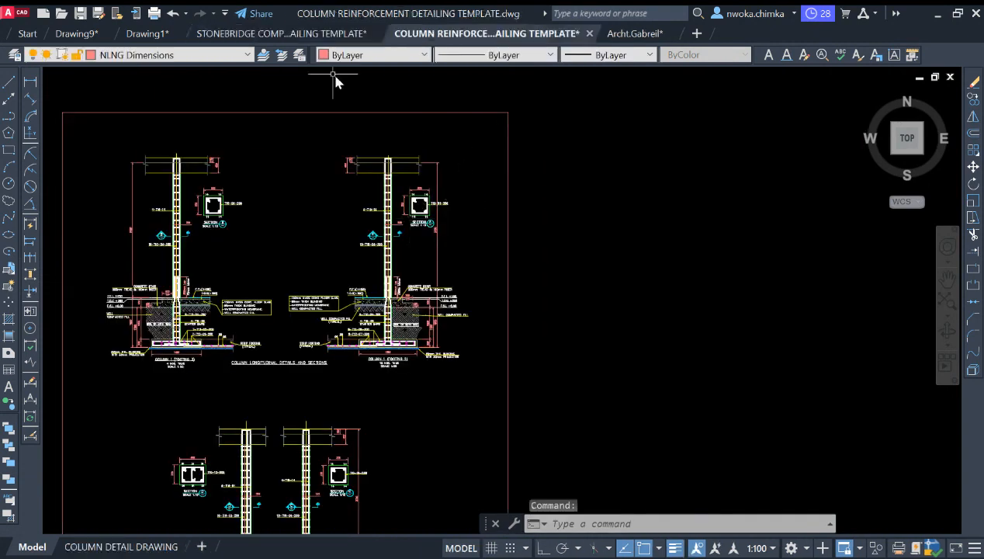
pyautogui.hotkey('ctrl', 'Tab')
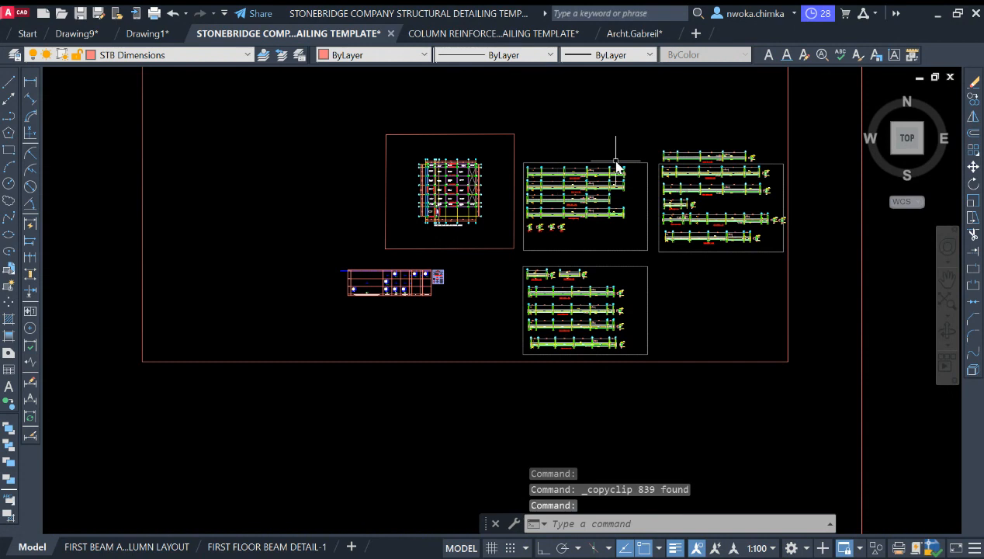
# - Look over the framed beam details, and recopy the first floor layout sheet with the column schedule below it
pyautogui.scroll(4, 621, 206)
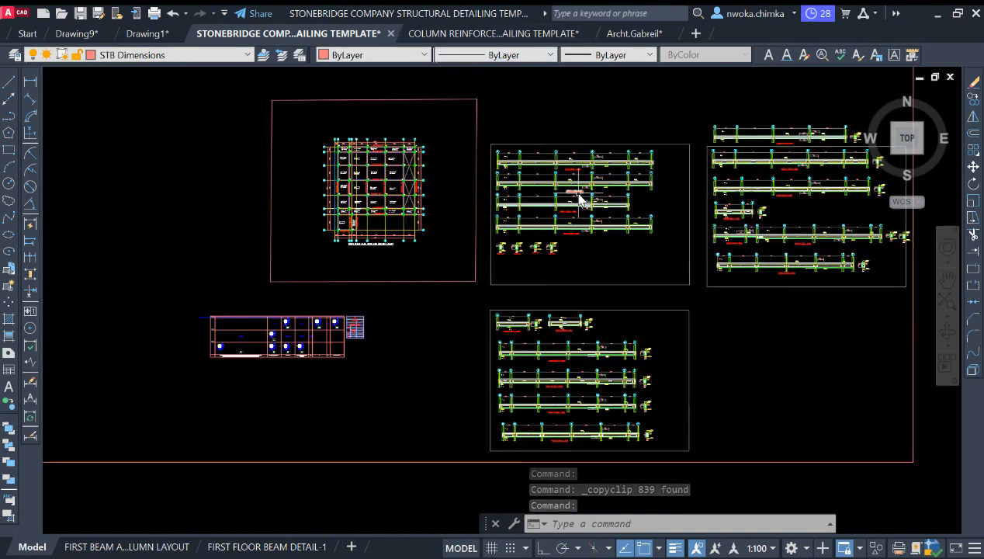
pyautogui.scroll(4, 571, 173)
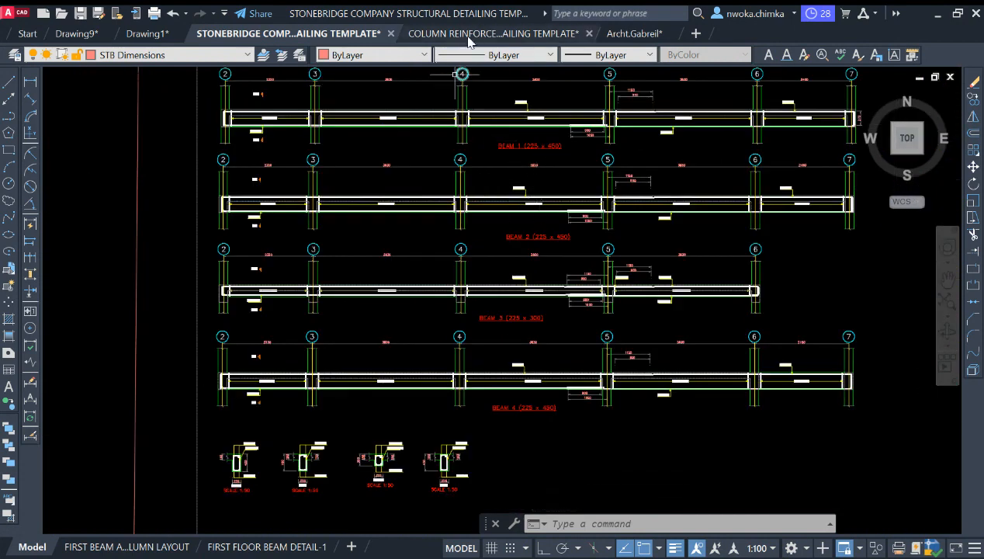
pyautogui.scroll(-3, 780, 194)
pyautogui.click(534, 109)
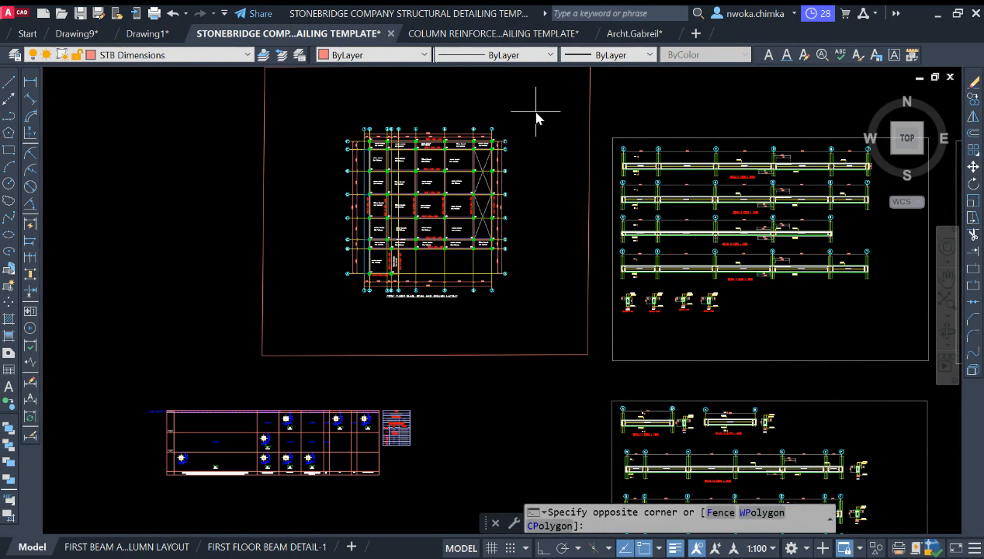
pyautogui.scroll(-2, 536, 155)
pyautogui.click(253, 363)
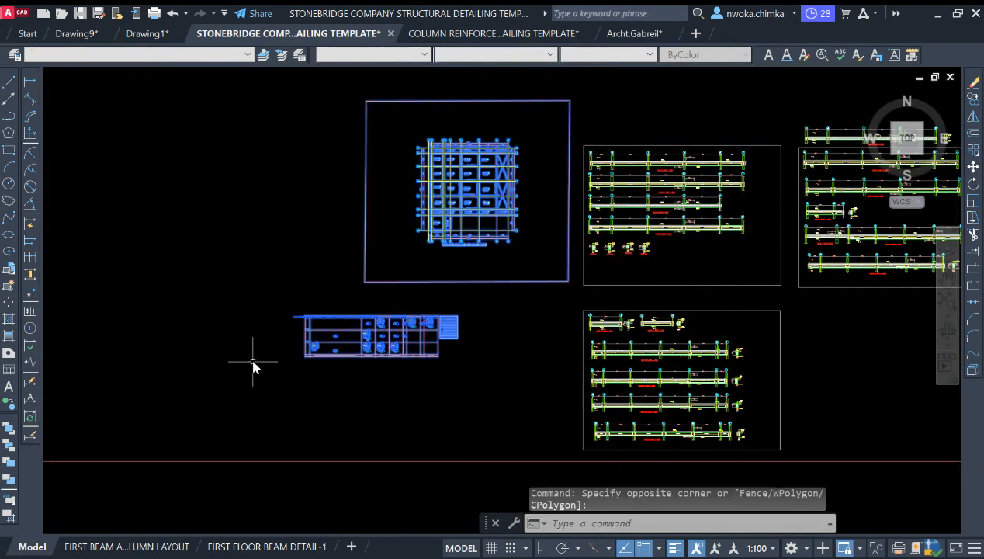
pyautogui.hotkey('ctrl', 'c')
pyautogui.press('Escape')
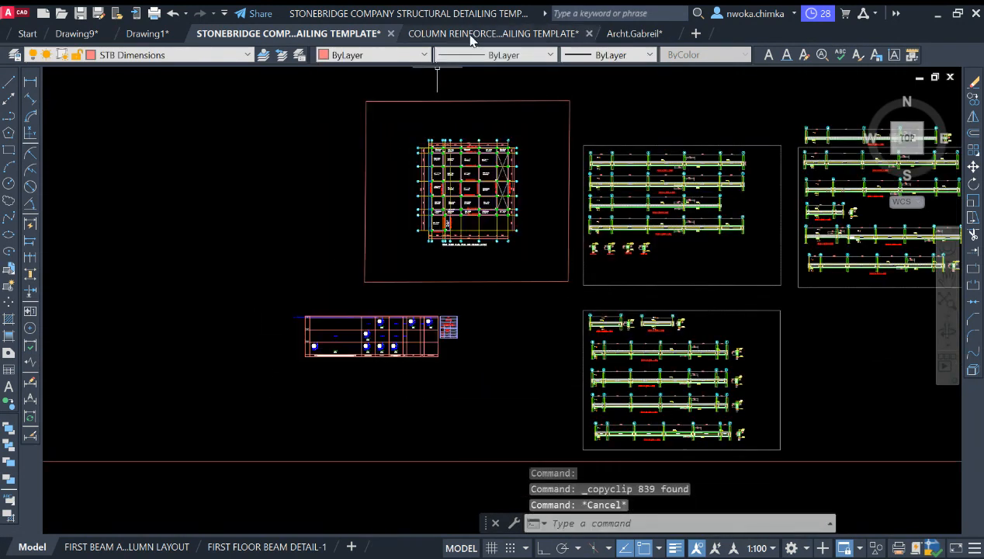
# - Switch to the COLUMN REINFORCEMENT DETAILING TEMPLATE and paste the layout and column schedule in the empty space right of the column detail sheet
pyautogui.click(438, 33)
pyautogui.scroll(-4, 401, 262)
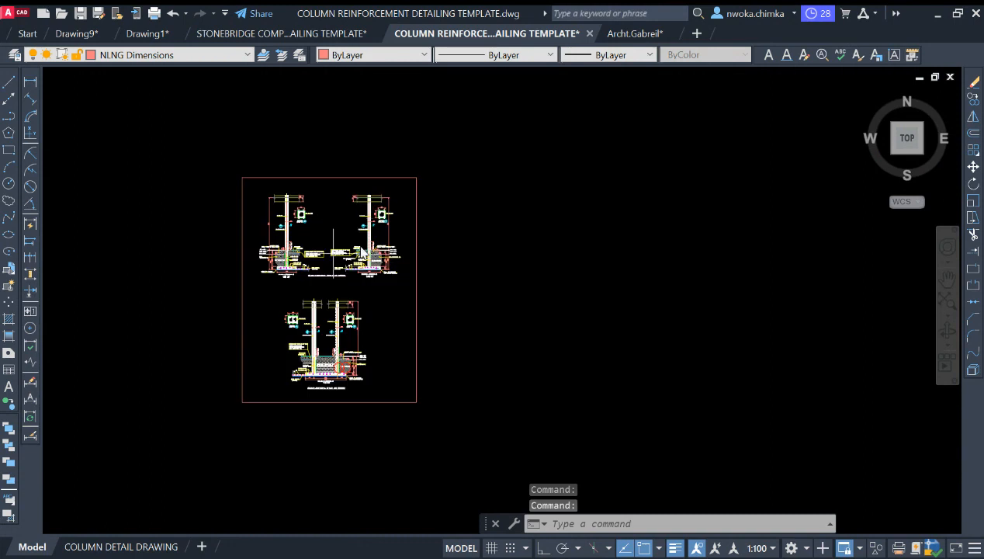
pyautogui.moveTo(526, 37)
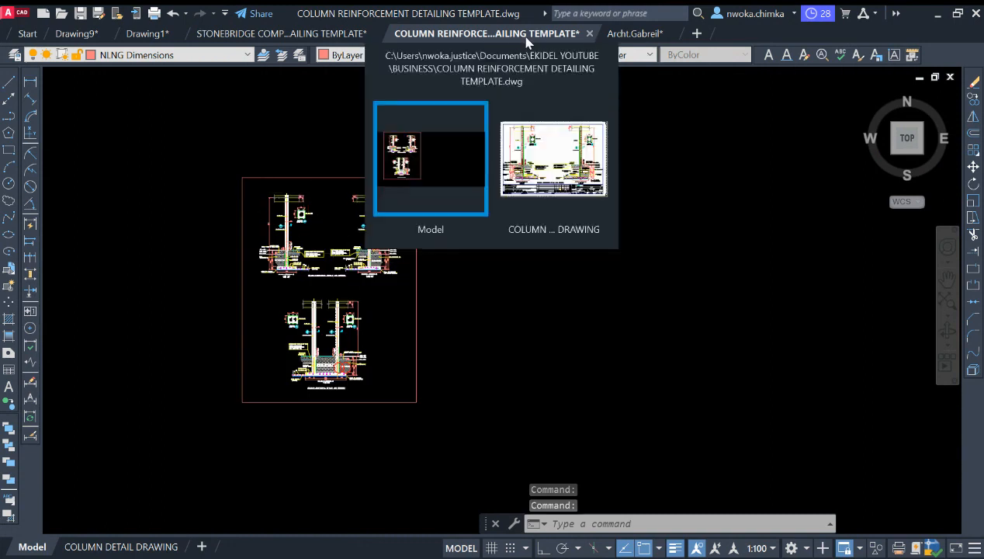
pyautogui.hotkey('ctrl', 'v')
pyautogui.scroll(-2, 446, 292)
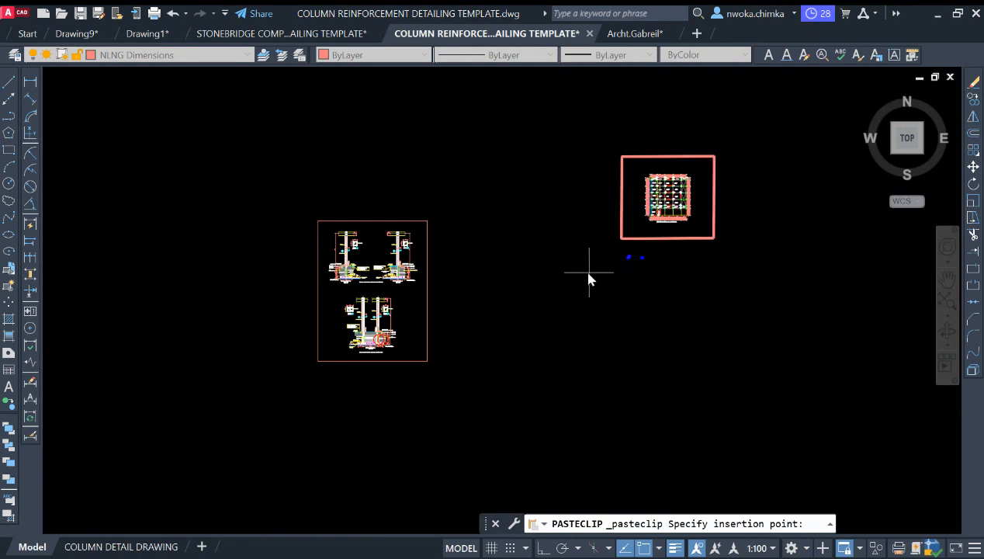
pyautogui.click(588, 278)
pyautogui.scroll(2, 636, 209)
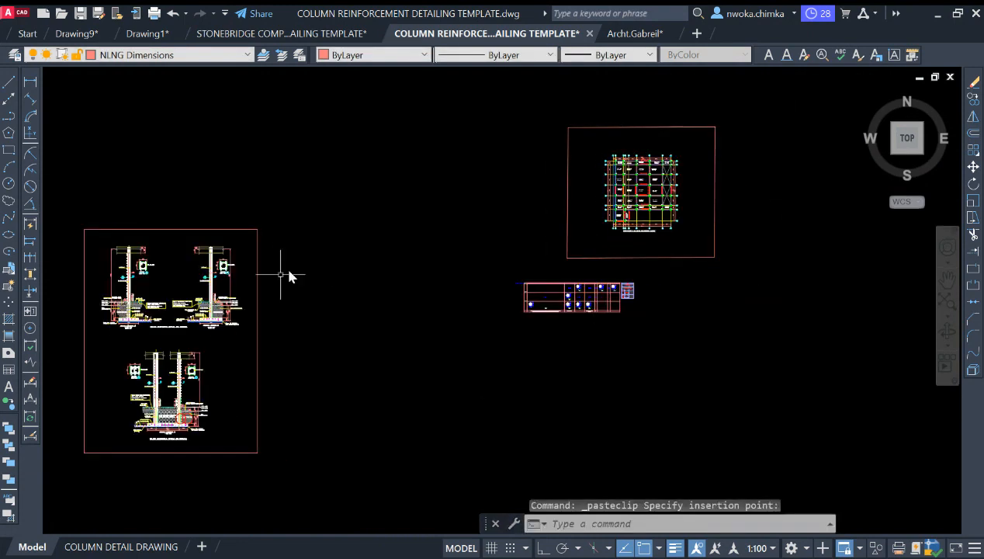
# - Inspect the column longitudinal details and sections, including COLUMN 1 (FOOTING 3), and select two of its upper column ties
pyautogui.scroll(4, 132, 311)
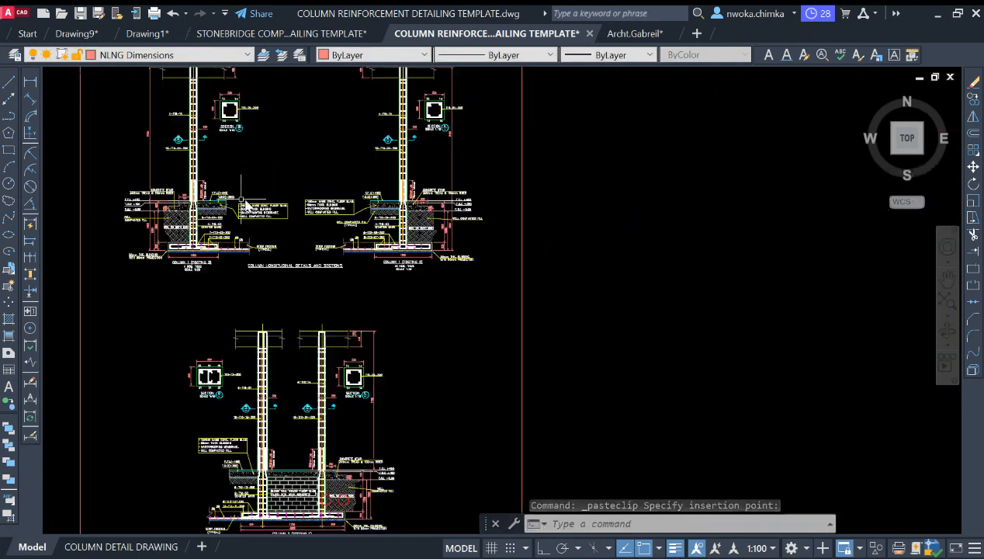
pyautogui.moveTo(210, 77); pyautogui.dragTo(253, 163, button='middle')
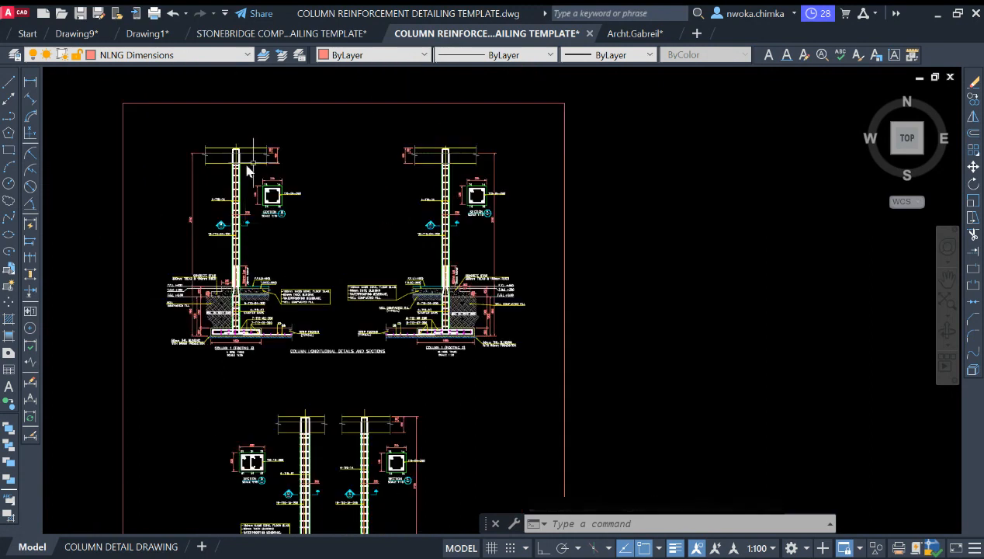
pyautogui.scroll(-2, 271, 193)
pyautogui.scroll(2, 797, 213)
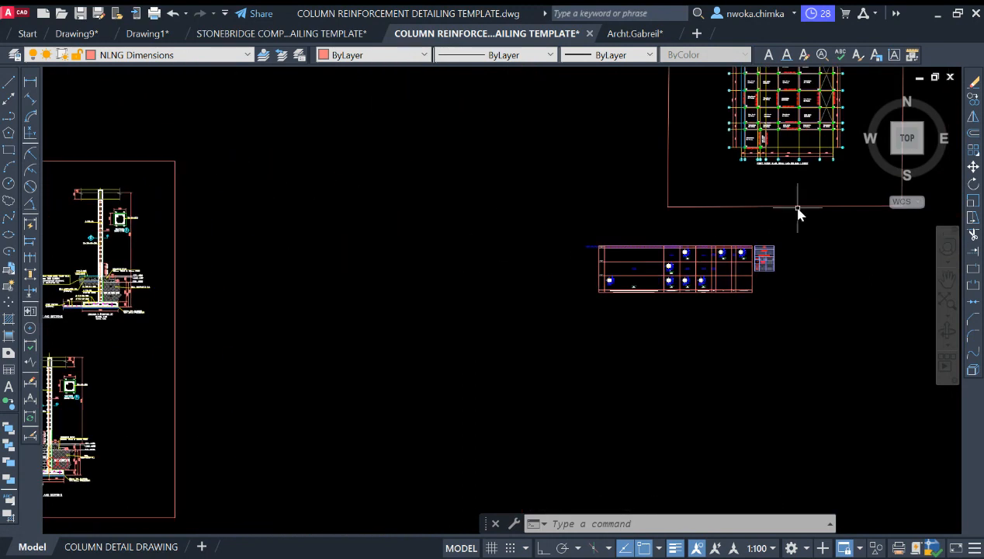
pyautogui.scroll(-2, 767, 208)
pyautogui.scroll(5, 309, 258)
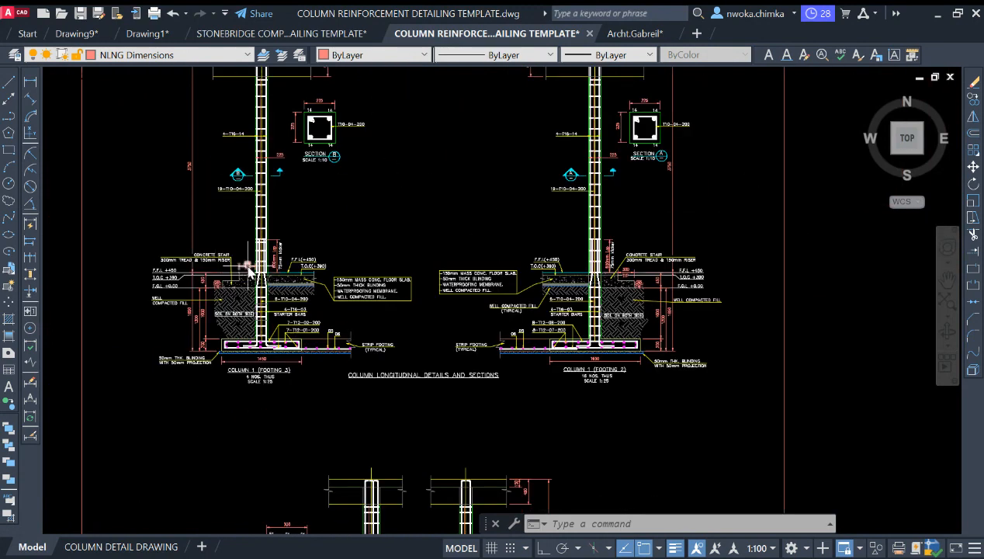
pyautogui.scroll(2, 233, 159)
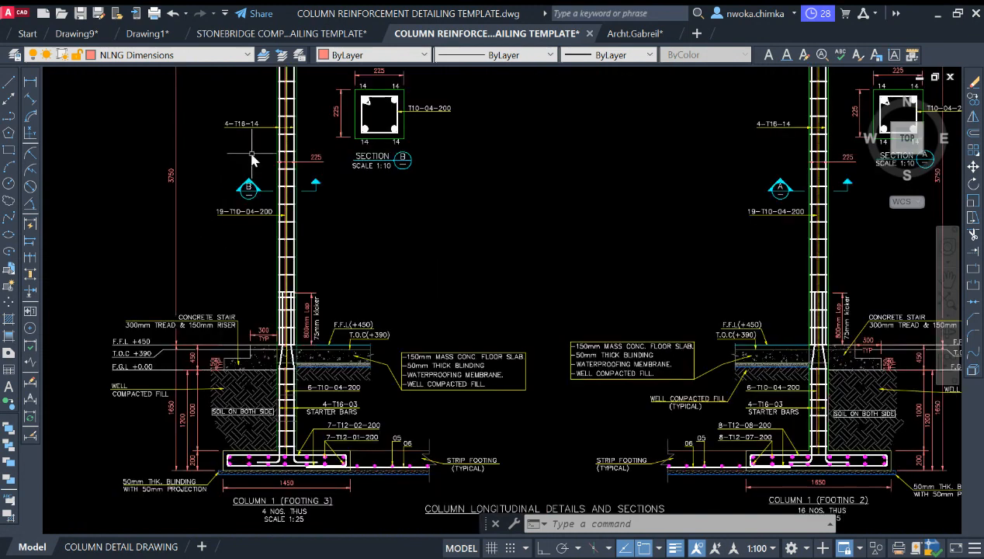
pyautogui.scroll(-2, 342, 179)
pyautogui.scroll(3, 357, 161)
pyautogui.scroll(2, 357, 161)
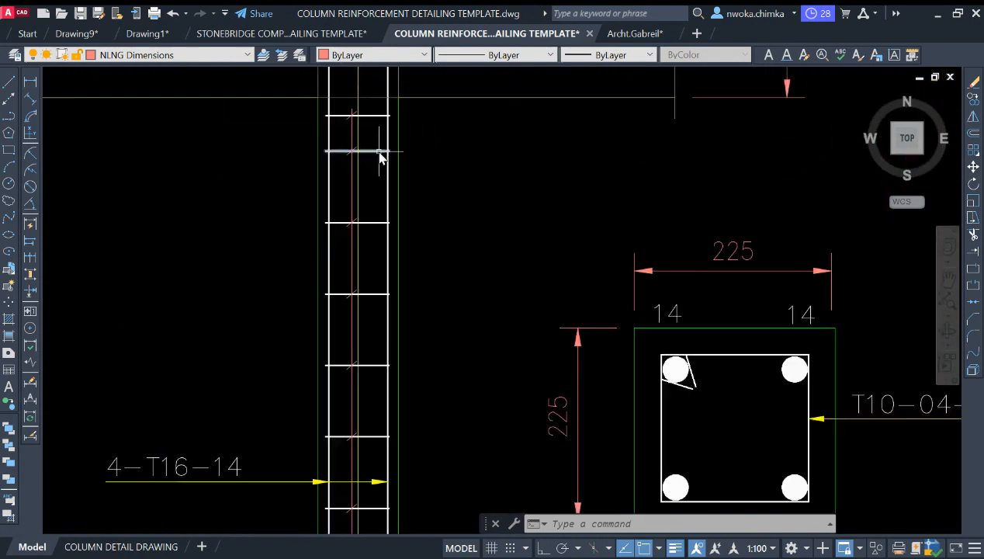
pyautogui.click(378, 142)
pyautogui.click(366, 250)
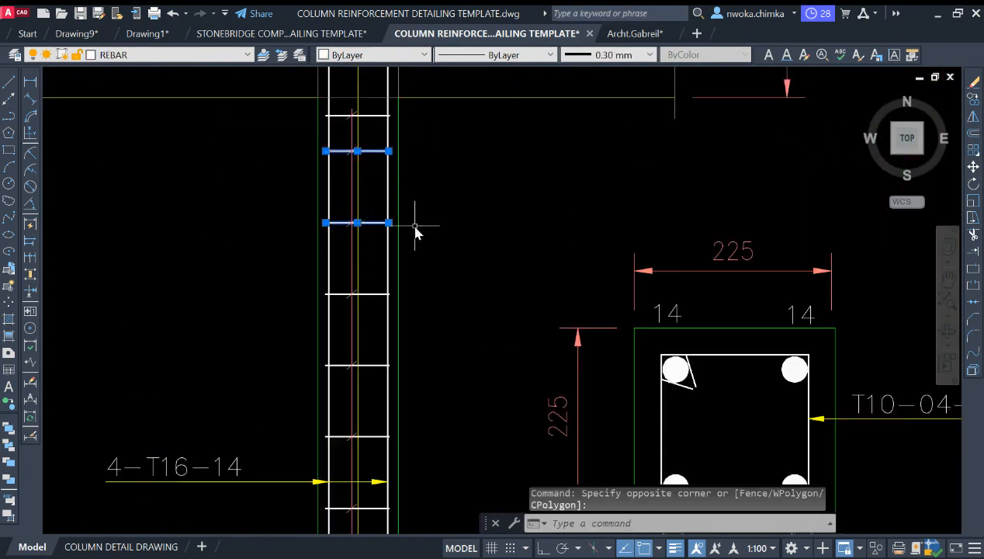
# - Try erasing the two selected upper column ties and undo the erasure
pyautogui.press('e')
pyautogui.press('Return')
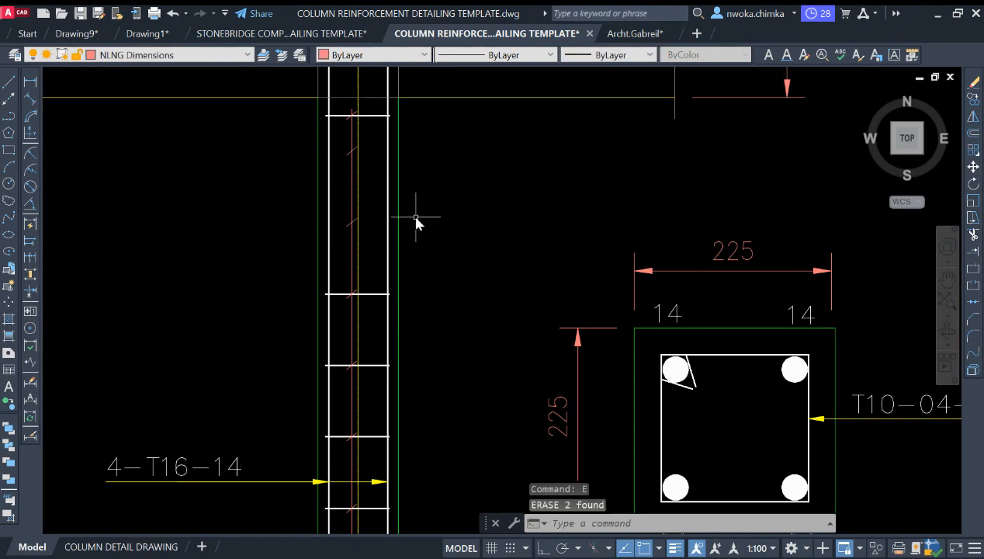
pyautogui.hotkey('ctrl', 'z')
# - Look over the column longitudinal details and sections, from the upper column ties to the complete framed sheet
pyautogui.scroll(-8, 417, 222)
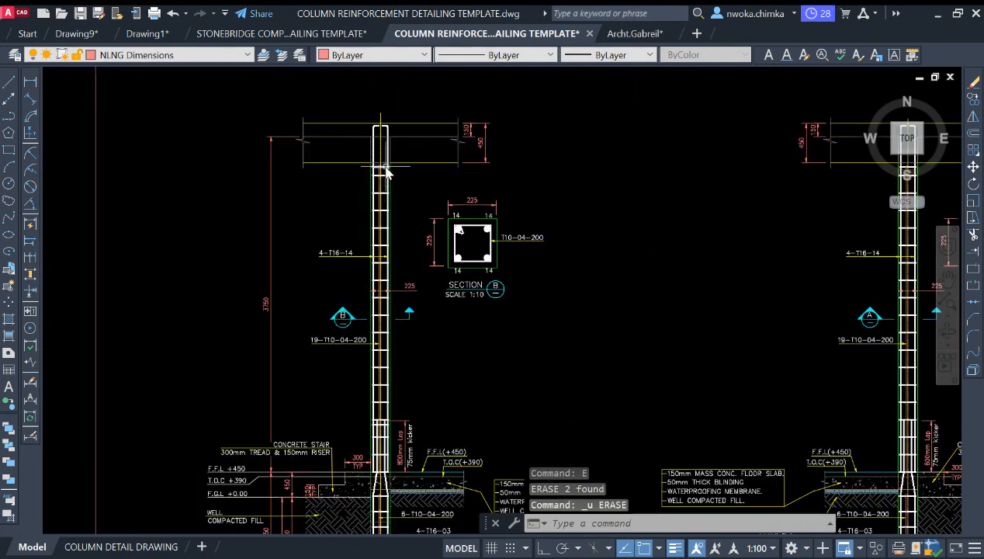
pyautogui.scroll(3, 386, 275)
pyautogui.scroll(-5, 387, 266)
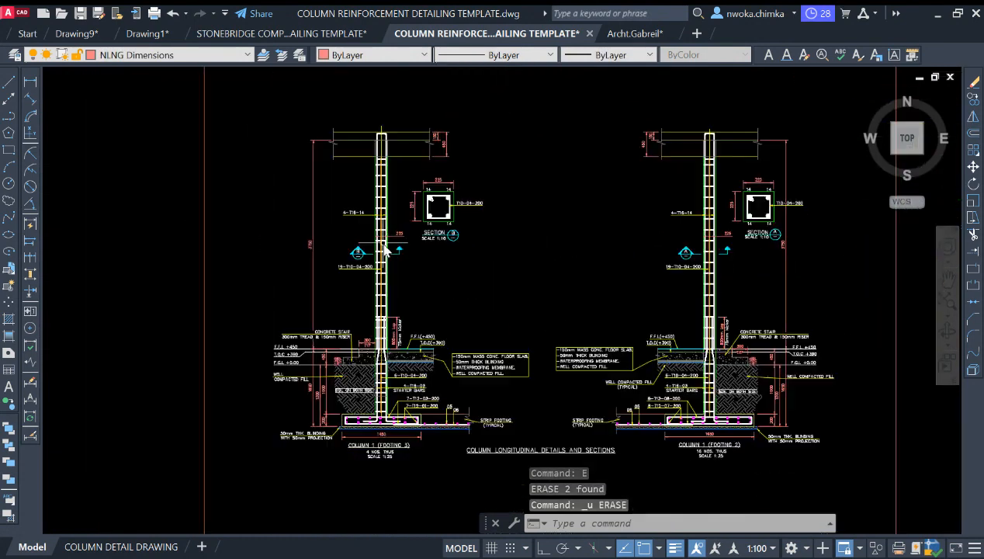
pyautogui.scroll(-3, 458, 259)
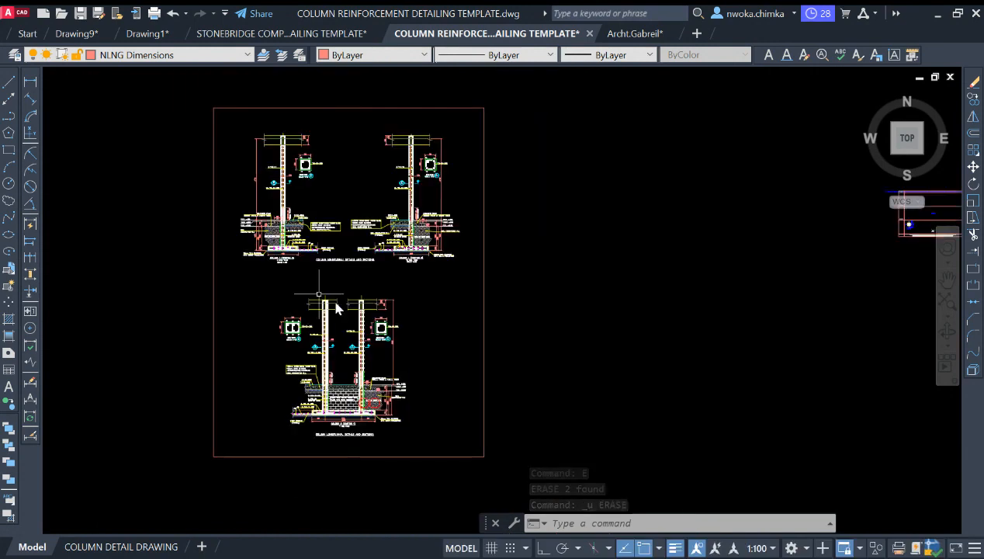
pyautogui.scroll(2, 438, 191)
pyautogui.scroll(-4, 321, 214)
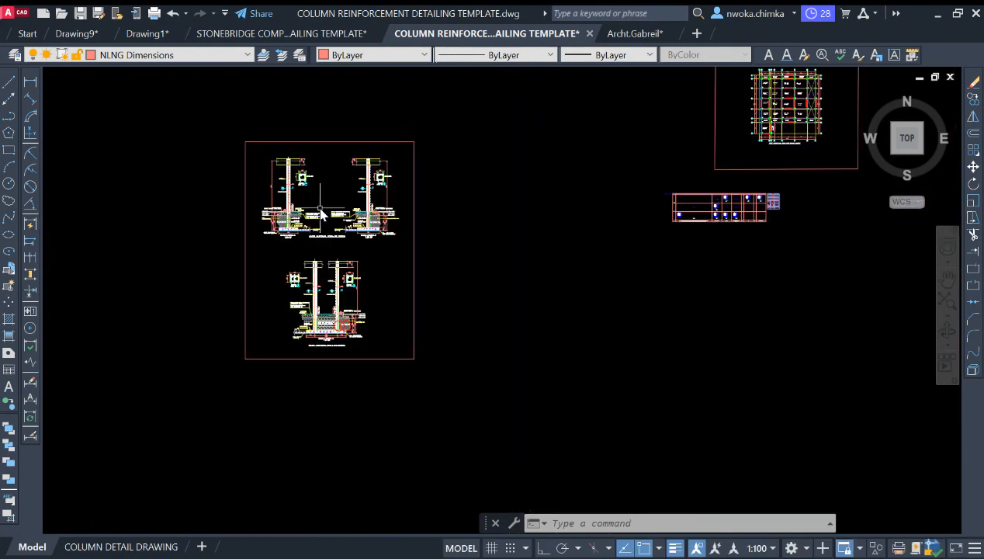
# - Examine the column schedule's upper storeys, including the section, size, bar and link notes for column F-2
pyautogui.scroll(1, 357, 195)
pyautogui.moveTo(534, 228); pyautogui.dragTo(239, 262, button='middle')
pyautogui.moveTo(736, 213); pyautogui.dragTo(639, 332, button='middle')
pyautogui.scroll(2, 651, 198)
pyautogui.scroll(3, 632, 226)
pyautogui.scroll(-5, 773, 220)
pyautogui.moveTo(620, 377); pyautogui.dragTo(614, 369, button='middle')
pyautogui.scroll(8, 615, 370)
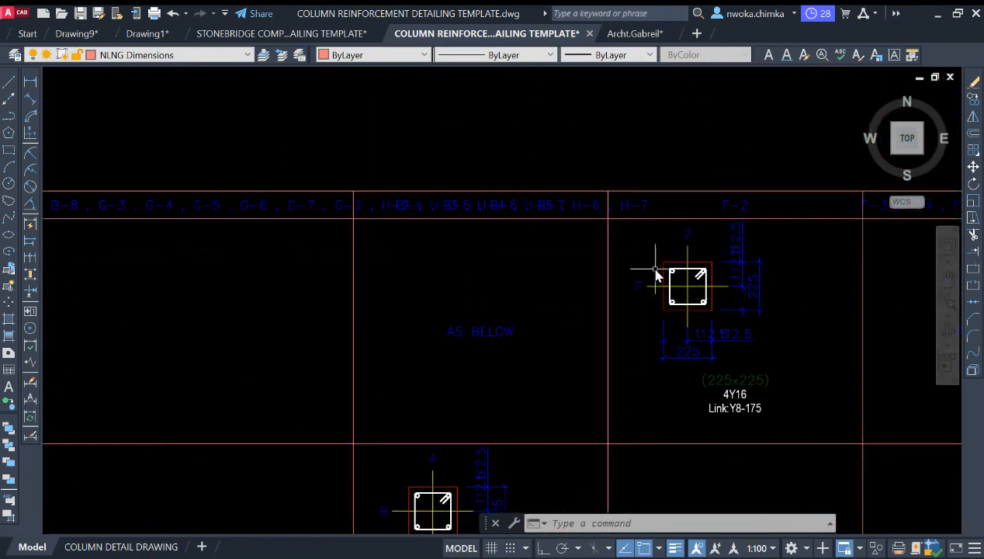
pyautogui.scroll(-5, 655, 275)
pyautogui.scroll(4, 263, 242)
pyautogui.scroll(-4, 387, 260)
# - Examine the schedule's column section at storey St: 1 (+3.90m) with its size, main bars, links and column list
pyautogui.scroll(6, 312, 373)
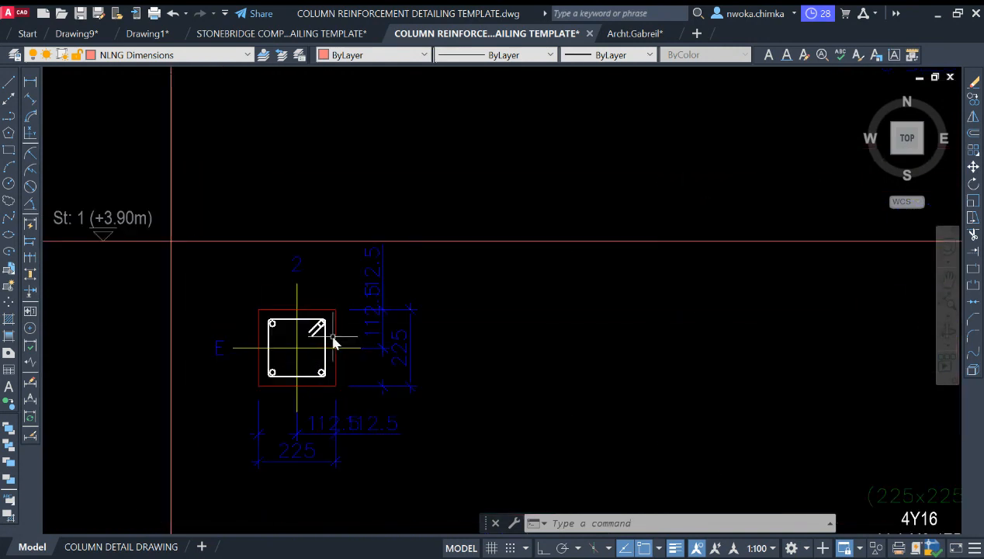
pyautogui.scroll(2, 283, 328)
pyautogui.scroll(-5, 334, 307)
pyautogui.scroll(-2, 468, 319)
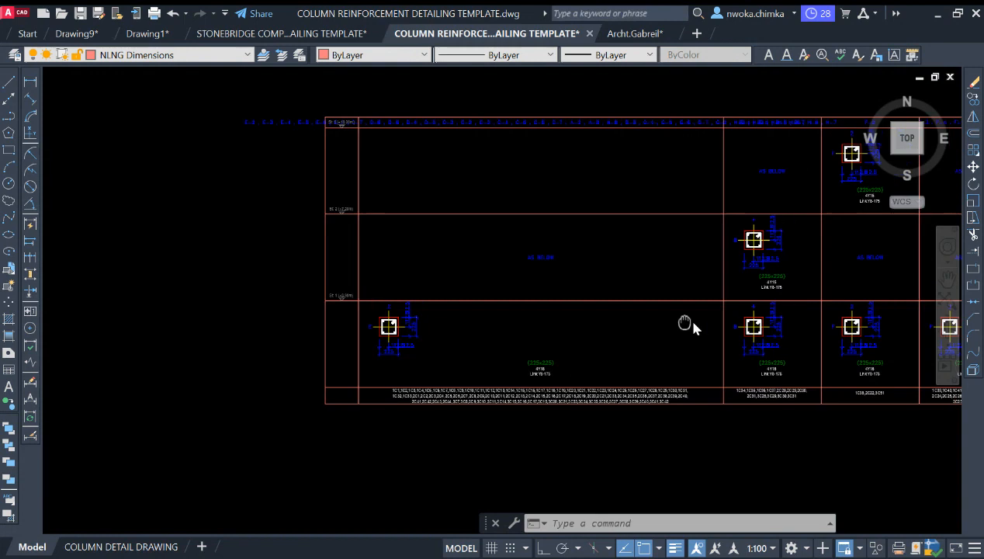
pyautogui.scroll(2, 683, 333)
pyautogui.scroll(6, 463, 326)
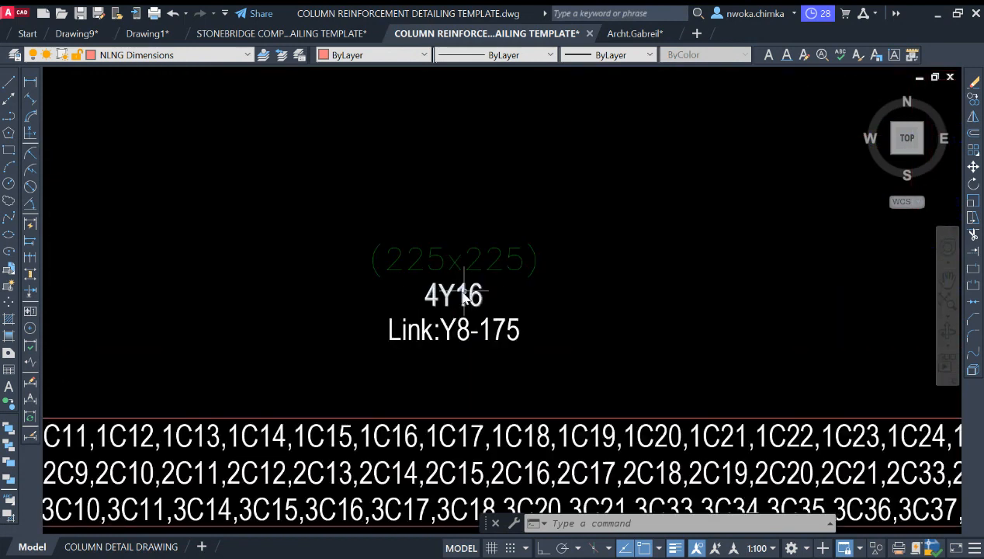
pyautogui.scroll(-7, 544, 314)
# - Return to the column detail sheet and look over the two COLUMN 1 longitudinal details for comparison with the schedule
pyautogui.moveTo(512, 301); pyautogui.dragTo(737, 334, button='middle')
pyautogui.scroll(-1, 714, 333)
pyautogui.moveTo(326, 337); pyautogui.dragTo(478, 259, button='middle')
pyautogui.scroll(2, 445, 207)
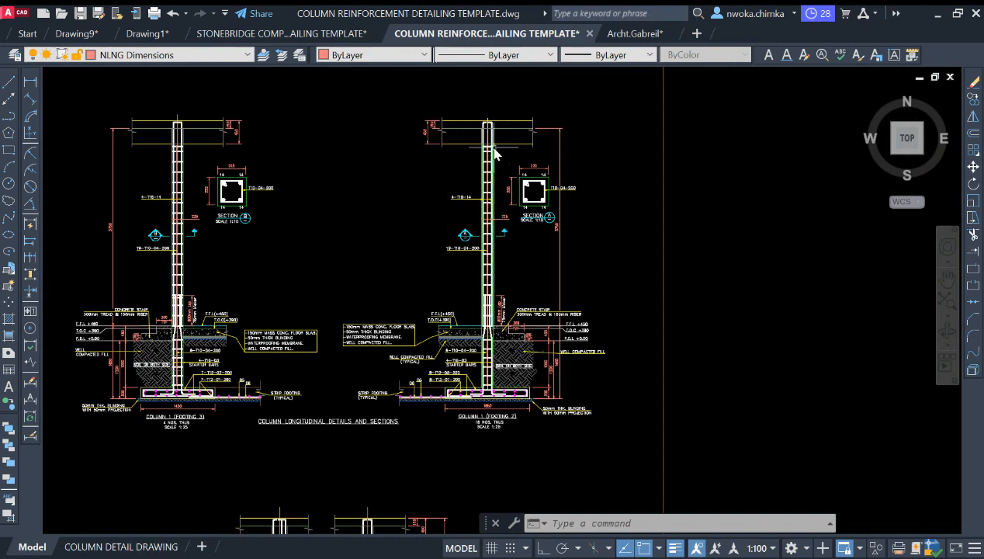
pyautogui.scroll(-3, 543, 139)
pyautogui.scroll(-1, 320, 263)
# - Examine the column marks on the first floor layout, comparing the C1 columns on grids F and E with the C2 columns on grid G
pyautogui.moveTo(437, 212); pyautogui.dragTo(230, 239, button='middle')
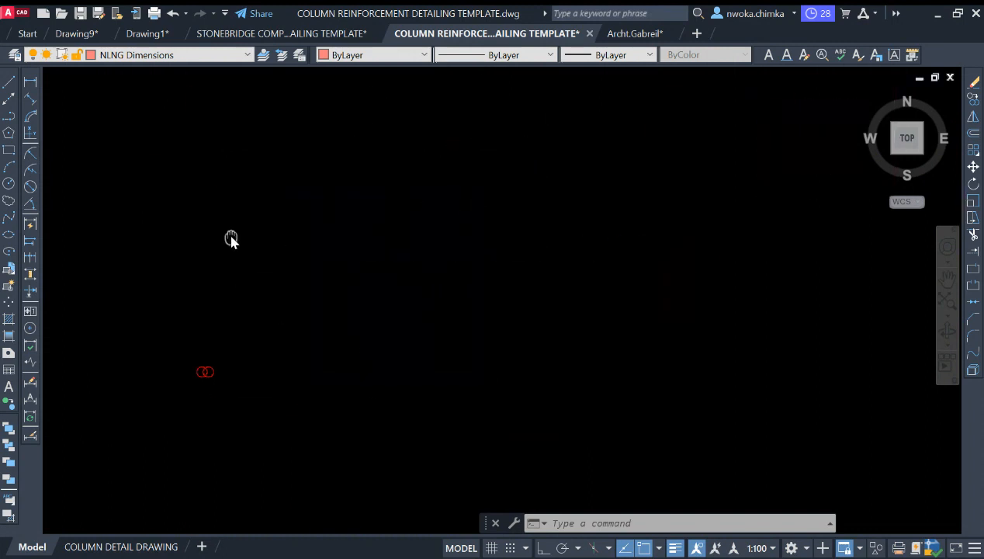
pyautogui.scroll(2, 669, 146)
pyautogui.scroll(6, 528, 126)
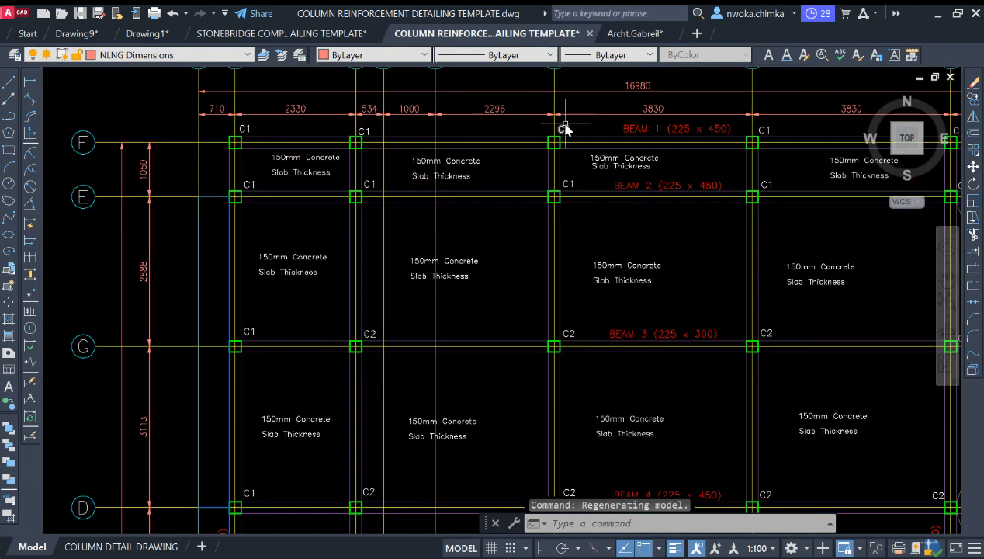
pyautogui.scroll(-7, 534, 152)
pyautogui.scroll(7, 544, 190)
pyautogui.moveTo(554, 187); pyautogui.dragTo(562, 334, button='middle')
pyautogui.moveTo(562, 292); pyautogui.dragTo(561, 356, button='middle')
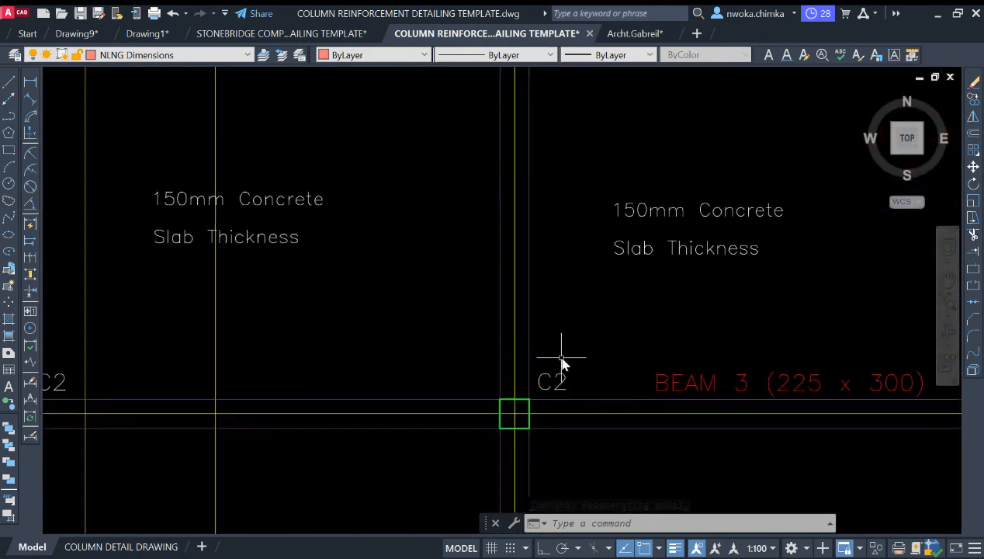
pyautogui.scroll(-3, 561, 337)
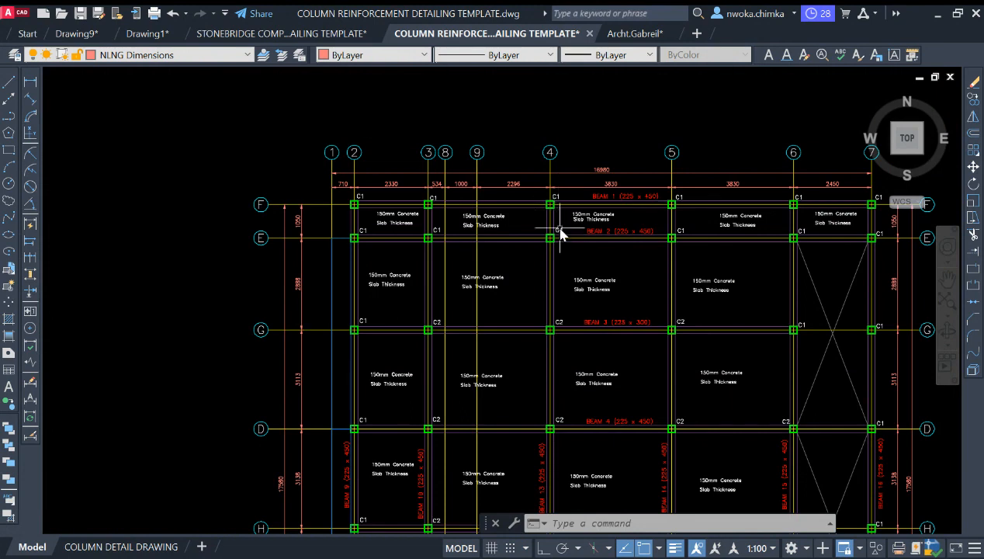
pyautogui.scroll(6, 561, 324)
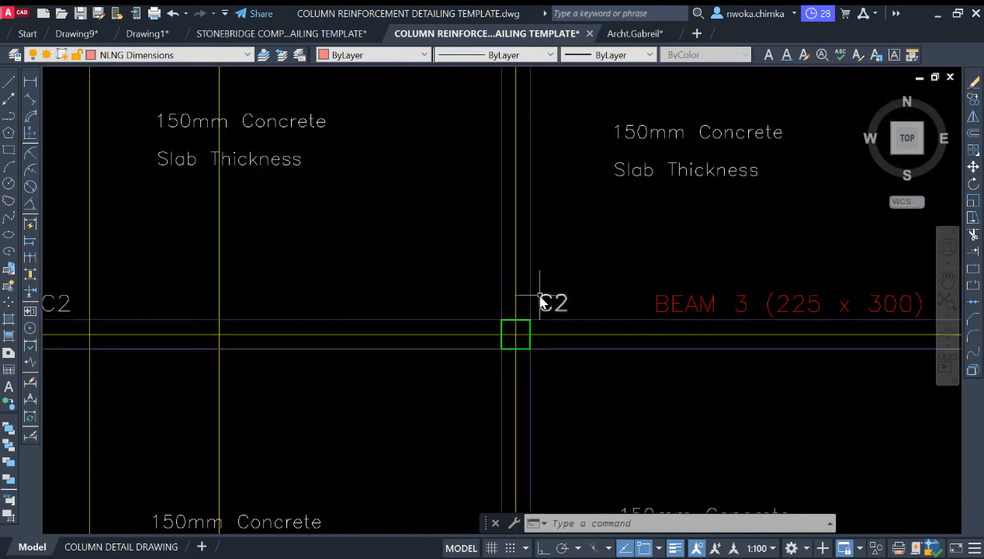
pyautogui.scroll(-6, 547, 303)
pyautogui.scroll(6, 555, 210)
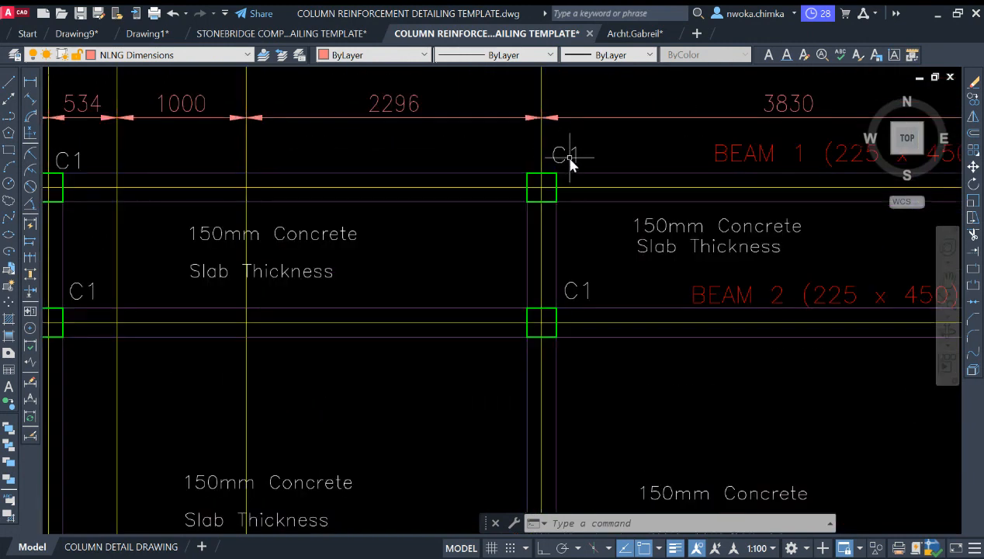
pyautogui.scroll(-6, 547, 169)
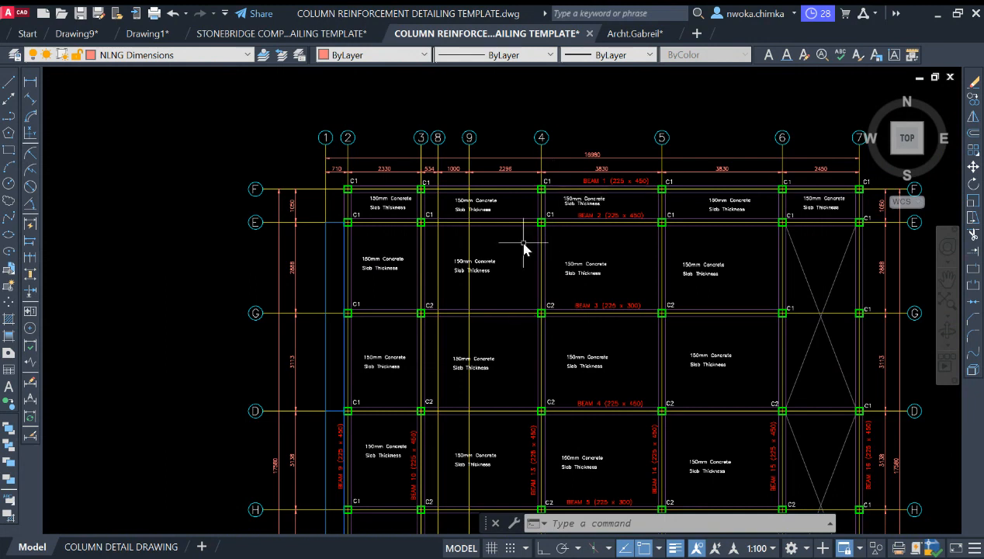
pyautogui.scroll(-8, 533, 220)
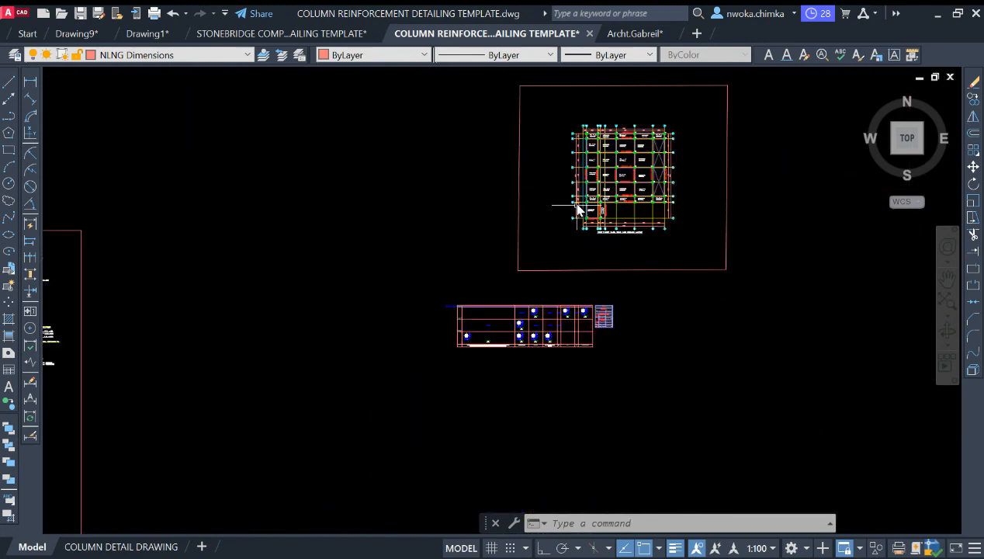
# - Draw a rectangle enclosing both the framed first floor layout and the column schedule below it
pyautogui.scroll(-3, 489, 232)
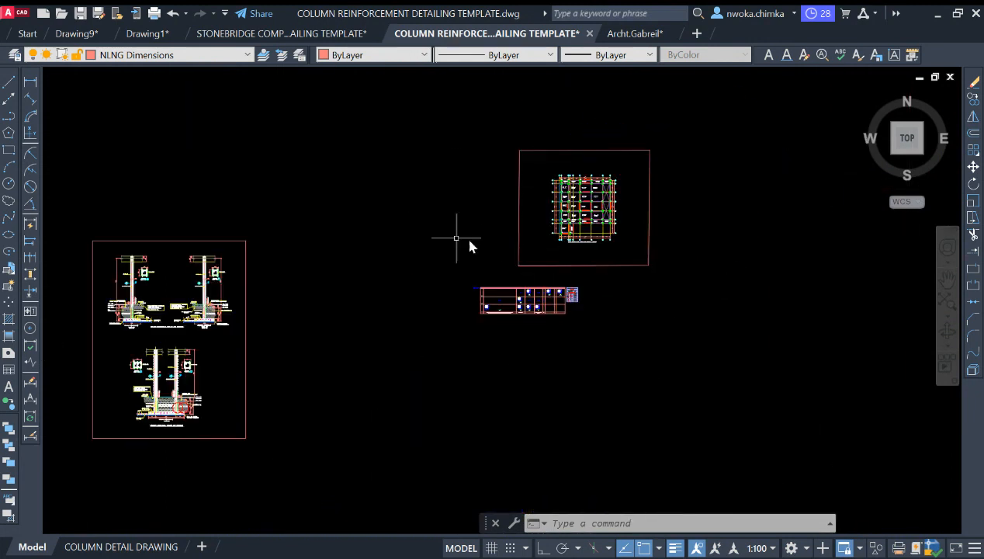
pyautogui.click(10, 153)
pyautogui.click(393, 122)
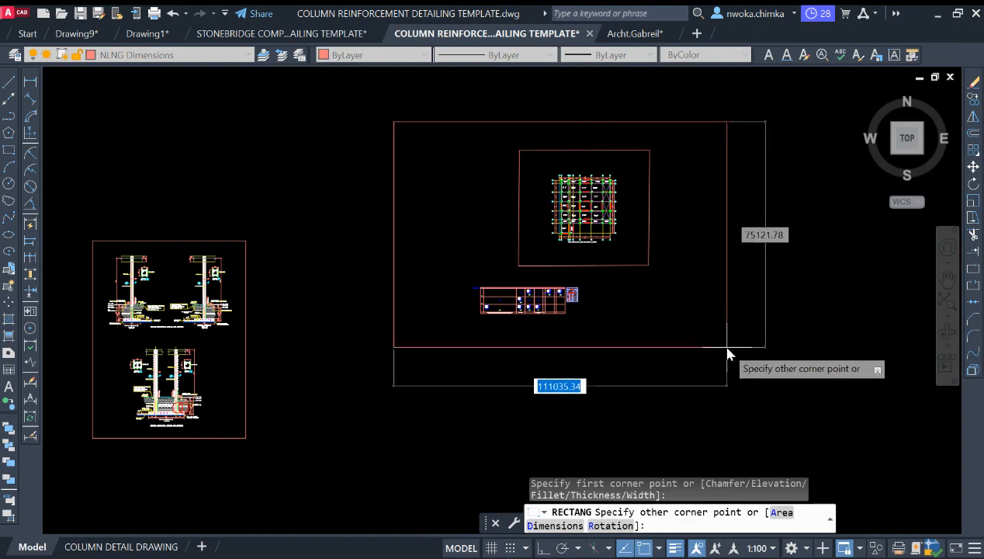
pyautogui.click(696, 376)
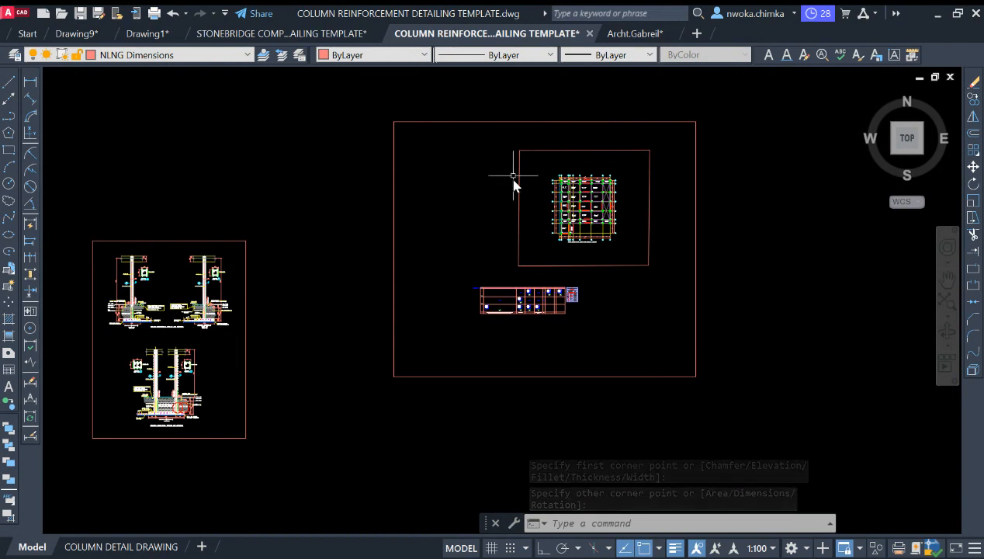
# - Select the column detail sheet's frame and compare its contents with the first floor layout
pyautogui.moveTo(289, 211); pyautogui.dragTo(390, 172, button='middle')
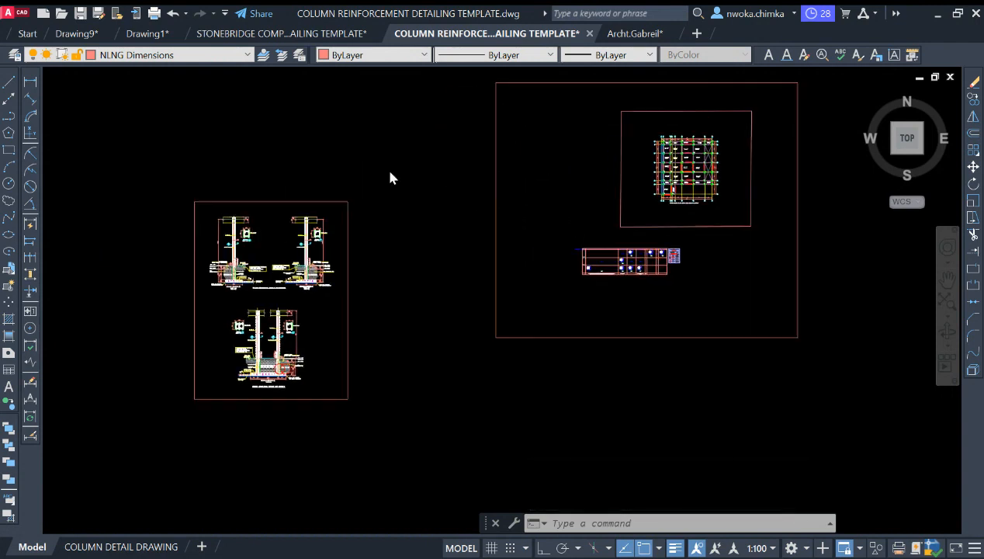
pyautogui.click(306, 202)
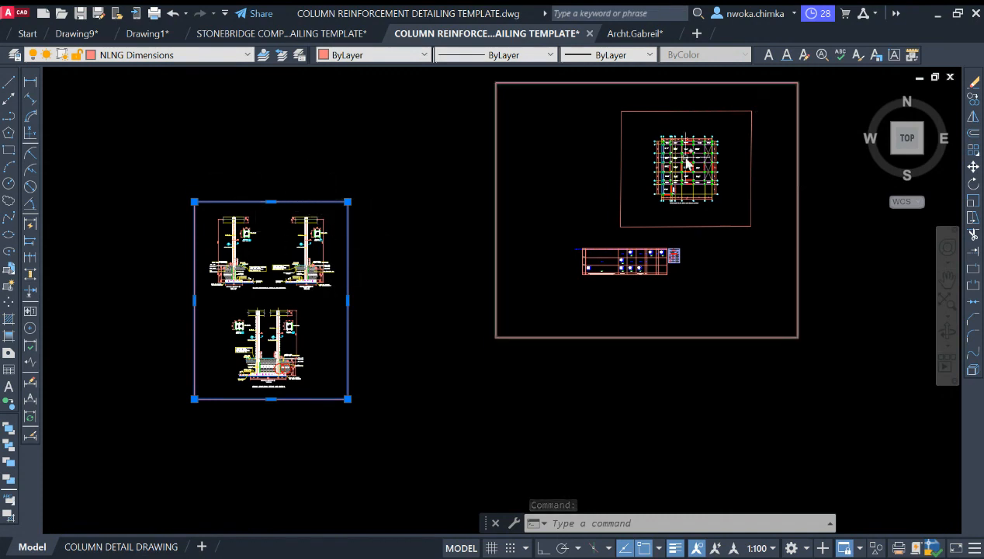
pyautogui.scroll(7, 675, 159)
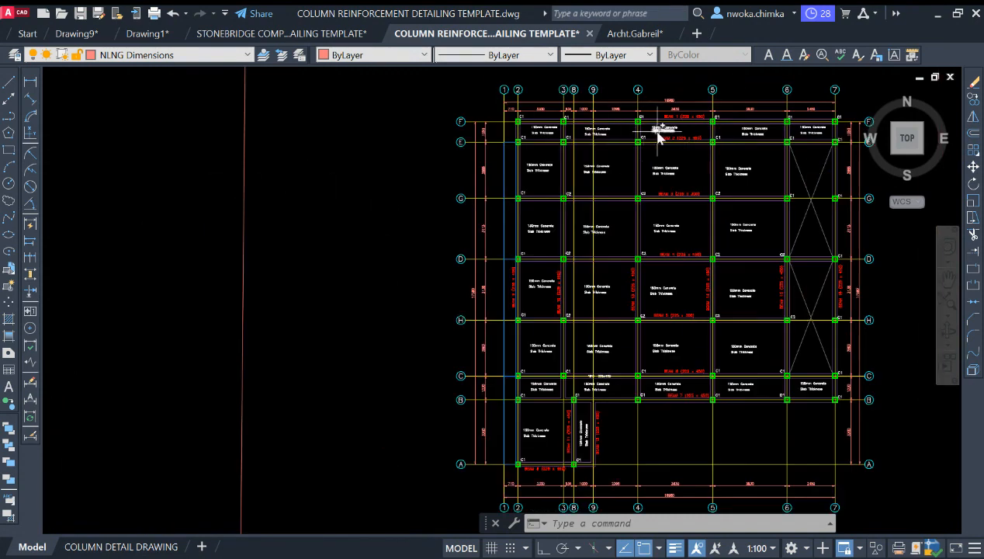
pyautogui.scroll(-5, 683, 128)
pyautogui.moveTo(150, 253); pyautogui.dragTo(423, 158, button='middle')
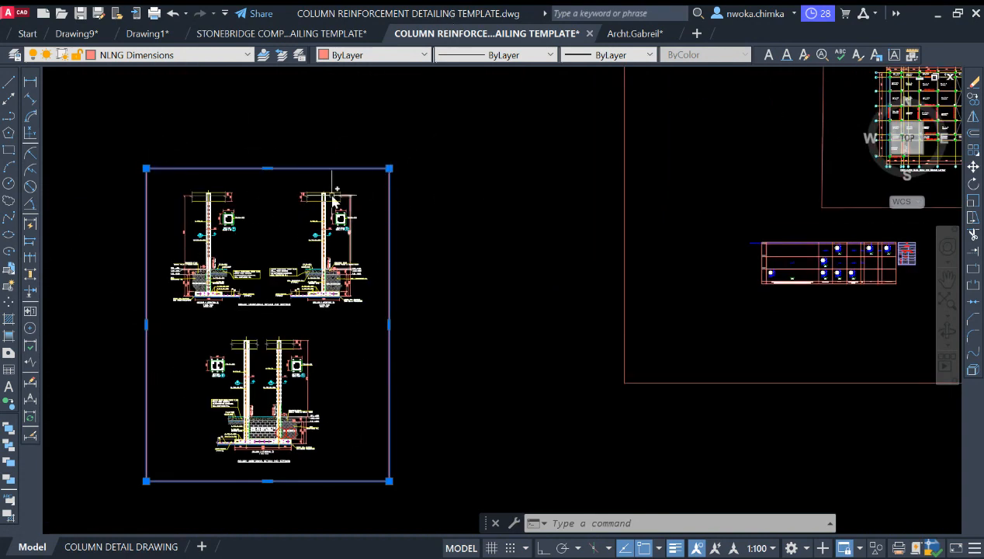
pyautogui.scroll(2, 317, 206)
pyautogui.scroll(-2, 310, 268)
# - Examine the starter bars, ties and footing reinforcement of COLUMN 1 (FOOTING 2), and clear the frame selection
pyautogui.scroll(4, 341, 291)
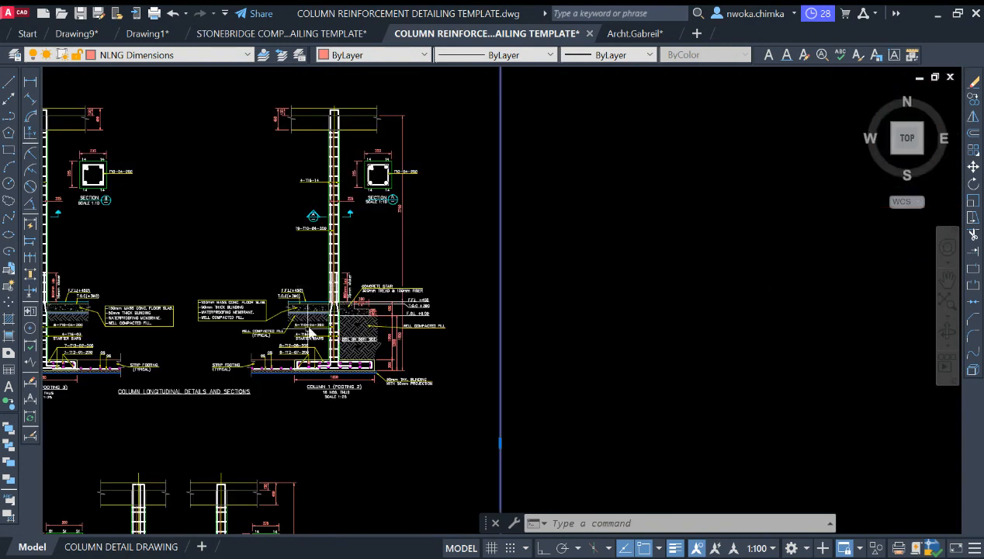
pyautogui.scroll(2, 341, 364)
pyautogui.scroll(-2, 334, 357)
pyautogui.scroll(4, 374, 342)
pyautogui.scroll(2, 374, 342)
pyautogui.scroll(-3, 326, 291)
pyautogui.scroll(3, 324, 291)
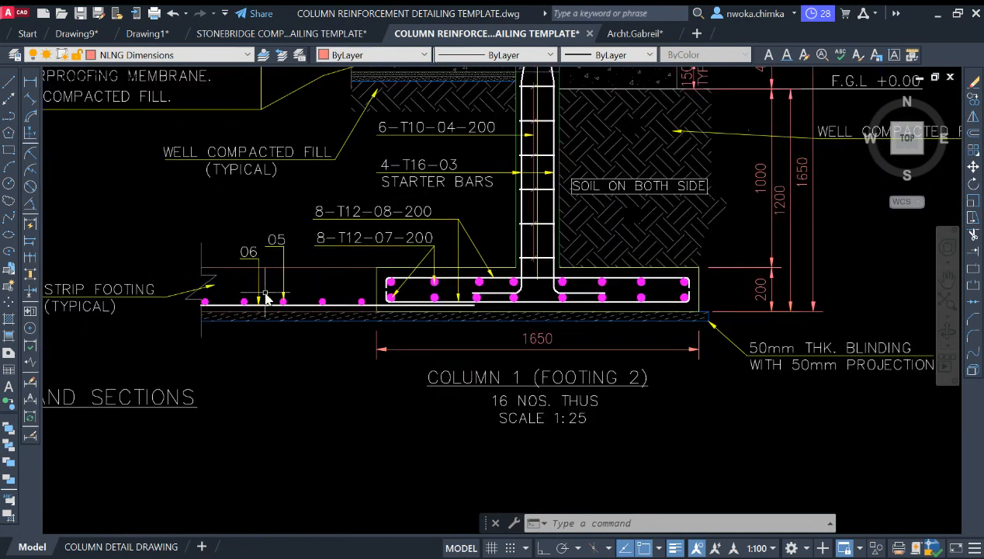
pyautogui.scroll(-5, 124, 285)
pyautogui.scroll(-2, 481, 194)
pyautogui.press('Escape')
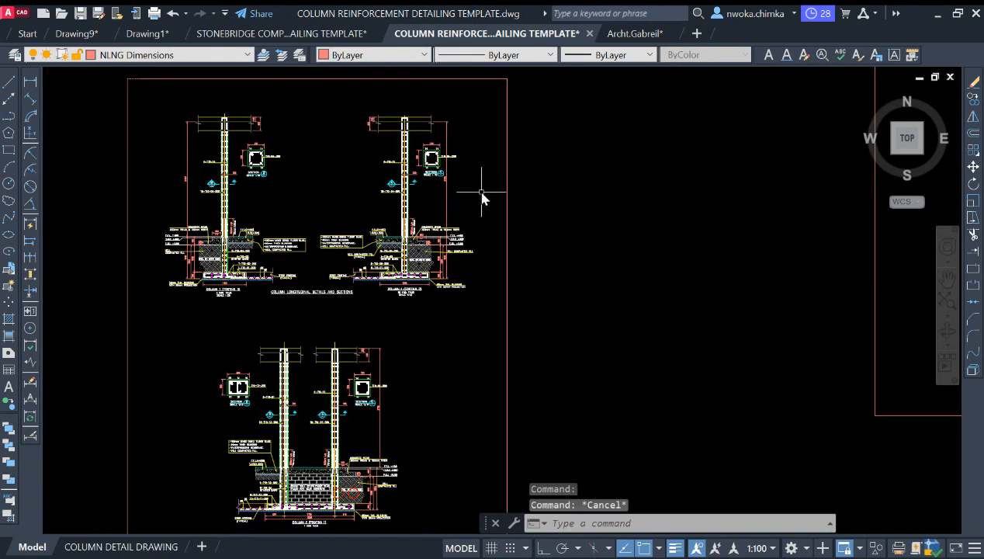
pyautogui.moveTo(511, 132); pyautogui.dragTo(407, 189, button='middle')
pyautogui.click(388, 164)
pyautogui.click(339, 82)
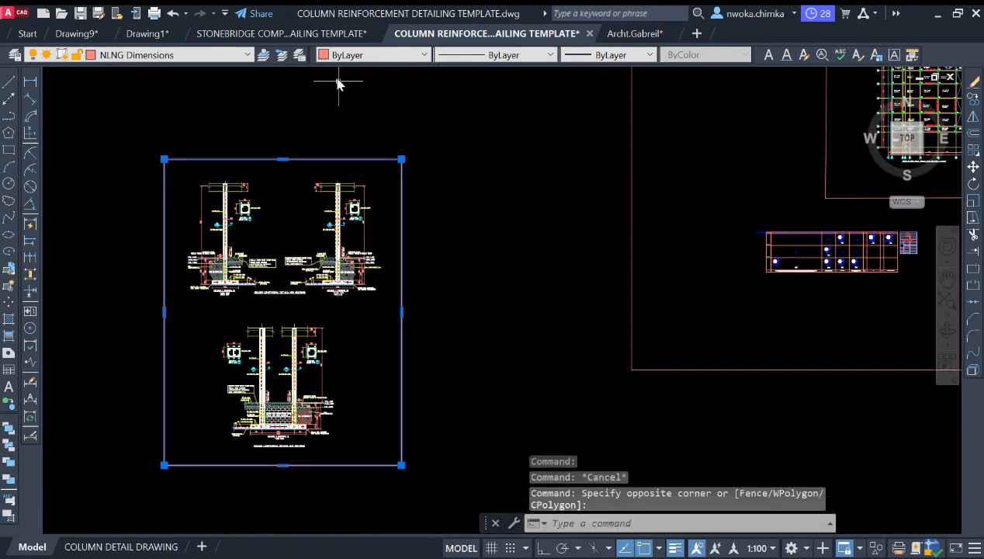
pyautogui.press('Escape')
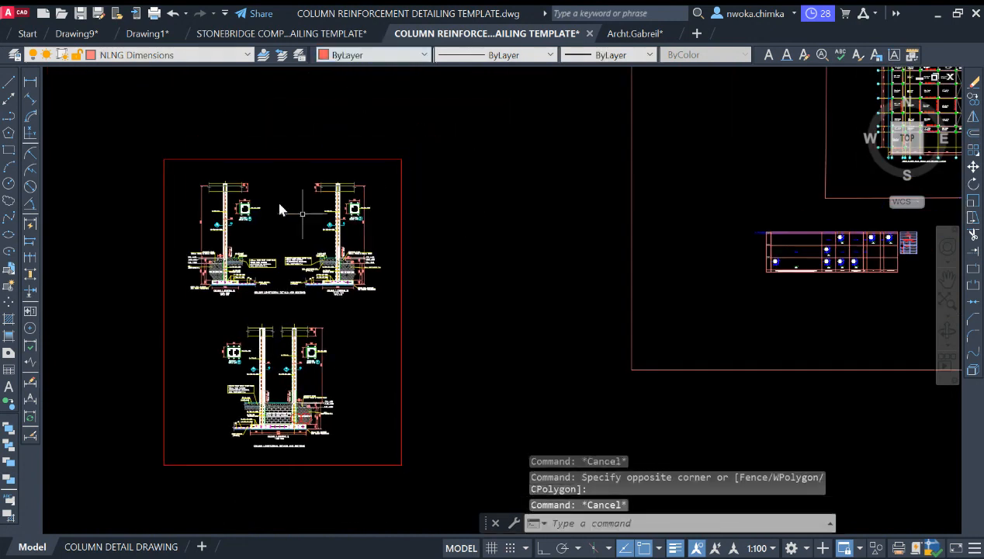
# - Copy the C1 column at grids F and 3 together with its label
pyautogui.scroll(-4, 264, 225)
pyautogui.scroll(2, 475, 185)
pyautogui.moveTo(304, 131); pyautogui.dragTo(352, 142, button='middle')
pyautogui.scroll(4, 579, 152)
pyautogui.scroll(8, 578, 152)
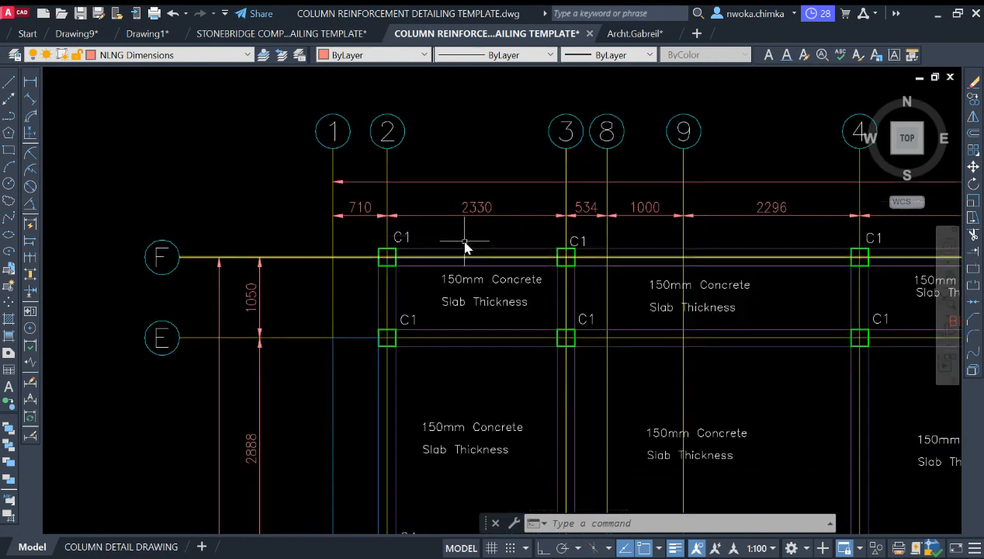
pyautogui.scroll(-3, 487, 209)
pyautogui.scroll(2, 480, 198)
pyautogui.scroll(3, 480, 198)
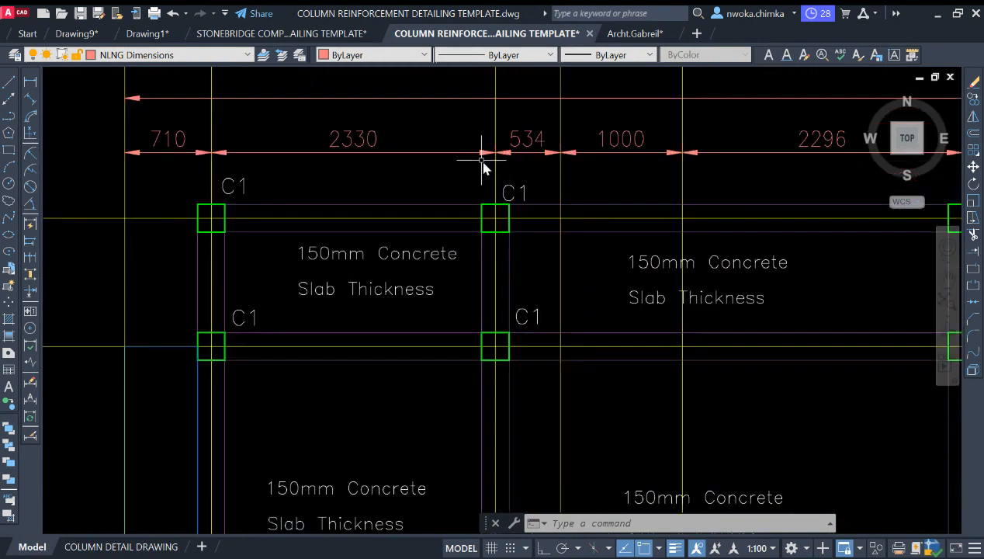
pyautogui.click(468, 158)
pyautogui.click(535, 244)
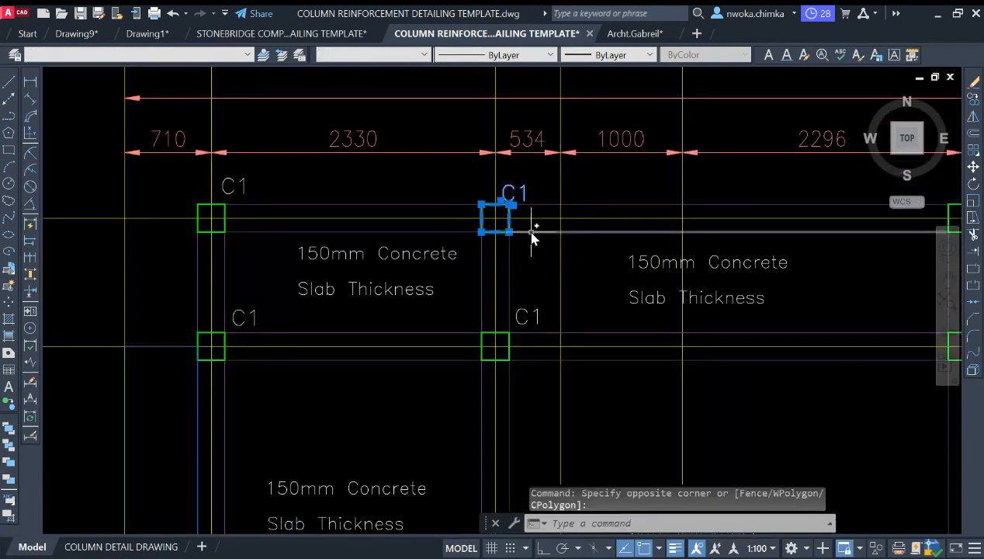
pyautogui.write('co')
pyautogui.press('Return')
pyautogui.click(495, 231)
pyautogui.scroll(-6, 500, 163)
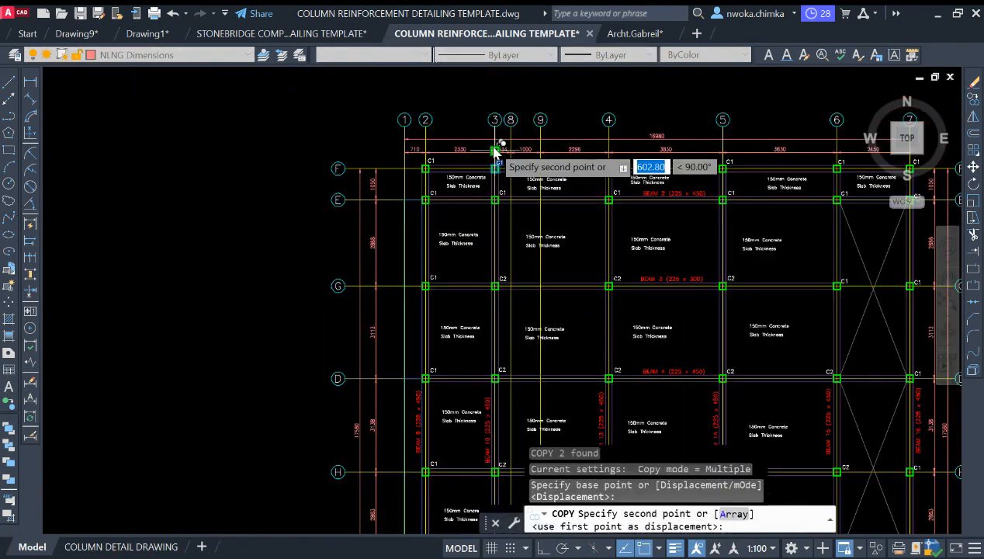
pyautogui.scroll(-1, 595, 130)
pyautogui.scroll(1, 696, 311)
pyautogui.click(692, 312)
pyautogui.press('Escape')
# - Place the C1 copy below the first floor layout, and copy the C2 column at grids D and 5 with its label beside it
pyautogui.scroll(1, 537, 105)
pyautogui.scroll(8, 483, 149)
pyautogui.click(416, 191)
pyautogui.click(537, 275)
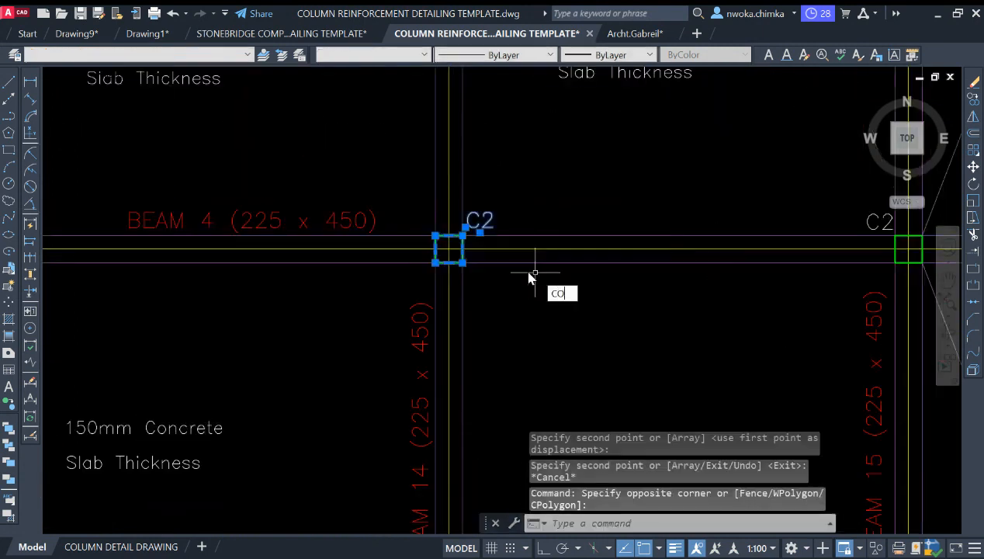
pyautogui.press('Return')
pyautogui.click(449, 248)
pyautogui.scroll(-2, 430, 135)
pyautogui.scroll(-6, 440, 144)
pyautogui.scroll(7, 631, 303)
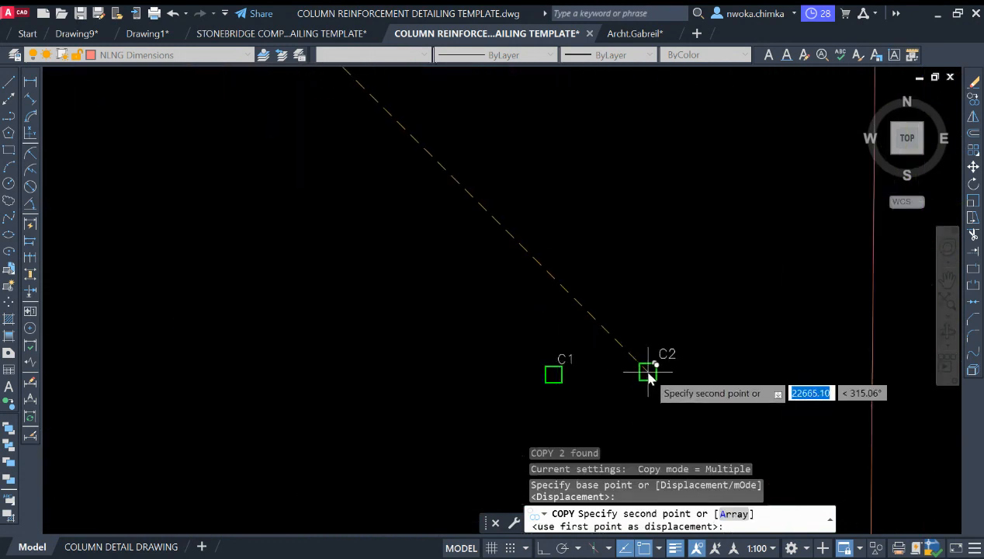
pyautogui.click(648, 373)
pyautogui.press('Escape')
pyautogui.moveTo(563, 376); pyautogui.dragTo(539, 285, button='middle')
pyautogui.scroll(2, 530, 268)
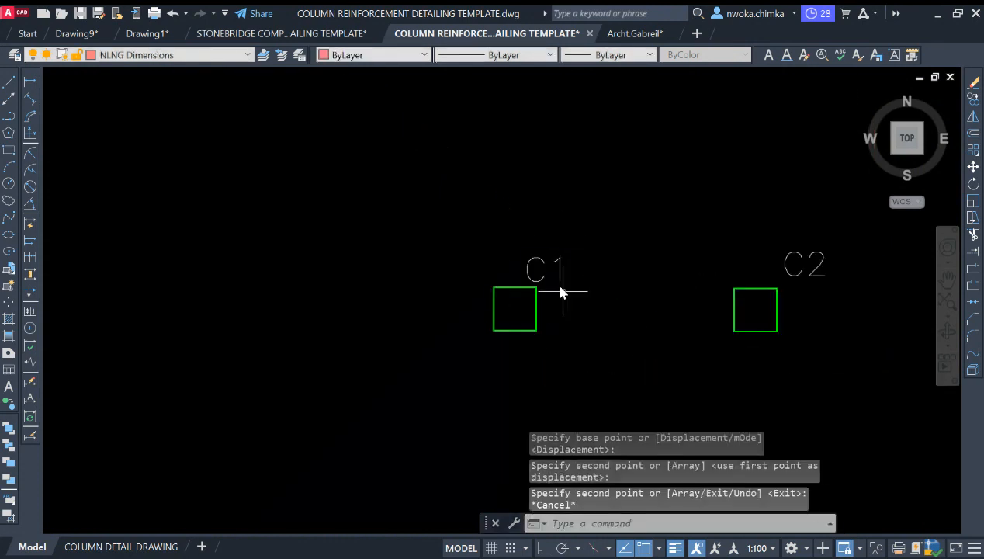
# - Examine the column marks and the St: 1 cross-section of the first group in the column schedule
pyautogui.scroll(-8, 560, 285)
pyautogui.moveTo(518, 257); pyautogui.dragTo(617, 223, button='middle')
pyautogui.scroll(8, 377, 374)
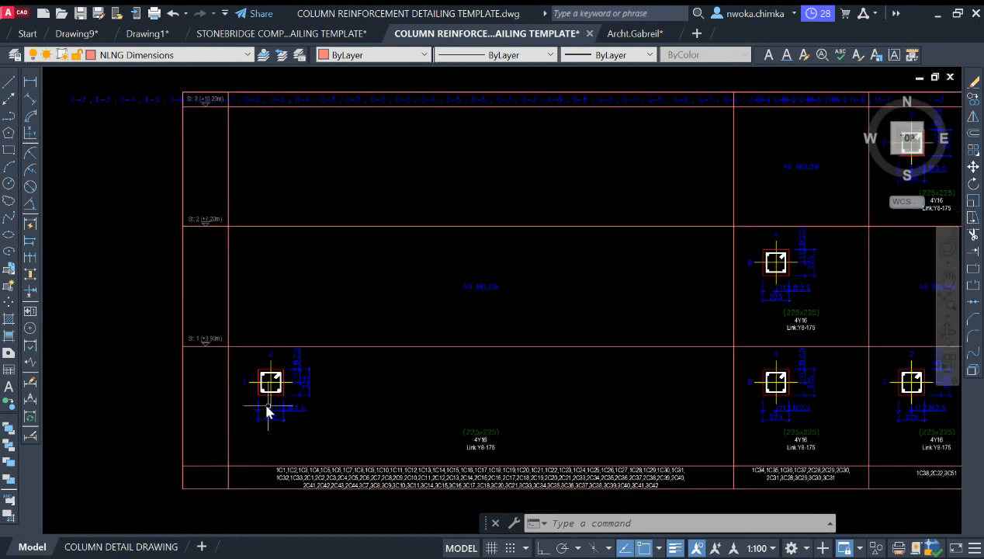
pyautogui.moveTo(313, 431); pyautogui.dragTo(274, 301, button='middle')
pyautogui.scroll(7, 260, 369)
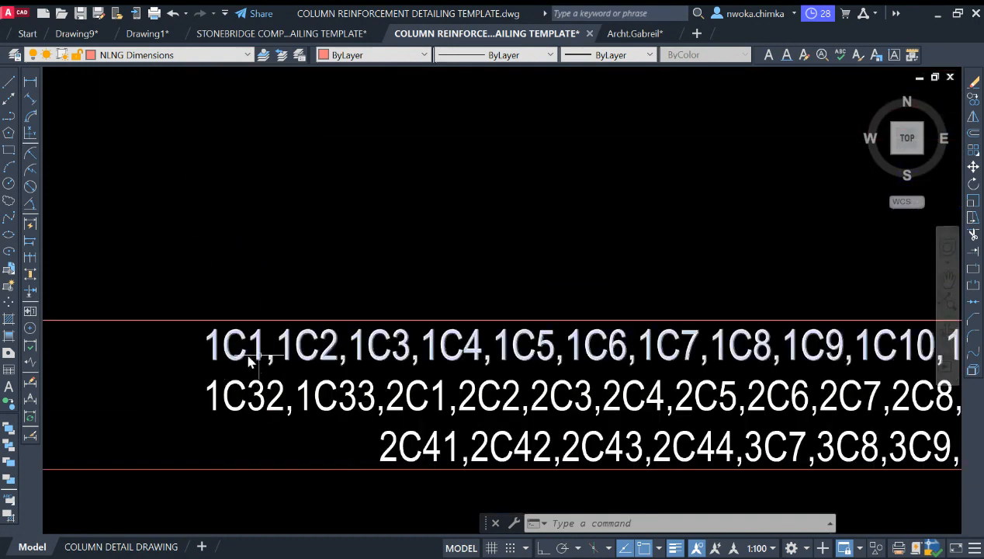
pyautogui.scroll(-6, 246, 357)
pyautogui.moveTo(353, 275); pyautogui.dragTo(376, 349, button='middle')
pyautogui.scroll(3, 275, 202)
pyautogui.scroll(-2, 280, 202)
pyautogui.scroll(2, 279, 206)
pyautogui.scroll(-3, 373, 226)
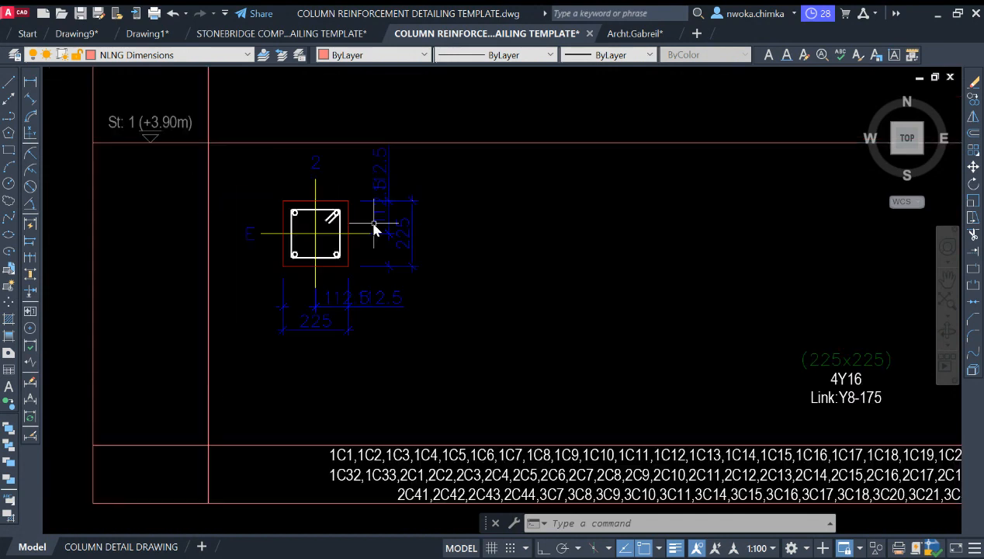
pyautogui.scroll(-2, 290, 228)
pyautogui.moveTo(290, 228); pyautogui.dragTo(363, 221, button='middle')
pyautogui.scroll(-1, 363, 221)
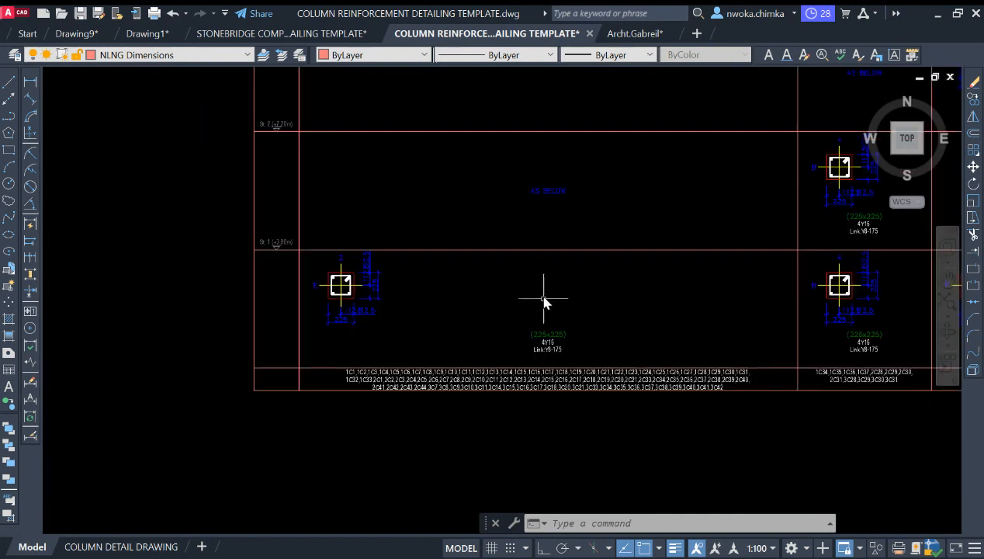
# - Read the column size, main bars and link specification of the schedule's first group, and compare it with the neighbouring groups
pyautogui.scroll(6, 535, 347)
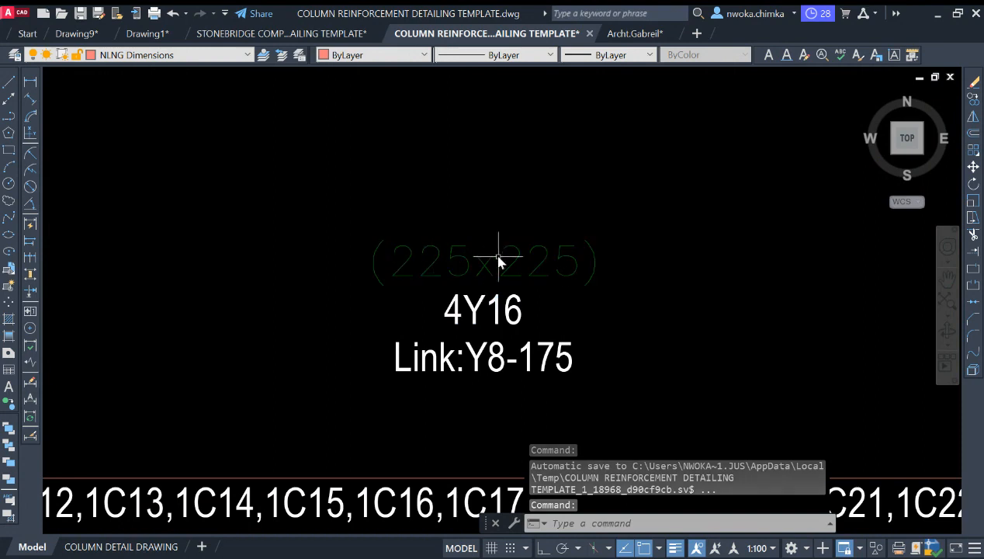
pyautogui.scroll(3, 469, 306)
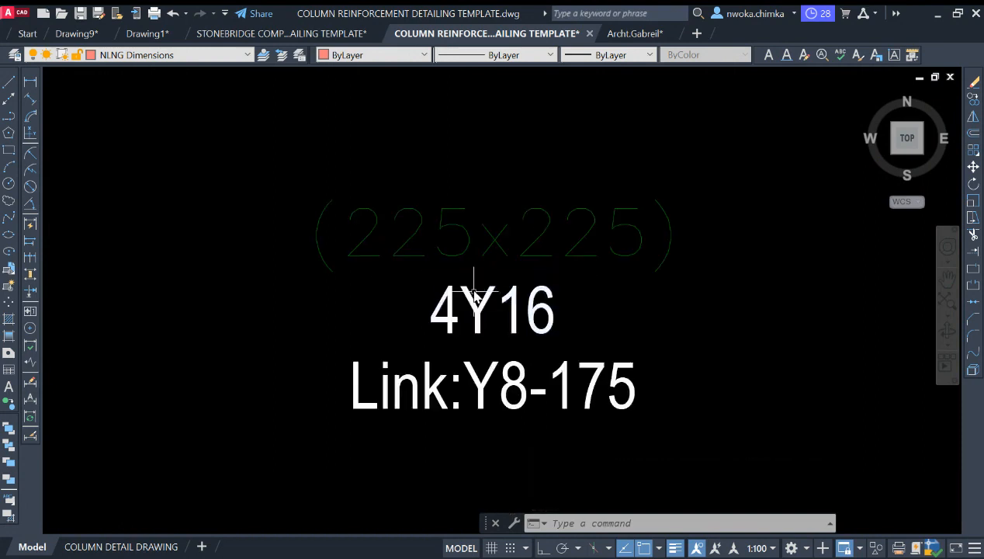
pyautogui.moveTo(577, 268)
pyautogui.mouseDown(button='middle')
pyautogui.moveTo(528, 278)
pyautogui.moveTo(425, 268)
pyautogui.mouseUp(button='middle')
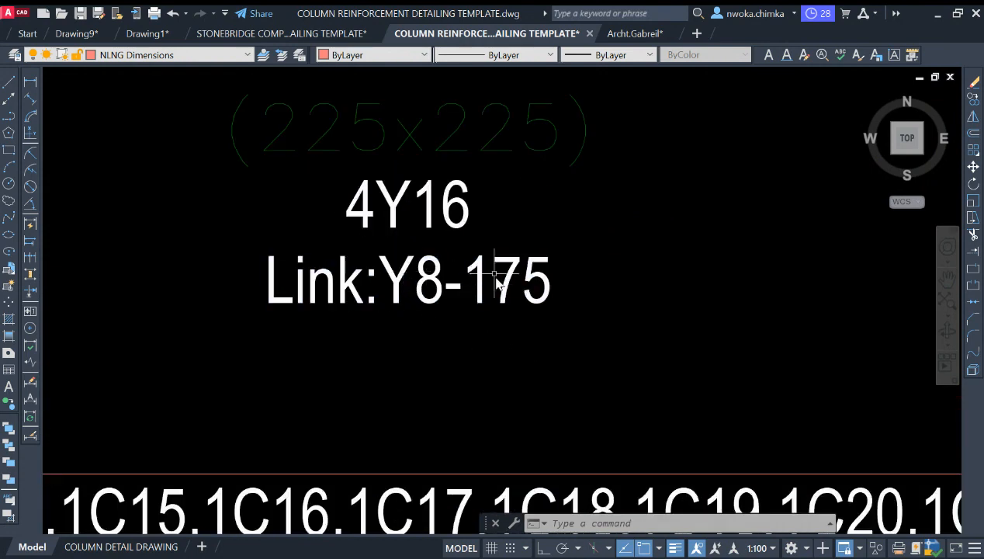
pyautogui.scroll(-8, 495, 282)
pyautogui.scroll(5, 405, 285)
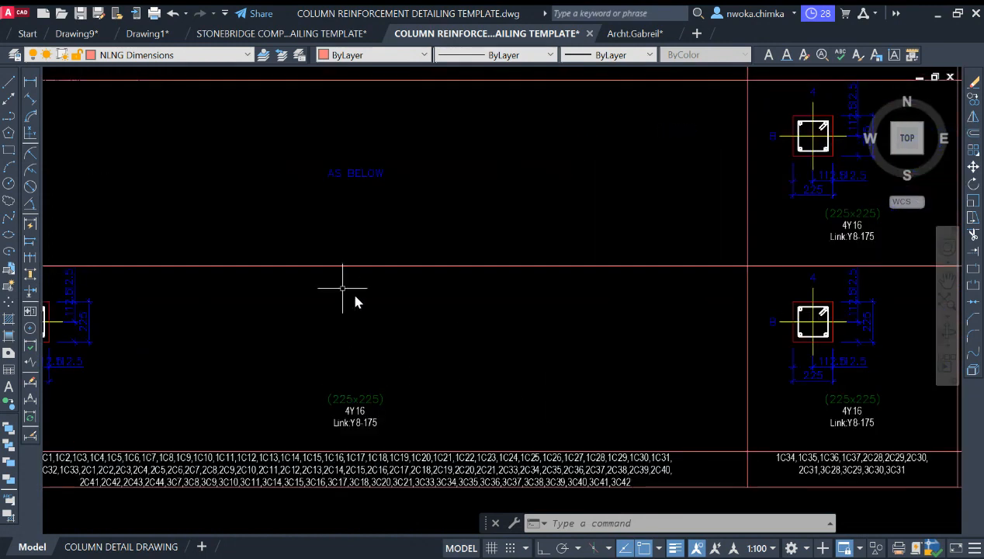
pyautogui.scroll(-2, 411, 291)
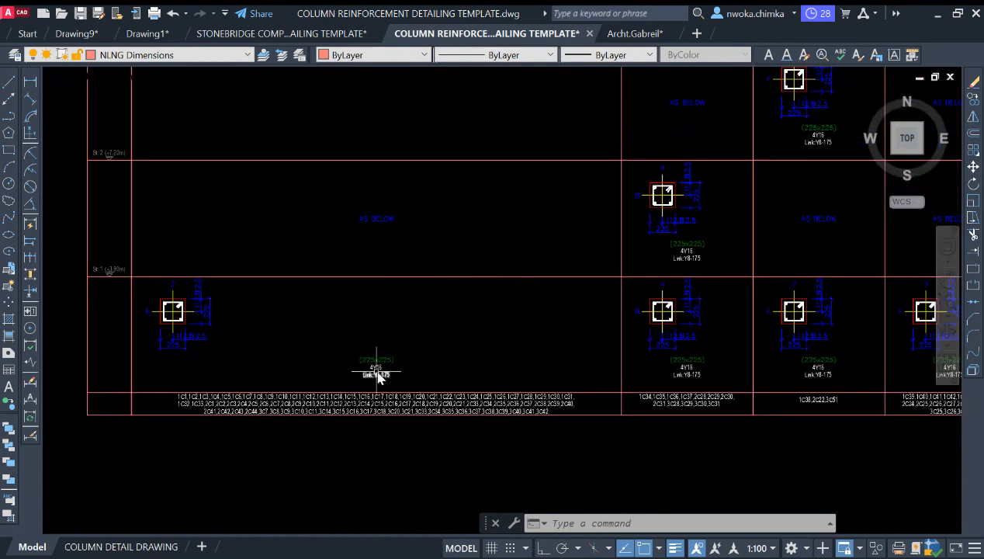
pyautogui.scroll(-1, 378, 377)
pyautogui.scroll(-7, 416, 372)
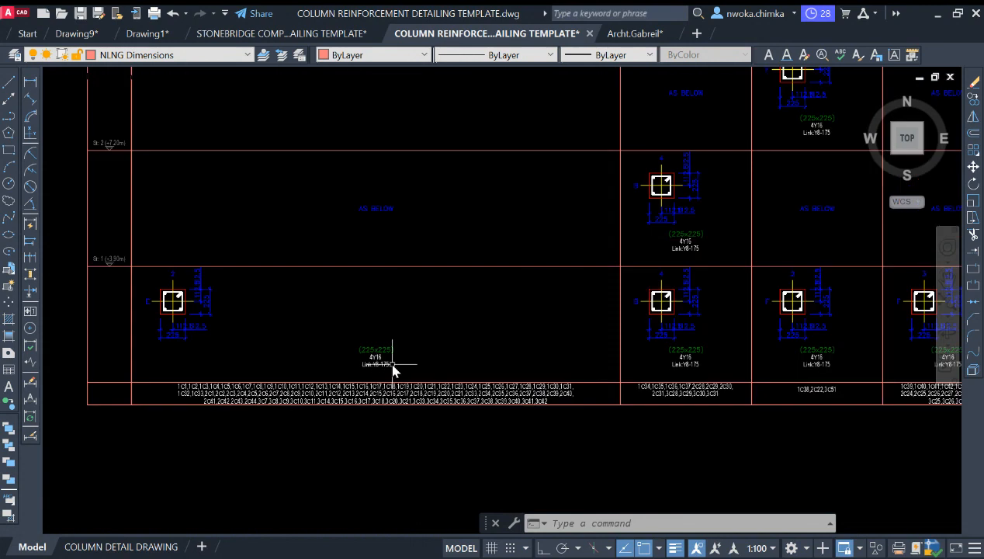
# - Compare the schedule's first column section with the footing reinforcement and dimensions of COLUMN 1 (FOOTING 2)
pyautogui.moveTo(470, 256)
pyautogui.mouseDown(button='middle')
pyautogui.moveTo(412, 209)
pyautogui.moveTo(292, 204)
pyautogui.moveTo(388, 268)
pyautogui.moveTo(345, 269)
pyautogui.mouseUp(button='middle')
pyautogui.scroll(5, 525, 227)
pyautogui.moveTo(396, 339); pyautogui.dragTo(579, 248, button='middle')
pyautogui.scroll(8, 357, 320)
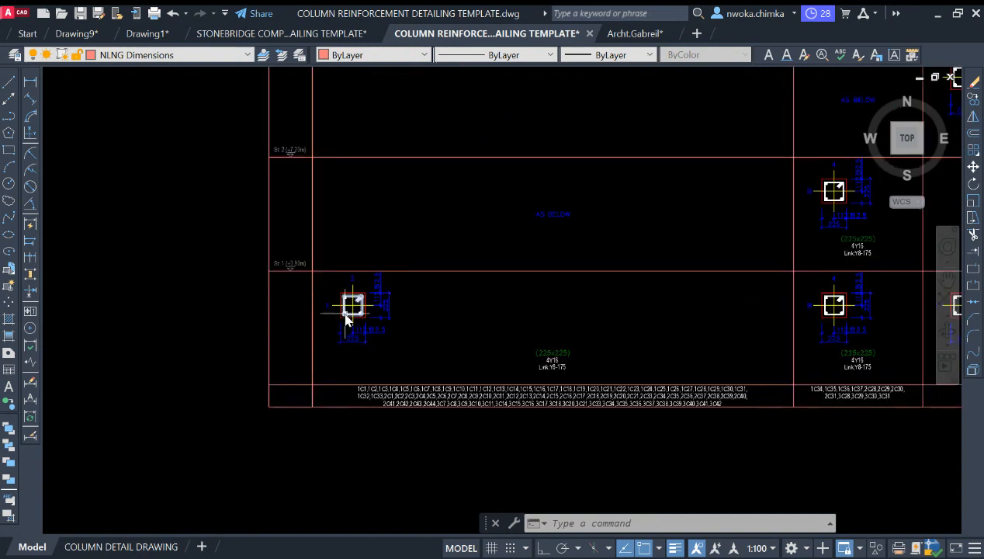
pyautogui.scroll(2, 353, 304)
pyautogui.scroll(-10, 721, 286)
pyautogui.scroll(10, 613, 220)
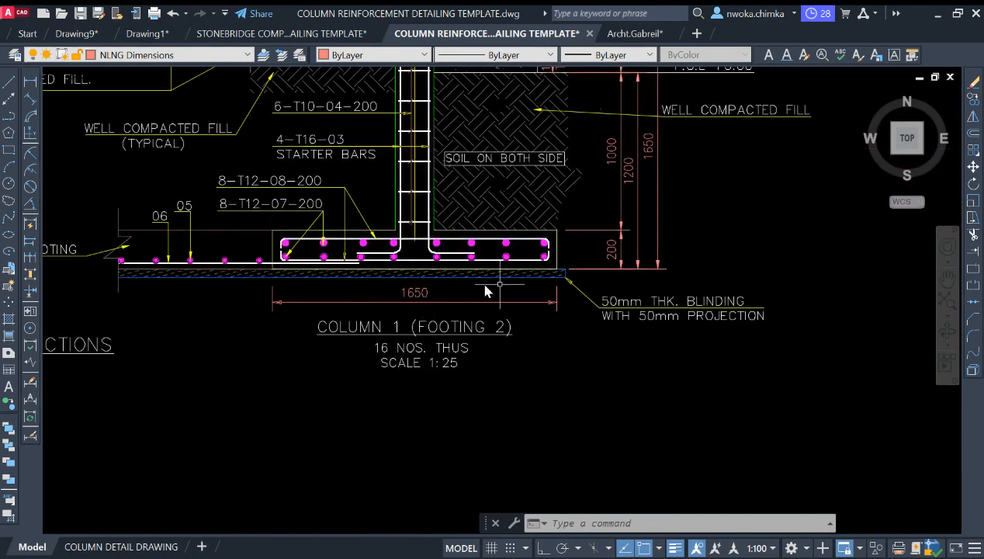
pyautogui.scroll(-2, 485, 289)
# - Switch to Drawing1 and examine the footing sizes, depths and column labels along grids G and D of the footing layout
pyautogui.click(155, 35)
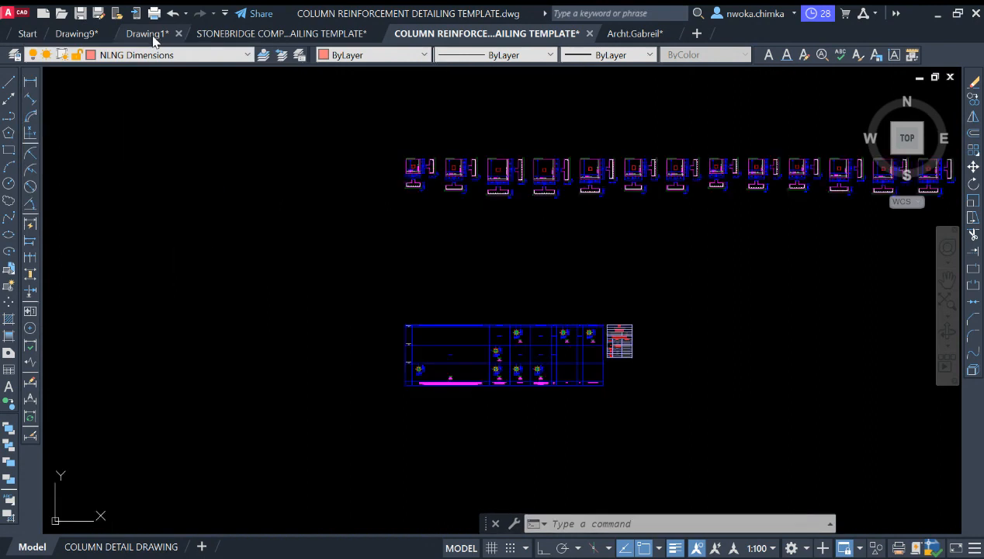
pyautogui.scroll(8, 527, 225)
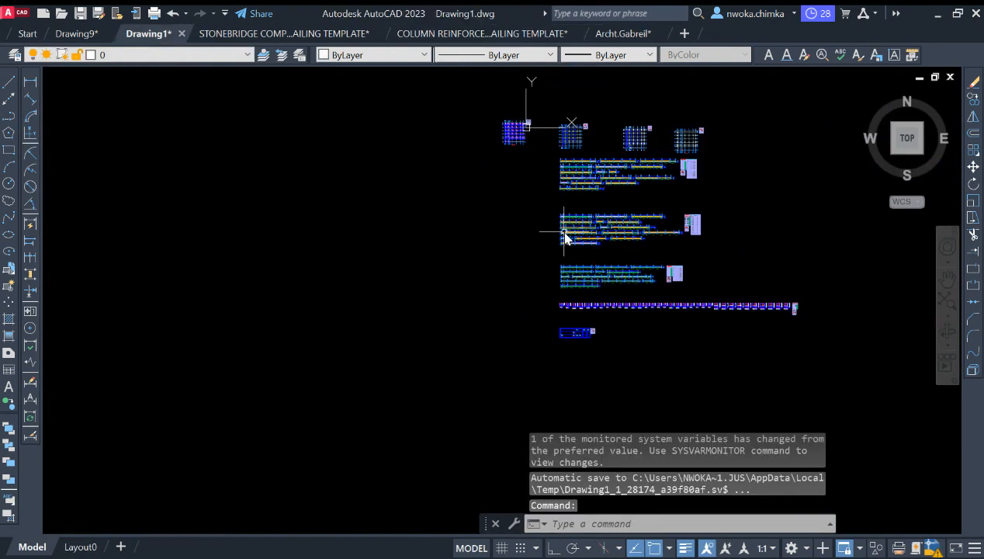
pyautogui.scroll(10, 531, 239)
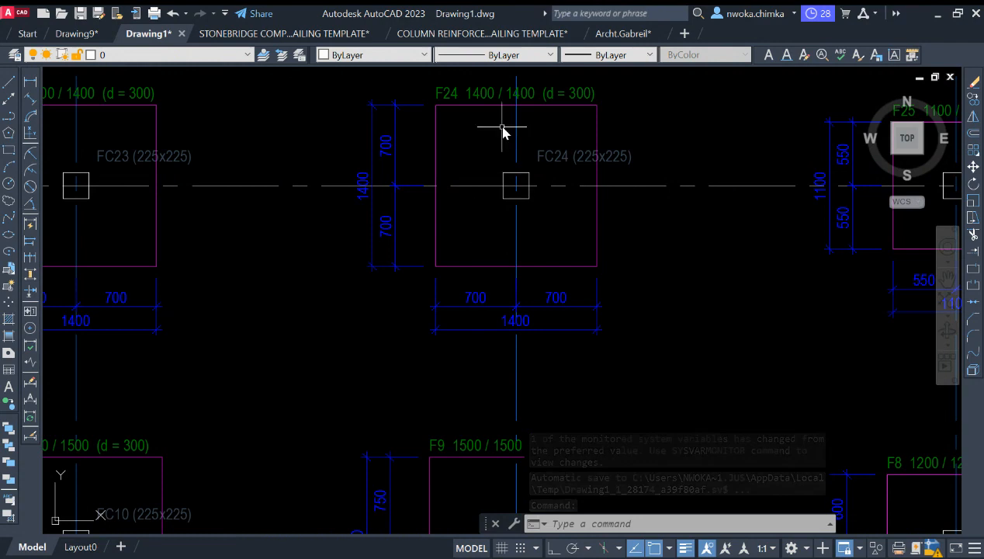
pyautogui.scroll(-6, 501, 209)
pyautogui.scroll(3, 479, 213)
pyautogui.scroll(-2, 534, 252)
pyautogui.scroll(5, 519, 257)
pyautogui.scroll(-5, 516, 198)
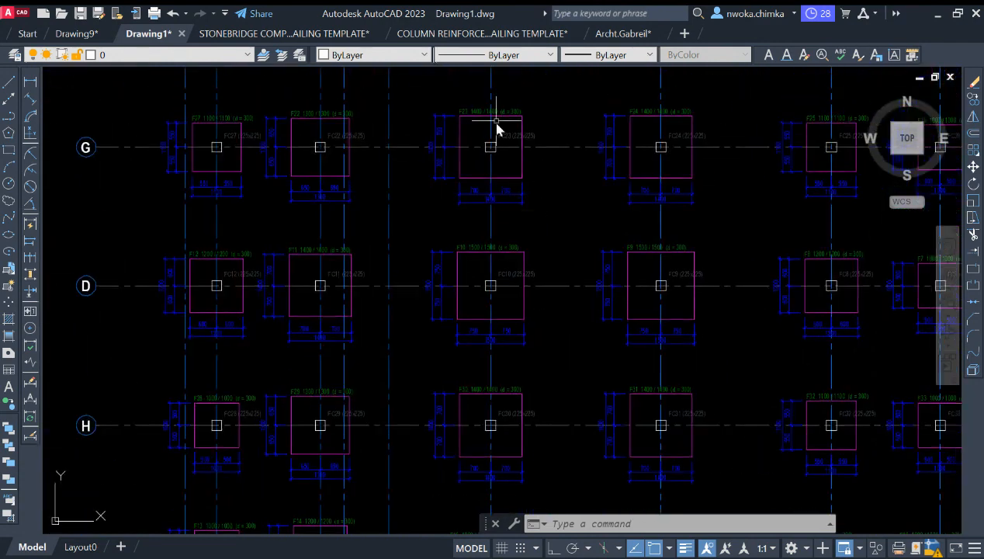
pyautogui.scroll(4, 467, 115)
pyautogui.scroll(-2, 519, 130)
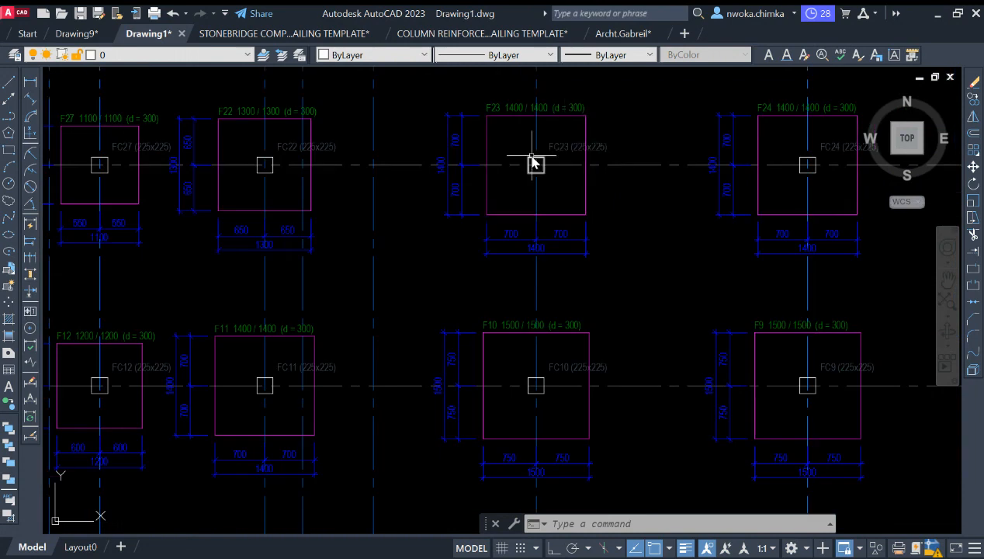
pyautogui.scroll(2, 540, 152)
pyautogui.scroll(2, 514, 164)
pyautogui.scroll(-5, 601, 149)
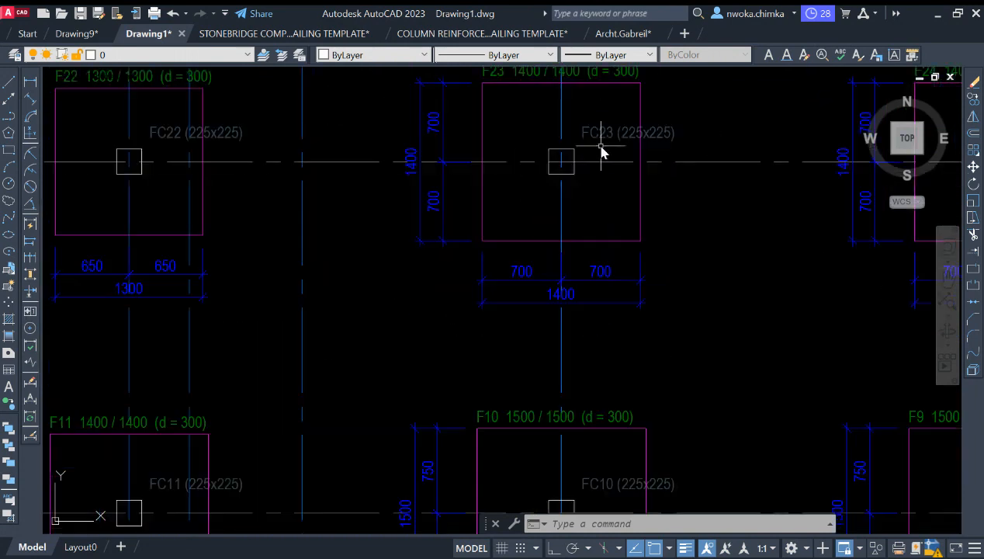
pyautogui.scroll(3, 513, 132)
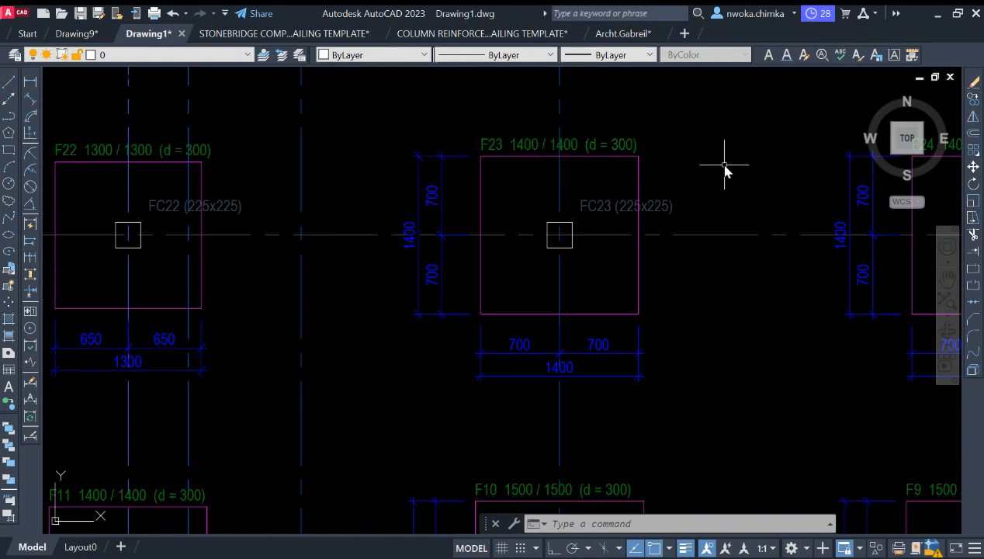
pyautogui.scroll(-2, 572, 172)
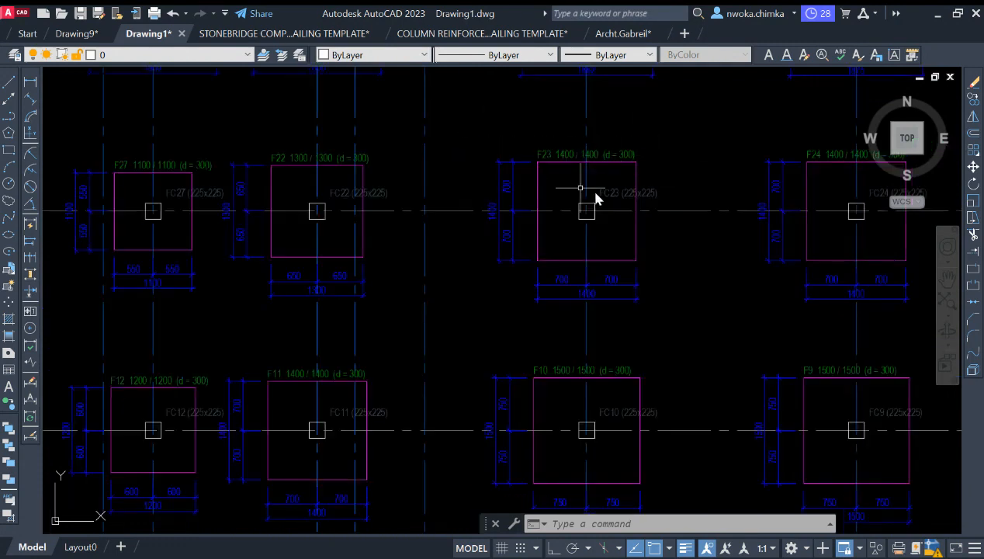
pyautogui.scroll(4, 575, 165)
pyautogui.scroll(-4, 550, 169)
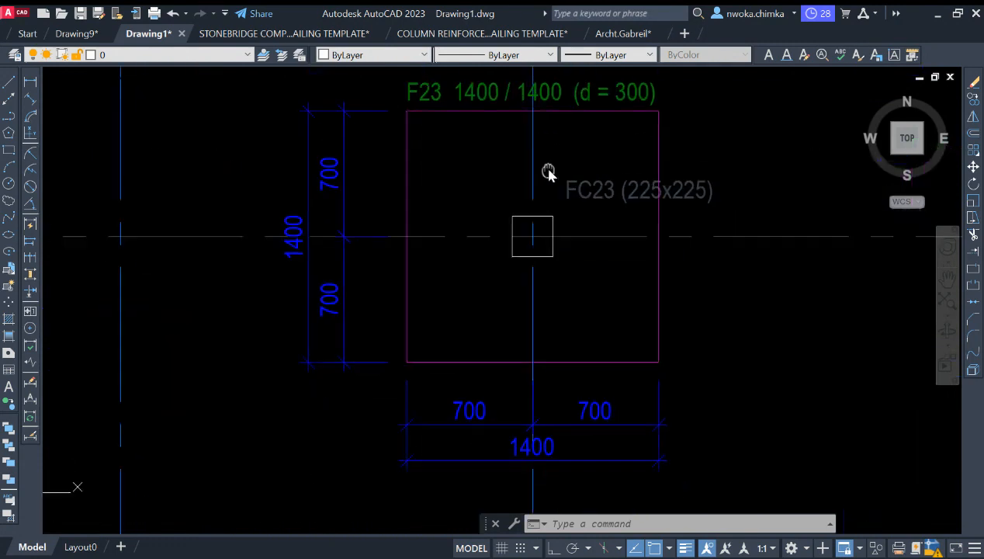
# - Copy footing F9 at grids D and 5 to the clipboard with its FC9 column, labels and dimensions
pyautogui.click(429, 107)
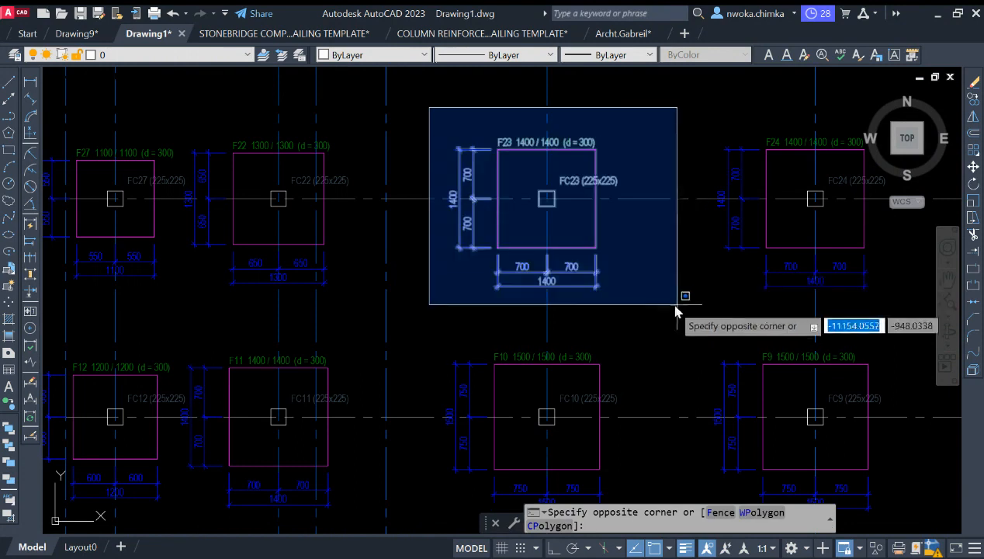
pyautogui.press('Escape')
pyautogui.moveTo(679, 256)
pyautogui.mouseDown(button='middle')
pyautogui.moveTo(643, 251)
pyautogui.moveTo(474, 141)
pyautogui.mouseUp(button='middle')
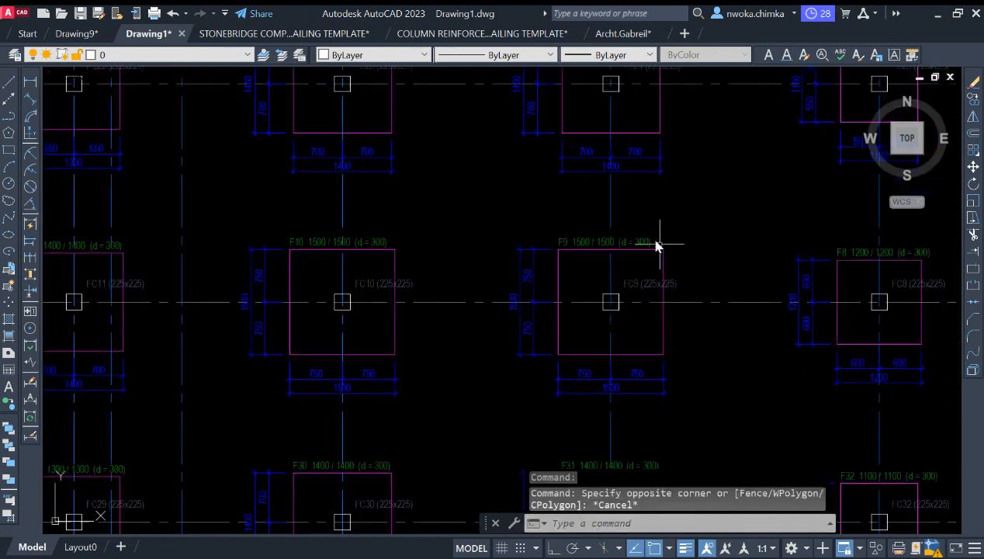
pyautogui.moveTo(547, 197); pyautogui.dragTo(540, 185, button='middle')
pyautogui.click(449, 180)
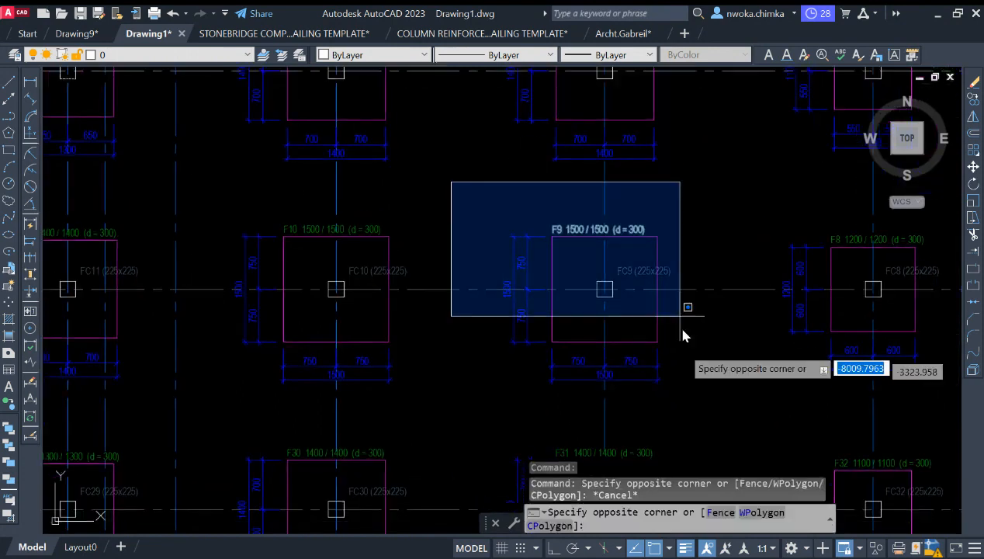
pyautogui.click(708, 396)
pyautogui.hotkey('ctrl', 'c')
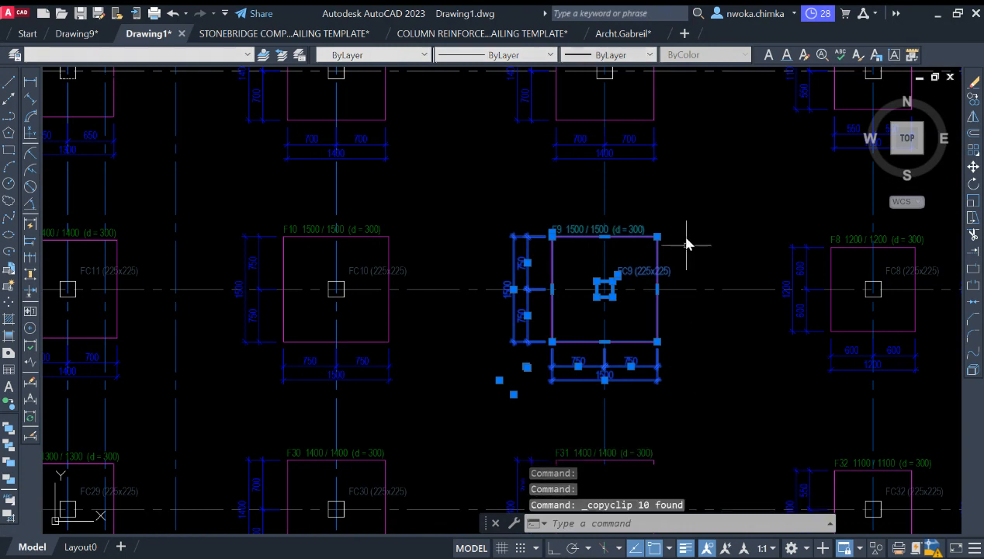
pyautogui.press('Escape')
# - Paste footing F9 into the column reinforcement template, outside the first floor layout's inner frame near the C1 and C2 copies
pyautogui.click(482, 34)
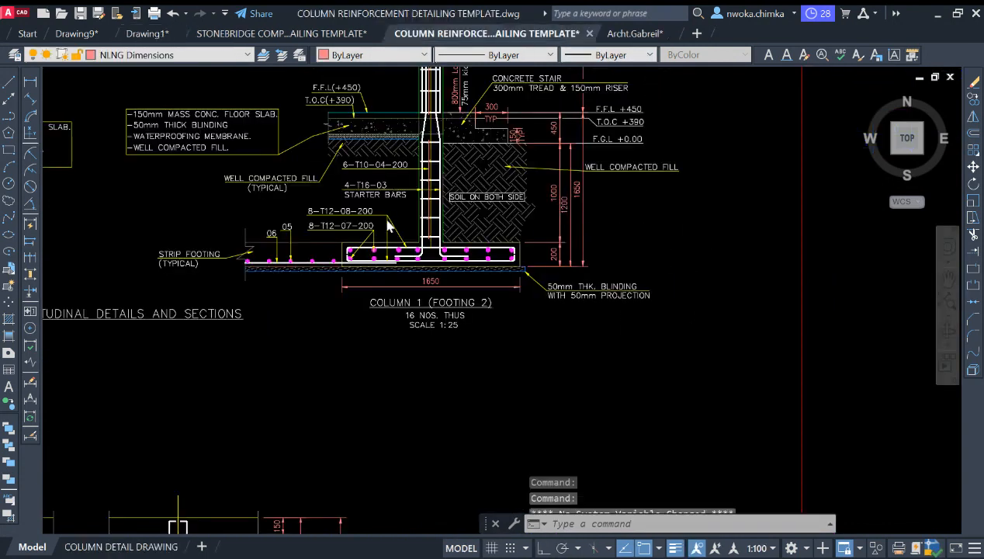
pyautogui.scroll(-6, 441, 217)
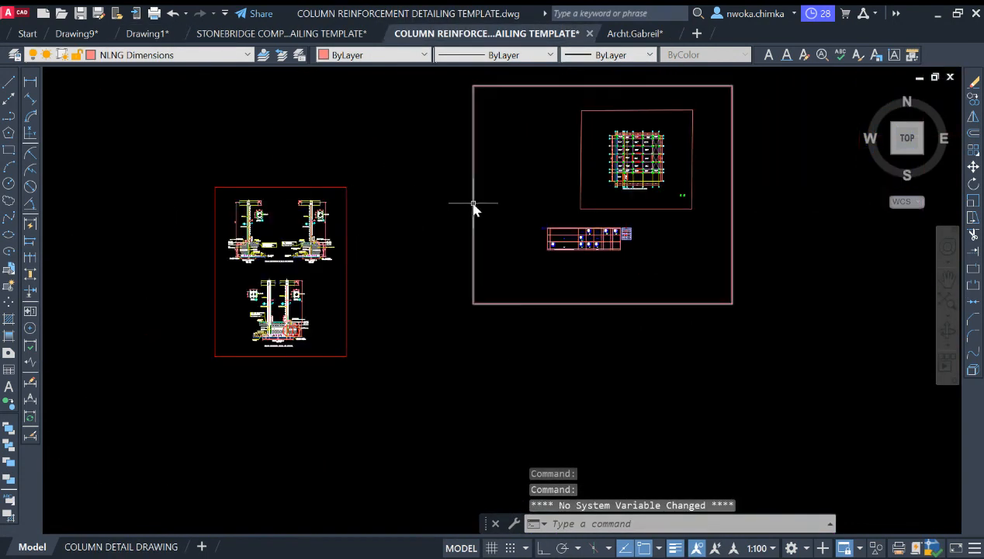
pyautogui.moveTo(474, 206); pyautogui.dragTo(440, 211, button='middle')
pyautogui.hotkey('ctrl', 'v')
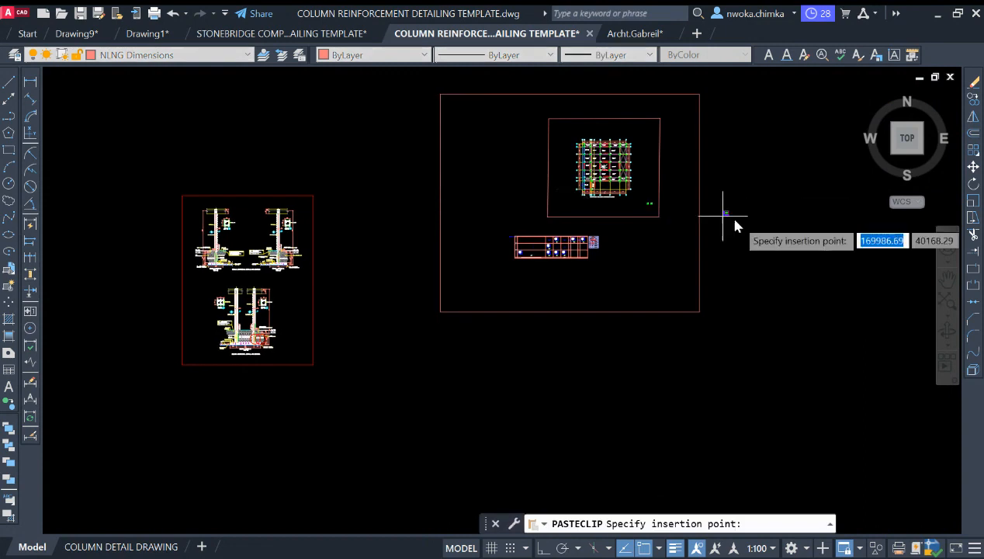
pyautogui.scroll(5, 698, 214)
pyautogui.scroll(2, 597, 185)
pyautogui.click(575, 184)
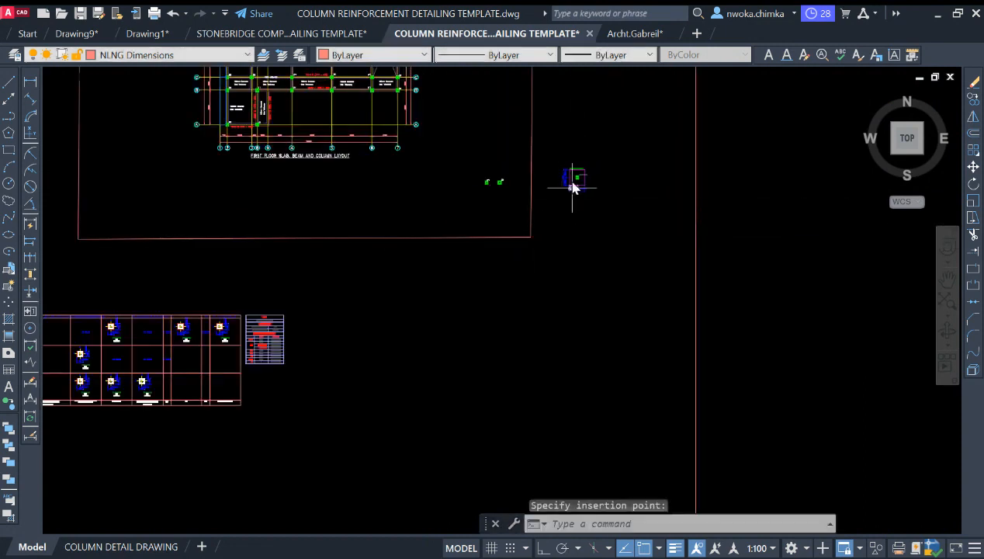
pyautogui.scroll(5, 580, 167)
pyautogui.scroll(5, 581, 162)
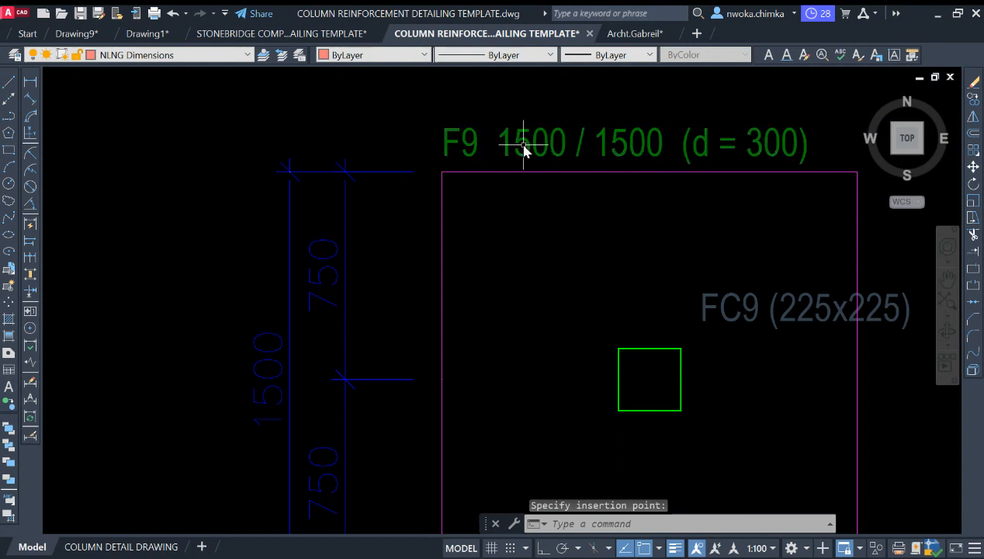
pyautogui.scroll(-3, 699, 148)
pyautogui.scroll(-2, 524, 142)
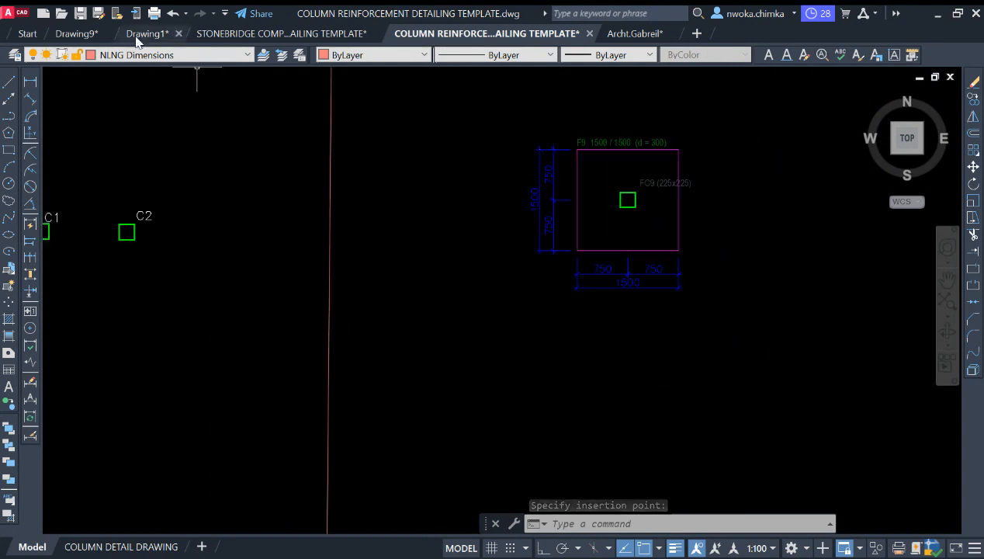
# - Switch to Drawing1 and look through the footing reinforcement details for the F10 footing
pyautogui.click(137, 34)
pyautogui.scroll(-4, 480, 159)
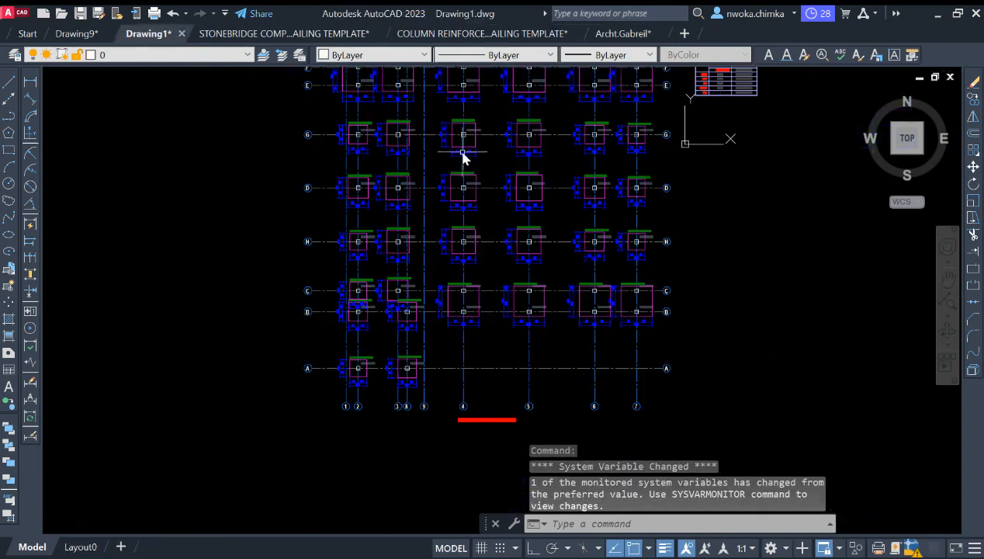
pyautogui.moveTo(576, 186)
pyautogui.mouseDown(button='middle')
pyautogui.moveTo(442, 130)
pyautogui.moveTo(342, 110)
pyautogui.mouseUp(button='middle')
pyautogui.scroll(-2, 342, 110)
pyautogui.moveTo(635, 239); pyautogui.dragTo(357, 109, button='middle')
pyautogui.scroll(-2, 453, 152)
pyautogui.moveTo(473, 404); pyautogui.dragTo(355, 237, button='middle')
pyautogui.scroll(3, 177, 288)
pyautogui.scroll(4, 124, 295)
pyautogui.moveTo(154, 295); pyautogui.dragTo(321, 260, button='middle')
pyautogui.scroll(2, 317, 244)
pyautogui.scroll(-2, 281, 235)
pyautogui.moveTo(741, 134); pyautogui.dragTo(450, 191, button='middle')
pyautogui.scroll(2, 450, 188)
pyautogui.scroll(-5, 505, 187)
pyautogui.scroll(5, 454, 203)
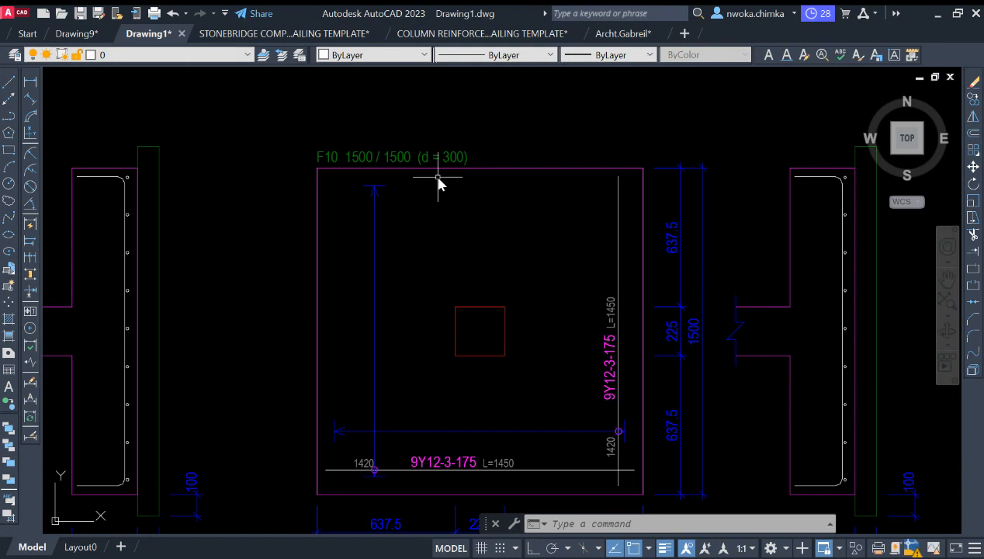
# - Copy the F10 footing detail to the clipboard, including its reinforced plan, both sections and dimensions
pyautogui.scroll(-4, 441, 159)
pyautogui.click(610, 130)
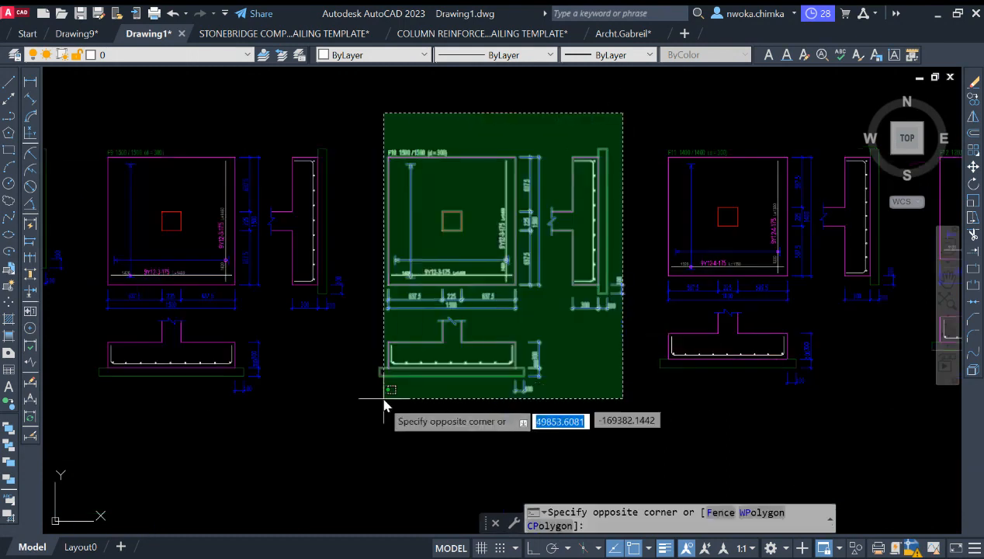
pyautogui.click(375, 403)
pyautogui.hotkey('ctrl', 'c')
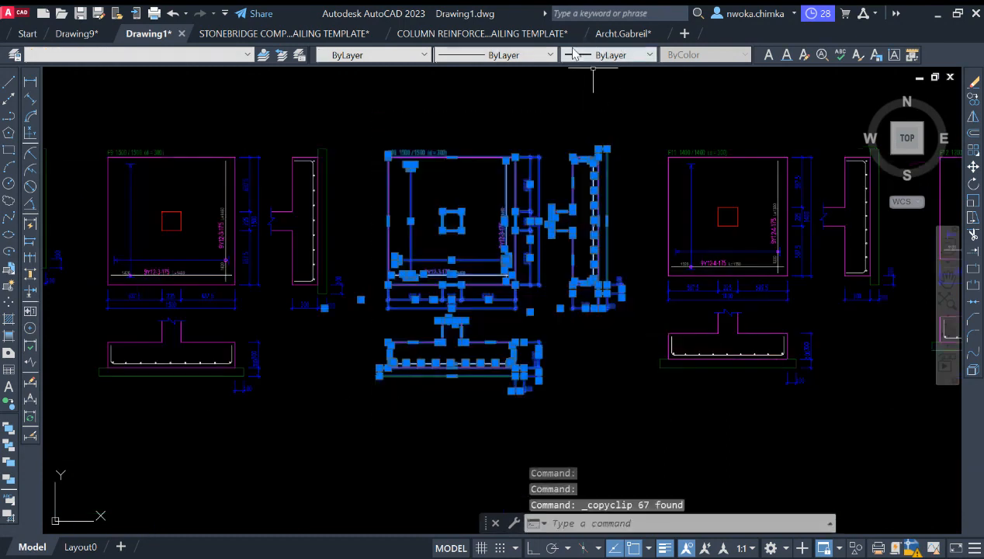
pyautogui.press('Escape')
# - Paste the F10 footing detail into the column reinforcement template beside the F9 footing copy
pyautogui.moveTo(486, 32)
pyautogui.click(461, 146)
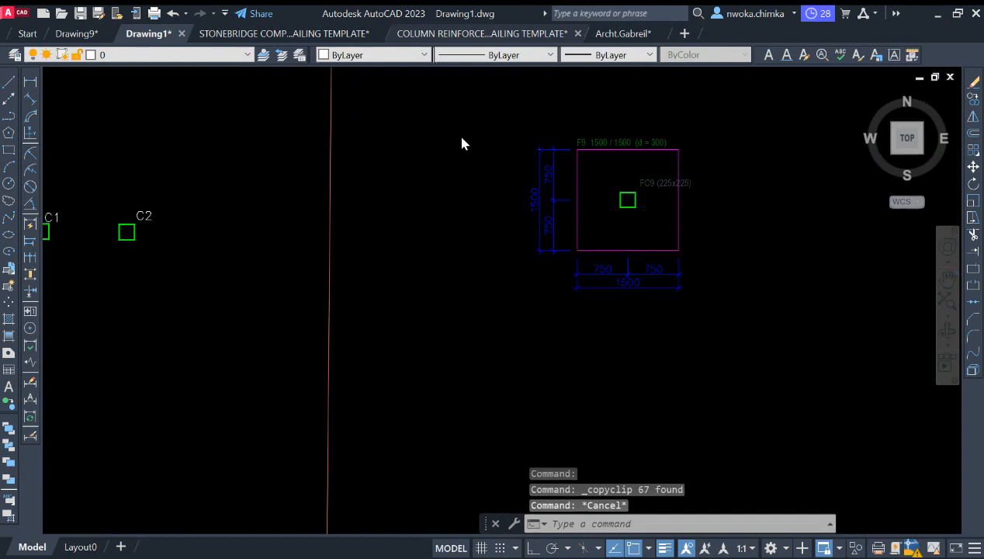
pyautogui.scroll(-4, 388, 204)
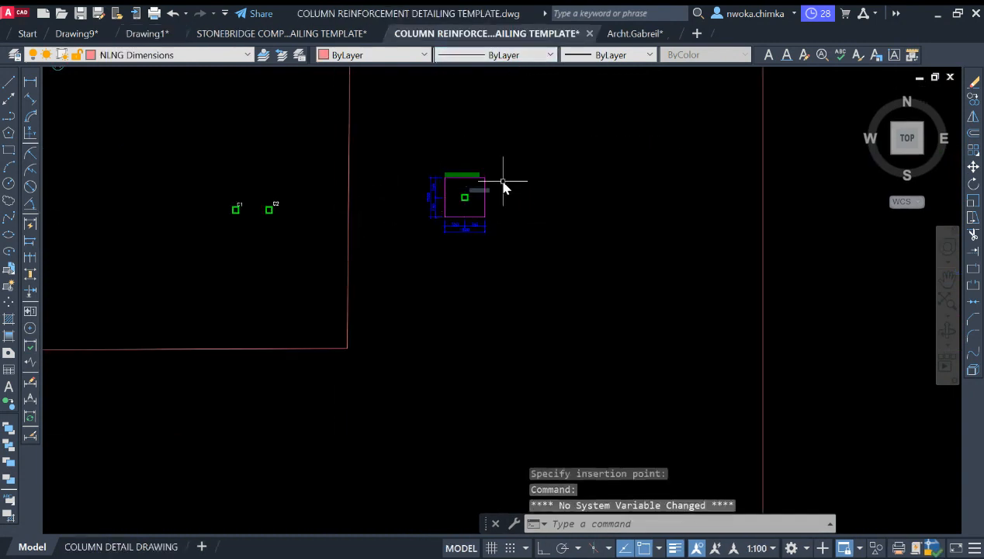
pyautogui.hotkey('ctrl', 'v')
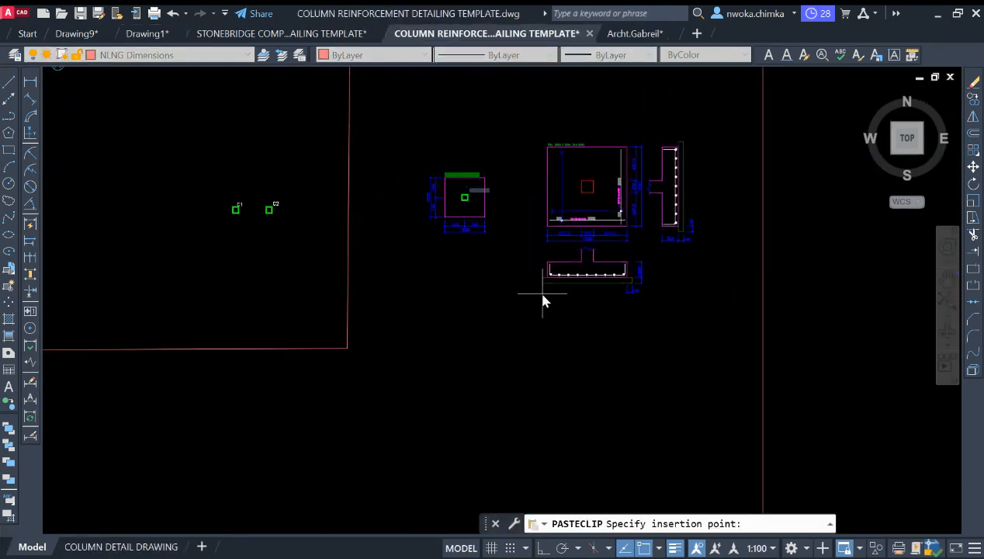
pyautogui.click(542, 293)
pyautogui.scroll(-2, 605, 220)
pyautogui.scroll(5, 613, 214)
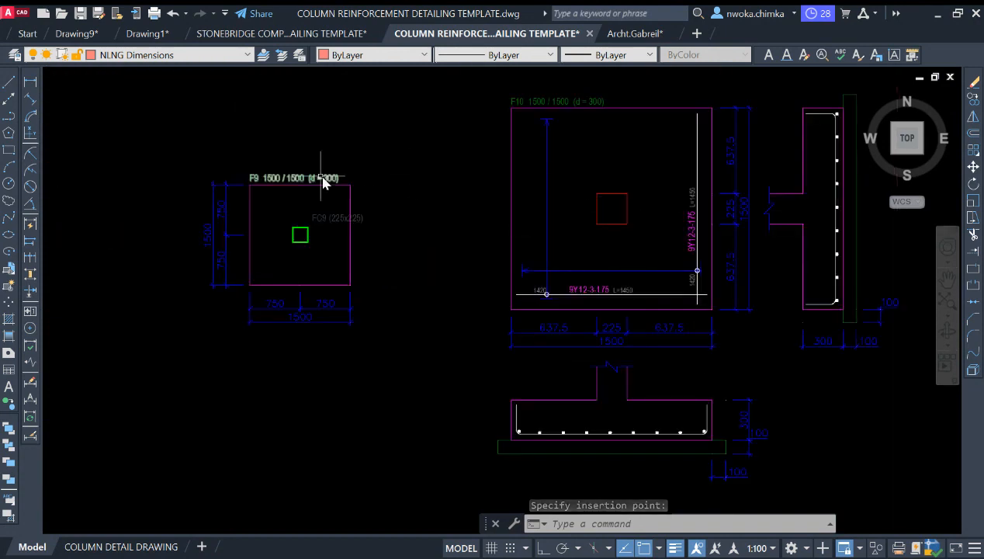
pyautogui.scroll(3, 249, 183)
pyautogui.scroll(-3, 344, 190)
pyautogui.click(642, 117)
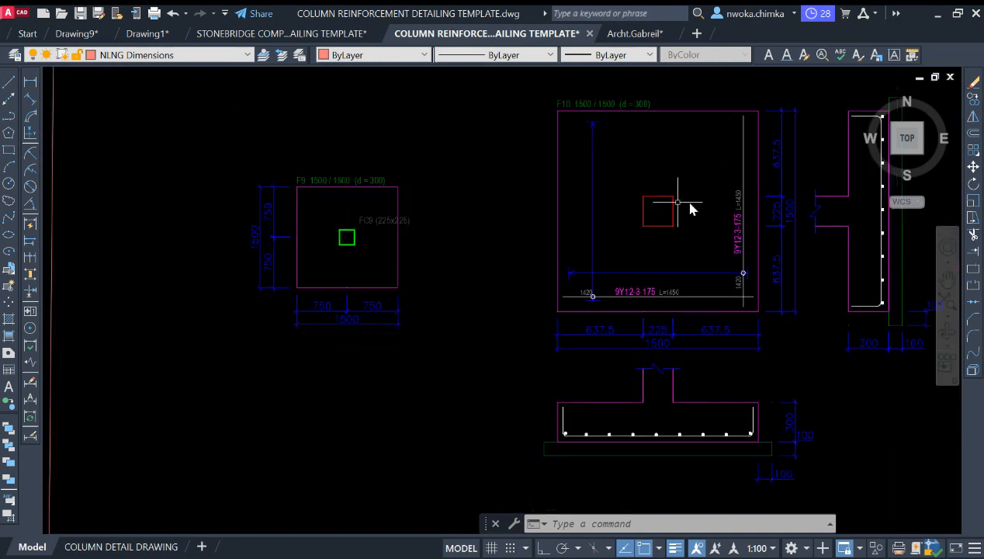
# - Examine the column schedule's first section at grids E and 2, with its size, main bars and link spacing note
pyautogui.scroll(-4, 846, 216)
pyautogui.moveTo(169, 73); pyautogui.dragTo(509, 237, button='middle')
pyautogui.scroll(-4, 510, 221)
pyautogui.moveTo(464, 267); pyautogui.dragTo(652, 225, button='middle')
pyautogui.moveTo(469, 361); pyautogui.dragTo(469, 220, button='middle')
pyautogui.scroll(4, 237, 303)
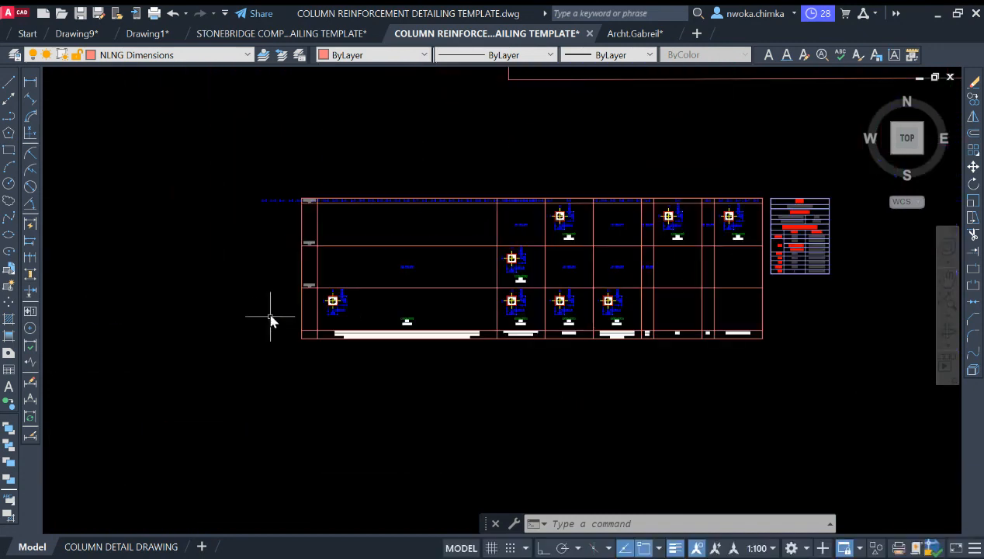
pyautogui.scroll(3, 342, 302)
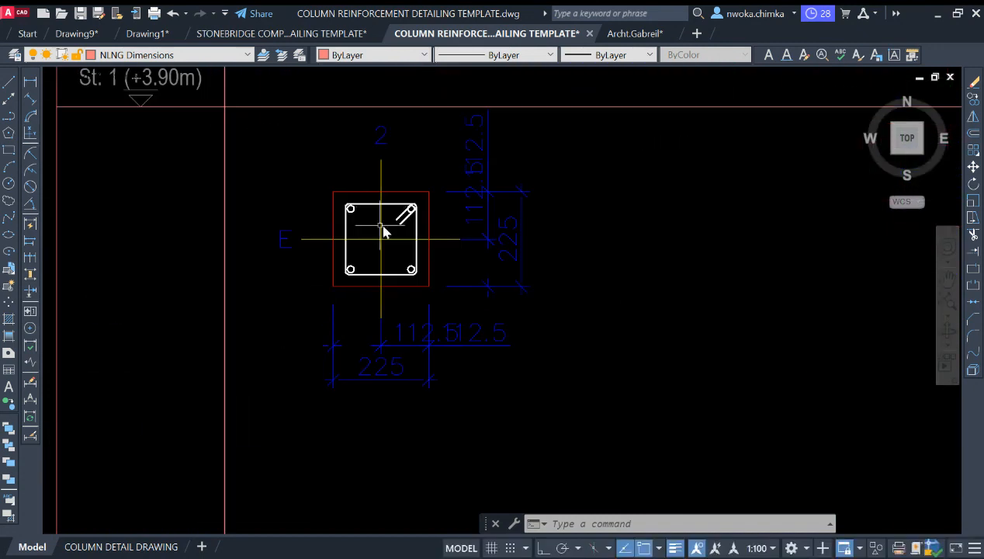
pyautogui.scroll(-4, 366, 226)
pyautogui.scroll(5, 373, 240)
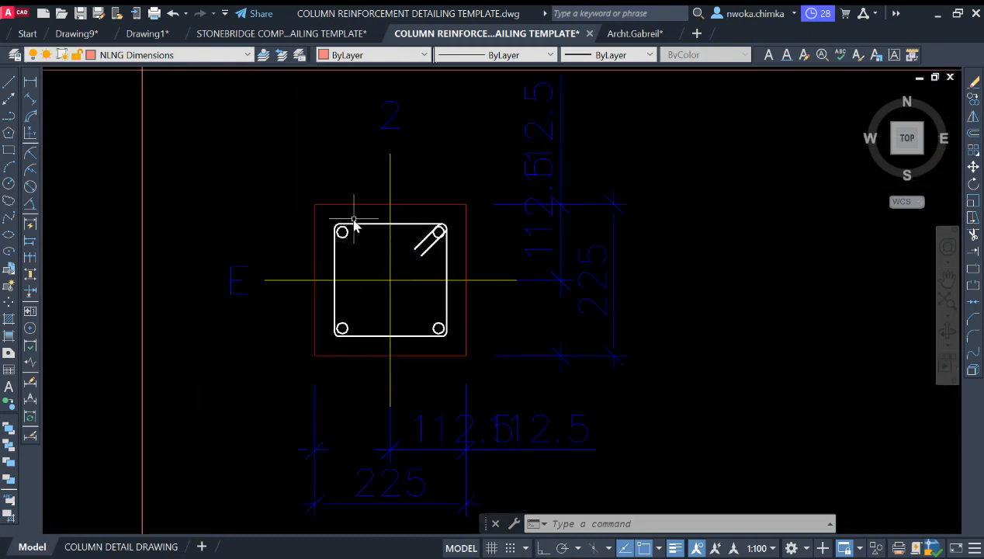
pyautogui.scroll(-3, 354, 229)
pyautogui.scroll(4, 610, 301)
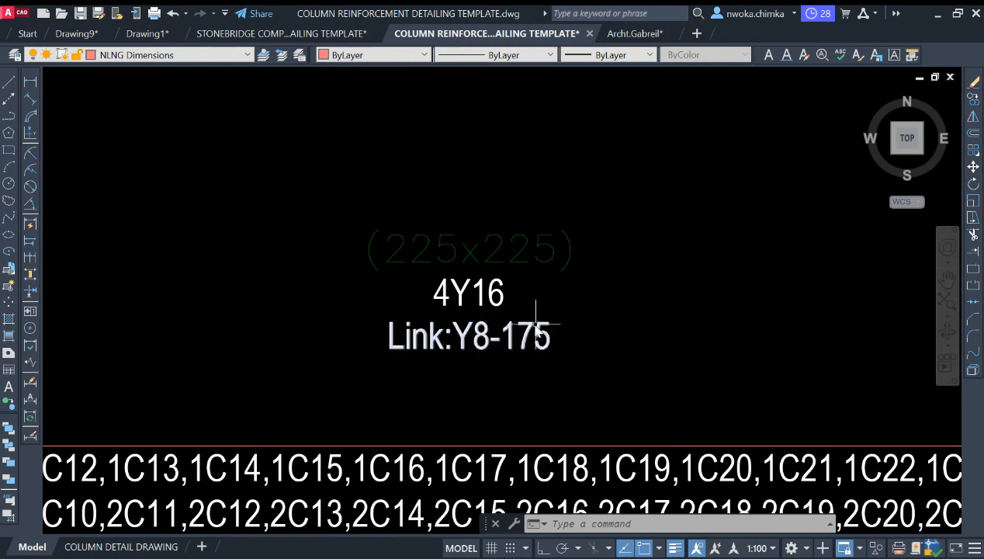
pyautogui.scroll(2, 439, 242)
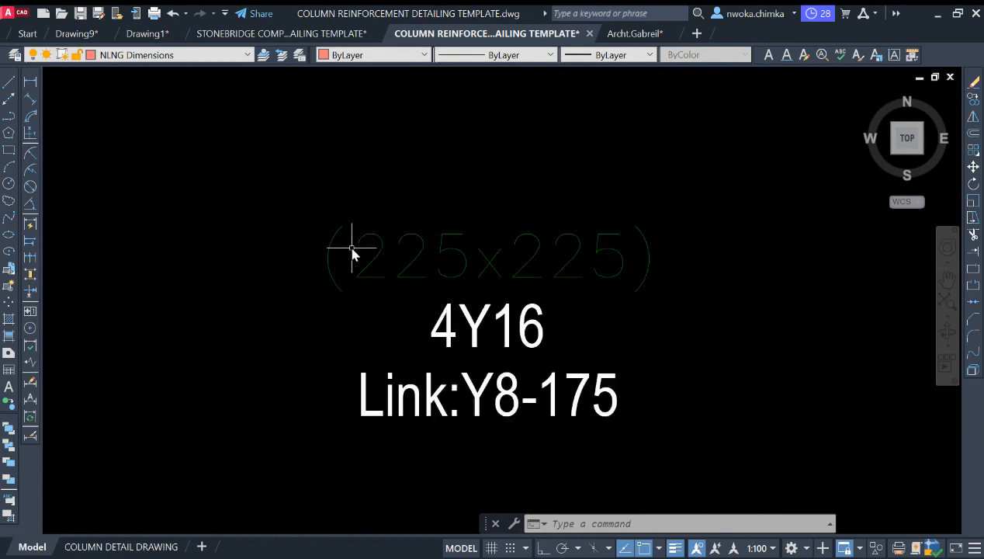
pyautogui.scroll(-6, 593, 264)
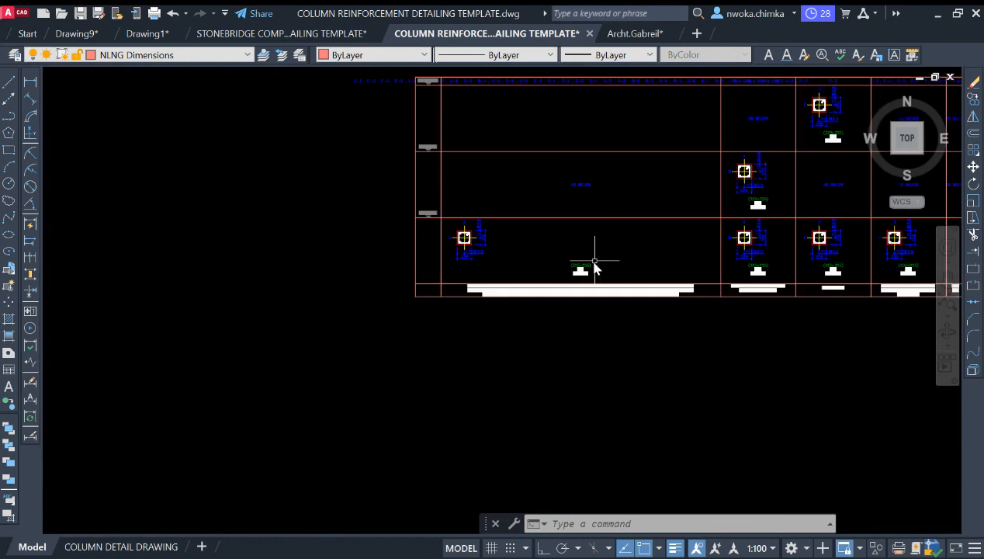
# - Make NLNG Columns the current layer
pyautogui.scroll(-3, 626, 254)
pyautogui.moveTo(606, 244); pyautogui.dragTo(476, 285, button='middle')
pyautogui.scroll(8, 544, 276)
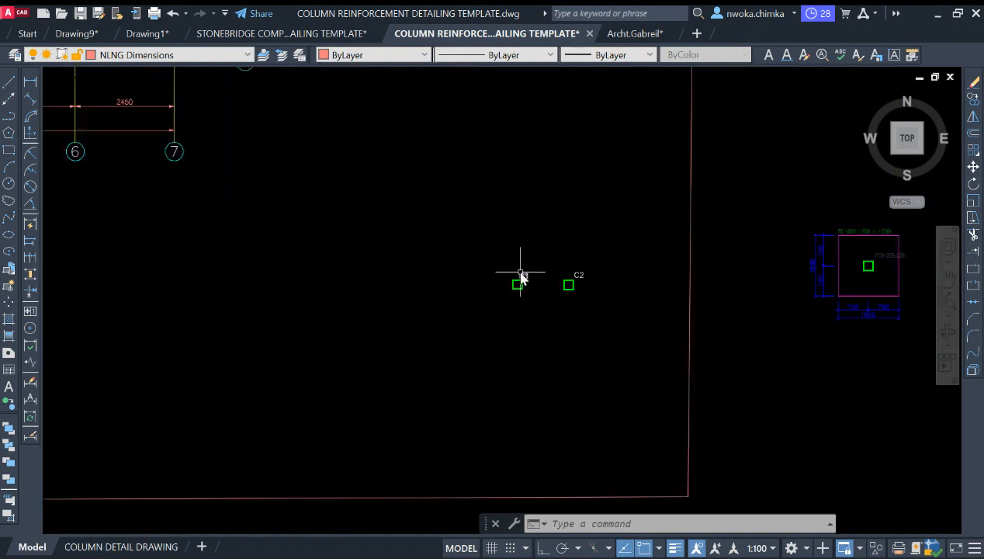
pyautogui.moveTo(487, 226); pyautogui.dragTo(496, 226, button='middle')
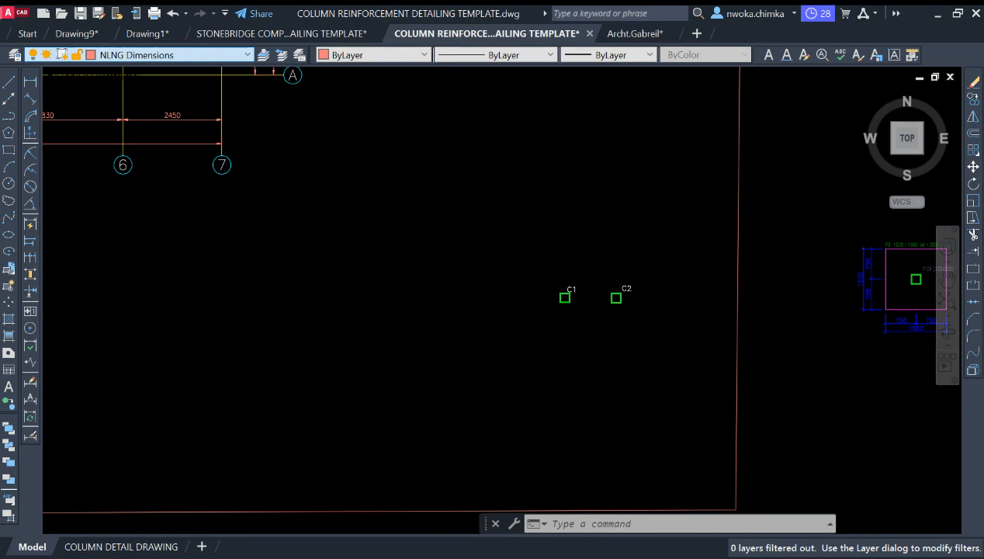
pyautogui.click(260, 177)
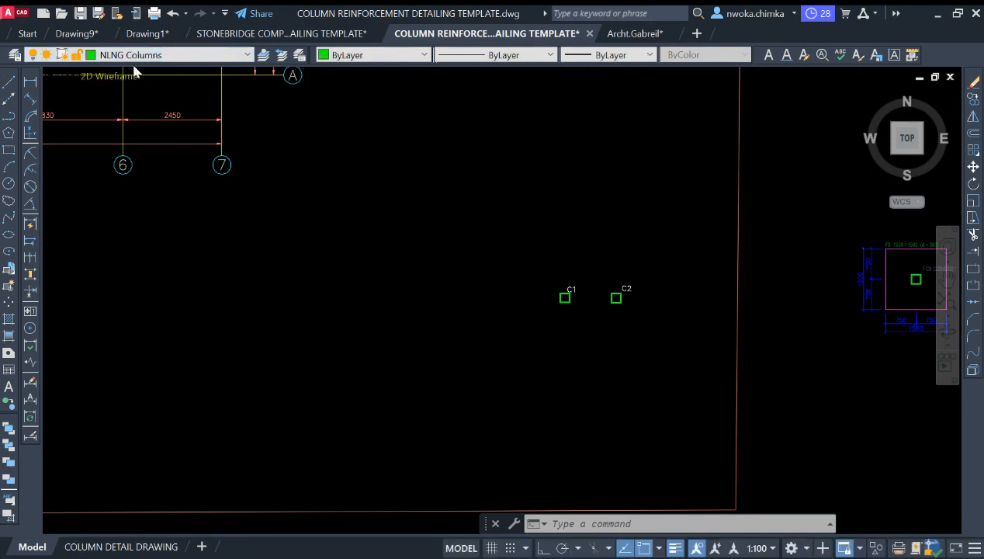
# - Examine the starter bars, lap length and floor levels in the template's existing column reinforcement elevation
pyautogui.scroll(-5, 619, 178)
pyautogui.moveTo(507, 207); pyautogui.dragTo(841, 199, button='middle')
pyautogui.scroll(1, 288, 255)
pyautogui.scroll(6, 288, 261)
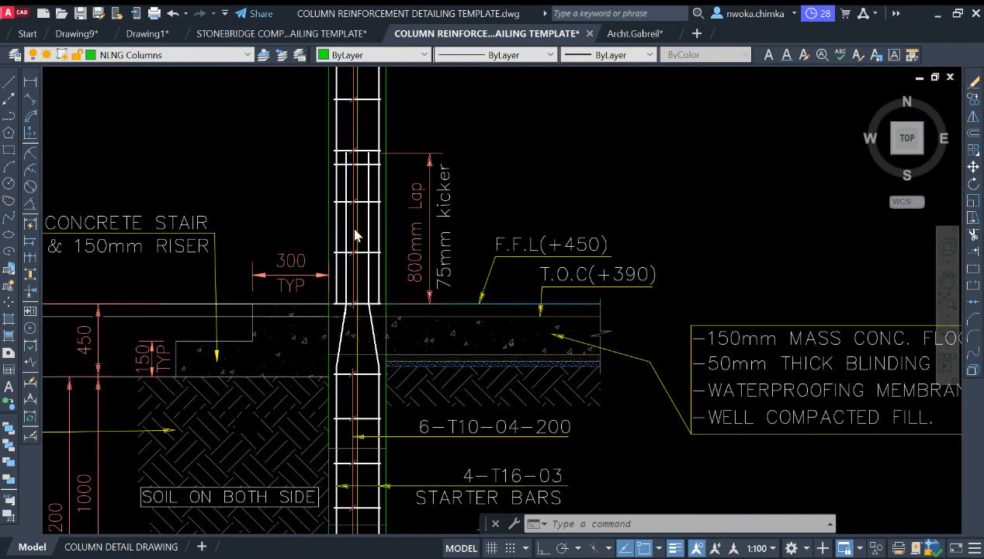
pyautogui.scroll(-7, 354, 235)
pyautogui.moveTo(686, 228); pyautogui.dragTo(296, 260, button='middle')
pyautogui.scroll(-2, 296, 259)
pyautogui.moveTo(857, 275); pyautogui.dragTo(244, 285, button='middle')
pyautogui.scroll(-2, 244, 286)
pyautogui.scroll(4, 361, 244)
pyautogui.moveTo(419, 325); pyautogui.dragTo(439, 194, button='middle')
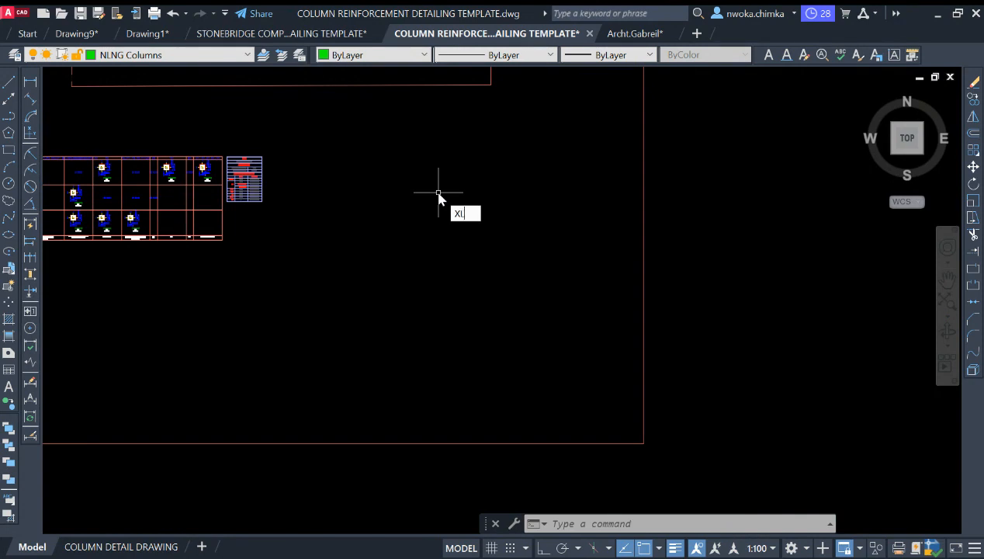
# - Draw one horizontal and one vertical construction line crossing in the empty area beside the column schedule table
pyautogui.press('Return')
pyautogui.write('h')
pyautogui.press('Return')
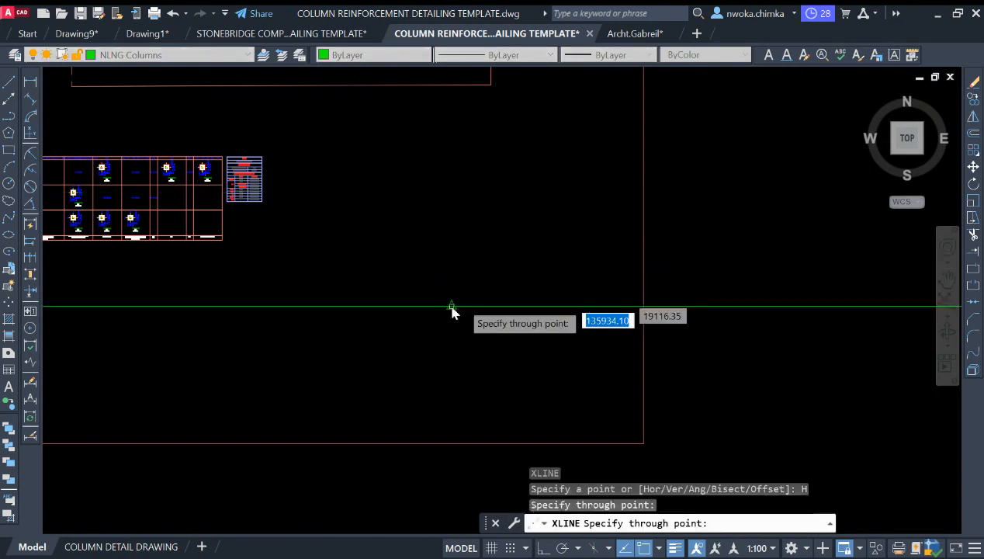
pyautogui.press('Escape')
pyautogui.press('Return')
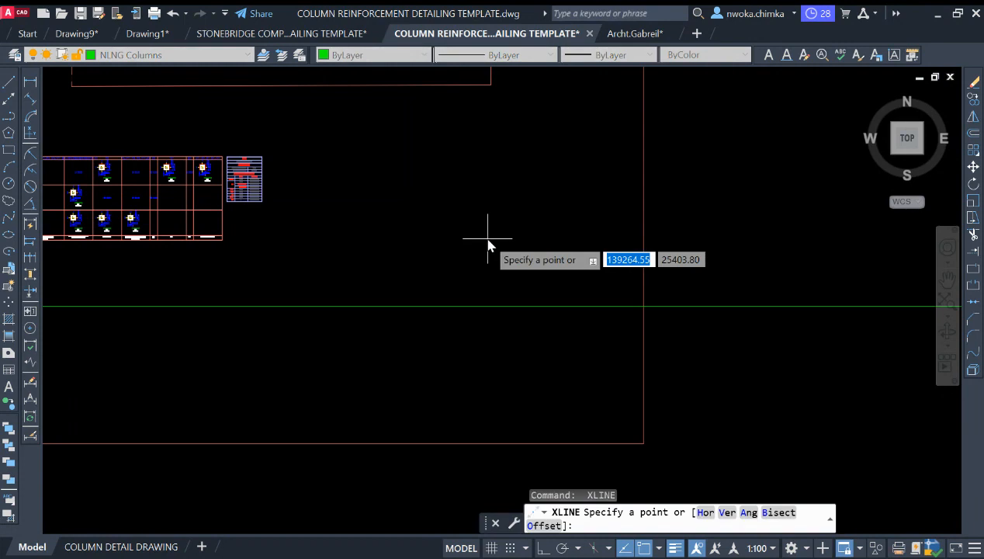
pyautogui.write('v')
pyautogui.press('Return')
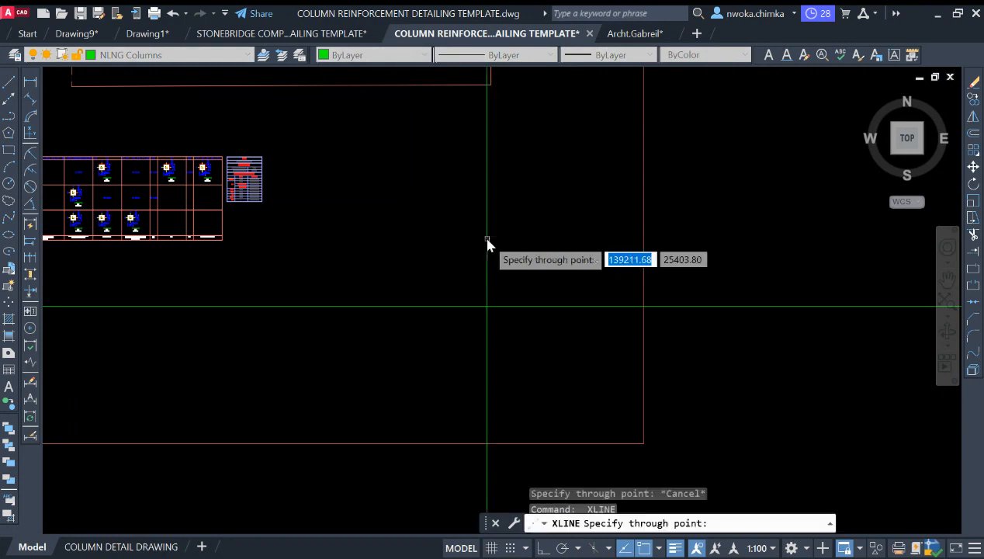
pyautogui.click(407, 293)
pyautogui.scroll(-2, 497, 271)
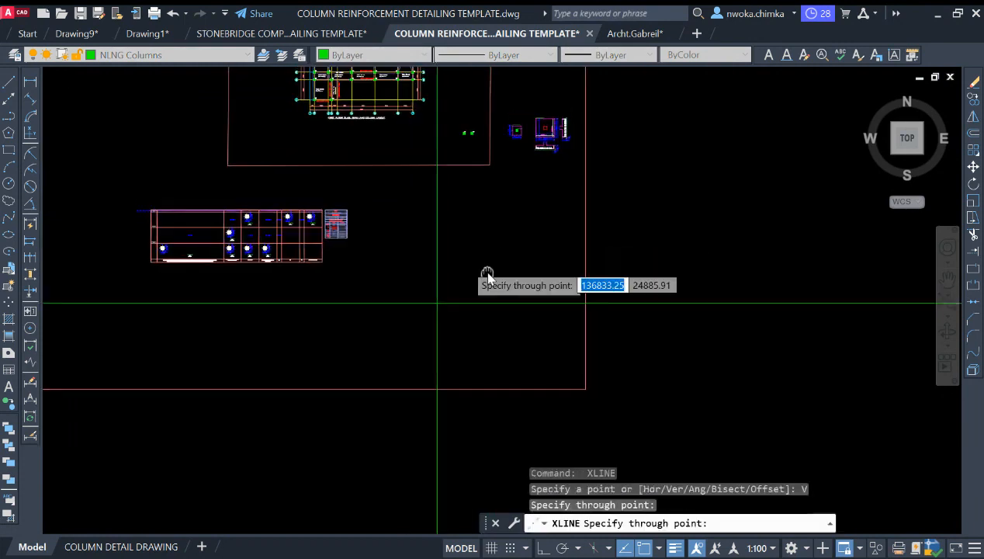
pyautogui.press('Escape')
pyautogui.scroll(2, 454, 289)
pyautogui.click(498, 278)
pyautogui.click(477, 319)
pyautogui.click(498, 239)
pyautogui.click(421, 241)
pyautogui.press('Escape')
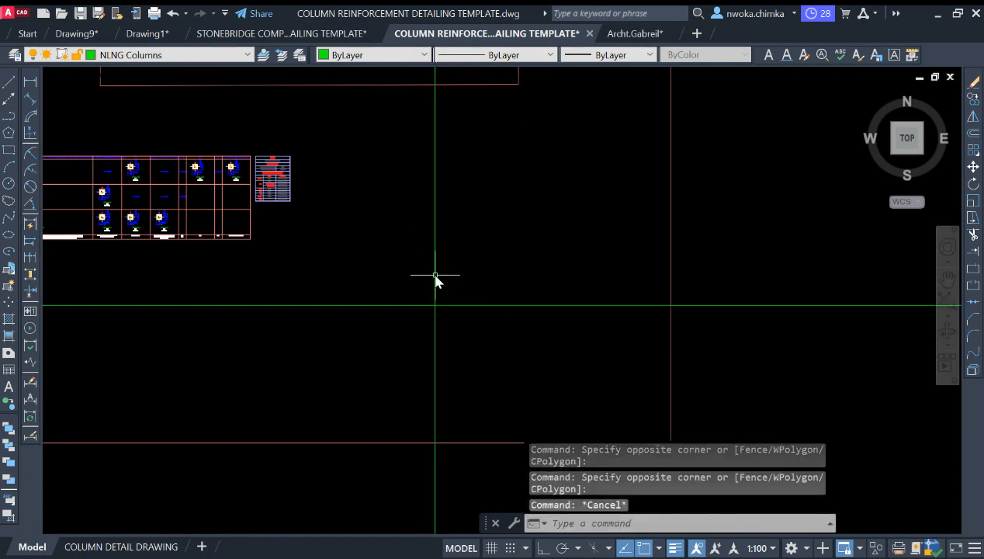
pyautogui.moveTo(434, 276); pyautogui.dragTo(441, 299, button='middle')
pyautogui.scroll(2, 459, 304)
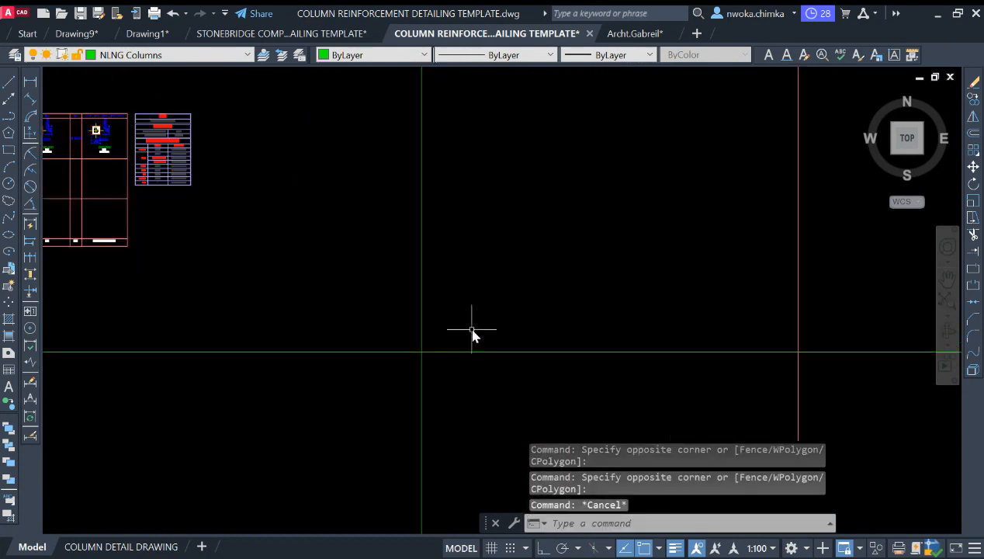
pyautogui.moveTo(472, 334); pyautogui.dragTo(428, 307, button='middle')
pyautogui.write('o')
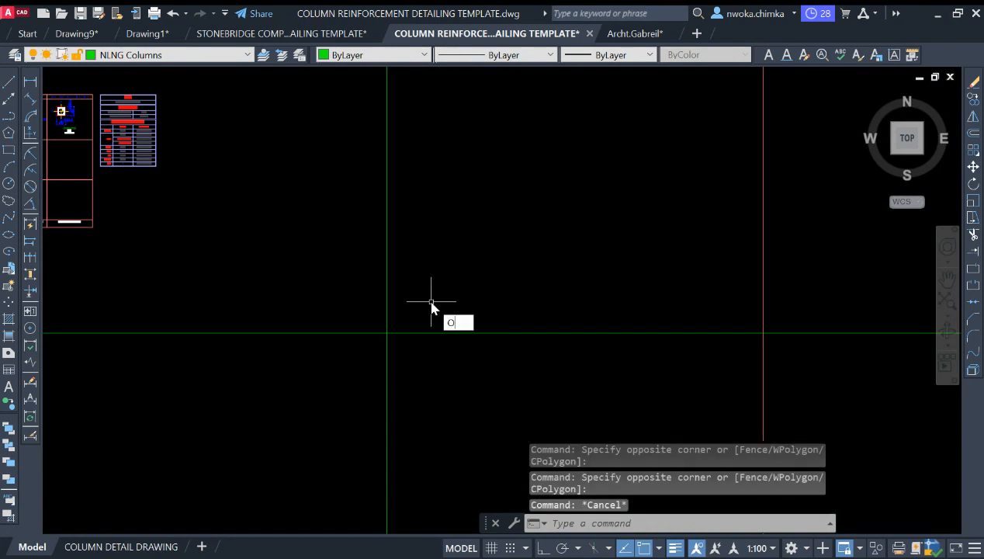
pyautogui.press('Return')
pyautogui.press('Escape')
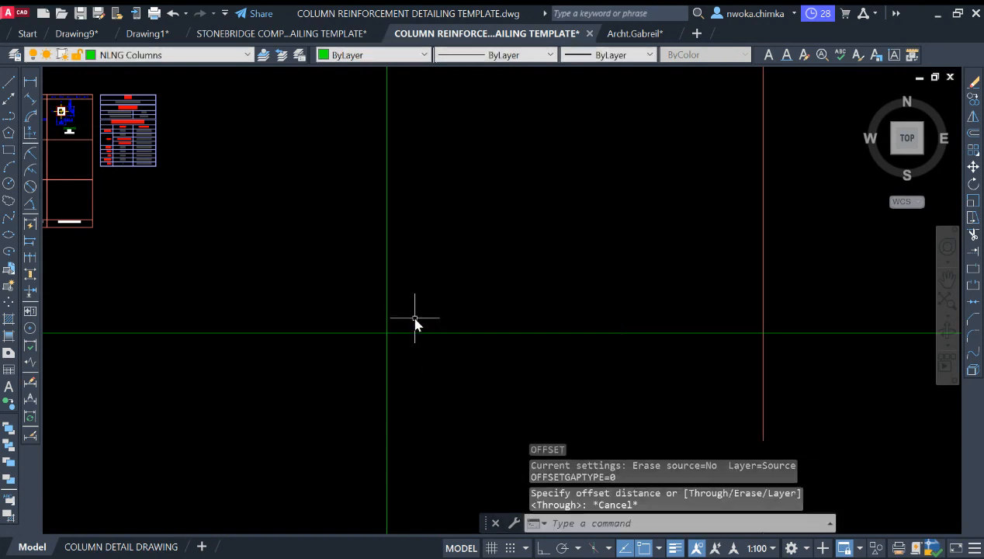
# - Check the size and depth in the F9 footing label against the F10 footing's plan and section
pyautogui.scroll(-2, 429, 301)
pyautogui.moveTo(522, 149); pyautogui.dragTo(520, 221, button='middle')
pyautogui.scroll(10, 518, 230)
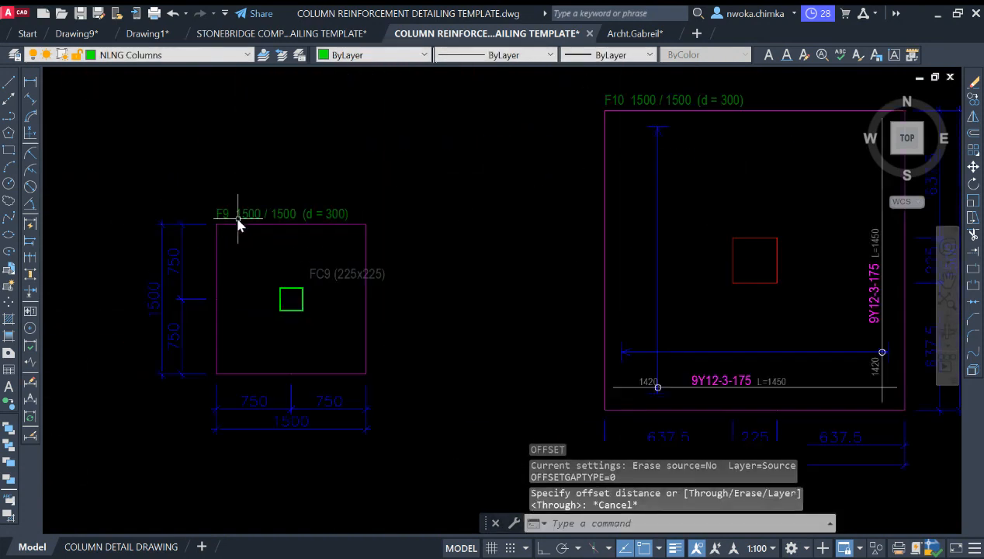
pyautogui.scroll(-3, 252, 220)
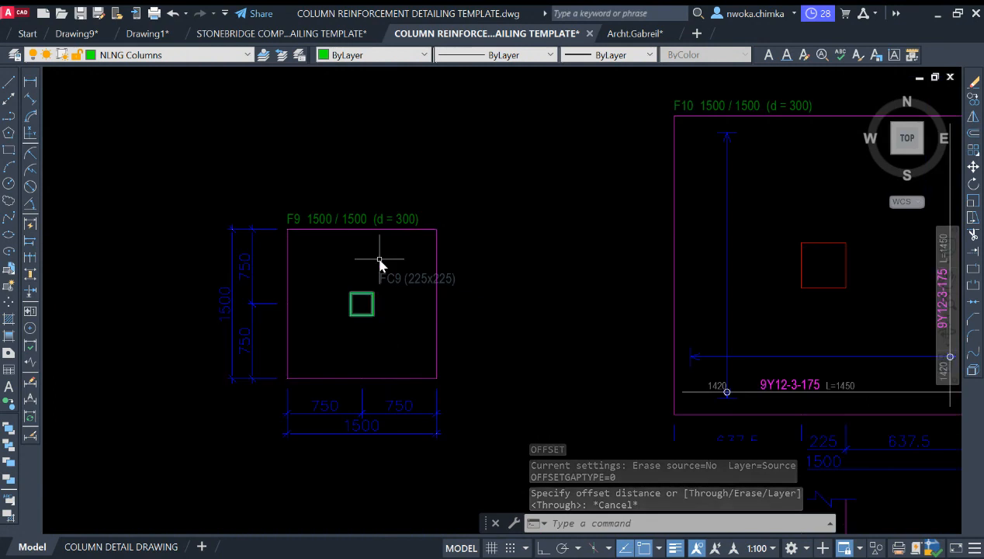
pyautogui.scroll(4, 310, 258)
pyautogui.scroll(4, 395, 218)
pyautogui.scroll(-2, 392, 225)
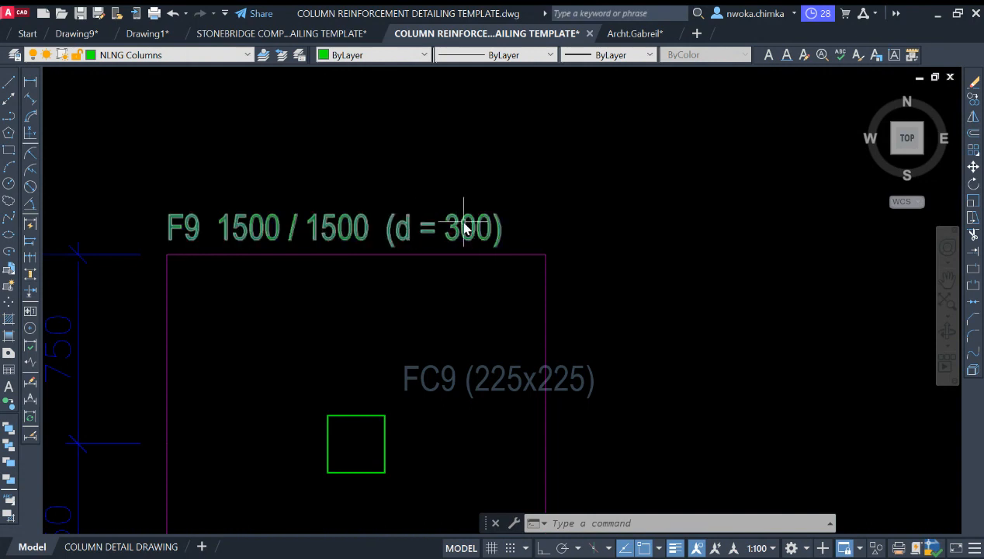
pyautogui.scroll(-4, 467, 225)
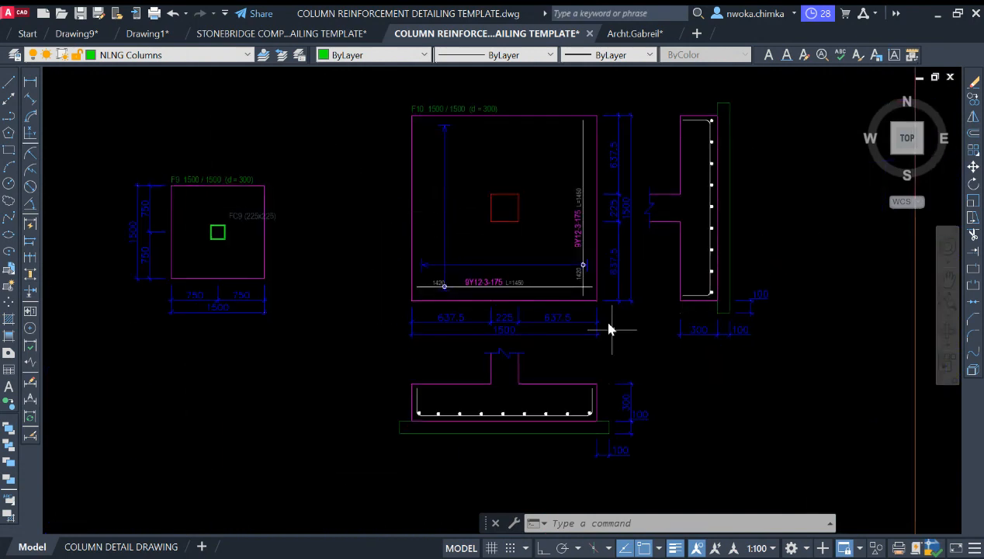
pyautogui.scroll(3, 613, 443)
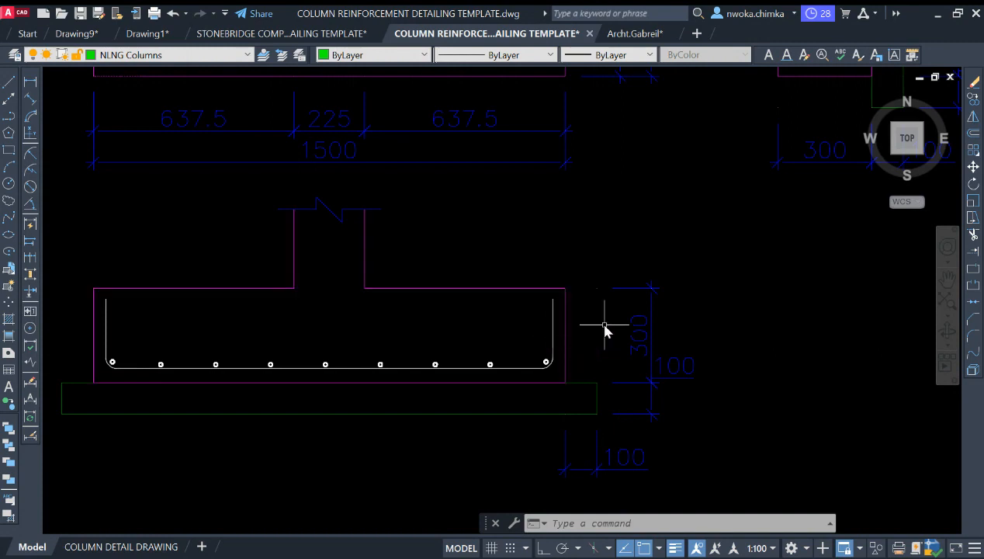
pyautogui.scroll(-3, 643, 338)
# - Offset the horizontal construction line upward by 300 beside the column schedule table
pyautogui.scroll(-3, 714, 228)
pyautogui.moveTo(341, 369); pyautogui.dragTo(574, 248, button='middle')
pyautogui.scroll(-1, 574, 248)
pyautogui.scroll(4, 633, 281)
pyautogui.moveTo(637, 290); pyautogui.dragTo(563, 307, button='middle')
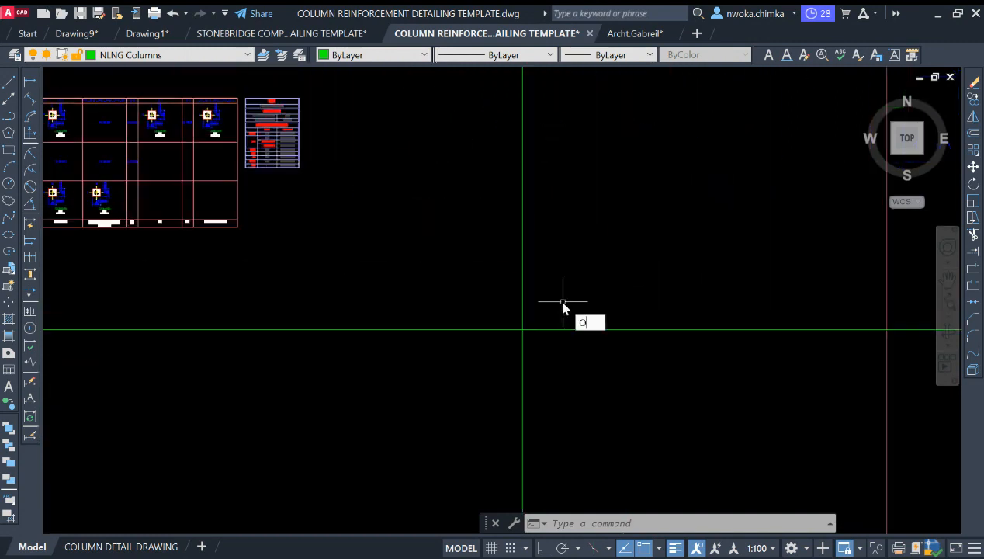
pyautogui.write('o')
pyautogui.press('Return')
pyautogui.write('300')
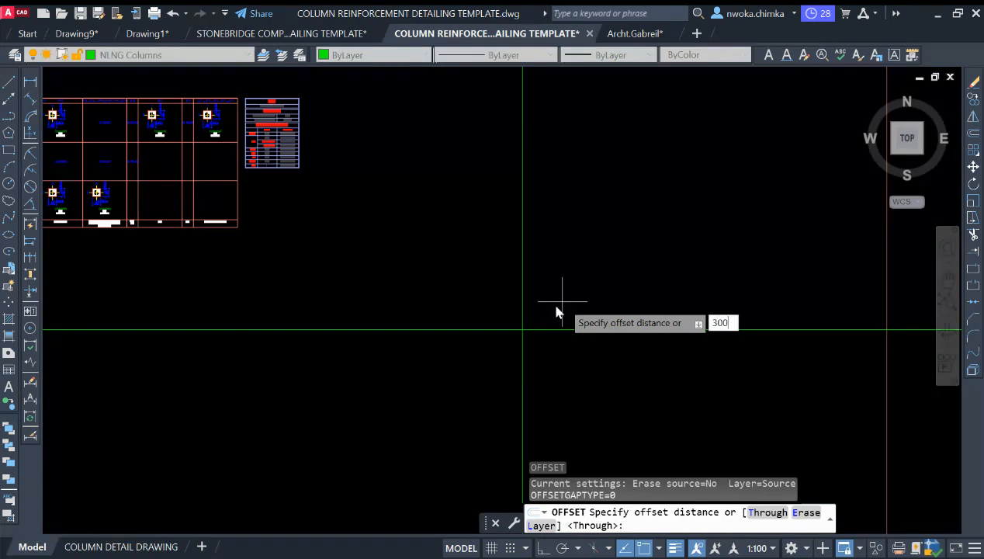
pyautogui.press('Return')
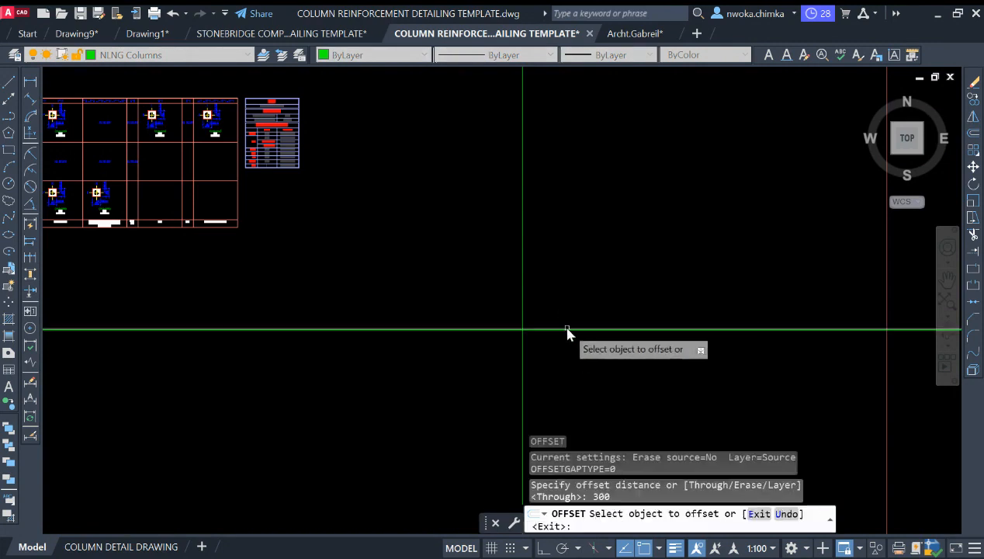
pyautogui.click(567, 329)
pyautogui.click(543, 228)
pyautogui.scroll(6, 514, 331)
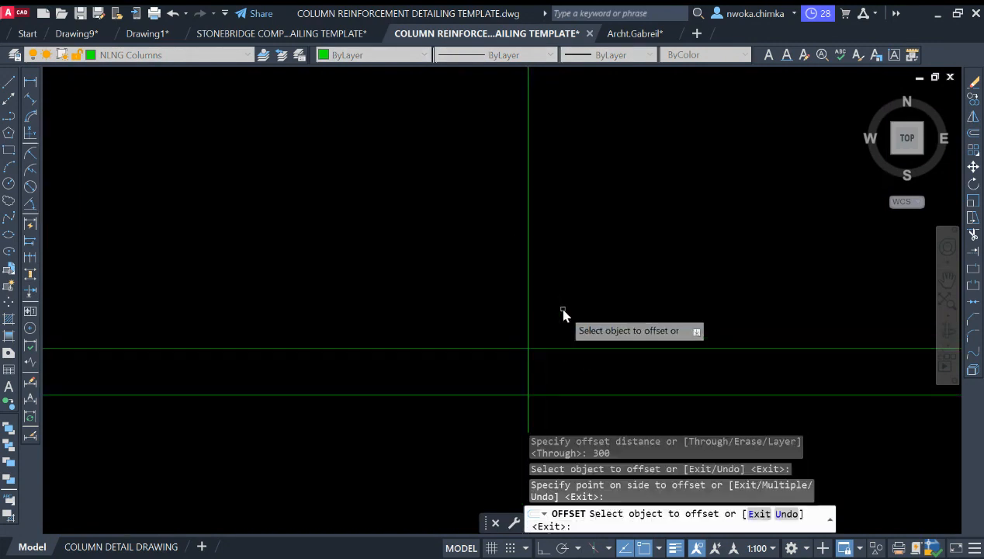
pyautogui.press('Escape')
# - Check the plan size and depth in the F9 footing label
pyautogui.scroll(-2, 458, 295)
pyautogui.scroll(2, 471, 310)
pyautogui.scroll(-2, 482, 293)
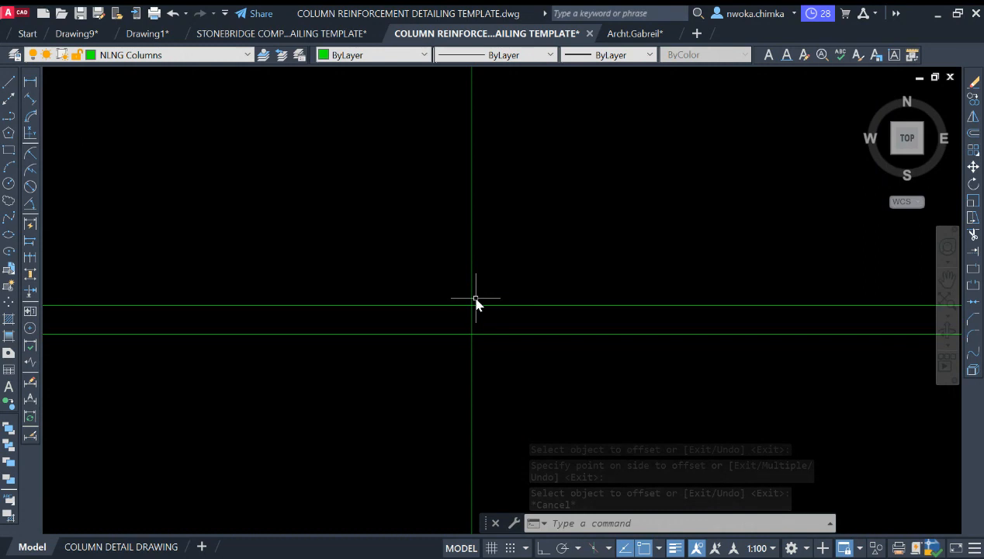
pyautogui.scroll(2, 476, 301)
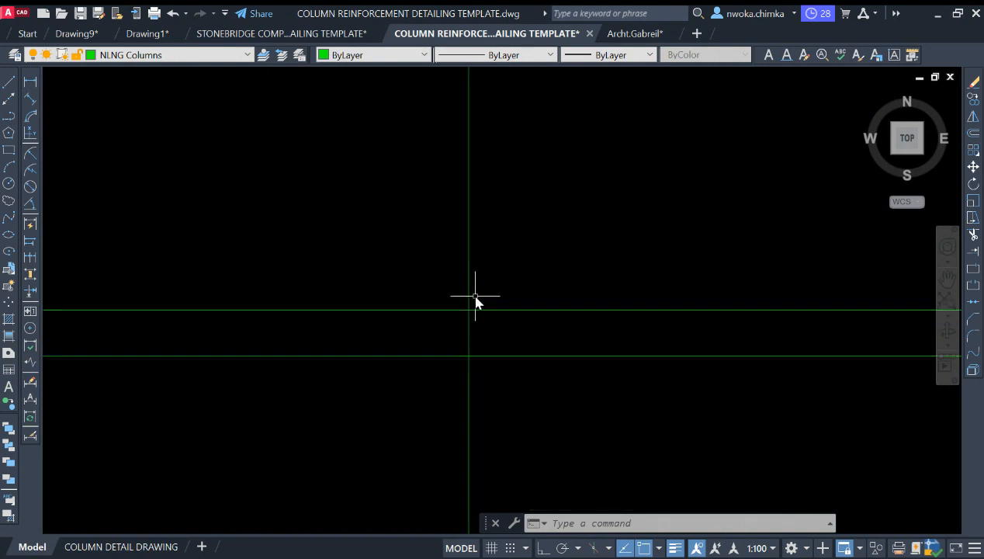
pyautogui.scroll(-2, 503, 328)
pyautogui.scroll(-5, 385, 272)
pyautogui.moveTo(492, 288)
pyautogui.mouseDown(button='middle')
pyautogui.moveTo(501, 385)
pyautogui.moveTo(506, 280)
pyautogui.moveTo(481, 281)
pyautogui.mouseUp(button='middle')
pyautogui.scroll(4, 506, 191)
pyautogui.scroll(3, 563, 215)
pyautogui.scroll(-3, 564, 216)
pyautogui.scroll(2, 589, 211)
pyautogui.scroll(4, 457, 231)
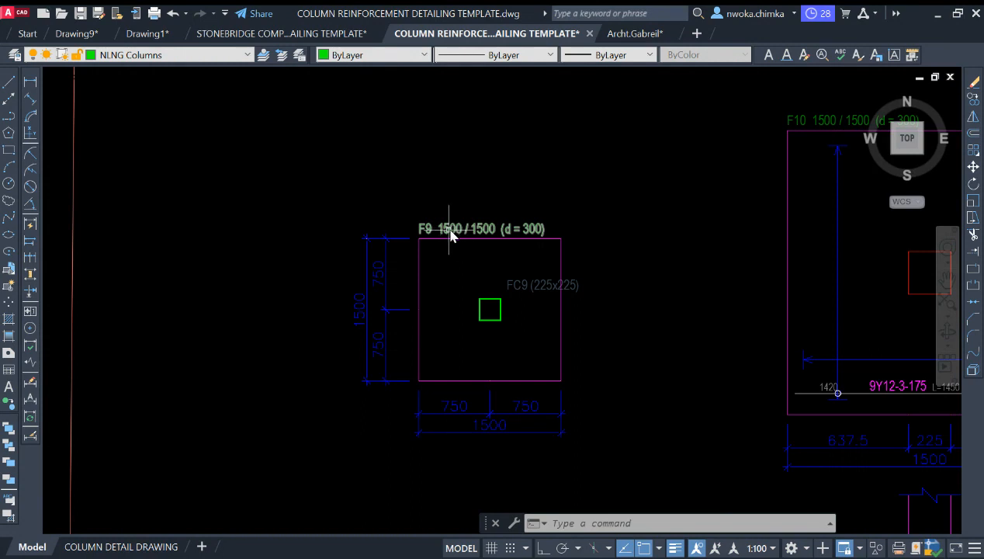
pyautogui.scroll(4, 450, 236)
pyautogui.scroll(-7, 563, 225)
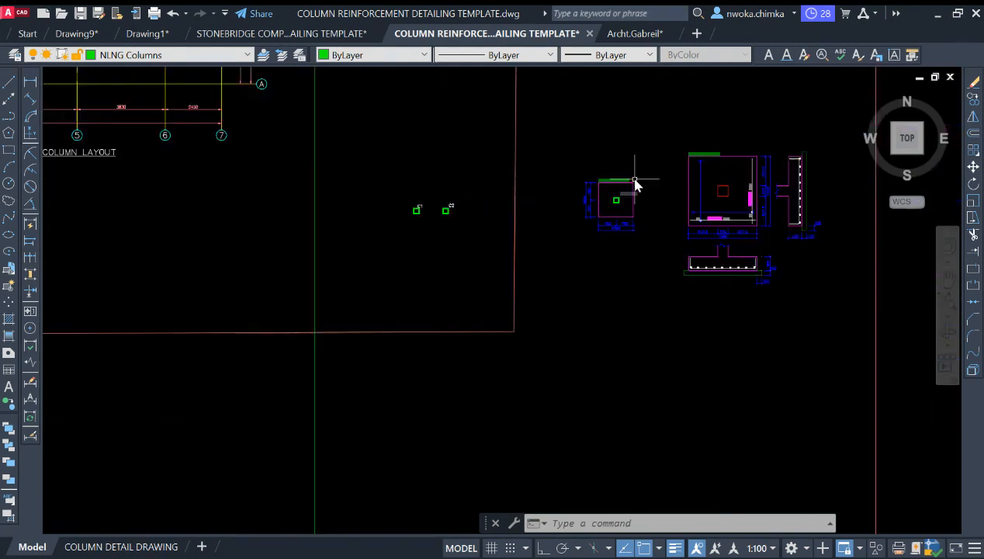
pyautogui.scroll(-2, 537, 280)
pyautogui.scroll(2, 492, 487)
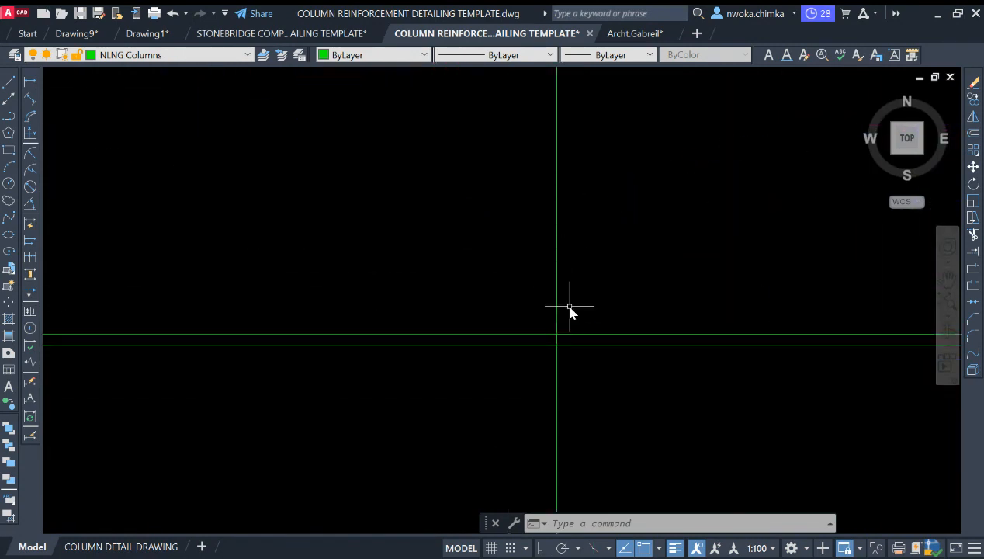
# - Calculate half of the 1500 footing width with QuickCalc
pyautogui.press('Return')
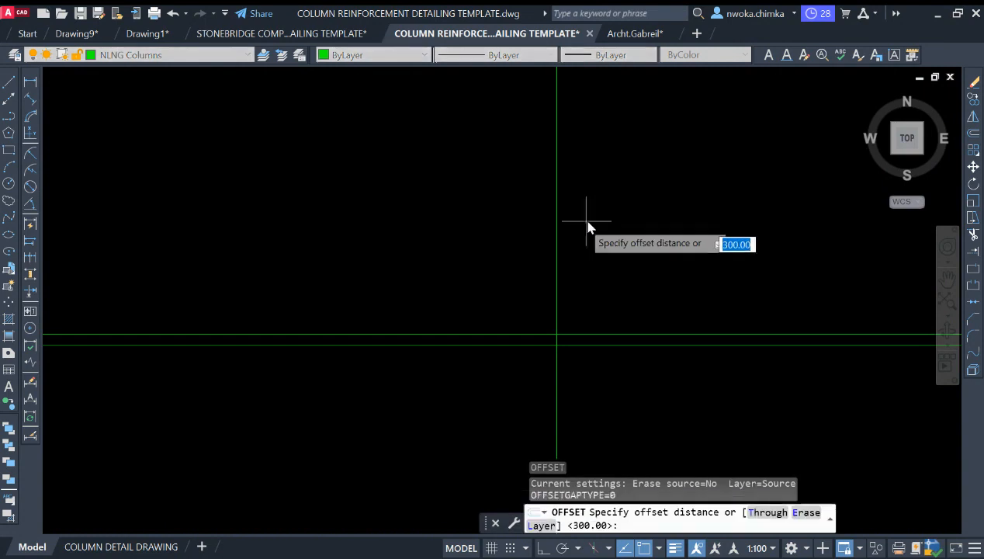
pyautogui.press('Escape')
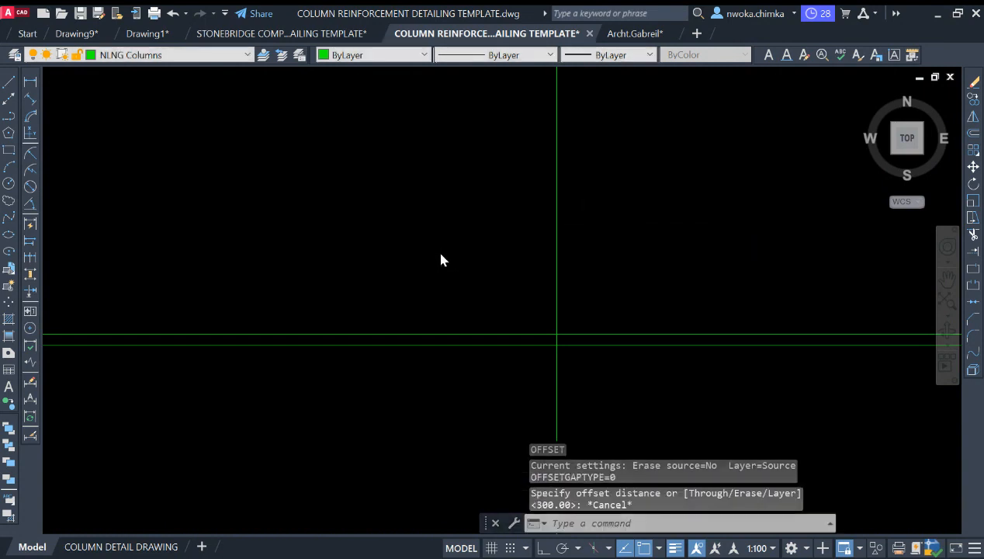
pyautogui.write('QC')
pyautogui.press('Return')
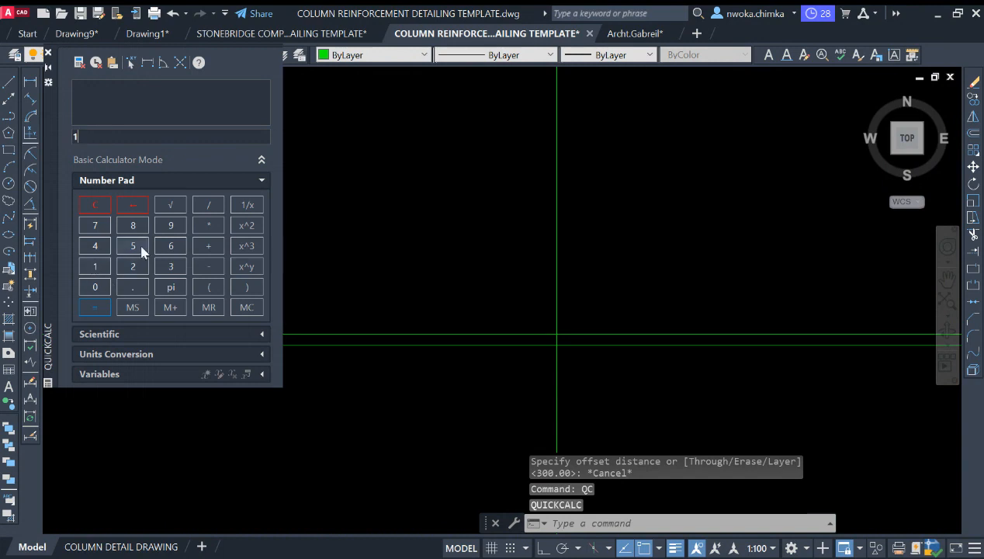
pyautogui.click(104, 284)
pyautogui.click(104, 285)
pyautogui.click(208, 204)
pyautogui.click(140, 269)
pyautogui.click(94, 308)
pyautogui.click(48, 53)
# - Offset the vertical construction line by 750 to both sides
pyautogui.scroll(-2, 456, 227)
pyautogui.write('O')
pyautogui.press('Return')
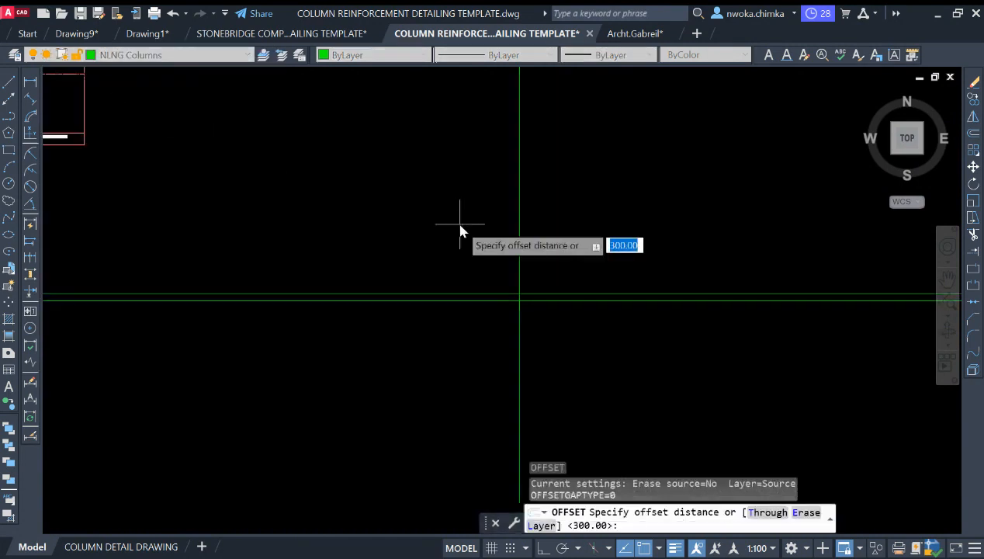
pyautogui.write('750')
pyautogui.press('Return')
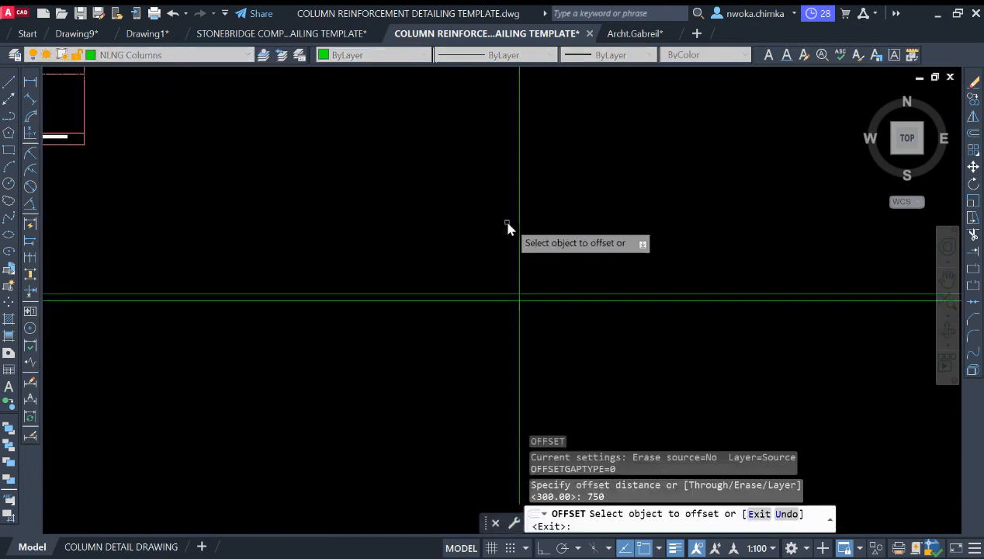
pyautogui.click(519, 216)
pyautogui.click(312, 217)
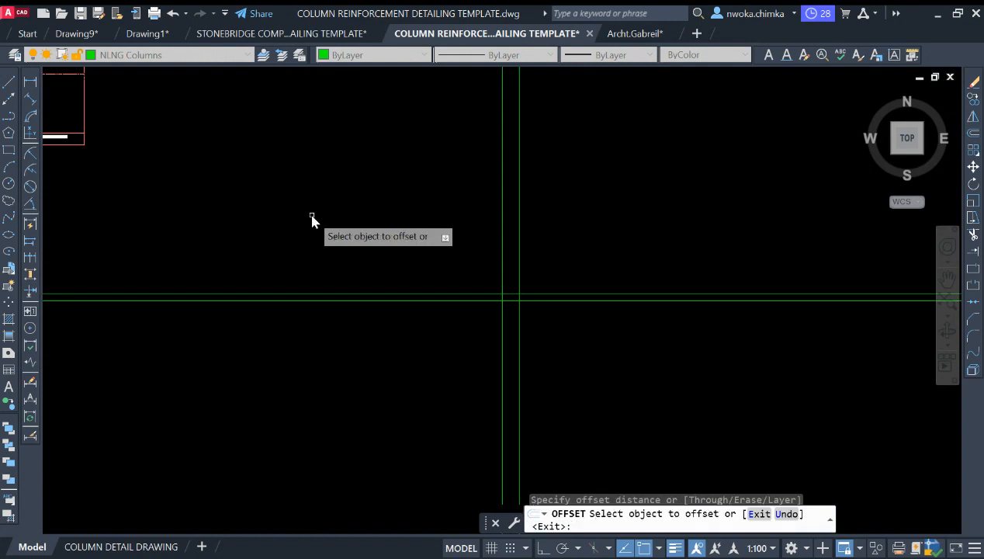
pyautogui.click(519, 203)
pyautogui.click(598, 233)
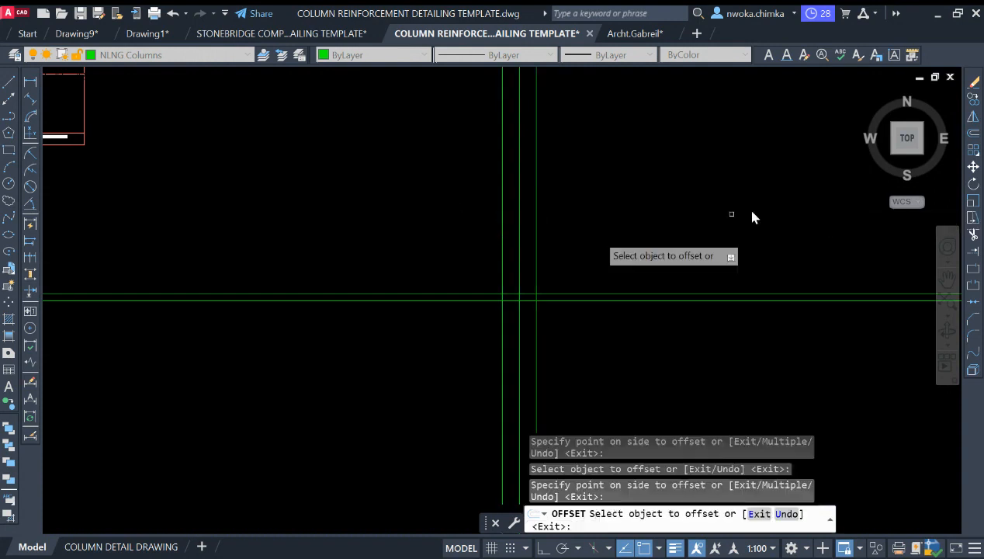
pyautogui.press('Escape')
# - Trim both horizontal construction lines back to the two outer vertical lines
pyautogui.scroll(4, 518, 294)
pyautogui.click(593, 232)
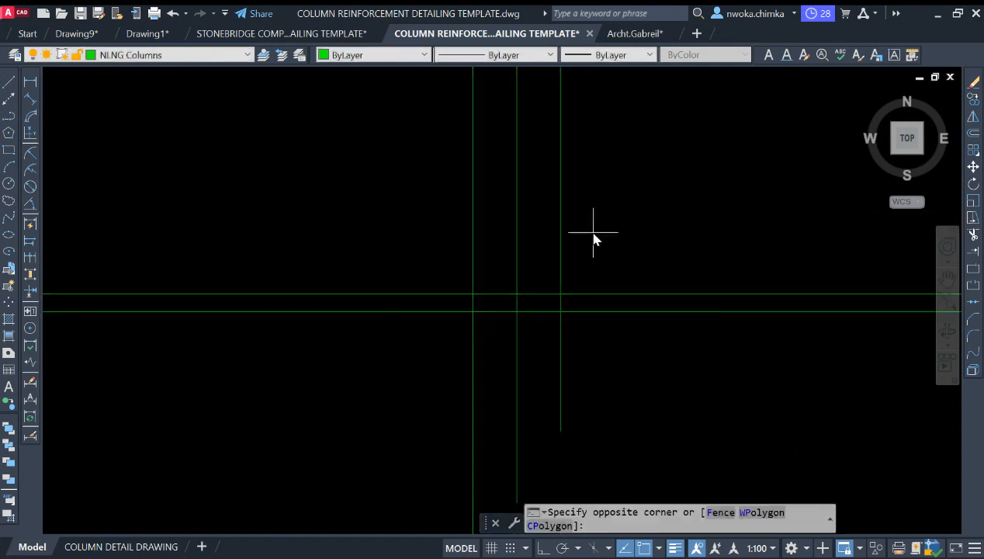
pyautogui.click(558, 243)
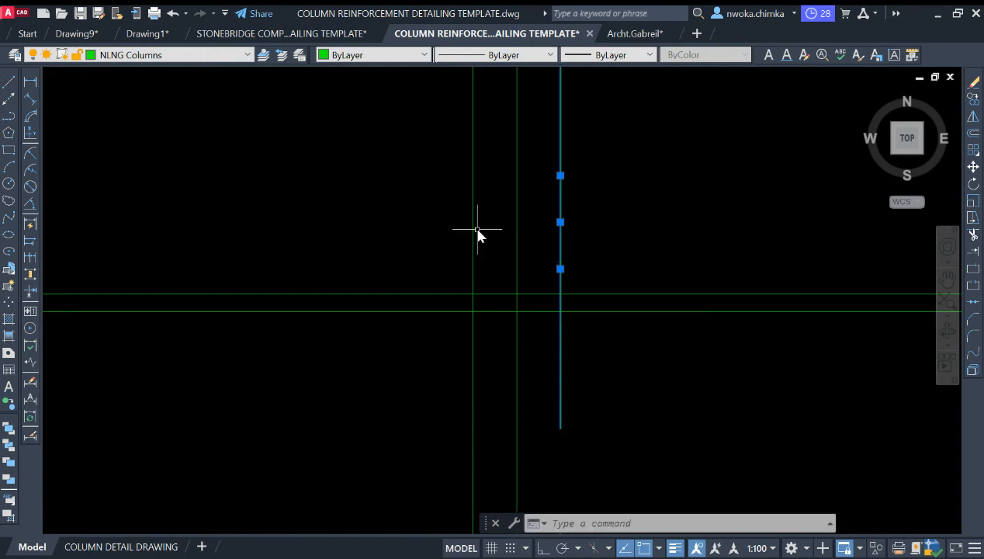
pyautogui.click(478, 221)
pyautogui.click(449, 232)
pyautogui.press('Return')
pyautogui.moveTo(435, 229)
pyautogui.mouseDown()
pyautogui.moveTo(418, 301)
pyautogui.moveTo(365, 373)
pyautogui.mouseUp()
pyautogui.moveTo(707, 237)
pyautogui.mouseDown()
pyautogui.moveTo(683, 344)
pyautogui.moveTo(659, 362)
pyautogui.mouseUp()
pyautogui.press('Escape')
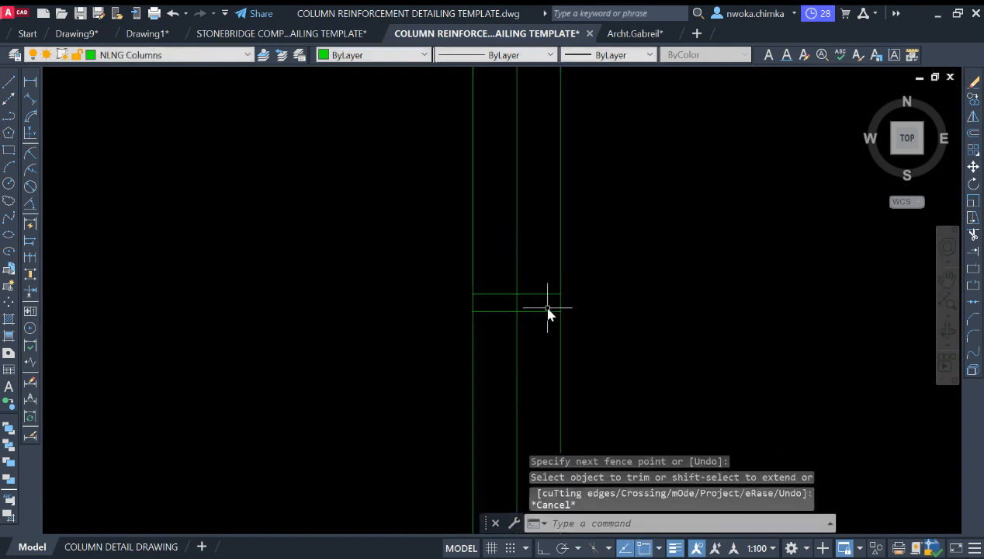
# - Trim the two outer vertical lines above and below the horizontal pair to close the footing outline, keeping the centre line
pyautogui.click(542, 311)
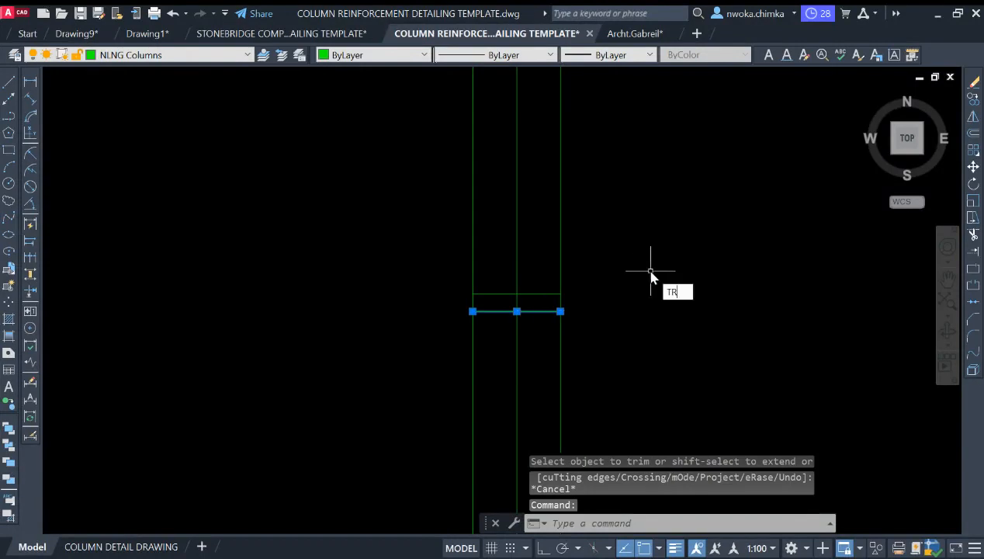
pyautogui.write('TR')
pyautogui.press('Return')
pyautogui.moveTo(562, 373)
pyautogui.mouseDown()
pyautogui.moveTo(621, 362)
pyautogui.moveTo(404, 357)
pyautogui.moveTo(512, 343)
pyautogui.mouseUp()
pyautogui.press('Escape')
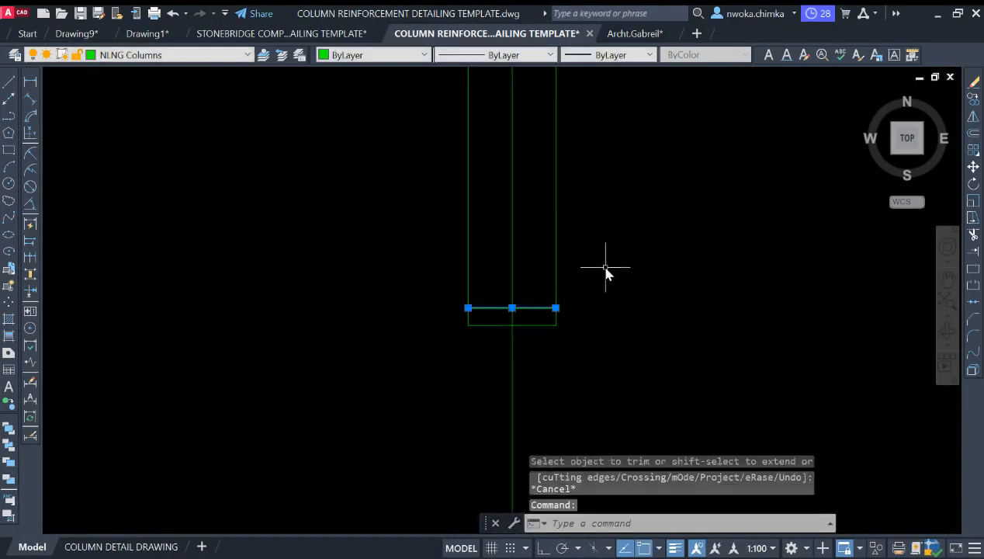
pyautogui.press('Return')
pyautogui.moveTo(560, 280)
pyautogui.mouseDown()
pyautogui.moveTo(527, 275)
pyautogui.moveTo(528, 314)
pyautogui.mouseUp()
pyautogui.press('Escape')
pyautogui.scroll(4, 512, 334)
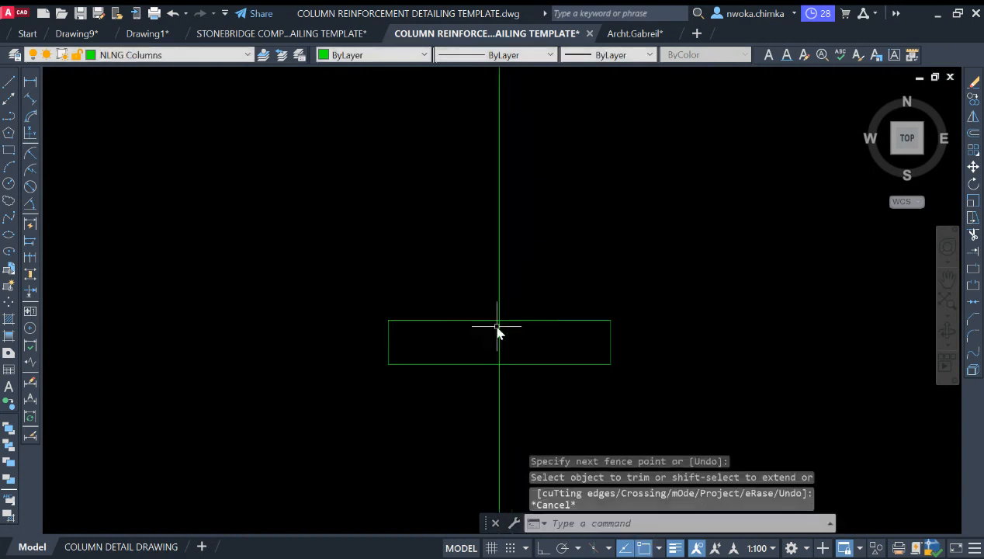
# - Move the four lines of the footing outline to the NLNG FOUNDATION PLINTHS layer
pyautogui.scroll(-8, 465, 326)
pyautogui.scroll(4, 480, 304)
pyautogui.click(374, 293)
pyautogui.click(618, 368)
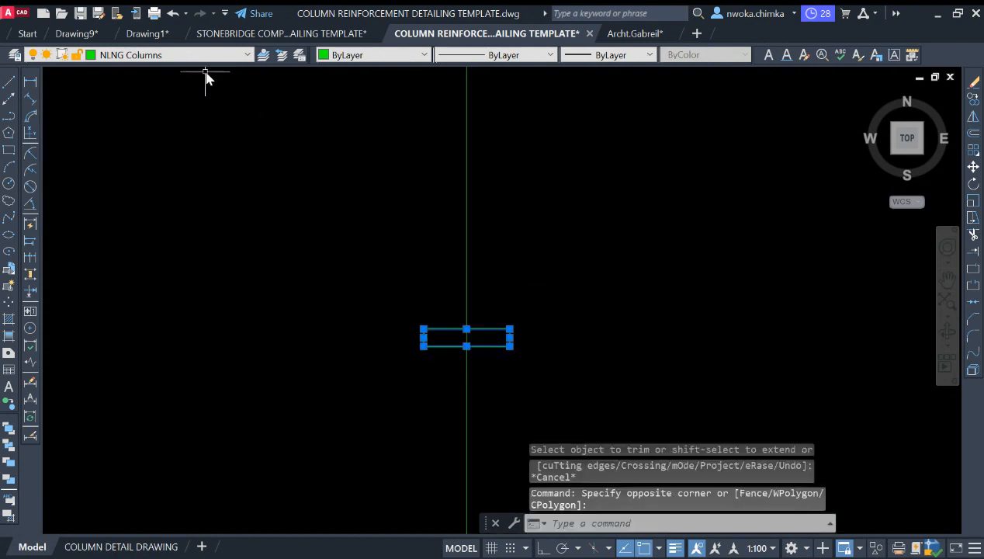
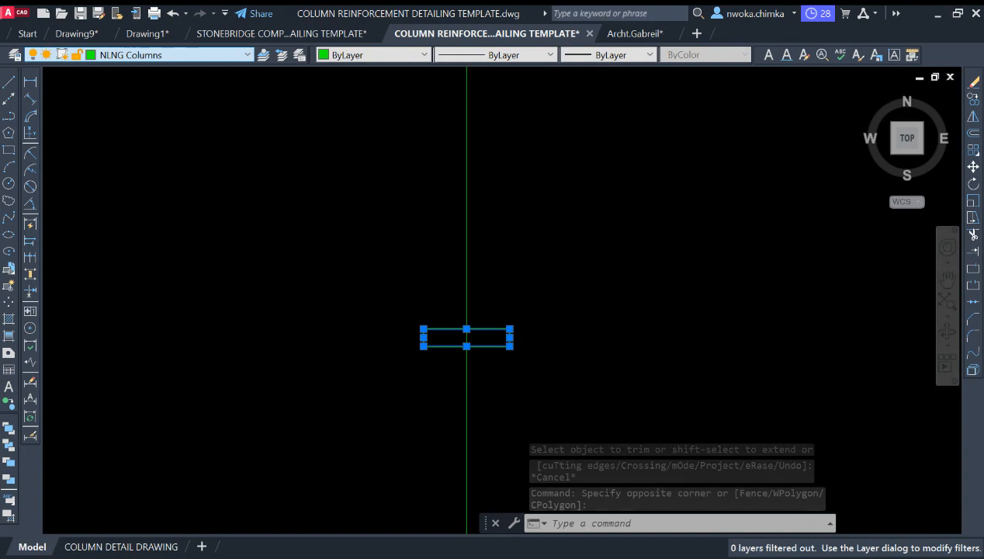
pyautogui.click(393, 170)
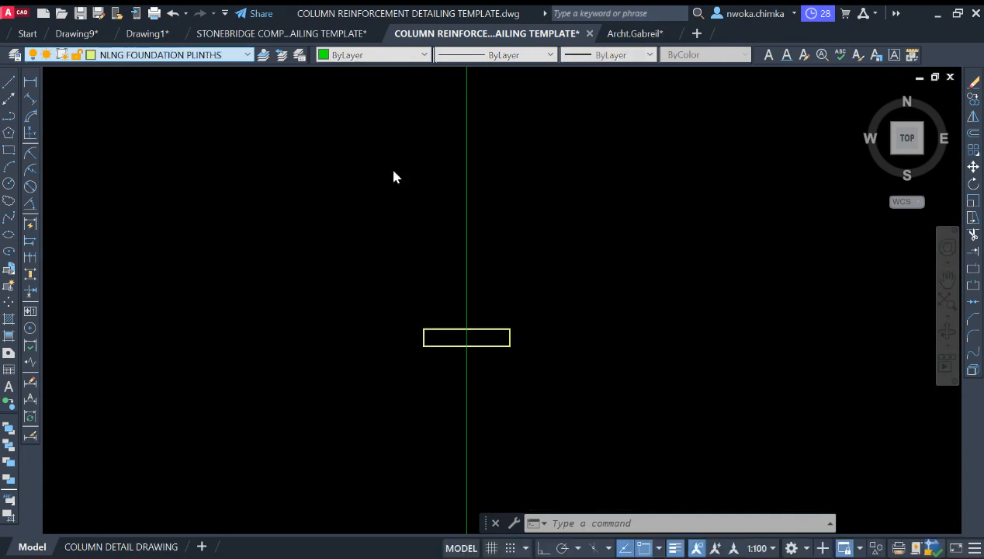
pyautogui.click(435, 339)
pyautogui.press('Escape')
pyautogui.scroll(4, 475, 361)
pyautogui.scroll(2, 458, 281)
pyautogui.scroll(-6, 543, 283)
pyautogui.scroll(-2, 517, 270)
pyautogui.moveTo(562, 267); pyautogui.dragTo(543, 314, button='middle')
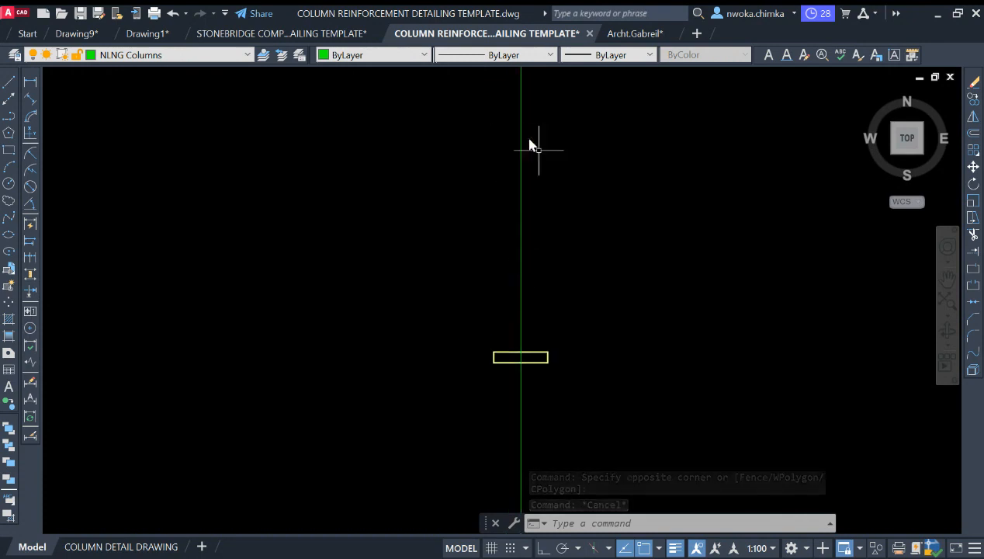
# - Move the vertical centre construction line through the footing outline to a yellow layer
pyautogui.click(577, 138)
pyautogui.click(475, 170)
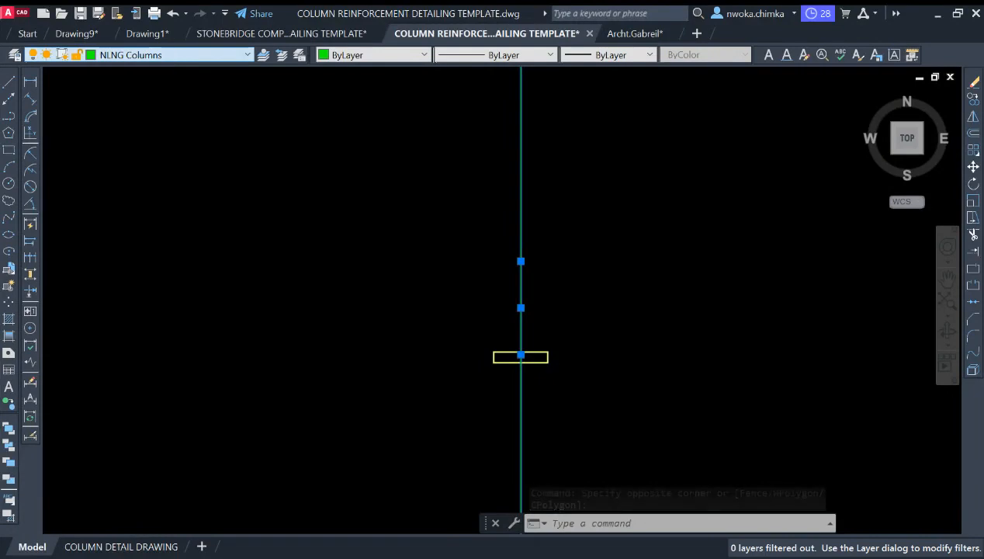
pyautogui.click(140, 117)
pyautogui.click(592, 218)
pyautogui.press('Escape')
pyautogui.scroll(4, 543, 298)
pyautogui.scroll(3, 472, 301)
pyautogui.scroll(-3, 489, 296)
pyautogui.scroll(-4, 560, 287)
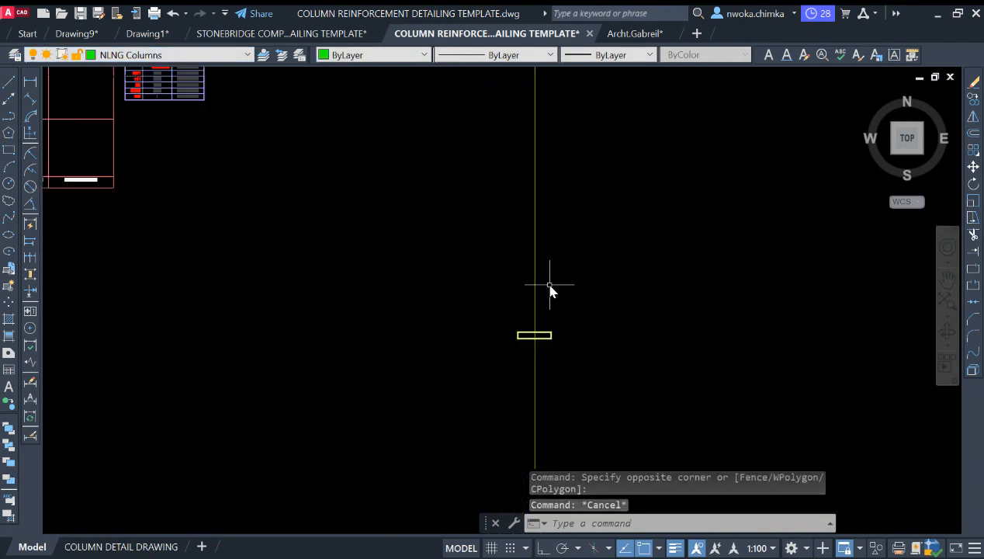
pyautogui.scroll(4, 556, 369)
pyautogui.scroll(4, 465, 357)
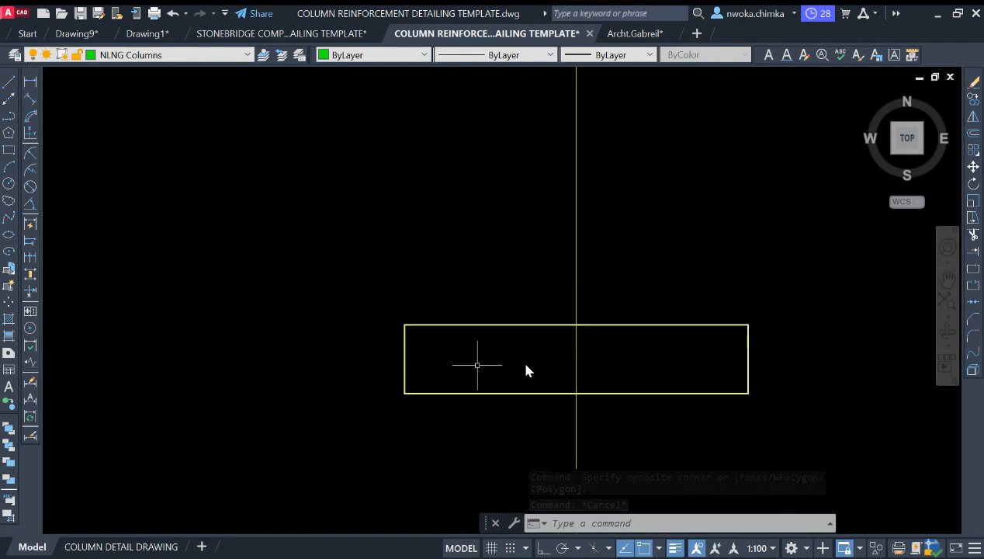
pyautogui.scroll(-2, 372, 351)
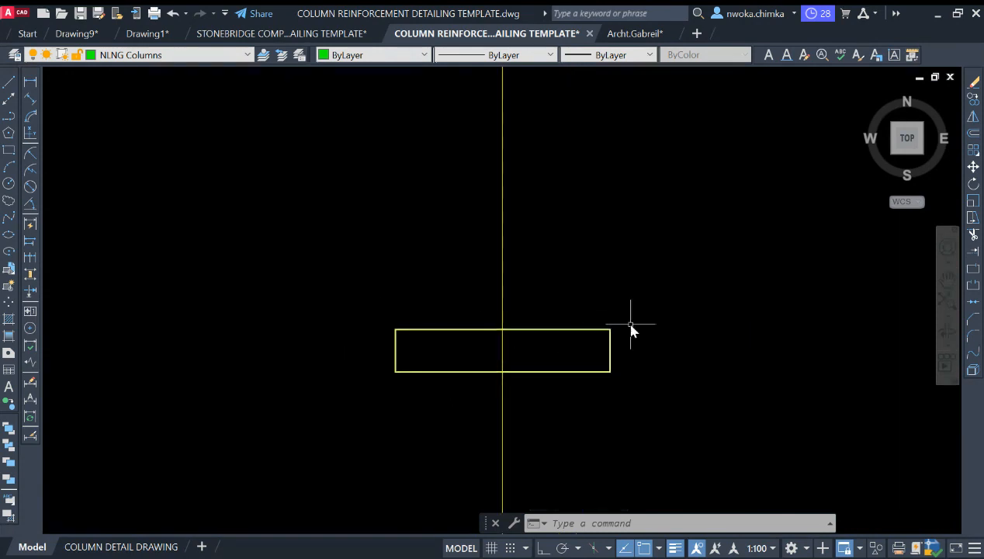
pyautogui.scroll(2, 541, 320)
# - Measure the width and height of the C2 column below the floor plan with linear dimensions, without placing them
pyautogui.scroll(-12, 498, 314)
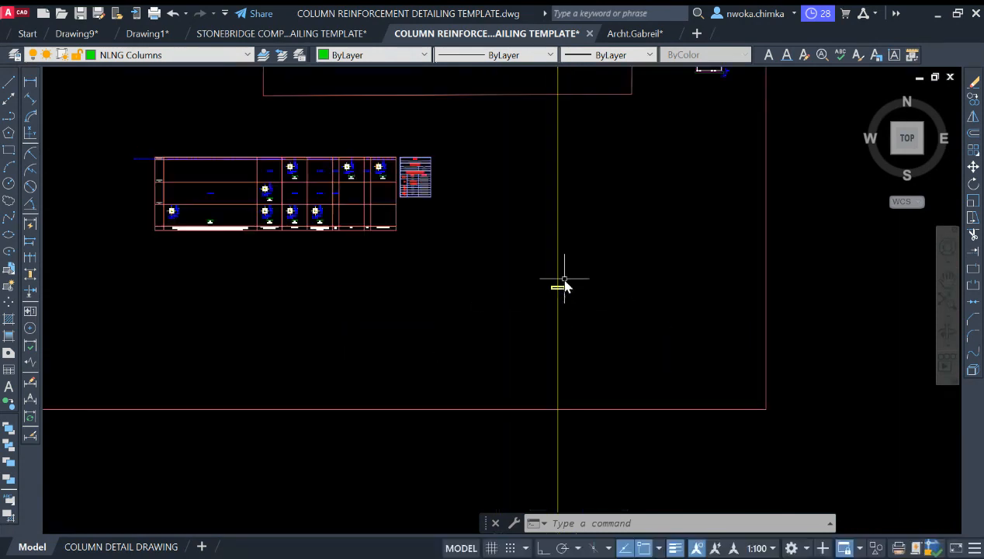
pyautogui.scroll(-2, 563, 281)
pyautogui.scroll(2, 562, 299)
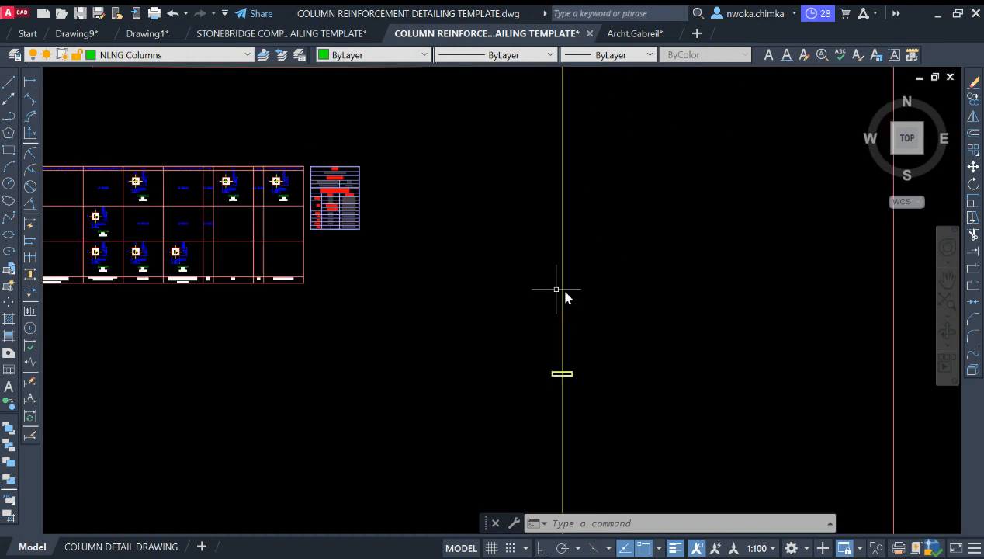
pyautogui.moveTo(570, 236); pyautogui.dragTo(490, 492, button='middle')
pyautogui.scroll(4, 669, 220)
pyautogui.scroll(-5, 535, 268)
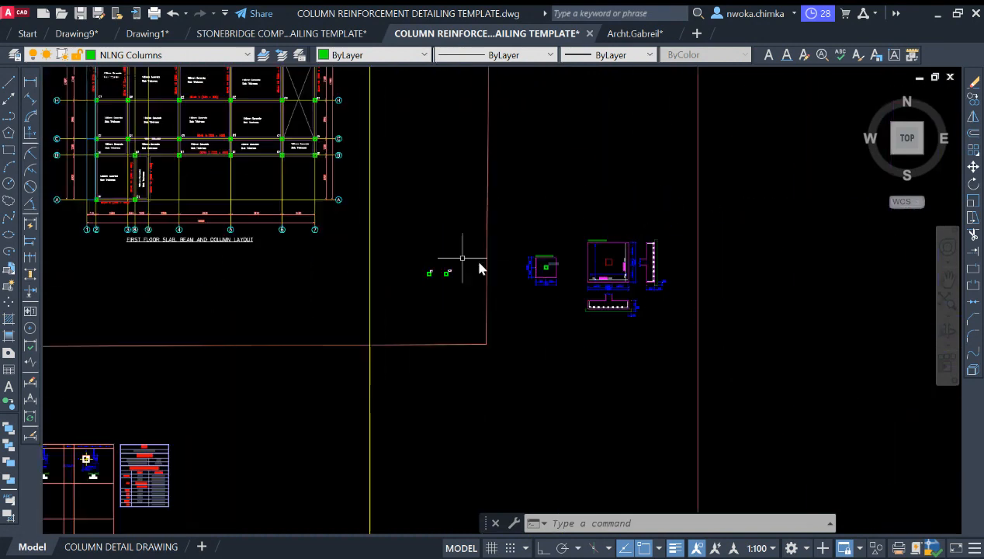
pyautogui.scroll(6, 457, 273)
pyautogui.scroll(2, 356, 292)
pyautogui.click(31, 81)
pyautogui.click(360, 274)
pyautogui.click(382, 294)
pyautogui.scroll(4, 379, 341)
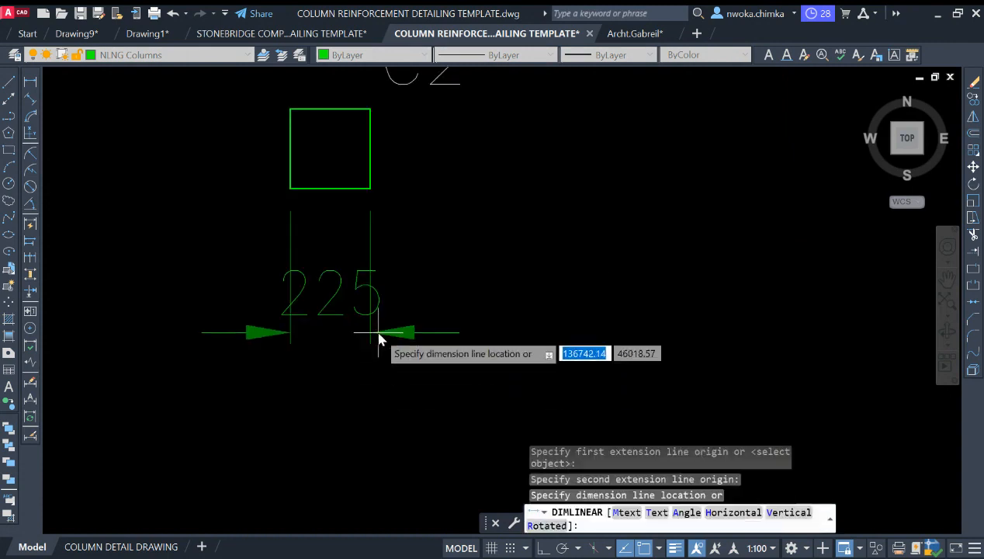
pyautogui.press('Escape')
pyautogui.press('space')
pyautogui.click(291, 199)
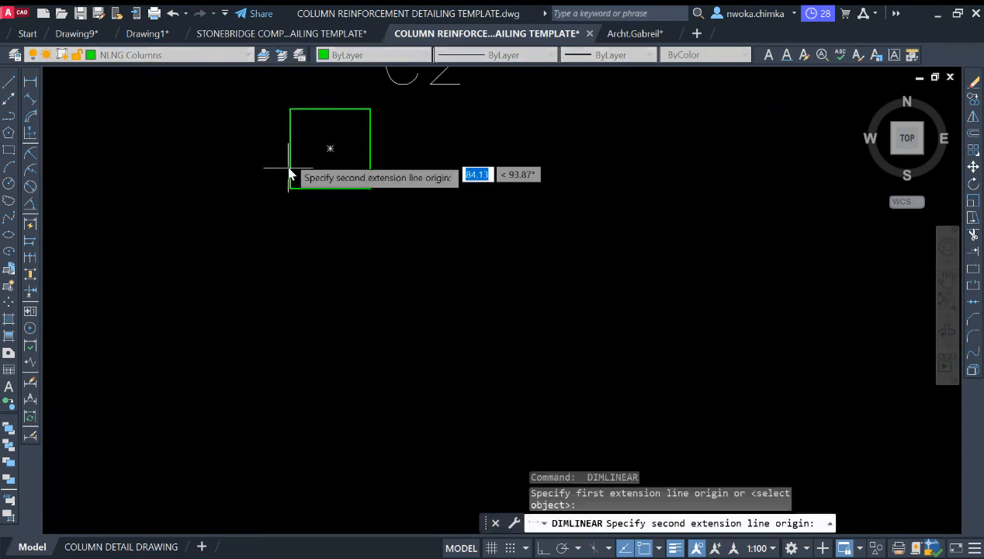
pyautogui.click(290, 109)
pyautogui.press('Escape')
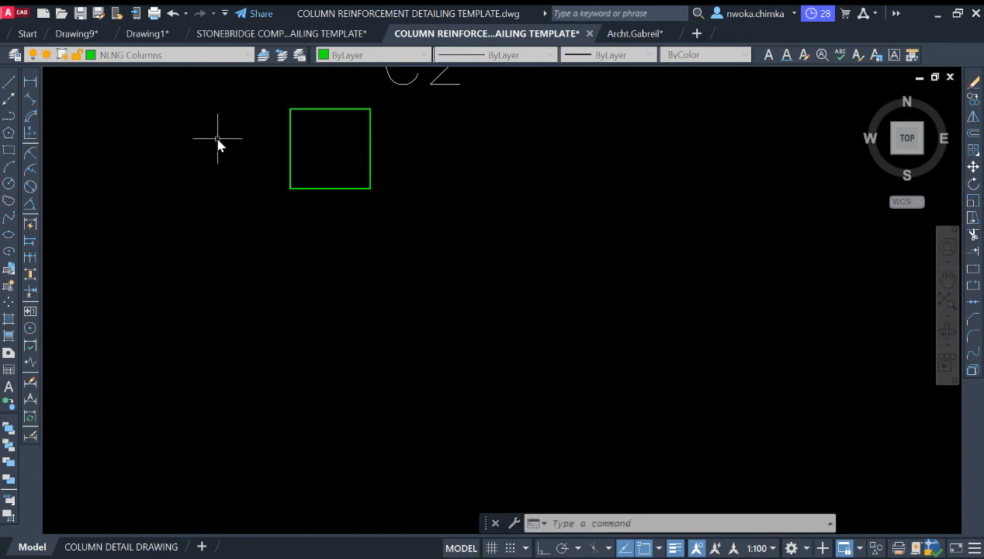
# - Dimension the width and height of the C1 column to check its size, and erase both dimensions
pyautogui.scroll(-4, 304, 193)
pyautogui.scroll(2, 314, 180)
pyautogui.press('space')
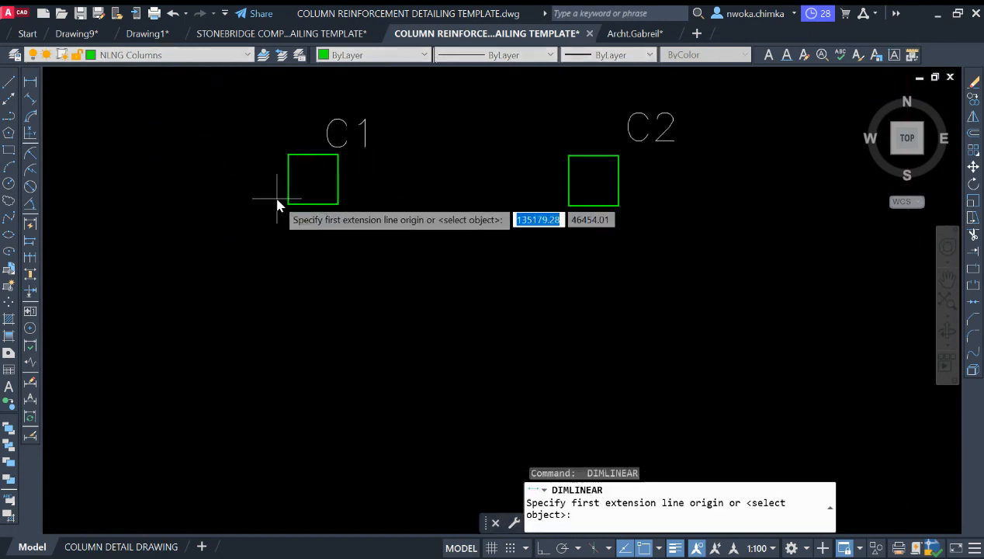
pyautogui.click(288, 205)
pyautogui.click(336, 206)
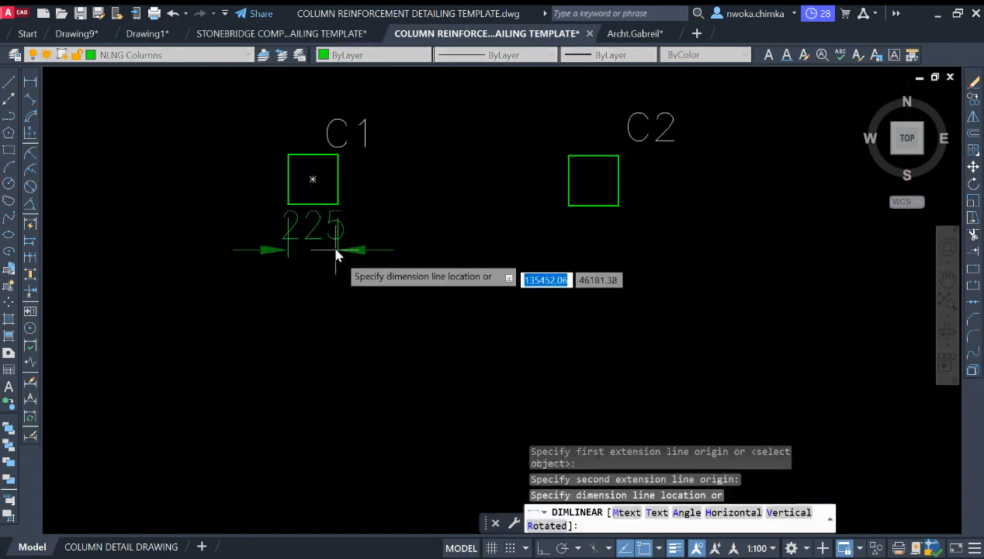
pyautogui.click(342, 266)
pyautogui.press('space')
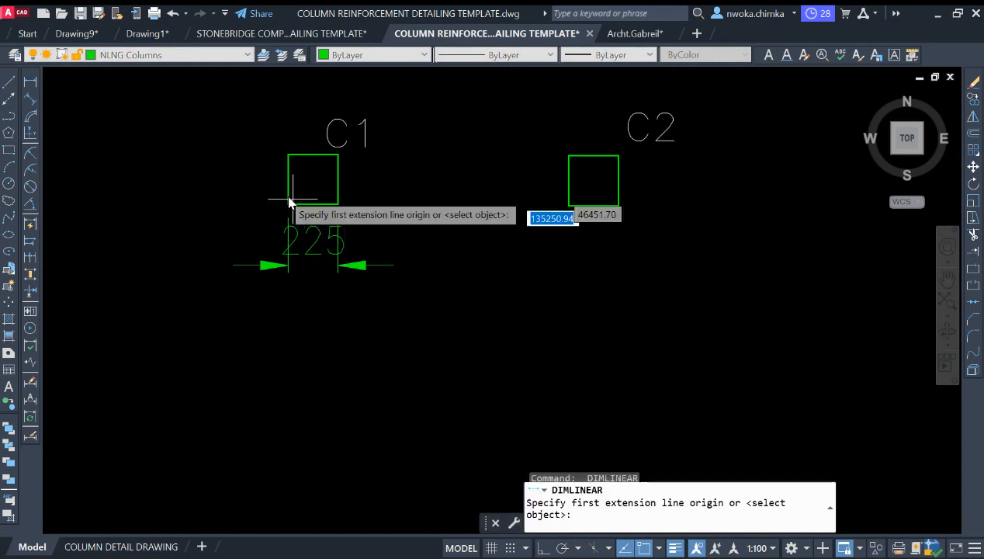
pyautogui.click(288, 205)
pyautogui.click(288, 155)
pyautogui.click(225, 160)
pyautogui.press('Escape')
pyautogui.click(256, 140)
pyautogui.click(226, 226)
pyautogui.click(364, 245)
pyautogui.click(305, 301)
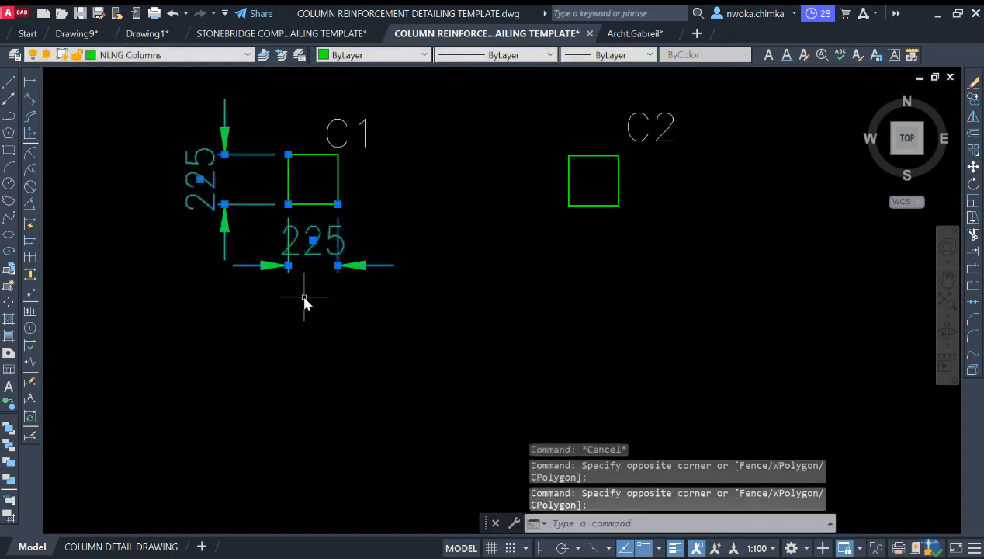
pyautogui.press('space')
# - Return to the footing outline and calculate half of the 225 column width with the quick calculator
pyautogui.scroll(-7, 499, 174)
pyautogui.moveTo(467, 324); pyautogui.dragTo(448, 203, button='middle')
pyautogui.scroll(3, 450, 271)
pyautogui.scroll(4, 408, 309)
pyautogui.press('space')
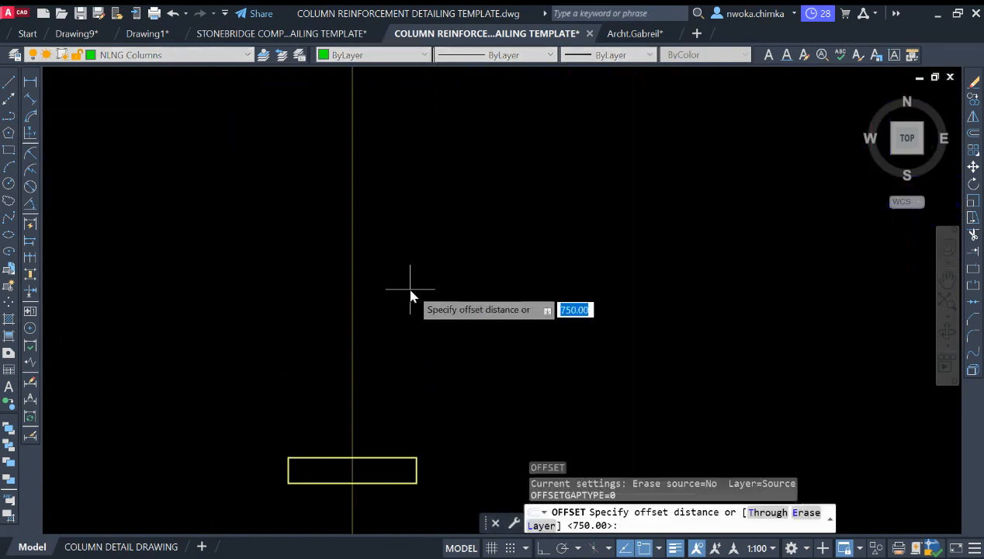
pyautogui.press('Escape')
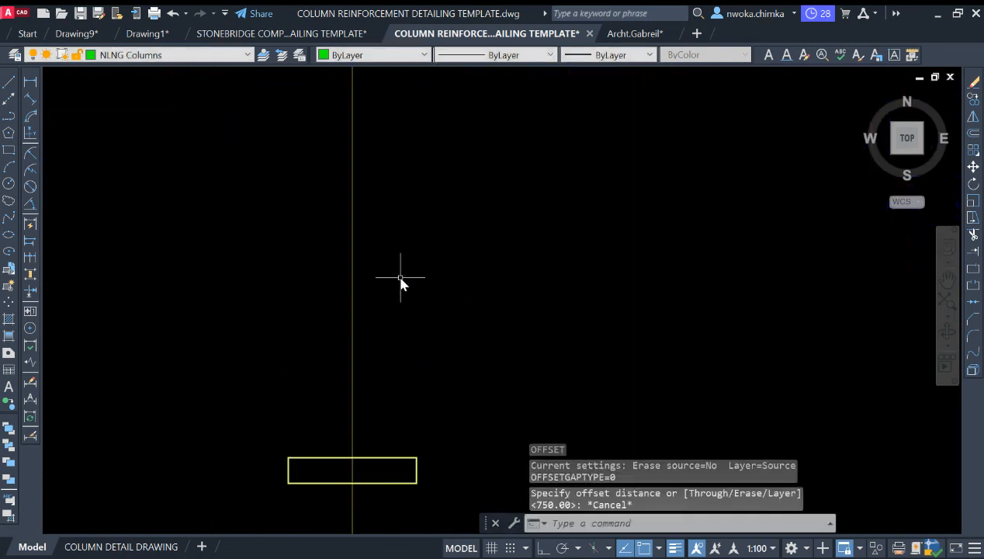
pyautogui.press('space')
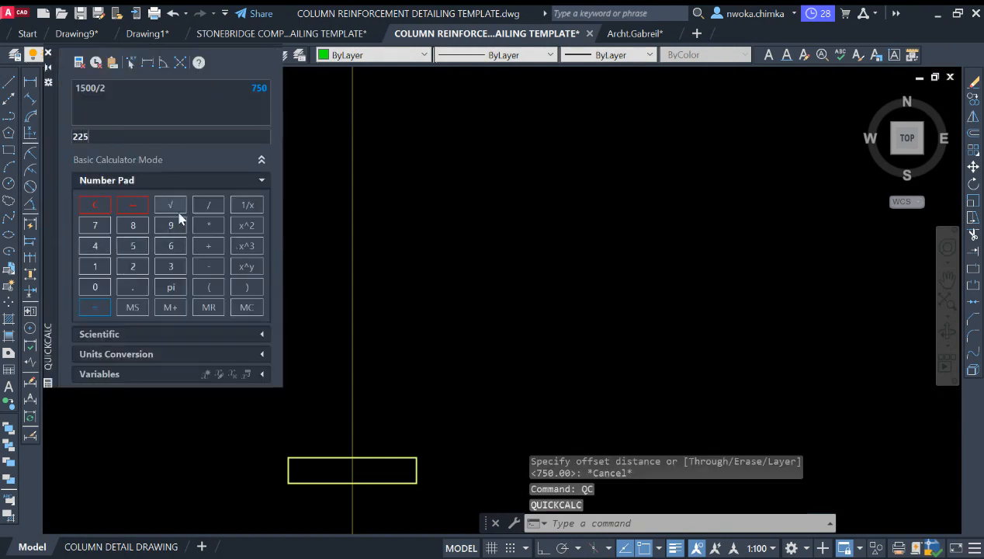
pyautogui.click(95, 307)
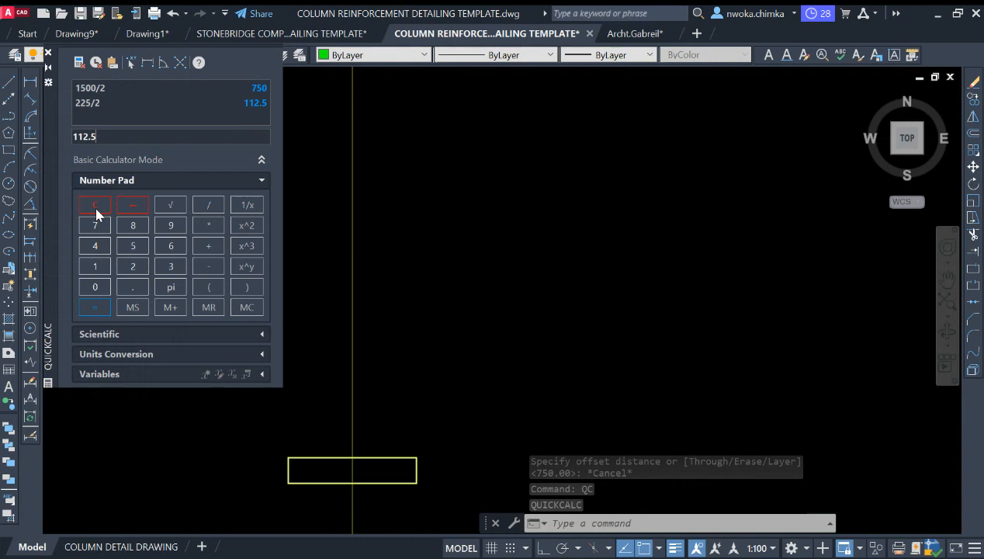
pyautogui.click(48, 54)
# - Offset the footing's vertical centre line by 112.5 to both sides for the column faces
pyautogui.write('O')
pyautogui.press('Return')
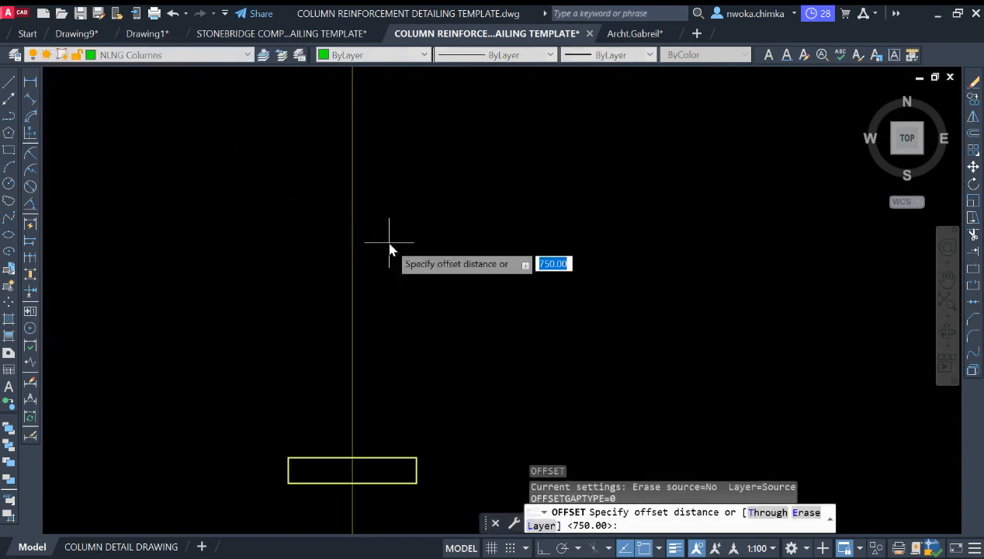
pyautogui.write('112.5')
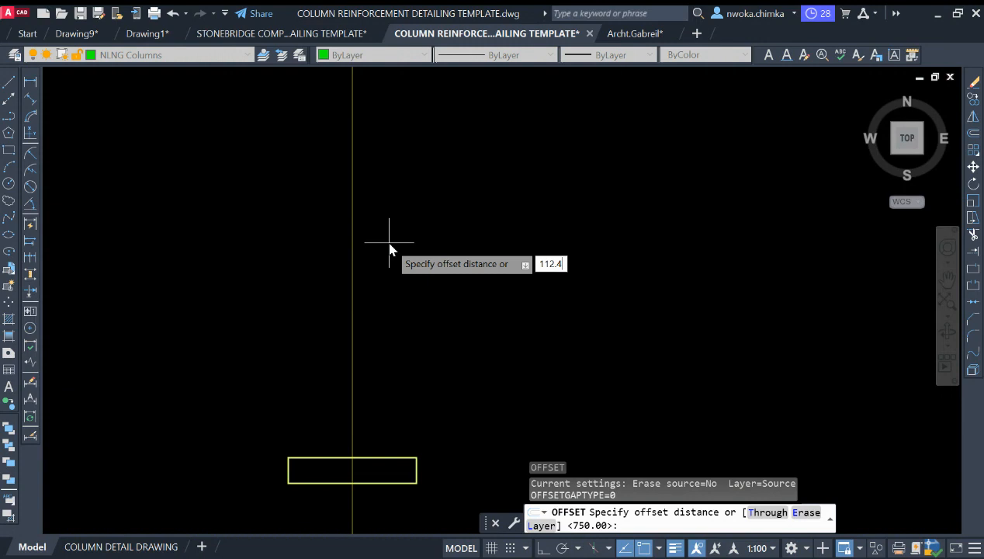
pyautogui.press('Return')
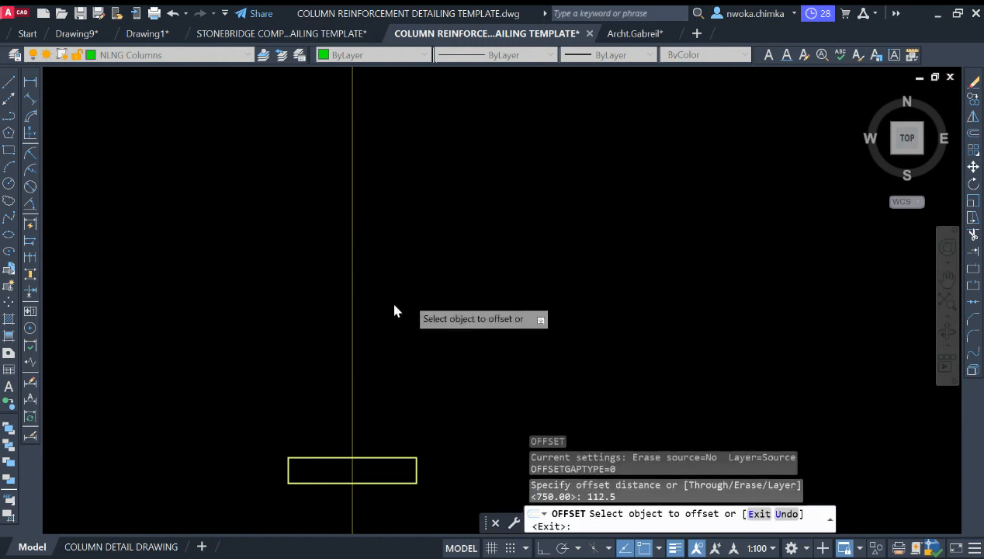
pyautogui.click(351, 362)
pyautogui.click(451, 341)
pyautogui.click(350, 367)
pyautogui.click(225, 362)
pyautogui.press('Escape')
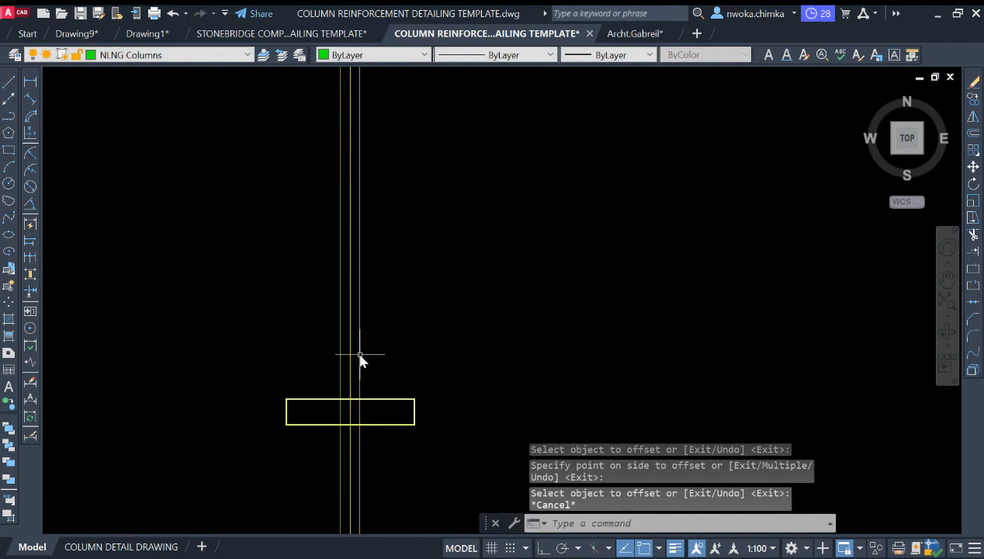
# - Move the two offset column face lines to the NLNG Columns layer
pyautogui.scroll(2, 361, 354)
pyautogui.click(384, 302)
pyautogui.click(344, 335)
pyautogui.click(315, 315)
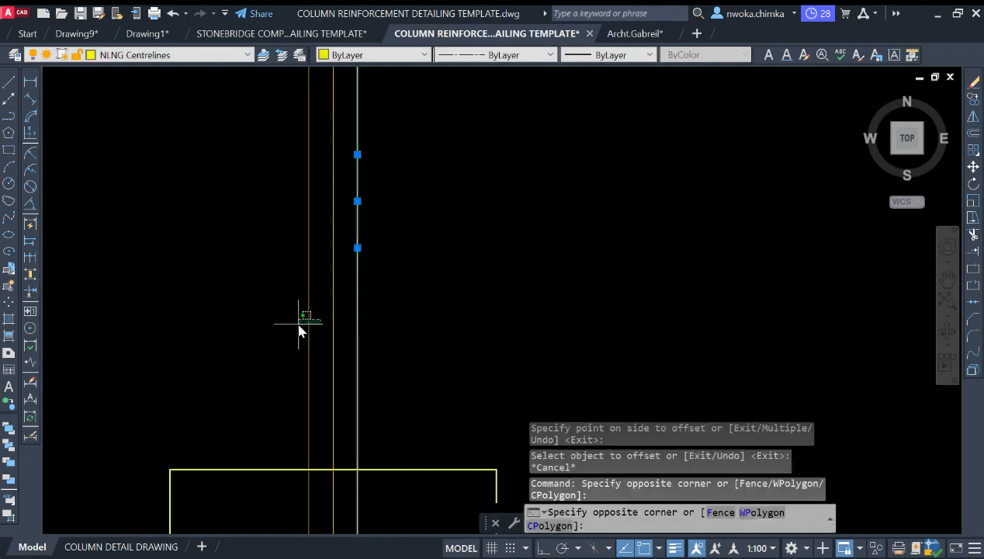
pyautogui.click(298, 322)
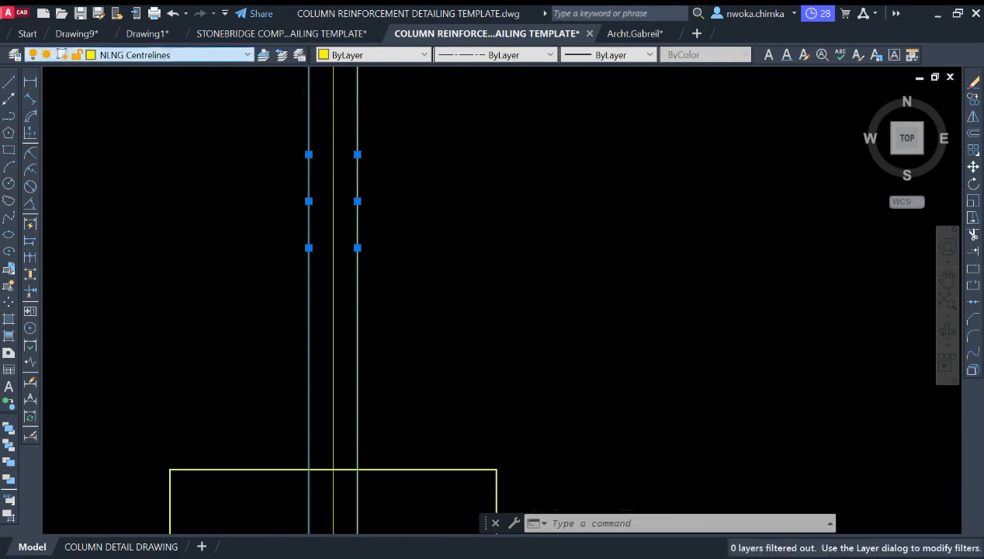
pyautogui.click(133, 186)
pyautogui.press('Escape')
# - Trim both column face lines below the footing's top edge, keeping the centre line
pyautogui.scroll(-1, 503, 213)
pyautogui.scroll(1, 429, 367)
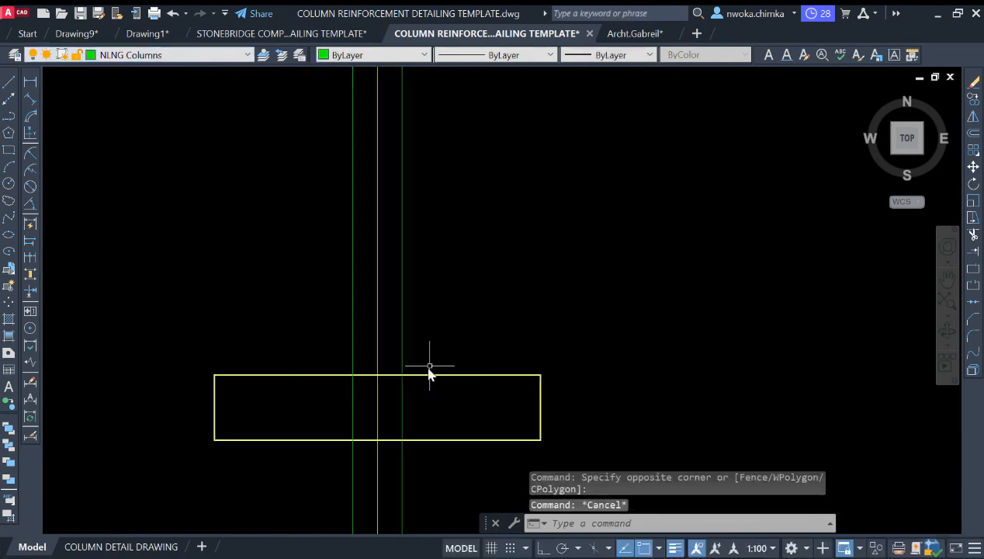
pyautogui.click(466, 364)
pyautogui.click(464, 353)
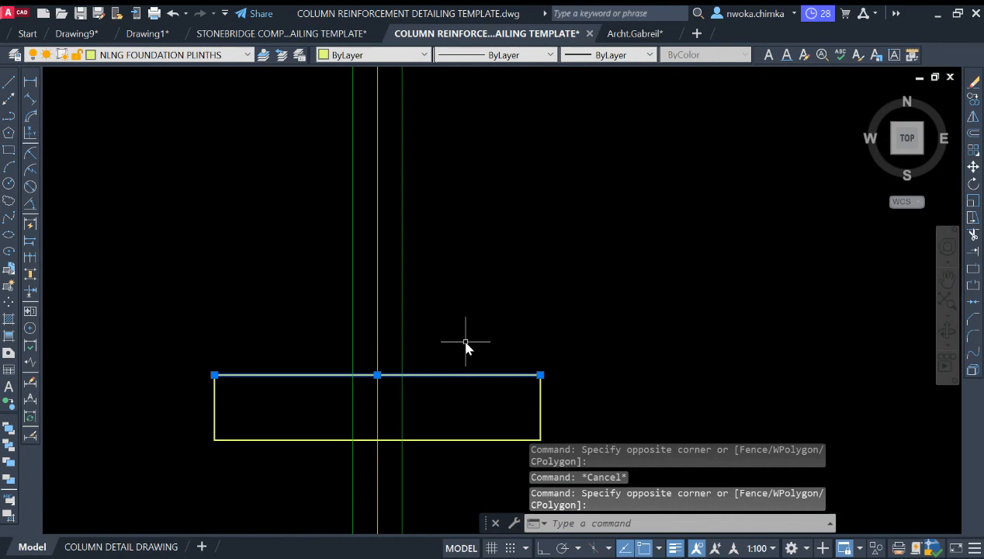
pyautogui.write('tr')
pyautogui.press('Return')
pyautogui.click(355, 403)
pyautogui.click(402, 385)
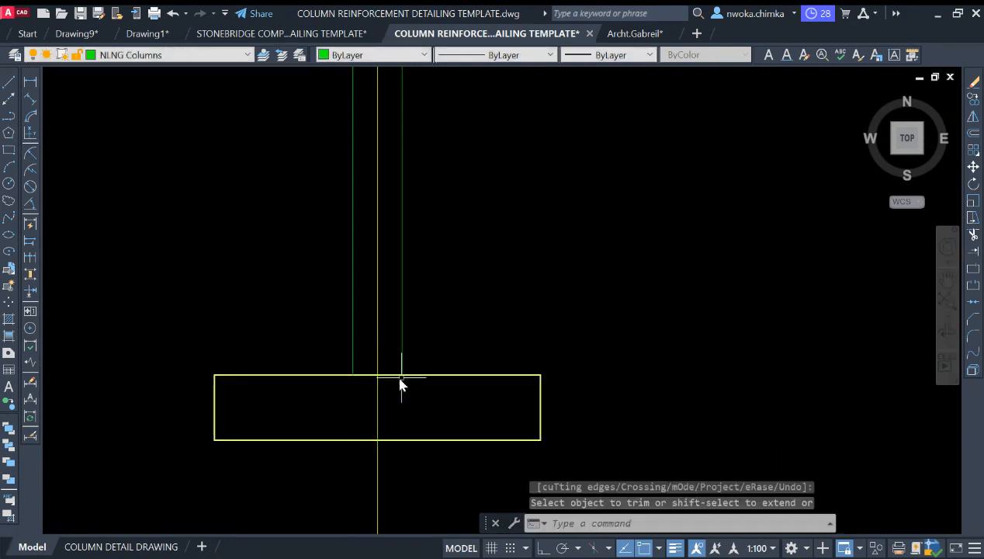
pyautogui.press('Escape')
# - Trim the footing's top edge between the two column face lines to open the column base
pyautogui.scroll(-2, 401, 385)
pyautogui.moveTo(422, 363); pyautogui.dragTo(454, 365, button='middle')
pyautogui.scroll(-2, 481, 349)
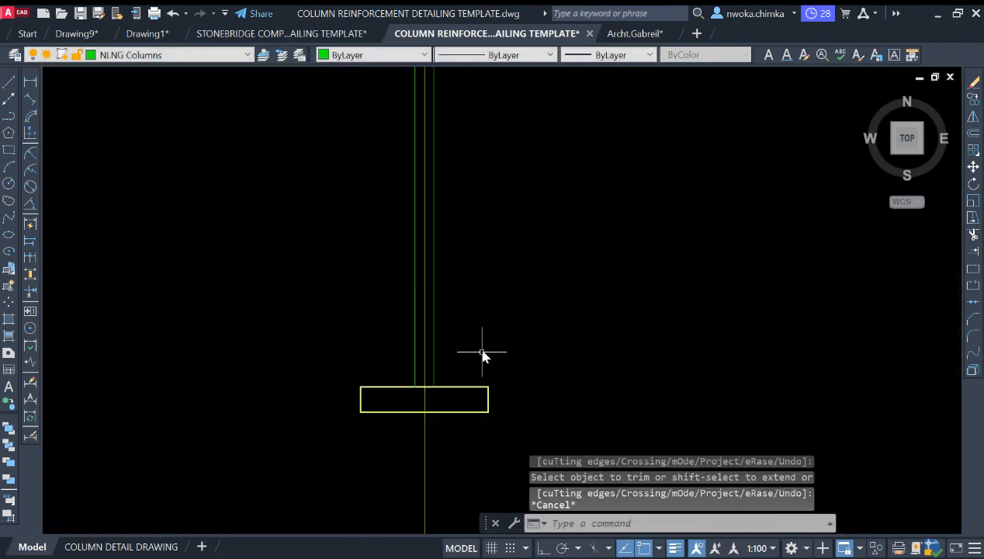
pyautogui.scroll(4, 447, 342)
pyautogui.moveTo(442, 387); pyautogui.dragTo(437, 367, button='middle')
pyautogui.write('tr')
pyautogui.press('Return')
pyautogui.scroll(2, 385, 356)
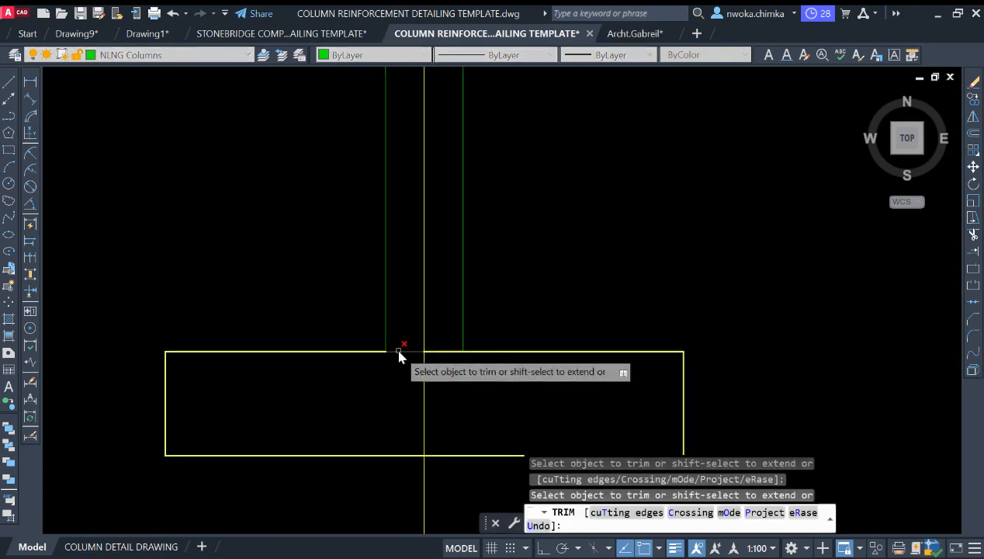
pyautogui.click(441, 356)
pyautogui.click(448, 370)
pyautogui.press('Return')
pyautogui.press('Escape')
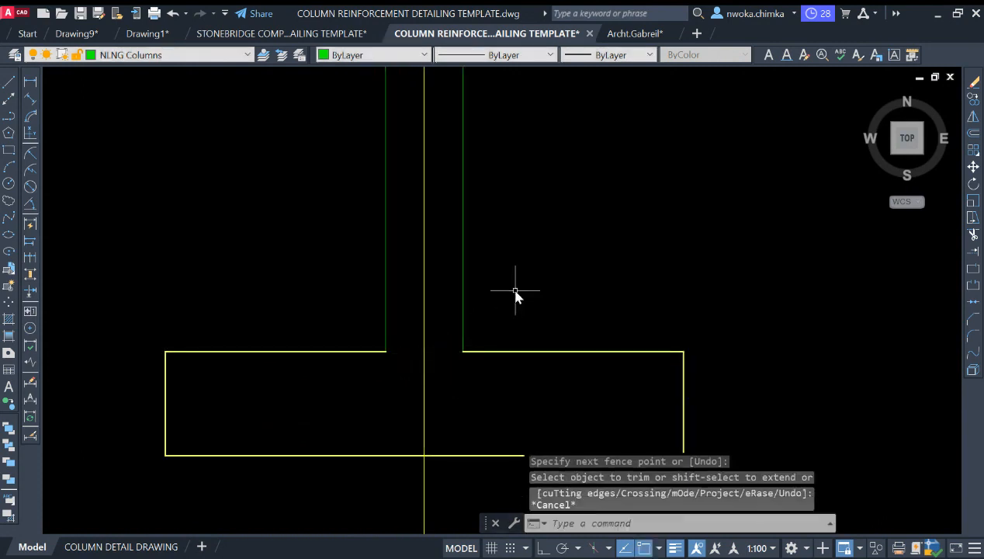
# - Draw a line across the column base between the two column faces and move it to a dashed-line layer
pyautogui.press('Return')
pyautogui.click(386, 351)
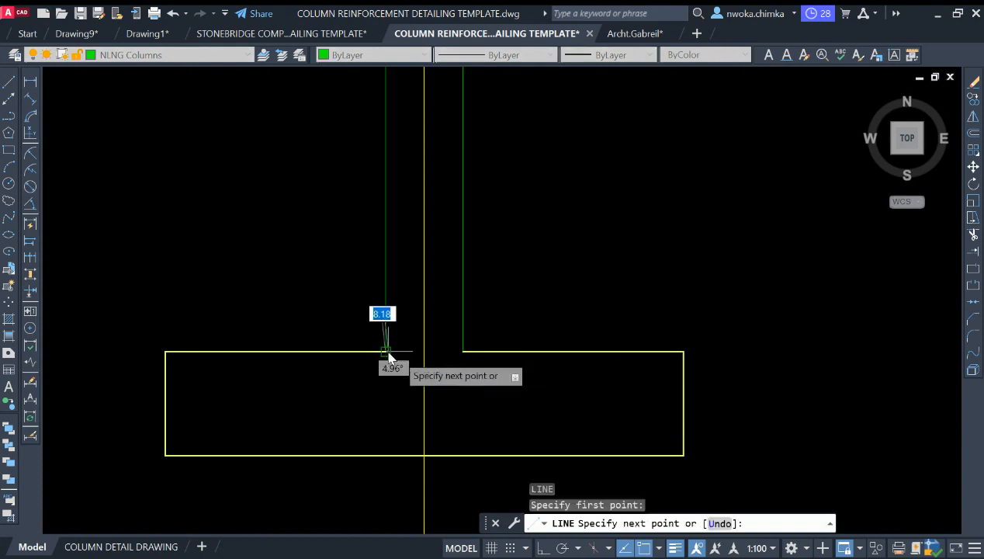
pyautogui.click(463, 351)
pyautogui.press('Escape')
pyautogui.click(401, 356)
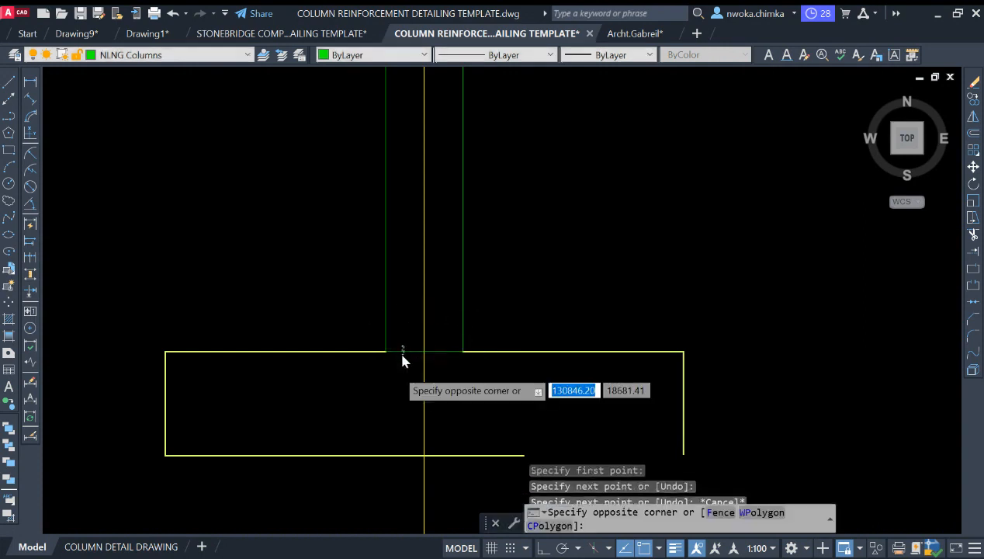
pyautogui.click(129, 132)
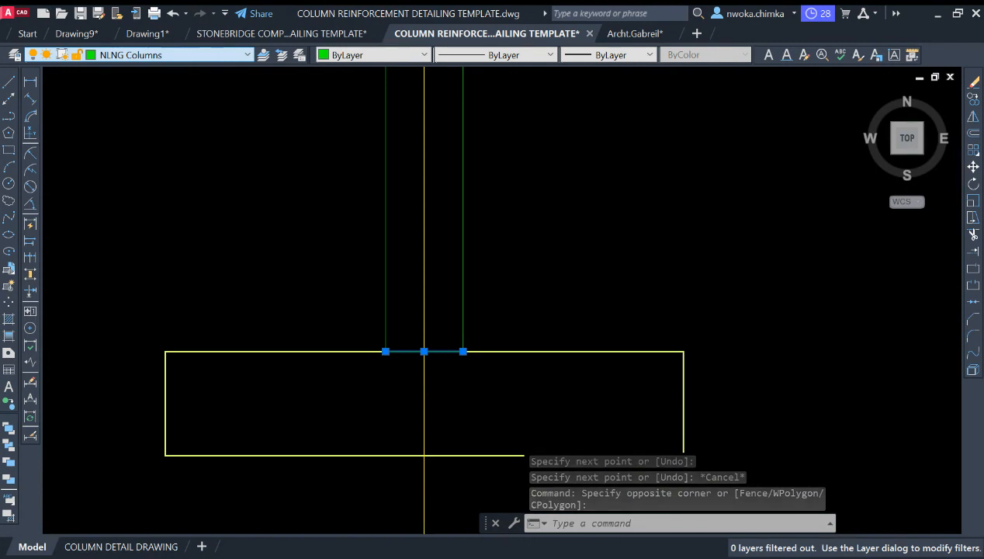
pyautogui.click(386, 253)
pyautogui.scroll(-1, 380, 357)
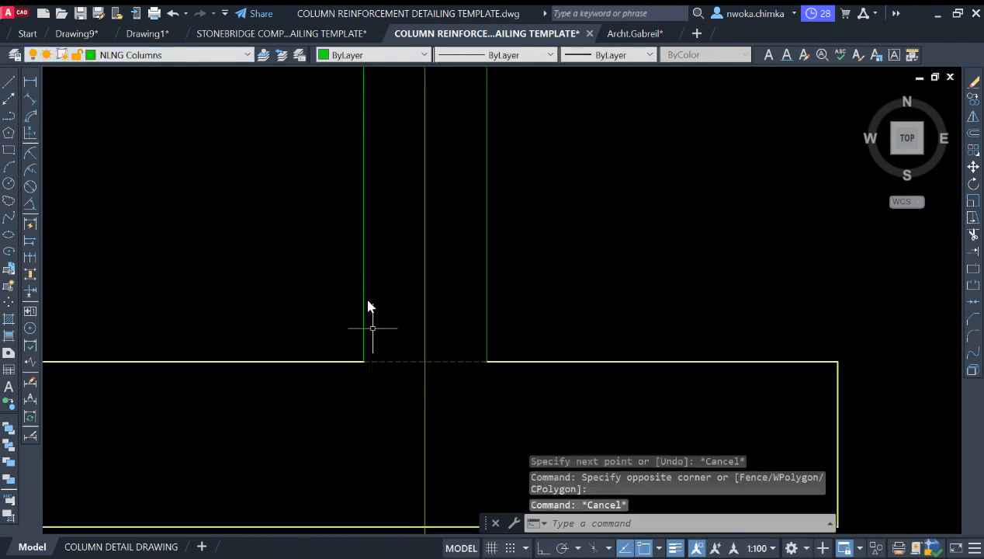
pyautogui.scroll(2, 411, 367)
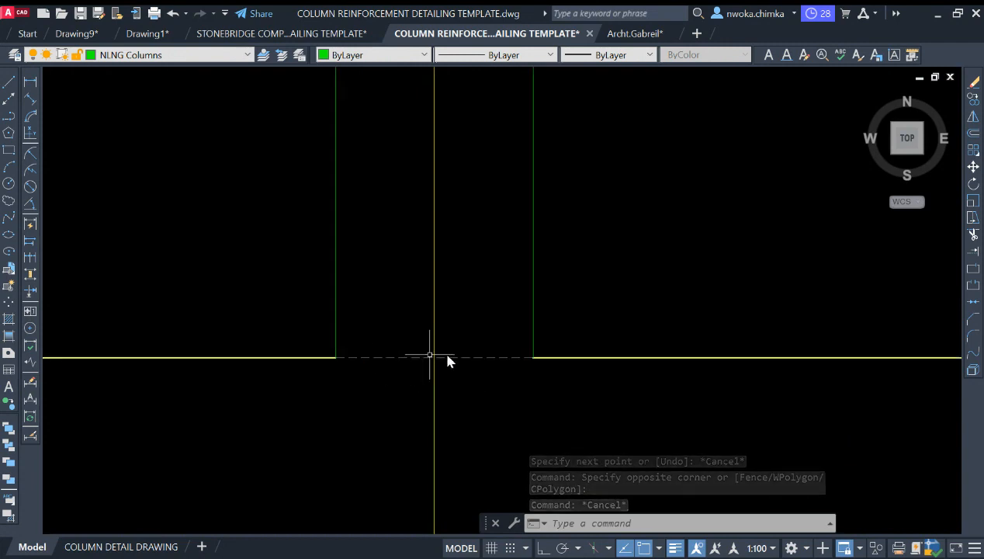
pyautogui.scroll(-3, 489, 342)
pyautogui.moveTo(492, 336)
pyautogui.mouseDown(button='middle')
pyautogui.moveTo(502, 285)
pyautogui.moveTo(487, 305)
pyautogui.moveTo(501, 323)
pyautogui.mouseUp(button='middle')
pyautogui.scroll(2, 498, 326)
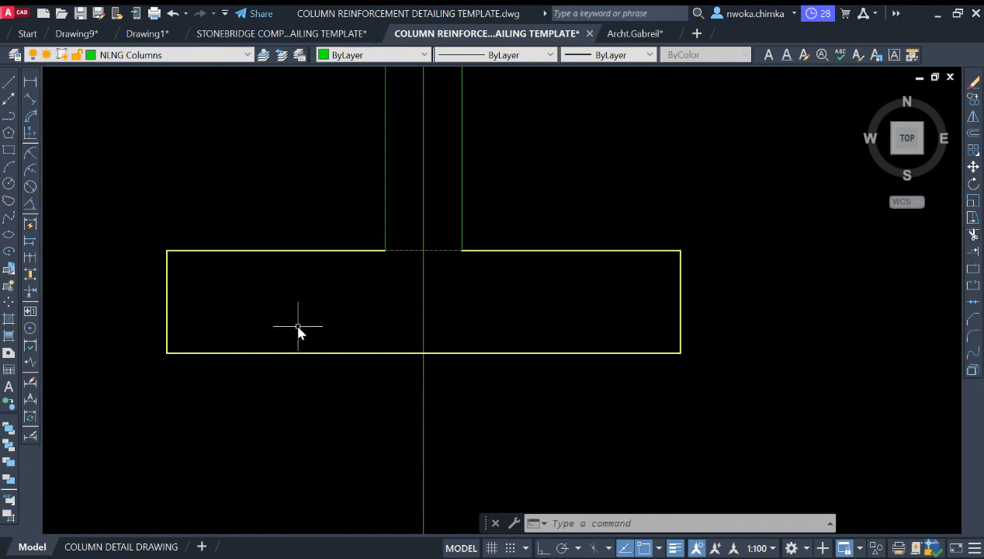
pyautogui.scroll(-2, 298, 326)
pyautogui.scroll(2, 257, 338)
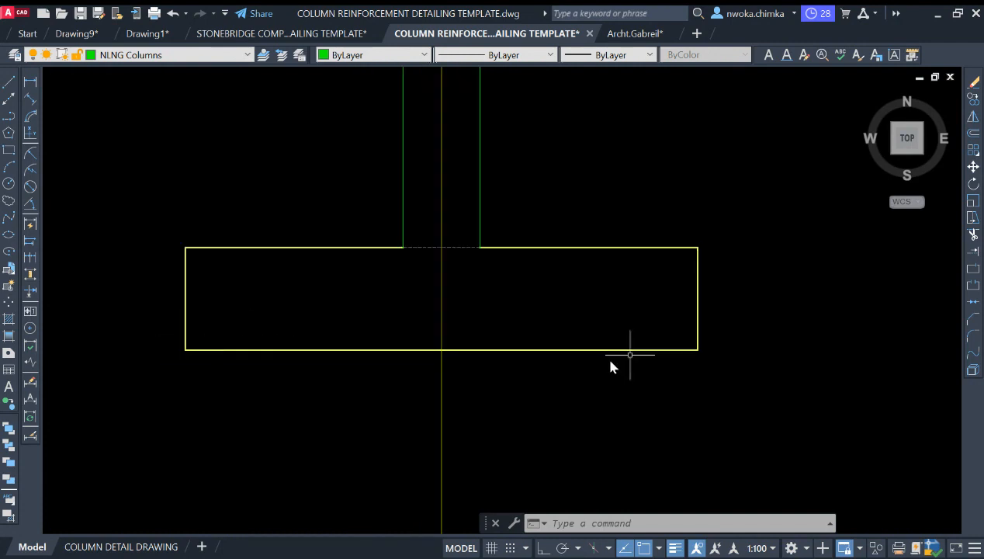
pyautogui.scroll(-4, 611, 326)
pyautogui.moveTo(543, 319); pyautogui.dragTo(517, 314, button='middle')
pyautogui.scroll(4, 477, 333)
pyautogui.scroll(2, 392, 347)
pyautogui.scroll(-2, 395, 337)
pyautogui.scroll(2, 386, 330)
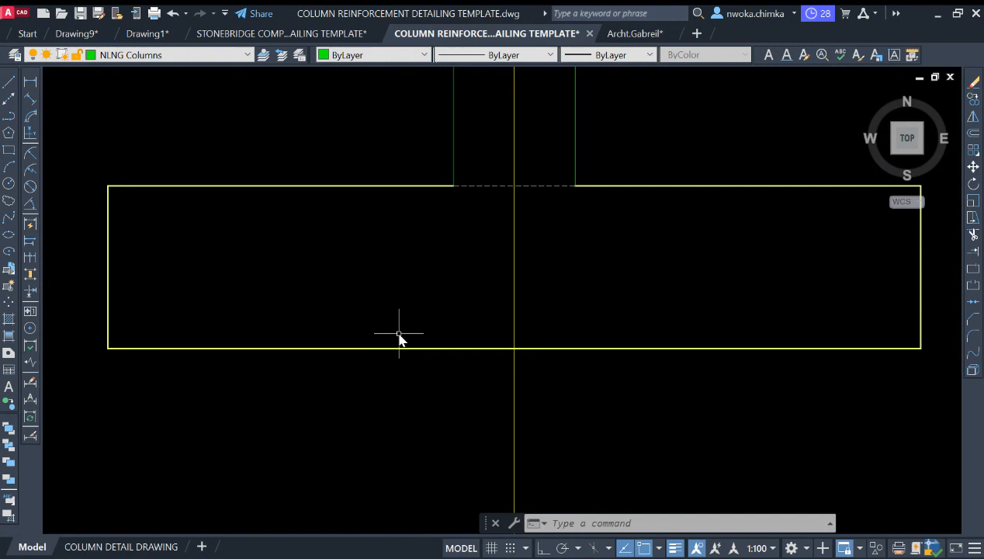
# - Offset the footing's bottom edge and both side edges 50 inward
pyautogui.press('Return')
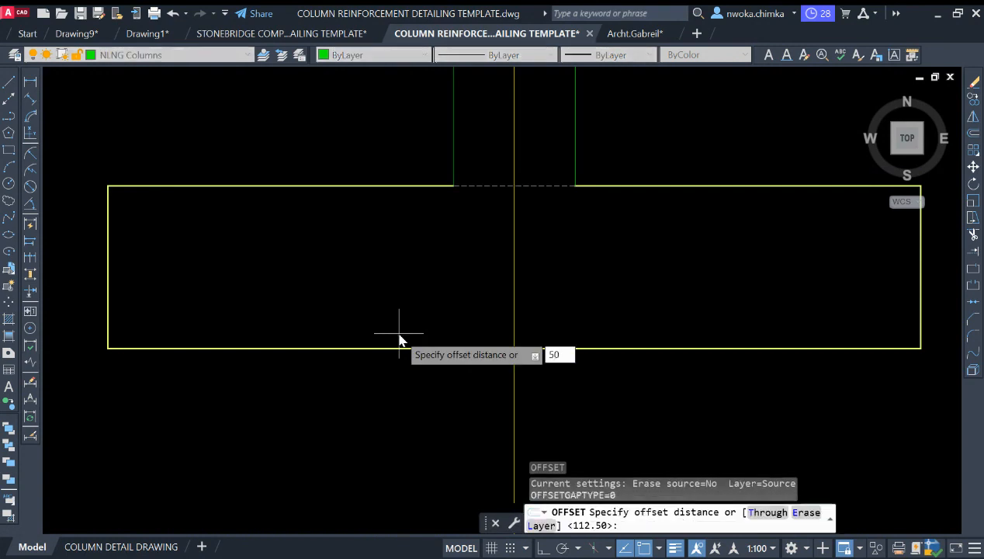
pyautogui.press('Return')
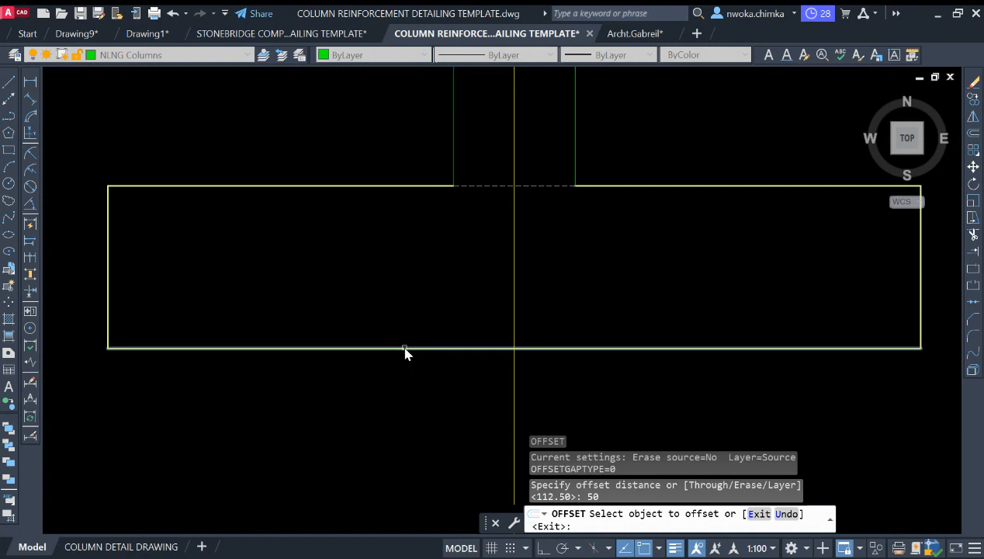
pyautogui.click(404, 349)
pyautogui.click(403, 310)
pyautogui.click(108, 256)
pyautogui.click(214, 264)
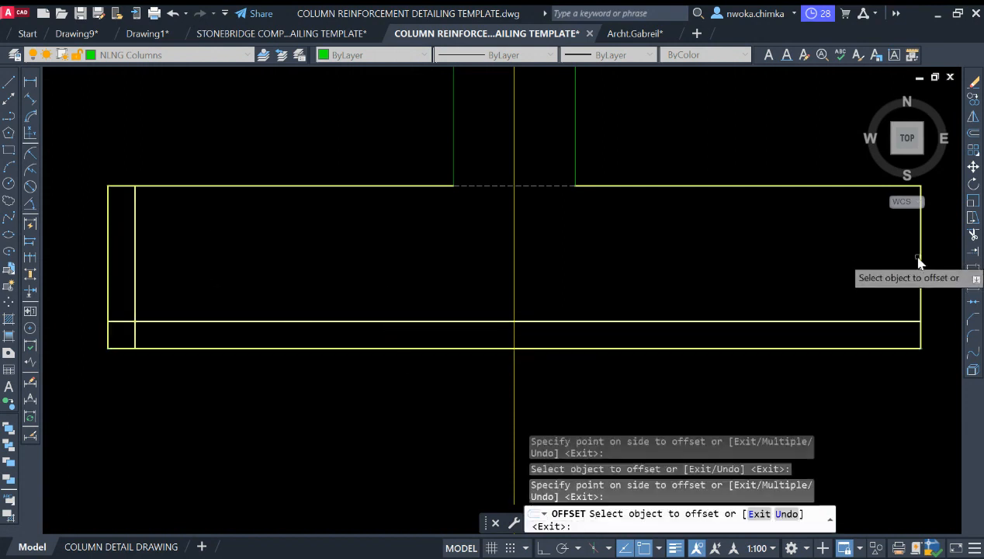
pyautogui.click(920, 262)
pyautogui.click(810, 265)
pyautogui.press('Escape')
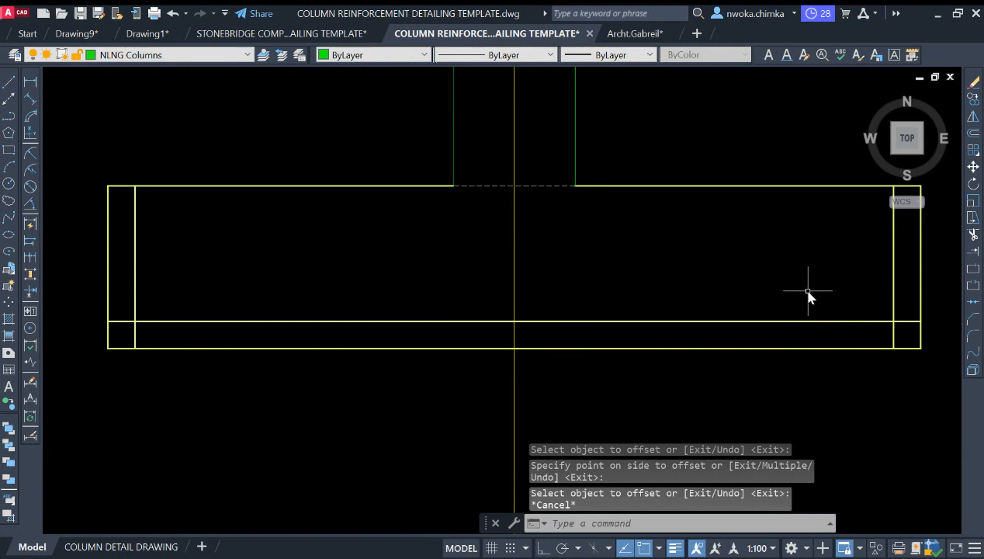
# - Trim the overlapping ends of the offset lines at the footing's two lower inner corners
pyautogui.write('TR')
pyautogui.press('Return')
pyautogui.click(128, 336)
pyautogui.click(138, 339)
pyautogui.press('Return')
pyautogui.click(908, 321)
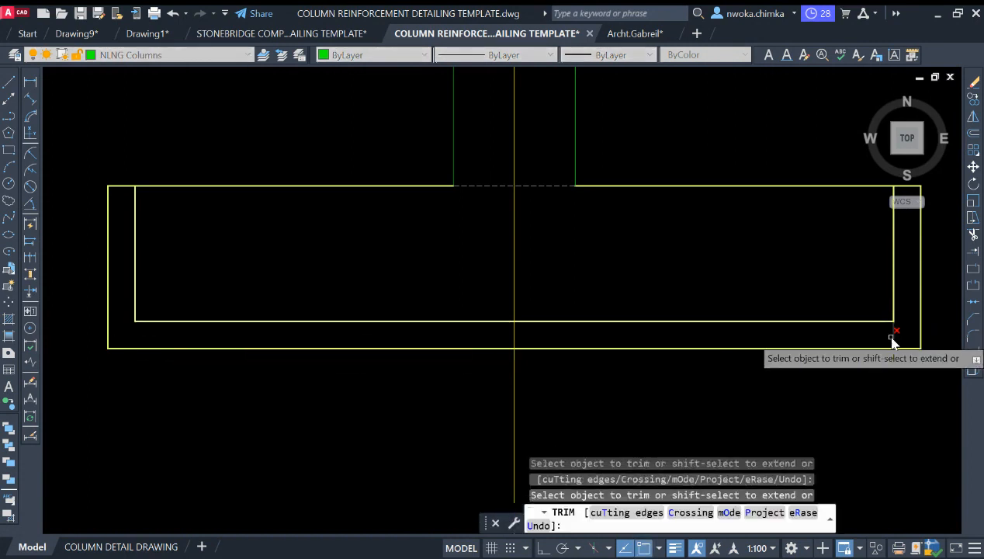
pyautogui.click(871, 339)
pyautogui.press('Return')
pyautogui.scroll(-2, 667, 361)
pyautogui.press('Escape')
pyautogui.scroll(-2, 646, 327)
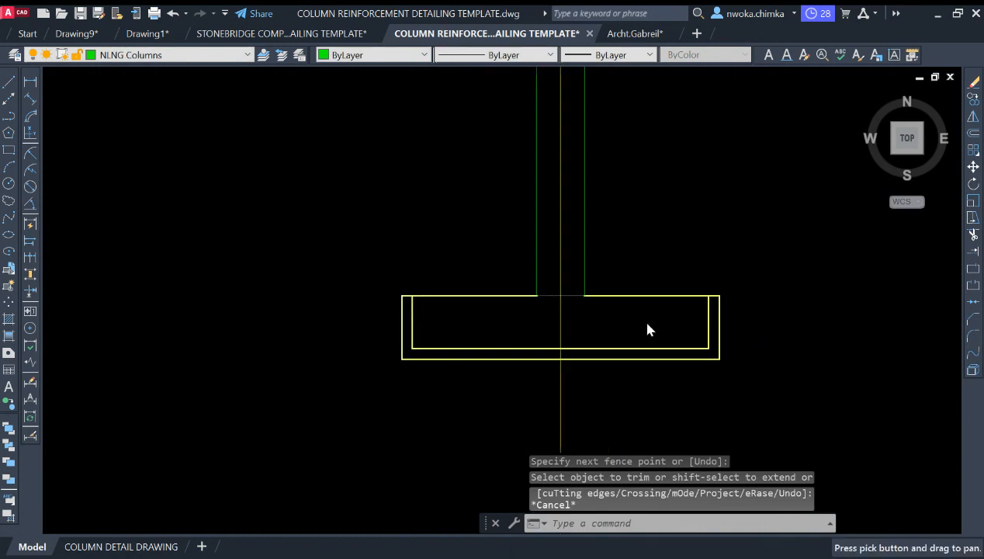
# - Measure the footing's depth at its right edge using a linear dimension, without placing it
pyautogui.scroll(2, 450, 323)
pyautogui.scroll(2, 370, 313)
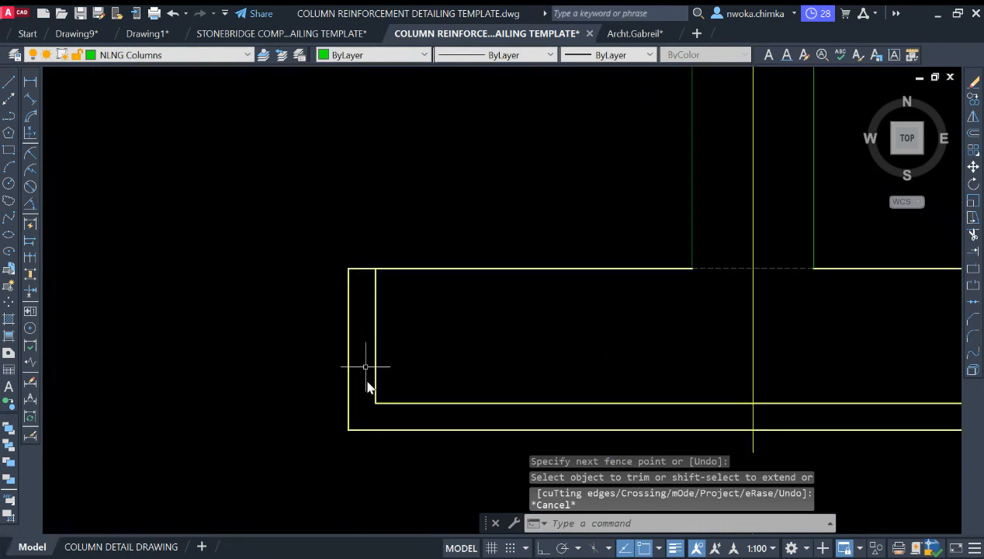
pyautogui.scroll(-6, 371, 323)
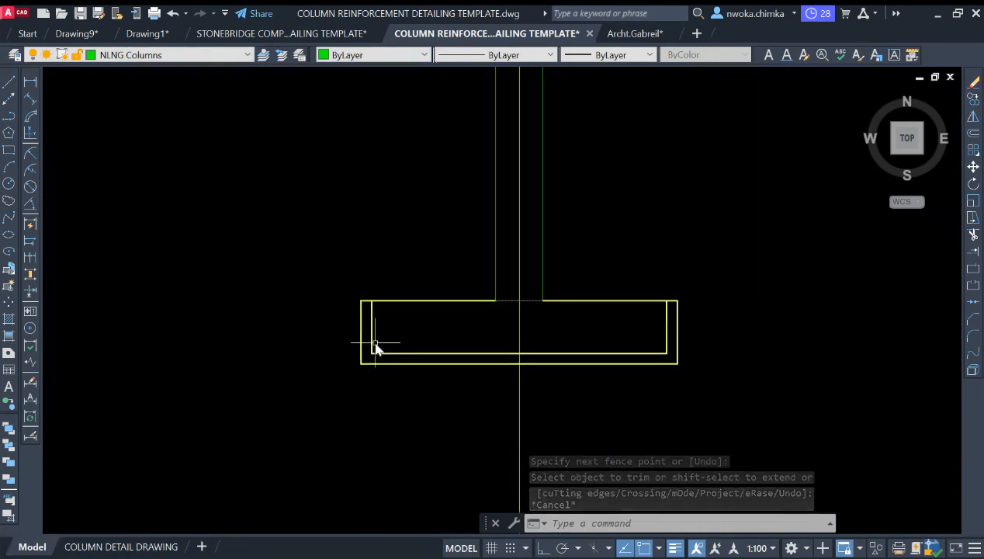
pyautogui.scroll(-7, 575, 291)
pyautogui.scroll(6, 613, 191)
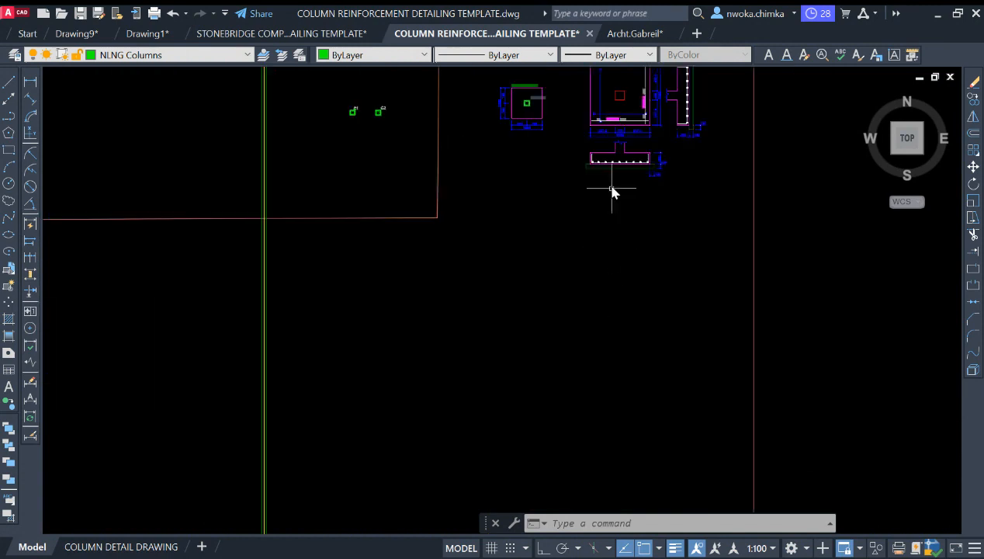
pyautogui.scroll(-2, 629, 162)
pyautogui.moveTo(391, 423); pyautogui.dragTo(453, 210, button='middle')
pyautogui.scroll(5, 310, 474)
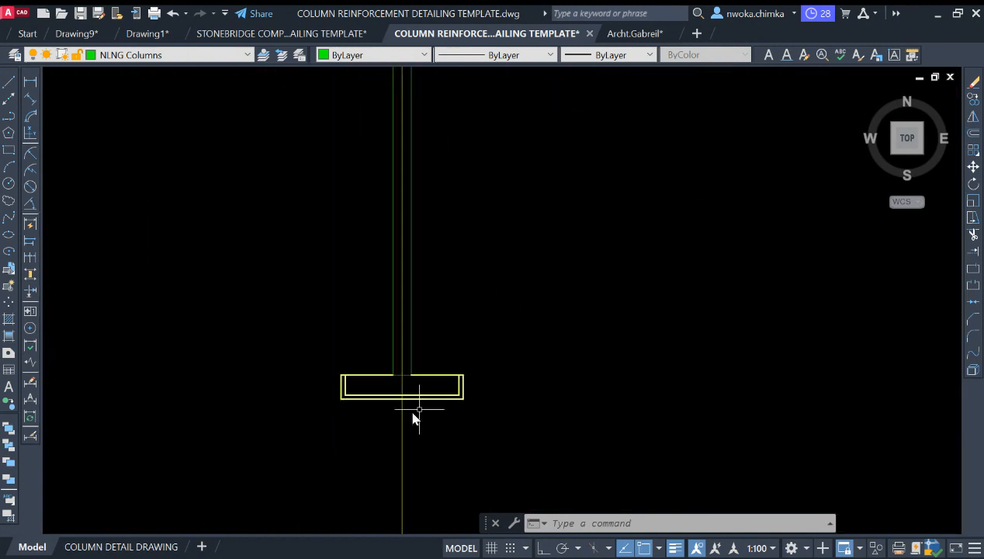
pyautogui.click(32, 84)
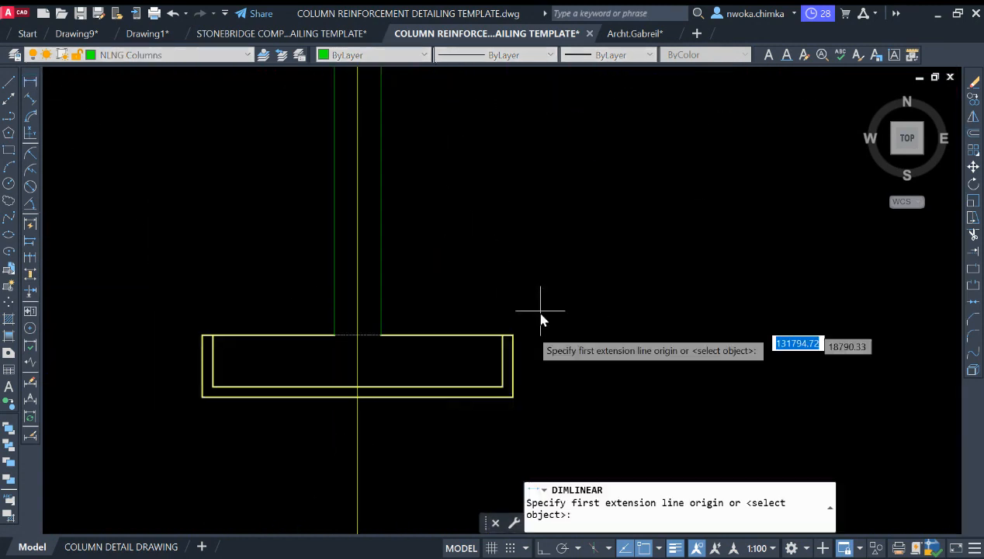
pyautogui.scroll(3, 520, 324)
pyautogui.click(508, 423)
pyautogui.click(507, 427)
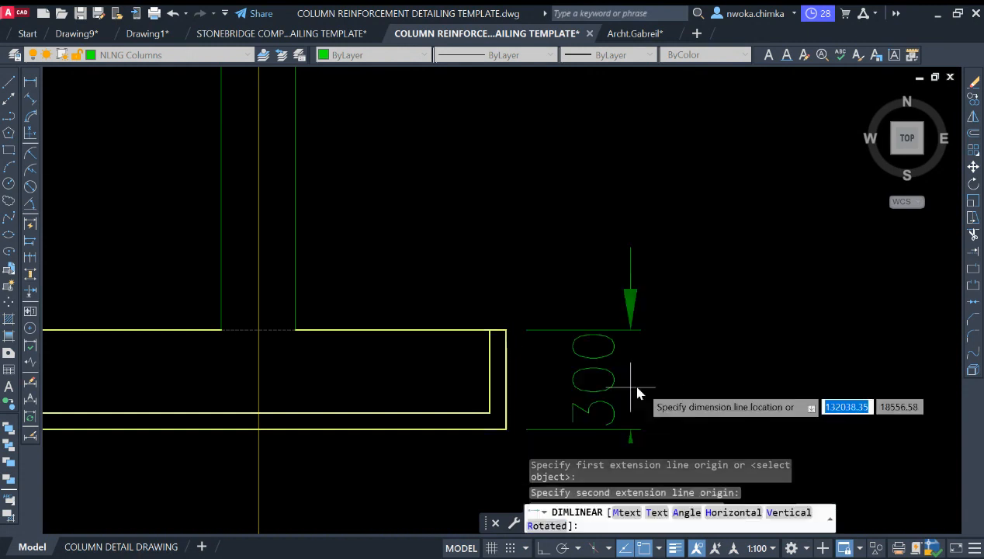
pyautogui.press('Escape')
# - Offset both top edges of the footing 50 downward, one on each side of the column
pyautogui.moveTo(639, 389); pyautogui.dragTo(662, 331, button='middle')
pyautogui.moveTo(495, 274); pyautogui.dragTo(496, 276, button='middle')
pyautogui.press('Return')
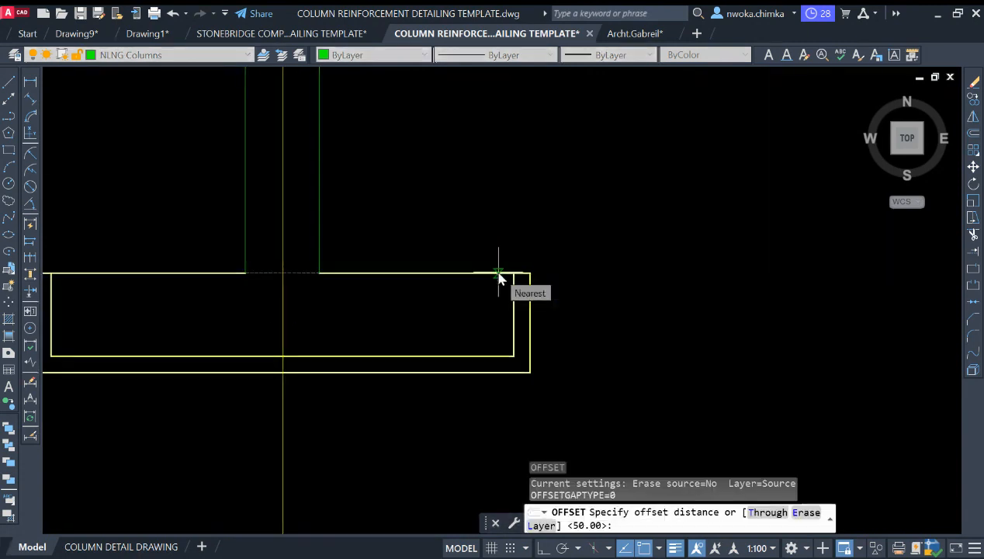
pyautogui.press('Return')
pyautogui.click(490, 277)
pyautogui.click(478, 307)
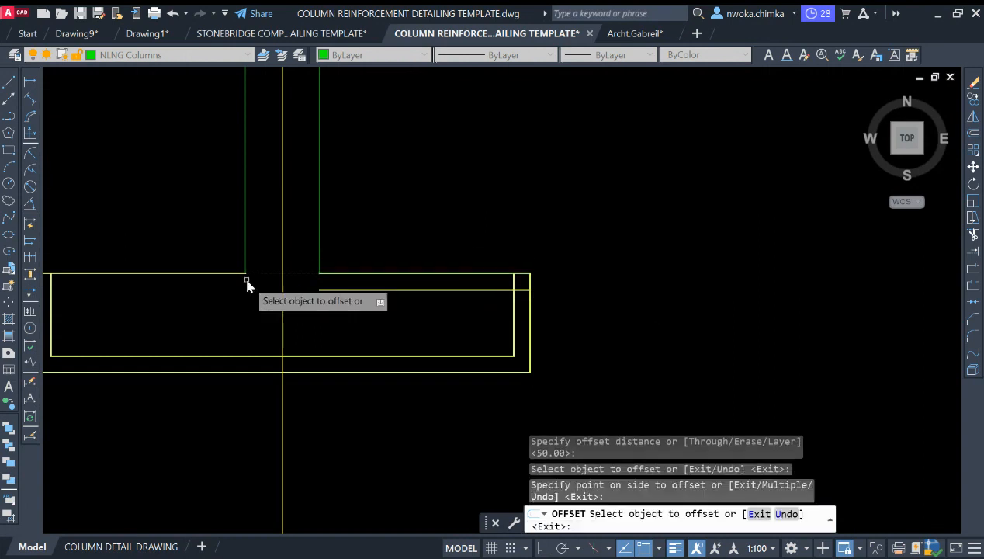
pyautogui.press('Escape')
pyautogui.moveTo(158, 278); pyautogui.dragTo(341, 260, button='middle')
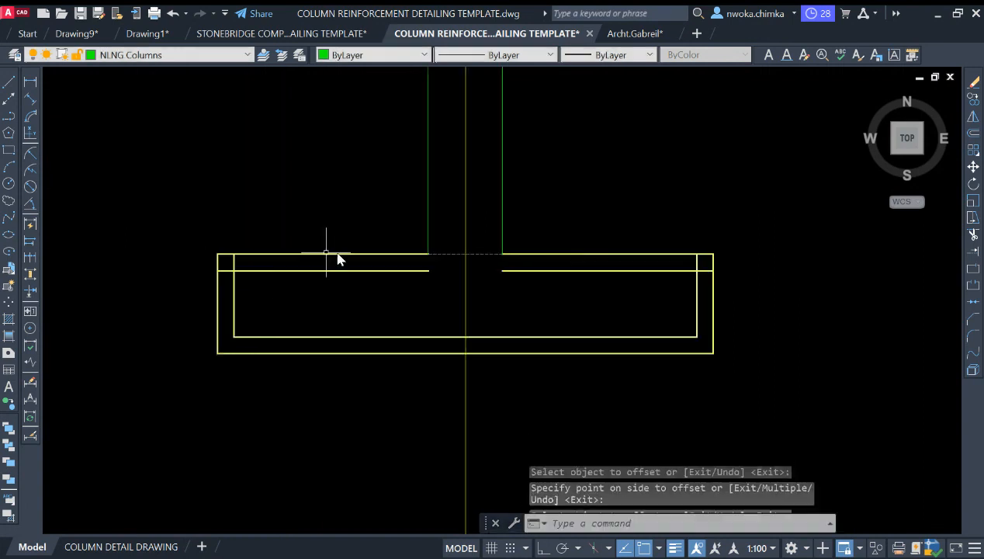
# - Measure the height between the upper and lower offset lines inside the footing, without placing a dimension
pyautogui.click(31, 81)
pyautogui.scroll(2, 195, 253)
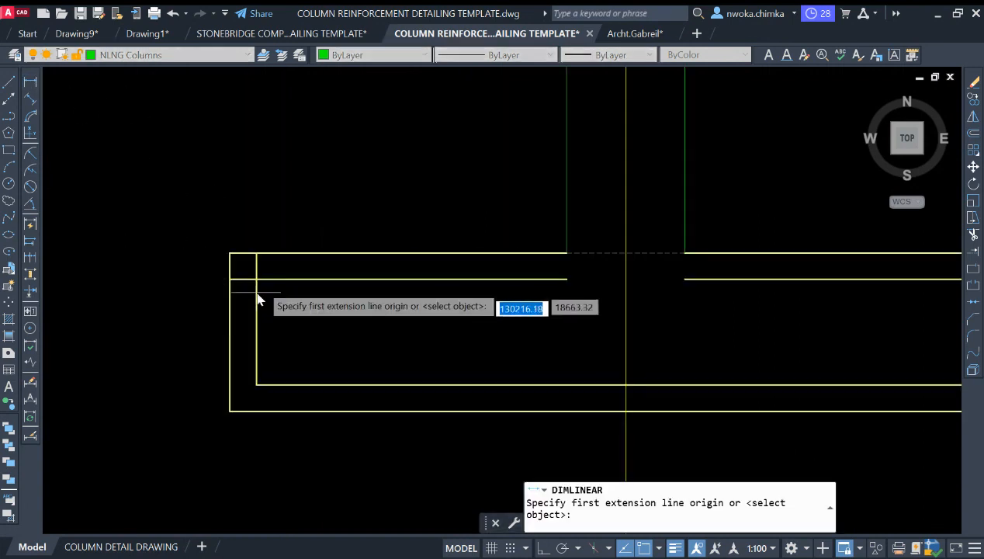
pyautogui.click(256, 279)
pyautogui.click(256, 384)
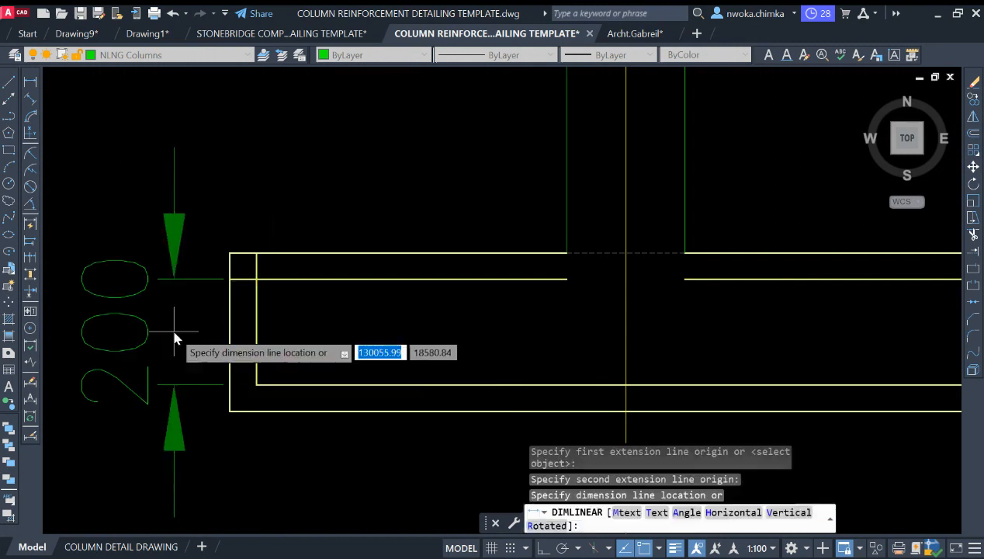
pyautogui.press('Escape')
# - Trim both vertical offset lines above the upper offset lines inside the footing
pyautogui.write('tr')
pyautogui.press('Return')
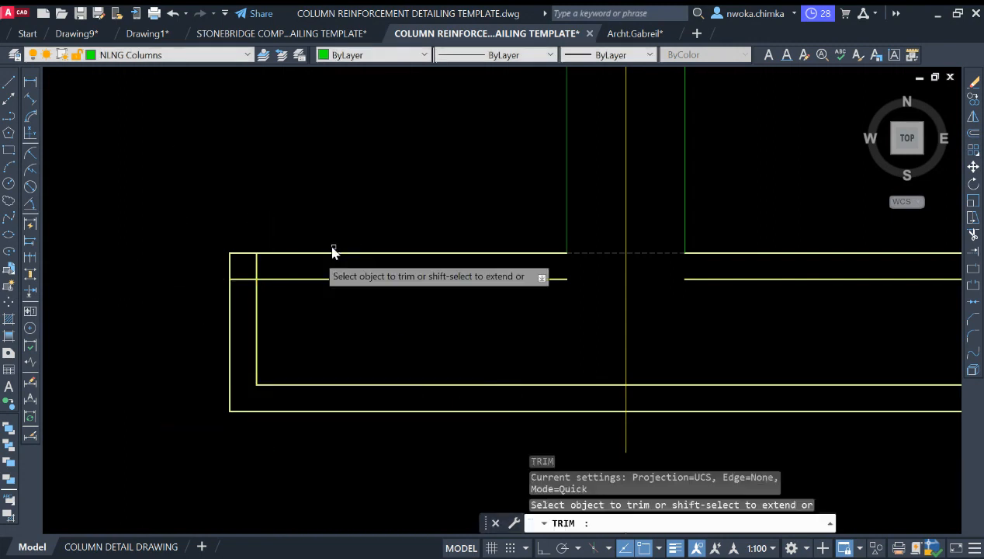
pyautogui.scroll(-4, 256, 272)
pyautogui.scroll(4, 479, 286)
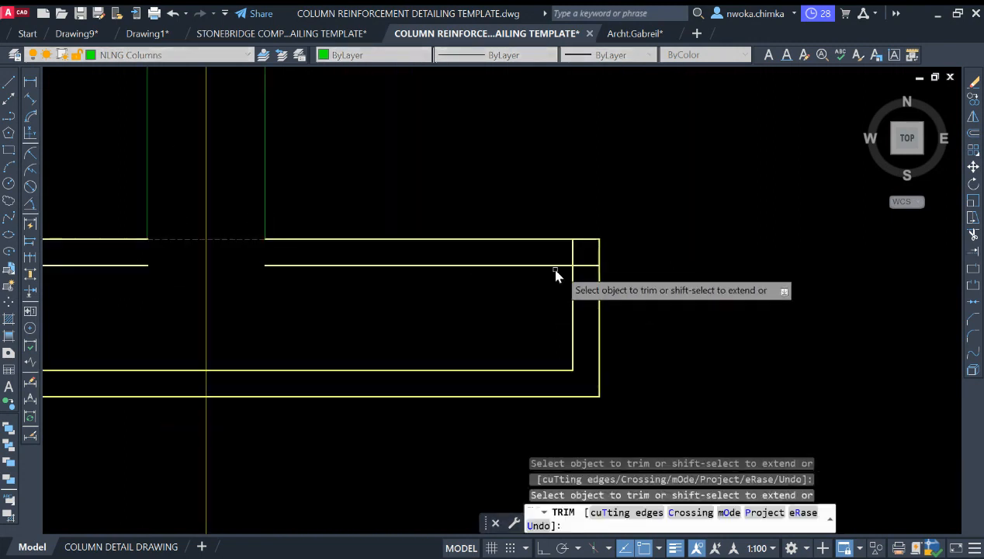
pyautogui.click(569, 254)
pyautogui.press('Return')
pyautogui.press('Escape')
# - Erase the two upper horizontal offset lines inside the footing
pyautogui.click(543, 265)
pyautogui.click(648, 281)
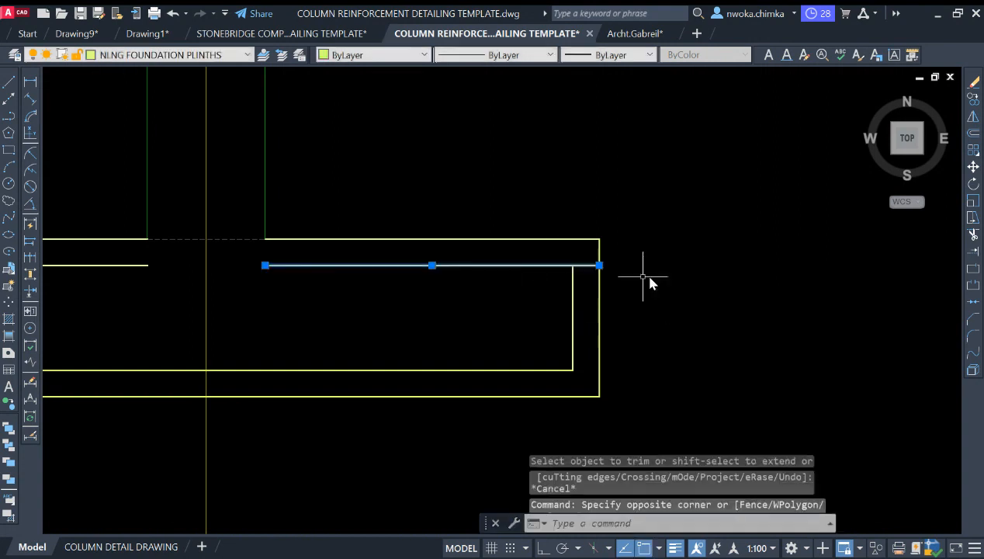
pyautogui.scroll(-2, 648, 281)
pyautogui.click(306, 271)
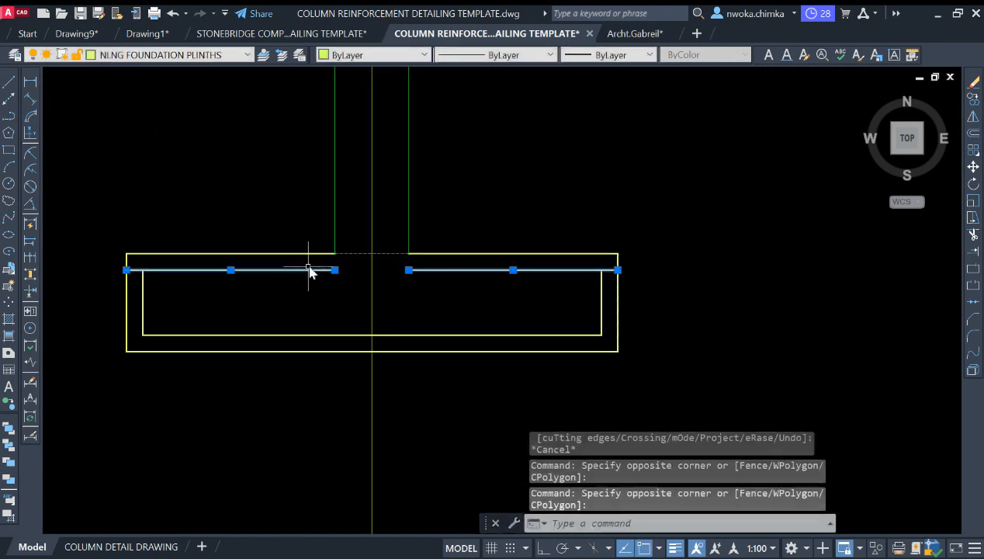
pyautogui.write('e')
pyautogui.press('Return')
# - Move the three lines forming the U-shaped bar inside the footing to the NLNG Rebars layer
pyautogui.click(612, 303)
pyautogui.click(580, 345)
pyautogui.click(189, 298)
pyautogui.click(140, 319)
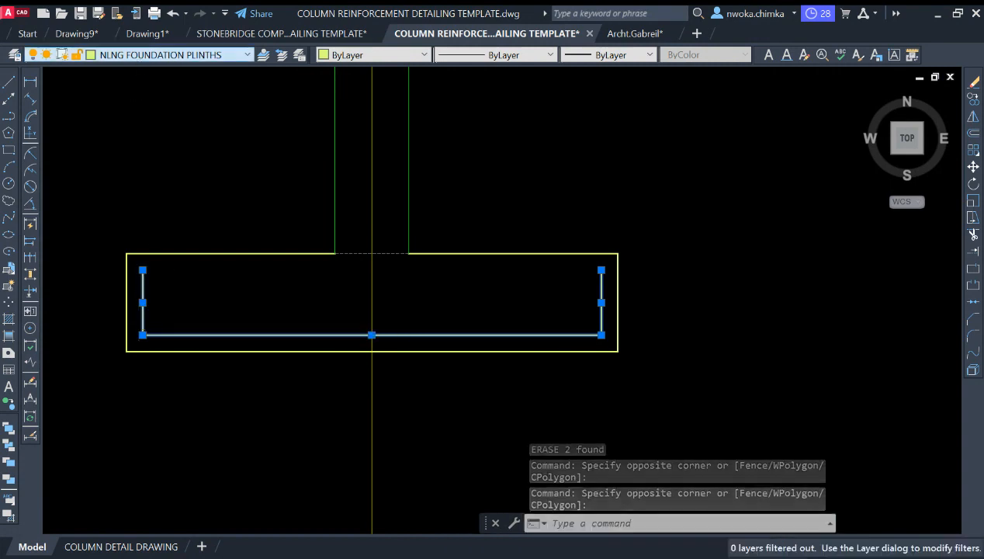
pyautogui.click(155, 225)
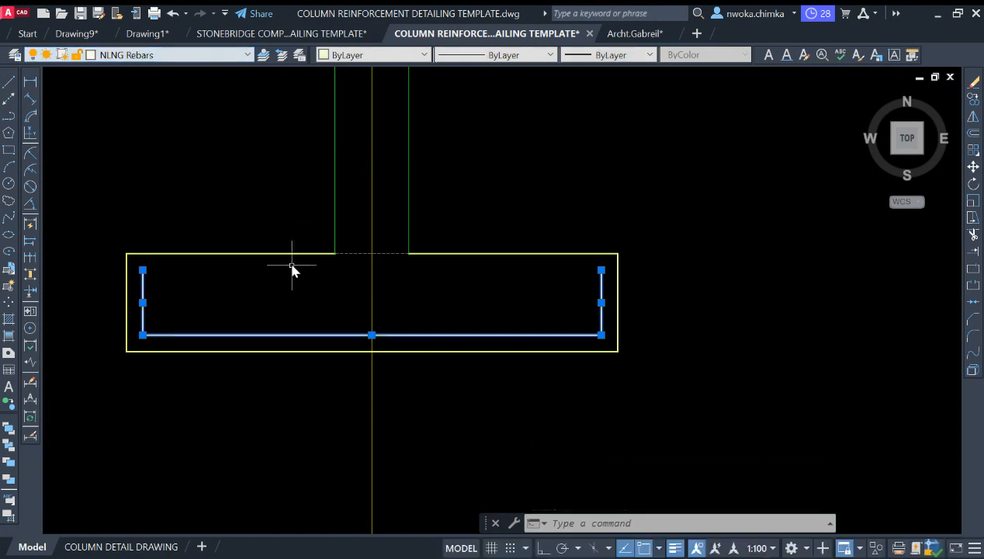
pyautogui.press('Escape')
pyautogui.moveTo(221, 222); pyautogui.dragTo(275, 222, button='middle')
pyautogui.moveTo(383, 282); pyautogui.dragTo(402, 287, button='middle')
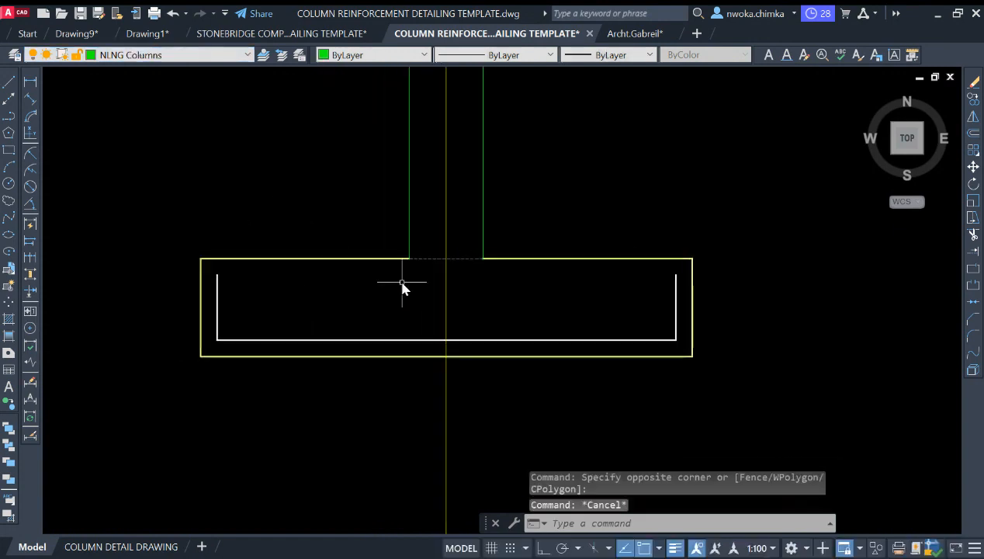
pyautogui.scroll(4, 238, 314)
pyautogui.scroll(-2, 198, 374)
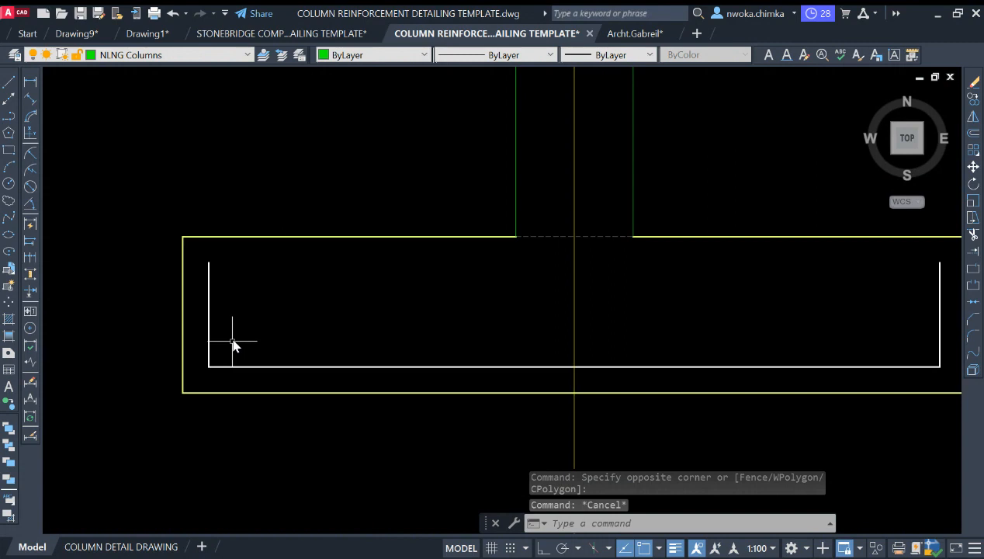
pyautogui.scroll(4, 214, 363)
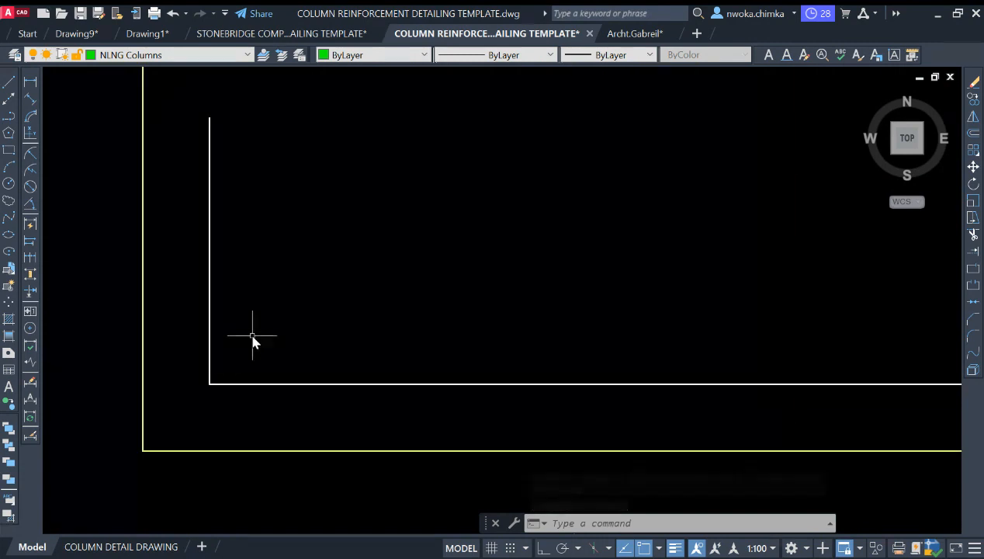
pyautogui.scroll(-4, 257, 339)
pyautogui.scroll(2, 272, 345)
pyautogui.scroll(-1, 256, 310)
pyautogui.scroll(-5, 244, 288)
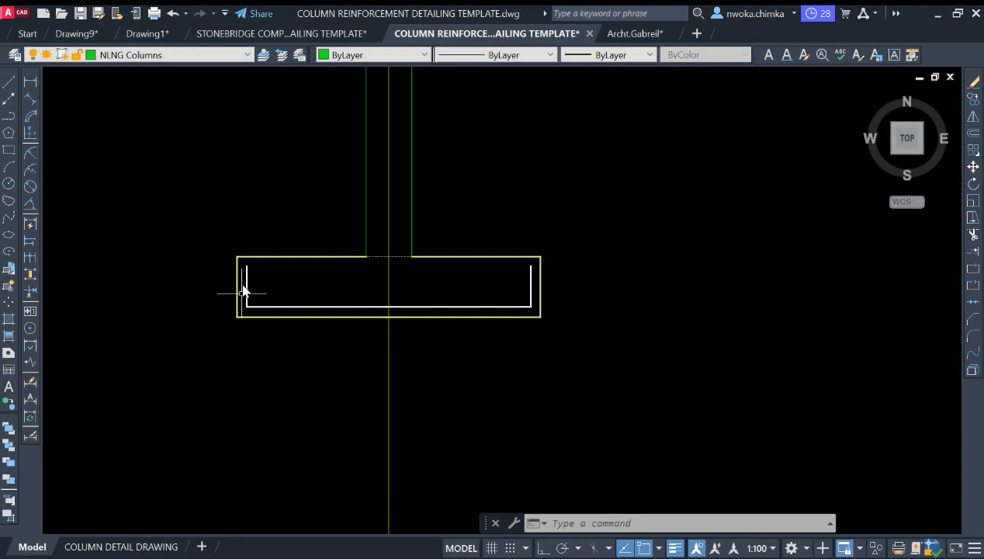
# - Examine the F10 footing detail's bar labels, bottom rebar line and sections as a reference for the footing reinforcement
pyautogui.moveTo(552, 199); pyautogui.dragTo(435, 431, button='middle')
pyautogui.scroll(-1, 509, 419)
pyautogui.scroll(-1, 652, 233)
pyautogui.moveTo(652, 233); pyautogui.dragTo(526, 431, button='middle')
pyautogui.scroll(-2, 561, 310)
pyautogui.scroll(5, 644, 136)
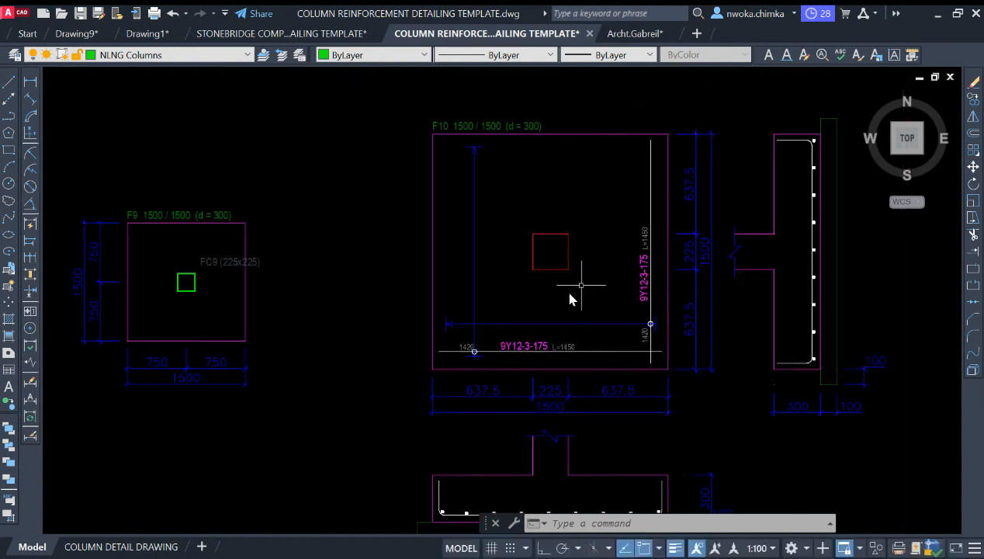
pyautogui.scroll(-2, 569, 295)
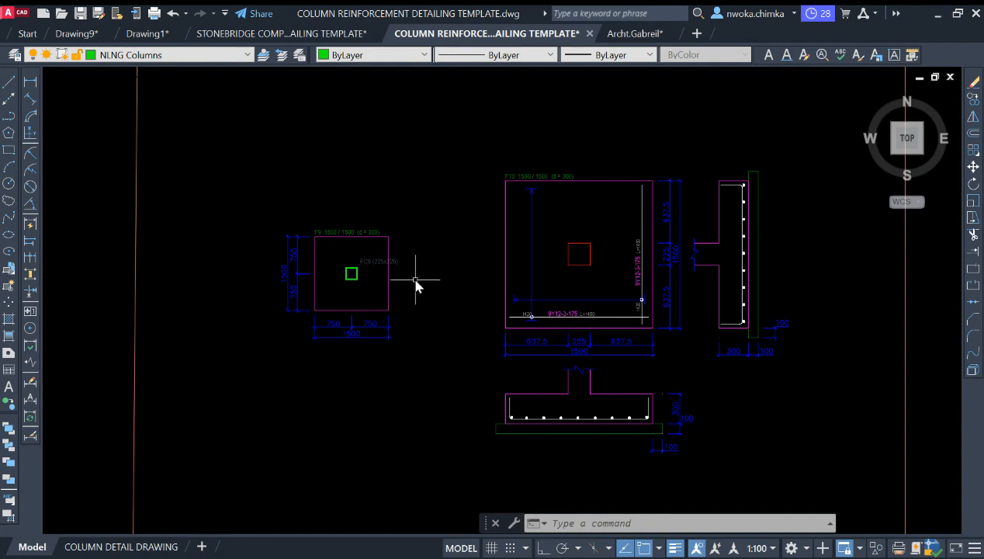
pyautogui.scroll(3, 550, 304)
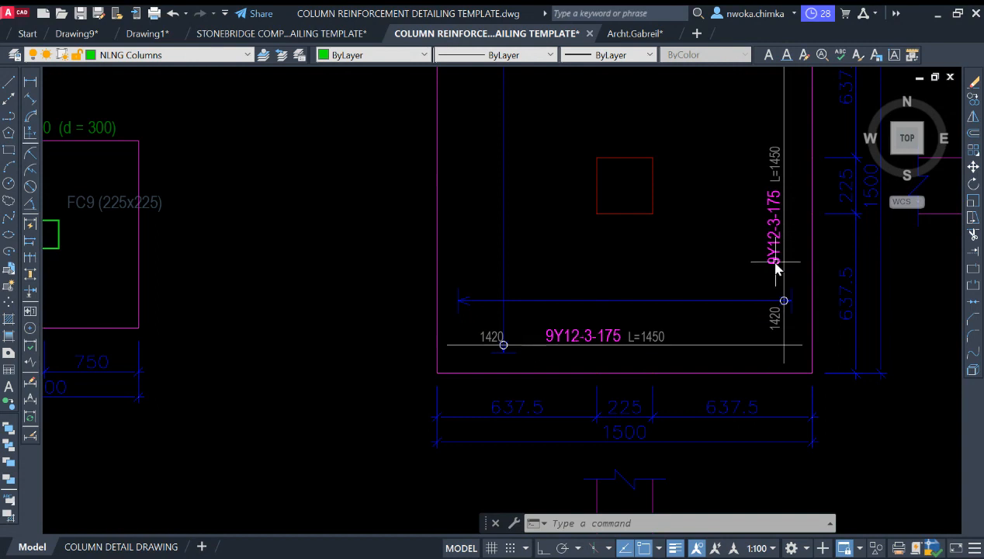
pyautogui.click(548, 345)
pyautogui.scroll(-2, 586, 186)
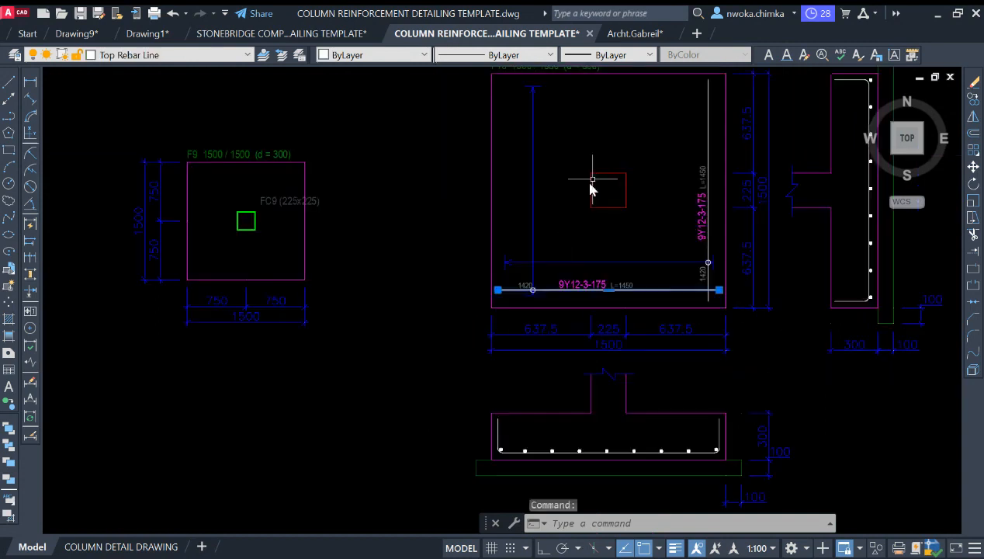
# - Examine the bar dots in the F10 footing section and the plan's bar labels against the new footing
pyautogui.press('Escape')
pyautogui.scroll(3, 550, 349)
pyautogui.scroll(2, 535, 314)
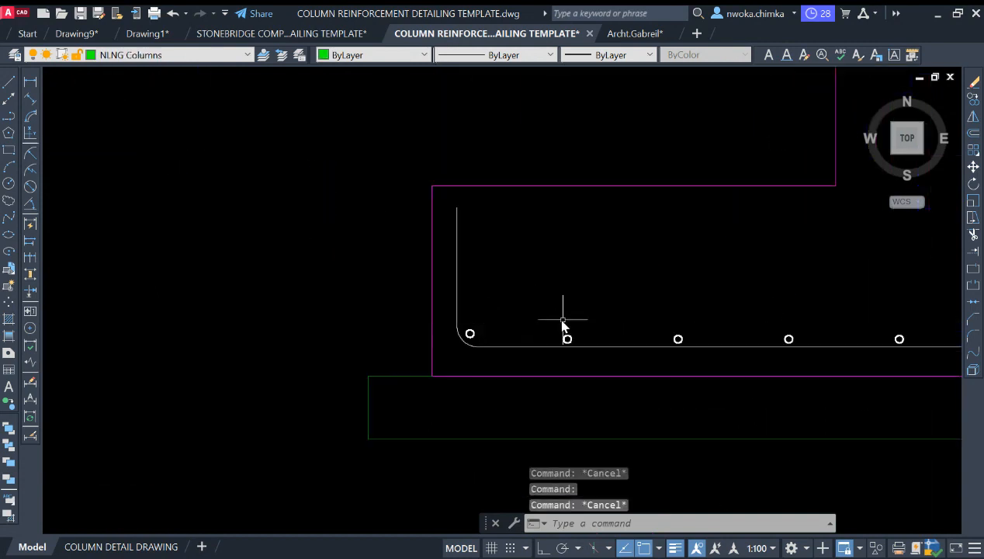
pyautogui.scroll(-2, 520, 323)
pyautogui.scroll(-2, 846, 340)
pyautogui.scroll(-3, 813, 285)
pyautogui.scroll(-4, 720, 310)
pyautogui.scroll(2, 627, 268)
pyautogui.scroll(4, 690, 322)
pyautogui.scroll(3, 590, 357)
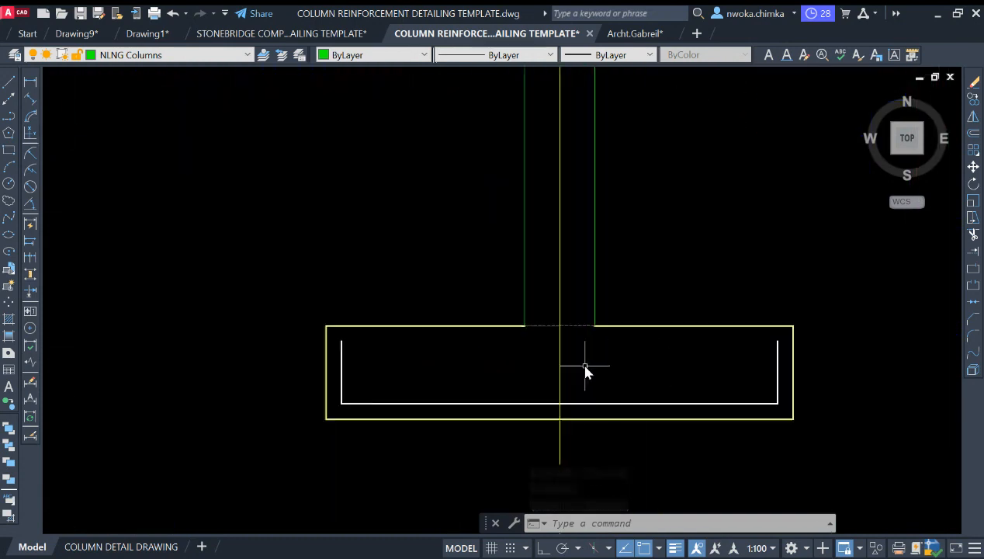
pyautogui.scroll(-2, 411, 308)
pyautogui.scroll(-2, 582, 235)
pyautogui.scroll(-2, 659, 242)
pyautogui.moveTo(659, 242); pyautogui.dragTo(693, 306, button='middle')
pyautogui.scroll(2, 692, 237)
pyautogui.scroll(3, 508, 295)
pyautogui.scroll(3, 524, 344)
pyautogui.scroll(2, 576, 325)
pyautogui.scroll(2, 576, 311)
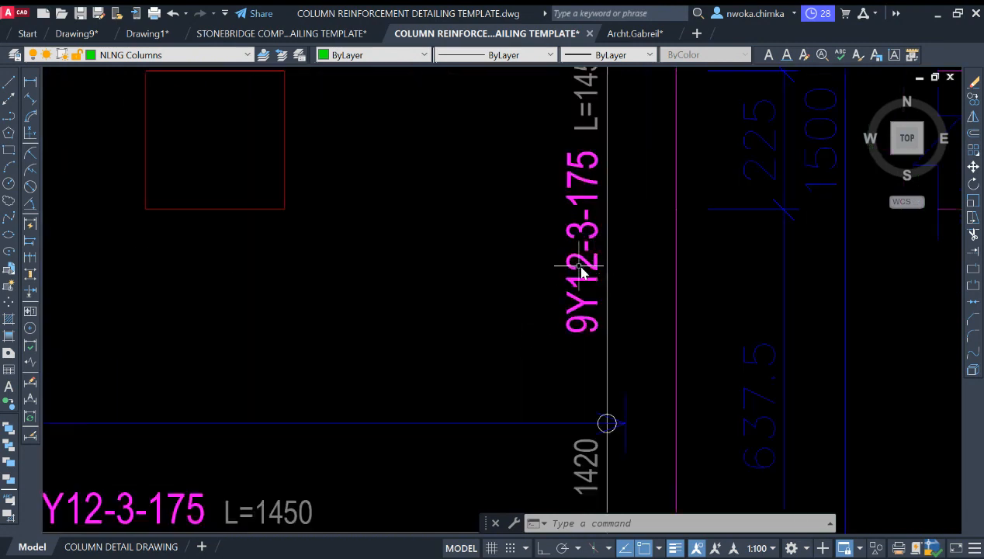
pyautogui.scroll(-8, 683, 256)
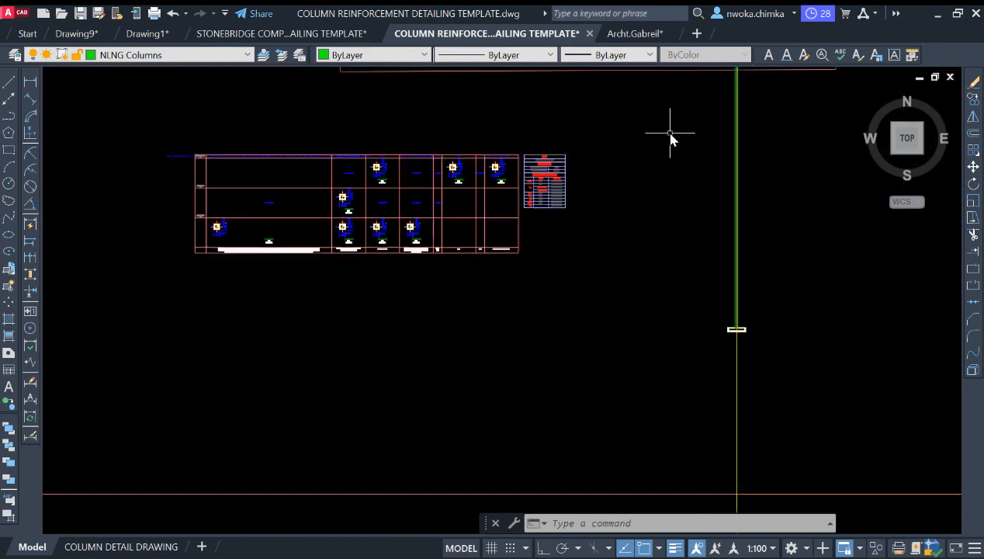
pyautogui.scroll(8, 757, 283)
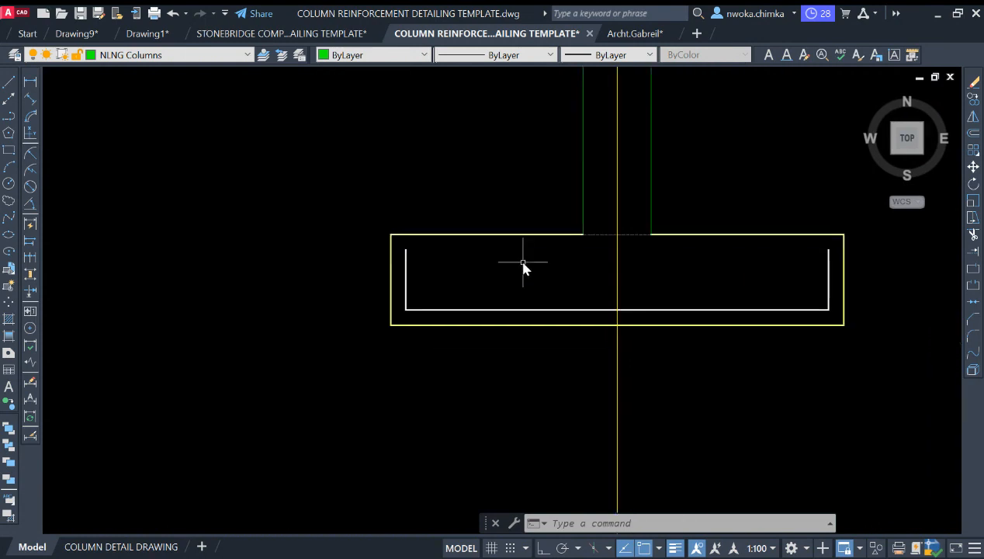
# - Draw a circle of radius 12 inside the new footing, near the left leg of the U-shaped bar
pyautogui.click(10, 185)
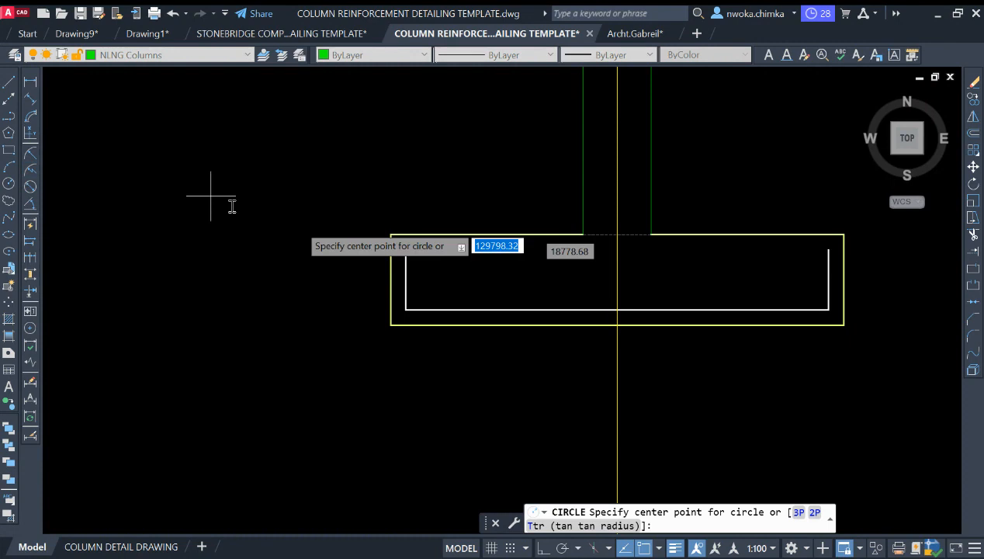
pyautogui.click(435, 278)
pyautogui.write('12')
pyautogui.press('Return')
# - Move the new circle to the NLNG Rebars layer
pyautogui.scroll(8, 450, 297)
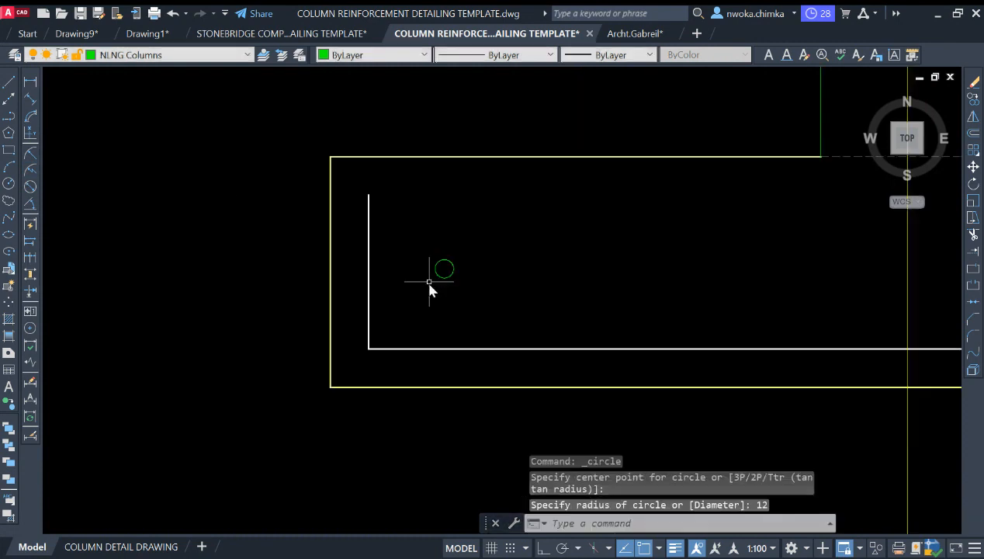
pyautogui.click(488, 233)
pyautogui.click(353, 315)
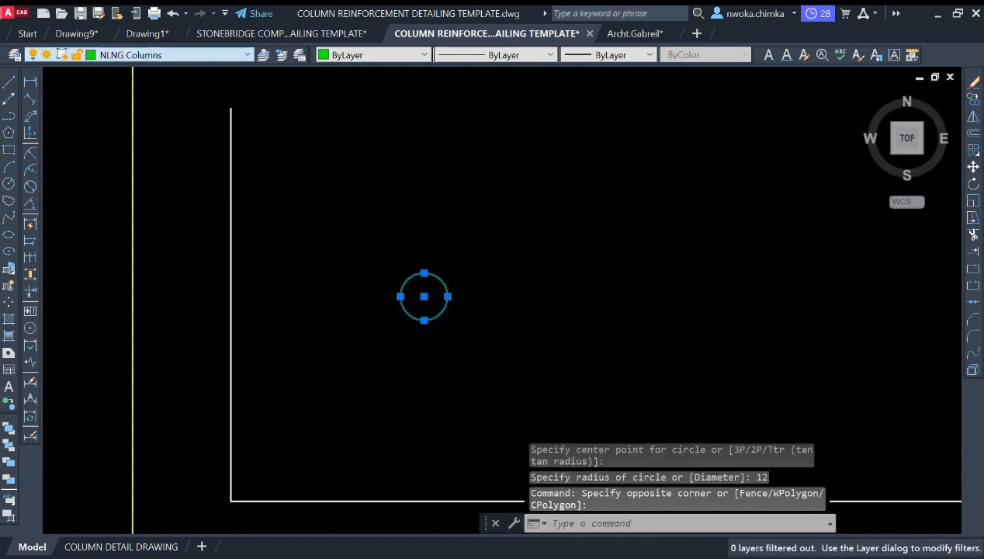
pyautogui.press('Escape')
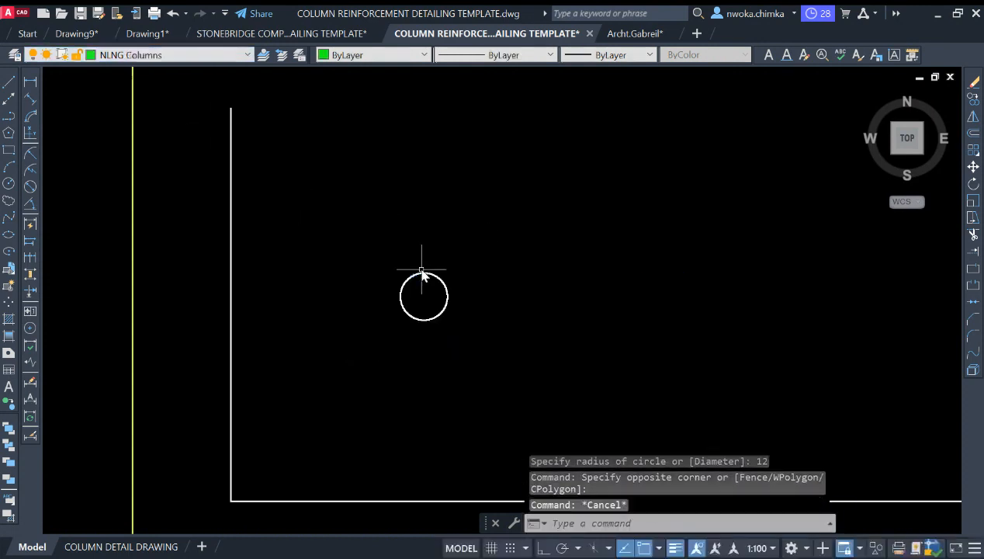
# - Hatch the circle's interior with the ANSI31 pattern at scale 1.00 in Color 8
pyautogui.scroll(2, 425, 281)
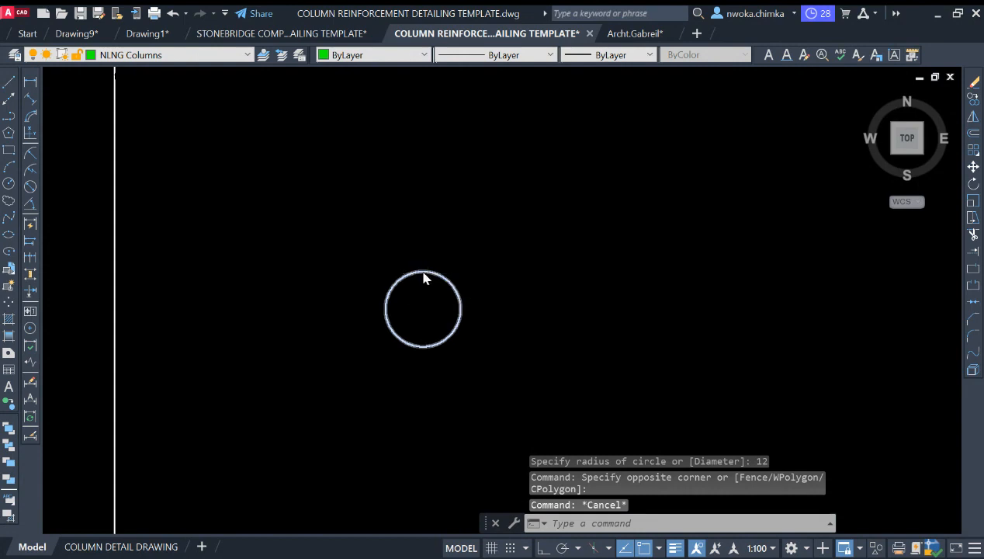
pyautogui.write('h')
pyautogui.press('Return')
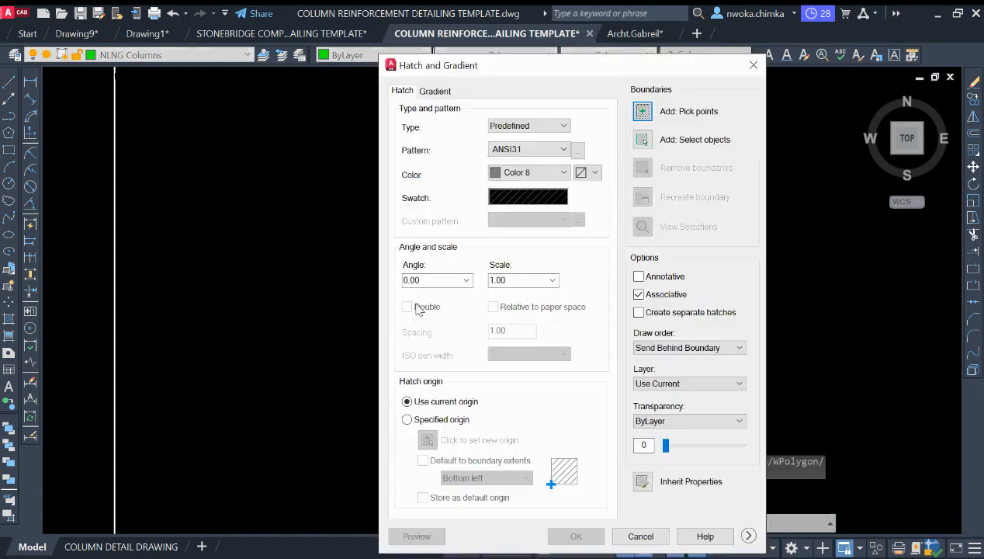
pyautogui.click(656, 112)
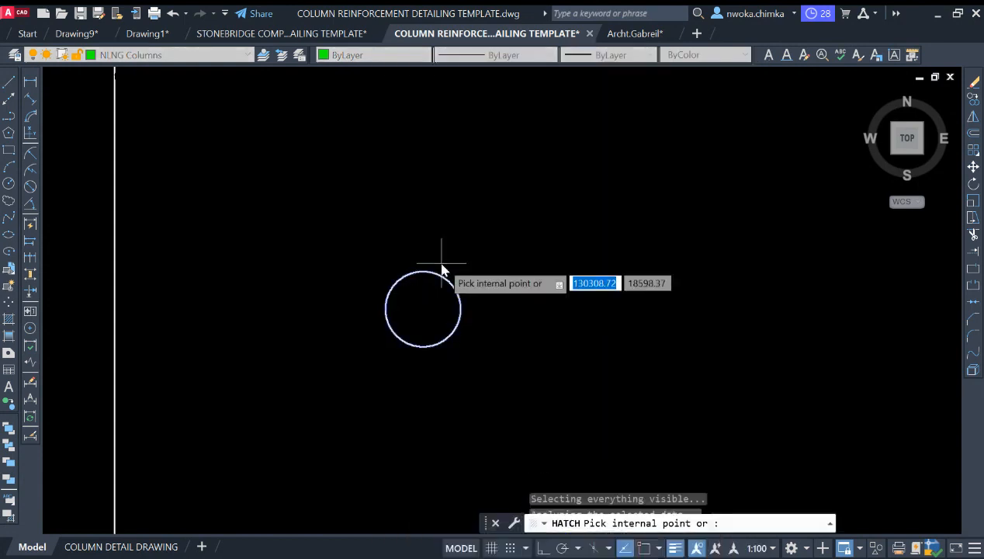
pyautogui.click(414, 288)
pyautogui.press('Return')
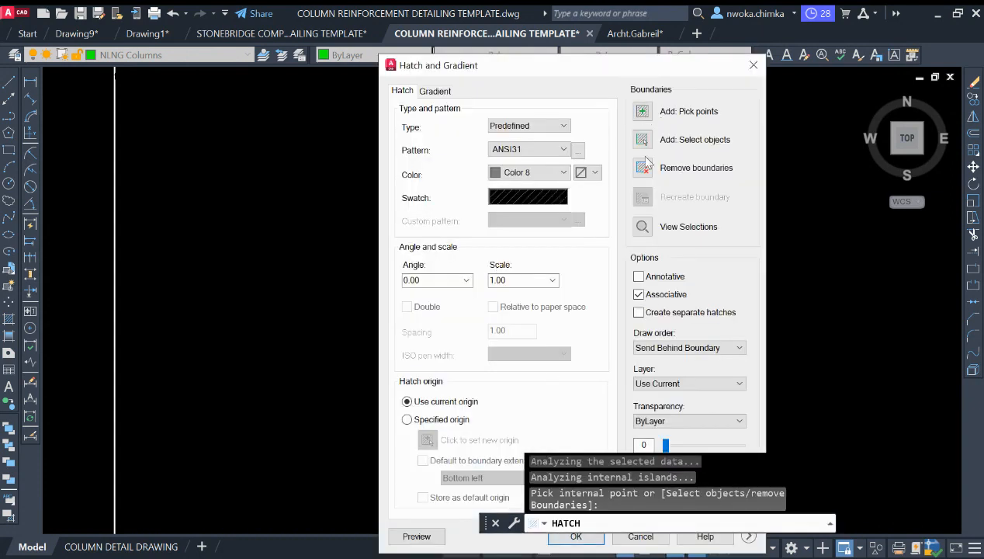
pyautogui.moveTo(610, 75)
pyautogui.mouseDown()
pyautogui.moveTo(593, 31)
pyautogui.moveTo(461, 18)
pyautogui.moveTo(462, 27)
pyautogui.mouseUp()
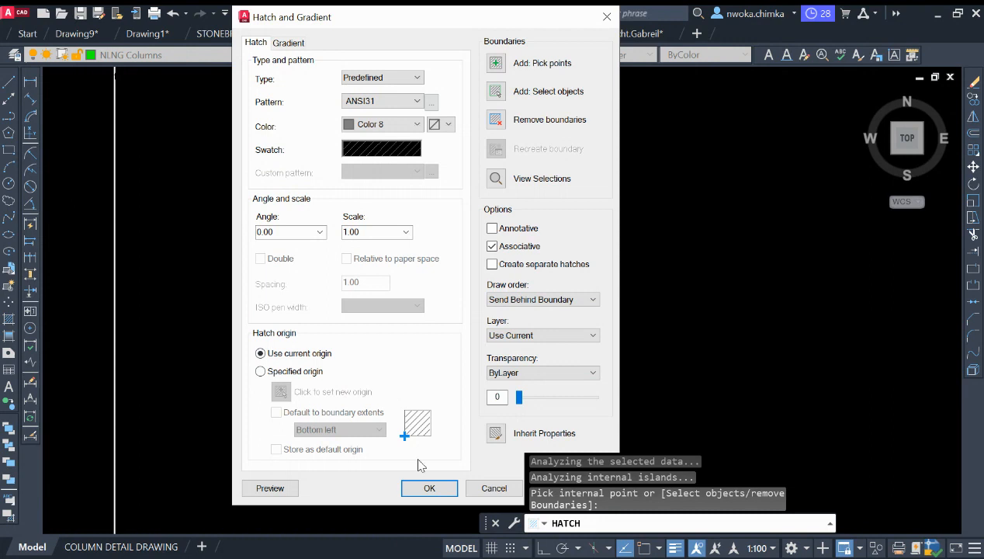
pyautogui.click(429, 489)
# - Move the circle and its hatch to the NLNG Rebars layer
pyautogui.click(341, 233)
pyautogui.click(517, 367)
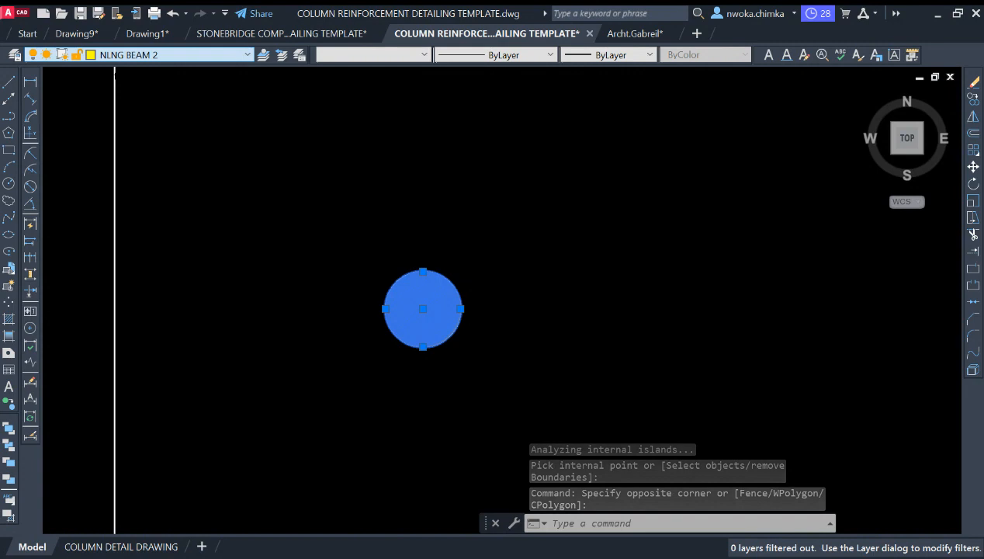
pyautogui.press('Escape')
# - Set the colour of both the circle and its hatch to Magenta
pyautogui.click(436, 298)
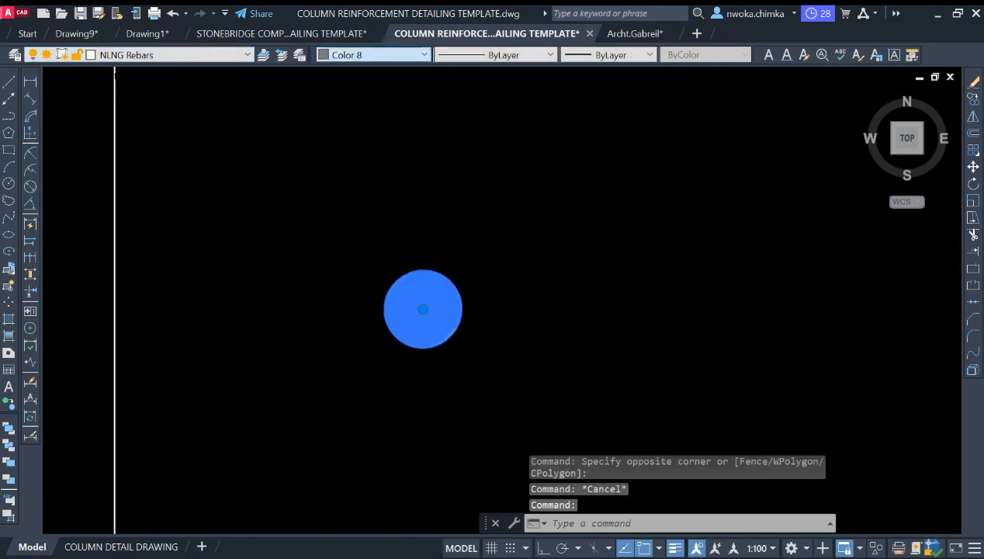
pyautogui.press('Escape')
pyautogui.click(504, 214)
pyautogui.click(354, 368)
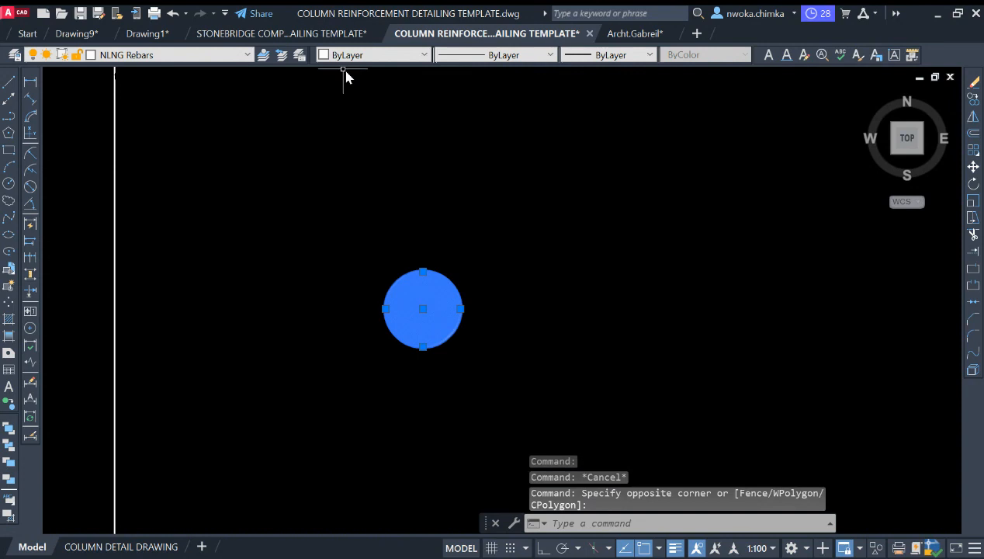
pyautogui.click(353, 181)
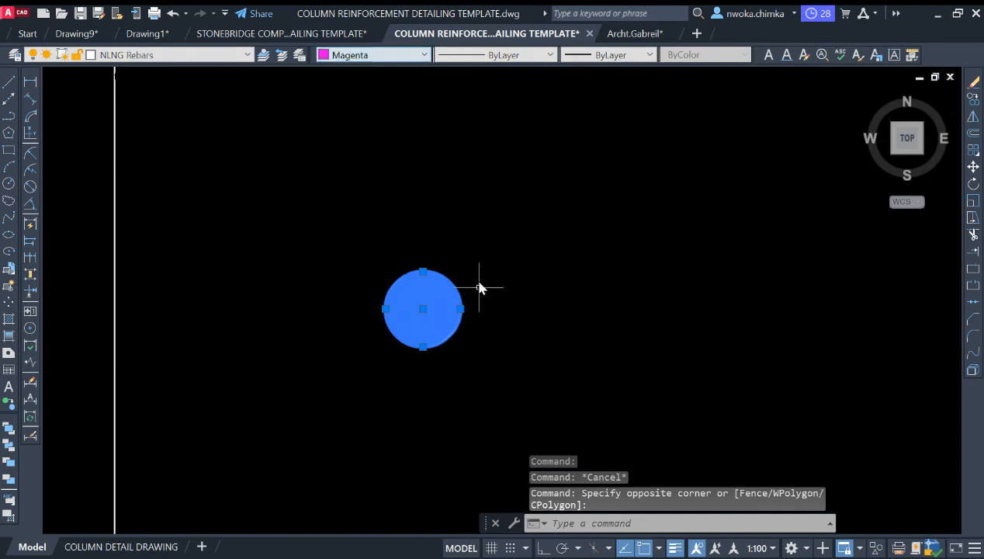
pyautogui.press('Escape')
pyautogui.click(512, 242)
pyautogui.click(365, 376)
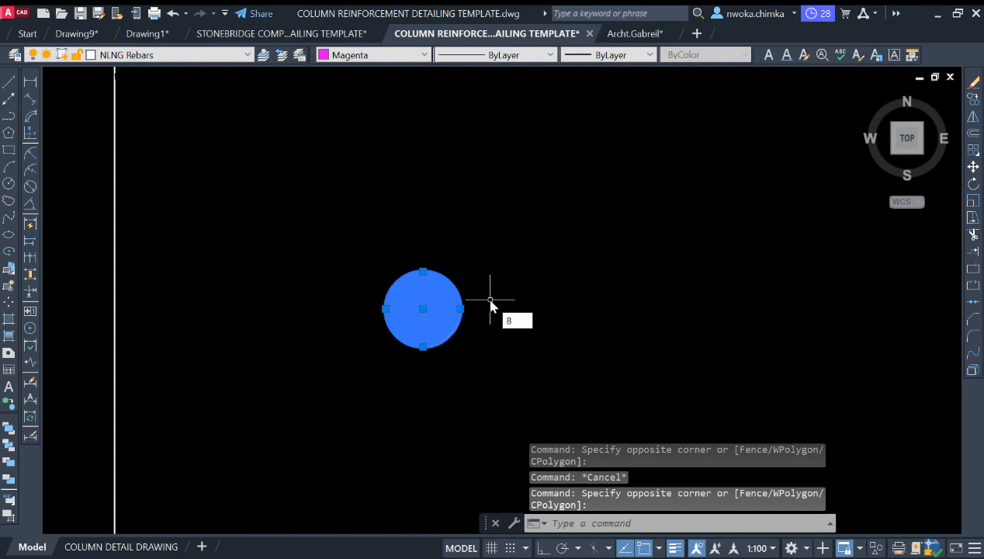
pyautogui.press('Escape')
pyautogui.press('Escape')
# - Define the circle and its hatch as a block named REBAR, redefining the existing block of that name
pyautogui.click(513, 242)
pyautogui.click(334, 417)
pyautogui.write('B')
pyautogui.press('Return')
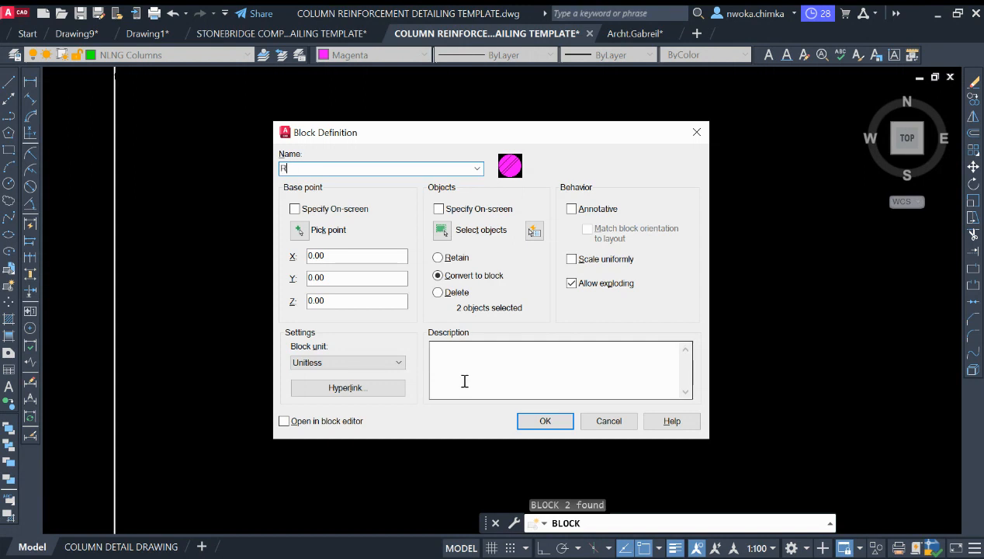
pyautogui.click(568, 424)
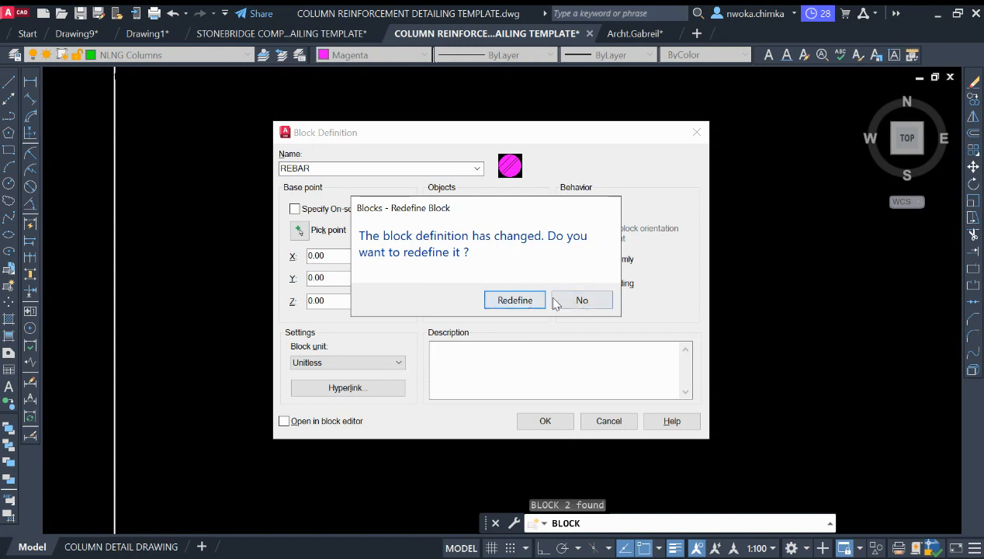
pyautogui.click(527, 298)
# - Move the rebar block by its lowest point onto the bottom line of the U-shaped bar, near the left corner
pyautogui.scroll(-5, 492, 260)
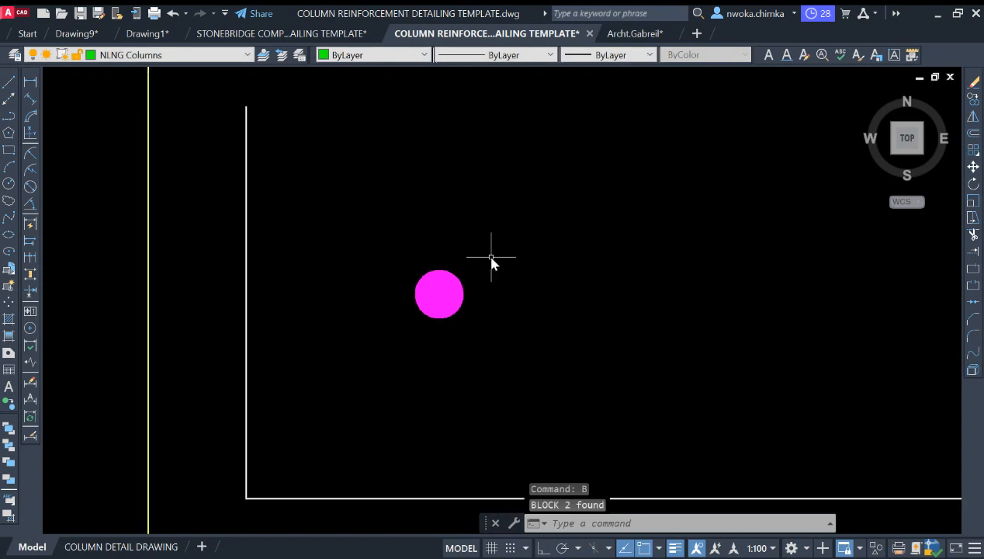
pyautogui.click(503, 247)
pyautogui.click(422, 332)
pyautogui.write('M')
pyautogui.press('Return')
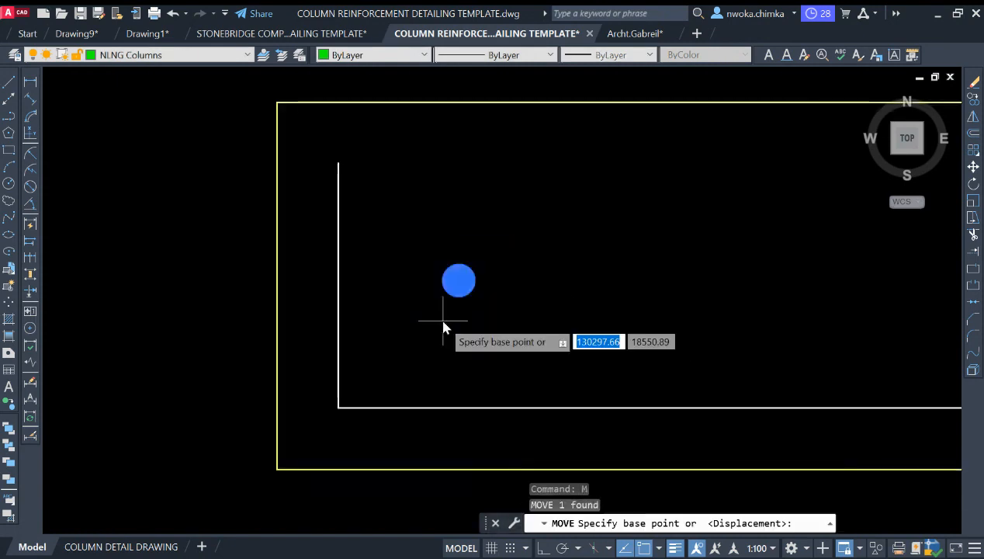
pyautogui.click(459, 298)
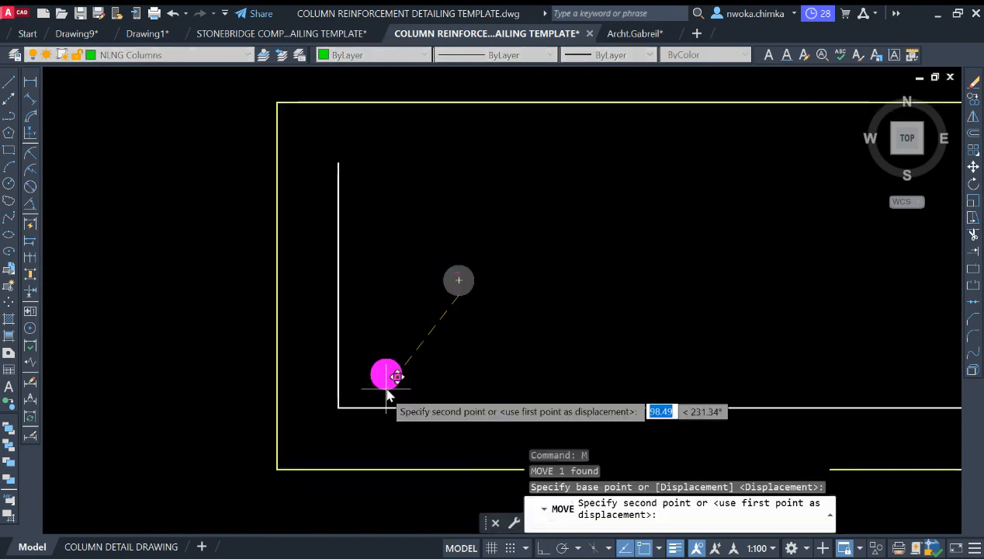
pyautogui.scroll(2, 365, 399)
pyautogui.click(358, 408)
# - Move the rebar block by its left edge against the left vertical leg of the U-shaped bar
pyautogui.scroll(2, 374, 381)
pyautogui.click(456, 351)
pyautogui.click(395, 388)
pyautogui.write('M')
pyautogui.press('Return')
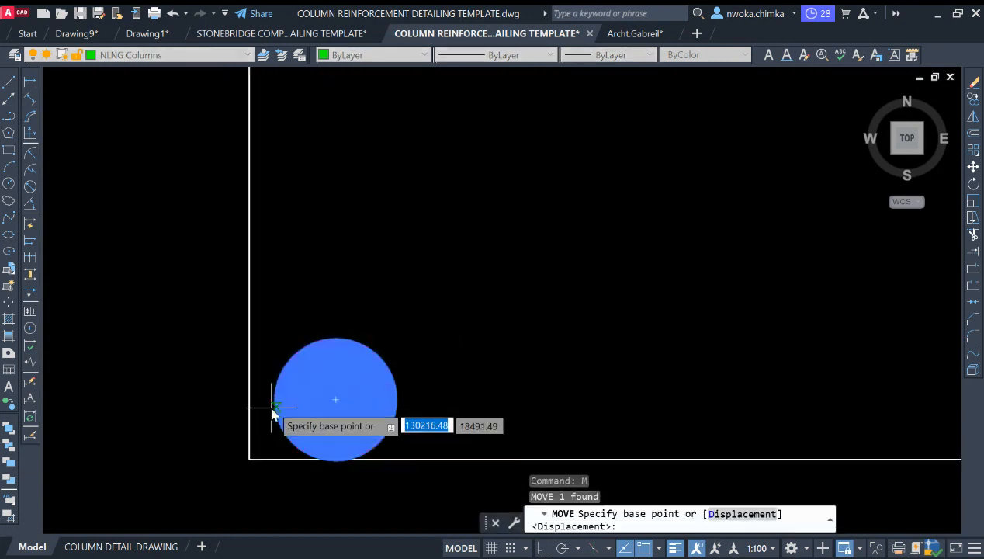
pyautogui.click(273, 404)
pyautogui.click(249, 399)
pyautogui.scroll(-4, 392, 349)
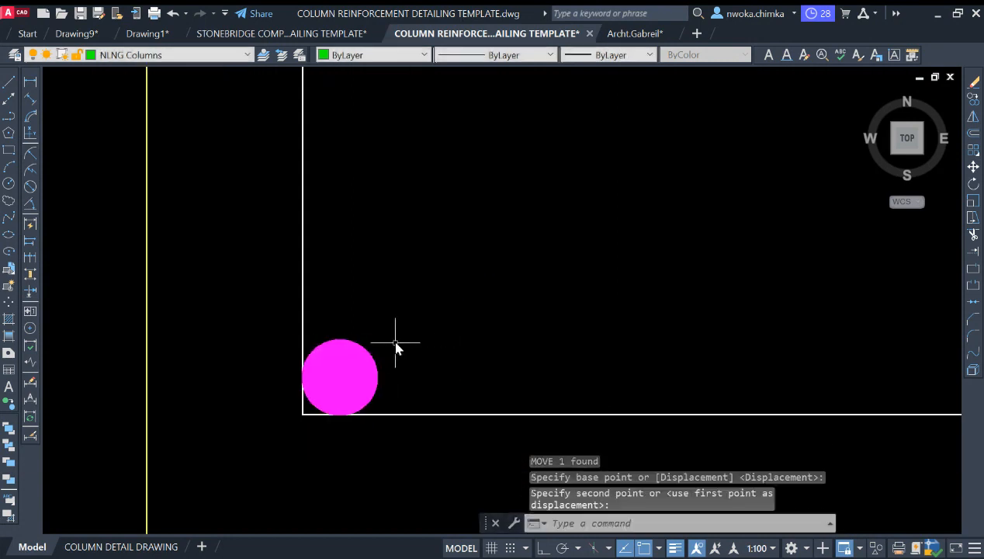
# - Adjust the rebar block's position in the lower-left corner of the U-shaped bar with another move
pyautogui.scroll(4, 346, 392)
pyautogui.click(435, 348)
pyautogui.write('M')
pyautogui.press('Return')
pyautogui.scroll(2, 404, 357)
pyautogui.click(490, 344)
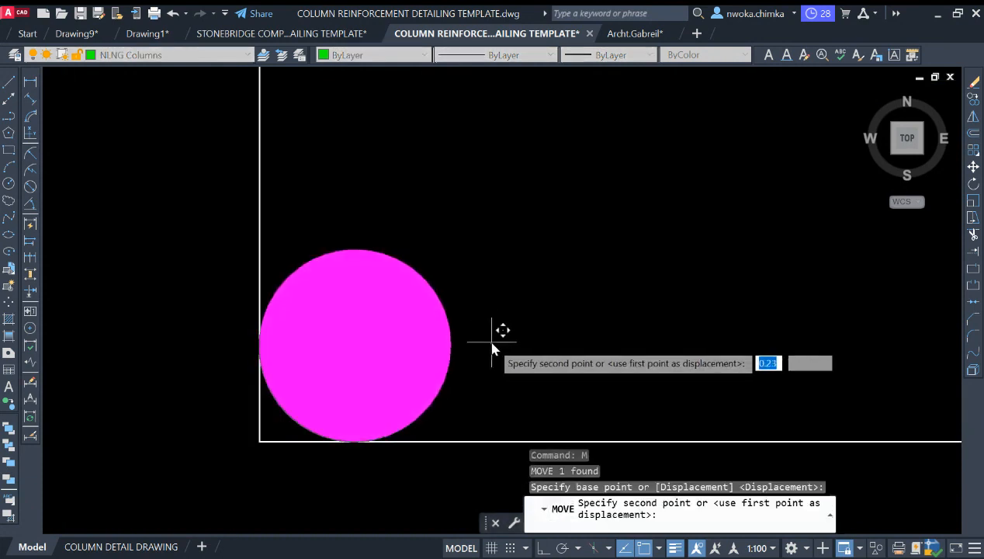
pyautogui.click(356, 344)
pyautogui.scroll(-5, 321, 376)
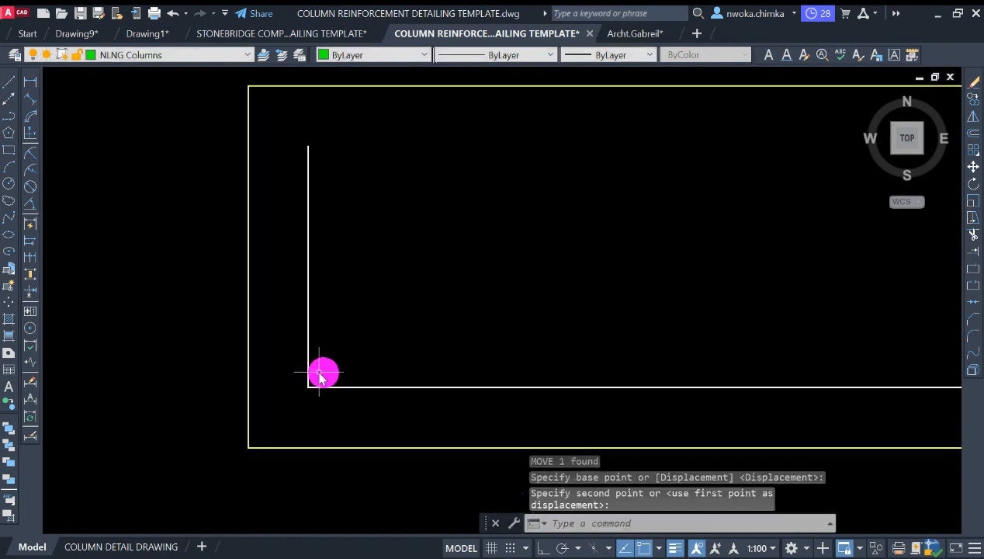
# - Check the rebar block in its corner, then read the bottom bar label on the F10 footing plan for the spacing
pyautogui.scroll(4, 330, 374)
pyautogui.scroll(-4, 268, 357)
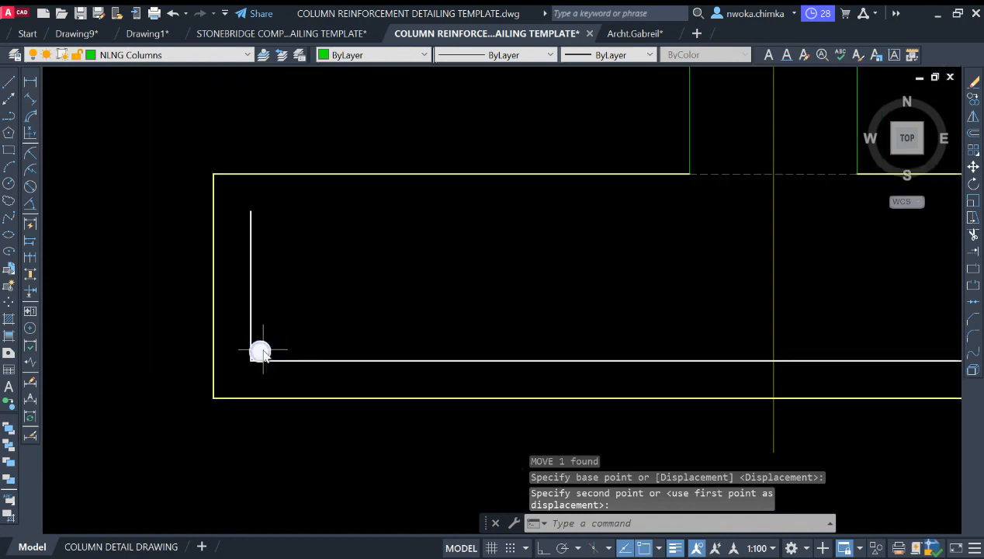
pyautogui.scroll(-3, 303, 354)
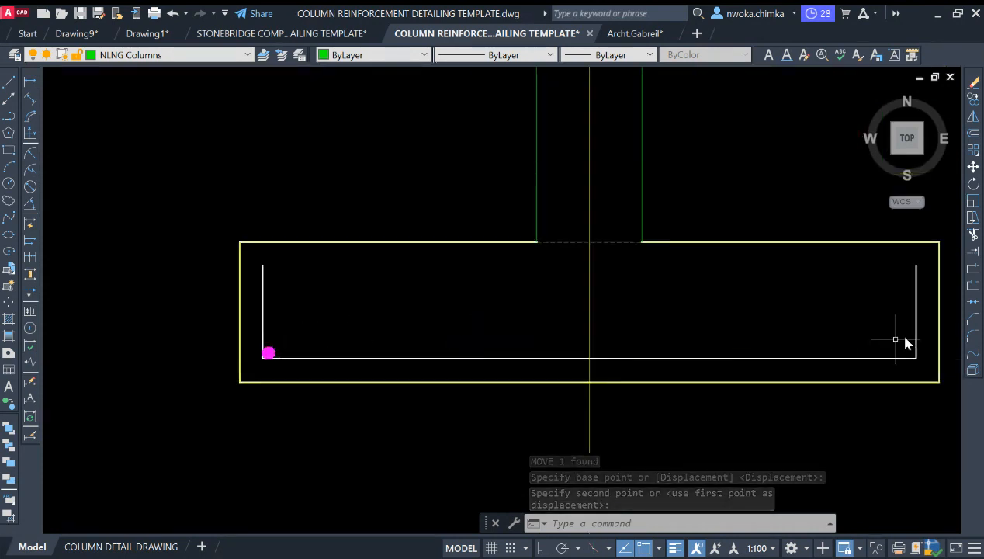
pyautogui.scroll(-5, 574, 311)
pyautogui.moveTo(584, 238); pyautogui.dragTo(559, 316, button='middle')
pyautogui.scroll(-6, 559, 318)
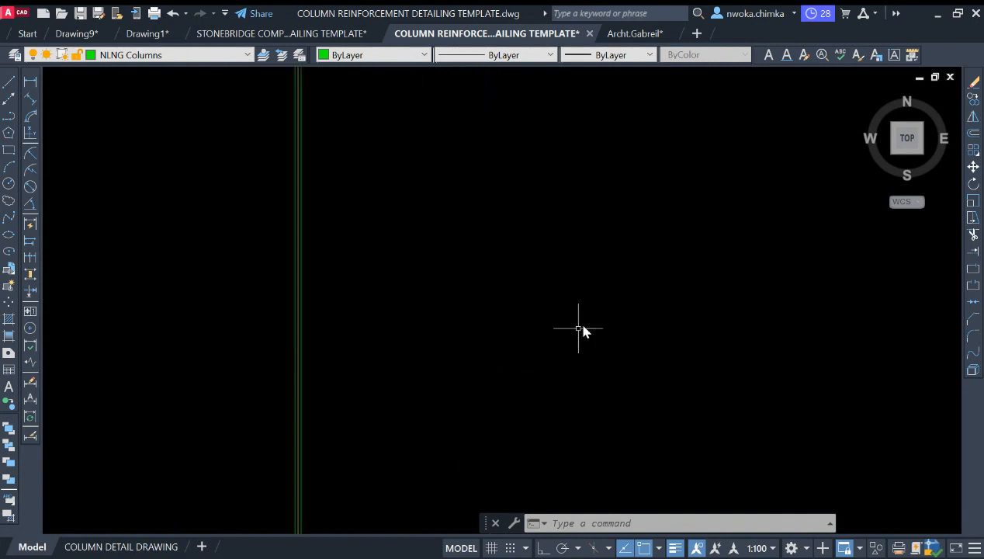
pyautogui.scroll(8, 621, 210)
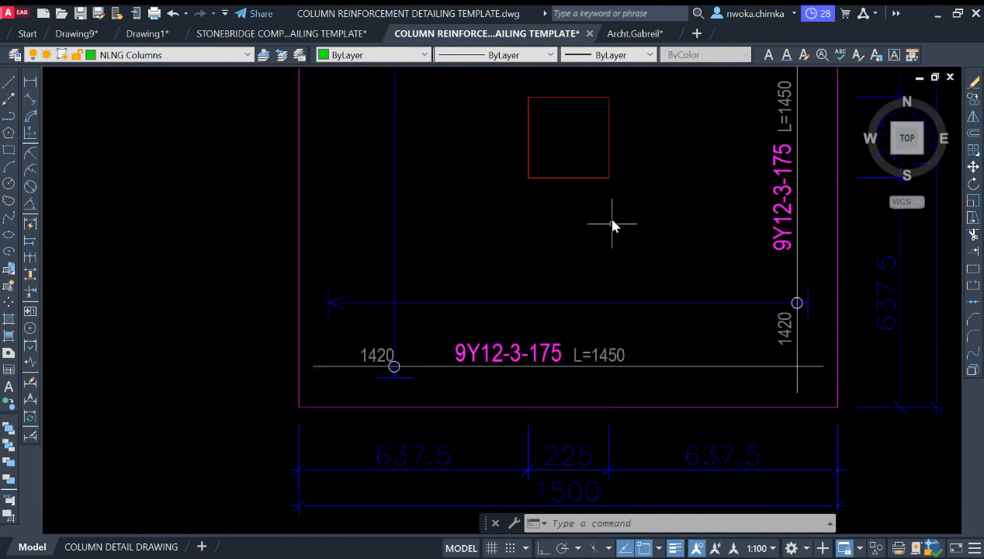
pyautogui.scroll(4, 541, 357)
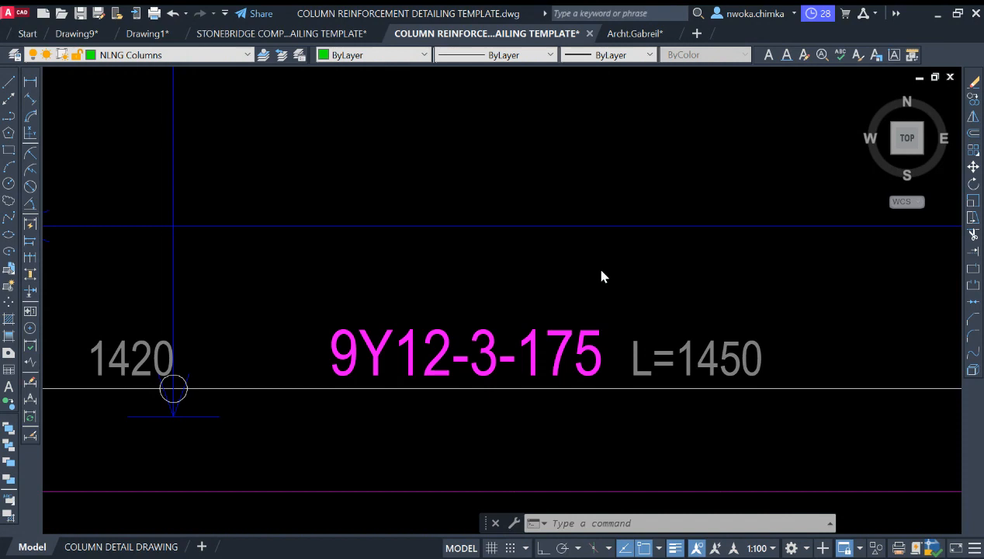
pyautogui.scroll(-8, 602, 275)
pyautogui.scroll(3, 604, 330)
pyautogui.scroll(12, 624, 302)
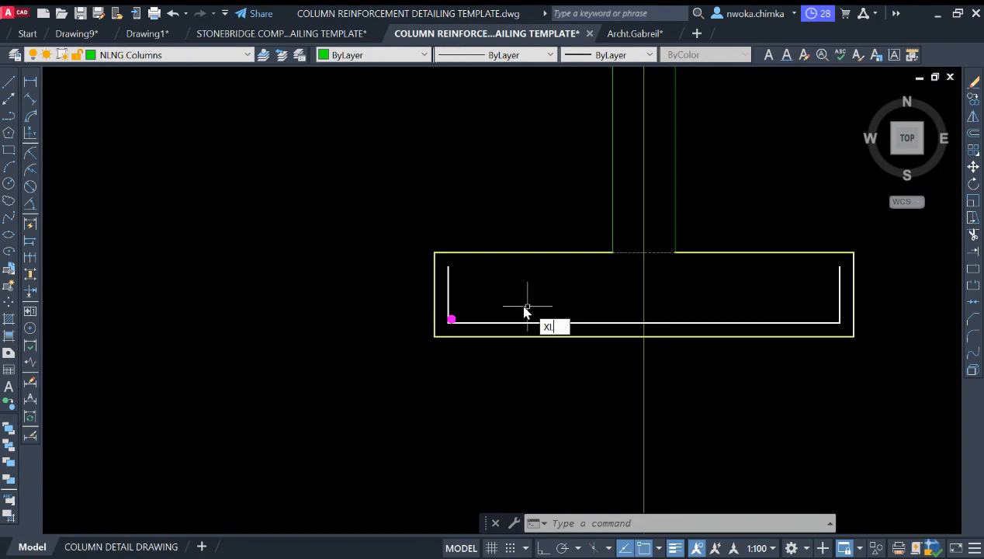
# - Draw a vertical construction line through the centre of the rebar dot in the U-shaped bar's left corner
pyautogui.press('Return')
pyautogui.write('V')
pyautogui.press('Return')
pyautogui.scroll(3, 454, 326)
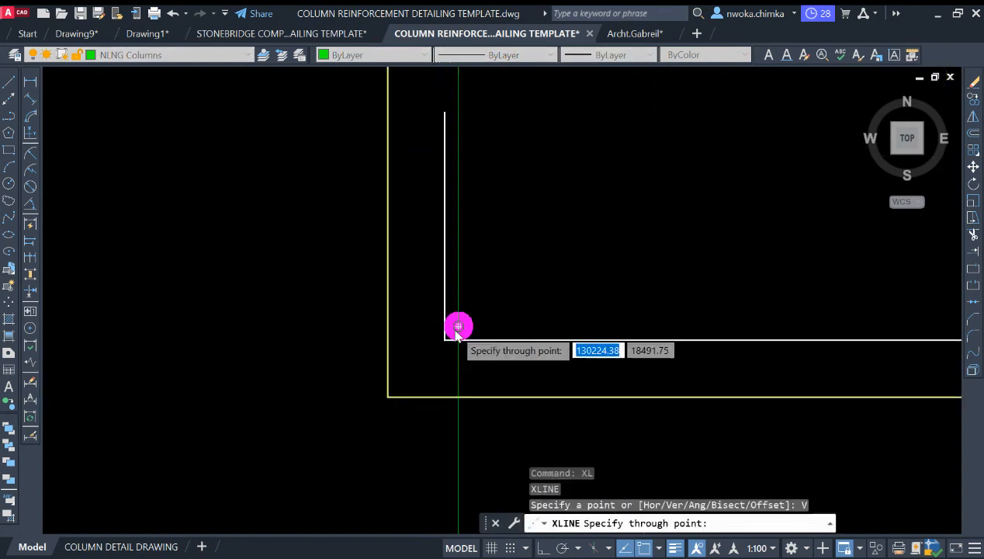
pyautogui.click(458, 328)
pyautogui.press('Escape')
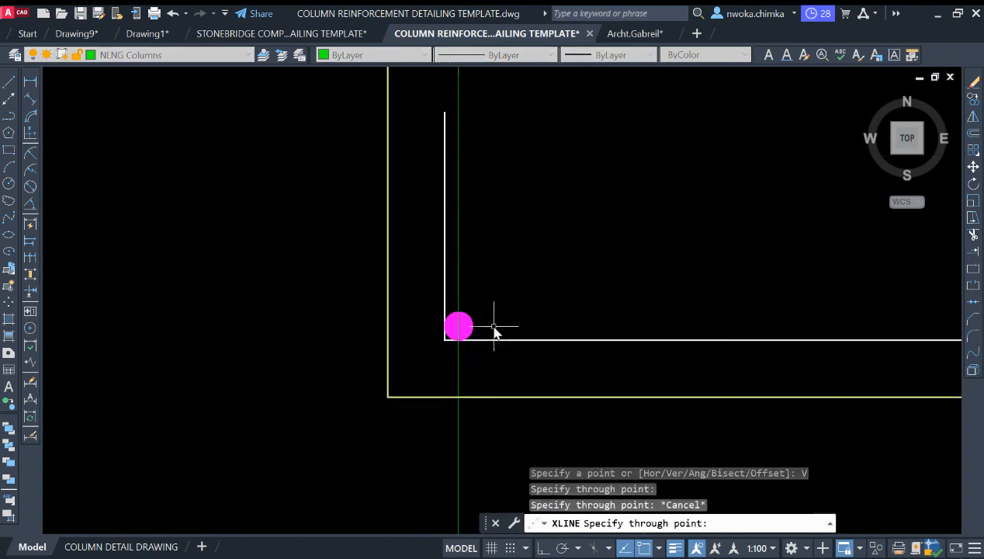
# - Offset the vertical construction line successively to the right at 175 spacing, making eight copies across the footing
pyautogui.write('o')
pyautogui.press('Return')
pyautogui.write('175')
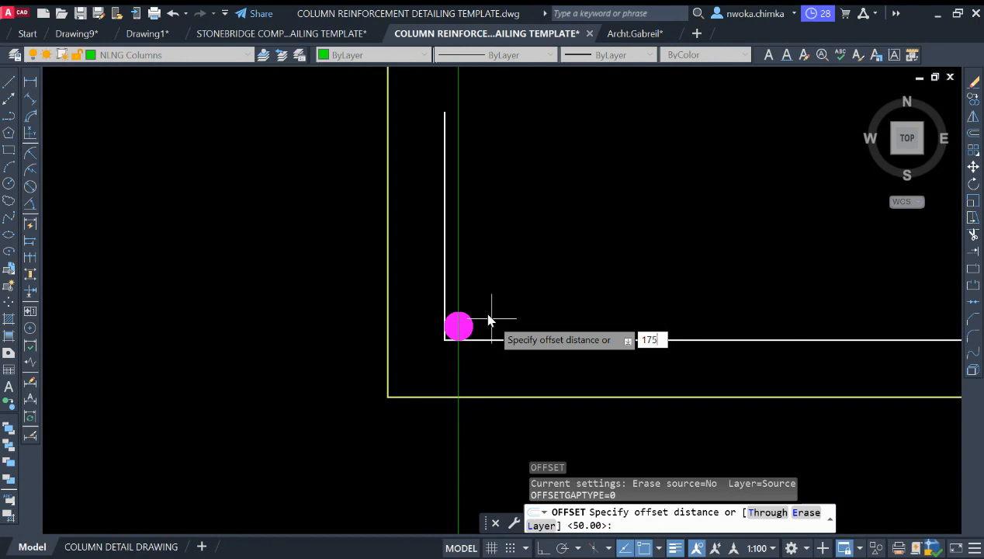
pyautogui.press('Return')
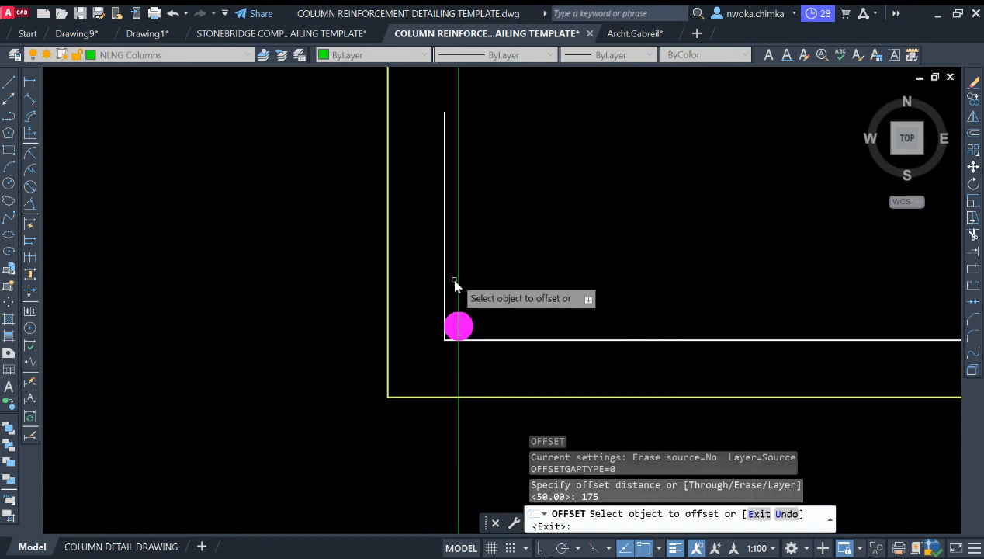
pyautogui.click(457, 274)
pyautogui.click(528, 274)
pyautogui.scroll(-5, 434, 273)
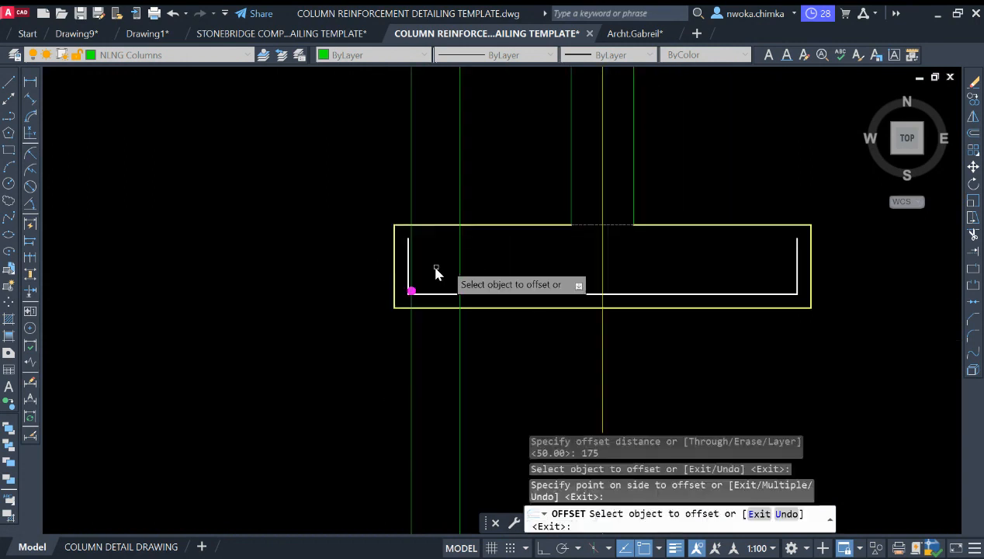
pyautogui.click(461, 263)
pyautogui.click(518, 264)
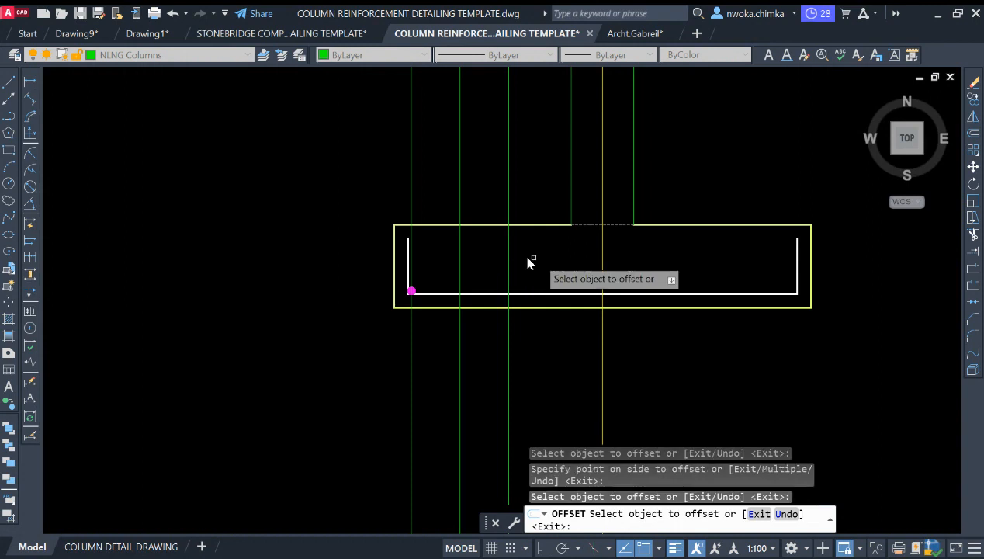
pyautogui.click(509, 264)
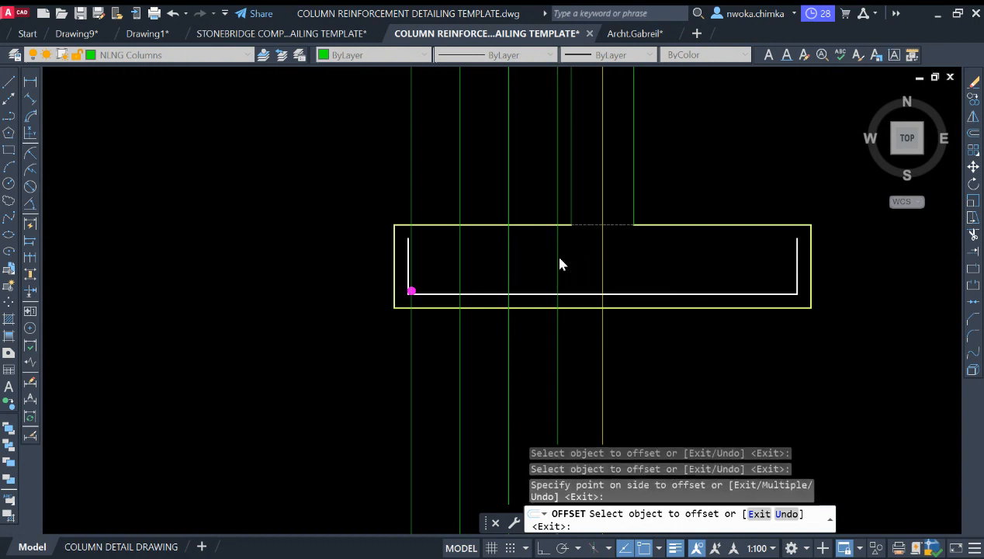
pyautogui.click(570, 264)
pyautogui.click(606, 266)
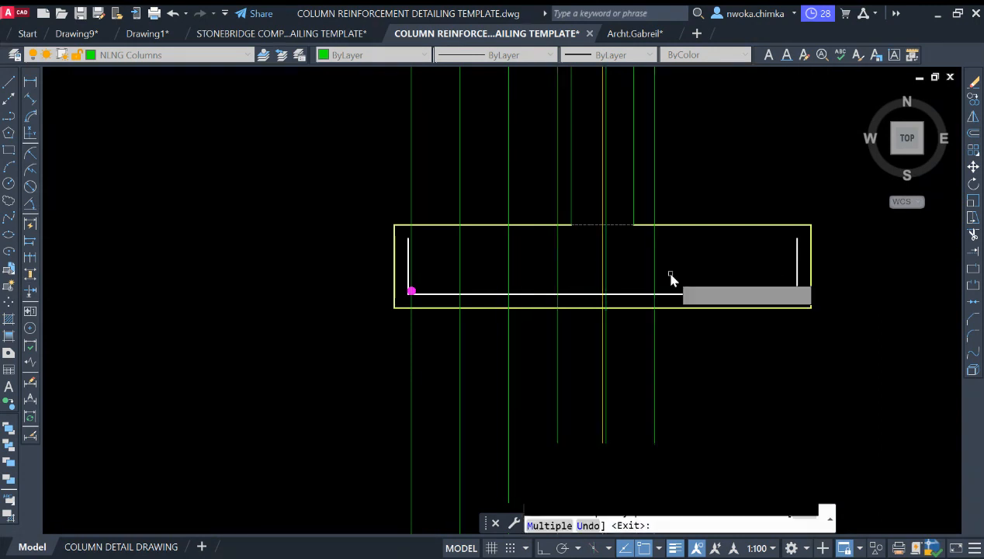
pyautogui.click(669, 278)
pyautogui.scroll(2, 637, 276)
pyautogui.click(665, 268)
pyautogui.click(815, 270)
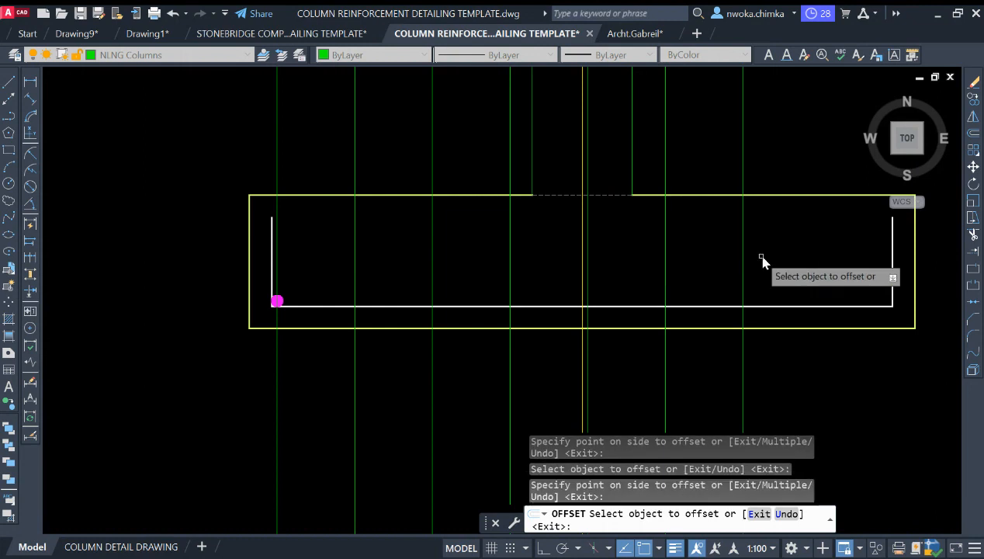
pyautogui.click(743, 253)
pyautogui.click(871, 284)
pyautogui.moveTo(824, 289); pyautogui.dragTo(654, 275, button='middle')
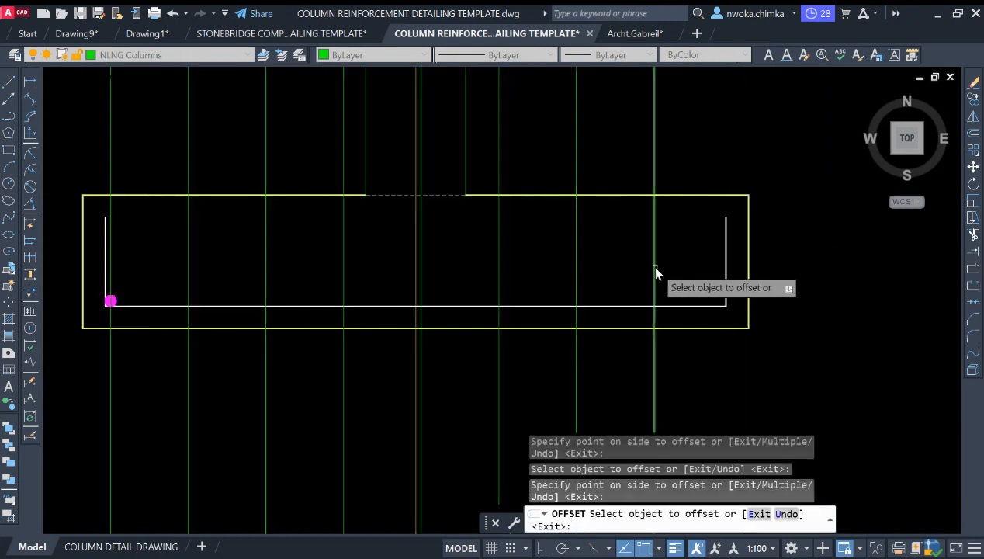
pyautogui.click(654, 273)
pyautogui.click(737, 258)
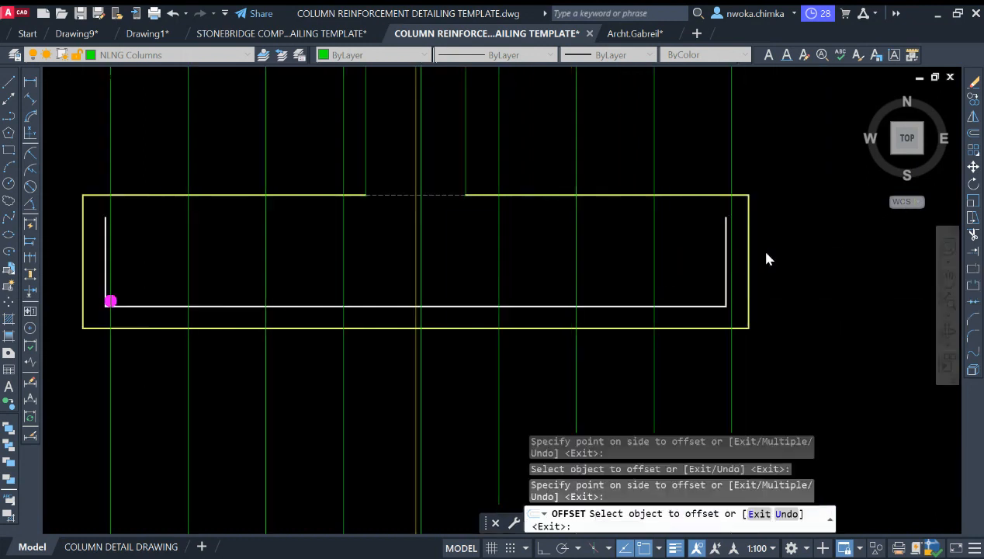
pyautogui.press('Escape')
# - Inspect the last construction line near the U-shaped bar's right corner and measure the distance between the bar's vertical legs
pyautogui.scroll(1, 722, 264)
pyautogui.scroll(-3, 740, 233)
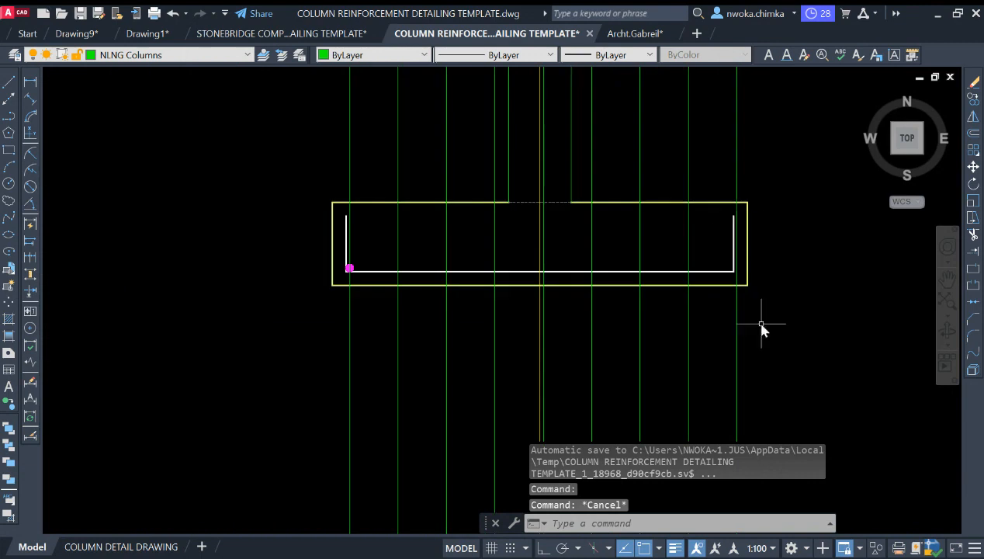
pyautogui.scroll(2, 400, 260)
pyautogui.moveTo(874, 290); pyautogui.dragTo(624, 305, button='middle')
pyautogui.scroll(2, 699, 299)
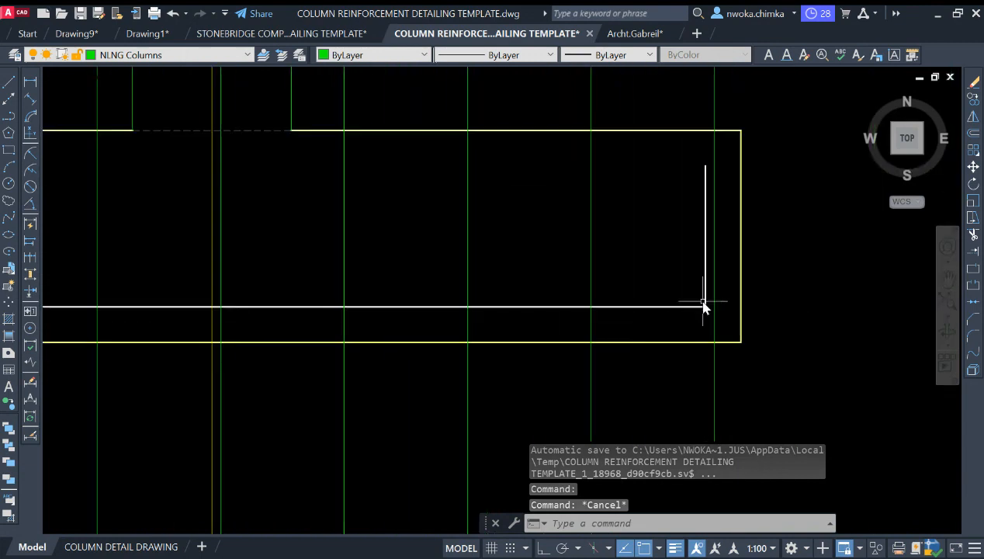
pyautogui.scroll(-2, 652, 283)
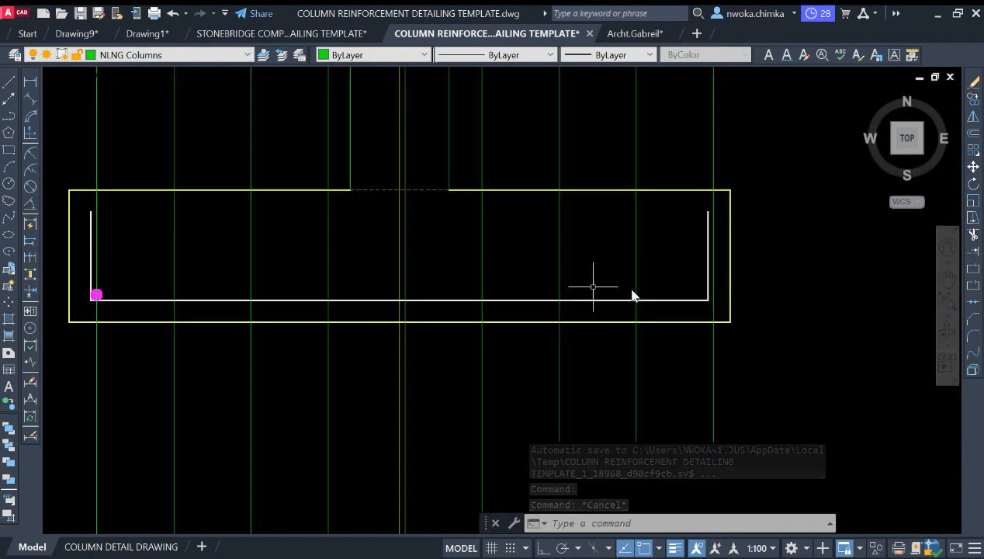
pyautogui.click(30, 83)
pyautogui.moveTo(472, 257); pyautogui.dragTo(619, 257, button='middle')
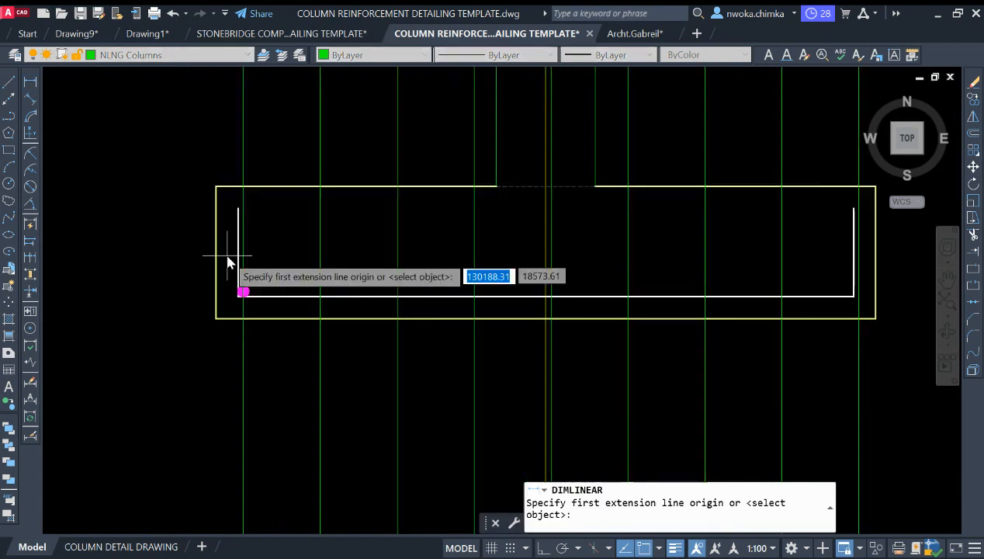
pyautogui.click(240, 258)
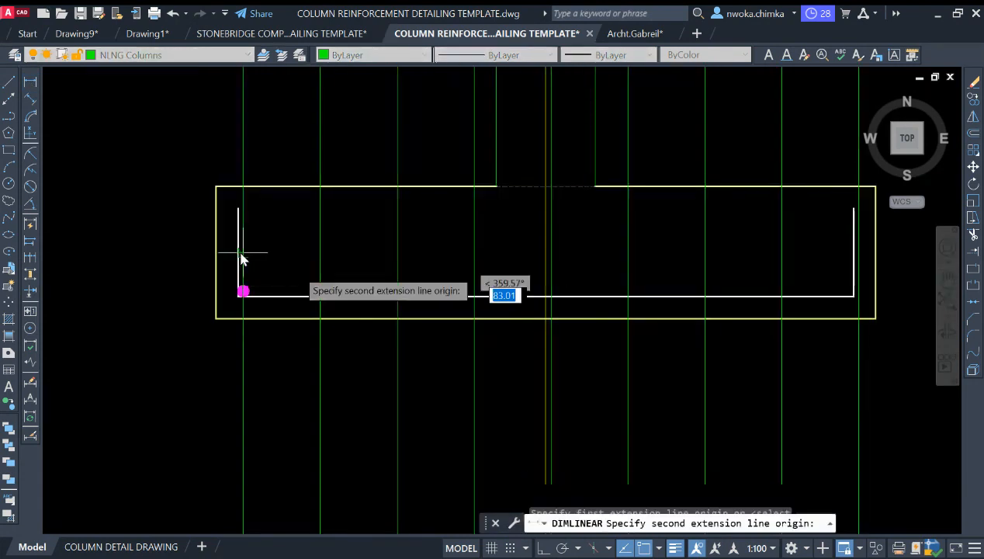
pyautogui.click(850, 259)
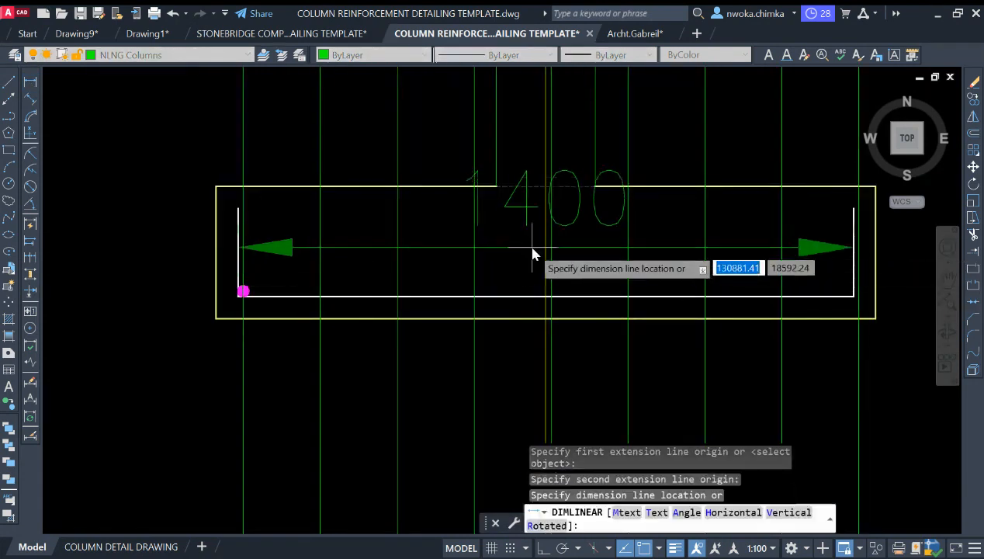
pyautogui.press('Escape')
# - Calculate 1400/175 in QuickCalc to check the number of bar spacings, and close the calculator
pyautogui.write('QC')
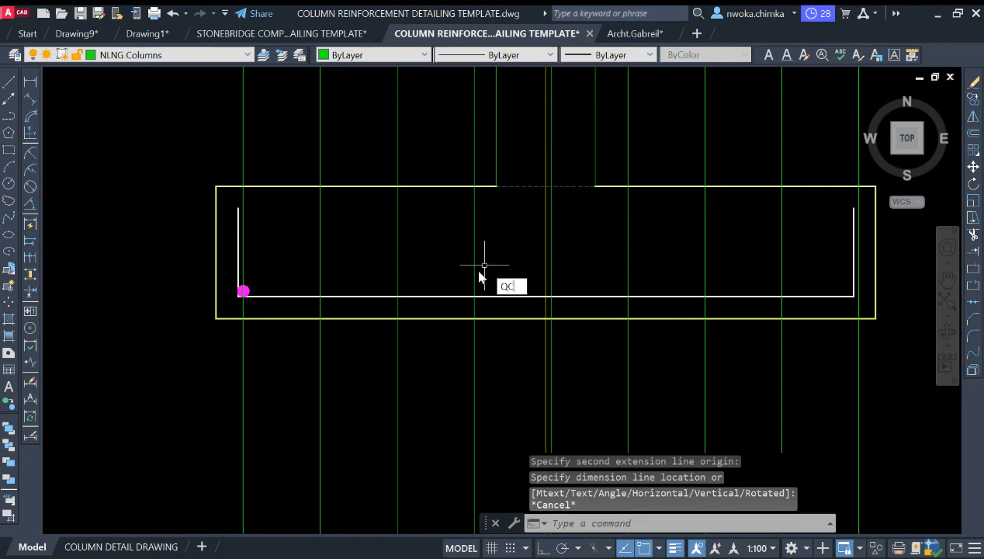
pyautogui.press('Return')
pyautogui.click(95, 246)
pyautogui.doubleClick(95, 287)
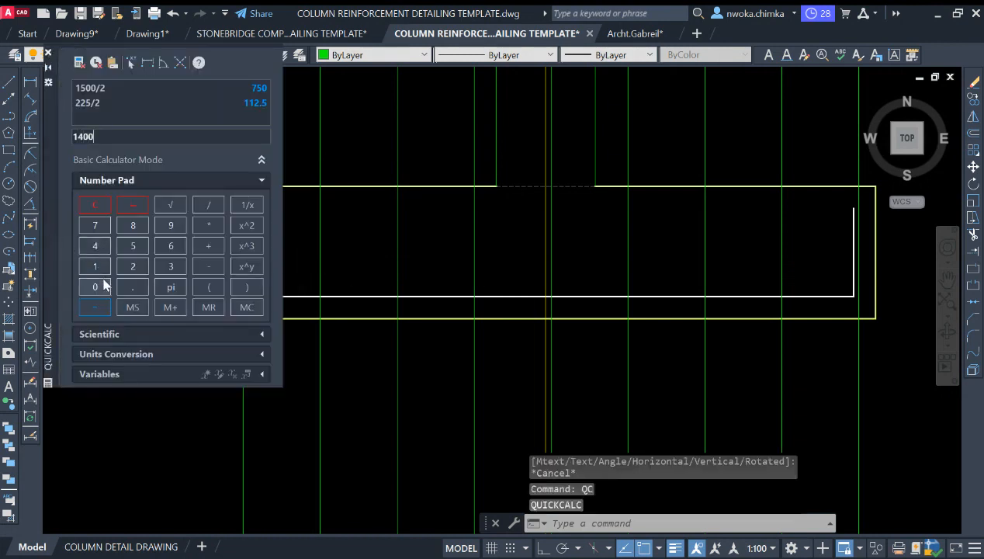
pyautogui.click(216, 208)
pyautogui.click(95, 226)
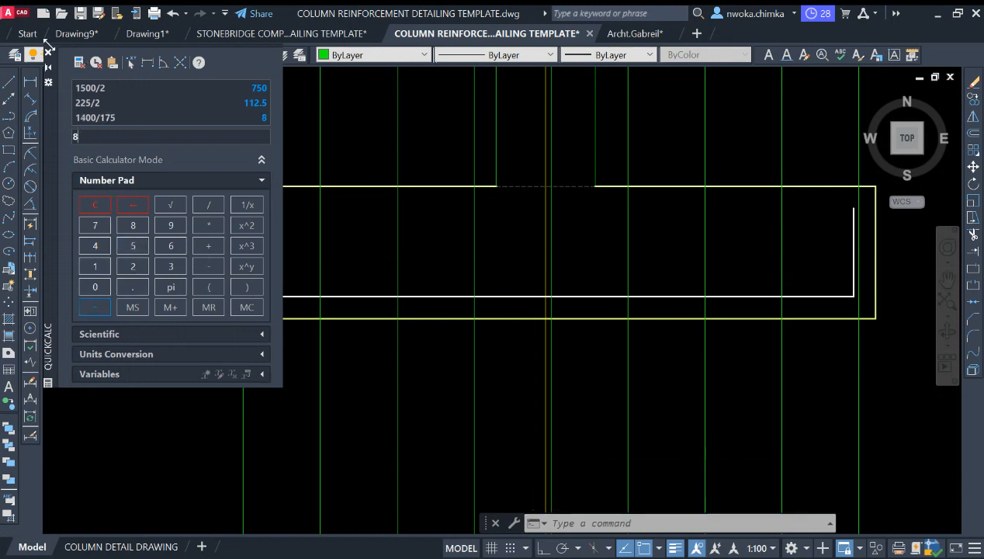
pyautogui.click(47, 54)
# - Select the rebar block in the lower-left corner of the U-shaped footing bar
pyautogui.scroll(-2, 474, 290)
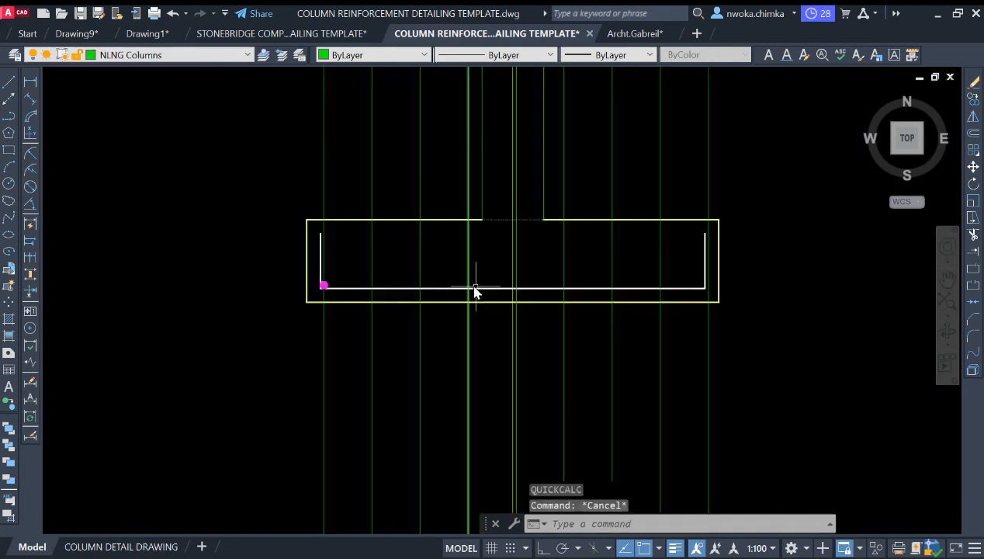
pyautogui.scroll(4, 311, 281)
pyautogui.click(228, 264)
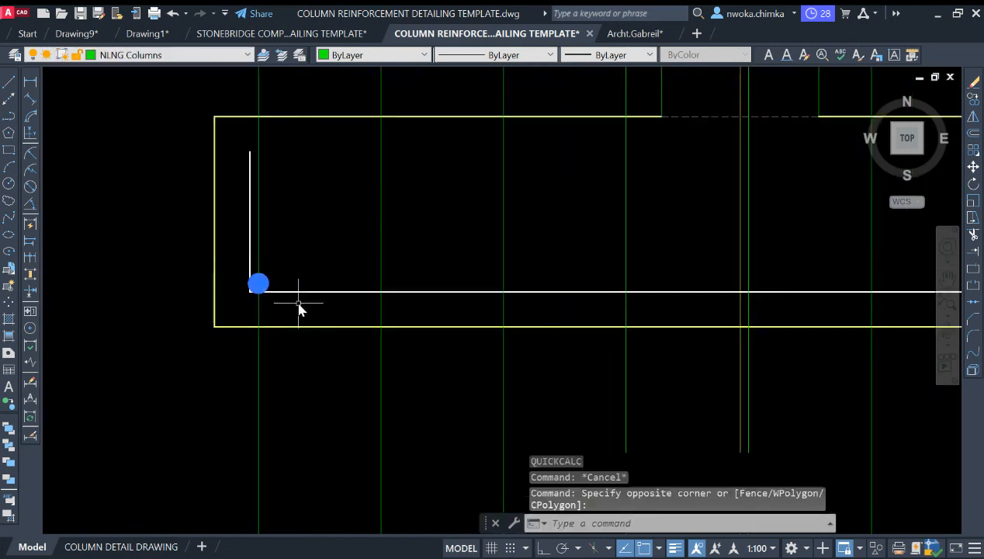
# - Copy the left corner bar dot horizontally with Ortho on, onto the next three vertical guide lines along the footing's bottom bar
pyautogui.write('co')
pyautogui.press('Return')
pyautogui.scroll(3, 300, 308)
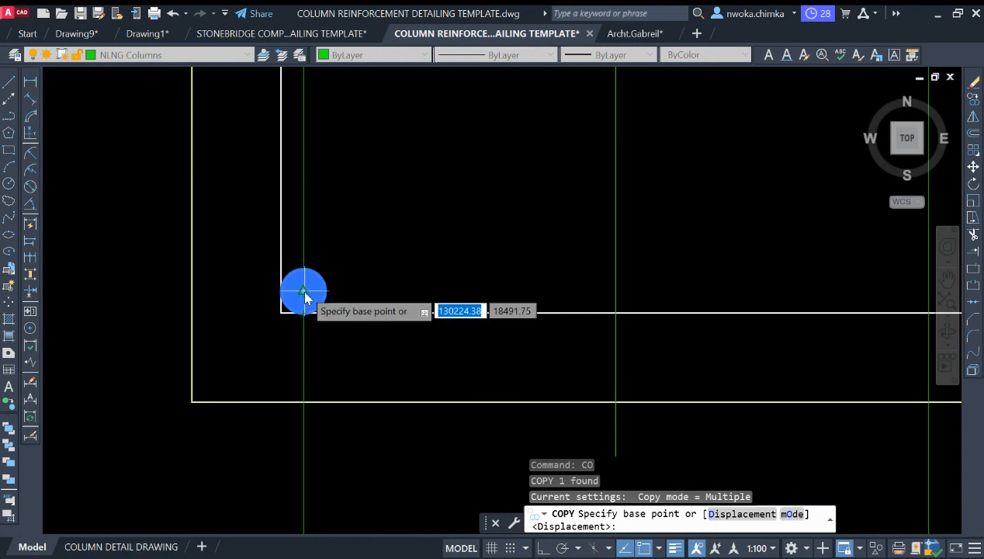
pyautogui.click(304, 294)
pyautogui.press('F8')
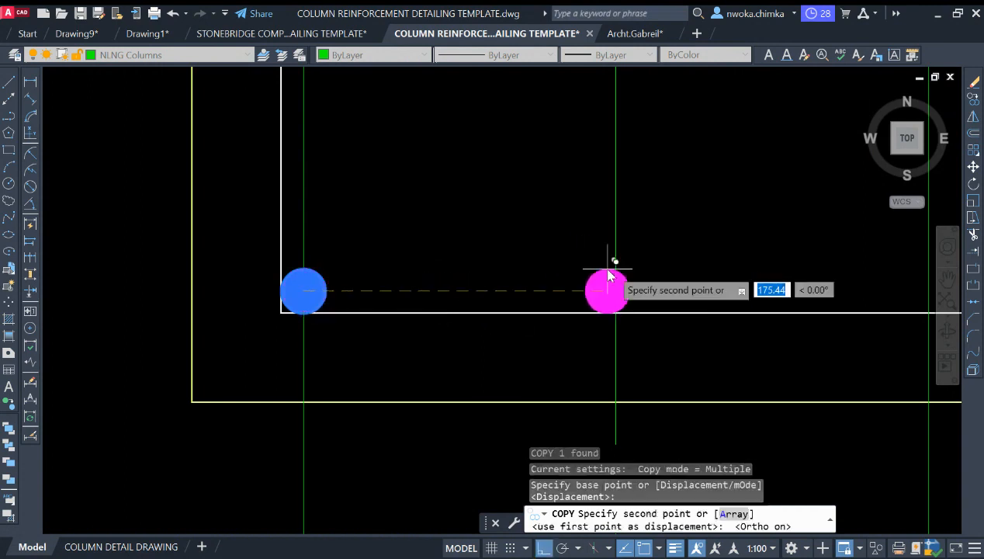
pyautogui.click(621, 301)
pyautogui.scroll(-2, 500, 299)
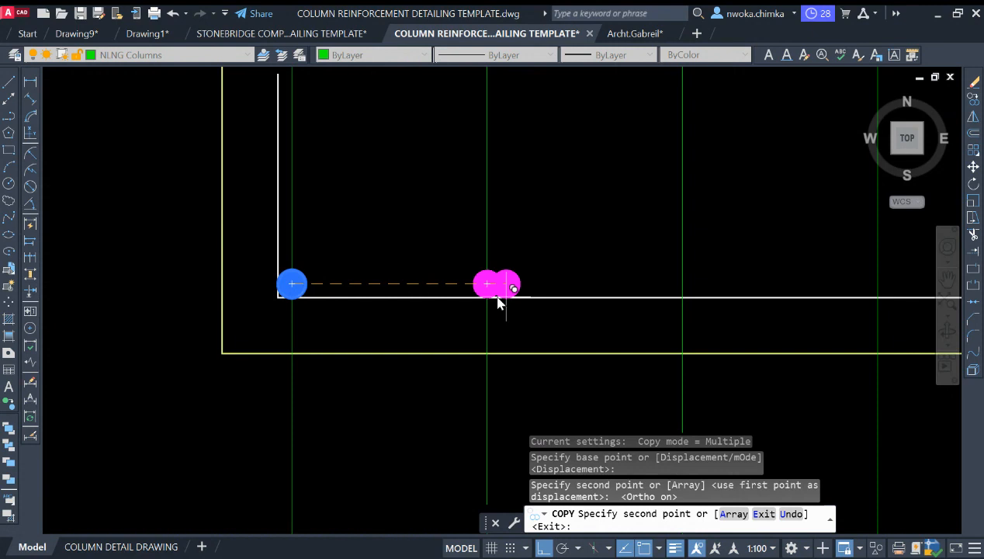
pyautogui.scroll(-2, 501, 285)
pyautogui.scroll(2, 613, 286)
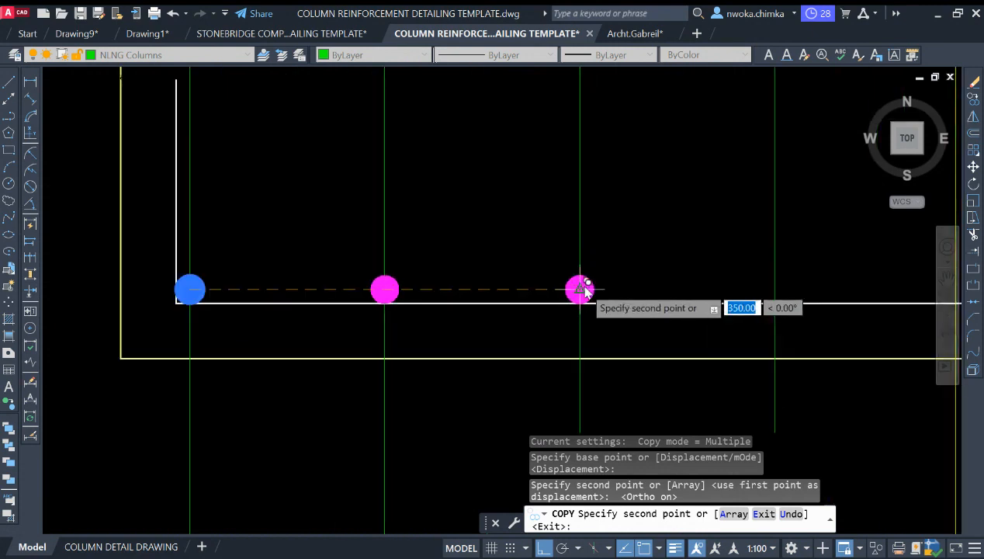
pyautogui.click(580, 289)
pyautogui.click(773, 290)
pyautogui.scroll(-2, 778, 287)
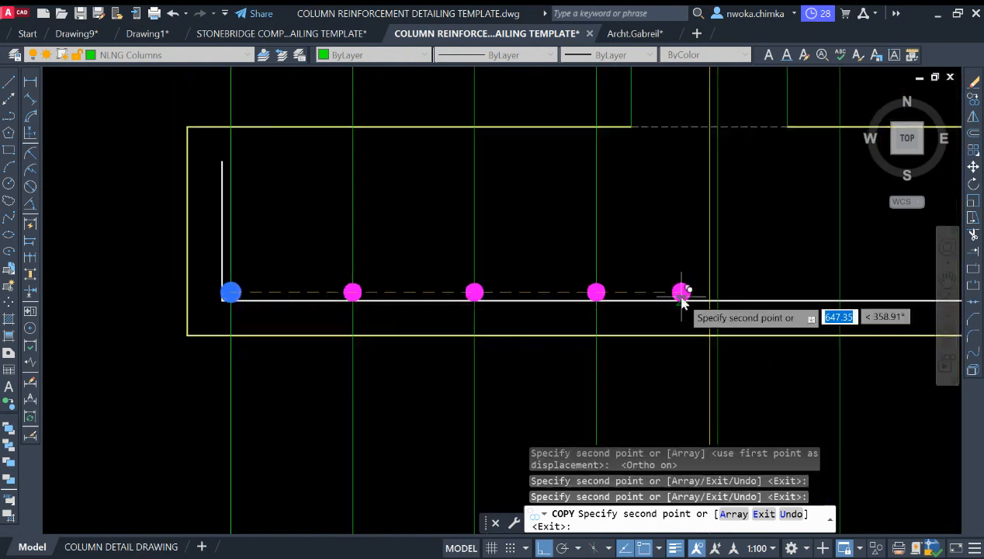
# - Continue the bar copies along the bottom reinforcement, placing dots on the next four vertical guide lines
pyautogui.scroll(2, 699, 293)
pyautogui.click(727, 290)
pyautogui.moveTo(757, 283); pyautogui.dragTo(395, 289, button='middle')
pyautogui.click(554, 298)
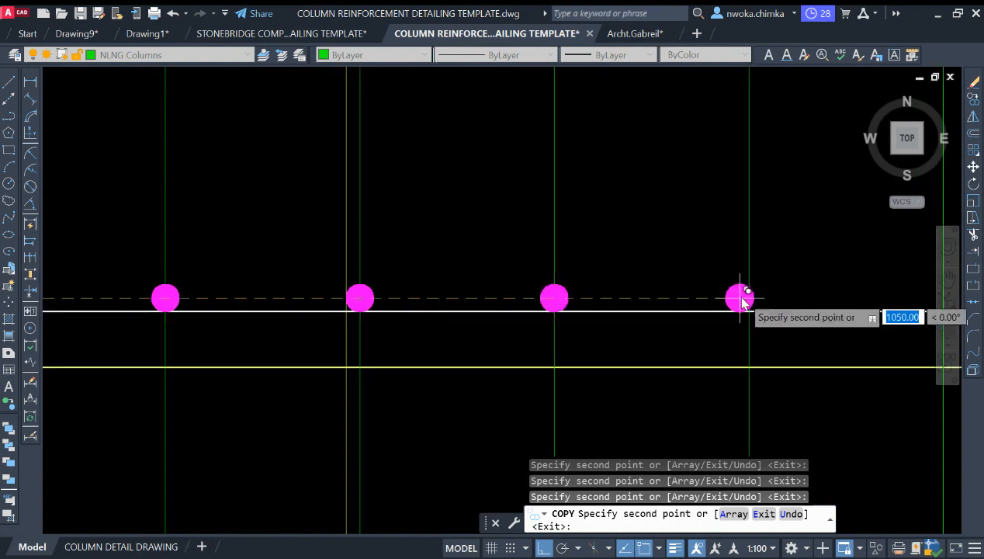
pyautogui.moveTo(757, 297); pyautogui.dragTo(613, 303, button='middle')
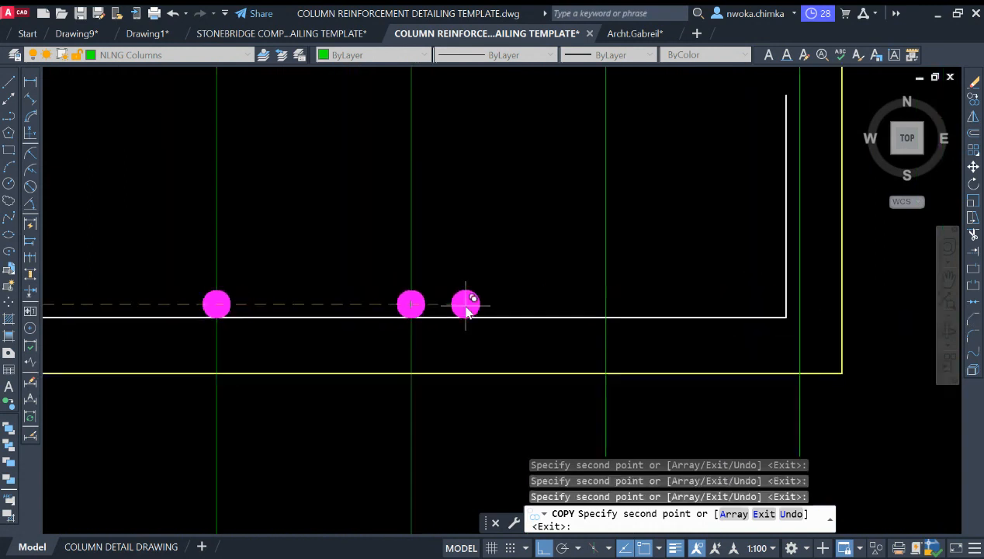
pyautogui.click(607, 304)
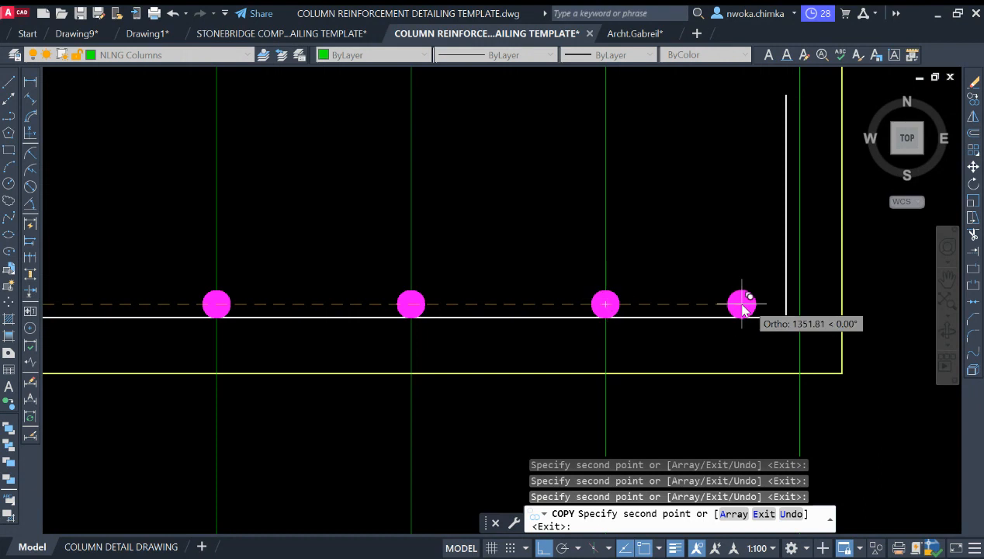
# - Place the last bar copy just inside the bottom bar's right upturned end and finish copying
pyautogui.scroll(-2, 767, 307)
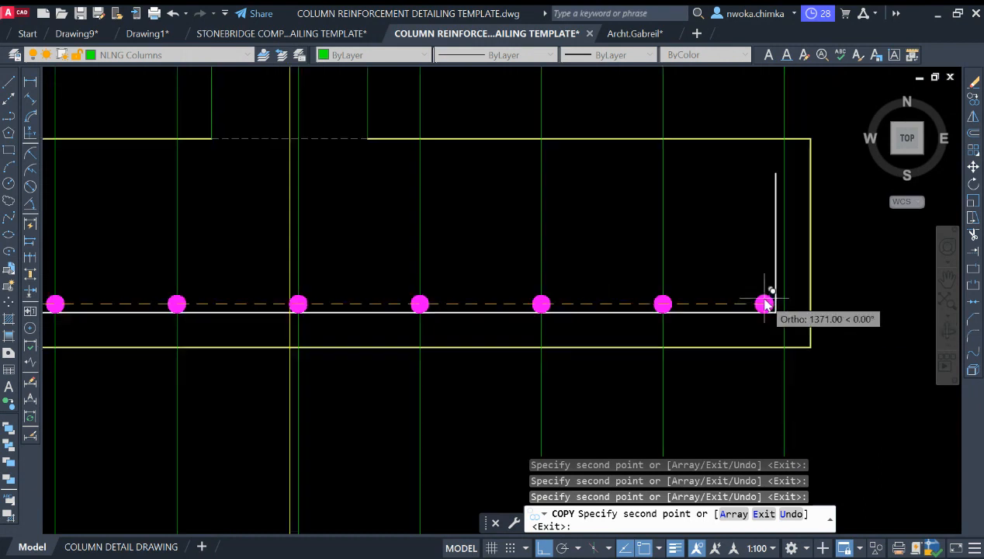
pyautogui.scroll(4, 763, 308)
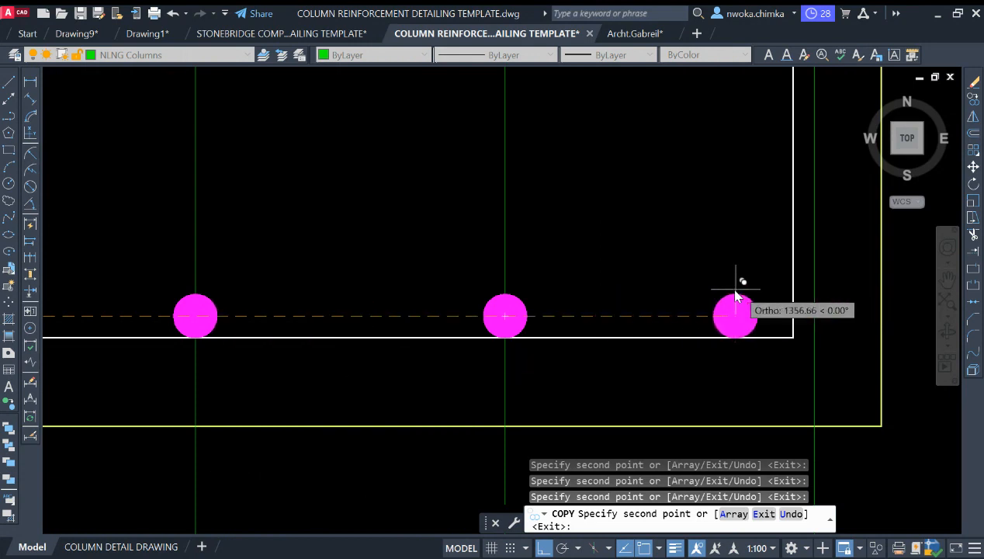
pyautogui.click(771, 274)
pyautogui.press('Escape')
# - Erase the nine vertical spacing guide lines through the footing section, keeping the column centerline
pyautogui.scroll(-6, 674, 347)
pyautogui.moveTo(677, 343); pyautogui.dragTo(537, 469, button='middle')
pyautogui.scroll(-2, 554, 380)
pyautogui.moveTo(547, 409); pyautogui.dragTo(543, 364, button='middle')
pyautogui.scroll(8, 543, 392)
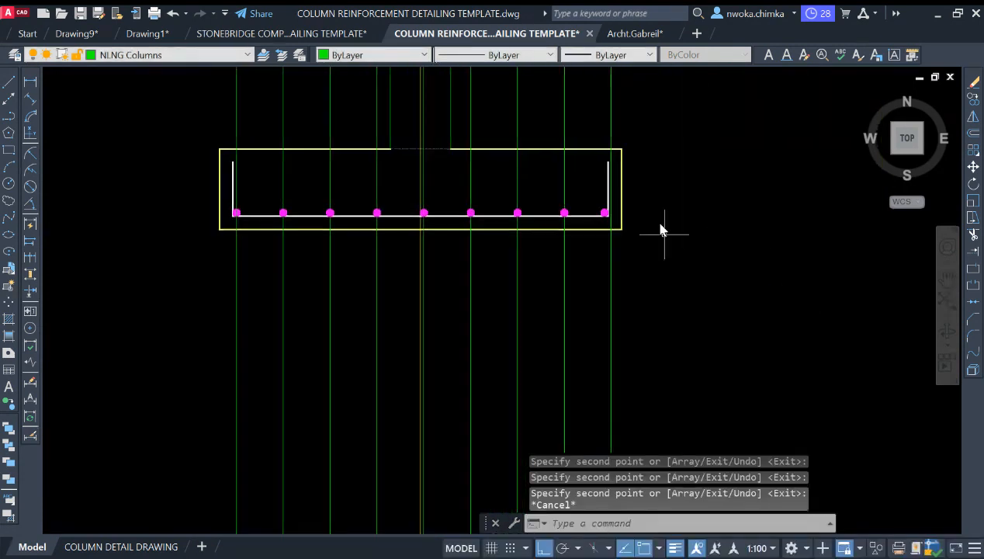
pyautogui.click(690, 301)
pyautogui.click(512, 328)
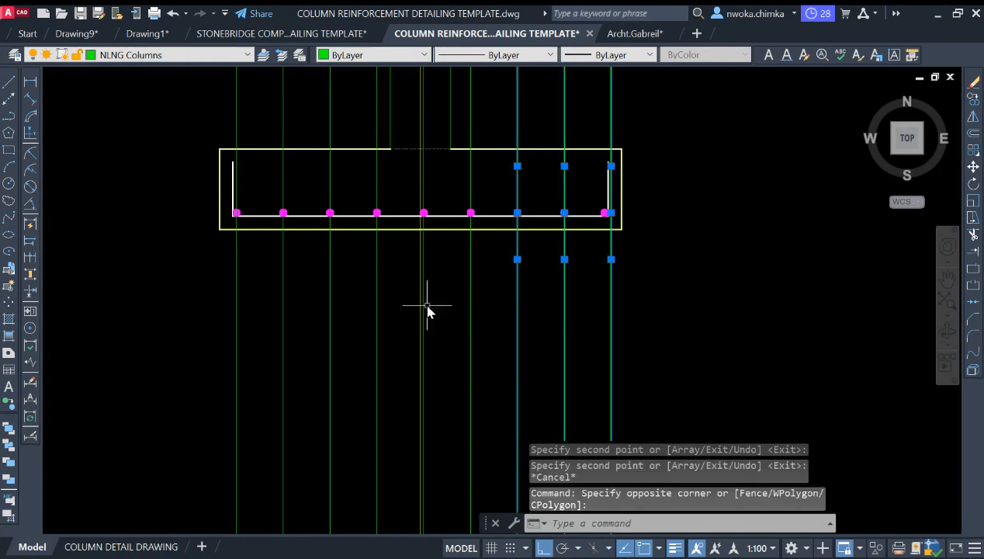
pyautogui.click(425, 301)
pyautogui.click(483, 300)
pyautogui.click(477, 300)
pyautogui.click(394, 300)
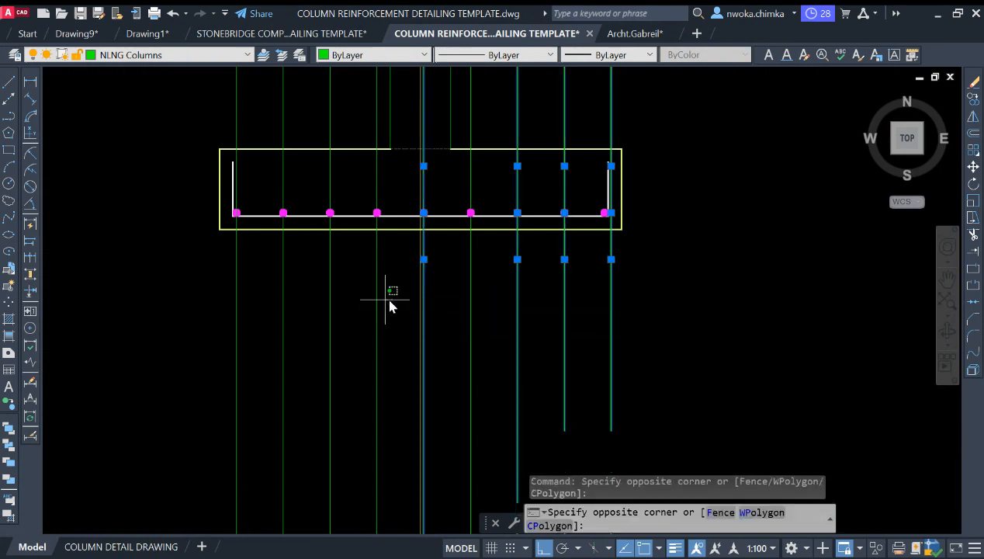
pyautogui.click(225, 301)
pyautogui.click(478, 307)
pyautogui.click(433, 313)
pyautogui.write('E')
pyautogui.press('Return')
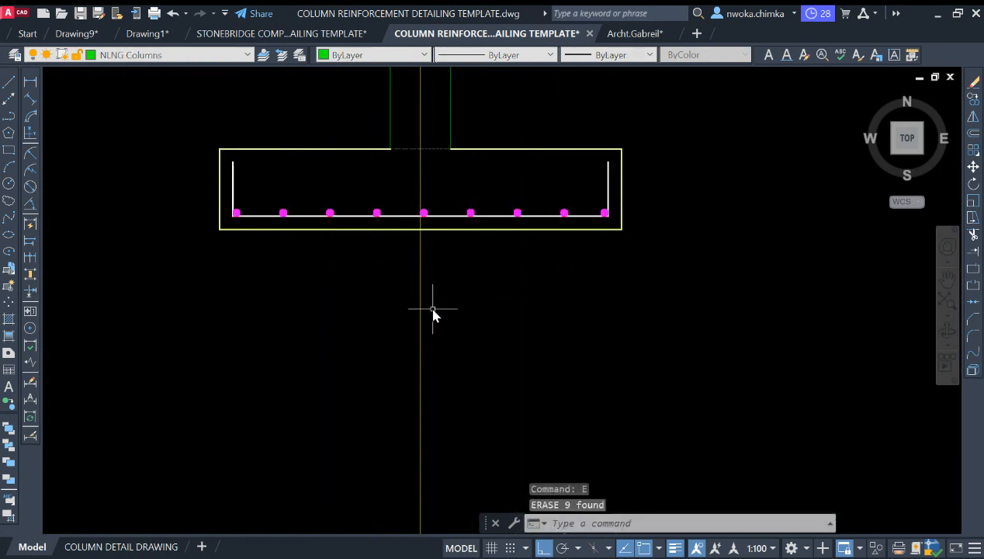
# - Examine the bottom reinforcement labels on the reference pad footing plan, including the bar count, diameter and spacing
pyautogui.scroll(8, 620, 208)
pyautogui.scroll(-6, 645, 213)
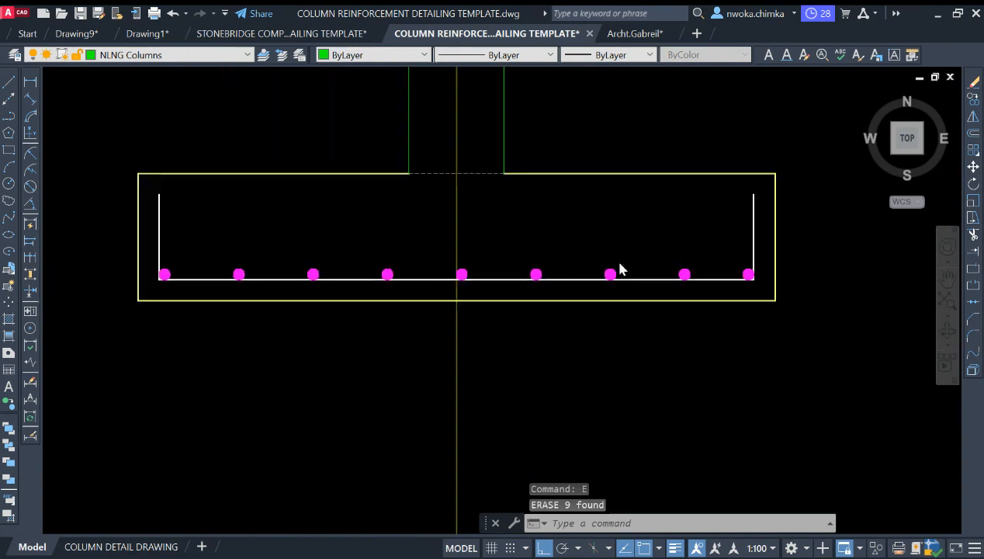
pyautogui.scroll(-4, 413, 325)
pyautogui.moveTo(530, 257); pyautogui.dragTo(530, 415, button='middle')
pyautogui.scroll(-2, 543, 332)
pyautogui.moveTo(572, 294); pyautogui.dragTo(492, 466, button='middle')
pyautogui.scroll(-2, 597, 278)
pyautogui.moveTo(601, 271); pyautogui.dragTo(517, 352, button='middle')
pyautogui.scroll(6, 609, 194)
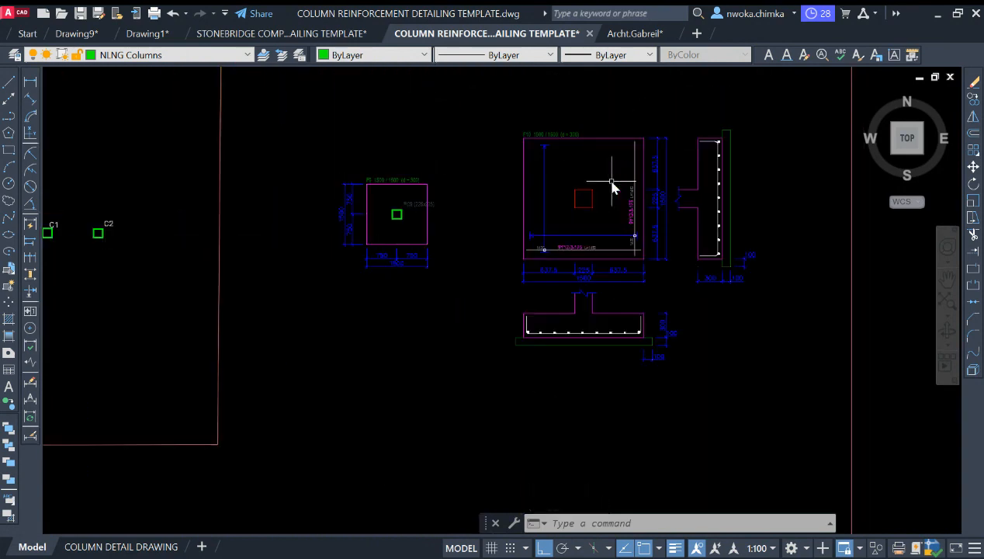
pyautogui.scroll(2, 499, 330)
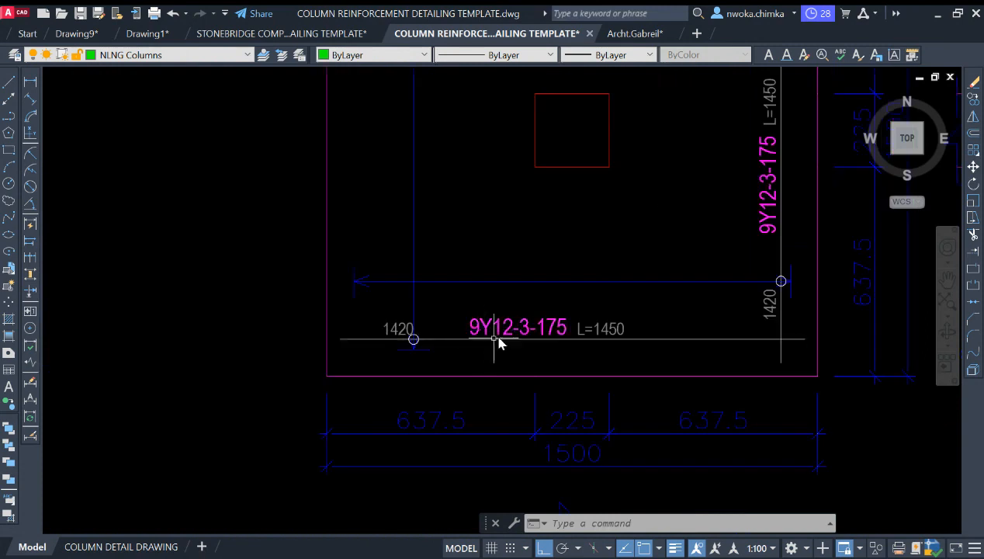
pyautogui.scroll(5, 494, 334)
pyautogui.scroll(-4, 491, 320)
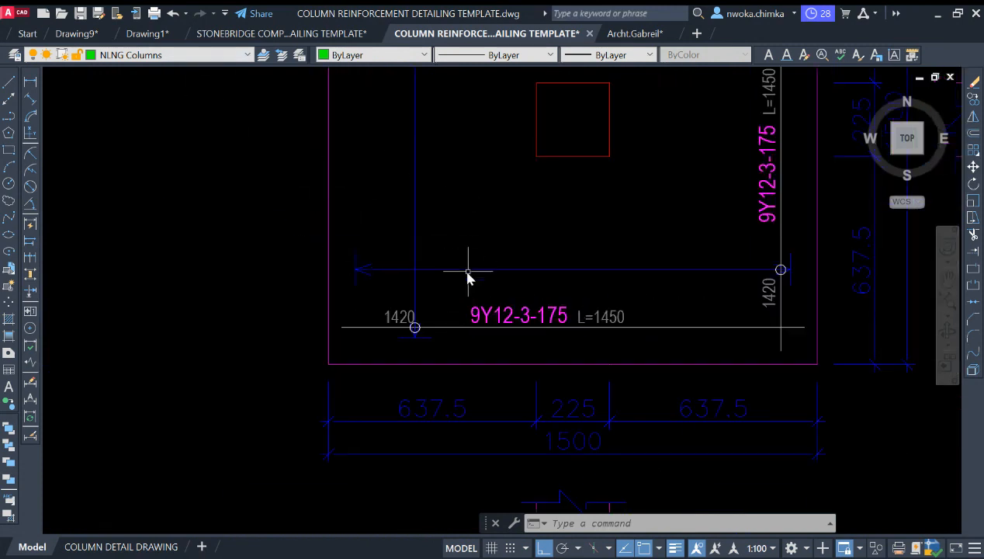
pyautogui.scroll(5, 490, 305)
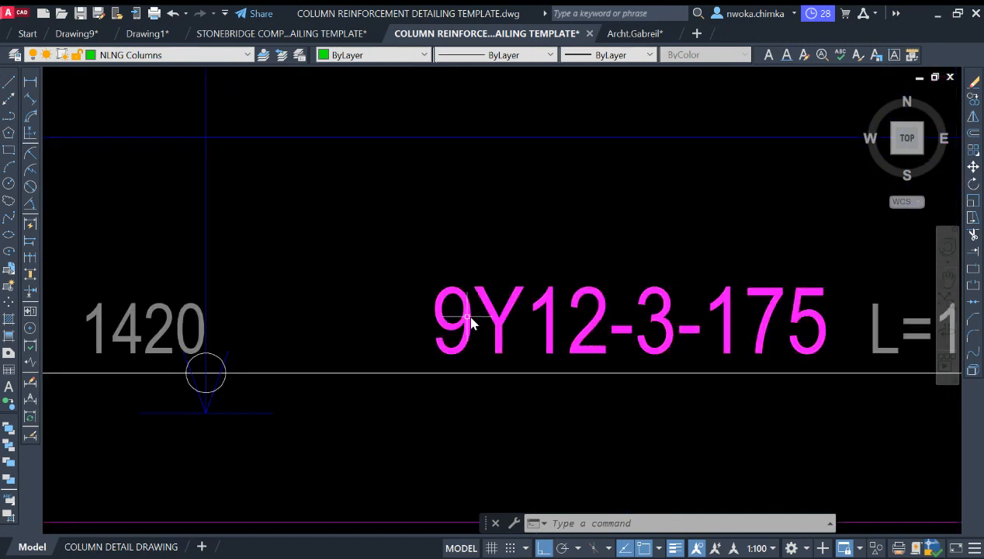
# - Review the bars in the new footing section and the column outline above it against the reference plan
pyautogui.scroll(-5, 489, 313)
pyautogui.scroll(-1, 508, 283)
pyautogui.moveTo(528, 252); pyautogui.dragTo(548, 365, button='middle')
pyautogui.scroll(1, 484, 131)
pyautogui.scroll(-1, 491, 128)
pyautogui.moveTo(660, 341); pyautogui.dragTo(635, 135, button='middle')
pyautogui.scroll(-5, 636, 138)
pyautogui.moveTo(414, 461); pyautogui.dragTo(456, 319, button='middle')
pyautogui.scroll(1, 457, 319)
pyautogui.scroll(6, 509, 273)
pyautogui.moveTo(637, 262); pyautogui.dragTo(464, 266, button='middle')
pyautogui.scroll(1, 556, 283)
pyautogui.moveTo(559, 283); pyautogui.dragTo(666, 292, button='middle')
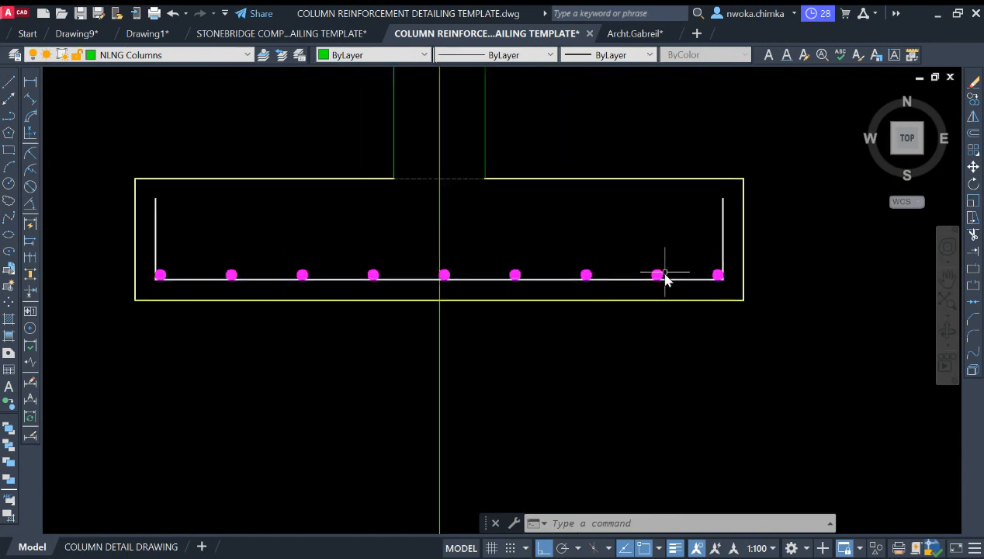
pyautogui.moveTo(630, 261); pyautogui.dragTo(640, 320, button='middle')
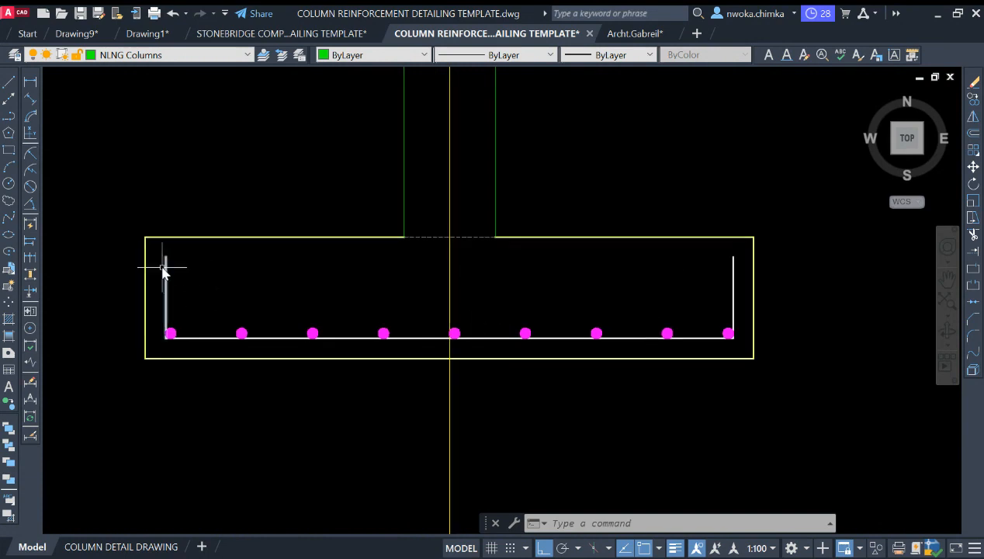
pyautogui.scroll(-2, 629, 322)
pyautogui.moveTo(602, 291); pyautogui.dragTo(586, 336, button='middle')
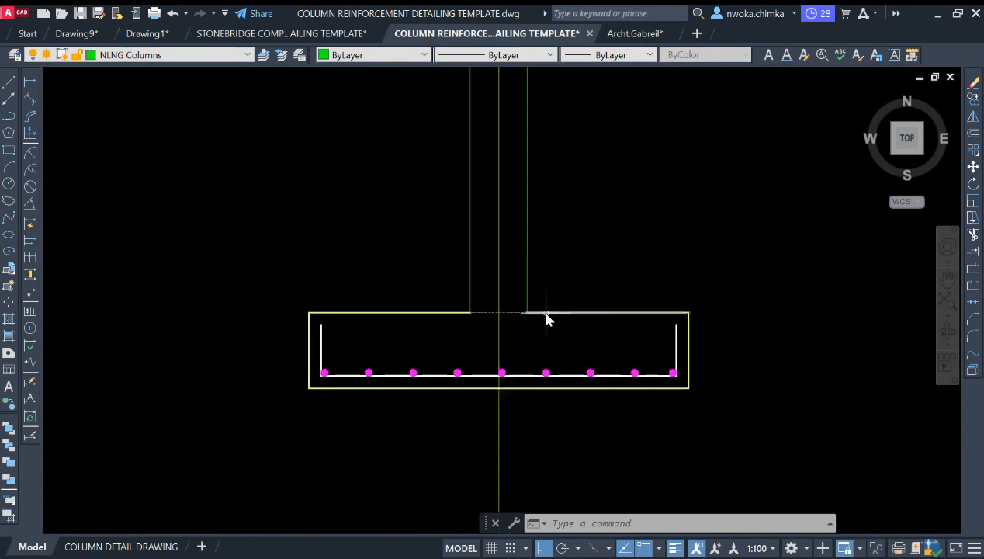
pyautogui.scroll(-2, 464, 315)
pyautogui.moveTo(499, 231); pyautogui.dragTo(500, 272, button='middle')
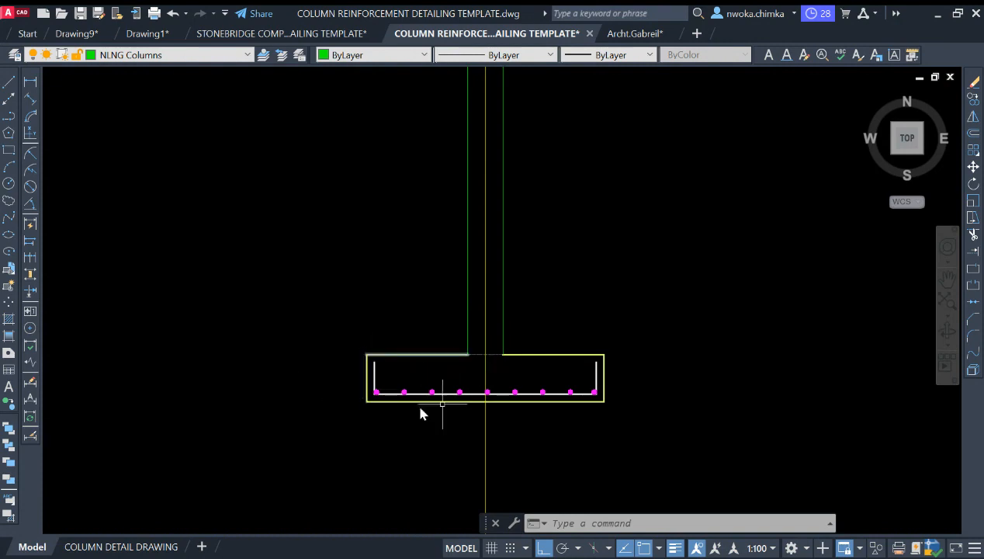
pyautogui.moveTo(488, 303); pyautogui.dragTo(498, 339, button='middle')
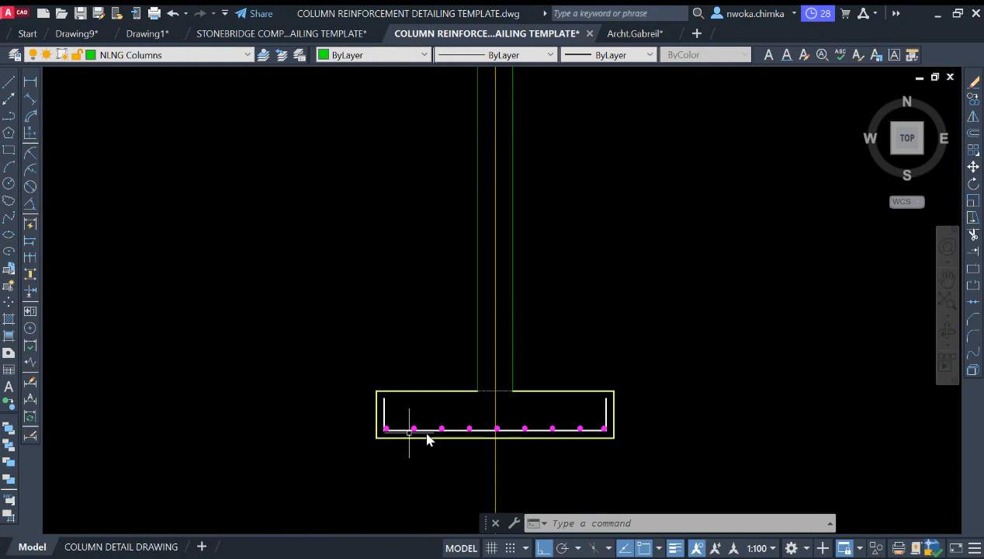
pyautogui.moveTo(629, 352); pyautogui.dragTo(622, 379, button='middle')
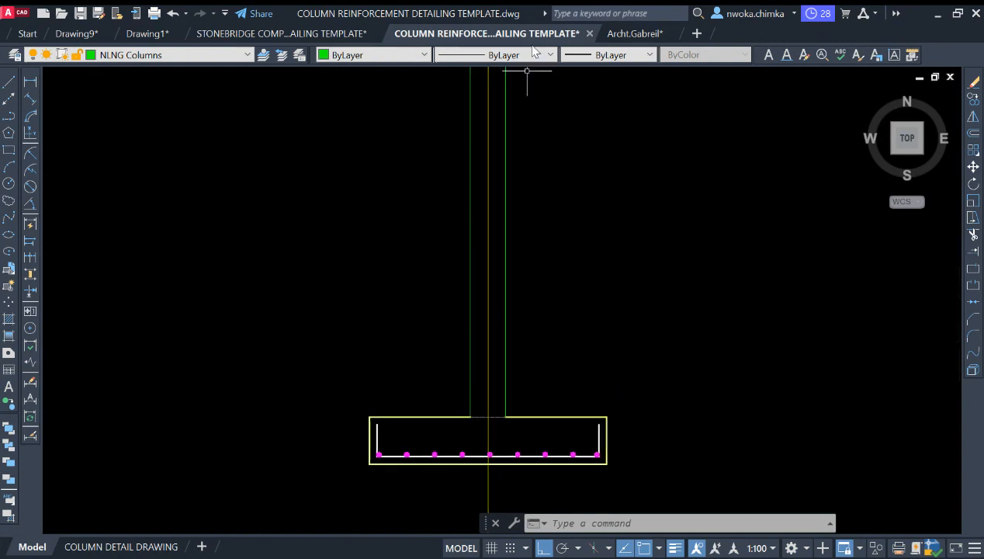
# - Examine the reinforcement and rounded bar corners in the COLUMN 1 (FOOTING 3) reference detail
pyautogui.scroll(-2, 487, 226)
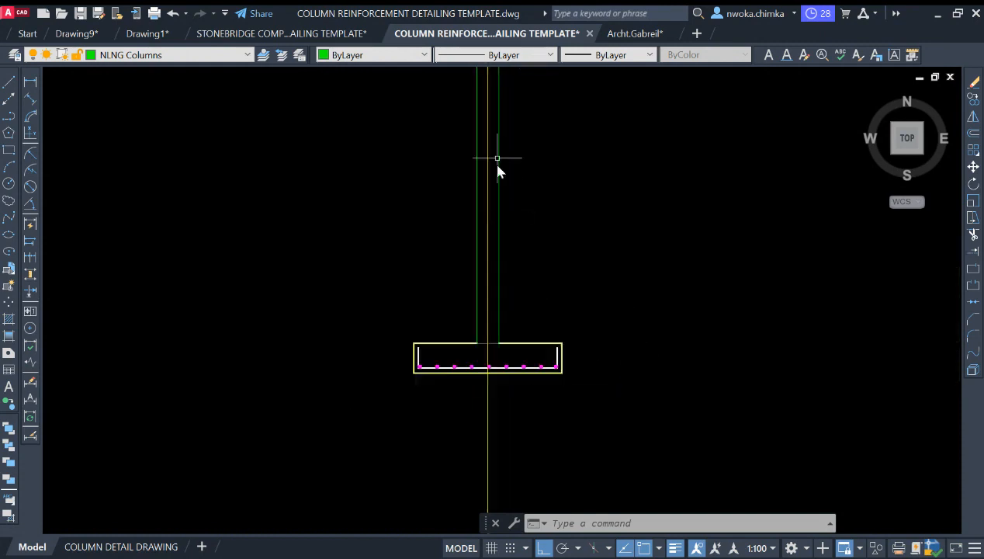
pyautogui.scroll(-1, 503, 220)
pyautogui.scroll(-4, 731, 188)
pyautogui.scroll(-1, 272, 303)
pyautogui.moveTo(277, 297); pyautogui.dragTo(734, 235, button='middle')
pyautogui.scroll(-1, 733, 235)
pyautogui.scroll(10, 307, 177)
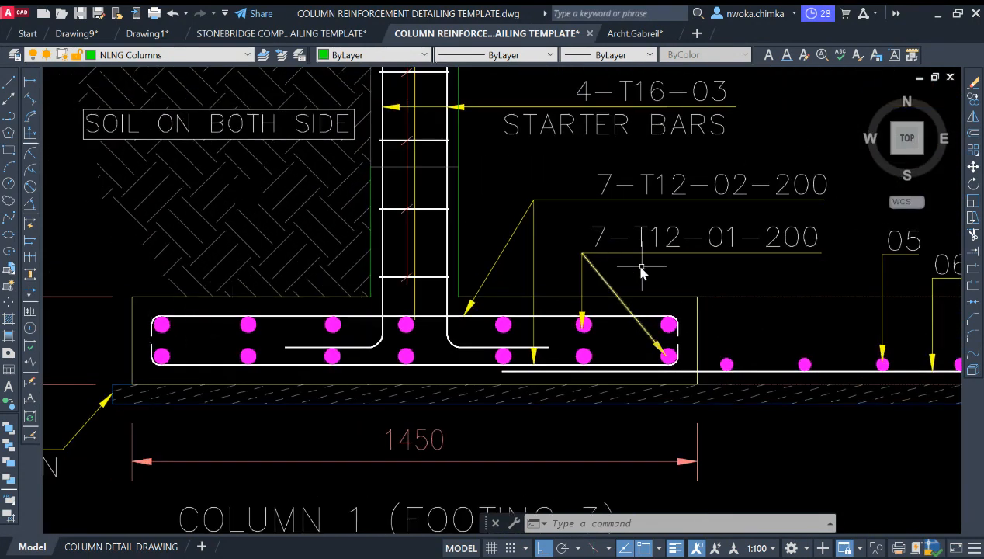
pyautogui.scroll(-2, 205, 338)
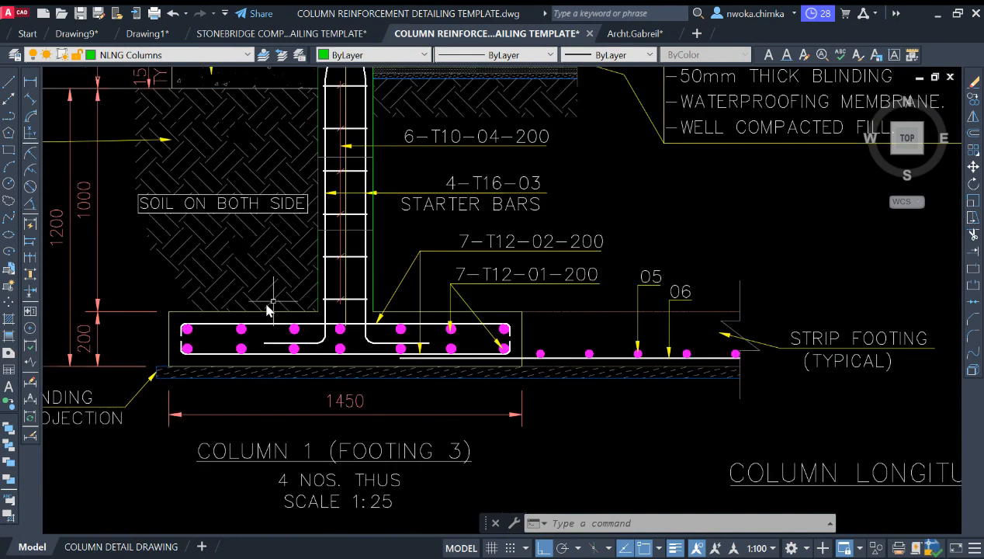
pyautogui.scroll(2, 327, 326)
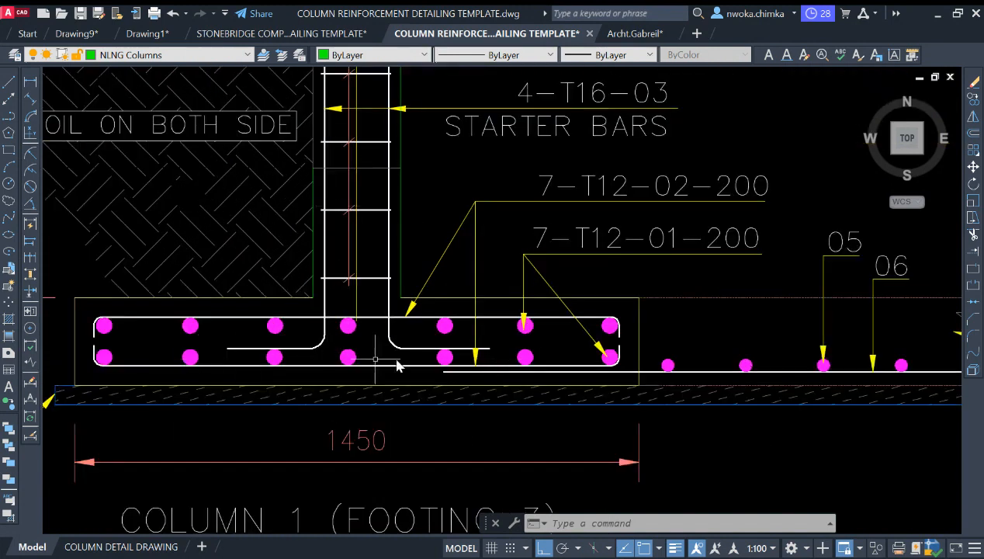
# - Fillet the bottom bar's left corner around the first bar dot in the new footing section with a 12 radius
pyautogui.scroll(-10, 293, 364)
pyautogui.moveTo(409, 265); pyautogui.dragTo(249, 300, button='middle')
pyautogui.scroll(10, 435, 312)
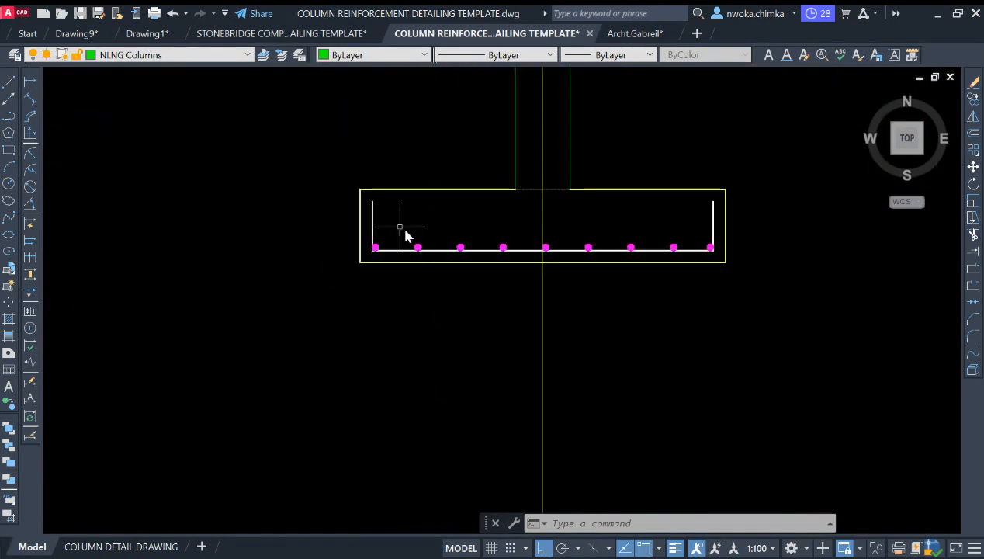
pyautogui.scroll(4, 358, 263)
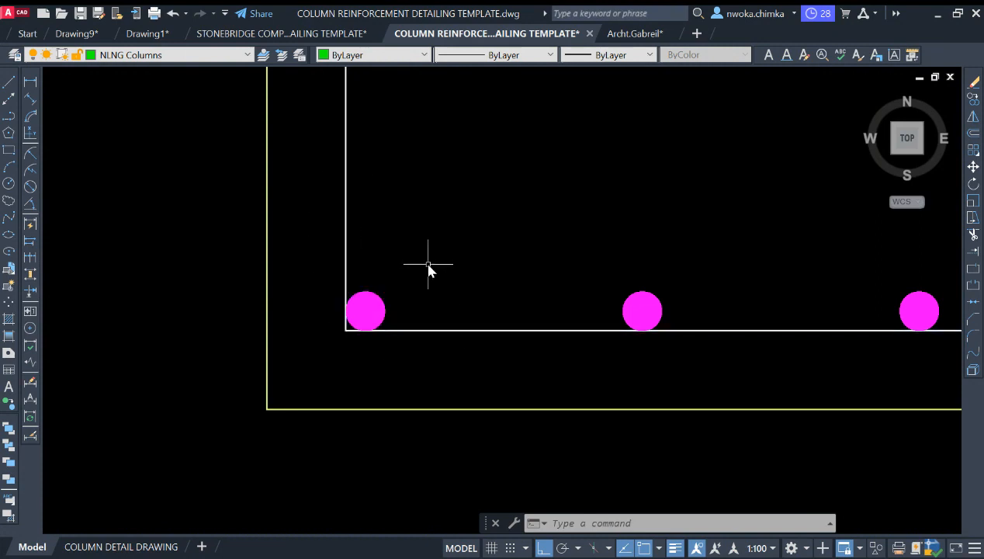
pyautogui.press('Return')
pyautogui.write('R')
pyautogui.press('Return')
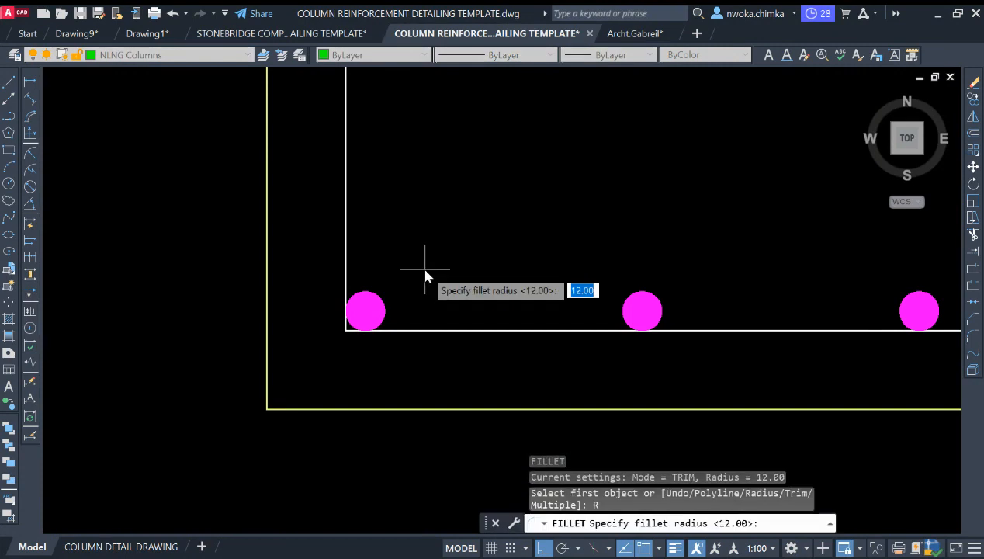
pyautogui.write('12')
pyautogui.press('Return')
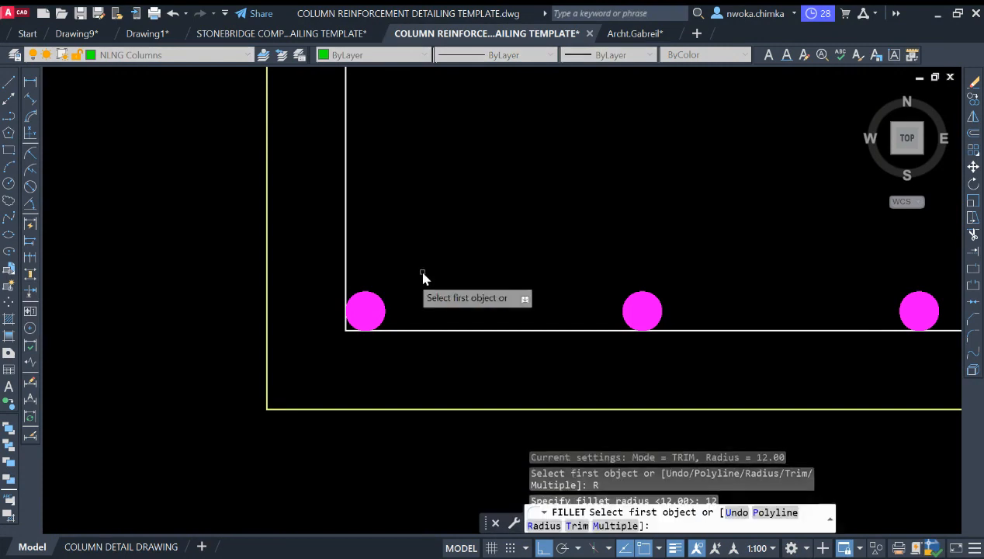
pyautogui.click(344, 273)
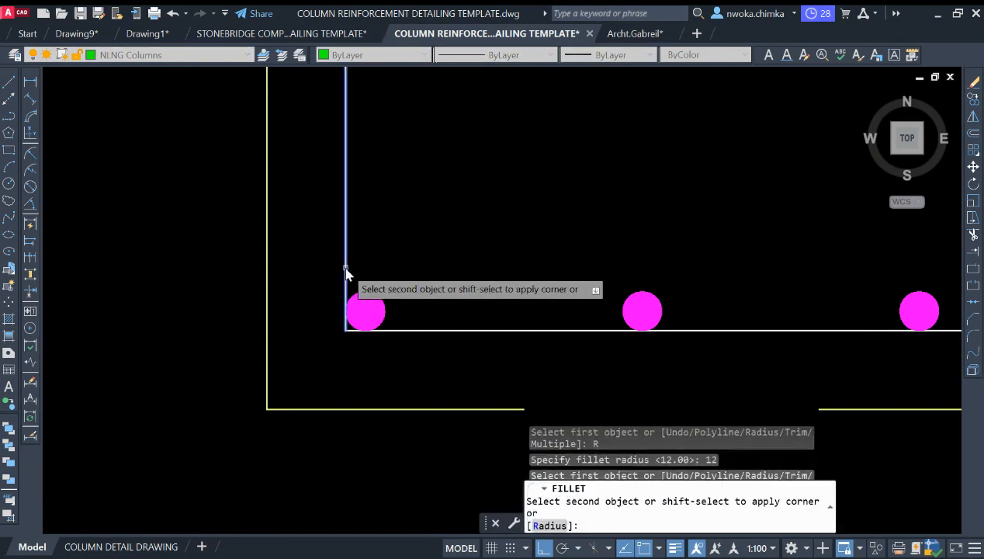
pyautogui.click(368, 332)
pyautogui.scroll(6, 369, 339)
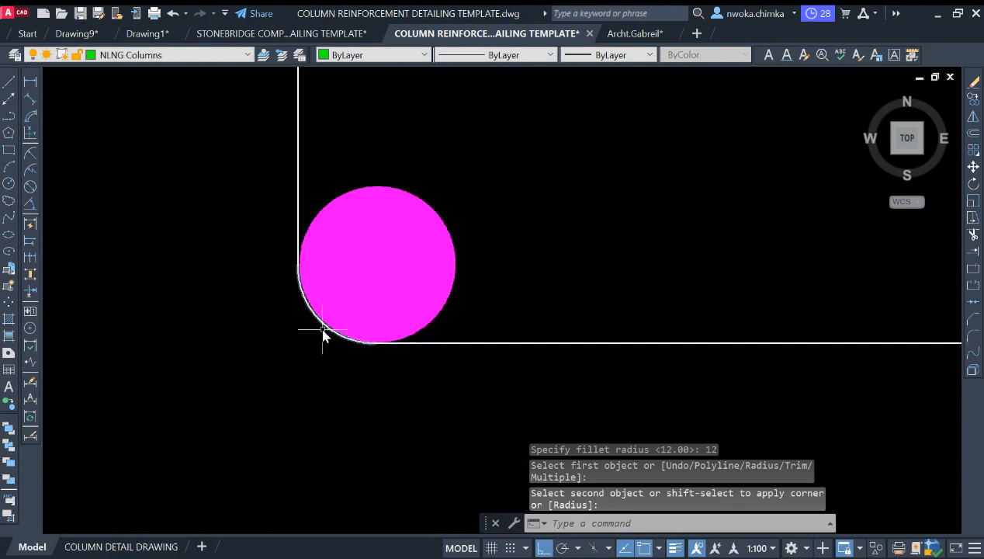
# - Fillet the bottom bar's right corner around the last bar dot in the new footing section with the 12 radius
pyautogui.scroll(-3, 275, 308)
pyautogui.scroll(-8, 299, 255)
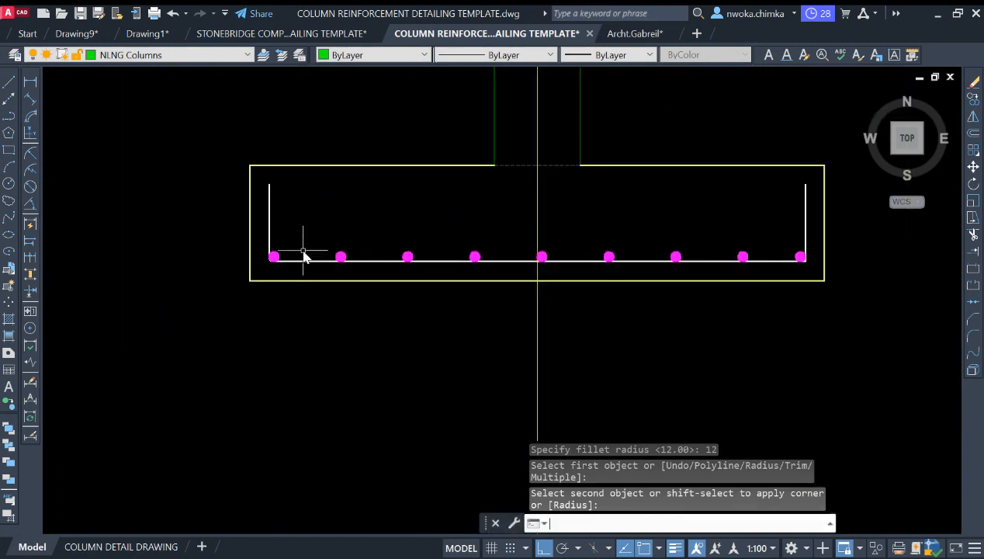
pyautogui.press('Return')
pyautogui.scroll(4, 776, 281)
pyautogui.click(735, 259)
pyautogui.click(707, 299)
pyautogui.scroll(10, 718, 298)
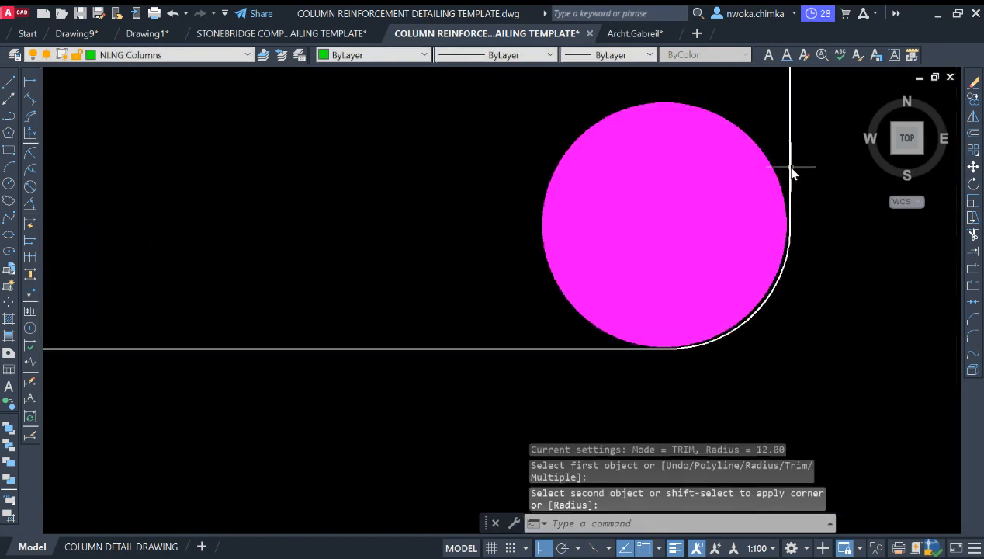
# - Erase the last bar dot at the bottom bar's right bend and undo that erase
pyautogui.scroll(-6, 815, 210)
pyautogui.click(783, 171)
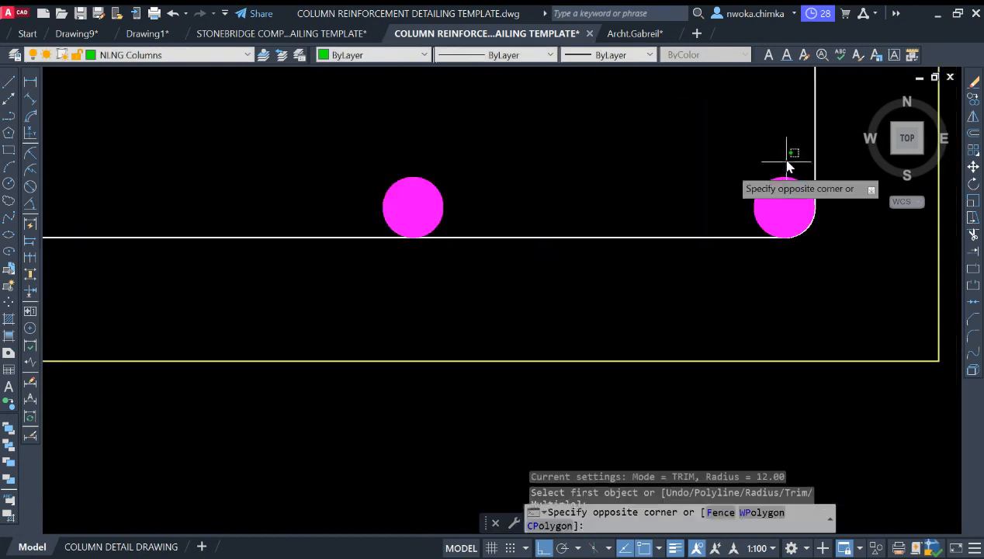
pyautogui.click(751, 197)
pyautogui.write('e')
pyautogui.press('Return')
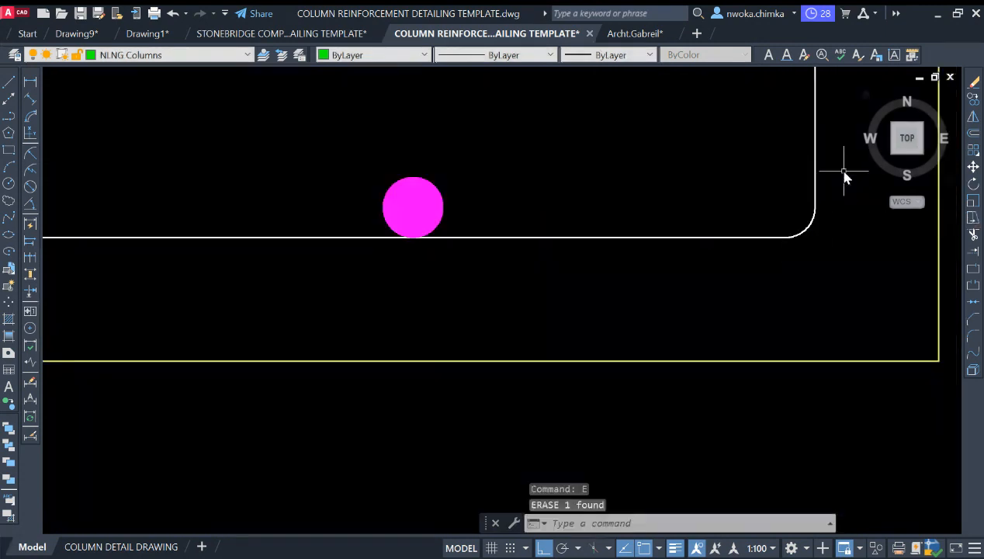
pyautogui.scroll(-4, 844, 175)
pyautogui.moveTo(841, 209); pyautogui.dragTo(836, 221, button='middle')
pyautogui.hotkey('ctrl', 'z')
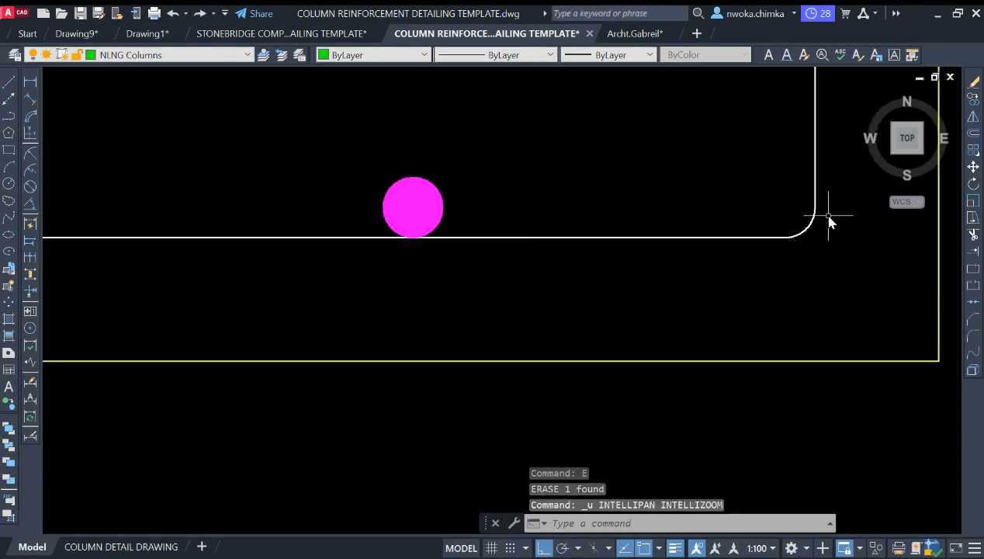
pyautogui.hotkey('ctrl', 'z')
pyautogui.scroll(5, 824, 221)
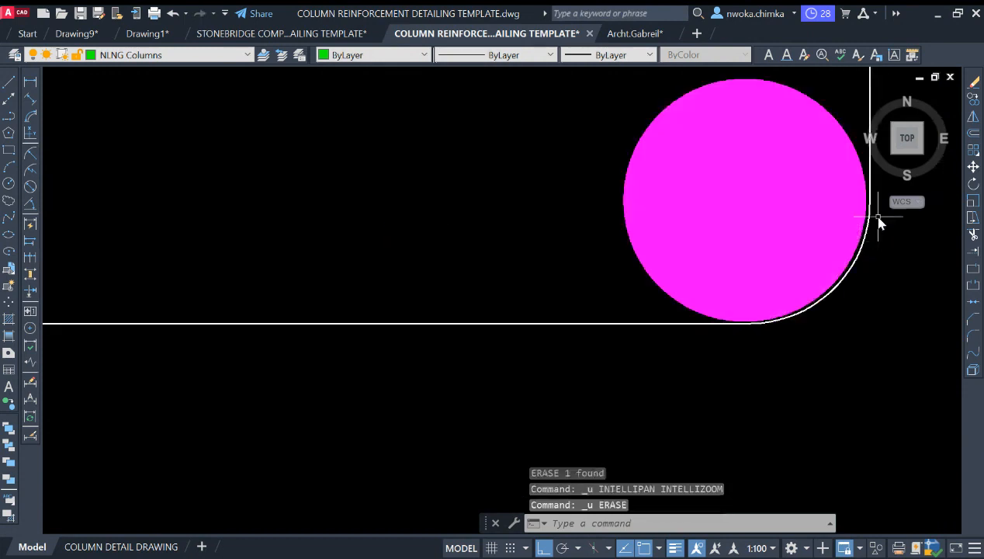
# - Review both rounded bar corners, the bar dots and the column outline in the new footing section
pyautogui.scroll(-4, 867, 260)
pyautogui.scroll(-2, 743, 291)
pyautogui.scroll(-2, 556, 284)
pyautogui.moveTo(501, 259); pyautogui.dragTo(549, 387, button='middle')
pyautogui.moveTo(458, 336); pyautogui.dragTo(455, 336, button='middle')
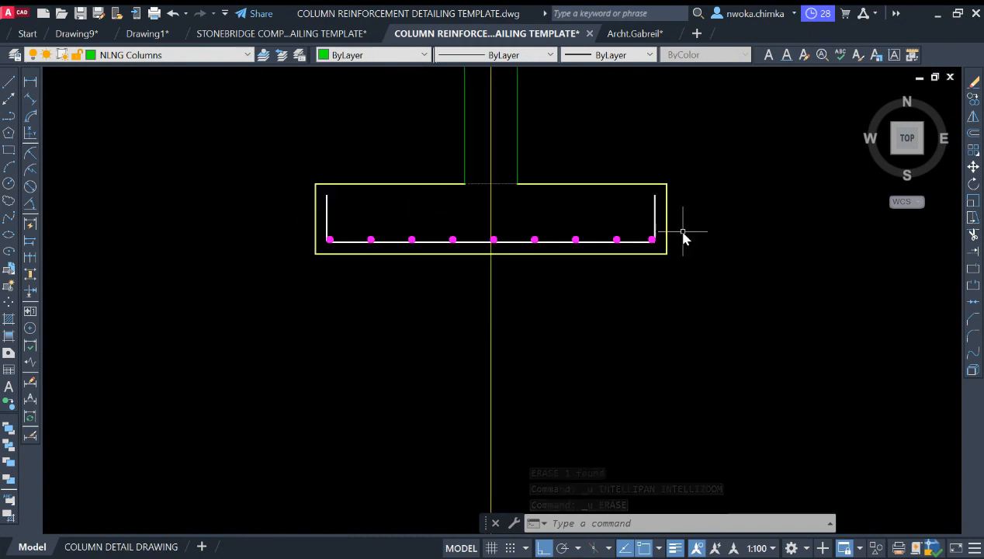
pyautogui.scroll(2, 673, 185)
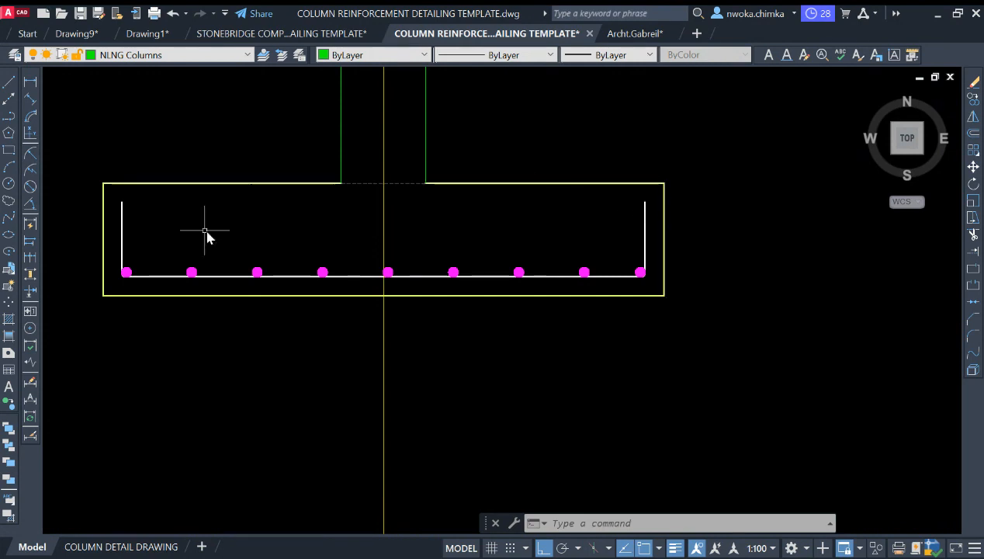
pyautogui.scroll(-2, 596, 244)
pyautogui.moveTo(447, 202); pyautogui.dragTo(460, 260, button='middle')
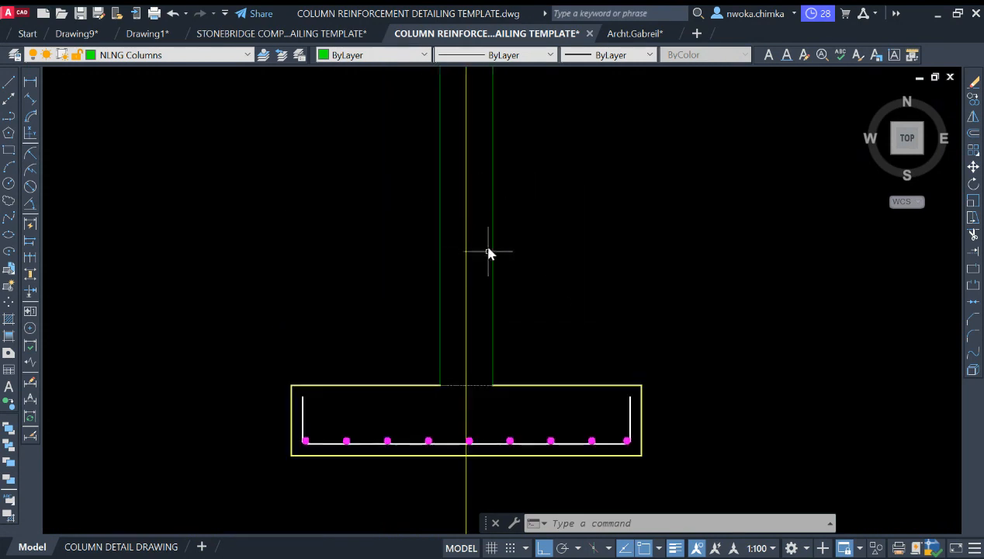
# - Offset both side lines of the column outline inward by 35 to form the vertical bars
pyautogui.scroll(4, 458, 253)
pyautogui.scroll(-2, 414, 222)
pyautogui.moveTo(494, 198); pyautogui.dragTo(482, 200, button='middle')
pyautogui.scroll(-2, 423, 200)
pyautogui.scroll(2, 409, 200)
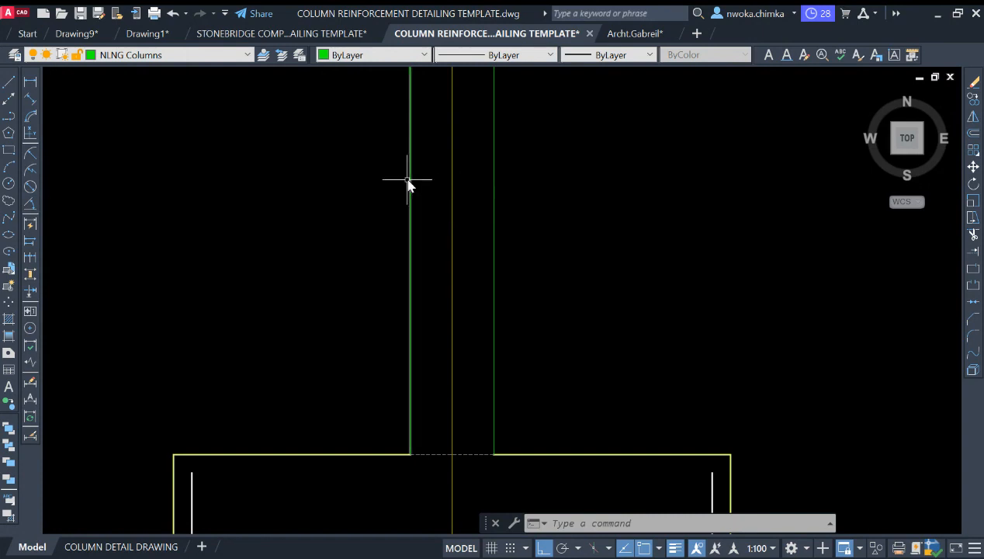
pyautogui.press('Return')
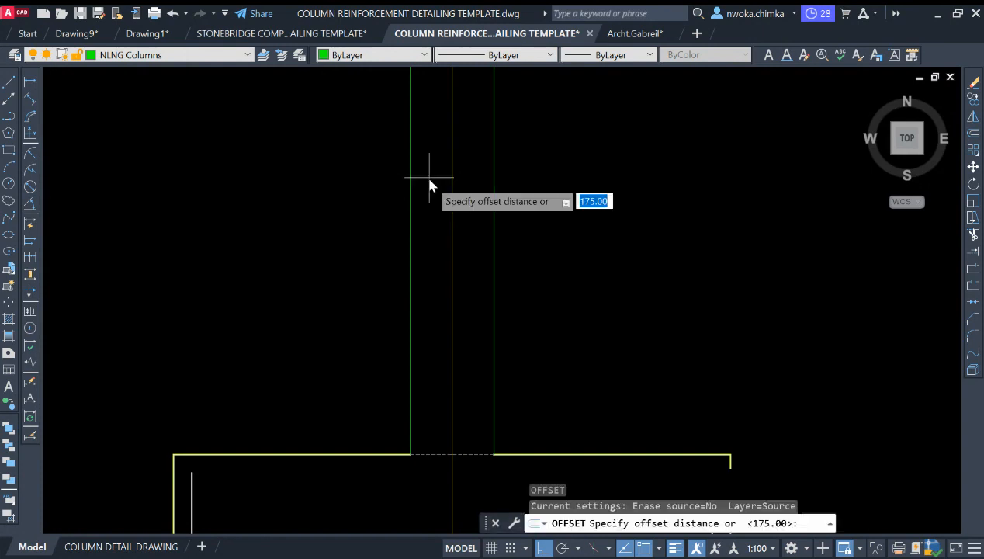
pyautogui.press('Return')
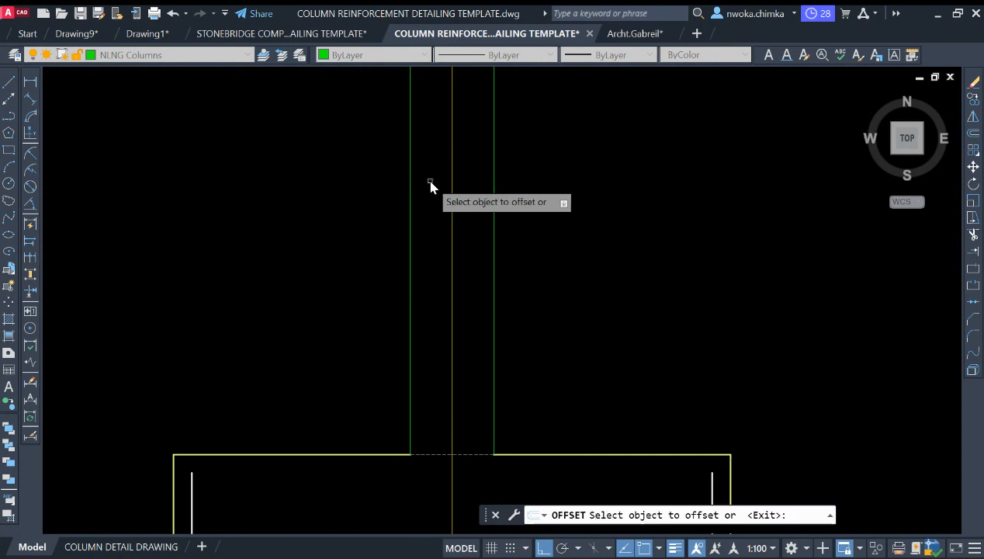
pyautogui.click(411, 220)
pyautogui.click(478, 217)
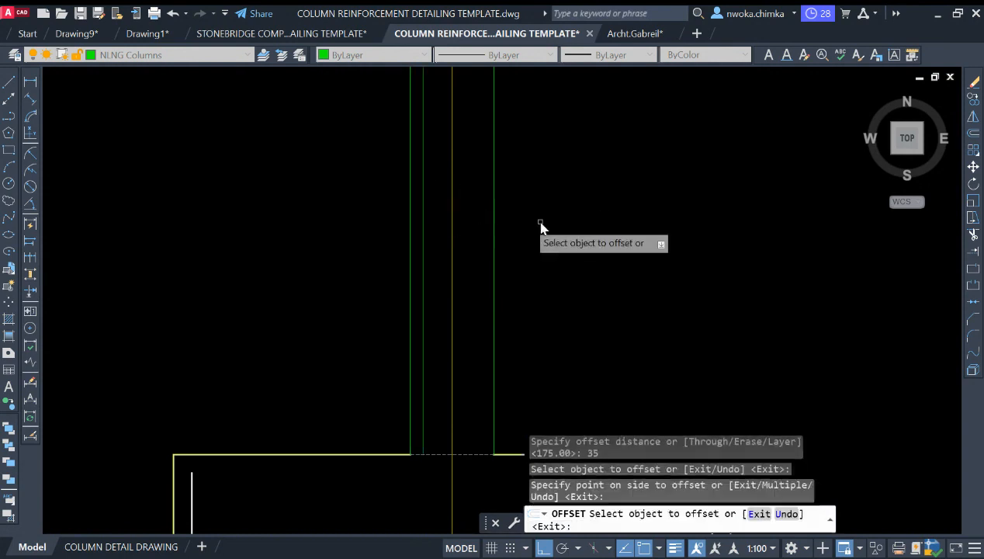
pyautogui.press('Escape')
pyautogui.scroll(2, 477, 229)
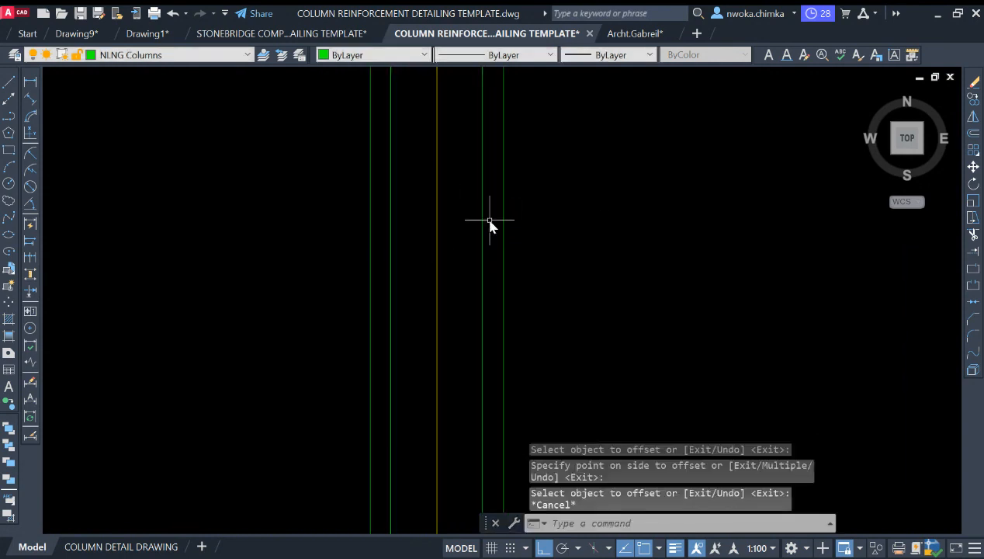
pyautogui.click(489, 213)
pyautogui.click(397, 222)
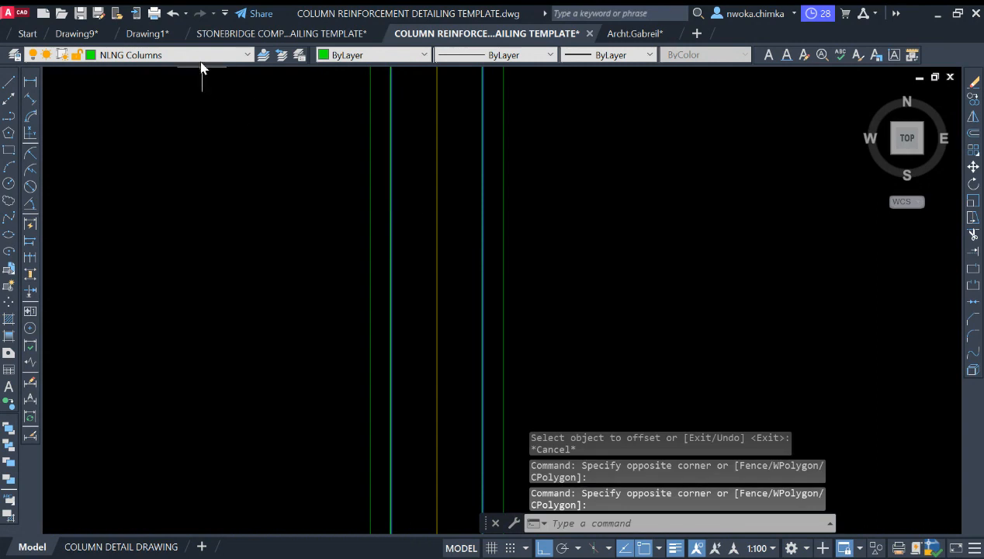
pyautogui.press('Escape')
pyautogui.press('Escape')
pyautogui.scroll(-2, 431, 125)
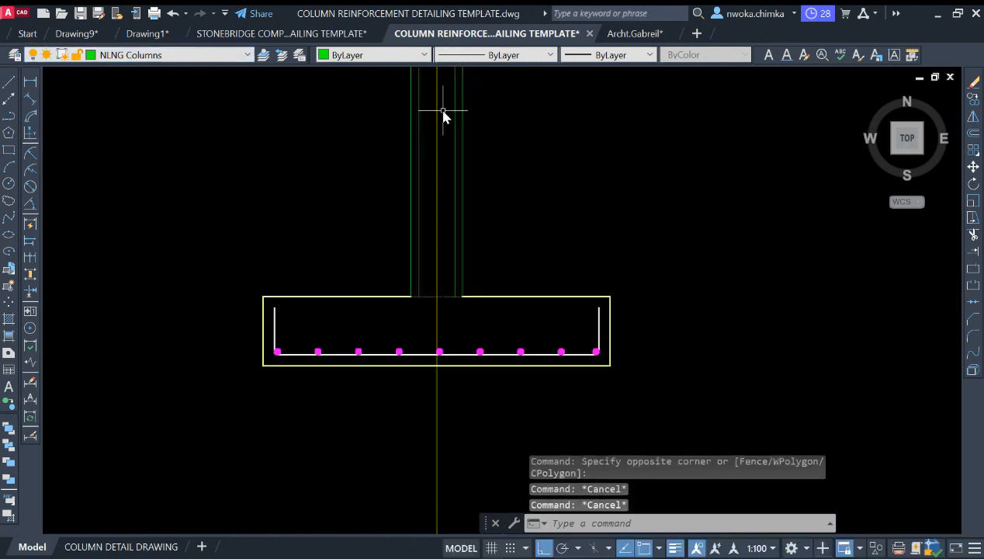
pyautogui.write('MA')
pyautogui.press('Return')
pyautogui.scroll(3, 371, 365)
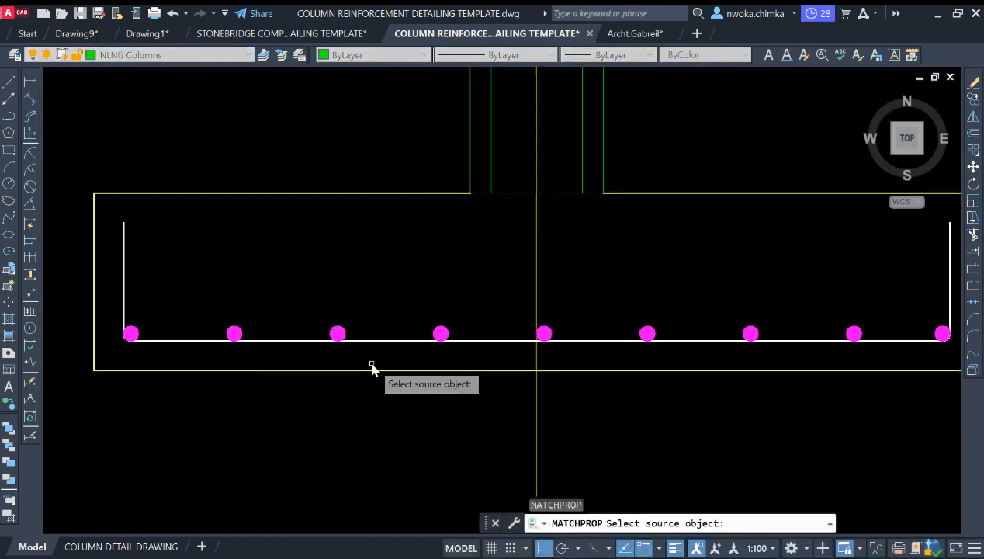
pyautogui.press('Escape')
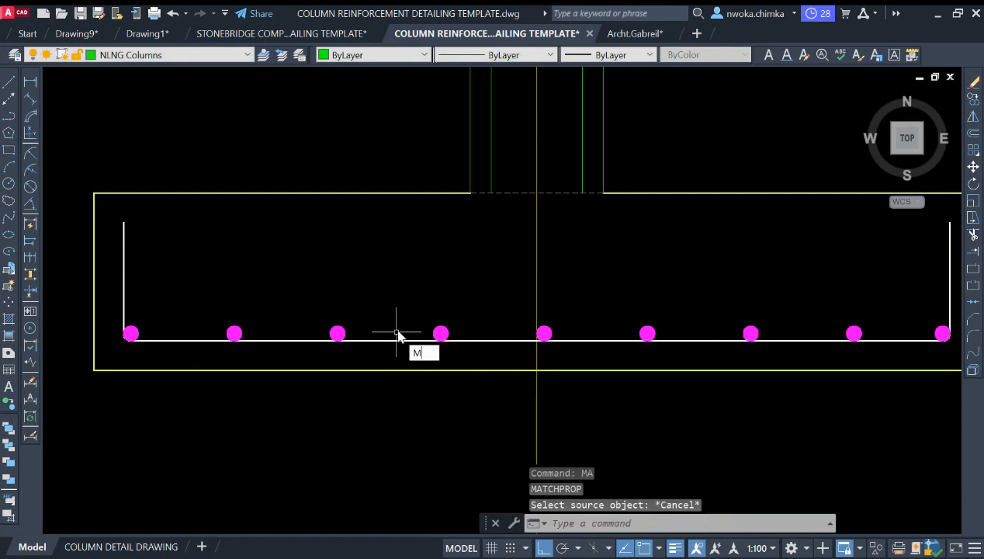
# - Match the properties of the footing's white bottom bar onto the two offset lines inside the column
pyautogui.write('MA')
pyautogui.press('Return')
pyautogui.click(391, 340)
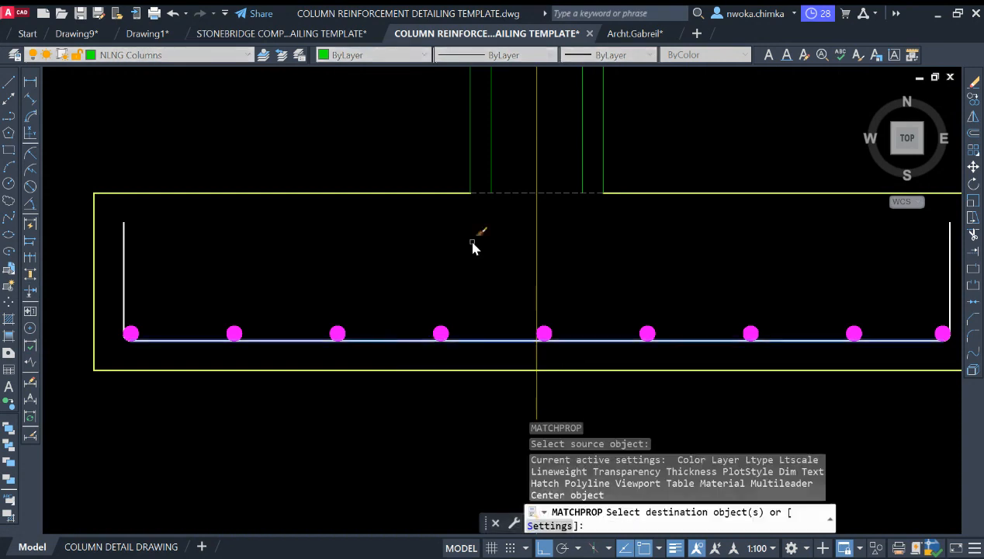
pyautogui.moveTo(504, 134); pyautogui.dragTo(475, 263, button='middle')
pyautogui.click(475, 266)
pyautogui.click(450, 272)
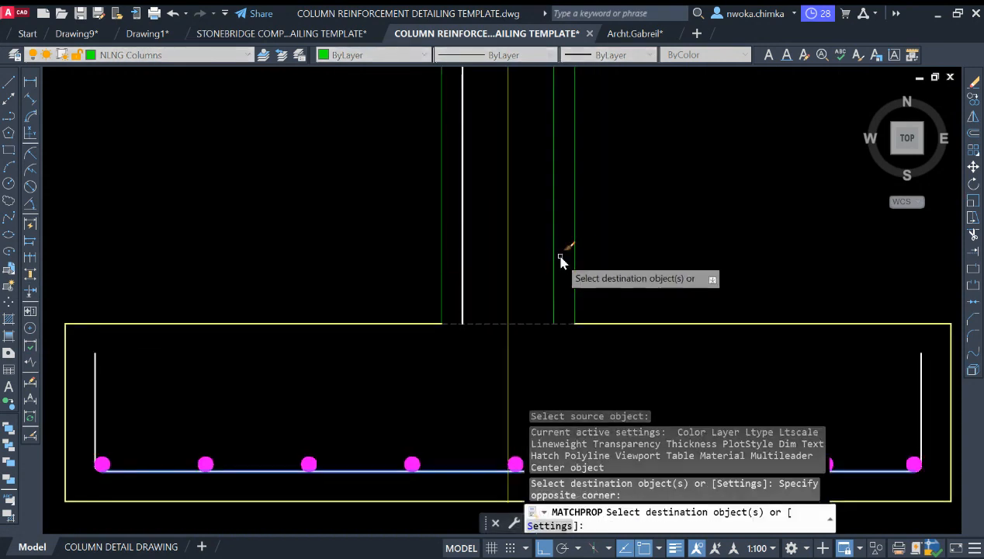
pyautogui.click(565, 260)
pyautogui.click(553, 266)
pyautogui.press('Escape')
# - Extend both vertical column bars down through the footing to its bottom edge
pyautogui.scroll(-2, 563, 263)
pyautogui.scroll(4, 532, 249)
pyautogui.scroll(-2, 535, 243)
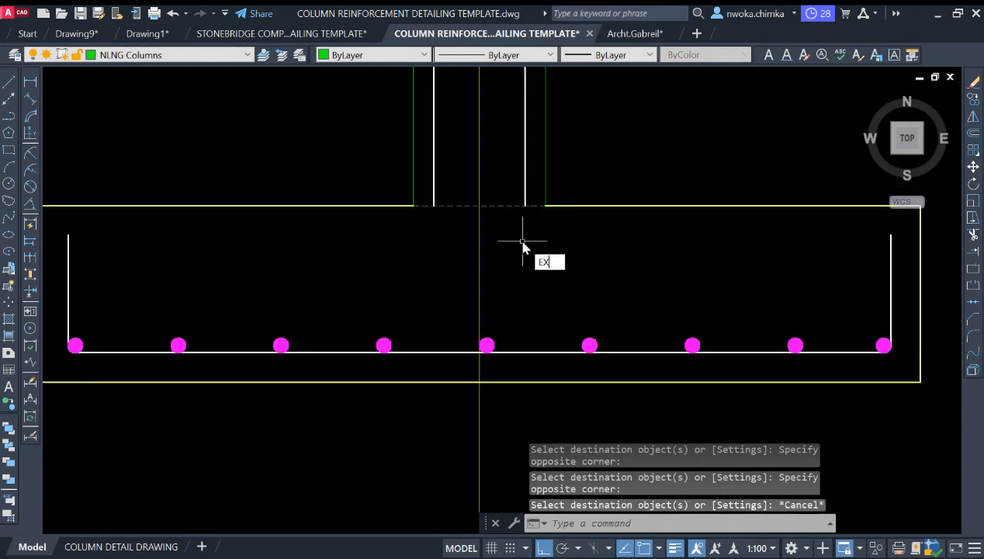
pyautogui.press('Return')
pyautogui.click(526, 196)
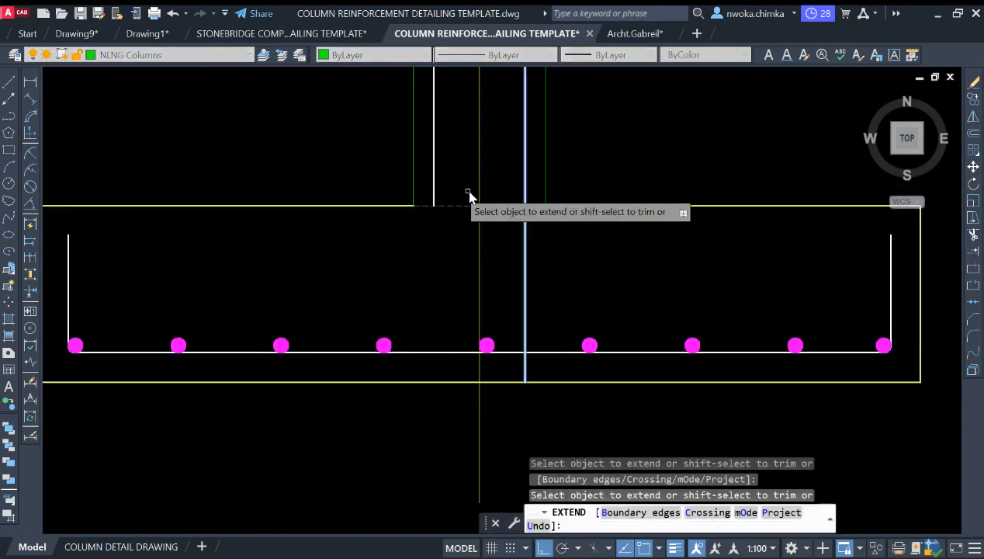
pyautogui.click(433, 194)
pyautogui.press('Escape')
# - Find the COLUMN 1 (FOOTING 2) reference detail and examine how the starter bars enter the footing
pyautogui.scroll(-6, 660, 264)
pyautogui.scroll(-5, 544, 264)
pyautogui.moveTo(514, 259)
pyautogui.mouseDown(button='middle')
pyautogui.moveTo(701, 248)
pyautogui.moveTo(751, 274)
pyautogui.mouseUp(button='middle')
pyautogui.scroll(6, 383, 280)
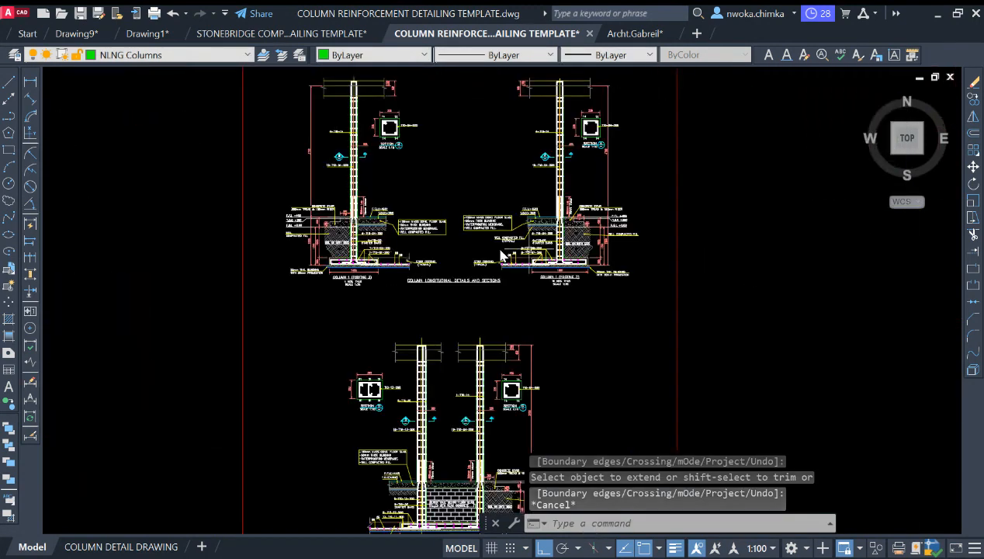
pyautogui.scroll(-5, 383, 280)
pyautogui.moveTo(383, 279); pyautogui.dragTo(324, 243, button='middle')
pyautogui.scroll(-4, 749, 272)
pyautogui.scroll(4, 540, 273)
pyautogui.scroll(2, 468, 241)
pyautogui.scroll(-1, 521, 248)
pyautogui.scroll(-2, 466, 264)
pyautogui.scroll(5, 352, 283)
pyautogui.moveTo(445, 224); pyautogui.dragTo(403, 279, button='middle')
pyautogui.scroll(7, 382, 398)
pyautogui.scroll(2, 382, 397)
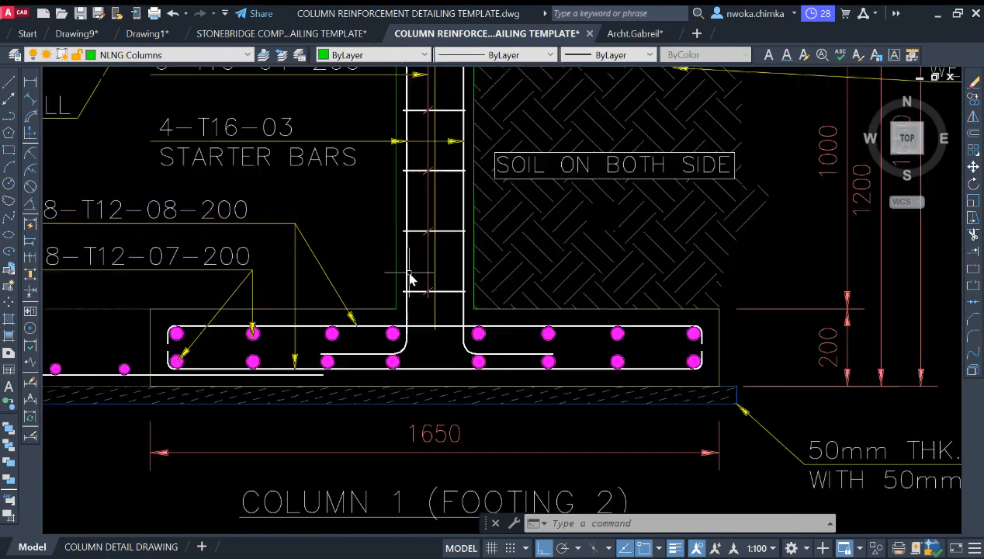
# - Measure the gap between the column's left edge and the starter bar in the COLUMN 1 (FOOTING 2) detail
pyautogui.click(30, 85)
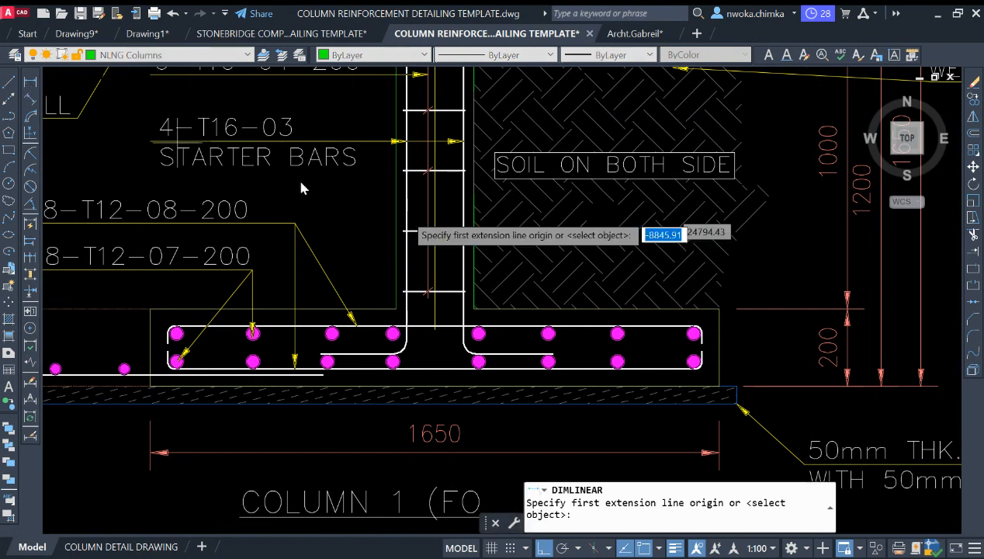
pyautogui.click(401, 259)
pyautogui.scroll(2, 405, 256)
pyautogui.click(405, 256)
pyautogui.press('Escape')
pyautogui.press('Return')
pyautogui.scroll(-4, 540, 252)
pyautogui.press('Escape')
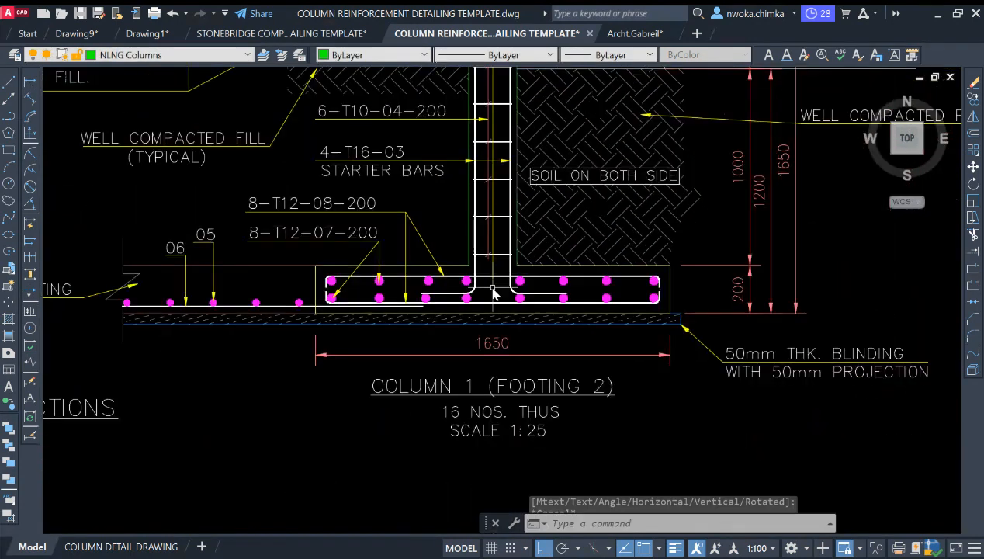
# - Examine the title, scale note and overall layout of the COLUMN 1 (FOOTING 2) reference detail
pyautogui.scroll(-2, 528, 305)
pyautogui.scroll(7, 508, 357)
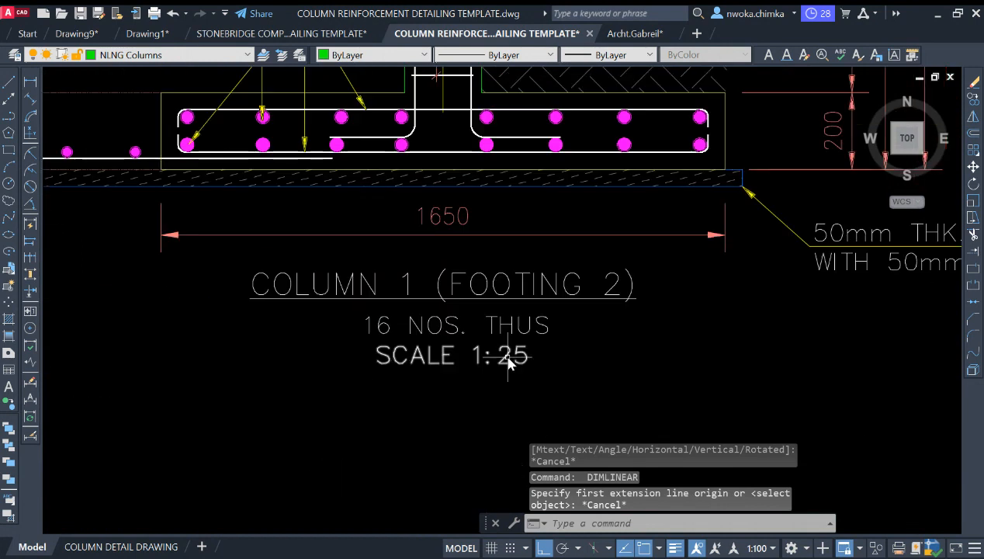
pyautogui.scroll(-11, 503, 345)
pyautogui.scroll(-5, 405, 321)
pyautogui.scroll(8, 613, 303)
pyautogui.scroll(-3, 621, 299)
pyautogui.scroll(8, 435, 272)
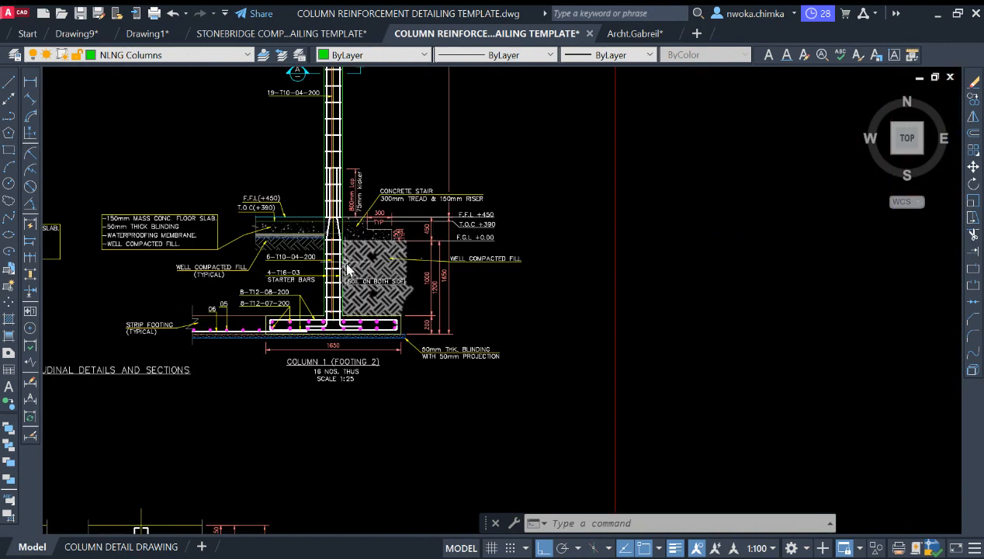
# - Recheck the starter bar's cover from the column's left face near the 6-T10-04-200 label with a linear dimension
pyautogui.scroll(6, 345, 272)
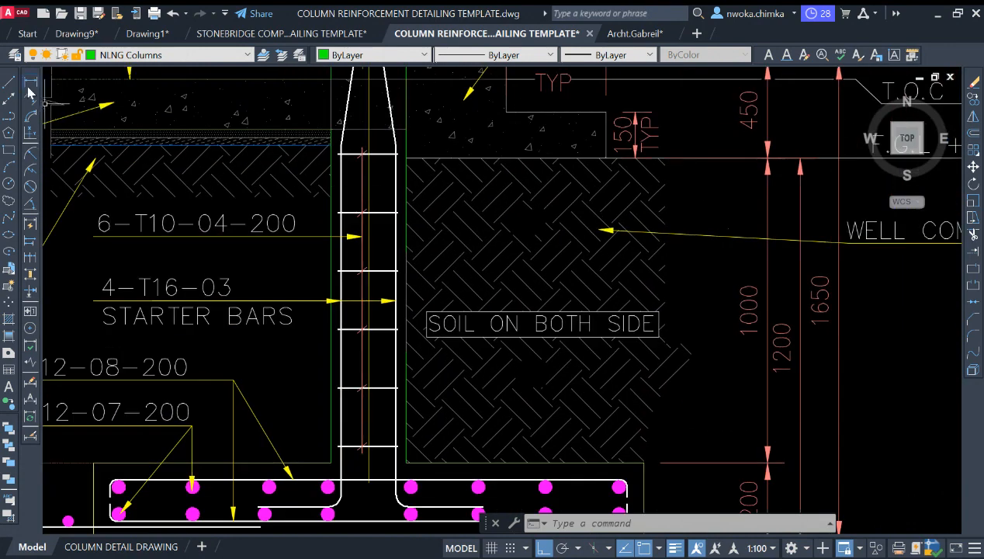
pyautogui.click(30, 84)
pyautogui.scroll(2, 332, 222)
pyautogui.click(340, 223)
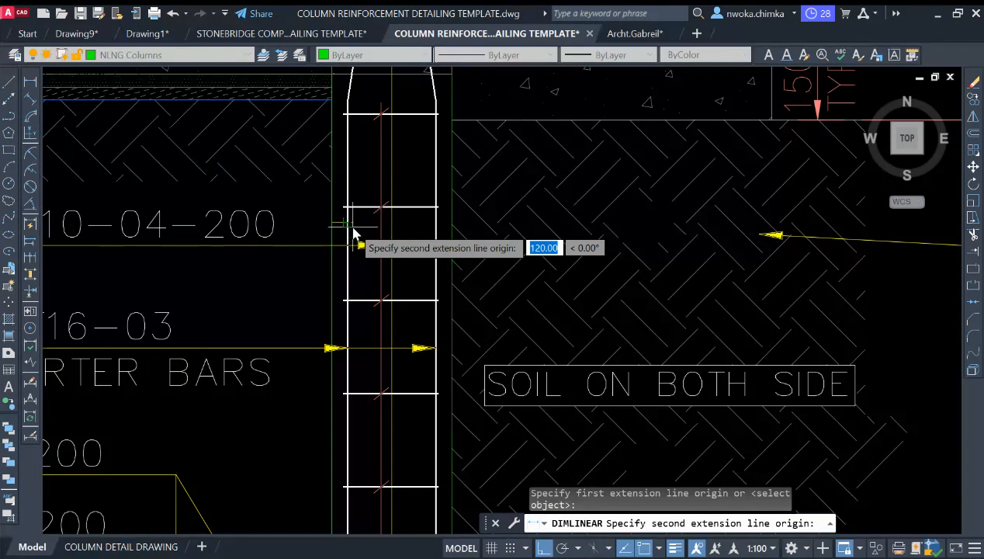
pyautogui.click(353, 229)
pyautogui.scroll(3, 349, 232)
pyautogui.press('Escape')
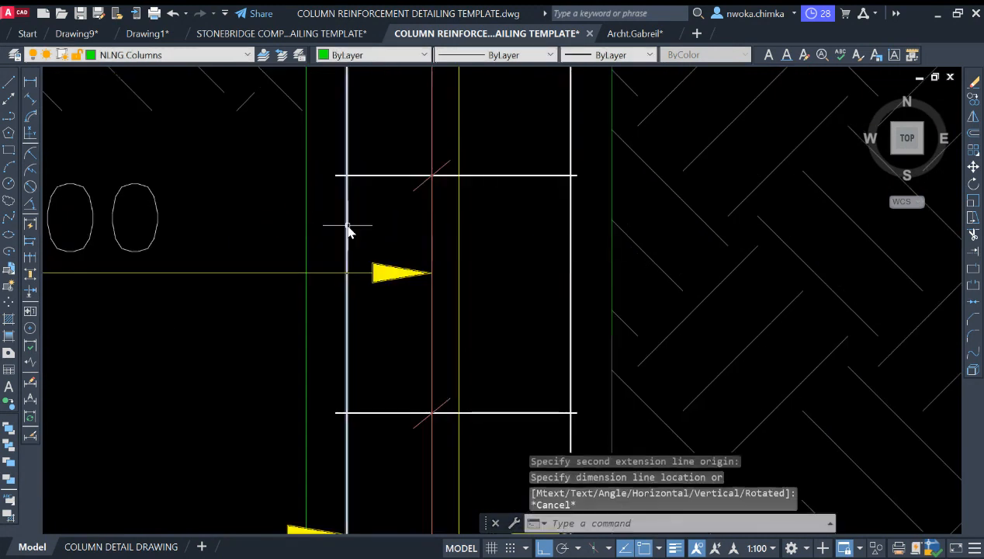
# - Examine the starter bars and their bent feet above the bottom reinforcement in the COLUMN 1 (FOOTING 2) detail
pyautogui.scroll(-4, 348, 229)
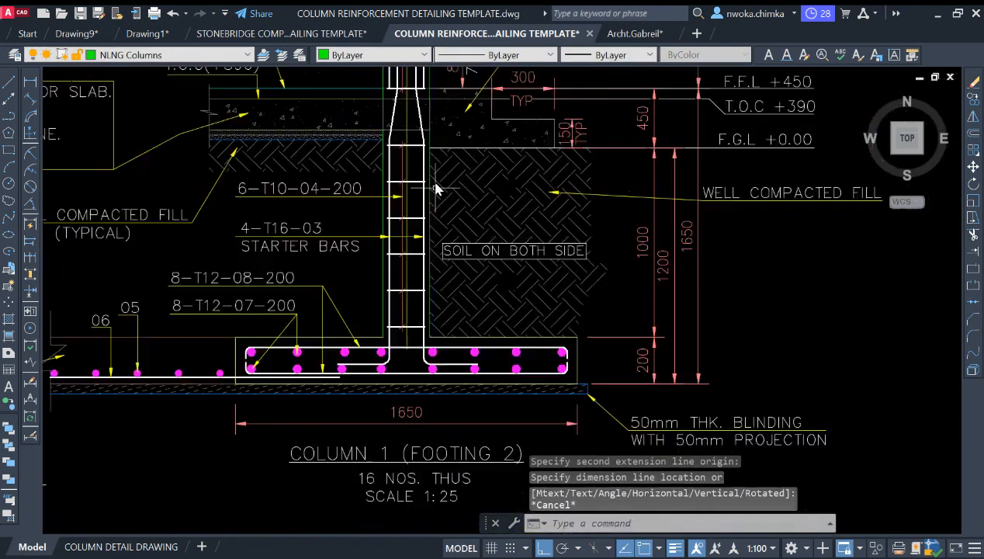
pyautogui.scroll(3, 461, 368)
pyautogui.scroll(-2, 463, 361)
pyautogui.scroll(-3, 462, 362)
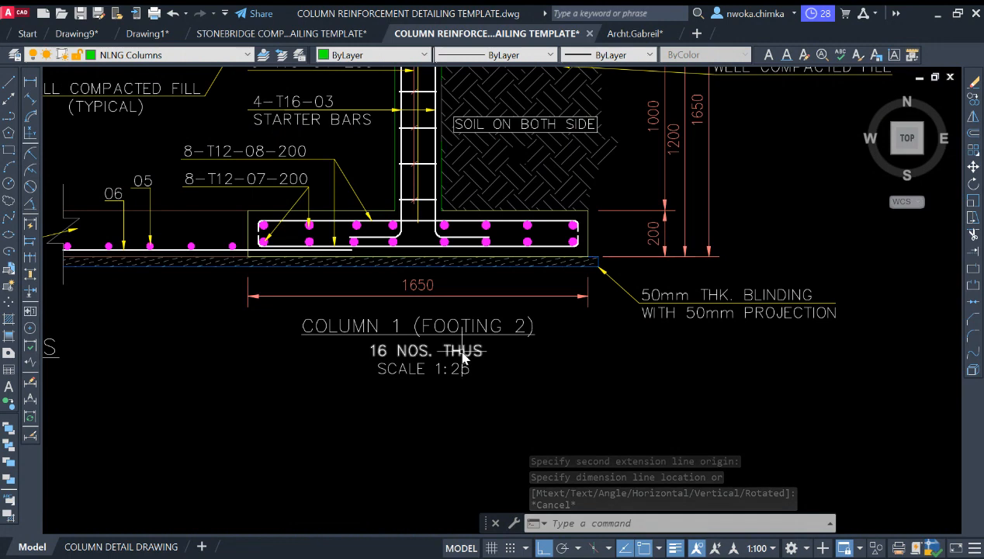
pyautogui.scroll(3, 422, 245)
pyautogui.scroll(2, 420, 218)
pyautogui.scroll(-2, 436, 229)
pyautogui.moveTo(448, 338); pyautogui.dragTo(457, 287, button='middle')
pyautogui.click(437, 172)
pyautogui.click(464, 181)
pyautogui.click(457, 205)
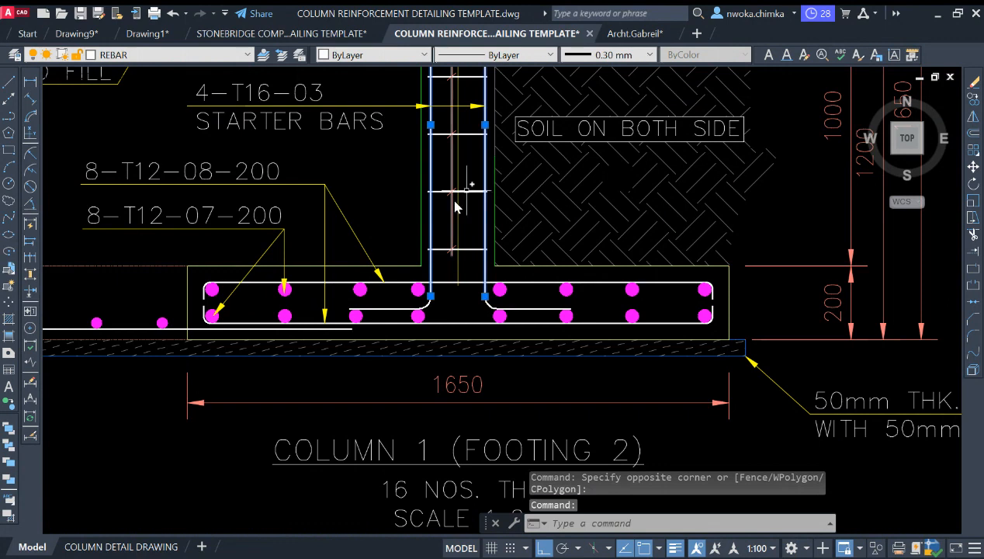
pyautogui.press('Escape')
pyautogui.scroll(2, 432, 291)
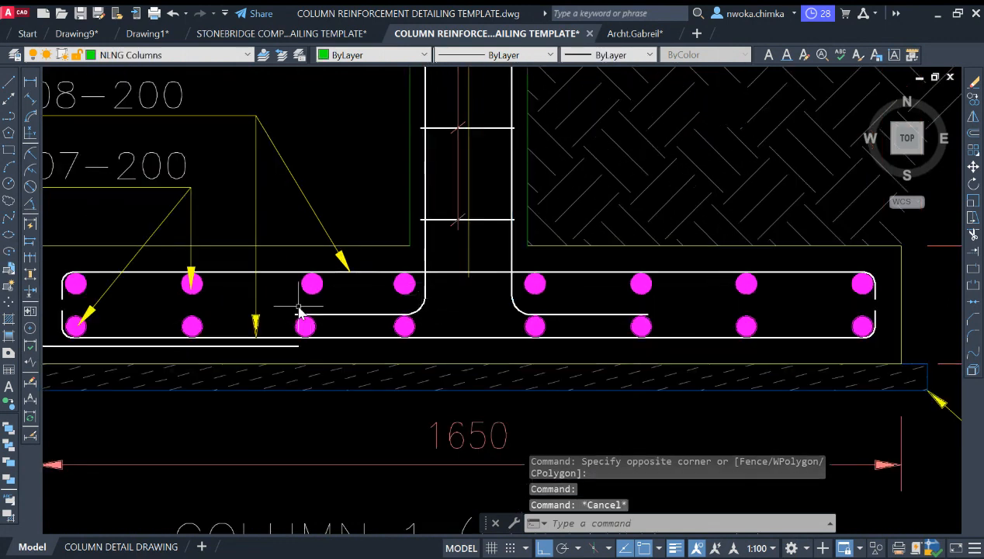
# - Return from the COLUMN 1 (FOOTING 2) reference detail to the column base of the pad footing section being drawn
pyautogui.scroll(-6, 303, 309)
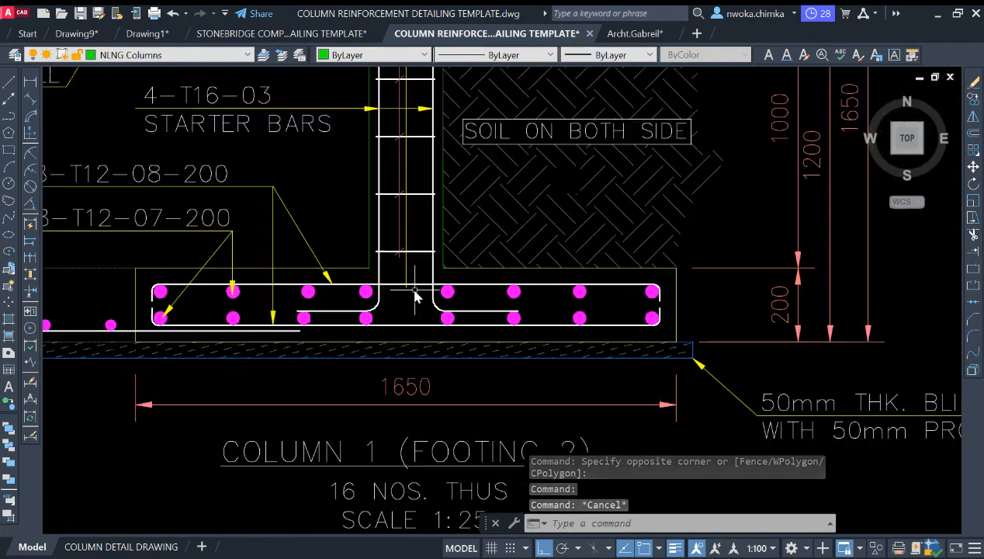
pyautogui.moveTo(618, 249)
pyautogui.mouseDown(button='middle')
pyautogui.moveTo(388, 224)
pyautogui.moveTo(255, 225)
pyautogui.mouseUp(button='middle')
pyautogui.scroll(-1, 590, 318)
pyautogui.moveTo(590, 319)
pyautogui.mouseDown(button='middle')
pyautogui.moveTo(246, 292)
pyautogui.moveTo(167, 304)
pyautogui.mouseUp(button='middle')
pyautogui.moveTo(553, 263); pyautogui.dragTo(373, 296, button='middle')
pyautogui.scroll(6, 335, 300)
pyautogui.scroll(6, 335, 303)
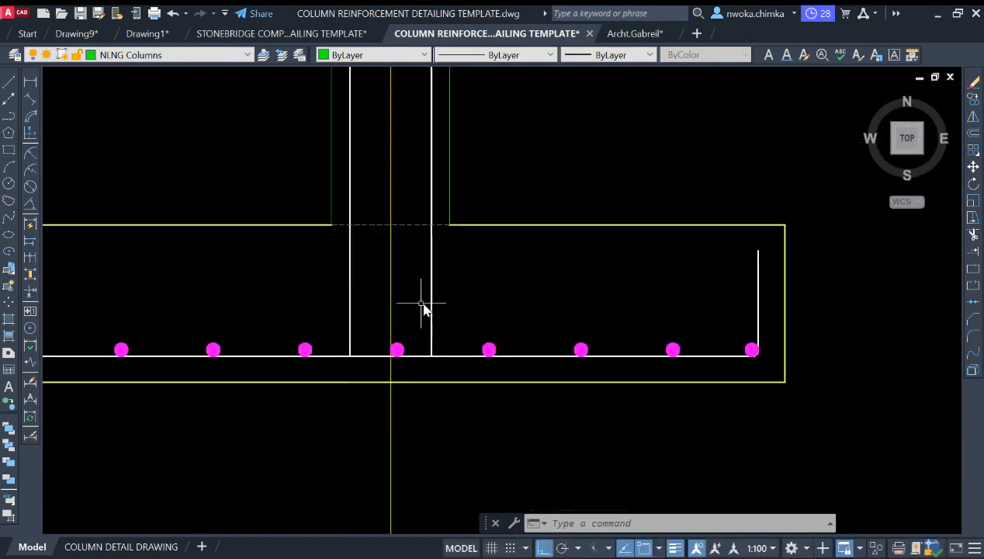
pyautogui.press('Escape')
pyautogui.press('Escape')
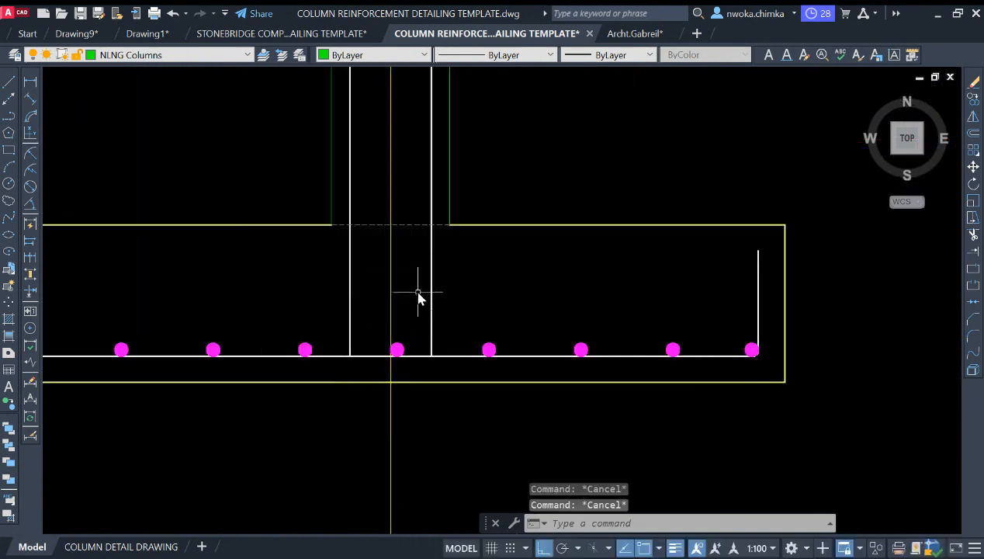
pyautogui.write('xl')
pyautogui.press('Return')
pyautogui.write('h')
pyautogui.press('Return')
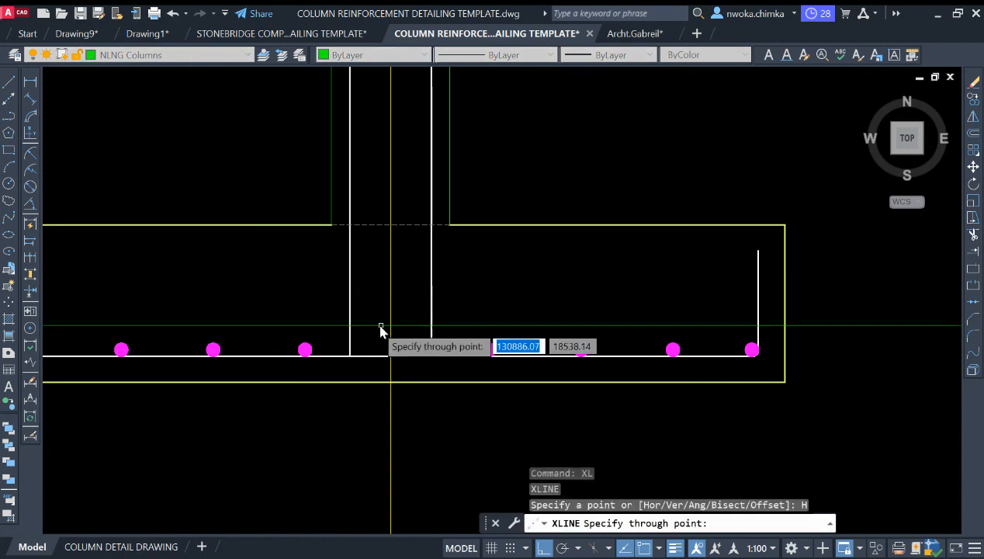
pyautogui.press('Escape')
# - Draw a horizontal construction line through the tops of the magenta bar dots in the pad footing
pyautogui.write('xl')
pyautogui.press('Return')
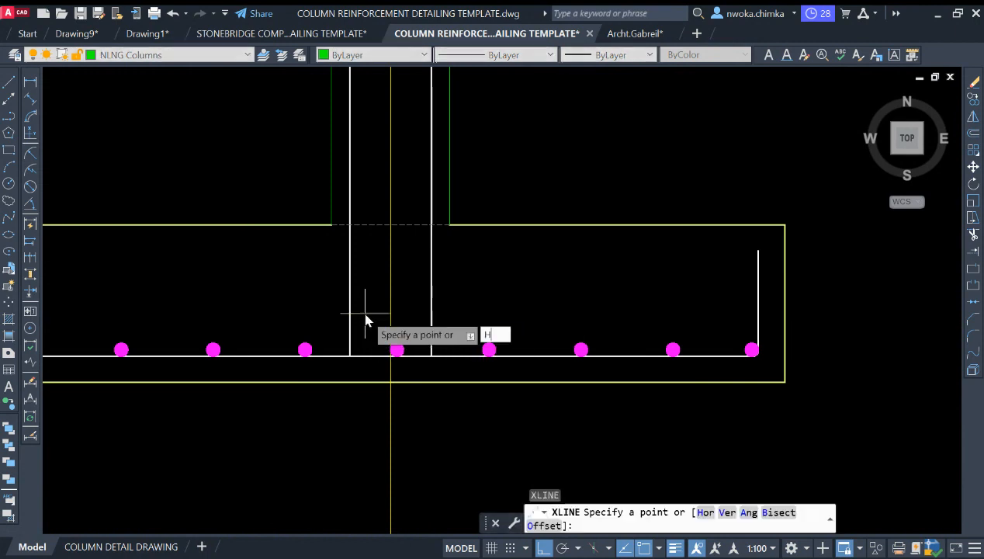
pyautogui.write('h')
pyautogui.press('Return')
pyautogui.scroll(4, 315, 341)
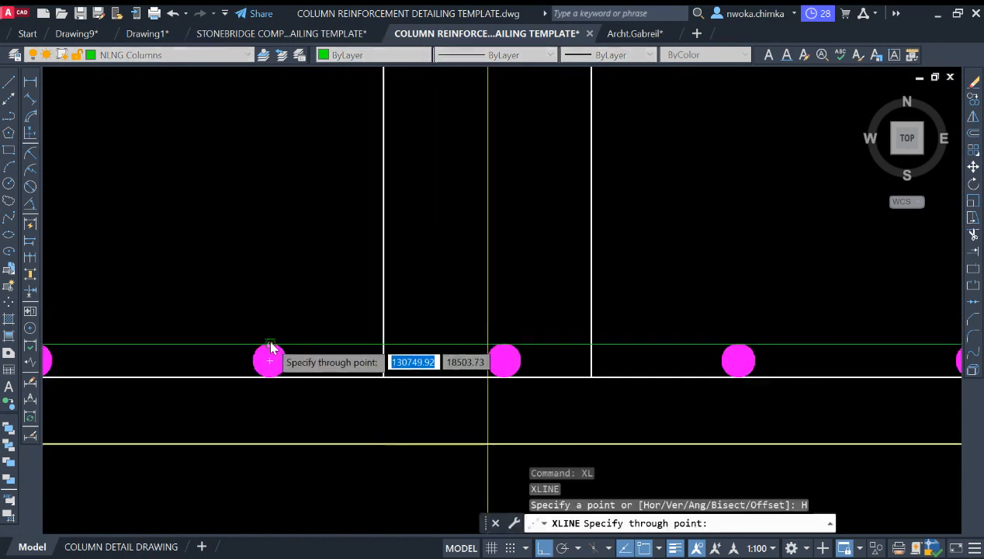
pyautogui.press('Escape')
# - Trim the portion of the horizontal construction line between the two vertical starter bars
pyautogui.moveTo(385, 301); pyautogui.dragTo(444, 326, button='middle')
pyautogui.scroll(-2, 473, 326)
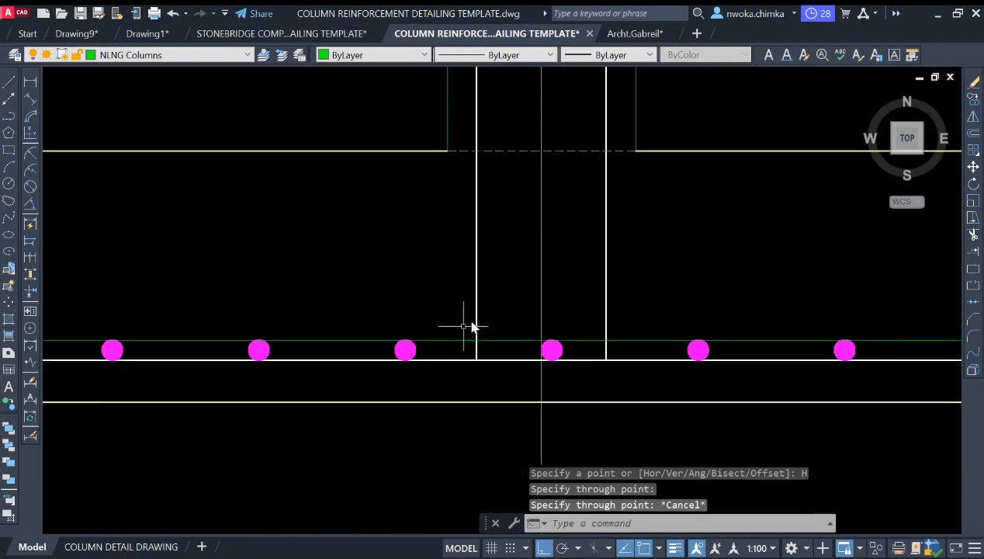
pyautogui.scroll(4, 413, 341)
pyautogui.scroll(-2, 416, 330)
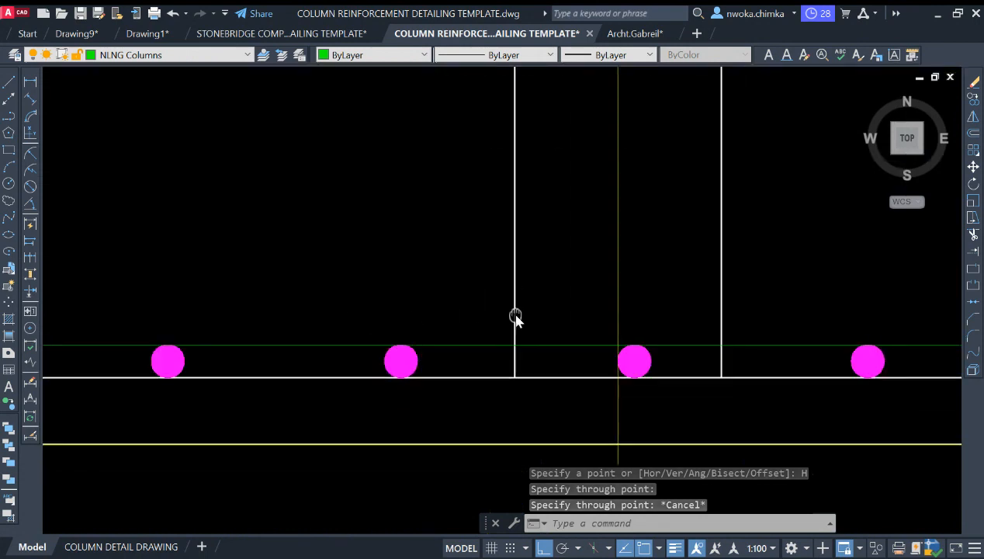
pyautogui.write('TR')
pyautogui.press('Return')
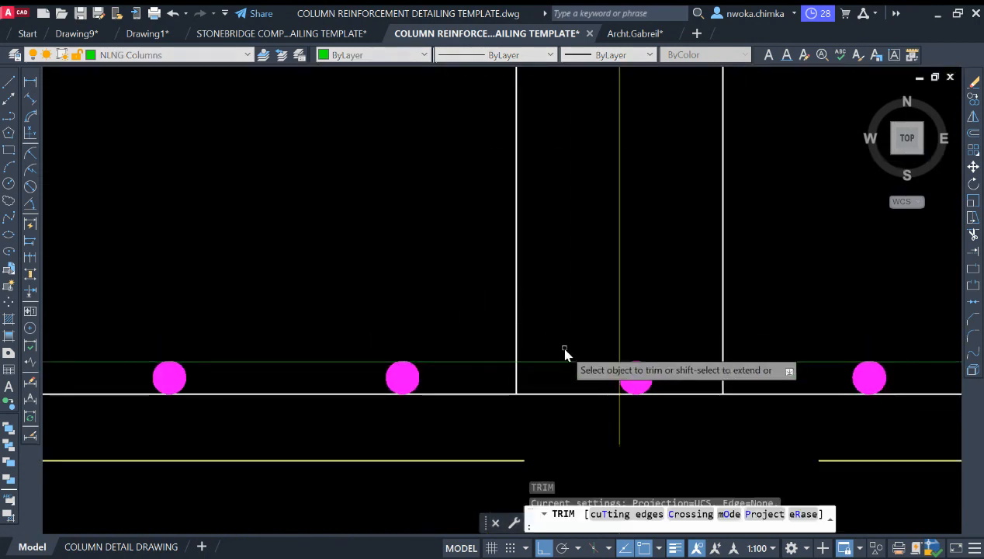
pyautogui.scroll(4, 622, 361)
pyautogui.click(622, 361)
pyautogui.moveTo(692, 356); pyautogui.dragTo(723, 386)
pyautogui.press('Escape')
pyautogui.scroll(-6, 698, 294)
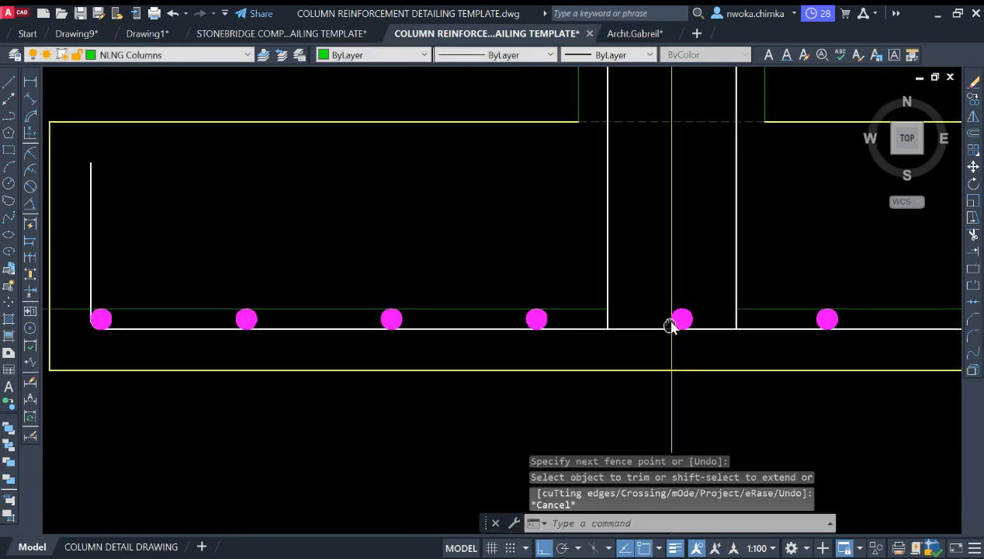
# - Match the properties of the left starter bar onto both remaining horizontal line pieces
pyautogui.write('MA')
pyautogui.press('Return')
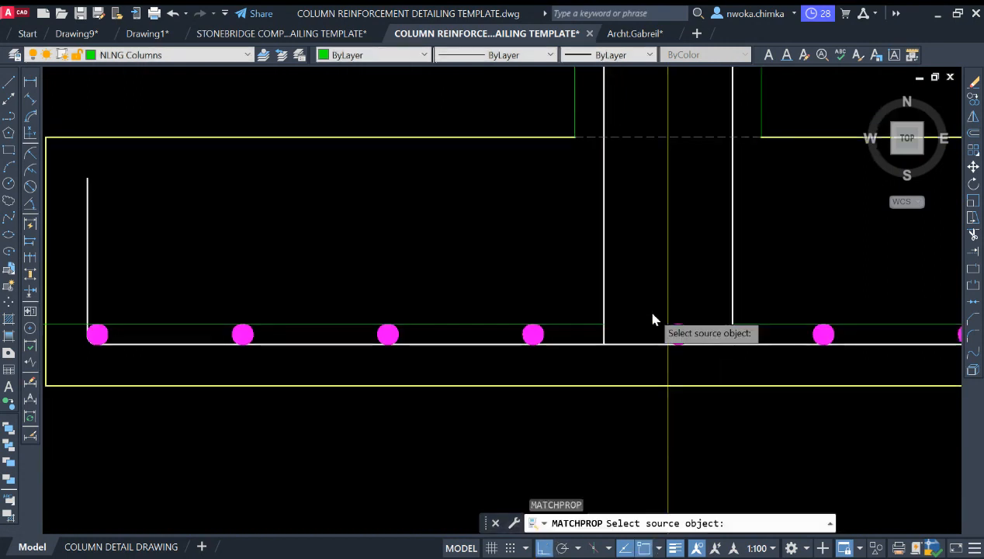
pyautogui.click(602, 301)
pyautogui.click(604, 301)
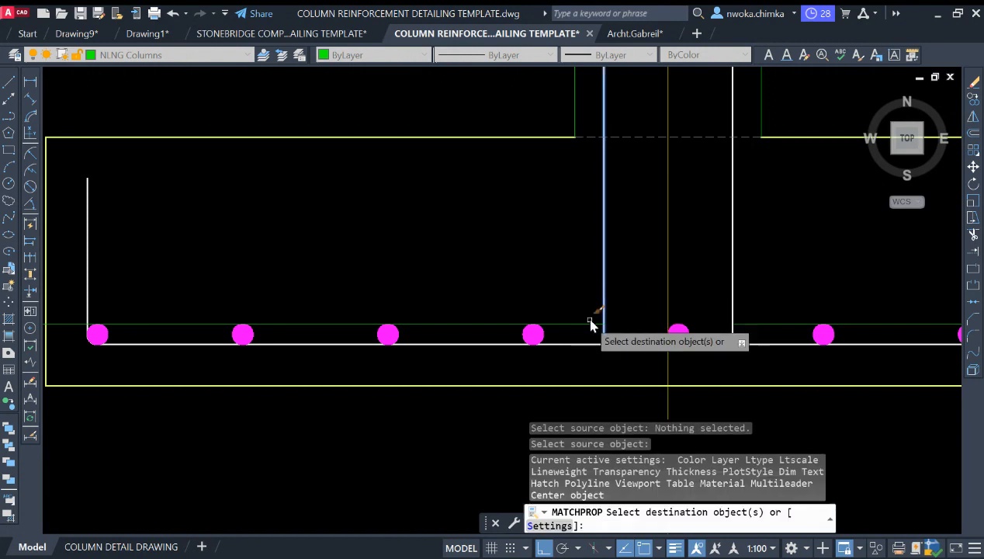
pyautogui.click(591, 324)
pyautogui.click(751, 325)
pyautogui.press('Escape')
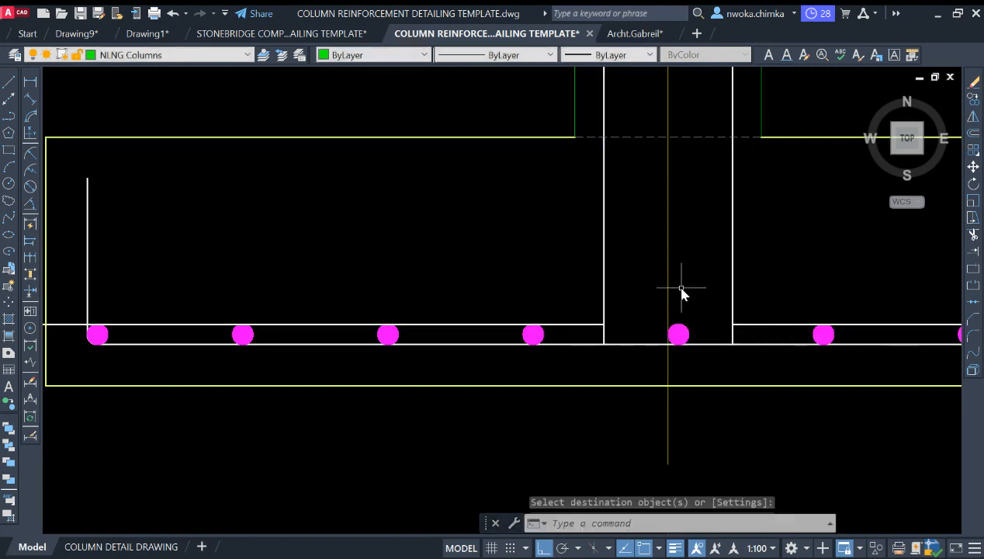
# - Fillet both starter bars to their horizontal feet with a 16 mm radius
pyautogui.press('Return')
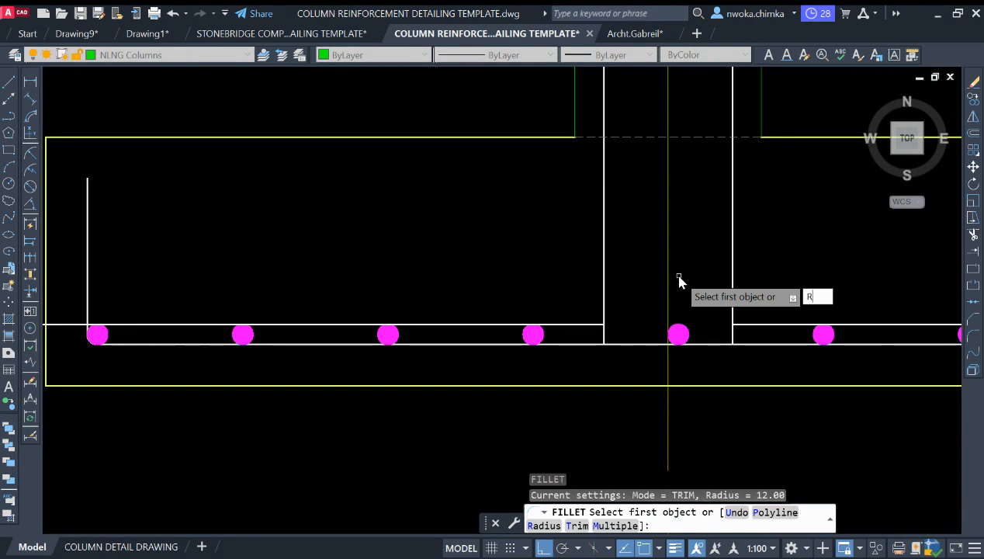
pyautogui.press('Return')
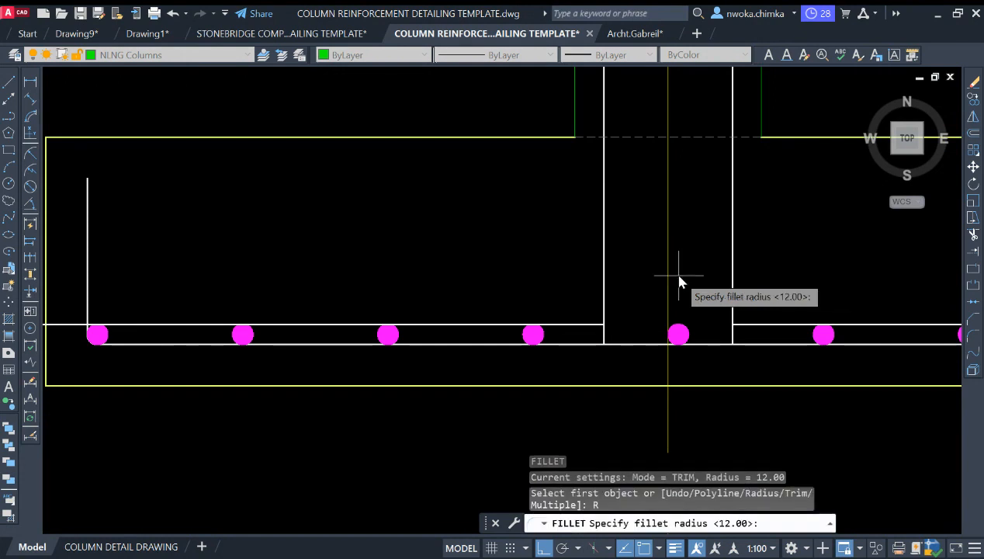
pyautogui.write('16')
pyautogui.press('Return')
pyautogui.click(604, 309)
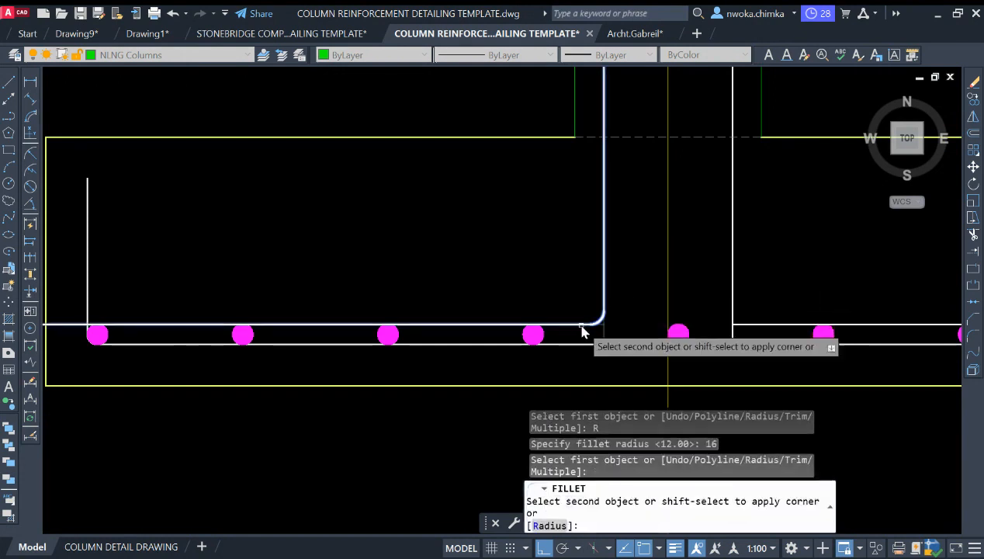
pyautogui.click(582, 328)
pyautogui.press('Return')
pyautogui.click(733, 310)
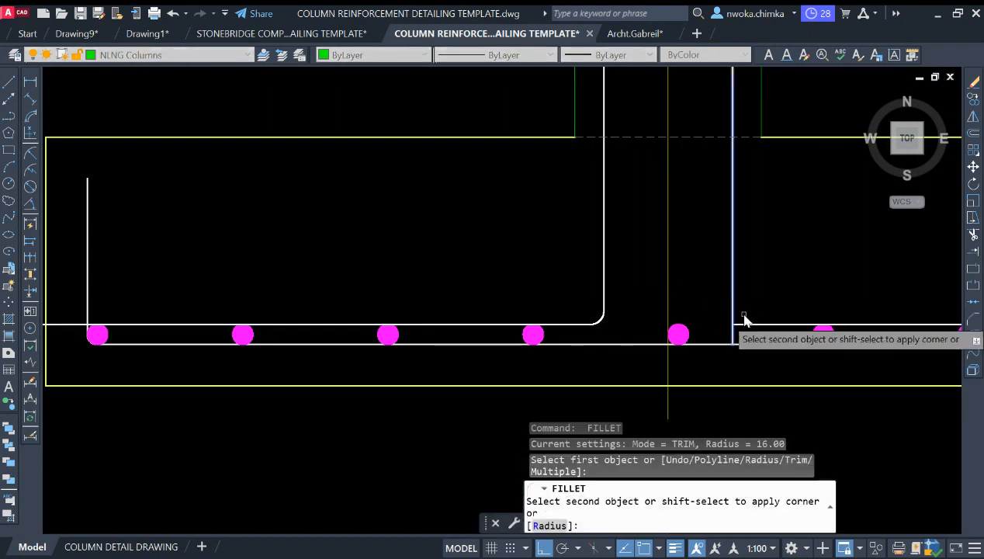
pyautogui.click(745, 323)
pyautogui.press('Escape')
pyautogui.scroll(-2, 611, 314)
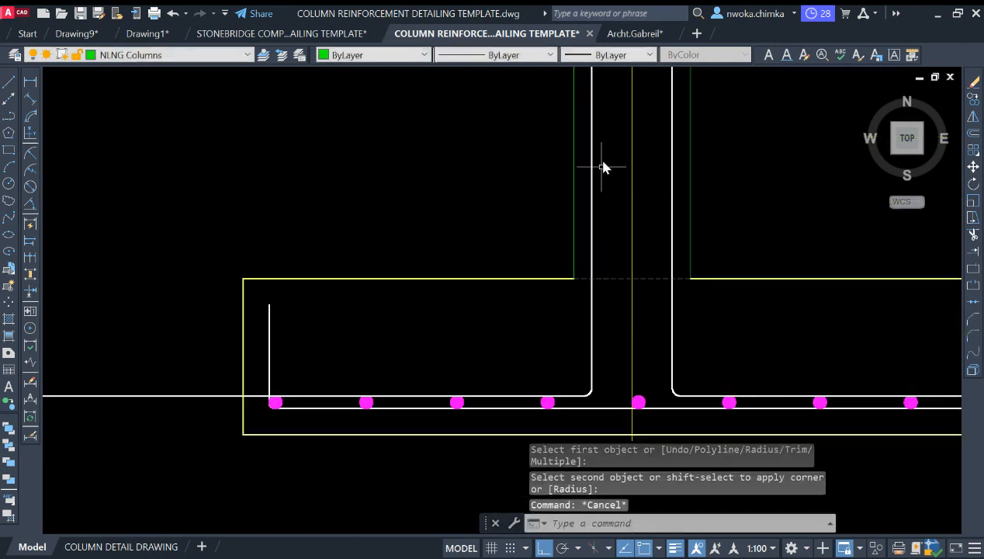
# - Examine the column schedule for the 225x225 column's main bar and link callouts, then return to the footing section
pyautogui.scroll(-5, 596, 202)
pyautogui.moveTo(642, 185); pyautogui.dragTo(500, 411, button='middle')
pyautogui.scroll(-1, 672, 275)
pyautogui.moveTo(672, 275); pyautogui.dragTo(596, 381, button='middle')
pyautogui.scroll(-2, 609, 330)
pyautogui.scroll(-2, 497, 206)
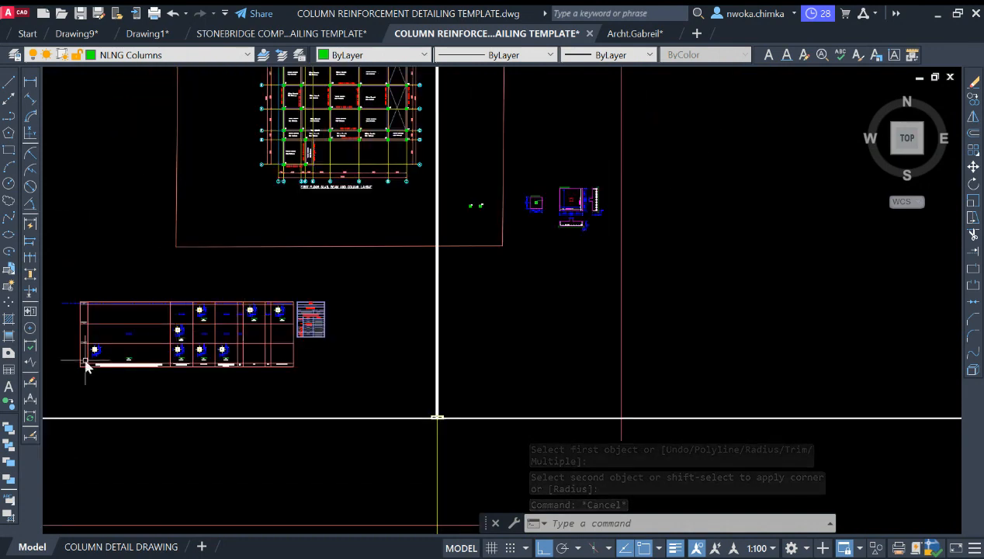
pyautogui.scroll(8, 87, 354)
pyautogui.scroll(8, 365, 355)
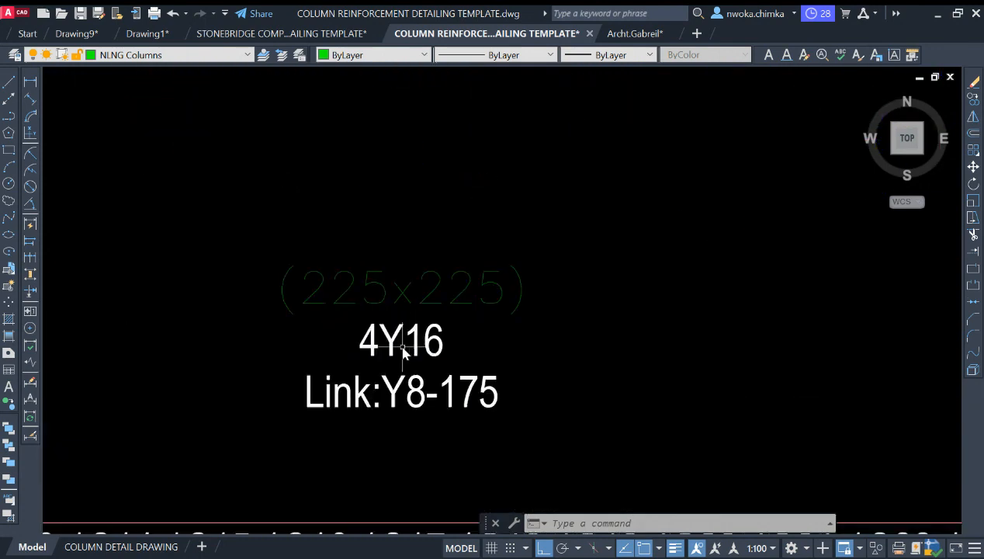
pyautogui.scroll(-10, 444, 342)
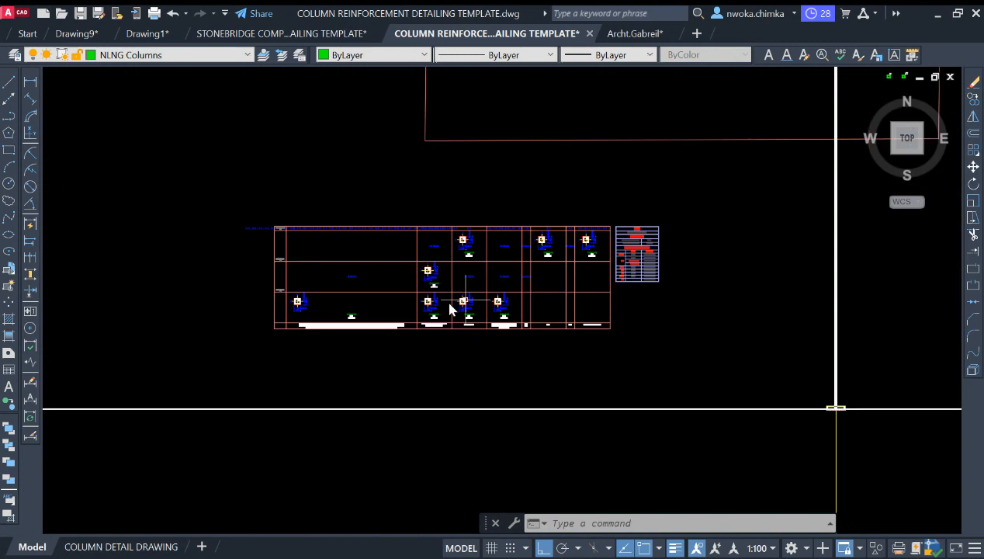
pyautogui.scroll(5, 557, 208)
pyautogui.scroll(6, 557, 208)
pyautogui.scroll(-12, 611, 158)
pyautogui.moveTo(362, 371); pyautogui.dragTo(467, 309, button='middle')
pyautogui.scroll(8, 690, 333)
pyautogui.scroll(3, 475, 315)
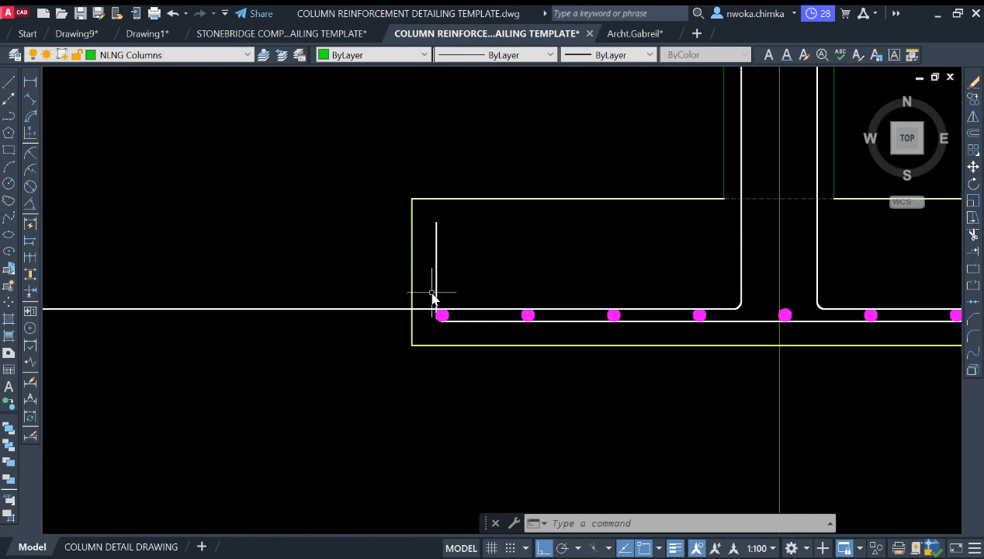
# - Inspect the starter bar feet resting on the bottom reinforcement in the pad footing section
pyautogui.scroll(2, 434, 334)
pyautogui.moveTo(446, 343); pyautogui.dragTo(374, 323, button='middle')
pyautogui.scroll(-2, 375, 323)
pyautogui.moveTo(643, 290)
pyautogui.mouseDown(button='middle')
pyautogui.moveTo(495, 312)
pyautogui.moveTo(575, 325)
pyautogui.mouseUp(button='middle')
pyautogui.scroll(4, 537, 301)
pyautogui.scroll(-4, 535, 322)
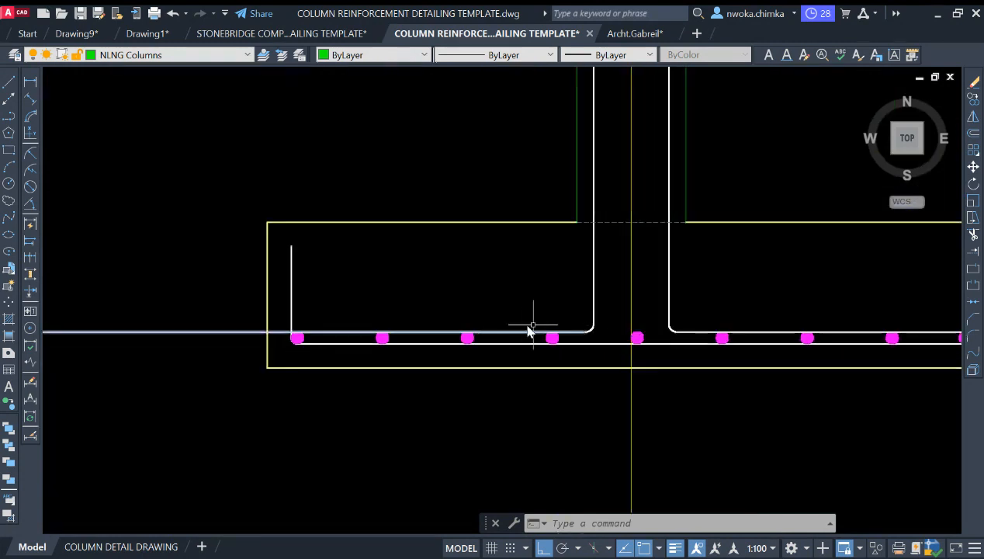
pyautogui.scroll(2, 579, 333)
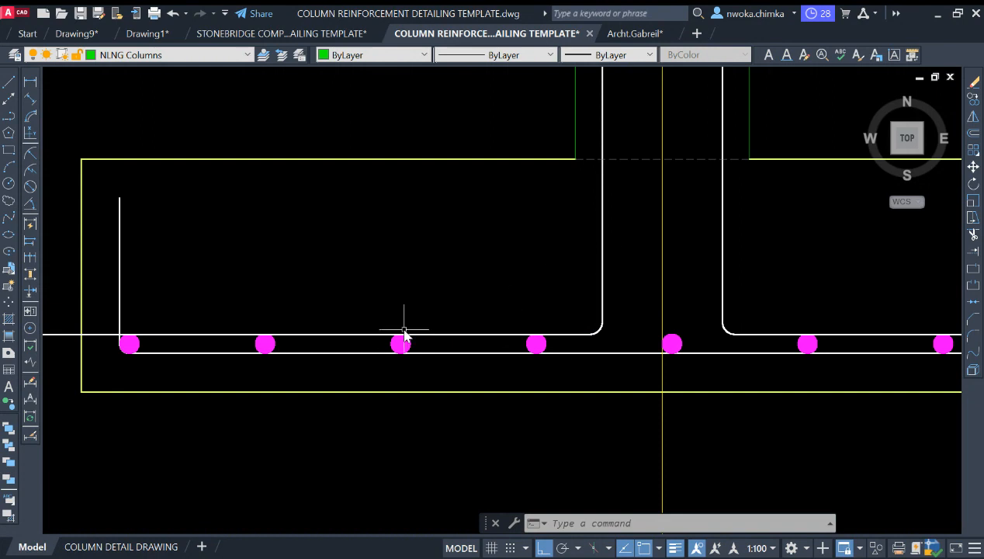
pyautogui.scroll(-1, 618, 225)
pyautogui.moveTo(613, 196); pyautogui.dragTo(610, 219, button='middle')
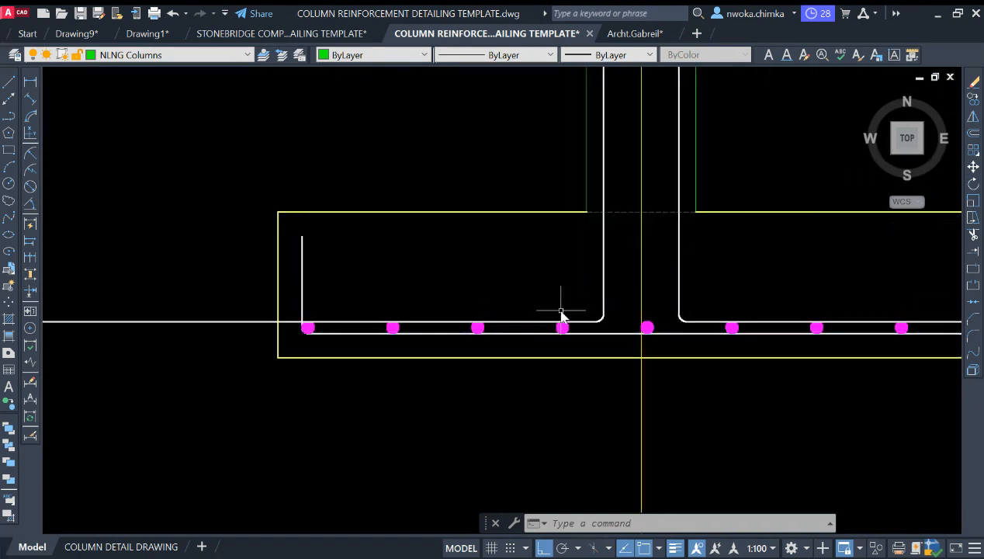
# - Offset the left starter bar 250 mm outward from the column
pyautogui.press('Return')
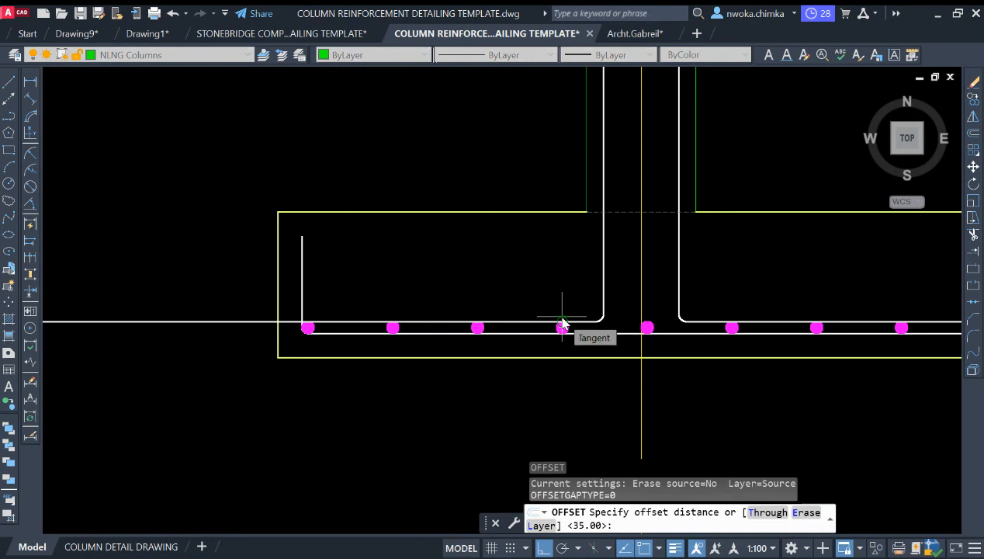
pyautogui.press('Escape')
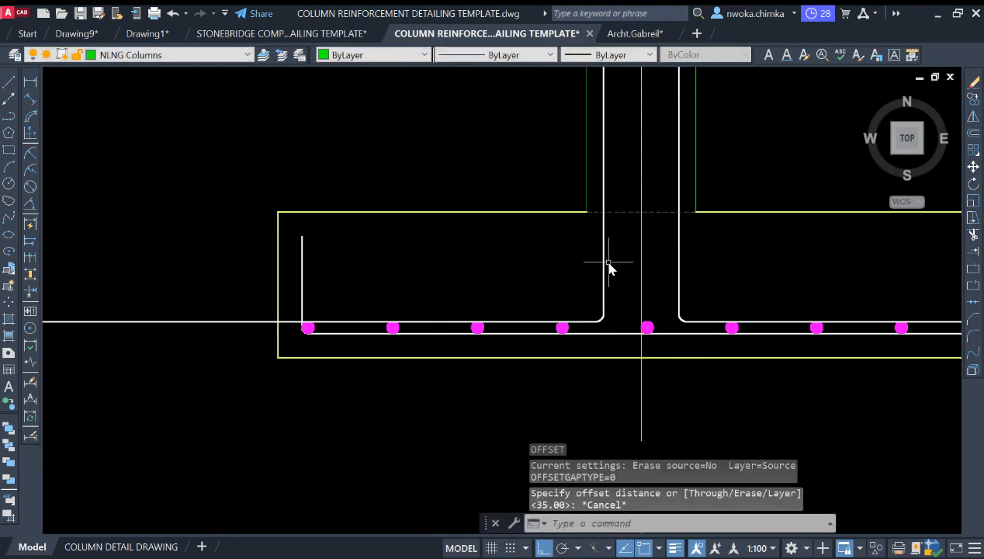
pyautogui.scroll(2, 608, 267)
pyautogui.press('Return')
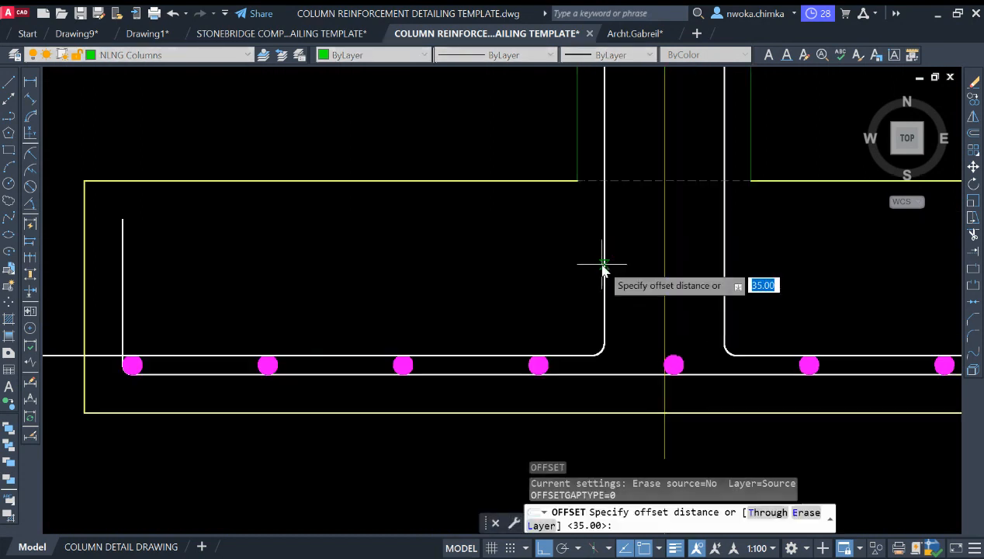
pyautogui.press('Return')
pyautogui.click(604, 264)
pyautogui.click(433, 297)
pyautogui.press('Escape')
# - Extend the offset vertical line on the footing's left side down to the starter bar's horizontal foot
pyautogui.moveTo(431, 342); pyautogui.dragTo(433, 276, button='middle')
pyautogui.write('E')
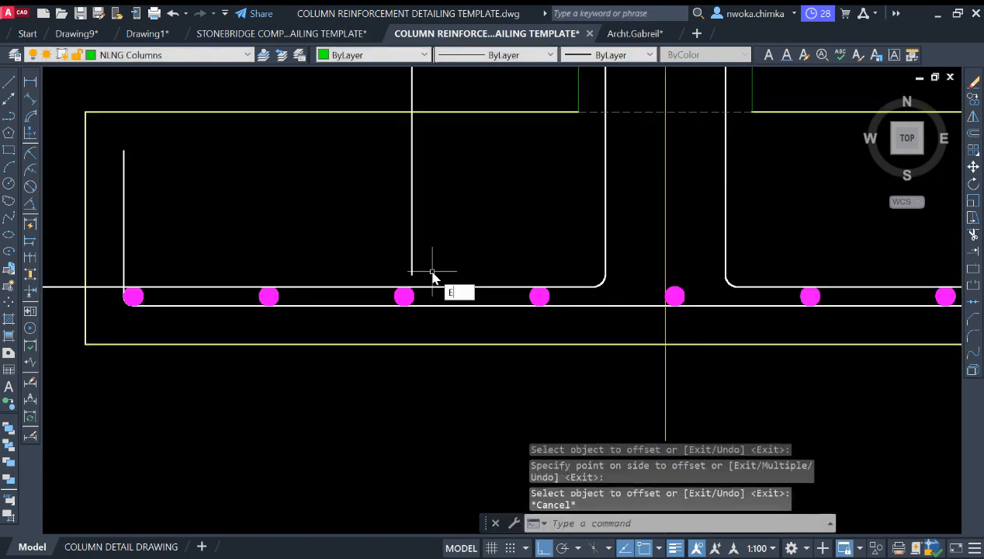
pyautogui.write('X')
pyautogui.press('Return')
pyautogui.click(413, 268)
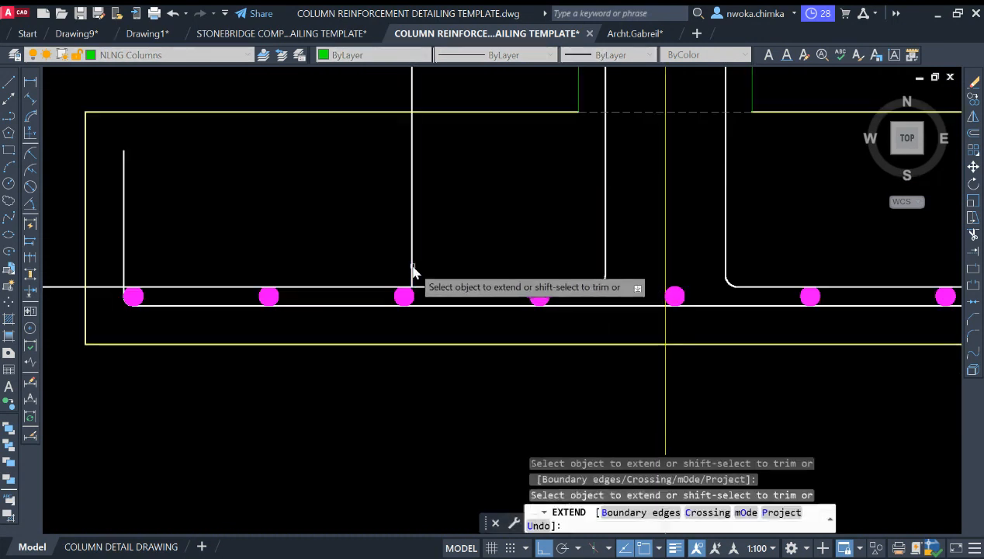
pyautogui.press('Escape')
# - Trim the left starter bar's foot beyond the offset vertical line, and erase that line
pyautogui.click(416, 270)
pyautogui.click(390, 240)
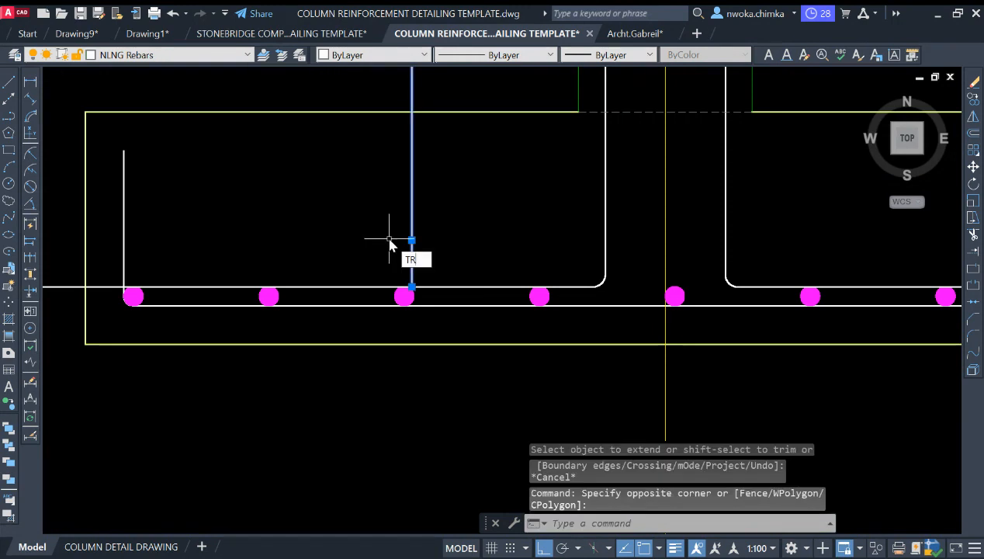
pyautogui.press('Return')
pyautogui.scroll(-5, 442, 235)
pyautogui.click(230, 259)
pyautogui.press('Escape')
pyautogui.scroll(5, 422, 225)
pyautogui.click(488, 186)
pyautogui.click(407, 211)
pyautogui.write('e')
pyautogui.press('Return')
# - Offset the right starter bar 250 mm outward from the column
pyautogui.scroll(-2, 555, 271)
pyautogui.moveTo(586, 264); pyautogui.dragTo(496, 283, button='middle')
pyautogui.scroll(2, 353, 340)
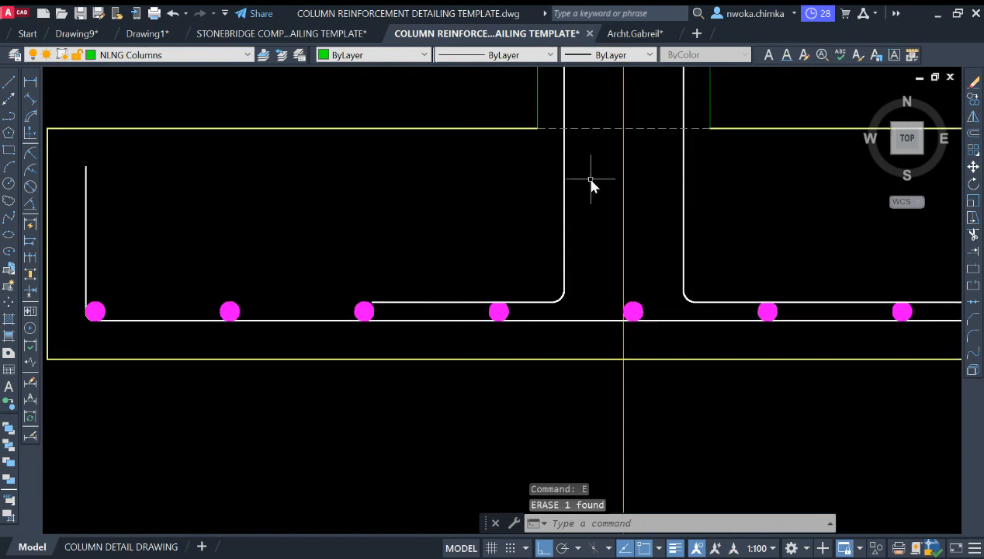
pyautogui.scroll(-4, 346, 311)
pyautogui.moveTo(490, 303); pyautogui.dragTo(351, 308, button='middle')
pyautogui.scroll(2, 357, 291)
pyautogui.press('Return')
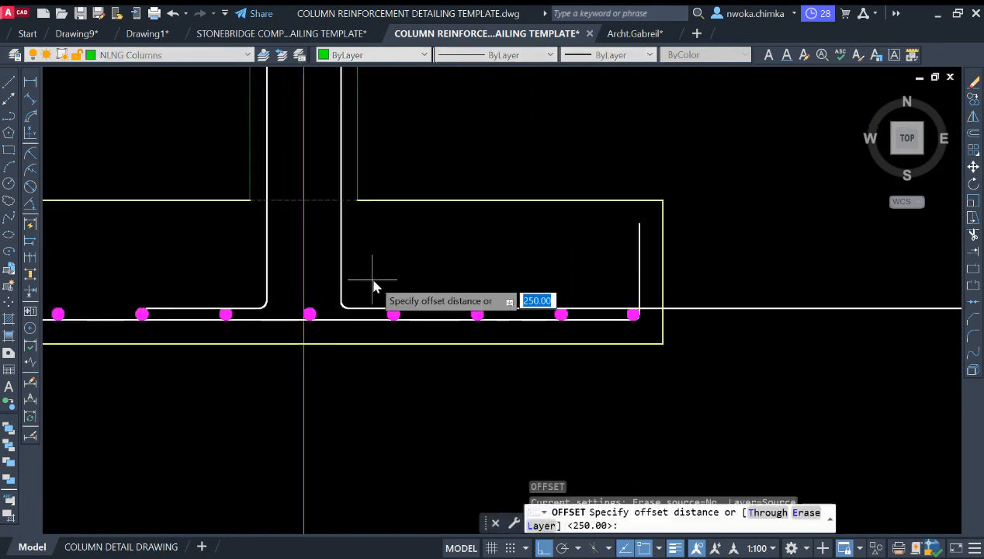
pyautogui.write('150')
pyautogui.press('Return')
pyautogui.click(342, 281)
pyautogui.click(479, 261)
pyautogui.press('Escape')
# - Extend the offset vertical line on the footing's right side down to the starter bar's horizontal foot
pyautogui.write('ex')
pyautogui.press('Return')
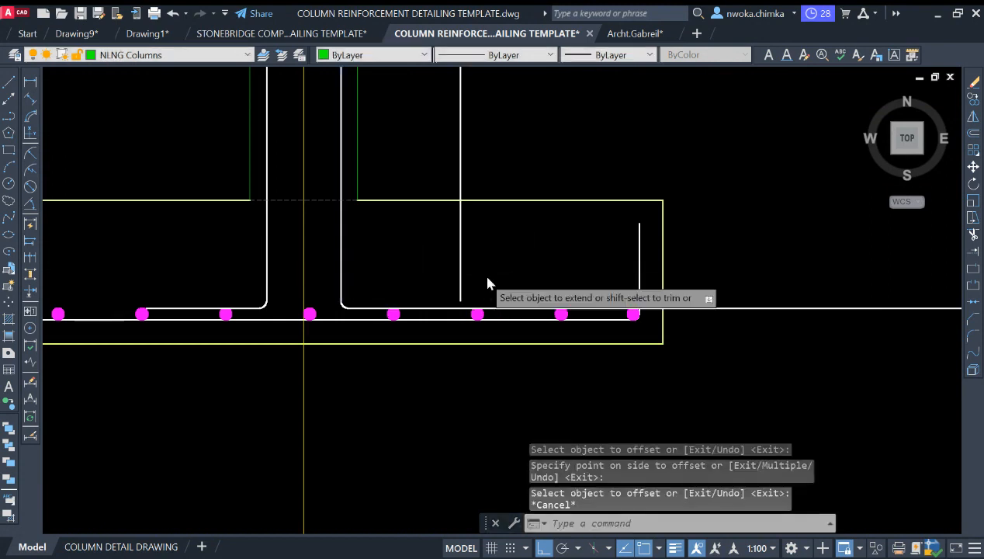
pyautogui.click(459, 283)
pyautogui.press('Escape')
# - Trim the right starter bar's foot beyond the offset vertical line, and erase that line
pyautogui.click(461, 268)
pyautogui.write('tr')
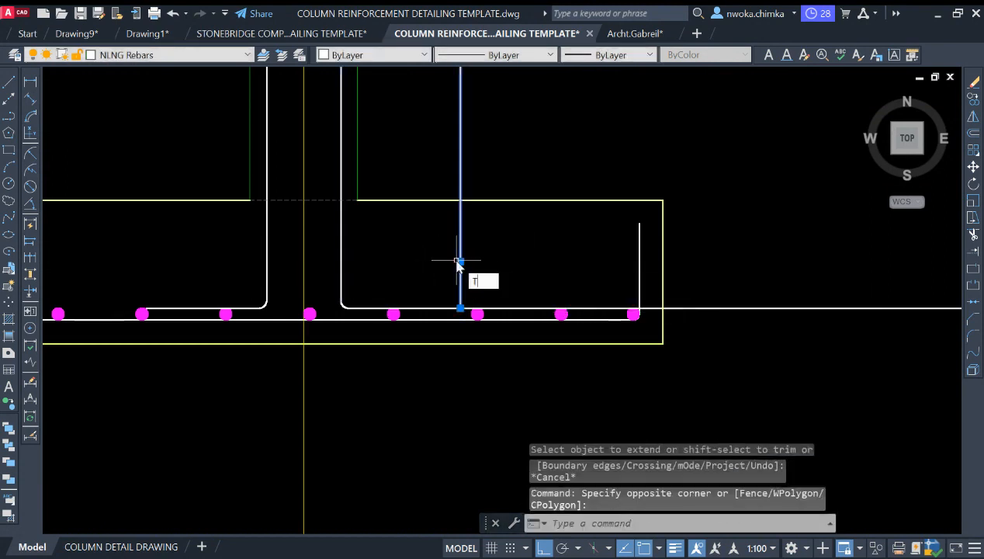
pyautogui.press('Return')
pyautogui.click(527, 299)
pyautogui.click(518, 313)
pyautogui.press('Escape')
pyautogui.click(479, 262)
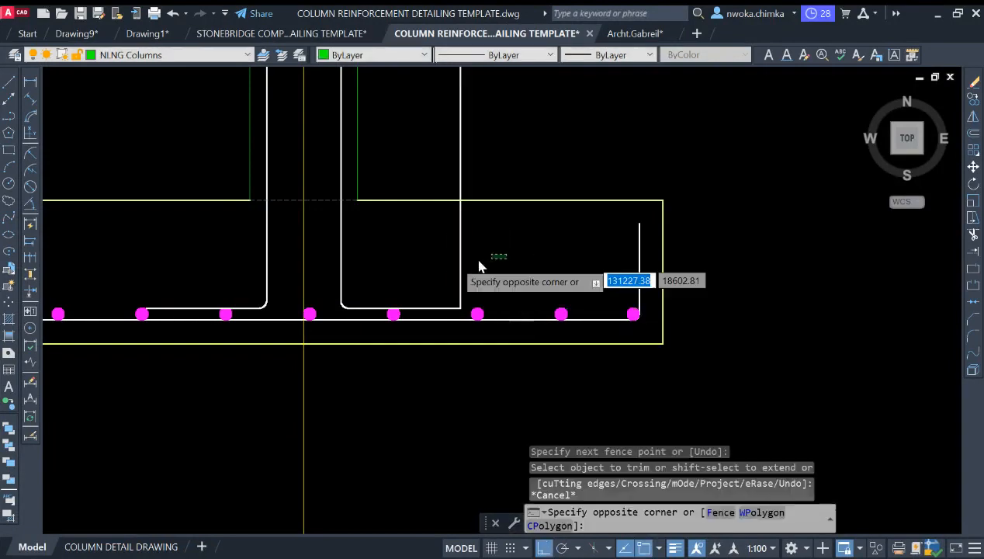
pyautogui.click(458, 259)
pyautogui.write('e')
pyautogui.press('Return')
pyautogui.scroll(-2, 584, 300)
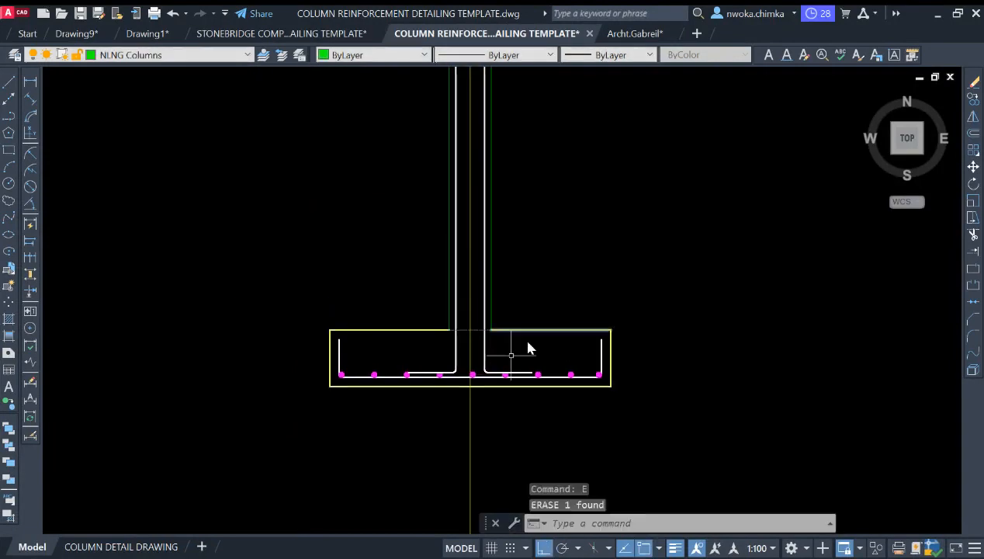
# - Examine the starter bars' bent feet and their position relative to the footing's bottom bars
pyautogui.scroll(2, 501, 351)
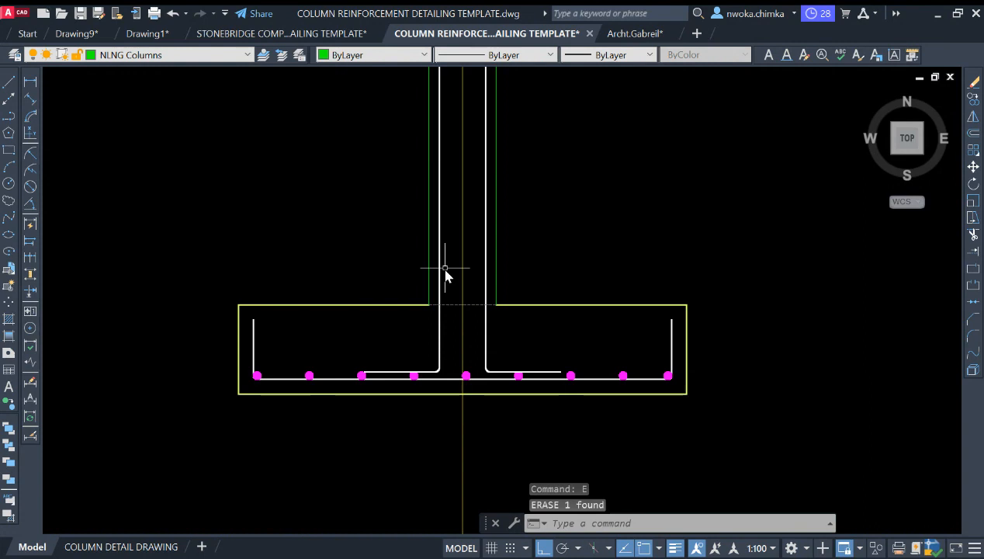
pyautogui.scroll(4, 411, 323)
pyautogui.scroll(-2, 387, 325)
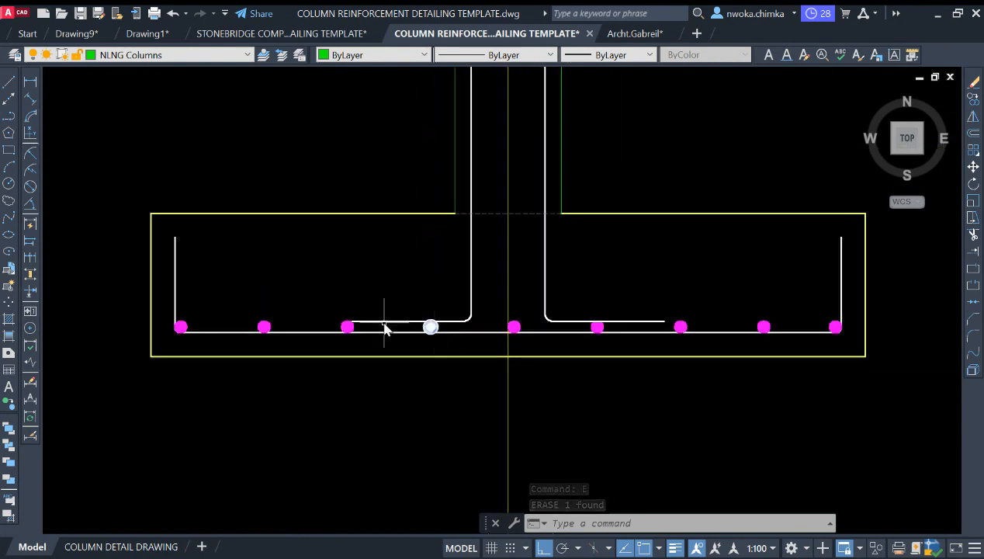
pyautogui.scroll(2, 402, 330)
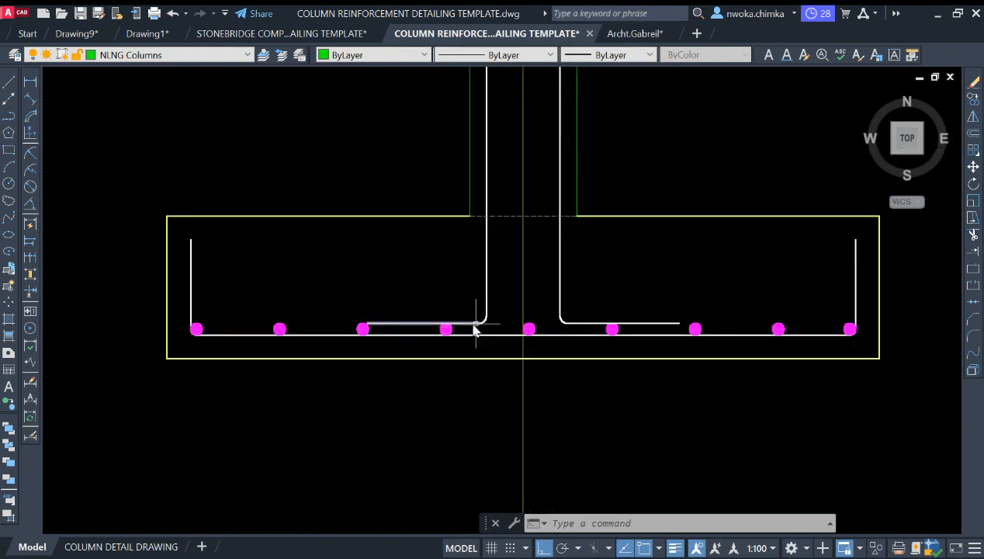
pyautogui.scroll(8, 447, 330)
pyautogui.scroll(-4, 435, 341)
pyautogui.scroll(-4, 466, 350)
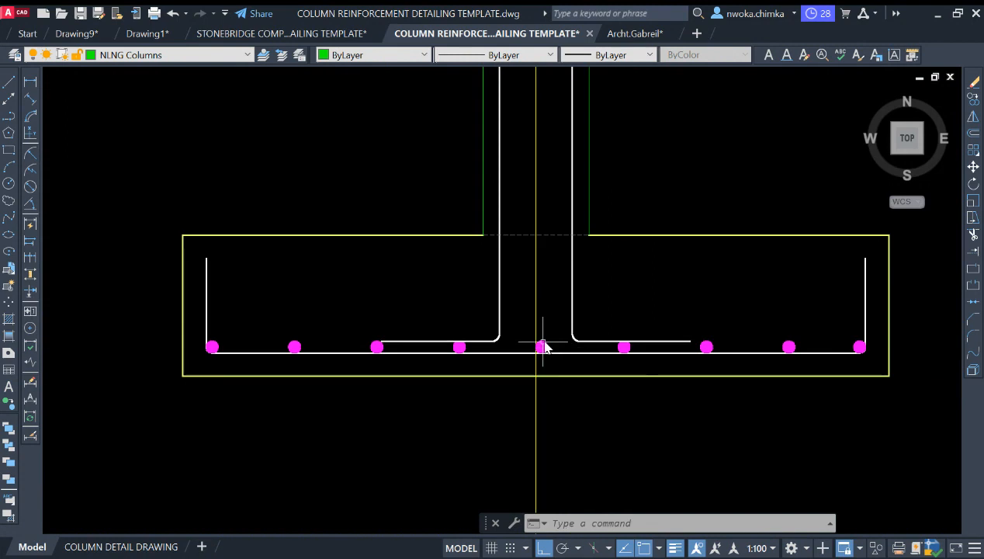
pyautogui.scroll(4, 543, 345)
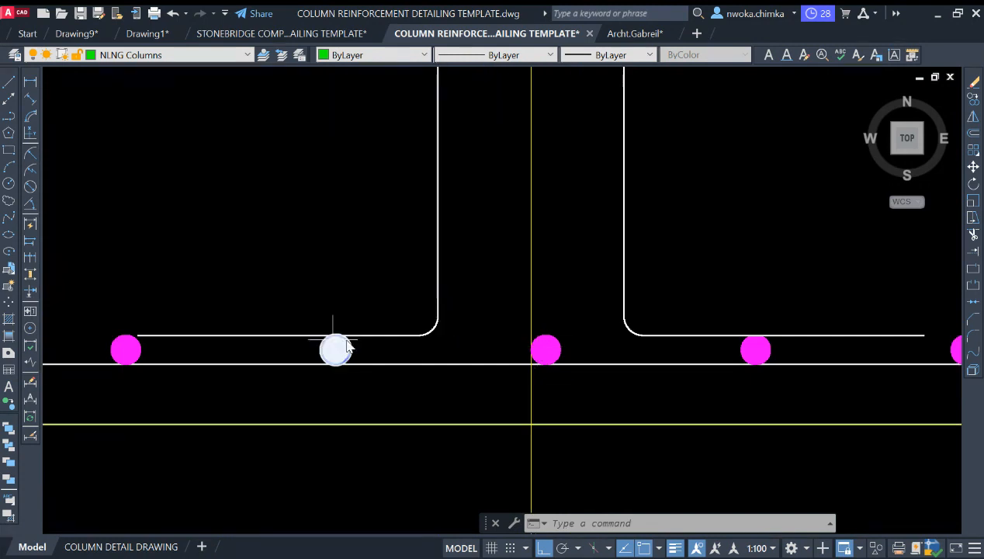
pyautogui.scroll(-5, 458, 310)
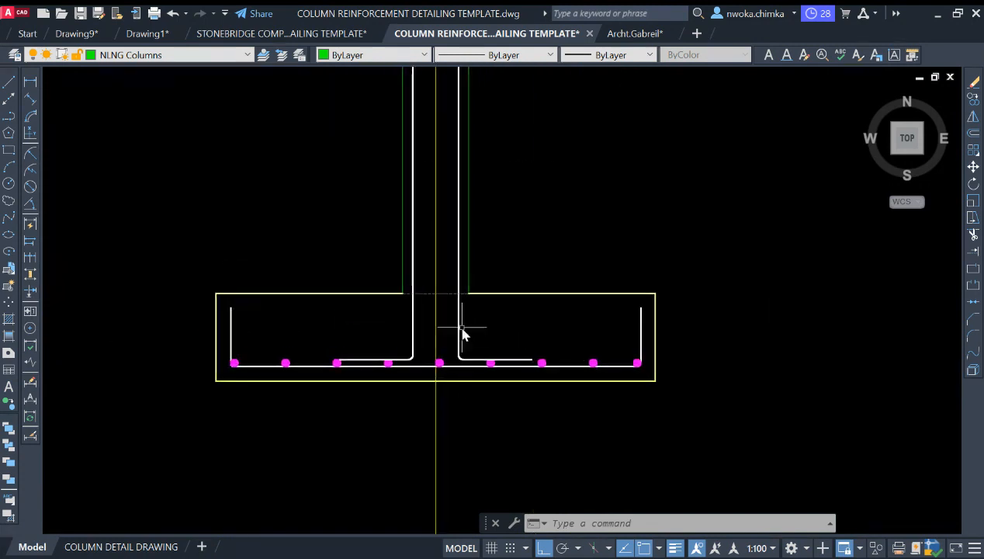
pyautogui.moveTo(433, 207); pyautogui.dragTo(435, 227, button='middle')
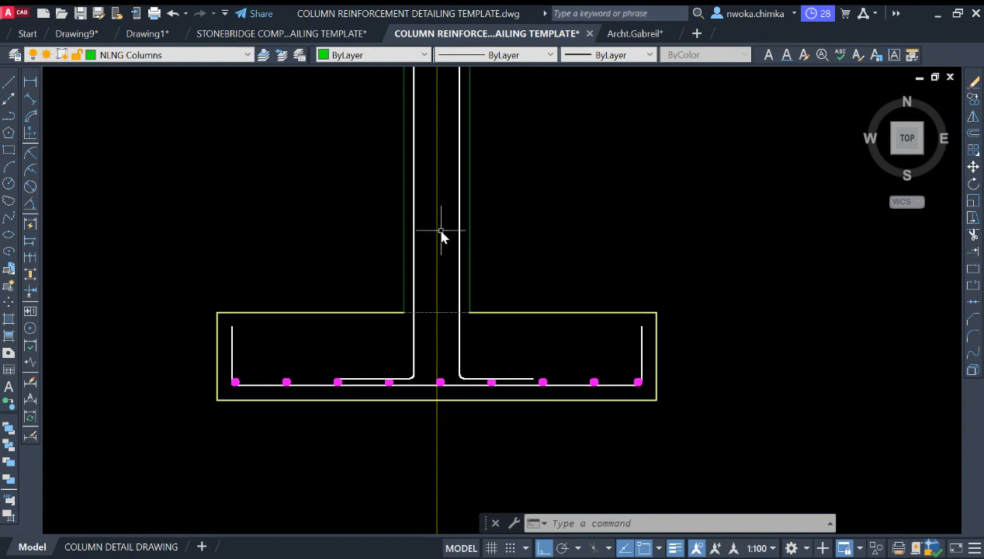
# - Review the first floor slab, beam and column layout plan and the new column section's place beside it
pyautogui.scroll(-10, 440, 233)
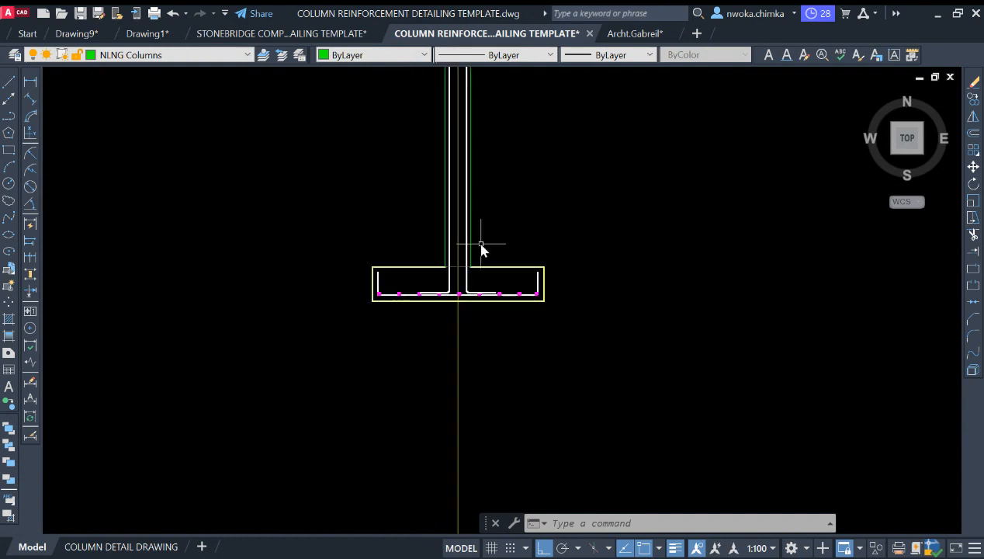
pyautogui.scroll(-3, 627, 277)
pyautogui.moveTo(579, 263); pyautogui.dragTo(606, 307, button='middle')
pyautogui.scroll(8, 641, 149)
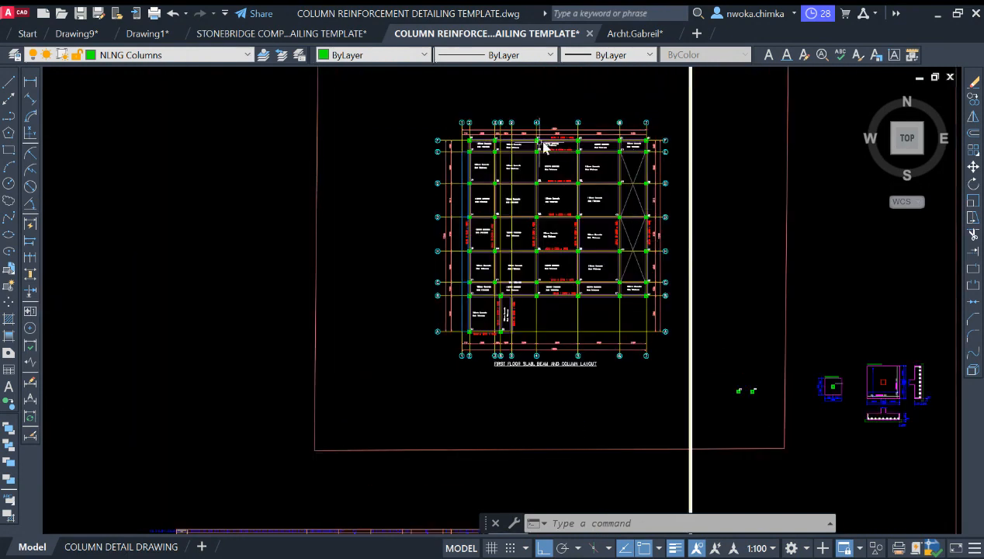
pyautogui.scroll(3, 544, 147)
pyautogui.scroll(4, 589, 182)
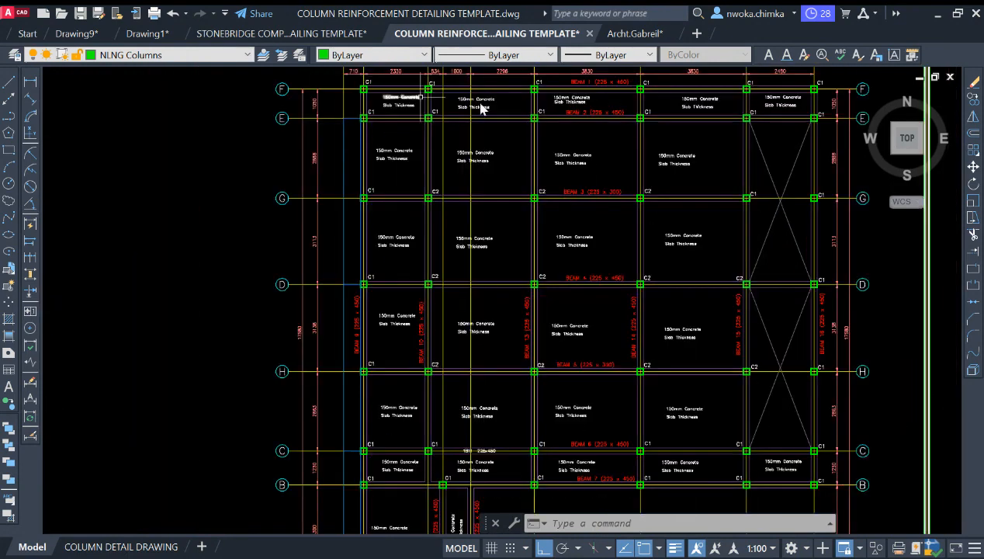
pyautogui.scroll(-7, 439, 182)
pyautogui.scroll(-3, 525, 226)
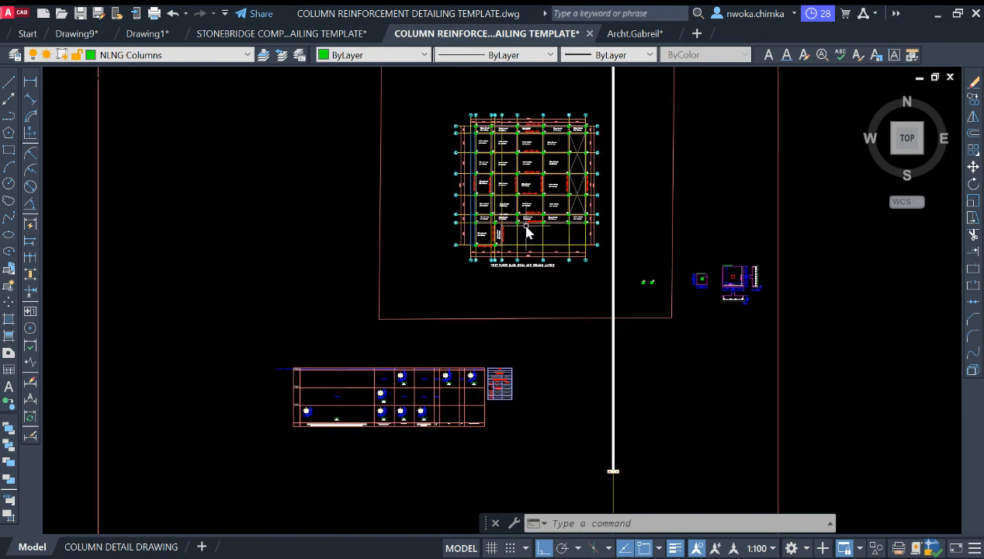
pyautogui.scroll(7, 544, 384)
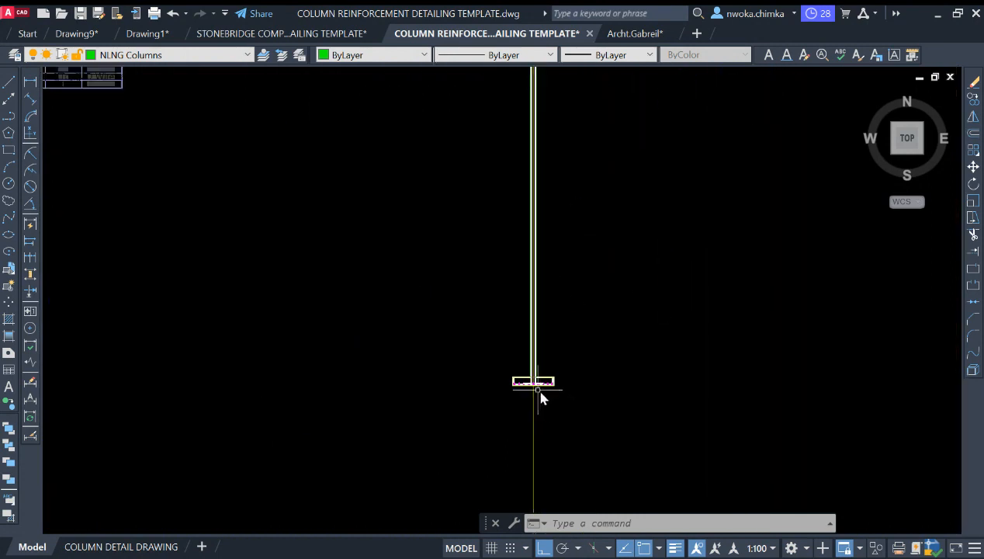
pyautogui.scroll(-4, 588, 347)
pyautogui.scroll(-6, 287, 409)
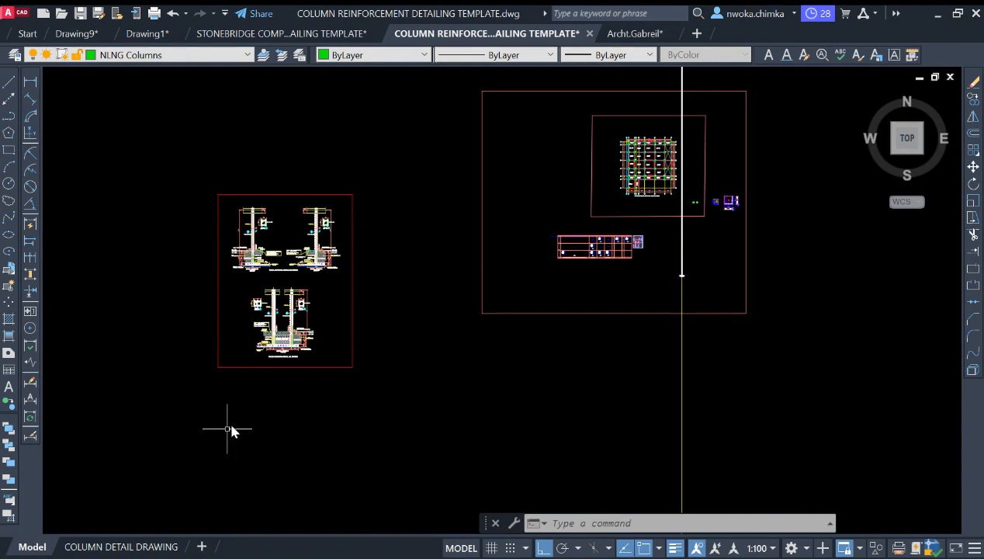
# - Review the reference column longitudinal details on the COLUMN DETAIL DRAWING layout, and return to the footing section in model space
pyautogui.click(124, 546)
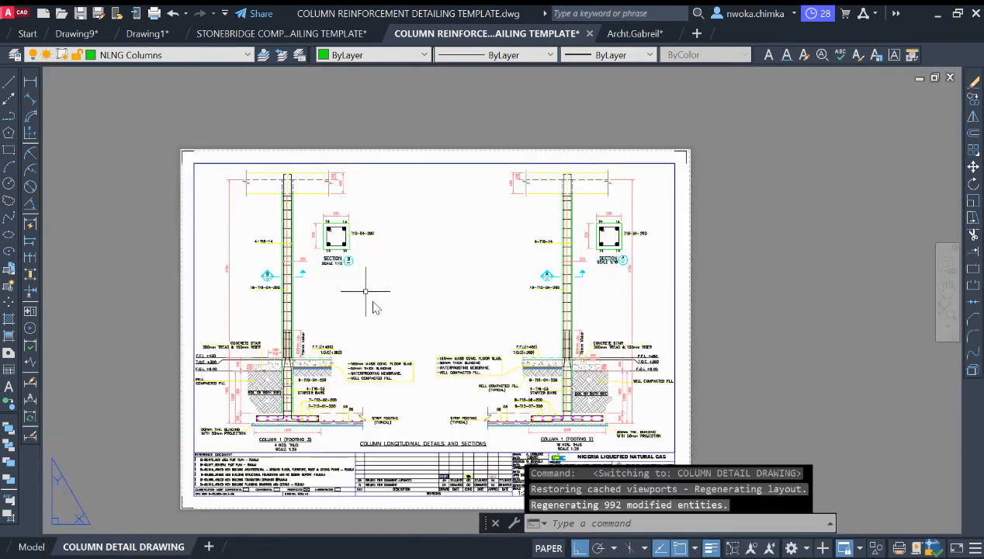
pyautogui.moveTo(392, 309); pyautogui.dragTo(392, 236, button='middle')
pyautogui.scroll(-2, 605, 274)
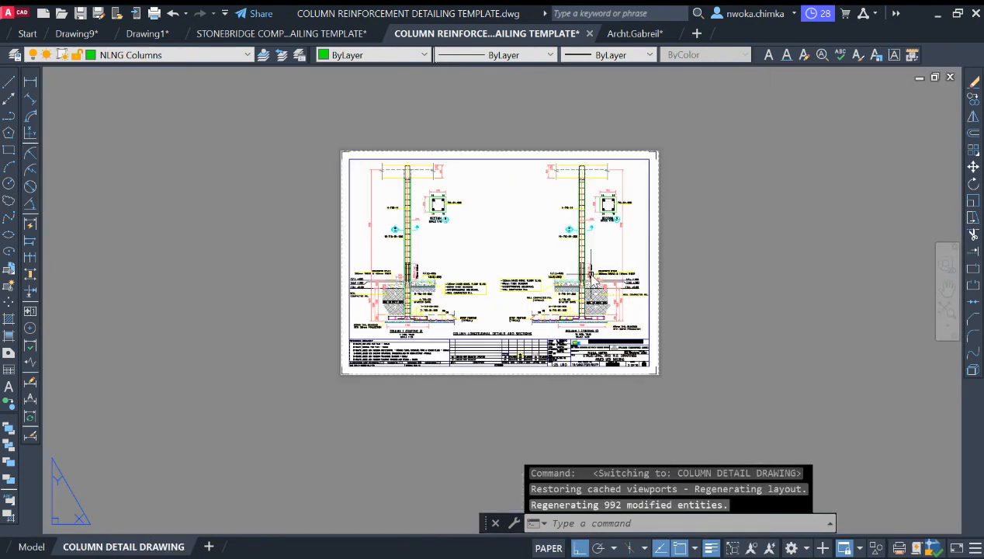
pyautogui.scroll(2, 516, 213)
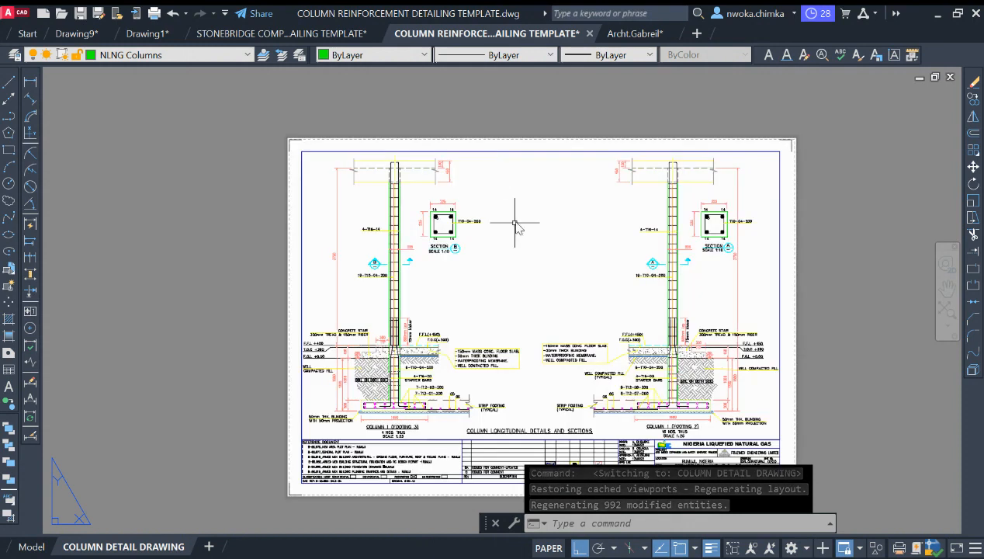
pyautogui.scroll(-2, 402, 166)
pyautogui.scroll(2, 457, 226)
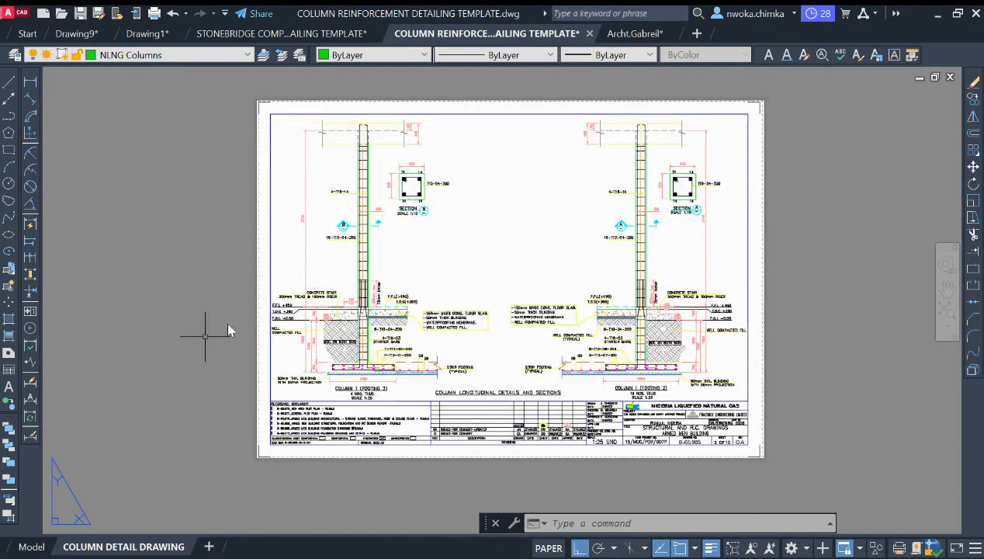
pyautogui.click(32, 546)
pyautogui.scroll(10, 528, 248)
pyautogui.scroll(6, 503, 423)
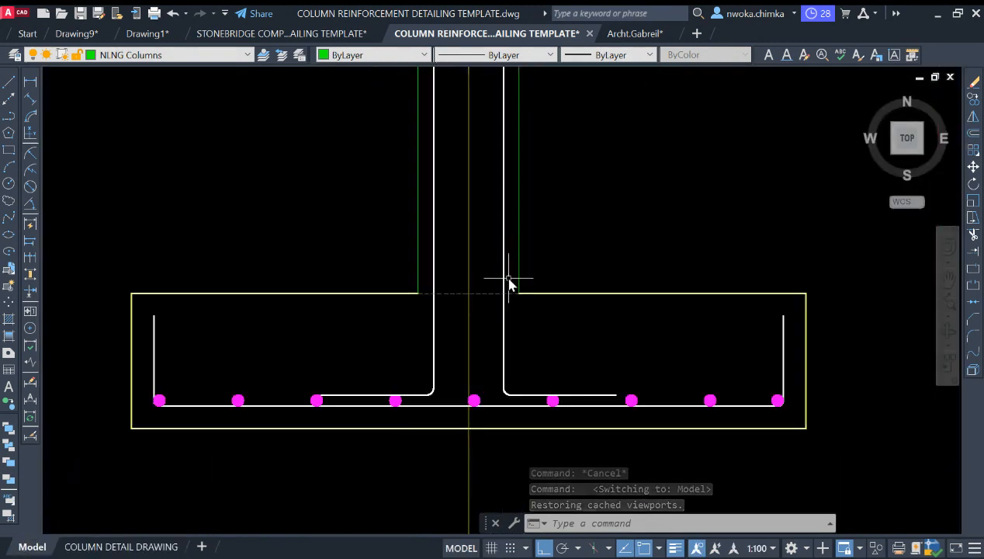
pyautogui.write('o')
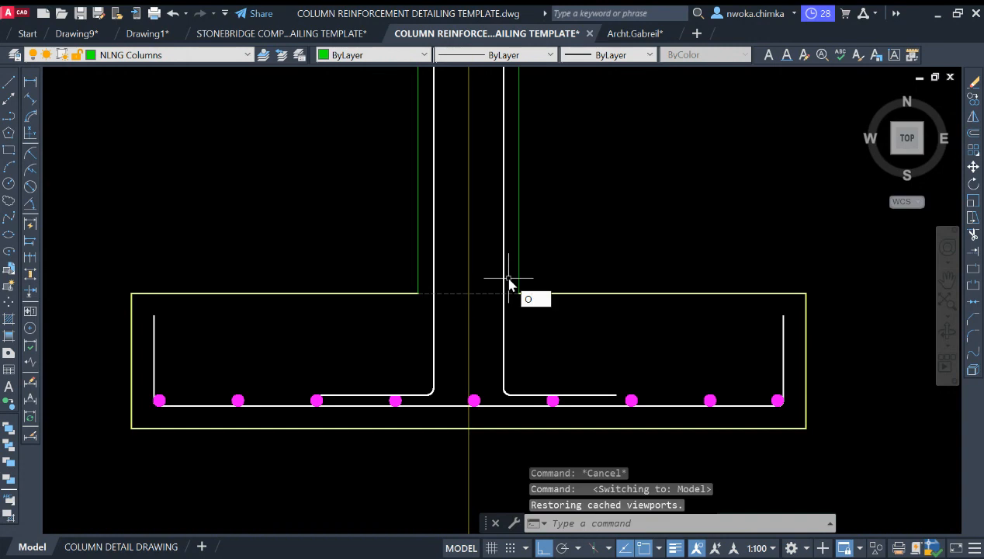
pyautogui.press('Return')
pyautogui.press('Escape')
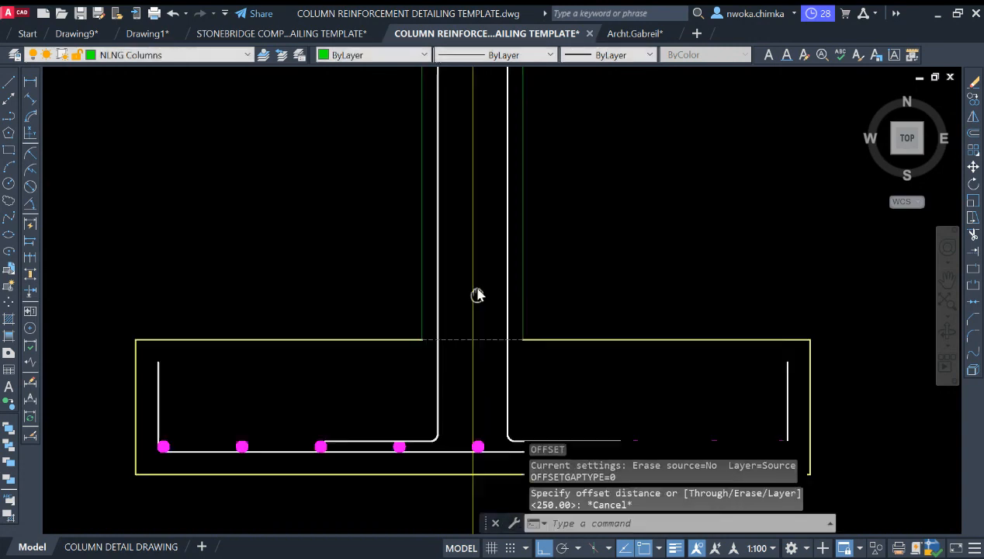
# - Read the main bar and link specification of the 225x225 column in the column schedule
pyautogui.scroll(-10, 492, 242)
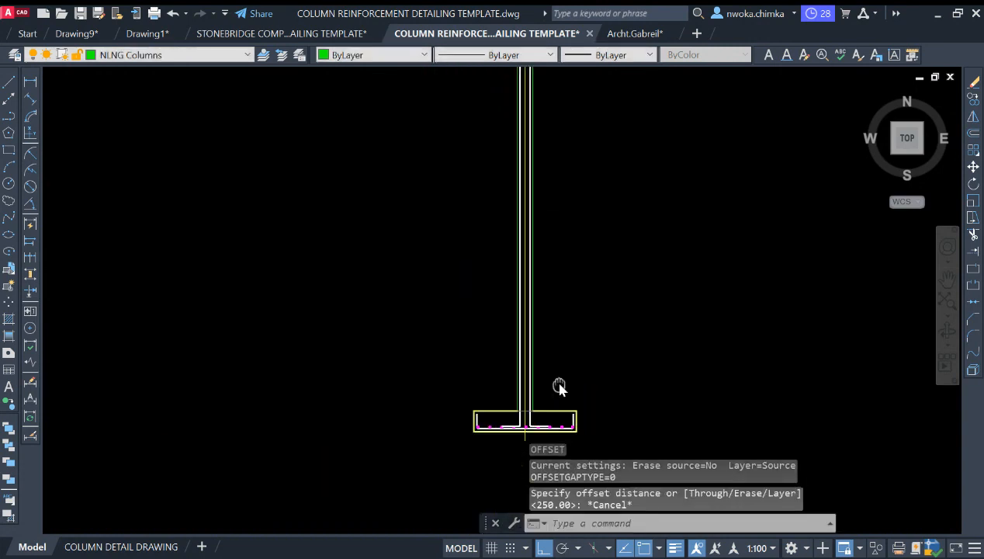
pyautogui.moveTo(633, 267); pyautogui.dragTo(818, 224, button='middle')
pyautogui.scroll(-2, 586, 307)
pyautogui.scroll(6, 391, 257)
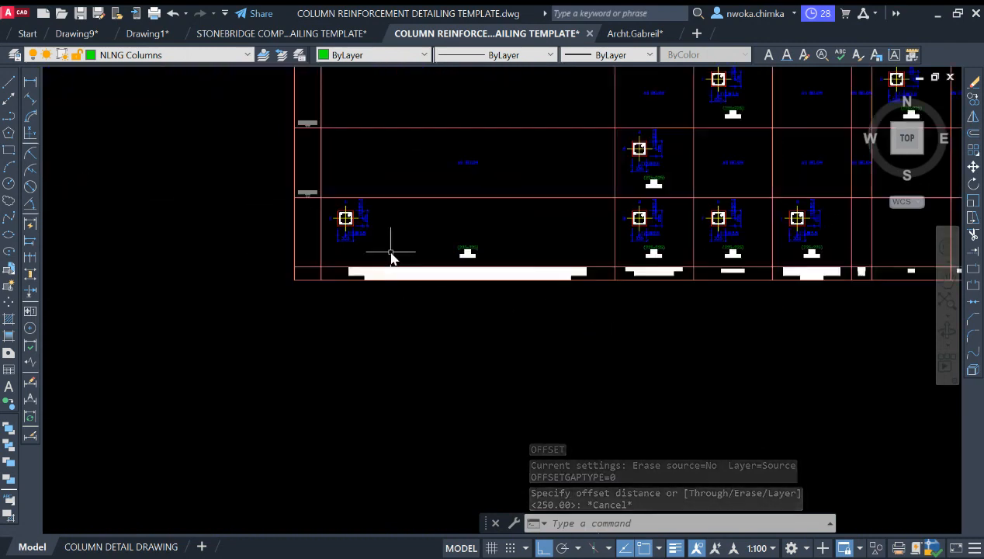
pyautogui.scroll(8, 497, 264)
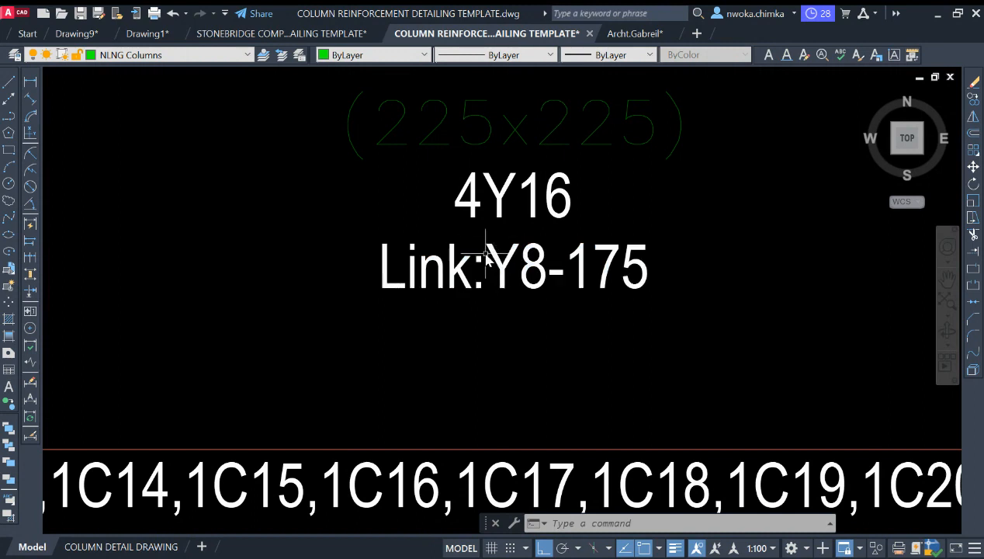
pyautogui.scroll(-6, 487, 260)
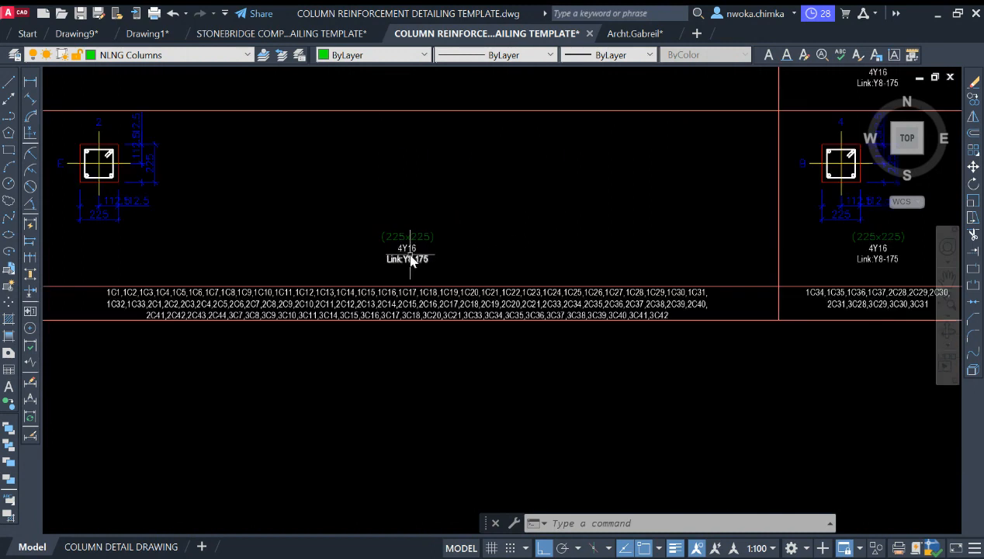
pyautogui.scroll(8, 410, 261)
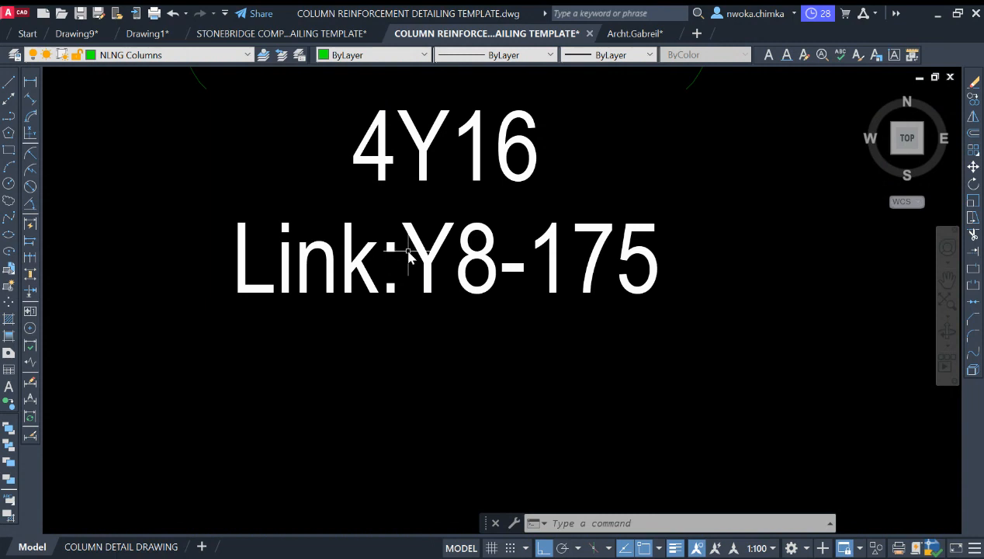
pyautogui.scroll(-10, 407, 232)
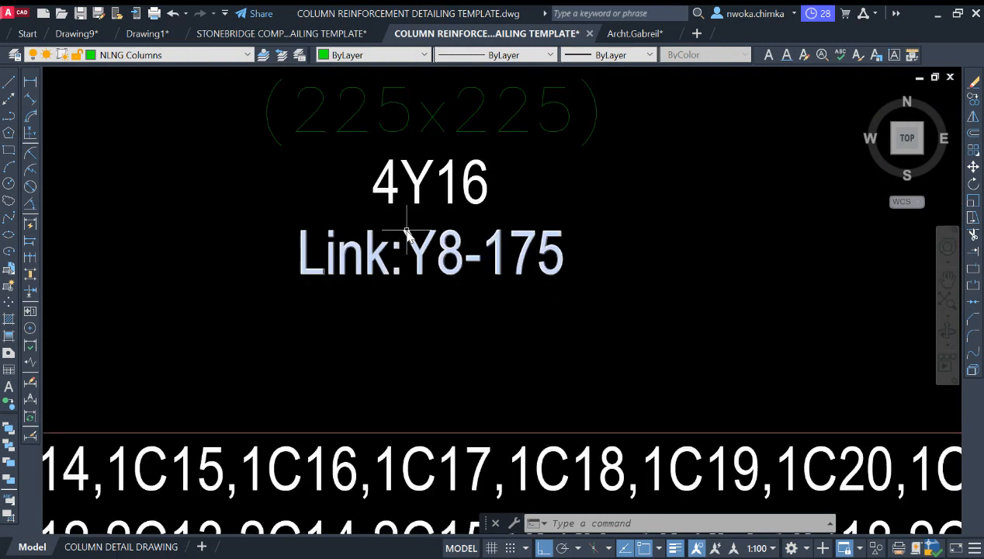
pyautogui.scroll(-6, 506, 254)
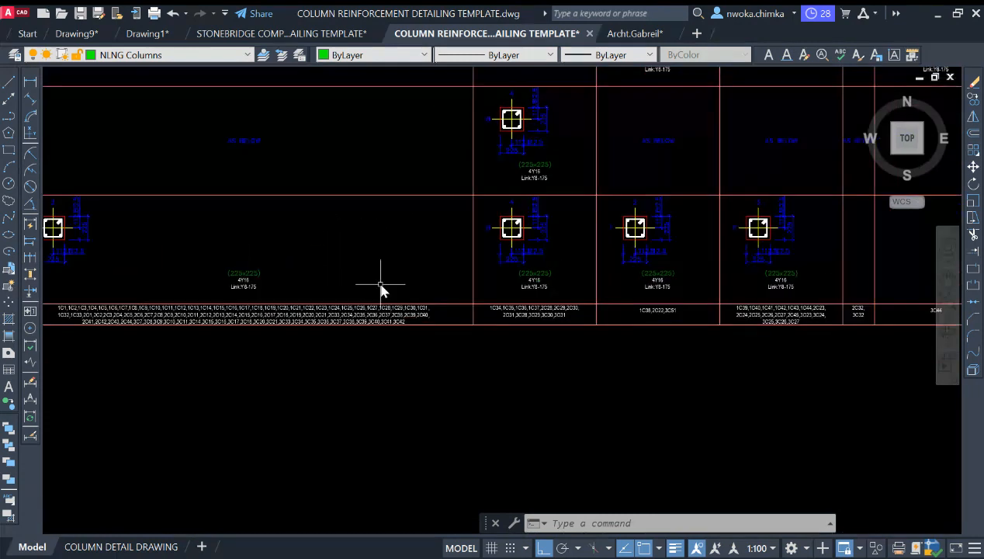
# - Make NLNG BEAMS the current layer and draw a horizontal construction line through the top edge of the footing
pyautogui.scroll(15, 776, 357)
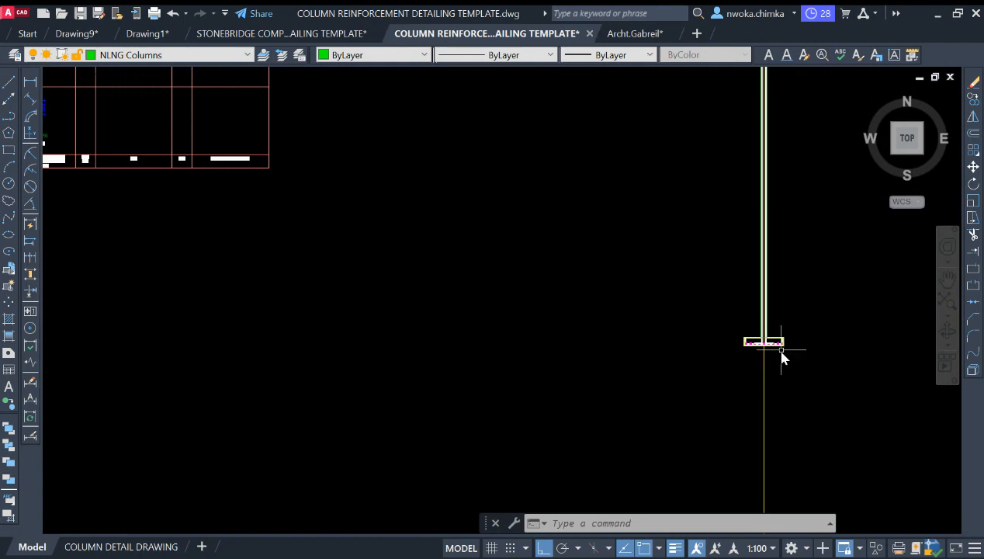
pyautogui.moveTo(526, 315); pyautogui.dragTo(512, 332, button='middle')
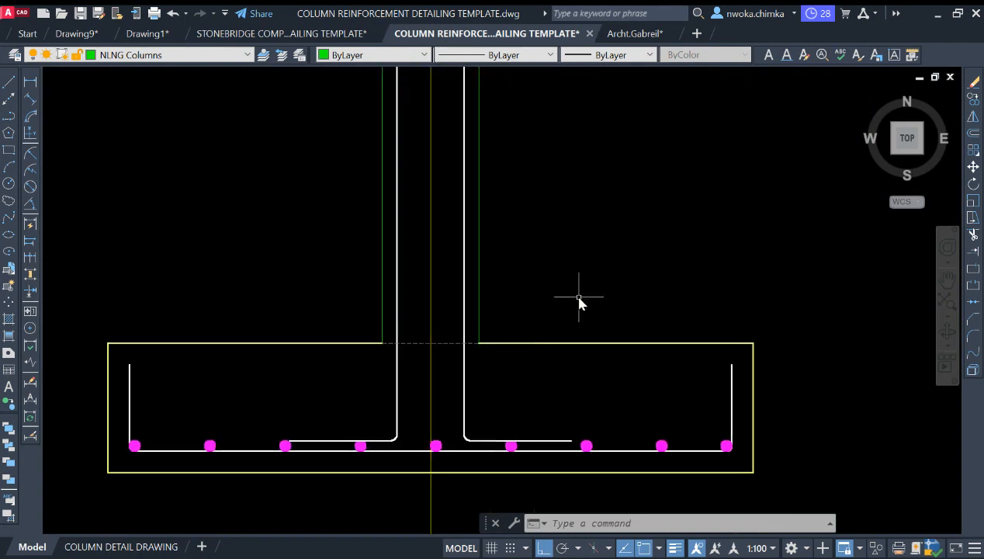
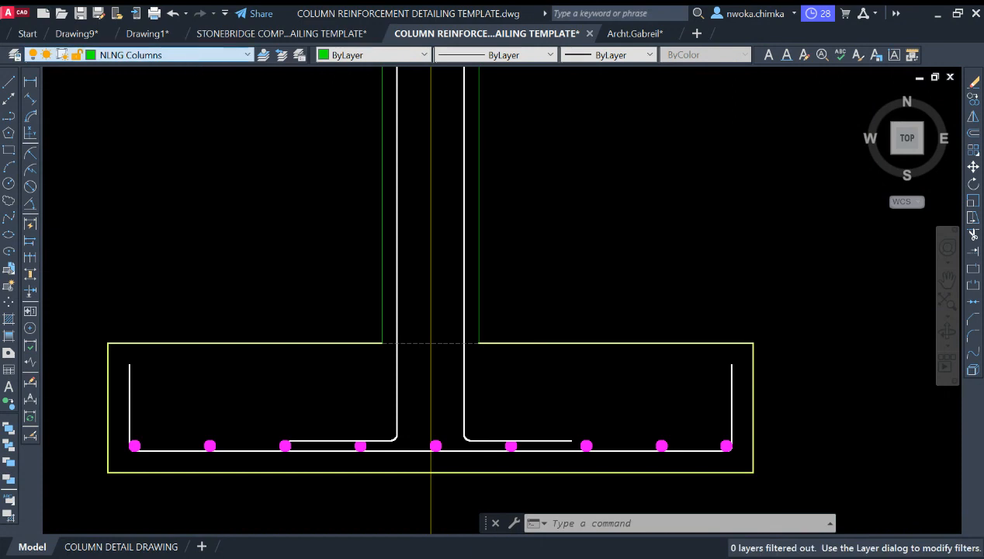
pyautogui.click(155, 185)
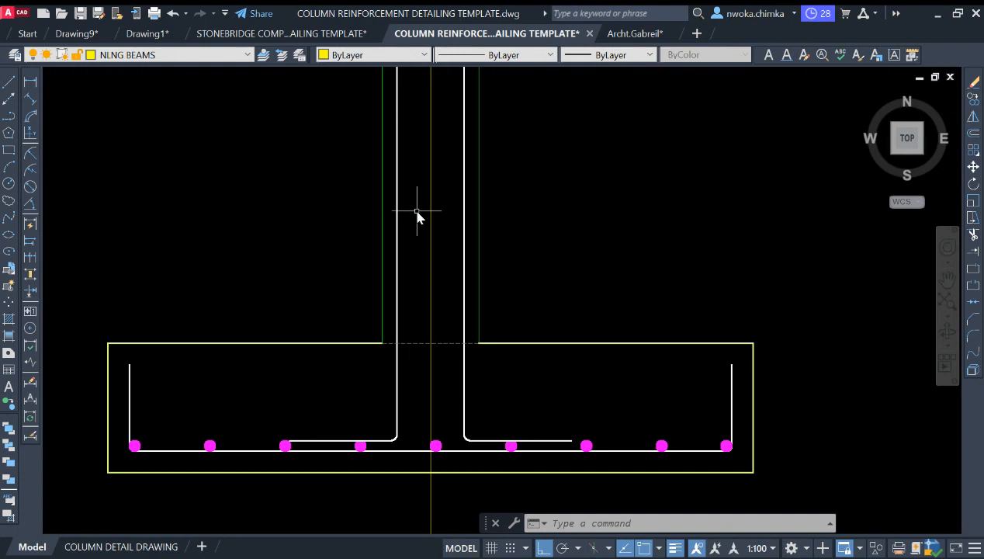
pyautogui.write('XL')
pyautogui.press('Return')
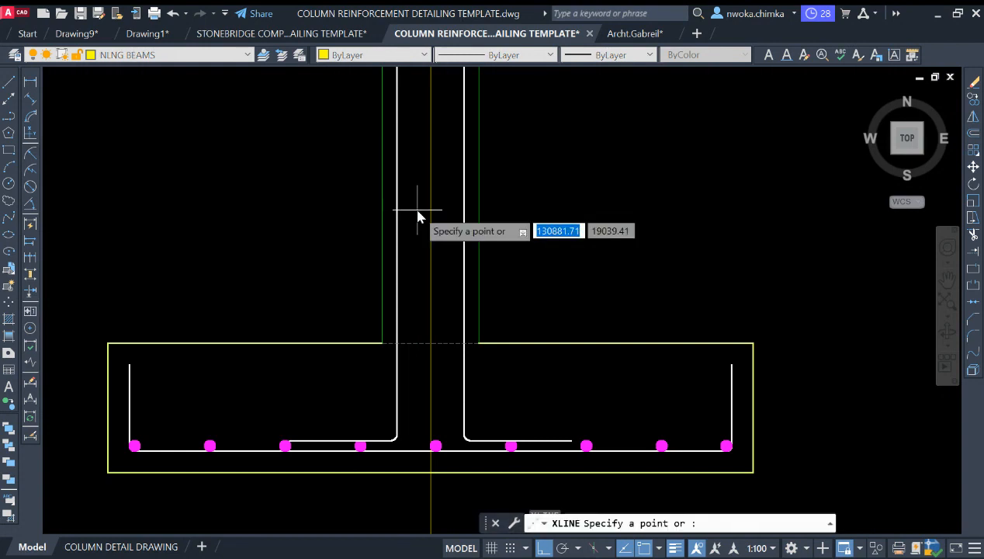
pyautogui.write('H')
pyautogui.press('Return')
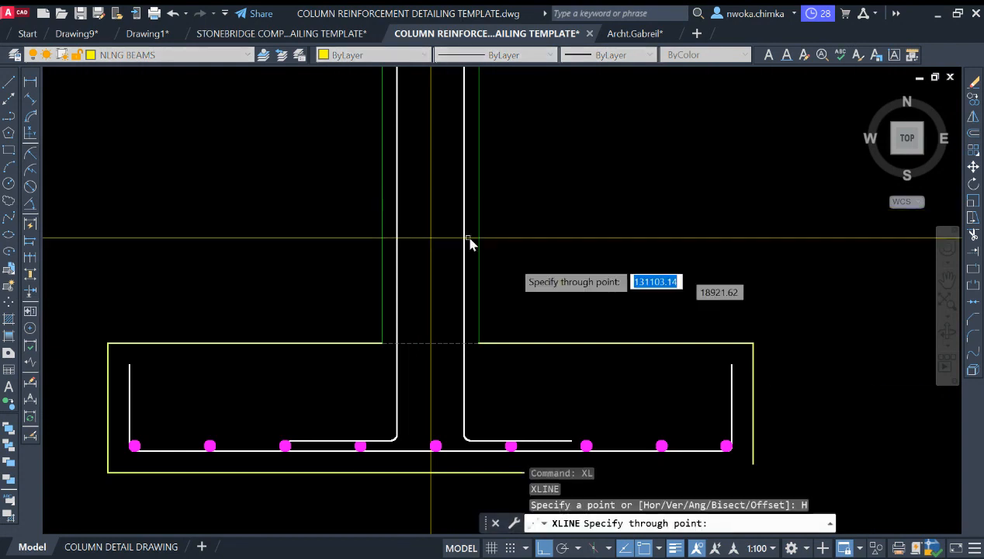
pyautogui.click(753, 343)
pyautogui.press('Escape')
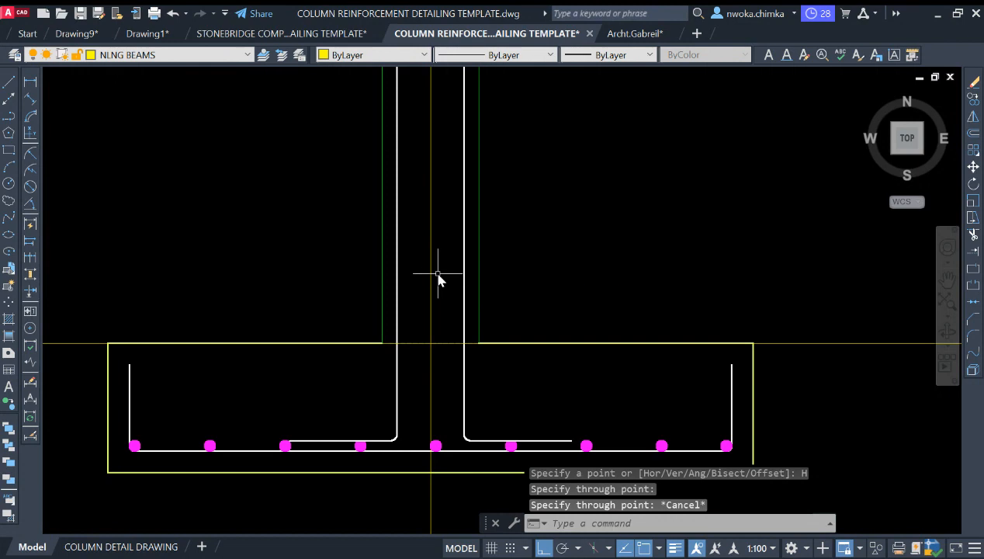
# - Offset the horizontal construction line at the footing top upward by 3000 to mark the floor level
pyautogui.write('o')
pyautogui.press('Return')
pyautogui.write('3000')
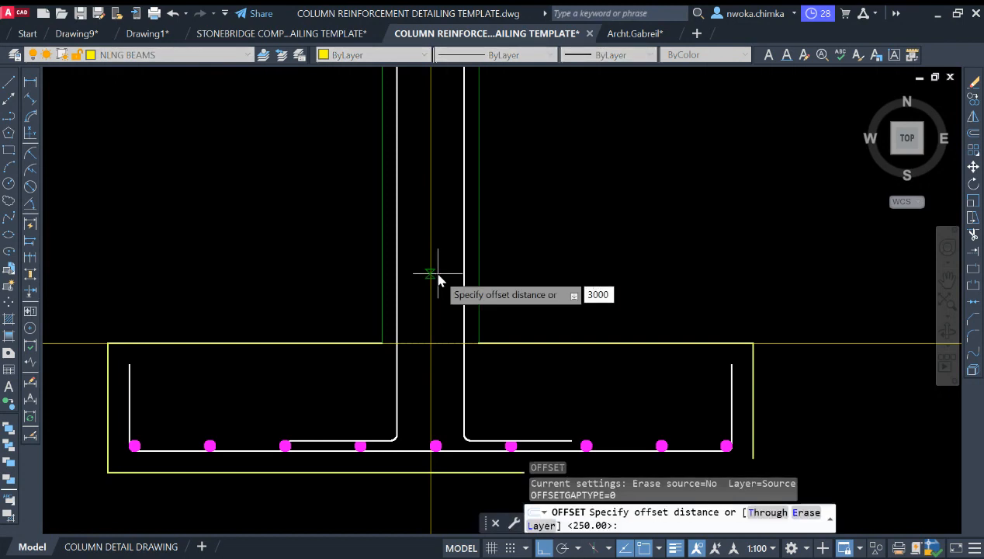
pyautogui.press('Escape')
pyautogui.press('Return')
pyautogui.write('2')
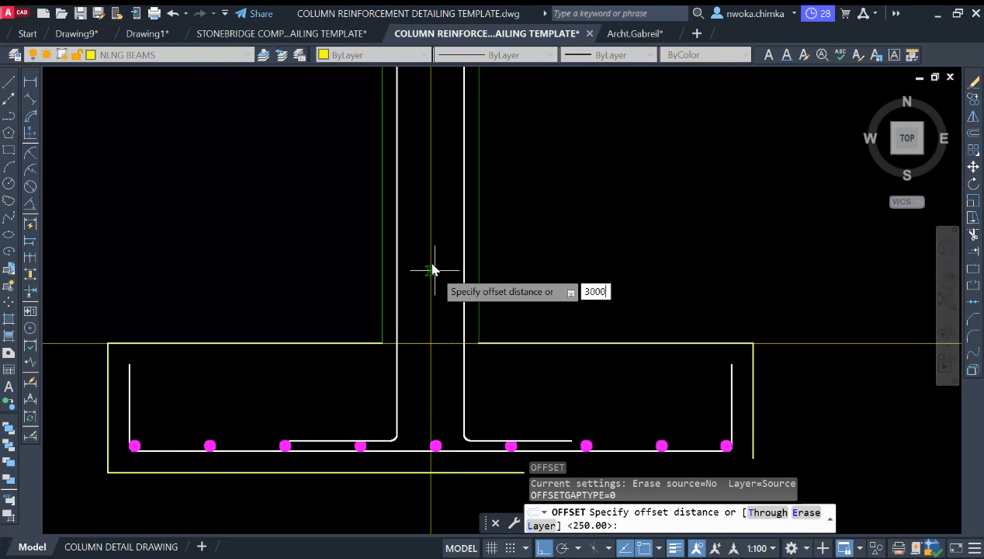
pyautogui.write('000')
pyautogui.press('Return')
pyautogui.scroll(-4, 435, 288)
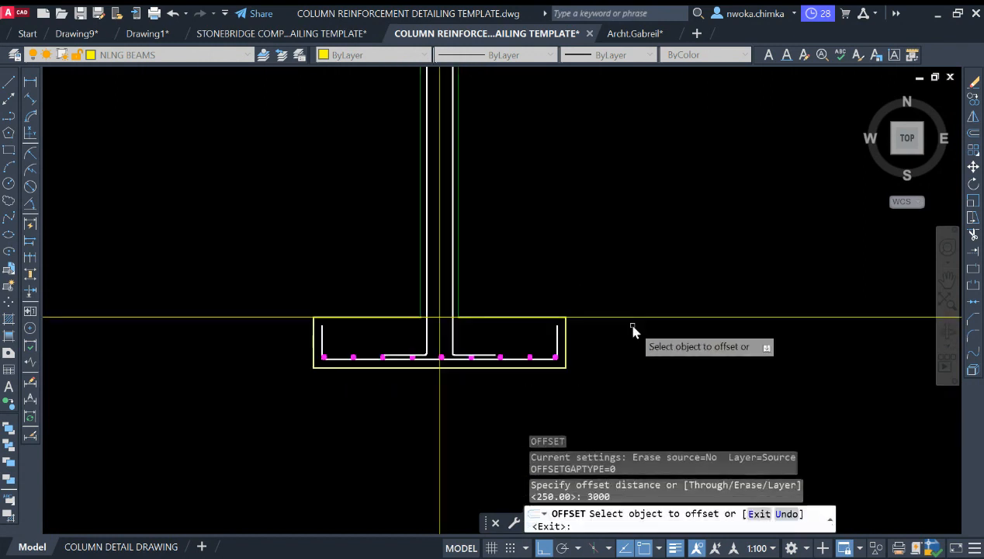
pyautogui.click(630, 318)
pyautogui.click(622, 175)
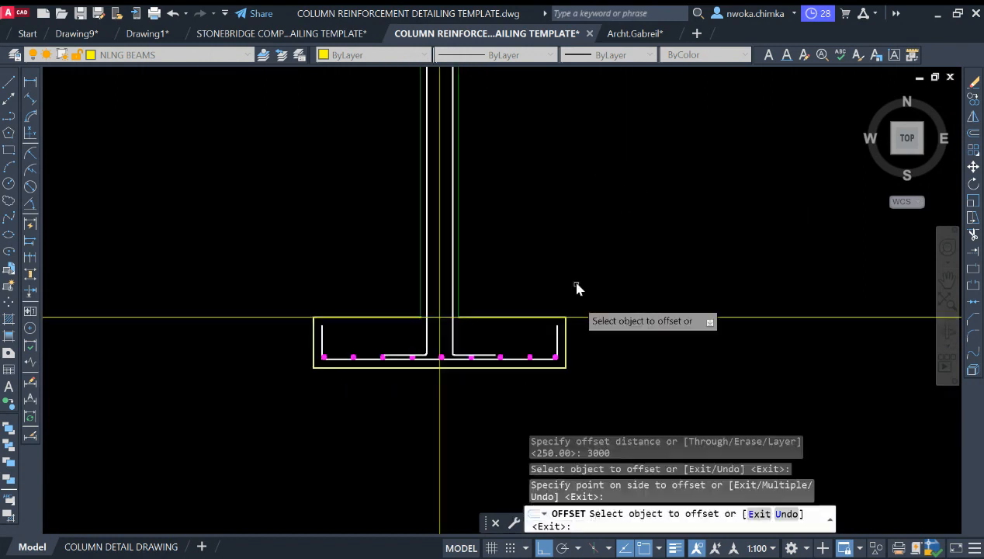
pyautogui.scroll(-7, 589, 215)
pyautogui.scroll(3, 558, 233)
pyautogui.scroll(2, 550, 234)
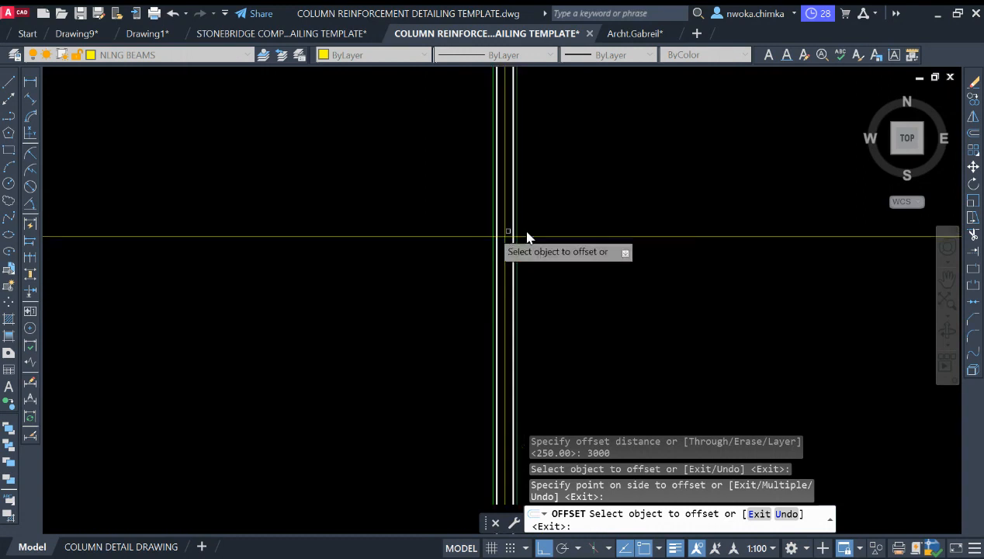
pyautogui.press('Escape')
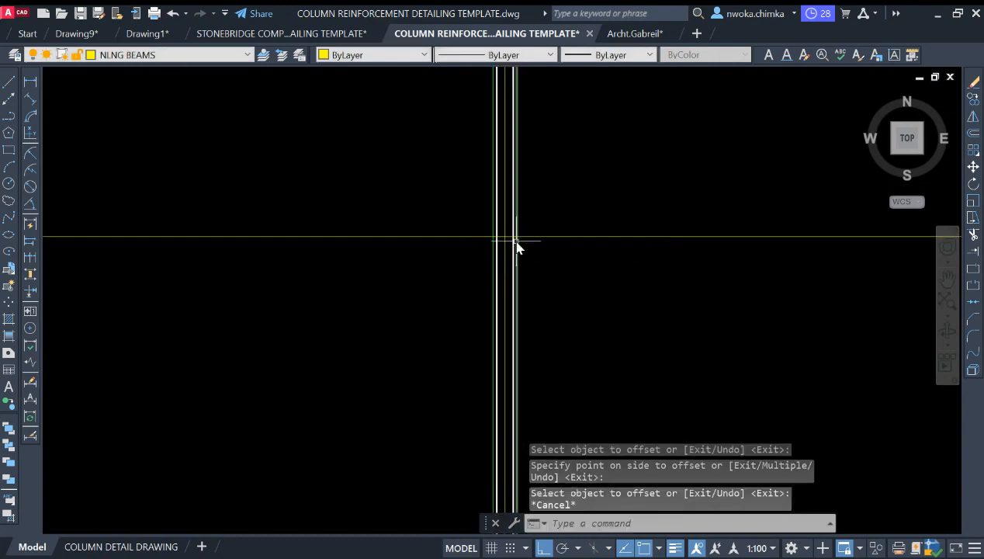
pyautogui.scroll(1, 528, 231)
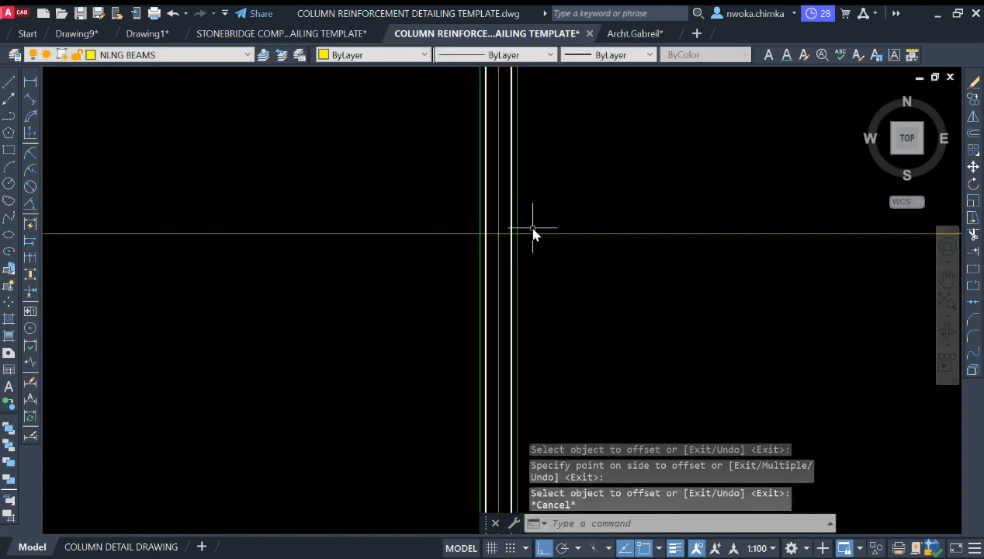
# - Check the beam sizes and concrete slab thickness on the first floor slab, beam and column layout plan
pyautogui.scroll(-8, 562, 241)
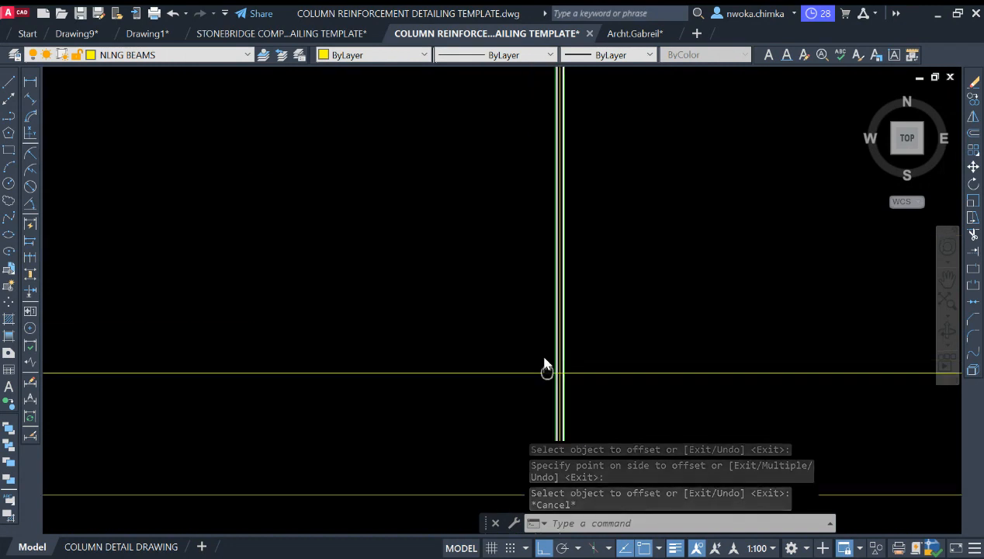
pyautogui.scroll(-3, 563, 310)
pyautogui.moveTo(531, 344); pyautogui.dragTo(560, 468, button='middle')
pyautogui.scroll(6, 466, 149)
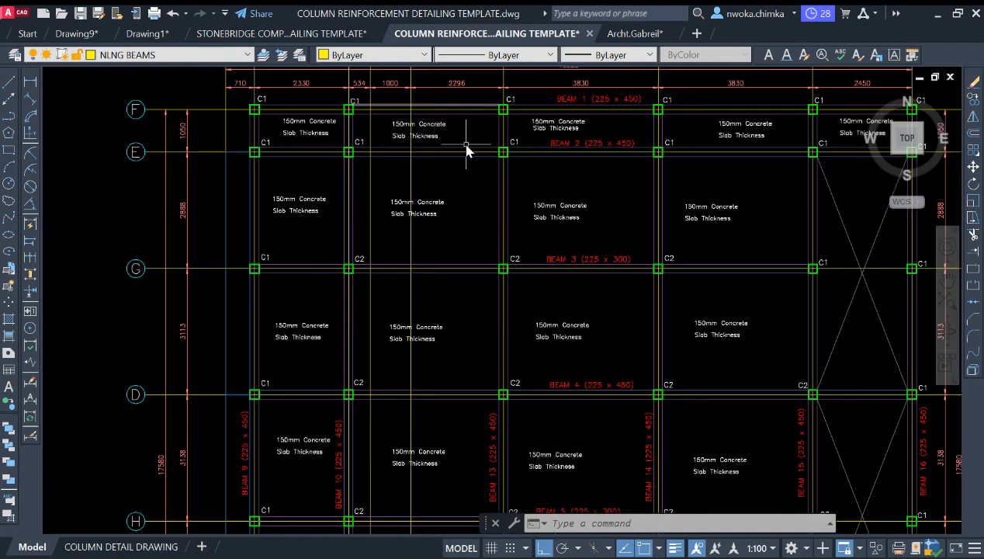
pyautogui.scroll(1, 588, 268)
pyautogui.moveTo(648, 306); pyautogui.dragTo(633, 391, button='middle')
pyautogui.scroll(-1, 633, 390)
pyautogui.moveTo(612, 160); pyautogui.dragTo(617, 211, button='middle')
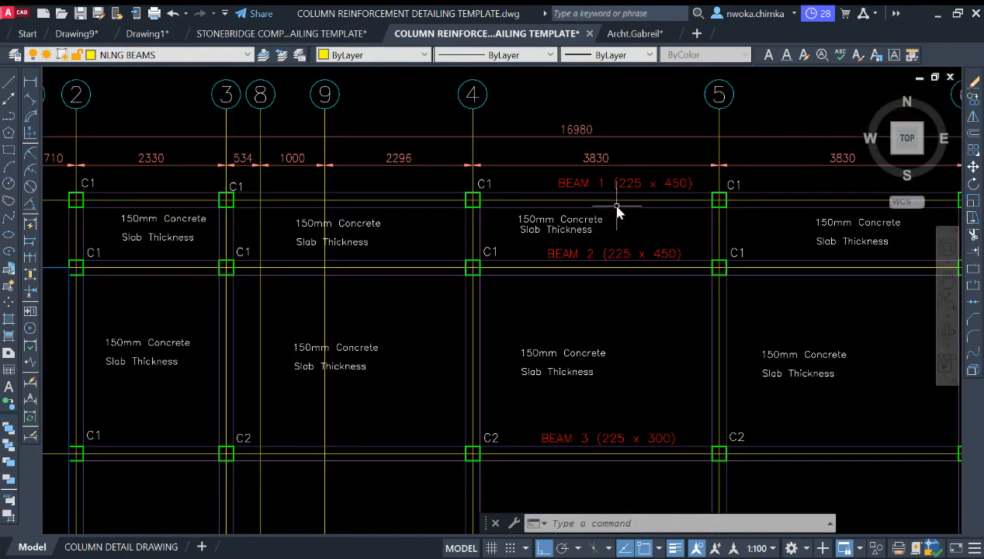
pyautogui.scroll(1, 588, 198)
pyautogui.scroll(-2, 710, 194)
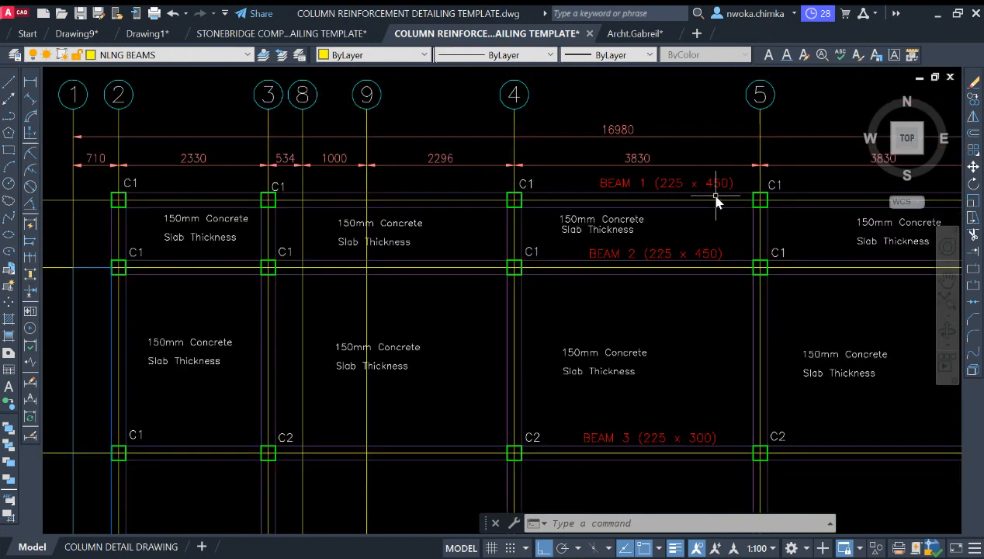
pyautogui.moveTo(583, 319); pyautogui.dragTo(552, 127, button='middle')
pyautogui.moveTo(530, 298); pyautogui.dragTo(556, 180, button='middle')
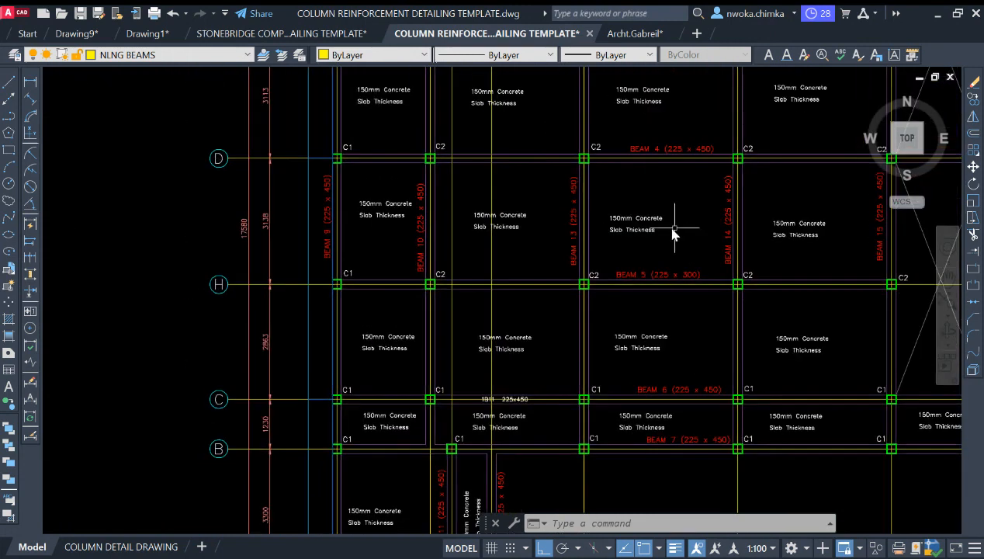
pyautogui.scroll(2, 677, 149)
pyautogui.scroll(6, 727, 155)
pyautogui.moveTo(676, 152); pyautogui.dragTo(611, 289, button='middle')
pyautogui.scroll(-1, 610, 289)
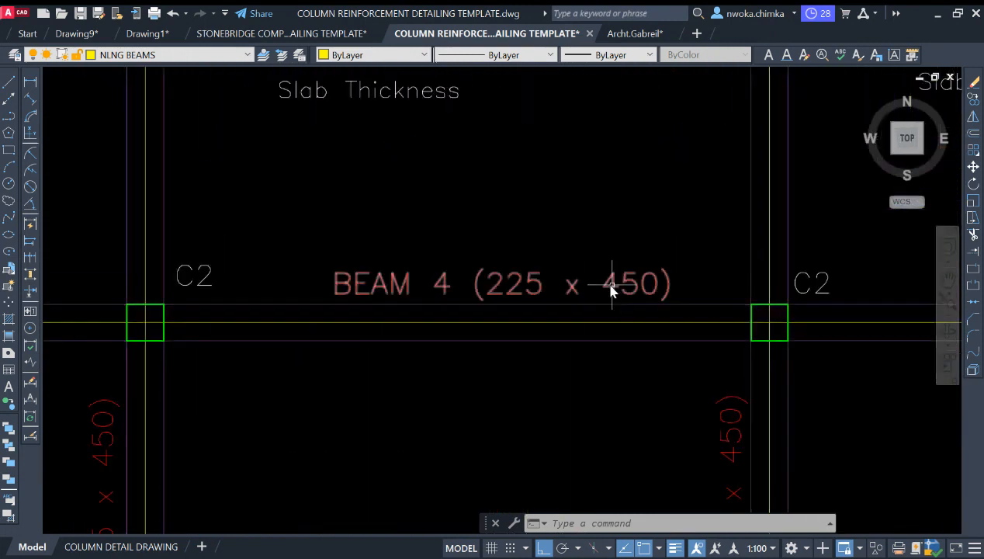
pyautogui.scroll(-4, 567, 268)
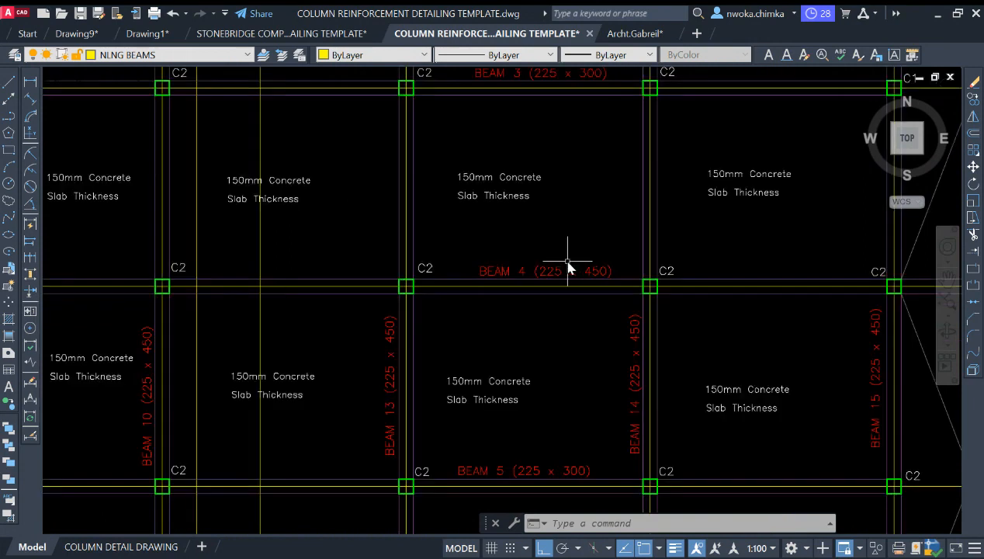
pyautogui.scroll(6, 466, 181)
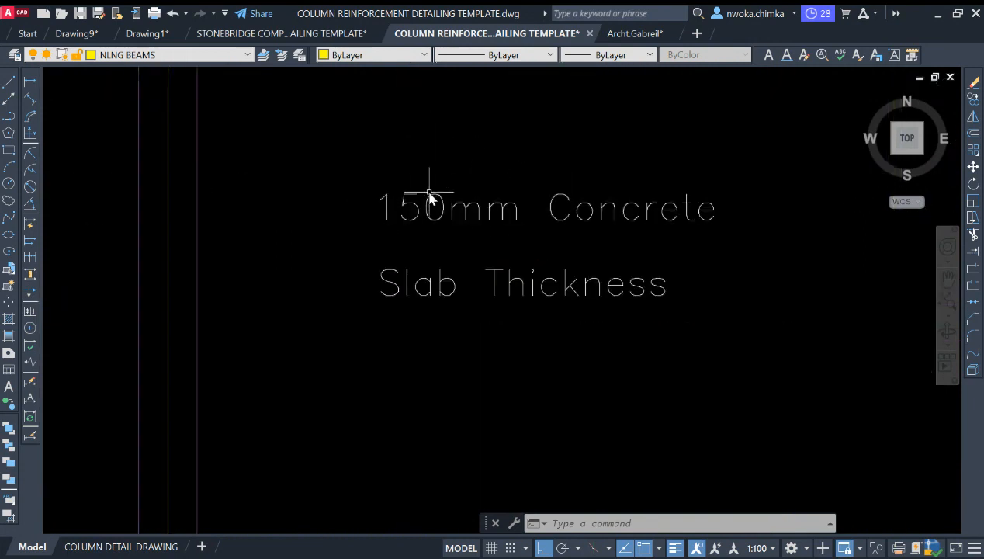
pyautogui.scroll(-10, 429, 205)
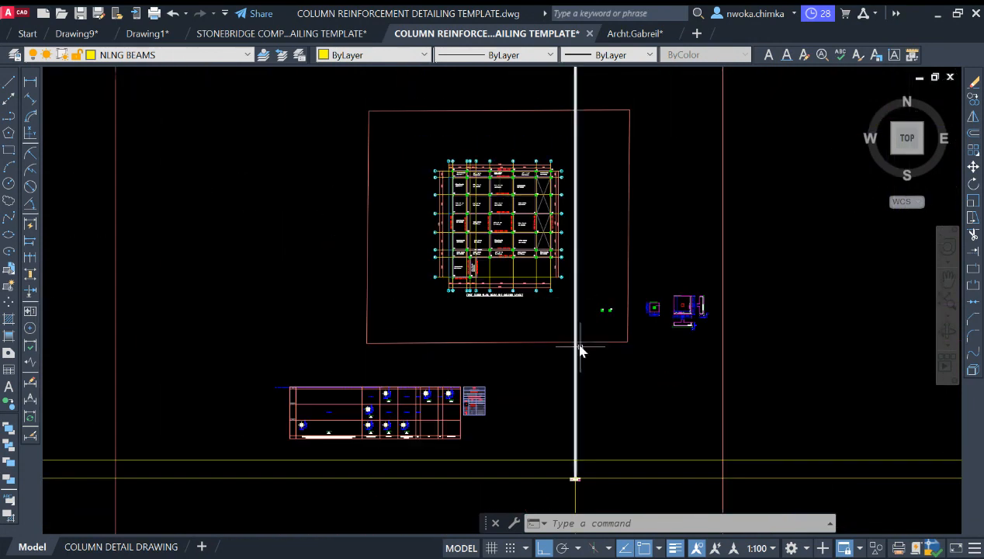
# - Trim the column outlines, main bars and centre line above the upper floor level line
pyautogui.moveTo(580, 351); pyautogui.dragTo(555, 351, button='middle')
pyautogui.scroll(8, 560, 287)
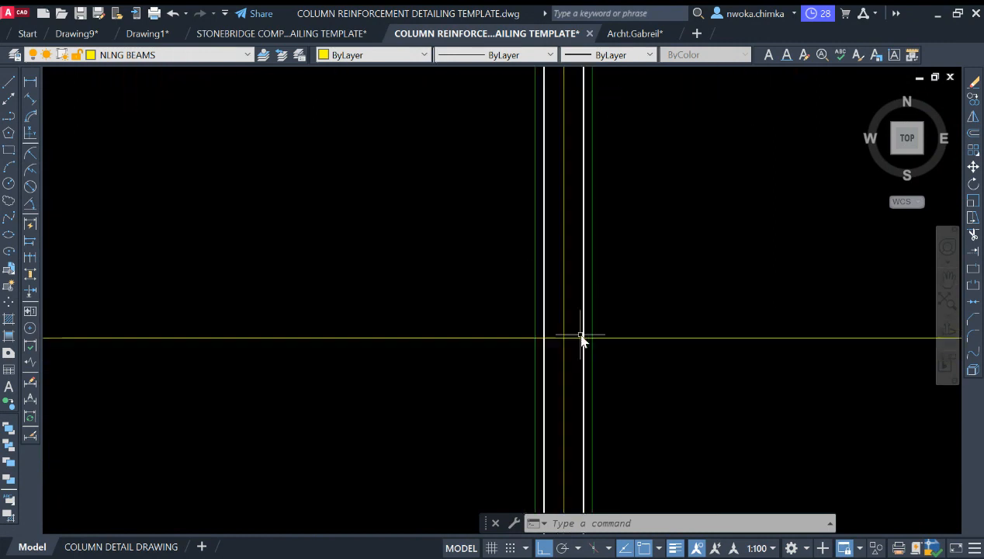
pyautogui.scroll(-5, 508, 335)
pyautogui.scroll(5, 508, 244)
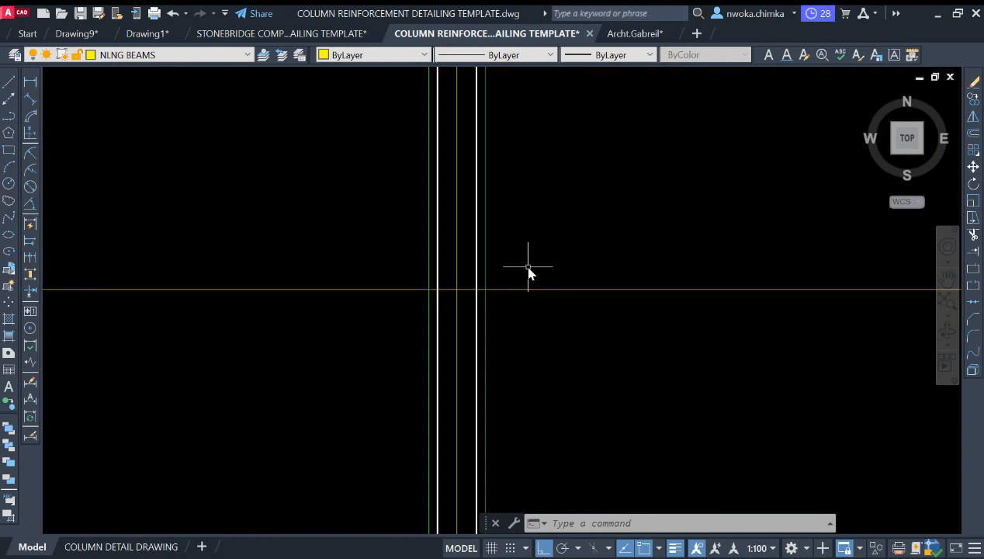
pyautogui.press('Escape')
pyautogui.press('Escape')
pyautogui.click(585, 259)
pyautogui.click(559, 309)
pyautogui.write('Tr')
pyautogui.press('Return')
pyautogui.moveTo(567, 242); pyautogui.dragTo(416, 247)
pyautogui.press('Escape')
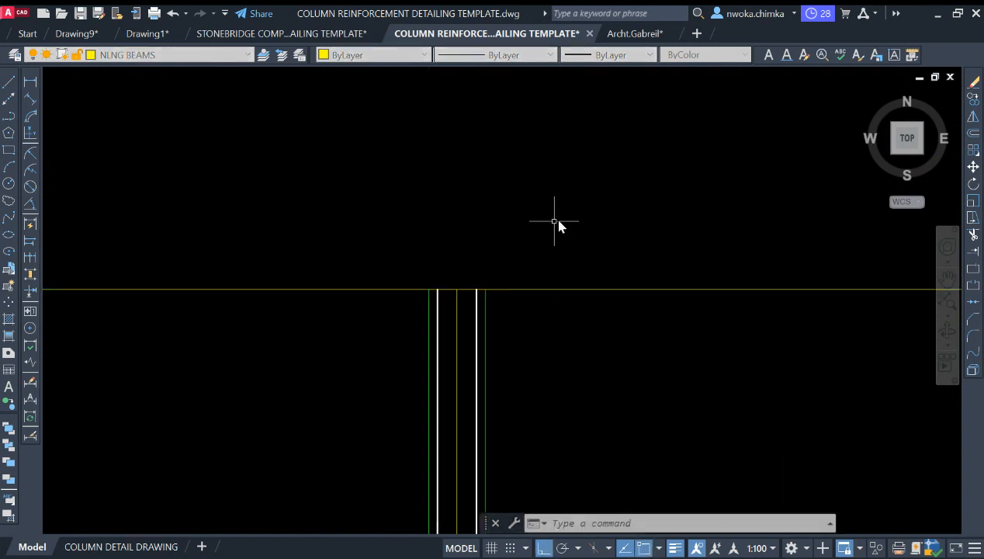
# - Offset the upper floor level line downward by 450 to mark the beam soffit
pyautogui.scroll(-2, 536, 223)
pyautogui.scroll(-2, 534, 225)
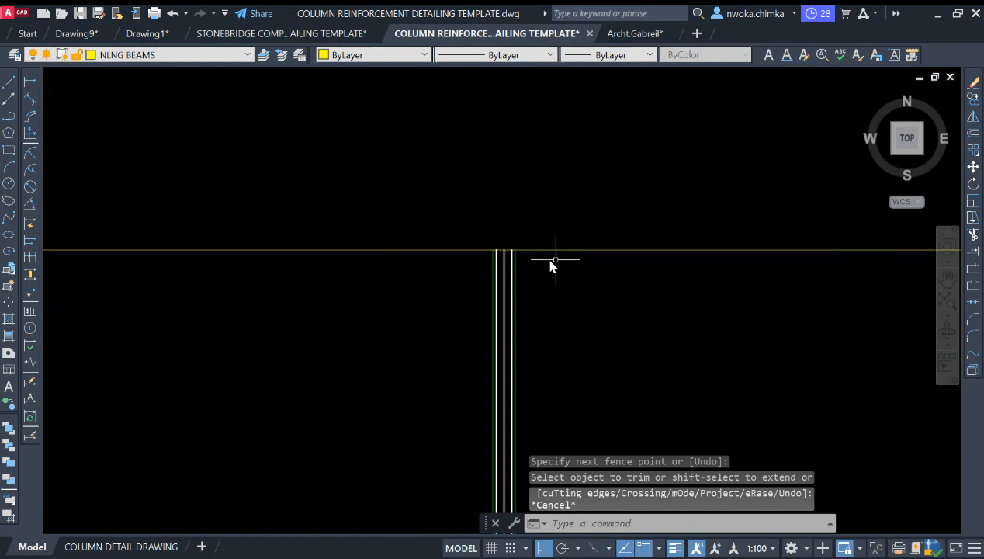
pyautogui.scroll(-2, 540, 256)
pyautogui.moveTo(551, 251); pyautogui.dragTo(494, 210, button='middle')
pyautogui.scroll(2, 484, 207)
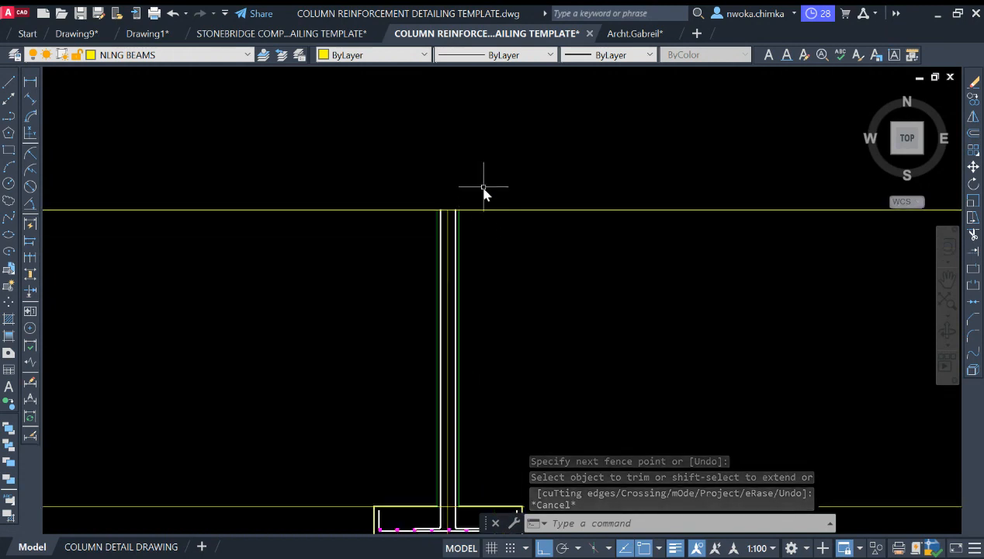
pyautogui.write('o')
pyautogui.press('Return')
pyautogui.write('2')
pyautogui.press('BackSpace')
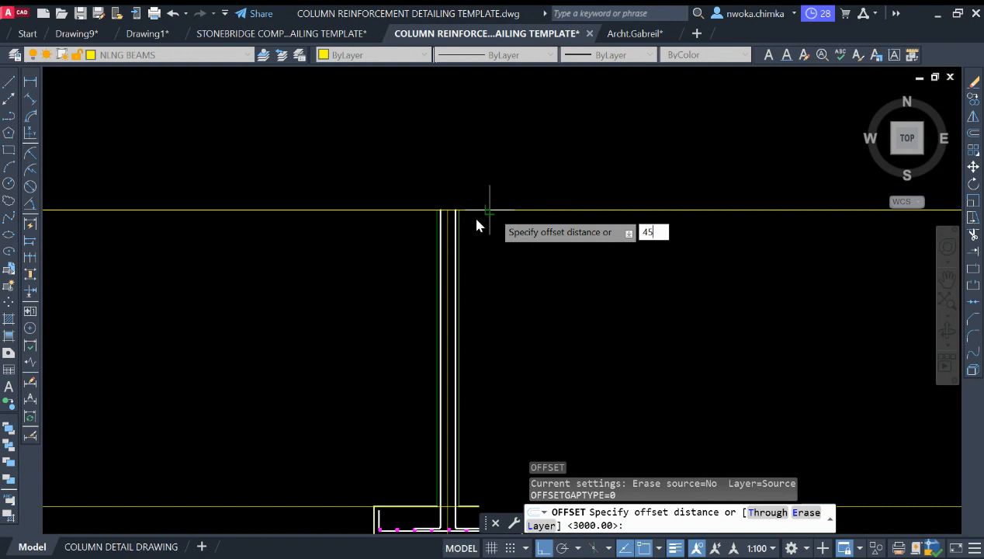
pyautogui.press('Return')
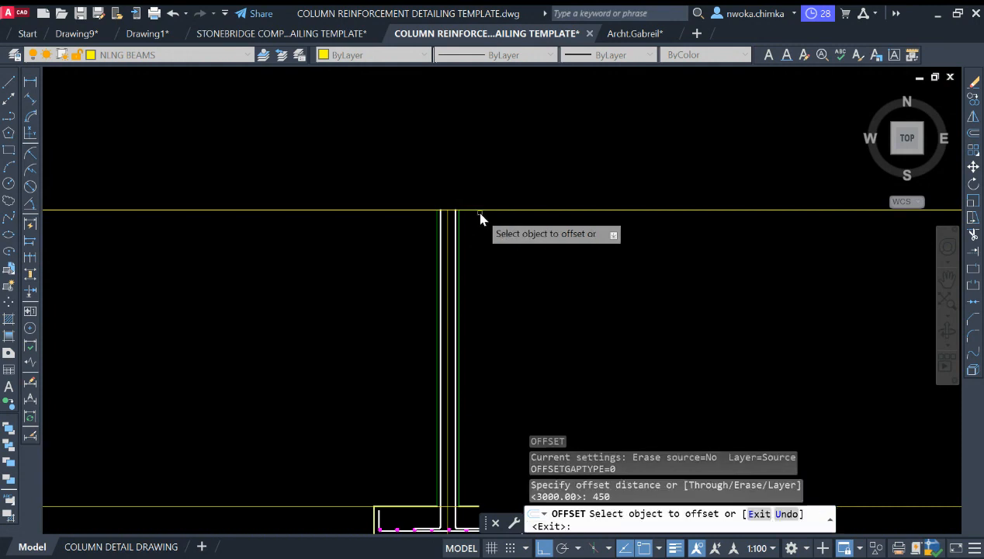
pyautogui.click(481, 210)
pyautogui.click(489, 299)
pyautogui.press('Escape')
pyautogui.moveTo(466, 236); pyautogui.dragTo(491, 226, button='middle')
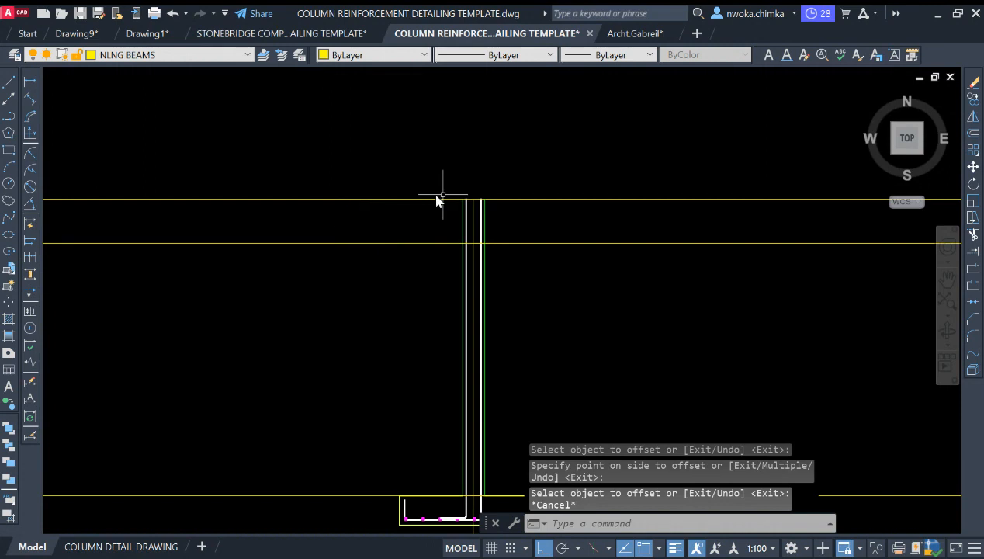
# - Offset the upper floor level line downward by 150 to mark the slab soffit
pyautogui.scroll(2, 476, 201)
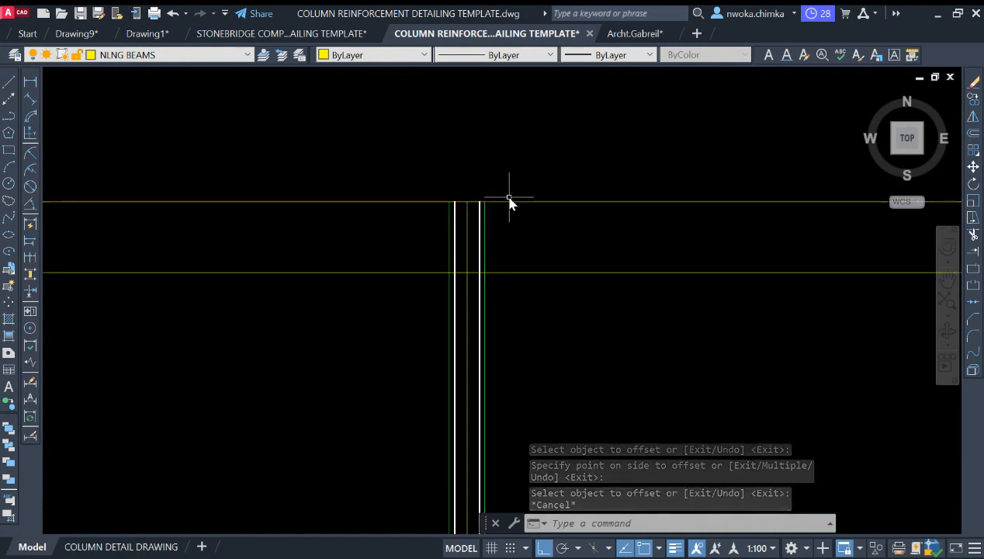
pyautogui.write('O')
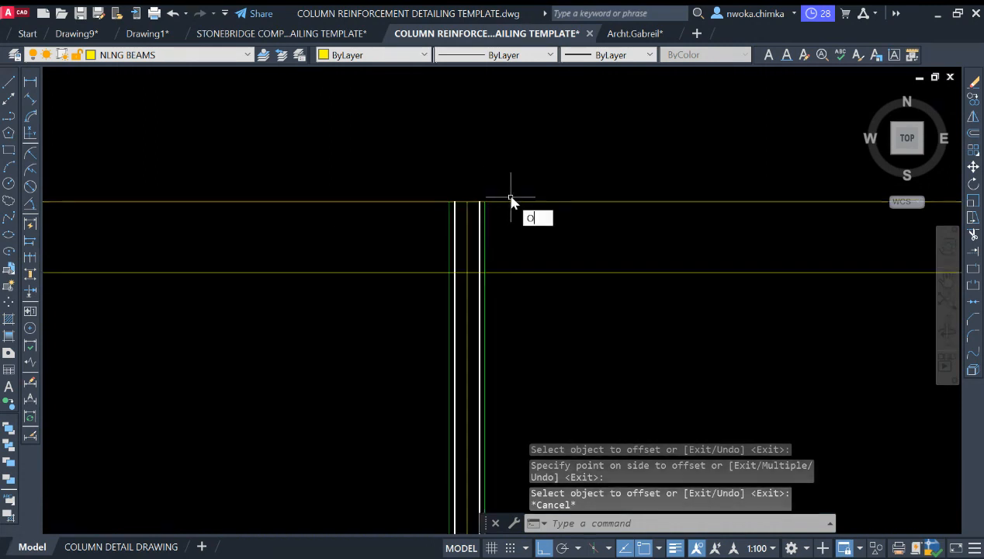
pyautogui.press('Escape')
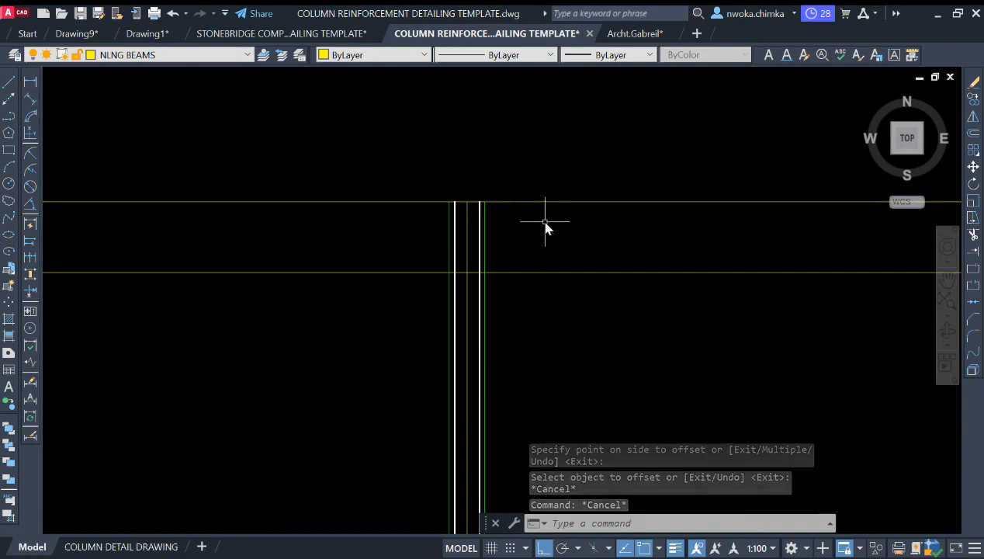
pyautogui.write('O')
pyautogui.press('Return')
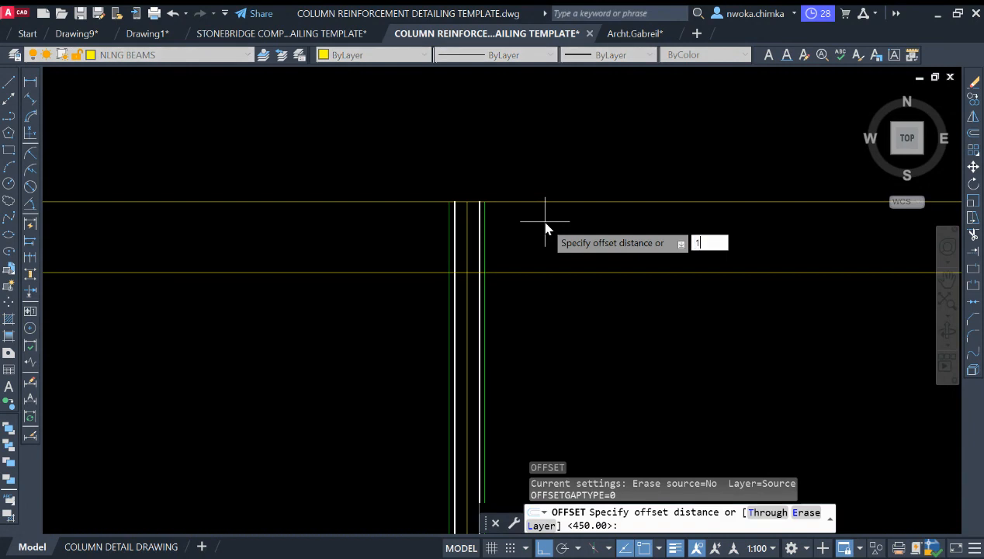
pyautogui.write('150')
pyautogui.press('Return')
pyautogui.click(547, 203)
pyautogui.click(547, 213)
pyautogui.press('Escape')
# - Move the slab soffit line to the NLNG CONCRETE SLAB layer
pyautogui.click(555, 215)
pyautogui.click(540, 232)
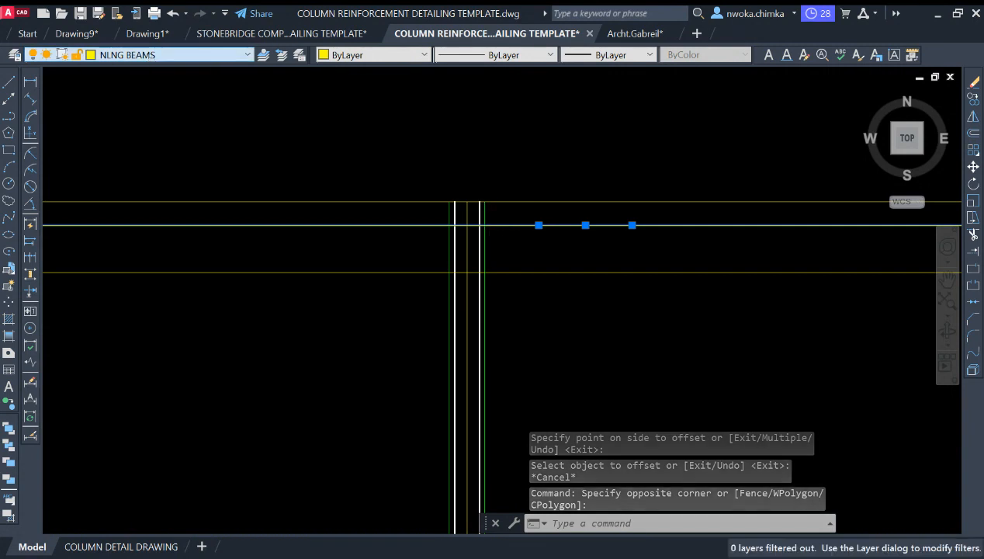
pyautogui.press('Escape')
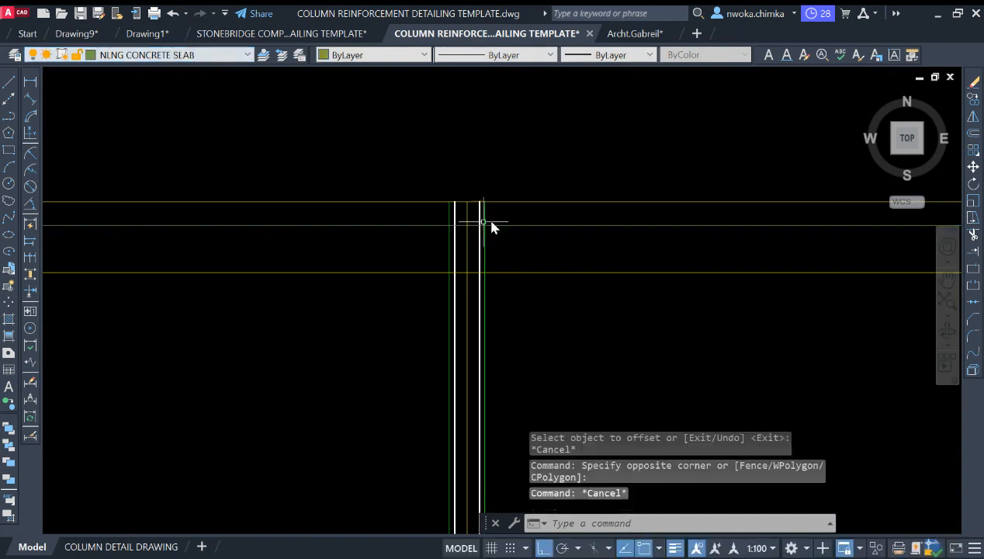
pyautogui.scroll(2, 490, 220)
pyautogui.scroll(-2, 455, 217)
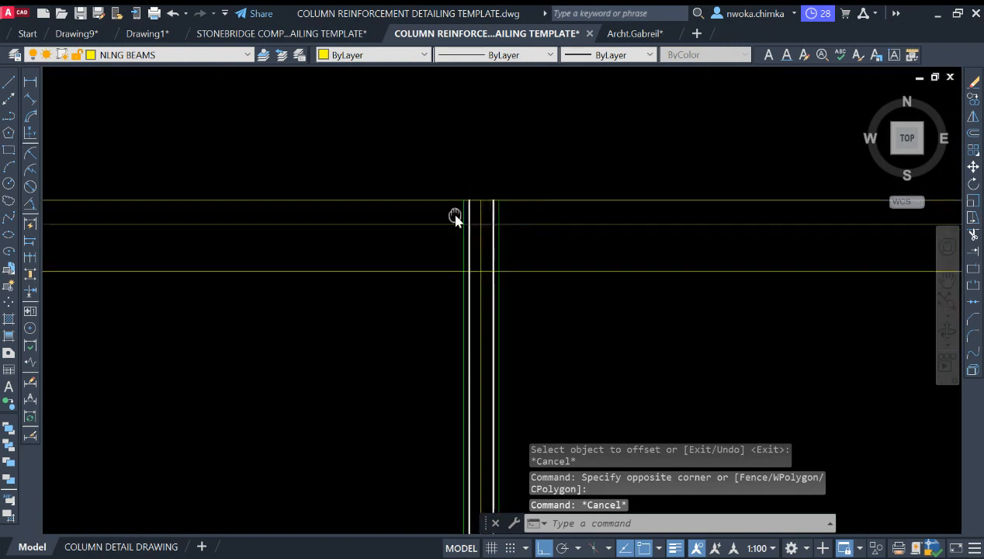
pyautogui.scroll(4, 516, 208)
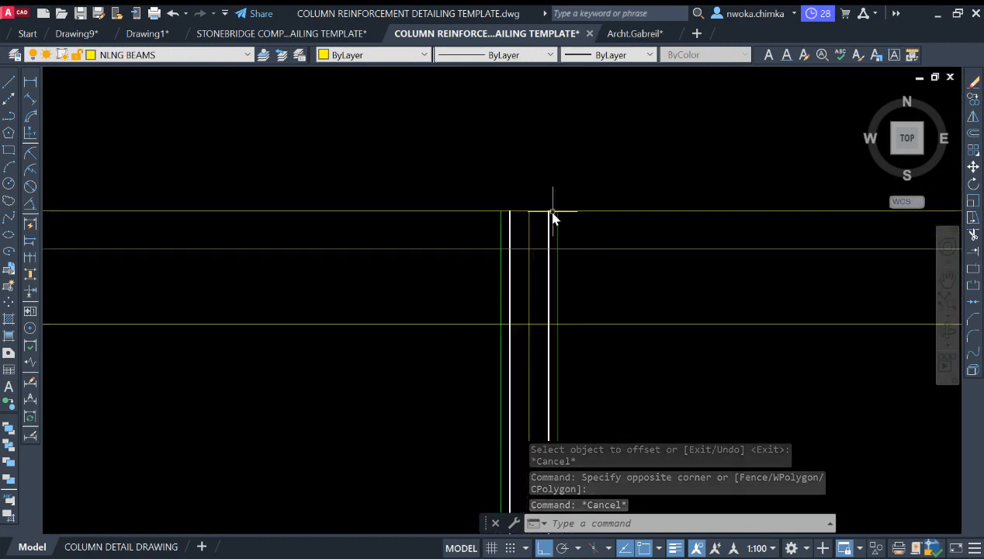
pyautogui.scroll(2, 503, 213)
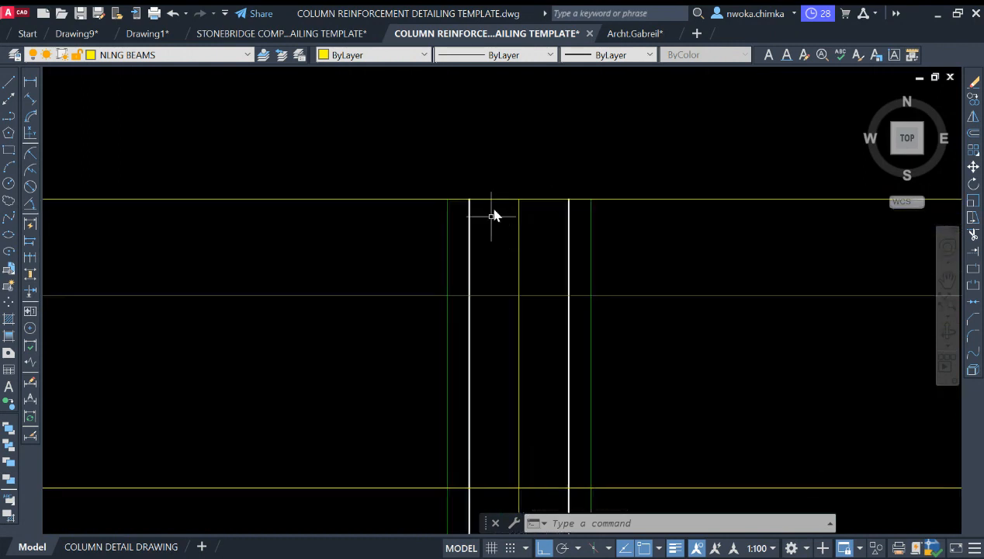
pyautogui.moveTo(478, 202); pyautogui.dragTo(478, 209, button='middle')
pyautogui.click(478, 210)
pyautogui.click(461, 209)
pyautogui.scroll(2, 481, 204)
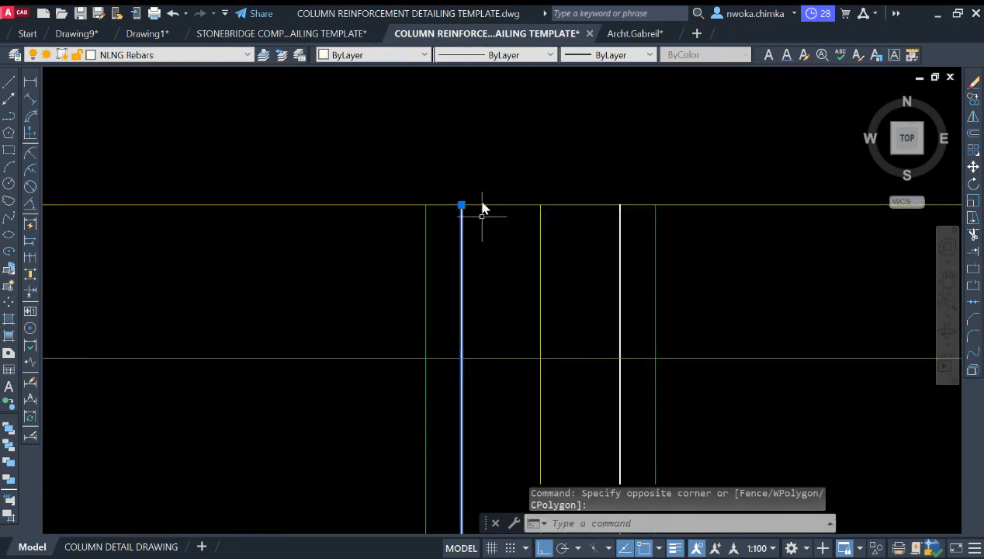
pyautogui.moveTo(497, 208); pyautogui.dragTo(444, 215, button='middle')
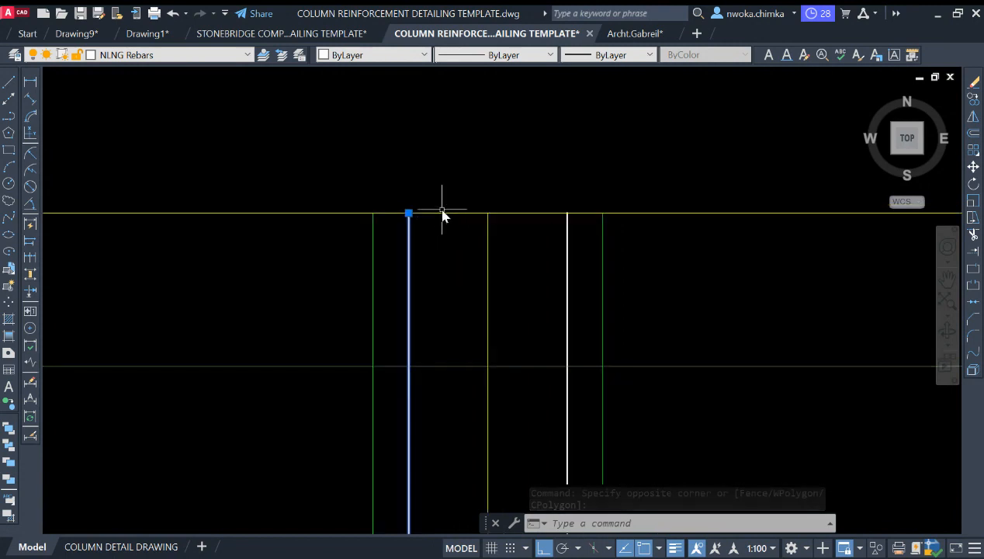
pyautogui.press('Escape')
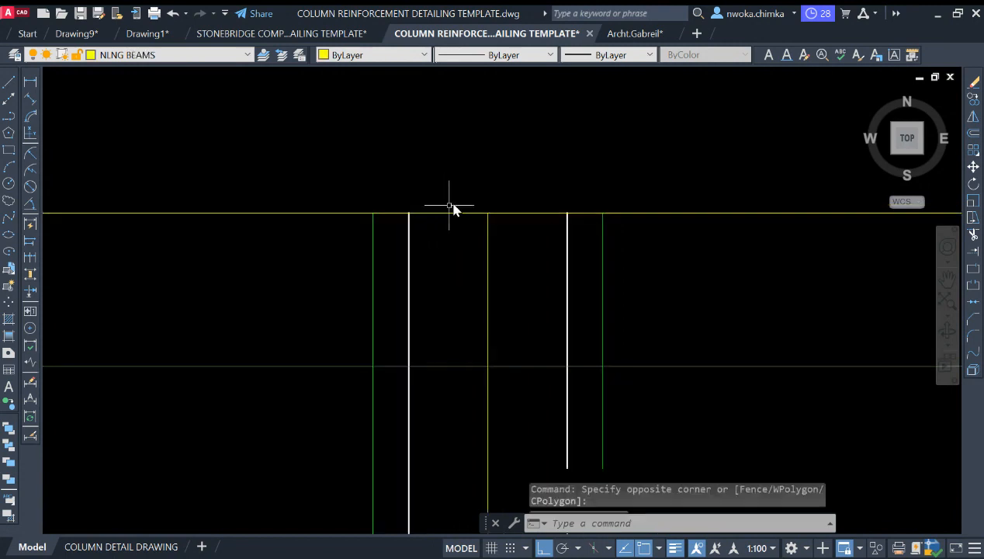
# - Offset the upper floor level line downward by 25 to mark the concrete cover at the column top
pyautogui.write('o')
pyautogui.press('Return')
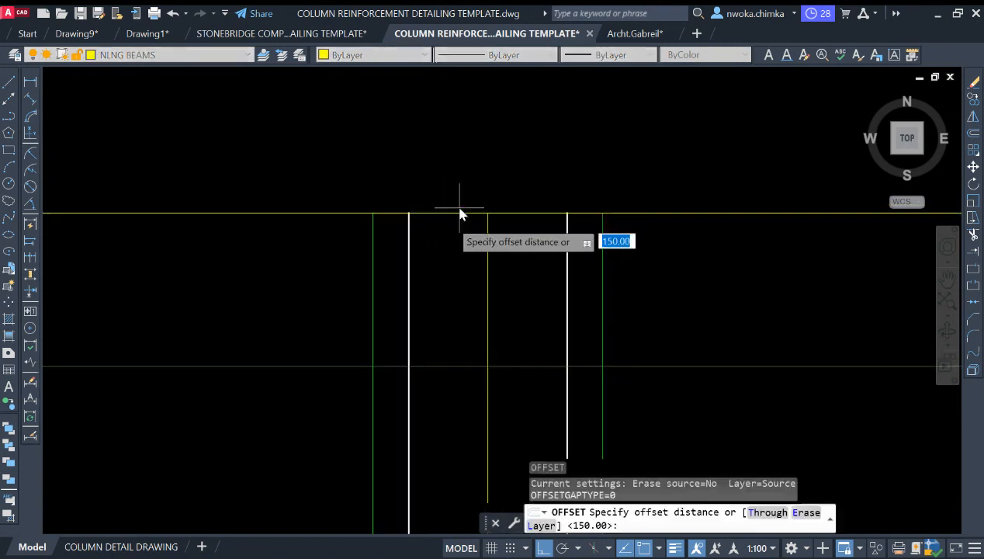
pyautogui.scroll(-2, 559, 224)
pyautogui.scroll(-2, 613, 220)
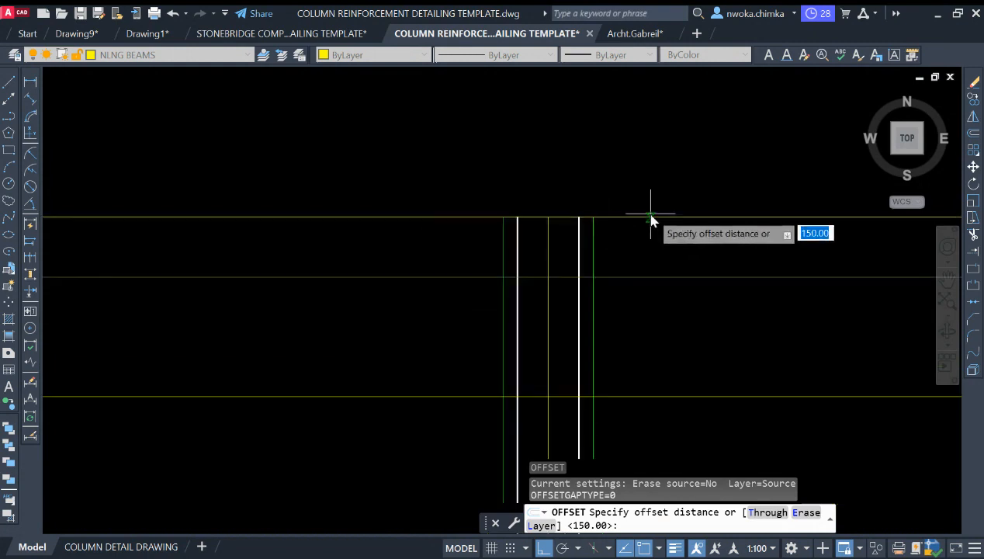
pyautogui.scroll(-1, 643, 167)
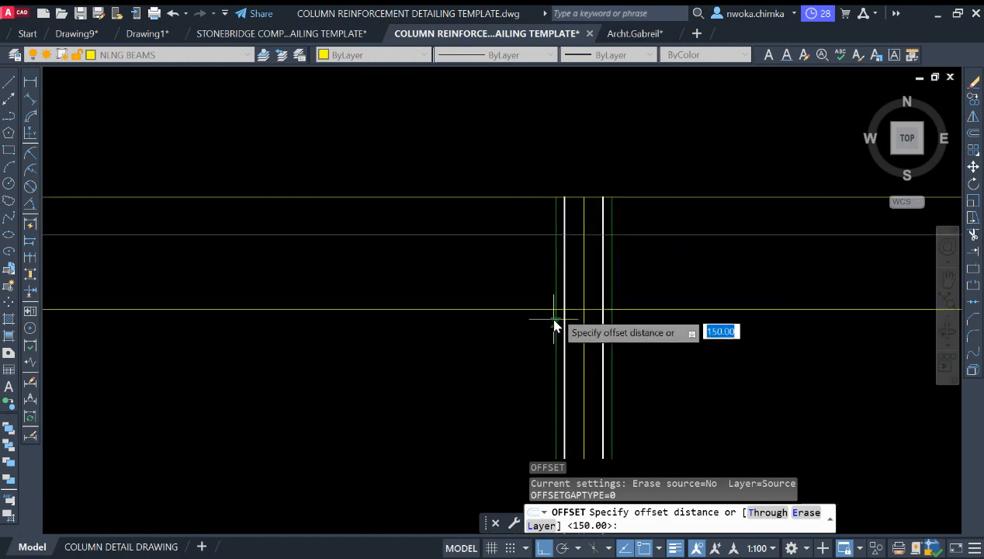
pyautogui.moveTo(599, 221); pyautogui.dragTo(576, 237, button='middle')
pyautogui.scroll(2, 582, 231)
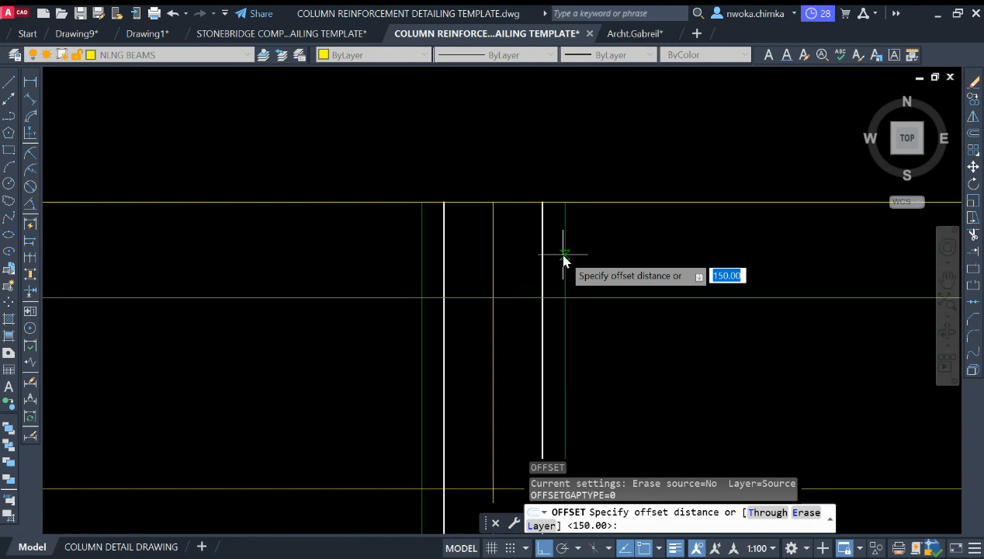
pyautogui.write('25')
pyautogui.press('Return')
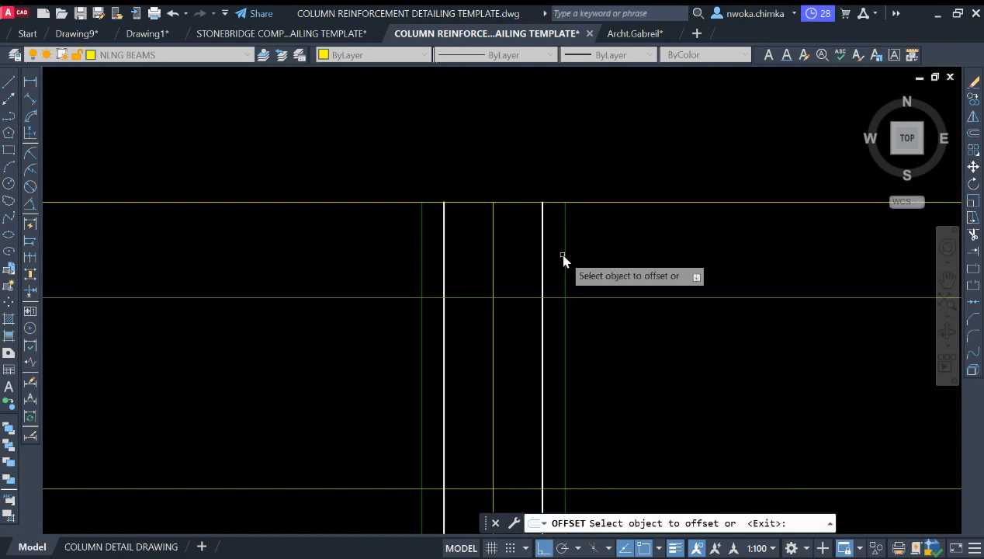
pyautogui.click(590, 205)
pyautogui.click(585, 252)
pyautogui.press('Escape')
# - Trim both column main bars above the cover line and erase that line
pyautogui.scroll(2, 536, 220)
pyautogui.moveTo(398, 219); pyautogui.dragTo(431, 252, button='middle')
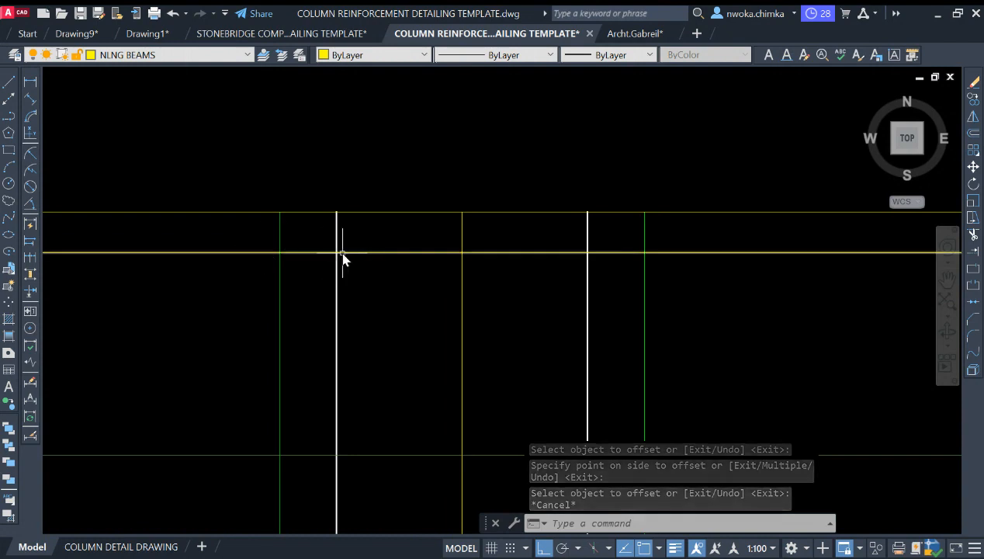
pyautogui.write('TR')
pyautogui.press('Return')
pyautogui.click(336, 229)
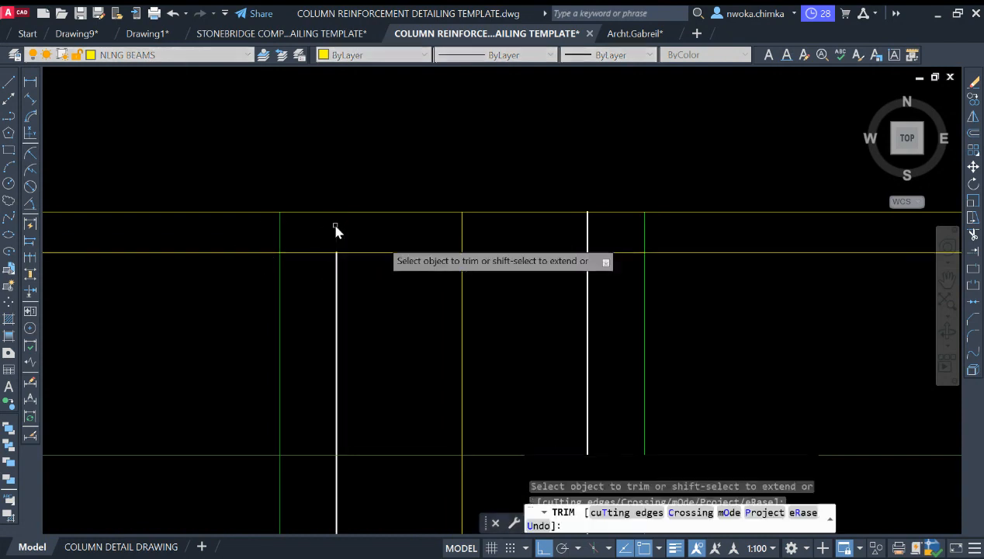
pyautogui.click(588, 232)
pyautogui.click(757, 249)
pyautogui.click(687, 294)
pyautogui.write('e')
pyautogui.press('Return')
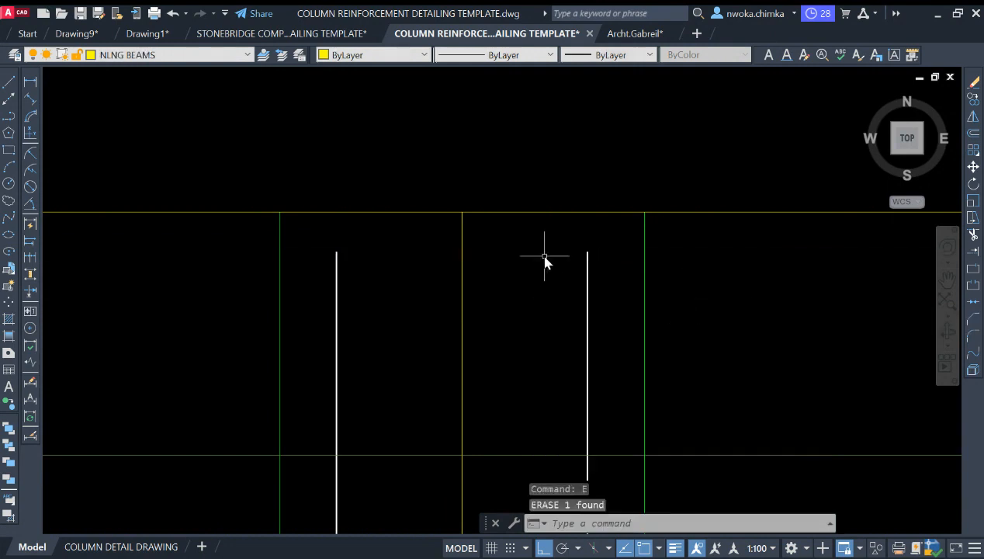
pyautogui.click(339, 254)
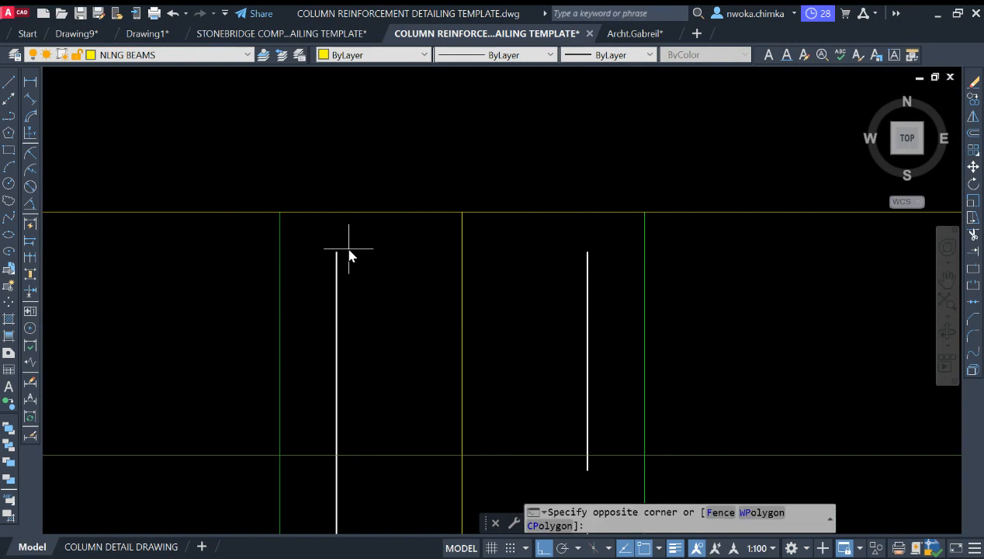
pyautogui.click(318, 265)
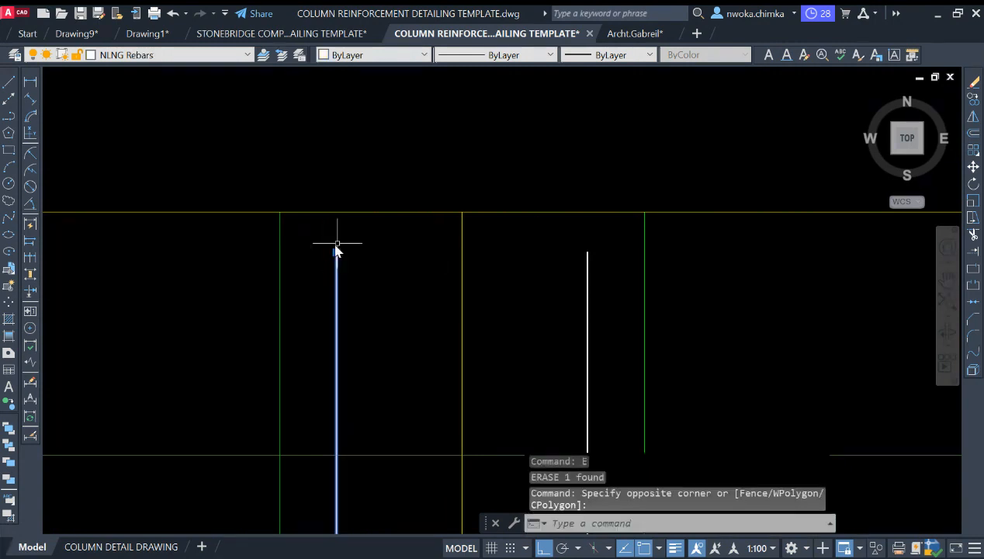
pyautogui.scroll(-2, 454, 258)
pyautogui.press('Escape')
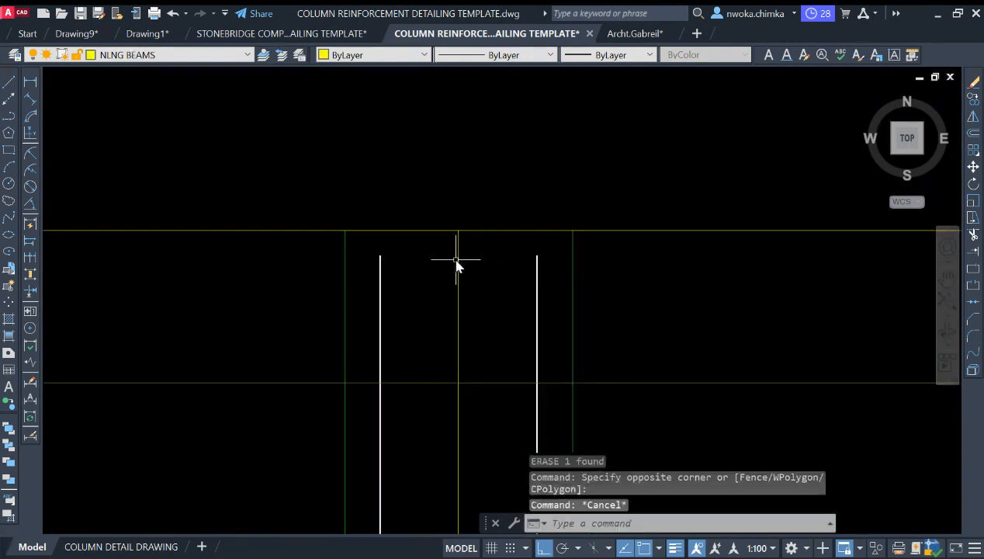
pyautogui.press('Return')
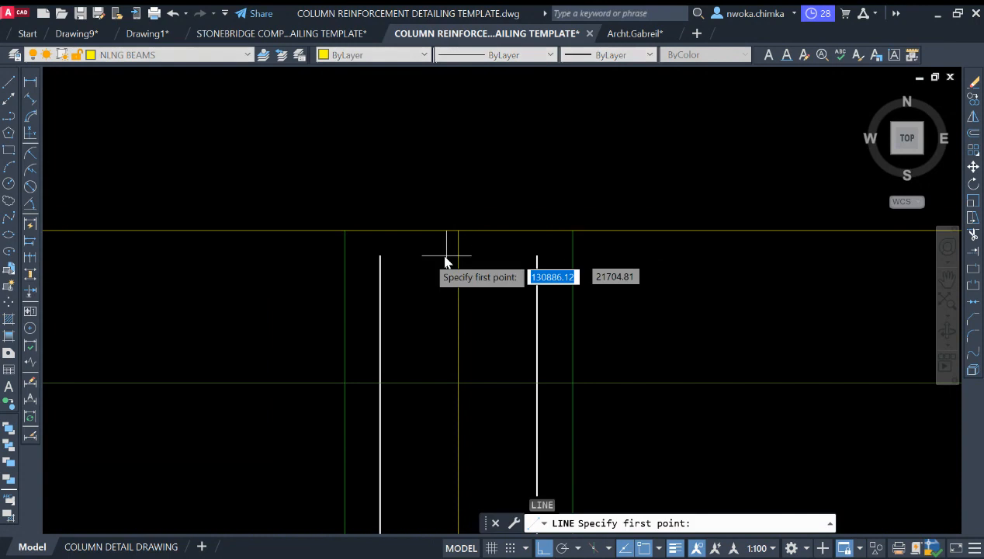
pyautogui.click(379, 256)
pyautogui.scroll(2, 390, 258)
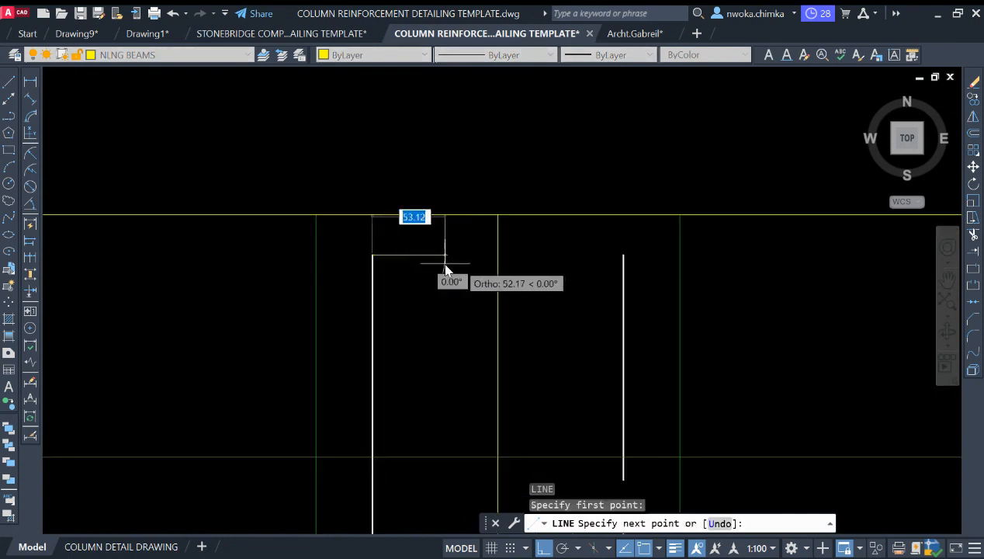
pyautogui.press('Escape')
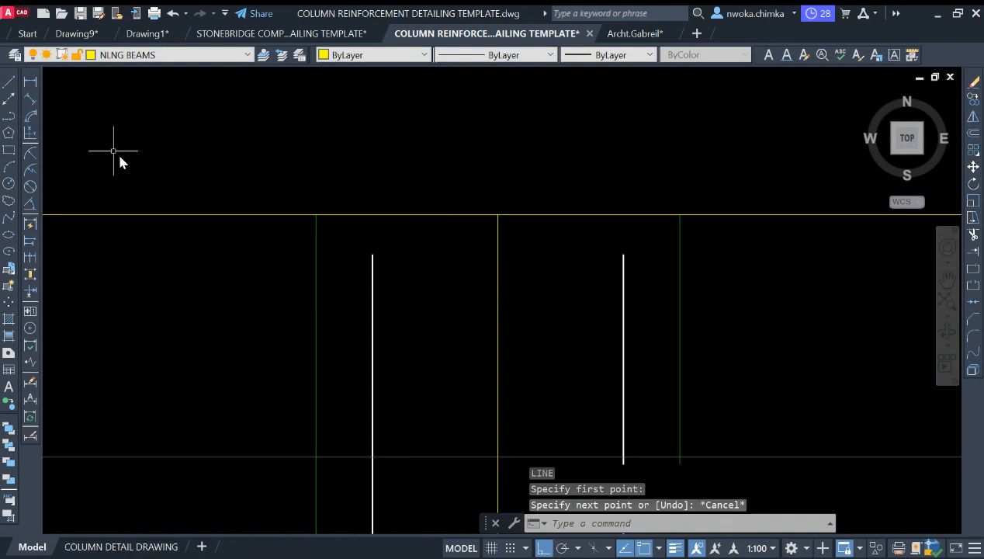
# - Measure the column width between its outer faces with a linear dimension, without placing it
pyautogui.click(30, 81)
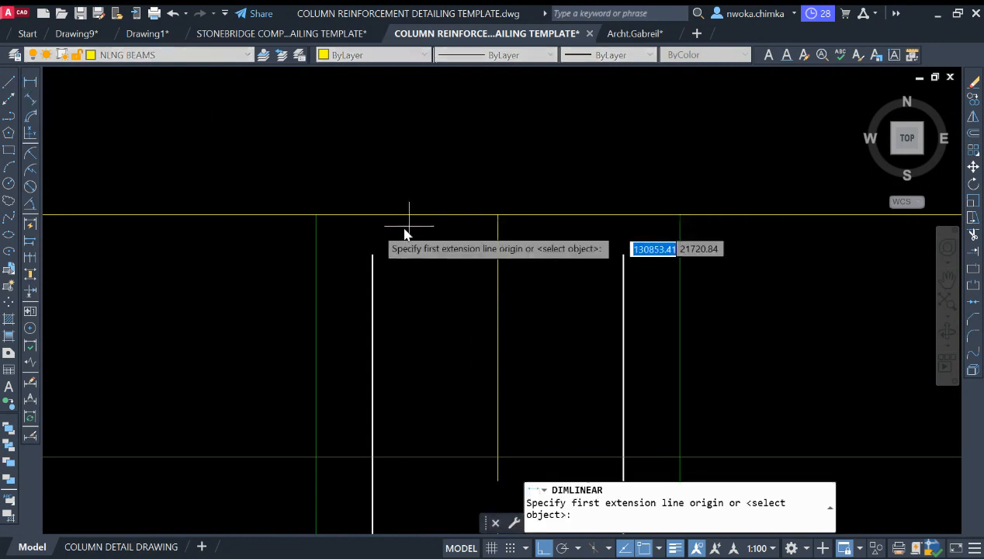
pyautogui.click(317, 226)
pyautogui.click(683, 239)
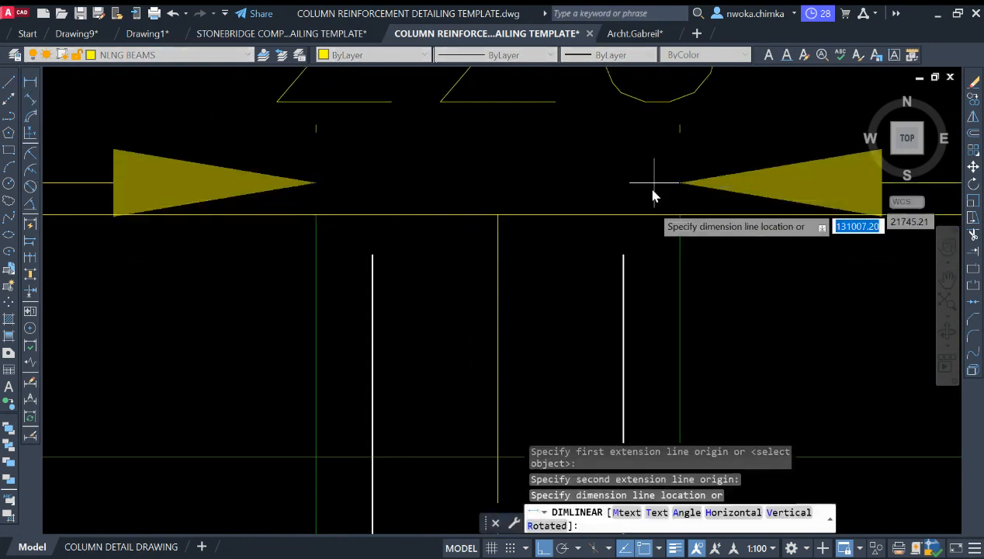
pyautogui.scroll(-3, 645, 279)
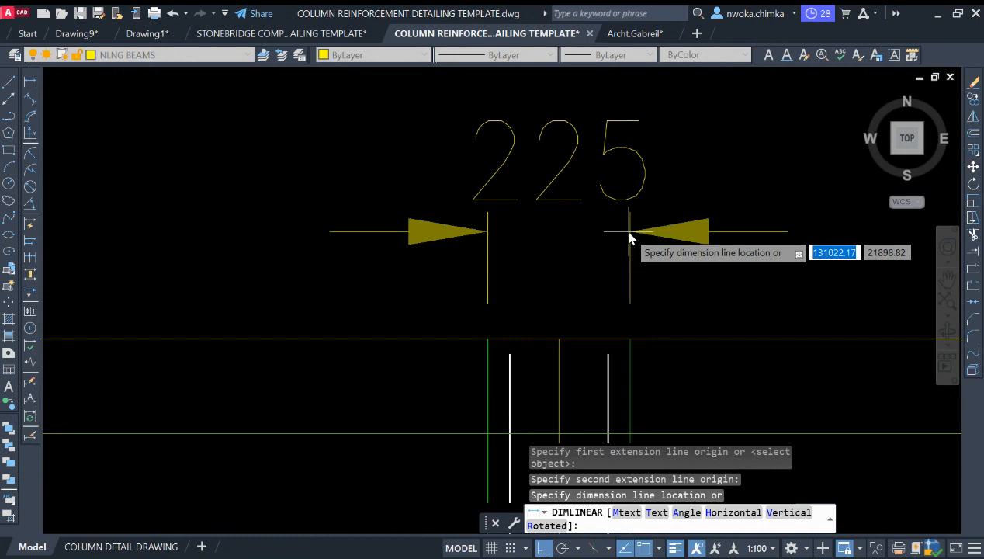
pyautogui.press('Escape')
pyautogui.moveTo(519, 354); pyautogui.dragTo(495, 256, button='middle')
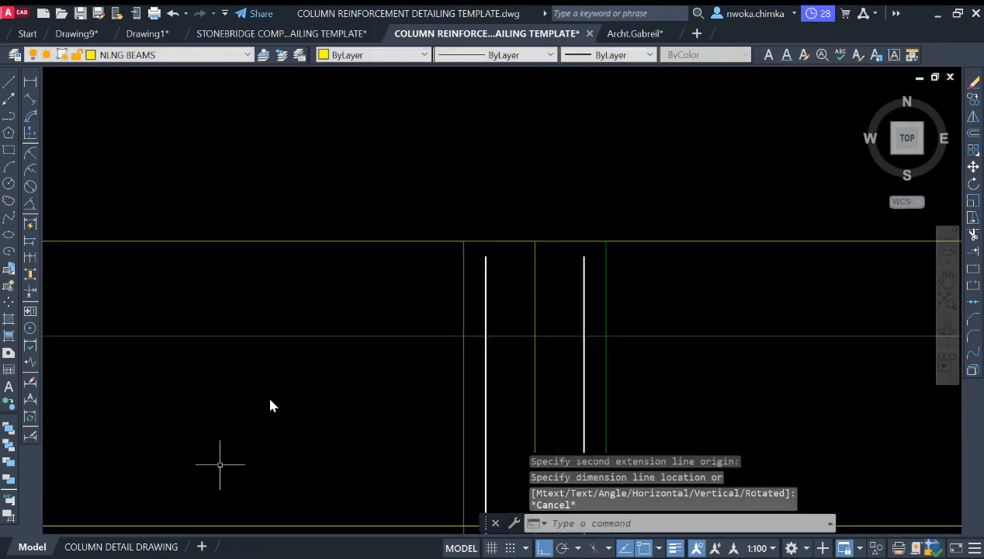
# - Open the quick calculator and start a subtraction from 225
pyautogui.write('QC')
pyautogui.press('Return')
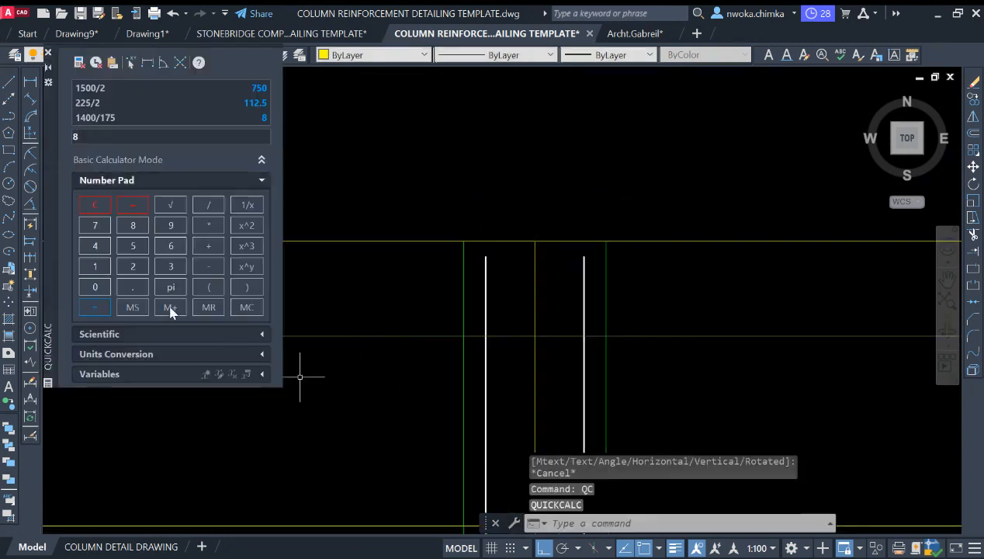
pyautogui.click(129, 266)
pyautogui.click(129, 266)
pyautogui.click(130, 245)
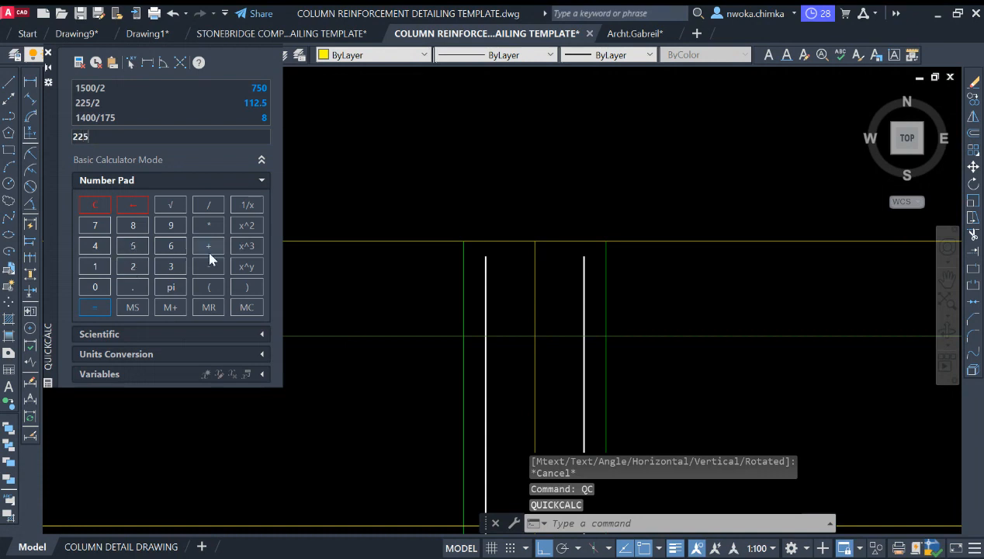
pyautogui.click(208, 267)
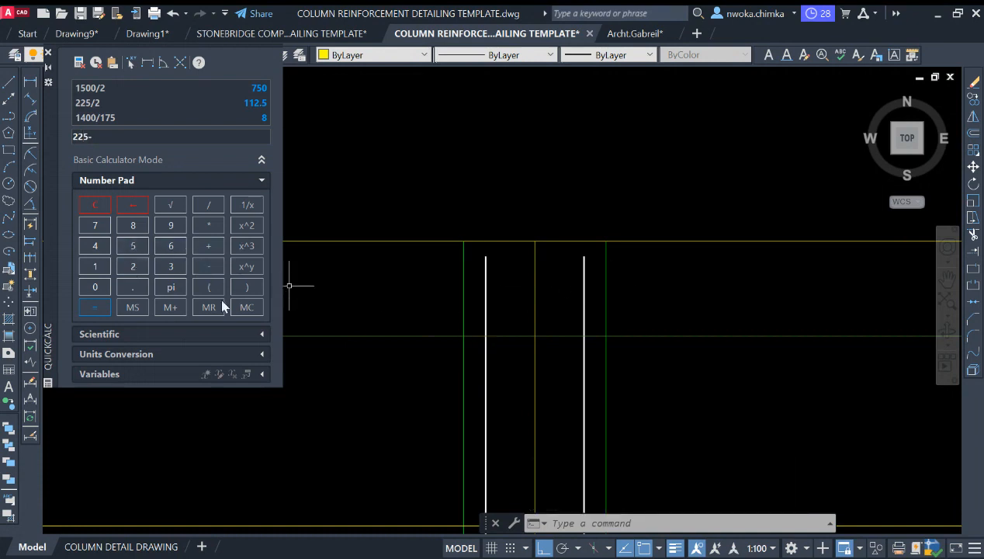
# - Measure the gap between the column's left outer face and the left main bar with a linear dimension, without placing it
pyautogui.click(27, 87)
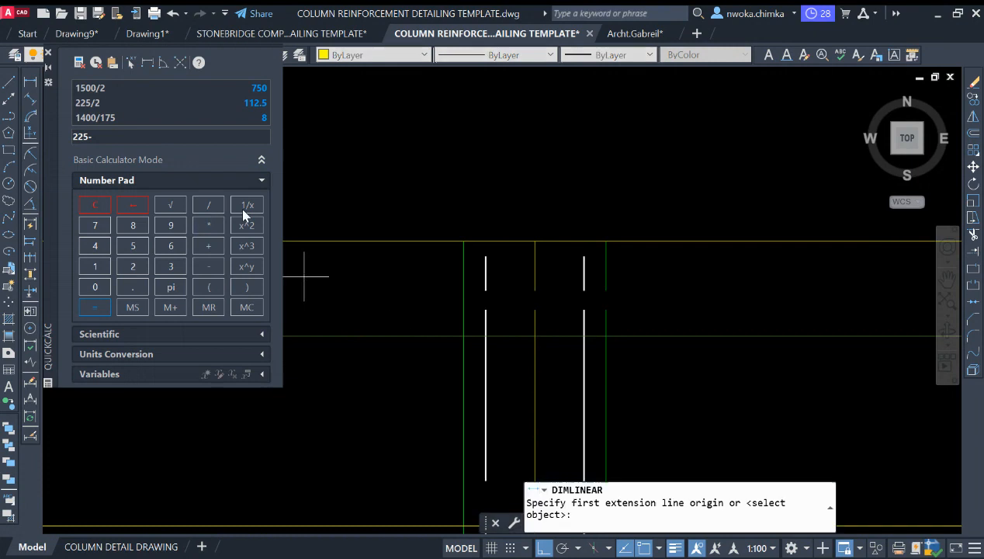
pyautogui.click(461, 285)
pyautogui.click(477, 291)
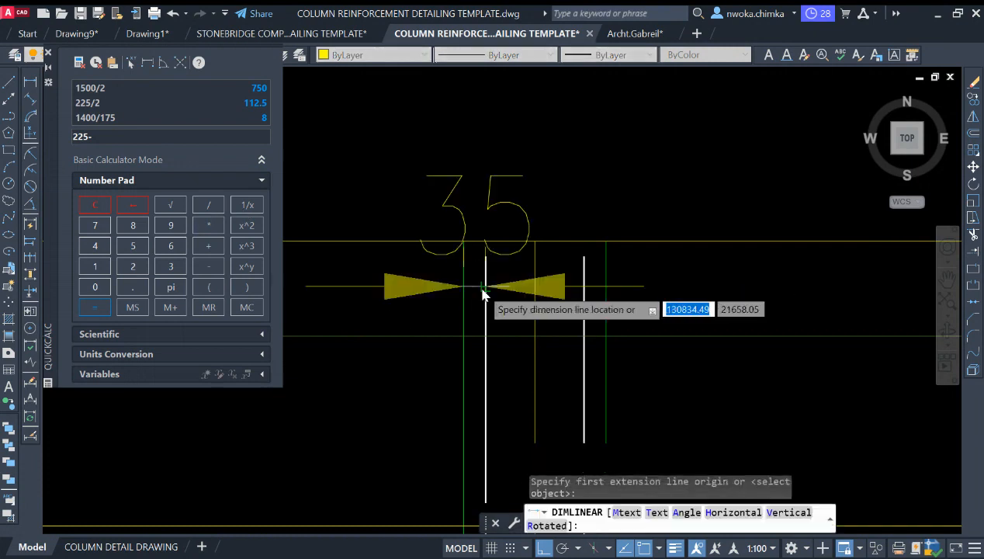
pyautogui.press('Escape')
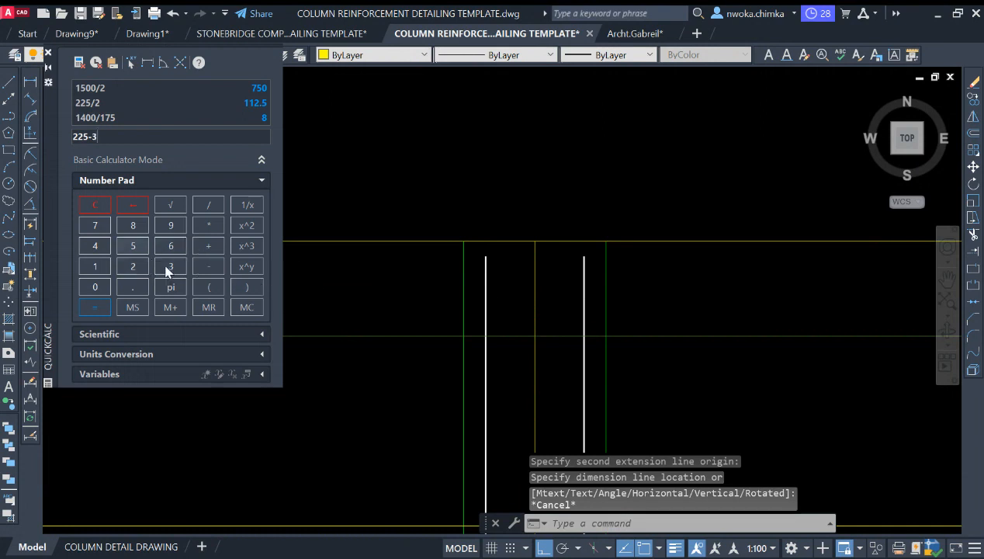
# - Calculate 225-35-35 in the quick calculator and divide the result by 2
pyautogui.click(132, 245)
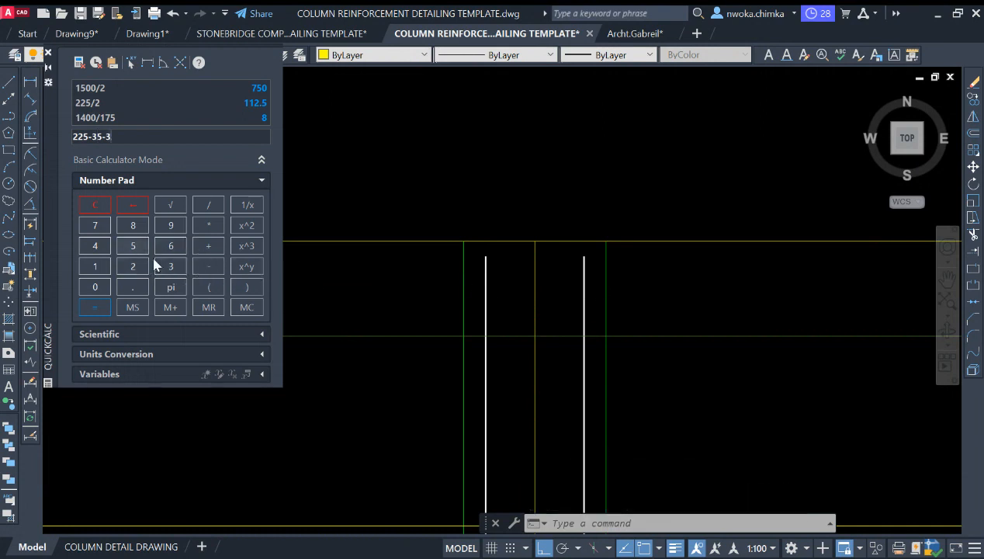
pyautogui.click(95, 307)
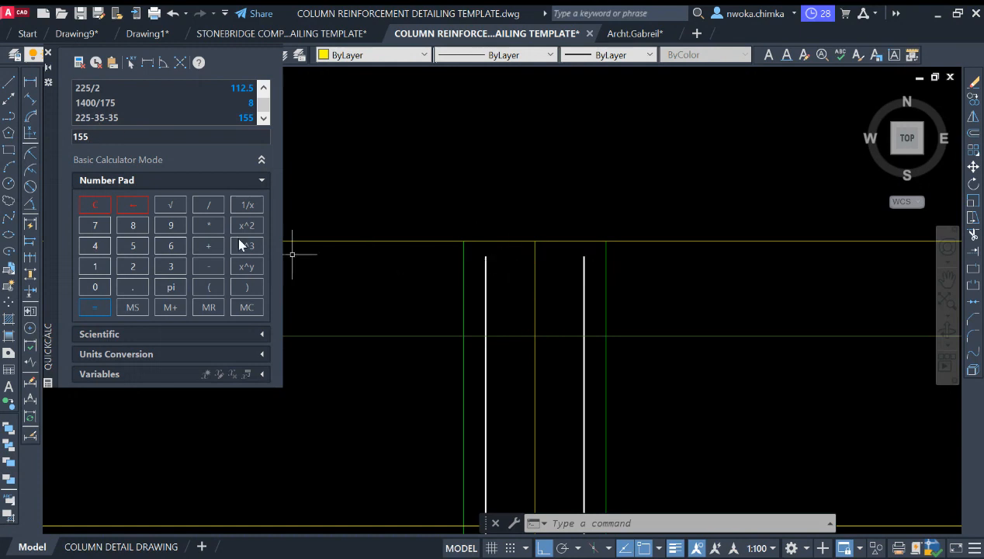
pyautogui.press('Return')
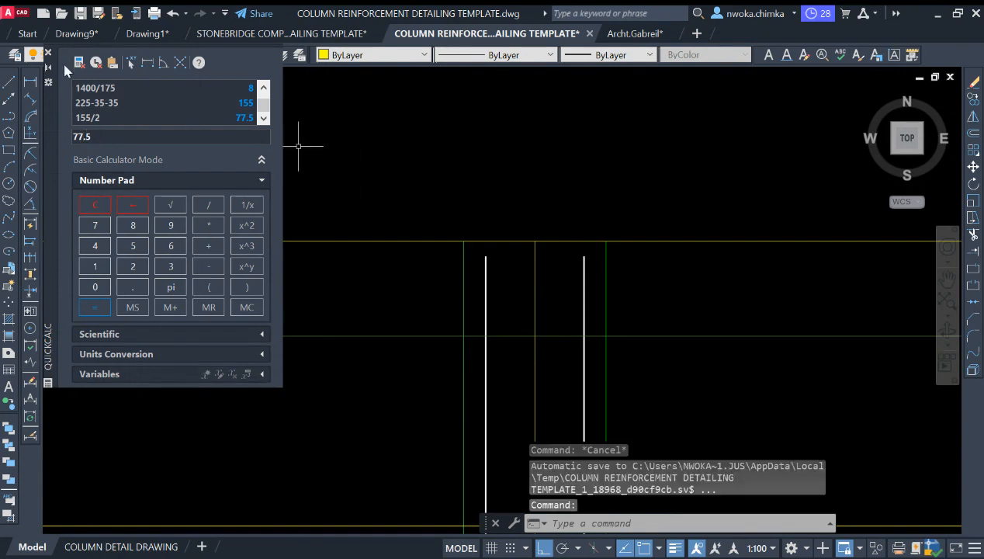
pyautogui.press('Escape')
pyautogui.write('O')
pyautogui.press('Return')
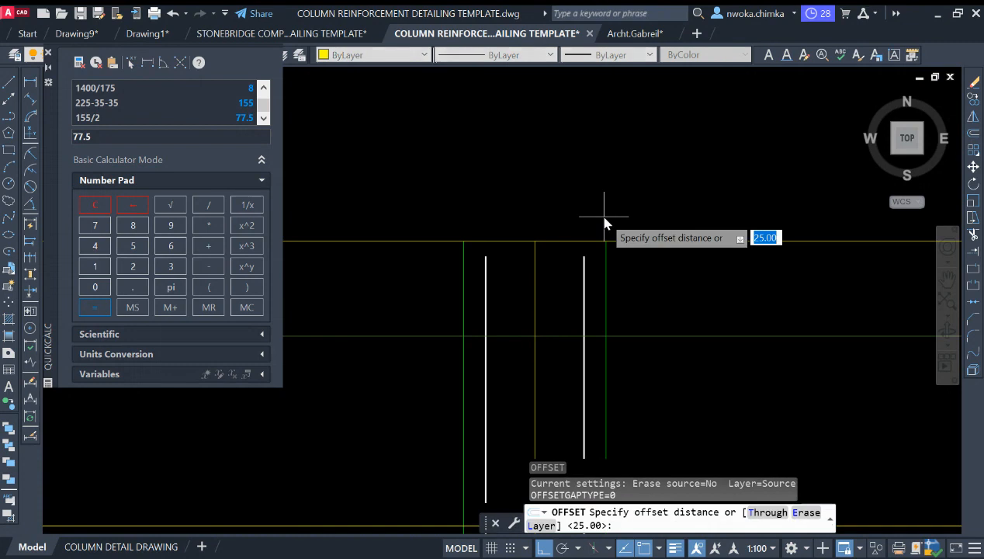
pyautogui.write('75')
pyautogui.press('Return')
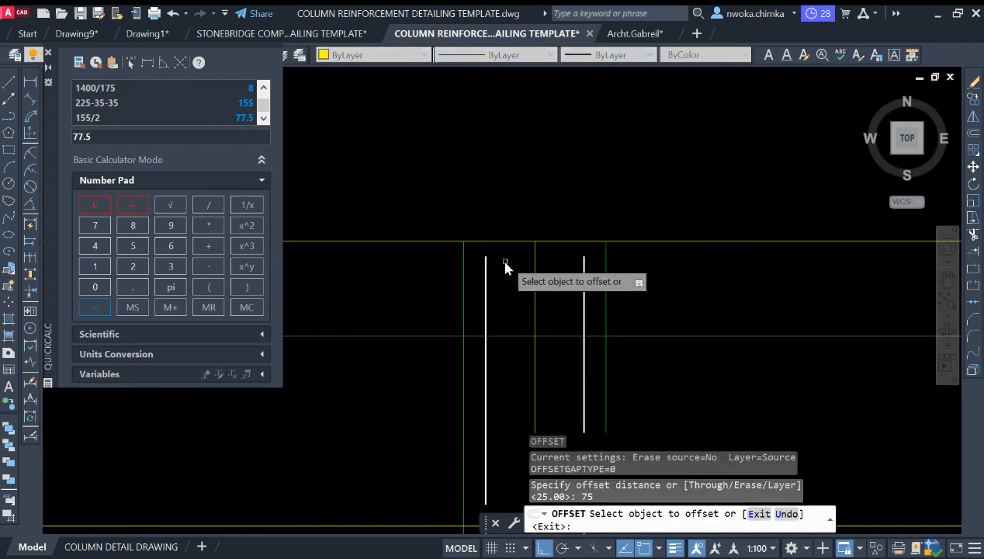
pyautogui.press('Escape')
# - Draw a 75 long horizontal line inward from the top end of the left main bar
pyautogui.write('L')
pyautogui.press('Return')
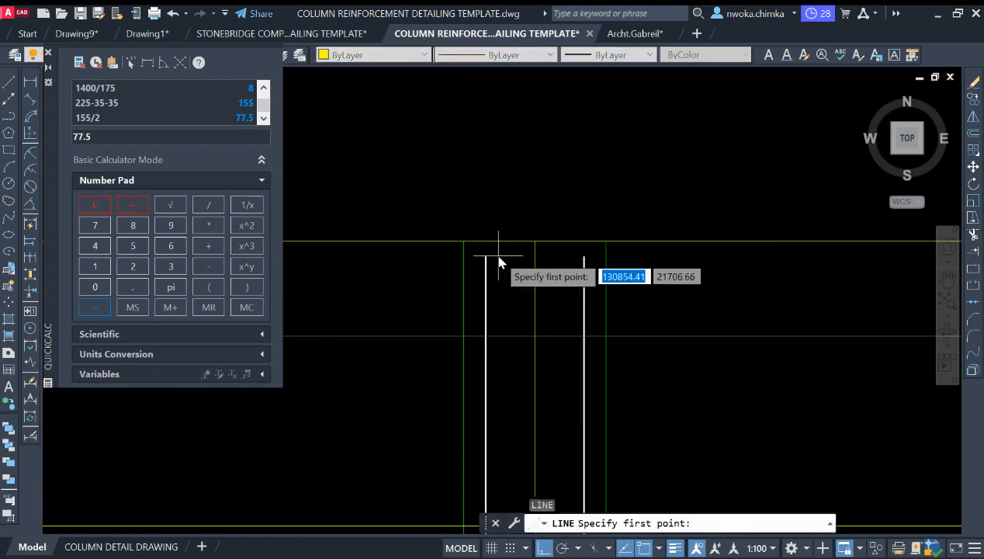
pyautogui.click(485, 257)
pyautogui.scroll(2, 508, 267)
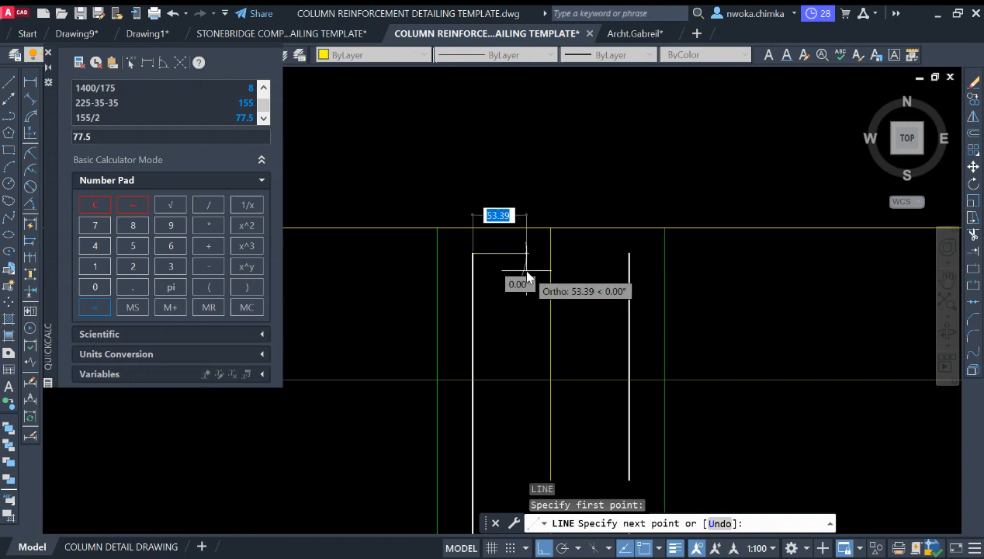
pyautogui.write('5')
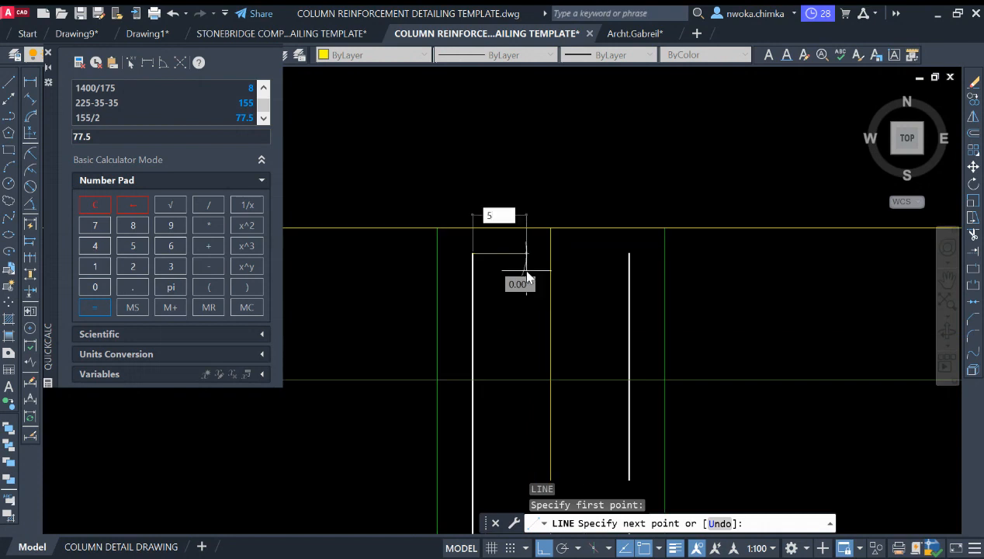
pyautogui.press('Return')
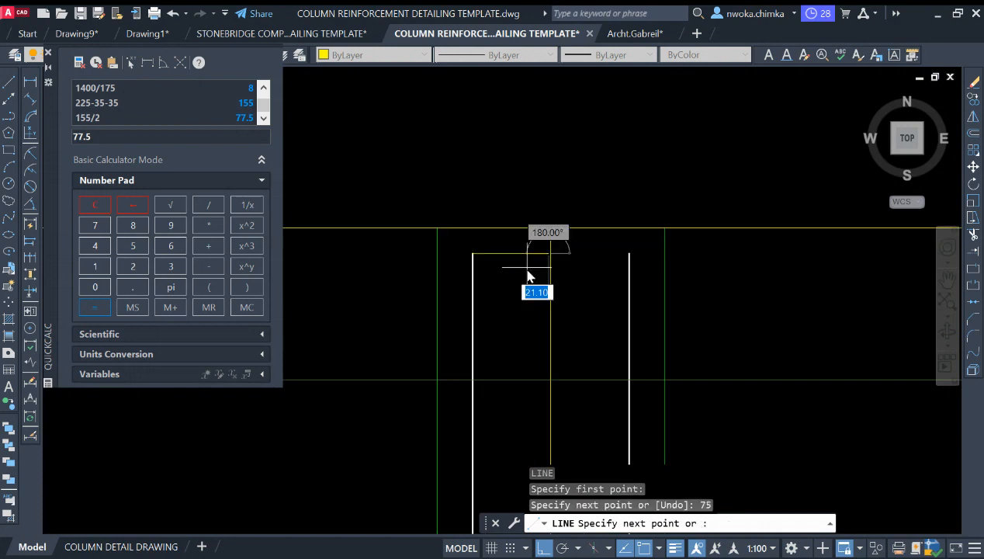
pyautogui.press('Escape')
# - Draw a 75 long horizontal line inward from the top end of the right main bar
pyautogui.press('space')
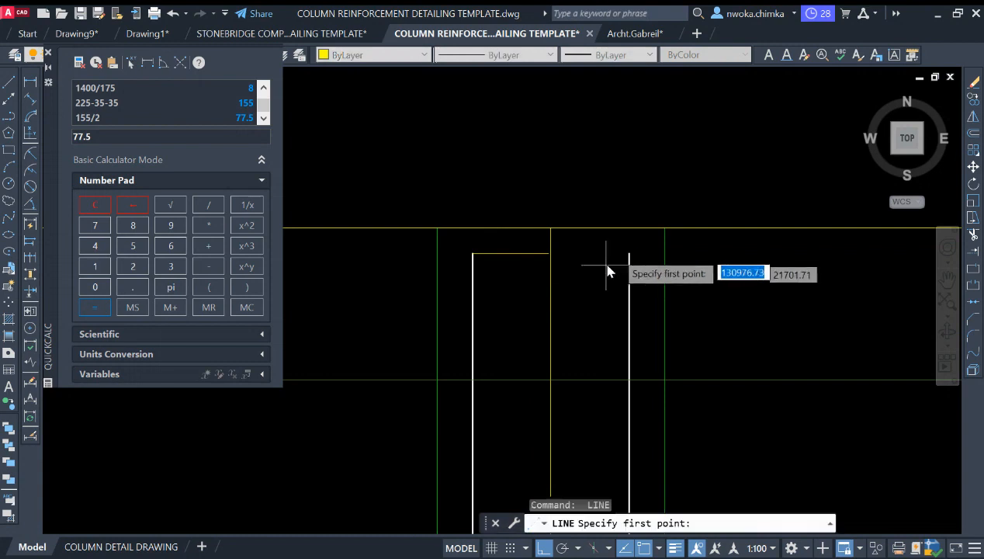
pyautogui.click(627, 254)
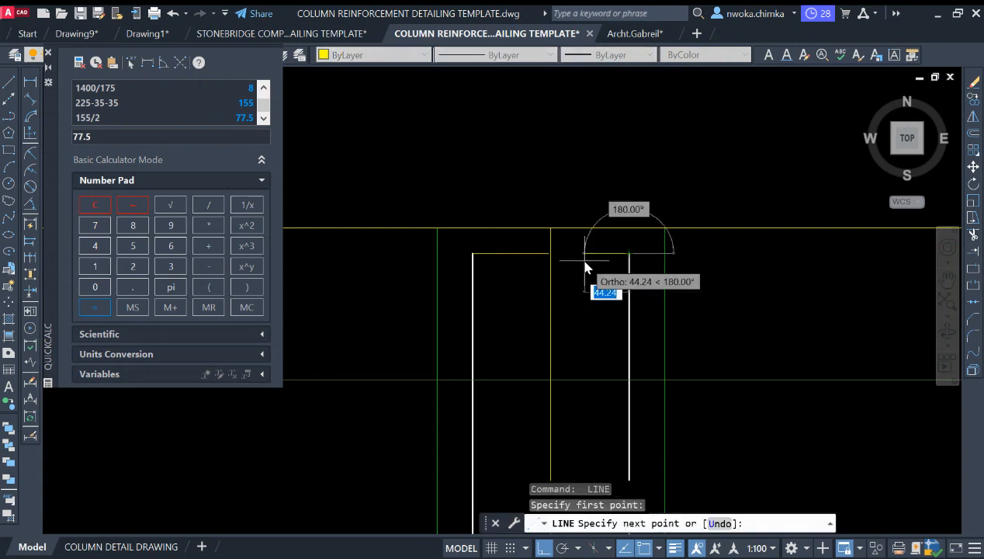
pyautogui.write('75')
pyautogui.press('Return')
pyautogui.press('Escape')
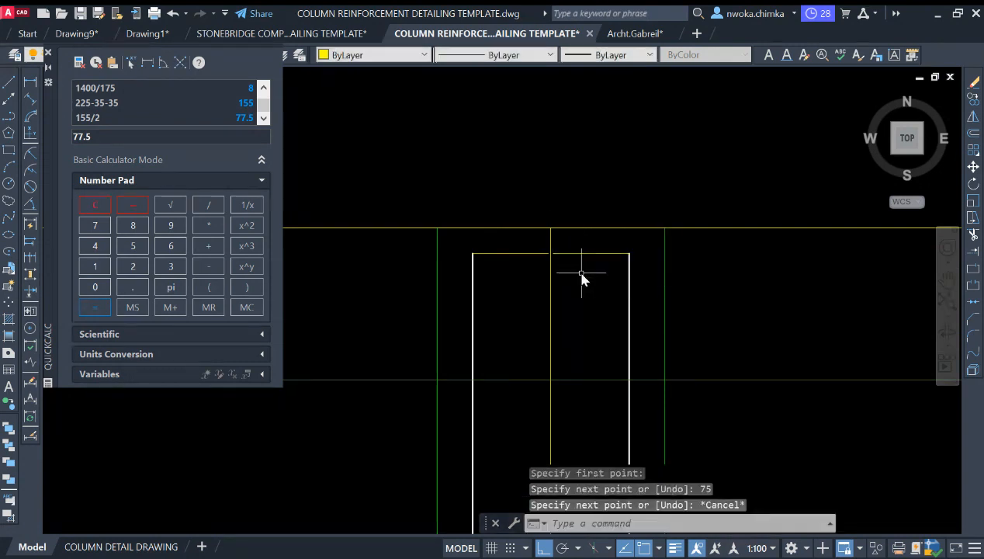
# - Match the properties of the right main bar onto both horizontal lines at the bar tops
pyautogui.press('Return')
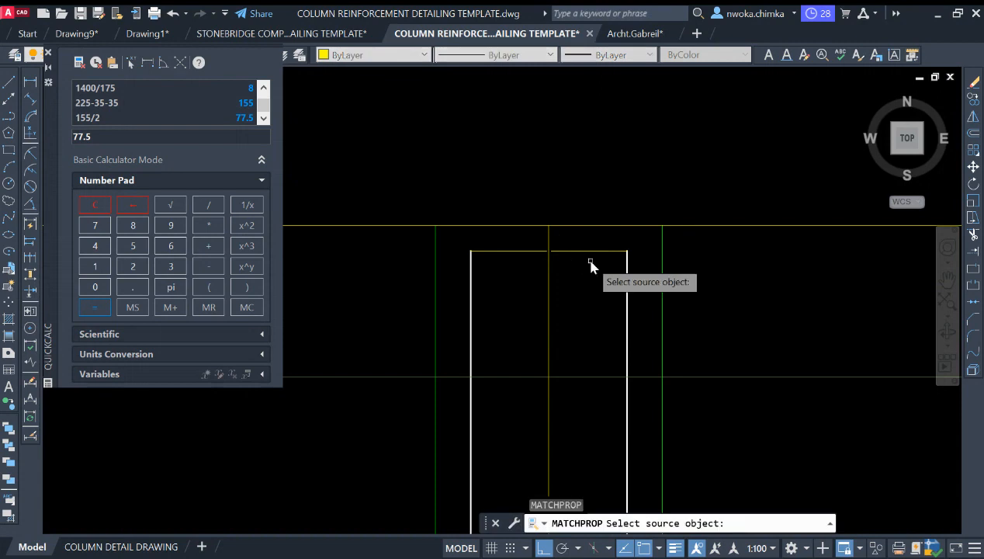
pyautogui.click(625, 264)
pyautogui.click(609, 245)
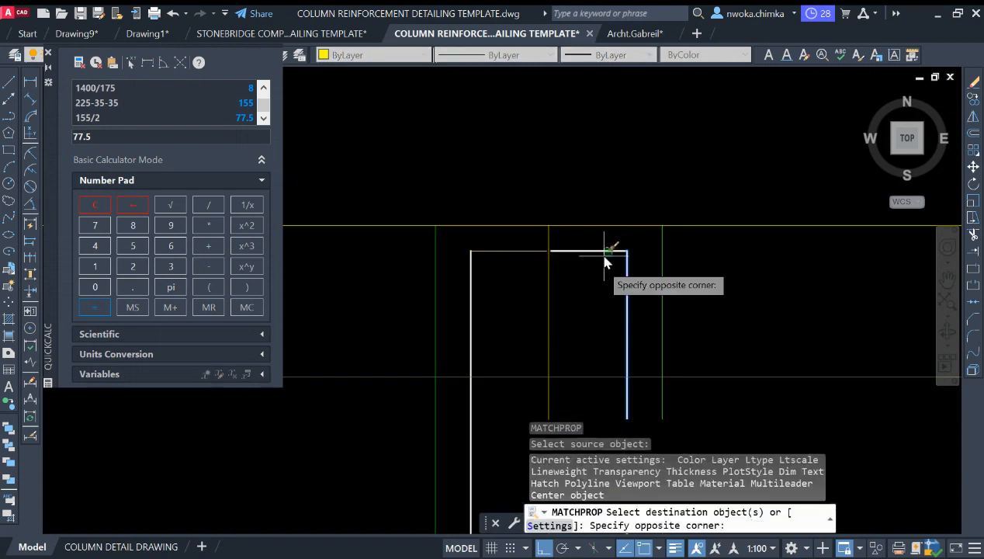
pyautogui.click(603, 254)
pyautogui.click(535, 245)
pyautogui.click(533, 254)
pyautogui.press('Escape')
# - Fillet the corner between the left main bar and its top leg with a radius of 16
pyautogui.scroll(-1, 584, 219)
pyautogui.scroll(2, 534, 237)
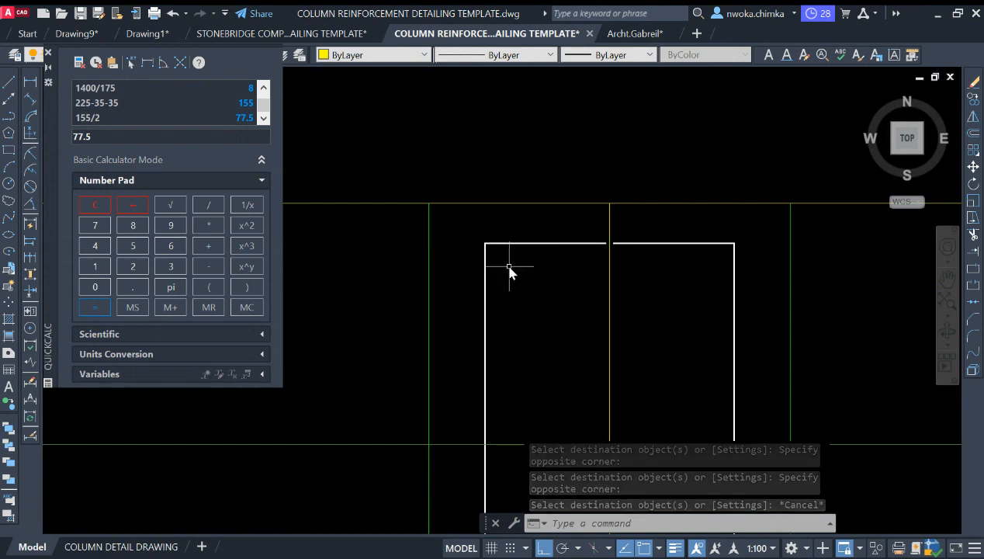
pyautogui.write('f')
pyautogui.press('Return')
pyautogui.write('r')
pyautogui.press('Return')
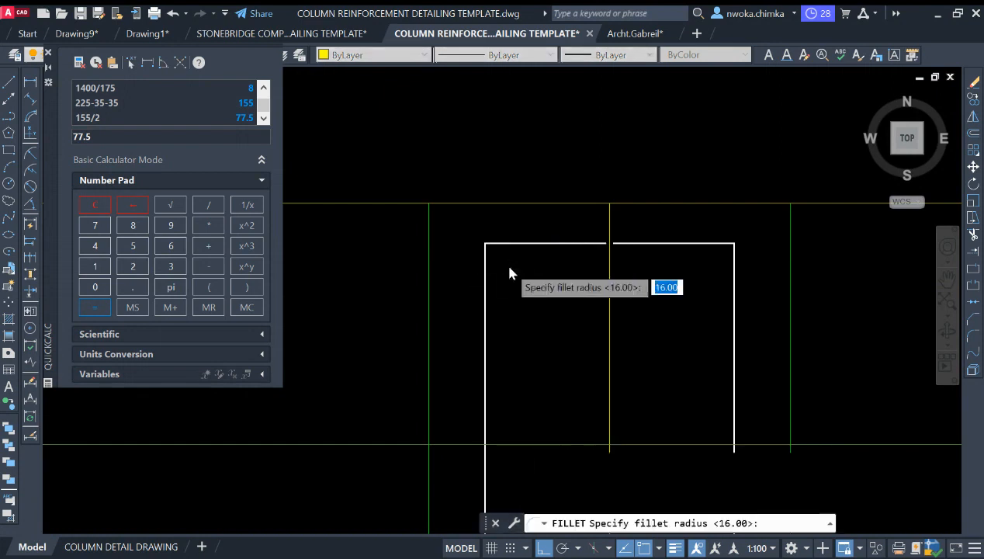
pyautogui.write('16')
pyautogui.press('Return')
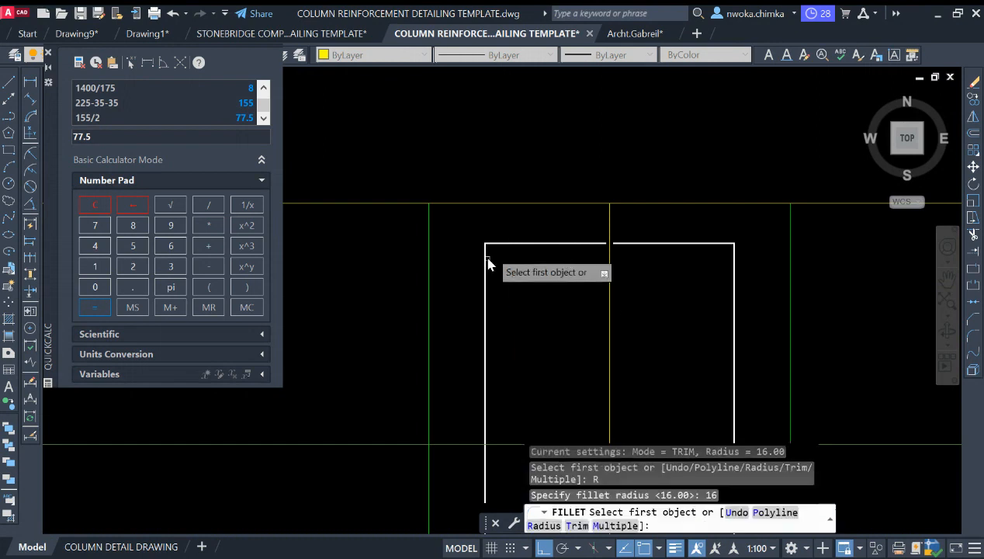
pyautogui.click(499, 244)
pyautogui.click(485, 265)
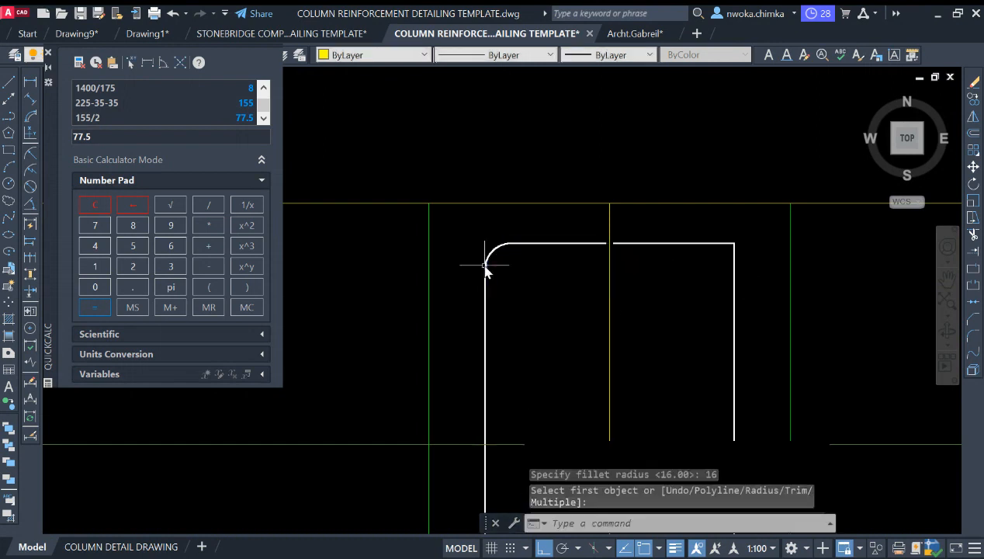
# - Fillet the right main bar's top corner with the same radius and close the quick calculator
pyautogui.press('Return')
pyautogui.click(715, 245)
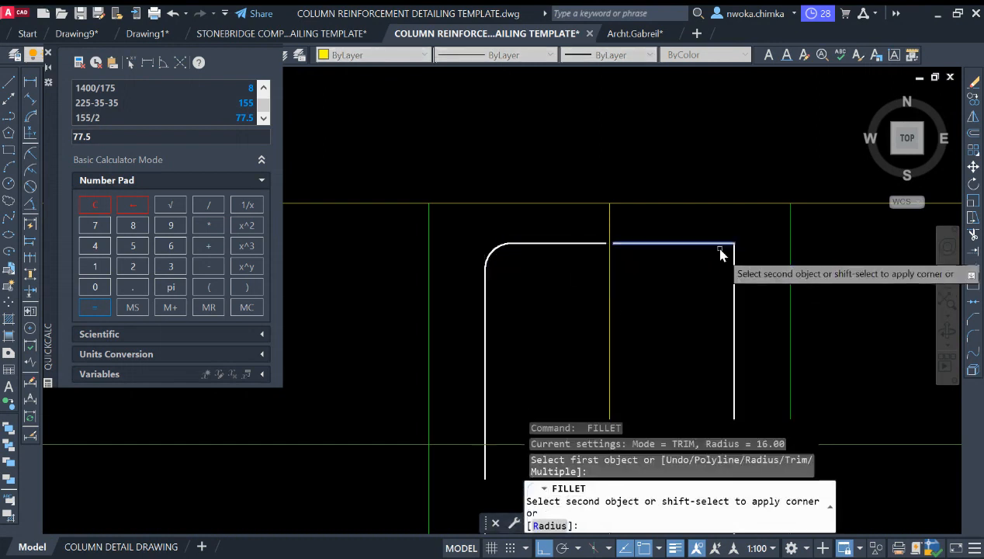
pyautogui.click(733, 275)
pyautogui.press('Escape')
pyautogui.scroll(-4, 638, 242)
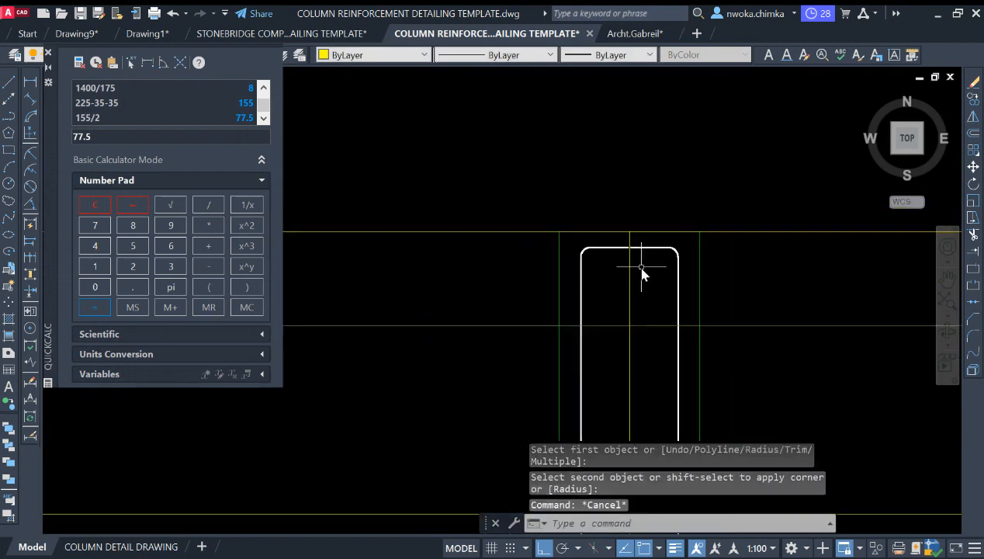
pyautogui.moveTo(624, 240); pyautogui.dragTo(621, 234, button='middle')
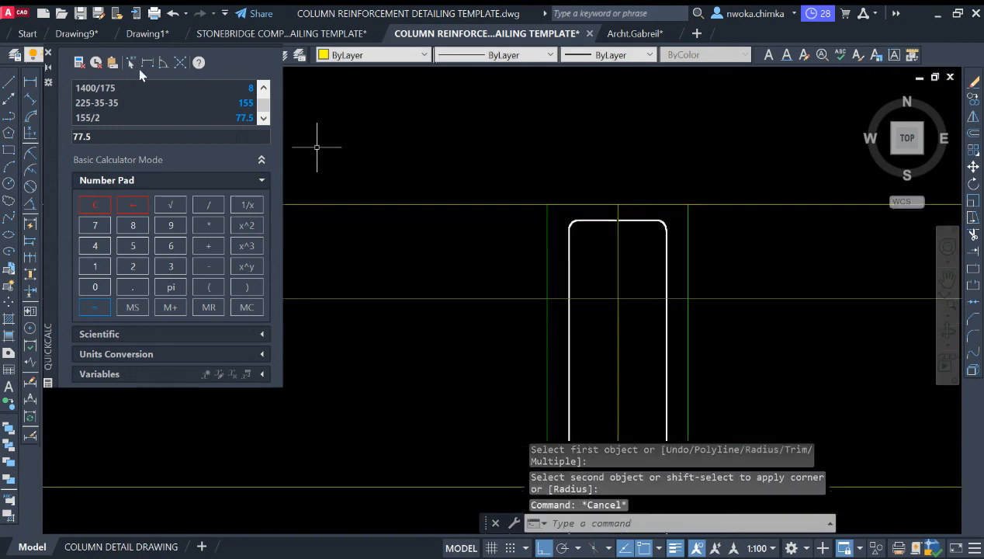
pyautogui.click(48, 54)
# - Trim the slab soffit line between each column face and its adjacent main bar
pyautogui.scroll(-2, 544, 221)
pyautogui.moveTo(630, 264)
pyautogui.mouseDown(button='middle')
pyautogui.moveTo(571, 206)
pyautogui.moveTo(573, 255)
pyautogui.moveTo(568, 226)
pyautogui.mouseUp(button='middle')
pyautogui.scroll(-1, 571, 202)
pyautogui.scroll(1, 565, 259)
pyautogui.scroll(-1, 569, 277)
pyautogui.scroll(1, 569, 206)
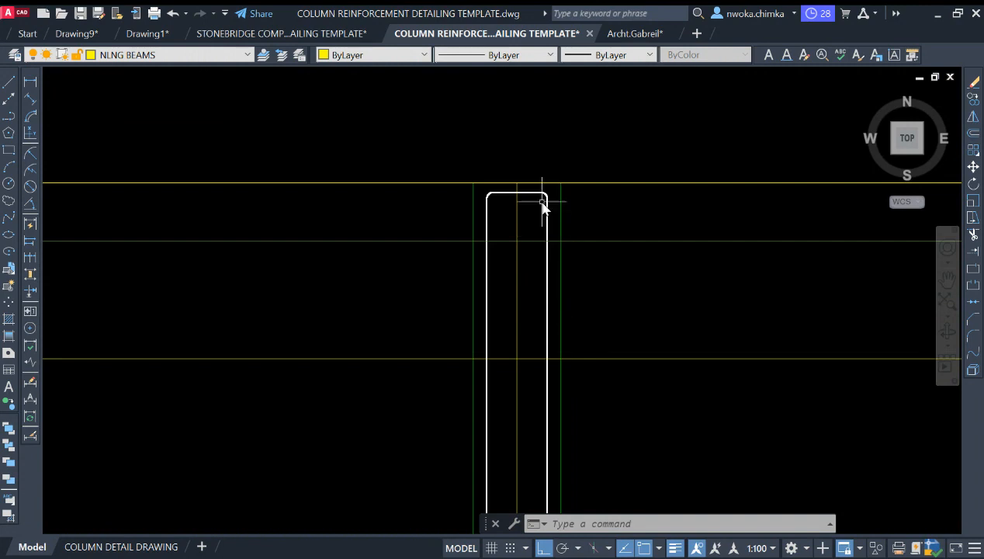
pyautogui.scroll(2, 517, 230)
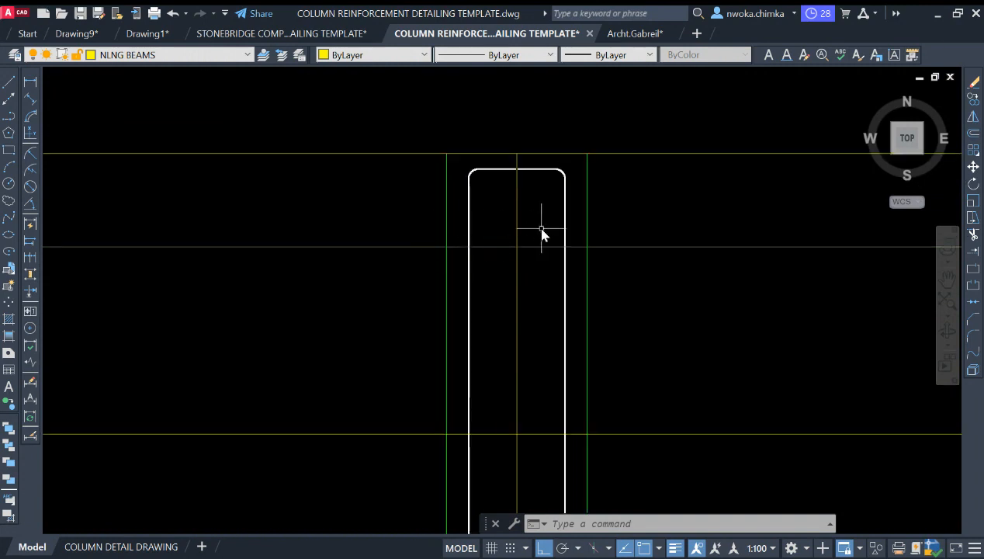
pyautogui.write('tr')
pyautogui.press('Return')
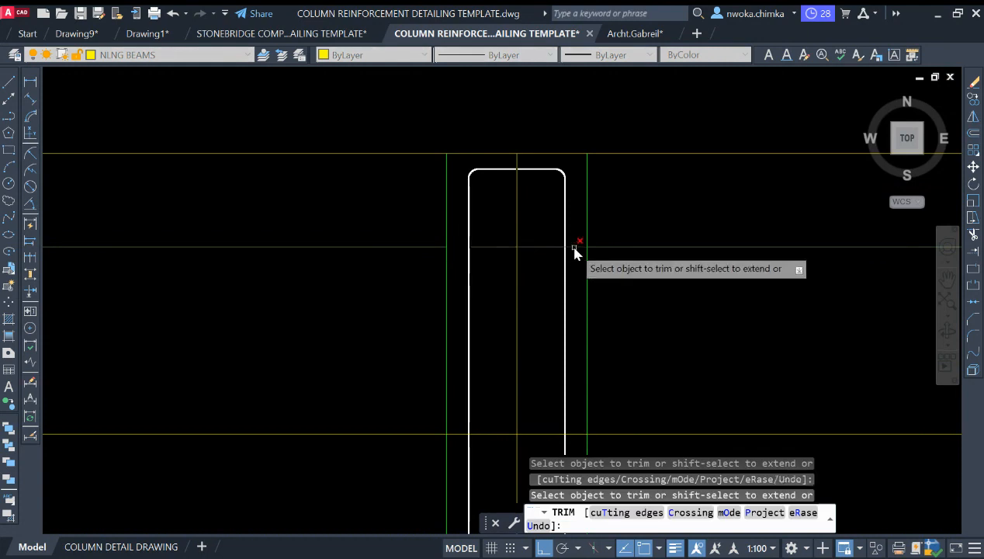
pyautogui.press('Escape')
# - Extend the remaining slab line segment between the main bars out to both column faces
pyautogui.press('Return')
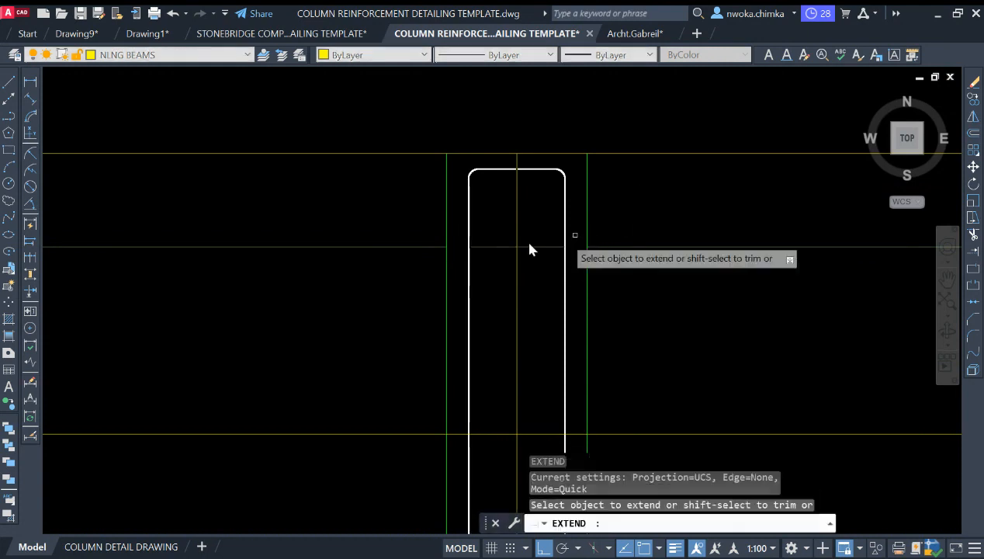
pyautogui.click(482, 245)
pyautogui.click(529, 244)
pyautogui.click(533, 244)
pyautogui.press('Return')
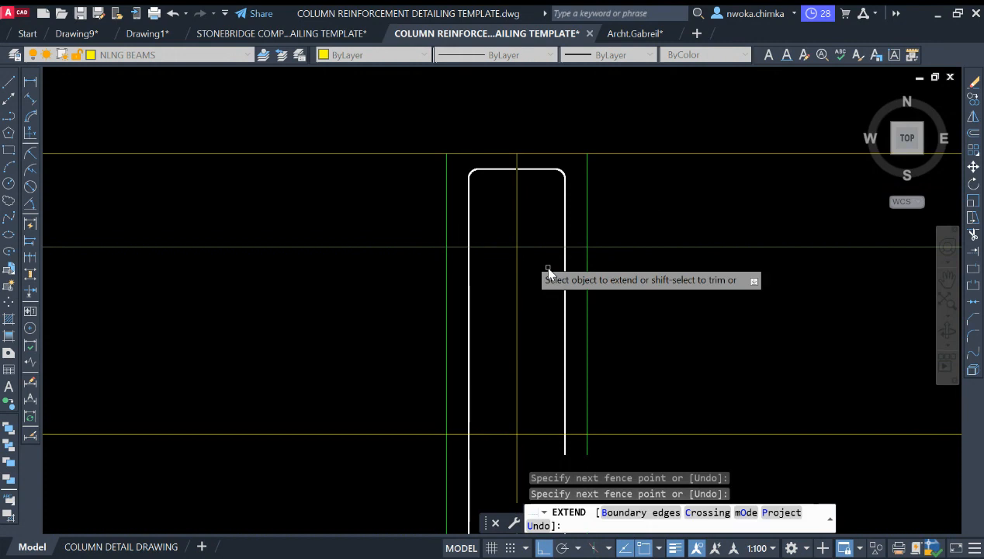
pyautogui.press('Escape')
# - Move the slab line segment between the column faces to a layer with a dashed linetype
pyautogui.click(506, 247)
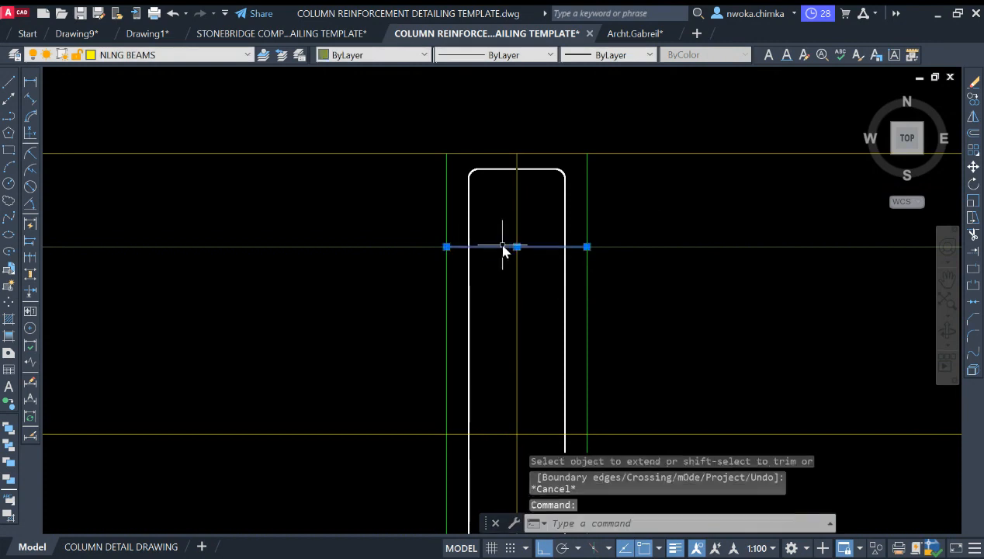
pyautogui.click(180, 56)
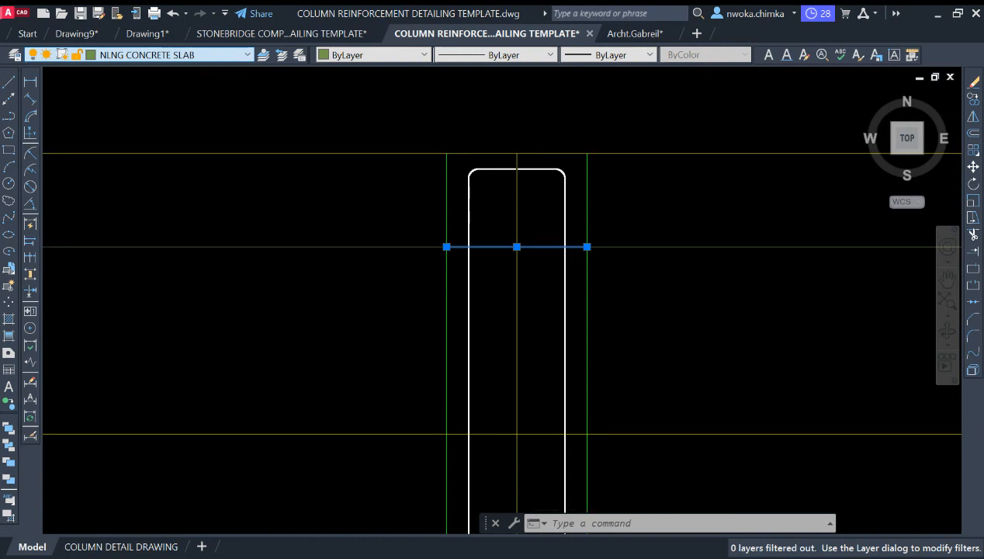
pyautogui.click(167, 106)
pyautogui.press('Escape')
# - Measure the gap between the two bent bar ends at the column top with a linear dimension, without placing it
pyautogui.scroll(-2, 504, 243)
pyautogui.scroll(8, 518, 242)
pyautogui.scroll(-1, 518, 235)
pyautogui.scroll(1, 499, 244)
pyautogui.scroll(-2, 504, 241)
pyautogui.scroll(4, 512, 243)
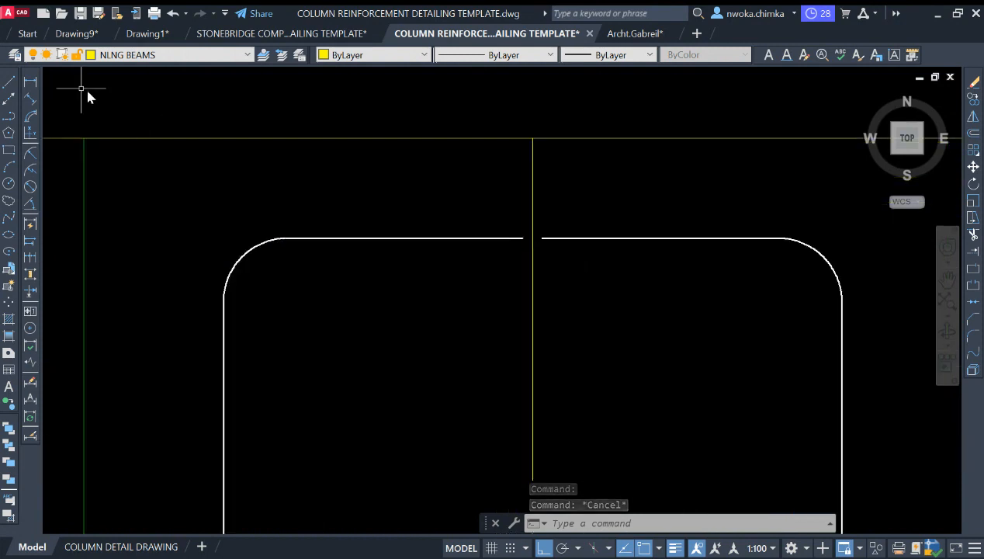
pyautogui.click(33, 86)
pyautogui.scroll(2, 534, 257)
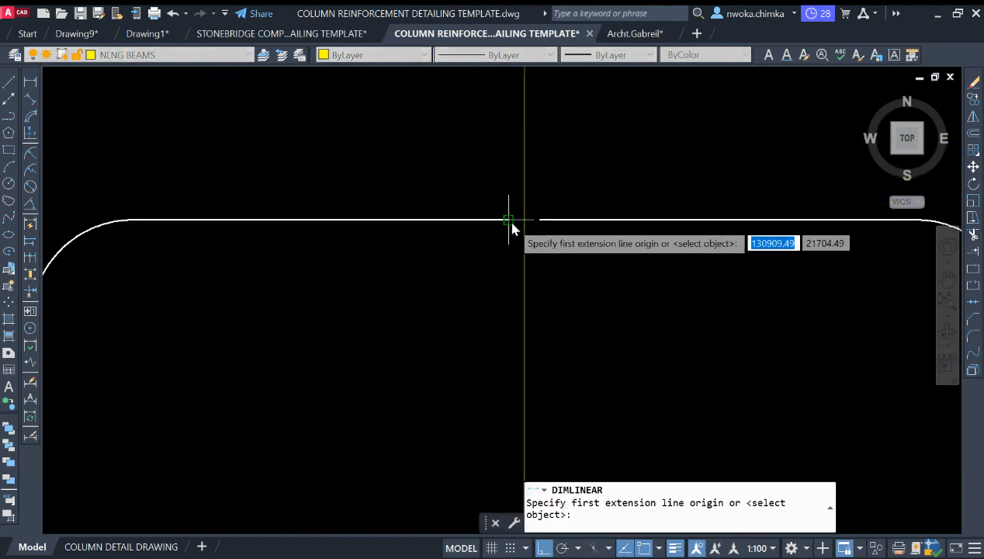
pyautogui.click(541, 222)
pyautogui.click(541, 223)
pyautogui.scroll(-10, 540, 225)
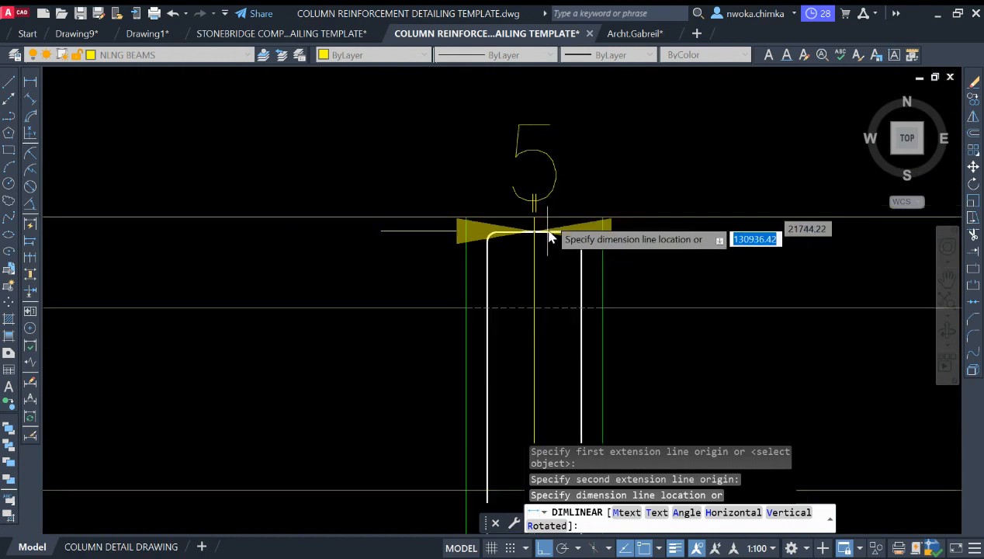
pyautogui.press('Escape')
pyautogui.scroll(6, 543, 249)
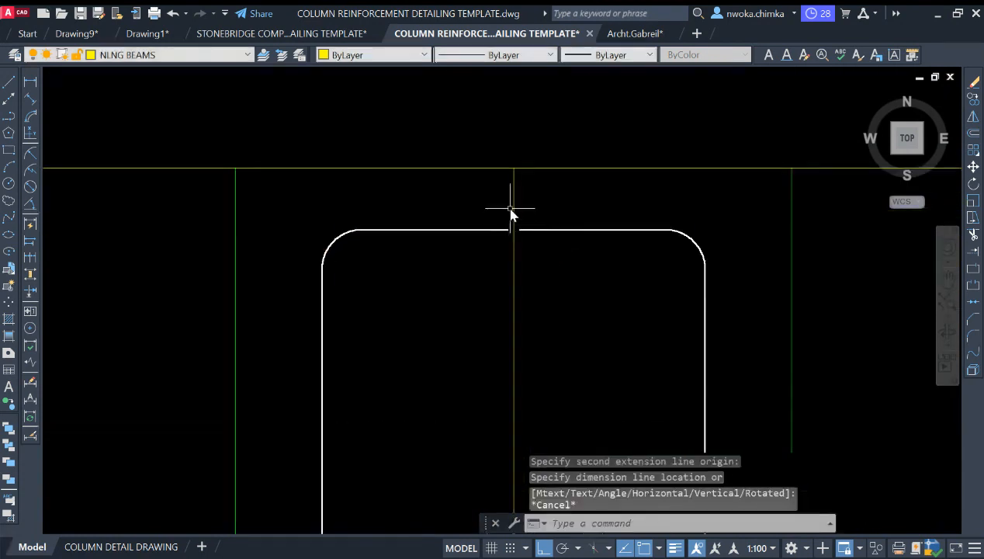
# - Stretch the left main bar's bent top downward by 16 so it sits below the right bar's bend
pyautogui.click(511, 209)
pyautogui.click(298, 295)
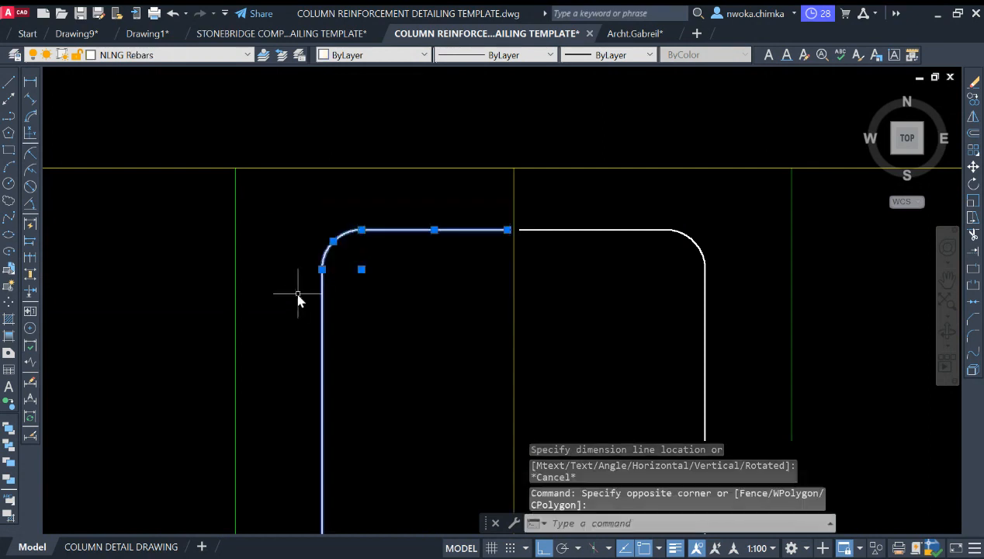
pyautogui.write('s')
pyautogui.press('Return')
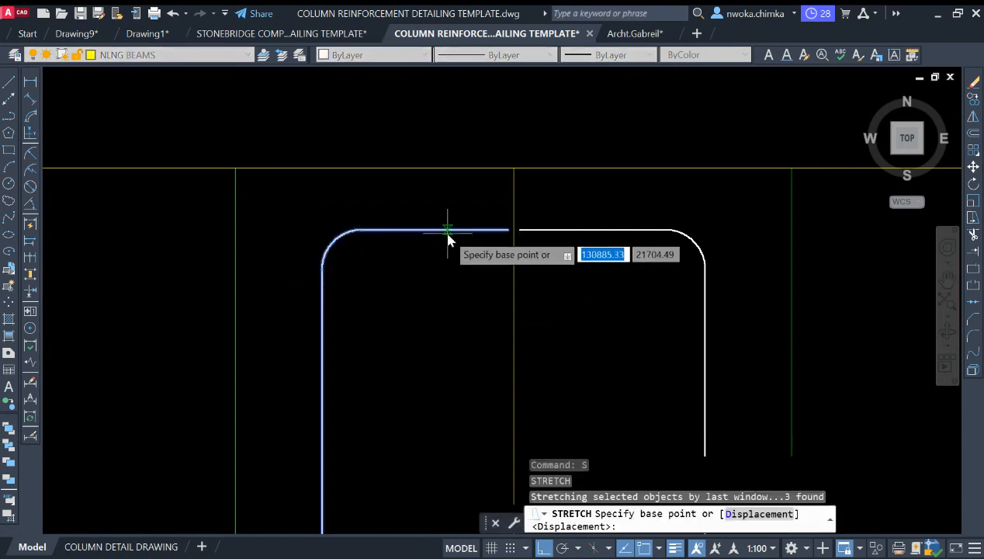
pyautogui.click(446, 231)
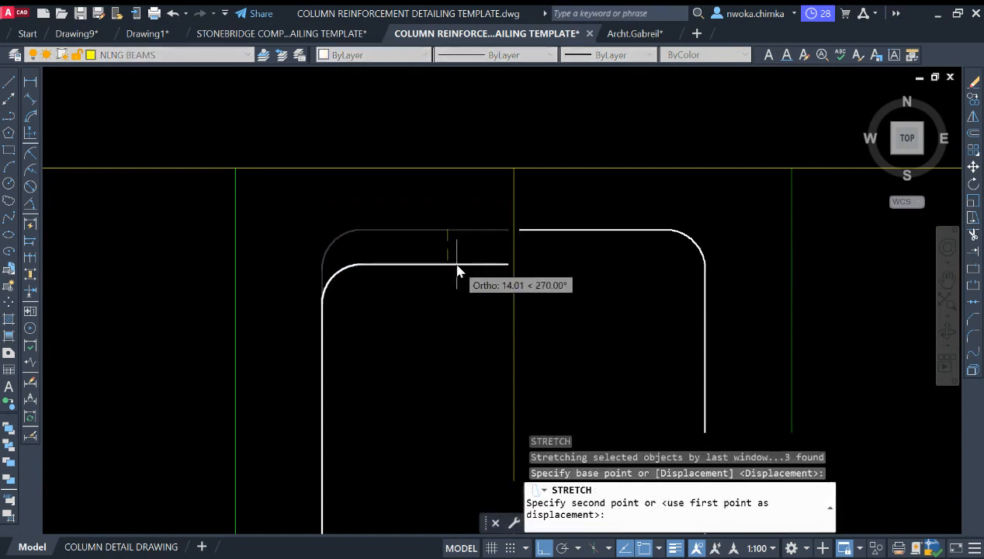
pyautogui.write('16')
pyautogui.press('Return')
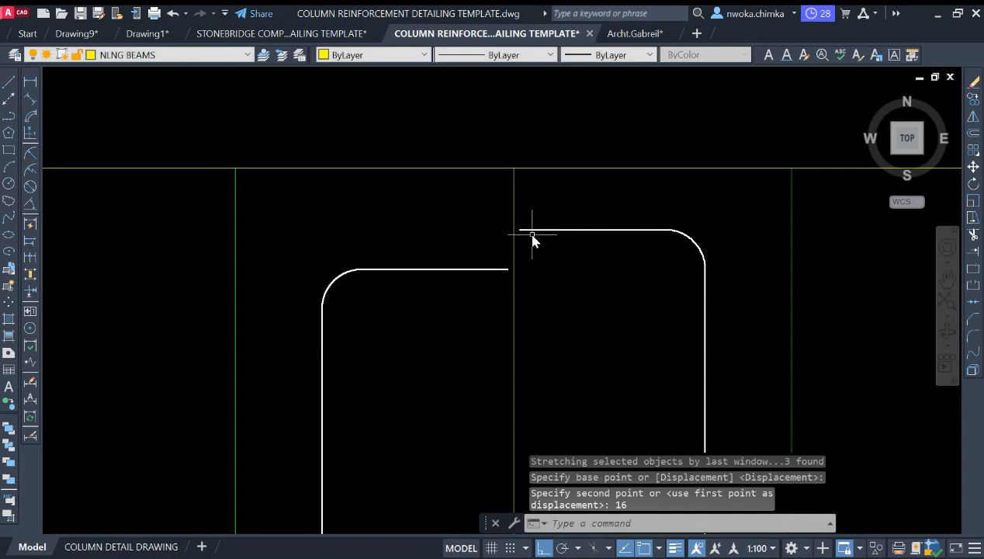
# - Lengthen the right main bar's horizontal top leg by 25 past the column centreline toward the left bar
pyautogui.click(588, 231)
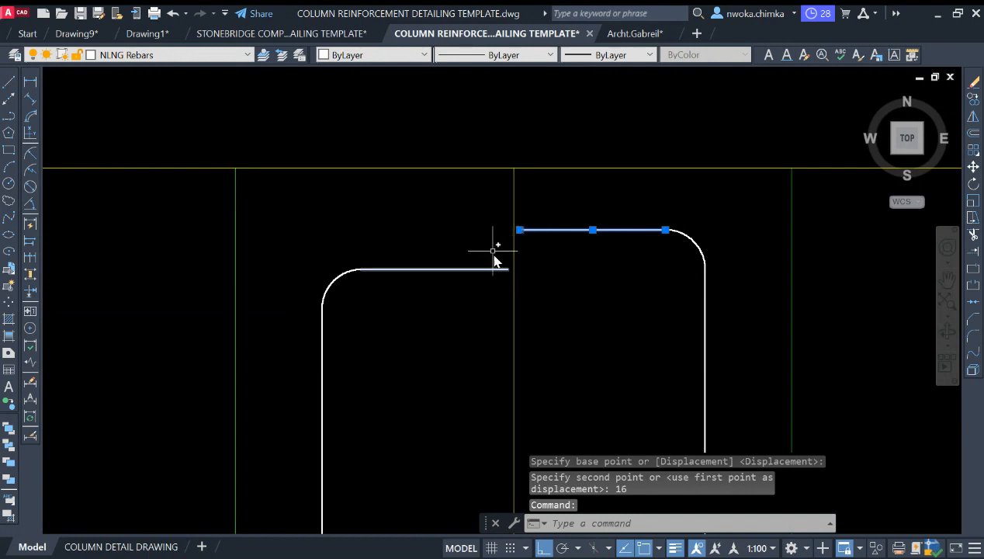
pyautogui.click(520, 229)
pyautogui.click(519, 230)
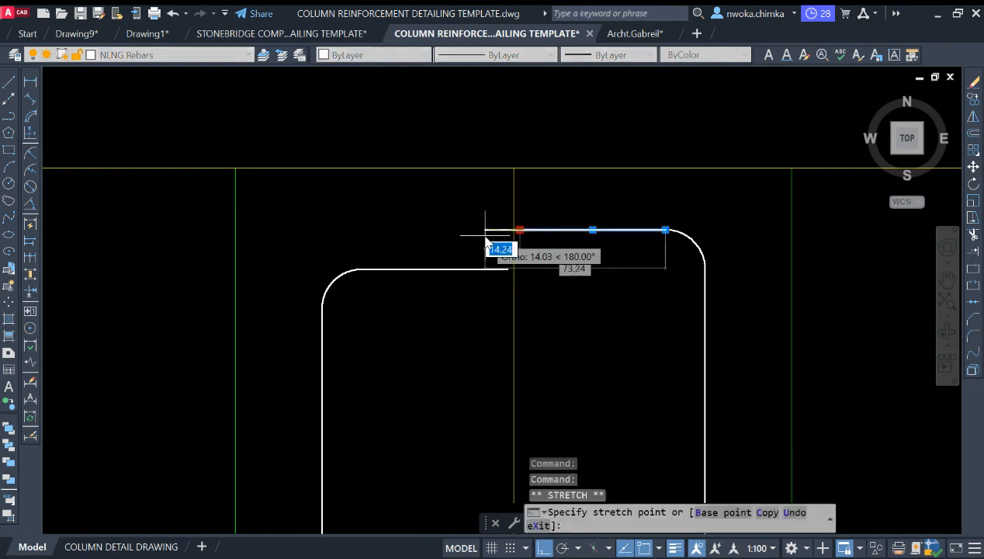
pyautogui.write('25')
pyautogui.press('Return')
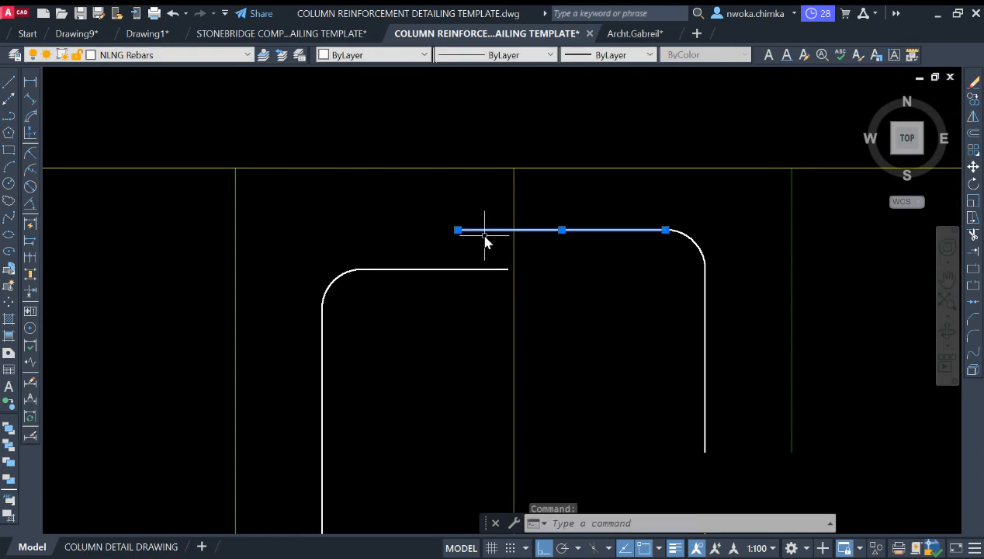
# - Lengthen the left main bar's horizontal top leg by 25 past the column centreline toward the right bar
pyautogui.click(483, 269)
pyautogui.click(514, 275)
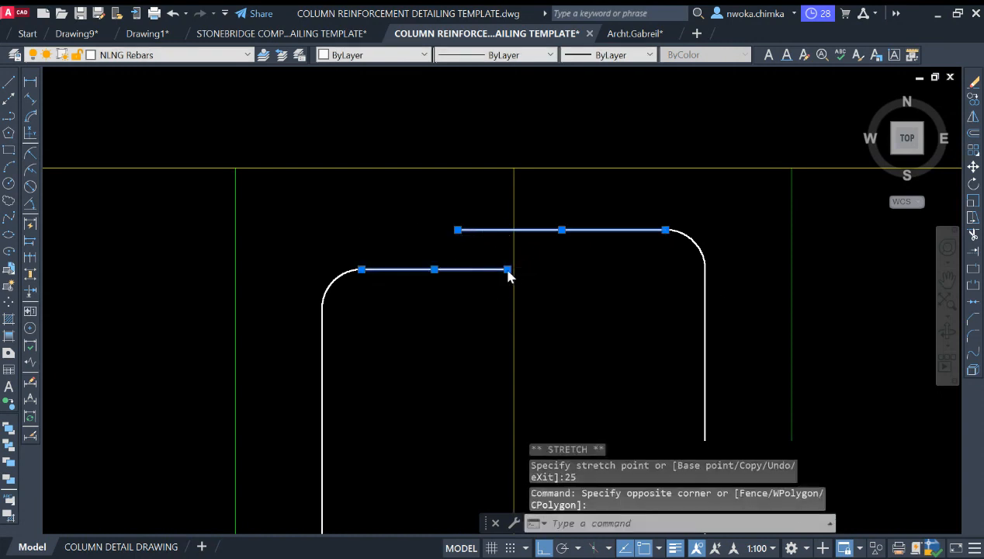
pyautogui.click(509, 271)
pyautogui.write('2')
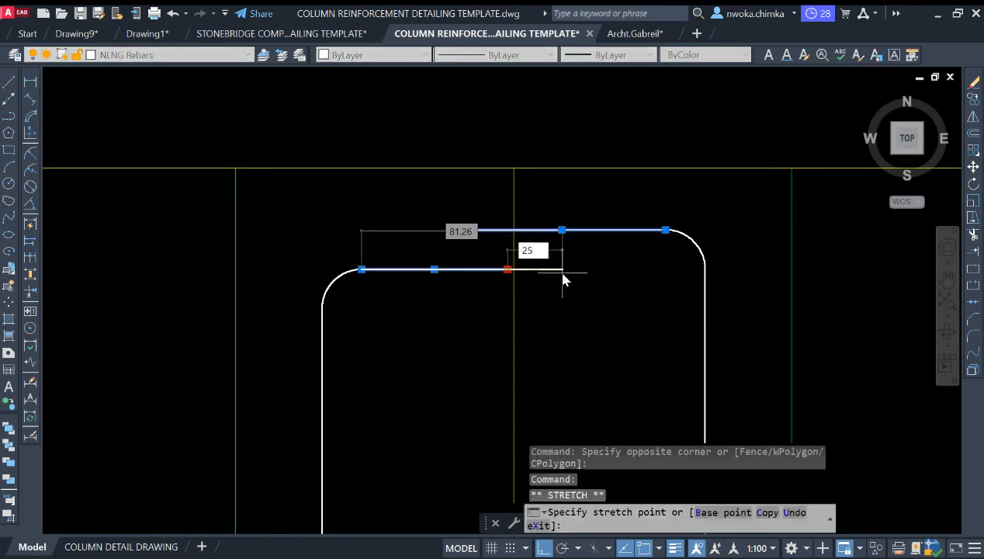
pyautogui.write('5')
pyautogui.press('Return')
pyautogui.press('Escape')
# - Measure the right main bar's bent top leg from its free end to the bar's vertical with a linear dimension, without placing it
pyautogui.click(30, 81)
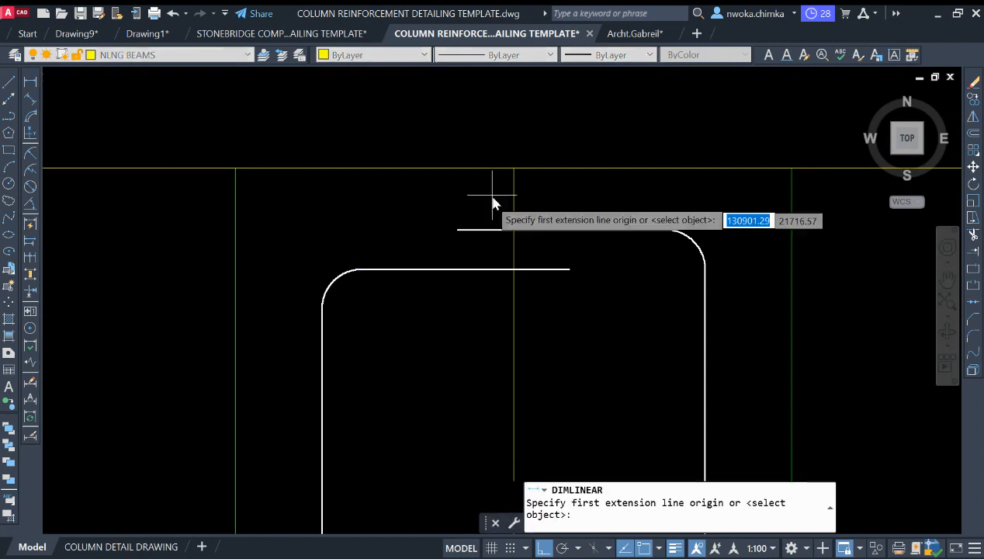
pyautogui.click(458, 230)
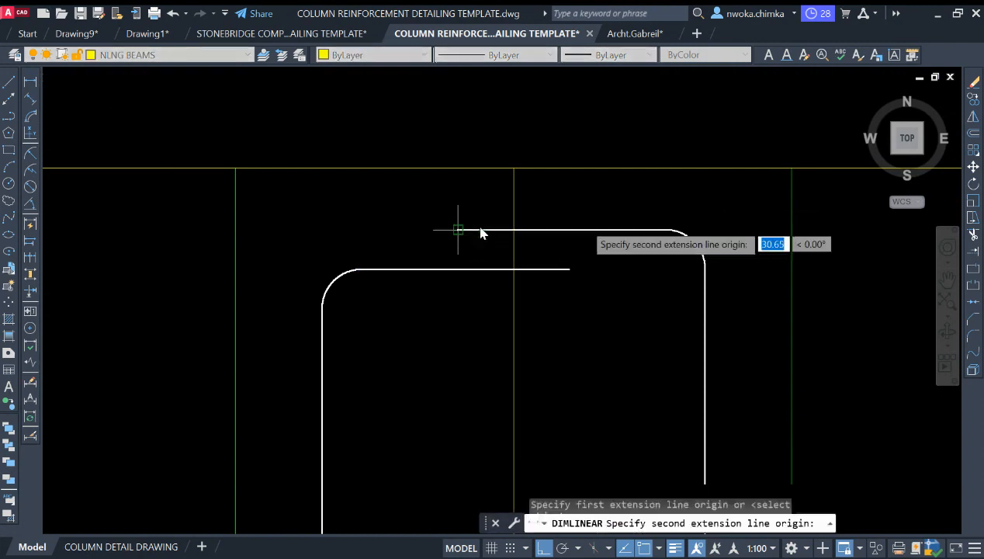
pyautogui.click(703, 266)
pyautogui.scroll(-4, 620, 200)
pyautogui.scroll(-1, 652, 167)
pyautogui.moveTo(654, 167); pyautogui.dragTo(612, 197, button='middle')
pyautogui.scroll(1, 654, 298)
pyautogui.press('Escape')
pyautogui.scroll(-2, 605, 203)
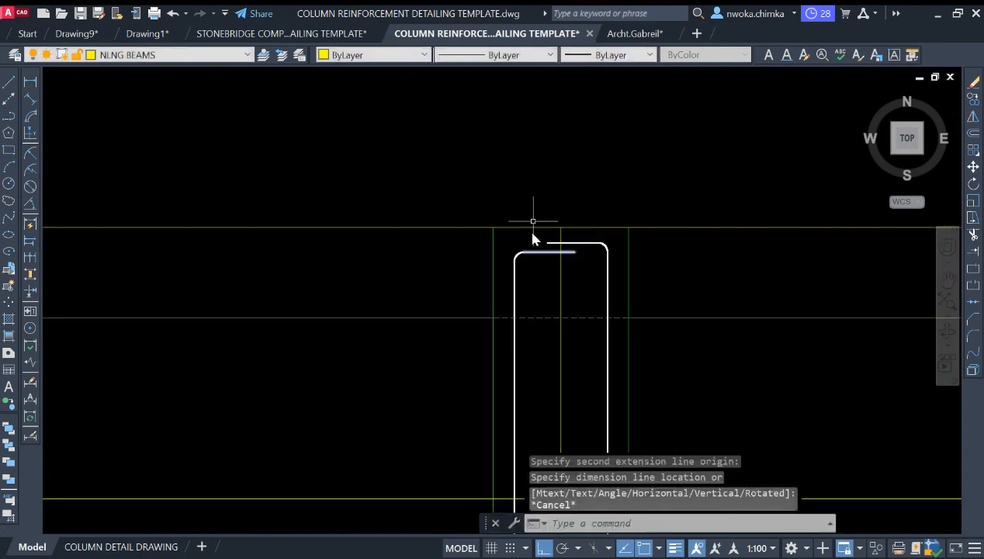
# - Trim the beam soffit line between each column face and its adjacent main bar
pyautogui.scroll(-2, 611, 194)
pyautogui.moveTo(632, 280)
pyautogui.mouseDown(button='middle')
pyautogui.moveTo(602, 193)
pyautogui.moveTo(568, 187)
pyautogui.moveTo(568, 208)
pyautogui.mouseUp(button='middle')
pyautogui.scroll(-2, 600, 187)
pyautogui.scroll(4, 575, 224)
pyautogui.moveTo(573, 247); pyautogui.dragTo(569, 262, button='middle')
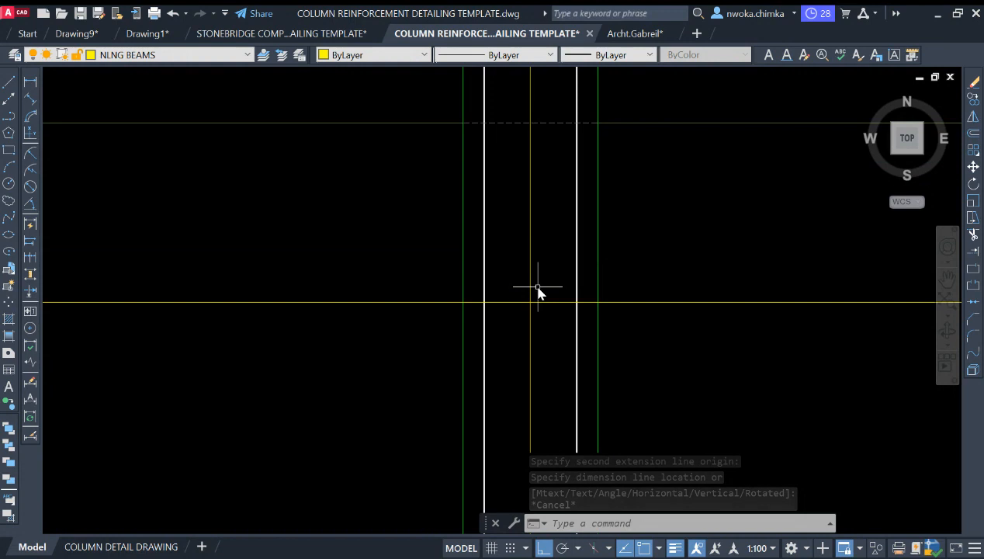
pyautogui.scroll(1, 534, 300)
pyautogui.click(485, 293)
pyautogui.press('Escape')
pyautogui.write('tr')
pyautogui.press('Return')
pyautogui.click(436, 302)
pyautogui.click(622, 303)
pyautogui.press('Escape')
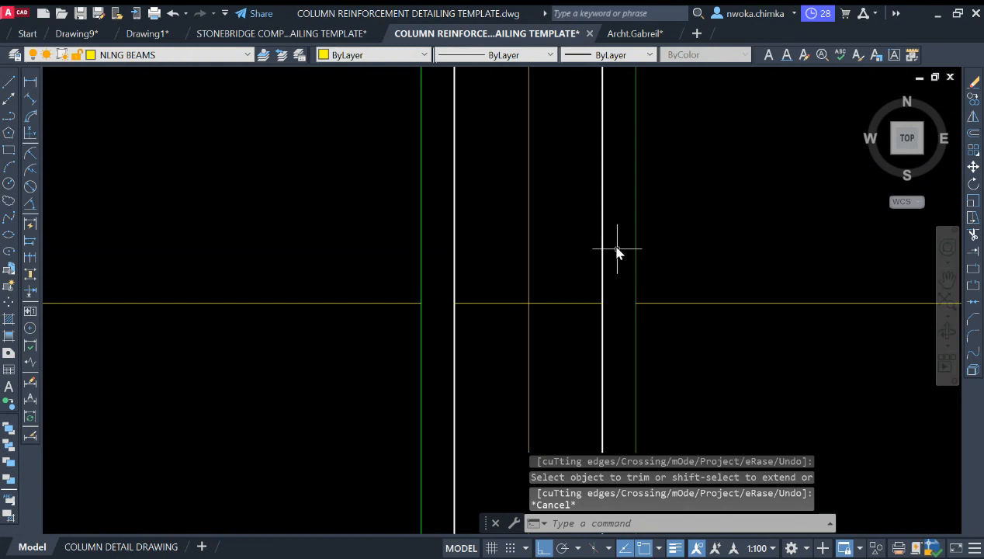
# - Match the beam soffit segment between the main bars to the properties of the dashed slab soffit segment
pyautogui.scroll(-3, 617, 249)
pyautogui.write('ma')
pyautogui.press('Return')
pyautogui.click(603, 198)
pyautogui.click(602, 197)
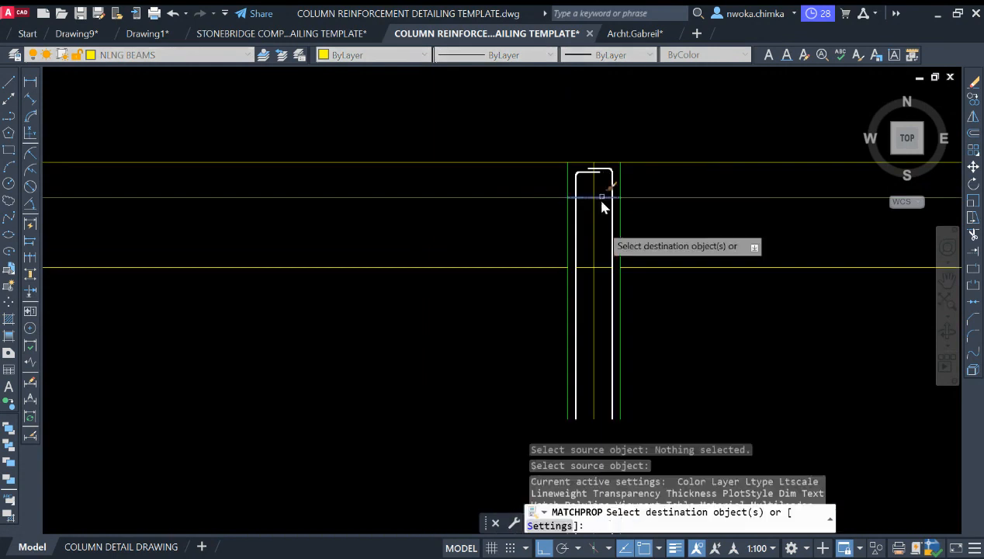
pyautogui.scroll(2, 603, 206)
pyautogui.click(607, 271)
pyautogui.press('Escape')
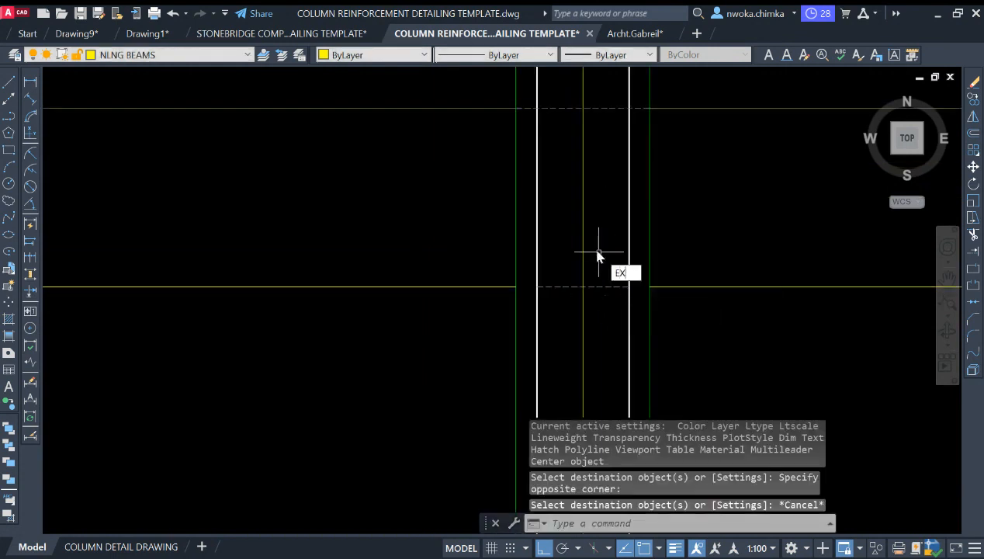
# - Extend the dashed beam soffit segment between the main bars out to both column faces
pyautogui.press('Return')
pyautogui.click(617, 289)
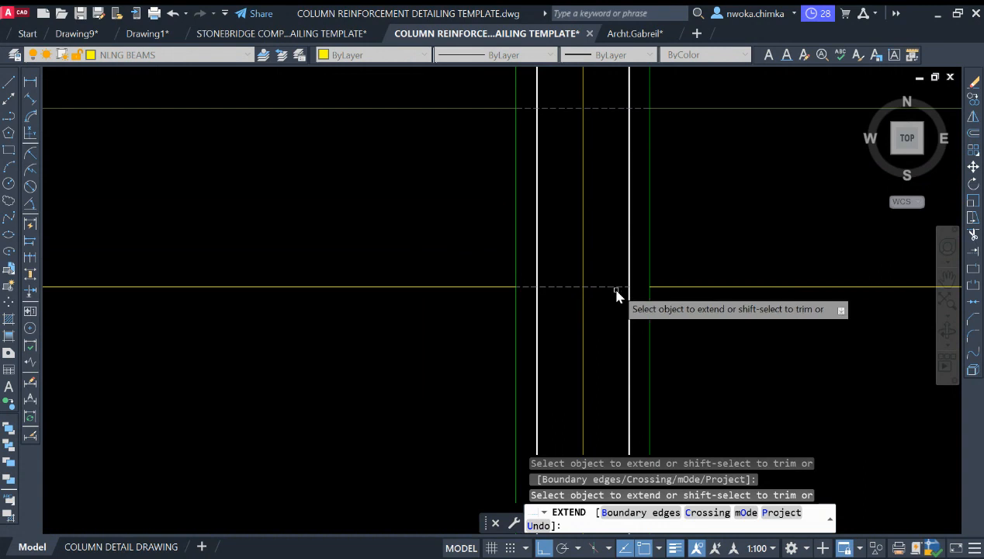
pyautogui.press('Escape')
pyautogui.scroll(-5, 659, 248)
pyautogui.moveTo(653, 232); pyautogui.dragTo(590, 239, button='middle')
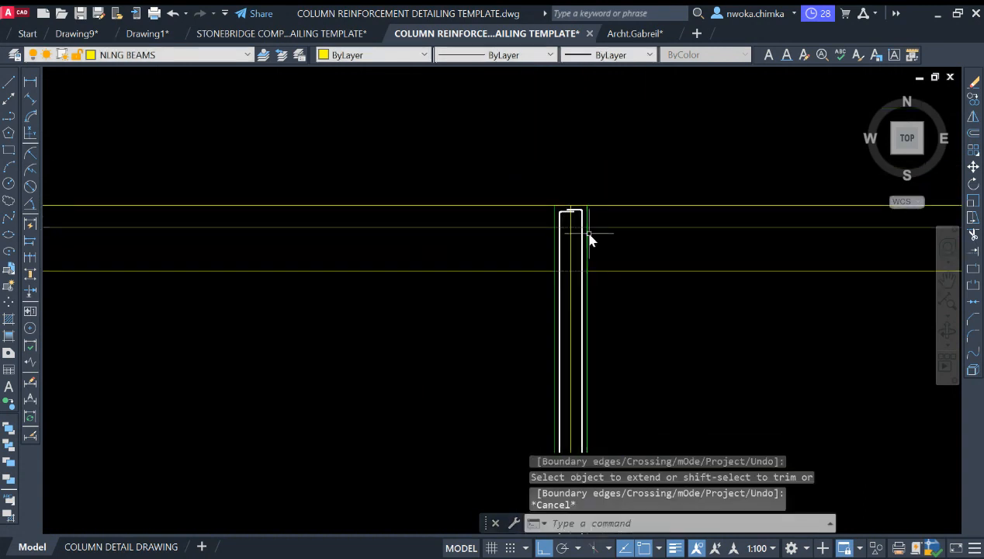
# - Copy the break line with its 150 and 450 dimensions from the existing column detail onto the new section's top slab line, right of the column
pyautogui.scroll(2, 528, 216)
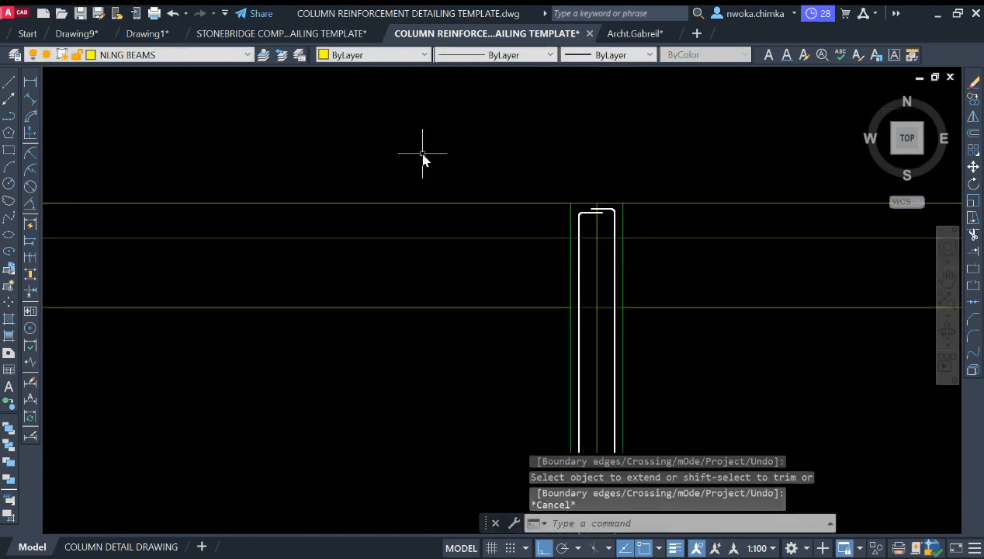
pyautogui.scroll(-2, 434, 244)
pyautogui.scroll(-2, 489, 229)
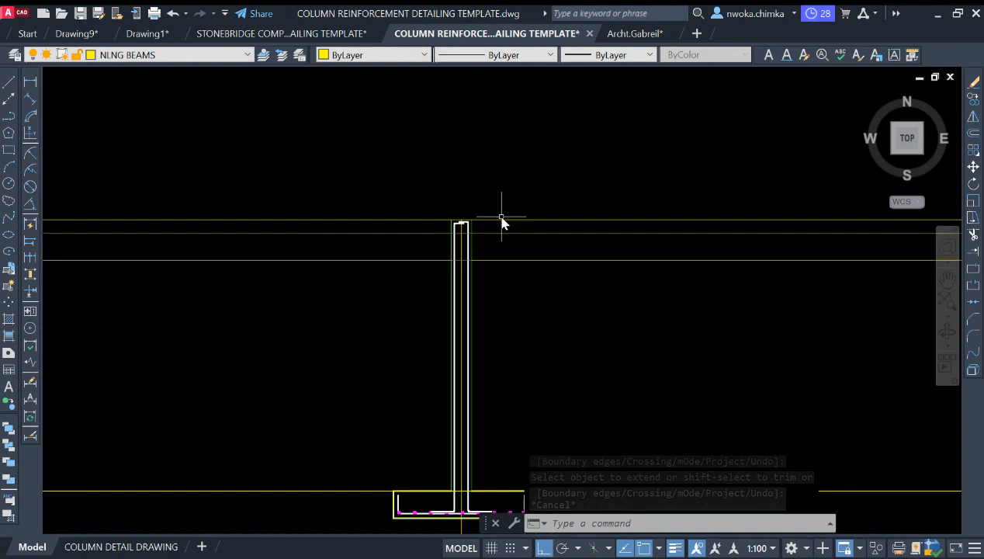
pyautogui.scroll(2, 334, 207)
pyautogui.scroll(-2, 341, 222)
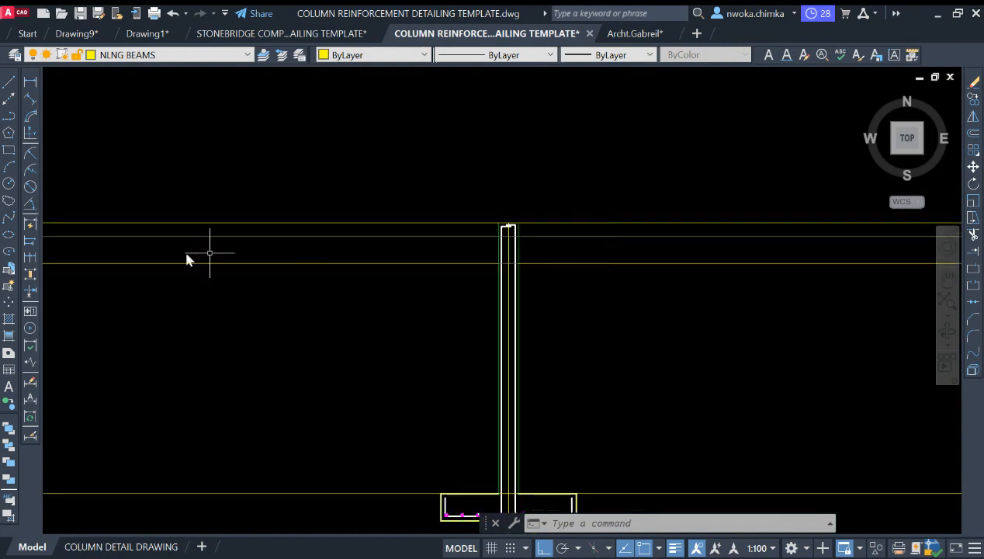
pyautogui.scroll(-6, 370, 217)
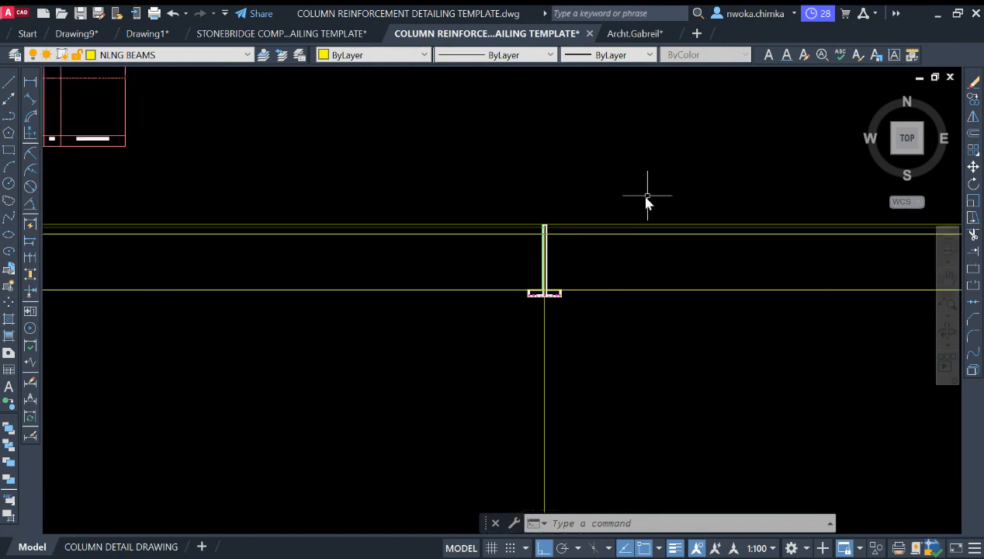
pyautogui.moveTo(489, 240); pyautogui.dragTo(780, 241, button='middle')
pyautogui.scroll(8, 365, 134)
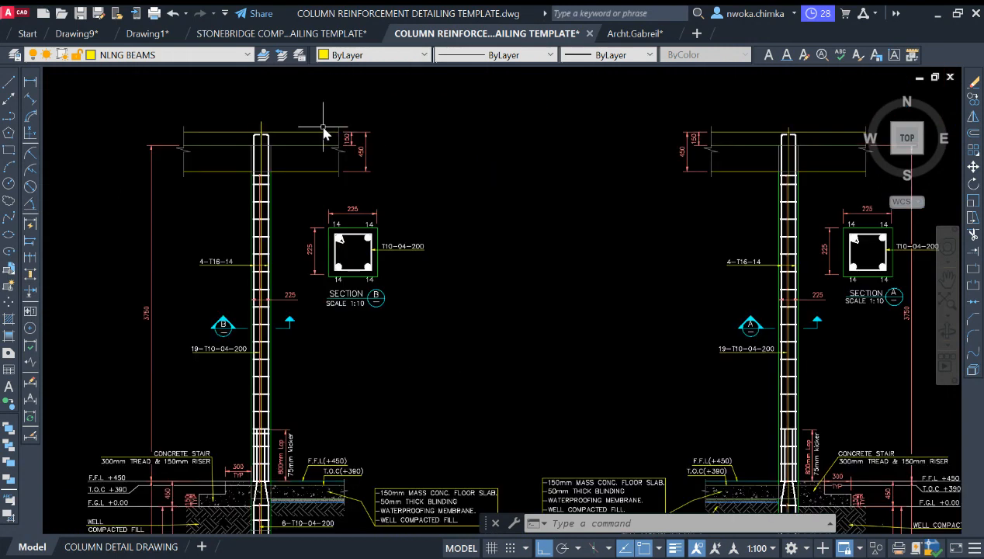
pyautogui.scroll(2, 412, 150)
pyautogui.click(402, 113)
pyautogui.click(519, 231)
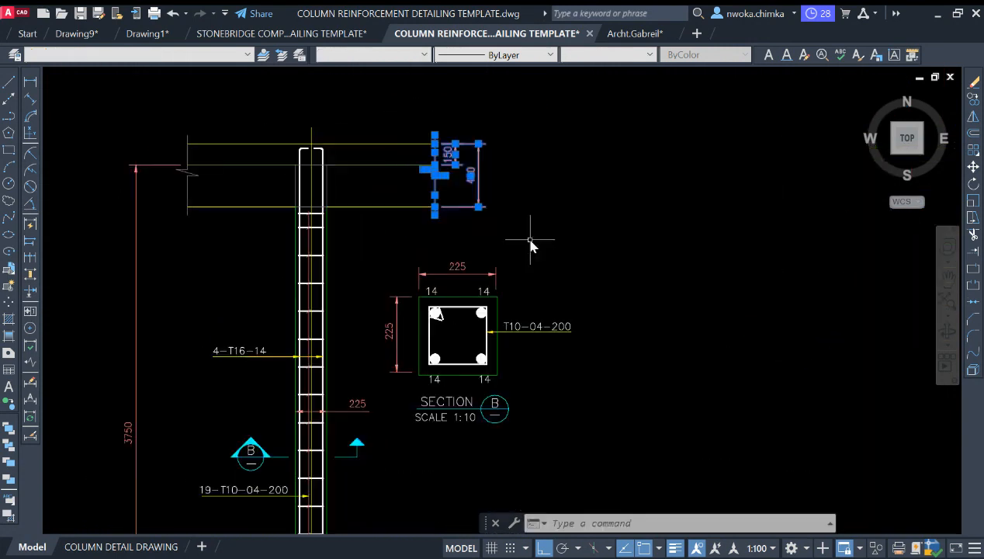
pyautogui.write('co')
pyautogui.press('Return')
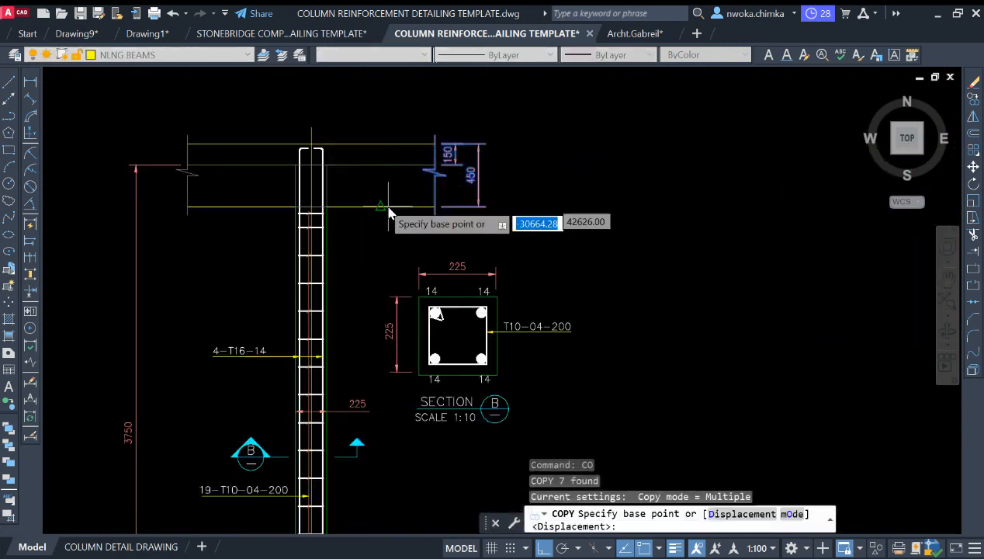
pyautogui.scroll(-5, 461, 181)
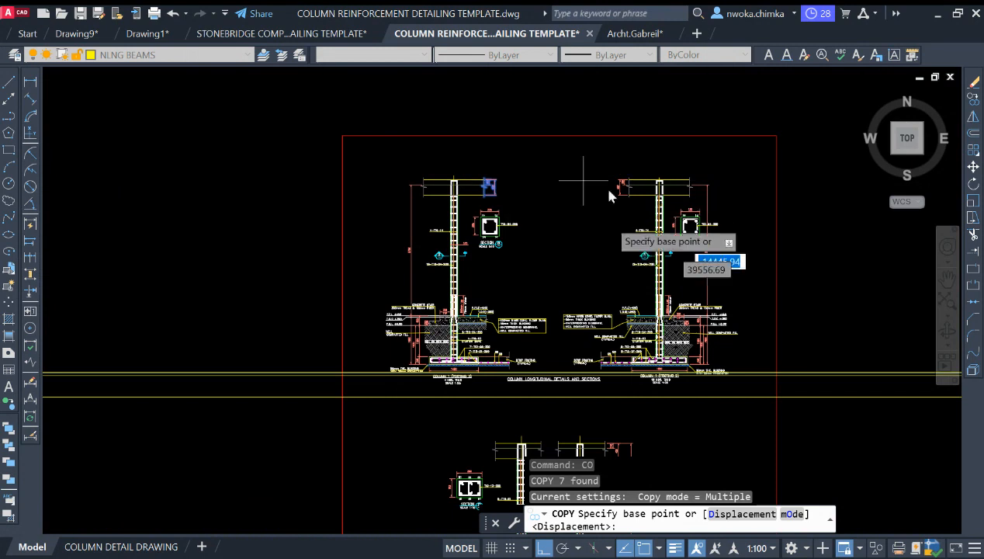
pyautogui.scroll(5, 469, 187)
pyautogui.scroll(3, 571, 167)
pyautogui.click(471, 210)
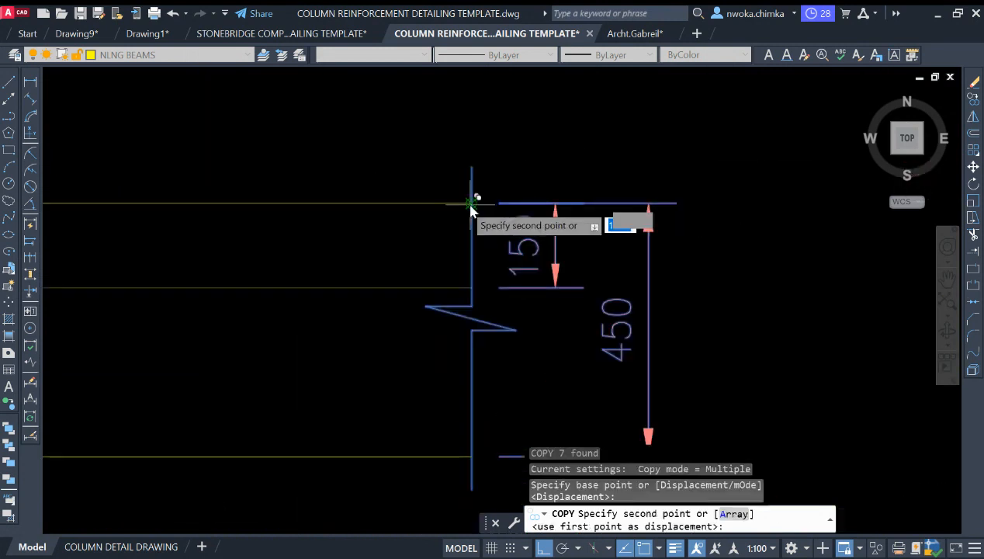
pyautogui.scroll(-8, 281, 198)
pyautogui.moveTo(594, 221); pyautogui.dragTo(461, 259, button='middle')
pyautogui.scroll(10, 405, 259)
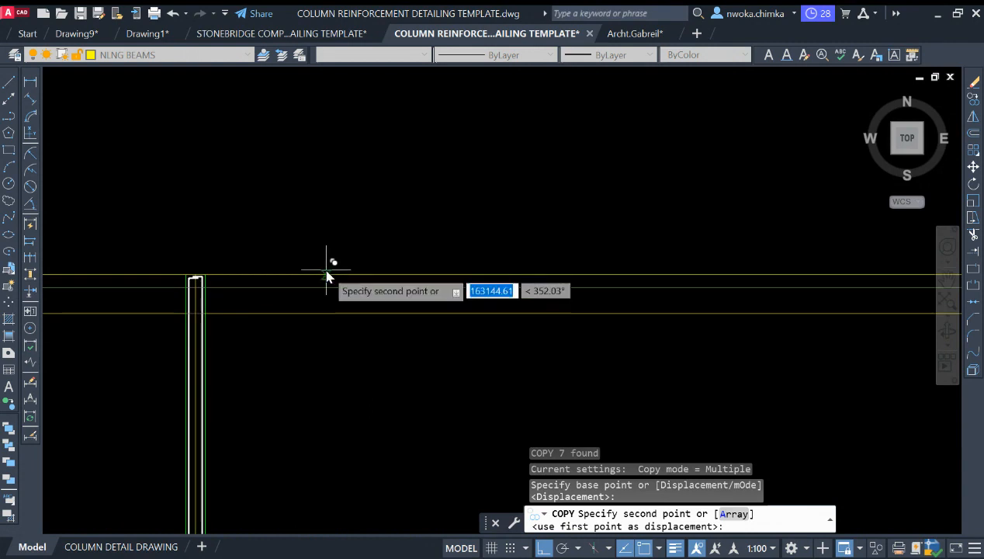
pyautogui.click(327, 272)
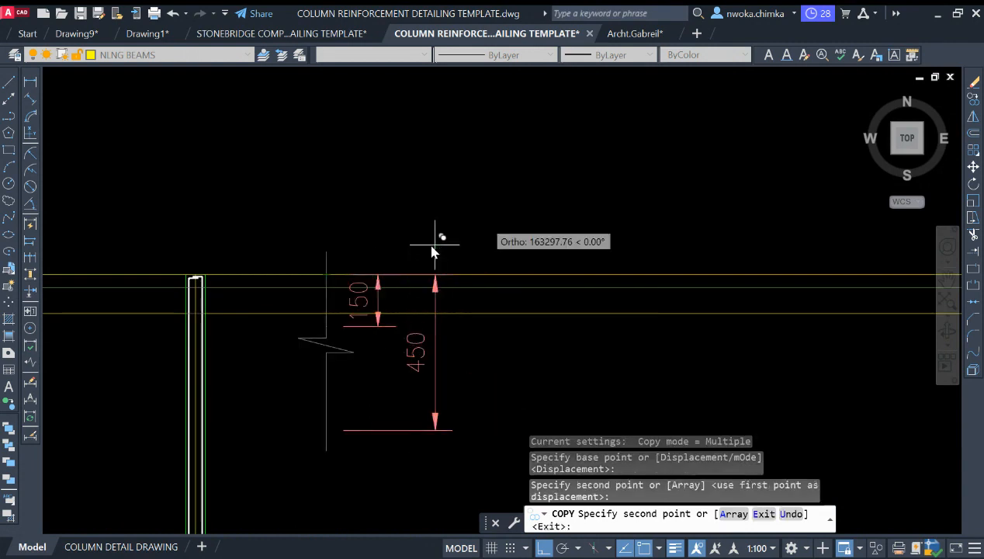
pyautogui.press('Escape')
# - Scale the copied break line and its dimensions beside the column by a factor of 0.25
pyautogui.scroll(-5, 482, 179)
pyautogui.click(400, 164)
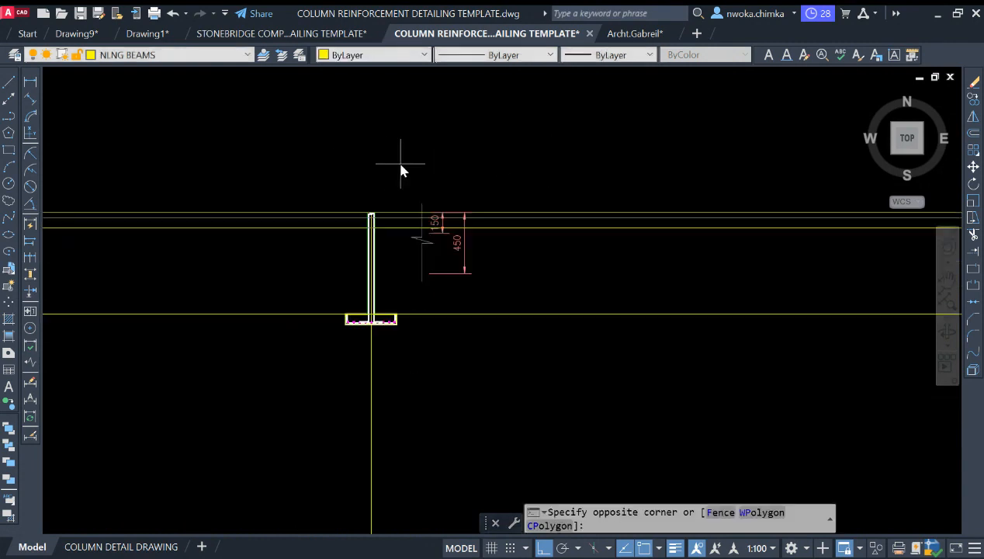
pyautogui.click(497, 294)
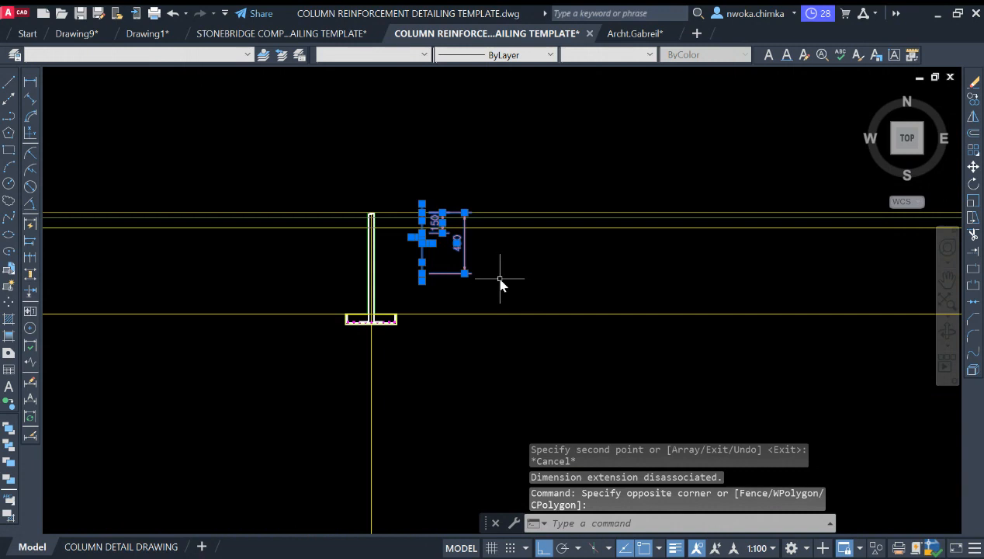
pyautogui.press('Return')
pyautogui.click(439, 238)
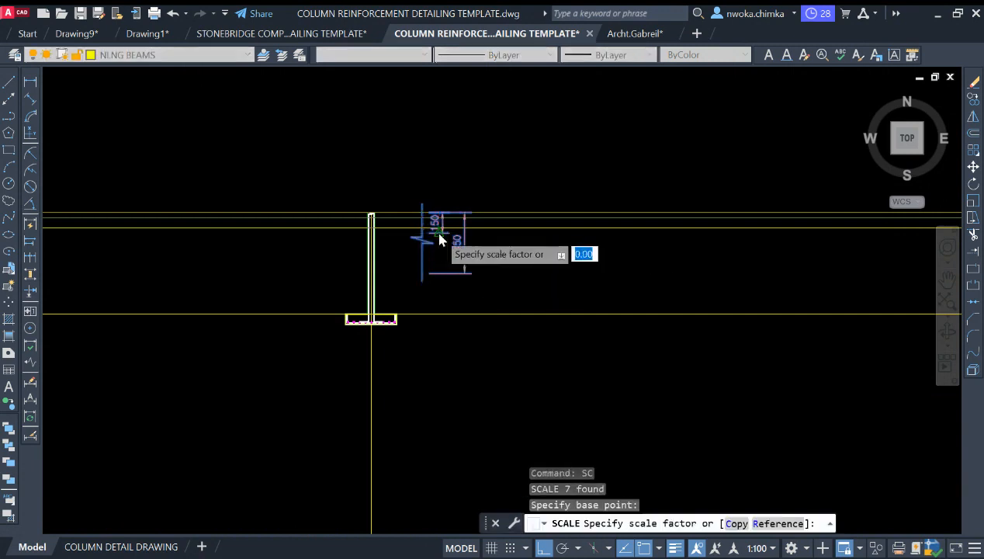
pyautogui.write('0.25')
pyautogui.press('Return')
pyautogui.scroll(5, 454, 225)
pyautogui.scroll(-3, 446, 239)
# - Erase the copied break line and its two dimensions beside the column
pyautogui.click(407, 155)
pyautogui.click(689, 330)
pyautogui.write('e')
pyautogui.press('Return')
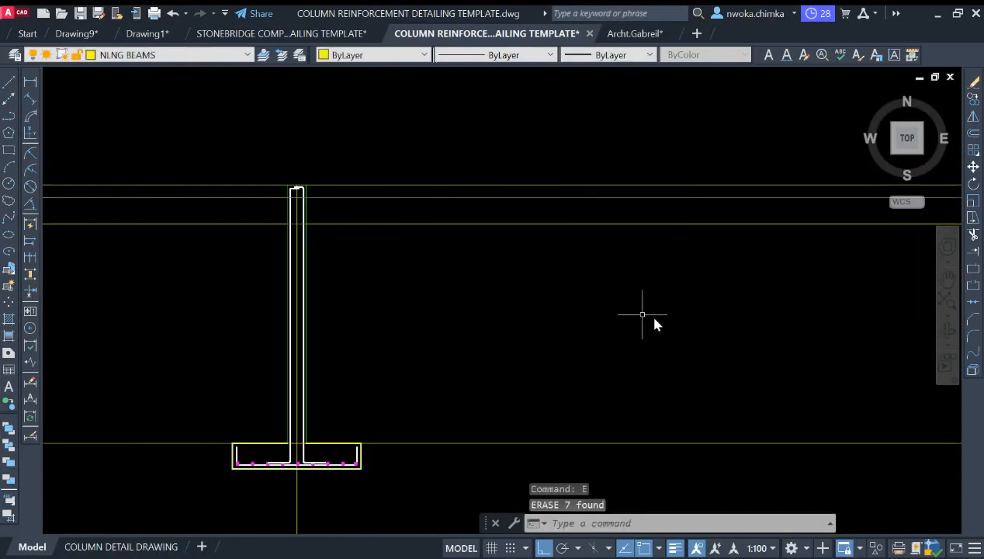
pyautogui.moveTo(227, 146); pyautogui.dragTo(266, 151, button='middle')
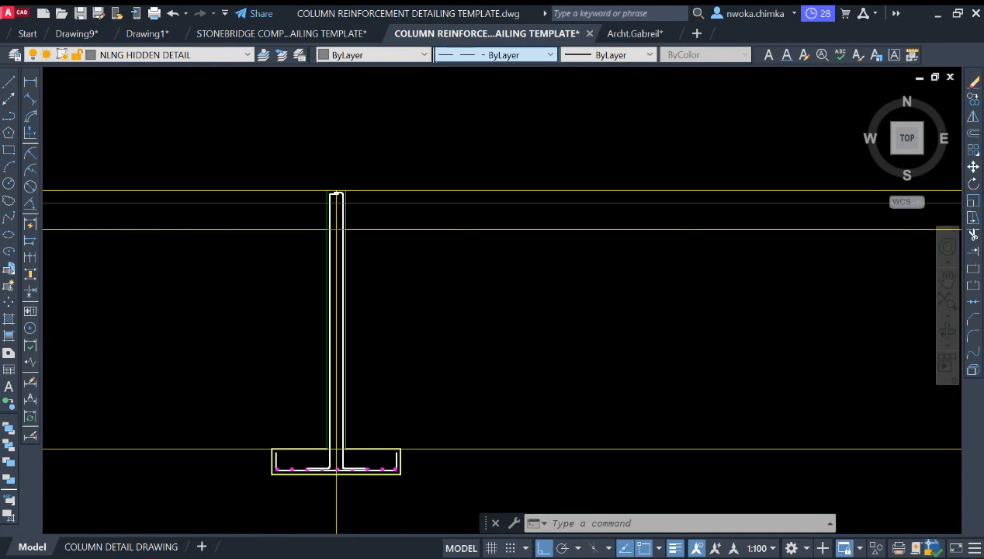
pyautogui.click(13, 88)
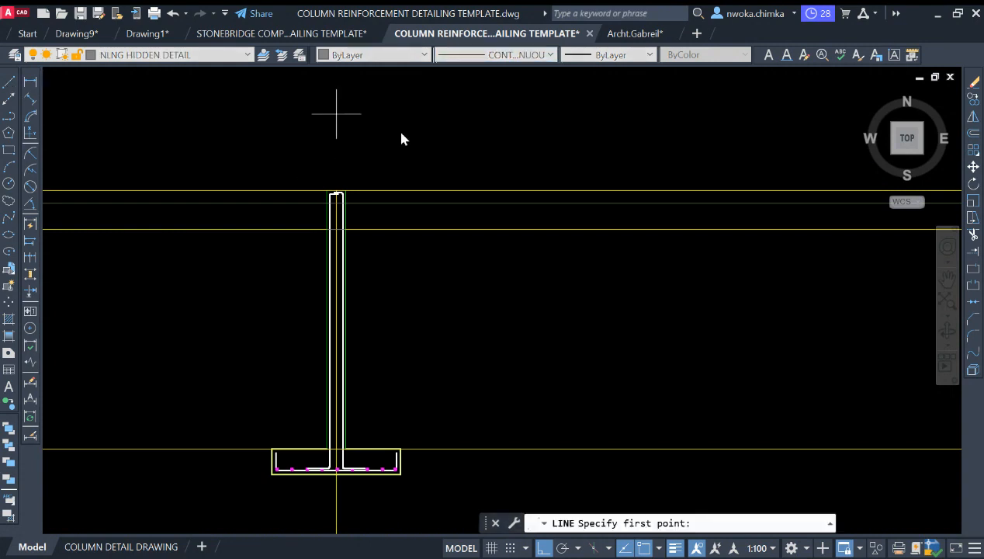
pyautogui.scroll(2, 267, 186)
pyautogui.moveTo(267, 186); pyautogui.dragTo(374, 175, button='middle')
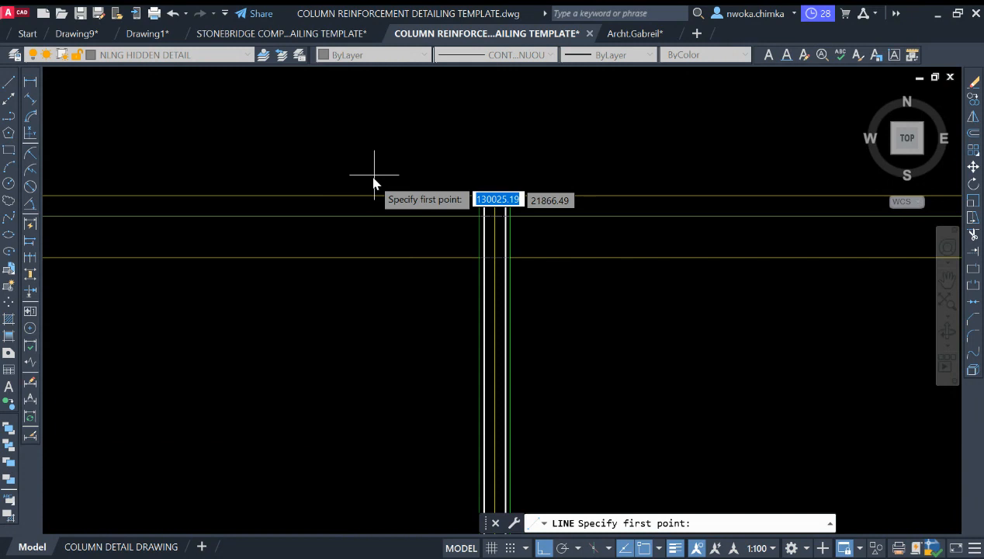
pyautogui.scroll(2, 369, 202)
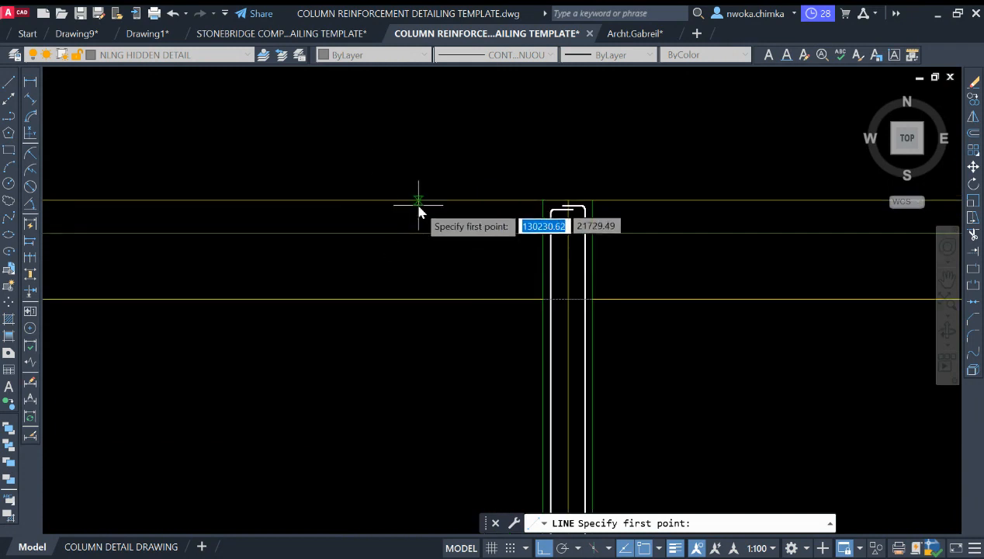
pyautogui.press('Escape')
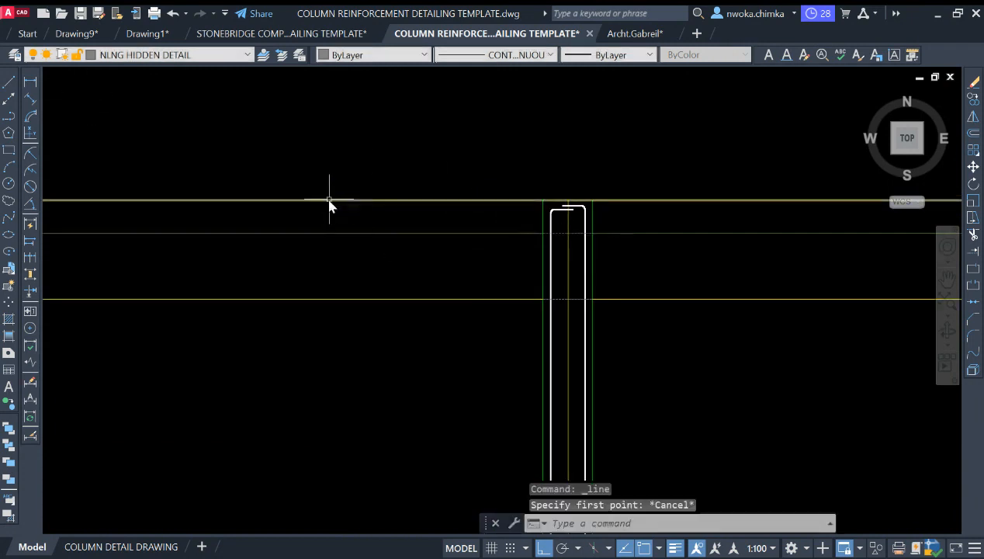
pyautogui.write('o')
pyautogui.press('Return')
pyautogui.write('200')
pyautogui.press('Return')
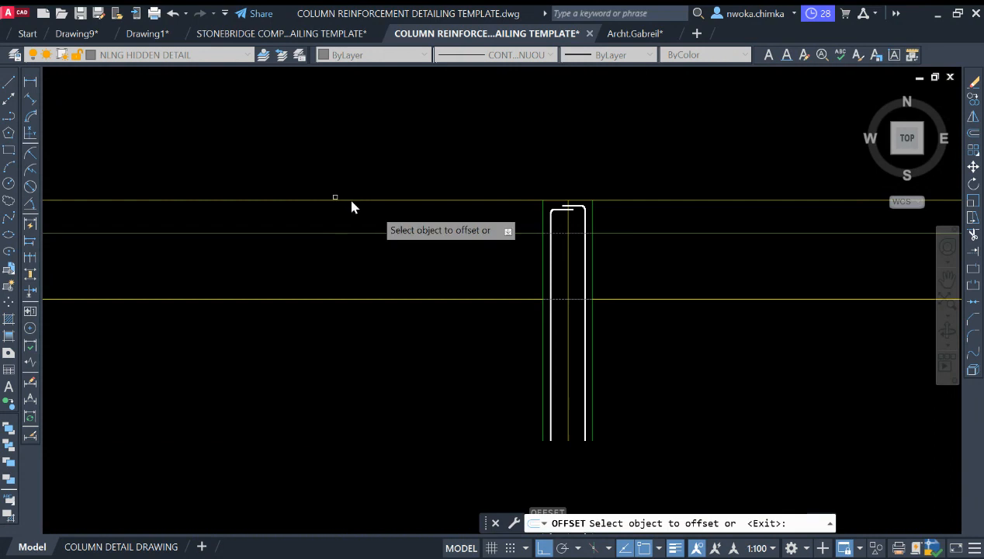
pyautogui.press('Escape')
pyautogui.press('Return')
pyautogui.write('2')
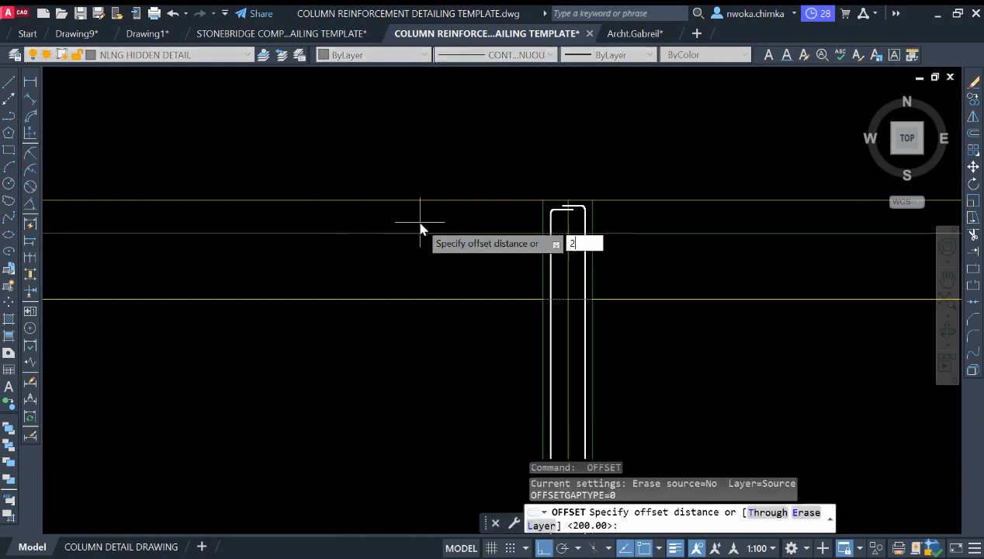
pyautogui.write('000')
pyautogui.press('Return')
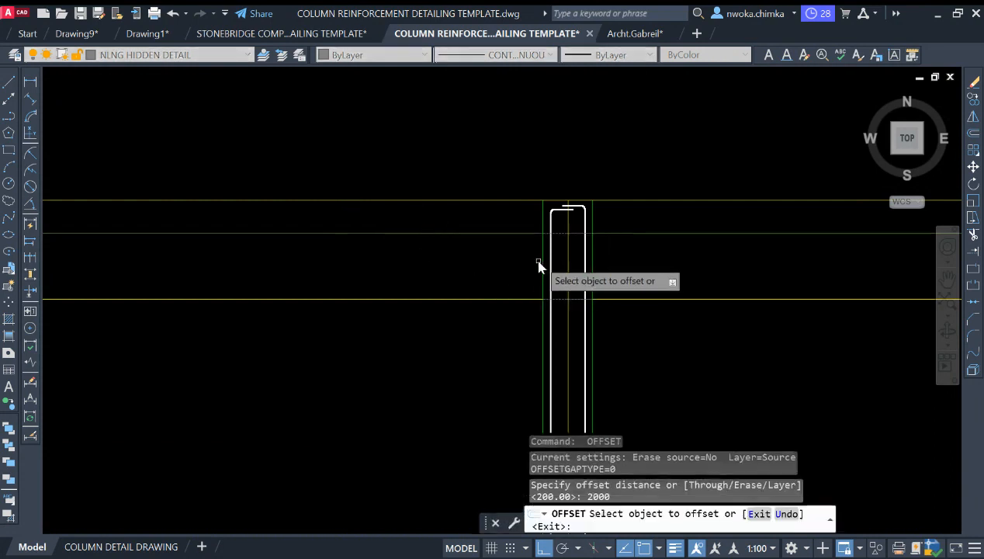
pyautogui.click(541, 264)
pyautogui.scroll(-3, 352, 263)
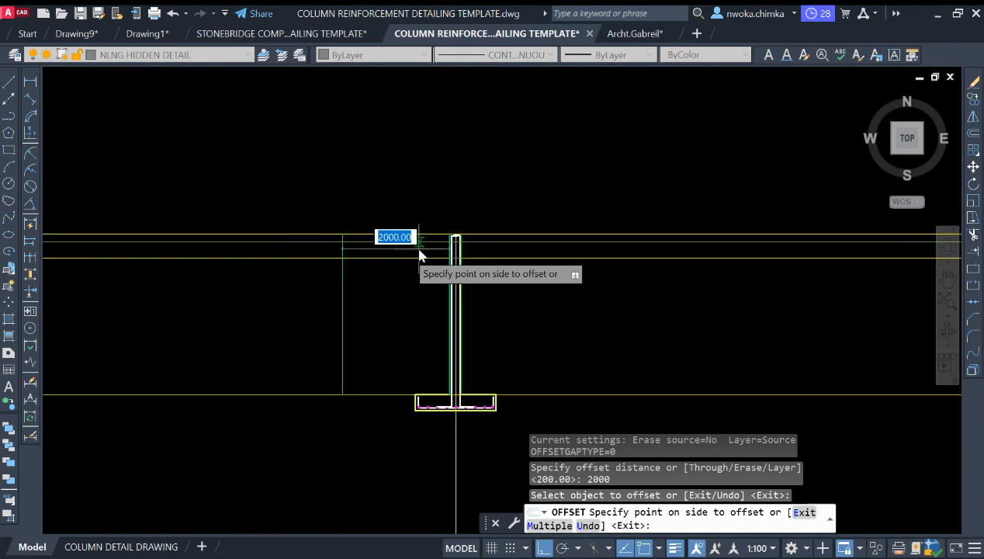
pyautogui.press('Escape')
pyautogui.press('Escape')
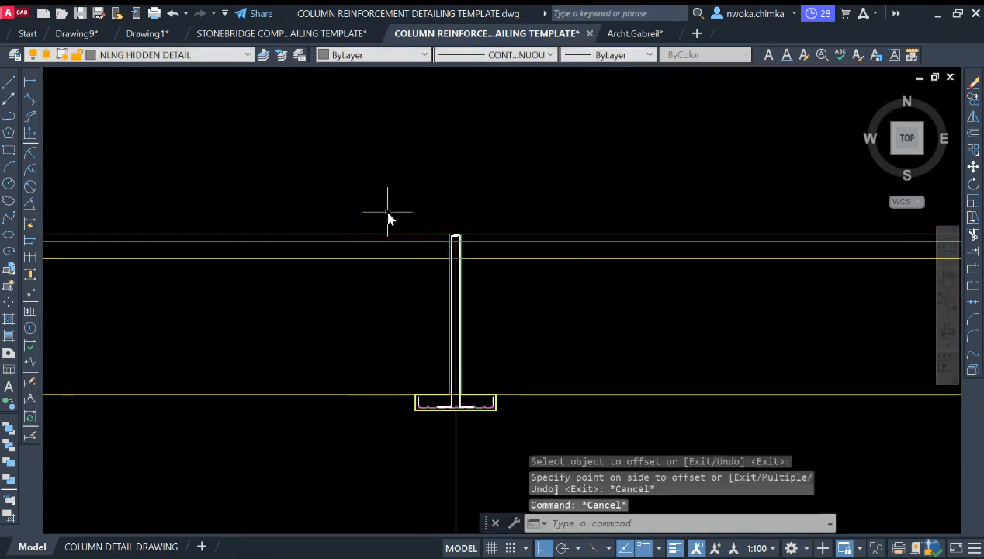
# - Offset the column's left and right faces outward by 1000 on each side
pyautogui.write('O')
pyautogui.press('Return')
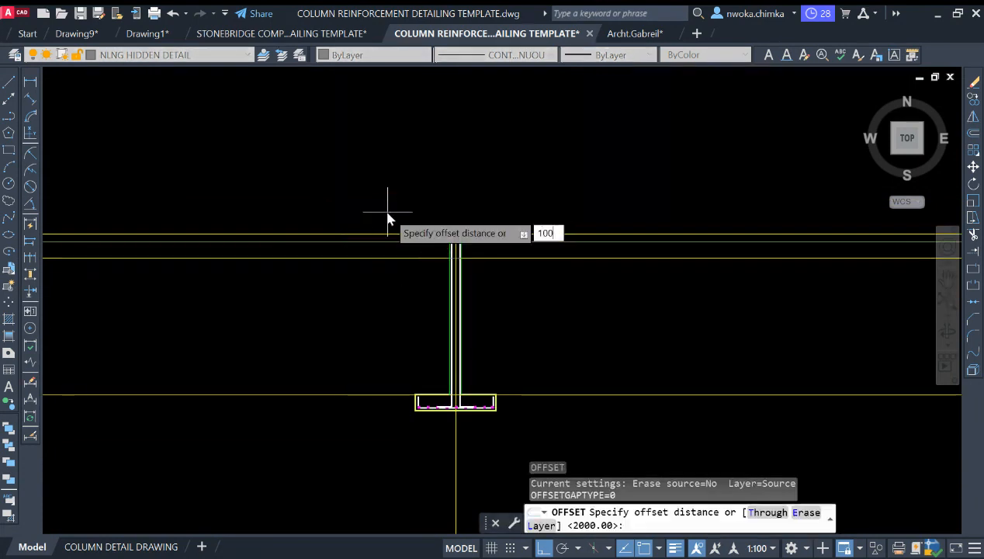
pyautogui.press('Return')
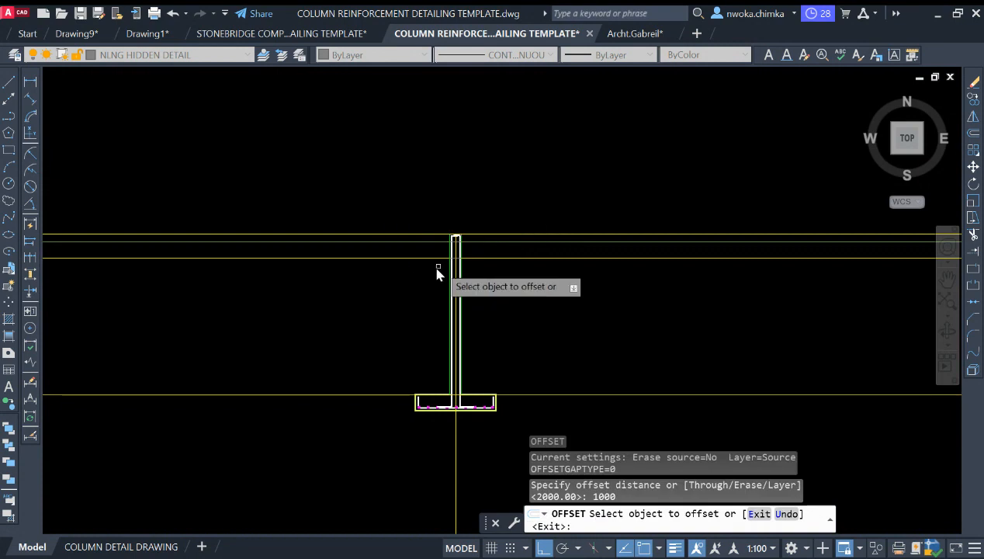
pyautogui.scroll(4, 458, 260)
pyautogui.click(455, 230)
pyautogui.click(444, 242)
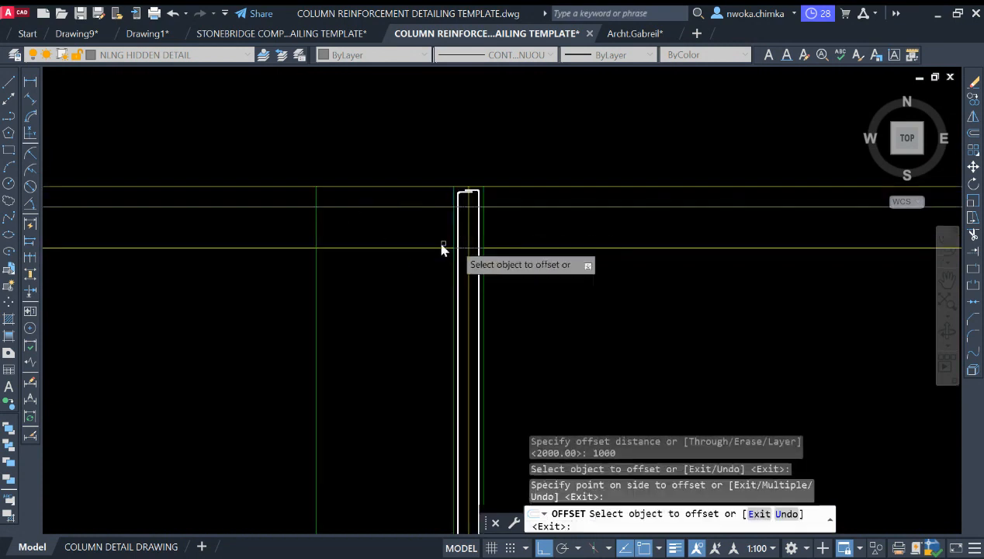
pyautogui.click(481, 246)
pyautogui.click(615, 251)
pyautogui.scroll(-4, 613, 248)
pyautogui.press('Escape')
# - Trim the slab and beam lines outside the two offset column-face lines, using those lines as cutting edges
pyautogui.click(640, 268)
pyautogui.click(589, 283)
pyautogui.click(508, 275)
pyautogui.click(481, 294)
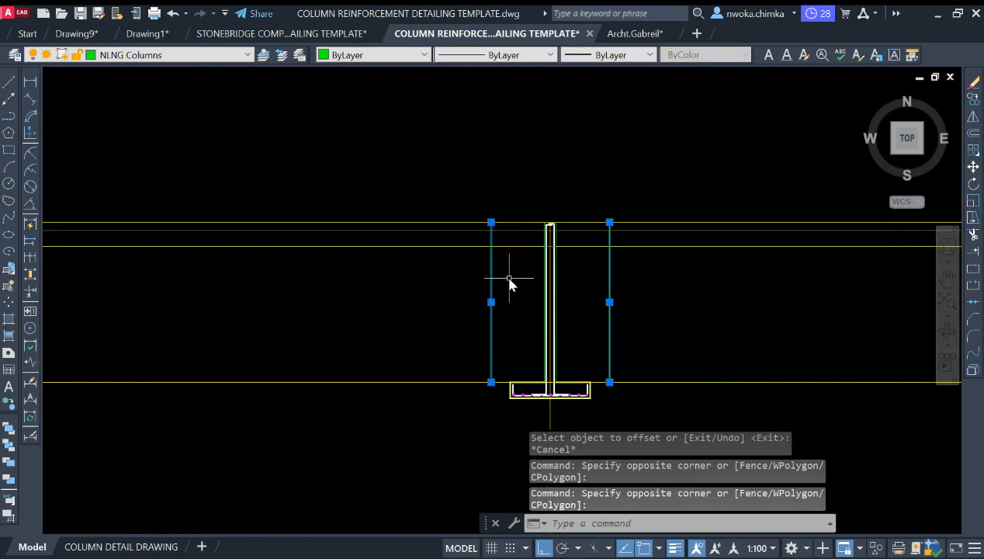
pyautogui.press('Return')
pyautogui.moveTo(463, 213)
pyautogui.mouseDown()
pyautogui.moveTo(428, 286)
pyautogui.moveTo(667, 198)
pyautogui.mouseUp()
pyautogui.press('Escape')
# - Erase the two offset column-face lines on either side of the column
pyautogui.scroll(2, 629, 280)
pyautogui.click(637, 267)
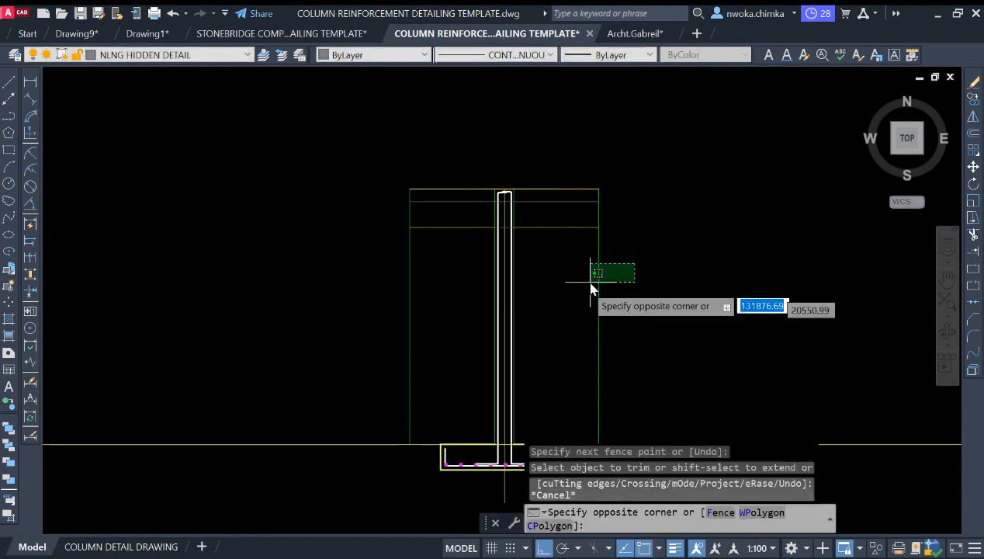
pyautogui.click(587, 280)
pyautogui.click(439, 284)
pyautogui.click(362, 309)
pyautogui.write('e')
pyautogui.press('Return')
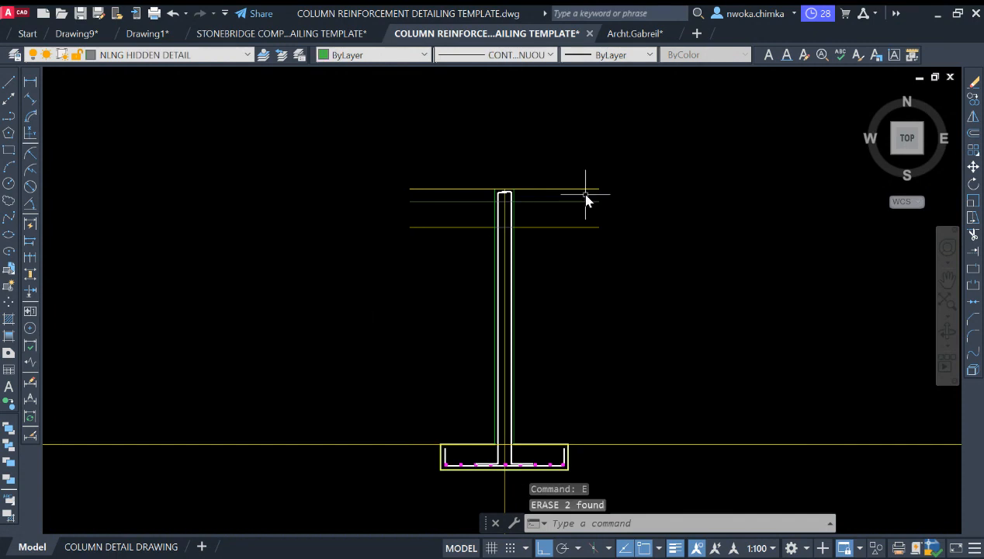
# - Stretch the right ends of the slab and beam lines 500 toward the column
pyautogui.scroll(2, 584, 198)
pyautogui.click(670, 145)
pyautogui.click(565, 310)
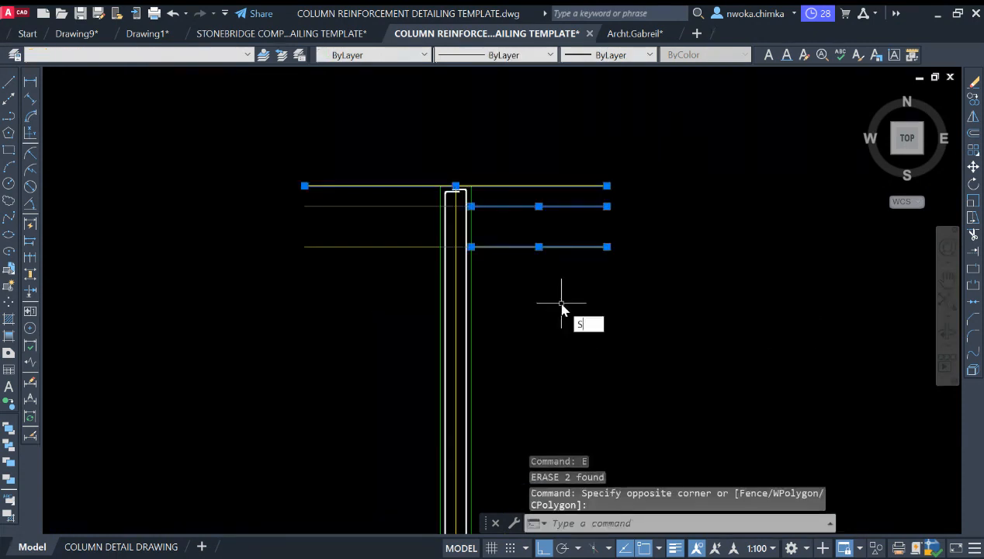
pyautogui.write('s')
pyautogui.press('Return')
pyautogui.click(606, 205)
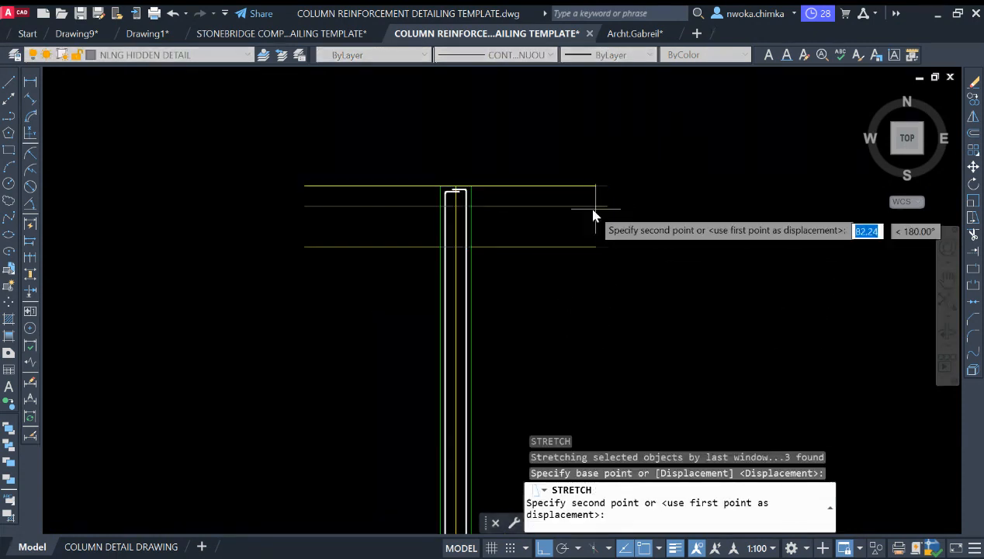
pyautogui.write('500')
pyautogui.press('Return')
# - Stretch the left ends of the slab and beam lines 500 toward the column
pyautogui.click(358, 147)
pyautogui.click(235, 319)
pyautogui.write('S')
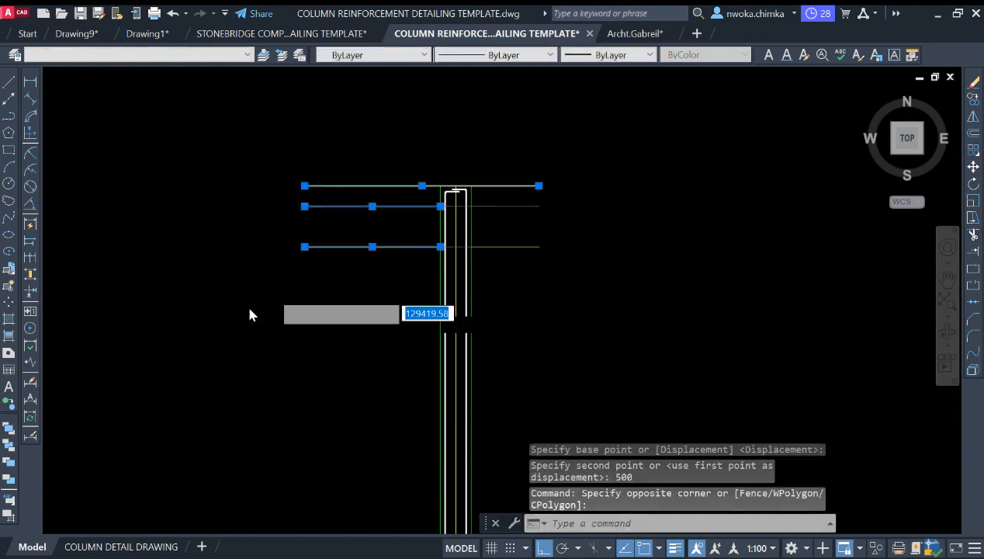
pyautogui.press('Return')
pyautogui.click(303, 206)
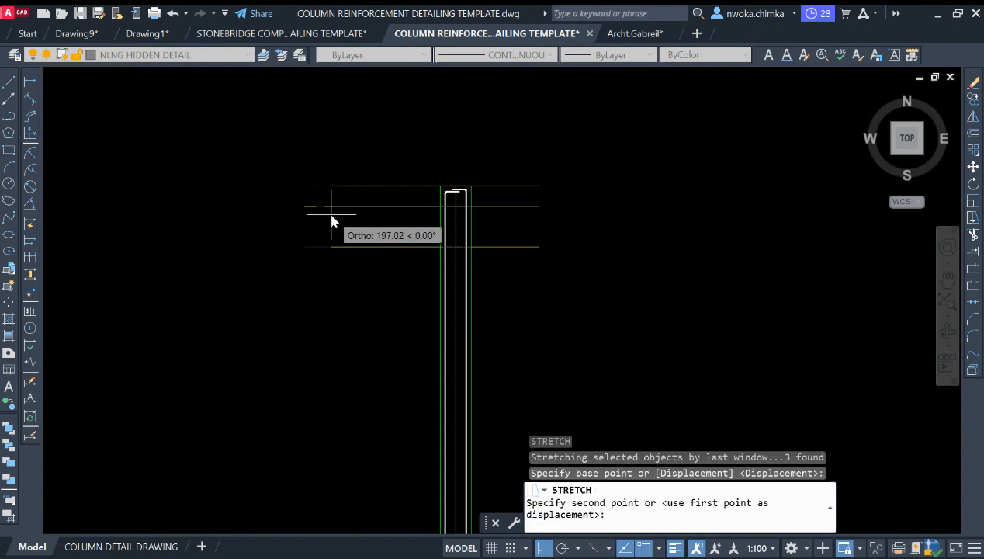
pyautogui.write('500')
pyautogui.press('Return')
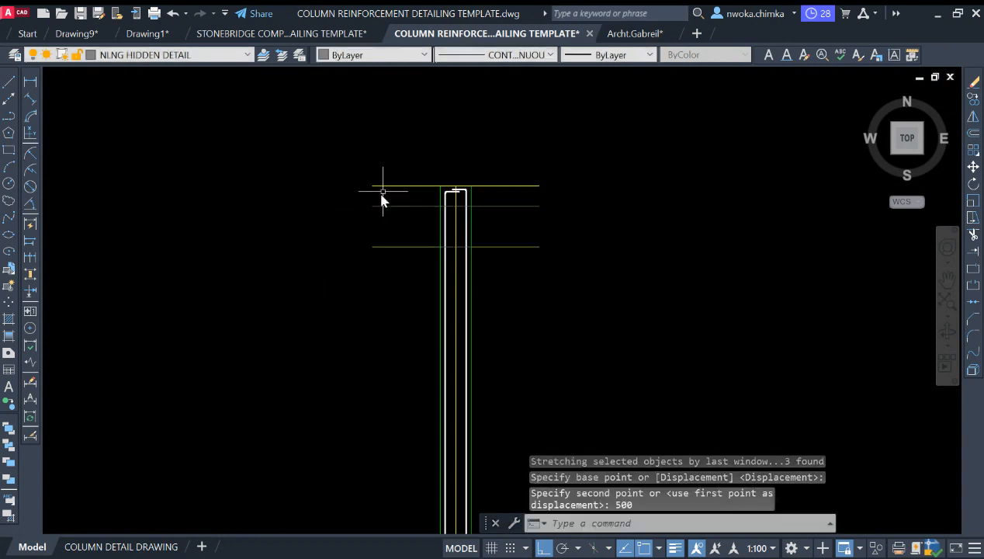
# - Draw a zigzag break line from the left end of the top slab line down past the beam soffit line
pyautogui.scroll(2, 427, 194)
pyautogui.scroll(-1, 460, 236)
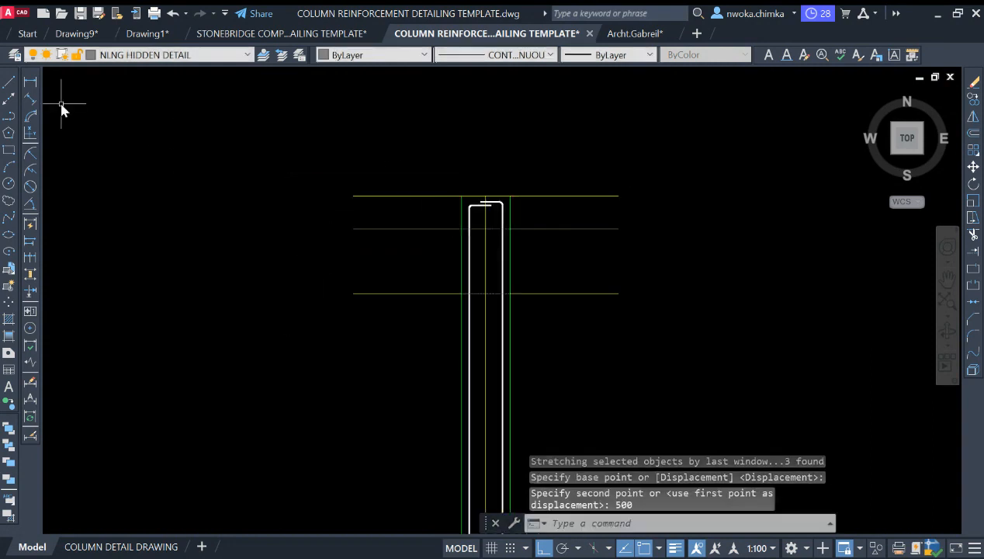
pyautogui.click(8, 82)
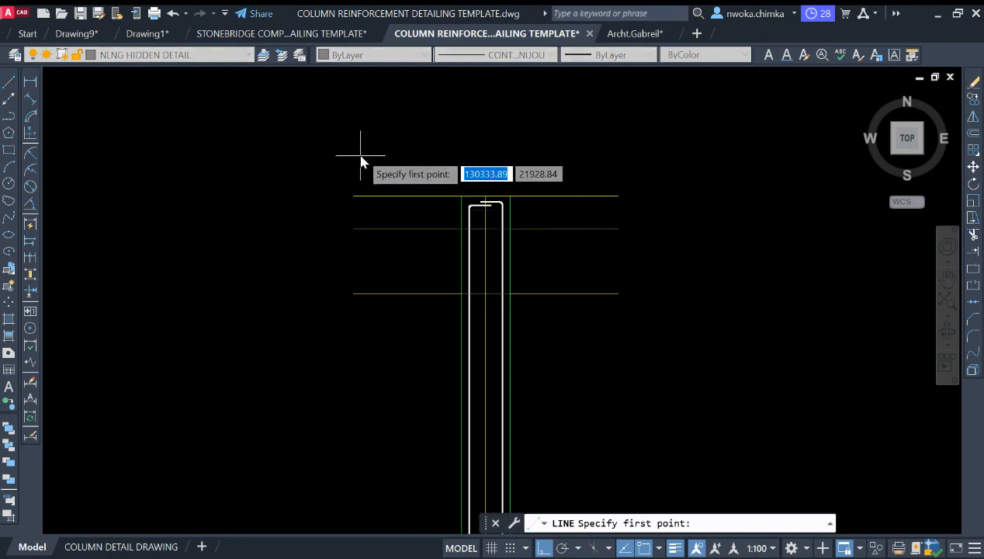
pyautogui.scroll(2, 349, 179)
pyautogui.click(353, 207)
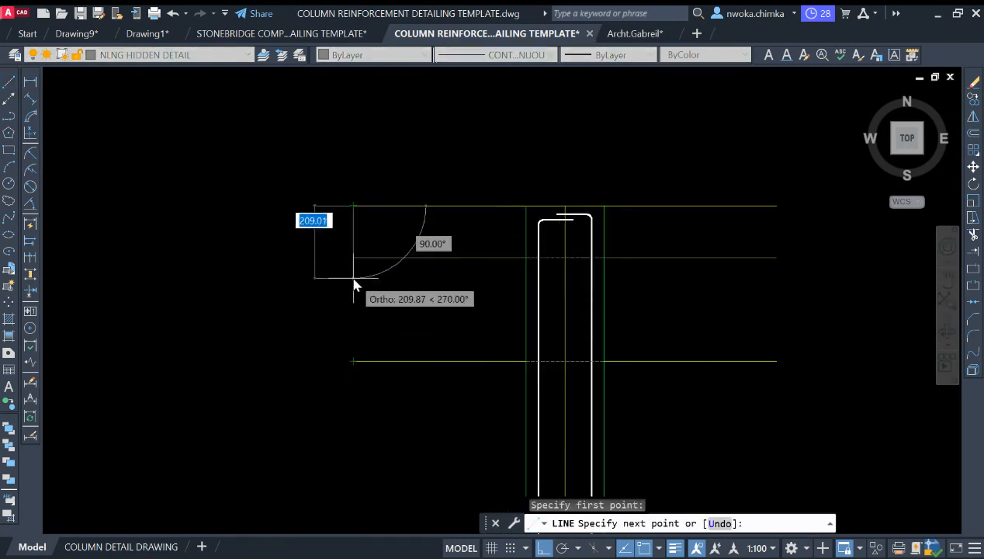
pyautogui.scroll(2, 356, 265)
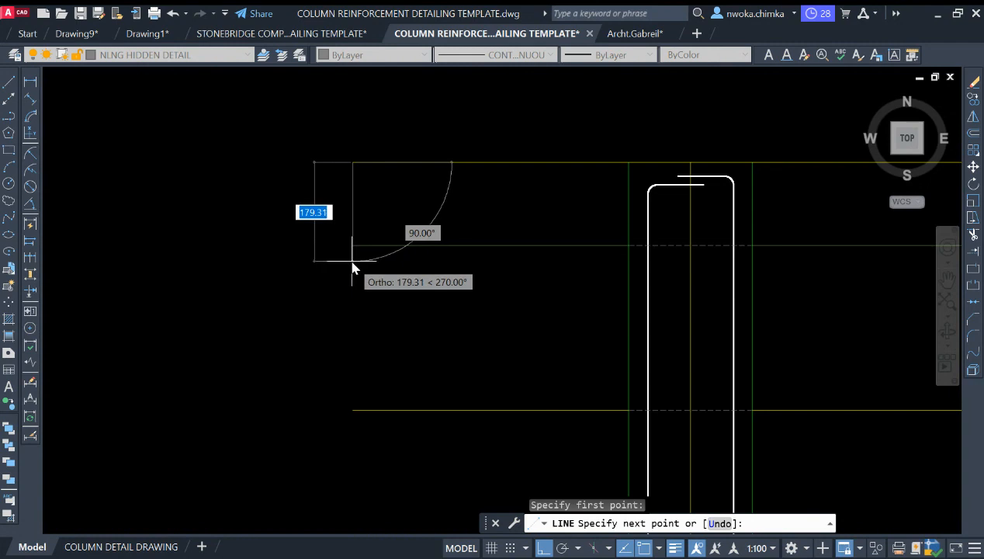
pyautogui.click(353, 261)
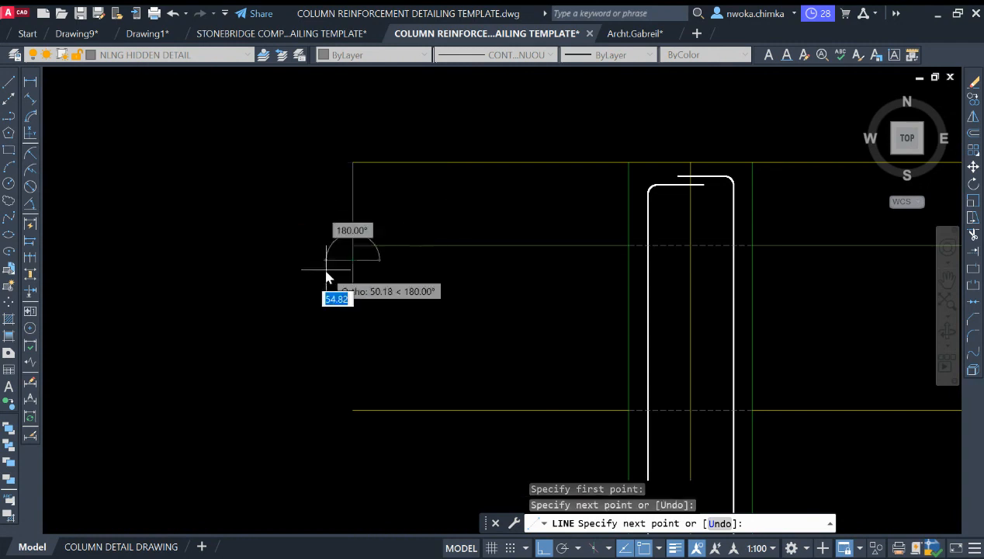
pyautogui.click(313, 274)
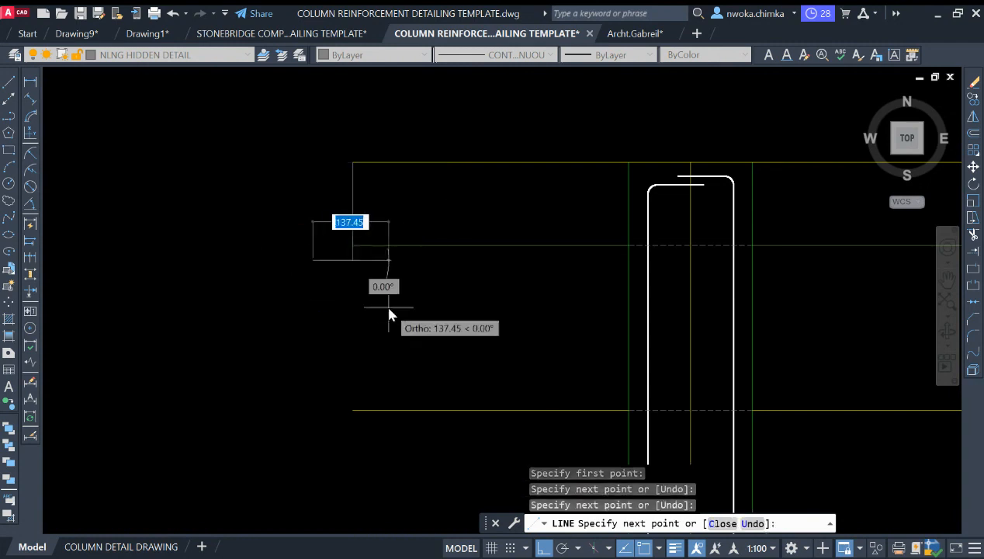
pyautogui.press('F8')
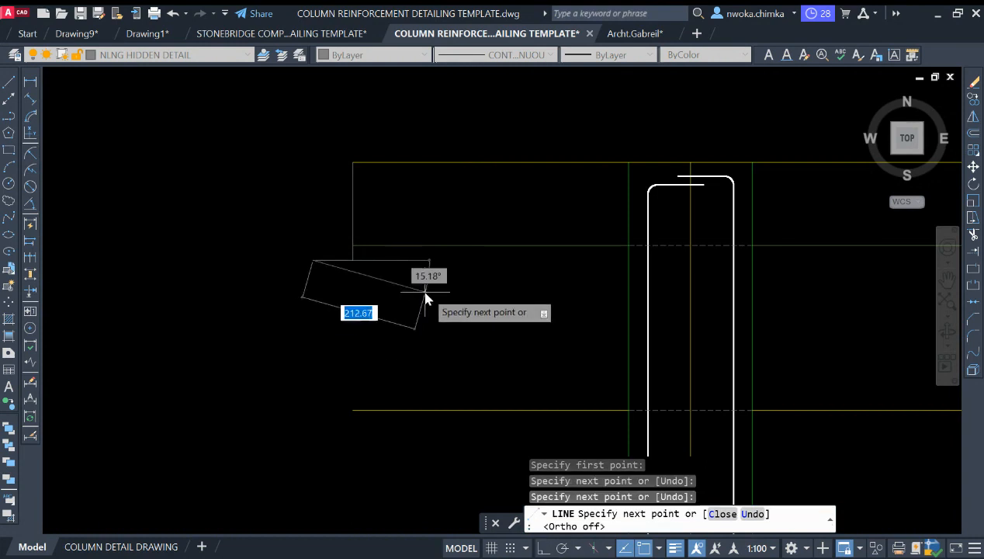
pyautogui.click(426, 292)
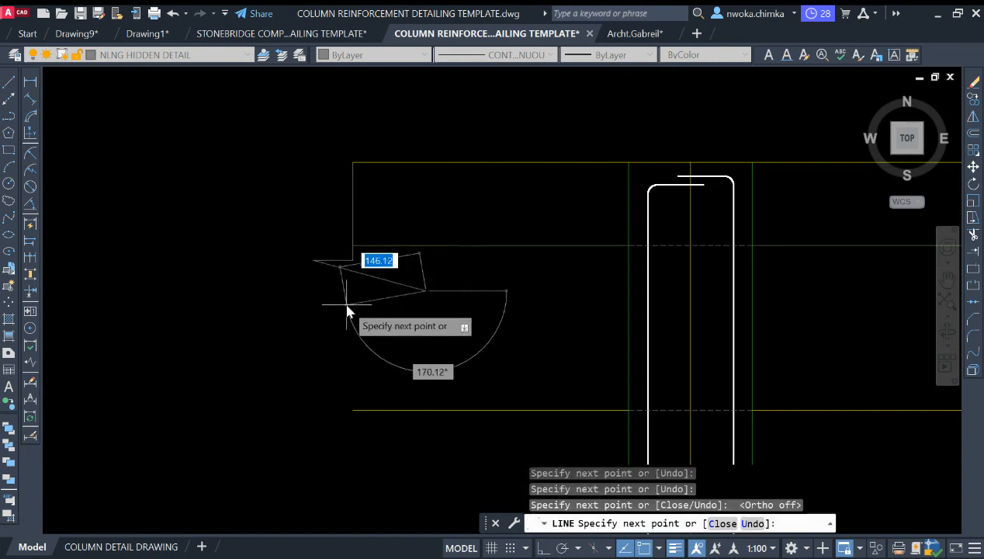
pyautogui.press('F8')
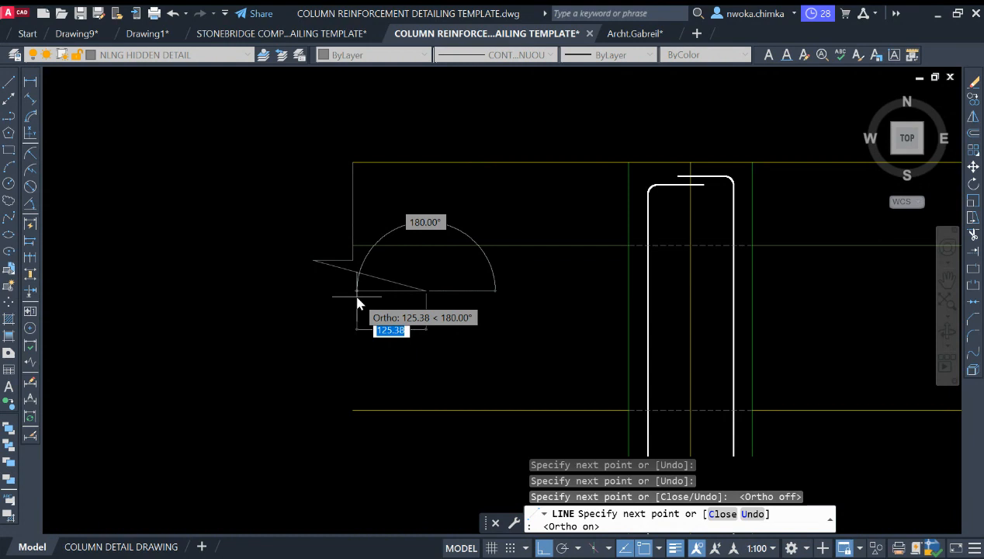
pyautogui.click(357, 298)
pyautogui.click(357, 458)
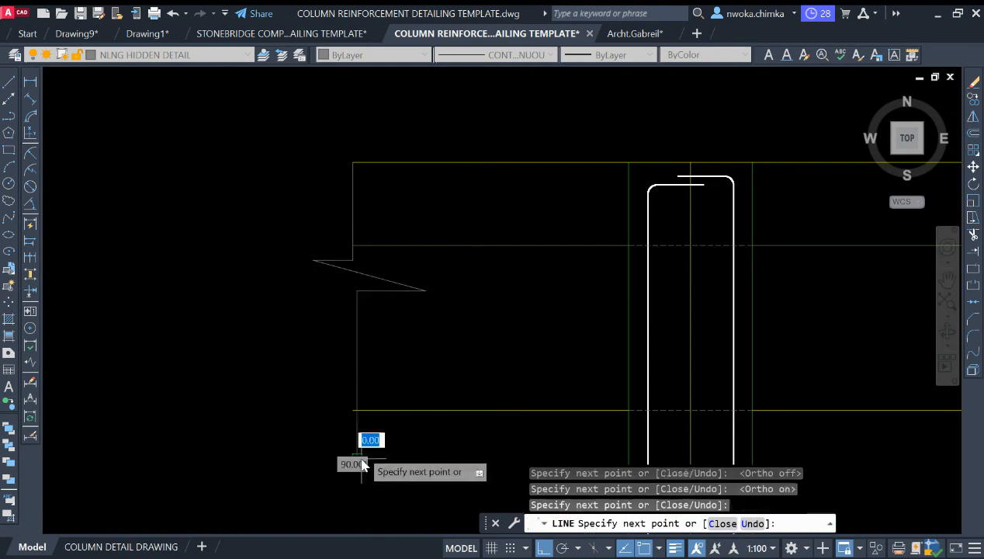
pyautogui.press('Escape')
# - Trim the short stub of the beam soffit line that projects beyond the left break line
pyautogui.click(364, 392)
pyautogui.click(353, 364)
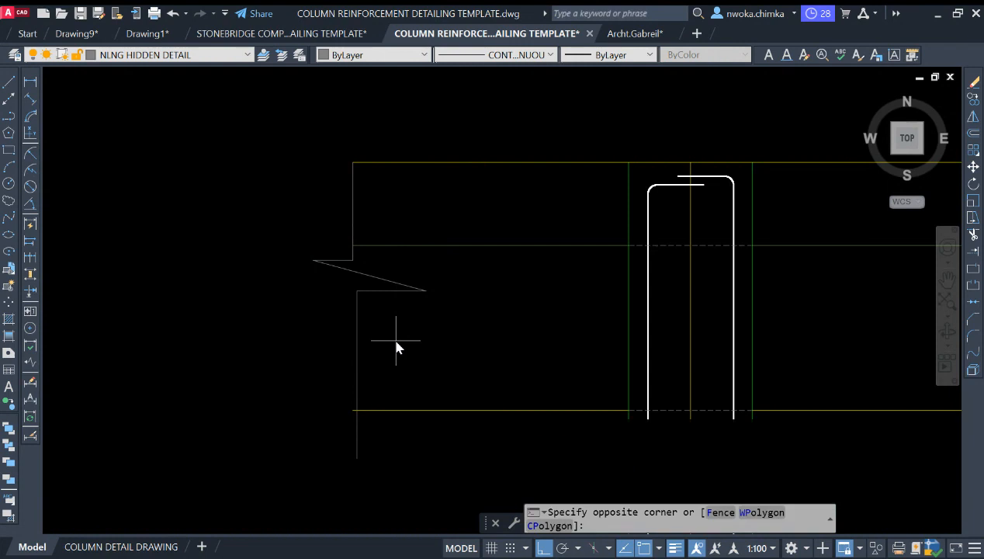
pyautogui.click(358, 346)
pyautogui.press('Return')
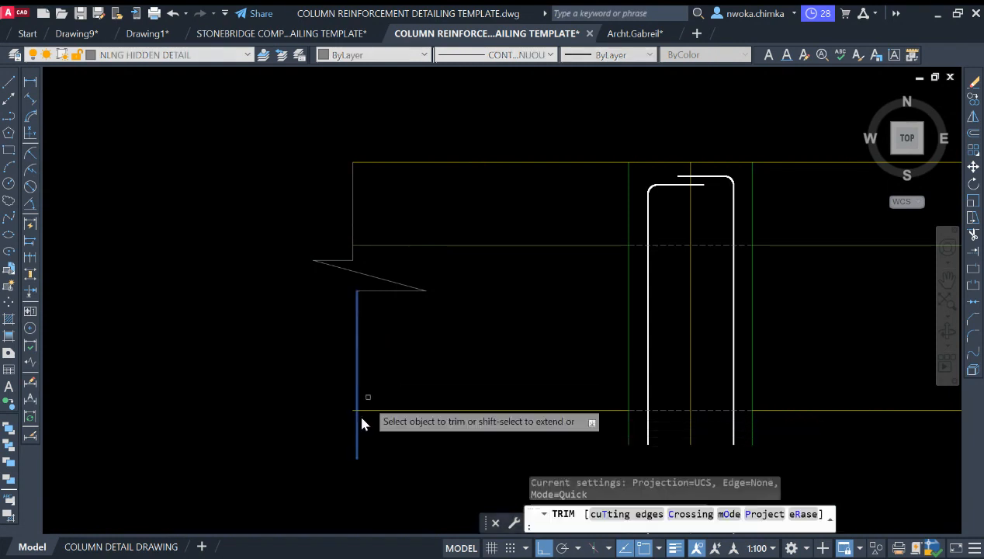
pyautogui.scroll(4, 355, 412)
pyautogui.click(347, 399)
pyautogui.press('Return')
pyautogui.scroll(-3, 376, 303)
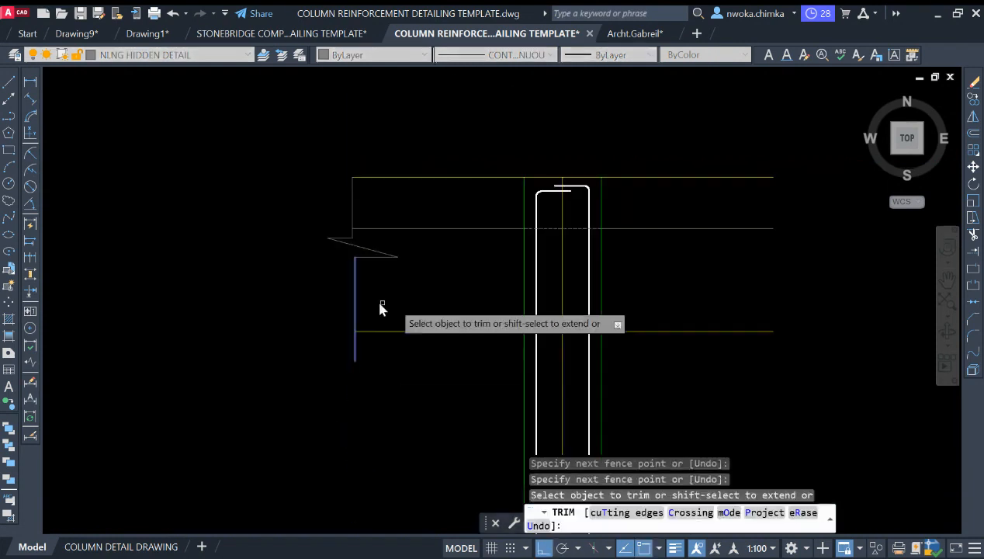
pyautogui.press('Escape')
# - Stretch the upper end of the left break line so it projects slightly above the top slab line
pyautogui.click(370, 240)
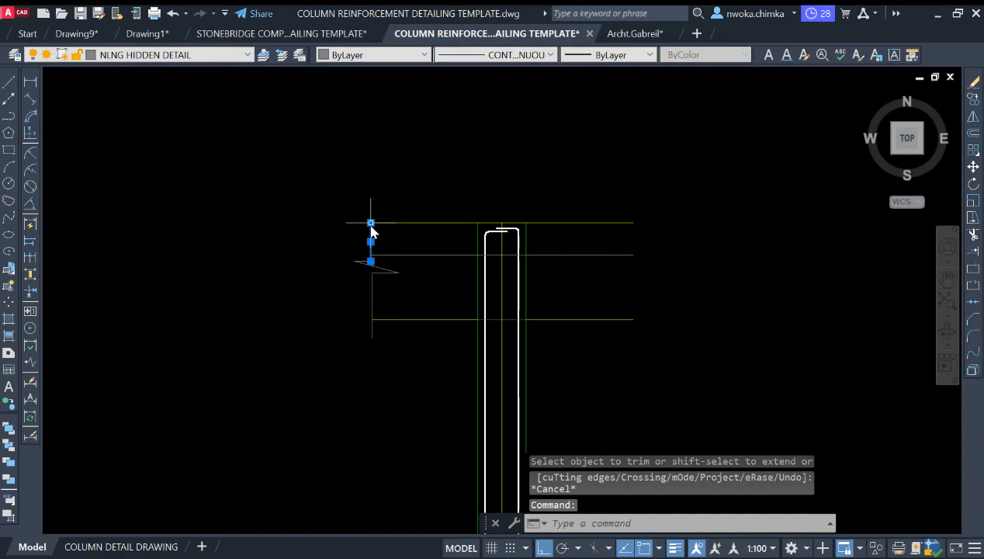
pyautogui.click(371, 224)
pyautogui.scroll(2, 371, 220)
pyautogui.press('Escape')
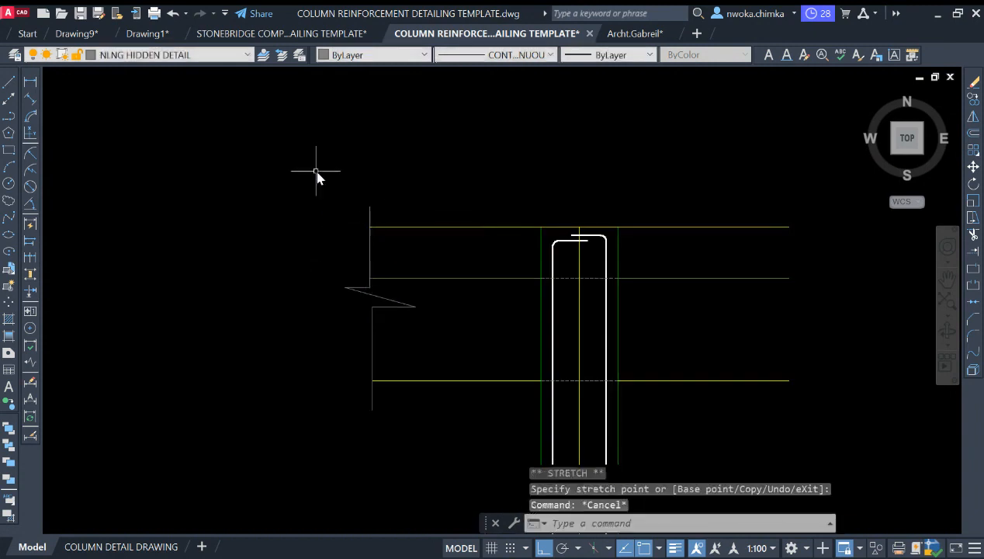
pyautogui.click(335, 163)
pyautogui.press('Escape')
# - Shorten the lower end of the left break line so it projects only slightly below the beam soffit line
pyautogui.click(381, 405)
pyautogui.click(367, 399)
pyautogui.scroll(5, 372, 417)
pyautogui.click(372, 396)
pyautogui.press('Escape')
pyautogui.scroll(-3, 373, 387)
# - Copy the whole left break line to the right end of the top slab line
pyautogui.click(307, 164)
pyautogui.click(451, 411)
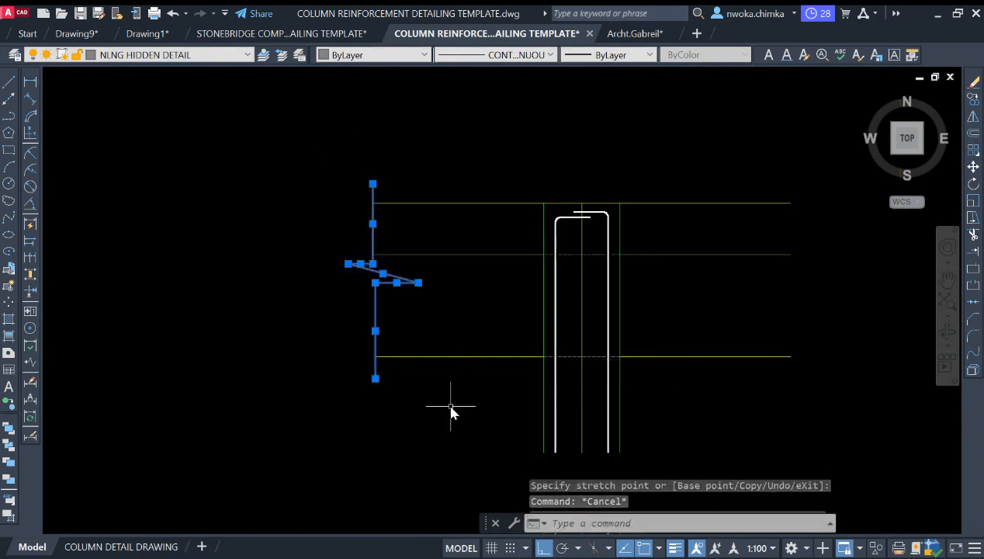
pyautogui.write('co')
pyautogui.press('Return')
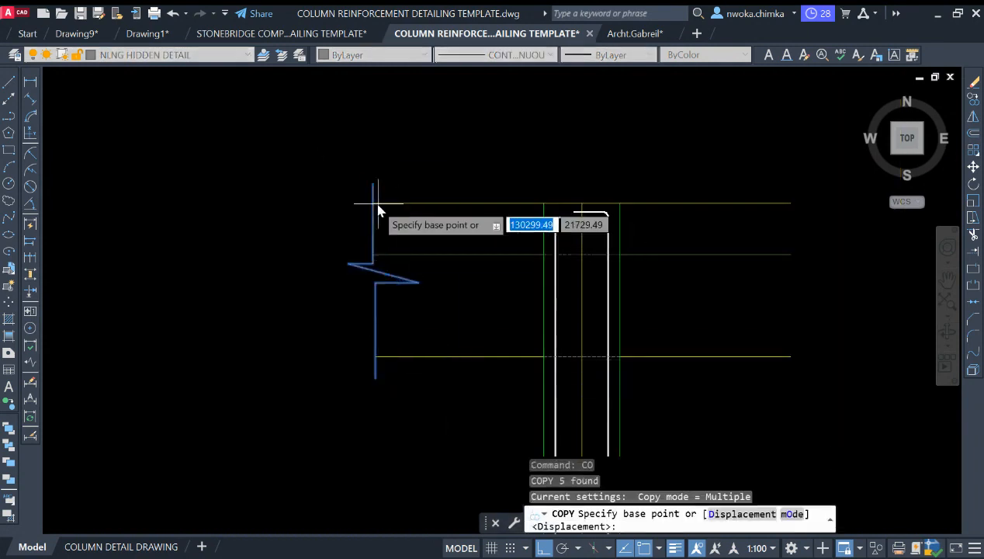
pyautogui.click(374, 203)
pyautogui.scroll(-2, 319, 233)
pyautogui.click(619, 215)
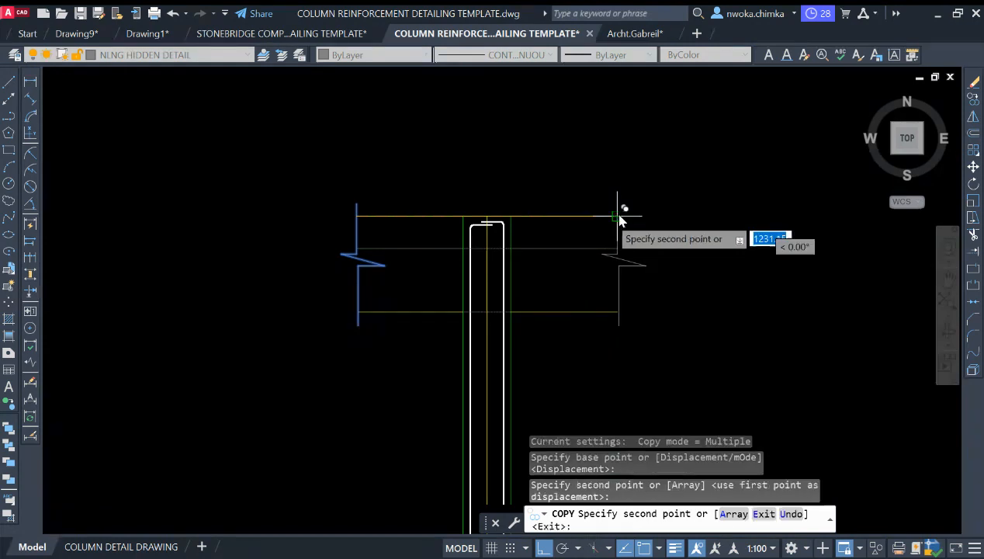
pyautogui.scroll(-5, 527, 264)
pyautogui.press('Escape')
# - Examine the floor plan around the C1 columns on grid line 4, including the Beam 1, Beam 2 and slab thickness notes
pyautogui.scroll(-5, 544, 263)
pyautogui.scroll(4, 486, 319)
pyautogui.scroll(10, 489, 223)
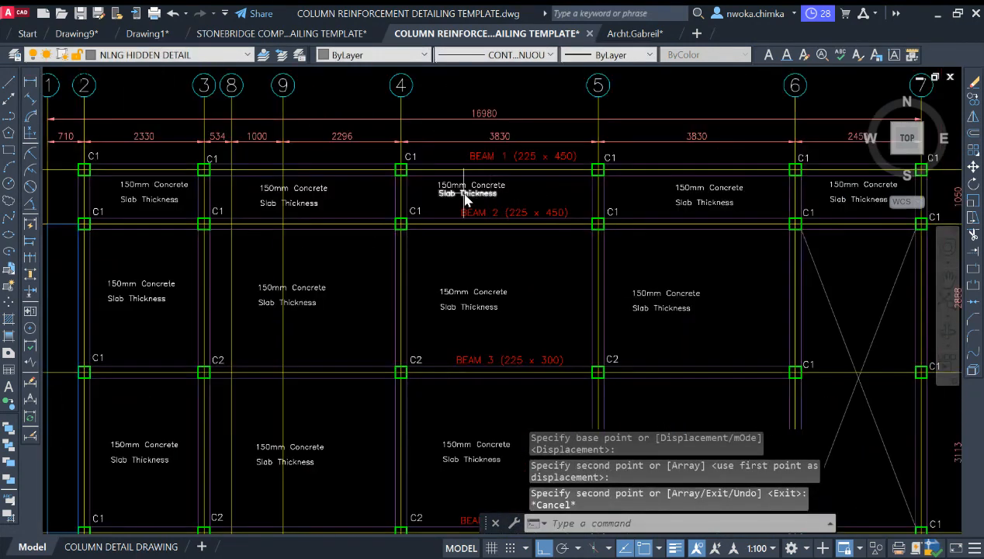
pyautogui.scroll(-4, 466, 235)
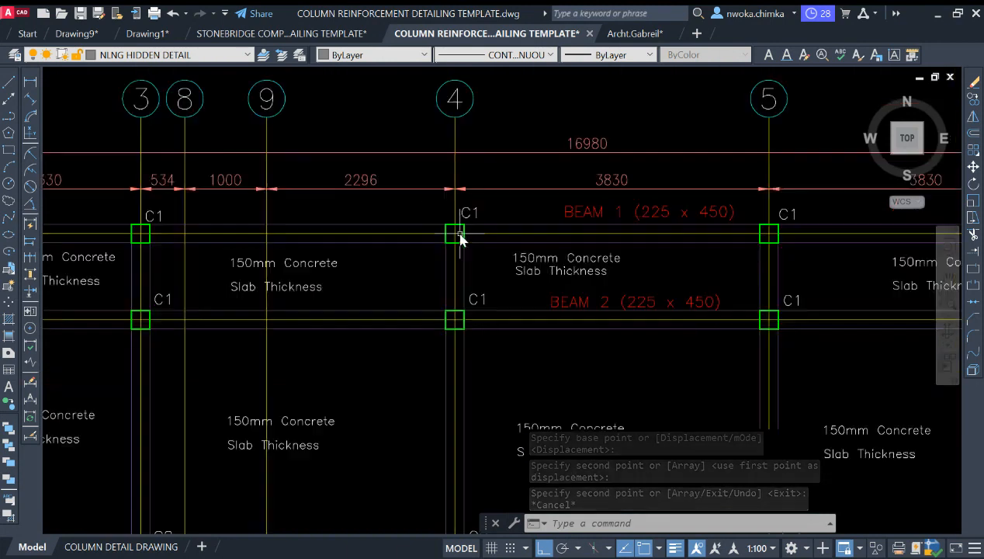
pyautogui.scroll(4, 470, 239)
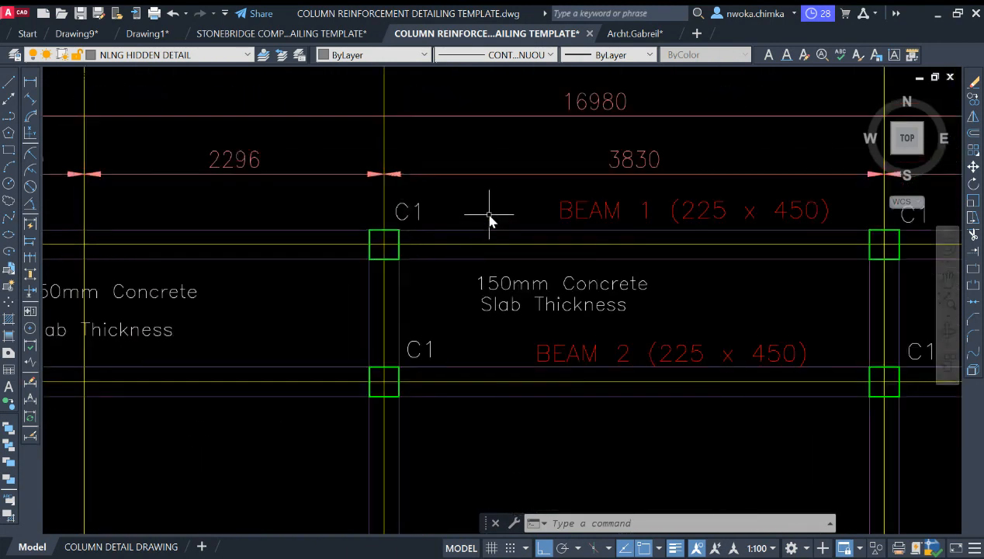
pyautogui.scroll(-4, 466, 241)
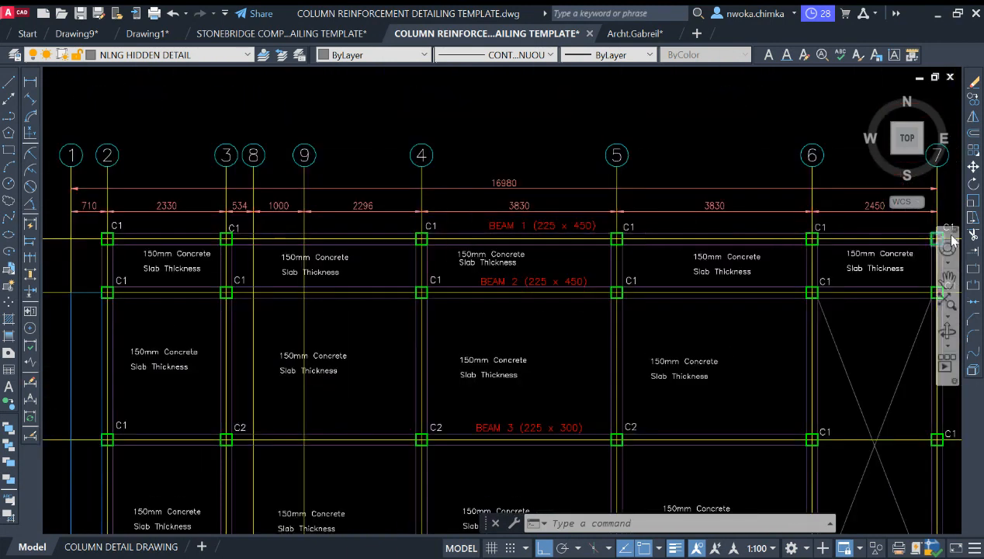
pyautogui.scroll(2, 448, 227)
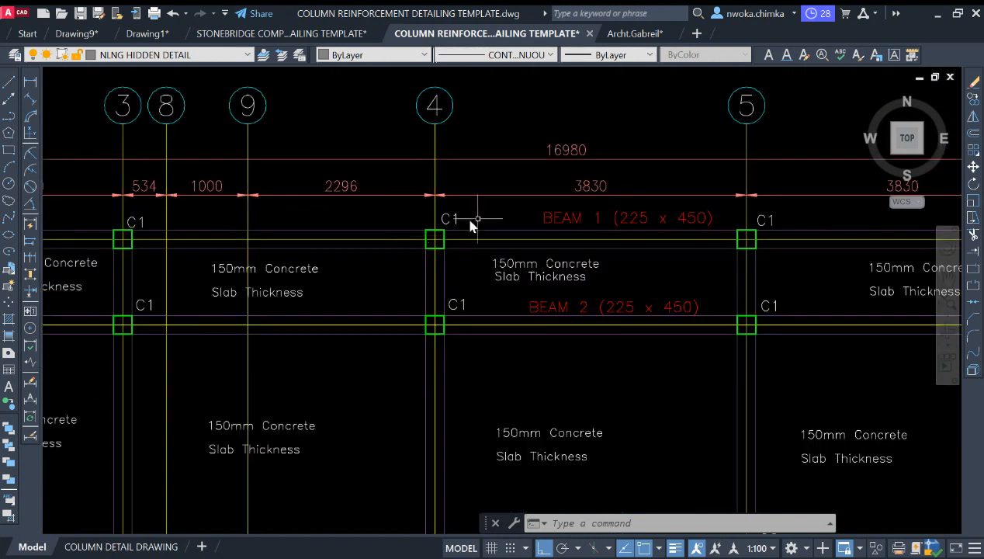
pyautogui.click(481, 211)
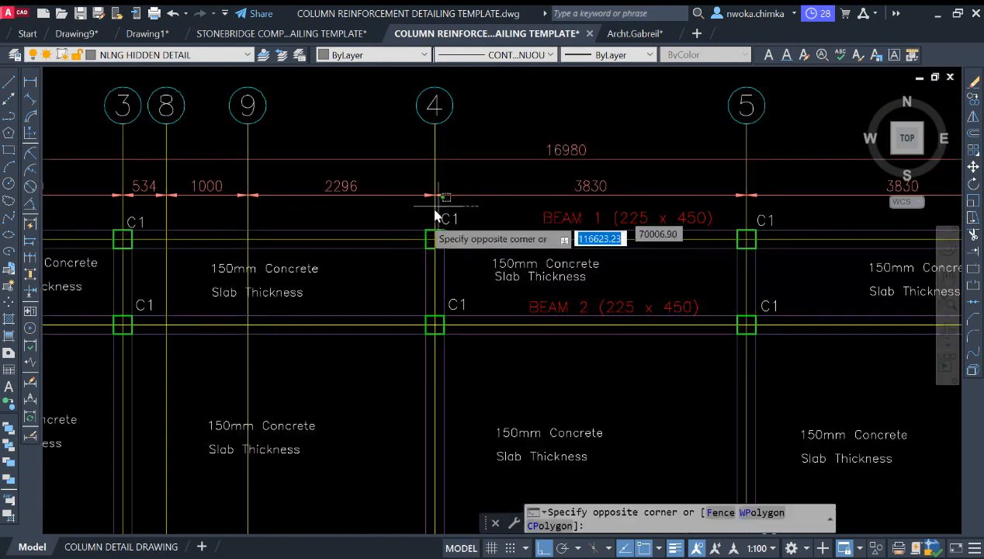
pyautogui.click(406, 256)
pyautogui.press('Escape')
pyautogui.scroll(-6, 388, 272)
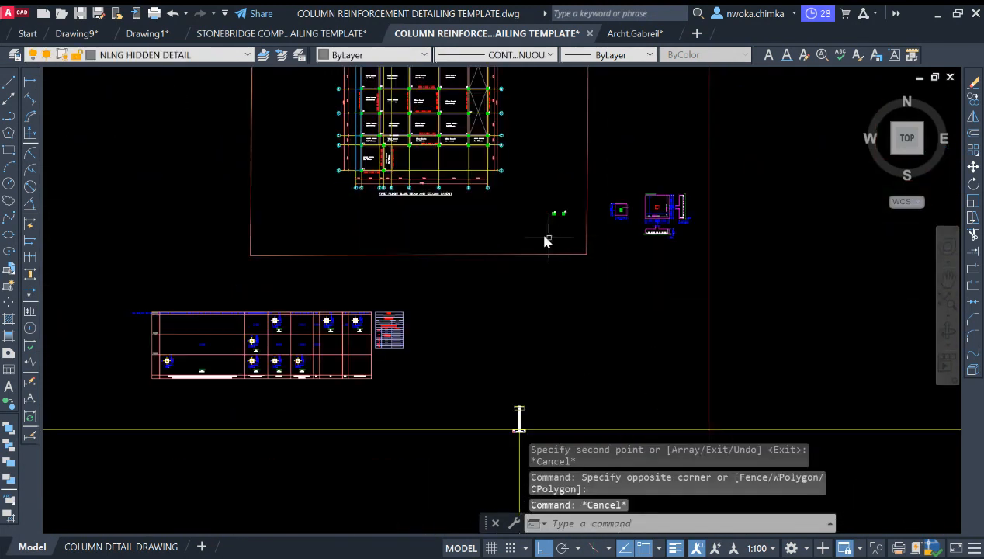
pyautogui.scroll(6, 505, 330)
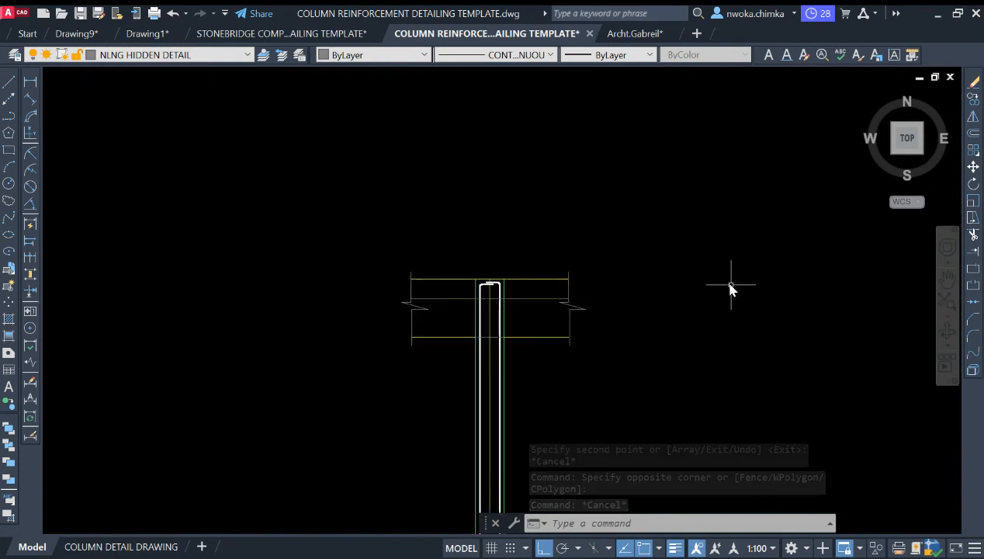
pyautogui.scroll(5, 564, 299)
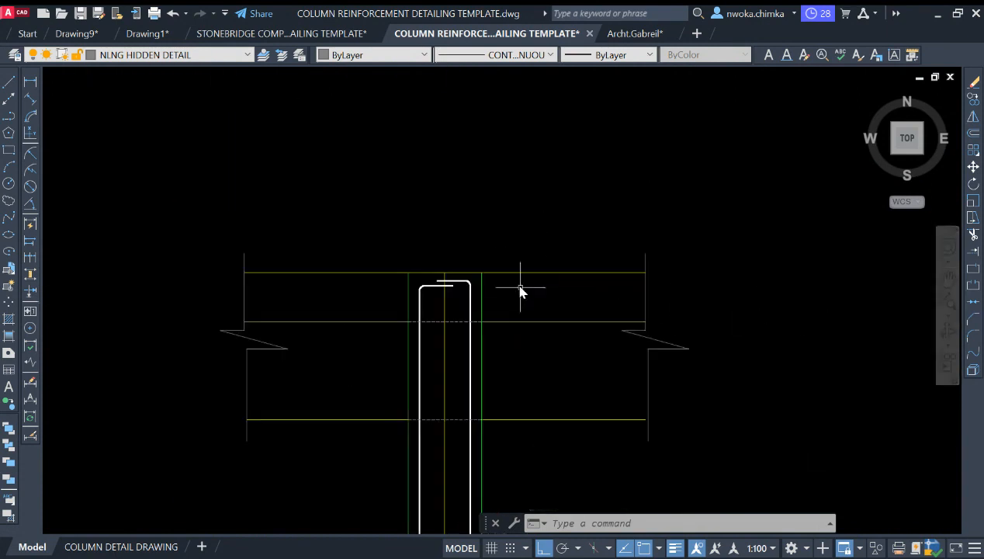
pyautogui.scroll(-2, 541, 262)
pyautogui.click(616, 245)
pyautogui.click(396, 259)
pyautogui.press('Escape')
pyautogui.click(392, 264)
pyautogui.press('Escape')
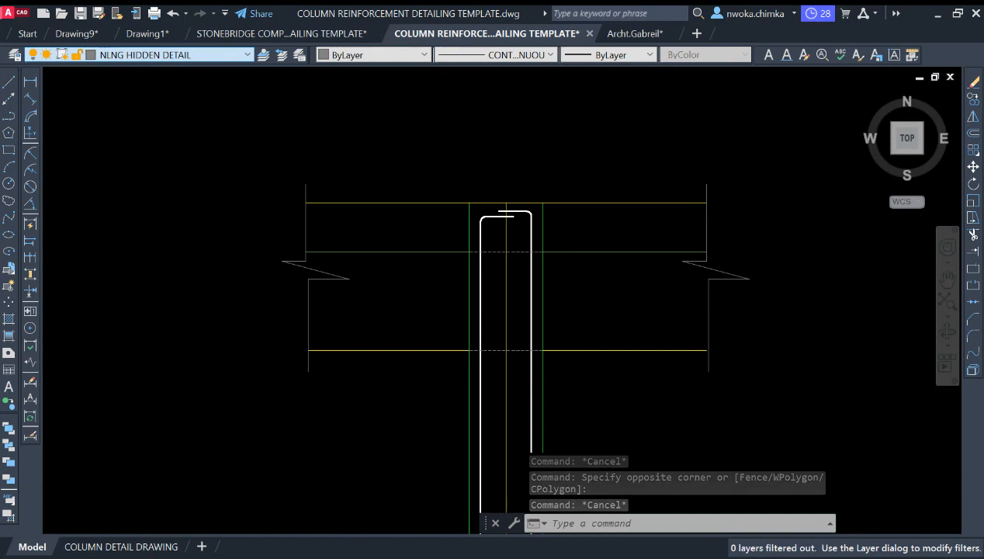
# - Make NLNG Dimensions the current layer
pyautogui.click(48, 121)
pyautogui.click(31, 82)
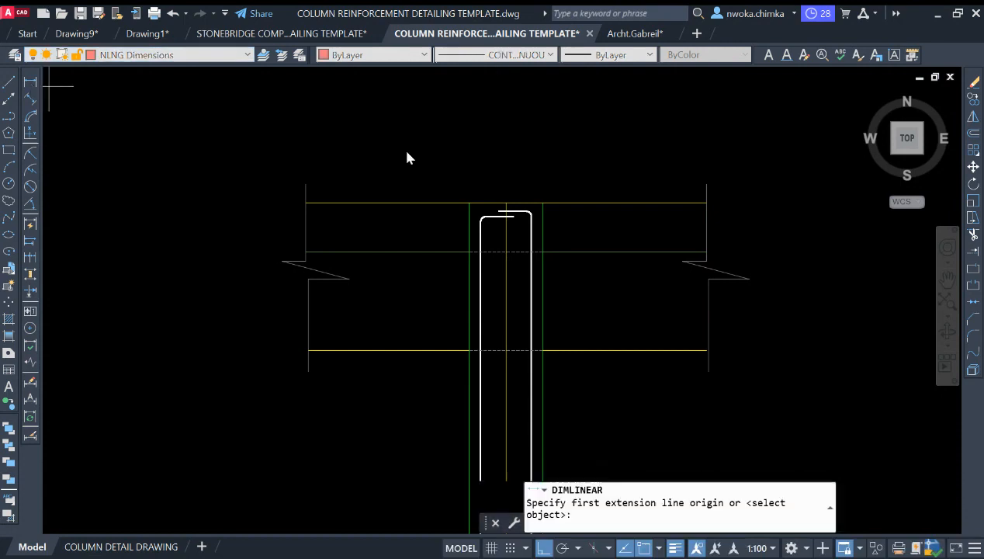
pyautogui.scroll(2, 702, 211)
pyautogui.click(700, 199)
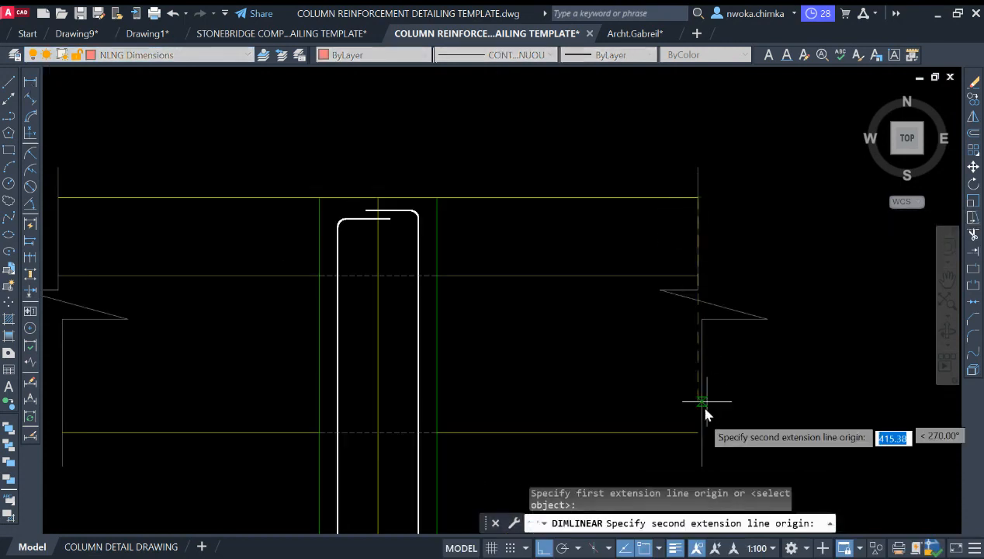
pyautogui.press('Escape')
# - Extend the beam soffit line right of the column to meet the right break line
pyautogui.write('EX')
pyautogui.press('Return')
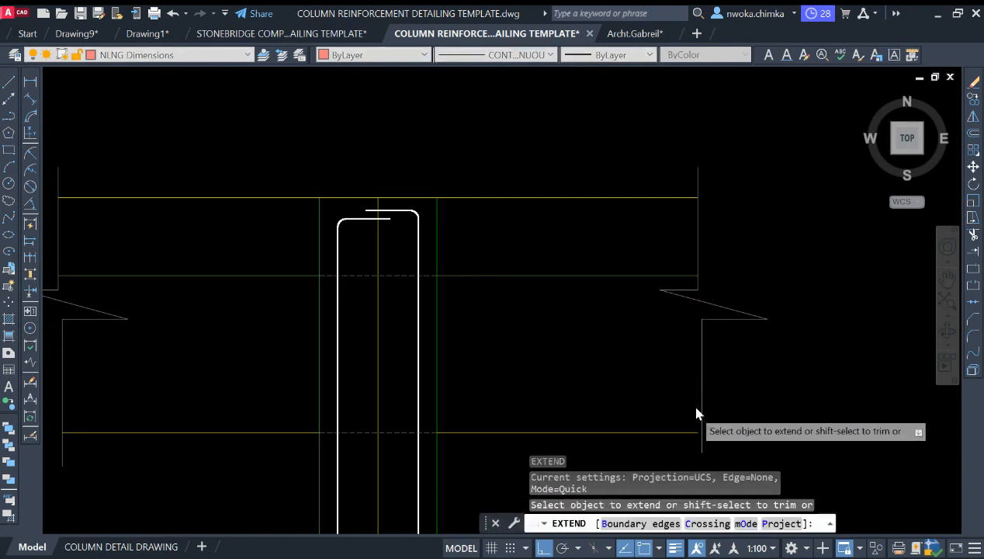
pyautogui.click(682, 432)
pyautogui.scroll(-2, 710, 333)
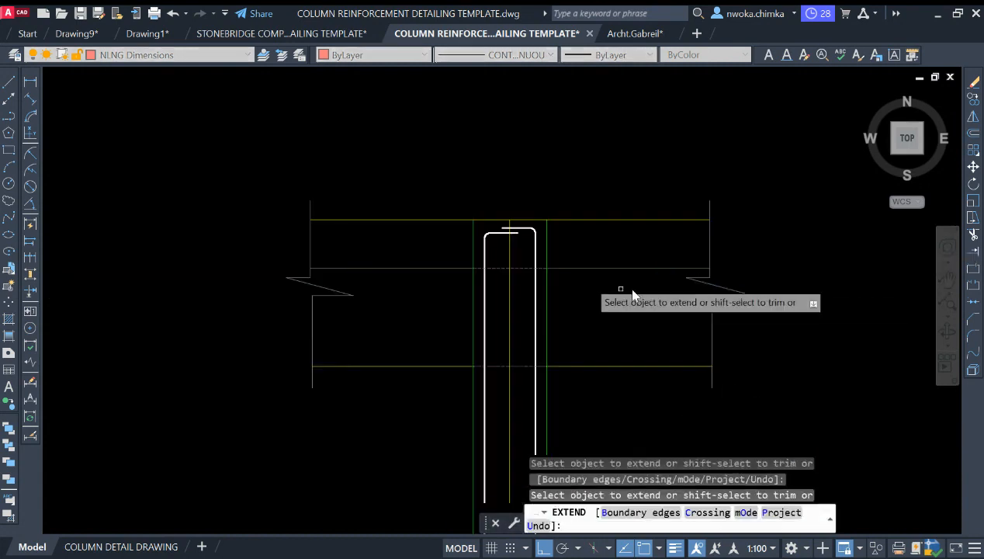
pyautogui.press('Escape')
pyautogui.click(32, 83)
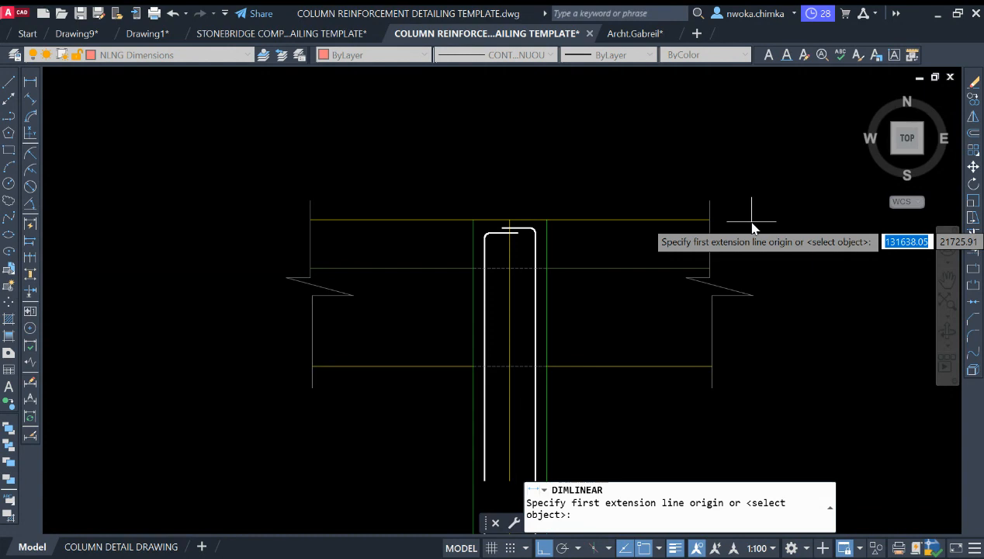
pyautogui.click(711, 222)
pyautogui.click(712, 270)
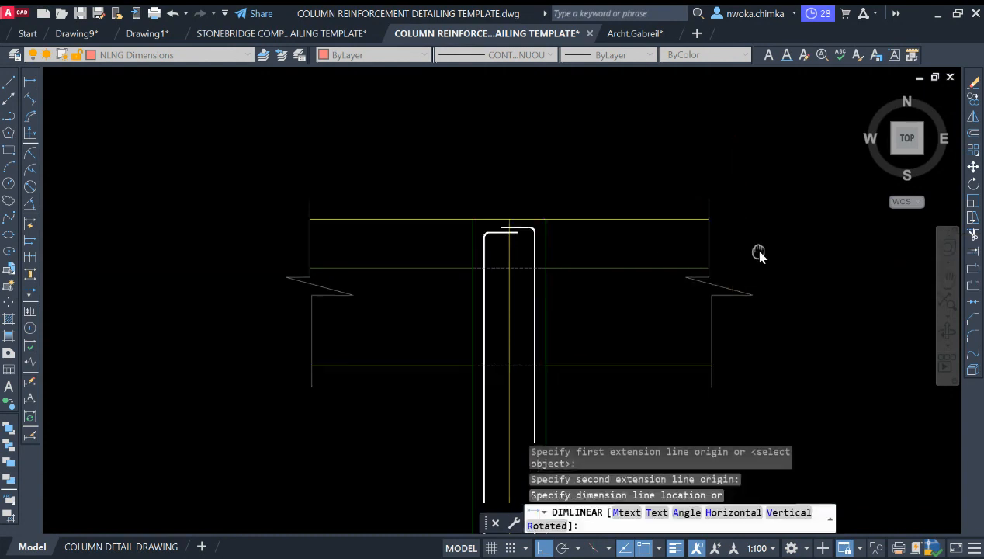
pyautogui.moveTo(758, 255); pyautogui.dragTo(573, 256, button='middle')
pyautogui.scroll(2, 619, 221)
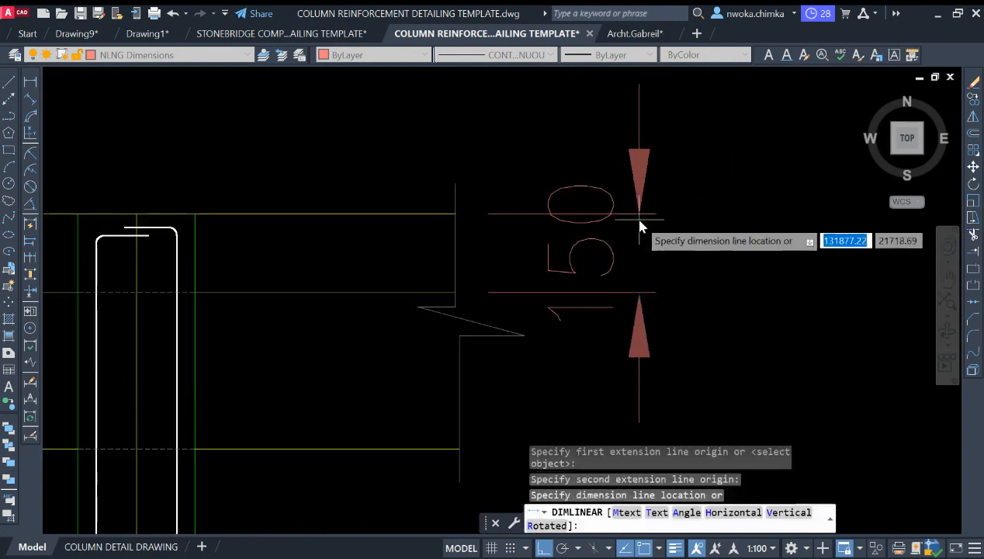
pyautogui.press('Escape')
# - Set NLNG DIM 30 as the current dimension style
pyautogui.write('D')
pyautogui.press('Return')
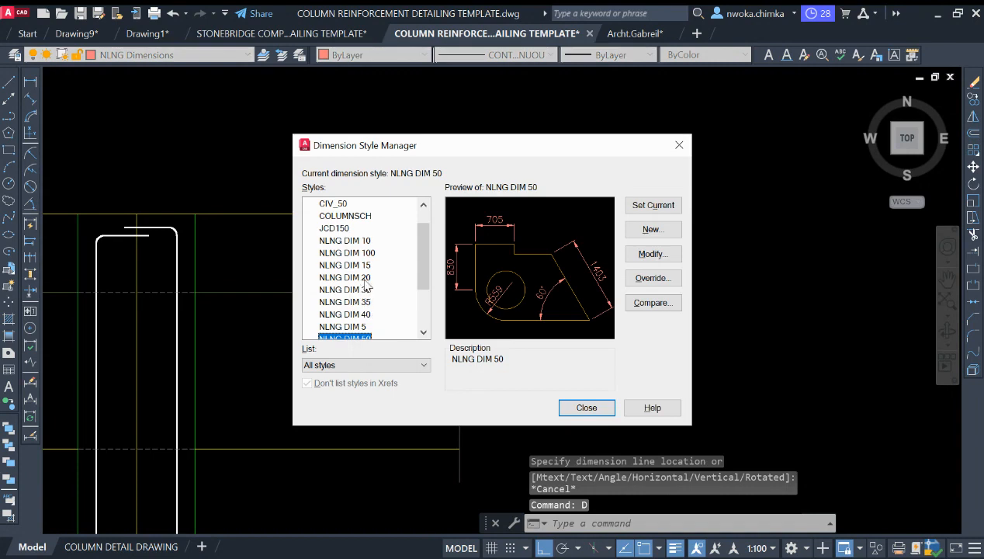
pyautogui.scroll(-1, 362, 304)
pyautogui.scroll(1, 365, 304)
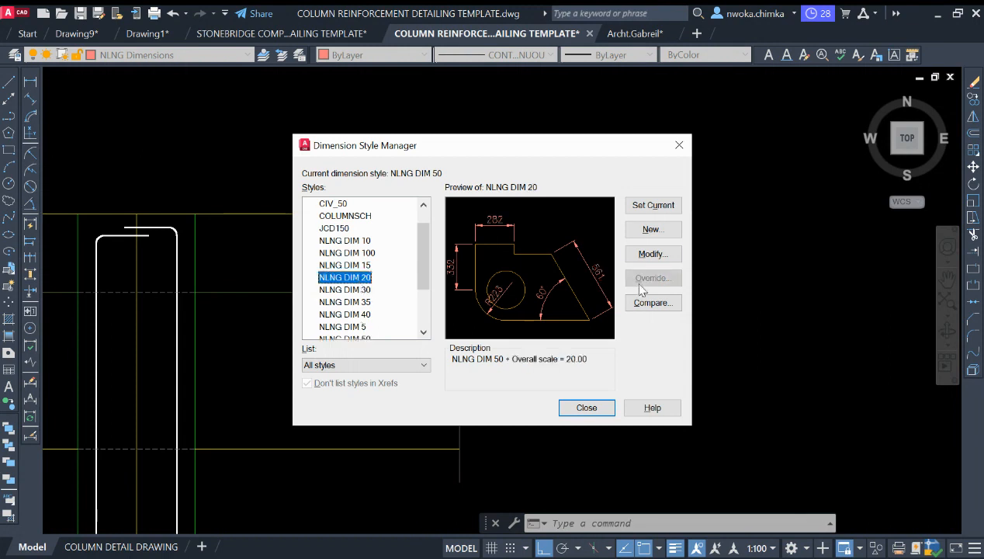
pyautogui.click(346, 290)
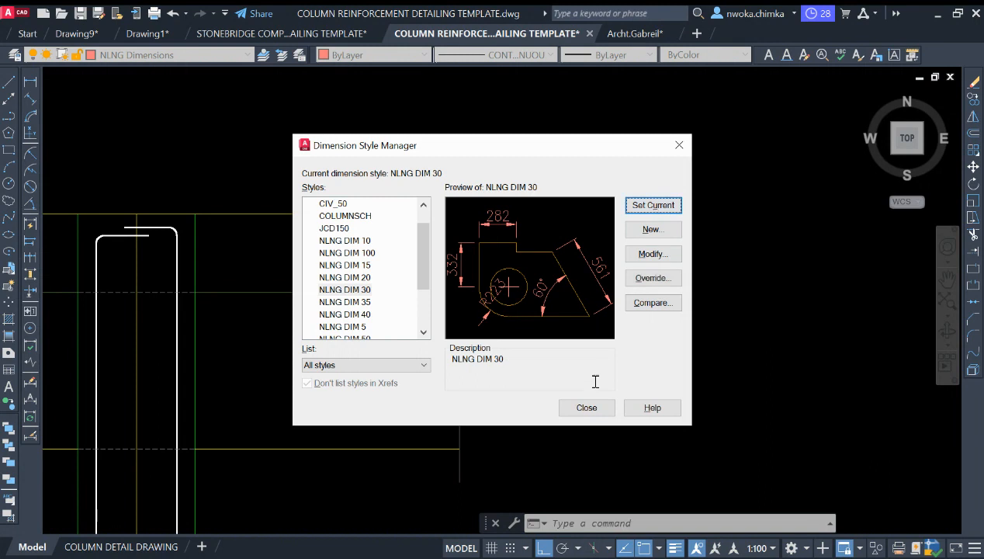
pyautogui.click(590, 407)
pyautogui.click(31, 81)
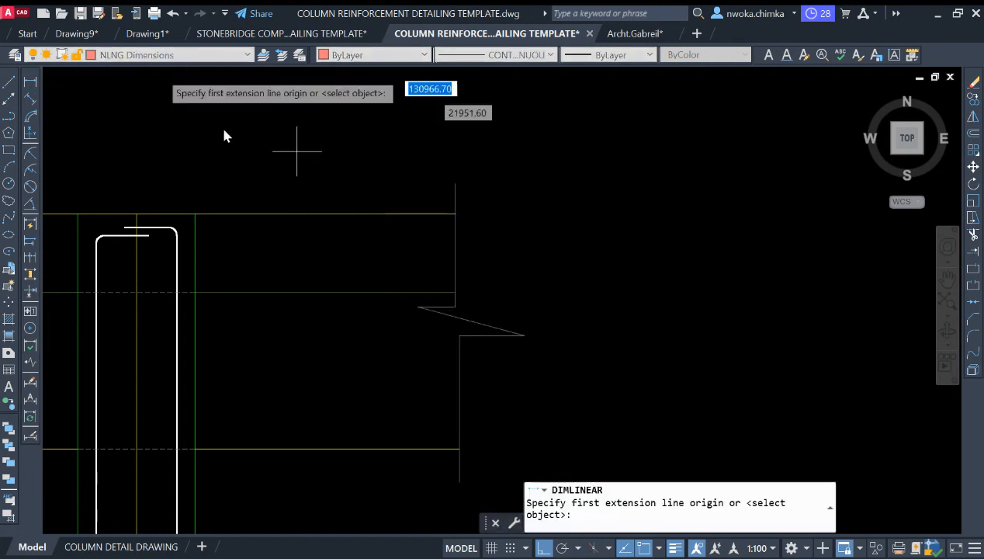
pyautogui.click(455, 213)
pyautogui.click(455, 293)
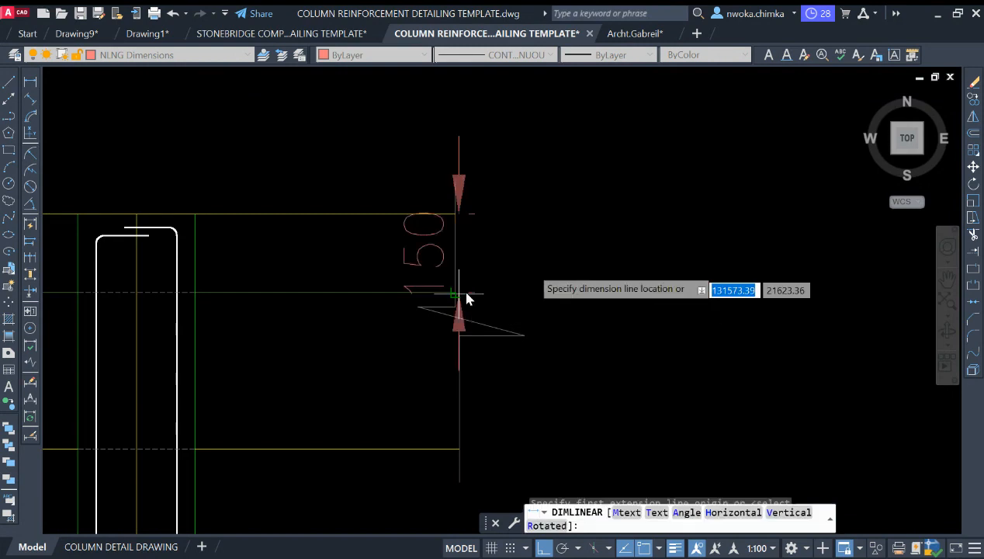
pyautogui.press('Escape')
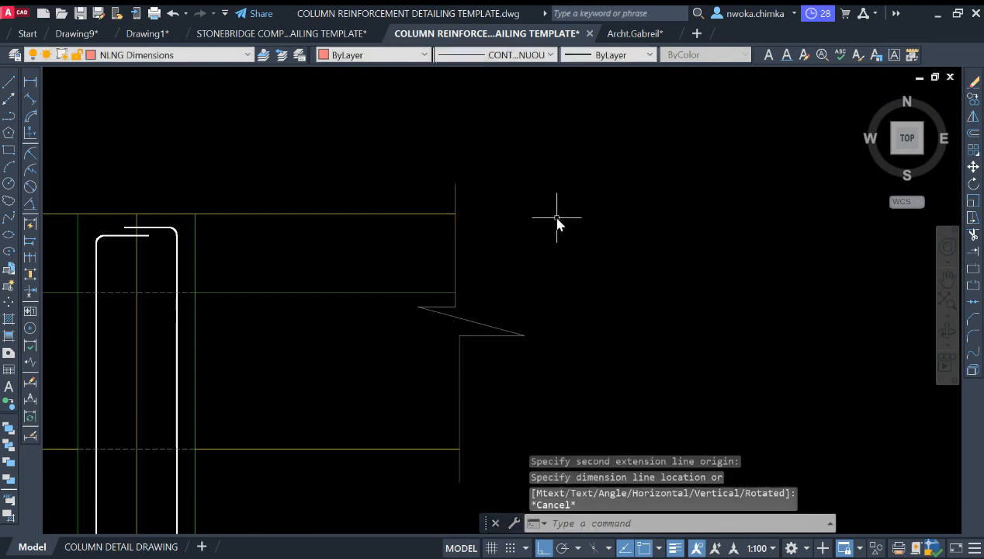
# - Set NLNG DIM 15 as the current dimension style
pyautogui.write('d')
pyautogui.press('Return')
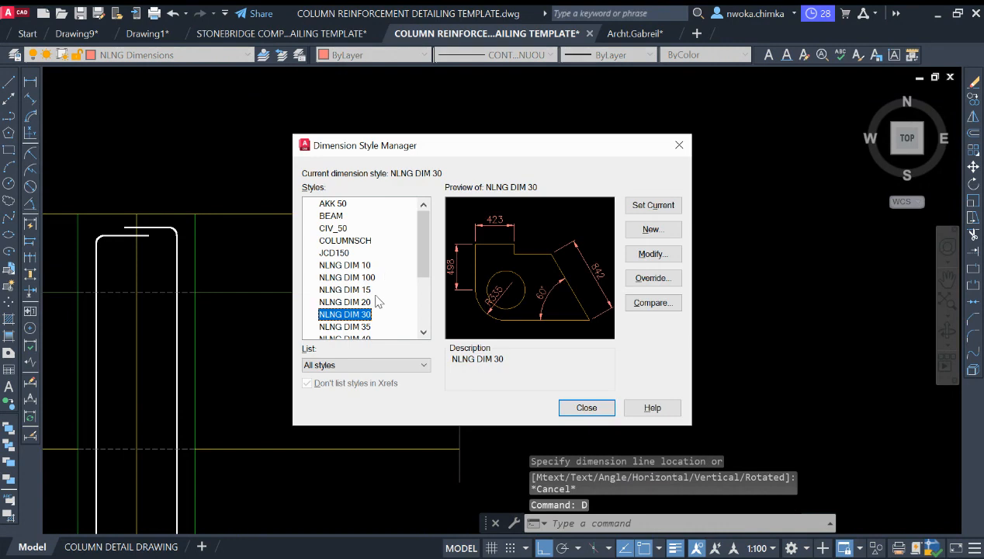
pyautogui.click(344, 289)
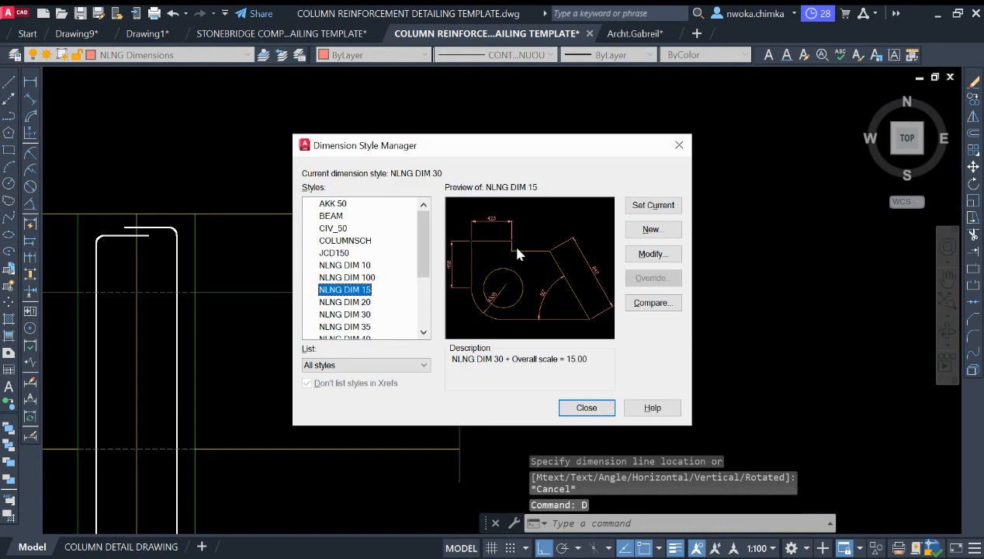
pyautogui.click(654, 206)
pyautogui.click(587, 408)
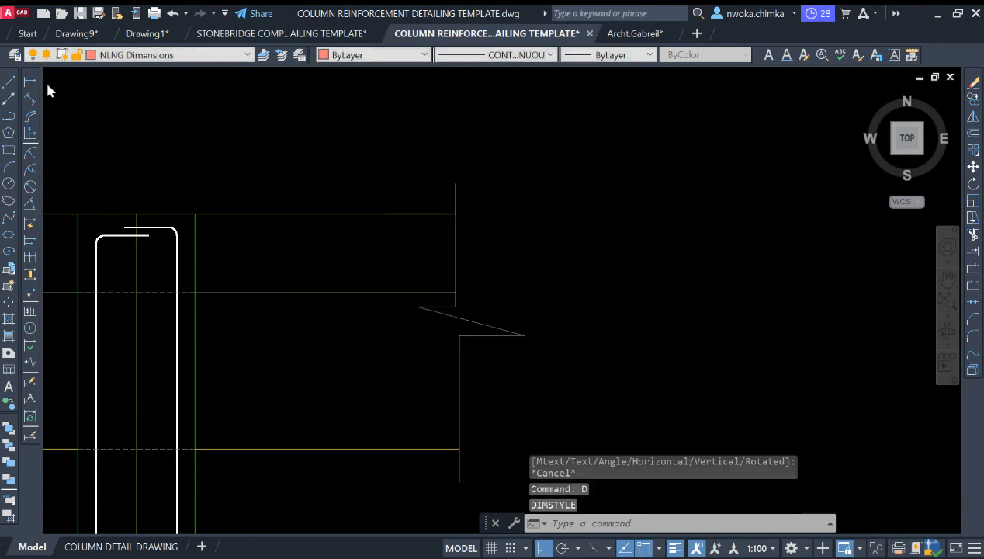
# - Add a vertical linear dimension of the slab thickness just outside the right break line
pyautogui.click(31, 80)
pyautogui.click(456, 213)
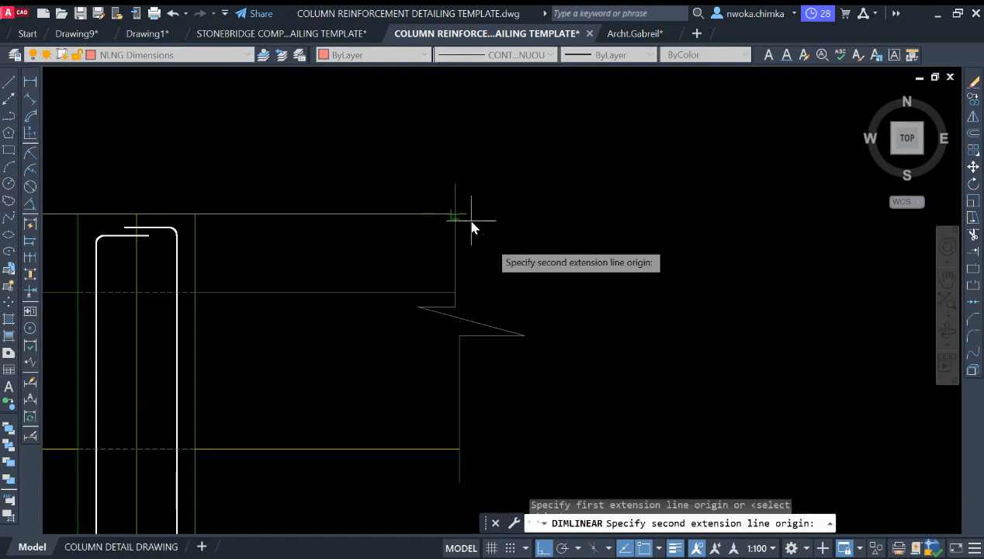
pyautogui.click(455, 292)
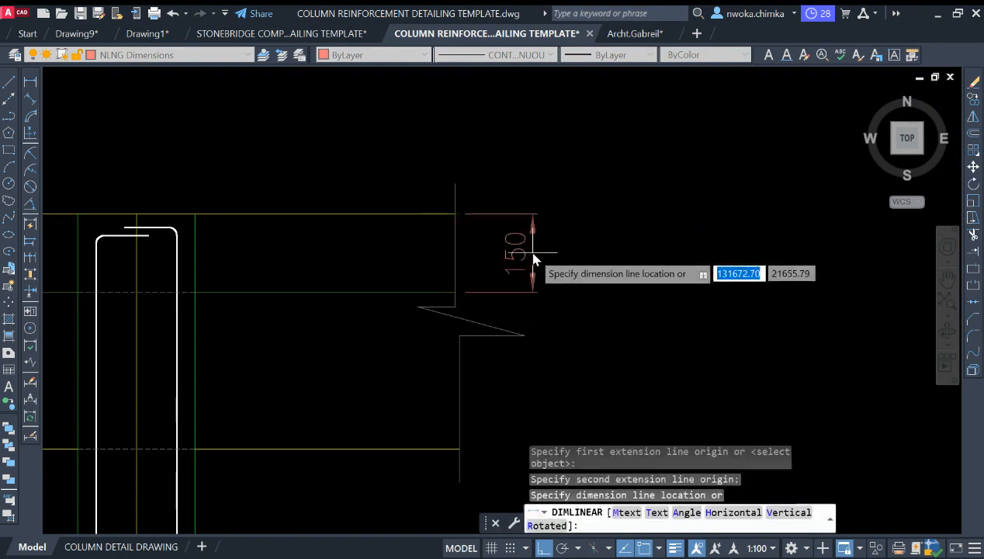
pyautogui.scroll(2, 534, 260)
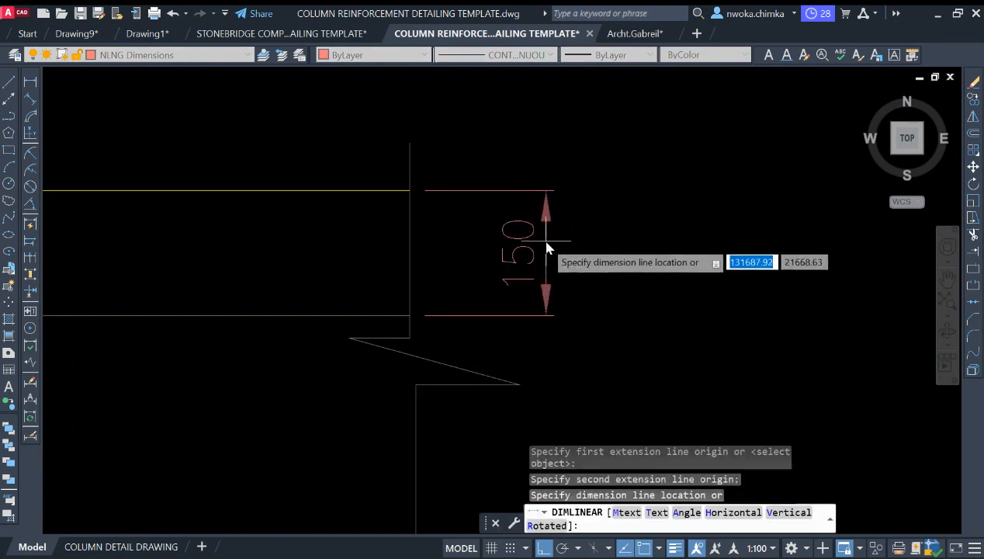
pyautogui.click(547, 249)
pyautogui.scroll(-4, 547, 239)
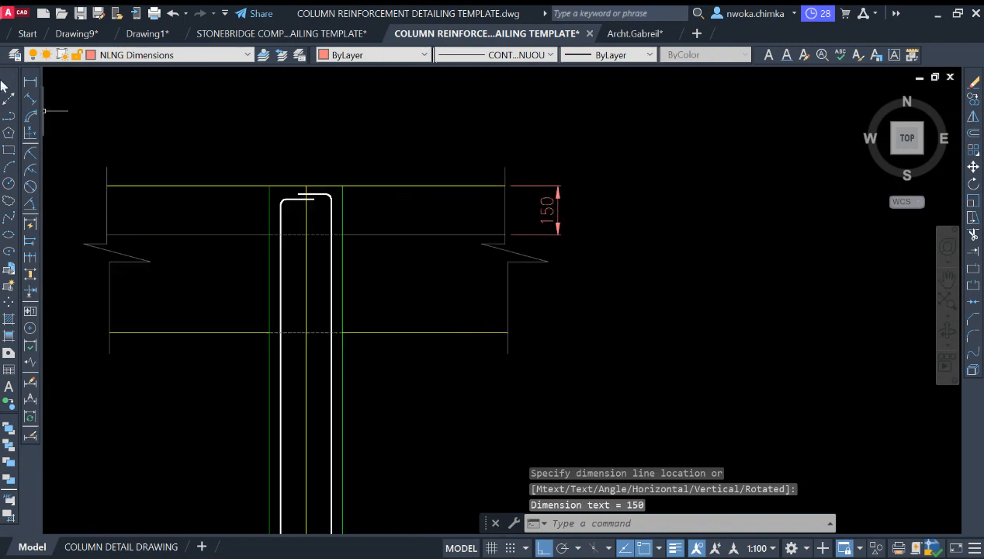
# - Add a vertical linear dimension of the full beam depth outside the slab thickness dimension
pyautogui.click(30, 82)
pyautogui.click(505, 186)
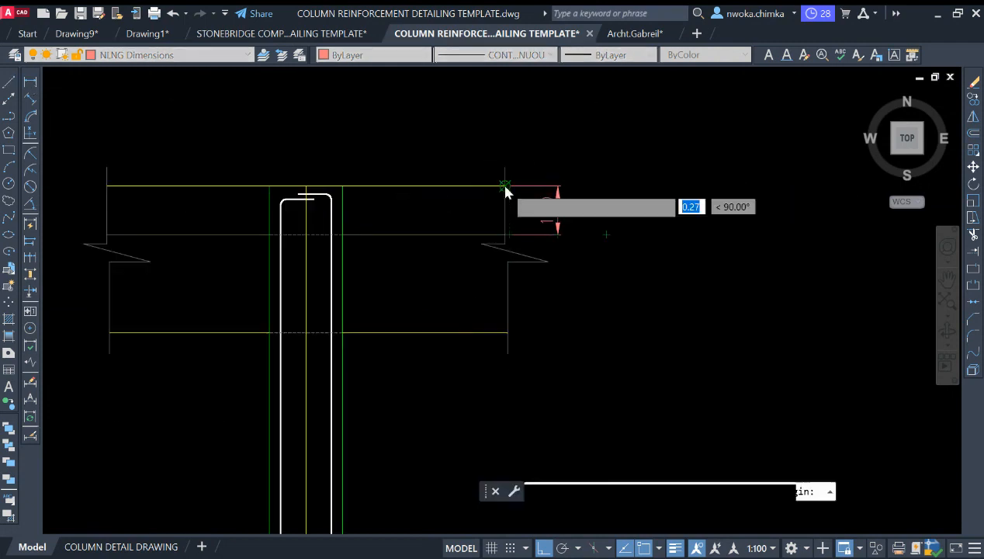
pyautogui.click(511, 337)
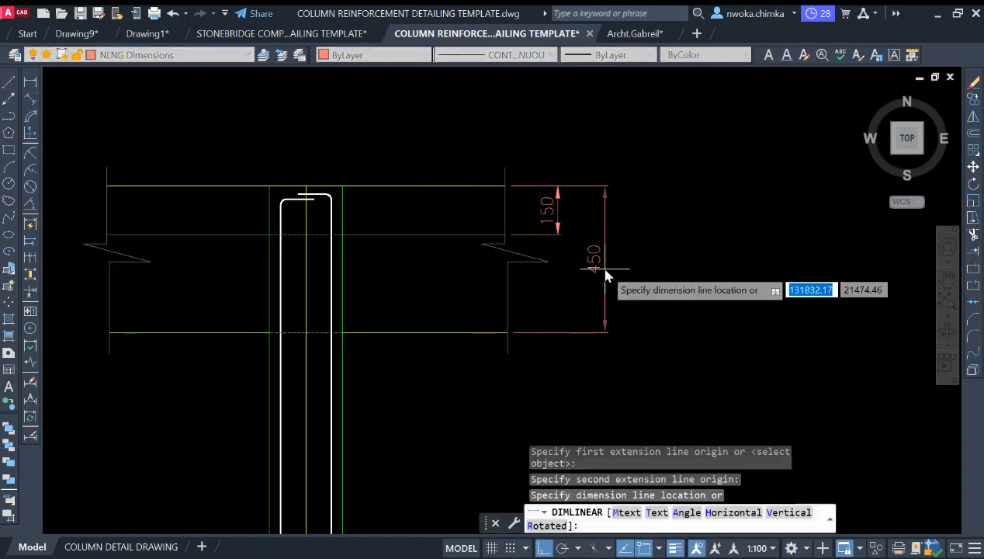
pyautogui.click(606, 272)
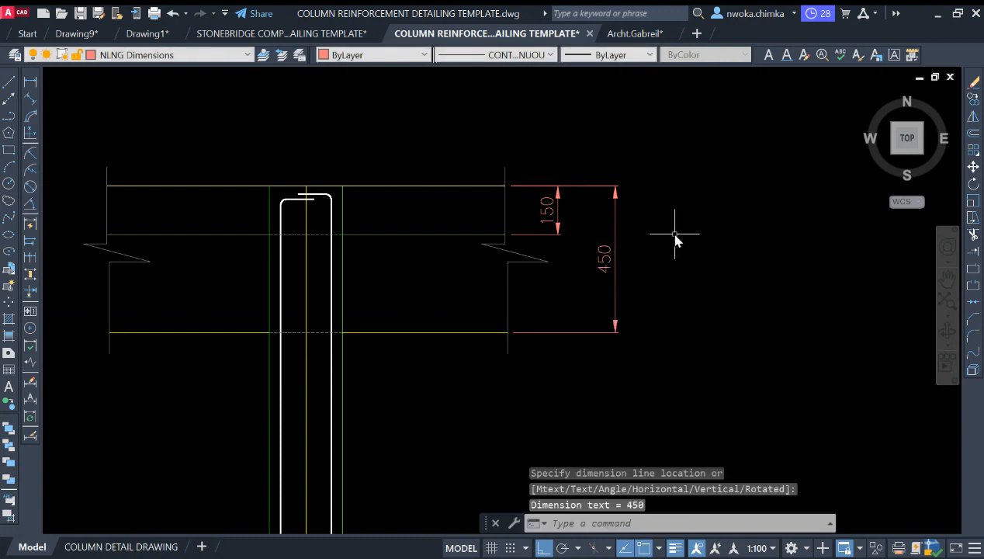
# - Place a spare vertical linear dimension about 244 units long in the empty area right of the section
pyautogui.moveTo(608, 200); pyautogui.dragTo(528, 200, button='middle')
pyautogui.click(28, 86)
pyautogui.moveTo(736, 165); pyautogui.dragTo(560, 197, button='middle')
pyautogui.click(571, 127)
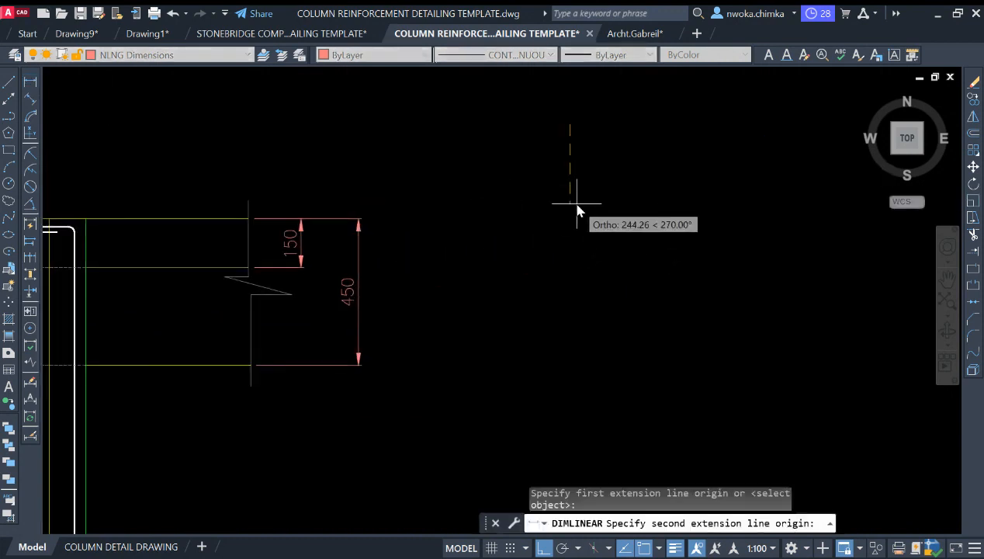
pyautogui.click(577, 206)
pyautogui.click(601, 194)
# - Explode the spare dimension and delete its lines and arrowheads, leaving only the rotated text
pyautogui.click(618, 117)
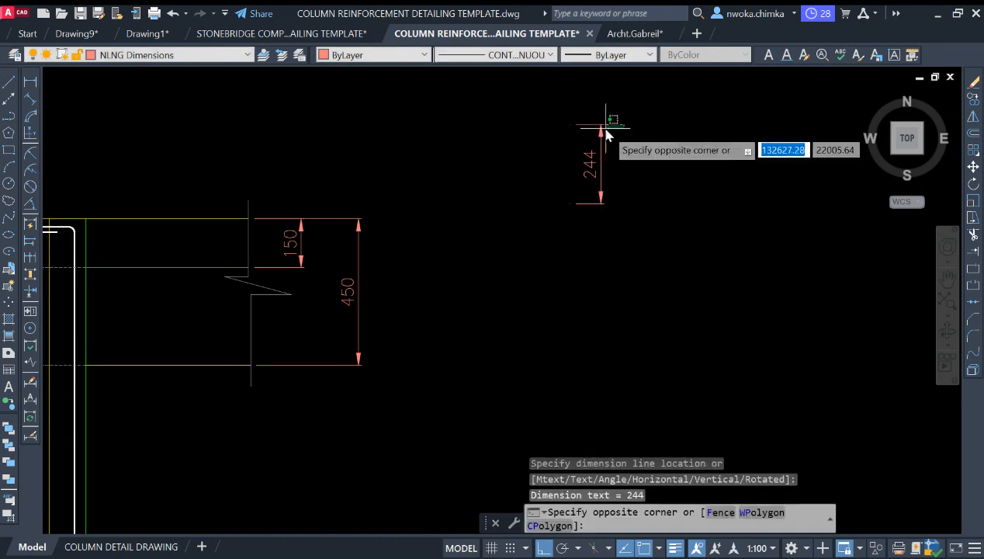
pyautogui.click(606, 135)
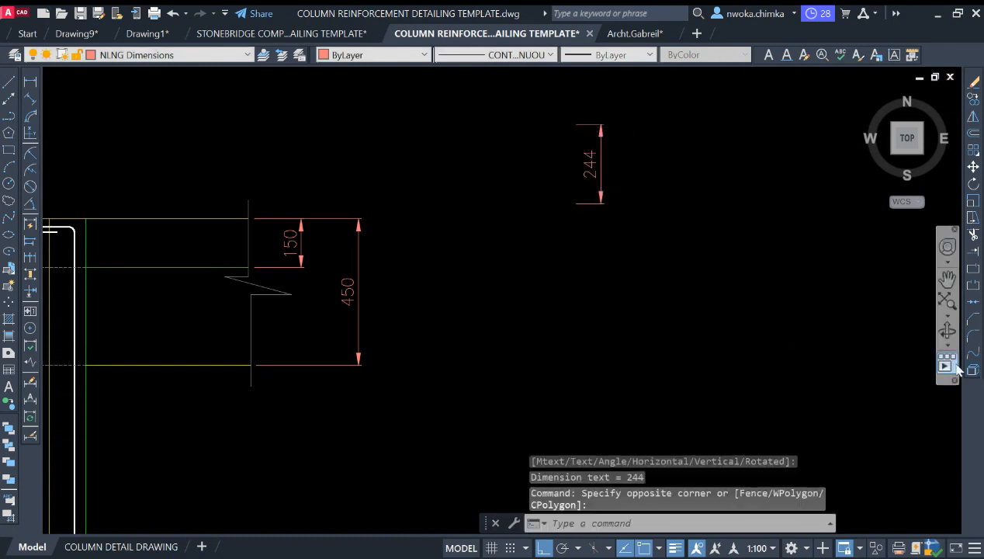
pyautogui.click(973, 370)
pyautogui.click(671, 110)
pyautogui.click(579, 140)
pyautogui.click(618, 192)
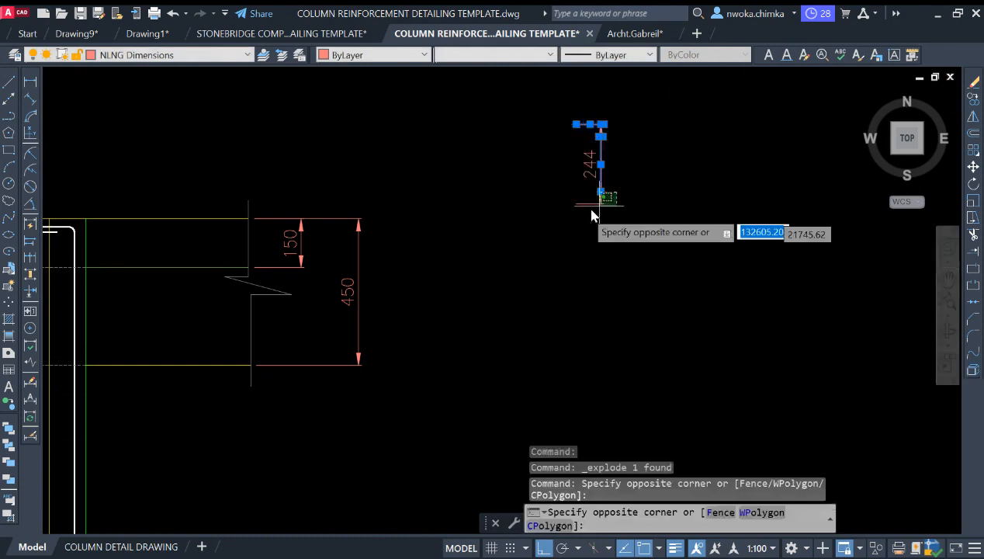
pyautogui.click(586, 217)
pyautogui.press('Delete')
# - Change the leftover dimension text to SLAB
pyautogui.click(598, 149)
pyautogui.press('Escape')
pyautogui.doubleClick(590, 162)
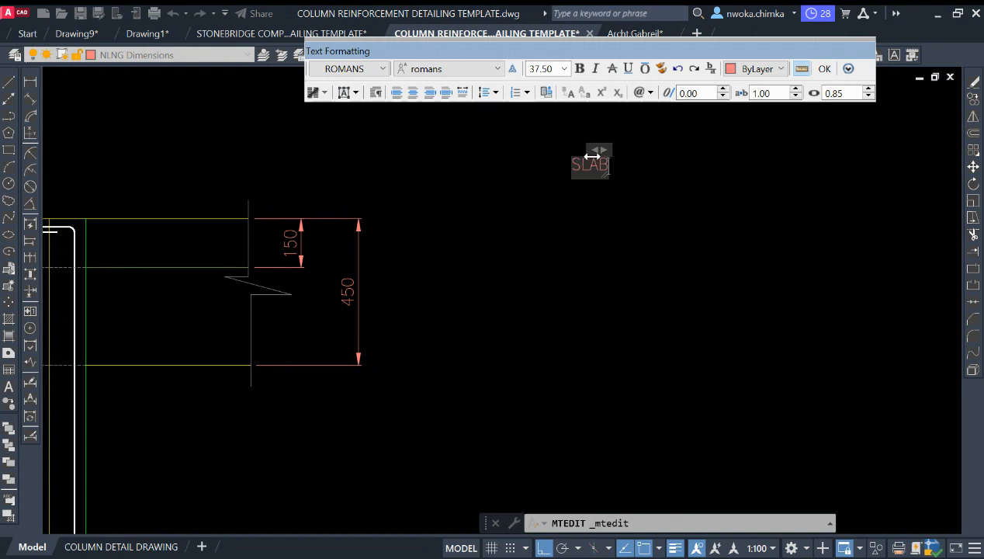
pyautogui.click(681, 193)
# - Copy the SLAB text beside the 150 slab dimension and again beside the 450 beam dimension
pyautogui.click(632, 152)
pyautogui.click(527, 214)
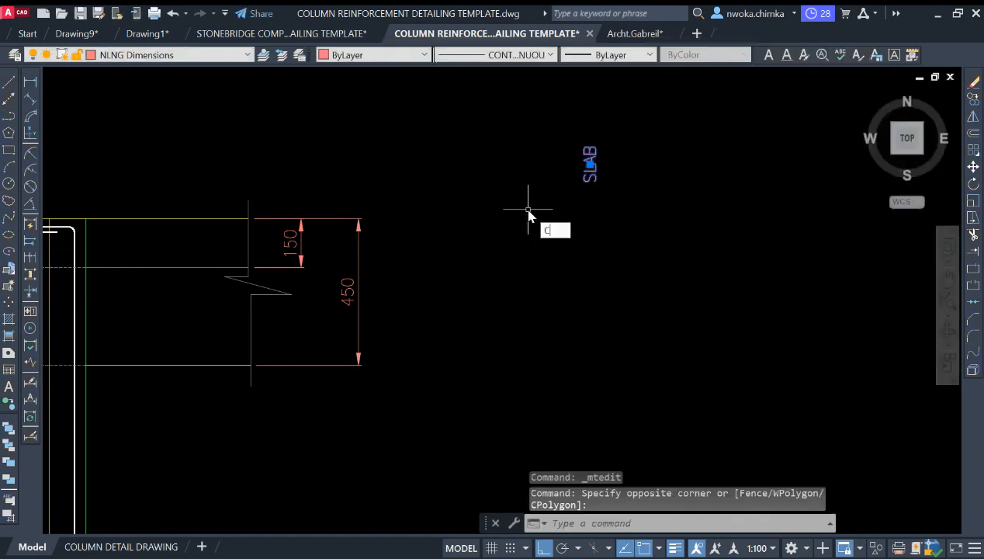
pyautogui.click(576, 202)
pyautogui.write('co')
pyautogui.press('Return')
pyautogui.click(594, 179)
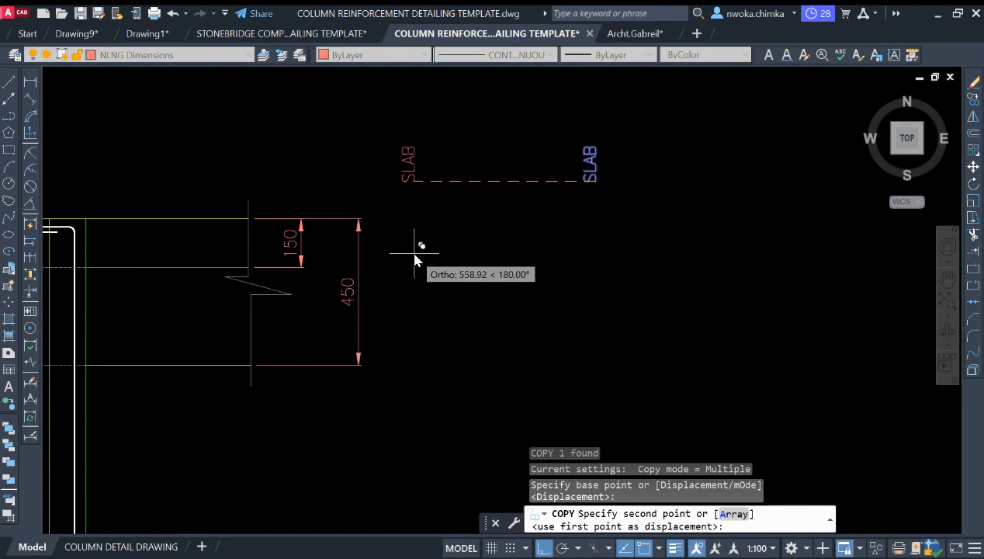
pyautogui.press('F8')
pyautogui.scroll(4, 349, 268)
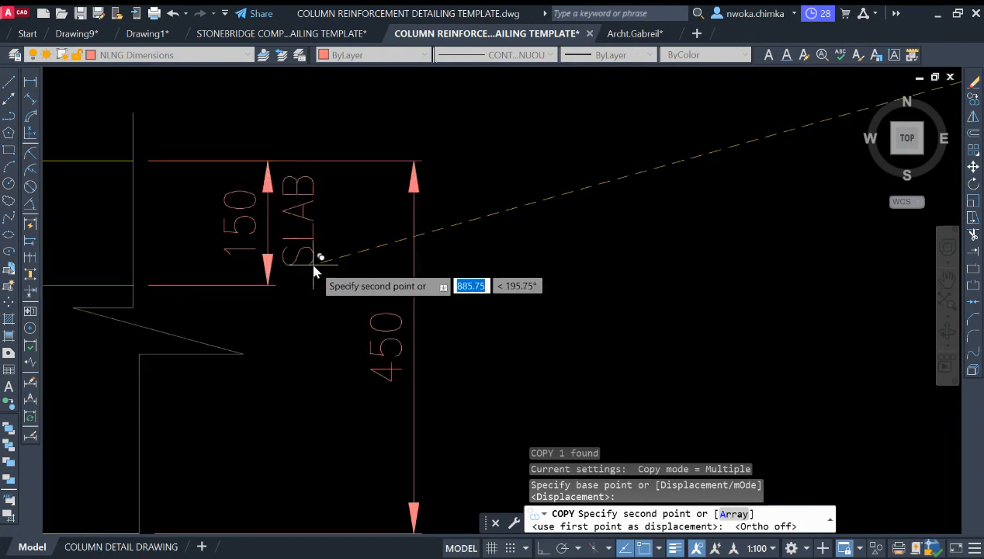
pyautogui.click(316, 267)
pyautogui.scroll(-3, 535, 208)
pyautogui.click(482, 317)
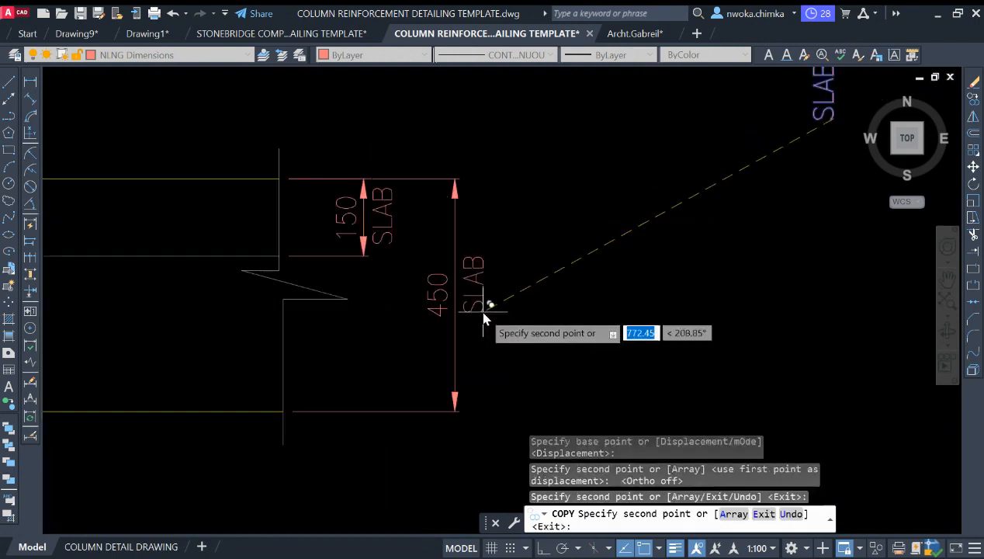
pyautogui.press('Escape')
# - Change the copied label beside the 450 dimension to BEAM
pyautogui.click(479, 287)
pyautogui.doubleClick(479, 287)
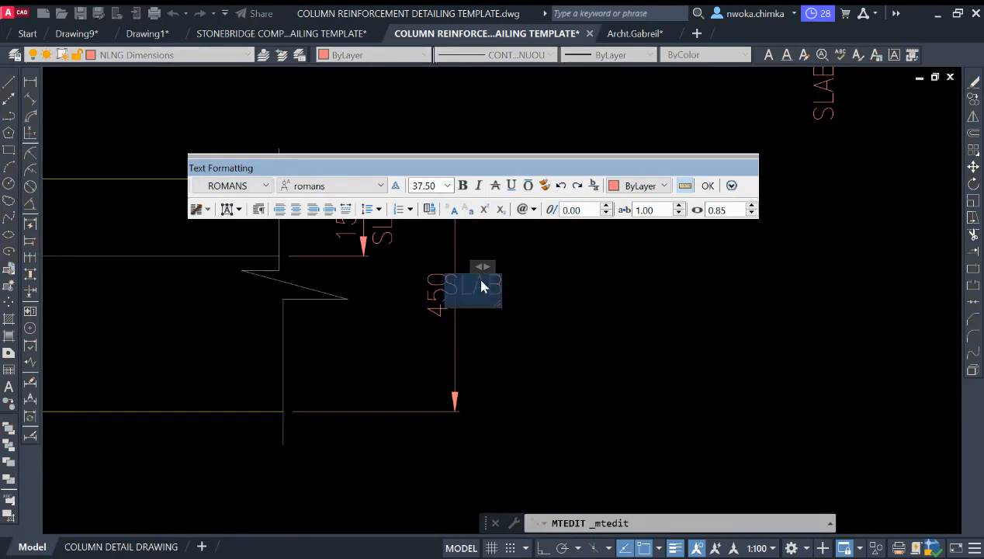
pyautogui.write('BEAM')
pyautogui.press('Escape')
# - Erase the spare SLAB text in the empty area right of the section
pyautogui.scroll(-3, 659, 345)
pyautogui.click(784, 180)
pyautogui.click(702, 233)
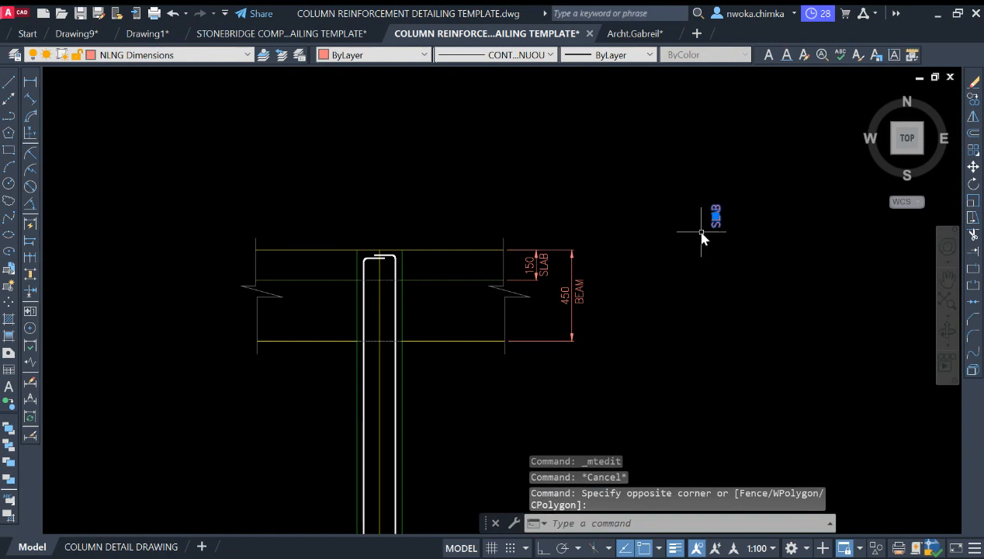
pyautogui.press('BackSpace')
pyautogui.press('BackSpace')
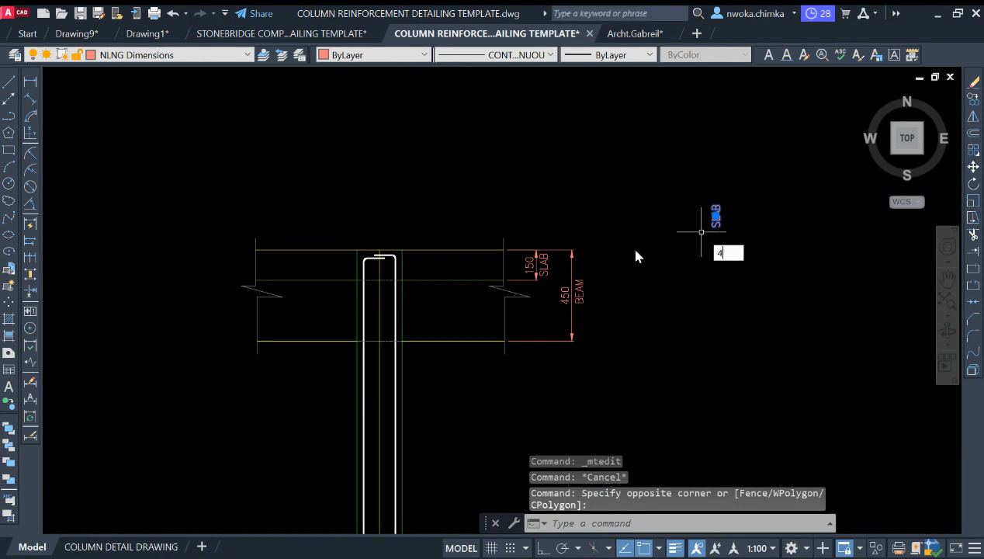
pyautogui.write('E')
pyautogui.press('Return')
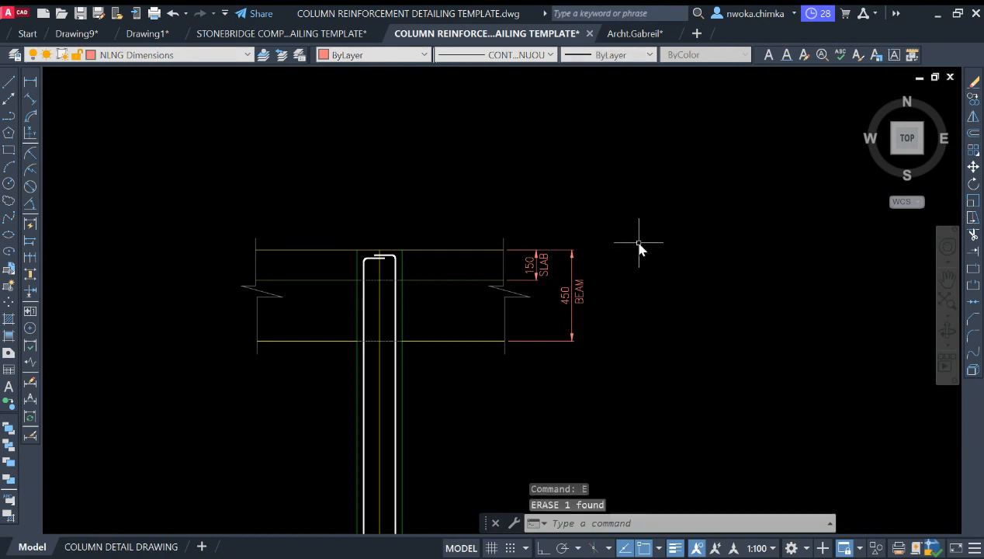
# - Stretch the beam depth dimension and its BEAM label about 44 units horizontally toward the slab dimension
pyautogui.scroll(2, 609, 248)
pyautogui.click(603, 218)
pyautogui.click(528, 437)
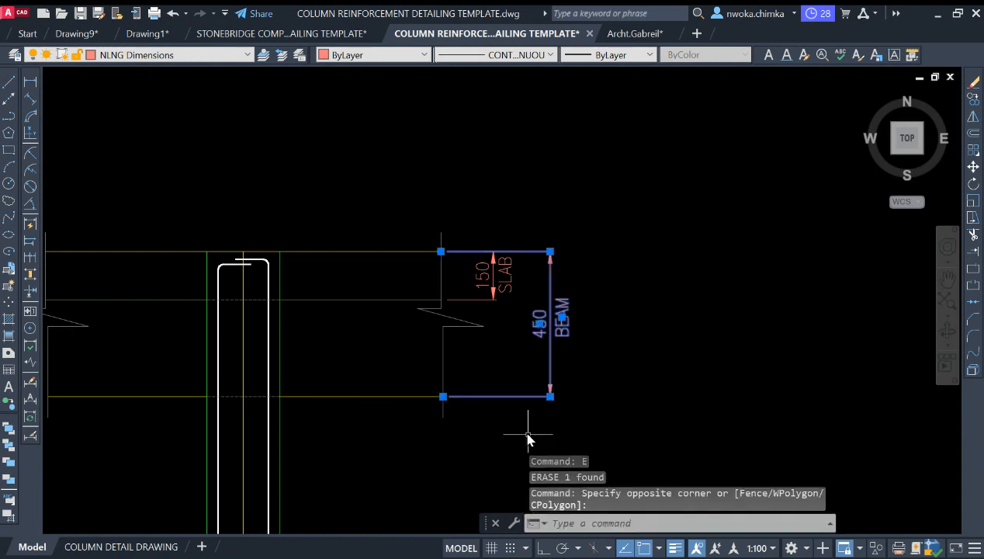
pyautogui.write('s')
pyautogui.press('Return')
pyautogui.scroll(1, 563, 287)
pyautogui.click(645, 256)
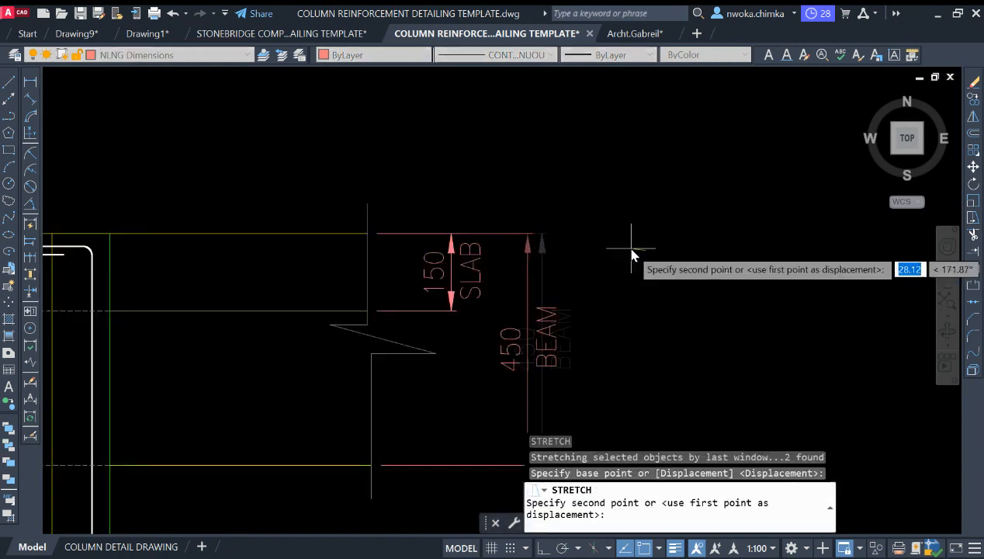
pyautogui.press('F8')
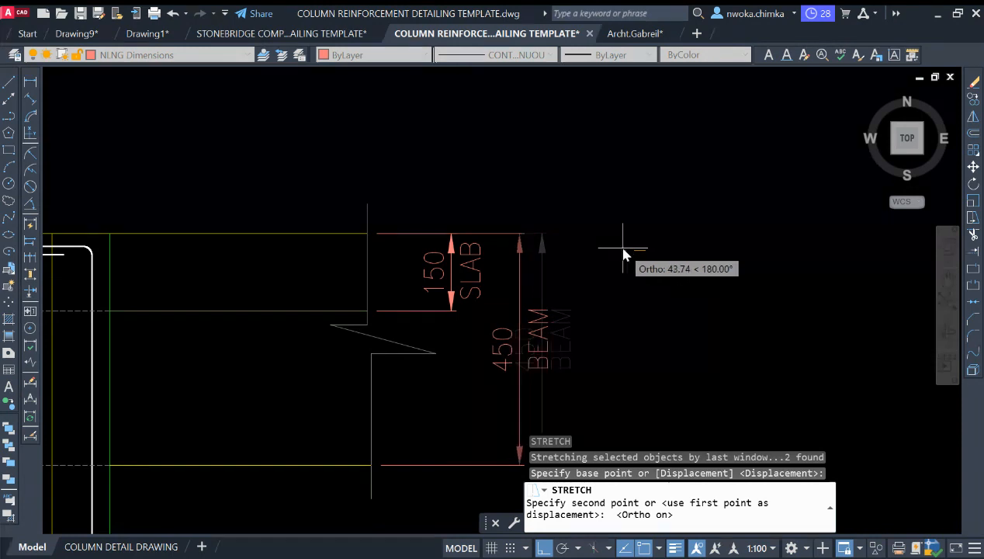
pyautogui.click(623, 255)
# - Select the 150 slab dimension and its SLAB label for stretching, excluding the beam depth dimension
pyautogui.scroll(1, 458, 242)
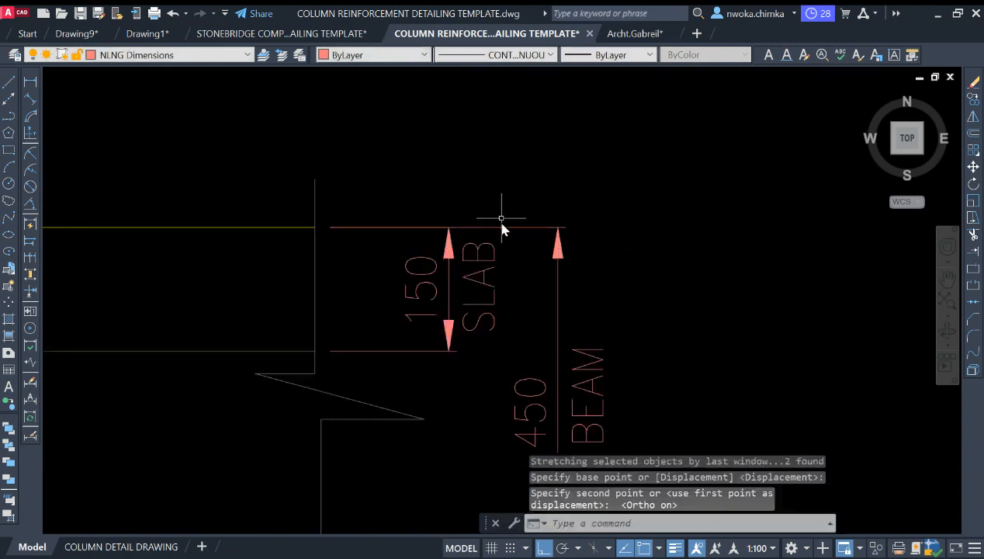
pyautogui.click(502, 217)
pyautogui.click(395, 361)
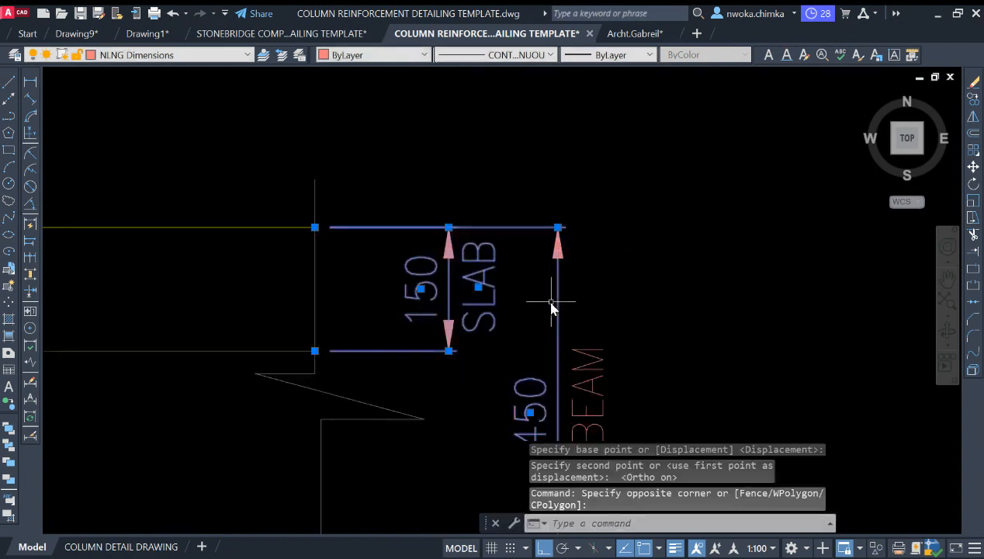
pyautogui.keyDown('shift'); pyautogui.moveTo(575, 301); pyautogui.dragTo(547, 314); pyautogui.keyUp('shift')
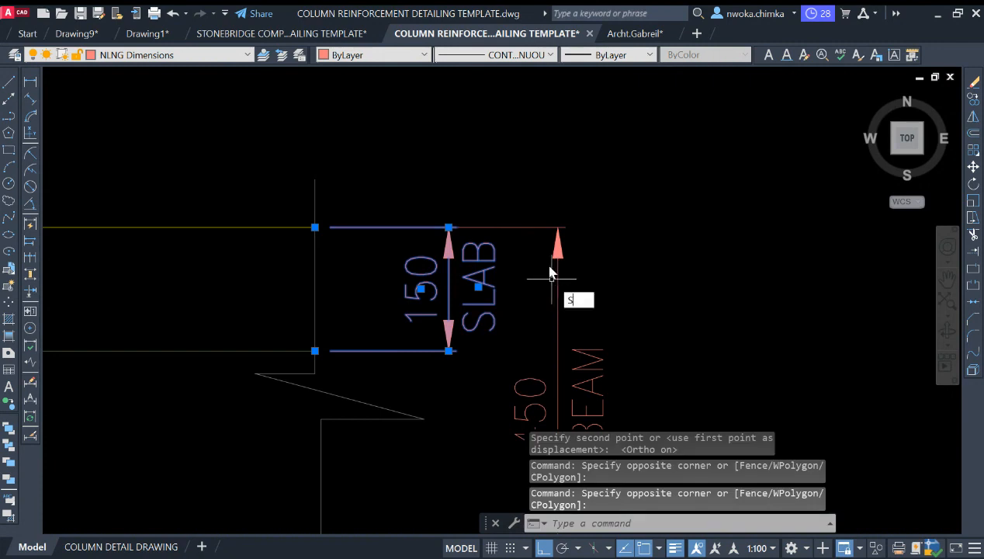
# - Stretch the 150 slab dimension with its SLAB label slightly closer to the slab's edge
pyautogui.press('Return')
pyautogui.click(520, 149)
pyautogui.click(504, 149)
pyautogui.scroll(-3, 679, 190)
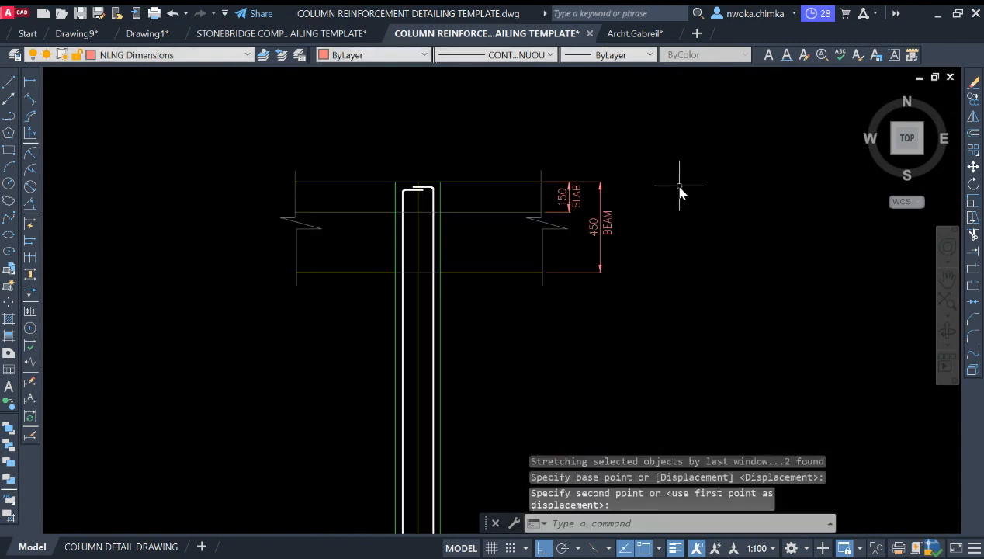
pyautogui.scroll(-2, 617, 191)
pyautogui.scroll(1, 488, 176)
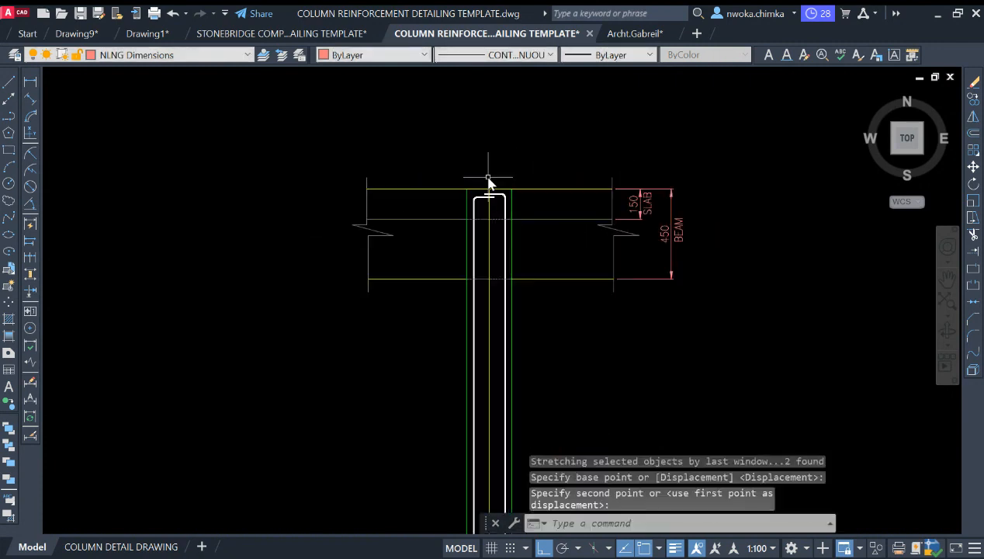
pyautogui.scroll(2, 478, 127)
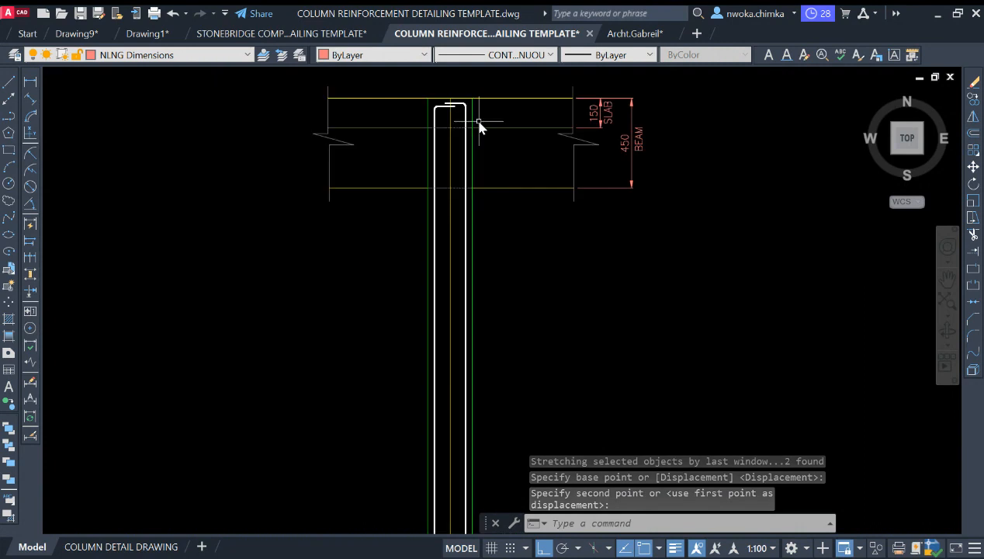
# - Add a linear dimension across the column's width just below the beam
pyautogui.click(30, 81)
pyautogui.scroll(2, 426, 262)
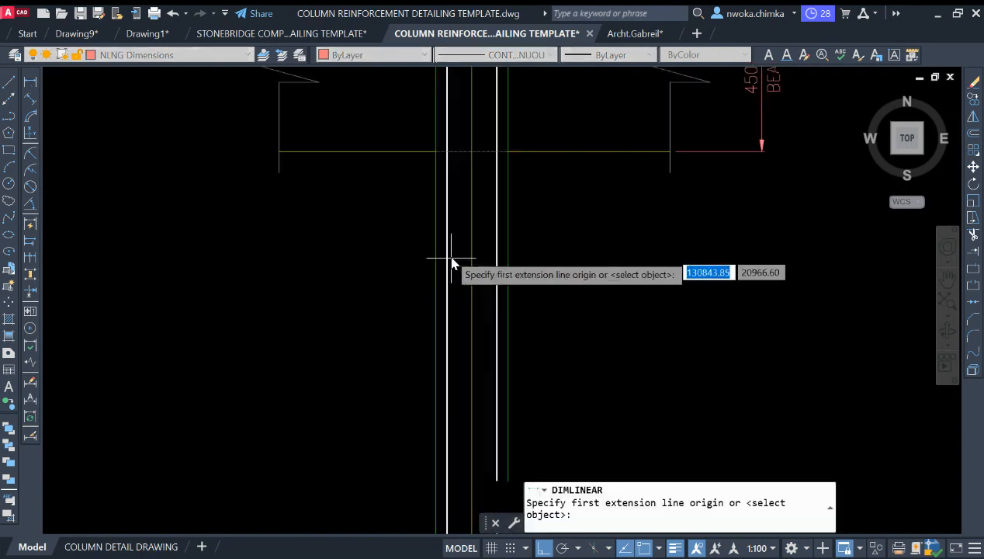
pyautogui.moveTo(428, 252); pyautogui.dragTo(434, 258, button='middle')
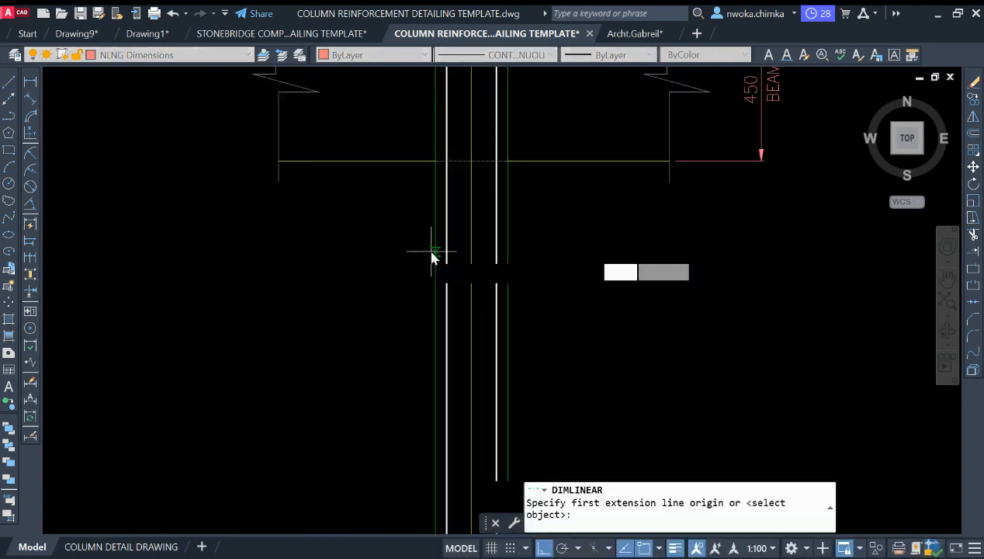
pyautogui.click(431, 258)
pyautogui.click(511, 264)
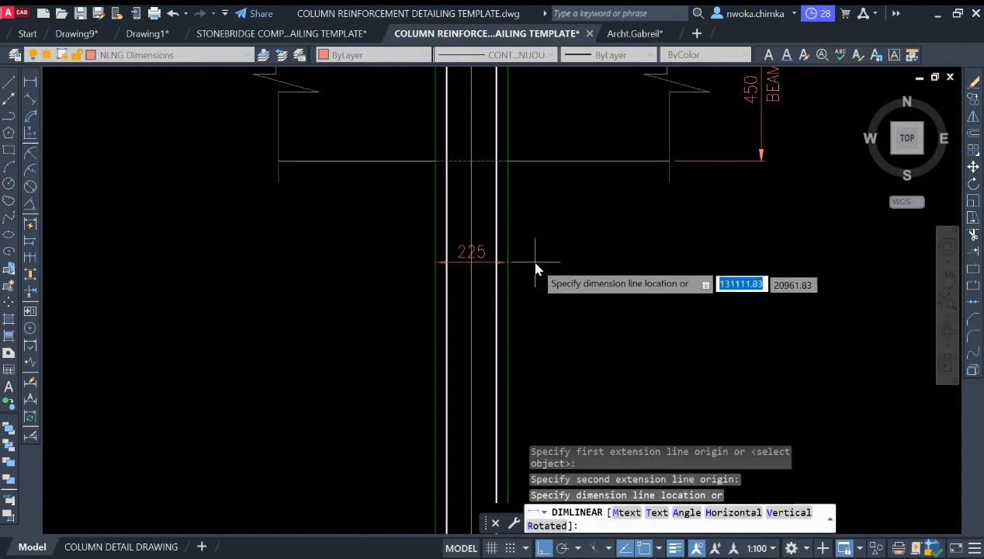
pyautogui.click(535, 267)
# - Move the text of the column-width dimension below the beam outside the column, to its right
pyautogui.scroll(4, 481, 256)
pyautogui.click(462, 252)
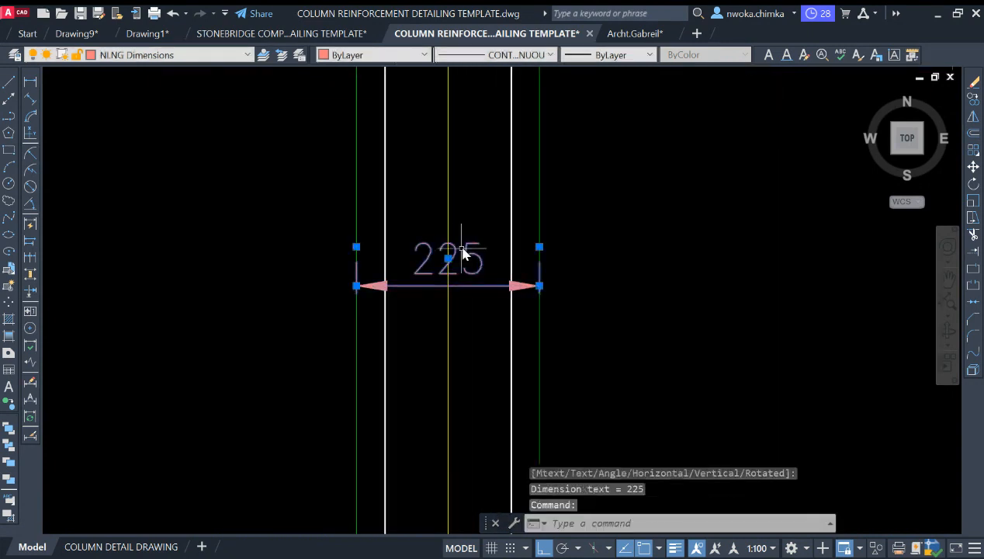
pyautogui.click(449, 259)
pyautogui.click(641, 274)
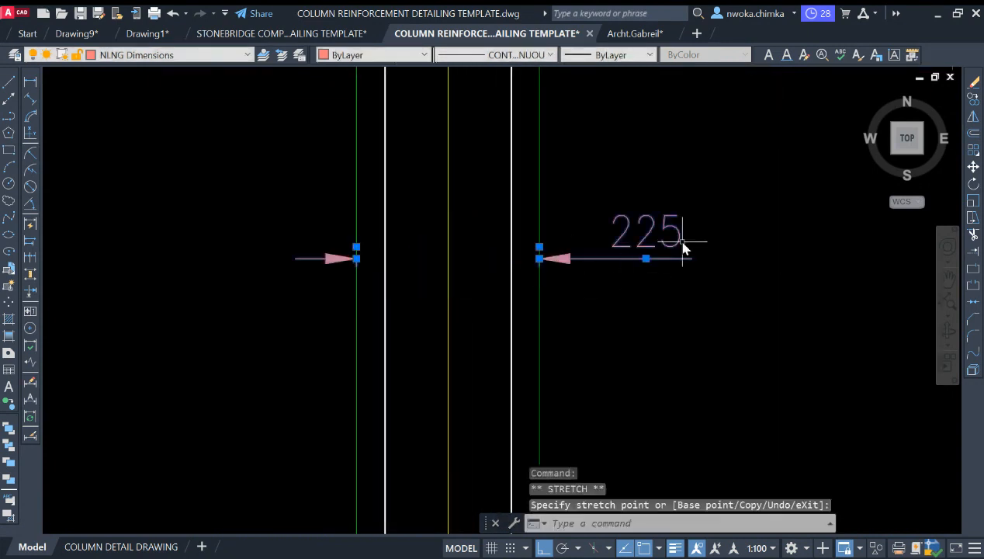
pyautogui.scroll(-4, 698, 233)
pyautogui.press('Escape')
pyautogui.scroll(-2, 683, 240)
pyautogui.moveTo(679, 245); pyautogui.dragTo(630, 330, button='middle')
pyautogui.scroll(1, 656, 273)
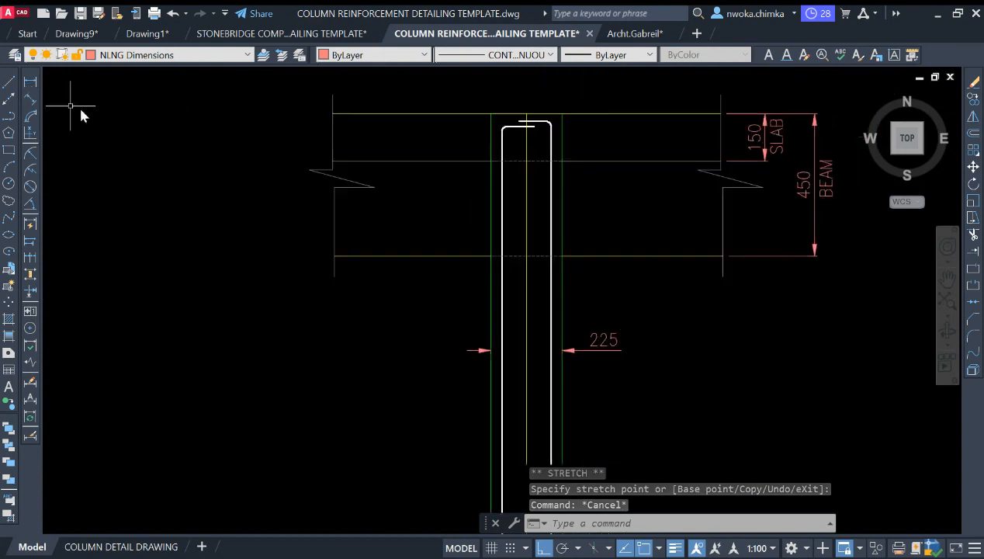
# - Add a linear dimension across the column's width above the top of the slab
pyautogui.click(30, 87)
pyautogui.moveTo(467, 154); pyautogui.dragTo(450, 232, button='middle')
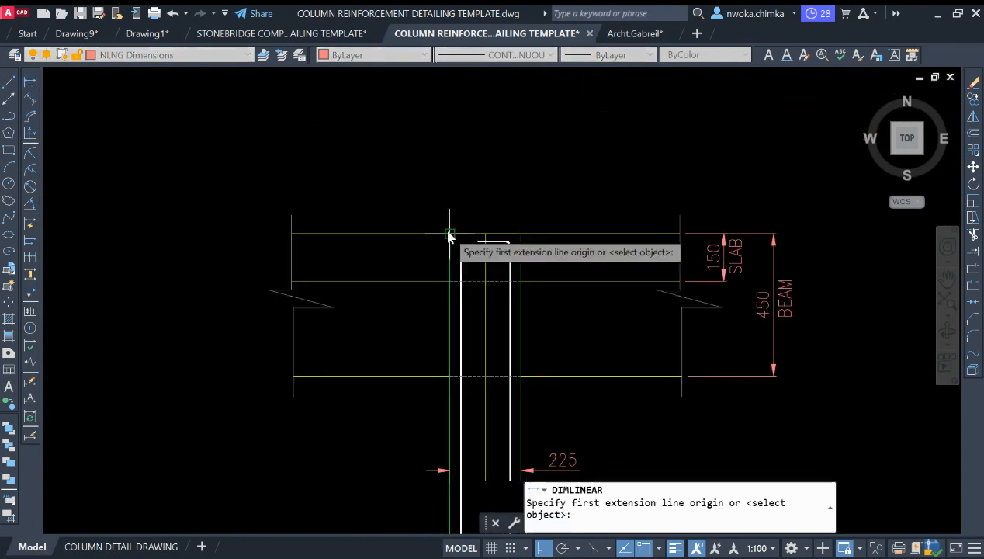
pyautogui.click(450, 233)
pyautogui.click(521, 218)
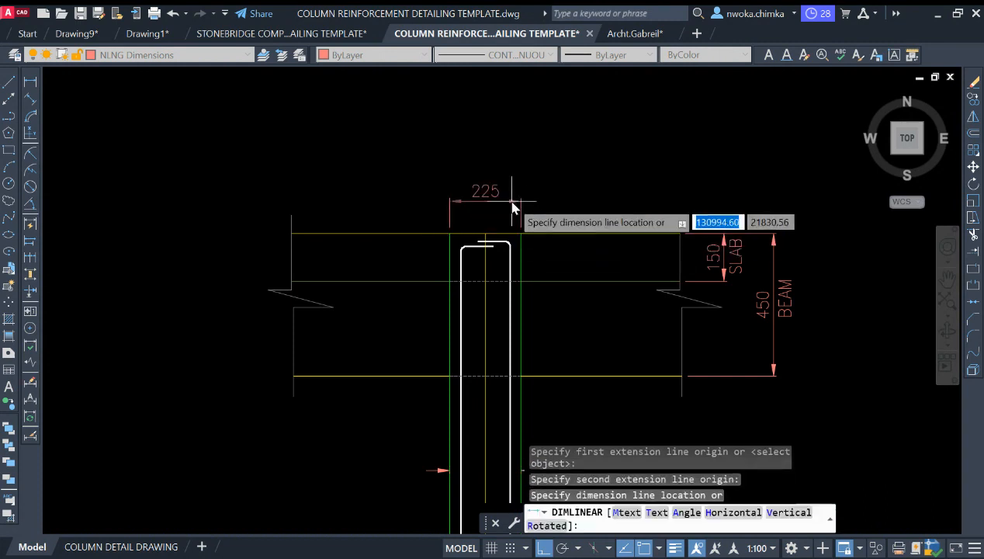
pyautogui.click(518, 205)
pyautogui.scroll(-1, 570, 127)
# - Erase the column-width dimension placed below the beam
pyautogui.scroll(-2, 569, 127)
pyautogui.scroll(4, 564, 257)
pyautogui.click(588, 222)
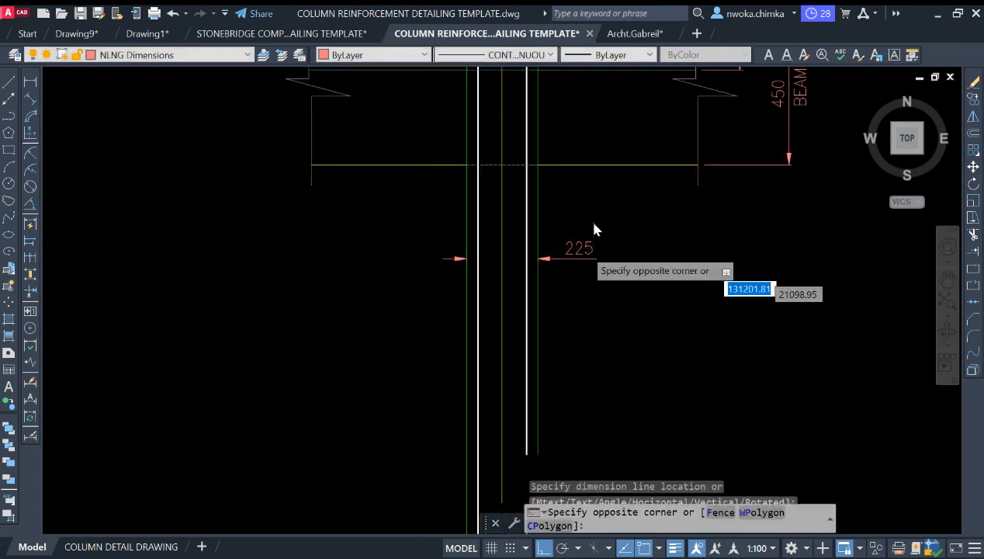
pyautogui.click(583, 269)
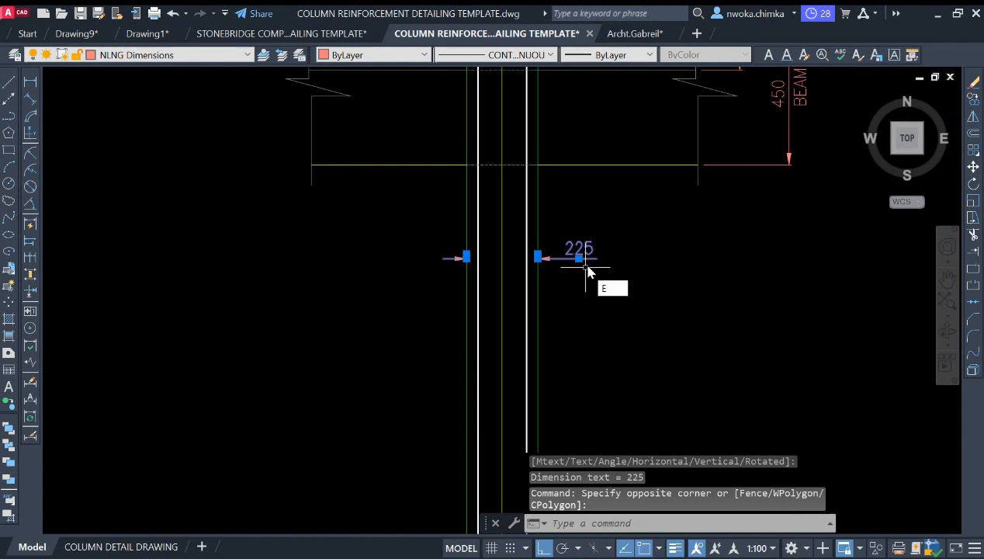
pyautogui.write('E')
pyautogui.press('Return')
pyautogui.scroll(-2, 434, 357)
pyautogui.scroll(4, 487, 123)
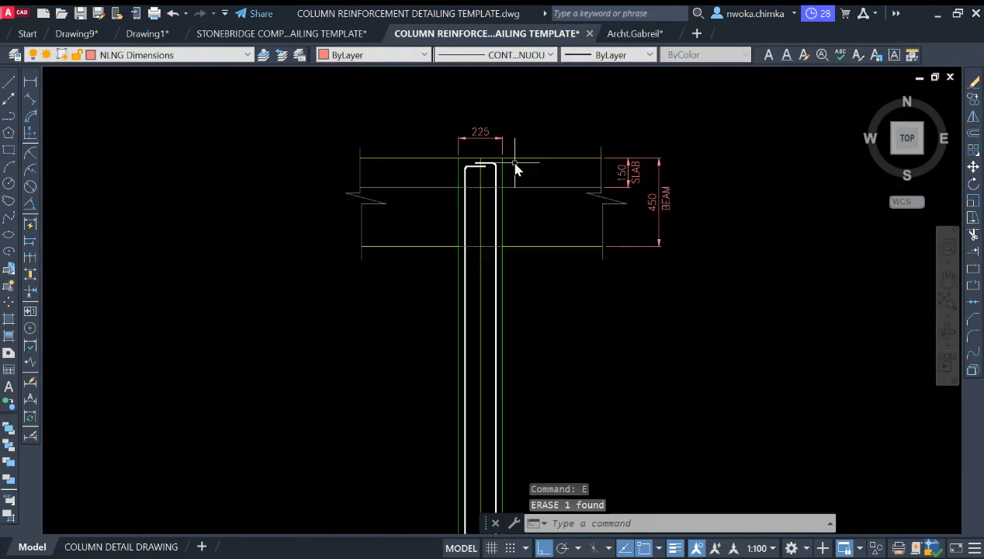
# - Move the column-width dimension above the slab slightly higher, away from the slab's top line
pyautogui.click(621, 224)
pyautogui.click(585, 248)
pyautogui.click(589, 229)
pyautogui.click(589, 212)
pyautogui.scroll(-2, 536, 226)
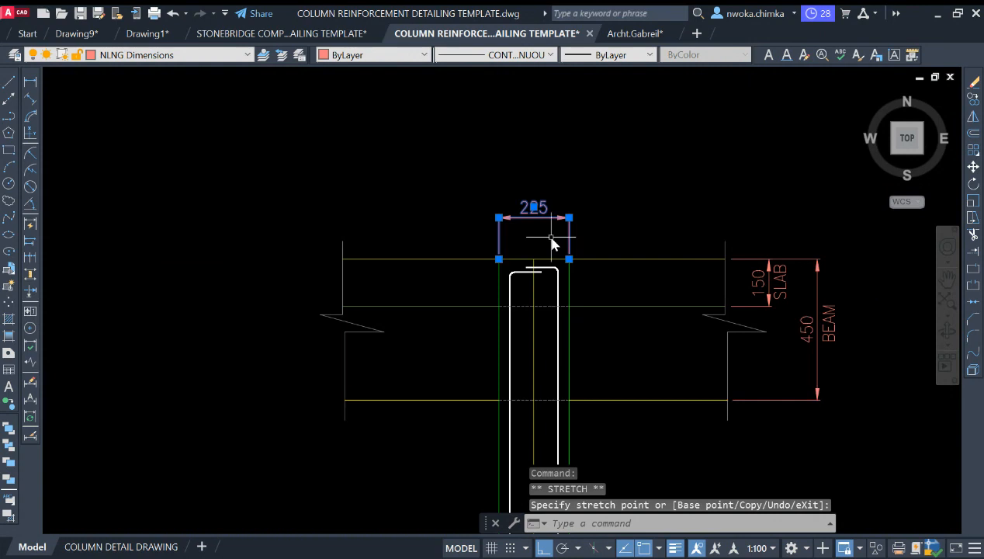
pyautogui.scroll(2, 528, 241)
pyautogui.scroll(-4, 504, 233)
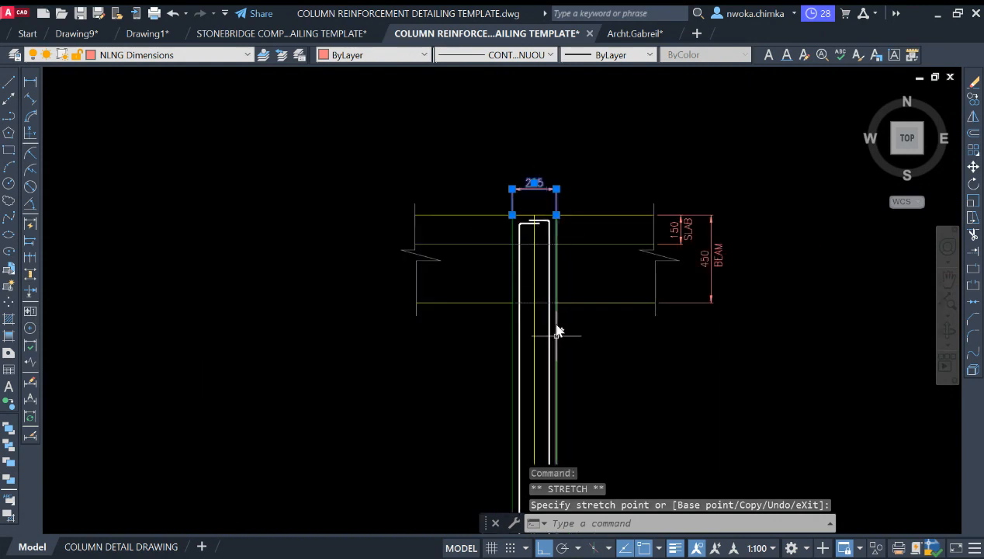
# - Examine the new column's footing and the finished COLUMN 1 (FOOTING 2) detail with its title and dimensions
pyautogui.scroll(-5, 559, 335)
pyautogui.moveTo(582, 384); pyautogui.dragTo(568, 235, button='middle')
pyautogui.scroll(5, 524, 258)
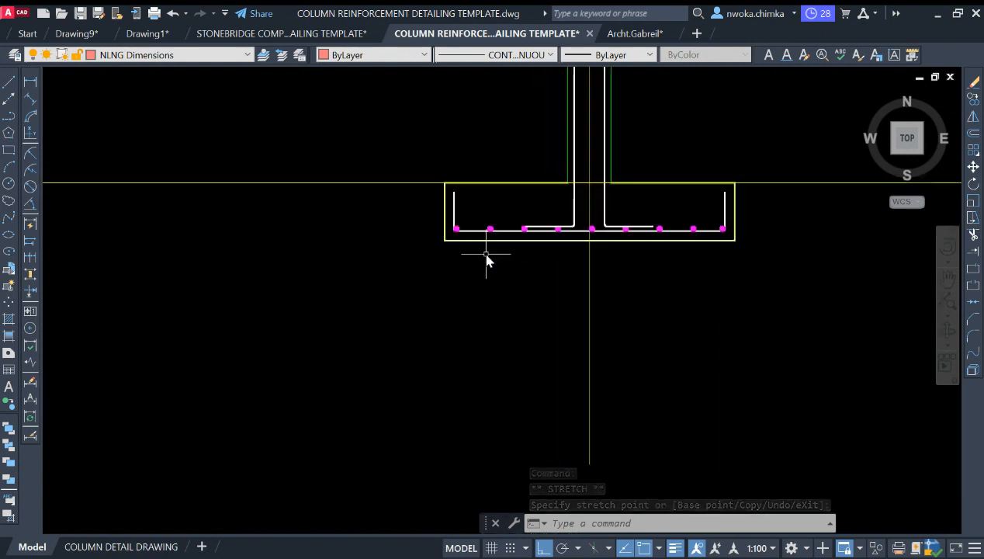
pyautogui.scroll(-10, 637, 256)
pyautogui.moveTo(124, 245); pyautogui.dragTo(687, 247, button='middle')
pyautogui.moveTo(284, 244); pyautogui.dragTo(487, 246, button='middle')
pyautogui.scroll(8, 488, 250)
pyautogui.scroll(2, 423, 221)
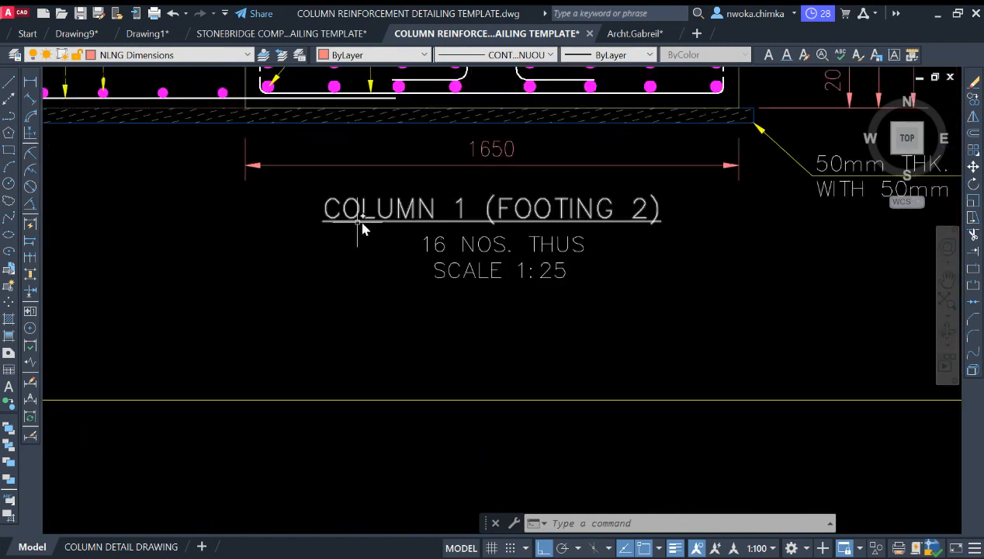
pyautogui.scroll(-7, 416, 214)
pyautogui.moveTo(629, 243); pyautogui.dragTo(408, 223, button='middle')
pyautogui.scroll(1, 361, 233)
pyautogui.press('Escape')
pyautogui.scroll(6, 361, 234)
pyautogui.scroll(1, 394, 302)
pyautogui.moveTo(378, 352); pyautogui.dragTo(470, 316, button='middle')
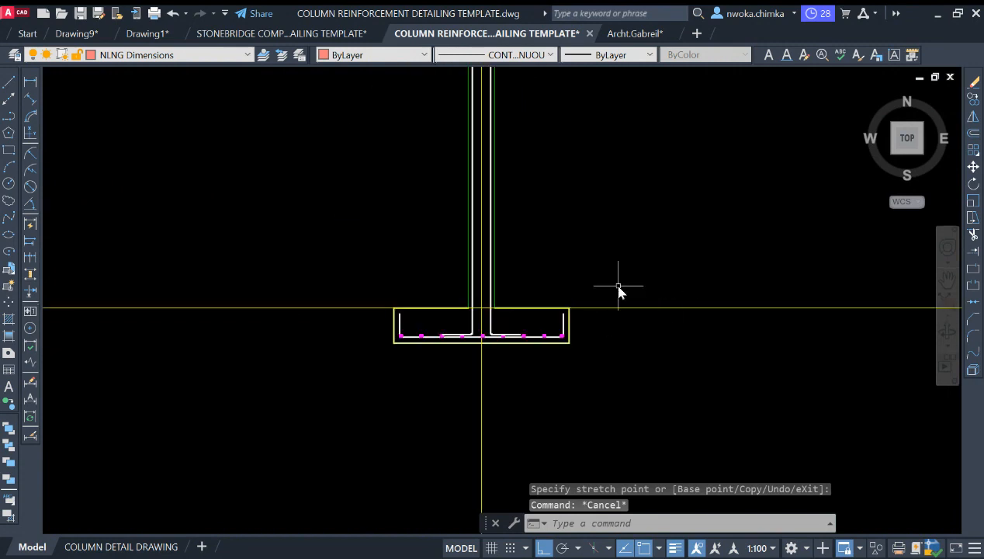
# - Erase the horizontal construction line running along the top of the footing
pyautogui.click(667, 271)
pyautogui.click(664, 379)
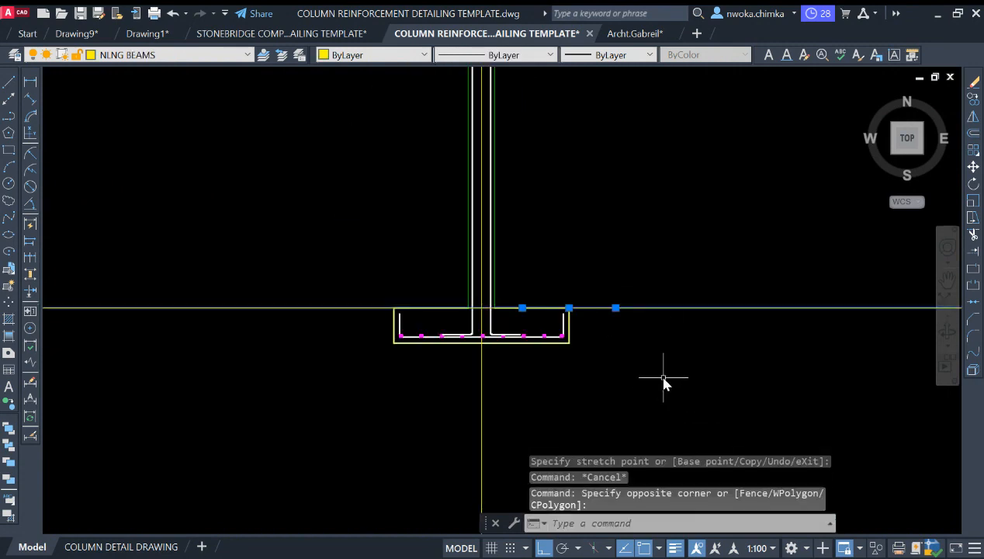
pyautogui.write('E')
pyautogui.press('Return')
pyautogui.scroll(-1, 549, 275)
# - Trim the vertical centre line below the footing's bottom edge
pyautogui.scroll(3, 521, 356)
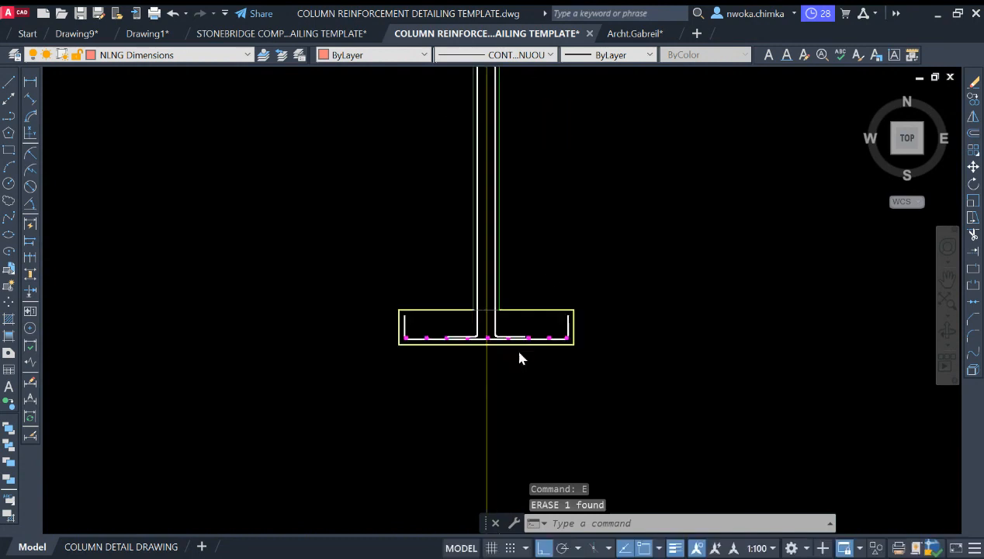
pyautogui.click(475, 336)
pyautogui.click(451, 325)
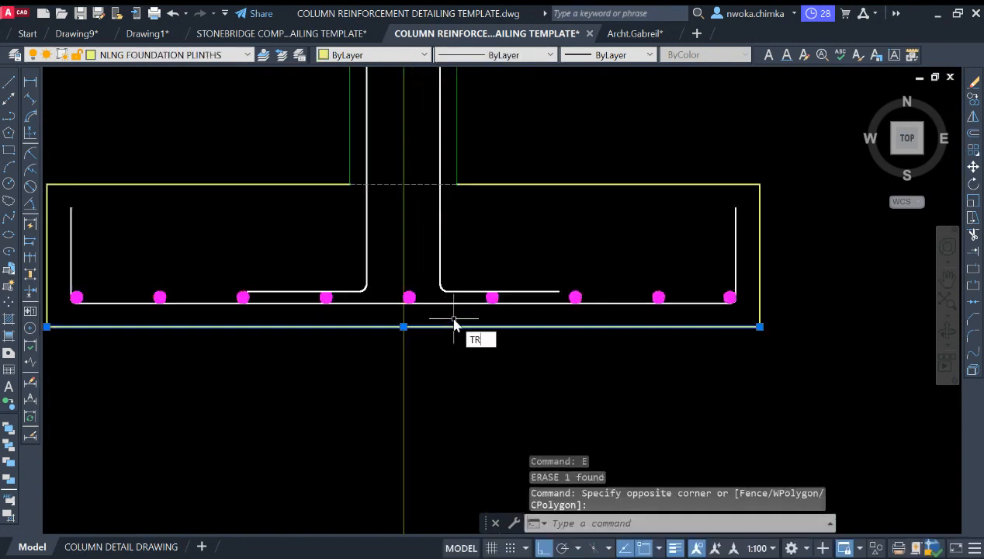
pyautogui.press('Return')
pyautogui.click(437, 372)
pyautogui.click(371, 365)
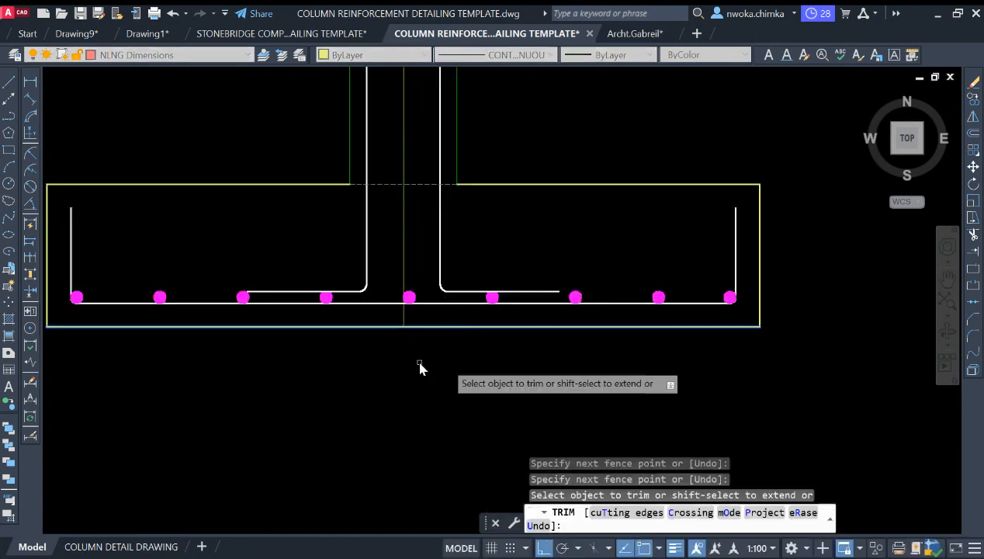
pyautogui.scroll(-1, 547, 334)
pyautogui.press('Escape')
# - Examine the column elevation and the column schedule for the section size, main bars and link specification
pyautogui.scroll(-1, 580, 279)
pyautogui.moveTo(585, 262); pyautogui.dragTo(526, 370, button='middle')
pyautogui.scroll(1, 540, 334)
pyautogui.scroll(-2, 469, 301)
pyautogui.moveTo(503, 100); pyautogui.dragTo(504, 256, button='middle')
pyautogui.scroll(1, 492, 122)
pyautogui.scroll(-1, 482, 213)
pyautogui.moveTo(493, 358); pyautogui.dragTo(435, 282, button='middle')
pyautogui.scroll(2, 439, 371)
pyautogui.moveTo(437, 469); pyautogui.dragTo(435, 396, button='middle')
pyautogui.scroll(1, 433, 396)
pyautogui.scroll(-2, 435, 322)
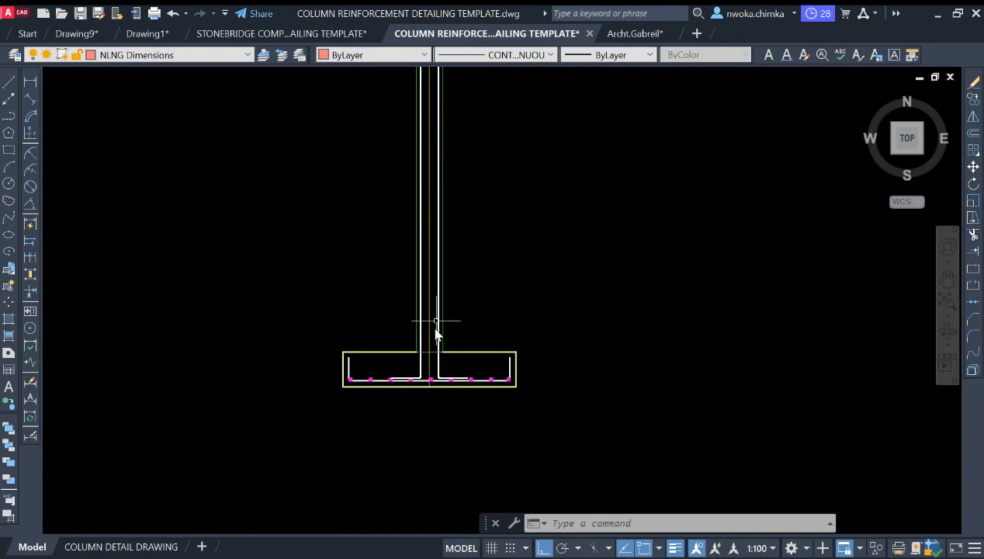
pyautogui.scroll(-4, 444, 298)
pyautogui.moveTo(503, 249); pyautogui.dragTo(498, 352, button='middle')
pyautogui.moveTo(222, 302); pyautogui.dragTo(508, 299, button='middle')
pyautogui.scroll(8, 220, 335)
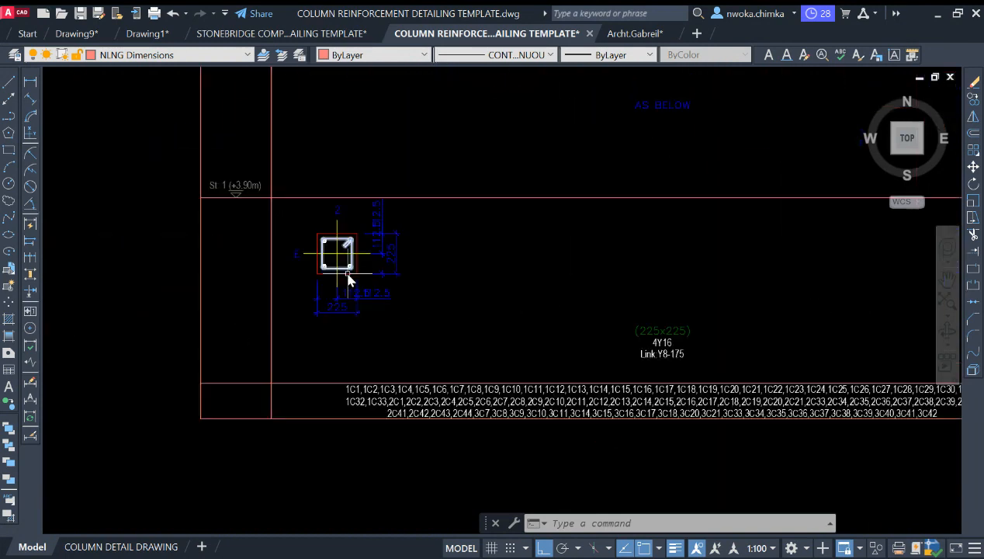
pyautogui.scroll(8, 683, 351)
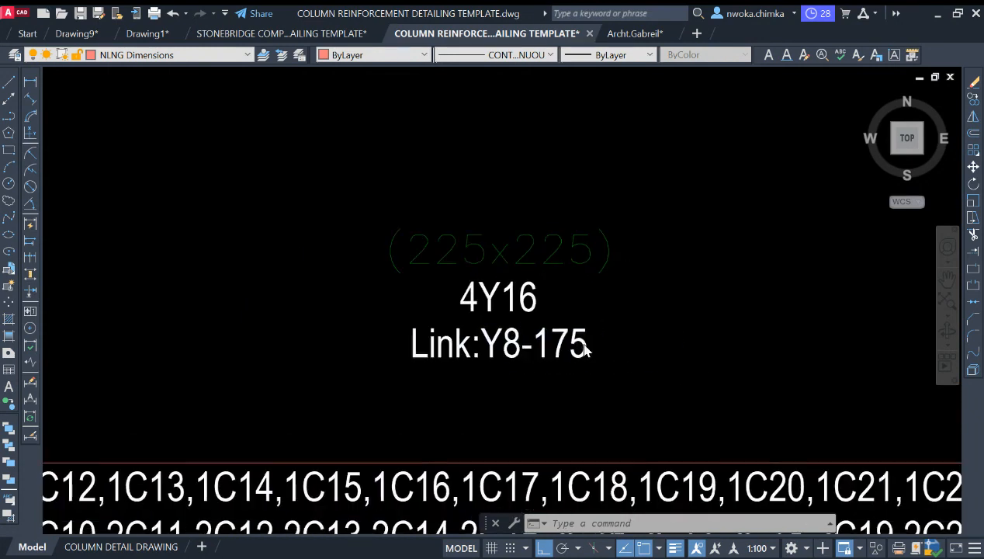
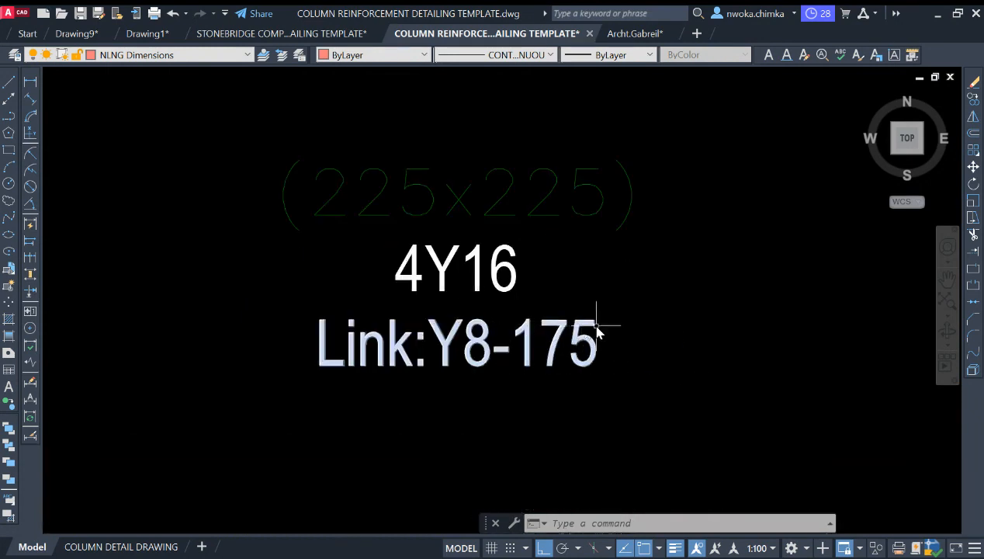
pyautogui.scroll(-10, 596, 329)
pyautogui.scroll(1, 549, 314)
pyautogui.scroll(-4, 510, 301)
pyautogui.scroll(10, 666, 346)
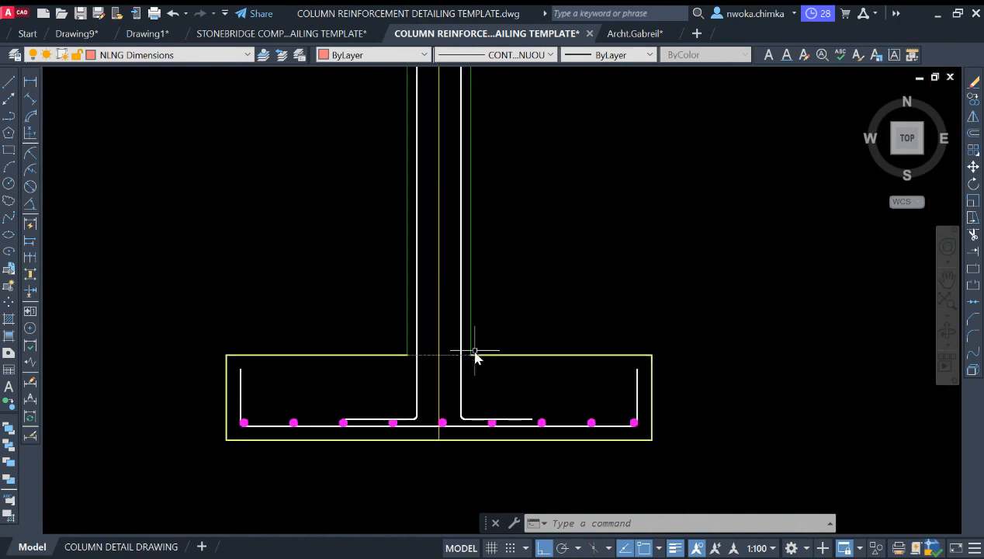
# - Offset the dashed line at the column's base upward by 50 from the footing's top
pyautogui.press('Return')
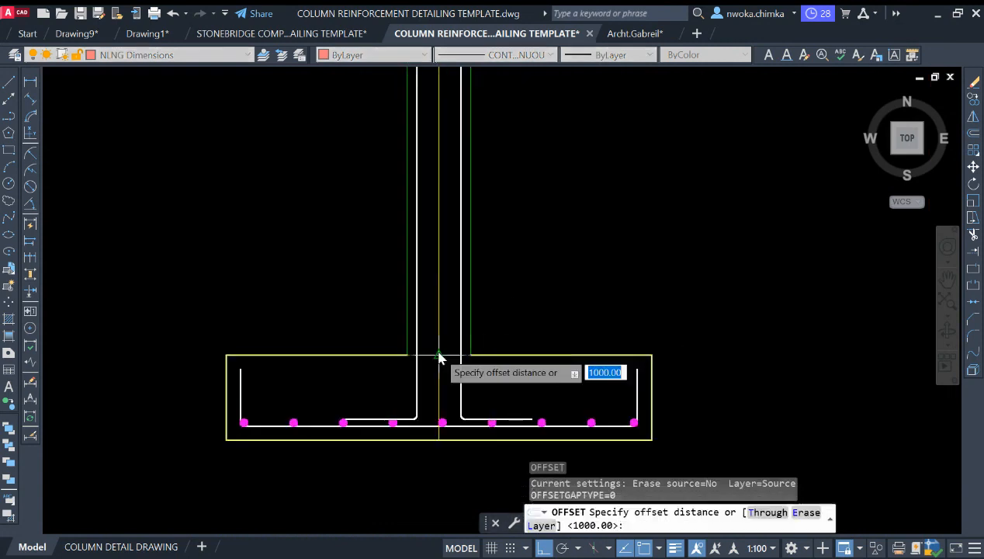
pyautogui.scroll(3, 454, 334)
pyautogui.write('50')
pyautogui.press('Return')
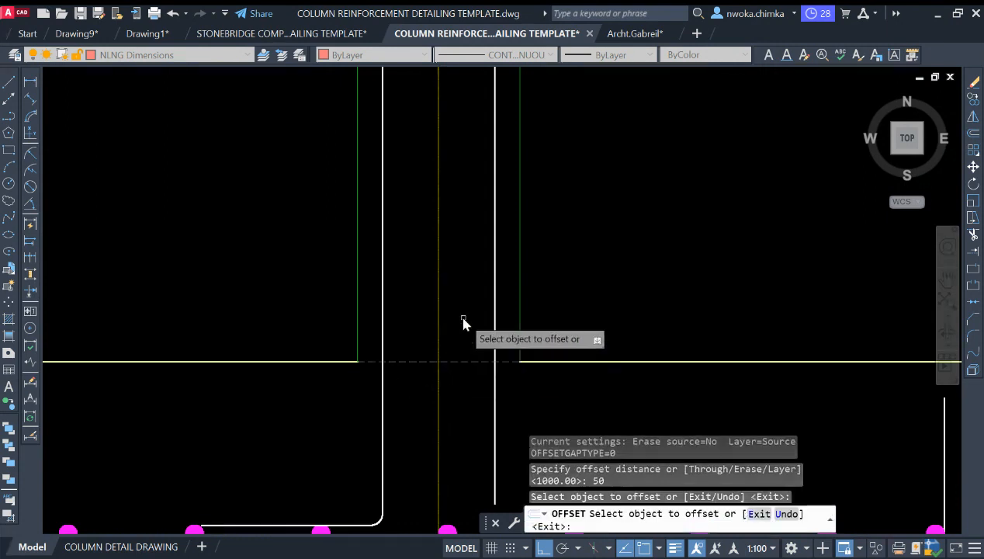
pyautogui.click(455, 359)
pyautogui.click(477, 318)
pyautogui.press('Escape')
# - Match the offset dashed line's properties to the column's vertical rebar
pyautogui.click(472, 327)
pyautogui.click(442, 312)
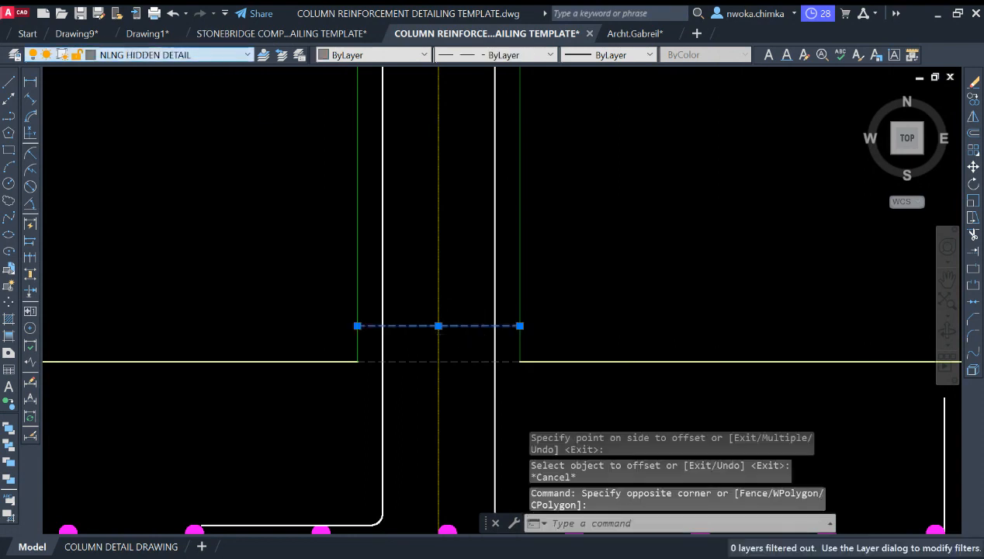
pyautogui.press('Escape')
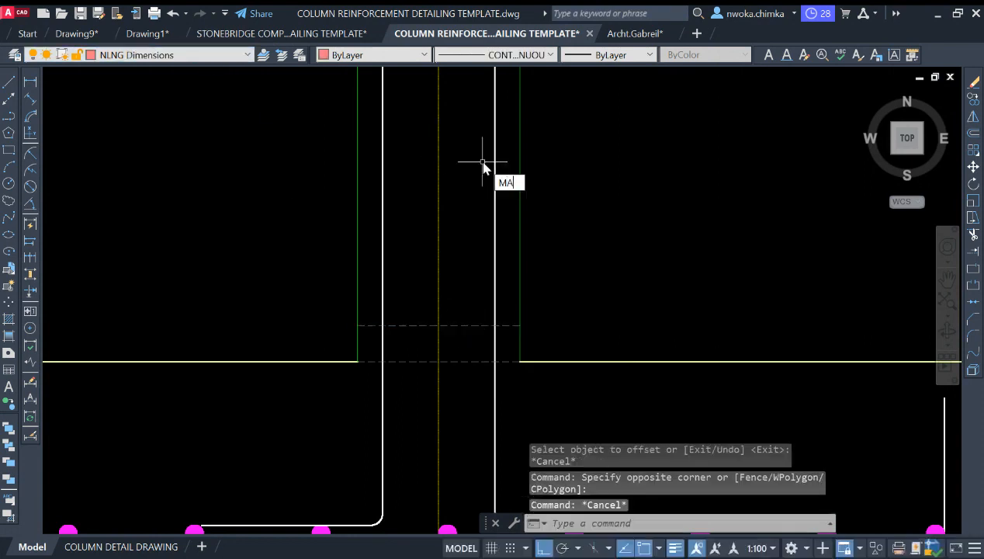
pyautogui.write('MA')
pyautogui.press('Return')
pyautogui.click(495, 253)
pyautogui.click(474, 326)
pyautogui.press('Return')
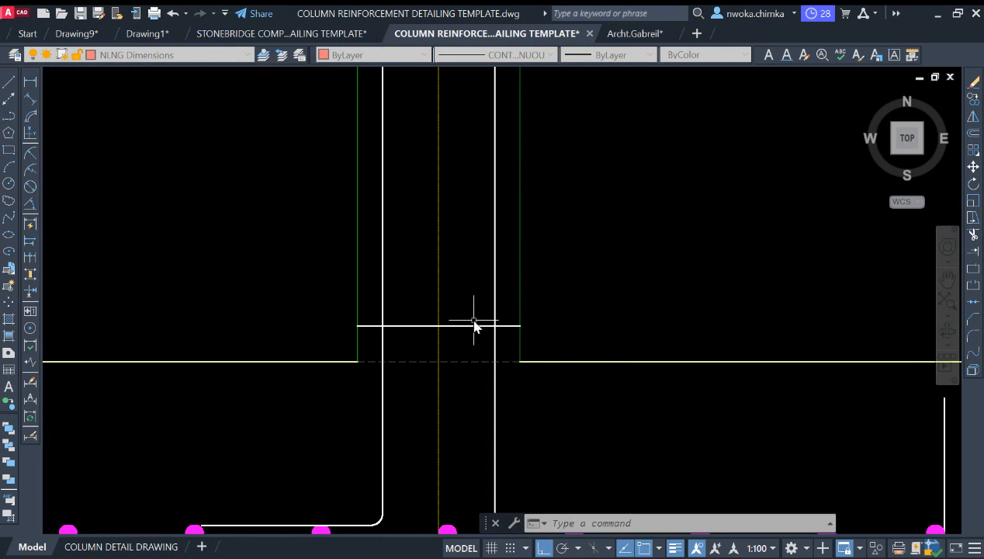
# - Stretch both ends of the horizontal link line inward so they stop at the column's two vertical bars
pyautogui.scroll(4, 372, 326)
pyautogui.click(369, 297)
pyautogui.click(356, 336)
pyautogui.scroll(2, 339, 310)
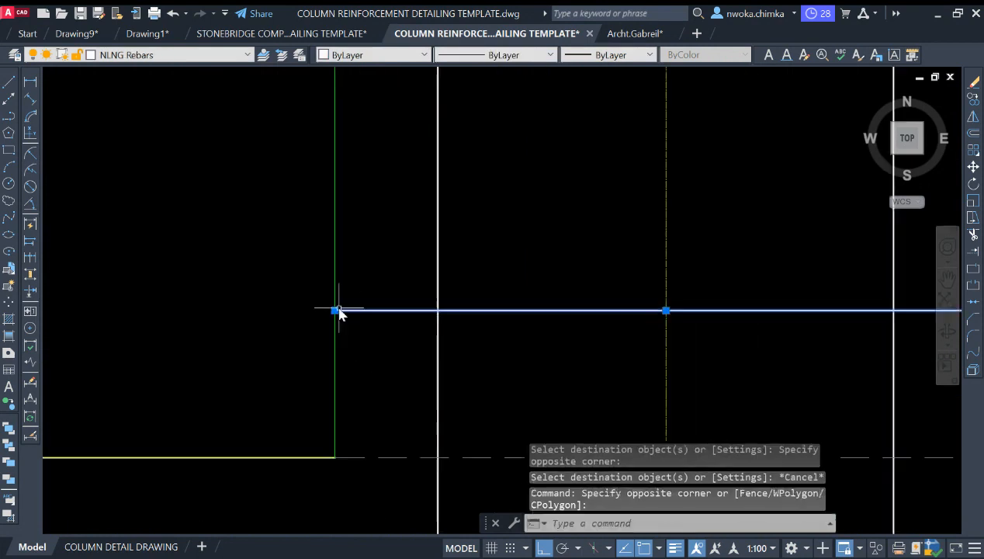
pyautogui.click(335, 310)
pyautogui.scroll(2, 400, 315)
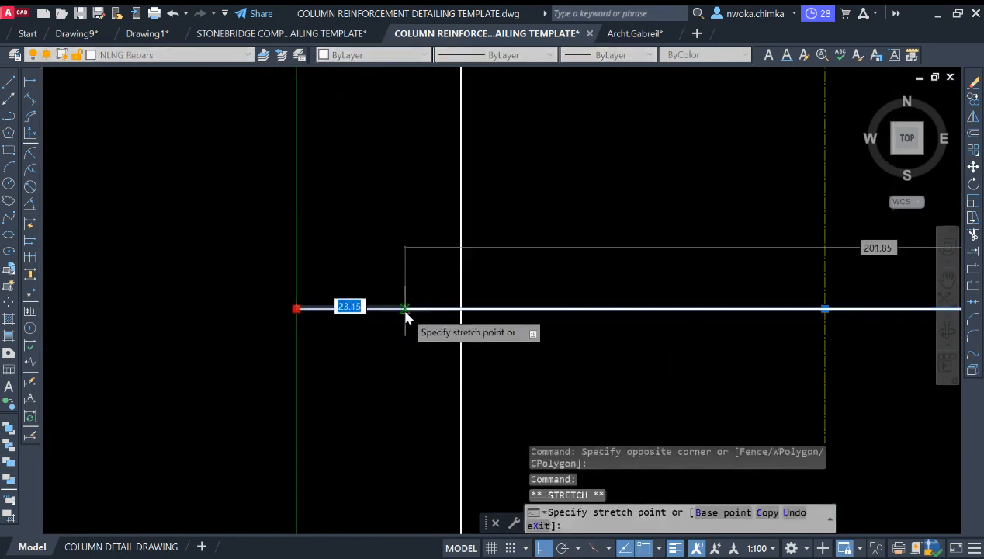
pyautogui.click(452, 308)
pyautogui.scroll(-2, 404, 306)
pyautogui.scroll(-4, 524, 307)
pyautogui.scroll(4, 706, 308)
pyautogui.click(607, 308)
pyautogui.click(608, 308)
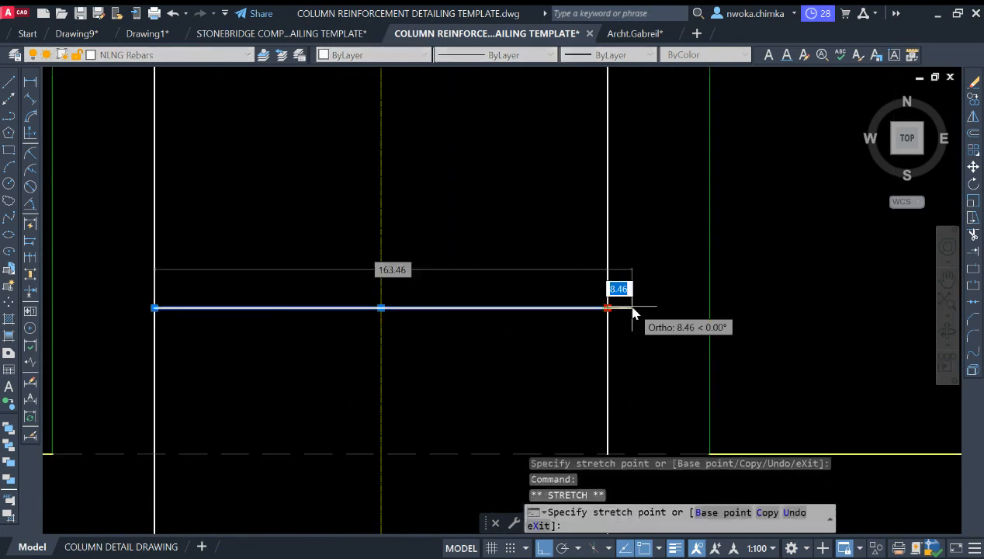
pyautogui.press('Escape')
pyautogui.press('Escape')
pyautogui.click(602, 308)
pyautogui.press('Escape')
# - Offset the column's two vertical bars outward by 10, one on each side
pyautogui.write('o')
pyautogui.press('Return')
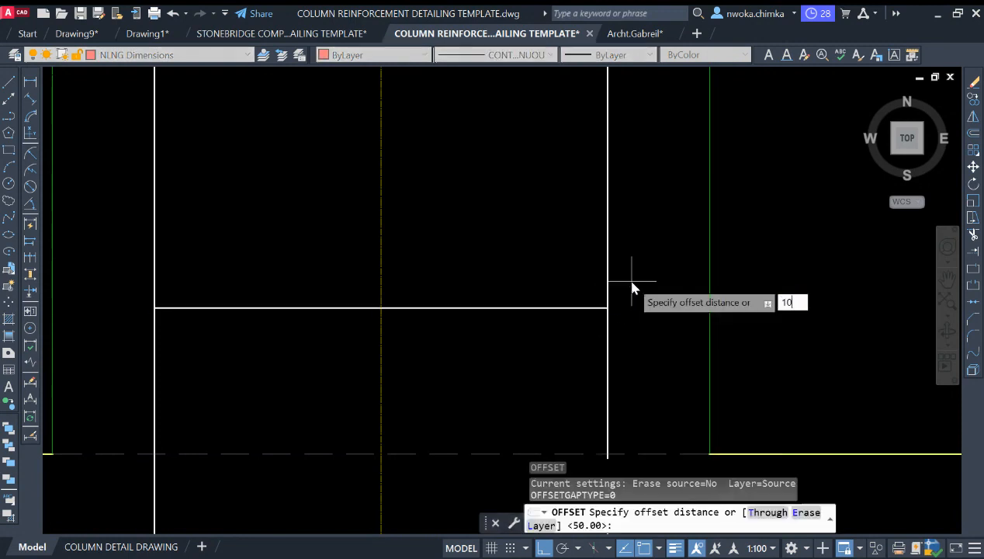
pyautogui.press('Return')
pyautogui.click(606, 280)
pyautogui.click(639, 264)
pyautogui.click(203, 308)
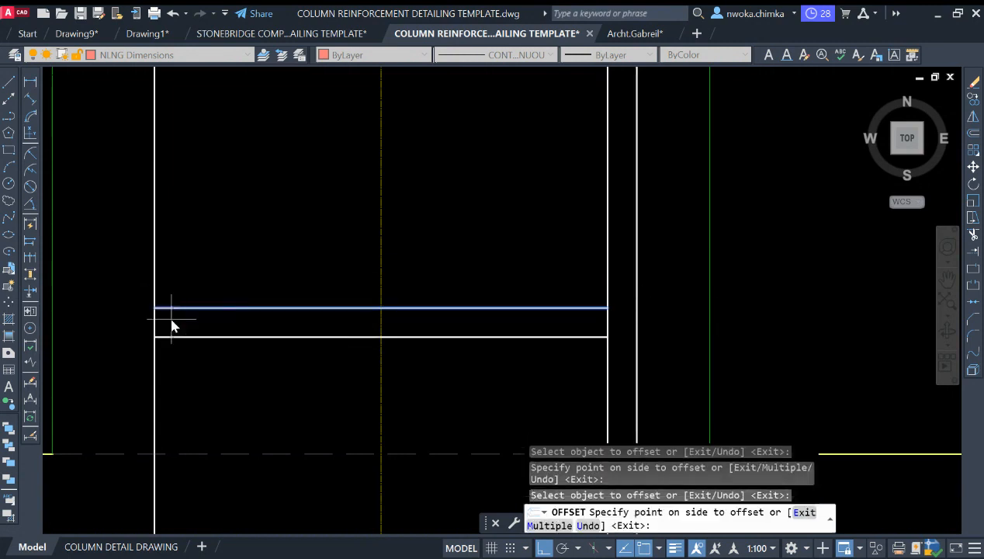
pyautogui.press('Escape')
pyautogui.press('Return')
pyautogui.press('Return')
pyautogui.click(154, 292)
pyautogui.click(132, 292)
pyautogui.press('Escape')
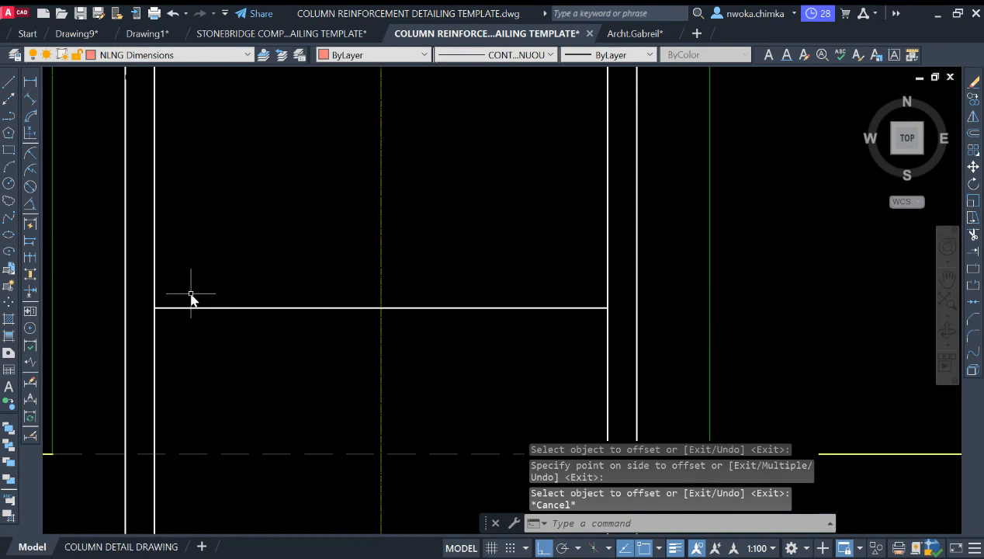
# - Extend both ends of the link line to the outer offset lines
pyautogui.write('ex')
pyautogui.press('Return')
pyautogui.click(171, 308)
pyautogui.click(575, 308)
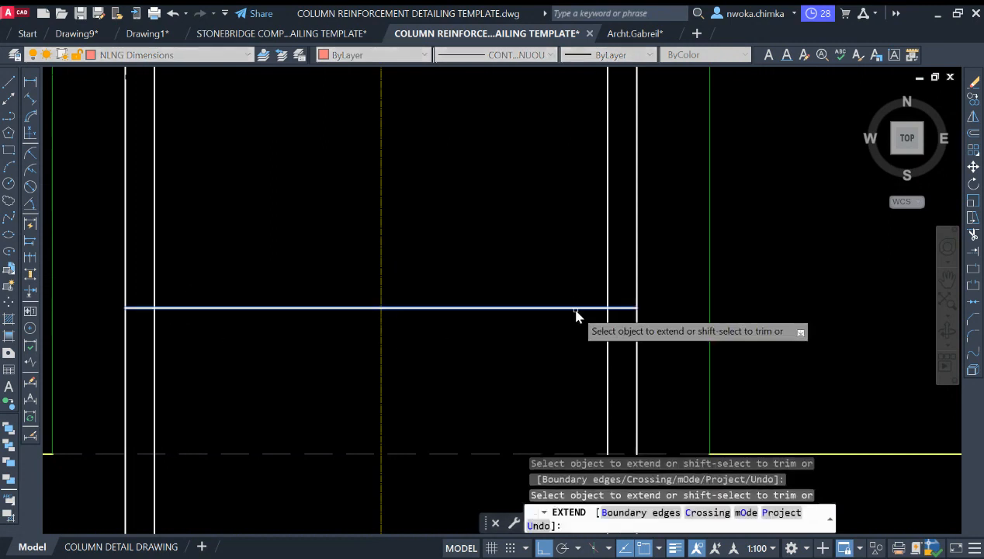
pyautogui.press('Escape')
# - Erase the two vertical offset lines outside the column bars
pyautogui.click(654, 279)
pyautogui.click(633, 280)
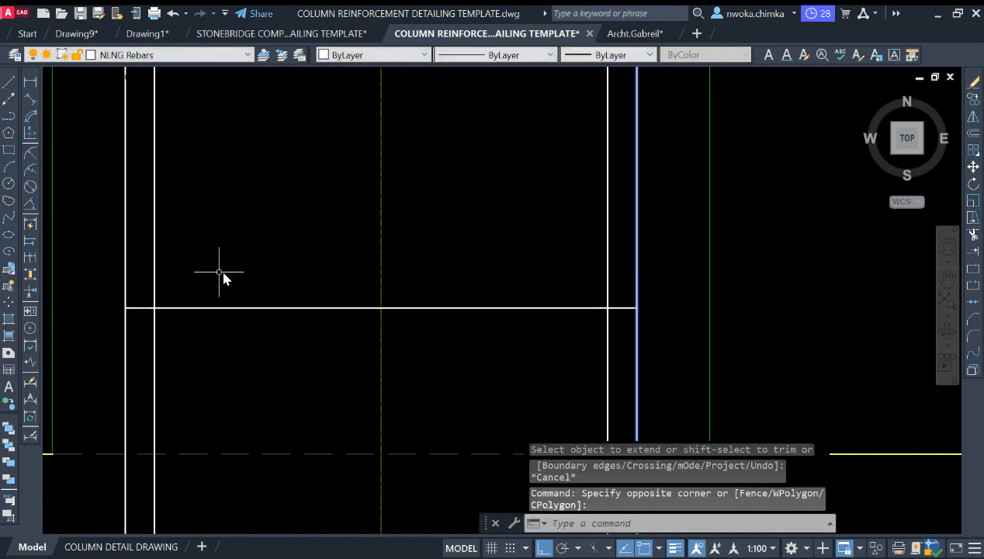
pyautogui.click(142, 261)
pyautogui.click(118, 257)
pyautogui.press('Return')
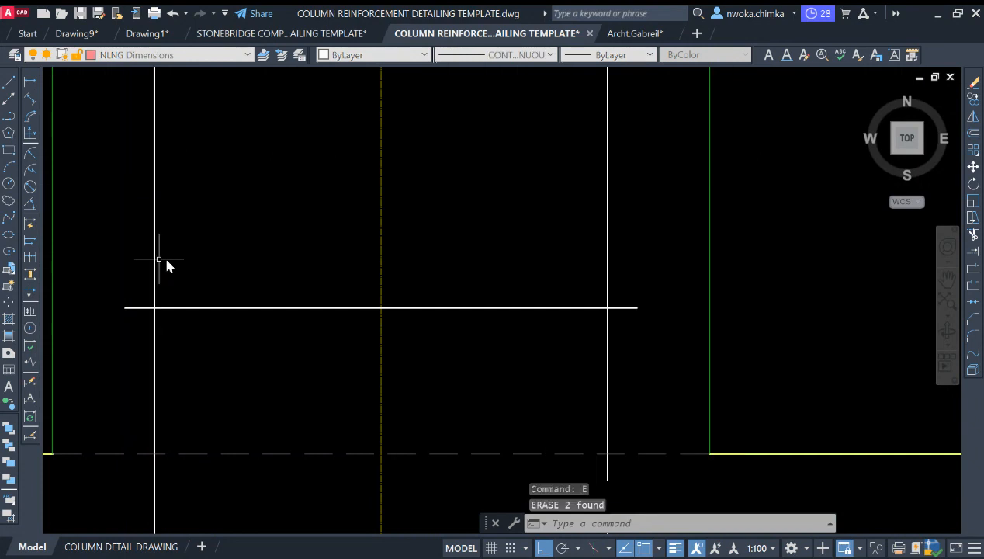
# - Examine the first link at the column base and the column schedule for the link spacing
pyautogui.scroll(-5, 510, 281)
pyautogui.scroll(5, 369, 298)
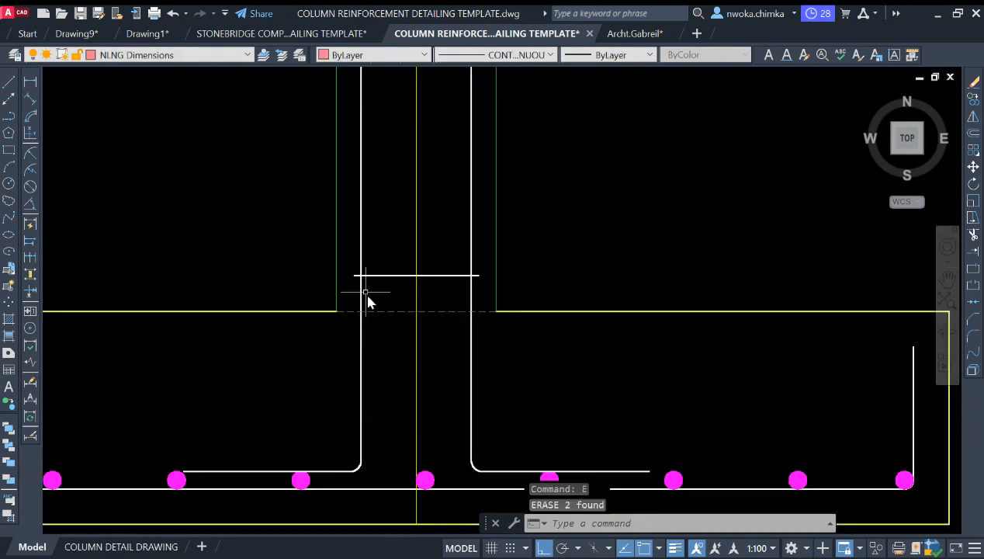
pyautogui.scroll(-3, 376, 279)
pyautogui.scroll(4, 419, 275)
pyautogui.moveTo(404, 254); pyautogui.dragTo(404, 273, button='middle')
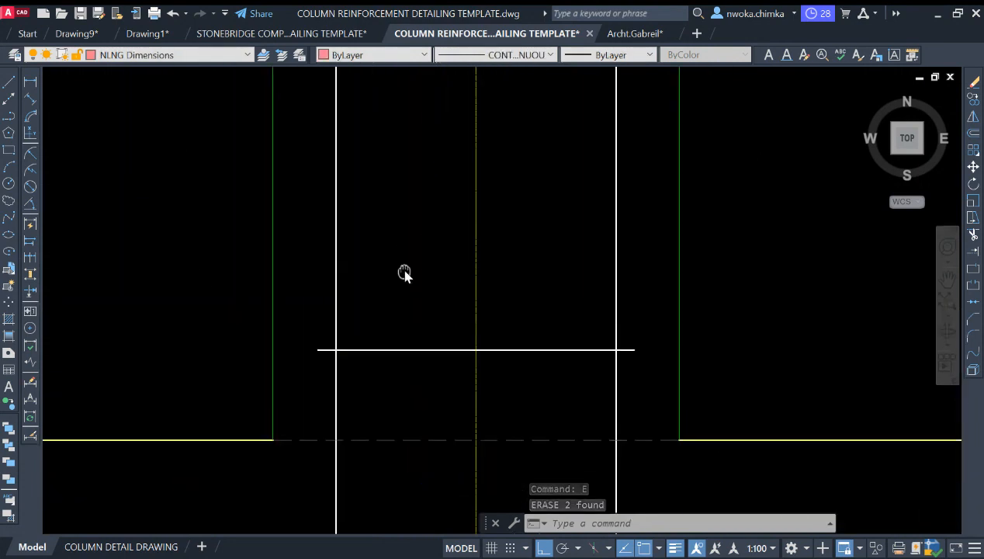
pyautogui.scroll(-8, 533, 289)
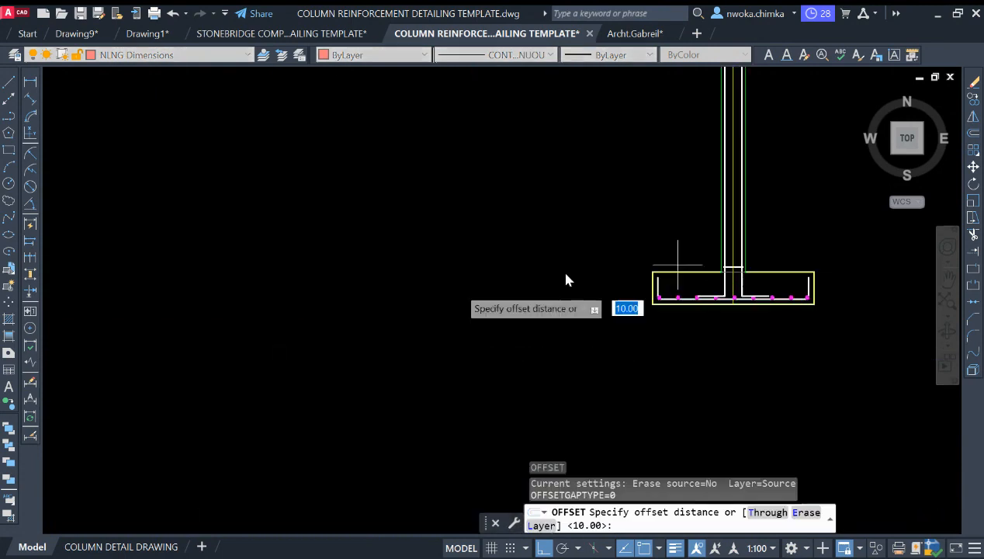
pyautogui.moveTo(233, 155); pyautogui.dragTo(522, 285, button='middle')
pyautogui.scroll(10, 521, 286)
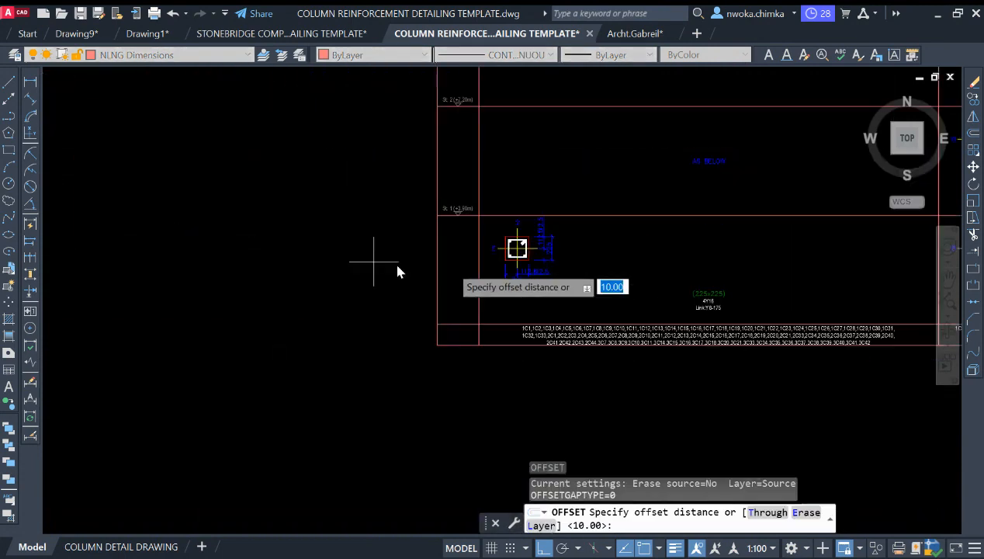
pyautogui.scroll(-8, 121, 268)
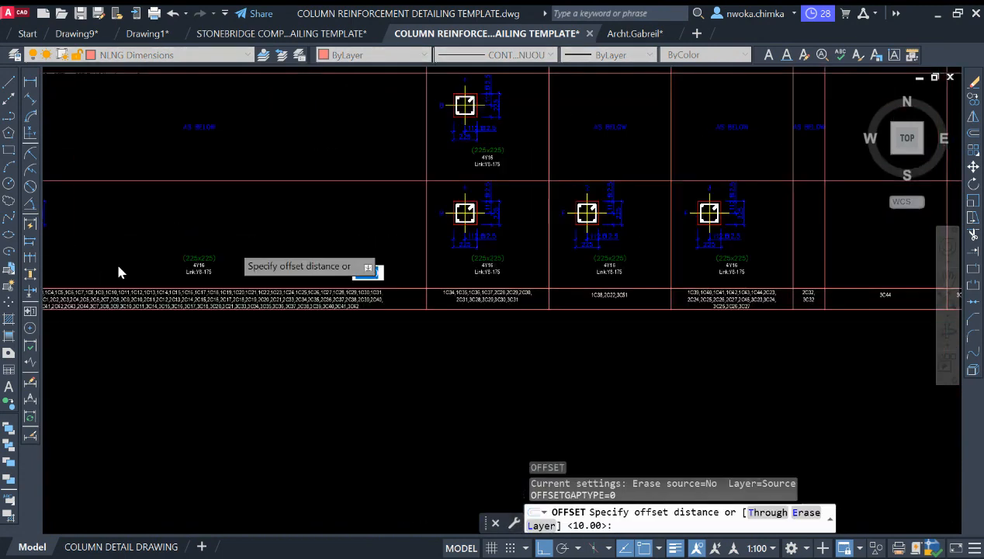
pyautogui.scroll(10, 388, 307)
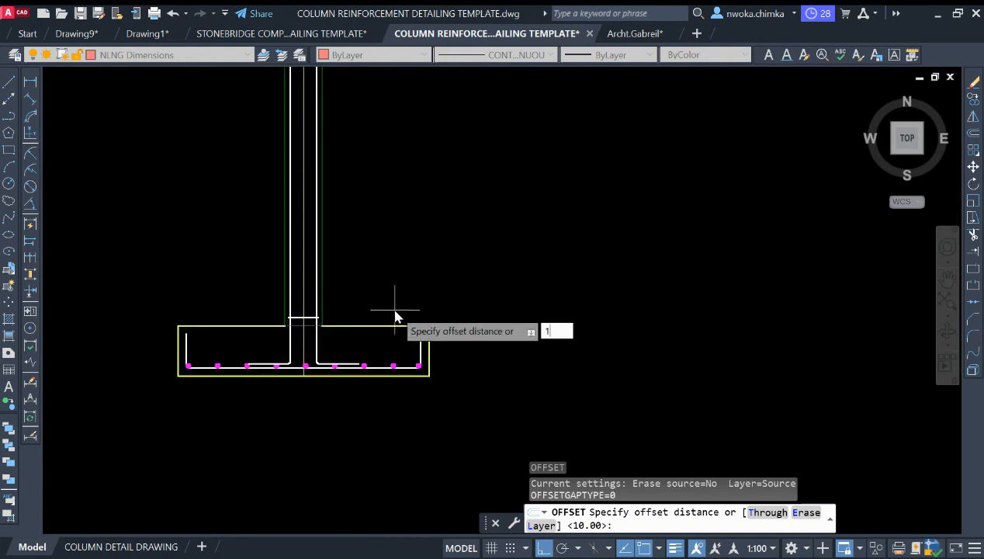
# - Offset the first link upward at 175 spacing, repeating from each new link to make four more
pyautogui.press('Return')
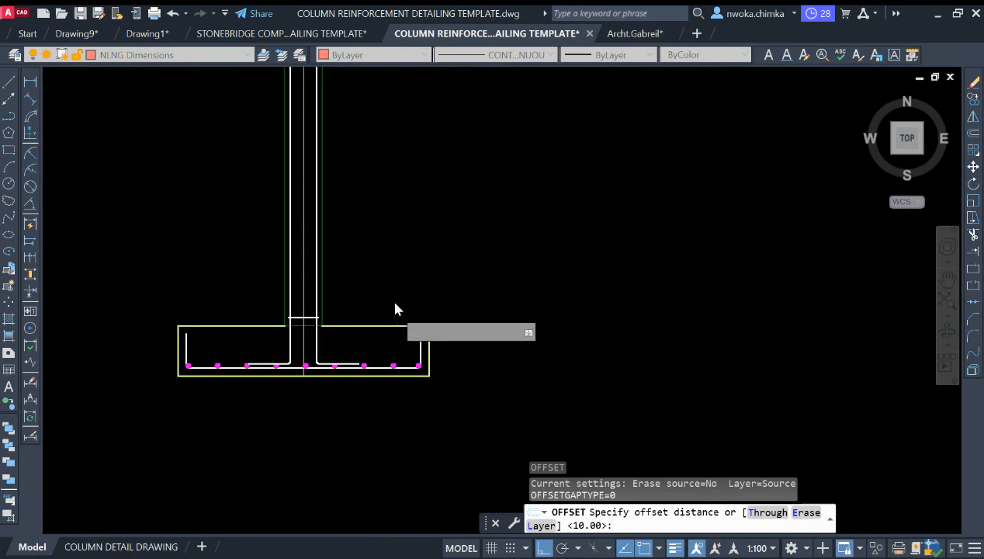
pyautogui.scroll(4, 286, 323)
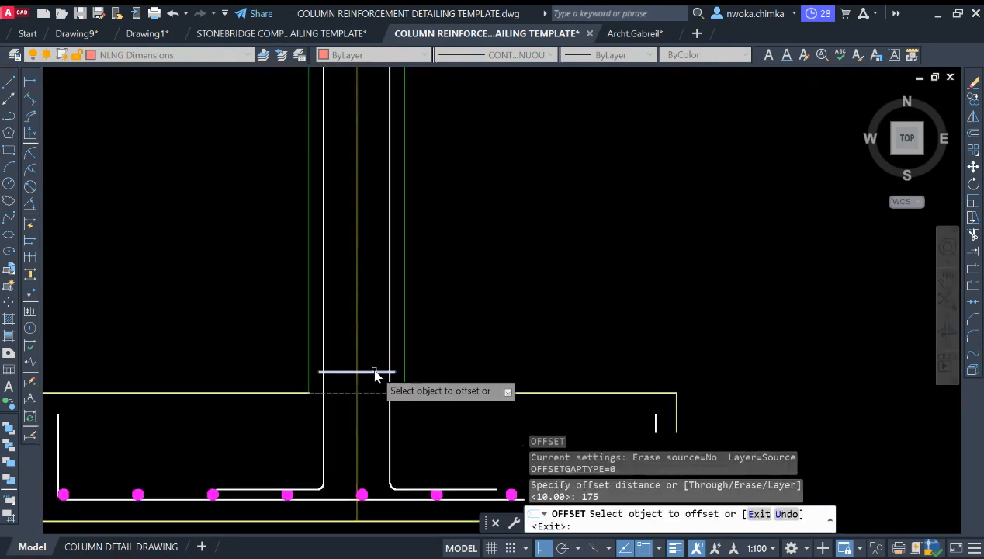
pyautogui.click(370, 367)
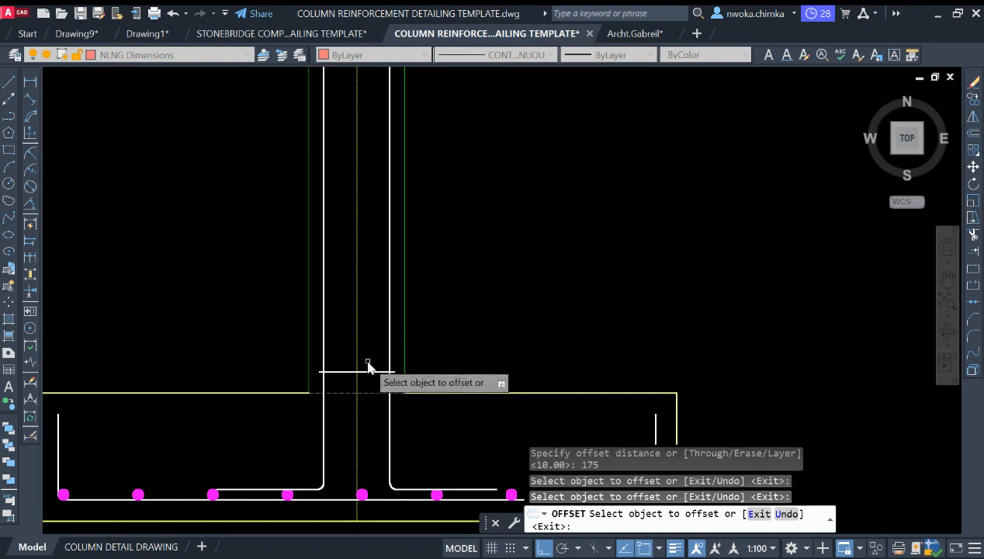
pyautogui.click(368, 372)
pyautogui.click(366, 318)
pyautogui.click(365, 297)
pyautogui.click(375, 262)
pyautogui.moveTo(382, 250); pyautogui.dragTo(411, 402, button='middle')
pyautogui.click(412, 386)
pyautogui.click(395, 308)
pyautogui.click(395, 312)
pyautogui.click(398, 308)
pyautogui.click(399, 254)
pyautogui.scroll(-4, 398, 254)
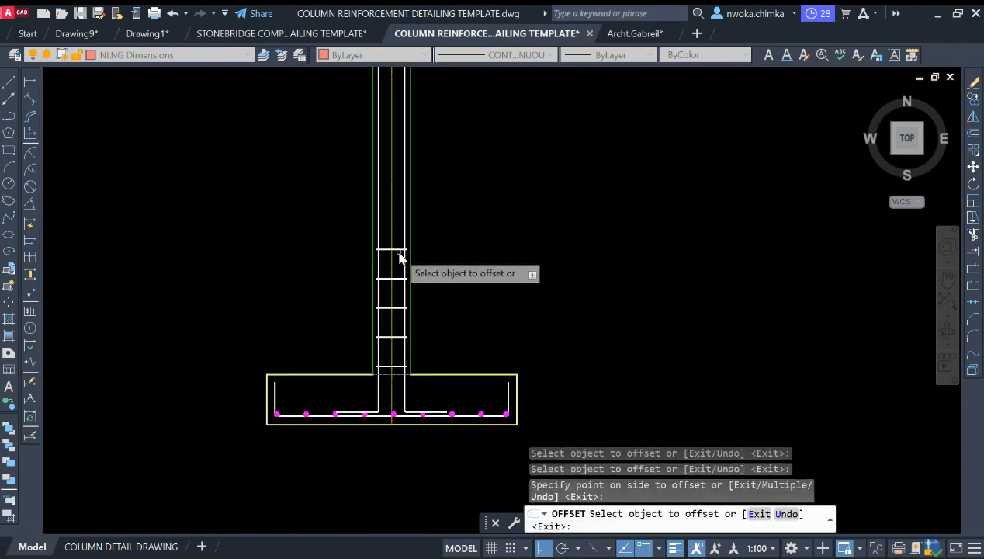
pyautogui.click(399, 255)
pyautogui.click(399, 252)
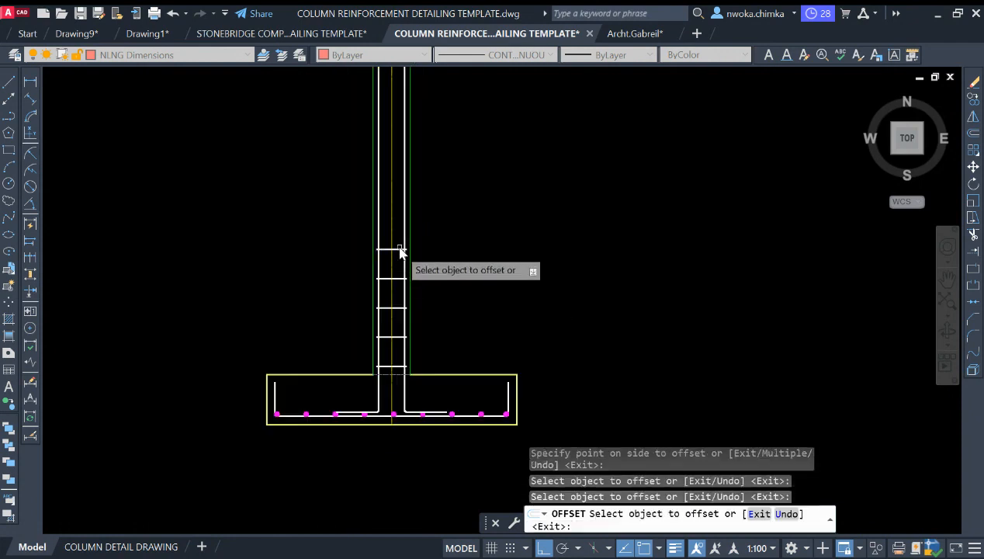
# - Continue offsetting the uppermost link upward at 175 spacing until the column has nine links
pyautogui.click(405, 310)
pyautogui.scroll(4, 409, 320)
pyautogui.click(402, 321)
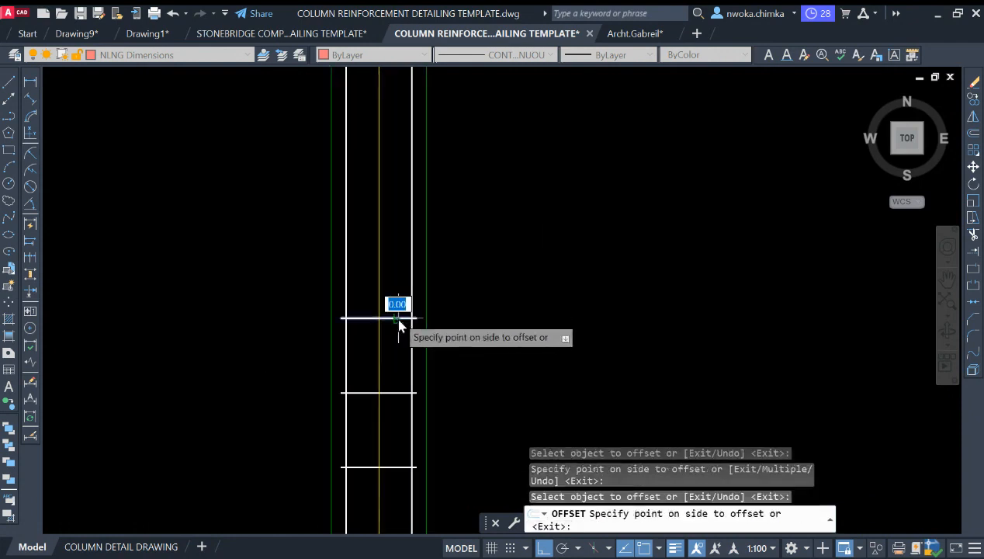
pyautogui.click(397, 257)
pyautogui.click(396, 247)
pyautogui.click(403, 177)
pyautogui.moveTo(402, 178); pyautogui.dragTo(418, 258, button='middle')
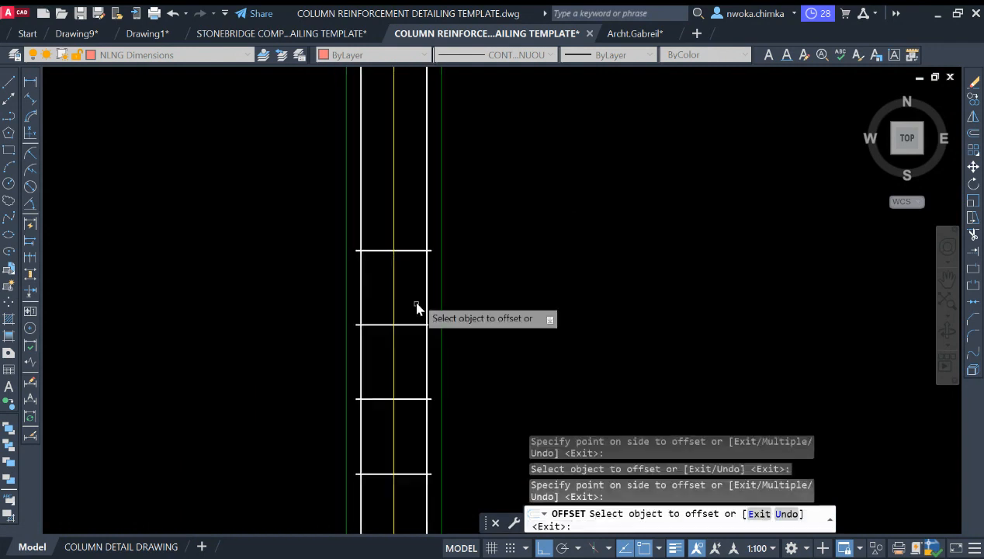
pyautogui.click(417, 250)
pyautogui.click(413, 194)
pyautogui.scroll(-5, 441, 224)
pyautogui.scroll(3, 441, 226)
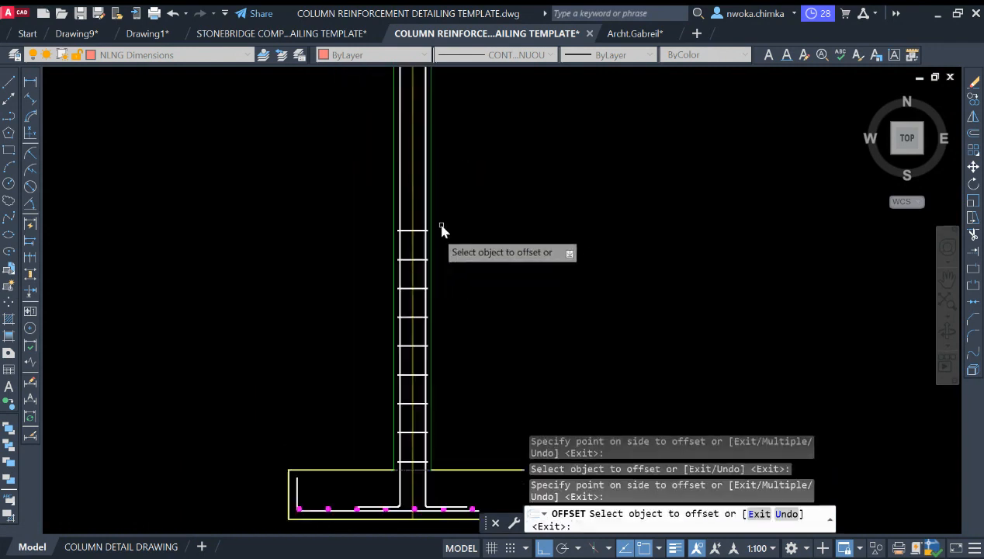
pyautogui.scroll(2, 413, 161)
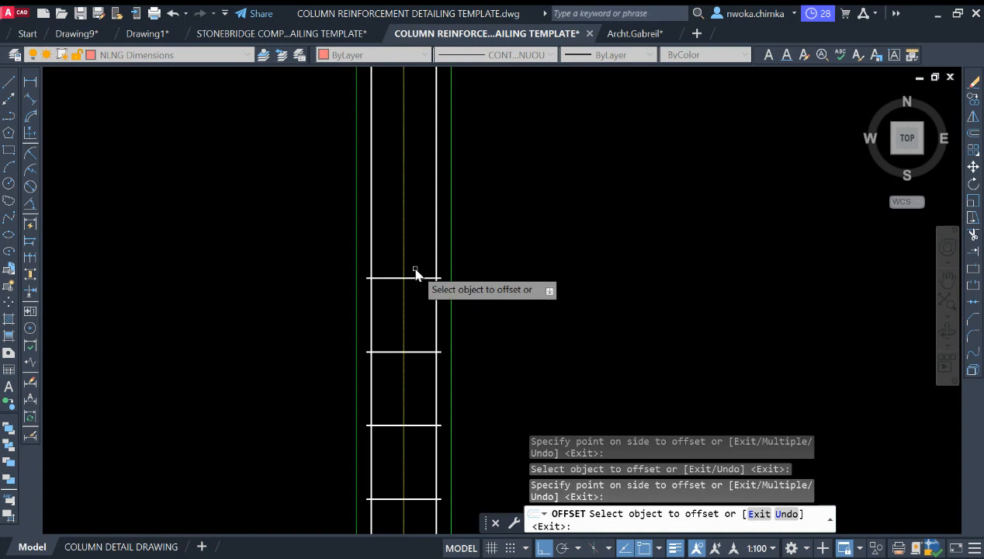
# - Add more links at 175 spacing up the rest of the column to just below the beam's underside
pyautogui.click(417, 278)
pyautogui.click(418, 191)
pyautogui.click(417, 205)
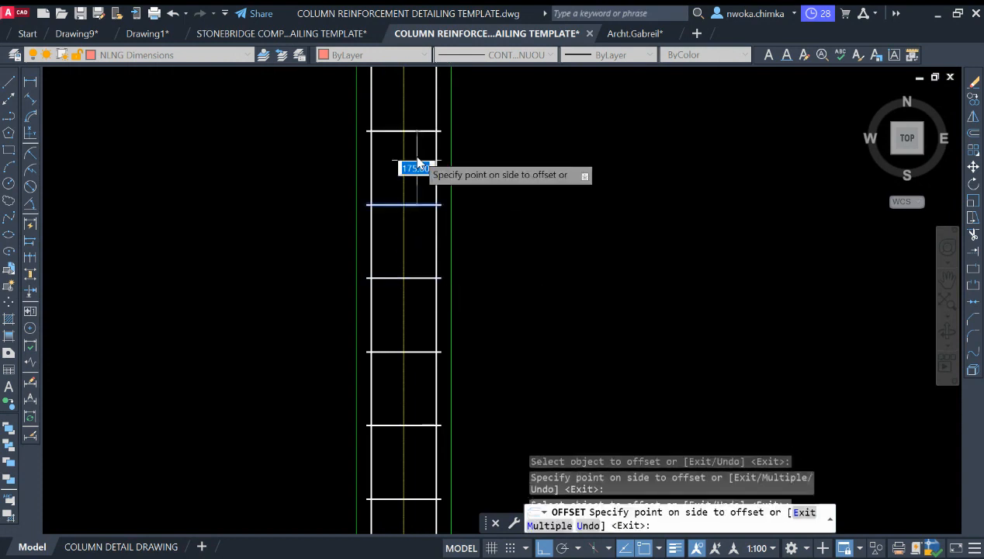
pyautogui.click(417, 161)
pyautogui.moveTo(416, 161); pyautogui.dragTo(427, 360, button='middle')
pyautogui.click(433, 307)
pyautogui.click(428, 220)
pyautogui.click(427, 329)
pyautogui.click(432, 259)
pyautogui.click(429, 254)
pyautogui.click(427, 229)
pyautogui.moveTo(422, 258); pyautogui.dragTo(427, 301, button='middle')
pyautogui.scroll(-2, 425, 301)
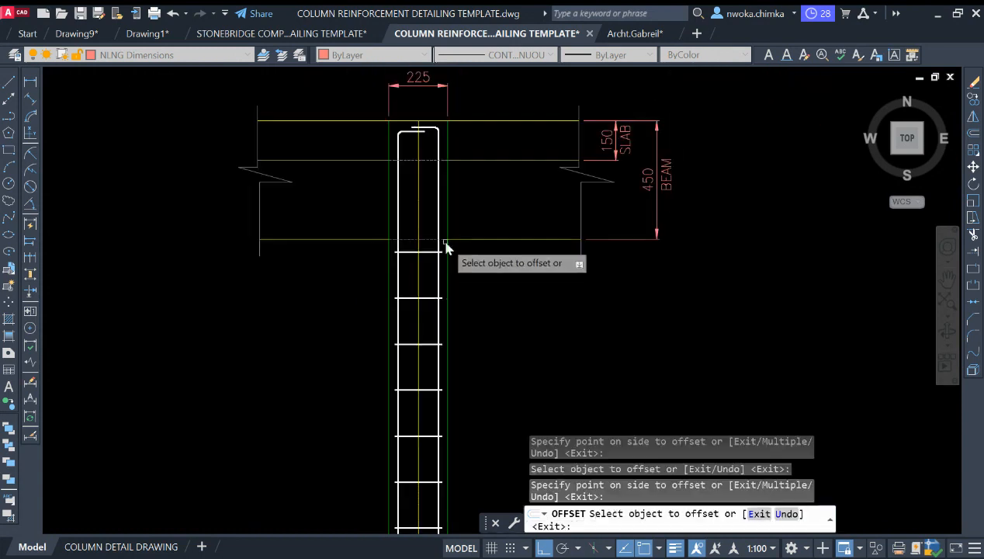
pyautogui.scroll(-2, 497, 232)
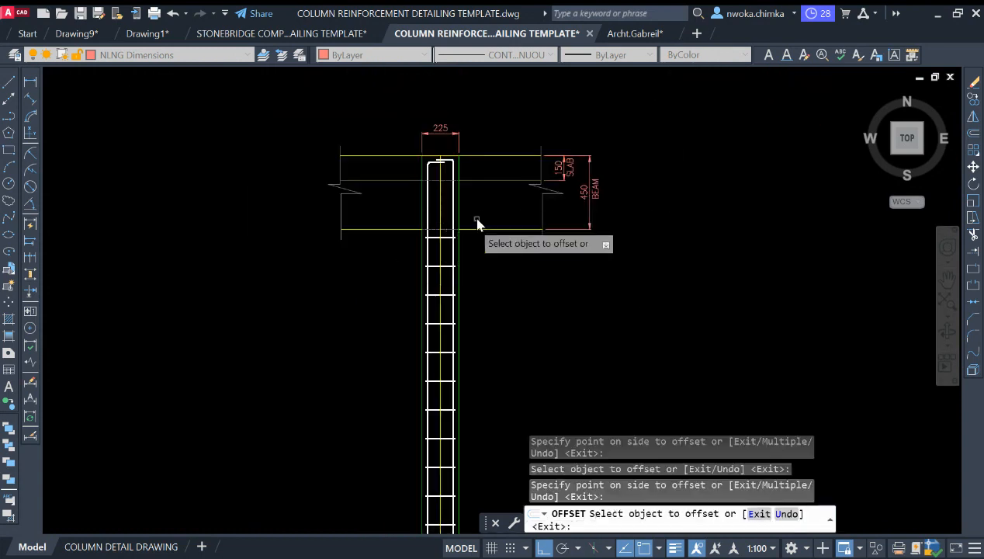
# - Offset the top link upward by 175 twice, into the beam and slab depth
pyautogui.scroll(2, 443, 205)
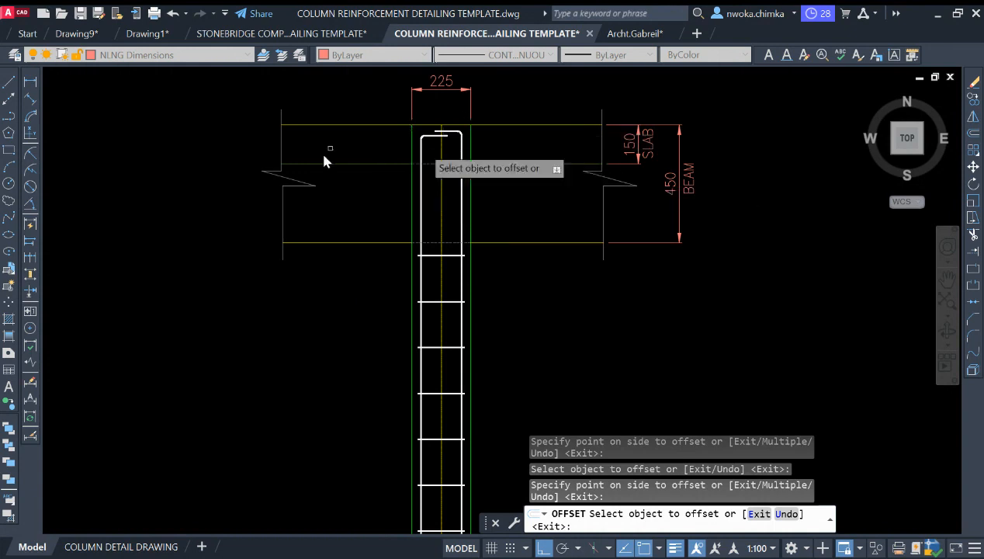
pyautogui.scroll(2, 466, 225)
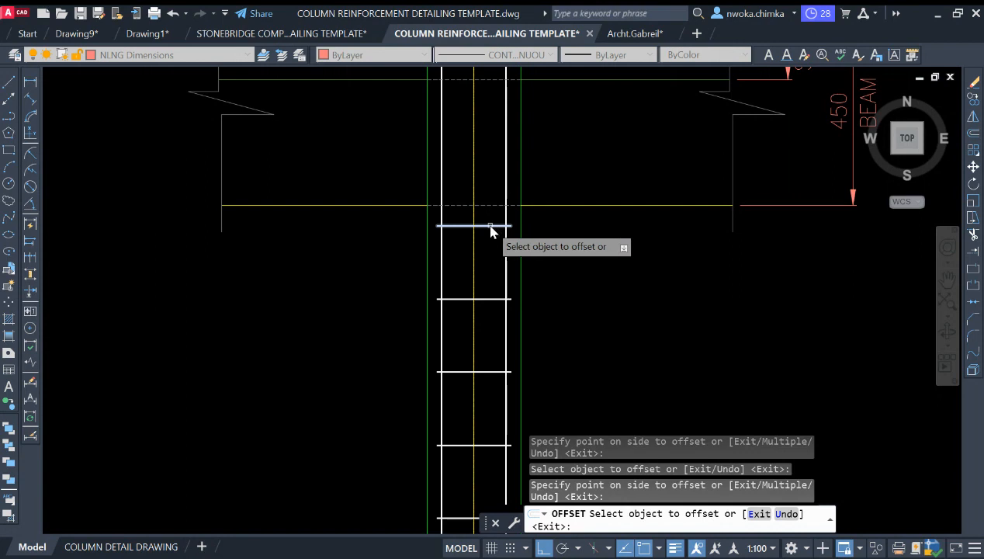
pyautogui.click(490, 227)
pyautogui.moveTo(491, 151); pyautogui.dragTo(494, 264, button='middle')
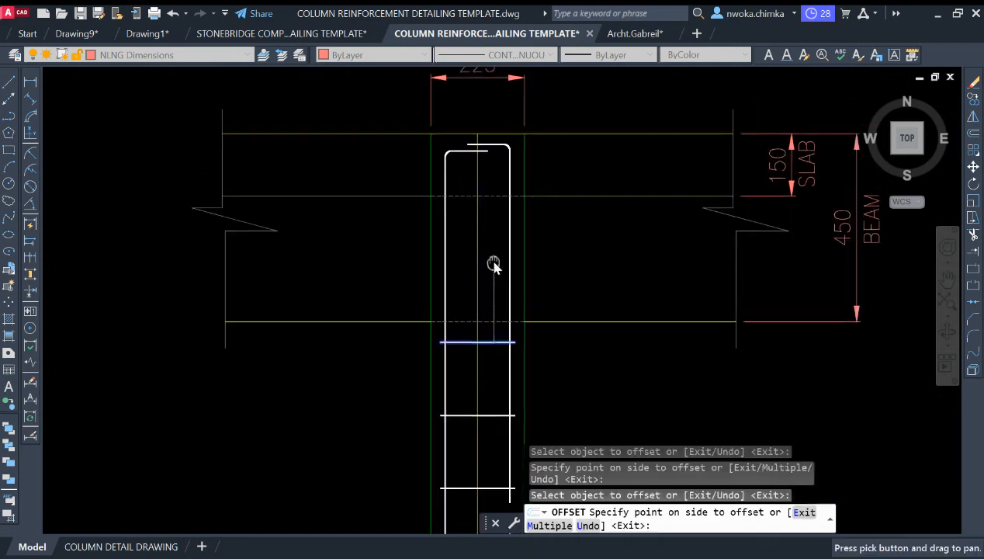
pyautogui.click(494, 269)
pyautogui.click(495, 271)
pyautogui.click(477, 201)
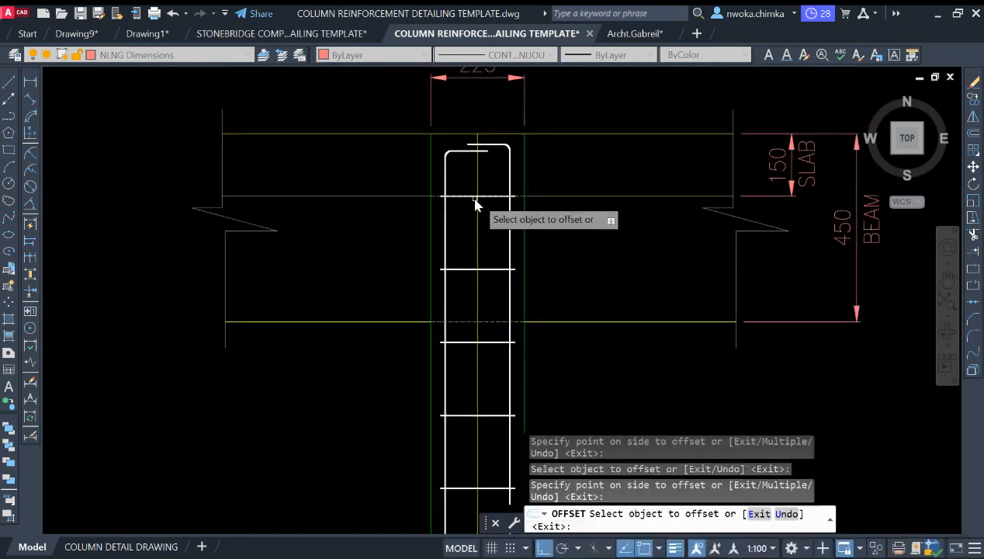
# - Erase the two links lying within the beam and slab depth
pyautogui.press('Escape')
pyautogui.click(406, 180)
pyautogui.click(518, 207)
pyautogui.click(406, 250)
pyautogui.click(560, 277)
pyautogui.write('e')
pyautogui.press('Return')
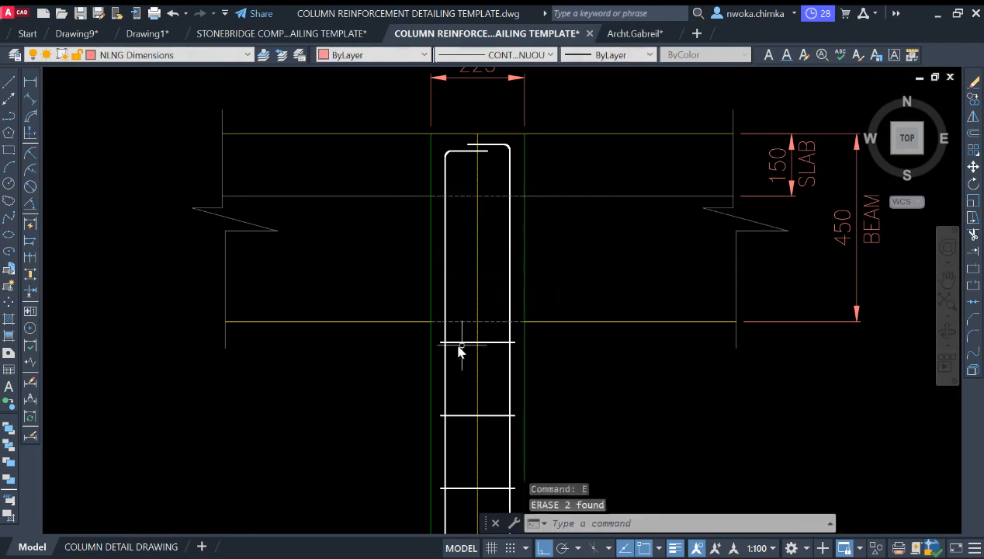
# - Examine how the top links are arranged below the beam in the reference column detail
pyautogui.scroll(-3, 492, 329)
pyautogui.scroll(-3, 716, 237)
pyautogui.scroll(-3, 716, 238)
pyautogui.moveTo(109, 232); pyautogui.dragTo(392, 233, button='middle')
pyautogui.scroll(8, 353, 181)
pyautogui.moveTo(340, 204); pyautogui.dragTo(353, 220, button='middle')
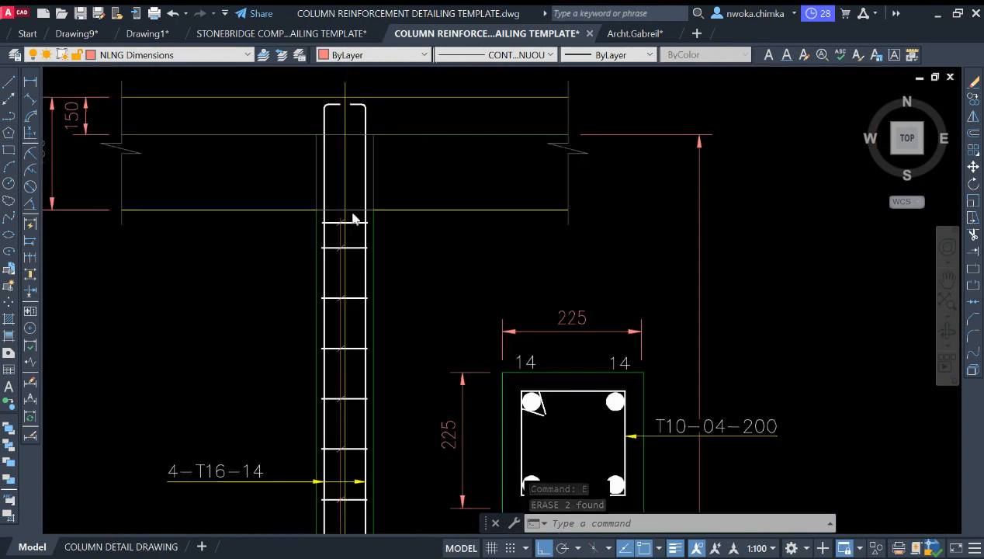
pyautogui.scroll(4, 344, 196)
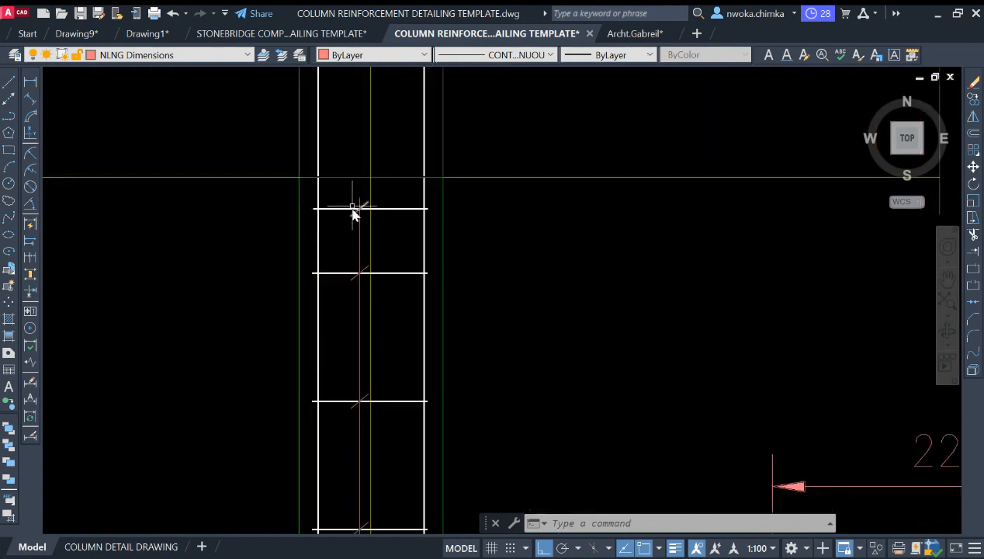
# - Review the link layout along the new column elevation from the beam down to the footing
pyautogui.scroll(-6, 336, 198)
pyautogui.moveTo(347, 193); pyautogui.dragTo(272, 204, button='middle')
pyautogui.scroll(-1, 672, 246)
pyautogui.moveTo(891, 211); pyautogui.dragTo(428, 228, button='middle')
pyautogui.scroll(2, 354, 319)
pyautogui.scroll(5, 370, 275)
pyautogui.scroll(4, 378, 346)
pyautogui.scroll(-4, 459, 272)
pyautogui.moveTo(431, 143); pyautogui.dragTo(445, 223, button='middle')
pyautogui.scroll(2, 439, 149)
pyautogui.scroll(-4, 460, 234)
pyautogui.moveTo(480, 370); pyautogui.dragTo(479, 306, button='middle')
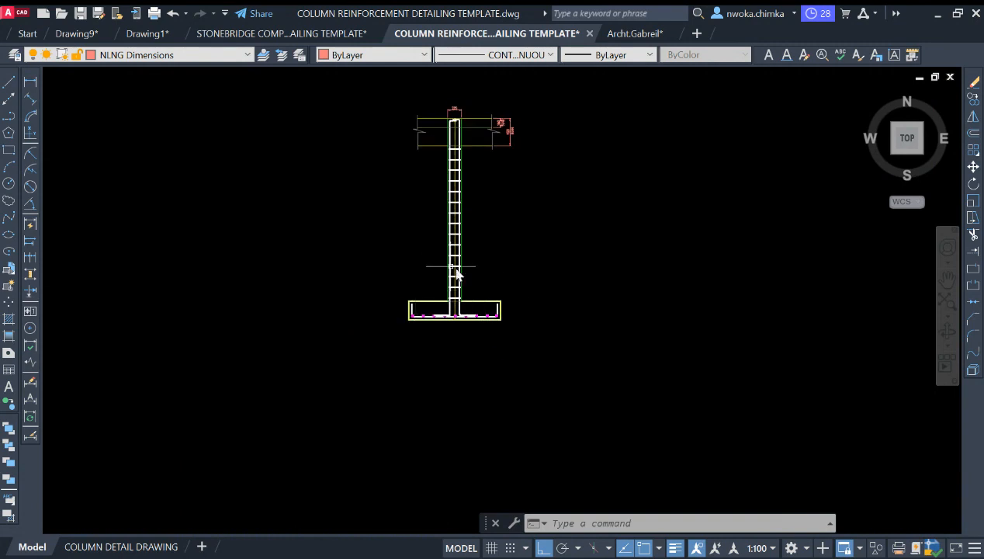
# - Add a linear dimension for the overall width of the footing, placed just below its base
pyautogui.scroll(2, 443, 323)
pyautogui.scroll(2, 458, 325)
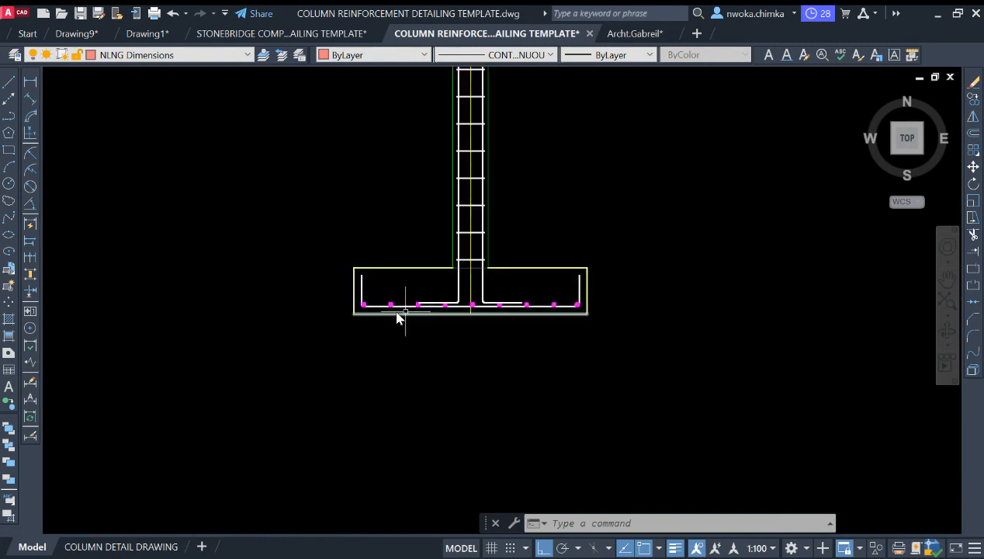
pyautogui.click(32, 87)
pyautogui.scroll(2, 354, 307)
pyautogui.click(355, 322)
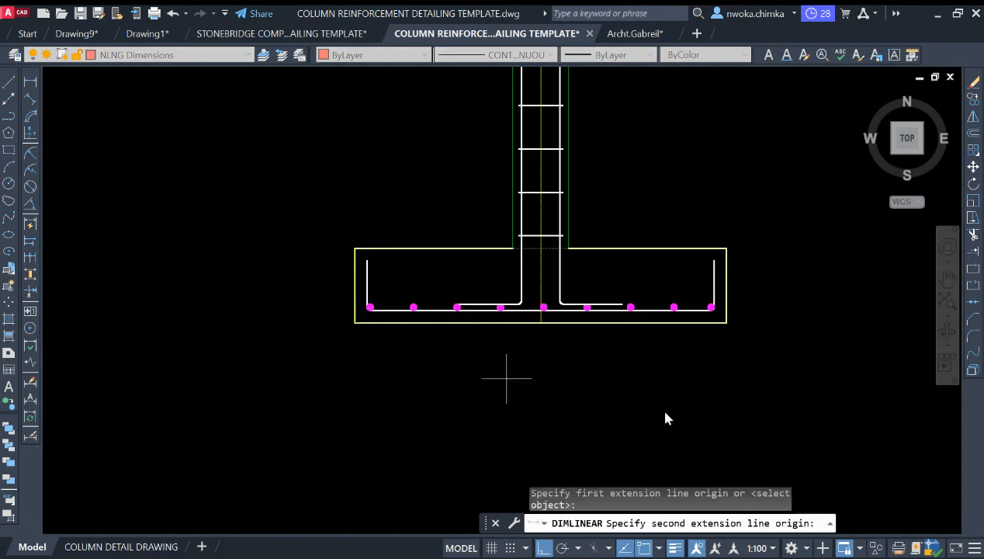
pyautogui.click(726, 332)
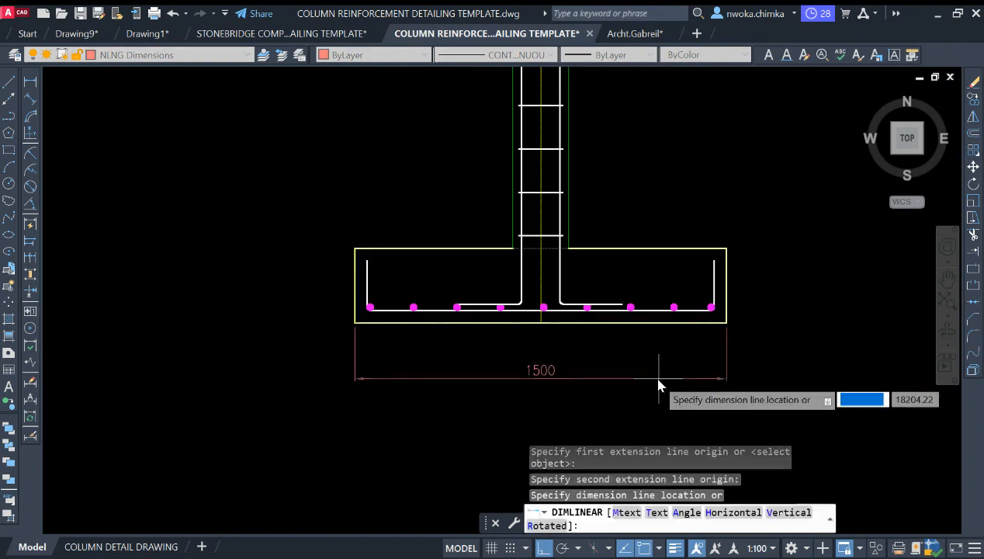
pyautogui.click(657, 360)
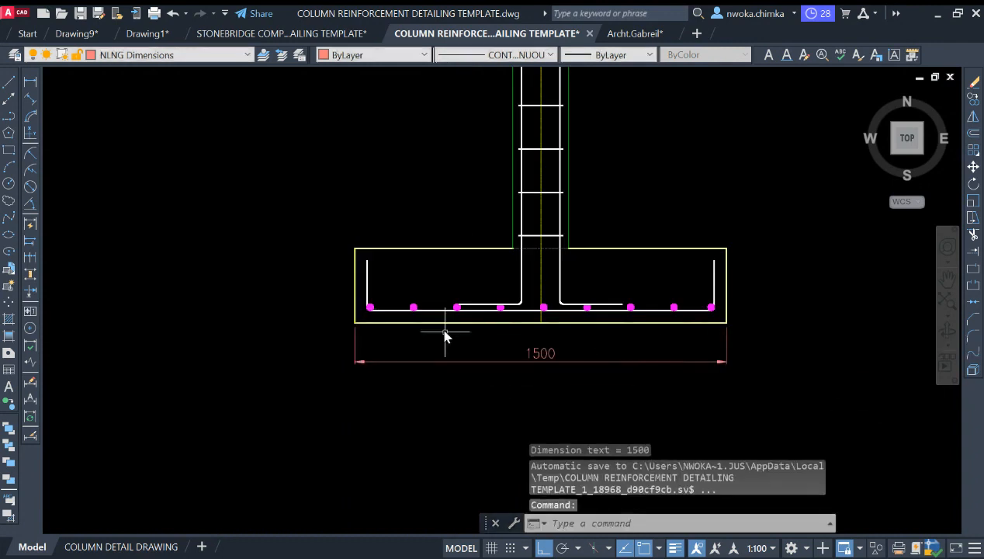
# - Add a vertical linear dimension for the footing's thickness, placed just outside its right-hand edge
pyautogui.press('Return')
pyautogui.moveTo(718, 275); pyautogui.dragTo(555, 260, button='middle')
pyautogui.scroll(2, 556, 259)
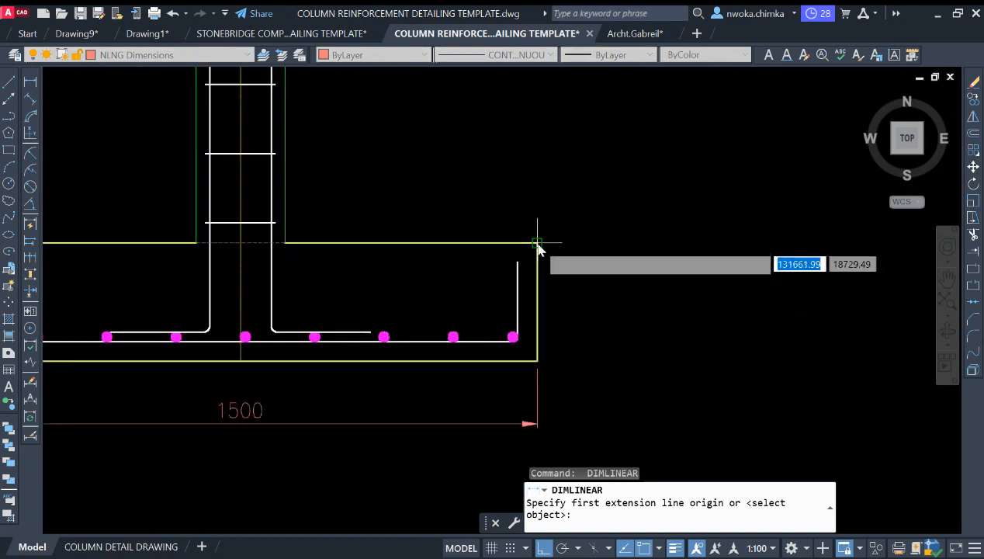
pyautogui.click(537, 243)
pyautogui.click(537, 360)
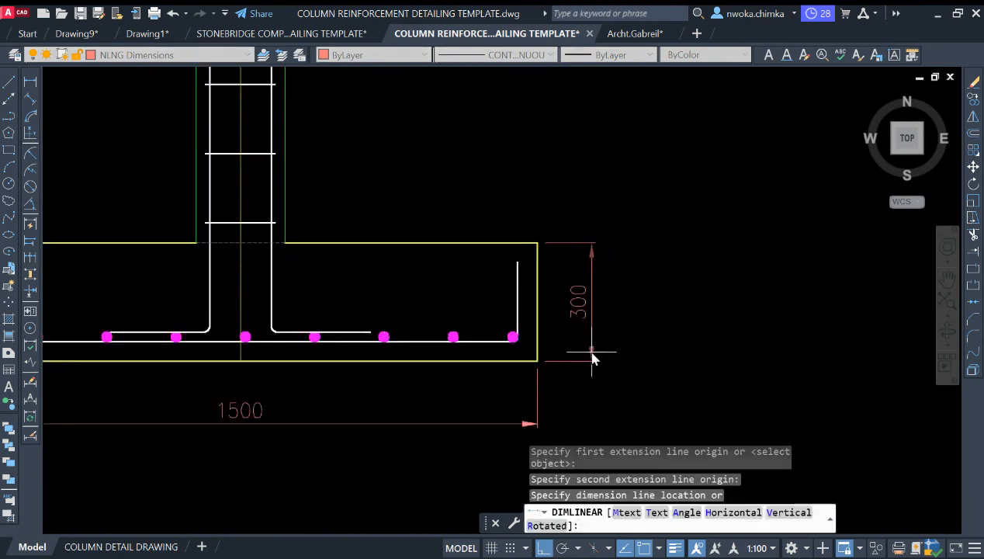
pyautogui.click(591, 352)
# - Draw a vertical distribution line inside the column from the lowest link up to the top link, left of the centreline
pyautogui.scroll(-2, 639, 333)
pyautogui.moveTo(645, 309); pyautogui.dragTo(650, 359, button='middle')
pyautogui.scroll(-1, 627, 272)
pyautogui.moveTo(626, 268); pyautogui.dragTo(619, 365, button='middle')
pyautogui.moveTo(569, 262); pyautogui.dragTo(572, 276, button='middle')
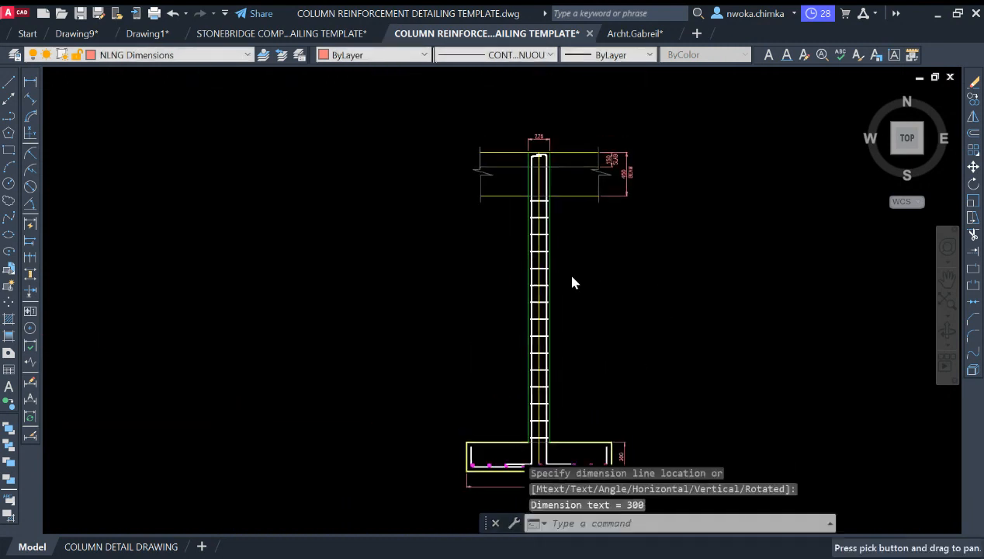
pyautogui.scroll(2, 532, 399)
pyautogui.scroll(2, 537, 344)
pyautogui.scroll(-2, 509, 450)
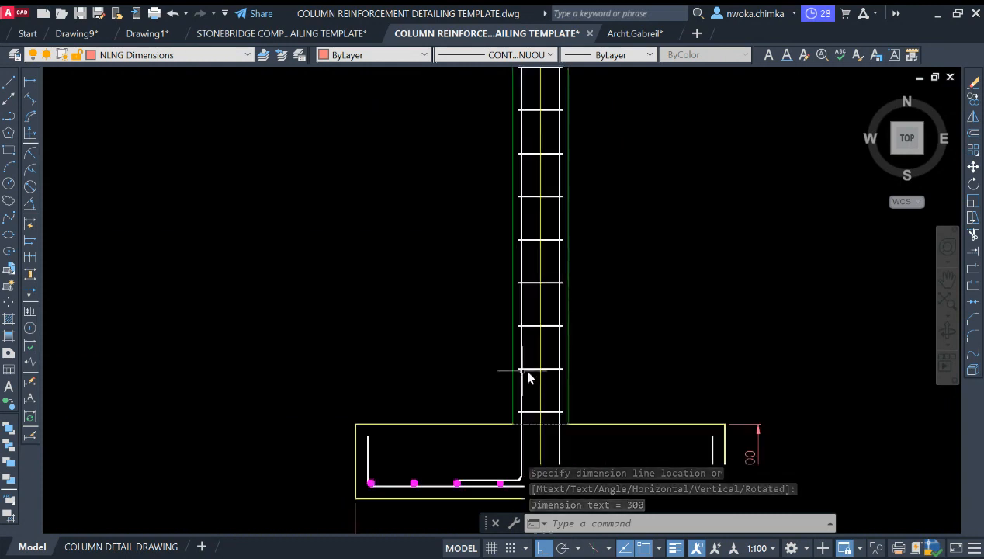
pyautogui.click(9, 83)
pyautogui.scroll(4, 527, 310)
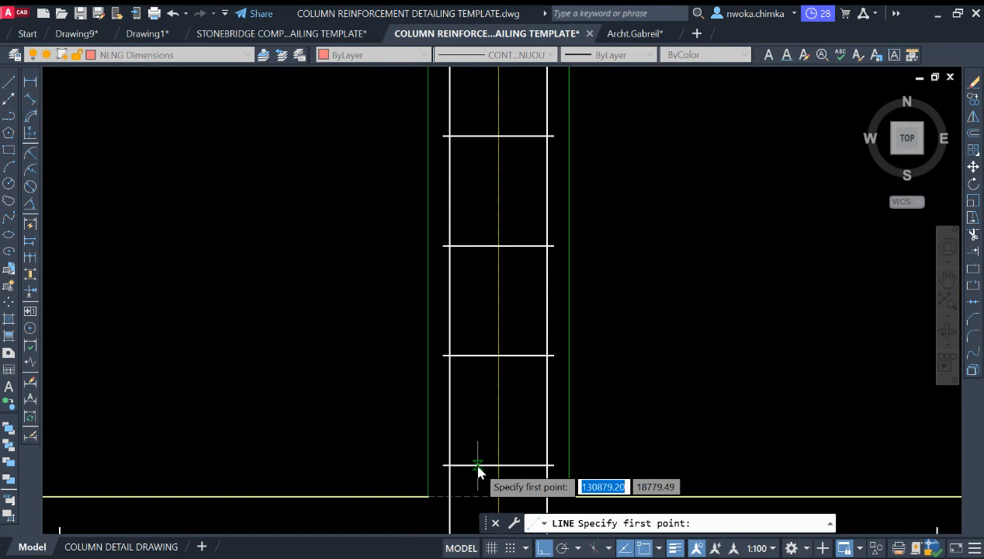
pyautogui.scroll(-2, 489, 213)
pyautogui.moveTo(489, 214); pyautogui.dragTo(506, 402, button='middle')
pyautogui.moveTo(509, 177); pyautogui.dragTo(502, 305, button='middle')
pyautogui.moveTo(503, 136); pyautogui.dragTo(512, 180, button='middle')
pyautogui.scroll(3, 488, 211)
pyautogui.click(476, 203)
pyautogui.press('Escape')
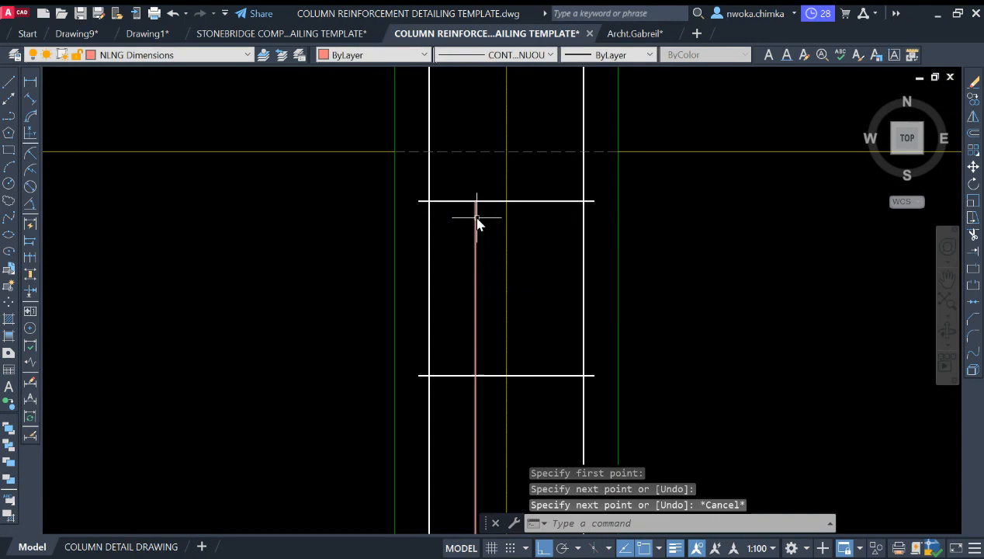
# - Draw a short diagonal tick with ortho off where the distribution line crosses the second link from the top
pyautogui.click(12, 80)
pyautogui.scroll(2, 479, 259)
pyautogui.moveTo(479, 260); pyautogui.dragTo(409, 330, button='middle')
pyautogui.scroll(2, 424, 325)
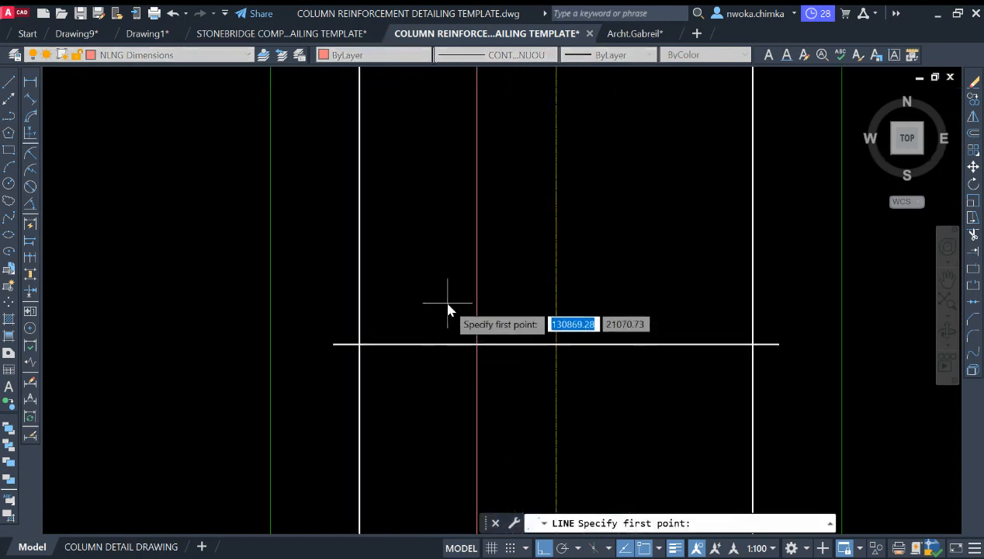
pyautogui.click(458, 338)
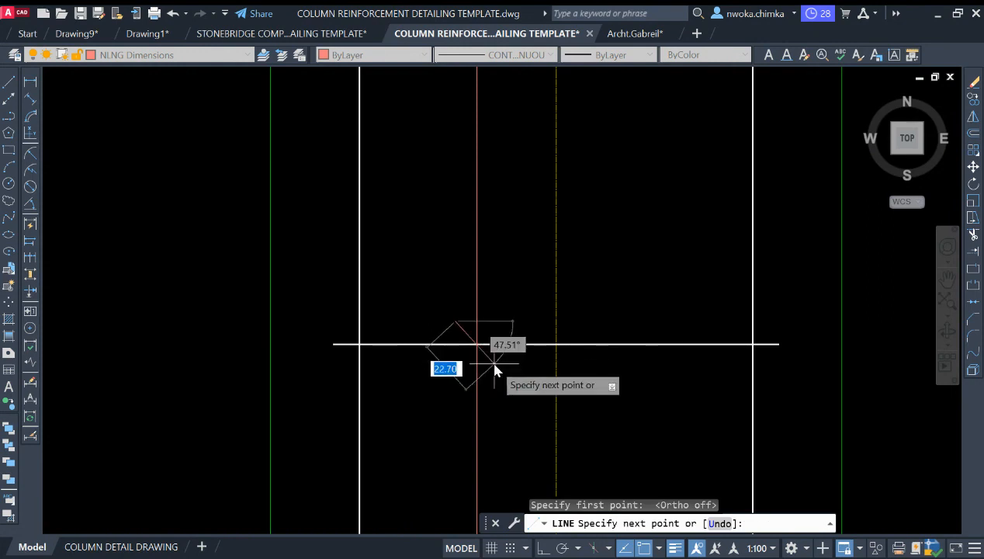
pyautogui.click(495, 371)
pyautogui.press('Escape')
# - Move the diagonal tick so that it passes exactly through the intersection of the distribution line and the link
pyautogui.scroll(7, 504, 363)
pyautogui.click(464, 346)
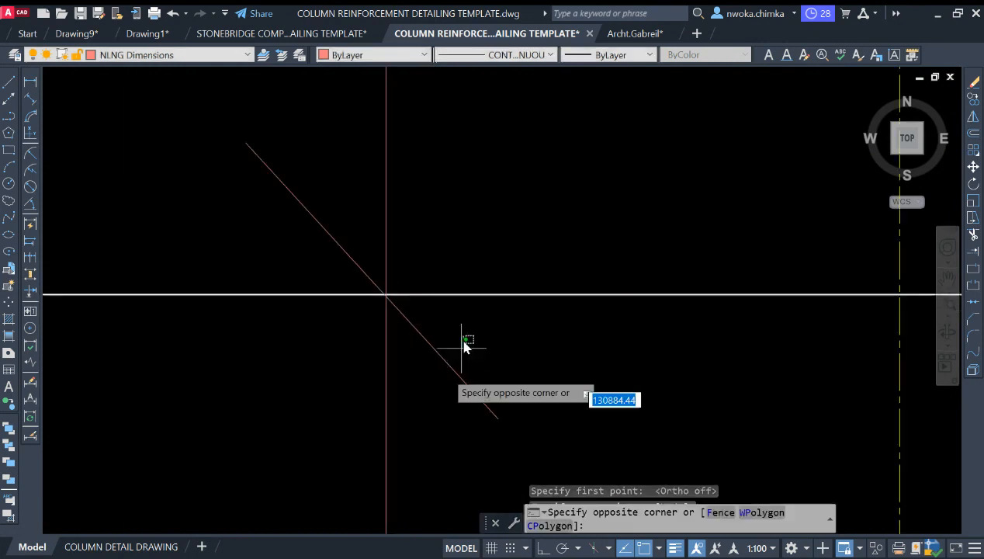
pyautogui.click(433, 376)
pyautogui.write('m')
pyautogui.press('Return')
pyautogui.scroll(2, 396, 310)
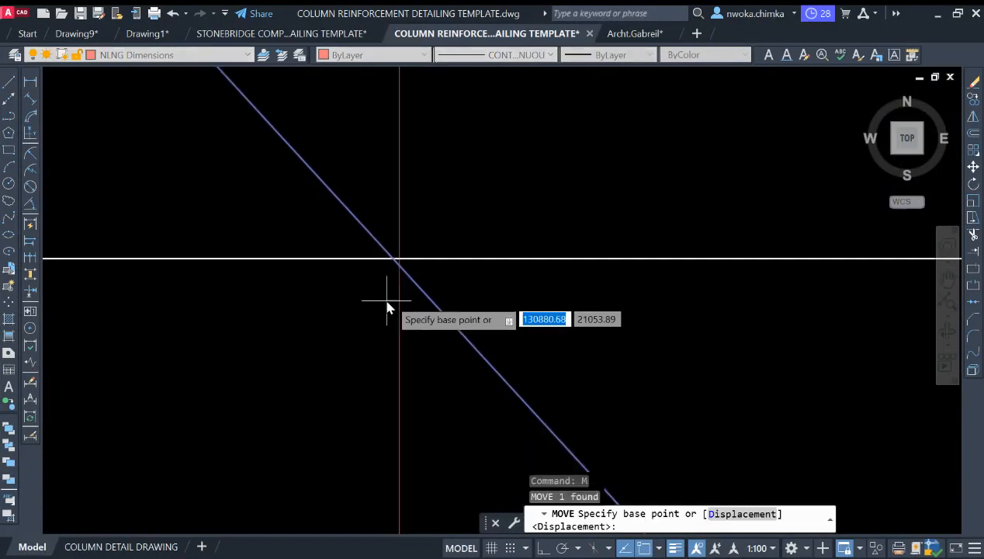
pyautogui.click(394, 238)
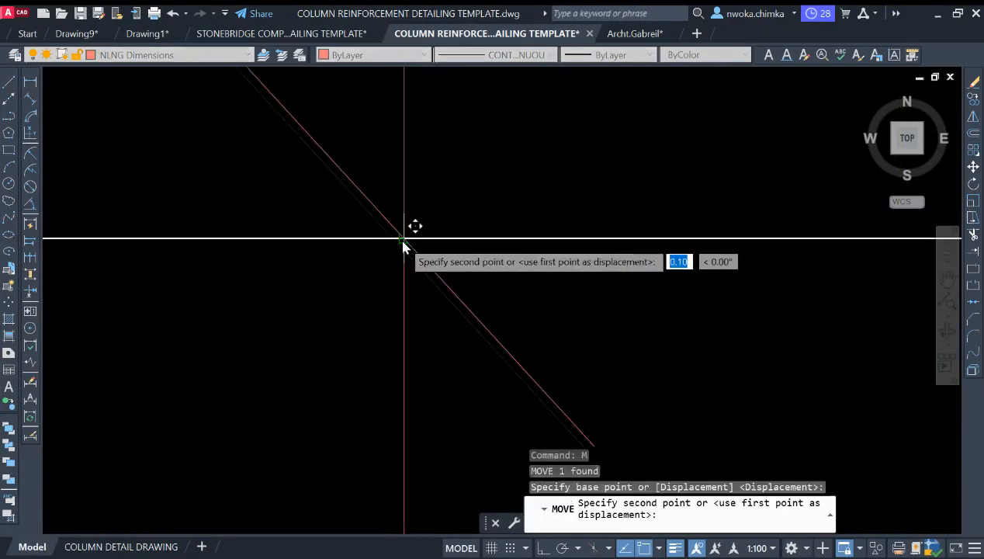
pyautogui.click(403, 239)
# - Copy the tick from its intersection point to where the distribution line meets the top link
pyautogui.scroll(-4, 509, 297)
pyautogui.click(510, 297)
pyautogui.click(493, 328)
pyautogui.write('c')
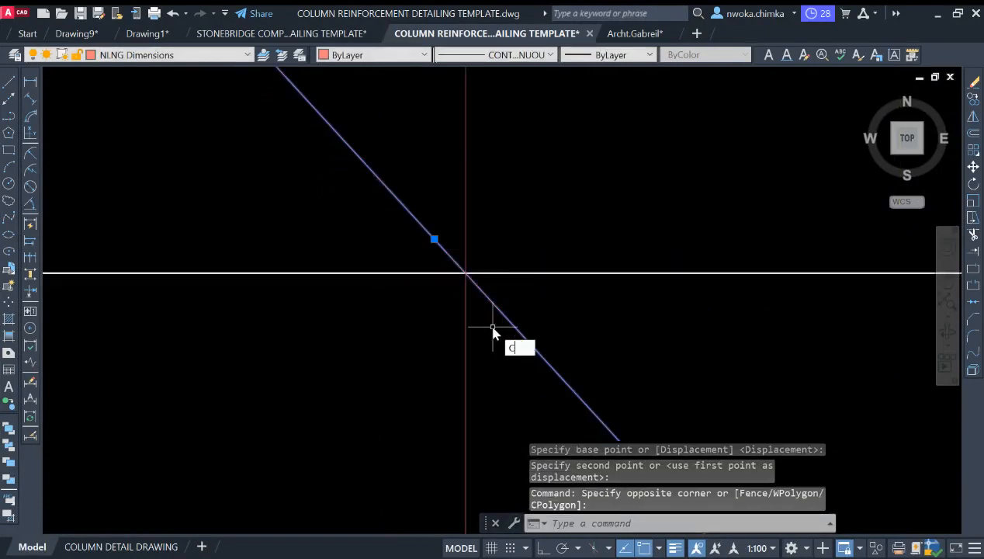
pyautogui.write('o')
pyautogui.press('Return')
pyautogui.click(466, 274)
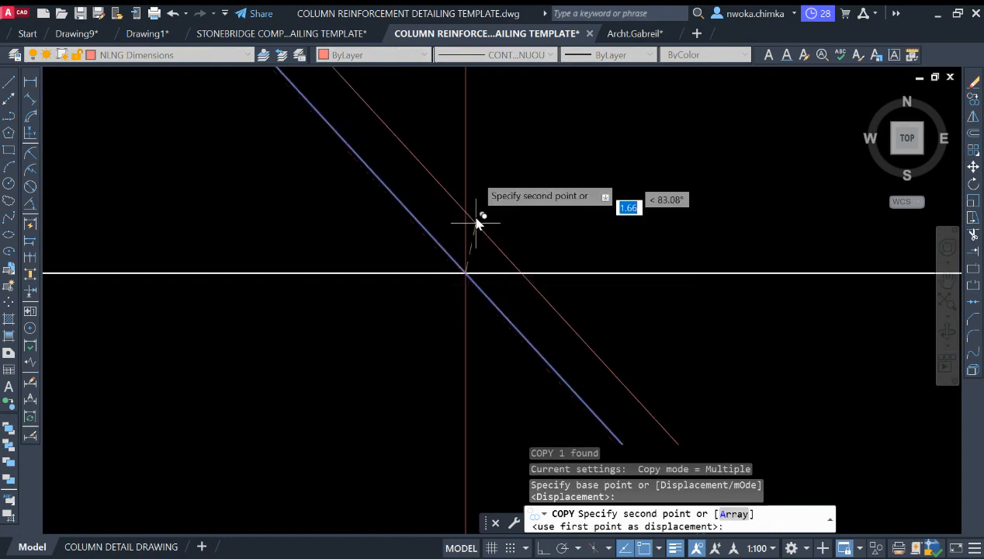
pyautogui.scroll(-3, 527, 266)
pyautogui.moveTo(555, 159); pyautogui.dragTo(560, 359, button='middle')
pyautogui.scroll(-2, 559, 360)
pyautogui.scroll(-1, 567, 225)
pyautogui.moveTo(568, 223); pyautogui.dragTo(564, 310, button='middle')
pyautogui.scroll(2, 563, 213)
pyautogui.click(535, 191)
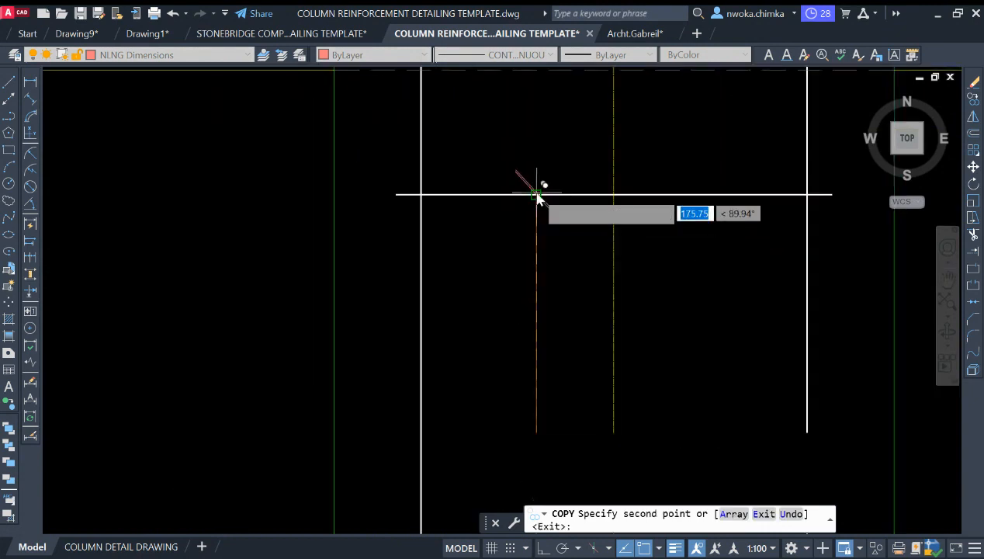
# - Place two more tick copies on the distribution line at the third and fourth links from the top
pyautogui.scroll(-4, 534, 187)
pyautogui.moveTo(564, 265); pyautogui.dragTo(529, 175, button='middle')
pyautogui.scroll(2, 523, 227)
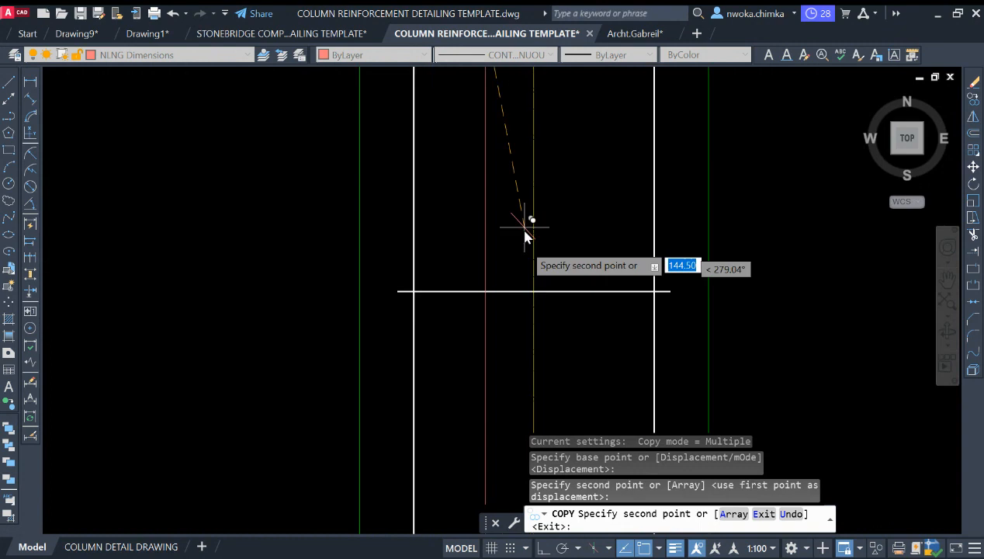
pyautogui.click(486, 291)
pyautogui.scroll(-5, 497, 279)
pyautogui.scroll(5, 495, 229)
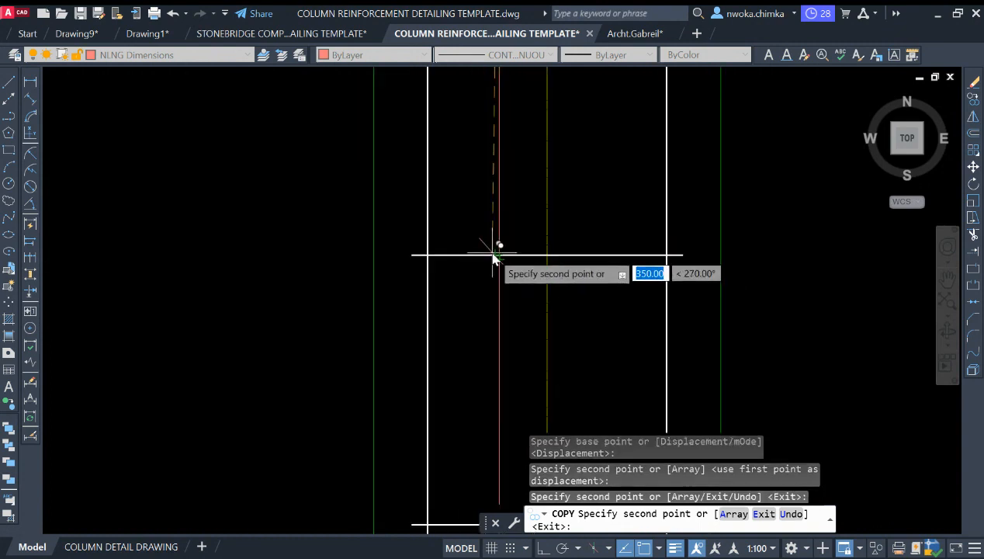
pyautogui.click(499, 255)
# - Examine the link label, its leader arrow and the tick marks in the reference column detail
pyautogui.scroll(-6, 502, 260)
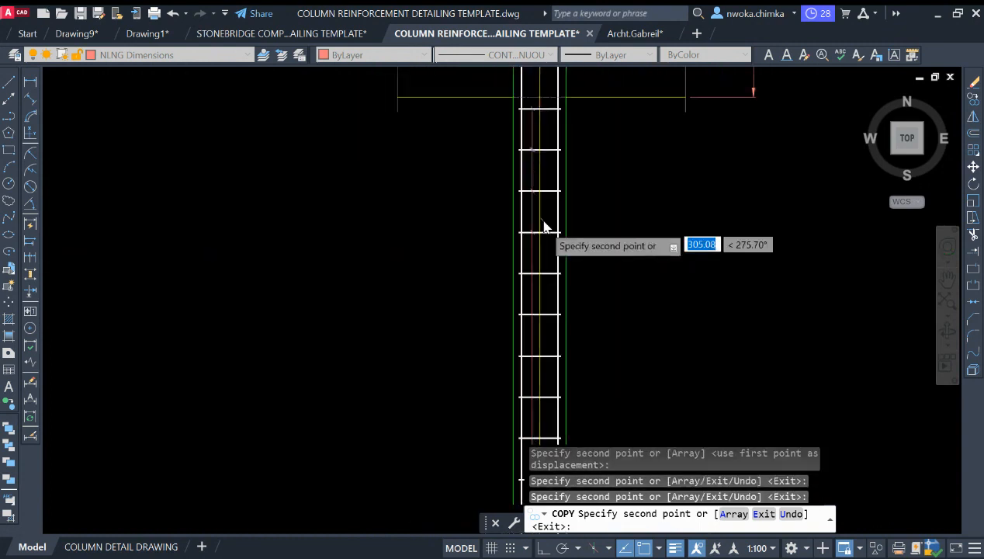
pyautogui.scroll(-1, 534, 215)
pyautogui.scroll(-5, 779, 240)
pyautogui.moveTo(400, 235); pyautogui.dragTo(835, 309, button='middle')
pyautogui.scroll(-3, 730, 281)
pyautogui.scroll(7, 510, 281)
pyautogui.scroll(-1, 533, 252)
pyautogui.scroll(4, 551, 326)
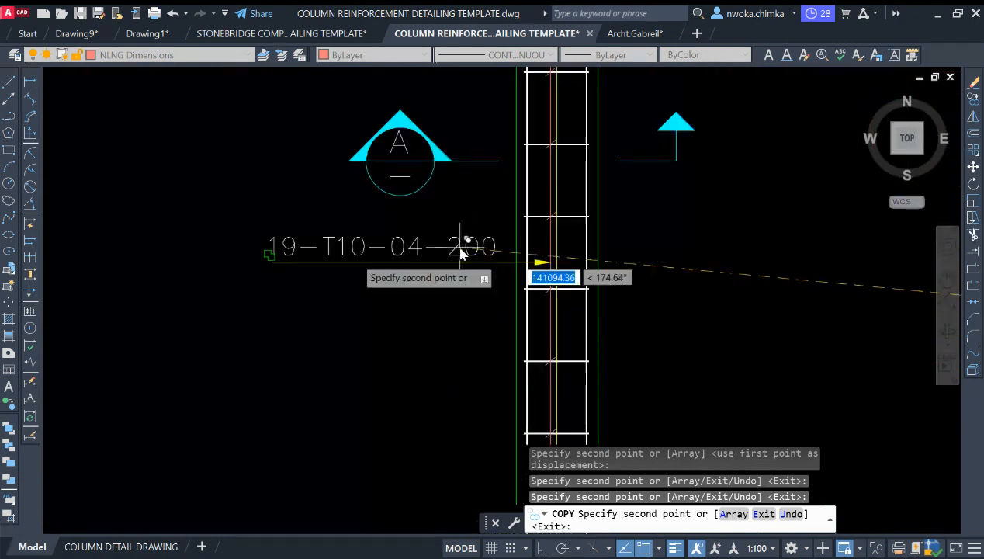
pyautogui.scroll(2, 280, 258)
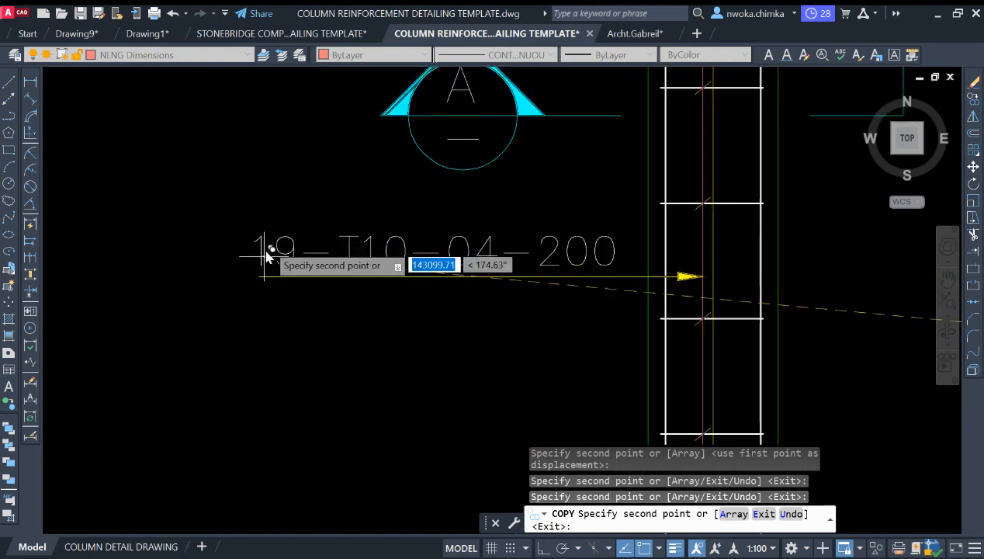
pyautogui.scroll(2, 273, 264)
pyautogui.scroll(-2, 293, 265)
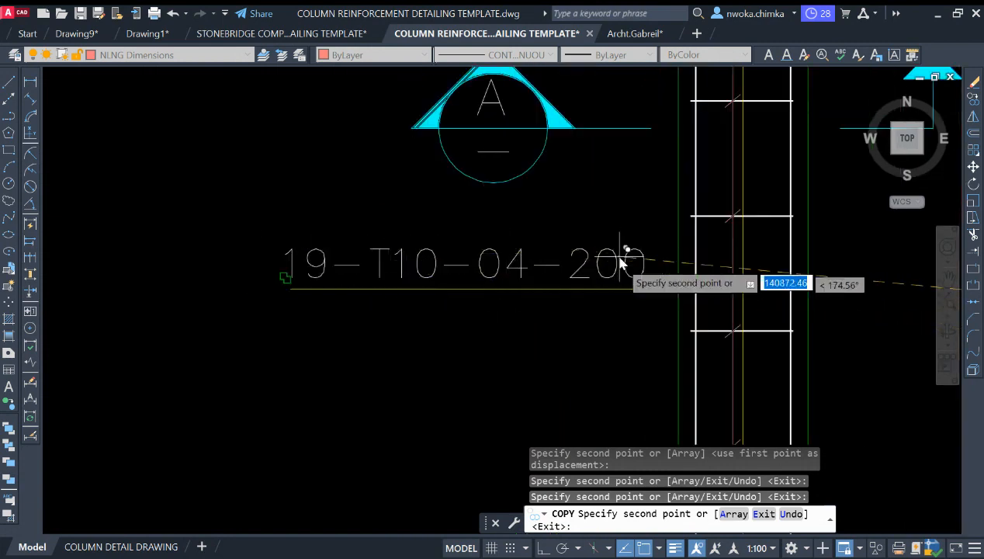
pyautogui.scroll(-6, 621, 264)
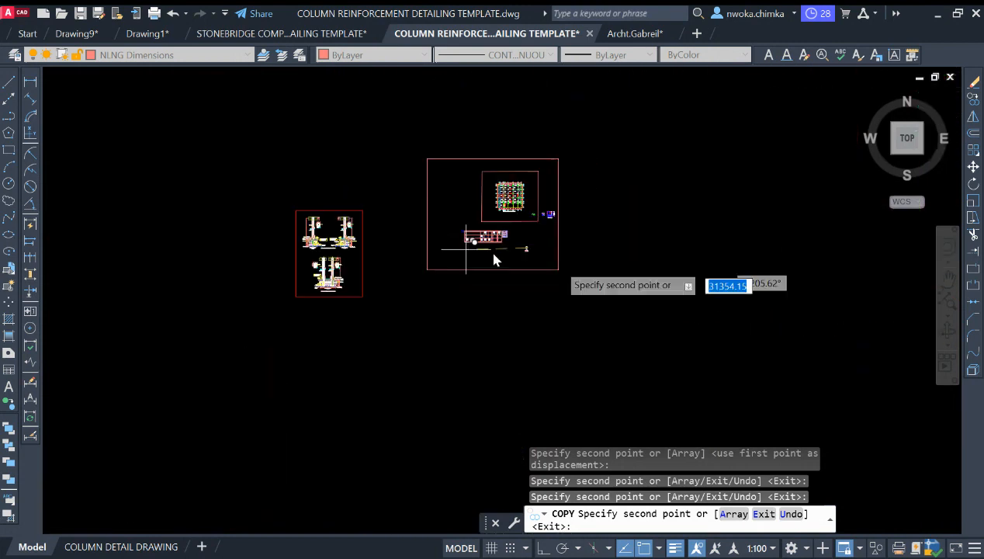
# - Continue copying the tick to the fifth, sixth and seventh links from the top of the new column
pyautogui.scroll(8, 557, 268)
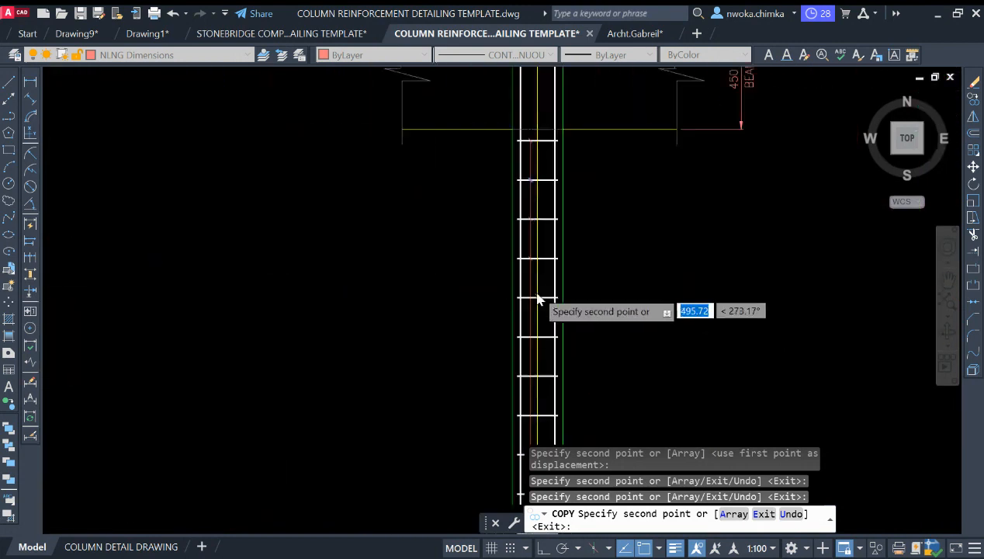
pyautogui.scroll(6, 538, 285)
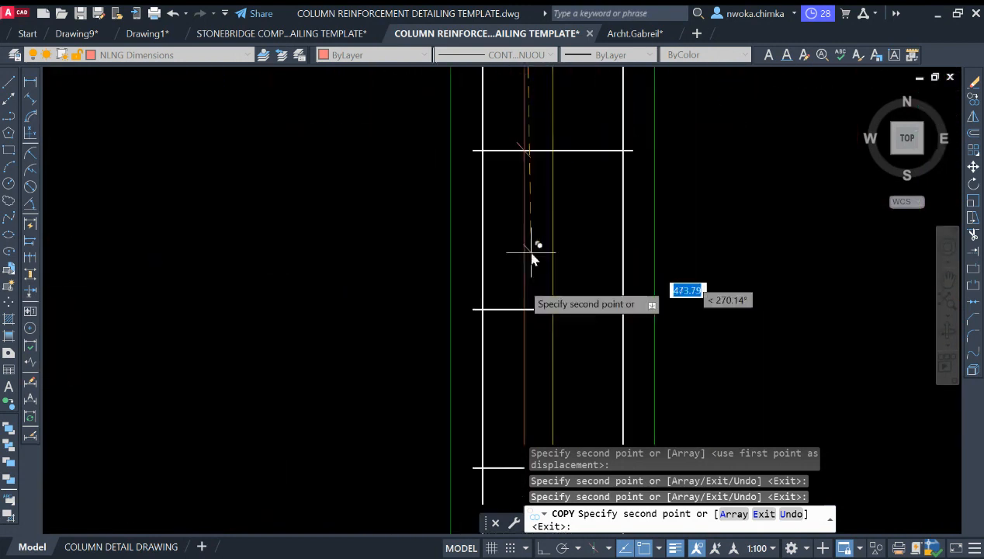
pyautogui.click(528, 299)
pyautogui.scroll(-1, 527, 183)
pyautogui.moveTo(518, 406); pyautogui.dragTo(519, 307, button='middle')
pyautogui.scroll(2, 518, 311)
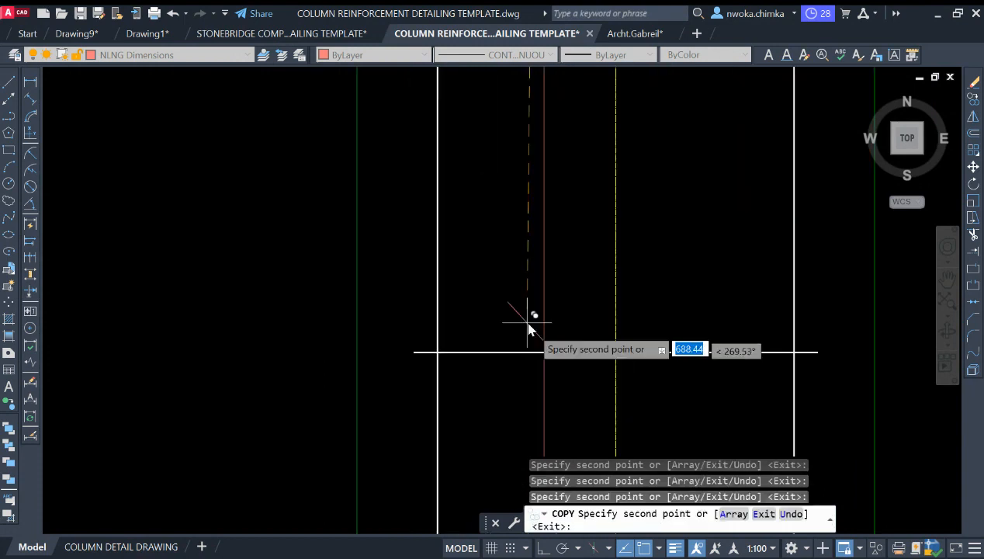
pyautogui.click(545, 353)
pyautogui.scroll(-3, 533, 144)
pyautogui.scroll(2, 533, 316)
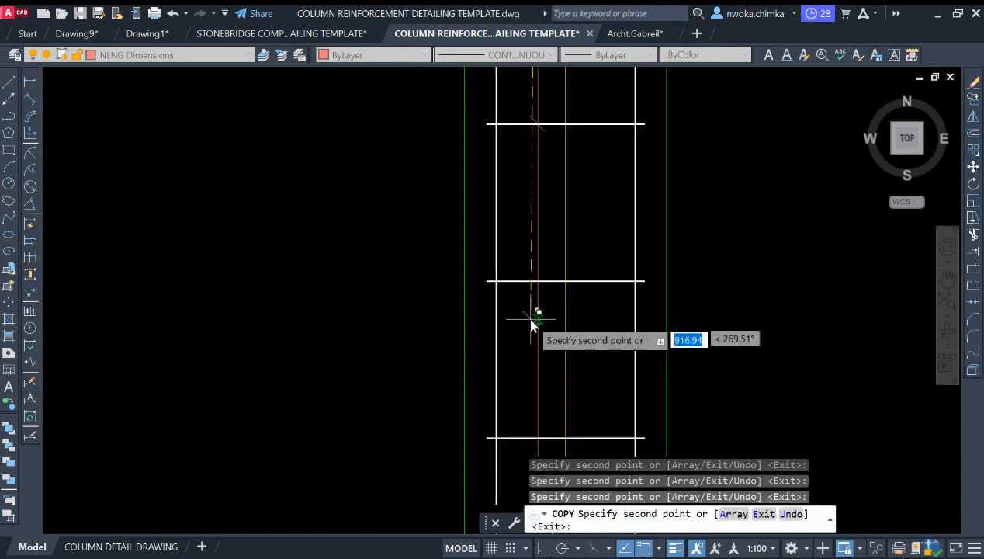
pyautogui.click(543, 259)
# - Copy the tick to the next four links down the column, at their crossings with the distribution line
pyautogui.scroll(-2, 535, 190)
pyautogui.scroll(2, 551, 337)
pyautogui.click(526, 281)
pyautogui.scroll(-2, 532, 194)
pyautogui.scroll(2, 526, 326)
pyautogui.click(526, 323)
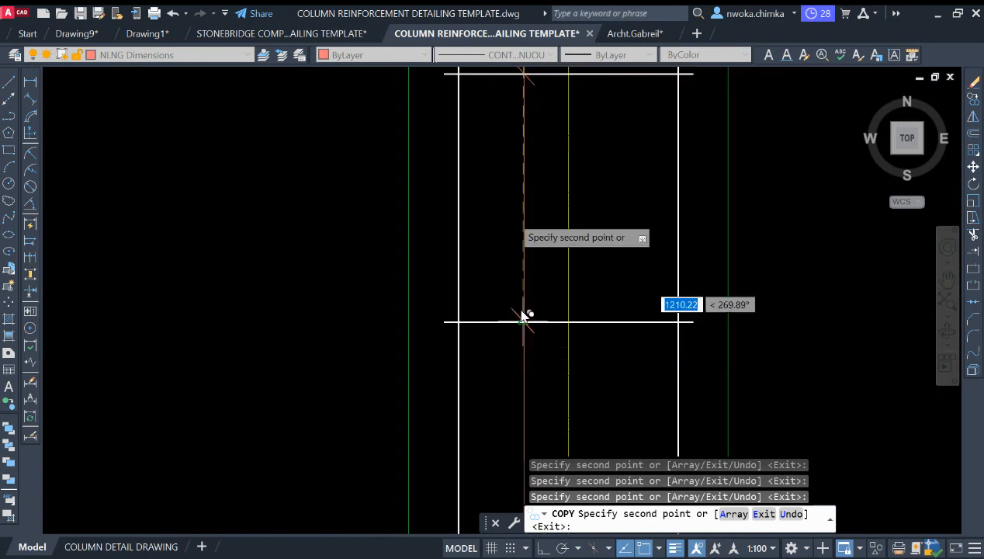
pyautogui.scroll(-2, 528, 295)
pyautogui.scroll(2, 526, 291)
pyautogui.click(505, 375)
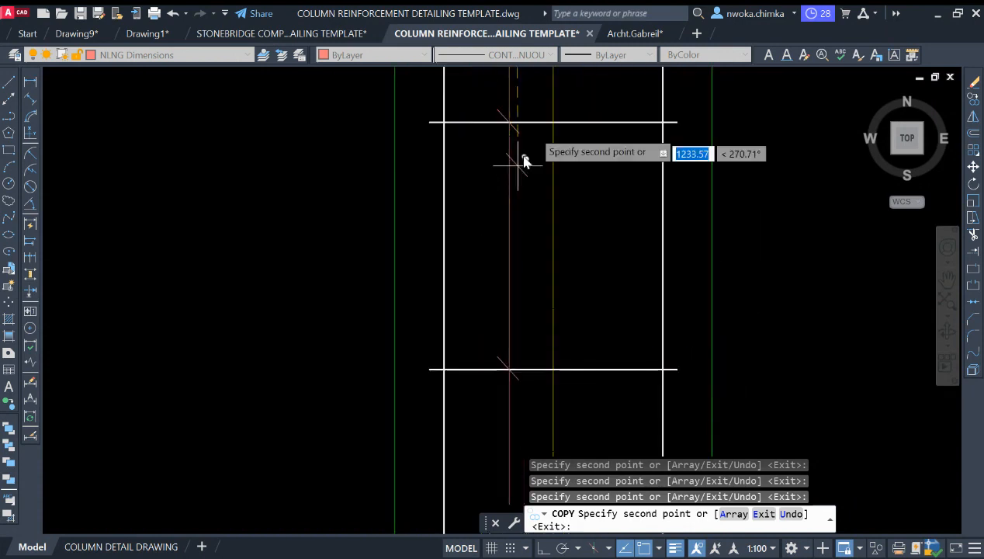
pyautogui.scroll(-2, 534, 264)
pyautogui.scroll(1, 512, 247)
pyautogui.click(516, 232)
# - Copy the tick to the last four links down to the one just above the footing, and end the copying
pyautogui.scroll(-3, 534, 231)
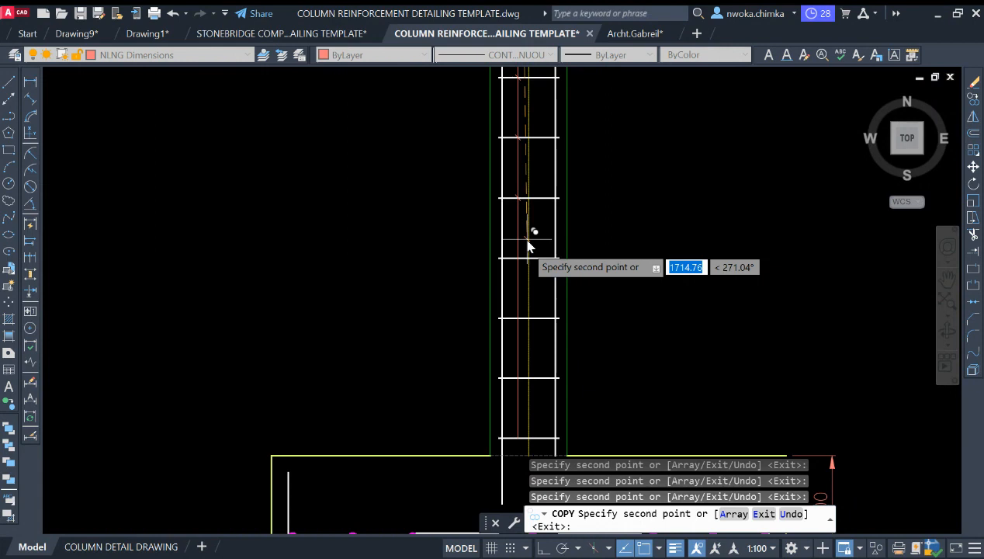
pyautogui.scroll(2, 514, 272)
pyautogui.click(512, 264)
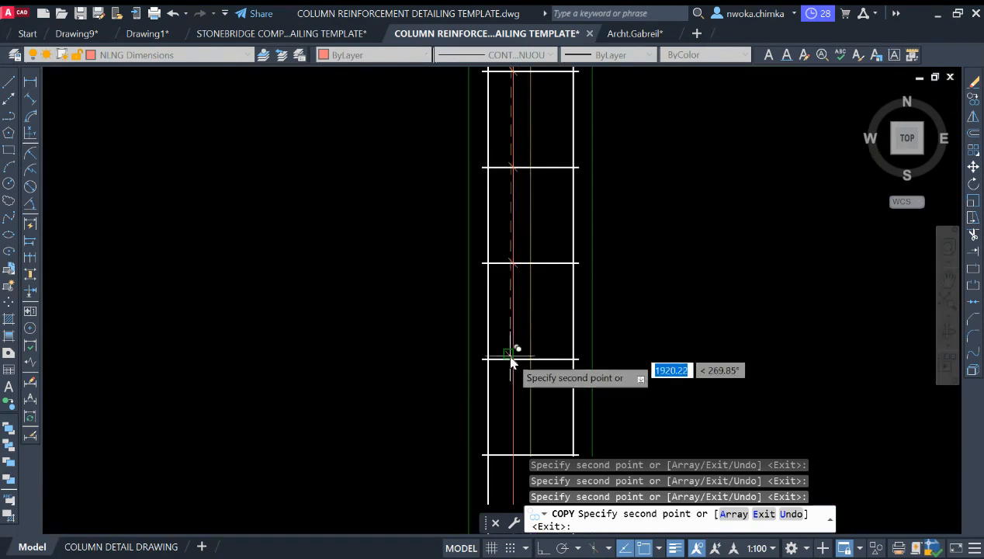
pyautogui.click(512, 362)
pyautogui.scroll(-3, 516, 233)
pyautogui.scroll(2, 508, 289)
pyautogui.click(505, 292)
pyautogui.scroll(2, 511, 336)
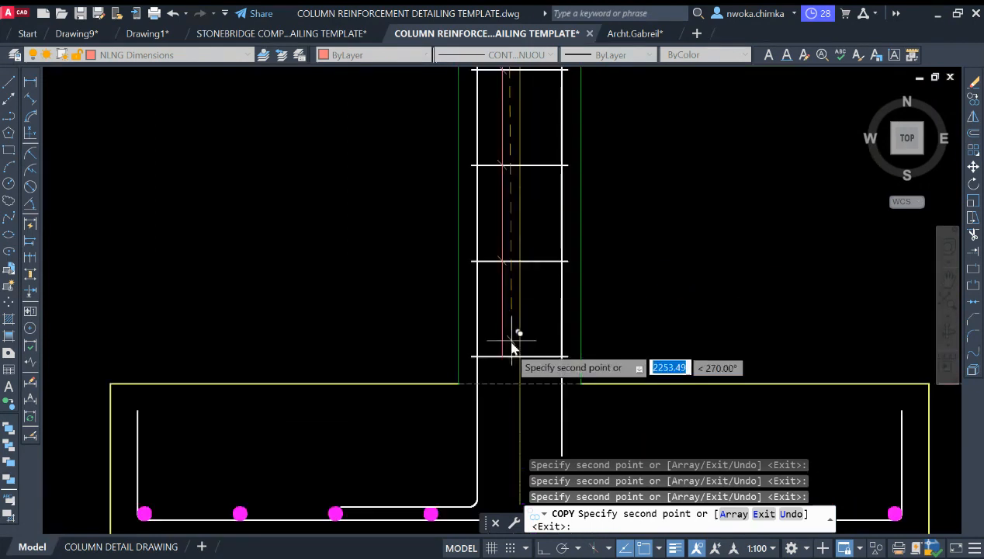
pyautogui.click(502, 356)
pyautogui.press('Escape')
pyautogui.scroll(-7, 590, 352)
pyautogui.moveTo(643, 203); pyautogui.dragTo(627, 392, button='middle')
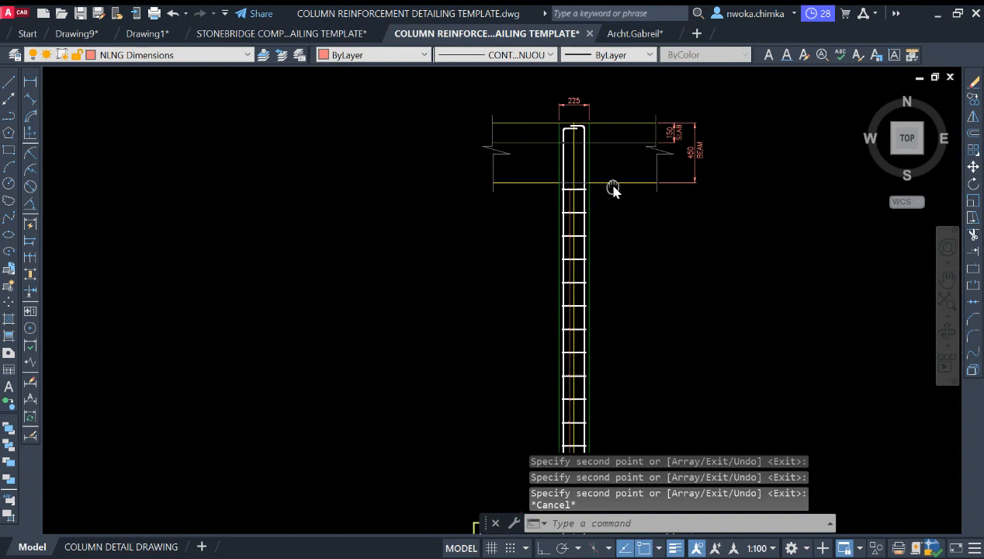
# - Draw a horizontal leader on the NLNG Leader Lines layer, with its arrowhead on the distribution line between two links and its tail left of the column
pyautogui.scroll(5, 575, 199)
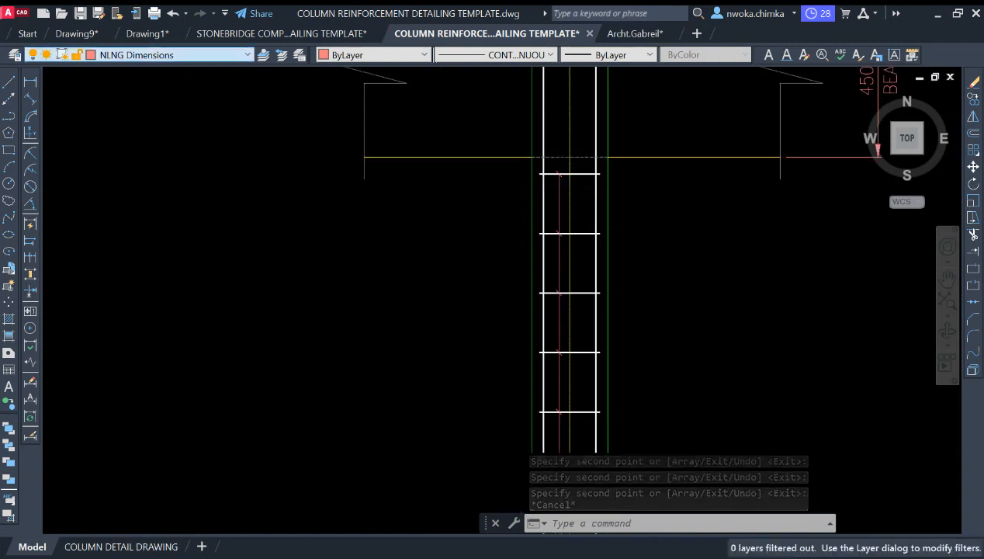
pyautogui.click(112, 218)
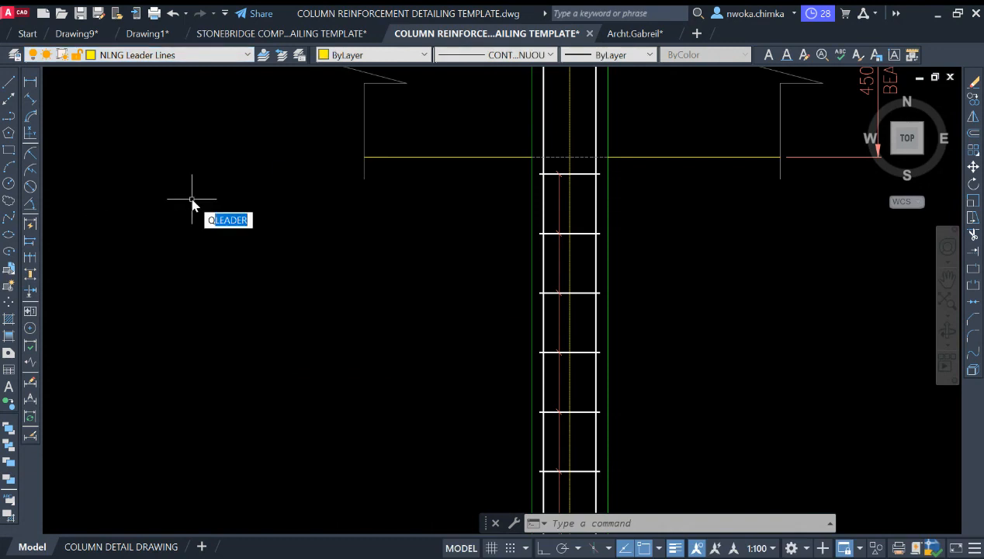
pyautogui.press('space')
pyautogui.scroll(-5, 566, 176)
pyautogui.moveTo(592, 298); pyautogui.dragTo(612, 219, button='middle')
pyautogui.scroll(5, 577, 280)
pyautogui.scroll(-5, 582, 270)
pyautogui.scroll(5, 597, 275)
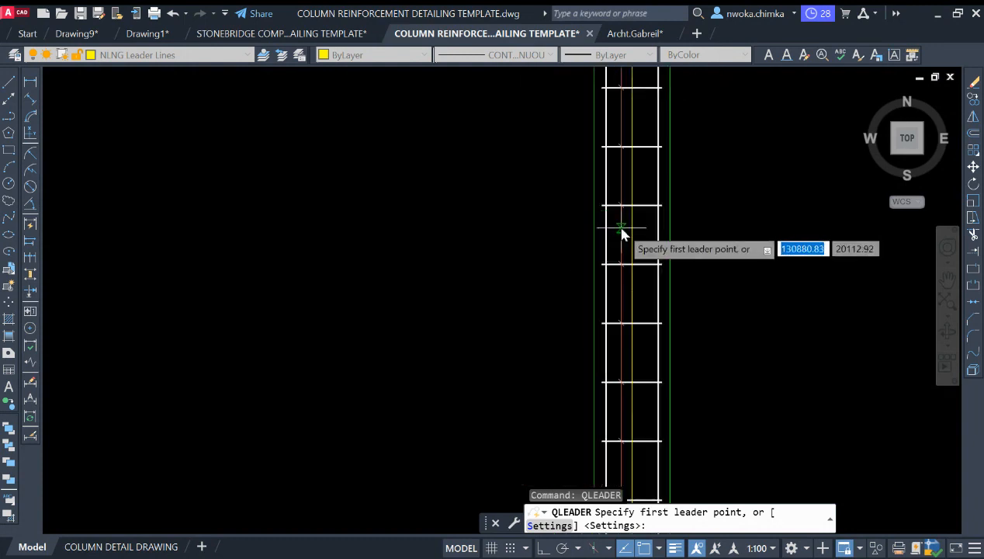
pyautogui.scroll(2, 622, 233)
pyautogui.click(620, 235)
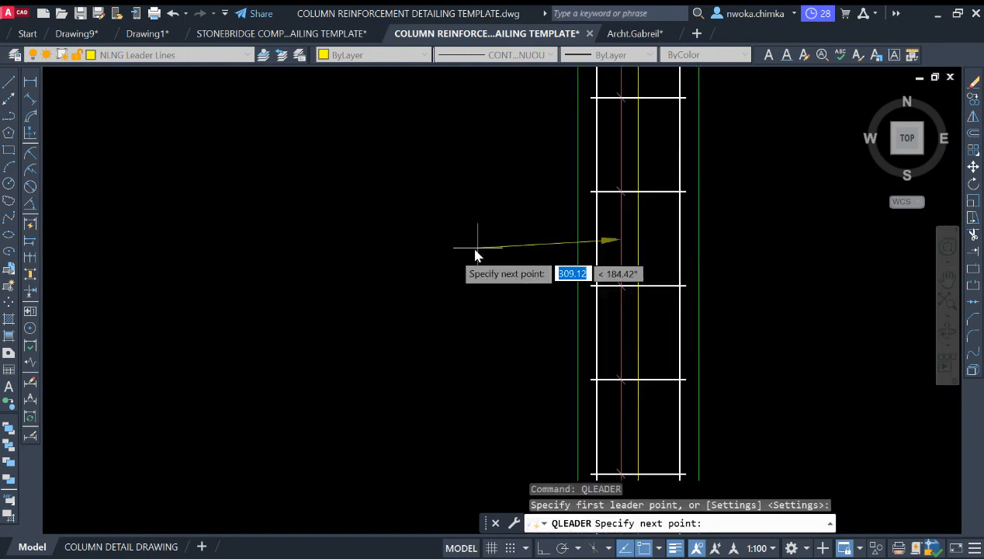
pyautogui.press('F8')
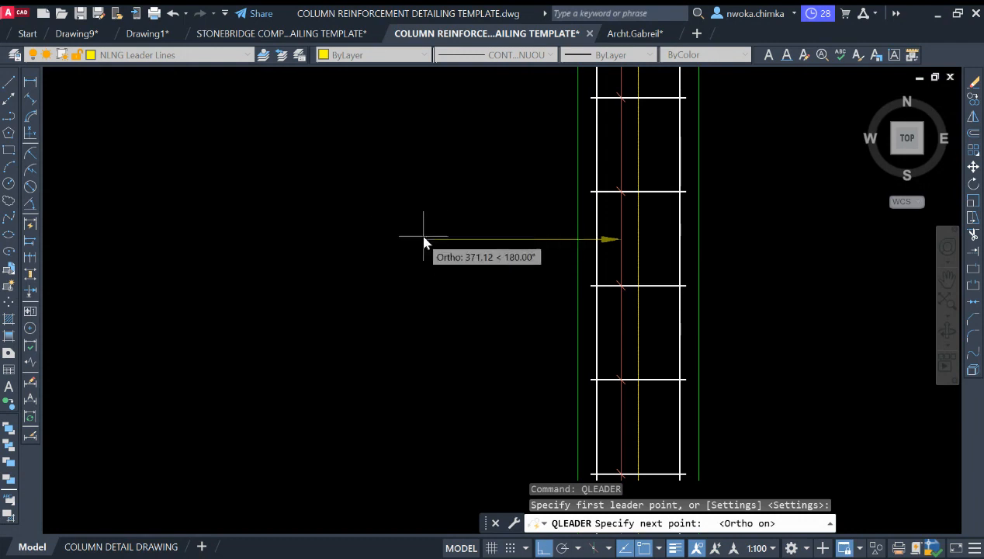
pyautogui.press('Escape')
pyautogui.scroll(-5, 642, 231)
pyautogui.moveTo(637, 213); pyautogui.dragTo(552, 259, button='middle')
pyautogui.scroll(-5, 795, 256)
pyautogui.scroll(9, 566, 260)
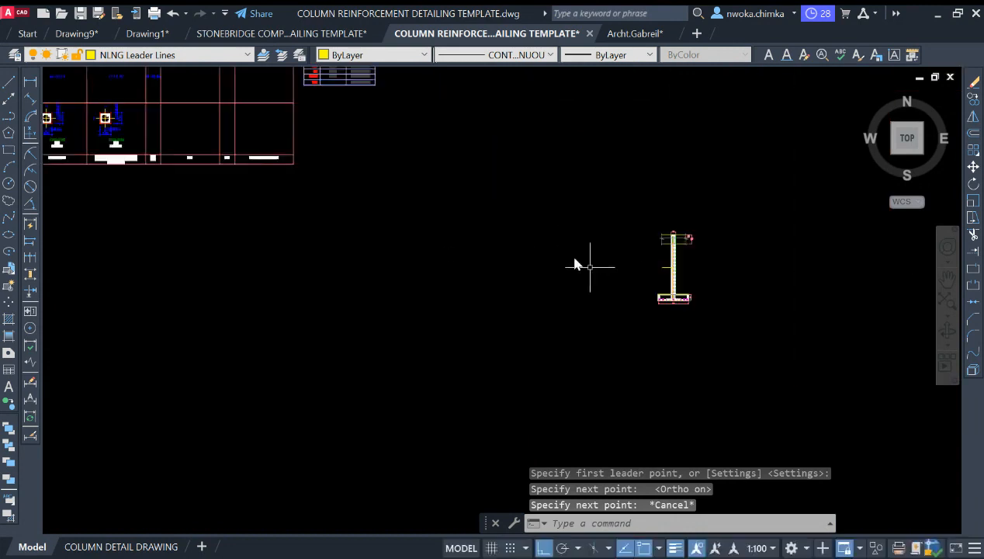
pyautogui.moveTo(615, 256); pyautogui.dragTo(449, 265, button='middle')
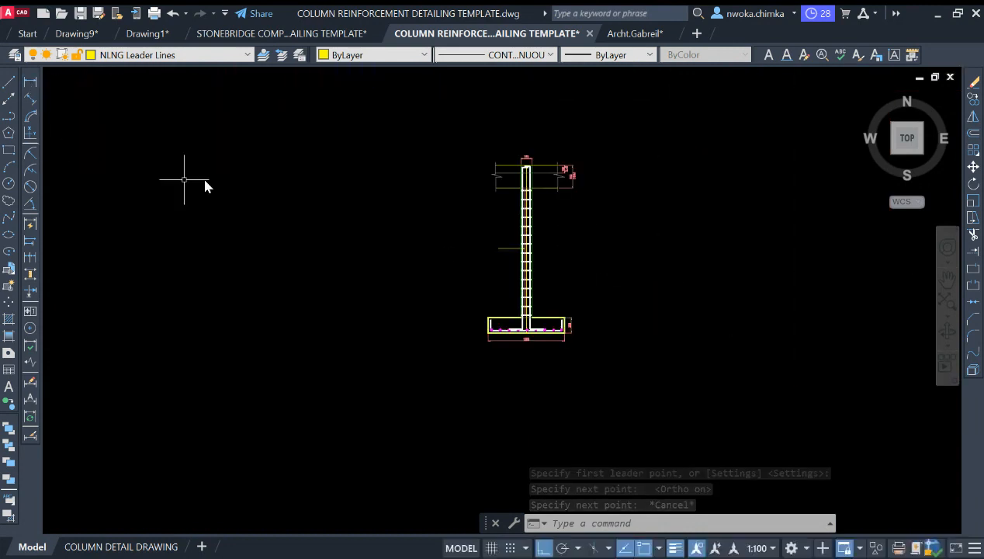
pyautogui.click(31, 83)
pyautogui.scroll(4, 569, 254)
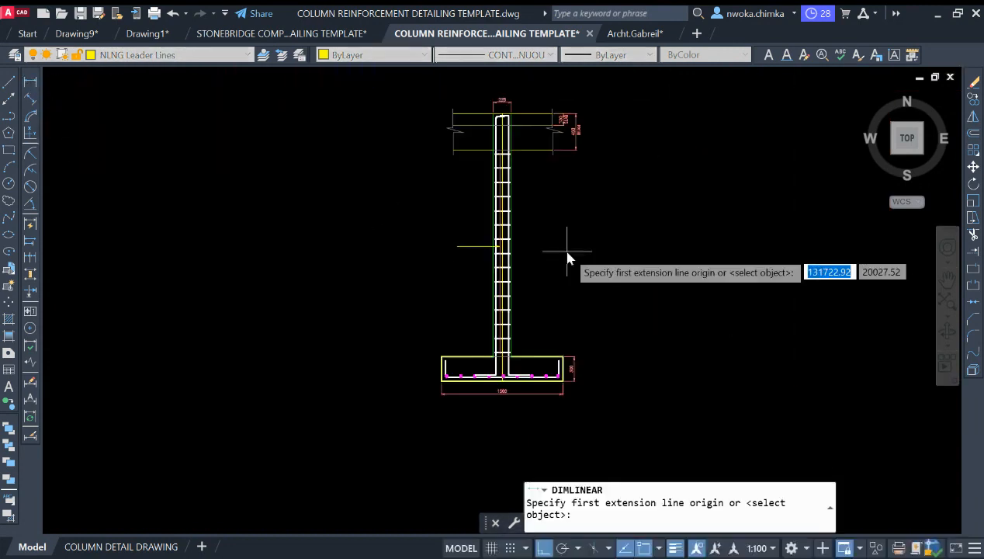
pyautogui.press('Escape')
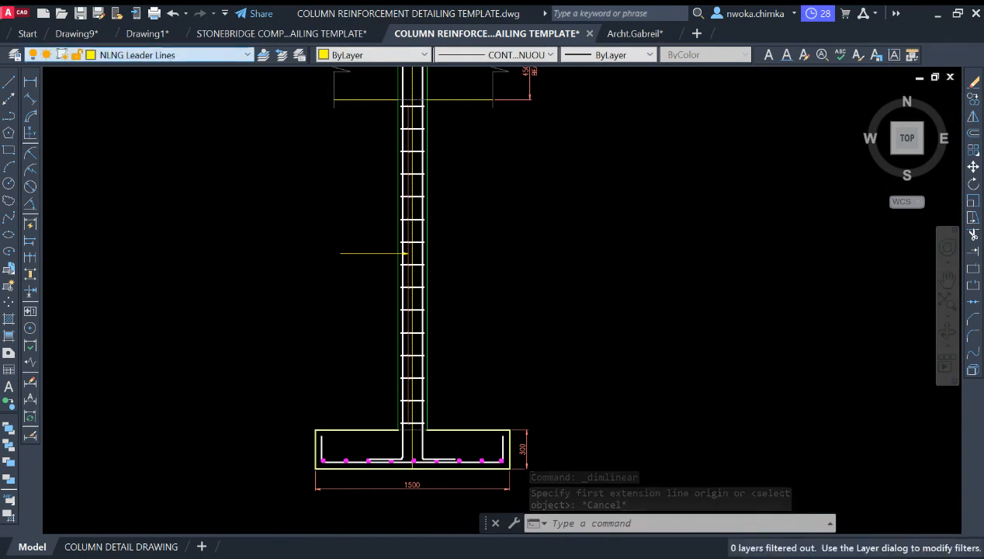
# - Draw a horizontal linear dimension about 625 long on the STB Txt25 layer, in the empty space left of the column
pyautogui.click(199, 275)
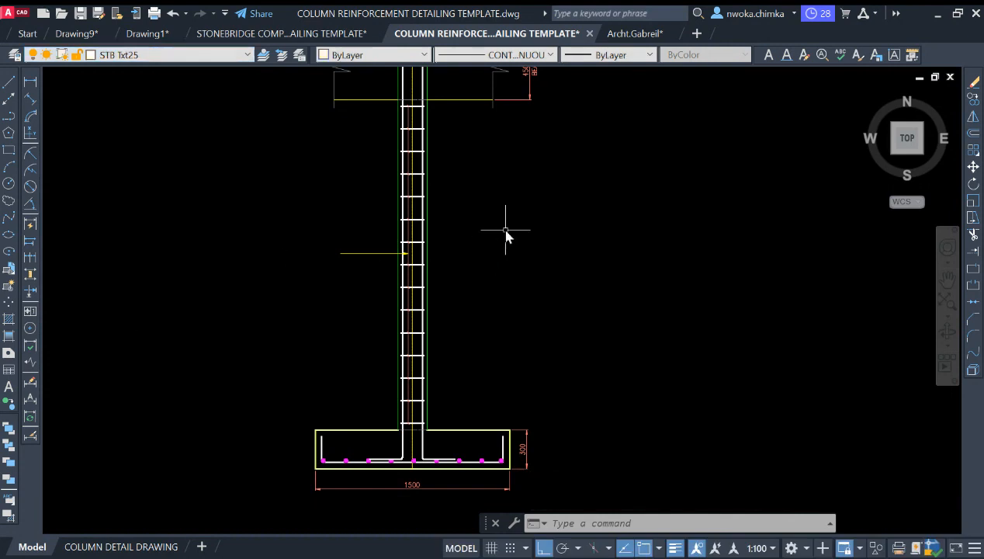
pyautogui.click(34, 91)
pyautogui.moveTo(353, 237); pyautogui.dragTo(421, 241, button='middle')
pyautogui.click(298, 224)
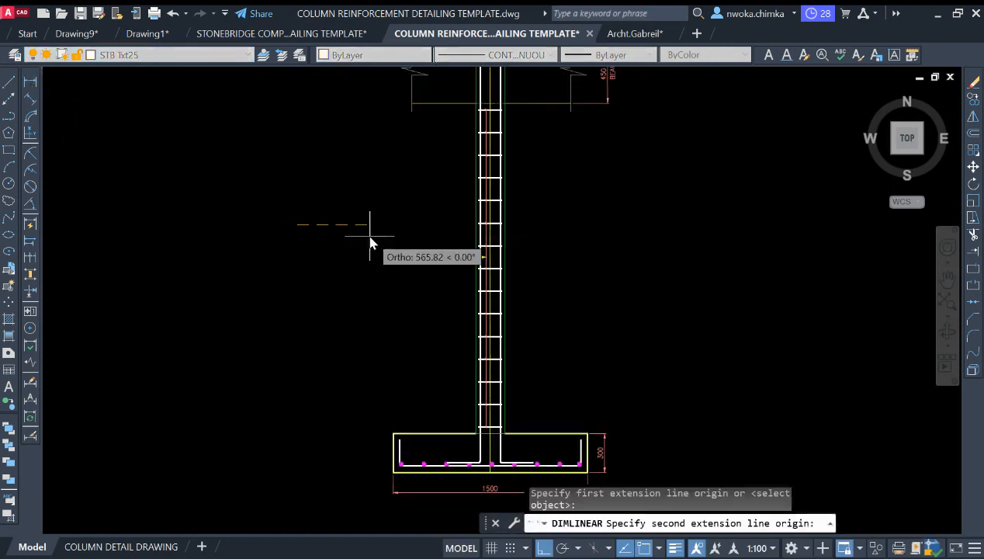
pyautogui.click(370, 236)
pyautogui.click(380, 214)
pyautogui.scroll(2, 326, 205)
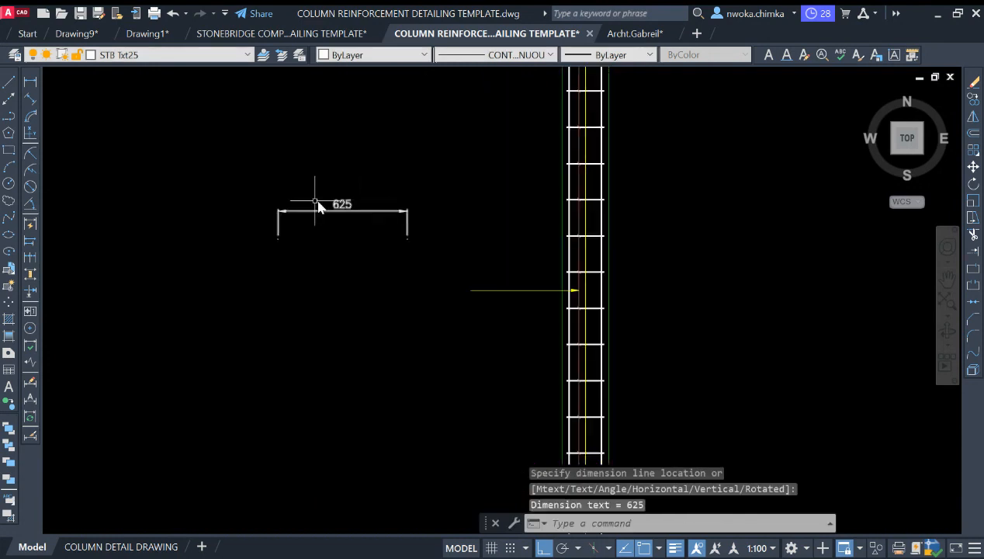
pyautogui.scroll(2, 318, 200)
# - Explode the new dimension and erase its dimension line, extension lines and arrowheads, keeping only the text
pyautogui.click(334, 223)
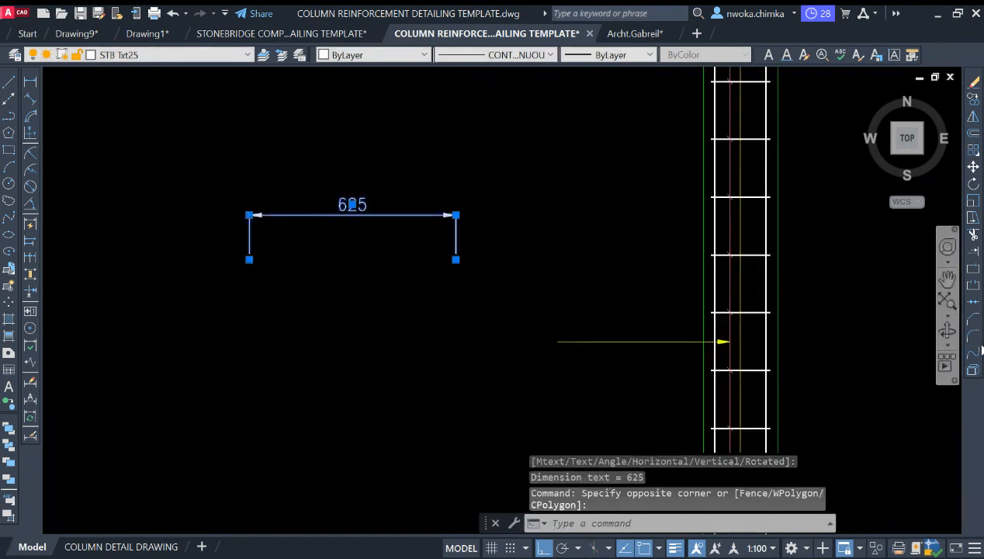
pyautogui.click(973, 371)
pyautogui.click(483, 213)
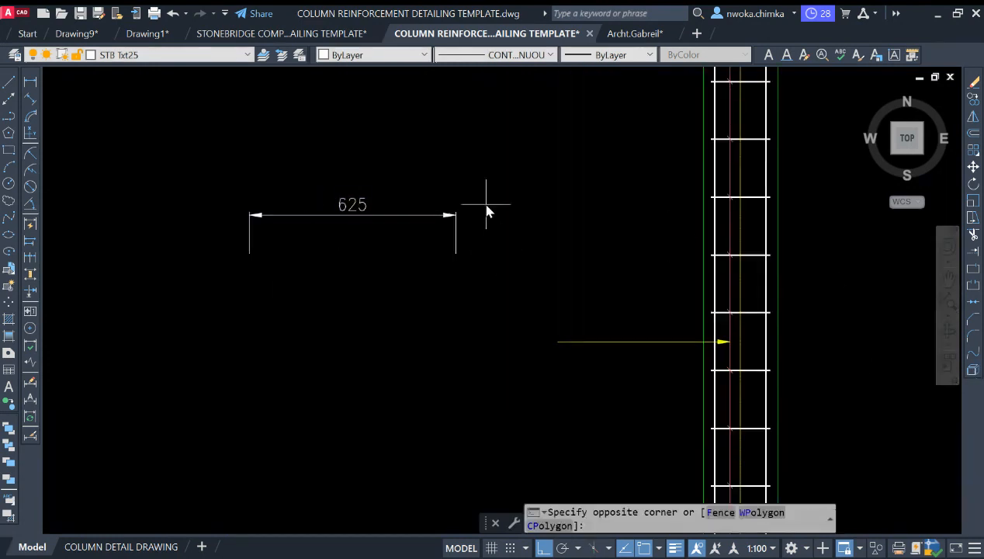
pyautogui.click(425, 272)
pyautogui.click(264, 213)
pyautogui.click(225, 280)
pyautogui.write('e')
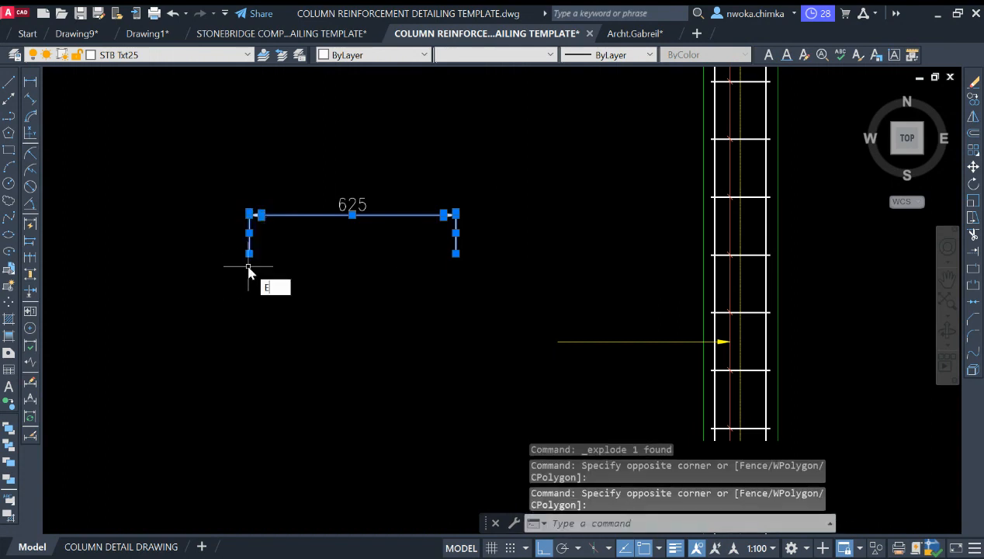
pyautogui.press('Return')
# - Move the remaining dimension text to just above the tail of the link leader
pyautogui.click(369, 207)
pyautogui.press('Return')
pyautogui.click(345, 246)
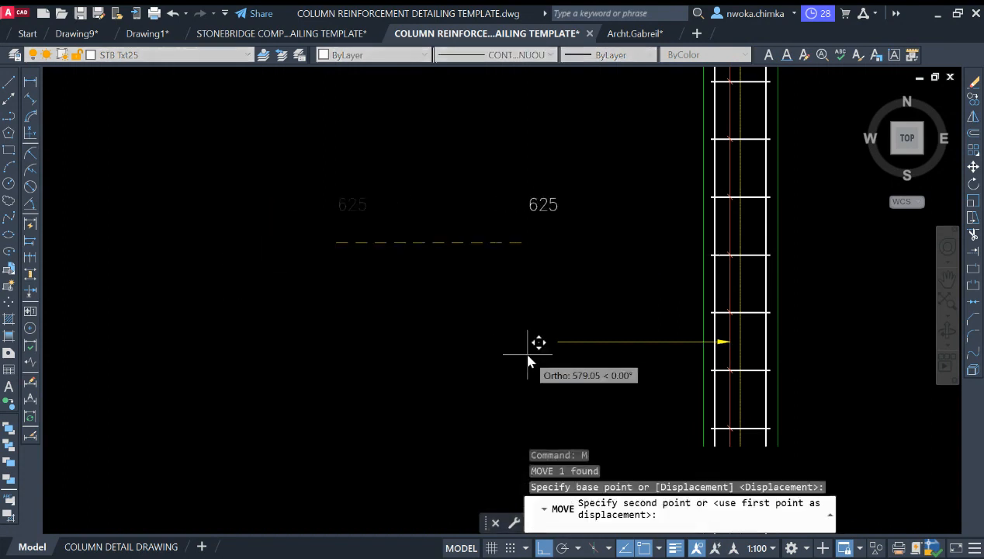
pyautogui.click(536, 345)
pyautogui.scroll(2, 560, 204)
pyautogui.click(561, 204)
pyautogui.click(534, 222)
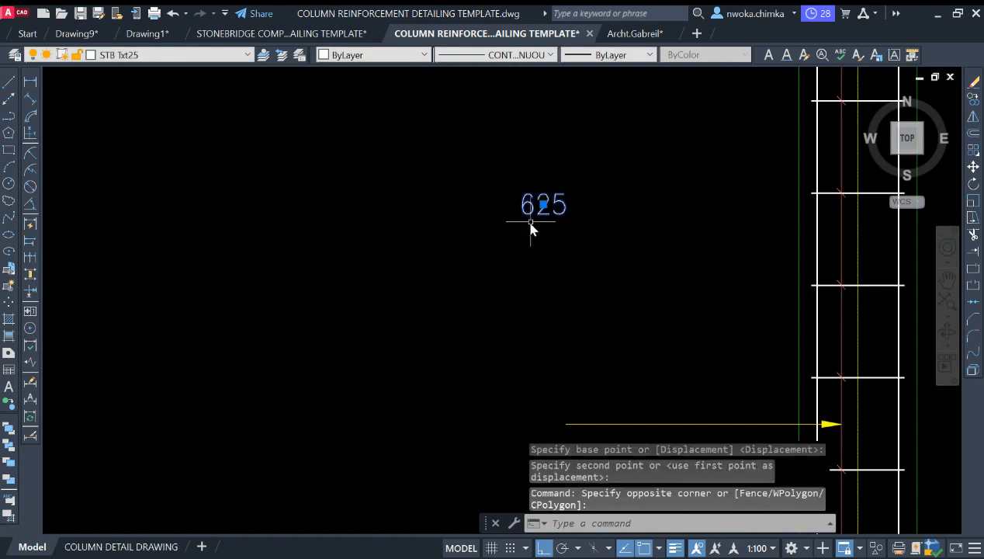
pyautogui.write('m')
pyautogui.press('Return')
pyautogui.click(541, 207)
pyautogui.scroll(-2, 571, 238)
pyautogui.press('F8')
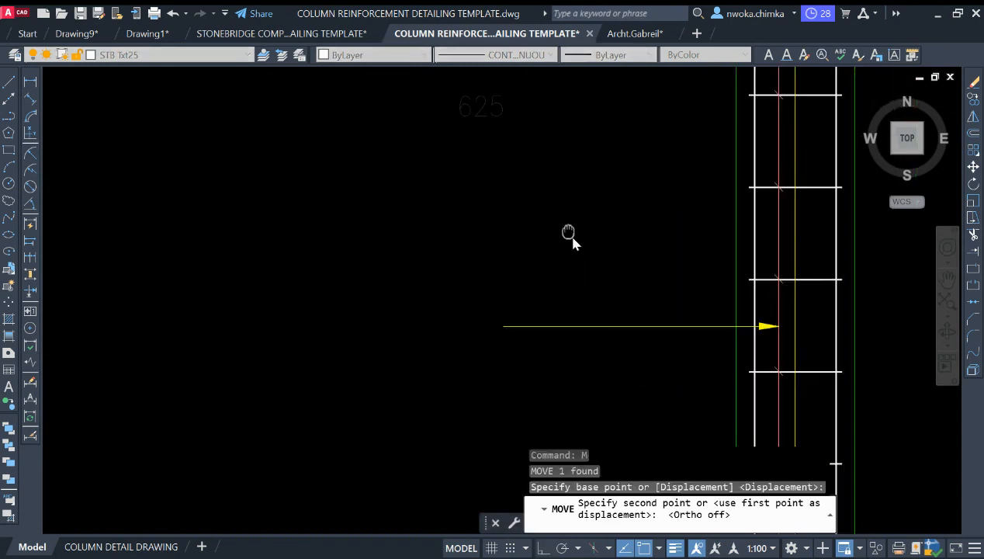
pyautogui.scroll(3, 567, 308)
pyautogui.click(563, 313)
pyautogui.press('Escape')
pyautogui.click(563, 313)
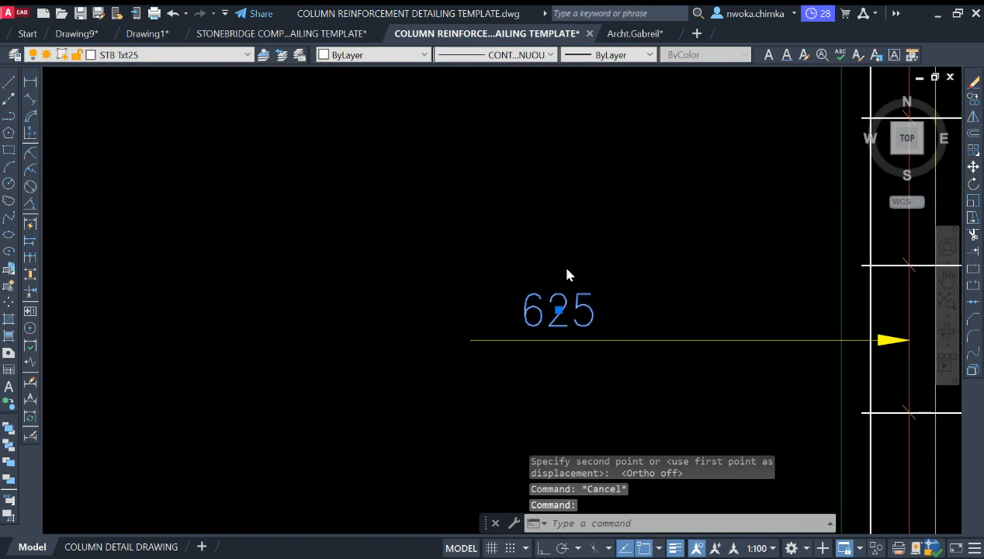
pyautogui.doubleClick(580, 304)
pyautogui.moveTo(522, 312); pyautogui.dragTo(577, 317)
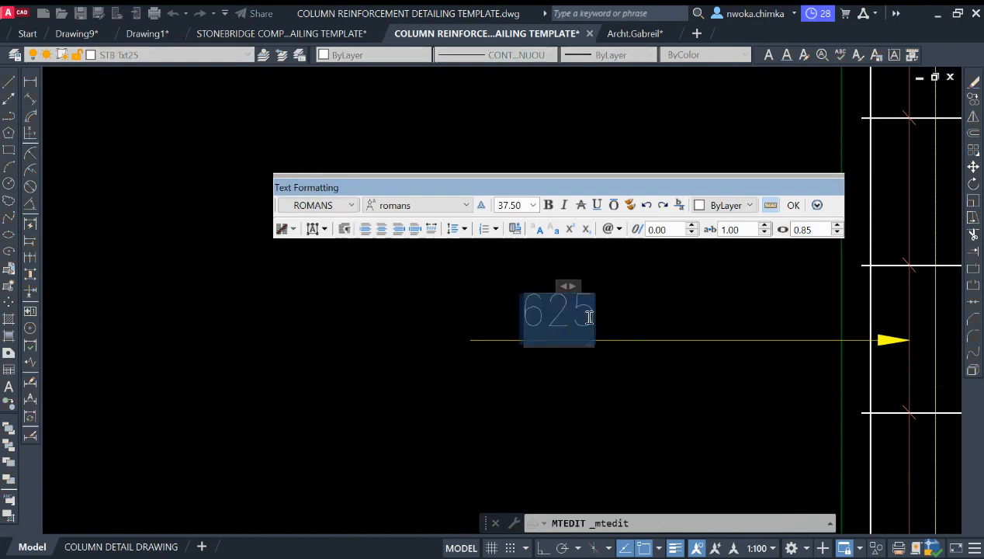
pyautogui.scroll(-4, 543, 323)
pyautogui.click(675, 314)
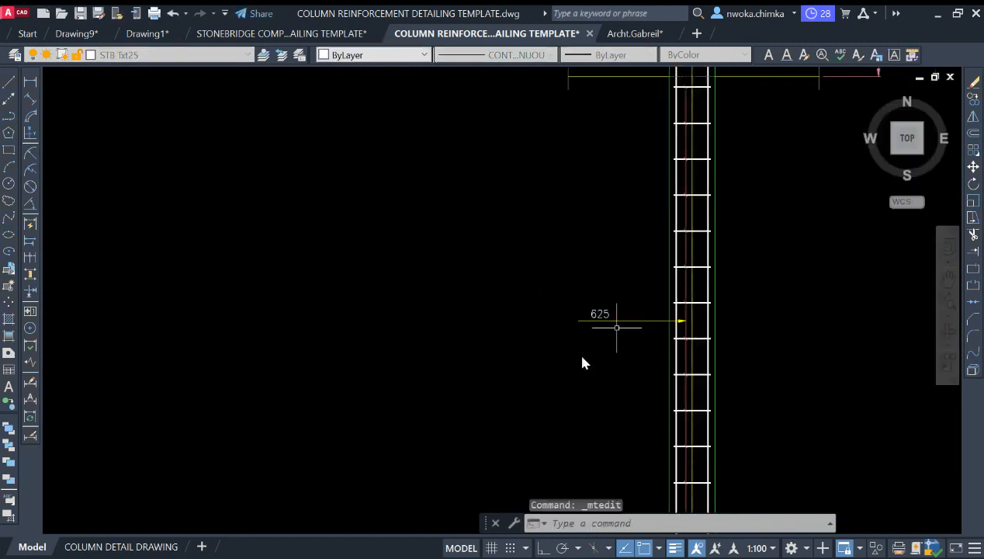
# - Count the links from the underside of the beam down to the leader by selecting them one after another
pyautogui.moveTo(635, 320); pyautogui.dragTo(608, 318, button='middle')
pyautogui.scroll(-2, 602, 184)
pyautogui.scroll(2, 579, 178)
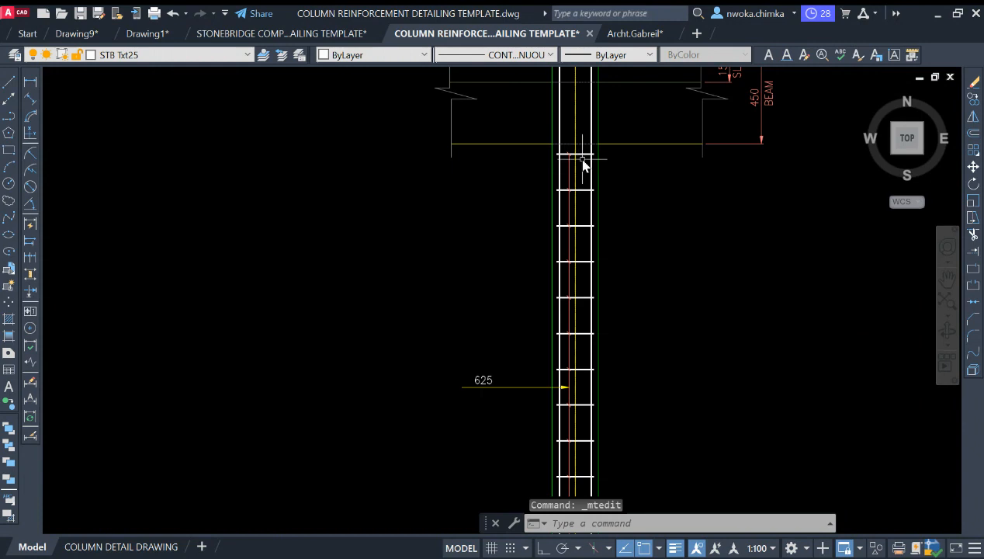
pyautogui.click(584, 157)
pyautogui.click(549, 193)
pyautogui.click(598, 197)
pyautogui.click(542, 219)
pyautogui.click(588, 232)
pyautogui.click(532, 258)
pyautogui.click(607, 273)
pyautogui.moveTo(608, 281); pyautogui.dragTo(595, 211, button='middle')
pyautogui.click(503, 196)
pyautogui.click(562, 226)
pyautogui.click(531, 247)
pyautogui.click(578, 262)
pyautogui.click(508, 281)
pyautogui.click(575, 300)
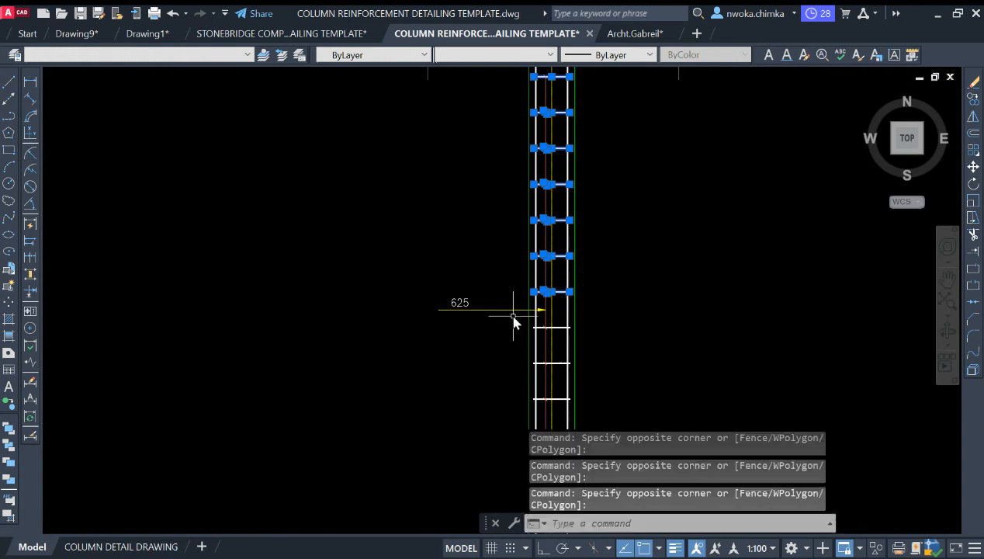
# - Continue counting by adding the links below the leader to the selection, one after another down to the footing
pyautogui.moveTo(609, 334); pyautogui.dragTo(585, 226, button='middle')
pyautogui.click(504, 232)
pyautogui.click(574, 268)
pyautogui.click(485, 284)
pyautogui.click(570, 305)
pyautogui.click(477, 323)
pyautogui.click(577, 341)
pyautogui.click(492, 351)
pyautogui.click(558, 373)
pyautogui.click(478, 381)
pyautogui.click(553, 406)
pyautogui.moveTo(587, 384)
pyautogui.mouseDown(button='middle')
pyautogui.moveTo(552, 253)
pyautogui.moveTo(588, 329)
pyautogui.mouseUp(button='middle')
pyautogui.click(467, 287)
pyautogui.click(543, 322)
pyautogui.click(461, 327)
pyautogui.click(533, 342)
pyautogui.scroll(-1, 534, 309)
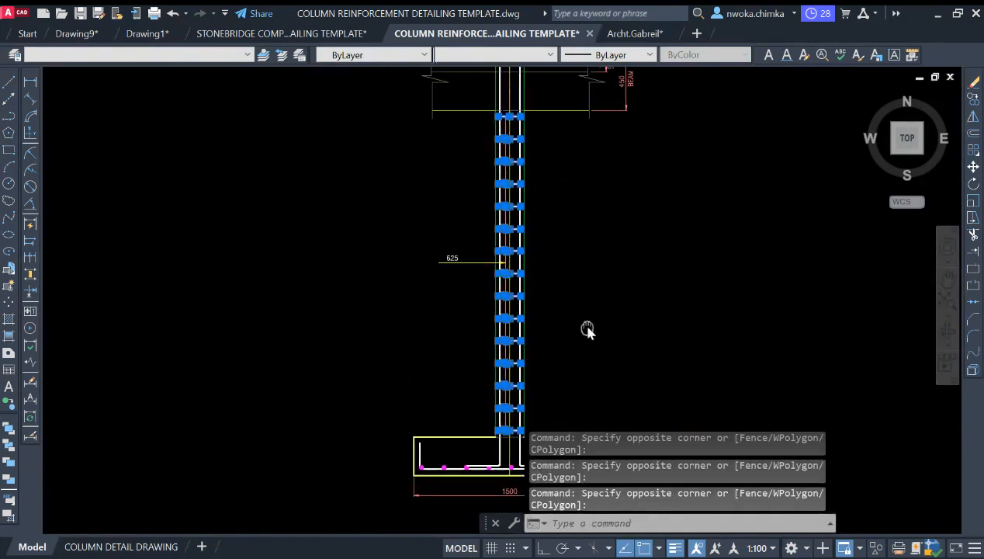
# - Check the selected links below the beam and along the column, and clear the selection
pyautogui.scroll(3, 506, 124)
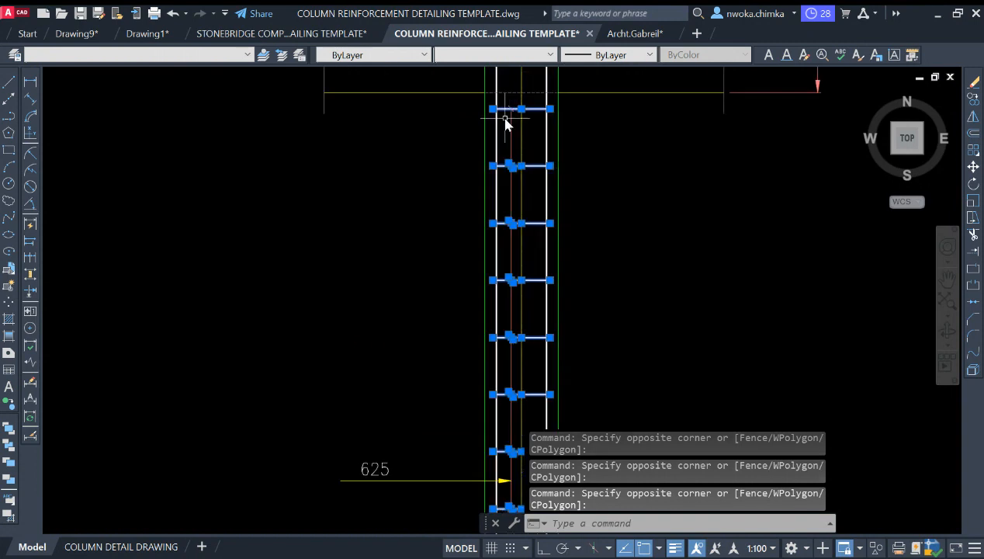
pyautogui.scroll(-3, 567, 121)
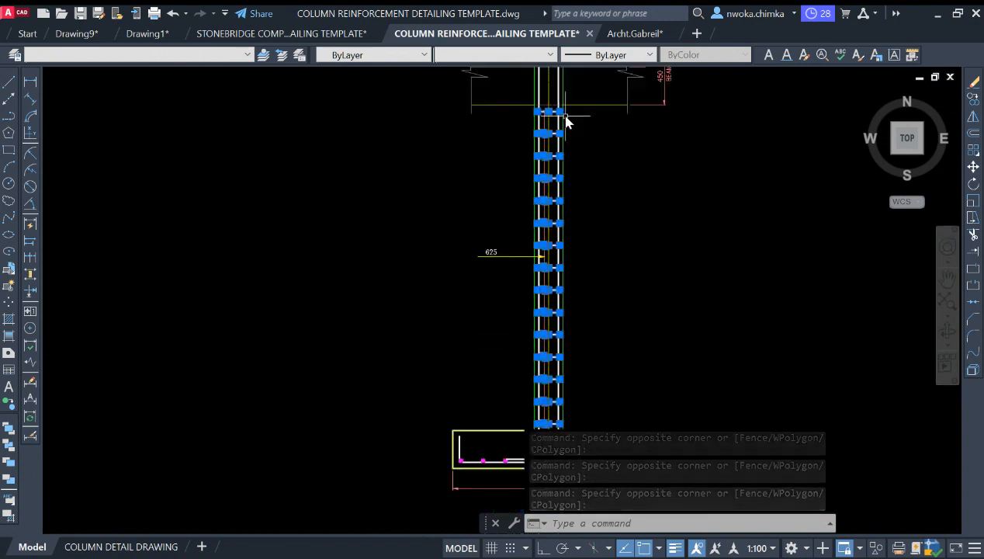
pyautogui.scroll(3, 548, 115)
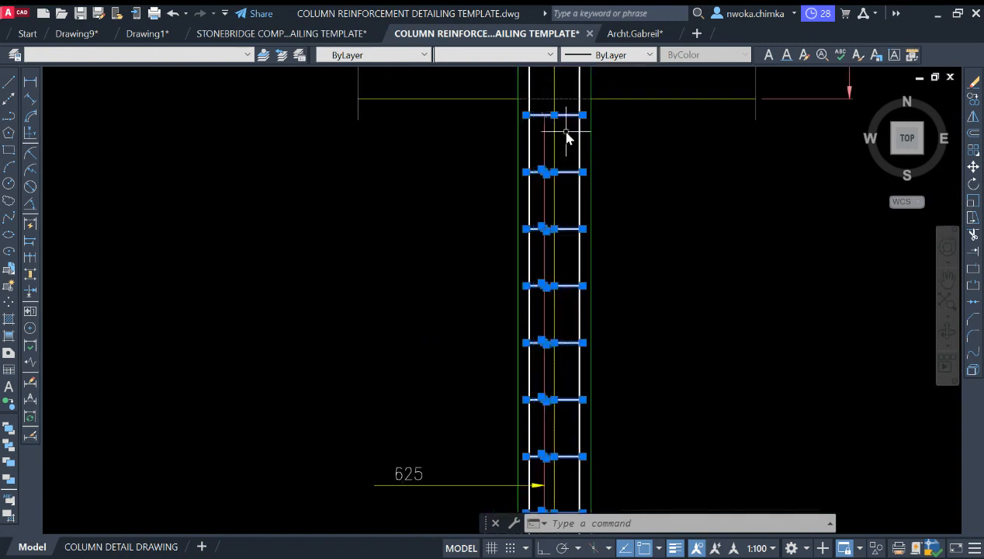
pyautogui.scroll(-3, 567, 138)
pyautogui.scroll(4, 512, 264)
pyautogui.click(500, 268)
pyautogui.press('Escape')
pyautogui.scroll(2, 515, 291)
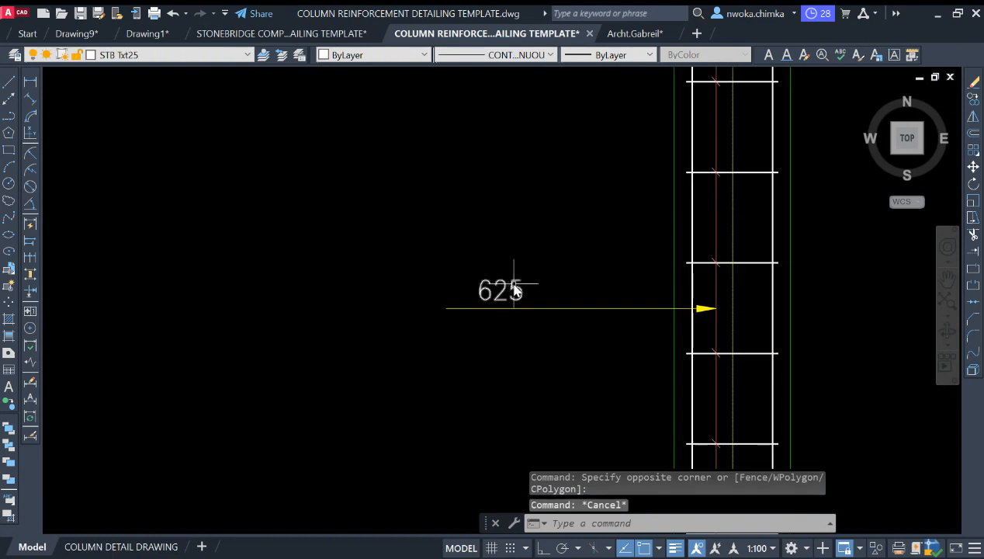
# - Replace the text above the leader with 16-Y, consulting the column schedule for the link bar size and spacing
pyautogui.doubleClick(515, 290)
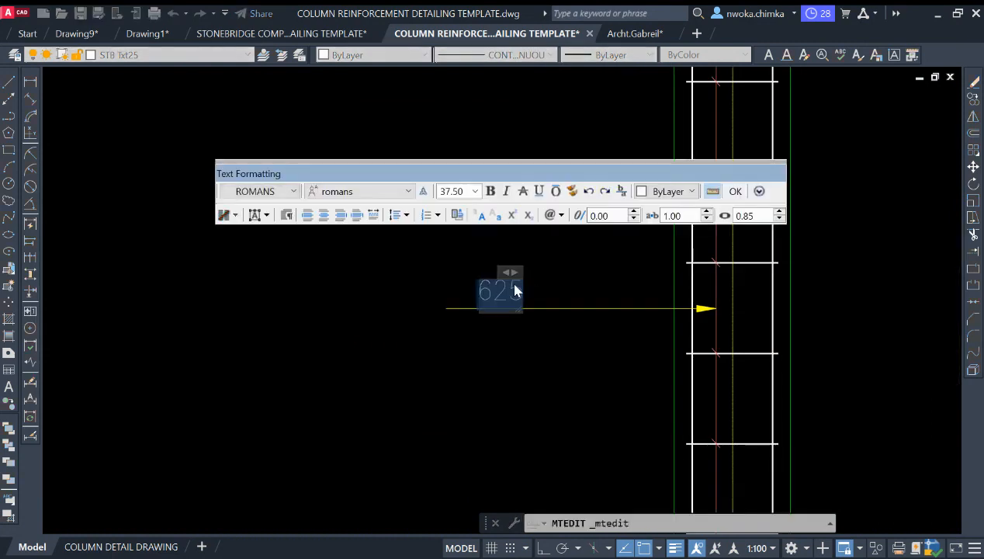
pyautogui.write('16')
pyautogui.scroll(-5, 592, 316)
pyautogui.scroll(4, 206, 219)
pyautogui.scroll(5, 185, 213)
pyautogui.scroll(-2, 655, 404)
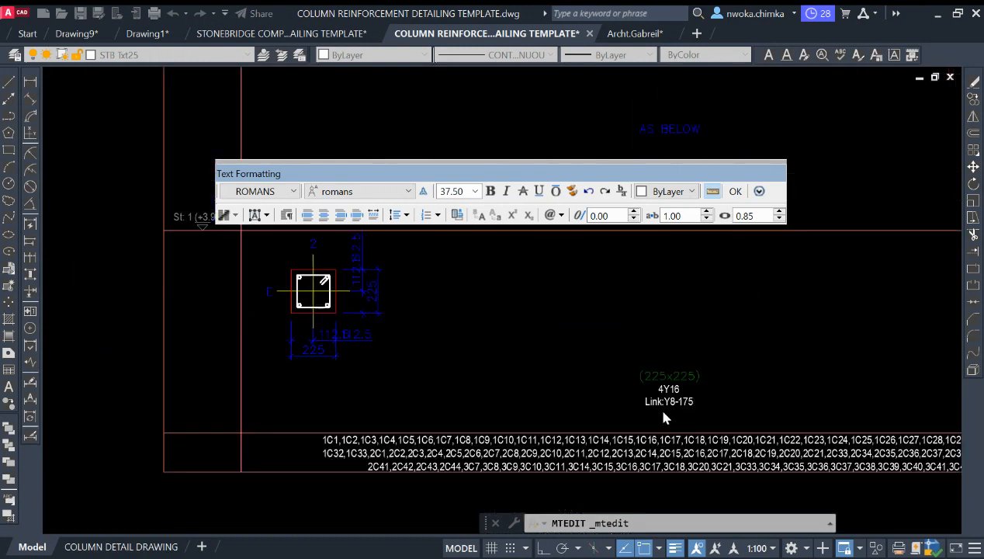
pyautogui.scroll(3, 695, 412)
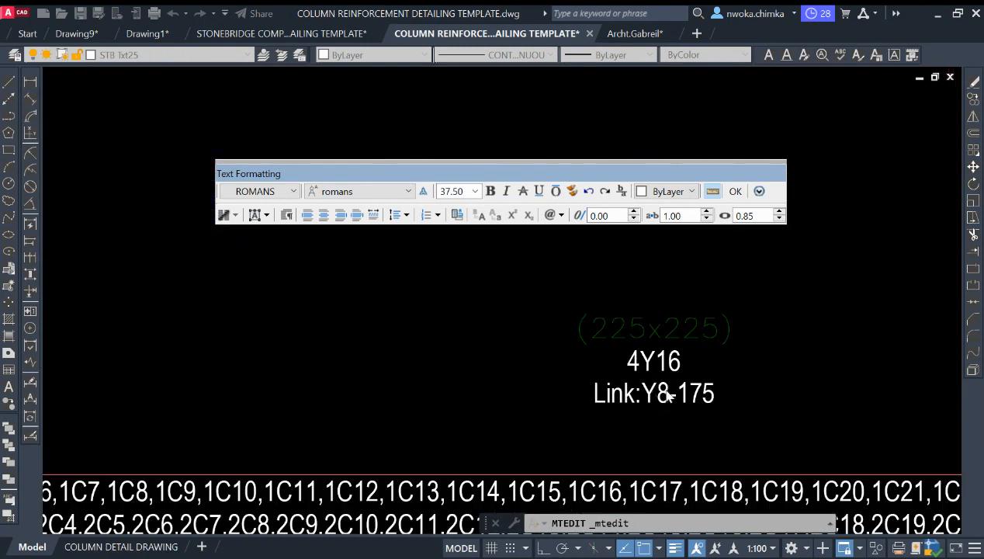
pyautogui.scroll(-6, 571, 398)
pyautogui.scroll(6, 630, 404)
pyautogui.scroll(8, 582, 361)
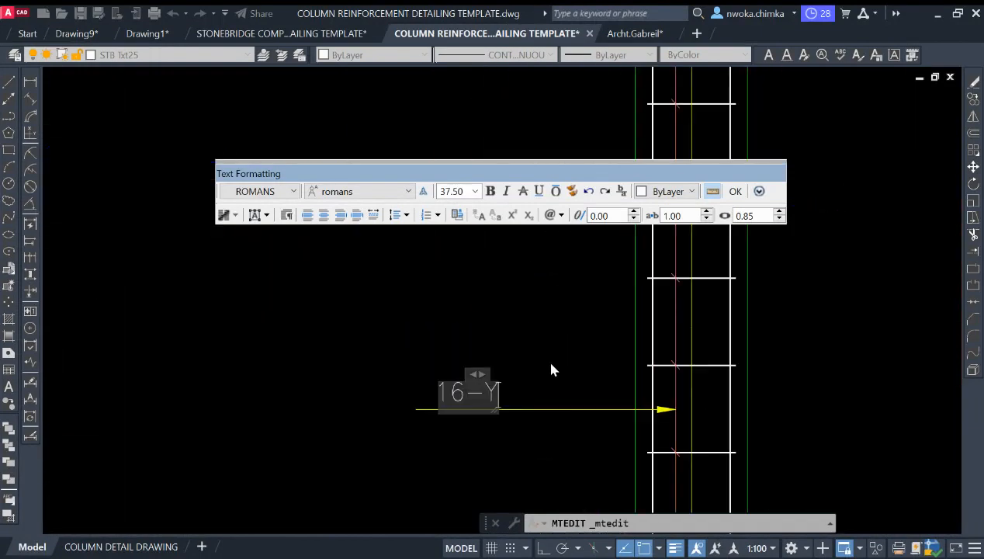
# - Complete the link callout text above the leader as 16-Y8-03-175
pyautogui.write('-')
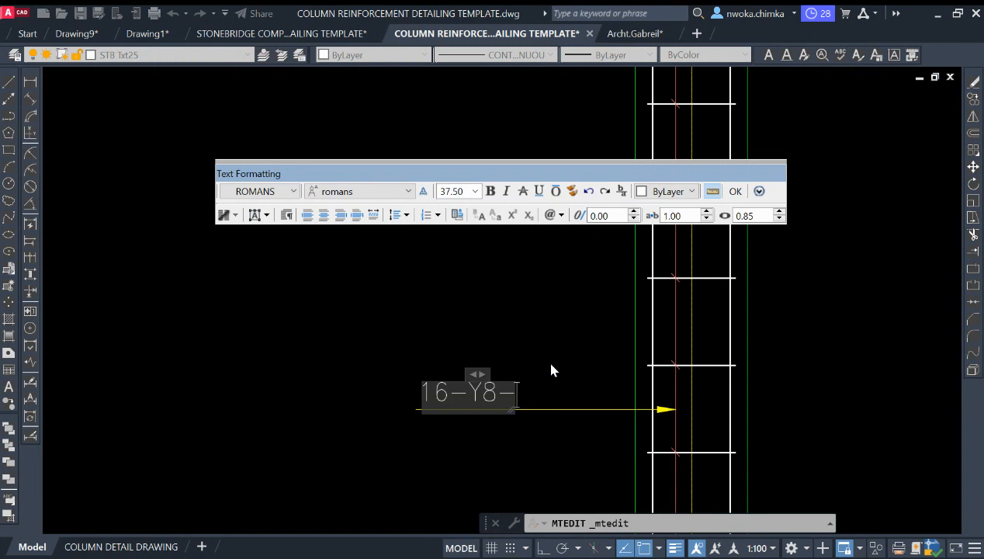
pyautogui.write('02')
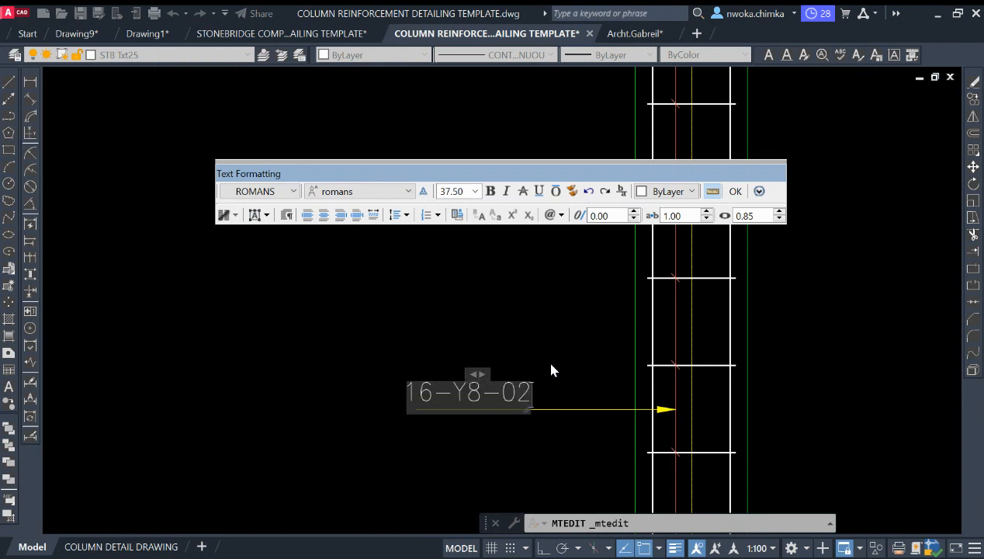
pyautogui.press('BackSpace')
pyautogui.write('3-175')
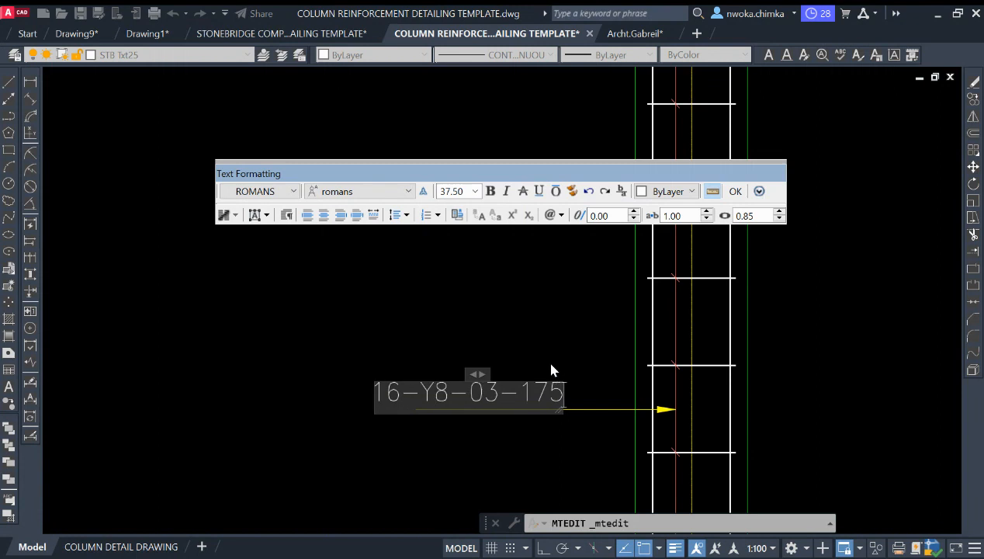
pyautogui.click(541, 325)
# - Move the link callout text to sit directly above the leader line, beginning at the line's tail end
pyautogui.click(545, 368)
pyautogui.click(505, 386)
pyautogui.write('m')
pyautogui.press('Return')
pyautogui.click(420, 306)
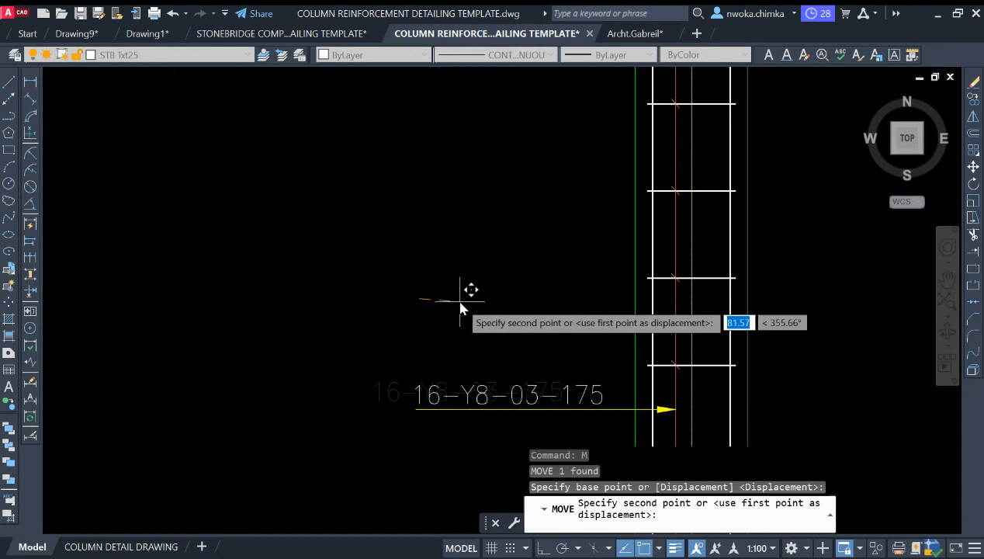
pyautogui.click(460, 304)
# - Check the leader arrow against the link spacing dimension line and its tick marks, and clear the selection
pyautogui.scroll(-2, 543, 341)
pyautogui.scroll(4, 589, 364)
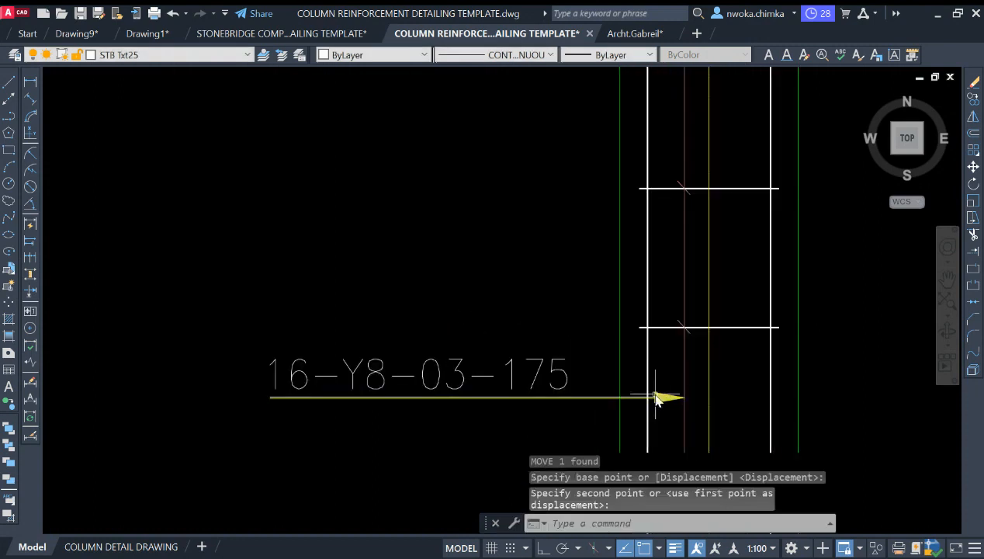
pyautogui.scroll(1, 687, 407)
pyautogui.scroll(-1, 569, 372)
pyautogui.click(553, 373)
pyautogui.click(542, 390)
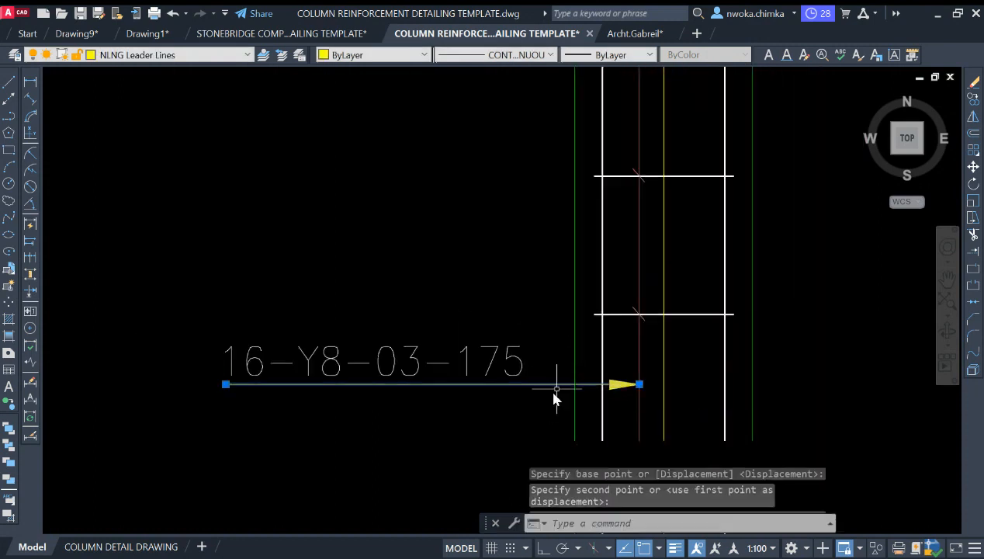
pyautogui.click(638, 350)
pyautogui.press('Escape')
pyautogui.click(640, 344)
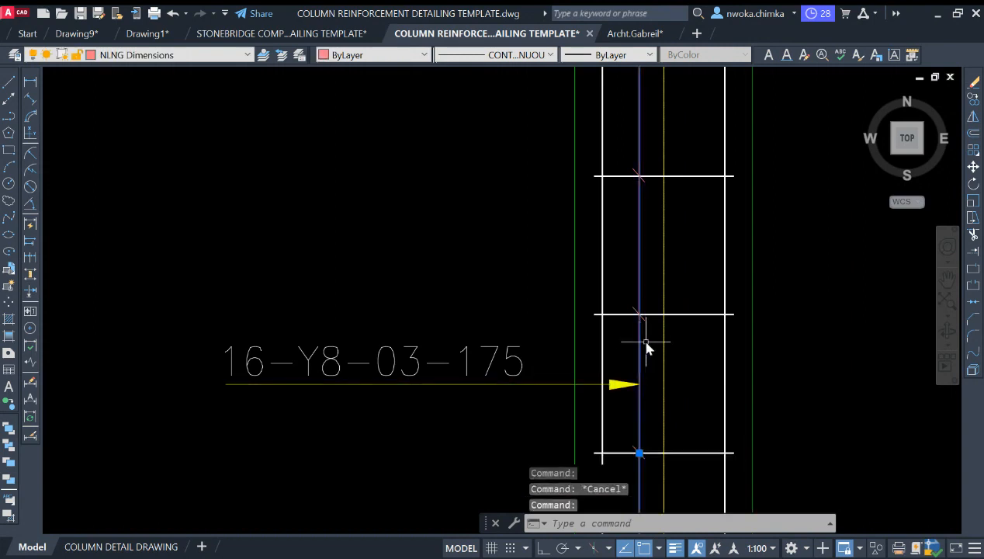
pyautogui.scroll(2, 646, 348)
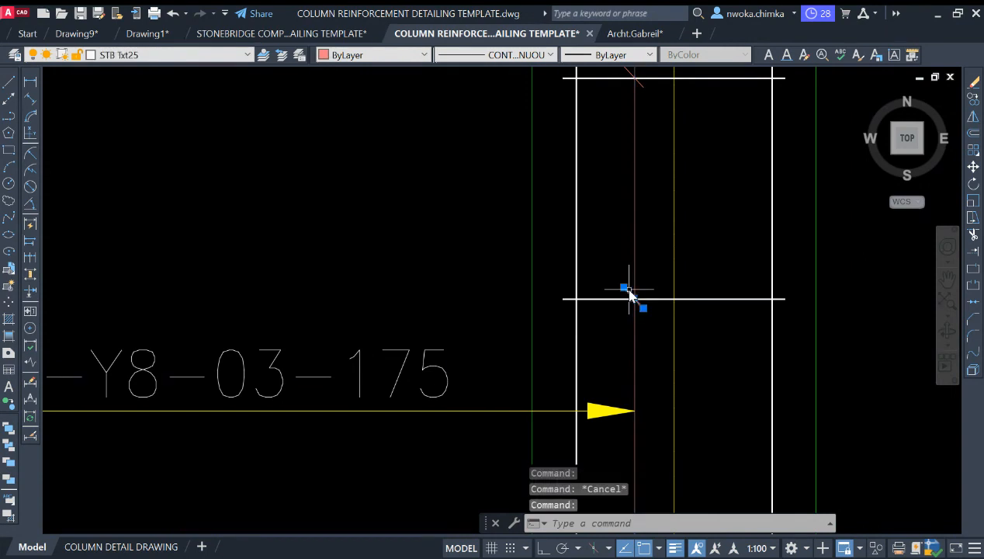
pyautogui.click(649, 305)
pyautogui.scroll(-4, 649, 305)
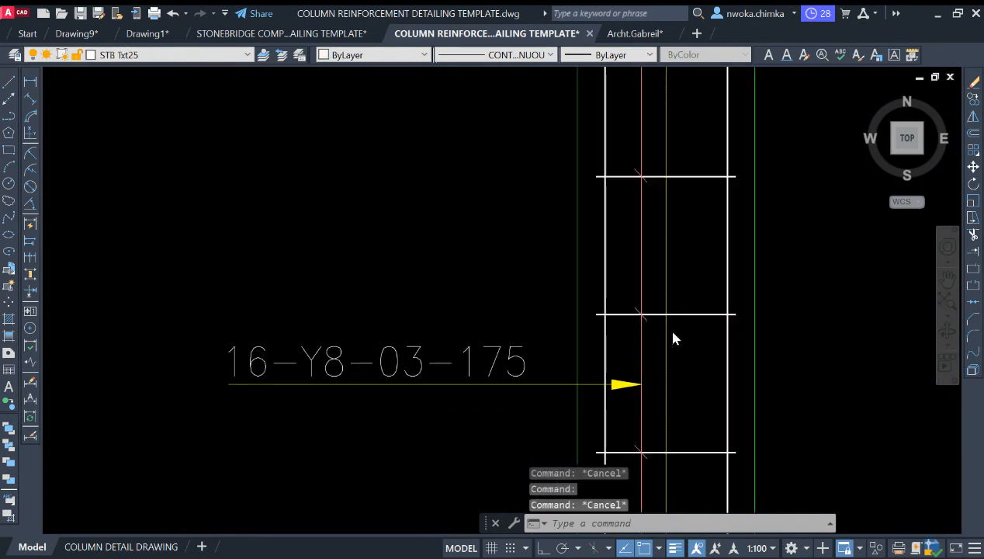
pyautogui.click(575, 304)
pyautogui.click(543, 378)
pyautogui.press('Escape')
# - Check the links from the beam down the column and change the link callout text to 15-Y8-03-175
pyautogui.moveTo(653, 343); pyautogui.dragTo(644, 405, button='middle')
pyautogui.scroll(-1, 644, 403)
pyautogui.moveTo(651, 151); pyautogui.dragTo(650, 278, button='middle')
pyautogui.moveTo(656, 194); pyautogui.dragTo(654, 189, button='middle')
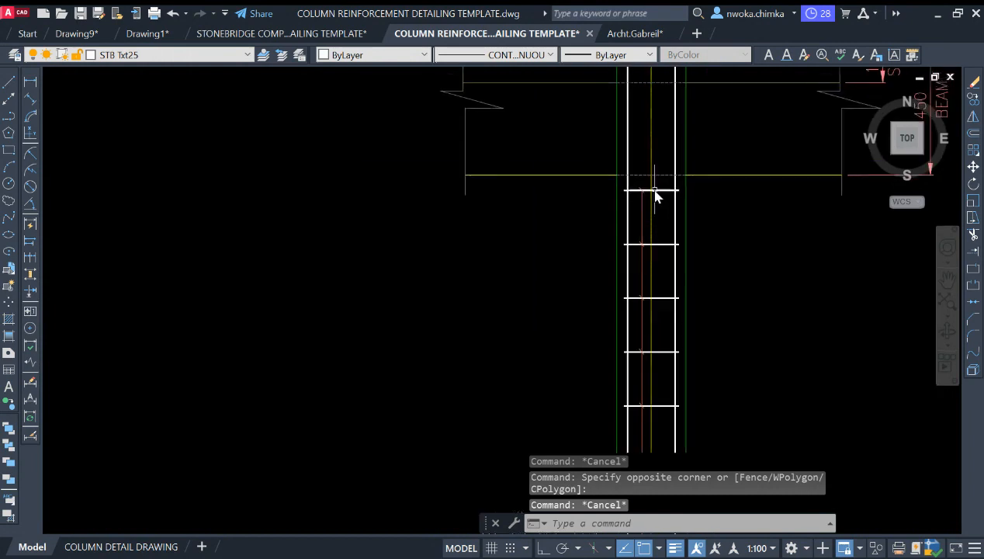
pyautogui.moveTo(654, 422); pyautogui.dragTo(660, 238, button='middle')
pyautogui.scroll(1, 498, 342)
pyautogui.scroll(-2, 520, 306)
pyautogui.moveTo(553, 301); pyautogui.dragTo(551, 356, button='middle')
pyautogui.scroll(3, 516, 369)
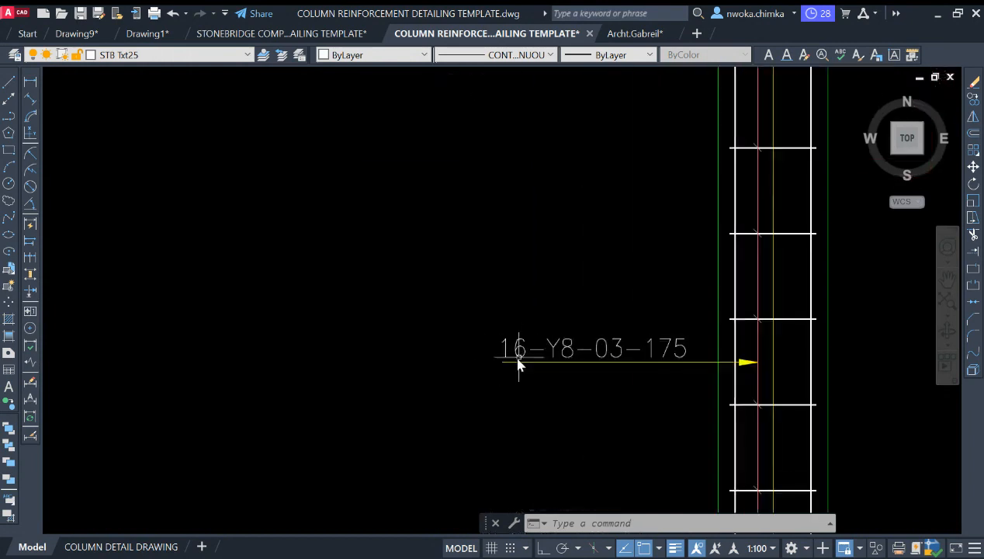
pyautogui.doubleClick(519, 352)
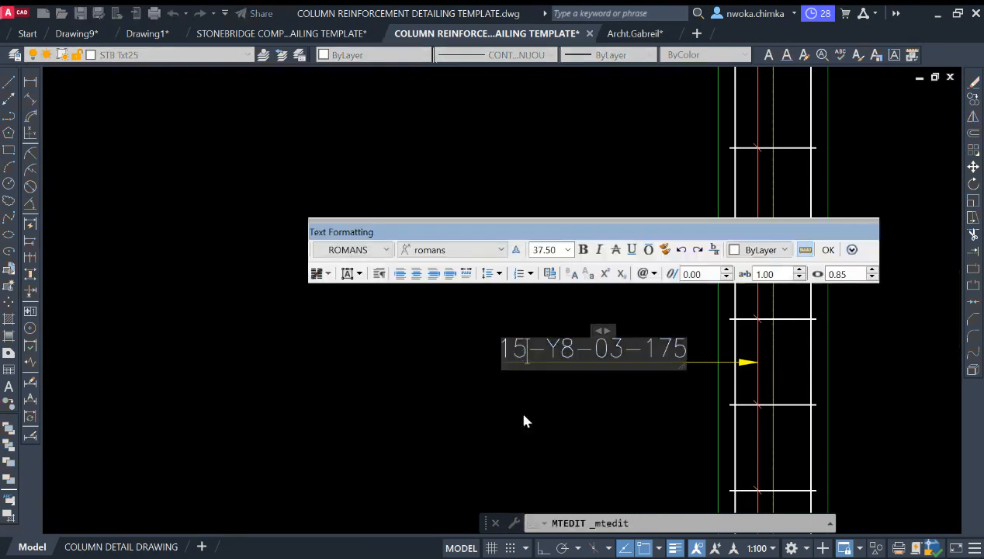
pyautogui.press('Escape')
# - Recount the links from the underside of the beam to just above the leader by selecting them one after another
pyautogui.scroll(-3, 556, 260)
pyautogui.scroll(4, 487, 222)
pyautogui.click(488, 217)
pyautogui.click(635, 241)
pyautogui.click(501, 272)
pyautogui.click(638, 341)
pyautogui.click(503, 350)
pyautogui.click(645, 397)
pyautogui.moveTo(641, 356); pyautogui.dragTo(583, 149, button='middle')
pyautogui.click(437, 200)
pyautogui.click(592, 289)
pyautogui.click(411, 319)
pyautogui.click(592, 376)
pyautogui.moveTo(594, 378); pyautogui.dragTo(562, 229, button='middle')
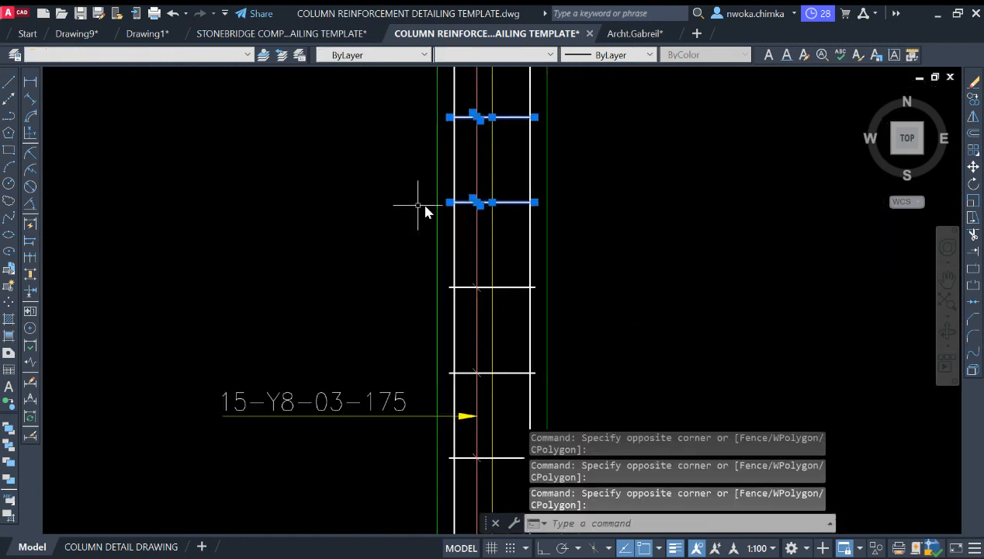
pyautogui.click(395, 228)
pyautogui.click(650, 346)
pyautogui.click(400, 341)
pyautogui.click(566, 397)
pyautogui.moveTo(441, 420); pyautogui.dragTo(433, 211, button='middle')
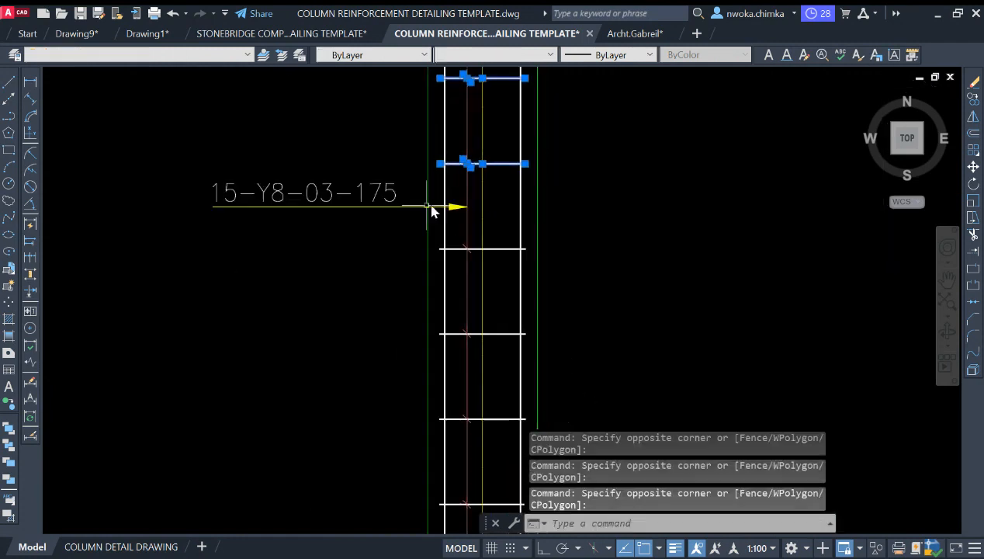
# - Continue the recount with the links below the leader down to the footing, and clear the selection
pyautogui.click(395, 225)
pyautogui.click(567, 275)
pyautogui.click(398, 319)
pyautogui.click(582, 365)
pyautogui.moveTo(595, 373); pyautogui.dragTo(580, 304, button='middle')
pyautogui.scroll(-2, 579, 303)
pyautogui.click(499, 301)
pyautogui.click(571, 335)
pyautogui.click(485, 346)
pyautogui.click(591, 365)
pyautogui.click(496, 377)
pyautogui.click(587, 415)
pyautogui.moveTo(575, 360); pyautogui.dragTo(516, 264, button='middle')
pyautogui.click(445, 352)
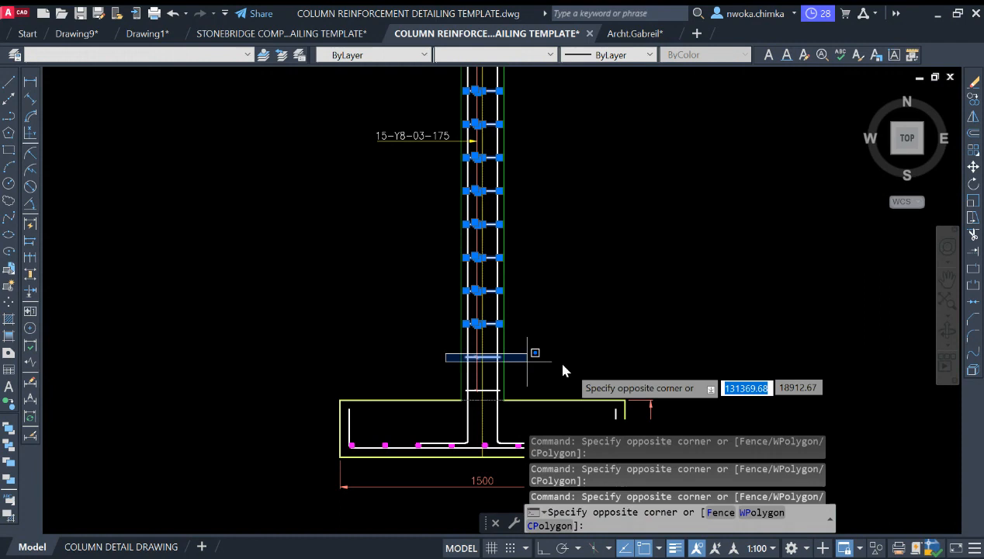
pyautogui.click(564, 370)
pyautogui.click(462, 392)
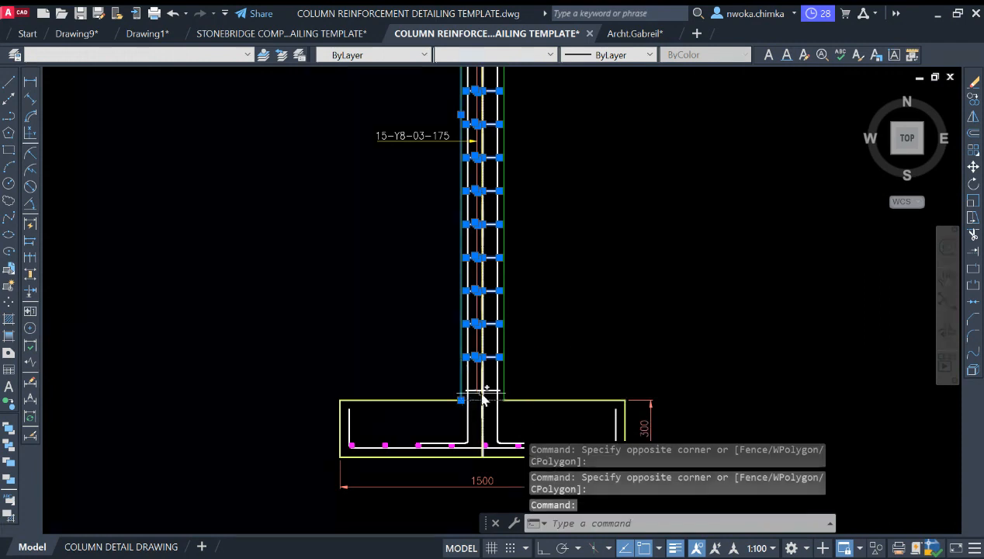
pyautogui.scroll(2, 484, 398)
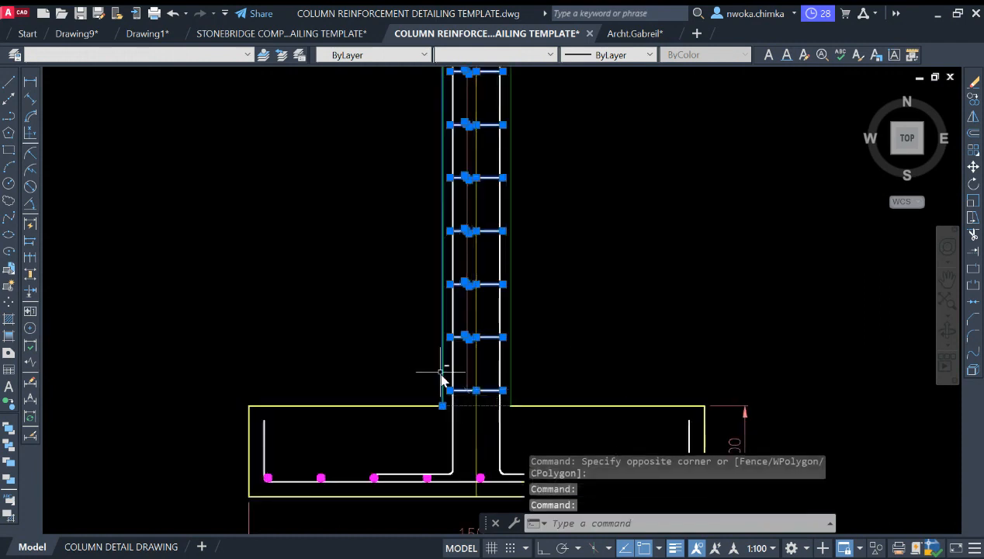
pyautogui.scroll(-4, 465, 373)
pyautogui.press('Escape')
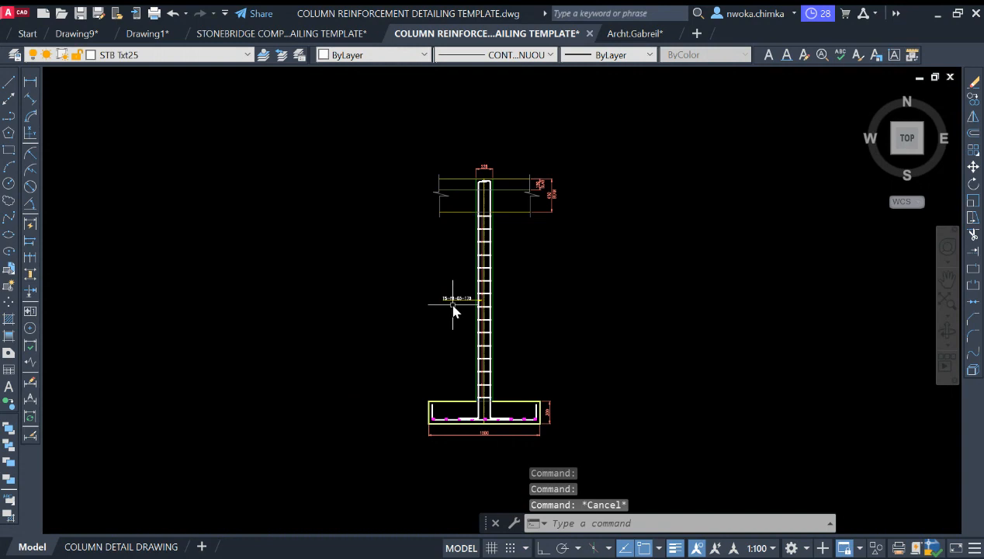
# - Review the link callout and examine the main bar and link entries for the 225x225 column in the schedule
pyautogui.scroll(5, 454, 295)
pyautogui.scroll(4, 453, 290)
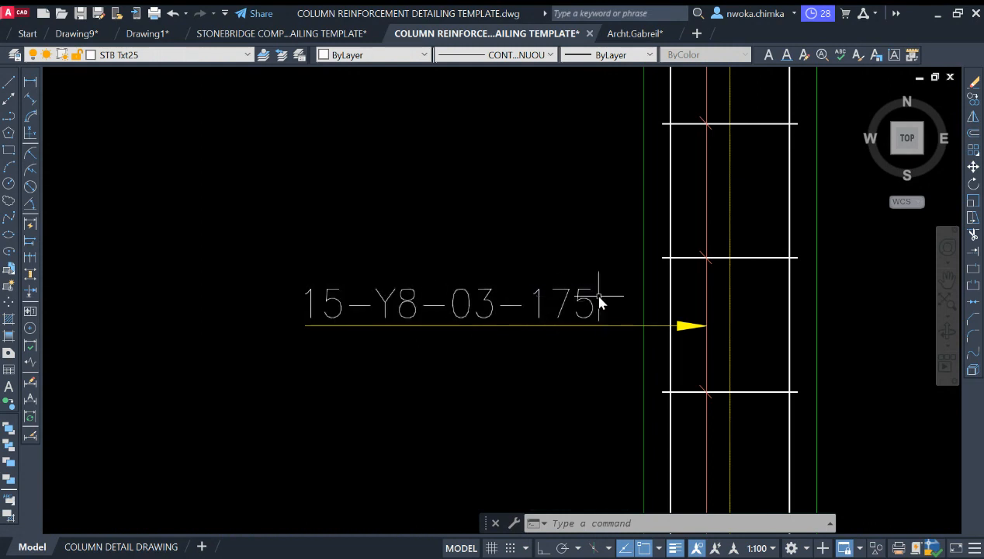
pyautogui.scroll(-5, 613, 324)
pyautogui.scroll(-3, 619, 325)
pyautogui.scroll(-2, 530, 321)
pyautogui.scroll(-5, 735, 342)
pyautogui.moveTo(495, 342); pyautogui.dragTo(811, 338, button='middle')
pyautogui.scroll(-1, 810, 339)
pyautogui.moveTo(519, 296); pyautogui.dragTo(721, 355, button='middle')
pyautogui.scroll(4, 308, 262)
pyautogui.scroll(3, 534, 305)
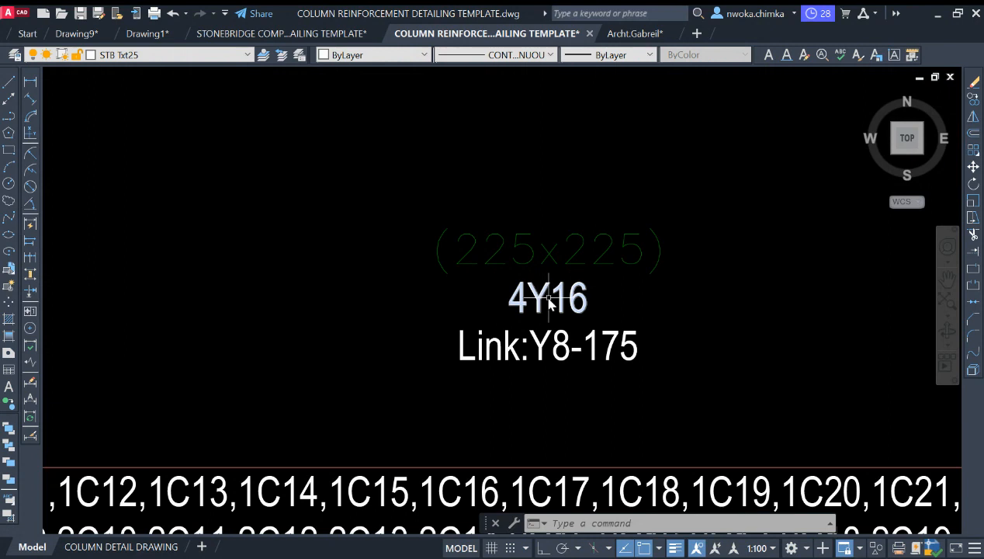
pyautogui.scroll(-4, 457, 304)
pyautogui.scroll(5, 404, 323)
pyautogui.scroll(-5, 417, 272)
pyautogui.scroll(6, 602, 312)
pyautogui.moveTo(602, 313); pyautogui.dragTo(577, 316, button='middle')
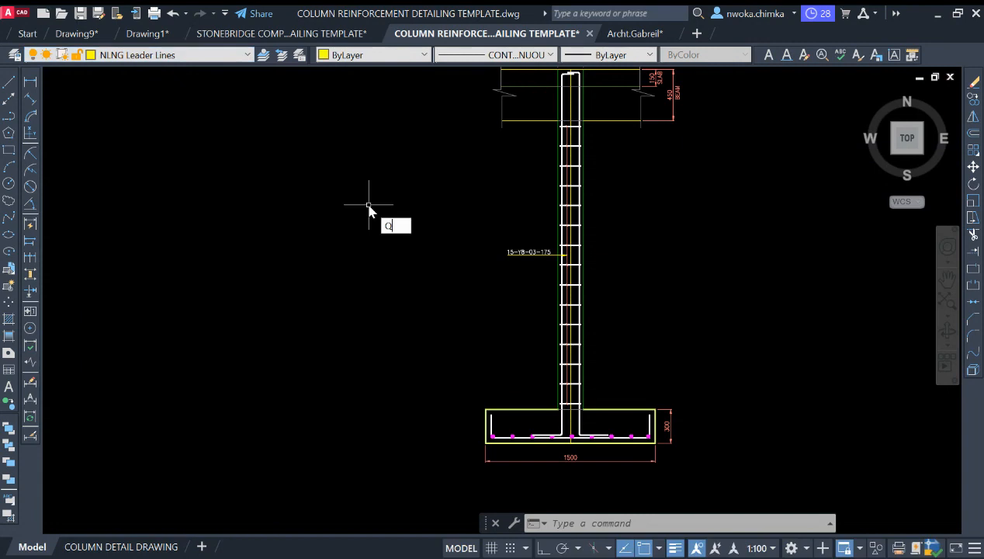
# - Draw a horizontal leader with Ortho on, pointing to the column's left main bar between two links above the link callout
pyautogui.press('Return')
pyautogui.scroll(6, 554, 279)
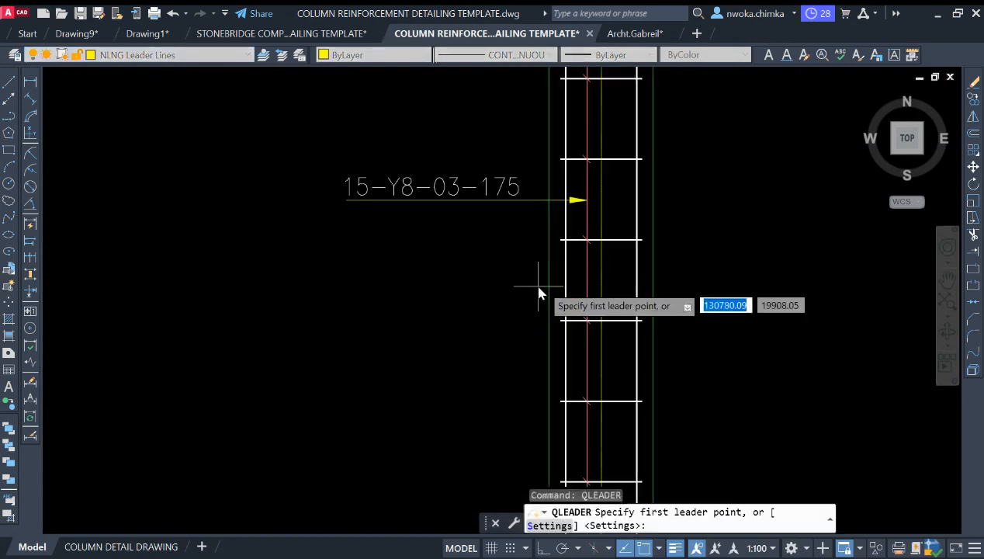
pyautogui.scroll(2, 565, 290)
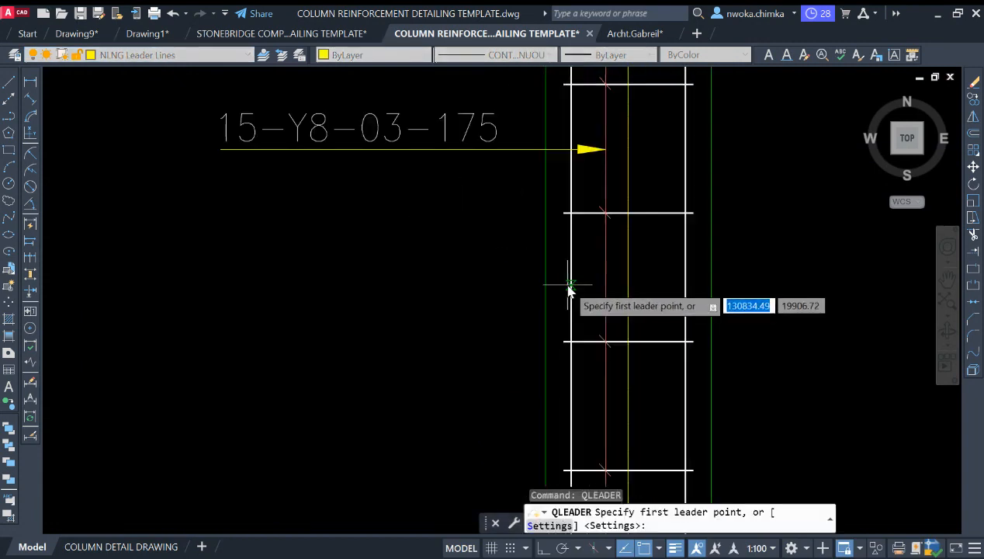
pyautogui.scroll(-4, 569, 289)
pyautogui.scroll(-2, 582, 203)
pyautogui.scroll(6, 573, 240)
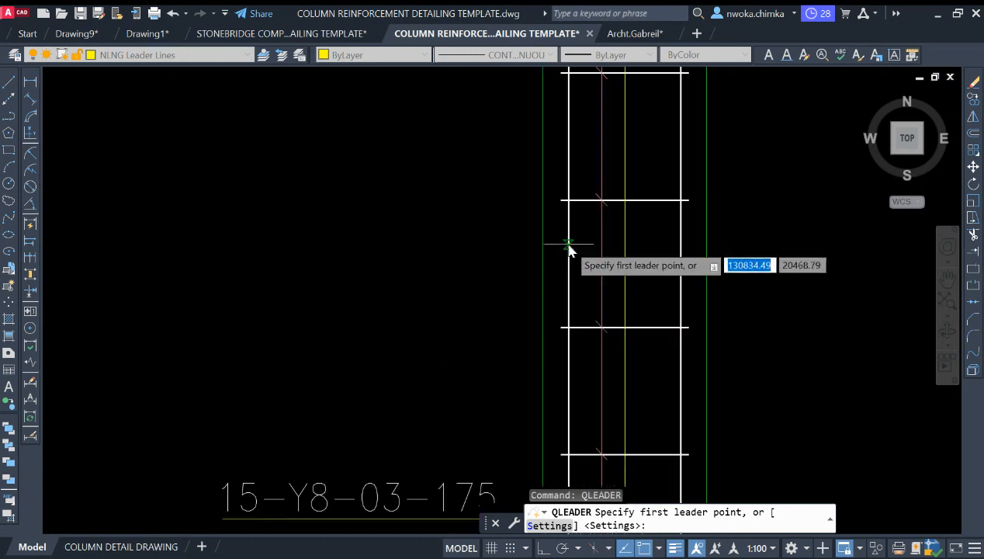
pyautogui.scroll(-2, 569, 247)
pyautogui.click(564, 245)
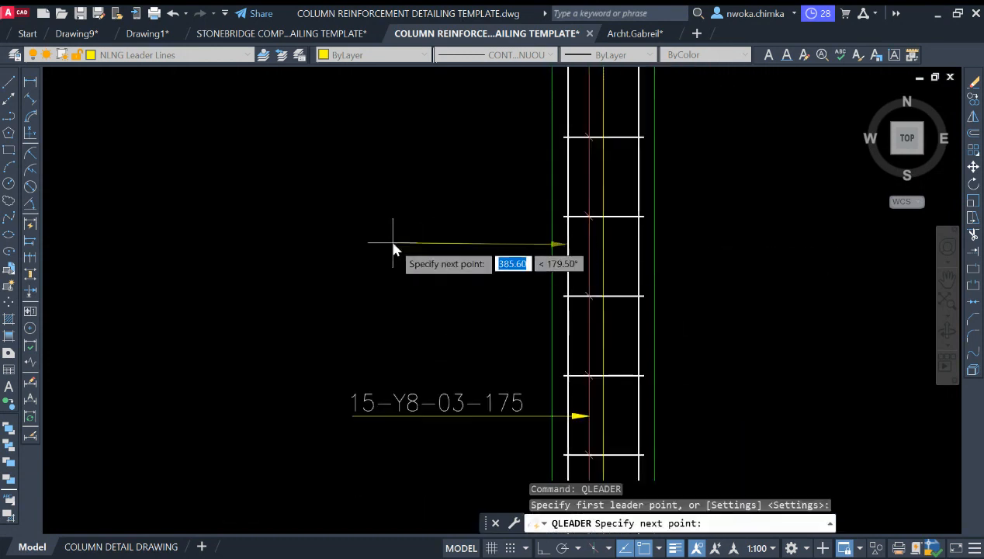
pyautogui.press('F8')
pyautogui.press('Escape')
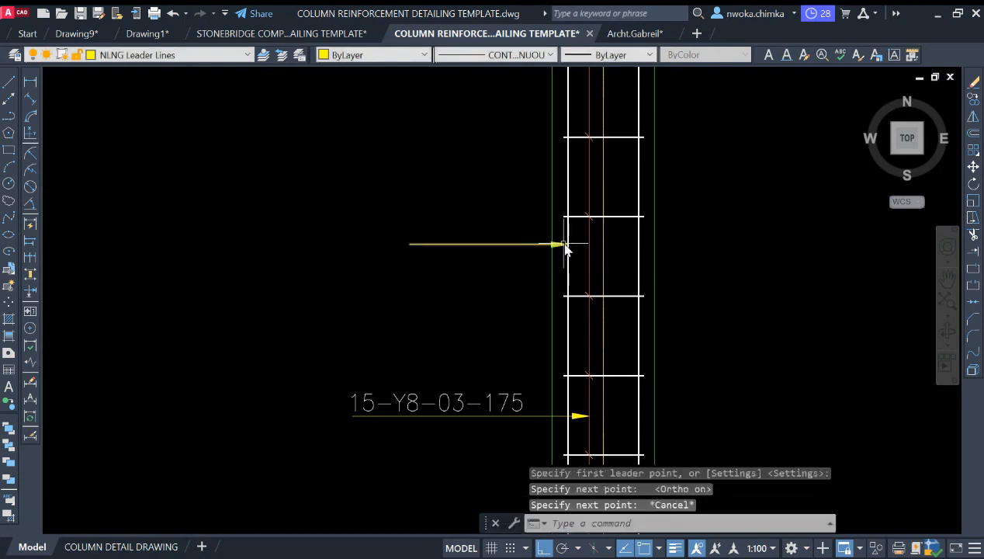
pyautogui.press('Return')
pyautogui.scroll(3, 566, 246)
pyautogui.scroll(-2, 568, 242)
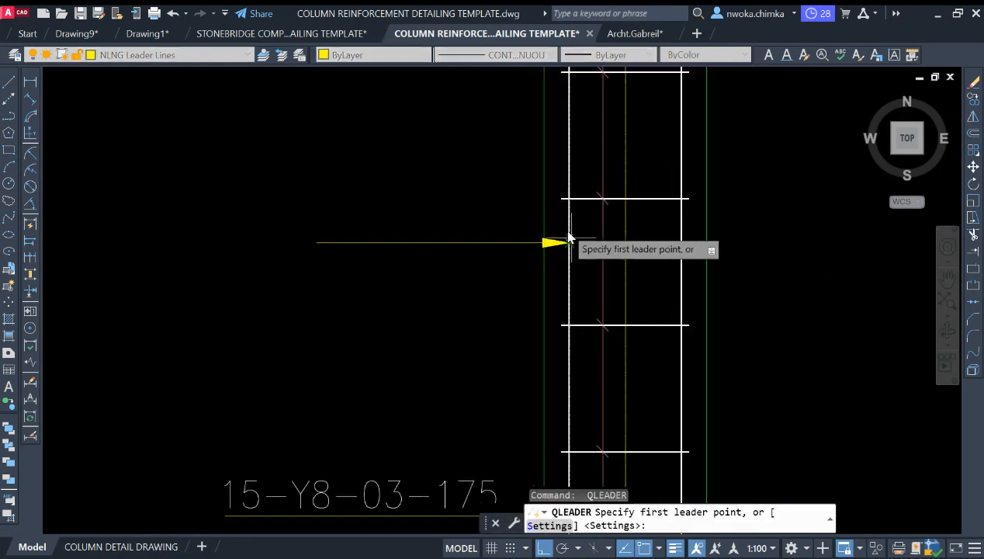
pyautogui.scroll(-2, 568, 243)
pyautogui.press('Escape')
pyautogui.click(568, 228)
pyautogui.press('Escape')
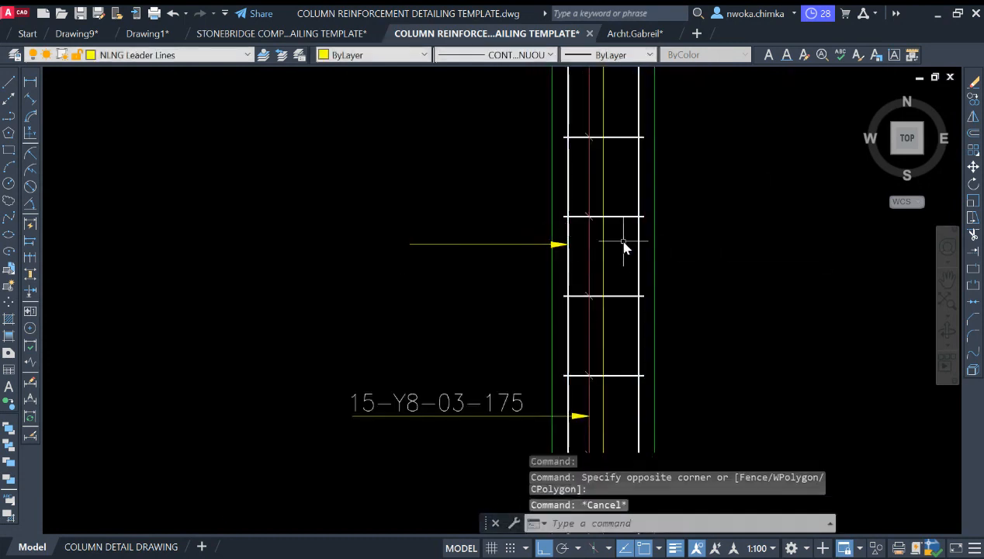
# - Draw a second horizontal leader pointing to the column's right main bar, with its line overlapping the first leader
pyautogui.press('Return')
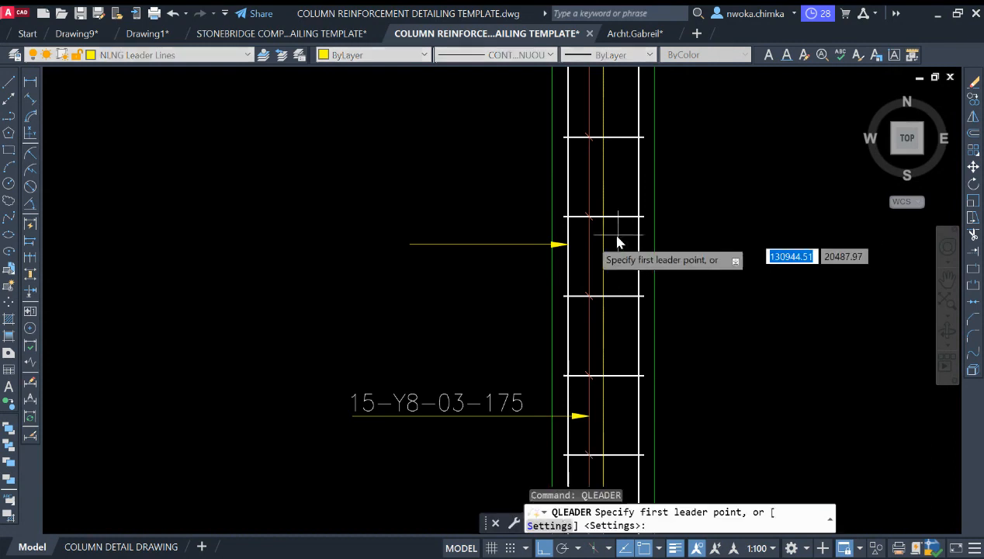
pyautogui.scroll(2, 575, 245)
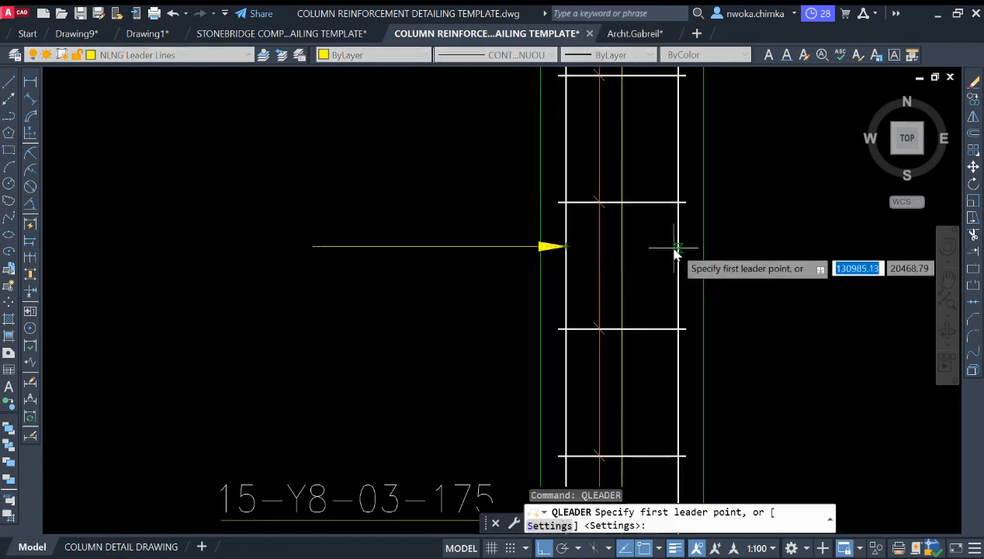
pyautogui.click(678, 247)
pyautogui.scroll(2, 490, 260)
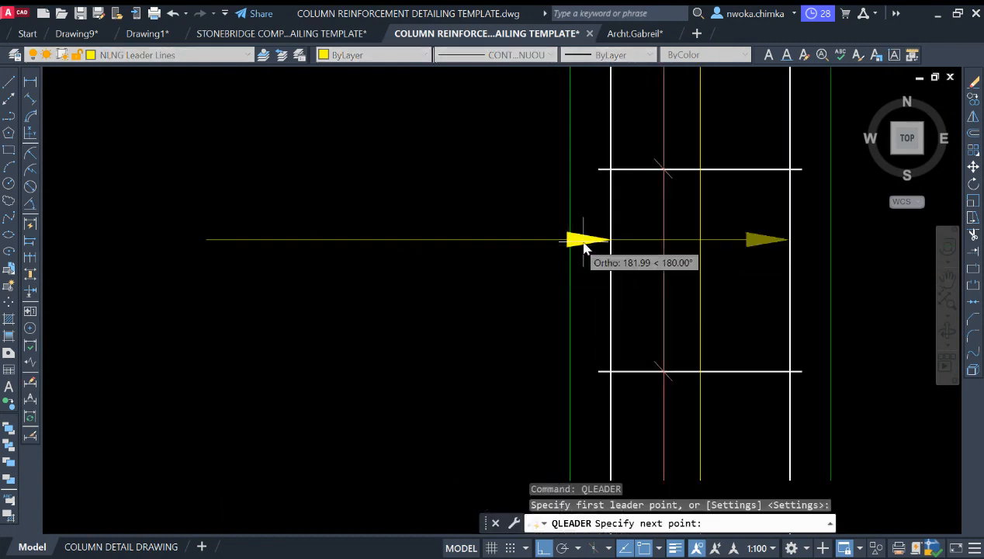
pyautogui.click(460, 243)
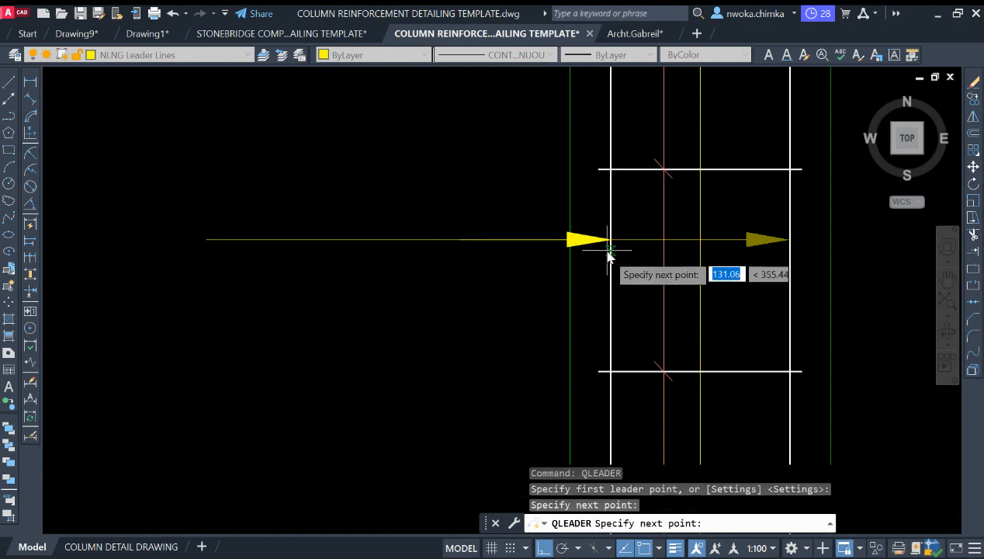
pyautogui.press('Escape')
pyautogui.scroll(-3, 640, 229)
pyautogui.scroll(3, 662, 232)
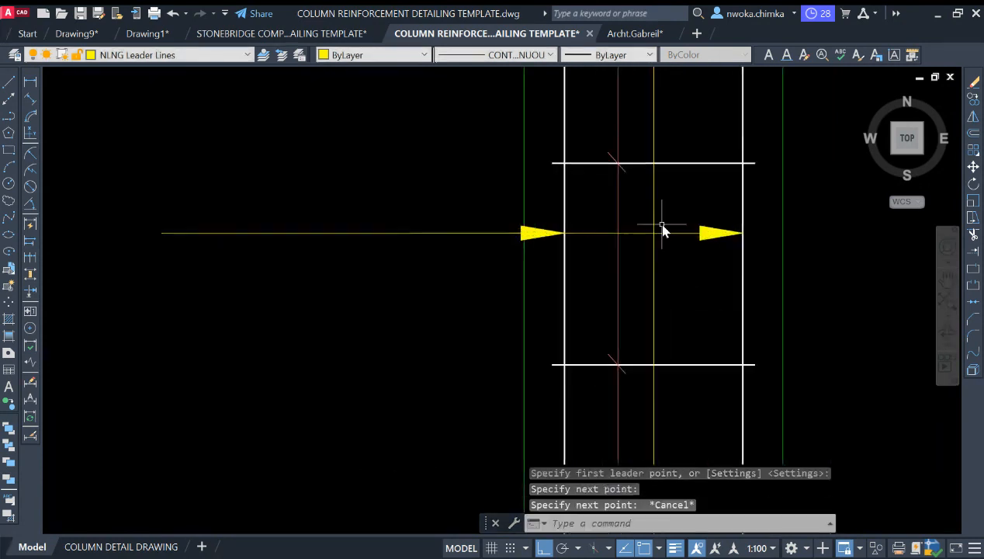
# - Copy the 15-Y8-03-175 link callout text to just above the main bar leaders
pyautogui.scroll(-5, 636, 246)
pyautogui.click(528, 338)
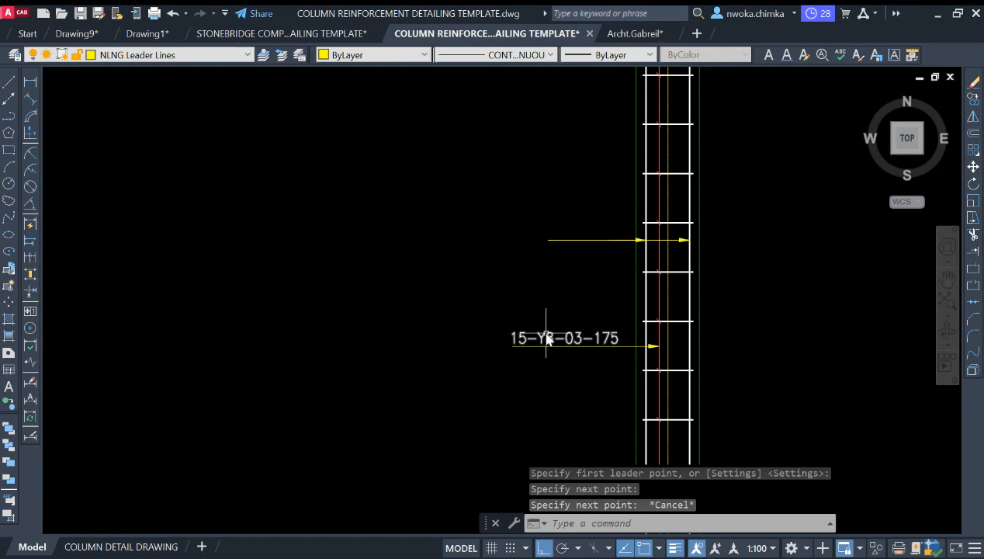
pyautogui.press('Return')
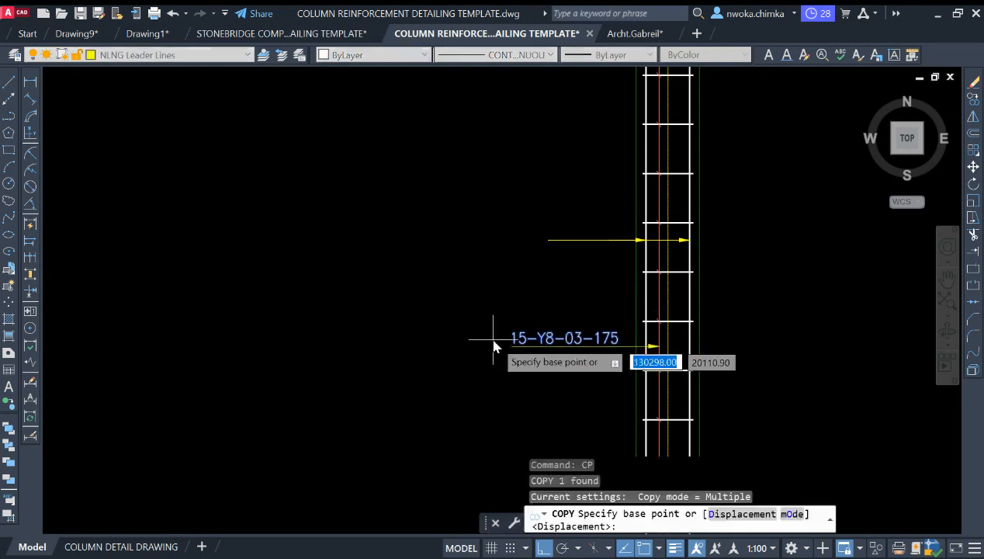
pyautogui.click(513, 347)
pyautogui.scroll(2, 548, 254)
pyautogui.click(521, 231)
pyautogui.press('Escape')
pyautogui.scroll(2, 631, 202)
pyautogui.moveTo(633, 202); pyautogui.dragTo(575, 237, button='middle')
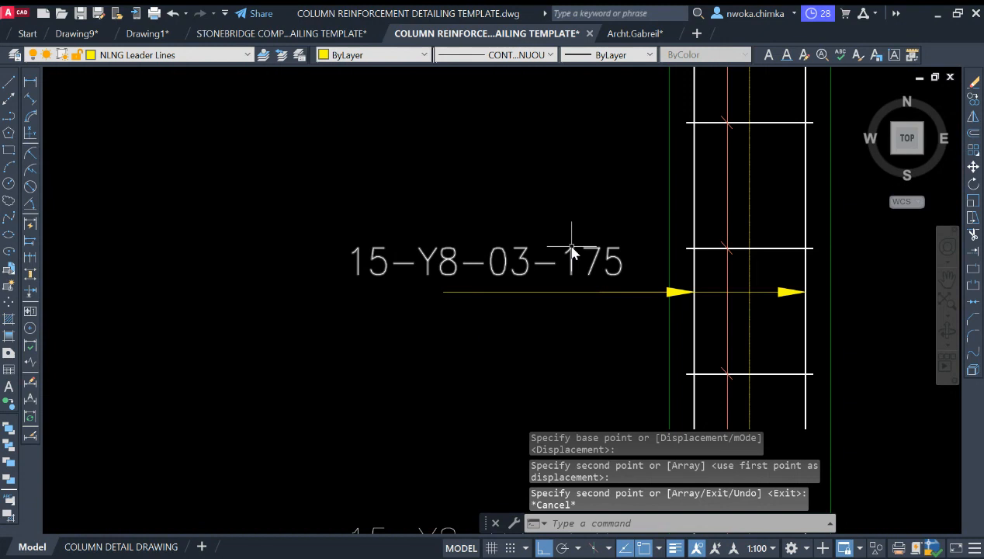
# - Change the copied callout text above the main bar leaders to 4-Y16-02
pyautogui.click(572, 255)
pyautogui.doubleClick(572, 255)
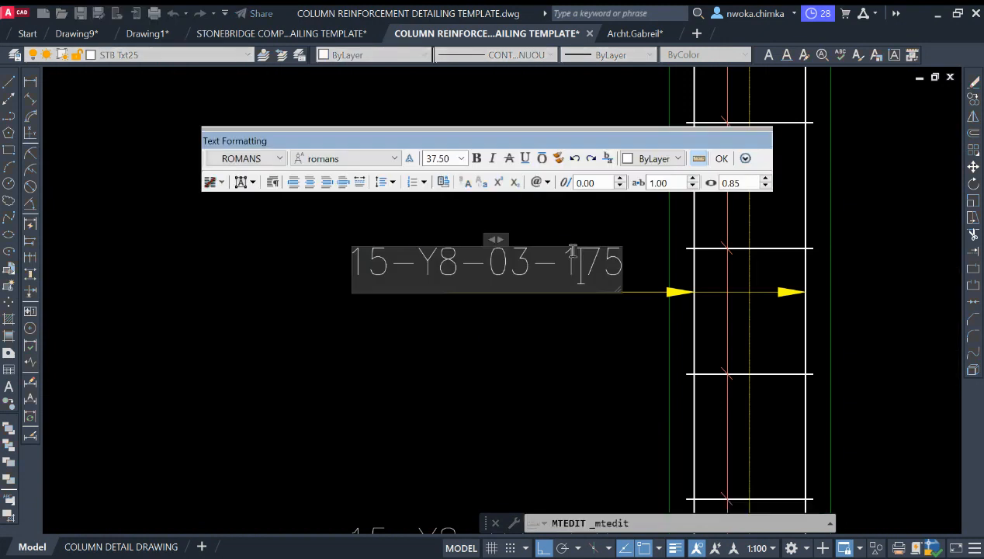
pyautogui.press('BackSpace')
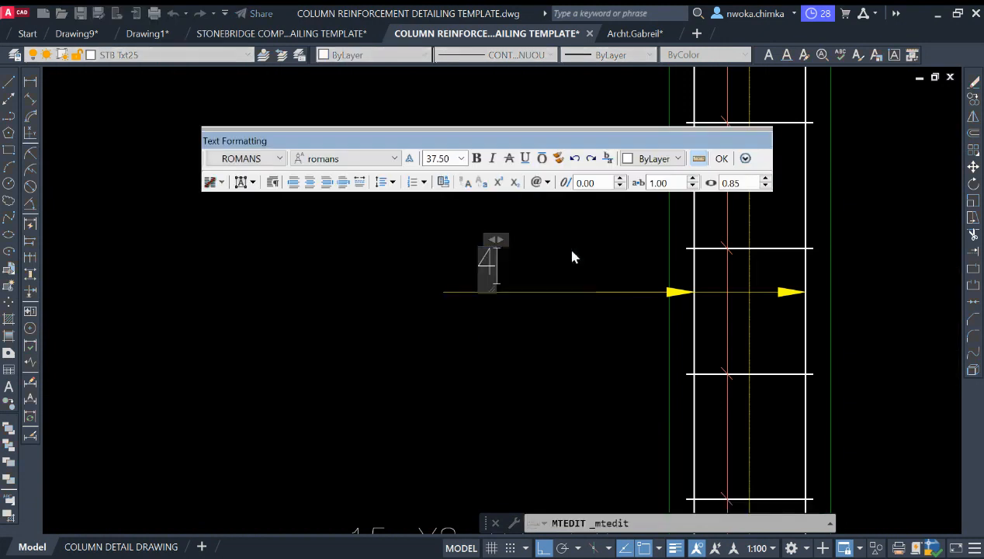
pyautogui.write('4-Y')
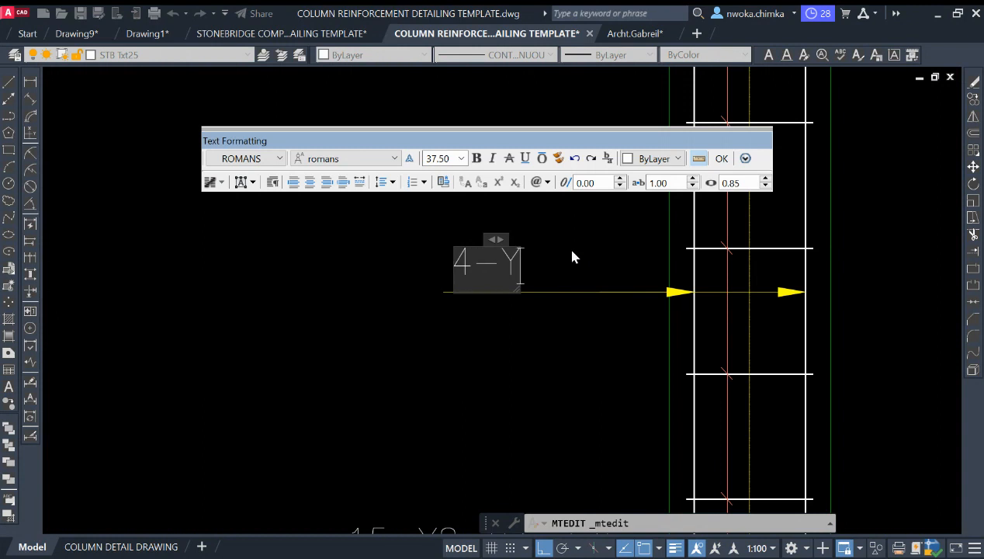
pyautogui.write('16-')
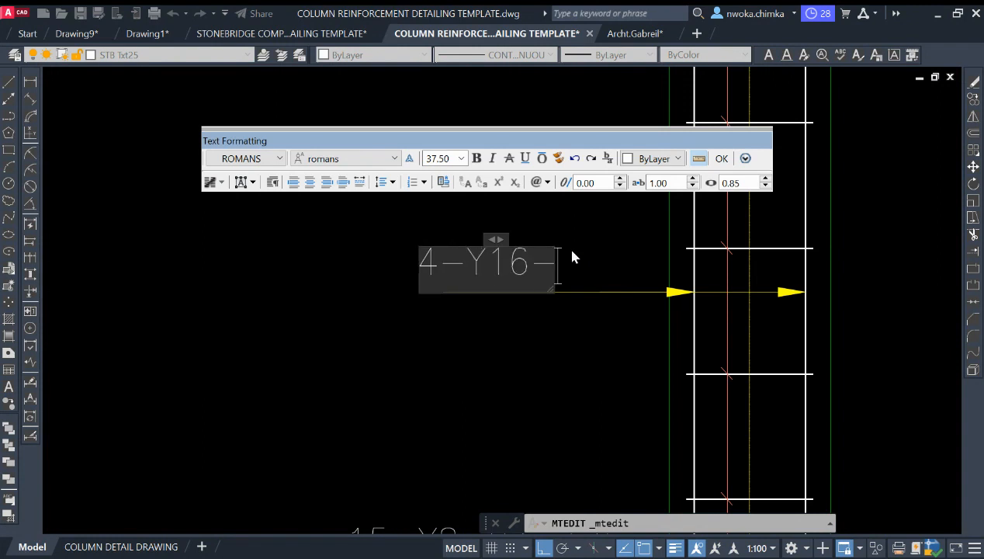
pyautogui.write('02')
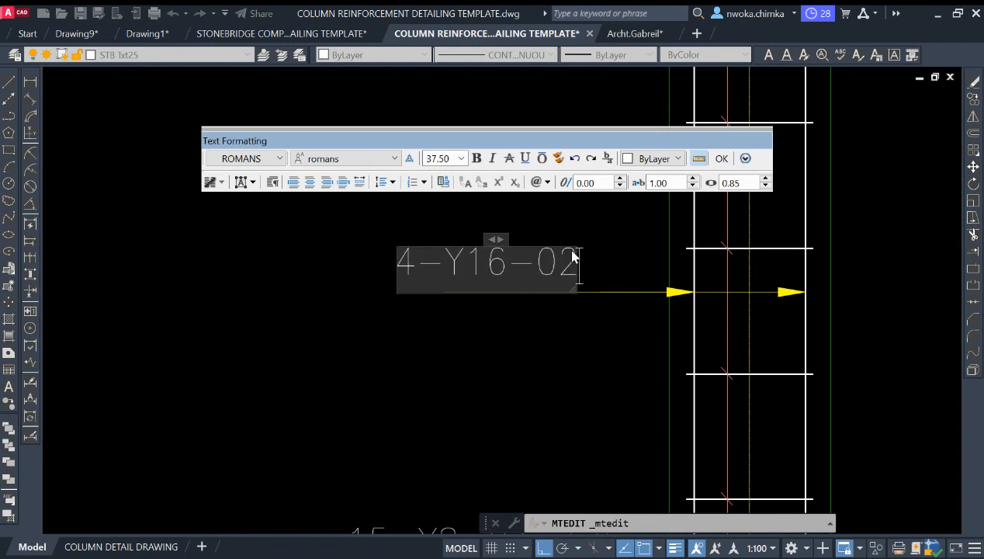
pyautogui.click(554, 365)
# - Move the 4-Y16-02 text right and slightly down with Ortho off so it sits over the leader line
pyautogui.click(588, 245)
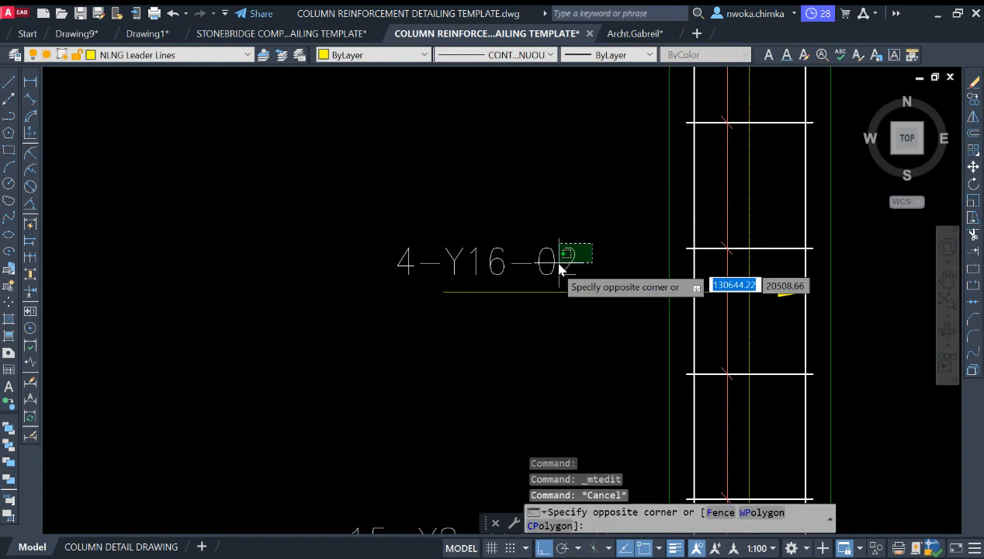
pyautogui.click(557, 264)
pyautogui.write('M')
pyautogui.press('Return')
pyautogui.click(462, 158)
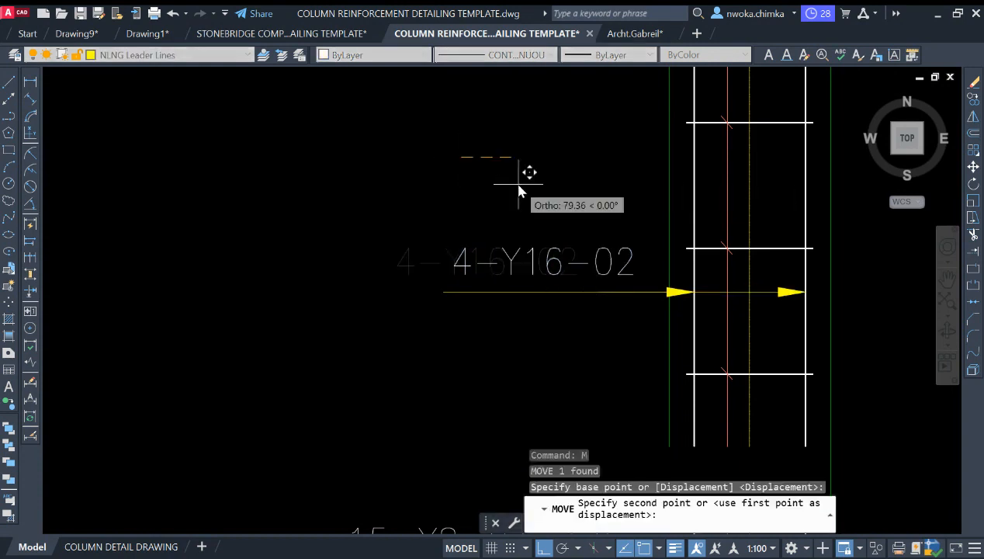
pyautogui.press('F9')
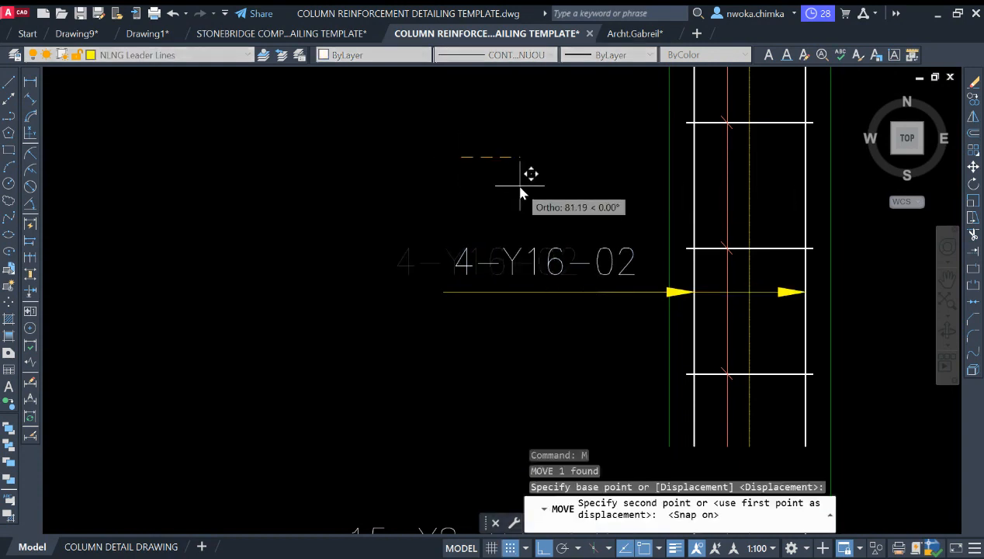
pyautogui.press('F8')
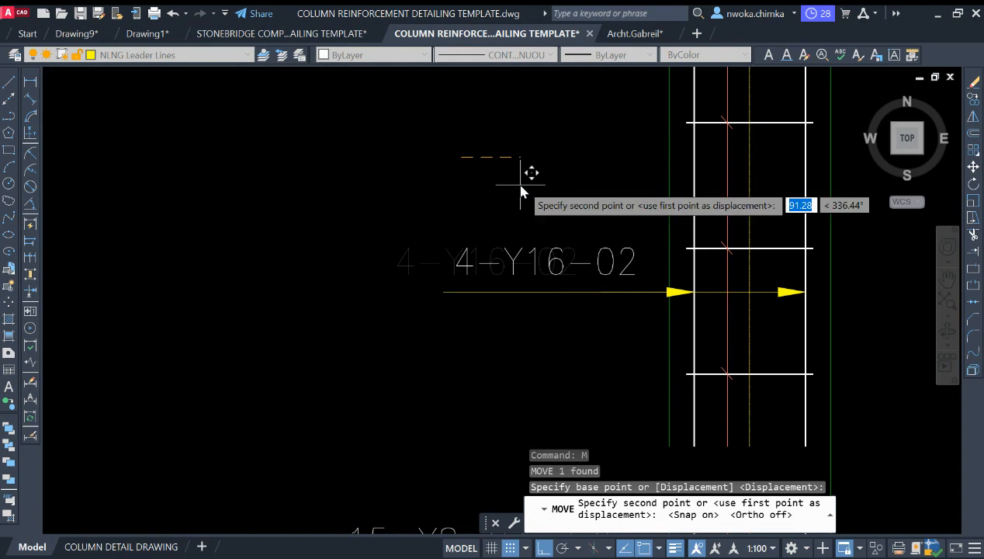
pyautogui.click(524, 173)
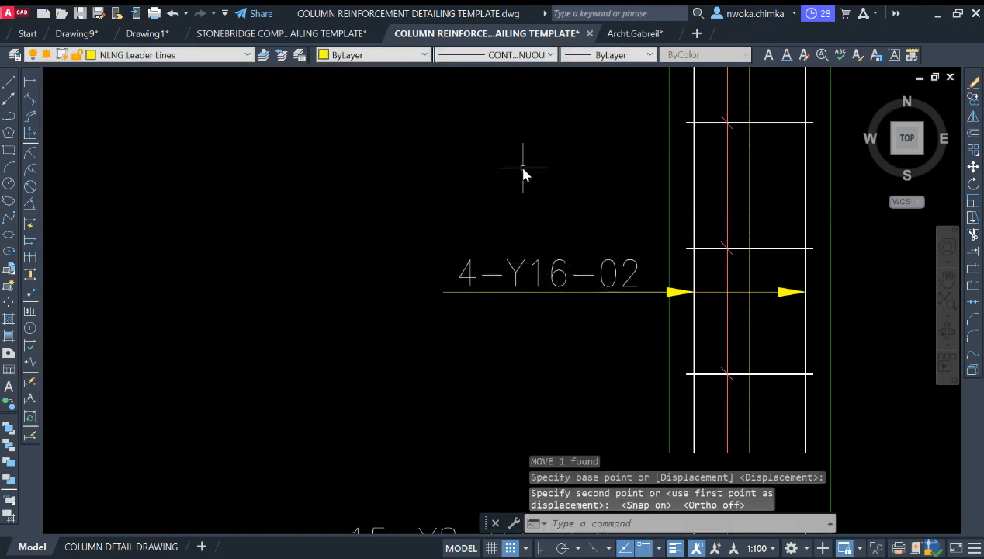
# - Nudge the 4-Y16-02 text slightly left along the leader line to fine-tune its position
pyautogui.scroll(2, 584, 259)
pyautogui.click(614, 230)
pyautogui.click(534, 265)
pyautogui.click(544, 241)
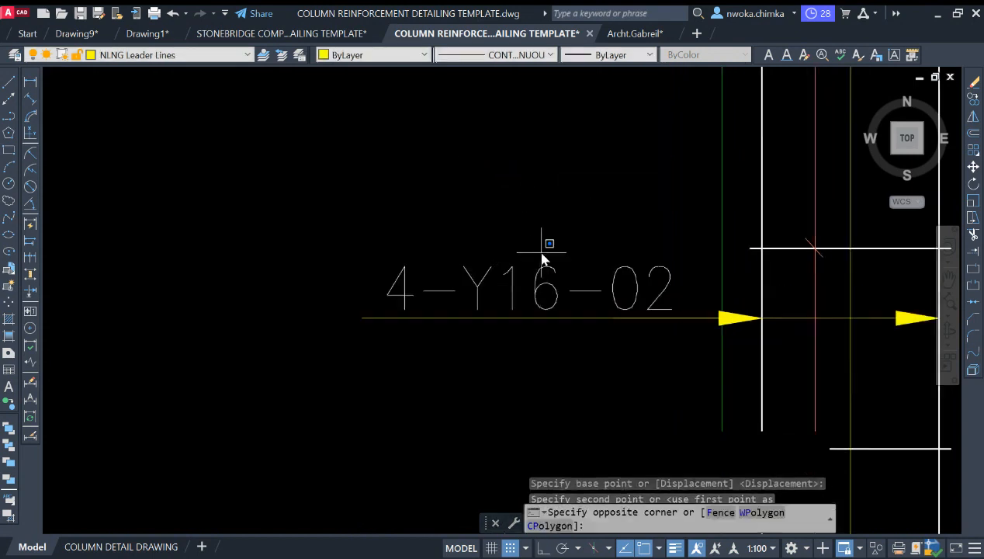
pyautogui.click(476, 260)
pyautogui.write('m')
pyautogui.press('space')
pyautogui.click(556, 204)
pyautogui.click(538, 213)
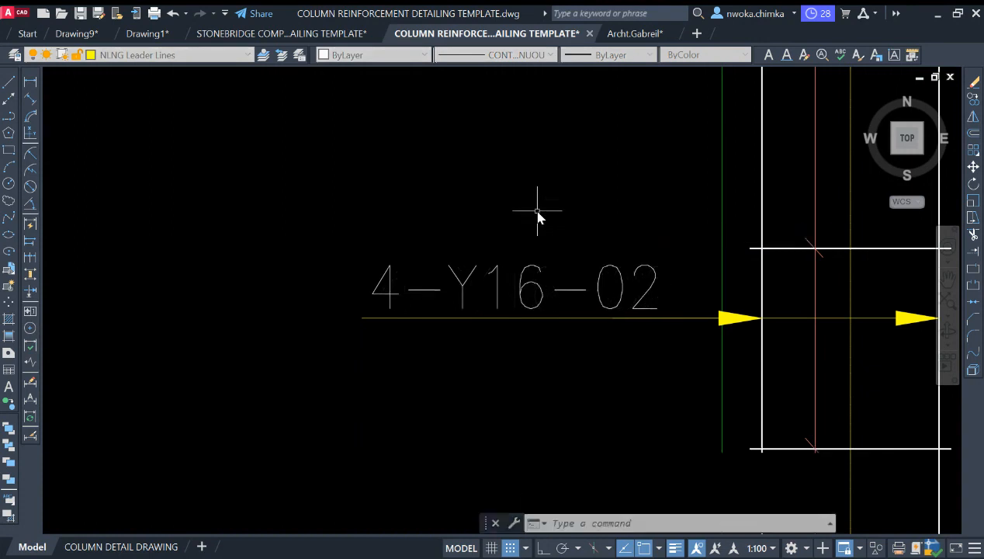
# - Check the 4-Y16-02 callout against the column's two main bars by highlighting them, and clear the selection
pyautogui.scroll(-2, 539, 259)
pyautogui.scroll(-3, 566, 272)
pyautogui.scroll(3, 573, 264)
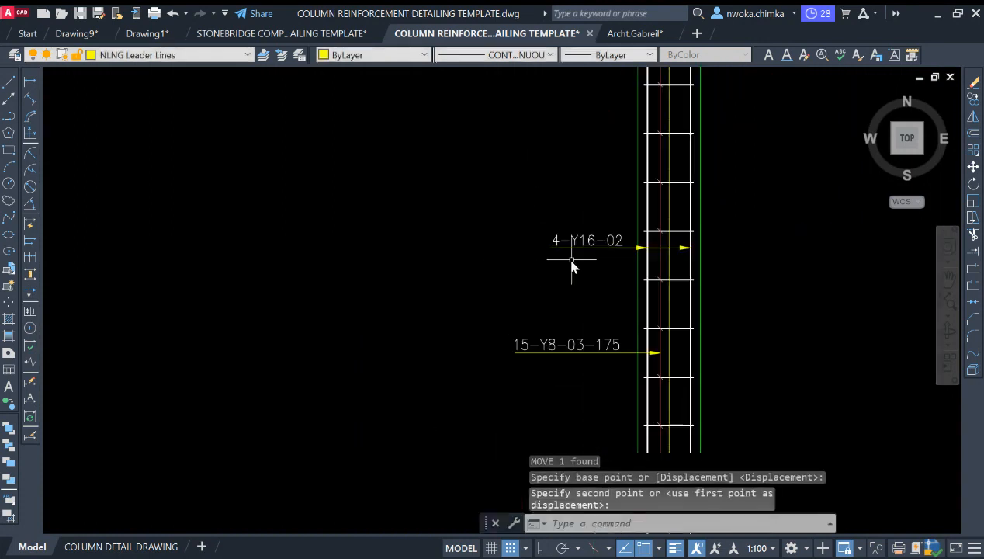
pyautogui.scroll(2, 591, 237)
pyautogui.click(627, 286)
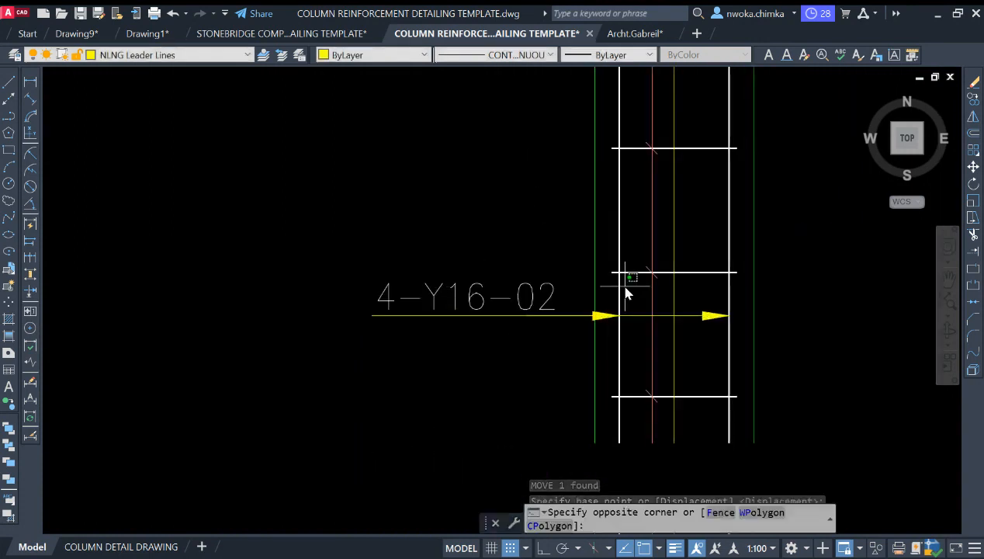
pyautogui.click(727, 295)
pyautogui.click(739, 281)
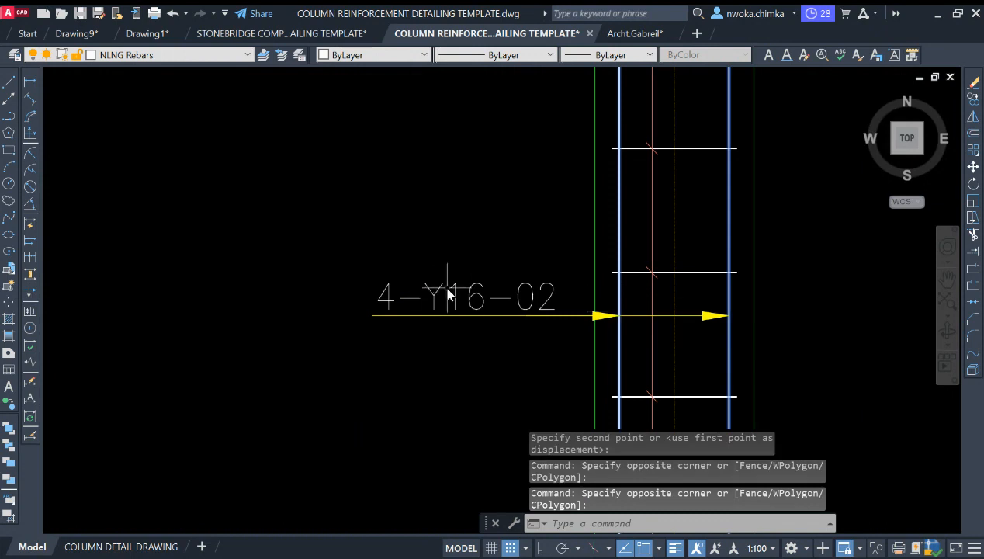
pyautogui.scroll(-3, 548, 248)
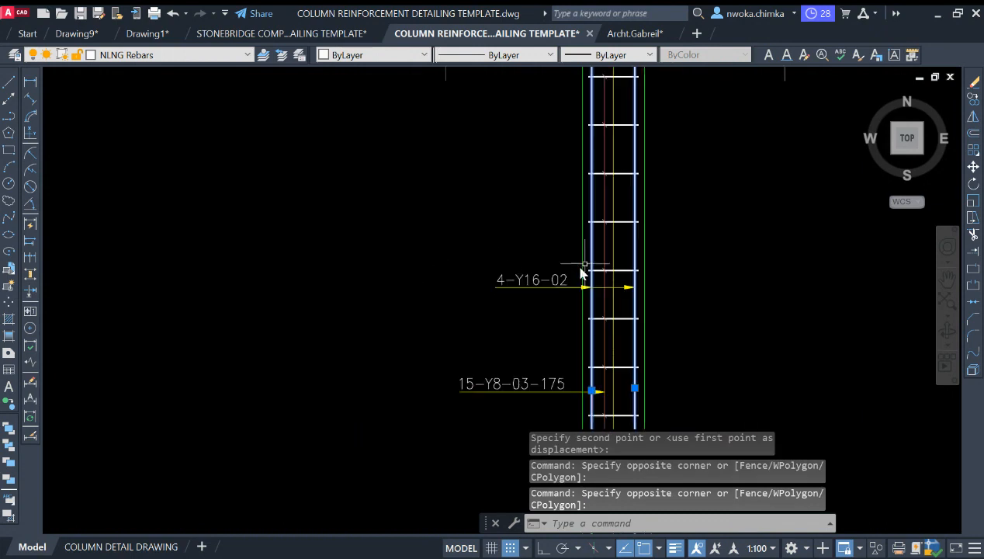
pyautogui.press('Escape')
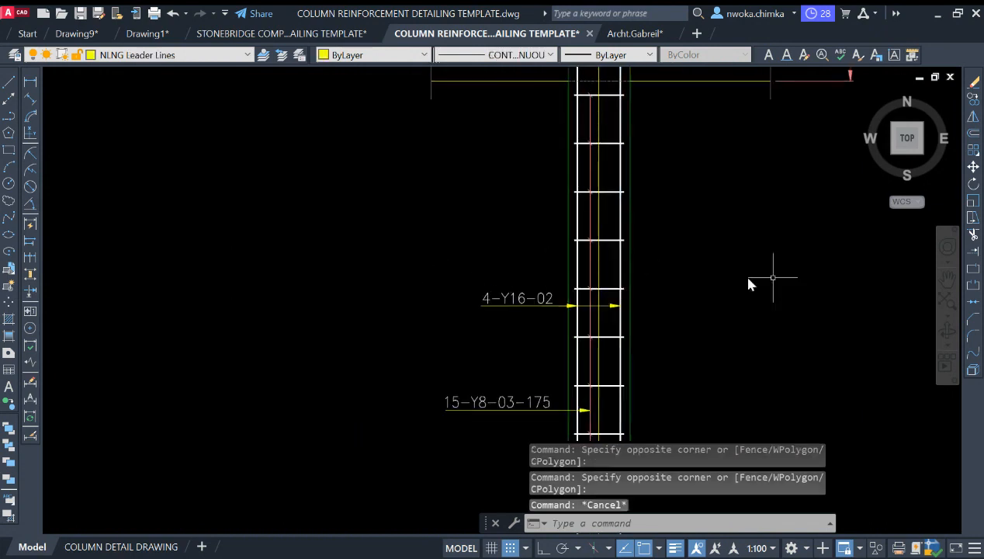
pyautogui.scroll(2, 526, 299)
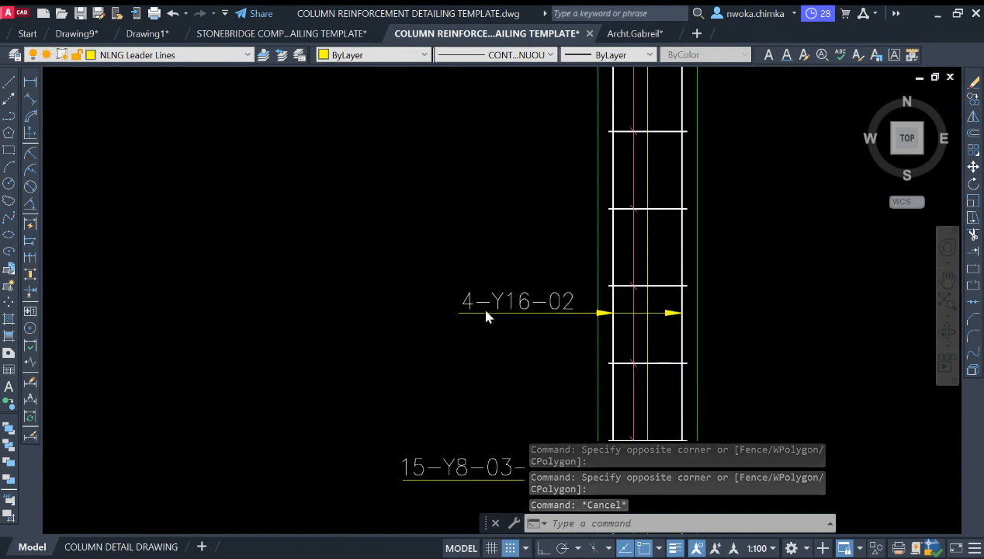
pyautogui.scroll(2, 479, 311)
pyautogui.scroll(-2, 470, 295)
pyautogui.scroll(2, 471, 295)
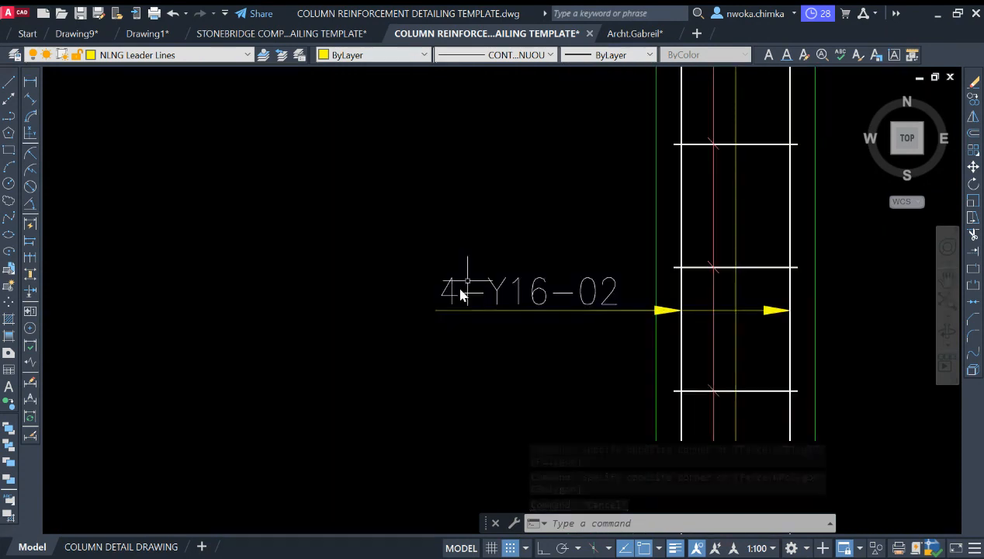
pyautogui.scroll(-7, 603, 304)
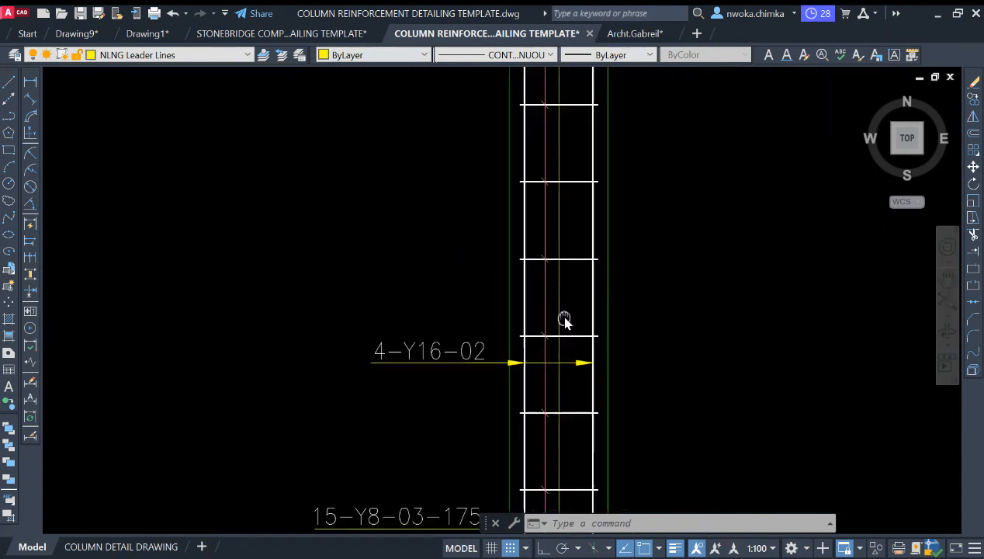
# - Highlight the four corner bars in the schedule's 225x225 column section to check the bar count, and clear the selection
pyautogui.scroll(-2, 595, 135)
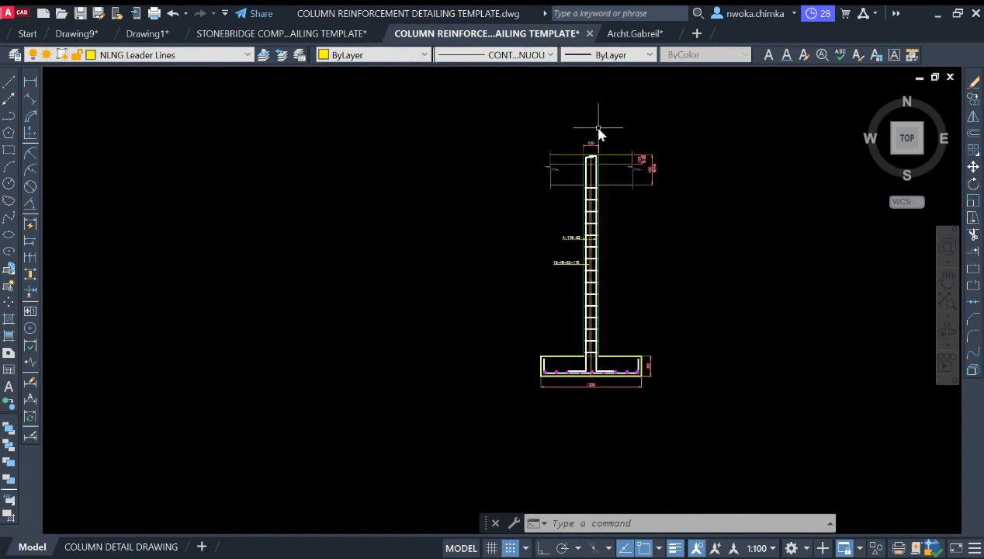
pyautogui.moveTo(641, 279); pyautogui.dragTo(590, 329, button='middle')
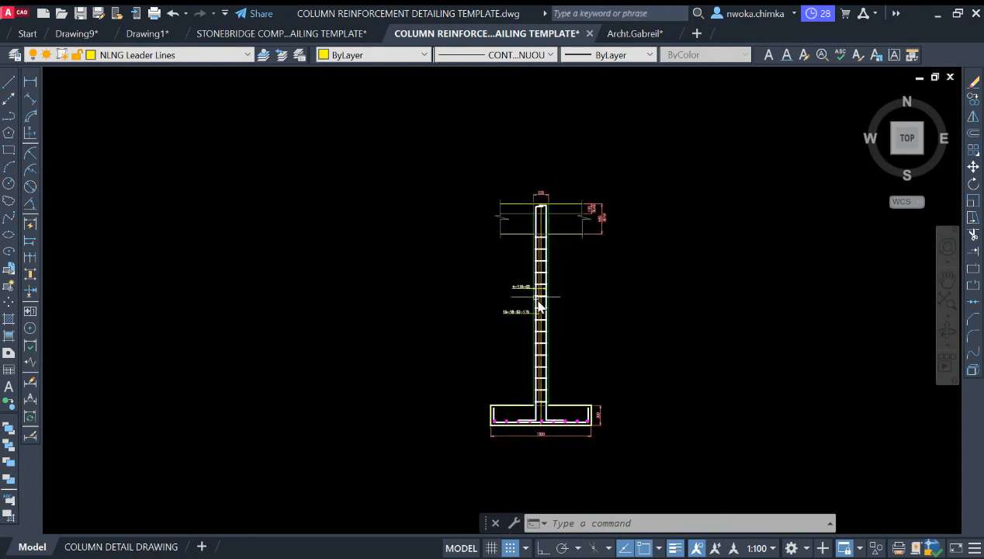
pyautogui.scroll(-3, 635, 291)
pyautogui.moveTo(635, 290); pyautogui.dragTo(831, 345, button='middle')
pyautogui.scroll(6, 340, 235)
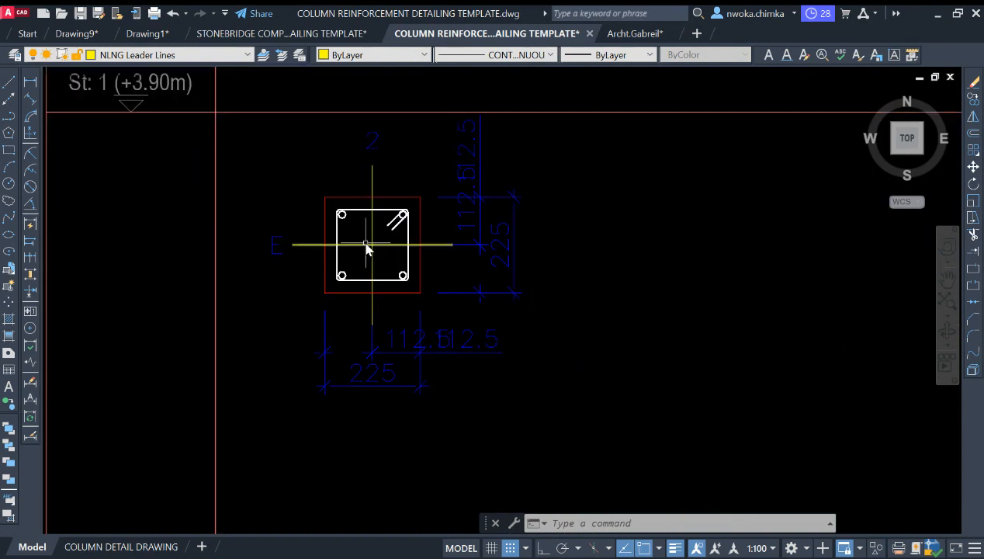
pyautogui.scroll(4, 366, 247)
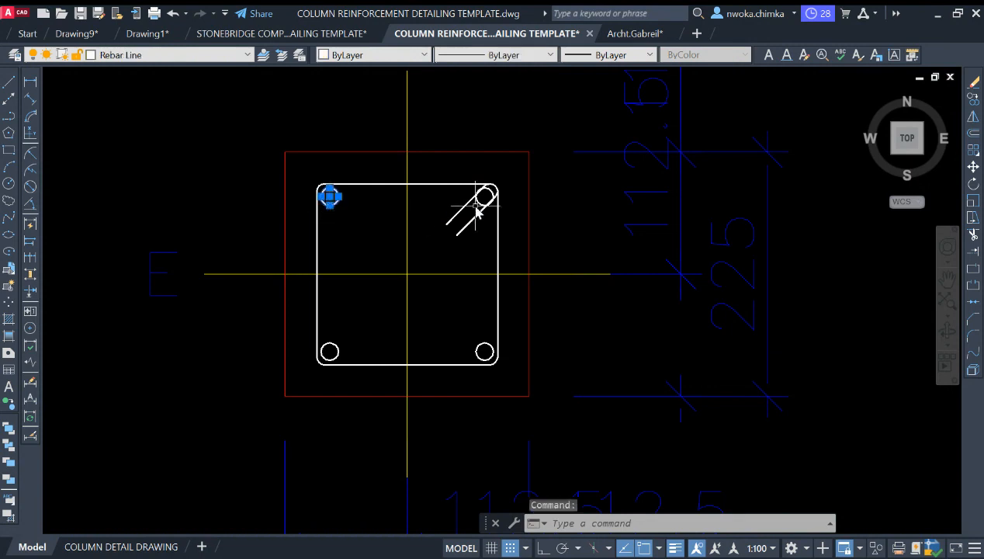
pyautogui.click(476, 332)
pyautogui.click(465, 347)
pyautogui.click(342, 343)
pyautogui.click(322, 358)
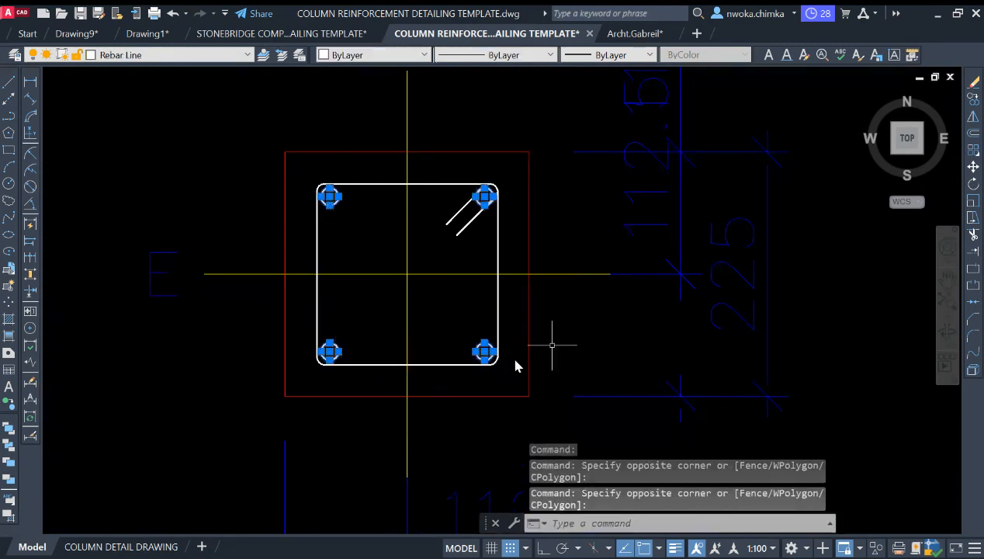
pyautogui.scroll(-2, 419, 206)
pyautogui.press('Escape')
pyautogui.scroll(-4, 468, 198)
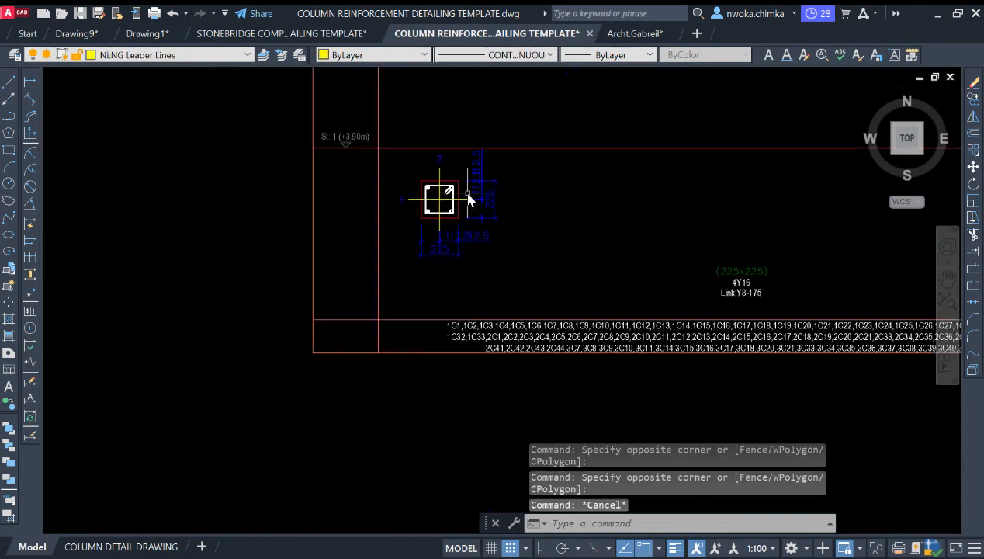
# - Draw a quick leader with Ortho on from the footing's bottom bar straight up above the footing, ending in a horizontal landing toward its left edge
pyautogui.scroll(-1, 543, 239)
pyautogui.moveTo(543, 239); pyautogui.dragTo(286, 221, button='middle')
pyautogui.scroll(5, 563, 293)
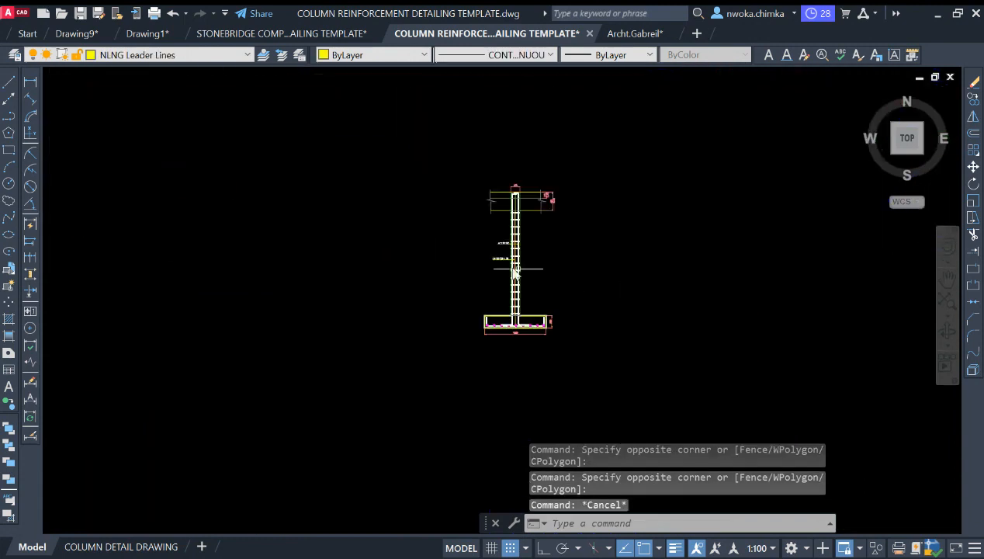
pyautogui.moveTo(503, 265); pyautogui.dragTo(504, 204, button='middle')
pyautogui.scroll(3, 478, 345)
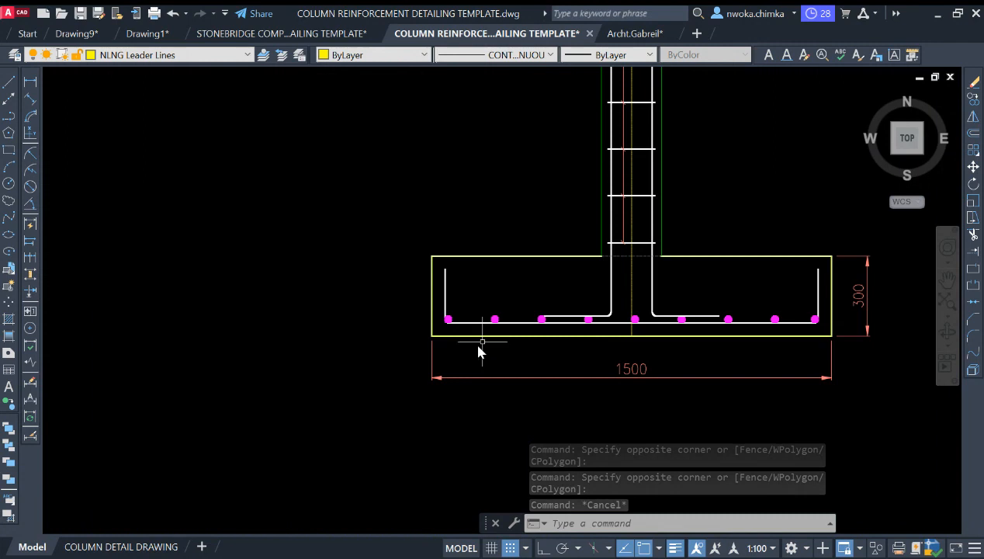
pyautogui.scroll(2, 491, 335)
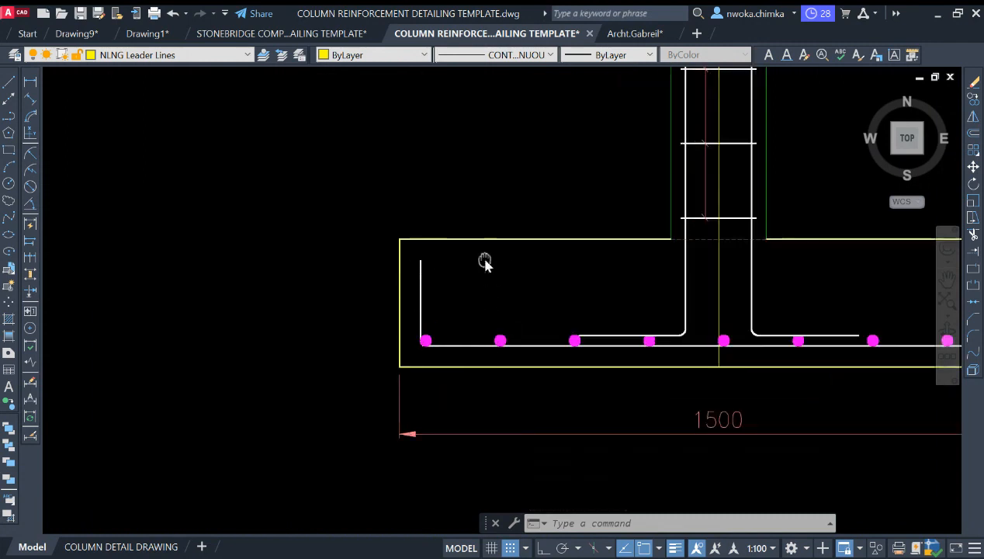
pyautogui.moveTo(484, 262); pyautogui.dragTo(488, 298, button='middle')
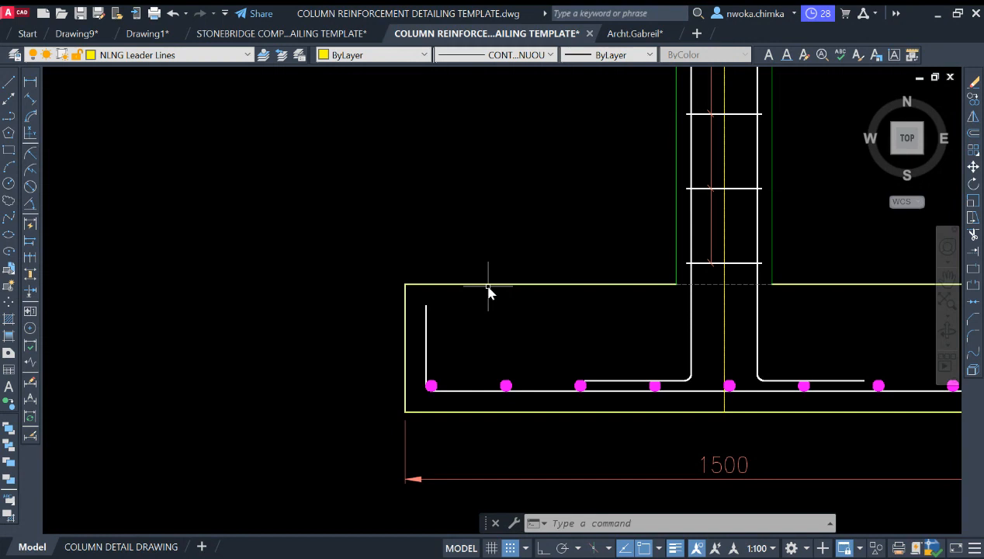
pyautogui.write('le')
pyautogui.press('Return')
pyautogui.click(472, 395)
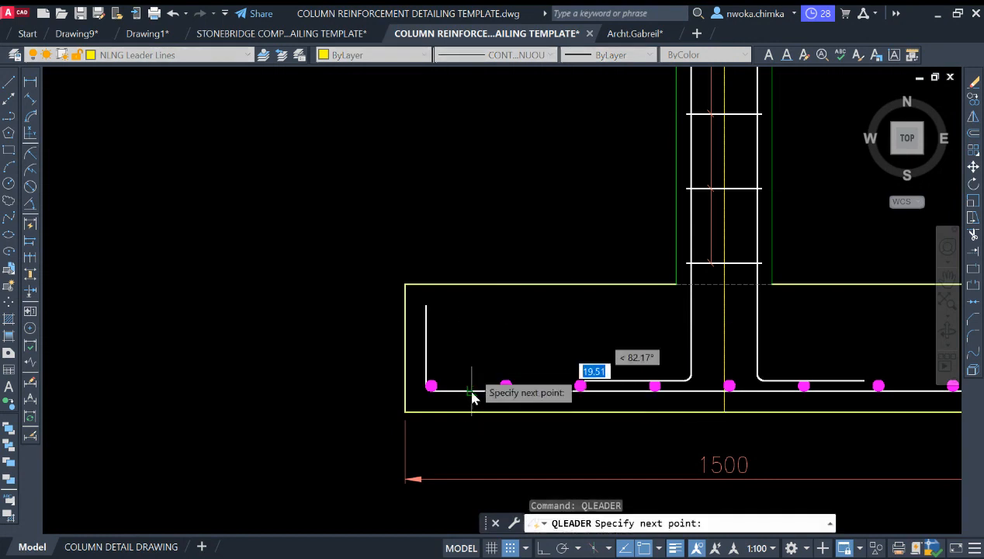
pyautogui.press('F8')
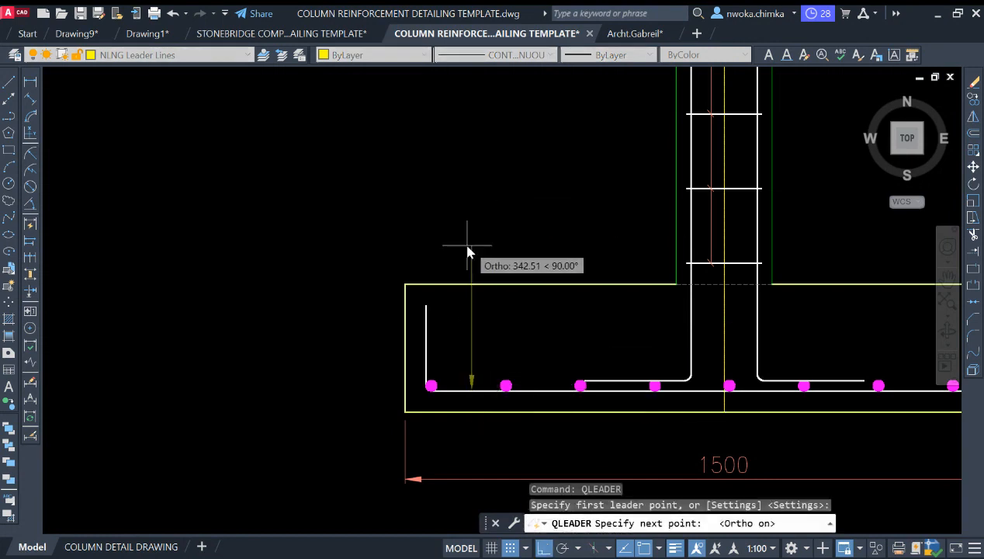
pyautogui.click(470, 235)
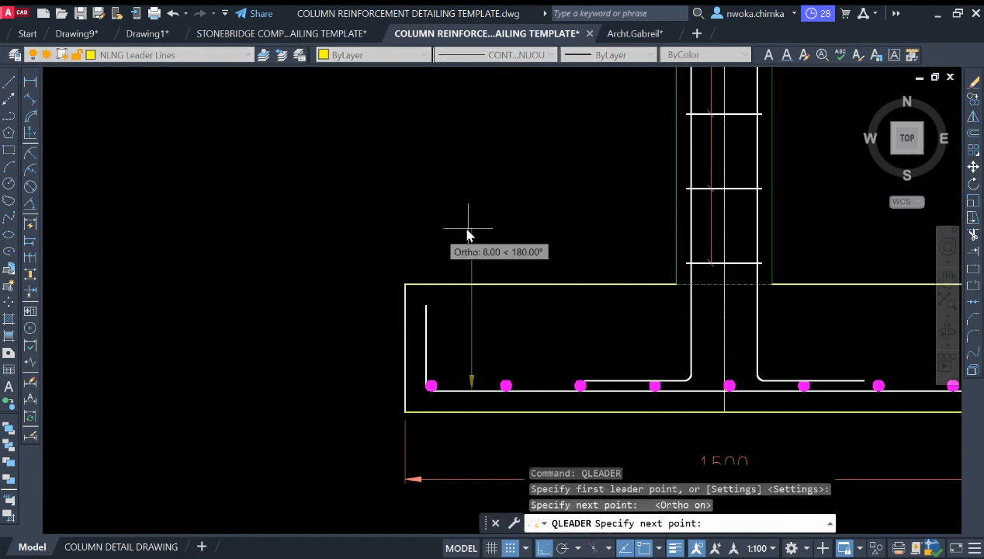
pyautogui.click(405, 241)
pyautogui.press('Escape')
# - Copy the 4-Y16-02 callout text from the column with Ortho off to just above the new footing leader's landing
pyautogui.scroll(-5, 450, 219)
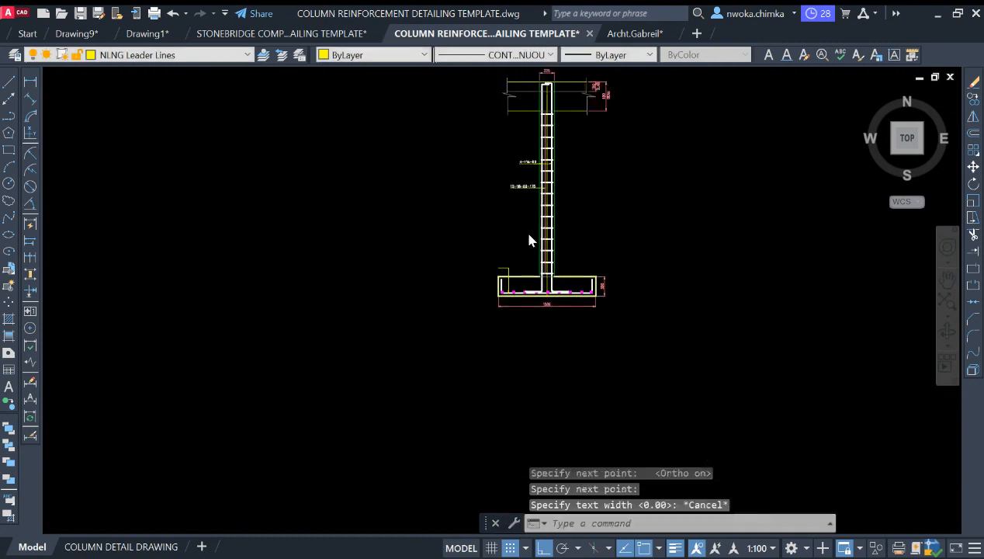
pyautogui.scroll(4, 526, 186)
pyautogui.click(534, 133)
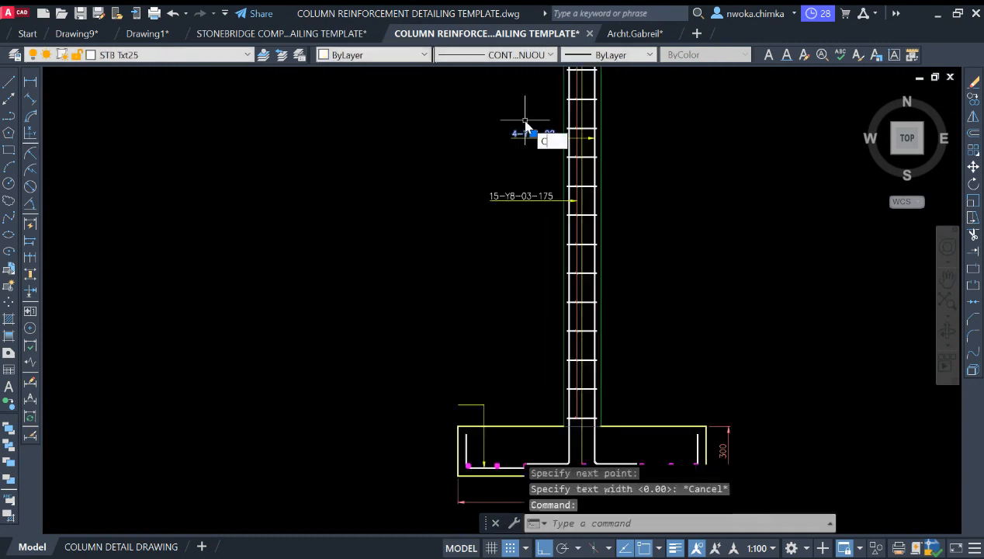
pyautogui.write('CO')
pyautogui.press('Return')
pyautogui.click(519, 136)
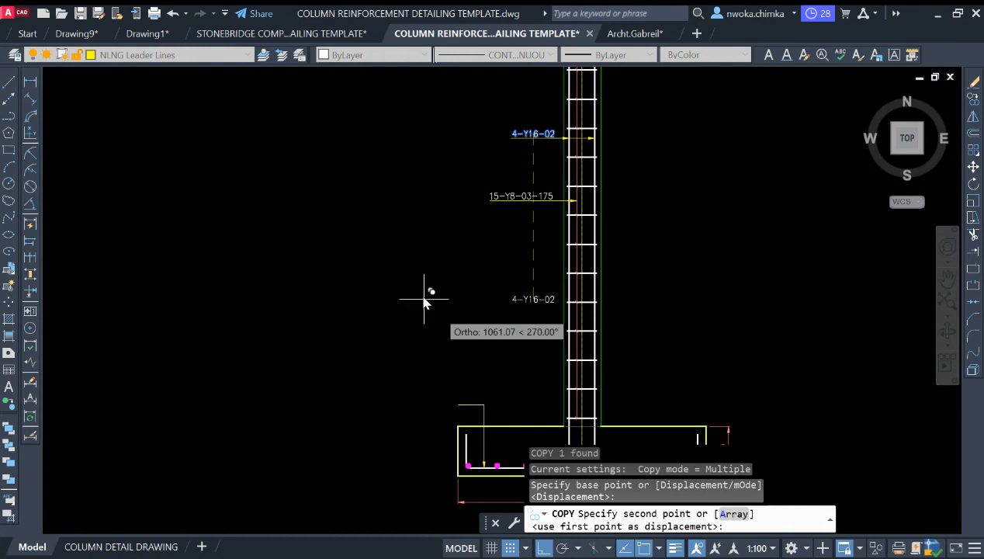
pyautogui.scroll(2, 477, 396)
pyautogui.press('F8')
pyautogui.scroll(2, 494, 369)
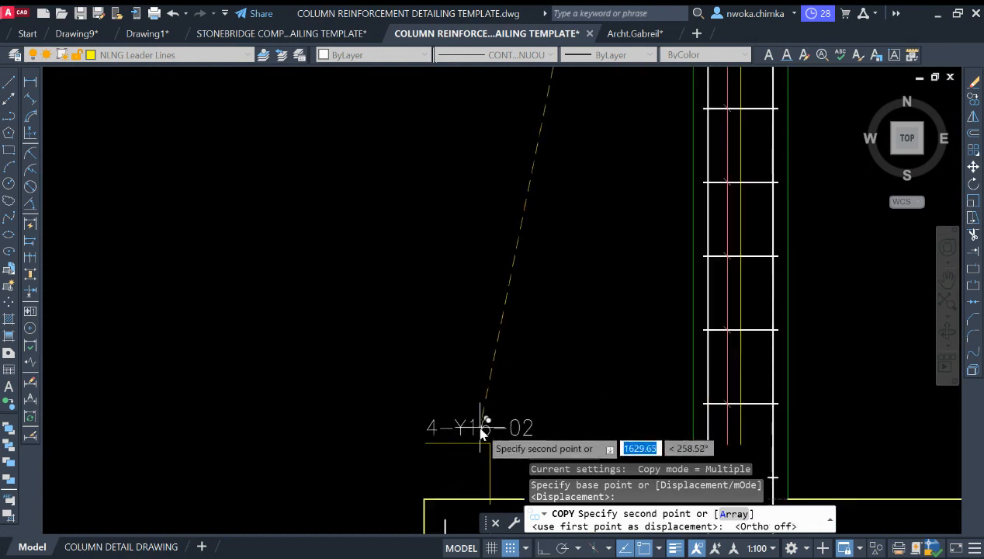
pyautogui.press('Escape')
# - Move the copied 4-Y16-02 text left so it ends near the vertical line of the footing leader
pyautogui.scroll(-2, 505, 310)
pyautogui.scroll(-2, 509, 289)
pyautogui.scroll(3, 483, 345)
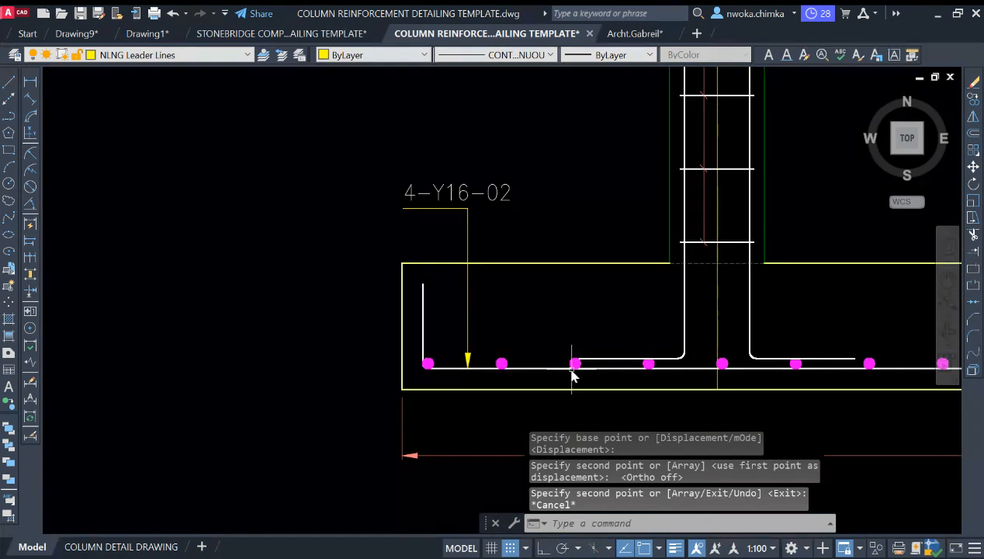
pyautogui.moveTo(497, 208); pyautogui.dragTo(535, 297, button='middle')
pyautogui.click(582, 266)
pyautogui.click(506, 286)
pyautogui.write('M')
pyautogui.press('Return')
pyautogui.click(600, 234)
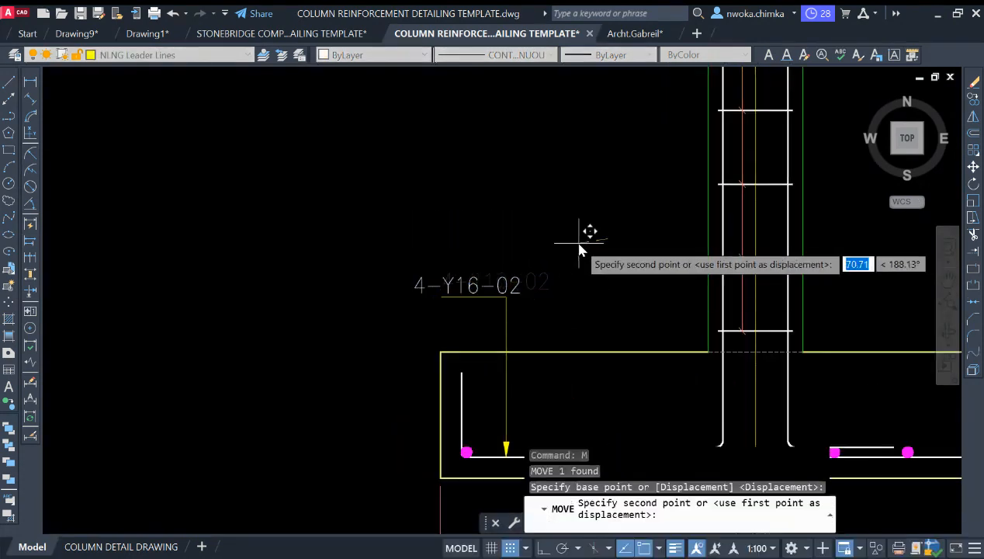
pyautogui.click(562, 243)
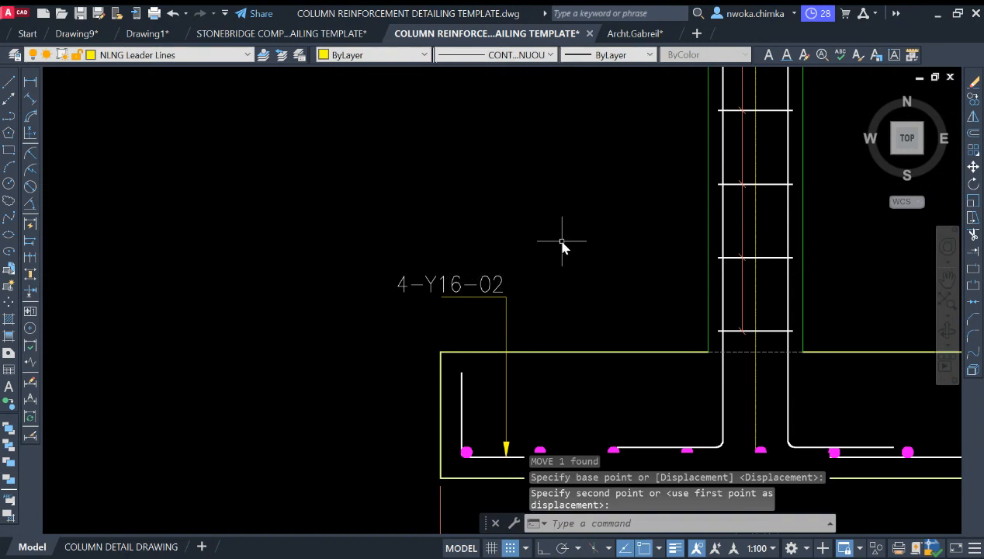
# - Shorten the footing callout text to 02 and move it right to sit over the leader's landing
pyautogui.doubleClick(460, 288)
pyautogui.moveTo(479, 285); pyautogui.dragTo(373, 283)
pyautogui.press('Delete')
pyautogui.click(532, 277)
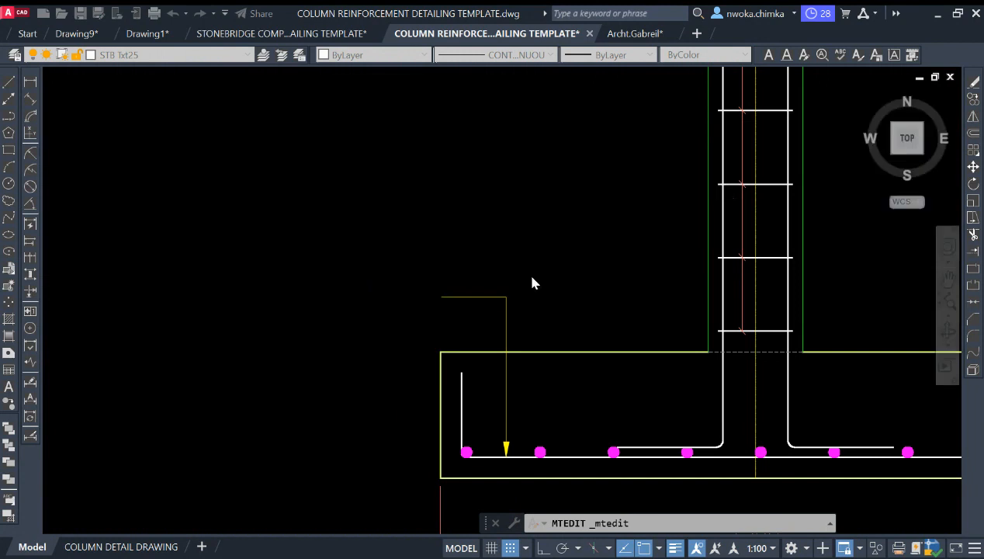
pyautogui.click(512, 288)
pyautogui.click(455, 277)
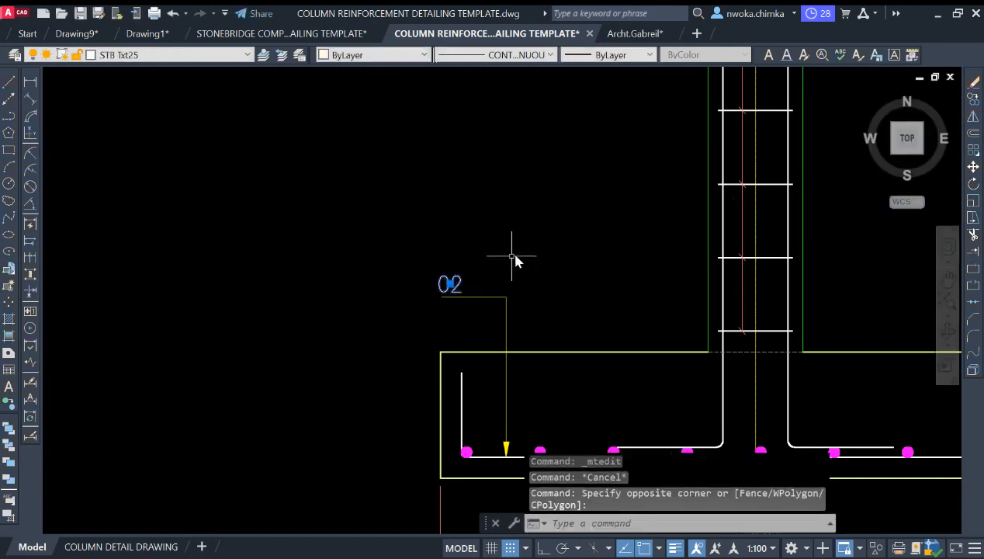
pyautogui.write('m')
pyautogui.press('Return')
pyautogui.click(560, 241)
# - Change the footing callout's bar mark to 01
pyautogui.scroll(-3, 573, 253)
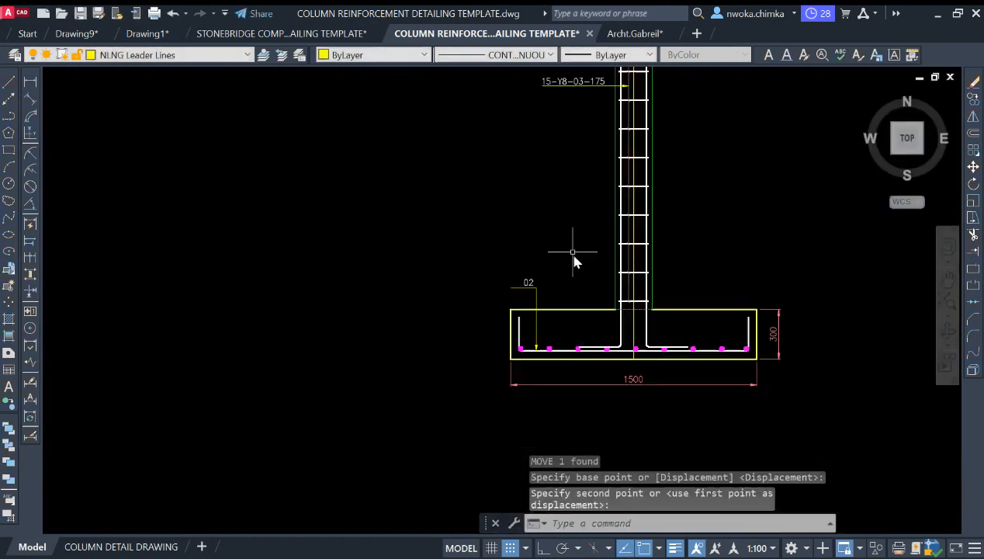
pyautogui.moveTo(574, 260); pyautogui.dragTo(587, 335, button='middle')
pyautogui.scroll(4, 571, 254)
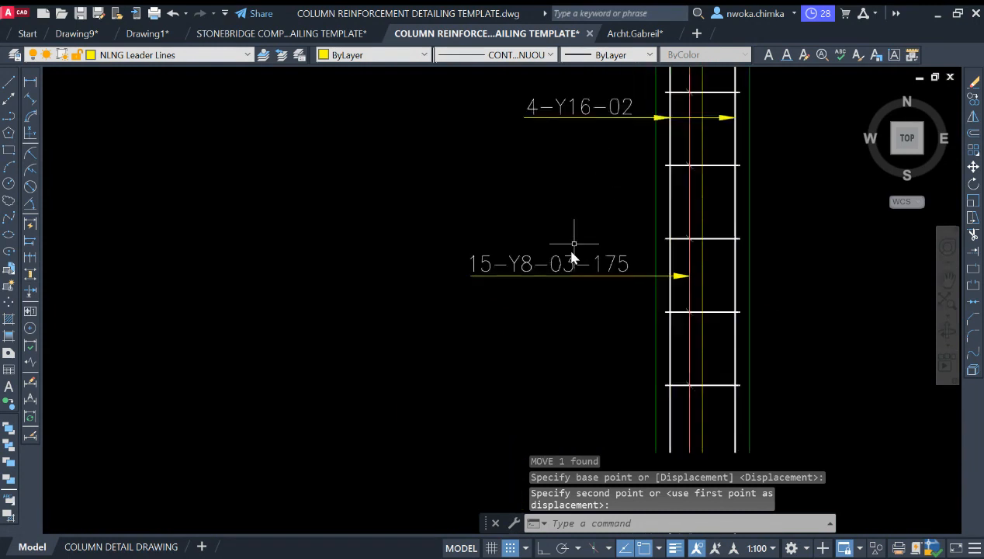
pyautogui.scroll(-3, 613, 116)
pyautogui.scroll(3, 535, 268)
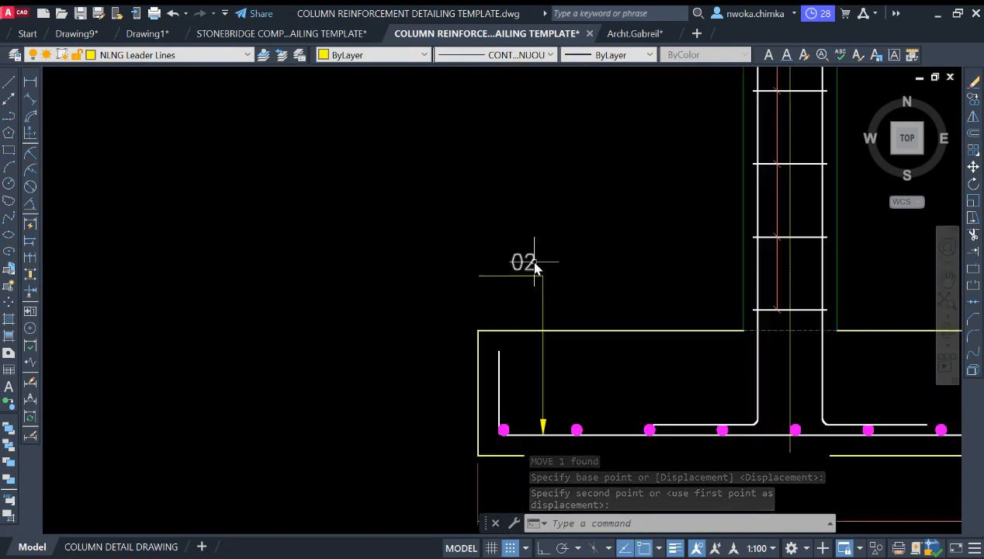
pyautogui.click(533, 265)
pyautogui.doubleClick(533, 265)
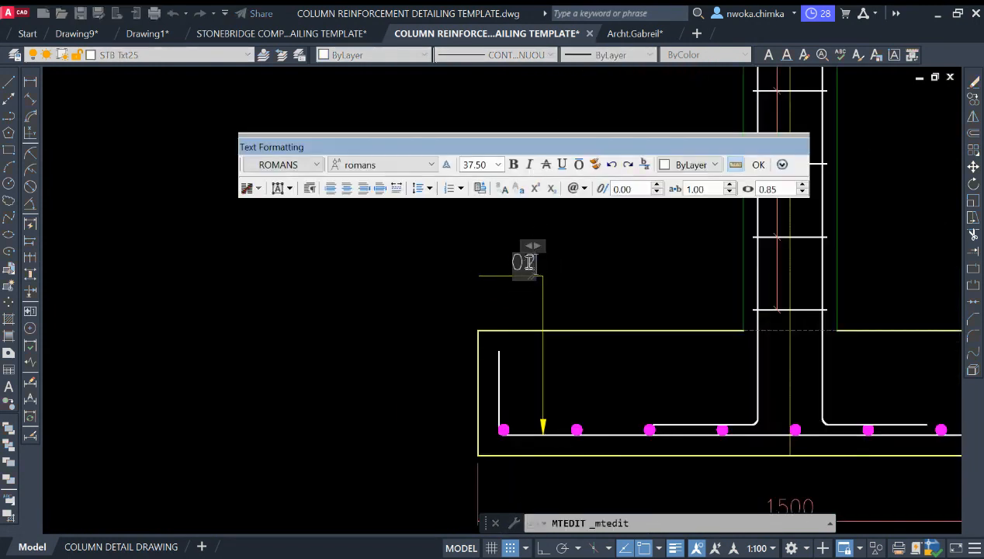
pyautogui.click(555, 255)
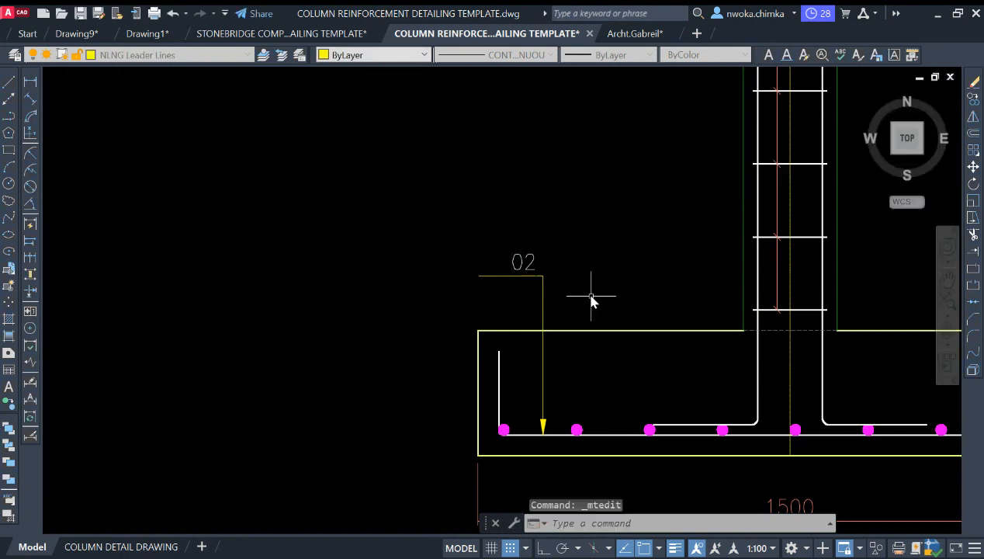
pyautogui.doubleClick(527, 262)
pyautogui.moveTo(530, 264); pyautogui.dragTo(547, 270)
pyautogui.write('1')
pyautogui.click(602, 262)
pyautogui.press('Escape')
# - Shorten the footing leader's landing by stretching its free end right to just before the 01 text
pyautogui.scroll(1, 494, 256)
pyautogui.click(470, 288)
pyautogui.click(468, 293)
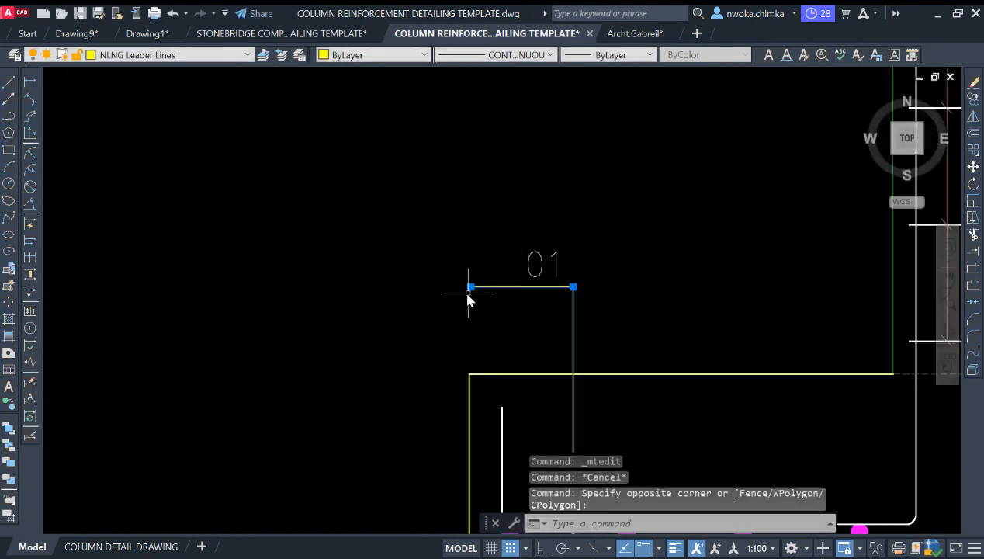
pyautogui.click(470, 287)
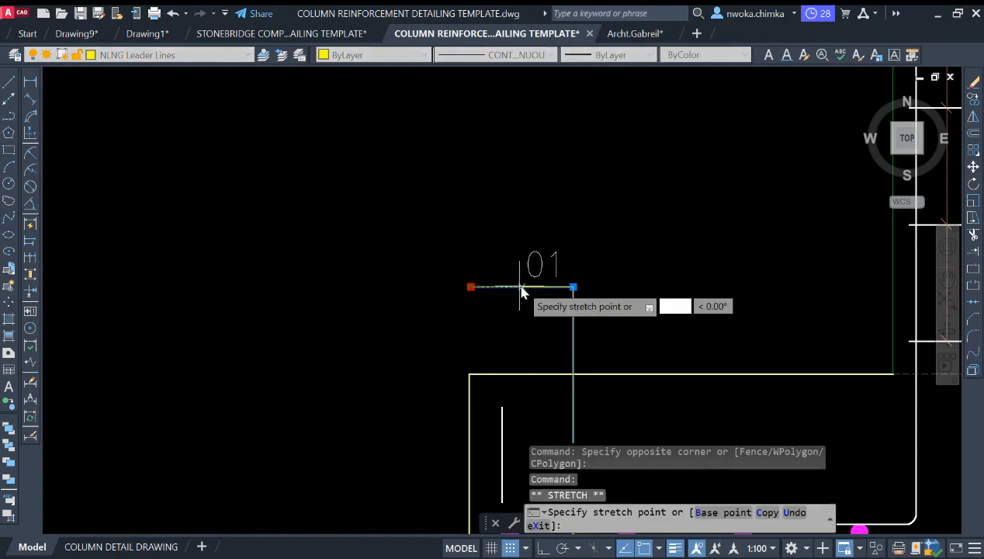
pyautogui.click(522, 288)
pyautogui.press('Escape')
# - Stretch the 01 text and leader landing straight down with Ortho on, closer to the footing's top edge
pyautogui.scroll(-1, 586, 252)
pyautogui.click(638, 225)
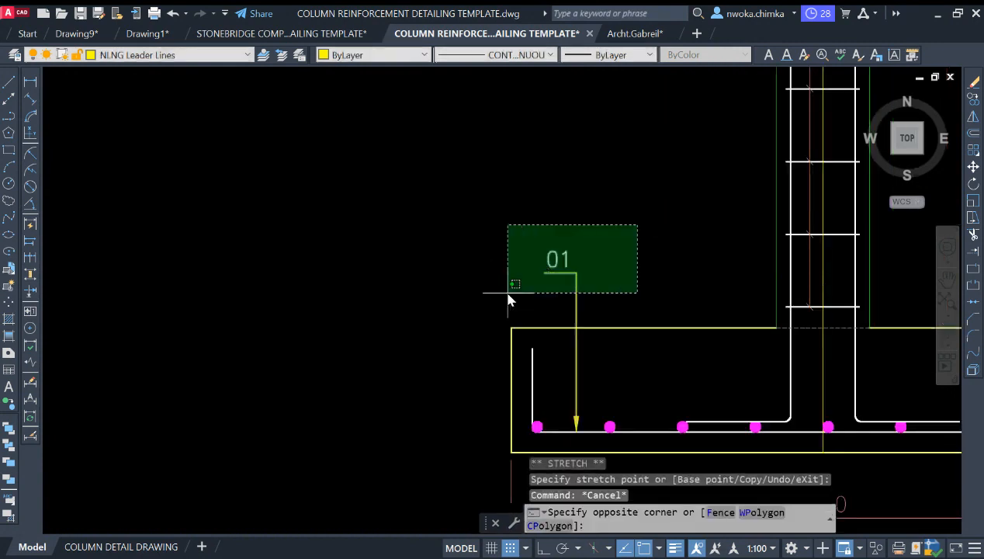
pyautogui.click(507, 295)
pyautogui.write('s')
pyautogui.press('Return')
pyautogui.click(637, 238)
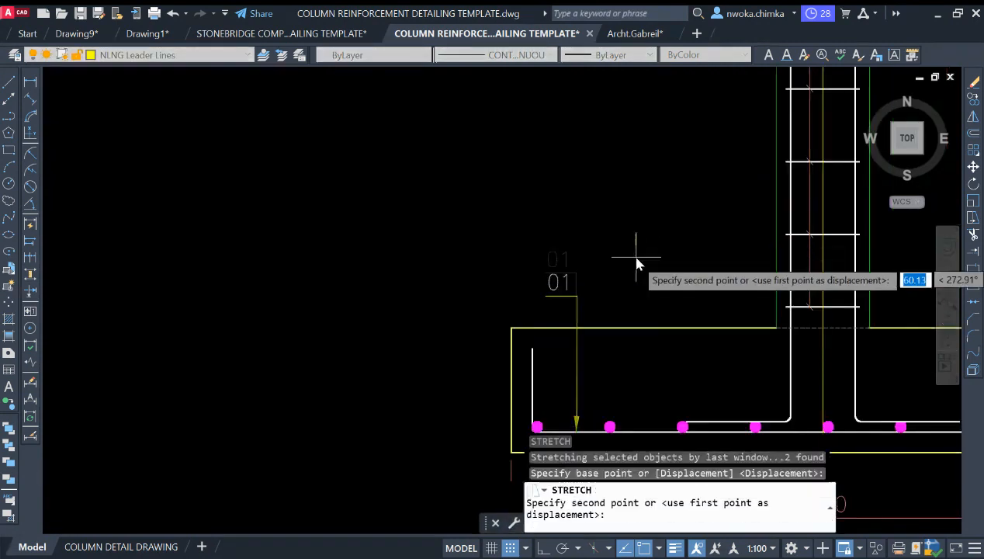
pyautogui.click(635, 268)
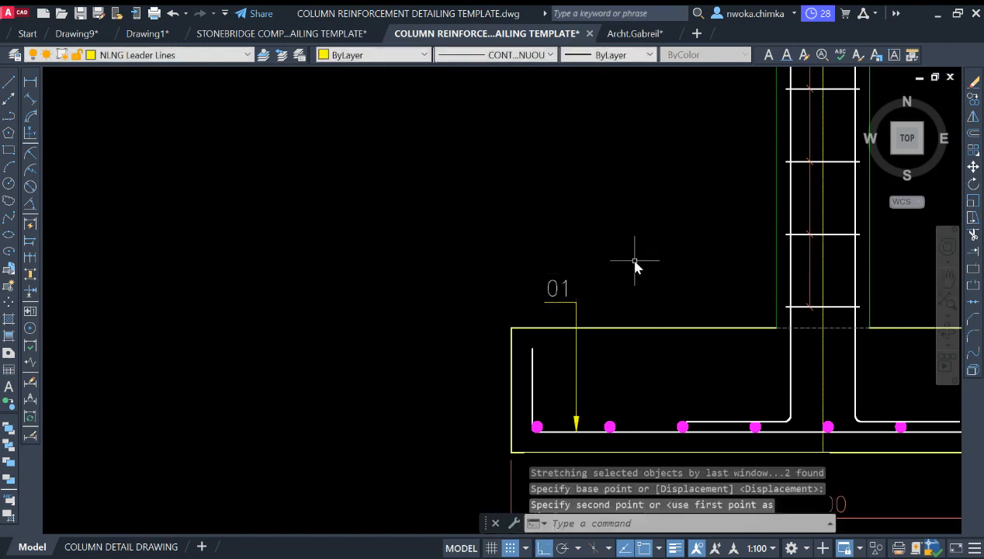
# - Move the 01 text and its leader about 30 mm left, lining the landing's free end up with the bar's upturned leg
pyautogui.moveTo(606, 268); pyautogui.dragTo(510, 286, button='middle')
pyautogui.scroll(2, 510, 268)
pyautogui.click(514, 241)
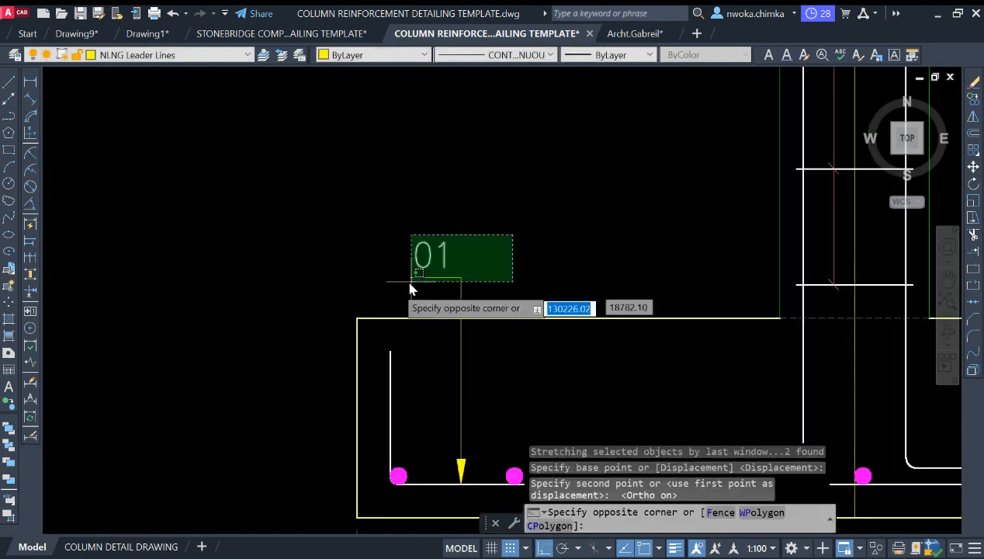
pyautogui.click(410, 281)
pyautogui.write('m')
pyautogui.press('Return')
pyautogui.click(588, 234)
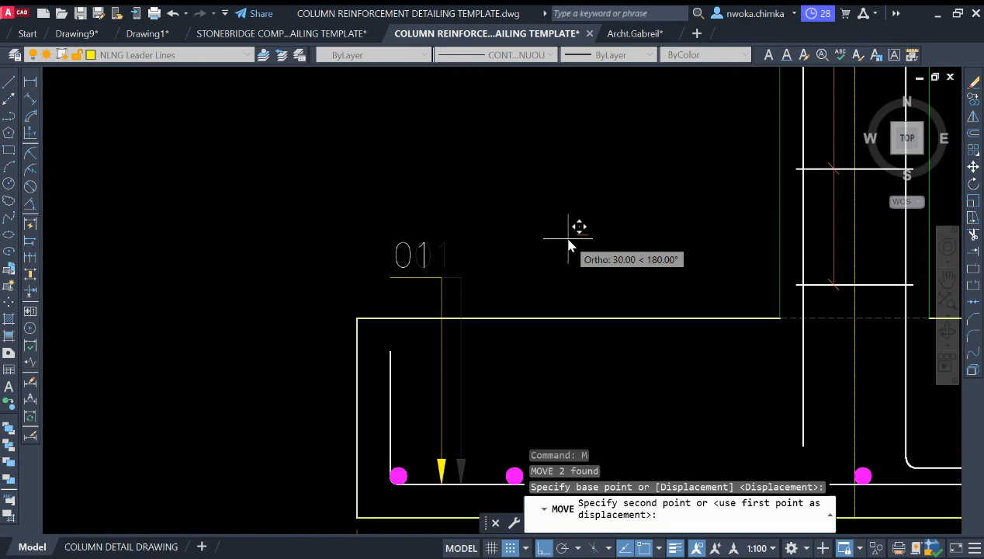
pyautogui.moveTo(577, 241); pyautogui.dragTo(591, 209, button='middle')
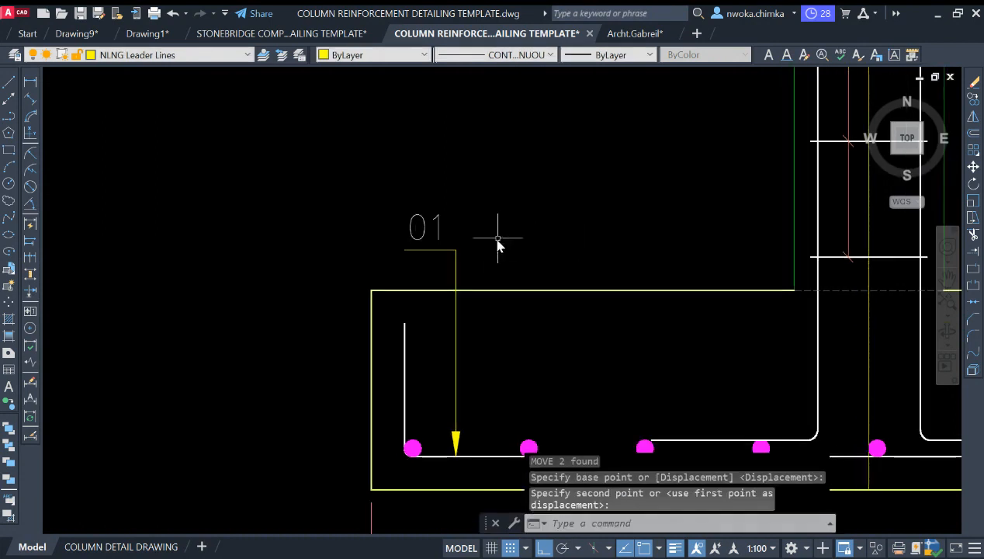
pyautogui.click(497, 238)
pyautogui.click(520, 200)
pyautogui.press('Escape')
# - Copy the 01 callout with its leader so the arrow points at the top of the second magenta bar dot
pyautogui.click(540, 176)
pyautogui.click(399, 257)
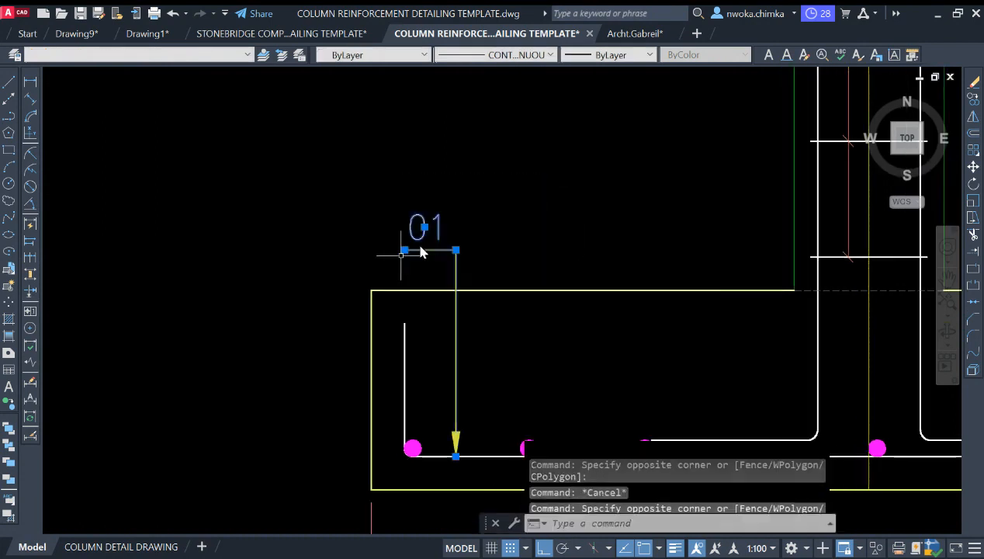
pyautogui.write('co')
pyautogui.press('Return')
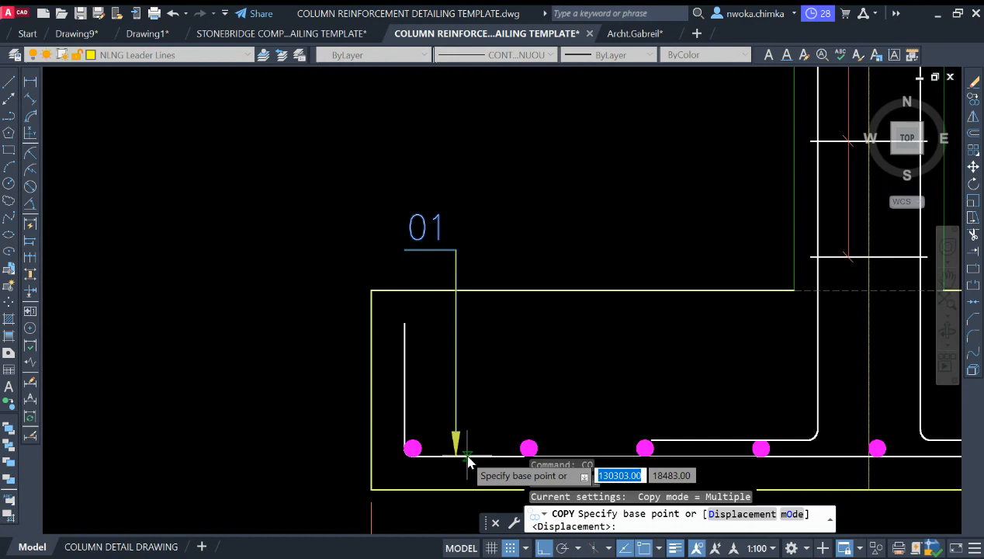
pyautogui.click(455, 454)
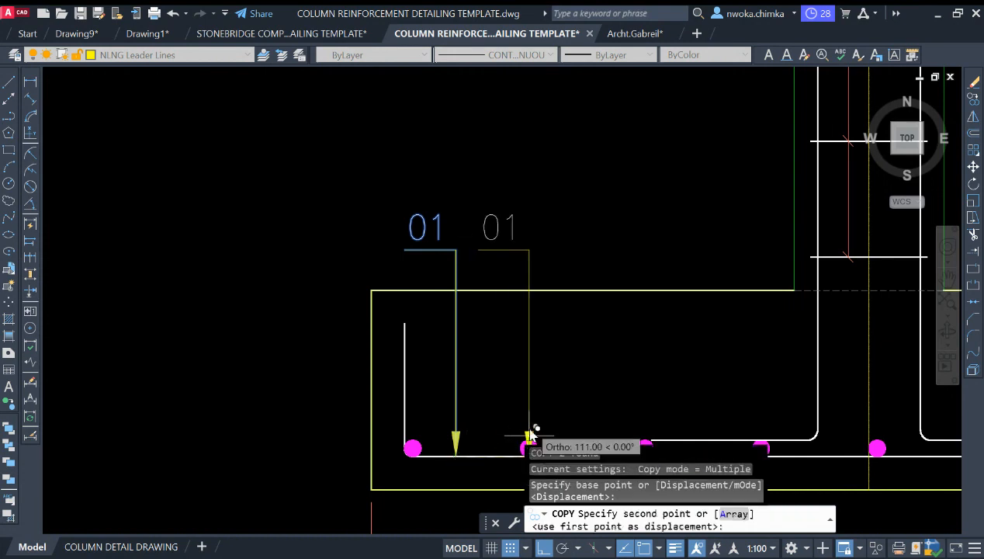
pyautogui.click(528, 438)
pyautogui.press('Escape')
# - Stretch the second 01 callout's text and leader landing straight up so it sits well above the first 01 callout
pyautogui.scroll(5, 569, 352)
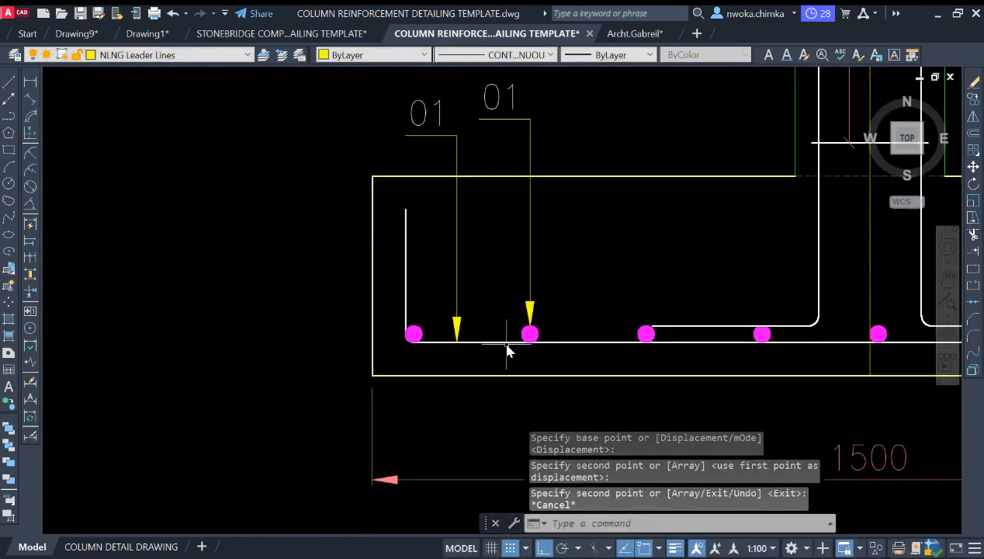
pyautogui.moveTo(557, 315); pyautogui.dragTo(586, 465, button='middle')
pyautogui.scroll(-1, 588, 255)
pyautogui.moveTo(577, 224); pyautogui.dragTo(593, 373, button='middle')
pyautogui.scroll(-1, 593, 294)
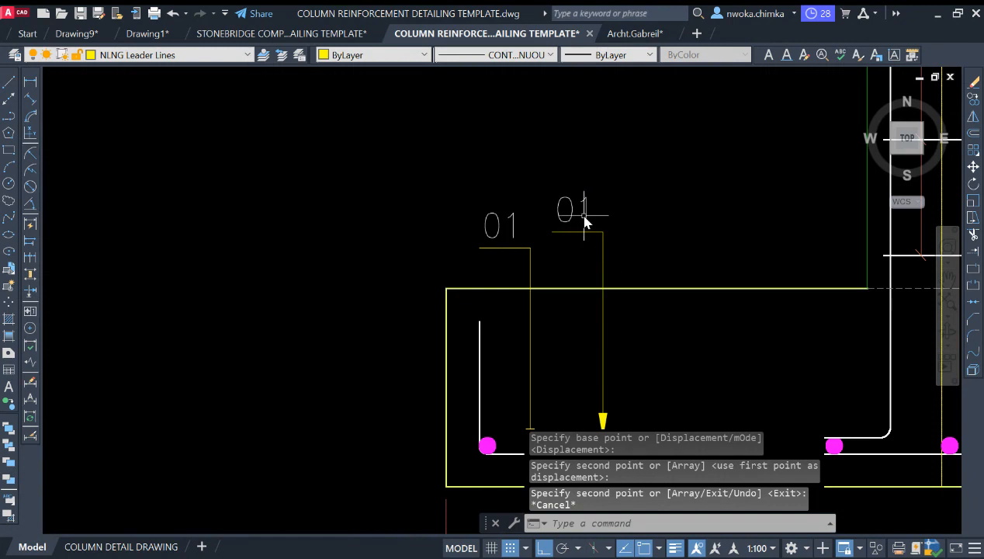
pyautogui.click(630, 186)
pyautogui.click(570, 276)
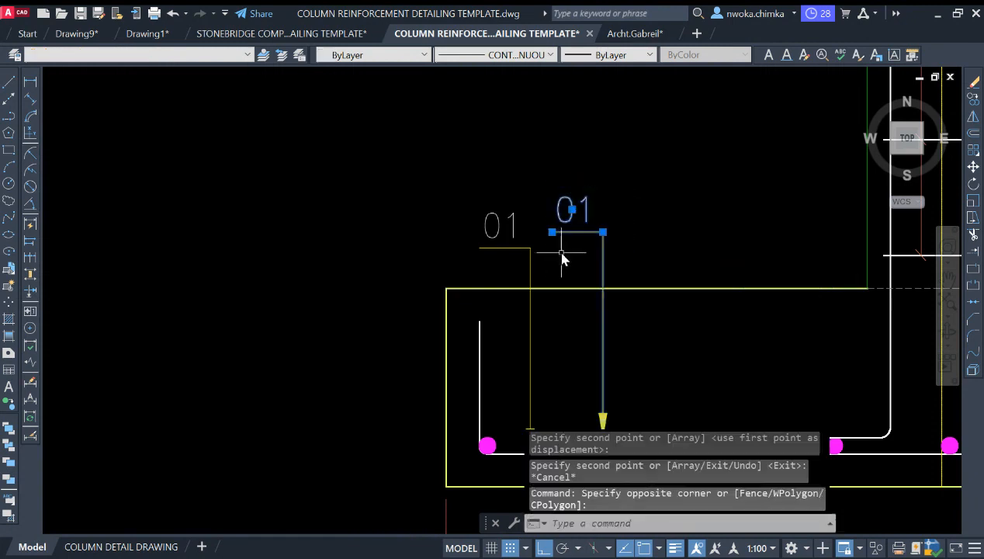
pyautogui.write('S')
pyautogui.press('Return')
pyautogui.click(633, 270)
pyautogui.click(656, 225)
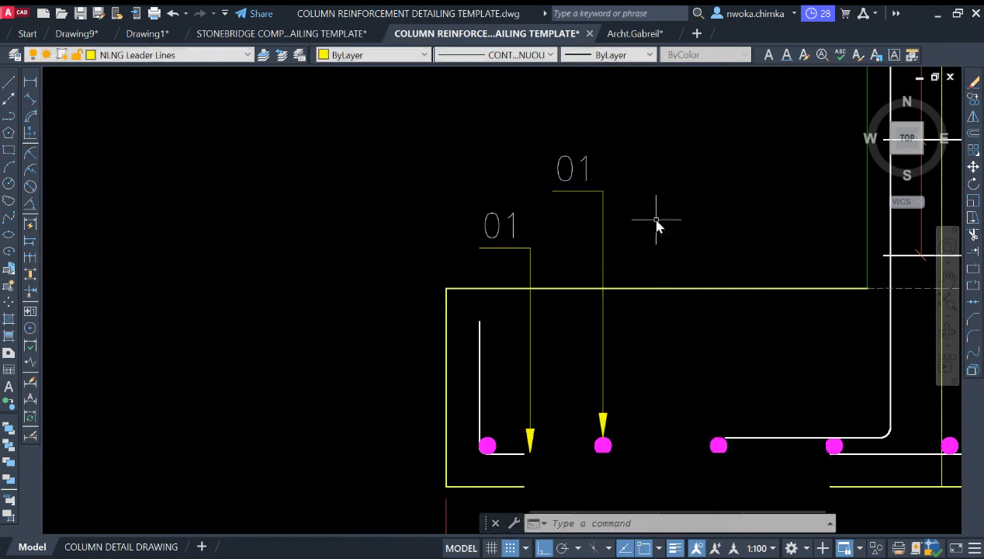
# - Change the text of the callout pointing at the second magenta bar dot to 04
pyautogui.scroll(2, 616, 169)
pyautogui.click(614, 168)
pyautogui.click(561, 177)
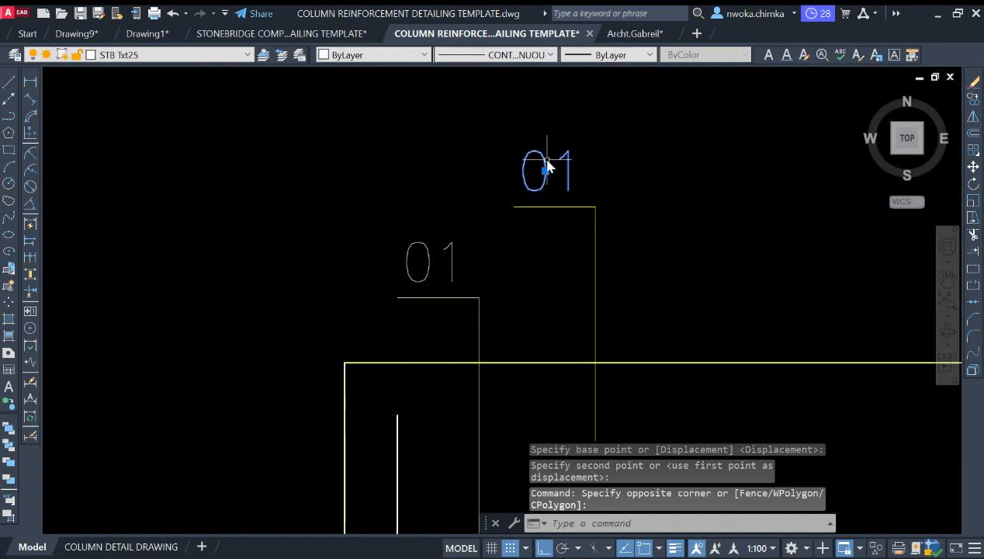
pyautogui.doubleClick(560, 173)
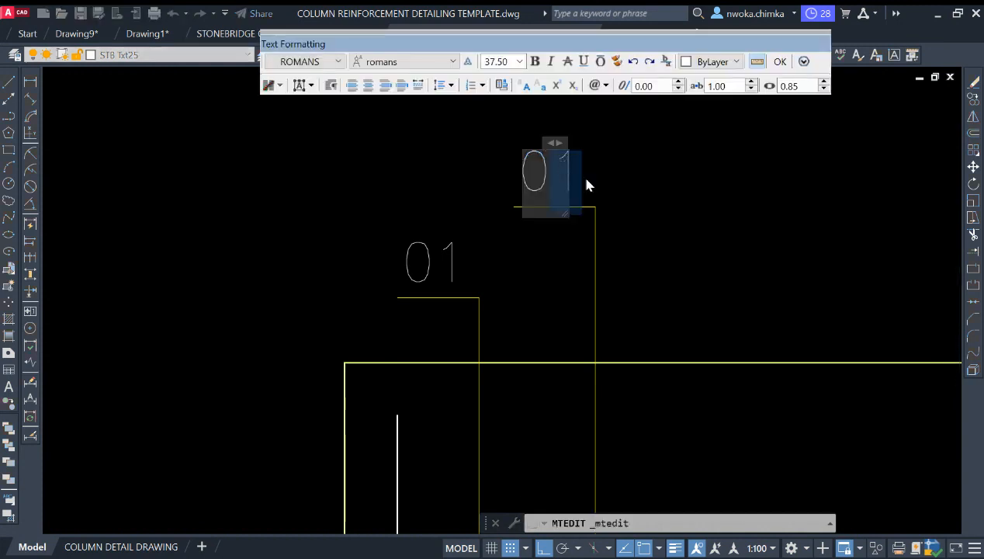
pyautogui.write('4')
pyautogui.click(593, 221)
# - Examine the column elevation and the 01 and 04 callouts against the footing's bottom bars
pyautogui.scroll(-3, 584, 222)
pyautogui.moveTo(590, 217); pyautogui.dragTo(558, 399, button='middle')
pyautogui.scroll(-1, 573, 248)
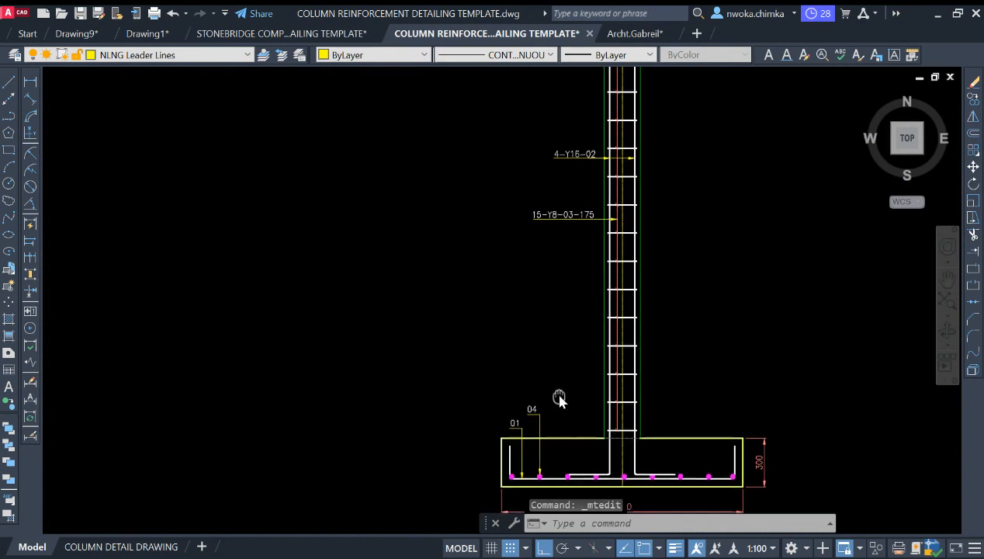
pyautogui.scroll(4, 534, 444)
pyautogui.scroll(-2, 498, 397)
pyautogui.moveTo(564, 303); pyautogui.dragTo(574, 487, button='middle')
pyautogui.scroll(1, 622, 147)
pyautogui.scroll(-1, 635, 135)
pyautogui.scroll(-2, 571, 323)
pyautogui.scroll(4, 571, 396)
pyautogui.scroll(-4, 552, 376)
pyautogui.moveTo(573, 424); pyautogui.dragTo(556, 376, button='middle')
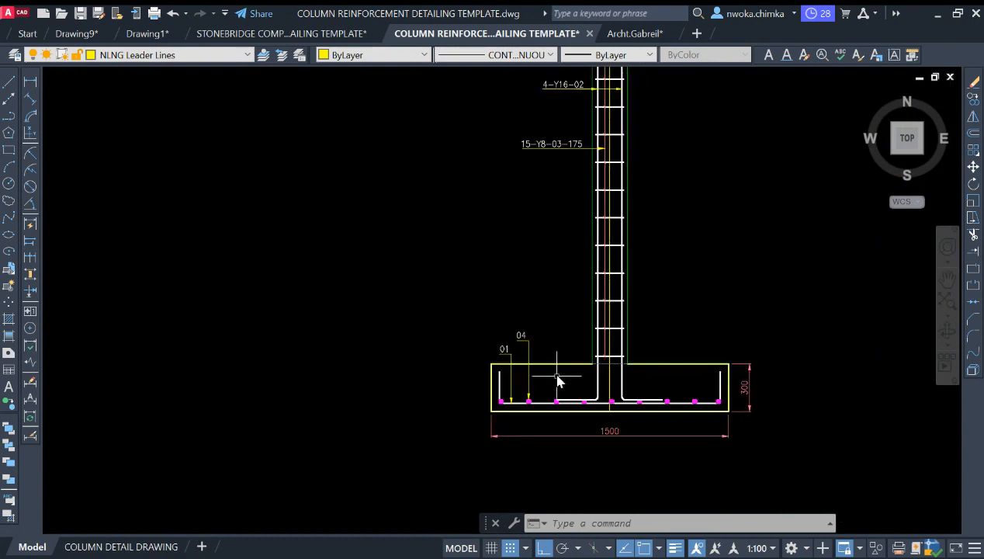
pyautogui.scroll(2, 638, 425)
pyautogui.scroll(-2, 566, 341)
pyautogui.scroll(2, 552, 401)
pyautogui.scroll(2, 539, 400)
pyautogui.scroll(4, 353, 353)
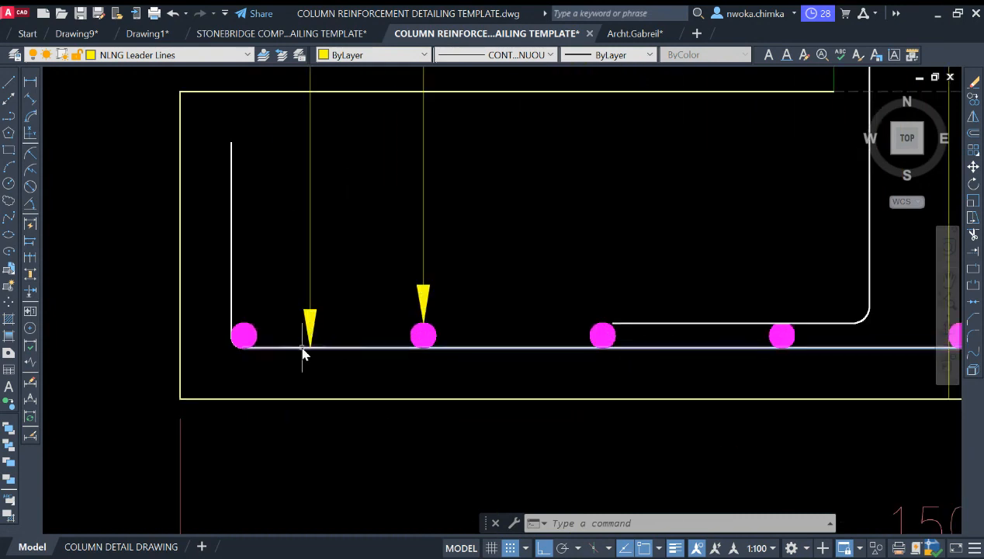
pyautogui.scroll(-2, 430, 339)
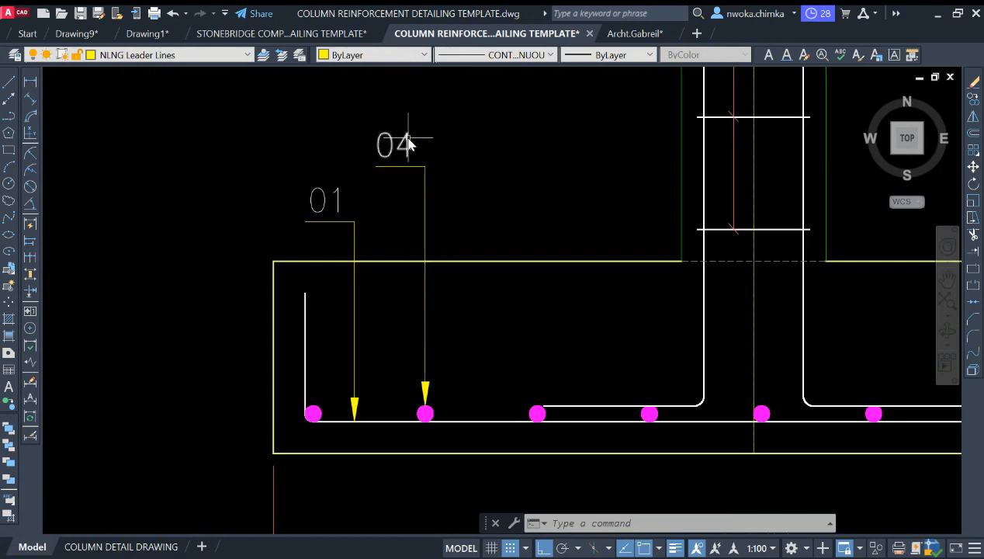
# - Copy the 04 text with Ortho off to just below the footing under the first three magenta bar dots
pyautogui.press('Return')
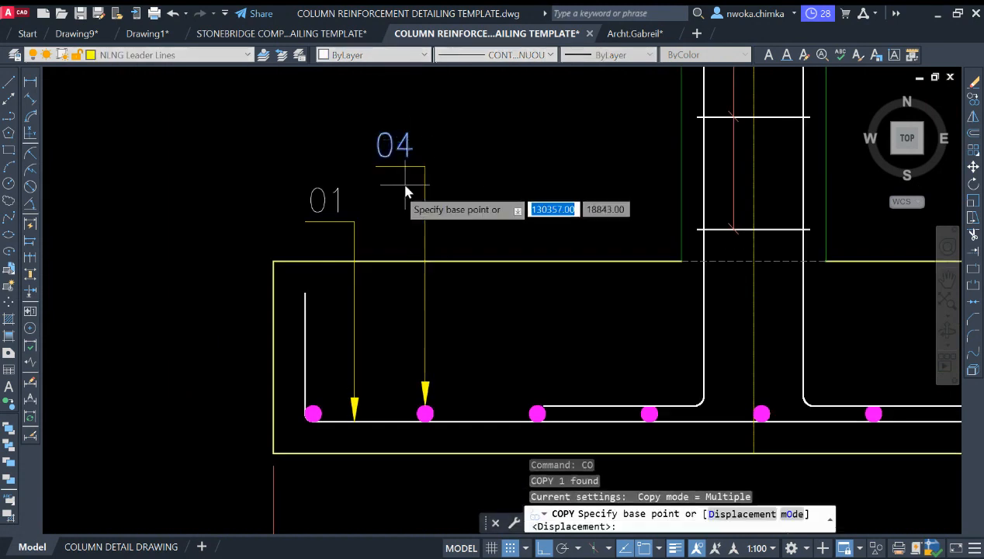
pyautogui.click(409, 173)
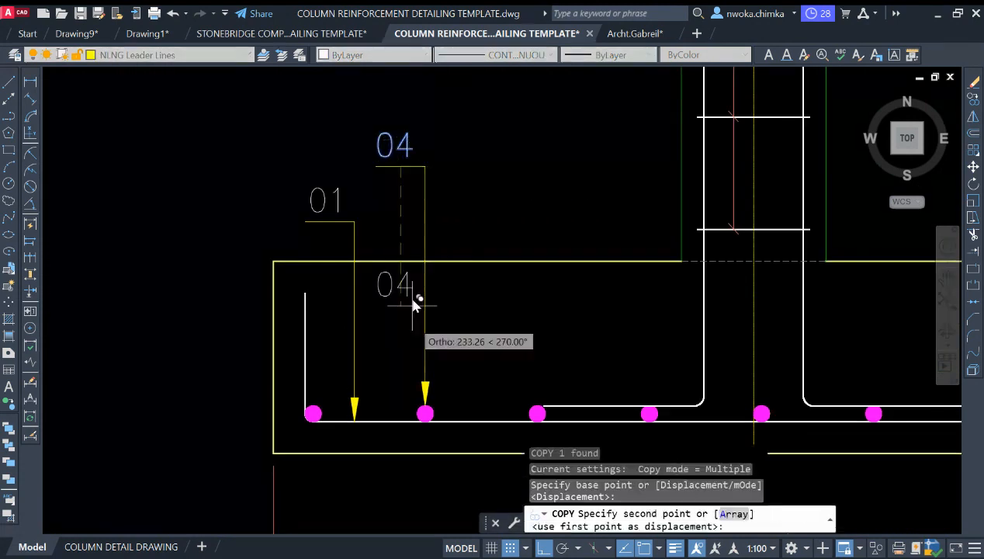
pyautogui.moveTo(362, 501); pyautogui.dragTo(365, 410, button='middle')
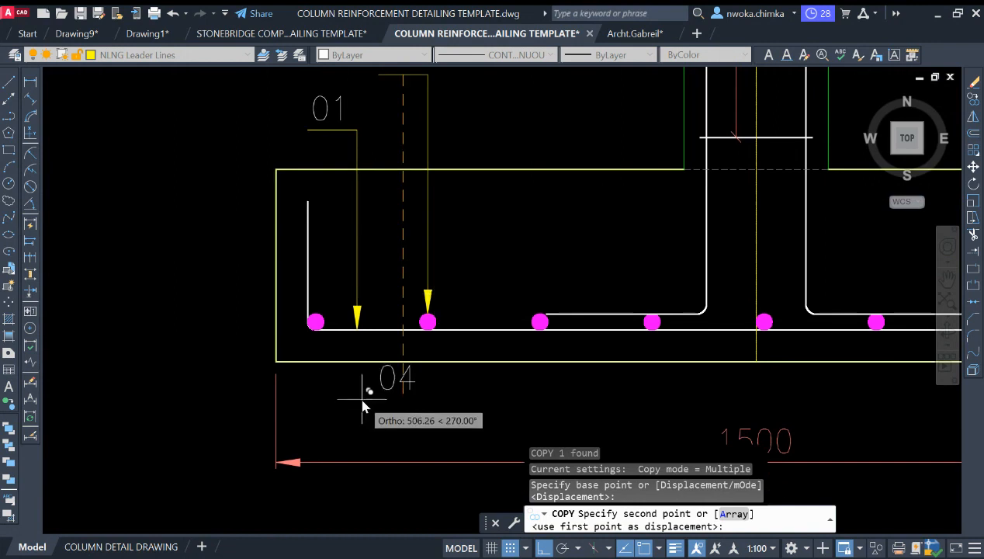
pyautogui.press('F8')
pyautogui.scroll(2, 333, 394)
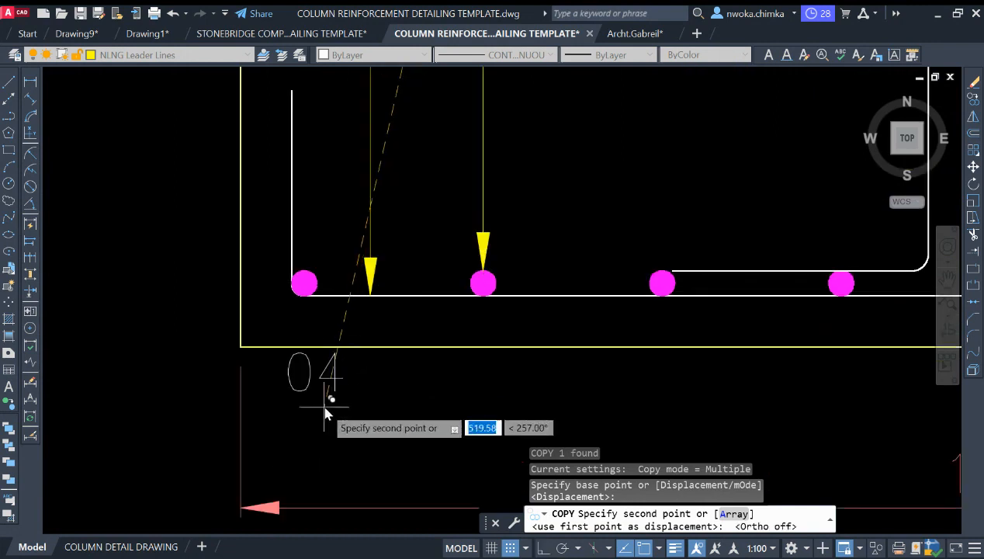
pyautogui.click(323, 411)
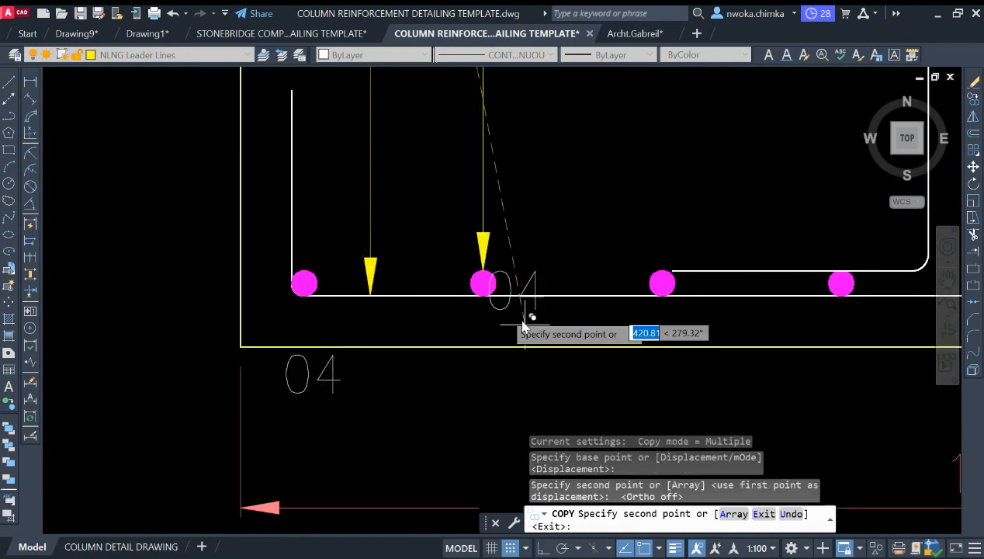
pyautogui.click(491, 416)
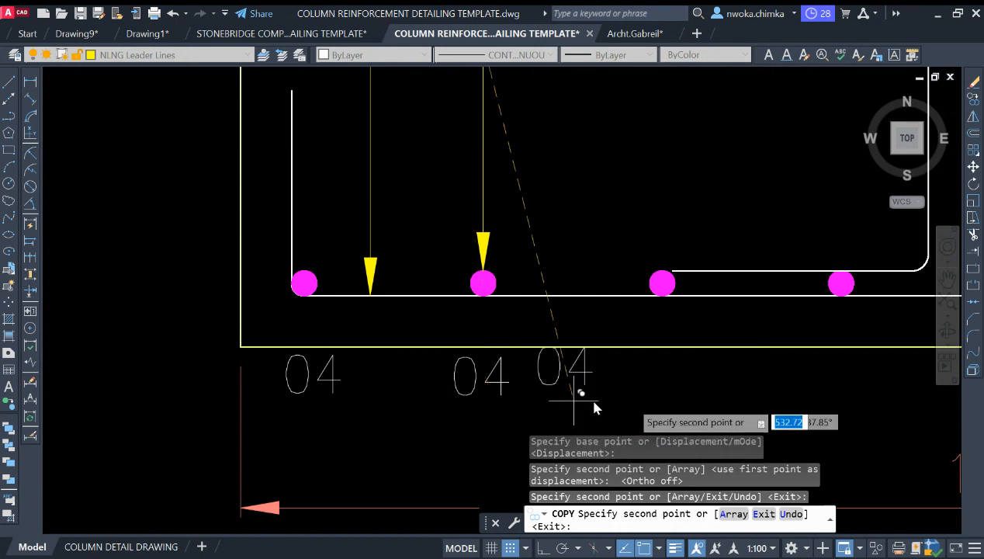
pyautogui.click(672, 411)
# - Continue copying the 04 text below the footing under the remaining six magenta bar dots, ending the copy at the last one
pyautogui.moveTo(679, 412); pyautogui.dragTo(450, 385, button='middle')
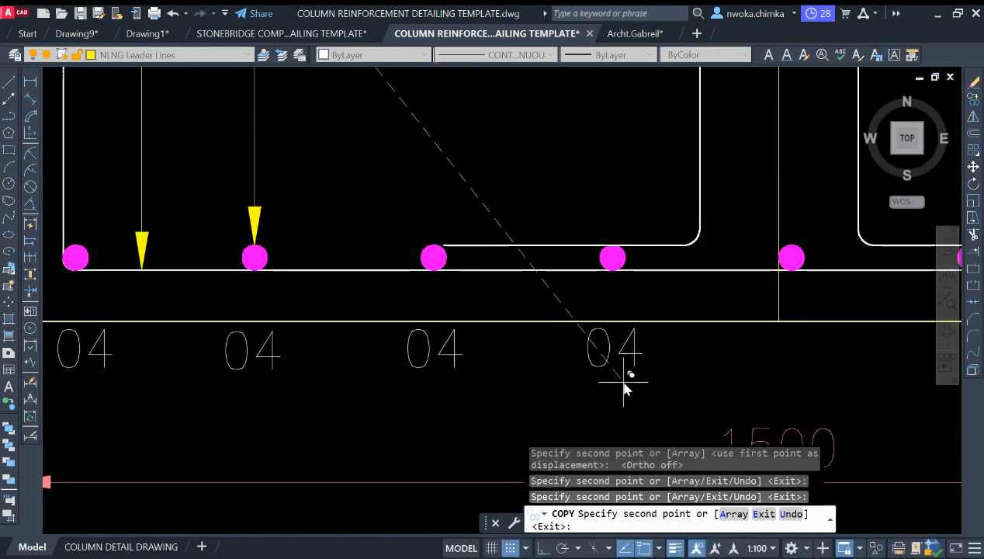
pyautogui.click(621, 377)
pyautogui.moveTo(802, 395); pyautogui.dragTo(660, 386, button='middle')
pyautogui.click(672, 384)
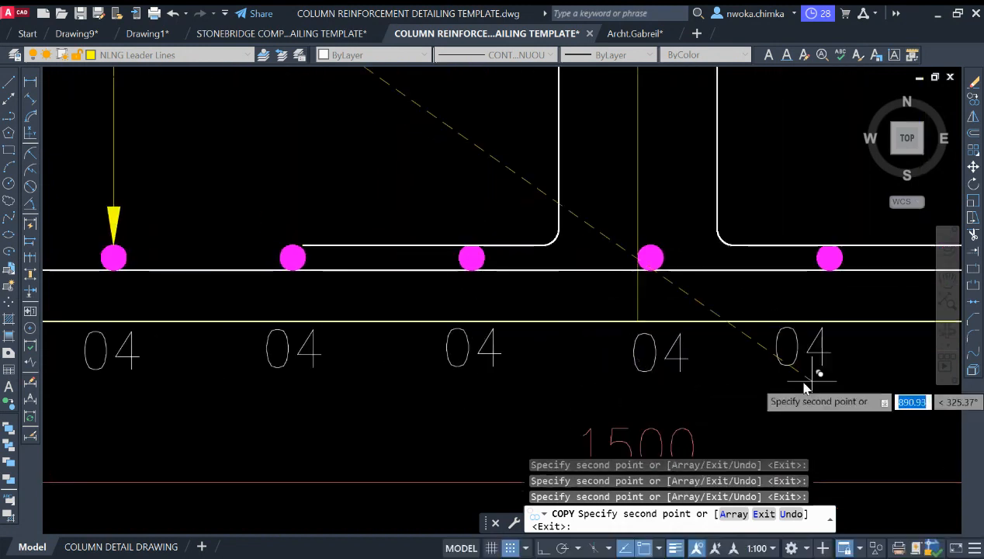
pyautogui.moveTo(825, 382); pyautogui.dragTo(676, 380, button='middle')
pyautogui.click(677, 380)
pyautogui.moveTo(744, 382); pyautogui.dragTo(621, 384, button='middle')
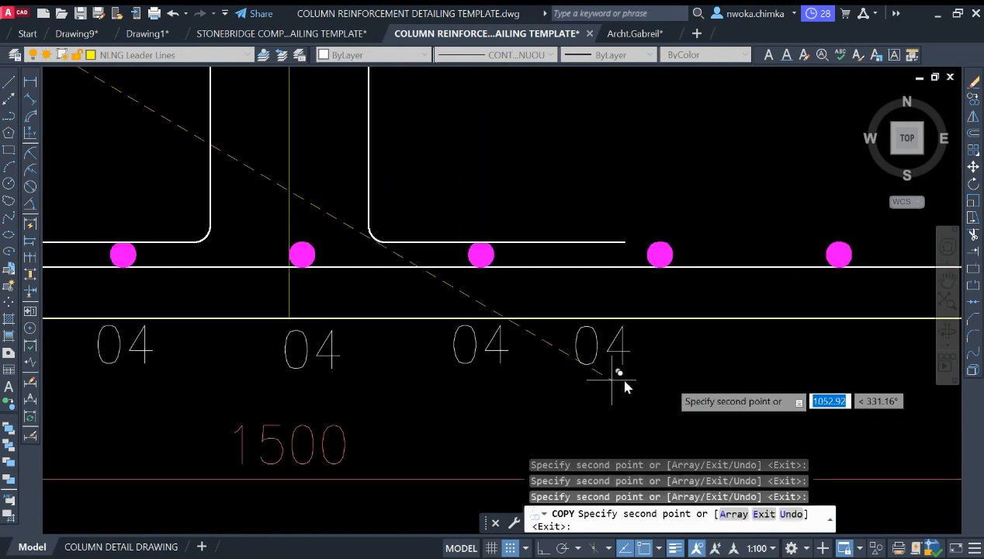
pyautogui.click(852, 366)
pyautogui.moveTo(852, 367); pyautogui.dragTo(523, 362, button='middle')
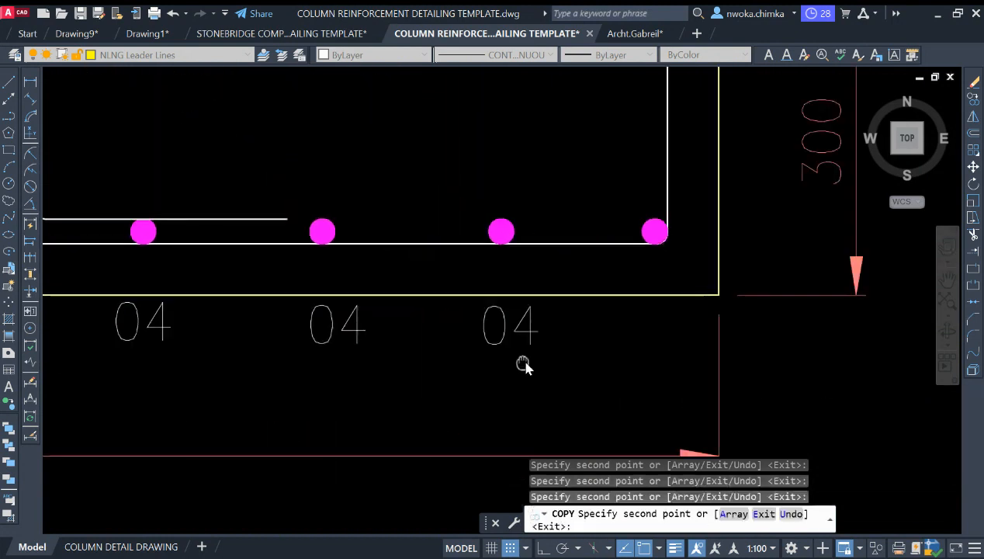
pyautogui.scroll(-6, 543, 303)
pyautogui.press('Escape')
# - Erase the original 04 text and its leader above the footing
pyautogui.scroll(5, 479, 233)
pyautogui.click(478, 218)
pyautogui.click(432, 268)
pyautogui.scroll(-3, 431, 267)
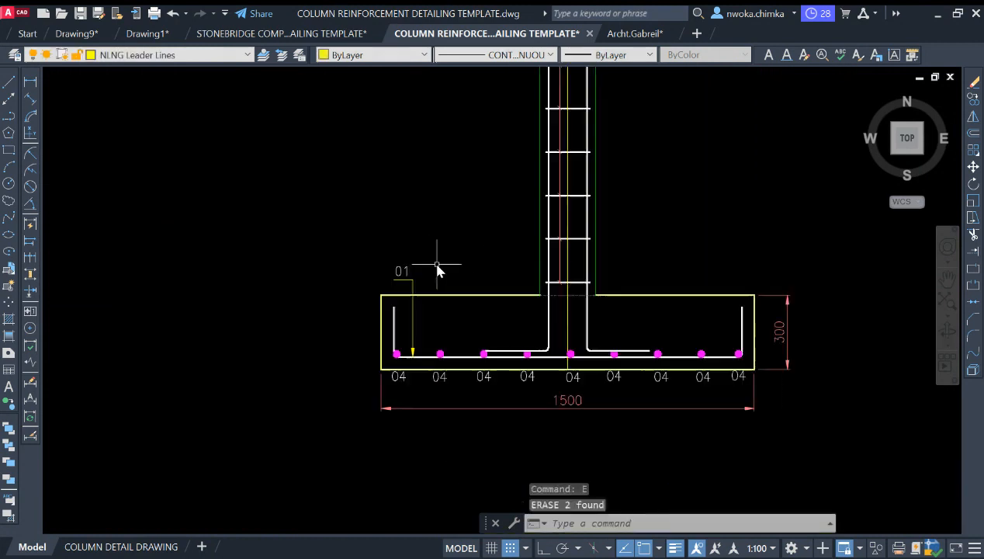
# - Examine the footing's bar labels and the complete column elevation for missing dimensions and callouts
pyautogui.moveTo(583, 404); pyautogui.dragTo(582, 439, button='middle')
pyautogui.scroll(4, 535, 427)
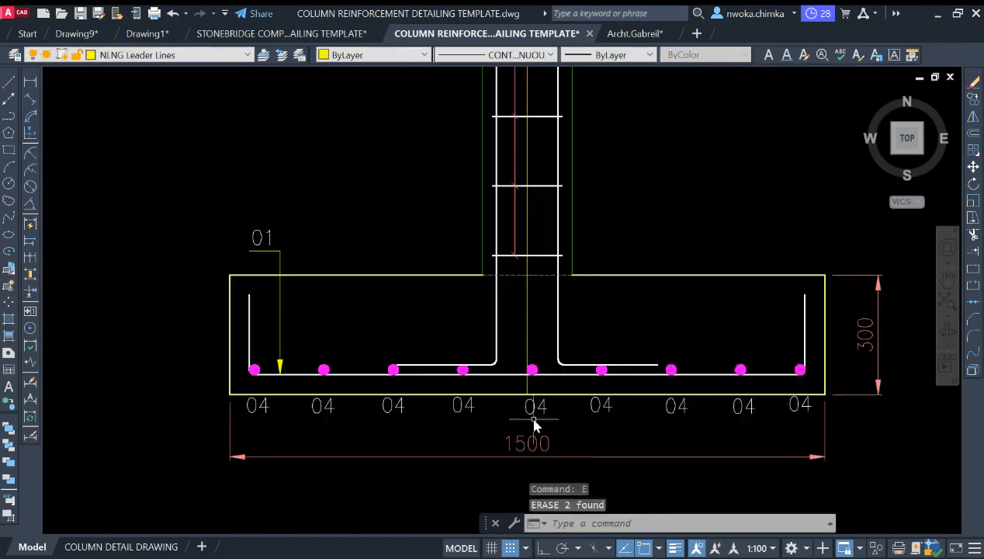
pyautogui.scroll(-2, 562, 410)
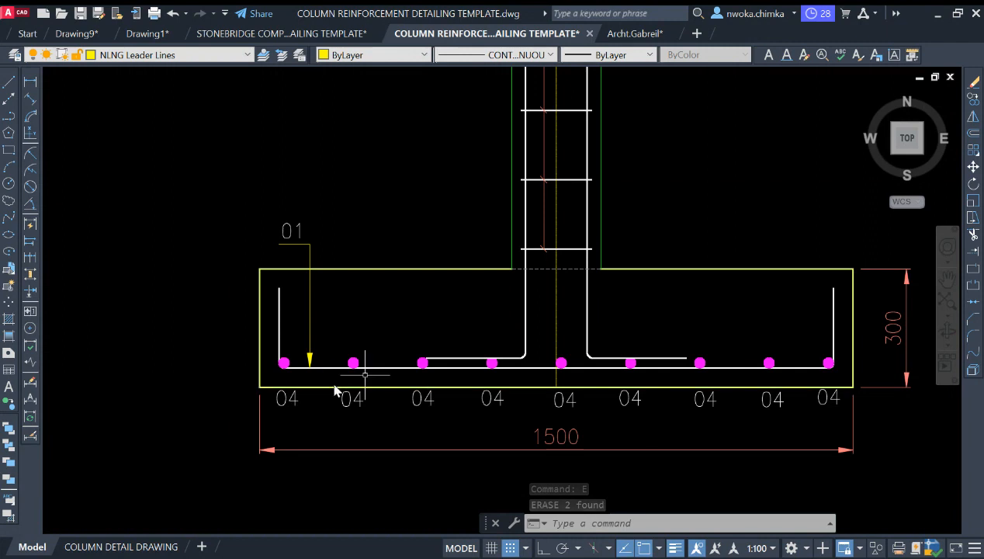
pyautogui.scroll(-6, 500, 372)
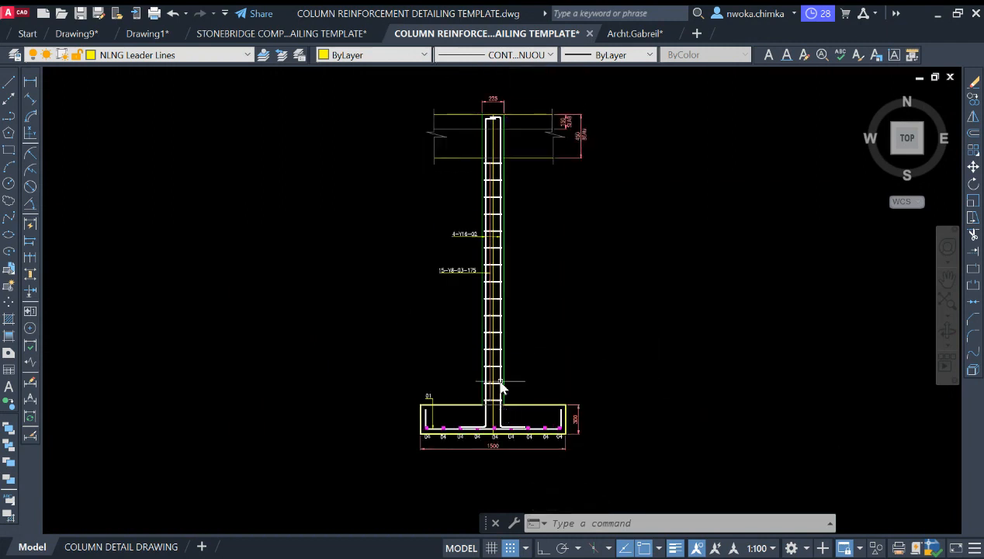
pyautogui.scroll(-3, 509, 289)
pyautogui.scroll(3, 499, 330)
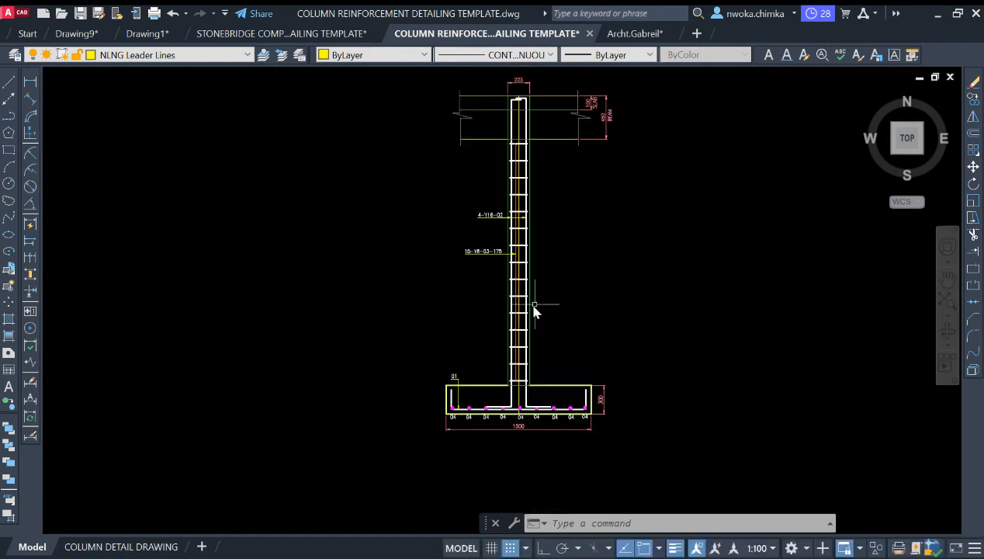
pyautogui.scroll(2, 561, 373)
pyautogui.scroll(-2, 554, 397)
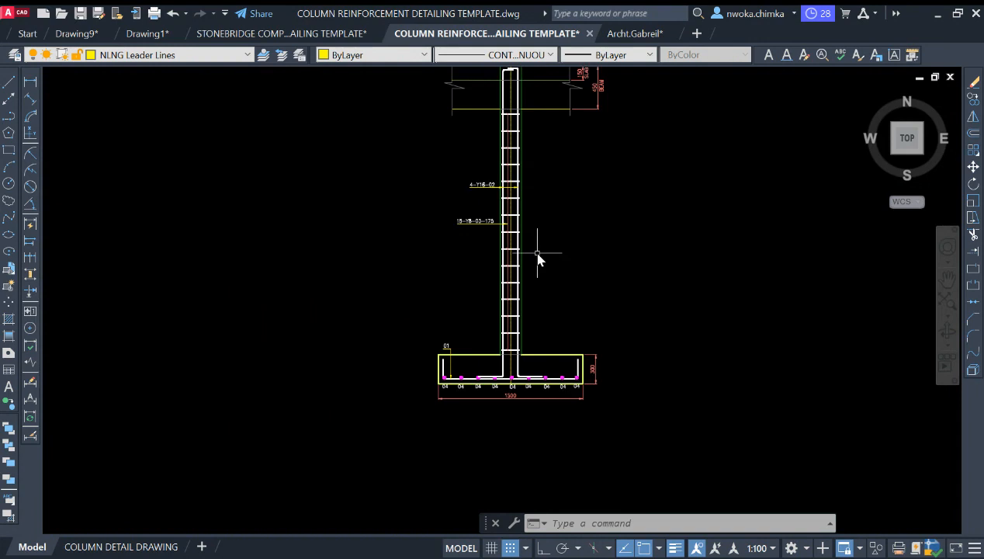
pyautogui.moveTo(538, 259); pyautogui.dragTo(549, 317, button='middle')
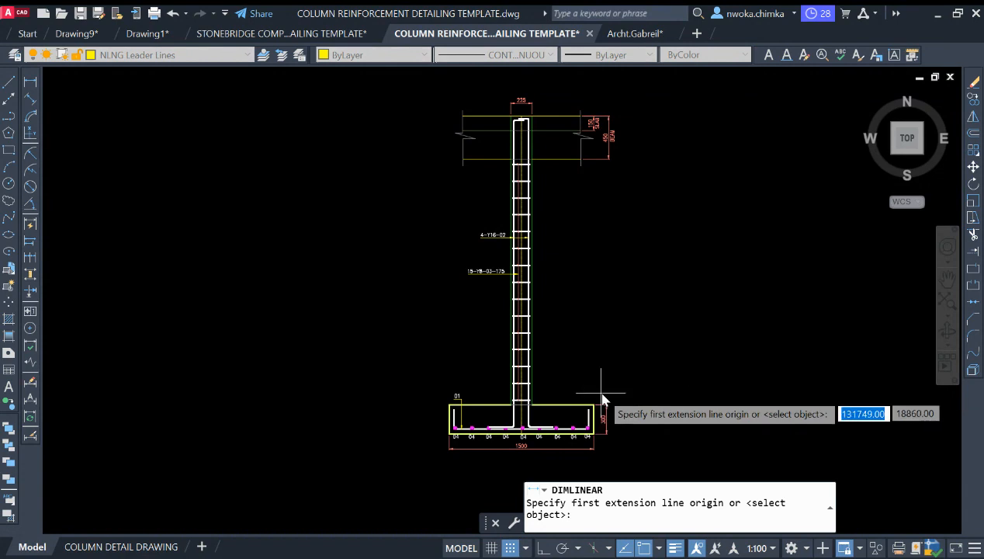
pyautogui.press('Escape')
pyautogui.moveTo(578, 365); pyautogui.dragTo(576, 340, button='middle')
pyautogui.scroll(2, 566, 374)
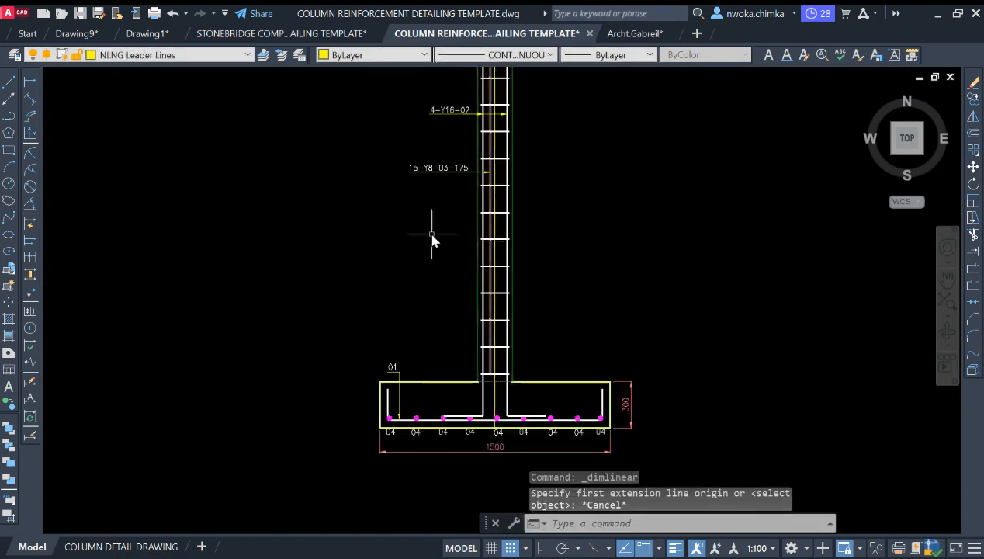
pyautogui.scroll(-2, 527, 281)
pyautogui.scroll(4, 571, 355)
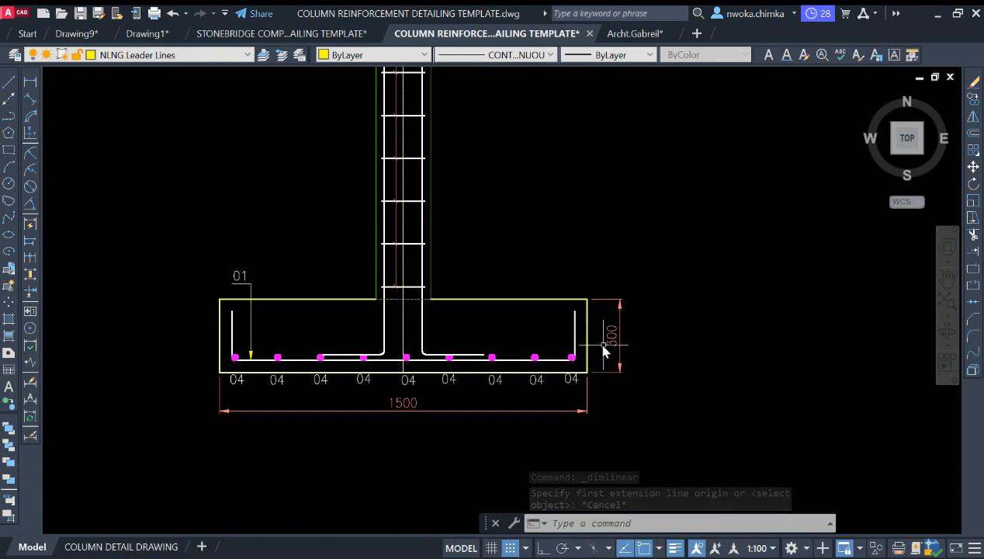
pyautogui.scroll(-2, 620, 318)
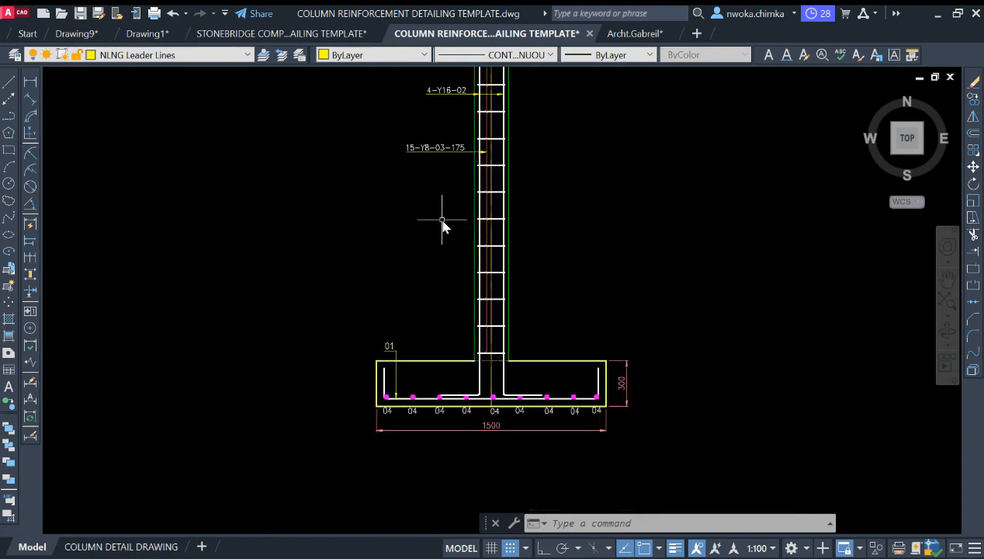
pyautogui.scroll(-2, 532, 276)
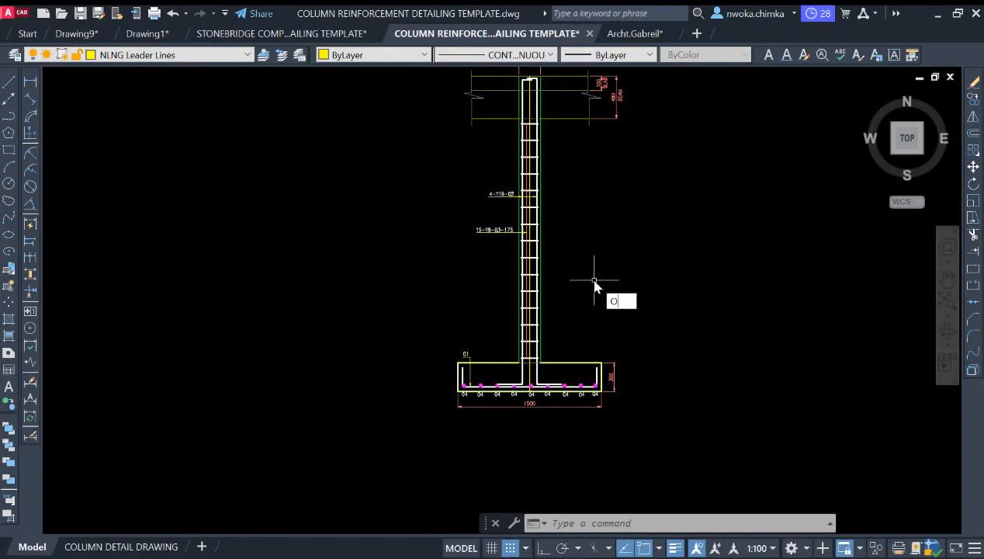
pyautogui.press('Return')
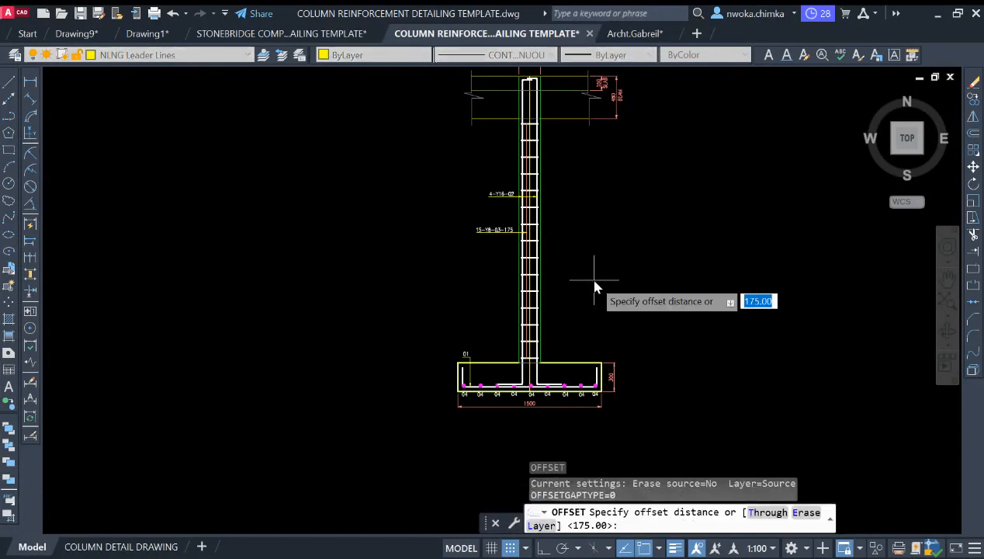
pyautogui.press('Escape')
pyautogui.write('o')
pyautogui.press('Return')
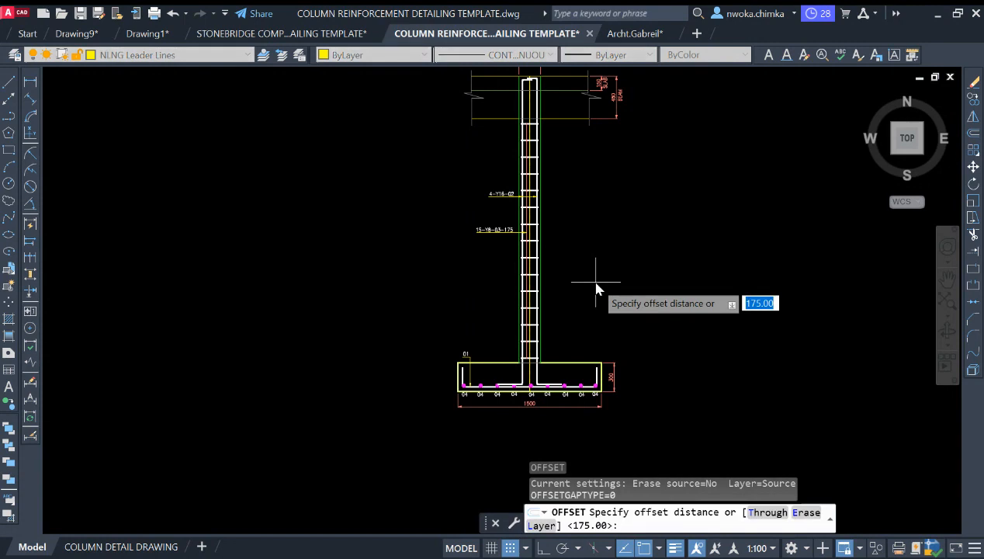
pyautogui.moveTo(596, 288); pyautogui.dragTo(587, 238, button='middle')
pyautogui.press('Escape')
pyautogui.moveTo(575, 271)
pyautogui.mouseDown(button='middle')
pyautogui.moveTo(586, 259)
pyautogui.moveTo(588, 308)
pyautogui.mouseUp(button='middle')
pyautogui.scroll(-2, 566, 202)
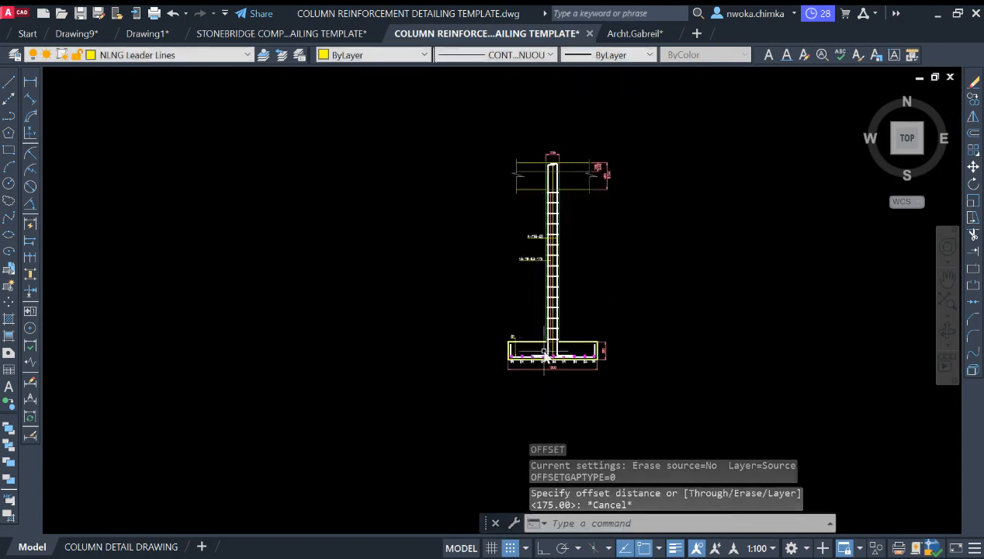
pyautogui.click(31, 80)
pyautogui.scroll(4, 590, 233)
pyautogui.scroll(-2, 602, 310)
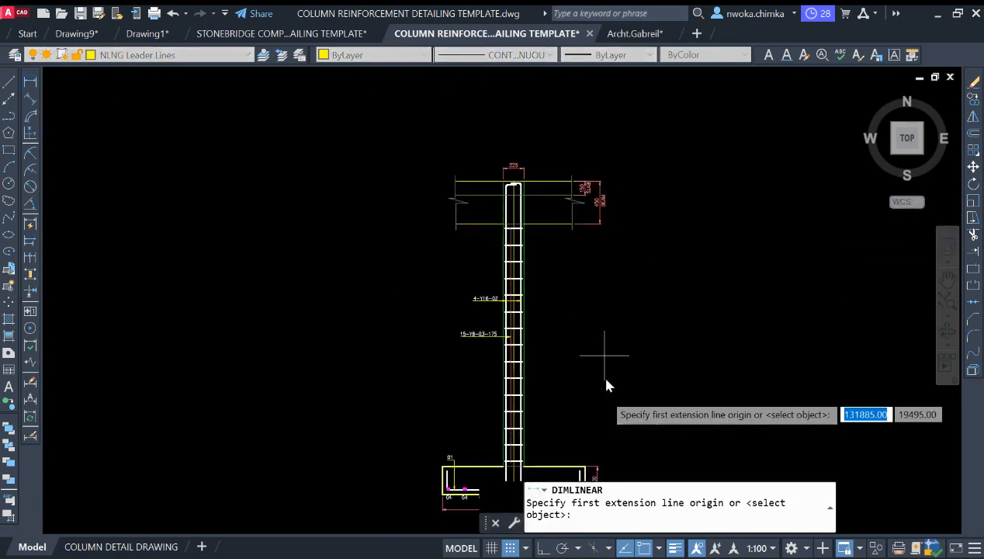
pyautogui.scroll(4, 590, 388)
pyautogui.click(547, 439)
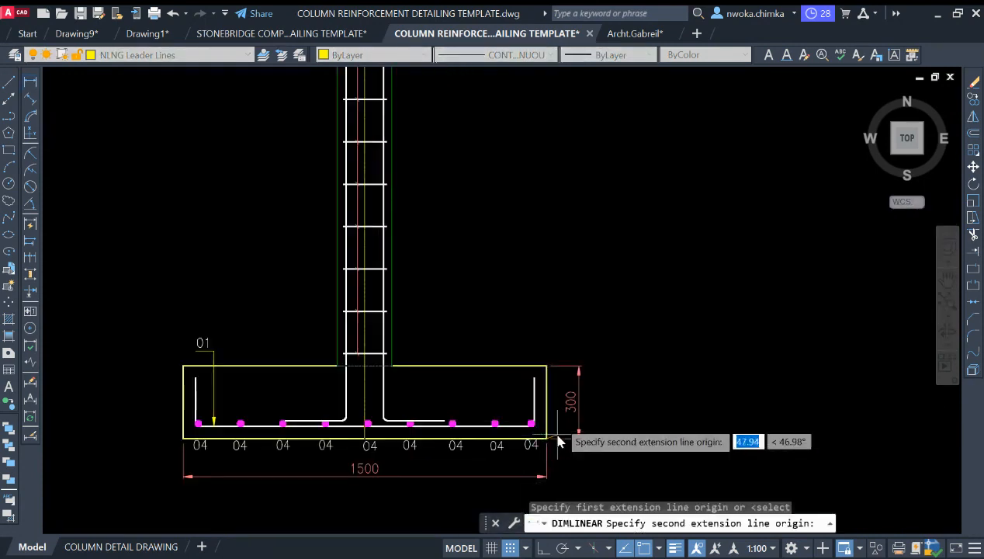
pyautogui.scroll(-4, 590, 264)
pyautogui.press('Escape')
# - Add a vertical linear dimension from the footing's top edge to the top of the slab, beside the column
pyautogui.press('space')
pyautogui.scroll(3, 551, 382)
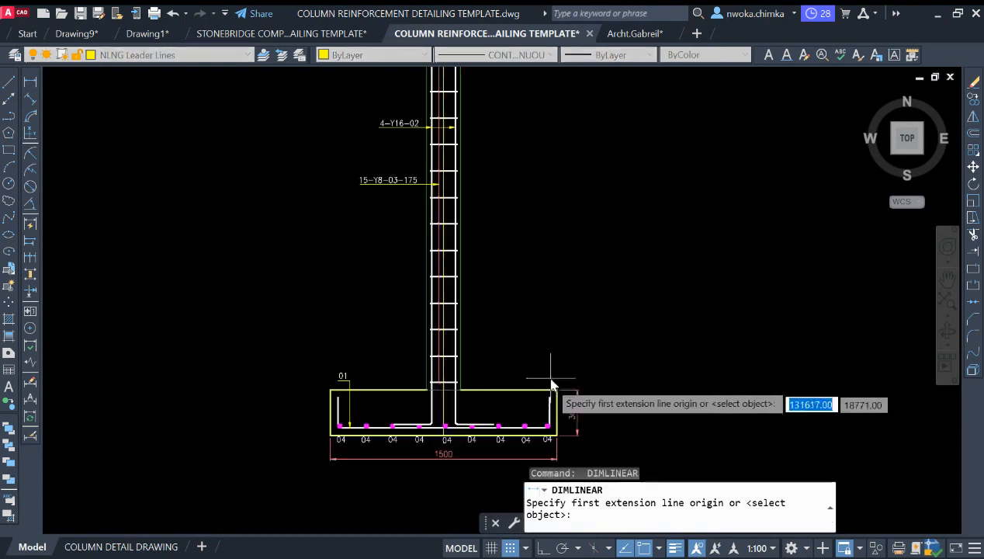
pyautogui.click(551, 384)
pyautogui.scroll(-2, 558, 349)
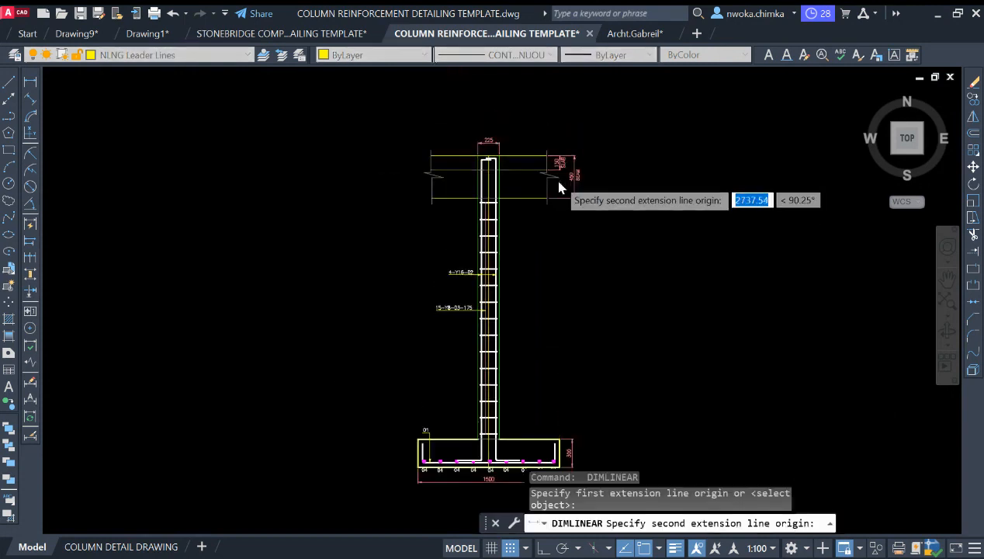
pyautogui.scroll(2, 558, 186)
pyautogui.click(539, 140)
pyautogui.moveTo(635, 133); pyautogui.dragTo(644, 92, button='middle')
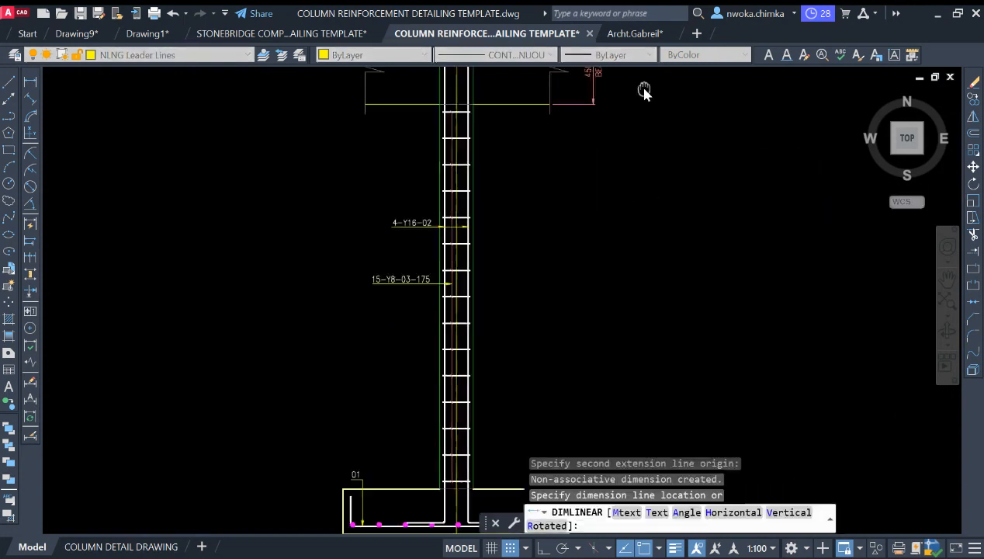
pyautogui.click(627, 256)
pyautogui.scroll(-2, 613, 342)
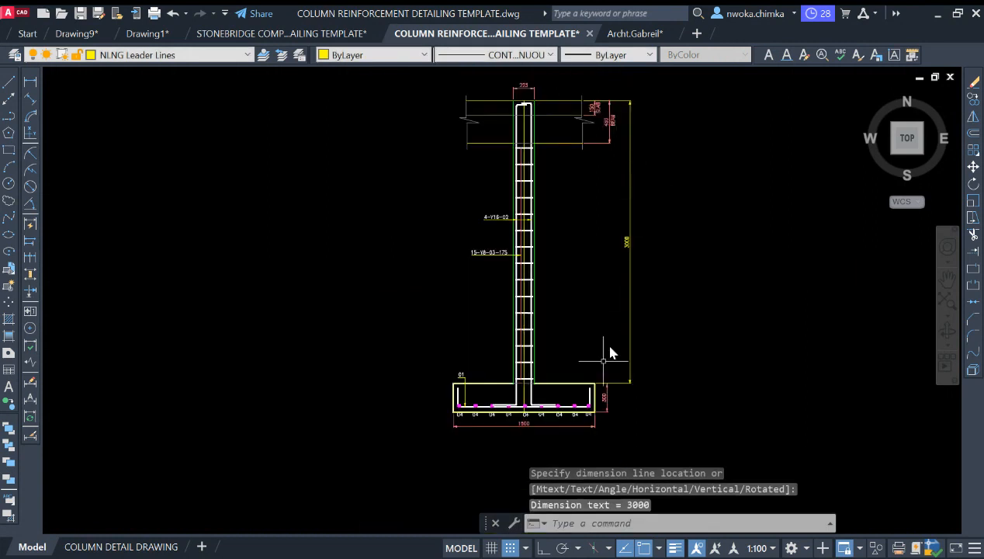
# - Erase the overall column height dimension beside the elevation
pyautogui.scroll(2, 617, 365)
pyautogui.moveTo(620, 324); pyautogui.dragTo(624, 328, button='middle')
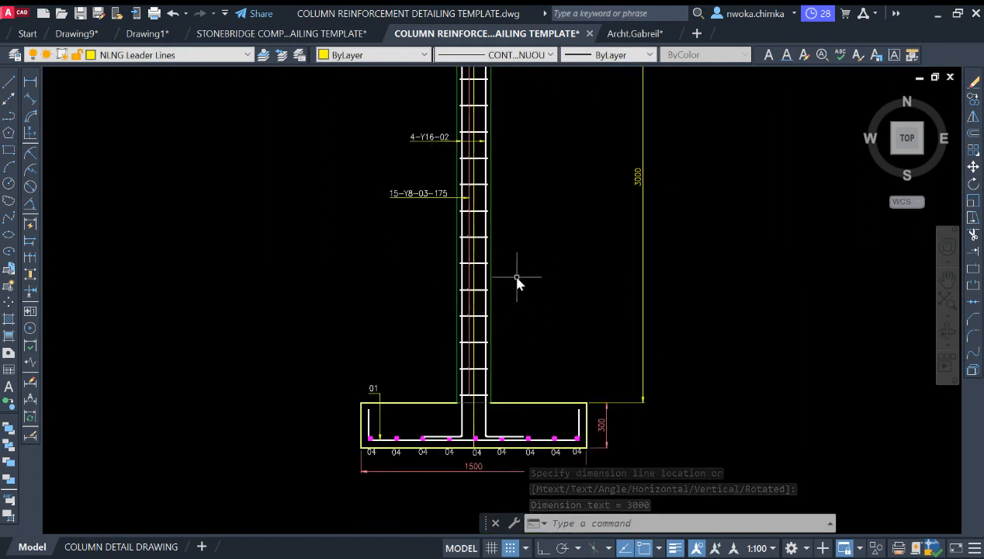
pyautogui.moveTo(536, 277); pyautogui.dragTo(549, 259, button='middle')
pyautogui.click(681, 186)
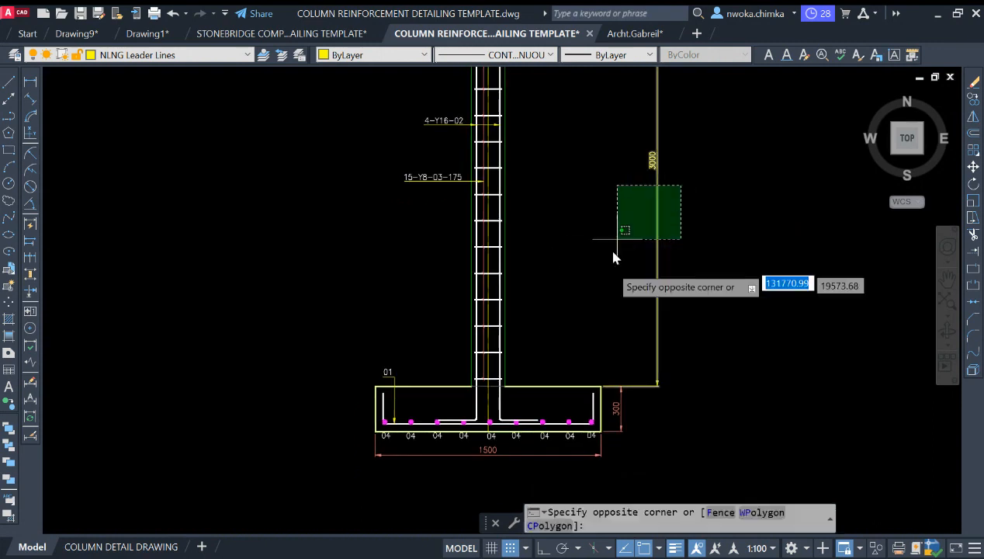
pyautogui.press('Escape')
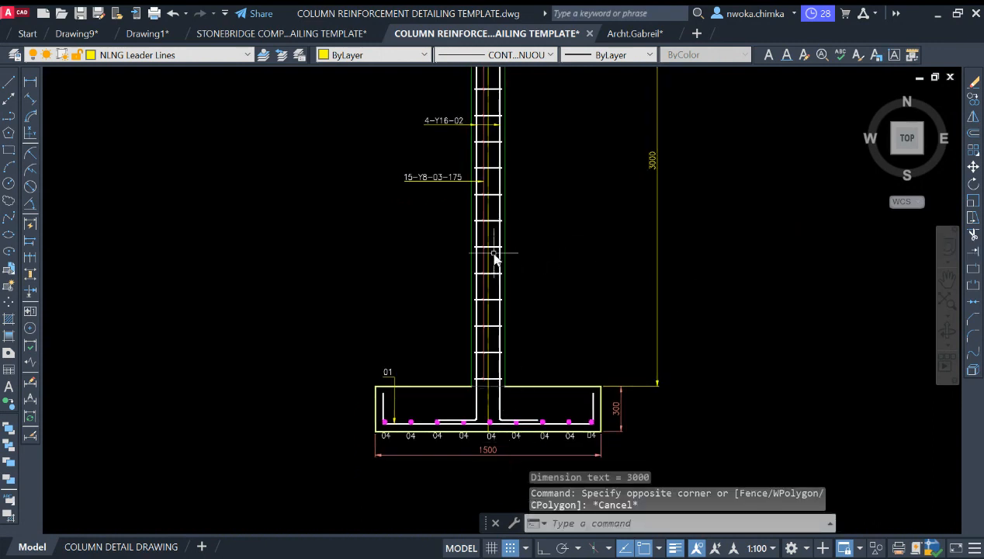
pyautogui.click(675, 182)
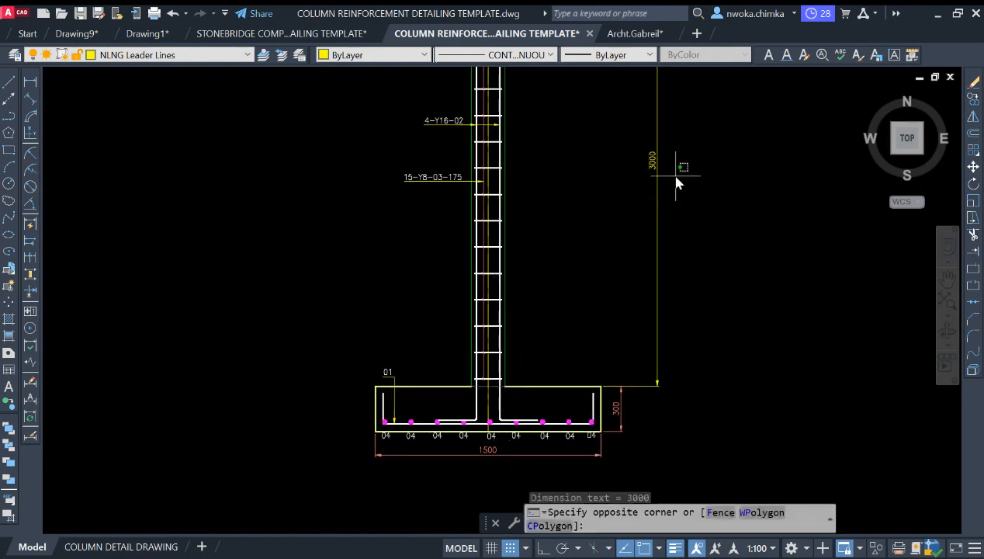
pyautogui.click(625, 208)
pyautogui.press('Return')
pyautogui.scroll(-3, 630, 231)
pyautogui.scroll(2, 637, 336)
pyautogui.scroll(2, 567, 216)
pyautogui.scroll(-2, 594, 256)
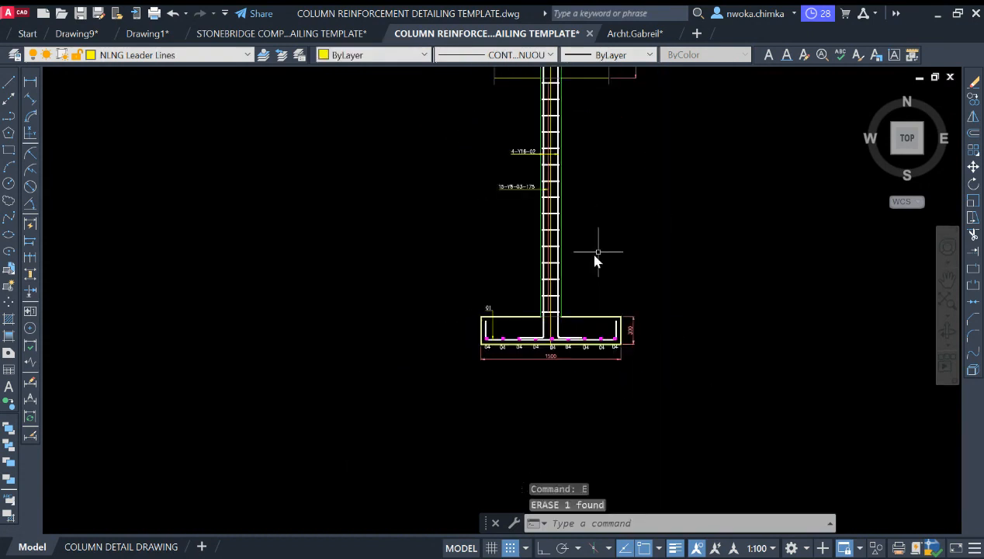
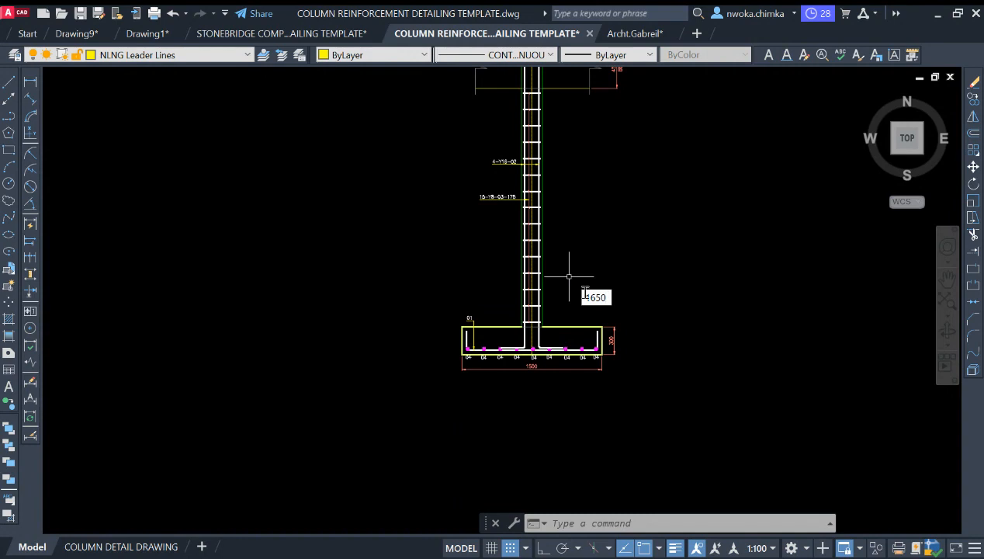
# - Draw a horizontal construction line through the footing's top edge
pyautogui.moveTo(617, 281); pyautogui.dragTo(610, 295, button='middle')
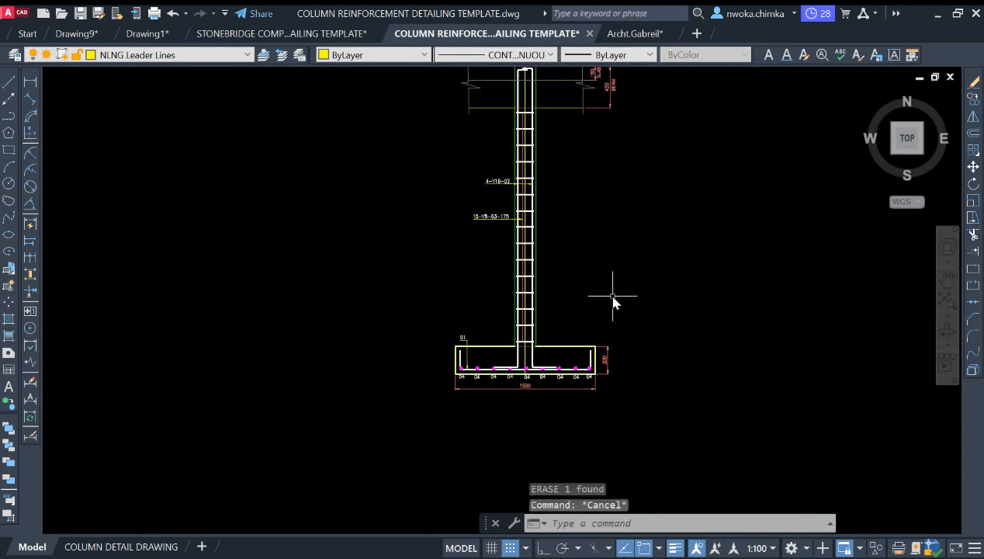
pyautogui.scroll(2, 575, 350)
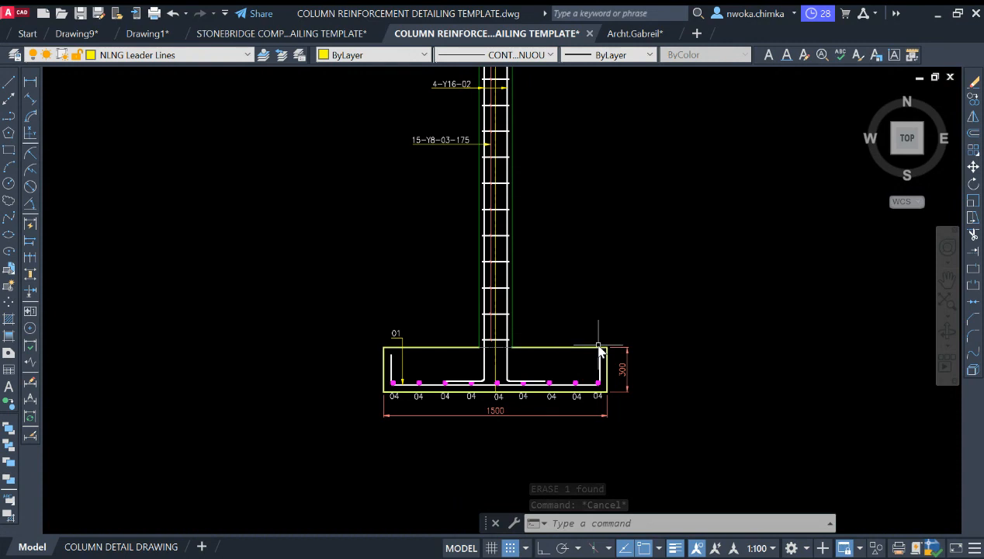
pyautogui.write('X')
pyautogui.press('Return')
pyautogui.write('H')
pyautogui.press('Return')
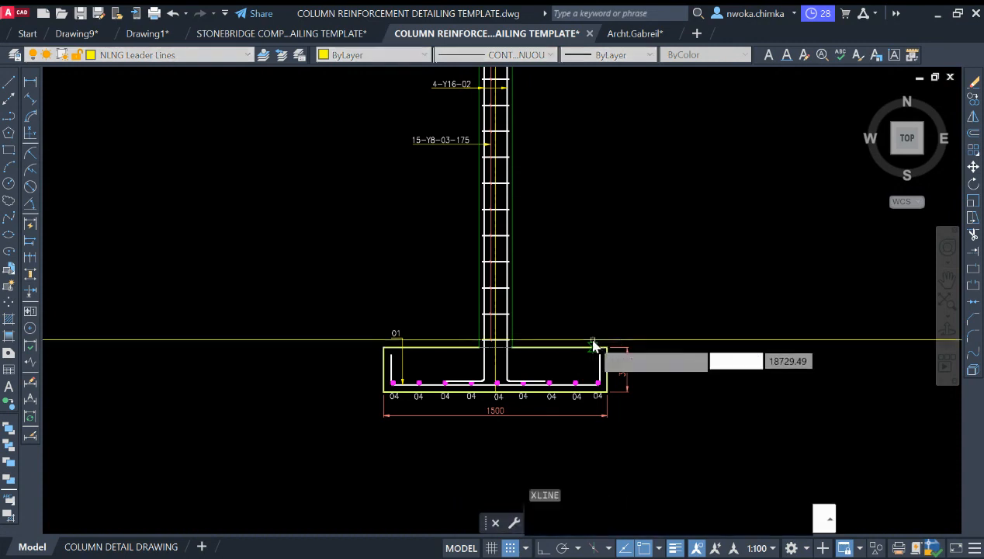
pyautogui.scroll(4, 594, 346)
pyautogui.click(615, 352)
pyautogui.scroll(-4, 596, 278)
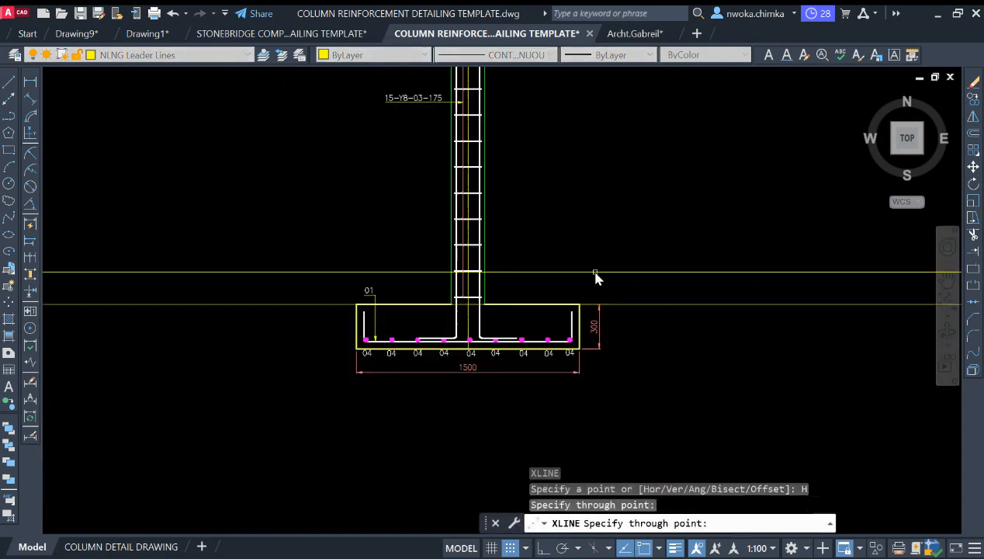
pyautogui.press('Escape')
# - Offset the horizontal construction line 1650 downward, below the footing
pyautogui.write('O')
pyautogui.press('Return')
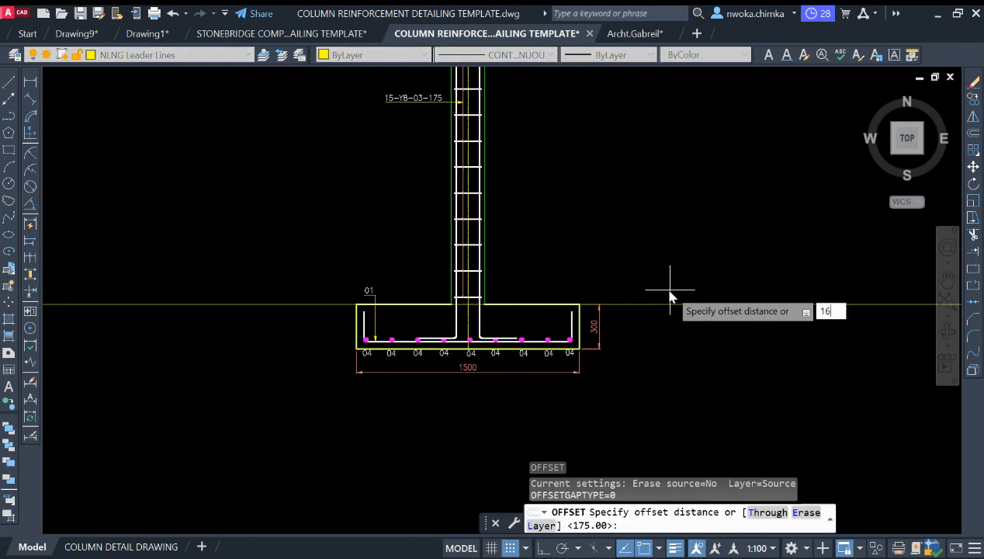
pyautogui.write('1650')
pyautogui.press('Return')
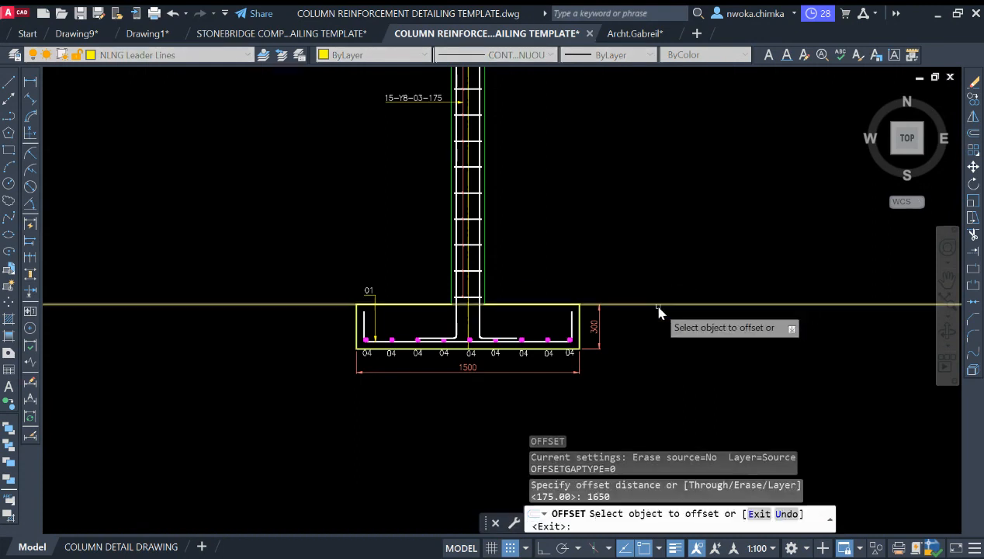
pyautogui.click(658, 305)
pyautogui.moveTo(662, 378); pyautogui.dragTo(647, 249, button='middle')
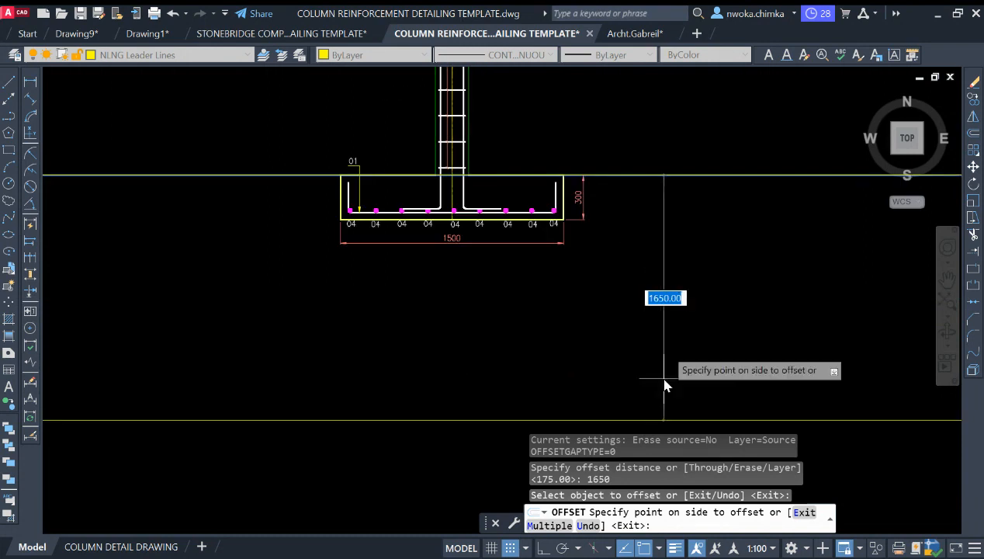
pyautogui.click(674, 361)
pyautogui.press('Escape')
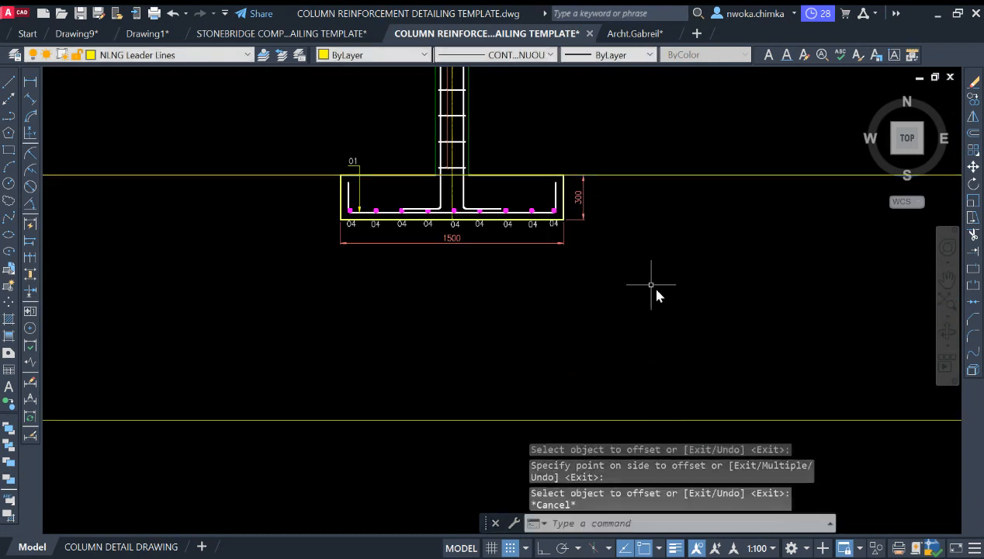
# - Move the footing with its bars, labels, dimensions and lowest link, excluding the link's diagonal tick, straight down onto the lower construction line with Ortho on
pyautogui.moveTo(480, 206); pyautogui.dragTo(492, 206, button='middle')
pyautogui.scroll(2, 380, 184)
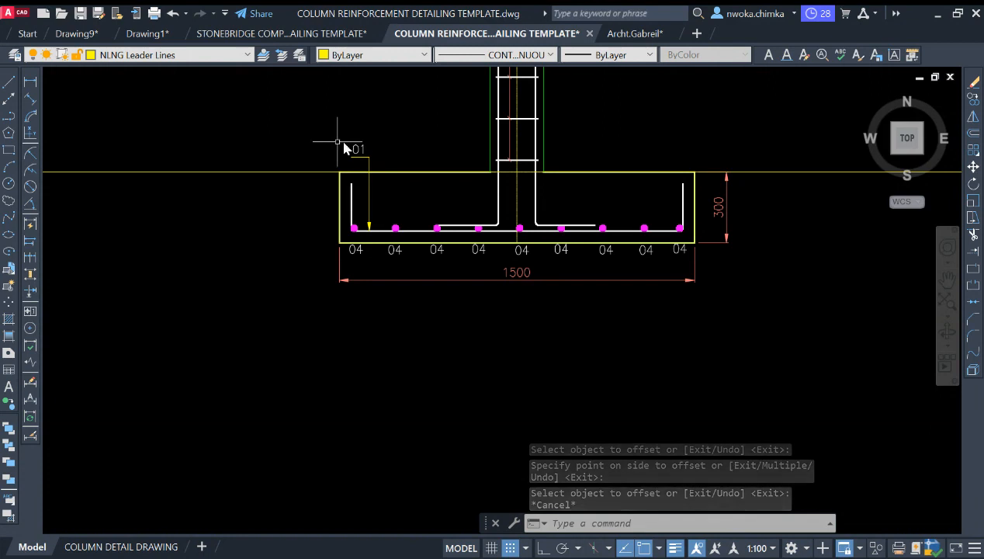
pyautogui.click(291, 144)
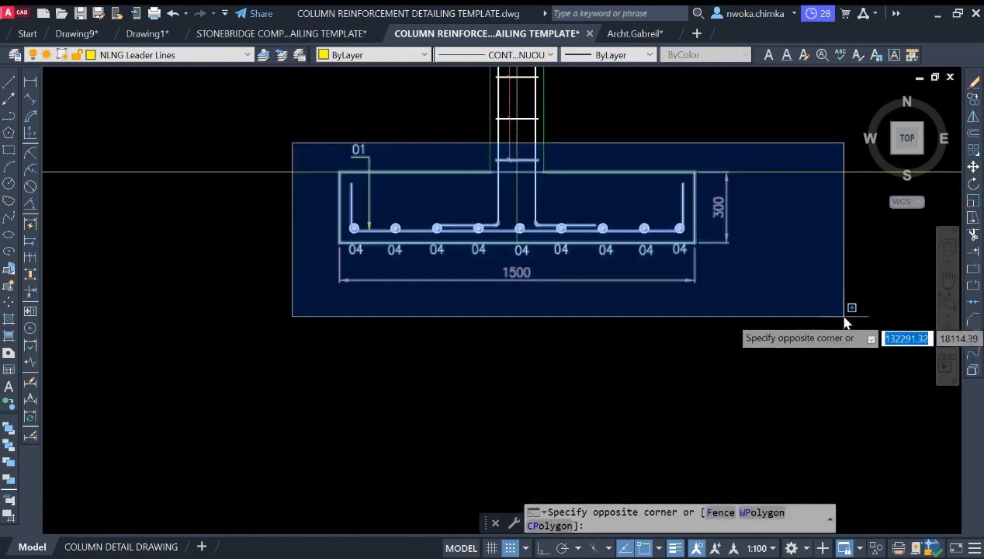
pyautogui.click(846, 315)
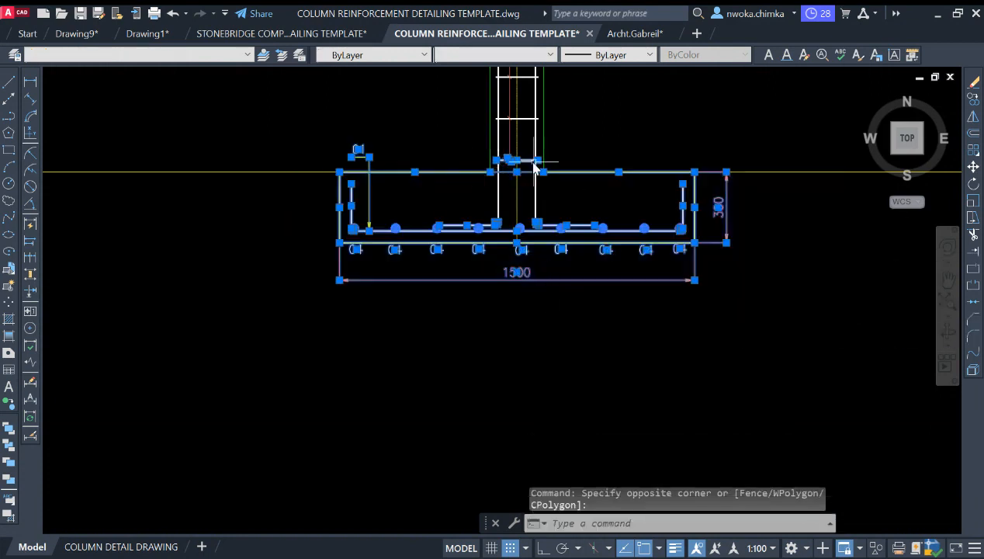
pyautogui.moveTo(534, 166); pyautogui.dragTo(528, 190, button='middle')
pyautogui.scroll(5, 510, 187)
pyautogui.scroll(-3, 487, 191)
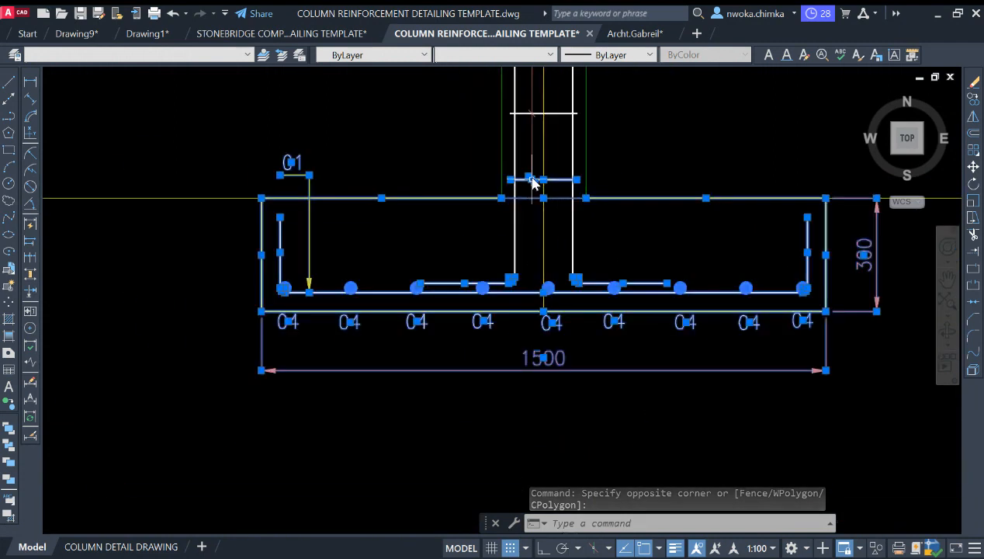
pyautogui.scroll(8, 533, 183)
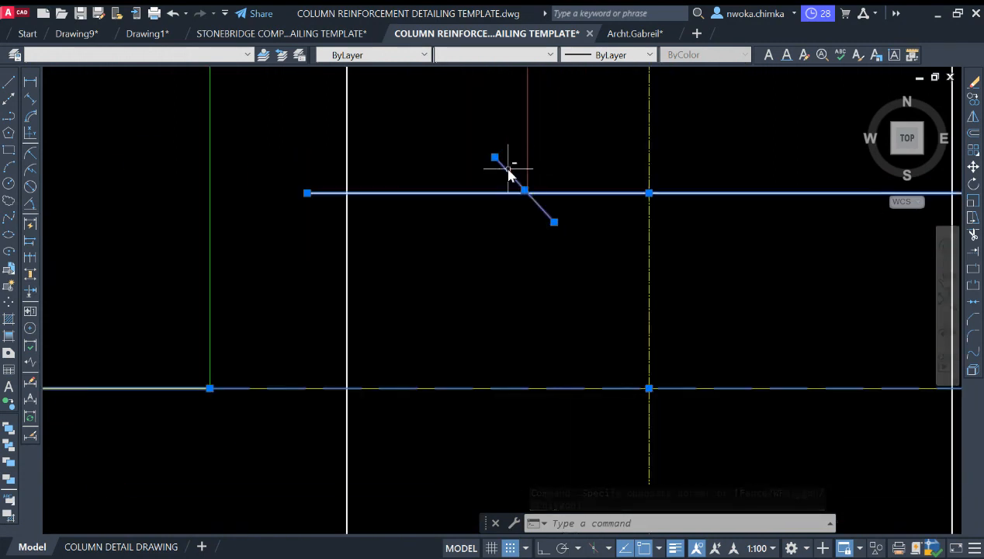
pyautogui.scroll(-6, 468, 170)
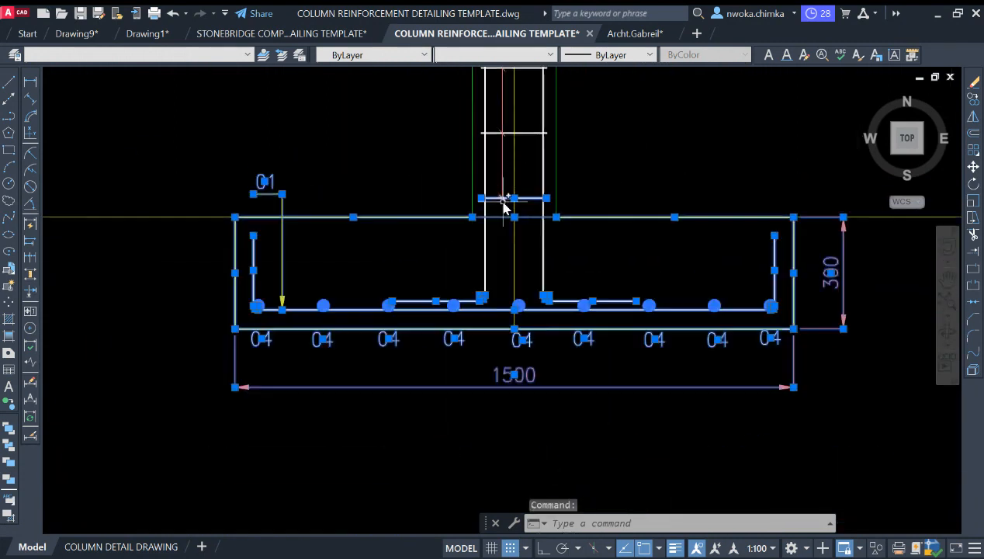
pyautogui.scroll(-2, 516, 200)
pyautogui.press('Return')
pyautogui.scroll(-2, 575, 167)
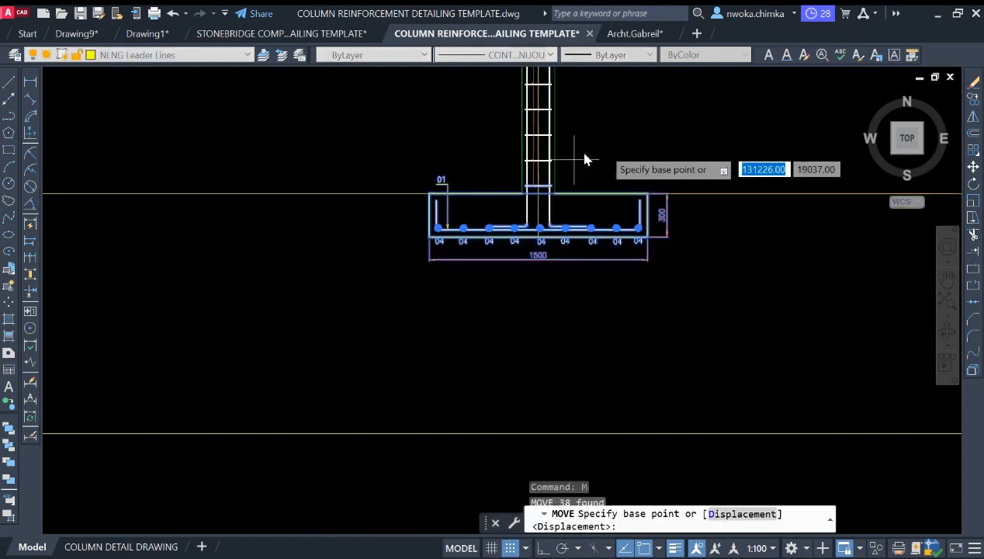
pyautogui.click(689, 199)
pyautogui.moveTo(688, 243); pyautogui.dragTo(672, 201, button='middle')
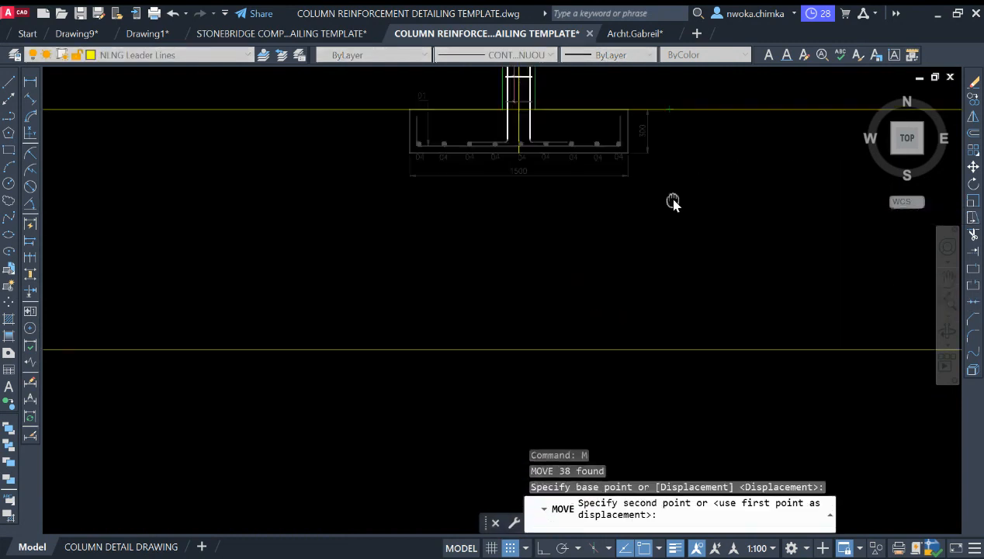
pyautogui.press('F8')
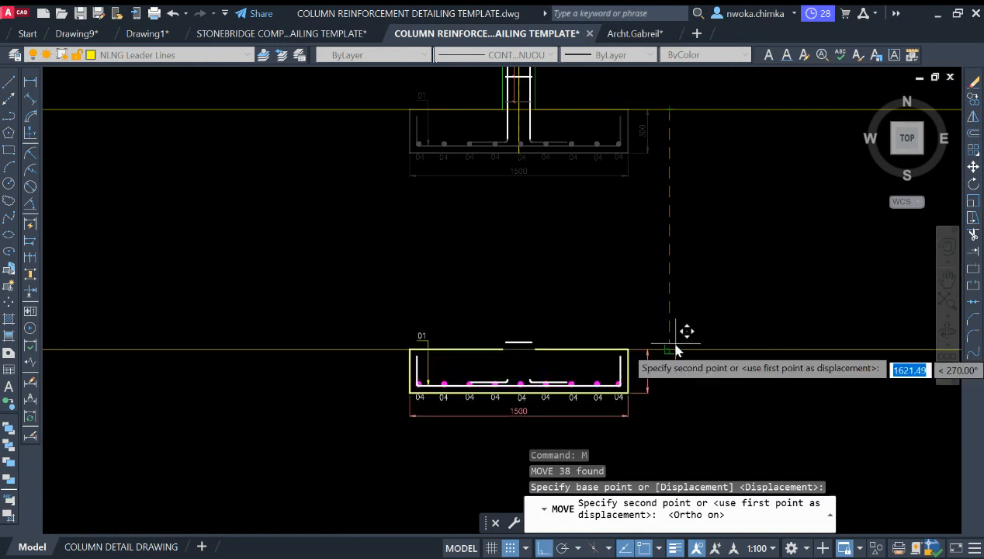
pyautogui.click(670, 354)
# - Examine the separated column and footing, and compare them with the below-ground part of the reference COLUMN 1 (FOOTING 2) detail
pyautogui.moveTo(667, 262); pyautogui.dragTo(667, 280, button='middle')
pyautogui.scroll(-2, 584, 200)
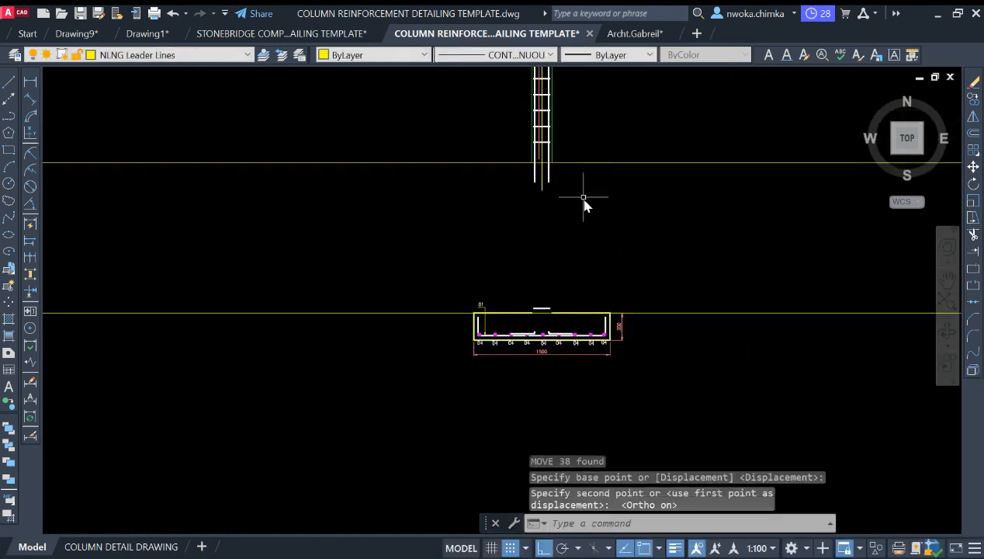
pyautogui.moveTo(534, 139); pyautogui.dragTo(571, 303, button='middle')
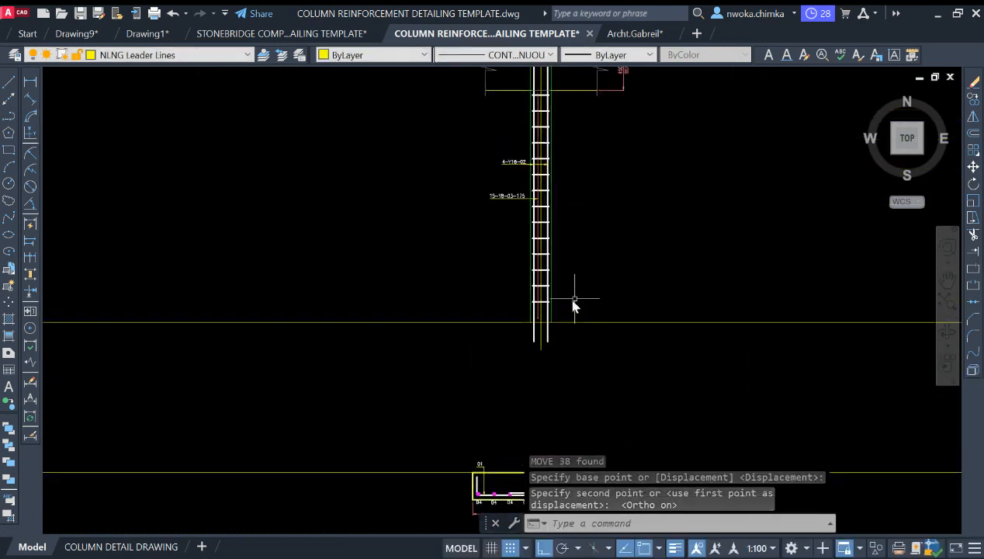
pyautogui.scroll(-2, 571, 299)
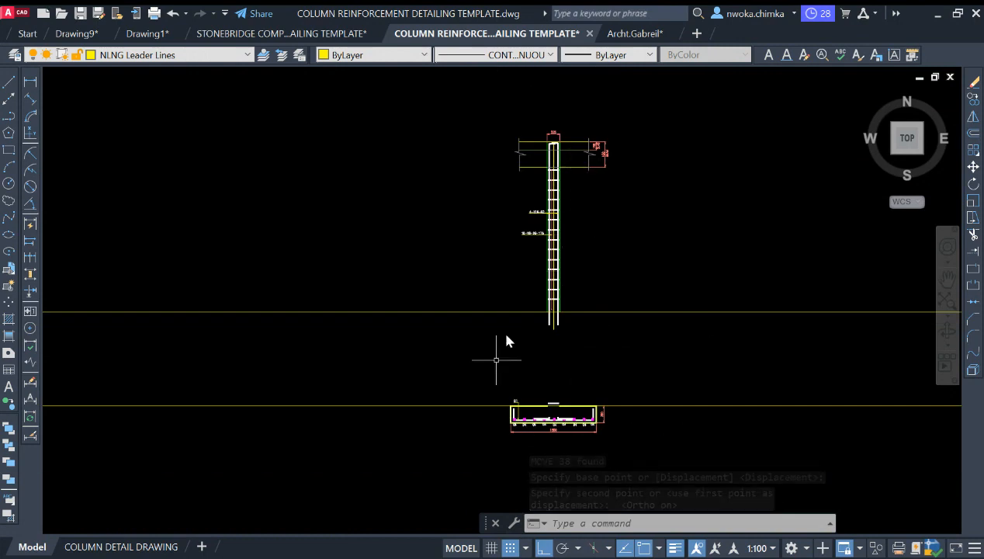
pyautogui.scroll(-4, 550, 350)
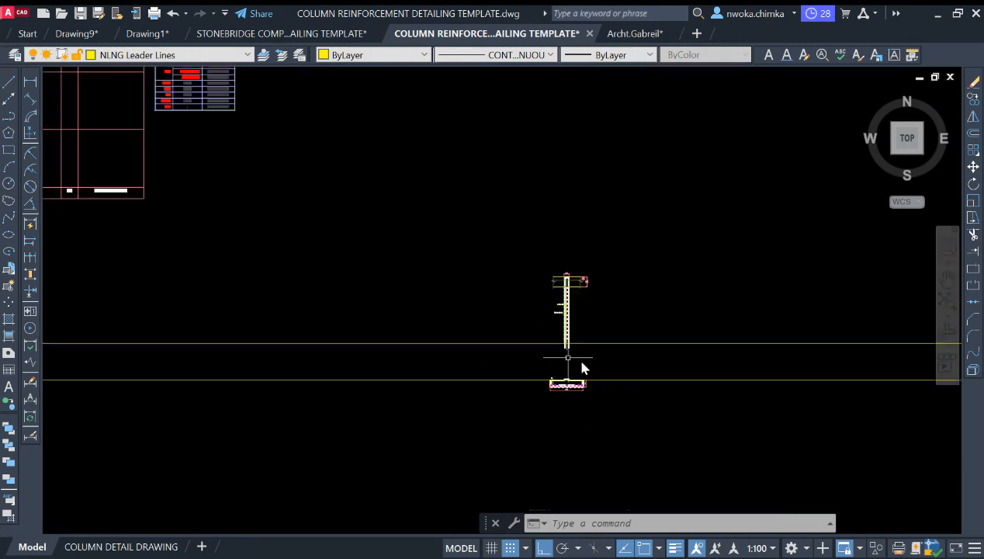
pyautogui.scroll(-2, 361, 349)
pyautogui.moveTo(361, 344)
pyautogui.mouseDown(button='middle')
pyautogui.moveTo(447, 354)
pyautogui.moveTo(863, 332)
pyautogui.mouseUp(button='middle')
pyautogui.scroll(10, 486, 307)
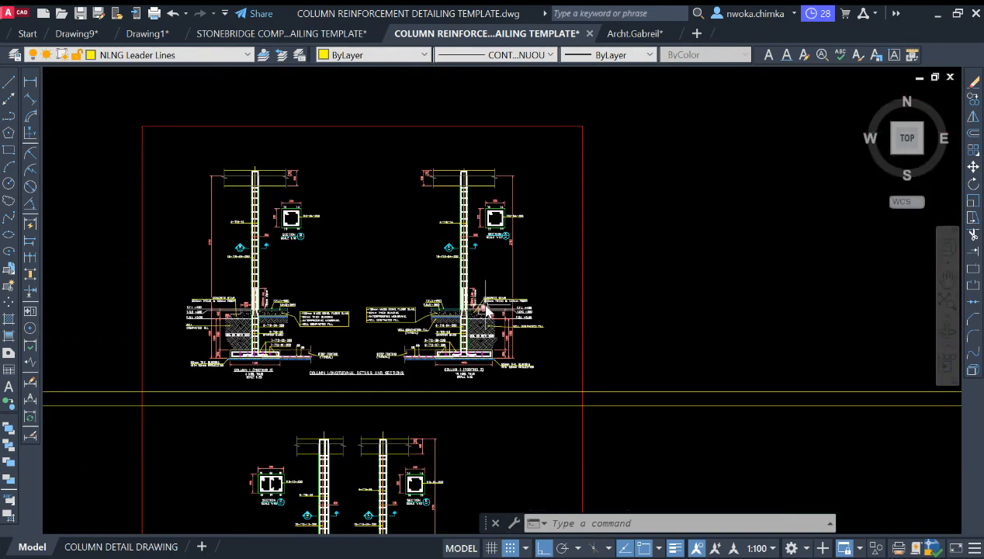
pyautogui.scroll(2, 481, 351)
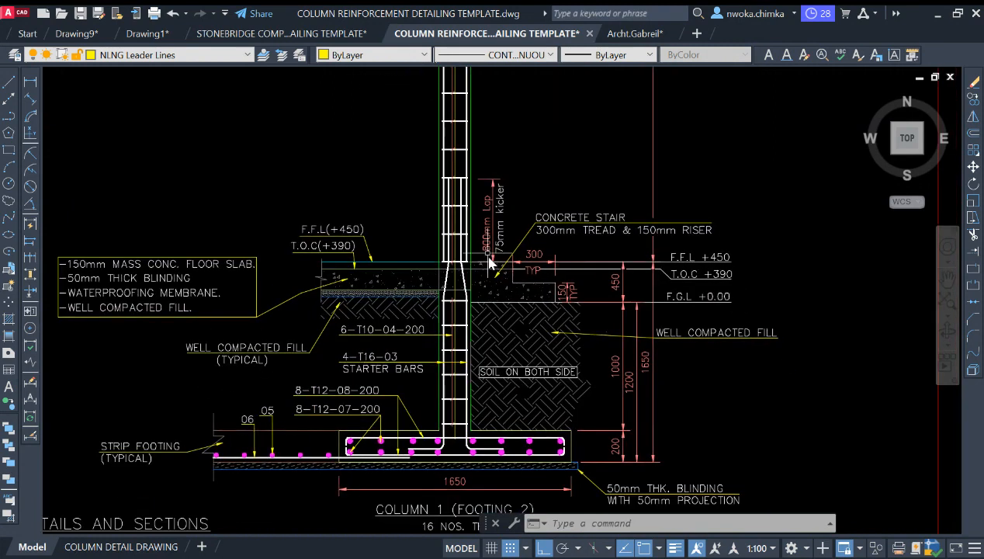
# - Examine the lap, 75 mm kicker and starter bars in the reference COLUMN 1 (FOOTING 2) detail
pyautogui.scroll(2, 470, 205)
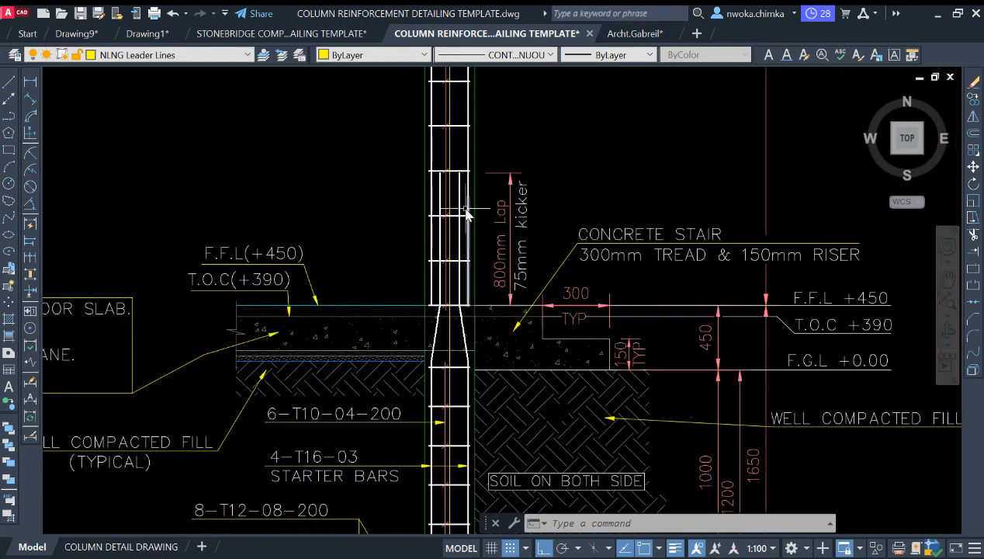
pyautogui.scroll(-2, 461, 225)
pyautogui.scroll(4, 487, 219)
pyautogui.scroll(-3, 510, 278)
pyautogui.scroll(3, 516, 240)
pyautogui.scroll(-3, 512, 233)
pyautogui.scroll(2, 461, 301)
pyautogui.scroll(-2, 460, 301)
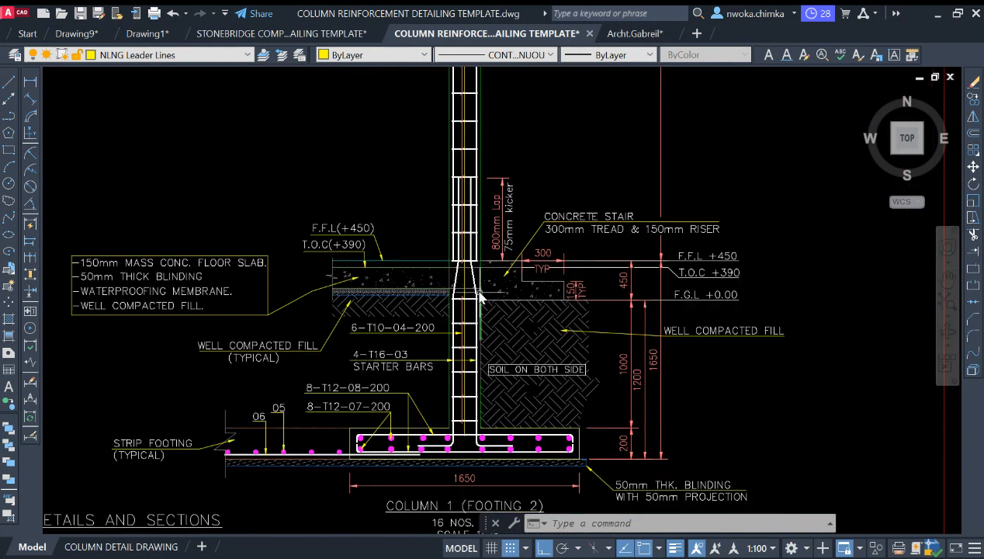
pyautogui.moveTo(463, 375); pyautogui.dragTo(473, 451, button='middle')
pyautogui.scroll(1, 475, 253)
pyautogui.scroll(-1, 477, 309)
pyautogui.scroll(-2, 478, 310)
pyautogui.moveTo(480, 252); pyautogui.dragTo(482, 175, button='middle')
pyautogui.scroll(4, 481, 175)
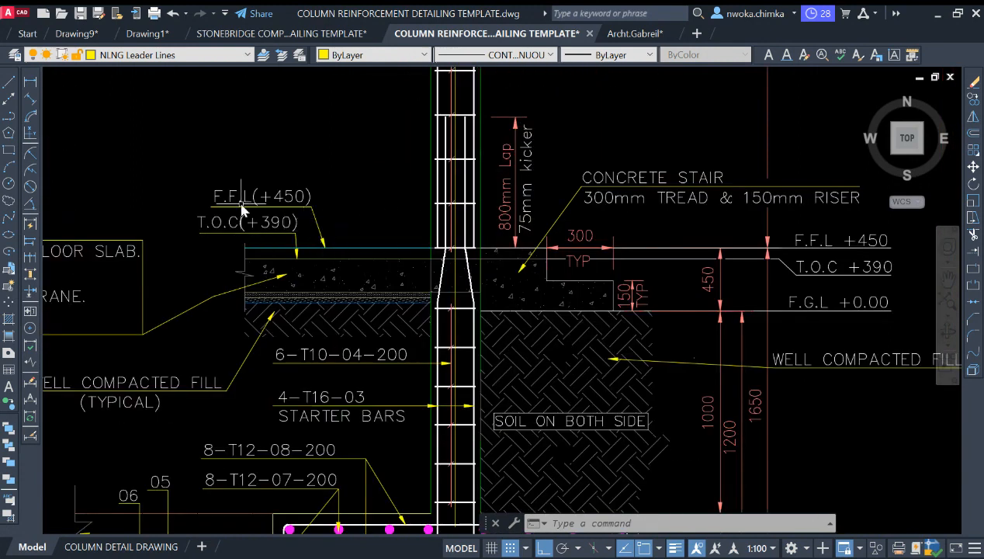
# - Extend both green column edge lines down to the top of the lowered footing
pyautogui.scroll(-4, 444, 223)
pyautogui.scroll(-3, 434, 294)
pyautogui.scroll(-1, 525, 264)
pyautogui.moveTo(524, 265); pyautogui.dragTo(354, 223, button='middle')
pyautogui.scroll(-1, 596, 242)
pyautogui.moveTo(684, 257); pyautogui.dragTo(448, 284, button='middle')
pyautogui.scroll(3, 447, 283)
pyautogui.scroll(8, 448, 288)
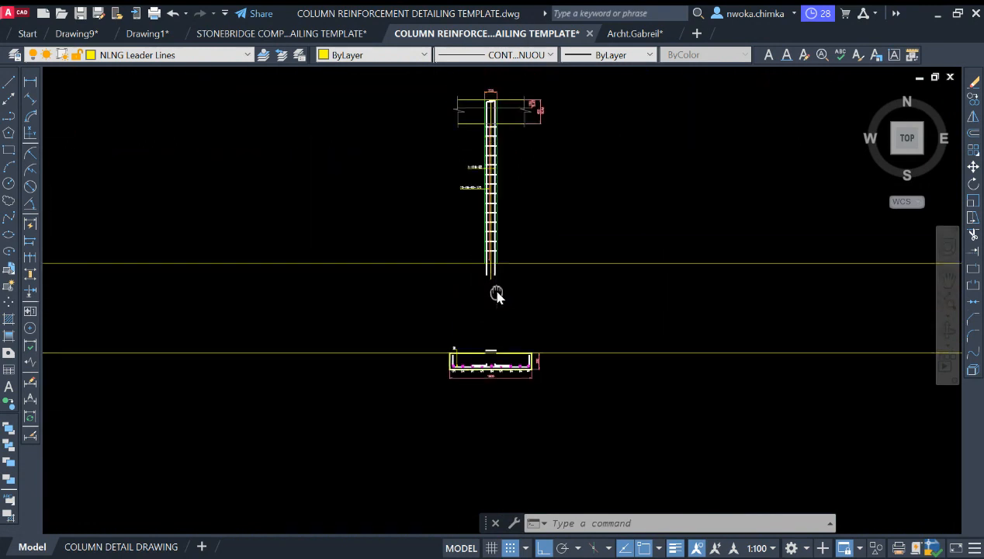
pyautogui.scroll(2, 518, 260)
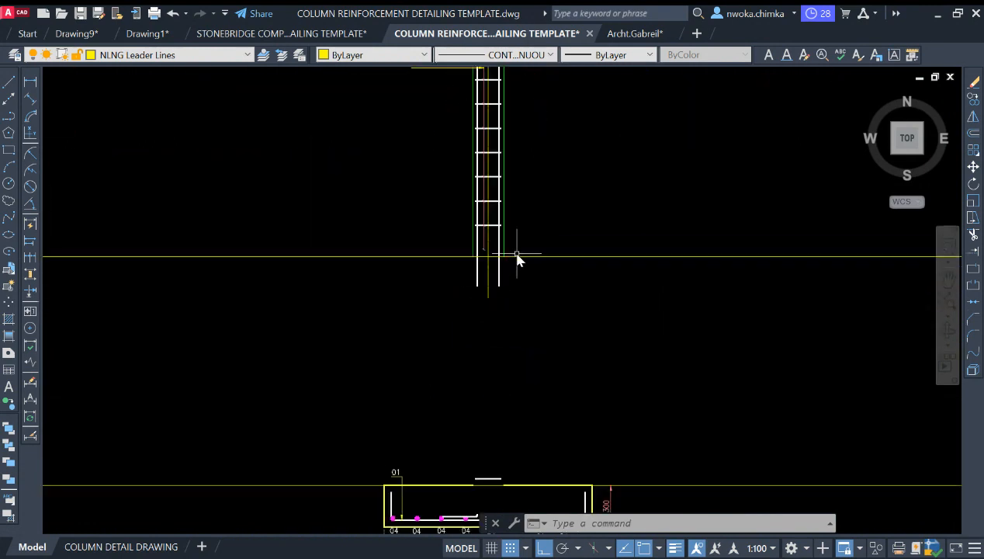
pyautogui.press('Return')
pyautogui.click(503, 241)
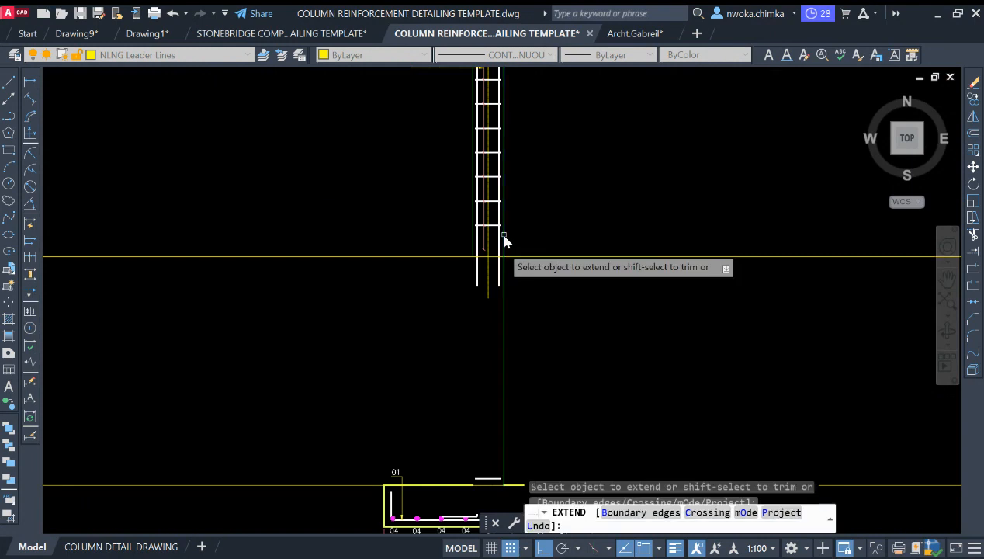
pyautogui.scroll(-2, 471, 253)
pyautogui.scroll(1, 516, 275)
pyautogui.scroll(-1, 512, 274)
pyautogui.scroll(2, 501, 263)
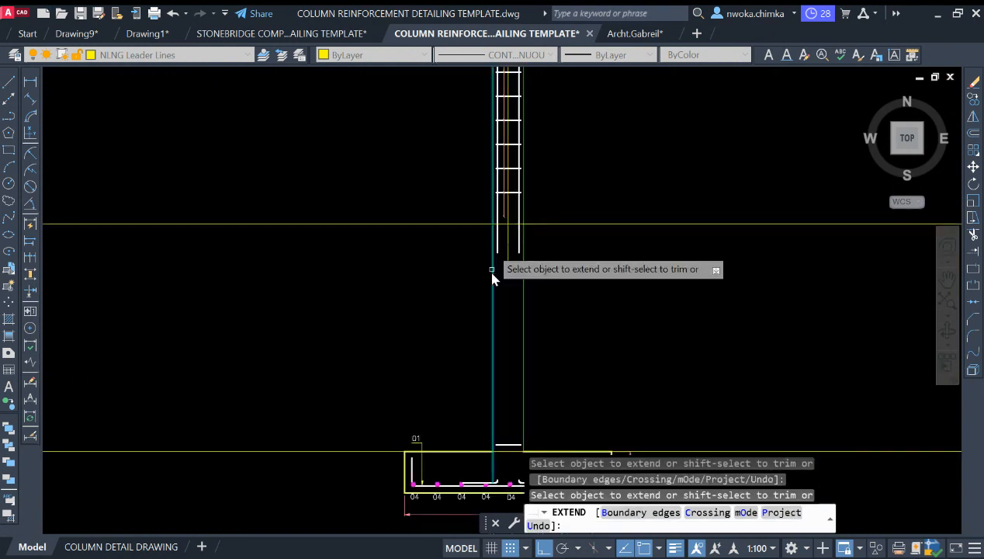
pyautogui.moveTo(530, 394)
pyautogui.mouseDown(button='middle')
pyautogui.moveTo(517, 320)
pyautogui.moveTo(532, 323)
pyautogui.moveTo(501, 309)
pyautogui.moveTo(502, 331)
pyautogui.mouseUp(button='middle')
pyautogui.press('Escape')
pyautogui.write('L')
pyautogui.press('Return')
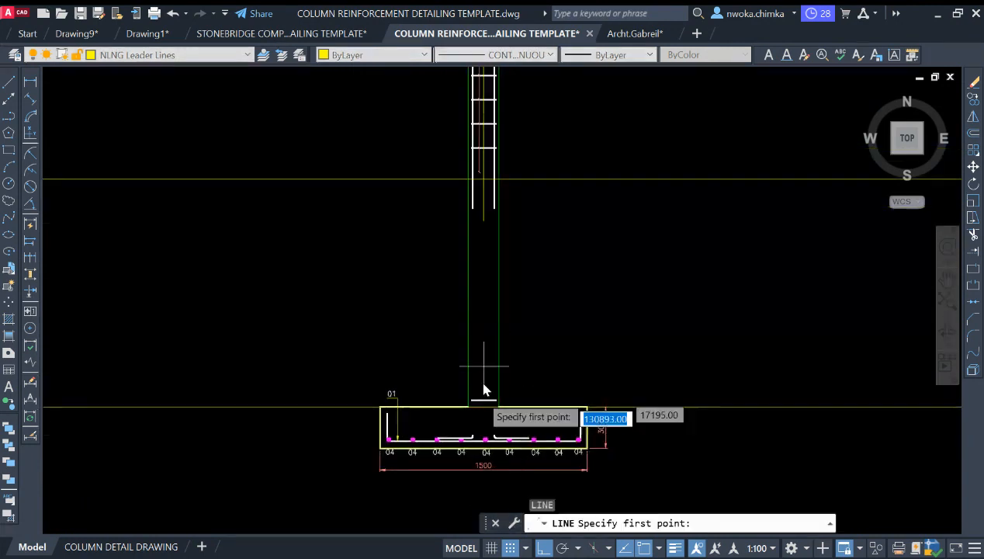
pyautogui.scroll(1, 466, 445)
pyautogui.scroll(3, 464, 444)
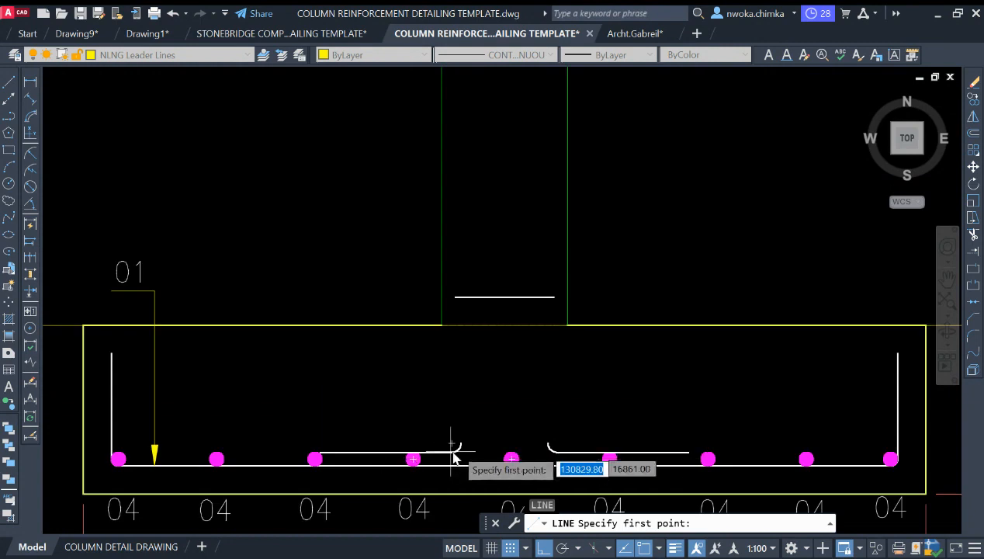
pyautogui.scroll(2, 474, 449)
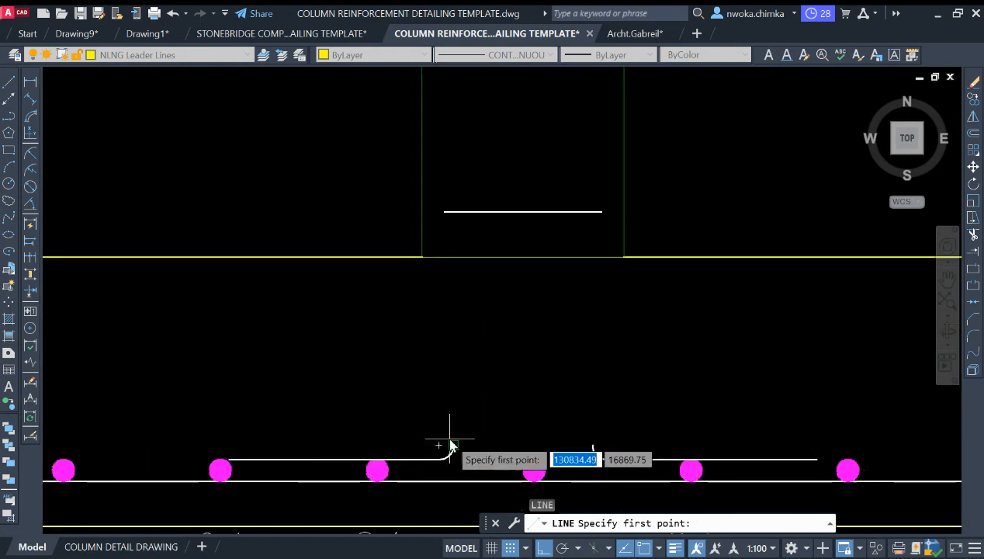
pyautogui.press('Escape')
pyautogui.click(341, 435)
pyautogui.click(318, 475)
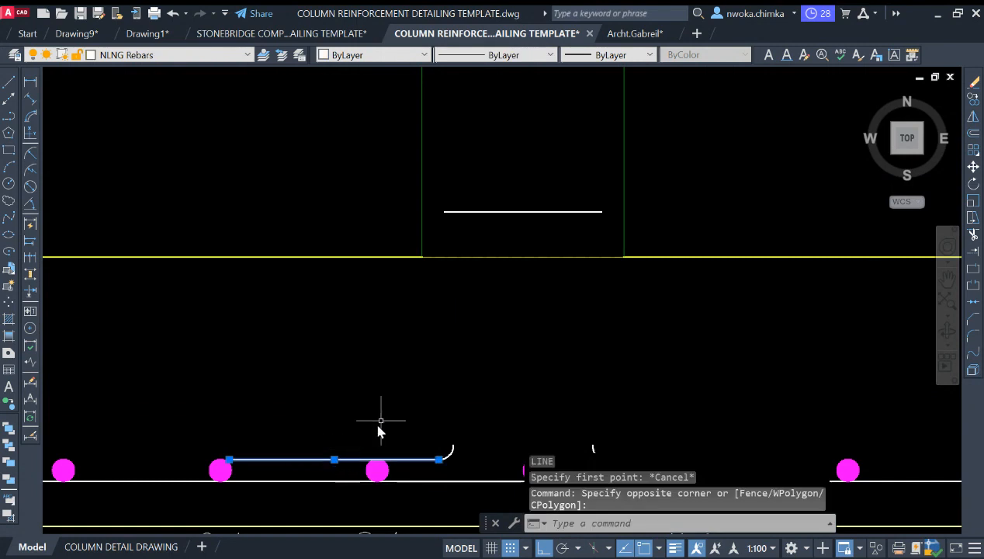
pyautogui.scroll(-1, 469, 405)
pyautogui.scroll(2, 457, 444)
pyautogui.scroll(-2, 608, 416)
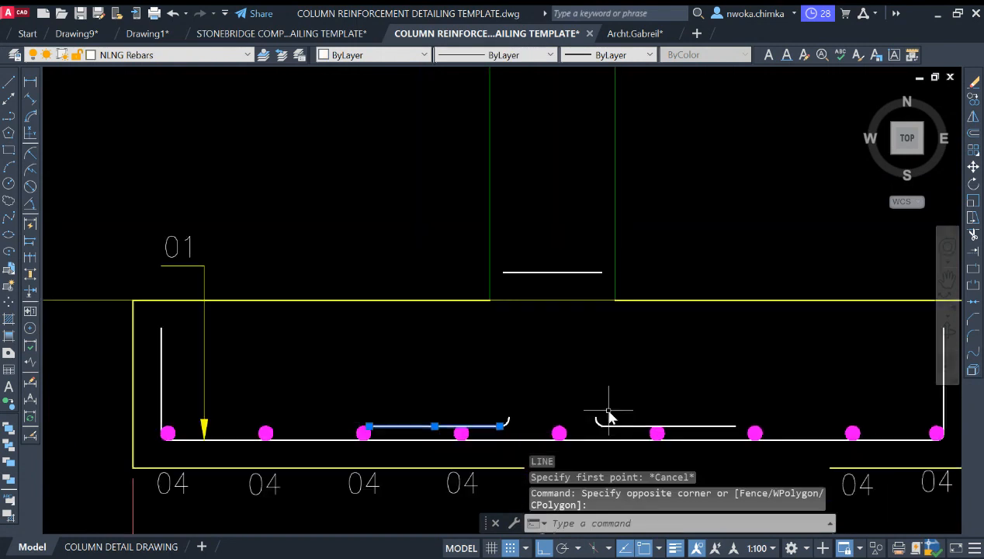
pyautogui.scroll(-2, 584, 378)
pyautogui.moveTo(584, 372); pyautogui.dragTo(547, 448, button='middle')
pyautogui.scroll(-2, 547, 447)
pyautogui.moveTo(574, 117)
pyautogui.mouseDown(button='middle')
pyautogui.moveTo(543, 266)
pyautogui.moveTo(541, 197)
pyautogui.mouseUp(button='middle')
pyautogui.scroll(-2, 523, 172)
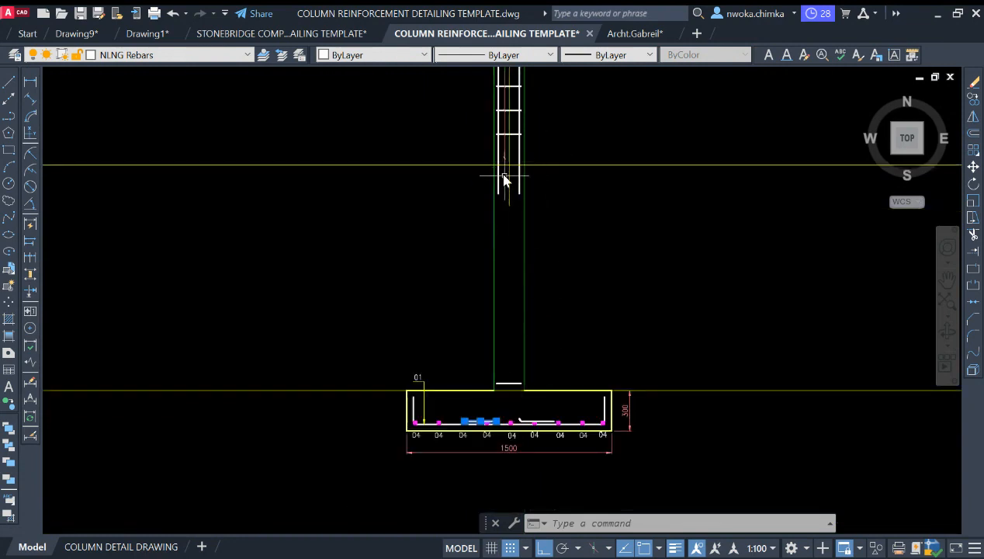
pyautogui.click(531, 249)
pyautogui.press('Escape')
# - Draw a vertical line 1650 long from the left starter bar's bend in the footing up to the lower end of the left column bar
pyautogui.write('l')
pyautogui.press('Return')
pyautogui.scroll(4, 491, 411)
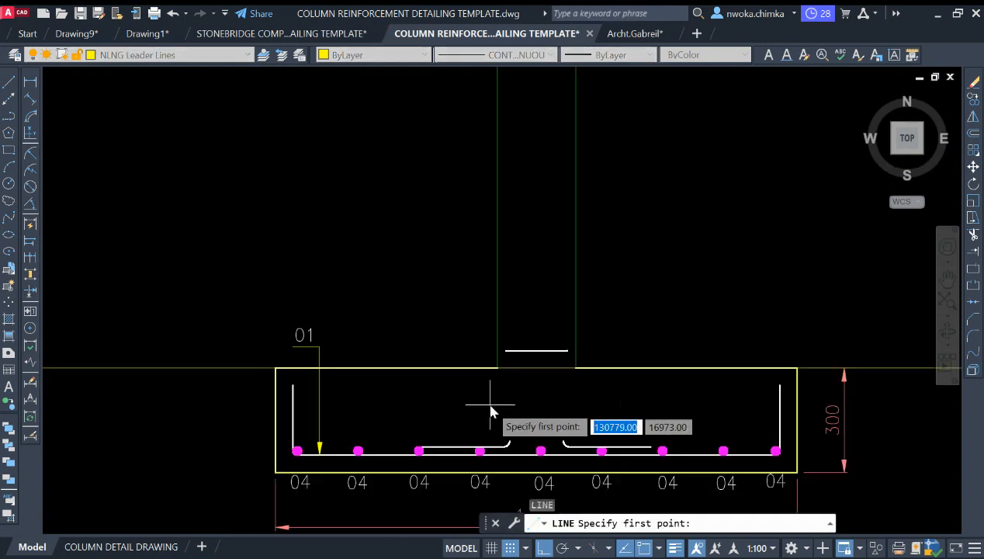
pyautogui.click(508, 446)
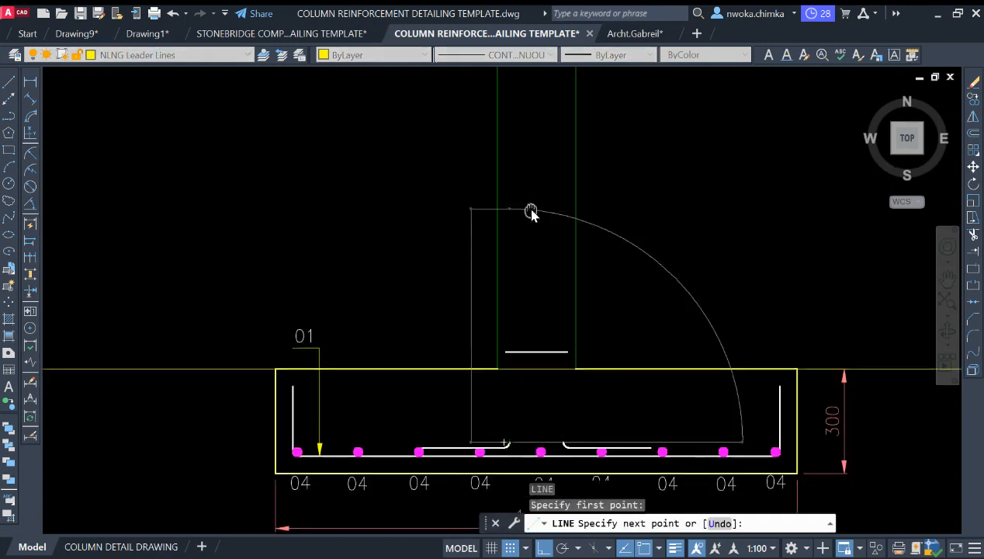
pyautogui.scroll(-2, 505, 267)
pyautogui.scroll(4, 518, 256)
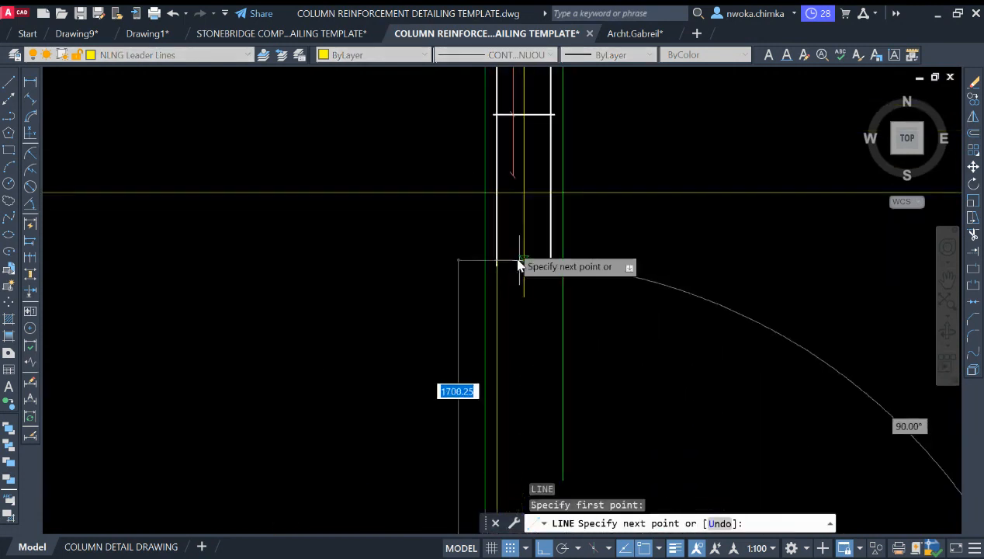
pyautogui.scroll(2, 505, 187)
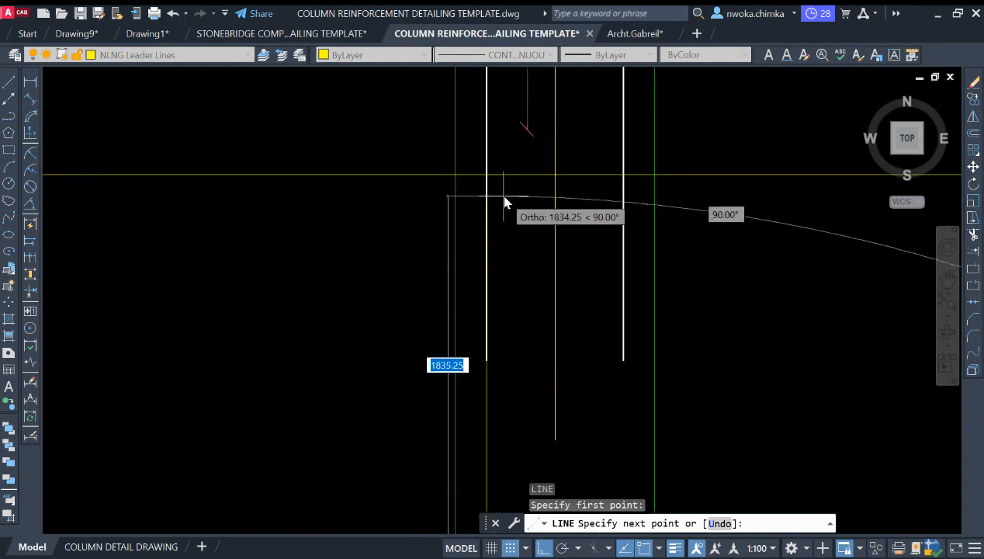
pyautogui.scroll(4, 491, 368)
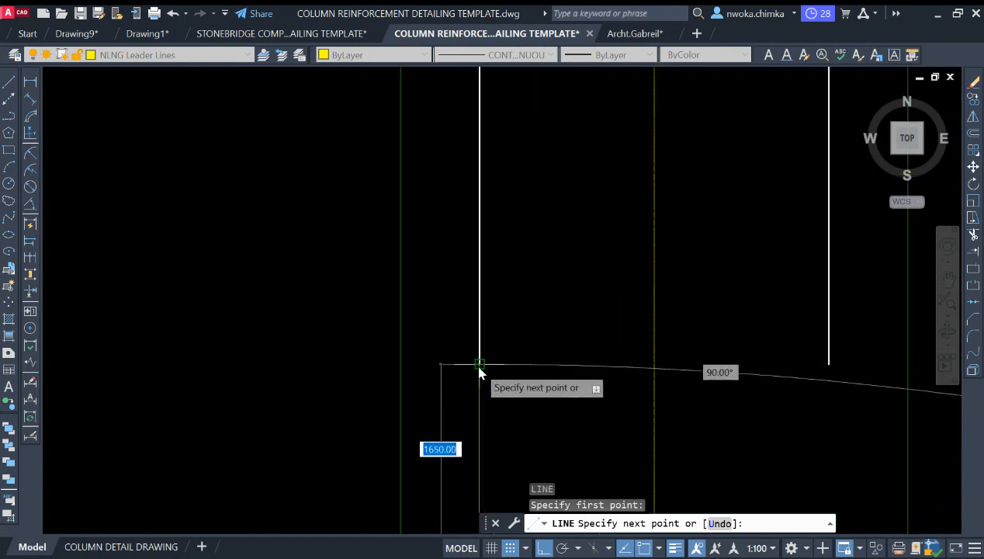
pyautogui.click(480, 364)
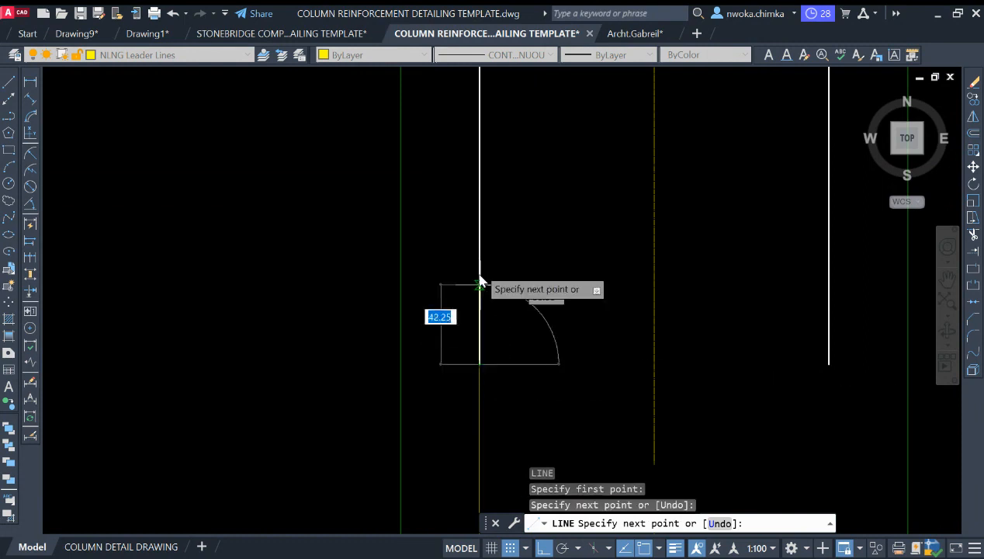
pyautogui.press('Escape')
# - Offset the upper horizontal construction line 75 upward to mark the kicker level
pyautogui.scroll(-5, 501, 197)
pyautogui.scroll(2, 509, 213)
pyautogui.scroll(-1, 488, 216)
pyautogui.scroll(-2, 488, 215)
pyautogui.scroll(1, 501, 310)
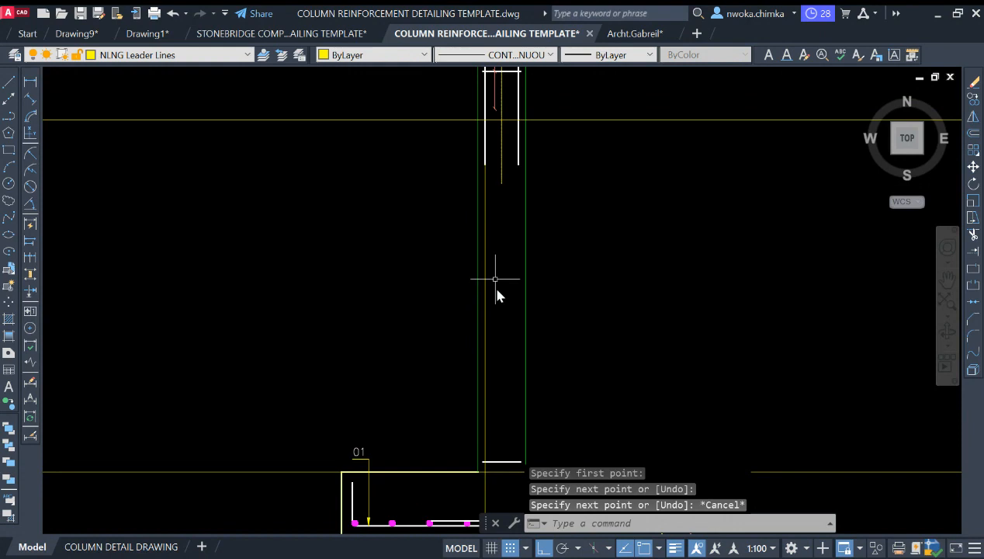
pyautogui.scroll(1, 501, 290)
pyautogui.moveTo(487, 178); pyautogui.dragTo(487, 189, button='middle')
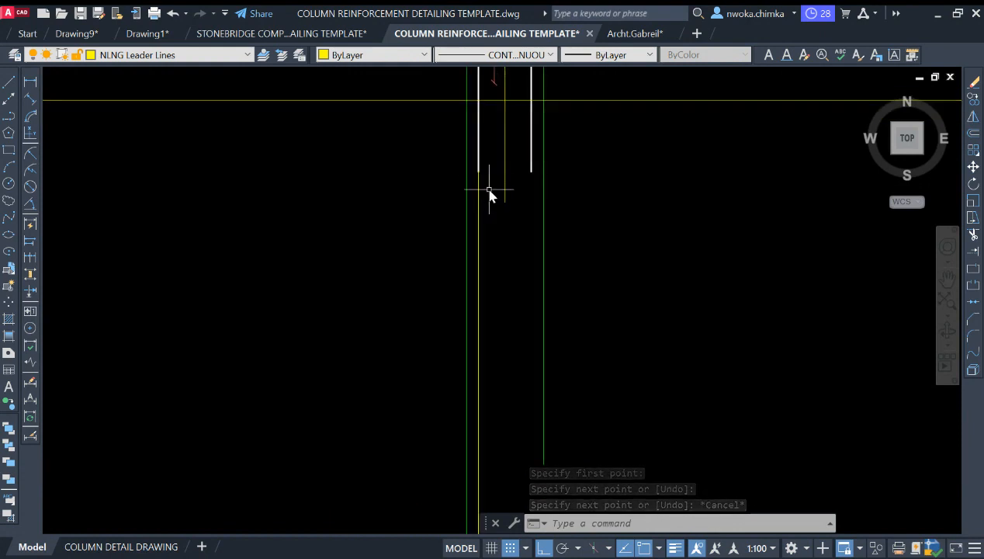
pyautogui.scroll(-2, 489, 192)
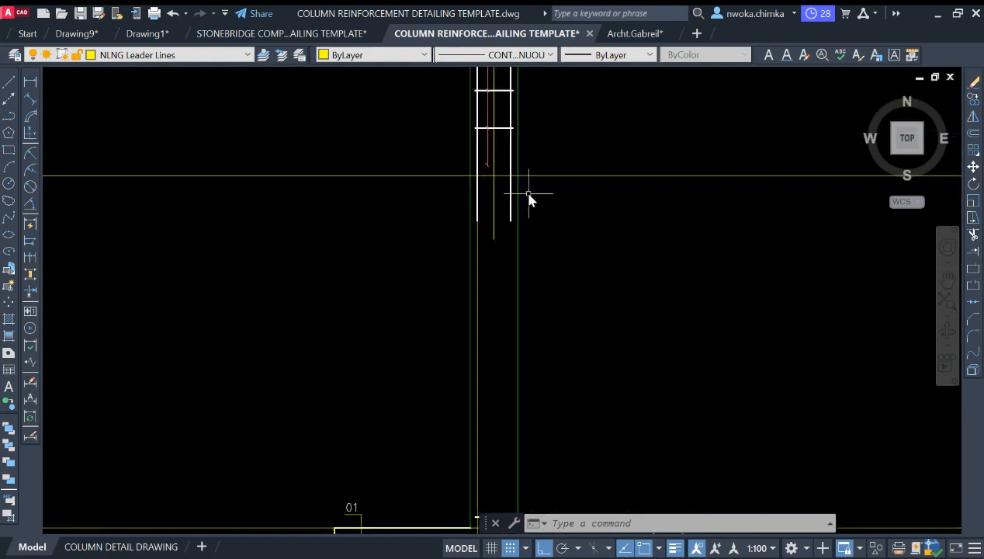
pyautogui.moveTo(528, 199); pyautogui.dragTo(520, 223, button='middle')
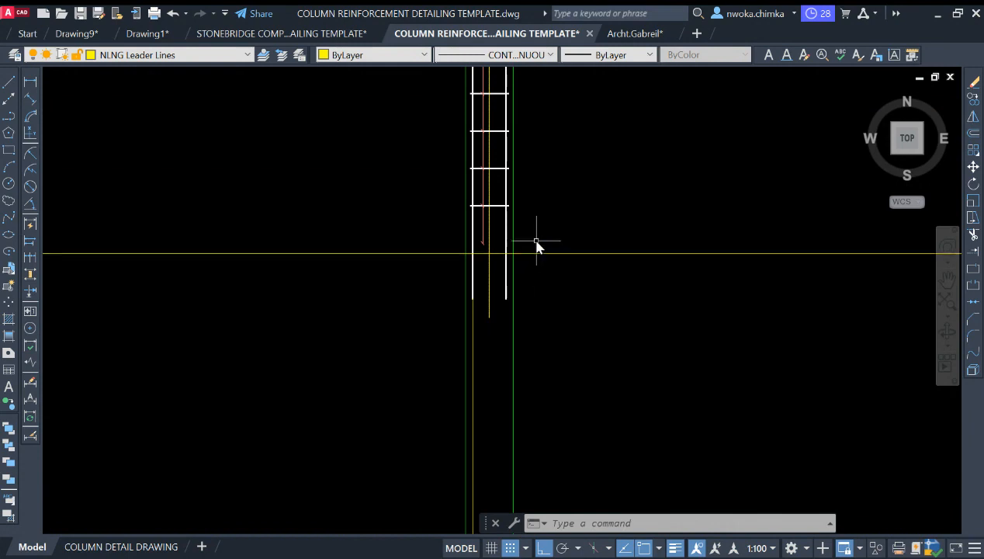
pyautogui.write('o')
pyautogui.press('Return')
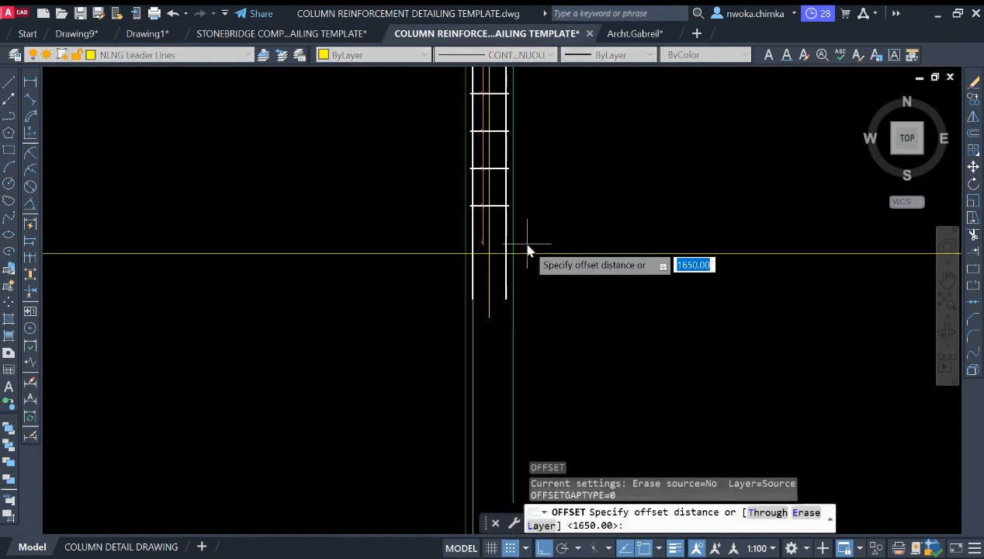
pyautogui.write('75')
pyautogui.press('Return')
pyautogui.click(551, 254)
pyautogui.click(557, 216)
pyautogui.scroll(2, 529, 241)
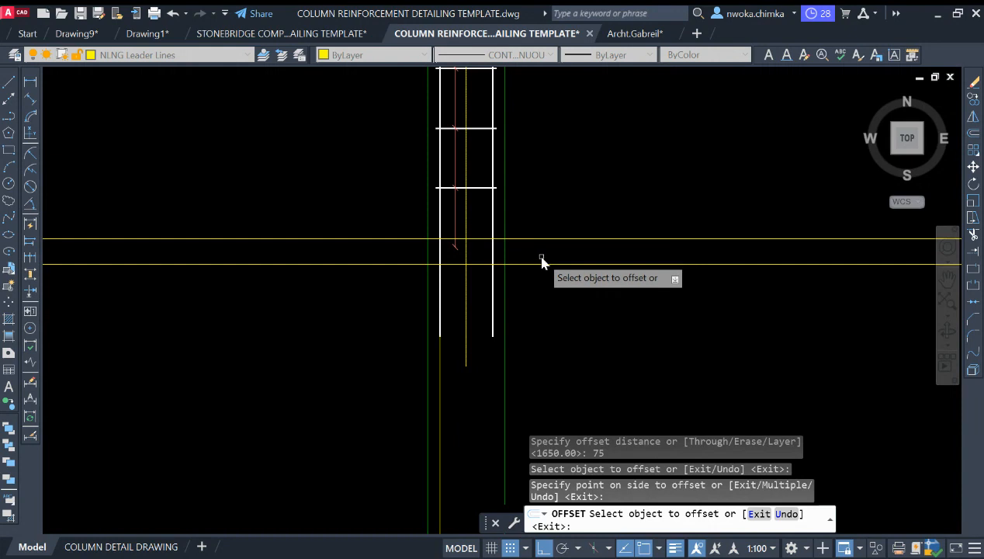
pyautogui.press('Escape')
pyautogui.scroll(-2, 516, 248)
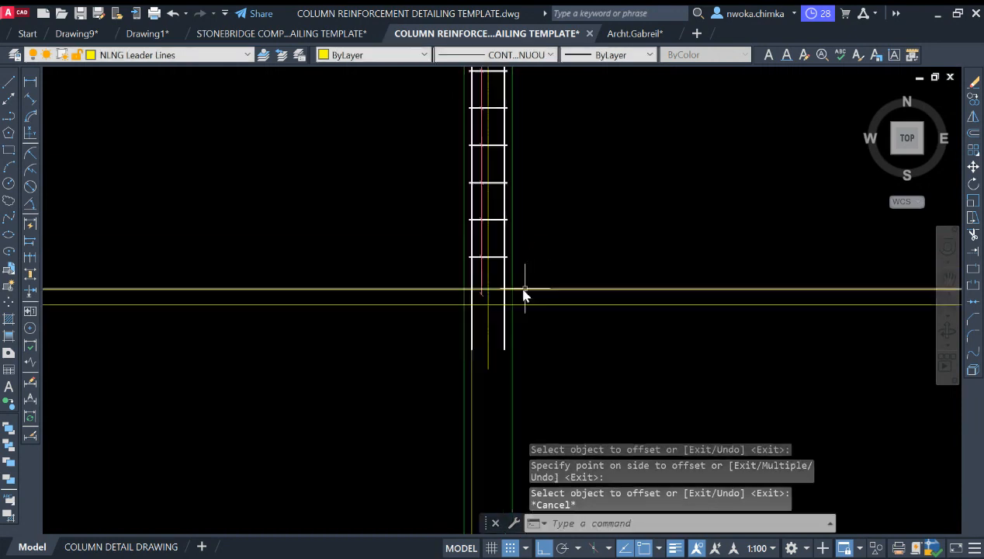
pyautogui.scroll(2, 489, 293)
pyautogui.scroll(-2, 512, 278)
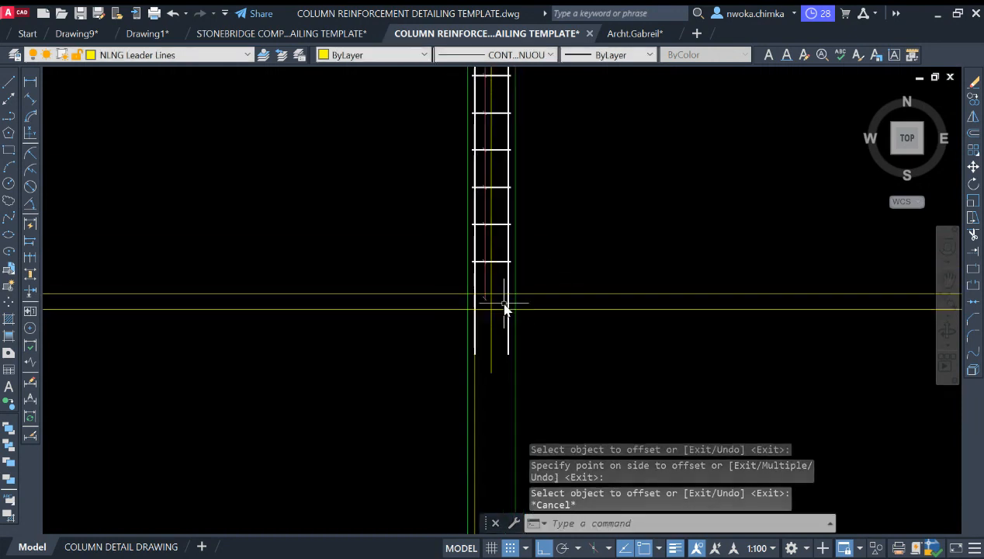
pyautogui.write('l')
pyautogui.press('Return')
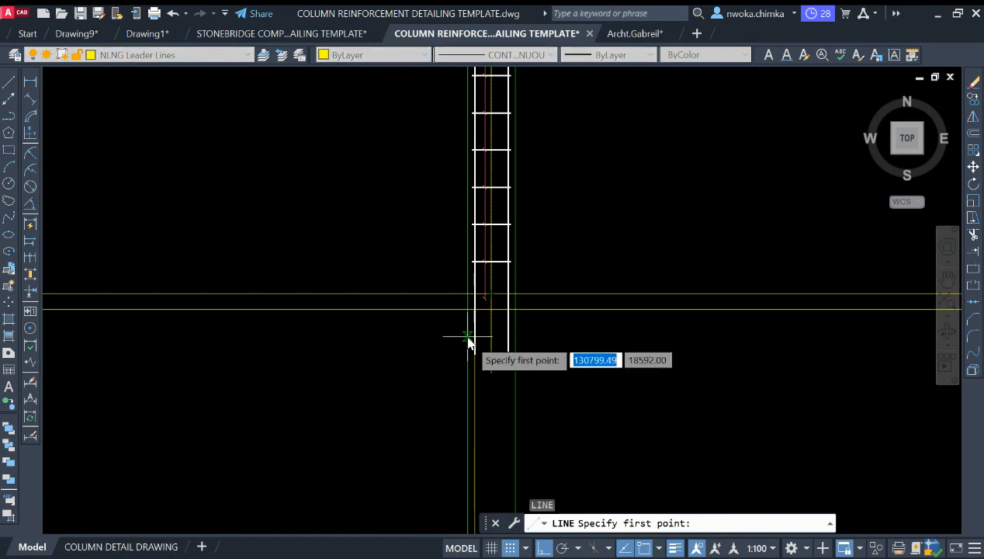
pyautogui.scroll(2, 468, 340)
pyautogui.press('Escape')
# - Stretch the upper end of the new left starter bar line up to the 75 mm offset construction line
pyautogui.click(478, 363)
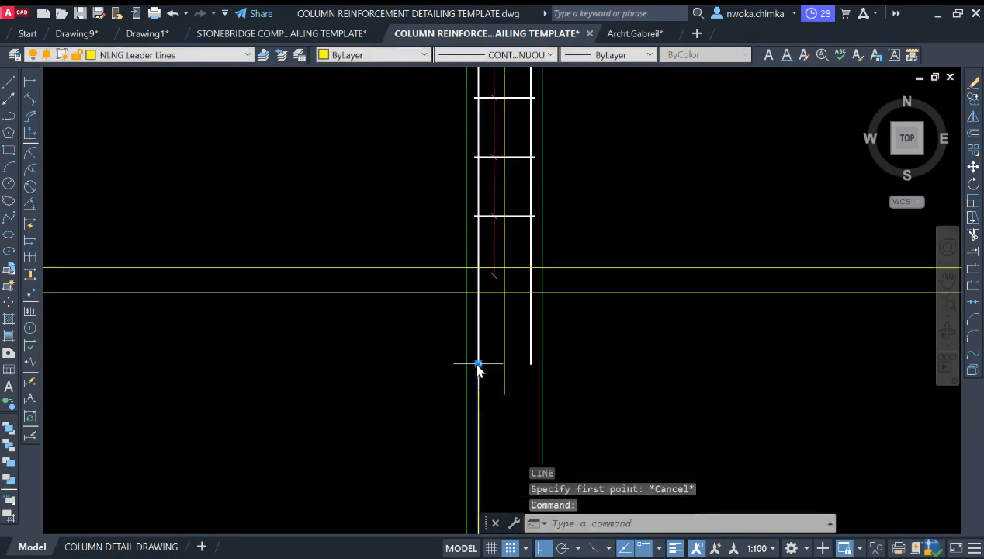
pyautogui.click(478, 364)
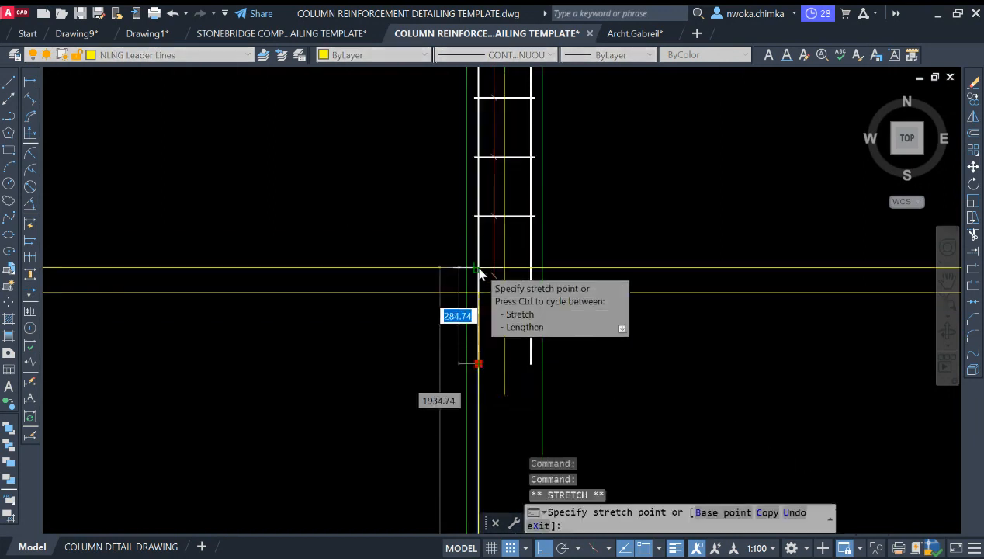
pyautogui.scroll(2, 479, 274)
pyautogui.click(475, 267)
pyautogui.scroll(-5, 519, 260)
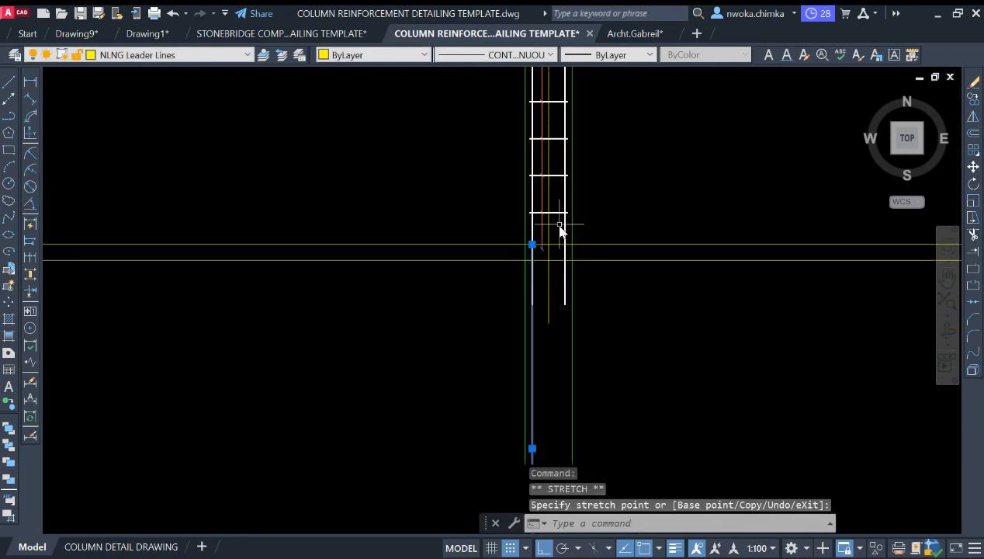
# - Examine the left starter bar line from its bend in the footing up to the offset construction line
pyautogui.scroll(6, 547, 384)
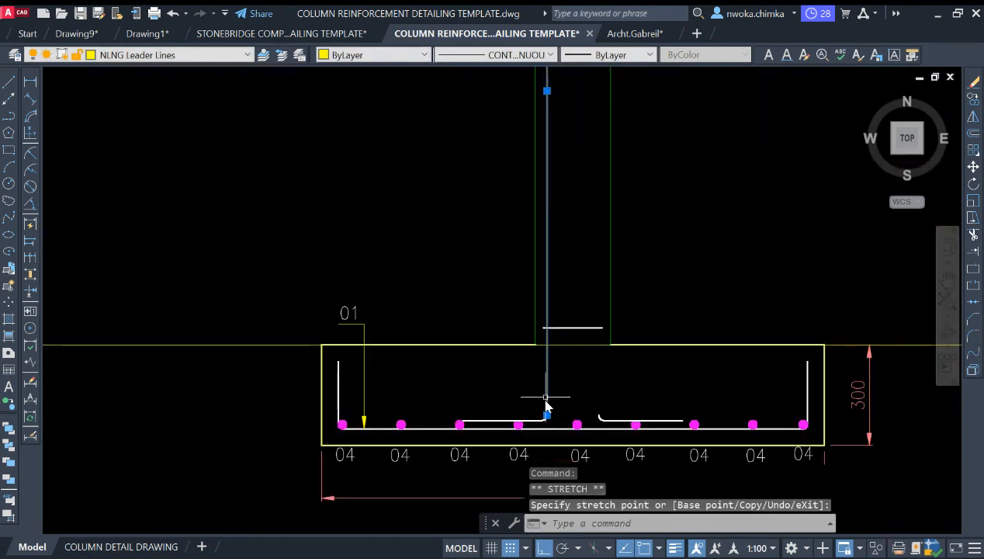
pyautogui.scroll(-2, 551, 303)
pyautogui.scroll(4, 563, 293)
pyautogui.scroll(-3, 565, 295)
pyautogui.scroll(3, 556, 235)
pyautogui.scroll(-1, 576, 226)
pyautogui.scroll(1, 565, 209)
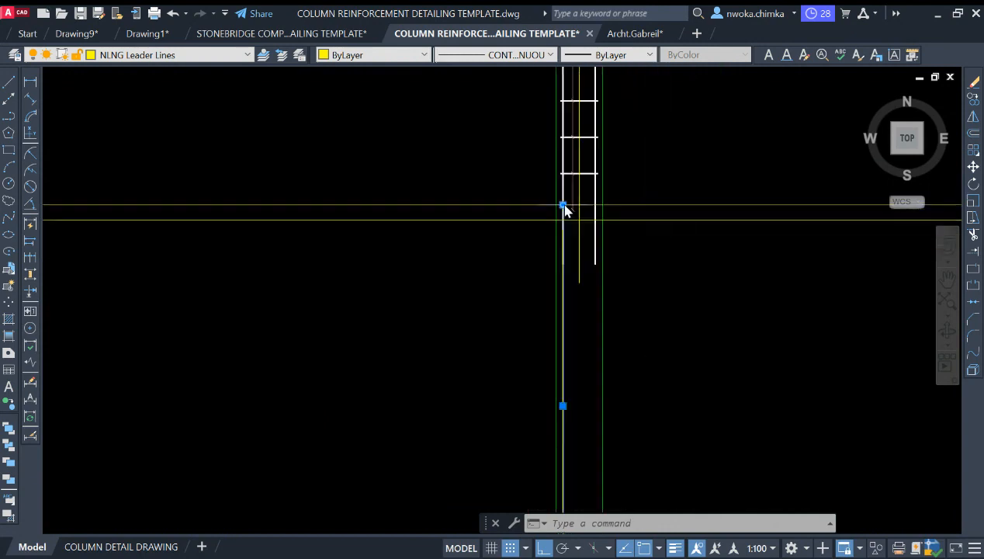
pyautogui.scroll(4, 564, 243)
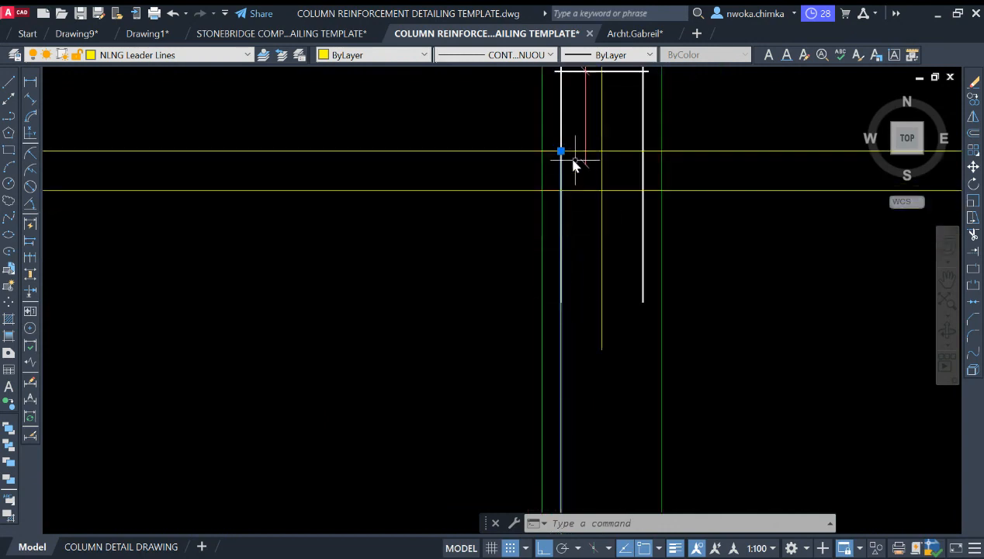
pyautogui.press('Escape')
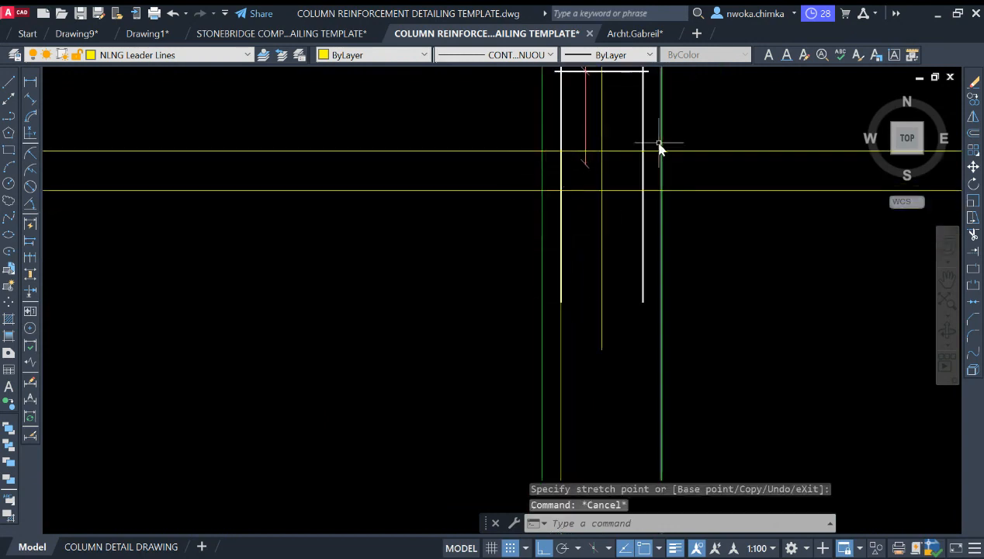
pyautogui.moveTo(702, 157)
pyautogui.mouseDown(button='middle')
pyautogui.moveTo(600, 198)
pyautogui.moveTo(550, 231)
pyautogui.mouseUp(button='middle')
pyautogui.write('O')
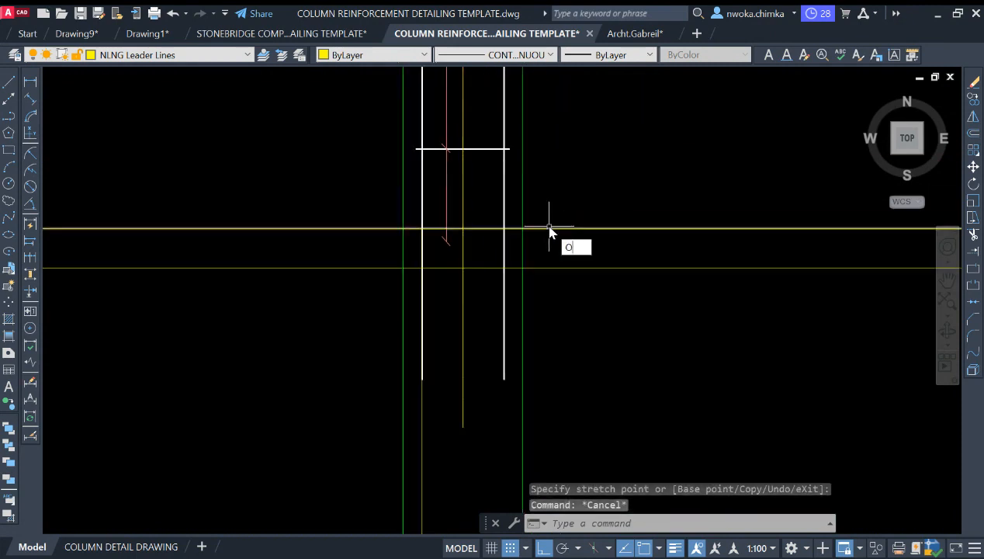
pyautogui.press('Return')
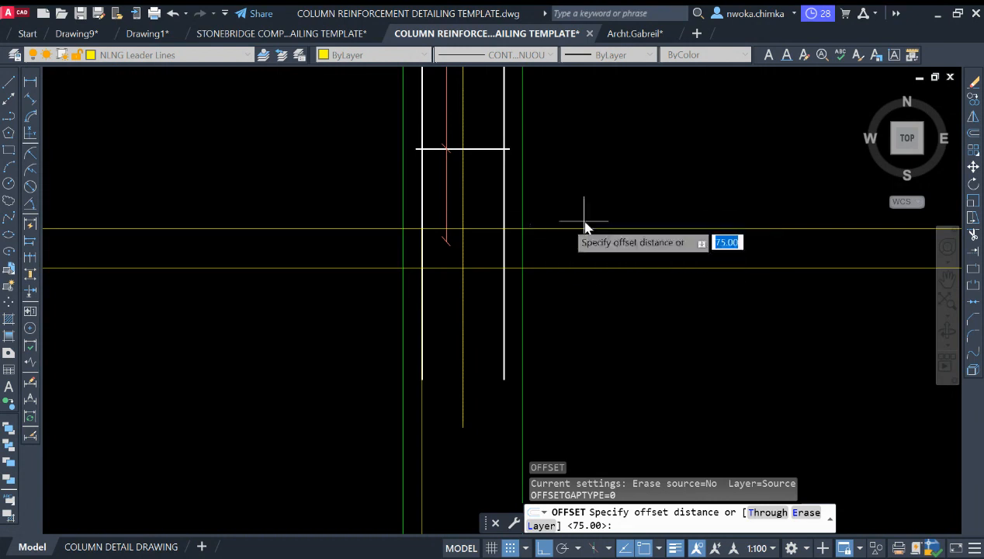
pyautogui.press('Escape')
# - Examine the right column bar along its full height and its 4-Y16-02 reinforcement label
pyautogui.click(517, 170)
pyautogui.click(497, 182)
pyautogui.scroll(-5, 588, 237)
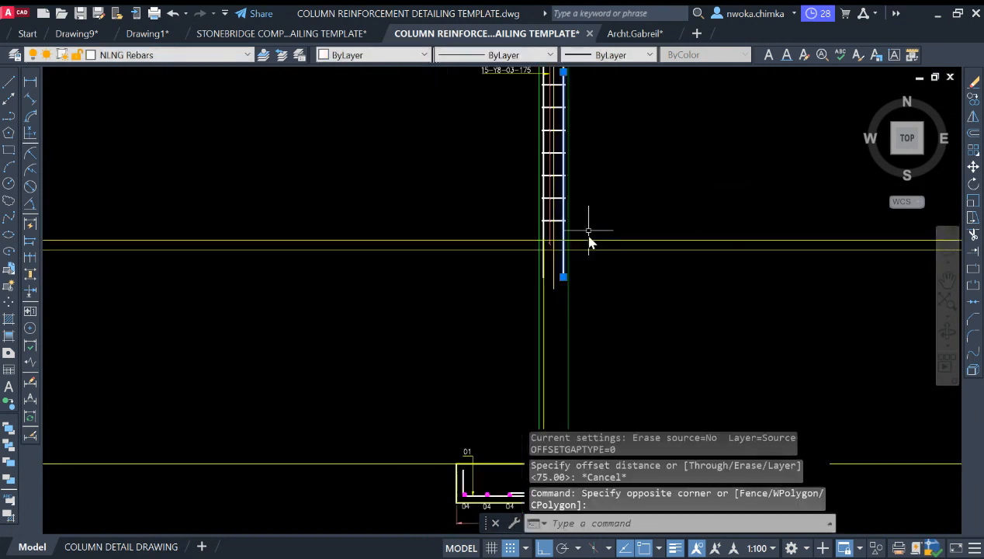
pyautogui.scroll(4, 518, 308)
pyautogui.scroll(-4, 556, 326)
pyautogui.scroll(2, 506, 227)
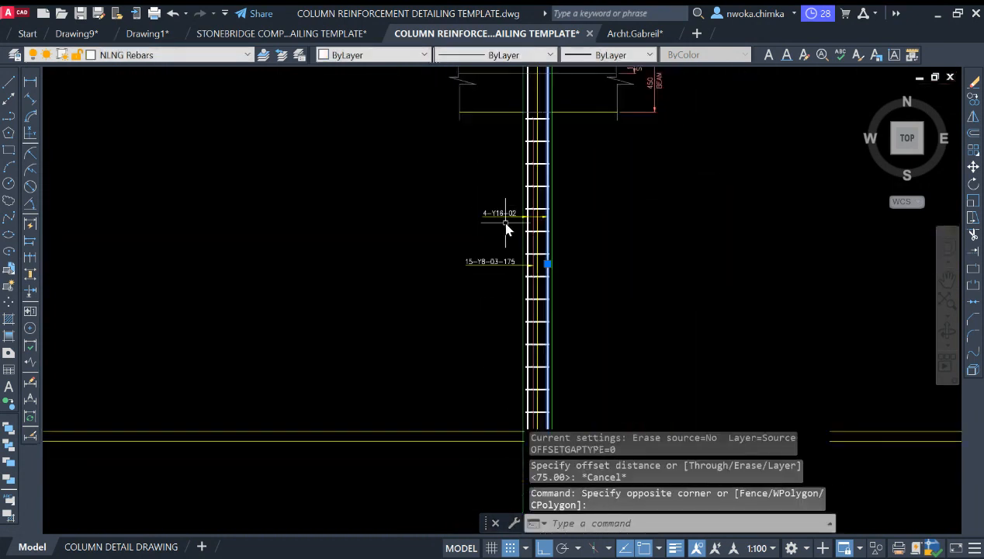
pyautogui.scroll(-2, 512, 221)
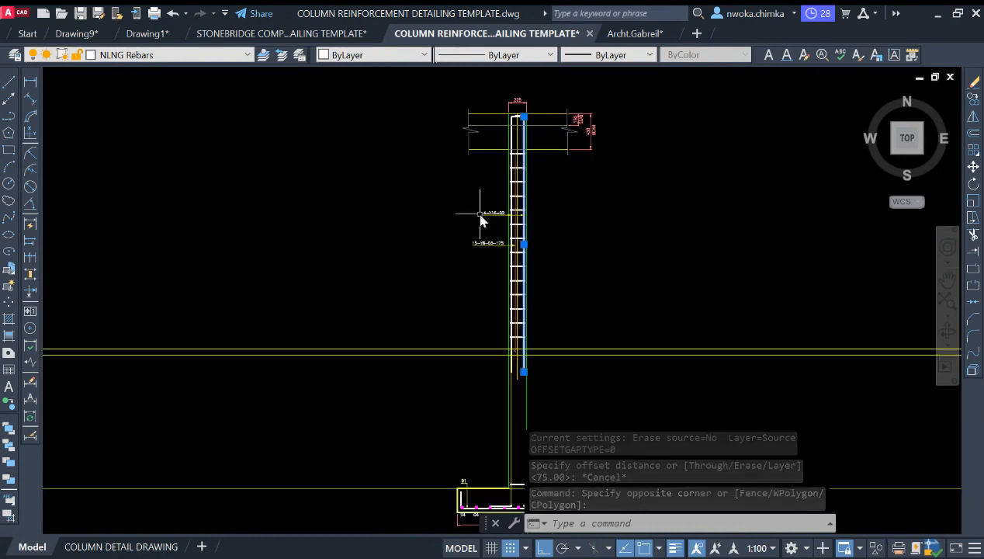
pyautogui.scroll(3, 490, 217)
pyautogui.moveTo(537, 373)
pyautogui.mouseDown(button='middle')
pyautogui.moveTo(538, 260)
pyautogui.moveTo(550, 290)
pyautogui.mouseUp(button='middle')
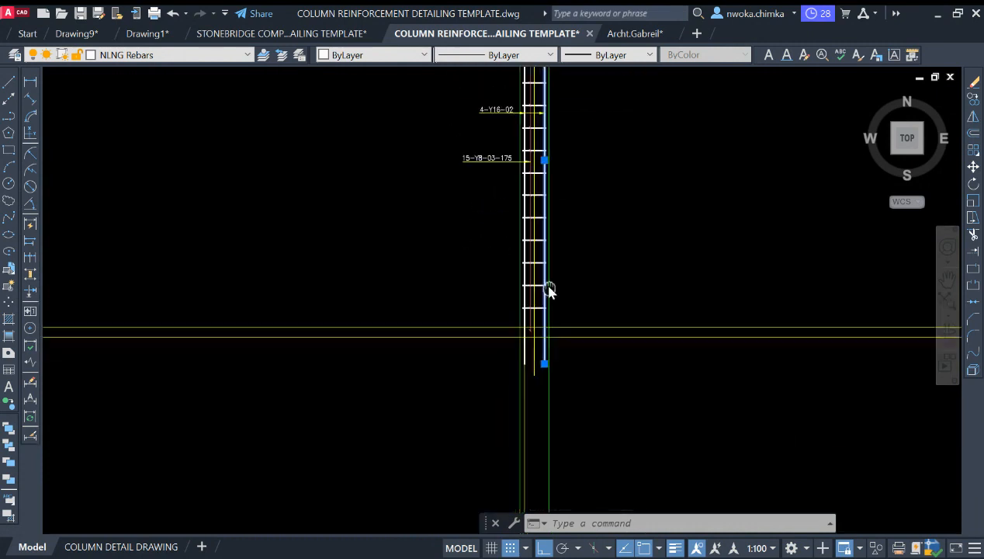
pyautogui.scroll(2, 508, 128)
pyautogui.scroll(3, 504, 128)
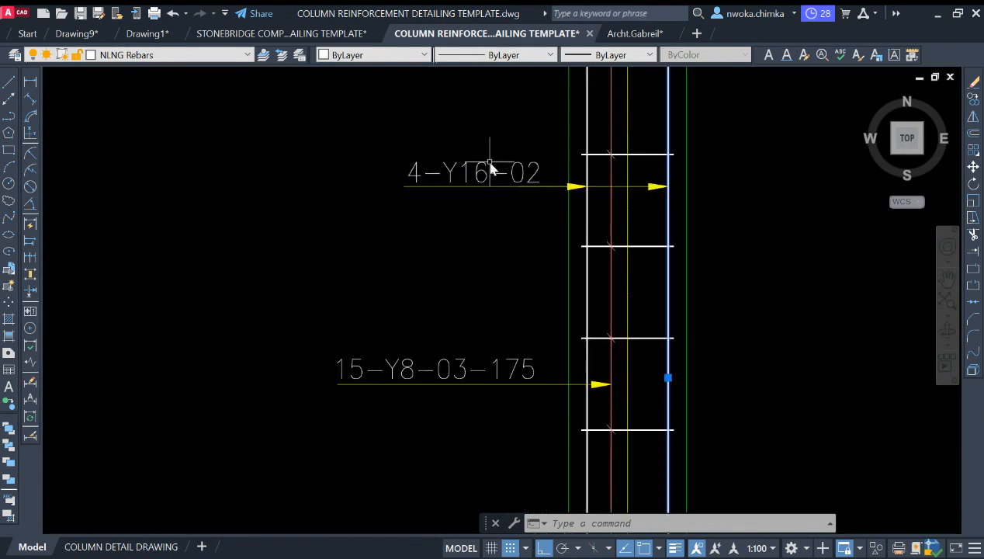
pyautogui.click(488, 165)
pyautogui.press('Escape')
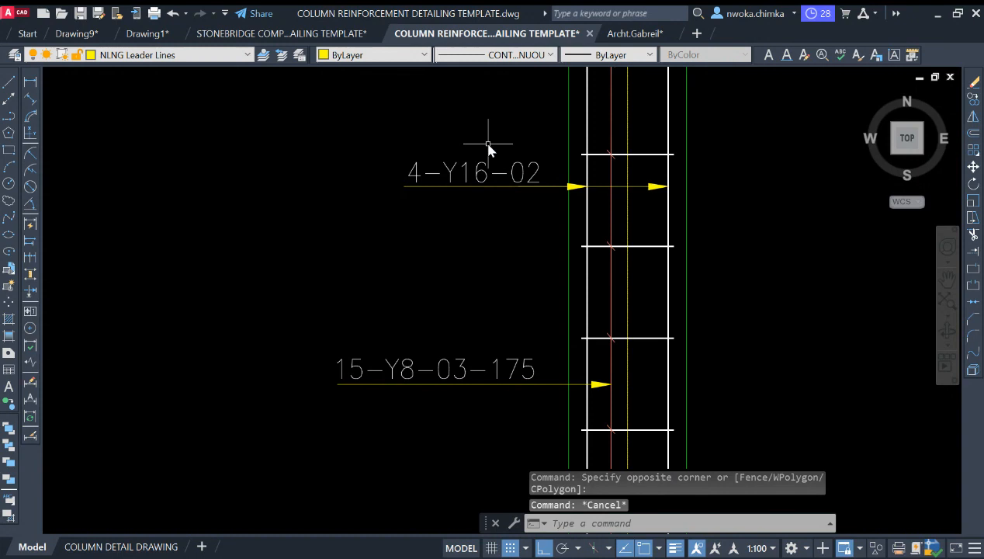
# - Calculate 50*16 with the quick calculator to get the lap length for the Y16 bars
pyautogui.press('Return')
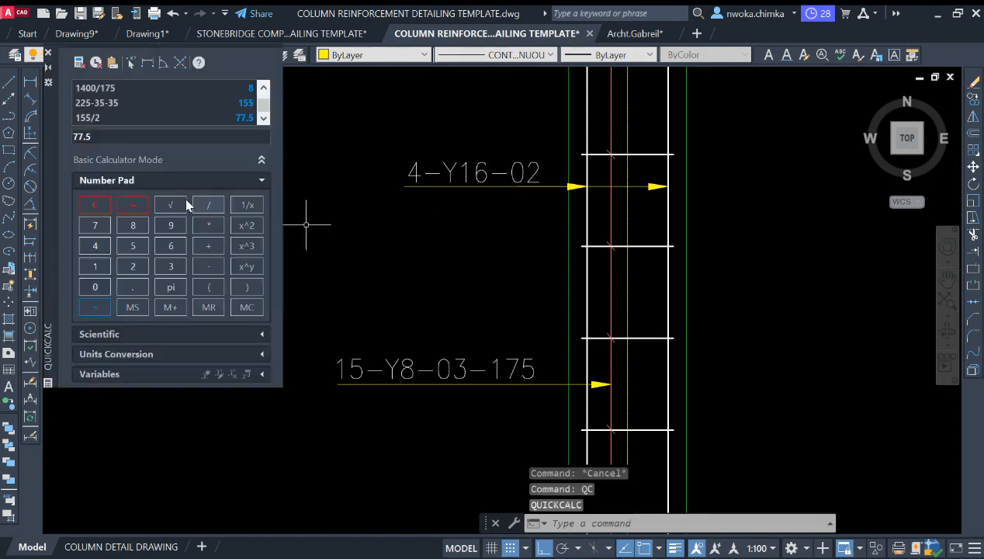
pyautogui.click(185, 244)
pyautogui.click(97, 307)
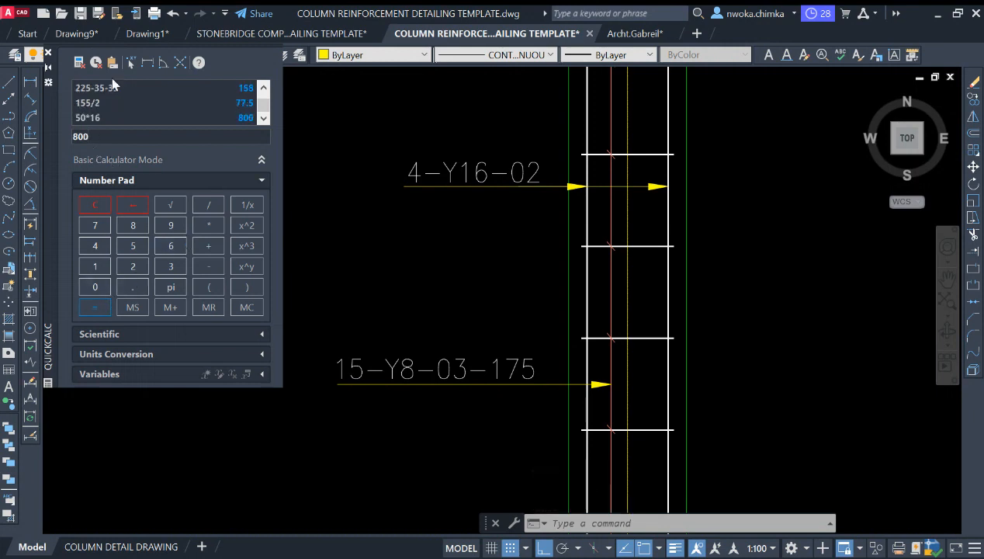
pyautogui.click(46, 54)
# - Offset the lower of the two closely spaced horizontal construction lines 800 upward across the column
pyautogui.scroll(-6, 595, 190)
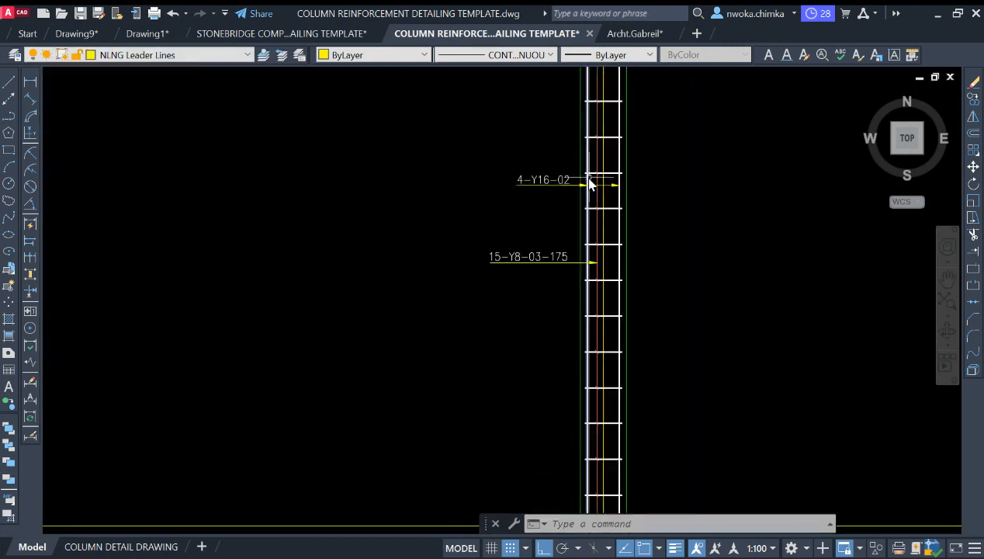
pyautogui.moveTo(603, 302)
pyautogui.mouseDown(button='middle')
pyautogui.moveTo(550, 263)
pyautogui.moveTo(558, 198)
pyautogui.mouseUp(button='middle')
pyautogui.scroll(4, 575, 266)
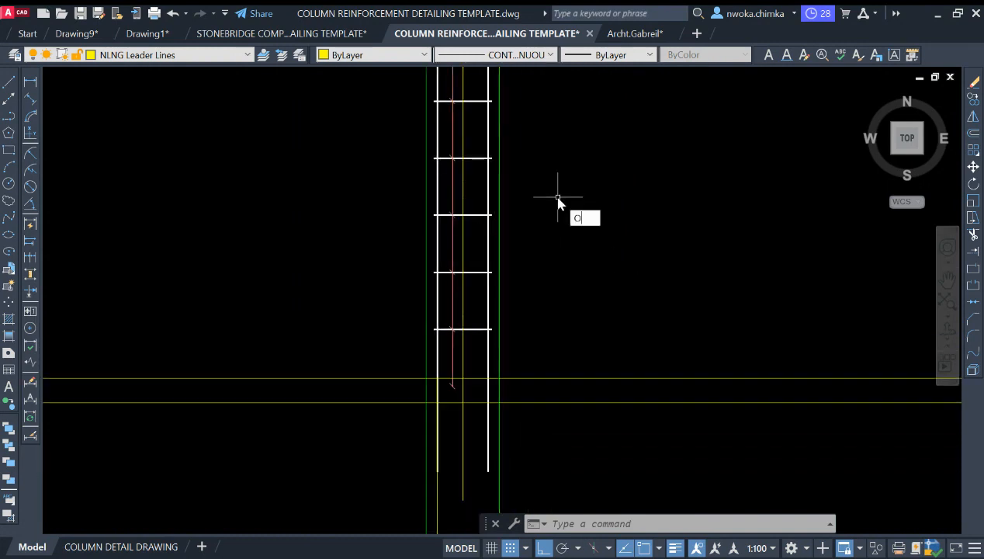
pyautogui.press('Return')
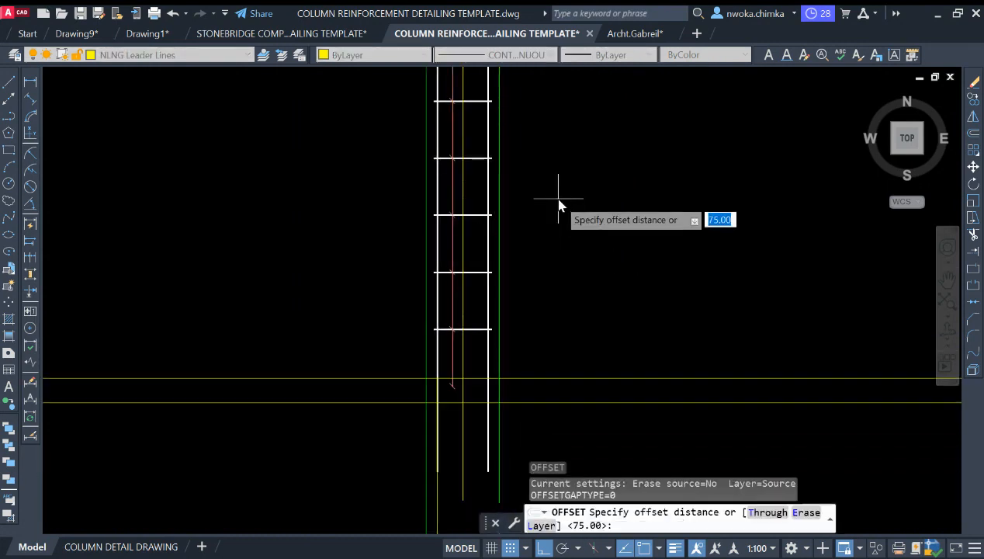
pyautogui.write('800')
pyautogui.press('Return')
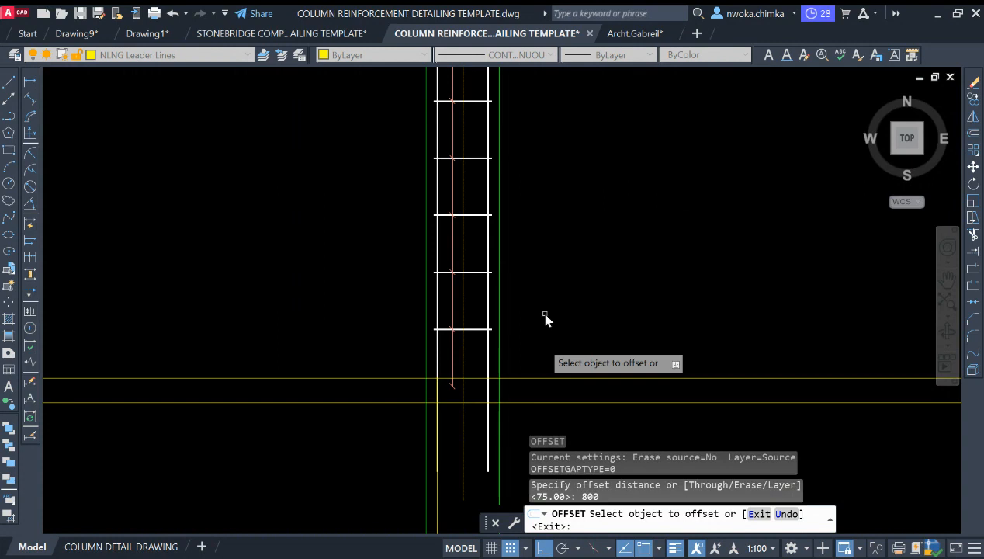
pyautogui.click(539, 404)
pyautogui.click(545, 295)
pyautogui.scroll(-3, 598, 295)
pyautogui.press('Escape')
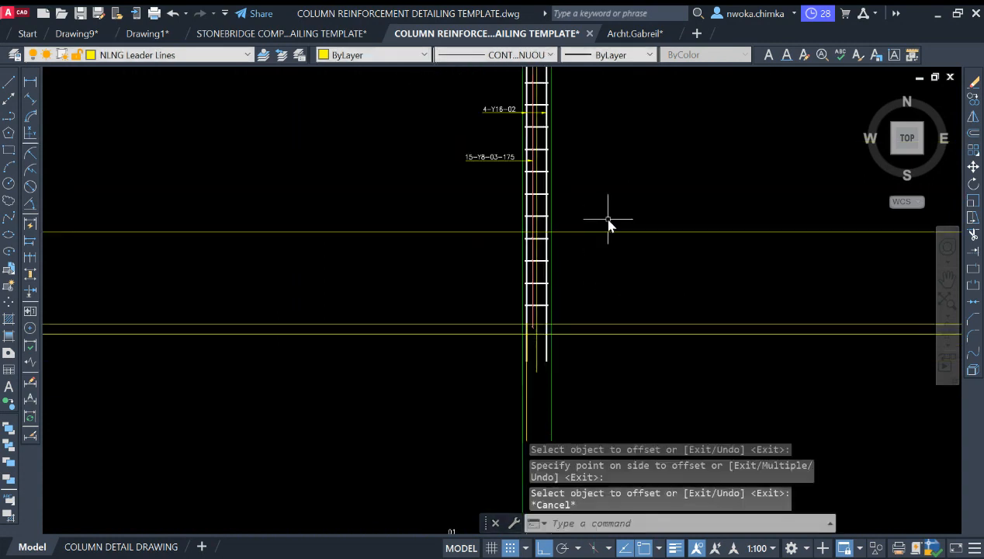
# - Examine the 800 offset line and the upper end of the left starter bar line at the kicker level
pyautogui.click(593, 226)
pyautogui.click(583, 241)
pyautogui.scroll(3, 584, 240)
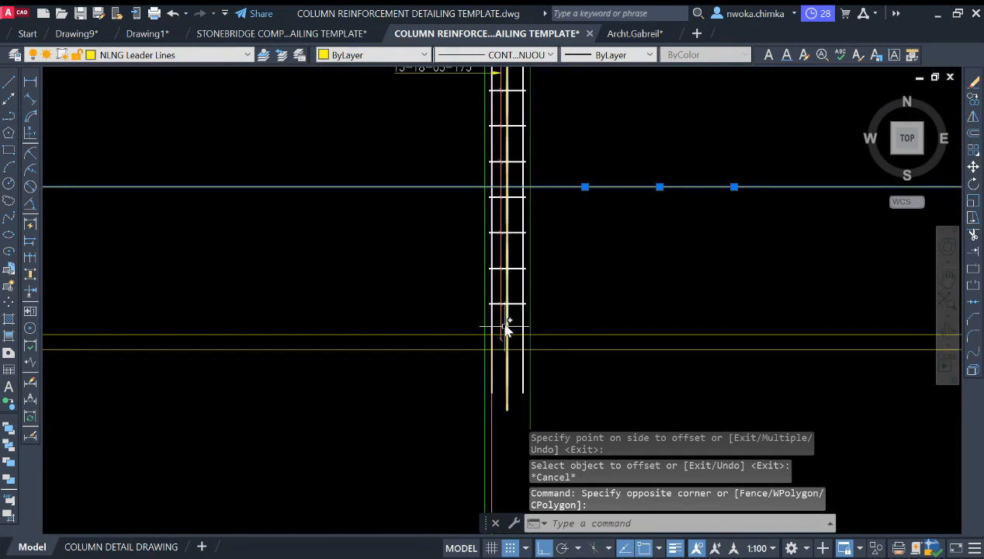
pyautogui.press('Escape')
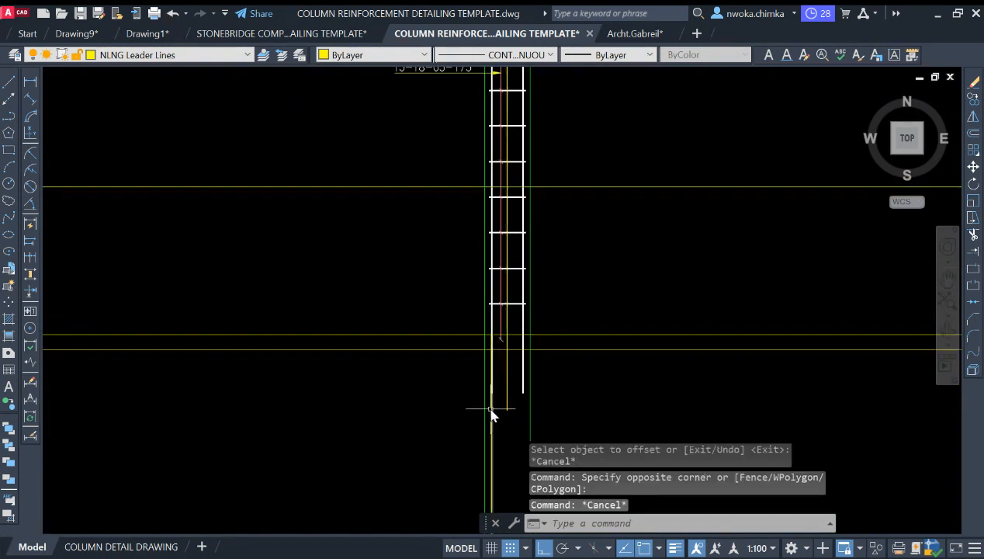
pyautogui.click(490, 409)
pyautogui.scroll(2, 503, 345)
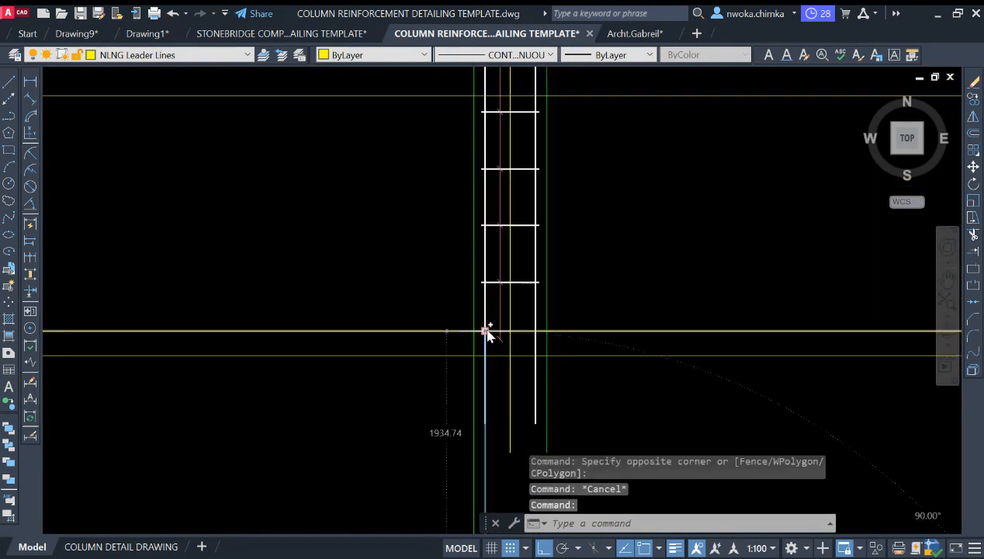
pyautogui.press('Escape')
pyautogui.scroll(-2, 566, 284)
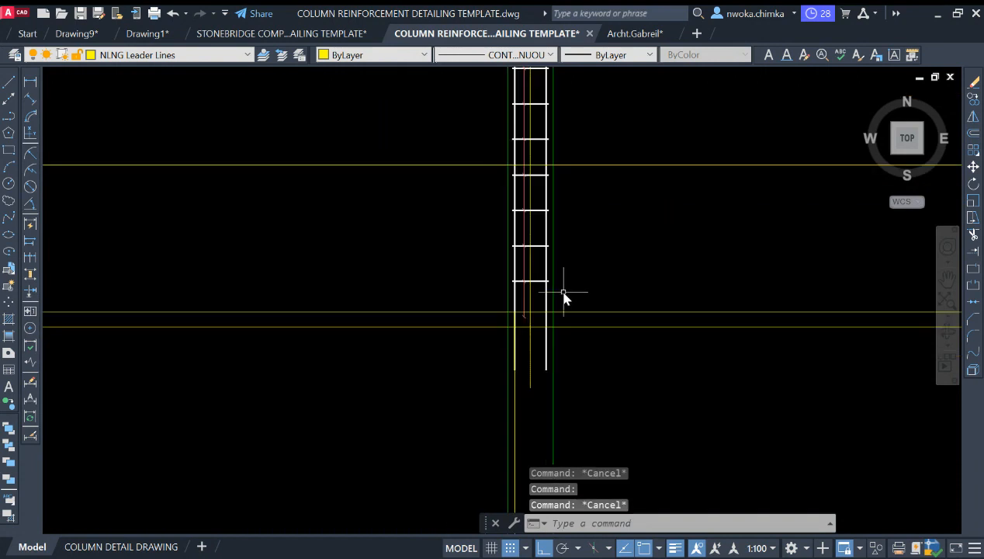
# - Start an Offset on the column elevation and begin entering a new offset distance
pyautogui.scroll(5, 518, 193)
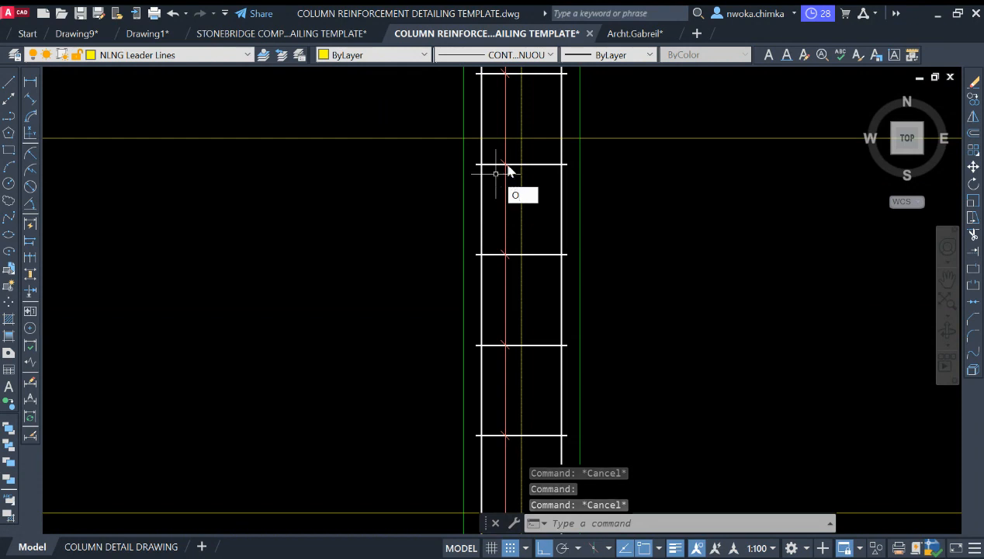
pyautogui.press('Escape')
pyautogui.scroll(2, 484, 158)
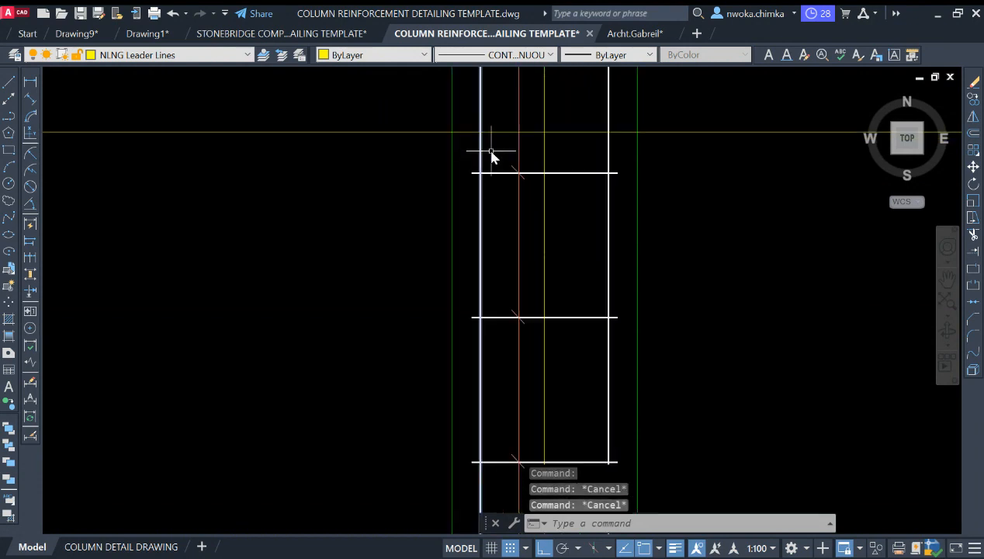
pyautogui.scroll(-6, 488, 152)
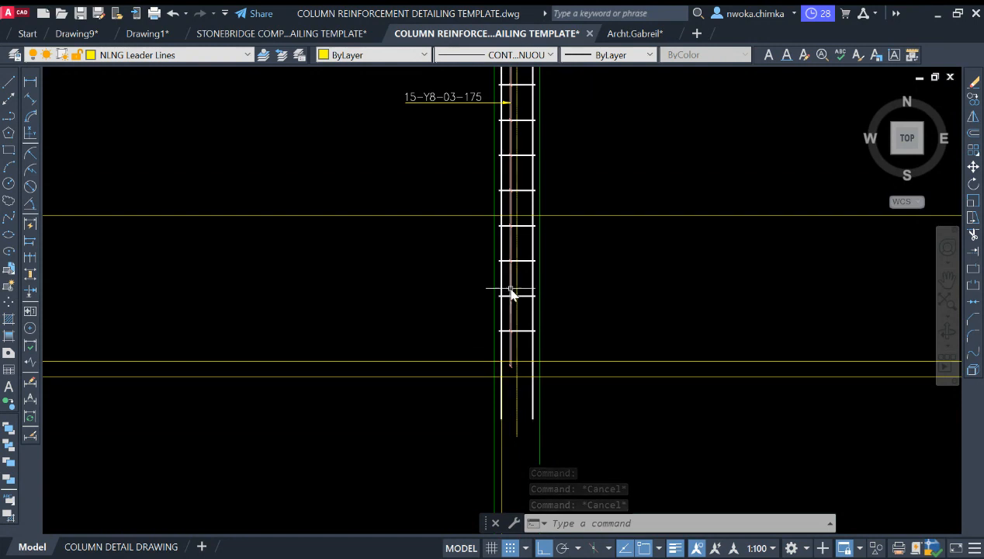
pyautogui.scroll(2, 515, 286)
pyautogui.write('o')
pyautogui.press('Return')
pyautogui.write('1')
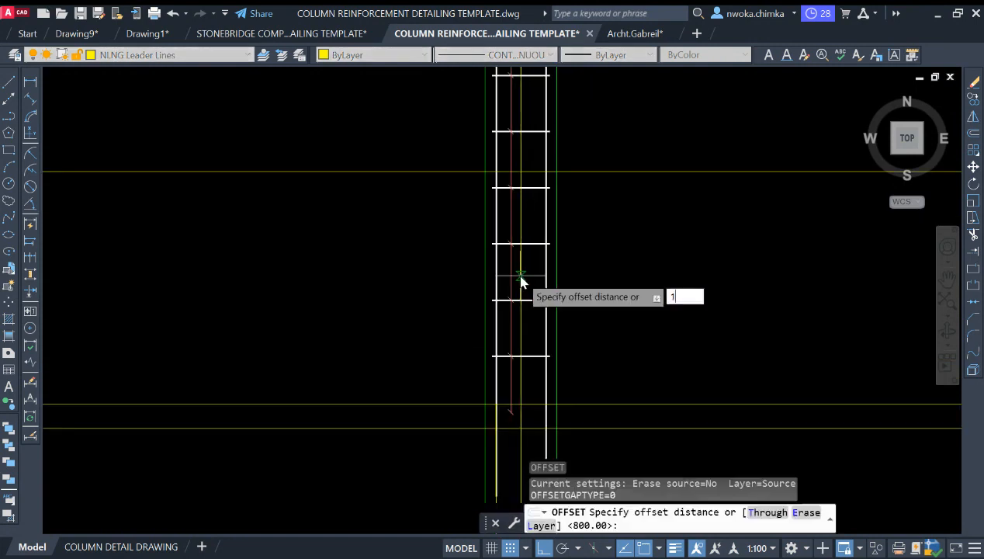
# - Offset the two vertical main bars of the column elevation 16 mm towards the inside of the column
pyautogui.write('6')
pyautogui.press('Return')
pyautogui.scroll(1, 499, 220)
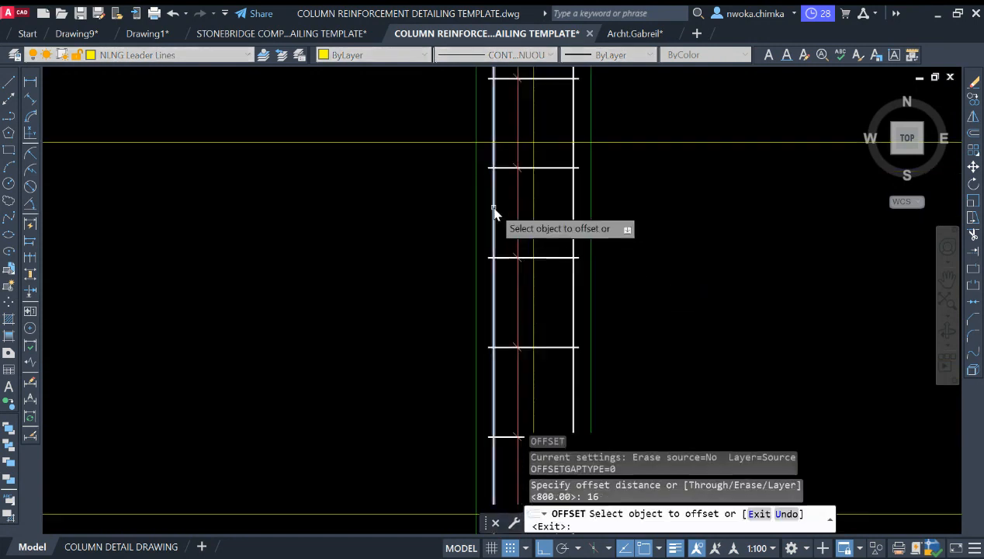
pyautogui.click(495, 193)
pyautogui.click(504, 203)
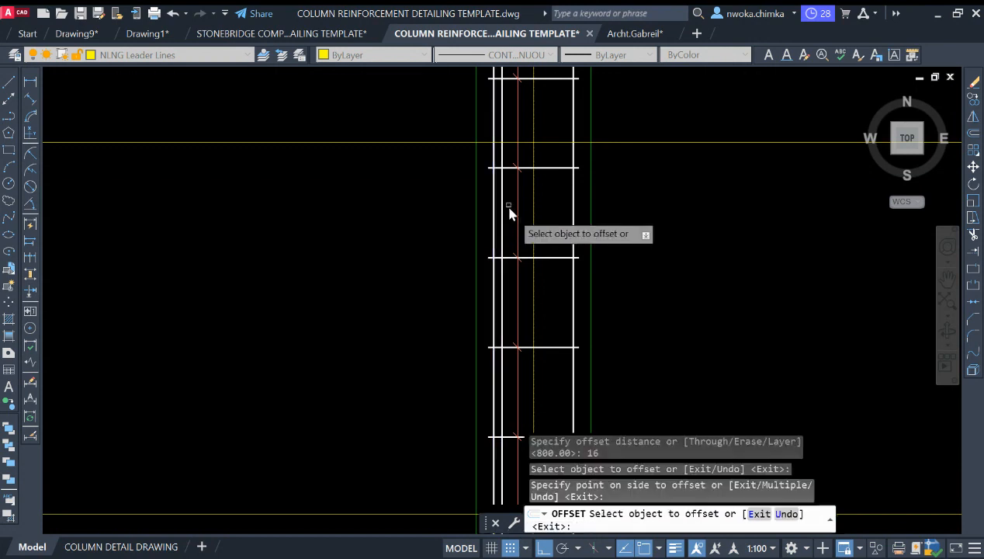
pyautogui.click(575, 222)
pyautogui.click(560, 216)
pyautogui.press('Escape')
# - Trim the two inner offset bars above the horizontal guide line that marks the top of the lap
pyautogui.click(679, 136)
pyautogui.click(683, 150)
pyautogui.scroll(-3, 654, 182)
pyautogui.moveTo(708, 148); pyautogui.dragTo(692, 171, button='middle')
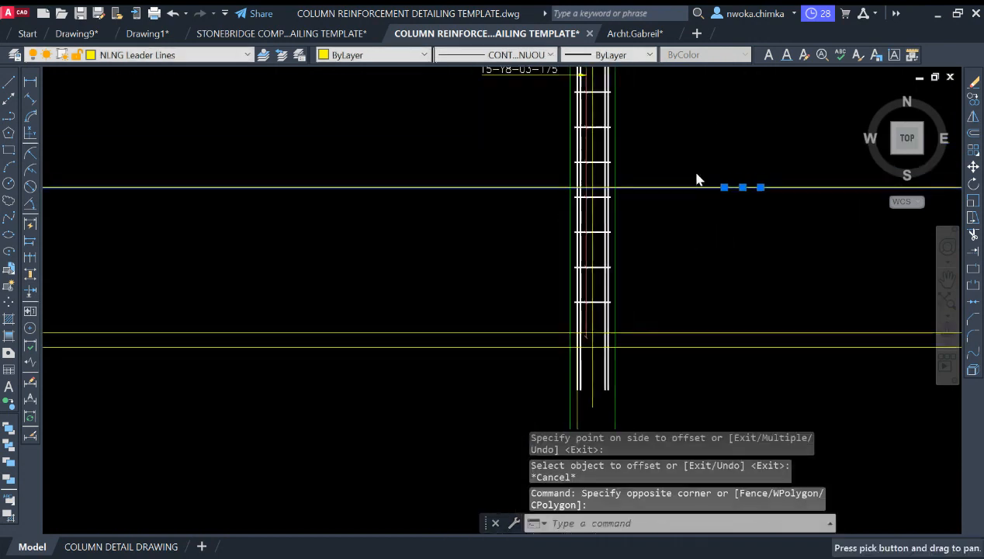
pyautogui.write('tr')
pyautogui.press('Return')
pyautogui.scroll(4, 613, 173)
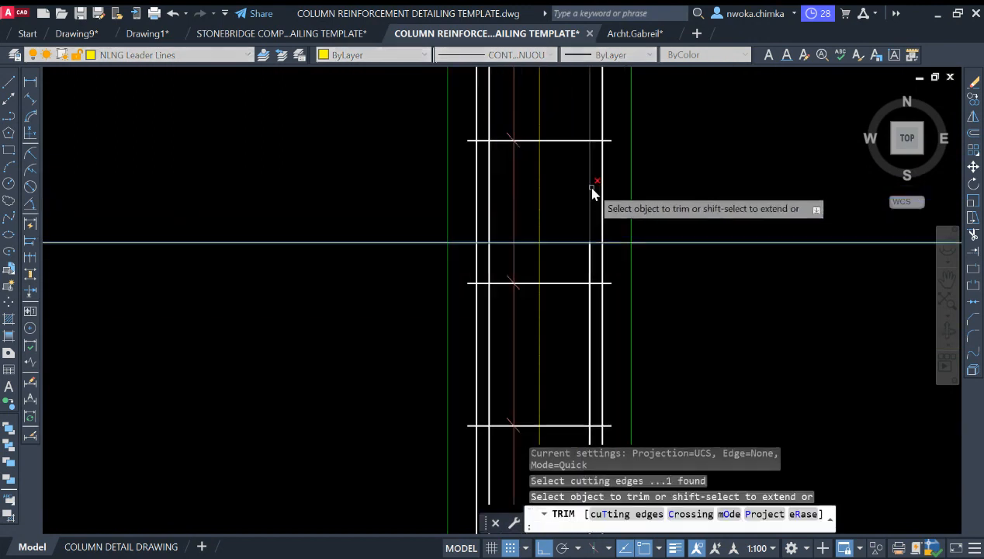
pyautogui.click(491, 209)
pyautogui.press('Escape')
pyautogui.scroll(-3, 529, 241)
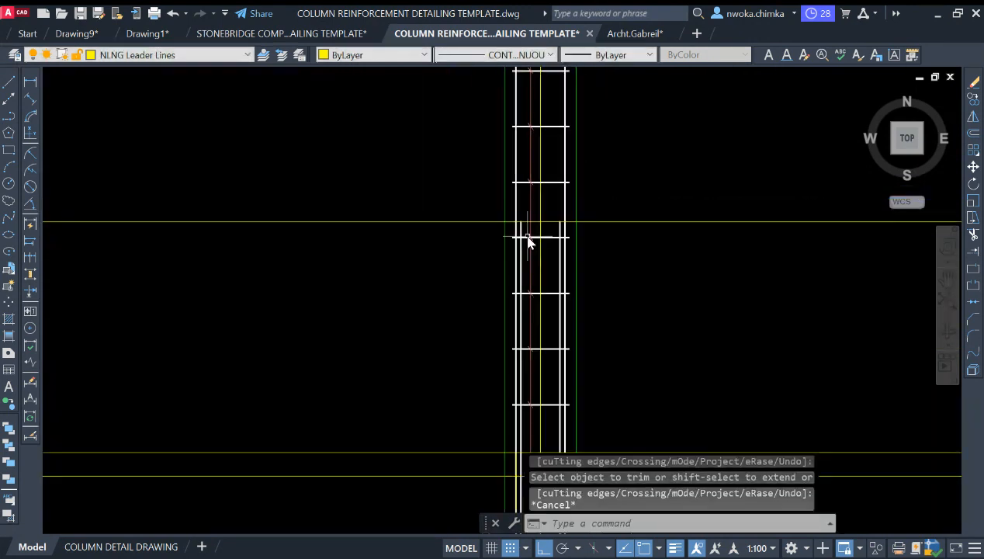
# - Examine the bars in the 800mm lap above floor level in the reference column detail
pyautogui.scroll(3, 524, 239)
pyautogui.scroll(-10, 718, 206)
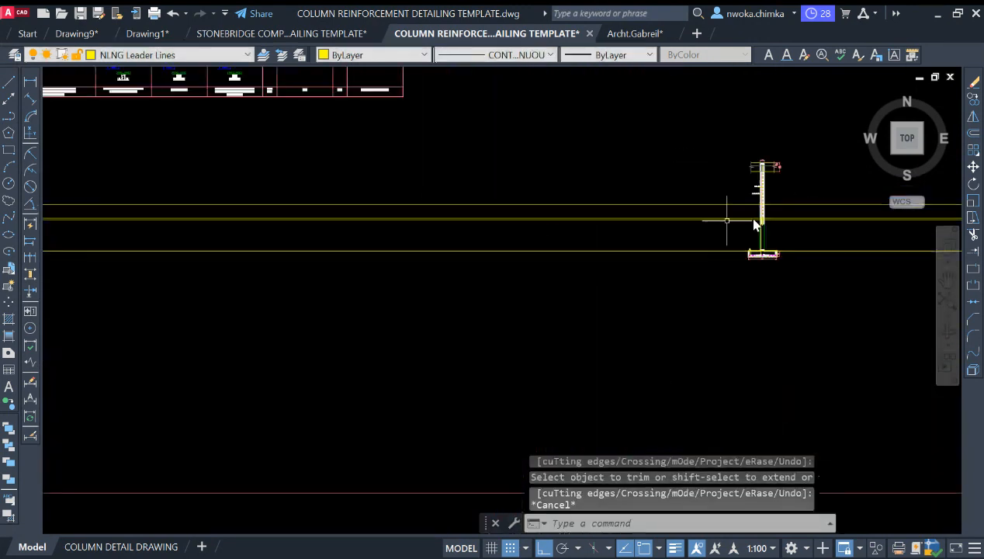
pyautogui.scroll(8, 377, 200)
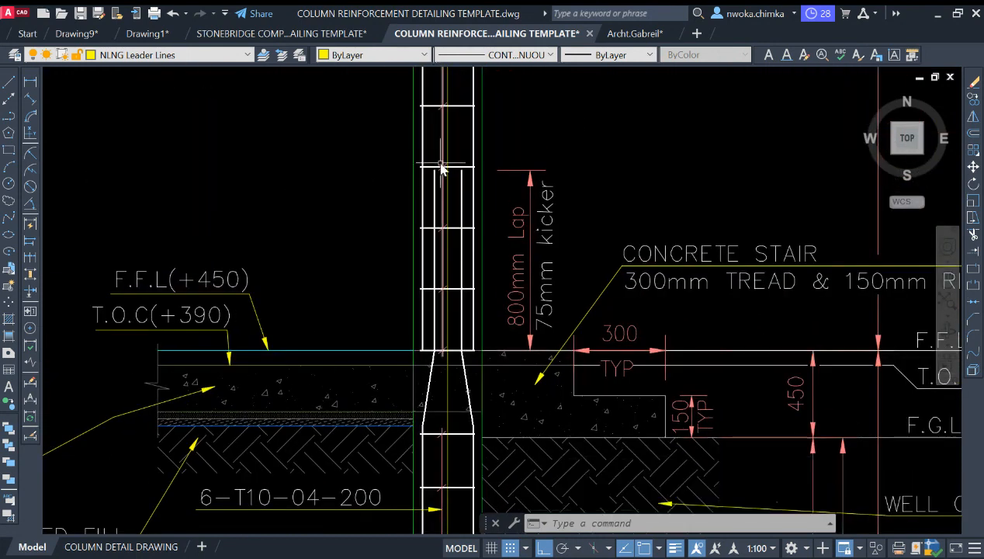
pyautogui.scroll(3, 436, 191)
pyautogui.click(432, 185)
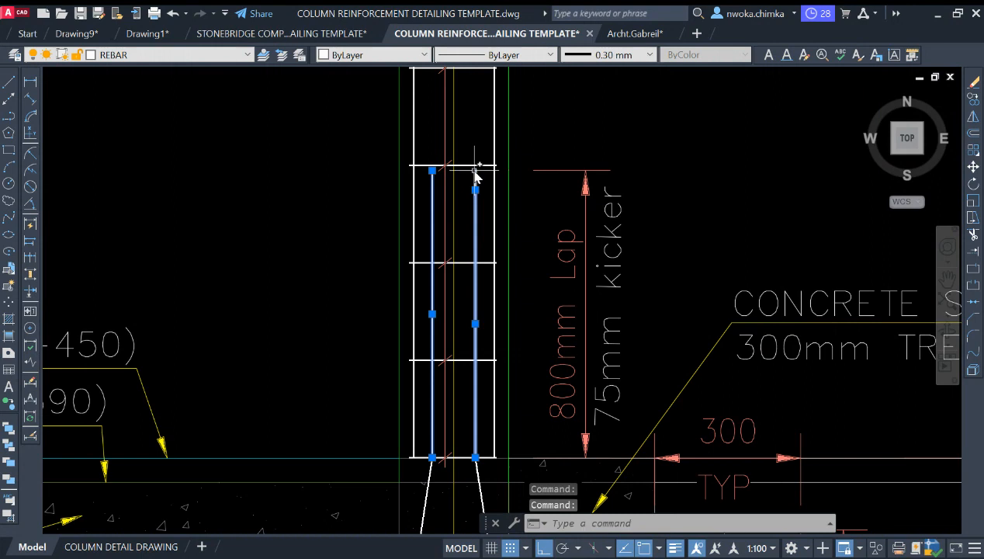
pyautogui.scroll(-5, 474, 177)
pyautogui.scroll(5, 493, 412)
pyautogui.scroll(-5, 494, 412)
pyautogui.scroll(5, 455, 237)
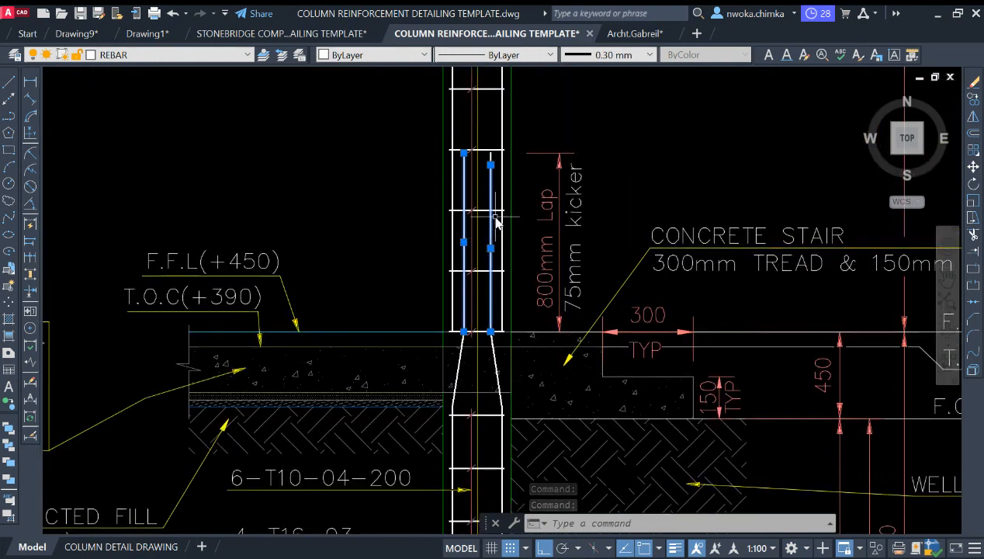
pyautogui.click(501, 227)
pyautogui.click(494, 238)
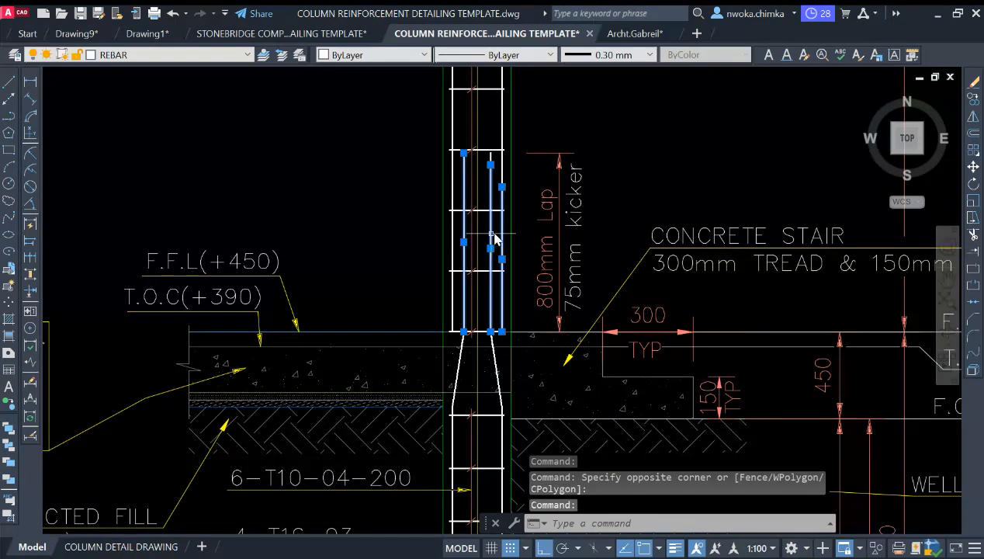
pyautogui.click(452, 231)
pyautogui.scroll(2, 458, 209)
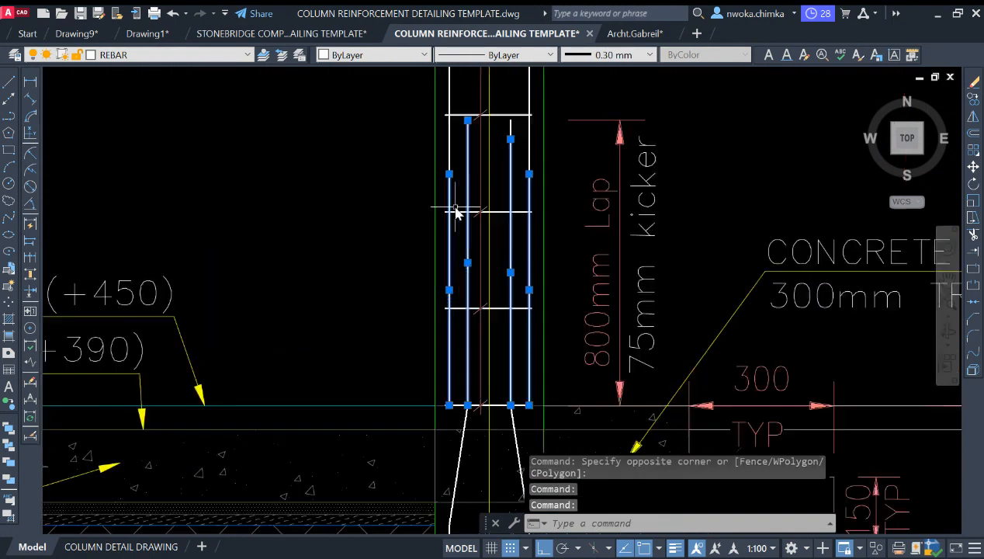
pyautogui.click(417, 196)
pyautogui.click(541, 215)
pyautogui.scroll(-5, 465, 233)
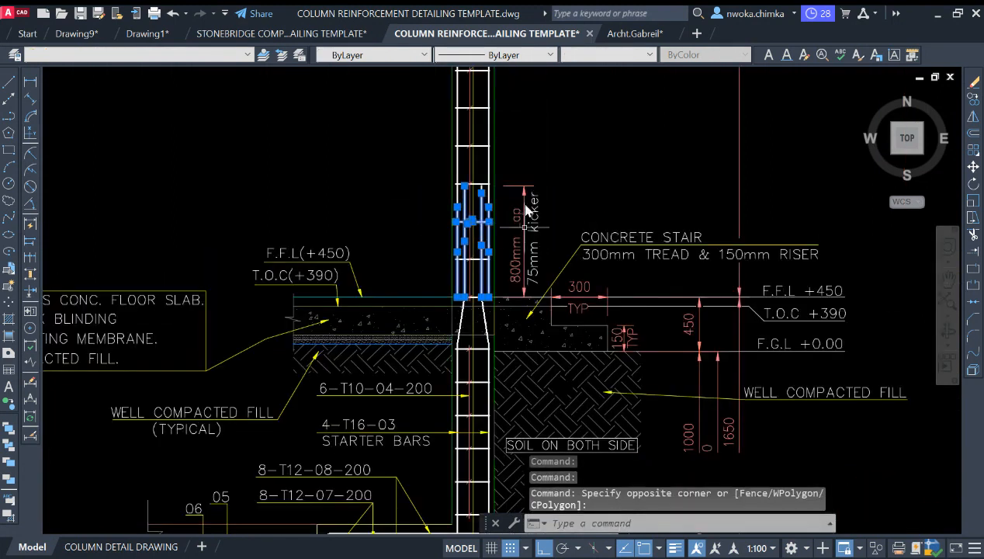
# - Examine the floor levels, slab build-up note and cranked bars below the lap in the reference detail
pyautogui.scroll(2, 503, 218)
pyautogui.scroll(-3, 501, 216)
pyautogui.scroll(-3, 501, 215)
pyautogui.scroll(6, 497, 222)
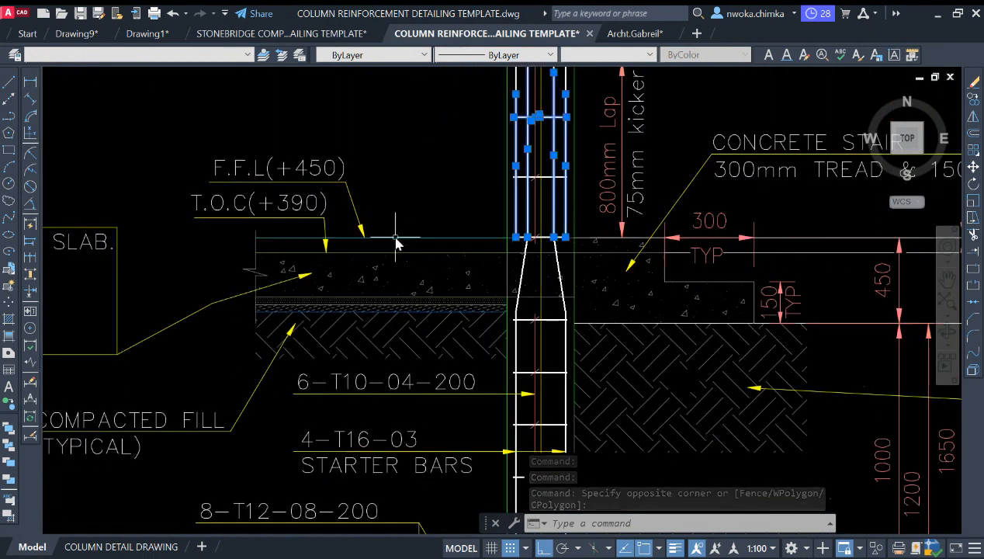
pyautogui.scroll(-3, 388, 237)
pyautogui.scroll(3, 266, 196)
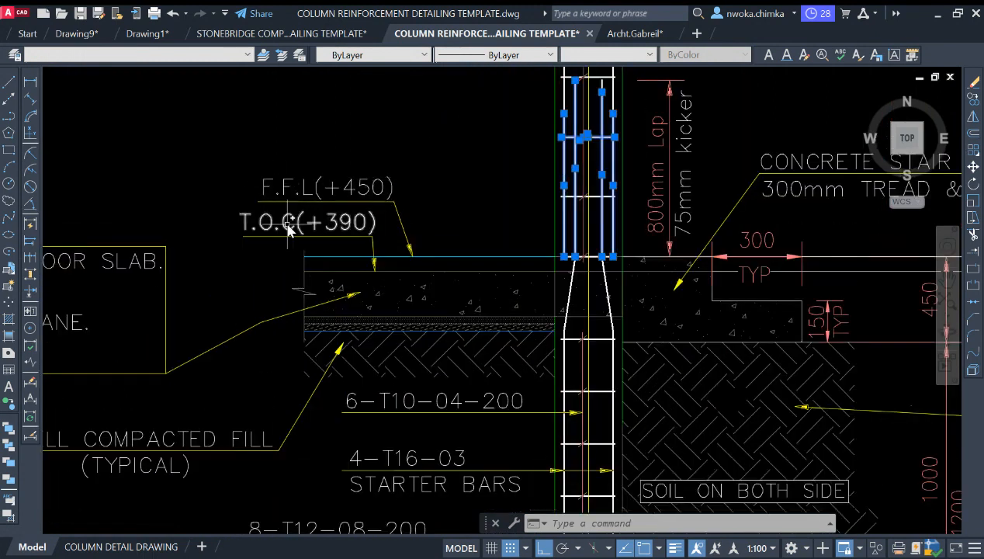
pyautogui.scroll(-2, 520, 202)
pyautogui.scroll(4, 417, 238)
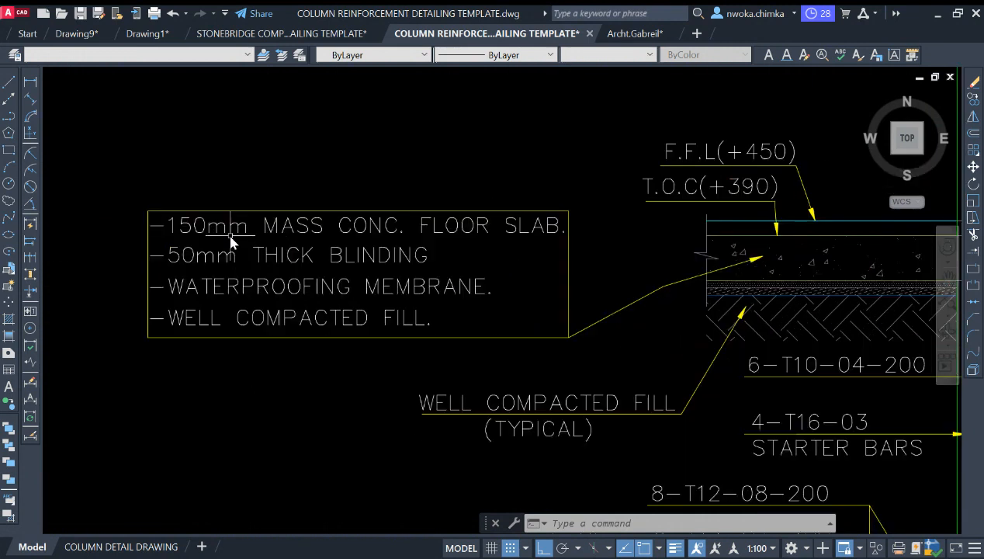
pyautogui.scroll(-4, 471, 237)
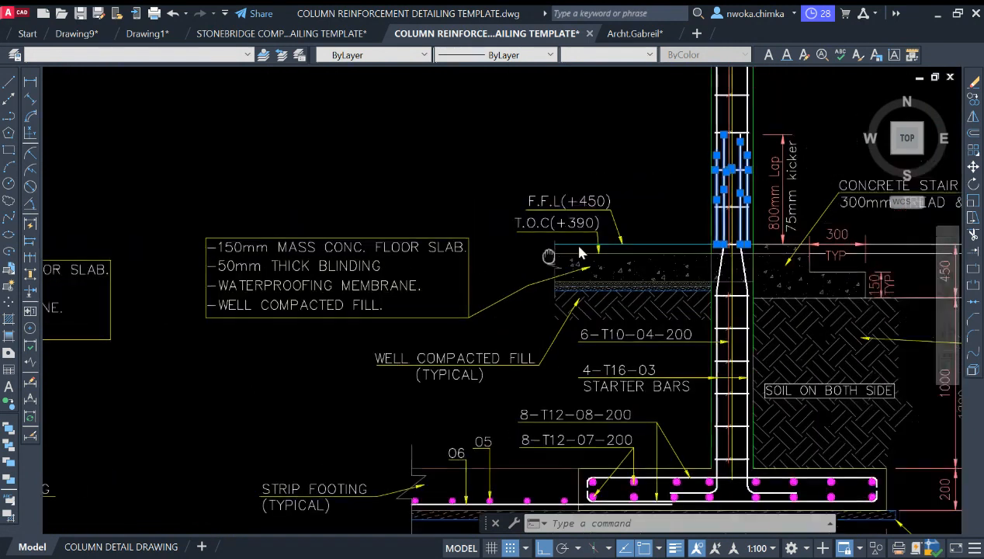
pyautogui.scroll(4, 540, 303)
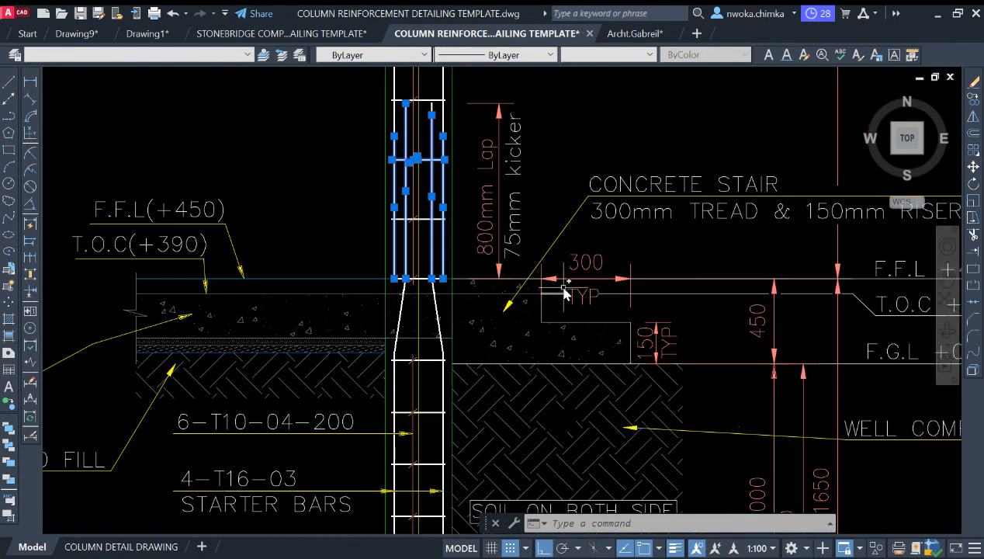
pyautogui.scroll(-2, 336, 231)
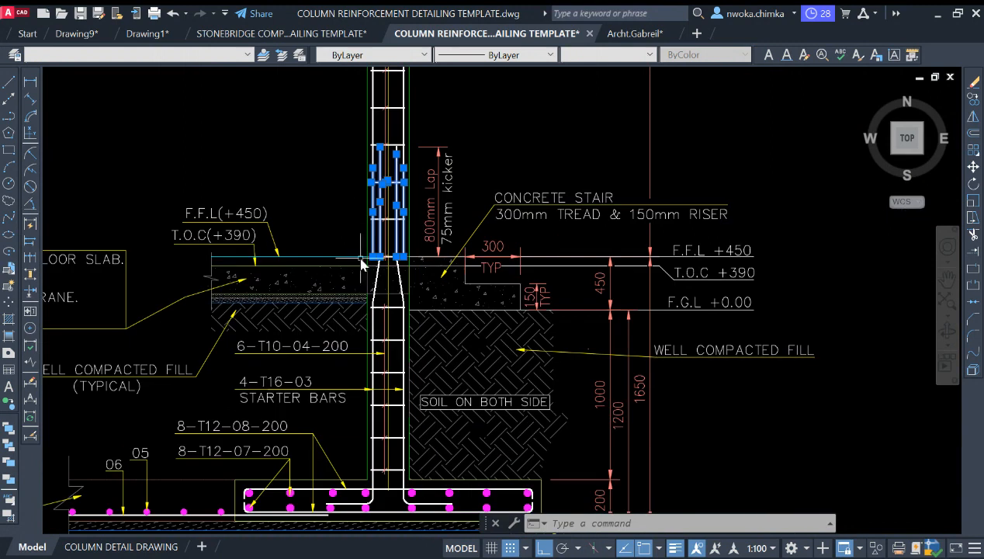
pyautogui.scroll(-4, 474, 258)
pyautogui.press('Escape')
# - Inspect the lapped bars in the working column elevation, from the lap's top guide line to their lower ends
pyautogui.scroll(-6, 394, 275)
pyautogui.moveTo(527, 262); pyautogui.dragTo(382, 239, button='middle')
pyautogui.scroll(-4, 487, 253)
pyautogui.scroll(10, 659, 286)
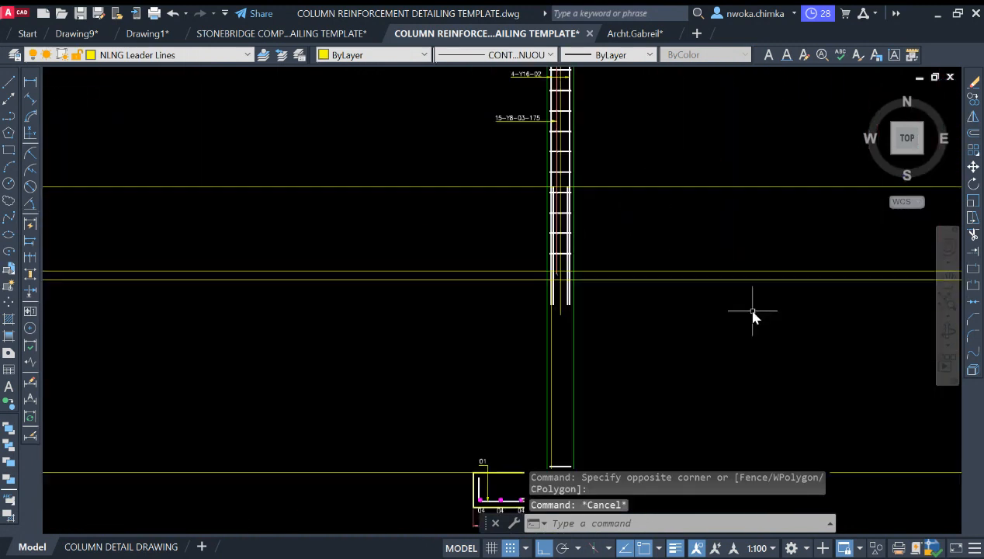
pyautogui.scroll(5, 551, 257)
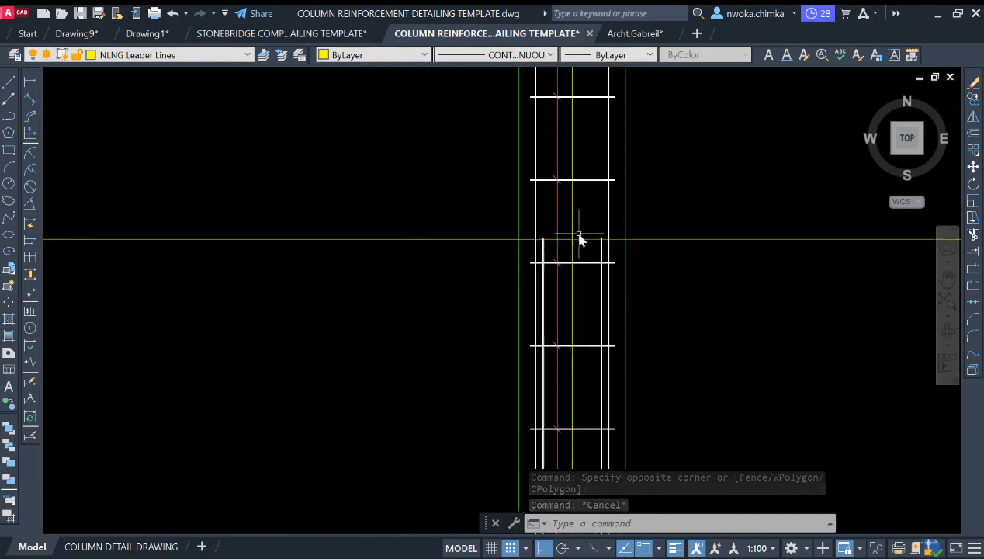
pyautogui.scroll(-5, 592, 239)
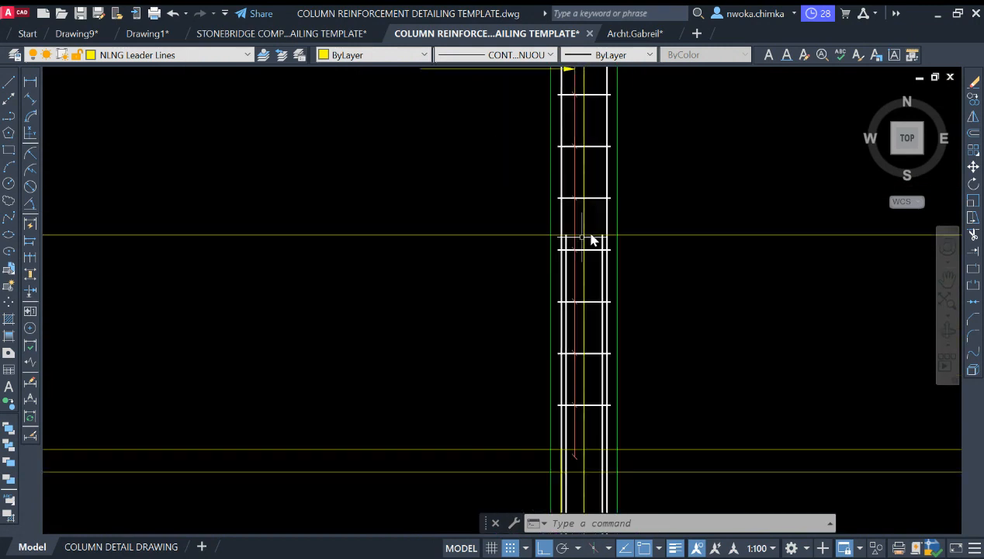
pyautogui.moveTo(614, 291); pyautogui.dragTo(530, 262, button='middle')
pyautogui.scroll(2, 529, 261)
pyautogui.moveTo(508, 329); pyautogui.dragTo(508, 258, button='middle')
pyautogui.scroll(-3, 531, 269)
pyautogui.scroll(4, 497, 306)
pyautogui.moveTo(484, 296); pyautogui.dragTo(498, 268, button='middle')
pyautogui.scroll(2, 488, 375)
pyautogui.scroll(-4, 482, 318)
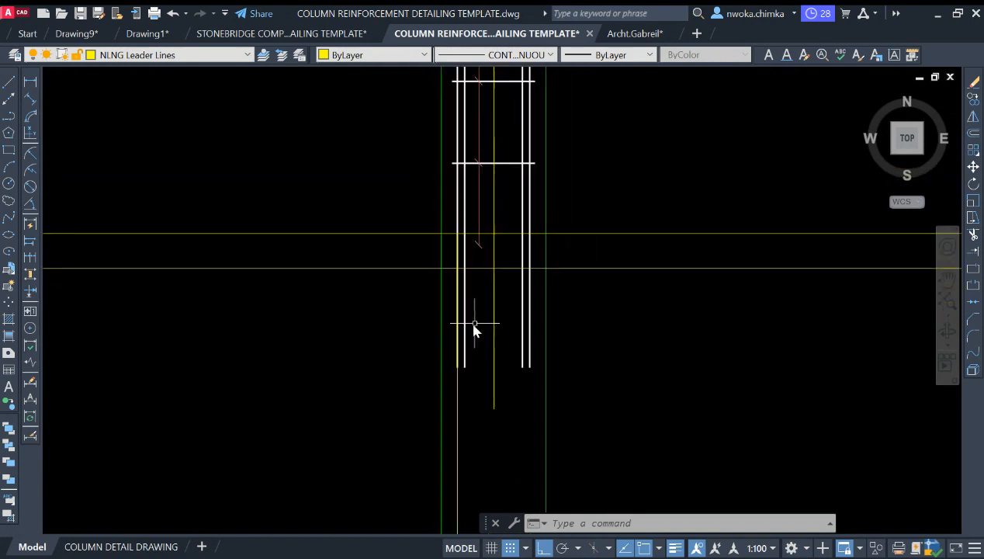
# - Draw a diagonal crank line from the left outer bar at the lower level line to the inner bar at the line 75 mm above
pyautogui.press('Return')
pyautogui.scroll(3, 475, 349)
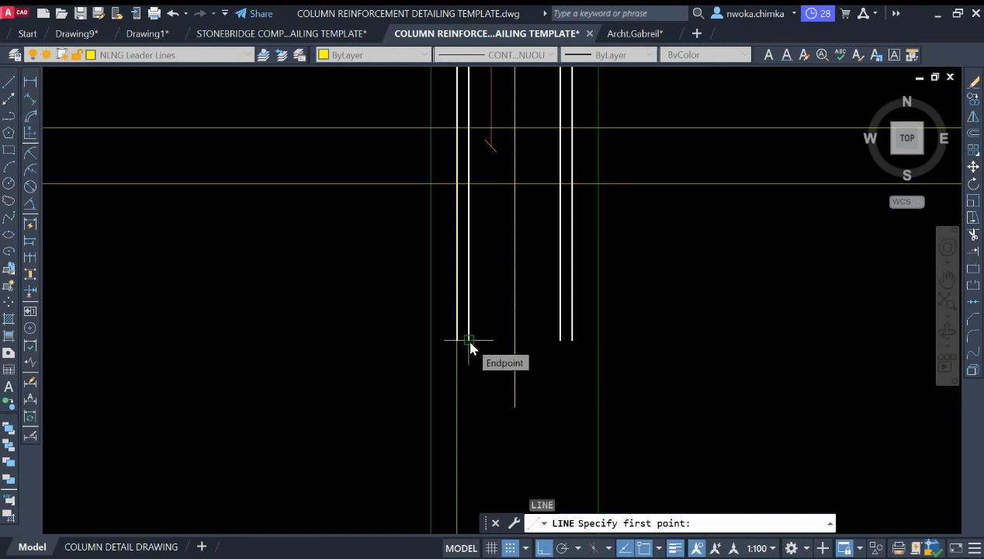
pyautogui.scroll(2, 476, 133)
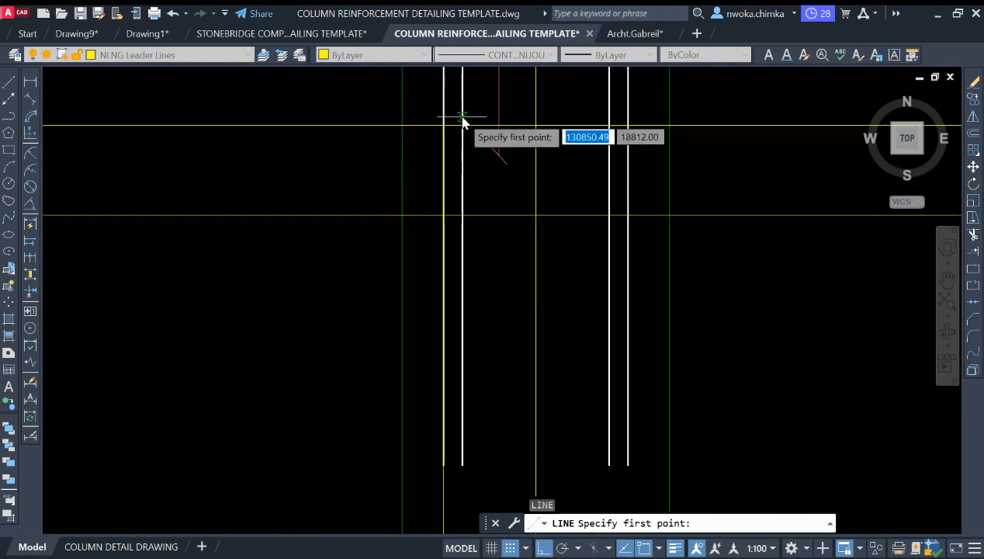
pyautogui.scroll(2, 463, 124)
pyautogui.scroll(-2, 487, 258)
pyautogui.scroll(2, 477, 268)
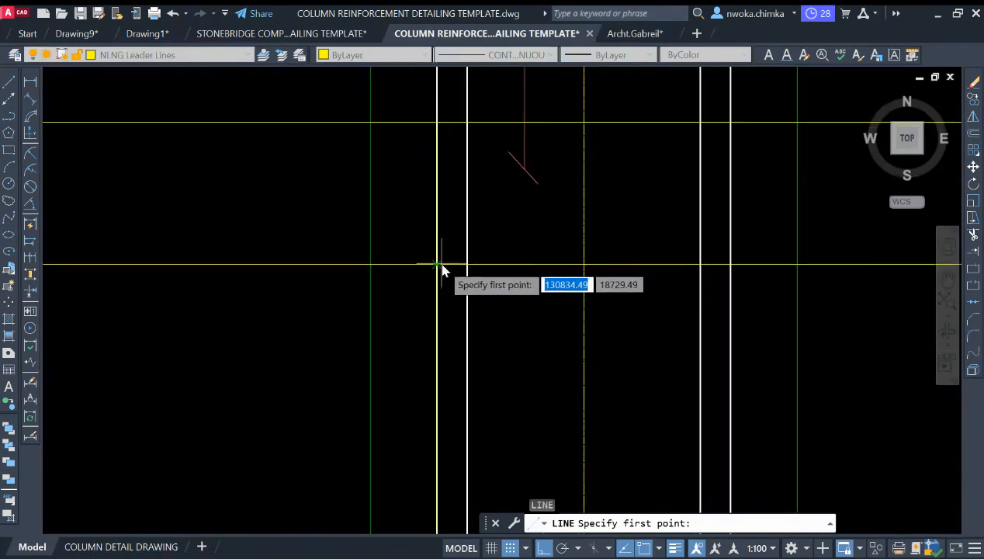
pyautogui.click(437, 265)
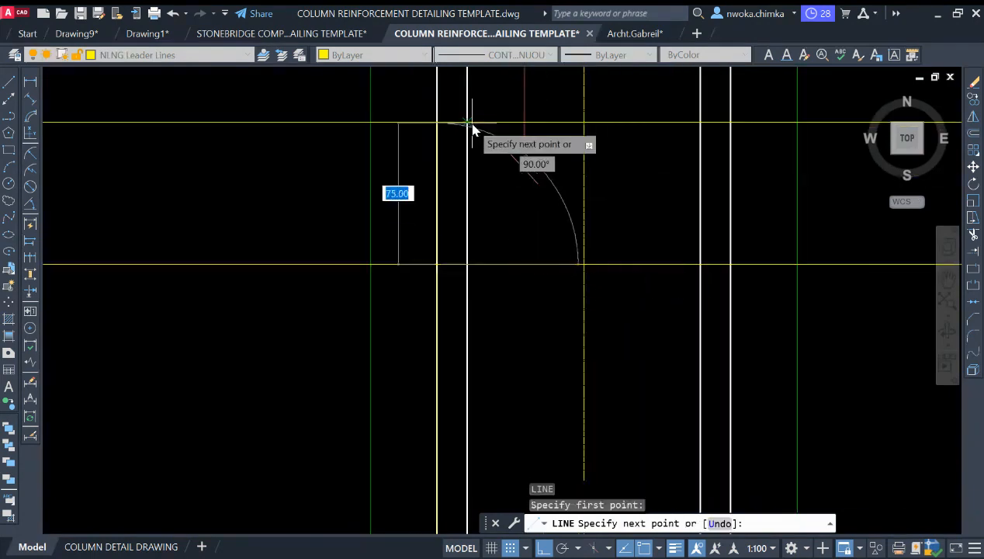
pyautogui.press('Escape')
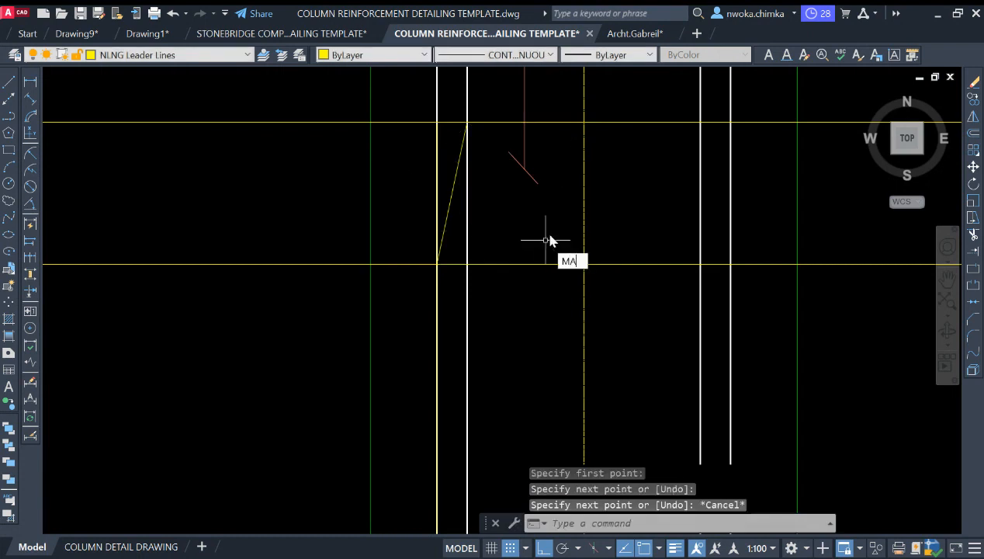
# - Match the diagonal crank line's properties to those of the vertical rebar
pyautogui.write('MA')
pyautogui.press('Return')
pyautogui.click(463, 194)
pyautogui.click(459, 194)
pyautogui.press('Escape')
# - Try to trim the left inner bar below the upper of the two level lines
pyautogui.click(486, 122)
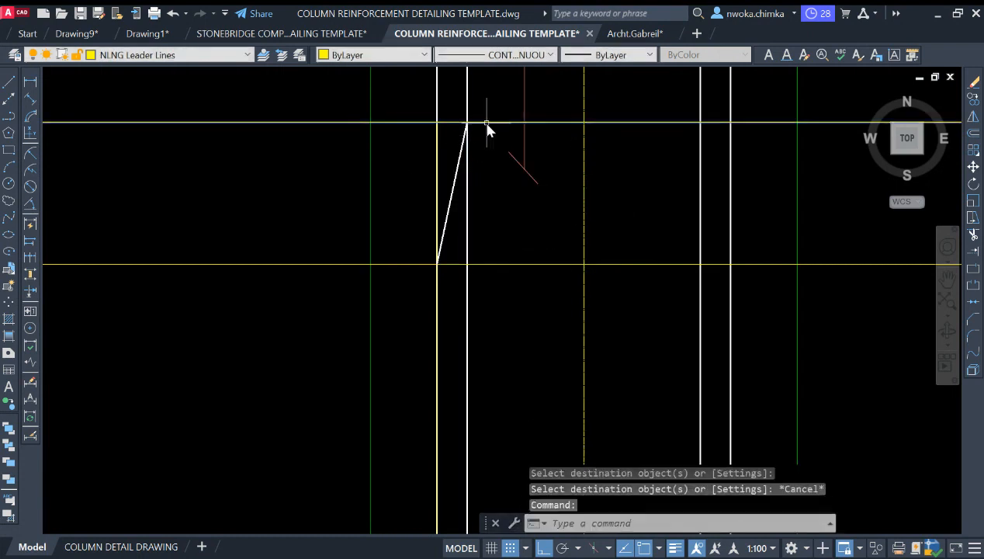
pyautogui.scroll(-6, 544, 147)
pyautogui.scroll(-4, 586, 179)
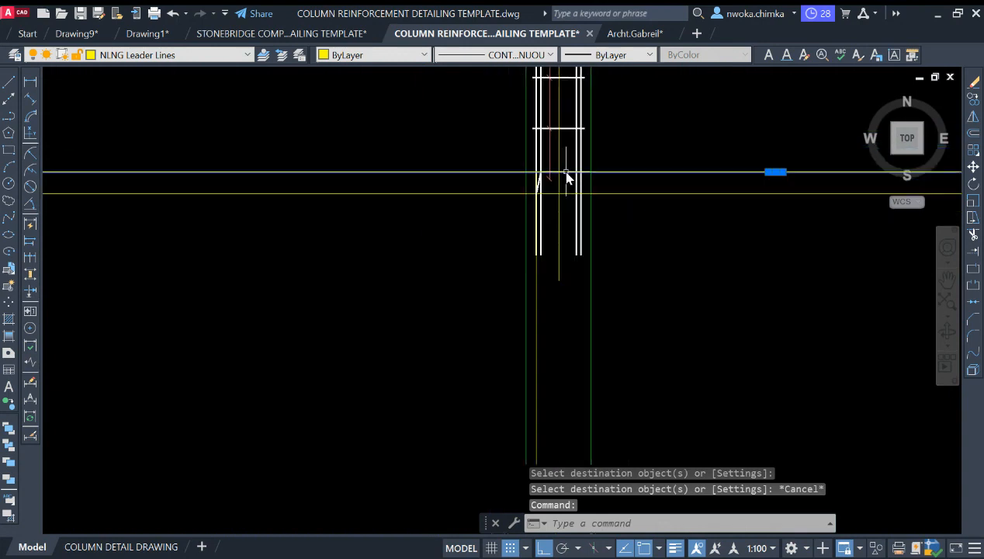
pyautogui.press('Return')
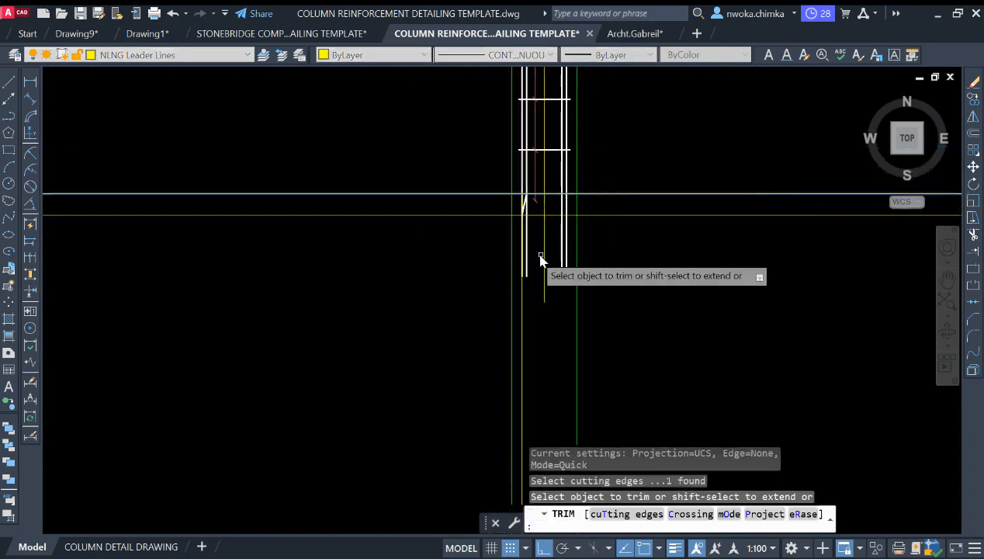
pyautogui.scroll(2, 528, 245)
pyautogui.click(530, 235)
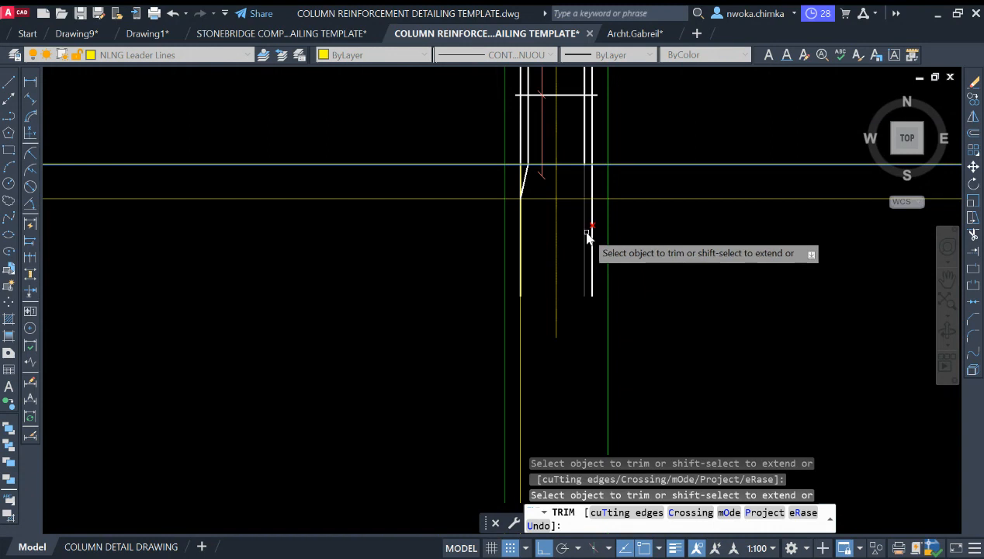
pyautogui.press('Escape')
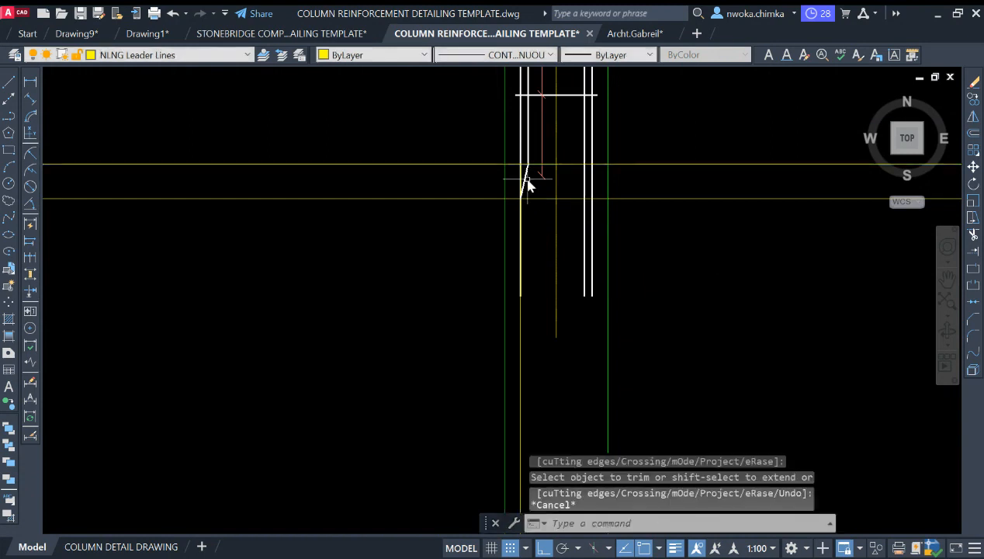
# - Undo the trim of the left inner bar
pyautogui.scroll(3, 527, 181)
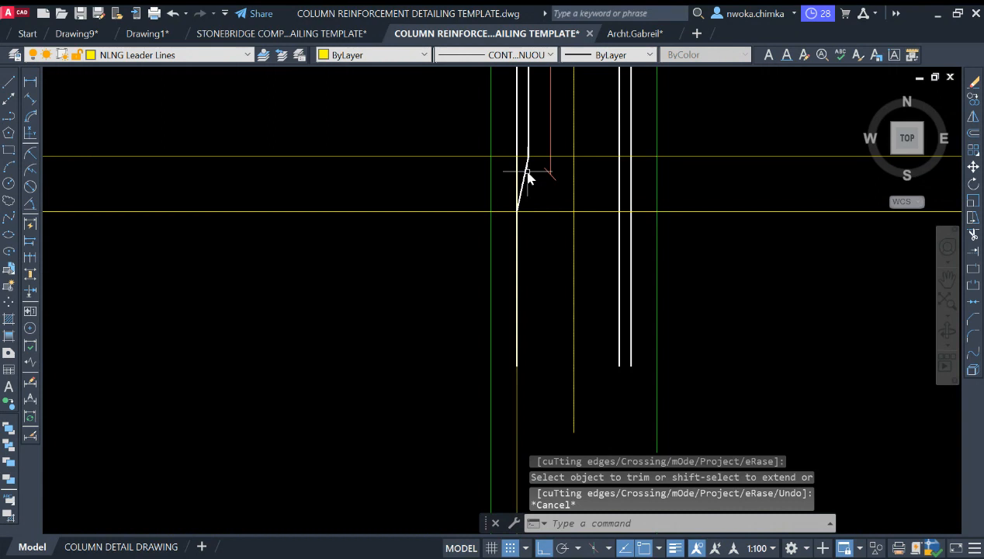
pyautogui.hotkey('ctrl', 'z')
pyautogui.hotkey('ctrl', 'z')
# - Trim the left inner bar below the upper level line, using the diagonal crank line as the cutting edge
pyautogui.scroll(4, 527, 179)
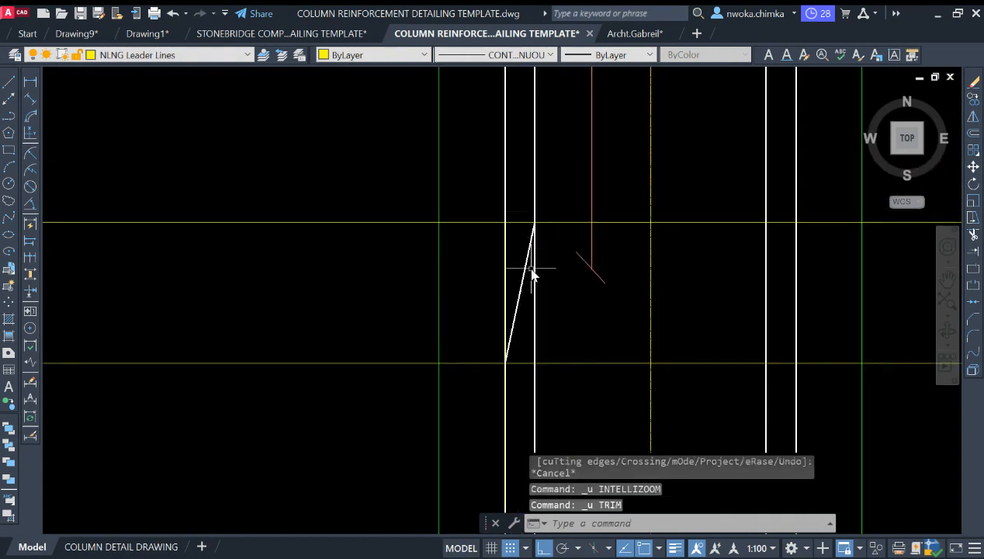
pyautogui.click(528, 266)
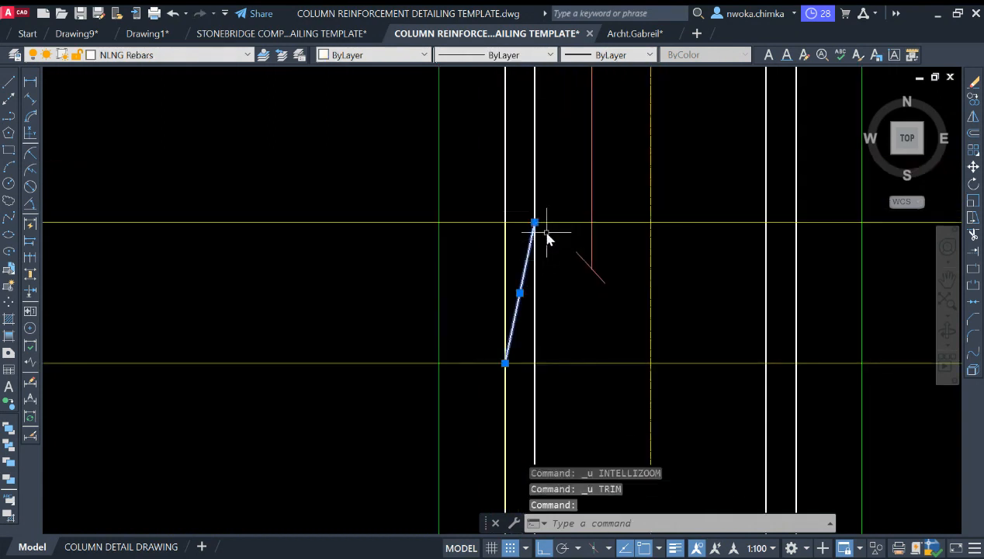
pyautogui.scroll(-4, 547, 239)
pyautogui.scroll(3, 548, 247)
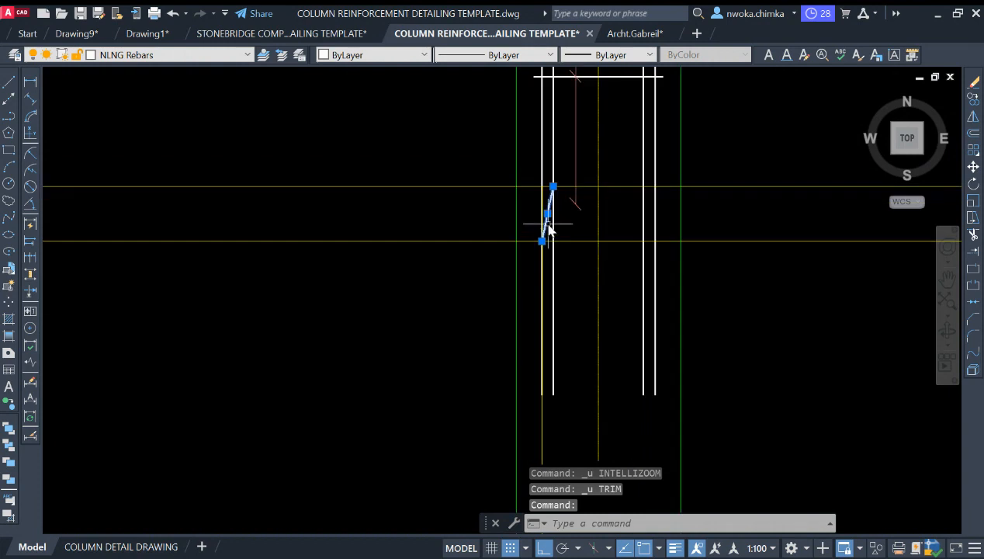
pyautogui.press('Escape')
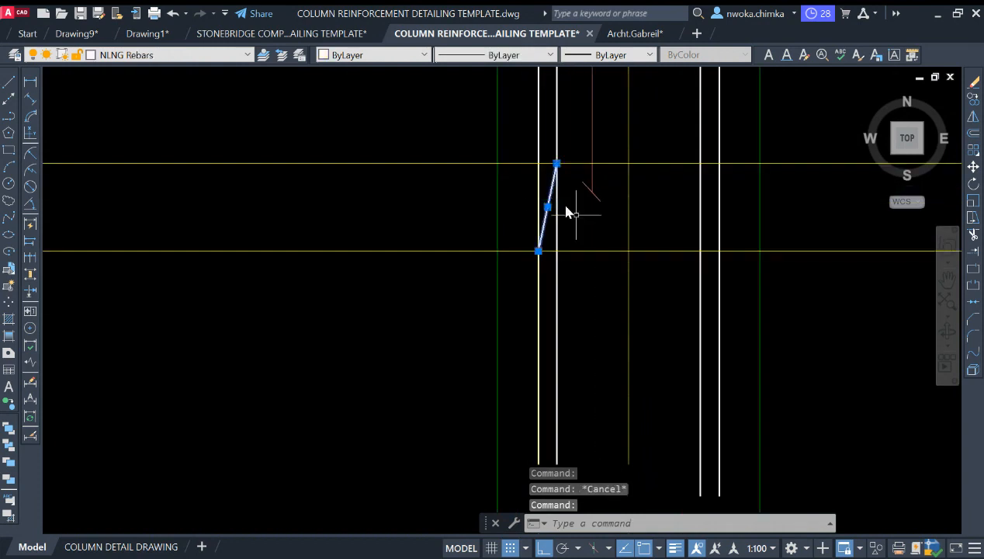
pyautogui.write('TR')
pyautogui.press('Return')
pyautogui.moveTo(563, 285); pyautogui.dragTo(567, 257)
pyautogui.scroll(-4, 582, 248)
pyautogui.scroll(4, 605, 235)
pyautogui.press('Escape')
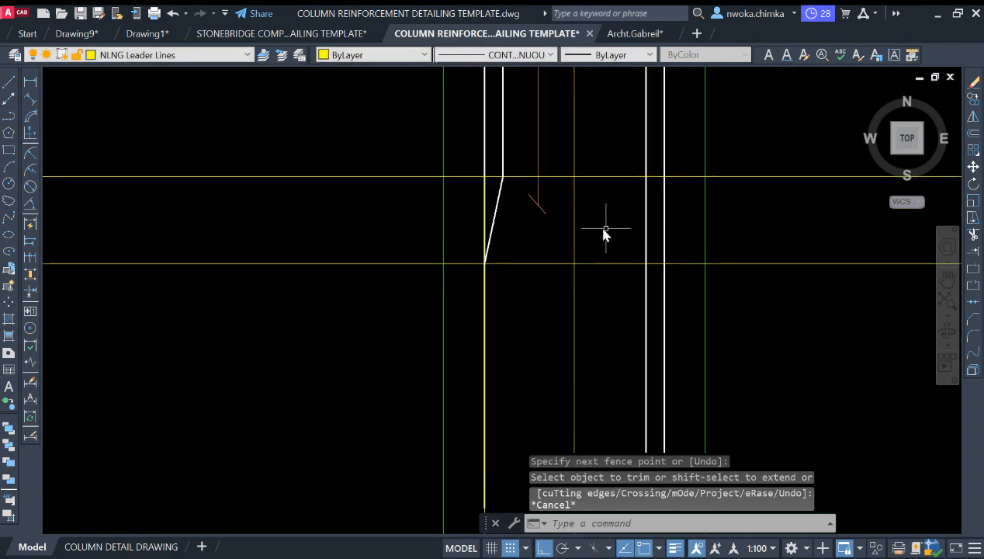
# - Draw a mirrored crank line from the right inner bar at the upper level line to the right outer bar at the lower level line
pyautogui.click(500, 205)
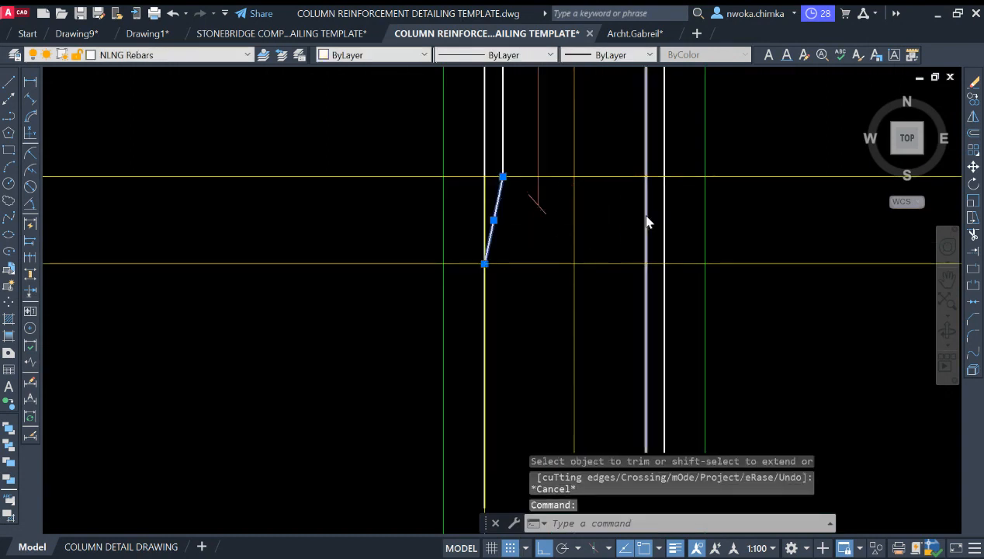
pyautogui.press('Escape')
pyautogui.press('l')
pyautogui.press('space')
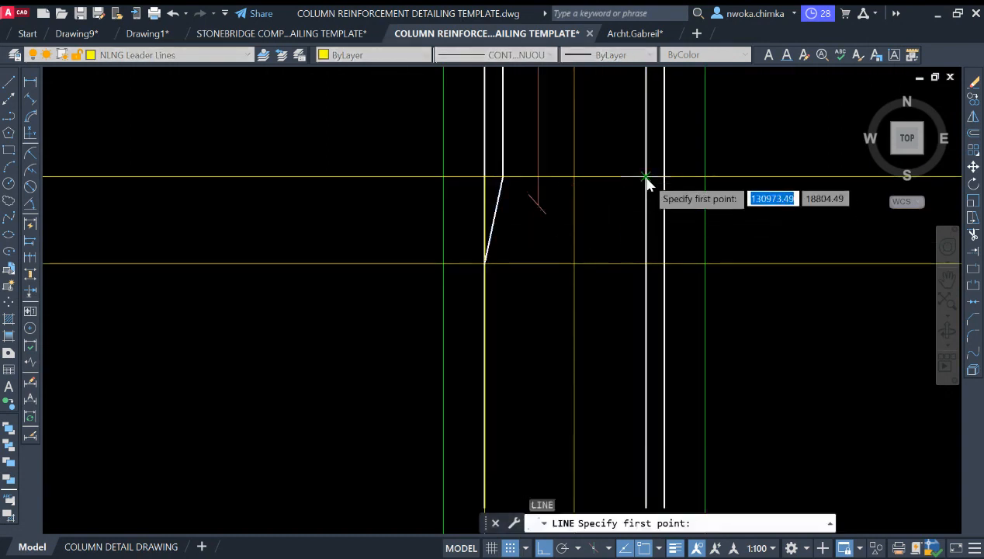
pyautogui.click(646, 178)
pyautogui.click(660, 263)
pyautogui.press('Escape')
# - Match the right crank line's properties to those of the right outer bar
pyautogui.write('MA')
pyautogui.press('space')
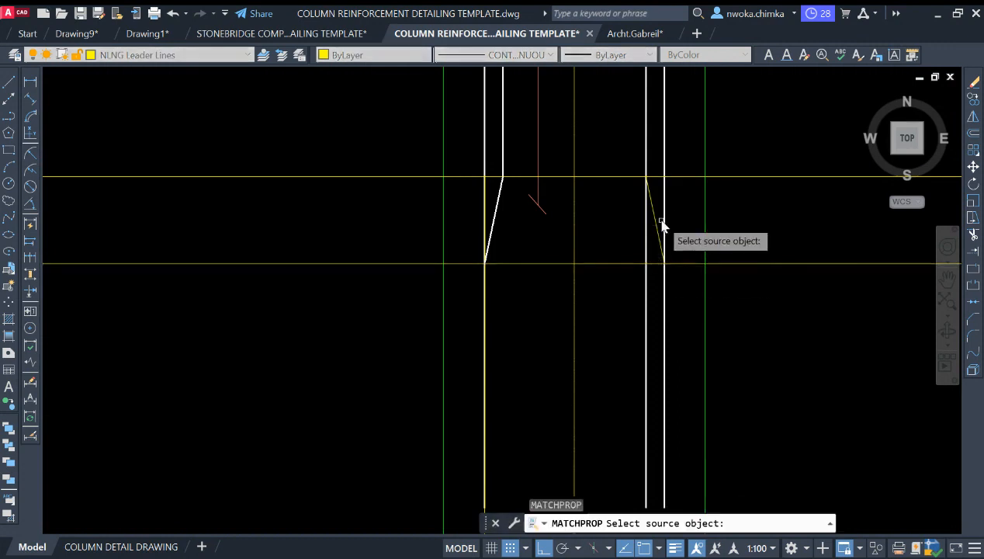
pyautogui.click(663, 221)
pyautogui.click(657, 230)
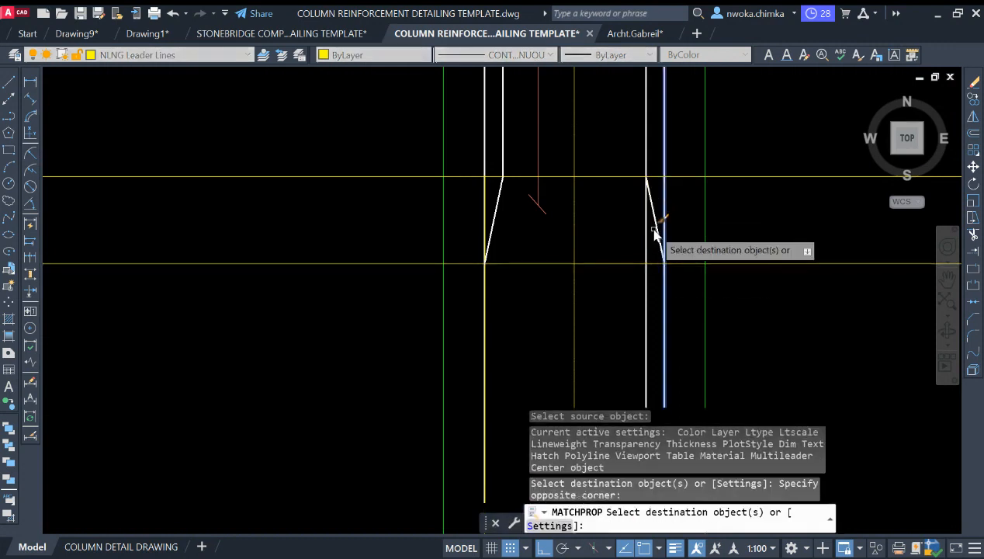
pyautogui.press('Escape')
# - Trim the right inner bar below the upper level line, using the right crank line as the cutting edge
pyautogui.click(657, 231)
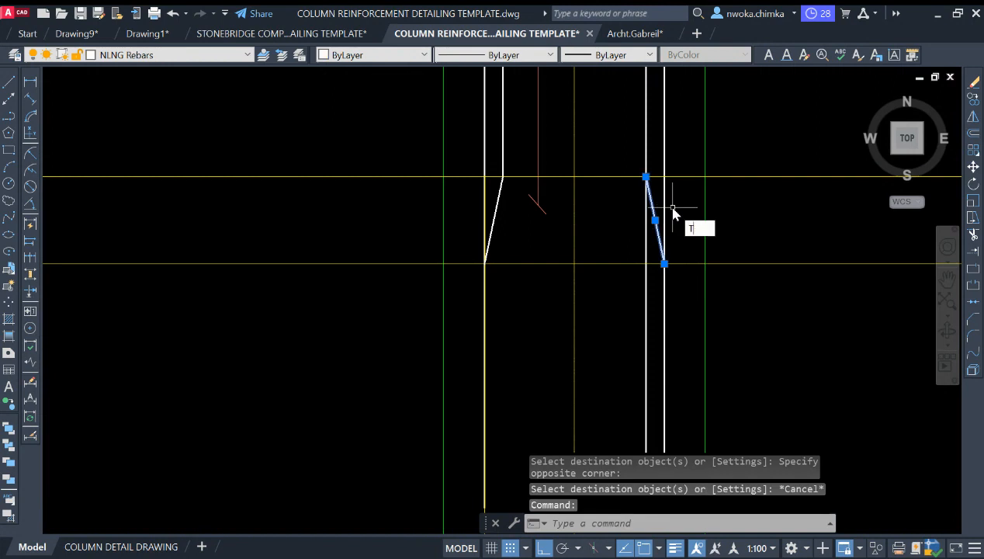
pyautogui.press('Return')
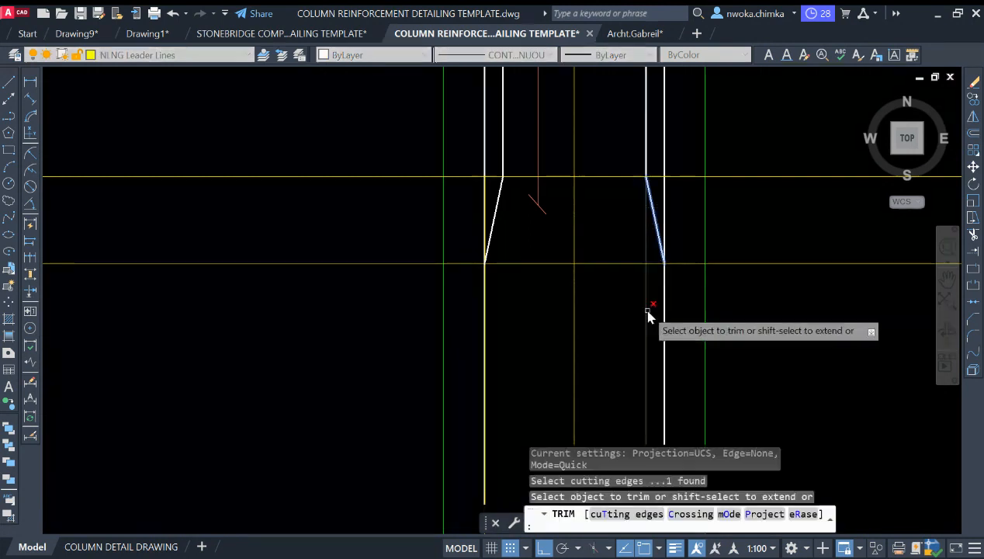
pyautogui.scroll(-2, 652, 260)
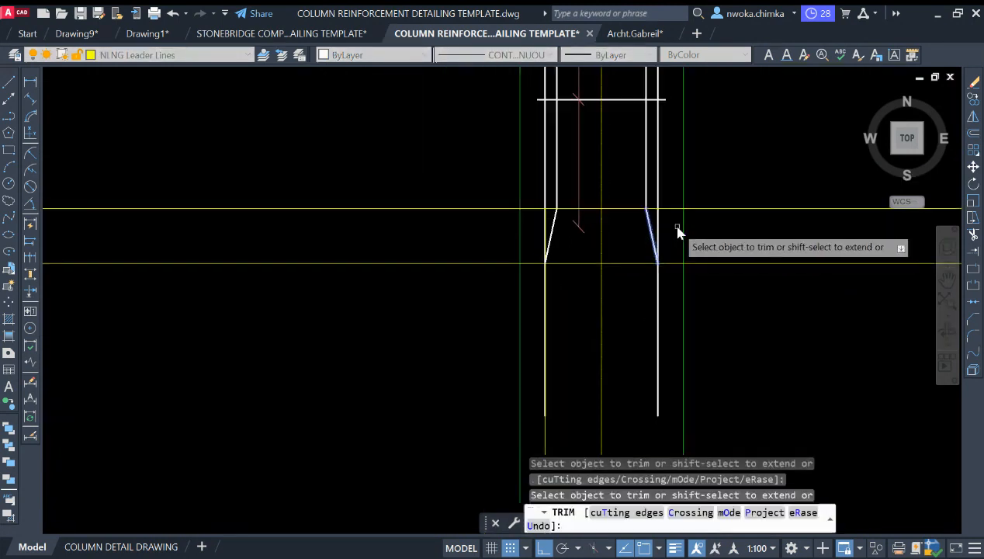
pyautogui.press('Escape')
# - Trim away the left and right outer bar segments between the two level lines beside the cranks
pyautogui.scroll(4, 564, 243)
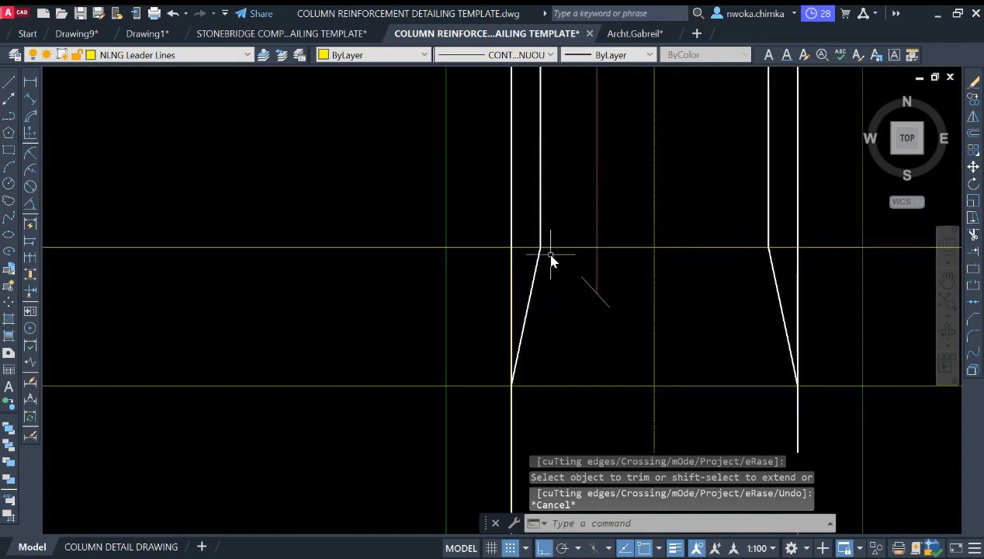
pyautogui.press('Return')
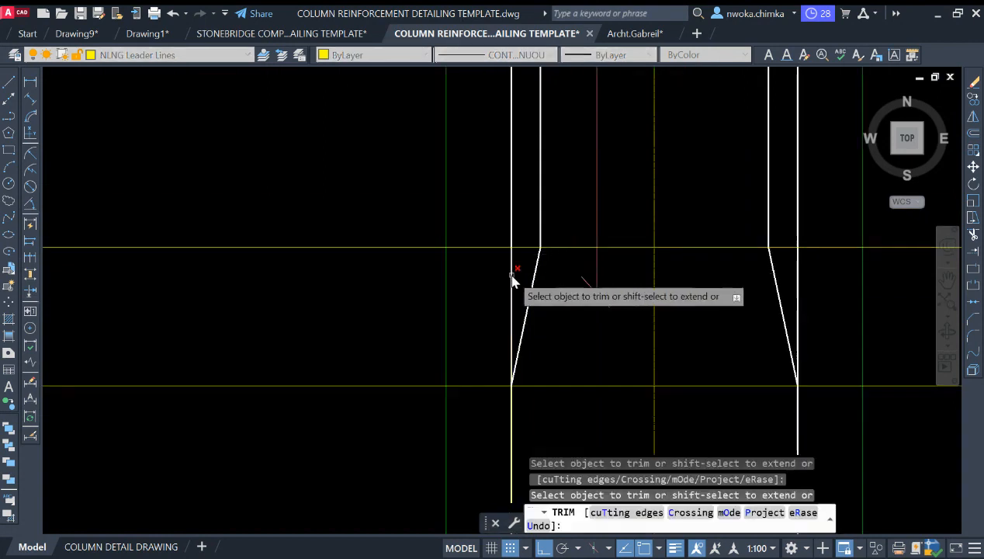
pyautogui.click(518, 271)
pyautogui.click(500, 283)
pyautogui.press('Return')
pyautogui.click(798, 293)
pyautogui.press('Escape')
pyautogui.scroll(-2, 663, 281)
pyautogui.scroll(2, 589, 210)
# - Examine the left outer bar's lower end and its separation from the cranked bar
pyautogui.click(593, 172)
pyautogui.click(639, 325)
pyautogui.click(616, 282)
pyautogui.click(632, 286)
pyautogui.scroll(-2, 638, 286)
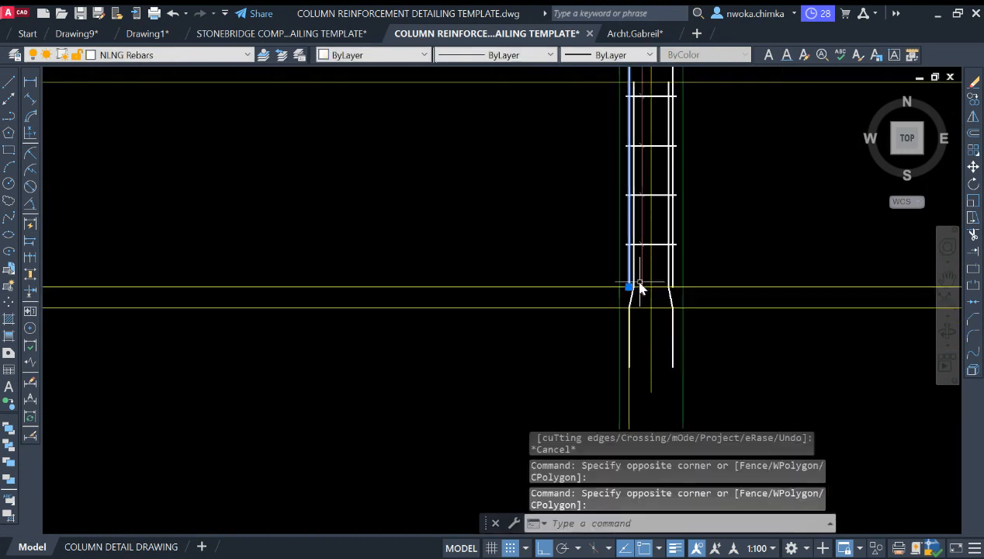
pyautogui.press('Escape')
pyautogui.scroll(1, 660, 291)
pyautogui.scroll(1, 652, 302)
pyautogui.scroll(-4, 588, 222)
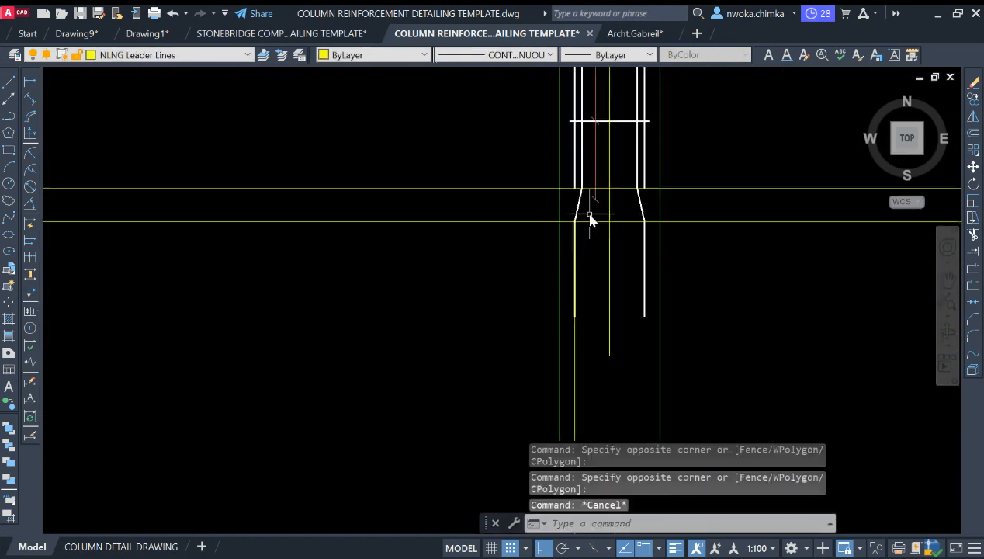
# - Erase the vertical leader-layer construction line running along the left bar below the crank
pyautogui.scroll(2, 588, 248)
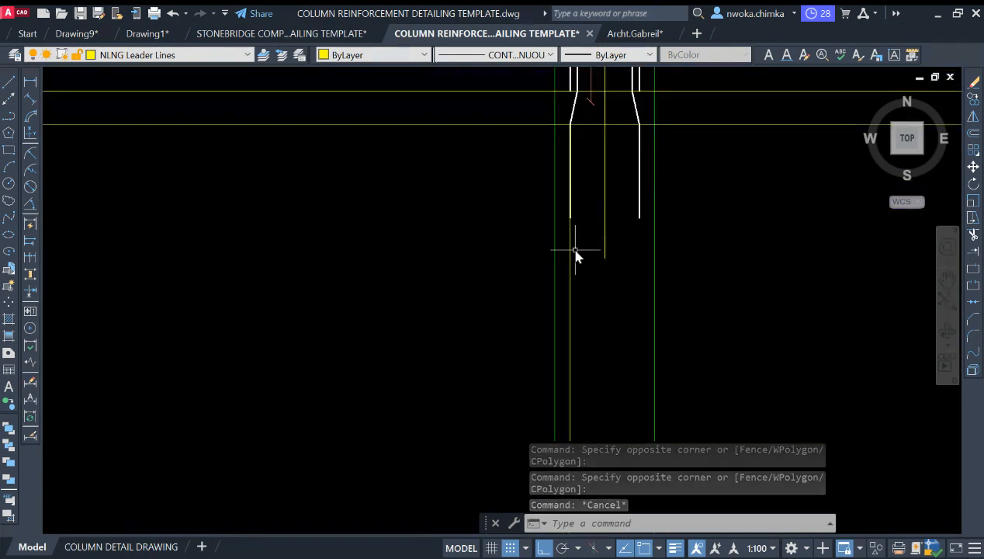
pyautogui.click(578, 254)
pyautogui.scroll(-4, 587, 250)
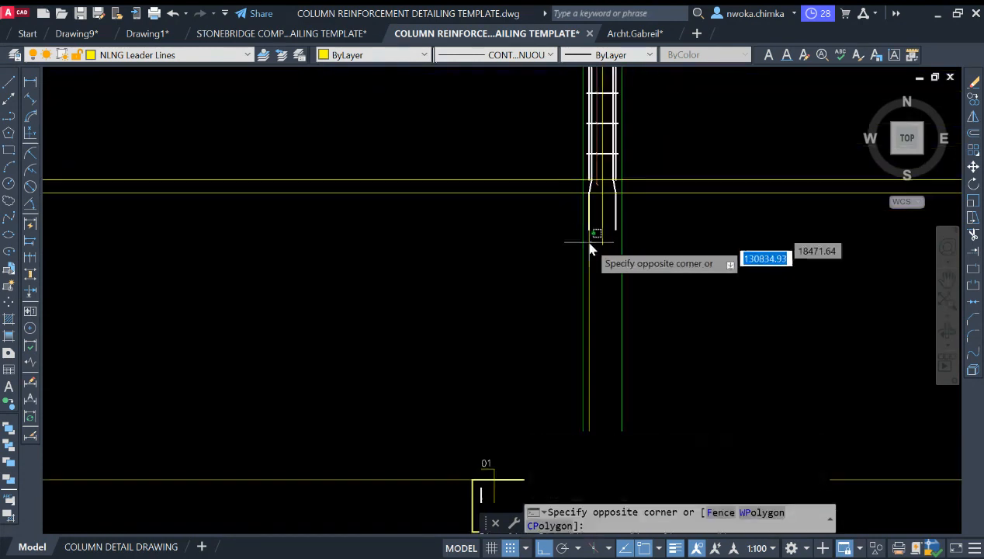
pyautogui.press('Escape')
pyautogui.scroll(4, 590, 264)
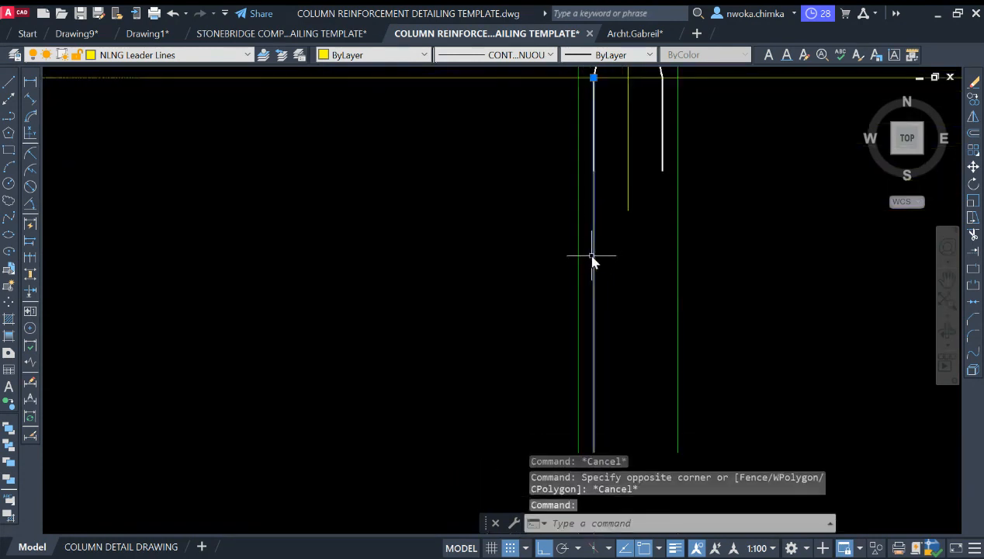
pyautogui.write('e')
pyautogui.press('Return')
pyautogui.scroll(-5, 608, 250)
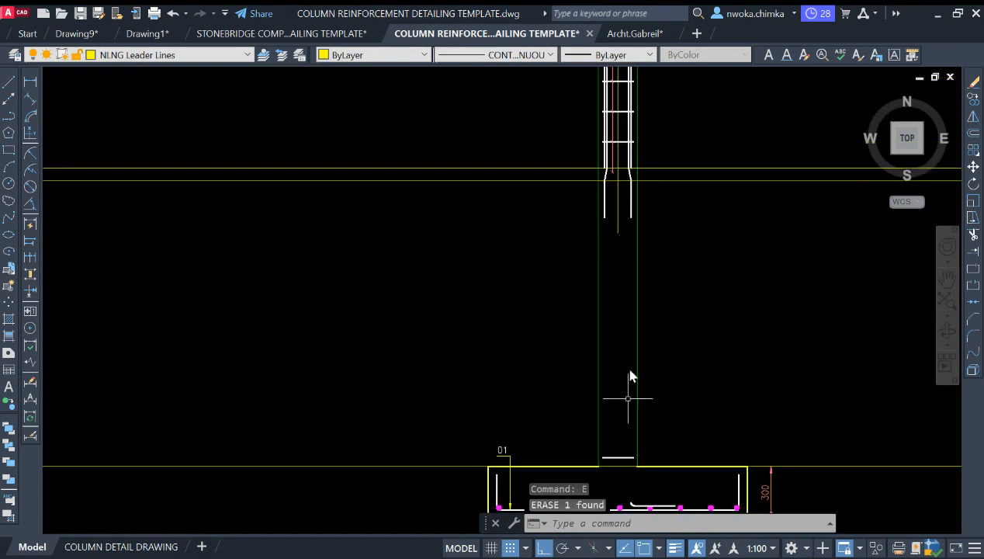
# - Extend both vertical bars below the cranks down to the curved bends of the starter bars in the footing
pyautogui.scroll(8, 635, 307)
pyautogui.click(637, 300)
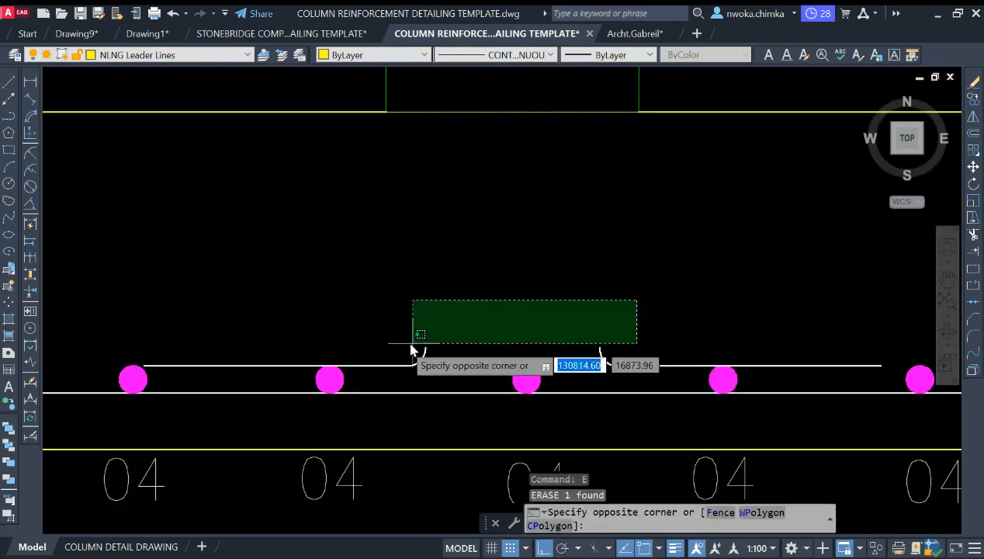
pyautogui.click(396, 359)
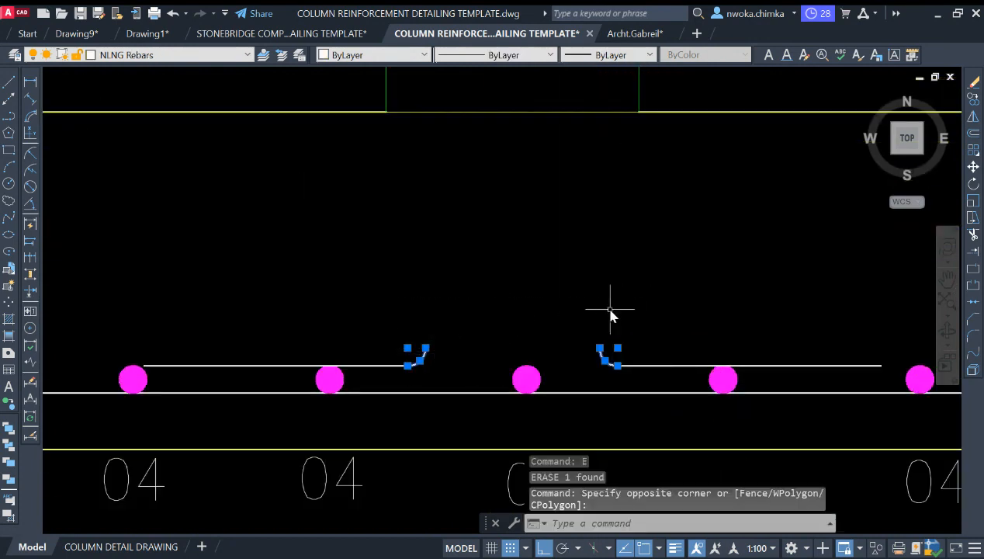
pyautogui.write('EX')
pyautogui.press('Return')
pyautogui.scroll(-5, 593, 305)
pyautogui.scroll(7, 632, 277)
pyautogui.click(592, 222)
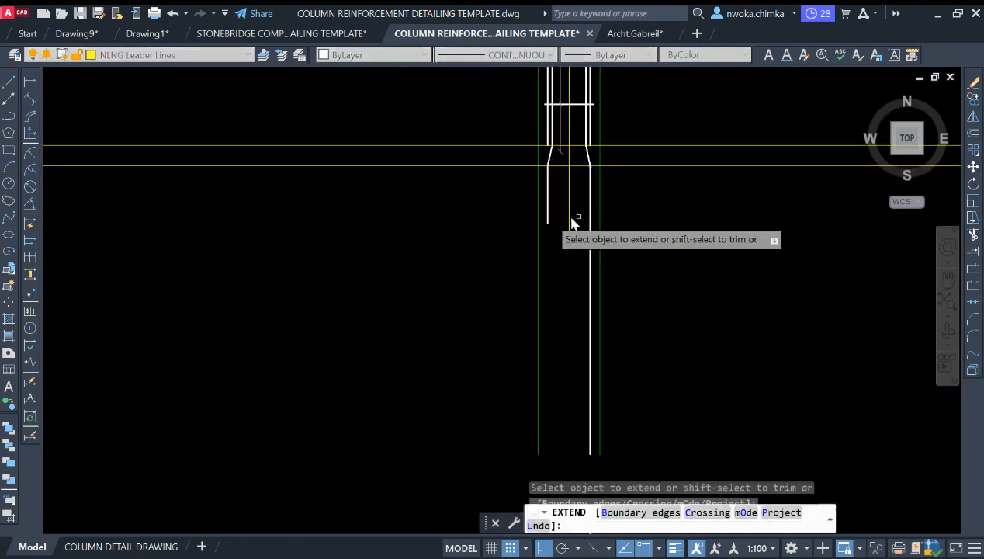
pyautogui.scroll(-3, 549, 222)
pyautogui.press('Escape')
pyautogui.scroll(3, 582, 391)
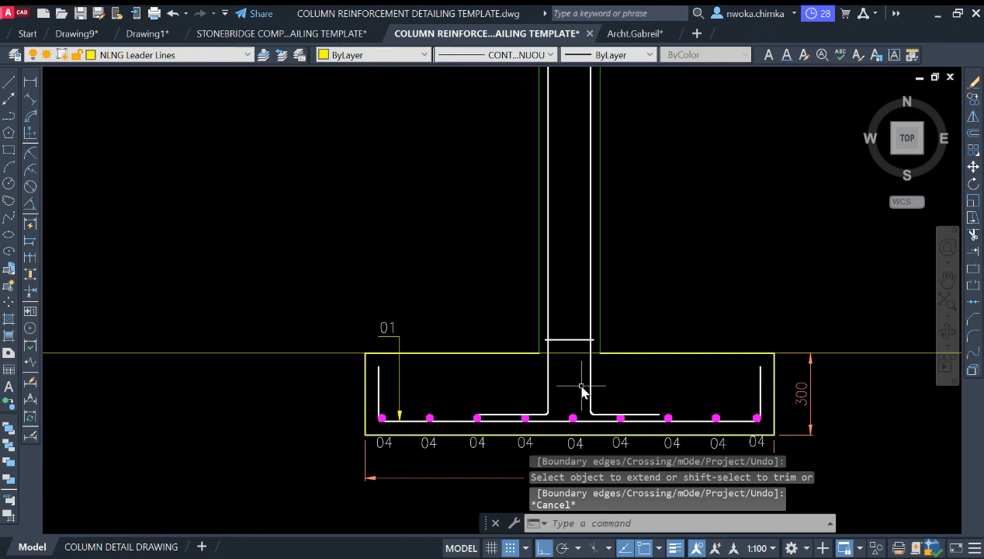
# - Examine the starter bars from their footing bends up through the cranks and the lap zone
pyautogui.scroll(2, 636, 397)
pyautogui.click(599, 386)
pyautogui.click(568, 400)
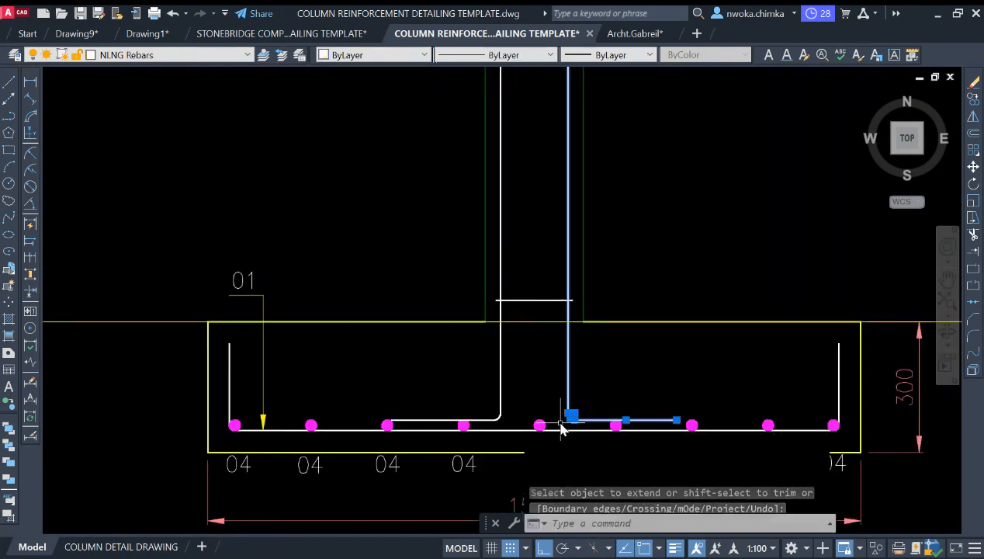
pyautogui.click(512, 384)
pyautogui.click(495, 418)
pyautogui.scroll(-8, 576, 339)
pyautogui.moveTo(621, 233); pyautogui.dragTo(576, 340, button='middle')
pyautogui.scroll(6, 545, 282)
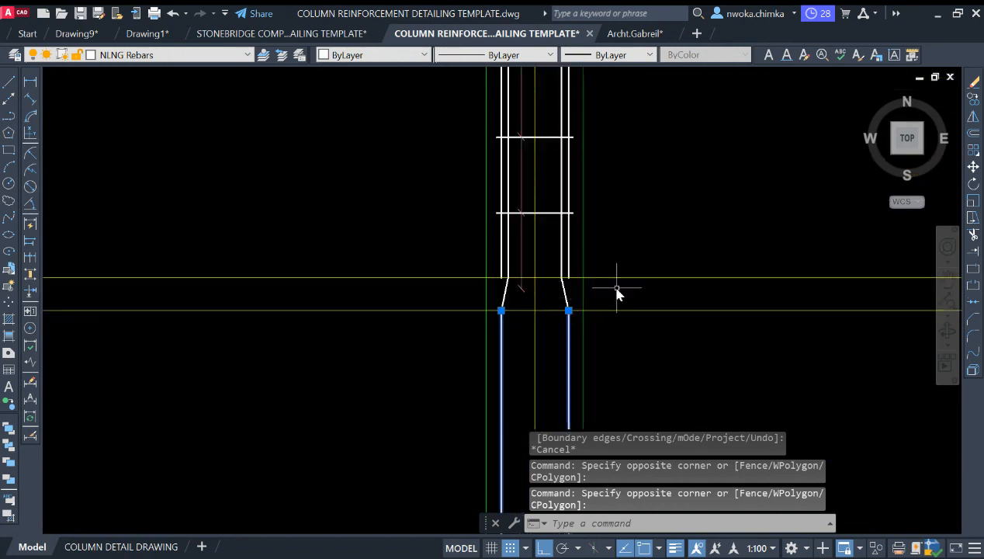
pyautogui.scroll(-4, 558, 317)
pyautogui.scroll(2, 555, 313)
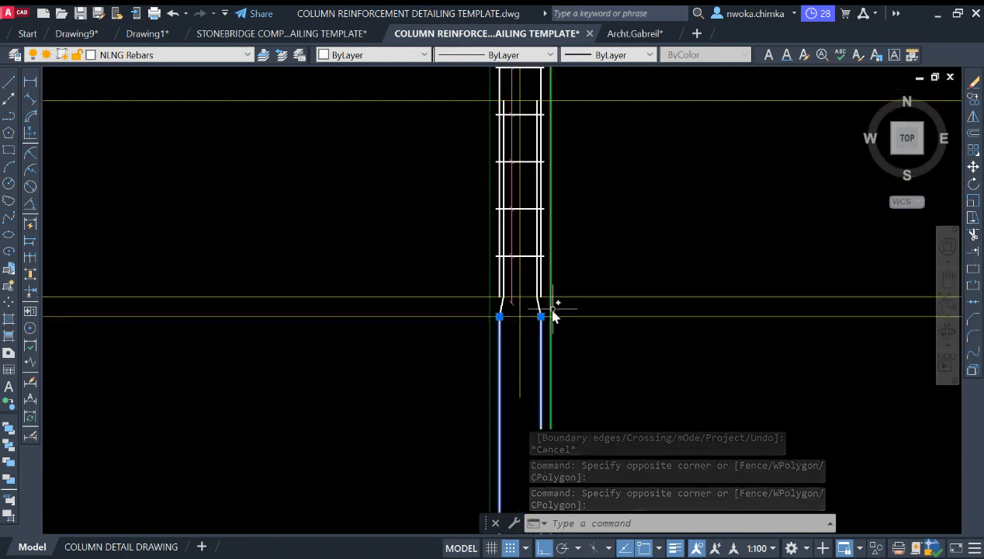
pyautogui.scroll(-3, 557, 314)
pyautogui.scroll(3, 565, 313)
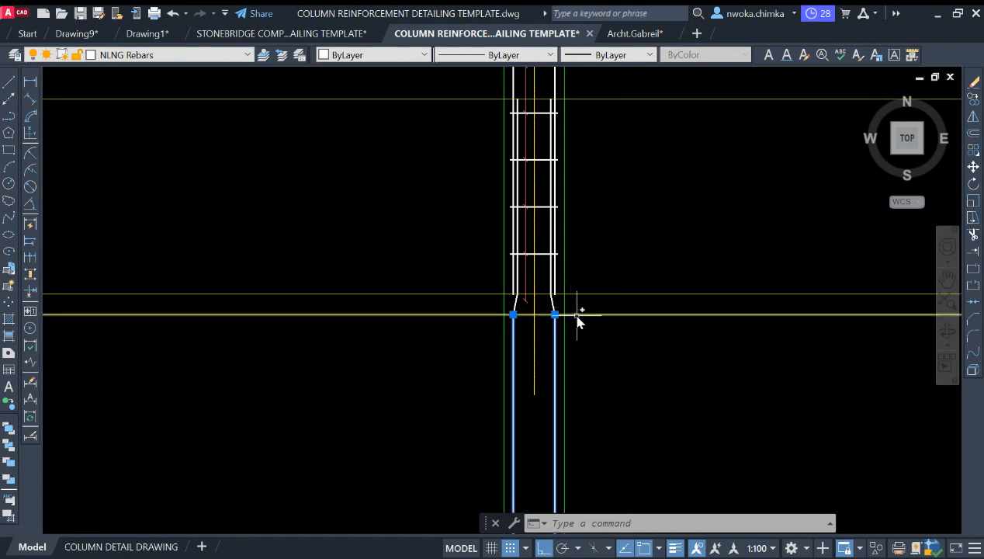
pyautogui.scroll(1, 562, 325)
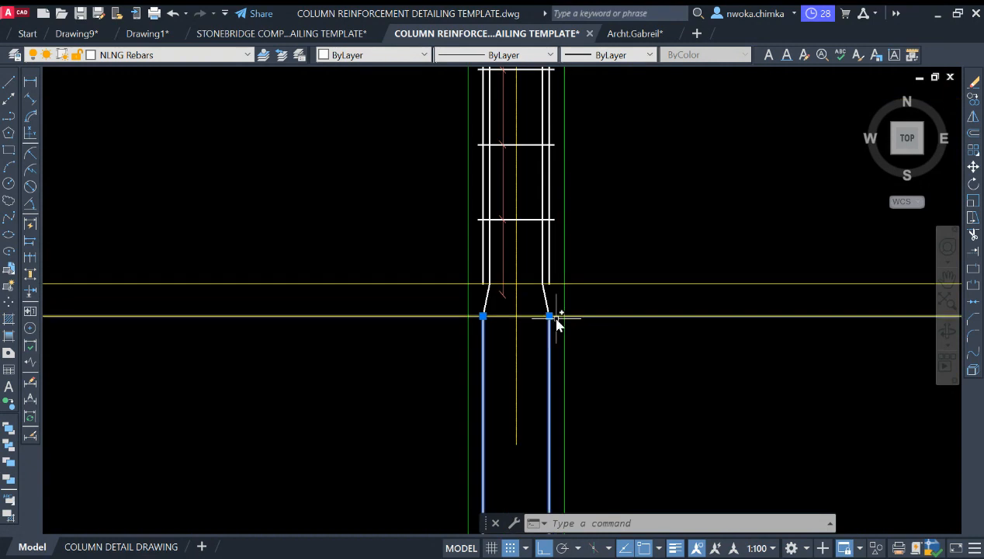
pyautogui.moveTo(547, 324); pyautogui.dragTo(550, 356, button='middle')
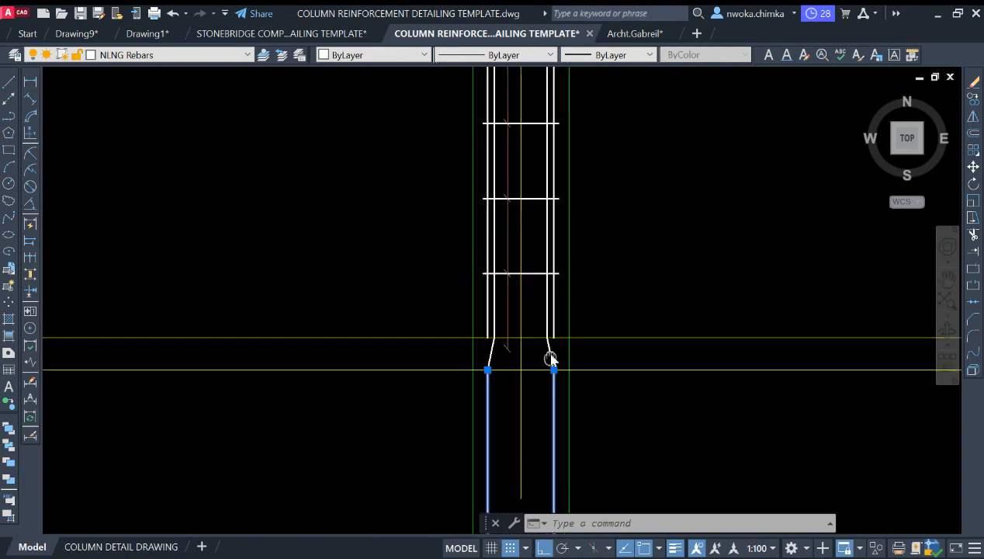
pyautogui.scroll(-2, 549, 272)
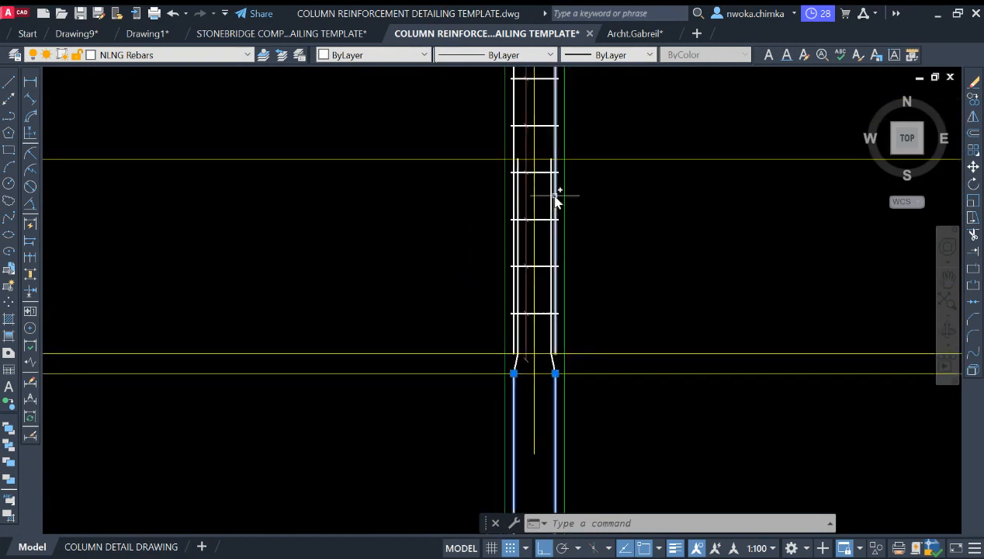
pyautogui.scroll(2, 552, 353)
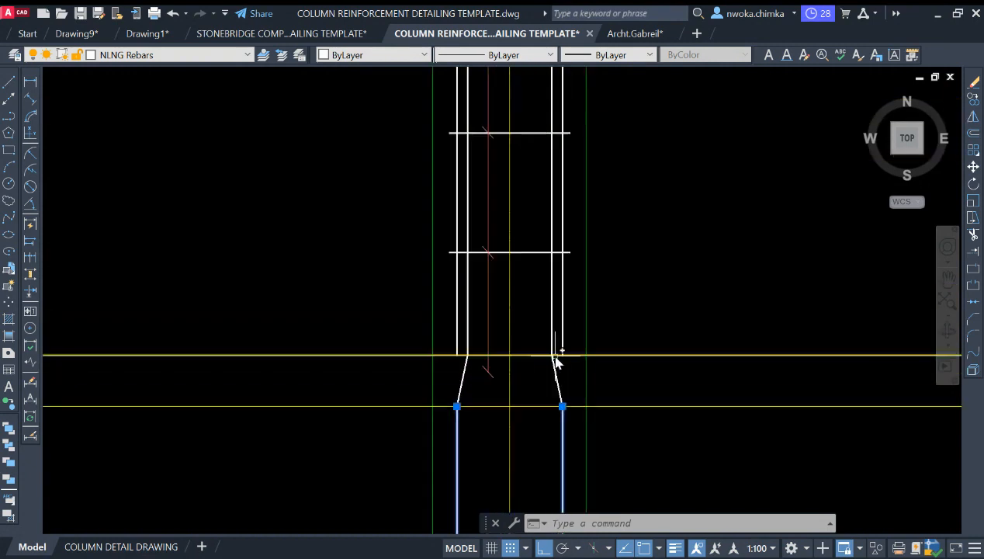
# - Measure the right crank's vertical height between the two level lines with a temporary linear dimension
pyautogui.click(29, 83)
pyautogui.click(569, 356)
pyautogui.click(580, 405)
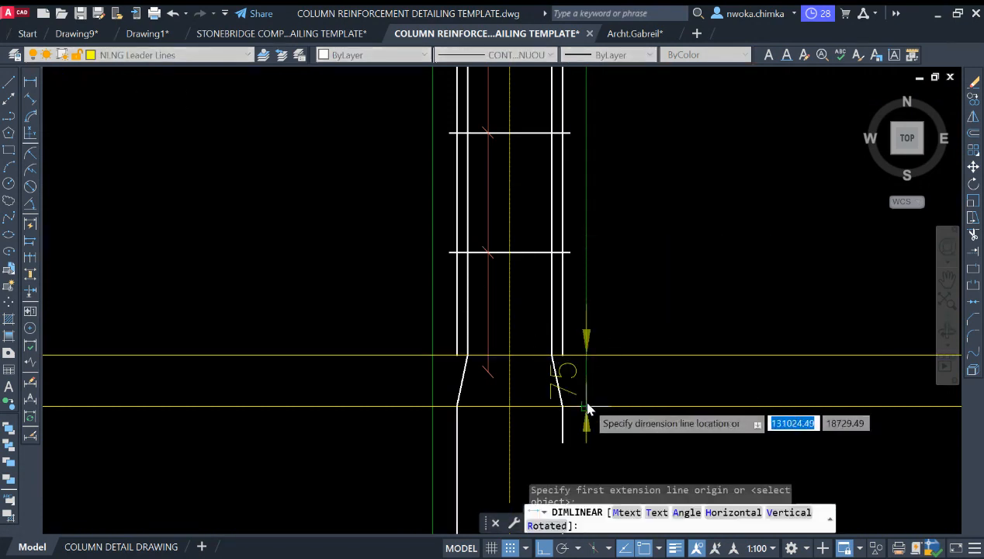
pyautogui.press('Escape')
pyautogui.scroll(1, 562, 411)
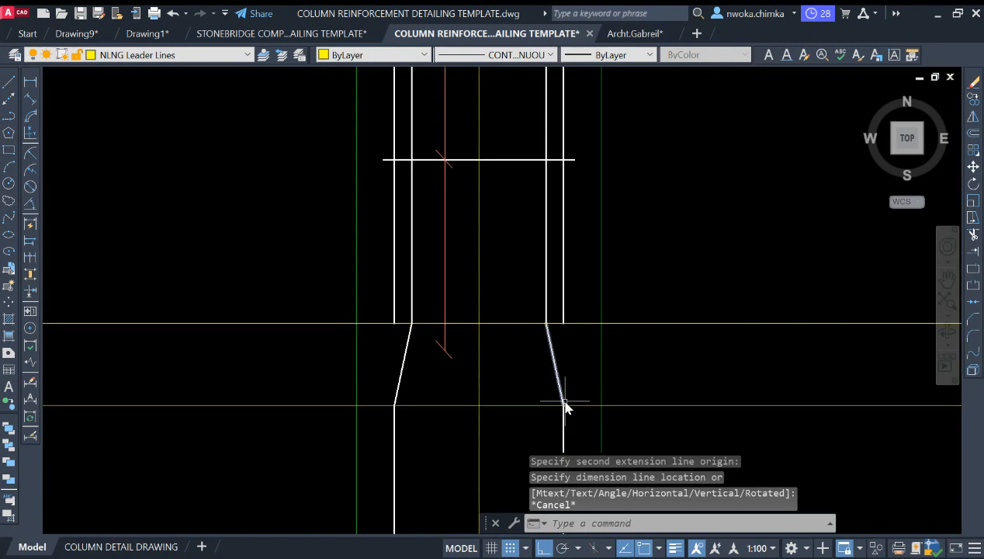
pyautogui.scroll(-4, 536, 318)
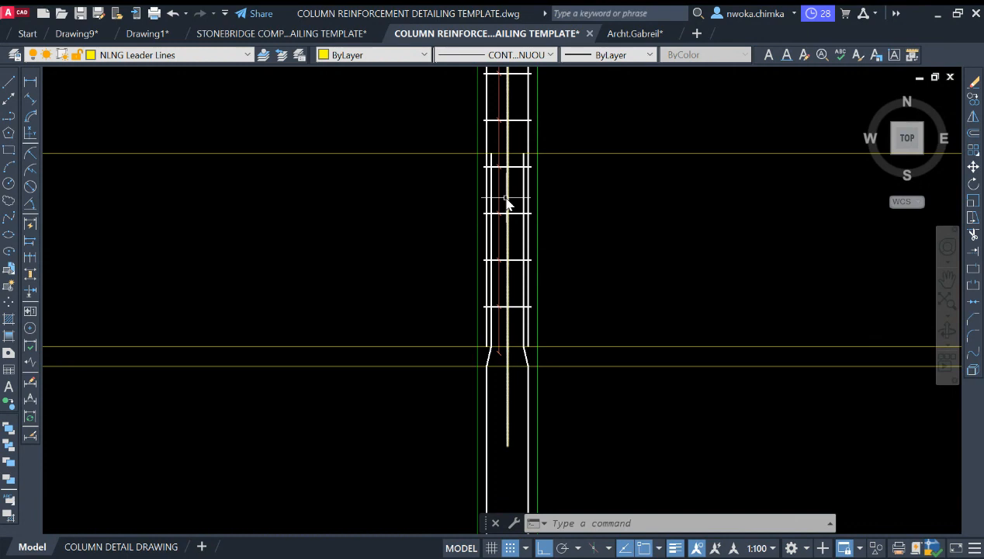
pyautogui.scroll(-2, 508, 225)
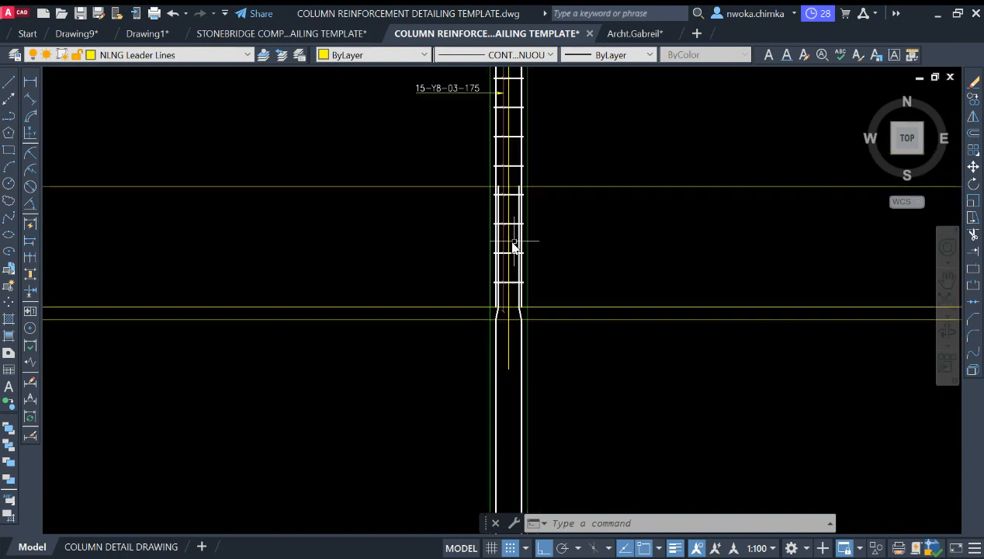
pyautogui.moveTo(512, 246); pyautogui.dragTo(526, 279, button='middle')
pyautogui.scroll(2, 566, 339)
pyautogui.click(588, 339)
pyautogui.click(575, 352)
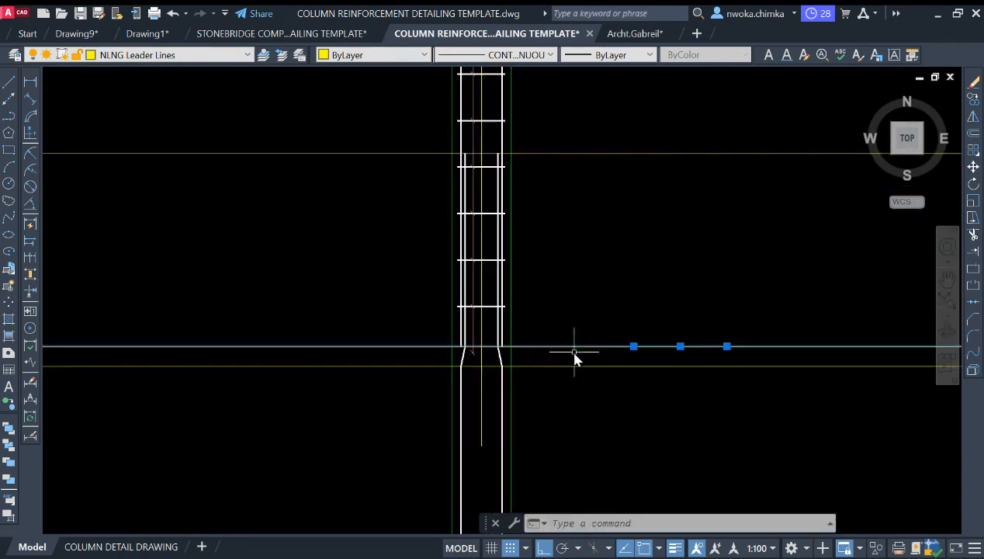
pyautogui.scroll(2, 525, 346)
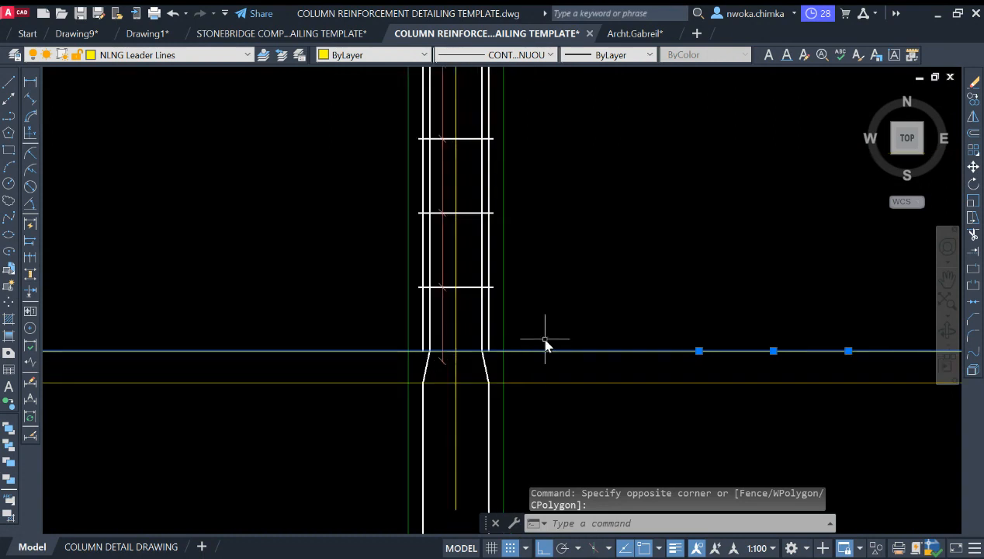
pyautogui.press('Escape')
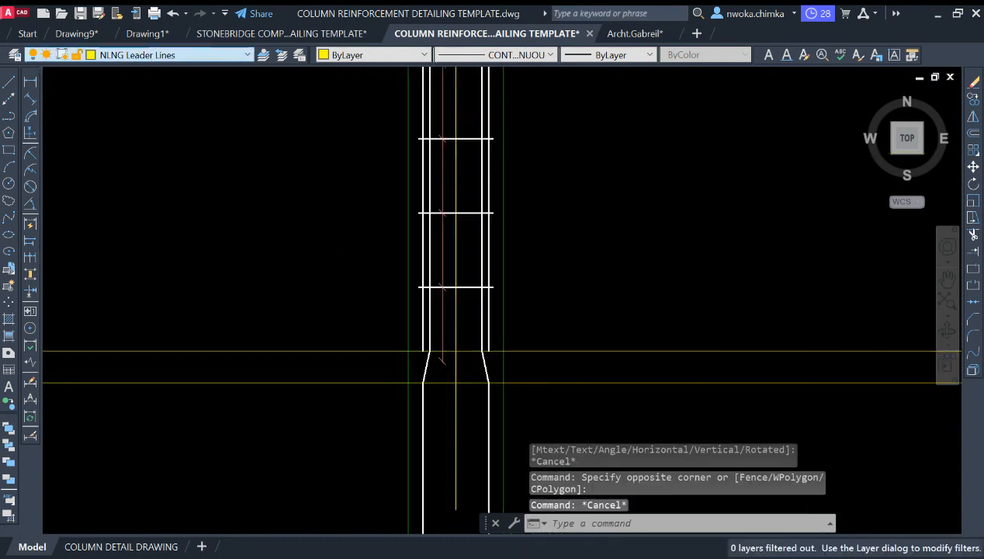
# - On layer NLNG Dimensions, add a vertical linear dimension between the crank's two level lines and move its text above the upper line
pyautogui.click(66, 103)
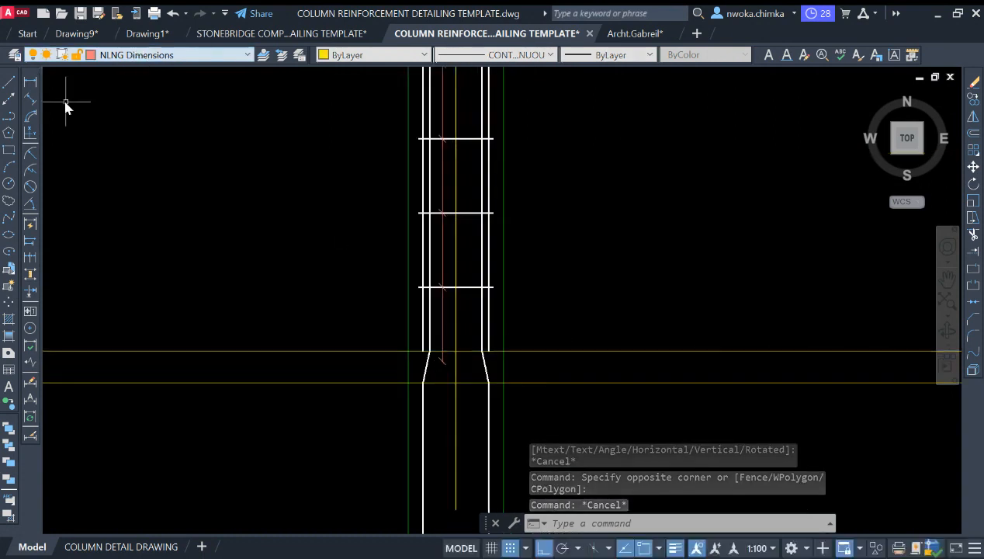
pyautogui.click(31, 80)
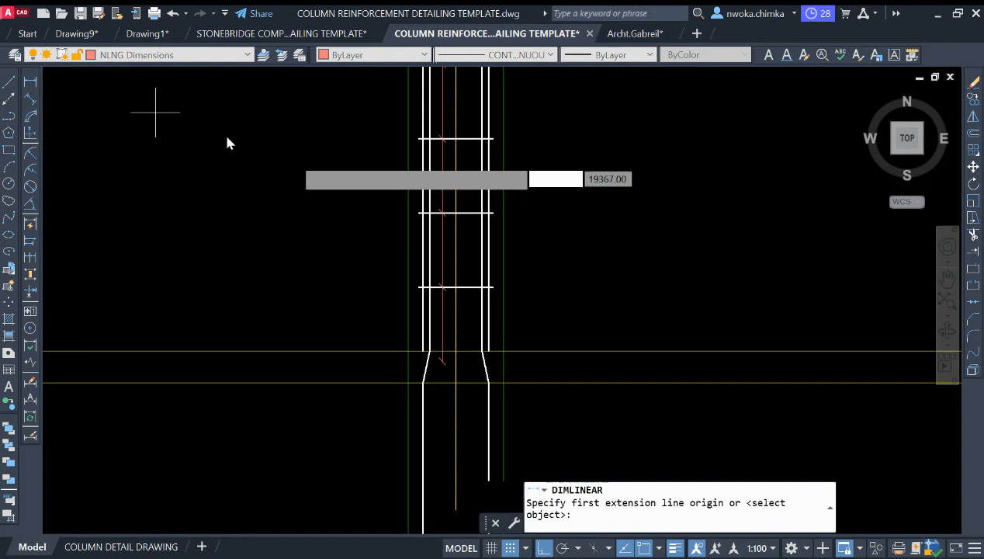
pyautogui.scroll(-2, 566, 382)
pyautogui.click(565, 383)
pyautogui.click(563, 362)
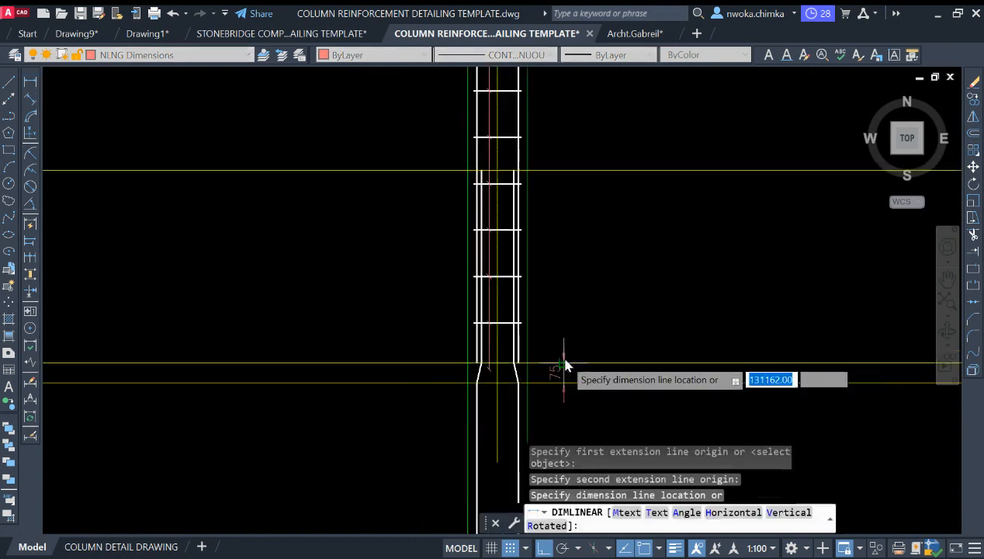
pyautogui.scroll(2, 564, 363)
pyautogui.click(566, 354)
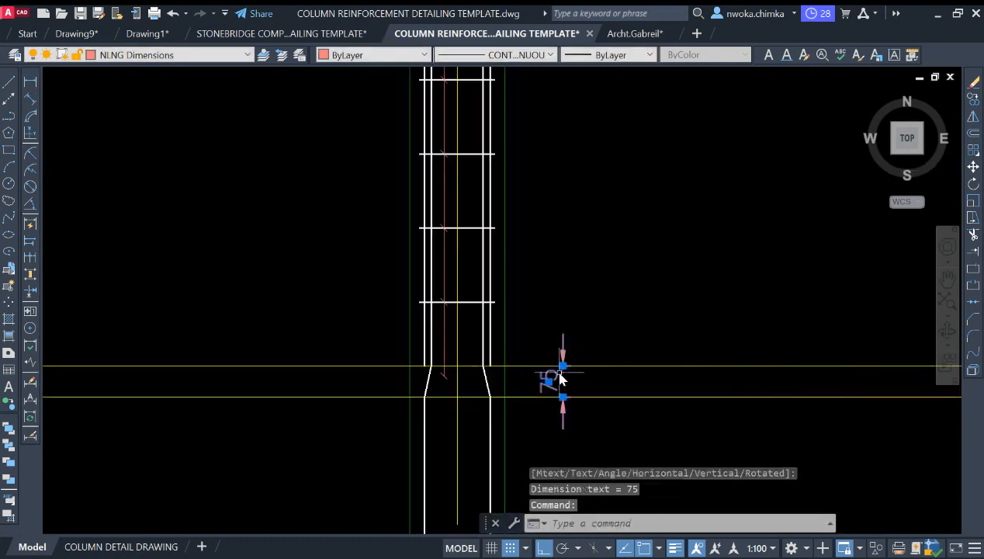
pyautogui.click(549, 380)
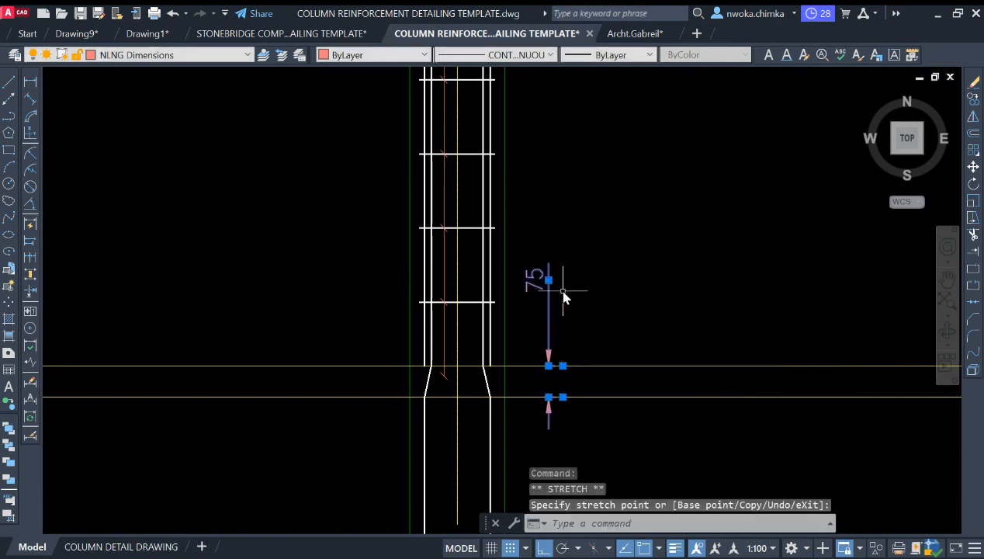
pyautogui.press('Escape')
# - Change the crank height dimension's text to "75mm kicker"
pyautogui.scroll(2, 543, 272)
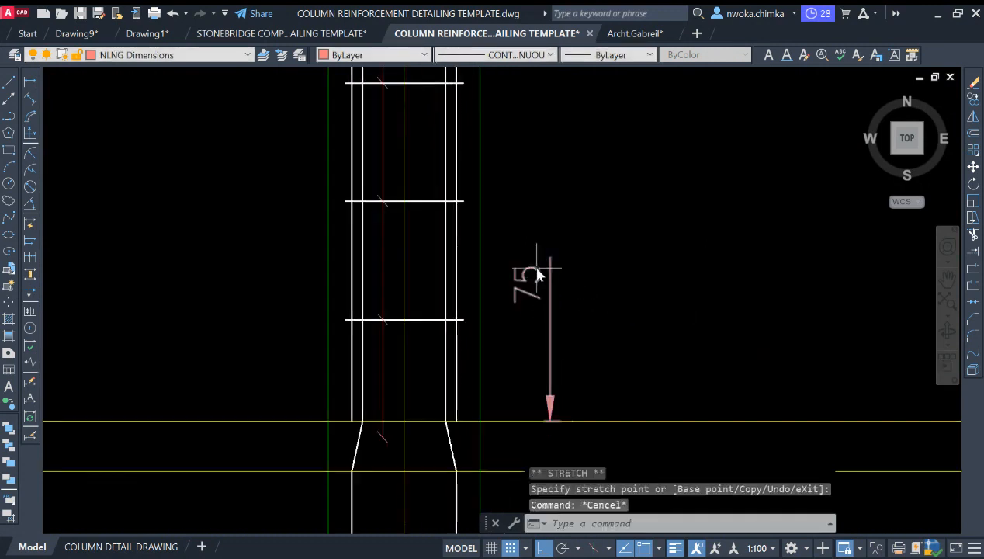
pyautogui.doubleClick(537, 273)
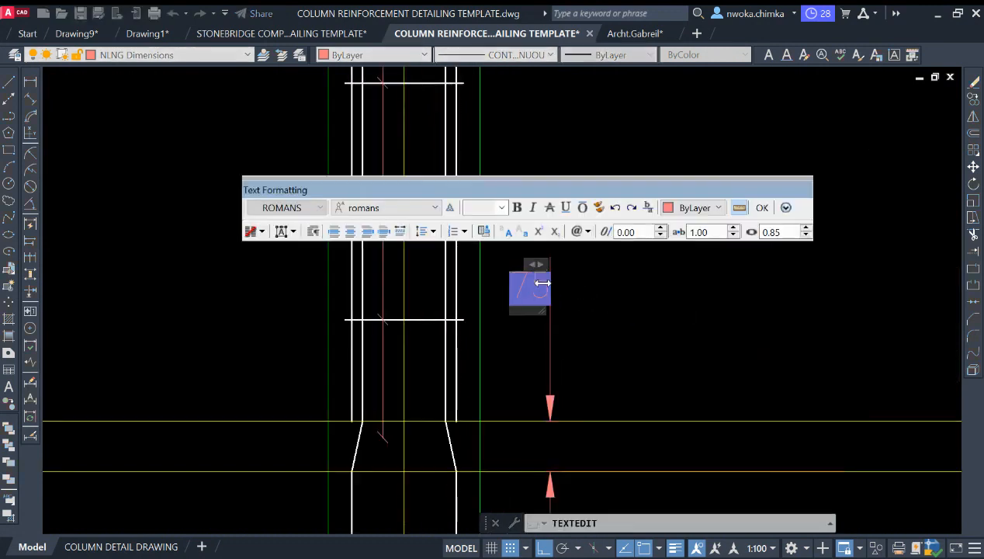
pyautogui.scroll(2, 543, 288)
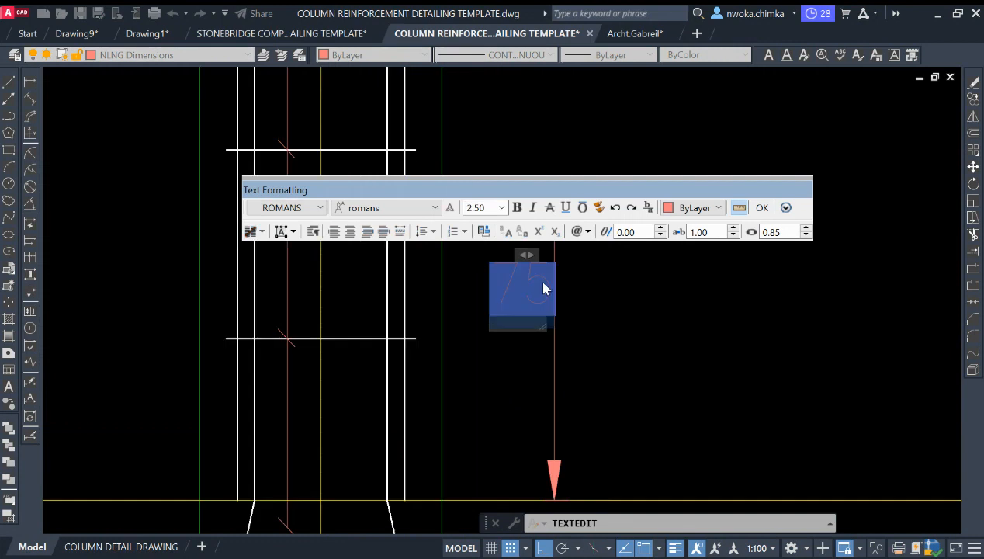
pyautogui.write('75')
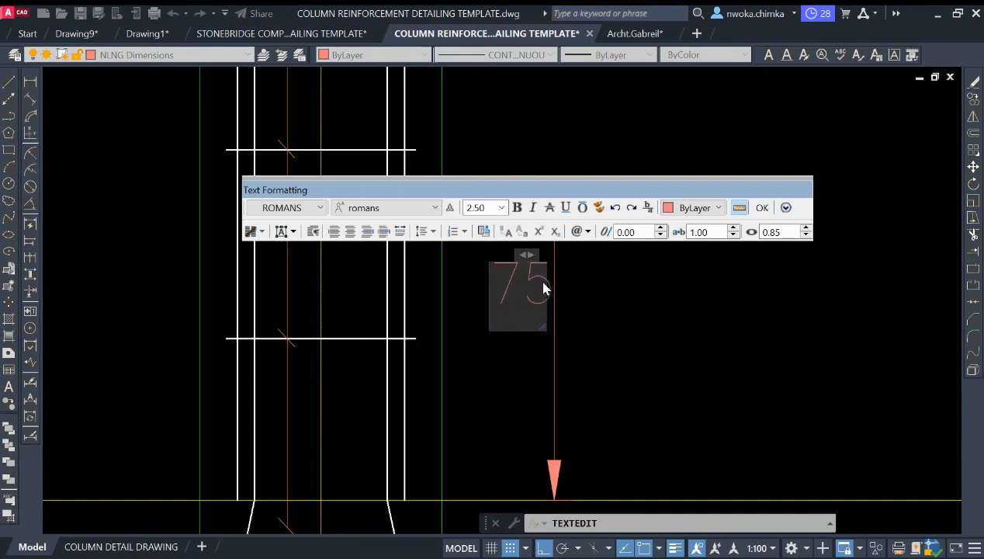
pyautogui.write('mm ')
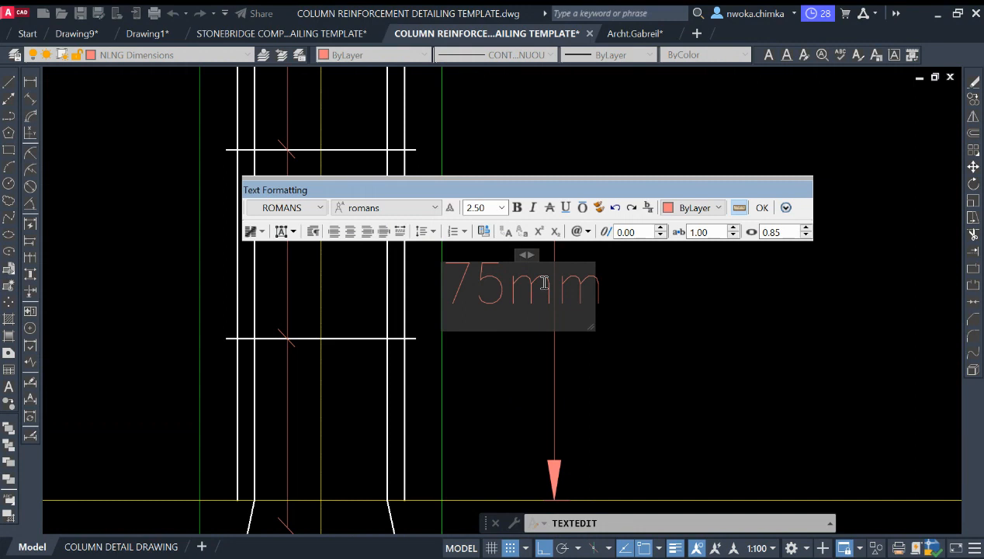
pyautogui.write('ki')
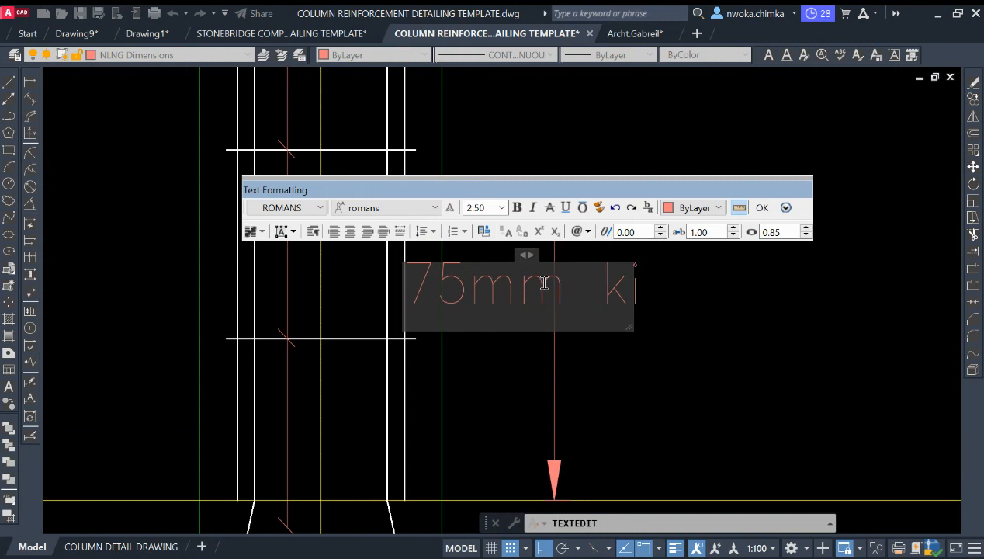
pyautogui.write('cker')
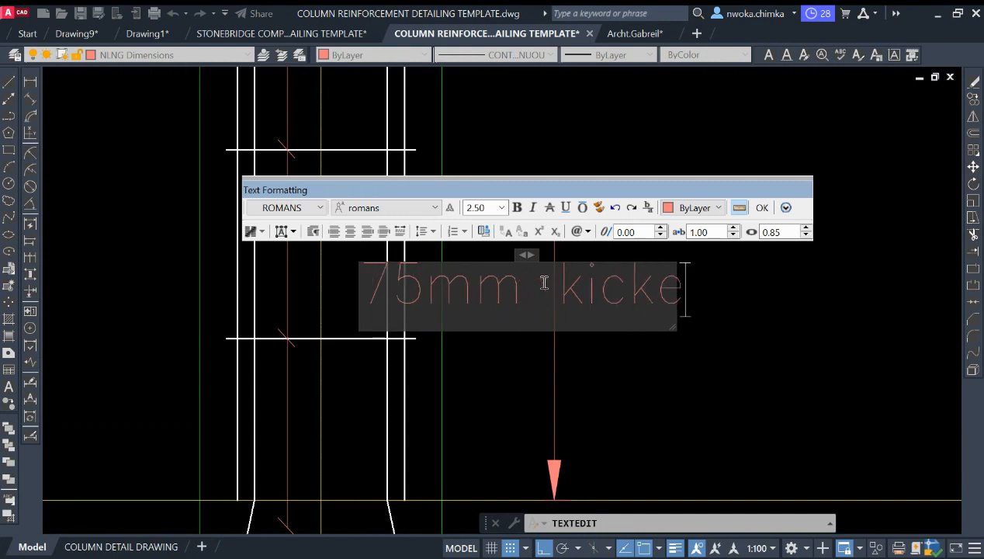
pyautogui.click(761, 208)
pyautogui.scroll(-3, 613, 225)
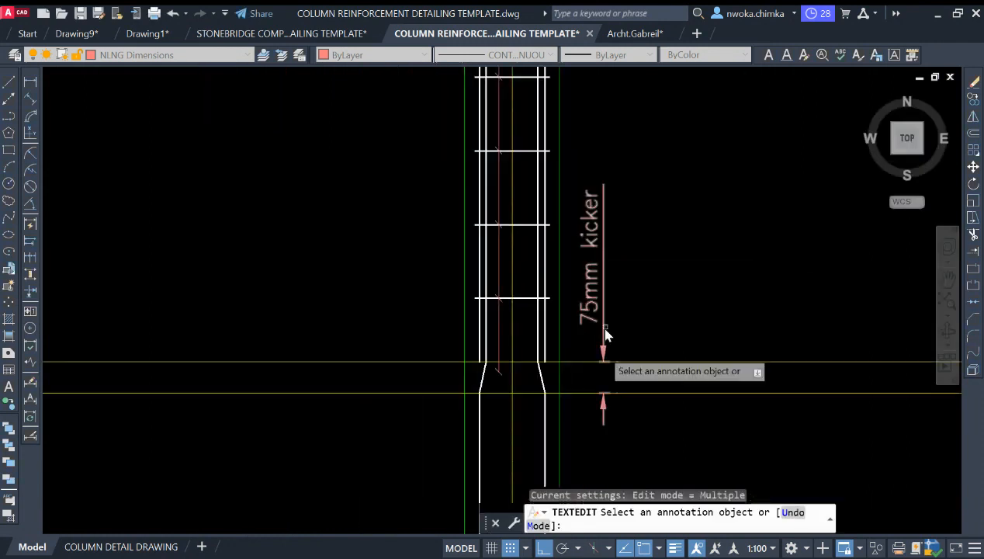
pyautogui.scroll(2, 610, 361)
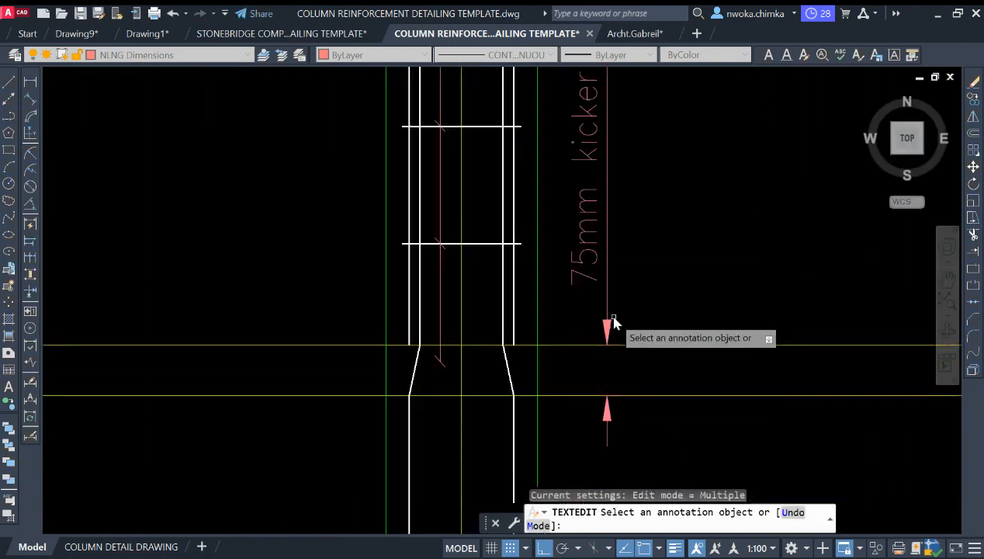
pyautogui.press('Escape')
# - Stretch both extension line origins of the kicker dimension to the column's right face
pyautogui.click(619, 295)
pyautogui.click(597, 345)
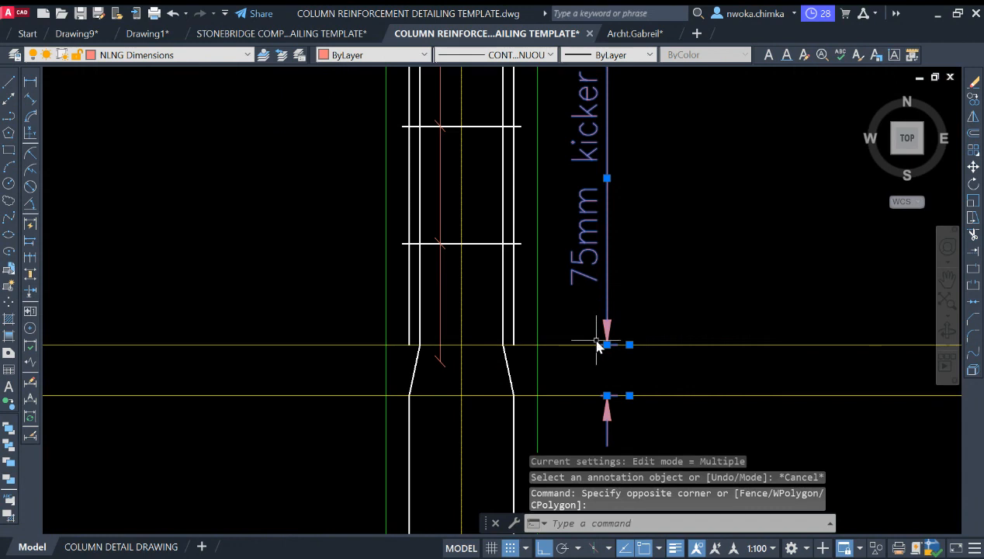
pyautogui.click(630, 345)
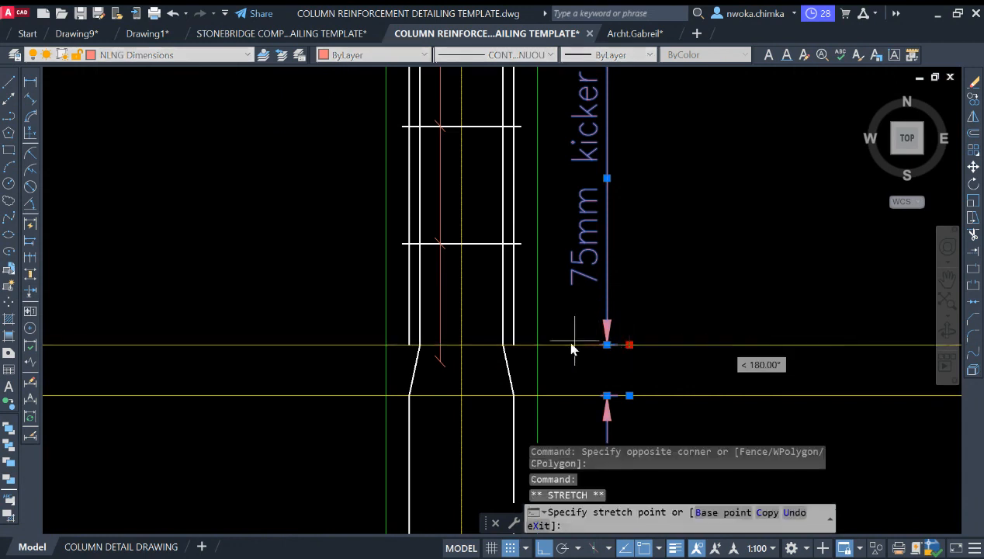
pyautogui.click(537, 345)
pyautogui.click(629, 395)
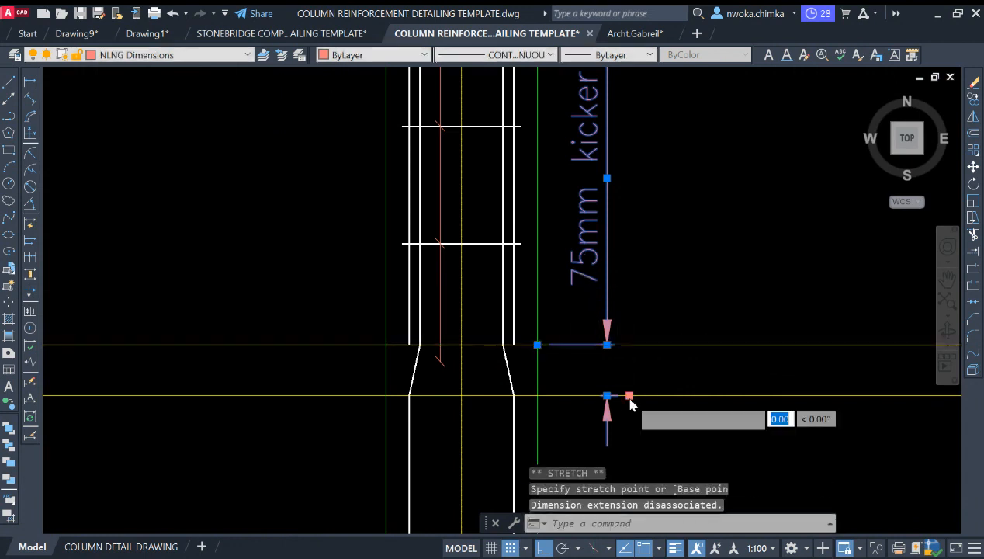
pyautogui.click(537, 396)
pyautogui.press('Escape')
# - Add a vertical linear dimension from the crank's lower level line to the top of the starter bars, outside the kicker dimension
pyautogui.scroll(-3, 558, 355)
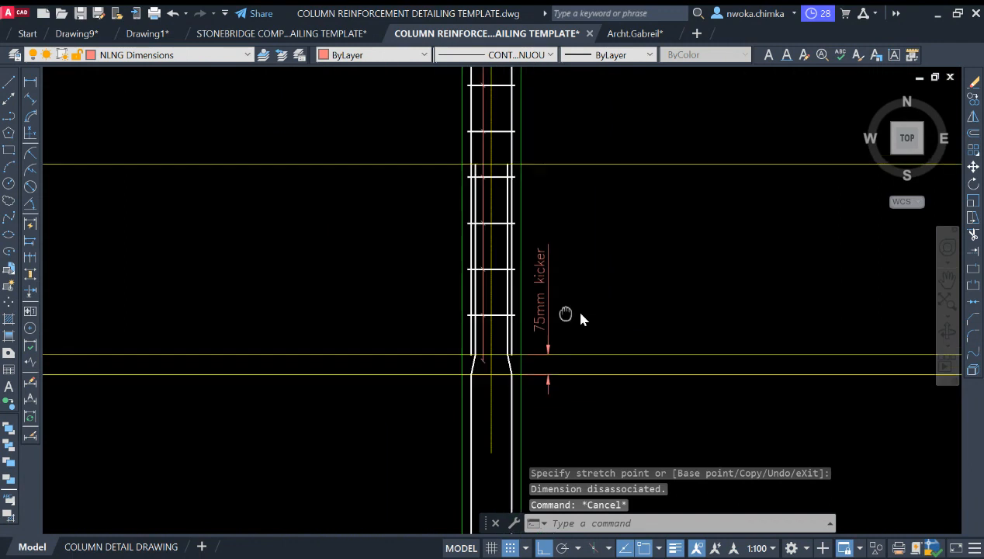
pyautogui.click(31, 82)
pyautogui.scroll(2, 503, 359)
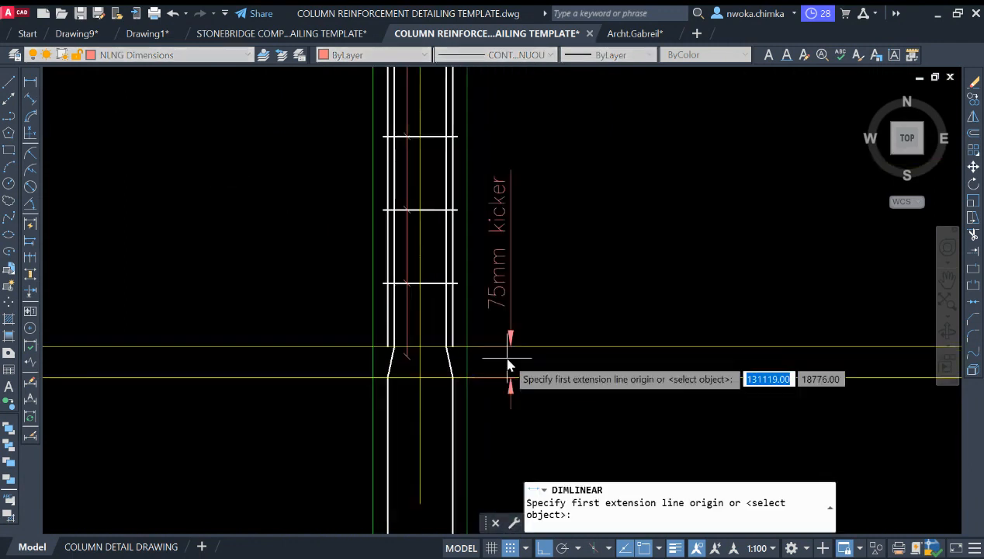
pyautogui.scroll(-3, 474, 351)
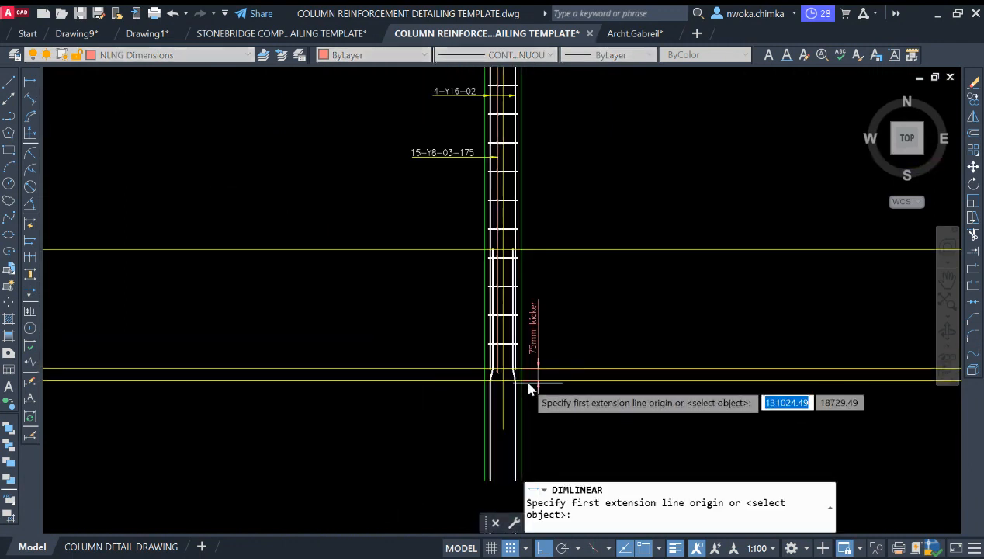
pyautogui.scroll(3, 530, 387)
pyautogui.click(515, 380)
pyautogui.scroll(-4, 578, 338)
pyautogui.scroll(4, 547, 211)
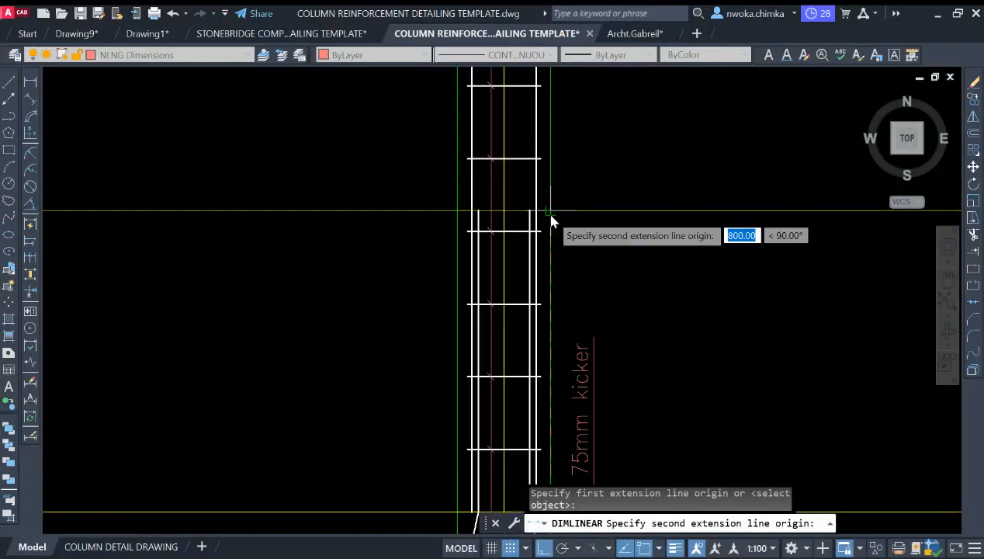
pyautogui.click(550, 219)
pyautogui.scroll(-2, 550, 220)
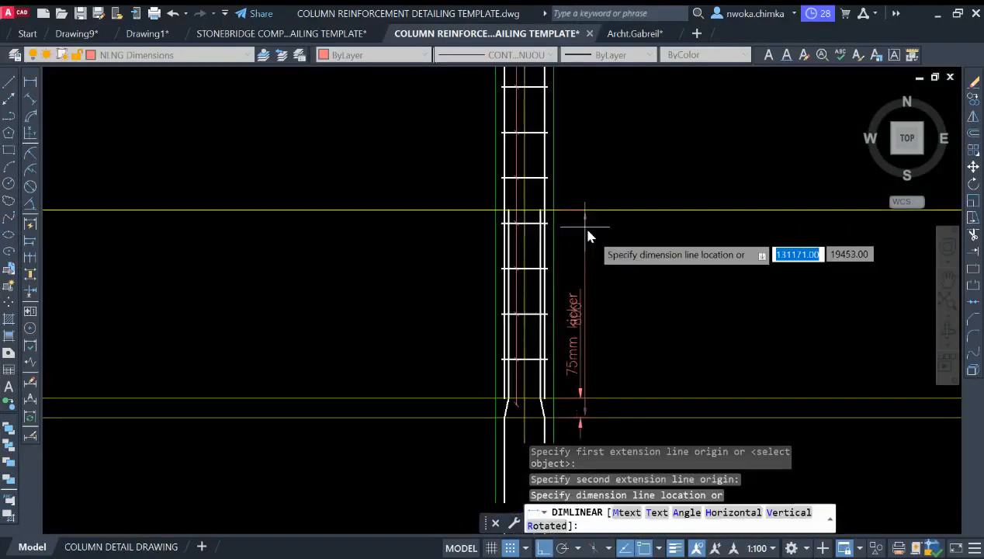
pyautogui.moveTo(593, 248); pyautogui.dragTo(577, 223, button='middle')
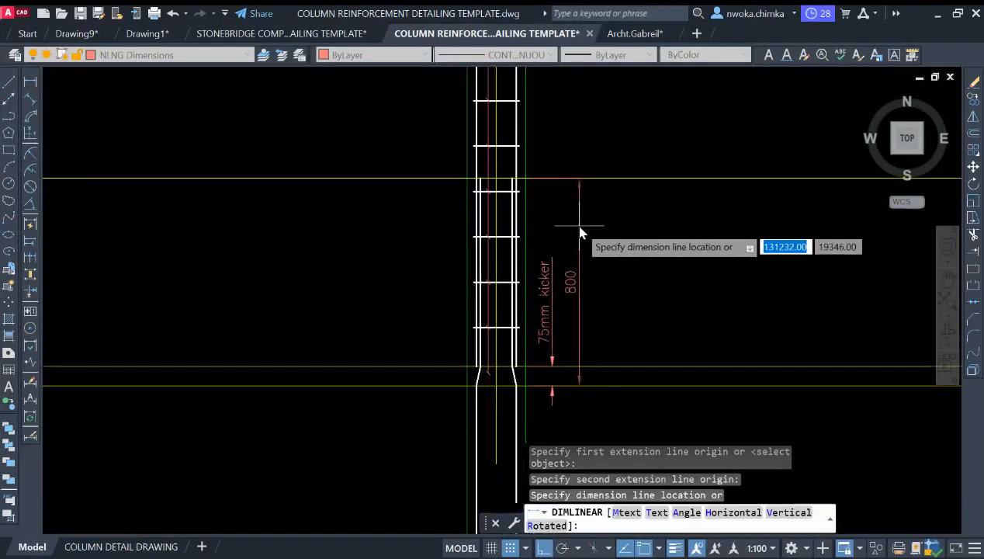
pyautogui.click(580, 229)
pyautogui.click(32, 84)
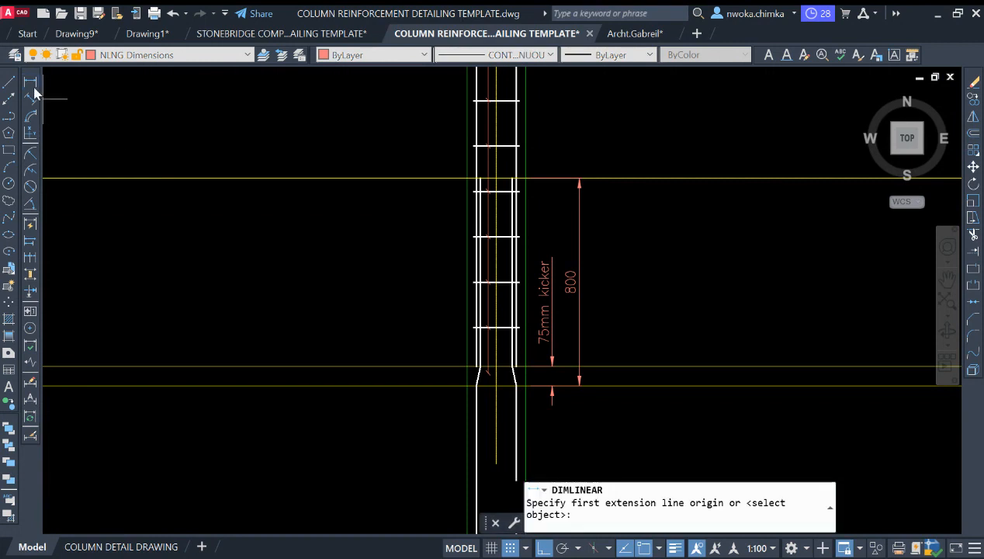
pyautogui.press('Escape')
# - Copy the SLAB label from the slab depth dimension to beside the starter bars' lap dimension, with Ortho off
pyautogui.scroll(-3, 543, 252)
pyautogui.scroll(3, 572, 143)
pyautogui.scroll(2, 572, 143)
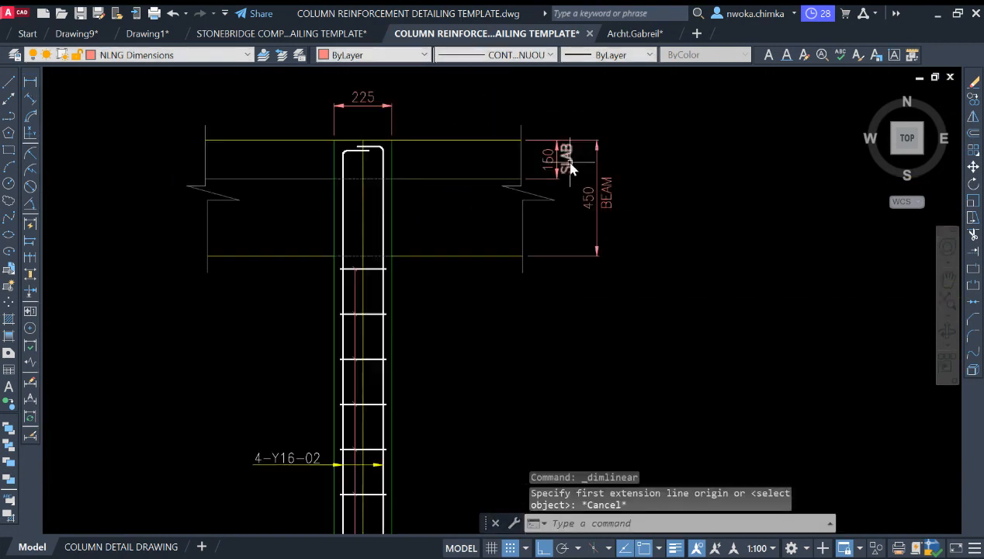
pyautogui.write('co')
pyautogui.press('Return')
pyautogui.scroll(2, 591, 168)
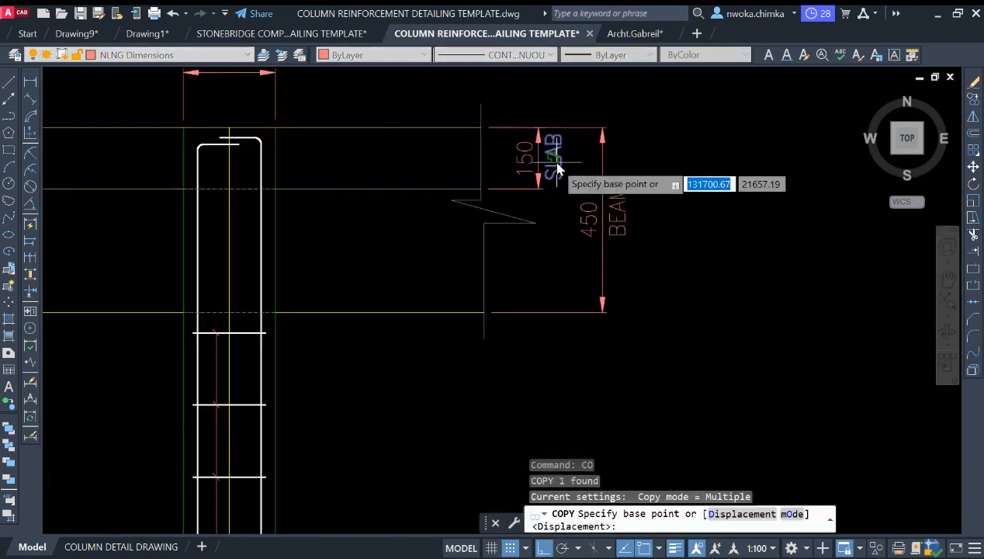
pyautogui.click(558, 166)
pyautogui.scroll(-4, 572, 101)
pyautogui.moveTo(569, 375); pyautogui.dragTo(568, 110, button='middle')
pyautogui.scroll(4, 519, 231)
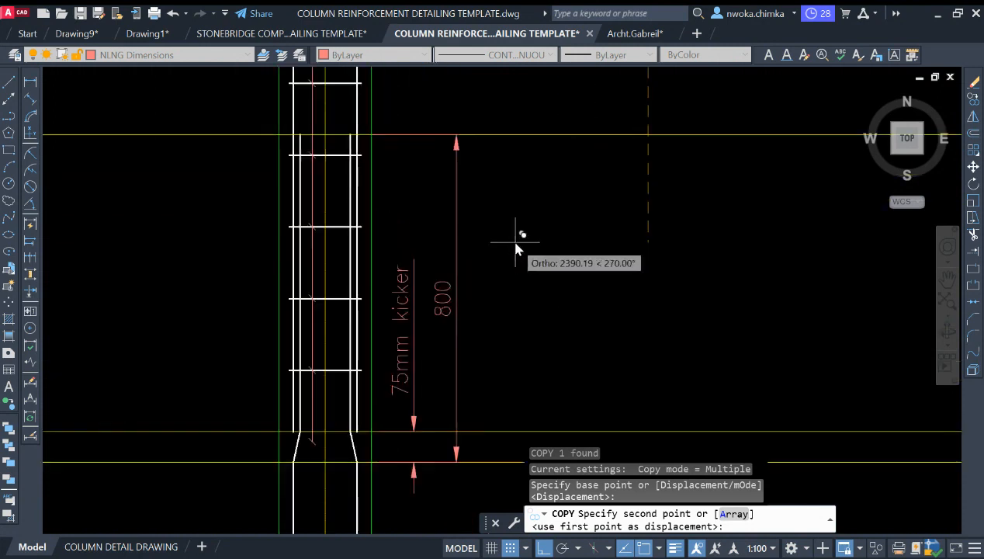
pyautogui.press('F8')
pyautogui.scroll(2, 517, 235)
pyautogui.click(463, 318)
pyautogui.press('Escape')
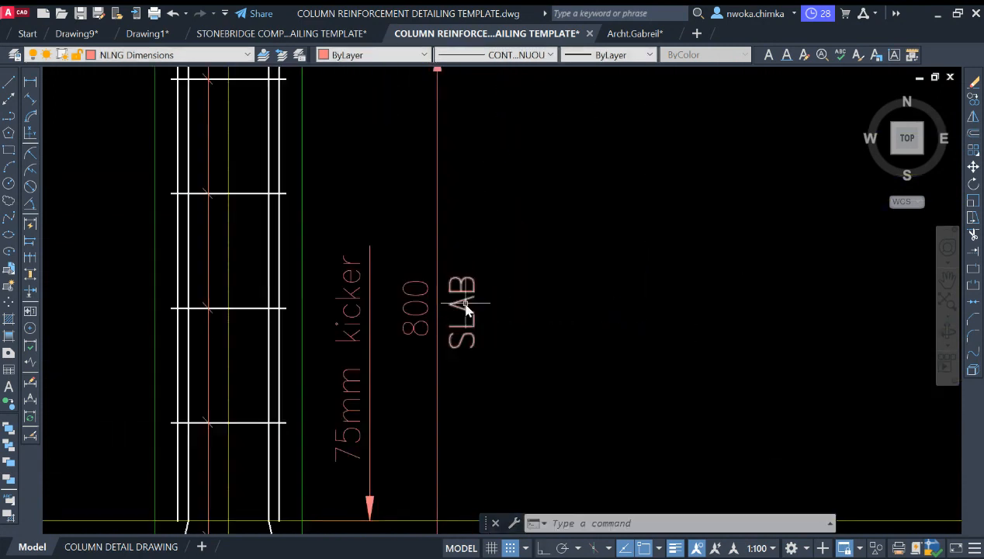
# - Change the copied label beside the lap dimension to LAPPING
pyautogui.doubleClick(466, 311)
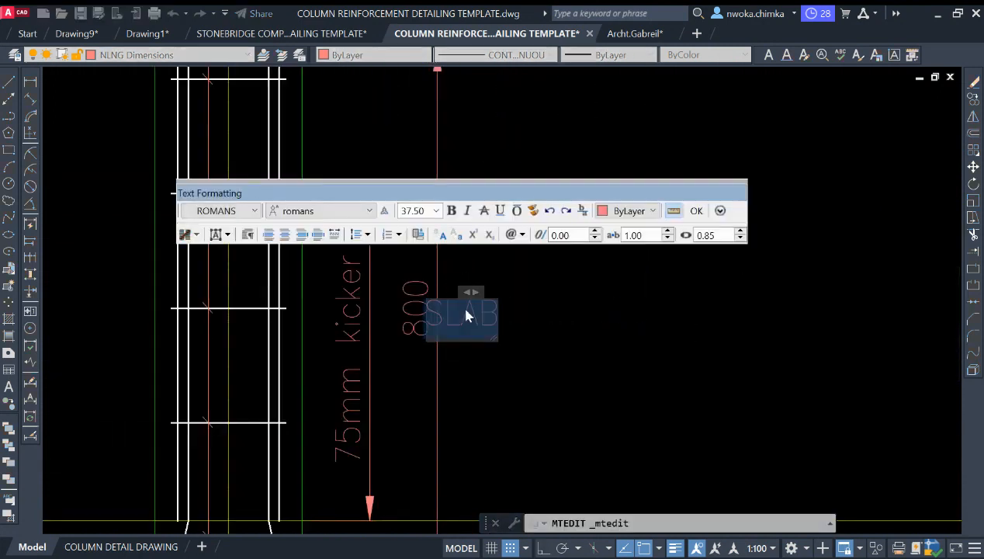
pyautogui.press('BackSpace')
pyautogui.write('ap')
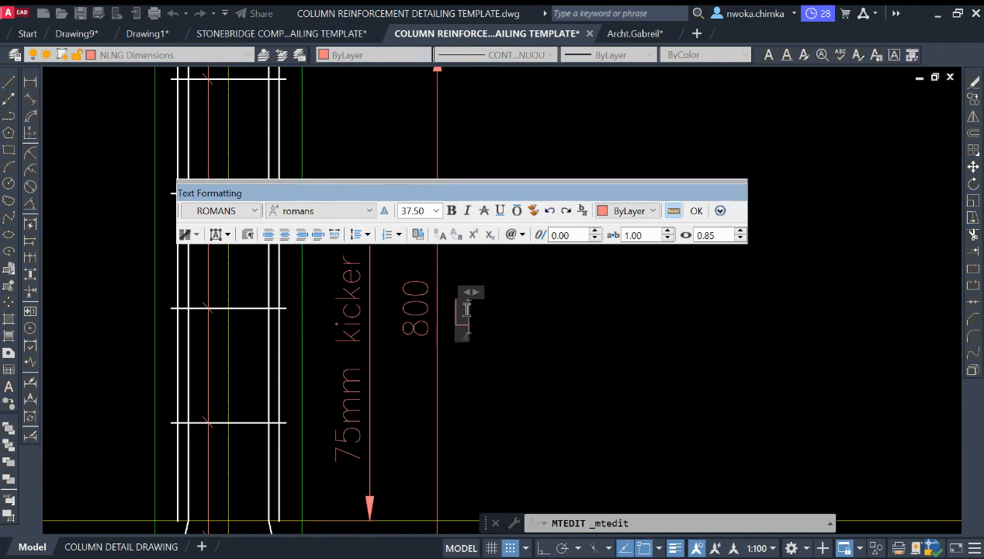
pyautogui.click(708, 320)
pyautogui.scroll(-3, 512, 271)
pyautogui.scroll(3, 497, 227)
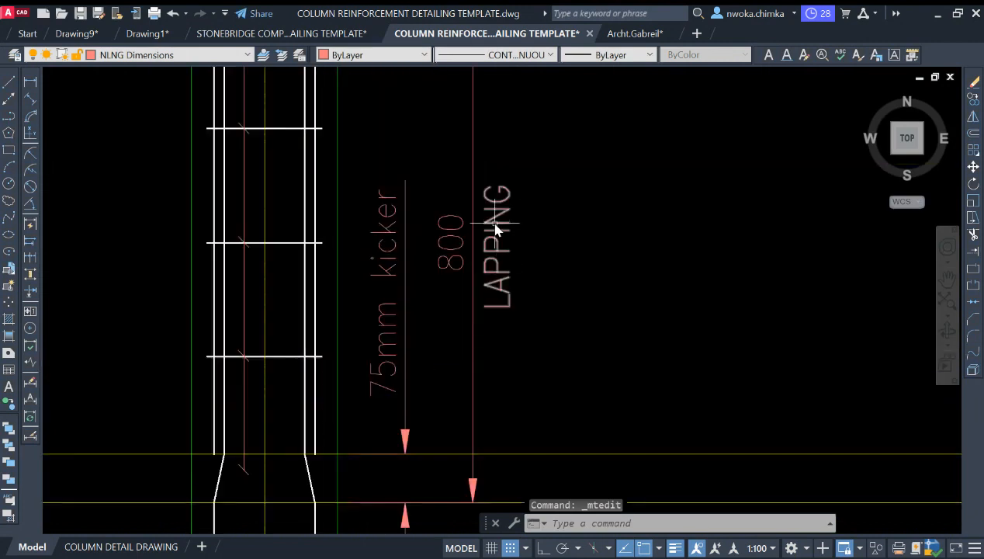
# - Shorten the LAPPING label beside the starter bars' lap dimension to LAP
pyautogui.click(498, 228)
pyautogui.press('Escape')
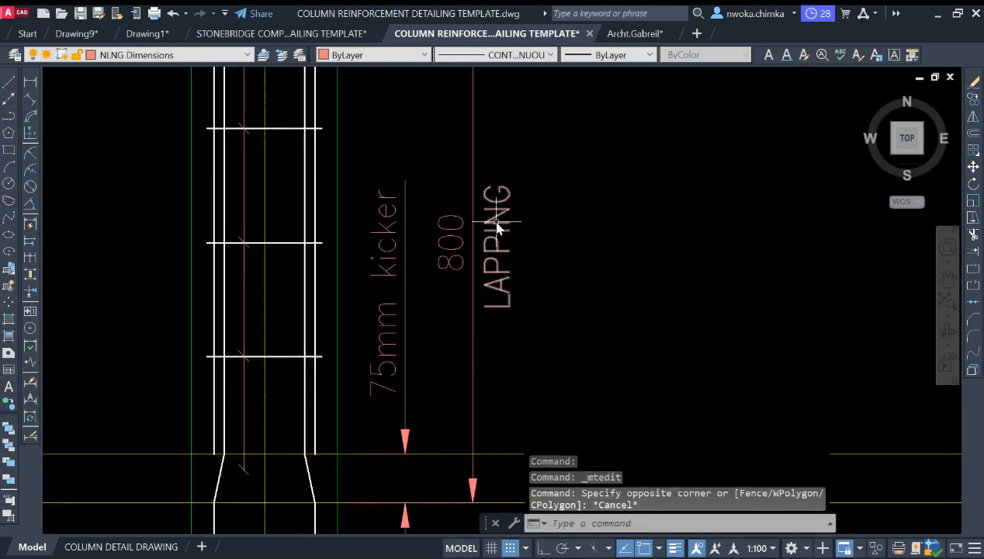
pyautogui.doubleClick(500, 222)
pyautogui.moveTo(492, 249); pyautogui.dragTo(640, 256)
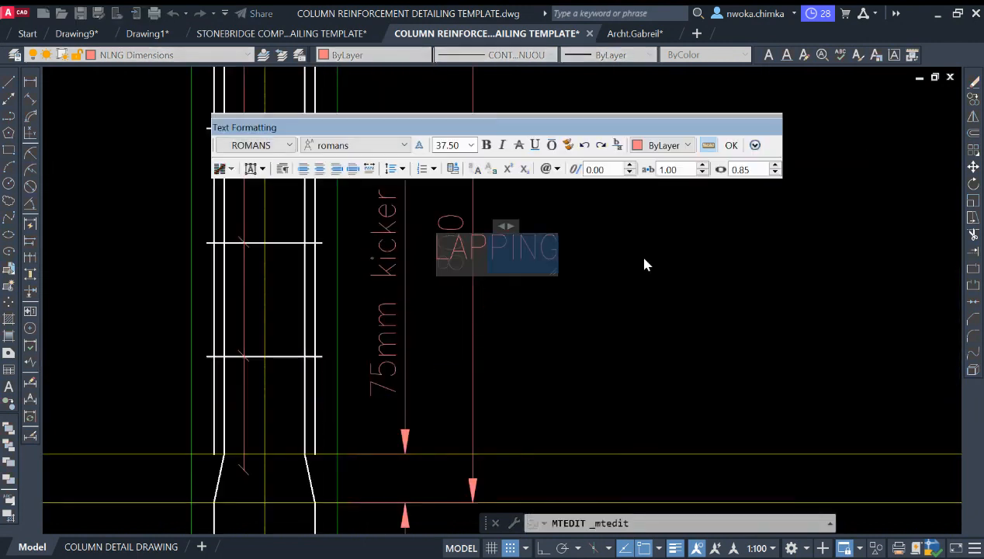
pyautogui.press('Delete')
pyautogui.click(654, 262)
pyautogui.press('Escape')
pyautogui.scroll(-4, 586, 226)
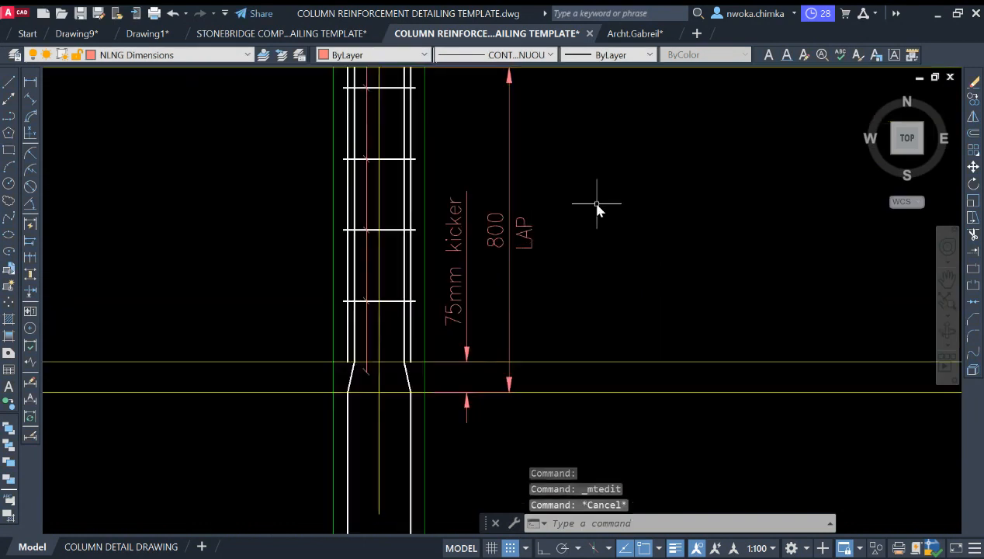
# - Erase the horizontal construction line at the top of the starter bars
pyautogui.moveTo(682, 145); pyautogui.dragTo(671, 233, button='middle')
pyautogui.click(745, 202)
pyautogui.click(725, 253)
pyautogui.press('Return')
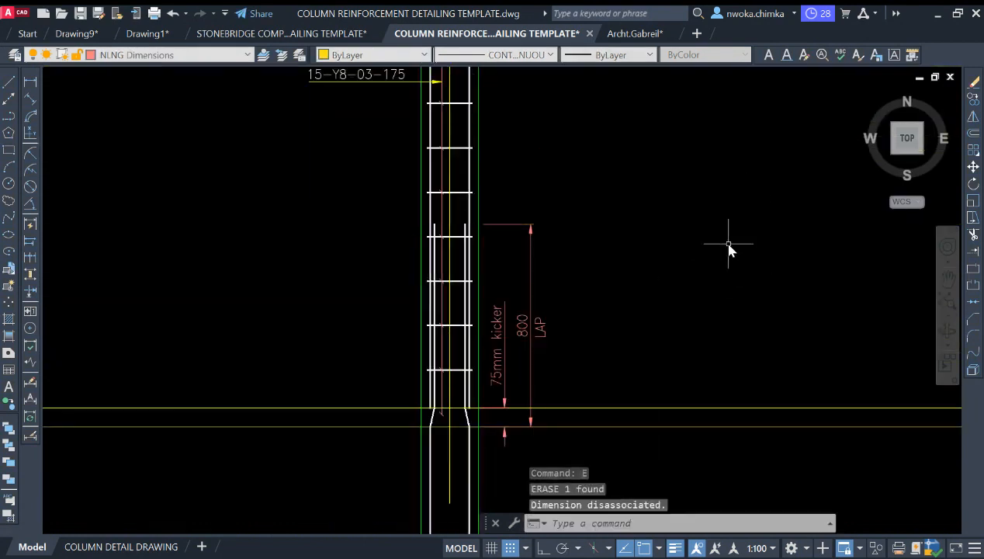
pyautogui.scroll(-2, 669, 286)
pyautogui.scroll(2, 631, 302)
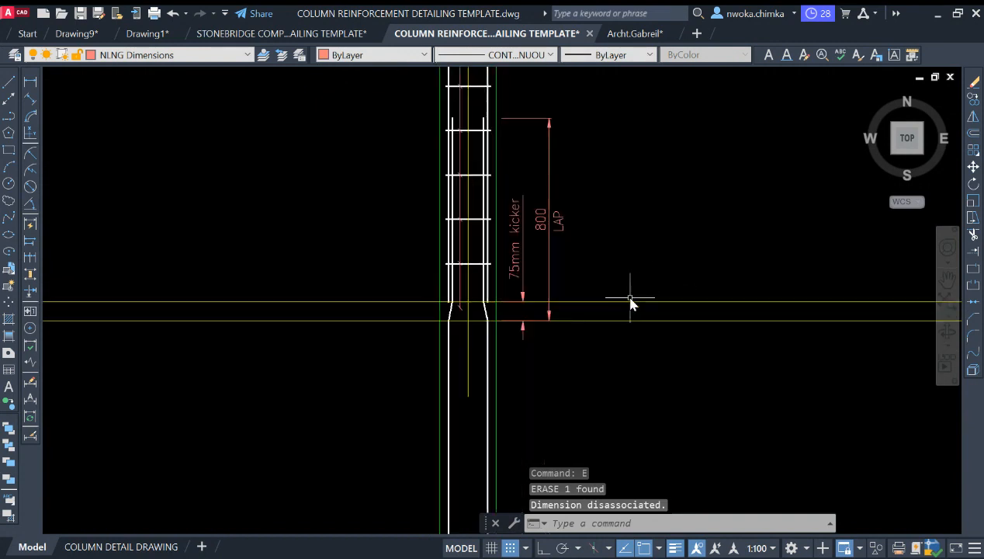
# - Erase the horizontal construction line at the top of the 75mm kicker
pyautogui.click(629, 298)
pyautogui.click(621, 309)
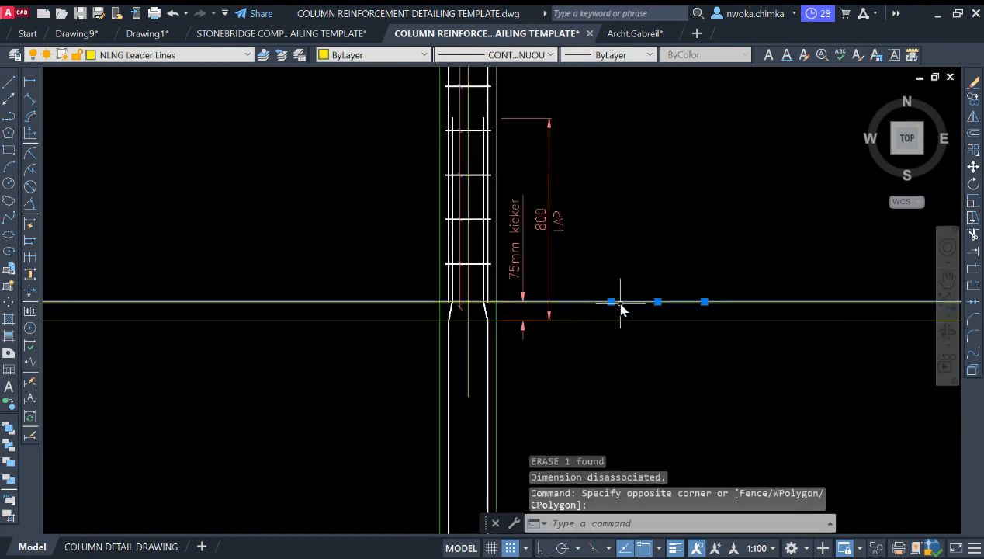
pyautogui.press('Return')
pyautogui.scroll(3, 522, 321)
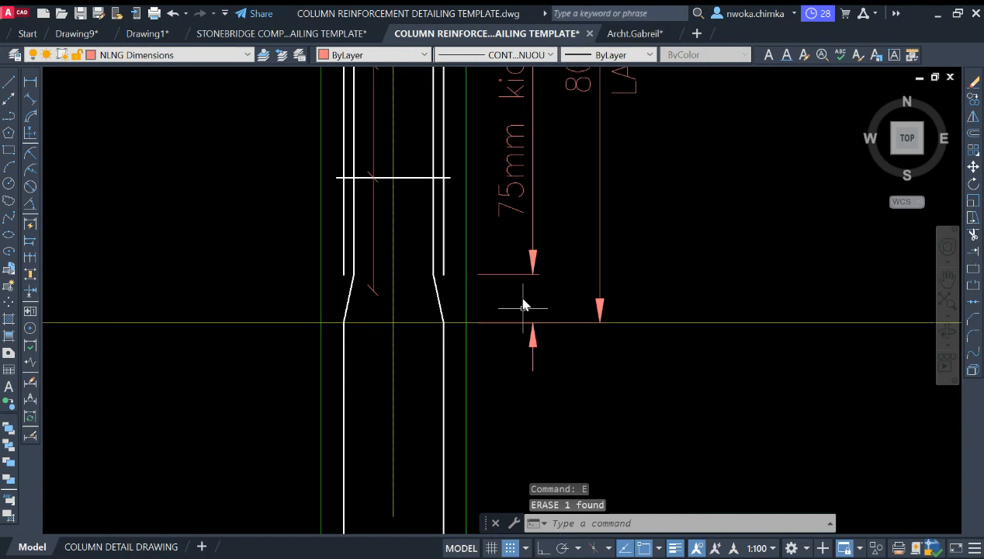
pyautogui.scroll(-3, 614, 318)
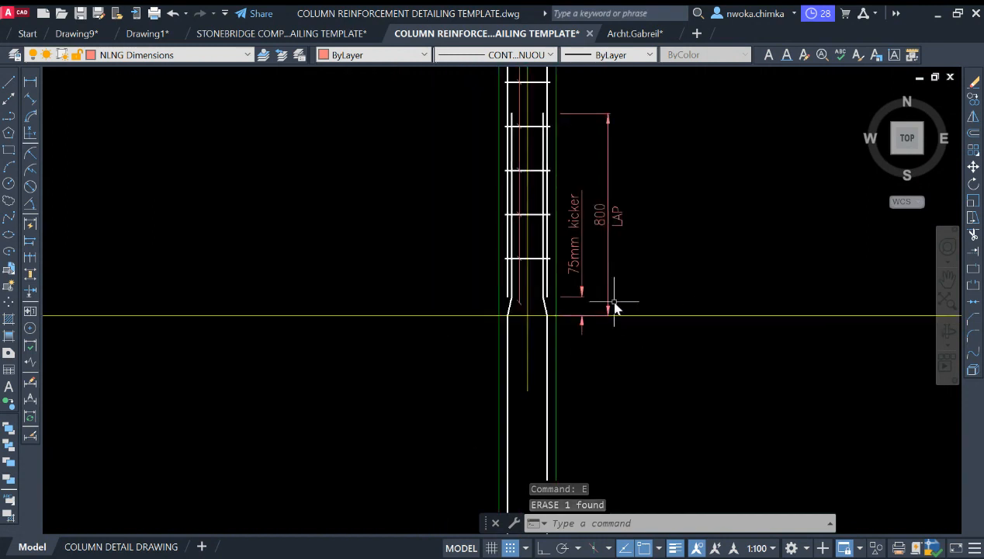
pyautogui.scroll(2, 636, 308)
pyautogui.click(698, 294)
pyautogui.click(681, 319)
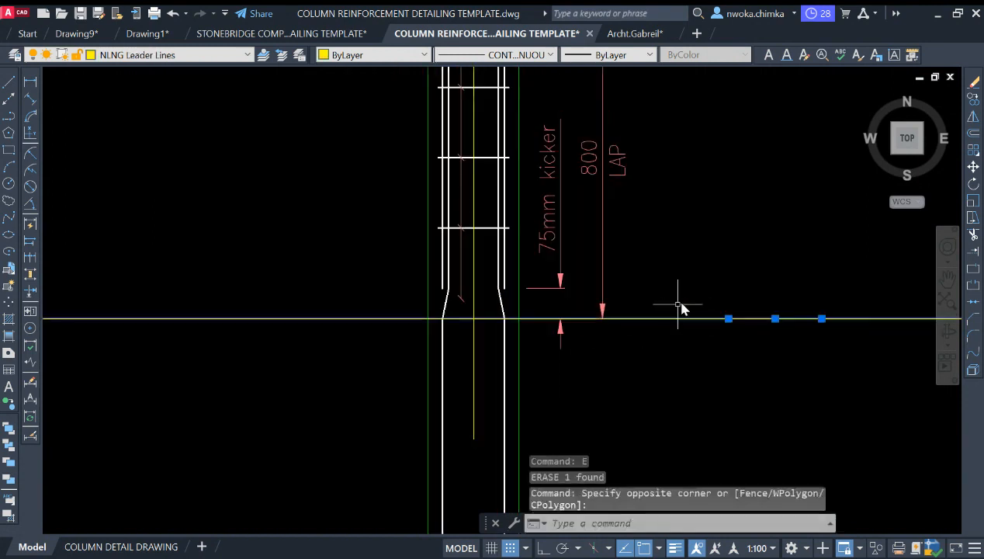
pyautogui.scroll(-5, 636, 303)
pyautogui.press('Escape')
pyautogui.scroll(-3, 613, 268)
pyautogui.scroll(3, 599, 255)
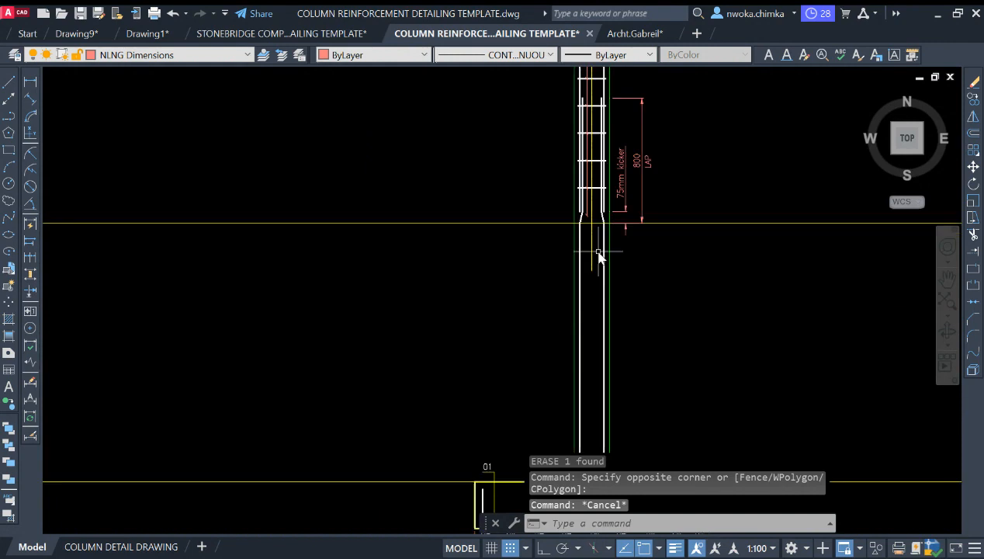
# - Stretch the lower end of the column centreline straight down to the bottom of the footing, with Ortho on
pyautogui.click(593, 268)
pyautogui.click(592, 270)
pyautogui.scroll(-3, 592, 233)
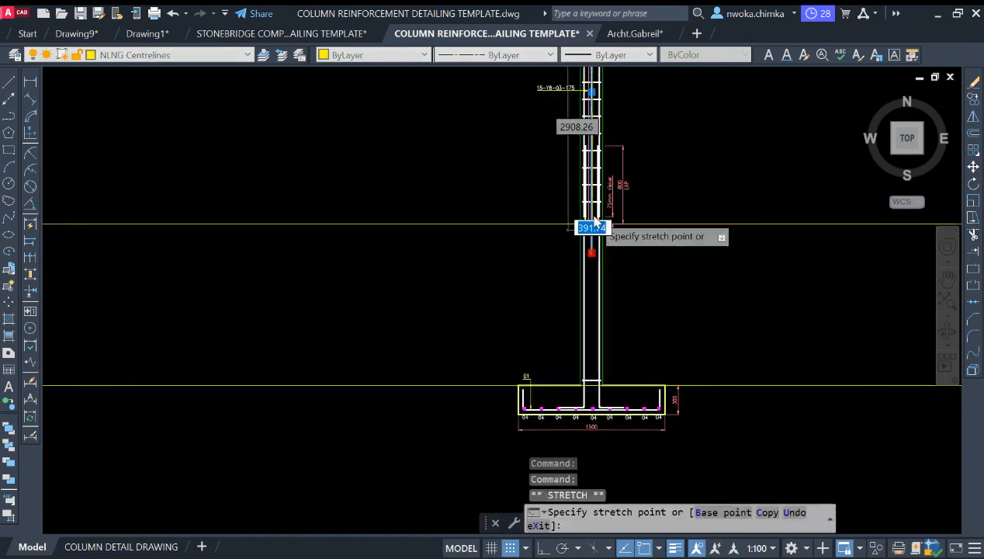
pyautogui.scroll(4, 590, 341)
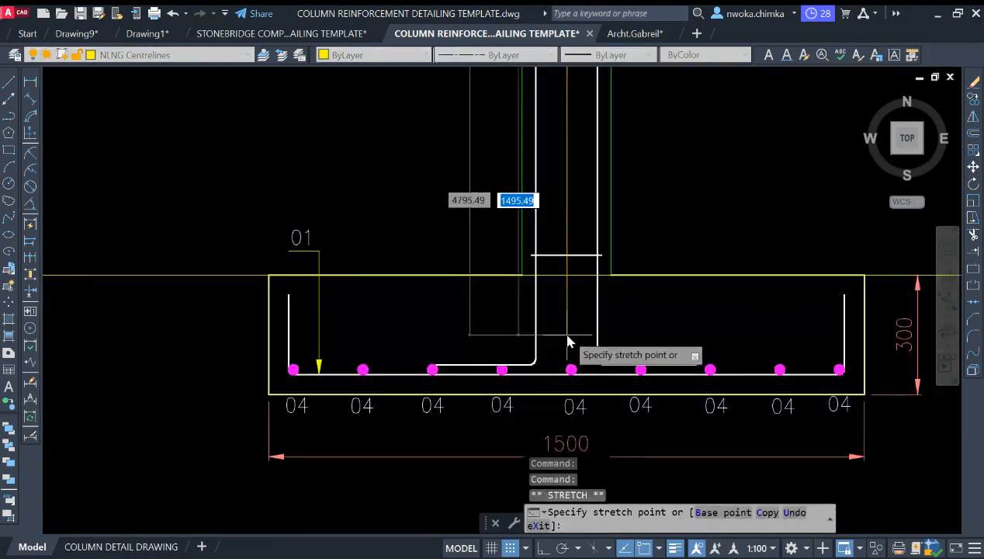
pyautogui.press('F8')
pyautogui.scroll(-2, 577, 341)
pyautogui.scroll(4, 577, 342)
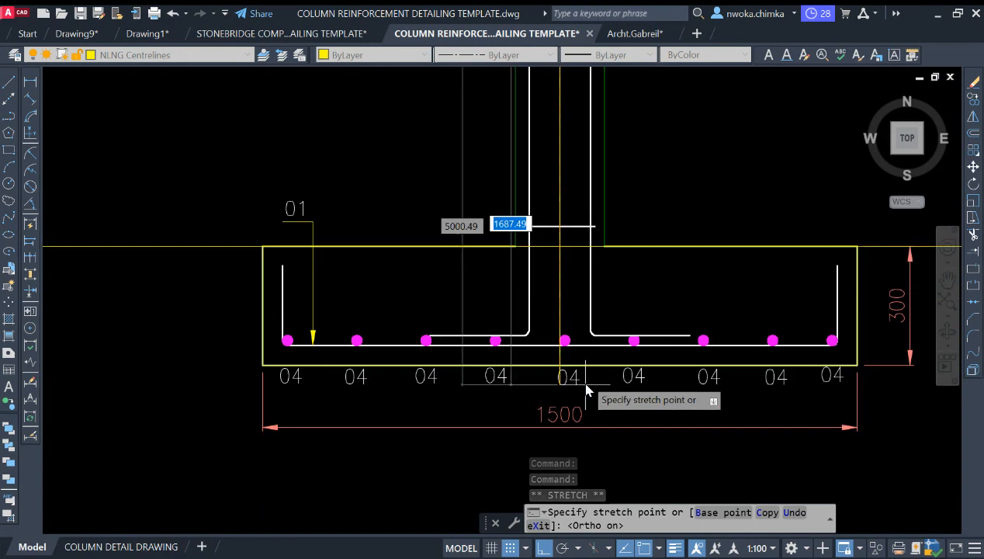
pyautogui.click(557, 362)
pyautogui.press('Escape')
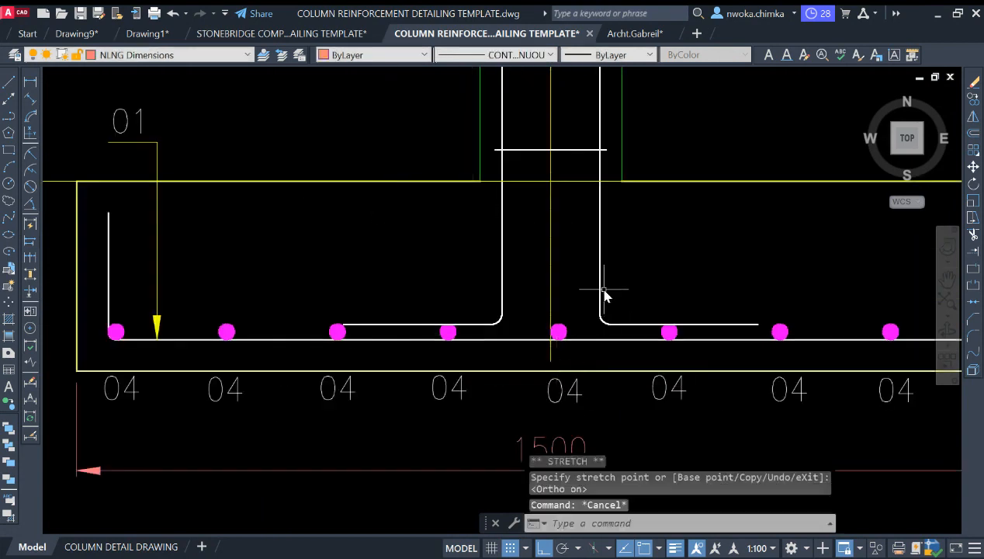
# - Erase the horizontal construction line running along the top of the footing
pyautogui.scroll(-2, 607, 310)
pyautogui.moveTo(609, 329); pyautogui.dragTo(593, 369, button='middle')
pyautogui.scroll(-1, 596, 313)
pyautogui.moveTo(596, 312); pyautogui.dragTo(586, 376, button='middle')
pyautogui.scroll(3, 574, 408)
pyautogui.moveTo(571, 413); pyautogui.dragTo(545, 319, button='middle')
pyautogui.scroll(-6, 541, 329)
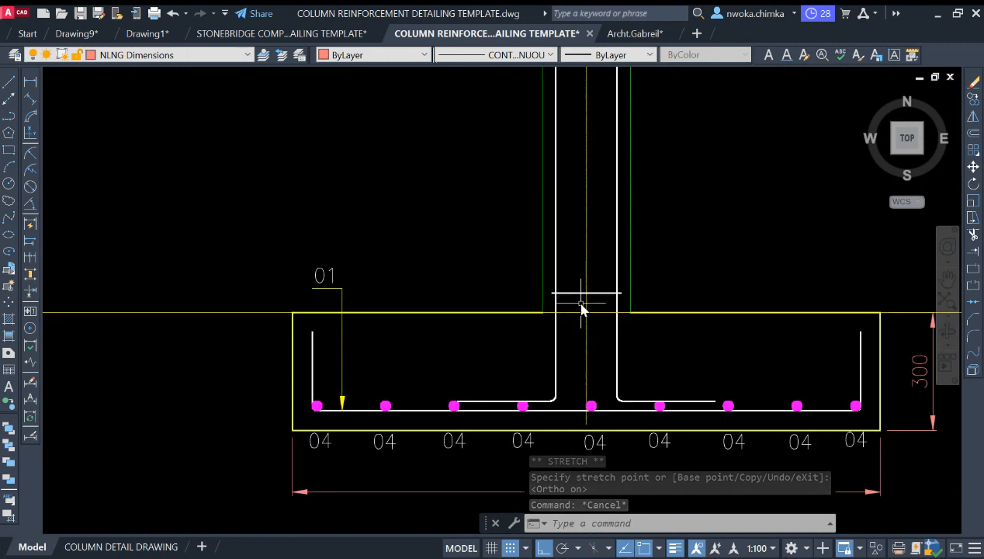
pyautogui.scroll(-6, 679, 306)
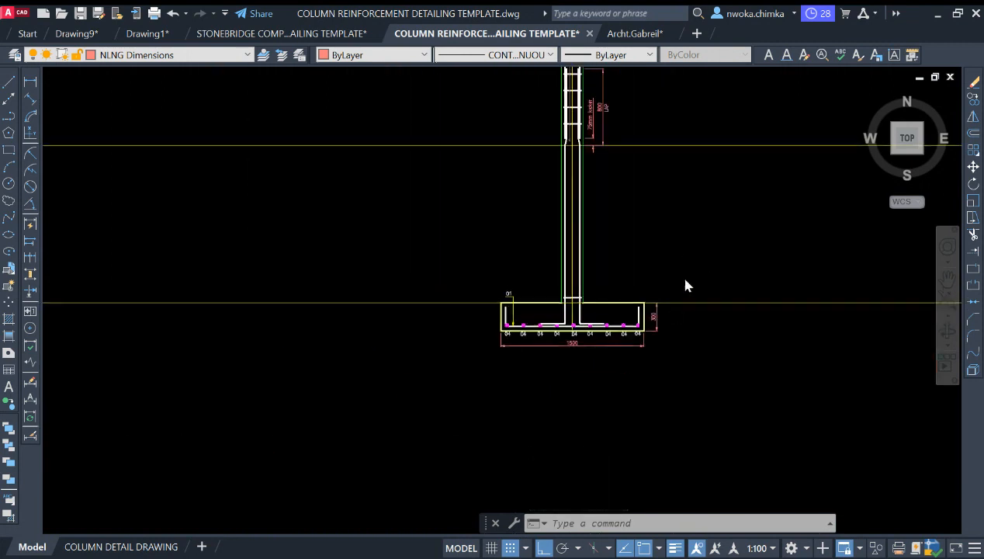
pyautogui.click(706, 375)
pyautogui.click(723, 403)
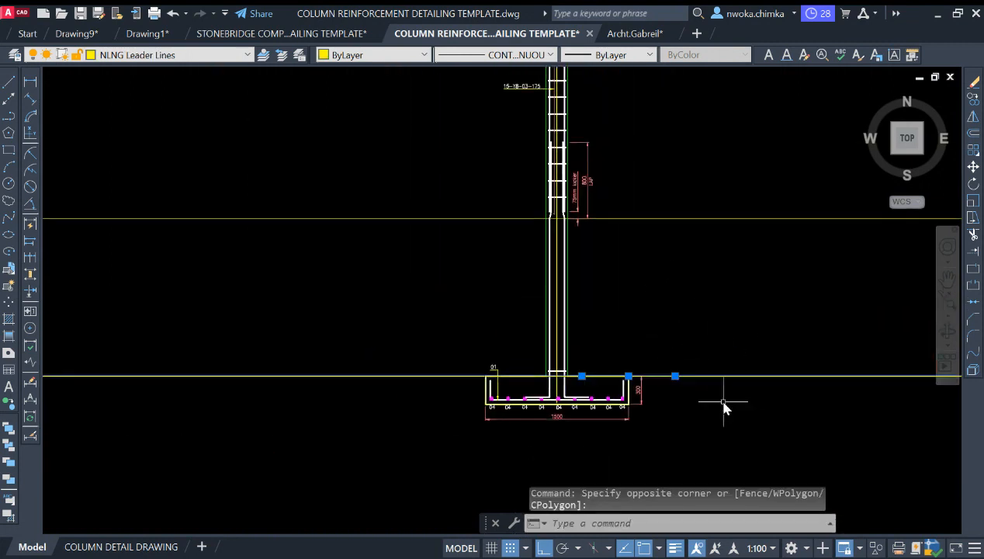
pyautogui.write('E')
pyautogui.press('Return')
# - Offset the lowest column link upward from the footing three times at 175 mm spacing
pyautogui.scroll(5, 676, 396)
pyautogui.scroll(-4, 597, 334)
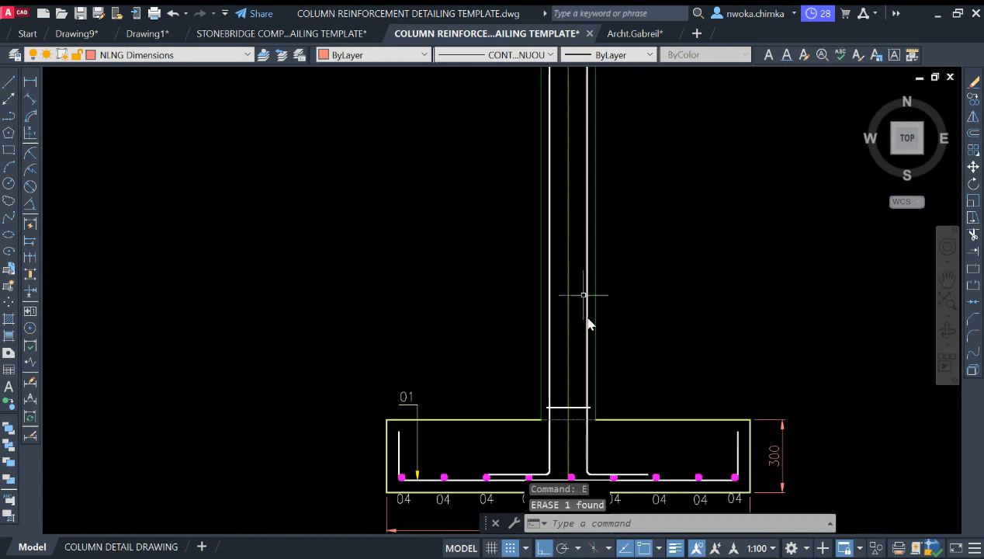
pyautogui.moveTo(582, 125); pyautogui.dragTo(582, 192, button='middle')
pyautogui.scroll(4, 588, 395)
pyautogui.scroll(-2, 576, 401)
pyautogui.scroll(-2, 565, 397)
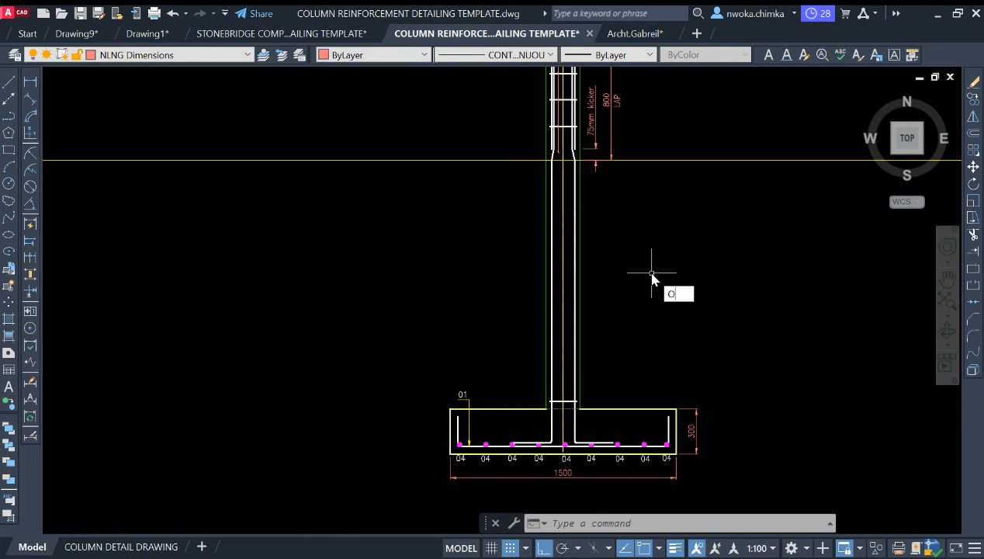
pyautogui.press('Return')
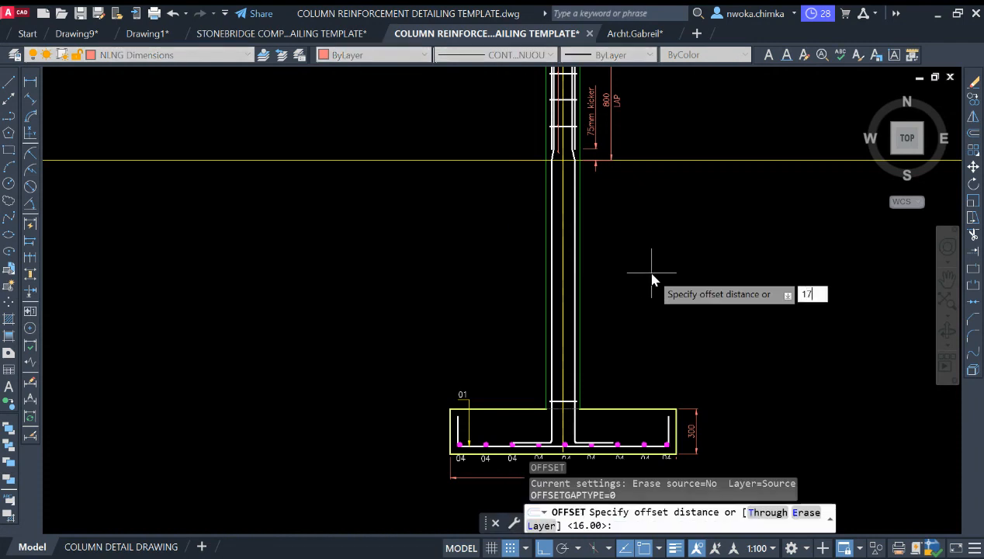
pyautogui.write('175')
pyautogui.press('Return')
pyautogui.scroll(-5, 713, 283)
pyautogui.scroll(-3, 759, 277)
pyautogui.scroll(4, 341, 198)
pyautogui.scroll(3, 635, 295)
pyautogui.click(635, 295)
pyautogui.scroll(-3, 380, 216)
pyautogui.scroll(-6, 459, 208)
pyautogui.scroll(9, 729, 272)
pyautogui.scroll(-2, 677, 232)
pyautogui.scroll(2, 567, 303)
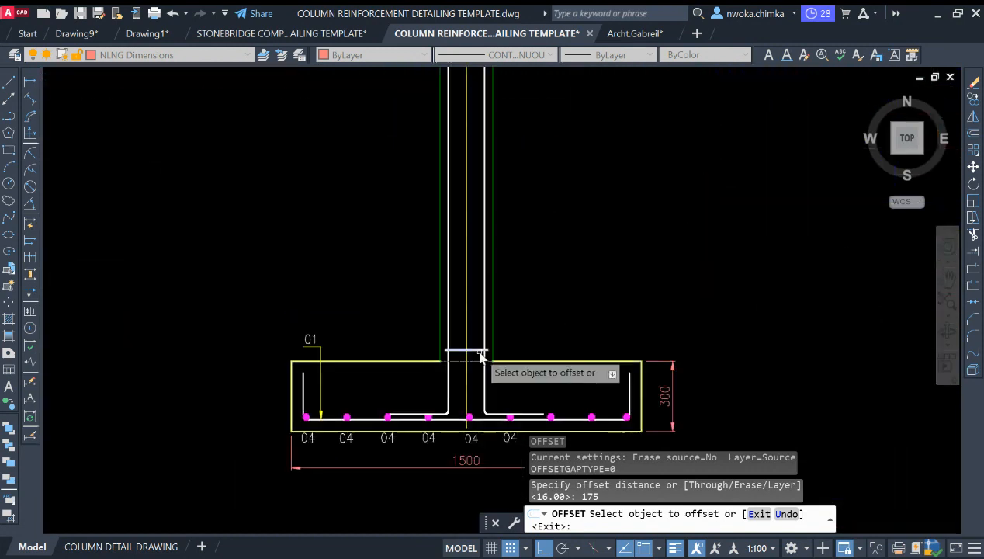
pyautogui.click(476, 352)
pyautogui.click(475, 289)
pyautogui.click(477, 310)
pyautogui.click(491, 256)
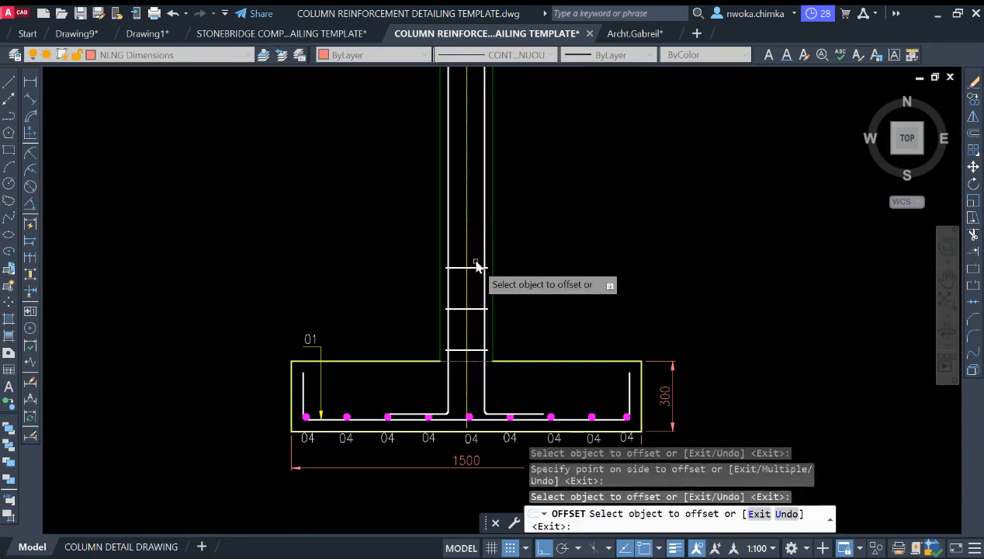
pyautogui.click(478, 268)
pyautogui.click(482, 199)
# - Continue offsetting the links up the column at 175 mm, adding six more up to just below the crank's lower level line
pyautogui.moveTo(520, 187); pyautogui.dragTo(542, 268, button='middle')
pyautogui.click(501, 310)
pyautogui.click(497, 260)
pyautogui.click(496, 268)
pyautogui.click(496, 242)
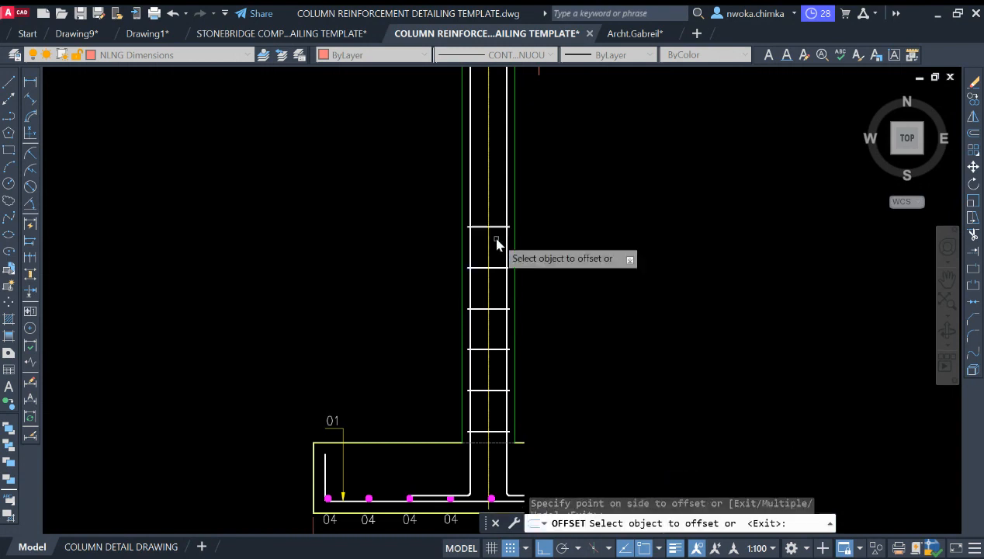
pyautogui.moveTo(499, 245); pyautogui.dragTo(508, 324, button='middle')
pyautogui.click(508, 306)
pyautogui.click(499, 273)
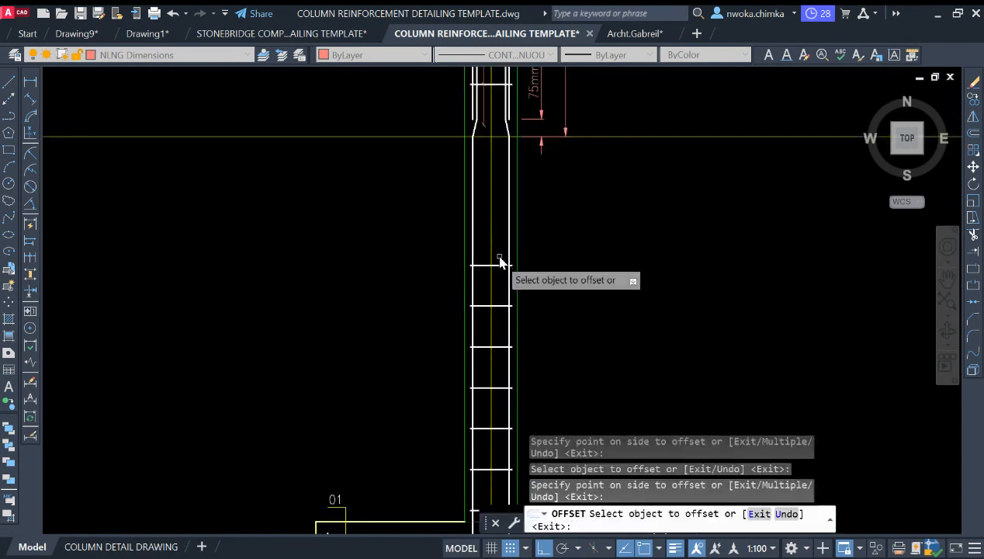
pyautogui.click(495, 265)
pyautogui.click(497, 233)
pyautogui.click(498, 225)
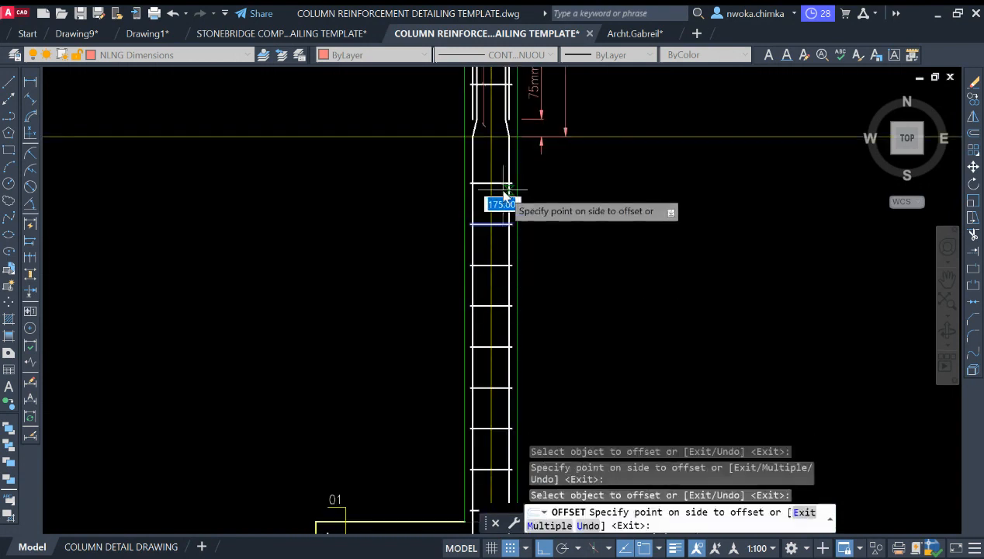
pyautogui.click(519, 171)
pyautogui.scroll(4, 520, 174)
pyautogui.click(471, 199)
pyautogui.click(493, 139)
# - Offset the lowest link of the lap zone 175 mm downward to add a link across the cranked bars
pyautogui.scroll(-2, 493, 140)
pyautogui.moveTo(529, 134); pyautogui.dragTo(600, 309, button='middle')
pyautogui.scroll(-3, 547, 272)
pyautogui.scroll(4, 543, 291)
pyautogui.scroll(-2, 609, 286)
pyautogui.click(625, 318)
pyautogui.scroll(-2, 655, 281)
pyautogui.click(589, 278)
pyautogui.scroll(3, 588, 279)
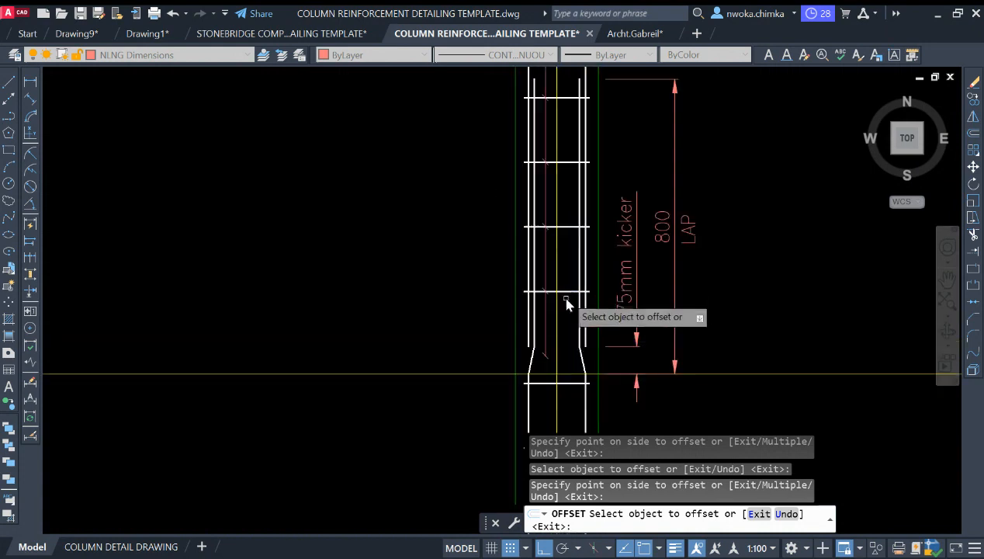
pyautogui.click(569, 294)
pyautogui.click(569, 347)
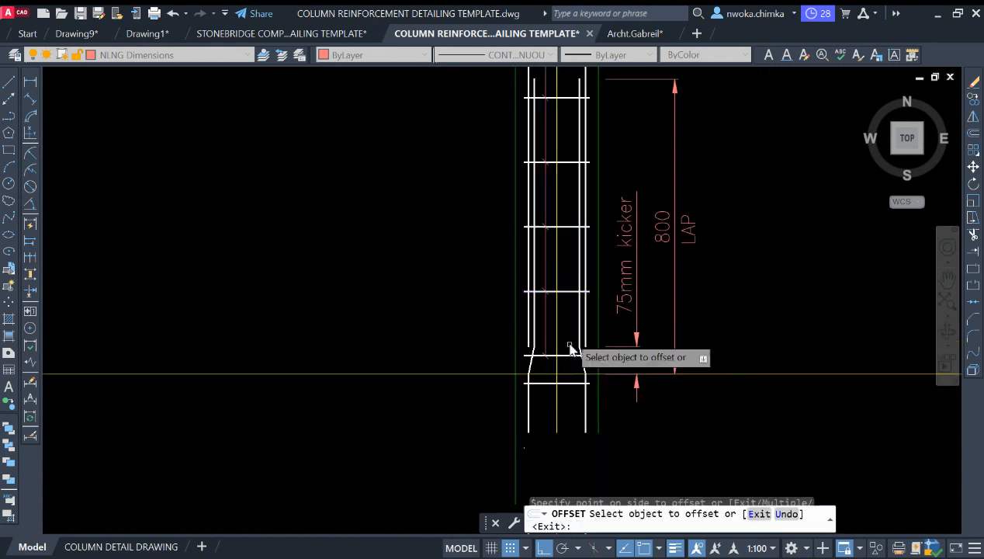
pyautogui.press('Escape')
# - Offset the horizontal level line at the bottom of the crank 150 mm downward
pyautogui.scroll(-4, 667, 252)
pyautogui.scroll(3, 566, 231)
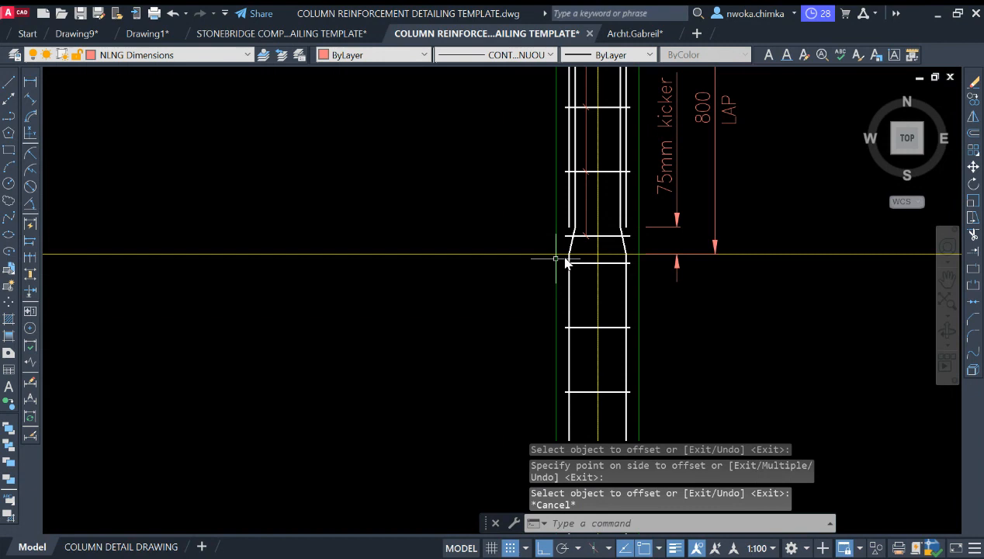
pyautogui.scroll(-5, 612, 227)
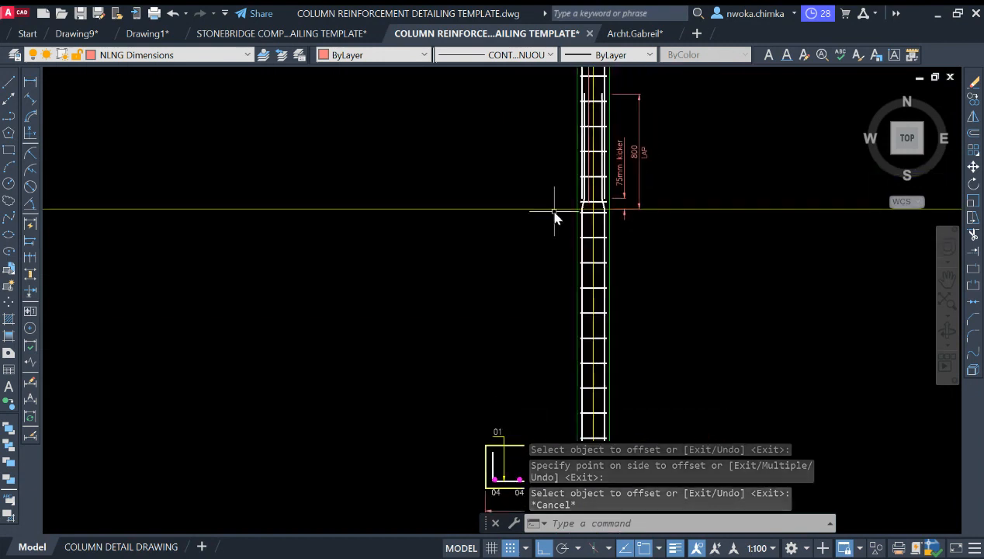
pyautogui.scroll(2, 557, 217)
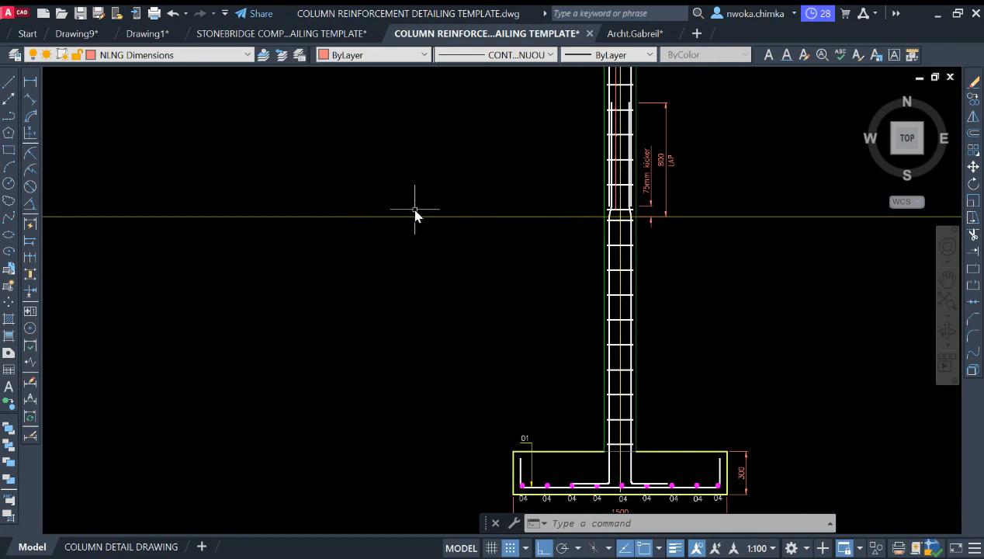
pyautogui.scroll(-2, 481, 200)
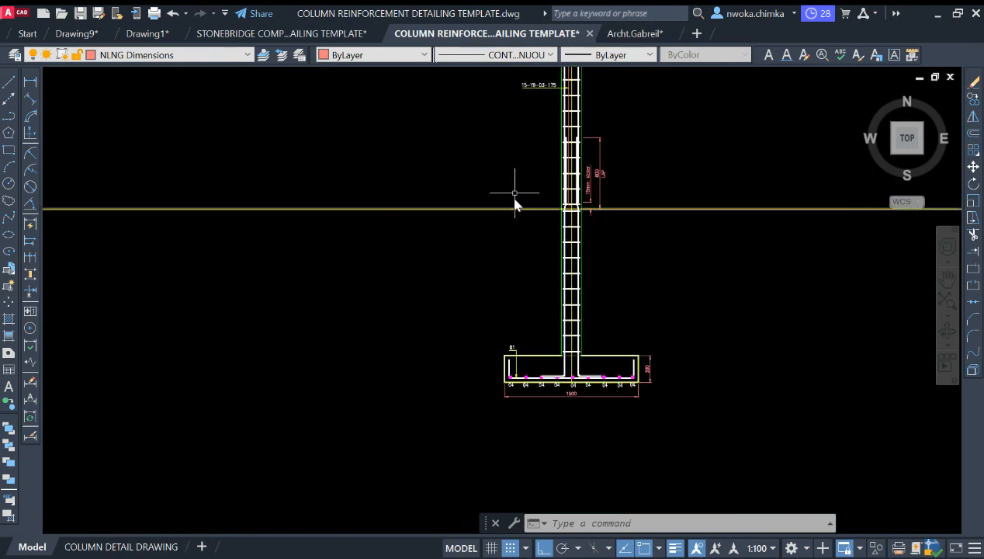
pyautogui.write('o')
pyautogui.press('Return')
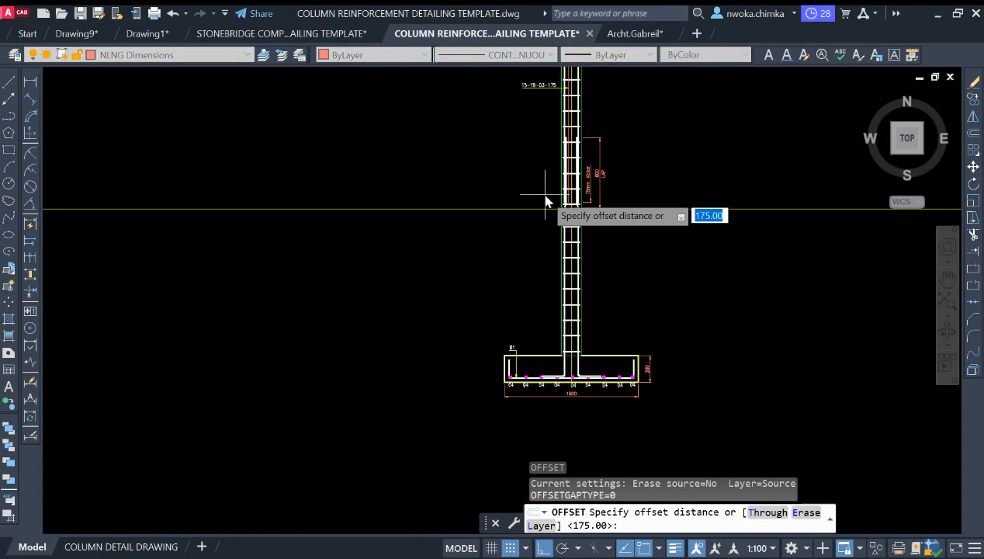
pyautogui.write('150')
pyautogui.press('Return')
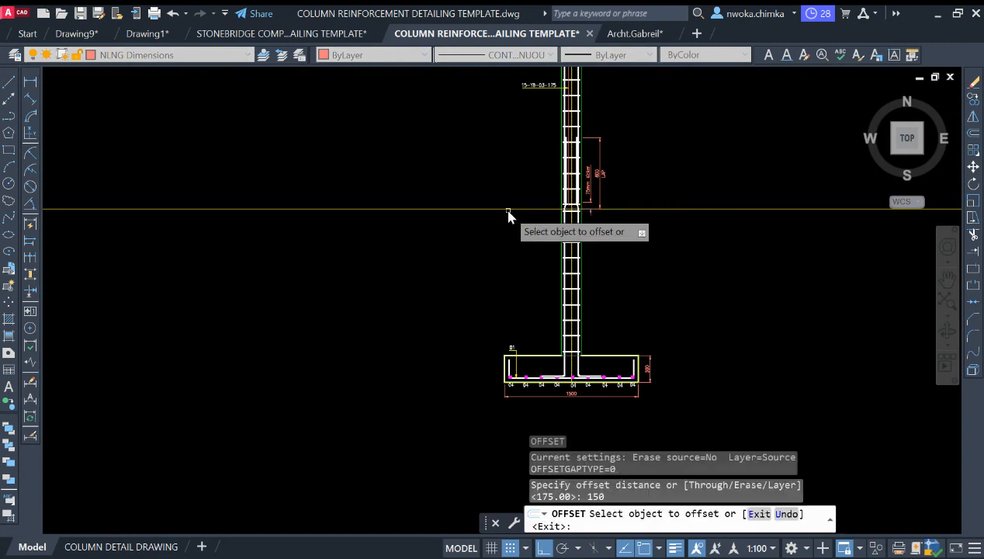
pyautogui.click(506, 210)
pyautogui.click(516, 260)
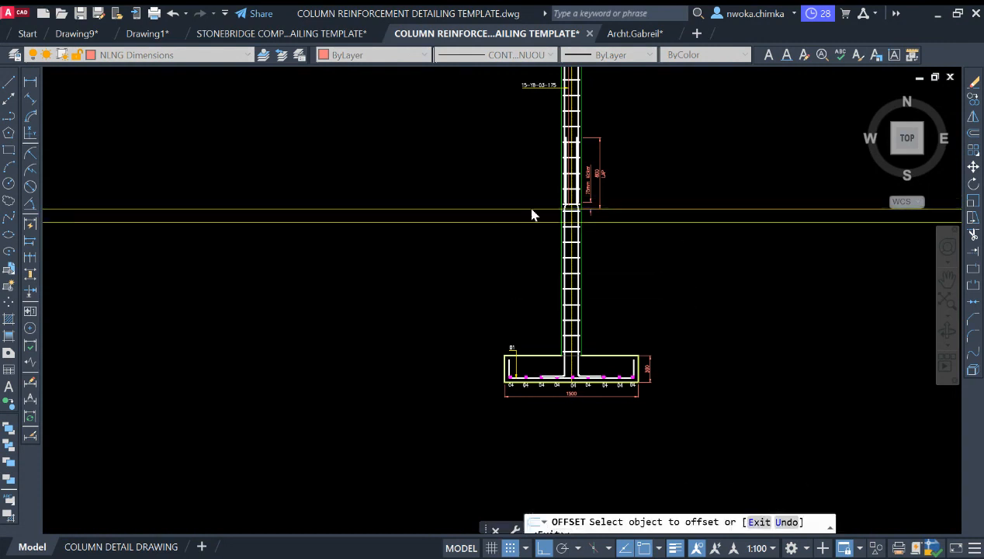
pyautogui.press('Escape')
pyautogui.scroll(6, 600, 235)
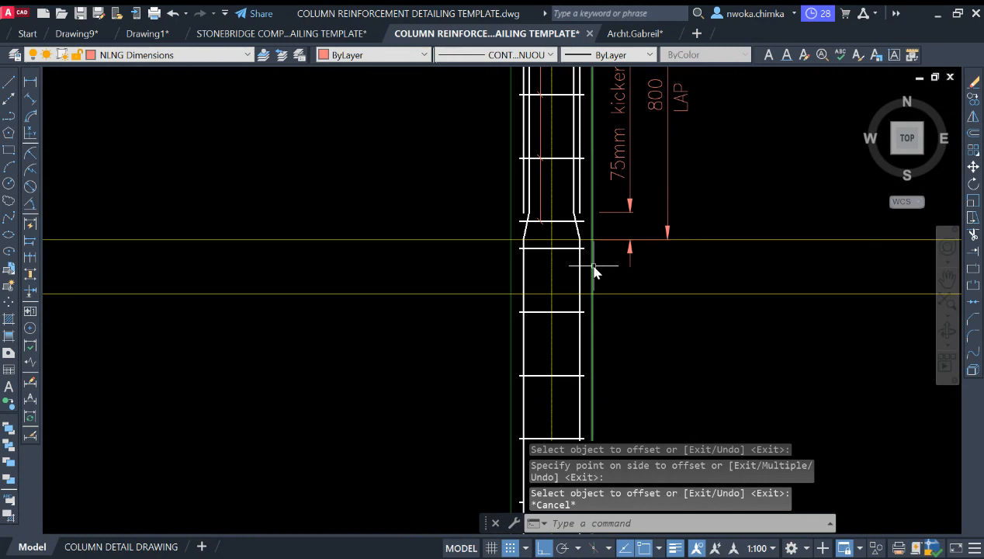
# - Trim the two horizontal slab level lines beyond the column's right face, using that face as the cutting edge
pyautogui.click(593, 269)
pyautogui.write('tr')
pyautogui.press('Return')
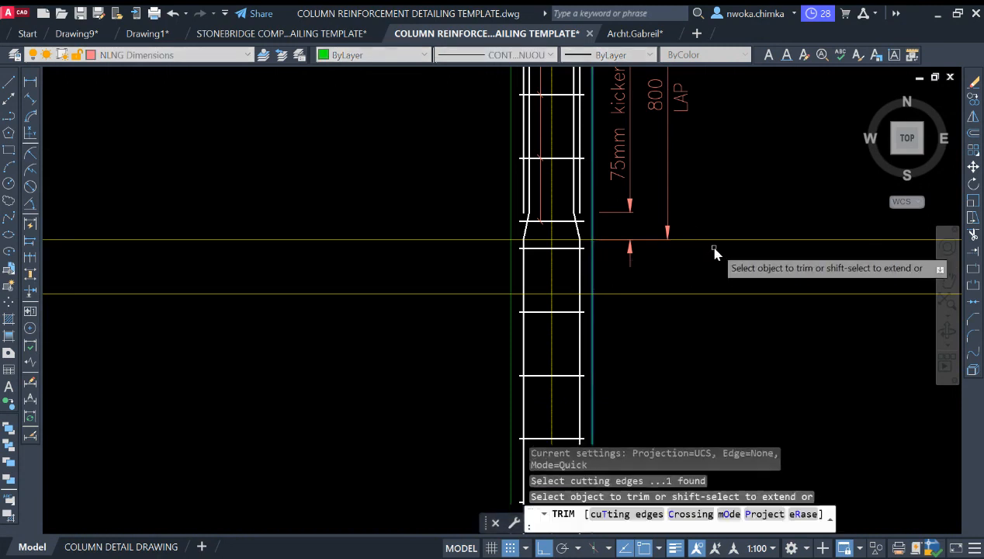
pyautogui.click(724, 240)
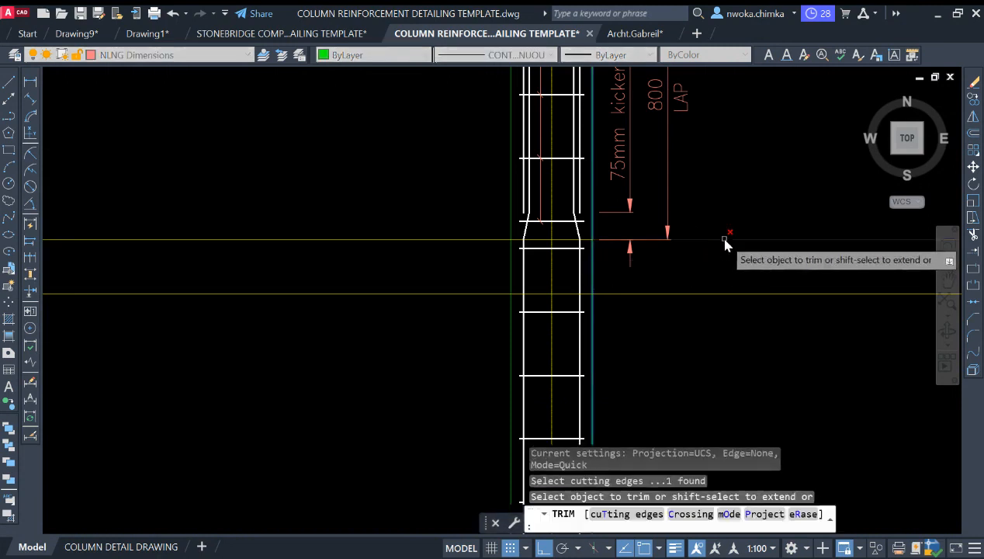
pyautogui.click(714, 287)
pyautogui.press('Escape')
pyautogui.scroll(4, 526, 301)
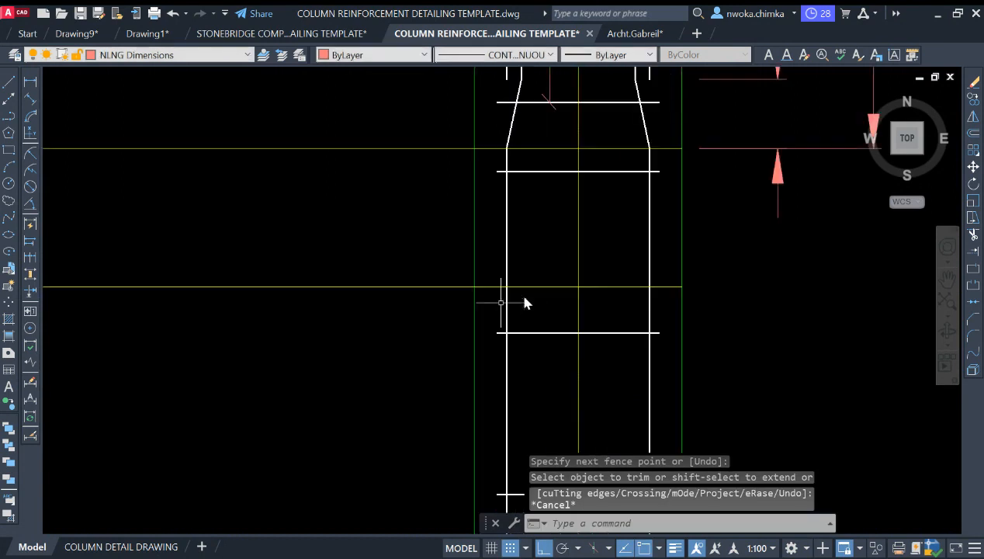
# - Break the two slab level lines at the column's left face by trimming, and extend the inner segments back to that face
pyautogui.press('Return')
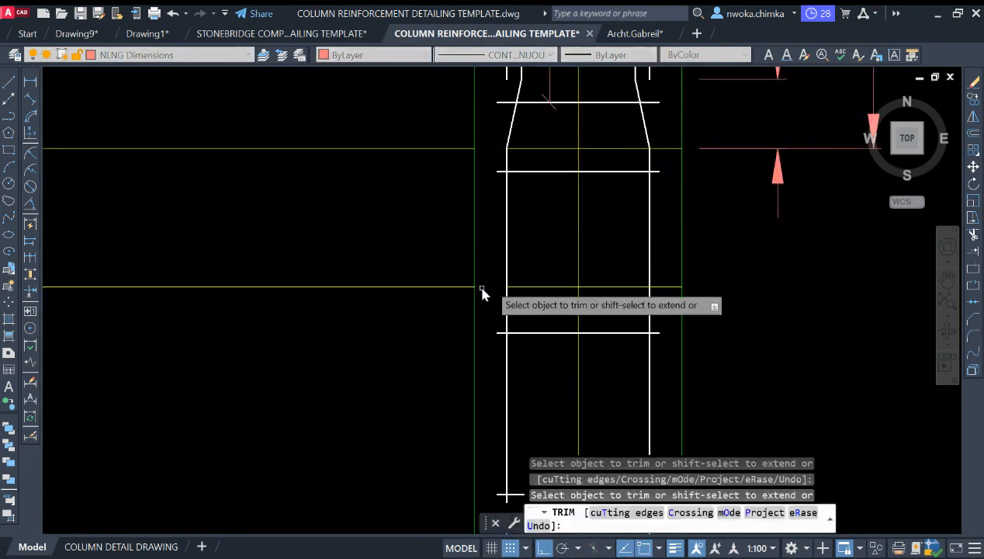
pyautogui.press('Escape')
pyautogui.moveTo(567, 204); pyautogui.dragTo(562, 227, button='middle')
pyautogui.write('E')
pyautogui.press('Return')
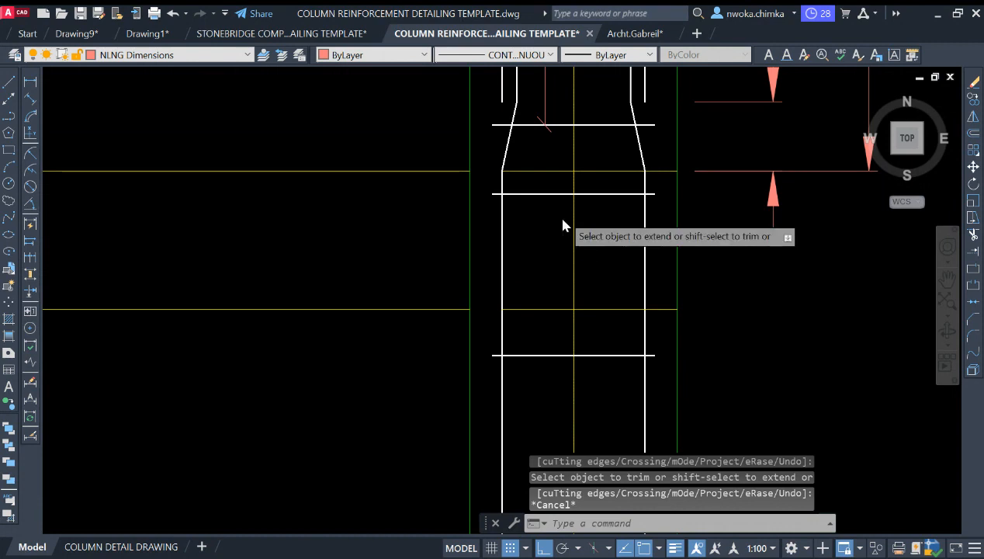
pyautogui.click(530, 165)
pyautogui.click(533, 191)
pyautogui.click(547, 274)
pyautogui.click(533, 316)
pyautogui.press('Escape')
# - Move the two slab line segments inside the column to the NLNG HIDDEN DETAIL layer
pyautogui.click(546, 287)
pyautogui.click(536, 317)
pyautogui.click(541, 171)
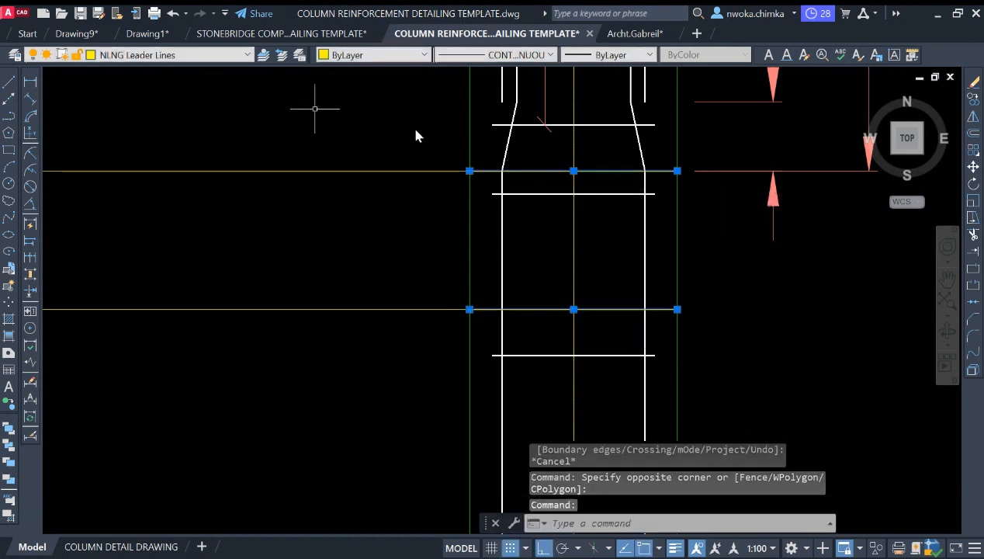
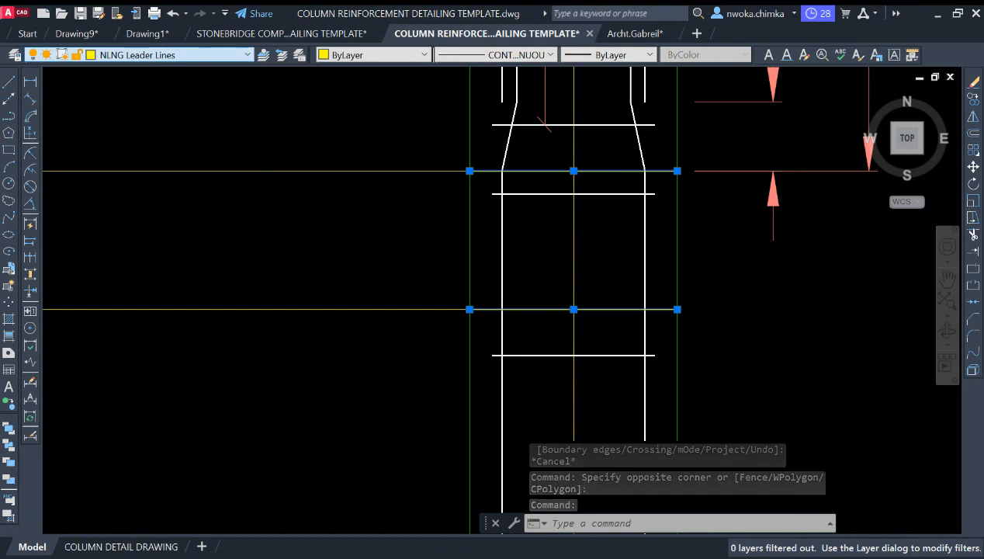
pyautogui.click(155, 88)
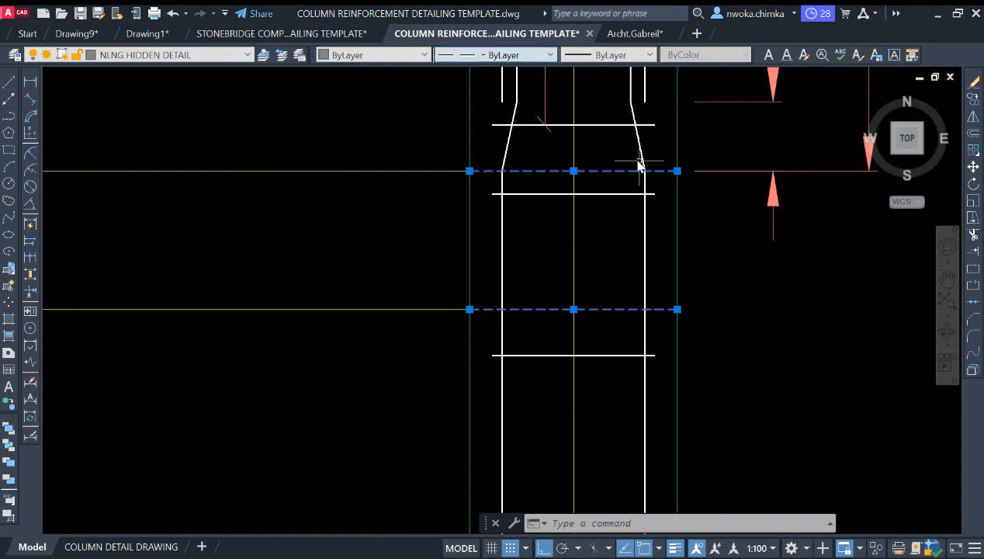
pyautogui.press('Escape')
# - Draw the first part of a break line left of the column: a vertical across the upper slab line and a leftward jog about 46 mm long
pyautogui.scroll(-5, 638, 164)
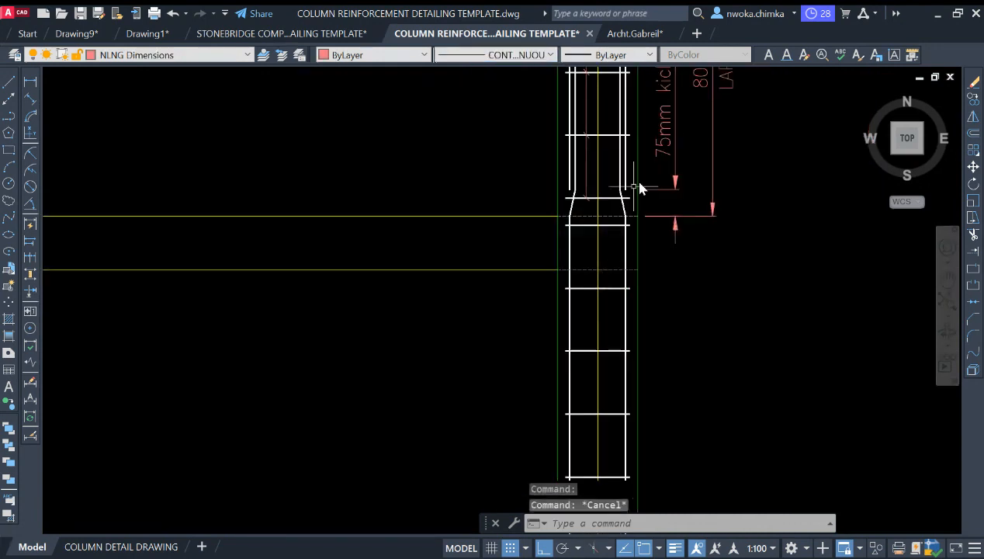
pyautogui.scroll(-6, 613, 221)
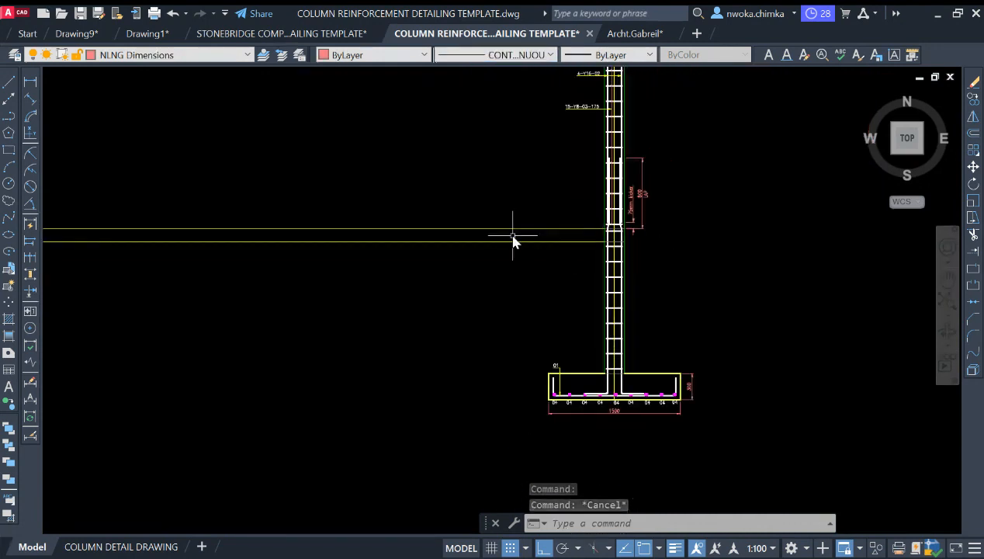
pyautogui.scroll(-3, 574, 313)
pyautogui.scroll(3, 567, 292)
pyautogui.scroll(-2, 547, 295)
pyautogui.moveTo(547, 295); pyautogui.dragTo(543, 283, button='middle')
pyautogui.scroll(2, 543, 281)
pyautogui.write('l')
pyautogui.press('Return')
pyautogui.press('Escape')
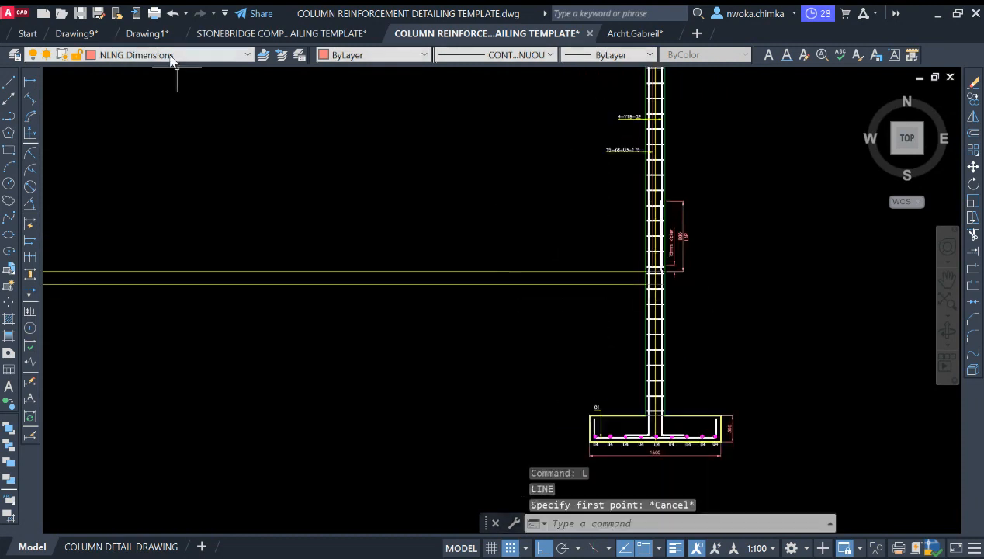
pyautogui.press('Return')
pyautogui.scroll(3, 597, 283)
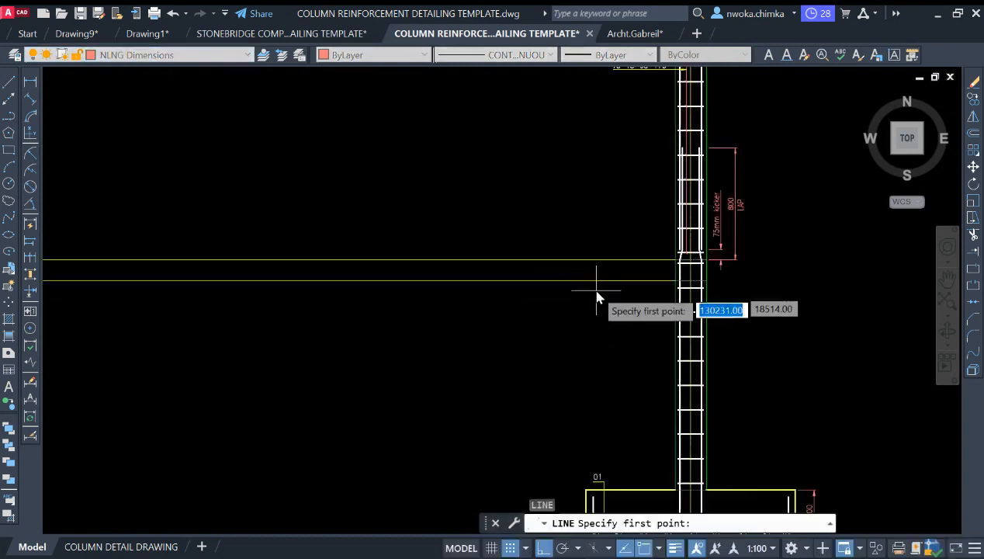
pyautogui.scroll(-1, 586, 256)
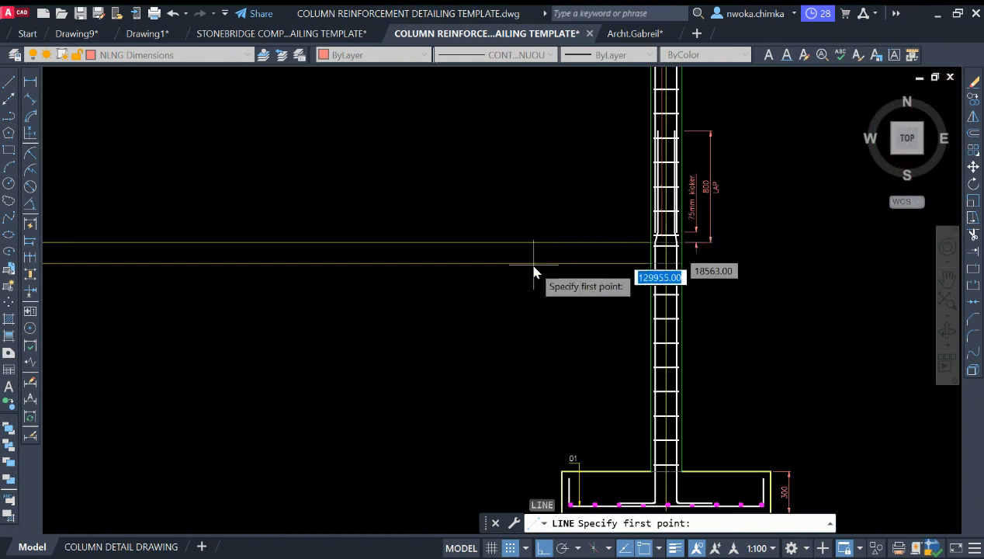
pyautogui.scroll(2, 538, 248)
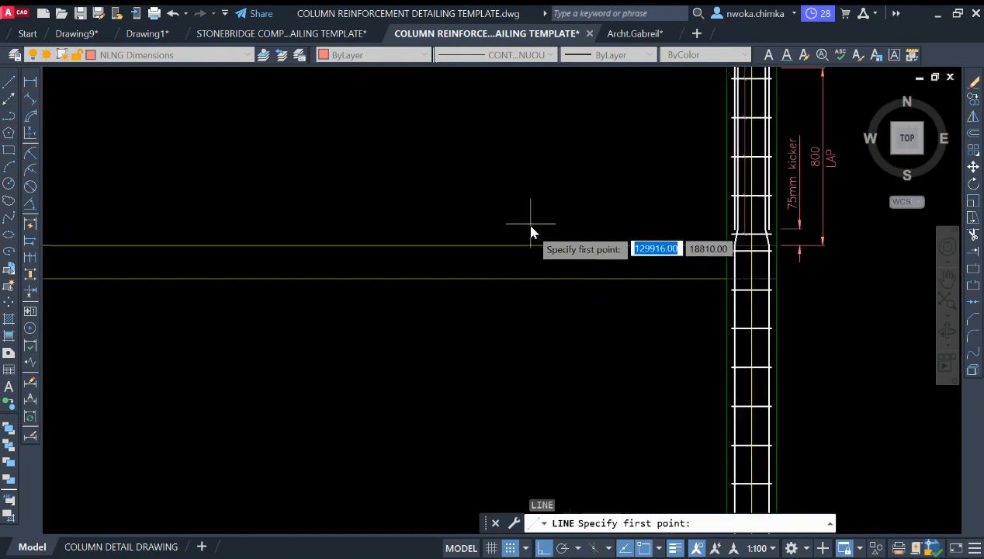
pyautogui.click(532, 248)
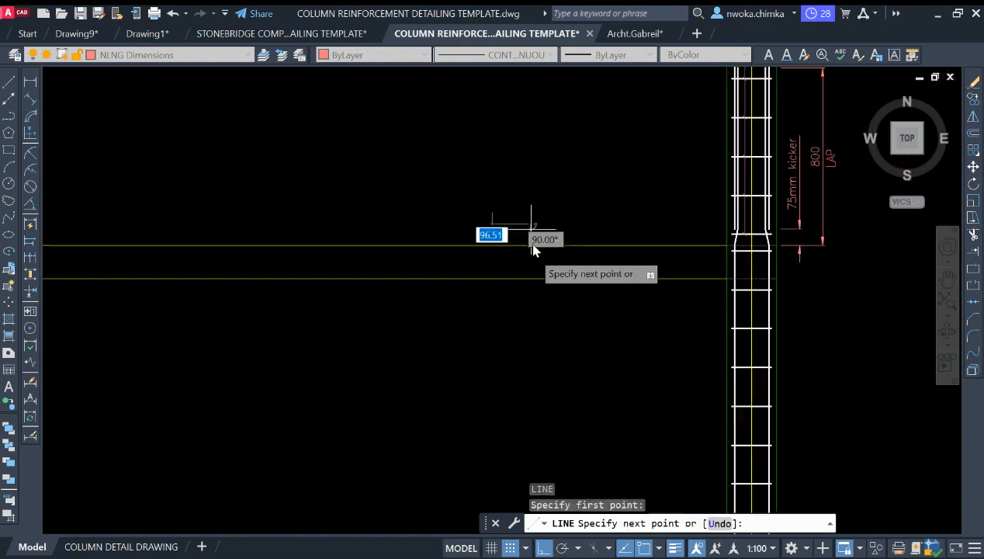
pyautogui.scroll(2, 534, 253)
pyautogui.scroll(2, 522, 264)
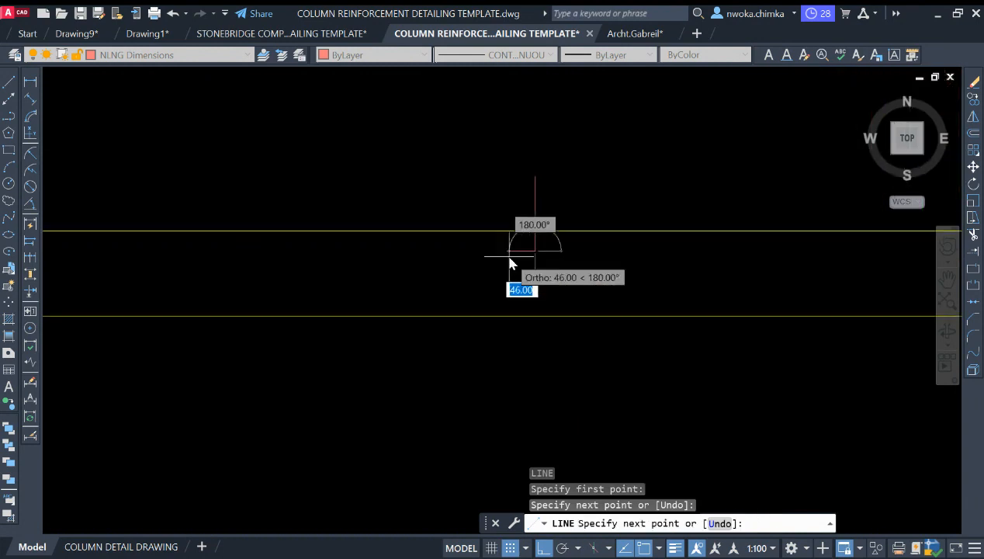
pyautogui.click(512, 264)
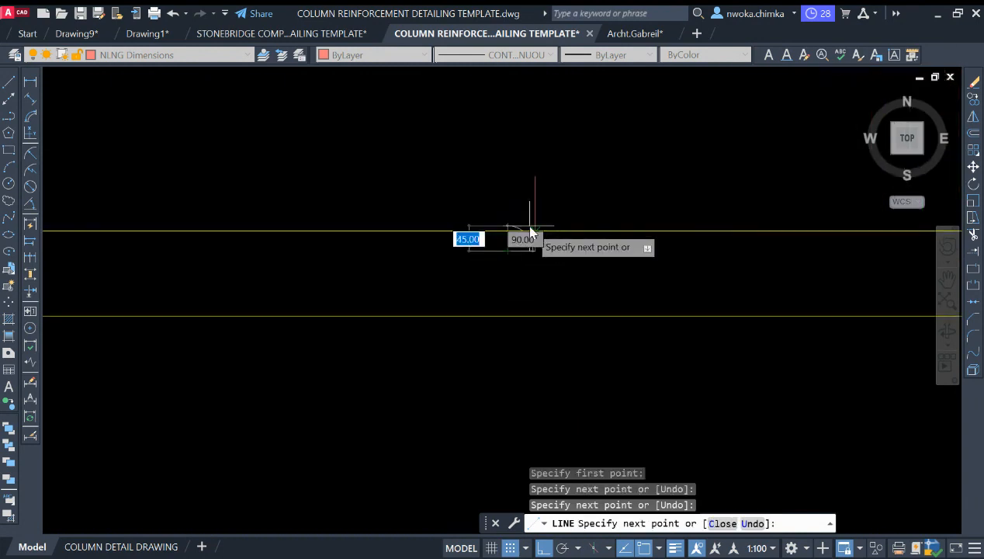
# - Complete the break line with a free diagonal, a return jog about 33 mm long and a vertical about 104 mm past the lower slab line
pyautogui.scroll(2, 511, 277)
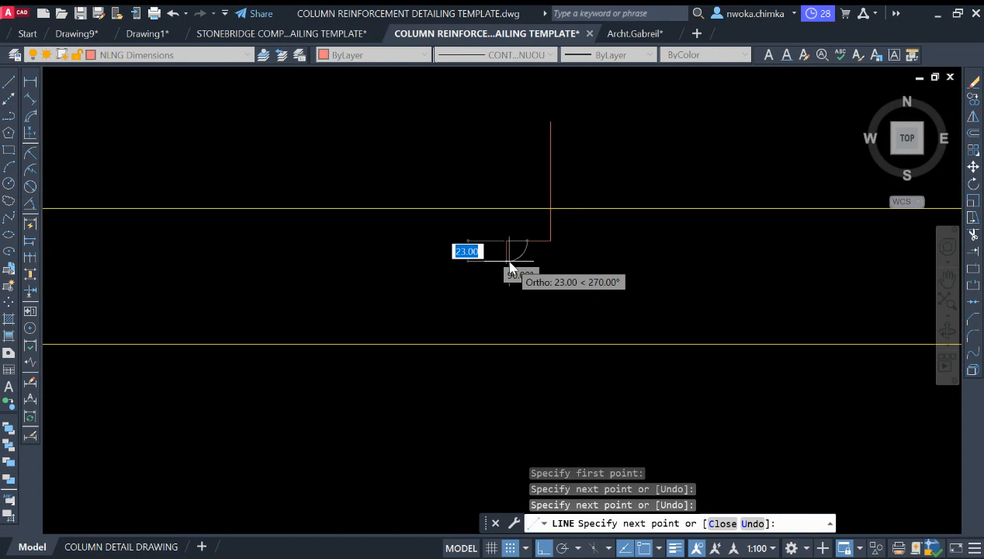
pyautogui.press('F8')
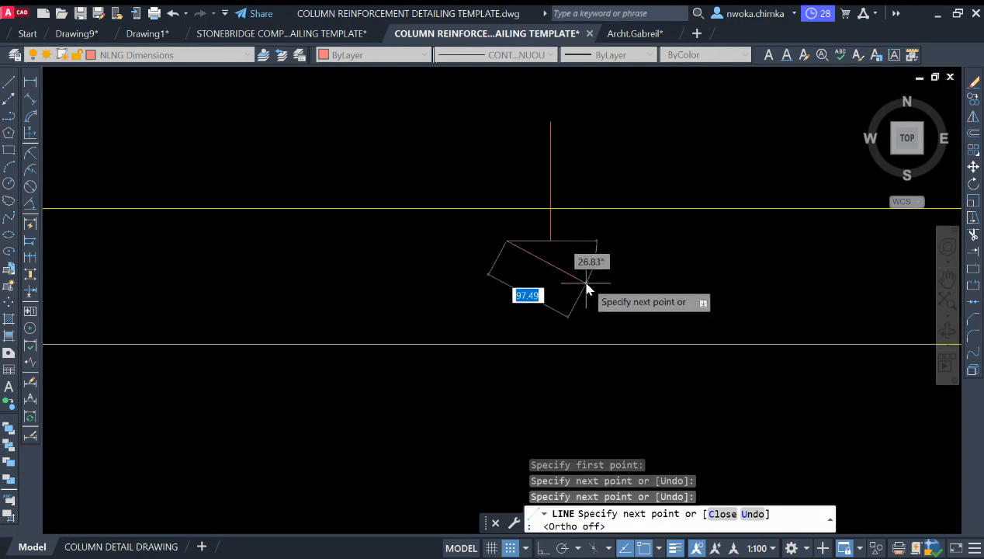
pyautogui.click(574, 274)
pyautogui.press('F8')
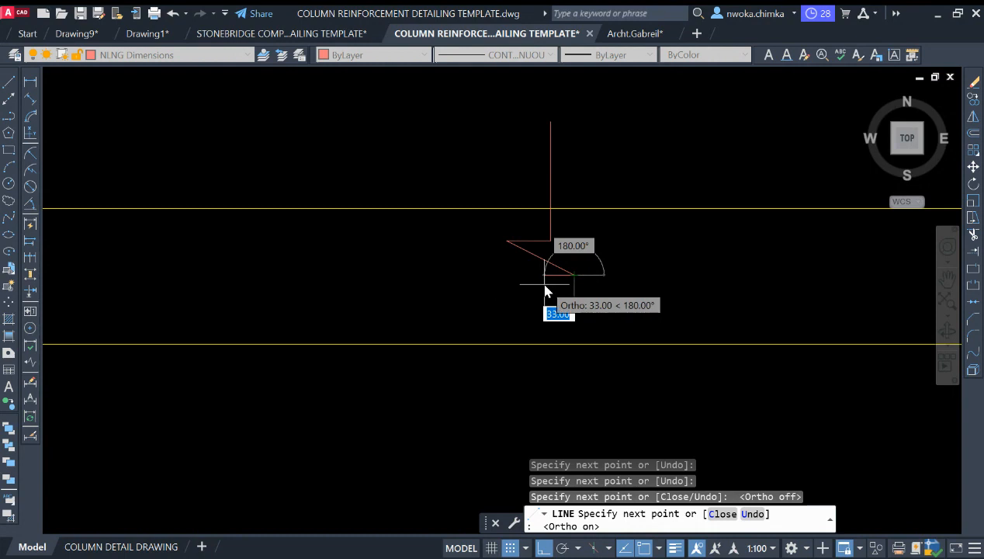
pyautogui.click(545, 291)
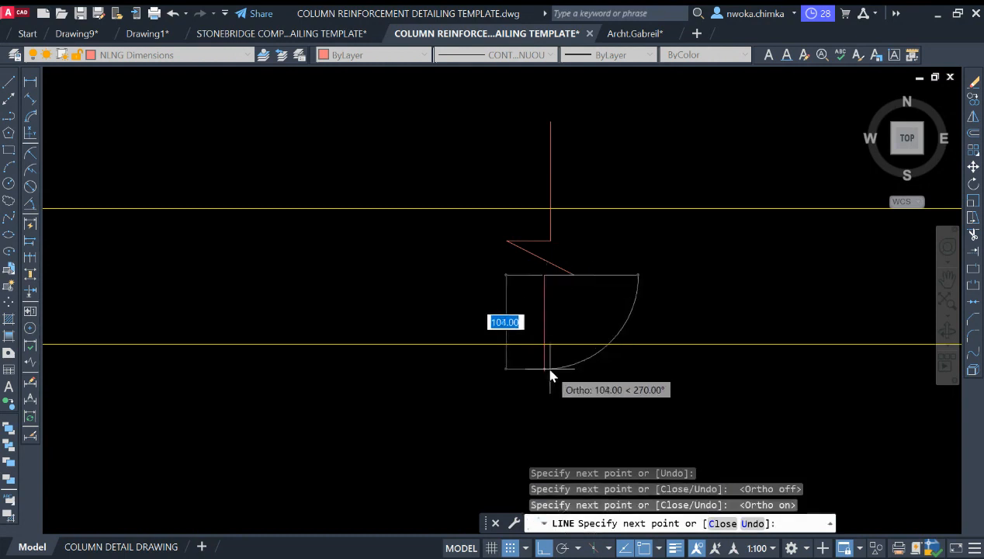
pyautogui.click(550, 376)
pyautogui.press('Escape')
# - Shorten the break line's upper vertical by stretching its top end down to its midpoint
pyautogui.click(579, 214)
pyautogui.click(534, 136)
pyautogui.click(550, 122)
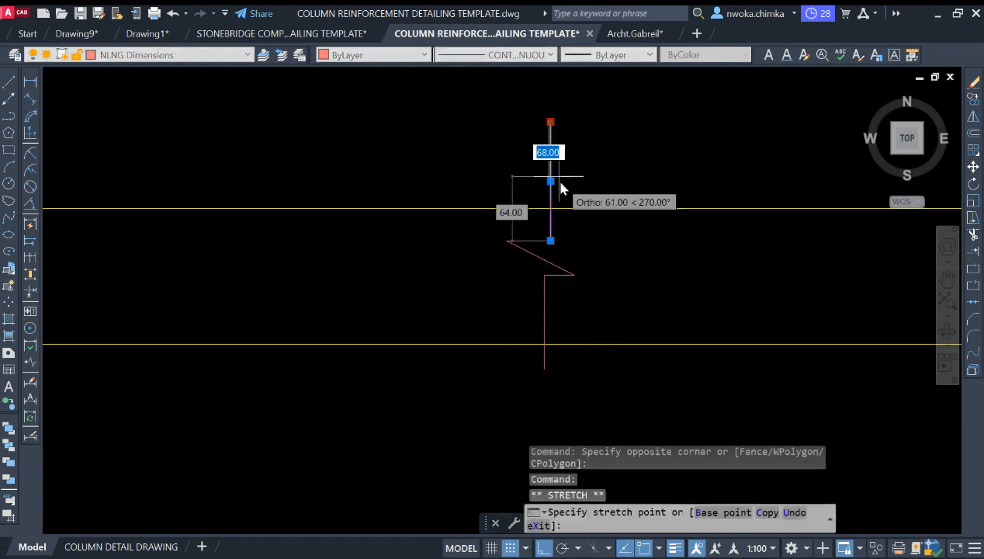
pyautogui.click(553, 182)
pyautogui.press('Escape')
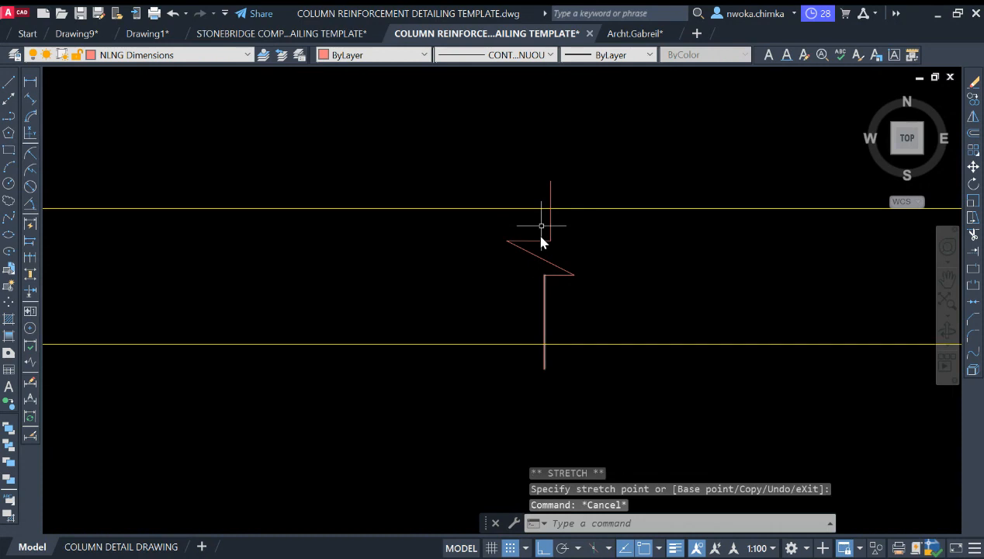
# - Move the whole break line slightly downward to sit more evenly between the two slab lines
pyautogui.click(475, 147)
pyautogui.click(617, 407)
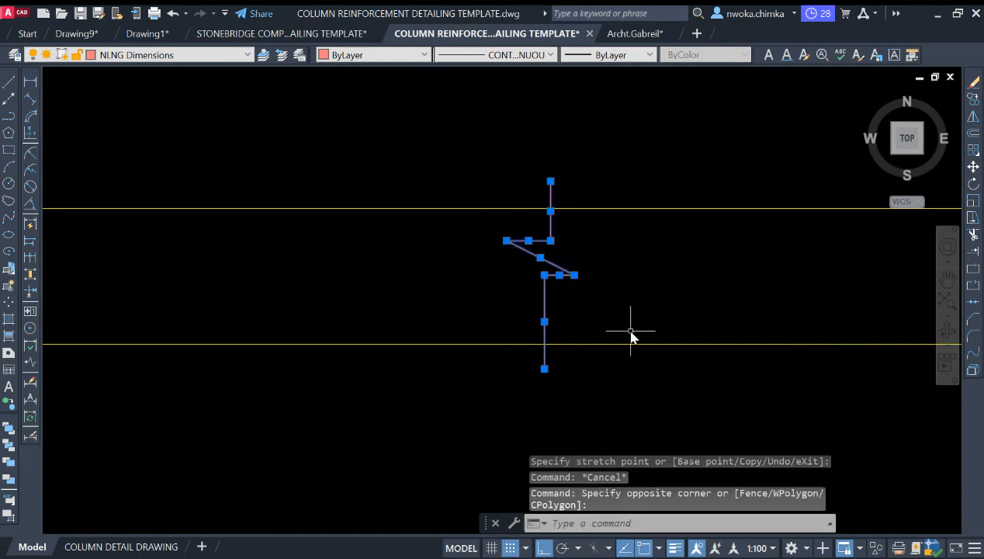
pyautogui.write('m')
pyautogui.press('Return')
pyautogui.click(648, 266)
pyautogui.click(649, 275)
# - Stretch the top end of the break line's upper vertical slightly upward
pyautogui.click(592, 194)
pyautogui.click(544, 186)
pyautogui.click(550, 190)
pyautogui.click(550, 176)
# - Trim both slab lines to the left of the break line, using the break line as the cutting edge
pyautogui.click(476, 138)
pyautogui.click(621, 409)
pyautogui.write('tr')
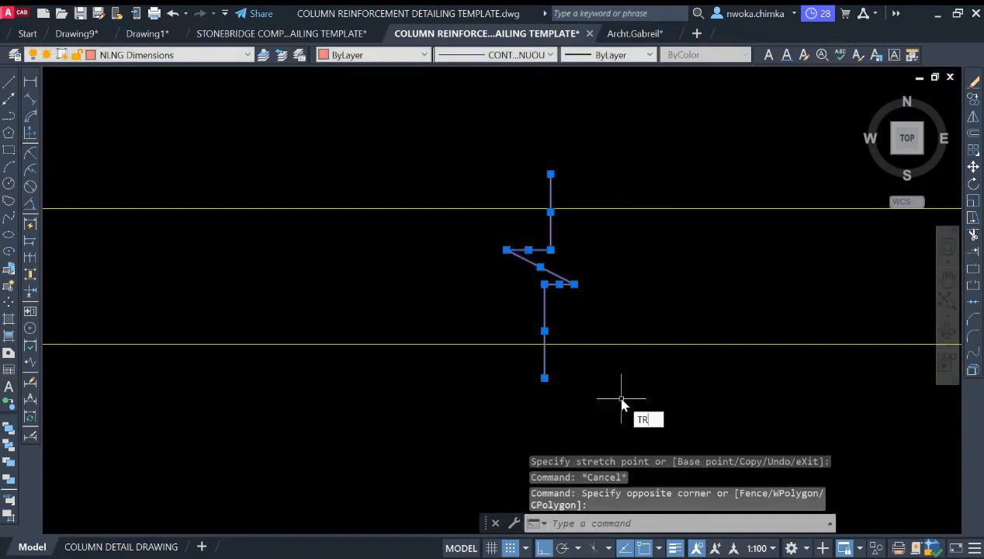
pyautogui.press('Return')
pyautogui.click(487, 165)
pyautogui.click(448, 400)
pyautogui.scroll(-4, 450, 186)
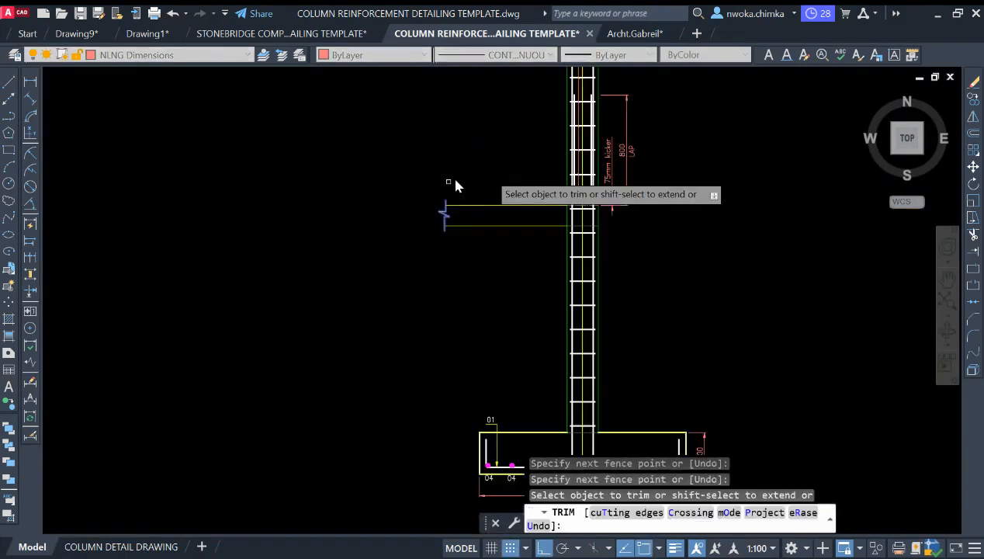
pyautogui.press('Escape')
# - Match the properties of the existing break line at the top beam onto the new slab break line
pyautogui.scroll(-1, 535, 217)
pyautogui.scroll(1, 530, 231)
pyautogui.click(384, 145)
pyautogui.press('Escape')
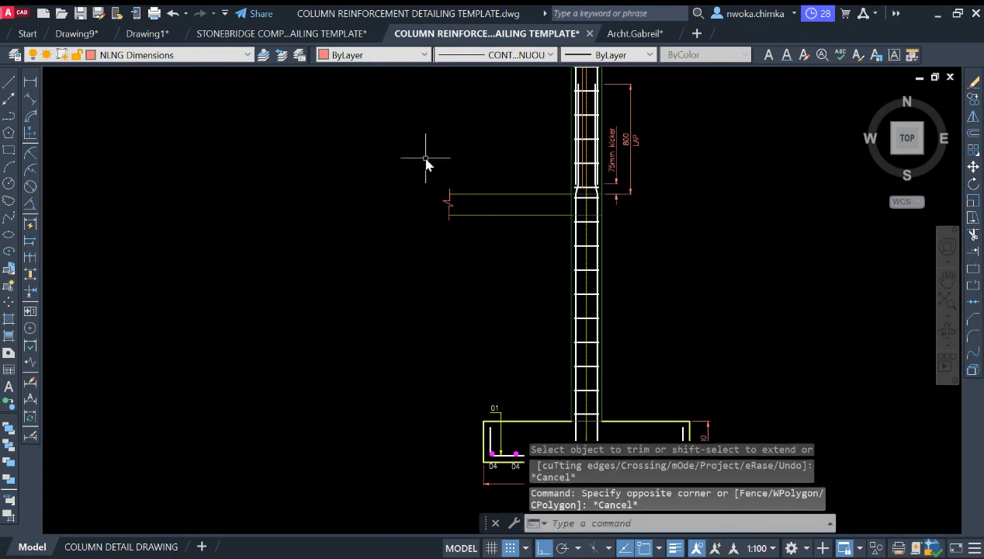
pyautogui.write('Ma')
pyautogui.press('Return')
pyautogui.scroll(-4, 458, 206)
pyautogui.scroll(4, 484, 197)
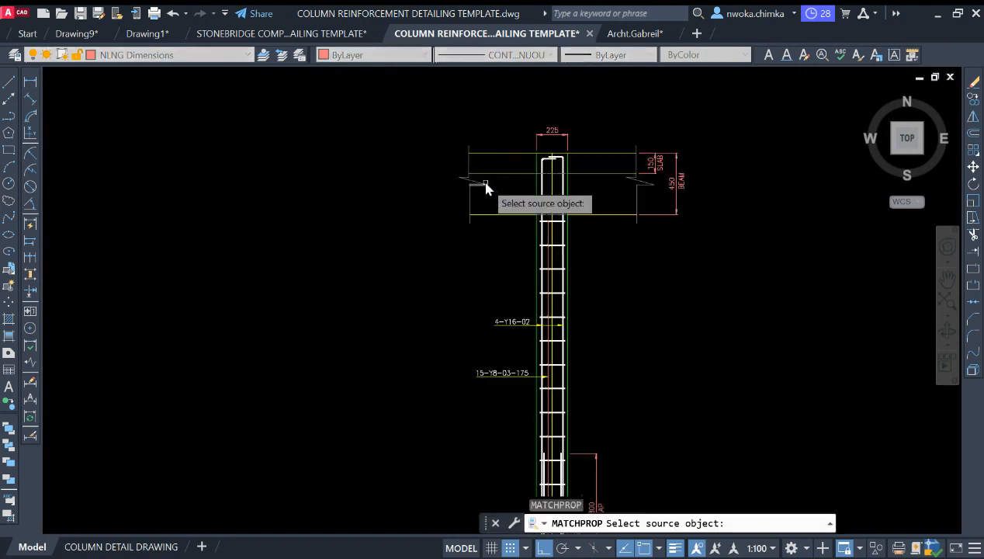
pyautogui.scroll(-4, 486, 195)
pyautogui.scroll(4, 434, 276)
pyautogui.click(422, 281)
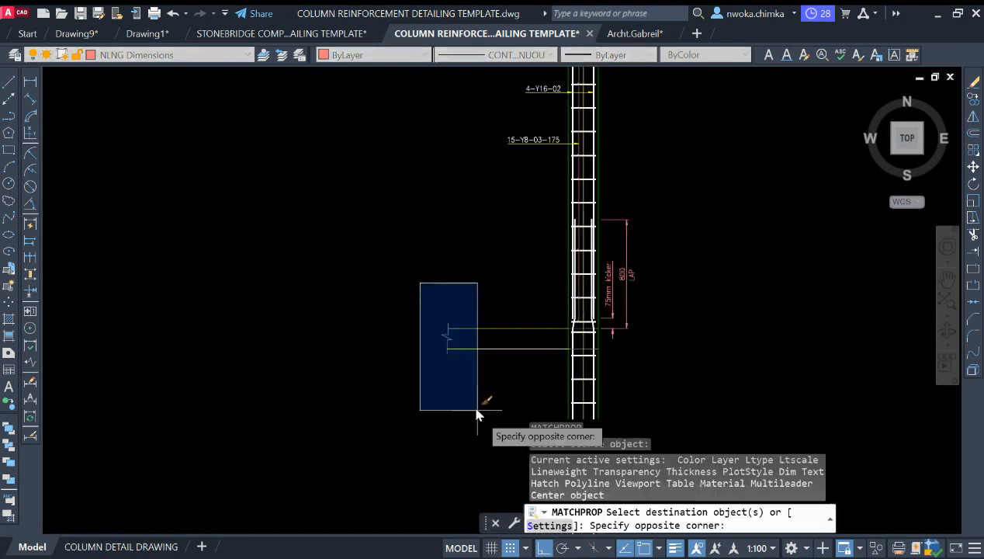
pyautogui.press('Escape')
# - Examine the ground floor slab's hatching, level labels and build-up notes in the reference footing detail, and return to the new slab
pyautogui.scroll(-3, 537, 250)
pyautogui.scroll(6, 534, 295)
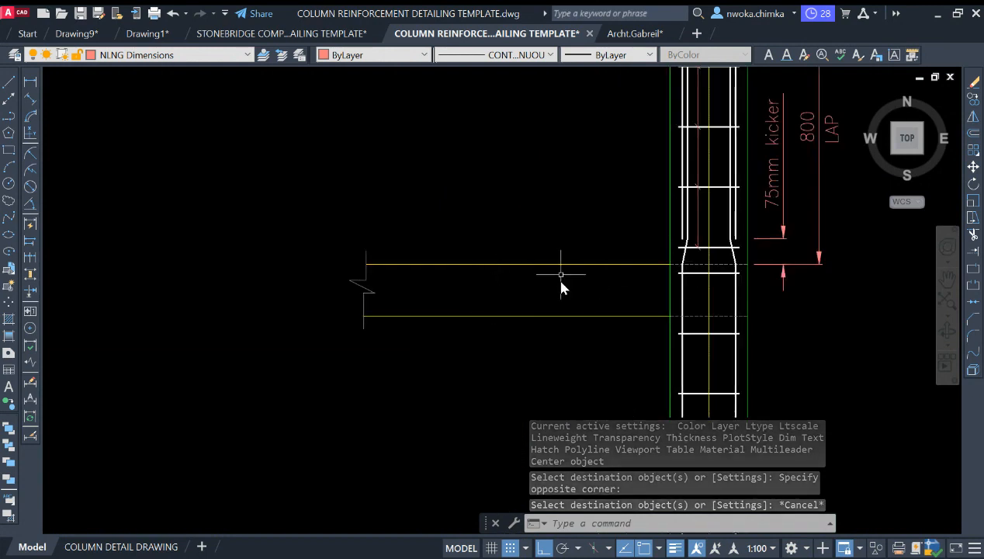
pyautogui.scroll(-2, 525, 286)
pyautogui.scroll(2, 545, 259)
pyautogui.scroll(2, 553, 270)
pyautogui.moveTo(604, 237); pyautogui.dragTo(534, 248, button='middle')
pyautogui.scroll(-2, 537, 281)
pyautogui.scroll(-7, 706, 247)
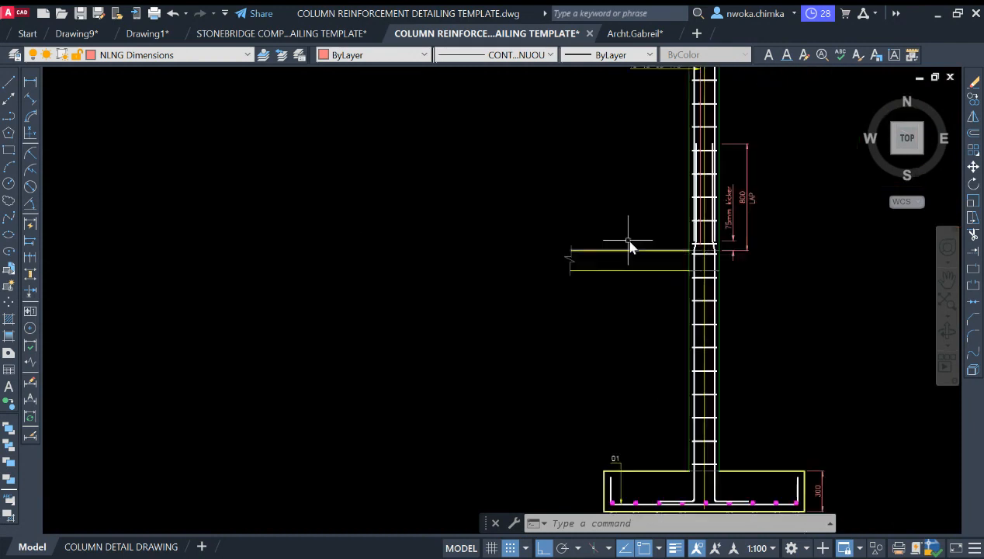
pyautogui.moveTo(330, 189); pyautogui.dragTo(586, 208, button='middle')
pyautogui.scroll(3, 417, 225)
pyautogui.scroll(5, 604, 254)
pyautogui.scroll(4, 519, 312)
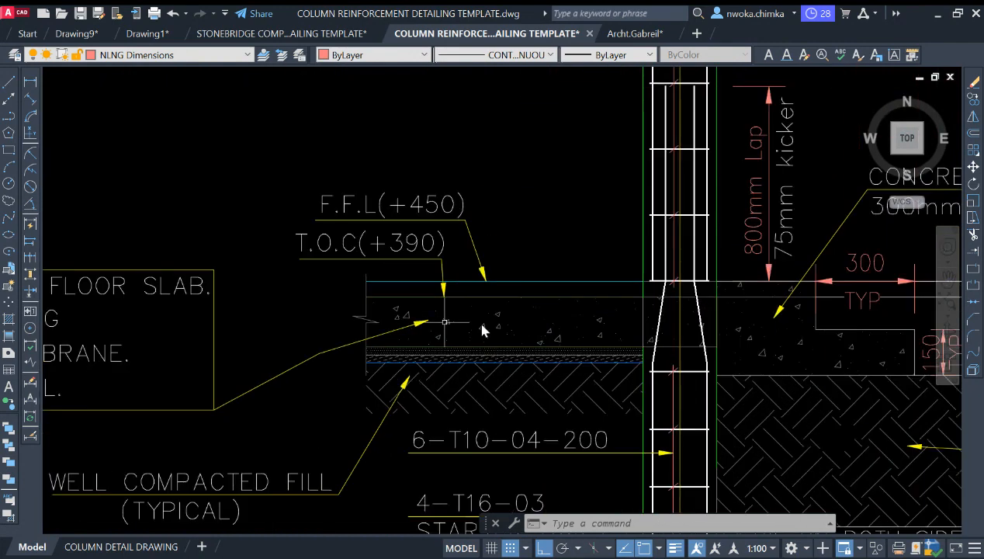
pyautogui.scroll(-10, 464, 304)
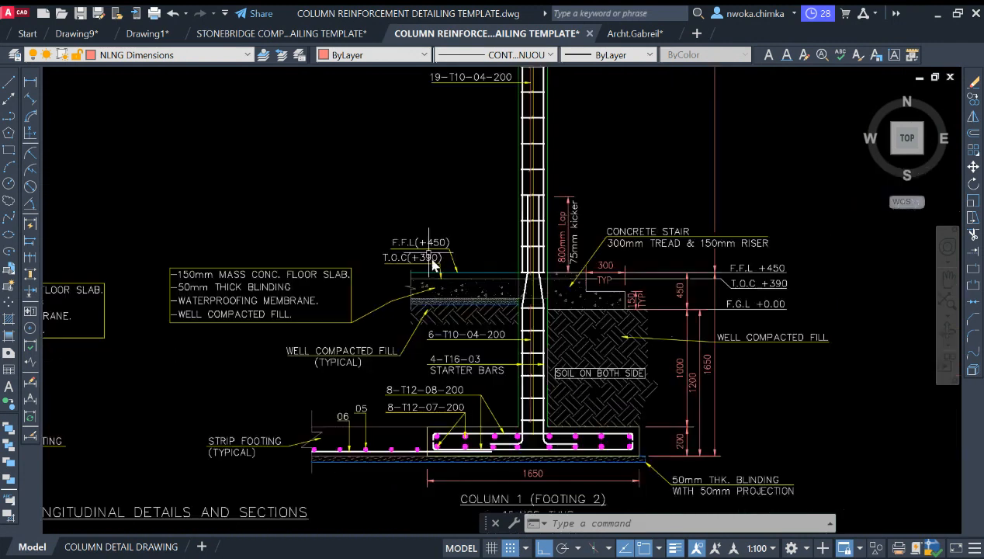
pyautogui.scroll(10, 465, 310)
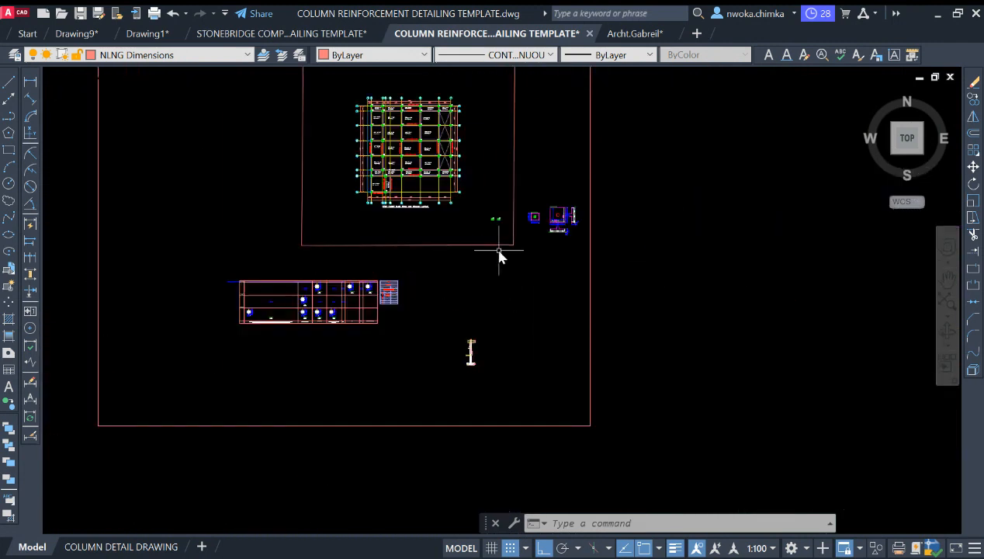
pyautogui.scroll(4, 479, 299)
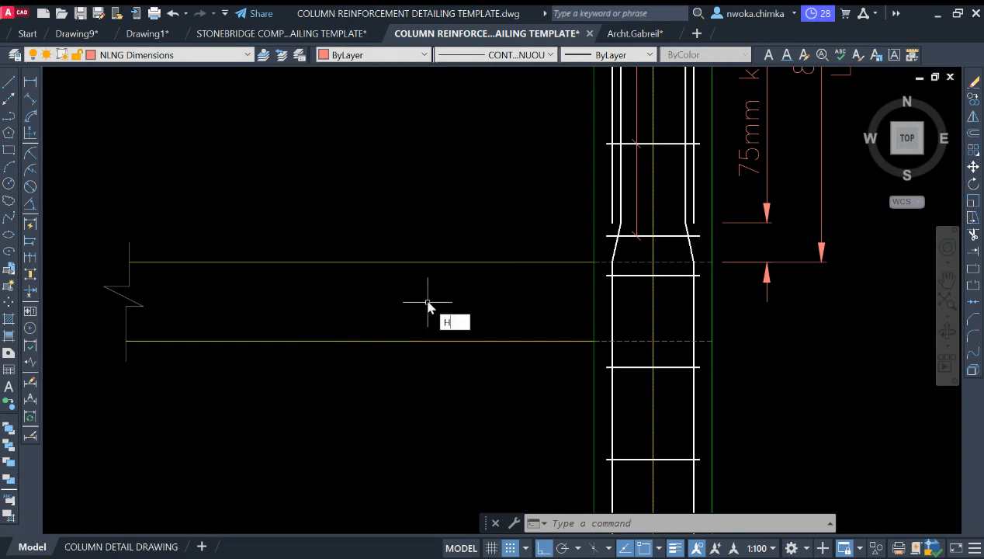
# - Hatch the ground floor slab between the break line and the column with the AR-CONC pattern at scale 10
pyautogui.write('h')
pyautogui.press('Return')
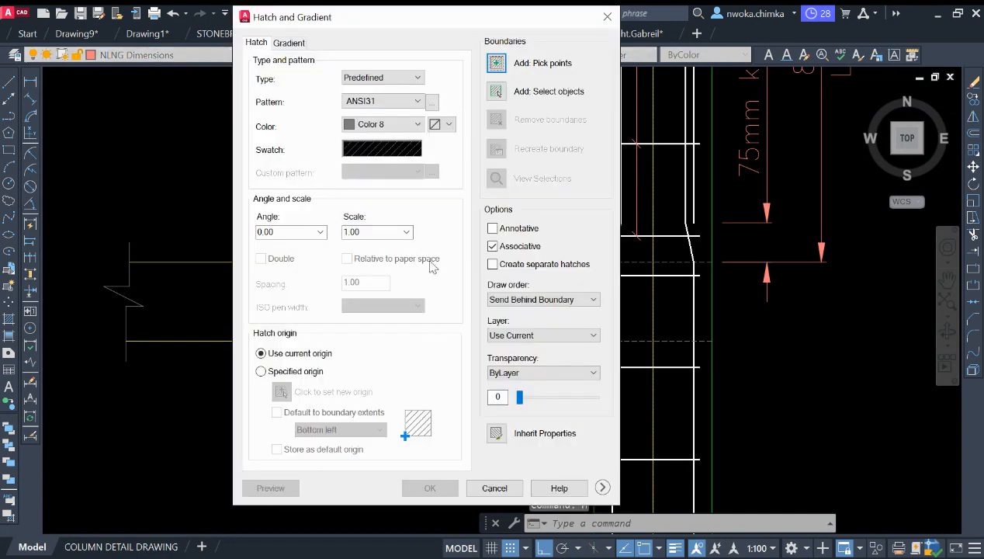
pyautogui.click(432, 104)
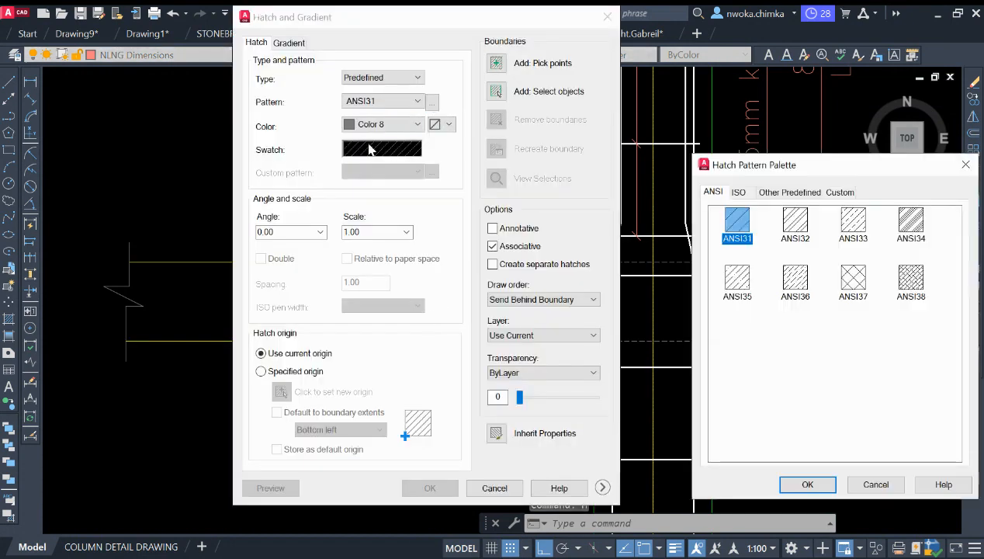
pyautogui.click(768, 193)
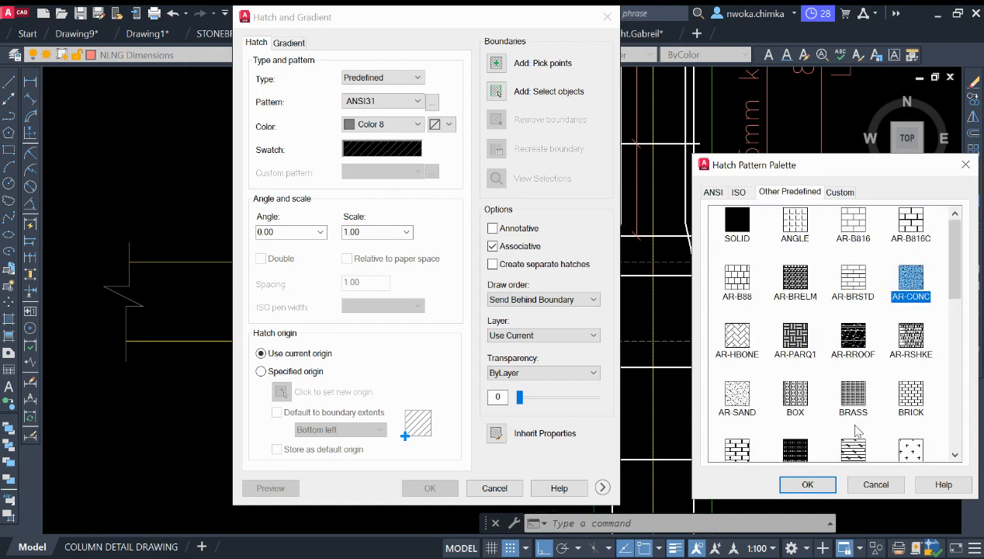
pyautogui.click(807, 484)
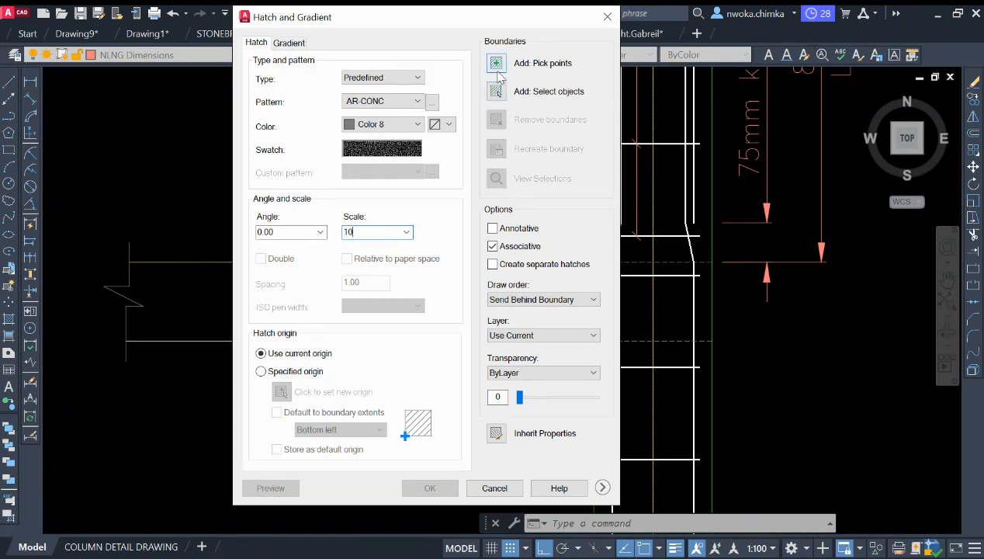
pyautogui.click(497, 65)
pyautogui.click(386, 233)
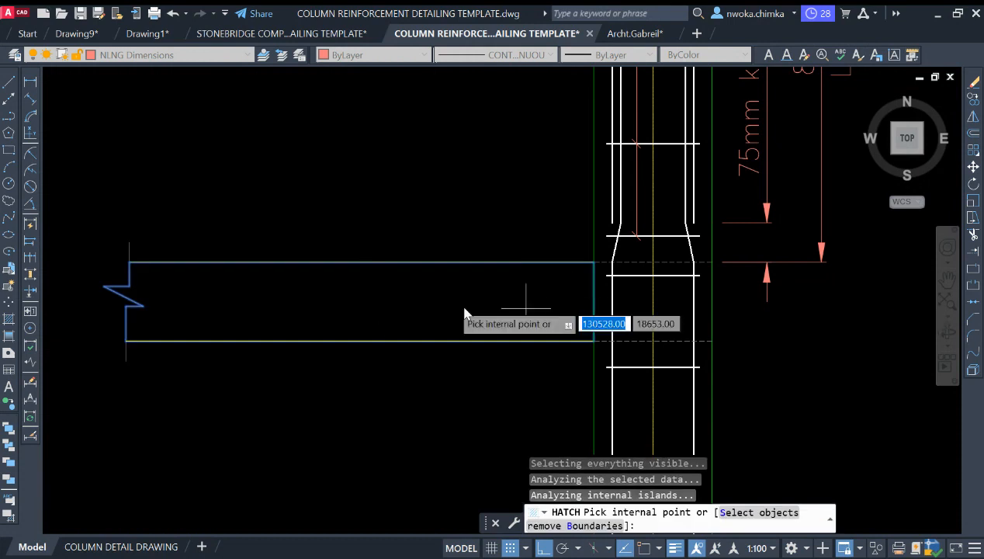
pyautogui.press('Return')
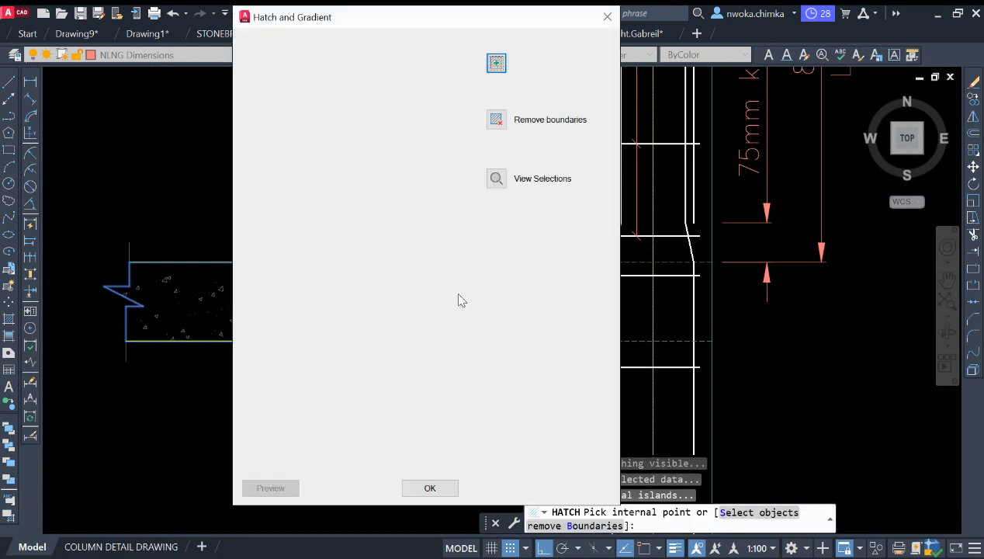
pyautogui.click(444, 486)
pyautogui.scroll(-4, 404, 308)
pyautogui.scroll(5, 422, 312)
pyautogui.scroll(-4, 513, 298)
pyautogui.scroll(3, 398, 307)
pyautogui.scroll(-3, 468, 275)
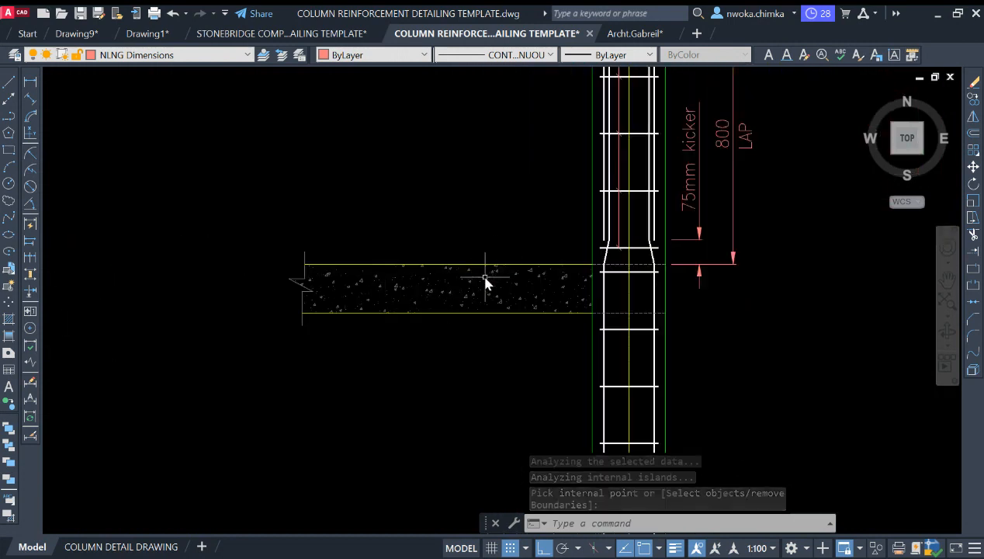
pyautogui.moveTo(470, 284); pyautogui.dragTo(494, 288, button='middle')
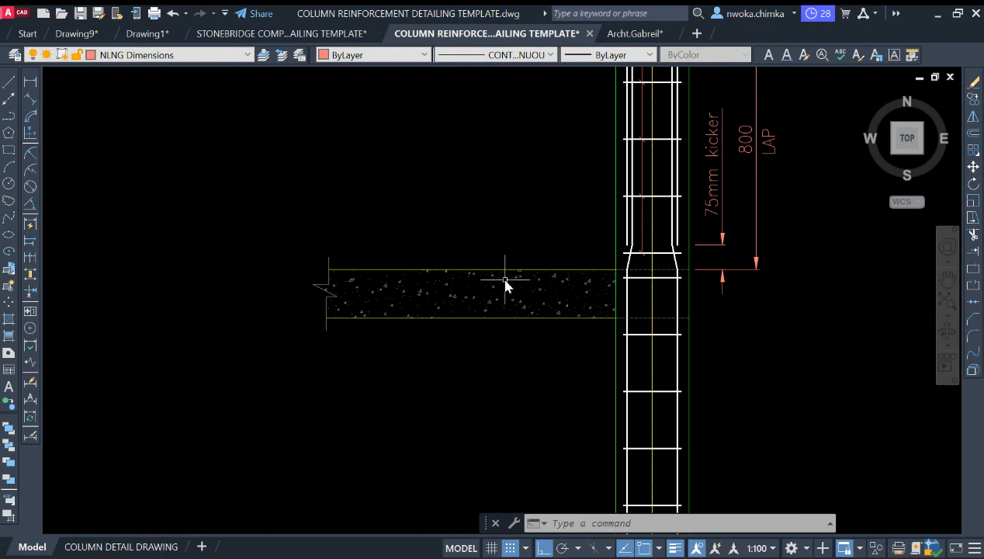
pyautogui.scroll(4, 457, 273)
pyautogui.scroll(-4, 467, 267)
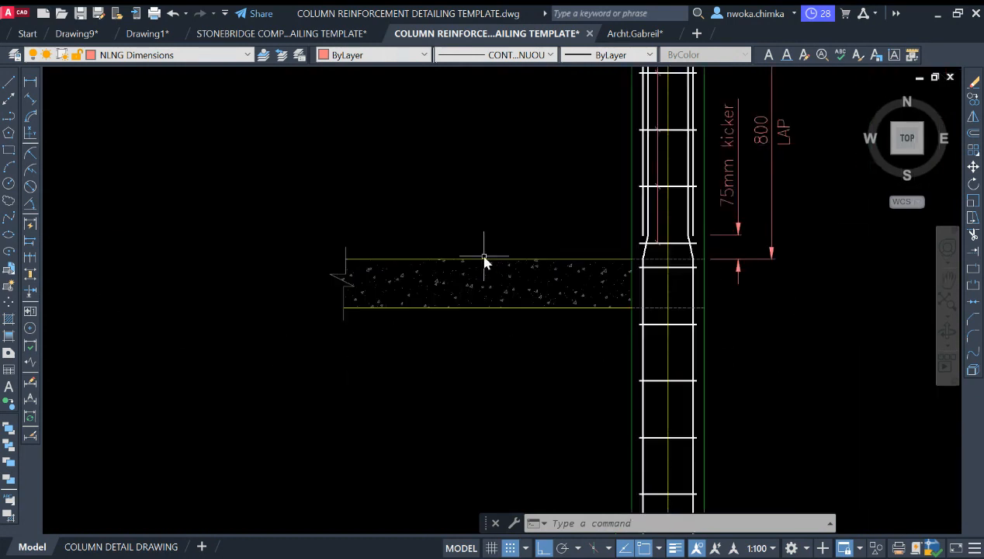
pyautogui.scroll(2, 481, 264)
pyautogui.scroll(-2, 577, 266)
pyautogui.scroll(2, 589, 264)
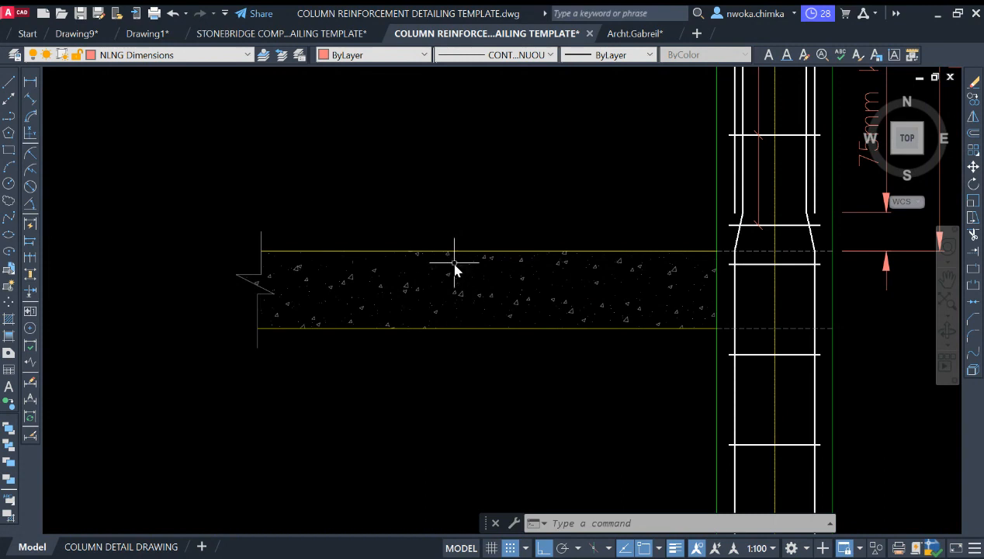
pyautogui.scroll(-2, 360, 286)
pyautogui.scroll(4, 416, 284)
pyautogui.scroll(-4, 547, 264)
pyautogui.scroll(-3, 636, 244)
pyautogui.scroll(5, 585, 278)
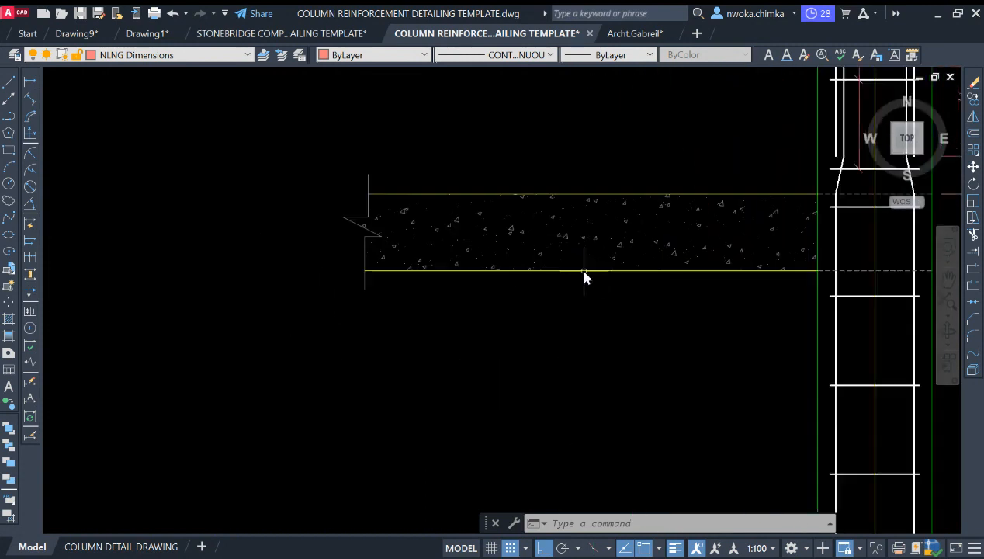
pyautogui.scroll(2, 553, 273)
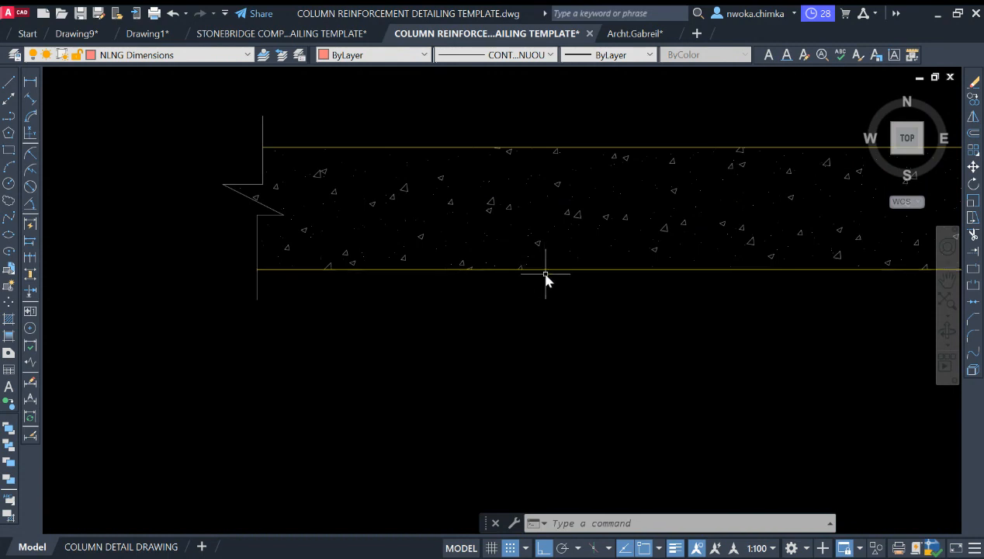
pyautogui.scroll(-4, 547, 273)
pyautogui.scroll(2, 542, 268)
pyautogui.scroll(-2, 543, 267)
pyautogui.scroll(4, 539, 264)
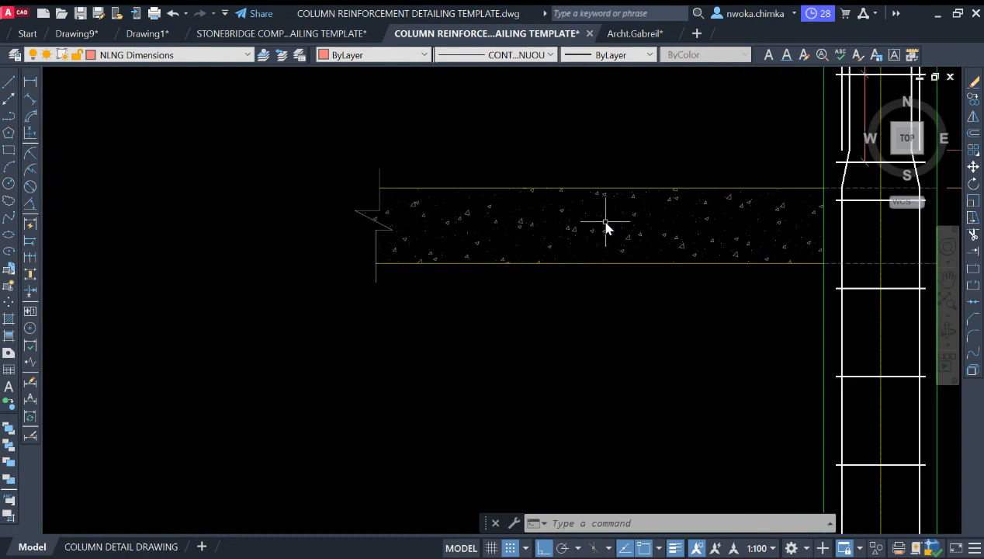
pyautogui.scroll(-5, 628, 279)
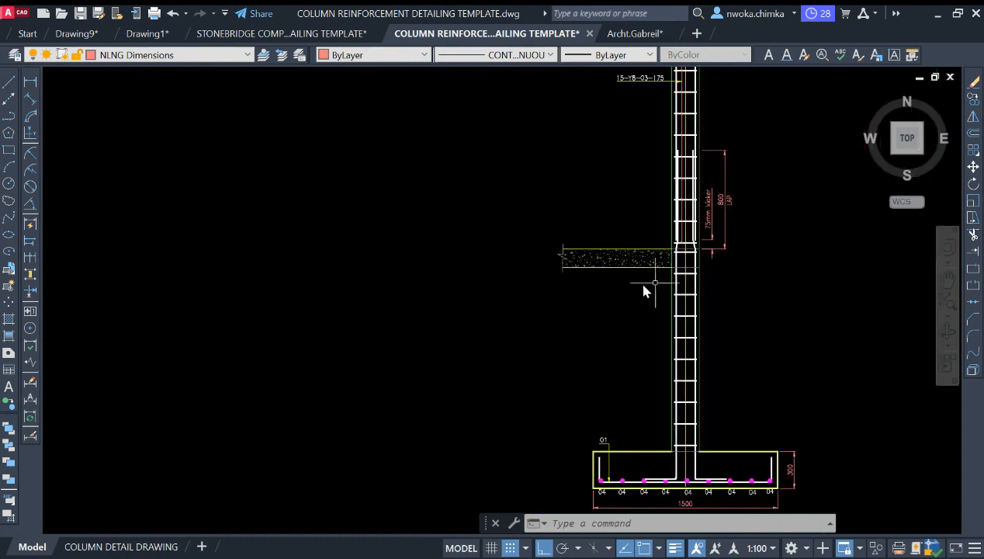
pyautogui.scroll(3, 613, 281)
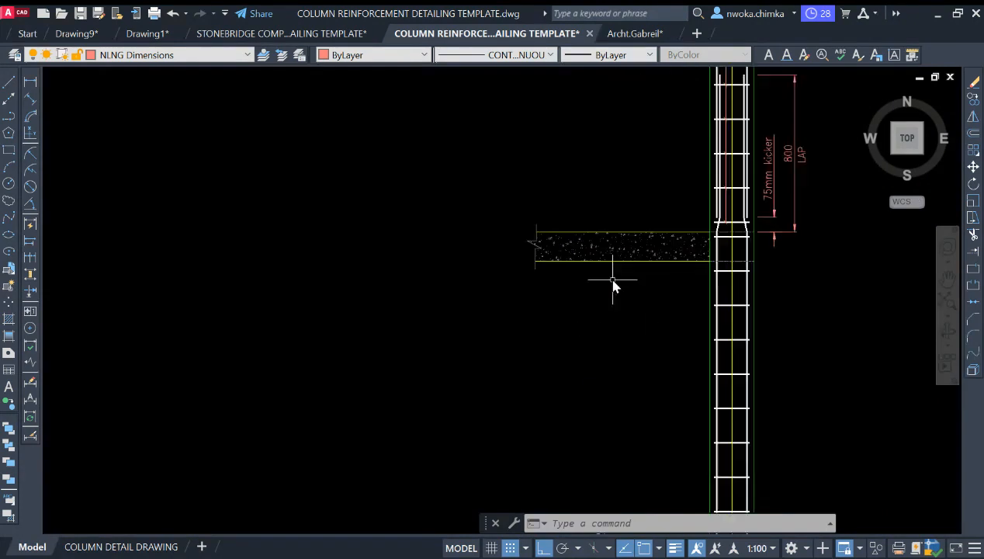
pyautogui.scroll(-3, 668, 266)
pyautogui.scroll(2, 550, 248)
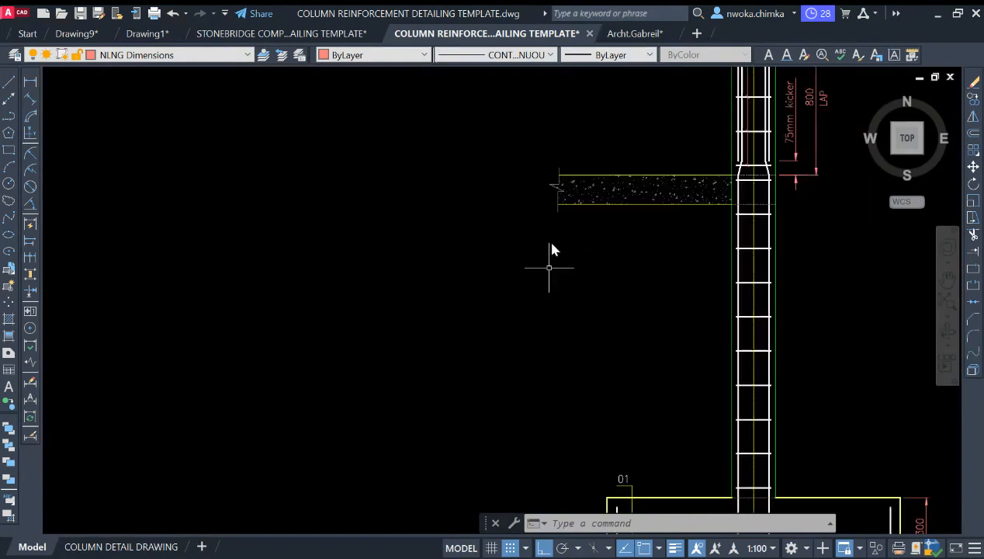
pyautogui.scroll(-2, 584, 251)
pyautogui.scroll(6, 708, 243)
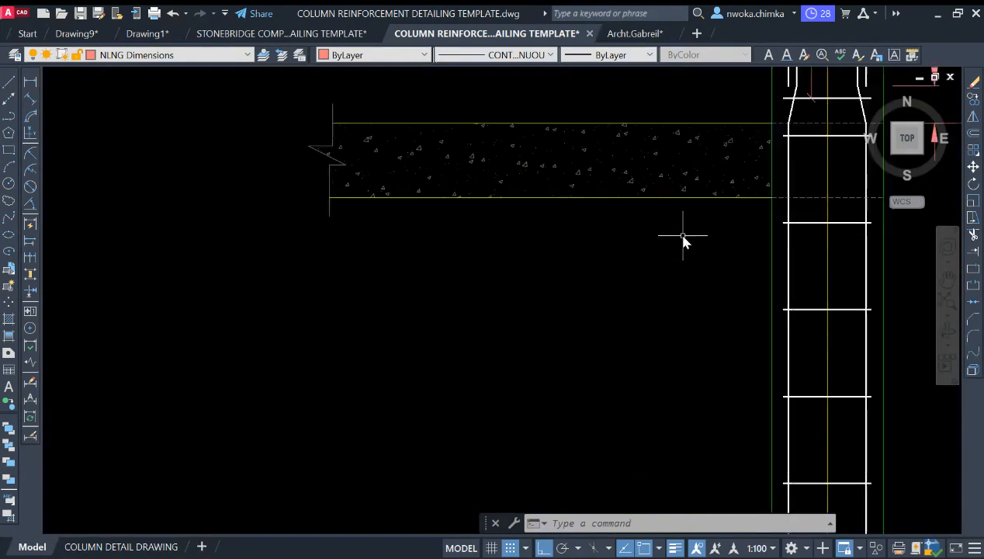
pyautogui.write('o')
pyautogui.press('Return')
pyautogui.press('Escape')
# - Read the floor build-up note on slab, blinding, membrane and fill in the reference footing detail, and return to the new slab
pyautogui.scroll(-10, 713, 216)
pyautogui.scroll(5, 812, 351)
pyautogui.moveTo(813, 352); pyautogui.dragTo(853, 248, button='middle')
pyautogui.scroll(3, 501, 273)
pyautogui.scroll(8, 501, 273)
pyautogui.moveTo(561, 241)
pyautogui.mouseDown(button='middle')
pyautogui.moveTo(545, 215)
pyautogui.moveTo(604, 213)
pyautogui.mouseUp(button='middle')
pyautogui.scroll(-2, 672, 222)
pyautogui.moveTo(672, 222); pyautogui.dragTo(665, 229, button='middle')
pyautogui.moveTo(315, 235); pyautogui.dragTo(514, 237, button='middle')
pyautogui.moveTo(124, 221)
pyautogui.mouseDown(button='middle')
pyautogui.moveTo(555, 249)
pyautogui.moveTo(457, 219)
pyautogui.mouseUp(button='middle')
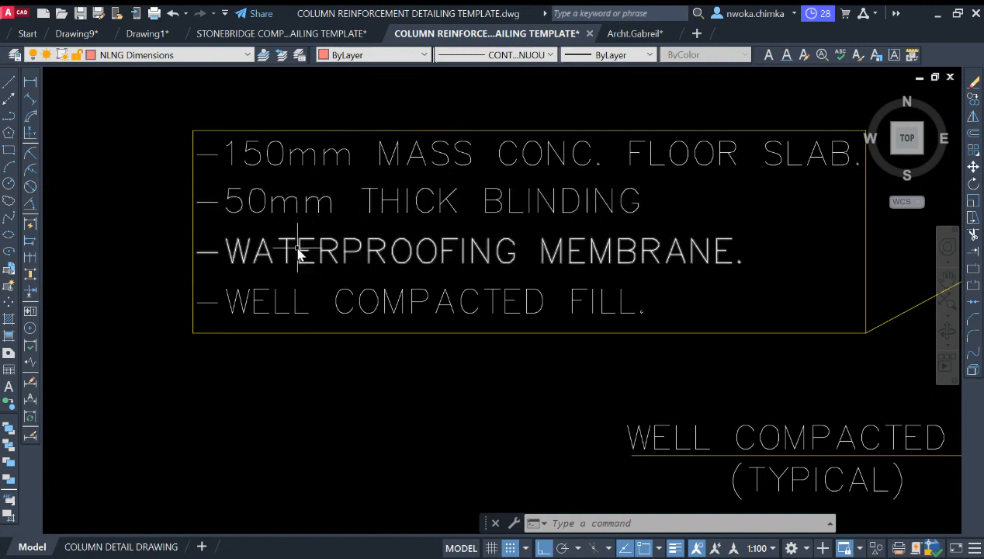
pyautogui.scroll(-2, 303, 248)
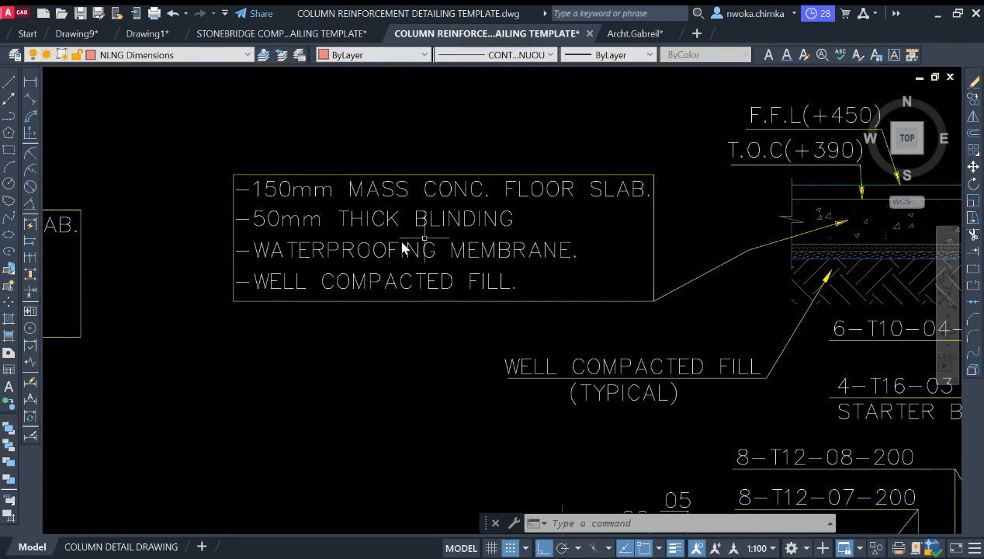
pyautogui.scroll(-2, 326, 281)
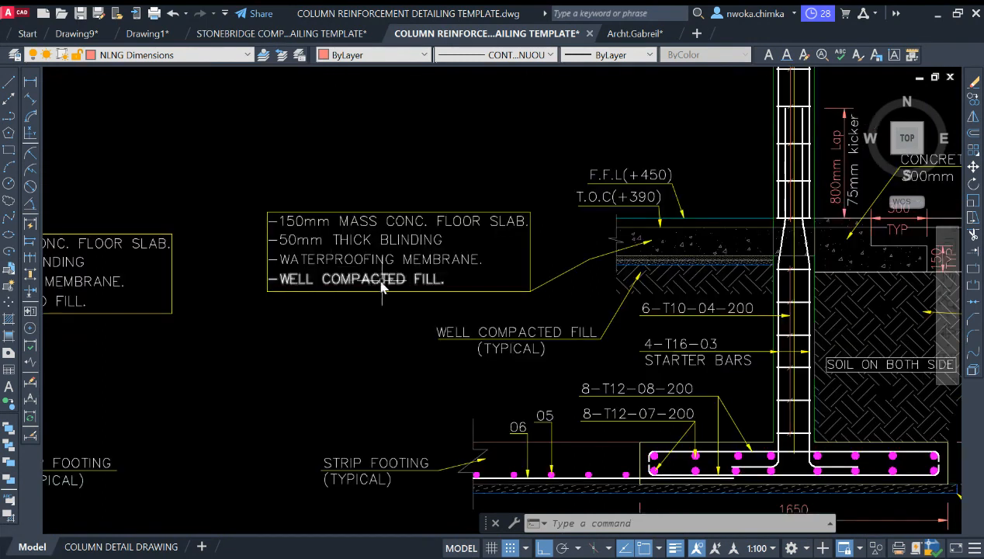
pyautogui.scroll(-4, 425, 267)
pyautogui.scroll(4, 445, 242)
pyautogui.scroll(-6, 445, 242)
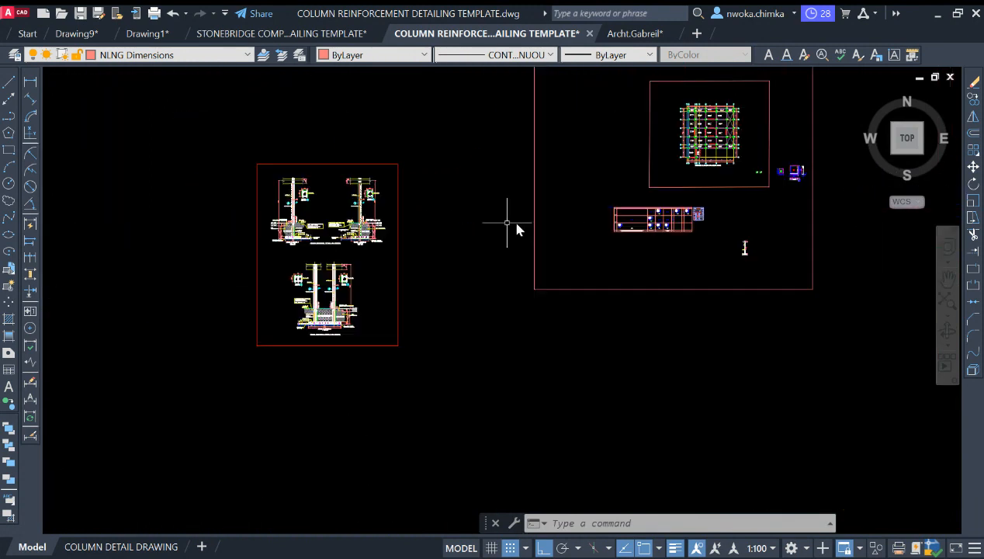
pyautogui.scroll(2, 532, 234)
pyautogui.scroll(-2, 567, 228)
pyautogui.scroll(6, 543, 256)
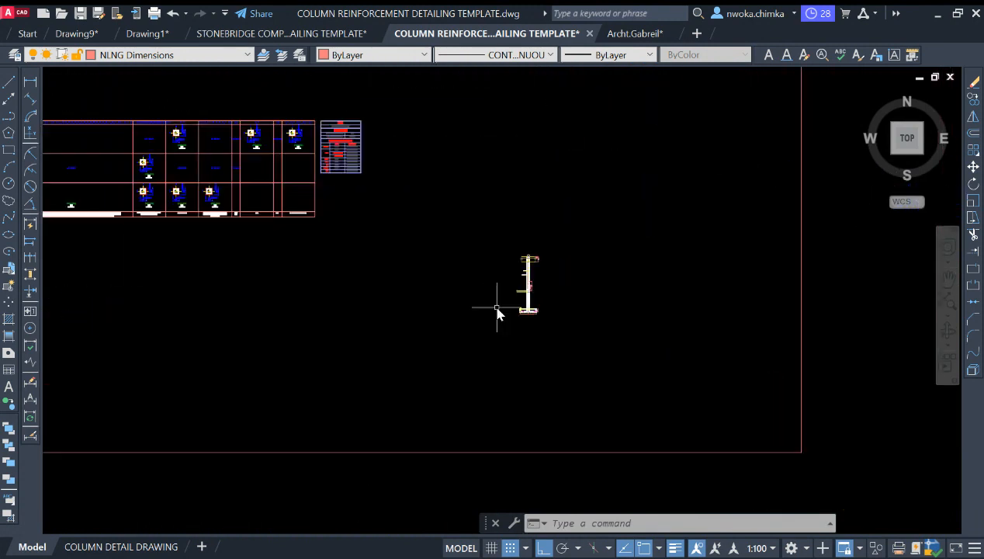
pyautogui.scroll(8, 555, 250)
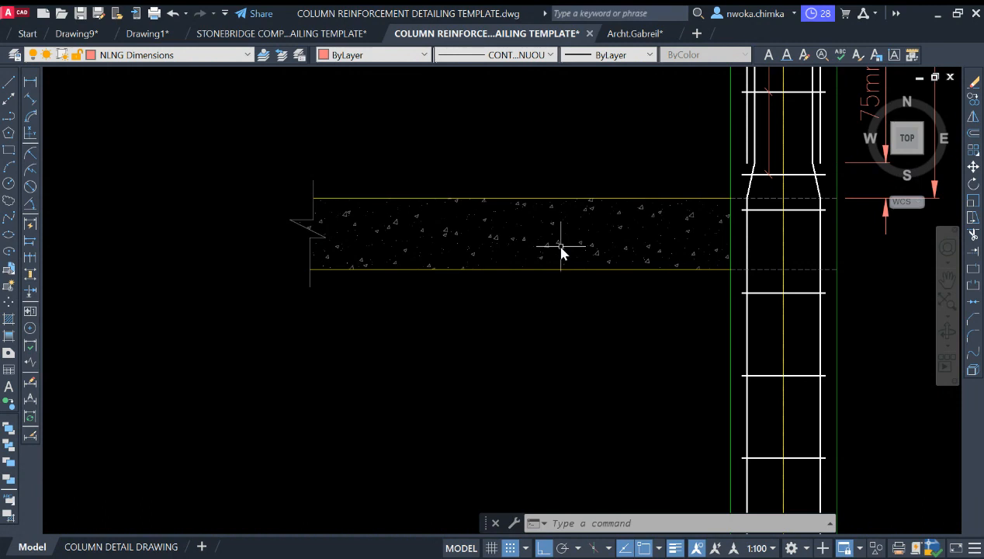
pyautogui.write('o')
pyautogui.press('Return')
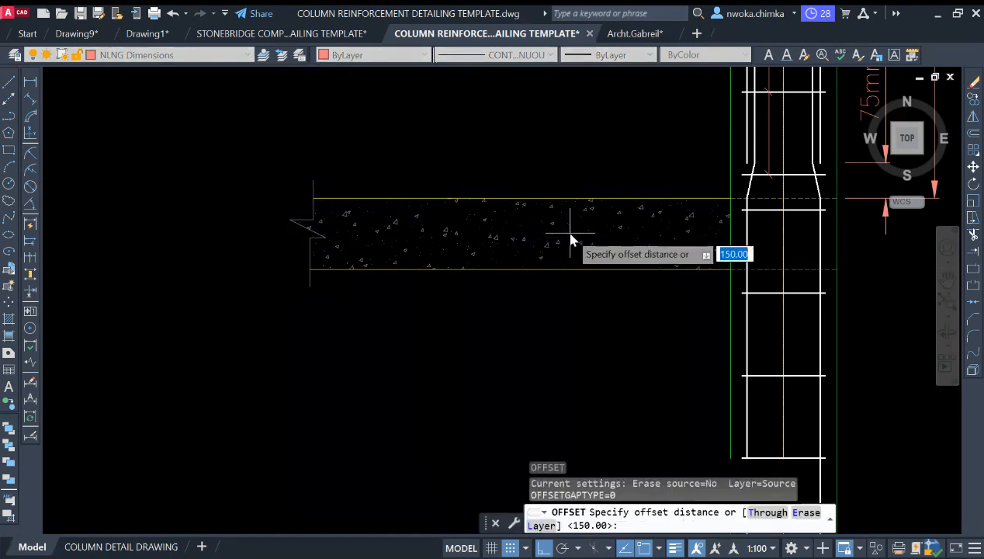
pyautogui.press('Escape')
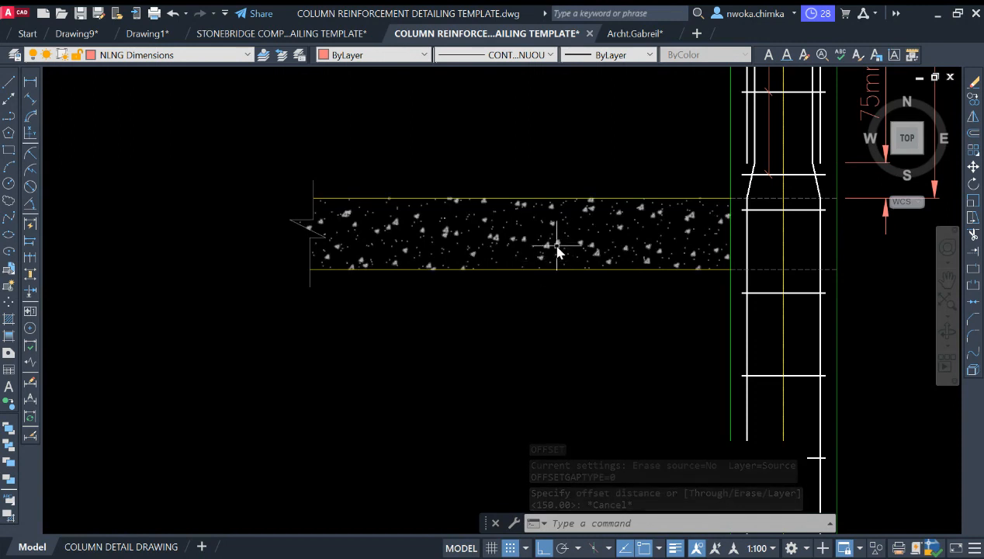
pyautogui.write('O')
pyautogui.press('Return')
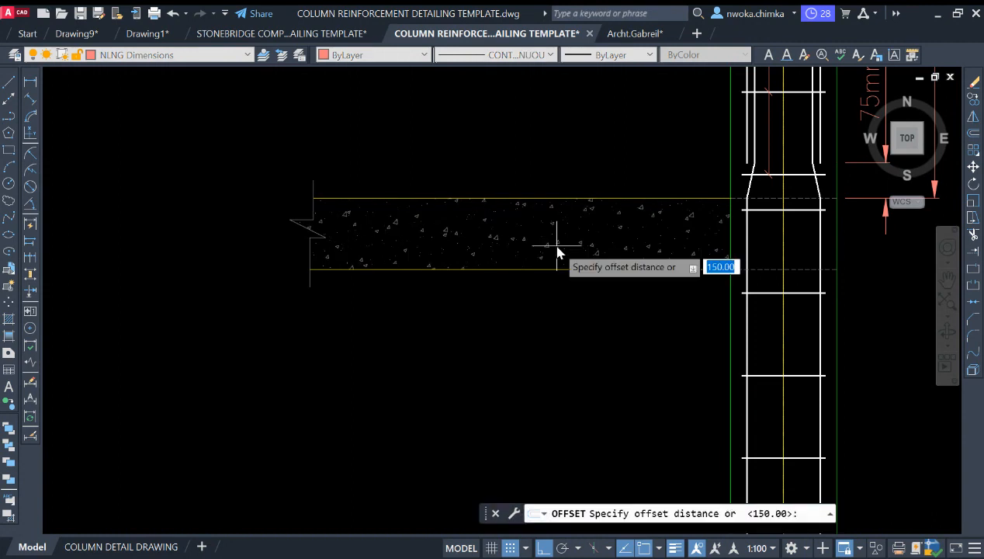
pyautogui.write('25')
pyautogui.press('Return')
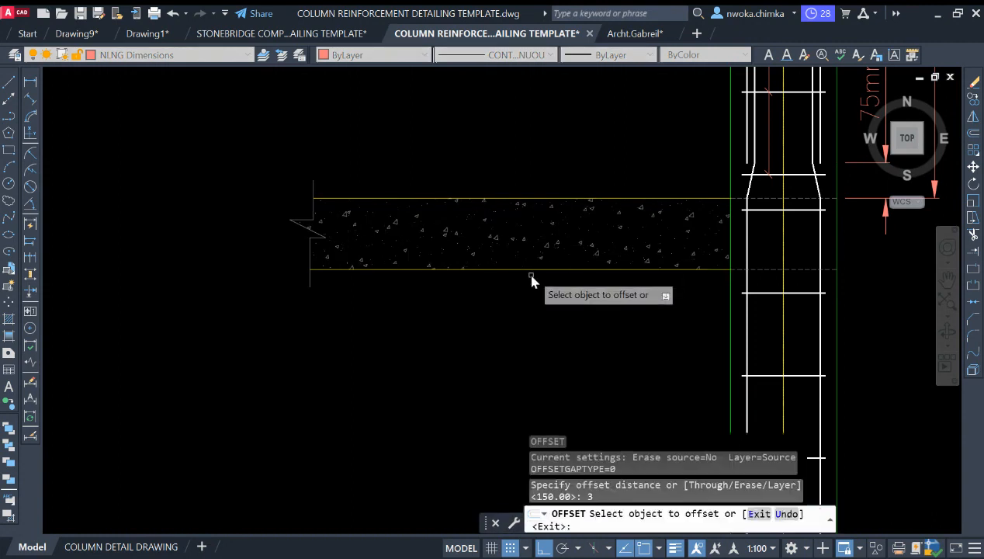
pyautogui.click(536, 269)
pyautogui.scroll(4, 540, 320)
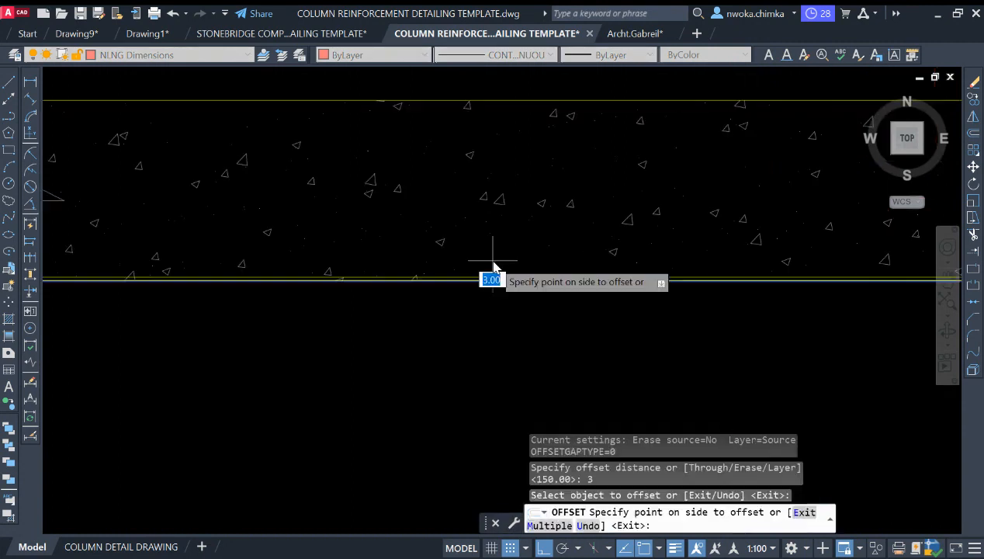
pyautogui.press('Escape')
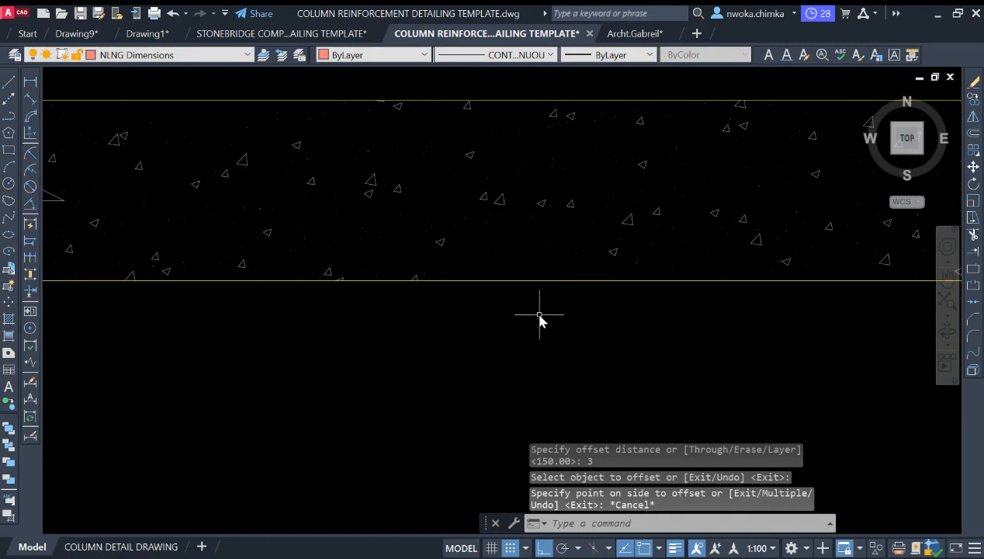
# - Offset the slab's bottom line 5 mm downward to form the thin membrane layer
pyautogui.press('Return')
pyautogui.write('5')
pyautogui.press('Return')
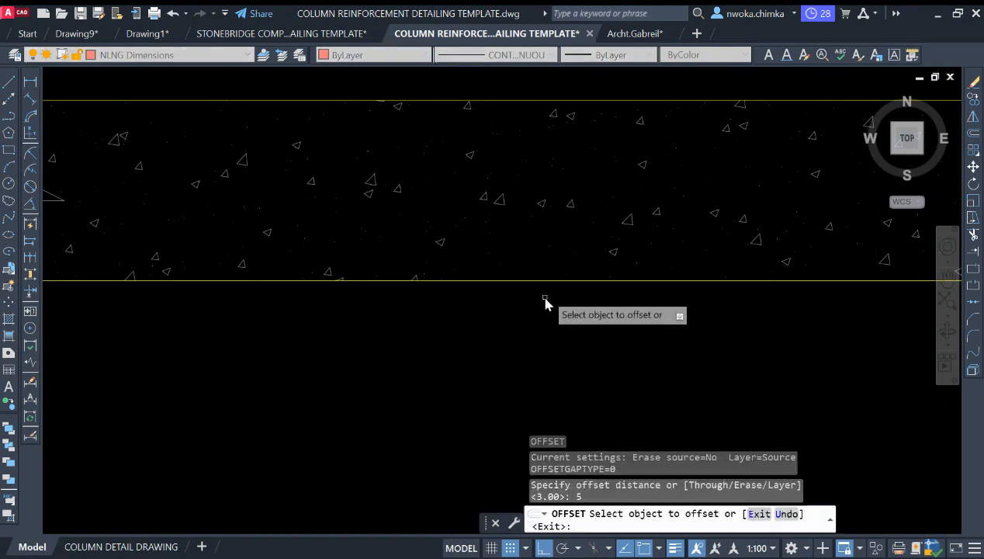
pyautogui.click(551, 280)
pyautogui.click(564, 344)
pyautogui.press('Escape')
pyautogui.scroll(-4, 601, 280)
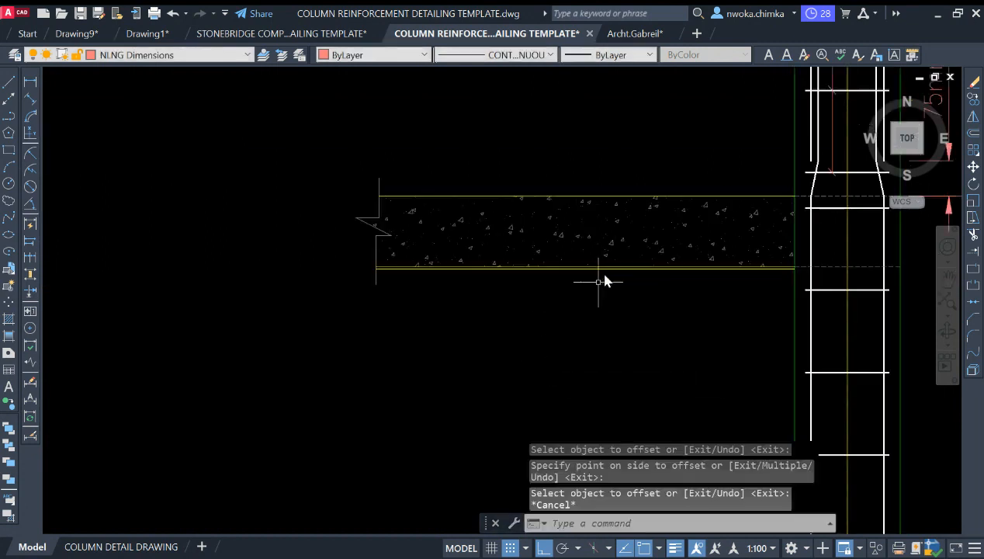
# - Offset the lower membrane line 50 mm downward to form the blinding layer beneath the slab
pyautogui.scroll(4, 578, 271)
pyautogui.write('o')
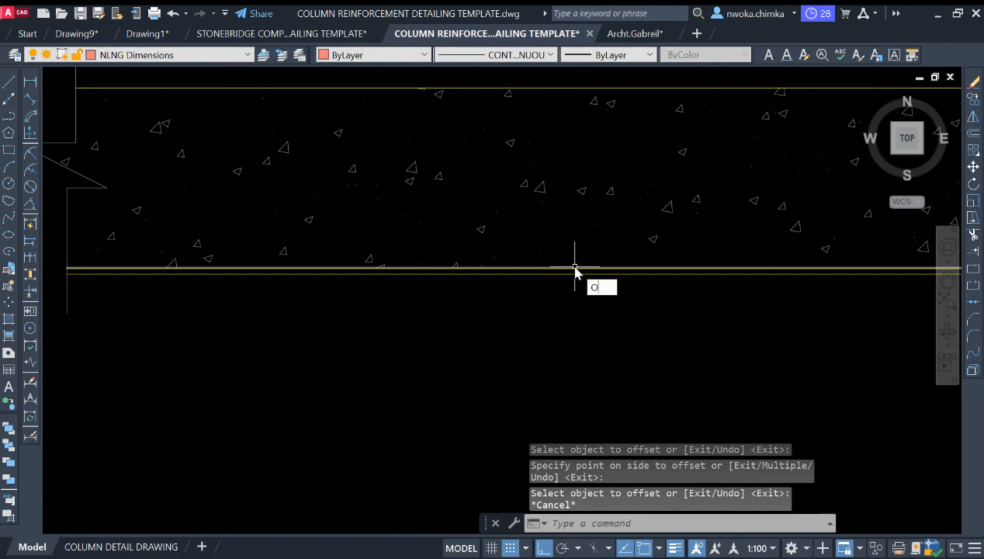
pyautogui.press('Return')
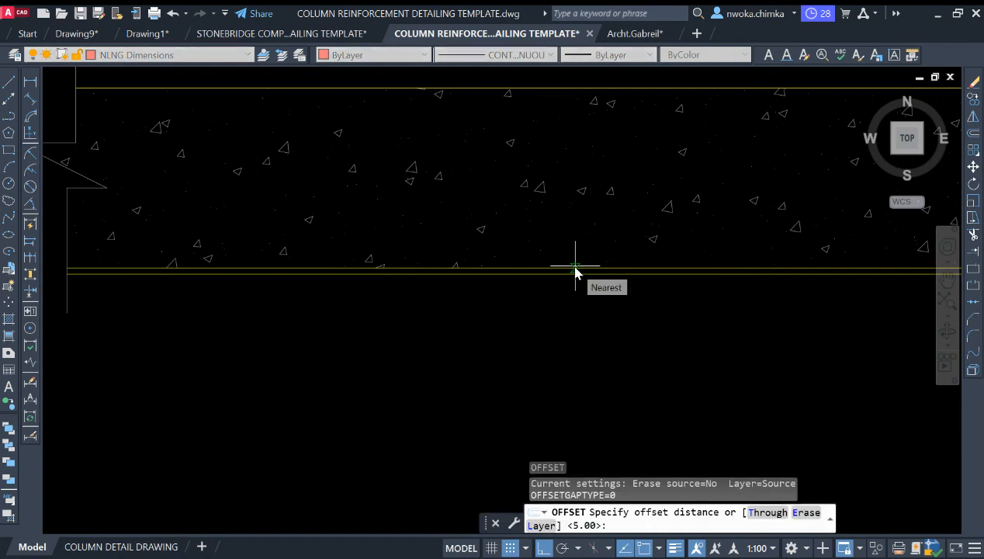
pyautogui.write('50')
pyautogui.press('Return')
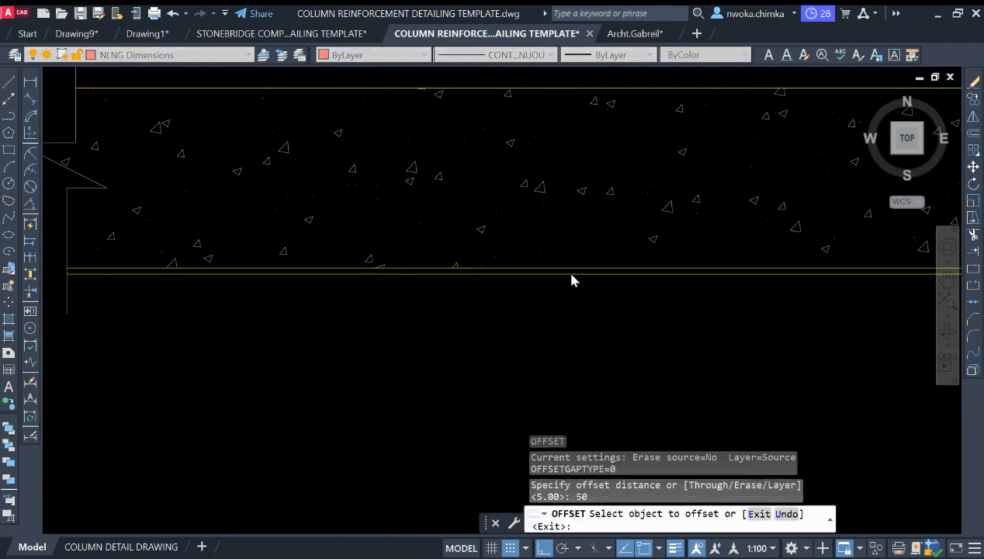
pyautogui.click(573, 270)
pyautogui.click(578, 330)
pyautogui.scroll(-2, 579, 309)
pyautogui.press('Escape')
pyautogui.scroll(2, 335, 311)
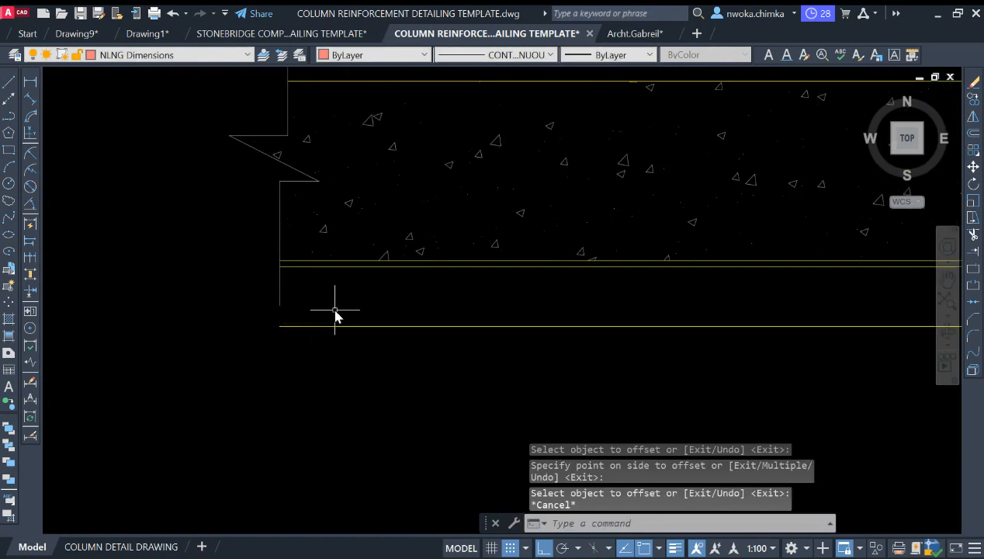
# - Stretch the vertical line under the slab's break symbol downward so it extends slightly past the blinding's bottom line
pyautogui.click(312, 287)
pyautogui.click(266, 310)
pyautogui.click(279, 305)
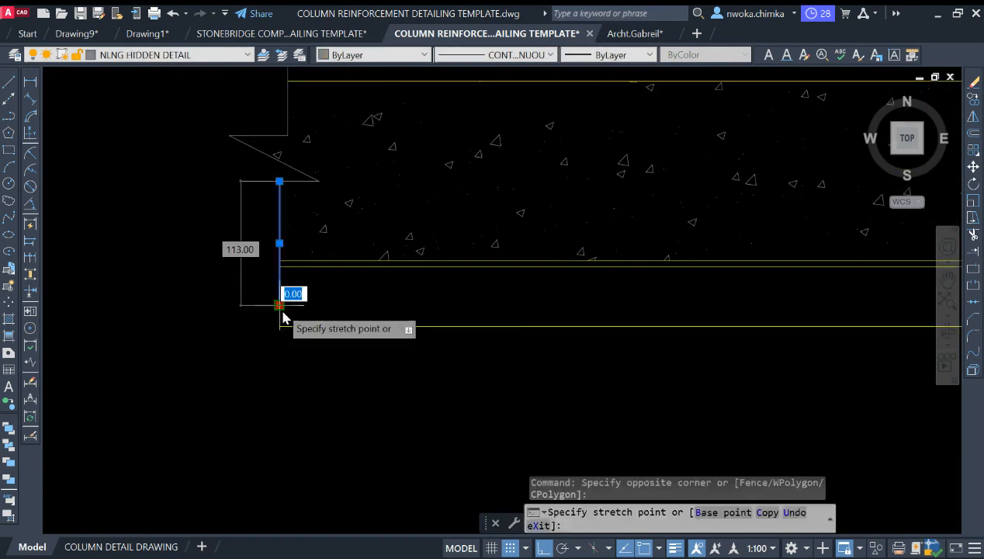
pyautogui.click(285, 347)
pyautogui.press('Escape')
# - Move the blinding's bottom line to the NLNG BLINDING layer
pyautogui.click(445, 293)
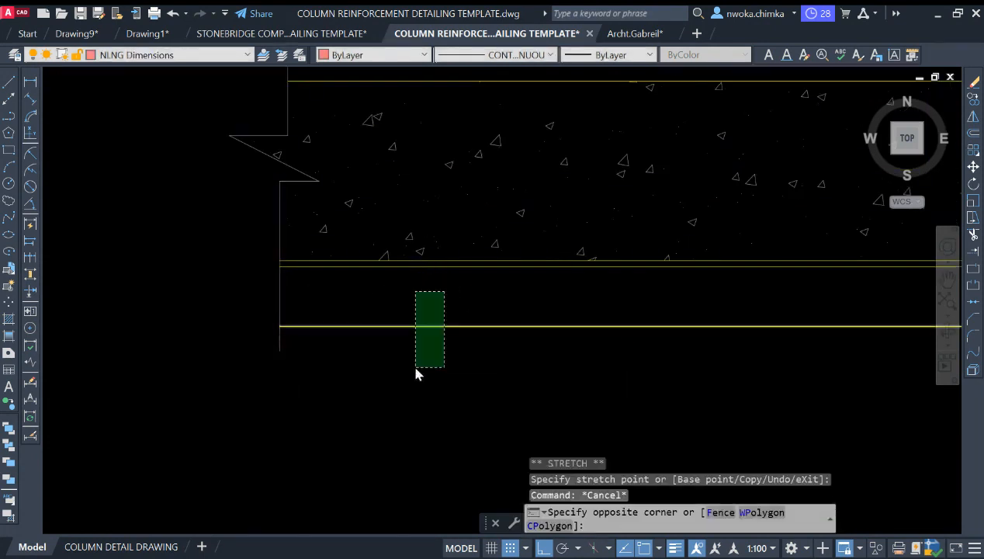
pyautogui.click(416, 371)
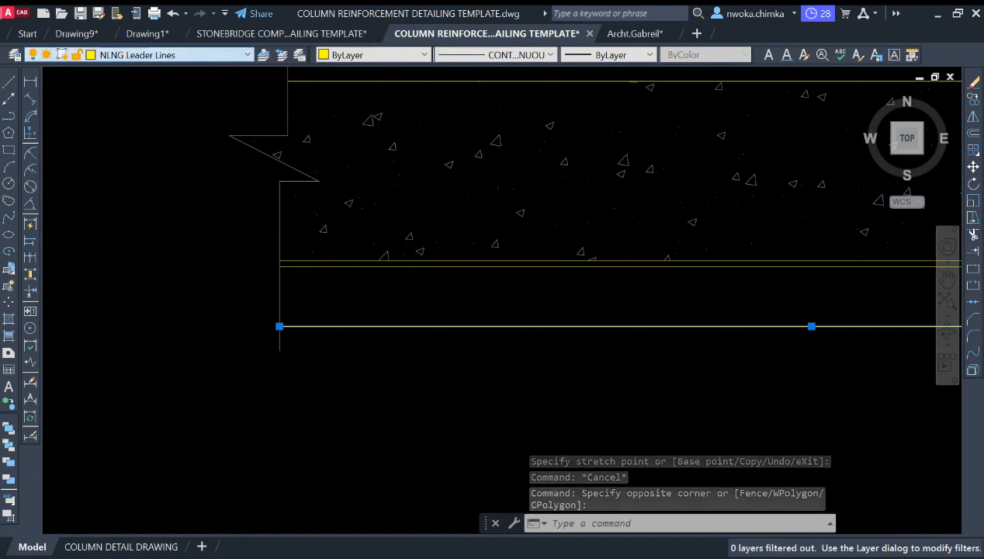
pyautogui.click(155, 139)
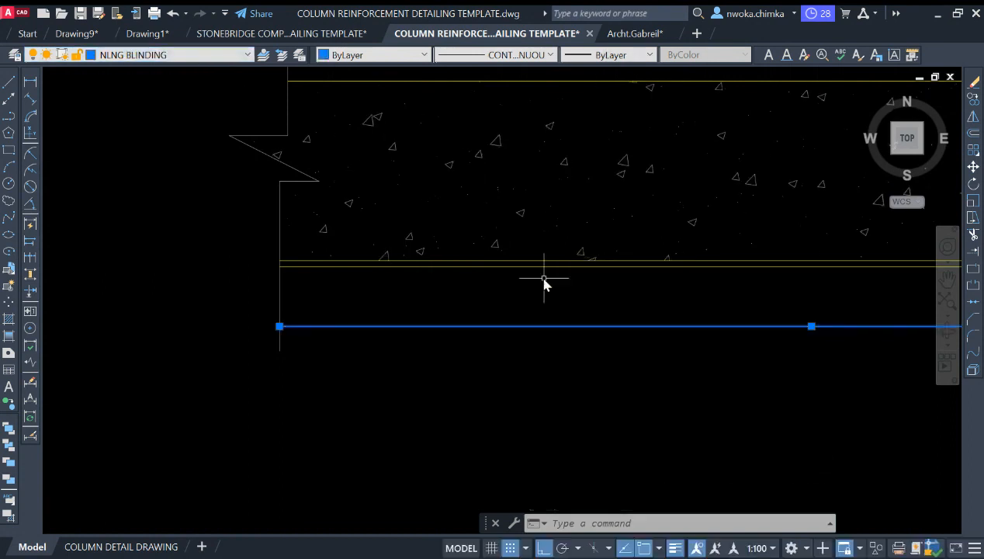
pyautogui.click(514, 55)
pyautogui.click(510, 90)
# - Move the lower membrane line beneath the slab to a layer with a cyan colour
pyautogui.scroll(2, 489, 291)
pyautogui.click(492, 264)
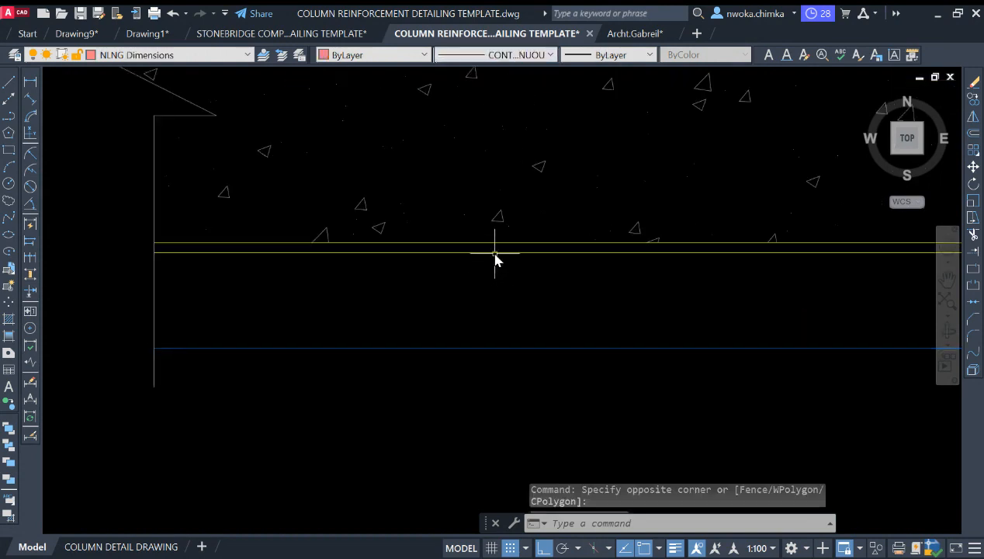
pyautogui.press('Escape')
pyautogui.click(476, 252)
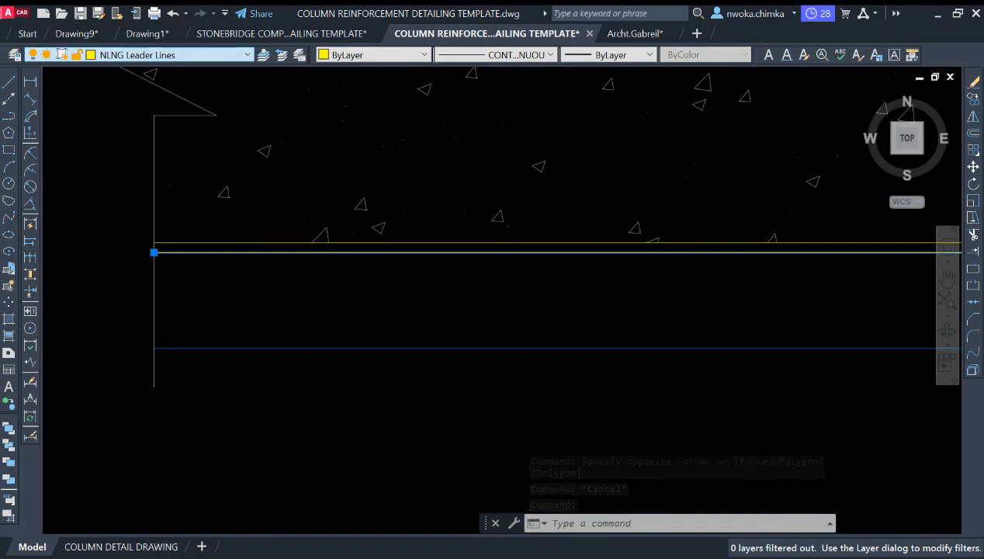
pyautogui.press('Escape')
# - Start a new hatch for the blinding layer and set its predefined pattern to DASH
pyautogui.scroll(-5, 536, 218)
pyautogui.scroll(5, 536, 217)
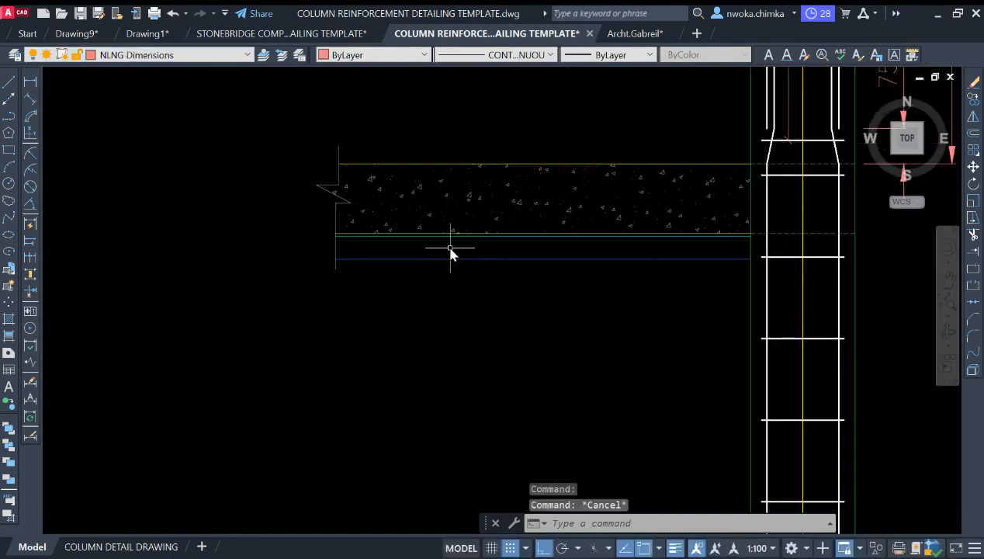
pyautogui.scroll(-2, 543, 232)
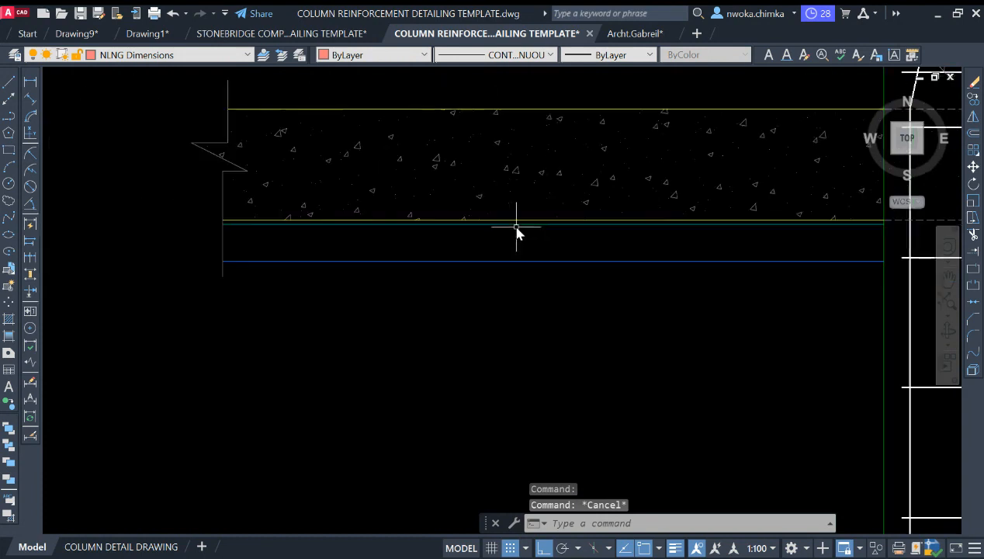
pyautogui.moveTo(598, 255); pyautogui.dragTo(576, 255, button='middle')
pyautogui.write('H')
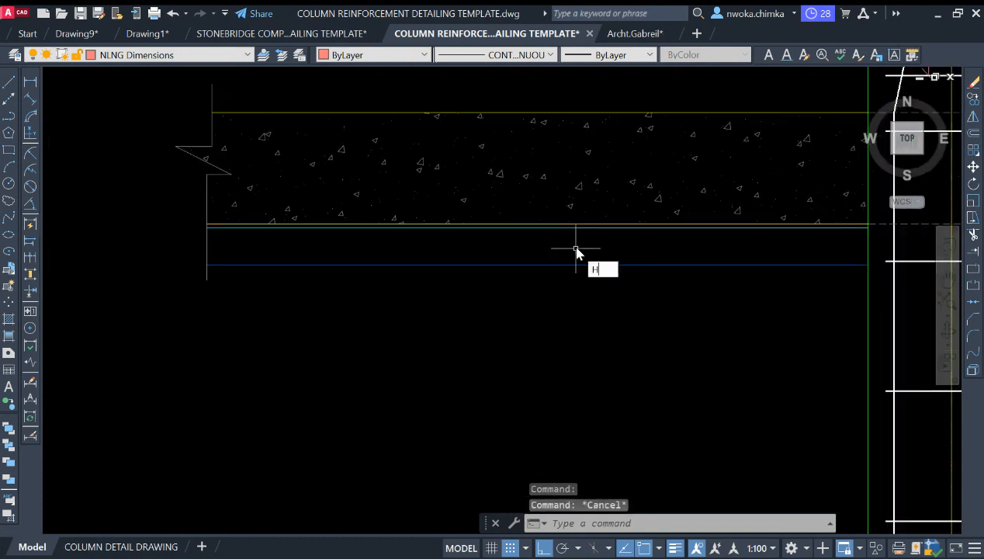
pyautogui.write('h')
pyautogui.press('Return')
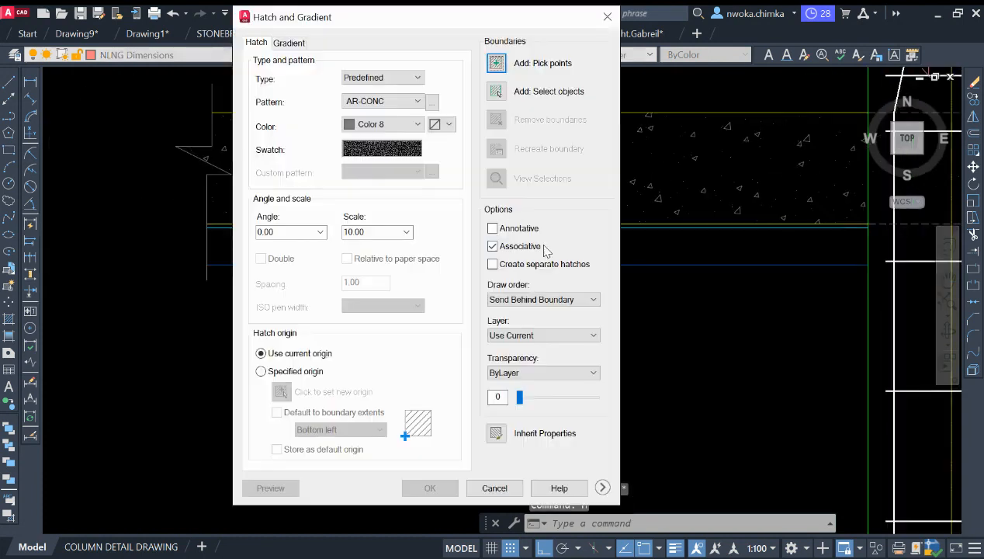
pyautogui.click(433, 103)
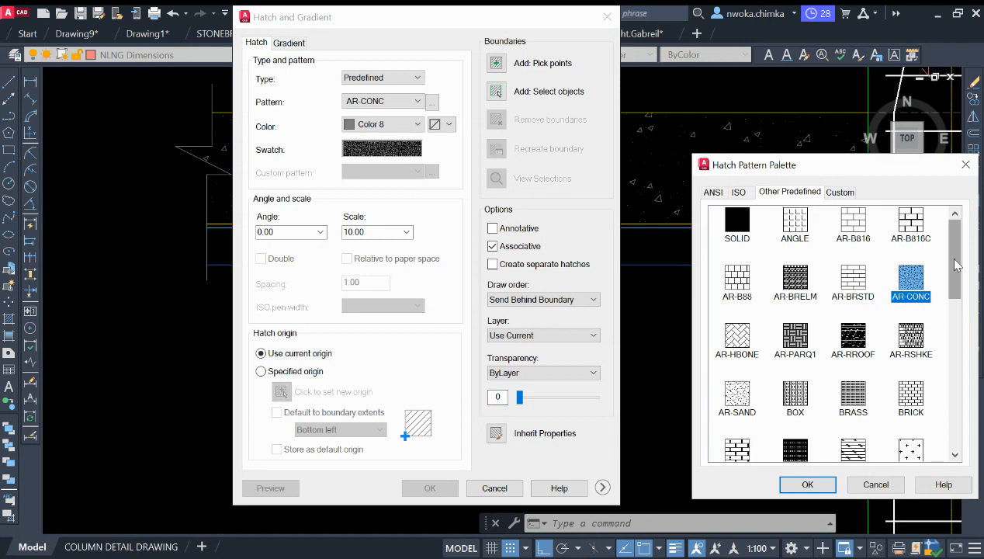
pyautogui.scroll(-5, 943, 274)
pyautogui.scroll(-3, 947, 333)
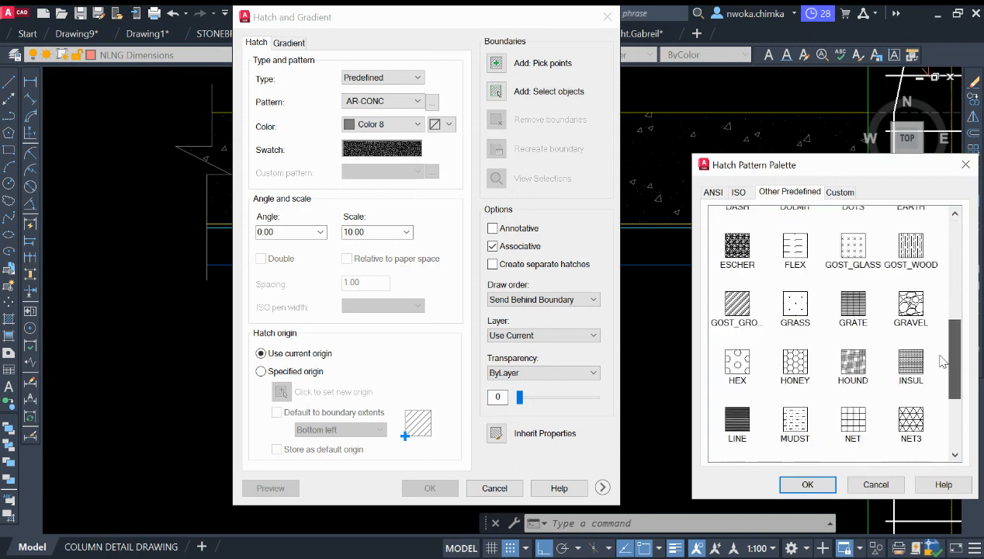
pyautogui.scroll(-2, 935, 396)
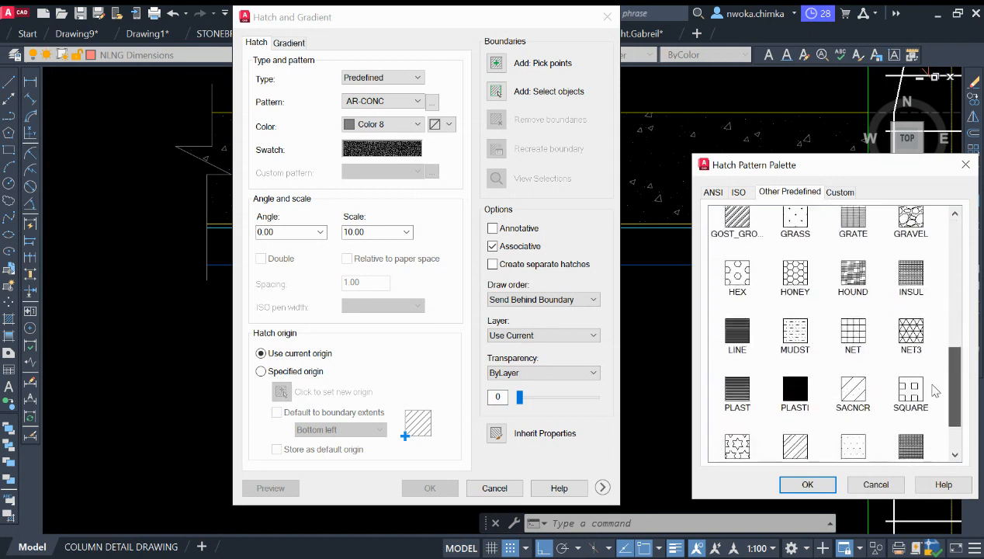
pyautogui.scroll(1, 937, 419)
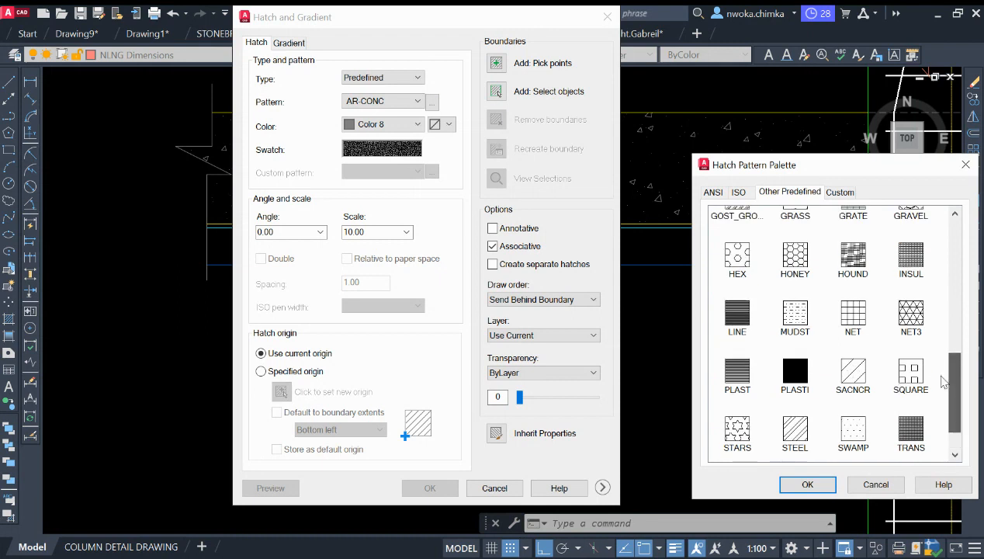
pyautogui.click(914, 260)
pyautogui.scroll(2, 904, 333)
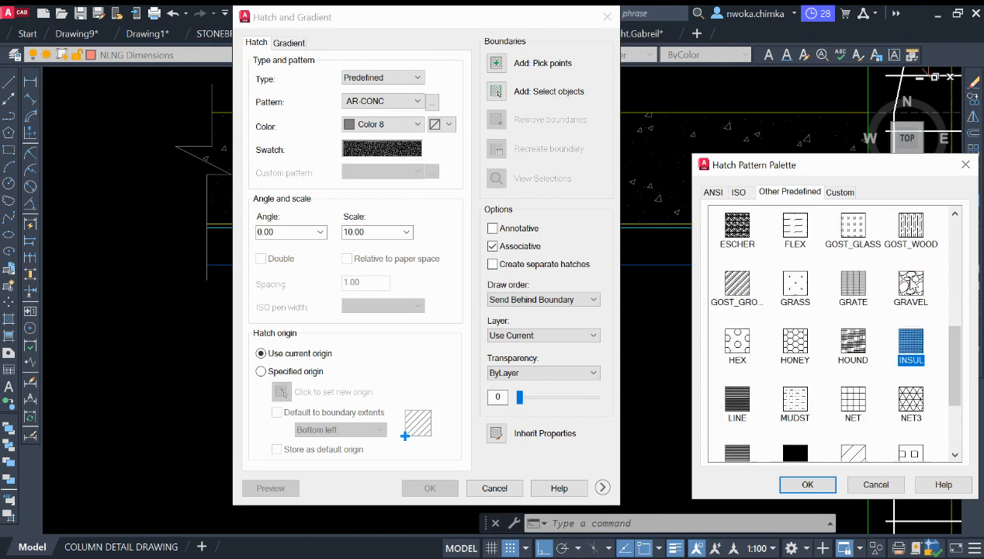
pyautogui.scroll(2, 903, 302)
pyautogui.scroll(2, 824, 305)
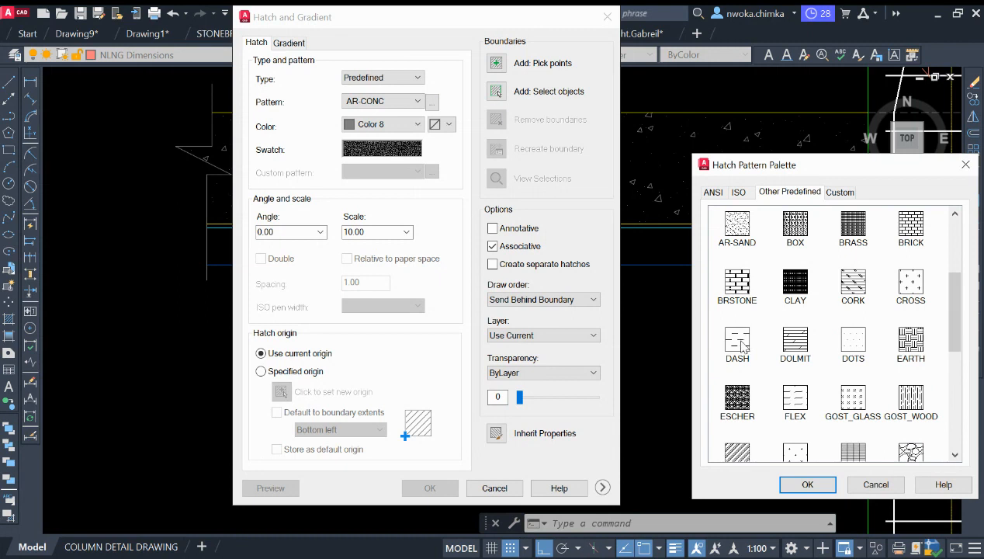
pyautogui.scroll(2, 745, 347)
pyautogui.click(737, 426)
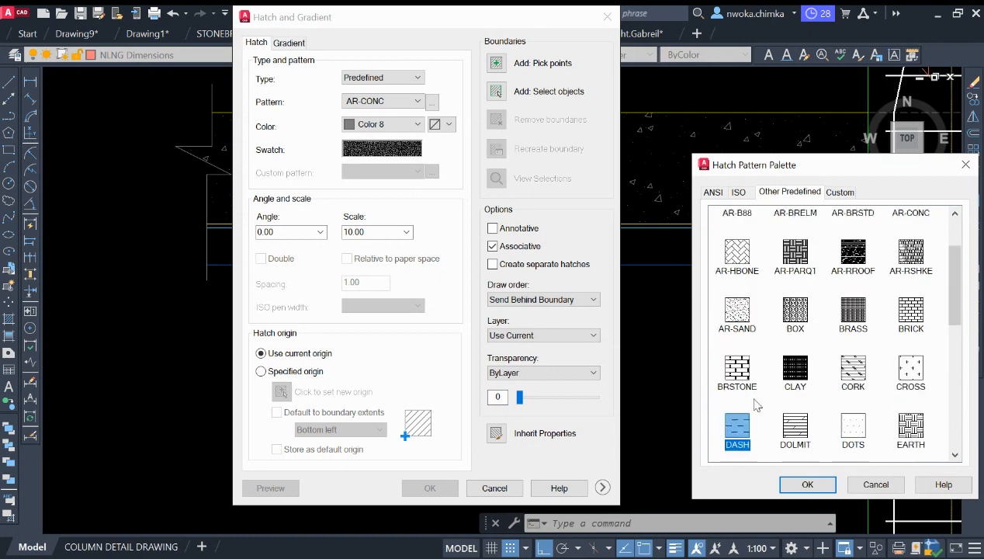
pyautogui.click(808, 484)
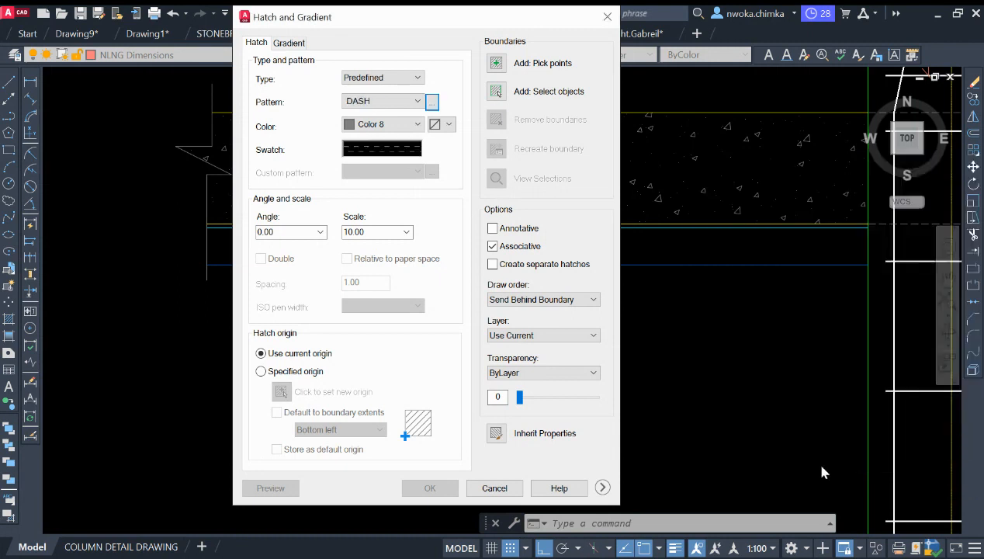
# - Fill the strip between the lower membrane line and the blinding's bottom line with the DASH hatch
pyautogui.click(502, 70)
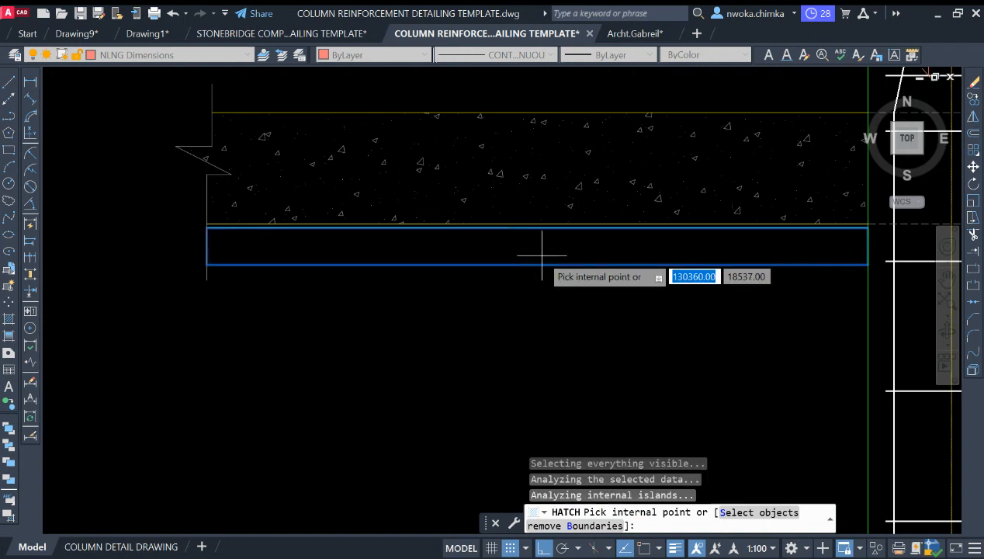
pyautogui.press('Return')
pyautogui.click(431, 488)
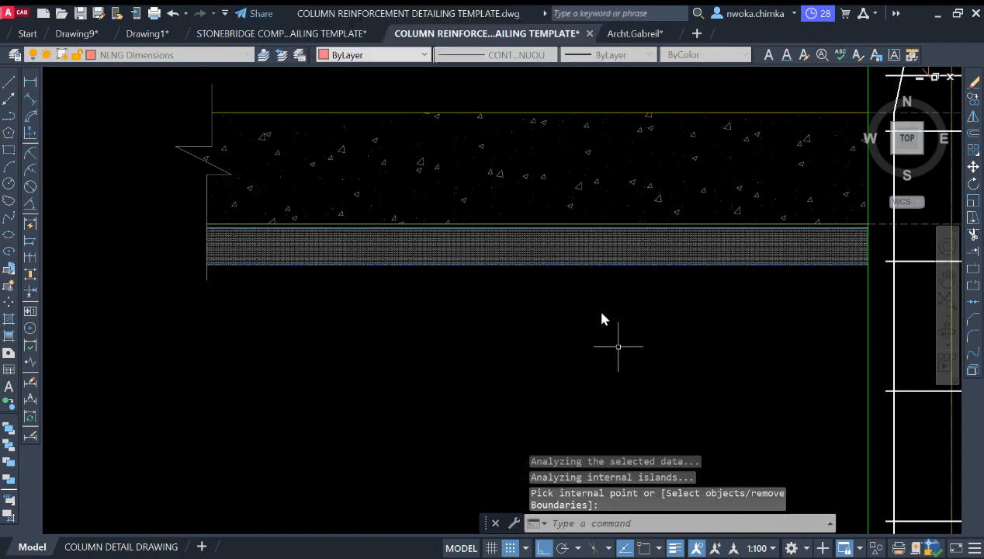
# - Edit the blinding hatch and set its scale to 50
pyautogui.scroll(4, 558, 269)
pyautogui.click(503, 224)
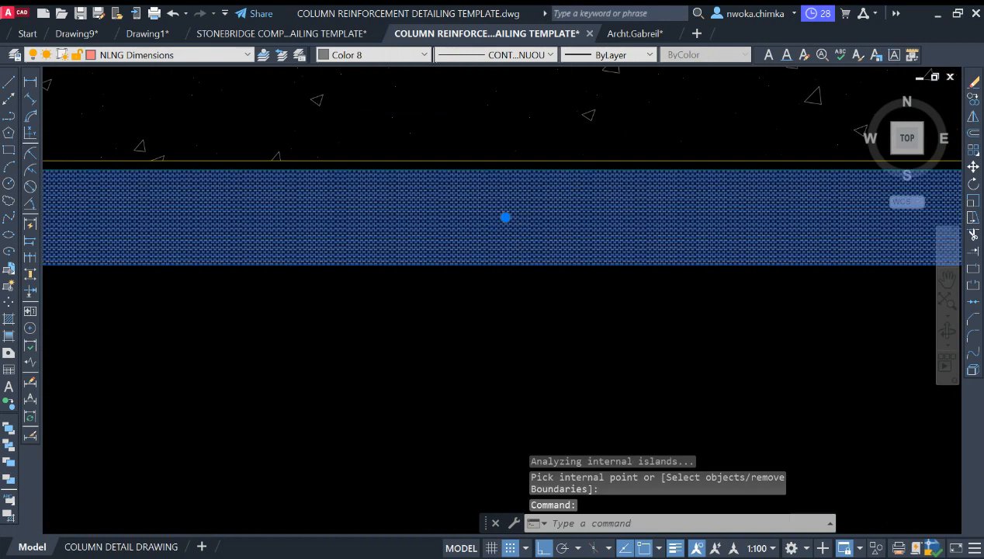
pyautogui.doubleClick(434, 228)
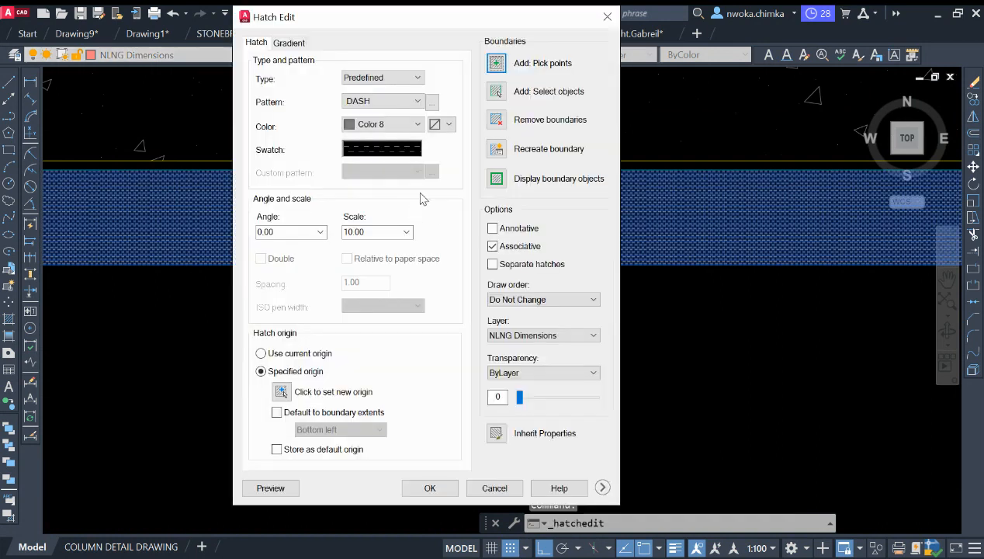
pyautogui.click(386, 232)
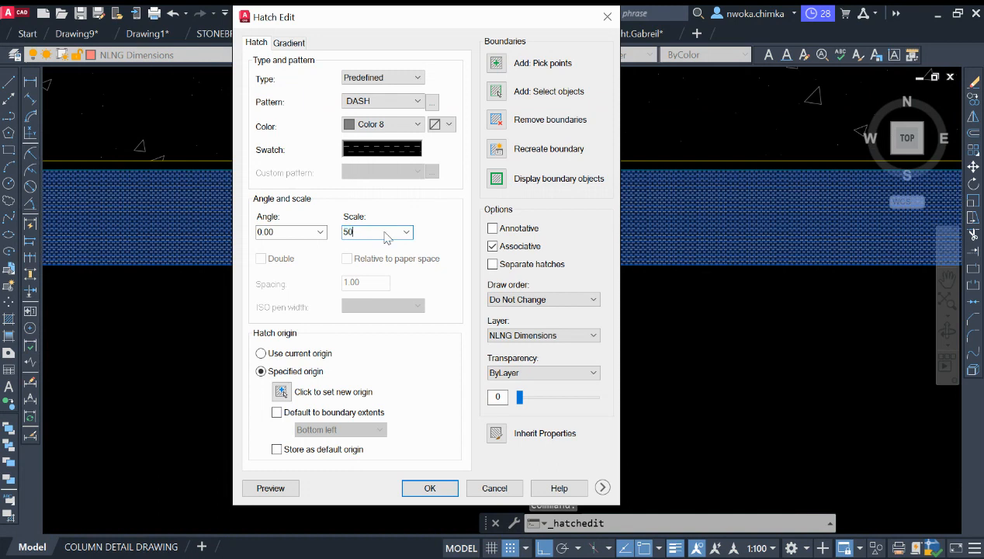
pyautogui.click(270, 488)
pyautogui.scroll(5, 717, 252)
pyautogui.rightClick(597, 250)
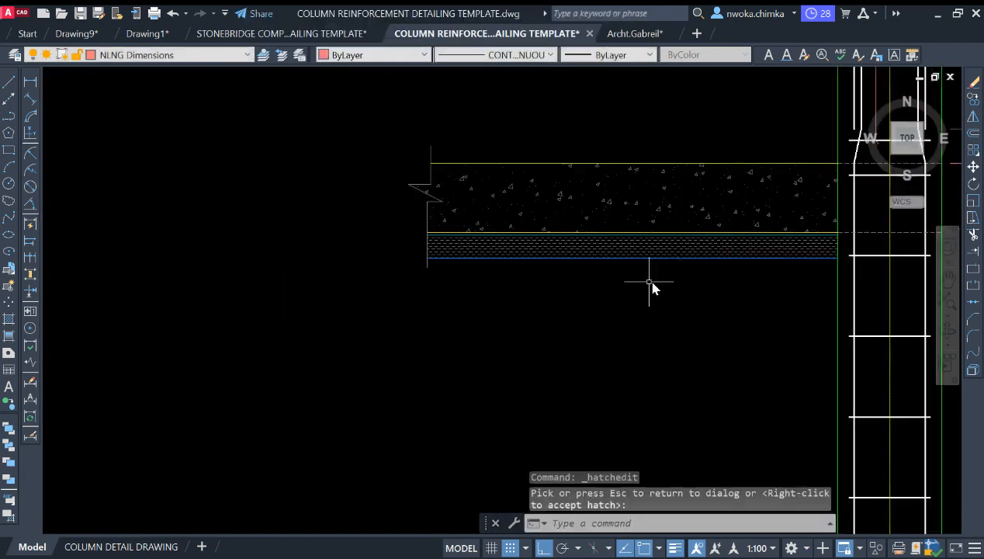
# - Set the angle of the blinding hatch to 45 degrees
pyautogui.scroll(4, 644, 267)
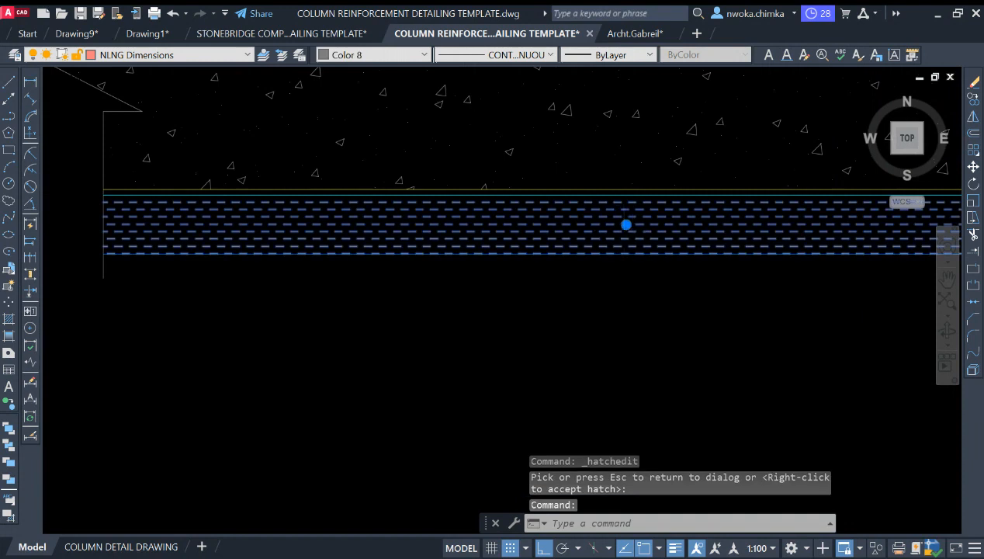
pyautogui.doubleClick(462, 254)
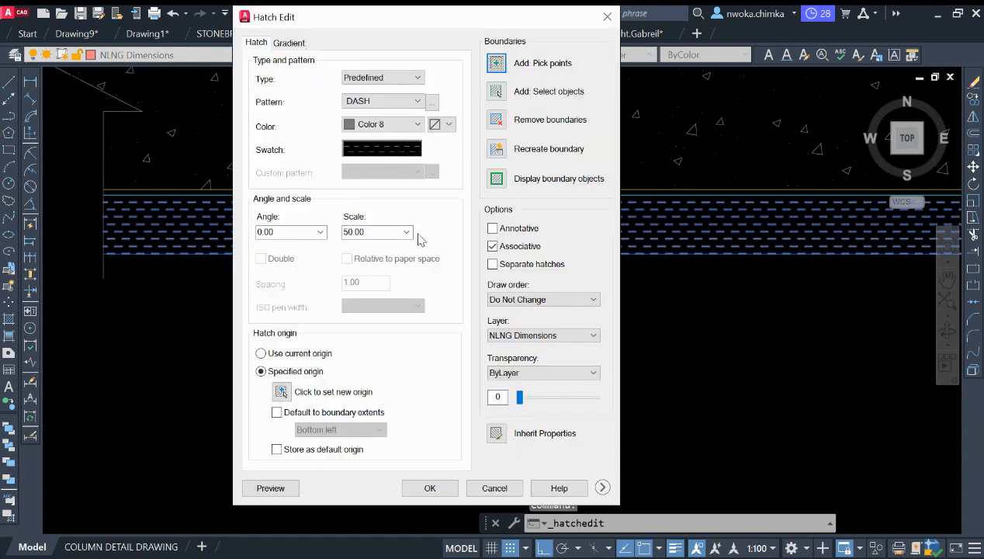
pyautogui.click(299, 233)
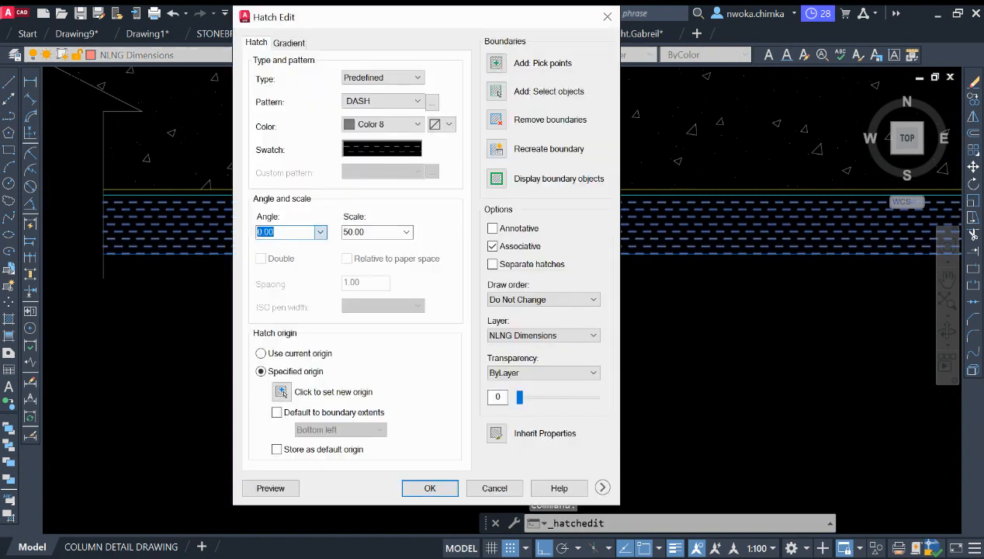
pyautogui.write('45')
pyautogui.click(270, 487)
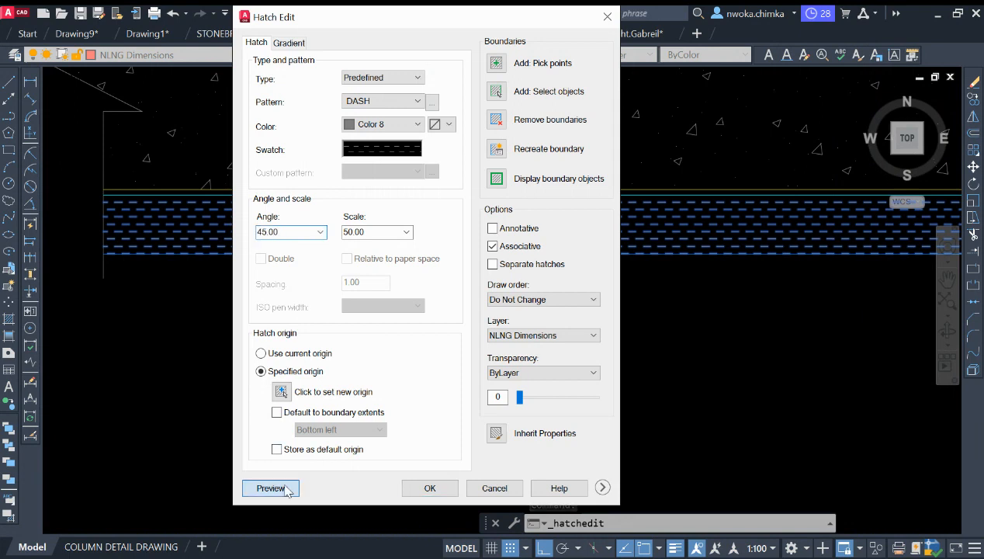
pyautogui.rightClick(606, 307)
pyautogui.scroll(-2, 525, 270)
pyautogui.scroll(2, 593, 257)
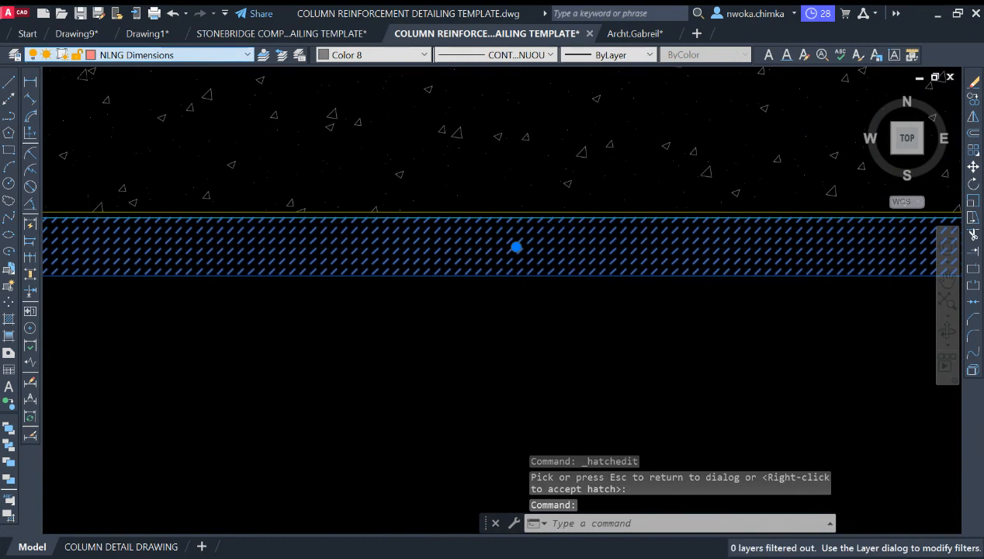
pyautogui.press('Escape')
# - Examine the slab, membrane and blinding layers up close and the space between them and the column footing
pyautogui.scroll(-3, 458, 303)
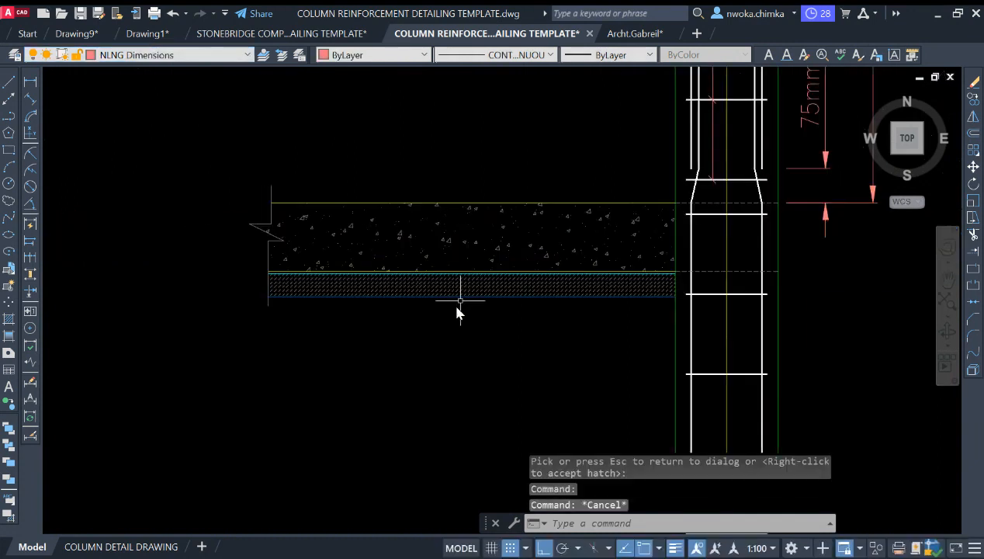
pyautogui.scroll(-2, 528, 249)
pyautogui.scroll(2, 497, 259)
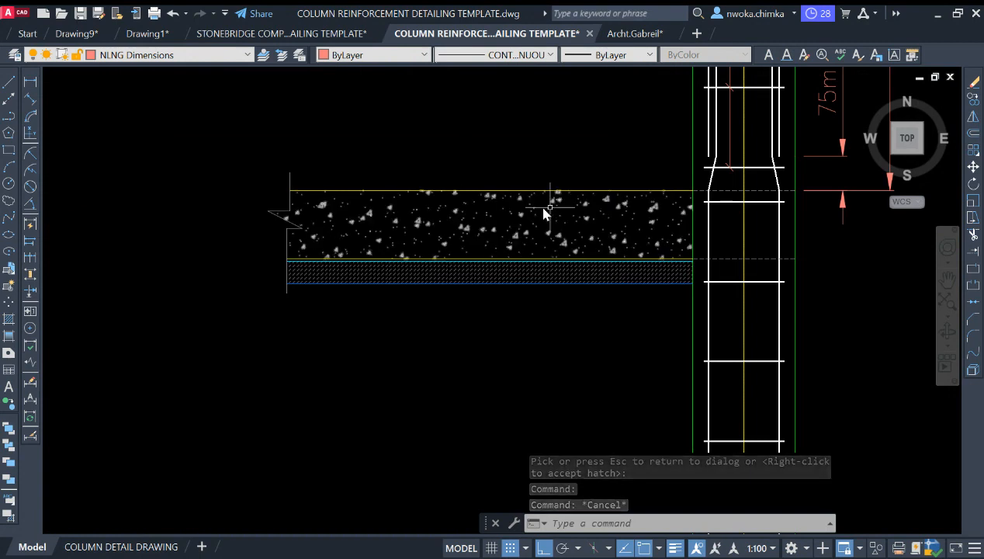
pyautogui.scroll(2, 512, 216)
pyautogui.scroll(5, 466, 287)
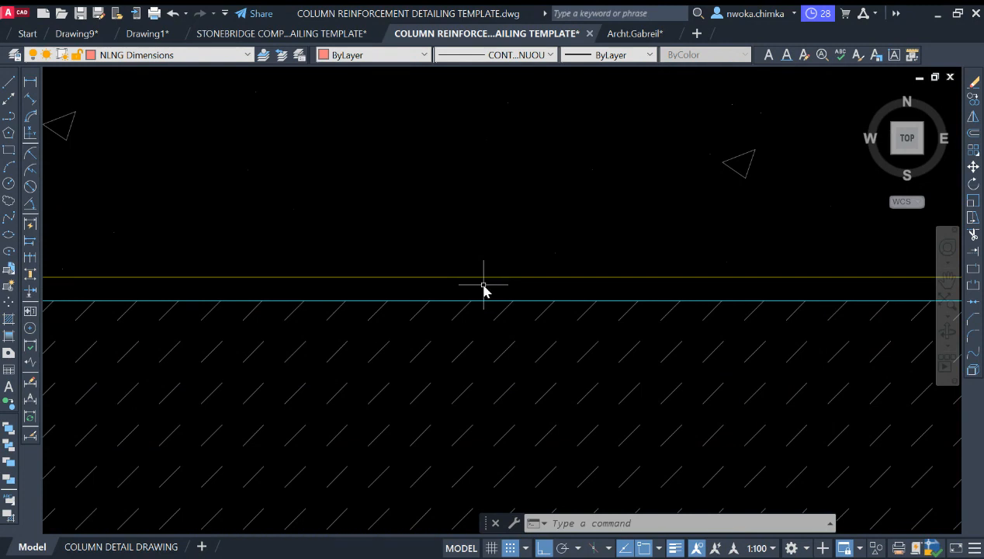
pyautogui.scroll(-4, 512, 299)
pyautogui.scroll(-5, 496, 277)
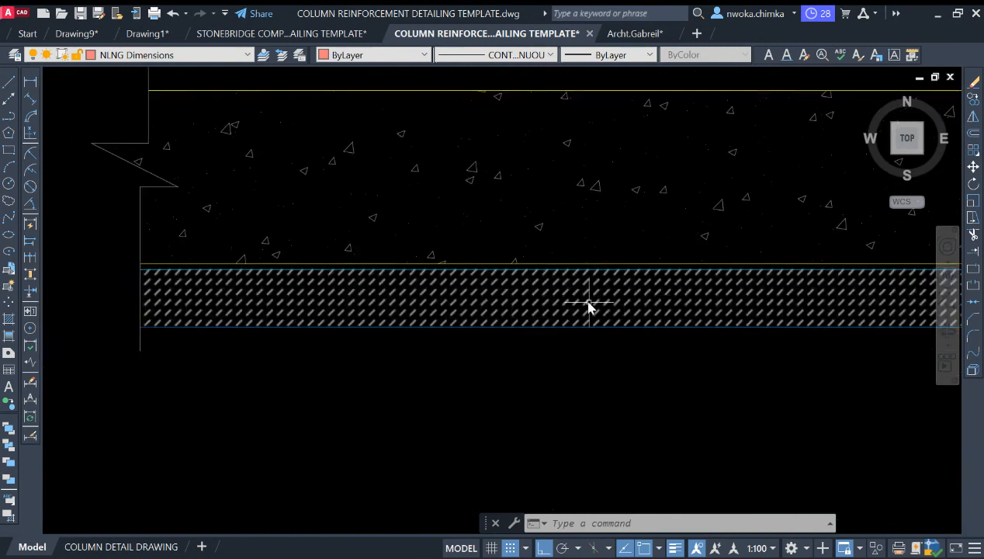
pyautogui.scroll(-4, 466, 311)
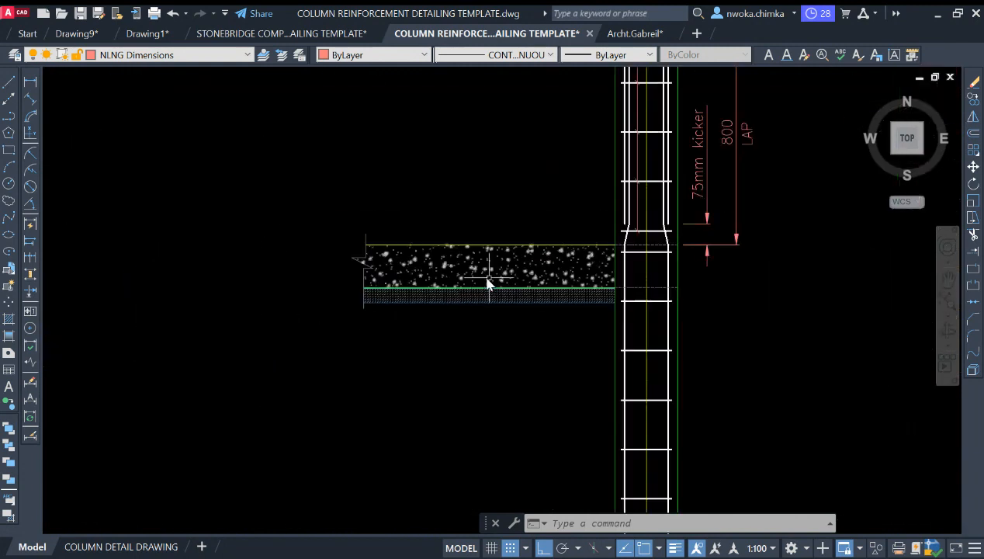
pyautogui.moveTo(537, 307); pyautogui.dragTo(577, 146, button='middle')
pyautogui.moveTo(555, 202); pyautogui.dragTo(544, 239, button='middle')
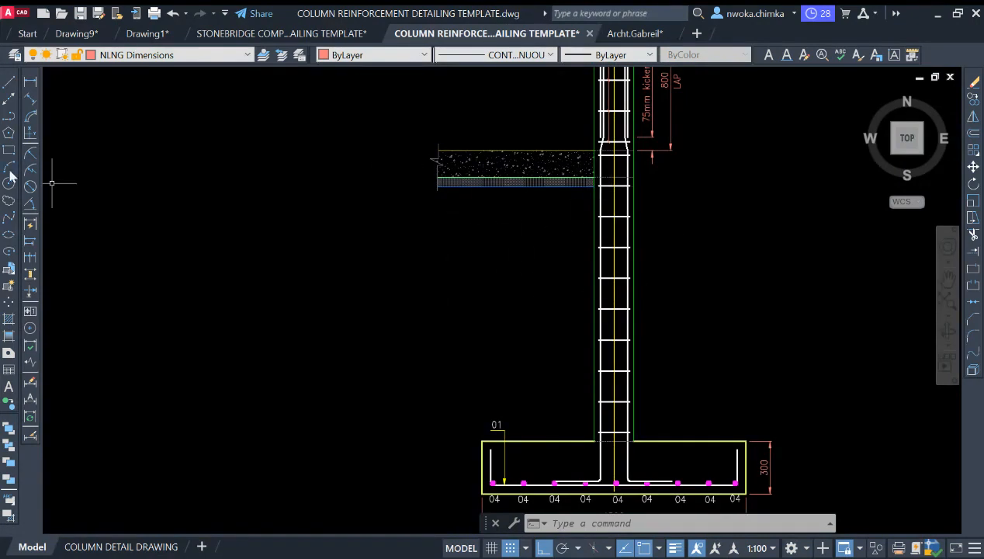
# - Draw a wavy spline from the footing's top-left corner up to the left end of the blinding's bottom line
pyautogui.click(9, 220)
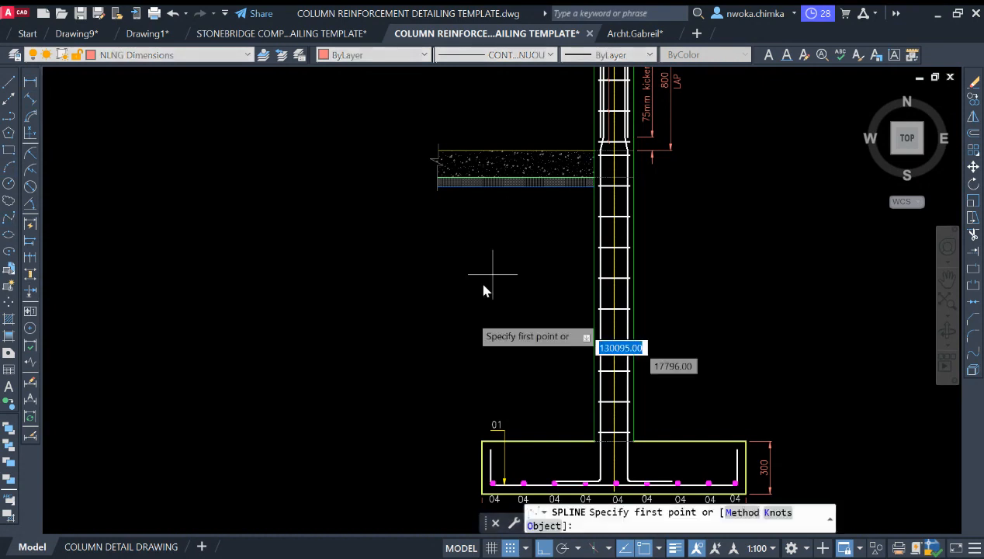
pyautogui.scroll(2, 551, 438)
pyautogui.scroll(2, 439, 444)
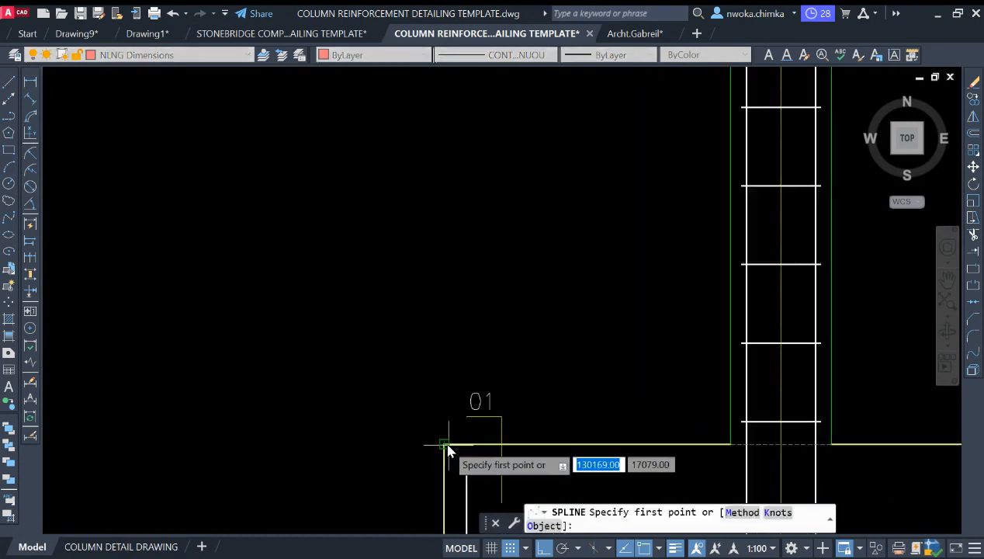
pyautogui.click(446, 446)
pyautogui.scroll(-2, 489, 413)
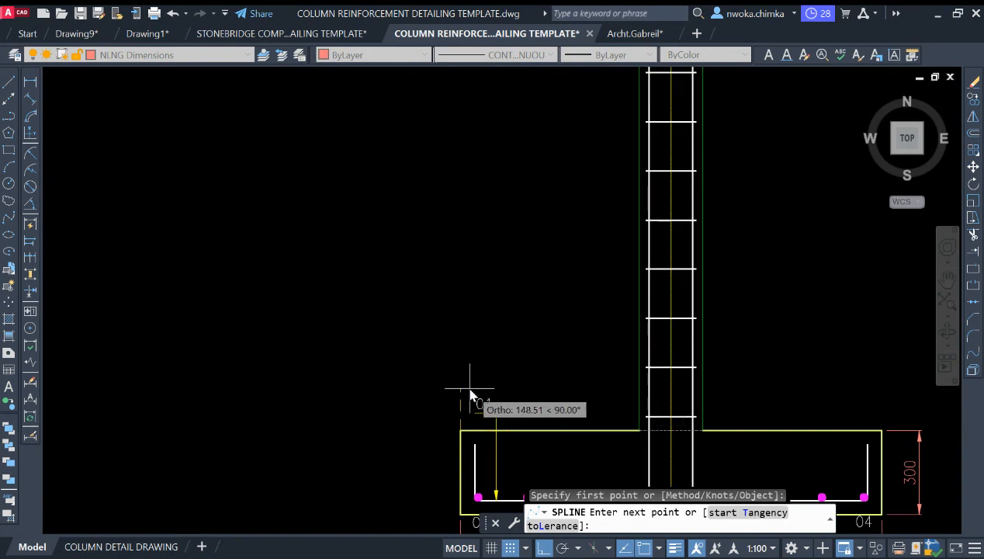
pyautogui.press('F8')
pyautogui.scroll(-2, 443, 386)
pyautogui.click(443, 386)
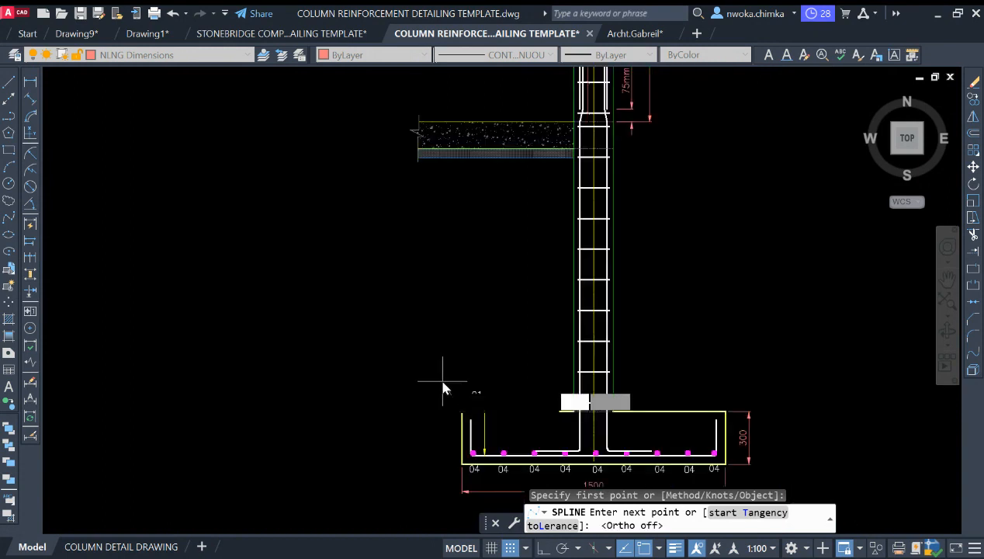
pyautogui.click(428, 345)
pyautogui.click(445, 323)
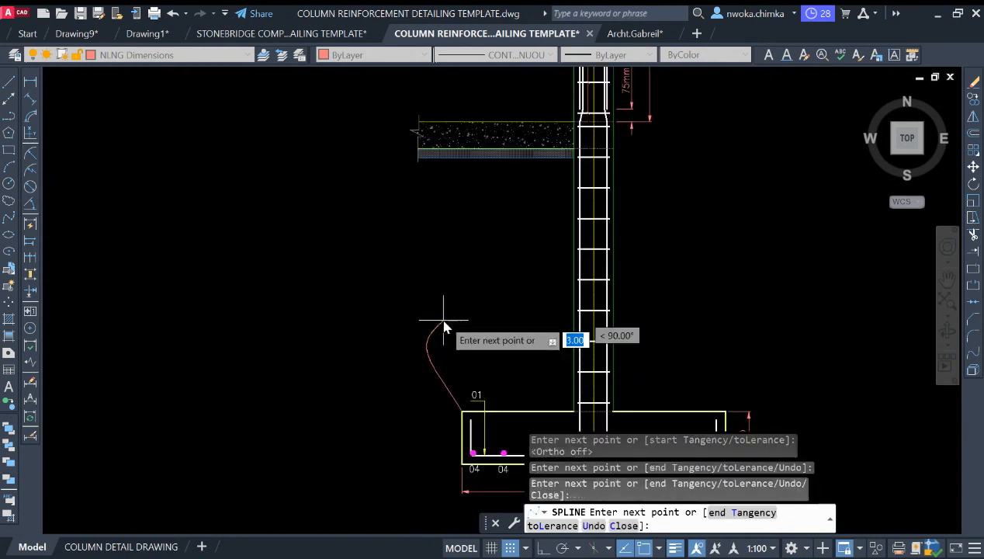
pyautogui.click(413, 299)
pyautogui.click(427, 269)
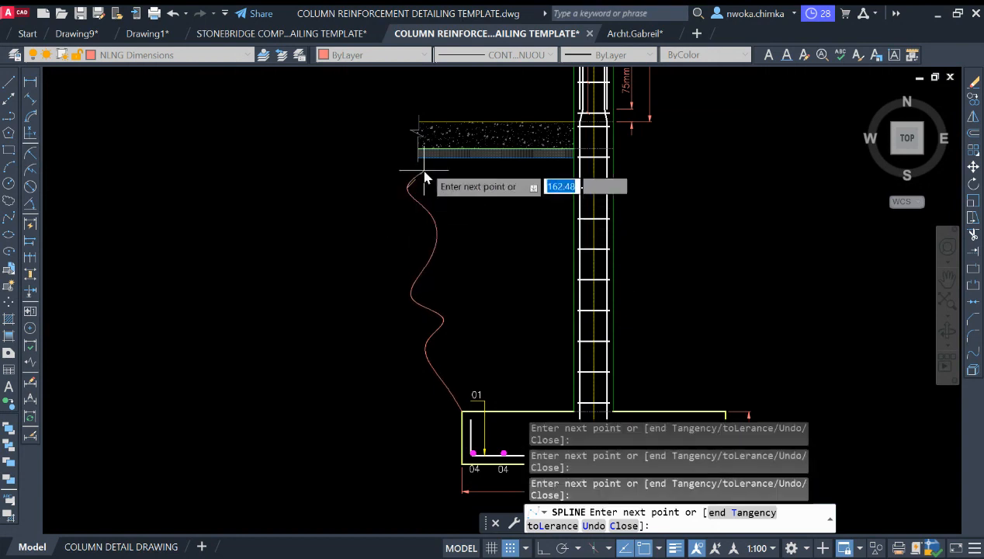
pyautogui.scroll(2, 419, 163)
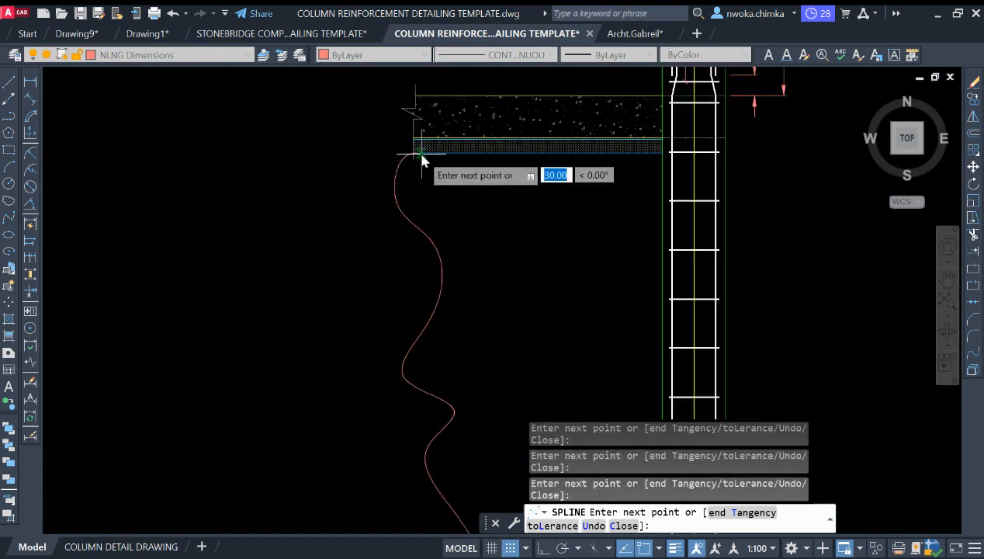
pyautogui.scroll(-4, 457, 165)
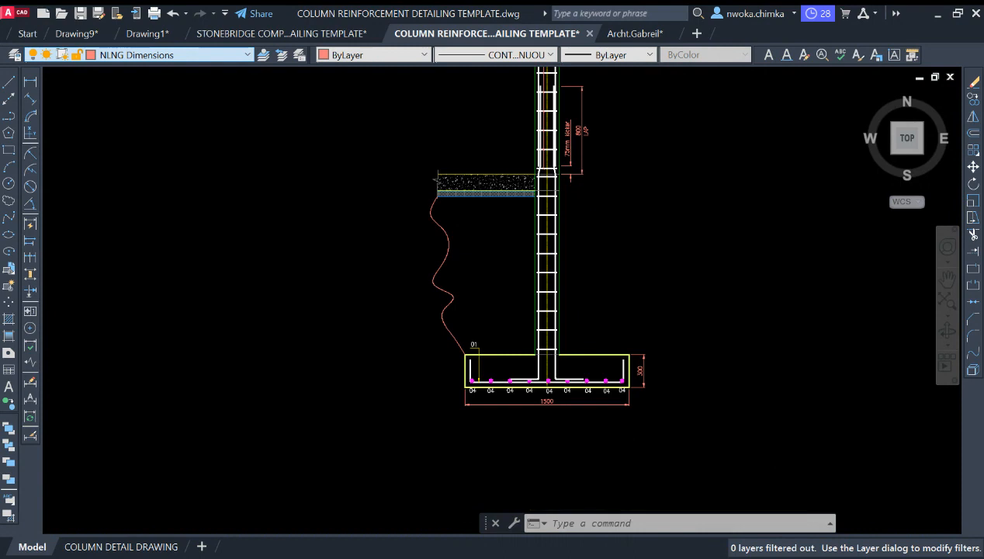
# - Make NLNG HIDDEN DETAIL the current layer and choose the predefined EARTH pattern for a new hatch
pyautogui.click(140, 83)
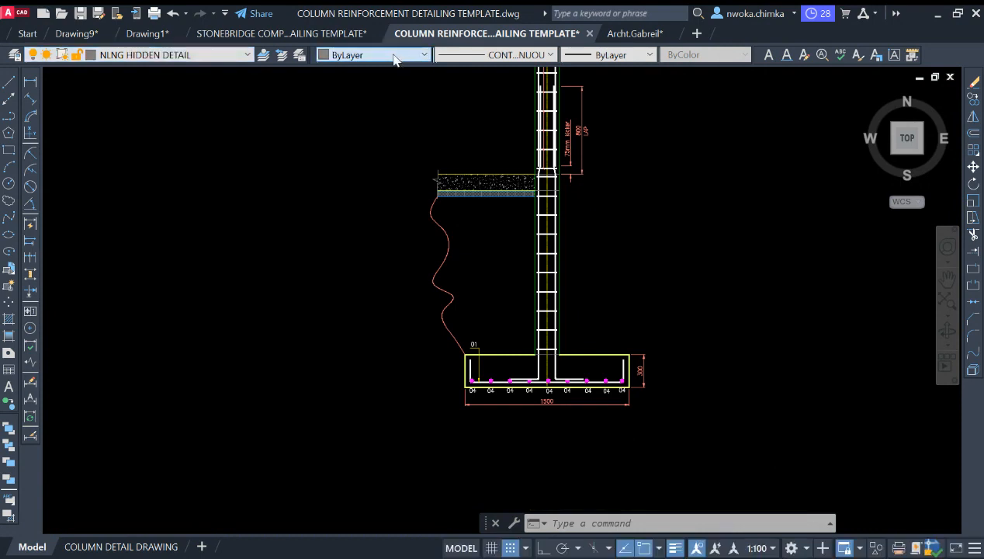
pyautogui.scroll(2, 485, 272)
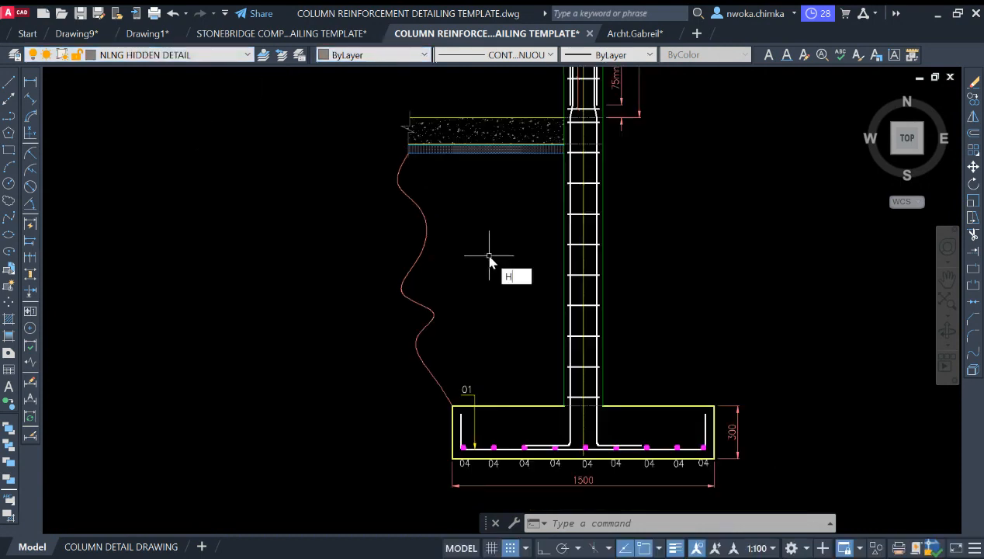
pyautogui.write('h')
pyautogui.press('Return')
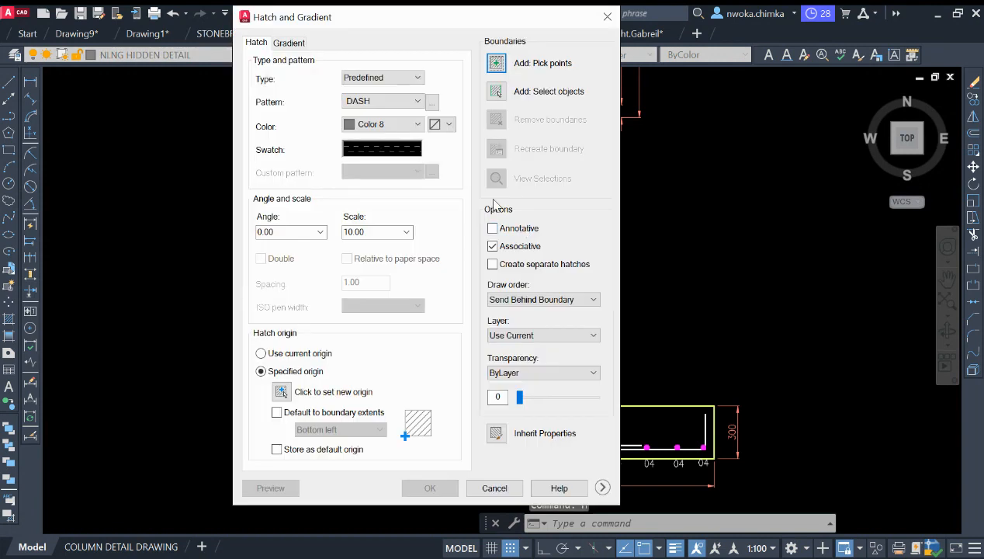
pyautogui.click(432, 103)
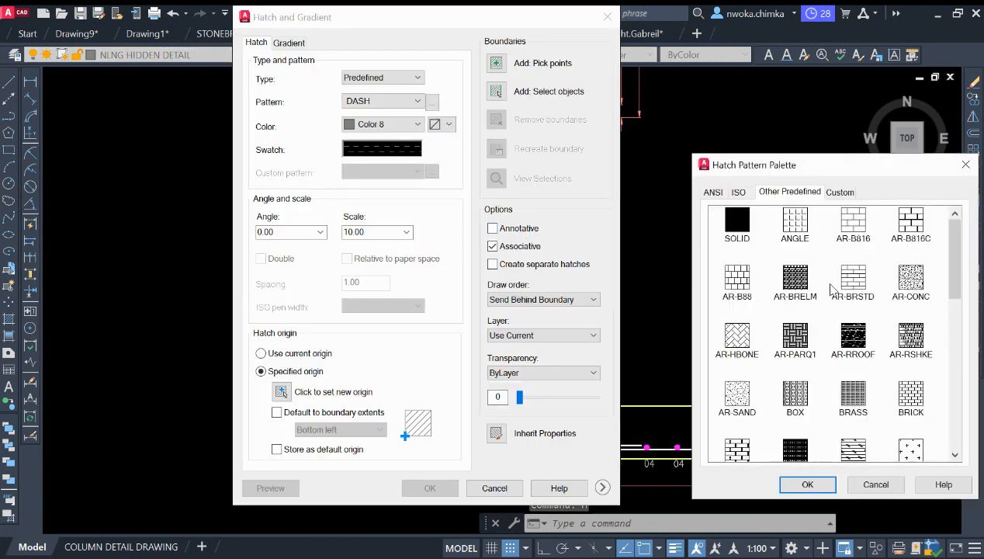
pyautogui.scroll(-3, 914, 356)
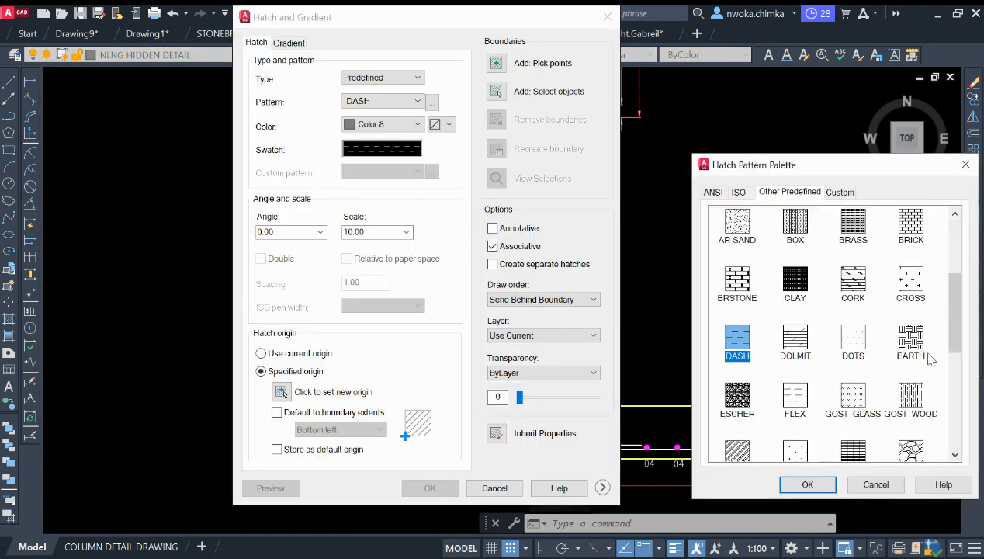
pyautogui.click(820, 479)
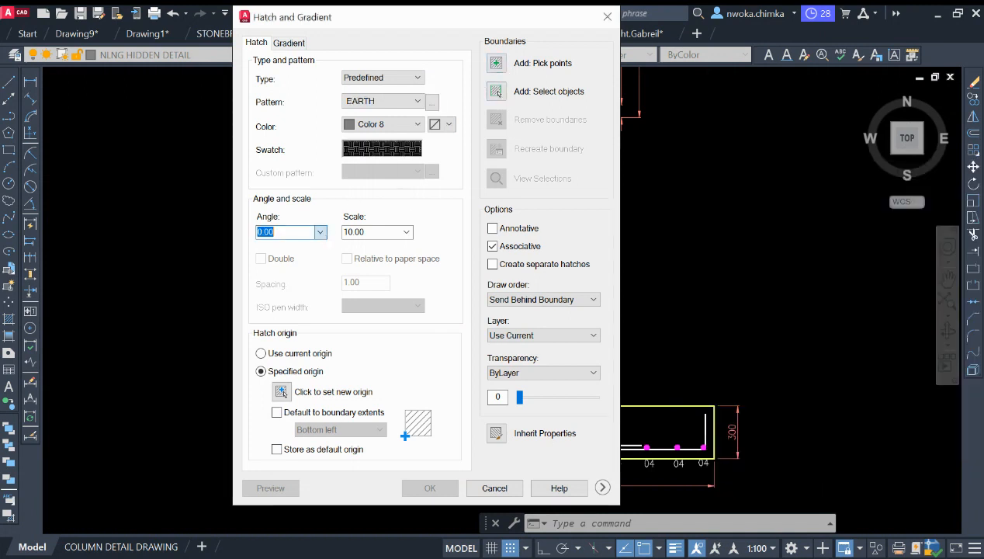
# - Set the hatch angle to 45 degrees and preview it in the area between spline, blinding, column and footing
pyautogui.click(495, 63)
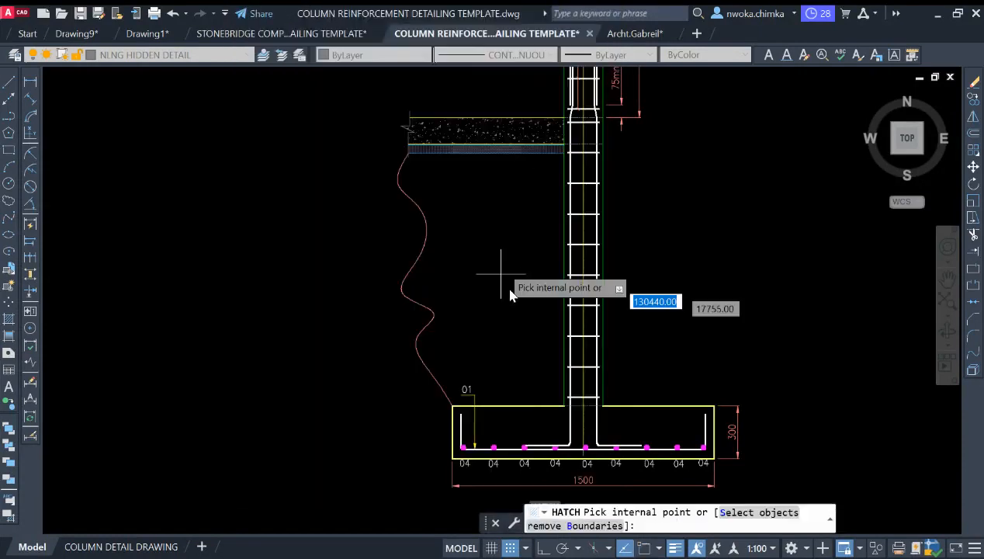
pyautogui.click(503, 223)
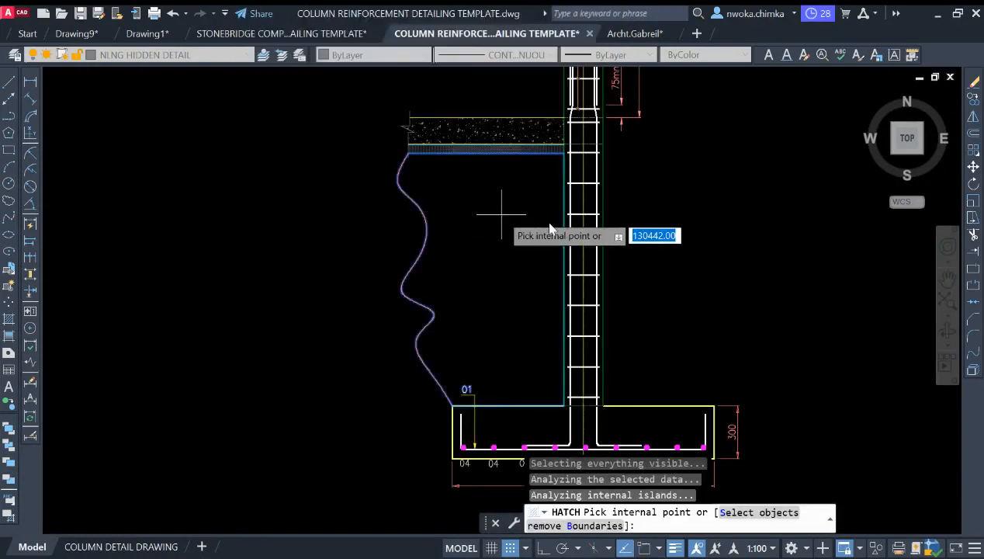
pyautogui.press('Return')
pyautogui.click(293, 486)
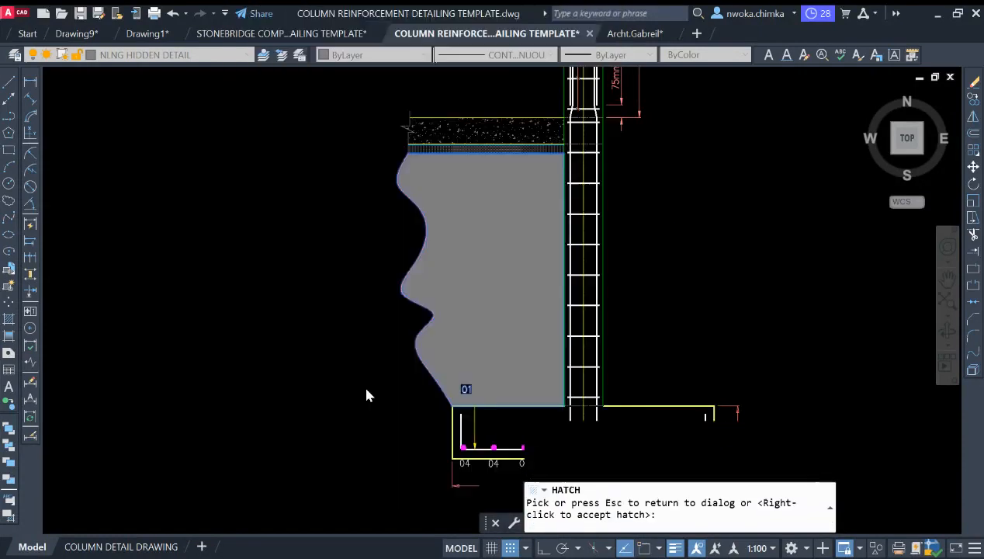
pyautogui.scroll(6, 494, 205)
pyautogui.scroll(-6, 494, 203)
# - Preview the EARTH fill hatch at scales of 100 and 1000
pyautogui.click(494, 203)
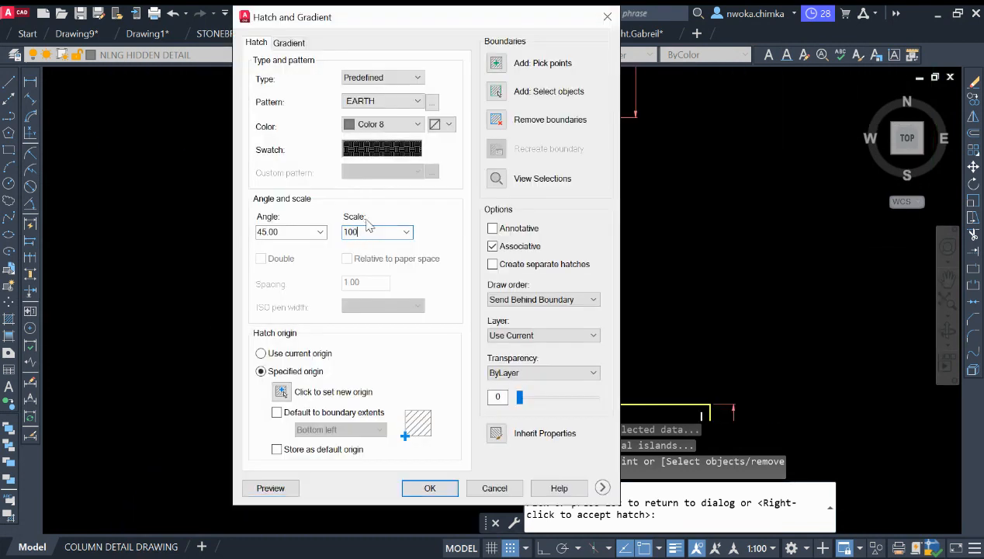
pyautogui.click(287, 488)
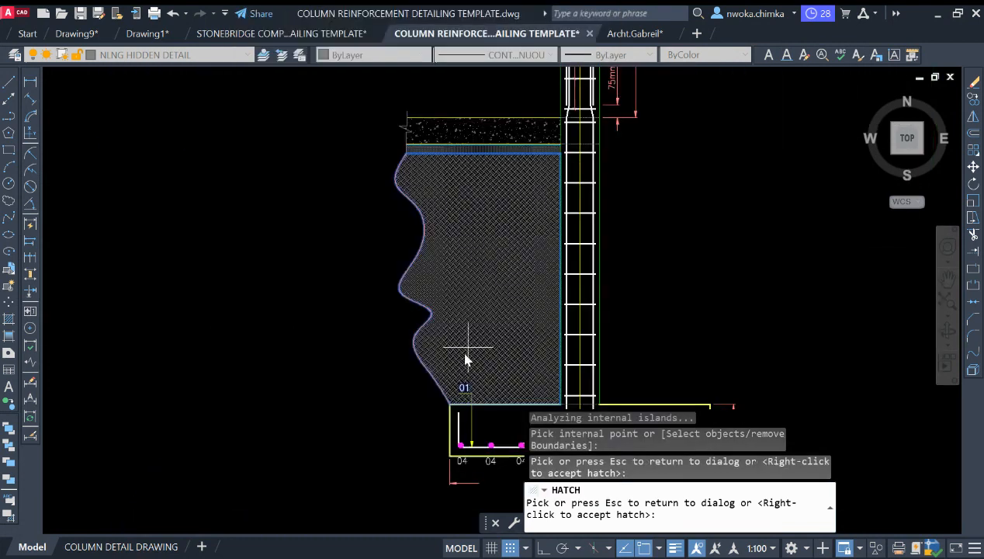
pyautogui.scroll(5, 485, 248)
pyautogui.click(485, 245)
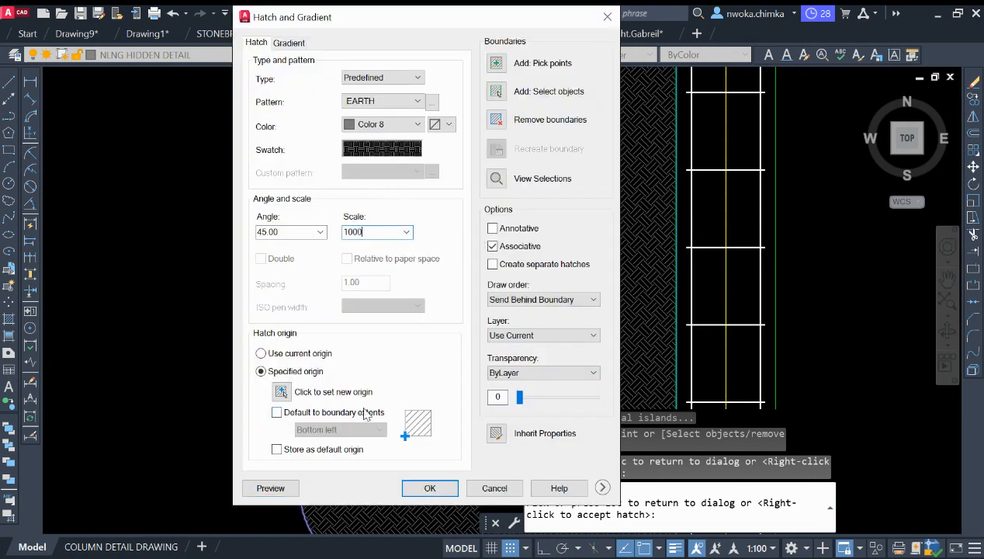
pyautogui.click(288, 495)
pyautogui.scroll(-5, 443, 372)
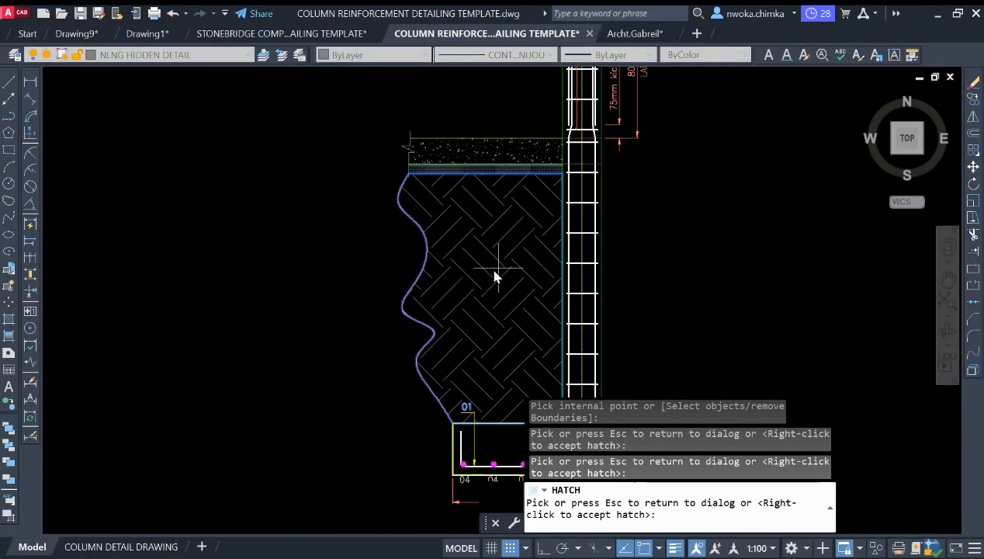
# - Reduce the EARTH hatch scale, check the preview and accept the fill hatch below the blinding
pyautogui.click(494, 264)
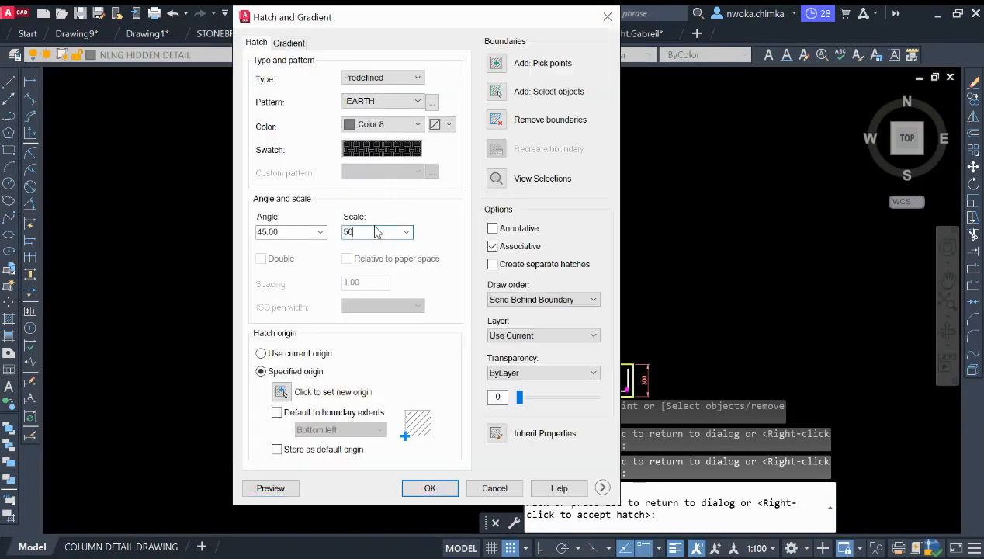
pyautogui.click(295, 487)
pyautogui.scroll(-3, 559, 233)
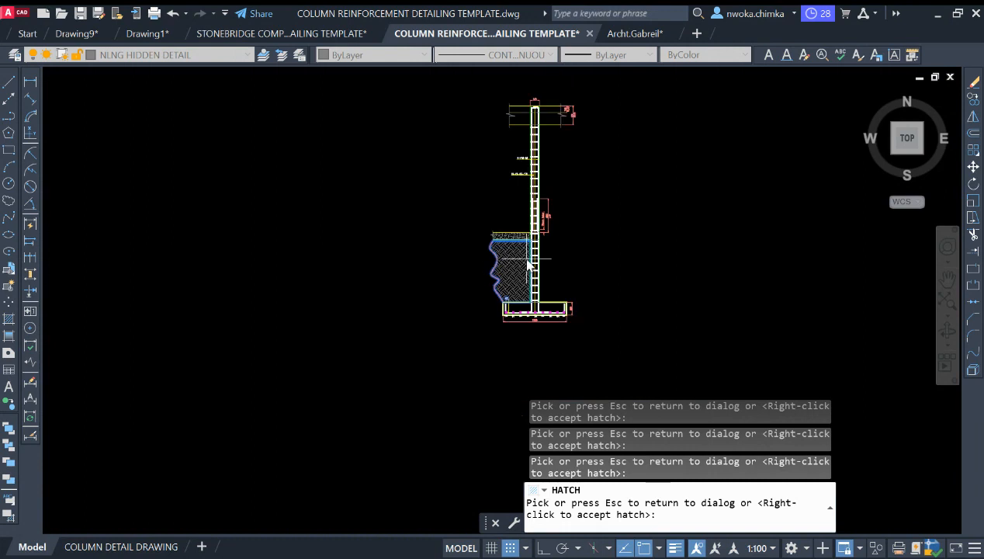
pyautogui.scroll(3, 579, 214)
pyautogui.rightClick(669, 209)
pyautogui.scroll(4, 441, 252)
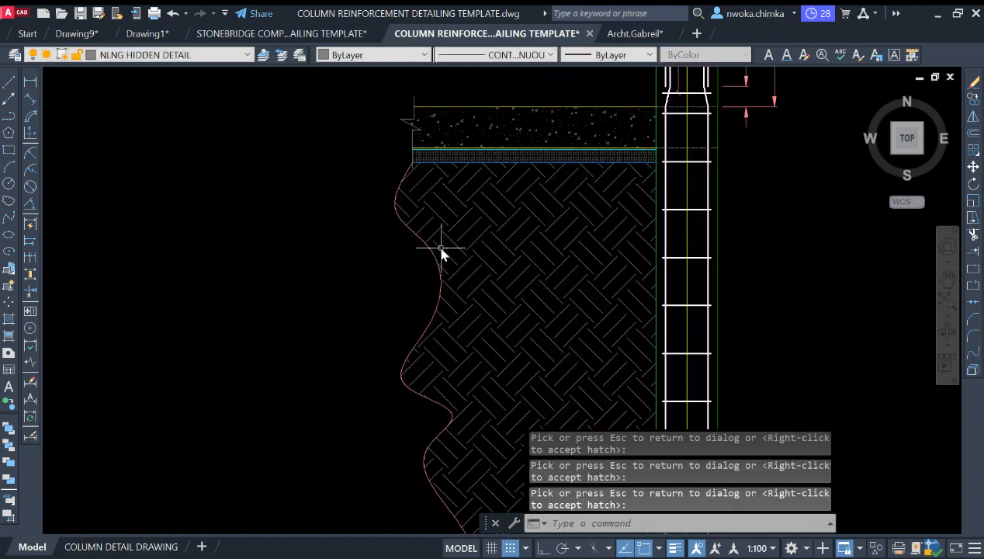
# - Erase the wavy spline along the left edge of the fill hatch
pyautogui.click(431, 250)
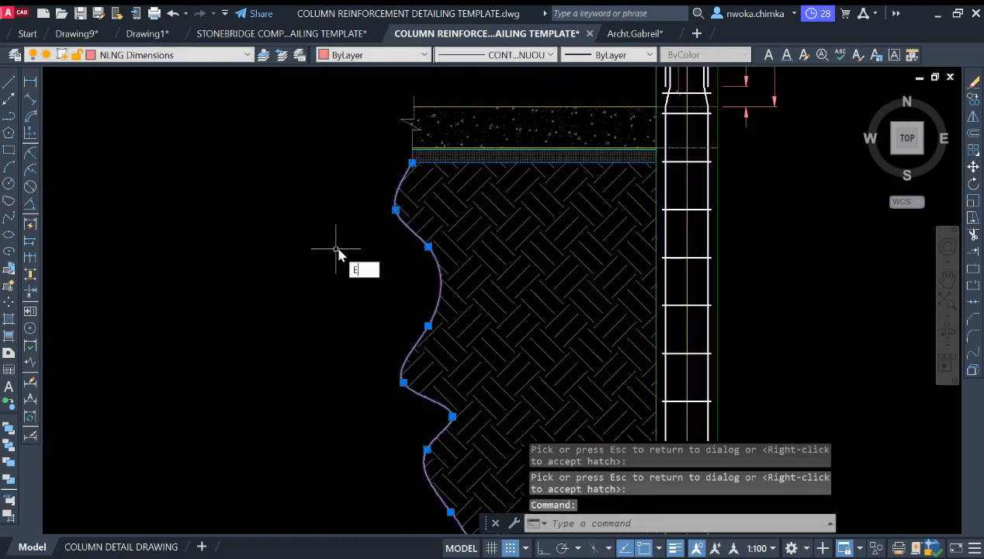
pyautogui.write('e')
pyautogui.press('Return')
pyautogui.scroll(-4, 426, 242)
pyautogui.scroll(-2, 458, 264)
pyautogui.moveTo(488, 253)
pyautogui.mouseDown(button='middle')
pyautogui.moveTo(463, 209)
pyautogui.moveTo(509, 194)
pyautogui.mouseUp(button='middle')
pyautogui.scroll(5, 590, 221)
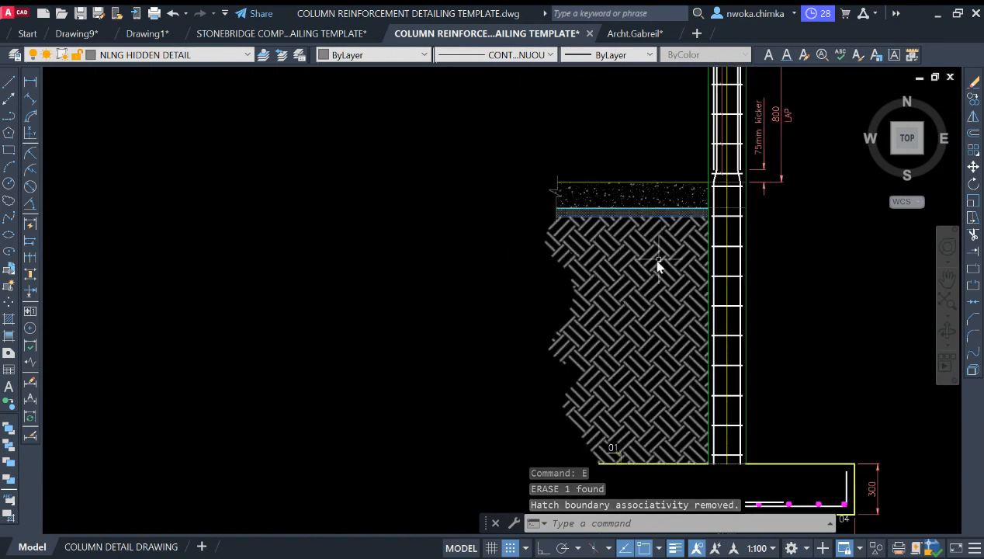
pyautogui.write('Q')
pyautogui.press('Return')
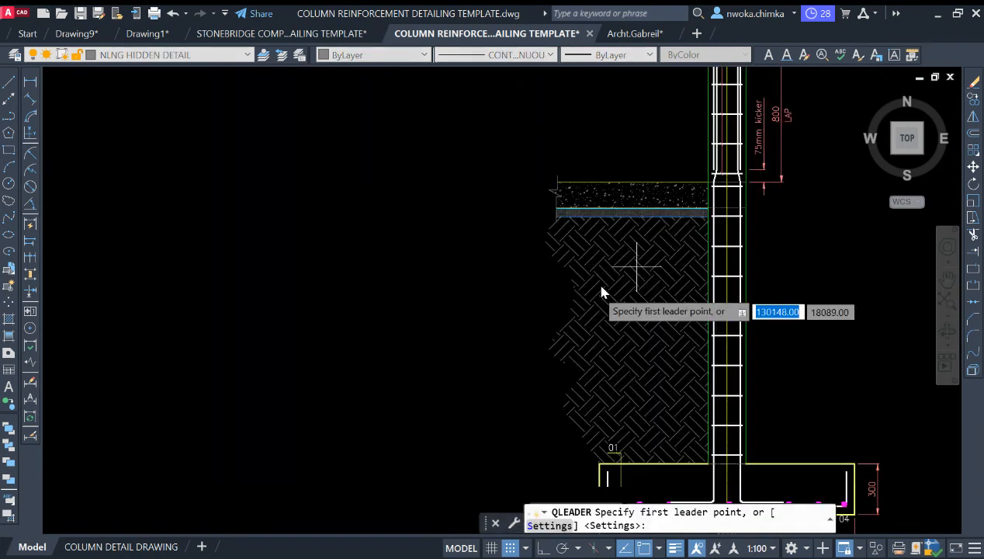
pyautogui.scroll(2, 601, 280)
pyautogui.click(611, 281)
pyautogui.press('Escape')
pyautogui.scroll(-2, 364, 248)
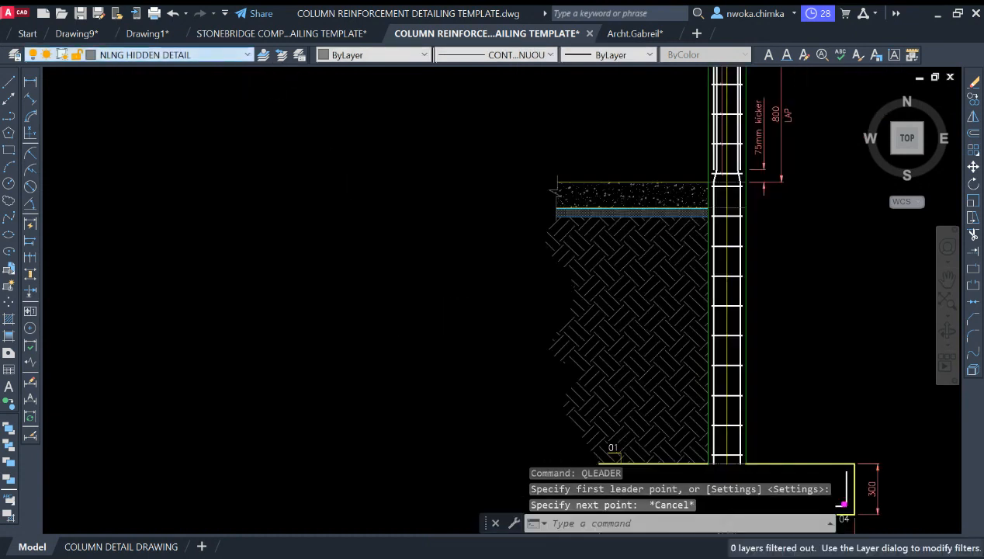
# - Make NLNG Leader Lines the current layer and draw a horizontal leader from the left pointing into the fill hatch
pyautogui.click(171, 54)
pyautogui.click(194, 149)
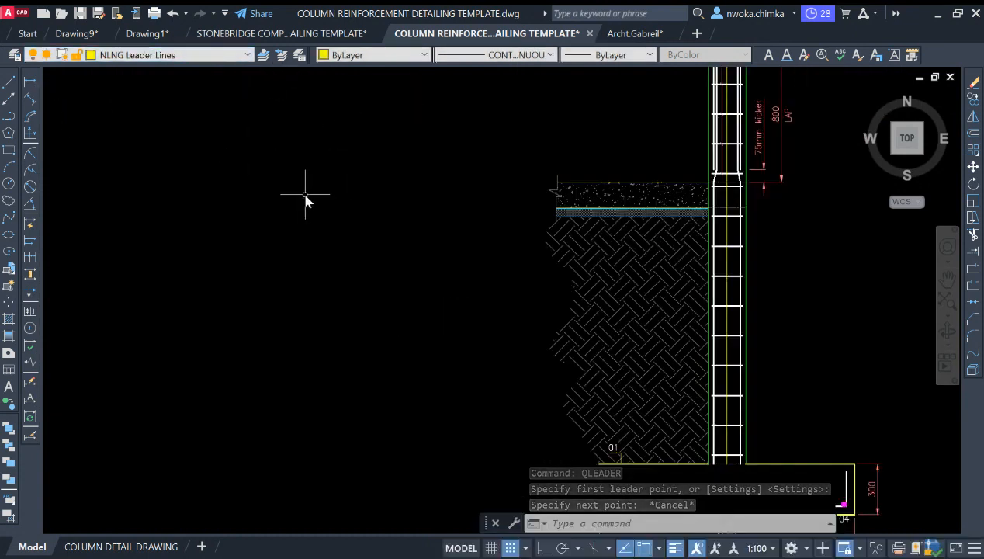
pyautogui.press('Escape')
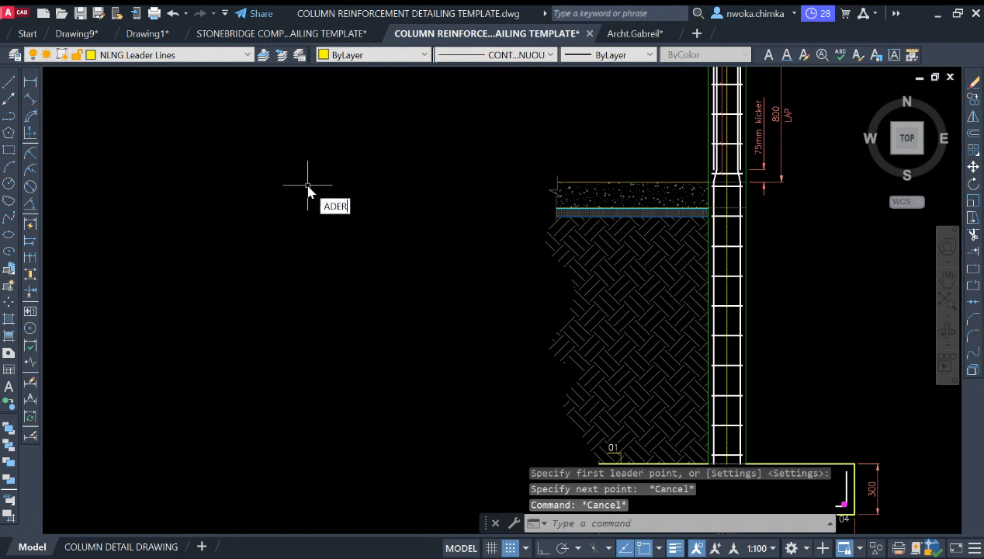
pyautogui.press('Return')
pyautogui.click(611, 299)
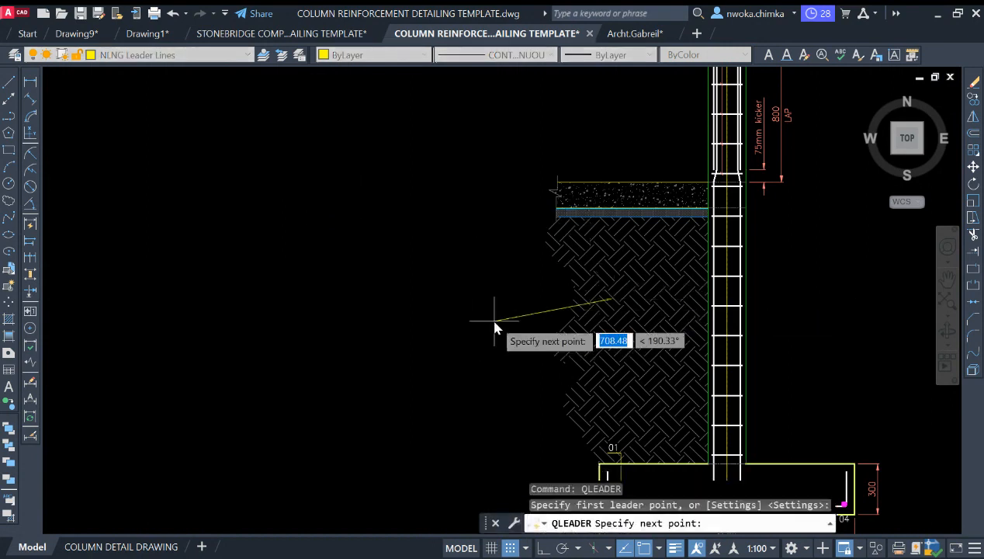
pyautogui.press('F8')
pyautogui.scroll(2, 508, 299)
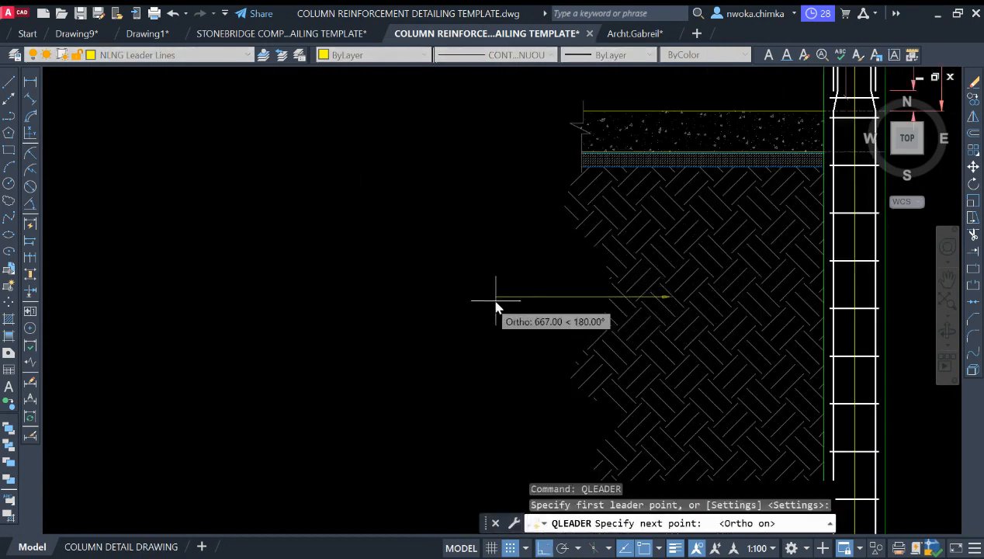
pyautogui.press('Escape')
# - Copy the 15-Y8-03-175 label from the column links and place it above the left end of the fill leader
pyautogui.scroll(-3, 509, 326)
pyautogui.scroll(3, 593, 186)
pyautogui.click(578, 147)
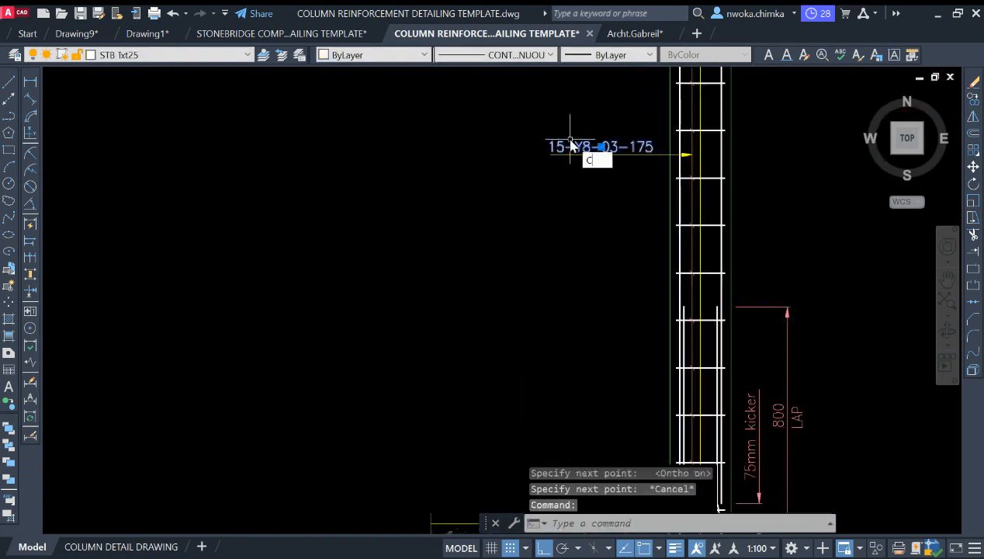
pyautogui.press('Return')
pyautogui.click(549, 150)
pyautogui.scroll(-3, 549, 150)
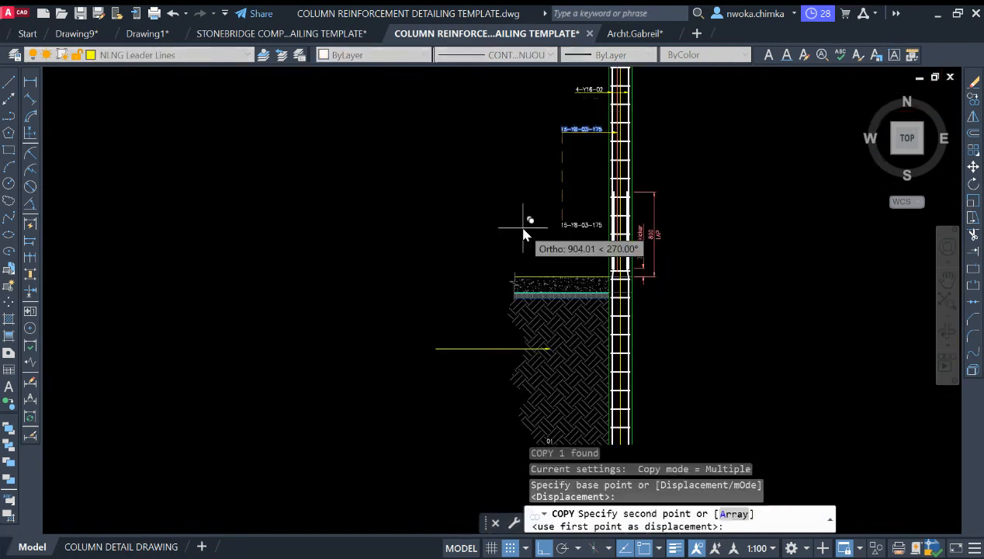
pyautogui.press('F8')
pyautogui.scroll(4, 447, 337)
pyautogui.click(440, 369)
pyautogui.press('Escape')
# - Change the copied label above the fill leader to read WELL COMPACTED FILL
pyautogui.doubleClick(501, 355)
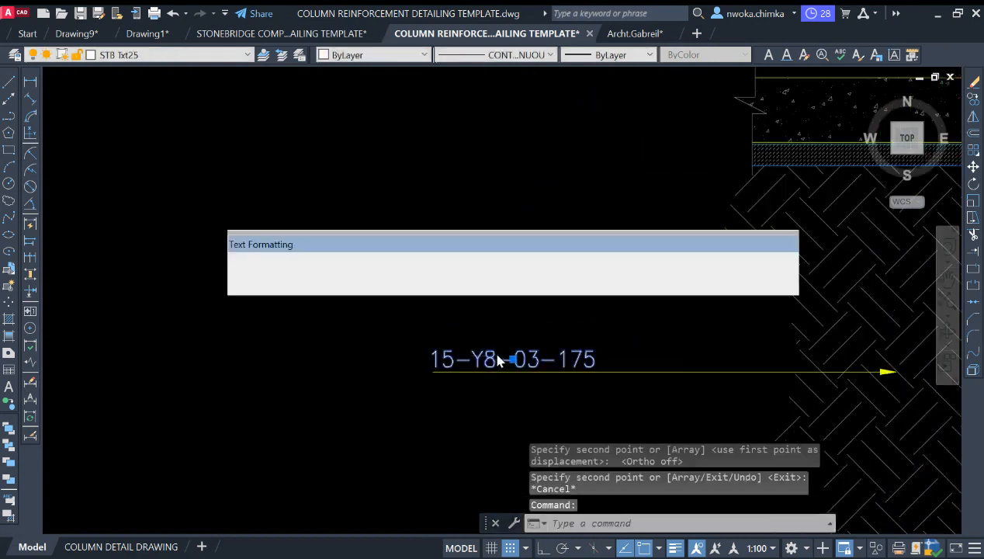
pyautogui.write('WELL COMPACTED')
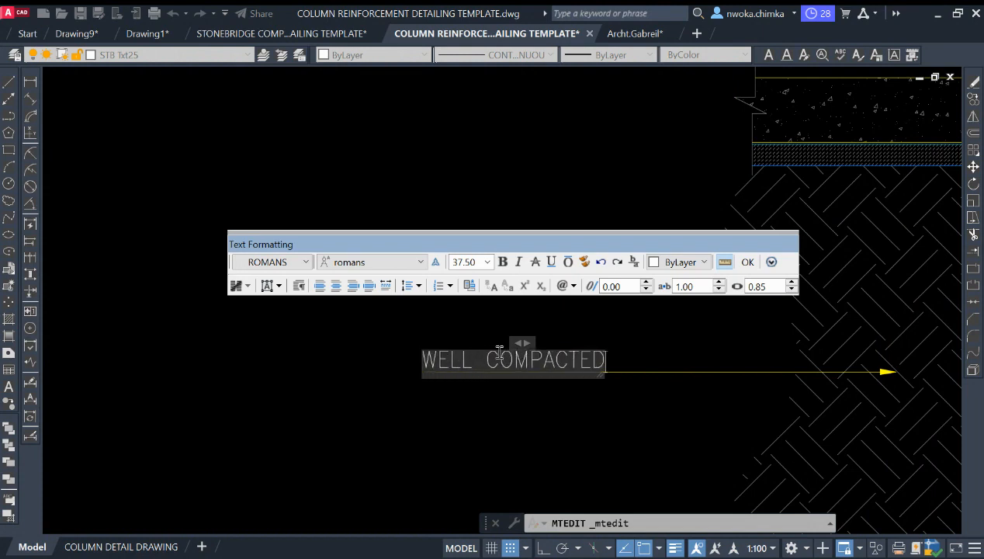
pyautogui.write('FILL')
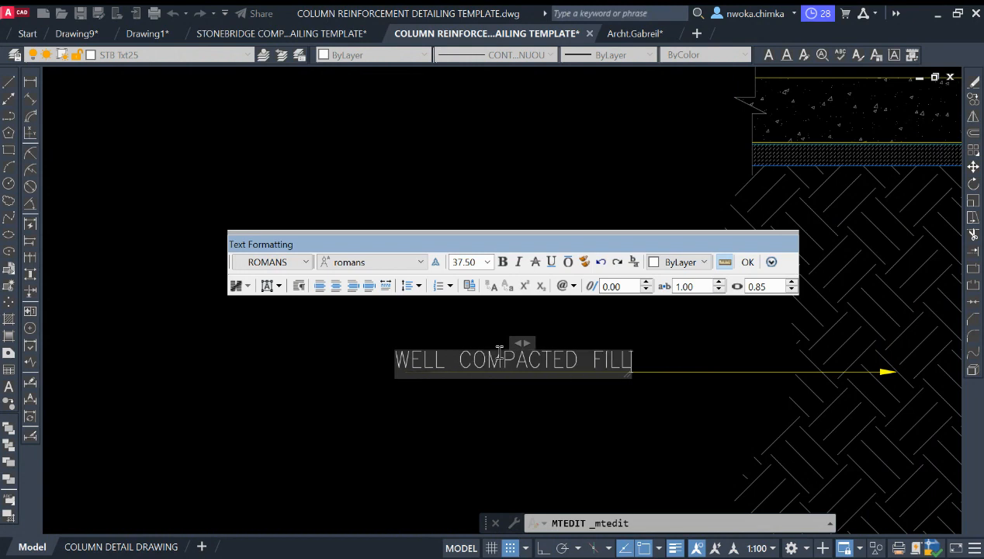
pyautogui.click(642, 439)
# - Move the WELL COMPACTED FILL label to the right so it sits fully above its leader line
pyautogui.click(592, 342)
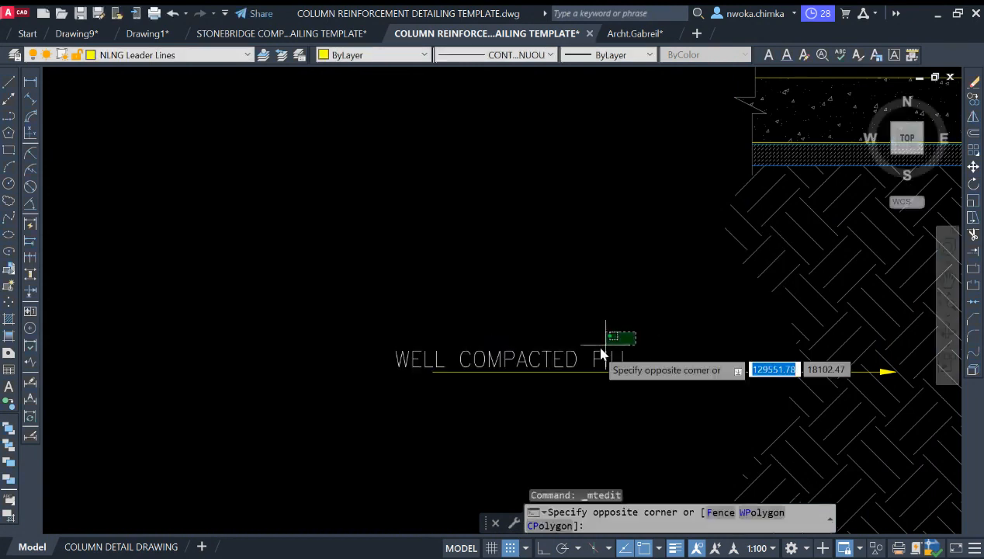
pyautogui.click(582, 360)
pyautogui.write('m')
pyautogui.press('Return')
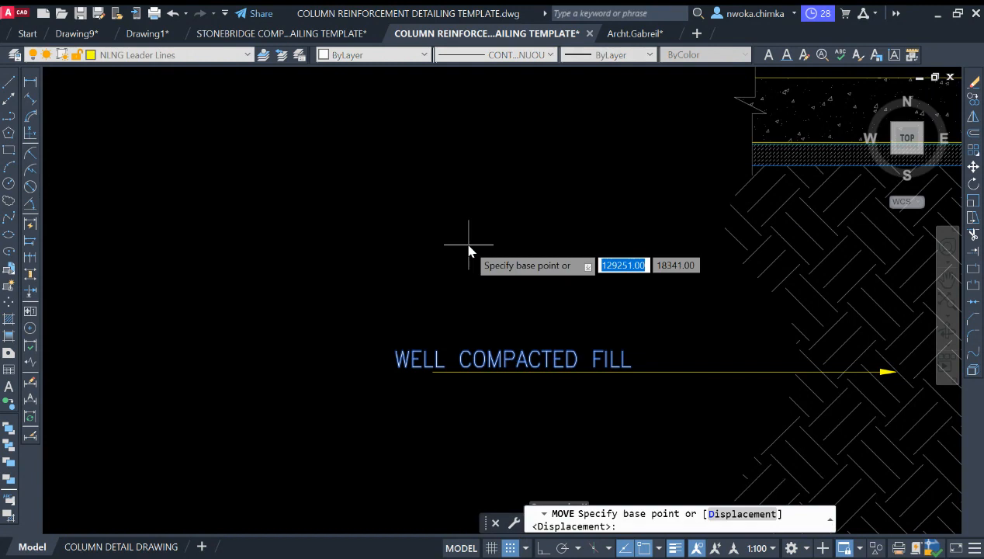
pyautogui.click(468, 244)
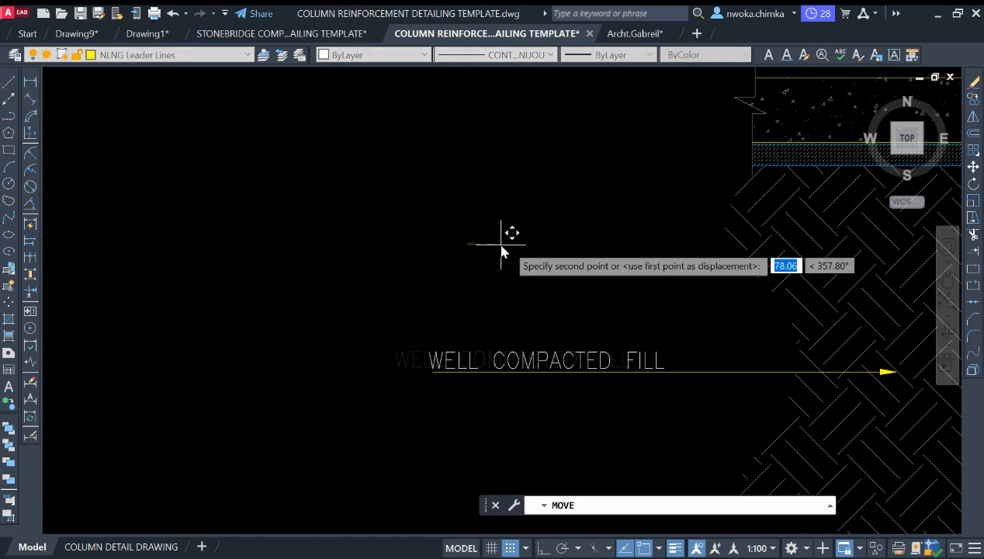
pyautogui.click(571, 231)
# - Shorten the fill leader by stretching its left end to the start of the WELL COMPACTED FILL text
pyautogui.click(489, 303)
pyautogui.click(420, 396)
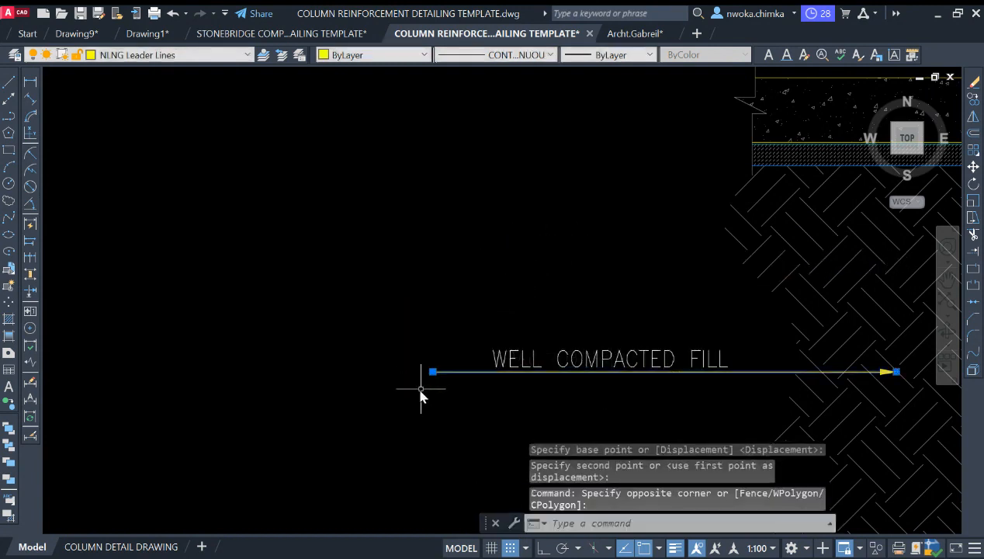
pyautogui.click(433, 372)
pyautogui.click(492, 372)
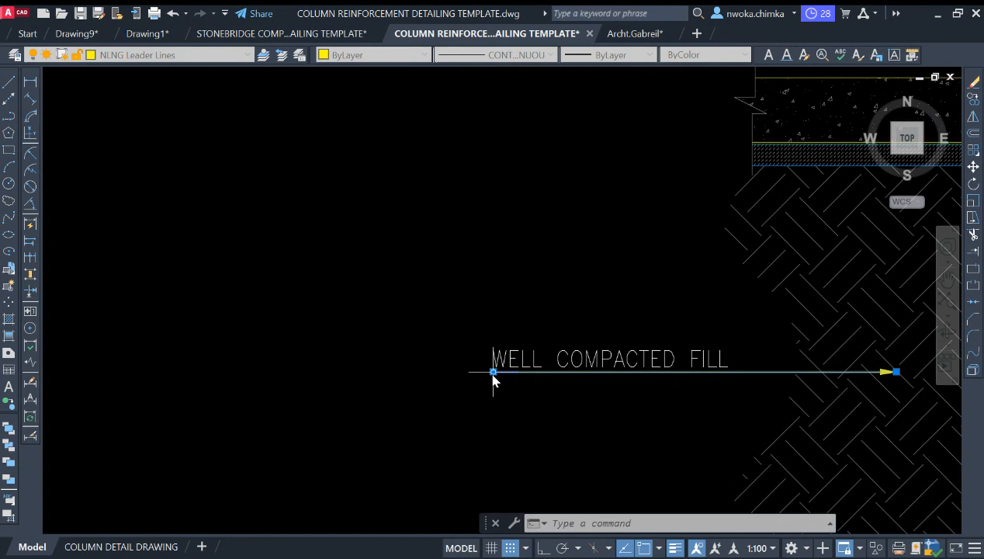
pyautogui.press('Escape')
# - Copy the boxed floor slab, blinding, membrane and fill notes with their leader from the reference detail to the left of the column elevation
pyautogui.scroll(-4, 547, 353)
pyautogui.scroll(5, 637, 352)
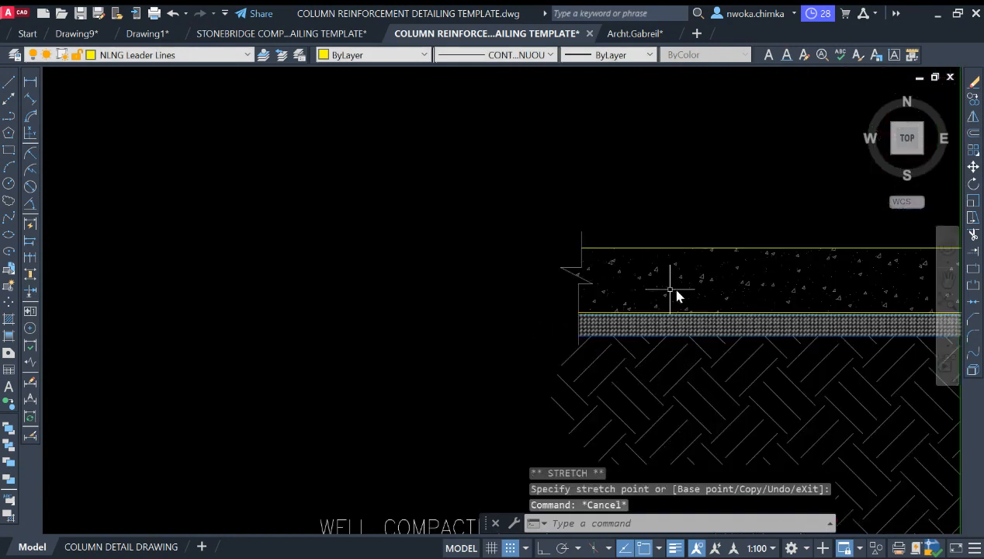
pyautogui.moveTo(594, 271); pyautogui.dragTo(515, 287, button='middle')
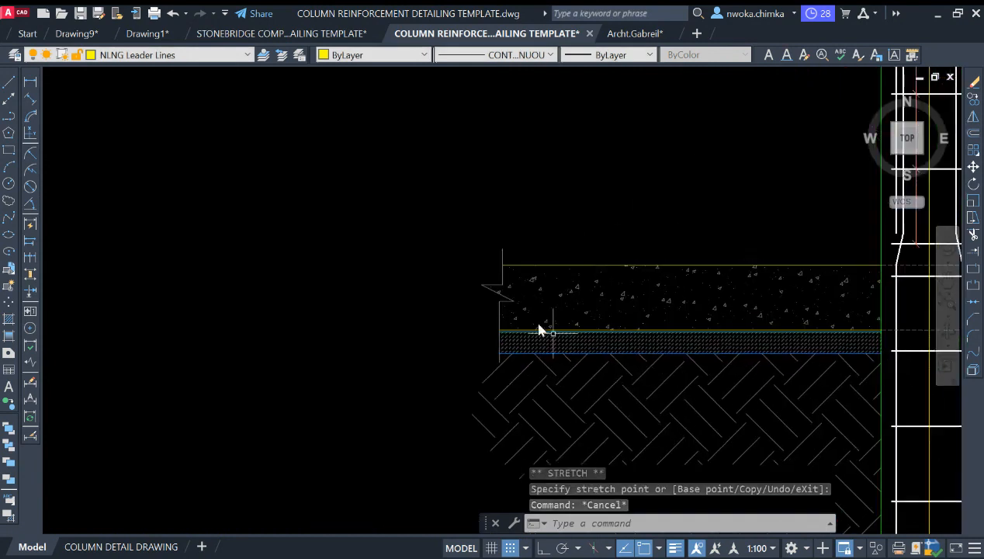
pyautogui.scroll(1, 623, 270)
pyautogui.scroll(-8, 712, 268)
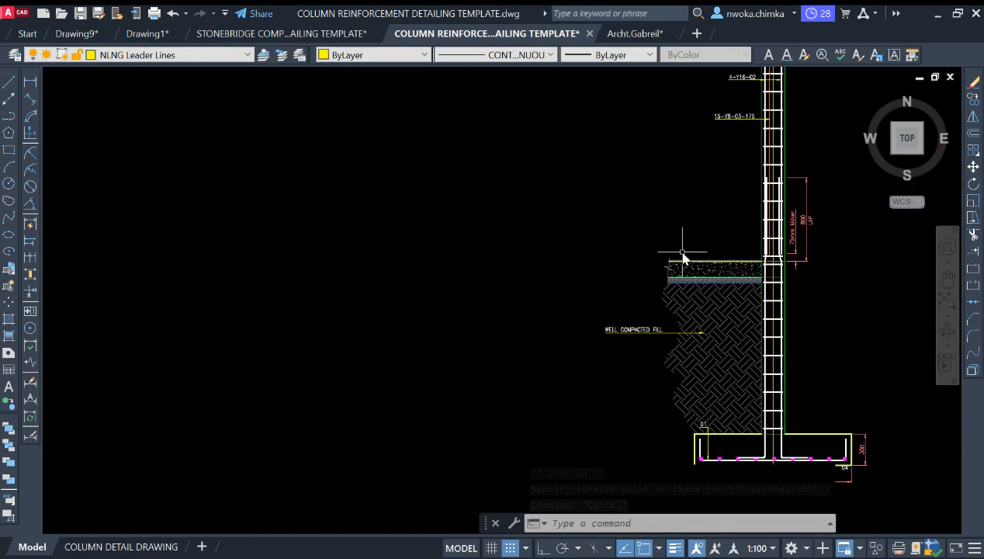
pyautogui.moveTo(397, 237); pyautogui.dragTo(674, 256, button='middle')
pyautogui.scroll(-1, 675, 256)
pyautogui.moveTo(458, 262)
pyautogui.mouseDown(button='middle')
pyautogui.moveTo(741, 296)
pyautogui.moveTo(877, 300)
pyautogui.mouseUp(button='middle')
pyautogui.moveTo(293, 254); pyautogui.dragTo(664, 290, button='middle')
pyautogui.scroll(-1, 644, 289)
pyautogui.scroll(6, 332, 268)
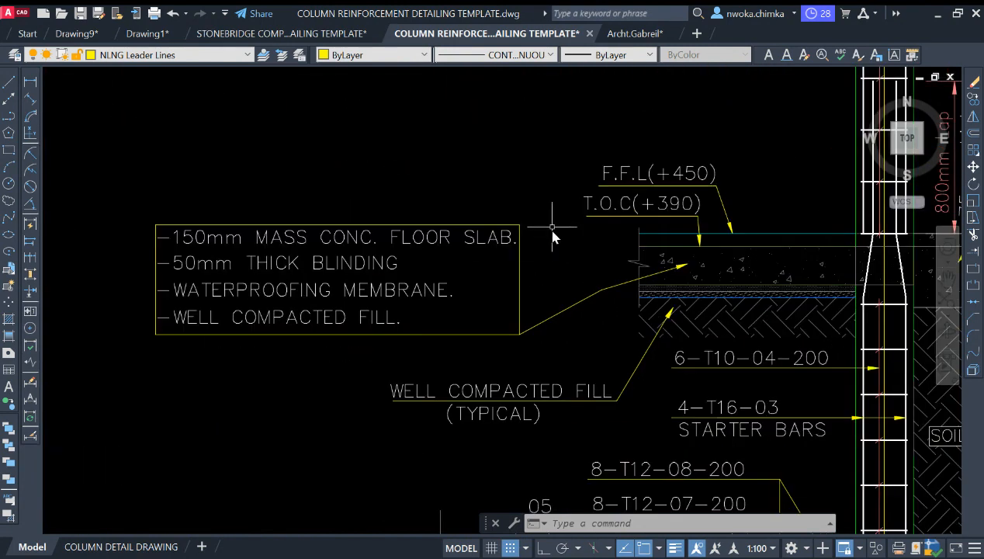
pyautogui.click(553, 235)
pyautogui.click(111, 353)
pyautogui.write('co')
pyautogui.press('space')
pyautogui.click(328, 299)
pyautogui.scroll(-8, 318, 255)
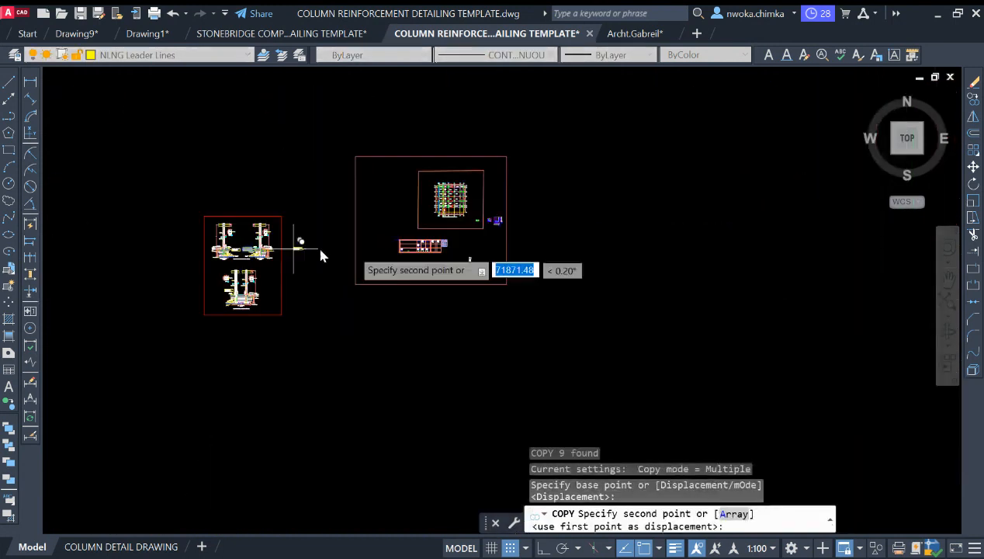
pyautogui.scroll(8, 402, 264)
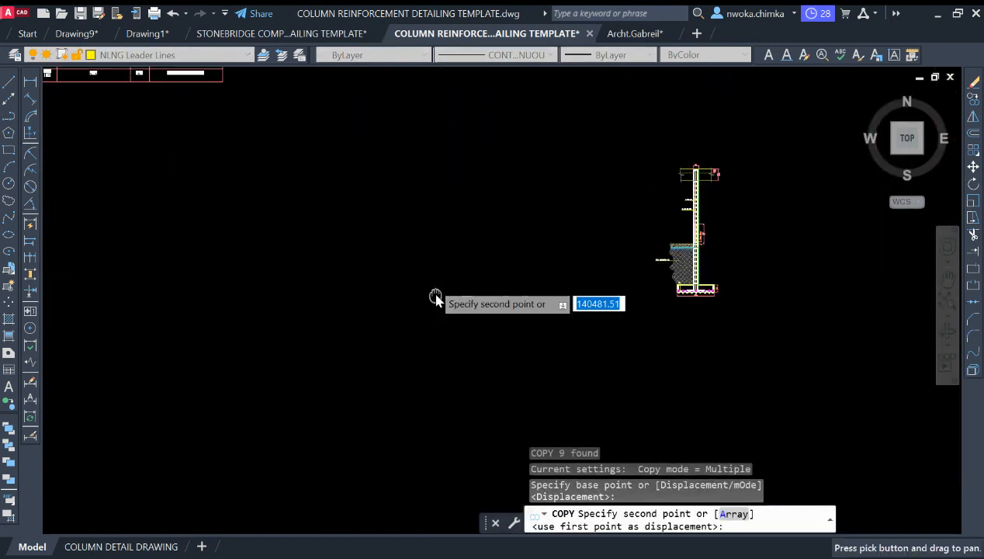
pyautogui.click(263, 214)
pyautogui.scroll(-4, 233, 271)
pyautogui.press('Escape')
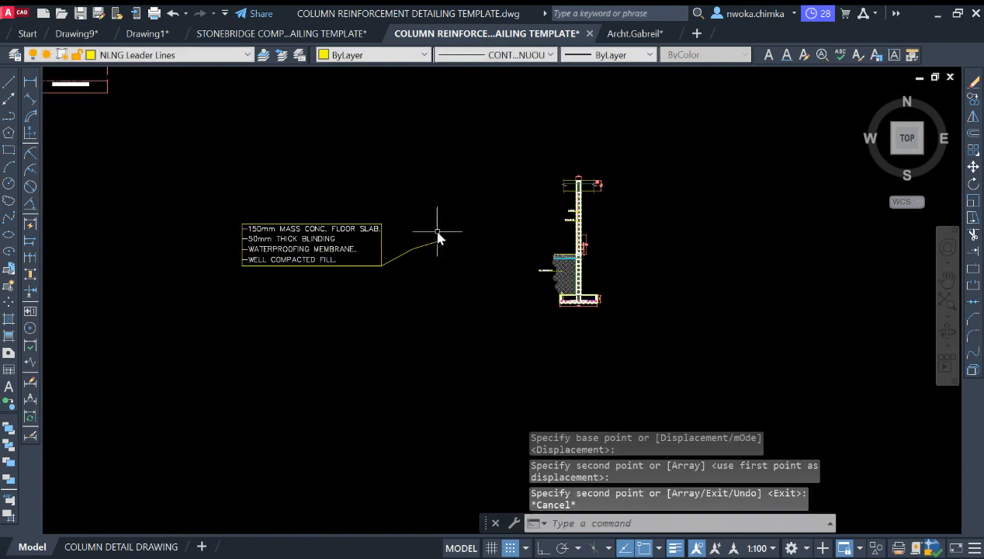
# - Match the copied notes' text properties to the WELL COMPACTED FILL label on the elevation
pyautogui.scroll(2, 407, 230)
pyautogui.moveTo(373, 232); pyautogui.dragTo(440, 214, button='middle')
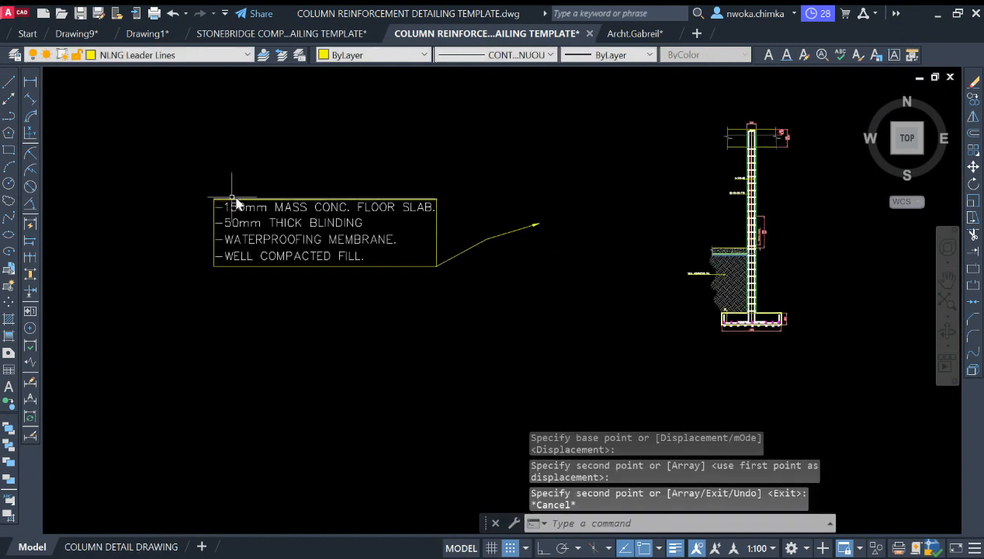
pyautogui.write('Ma')
pyautogui.press('Return')
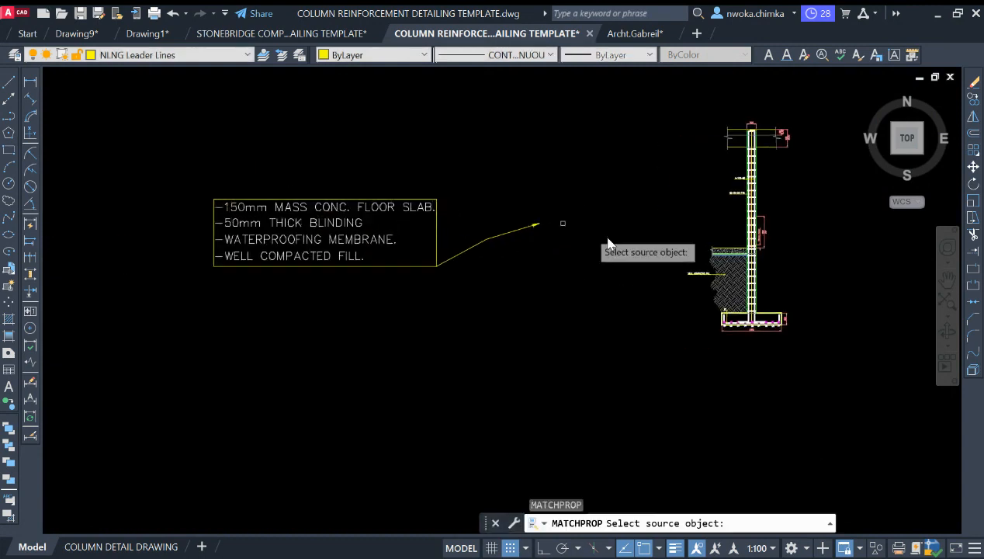
pyautogui.scroll(4, 680, 284)
pyautogui.click(627, 259)
pyautogui.scroll(-2, 806, 260)
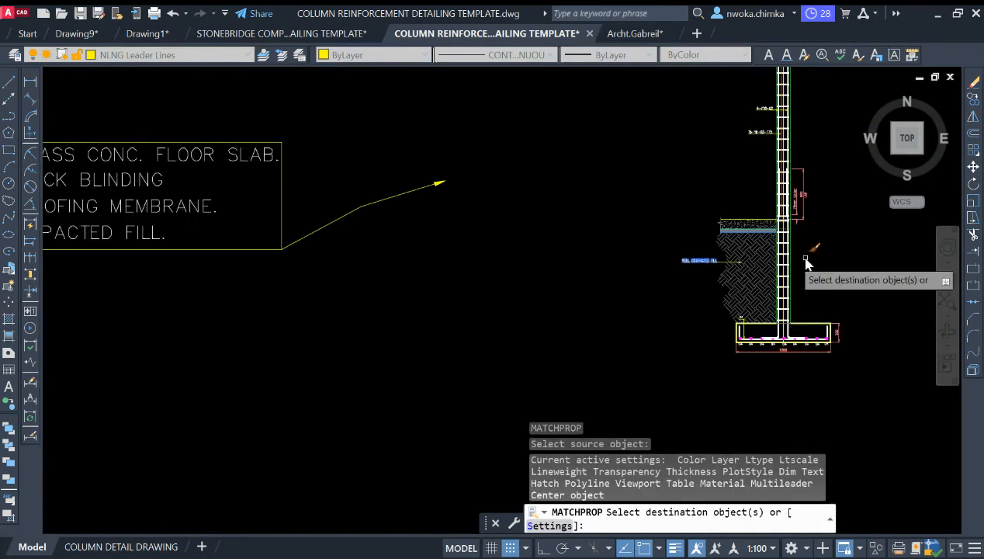
pyautogui.scroll(1, 247, 231)
pyautogui.click(236, 148)
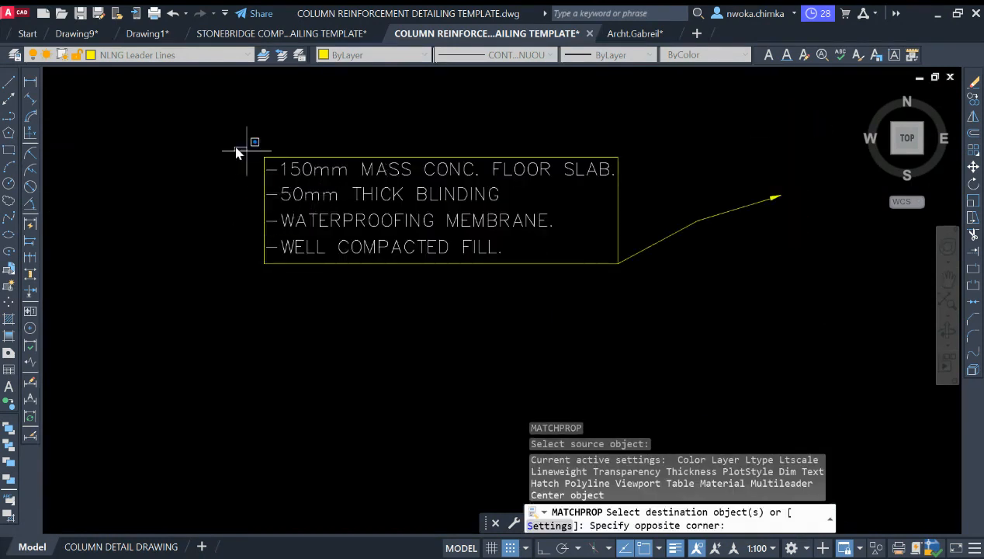
pyautogui.click(617, 285)
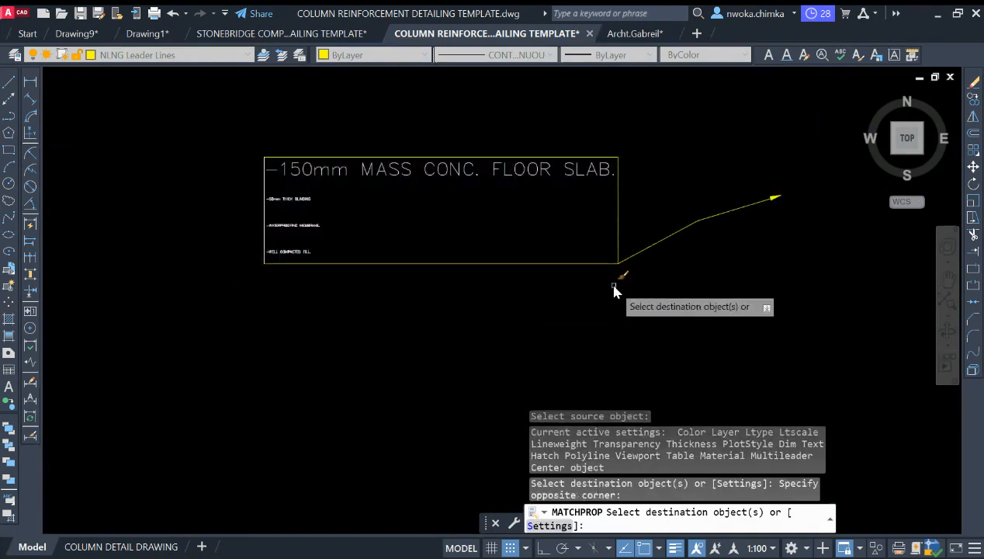
pyautogui.press('Return')
# - Match the properties of the note frame's top edge onto its left edge
pyautogui.scroll(5, 330, 225)
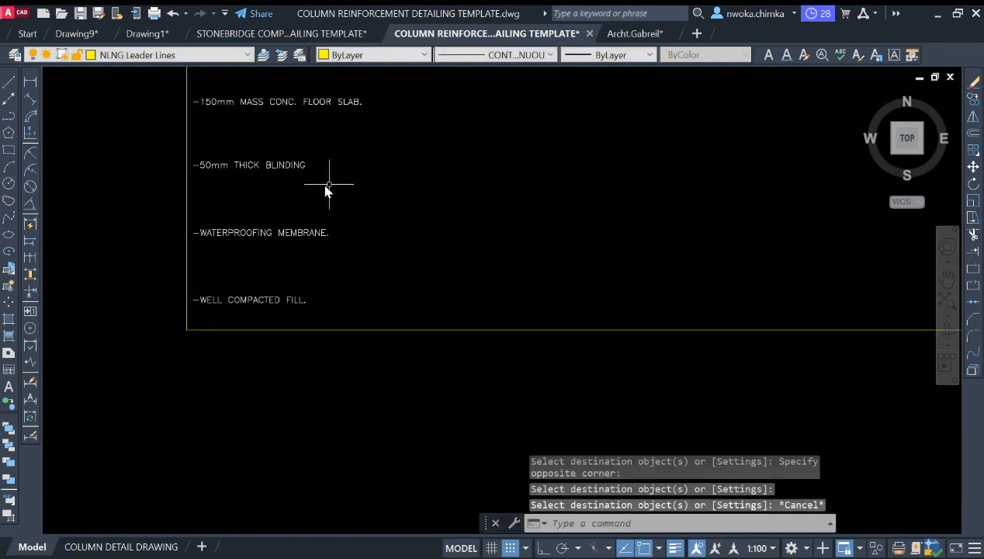
pyautogui.scroll(-2, 494, 242)
pyautogui.write('MA')
pyautogui.press('Return')
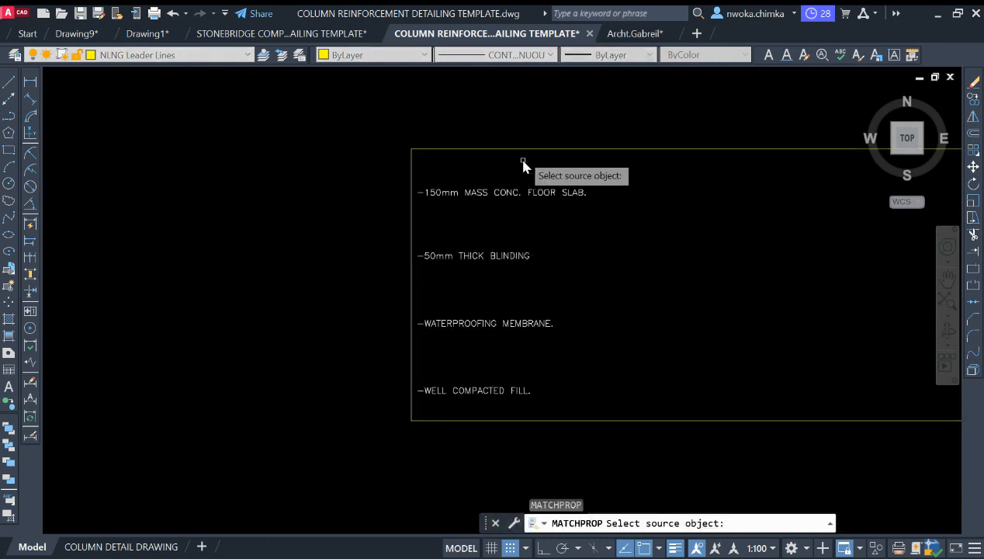
pyautogui.click(521, 149)
pyautogui.click(419, 170)
pyautogui.click(457, 205)
pyautogui.press('Escape')
# - Move the 150mm MASS CONC. FLOOR SLAB note straight up to just below the frame's top edge with Ortho on
pyautogui.scroll(2, 457, 207)
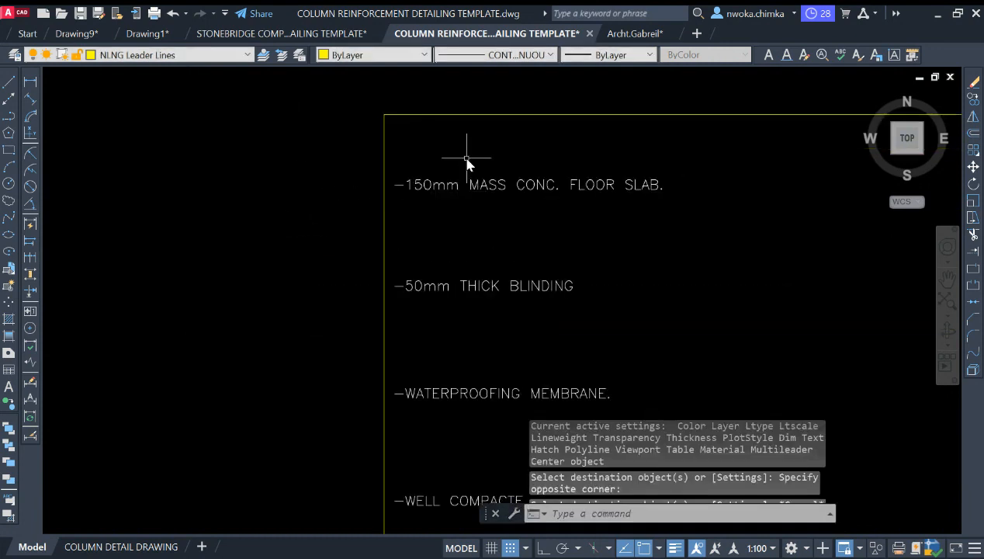
pyautogui.click(466, 159)
pyautogui.click(432, 231)
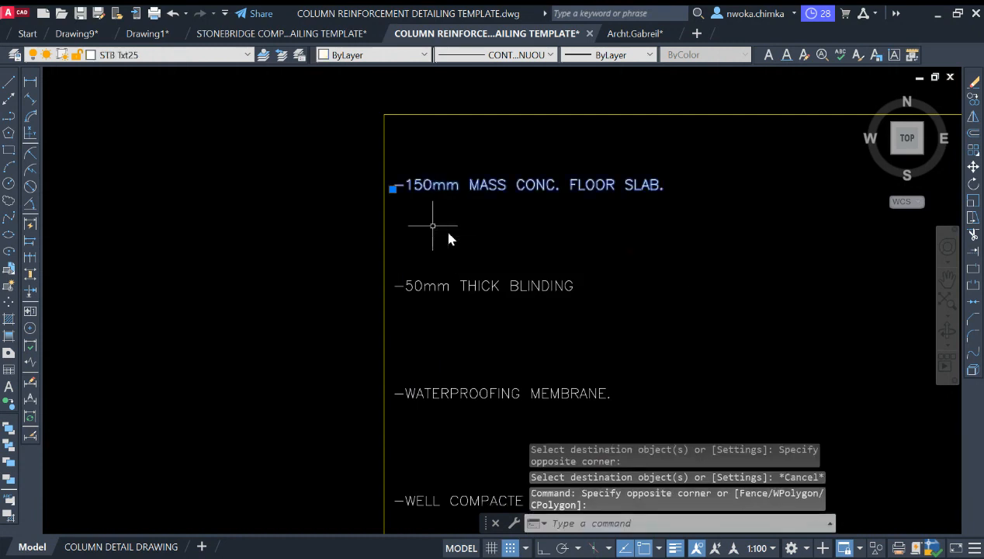
pyautogui.write('M')
pyautogui.press('Return')
pyautogui.click(660, 283)
pyautogui.press('F8')
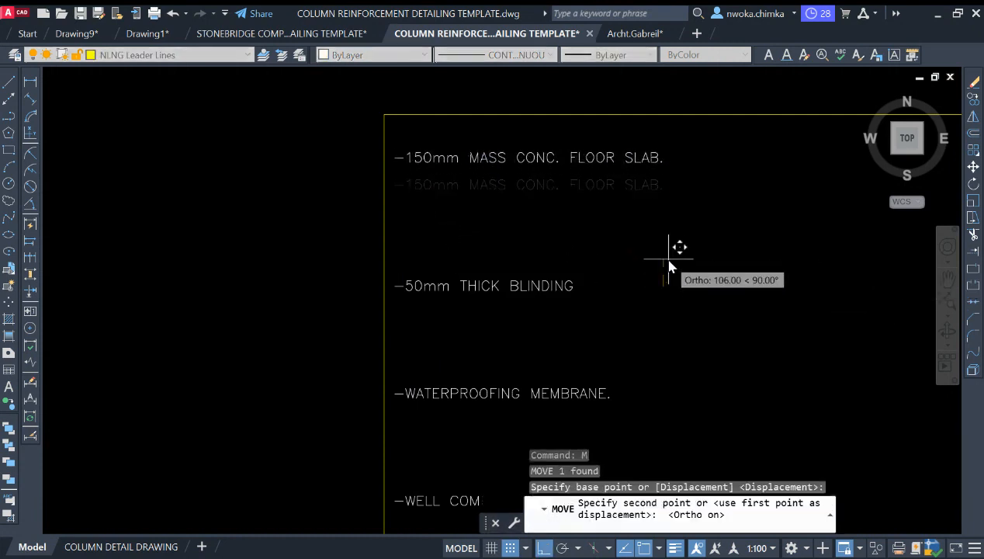
pyautogui.click(663, 237)
pyautogui.click(609, 255)
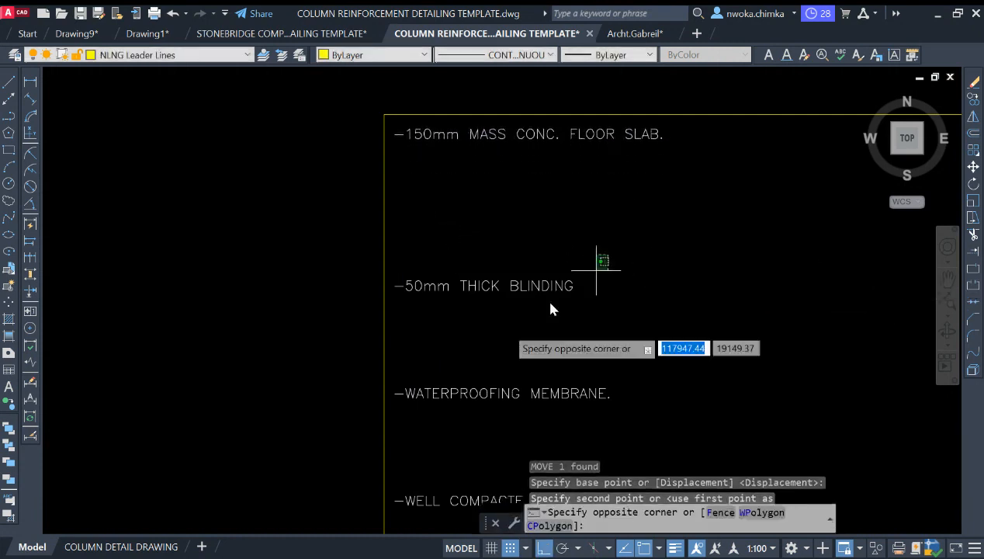
pyautogui.click(545, 300)
pyautogui.write('M')
pyautogui.press('Return')
pyautogui.click(691, 309)
pyautogui.click(692, 258)
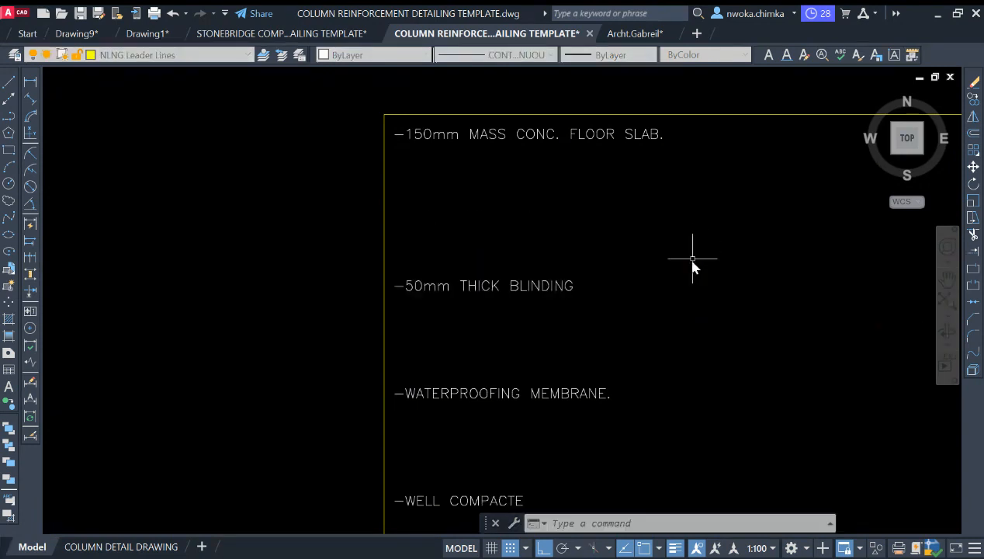
# - Move the WATERPROOFING MEMBRANE note straight up to directly below the floor slab note
pyautogui.click(658, 320)
pyautogui.click(586, 396)
pyautogui.press('Return')
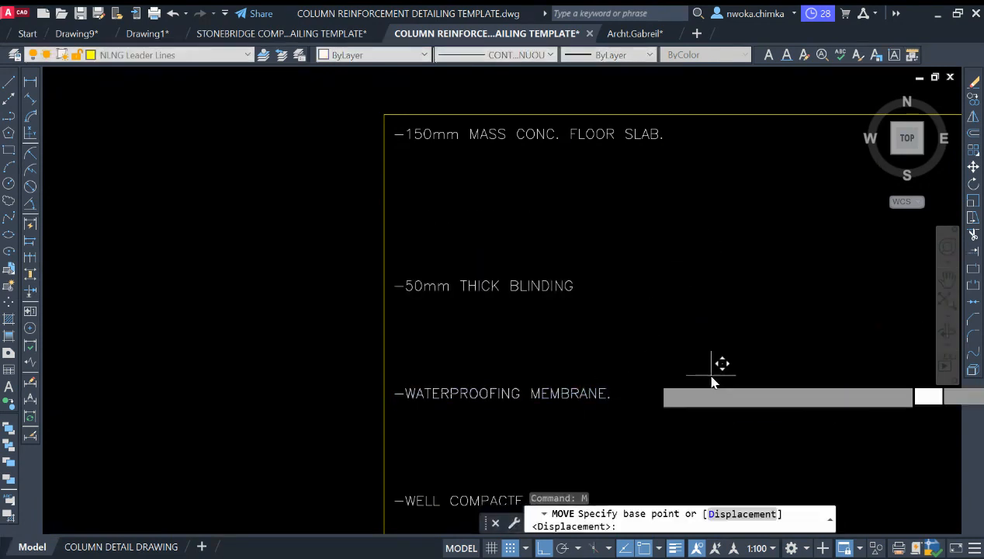
pyautogui.click(711, 374)
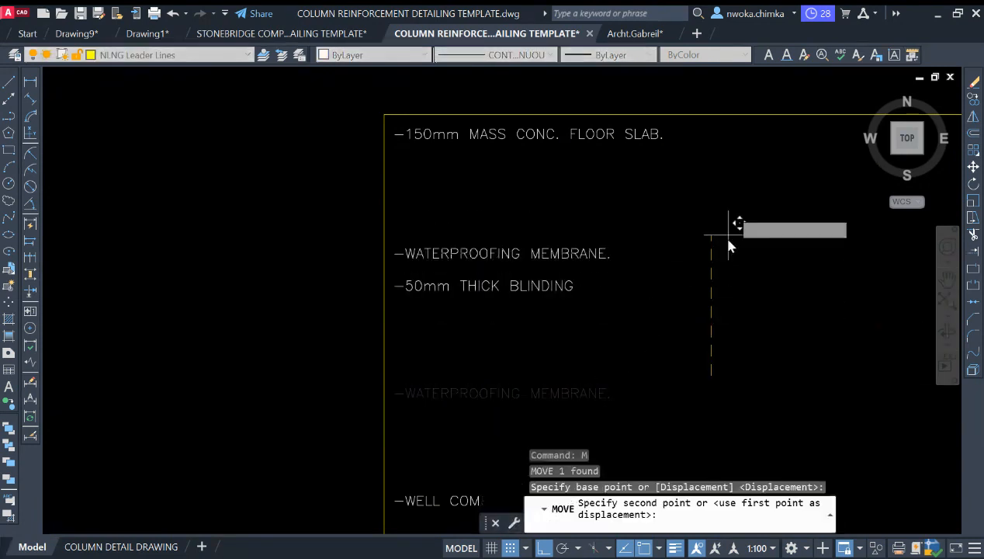
pyautogui.click(743, 145)
# - Move the 50mm THICK BLINDING note straight up to directly below the waterproofing membrane note
pyautogui.click(583, 250)
pyautogui.click(508, 321)
pyautogui.write('m')
pyautogui.press('Return')
pyautogui.click(692, 359)
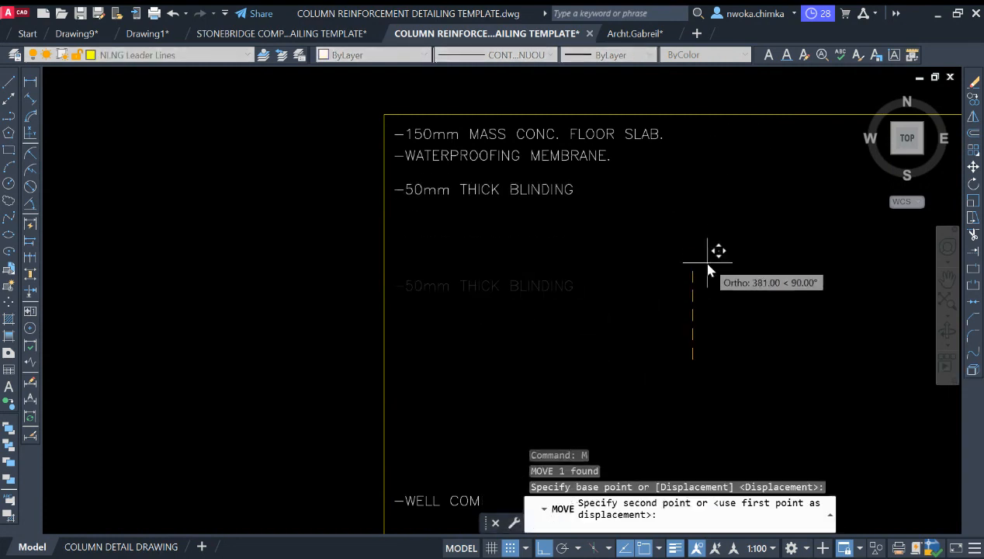
pyautogui.click(700, 246)
# - Move the WELL COMPACTED FILL note up to directly below the blinding note, with object snap off for placement
pyautogui.scroll(-2, 591, 331)
pyautogui.click(582, 369)
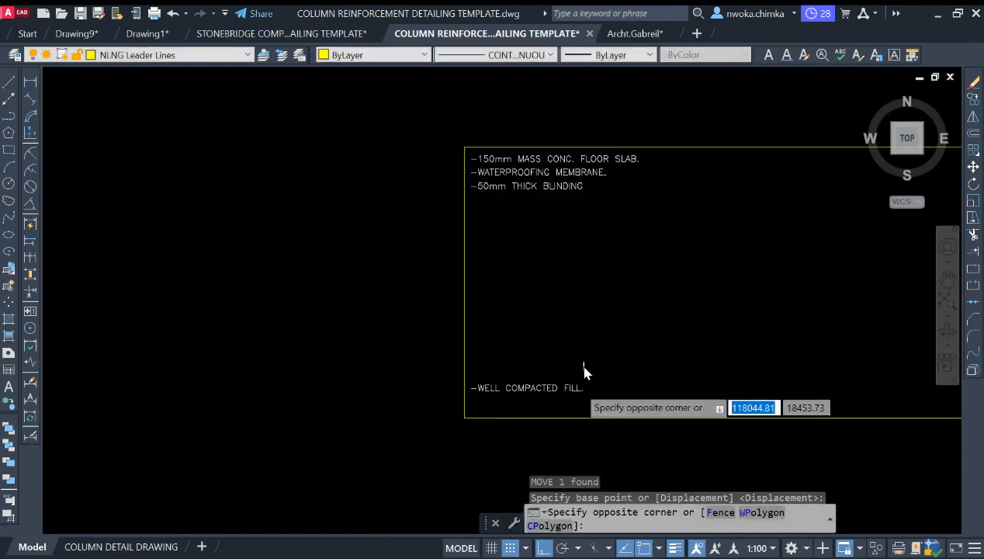
pyautogui.click(555, 400)
pyautogui.write('m')
pyautogui.press('Return')
pyautogui.click(702, 338)
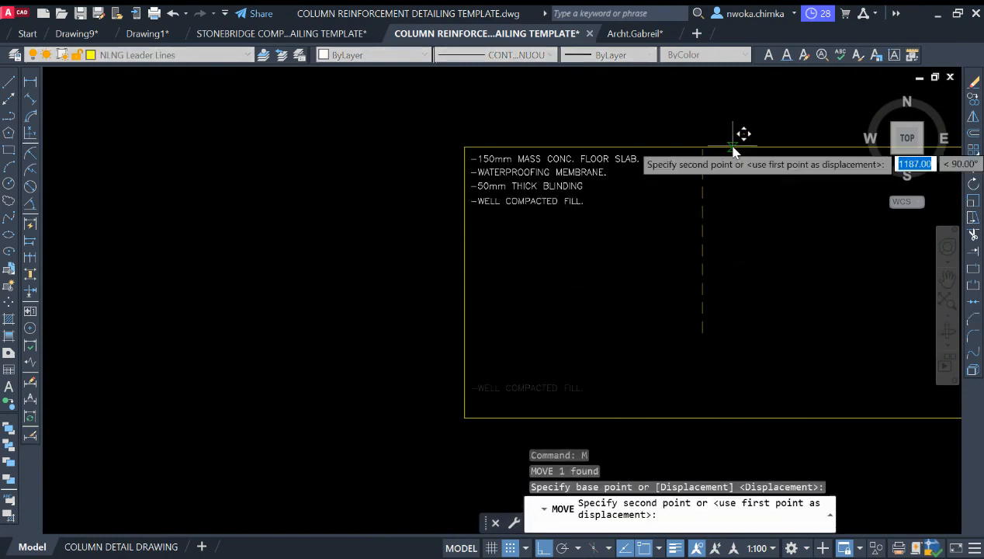
pyautogui.scroll(2, 737, 128)
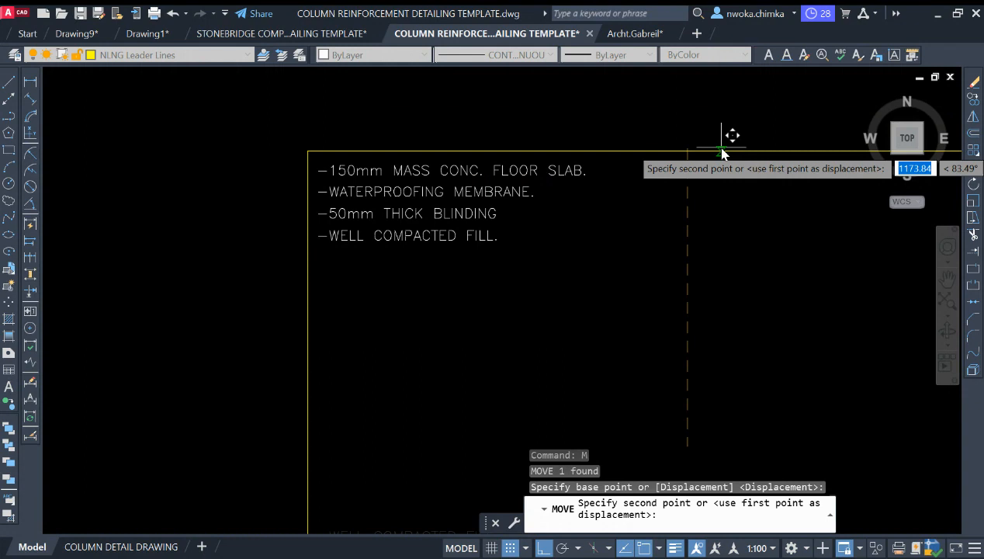
pyautogui.press('F3')
pyautogui.click(725, 143)
# - Erase the copied bent leader attached to the note frame
pyautogui.scroll(-4, 590, 186)
pyautogui.moveTo(593, 183); pyautogui.dragTo(532, 200, button='middle')
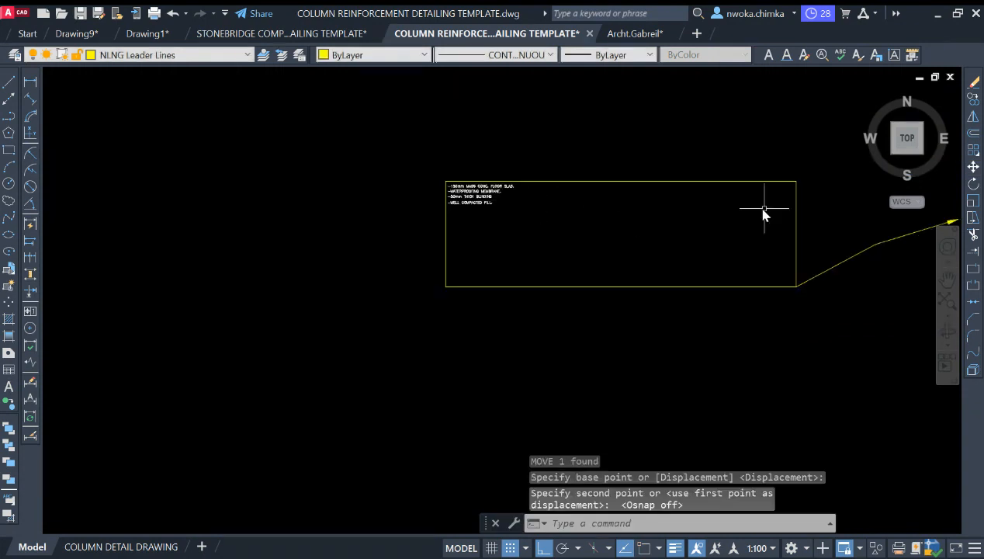
pyautogui.moveTo(692, 218); pyautogui.dragTo(572, 227, button='middle')
pyautogui.click(756, 204)
pyautogui.click(729, 292)
pyautogui.write('E')
pyautogui.press('Return')
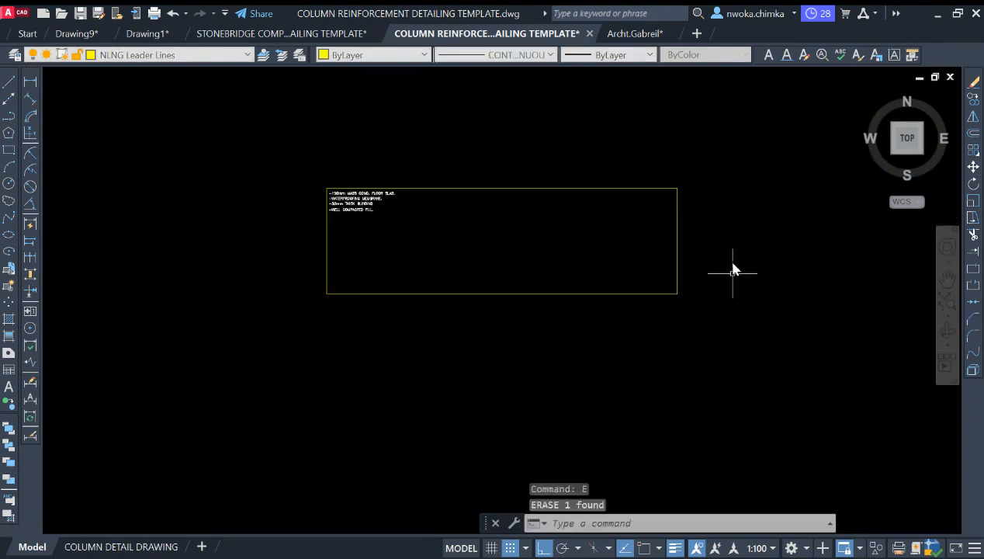
# - Stretch the note frame's bottom edge straight up to just below the WELL COMPACTED FILL line
pyautogui.click(726, 256)
pyautogui.click(201, 367)
pyautogui.write('S')
pyautogui.press('Return')
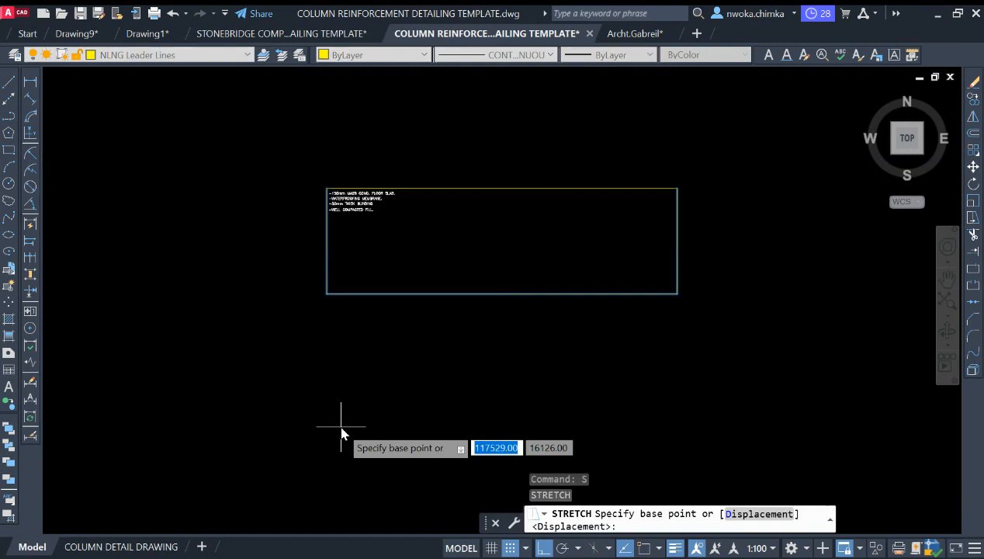
pyautogui.click(342, 427)
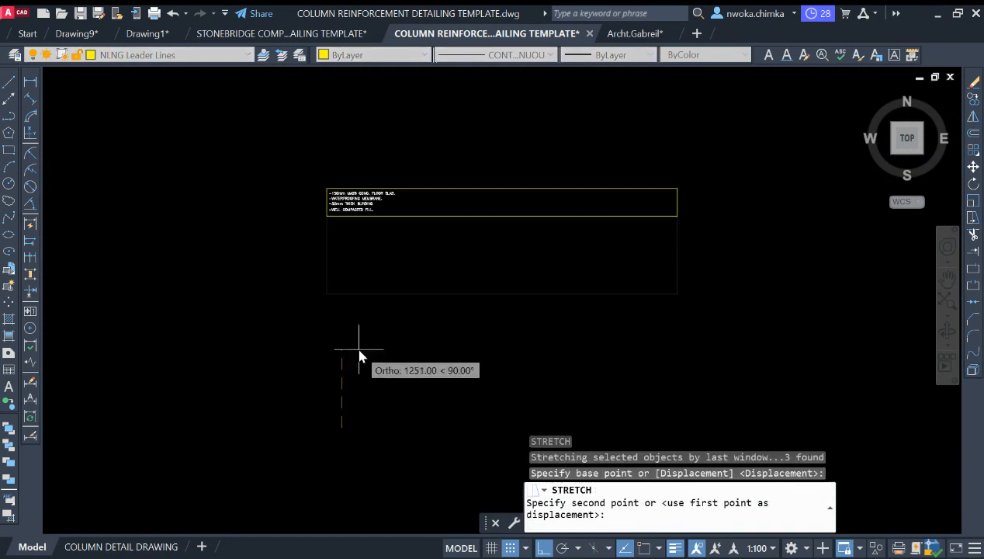
pyautogui.click(359, 351)
# - Stretch the note frame's right edge horizontally inward to just past the end of the floor slab line
pyautogui.click(723, 136)
pyautogui.click(604, 280)
pyautogui.write('S')
pyautogui.press('Return')
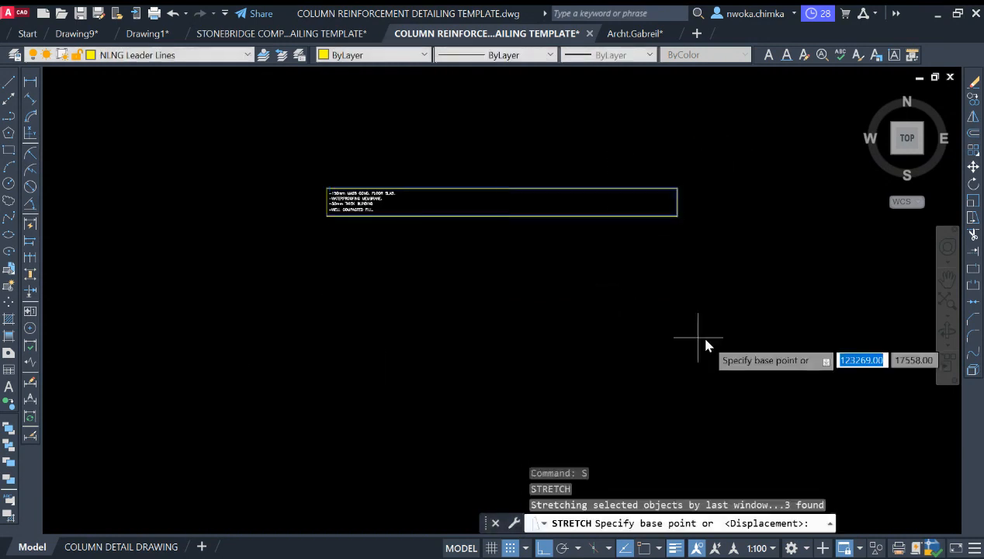
pyautogui.click(705, 340)
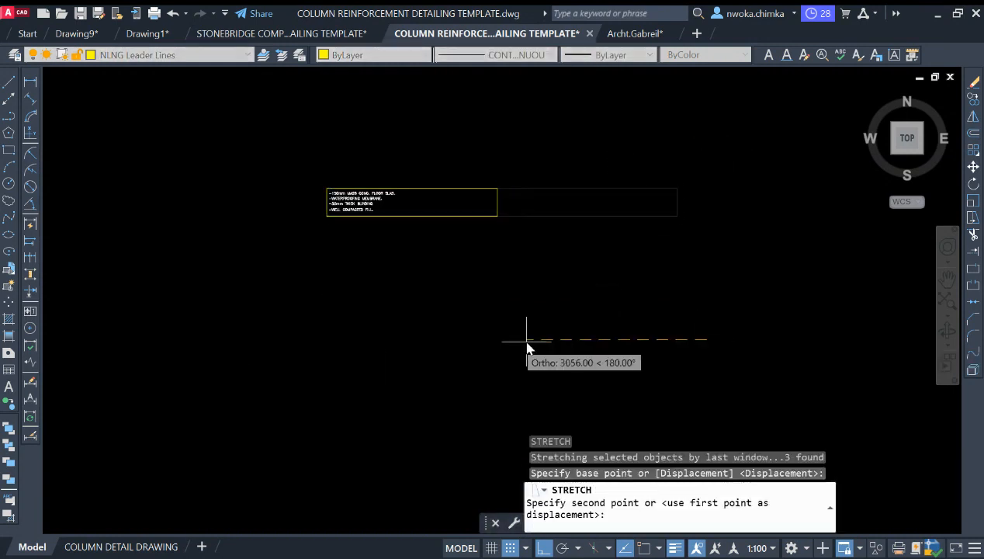
pyautogui.click(430, 341)
pyautogui.scroll(4, 314, 215)
pyautogui.scroll(2, 553, 211)
# - Stretch the frame's bottom edge up slightly to tighten the gap below the last note line
pyautogui.click(564, 205)
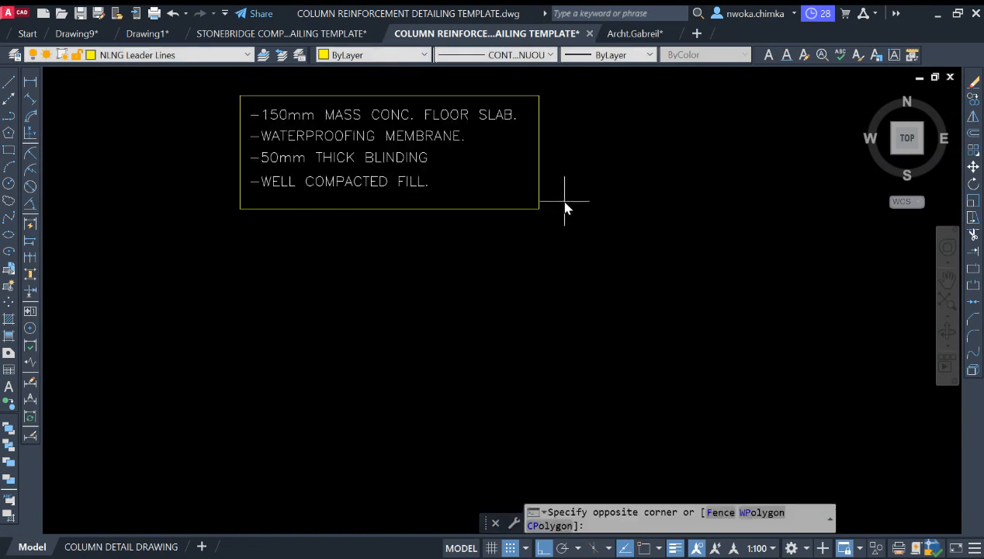
pyautogui.click(127, 318)
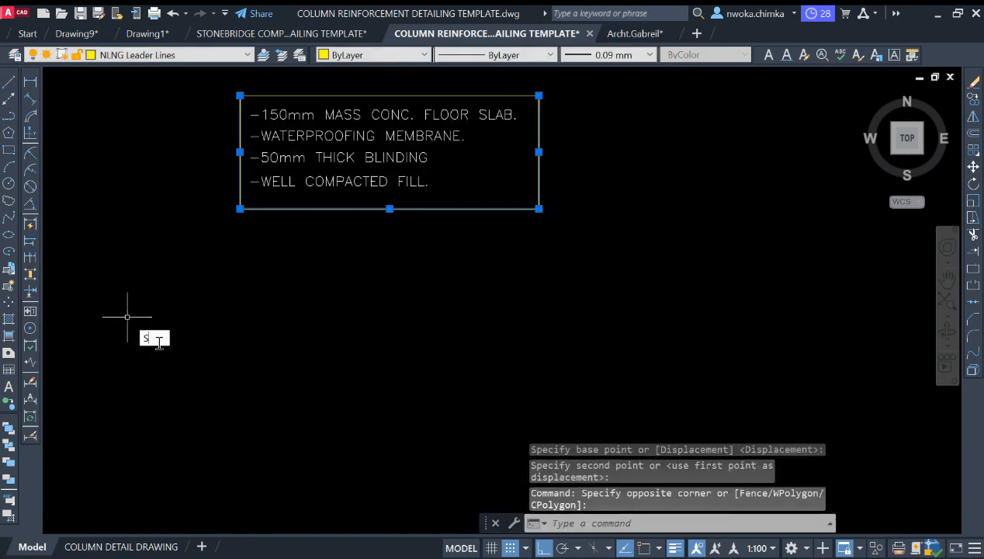
pyautogui.write('s')
pyautogui.press('Return')
pyautogui.click(323, 358)
pyautogui.scroll(-2, 443, 208)
pyautogui.click(442, 208)
# - Move the framed note with its four text lines to the column elevation, just above and left of the floor slab, with ortho off
pyautogui.click(588, 132)
pyautogui.click(220, 350)
pyautogui.press('Return')
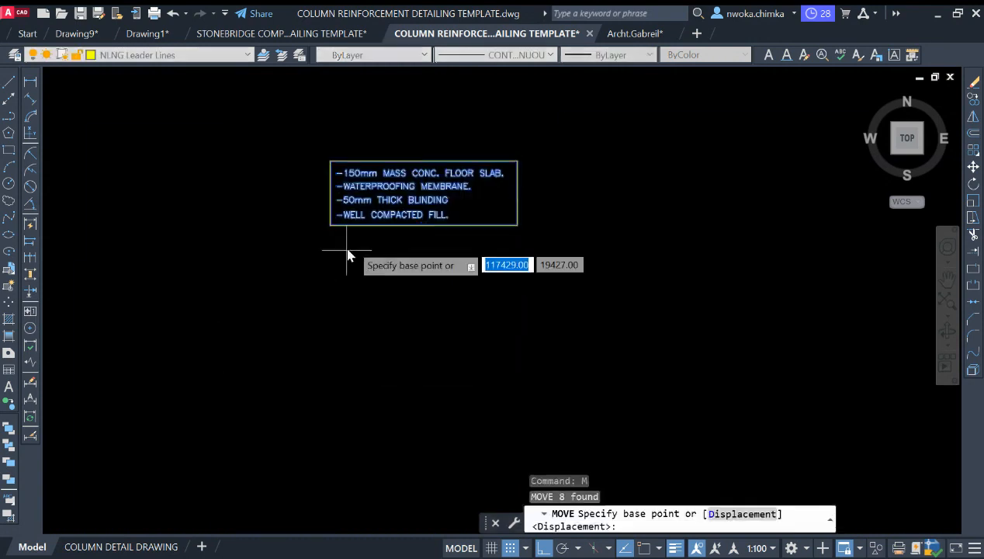
pyautogui.click(344, 250)
pyautogui.scroll(-3, 558, 329)
pyautogui.scroll(-1, 493, 341)
pyautogui.moveTo(548, 338); pyautogui.dragTo(410, 318, button='middle')
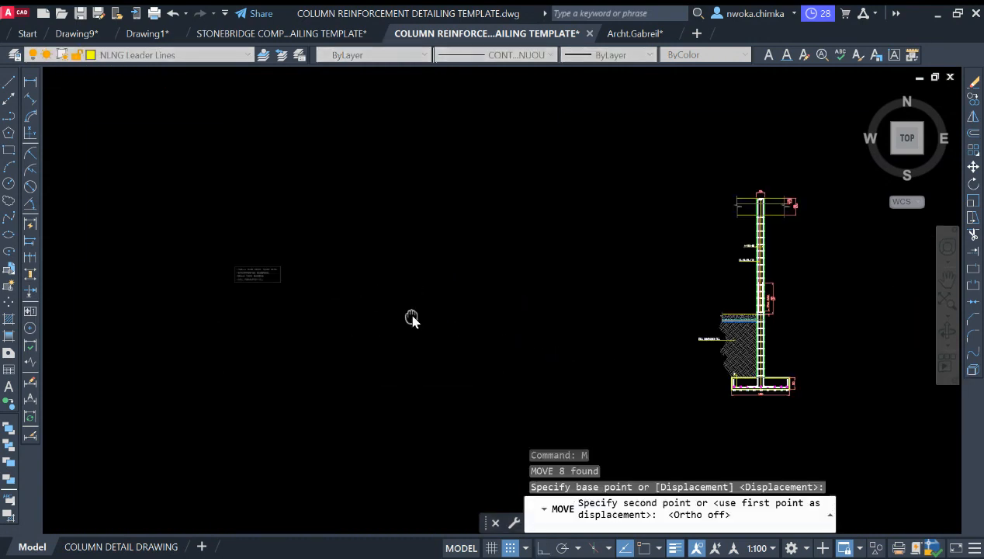
pyautogui.scroll(3, 716, 315)
pyautogui.moveTo(571, 315); pyautogui.dragTo(545, 303, button='middle')
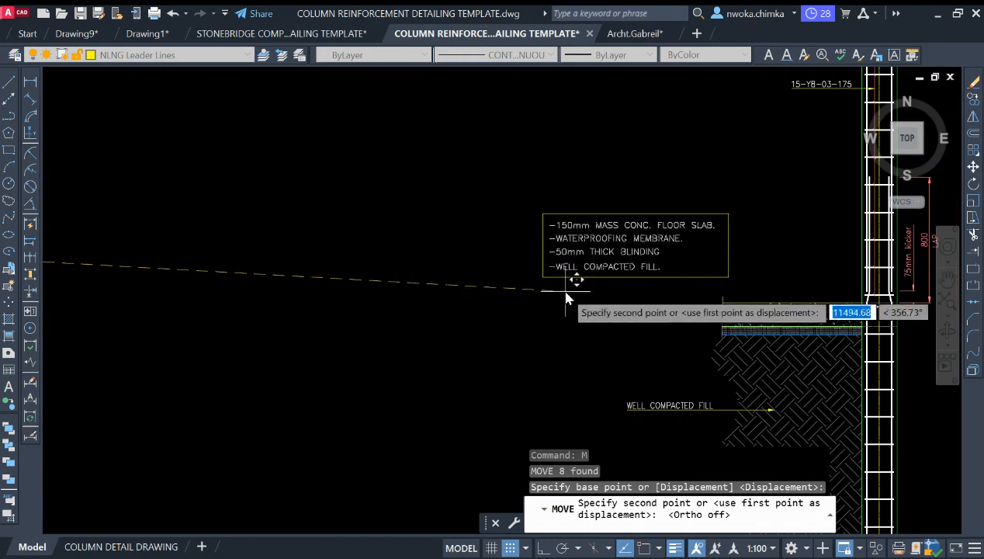
pyautogui.press('Escape')
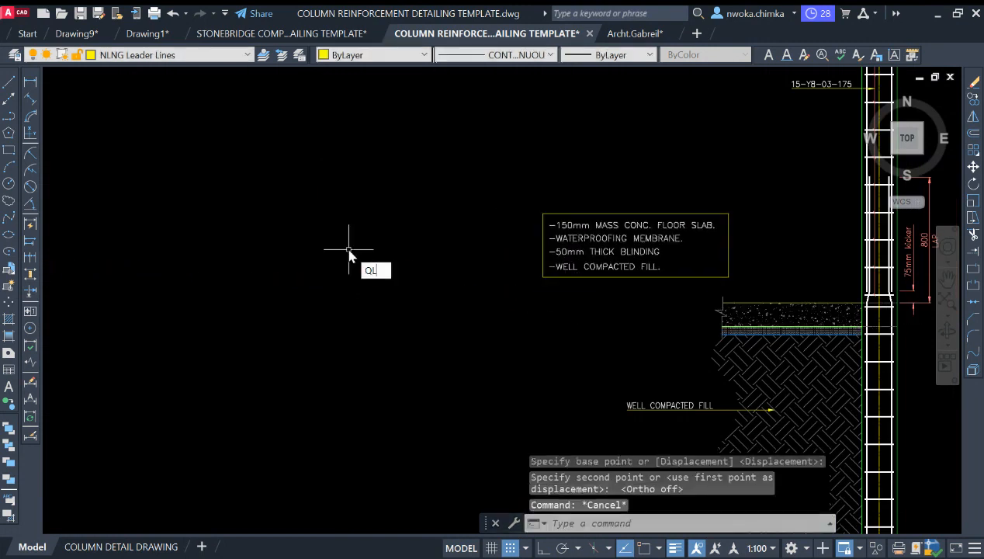
# - Draw a bent quick leader from the concrete floor slab to the note frame's right edge, without annotation text, snapping its end to the frame
pyautogui.press('Return')
pyautogui.scroll(4, 679, 341)
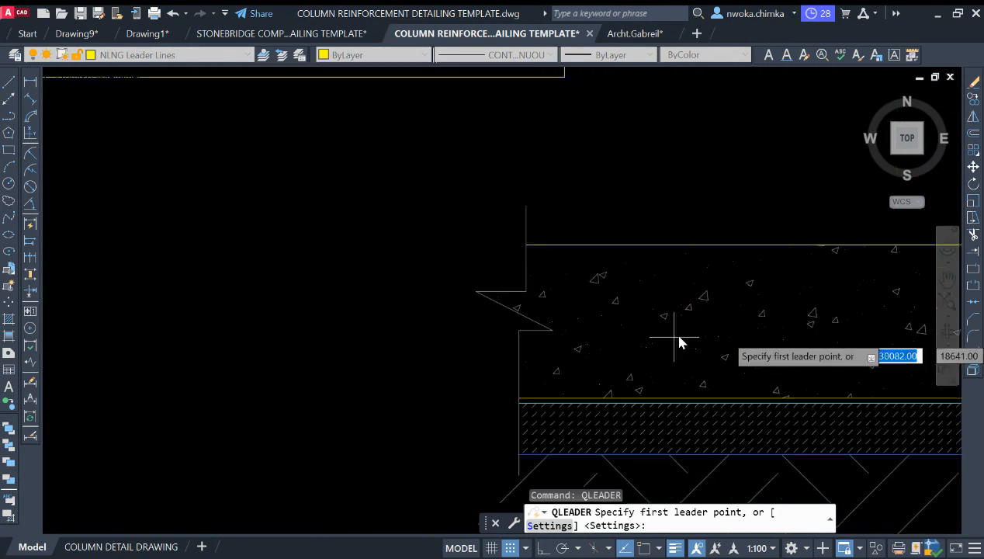
pyautogui.scroll(-4, 676, 345)
pyautogui.scroll(2, 703, 355)
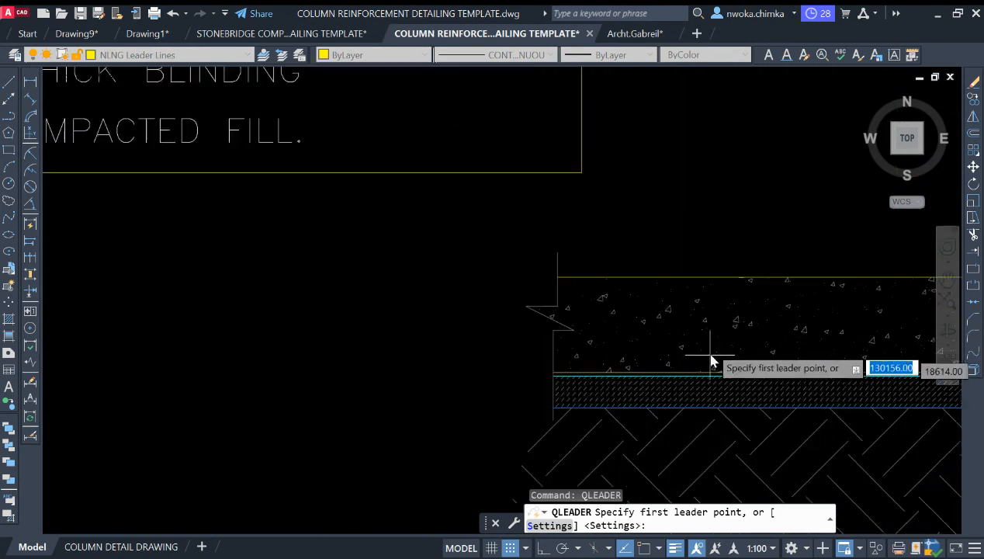
pyautogui.click(703, 308)
pyautogui.moveTo(649, 230); pyautogui.dragTo(684, 344, button='middle')
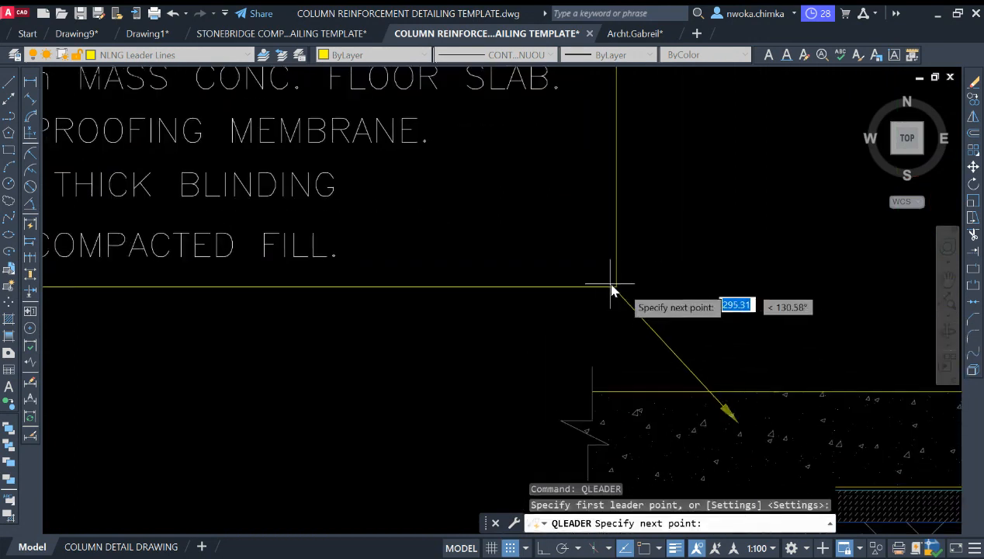
pyautogui.scroll(-2, 657, 264)
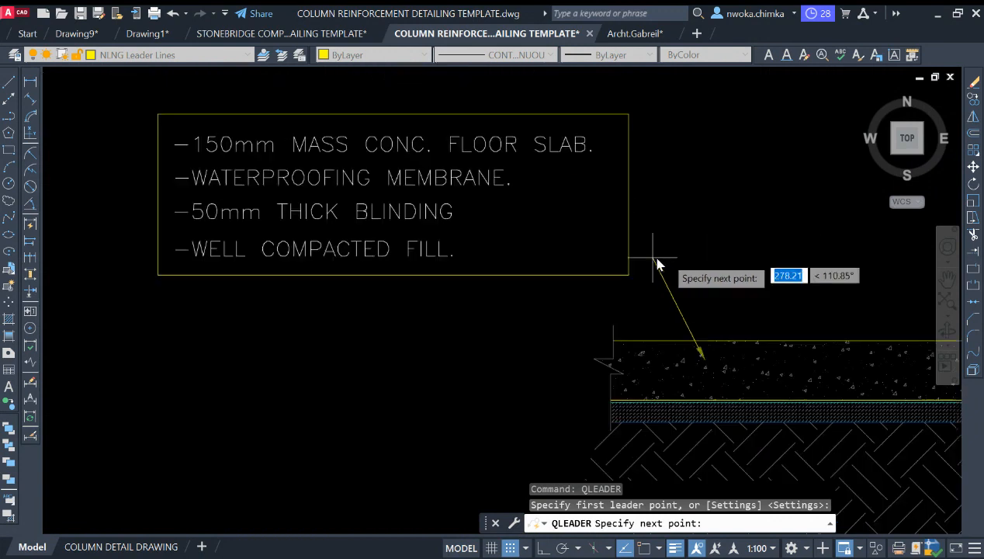
pyautogui.click(736, 226)
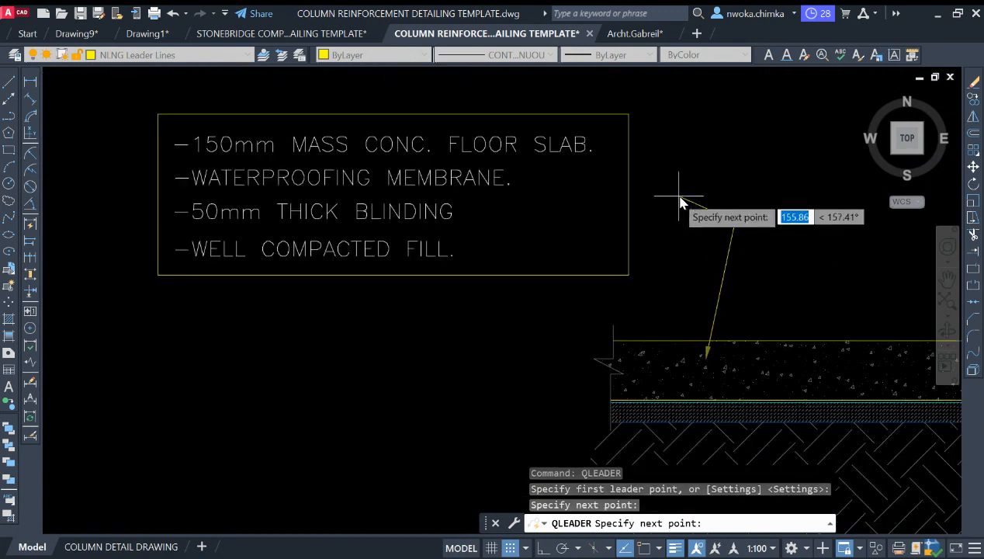
pyautogui.press('F3')
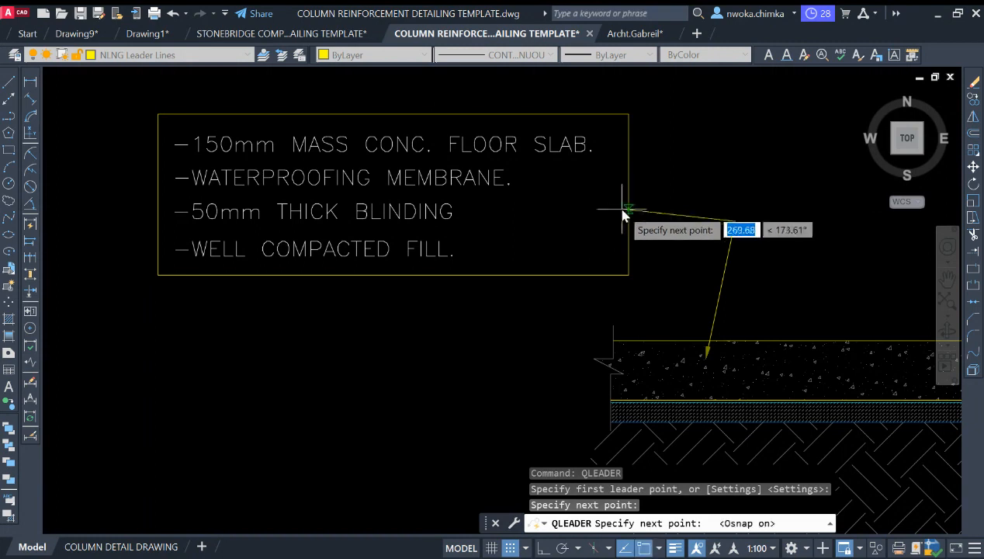
pyautogui.click(630, 203)
pyautogui.press('Escape')
# - Check each line of the boxed note against the slab, membrane, blinding and fill layers in the elevation
pyautogui.scroll(4, 745, 247)
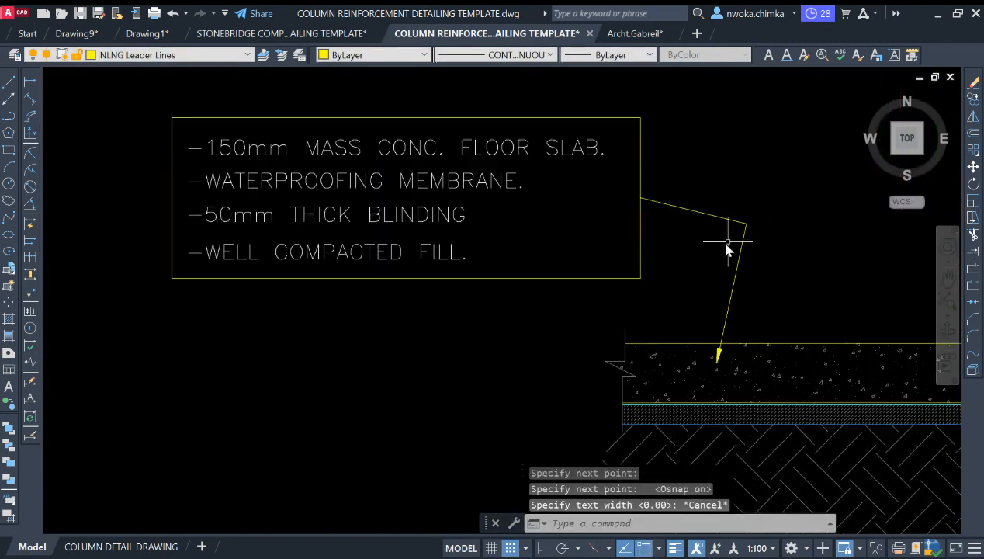
pyautogui.scroll(-5, 747, 214)
pyautogui.scroll(1, 675, 281)
pyautogui.scroll(2, 645, 273)
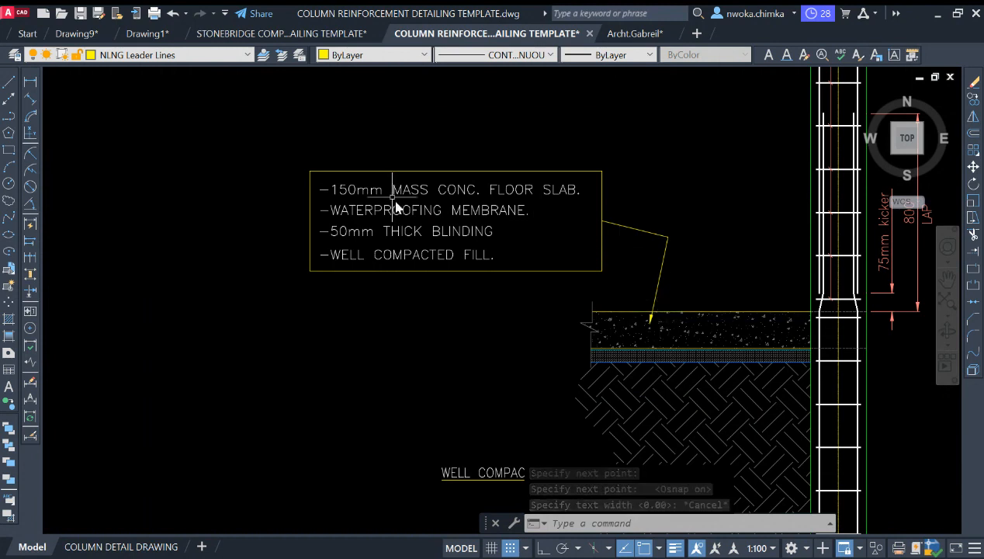
pyautogui.scroll(4, 365, 191)
pyautogui.scroll(-2, 307, 198)
pyautogui.scroll(-2, 308, 203)
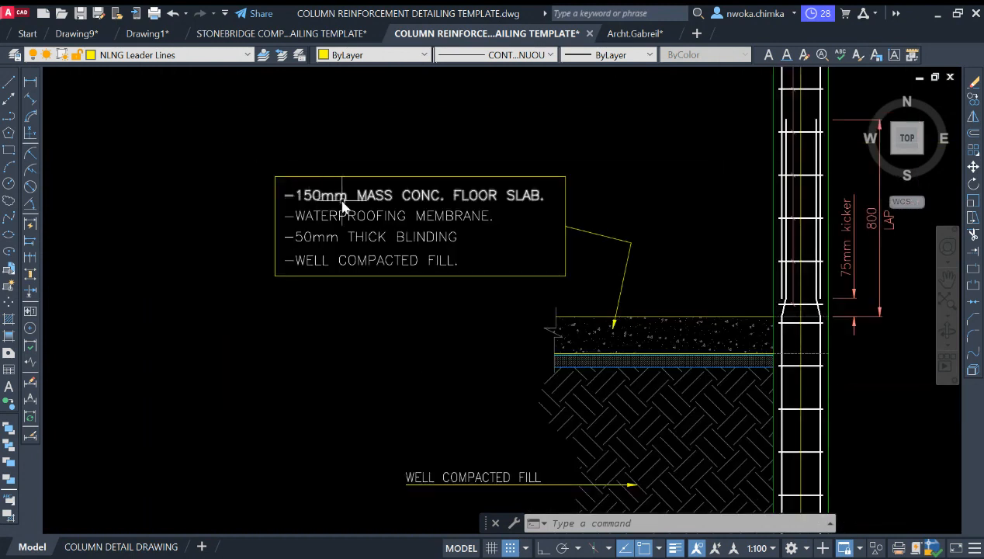
pyautogui.scroll(2, 458, 200)
pyautogui.scroll(-1, 587, 193)
pyautogui.scroll(1, 677, 333)
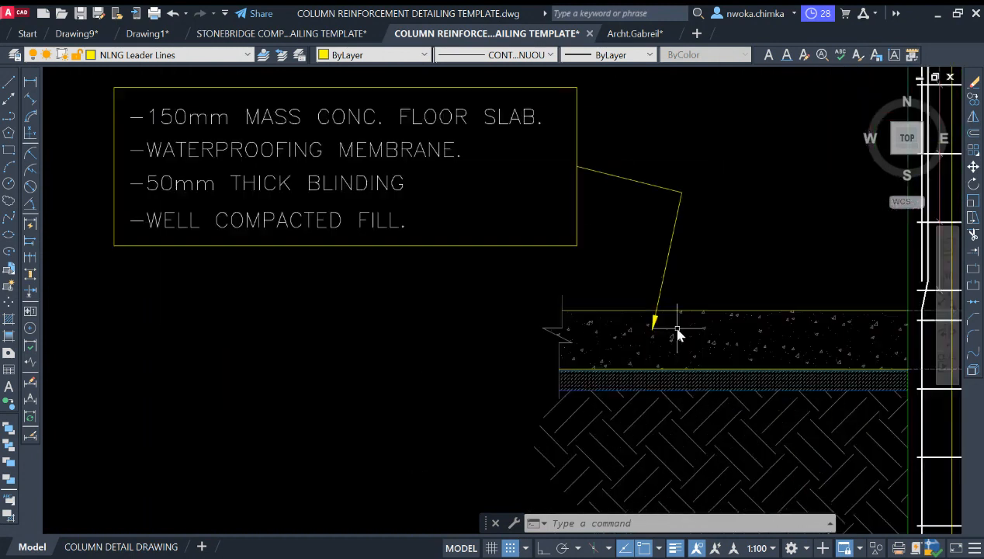
pyautogui.scroll(-2, 690, 333)
pyautogui.scroll(2, 667, 342)
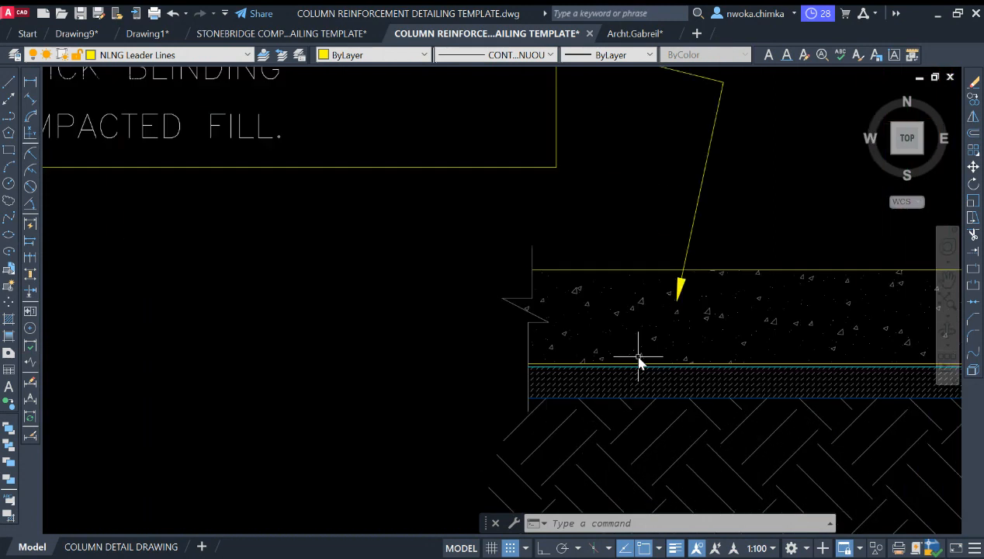
pyautogui.scroll(-2, 639, 358)
pyautogui.scroll(4, 365, 203)
pyautogui.scroll(-2, 352, 219)
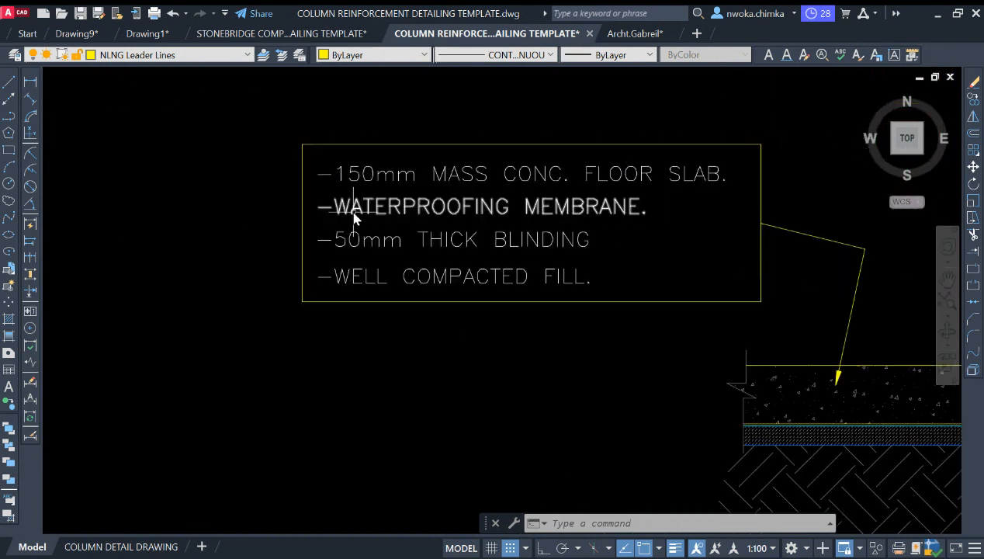
pyautogui.scroll(-2, 474, 202)
pyautogui.scroll(2, 544, 200)
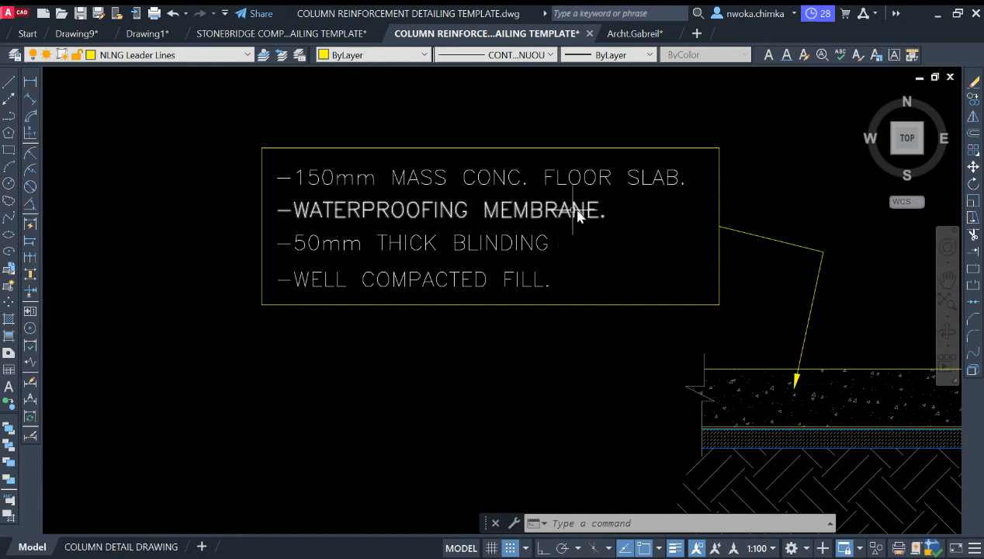
pyautogui.scroll(-2, 415, 236)
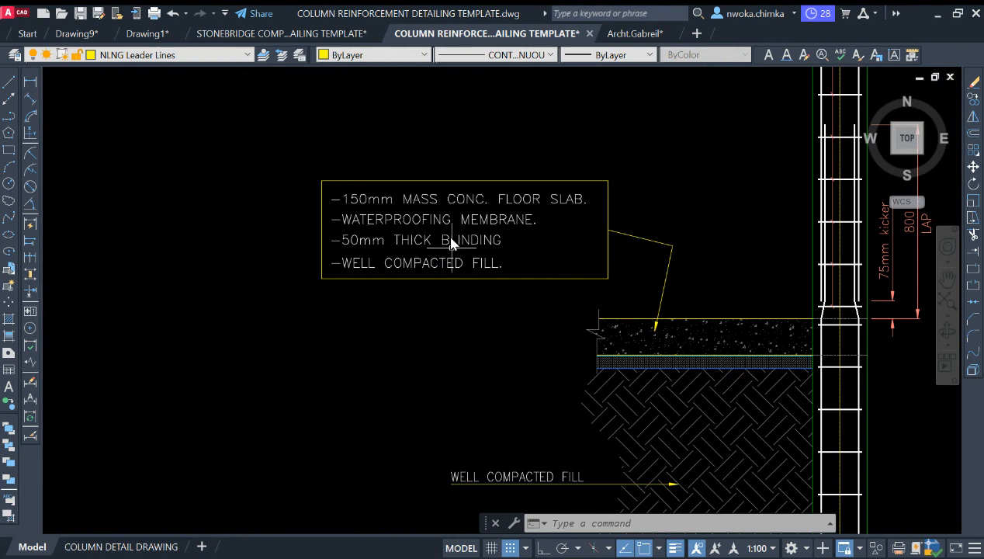
pyautogui.scroll(2, 367, 249)
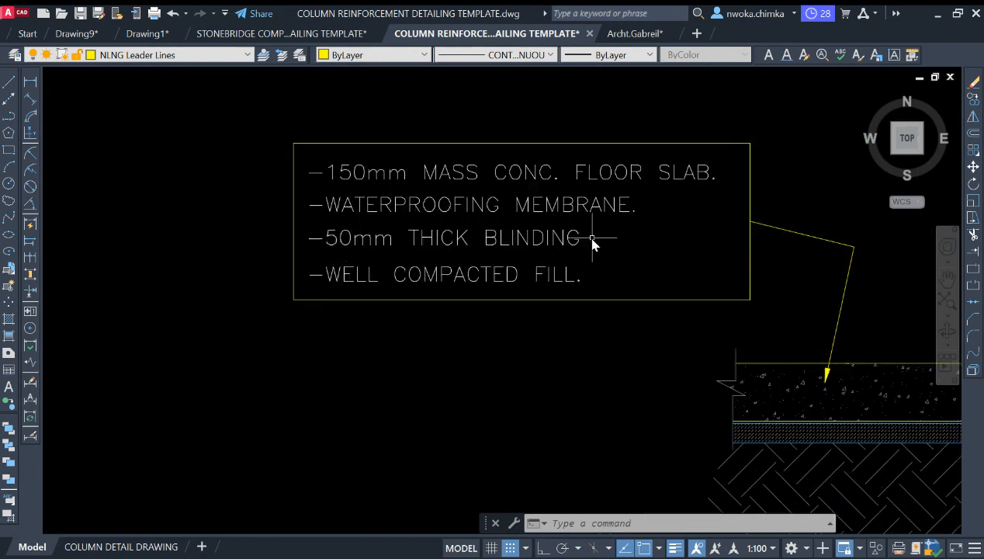
pyautogui.scroll(-4, 457, 250)
pyautogui.scroll(2, 432, 265)
pyautogui.scroll(2, 433, 264)
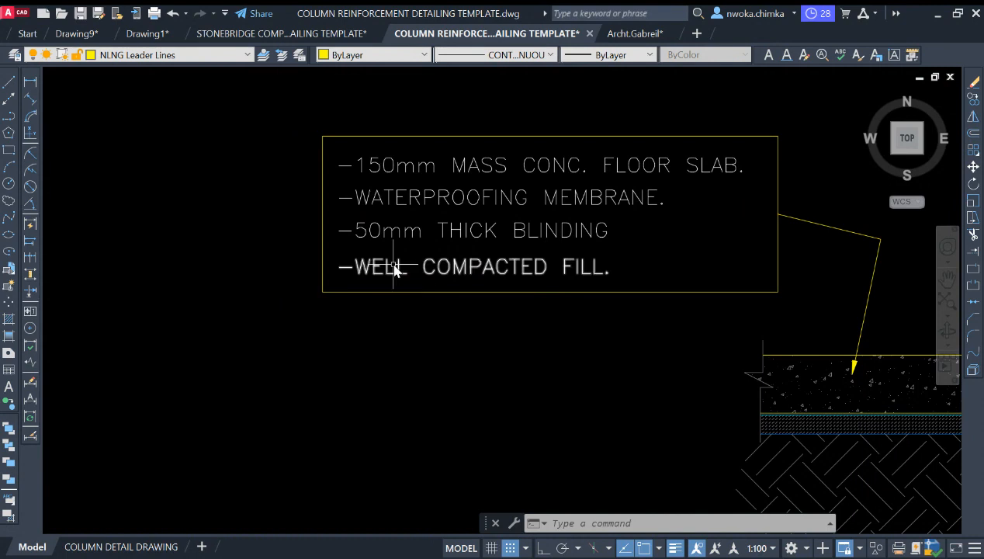
pyautogui.scroll(-2, 394, 269)
pyautogui.scroll(-2, 708, 450)
pyautogui.scroll(2, 653, 314)
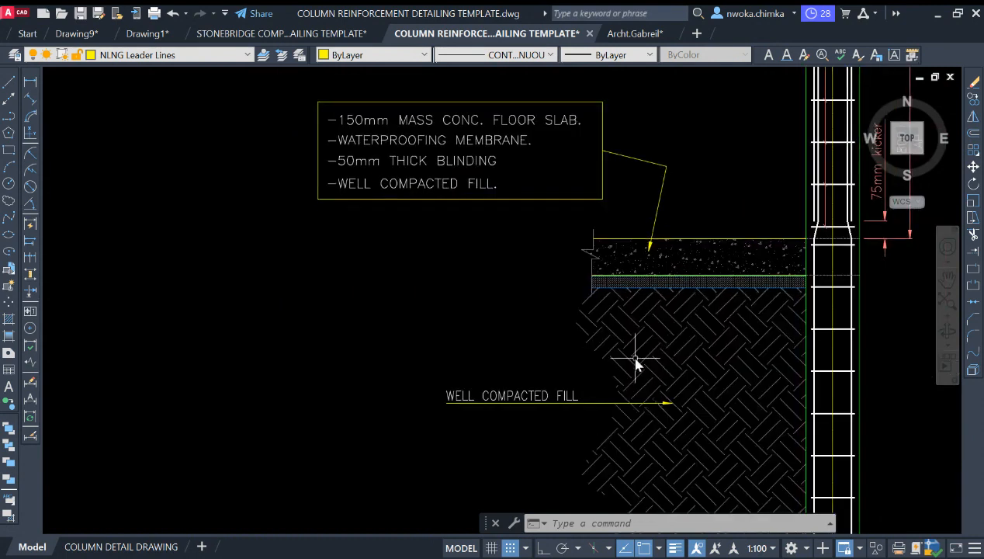
pyautogui.scroll(-4, 634, 362)
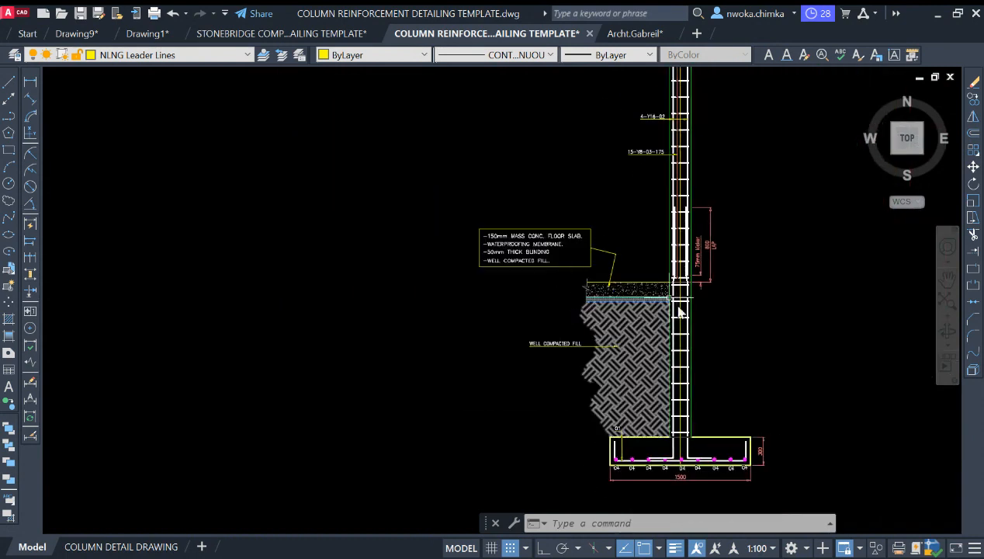
# - Stretch the WELL COMPACTED FILL label and its leader tail horizontally outward to line up with the note frame's left edge, with ortho on
pyautogui.scroll(5, 582, 342)
pyautogui.click(633, 280)
pyautogui.click(357, 376)
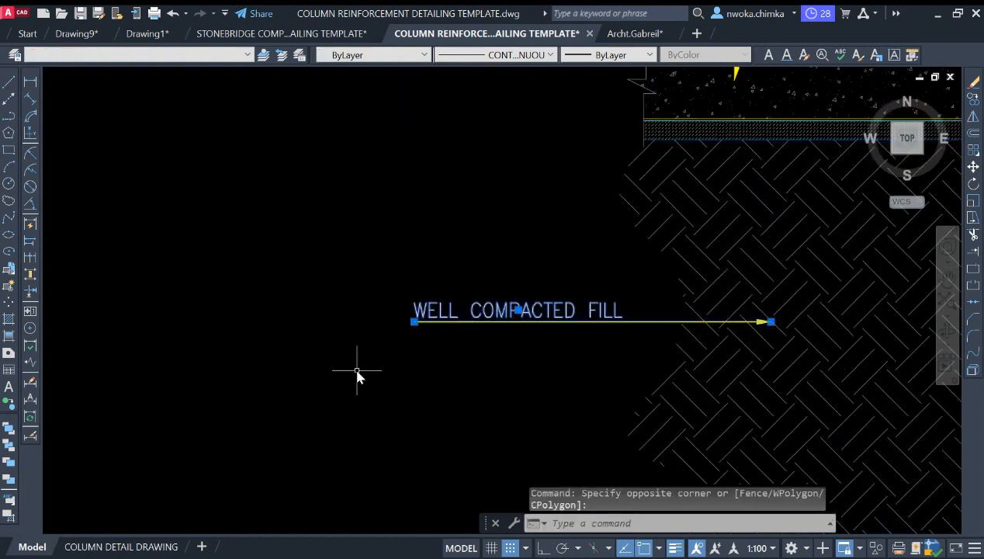
pyautogui.write('s')
pyautogui.press('Return')
pyautogui.click(583, 383)
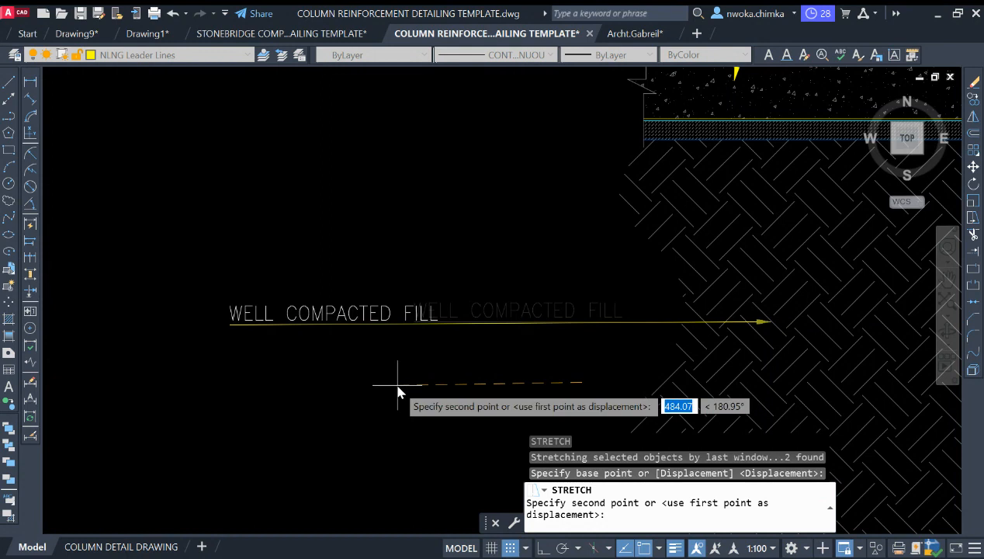
pyautogui.press('F8')
pyautogui.click(397, 391)
# - Make NLNG Dimensions the current layer
pyautogui.click(192, 55)
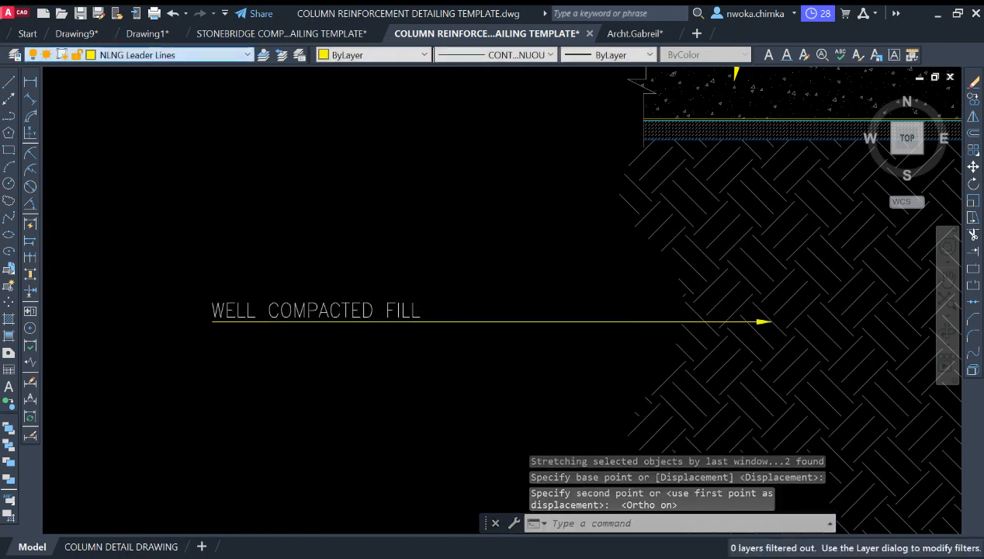
pyautogui.click(113, 146)
pyautogui.scroll(-4, 478, 233)
pyautogui.moveTo(442, 238); pyautogui.dragTo(442, 251, button='middle')
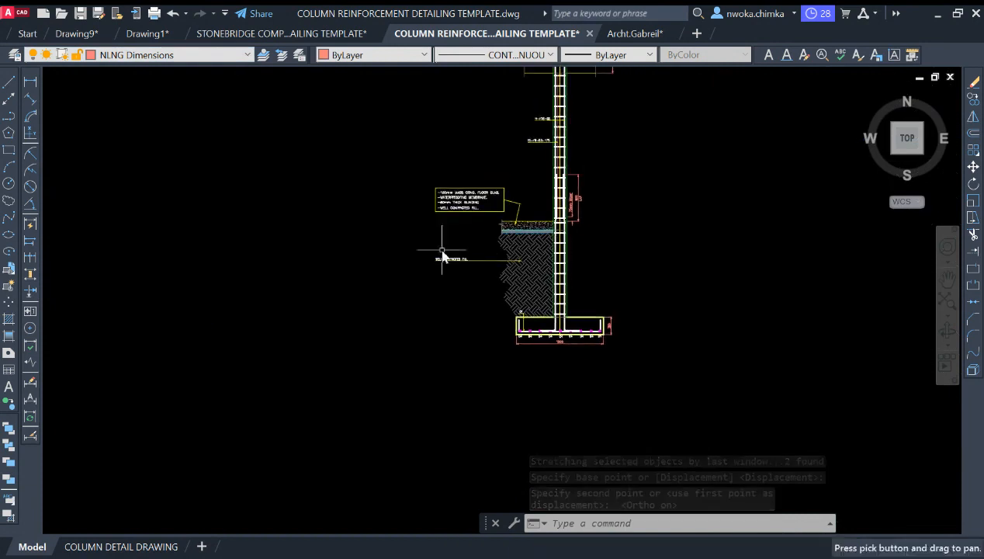
# - Add a vertical linear dimension for the footing's depth between its left corners, placing the dimension line just outside the left edge
pyautogui.click(30, 82)
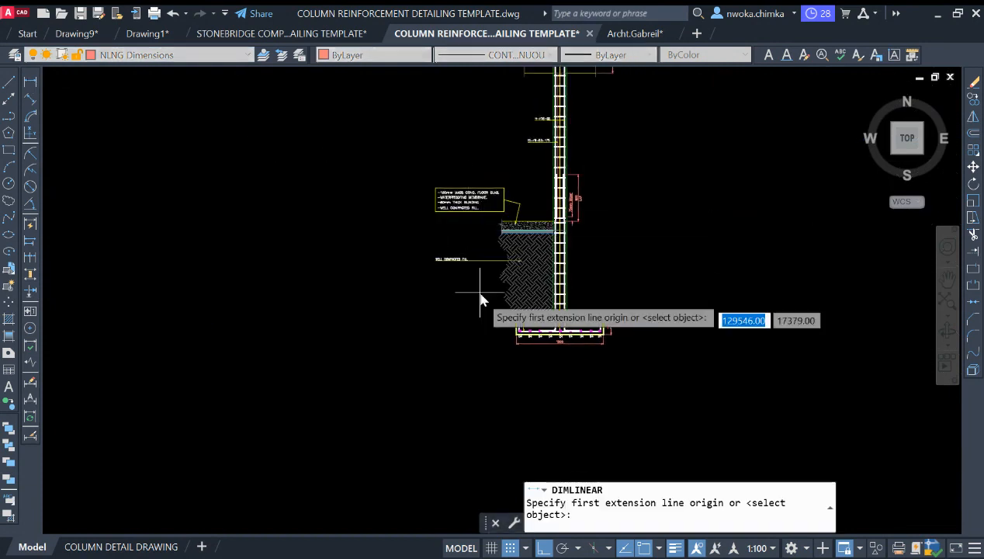
pyautogui.scroll(4, 490, 301)
pyautogui.scroll(4, 554, 327)
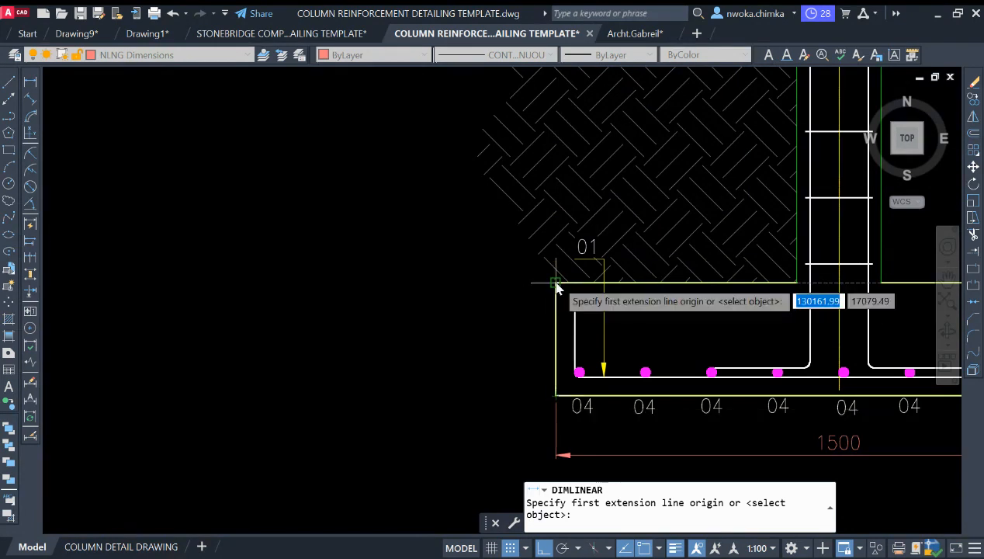
pyautogui.scroll(-2, 549, 380)
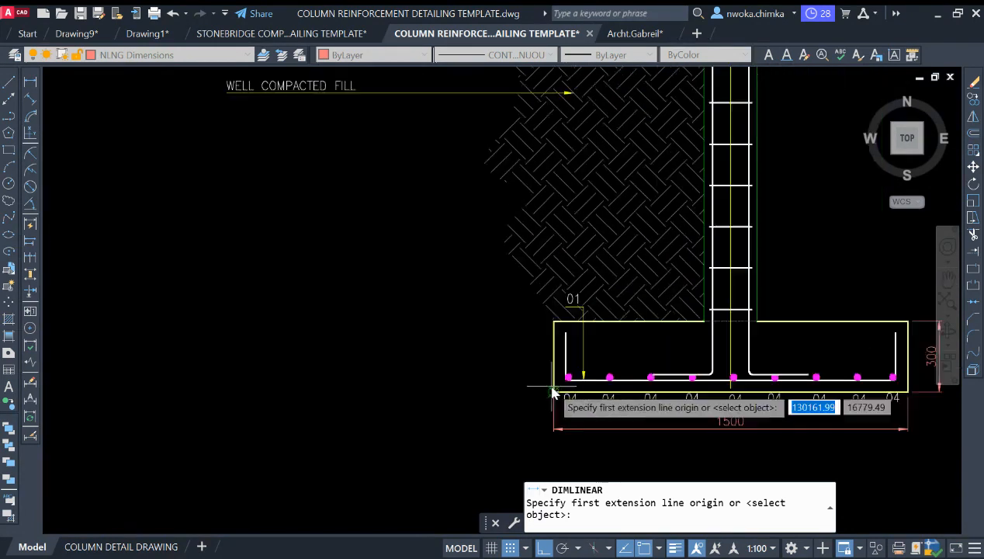
pyautogui.scroll(2, 553, 400)
pyautogui.scroll(2, 556, 392)
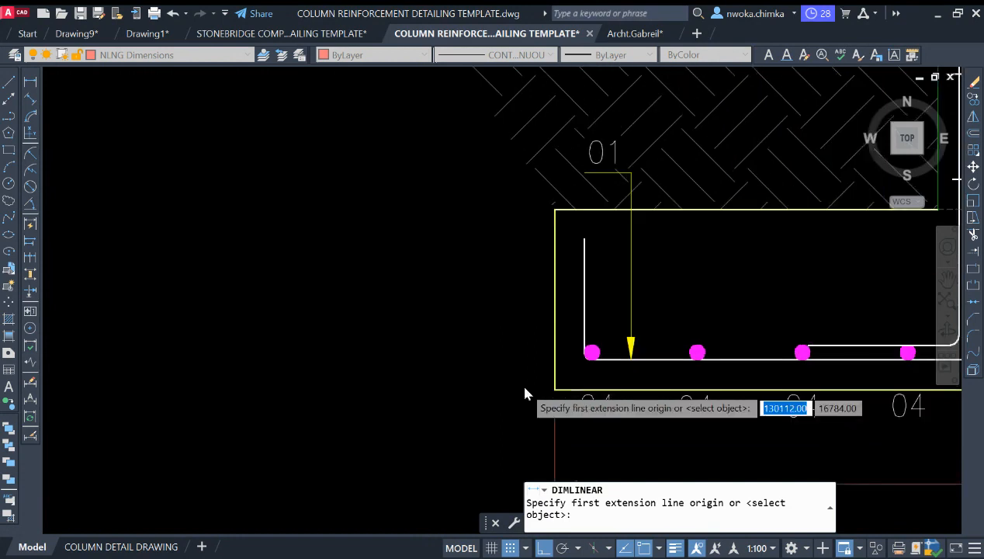
pyautogui.scroll(2, 555, 392)
pyautogui.click(575, 392)
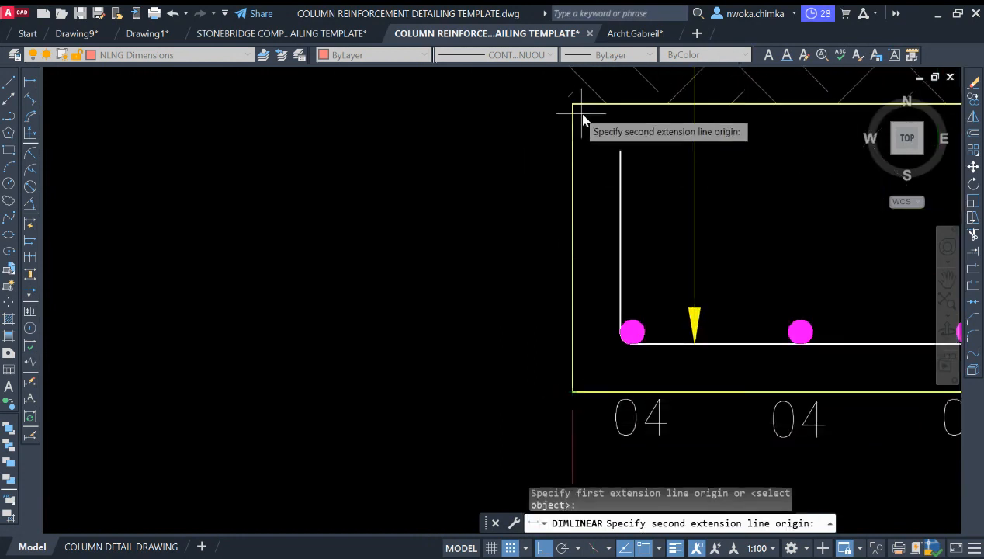
pyautogui.click(575, 105)
pyautogui.scroll(-4, 578, 155)
pyautogui.scroll(-4, 547, 264)
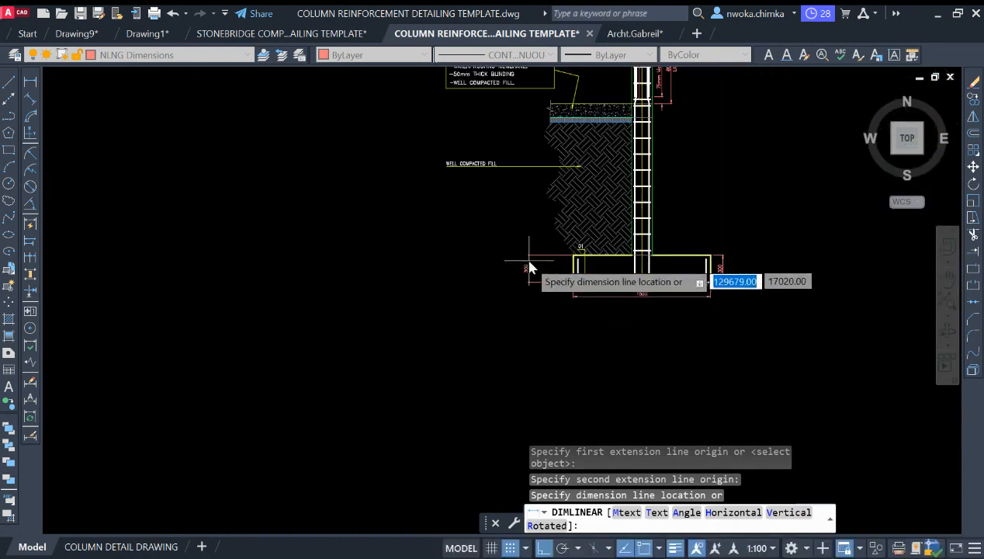
pyautogui.click(536, 267)
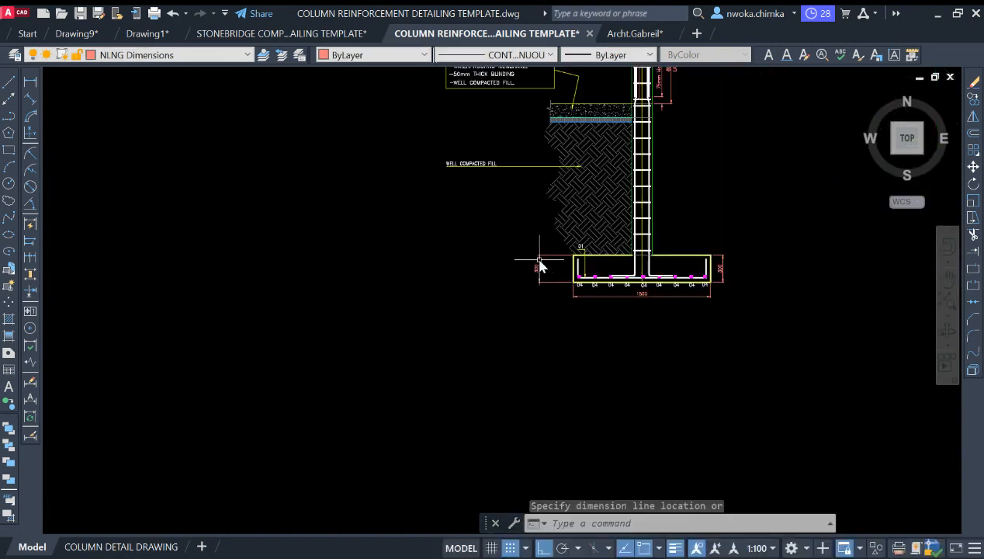
# - Continue the dimension chain from the footing's top edge up to the underside of the concrete floor slab
pyautogui.click(30, 259)
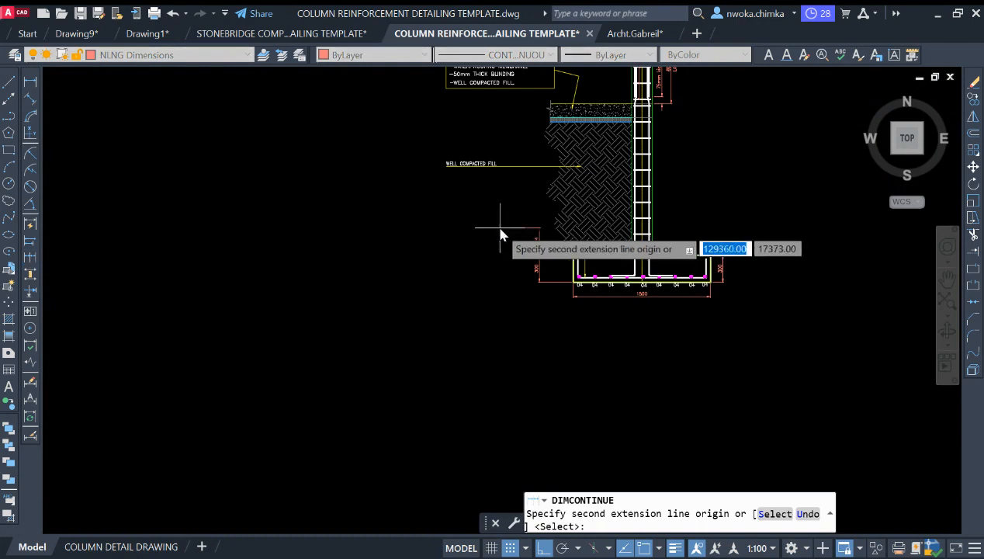
pyautogui.press('Escape')
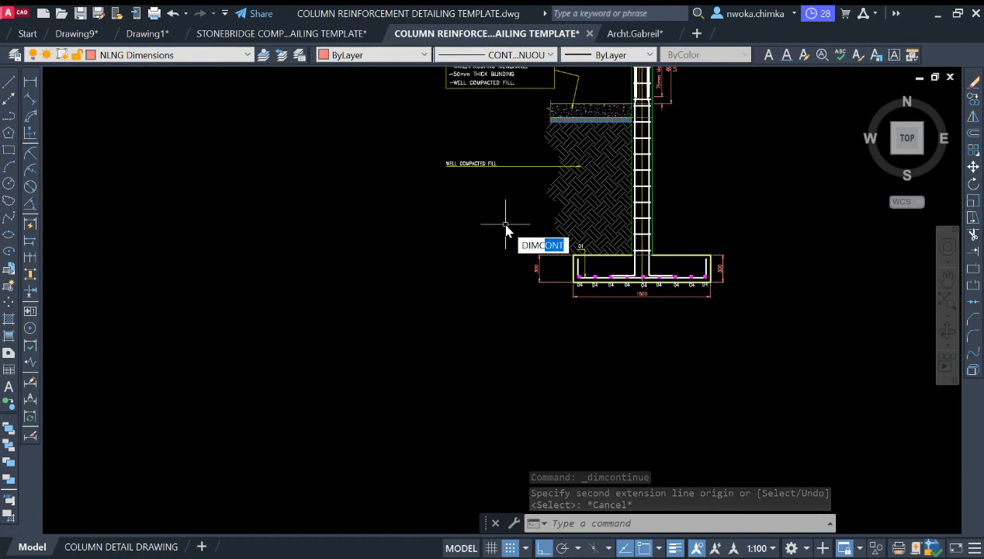
pyautogui.press('Return')
pyautogui.scroll(2, 537, 354)
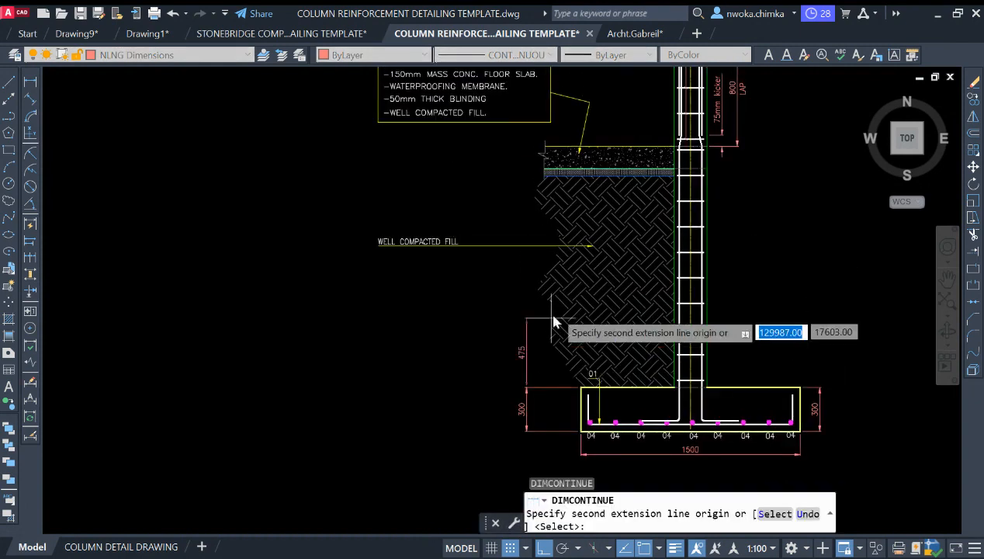
pyautogui.scroll(3, 553, 215)
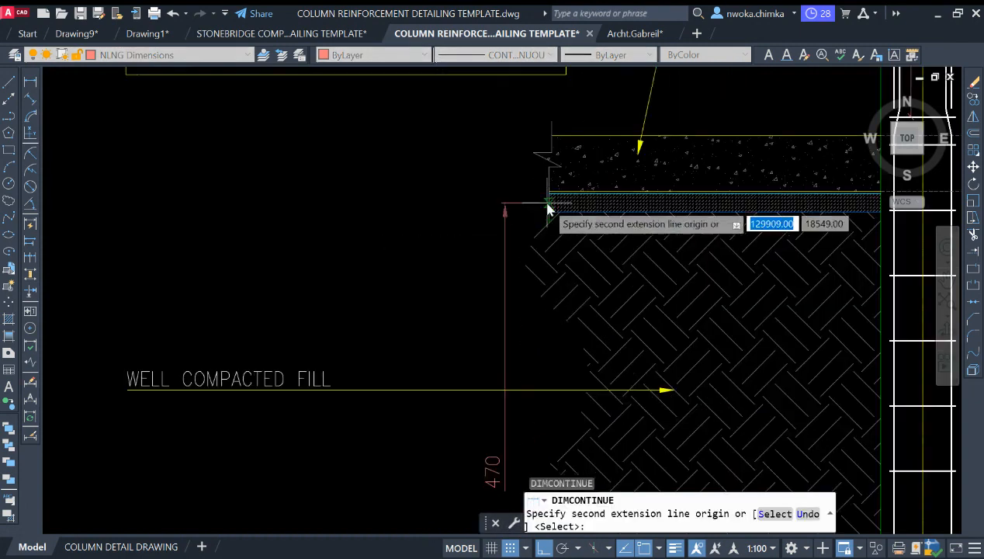
pyautogui.scroll(3, 552, 225)
pyautogui.scroll(1, 544, 219)
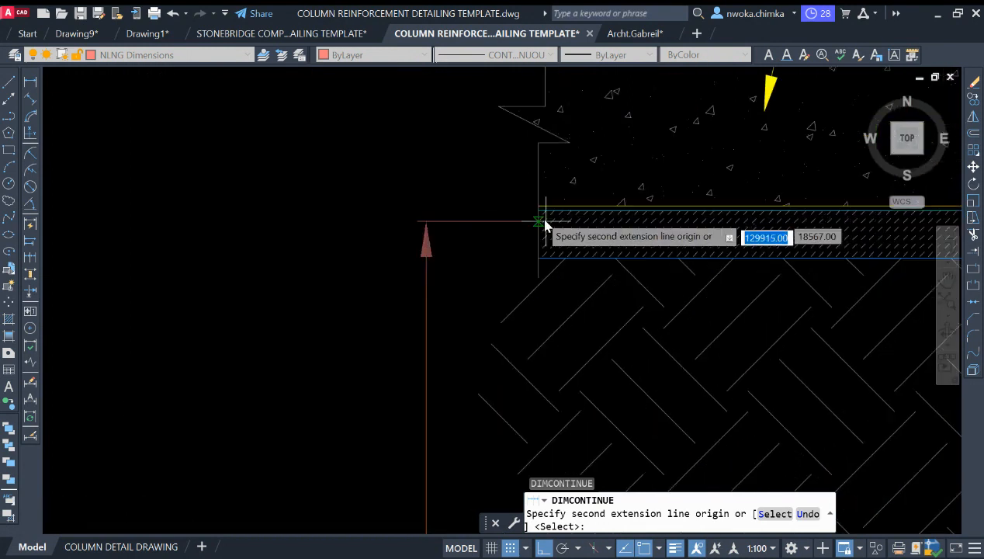
pyautogui.scroll(2, 537, 212)
pyautogui.click(538, 211)
# - Extend the continued dimension chain across the floor slab's thickness to its top surface and finish the chain
pyautogui.scroll(-4, 507, 180)
pyautogui.scroll(2, 503, 169)
pyautogui.click(498, 174)
pyautogui.press('Escape')
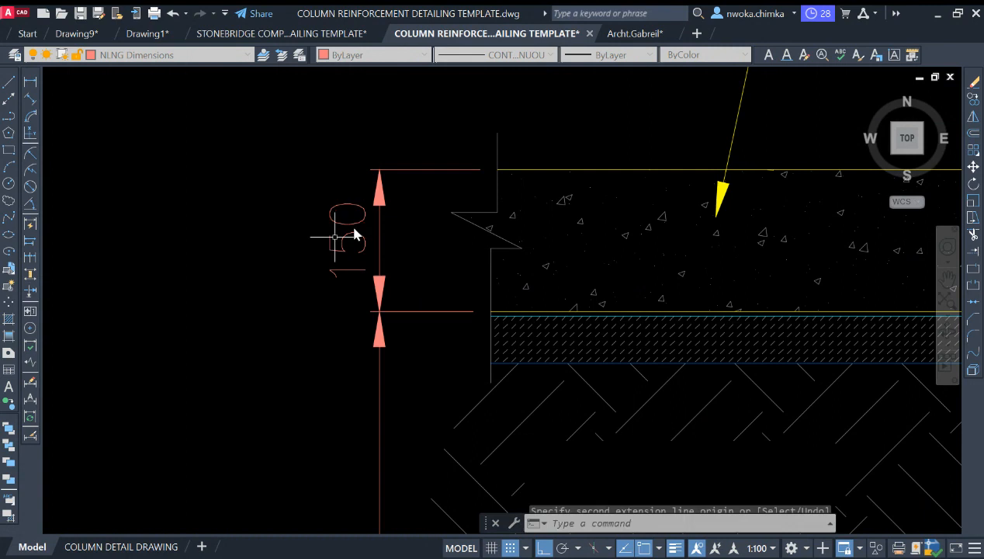
# - Add a vertical linear dimension from the top of the footing to the top of the floor slab, outside the 1500 dimension
pyautogui.scroll(-4, 413, 232)
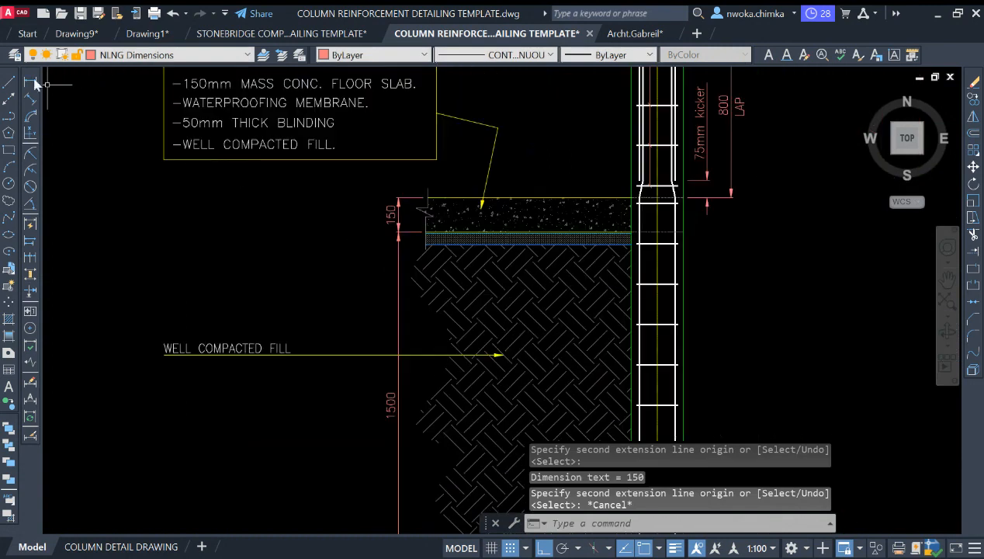
pyautogui.click(30, 82)
pyautogui.scroll(-3, 413, 220)
pyautogui.scroll(3, 446, 427)
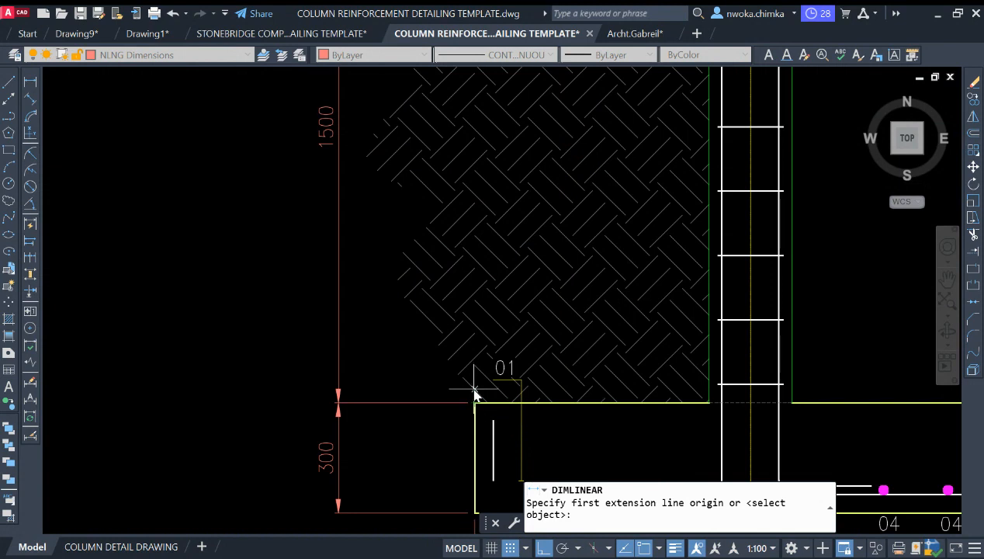
pyautogui.click(474, 403)
pyautogui.scroll(-3, 426, 141)
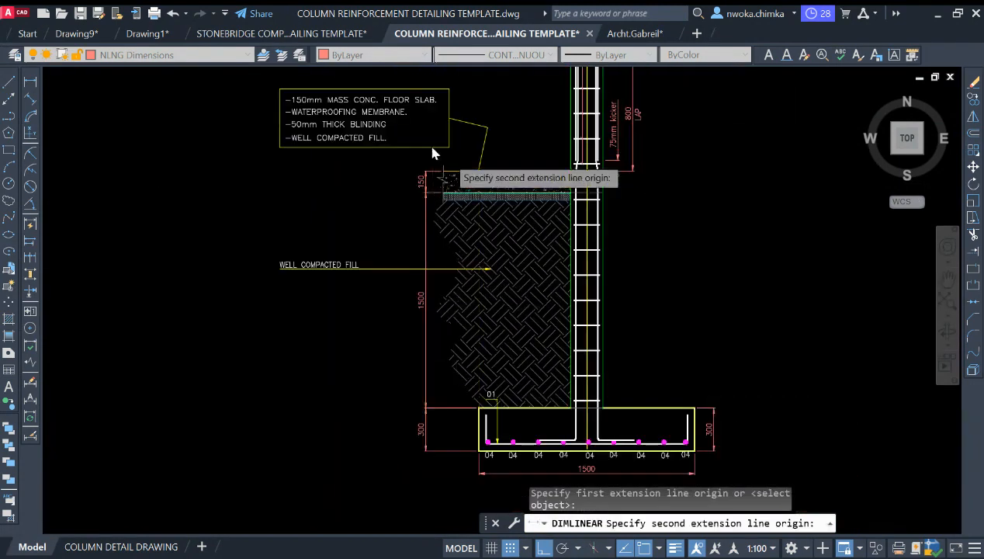
pyautogui.scroll(4, 426, 142)
pyautogui.scroll(-4, 439, 194)
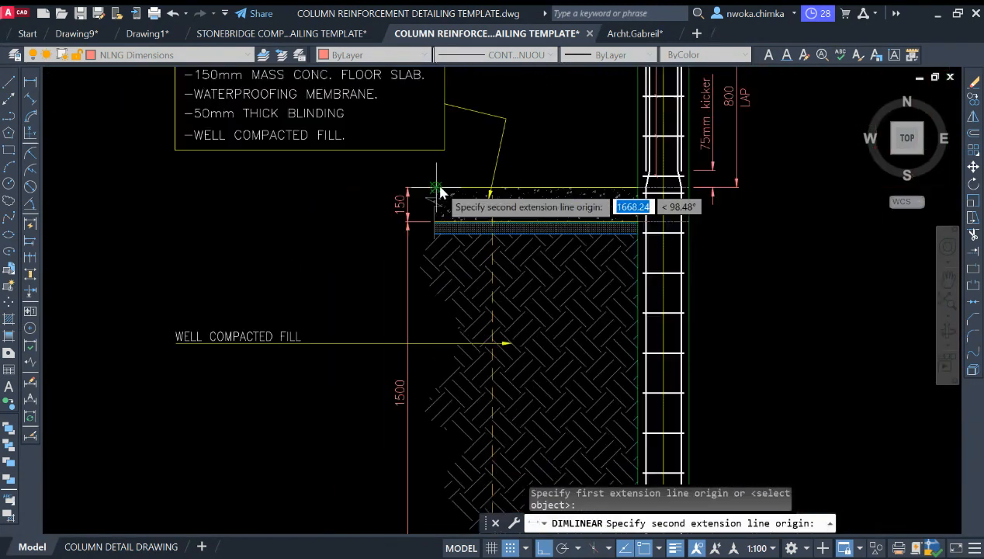
pyautogui.click(438, 192)
pyautogui.moveTo(375, 269); pyautogui.dragTo(397, 215, button='middle')
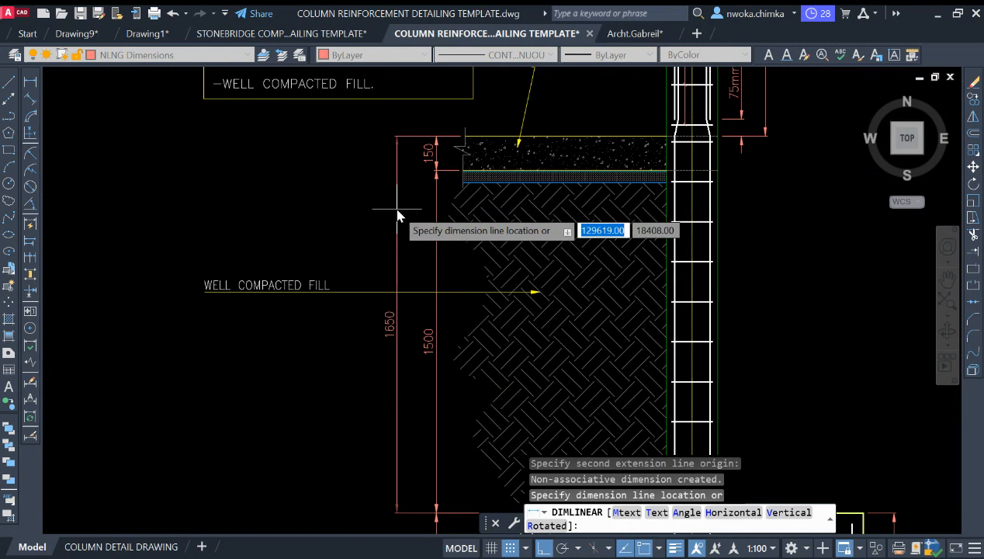
pyautogui.click(397, 217)
pyautogui.scroll(-3, 435, 147)
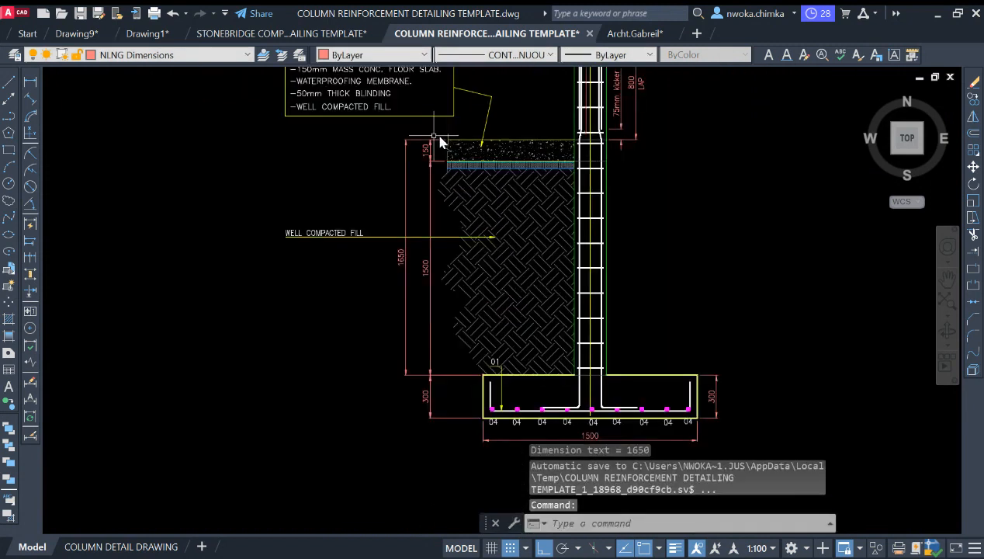
pyautogui.click(33, 83)
pyautogui.scroll(2, 424, 407)
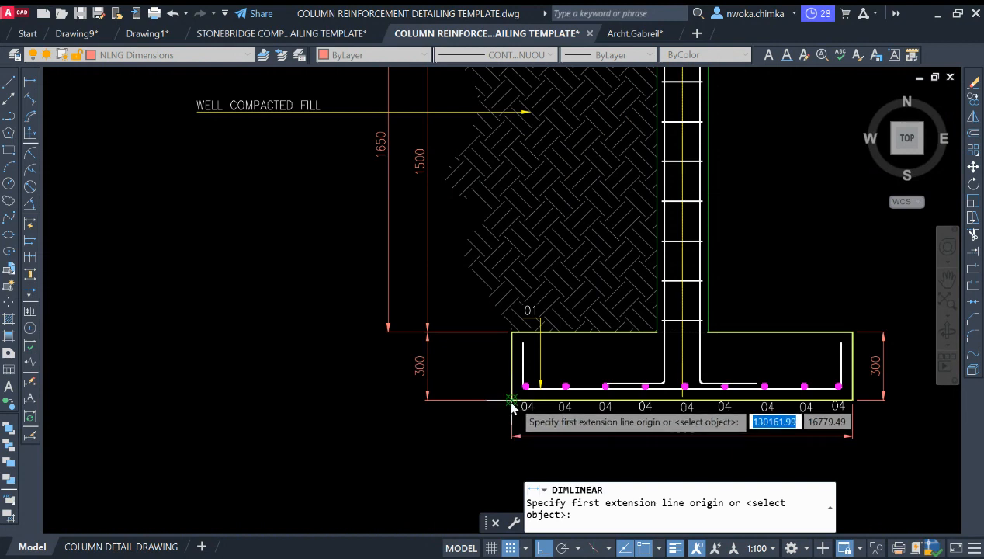
pyautogui.click(514, 404)
pyautogui.scroll(-2, 412, 403)
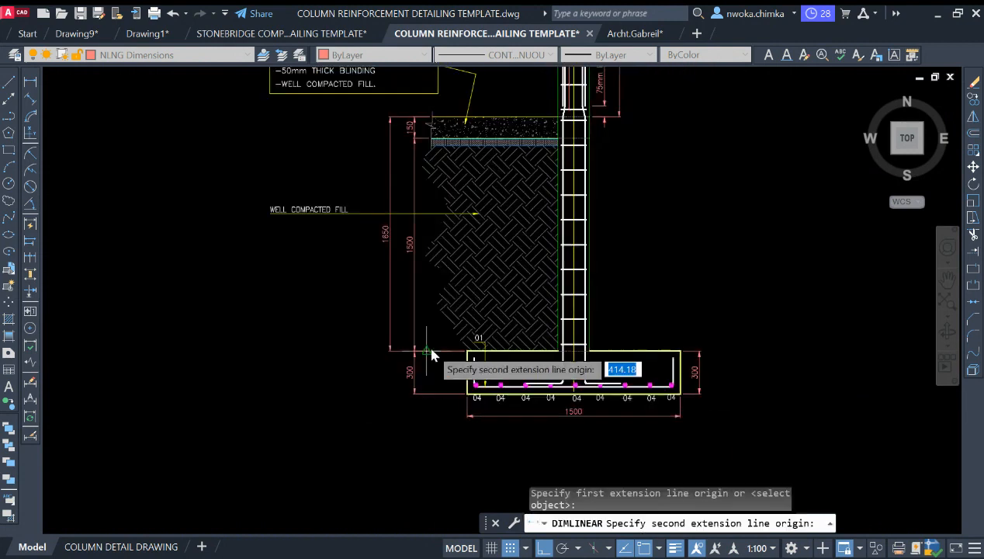
pyautogui.moveTo(426, 343); pyautogui.dragTo(447, 400, button='middle')
pyautogui.scroll(2, 439, 175)
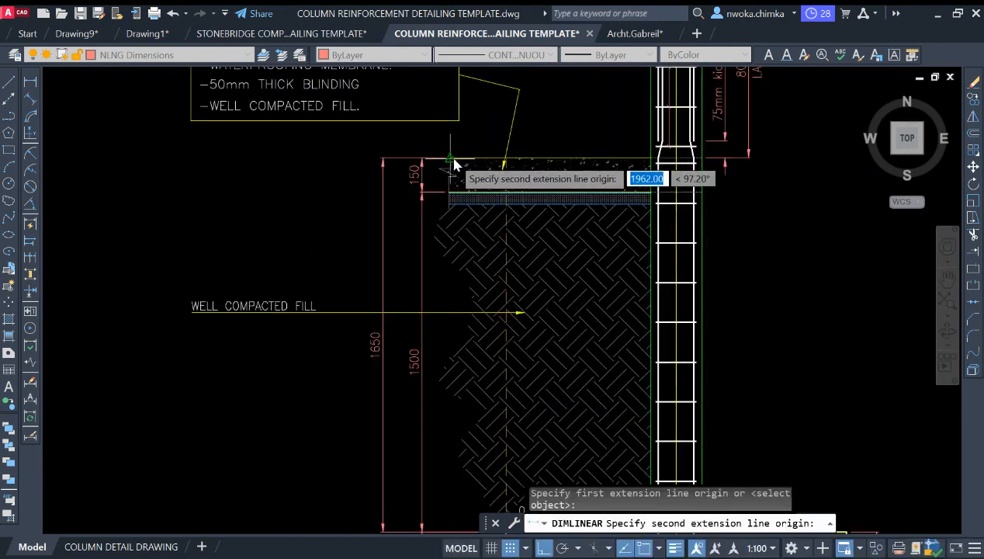
pyautogui.click(449, 162)
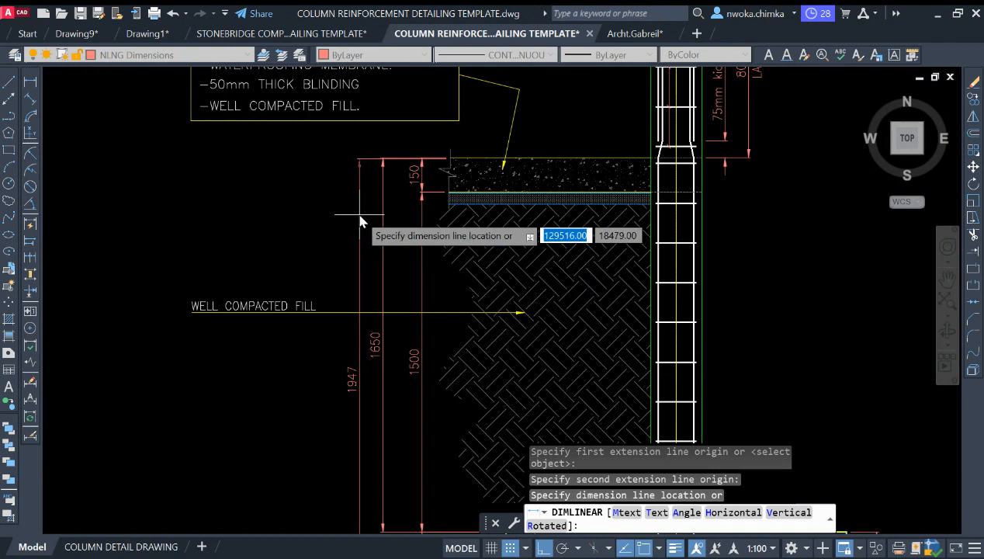
pyautogui.click(360, 221)
# - Add an overall vertical linear dimension from the underside of the footing to the top of the floor slab, outside the 1650 dimension
pyautogui.press('Return')
pyautogui.scroll(-3, 423, 241)
pyautogui.scroll(4, 465, 458)
pyautogui.scroll(2, 486, 435)
pyautogui.click(500, 372)
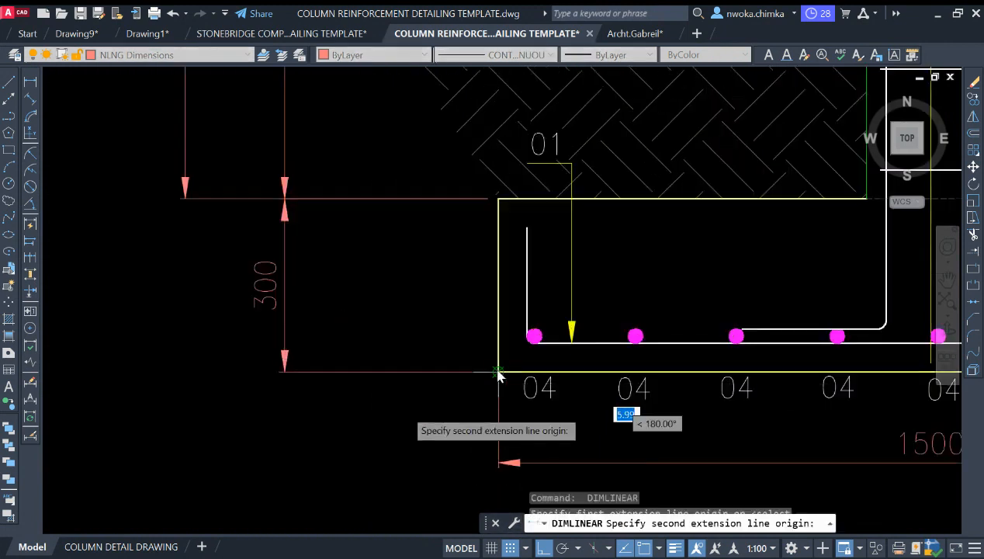
pyautogui.scroll(-5, 461, 381)
pyautogui.scroll(10, 479, 222)
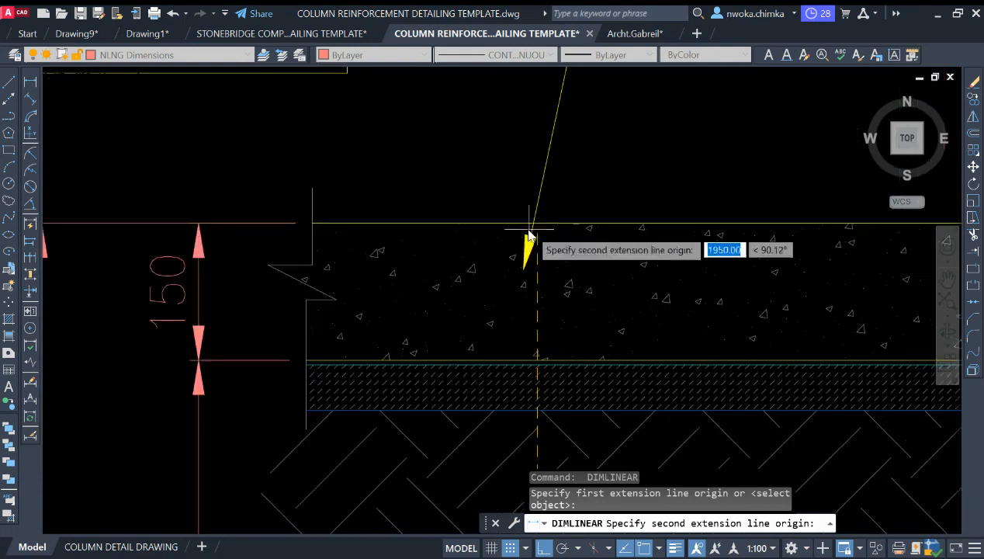
pyautogui.click(538, 226)
pyautogui.scroll(-8, 524, 221)
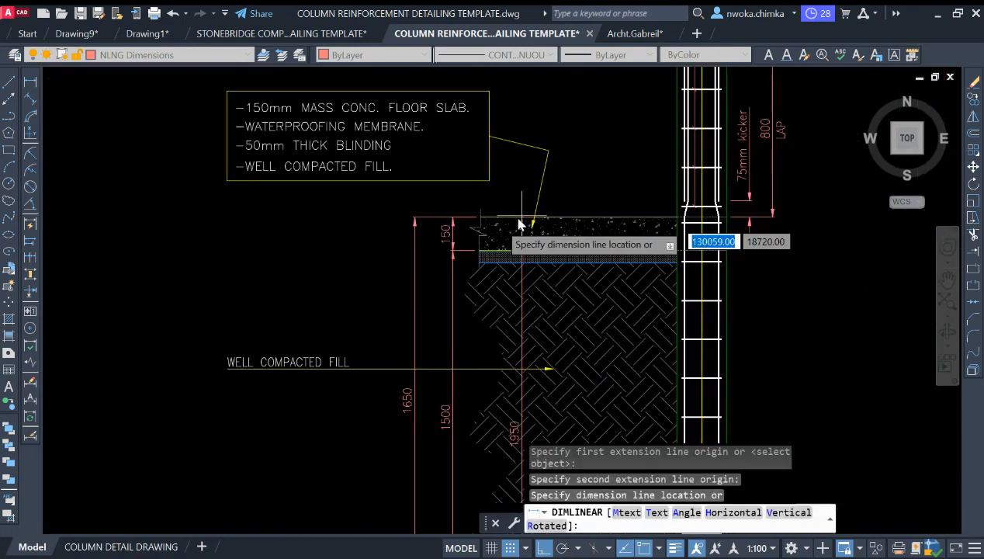
pyautogui.scroll(3, 443, 250)
pyautogui.click(436, 248)
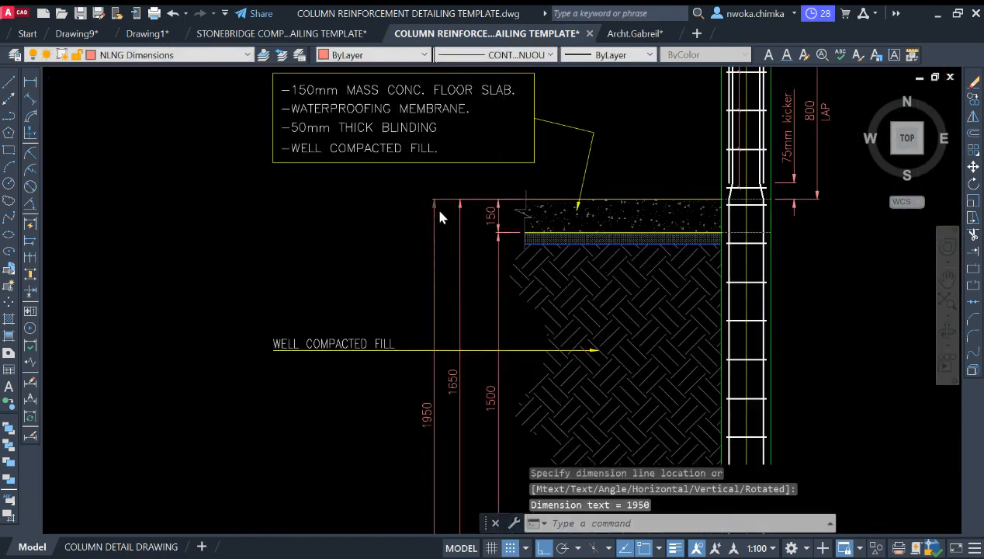
pyautogui.scroll(-3, 437, 225)
pyautogui.moveTo(451, 406); pyautogui.dragTo(439, 322, button='middle')
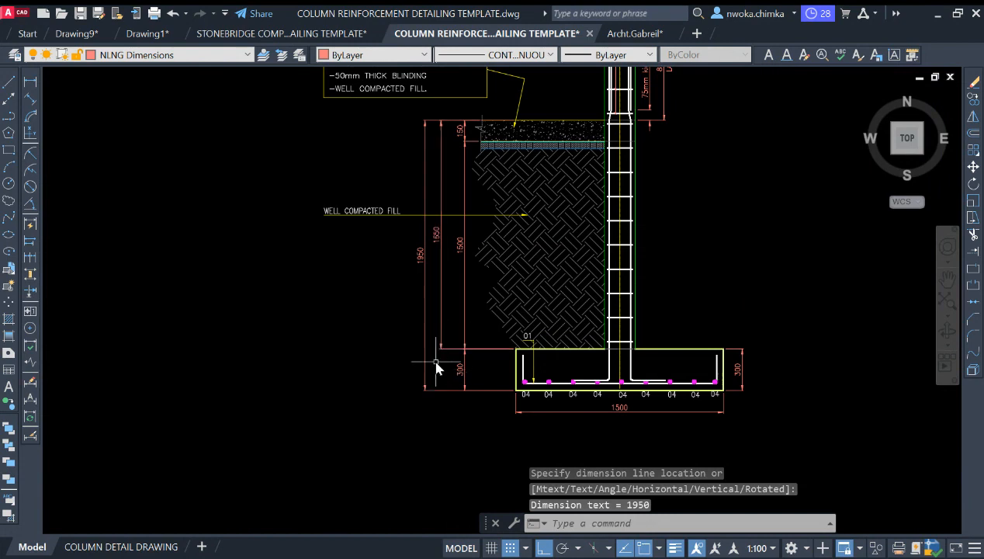
pyautogui.scroll(3, 438, 364)
pyautogui.scroll(-5, 450, 349)
pyautogui.scroll(2, 446, 318)
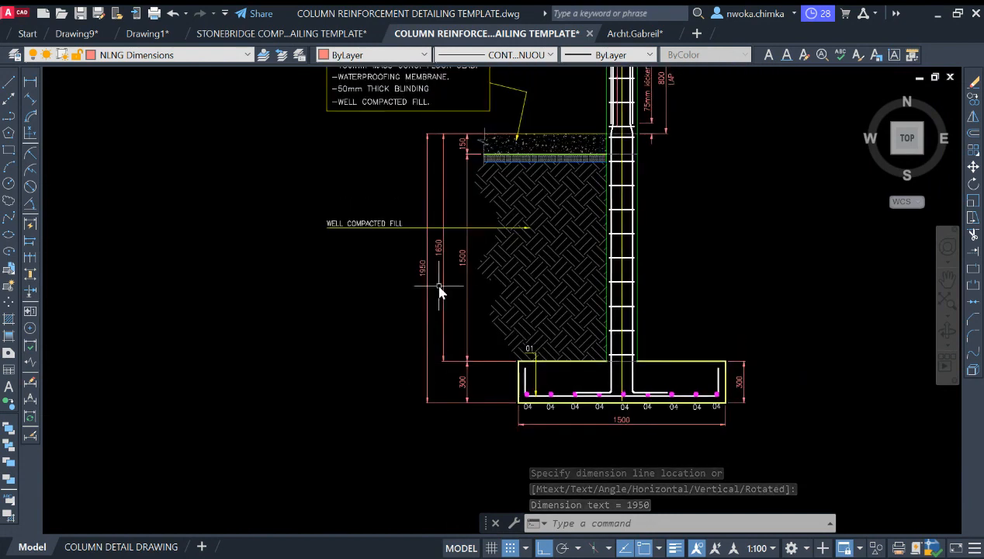
pyautogui.scroll(3, 516, 194)
pyautogui.scroll(-3, 520, 203)
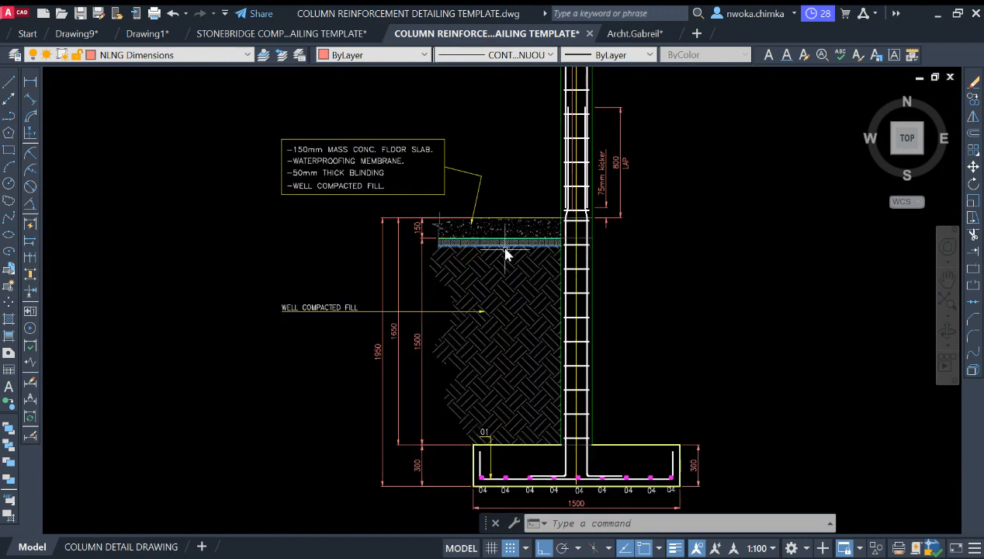
# - Mirror the compacted fill hatch about the column's vertical centreline, keeping the original hatch
pyautogui.click(540, 275)
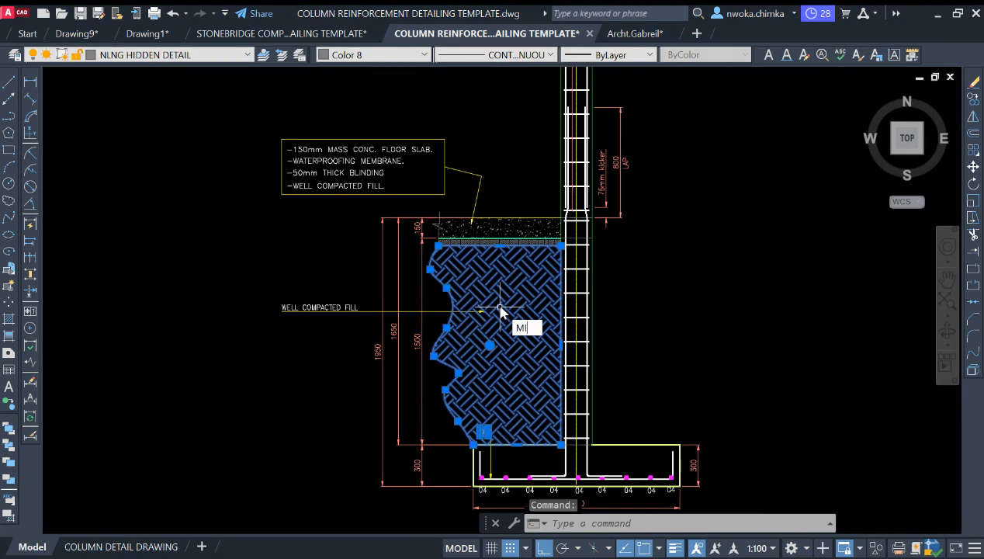
pyautogui.press('Return')
pyautogui.scroll(4, 611, 330)
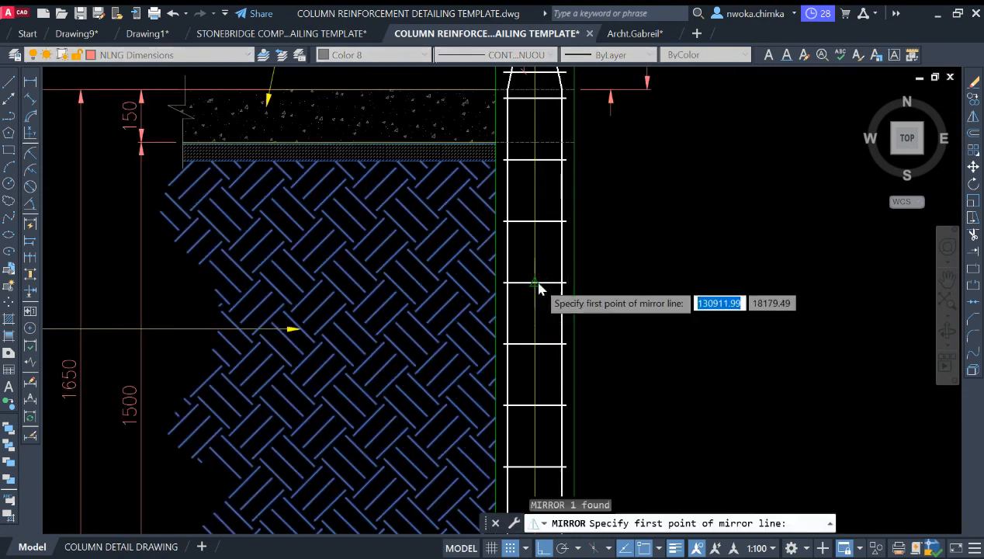
pyautogui.click(538, 286)
pyautogui.click(542, 253)
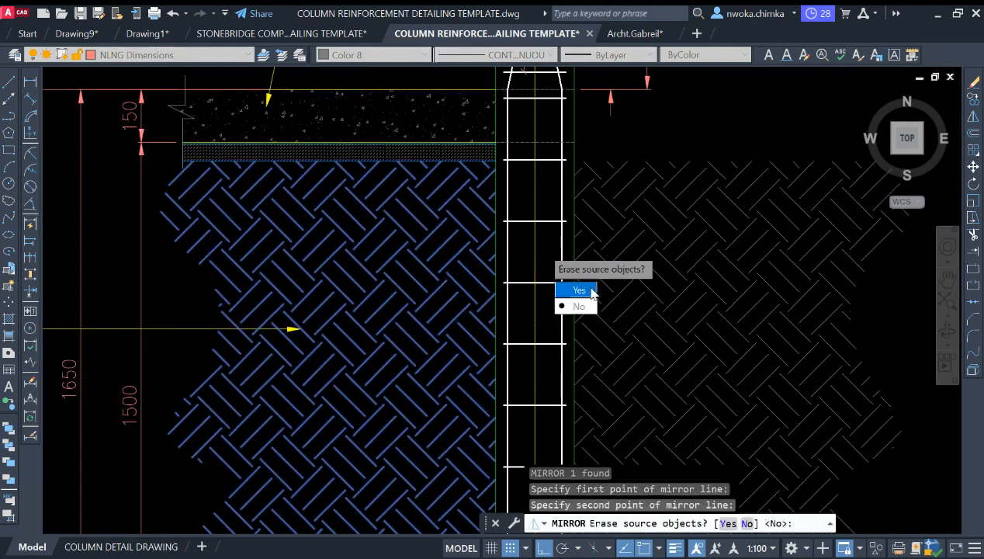
pyautogui.click(579, 306)
pyautogui.scroll(-3, 567, 226)
pyautogui.scroll(4, 586, 238)
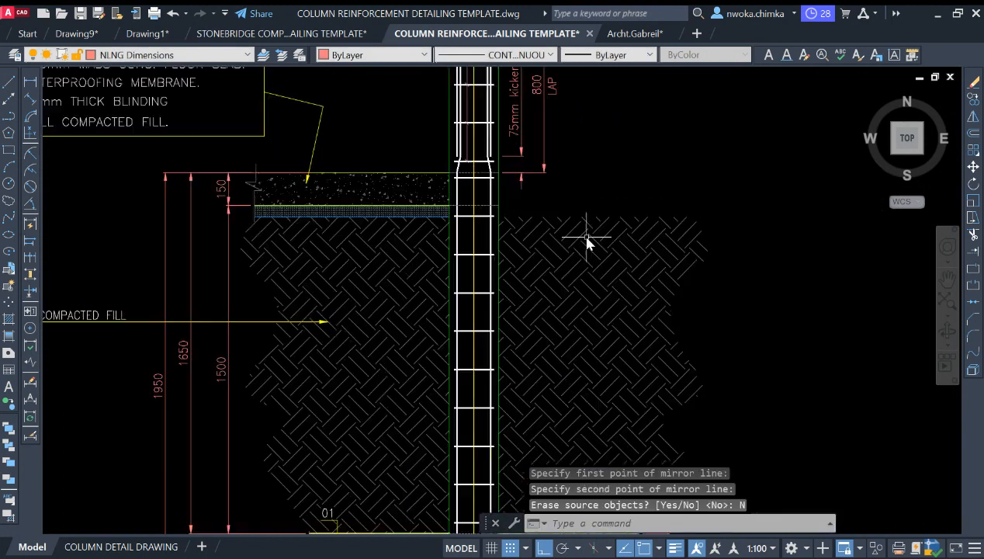
pyautogui.press('Return')
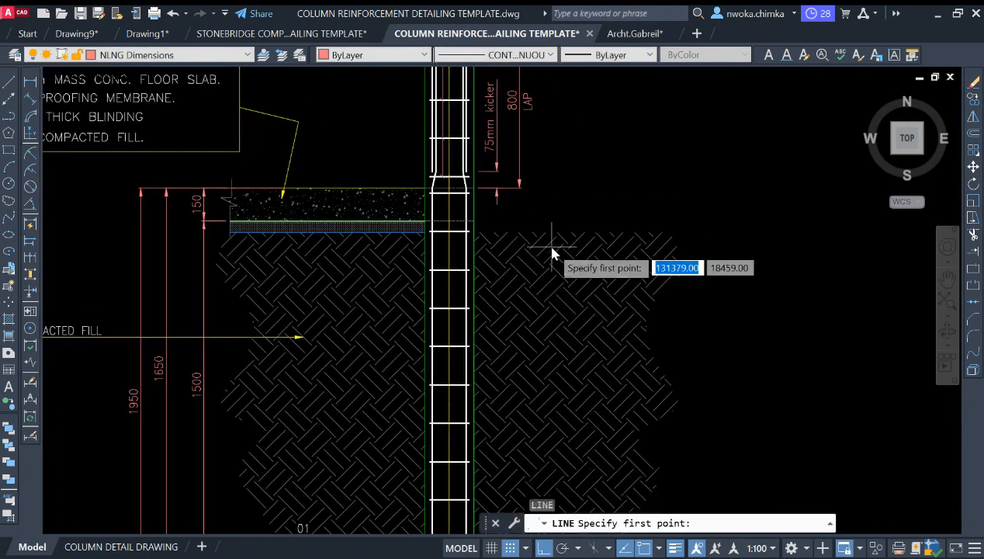
pyautogui.scroll(4, 488, 186)
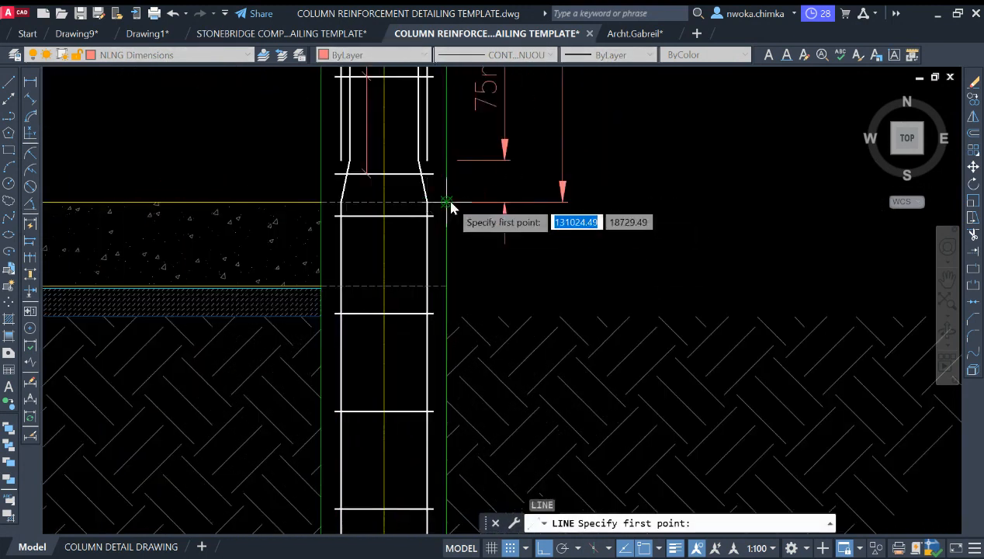
pyautogui.scroll(-2, 450, 205)
pyautogui.scroll(2, 448, 207)
pyautogui.click(424, 204)
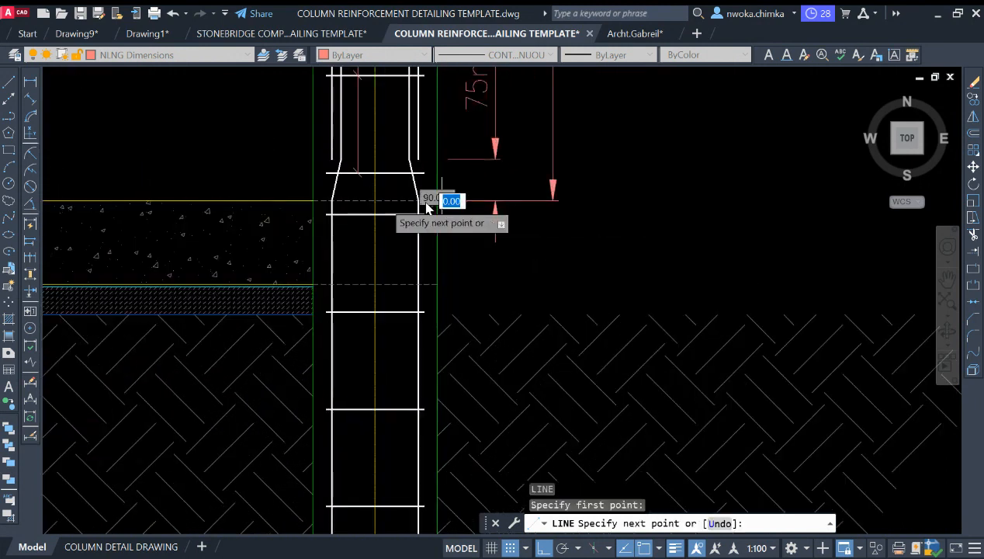
pyautogui.scroll(-3, 351, 215)
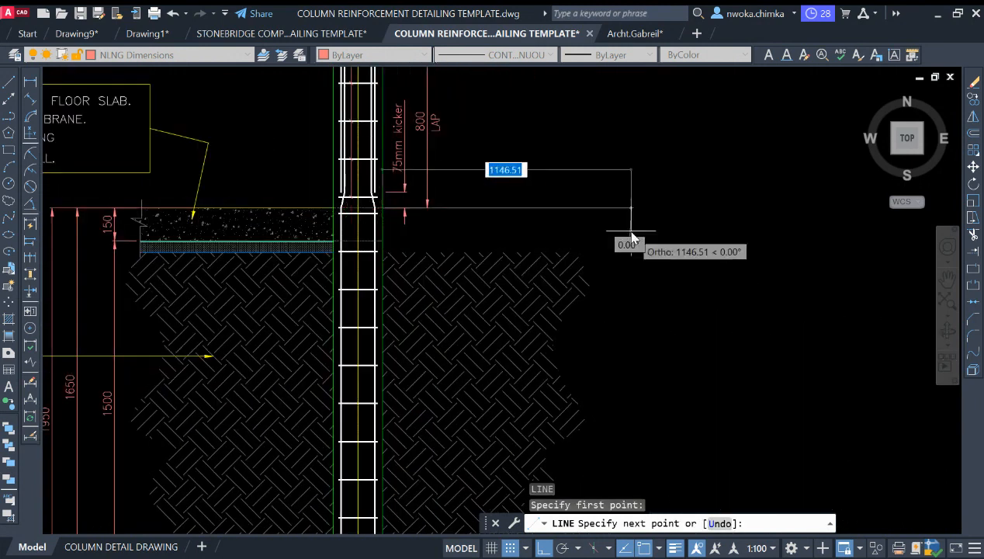
pyautogui.press('Escape')
# - On layer STB Txt25, draw a horizontal line about 1330 mm long outward from the column's right face at floor slab top level
pyautogui.click(223, 55)
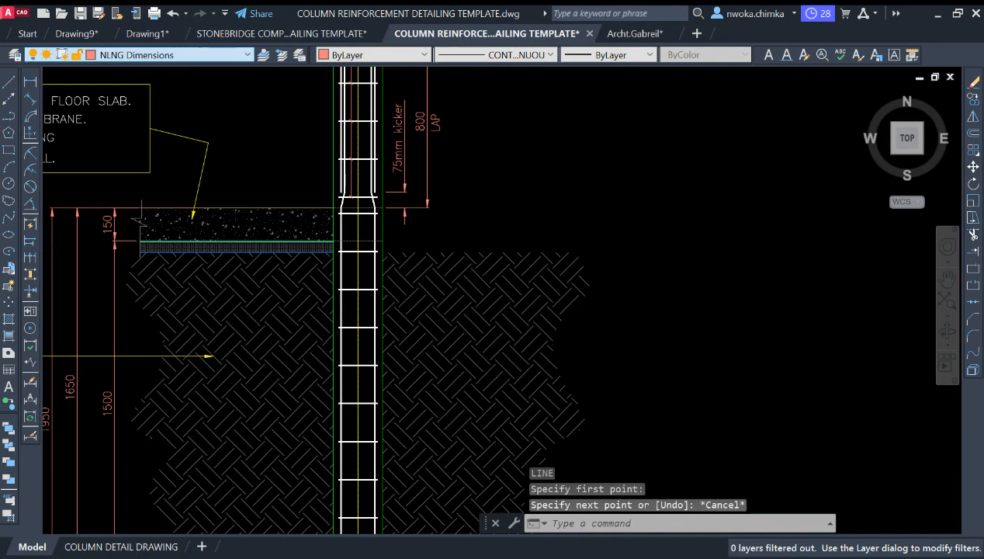
pyautogui.click(116, 310)
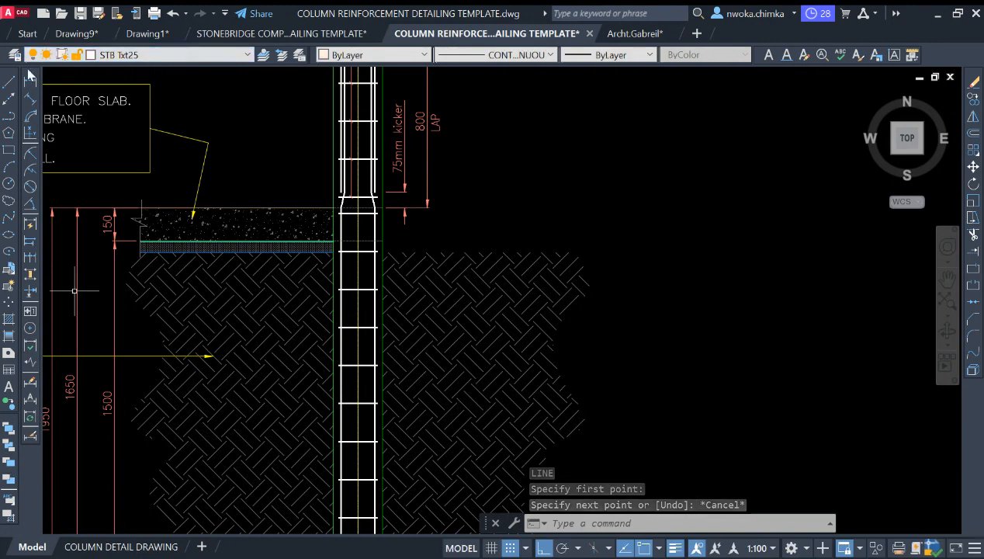
pyautogui.scroll(4, 423, 208)
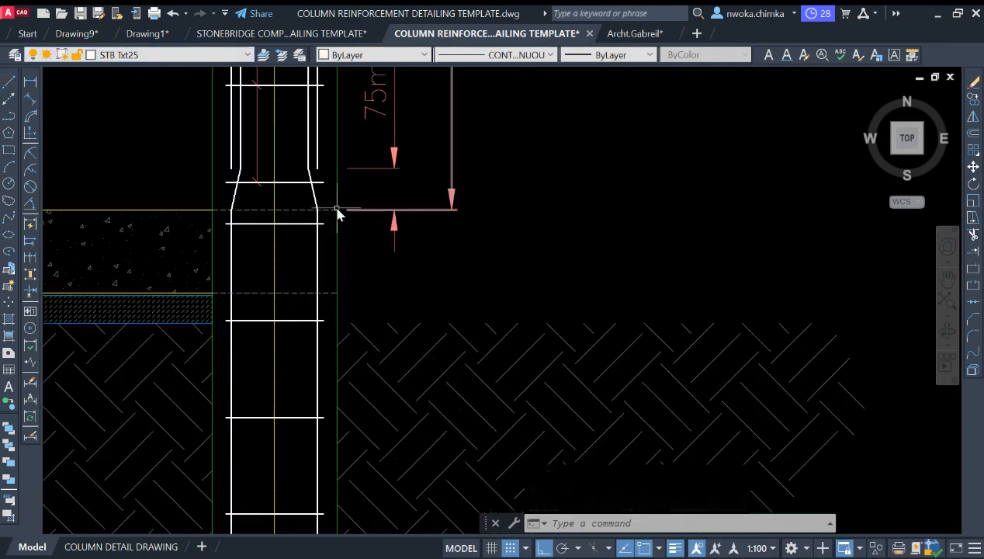
pyautogui.write('l')
pyautogui.press('Return')
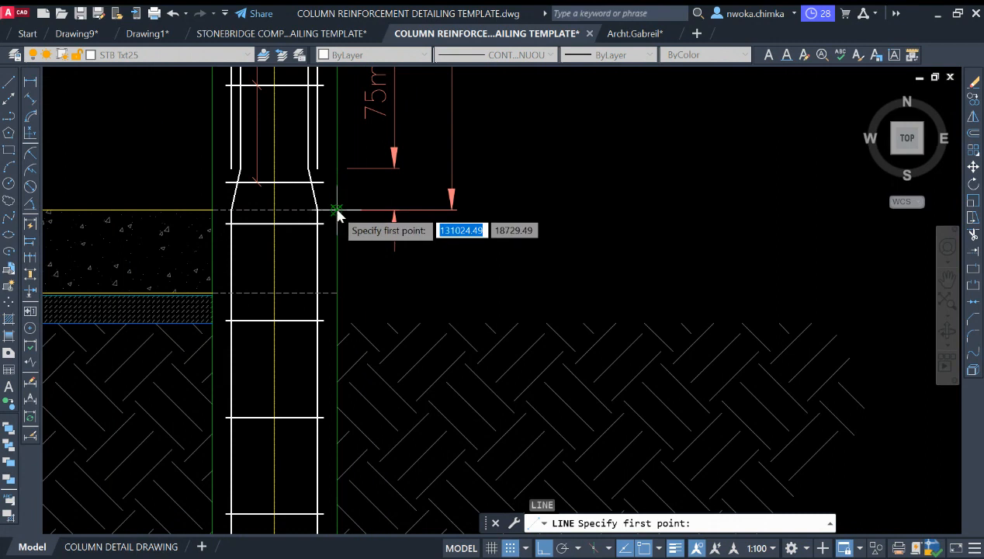
pyautogui.click(336, 212)
pyautogui.scroll(-3, 336, 213)
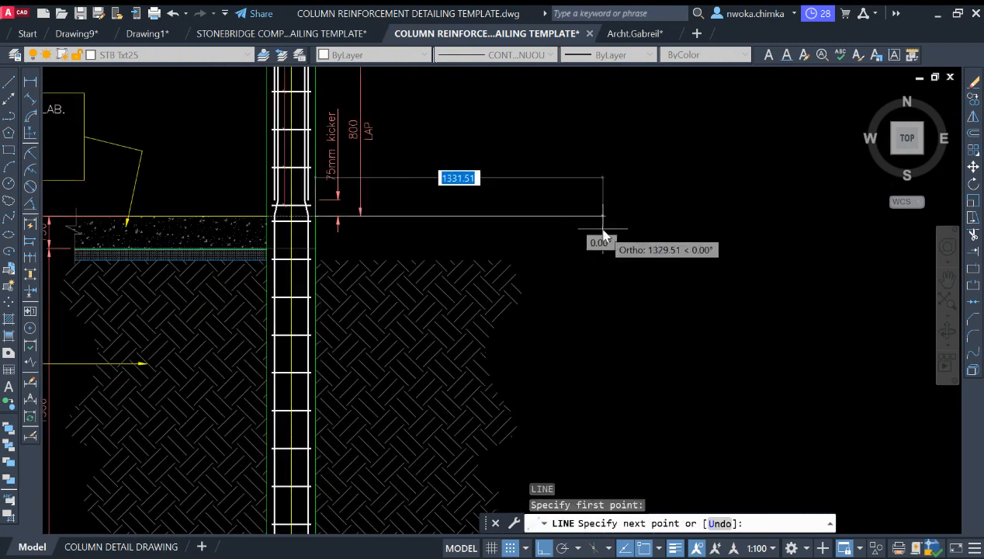
pyautogui.click(603, 230)
pyautogui.press('Escape')
pyautogui.press('Return')
pyautogui.scroll(2, 322, 239)
pyautogui.moveTo(322, 239); pyautogui.dragTo(578, 261, button='middle')
pyautogui.moveTo(506, 247); pyautogui.dragTo(523, 276, button='middle')
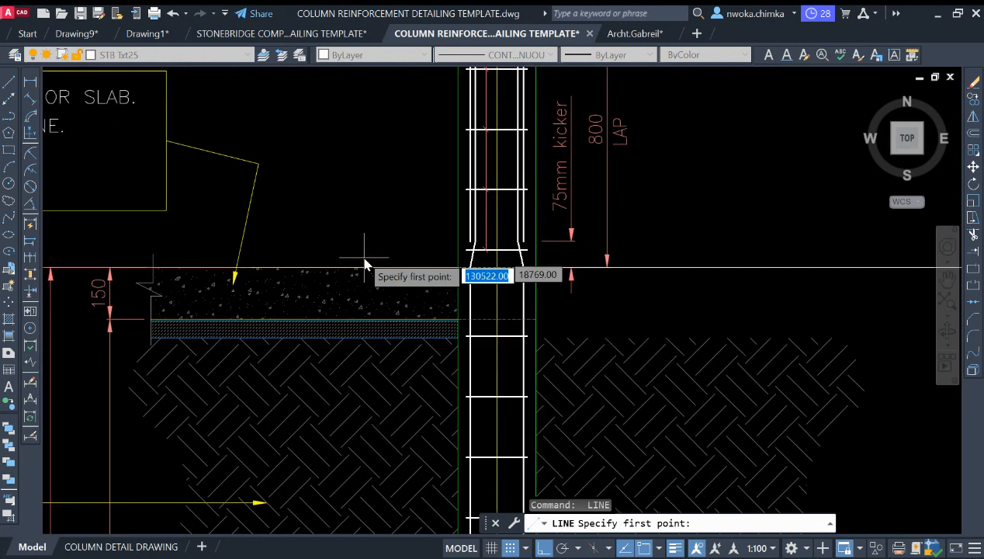
pyautogui.press('Escape')
pyautogui.scroll(-2, 353, 242)
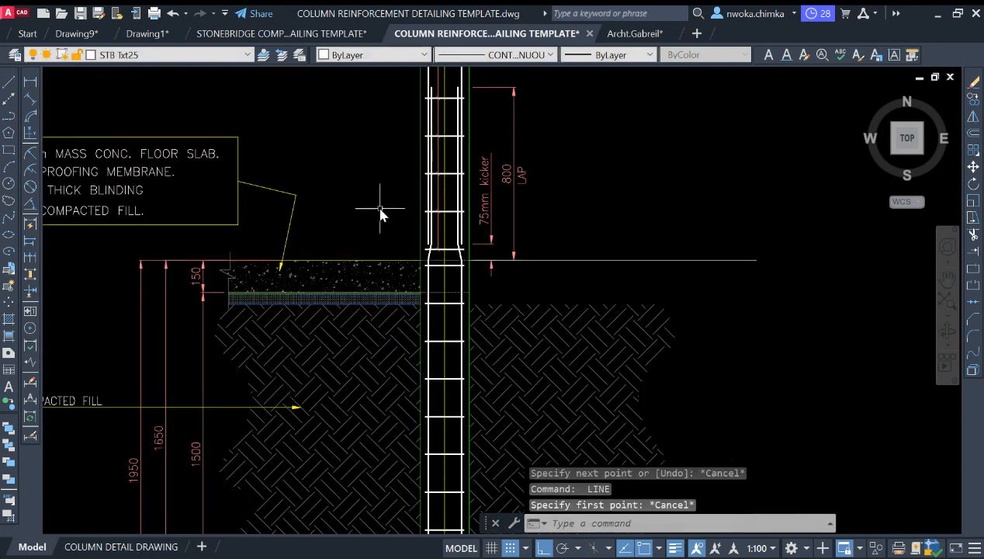
pyautogui.scroll(-3, 598, 245)
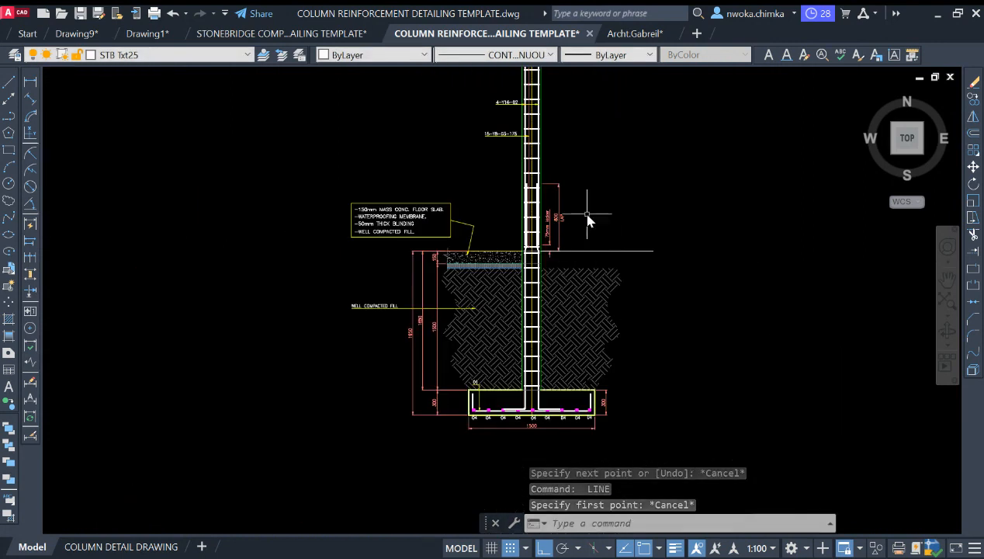
pyautogui.scroll(-3, 567, 223)
pyautogui.scroll(5, 591, 240)
pyautogui.moveTo(591, 205); pyautogui.dragTo(587, 239, button='middle')
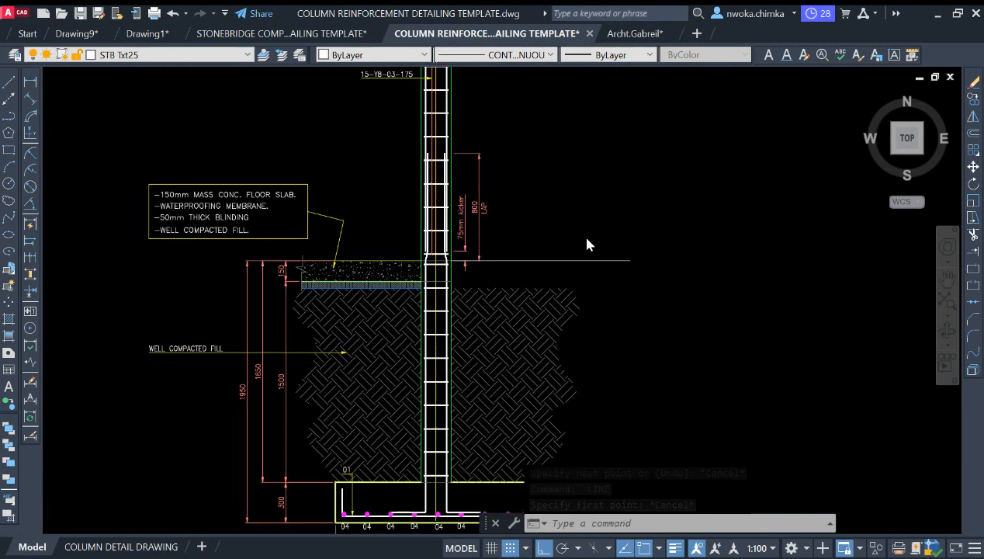
pyautogui.scroll(2, 605, 233)
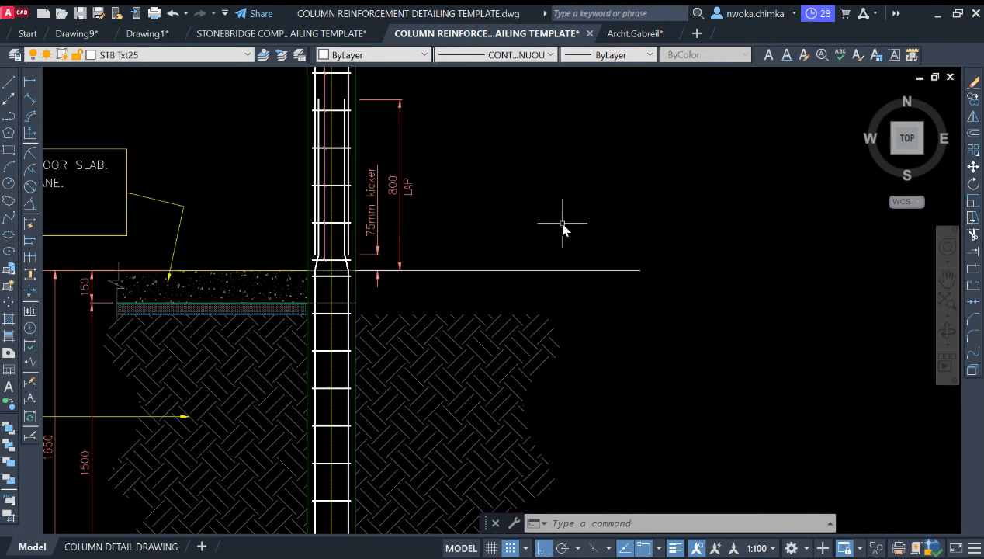
pyautogui.moveTo(563, 227); pyautogui.dragTo(575, 259, button='middle')
pyautogui.scroll(2, 296, 295)
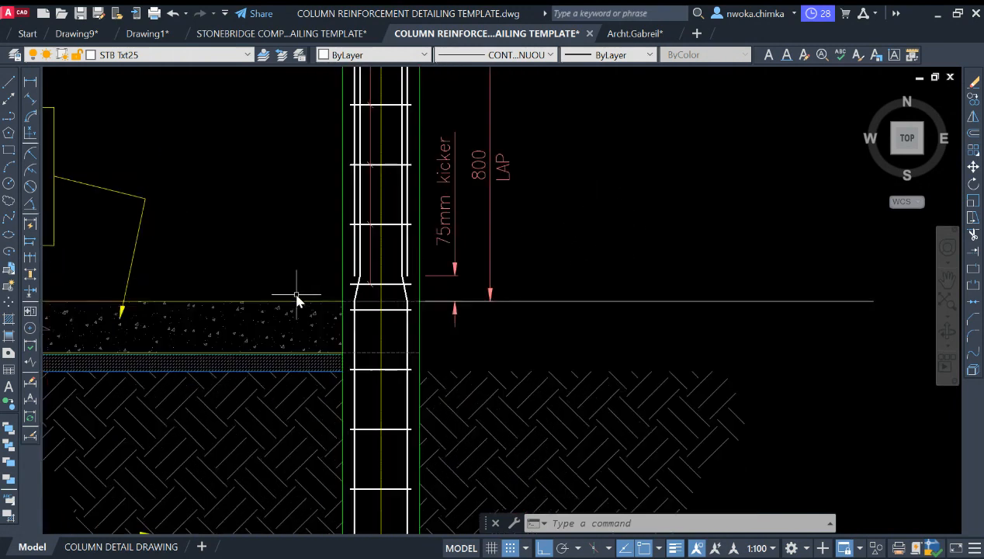
pyautogui.press('Escape')
pyautogui.press('Escape')
pyautogui.scroll(-2, 598, 233)
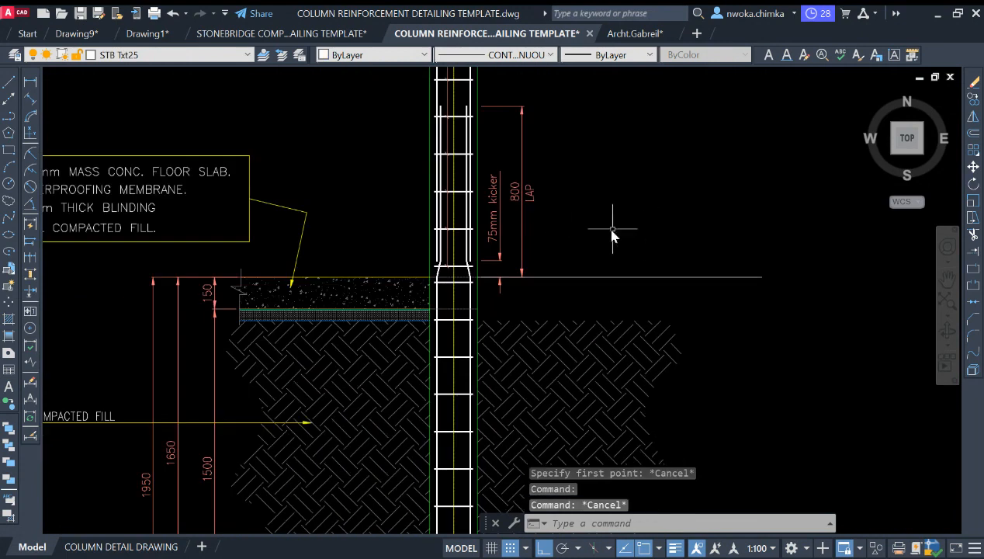
pyautogui.scroll(3, 621, 256)
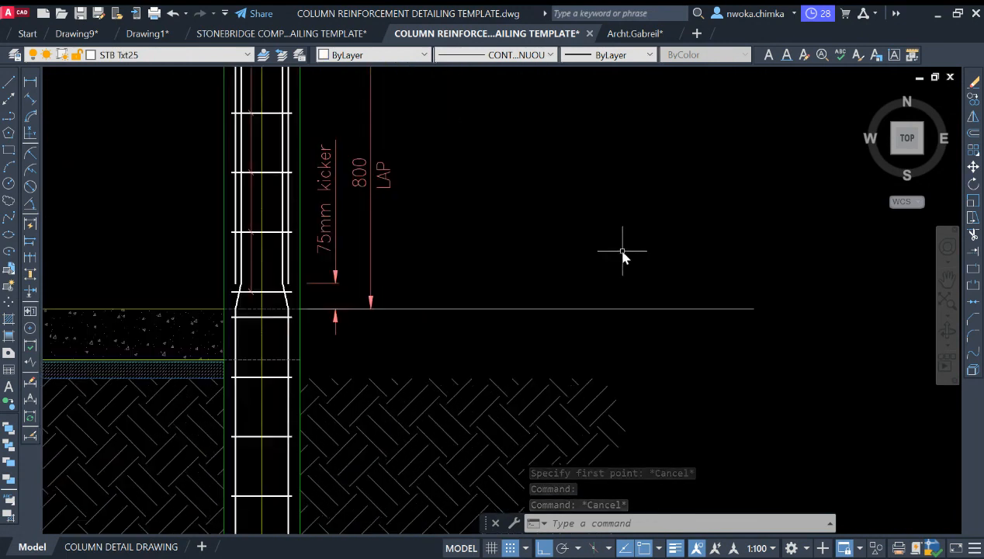
# - Copy the WELL COMPACTED FILL text onto the horizontal line extending from the column at floor slab top level
pyautogui.scroll(-4, 641, 248)
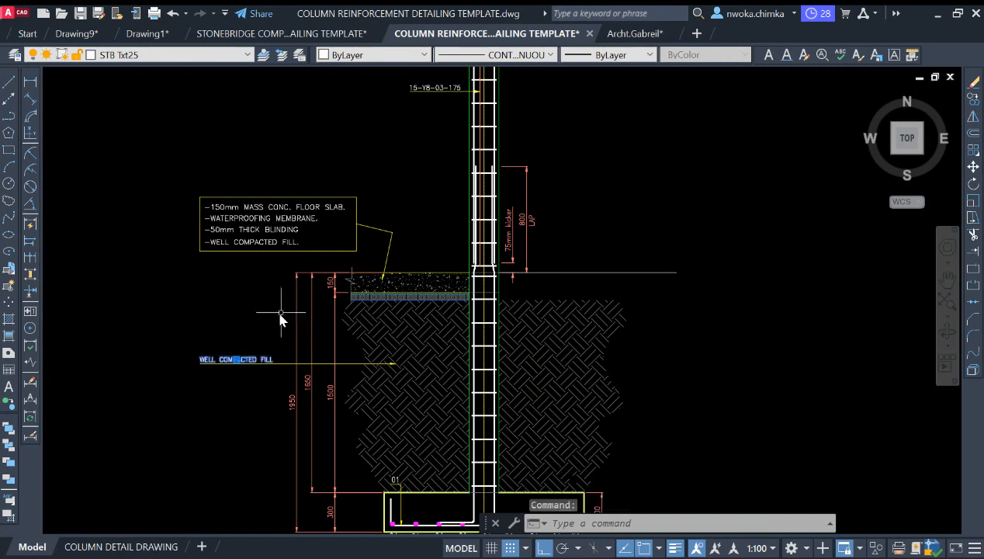
pyautogui.press('Return')
pyautogui.scroll(2, 223, 359)
pyautogui.click(200, 358)
pyautogui.scroll(-2, 201, 357)
pyautogui.click(602, 272)
pyautogui.press('Escape')
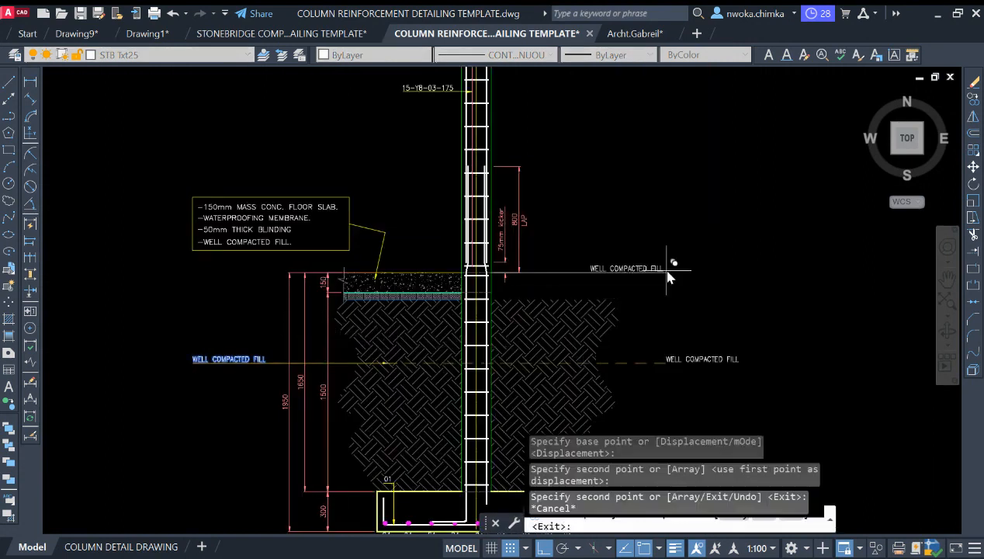
# - Change the copied text above the floor slab level line to "T.O.C +390"
pyautogui.scroll(4, 652, 270)
pyautogui.doubleClick(636, 269)
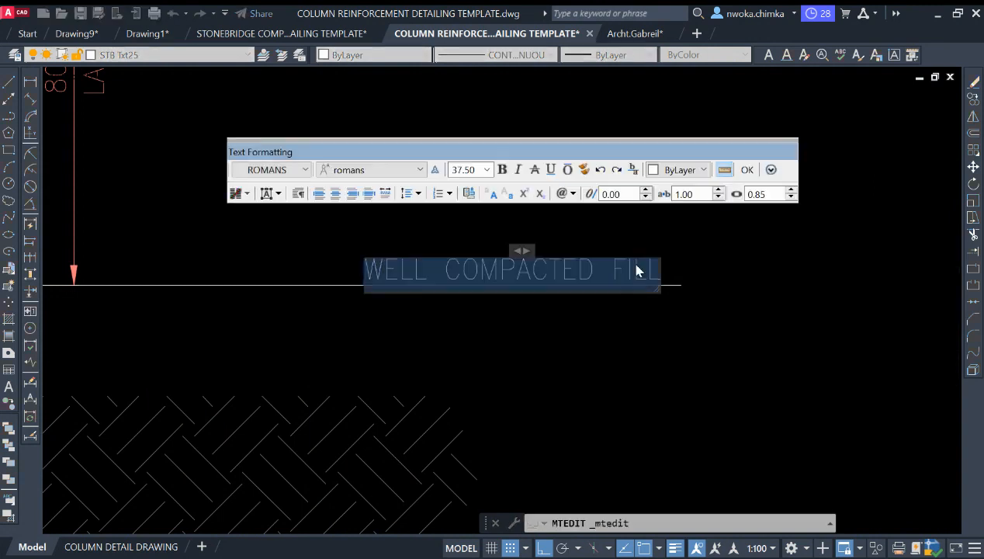
pyautogui.press('BackSpace')
pyautogui.write('T.O.')
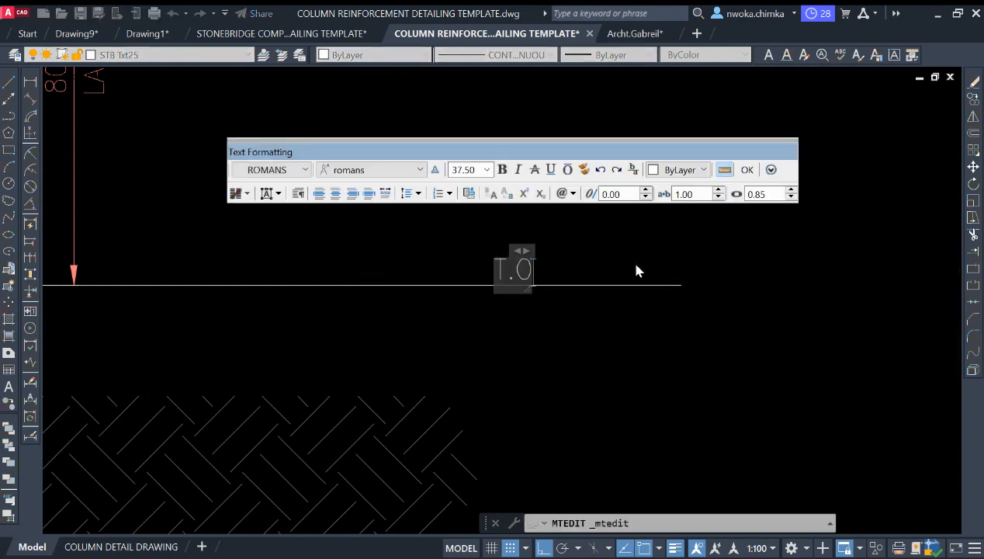
pyautogui.write('C +39')
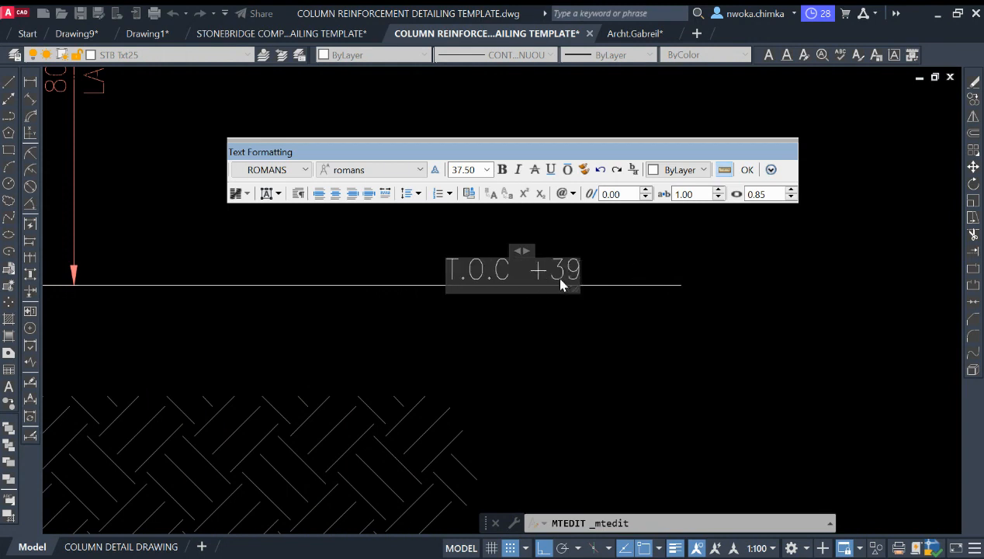
pyautogui.click(603, 345)
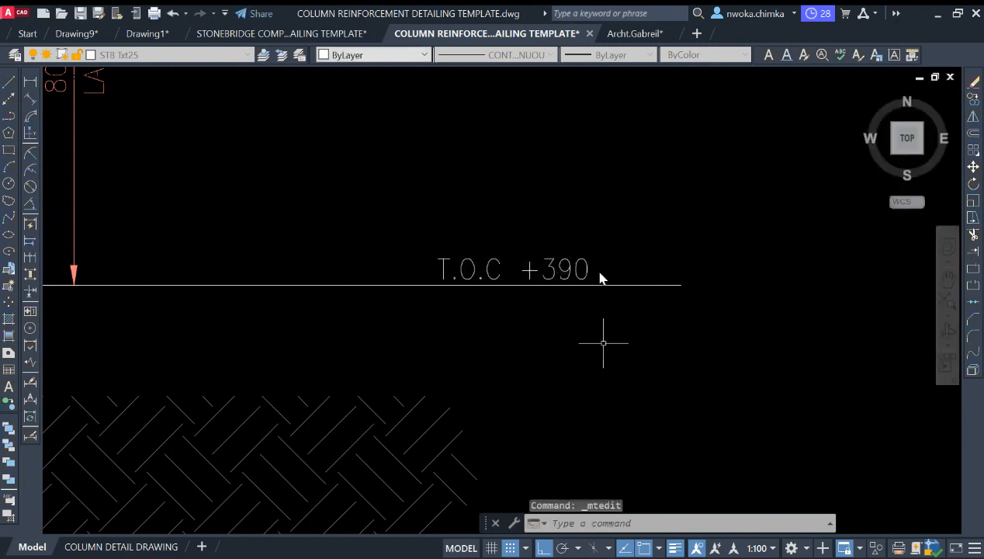
# - Move the T.O.C +390 label horizontally towards the outer end of its level line
pyautogui.press('Escape')
pyautogui.click(618, 236)
pyautogui.click(550, 268)
pyautogui.write('m')
pyautogui.press('Return')
pyautogui.click(593, 208)
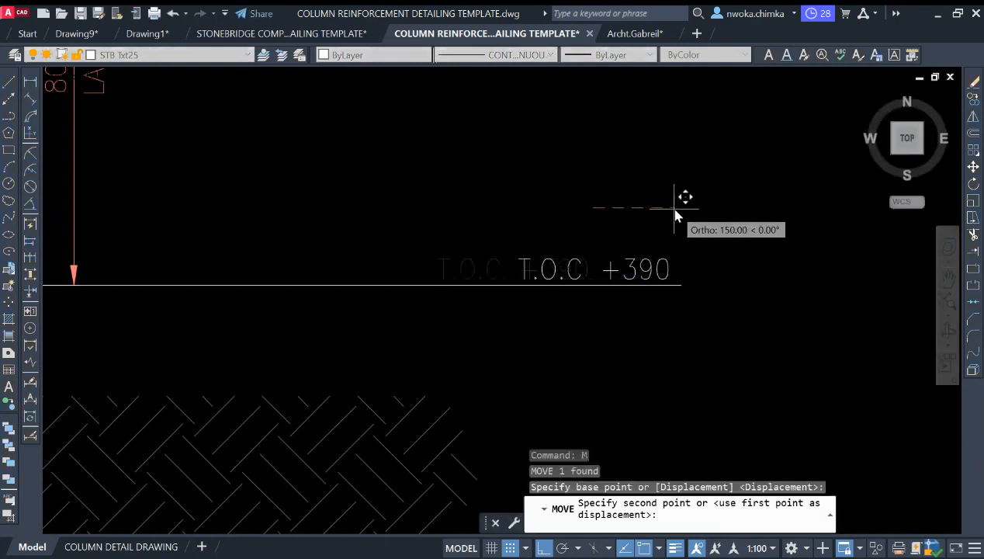
pyautogui.scroll(-6, 679, 200)
# - Copy the T.O.C level line with its label down to the underside level of the floor slab
pyautogui.scroll(5, 565, 230)
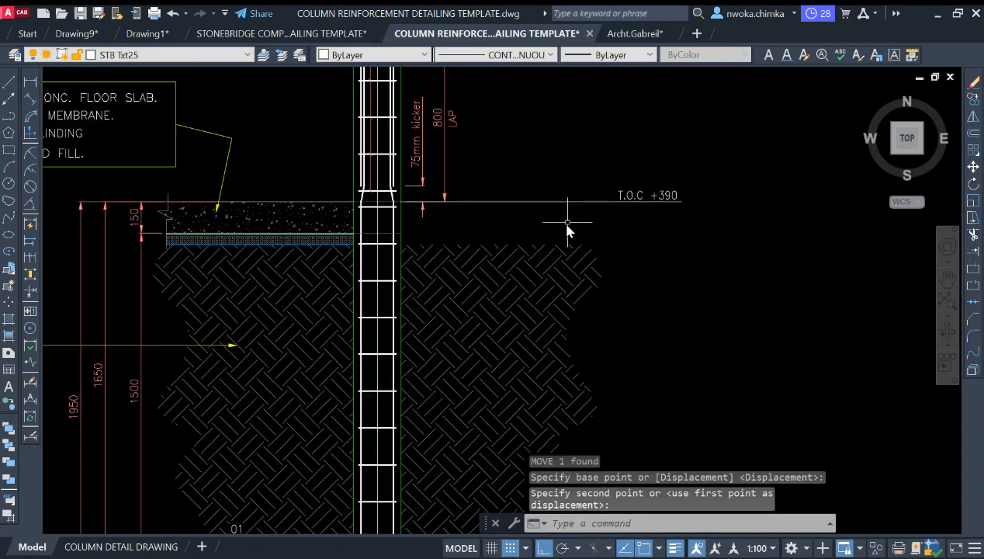
pyautogui.click(597, 216)
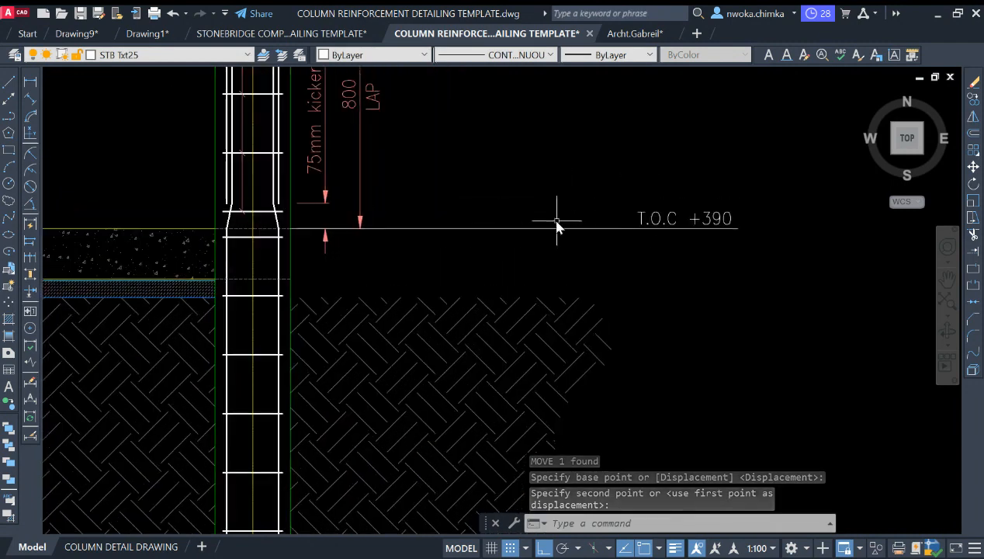
pyautogui.click(543, 213)
pyautogui.click(688, 198)
pyautogui.write('o')
pyautogui.press('Return')
pyautogui.click(290, 229)
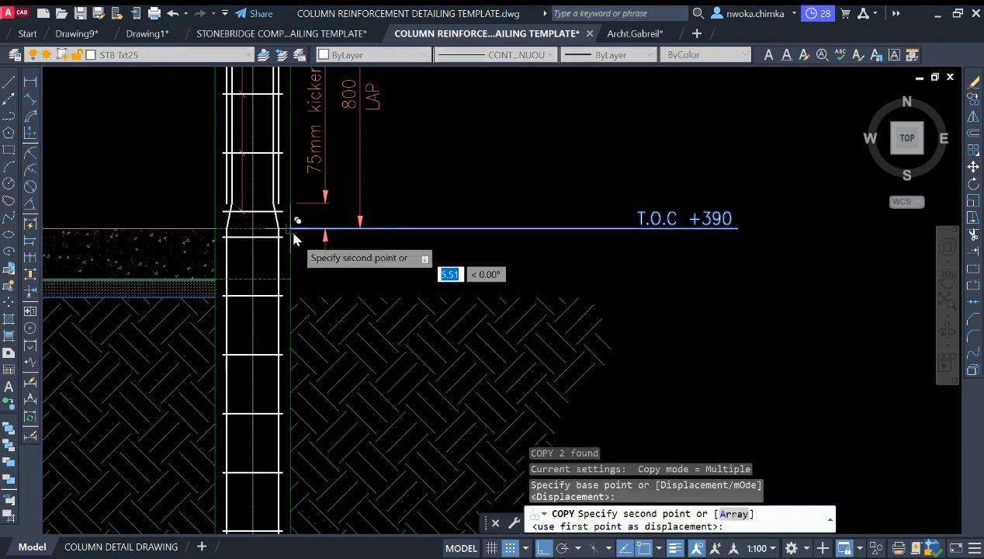
pyautogui.click(295, 278)
pyautogui.press('Escape')
# - Change the label on the copied lower level line to "F.G.L +0.0"
pyautogui.scroll(3, 662, 268)
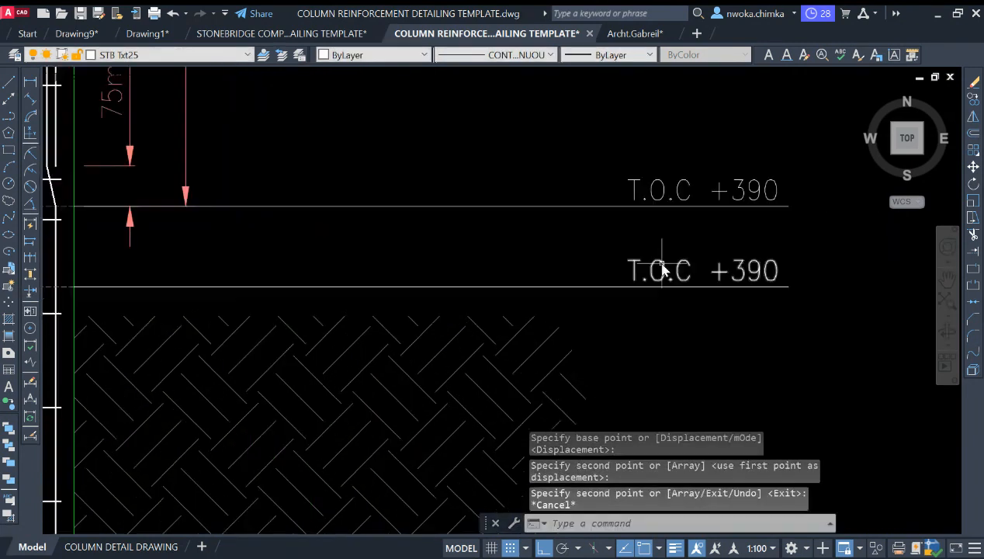
pyautogui.click(662, 268)
pyautogui.doubleClick(685, 280)
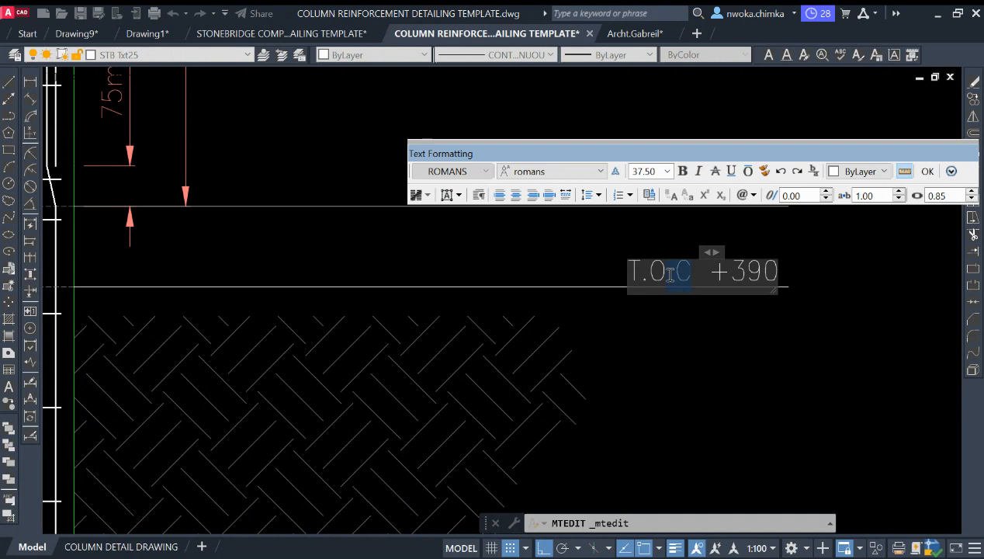
pyautogui.moveTo(670, 273); pyautogui.dragTo(643, 273)
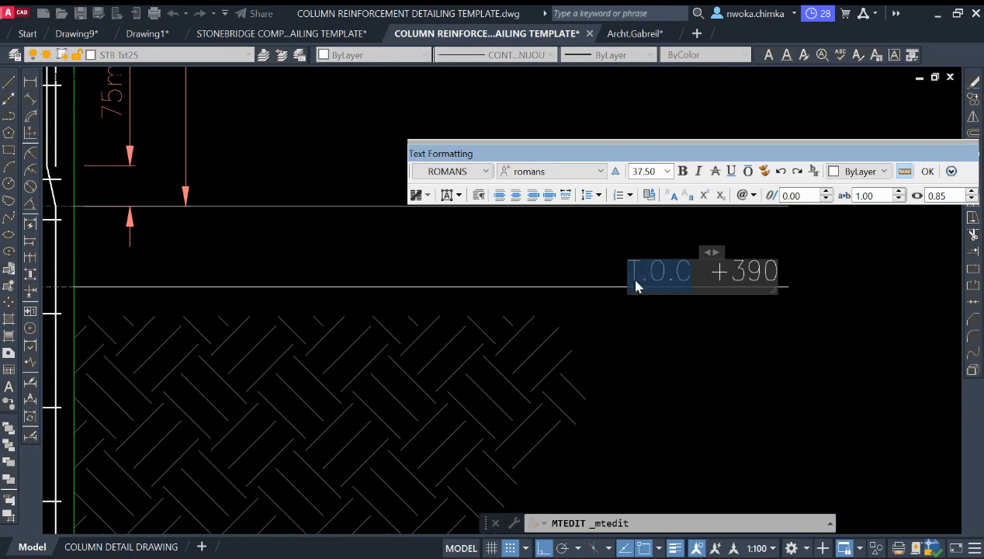
pyautogui.write('F.G.L')
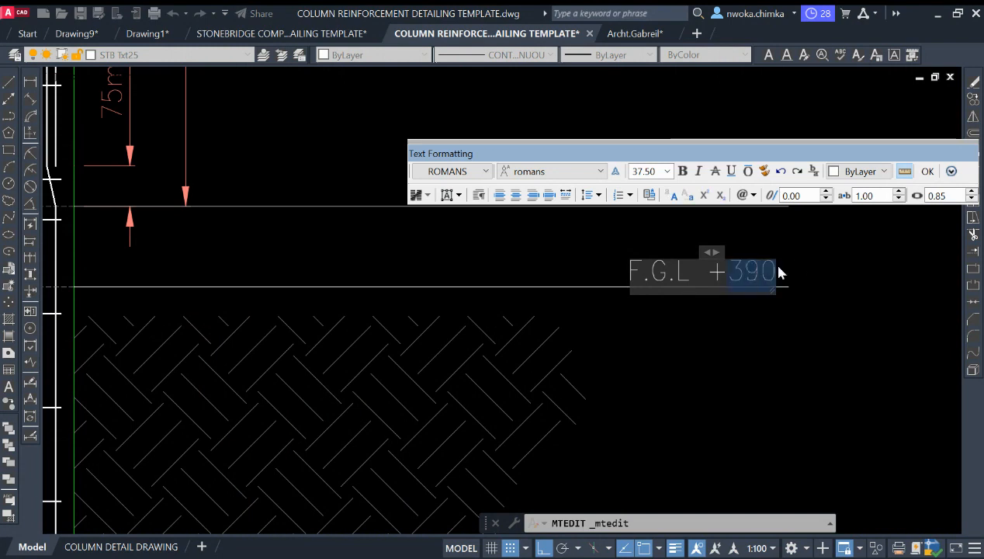
pyautogui.press('BackSpace')
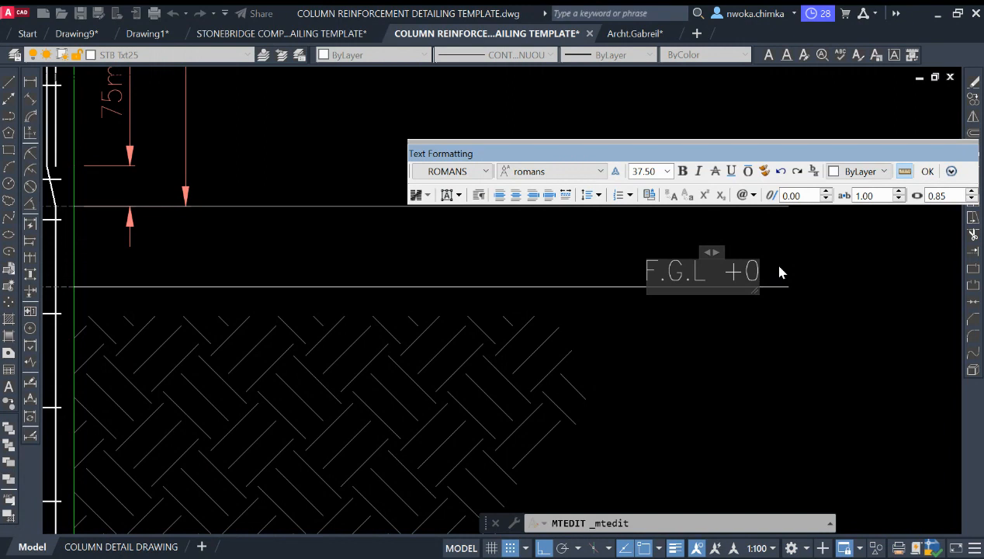
pyautogui.click(807, 276)
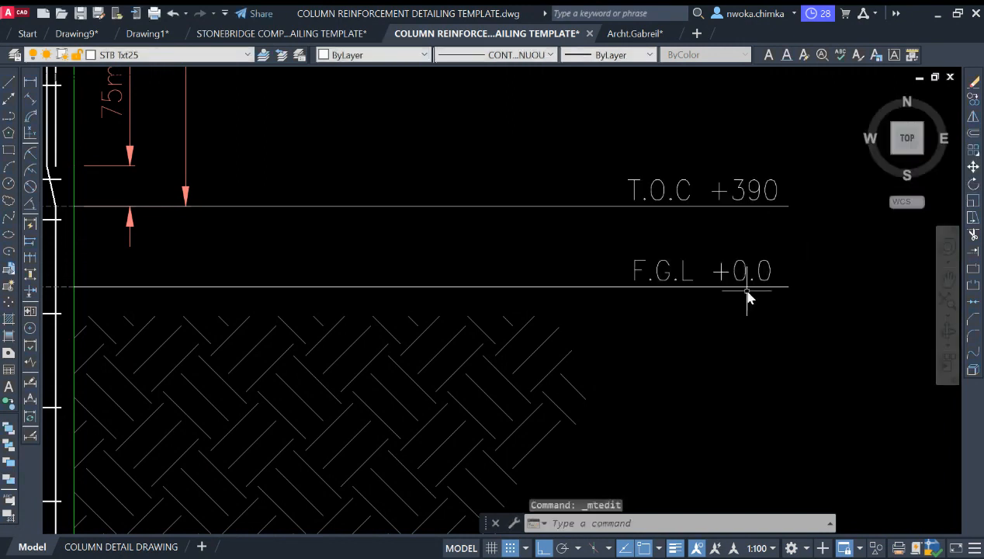
# - Move the F.G.L +0.0 label slightly outward to sit at the end of its level line
pyautogui.click(763, 281)
pyautogui.press('Return')
pyautogui.click(775, 247)
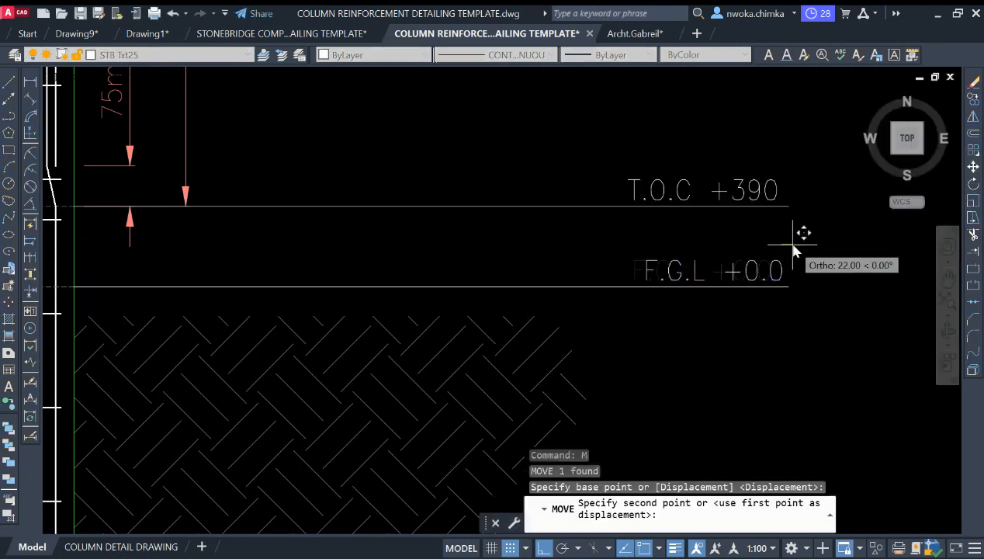
pyautogui.click(783, 239)
# - Shift the T.O.C +390 label slightly outward so it ends in line with the F.G.L label below
pyautogui.scroll(-3, 678, 268)
pyautogui.scroll(5, 678, 267)
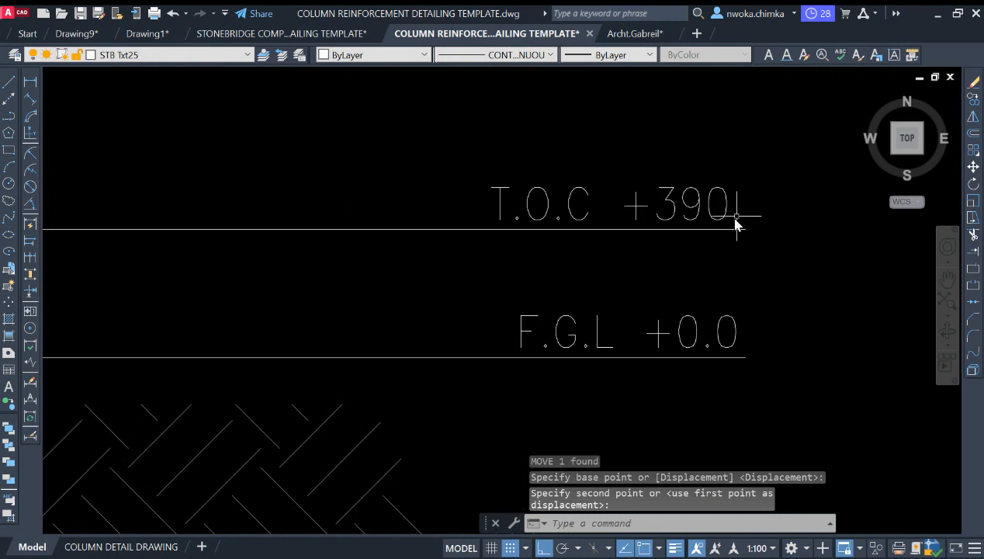
pyautogui.click(690, 213)
pyautogui.press('Return')
pyautogui.click(703, 136)
pyautogui.click(707, 149)
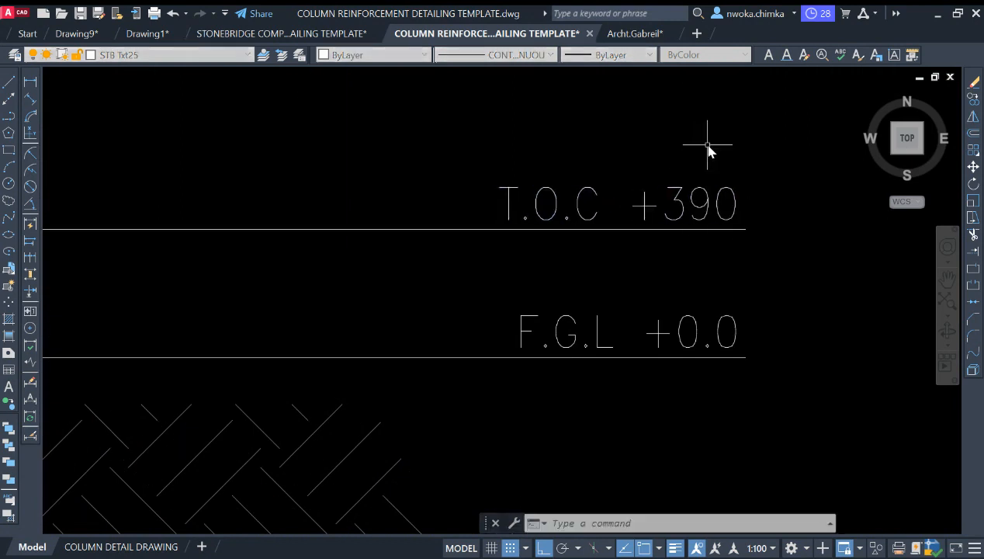
# - Pull the foundation depth dimension's upper extension line origin back from over the floor slab to the slab's outer edge
pyautogui.scroll(-4, 652, 246)
pyautogui.moveTo(580, 228); pyautogui.dragTo(660, 233, button='middle')
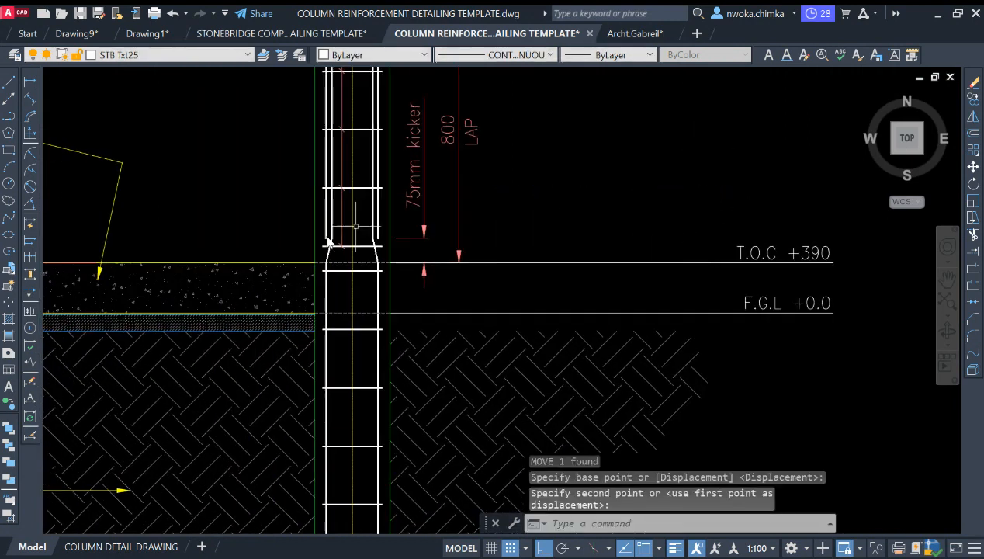
pyautogui.moveTo(264, 264); pyautogui.dragTo(470, 287, button='middle')
pyautogui.scroll(2, 301, 281)
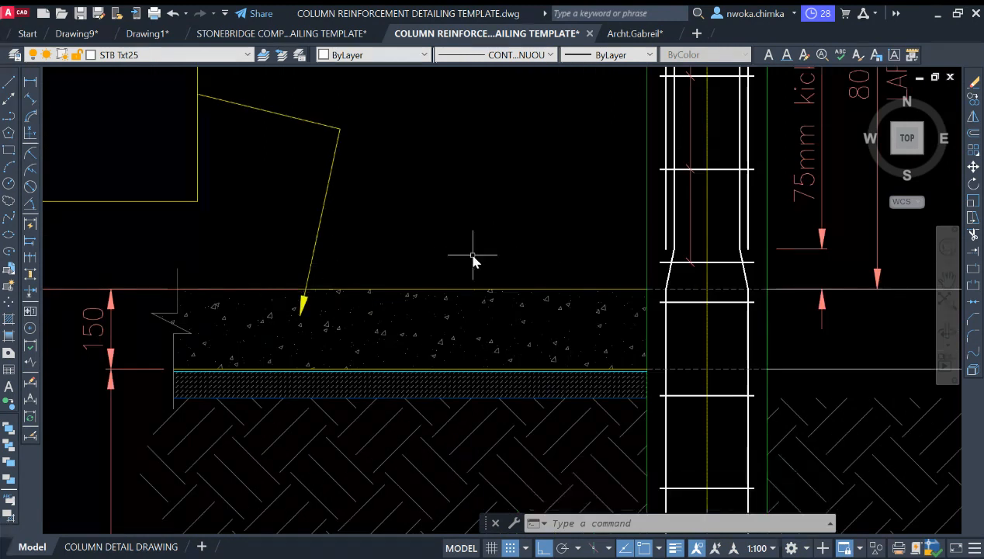
pyautogui.moveTo(298, 268); pyautogui.dragTo(436, 254, button='middle')
pyautogui.click(212, 273)
pyautogui.click(453, 289)
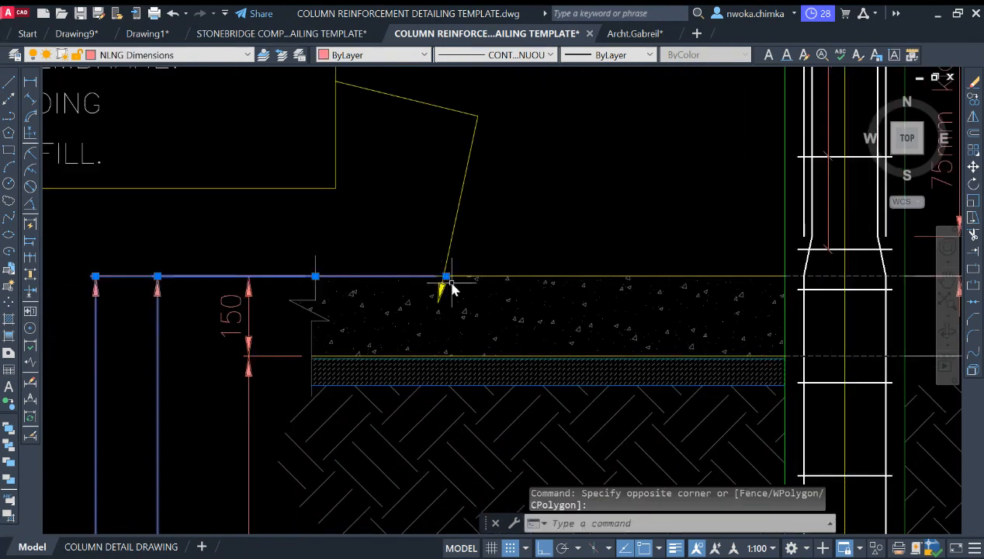
pyautogui.click(446, 276)
pyautogui.click(318, 274)
pyautogui.press('Escape')
pyautogui.scroll(-4, 341, 273)
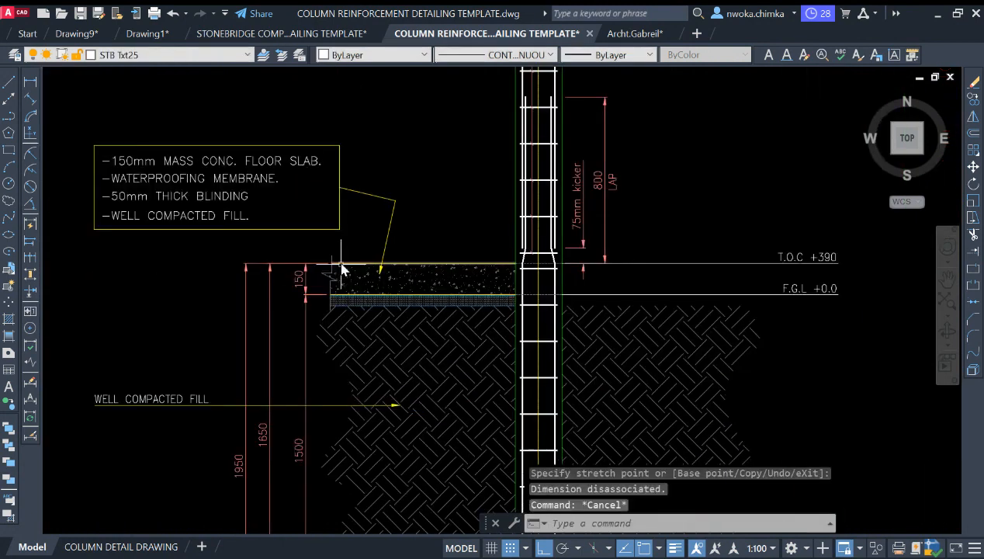
# - Calculate 450-390 in QuickCalc
pyautogui.moveTo(766, 241)
pyautogui.mouseDown(button='middle')
pyautogui.moveTo(707, 262)
pyautogui.moveTo(768, 276)
pyautogui.mouseUp(button='middle')
pyautogui.scroll(2, 755, 279)
pyautogui.write('A')
pyautogui.press('Escape')
pyautogui.write('qc')
pyautogui.press('Return')
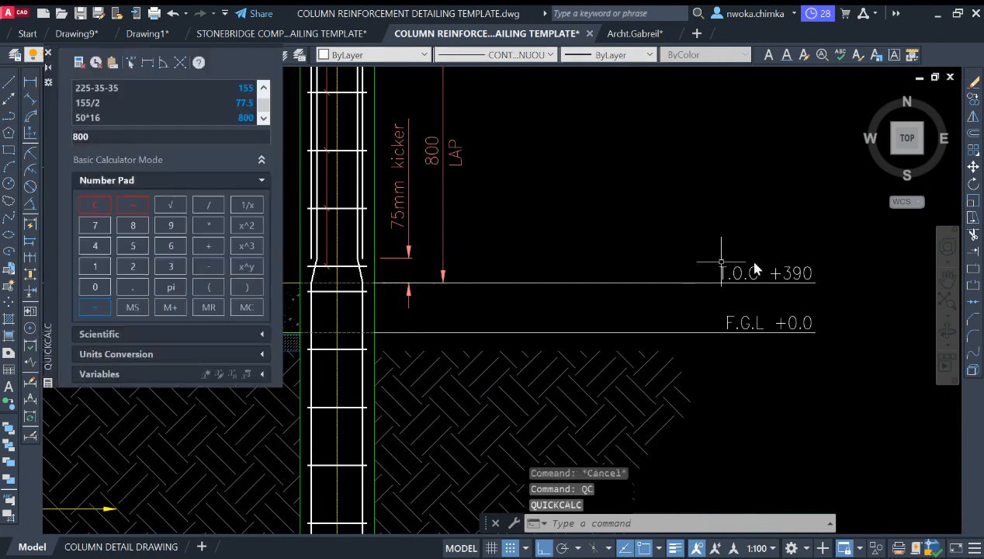
pyautogui.click(99, 251)
pyautogui.click(140, 246)
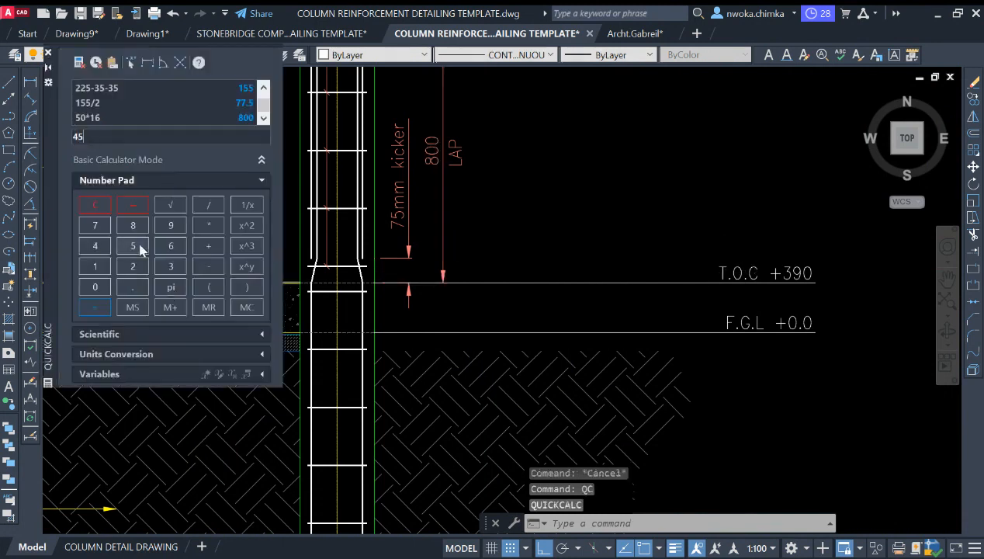
pyautogui.click(208, 266)
pyautogui.click(170, 266)
pyautogui.click(170, 225)
pyautogui.click(96, 286)
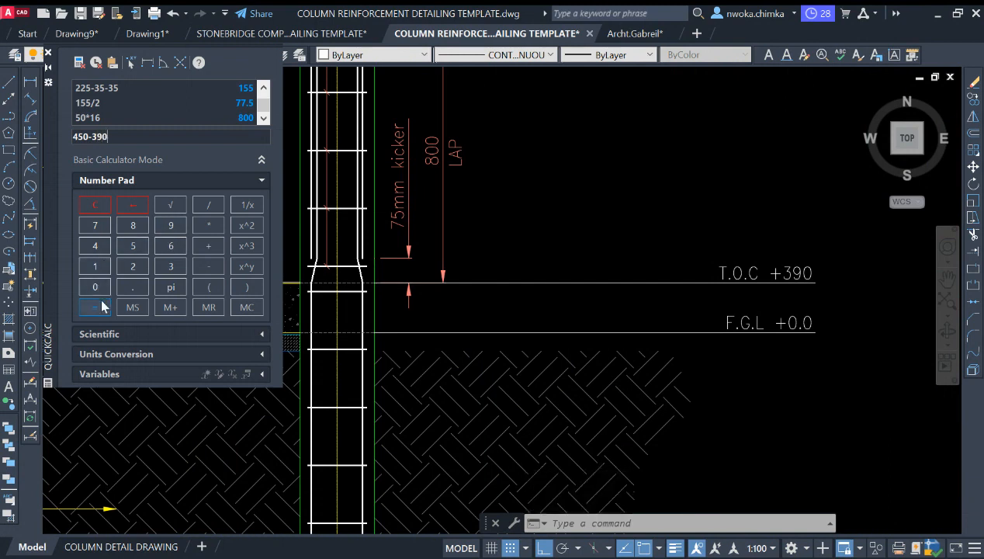
pyautogui.click(95, 308)
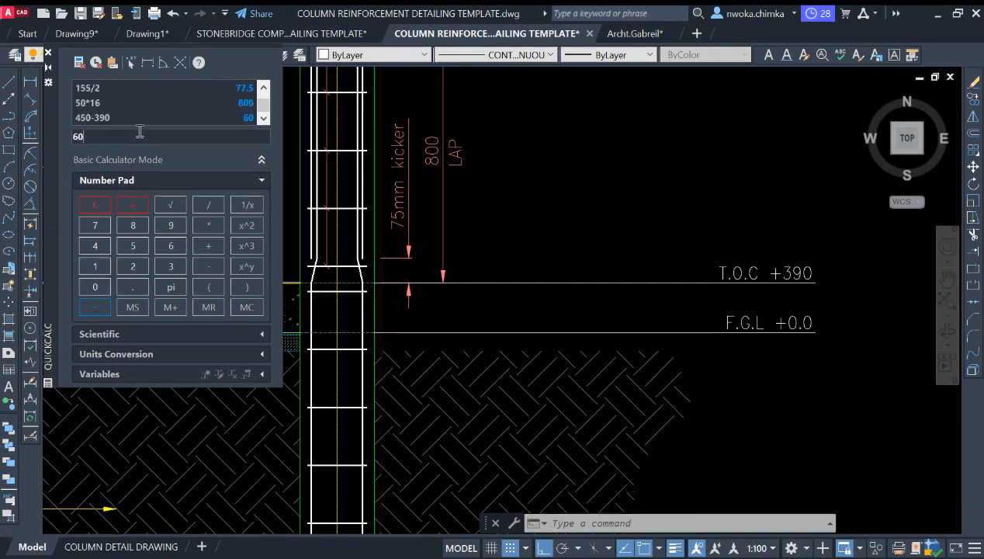
pyautogui.press('Escape')
# - Offset the floor slab's top line 60 upward
pyautogui.scroll(-2, 572, 256)
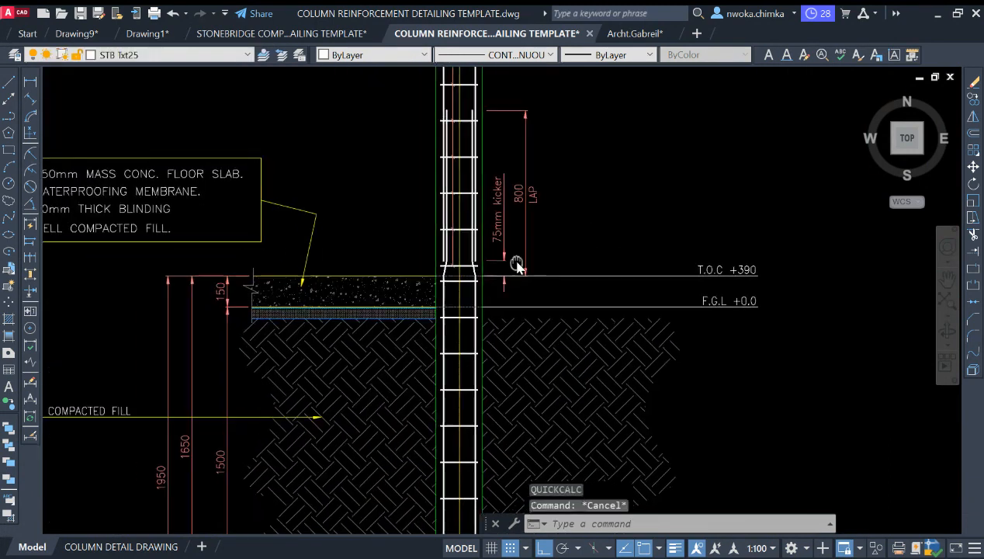
pyautogui.write('o')
pyautogui.press('Return')
pyautogui.write('60')
pyautogui.press('Return')
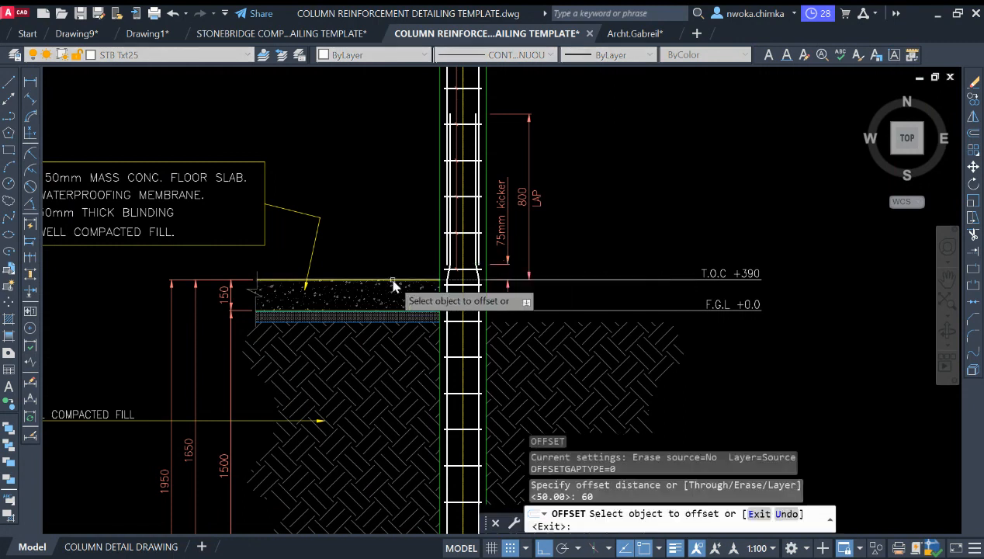
pyautogui.click(400, 258)
pyautogui.click(307, 278)
pyautogui.press('Escape')
# - Stretch the upper end of the floor slab's break line upward, past the new offset line
pyautogui.scroll(3, 279, 276)
pyautogui.click(154, 280)
pyautogui.click(149, 281)
pyautogui.click(149, 275)
pyautogui.press('Escape')
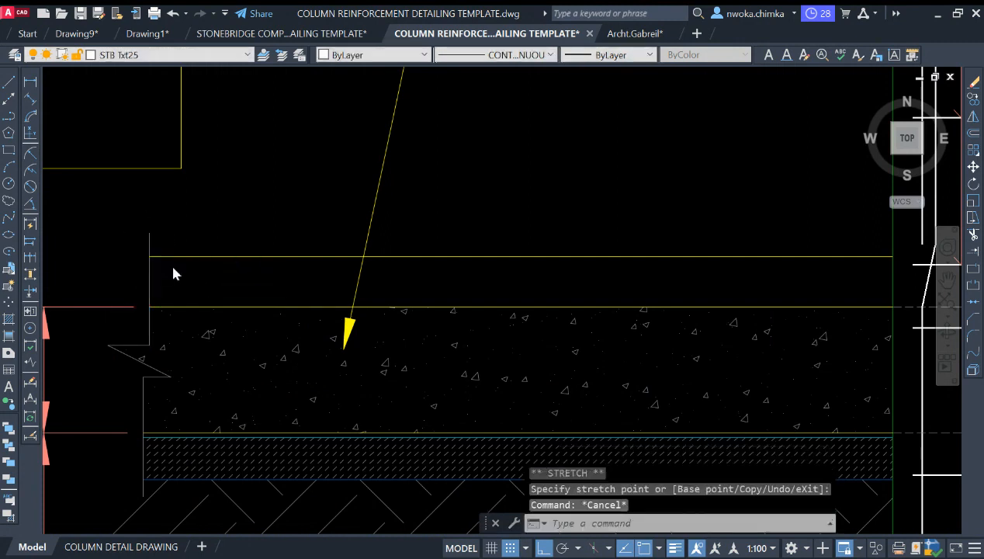
# - Put the offset line above the floor slab on layer Utilities
pyautogui.scroll(-4, 173, 273)
pyautogui.scroll(4, 387, 263)
pyautogui.click(426, 243)
pyautogui.click(334, 283)
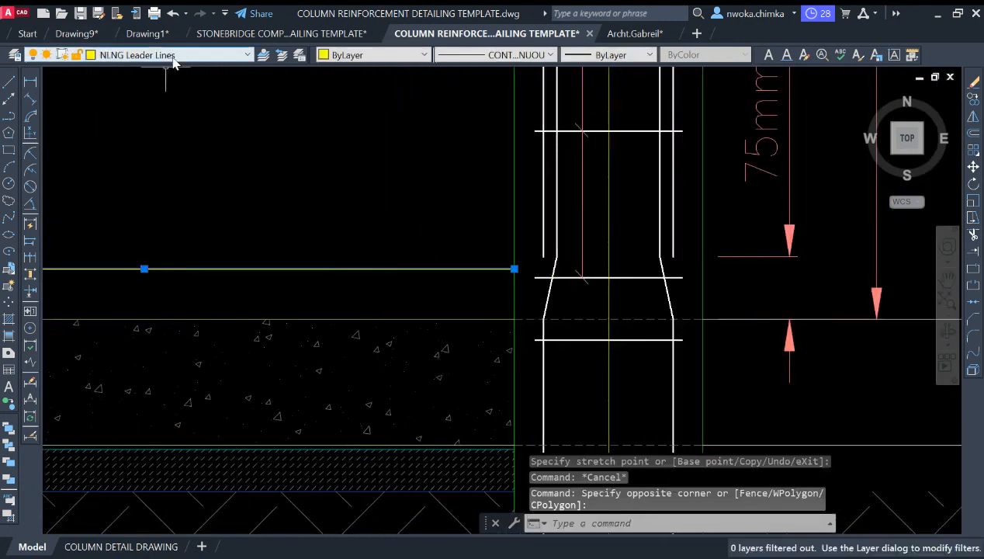
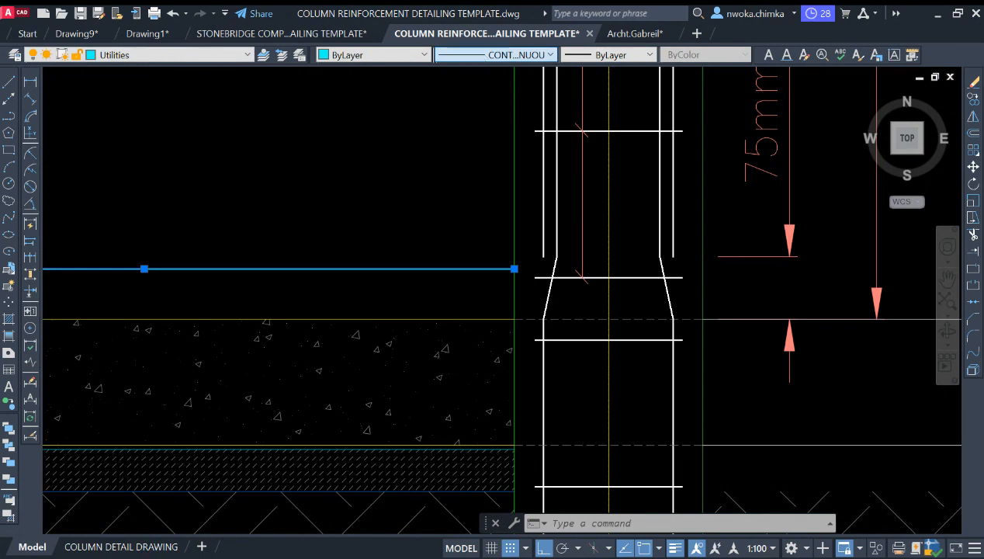
# - Copy the dashed line across the column at the slab top up to the floor finish line
pyautogui.click(365, 171)
pyautogui.press('Escape')
pyautogui.scroll(-3, 424, 224)
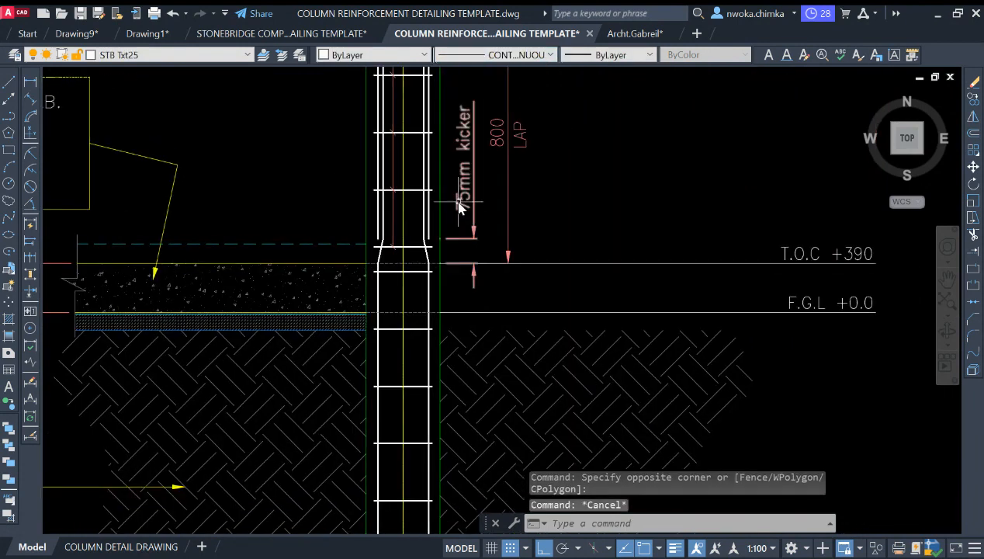
pyautogui.scroll(2, 411, 252)
pyautogui.click(391, 271)
pyautogui.write('co')
pyautogui.press('Return')
pyautogui.scroll(2, 341, 275)
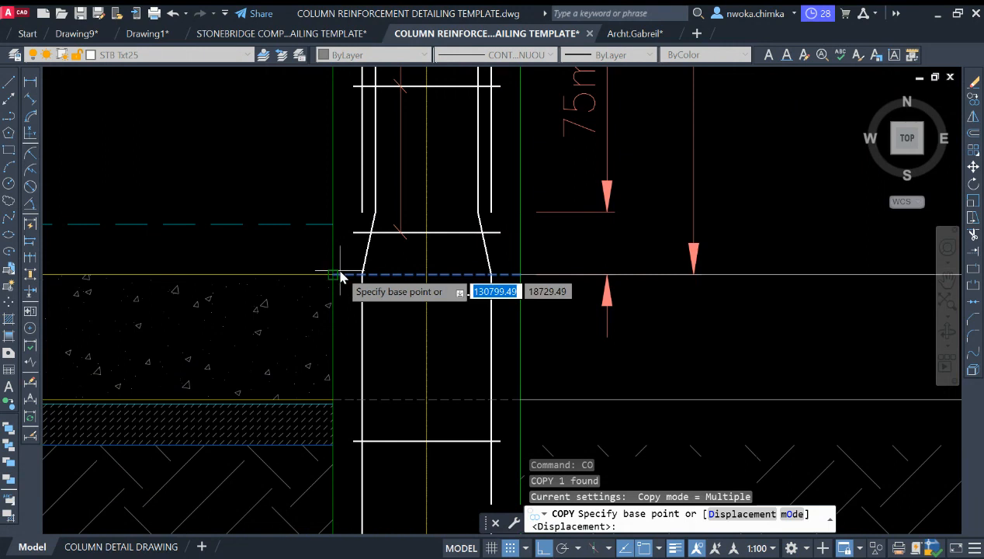
pyautogui.click(334, 275)
pyautogui.click(335, 225)
pyautogui.press('Escape')
pyautogui.scroll(-3, 475, 241)
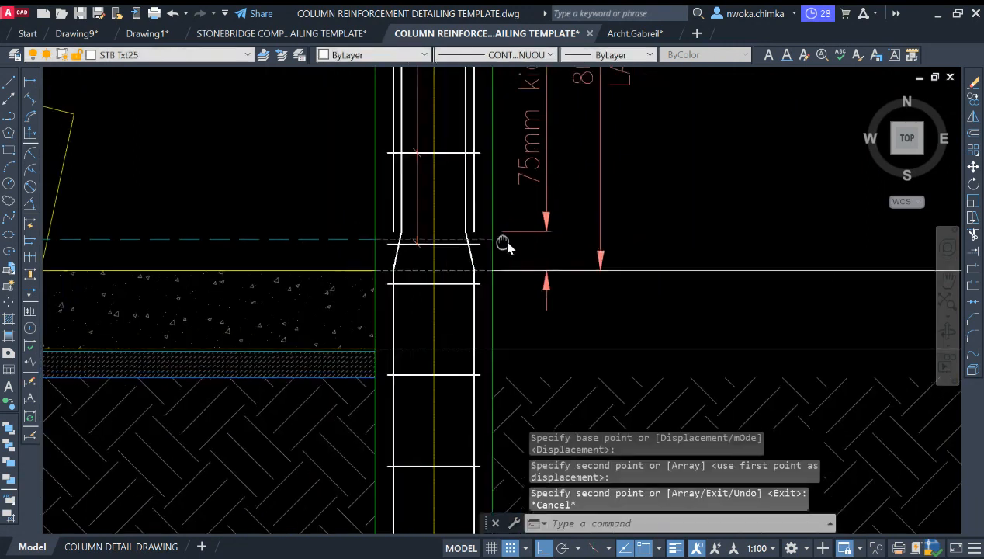
pyautogui.press('Return')
pyautogui.press('Escape')
# - Copy the T.O.C +390 level line and its label up to the floor finish level
pyautogui.scroll(-3, 496, 248)
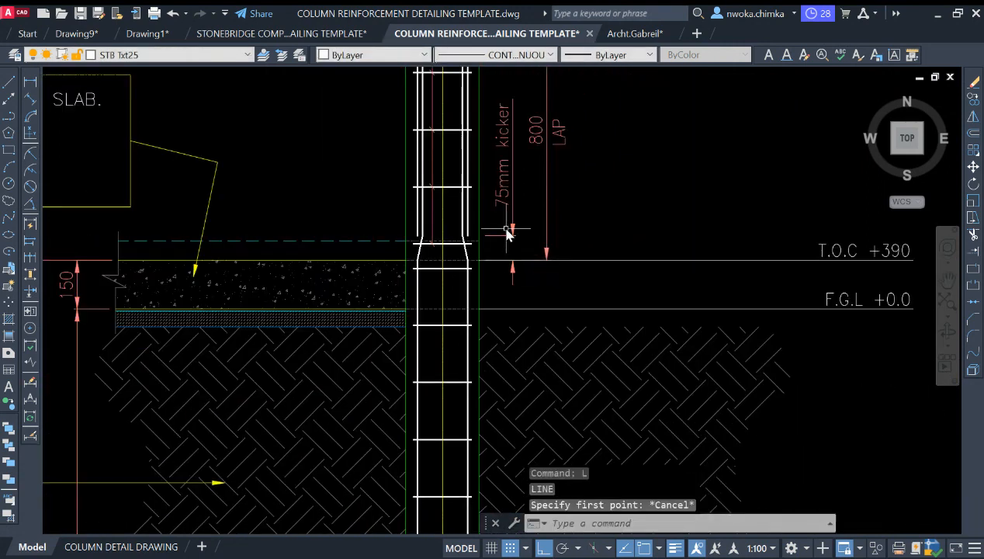
pyautogui.click(773, 260)
pyautogui.click(756, 281)
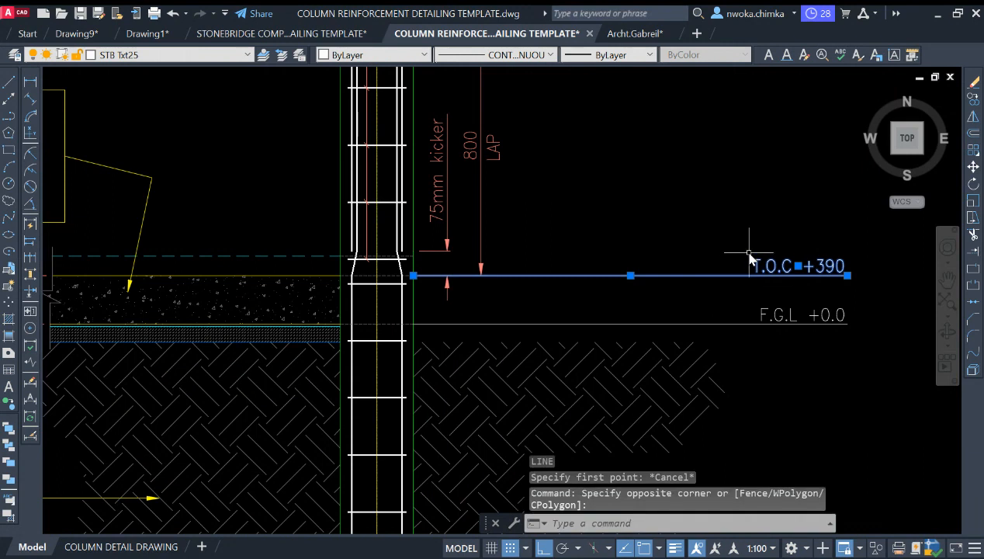
pyautogui.write('CO')
pyautogui.press('Return')
pyautogui.scroll(2, 454, 274)
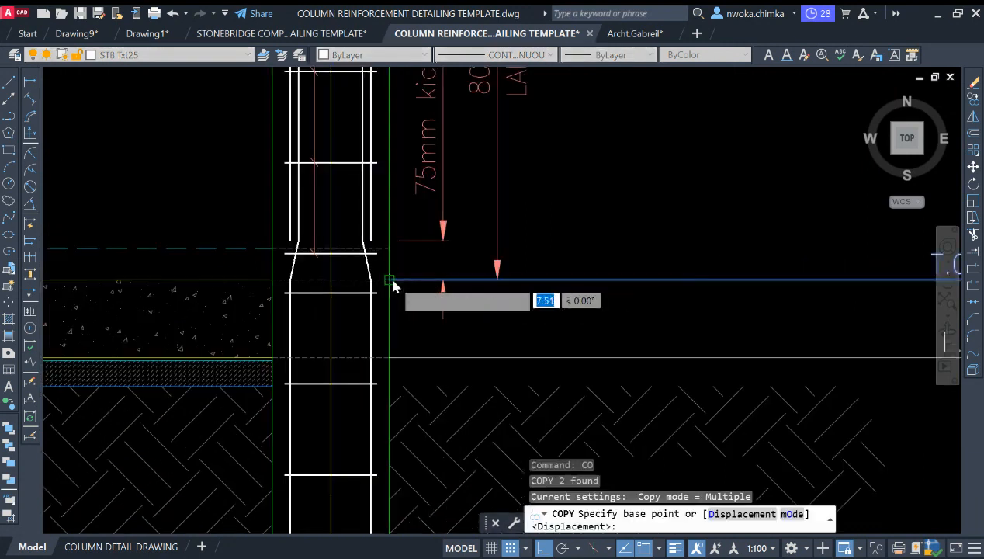
pyautogui.click(387, 279)
pyautogui.click(540, 288)
pyautogui.press('Escape')
pyautogui.scroll(-2, 627, 266)
pyautogui.scroll(2, 554, 269)
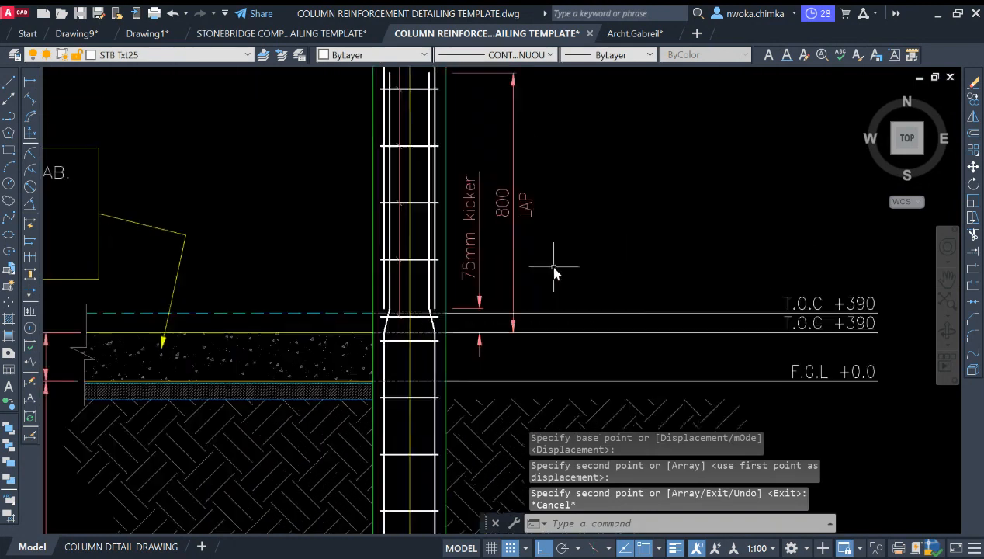
pyautogui.click(550, 216)
pyautogui.click(503, 250)
pyautogui.scroll(2, 516, 336)
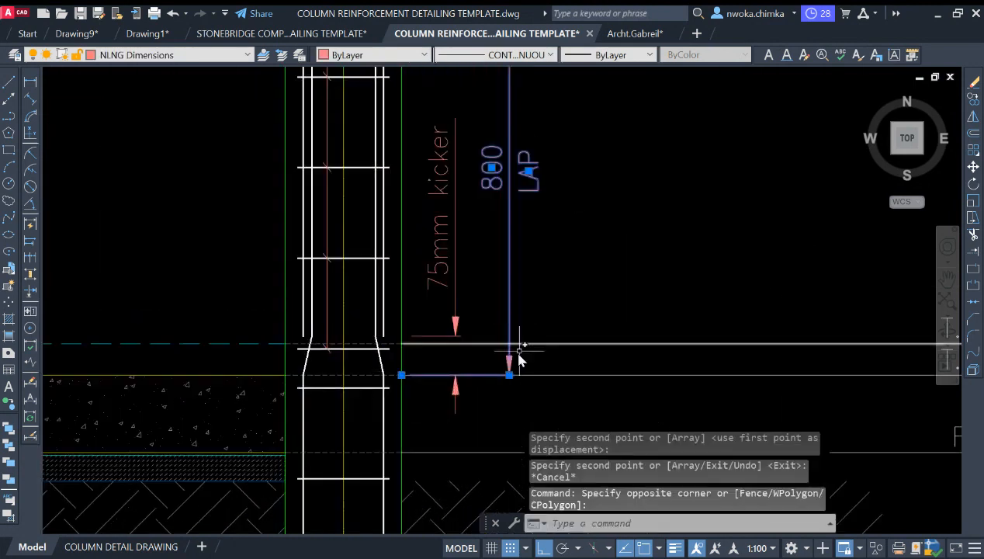
pyautogui.press('Escape')
# - Change the upper copied level label to F.F.L +450
pyautogui.scroll(-3, 632, 295)
pyautogui.scroll(3, 665, 293)
pyautogui.scroll(-2, 672, 302)
pyautogui.scroll(3, 691, 312)
pyautogui.scroll(-1, 644, 308)
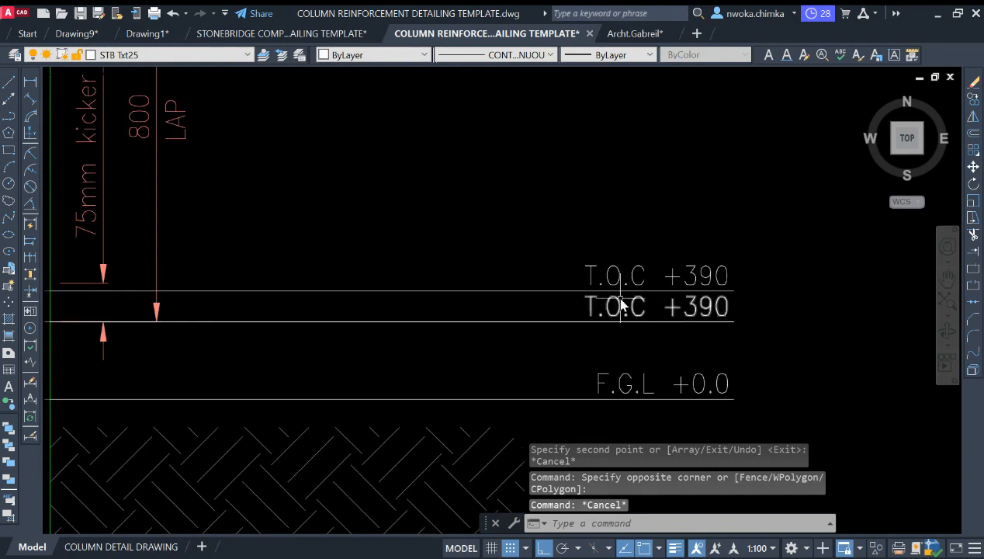
pyautogui.click(619, 275)
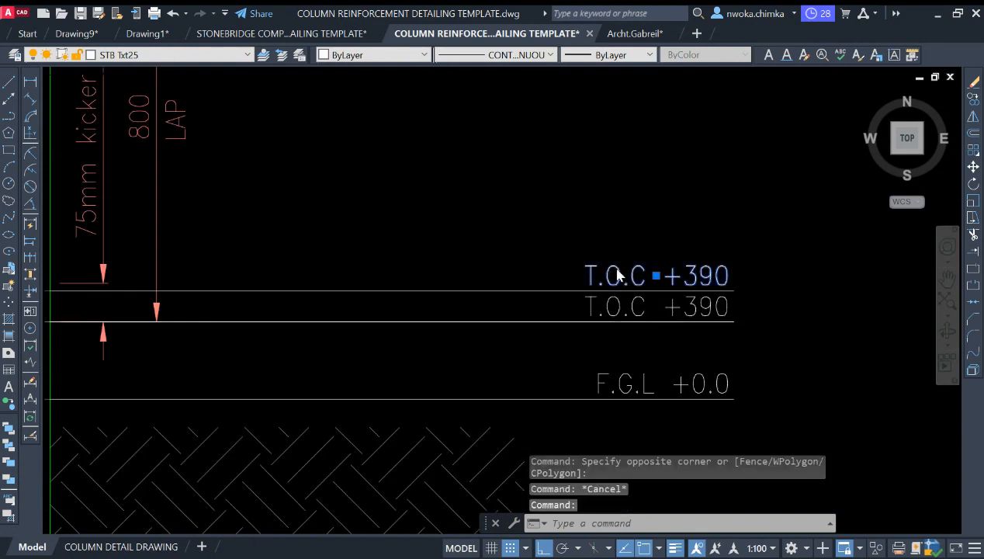
pyautogui.doubleClick(621, 276)
pyautogui.moveTo(642, 275); pyautogui.dragTo(566, 269)
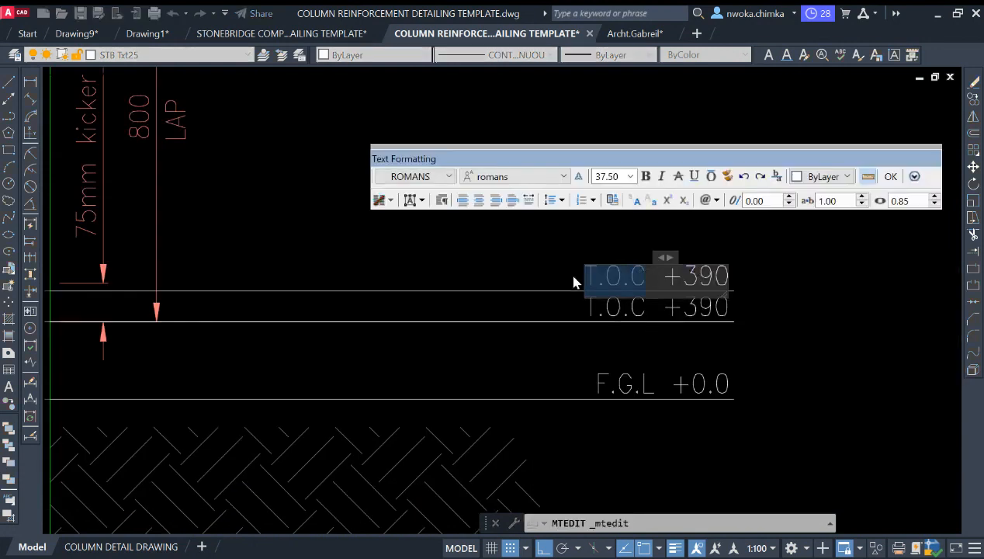
pyautogui.press('BackSpace')
pyautogui.write('F')
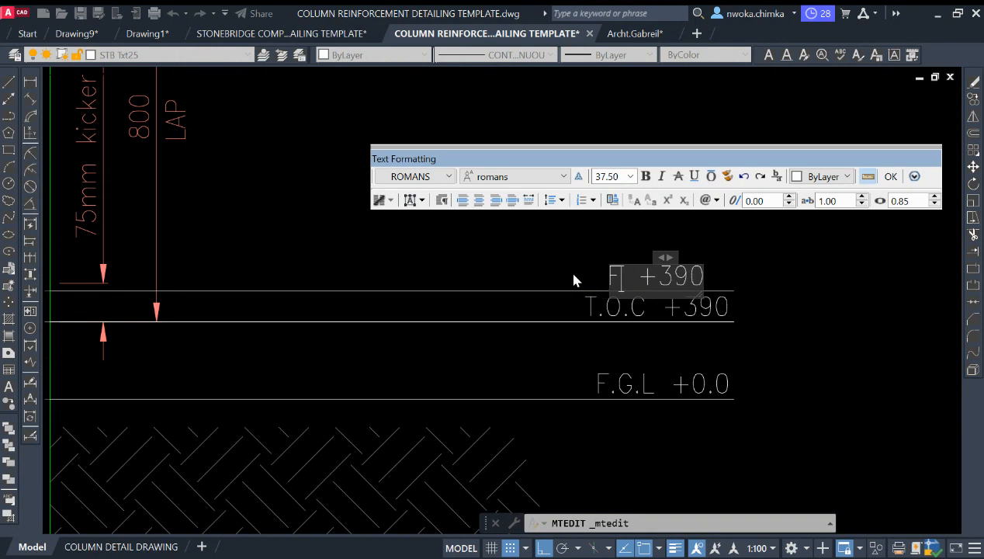
pyautogui.write('.F.L')
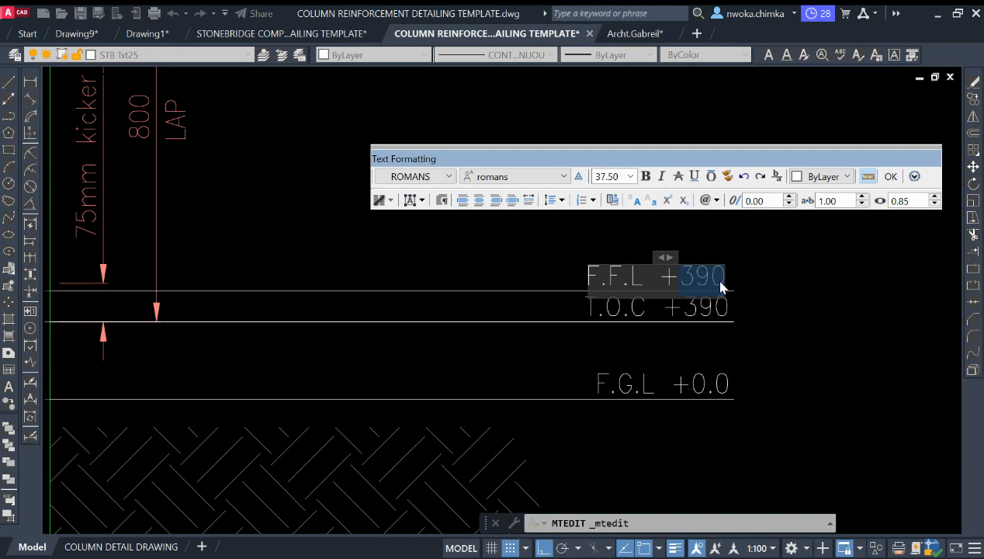
pyautogui.write('450')
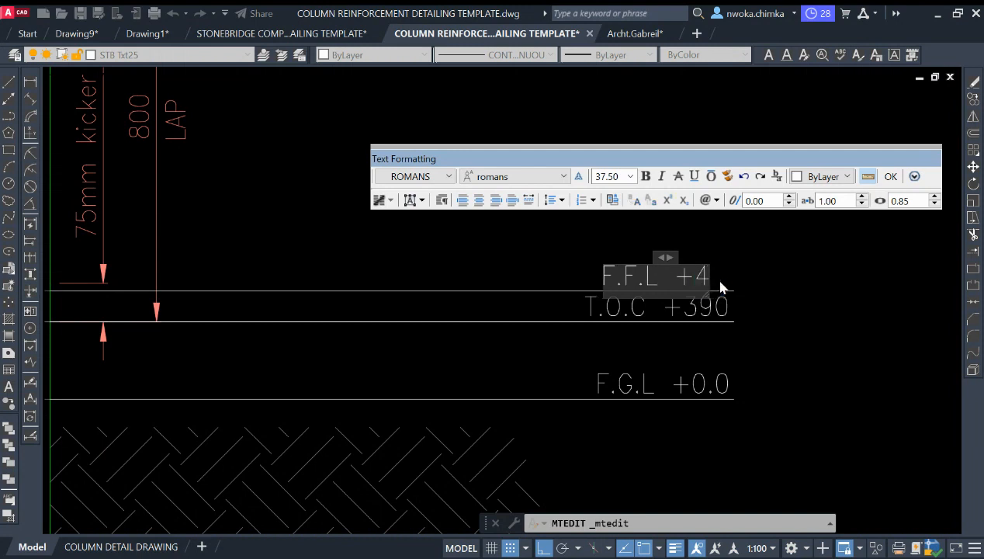
pyautogui.click(731, 286)
pyautogui.press('Escape')
# - Draw a line sloping down from the T.O.C level line just before its label, continuing horizontally to below the label's end
pyautogui.moveTo(714, 308); pyautogui.dragTo(716, 272, button='middle')
pyautogui.scroll(-1, 716, 272)
pyautogui.moveTo(496, 259)
pyautogui.mouseDown(button='middle')
pyautogui.moveTo(560, 281)
pyautogui.moveTo(641, 288)
pyautogui.mouseUp(button='middle')
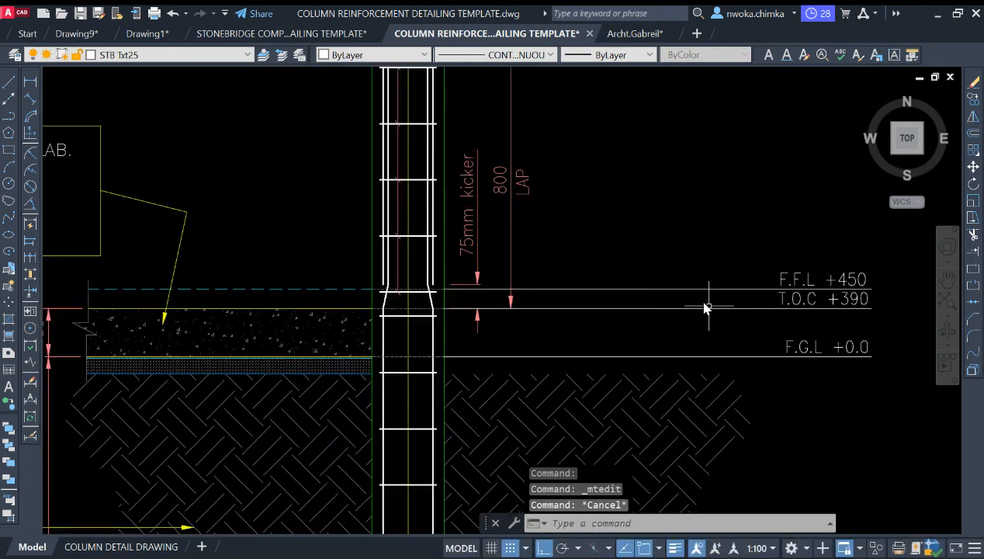
pyautogui.moveTo(707, 305); pyautogui.dragTo(634, 295, button='middle')
pyautogui.moveTo(758, 303)
pyautogui.mouseDown(button='middle')
pyautogui.moveTo(749, 303)
pyautogui.moveTo(770, 301)
pyautogui.mouseUp(button='middle')
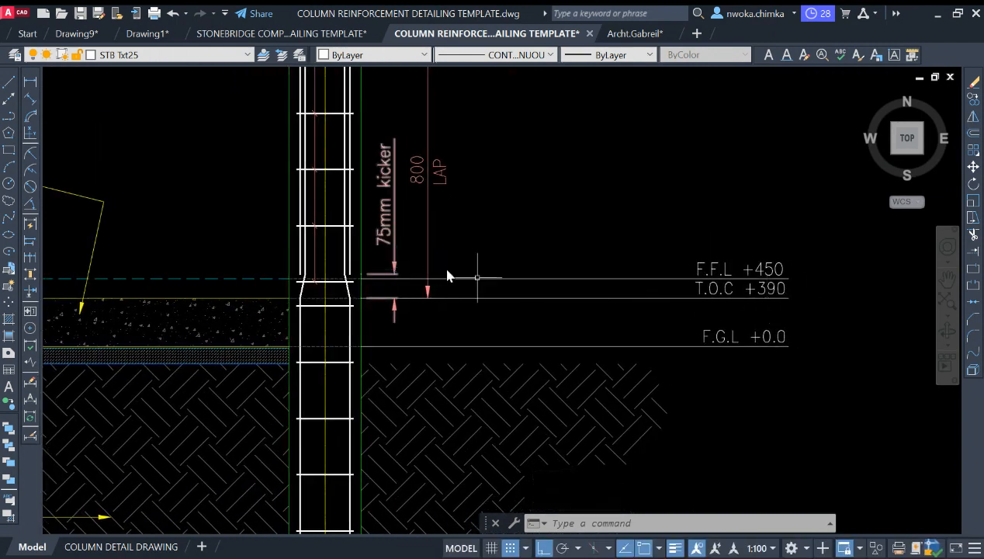
pyautogui.scroll(4, 696, 323)
pyautogui.scroll(-2, 605, 326)
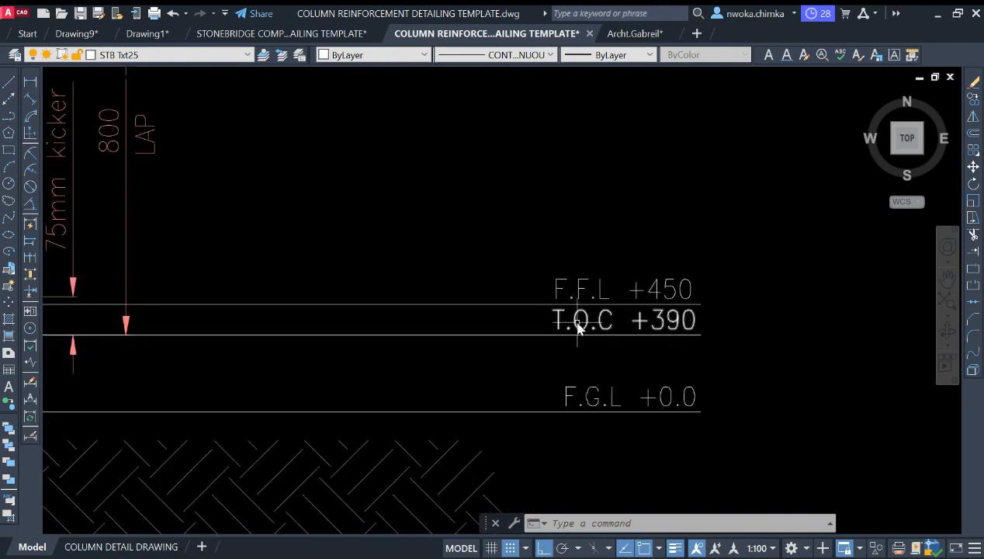
pyautogui.scroll(2, 543, 295)
pyautogui.scroll(-2, 576, 342)
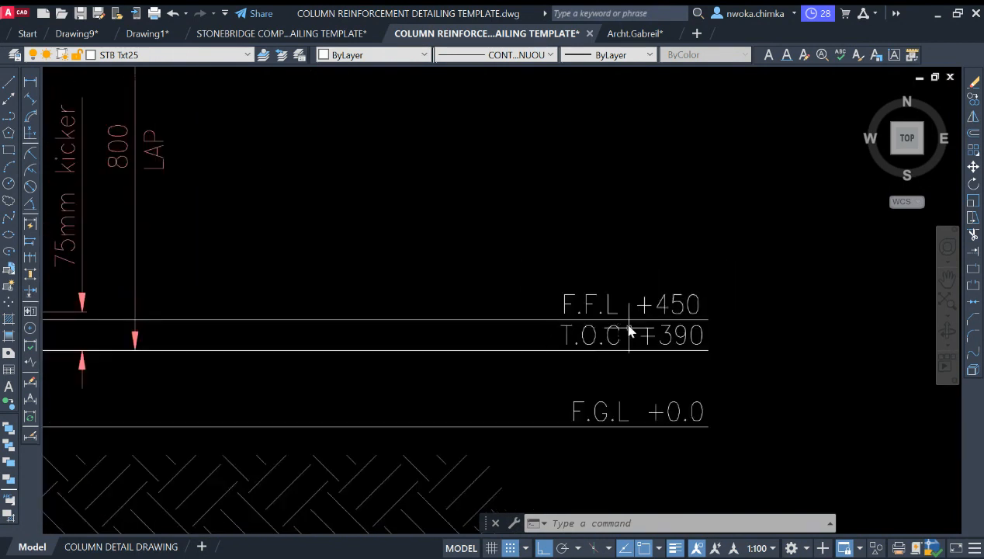
pyautogui.scroll(2, 636, 319)
pyautogui.press('Return')
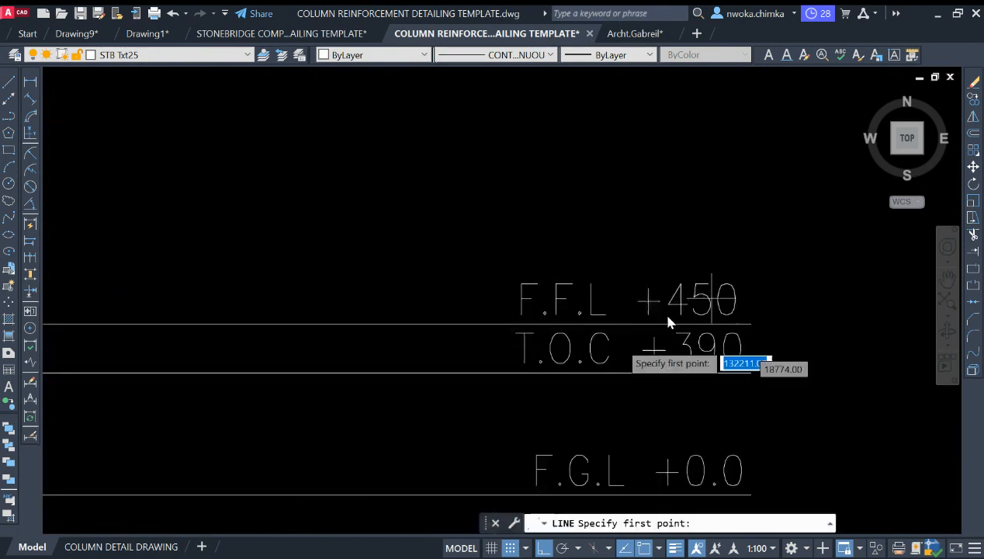
pyautogui.click(493, 355)
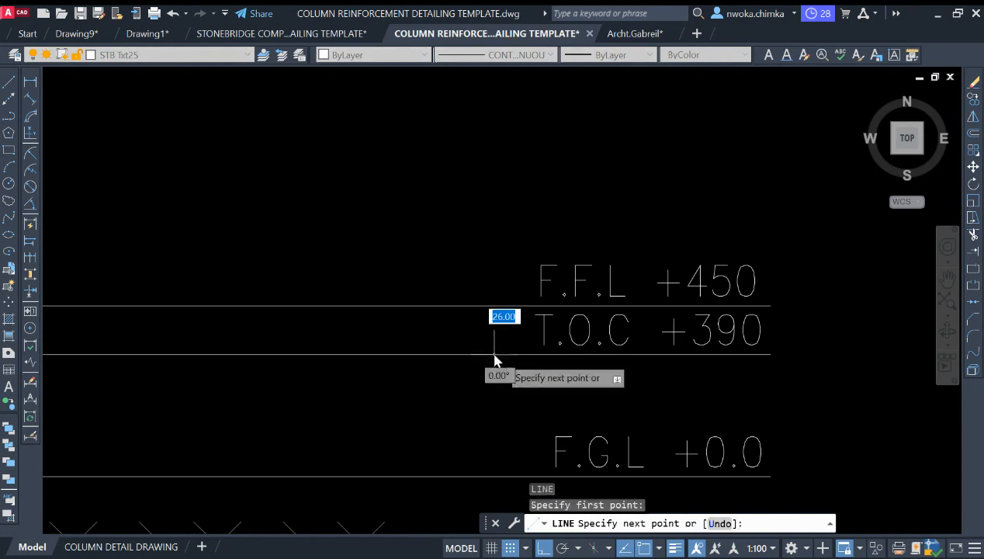
pyautogui.click(548, 388)
pyautogui.press('F8')
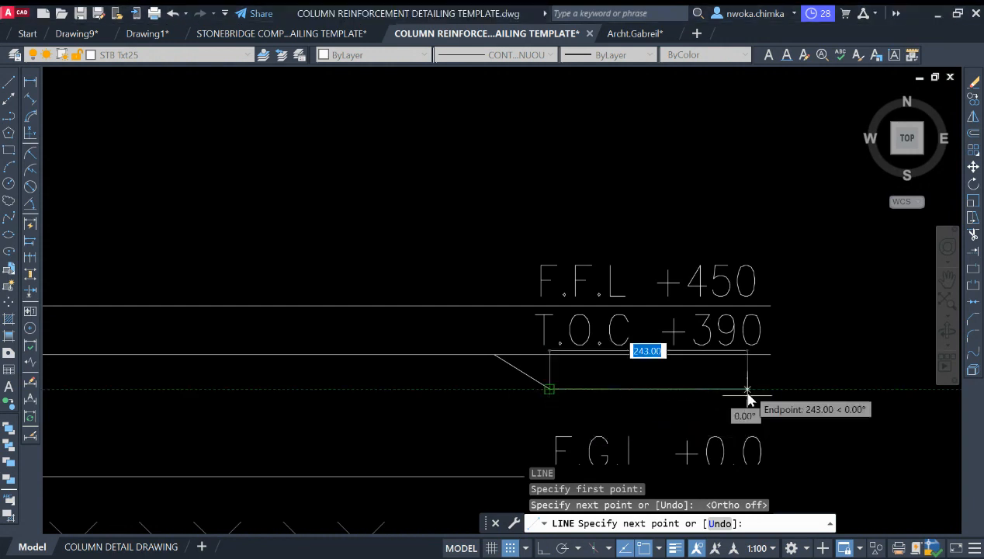
pyautogui.click(767, 389)
pyautogui.press('Escape')
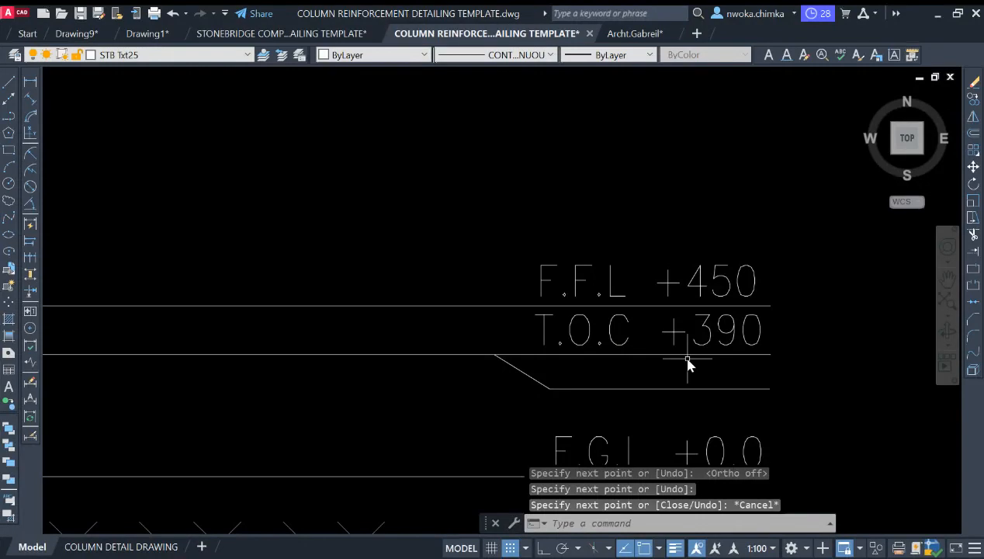
pyautogui.write('tr')
pyautogui.press('space')
pyautogui.click(683, 356)
pyautogui.press('Escape')
# - Move the T.O.C +390 label down onto the new lower line segment
pyautogui.click(733, 346)
pyautogui.click(721, 333)
pyautogui.write('m')
pyautogui.press('Return')
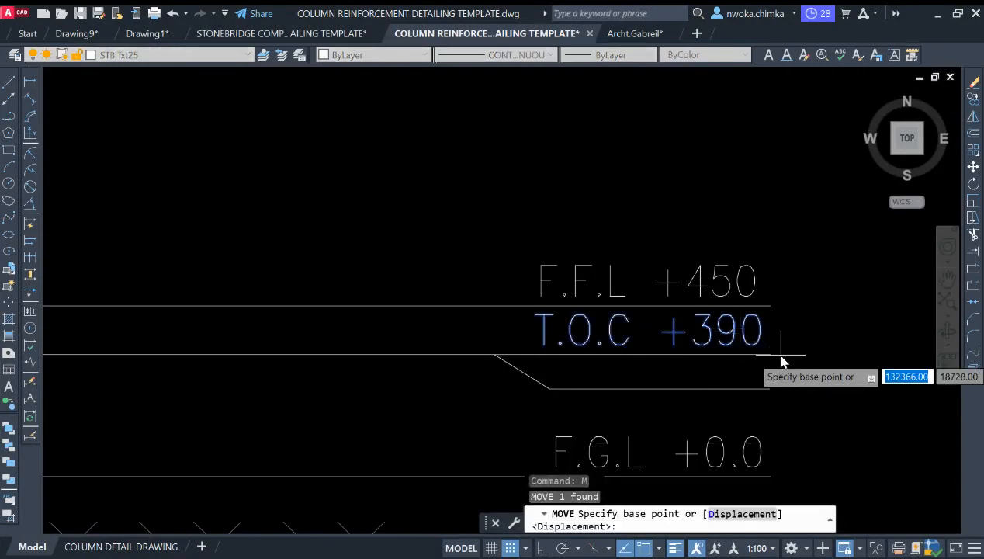
pyautogui.click(776, 341)
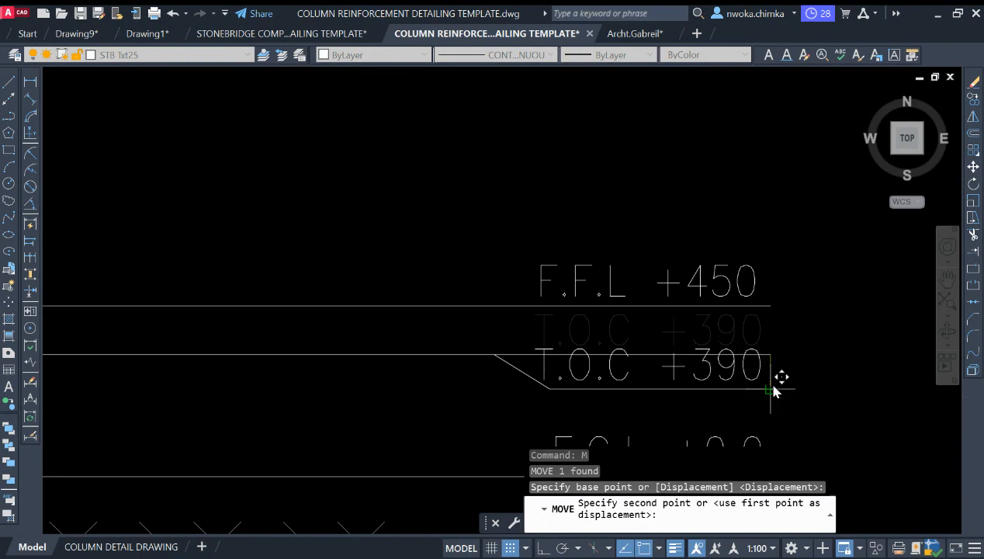
pyautogui.click(779, 378)
# - Trim the original T.O.C level line where it runs past the start of the sloping segment
pyautogui.click(521, 357)
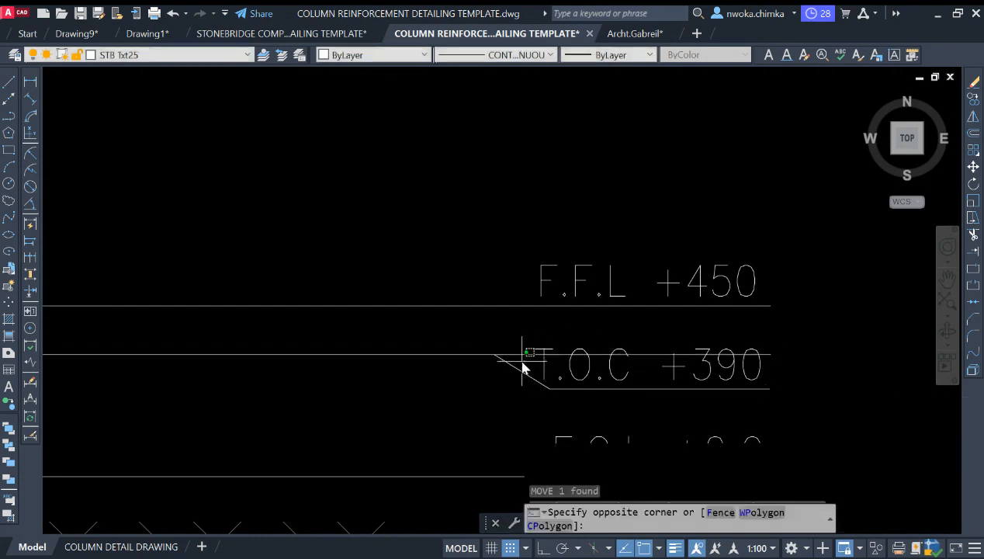
pyautogui.click(501, 385)
pyautogui.write('TR')
pyautogui.press('Return')
pyautogui.click(519, 355)
pyautogui.scroll(-4, 629, 281)
pyautogui.press('Escape')
pyautogui.scroll(-5, 600, 301)
pyautogui.scroll(5, 660, 247)
pyautogui.scroll(-3, 662, 244)
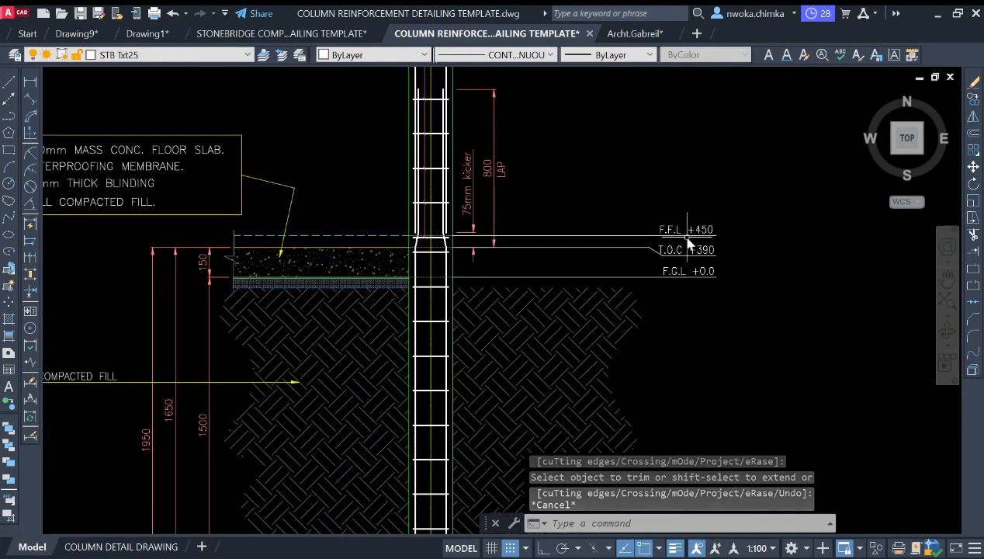
# - Stretch the top edge of the earth hatch beside the column up to the F.G.L line
pyautogui.scroll(5, 714, 221)
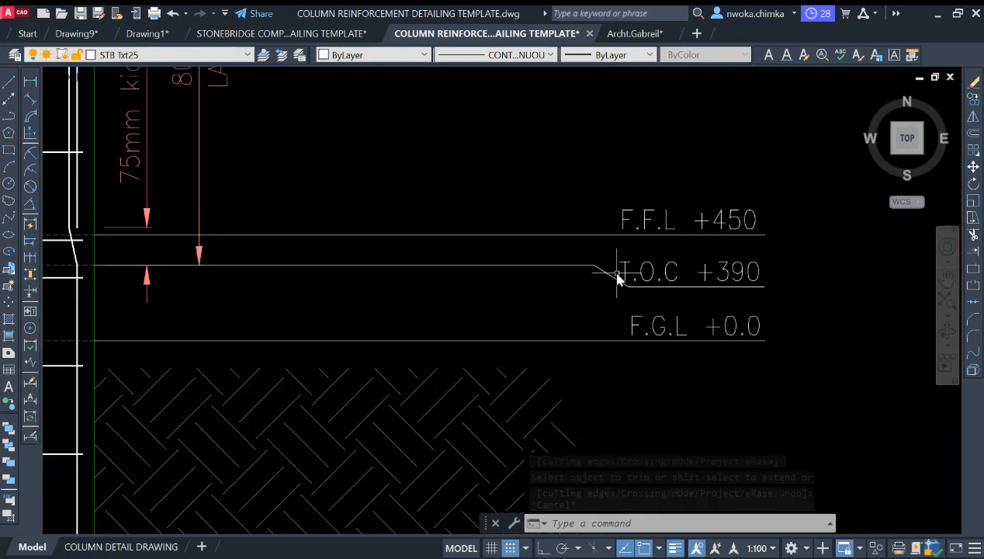
pyautogui.scroll(-3, 745, 280)
pyautogui.scroll(4, 694, 275)
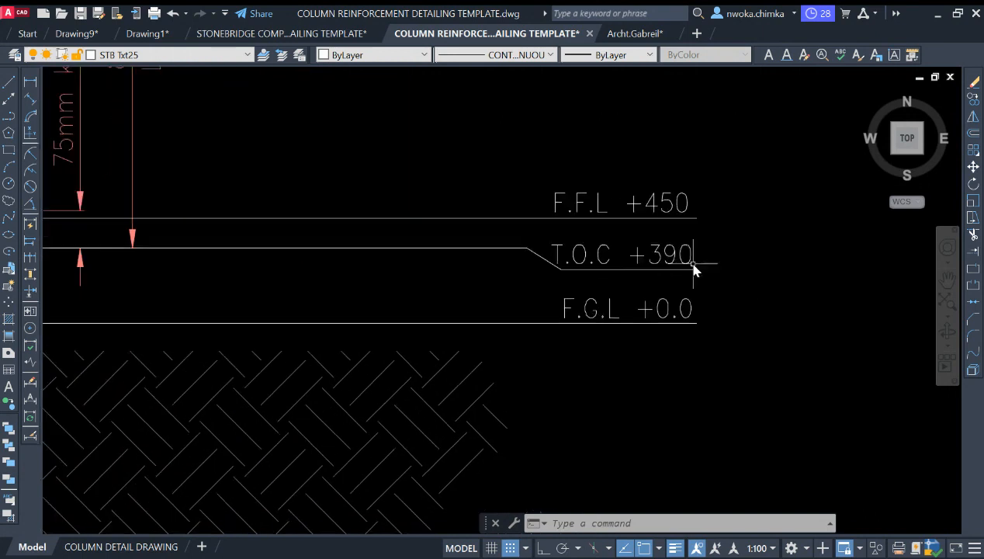
pyautogui.scroll(-5, 652, 311)
pyautogui.scroll(4, 621, 318)
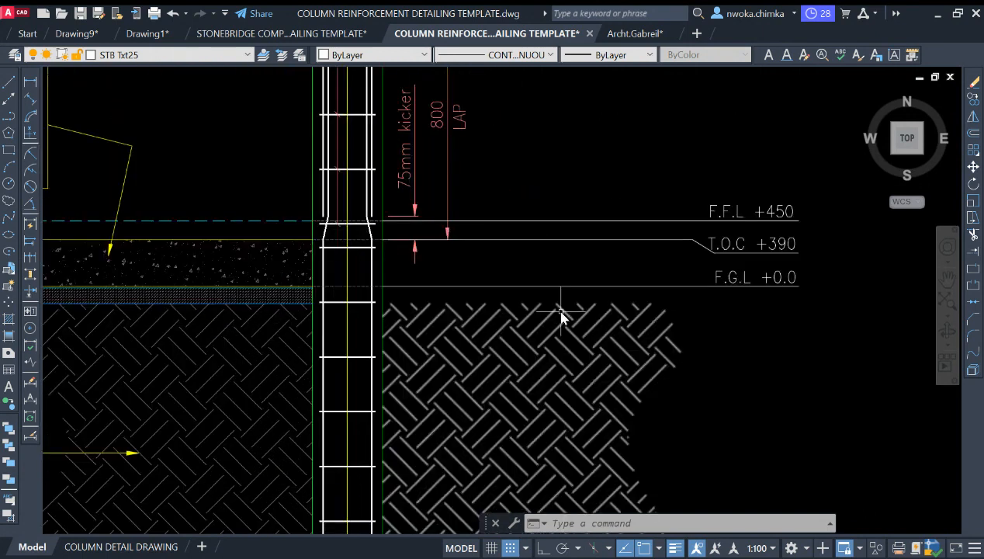
pyautogui.click(494, 339)
pyautogui.click(484, 325)
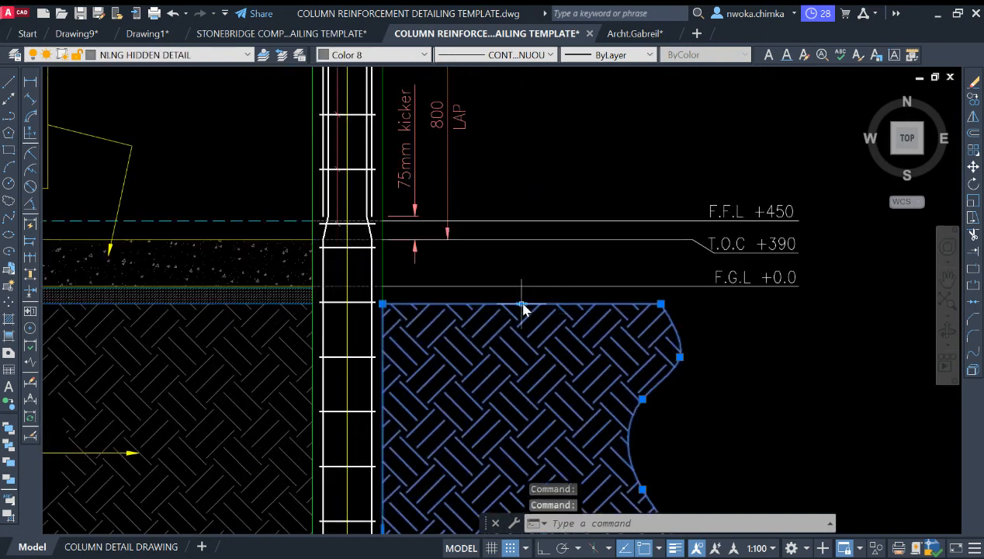
pyautogui.click(523, 305)
pyautogui.click(523, 286)
pyautogui.press('Escape')
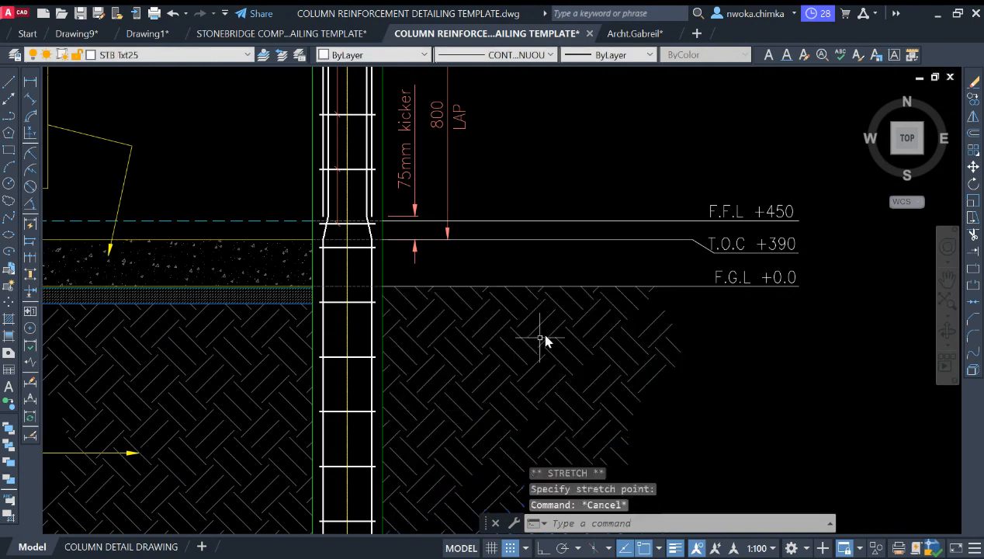
# - Examine the F.F.L, T.O.C and F.G.L level lines and labels beside the column and floor slab
pyautogui.scroll(-3, 545, 339)
pyautogui.scroll(4, 562, 291)
pyautogui.scroll(-2, 589, 285)
pyautogui.scroll(3, 596, 311)
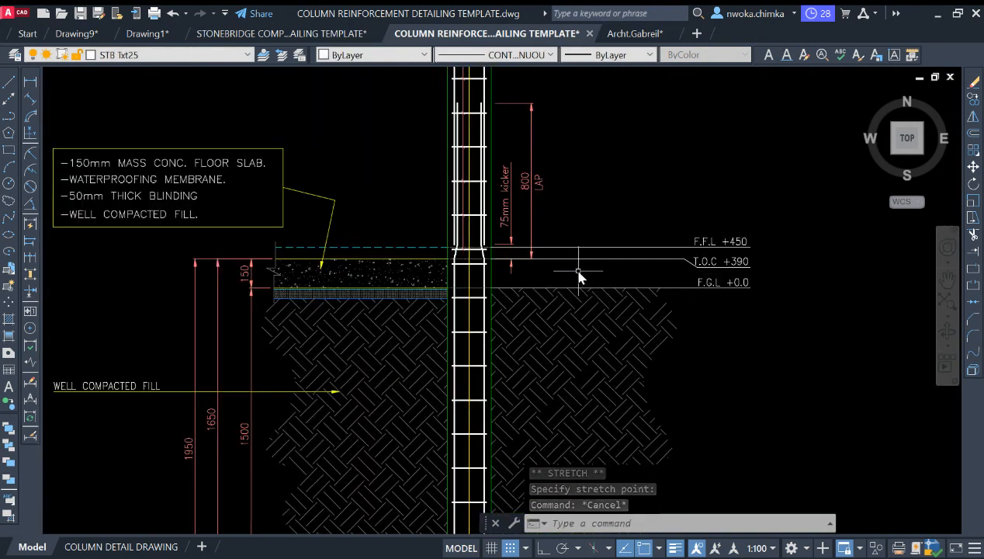
pyautogui.scroll(4, 579, 284)
pyautogui.scroll(-2, 577, 303)
pyautogui.scroll(2, 598, 309)
pyautogui.scroll(-1, 604, 295)
pyautogui.scroll(-1, 574, 285)
pyautogui.scroll(2, 485, 249)
pyautogui.scroll(-1, 496, 291)
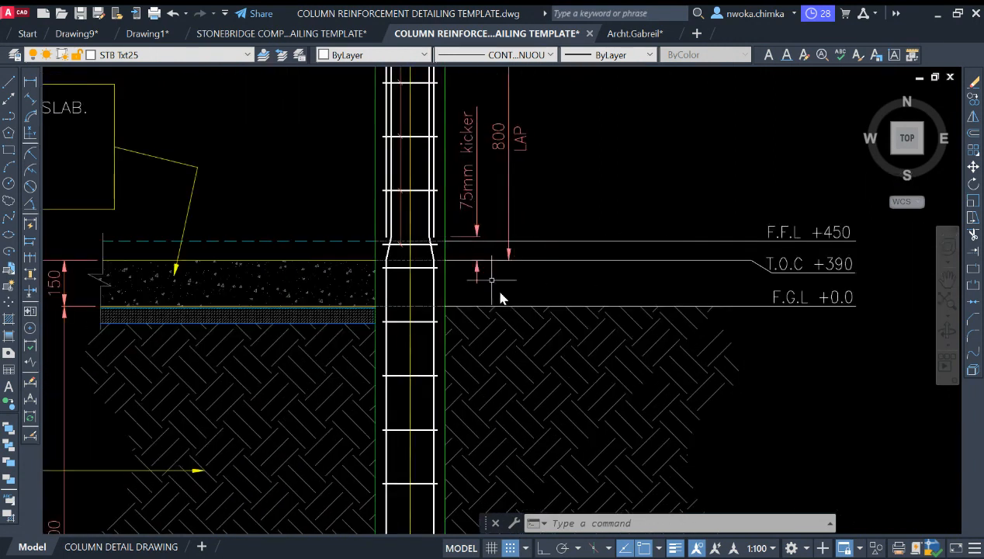
pyautogui.scroll(1, 824, 272)
pyautogui.scroll(-1, 650, 264)
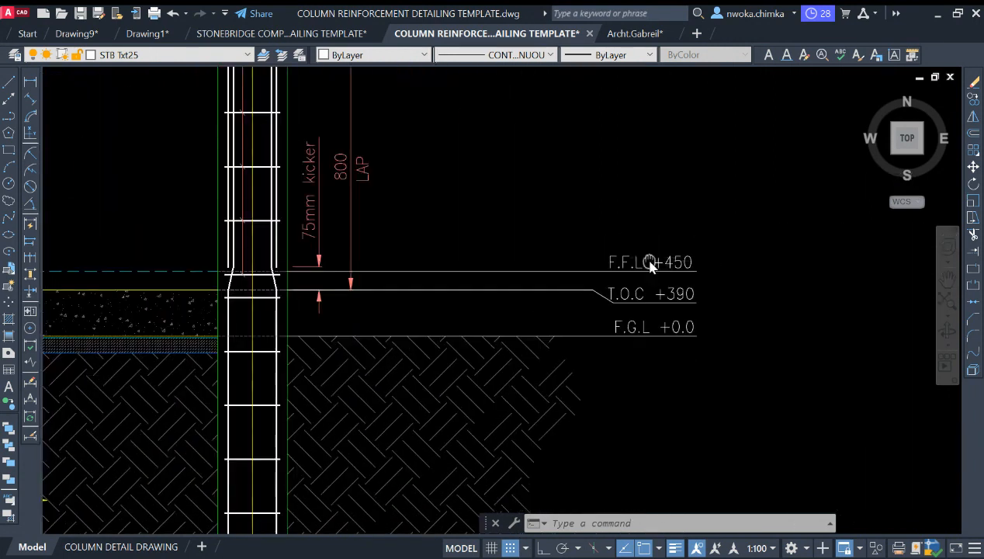
pyautogui.moveTo(651, 263); pyautogui.dragTo(764, 260, button='middle')
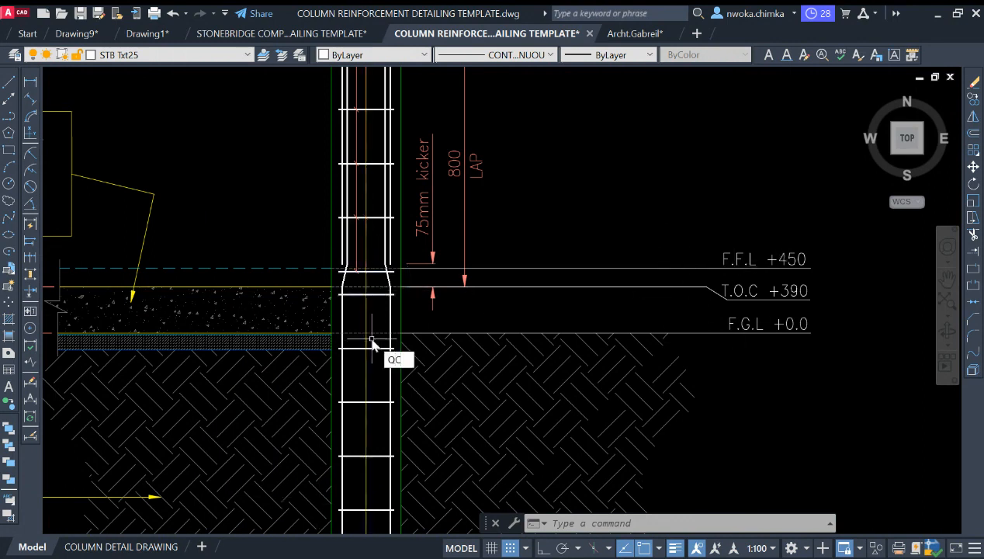
# - Calculate 450 divided by 150 in the quick calculator to work out the number of risers
pyautogui.write('QC')
pyautogui.press('Return')
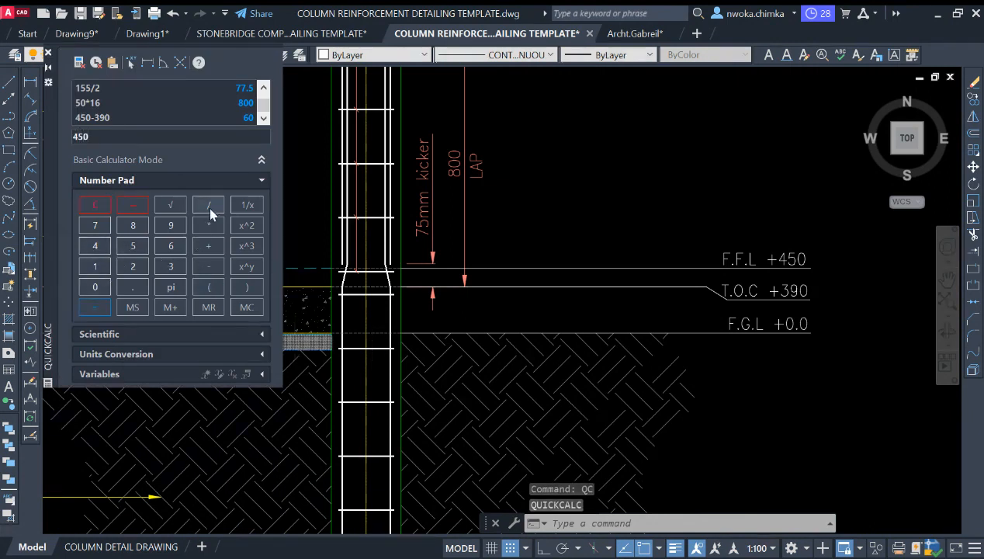
pyautogui.click(95, 266)
pyautogui.click(133, 246)
pyautogui.click(95, 286)
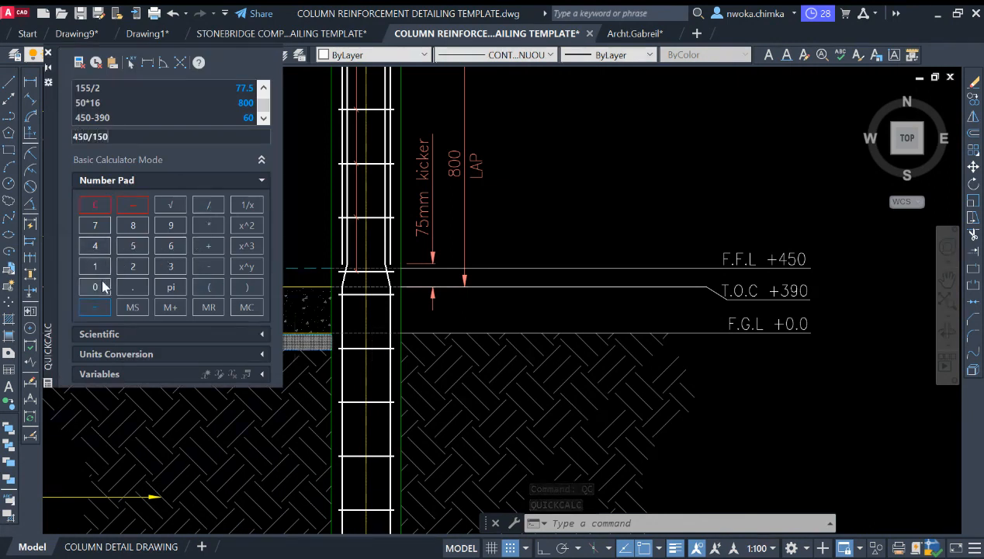
pyautogui.click(96, 307)
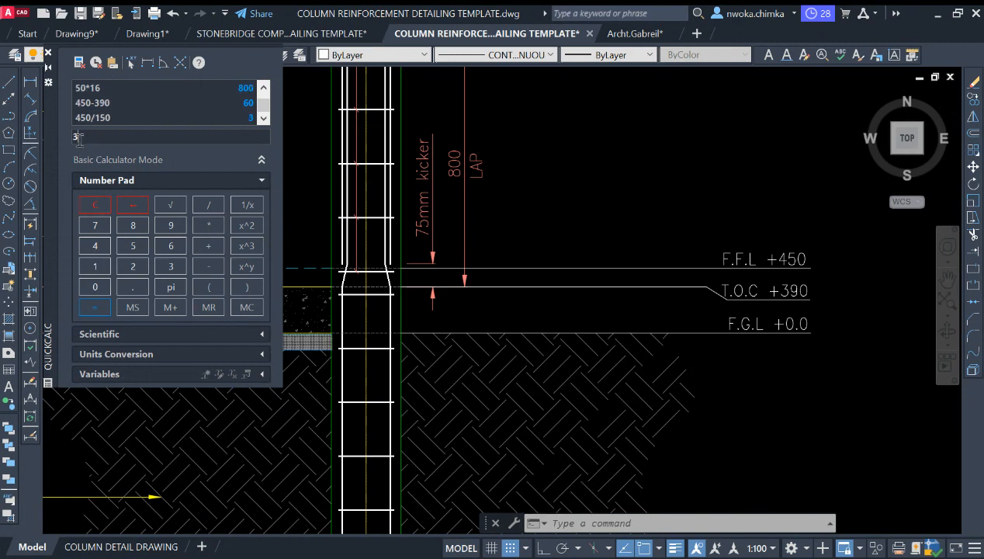
pyautogui.click(47, 53)
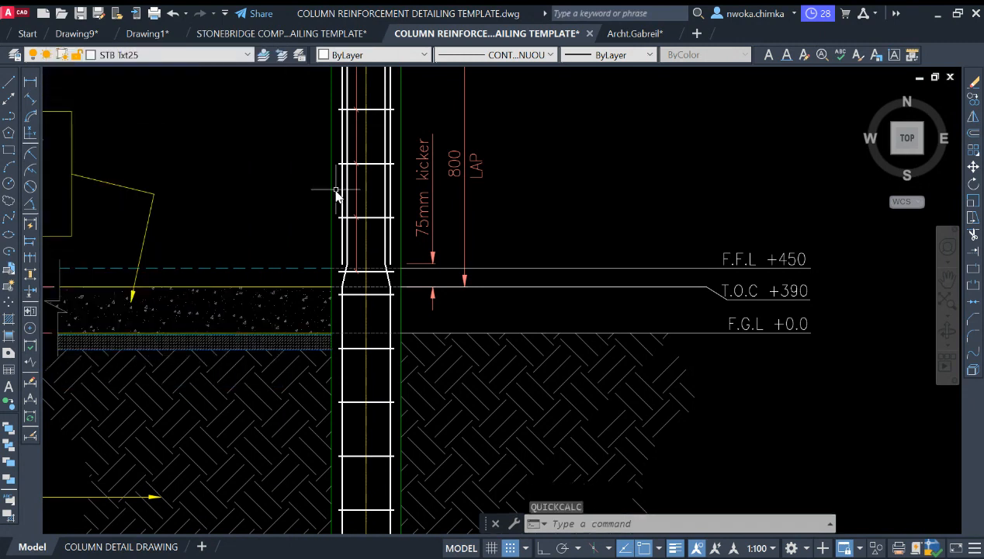
# - Turn on ortho mode and make NLNG STAIRS the current layer with the linetype set to ByLayer
pyautogui.press('Return')
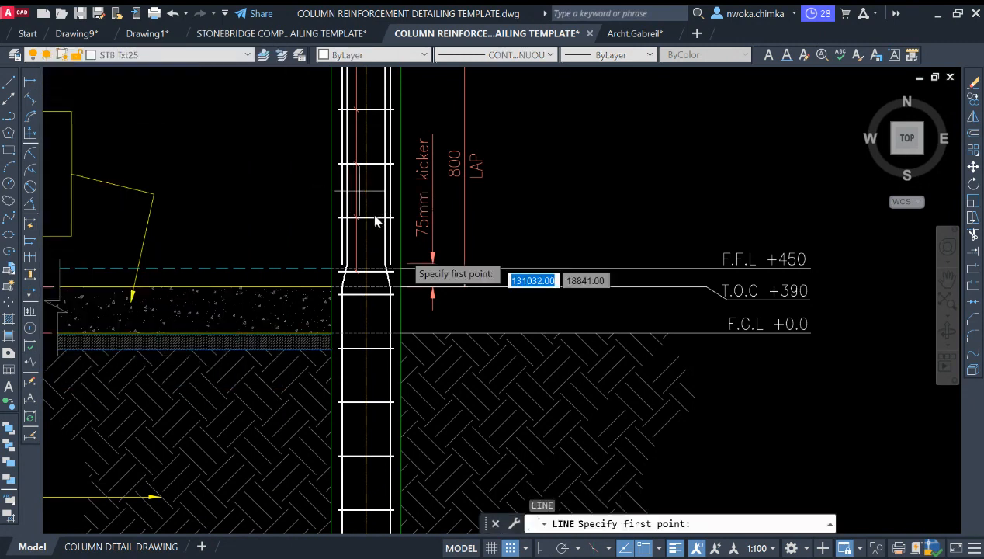
pyautogui.scroll(3, 378, 219)
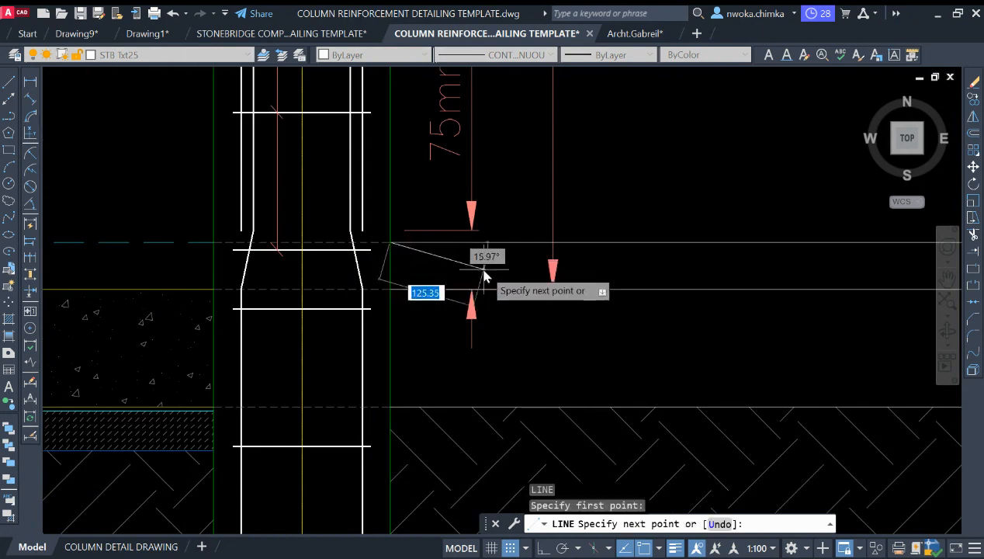
pyautogui.press('F8')
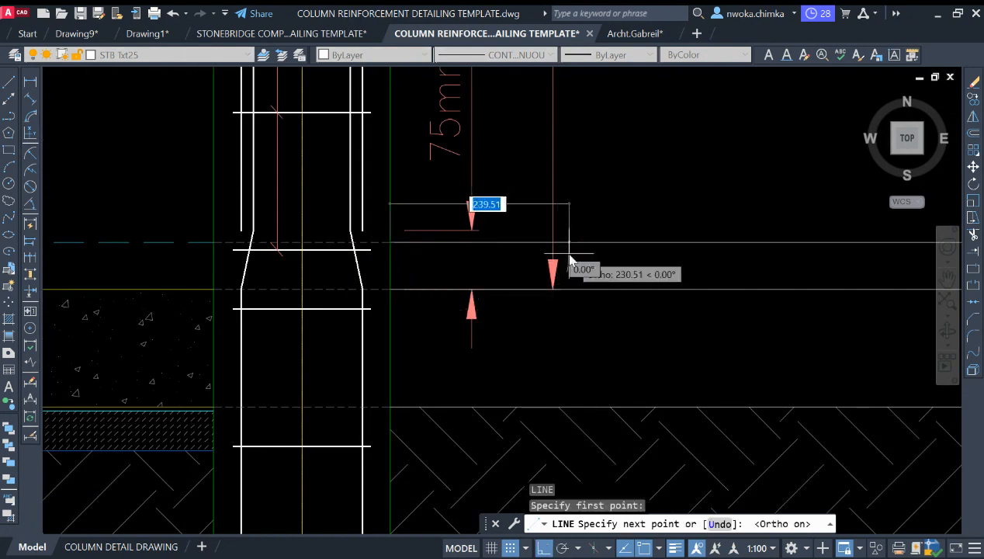
pyautogui.press('Escape')
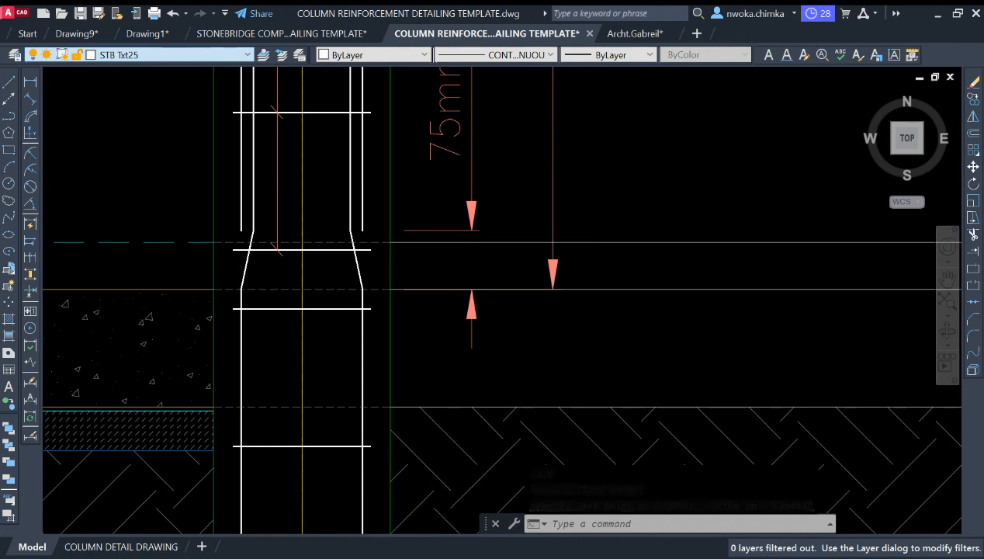
pyautogui.scroll(1, 171, 55)
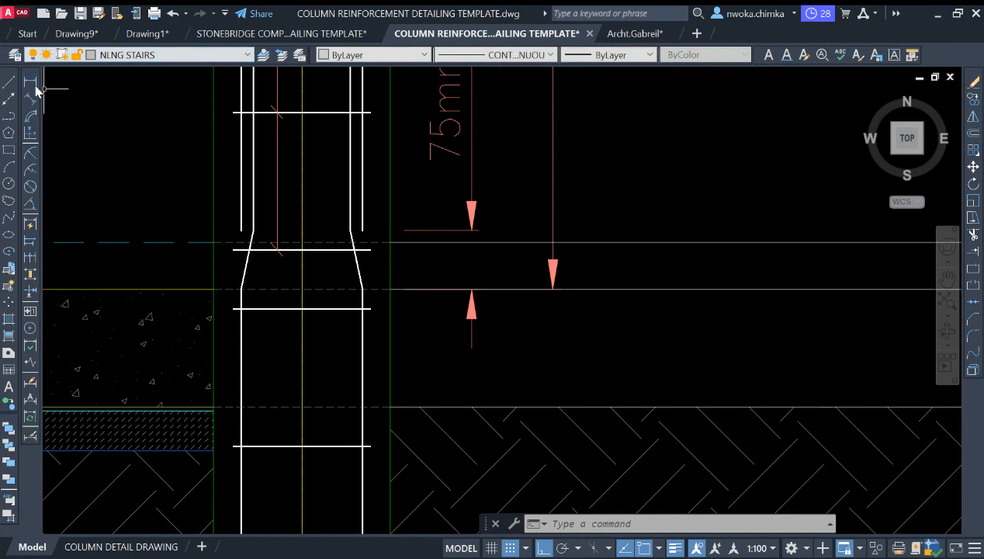
pyautogui.scroll(1, 485, 58)
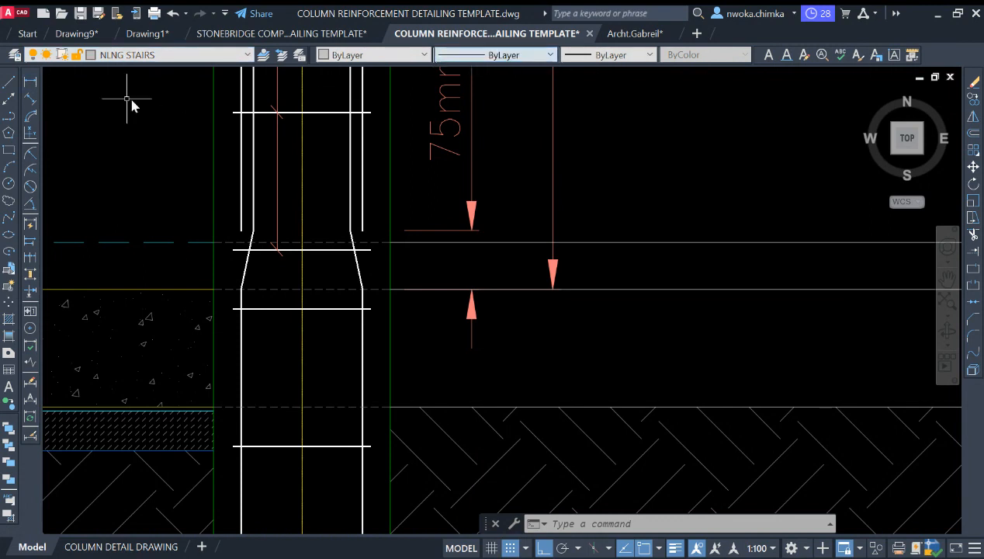
# - Try to draw a horizontal line from the column's outer edge along the F.F.L line and erase the result
pyautogui.click(9, 81)
pyautogui.scroll(2, 404, 225)
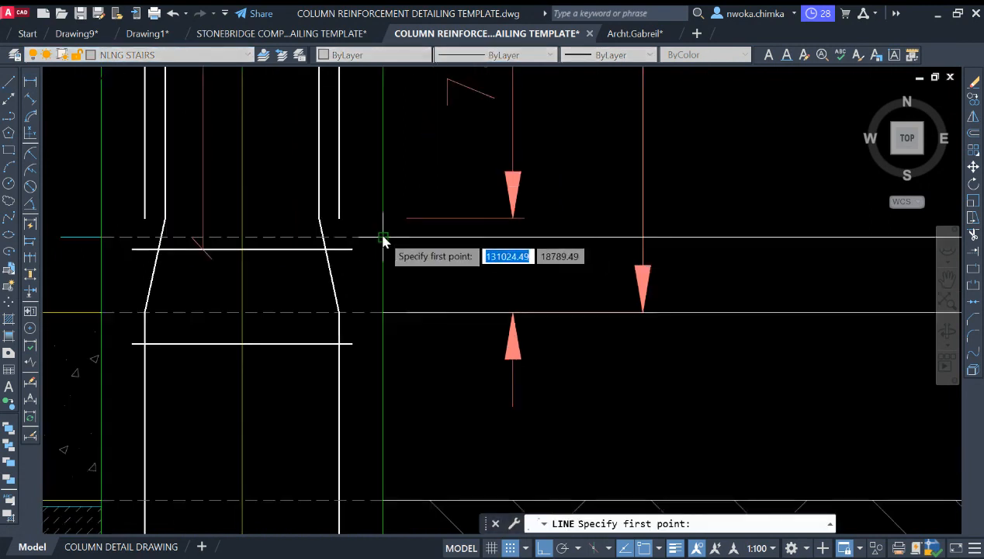
pyautogui.click(382, 235)
pyautogui.write('30')
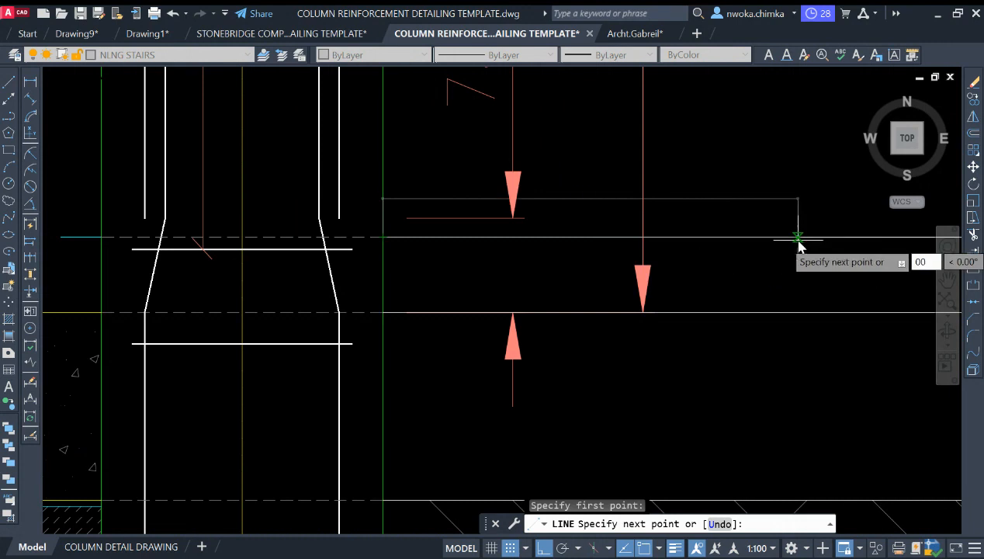
pyautogui.press('Return')
pyautogui.press('Escape')
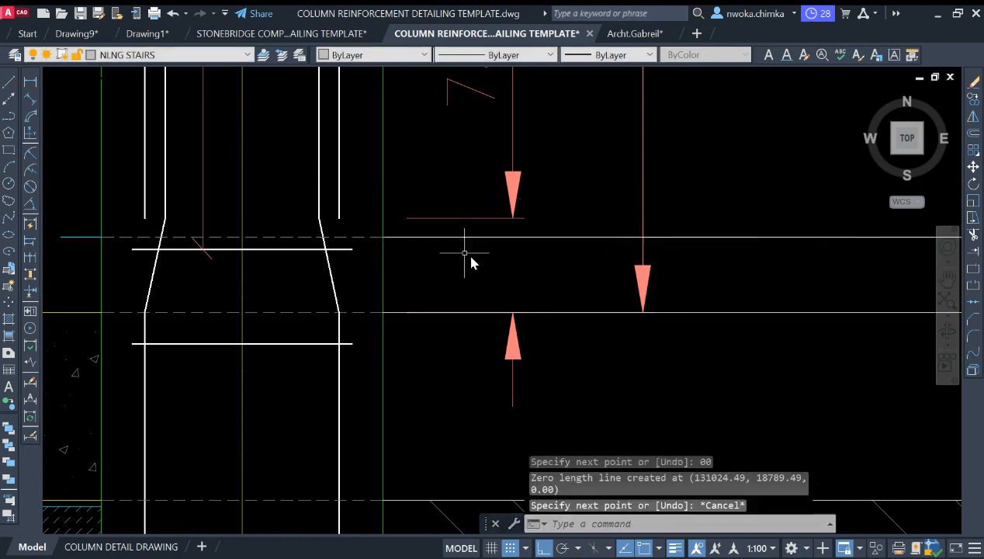
pyautogui.click(374, 236)
pyautogui.click(454, 272)
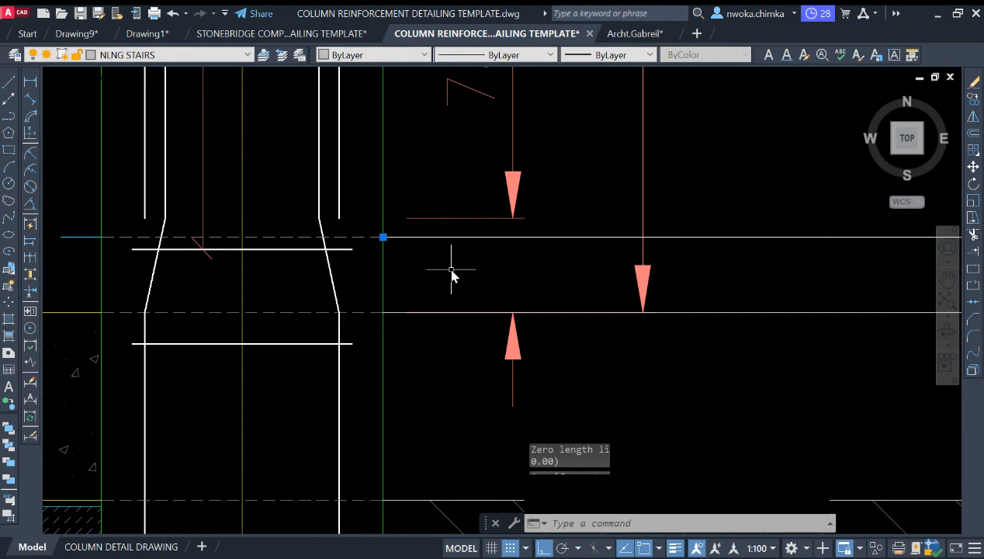
pyautogui.write('E')
pyautogui.press('Return')
pyautogui.write('L')
pyautogui.press('Return')
pyautogui.click(382, 198)
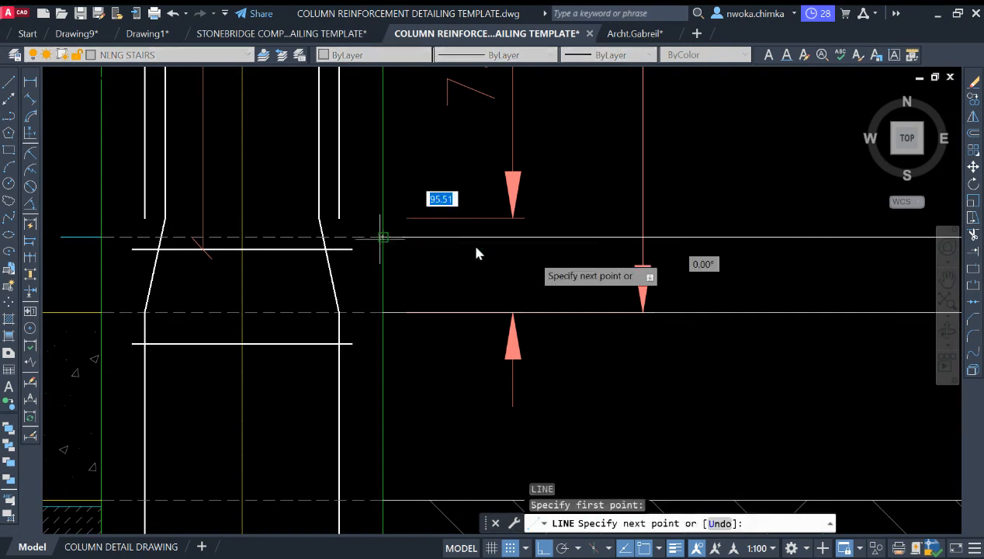
pyautogui.write('30')
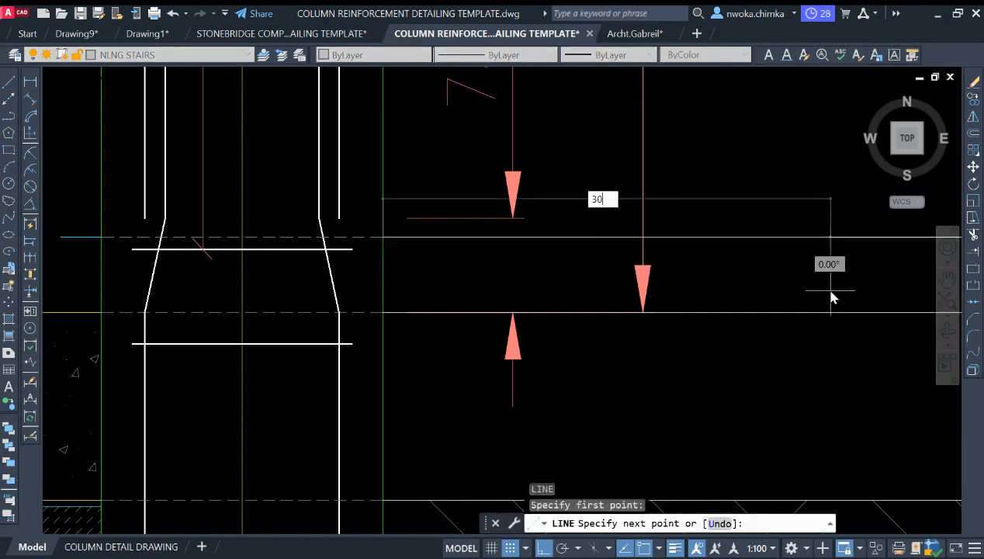
pyautogui.press('Escape')
pyautogui.press('Escape')
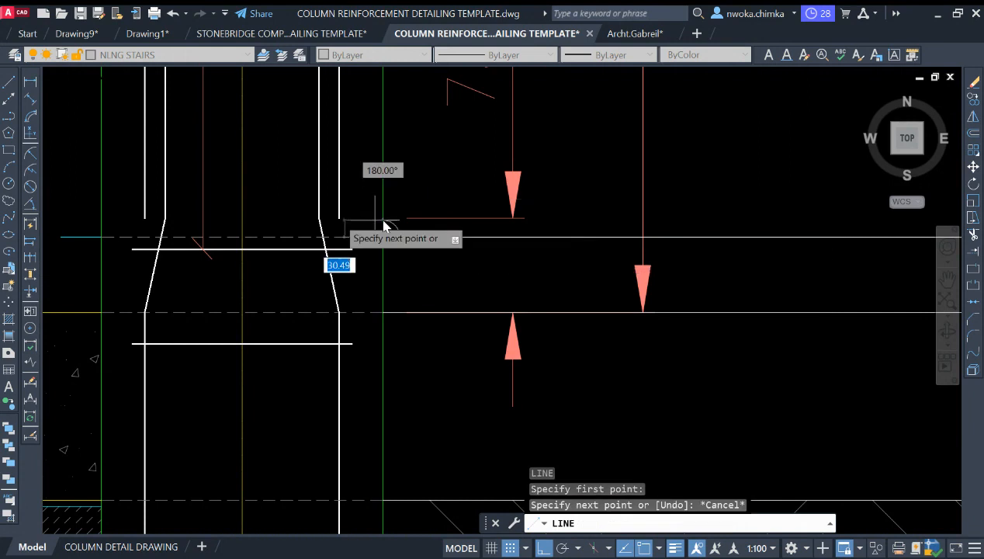
# - Try a step polyline from the column's outer edge at F.F.L, running 300 mm across and 150 mm down
pyautogui.click(10, 116)
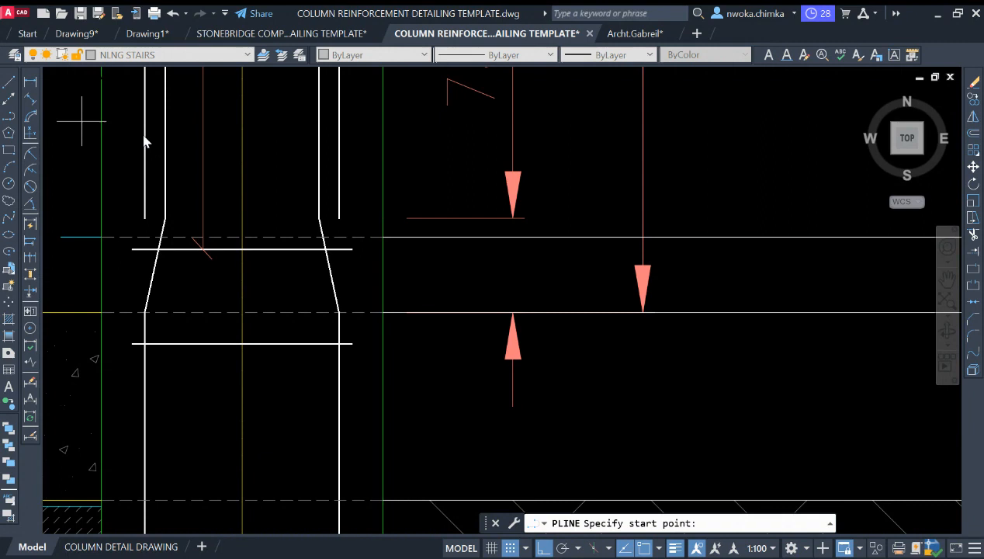
pyautogui.click(383, 244)
pyautogui.write('30')
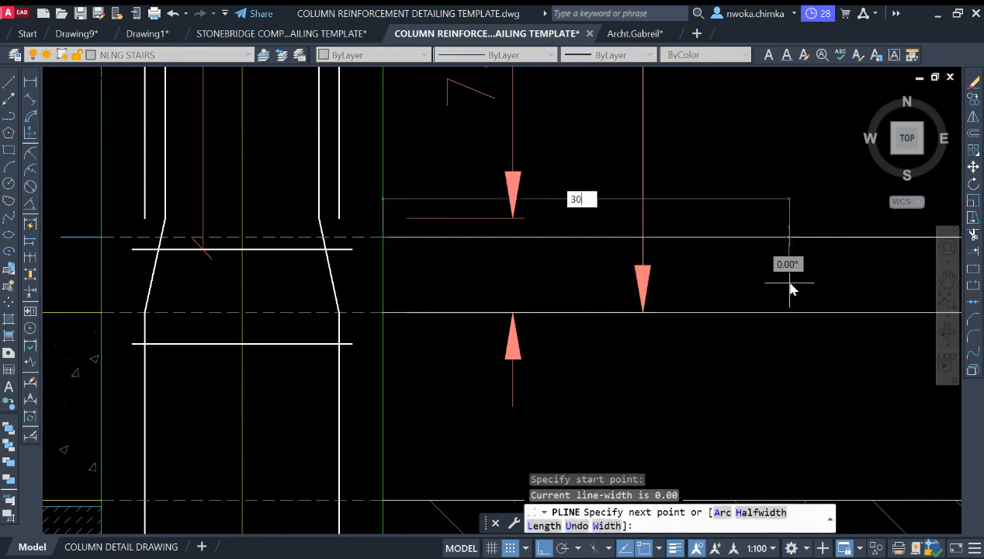
pyautogui.write('0')
pyautogui.press('Return')
pyautogui.scroll(-2, 784, 295)
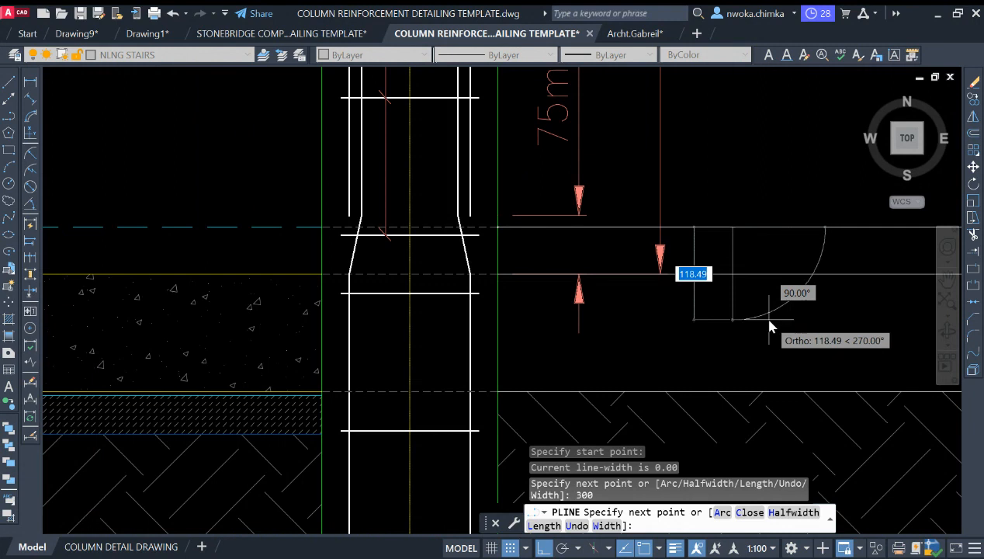
pyautogui.write('150')
pyautogui.press('Return')
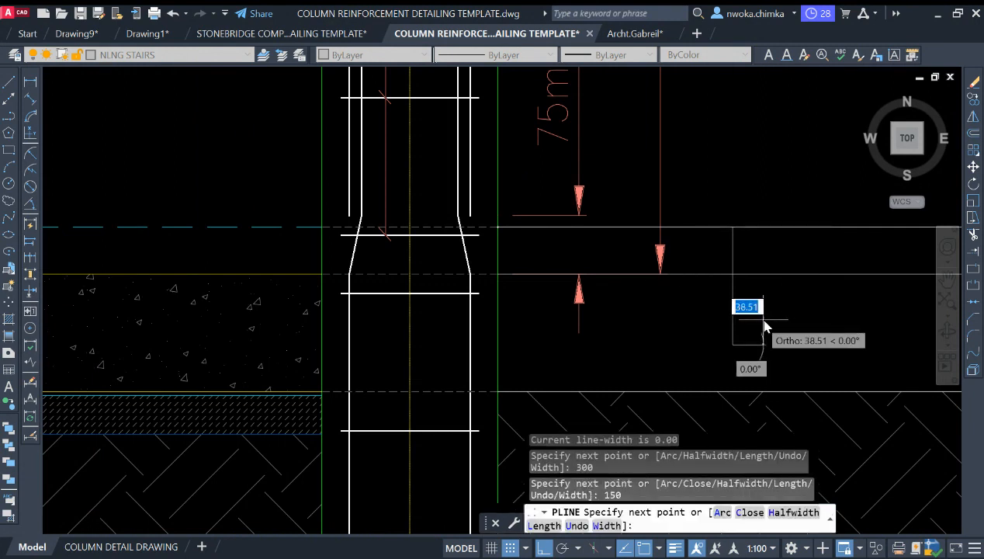
pyautogui.scroll(-2, 567, 287)
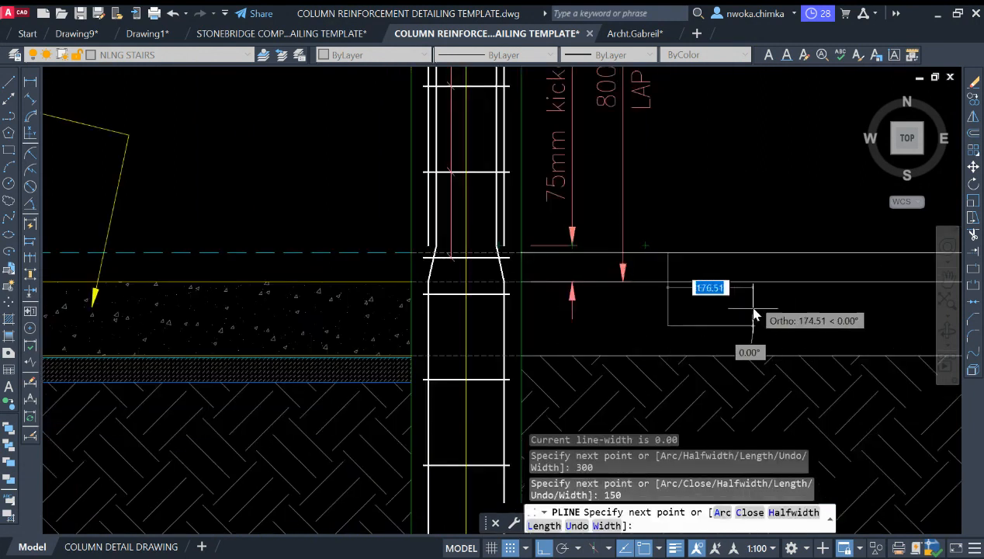
pyautogui.press('Escape')
# - Erase the trial step polyline beside the column
pyautogui.click(667, 315)
pyautogui.click(672, 309)
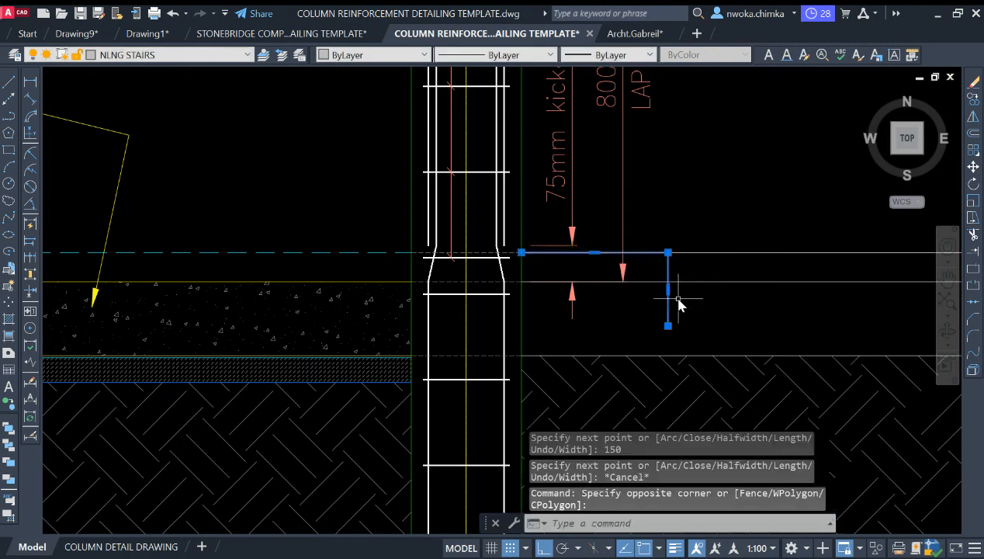
pyautogui.press('Return')
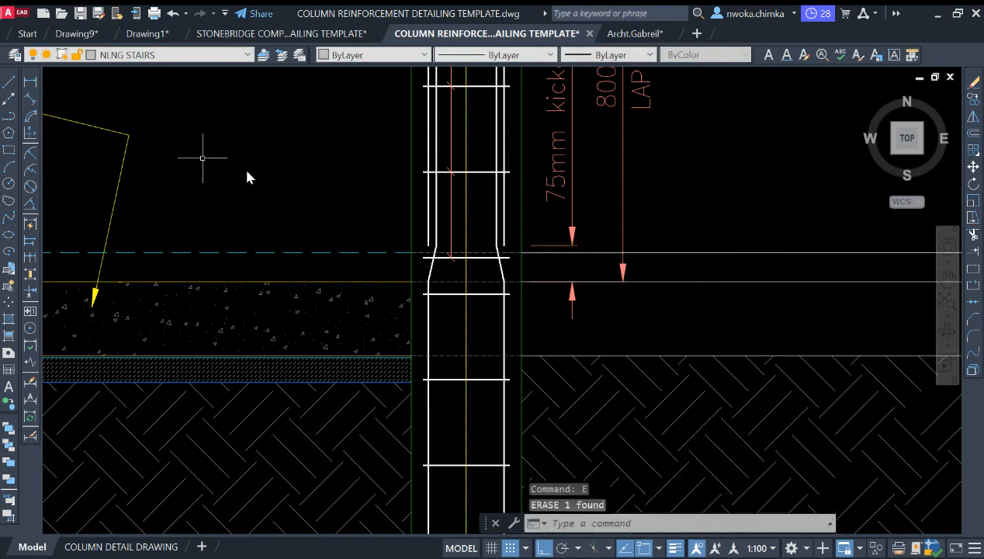
# - Begin a stair polyline at the column's outer edge on the F.F.L line with a 300 mm tread and a 150 mm riser down
pyautogui.click(9, 116)
pyautogui.scroll(2, 508, 256)
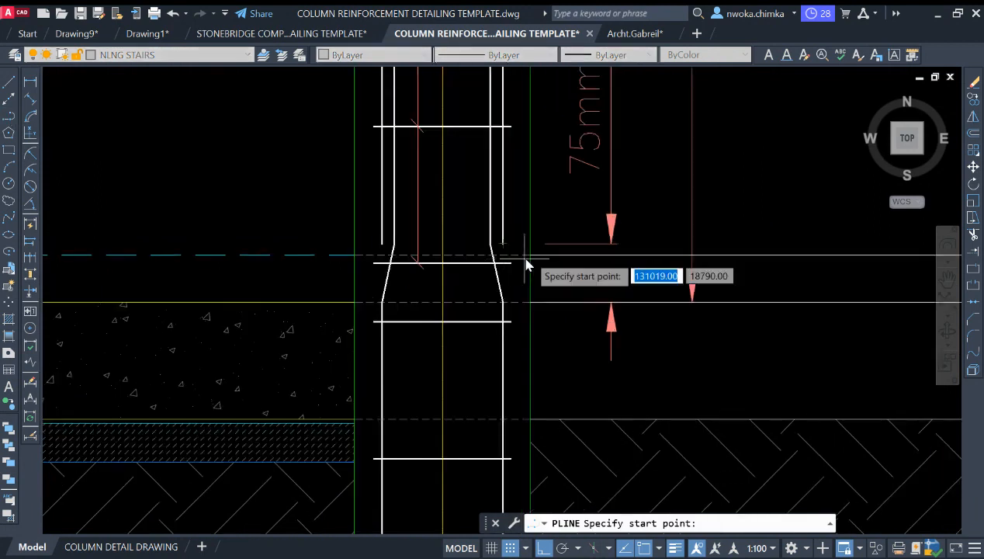
pyautogui.click(530, 255)
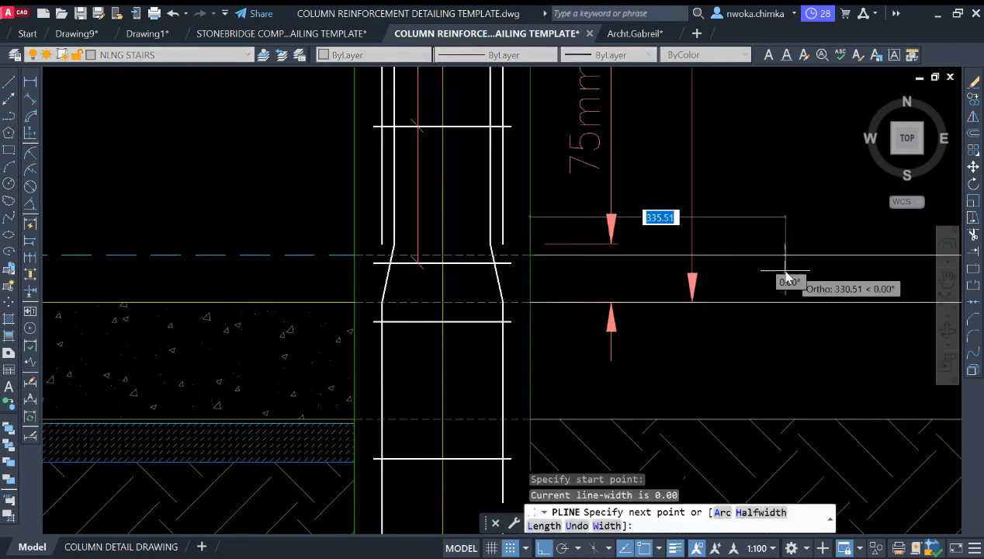
pyautogui.write('3')
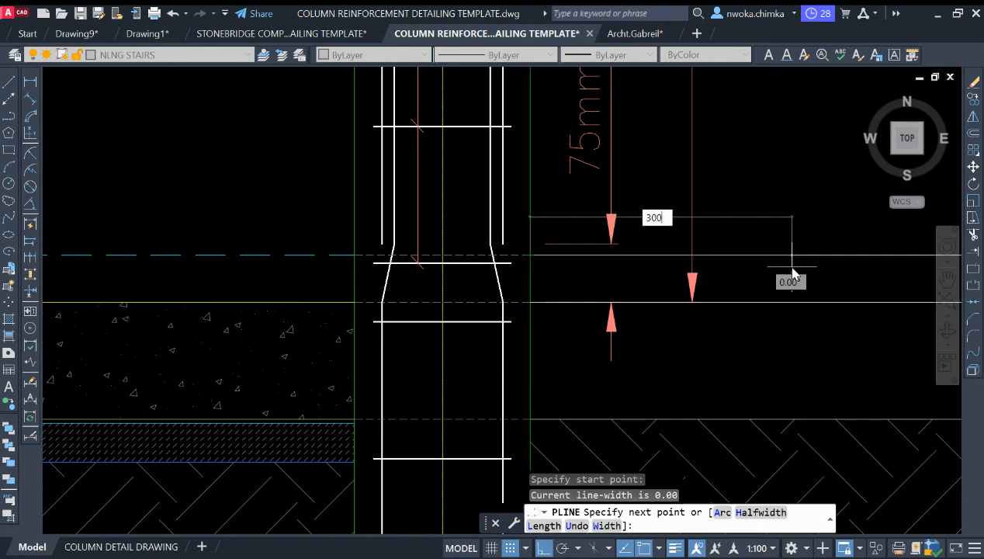
pyautogui.write('00')
pyautogui.press('Return')
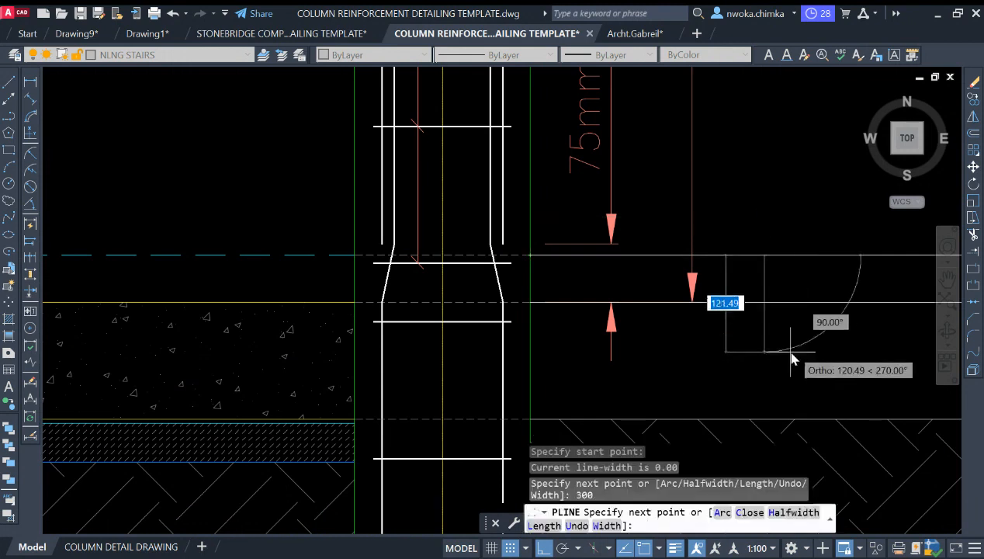
pyautogui.scroll(2, 786, 320)
pyautogui.write('15')
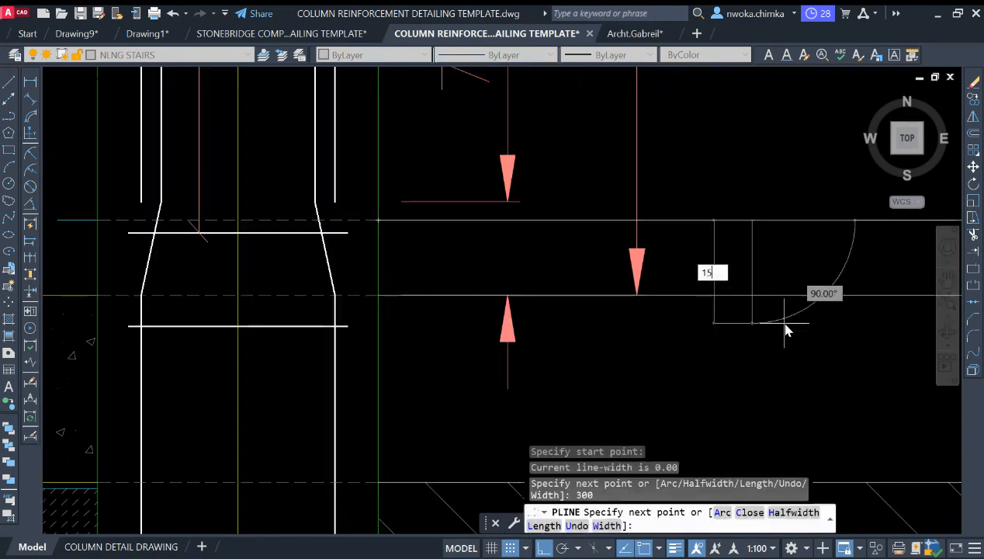
pyautogui.write('0')
pyautogui.press('Return')
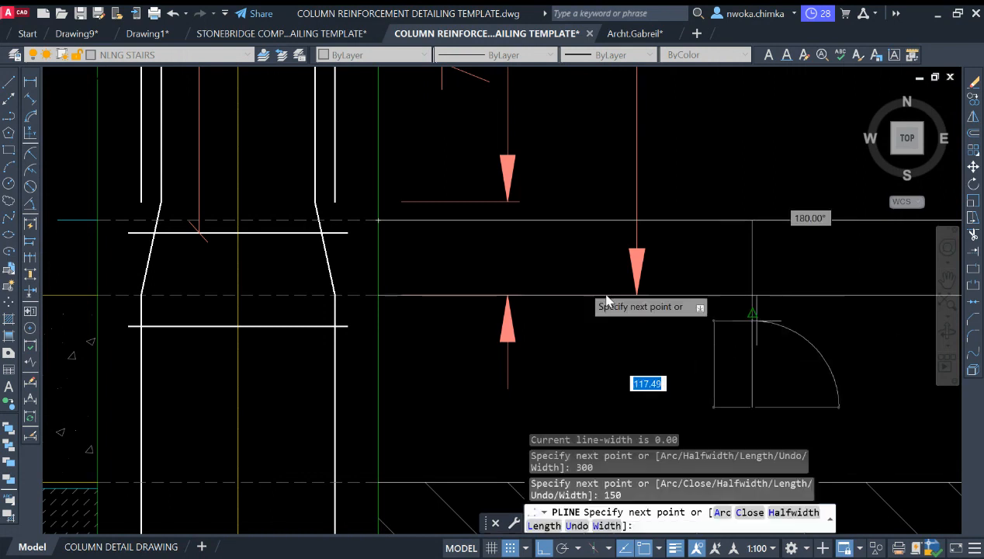
# - Continue the stair polyline away from the column with a second 300 mm tread and 150 mm riser down
pyautogui.scroll(-4, 601, 302)
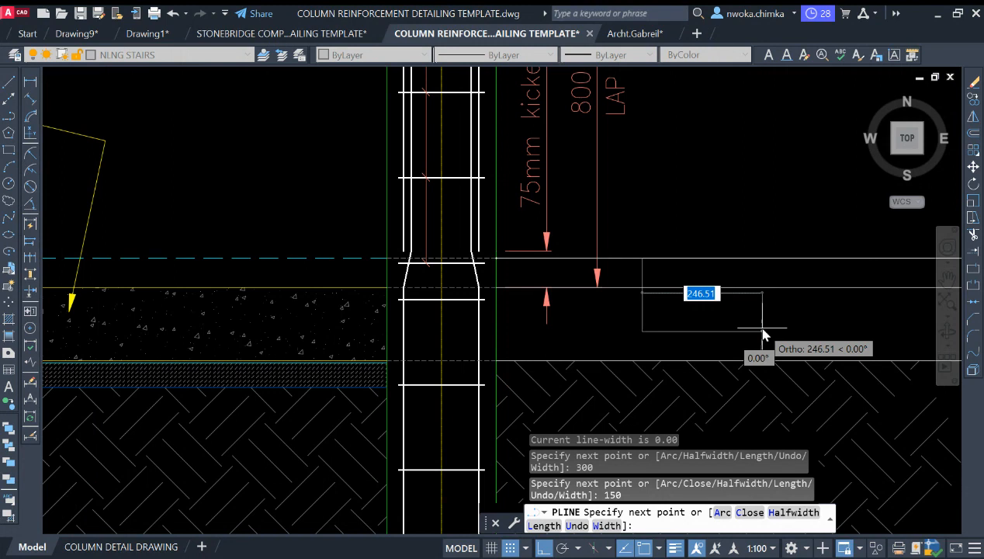
pyautogui.write('3')
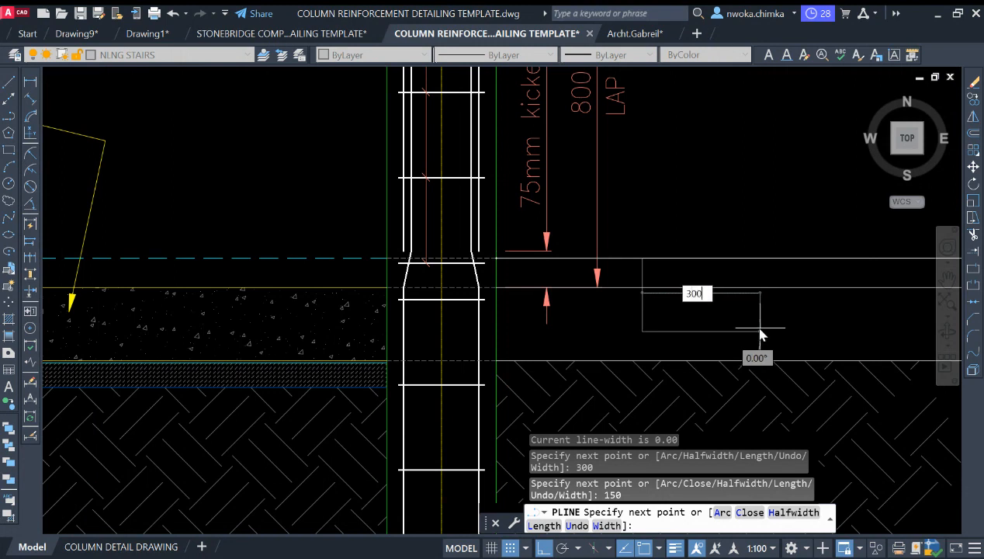
pyautogui.write('00')
pyautogui.press('Return')
pyautogui.scroll(-3, 549, 351)
pyautogui.scroll(2, 648, 310)
pyautogui.scroll(4, 650, 327)
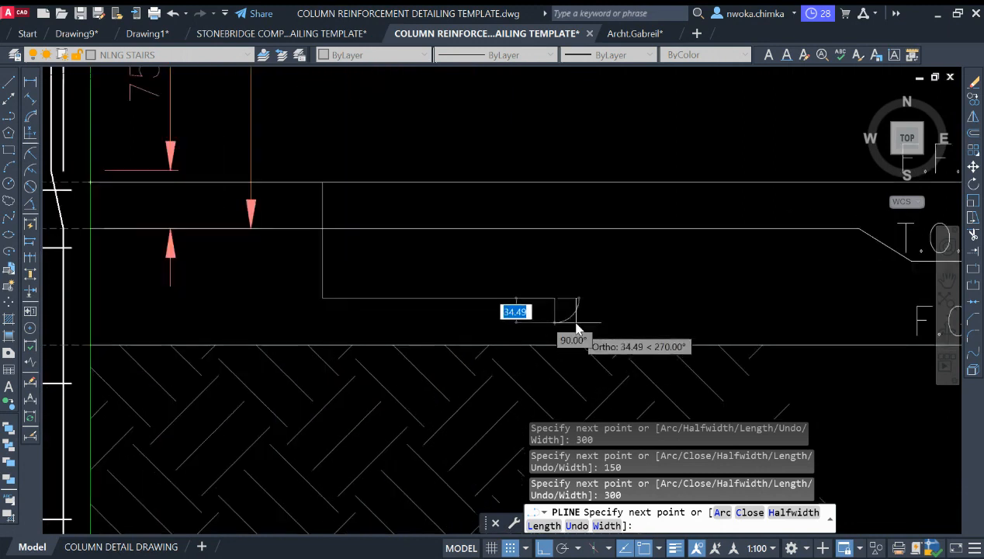
pyautogui.write('1')
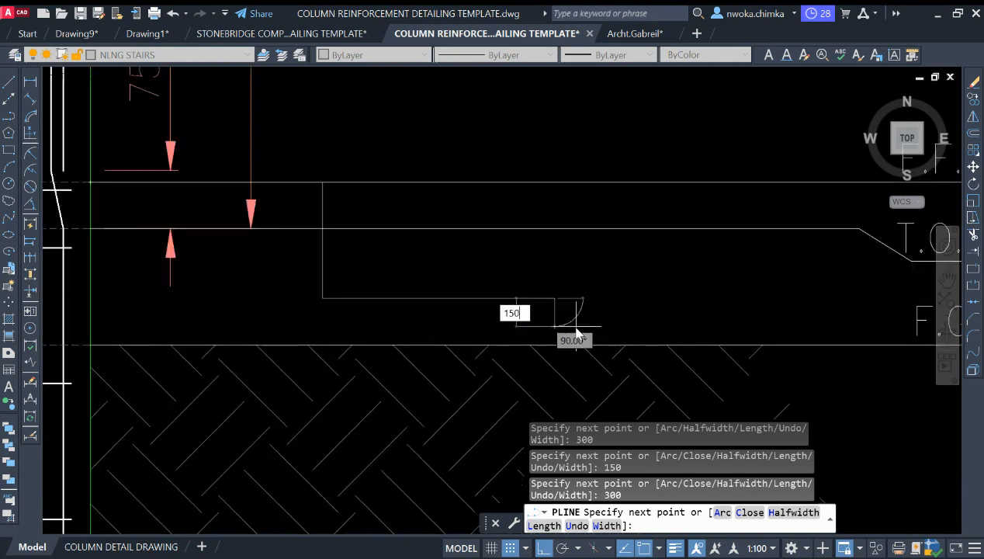
pyautogui.write('50')
pyautogui.press('Return')
pyautogui.scroll(-2, 575, 290)
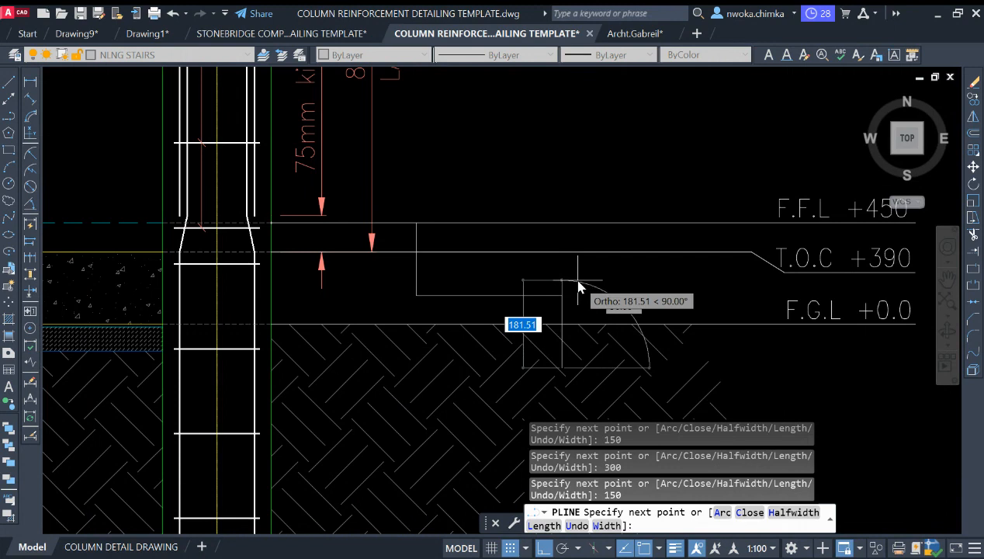
# - End the stair polyline after its second 150 mm riser
pyautogui.moveTo(675, 360); pyautogui.dragTo(627, 295, button='middle')
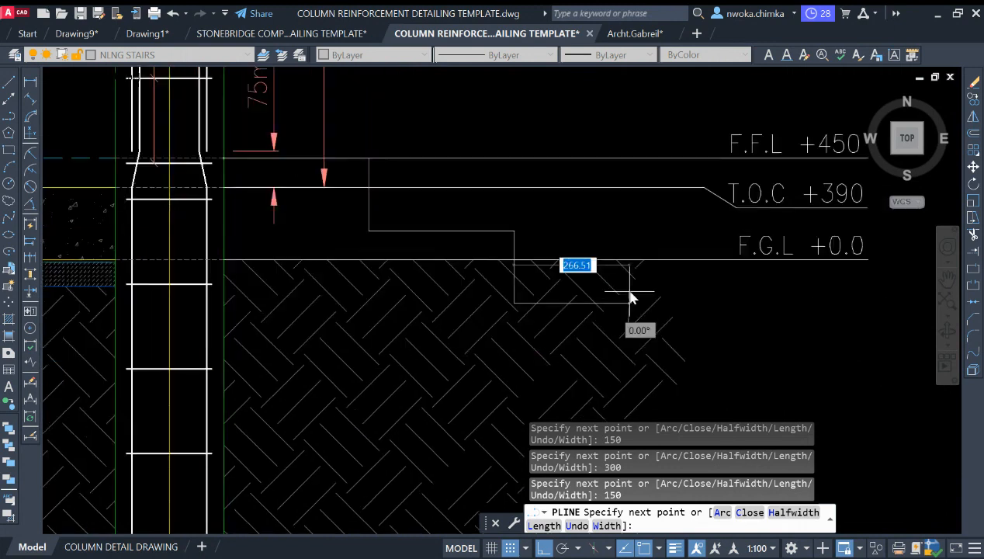
pyautogui.press('Escape')
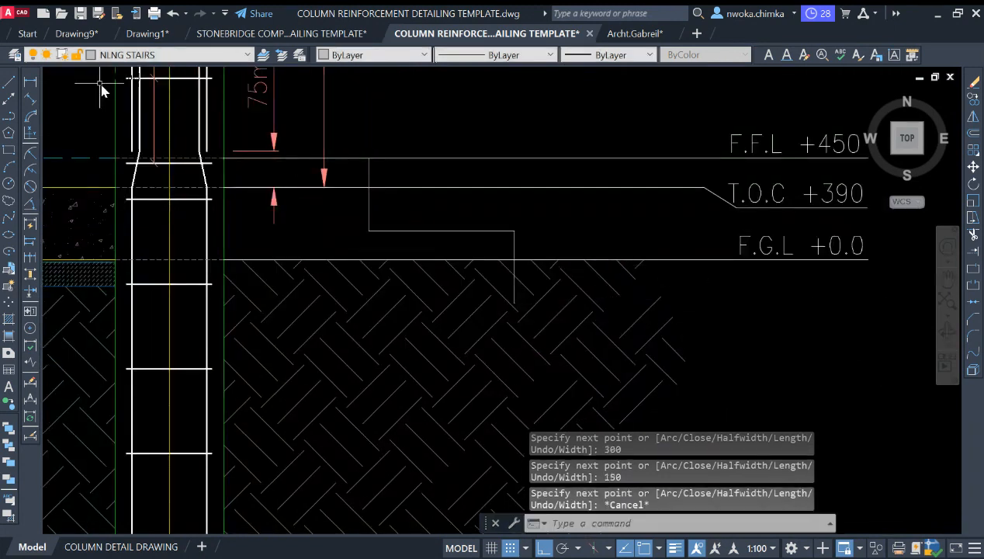
pyautogui.click(30, 81)
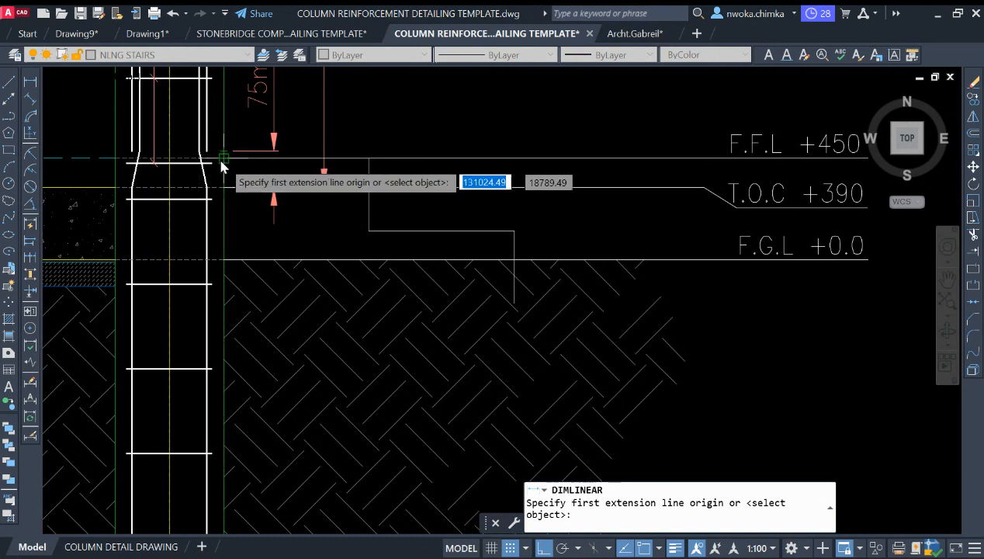
pyautogui.press('Escape')
# - Offset the F.F.L line 450 mm downward
pyautogui.scroll(-2, 677, 211)
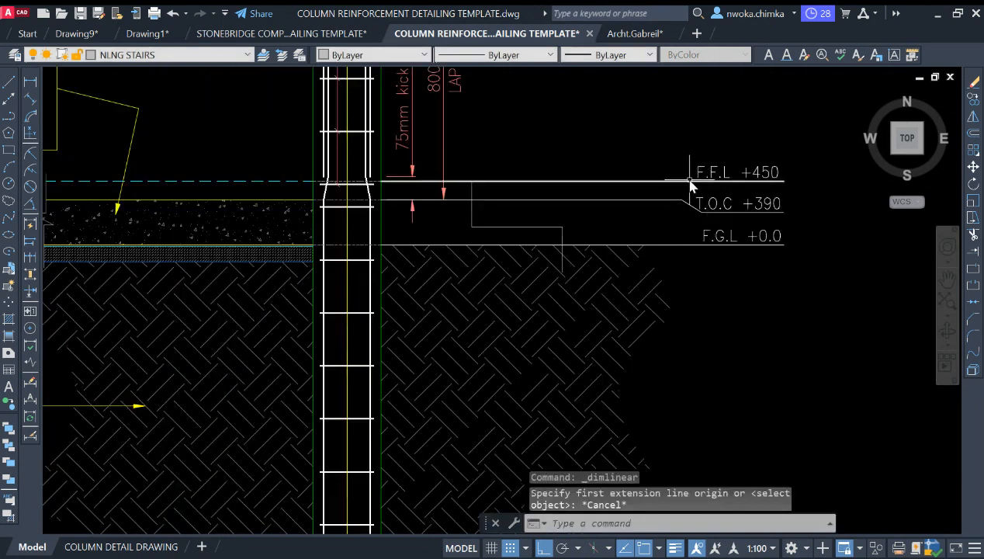
pyautogui.write('o')
pyautogui.press('Return')
pyautogui.write('1')
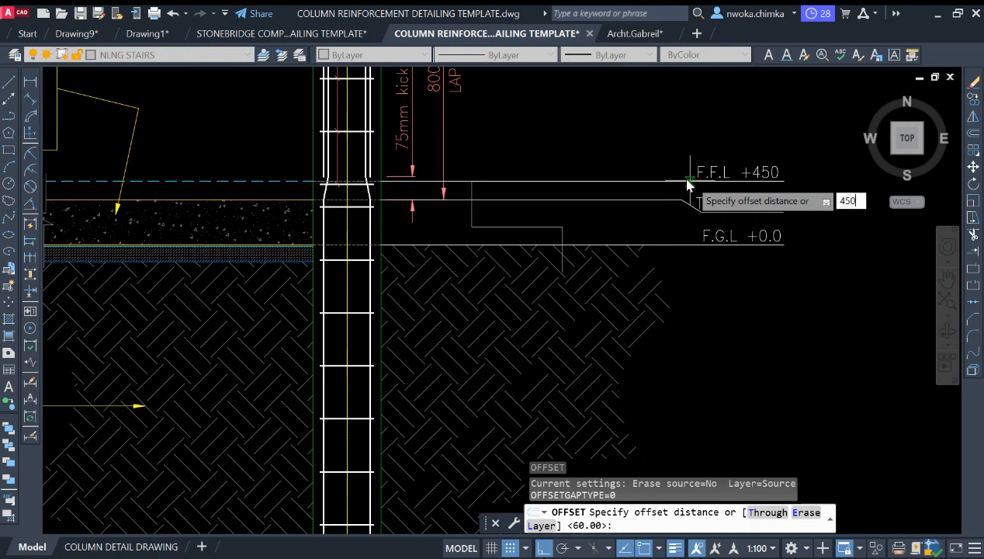
pyautogui.press('Return')
pyautogui.click(681, 181)
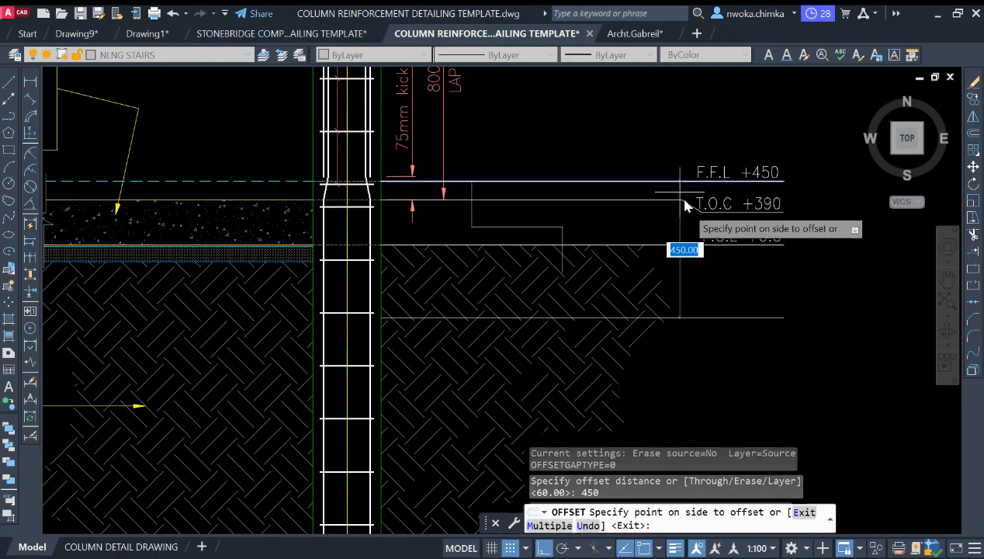
pyautogui.click(702, 350)
pyautogui.press('Escape')
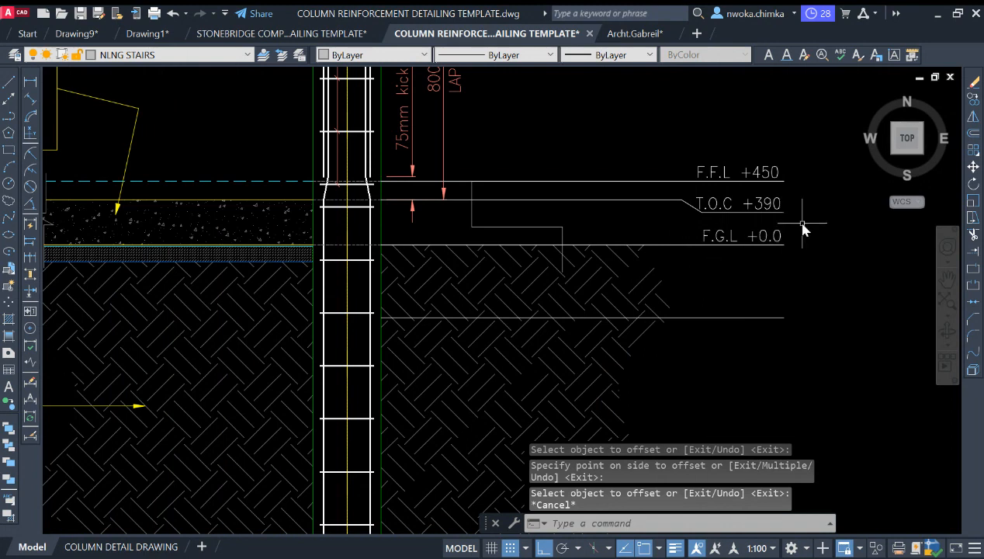
# - Move the F.G.L line and its label straight down onto the line offset 450 mm below F.F.L
pyautogui.click(804, 223)
pyautogui.click(725, 277)
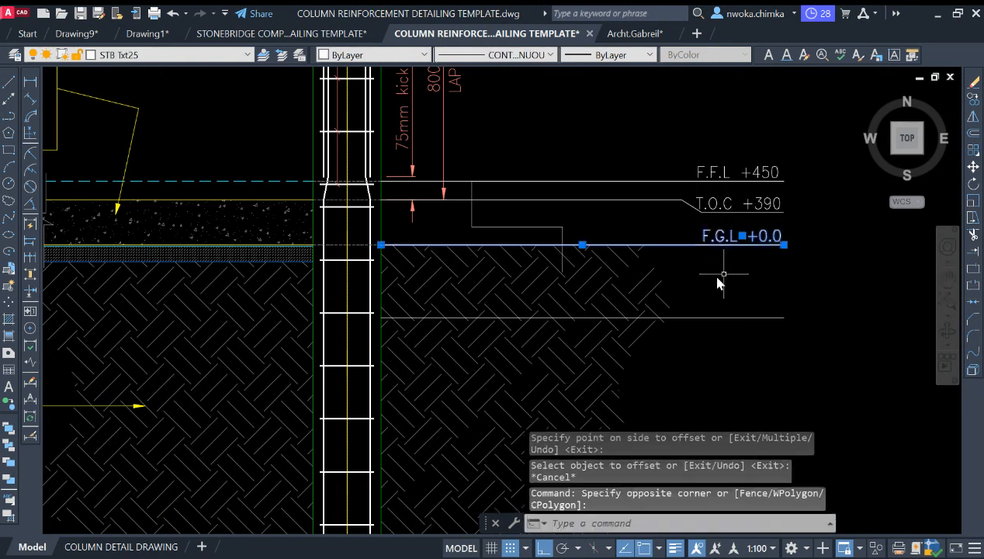
pyautogui.write('m')
pyautogui.press('Return')
pyautogui.click(381, 245)
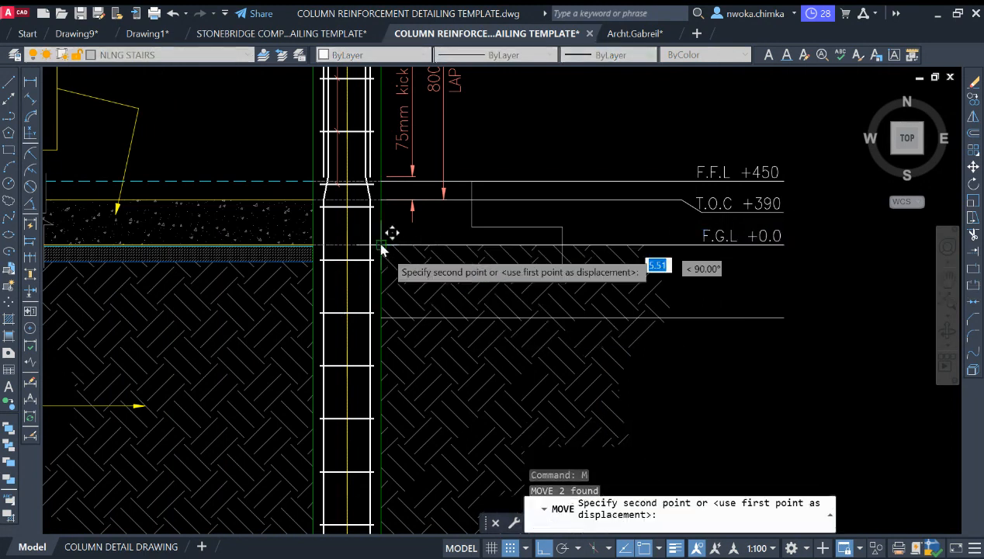
pyautogui.click(381, 316)
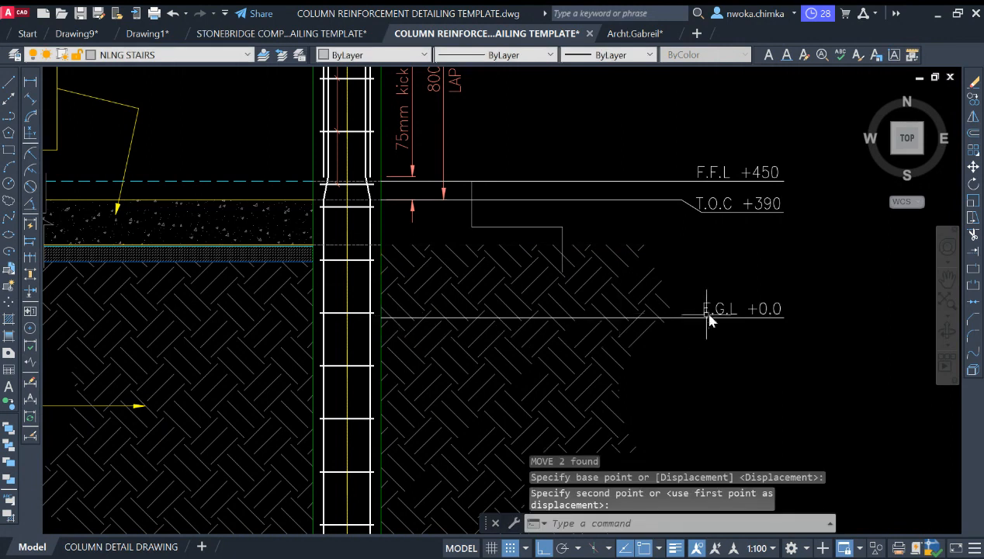
# - Erase the duplicate line at F.G.L and the two-step stair polyline beside the column
pyautogui.click(687, 318)
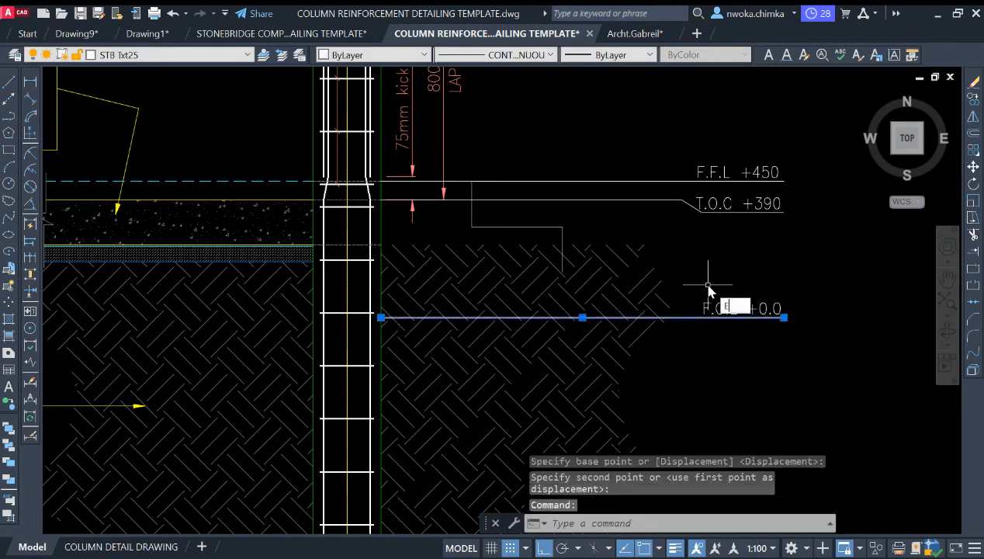
pyautogui.write('E')
pyautogui.press('Return')
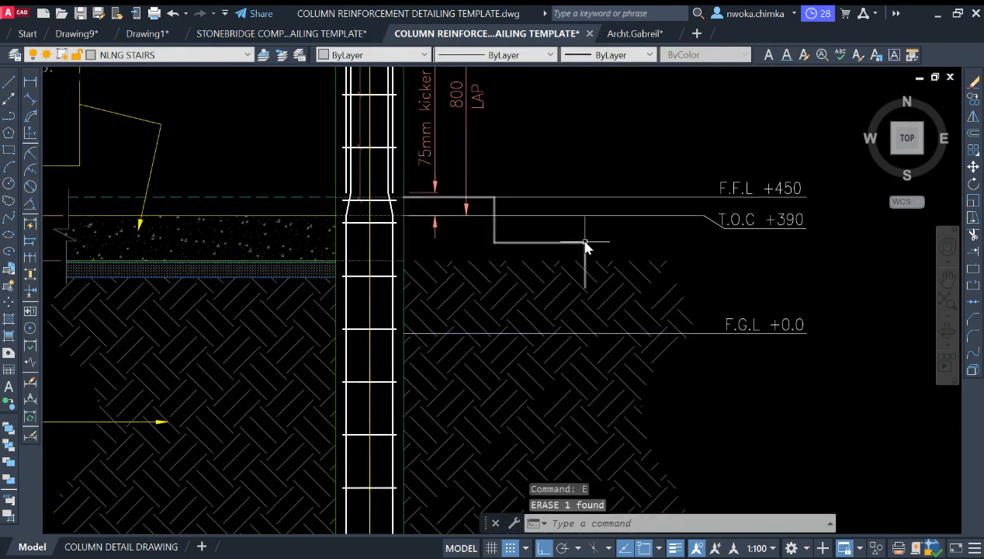
pyautogui.click(528, 243)
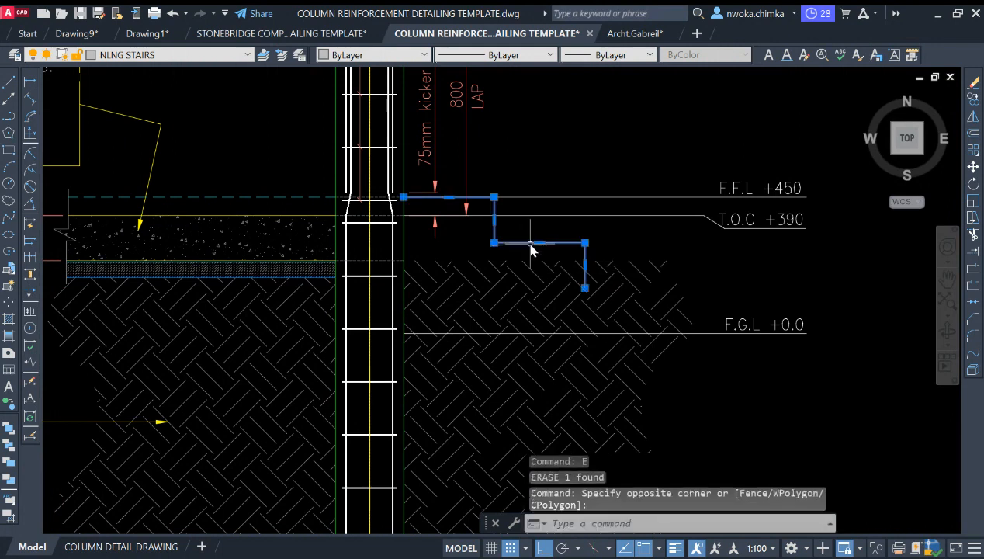
pyautogui.write('E')
pyautogui.press('Return')
# - Start a new stair polyline at the column's outer edge on F.F.L with a 300 mm tread and a 150 mm riser down
pyautogui.click(10, 126)
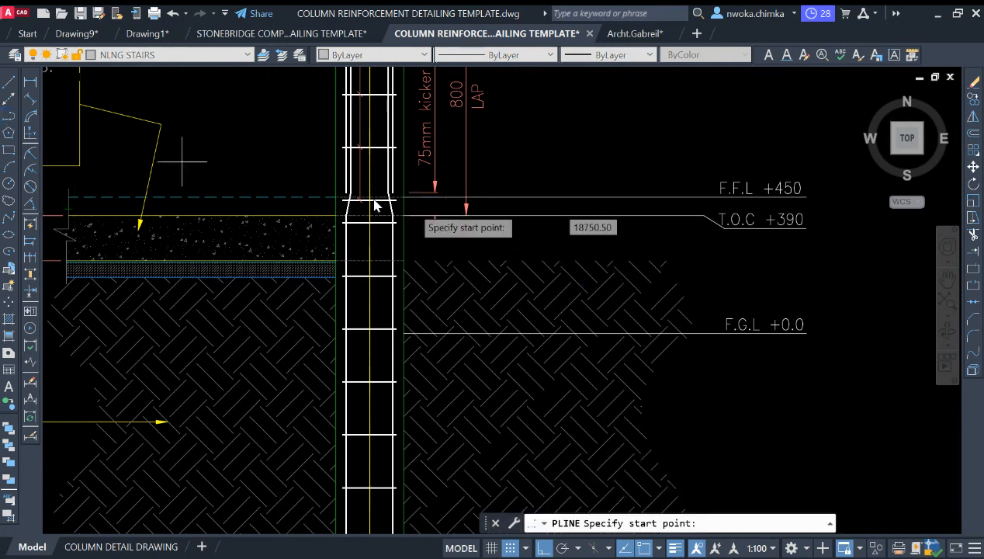
pyautogui.scroll(2, 413, 206)
pyautogui.click(398, 200)
pyautogui.write('3')
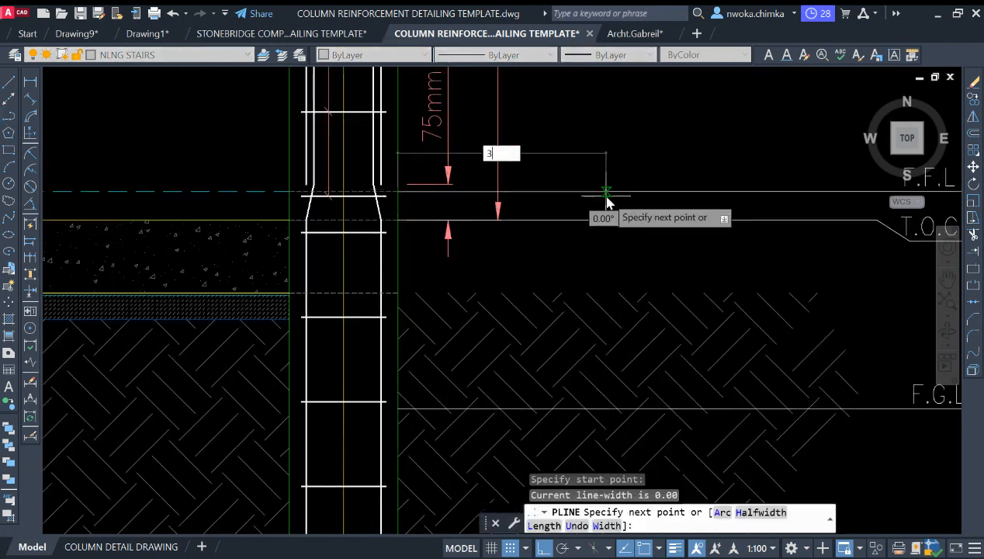
pyautogui.write('00')
pyautogui.press('Return')
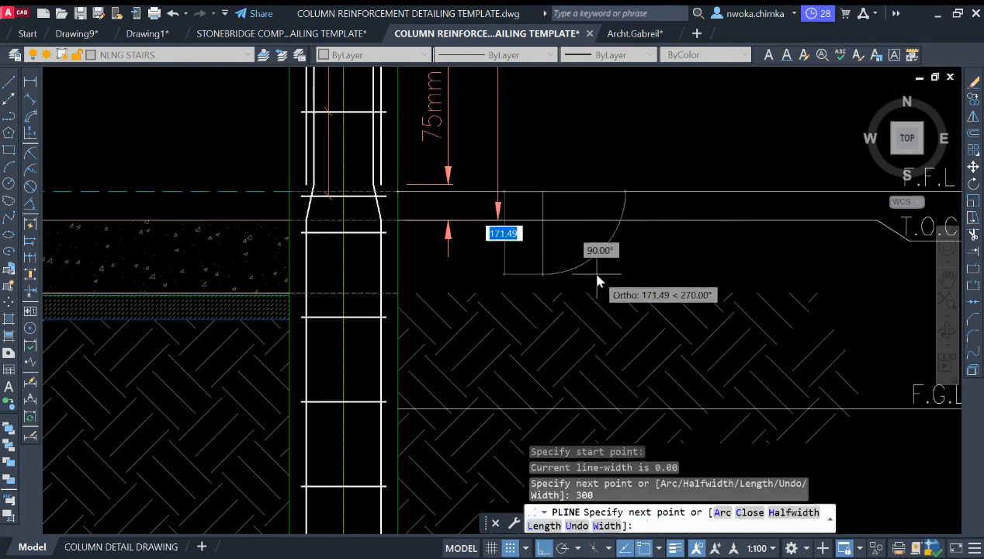
pyautogui.write('150')
pyautogui.press('Return')
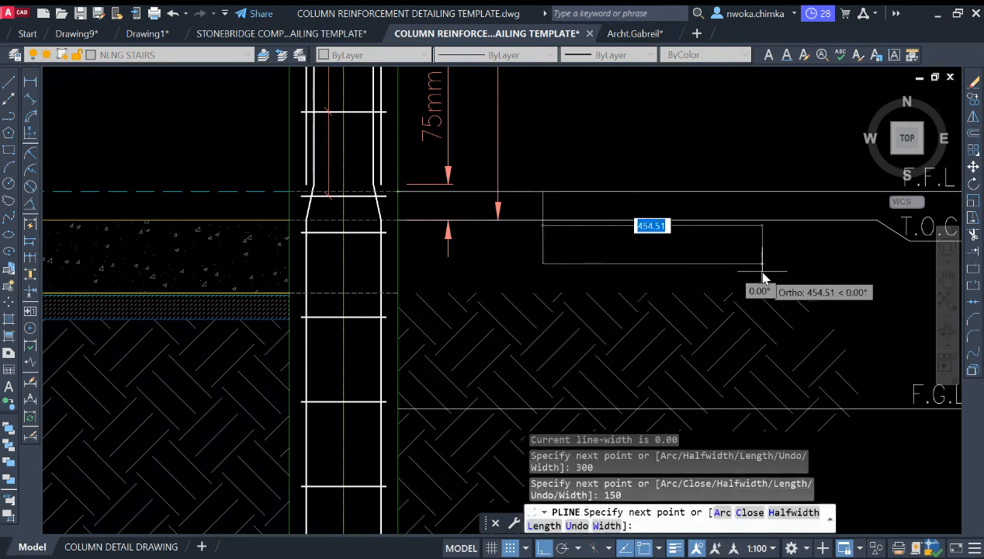
# - Add a second 300 mm tread and 150 mm riser down to the stair polyline
pyautogui.write('300')
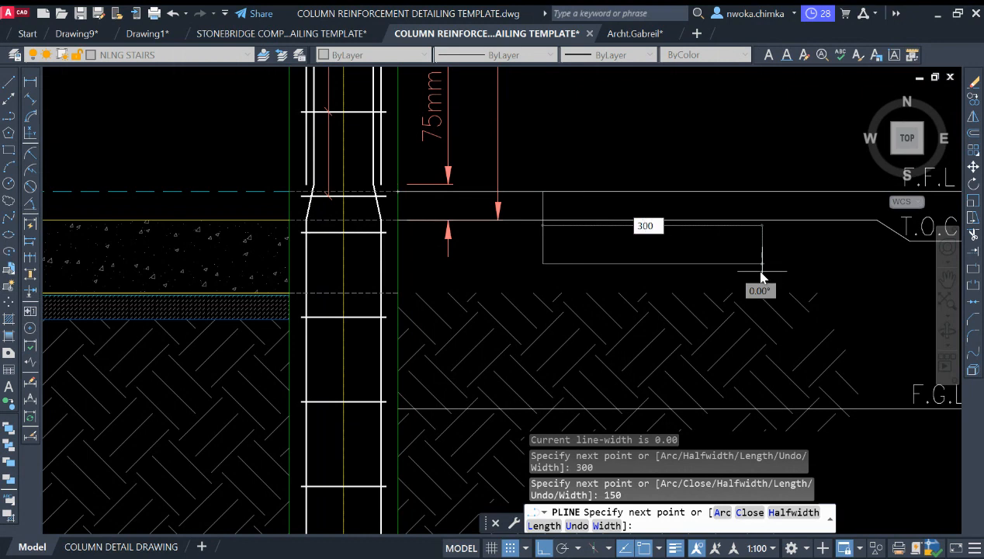
pyautogui.press('Return')
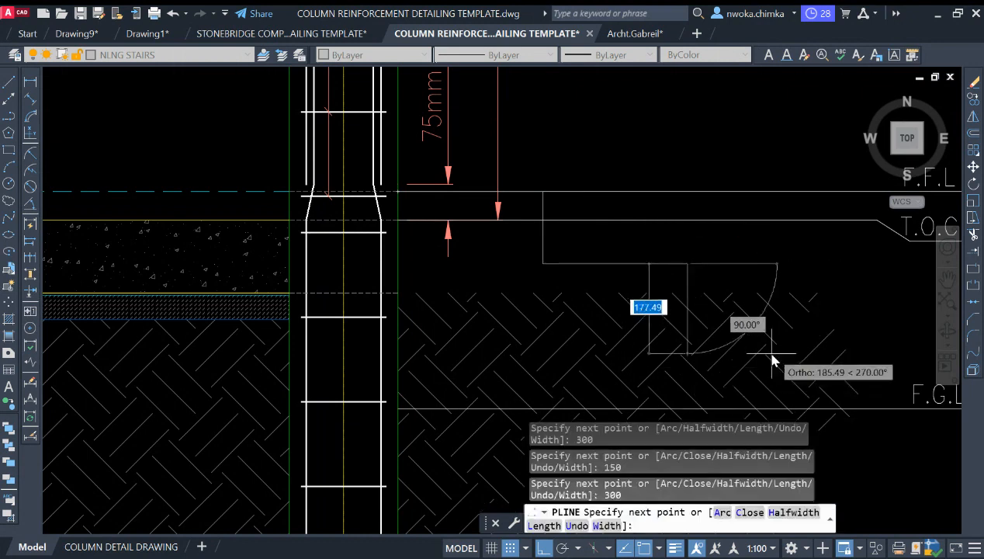
pyautogui.moveTo(762, 345); pyautogui.dragTo(702, 280, button='middle')
pyautogui.write('150')
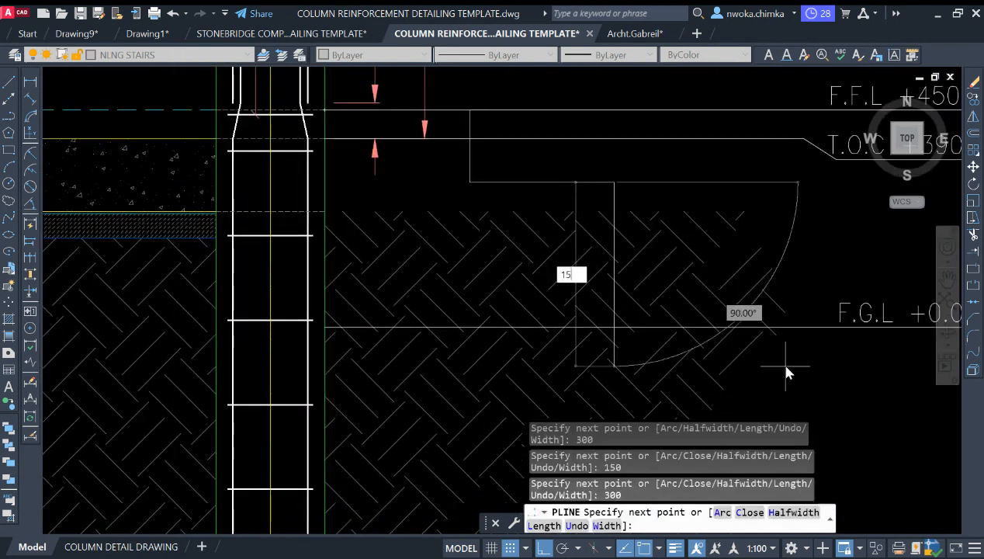
pyautogui.press('Return')
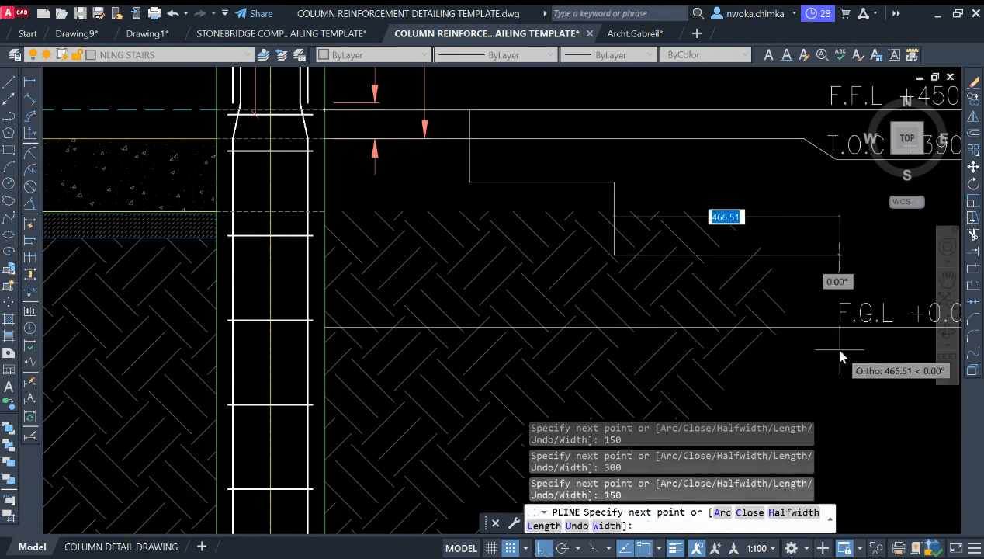
# - Finish the stair polyline with a third 300 mm tread and a 150 mm riser down to the F.G.L line
pyautogui.write('300')
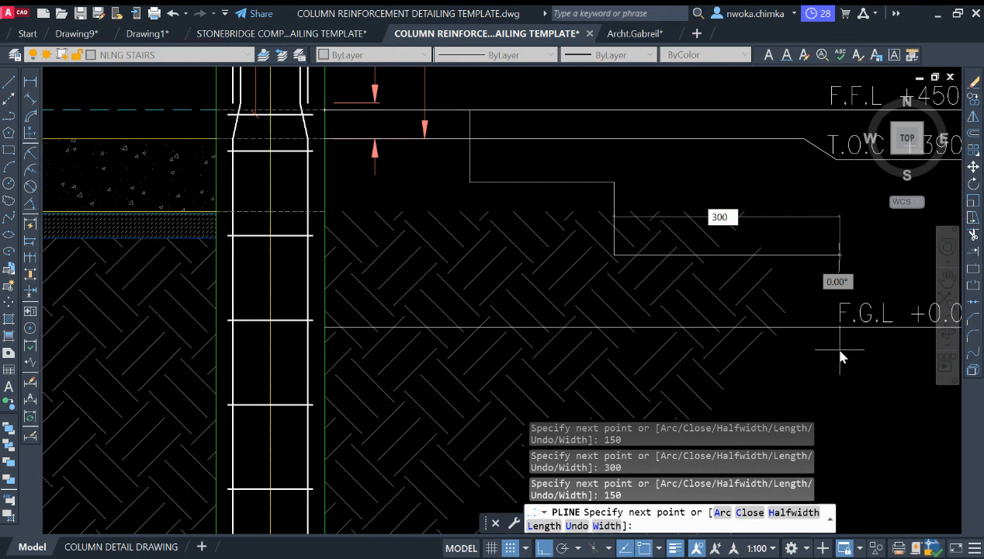
pyautogui.press('Return')
pyautogui.write('150')
pyautogui.press('Return')
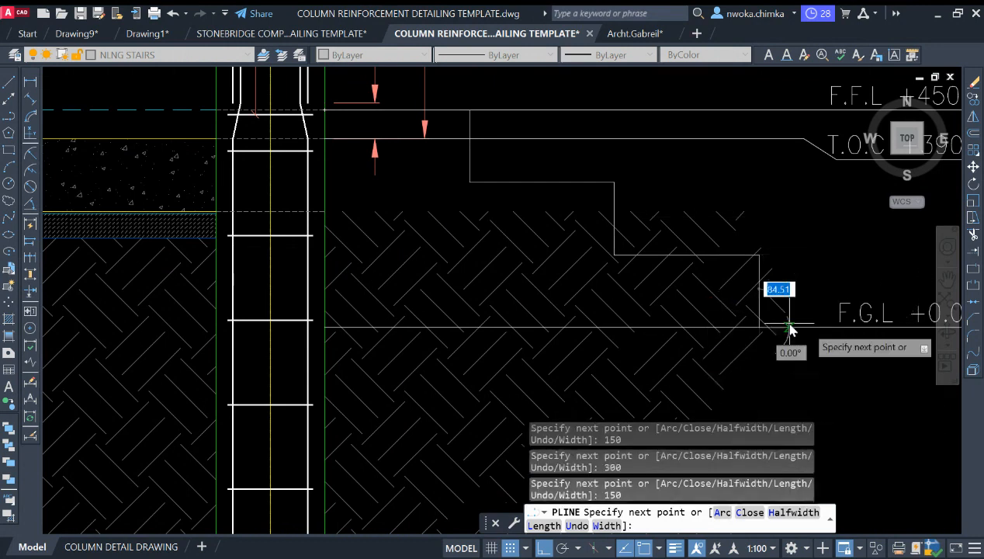
pyautogui.scroll(3, 799, 329)
pyautogui.press('Escape')
pyautogui.scroll(-5, 617, 279)
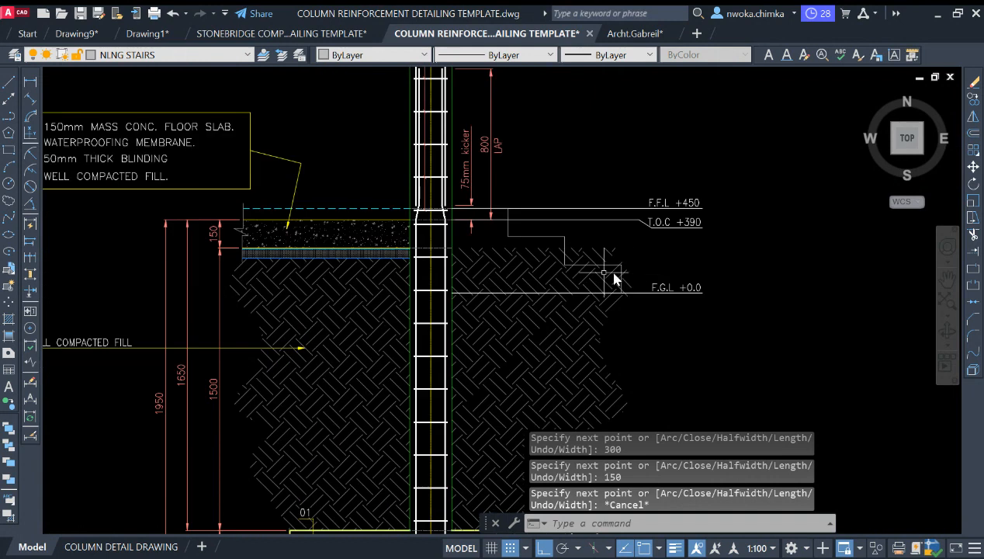
# - Stretch the upper edge of the earth hatch beside the column down to the F.G.L line
pyautogui.scroll(3, 617, 250)
pyautogui.click(560, 213)
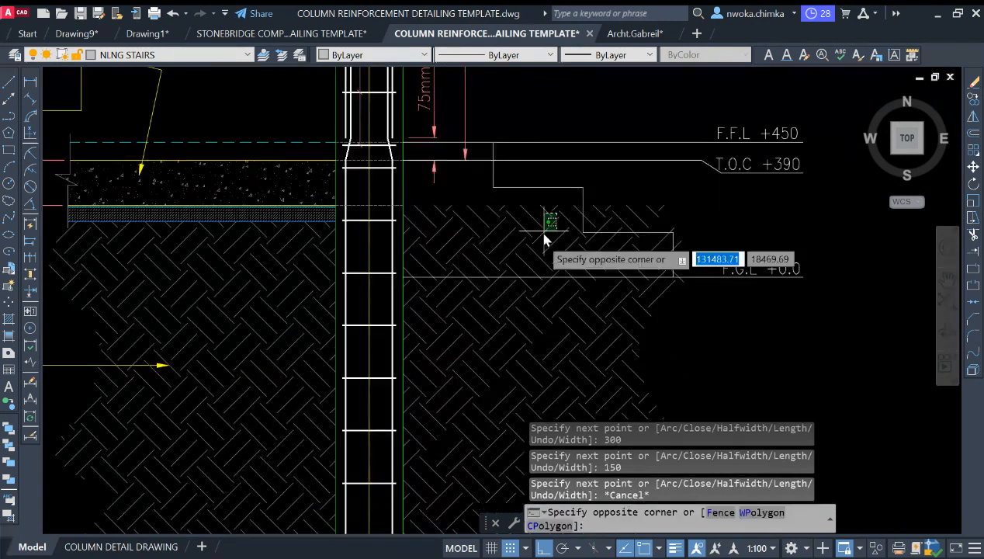
pyautogui.click(547, 219)
pyautogui.click(536, 206)
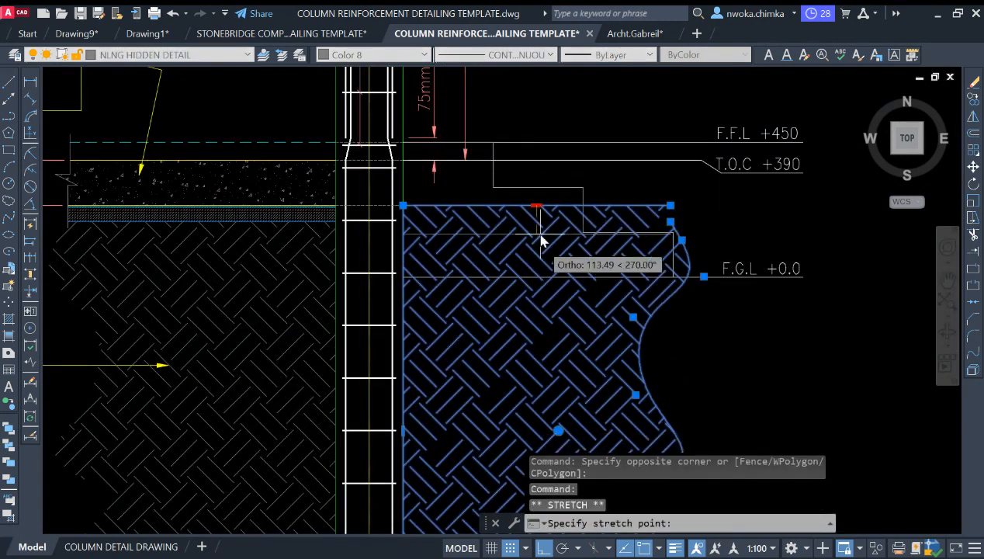
pyautogui.click(541, 277)
pyautogui.press('Escape')
# - Stretch the earth hatch's protruding outer boundary points near the last riser down to the F.G.L line
pyautogui.scroll(2, 672, 266)
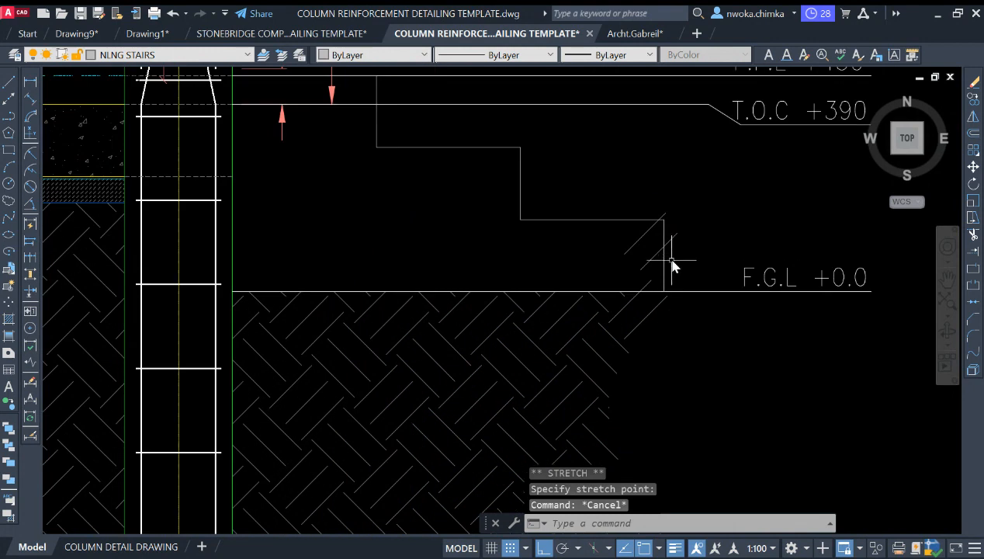
pyautogui.click(669, 250)
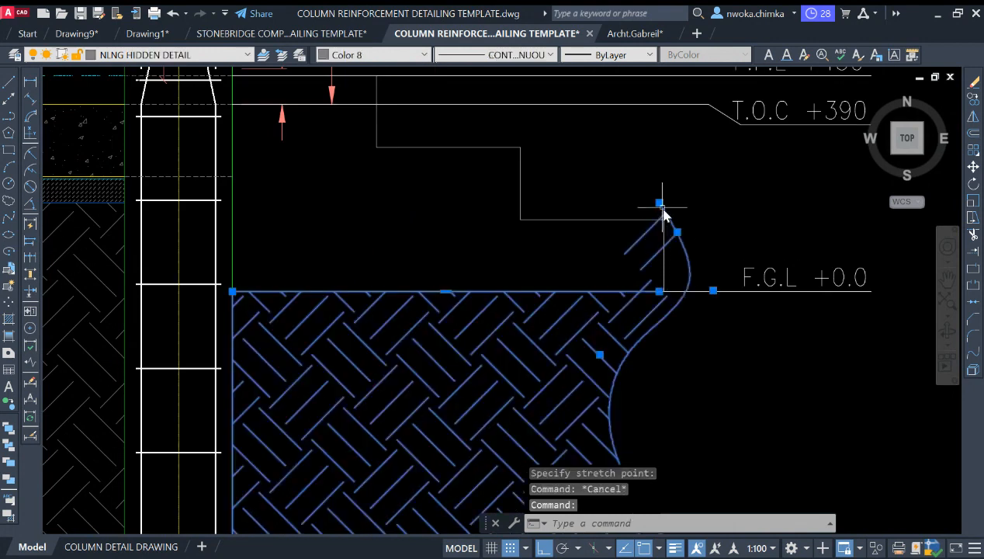
pyautogui.click(659, 203)
pyautogui.click(678, 291)
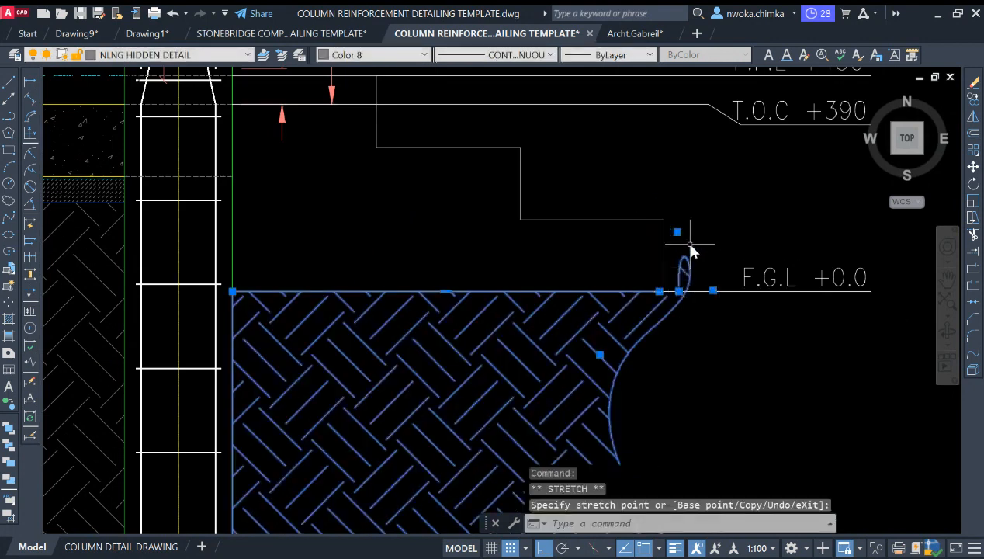
pyautogui.scroll(2, 682, 241)
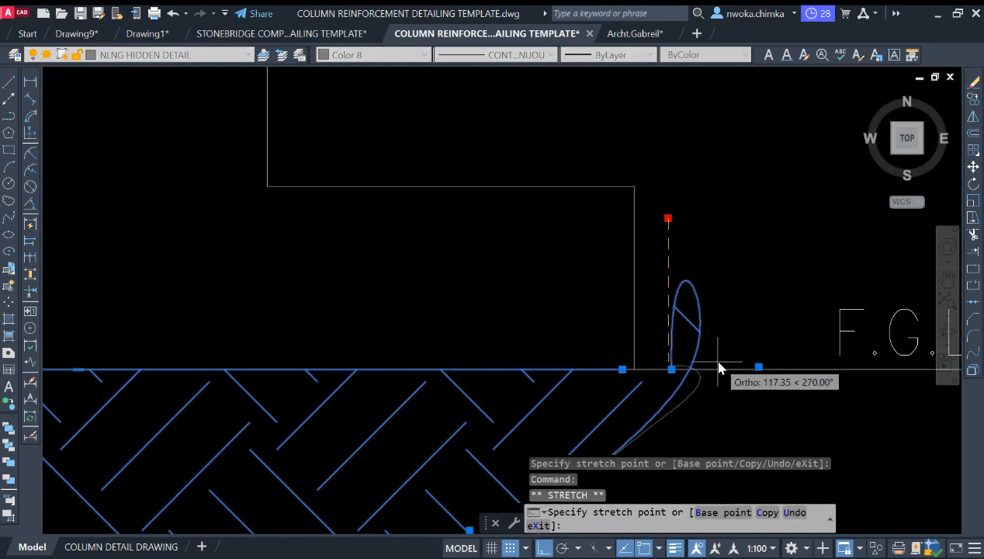
pyautogui.press('Escape')
pyautogui.press('Escape')
pyautogui.scroll(-3, 708, 293)
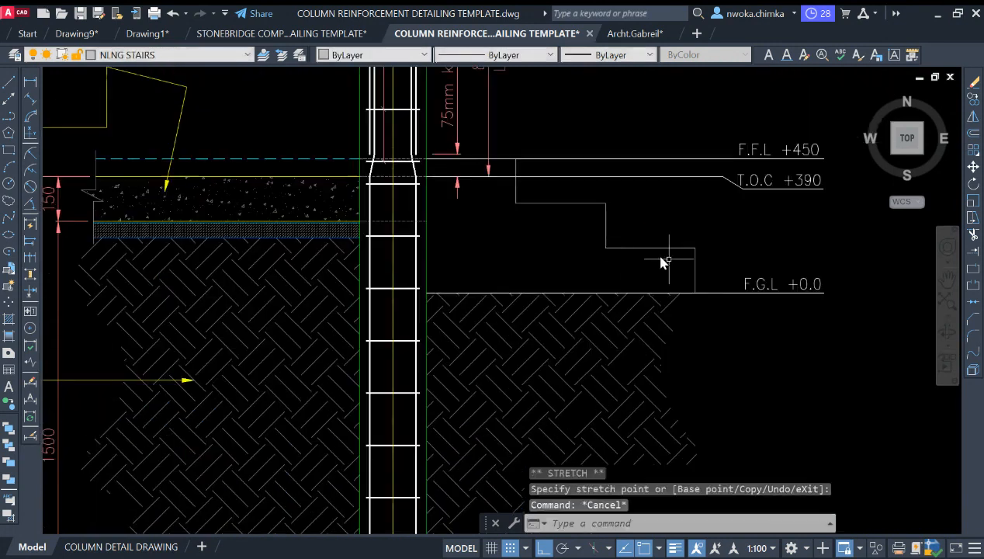
# - Trim the T.O.C line between the column's outer edge and the first stair riser
pyautogui.moveTo(616, 271); pyautogui.dragTo(631, 318, button='middle')
pyautogui.scroll(2, 533, 265)
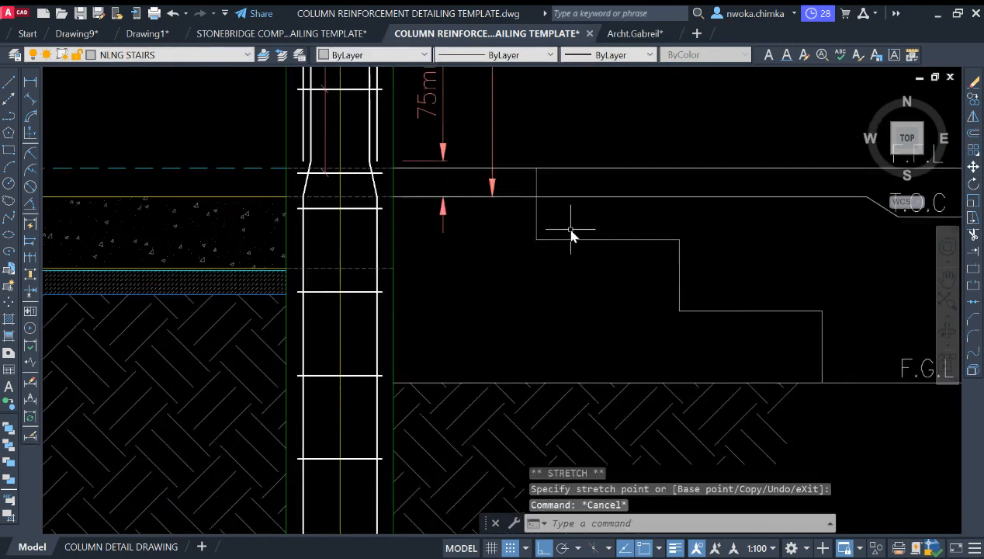
pyautogui.moveTo(570, 233); pyautogui.dragTo(571, 287, button='middle')
pyautogui.write('tr')
pyautogui.press('Return')
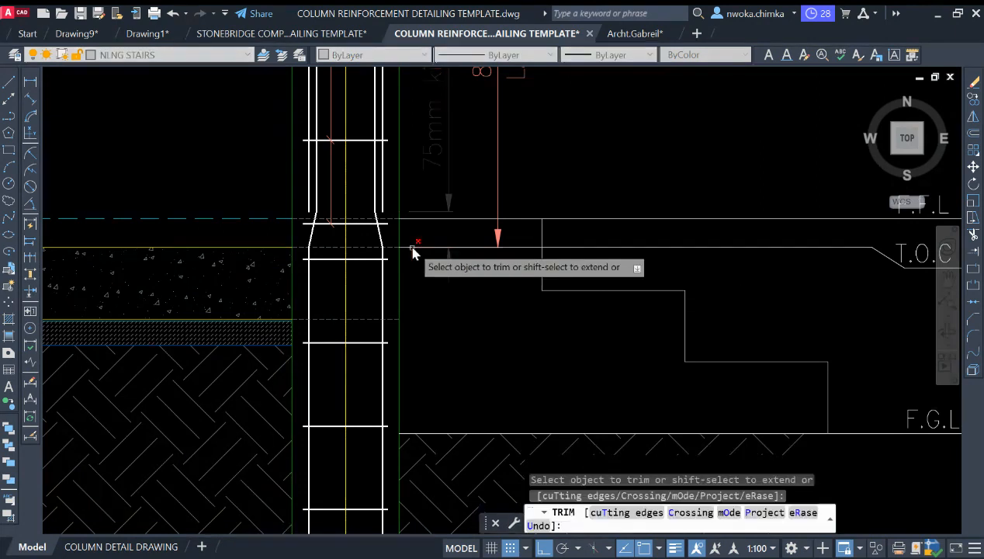
pyautogui.click(412, 247)
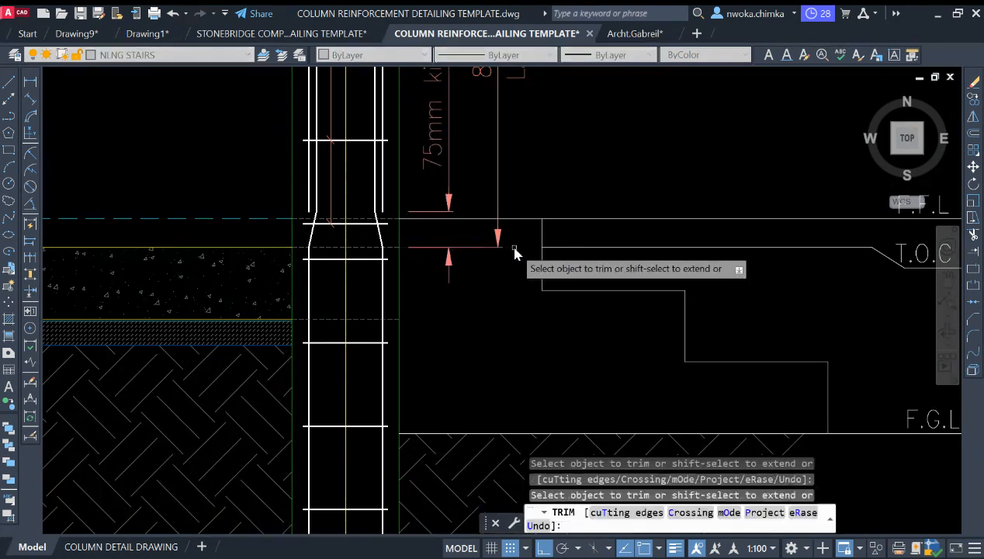
pyautogui.press('Escape')
# - Stretch the outer end of the column's hidden T.O.C line to the first stair riser
pyautogui.click(394, 248)
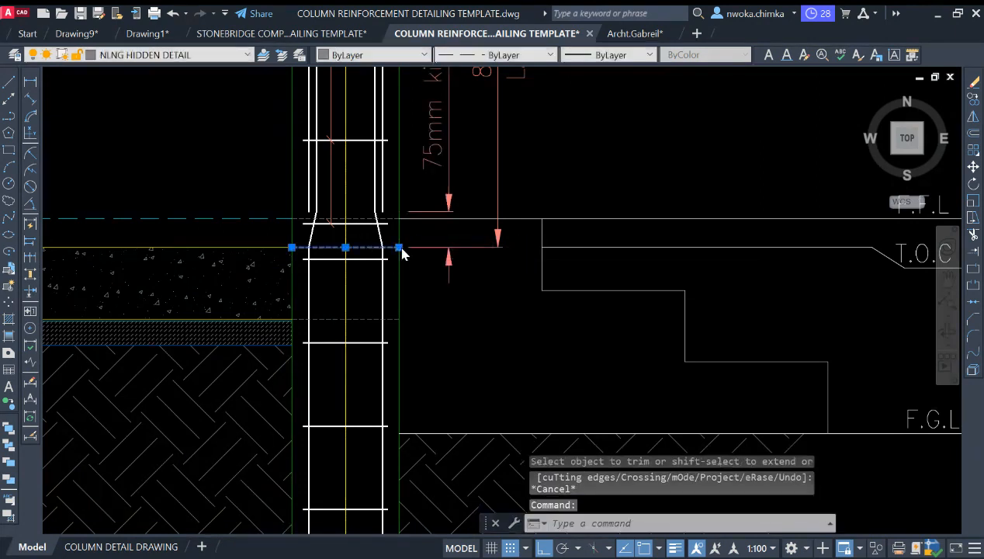
pyautogui.click(399, 248)
pyautogui.scroll(3, 536, 260)
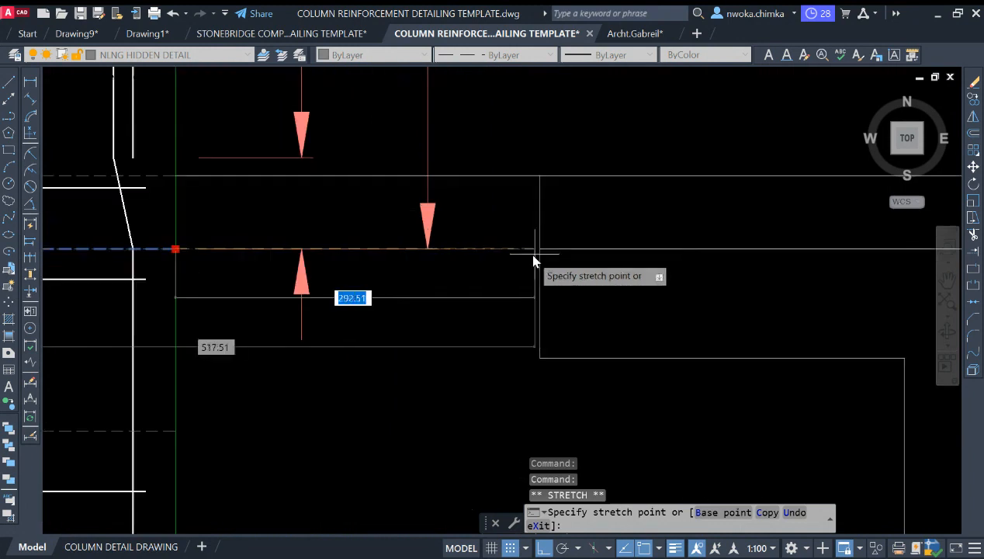
pyautogui.click(537, 250)
pyautogui.press('Escape')
pyautogui.scroll(-3, 594, 221)
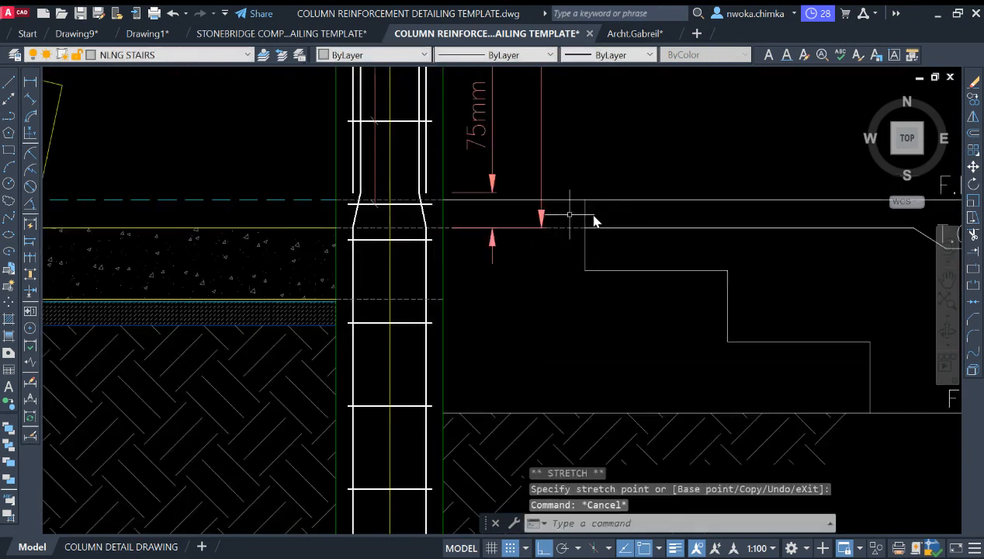
# - Hatch the stair areas above and below the T.O.C line with the EARTH pattern at angle 45 and scale 500
pyautogui.scroll(-2, 594, 221)
pyautogui.scroll(-2, 537, 262)
pyautogui.moveTo(520, 263); pyautogui.dragTo(537, 267, button='middle')
pyautogui.scroll(2, 418, 256)
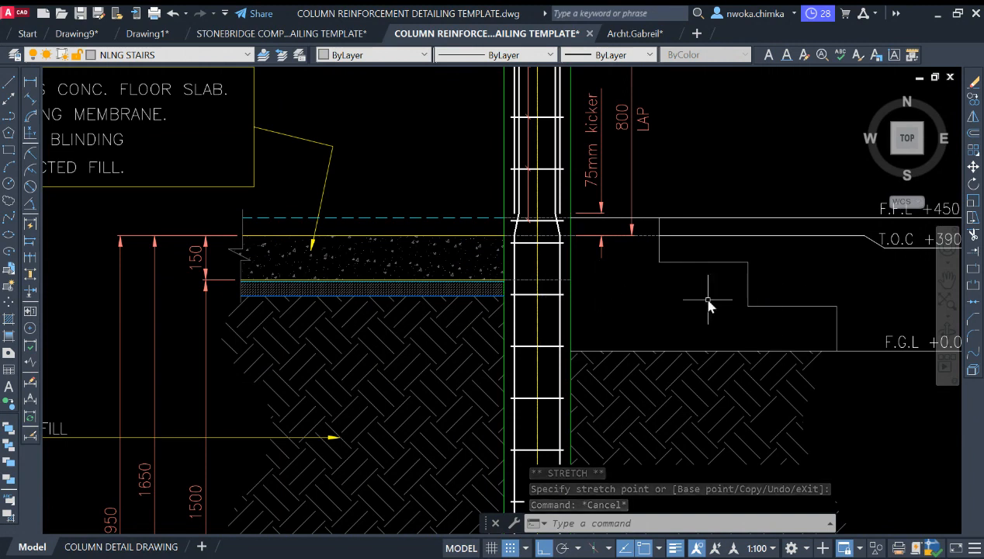
pyautogui.moveTo(707, 303); pyautogui.dragTo(604, 292, button='middle')
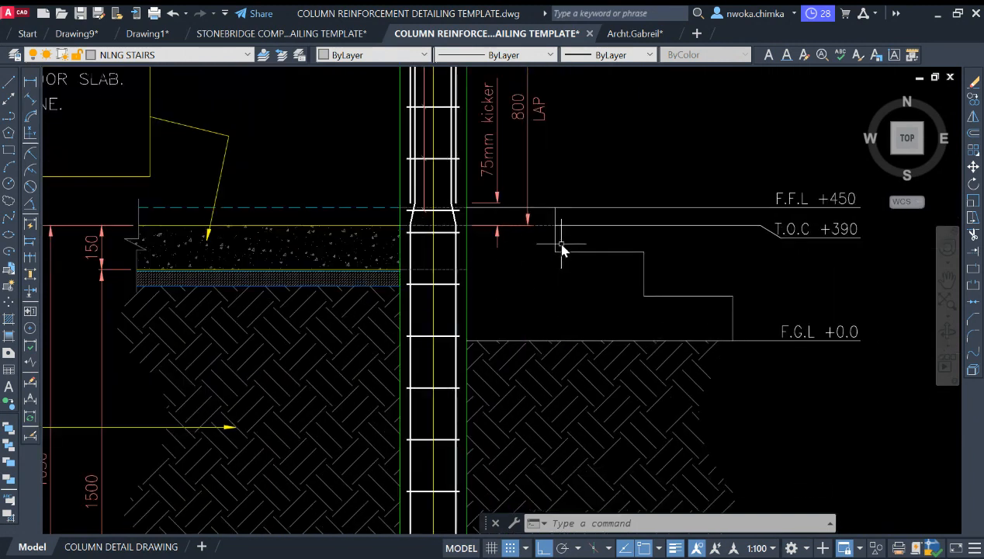
pyautogui.write('h')
pyautogui.press('Return')
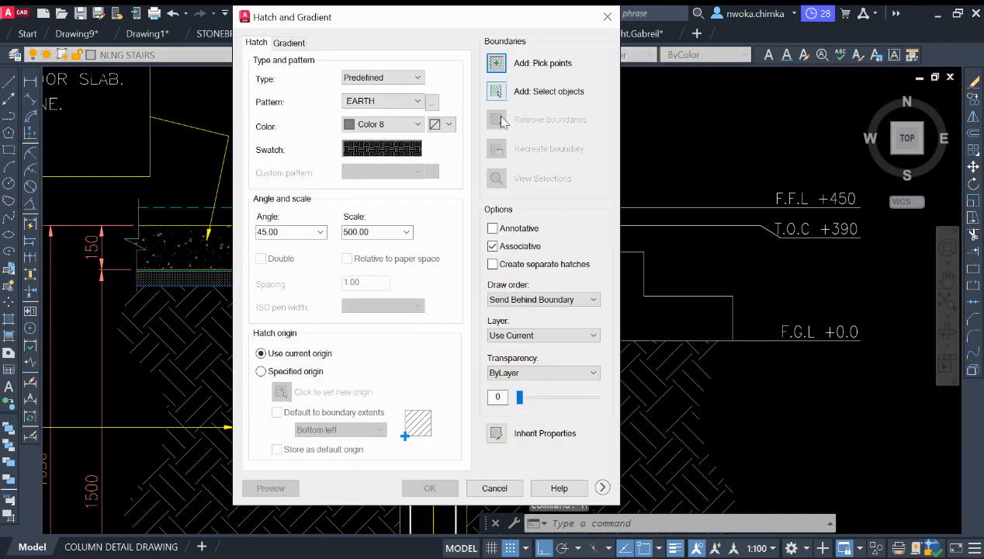
pyautogui.click(506, 67)
pyautogui.click(566, 276)
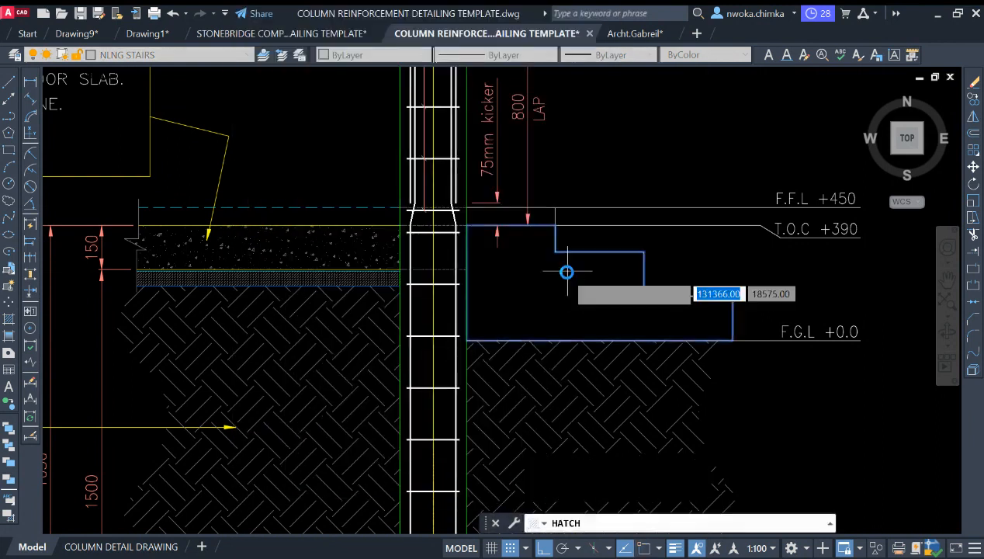
pyautogui.scroll(-1, 528, 225)
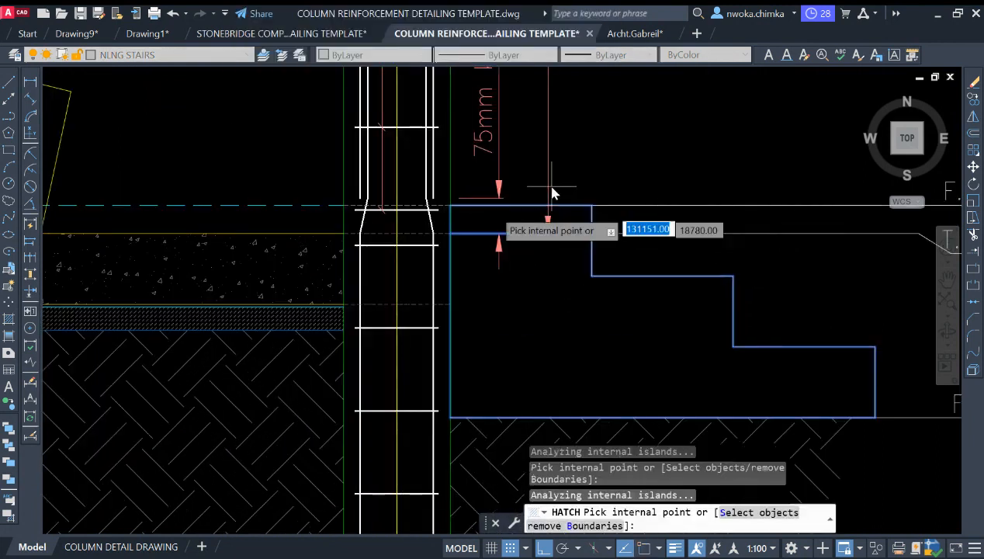
pyautogui.scroll(-1, 551, 182)
pyautogui.press('Return')
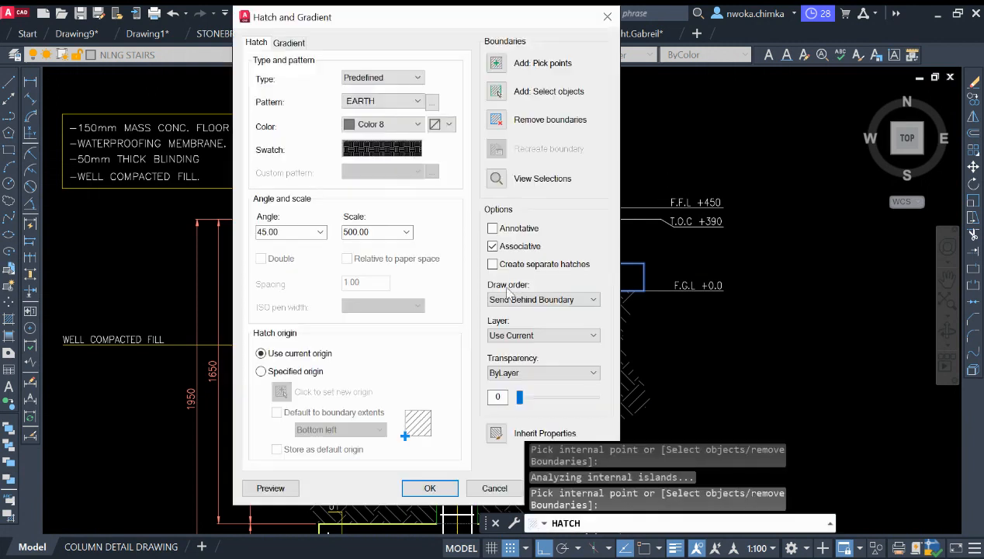
pyautogui.click(427, 489)
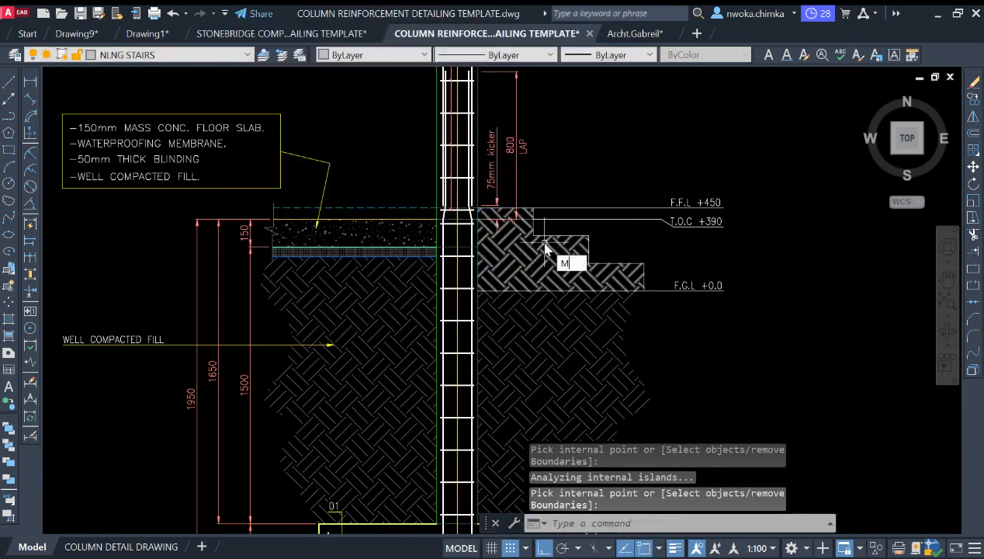
# - Match the stair hatch's properties to the concrete hatch of the floor slab
pyautogui.write('A')
pyautogui.press('Return')
pyautogui.click(407, 253)
pyautogui.click(612, 258)
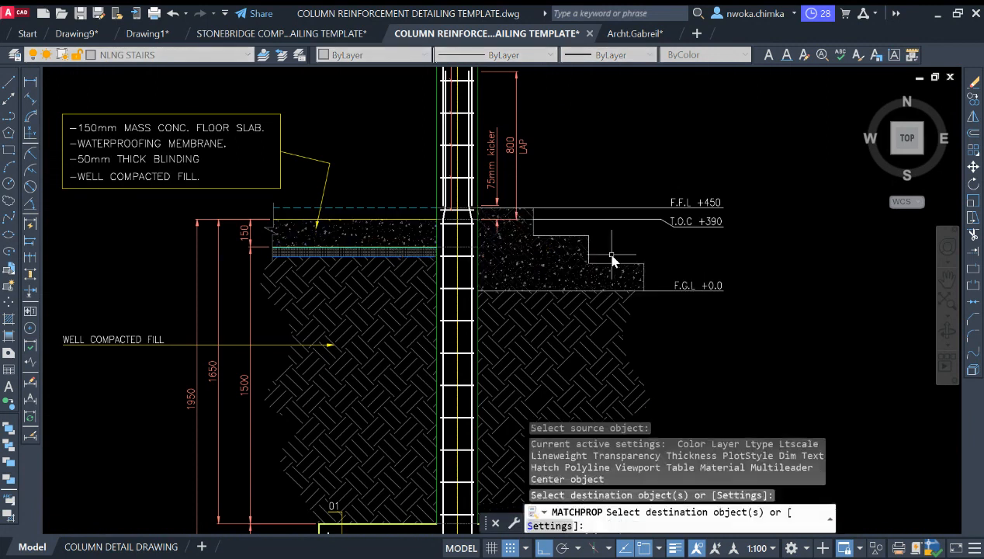
pyautogui.press('Escape')
pyautogui.scroll(3, 494, 264)
pyautogui.scroll(-3, 559, 225)
pyautogui.scroll(2, 509, 218)
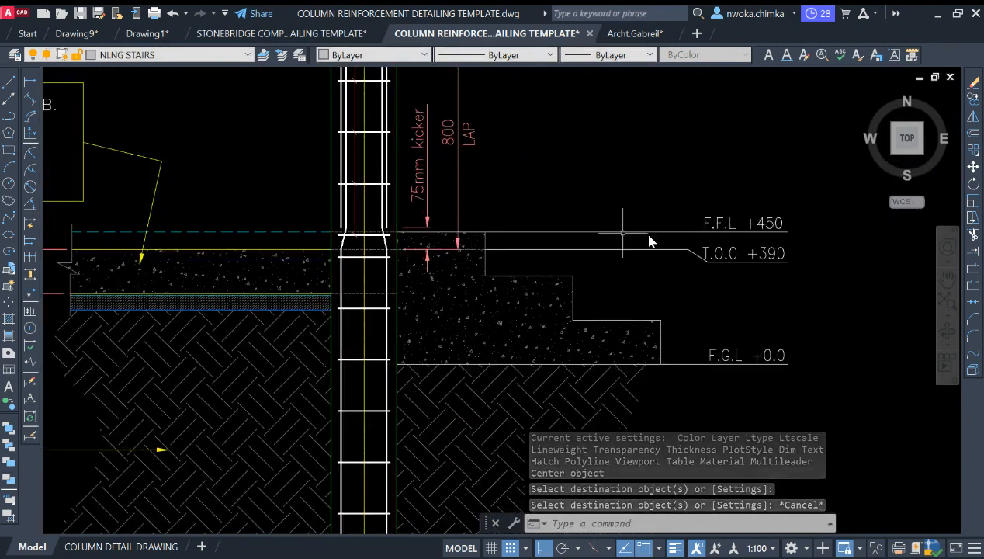
pyautogui.scroll(-6, 652, 235)
pyautogui.scroll(4, 641, 246)
pyautogui.moveTo(641, 246)
pyautogui.mouseDown(button='middle')
pyautogui.moveTo(619, 237)
pyautogui.moveTo(610, 258)
pyautogui.mouseUp(button='middle')
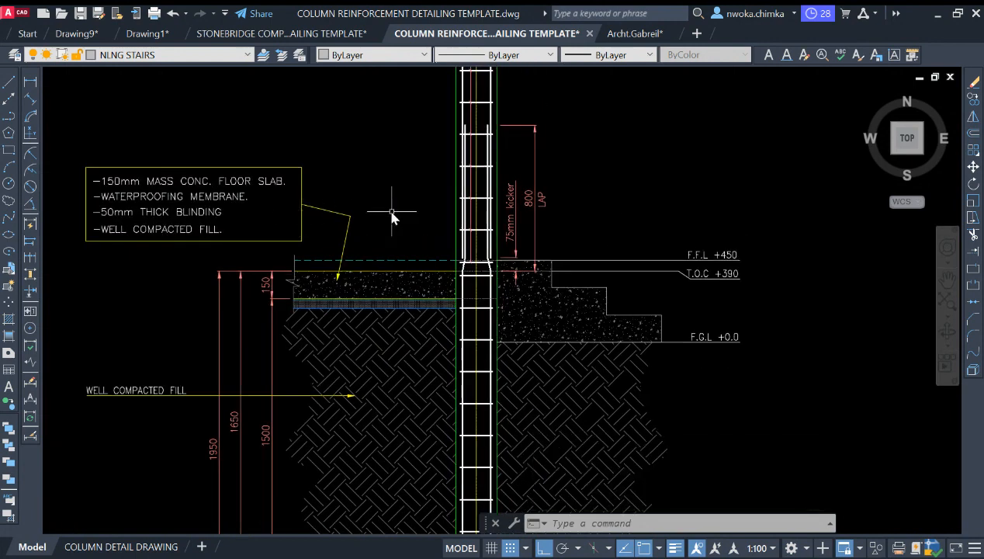
# - Make NLNG Leader Lines the current layer and draw a quick leader from the stair hatch up to a horizontal landing above F.F.L, without text
pyautogui.press('Escape')
pyautogui.press('Escape')
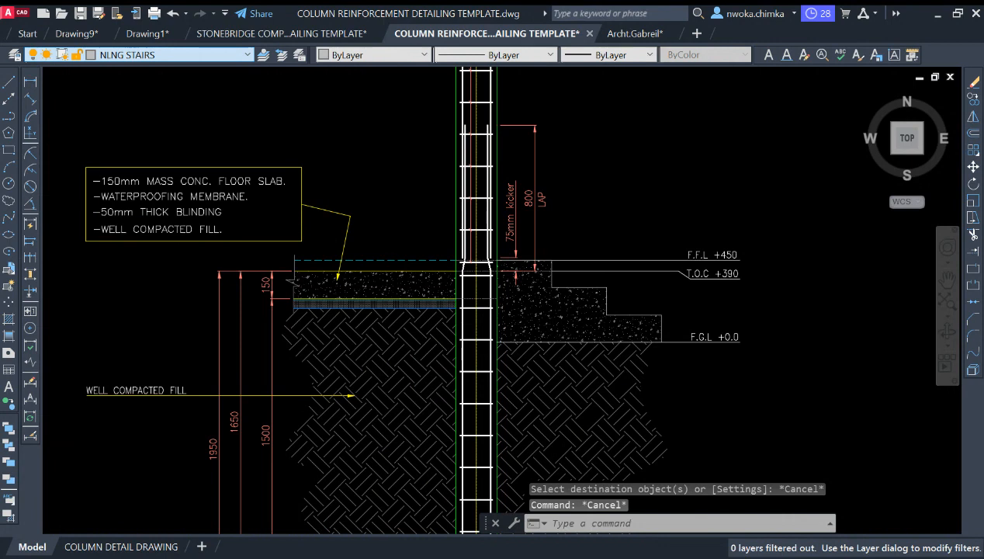
pyautogui.write('ql')
pyautogui.press('Return')
pyautogui.moveTo(644, 301); pyautogui.dragTo(531, 320, button='middle')
pyautogui.click(454, 325)
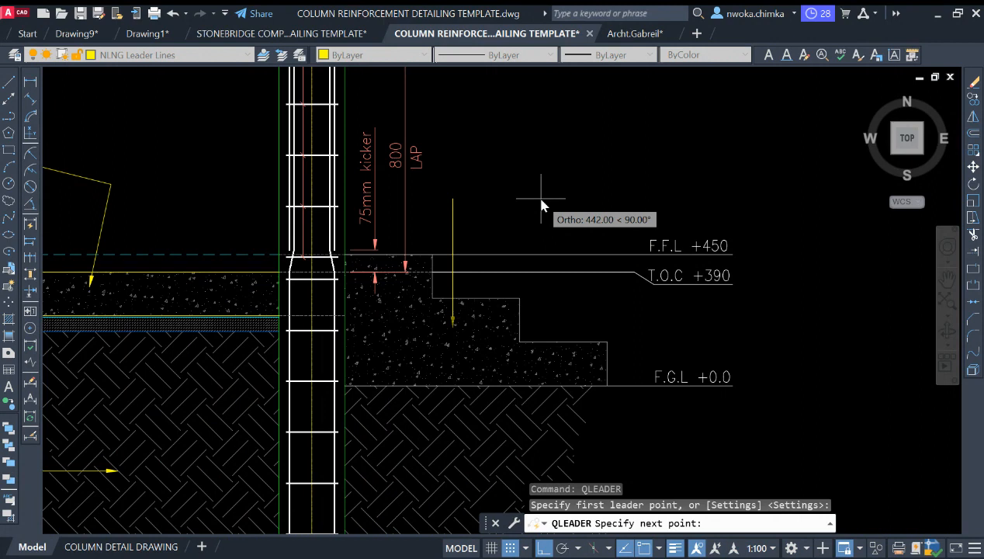
pyautogui.press('F8')
pyautogui.moveTo(512, 186); pyautogui.dragTo(480, 257, button='middle')
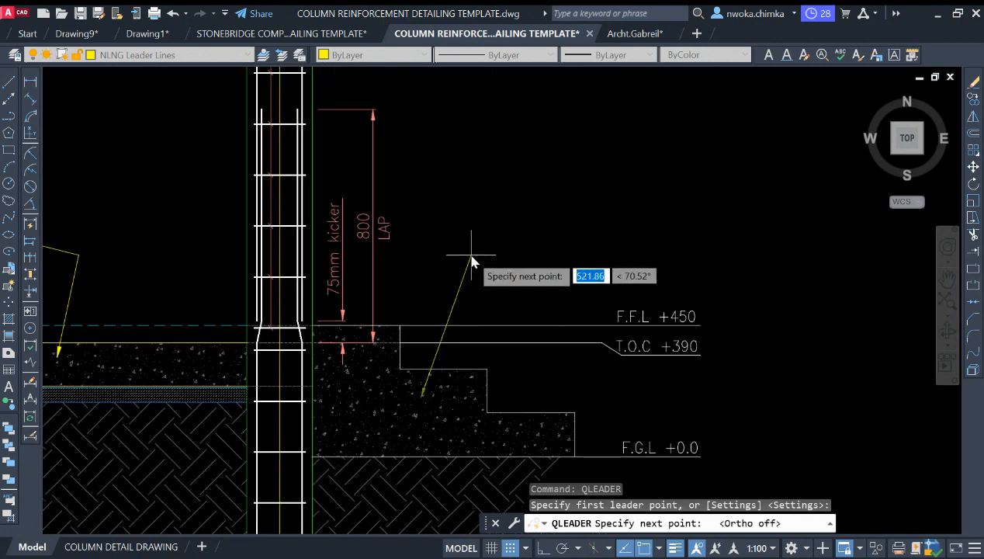
pyautogui.click(471, 238)
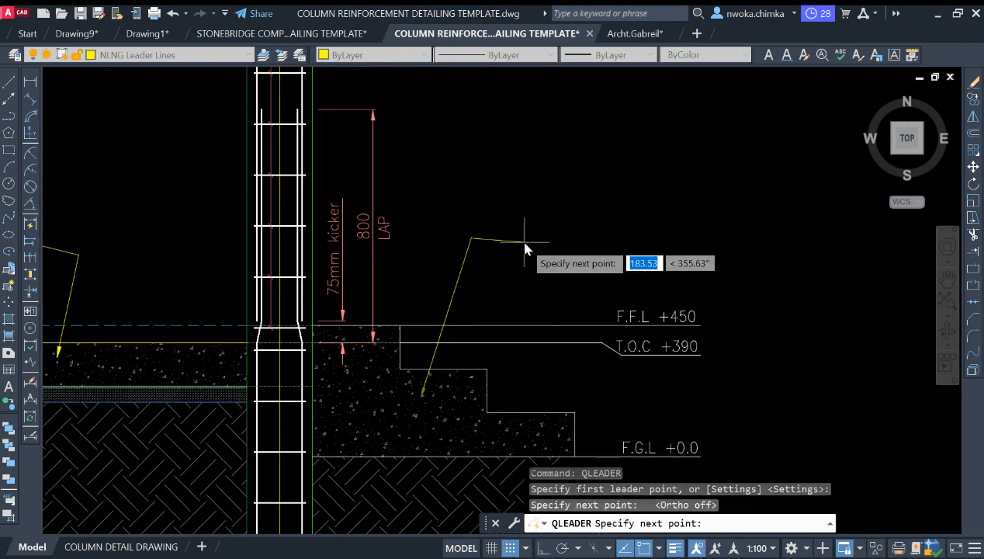
pyautogui.press('F8')
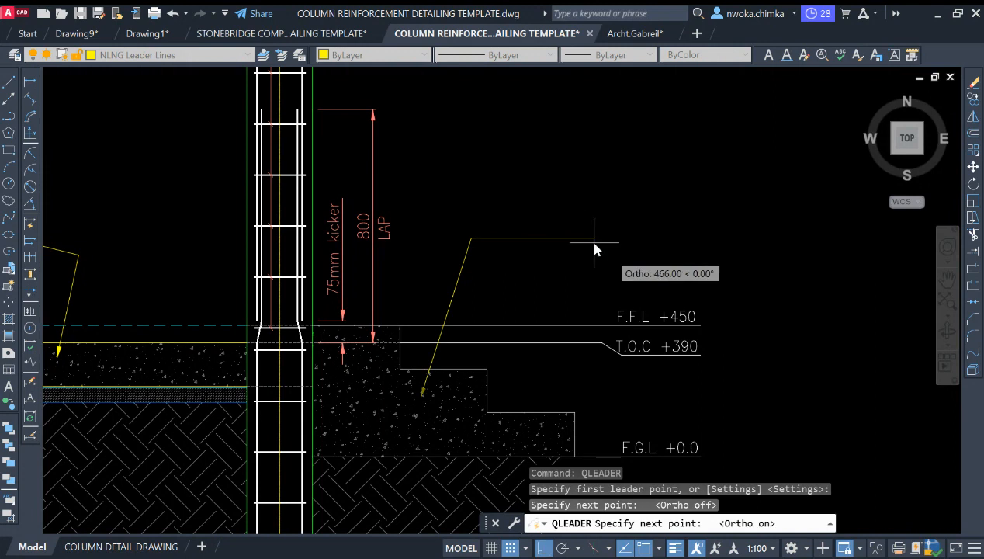
pyautogui.click(635, 245)
pyautogui.press('Escape')
# - Copy the WELL COMPACTED FILL text onto the landing of the new stair leader
pyautogui.scroll(-4, 707, 245)
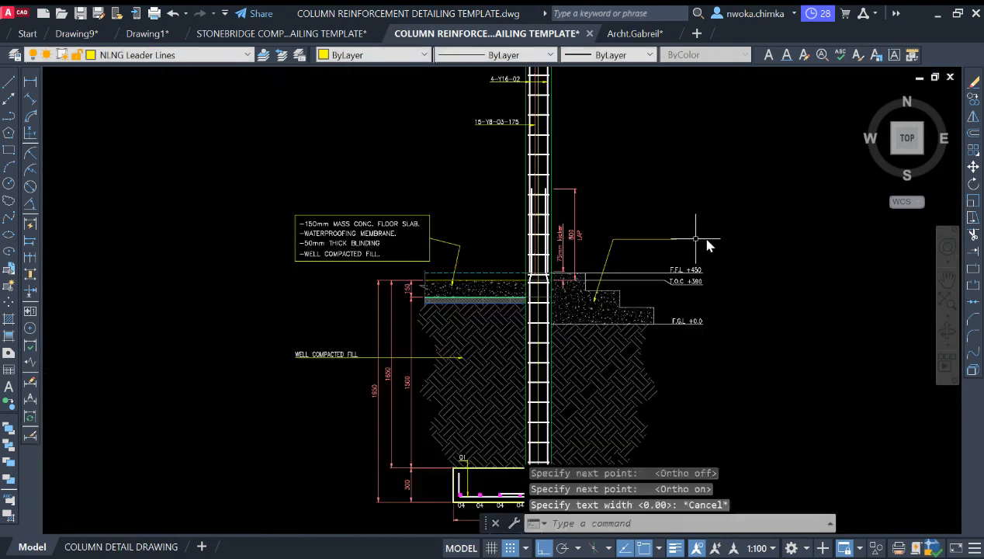
pyautogui.click(337, 356)
pyautogui.write('co')
pyautogui.press('Return')
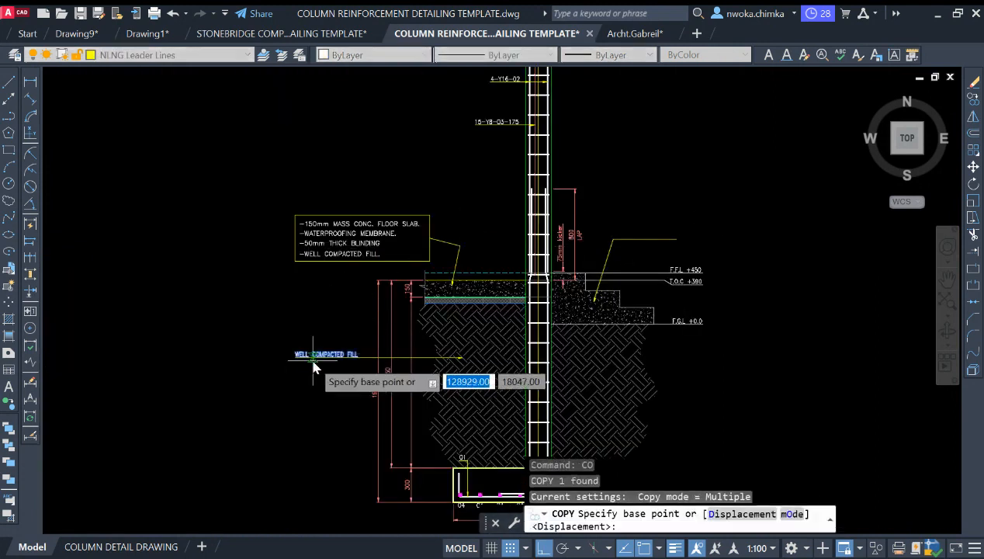
pyautogui.click(318, 359)
pyautogui.scroll(2, 648, 227)
pyautogui.click(629, 245)
pyautogui.scroll(3, 627, 245)
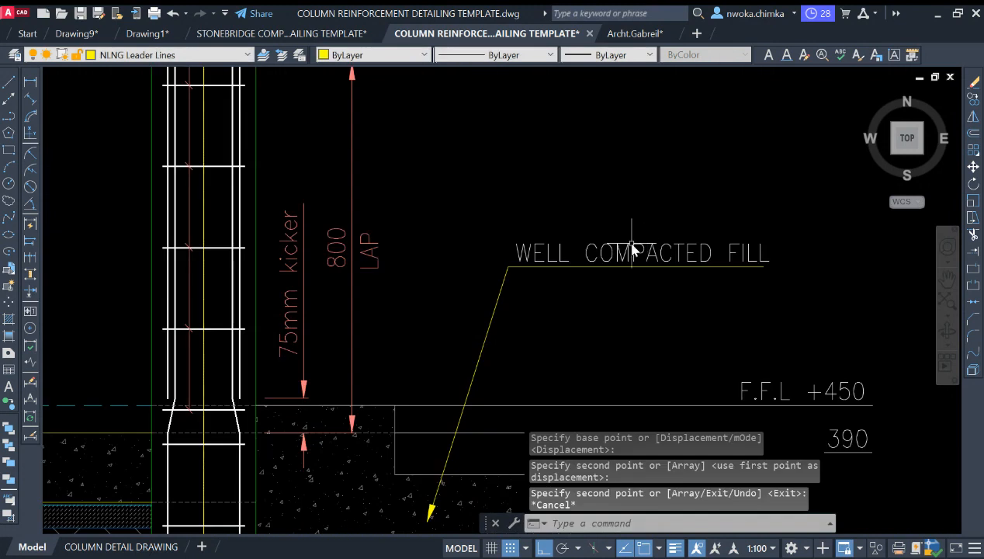
pyautogui.press('Escape')
# - Replace the copied text on the stair leader with CONCRETE STAIRCASE
pyautogui.doubleClick(622, 256)
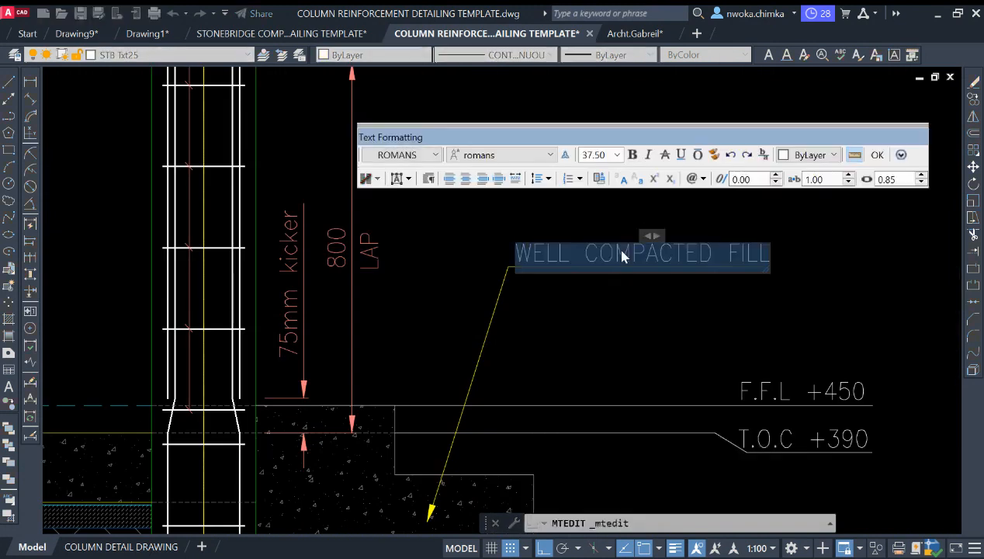
pyautogui.write('CONCRETE STAIRCASE')
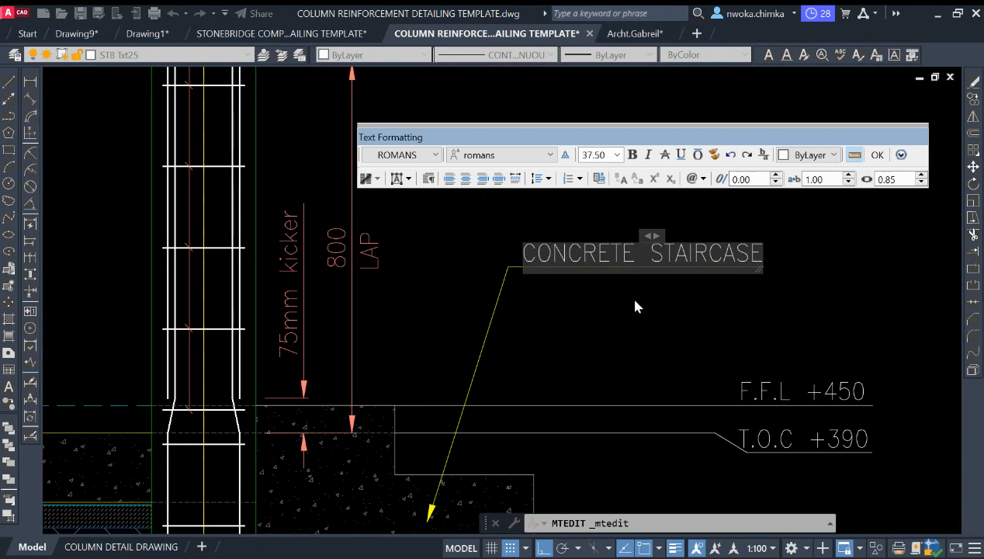
pyautogui.click(635, 306)
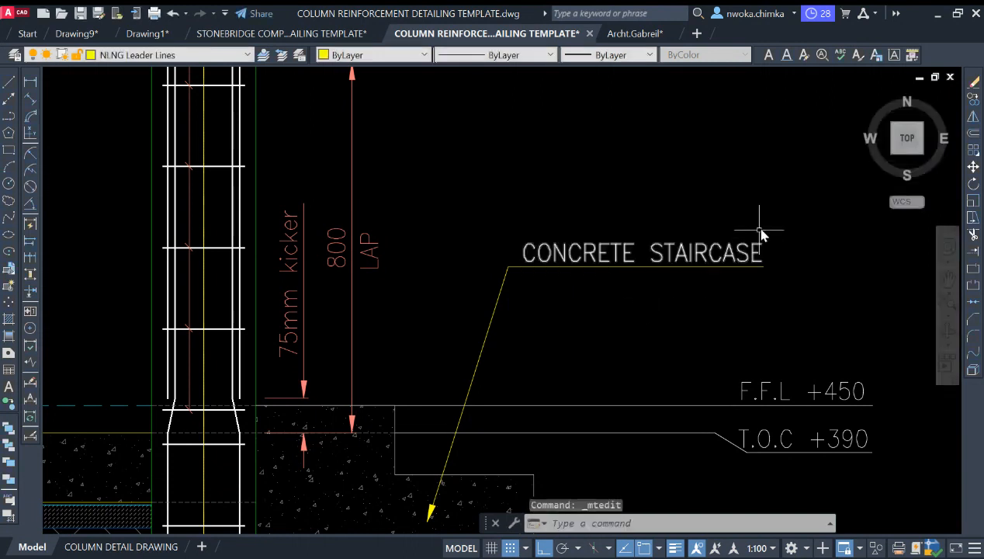
# - Move the CONCRETE STAIRCASE text slightly along the landing towards the leader's bend
pyautogui.click(716, 247)
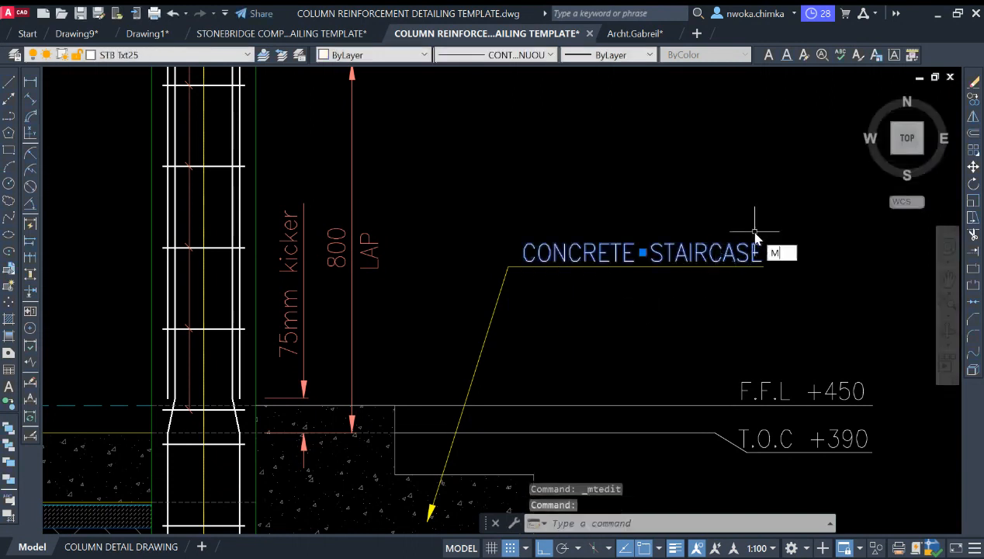
pyautogui.write('M')
pyautogui.press('Return')
pyautogui.click(769, 211)
pyautogui.click(761, 266)
# - Shorten the stair leader's landing so that it finishes at the end of the CONCRETE STAIRCASE text
pyautogui.click(765, 273)
pyautogui.click(758, 261)
pyautogui.click(762, 267)
pyautogui.scroll(2, 756, 270)
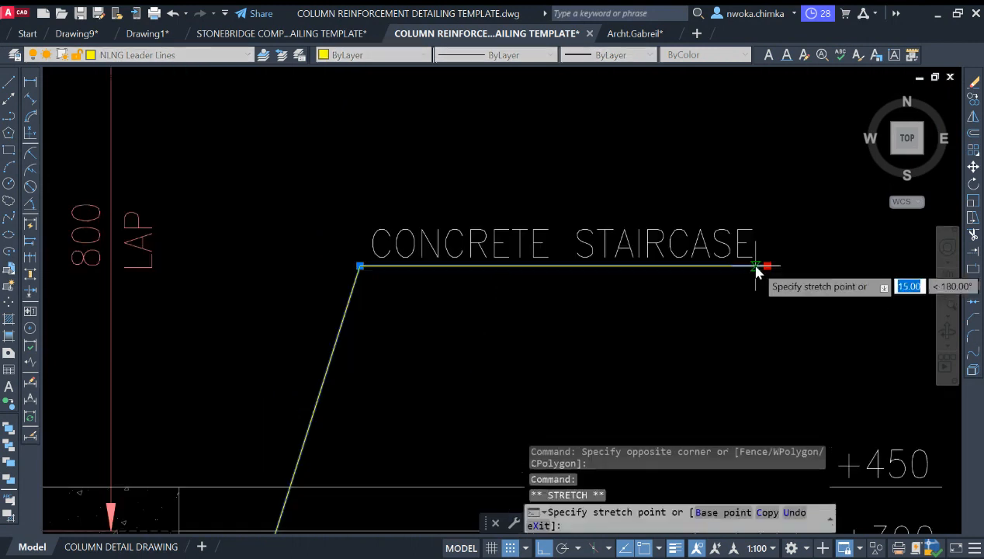
pyautogui.click(756, 268)
pyautogui.scroll(-5, 754, 233)
pyautogui.scroll(2, 753, 198)
# - Stretch the CONCRETE STAIRCASE text and its leader landing down and towards the column, keeping the arrowhead in the stair hatch
pyautogui.click(755, 190)
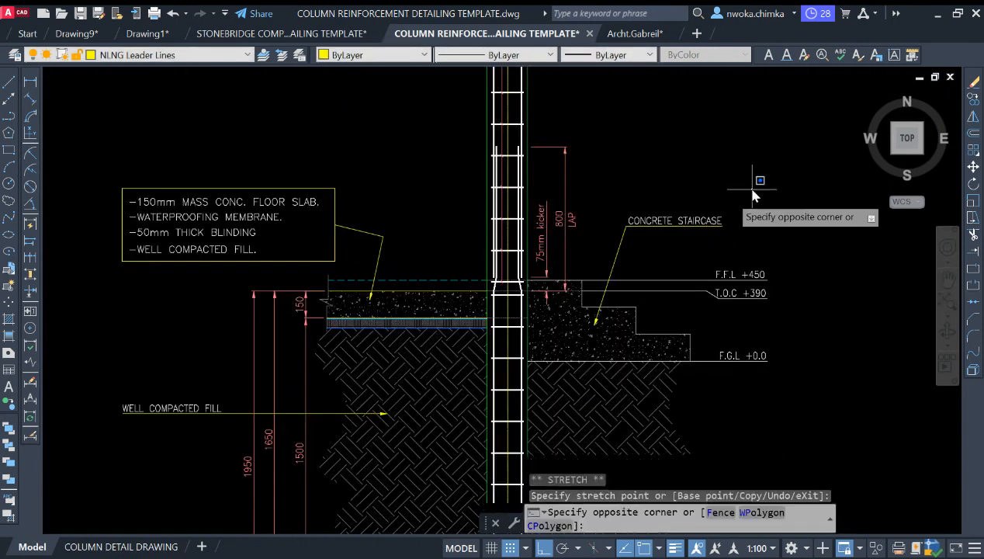
pyautogui.click(631, 241)
pyautogui.write('s')
pyautogui.press('Return')
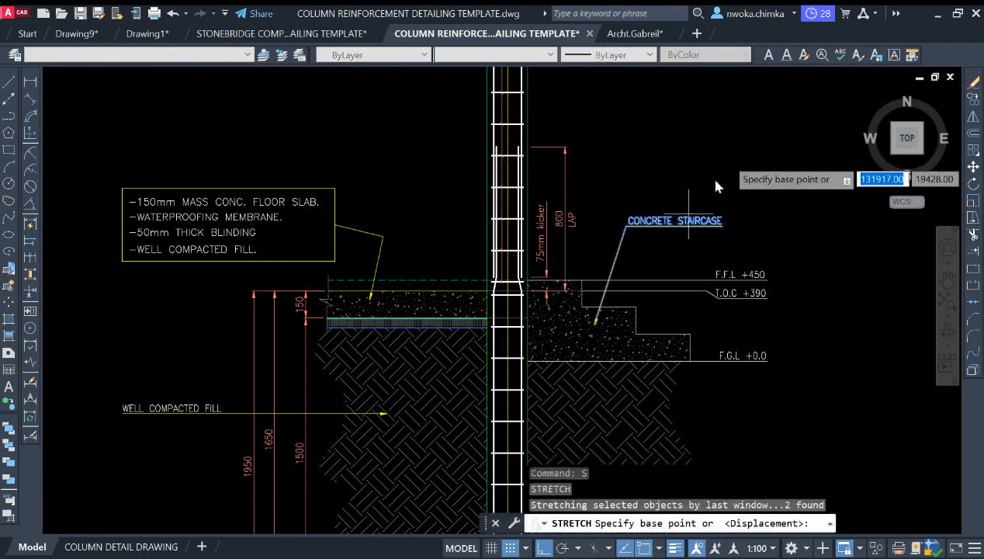
pyautogui.scroll(2, 729, 136)
pyautogui.click(722, 128)
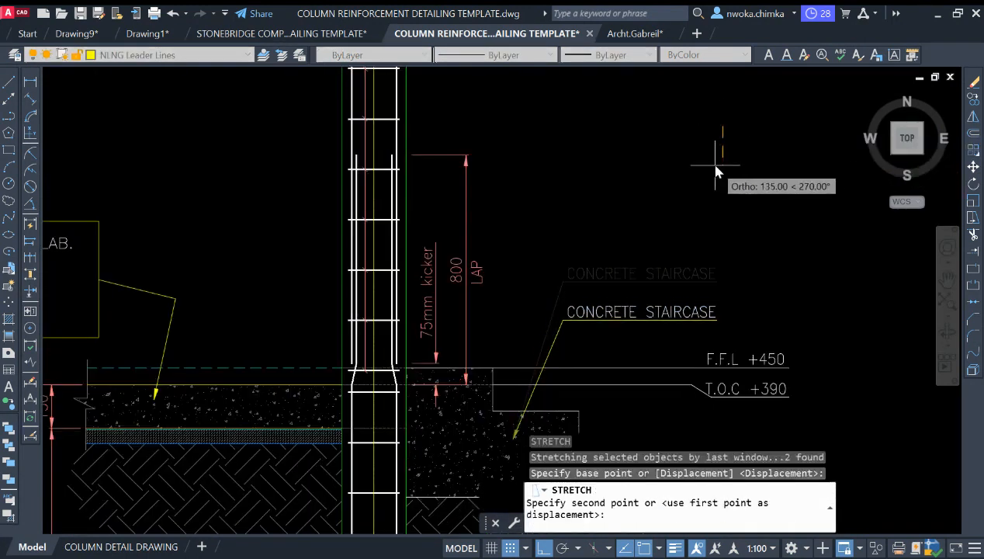
pyautogui.press('F8')
pyautogui.click(694, 172)
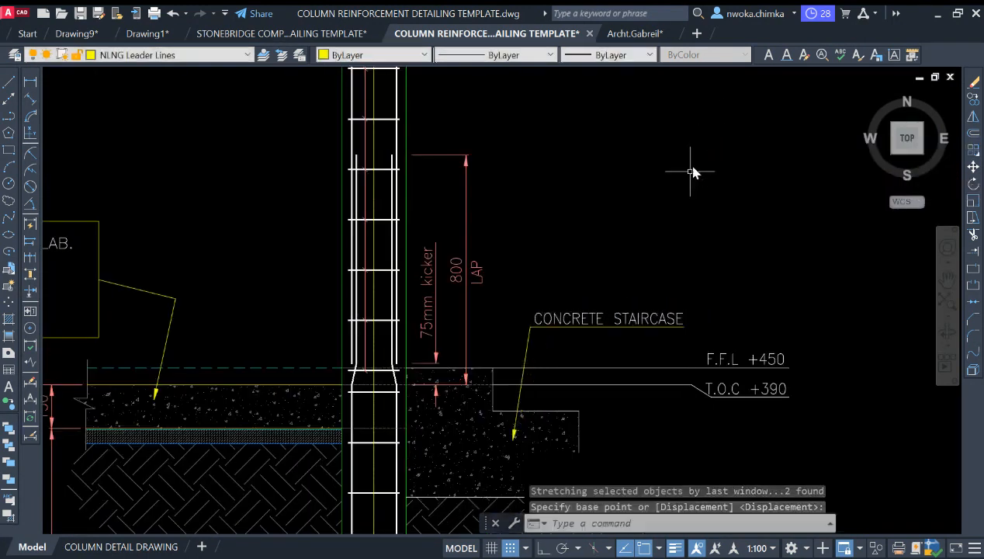
# - Add a vertical linear dimension to the middle riser of the concrete stairs, placed just outside the riser
pyautogui.scroll(-2, 706, 116)
pyautogui.scroll(4, 557, 280)
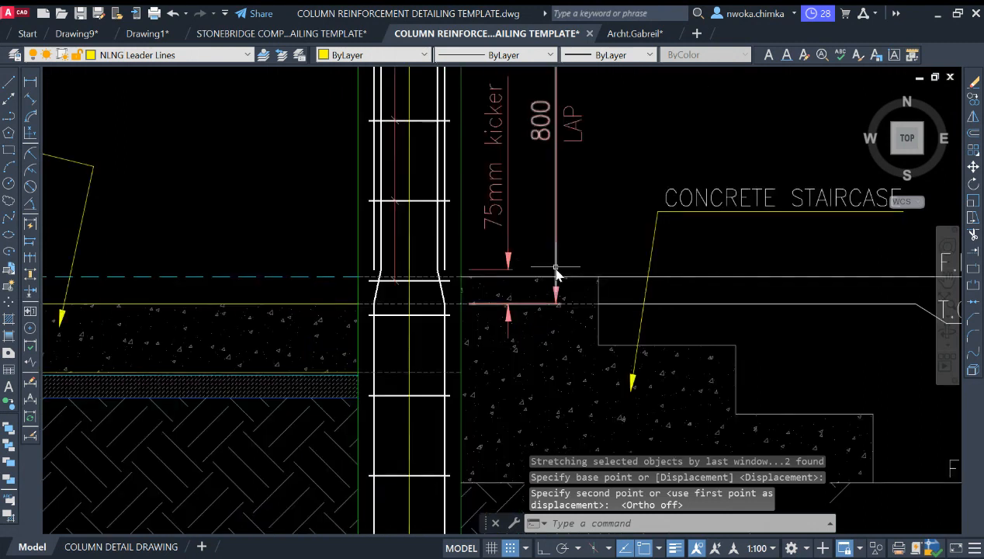
pyautogui.scroll(-2, 567, 285)
pyautogui.moveTo(568, 306); pyautogui.dragTo(566, 249, button='middle')
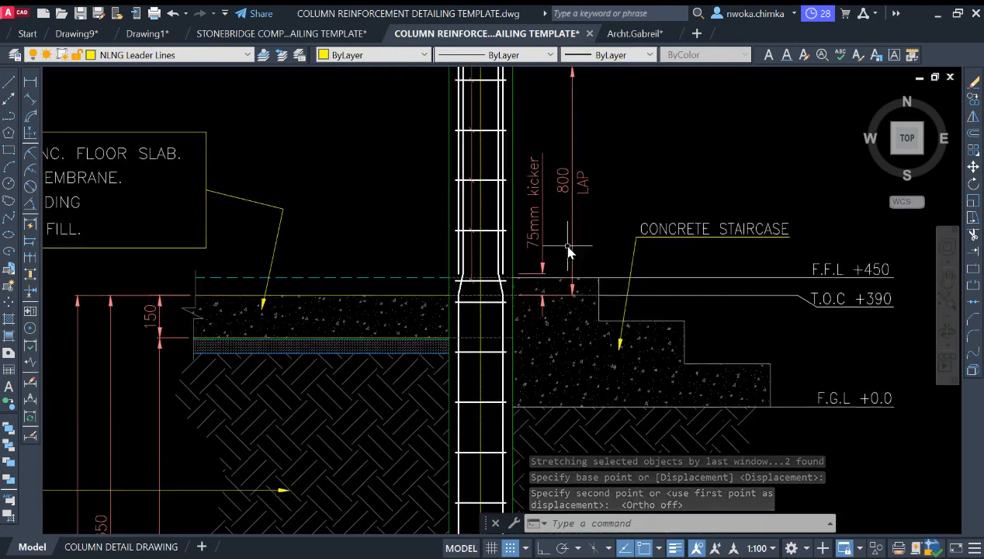
pyautogui.scroll(2, 678, 337)
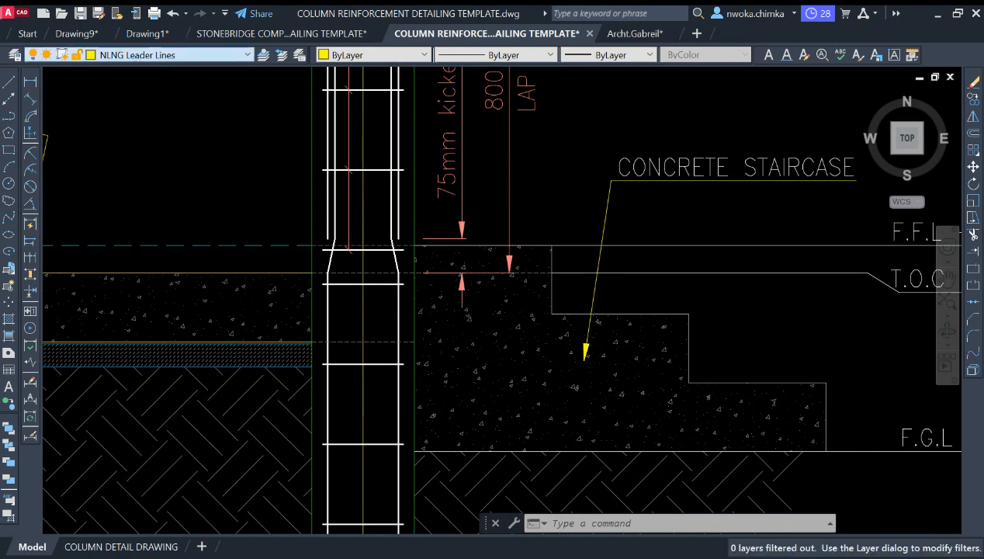
pyautogui.click(31, 82)
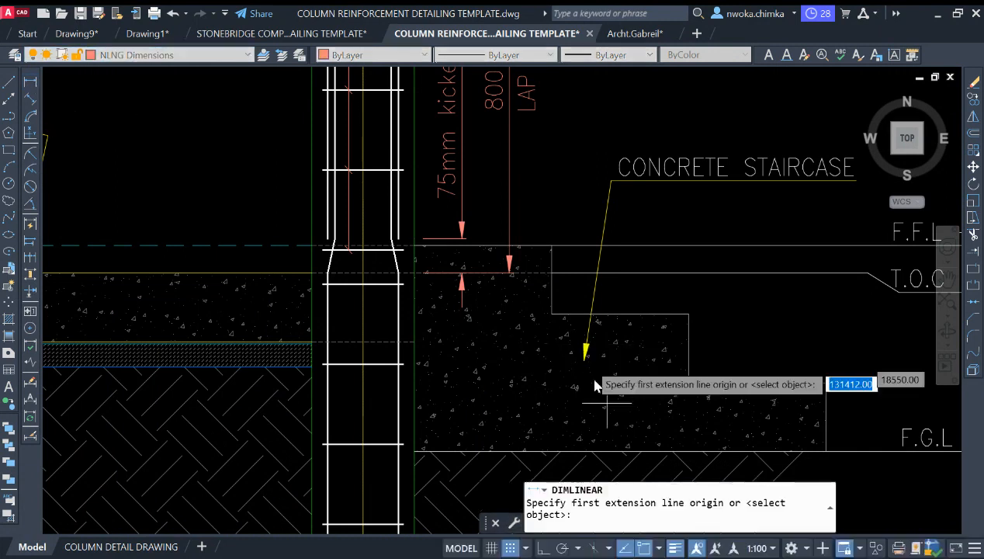
pyautogui.scroll(4, 535, 322)
pyautogui.scroll(-5, 543, 217)
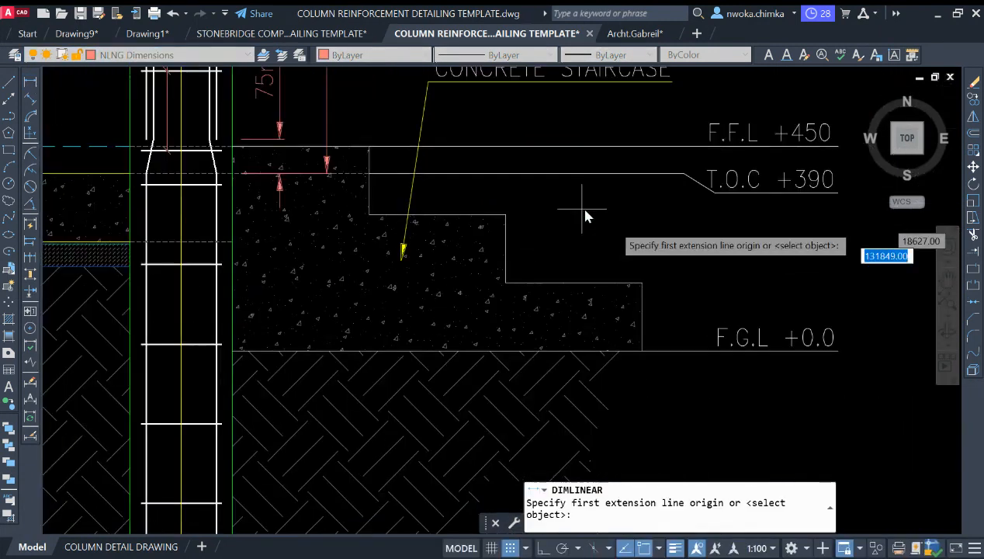
pyautogui.scroll(-2, 644, 287)
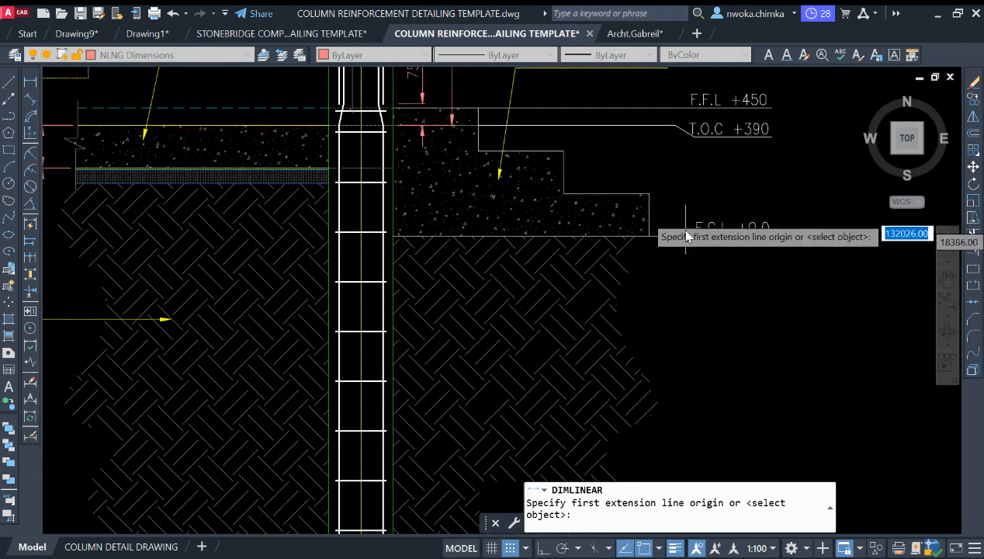
pyautogui.scroll(3, 675, 225)
pyautogui.scroll(-1, 590, 219)
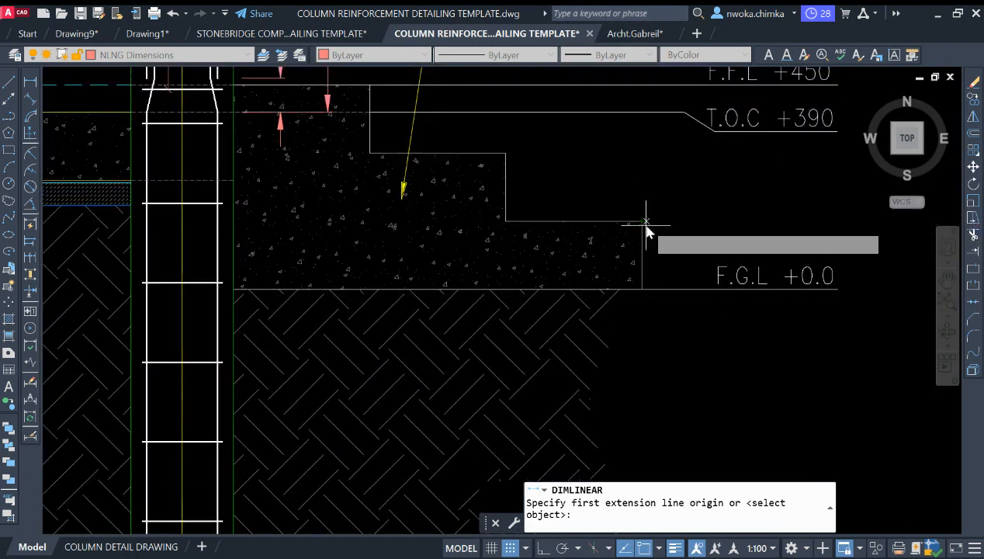
pyautogui.click(508, 154)
pyautogui.click(508, 221)
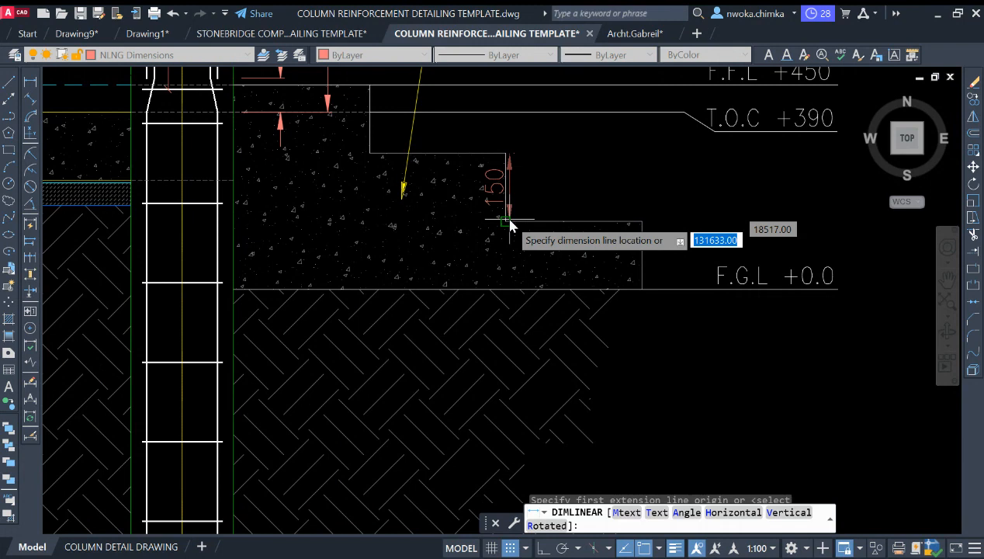
pyautogui.click(539, 172)
# - Add a horizontal linear dimension across the top tread, from its outer edge to the column face, above the F.F.L line
pyautogui.moveTo(574, 215); pyautogui.dragTo(589, 275, button='middle')
pyautogui.press('Return')
pyautogui.scroll(2, 371, 188)
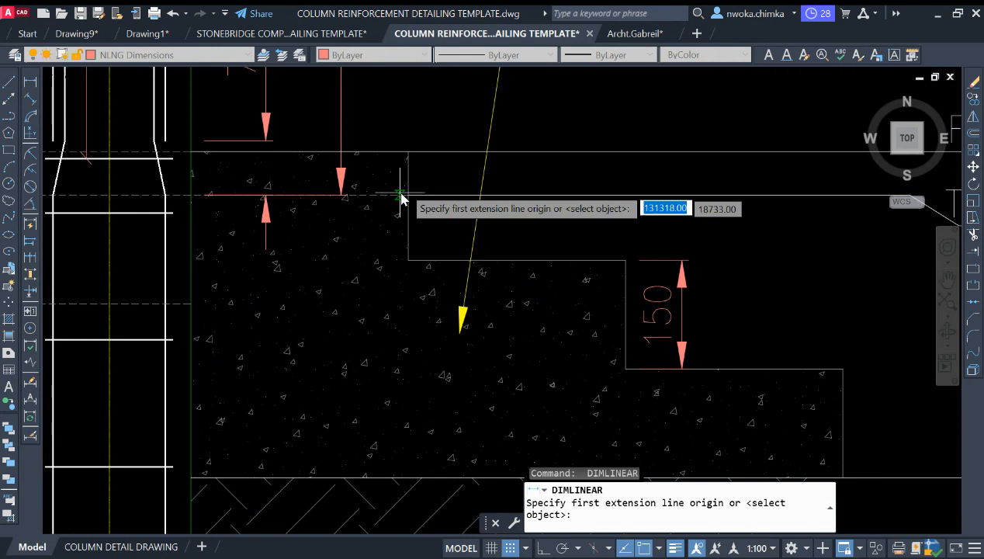
pyautogui.moveTo(411, 156); pyautogui.dragTo(476, 237, button='middle')
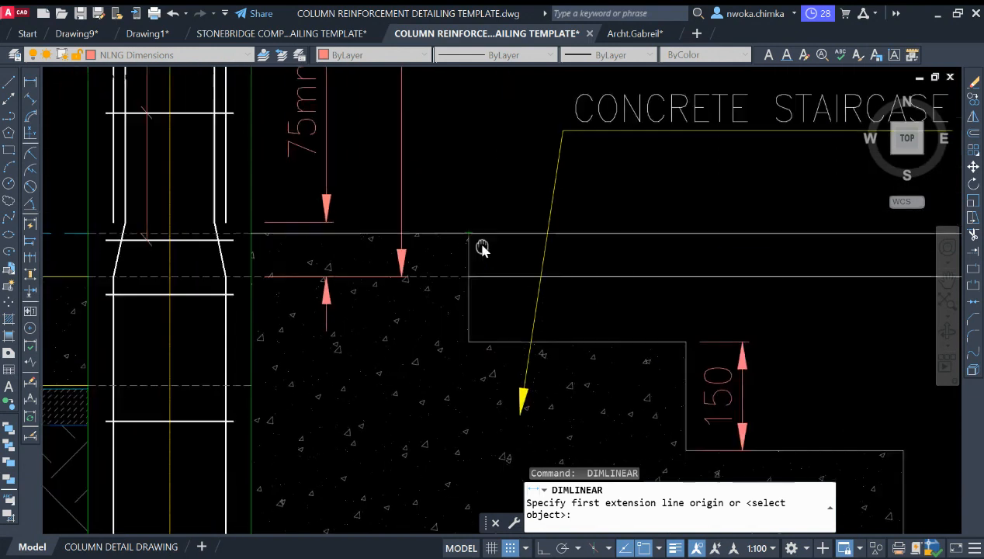
pyautogui.click(478, 234)
pyautogui.scroll(-2, 465, 225)
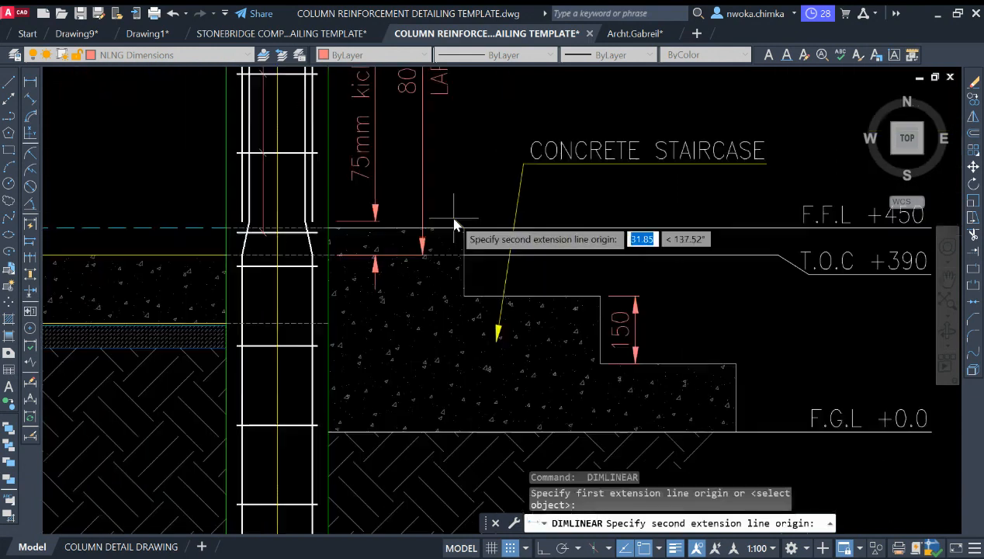
pyautogui.click(335, 232)
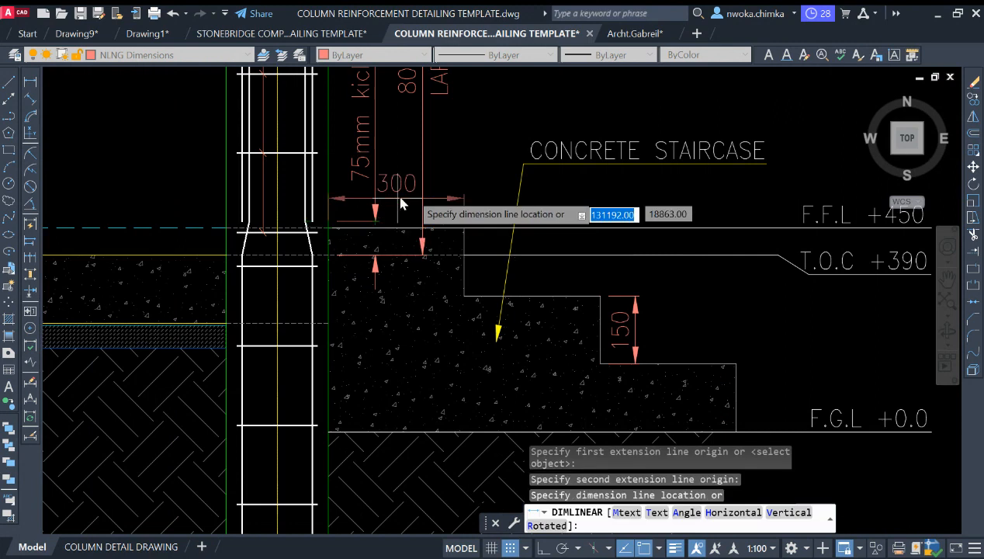
pyautogui.moveTo(451, 194); pyautogui.dragTo(470, 237, button='middle')
pyautogui.click(481, 225)
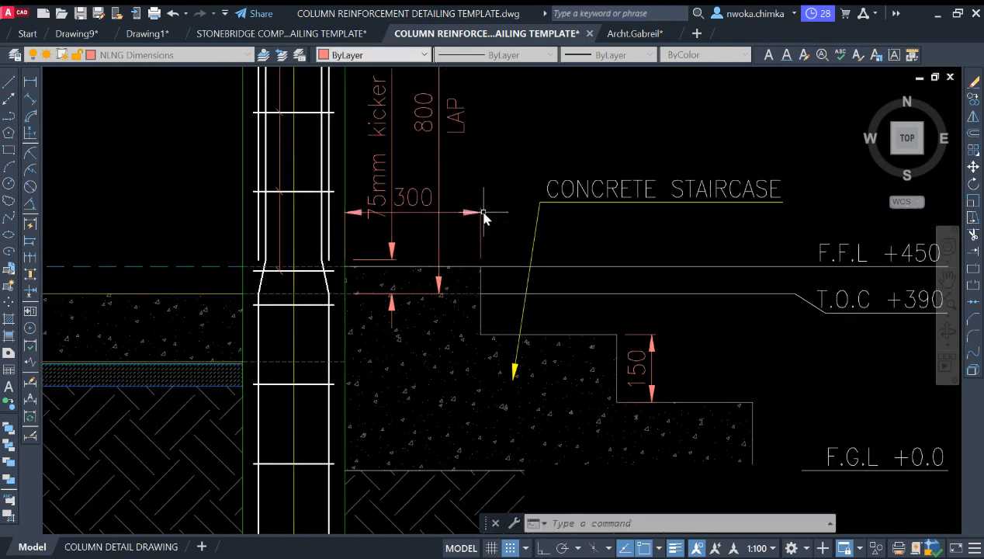
# - Mirror the 75mm kicker dimension about the column's vertical centreline and erase the original on the stair side
pyautogui.scroll(-4, 465, 223)
pyautogui.scroll(2, 488, 215)
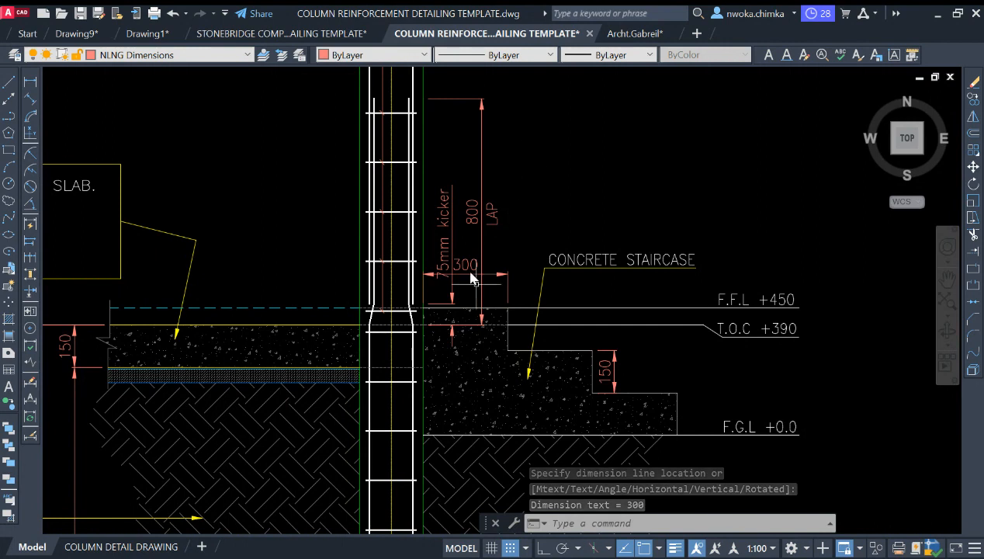
pyautogui.scroll(2, 456, 259)
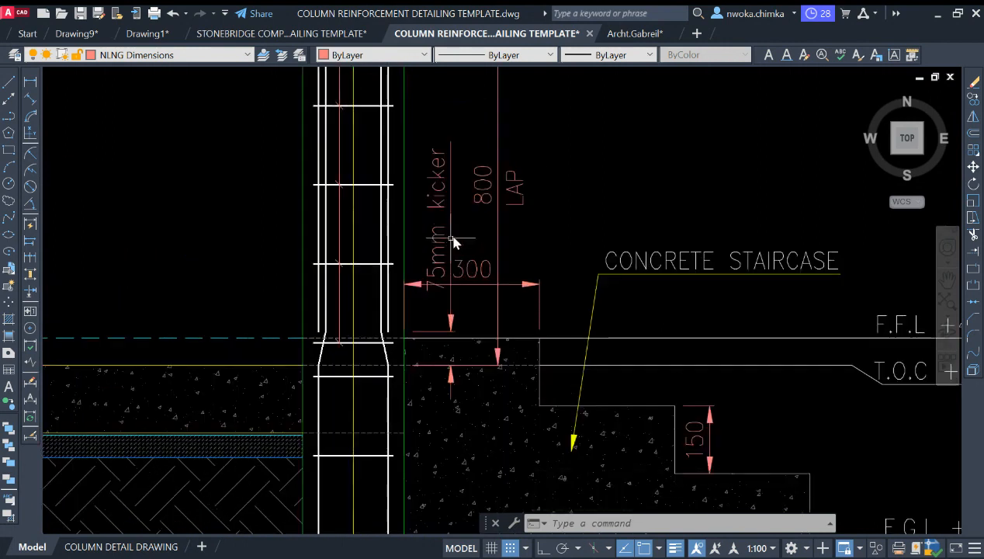
pyautogui.moveTo(468, 249); pyautogui.dragTo(534, 257, button='middle')
pyautogui.click(535, 233)
pyautogui.click(506, 268)
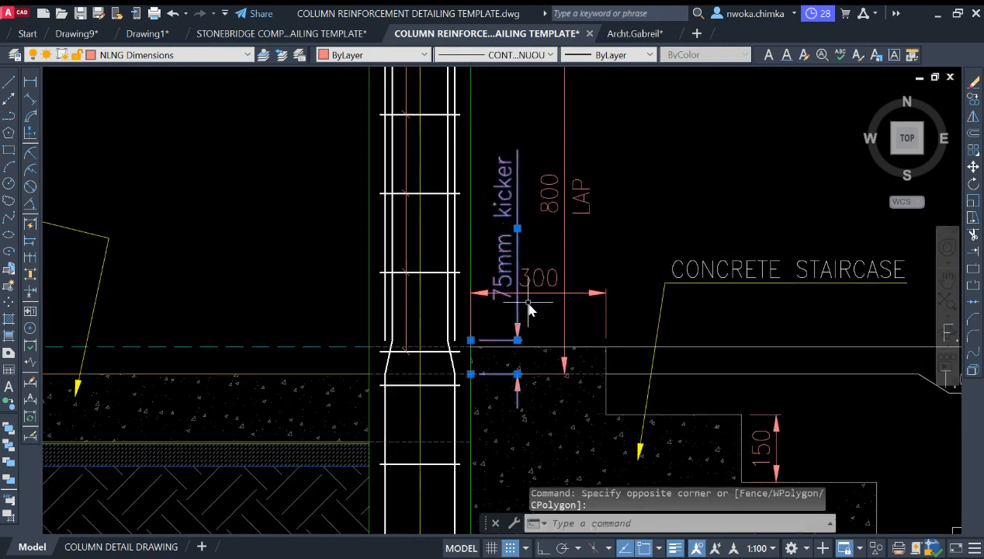
pyautogui.press('Return')
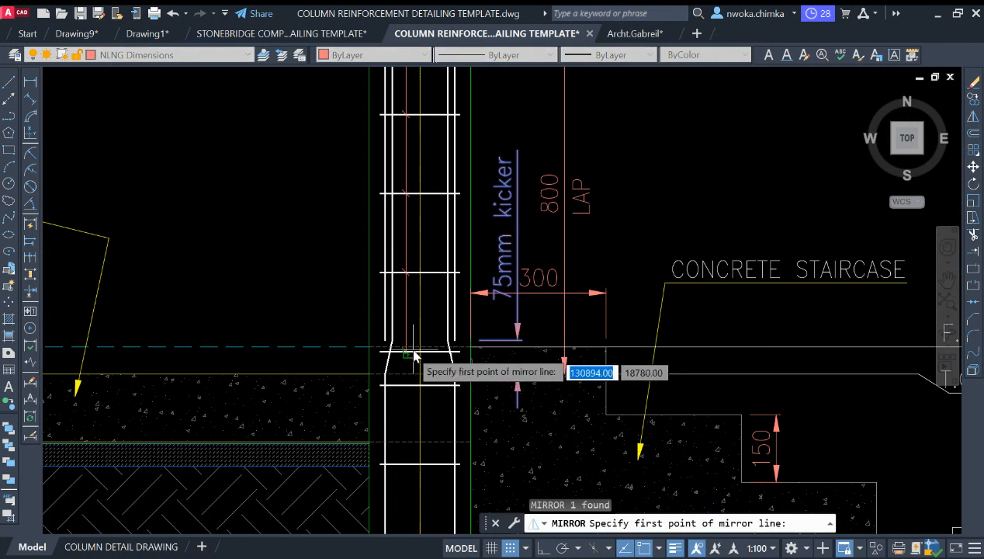
pyautogui.click(419, 353)
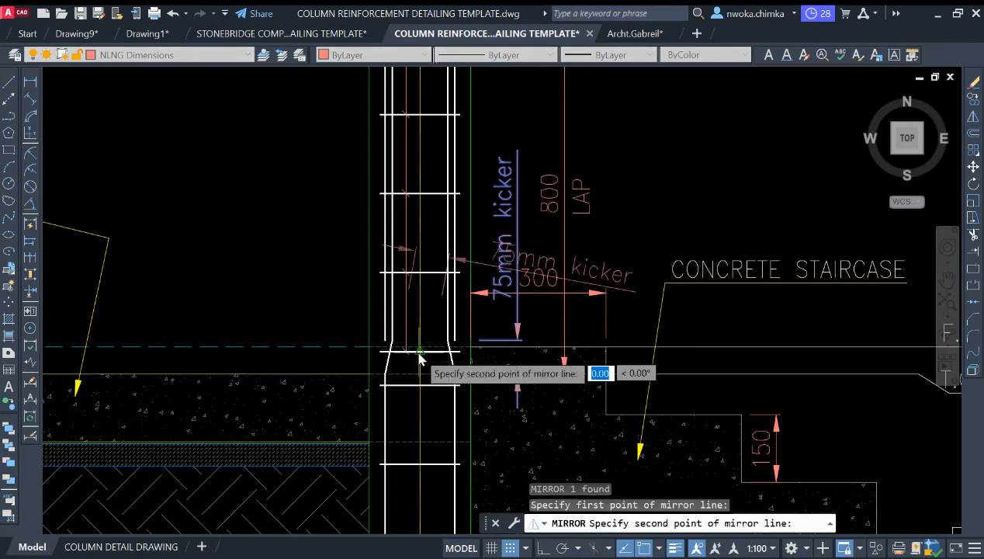
pyautogui.press('F8')
pyautogui.click(439, 318)
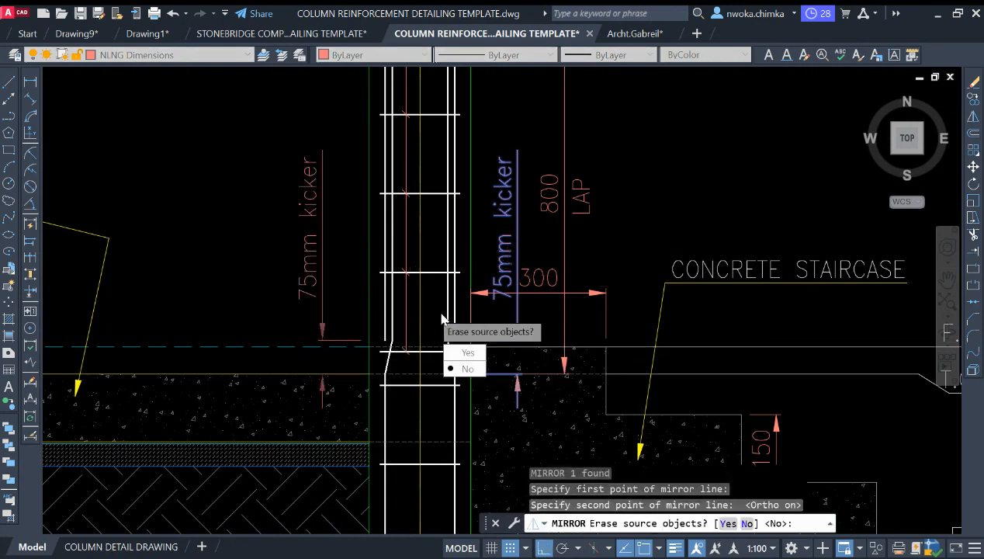
pyautogui.click(466, 354)
pyautogui.click(633, 205)
pyautogui.click(564, 241)
pyautogui.scroll(-2, 612, 232)
pyautogui.moveTo(620, 225); pyautogui.dragTo(621, 231, button='middle')
pyautogui.press('Return')
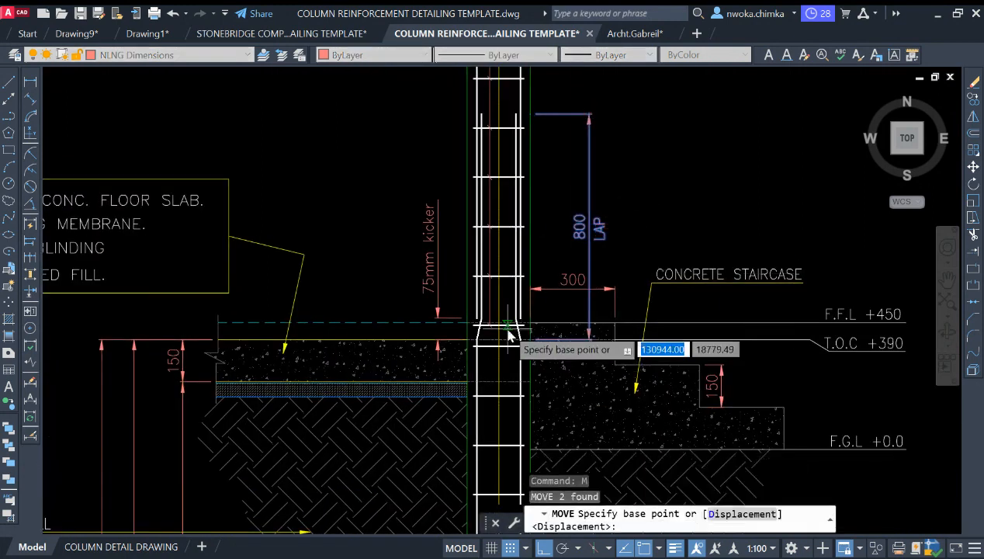
pyautogui.scroll(3, 504, 338)
pyautogui.click(491, 325)
pyautogui.press('Escape')
# - Mirror the 800 dimension and its LAP text about the column's centreline, erasing the originals on the stair side
pyautogui.click(760, 109)
pyautogui.click(710, 91)
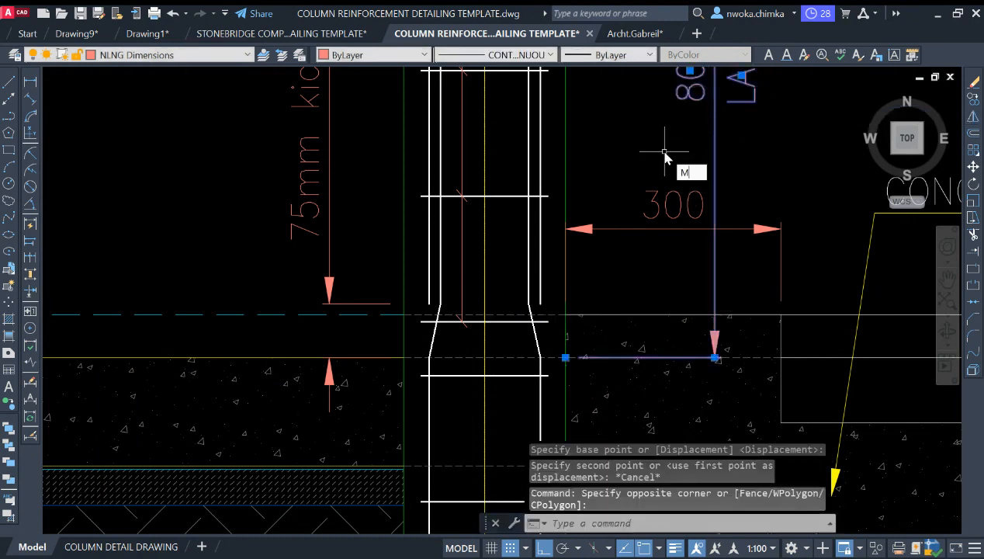
pyautogui.press('Return')
pyautogui.click(486, 326)
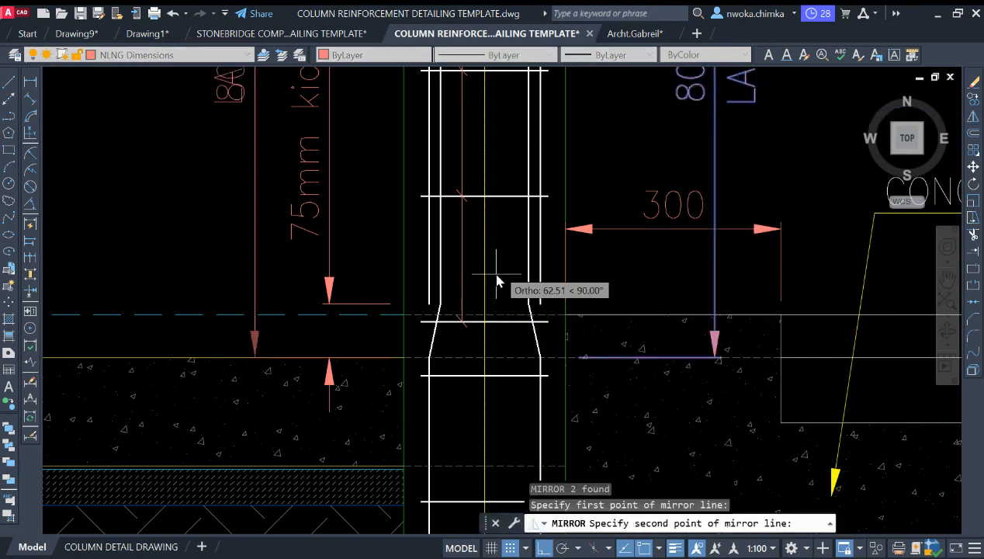
pyautogui.click(498, 266)
pyautogui.click(522, 308)
pyautogui.scroll(-2, 498, 300)
pyautogui.scroll(1, 388, 217)
pyautogui.moveTo(388, 216); pyautogui.dragTo(392, 237, button='middle')
pyautogui.scroll(5, 392, 231)
pyautogui.moveTo(462, 198); pyautogui.dragTo(487, 352, button='middle')
pyautogui.click(517, 227)
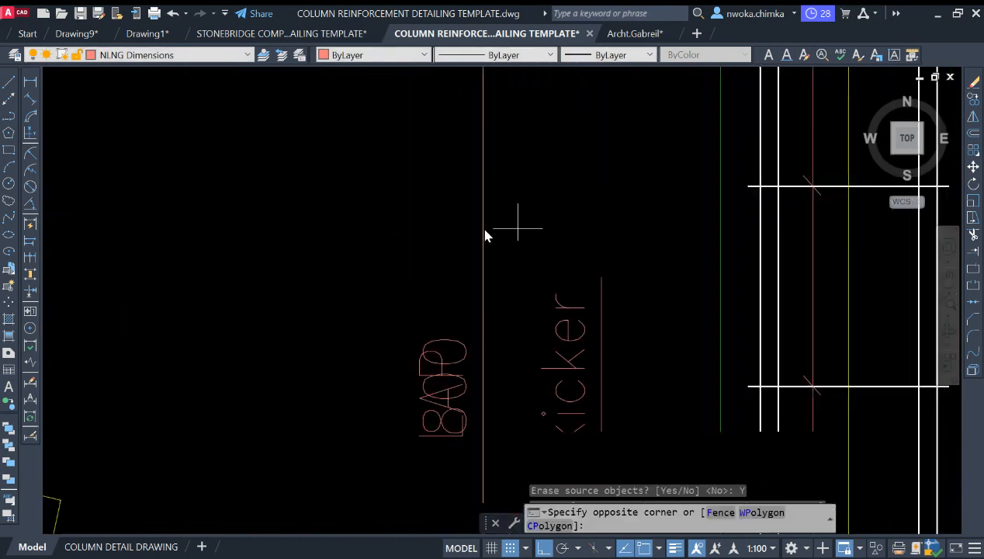
pyautogui.click(473, 236)
pyautogui.scroll(-5, 475, 237)
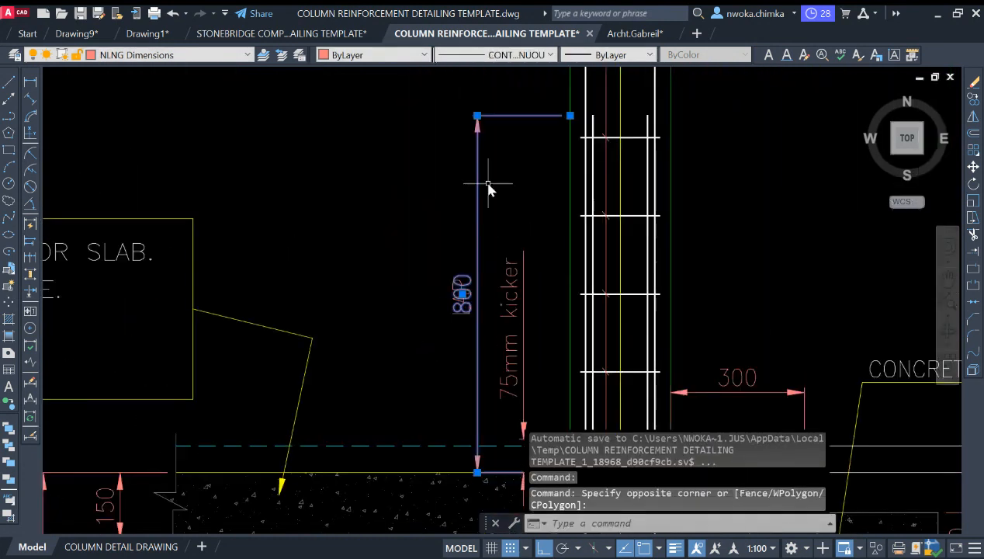
pyautogui.click(478, 115)
pyautogui.press('Escape')
pyautogui.press('Escape')
# - Shift the 75mm kicker dimension line closer to the column face
pyautogui.click(543, 265)
pyautogui.click(521, 282)
pyautogui.scroll(3, 466, 349)
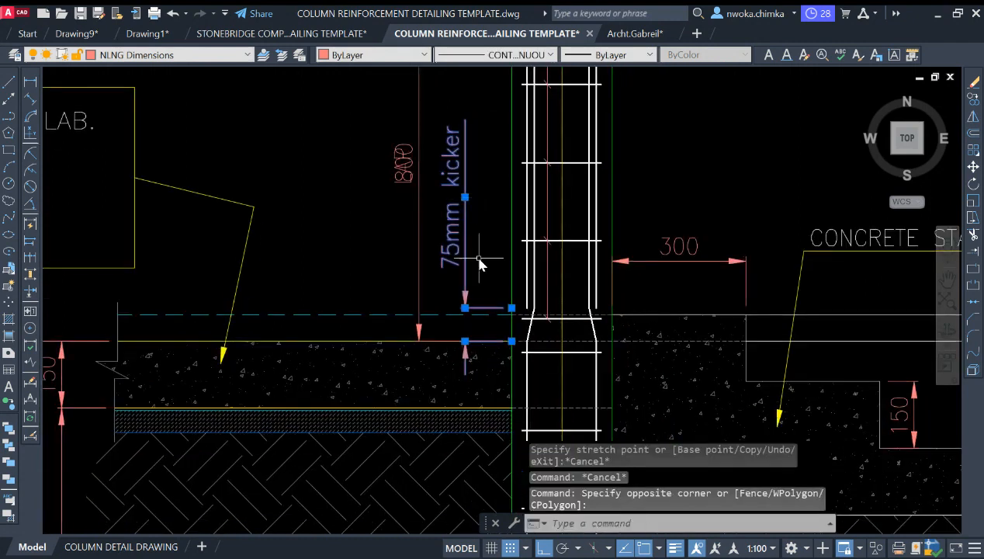
pyautogui.click(456, 336)
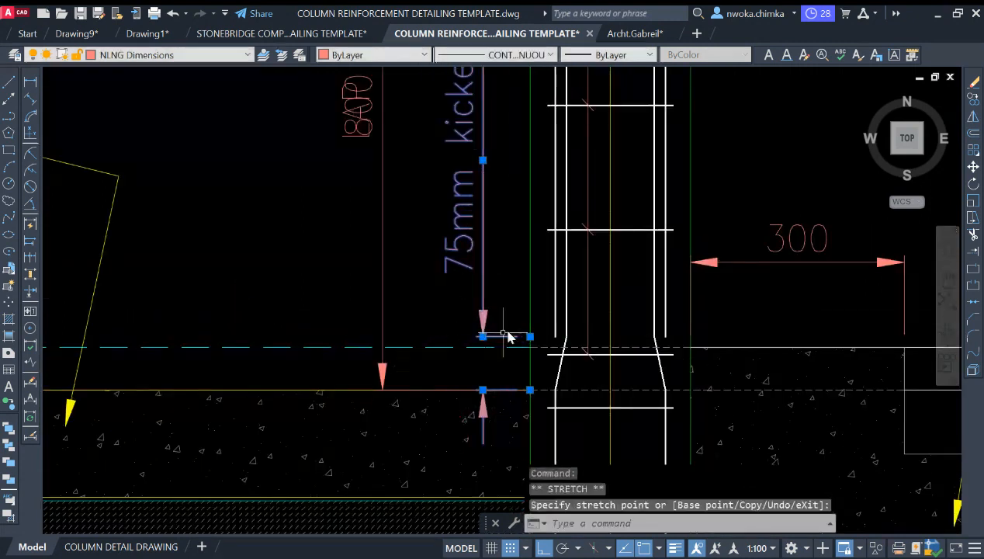
pyautogui.press('Escape')
# - Move the LAP text horizontally off the 800 text to the column side of the lap dimension line
pyautogui.scroll(-5, 451, 219)
pyautogui.scroll(4, 384, 208)
pyautogui.scroll(2, 520, 405)
pyautogui.click(519, 402)
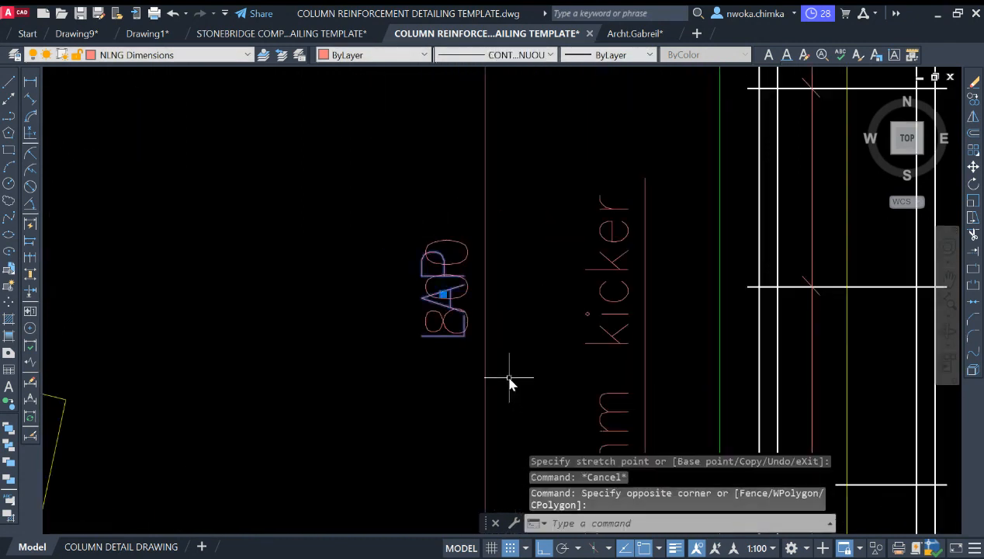
pyautogui.click(384, 283)
pyautogui.write('m')
pyautogui.press('Return')
pyautogui.click(324, 150)
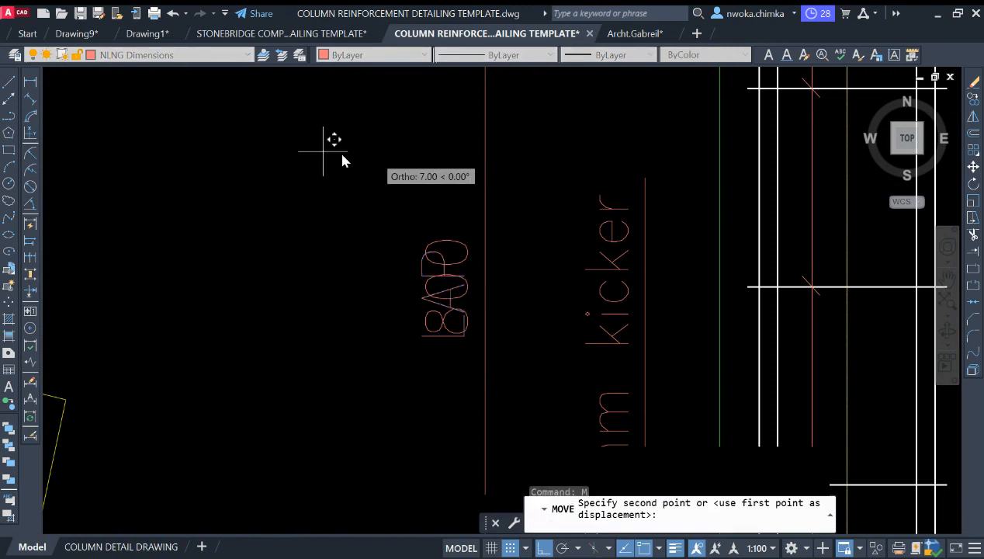
pyautogui.click(398, 152)
pyautogui.scroll(-1, 440, 215)
pyautogui.scroll(-3, 466, 302)
pyautogui.scroll(4, 479, 307)
pyautogui.click(481, 309)
pyautogui.click(471, 349)
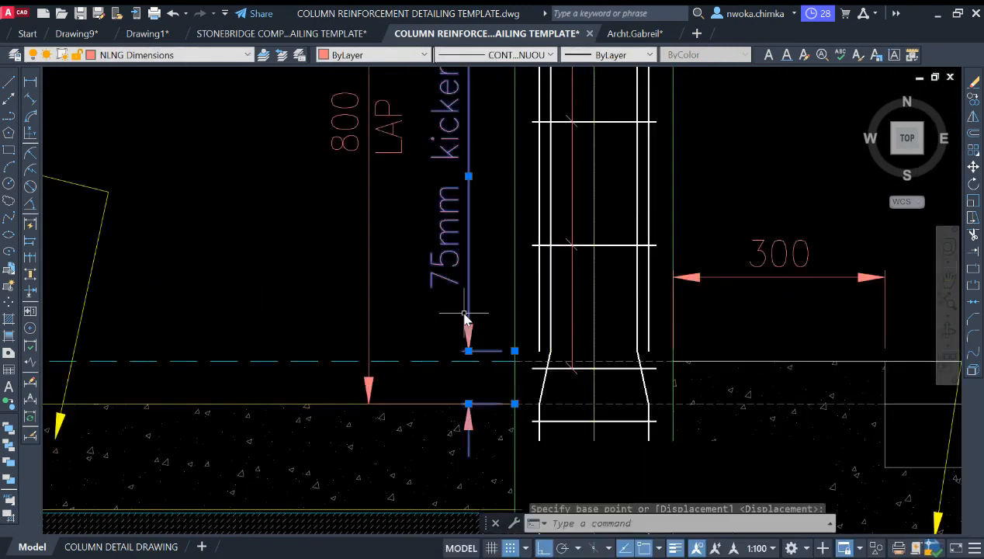
pyautogui.scroll(2, 471, 351)
pyautogui.click(465, 354)
pyautogui.press('Escape')
pyautogui.press('Escape')
# - Stretch the upper extension origin of the 75mm kicker dimension to the bend point of the nearest column bar
pyautogui.click(524, 355)
pyautogui.click(535, 353)
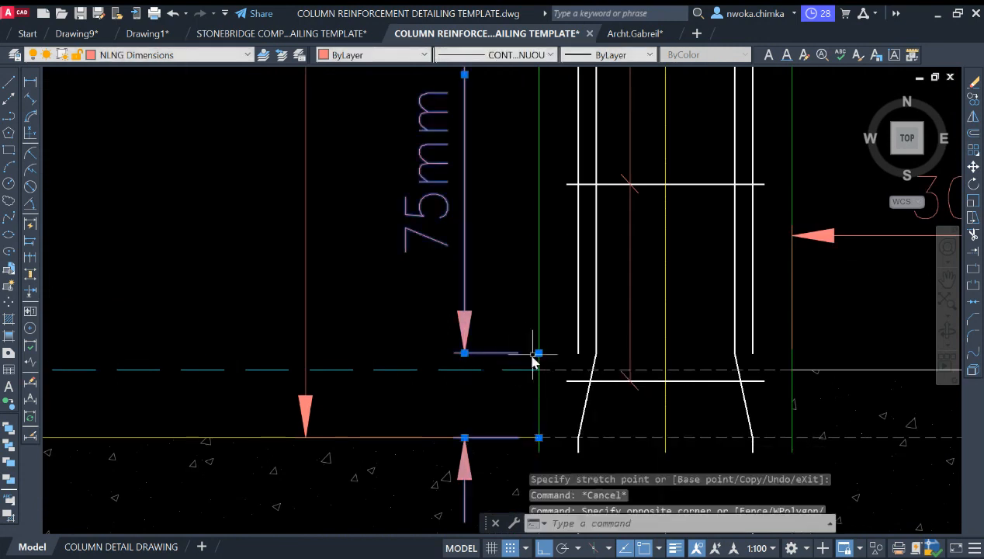
pyautogui.click(539, 353)
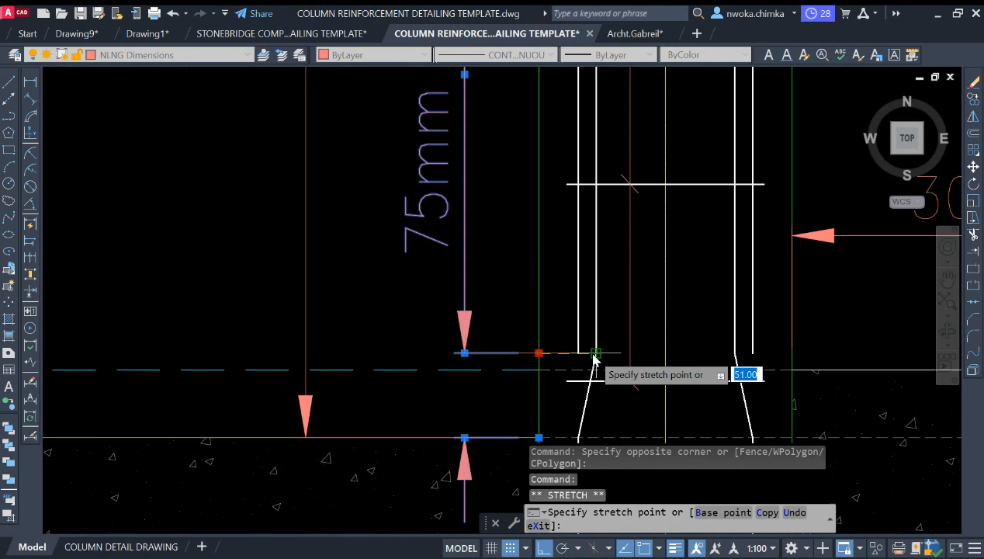
pyautogui.press('Escape')
pyautogui.scroll(-2, 545, 330)
pyautogui.scroll(2, 527, 351)
pyautogui.scroll(-3, 527, 351)
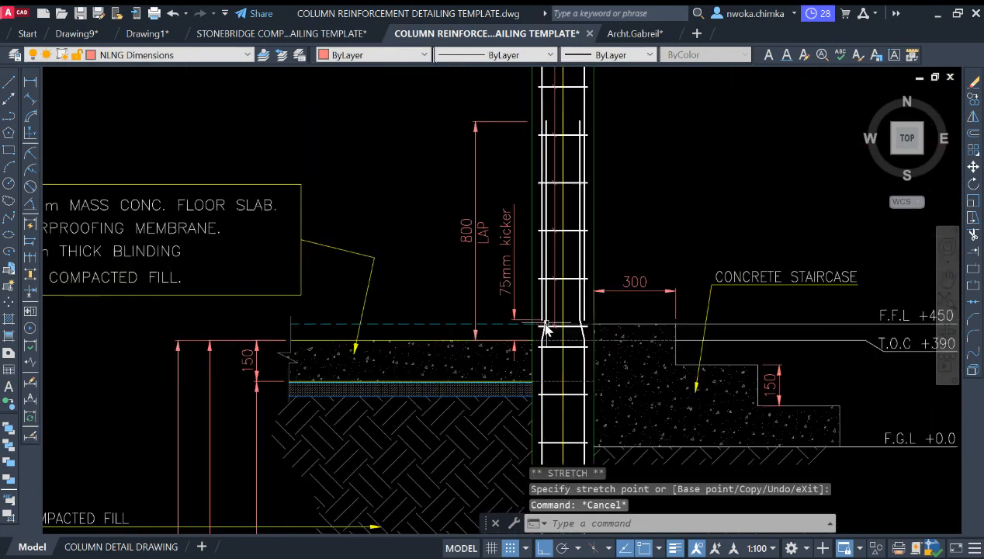
# - Raise the 300 dimension line of the top tread slightly further above the F.F.L line
pyautogui.scroll(3, 657, 293)
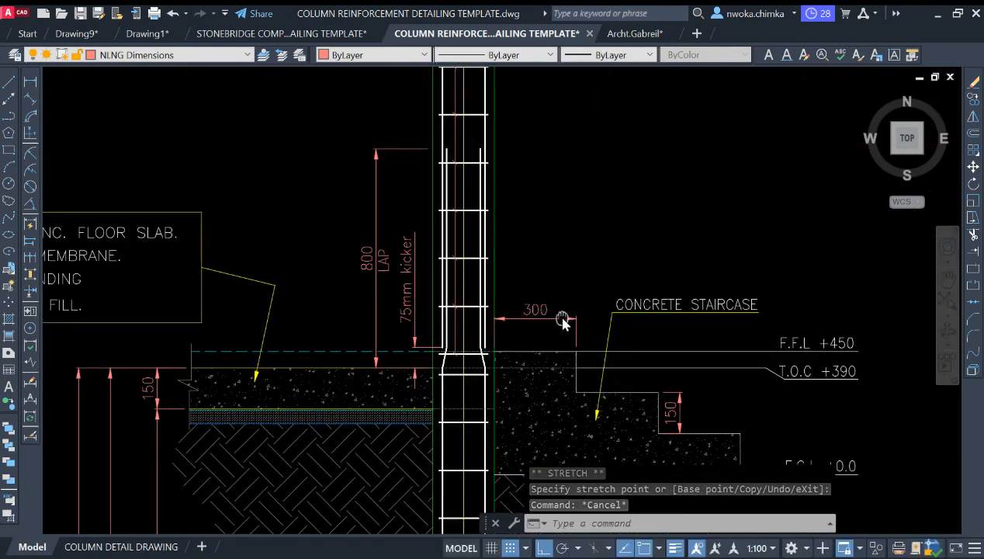
pyautogui.click(599, 288)
pyautogui.click(589, 302)
pyautogui.click(596, 296)
pyautogui.scroll(2, 592, 293)
pyautogui.scroll(-3, 594, 284)
pyautogui.press('Escape')
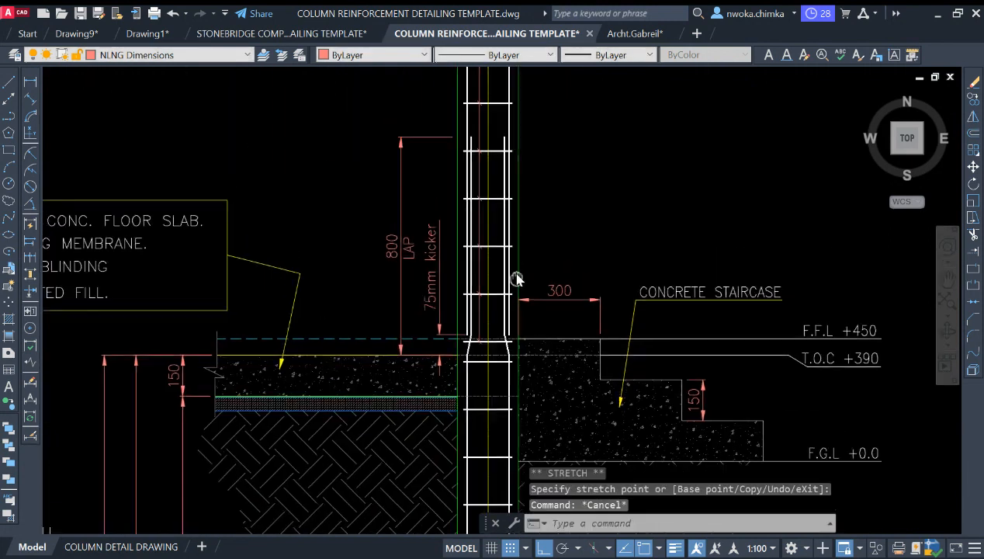
# - Place a horizontal linear dimension about 315 mm long in the empty area beside the column above the staircase, and explode it
pyautogui.scroll(1, 473, 268)
pyautogui.click(32, 82)
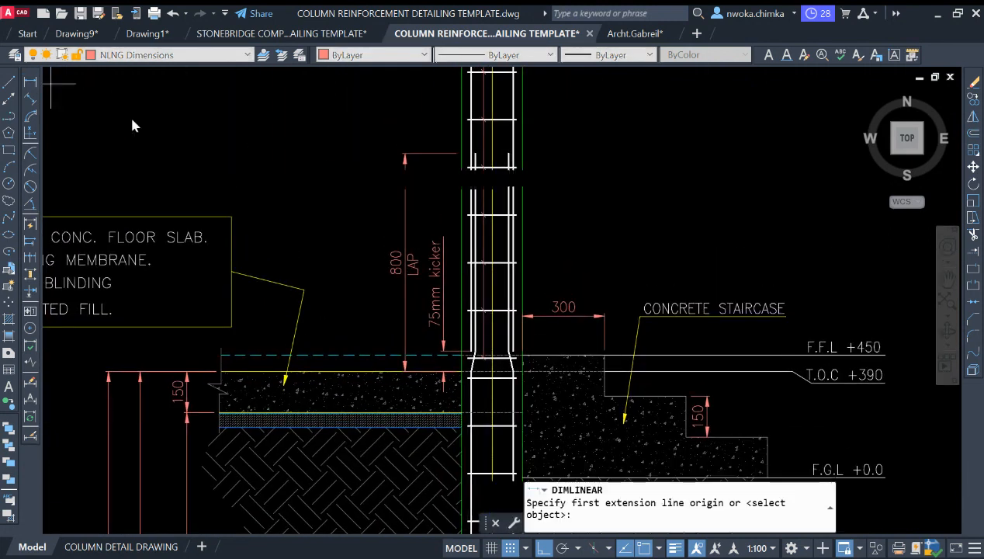
pyautogui.moveTo(561, 206); pyautogui.dragTo(411, 226, button='middle')
pyautogui.click(422, 218)
pyautogui.click(509, 219)
pyautogui.click(509, 195)
pyautogui.click(525, 165)
pyautogui.click(494, 217)
pyautogui.click(973, 371)
# - Erase the exploded dimension's lines and arrows, keeping only its text
pyautogui.scroll(2, 496, 182)
pyautogui.click(540, 183)
pyautogui.click(514, 232)
pyautogui.click(420, 195)
pyautogui.click(387, 237)
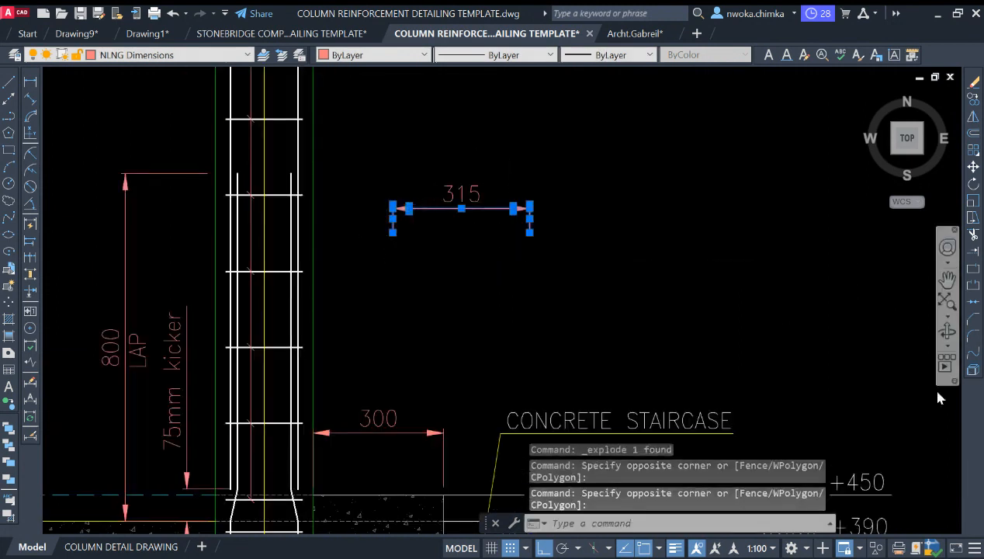
pyautogui.press('Return')
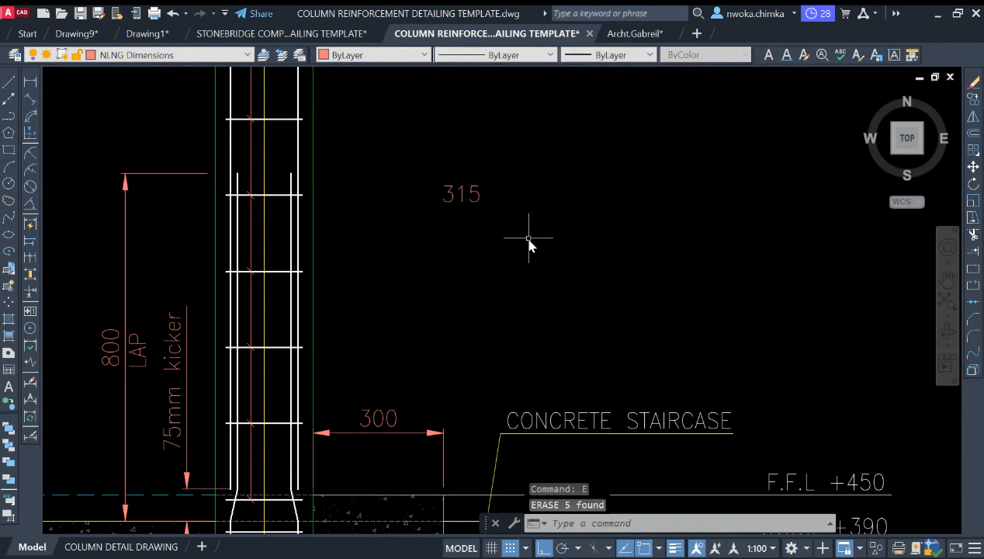
# - Change the remaining dimension text to TREAD
pyautogui.doubleClick(478, 196)
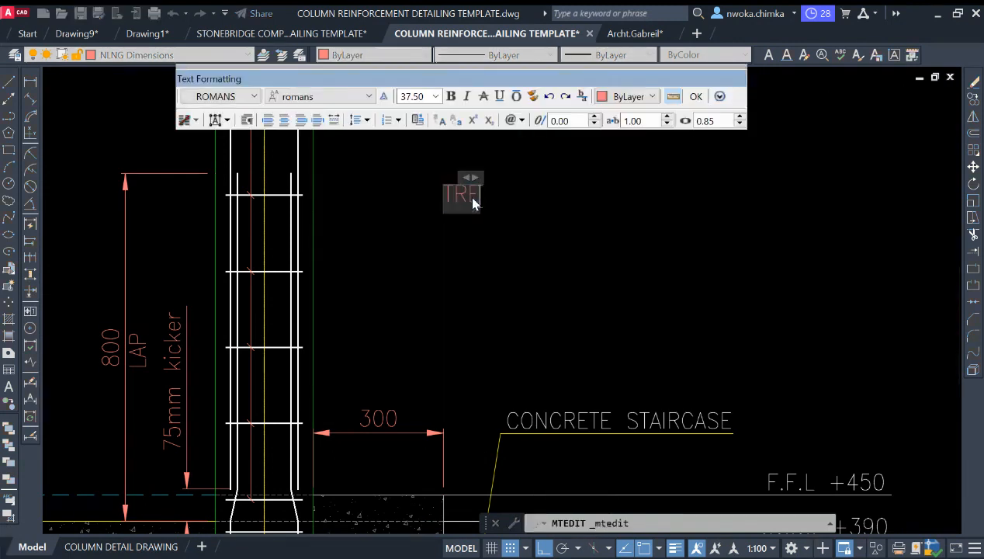
pyautogui.write('TH')
pyautogui.click(552, 226)
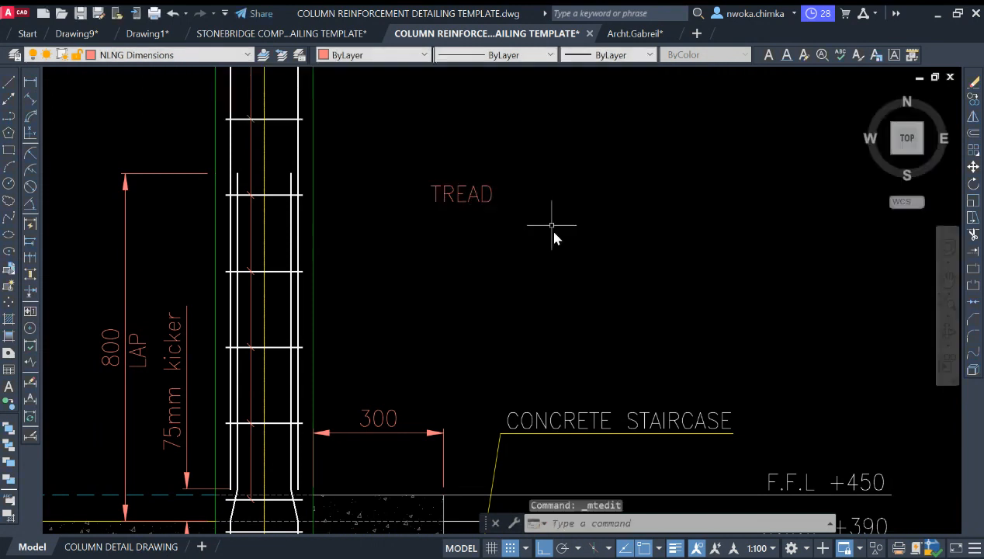
# - Copy the TREAD text to just below the 300 dimension of the top tread, with Ortho off
pyautogui.click(544, 184)
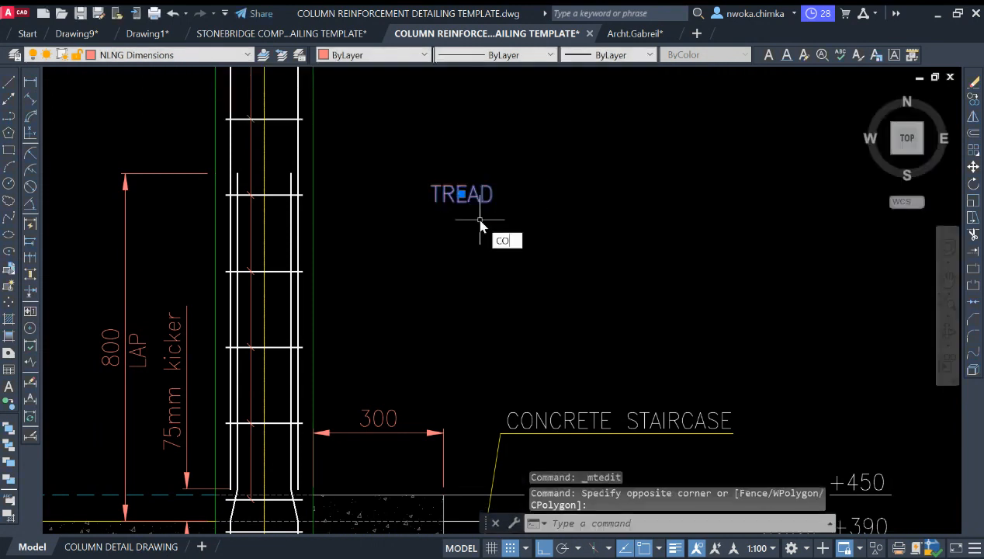
pyautogui.write('CO')
pyautogui.press('Return')
pyautogui.click(491, 205)
pyautogui.press('F8')
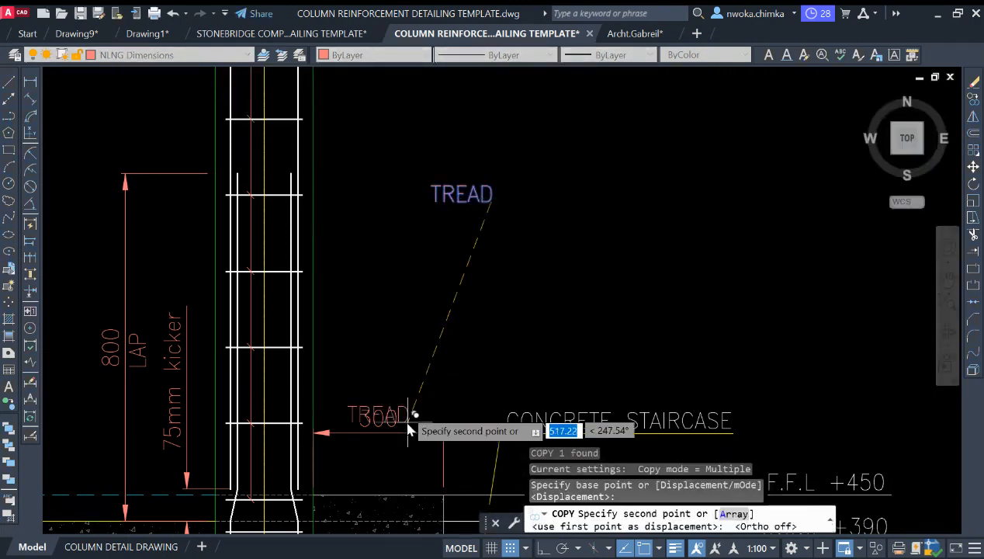
pyautogui.scroll(2, 411, 419)
pyautogui.click(450, 308)
pyautogui.scroll(-4, 451, 302)
pyautogui.press('Escape')
# - Copy the vertical LAP text beside the 150 dimension of the stair riser
pyautogui.click(295, 242)
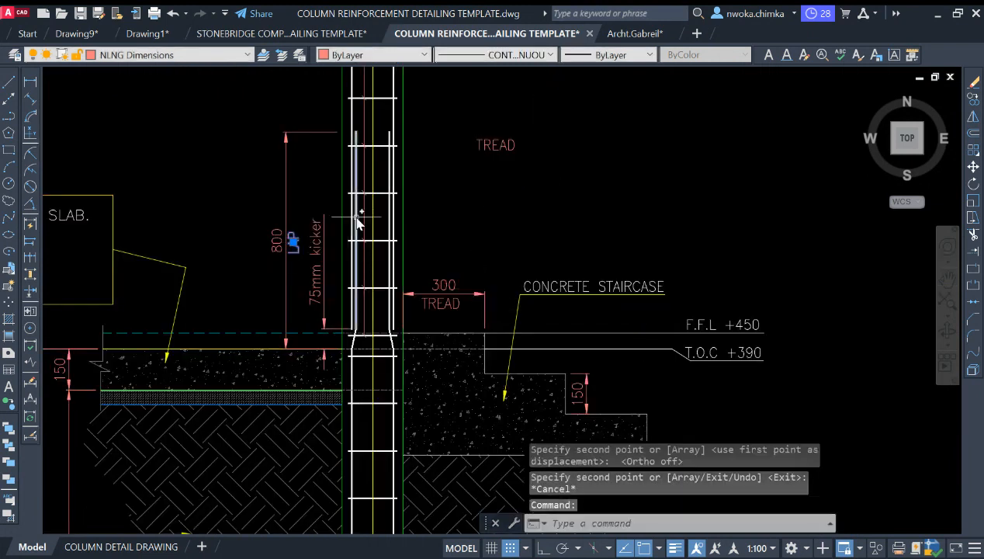
pyautogui.write('CO')
pyautogui.press('Return')
pyautogui.click(325, 258)
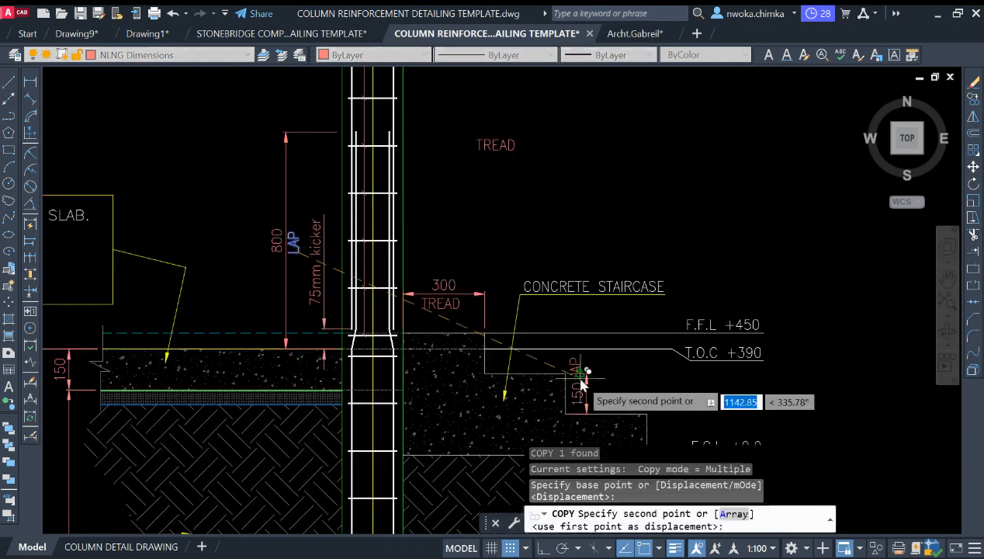
pyautogui.scroll(3, 621, 410)
pyautogui.scroll(-5, 621, 410)
pyautogui.press('Escape')
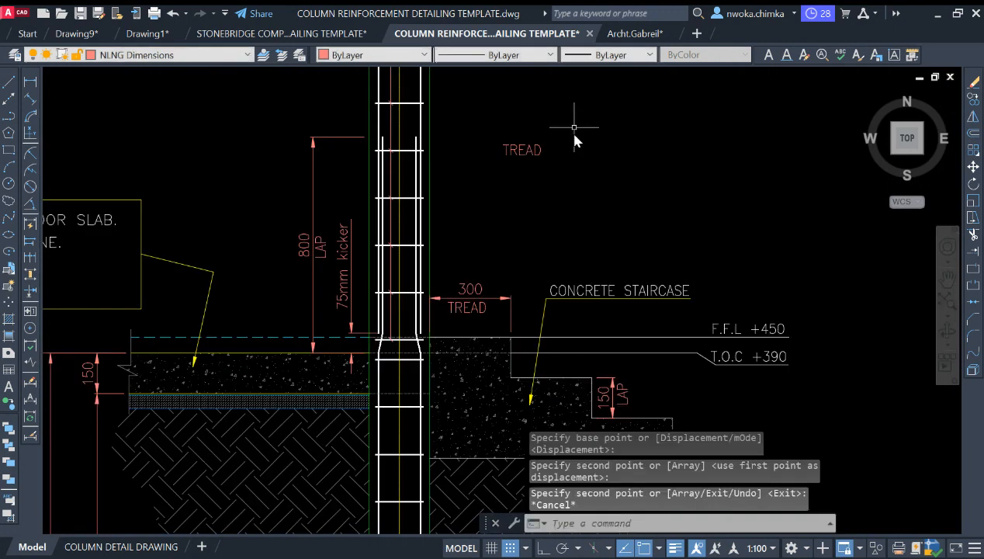
# - Erase the original TREAD text in the empty area above the staircase
pyautogui.click(575, 127)
pyautogui.click(518, 202)
pyautogui.write('E')
pyautogui.press('Return')
# - Change the copied LAP text beside the 150 stair dimension to RISER
pyautogui.scroll(5, 586, 308)
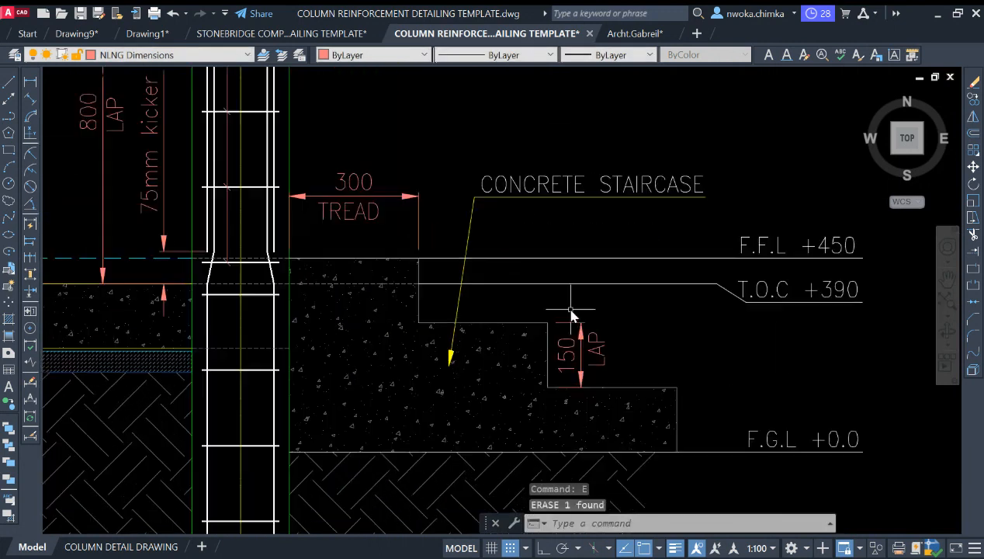
pyautogui.click(600, 350)
pyautogui.doubleClick(602, 349)
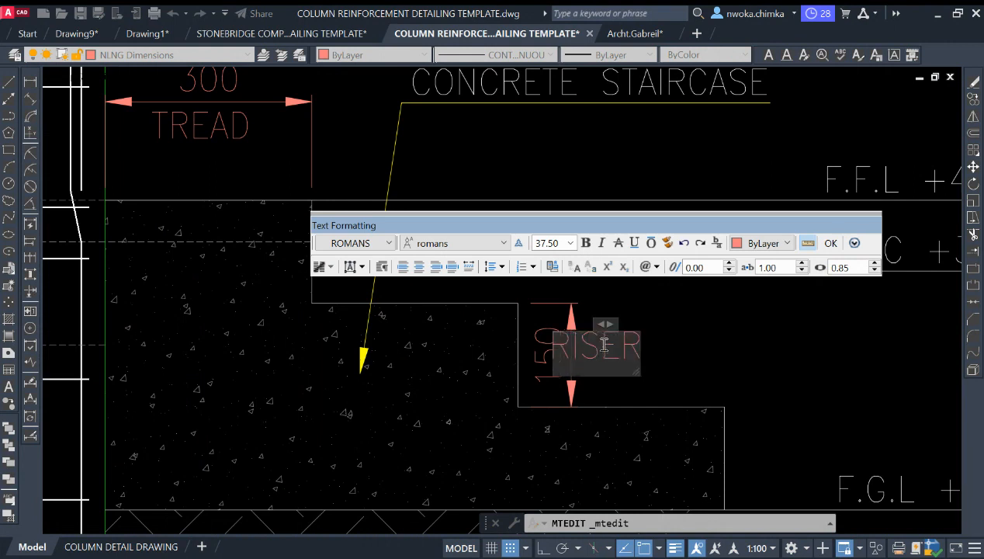
pyautogui.click(670, 363)
pyautogui.scroll(-5, 628, 333)
pyautogui.scroll(3, 617, 315)
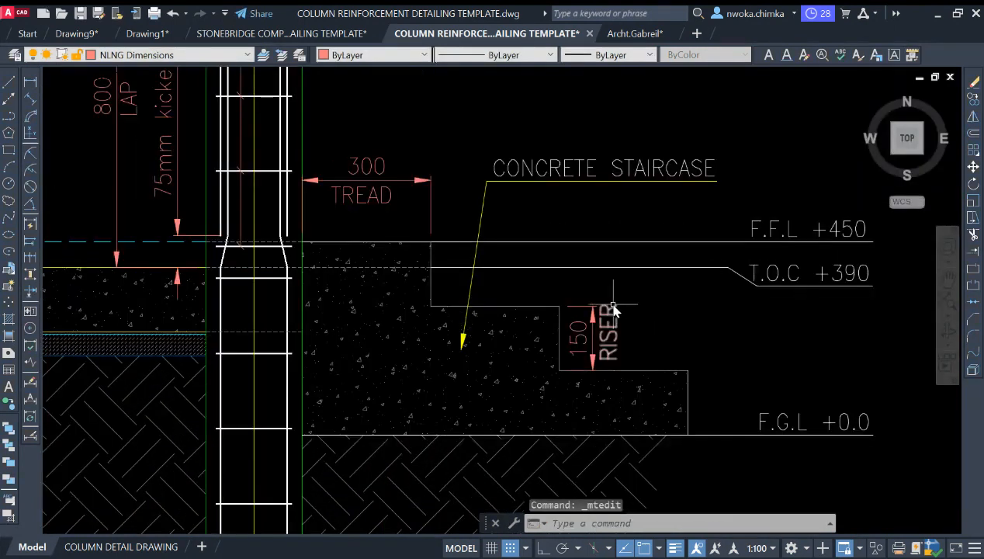
# - Review the staircase, level lines and foundation for dimensions still missing on the staircase side
pyautogui.scroll(-6, 613, 310)
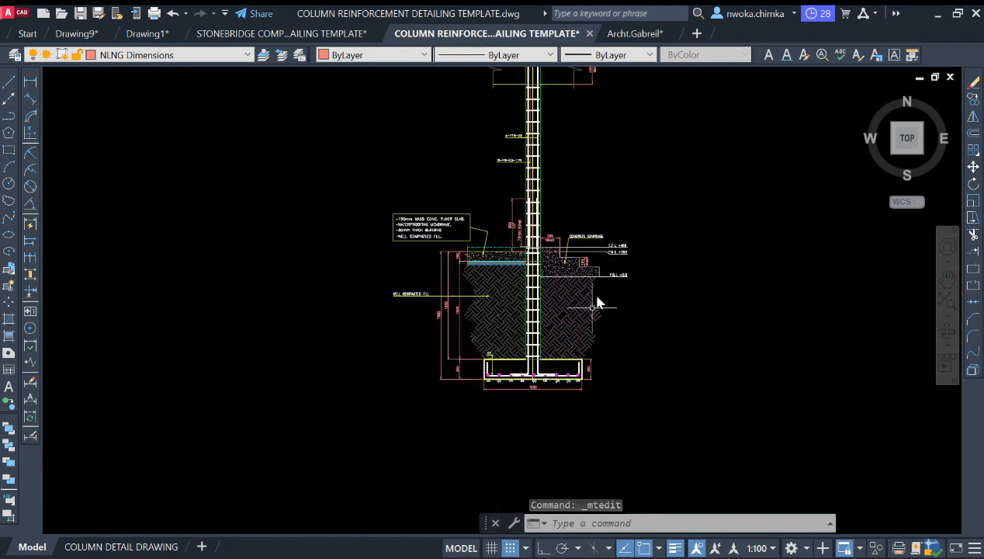
pyautogui.scroll(4, 599, 377)
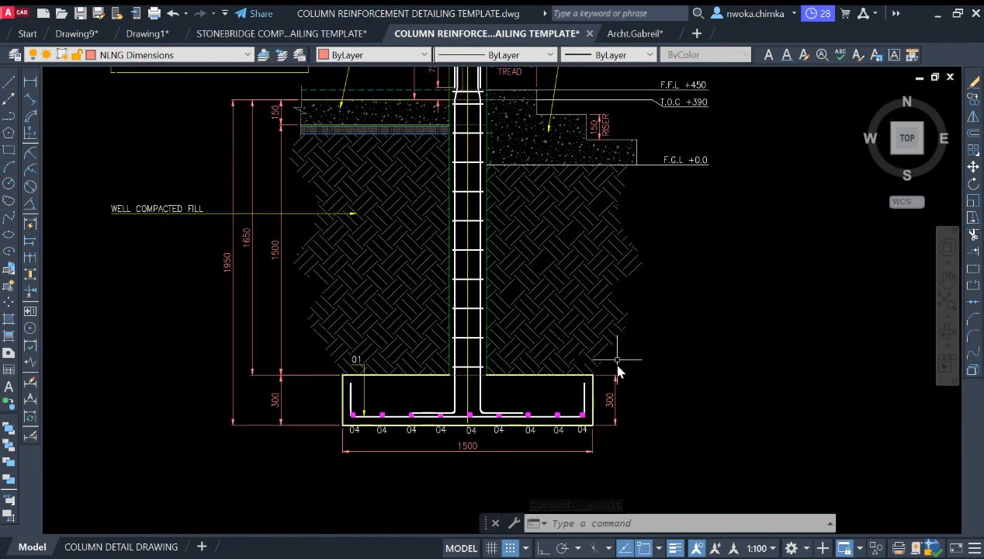
pyautogui.scroll(-3, 619, 373)
pyautogui.scroll(3, 641, 226)
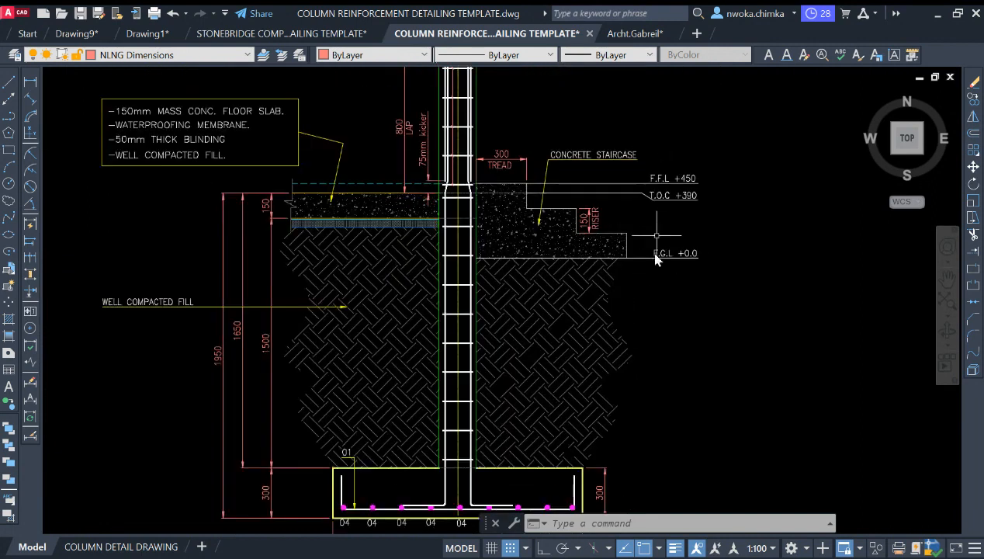
pyautogui.scroll(-2, 623, 200)
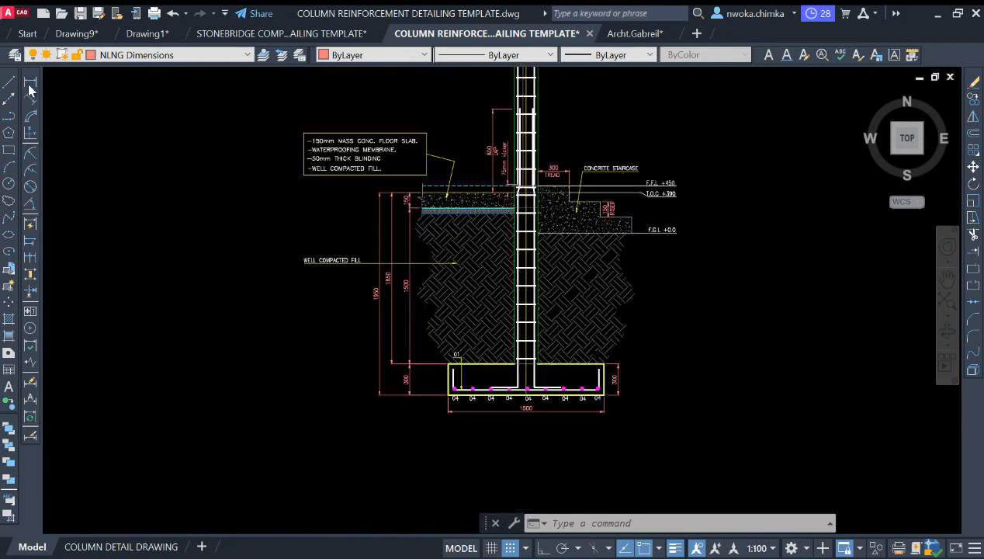
pyautogui.scroll(-4, 453, 73)
pyautogui.scroll(4, 518, 208)
pyautogui.moveTo(529, 153); pyautogui.dragTo(532, 281, button='middle')
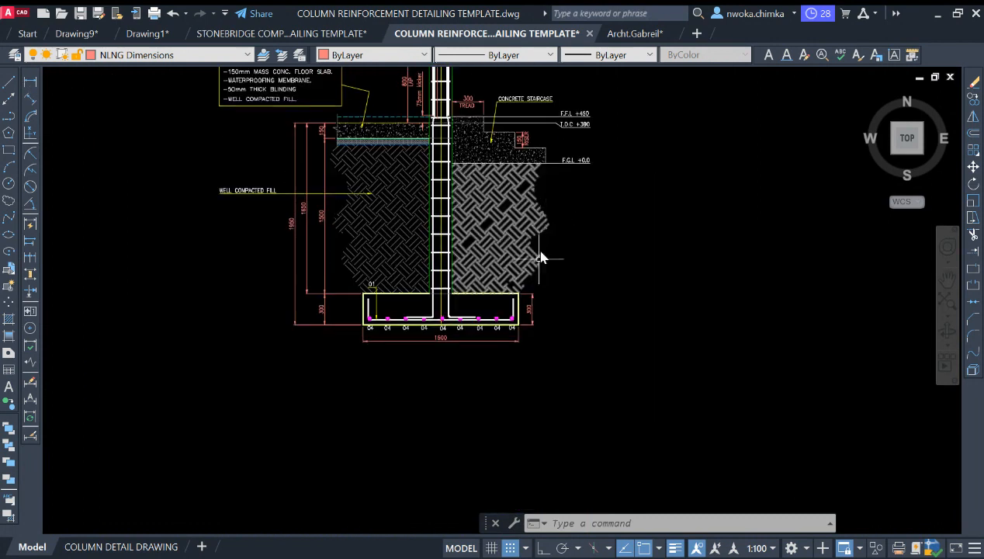
# - Move the 300 footing depth dimension line on the staircase side further away from the footing
pyautogui.click(530, 299)
pyautogui.scroll(4, 533, 300)
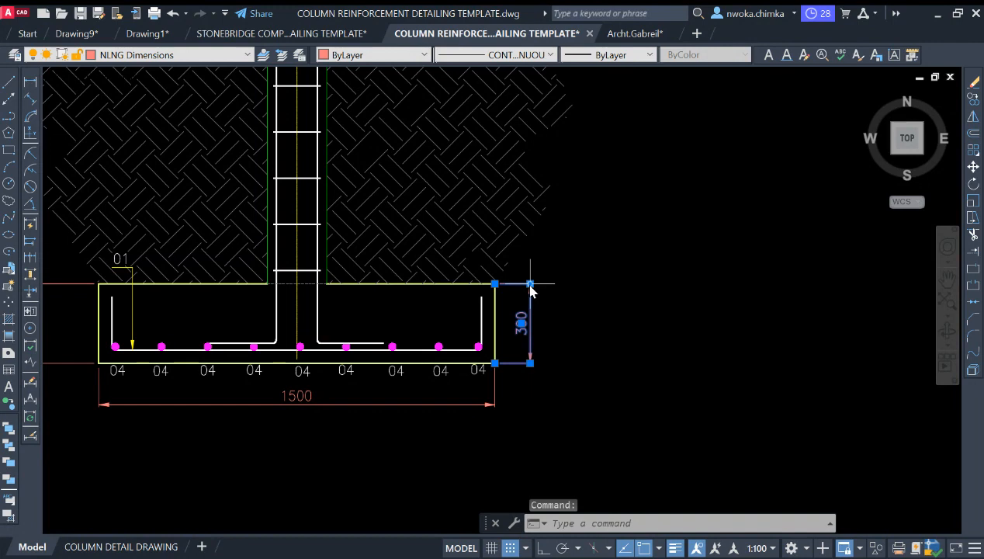
pyautogui.click(530, 285)
pyautogui.scroll(-3, 560, 291)
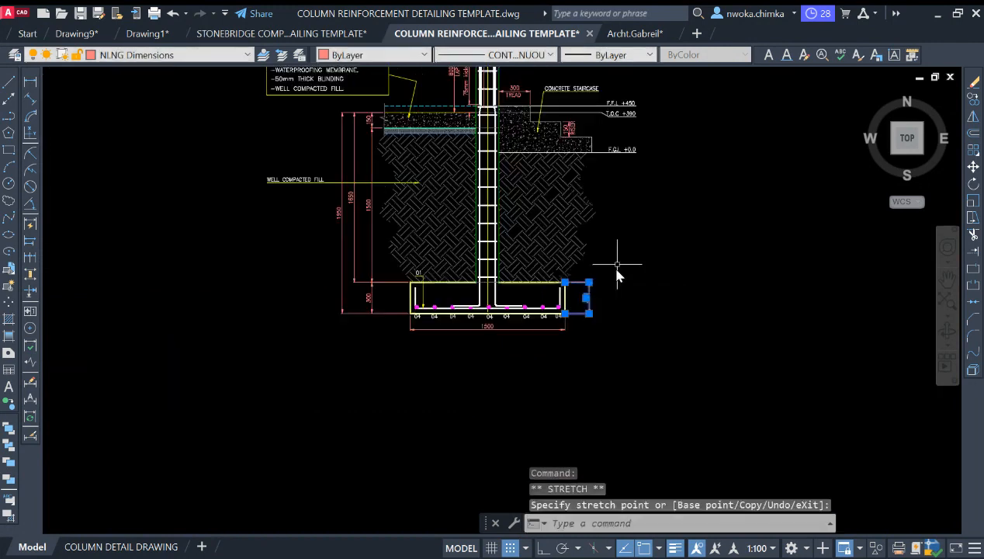
pyautogui.press('Escape')
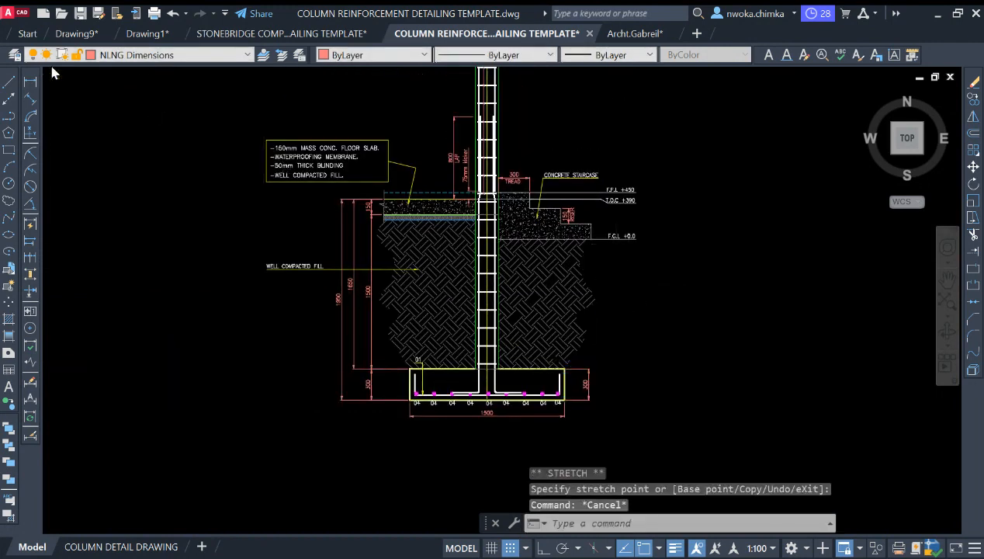
pyautogui.click(31, 82)
pyautogui.scroll(5, 593, 407)
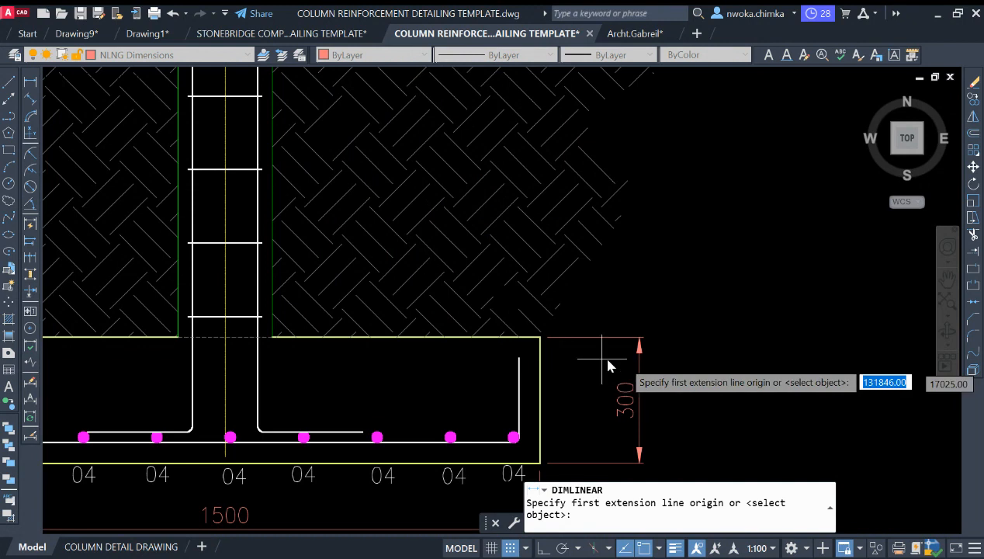
pyautogui.press('Escape')
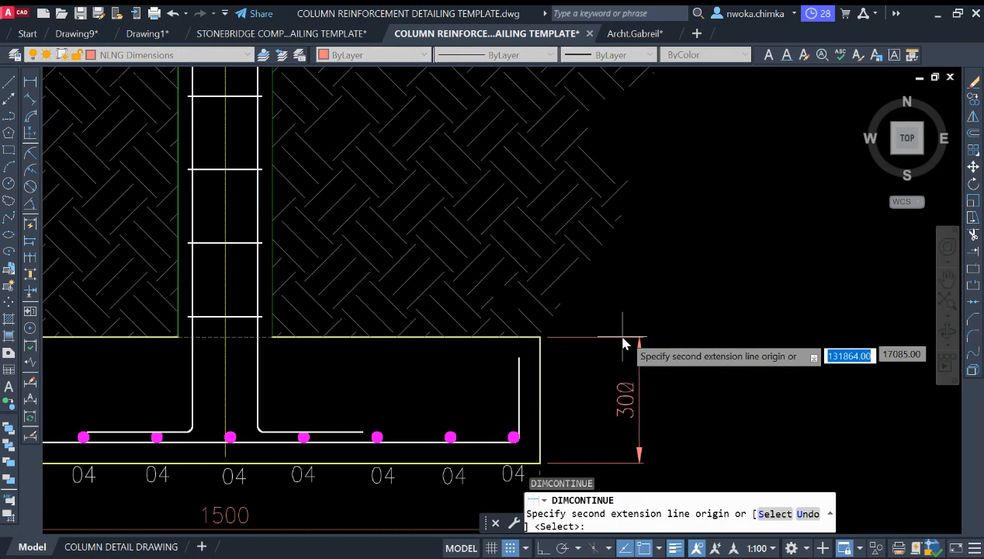
pyautogui.press('Escape')
# - Continue the 300 footing depth dimension on the staircase side up to the F.G.L line
pyautogui.press('Return')
pyautogui.press('Return')
pyautogui.click(640, 343)
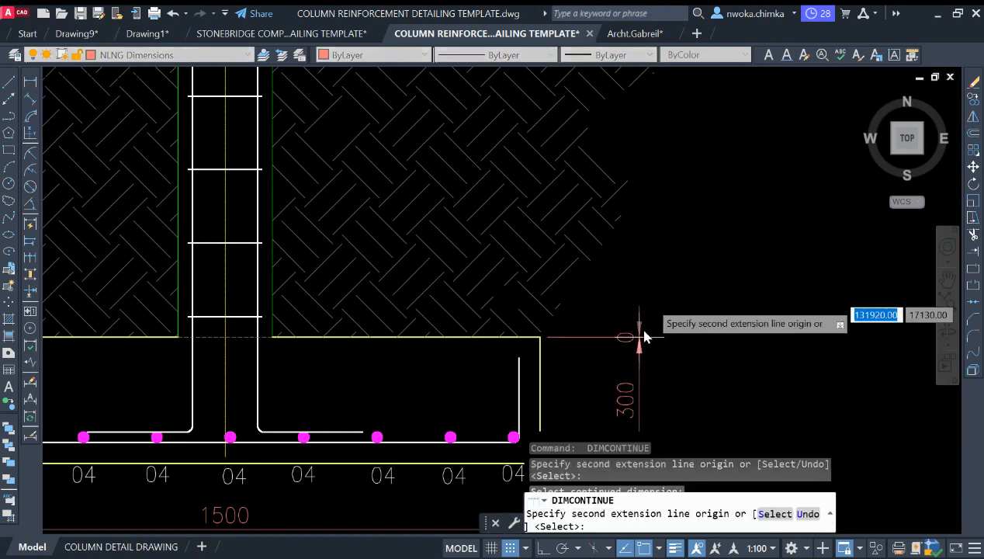
pyautogui.scroll(-4, 652, 341)
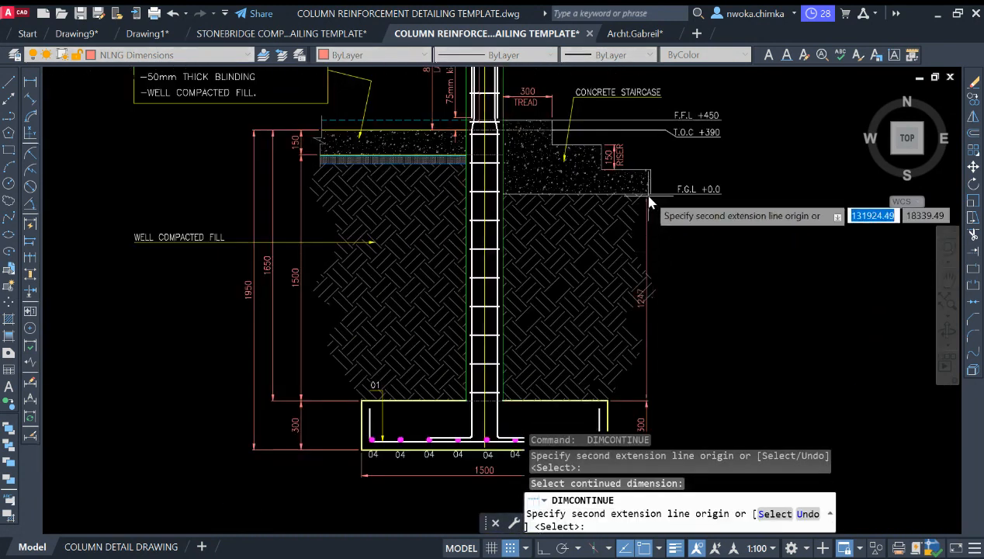
pyautogui.scroll(3, 652, 202)
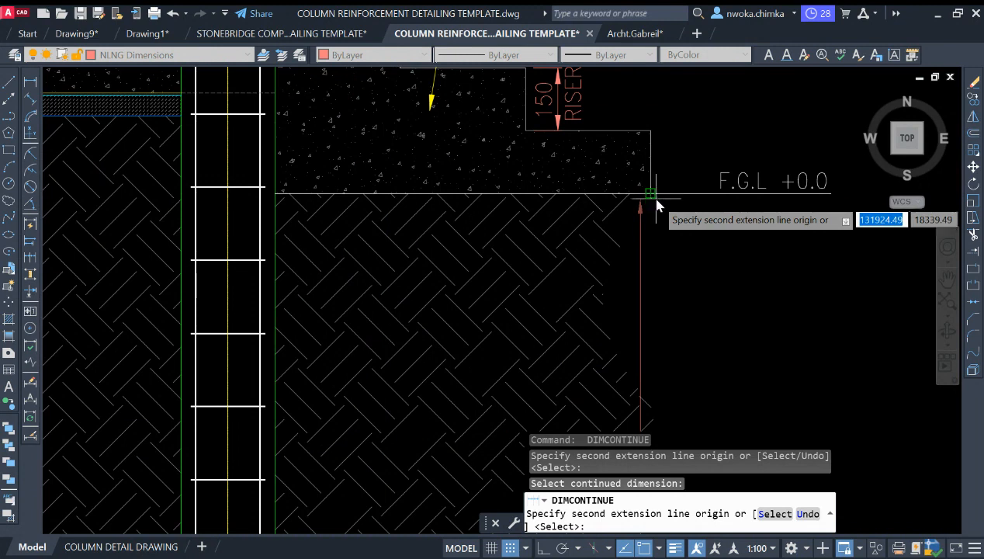
pyautogui.click(652, 200)
# - Continue the vertical dimension chain from the F.G.L line up to the T.O.C line
pyautogui.scroll(-3, 648, 205)
pyautogui.scroll(3, 649, 208)
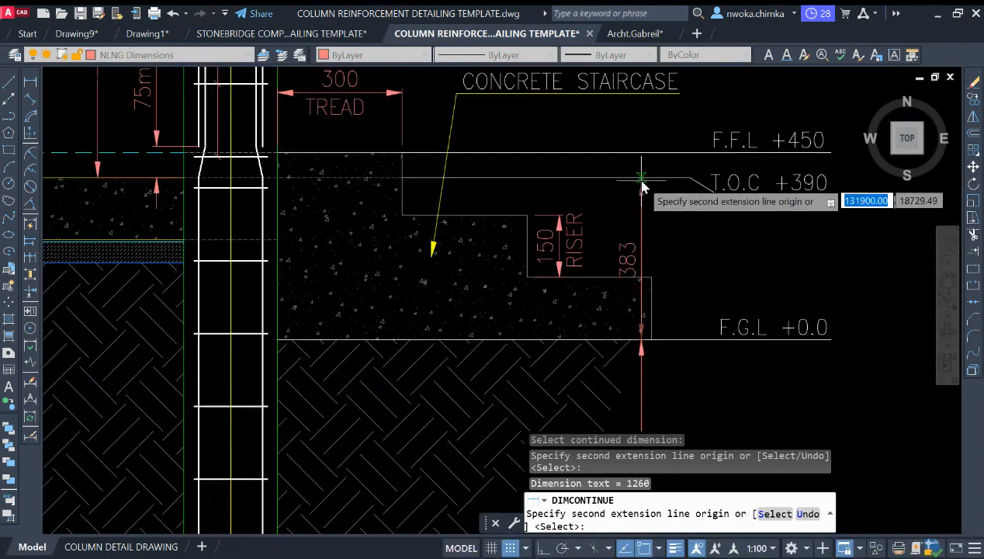
pyautogui.scroll(2, 652, 184)
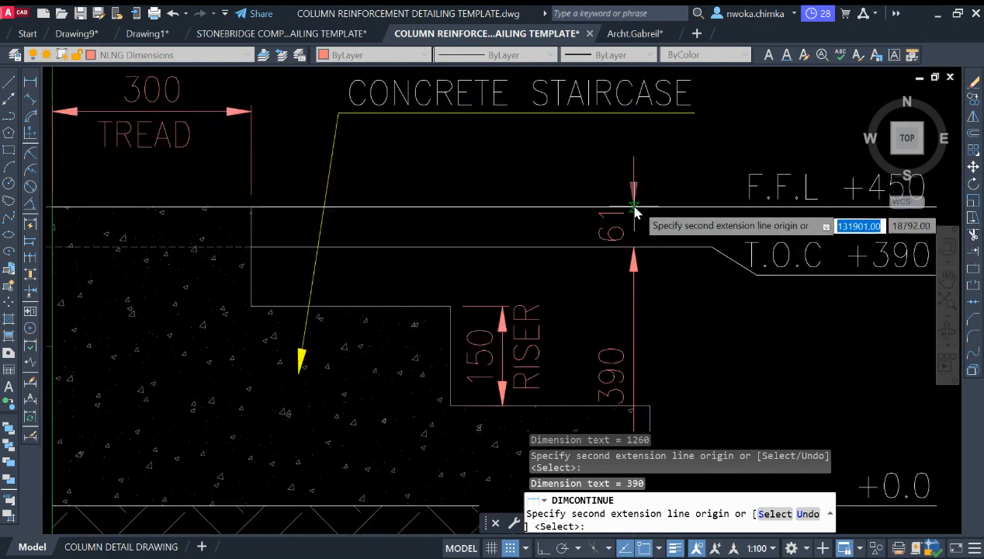
# - Try continuing the dimension chain up to the F.F.L line, and erase that last dimension
pyautogui.scroll(2, 635, 210)
pyautogui.click(635, 207)
pyautogui.scroll(-1, 637, 203)
pyautogui.press('Escape')
pyautogui.click(641, 184)
pyautogui.write('E')
pyautogui.press('Return')
pyautogui.scroll(-3, 623, 177)
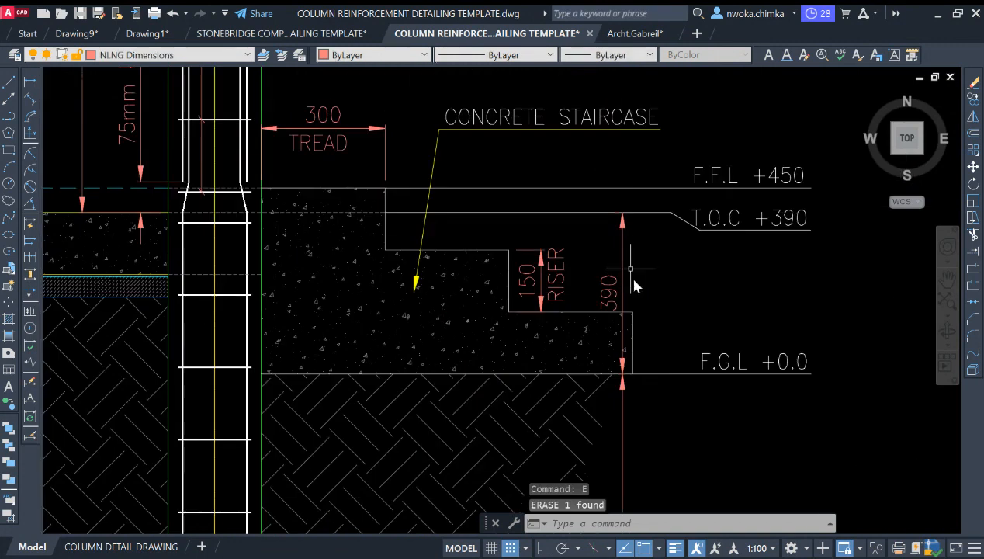
# - Try moving the 390, 1260 and 300 chain dimensions together further outward from the staircase, and undo the move
pyautogui.moveTo(631, 268); pyautogui.dragTo(620, 170, button='middle')
pyautogui.click(625, 198)
pyautogui.click(594, 159)
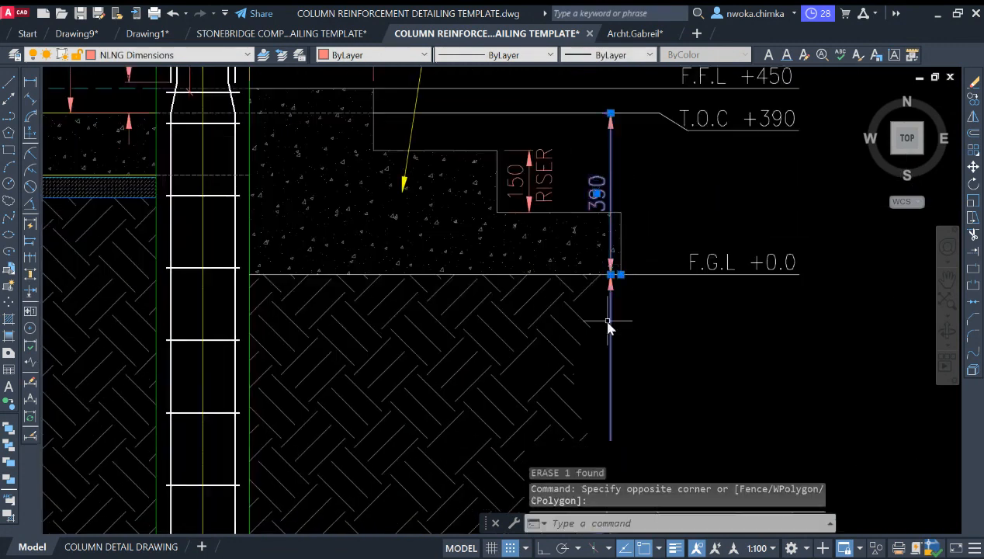
pyautogui.moveTo(609, 326); pyautogui.dragTo(617, 127, button='middle')
pyautogui.scroll(-2, 617, 127)
pyautogui.scroll(6, 611, 336)
pyautogui.click(611, 336)
pyautogui.click(565, 341)
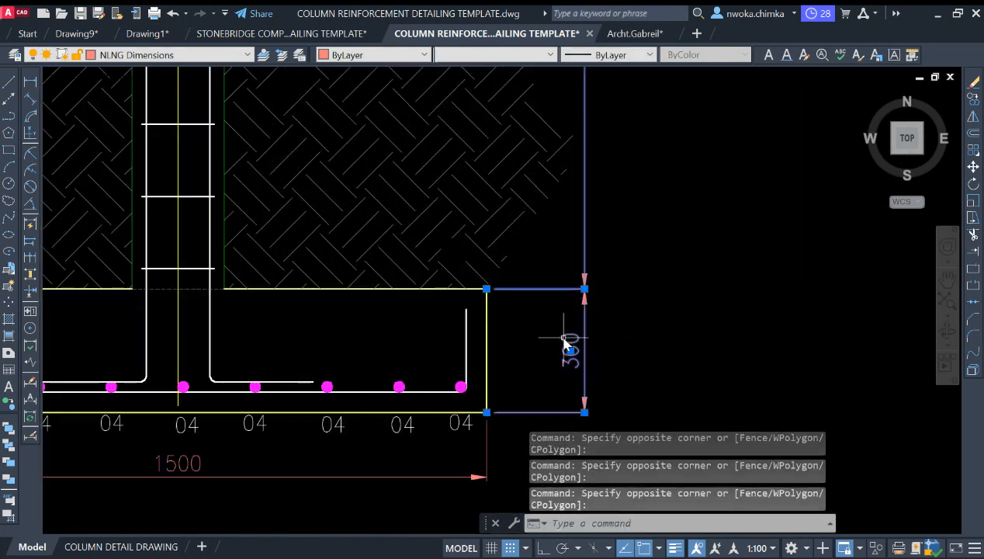
pyautogui.press('Return')
pyautogui.moveTo(573, 341); pyautogui.dragTo(593, 448, button='middle')
pyautogui.scroll(-2, 598, 413)
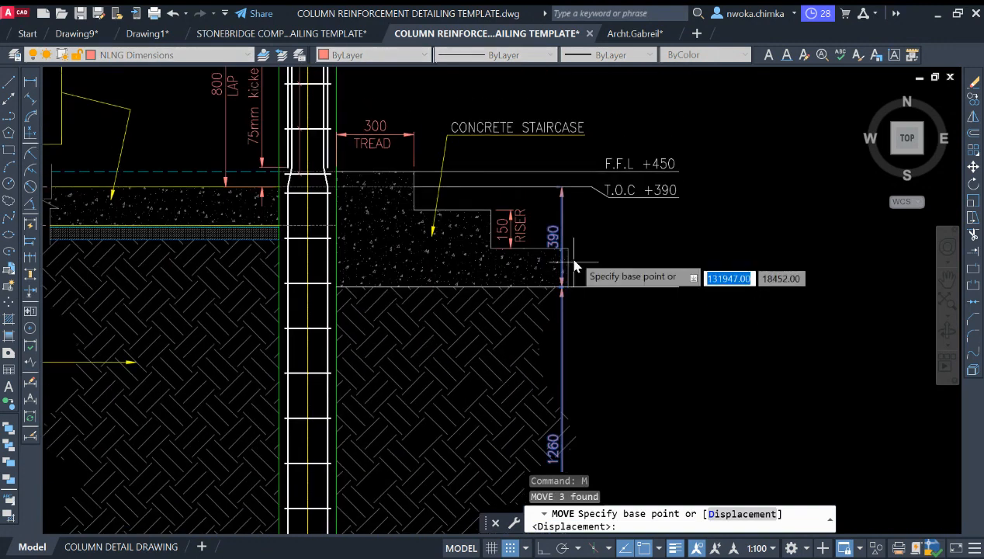
pyautogui.scroll(5, 564, 243)
pyautogui.click(592, 186)
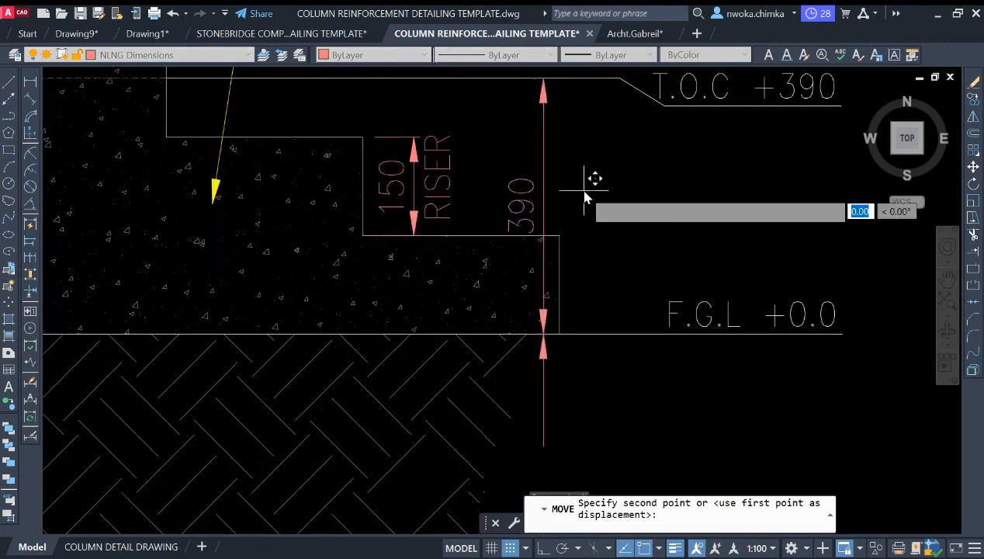
pyautogui.click(641, 192)
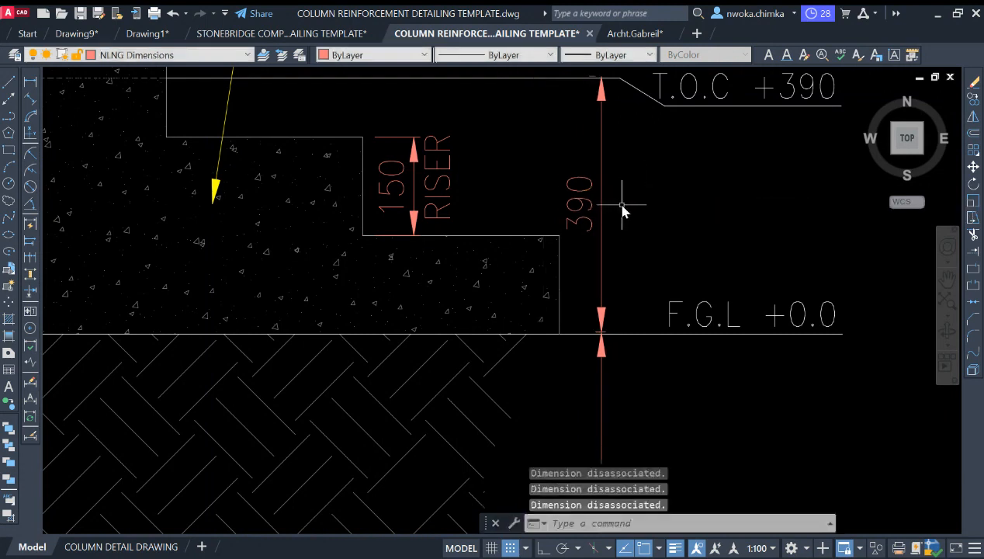
pyautogui.hotkey('ctrl', 'z')
# - Stretch the F.F.L, T.O.C and F.G.L labels with their level lines horizontally further outward from the staircase
pyautogui.scroll(3, 606, 270)
pyautogui.scroll(-3, 621, 278)
pyautogui.scroll(1, 613, 256)
pyautogui.moveTo(613, 256)
pyautogui.mouseDown(button='middle')
pyautogui.moveTo(593, 226)
pyautogui.moveTo(550, 227)
pyautogui.mouseUp(button='middle')
pyautogui.click(745, 124)
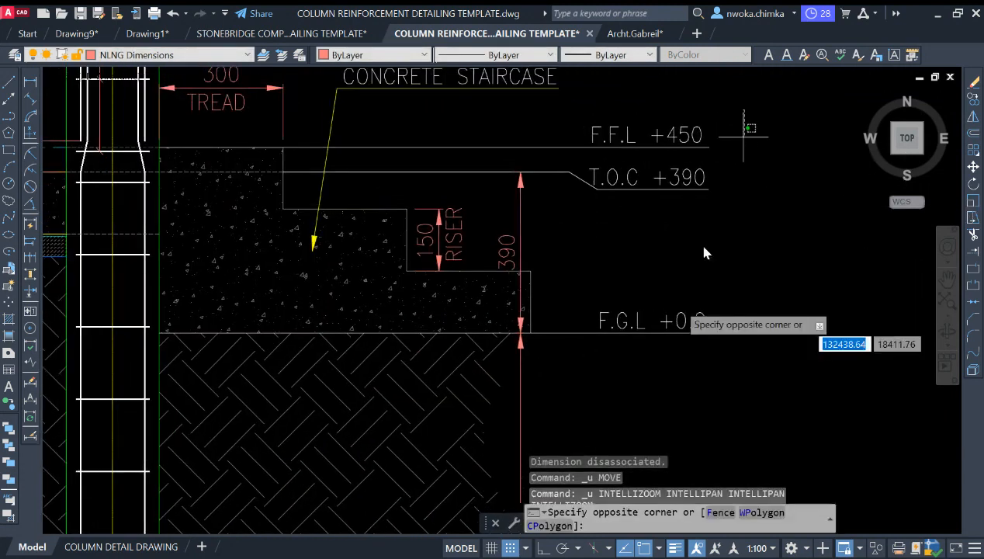
pyautogui.click(577, 354)
pyautogui.press('Return')
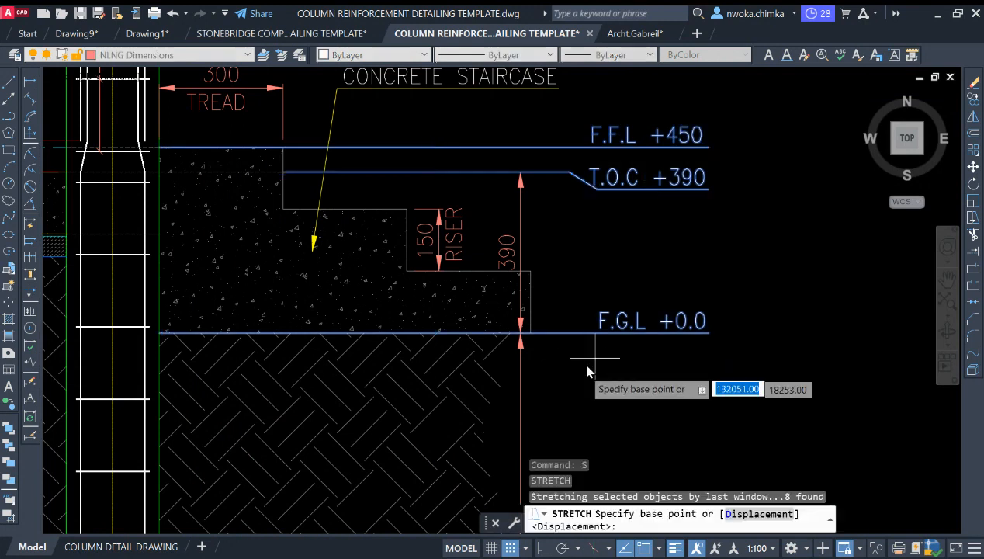
pyautogui.click(584, 369)
pyautogui.press('F8')
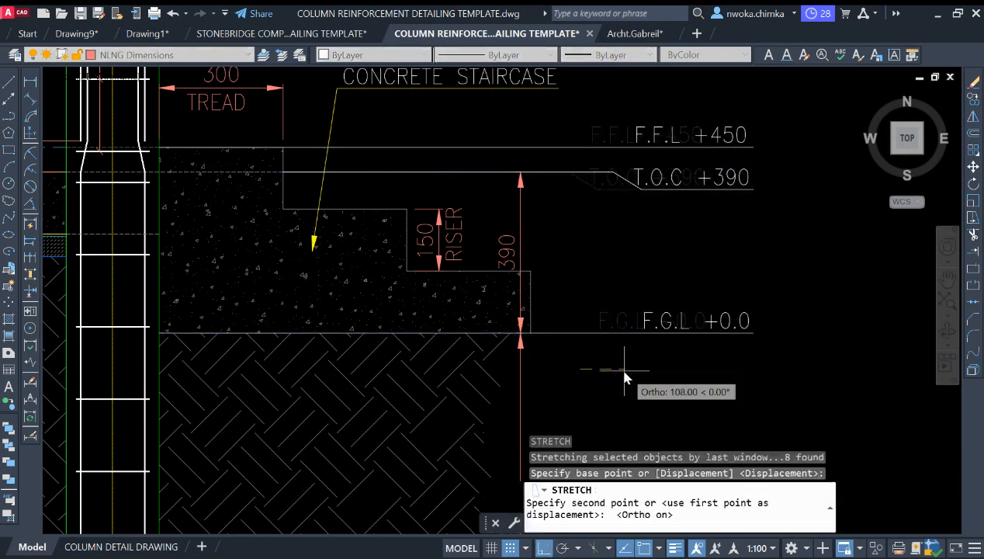
pyautogui.click(637, 382)
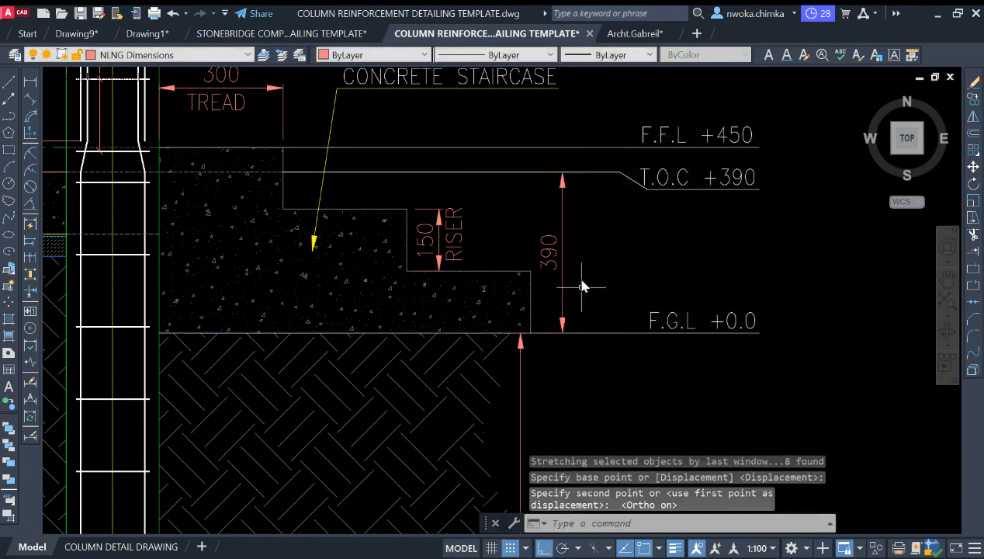
# - Shift the 1260 and 300 dimension lines outward on the staircase side to align with the 390 dimension line
pyautogui.moveTo(582, 287); pyautogui.dragTo(609, 188, button='middle')
pyautogui.click(550, 278)
pyautogui.scroll(2, 552, 238)
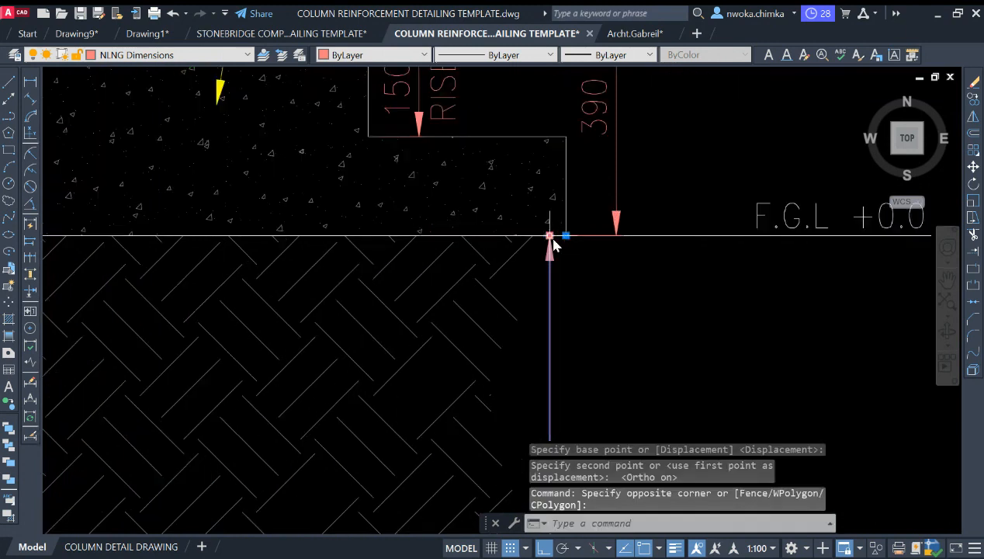
pyautogui.click(549, 235)
pyautogui.scroll(-4, 613, 215)
pyautogui.scroll(-2, 593, 341)
pyautogui.scroll(4, 571, 326)
pyautogui.click(547, 260)
pyautogui.click(549, 271)
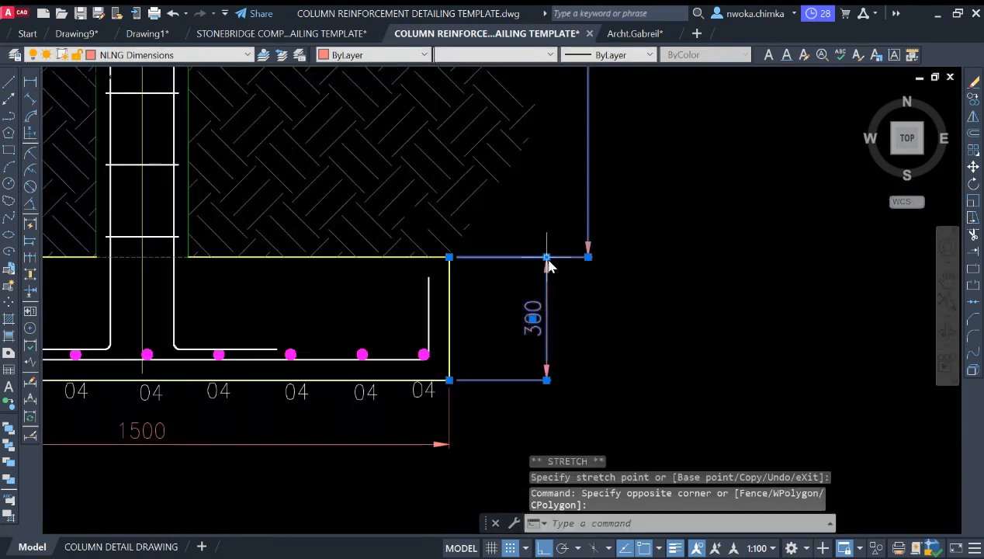
pyautogui.click(587, 257)
pyautogui.scroll(-6, 604, 347)
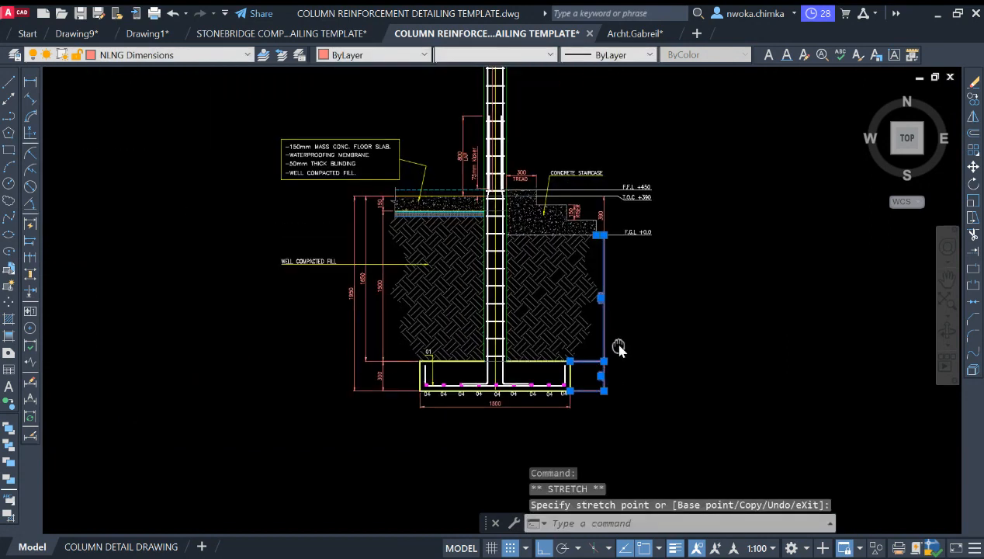
pyautogui.press('Escape')
pyautogui.moveTo(592, 303); pyautogui.dragTo(581, 330, button='middle')
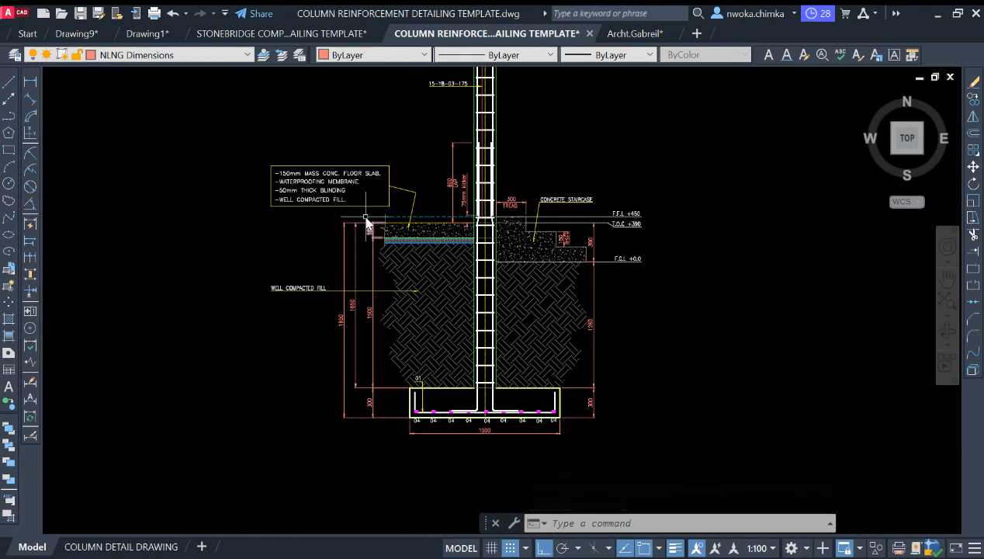
# - Add a vertical linear dimension from the F.F.L line down to the F.G.L line, just outside the 390 dimension
pyautogui.click(31, 83)
pyautogui.scroll(4, 592, 225)
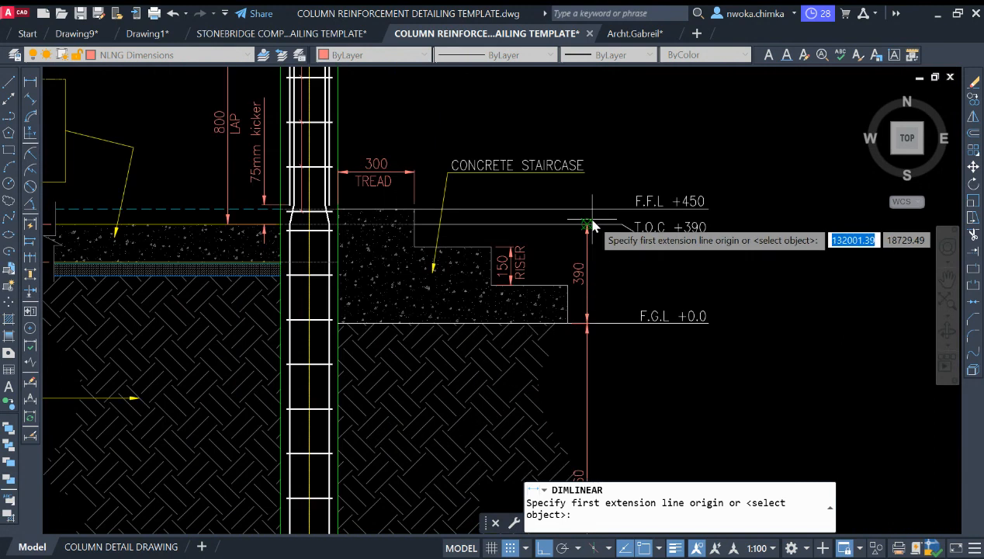
pyautogui.click(609, 216)
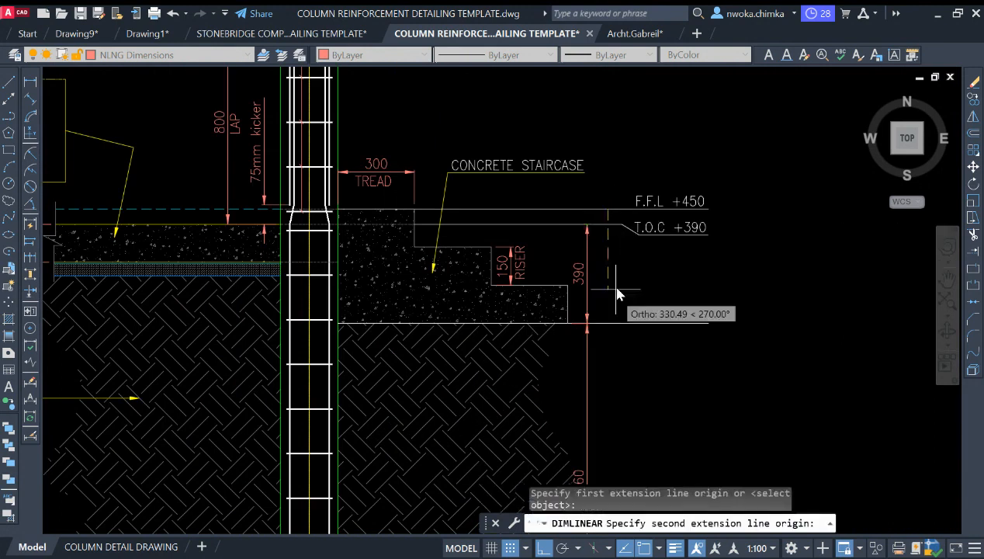
pyautogui.click(611, 321)
pyautogui.scroll(3, 610, 275)
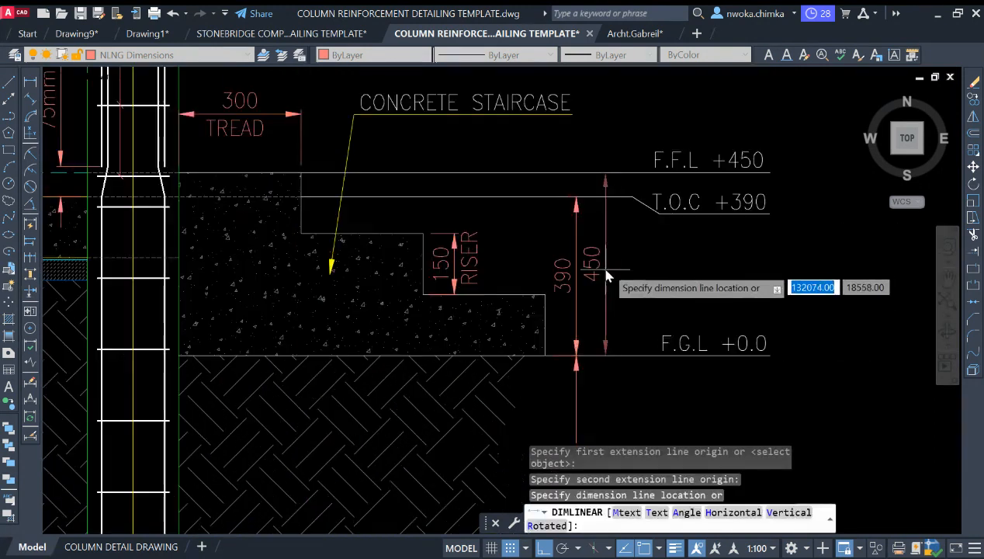
pyautogui.click(610, 268)
pyautogui.scroll(-2, 594, 189)
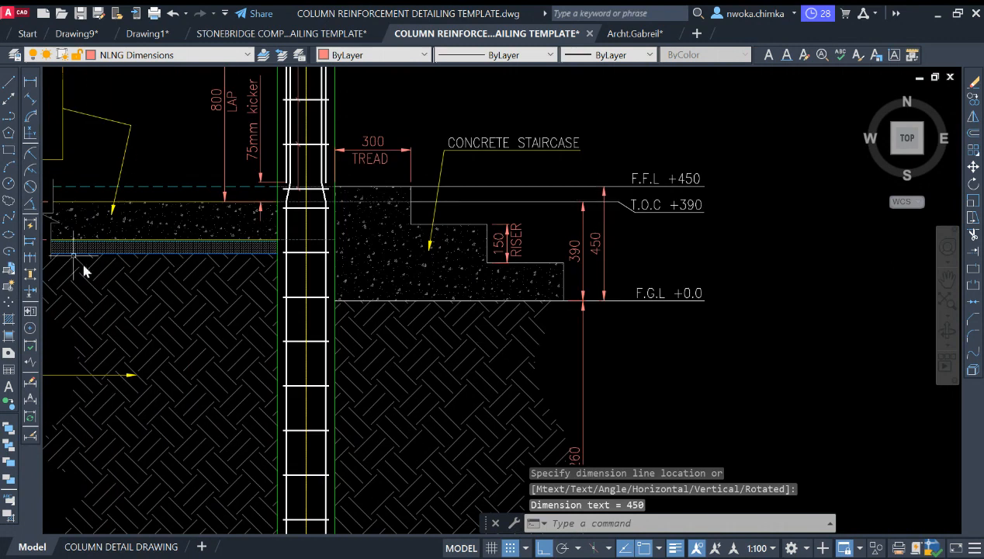
# - Continue the F.F.L-to-F.G.L dimension down to the top corner of the footing
pyautogui.scroll(-3, 349, 257)
pyautogui.scroll(2, 430, 275)
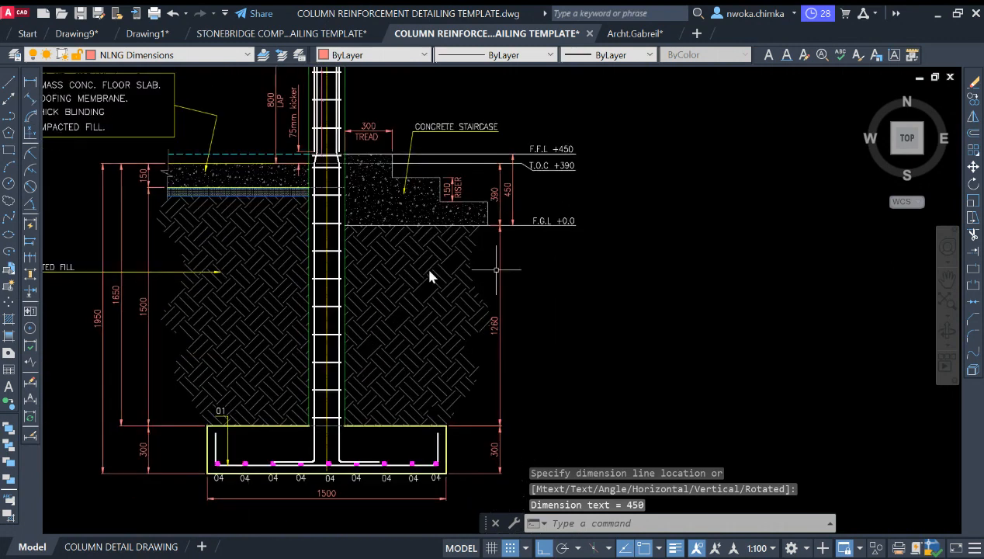
pyautogui.write('dco')
pyautogui.press('Return')
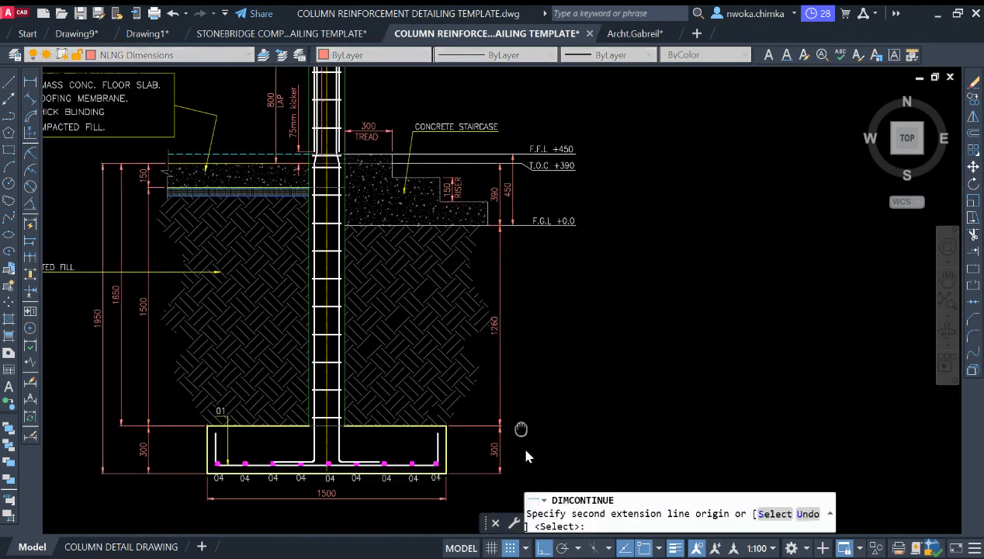
pyautogui.moveTo(519, 442); pyautogui.dragTo(508, 385, button='middle')
pyautogui.scroll(2, 398, 335)
pyautogui.scroll(2, 399, 341)
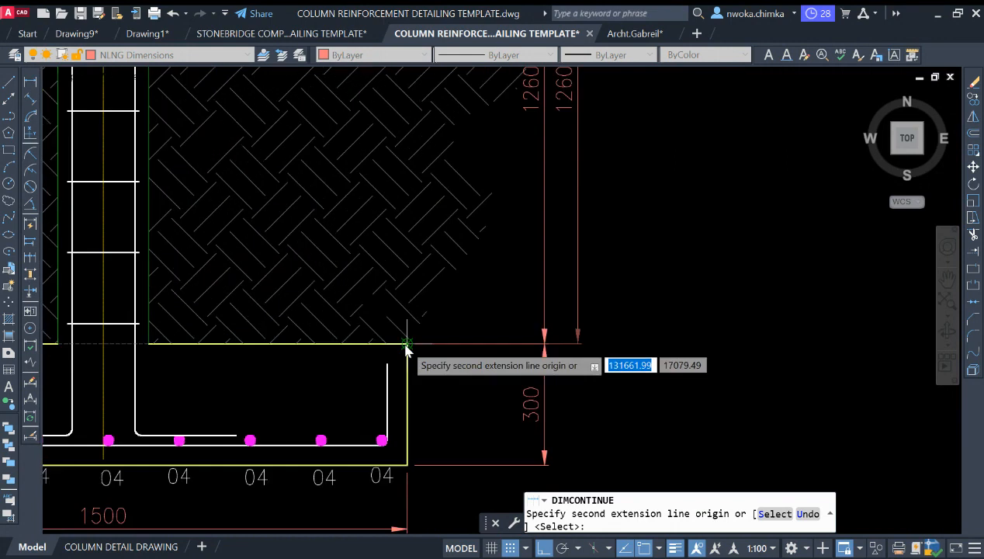
pyautogui.click(405, 344)
pyautogui.scroll(-3, 578, 330)
pyautogui.press('Escape')
pyautogui.scroll(3, 561, 252)
pyautogui.scroll(-3, 566, 295)
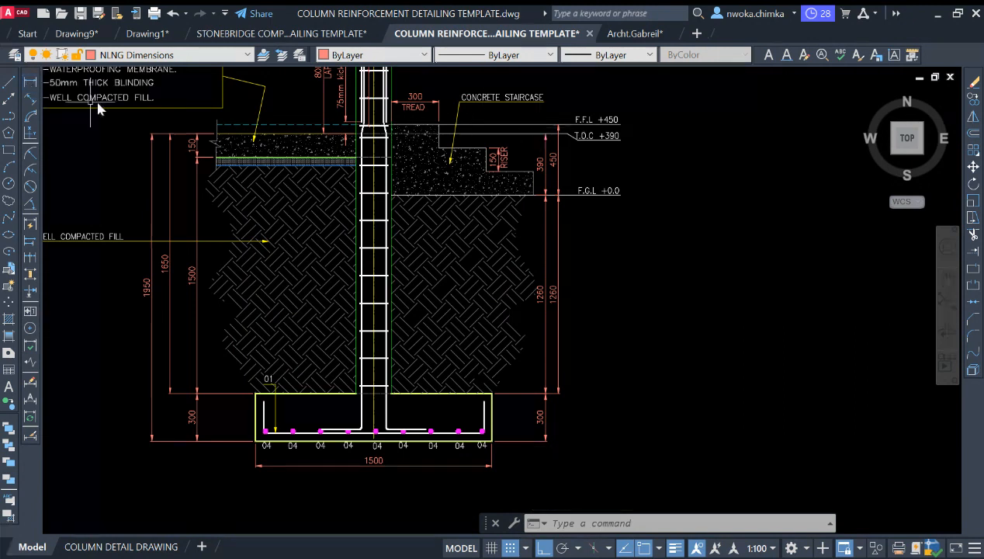
# - Add an overall vertical dimension from the F.F.L line to the footing's bottom corner, outside the two existing chains
pyautogui.click(31, 82)
pyautogui.scroll(3, 552, 135)
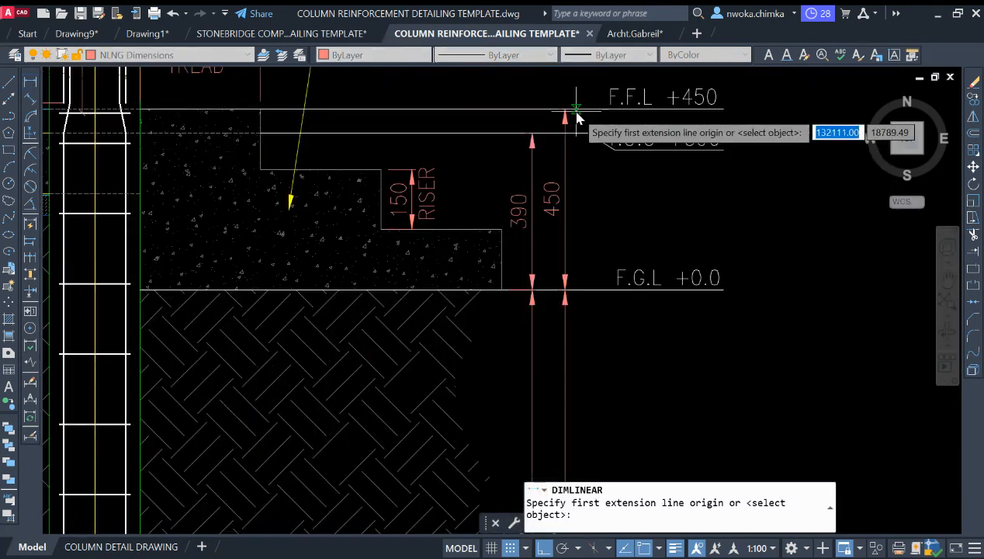
pyautogui.click(578, 110)
pyautogui.scroll(-2, 581, 116)
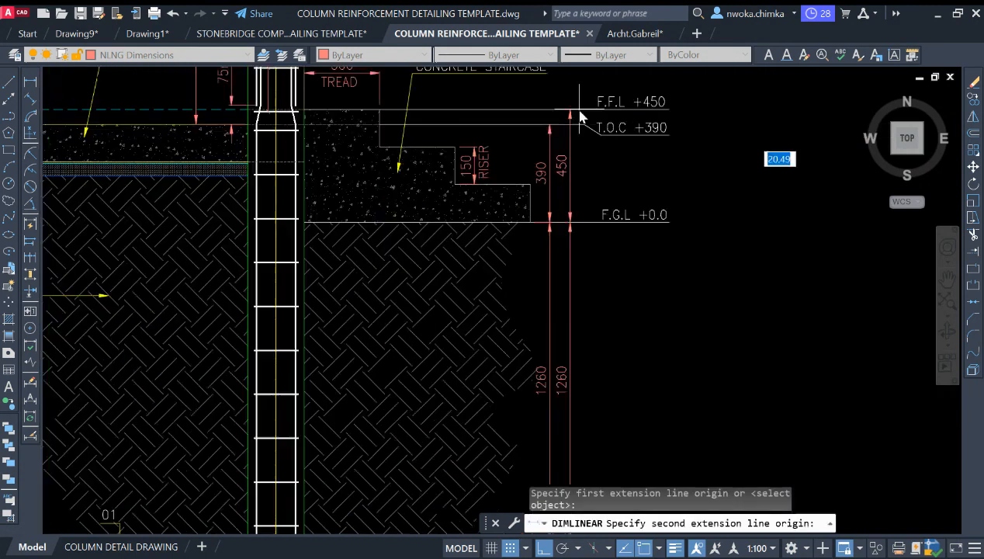
pyautogui.moveTo(615, 363); pyautogui.dragTo(574, 288, button='middle')
pyautogui.scroll(2, 506, 395)
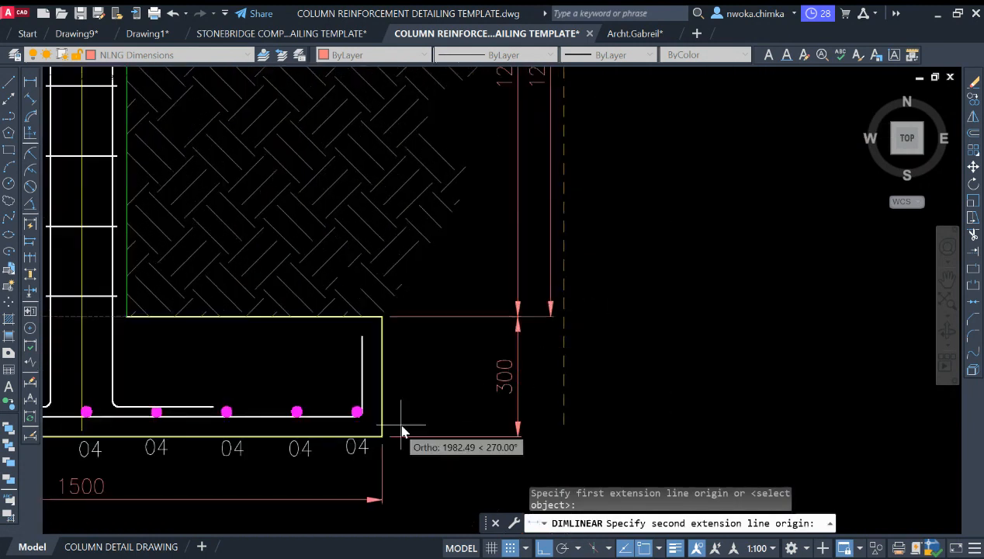
pyautogui.click(383, 440)
pyautogui.scroll(-2, 542, 255)
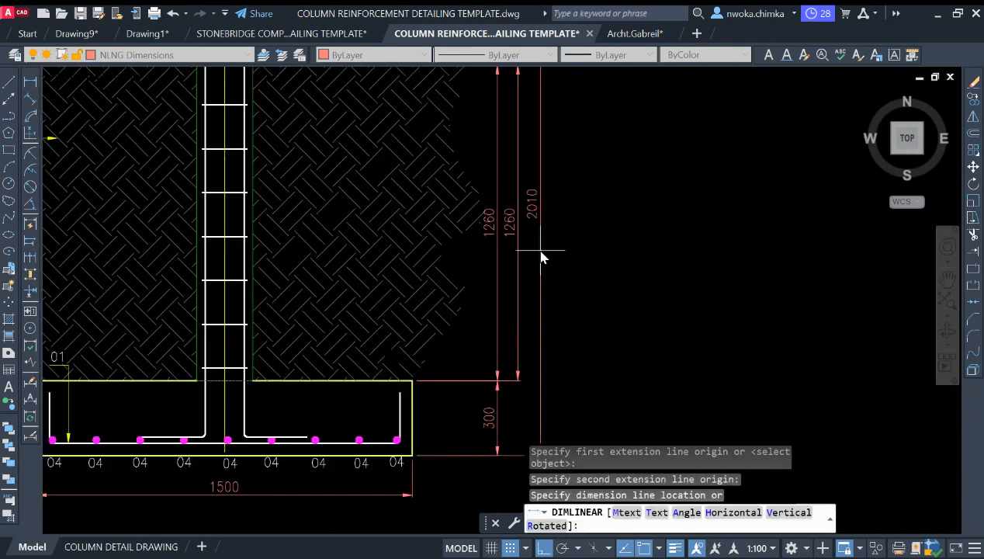
pyautogui.moveTo(542, 255); pyautogui.dragTo(543, 335, button='middle')
pyautogui.moveTo(544, 260); pyautogui.dragTo(535, 345, button='middle')
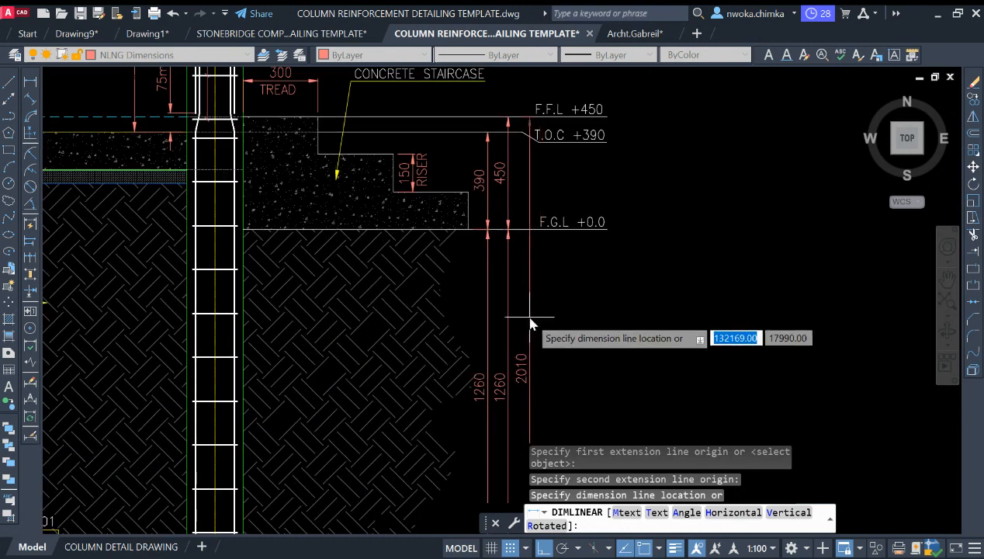
pyautogui.click(531, 323)
pyautogui.scroll(-4, 529, 342)
pyautogui.scroll(2, 543, 295)
pyautogui.scroll(-3, 547, 311)
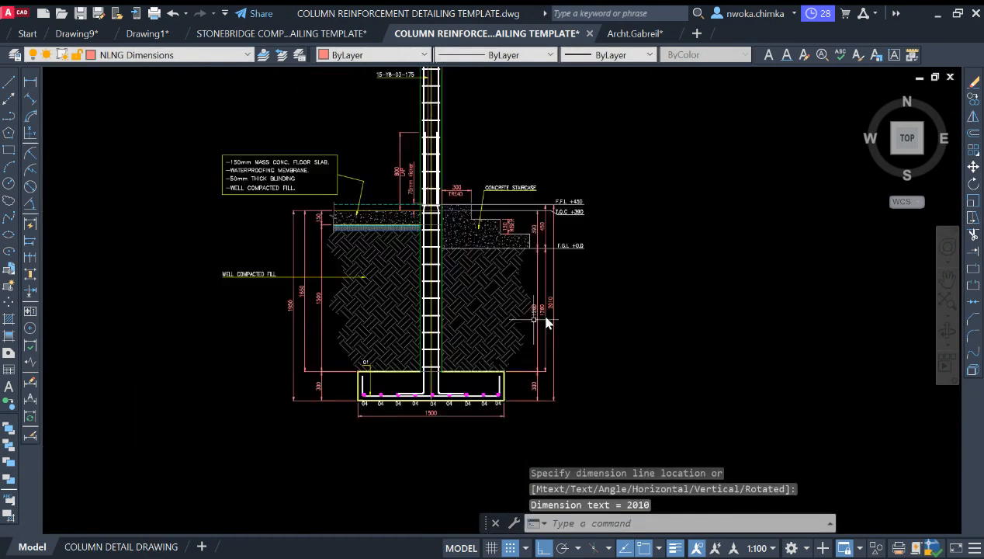
# - Examine the vertical dimensions on both sides of the column, from the footing up to the level lines
pyautogui.scroll(2, 458, 407)
pyautogui.moveTo(459, 404); pyautogui.dragTo(457, 457, button='middle')
pyautogui.scroll(-3, 474, 438)
pyautogui.scroll(1, 489, 346)
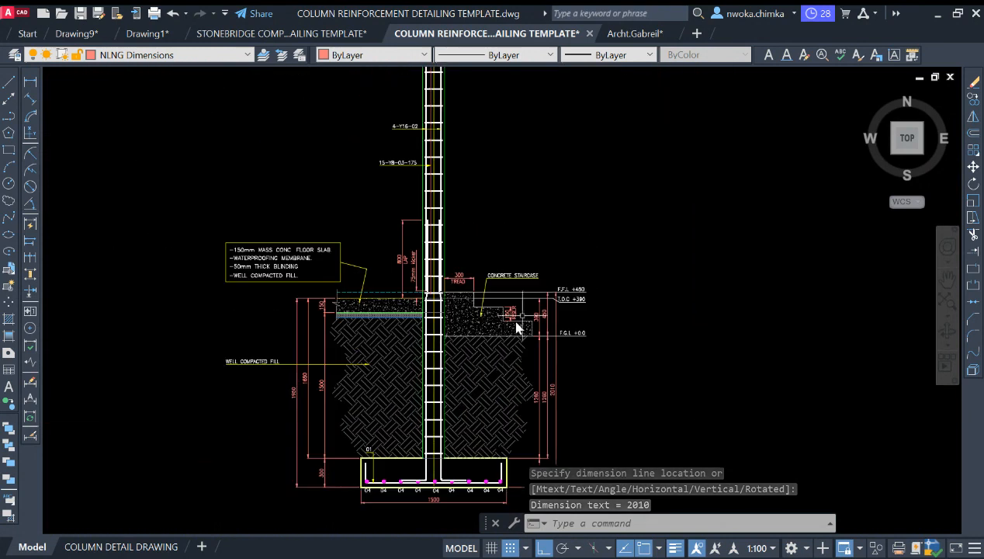
pyautogui.scroll(2, 534, 308)
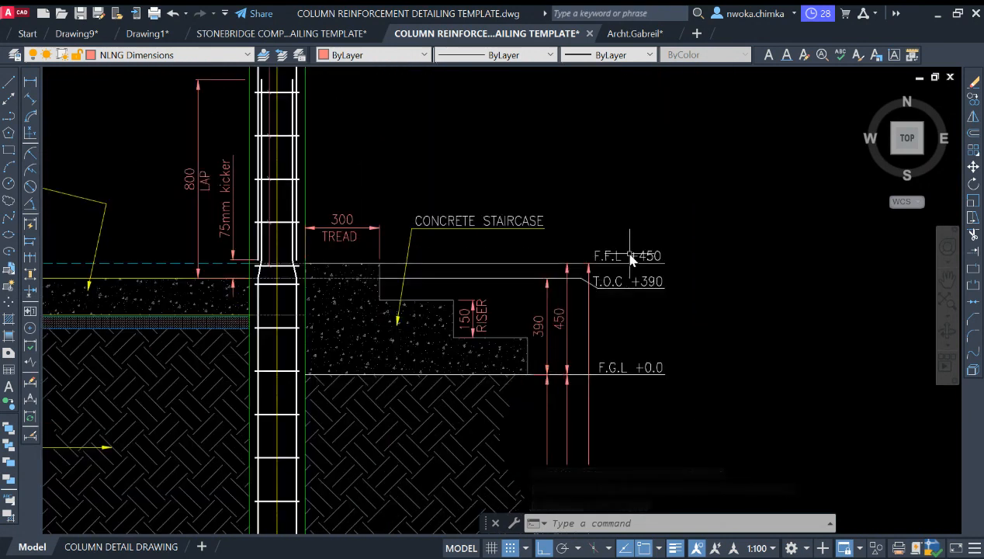
pyautogui.scroll(-2, 629, 260)
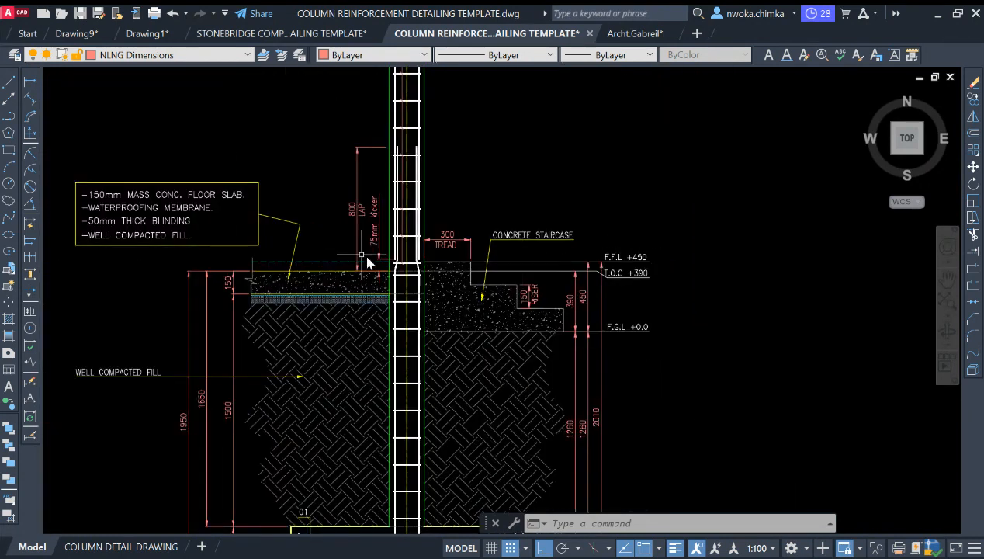
pyautogui.scroll(-1, 428, 229)
pyautogui.moveTo(481, 349); pyautogui.dragTo(503, 312, button='middle')
pyautogui.scroll(2, 530, 285)
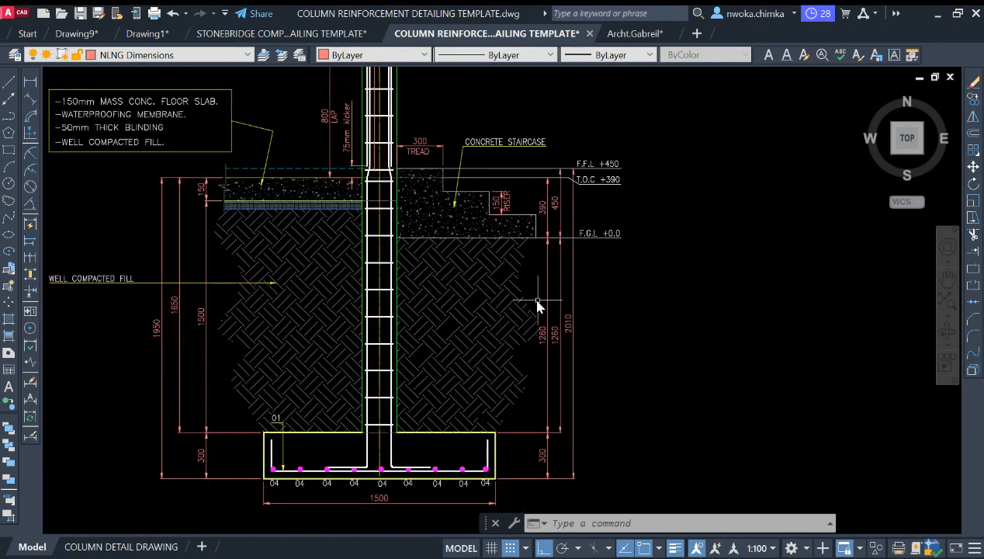
pyautogui.scroll(-3, 583, 288)
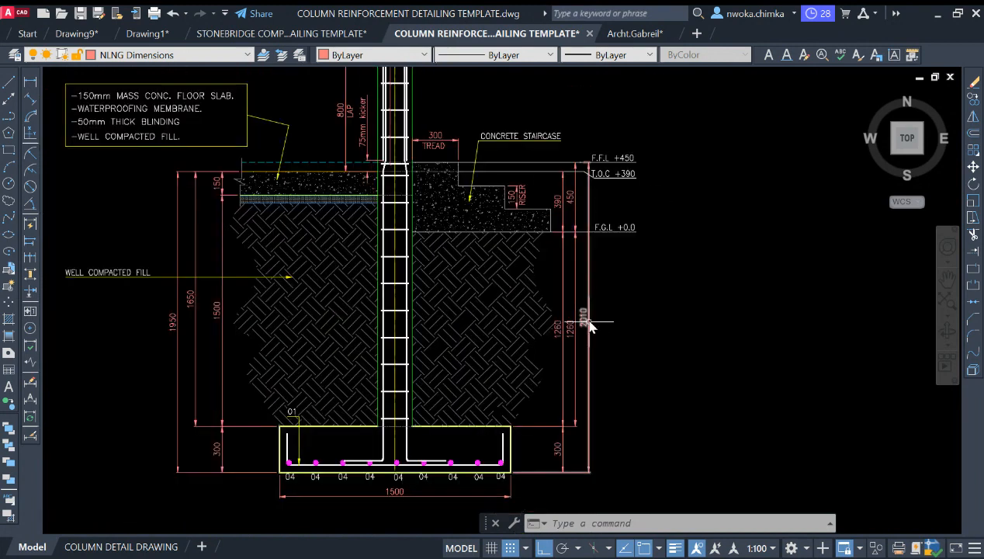
pyautogui.scroll(3, 587, 320)
pyautogui.scroll(-2, 598, 303)
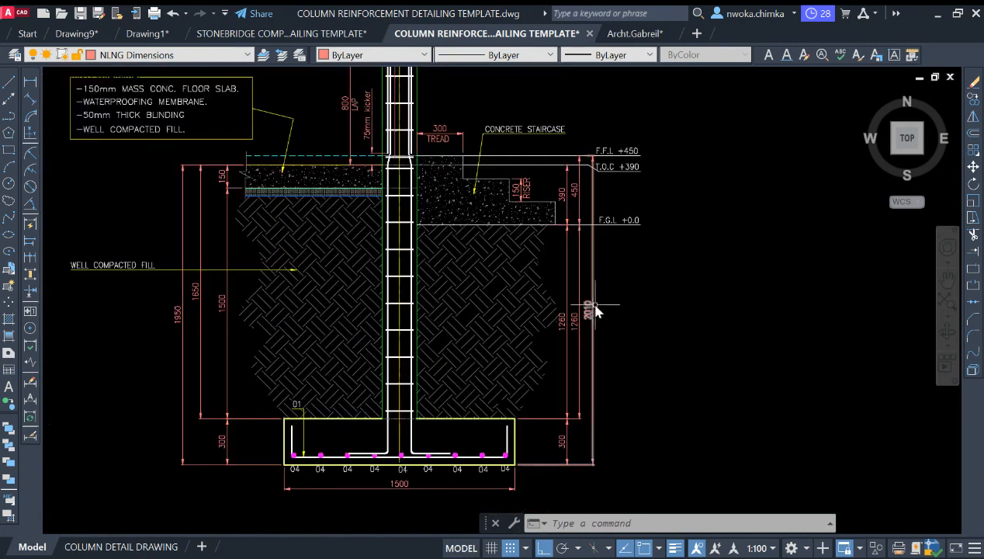
pyautogui.scroll(2, 591, 310)
pyautogui.scroll(-2, 593, 307)
pyautogui.moveTo(538, 316); pyautogui.dragTo(549, 331, button='middle')
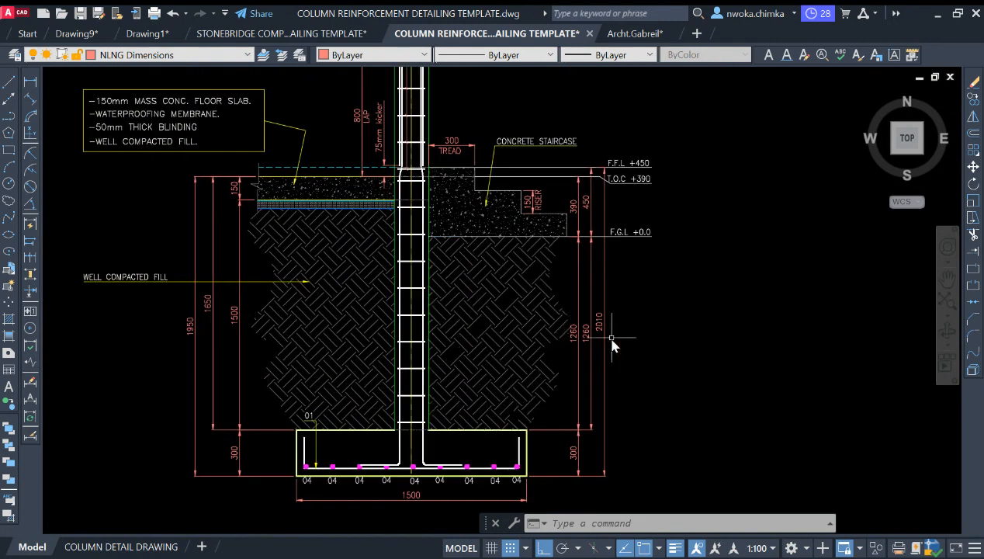
pyautogui.scroll(2, 605, 322)
pyautogui.scroll(-2, 597, 320)
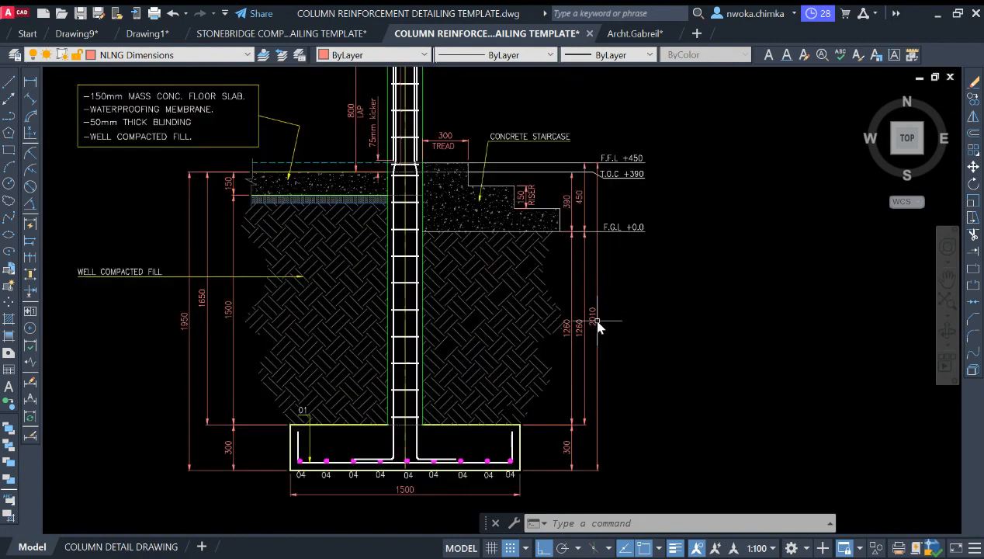
pyautogui.scroll(2, 605, 313)
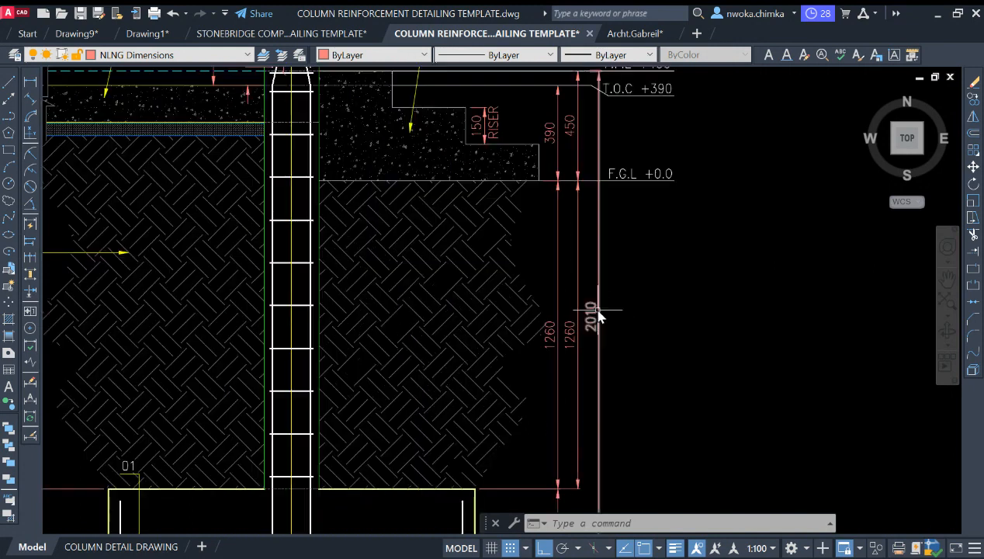
pyautogui.scroll(-3, 594, 308)
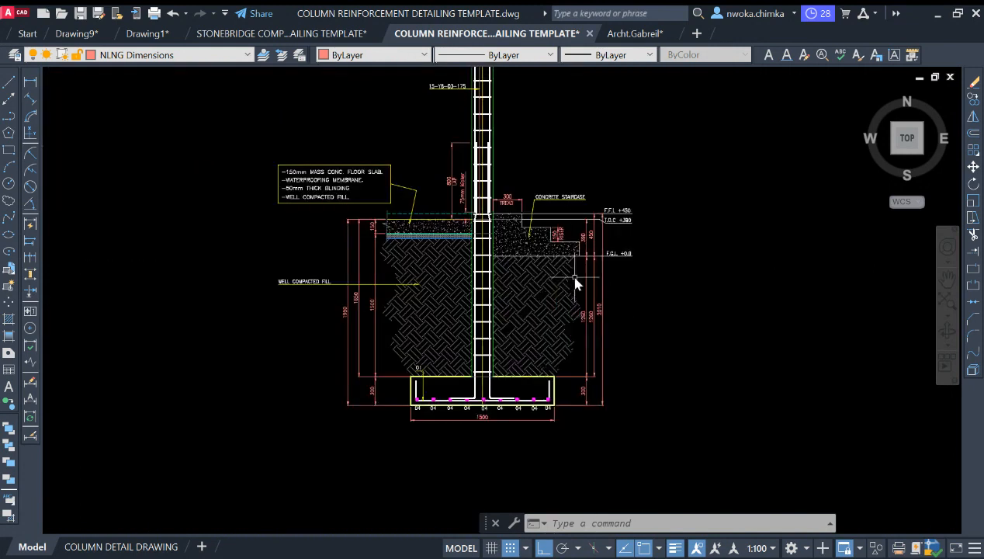
pyautogui.scroll(2, 587, 292)
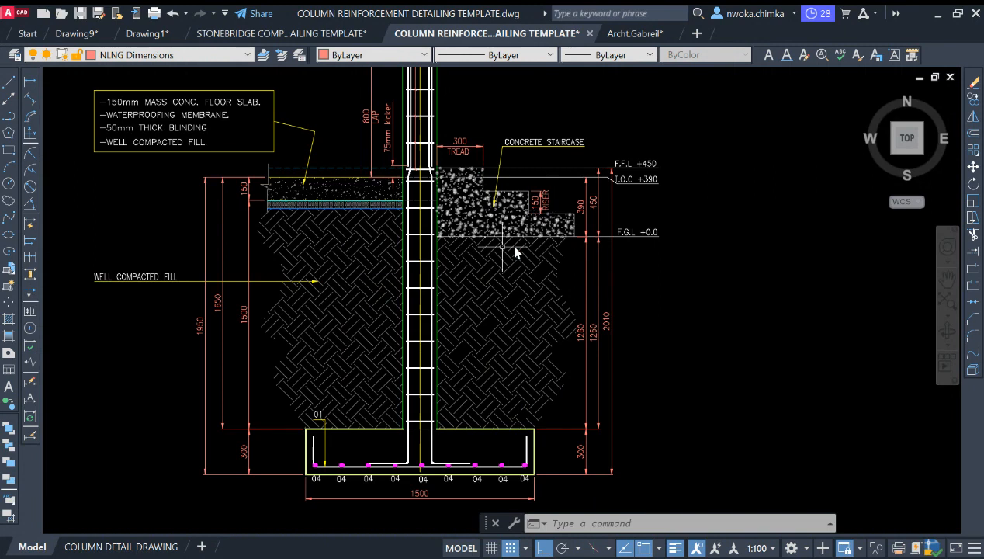
pyautogui.scroll(-2, 516, 249)
pyautogui.scroll(2, 361, 312)
# - Erase the 1950, 1650, 1500 and 300 vertical dimensions on the floor slab side of the column
pyautogui.click(358, 268)
pyautogui.click(309, 285)
pyautogui.write('E')
pyautogui.press('Return')
pyautogui.click(345, 433)
pyautogui.press('Return')
# - Reposition the dimension line of the 150 floor slab thickness beside the slab's cut edge
pyautogui.scroll(3, 359, 146)
pyautogui.moveTo(389, 141); pyautogui.dragTo(403, 185, button='middle')
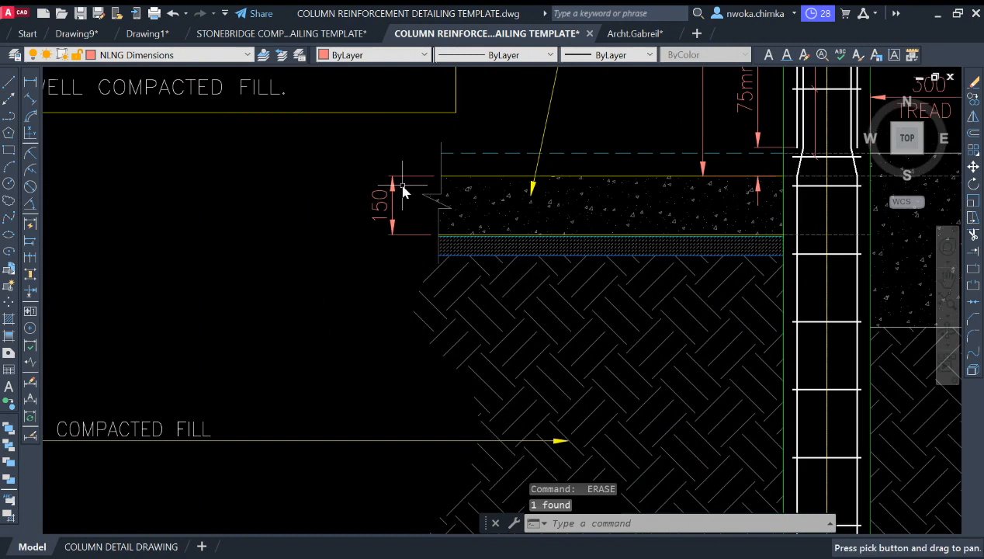
pyautogui.scroll(2, 408, 169)
pyautogui.click(408, 164)
pyautogui.click(361, 204)
pyautogui.click(384, 180)
pyautogui.press('Escape')
pyautogui.scroll(-6, 481, 206)
pyautogui.scroll(5, 590, 151)
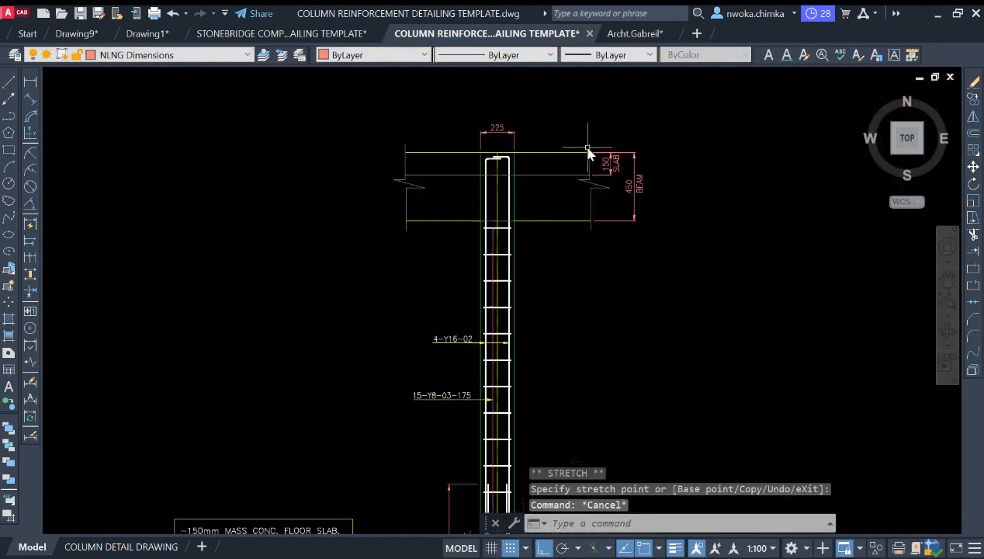
# - Copy the SLAB label from the upper slab's 150 dimension to the ground floor slab's 150 dimension
pyautogui.click(630, 183)
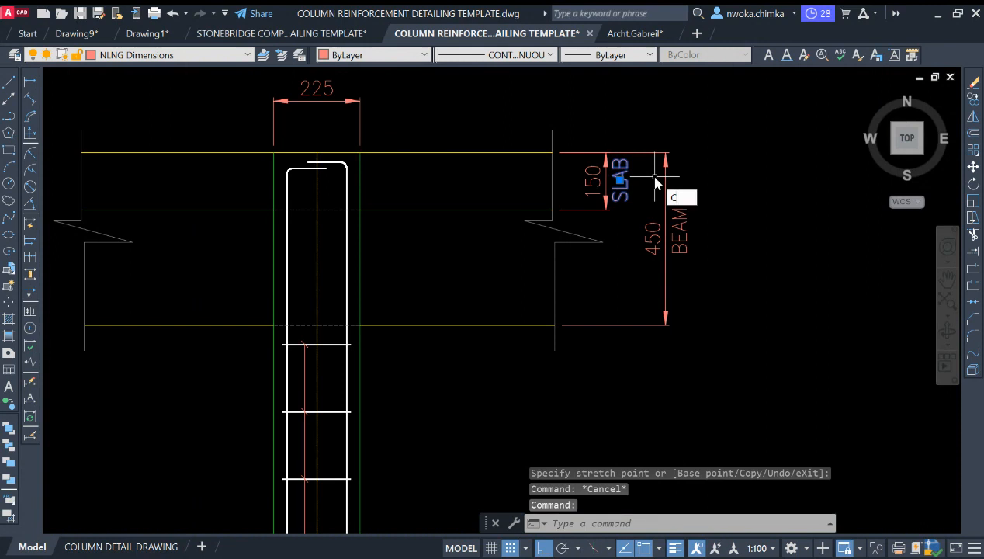
pyautogui.press('Return')
pyautogui.click(620, 177)
pyautogui.scroll(-6, 621, 177)
pyautogui.scroll(2, 494, 306)
pyautogui.scroll(7, 493, 307)
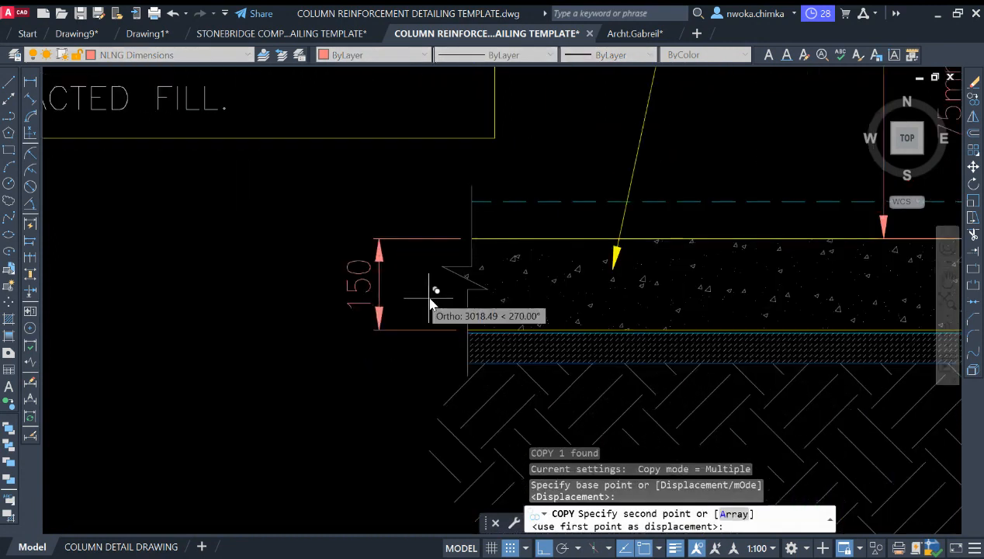
pyautogui.click(389, 286)
pyautogui.press('Escape')
pyautogui.scroll(-8, 465, 272)
pyautogui.scroll(5, 382, 291)
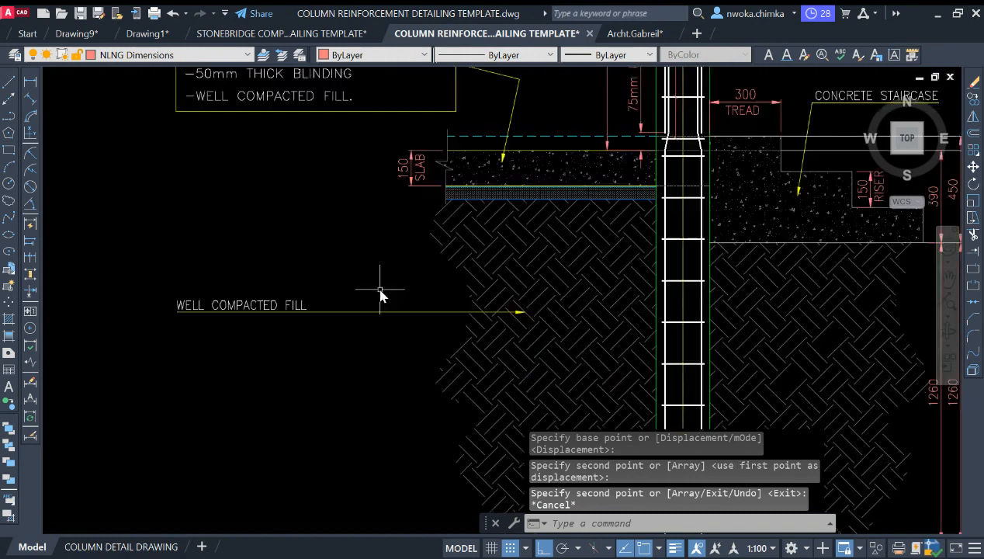
pyautogui.scroll(-3, 384, 294)
pyautogui.click(312, 303)
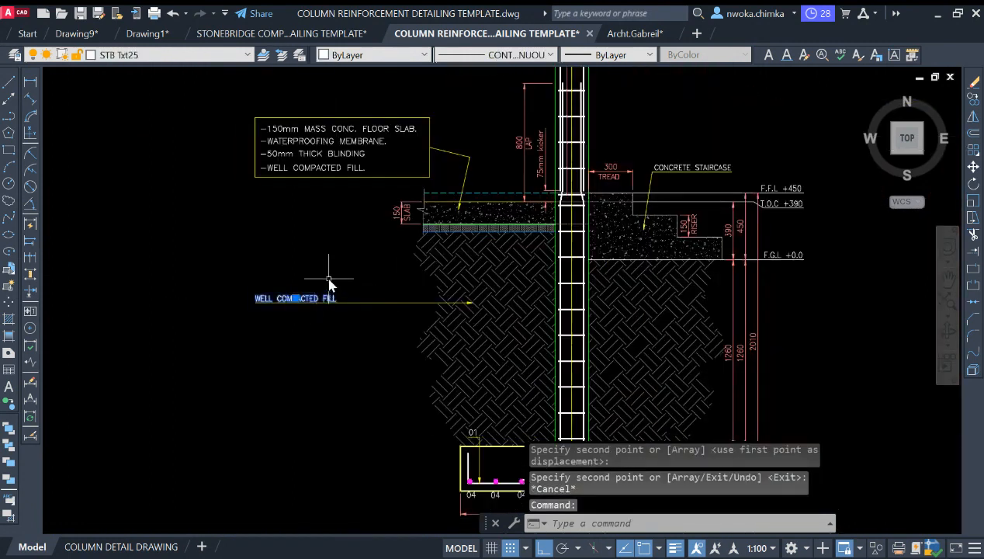
pyautogui.write('m')
pyautogui.press('Return')
pyautogui.click(266, 349)
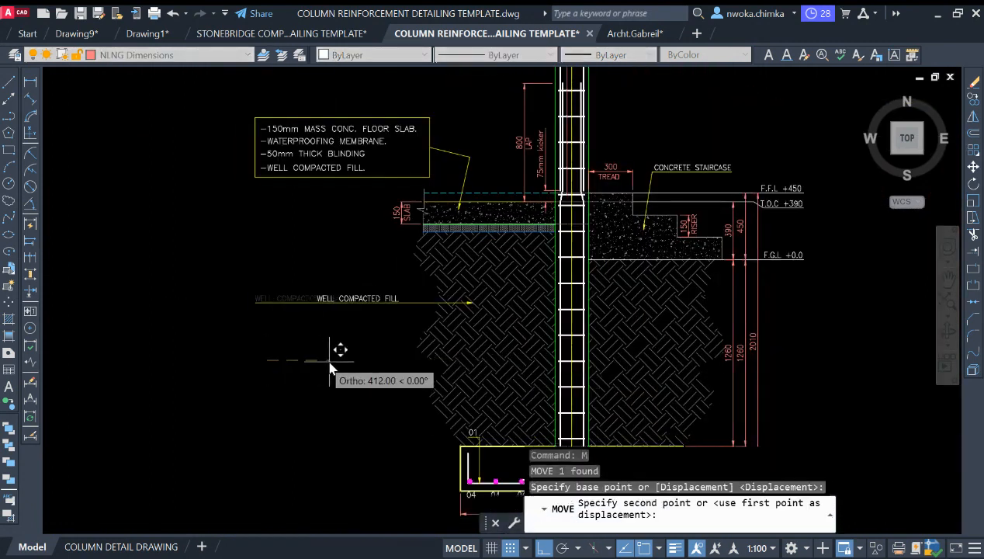
pyautogui.press('Escape')
# - Stretch the WELL COMPACTED FILL note and its leader's tail horizontally closer to the fill hatch
pyautogui.click(356, 274)
pyautogui.click(200, 387)
pyautogui.write('s')
pyautogui.press('Return')
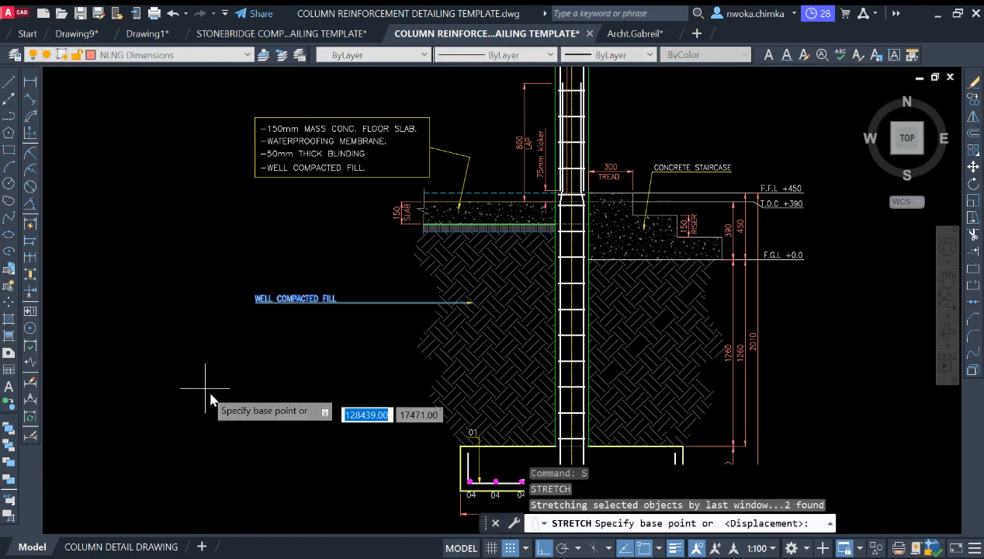
pyautogui.click(209, 393)
pyautogui.click(299, 396)
# - Copy the WELL COMPACTED FILL text directly below its leader line
pyautogui.scroll(2, 373, 295)
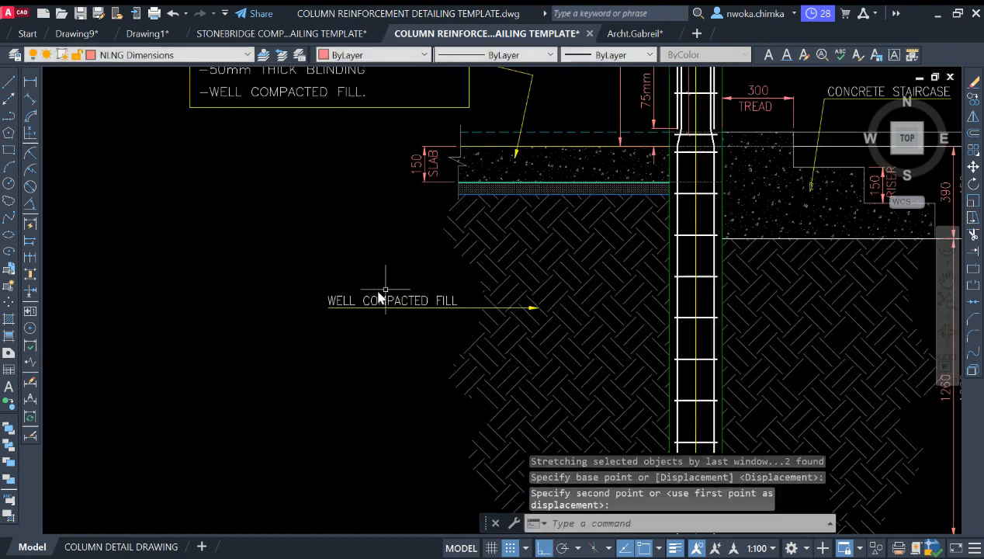
pyautogui.click(395, 302)
pyautogui.press('Return')
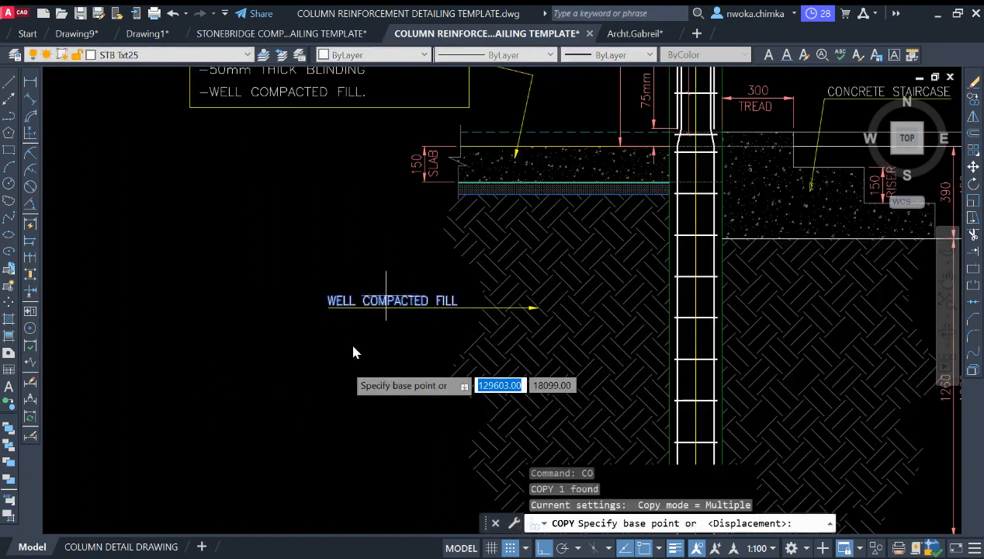
pyautogui.click(347, 364)
pyautogui.click(343, 374)
pyautogui.press('Escape')
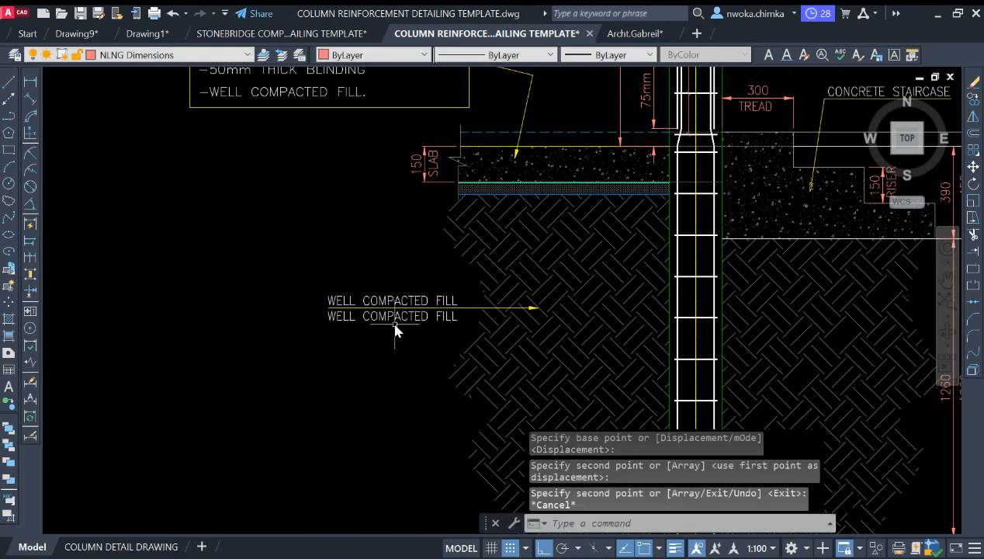
# - Change the copied text below the leader to "(TYPICAL)"
pyautogui.doubleClick(395, 318)
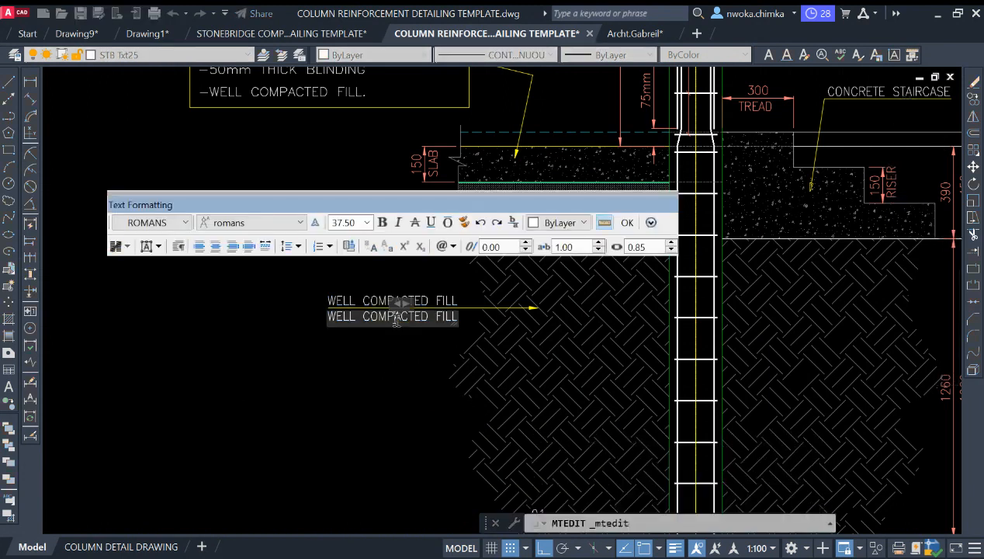
pyautogui.hotkey('ctrl', 'a')
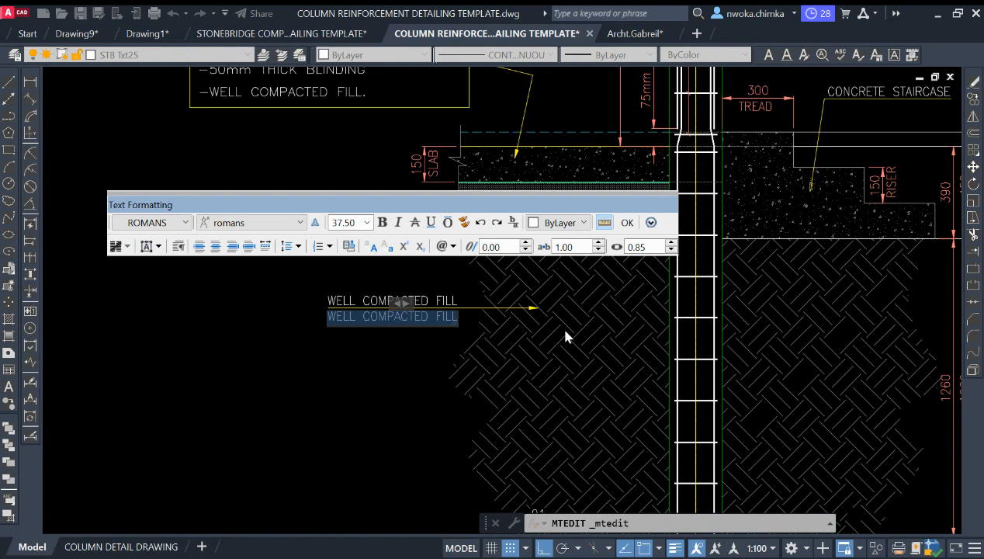
pyautogui.press('Delete')
pyautogui.write('(TYPICAL)')
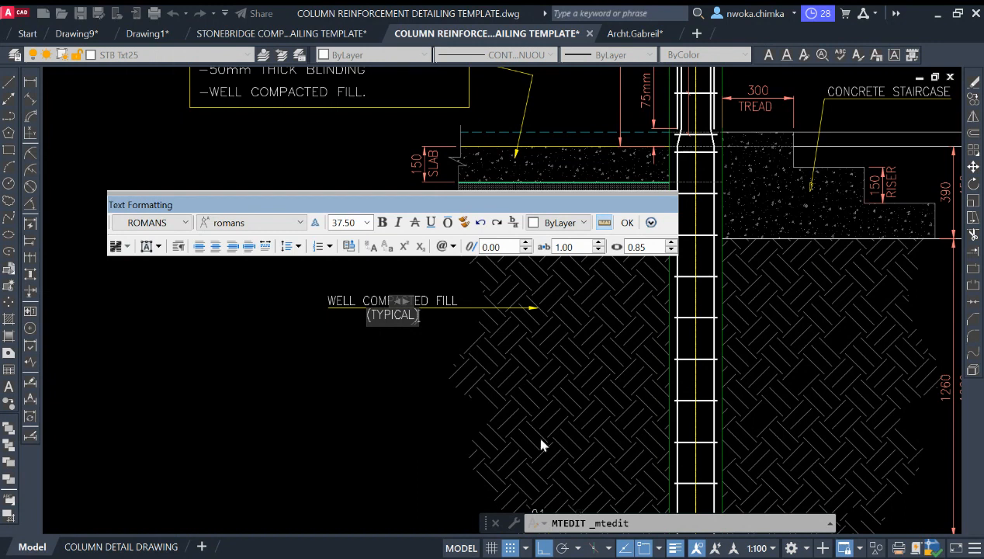
pyautogui.click(458, 360)
# - Move the (TYPICAL) text horizontally towards the tail end of the leader, under WELL COMPACTED FILL
pyautogui.scroll(2, 430, 320)
pyautogui.click(432, 320)
pyautogui.click(334, 347)
pyautogui.write('M')
pyautogui.press('Return')
pyautogui.click(421, 367)
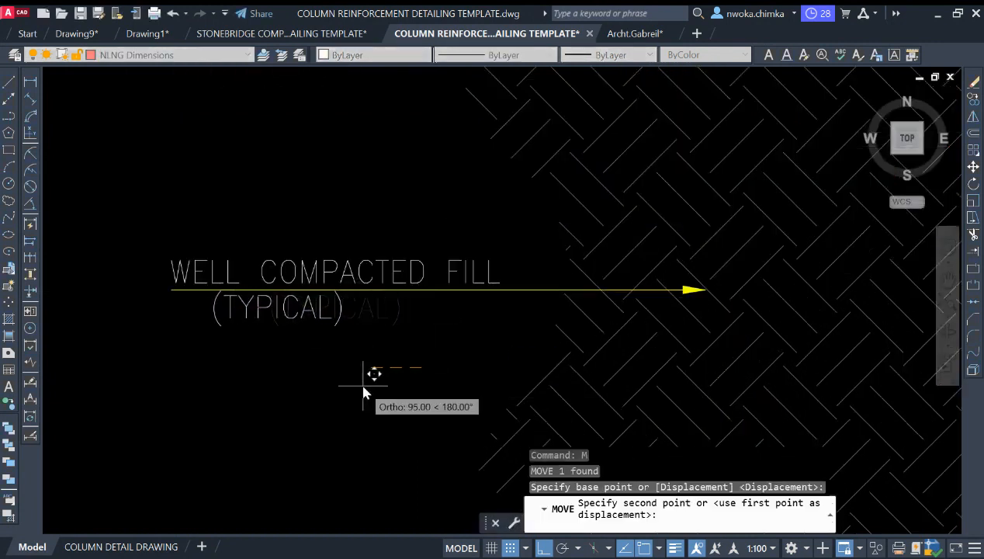
pyautogui.click(355, 398)
pyautogui.scroll(-5, 491, 281)
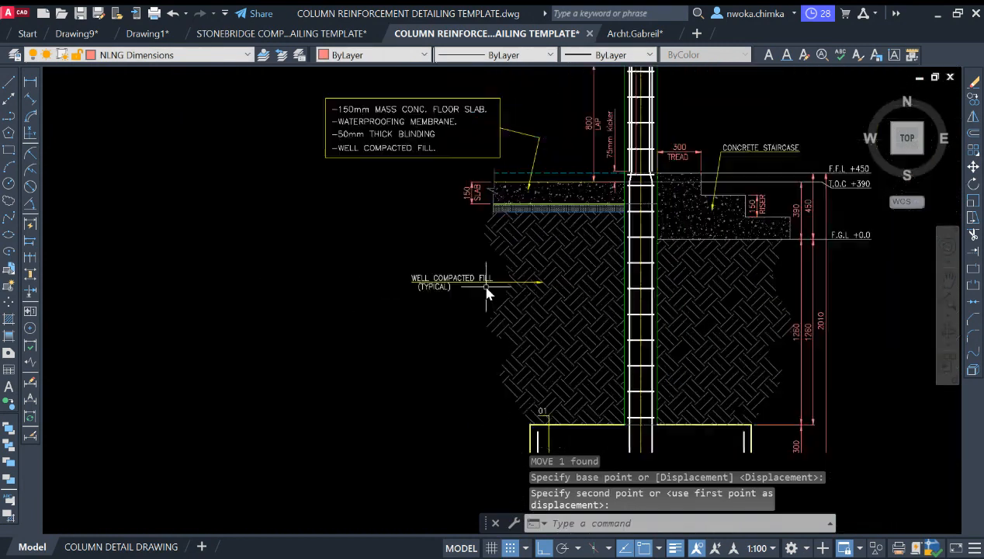
# - Move the T.O.C +390 label with its underline and slanted line about 100 mm horizontally away from the column
pyautogui.scroll(-3, 498, 273)
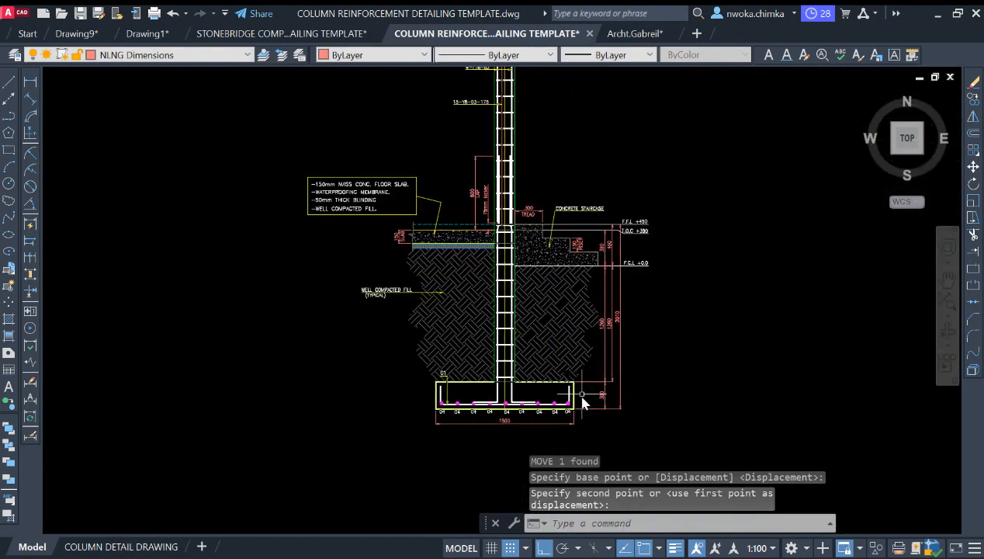
pyautogui.scroll(4, 607, 271)
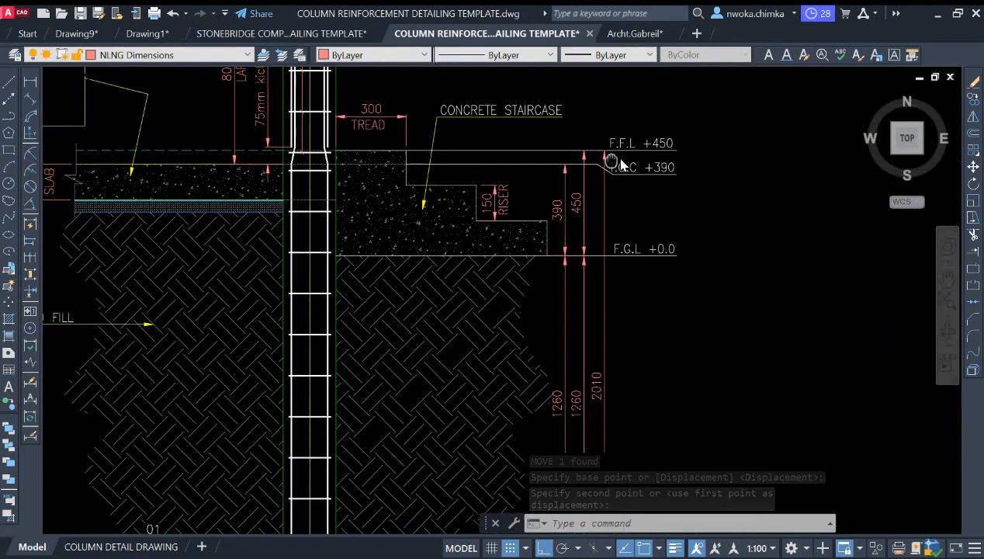
pyautogui.scroll(2, 633, 169)
pyautogui.click(644, 178)
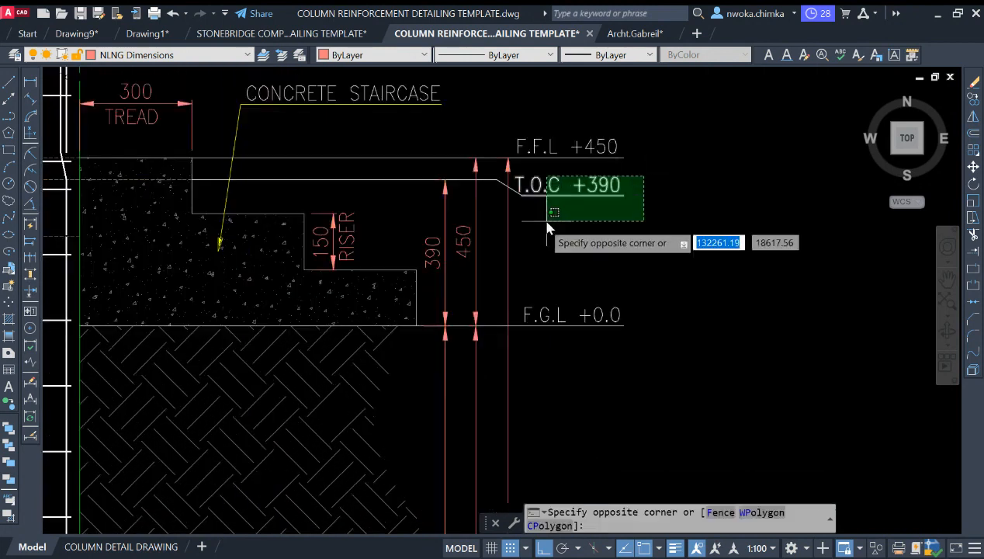
pyautogui.click(521, 230)
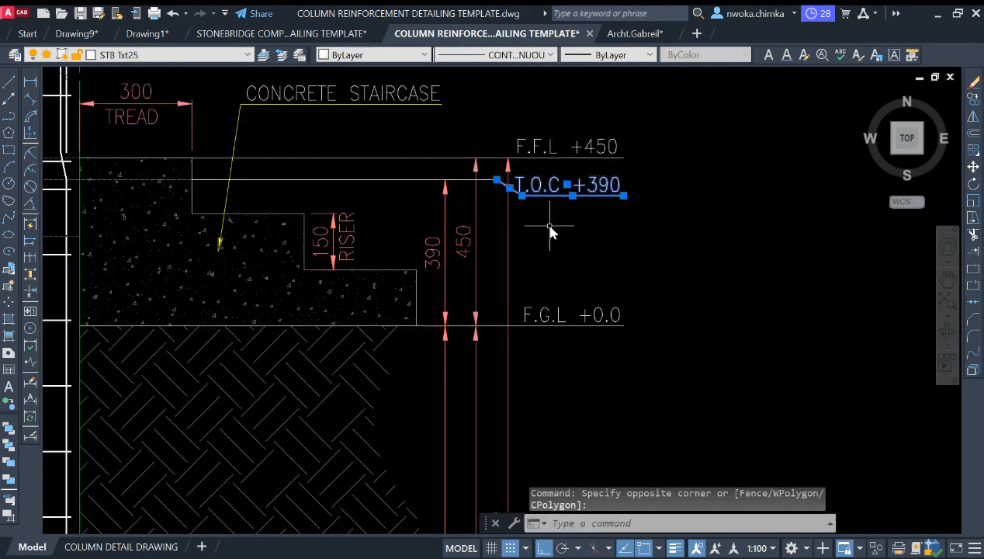
pyautogui.write('m')
pyautogui.press('Return')
pyautogui.click(564, 236)
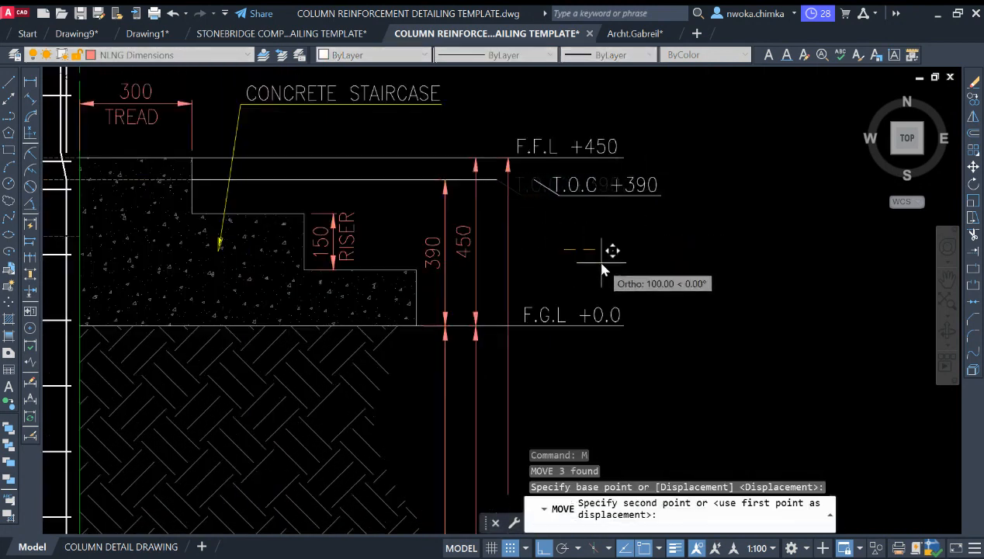
pyautogui.click(603, 264)
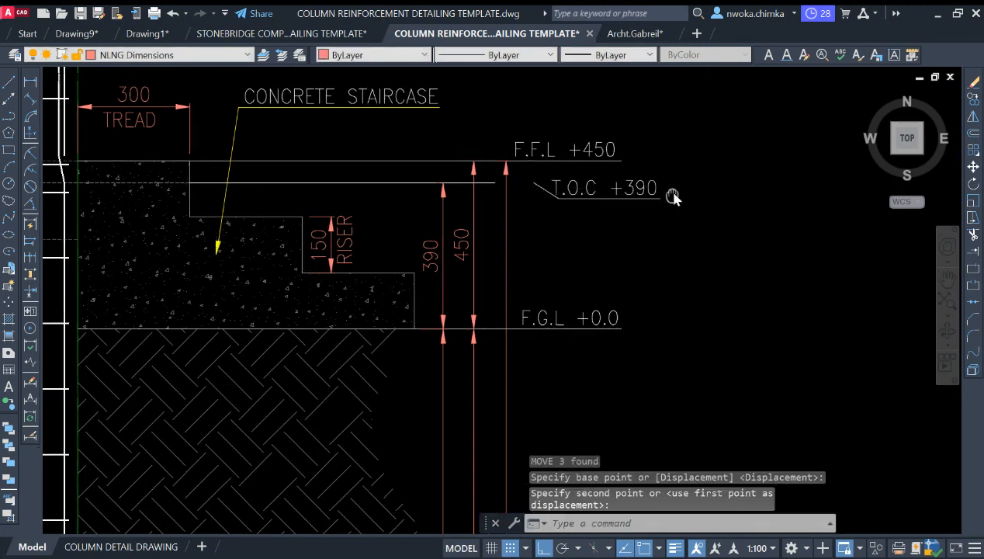
# - Place a vertical construction line through the outer end of the T.O.C label's underline
pyautogui.moveTo(661, 149); pyautogui.dragTo(630, 182, button='middle')
pyautogui.press('Return')
pyautogui.write('v')
pyautogui.press('Return')
pyautogui.click(629, 225)
pyautogui.press('Escape')
pyautogui.scroll(2, 605, 186)
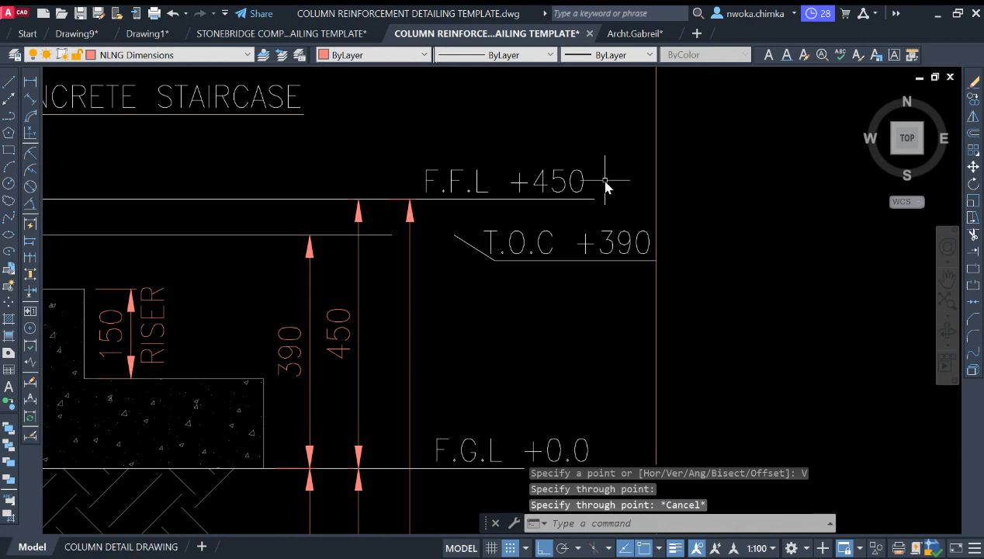
pyautogui.click(574, 175)
pyautogui.click(567, 156)
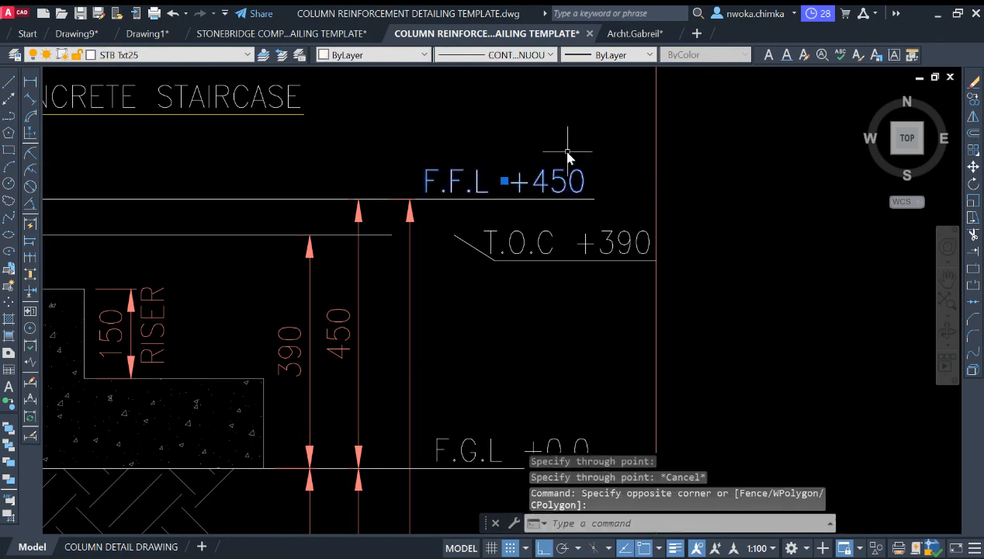
pyautogui.write('M')
pyautogui.press('Return')
pyautogui.press('Escape')
# - Extend the F.F.L and F.G.L level lines to the vertical construction line
pyautogui.write('EX')
pyautogui.press('Return')
pyautogui.moveTo(589, 193); pyautogui.dragTo(582, 211)
pyautogui.scroll(-2, 639, 128)
pyautogui.click(607, 341)
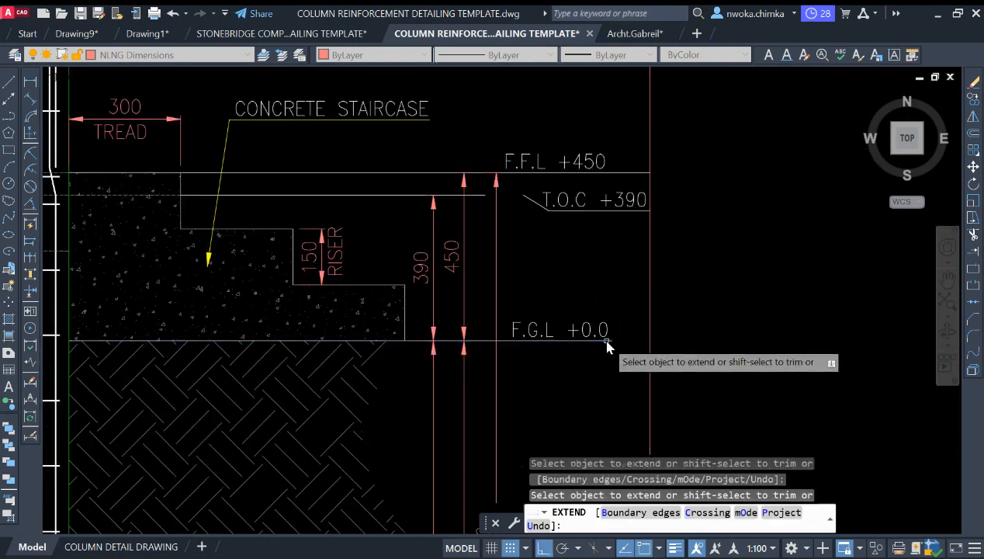
pyautogui.press('Escape')
# - Move the F.F.L +450 and F.G.L +0.0 labels together about 109 mm horizontally towards the construction line
pyautogui.click(625, 316)
pyautogui.click(582, 334)
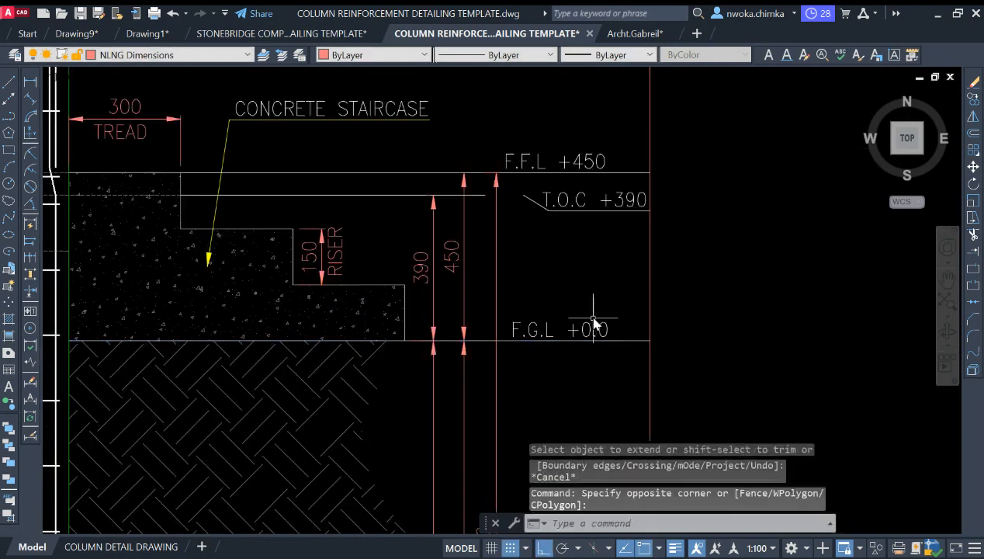
pyautogui.click(594, 163)
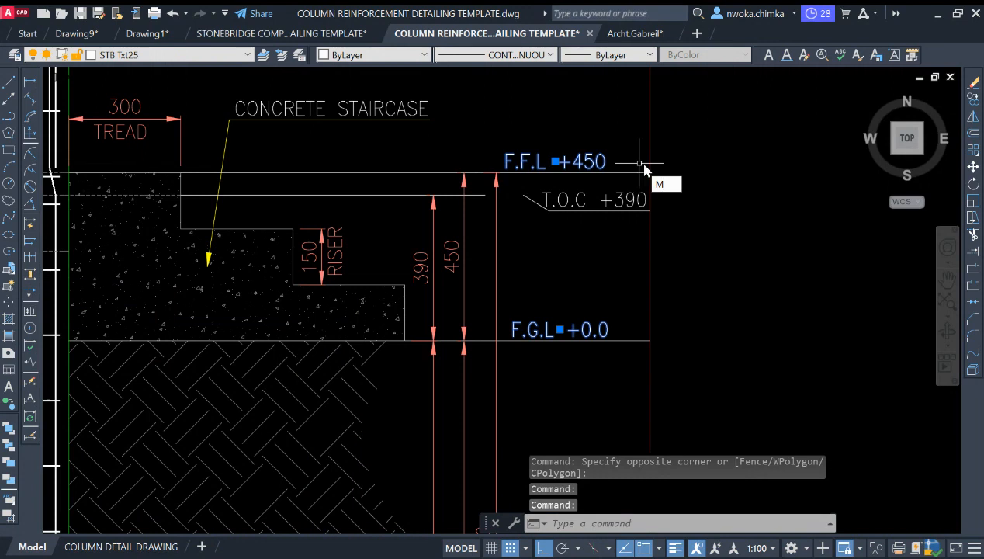
pyautogui.press('Return')
pyautogui.click(733, 184)
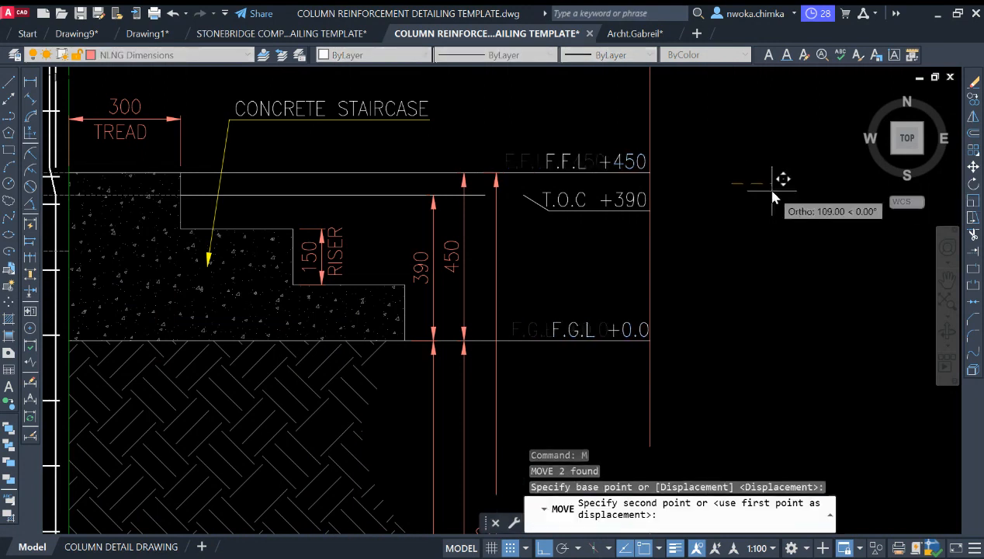
pyautogui.click(772, 197)
# - Stretch the end of the T.O.C level line to meet the start of its slanted label line
pyautogui.scroll(2, 489, 194)
pyautogui.click(484, 194)
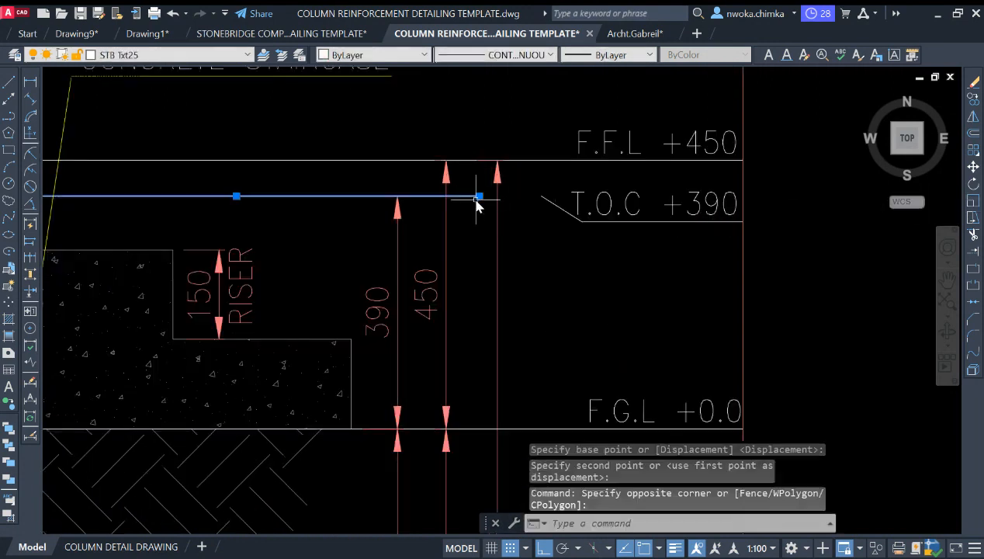
pyautogui.click(478, 197)
pyautogui.click(541, 198)
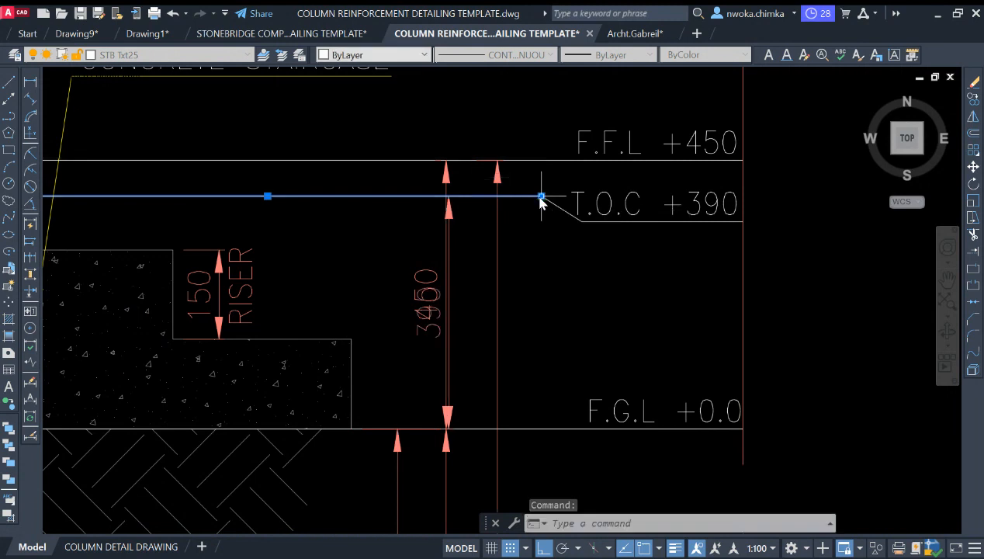
pyautogui.click(541, 197)
pyautogui.press('Escape')
# - Move the 390 dimension's line off the 450 dimension and align it with the inner 1260 dimension below
pyautogui.moveTo(453, 237); pyautogui.dragTo(549, 206, button='middle')
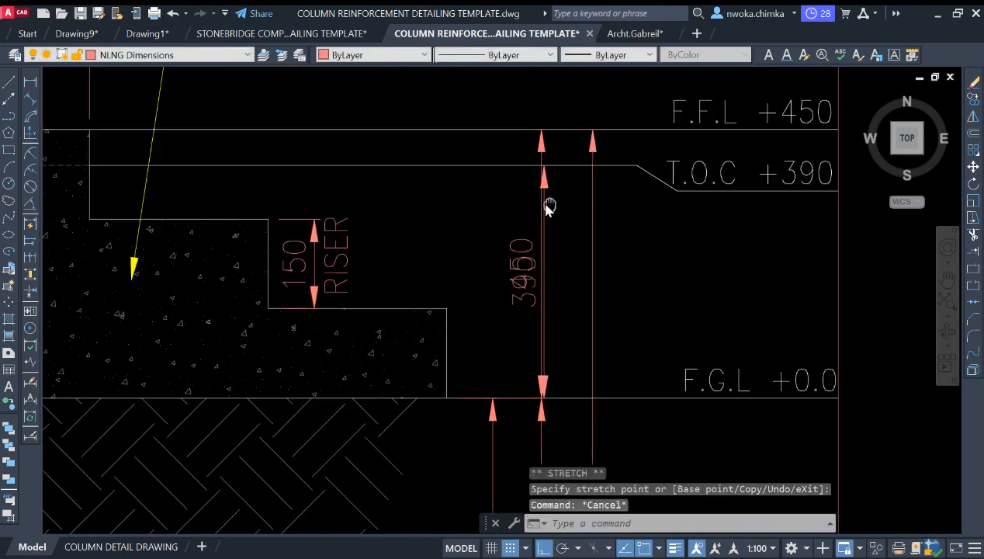
pyautogui.click(552, 160)
pyautogui.scroll(-5, 556, 233)
pyautogui.scroll(3, 545, 286)
pyautogui.scroll(2, 618, 310)
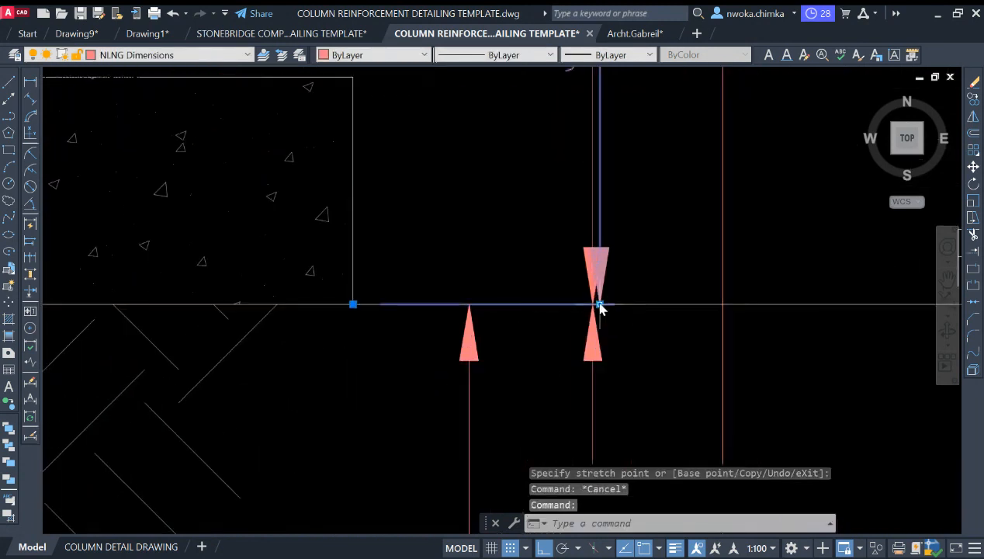
pyautogui.click(595, 303)
pyautogui.click(469, 304)
pyautogui.scroll(-3, 471, 307)
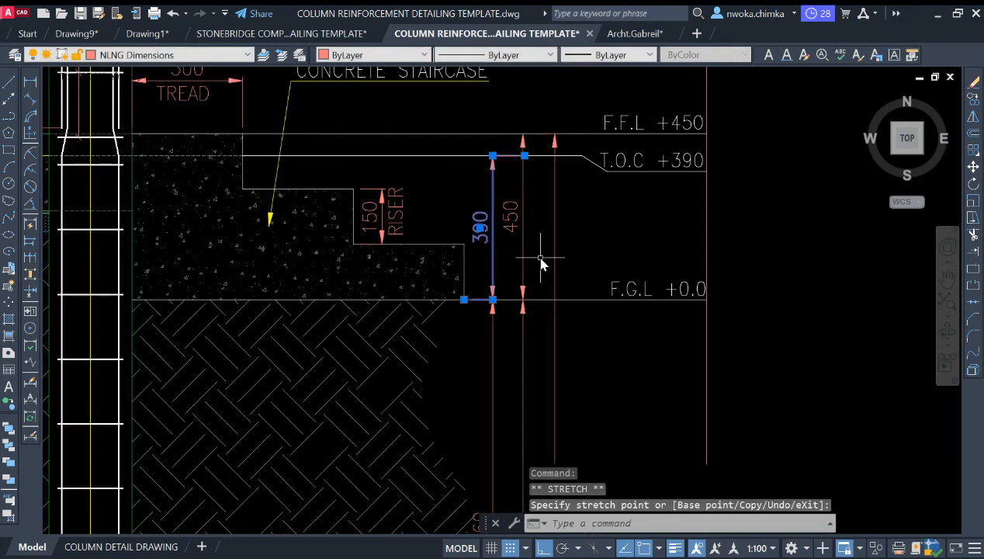
pyautogui.press('Escape')
# - Shift the upper extension origin of the 390 dimension along the T.O.C line to the staircase side
pyautogui.scroll(1, 520, 193)
pyautogui.scroll(2, 487, 206)
pyautogui.click(488, 190)
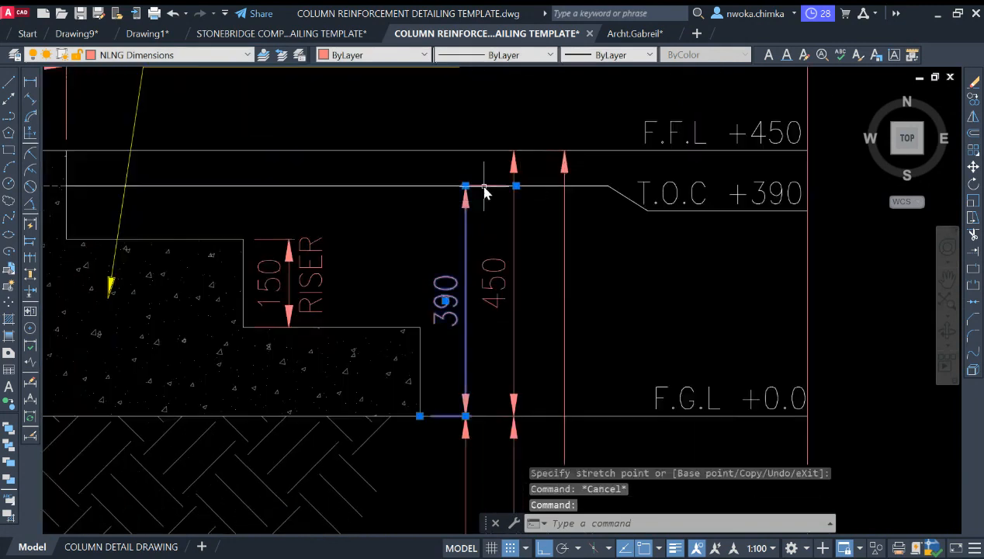
pyautogui.click(514, 187)
pyautogui.click(418, 187)
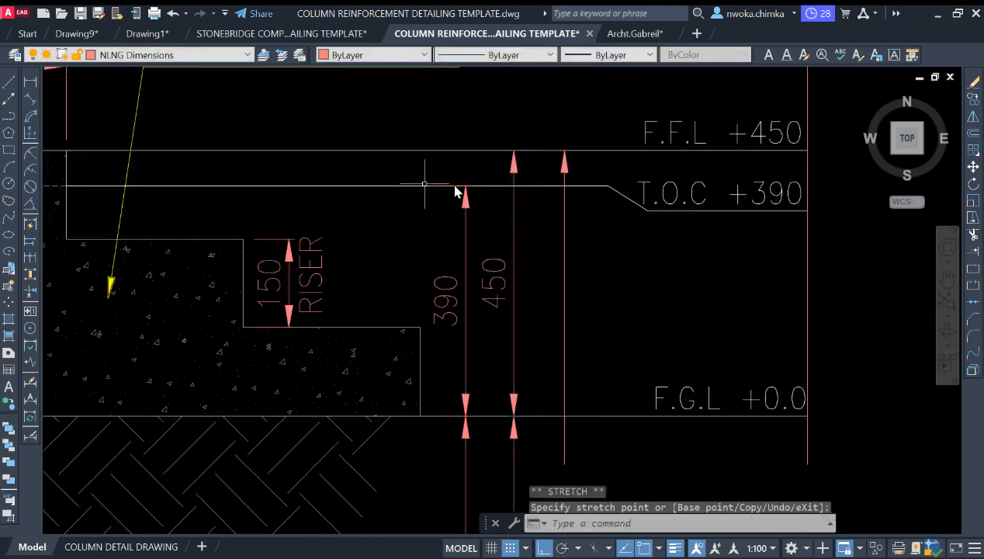
pyautogui.press('Escape')
pyautogui.scroll(-3, 555, 194)
pyautogui.scroll(2, 556, 200)
pyautogui.scroll(5, 556, 201)
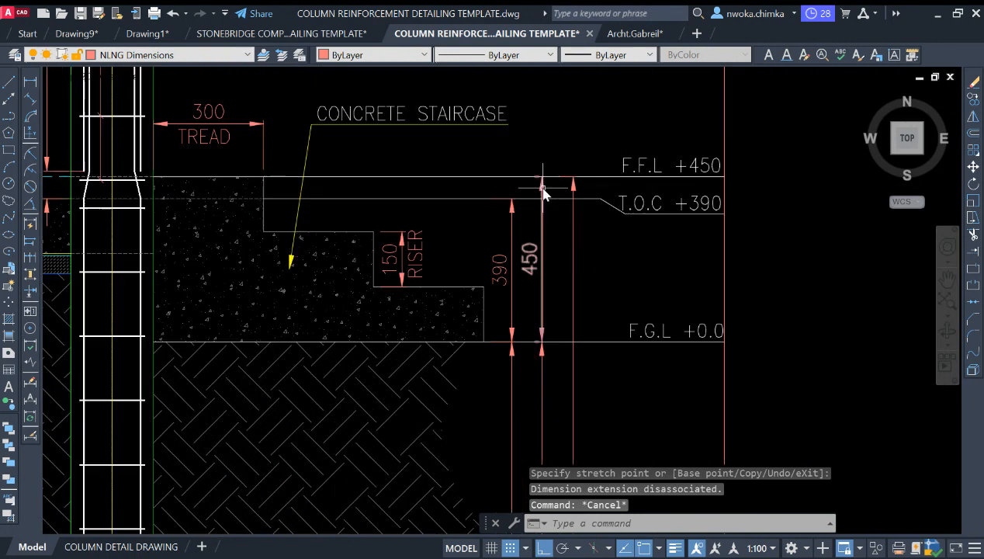
pyautogui.scroll(-1, 548, 200)
pyautogui.scroll(4, 547, 200)
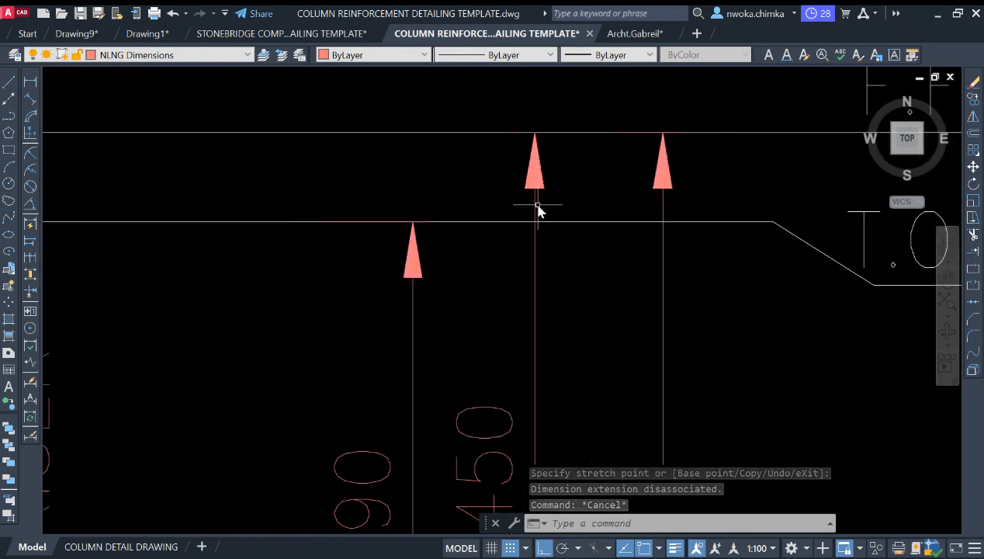
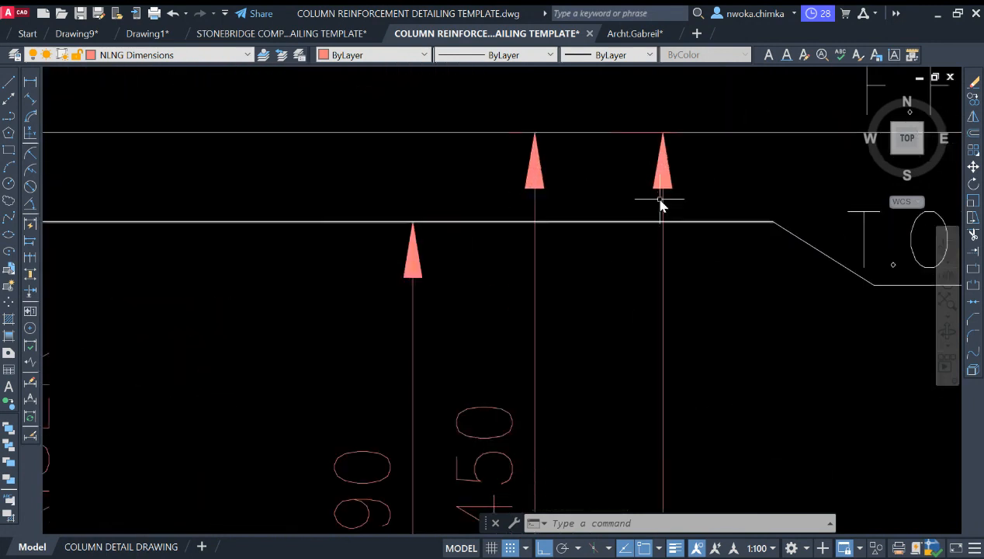
# - Add a manual dimension break to the overall 2010 dimension line where it crosses the T.O.C level line
pyautogui.scroll(2, 661, 207)
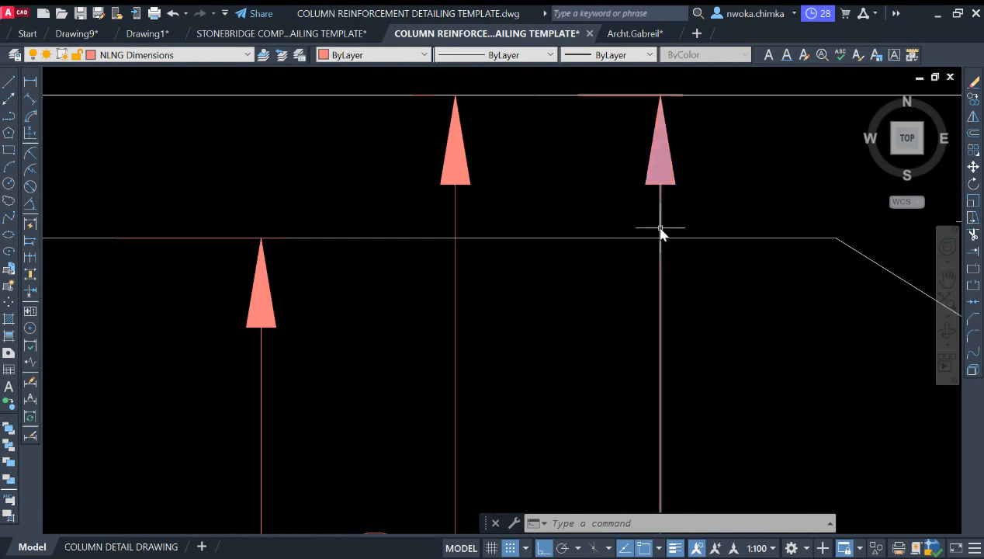
pyautogui.write('DIM')
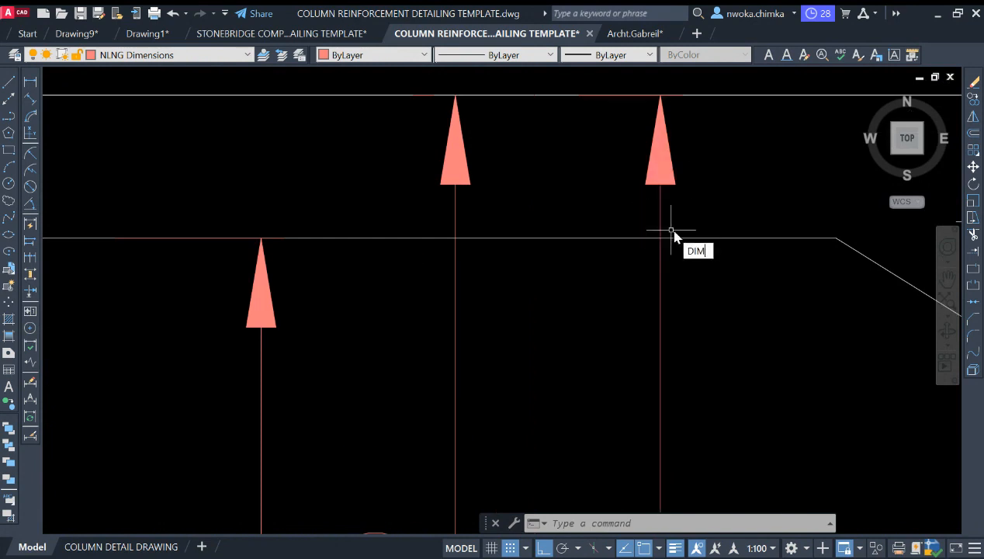
pyautogui.write('BREAK')
pyautogui.press('Return')
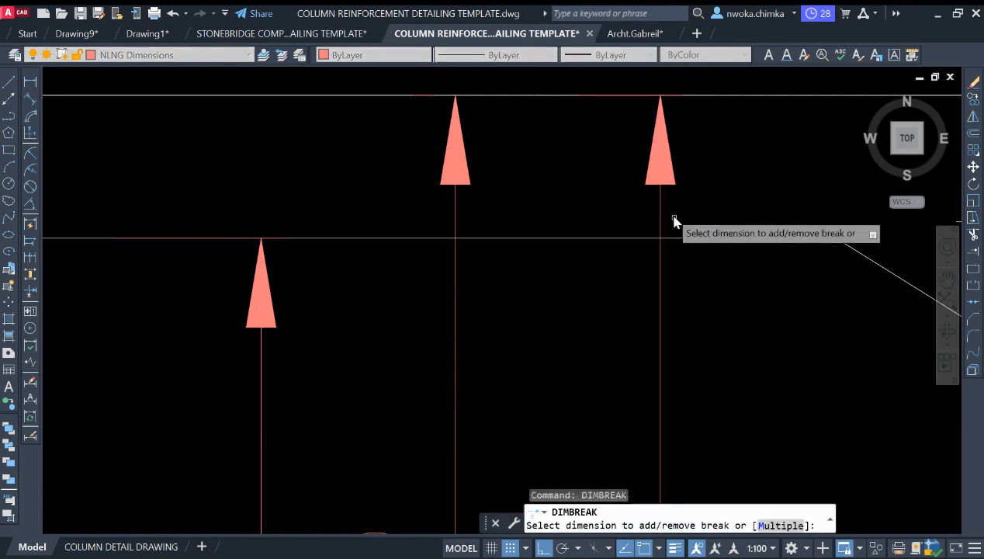
pyautogui.click(661, 214)
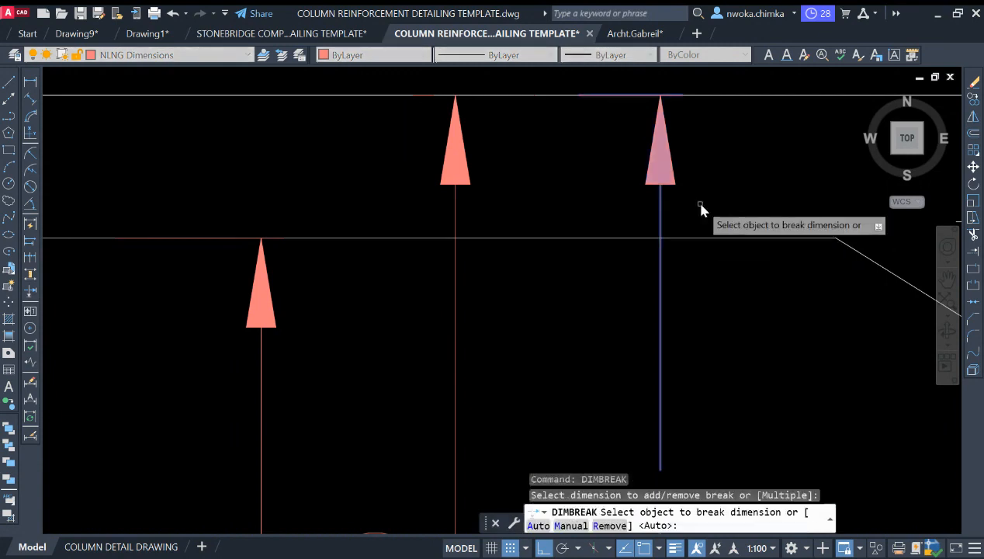
pyautogui.write('M')
pyautogui.press('Return')
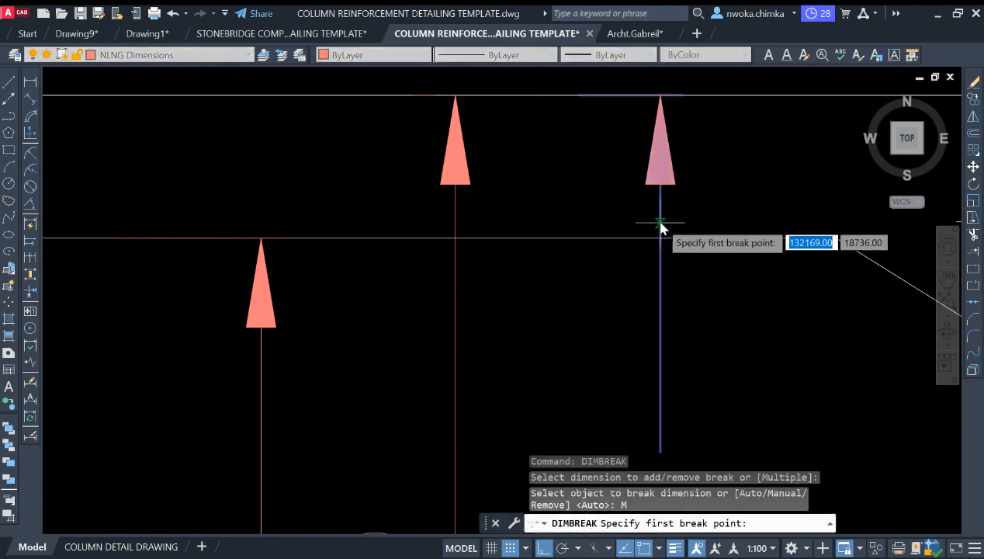
pyautogui.click(660, 223)
pyautogui.click(660, 272)
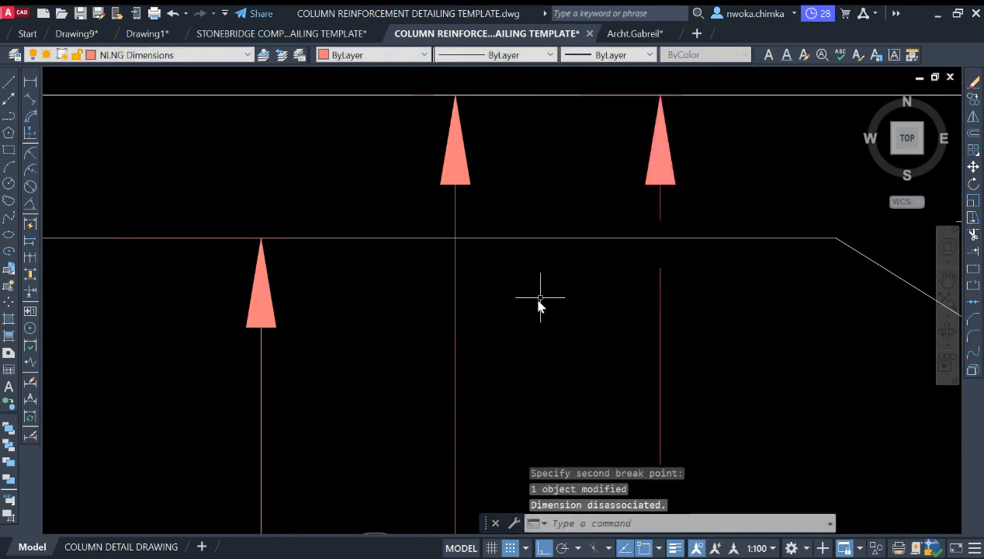
# - Add a manual dimension break to the 450 dimension line where it crosses the T.O.C level line
pyautogui.scroll(-2, 600, 237)
pyautogui.press('Return')
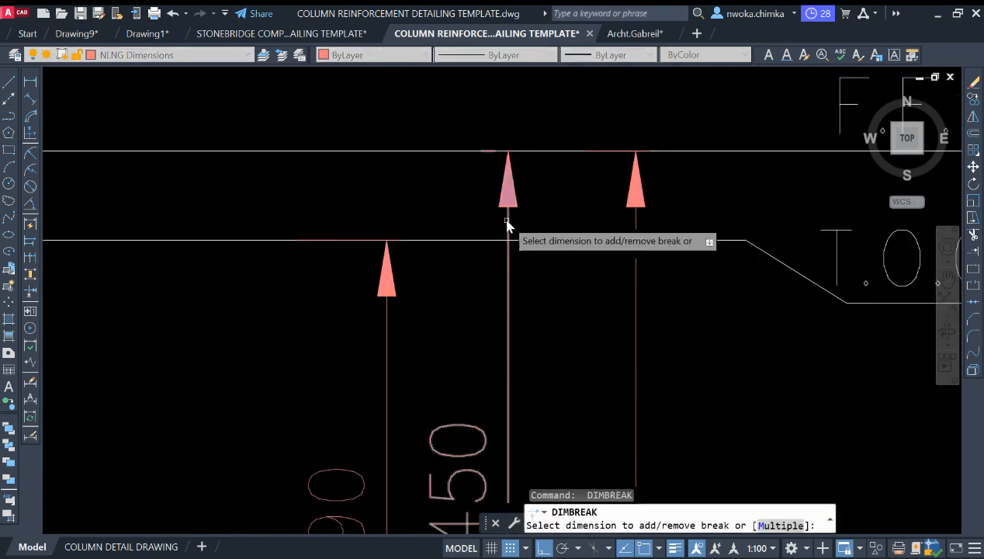
pyautogui.click(508, 221)
pyautogui.write('M')
pyautogui.press('Return')
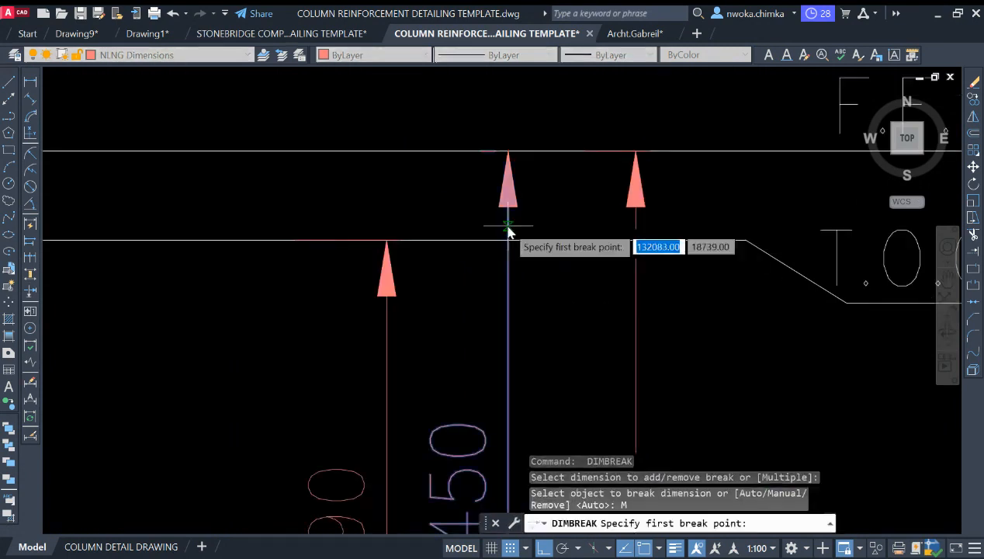
pyautogui.click(508, 222)
pyautogui.click(510, 255)
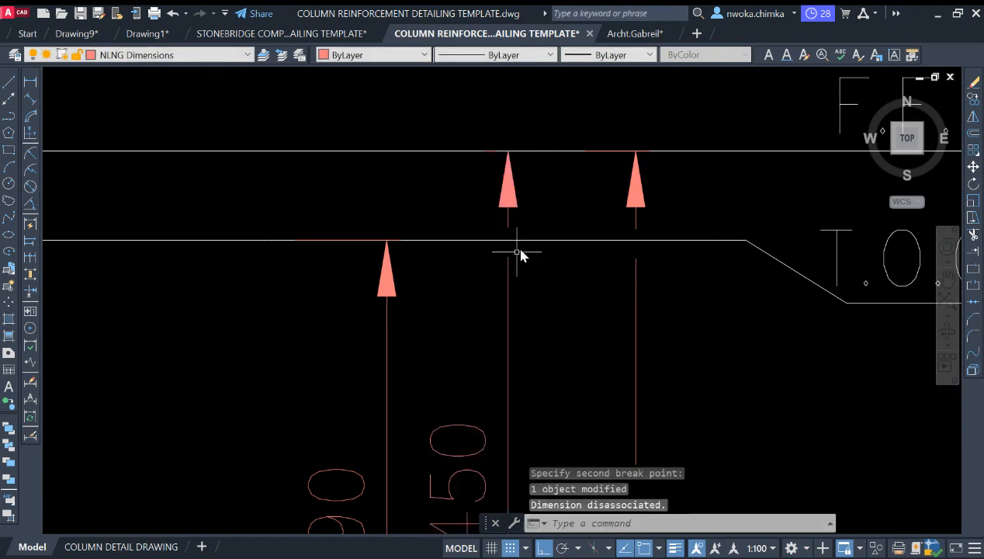
# - Add a manual dimension break to the overall 2010 dimension line where it crosses the F.G.L level line
pyautogui.scroll(-4, 521, 252)
pyautogui.scroll(4, 621, 339)
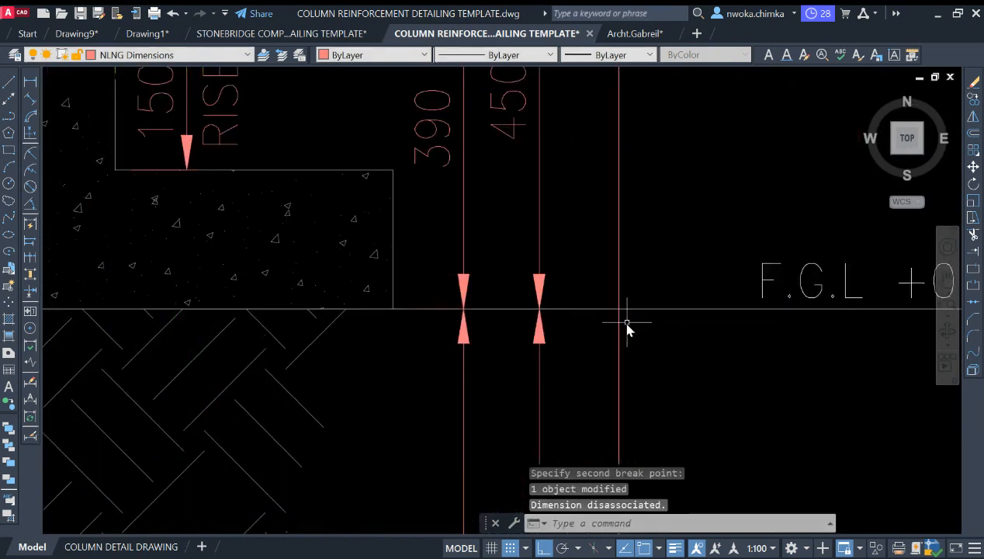
pyautogui.press('Return')
pyautogui.click(618, 301)
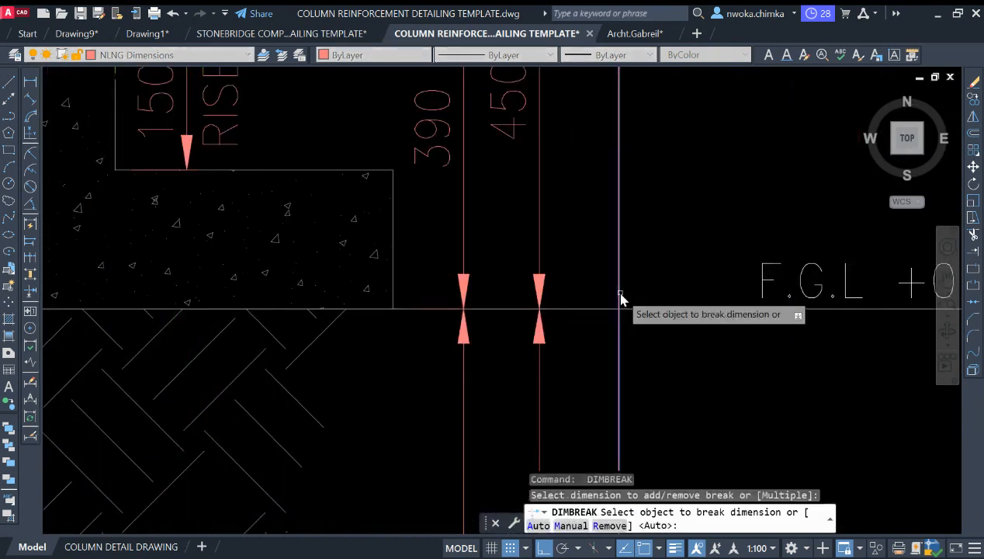
pyautogui.write('M')
pyautogui.press('Return')
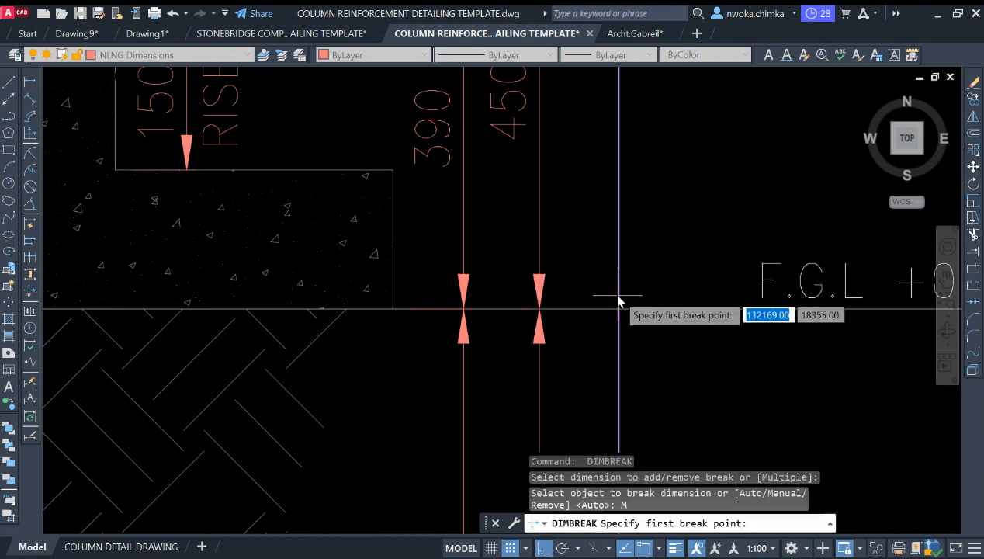
pyautogui.click(624, 309)
pyautogui.click(619, 289)
pyautogui.scroll(-8, 621, 233)
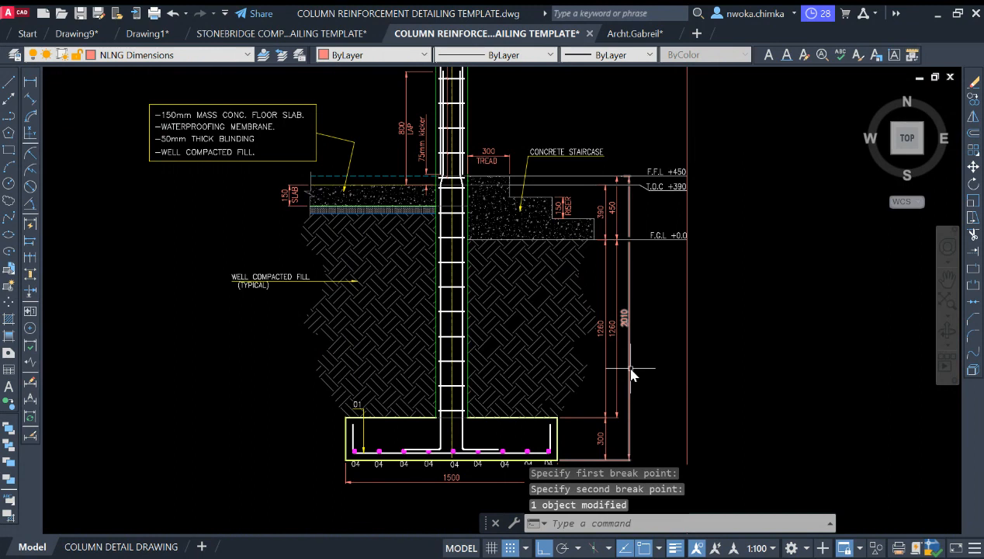
pyautogui.scroll(-6, 621, 245)
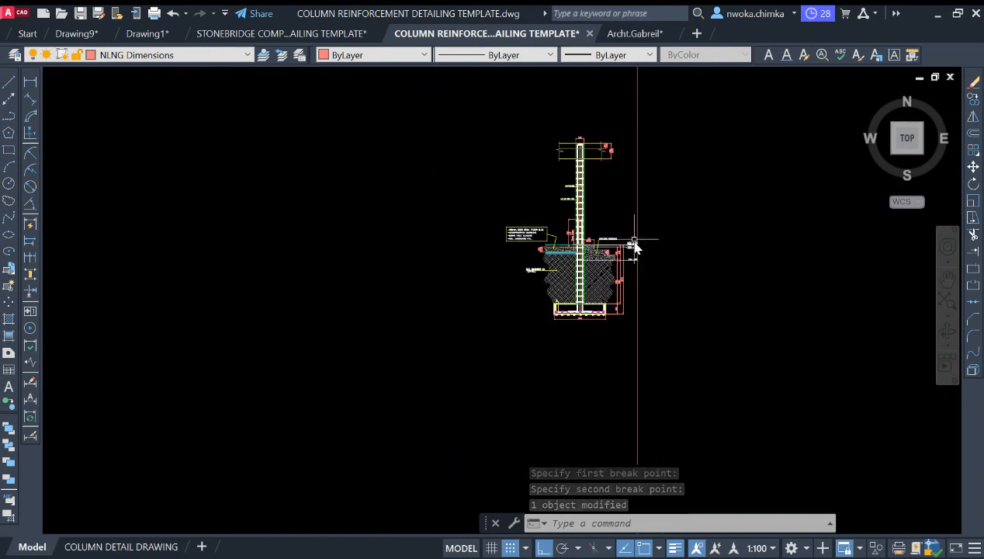
# - Erase the long vertical line running beside the column detail
pyautogui.click(644, 191)
pyautogui.click(636, 190)
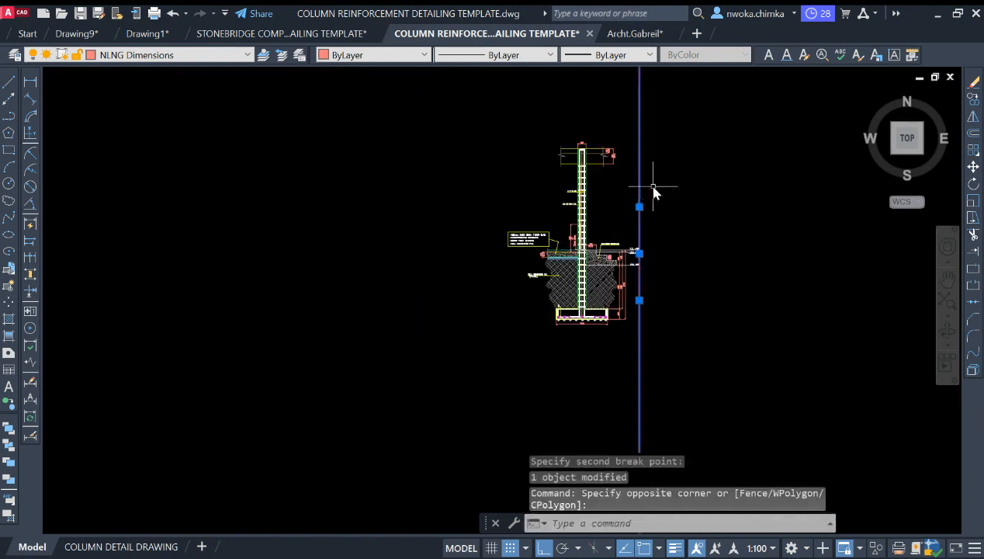
pyautogui.write('E')
pyautogui.press('Return')
# - Continue the outermost vertical dimension from the F.F.L +450 level up to the top of the roof beam
pyautogui.scroll(8, 621, 264)
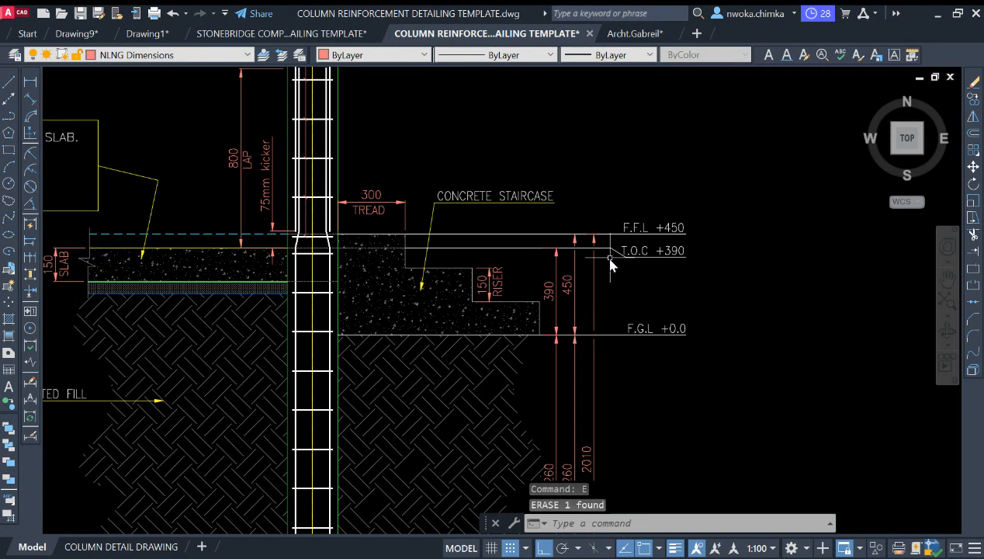
pyautogui.click(29, 261)
pyautogui.press('Return')
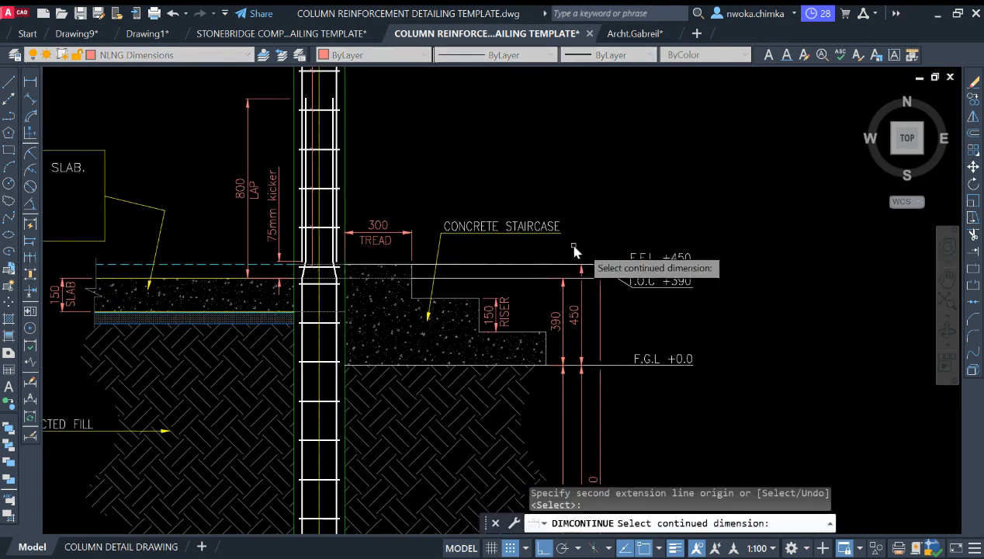
pyautogui.click(603, 269)
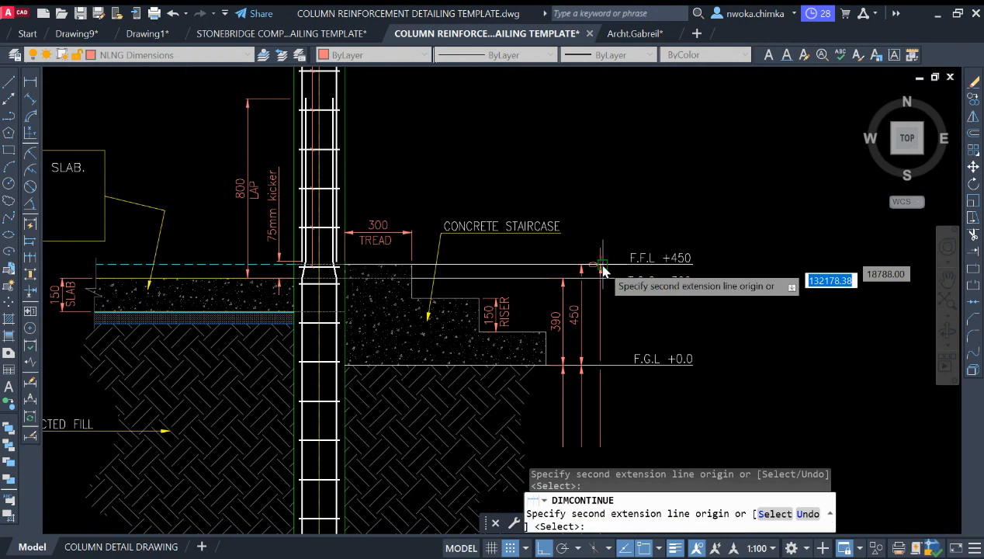
pyautogui.scroll(-5, 652, 373)
pyautogui.scroll(4, 624, 233)
pyautogui.scroll(-4, 621, 211)
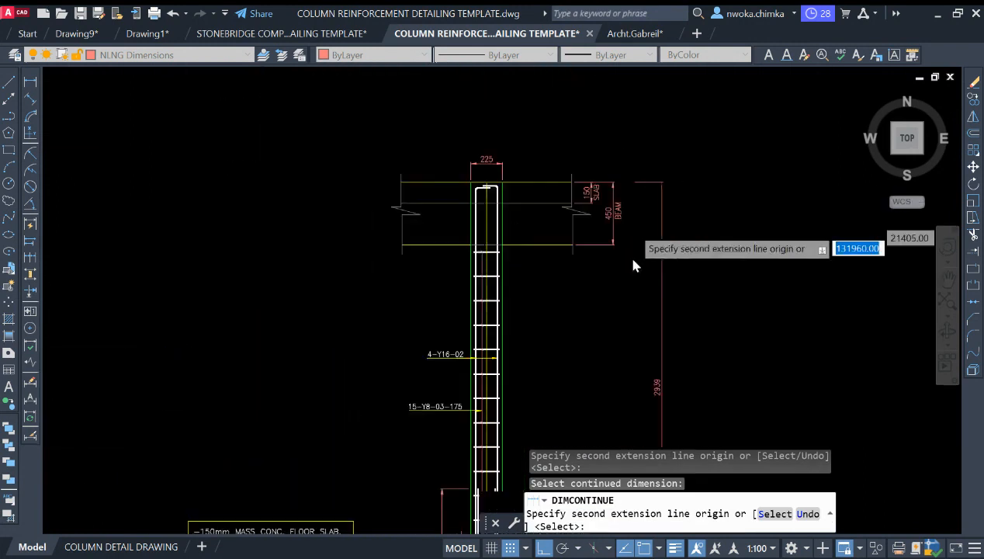
pyautogui.scroll(5, 582, 191)
pyautogui.click(566, 170)
pyautogui.press('Escape')
# - Examine the dimensioned column detail from the footing to the roof beam
pyautogui.scroll(-5, 621, 163)
pyautogui.scroll(-1, 745, 281)
pyautogui.scroll(-2, 733, 288)
pyautogui.scroll(3, 702, 289)
pyautogui.scroll(-3, 528, 287)
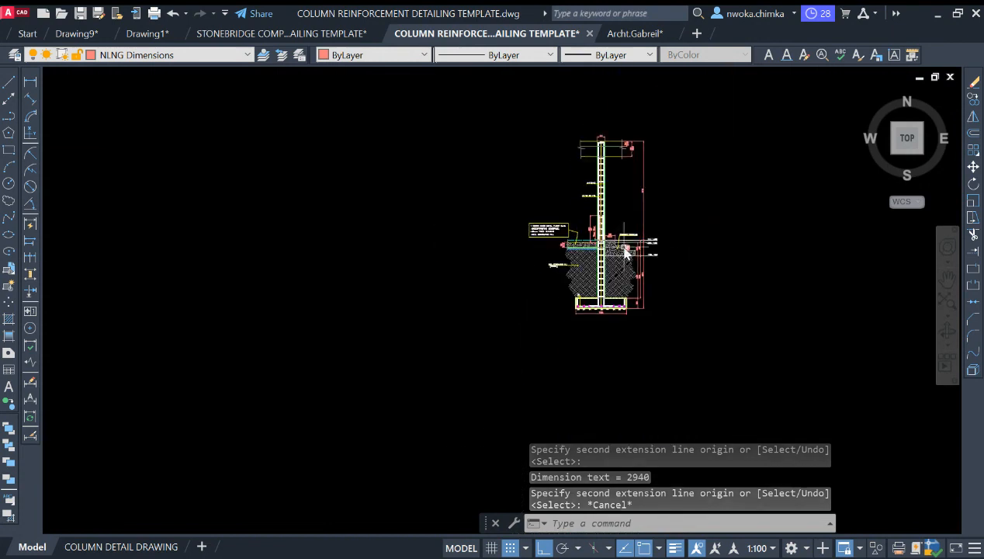
pyautogui.scroll(6, 628, 229)
pyautogui.scroll(-3, 612, 220)
pyautogui.scroll(3, 564, 190)
pyautogui.scroll(-4, 577, 209)
pyautogui.moveTo(577, 209)
pyautogui.mouseDown(button='middle')
pyautogui.moveTo(564, 256)
pyautogui.moveTo(595, 288)
pyautogui.mouseUp(button='middle')
pyautogui.scroll(-1, 601, 292)
pyautogui.scroll(3, 680, 307)
pyautogui.scroll(-1, 723, 300)
pyautogui.scroll(-5, 667, 315)
pyautogui.scroll(6, 567, 281)
pyautogui.scroll(-4, 443, 267)
pyautogui.scroll(-2, 441, 260)
# - Copy section marker A and its matching arrow from the reference column, with Ortho off, to the empty area beside the new column detail
pyautogui.moveTo(441, 260); pyautogui.dragTo(642, 303, button='middle')
pyautogui.moveTo(392, 310); pyautogui.dragTo(609, 306, button='middle')
pyautogui.scroll(3, 399, 244)
pyautogui.scroll(4, 459, 261)
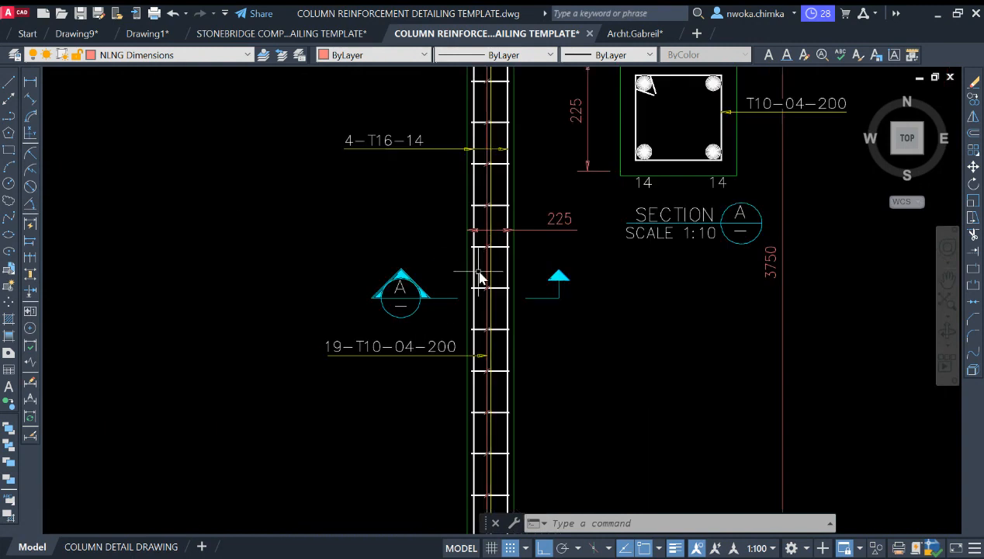
pyautogui.click(443, 253)
pyautogui.click(393, 315)
pyautogui.click(579, 262)
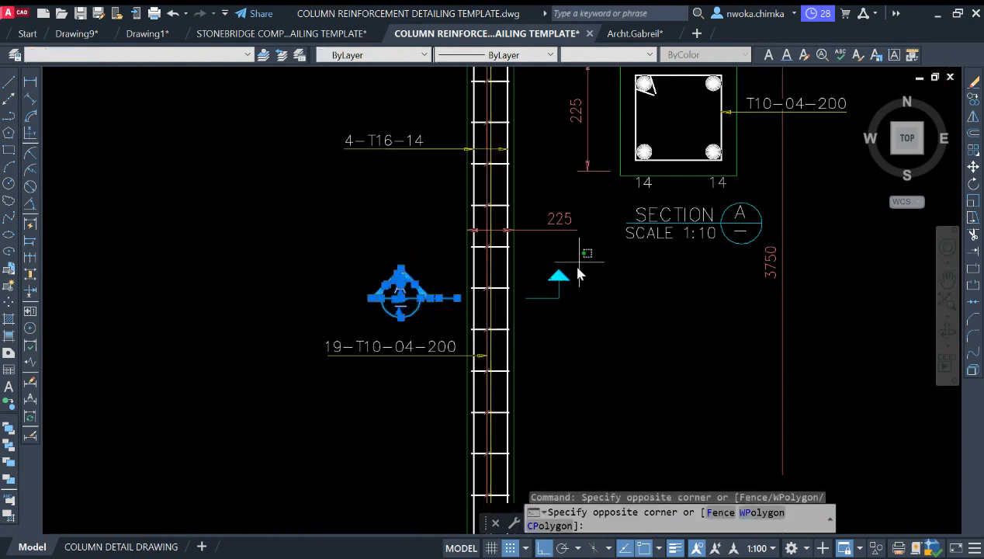
pyautogui.click(533, 323)
pyautogui.write('co')
pyautogui.press('Return')
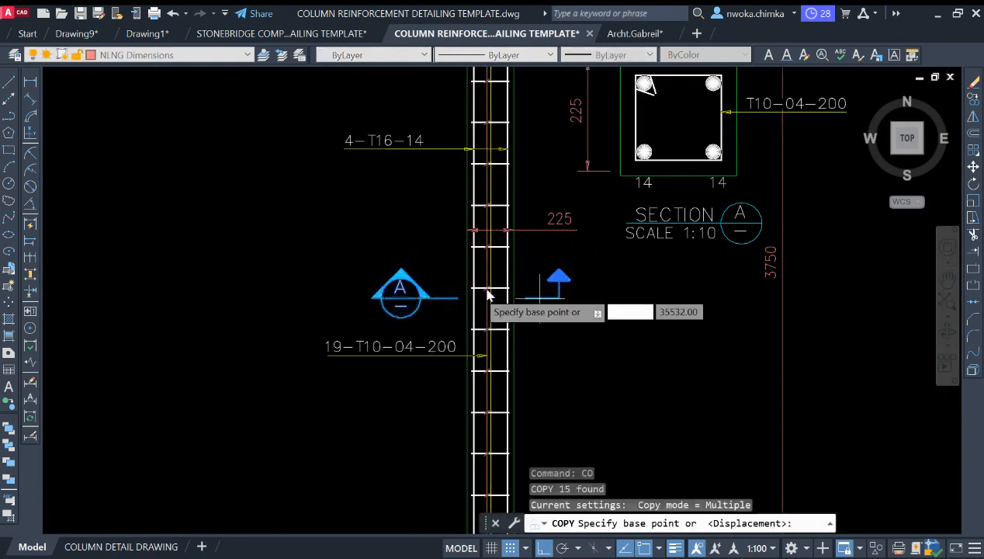
pyautogui.click(459, 289)
pyautogui.scroll(-4, 434, 264)
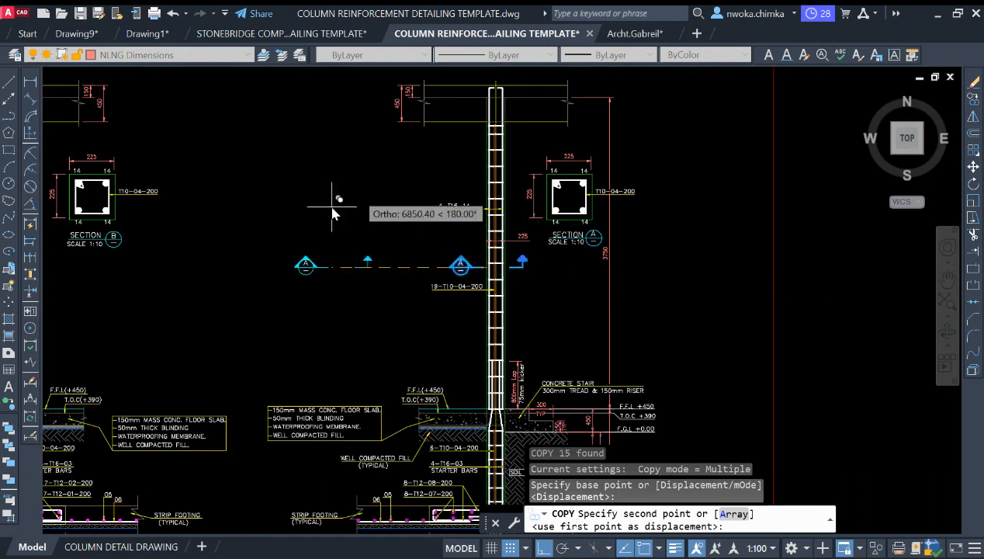
pyautogui.scroll(-4, 323, 167)
pyautogui.scroll(1, 270, 233)
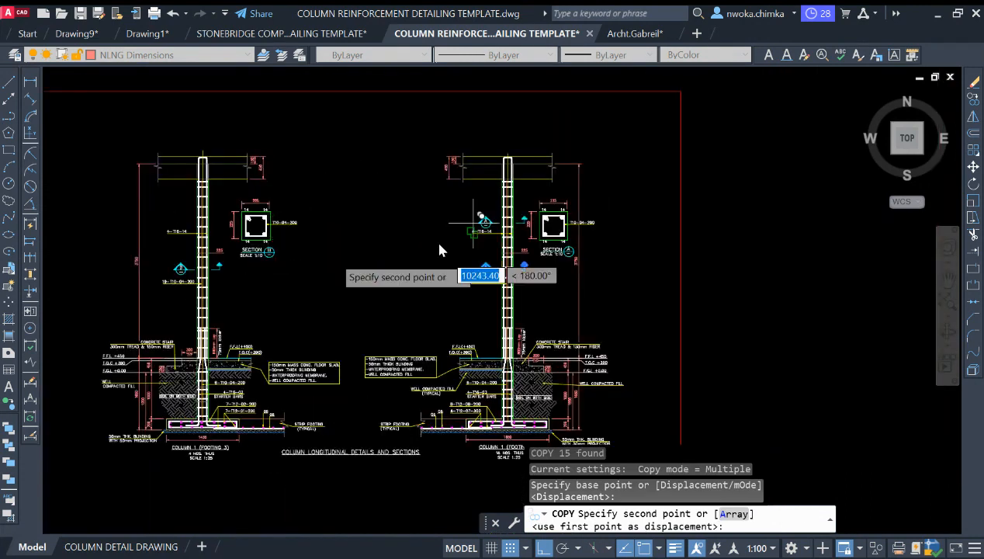
pyautogui.scroll(-2, 426, 188)
pyautogui.scroll(-2, 419, 264)
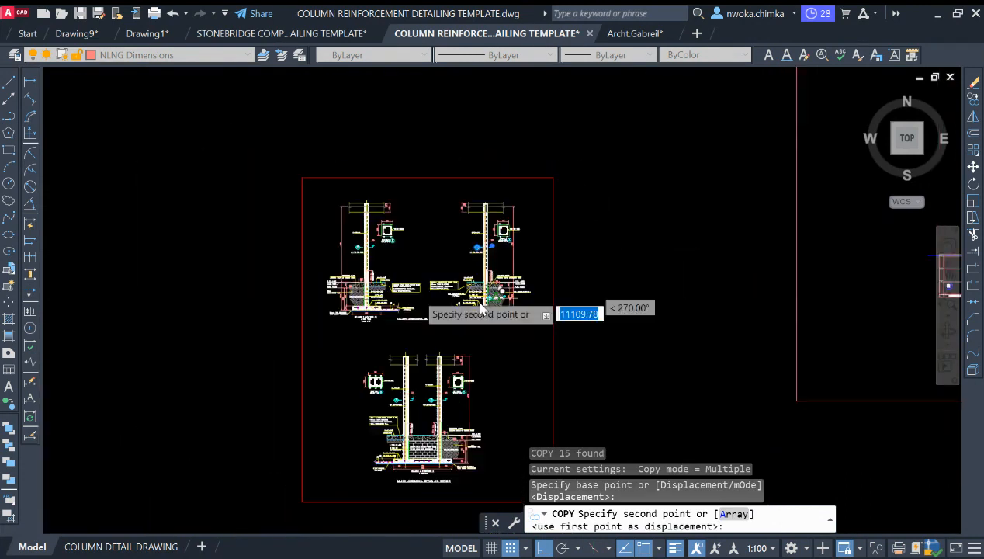
pyautogui.press('F8')
pyautogui.scroll(-3, 201, 259)
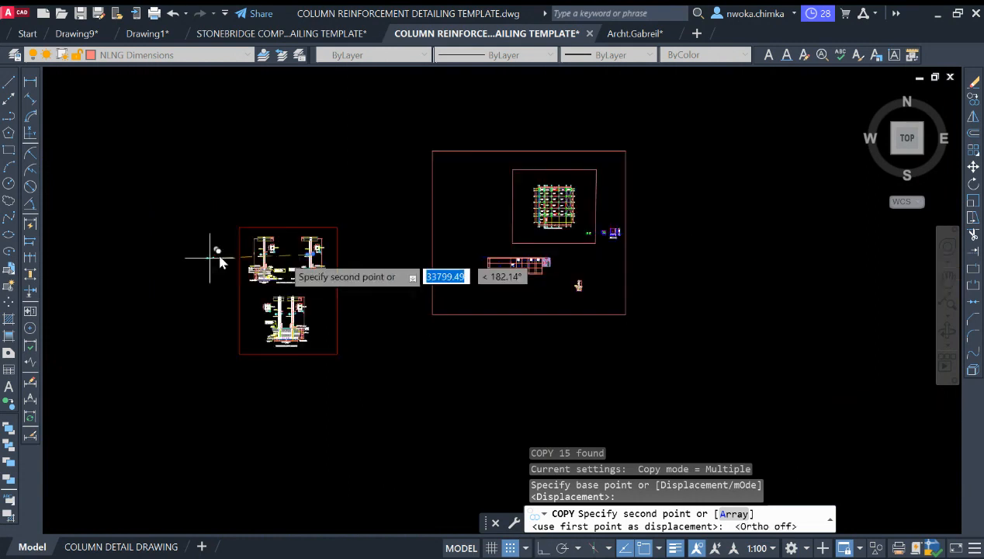
pyautogui.scroll(5, 479, 247)
pyautogui.scroll(5, 547, 382)
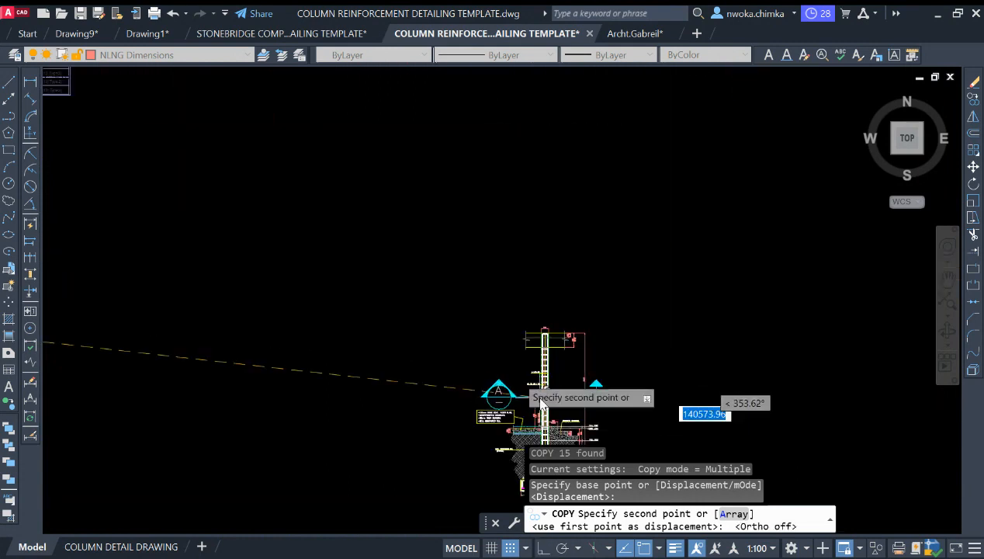
pyautogui.press('Escape')
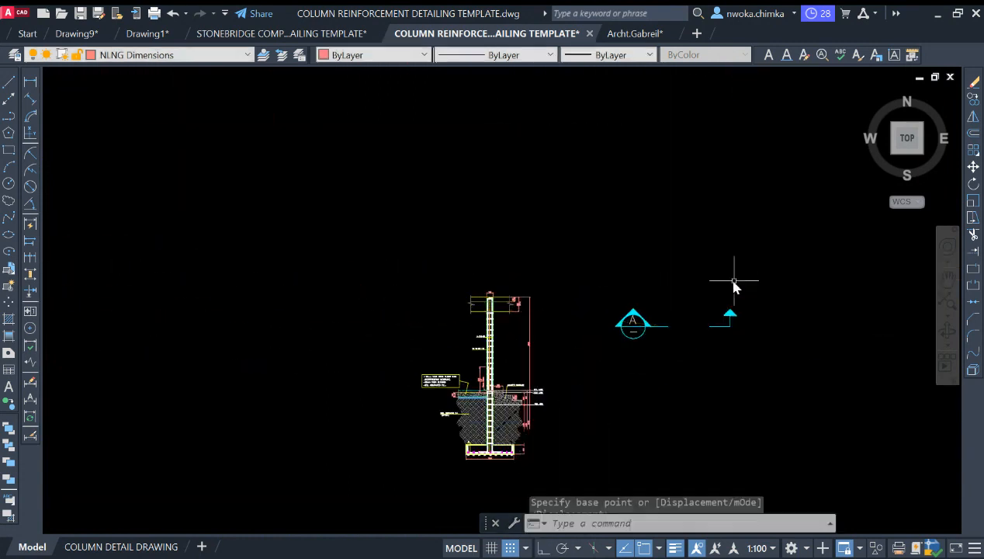
pyautogui.scroll(2, 737, 282)
pyautogui.click(759, 279)
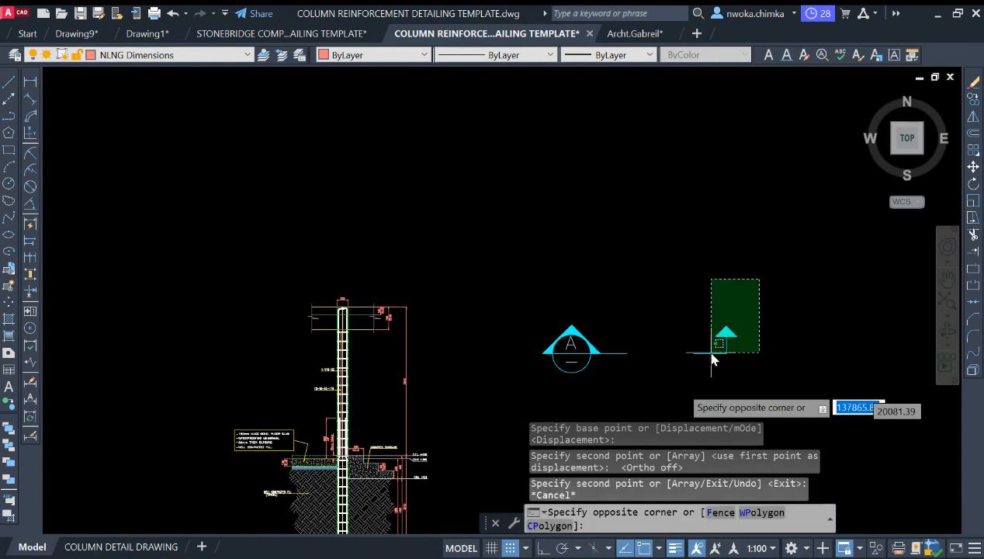
pyautogui.click(505, 412)
pyautogui.moveTo(607, 353); pyautogui.dragTo(580, 313, button='middle')
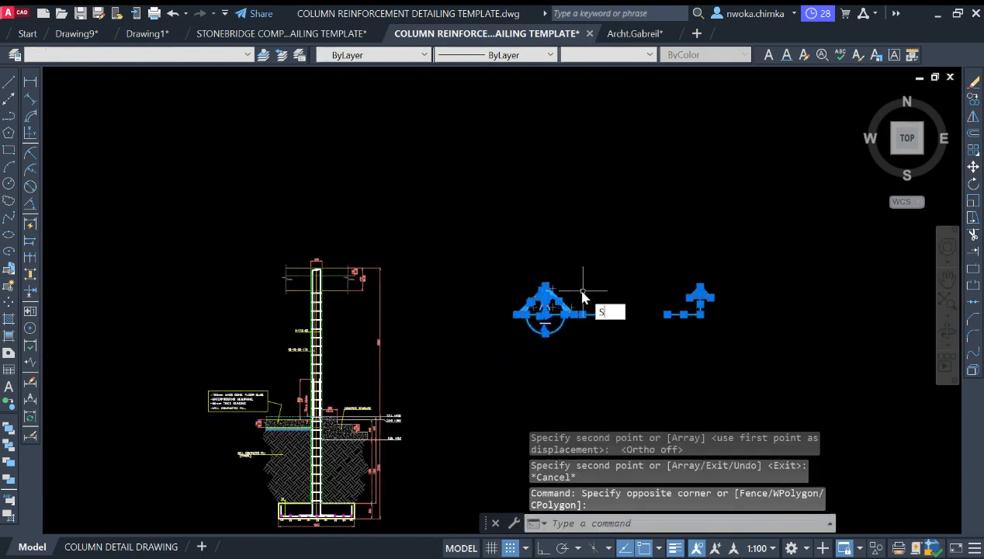
pyautogui.press('Escape')
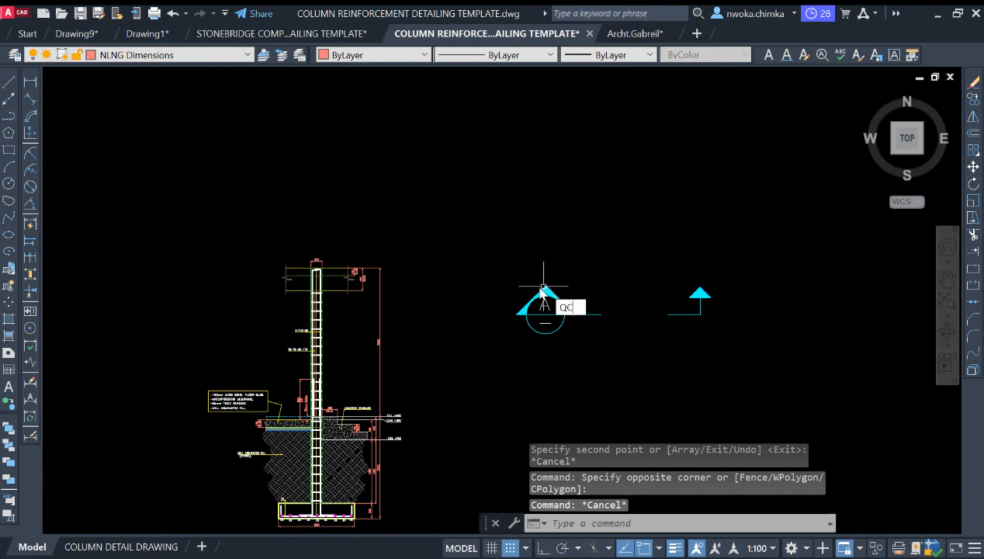
# - Calculate 25/100 with QuickCalc as the scale factor for the section marker
pyautogui.press('Return')
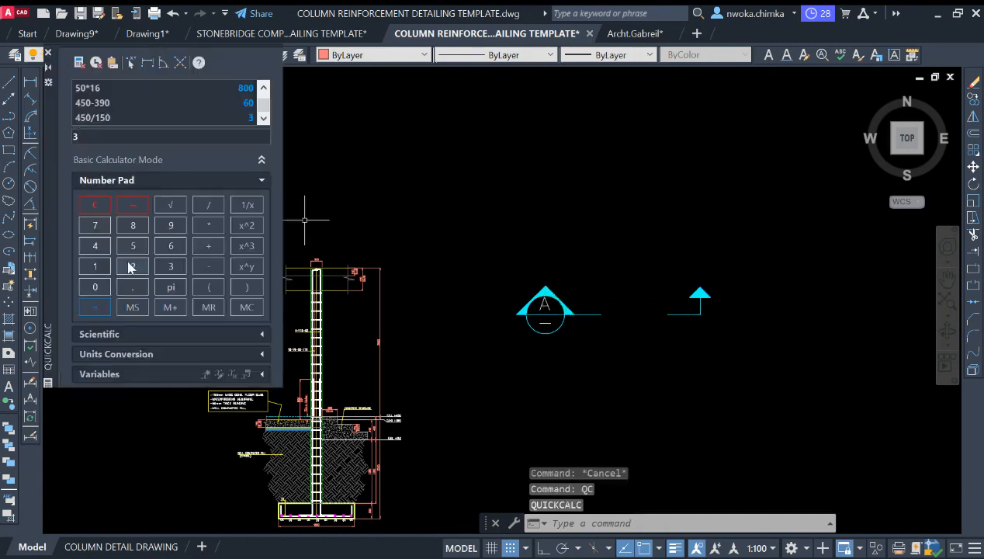
pyautogui.click(94, 267)
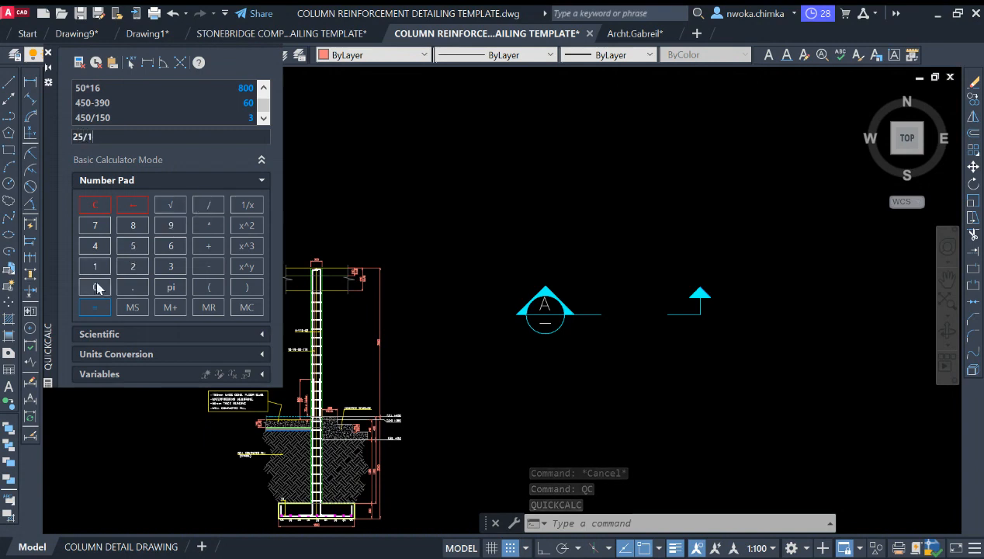
pyautogui.click(96, 288)
pyautogui.click(95, 308)
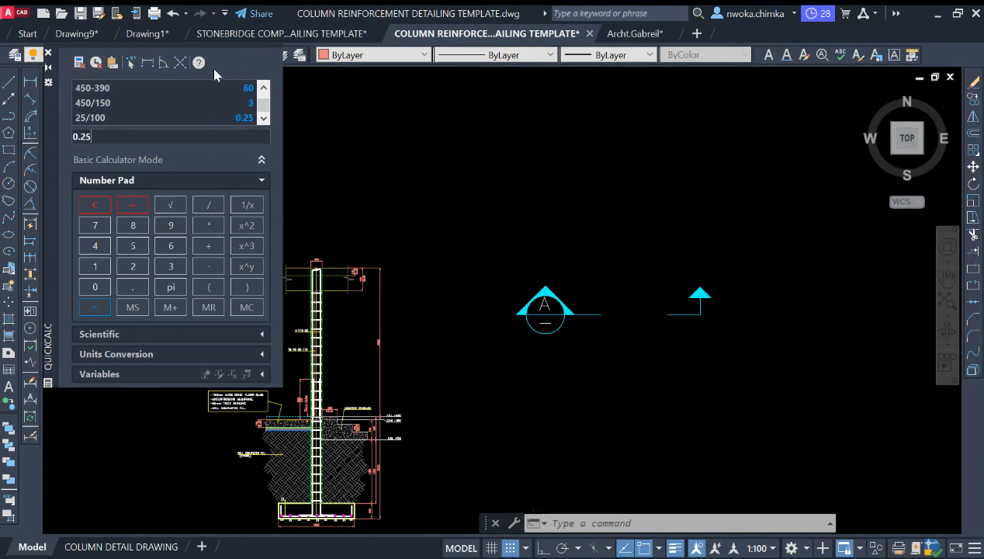
# - Scale the copied section marker A and its arrow by 0.25 about a point between them, and close the calculator
pyautogui.click(802, 228)
pyautogui.click(458, 370)
pyautogui.write('s')
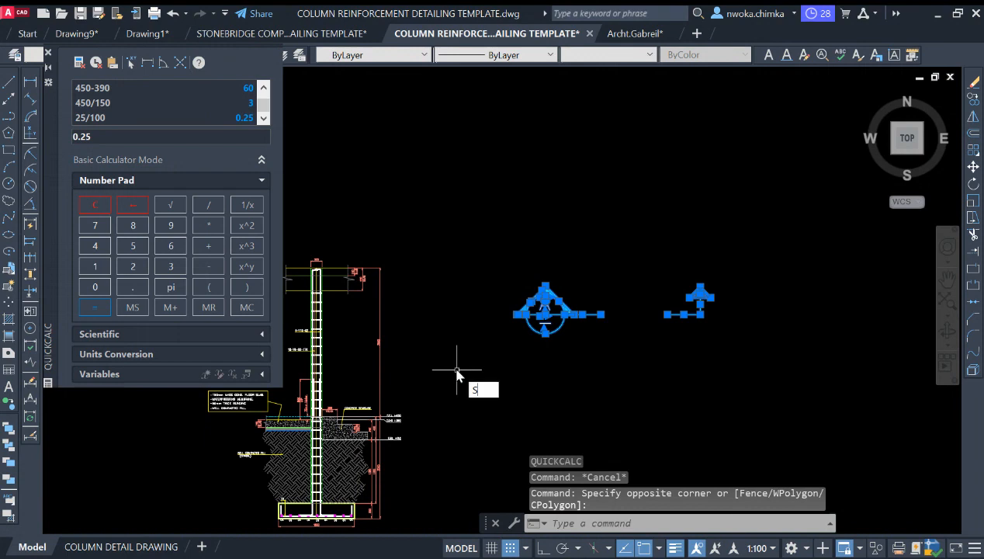
pyautogui.write('c')
pyautogui.press('Return')
pyautogui.click(639, 314)
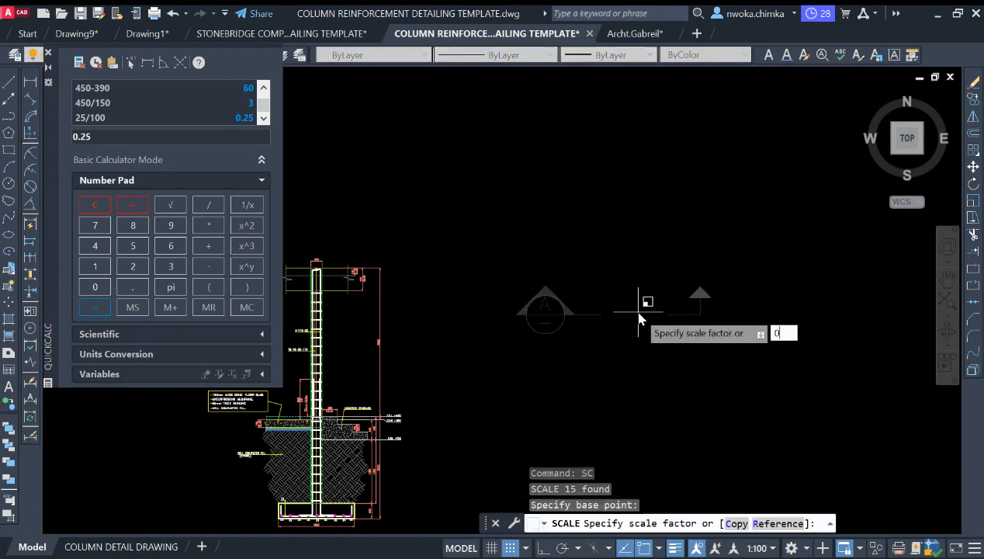
pyautogui.write('0.25')
pyautogui.press('Return')
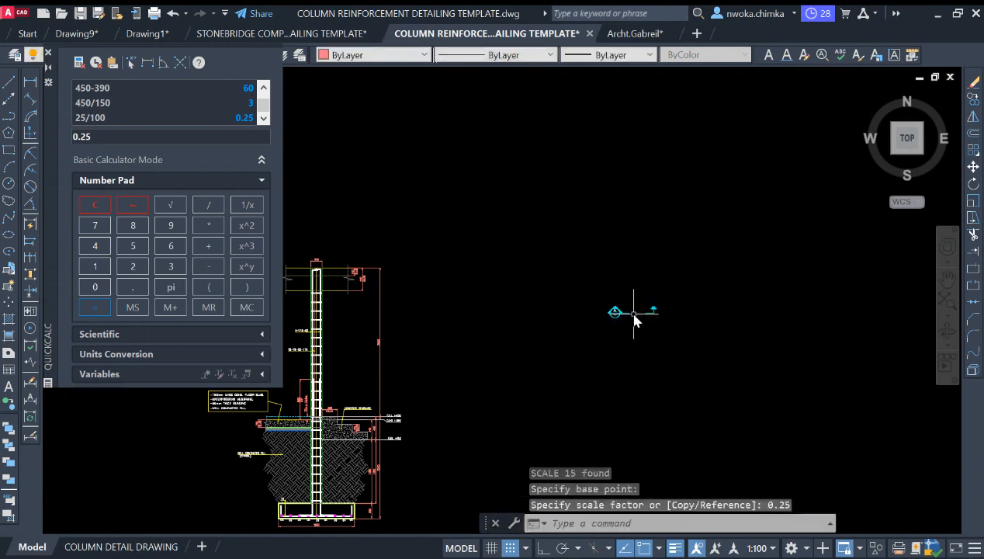
pyautogui.click(48, 54)
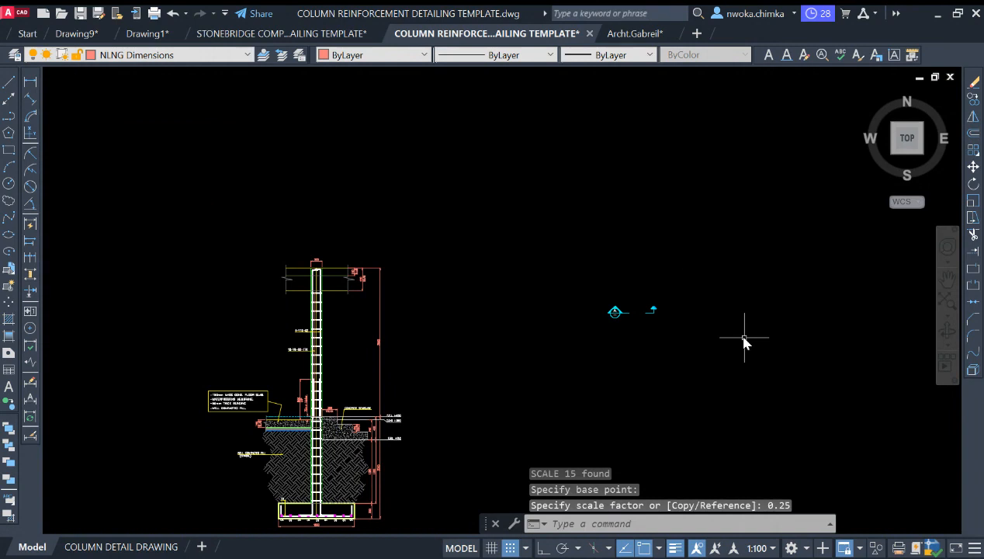
# - Move the scaled section marker A and its arrow onto the column, between the roof beam and the 4-Y16-02 bar label
pyautogui.click(689, 261)
pyautogui.click(554, 357)
pyautogui.press('Return')
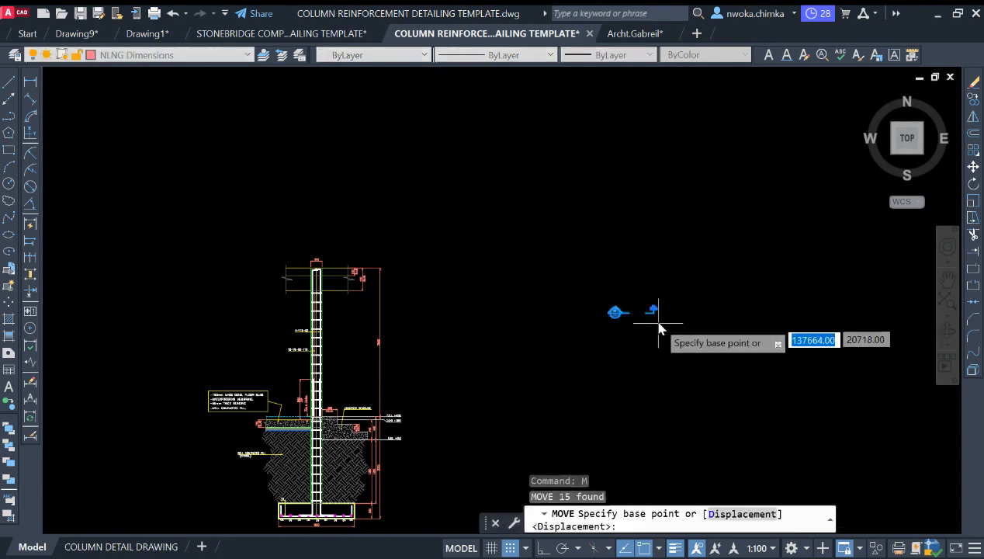
pyautogui.click(648, 315)
pyautogui.scroll(3, 342, 330)
pyautogui.scroll(2, 342, 330)
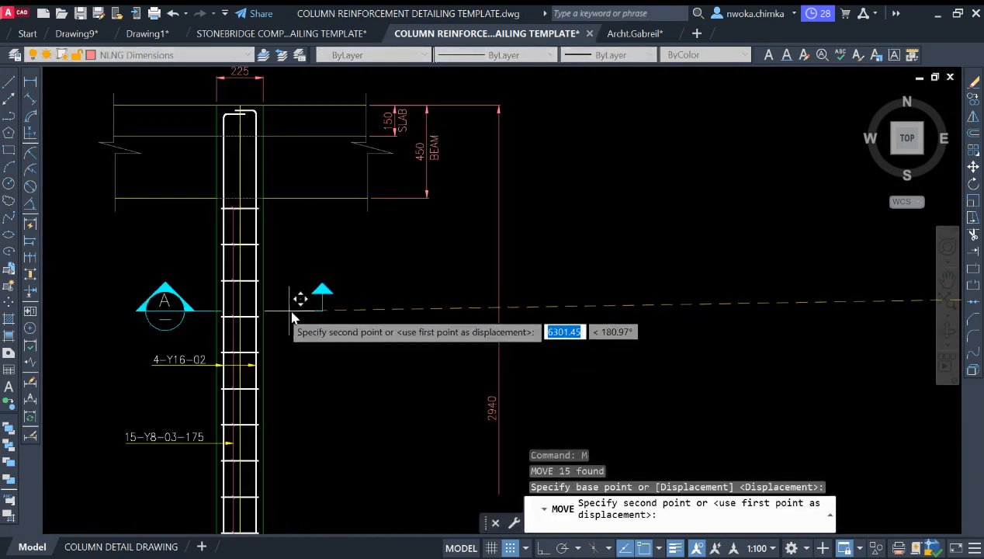
pyautogui.click(281, 313)
pyautogui.scroll(-4, 578, 289)
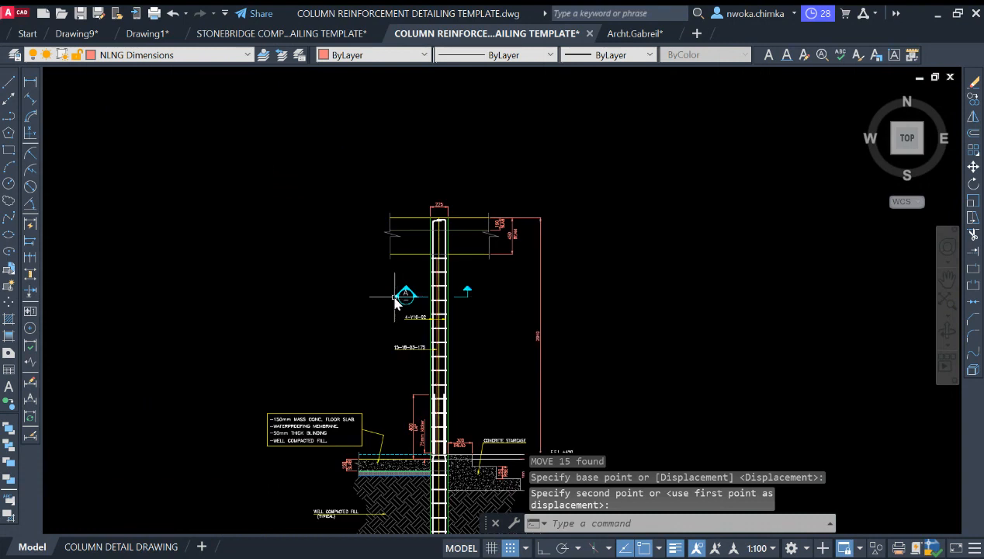
pyautogui.scroll(6, 403, 296)
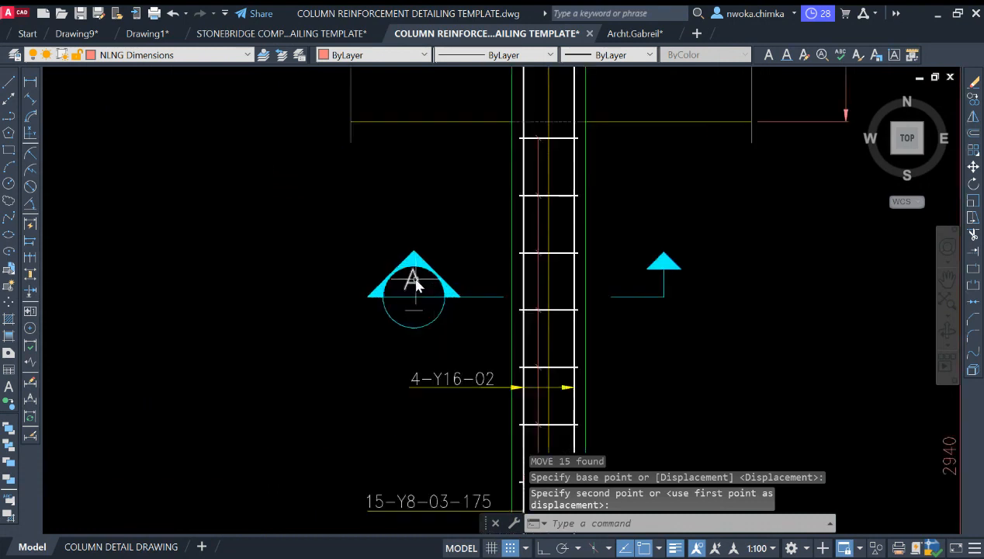
# - Copy the 225 x 225 column section with its dimensions from the schedule's St: 1 row to beside the new column detail
pyautogui.scroll(-8, 415, 285)
pyautogui.scroll(7, 247, 219)
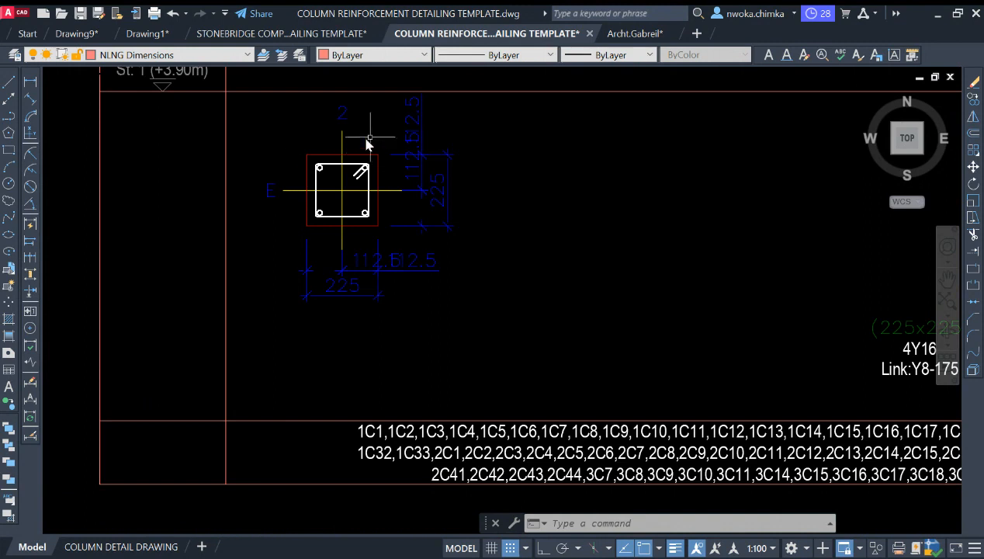
pyautogui.click(387, 136)
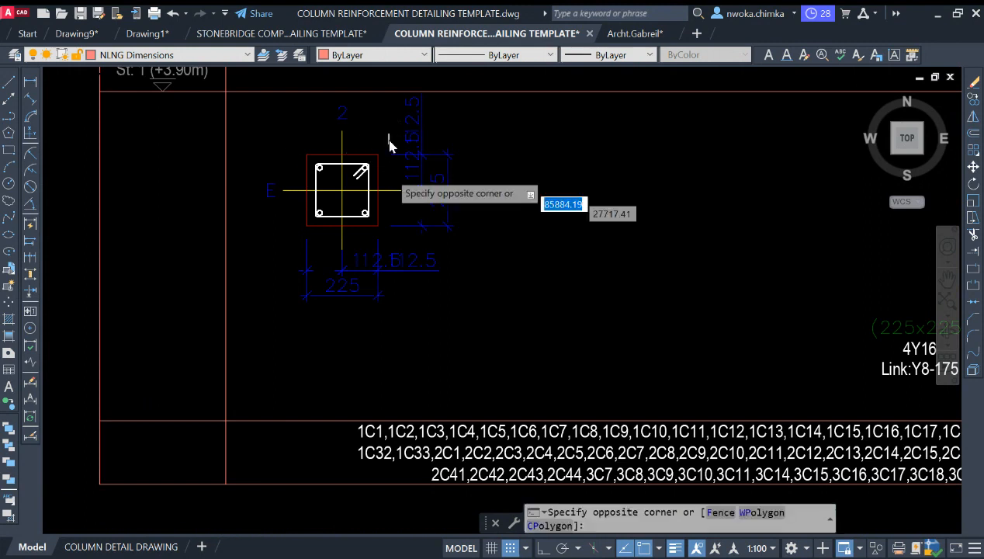
pyautogui.click(300, 235)
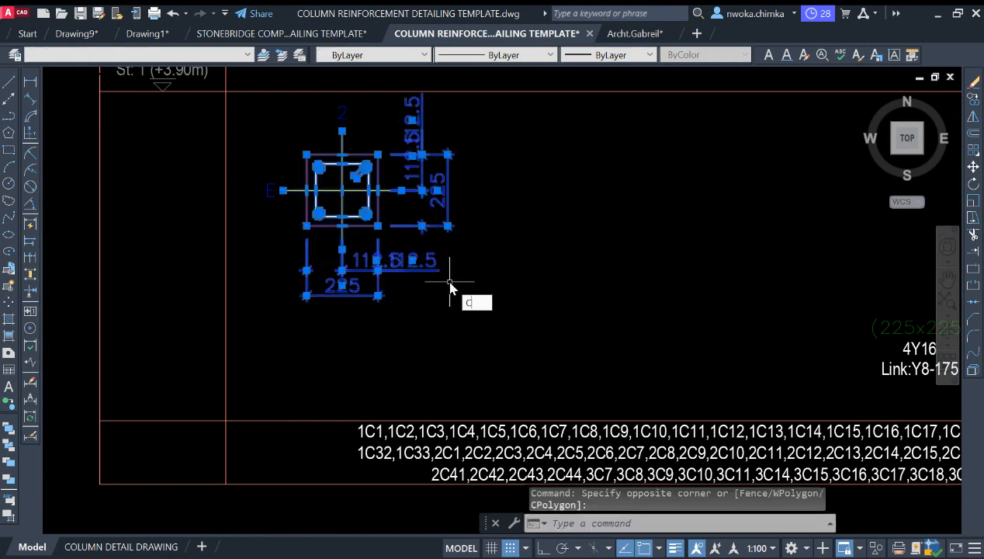
pyautogui.write('co')
pyautogui.press('Return')
pyautogui.click(317, 213)
pyautogui.scroll(-8, 236, 274)
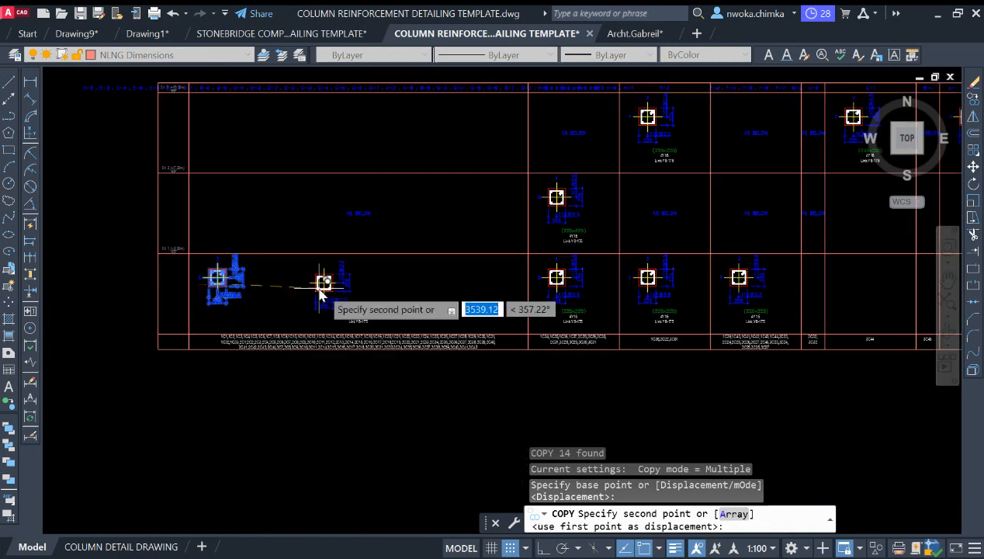
pyautogui.moveTo(694, 285); pyautogui.dragTo(527, 266, button='middle')
pyautogui.scroll(5, 628, 378)
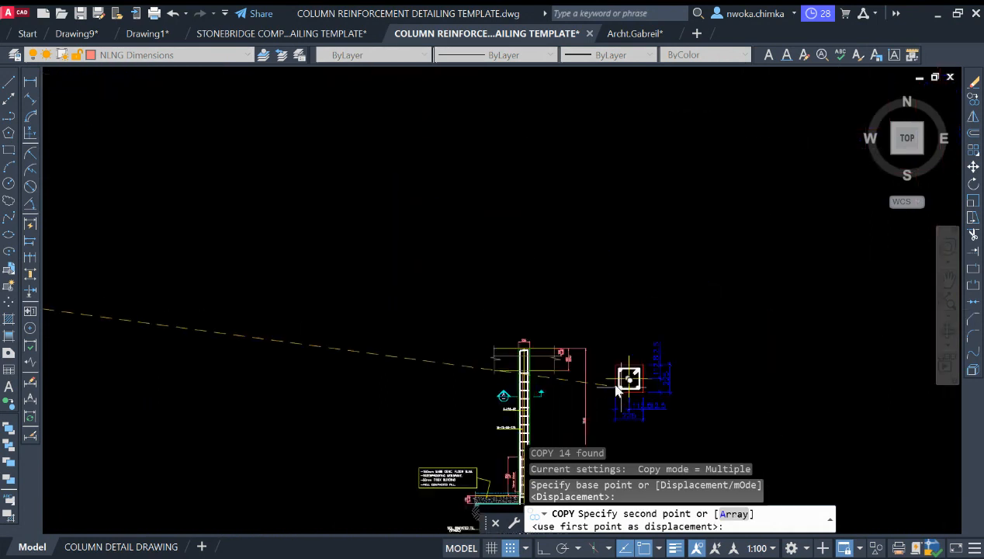
pyautogui.scroll(1, 564, 301)
pyautogui.click(587, 316)
pyautogui.press('Escape')
pyautogui.scroll(2, 651, 360)
pyautogui.click(679, 330)
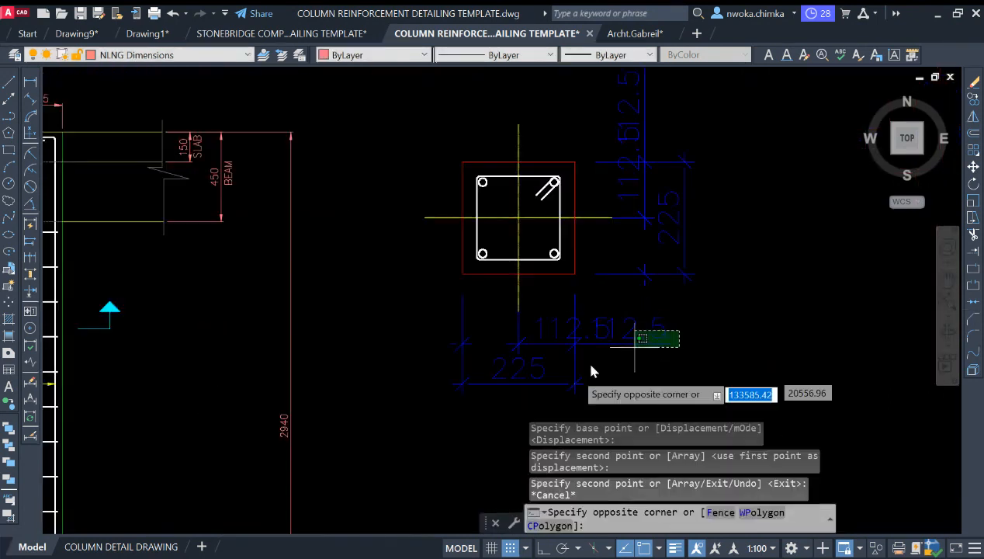
pyautogui.click(564, 379)
pyautogui.click(724, 159)
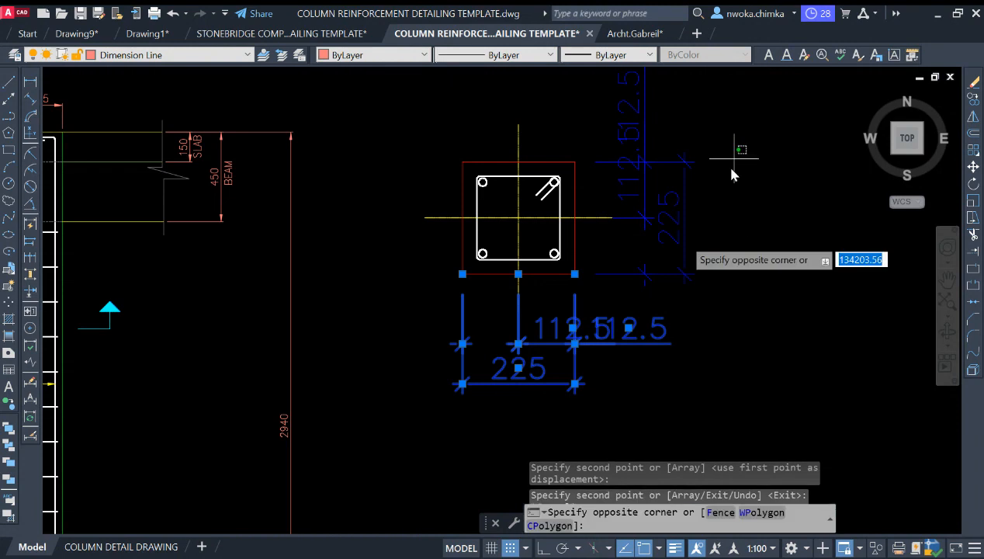
pyautogui.click(650, 309)
pyautogui.press('Escape')
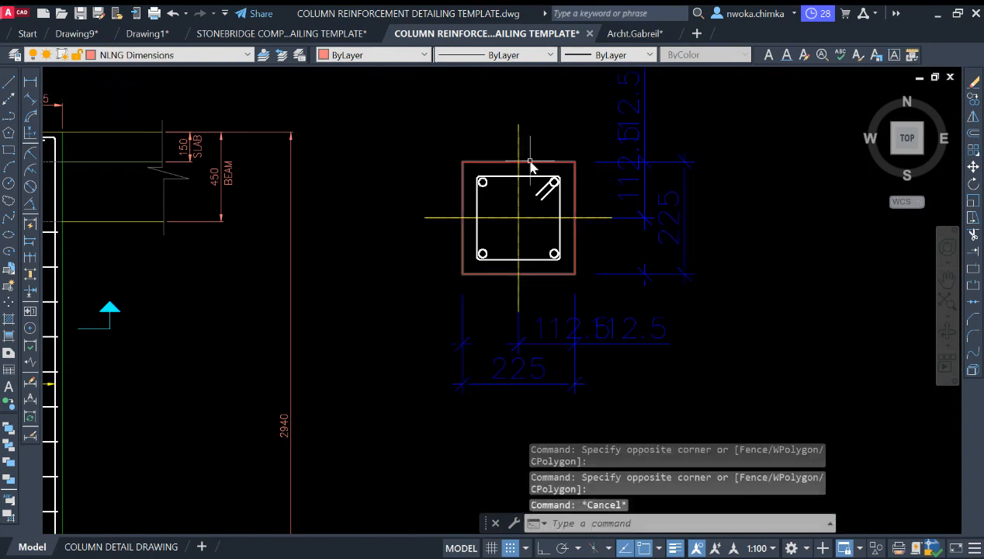
# - Add a linear dimension across the full width of the copied column section, placed above its upper edge
pyautogui.scroll(2, 433, 151)
pyautogui.click(30, 81)
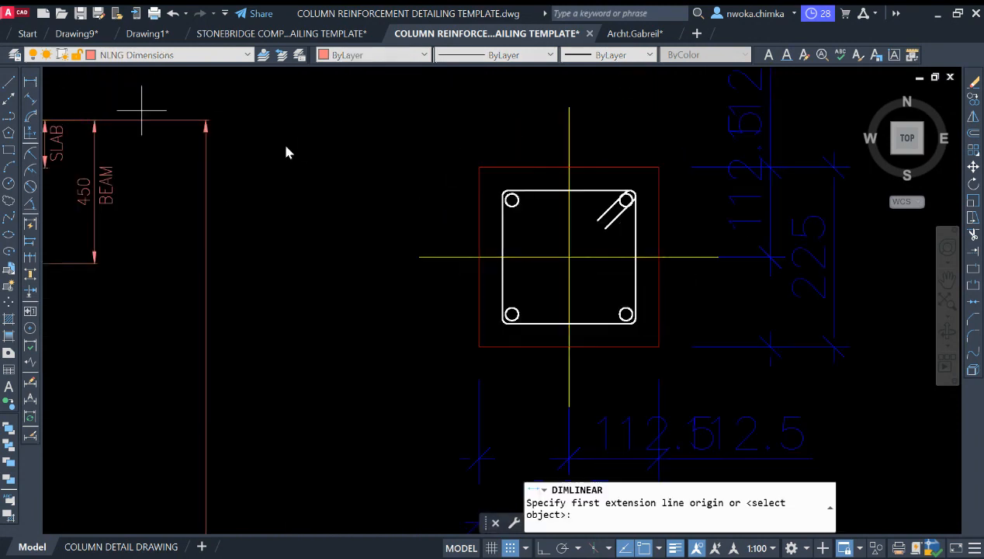
pyautogui.click(480, 168)
pyautogui.click(659, 168)
pyautogui.moveTo(656, 178); pyautogui.dragTo(617, 214, button='middle')
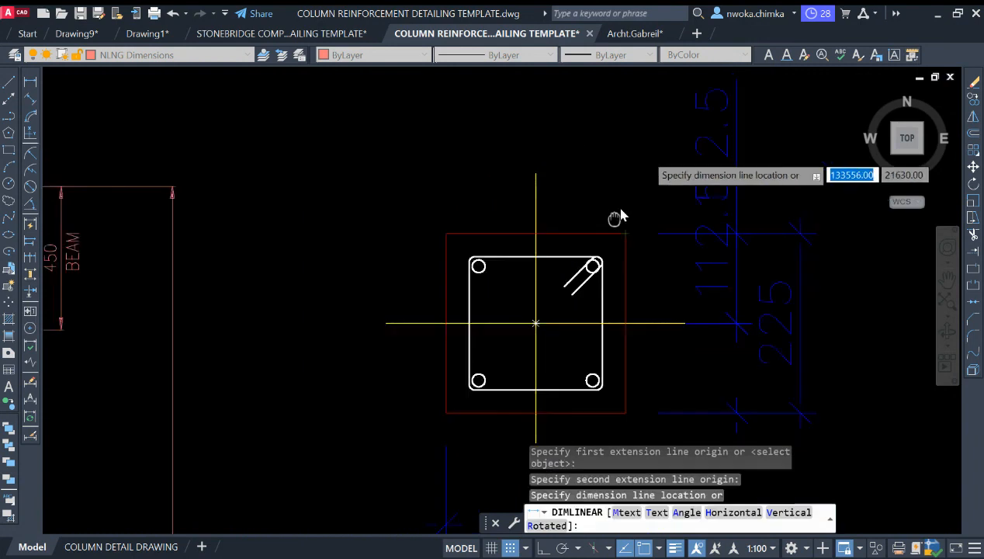
pyautogui.click(600, 159)
# - Calculate 563/225 with QuickCalc as a scale factor for the column section, and close the calculator
pyautogui.scroll(-2, 652, 194)
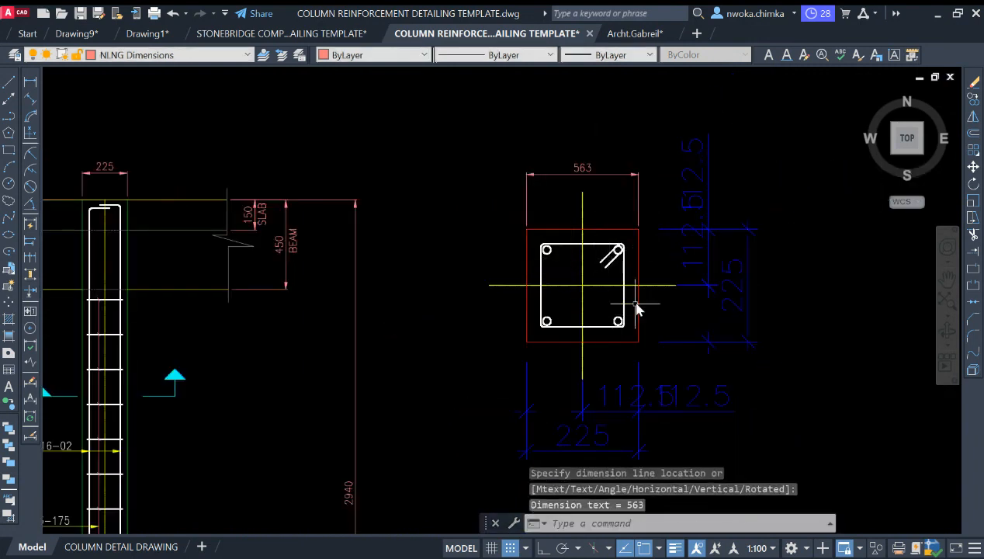
pyautogui.moveTo(594, 440); pyautogui.dragTo(564, 369, button='middle')
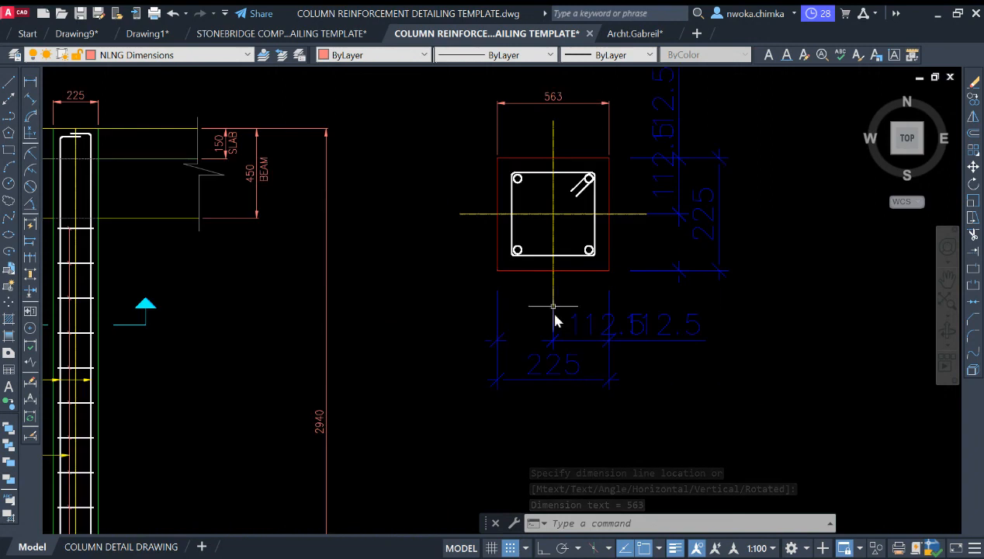
pyautogui.moveTo(602, 224); pyautogui.dragTo(678, 248, button='middle')
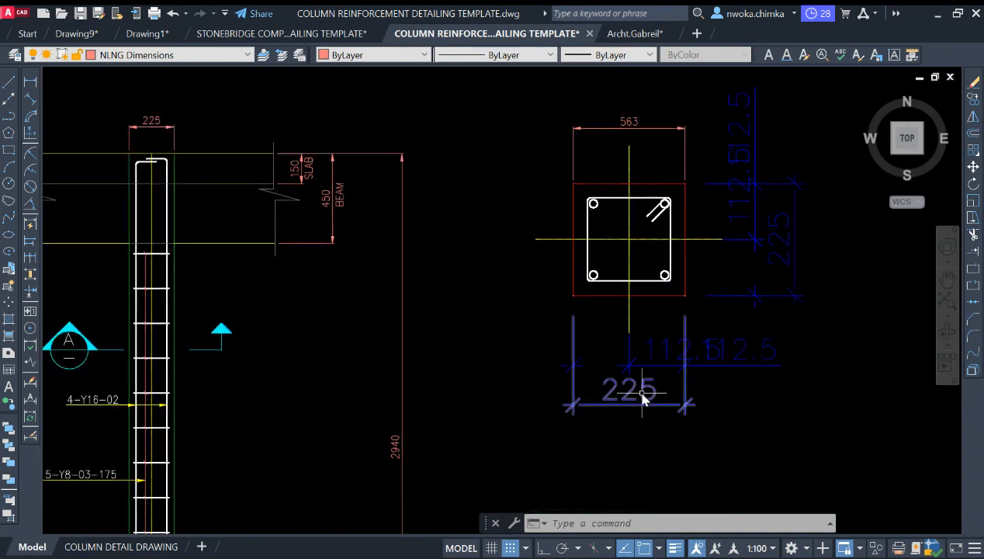
pyautogui.scroll(2, 574, 186)
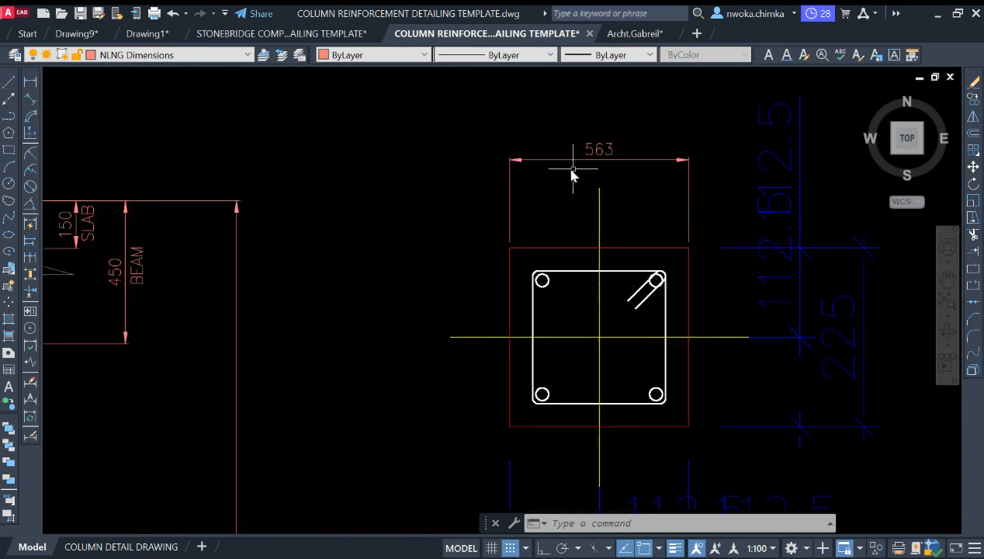
pyautogui.scroll(-2, 573, 155)
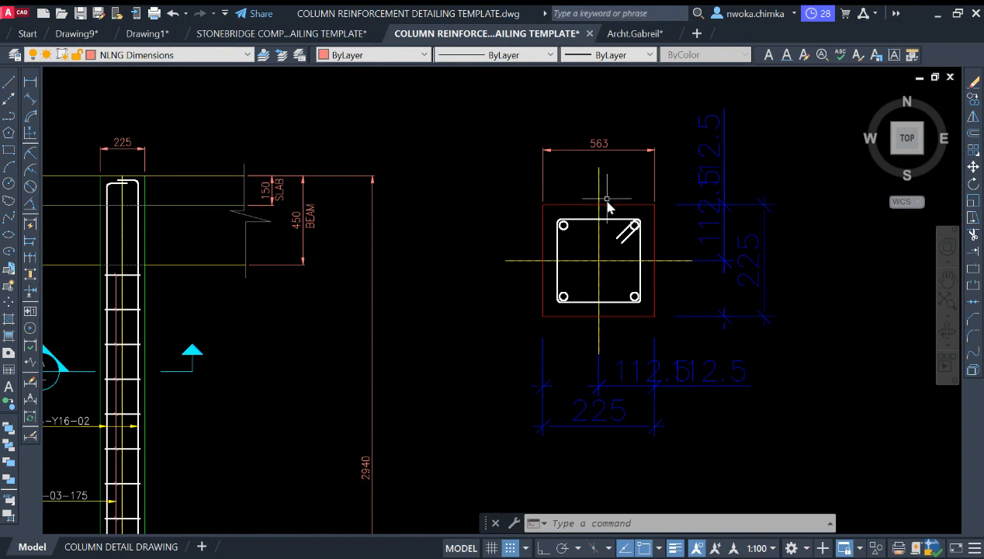
pyautogui.write('QC')
pyautogui.press('Return')
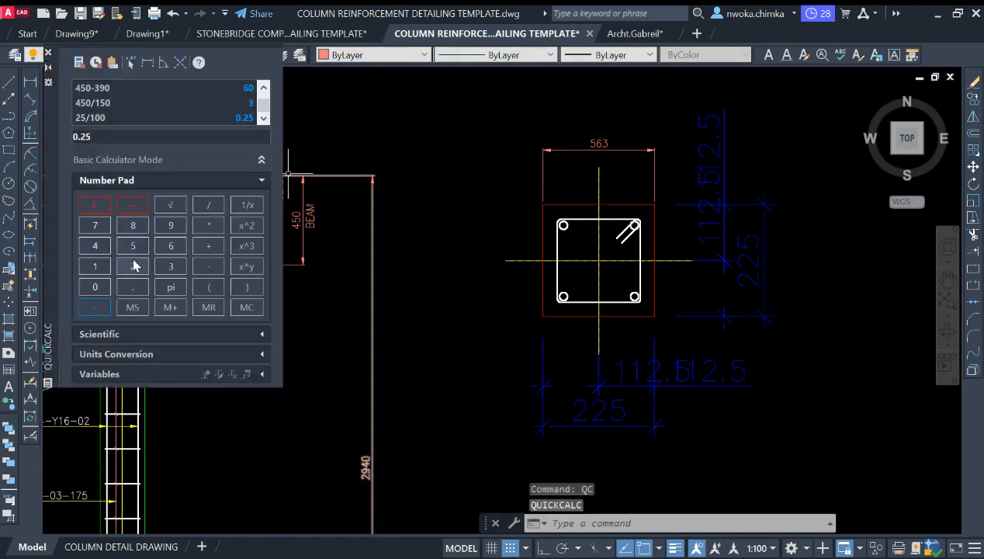
pyautogui.press('BackSpace')
pyautogui.press('BackSpace')
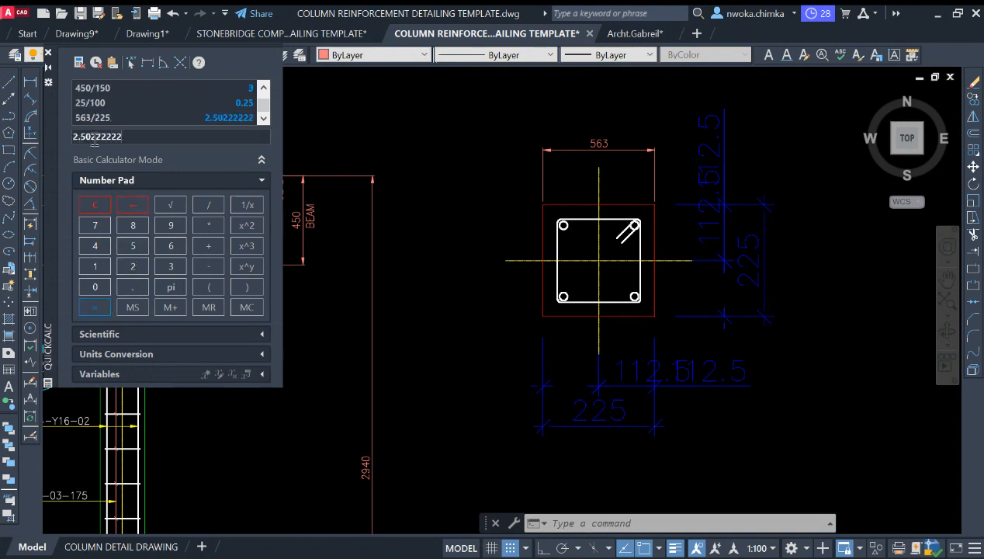
pyautogui.click(48, 55)
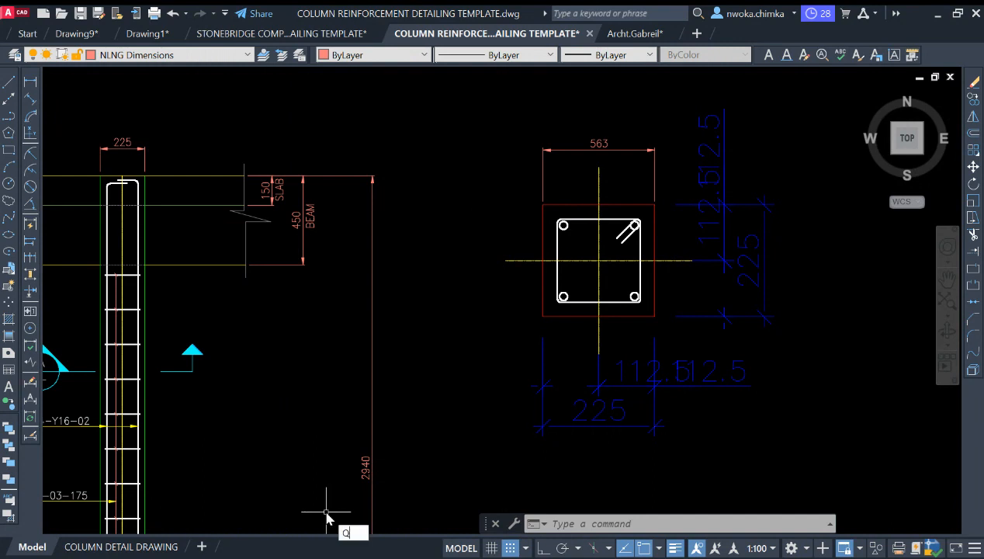
# - Reopen QuickCalc to copy the 2.50222222 result, and close it again
pyautogui.write('QC')
pyautogui.press('Return')
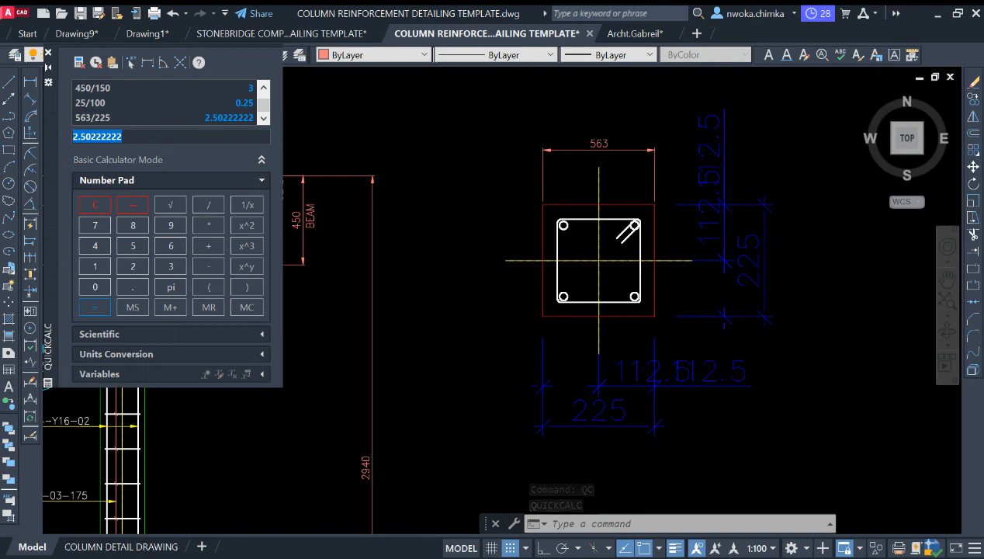
pyautogui.click(47, 52)
pyautogui.scroll(-2, 444, 222)
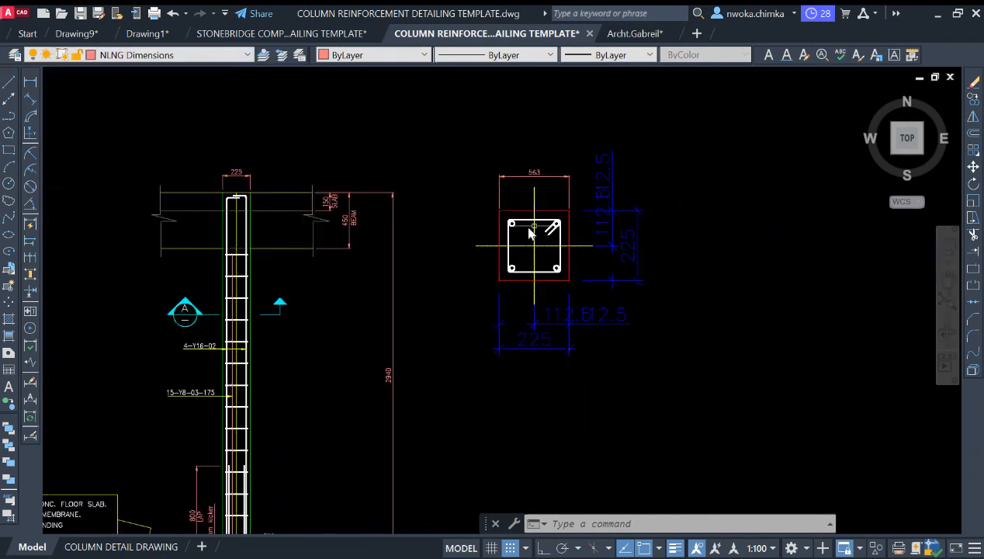
pyautogui.click(698, 148)
pyautogui.click(464, 412)
pyautogui.click(508, 318)
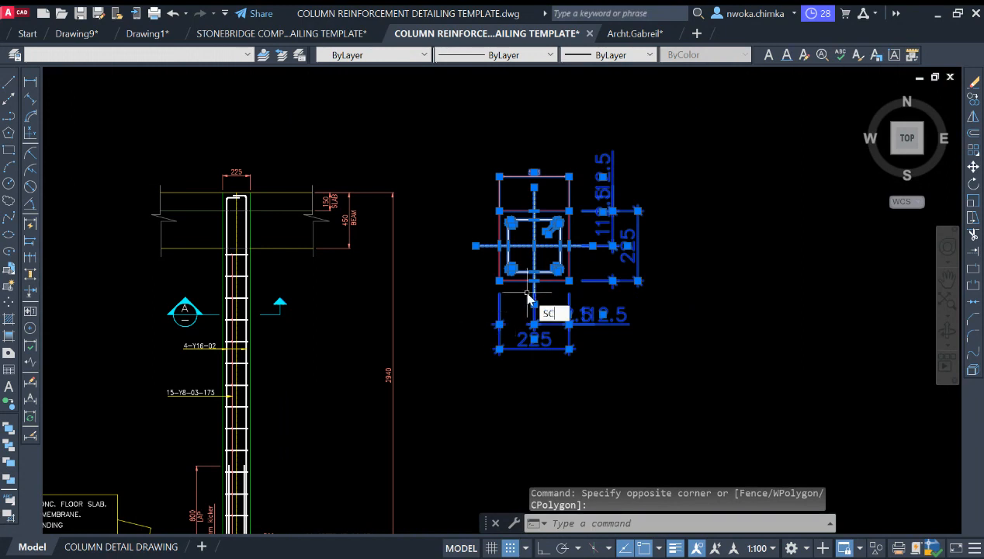
pyautogui.press('Return')
pyautogui.press('BackSpace')
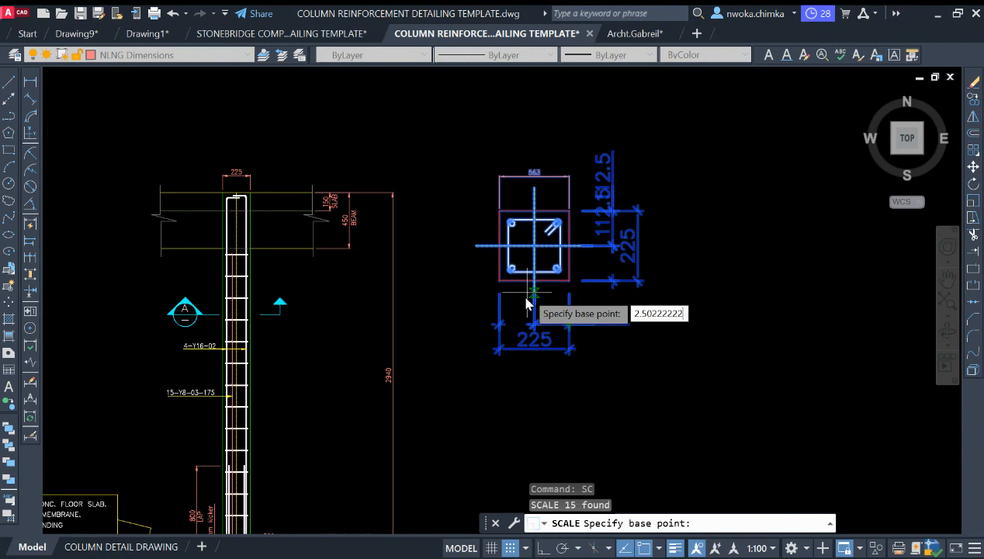
pyautogui.write('2.50222222')
pyautogui.press('Return')
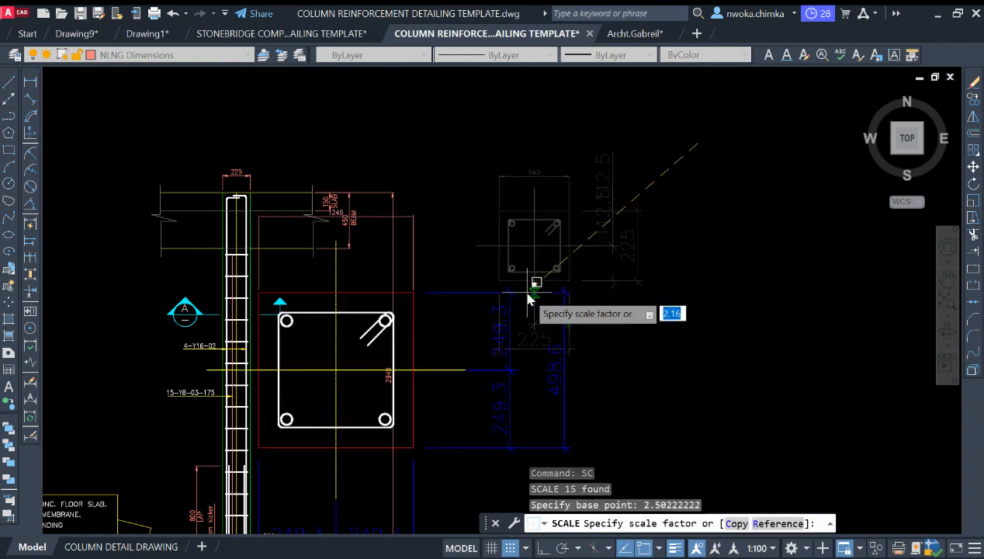
pyautogui.press('Escape')
# - Try to scale the copied column section and all its dimensions by 2.50222222 about the section's centre
pyautogui.click(693, 136)
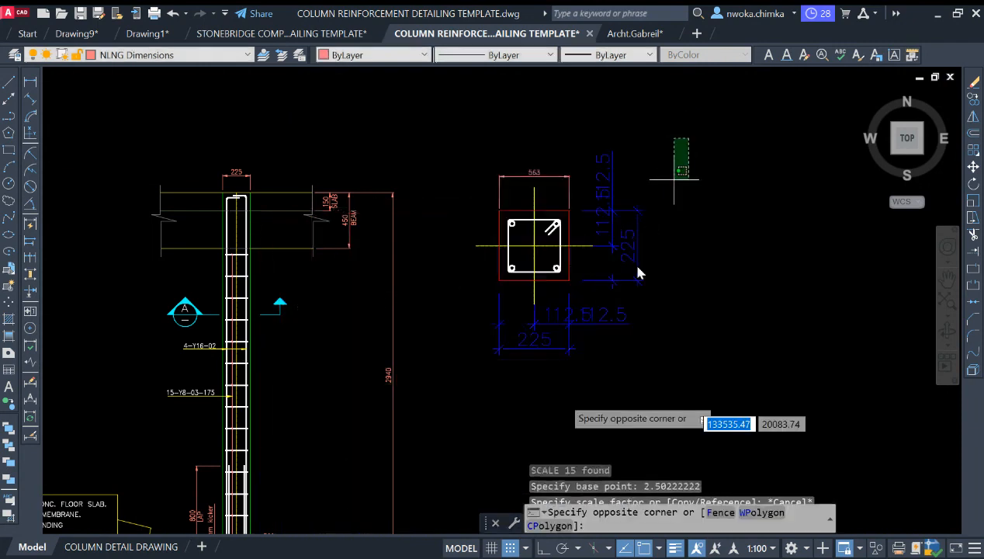
pyautogui.click(477, 393)
pyautogui.write('SC')
pyautogui.press('Return')
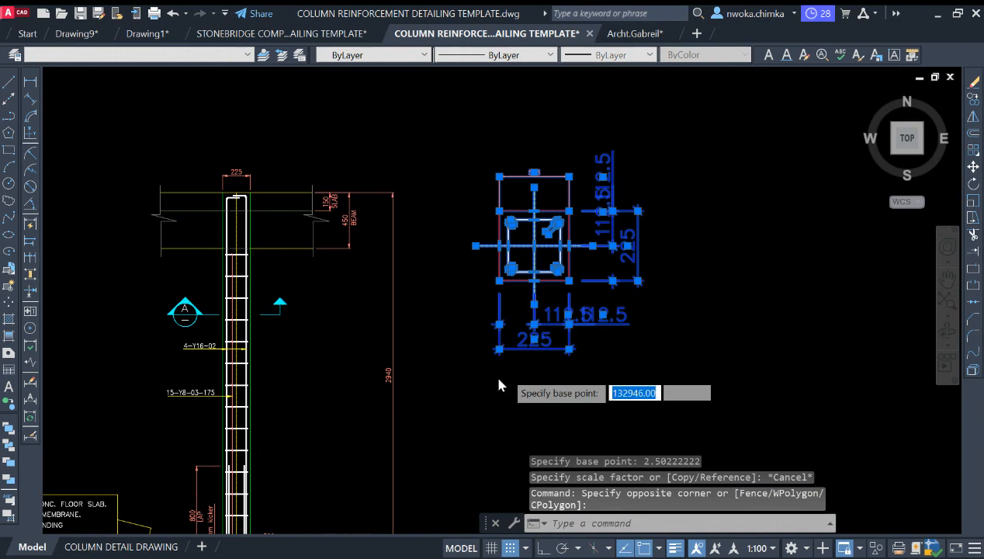
pyautogui.click(535, 247)
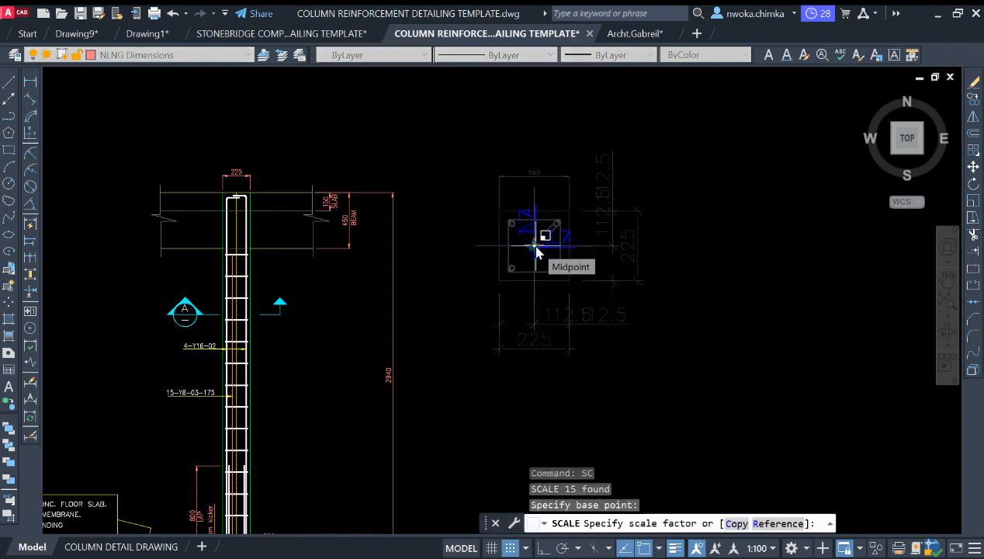
pyautogui.write('9')
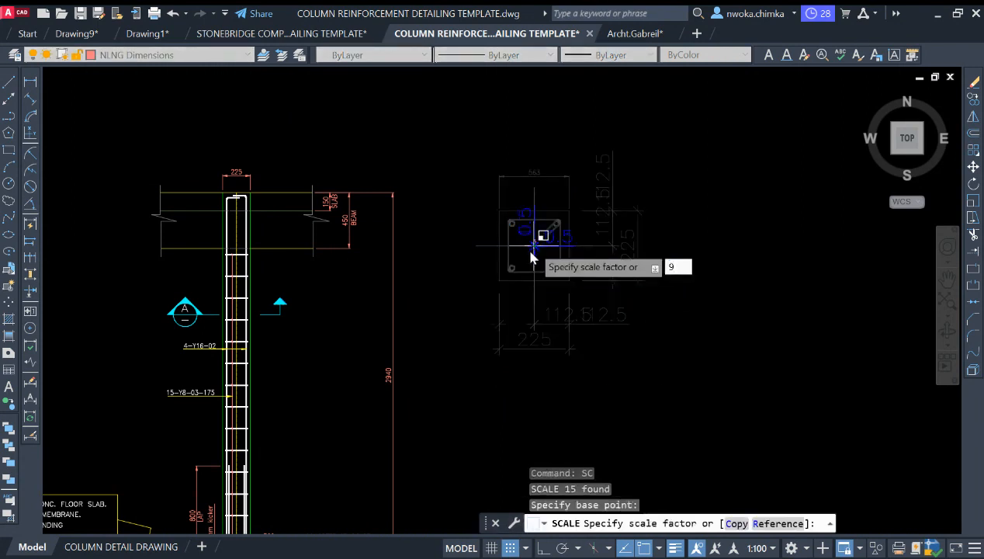
pyautogui.press('BackSpace')
pyautogui.write('2.50222222')
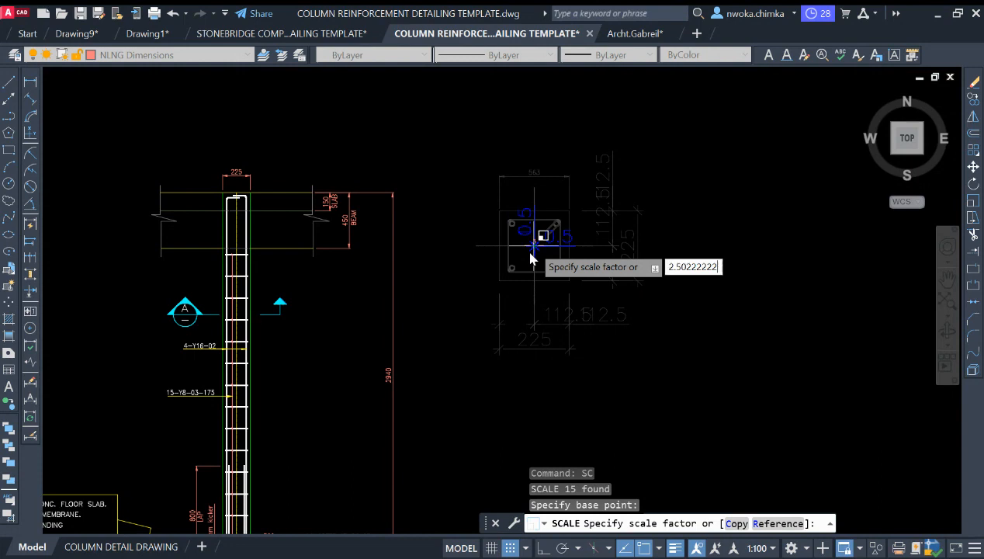
pyautogui.press('Return')
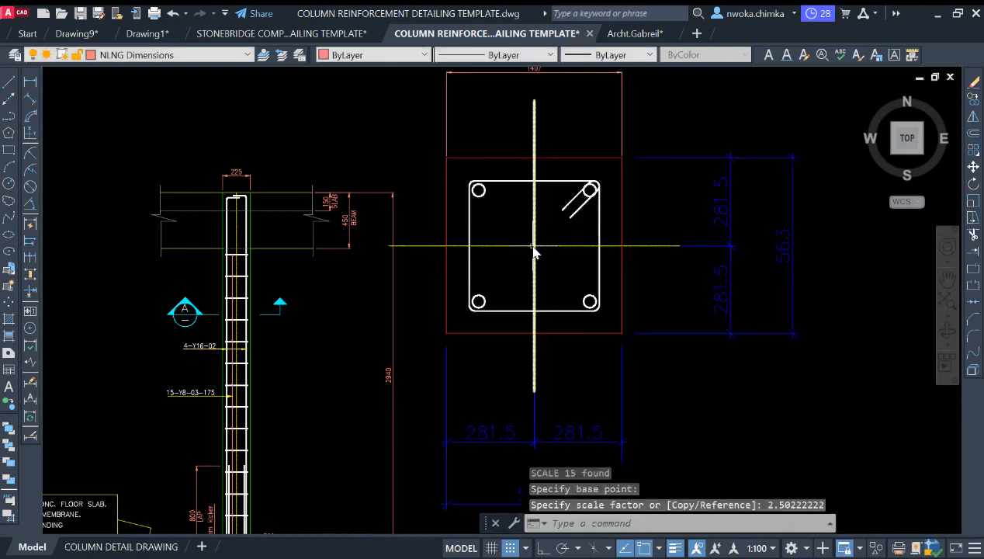
# - Undo the last scaling of the column section
pyautogui.scroll(-4, 573, 246)
pyautogui.hotkey('ctrl', 'z')
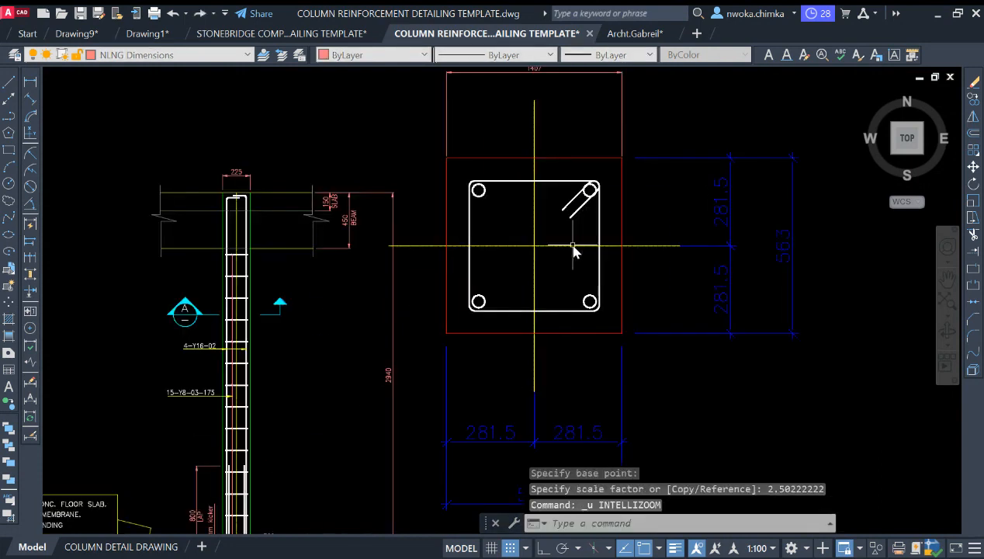
pyautogui.hotkey('ctrl', 'z')
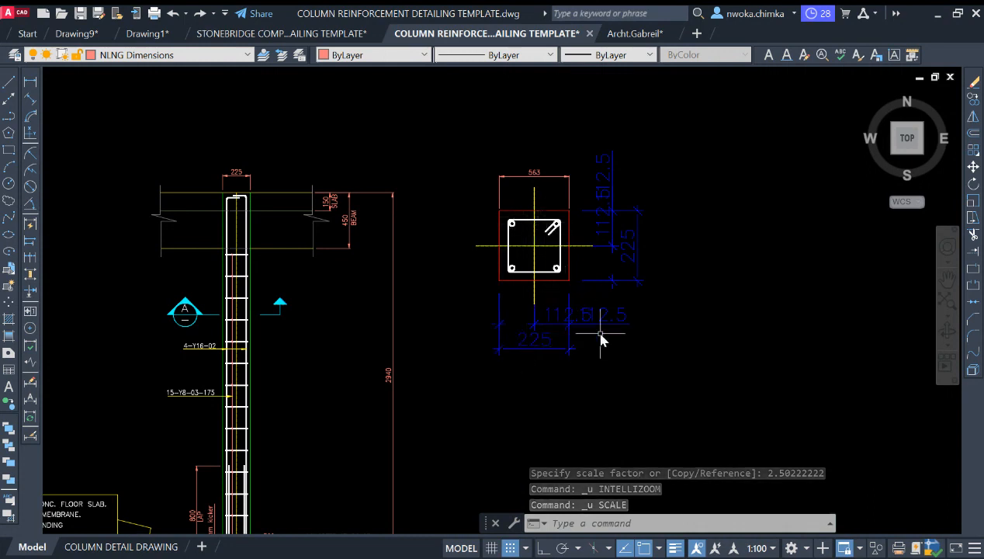
# - Calculate 225/563 with QuickCalc as the scale factor for the column section, and close the calculator
pyautogui.write('qc')
pyautogui.press('Return')
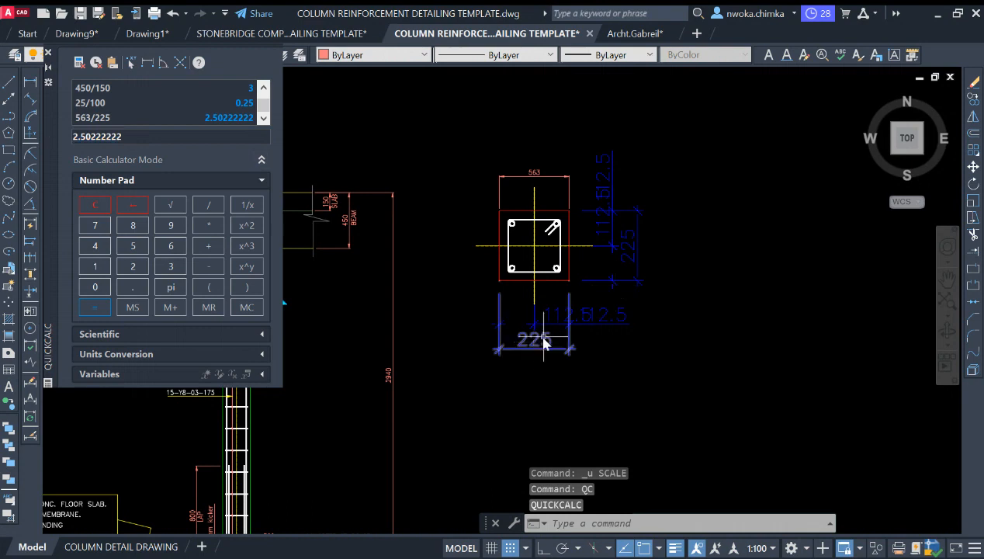
pyautogui.moveTo(84, 136); pyautogui.dragTo(27, 142)
pyautogui.click(136, 265)
pyautogui.click(140, 262)
pyautogui.click(129, 245)
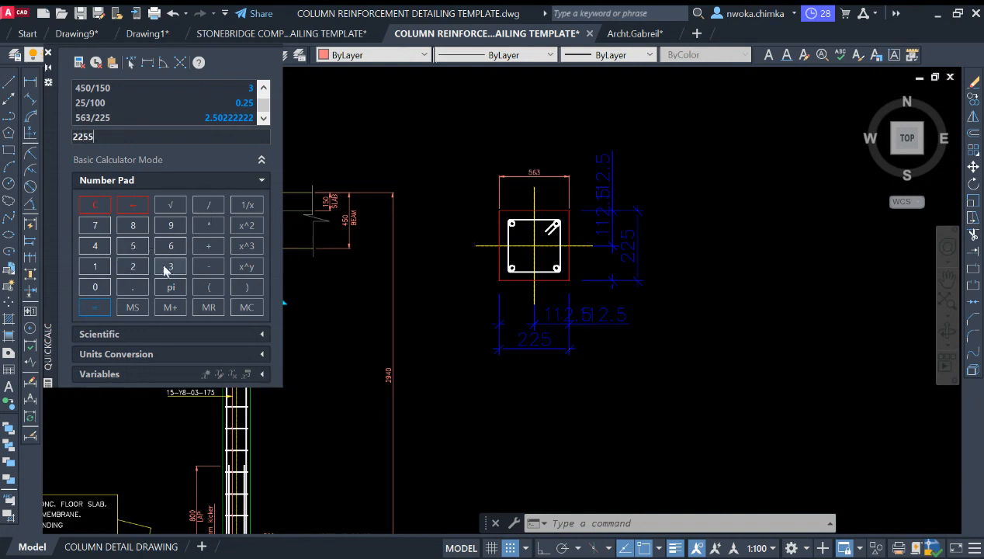
pyautogui.click(177, 244)
pyautogui.click(171, 264)
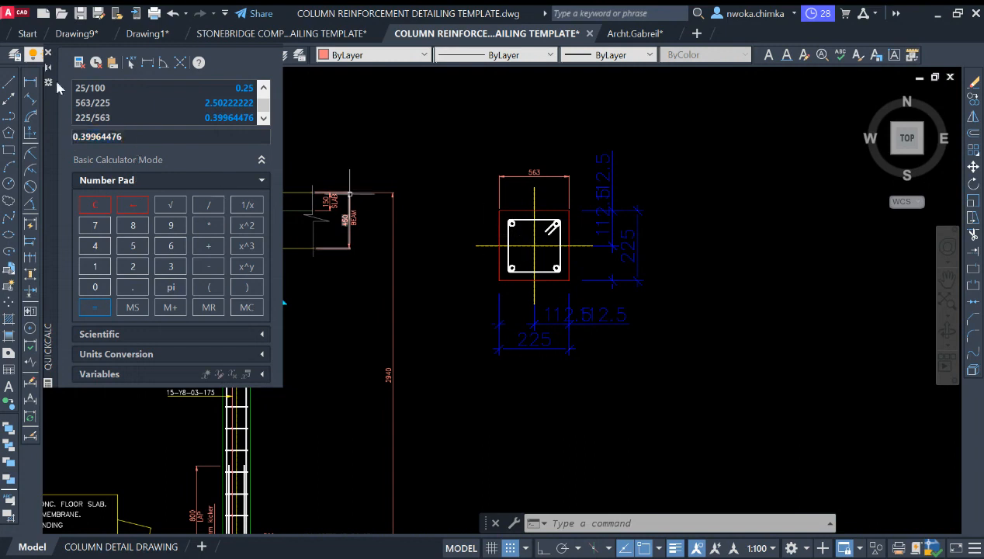
pyautogui.click(47, 53)
# - Scale the copied column section and all its dimensions by 0.39964476 about the section's centre
pyautogui.click(565, 310)
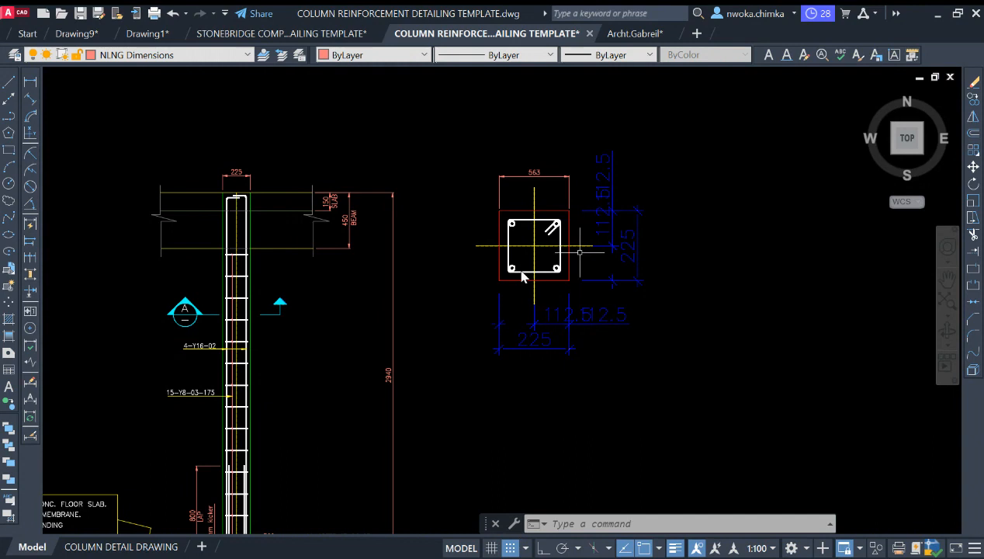
pyautogui.click(736, 127)
pyautogui.click(463, 380)
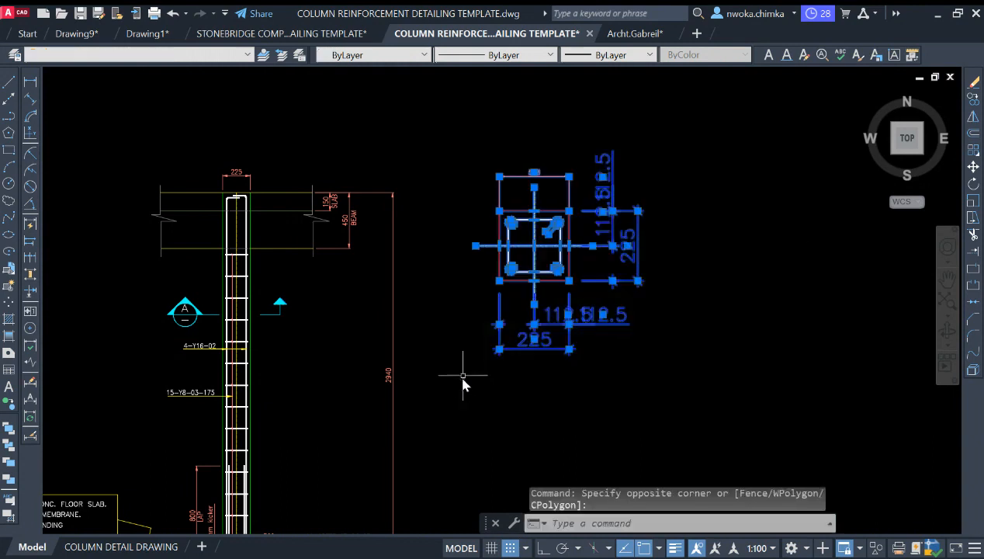
pyautogui.write('SC')
pyautogui.press('Return')
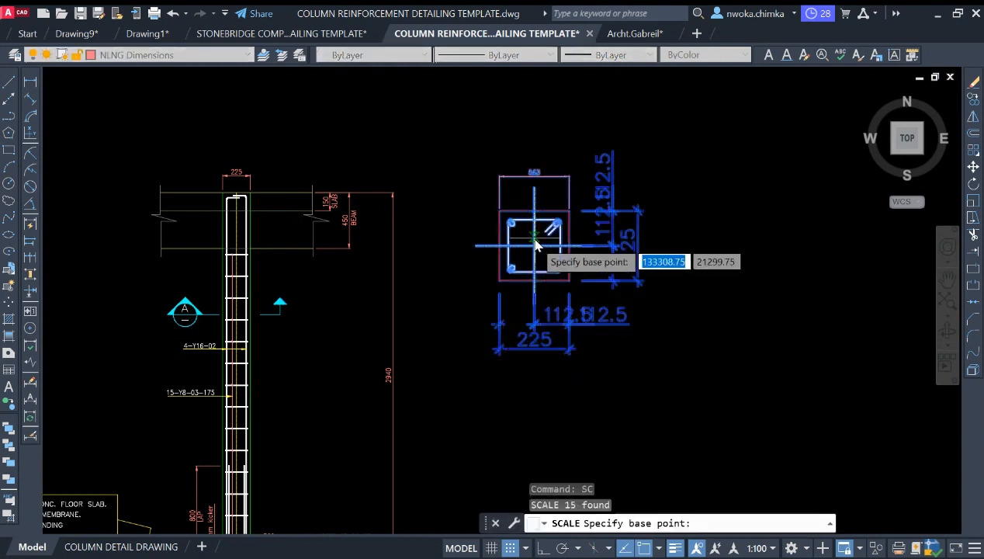
pyautogui.click(534, 246)
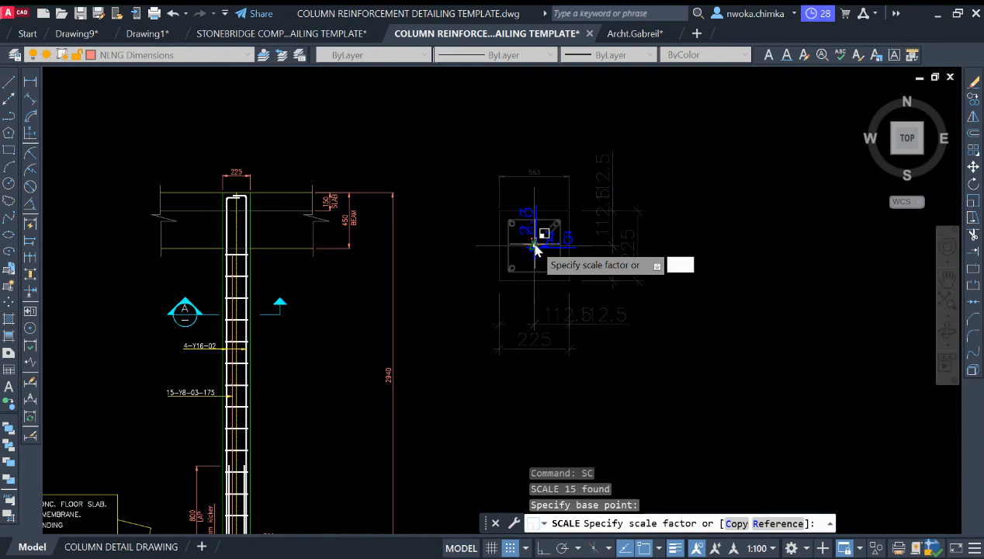
pyautogui.click(535, 247)
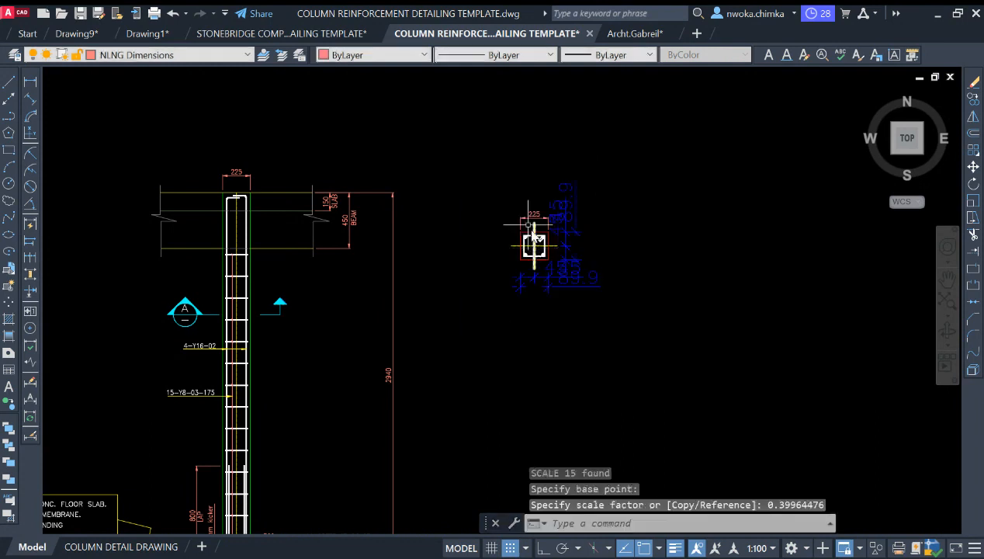
pyautogui.scroll(6, 534, 234)
pyautogui.scroll(-2, 547, 232)
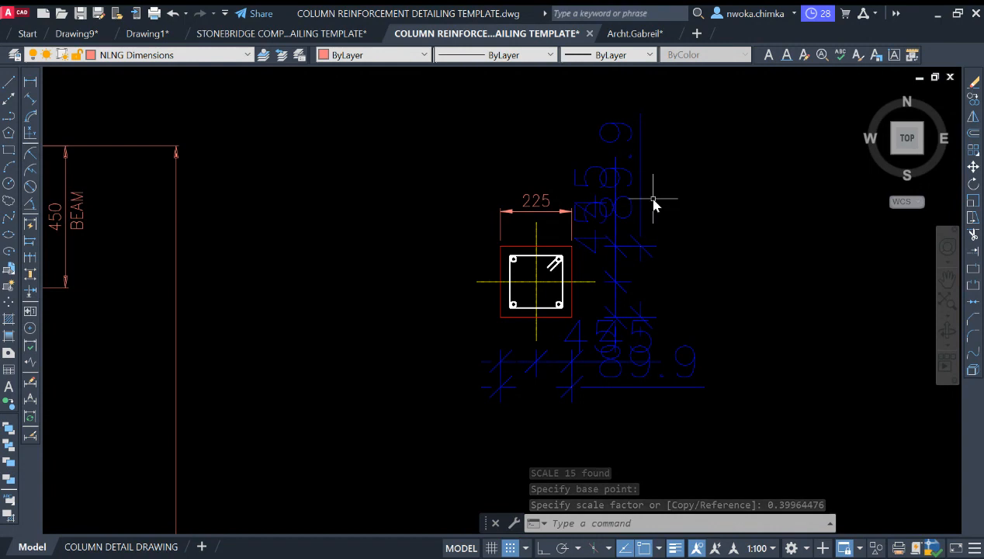
# - Erase the leftover blue dimensions to the right of and below the scaled column section
pyautogui.click(654, 203)
pyautogui.click(586, 230)
pyautogui.write('e')
pyautogui.press('Return')
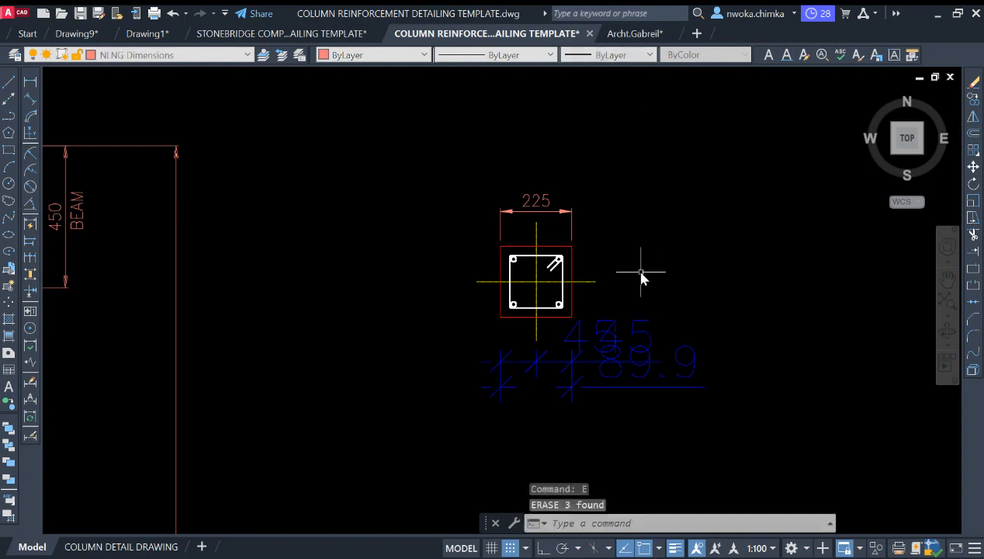
pyautogui.click(683, 367)
pyautogui.press('Return')
pyautogui.click(626, 334)
pyautogui.click(596, 355)
pyautogui.press('Return')
# - Match the properties of the column elevation's centreline onto the column section's centrelines
pyautogui.scroll(-2, 675, 281)
pyautogui.press('Return')
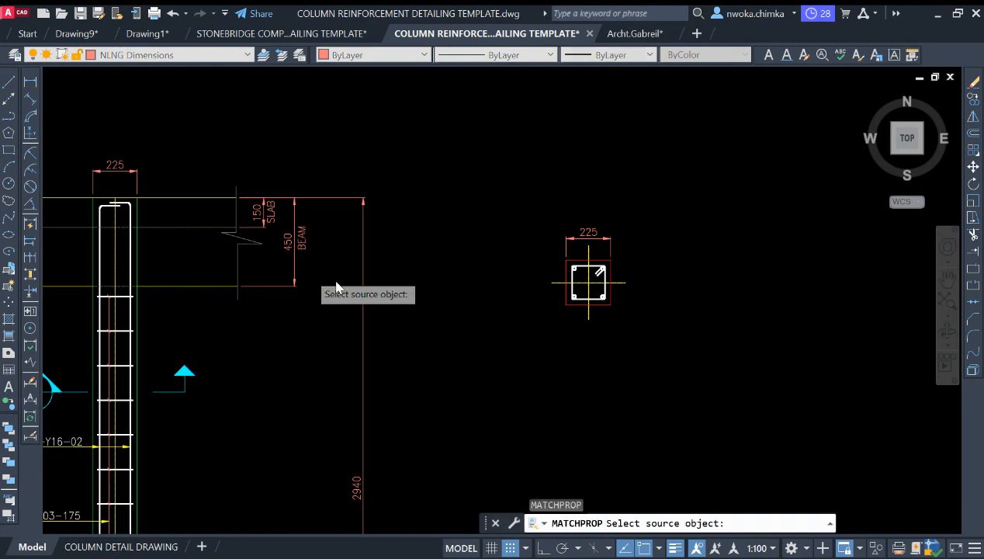
pyautogui.click(115, 249)
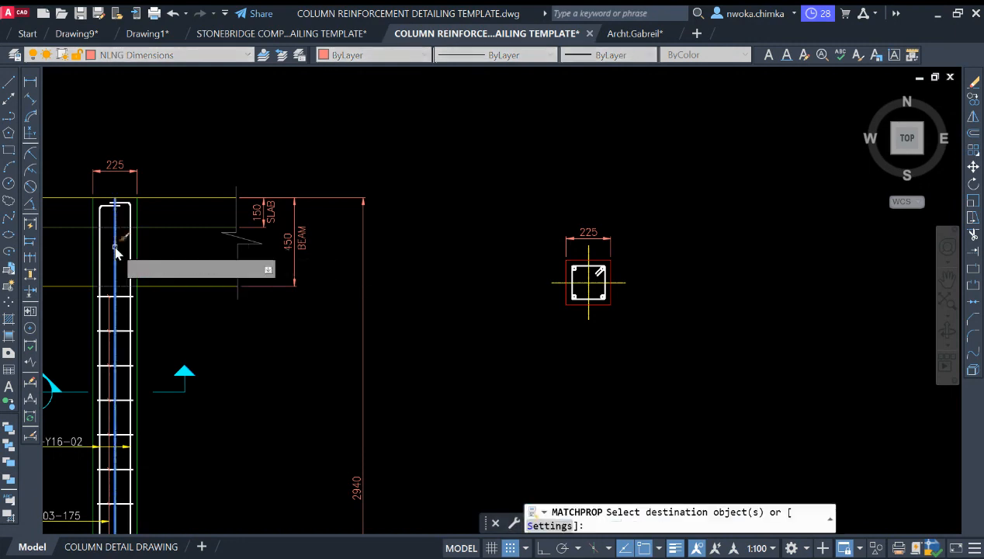
pyautogui.scroll(4, 595, 288)
pyautogui.click(585, 273)
pyautogui.click(623, 262)
pyautogui.press('Escape')
pyautogui.scroll(-4, 652, 249)
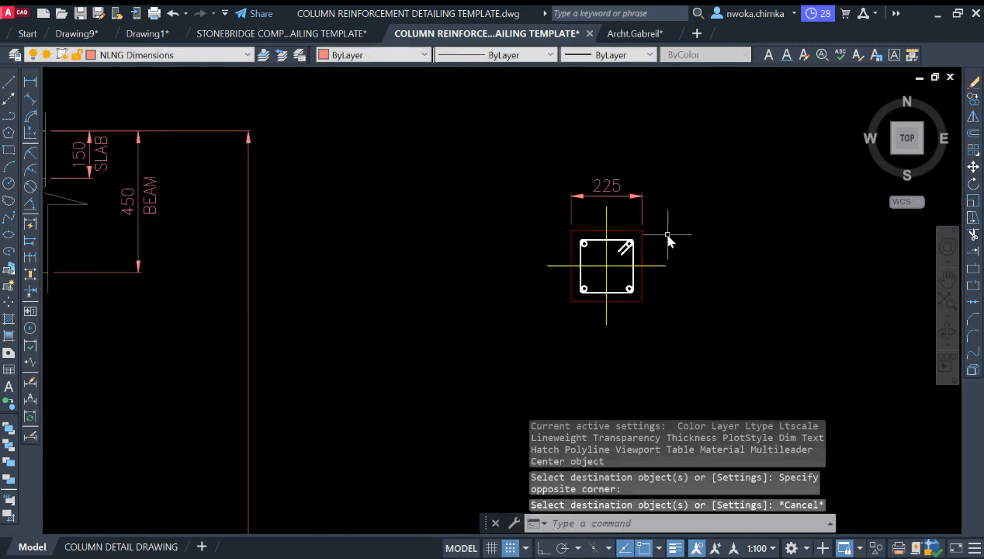
pyautogui.click(36, 85)
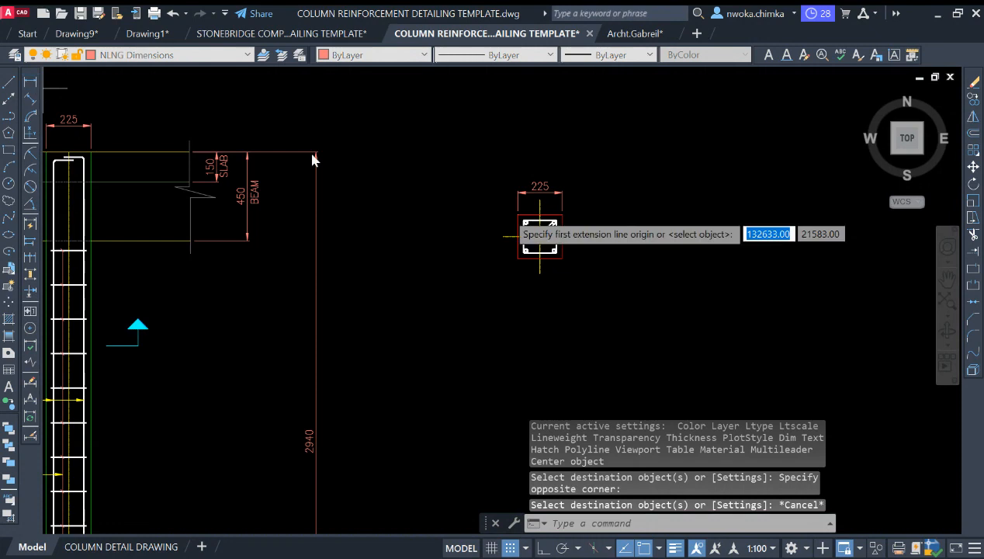
pyautogui.scroll(4, 576, 211)
pyautogui.click(543, 207)
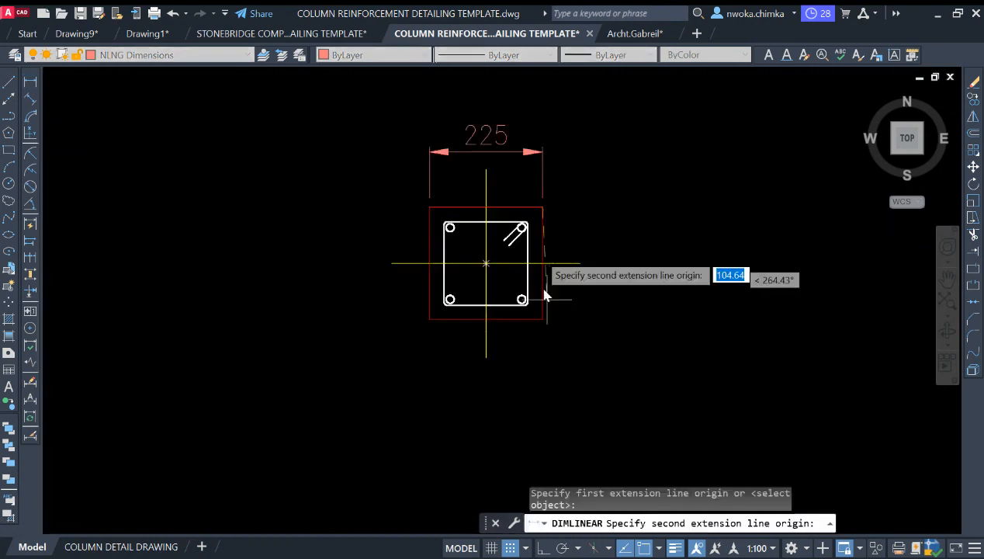
pyautogui.press('Escape')
pyautogui.press('Return')
pyautogui.click(432, 213)
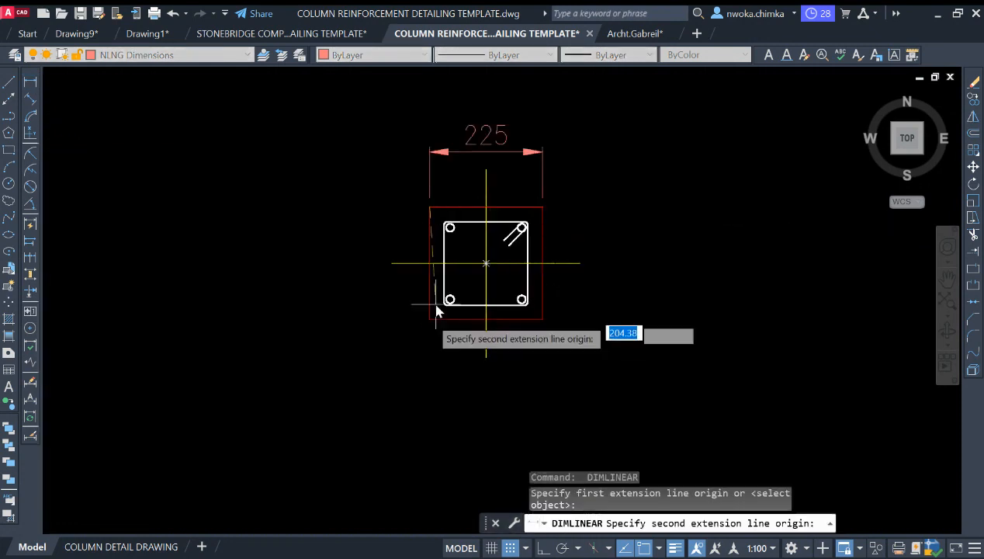
pyautogui.press('Escape')
# - Add a vertical linear dimension to the right side of the column section, between its two right-hand corners
pyautogui.press('Return')
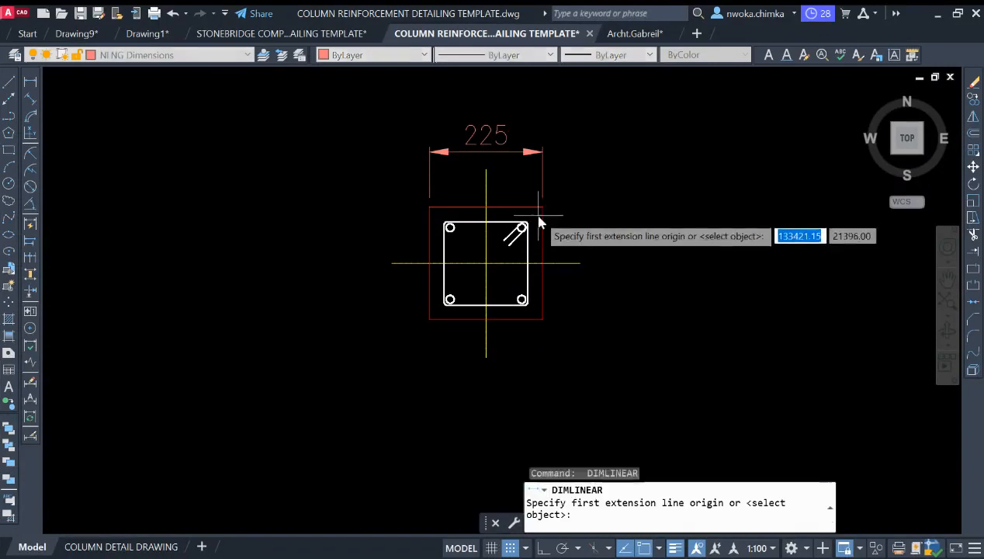
pyautogui.click(543, 208)
pyautogui.click(543, 319)
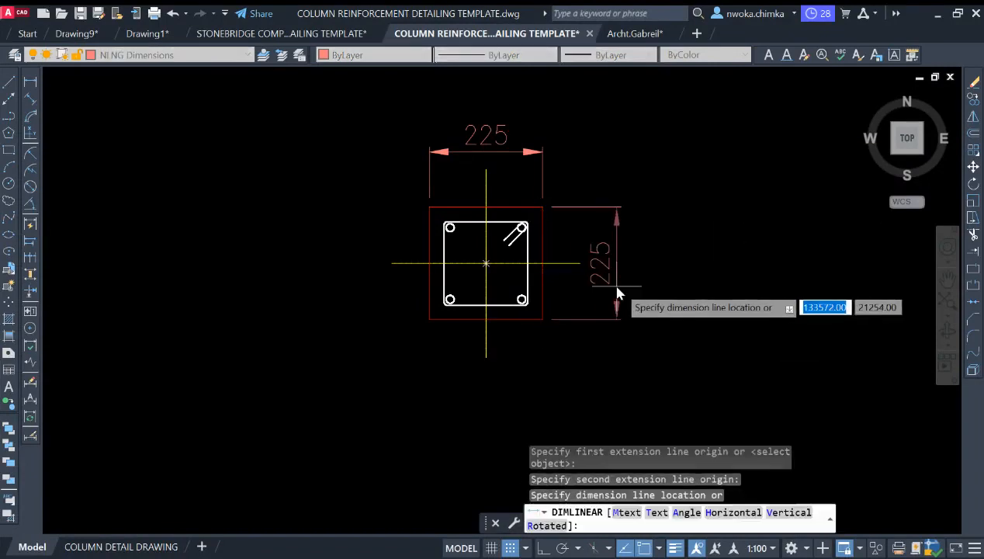
pyautogui.click(621, 292)
# - Match the properties of the column elevation's green outline onto the red outline of the column section
pyautogui.scroll(-5, 709, 262)
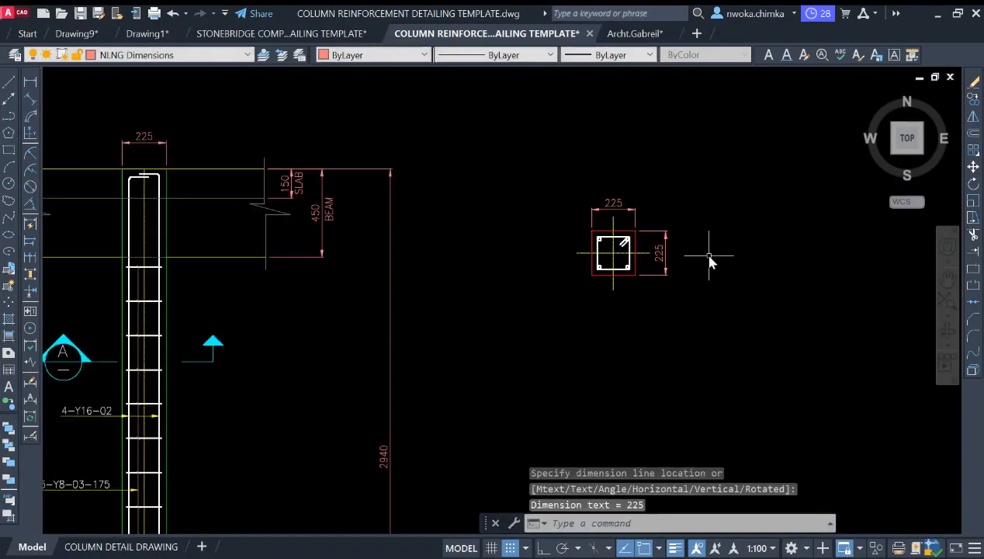
pyautogui.write('MA')
pyautogui.press('Return')
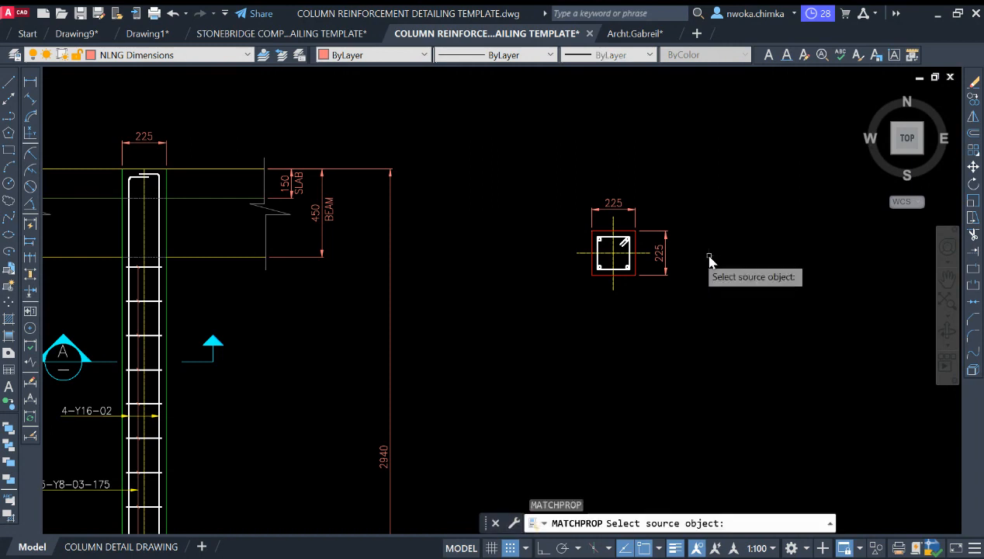
pyautogui.click(169, 230)
pyautogui.scroll(4, 591, 263)
pyautogui.click(623, 293)
pyautogui.scroll(-5, 508, 311)
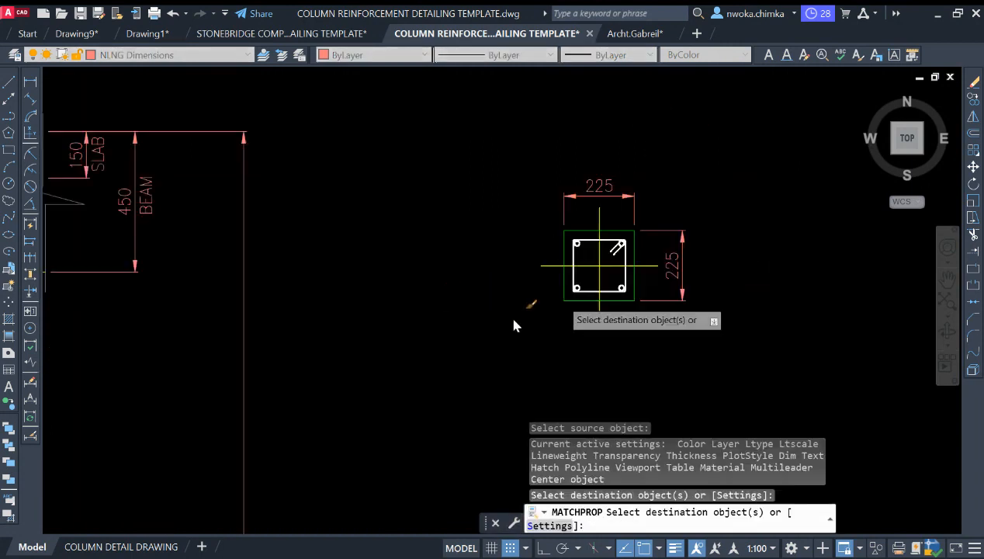
pyautogui.press('Escape')
# - Match the properties of the elevation's vertical main bar onto the corner bars and link of the column section
pyautogui.press('Return')
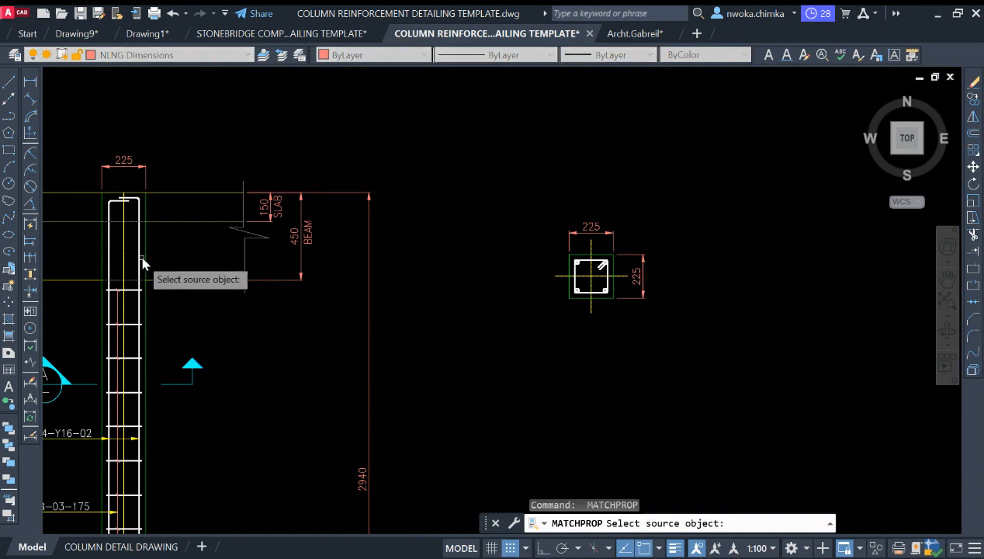
pyautogui.click(139, 264)
pyautogui.scroll(4, 592, 268)
pyautogui.scroll(5, 585, 229)
pyautogui.click(608, 225)
pyautogui.click(574, 285)
pyautogui.click(475, 221)
pyautogui.click(397, 266)
pyautogui.scroll(-5, 466, 173)
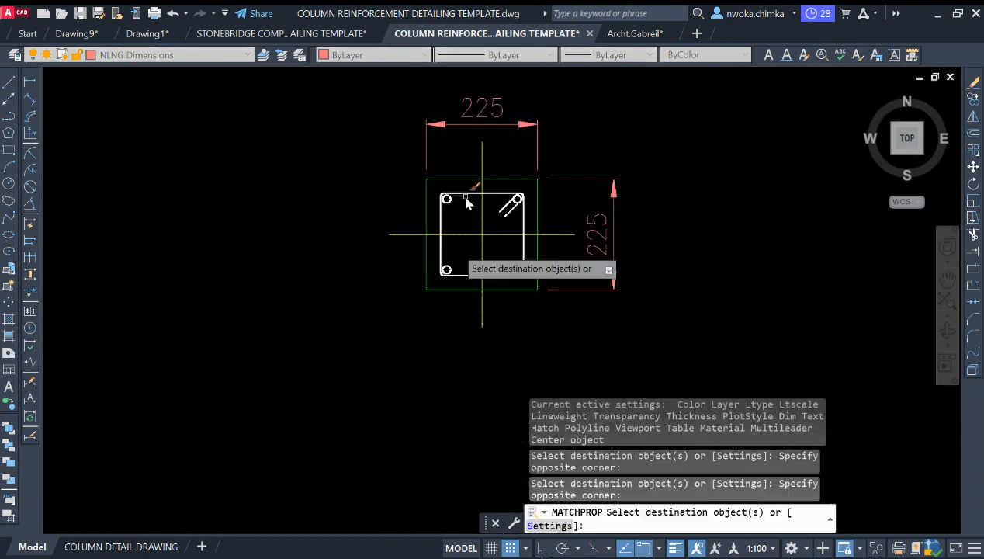
pyautogui.scroll(5, 448, 273)
pyautogui.click(465, 242)
pyautogui.click(423, 278)
pyautogui.click(636, 240)
pyautogui.click(626, 250)
pyautogui.press('Escape')
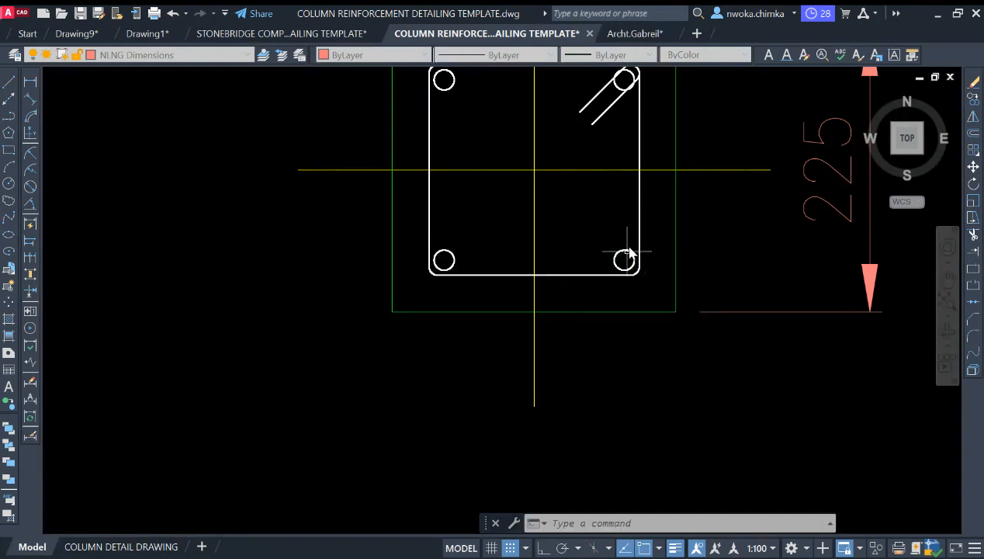
# - Start a hatch for the column section and set its pattern to SOLID
pyautogui.moveTo(590, 210); pyautogui.dragTo(527, 268, button='middle')
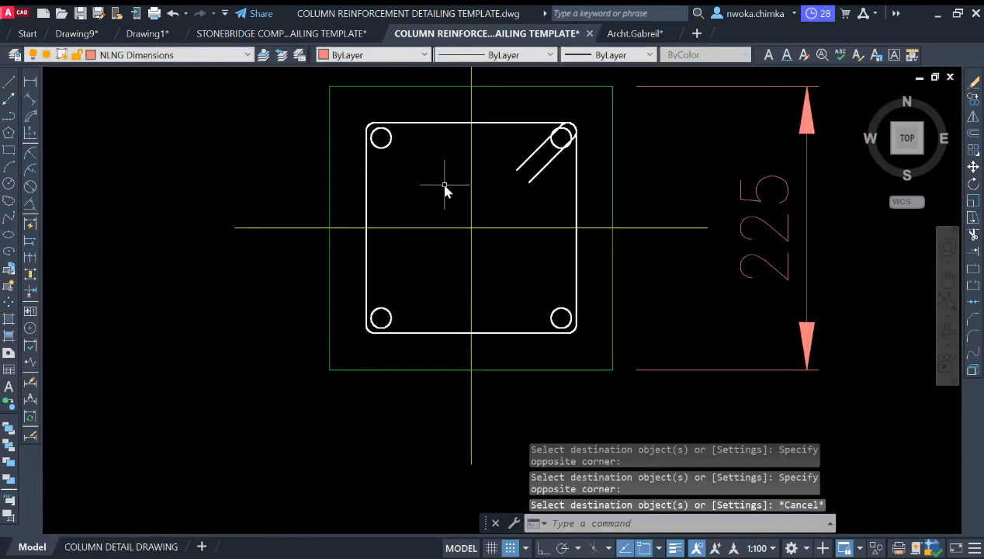
pyautogui.write('h')
pyautogui.press('Return')
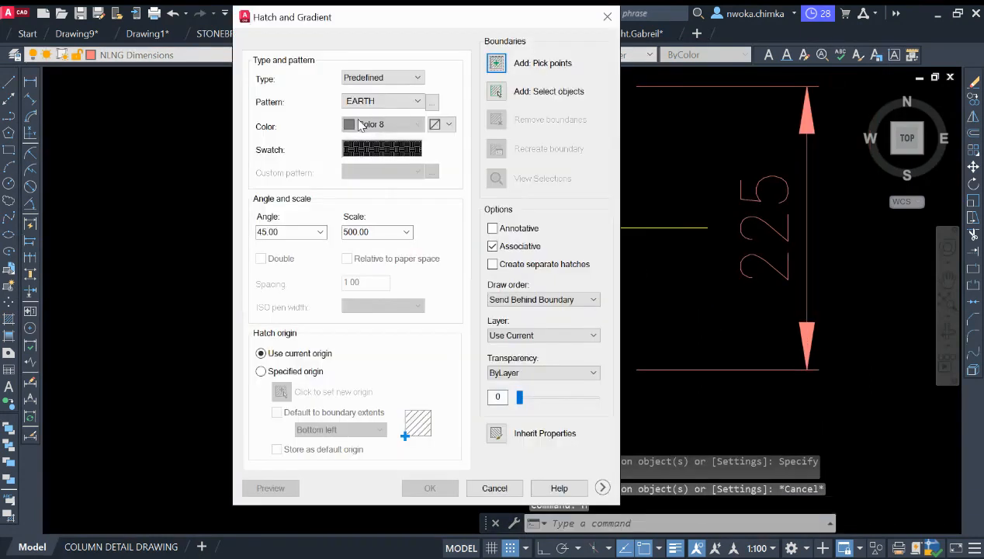
pyautogui.click(498, 63)
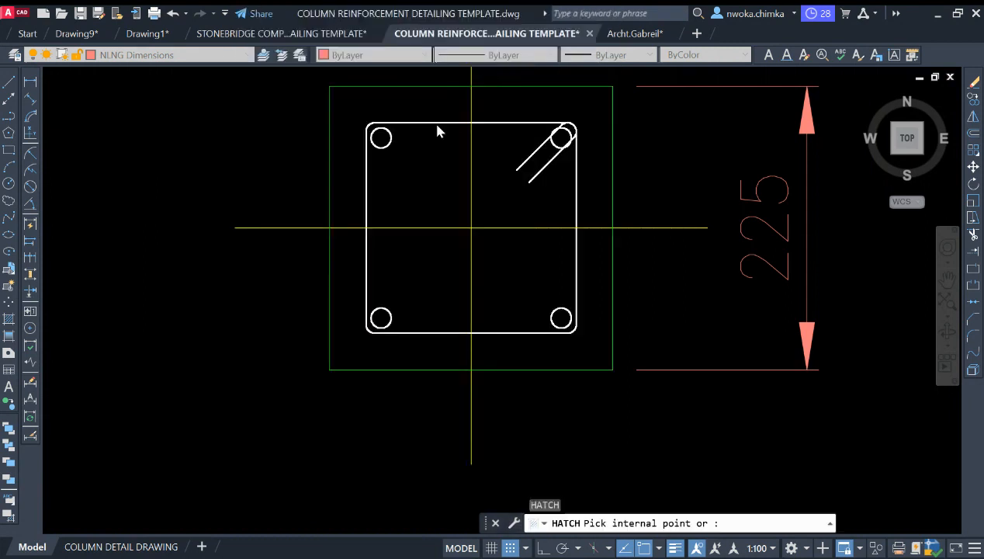
pyautogui.press('Escape')
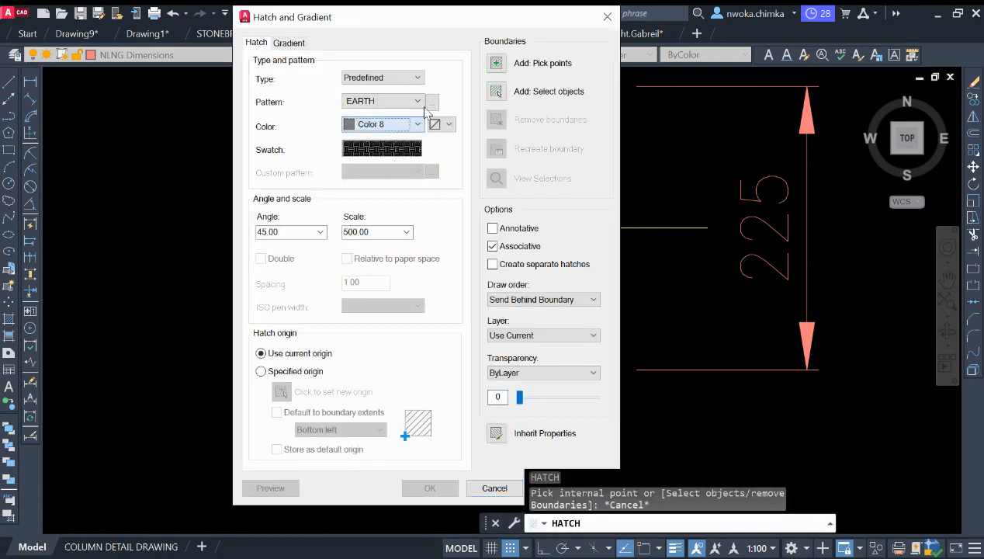
pyautogui.click(432, 101)
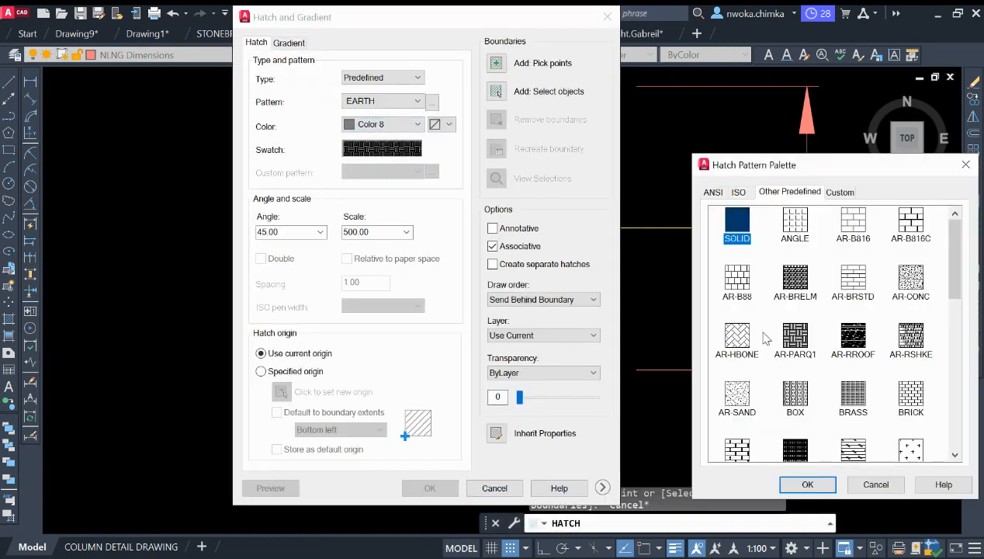
pyautogui.click(807, 484)
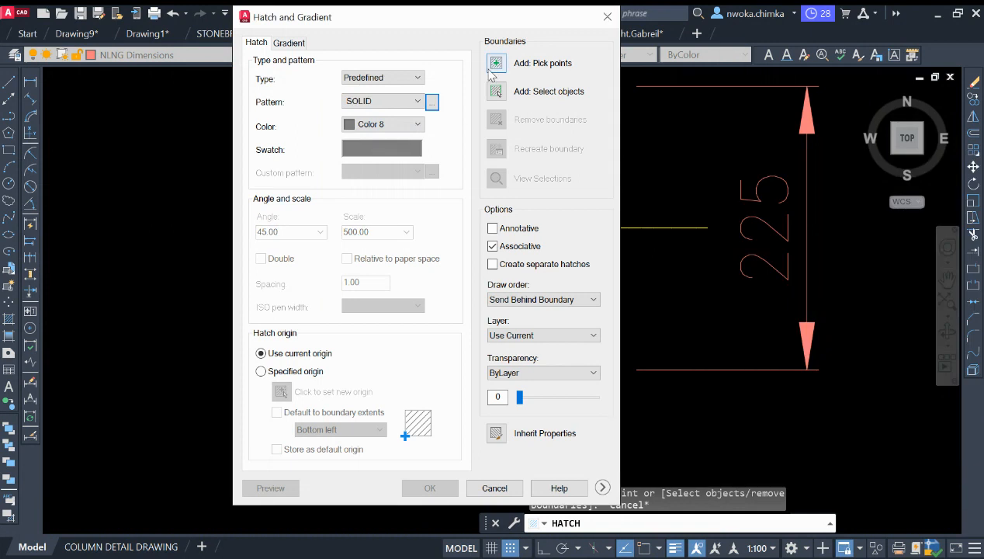
# - Fill the four corner bar circles of the column section with the solid hatch
pyautogui.click(494, 66)
pyautogui.scroll(3, 384, 141)
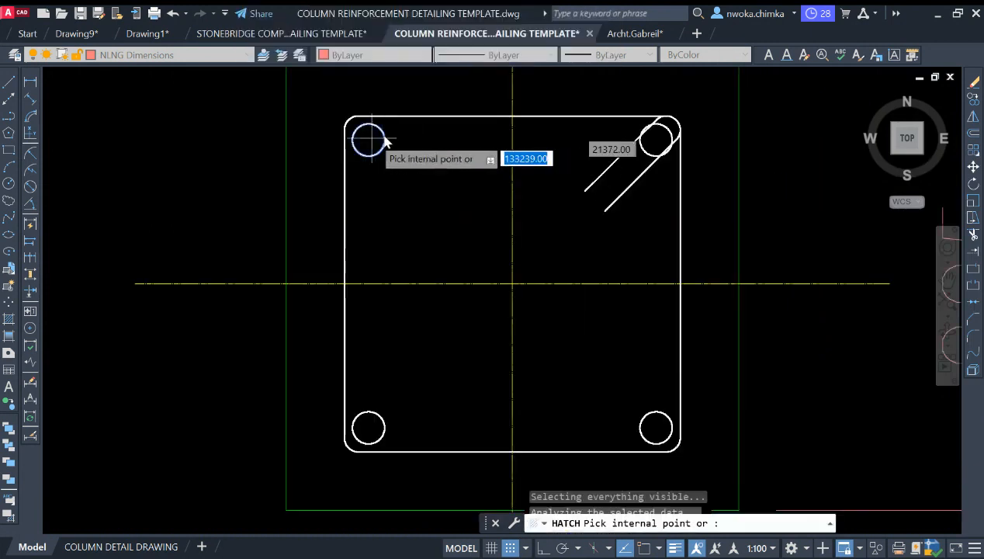
pyautogui.scroll(3, 653, 143)
pyautogui.click(651, 133)
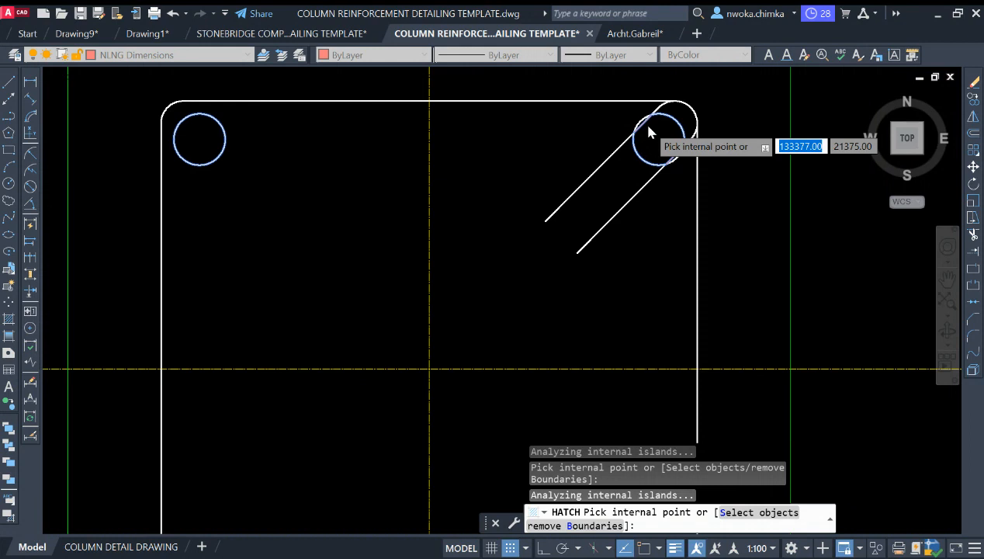
pyautogui.scroll(2, 650, 134)
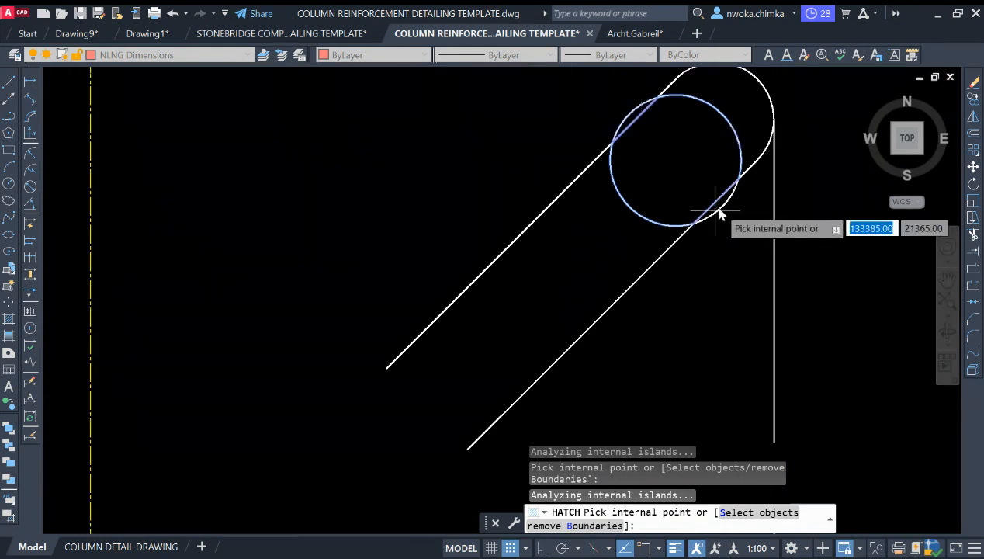
pyautogui.scroll(-8, 716, 213)
pyautogui.click(696, 285)
pyautogui.click(512, 284)
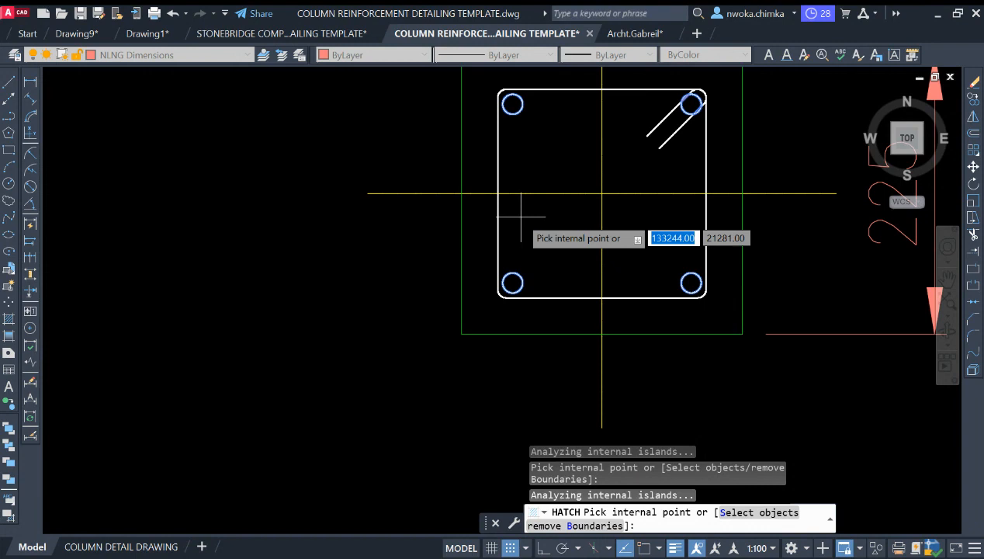
pyautogui.press('Return')
pyautogui.click(439, 495)
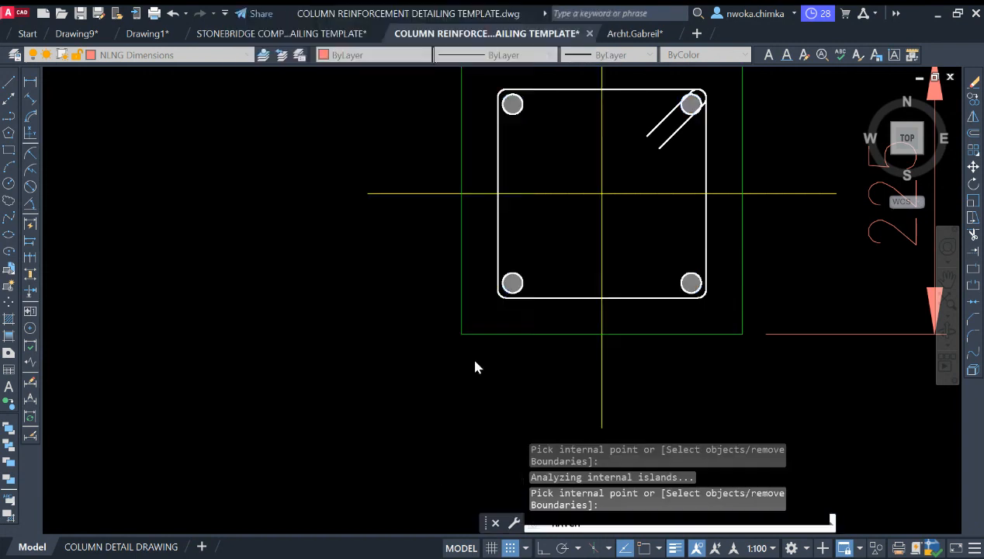
# - Put the corner bar hatch on the NLNG Rebars layer and set its colour to ByLayer
pyautogui.scroll(5, 547, 105)
pyautogui.click(498, 117)
pyautogui.click(446, 92)
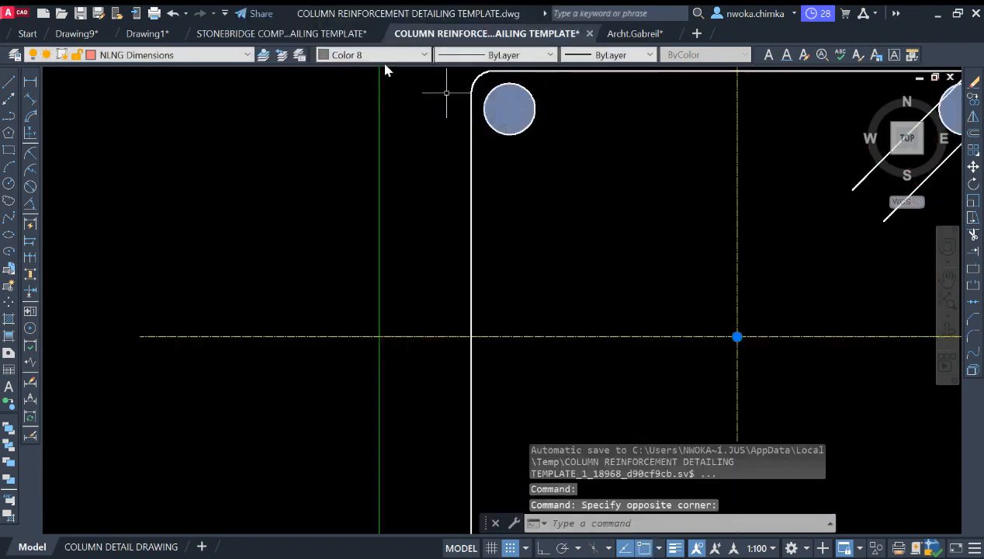
pyautogui.click(228, 59)
pyautogui.press('r')
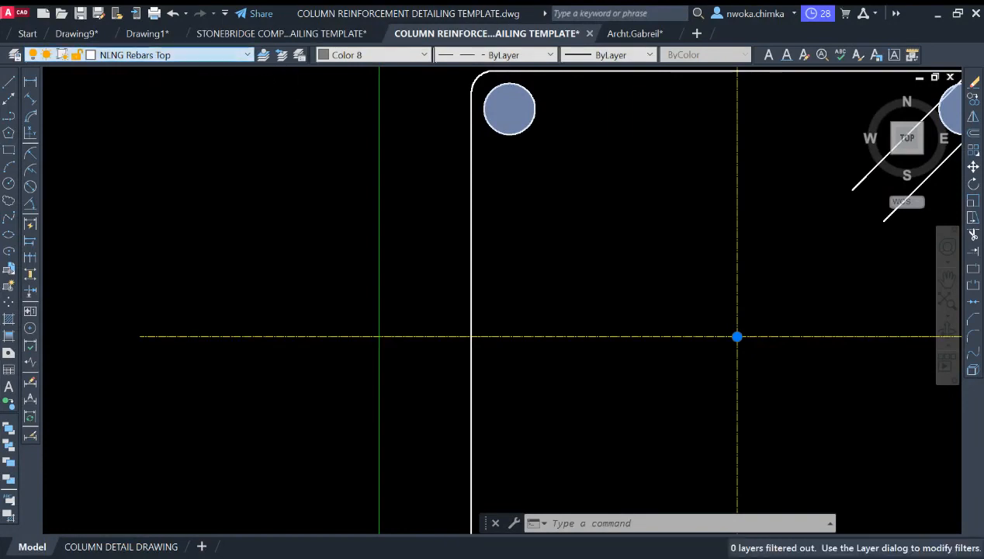
pyautogui.press('Escape')
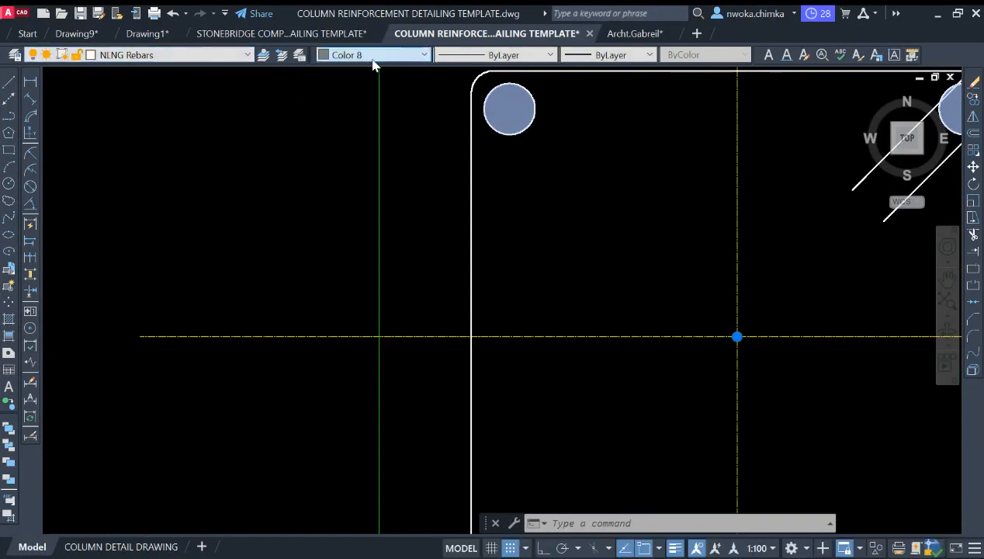
pyautogui.scroll(-4, 520, 170)
pyautogui.scroll(2, 536, 175)
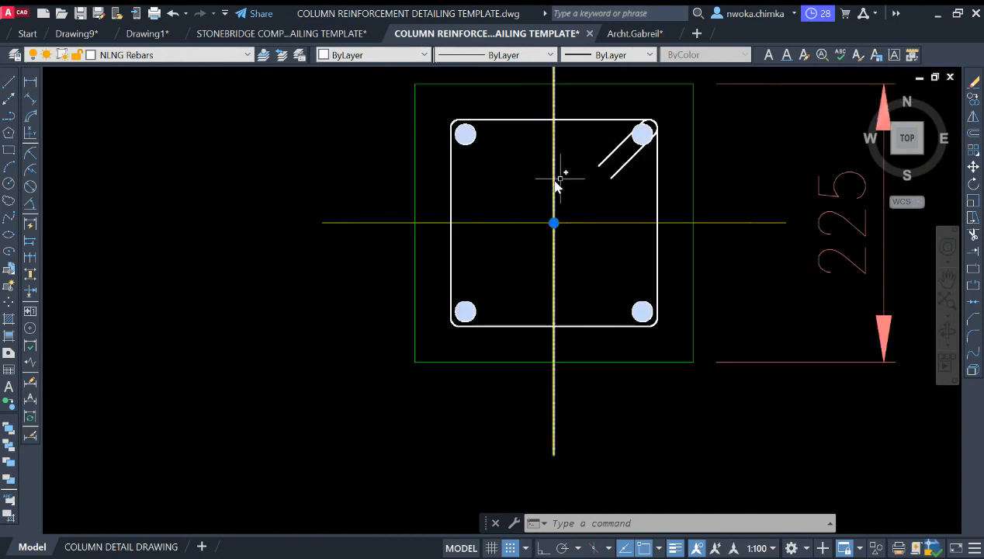
pyautogui.press('Escape')
# - Move the whole column section with its dimensions closer to the column elevation
pyautogui.scroll(-1, 590, 248)
pyautogui.scroll(-4, 597, 253)
pyautogui.click(683, 163)
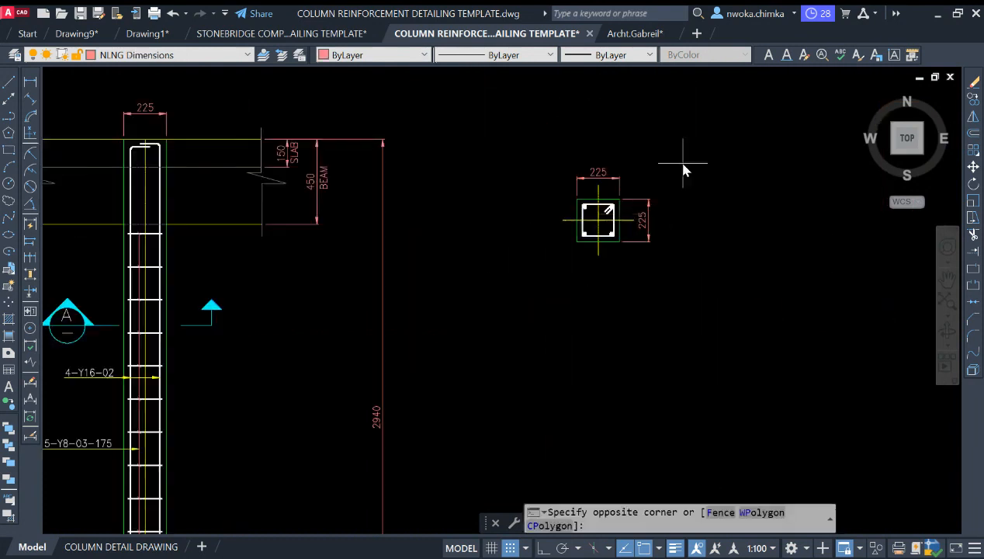
pyautogui.click(541, 271)
pyautogui.write('m')
pyautogui.press('Return')
pyautogui.click(749, 299)
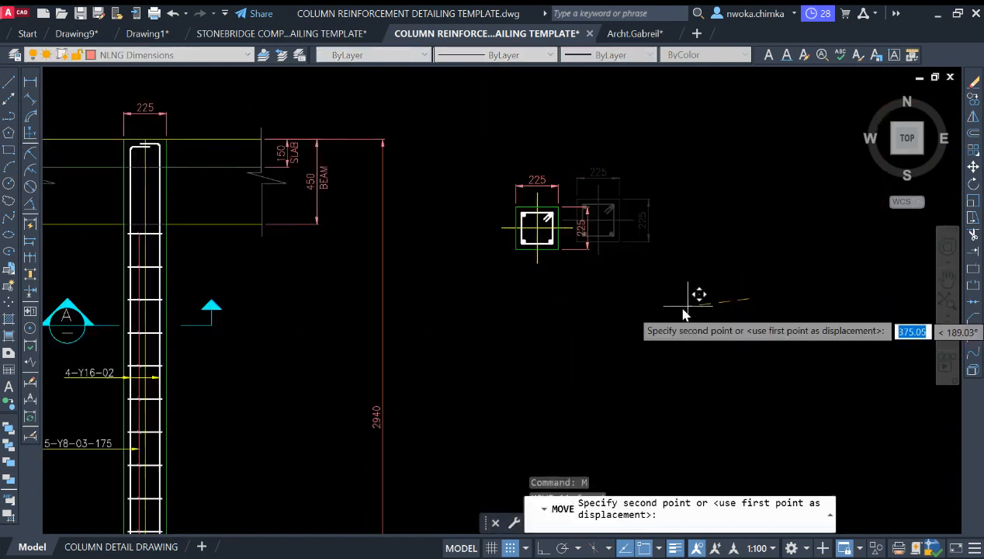
pyautogui.click(629, 324)
# - Copy the SECTION A title with its bubble and scale text from an existing column detail to beside the new column elevation
pyautogui.scroll(-8, 665, 286)
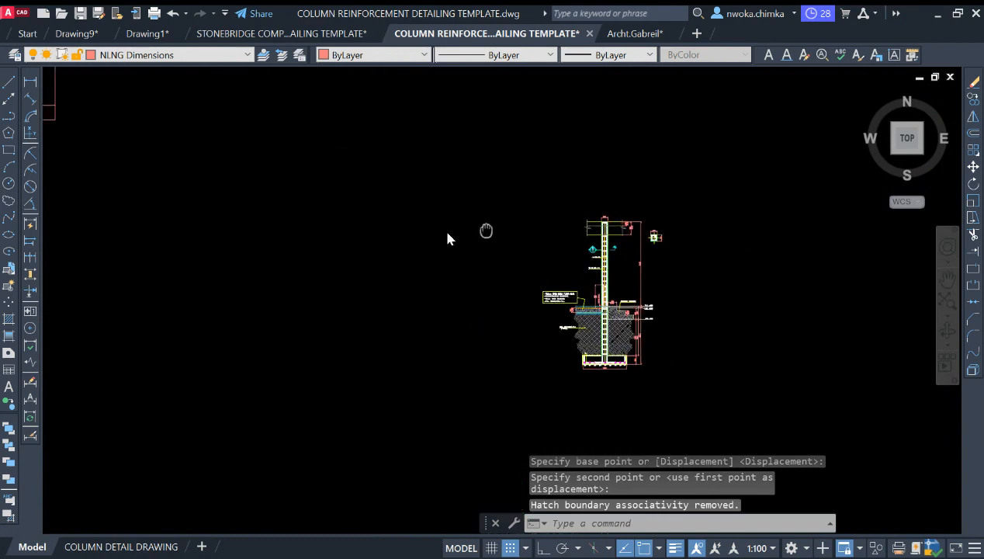
pyautogui.moveTo(81, 235); pyautogui.dragTo(523, 264, button='middle')
pyautogui.scroll(-1, 523, 263)
pyautogui.moveTo(273, 249); pyautogui.dragTo(615, 277, button='middle')
pyautogui.scroll(-2, 471, 277)
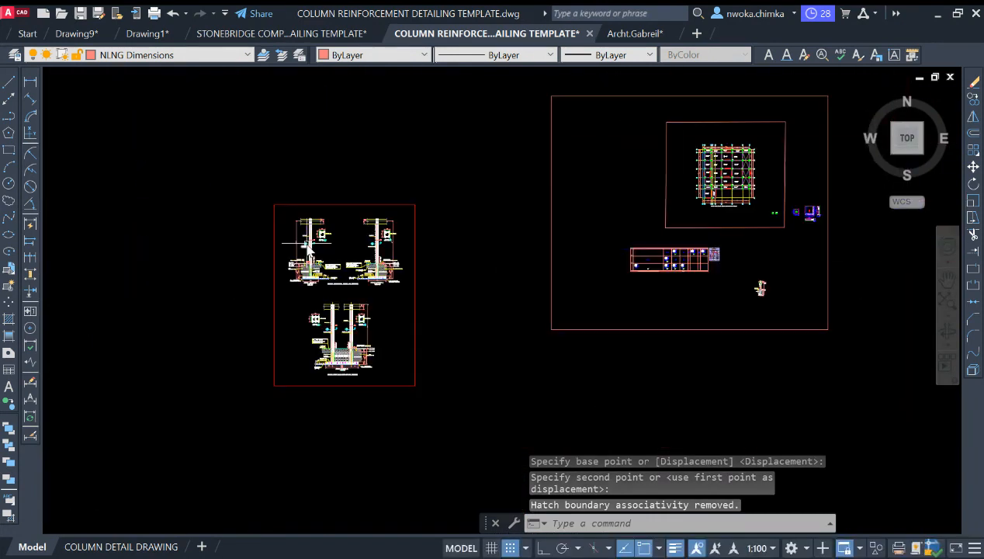
pyautogui.scroll(3, 345, 223)
pyautogui.scroll(2, 454, 287)
pyautogui.scroll(2, 447, 322)
pyautogui.click(419, 344)
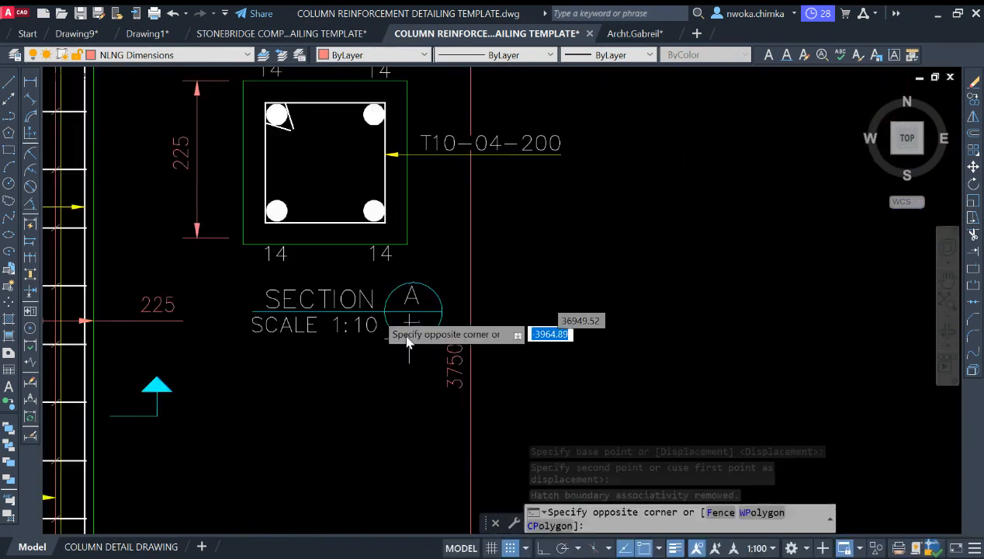
pyautogui.click(287, 293)
pyautogui.scroll(2, 452, 289)
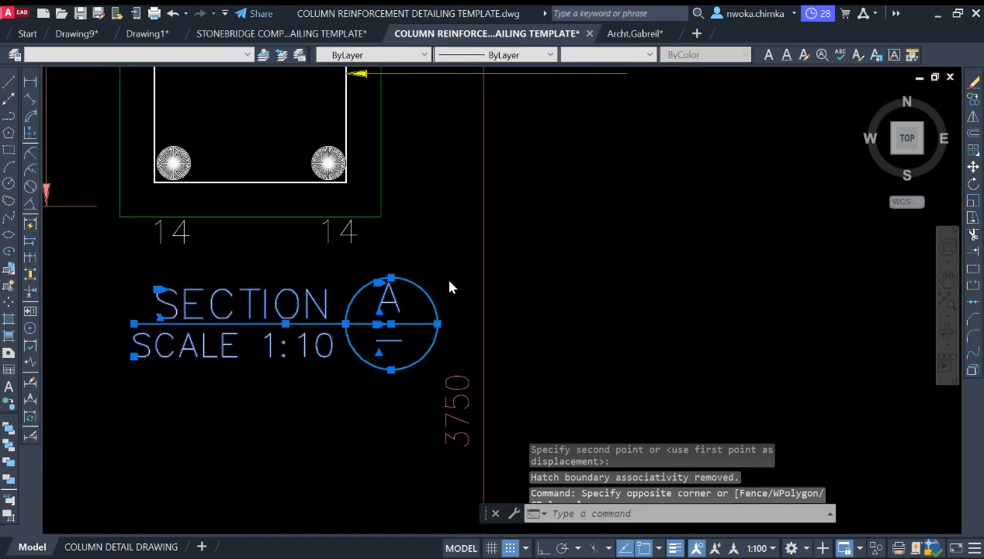
pyautogui.press('Return')
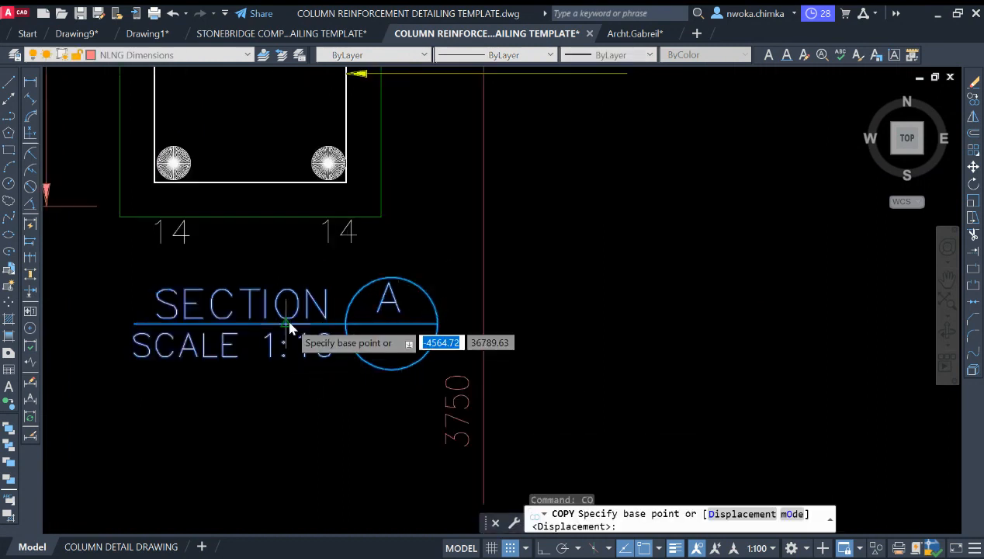
pyautogui.click(288, 326)
pyautogui.scroll(-6, 292, 216)
pyautogui.scroll(8, 579, 250)
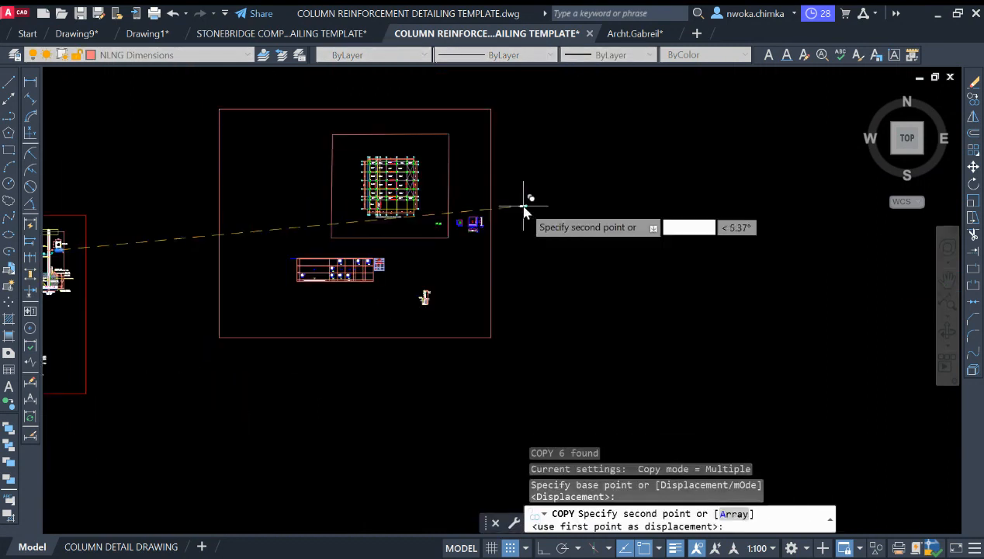
pyautogui.scroll(5, 413, 335)
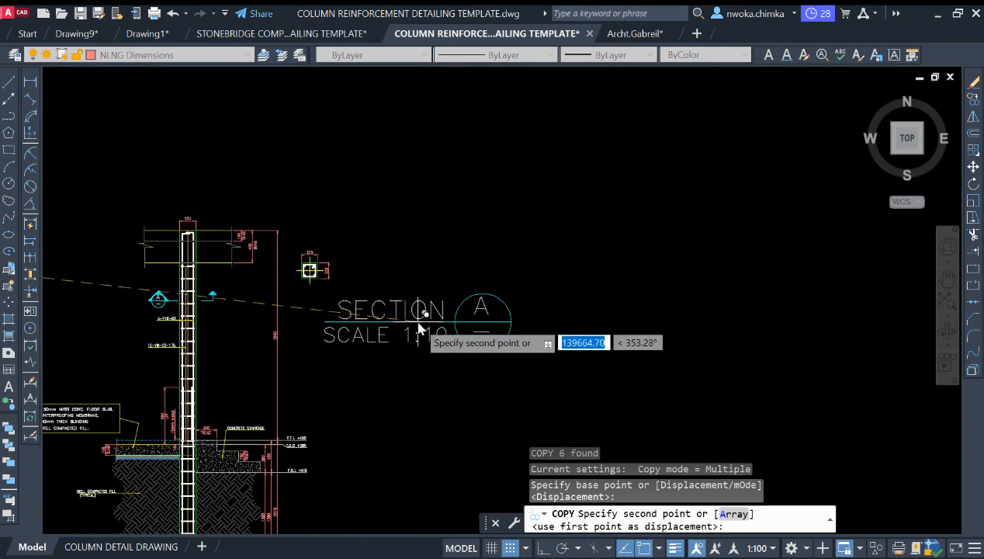
pyautogui.click(522, 305)
pyautogui.press('Escape')
# - Scale the copied section title block by a factor of 0.25
pyautogui.click(706, 258)
pyautogui.click(443, 361)
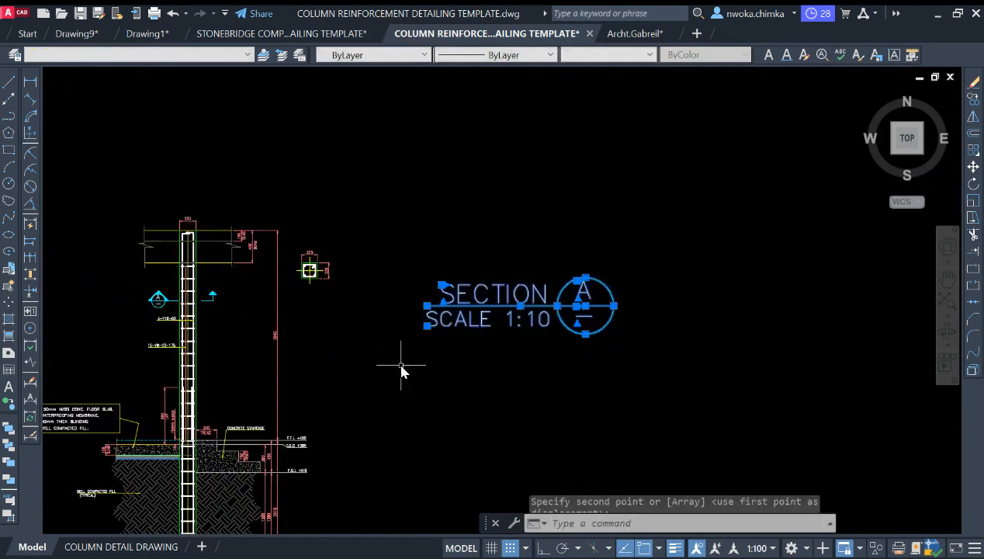
pyautogui.write('sc')
pyautogui.press('Return')
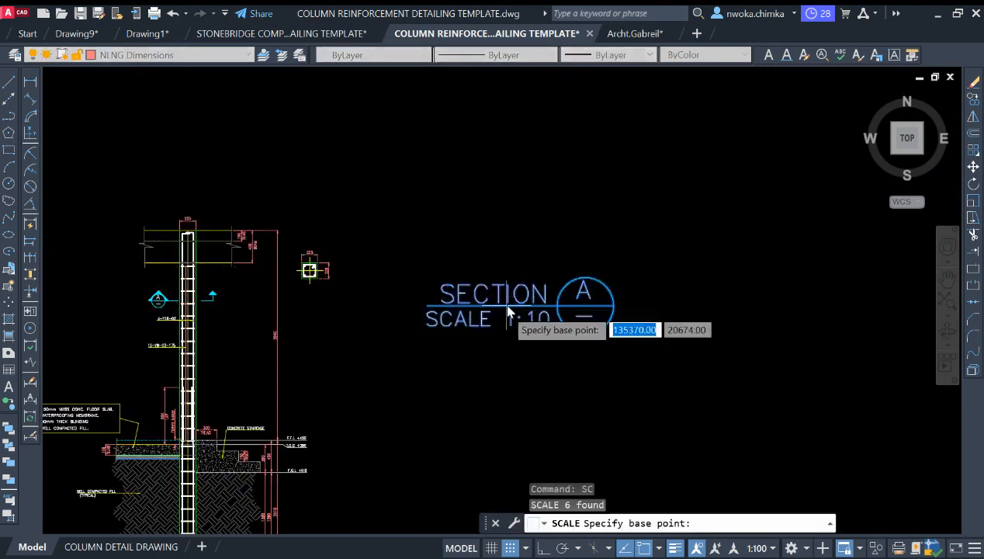
pyautogui.click(505, 312)
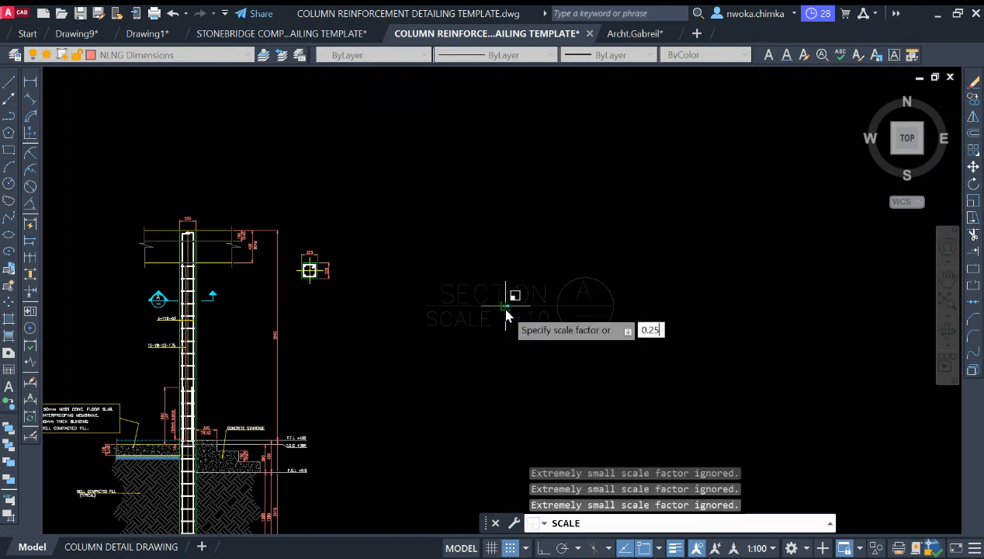
pyautogui.write('0.25')
pyautogui.press('Return')
# - Move the scaled section title directly beneath the 225 mm column section
pyautogui.scroll(4, 503, 312)
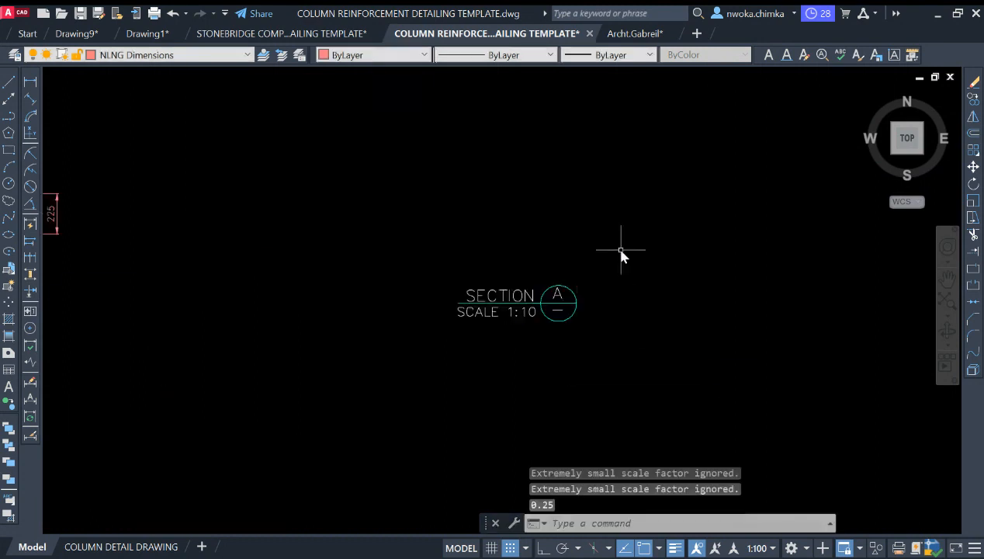
pyautogui.click(619, 250)
pyautogui.click(395, 388)
pyautogui.write('m')
pyautogui.press('Return')
pyautogui.click(529, 336)
pyautogui.scroll(-3, 536, 319)
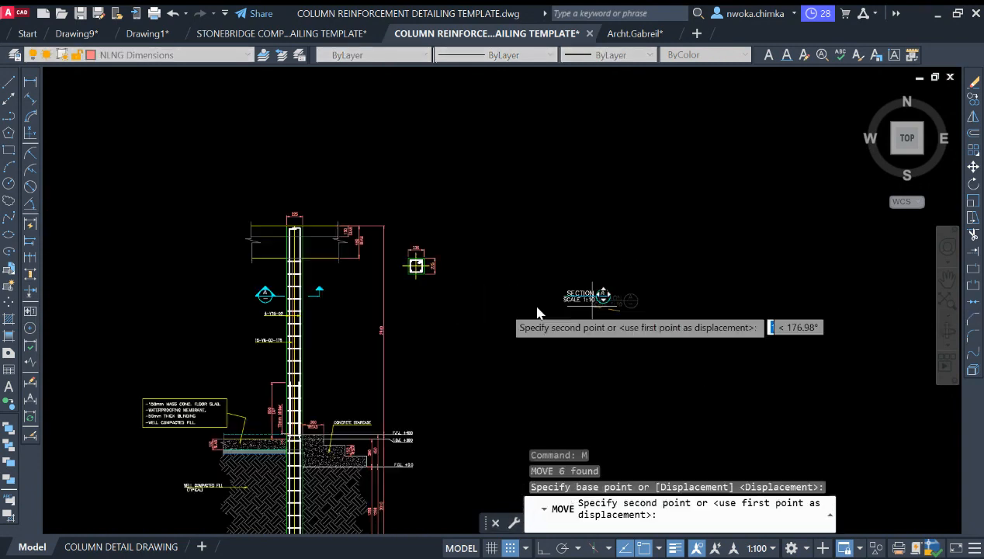
pyautogui.scroll(3, 447, 285)
pyautogui.click(403, 297)
pyautogui.scroll(2, 403, 287)
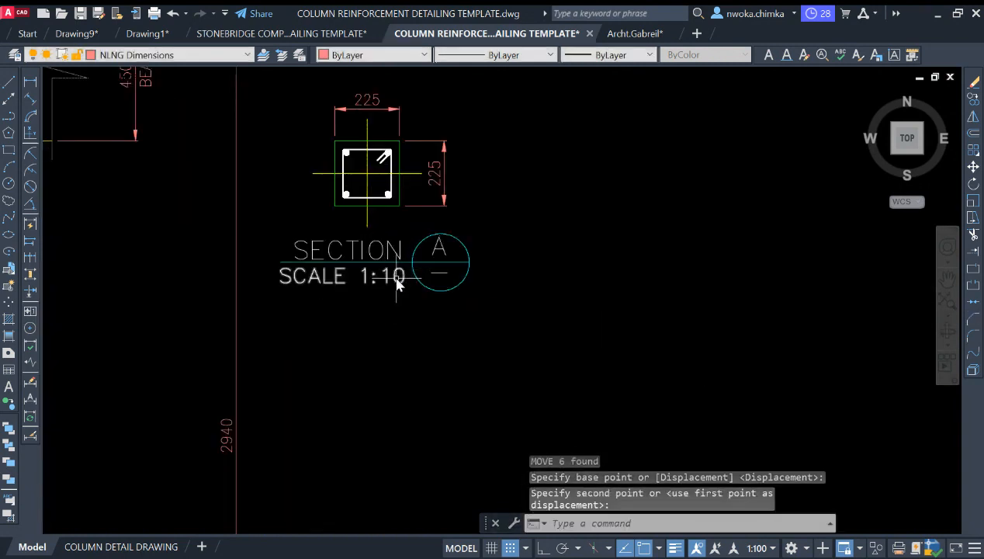
# - Change the scale text of the column section's title to "SCALE 1:1"
pyautogui.doubleClick(392, 281)
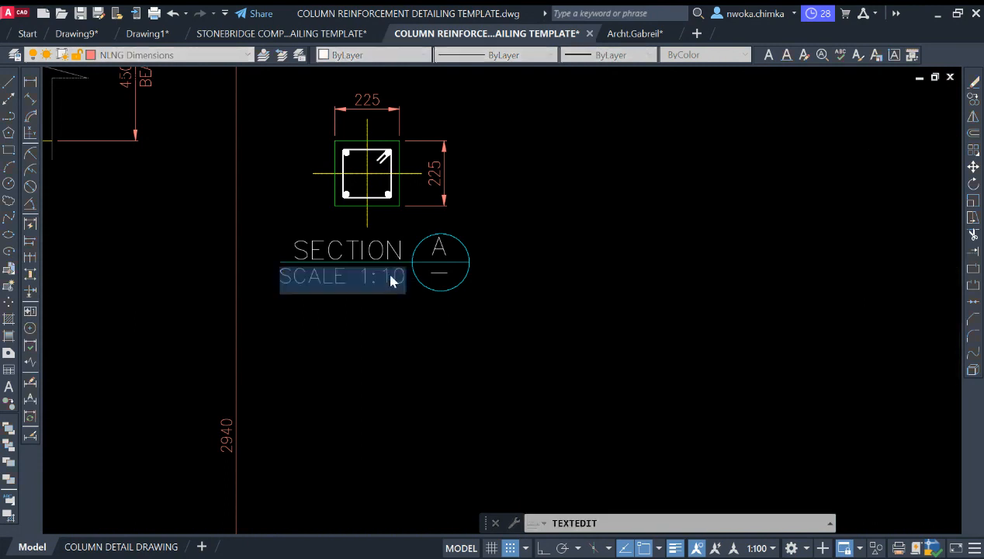
pyautogui.press('BackSpace')
pyautogui.press('Return')
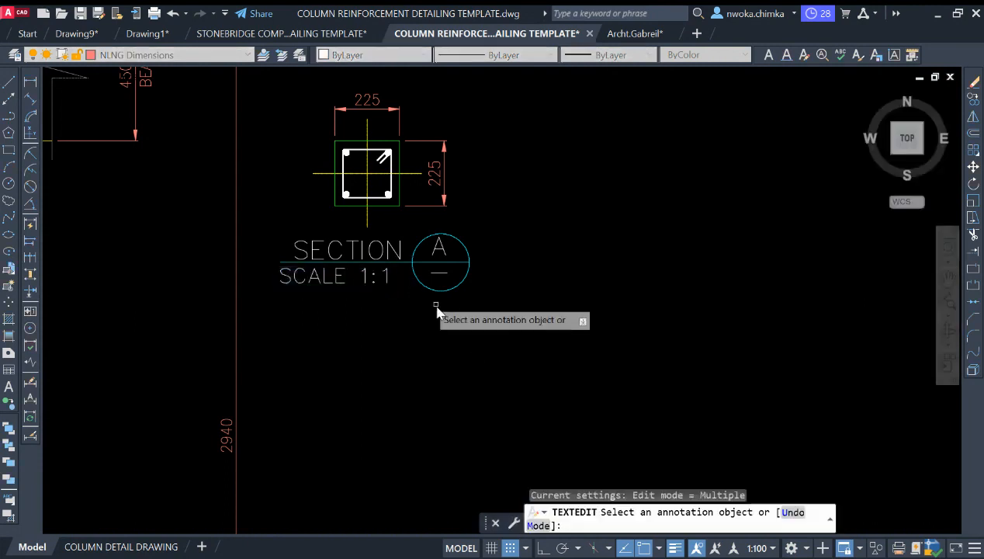
pyautogui.press('Escape')
pyautogui.scroll(-4, 406, 264)
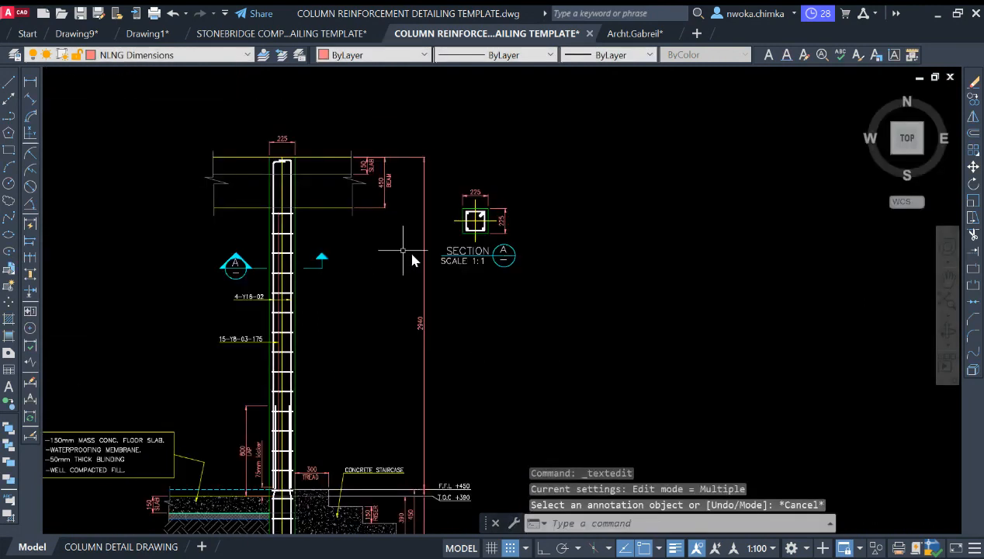
pyautogui.click(37, 83)
pyautogui.scroll(6, 505, 255)
pyautogui.click(497, 269)
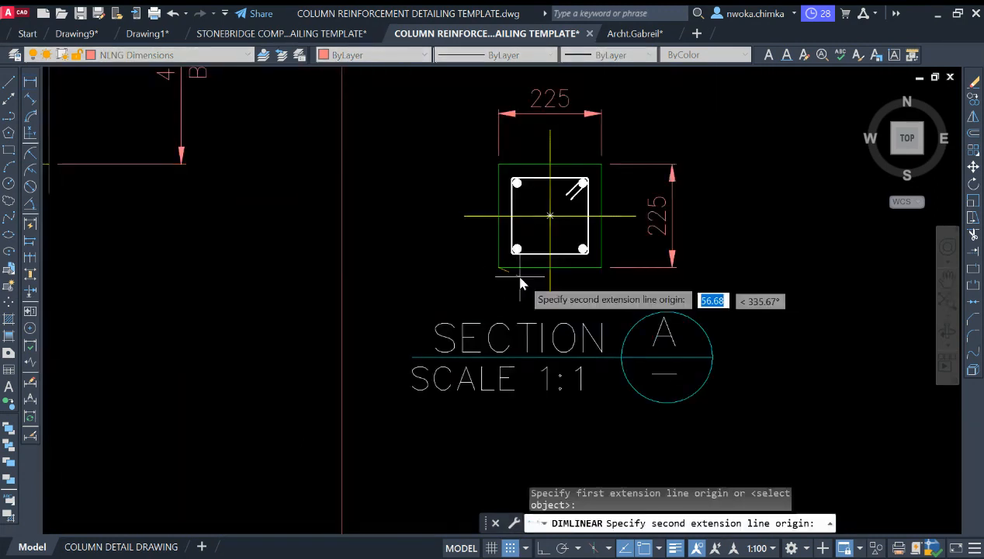
pyautogui.click(601, 268)
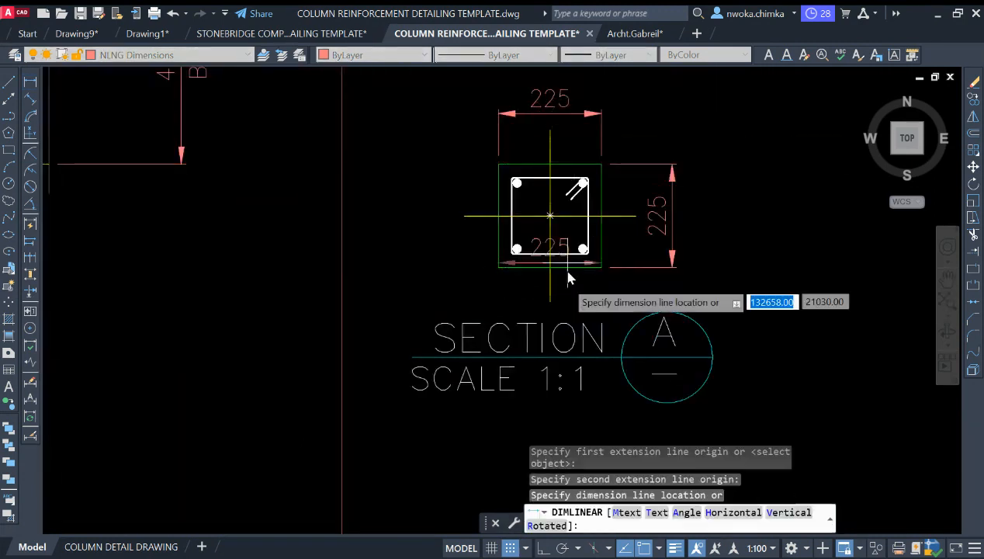
pyautogui.press('Escape')
# - Move the section title slightly further down from the column section
pyautogui.scroll(-4, 582, 256)
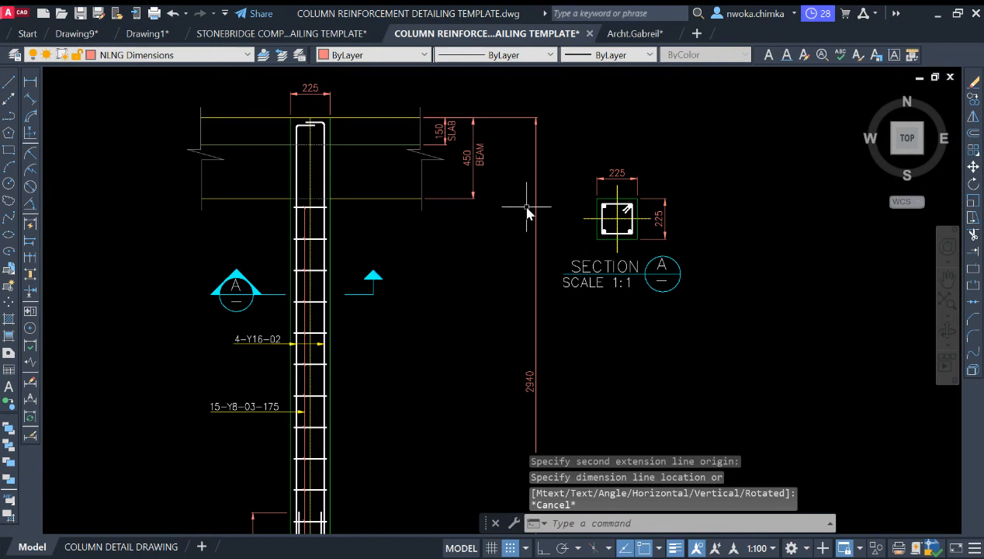
pyautogui.scroll(4, 576, 169)
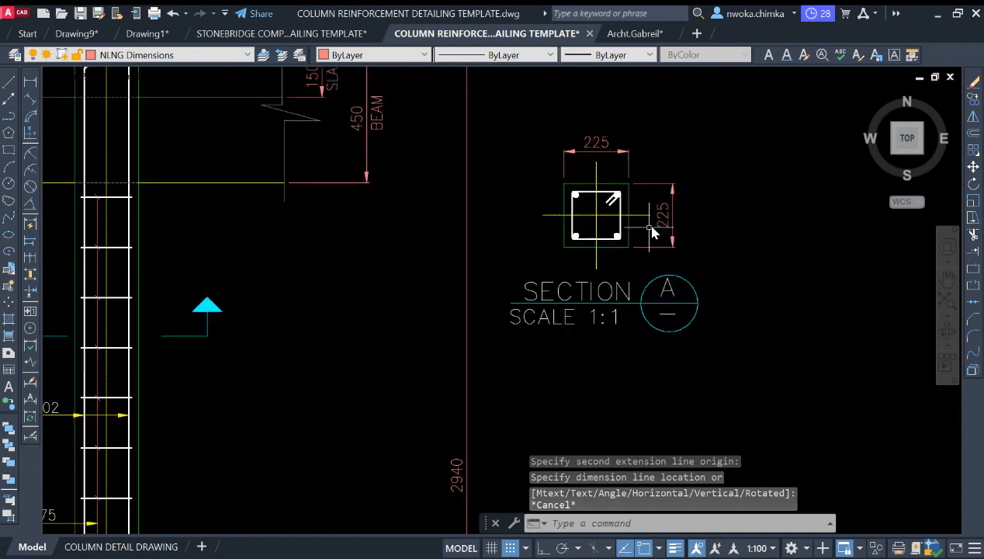
pyautogui.click(735, 257)
pyautogui.click(461, 405)
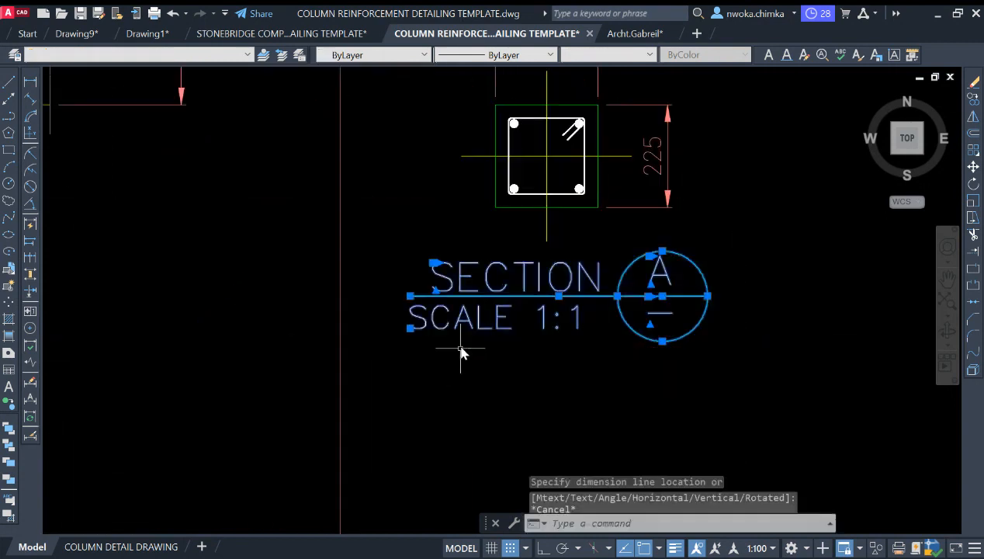
pyautogui.write('m')
pyautogui.press('Return')
pyautogui.click(823, 255)
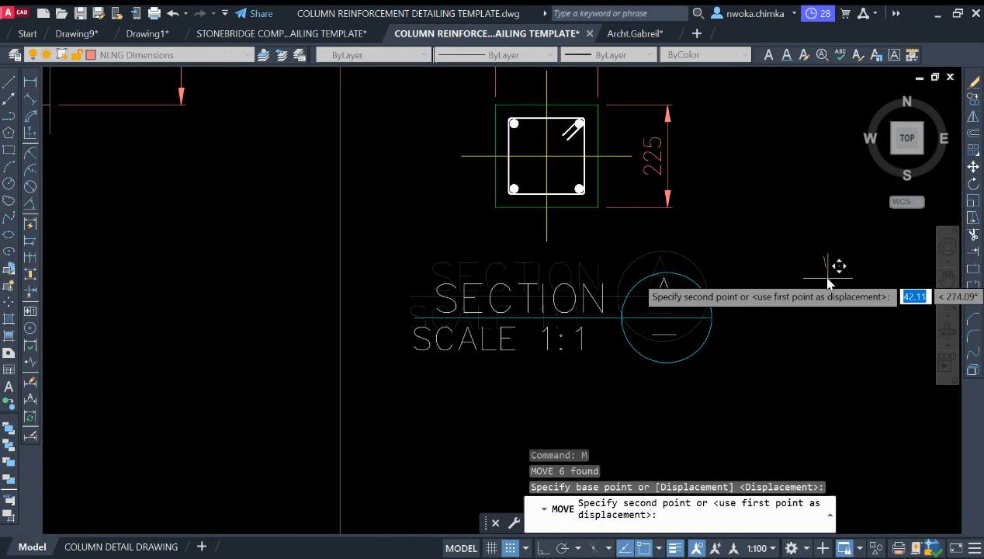
pyautogui.click(826, 258)
pyautogui.scroll(-4, 824, 264)
pyautogui.scroll(2, 736, 277)
pyautogui.scroll(2, 737, 277)
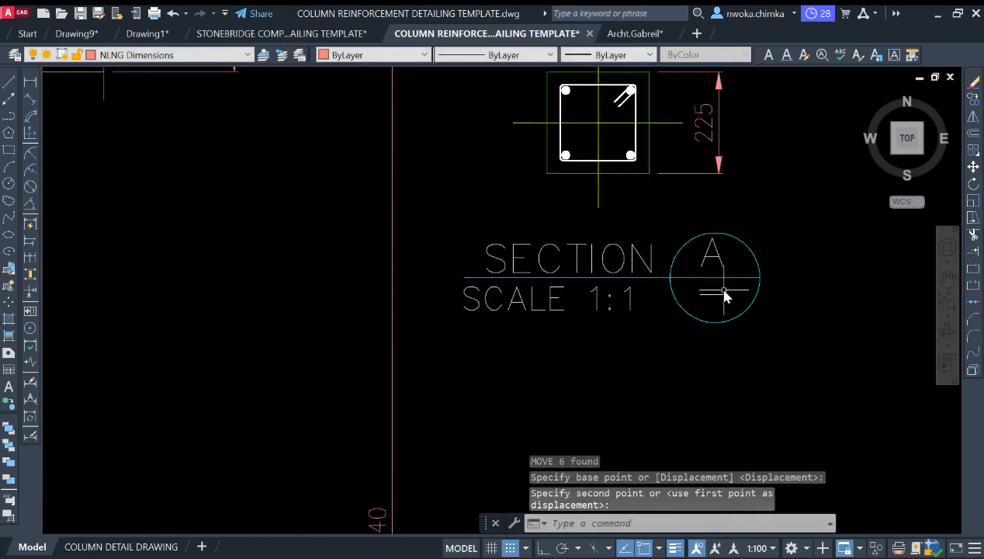
pyautogui.click(719, 308)
pyautogui.click(697, 271)
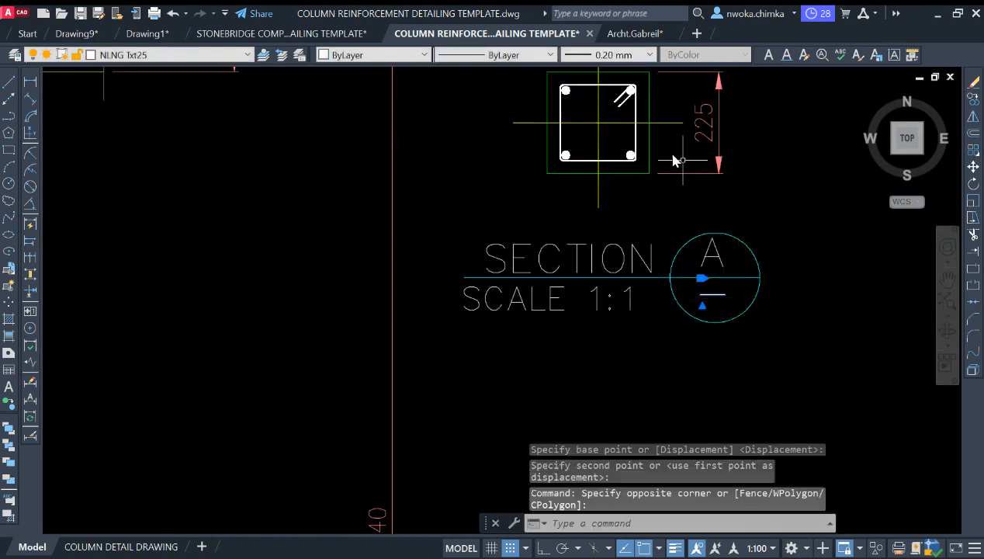
pyautogui.scroll(-5, 614, 264)
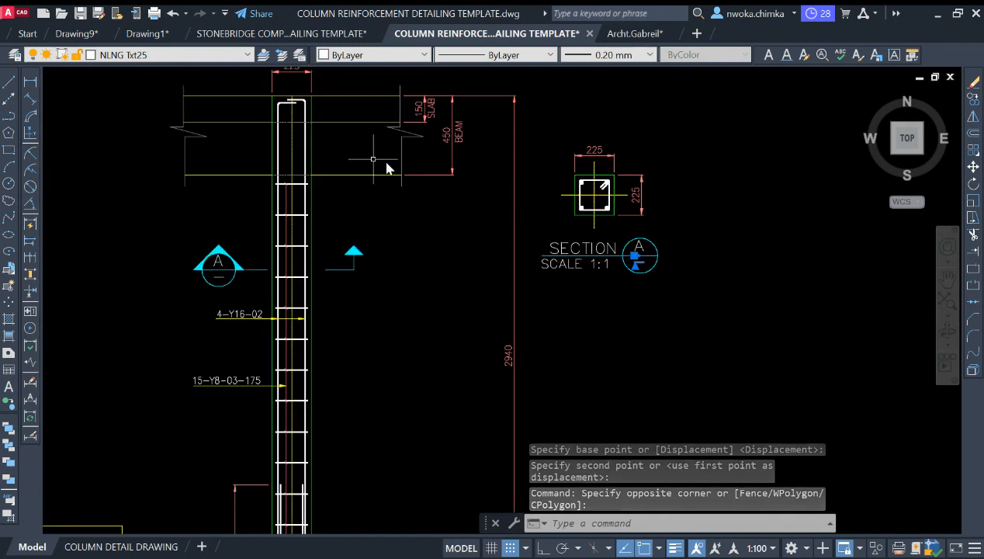
pyautogui.scroll(-3, 613, 248)
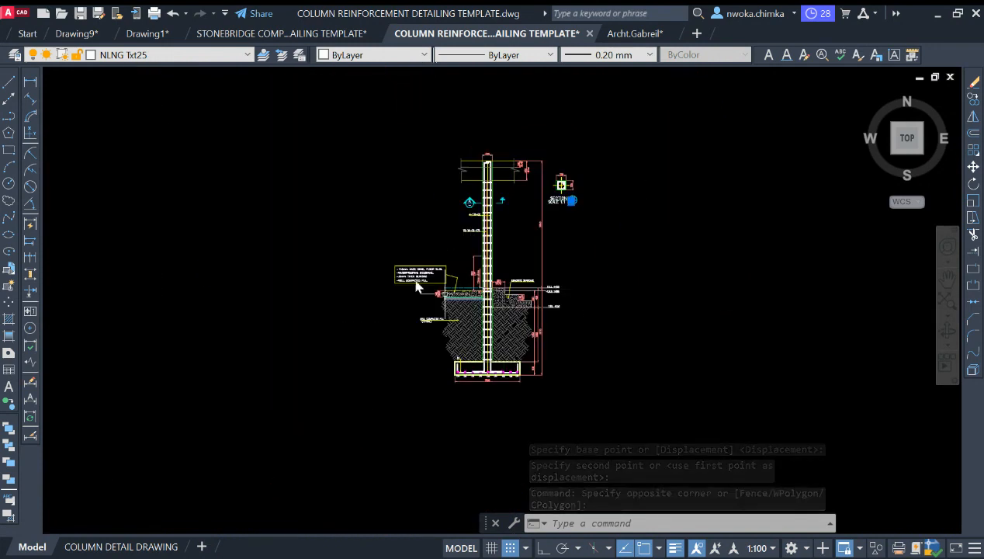
pyautogui.scroll(3, 491, 200)
pyautogui.press('Escape')
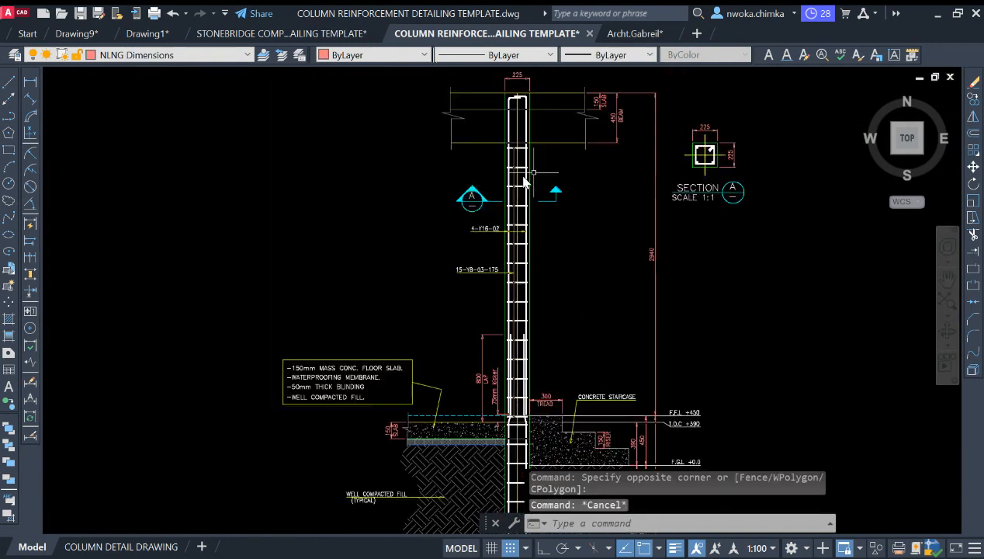
# - Review the section marker and bar labels on the column elevation against column section A
pyautogui.scroll(-2, 466, 211)
pyautogui.scroll(4, 450, 256)
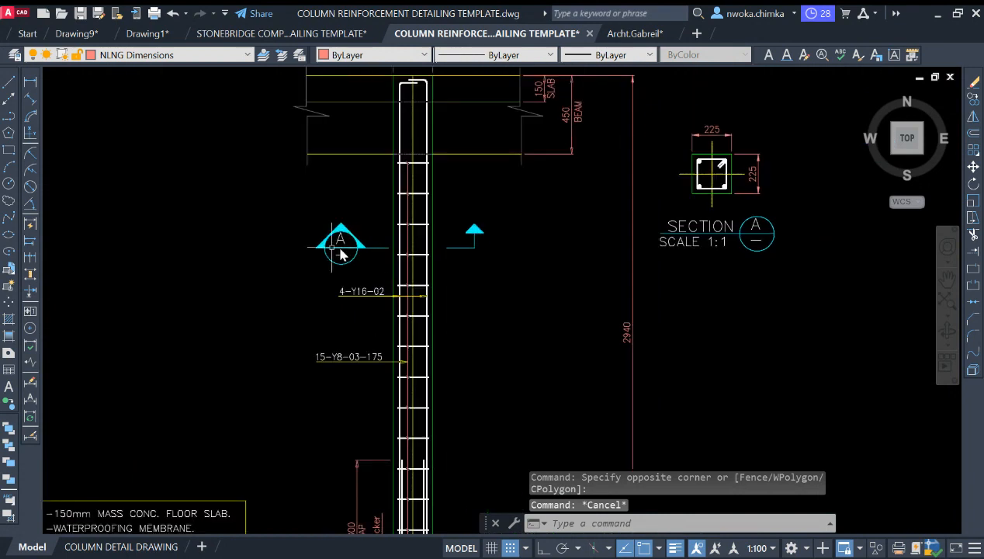
pyautogui.scroll(1, 337, 237)
pyautogui.scroll(-3, 343, 240)
pyautogui.scroll(3, 504, 216)
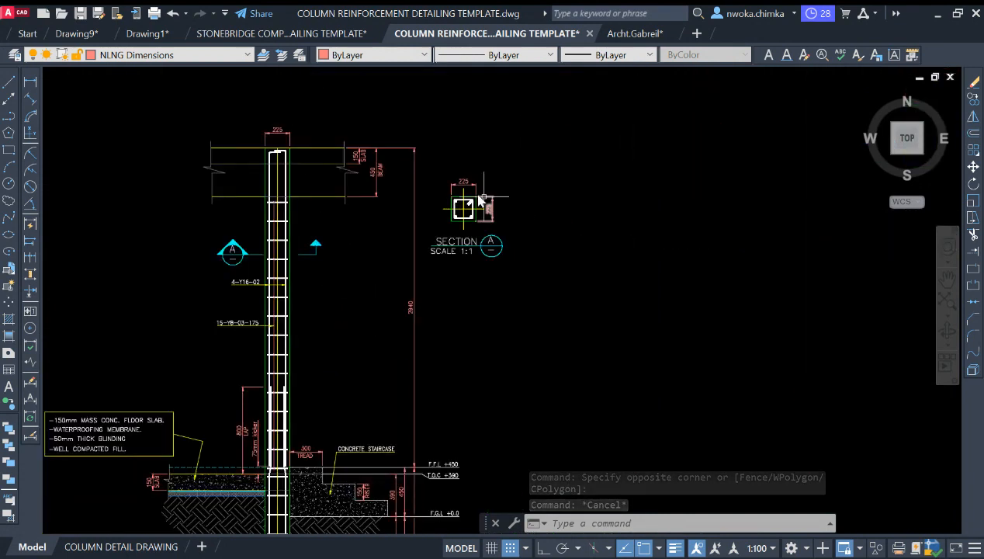
pyautogui.scroll(1, 458, 211)
pyautogui.scroll(-1, 523, 215)
pyautogui.scroll(2, 505, 215)
pyautogui.scroll(-2, 505, 214)
pyautogui.moveTo(346, 266); pyautogui.dragTo(644, 244, button='middle')
pyautogui.scroll(-2, 574, 248)
pyautogui.scroll(6, 368, 336)
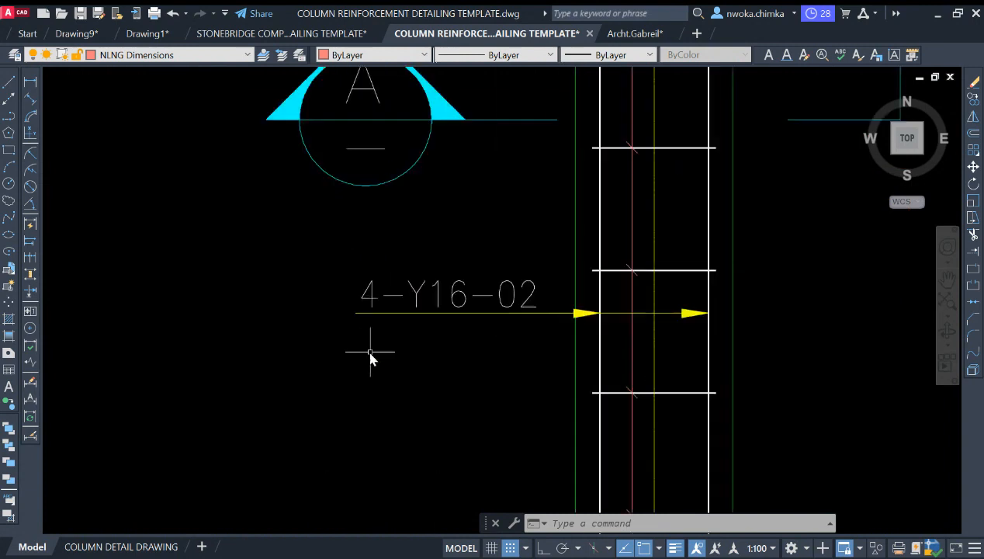
pyautogui.scroll(-1, 501, 288)
pyautogui.moveTo(501, 288); pyautogui.dragTo(264, 317, button='middle')
pyautogui.moveTo(660, 260); pyautogui.dragTo(283, 334, button='middle')
pyautogui.moveTo(586, 277); pyautogui.dragTo(362, 365, button='middle')
pyautogui.scroll(2, 497, 136)
pyautogui.scroll(-2, 529, 207)
pyautogui.moveTo(585, 200); pyautogui.dragTo(557, 220, button='middle')
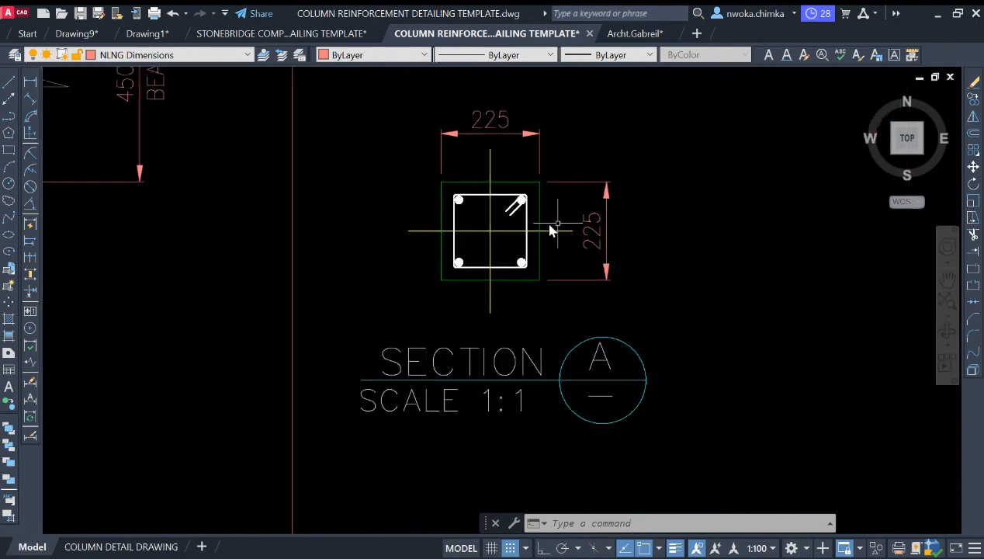
# - On the NLNG Leader Lines layer, draw a horizontal leader with Ortho on from the stirrup's right side past the vertical dimension
pyautogui.press('Escape')
pyautogui.press('Escape')
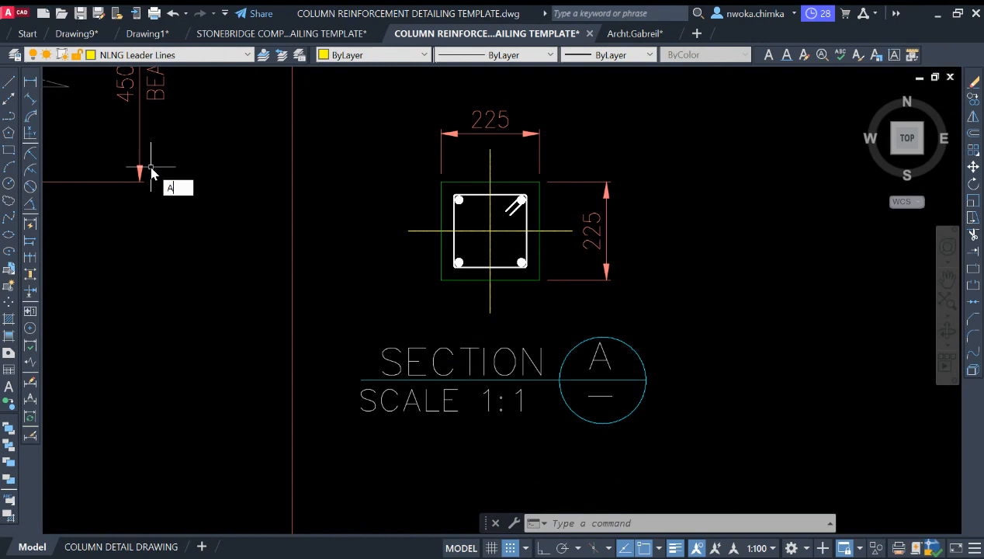
pyautogui.press('Return')
pyautogui.scroll(4, 574, 215)
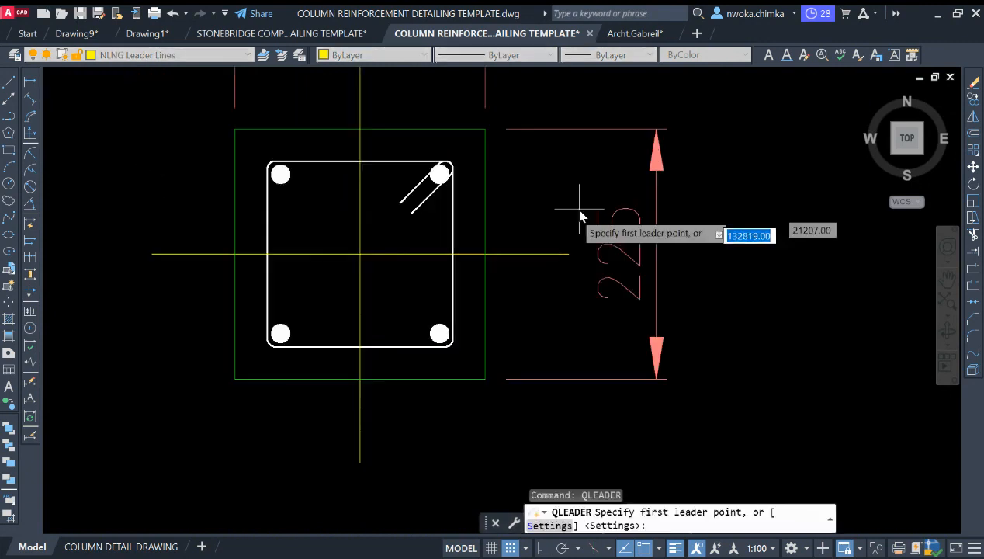
pyautogui.click(452, 221)
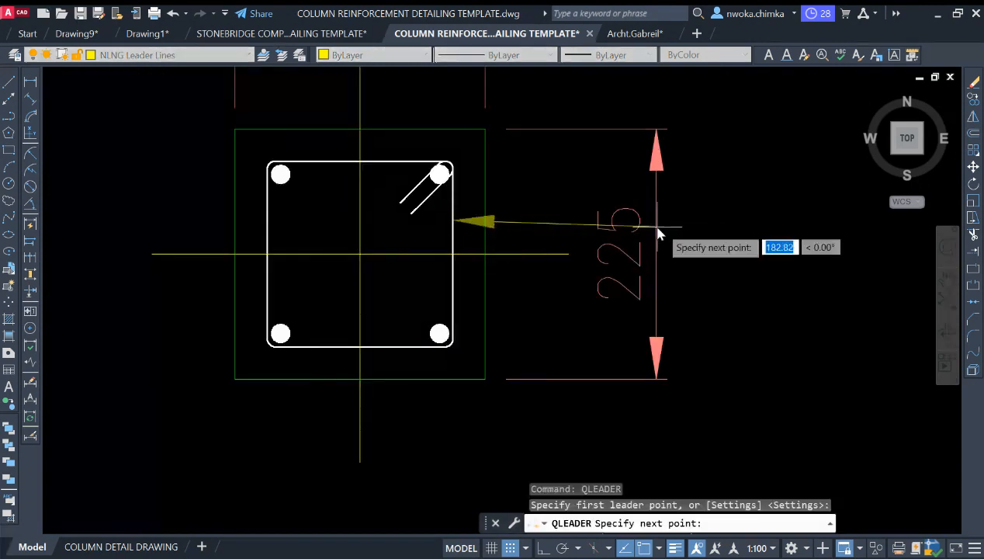
pyautogui.press('F8')
pyautogui.press('Escape')
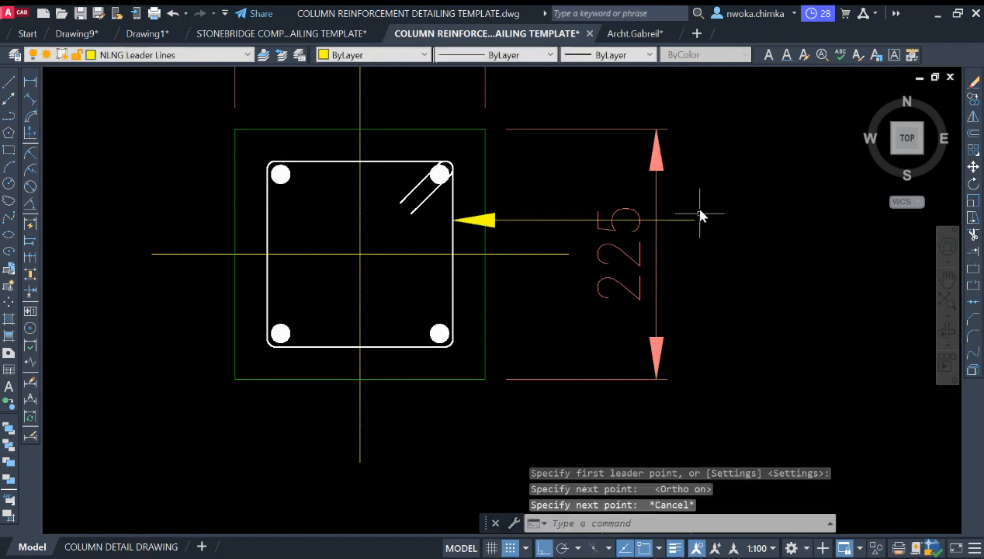
# - Delete the vertical dimension crossed by the stirrup leader and dimension the column section's height on its opposite side
pyautogui.scroll(-4, 698, 214)
pyautogui.click(689, 167)
pyautogui.click(682, 179)
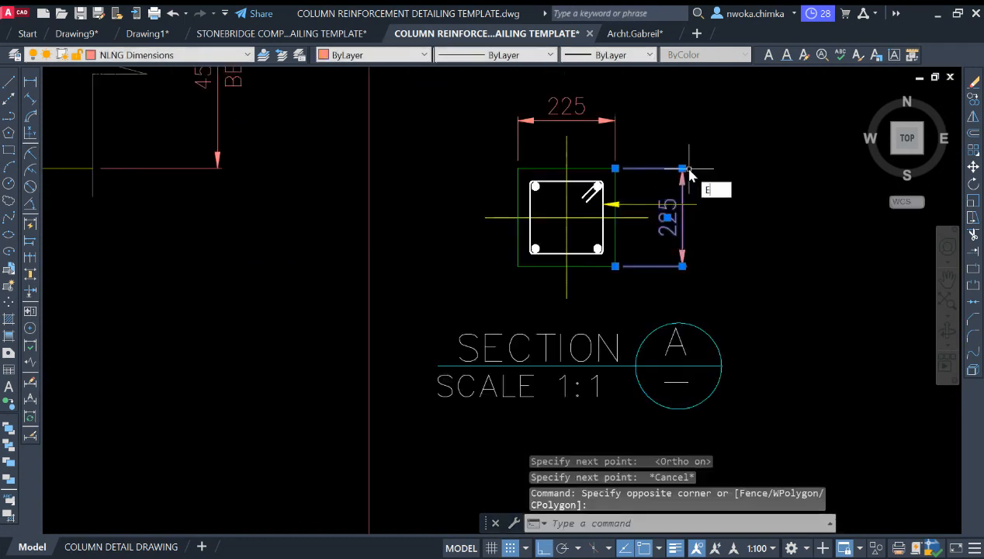
pyautogui.press('Return')
pyautogui.click(31, 82)
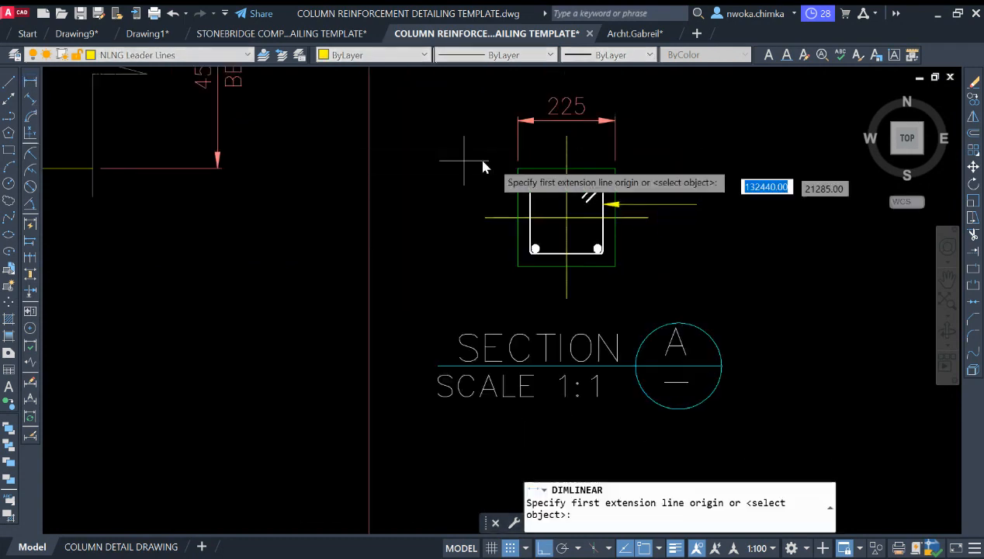
pyautogui.click(518, 168)
pyautogui.click(514, 271)
pyautogui.click(454, 222)
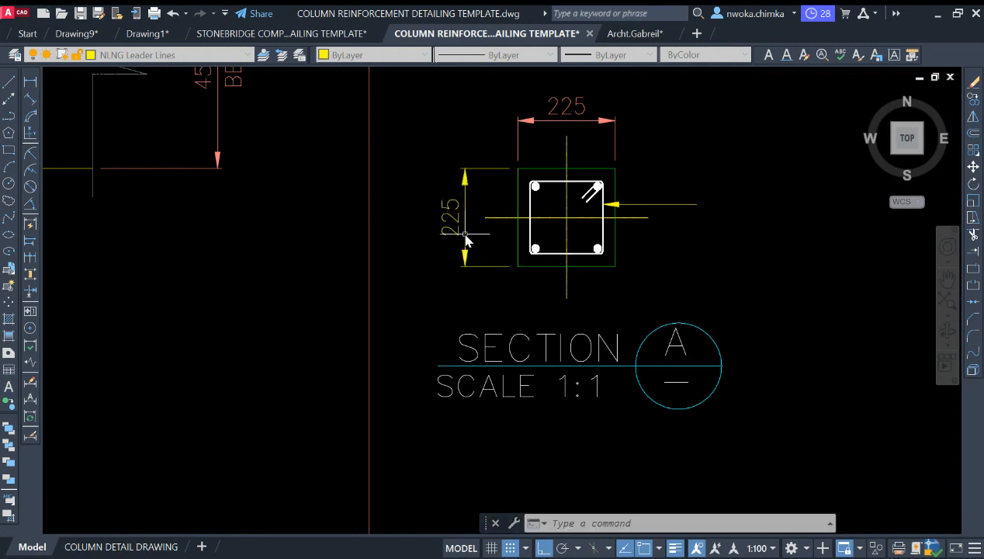
pyautogui.press('Escape')
# - Match the properties of the section's horizontal dimension onto the new vertical dimension
pyautogui.write('ma')
pyautogui.press('Return')
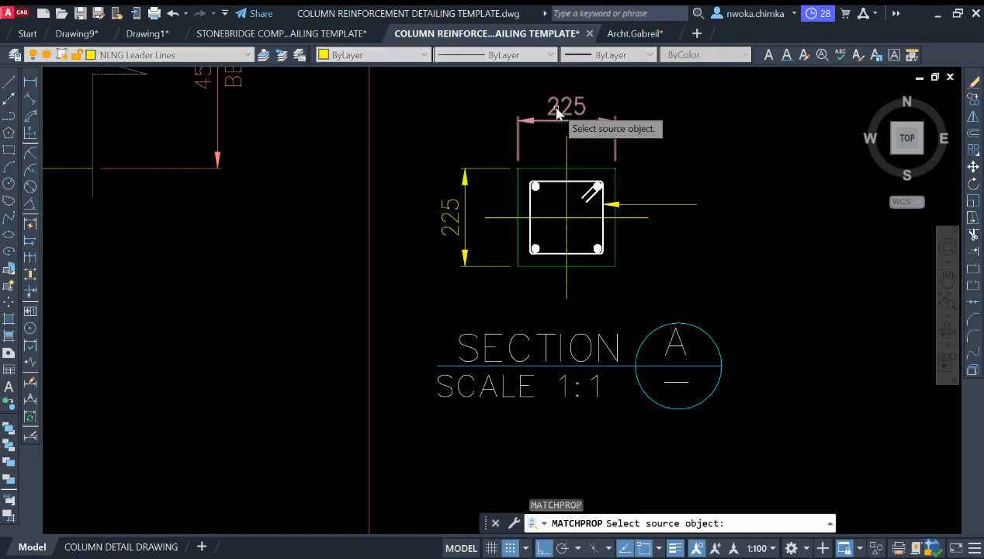
pyautogui.click(557, 126)
pyautogui.click(492, 150)
pyautogui.click(467, 167)
pyautogui.press('Escape')
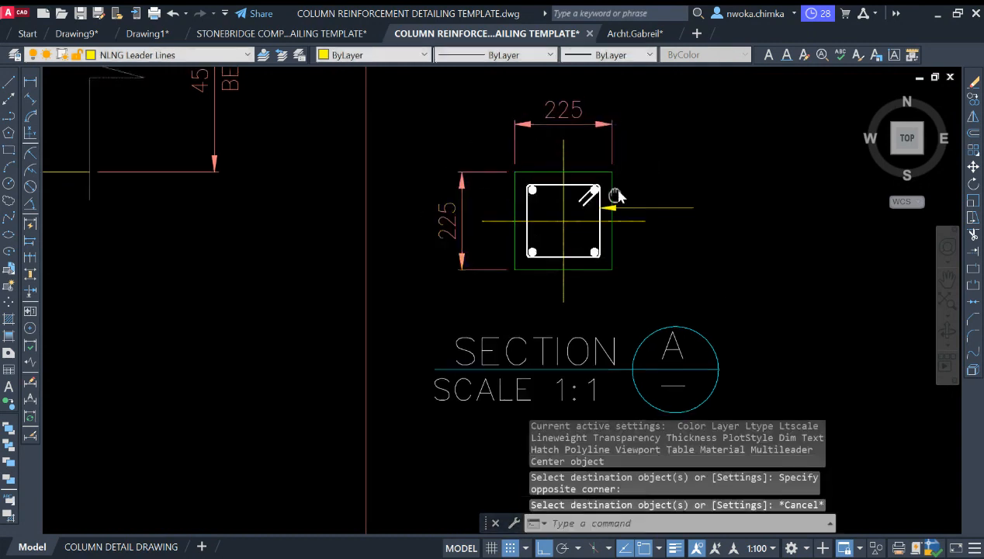
# - Copy the 15-Y8-03-175 label from the column elevation onto the stirrup leader of section A
pyautogui.scroll(4, 621, 209)
pyautogui.scroll(-5, 528, 245)
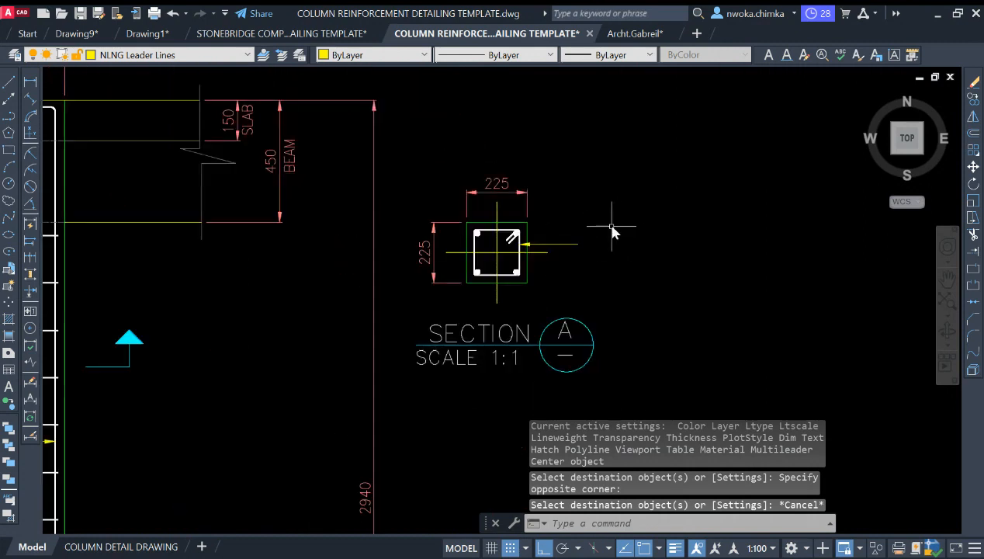
pyautogui.scroll(3, 482, 273)
pyautogui.click(464, 369)
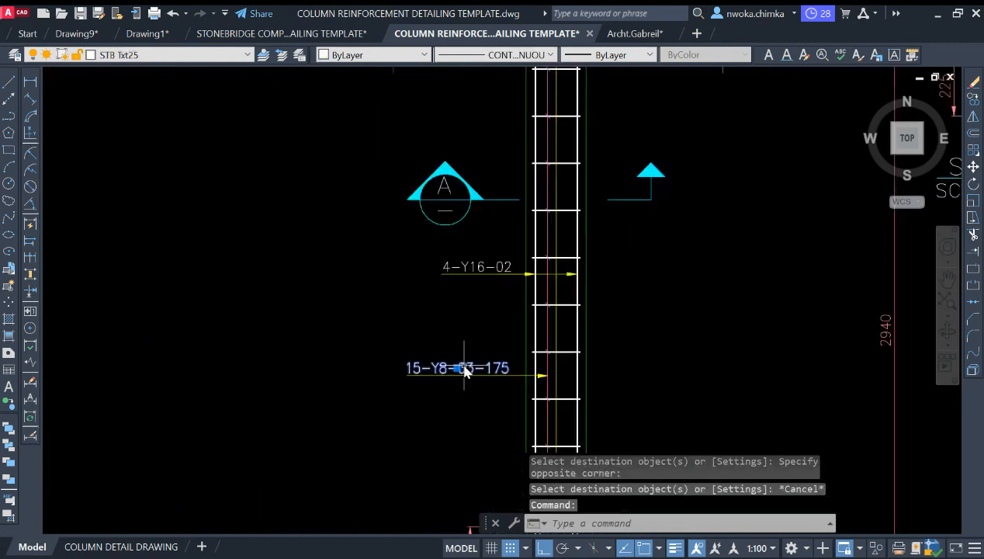
pyautogui.press('Return')
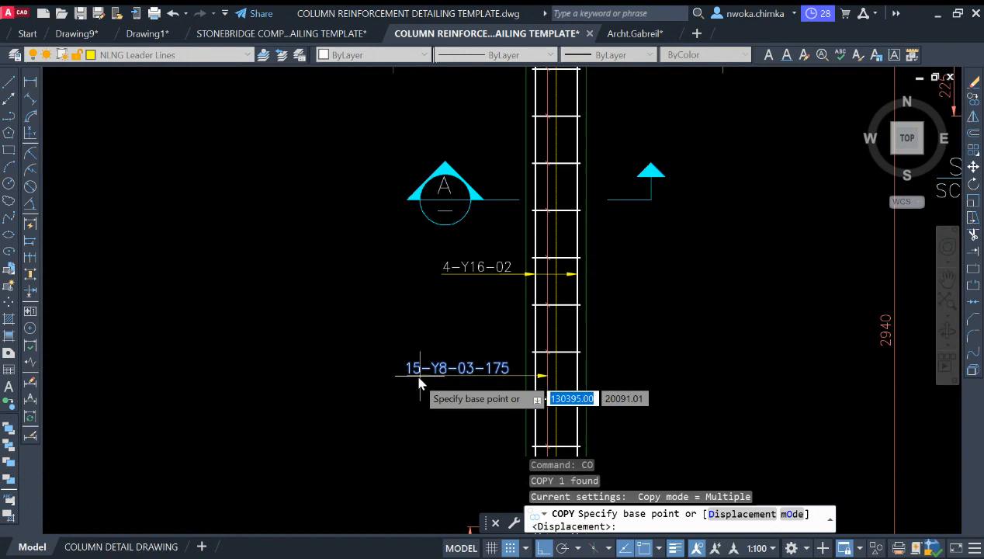
pyautogui.click(412, 380)
pyautogui.scroll(-3, 412, 380)
pyautogui.scroll(4, 434, 244)
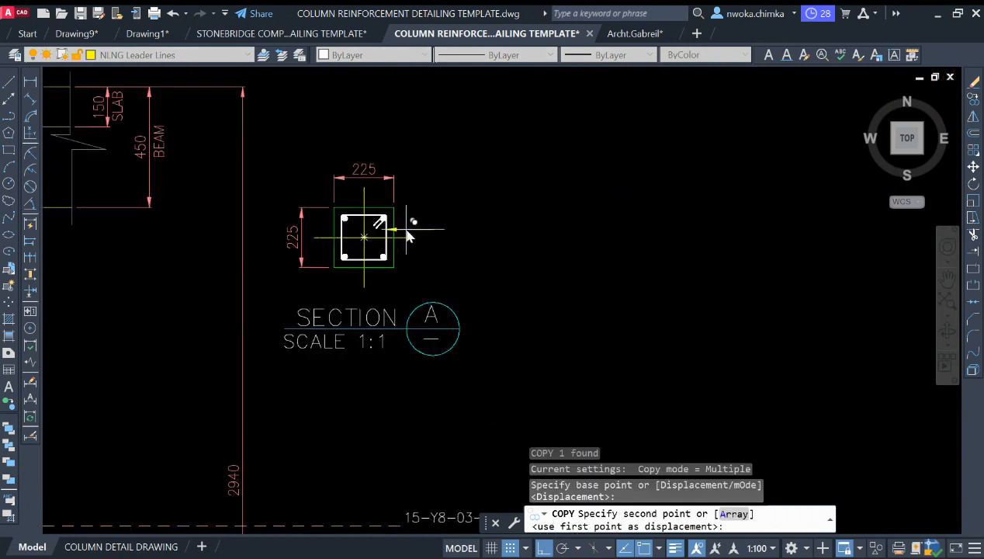
pyautogui.click(412, 229)
pyautogui.scroll(2, 419, 221)
pyautogui.press('Escape')
# - Change the copied stirrup label to "Y8-03-175" and extend the leader's free end beneath the text
pyautogui.doubleClick(430, 223)
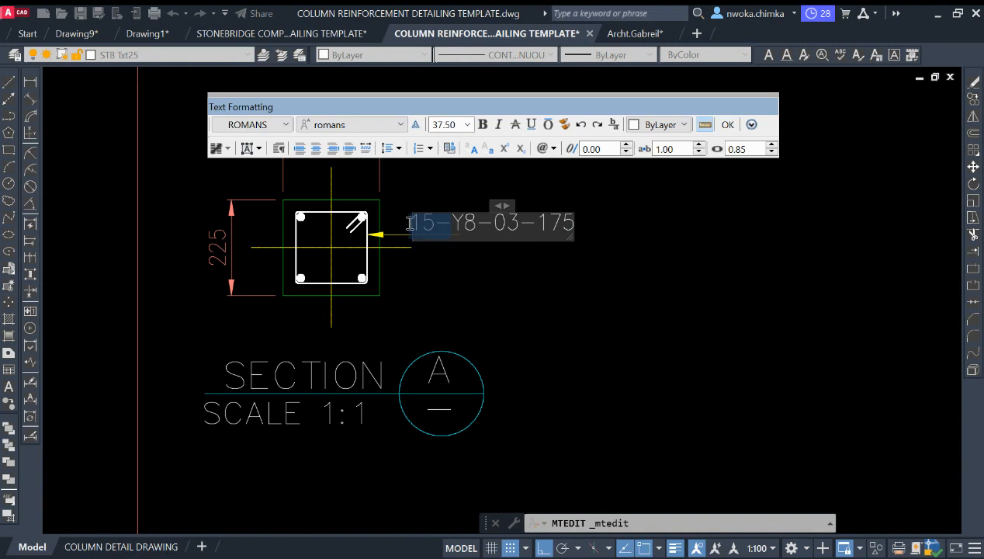
pyautogui.click(542, 273)
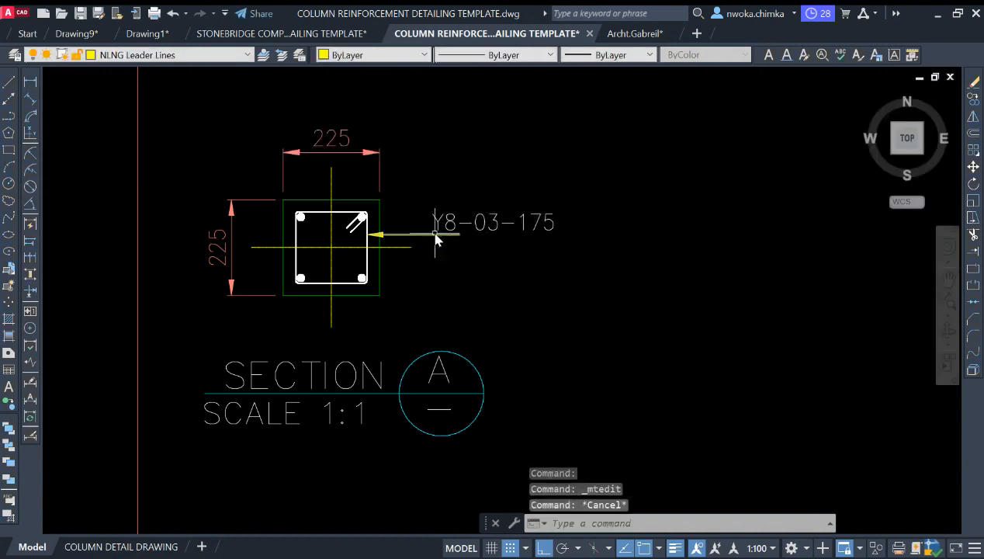
pyautogui.click(459, 233)
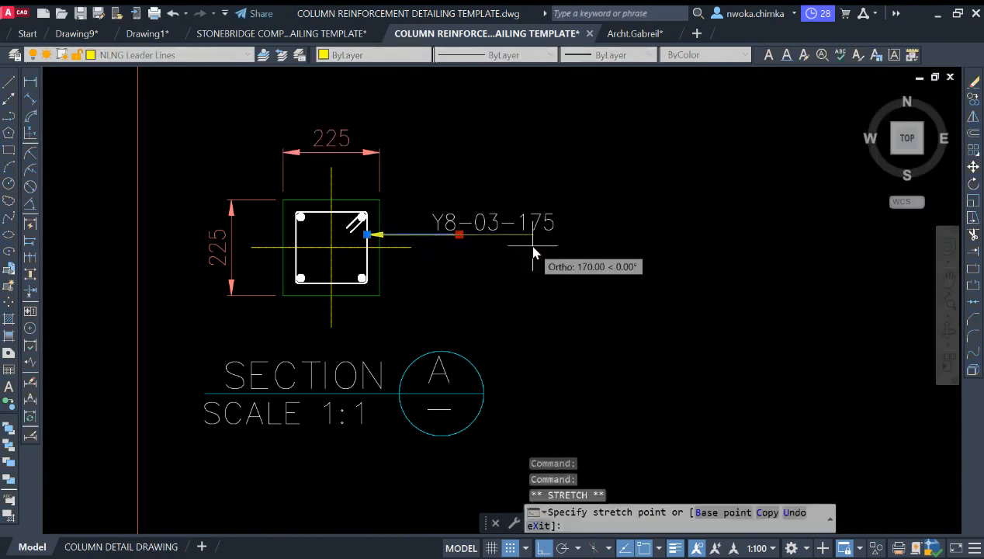
pyautogui.click(553, 248)
pyautogui.press('Escape')
# - Move the Y8-03-175 label horizontally about 41 units closer to the column section
pyautogui.scroll(2, 554, 226)
pyautogui.click(562, 212)
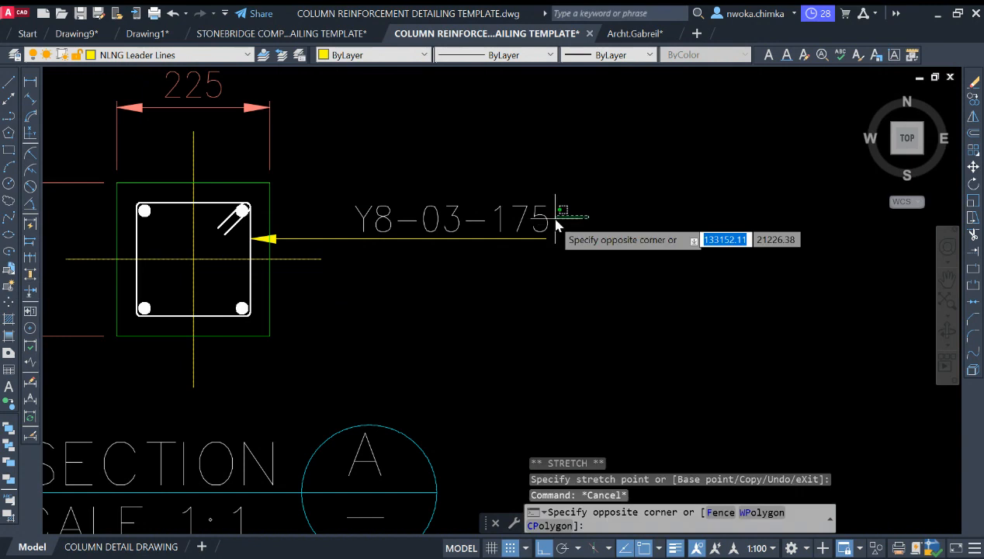
pyautogui.click(548, 223)
pyautogui.write('M')
pyautogui.press('Return')
pyautogui.click(774, 191)
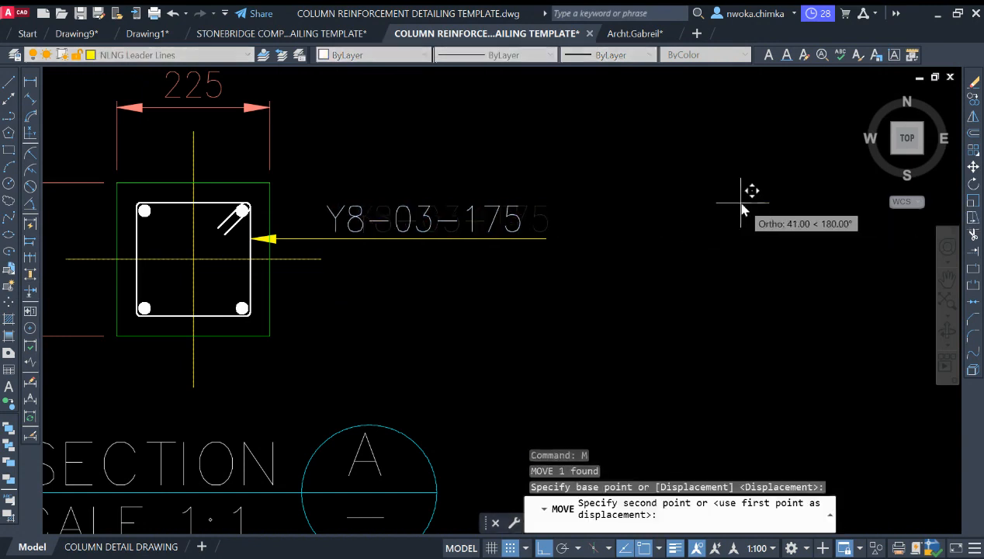
pyautogui.click(563, 203)
# - Shorten the stirrup leader so its free end lines up with the end of the Y8-03-175 label
pyautogui.click(572, 191)
pyautogui.click(543, 246)
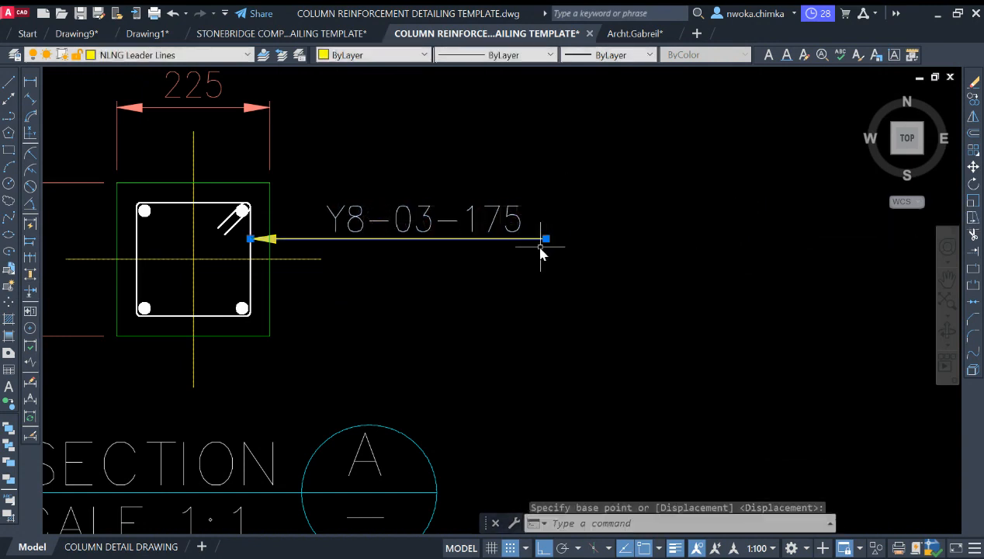
pyautogui.click(545, 238)
pyautogui.press('Escape')
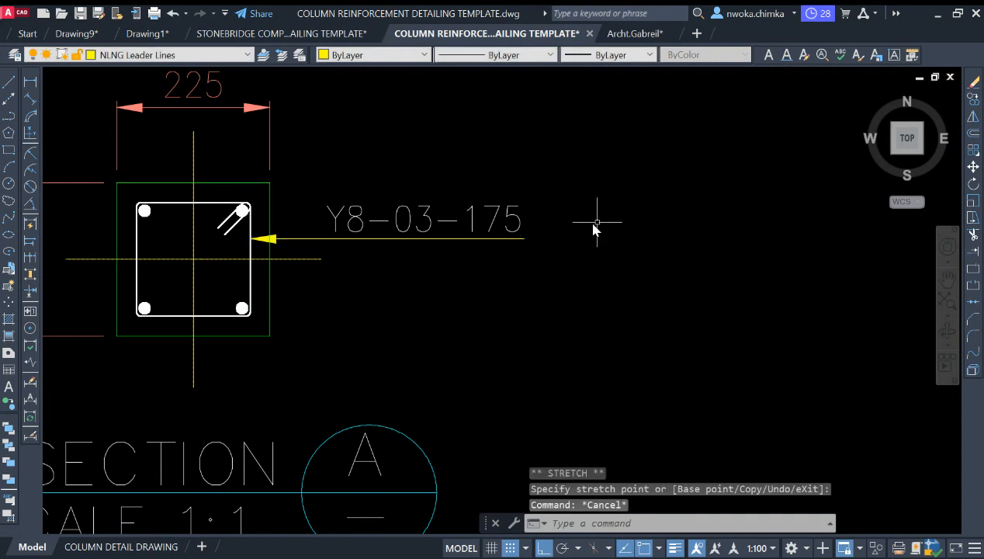
# - Examine the 4-Y16-02 label and its main bars on the elevation against the corner bars in section A
pyautogui.scroll(-3, 593, 219)
pyautogui.scroll(-2, 390, 254)
pyautogui.scroll(2, 444, 259)
pyautogui.scroll(5, 444, 258)
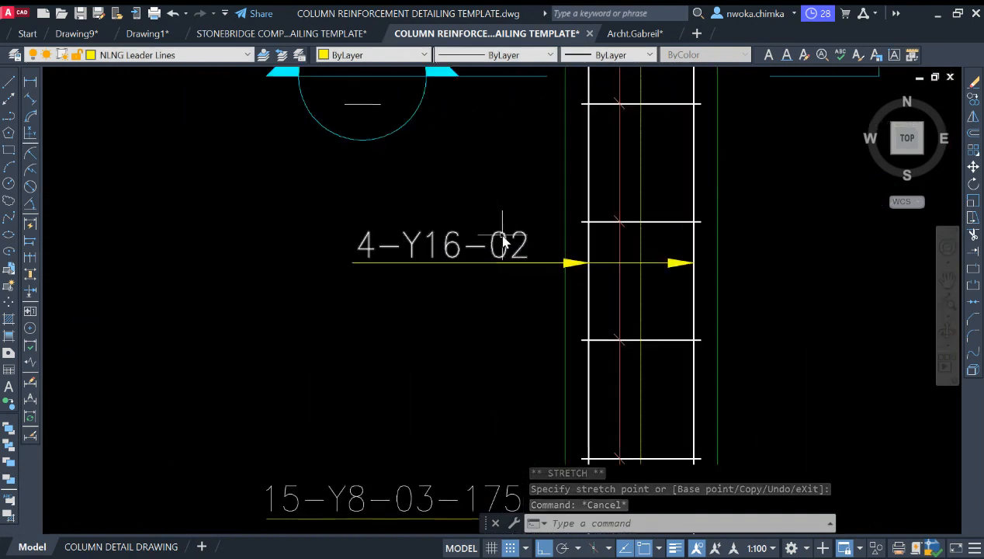
pyautogui.click(502, 242)
pyautogui.scroll(-4, 601, 259)
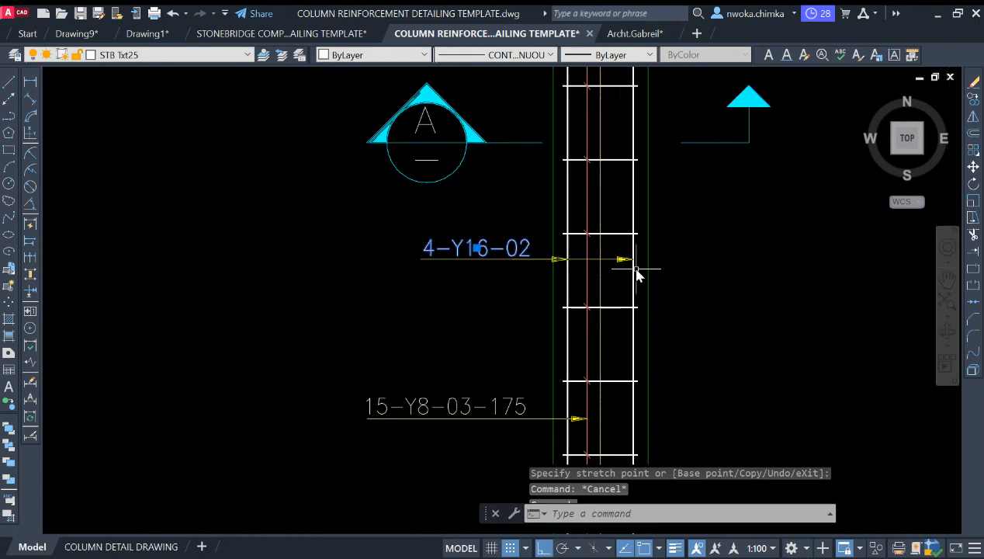
pyautogui.click(634, 267)
pyautogui.click(566, 278)
pyautogui.scroll(2, 566, 283)
pyautogui.scroll(-3, 567, 283)
pyautogui.scroll(2, 588, 143)
pyautogui.scroll(5, 840, 193)
pyautogui.scroll(-4, 839, 193)
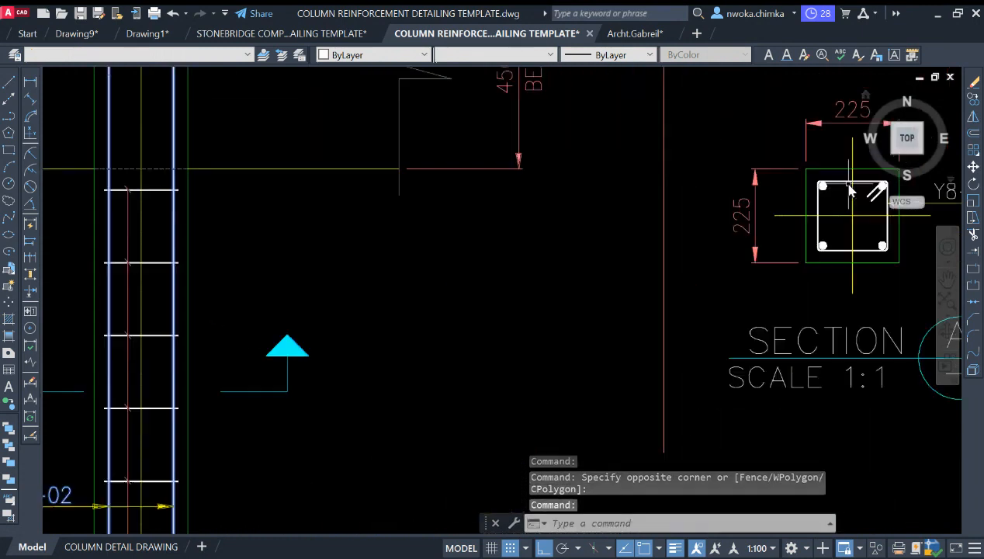
pyautogui.scroll(3, 845, 194)
pyautogui.scroll(3, 825, 185)
pyautogui.scroll(-4, 779, 214)
pyautogui.press('Escape')
# - Copy the 4-Y16-02 label from the column elevation to the empty space above section A, with Ortho off
pyautogui.scroll(-5, 440, 304)
pyautogui.scroll(5, 365, 373)
pyautogui.click(368, 392)
pyautogui.click(354, 382)
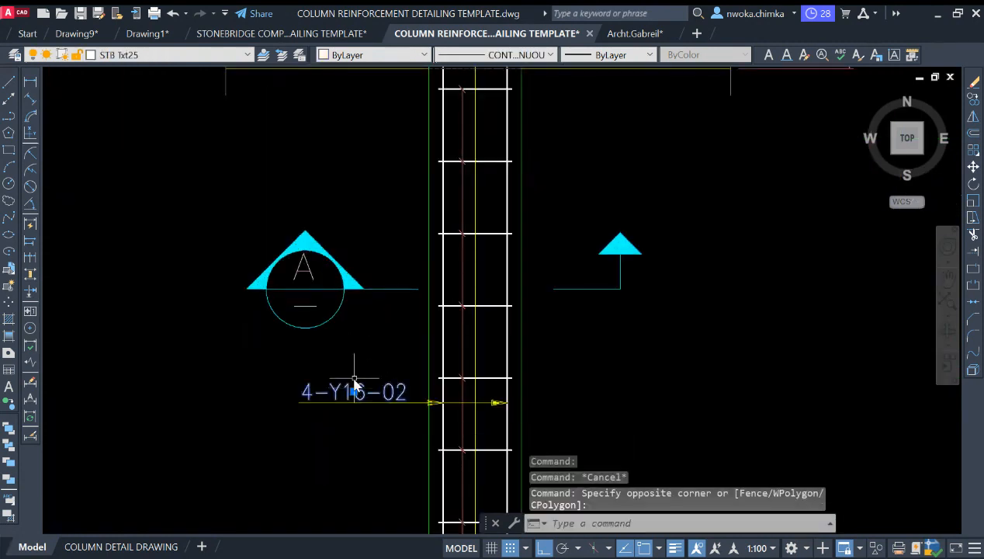
pyautogui.write('o')
pyautogui.press('Return')
pyautogui.click(341, 394)
pyautogui.scroll(-4, 326, 361)
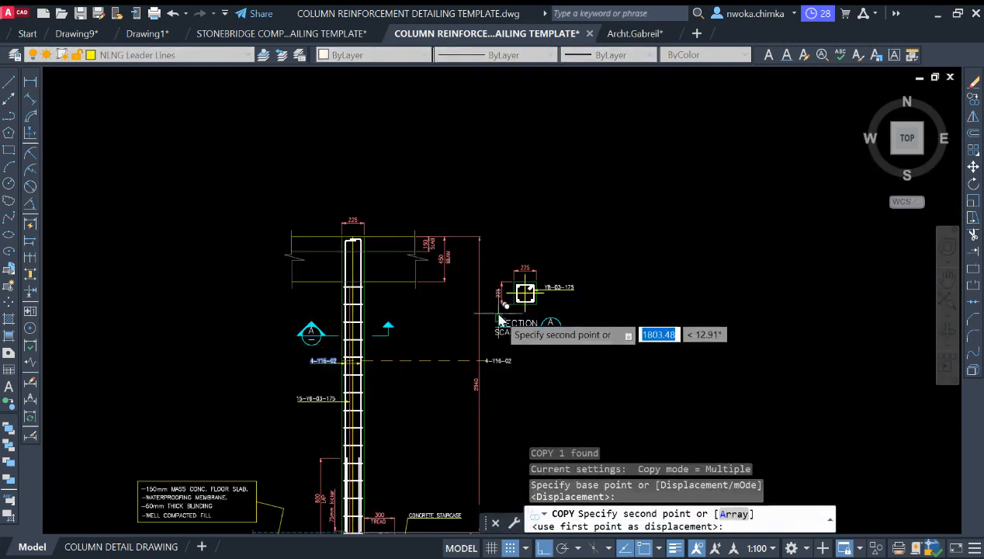
pyautogui.scroll(4, 508, 311)
pyautogui.click(661, 194)
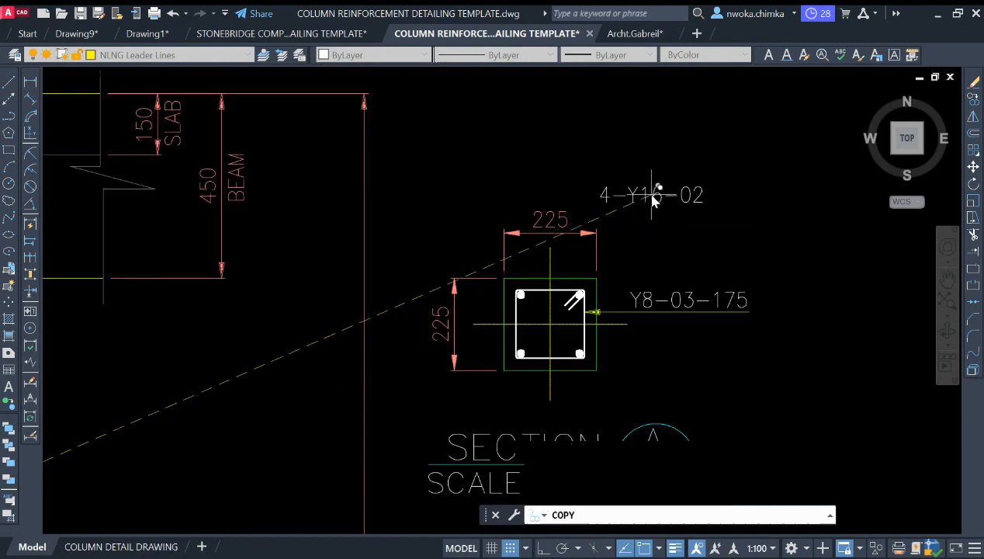
pyautogui.press('Escape')
# - Shorten the copied main bar label to "02"
pyautogui.doubleClick(659, 190)
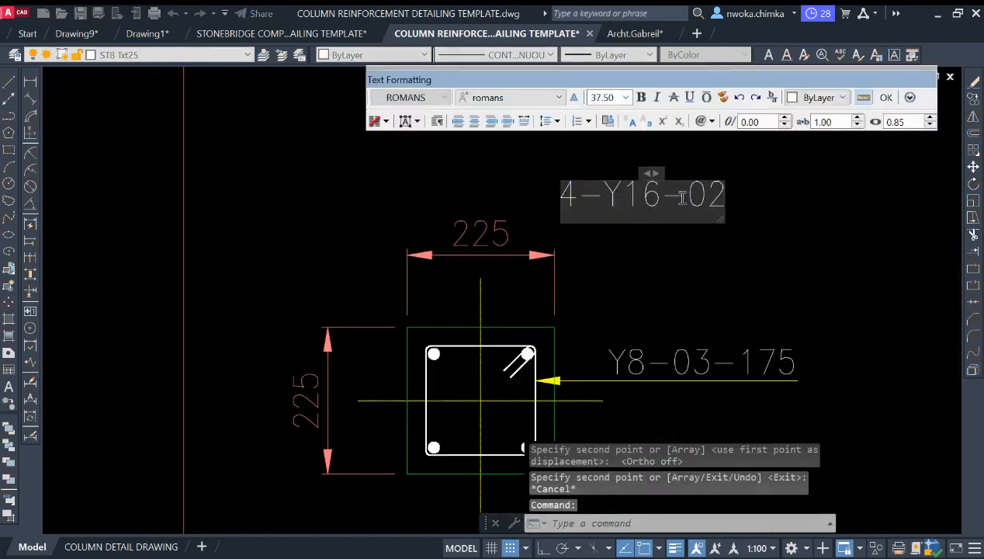
pyautogui.keyDown('shift'); pyautogui.click(552, 196); pyautogui.keyUp('shift')
pyautogui.press('Delete')
pyautogui.click(648, 284)
# - Move the 02 label just above the section's upper-left corner bar
pyautogui.click(664, 188)
pyautogui.click(629, 222)
pyautogui.write('m')
pyautogui.press('Return')
pyautogui.click(654, 198)
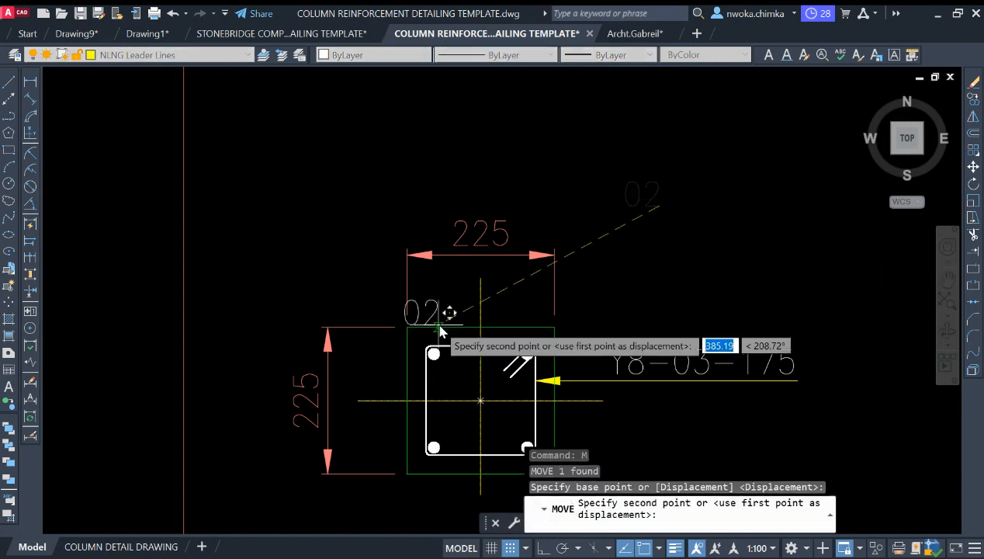
pyautogui.scroll(3, 457, 324)
pyautogui.click(458, 327)
# - Copy the 02 label to just above the section's upper-right corner bar
pyautogui.click(453, 293)
pyautogui.click(432, 294)
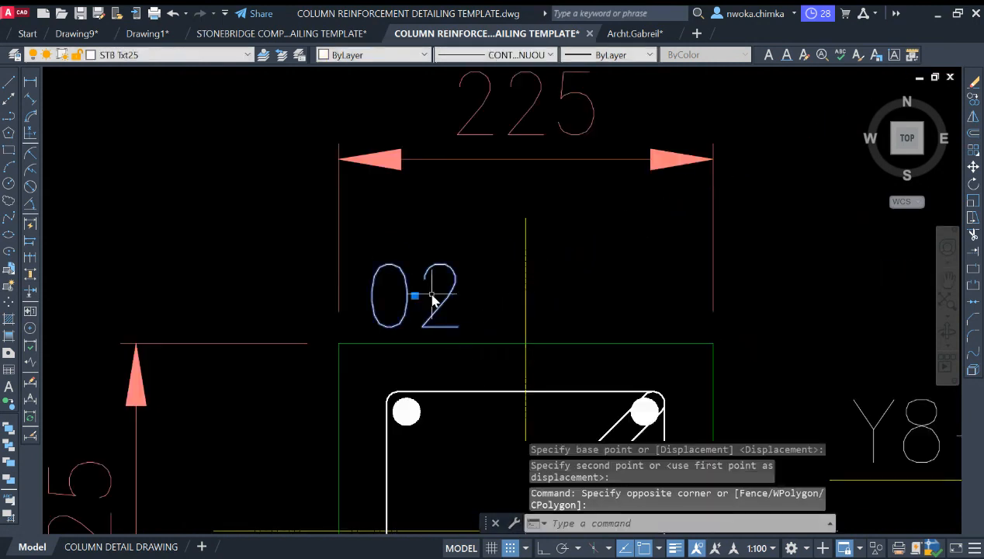
pyautogui.write('C0')
pyautogui.press('Return')
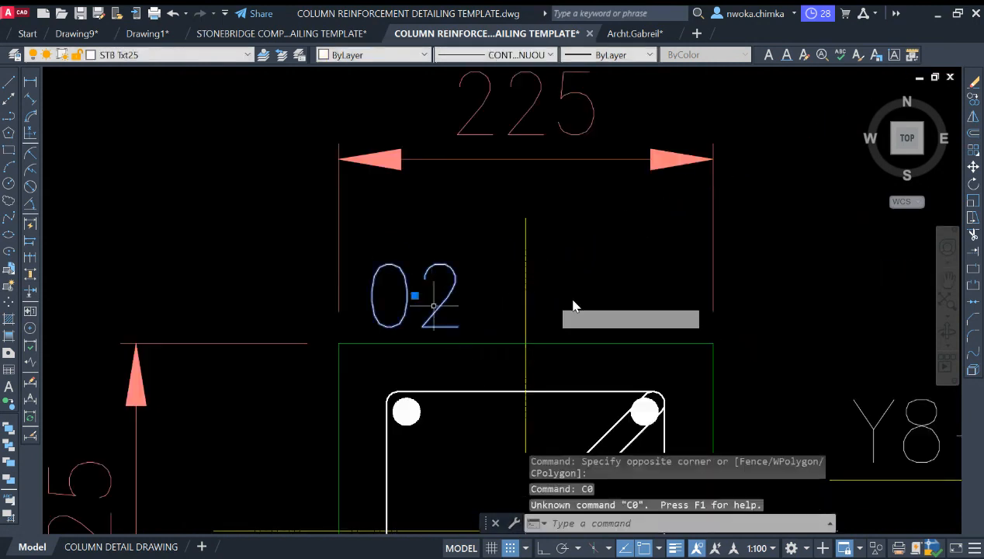
pyautogui.click(468, 294)
pyautogui.press('Escape')
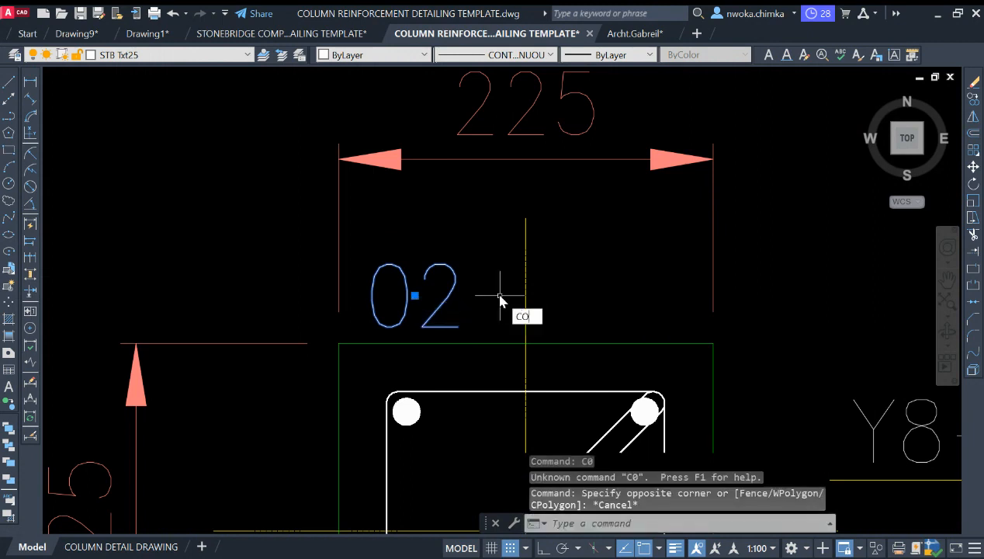
pyautogui.press('Return')
pyautogui.click(481, 294)
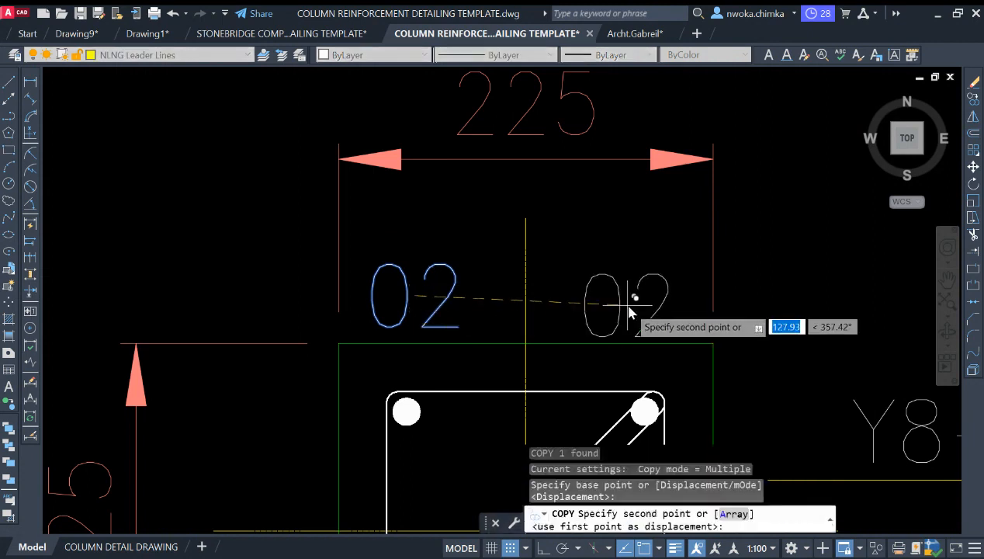
pyautogui.click(638, 303)
# - Place two more copies of the 02 label just below the section's two lower corner bars
pyautogui.scroll(-4, 574, 202)
pyautogui.scroll(3, 519, 384)
pyautogui.click(525, 404)
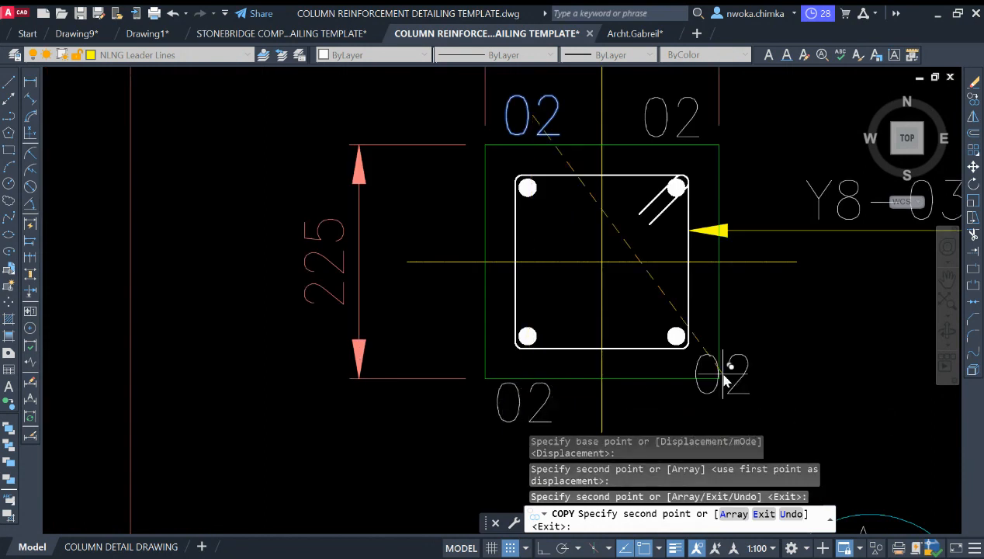
pyautogui.moveTo(722, 376); pyautogui.dragTo(647, 303, button='middle')
pyautogui.click(604, 332)
pyautogui.scroll(-4, 601, 322)
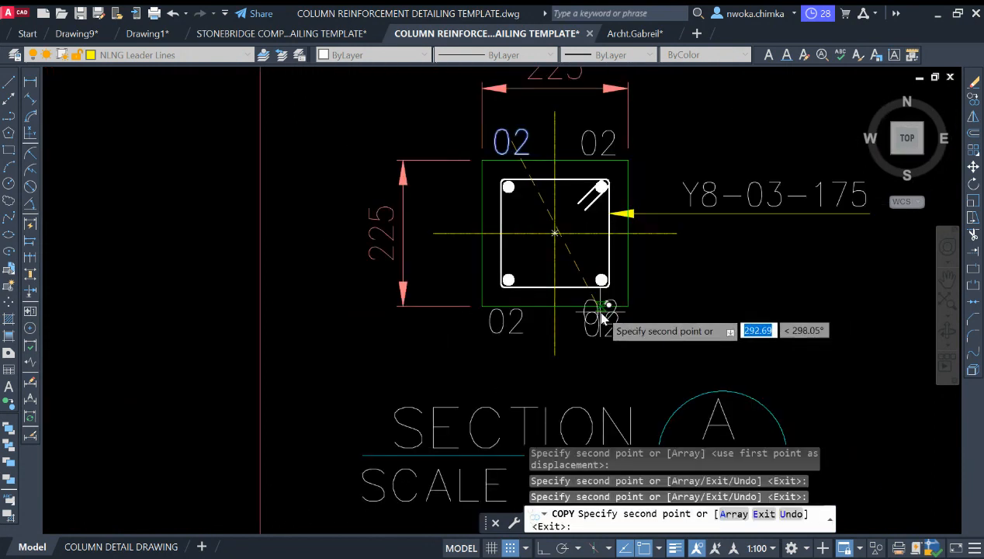
pyautogui.press('Escape')
# - Check the section's four 02 bar marks against the highlighted main bars and section marker A on the elevation
pyautogui.scroll(-7, 613, 226)
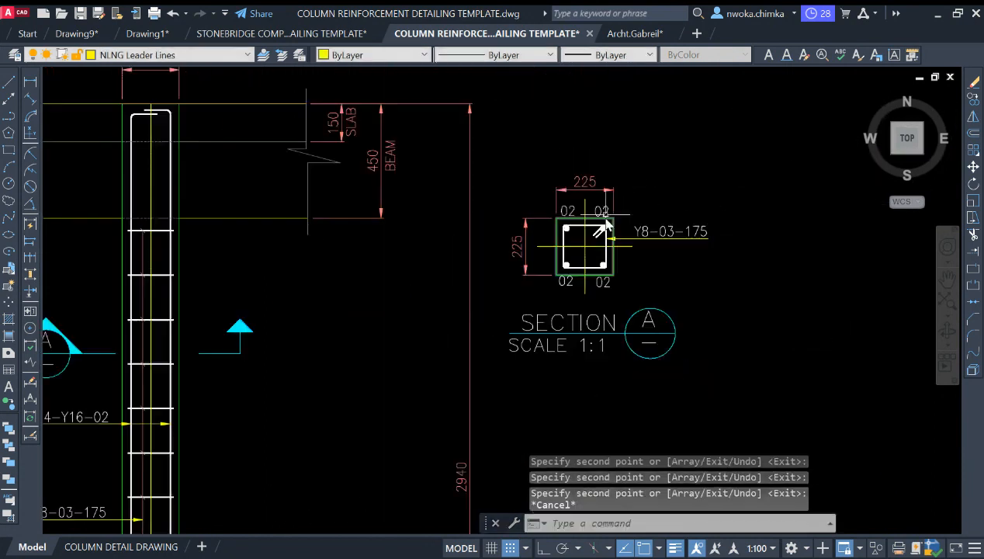
pyautogui.scroll(12, 465, 283)
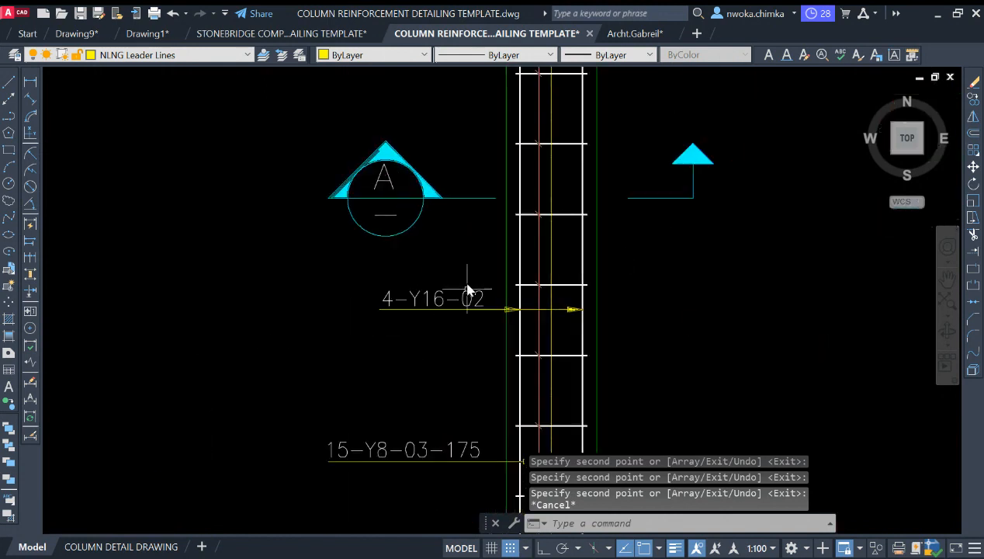
pyautogui.scroll(-4, 489, 299)
pyautogui.moveTo(435, 204); pyautogui.dragTo(427, 247, button='middle')
pyautogui.click(467, 235)
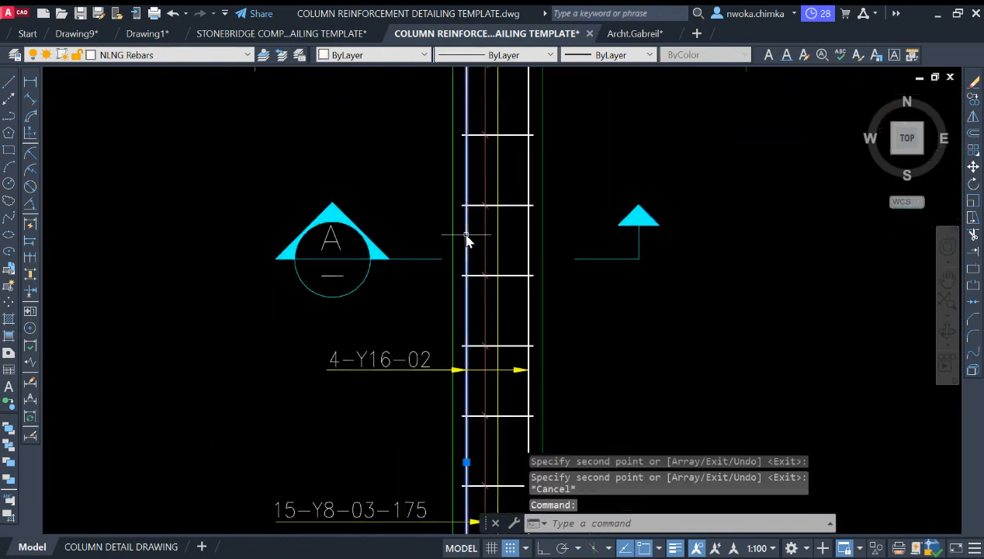
pyautogui.click(527, 234)
pyautogui.scroll(-5, 524, 301)
pyautogui.scroll(4, 705, 270)
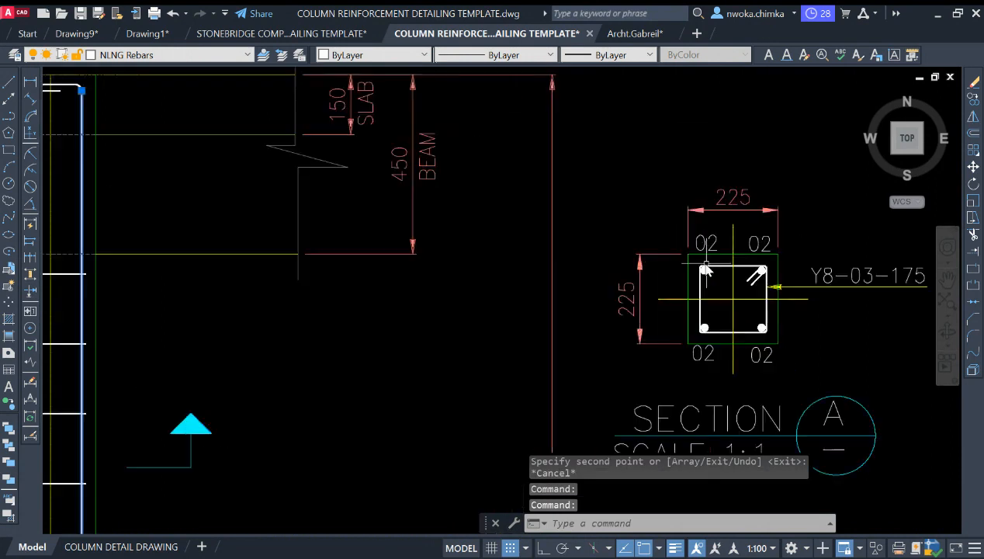
pyautogui.scroll(-4, 735, 297)
pyautogui.scroll(3, 301, 344)
pyautogui.scroll(3, 215, 391)
pyautogui.scroll(-4, 215, 391)
pyautogui.scroll(5, 534, 275)
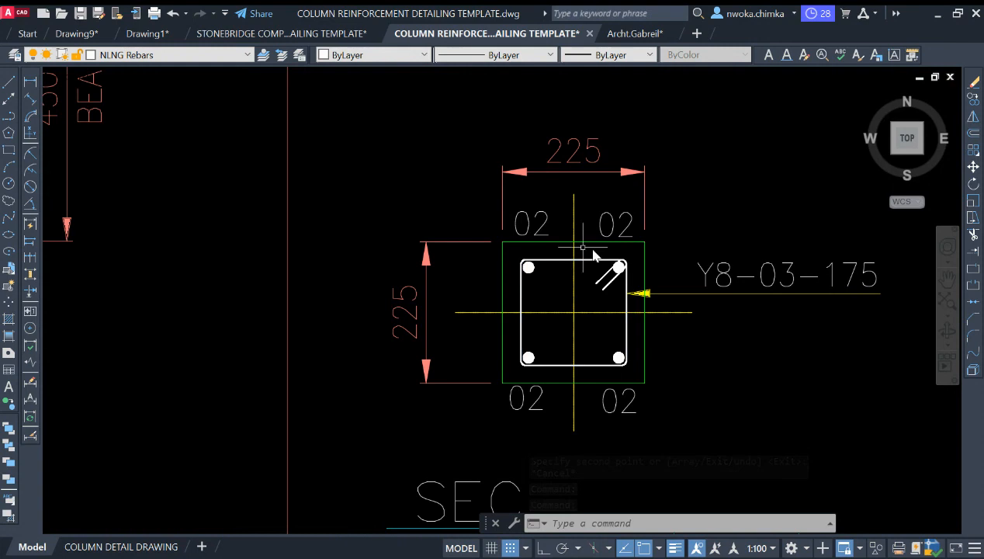
# - Move section A with its dimensions, labels and title to above the column elevation
pyautogui.scroll(-3, 536, 275)
pyautogui.scroll(3, 560, 286)
pyautogui.scroll(-6, 575, 275)
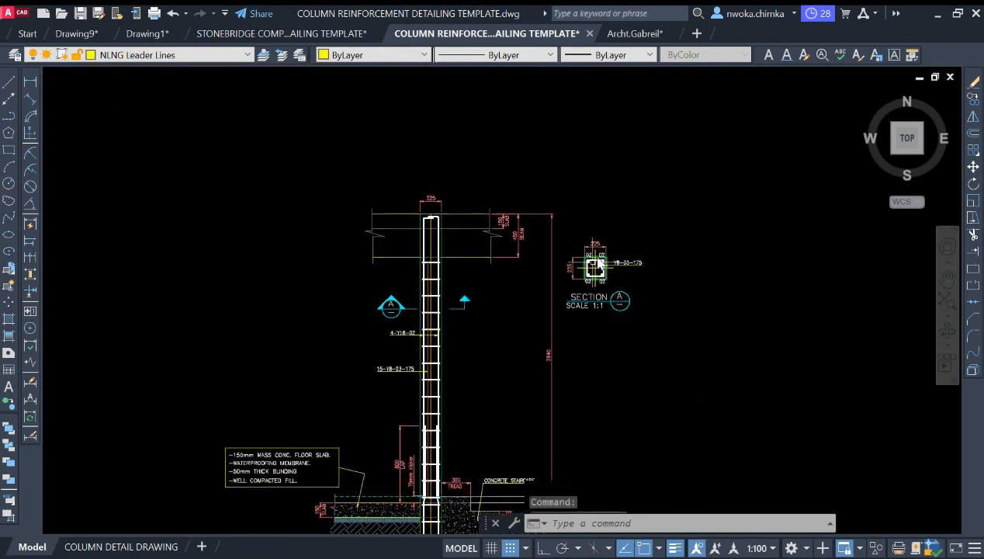
pyautogui.click(537, 233)
pyautogui.click(675, 330)
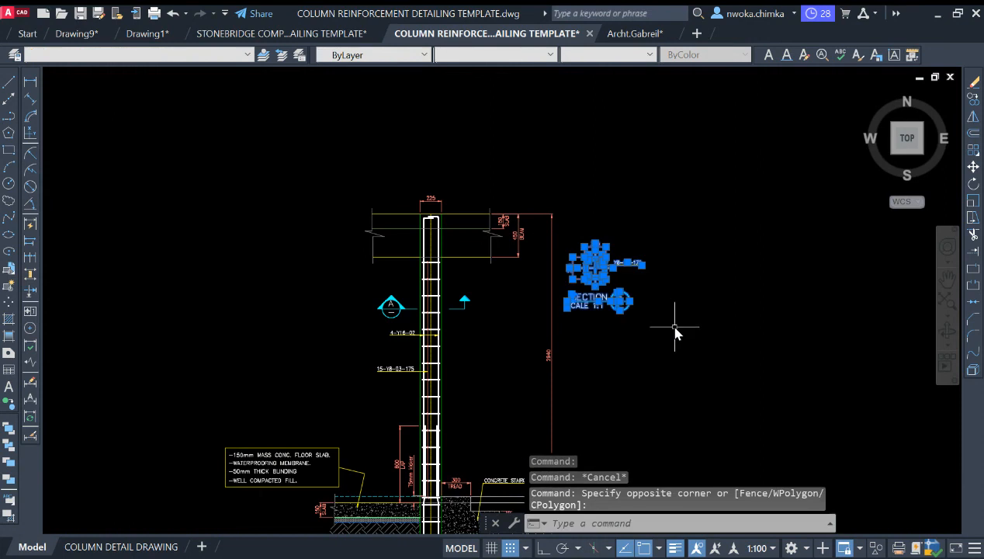
pyautogui.write('M')
pyautogui.press('Return')
pyautogui.click(782, 371)
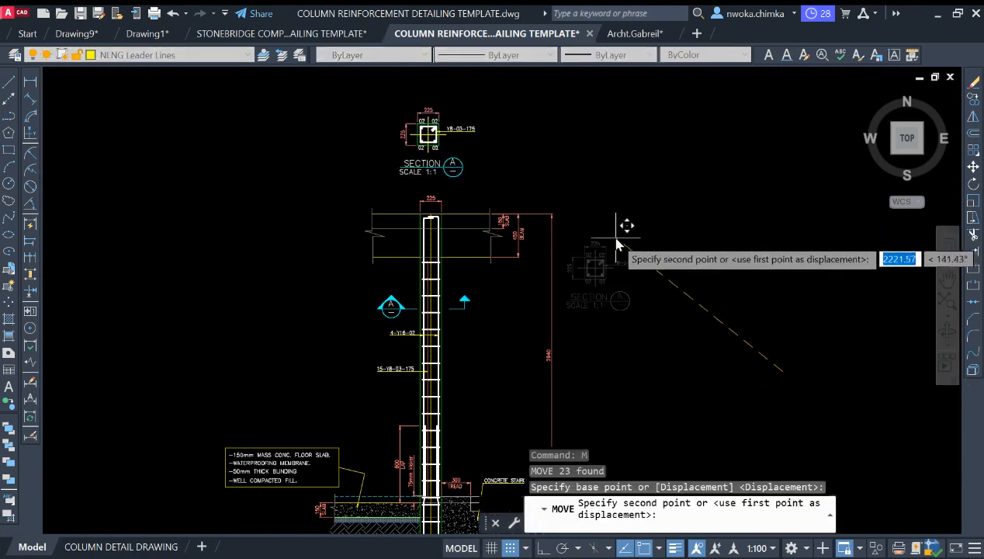
pyautogui.click(620, 244)
# - Move section A back to the right of the elevation, level with the column's section A cut markers
pyautogui.scroll(-3, 578, 202)
pyautogui.click(436, 164)
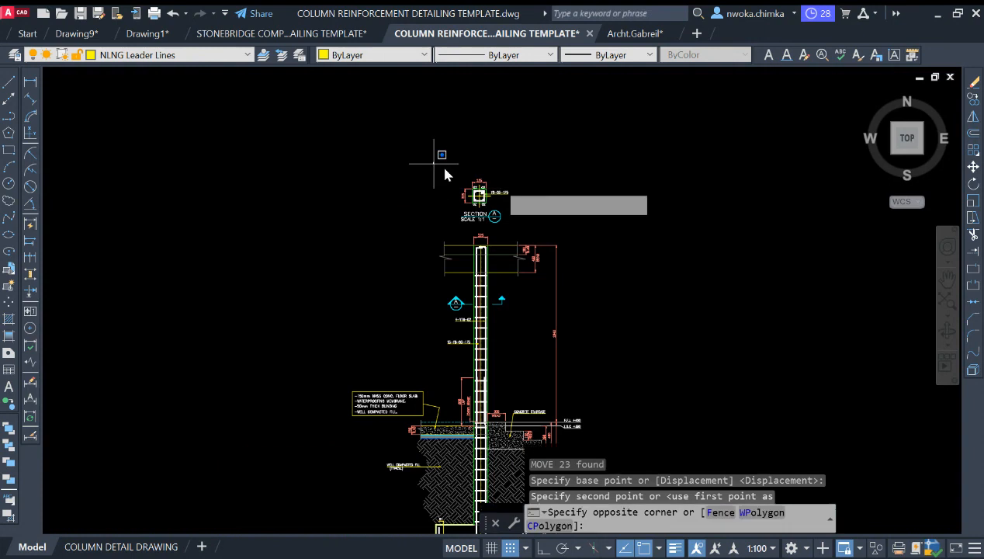
pyautogui.click(567, 227)
pyautogui.write('M')
pyautogui.press('Return')
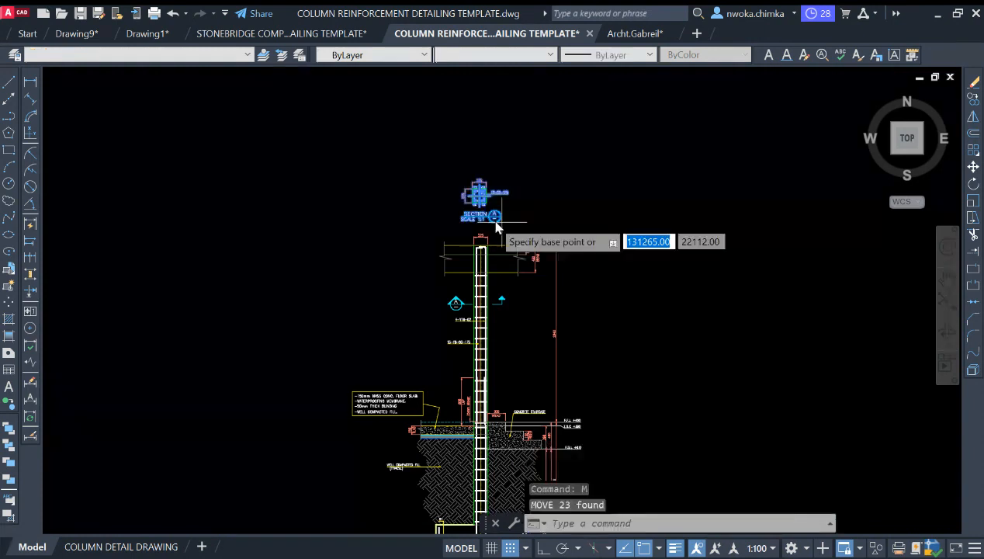
pyautogui.click(490, 219)
pyautogui.click(638, 324)
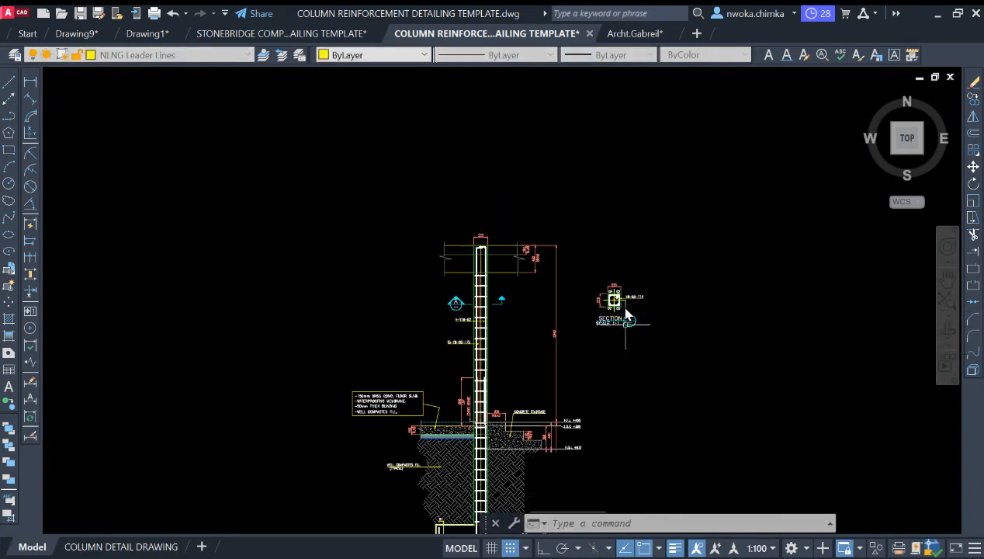
# - Shift section A and its title slightly closer to the elevation's overall height dimension
pyautogui.scroll(2, 642, 299)
pyautogui.click(688, 192)
pyautogui.click(568, 351)
pyautogui.write('M')
pyautogui.press('Return')
pyautogui.click(768, 374)
pyautogui.click(726, 357)
# - Examine the footing at the base of the elevation and the C1 and C2 column symbols on the layout
pyautogui.scroll(-2, 775, 230)
pyautogui.moveTo(673, 340); pyautogui.dragTo(580, 279, button='middle')
pyautogui.scroll(5, 536, 348)
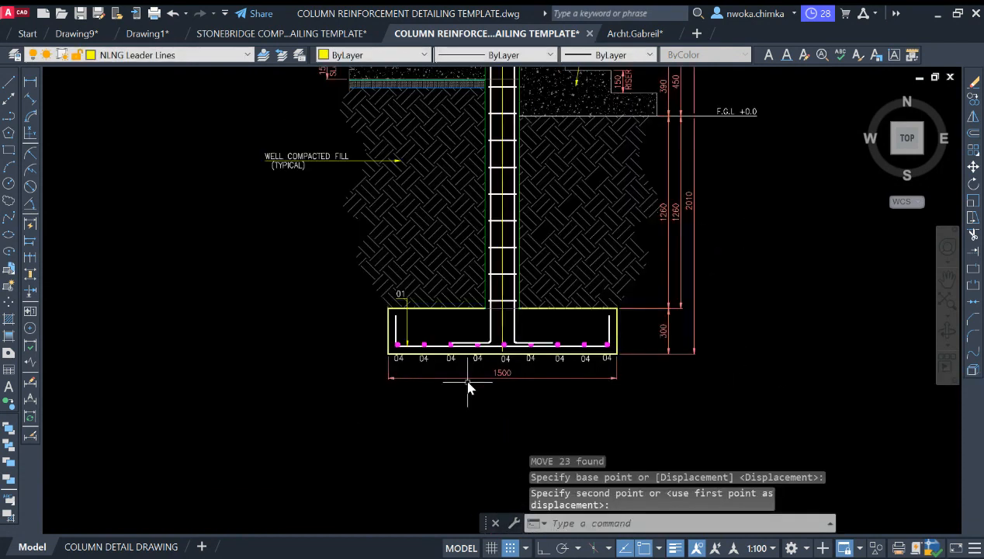
pyautogui.scroll(-4, 484, 345)
pyautogui.scroll(3, 510, 379)
pyautogui.scroll(-3, 511, 318)
pyautogui.scroll(-6, 575, 277)
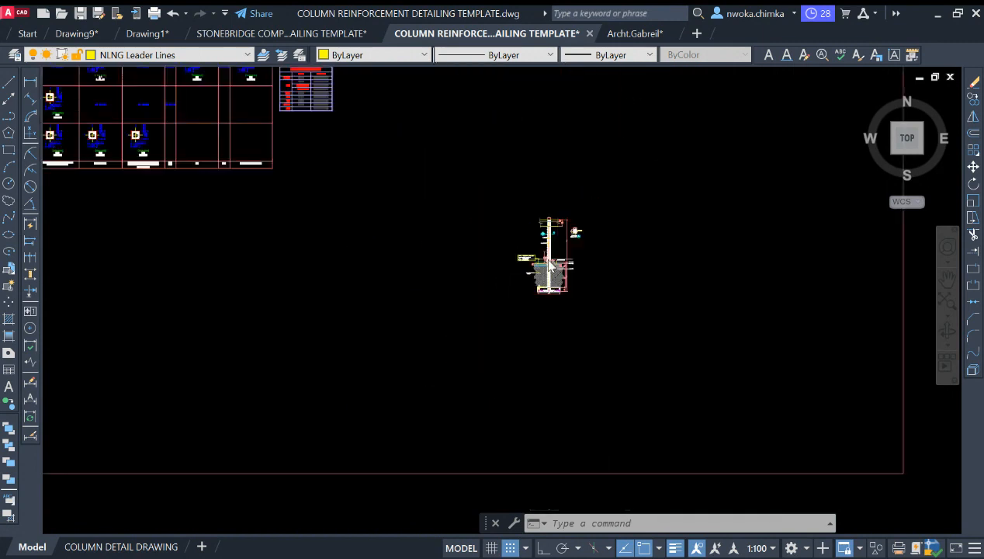
pyautogui.moveTo(520, 181); pyautogui.dragTo(561, 239, button='middle')
pyautogui.scroll(8, 630, 197)
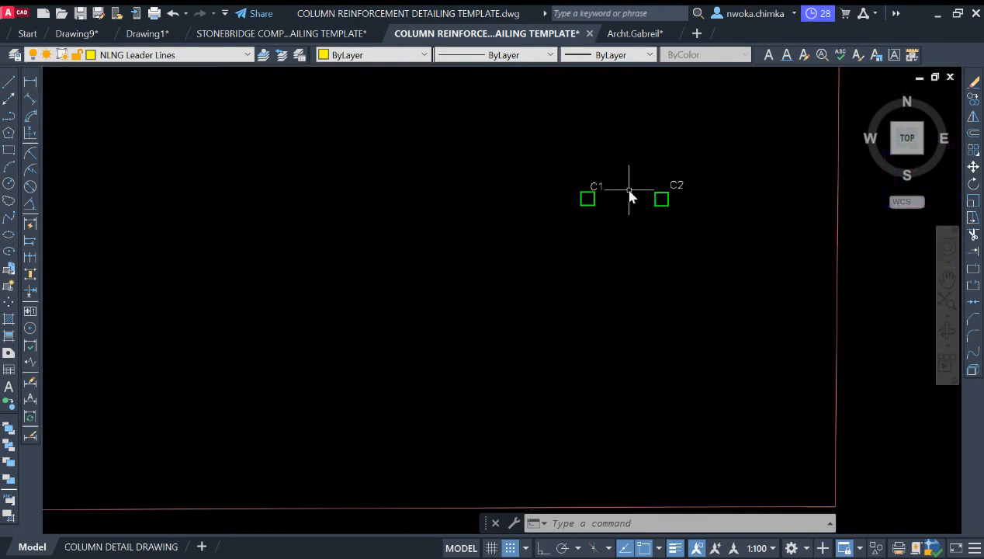
pyautogui.click(595, 163)
pyautogui.click(561, 181)
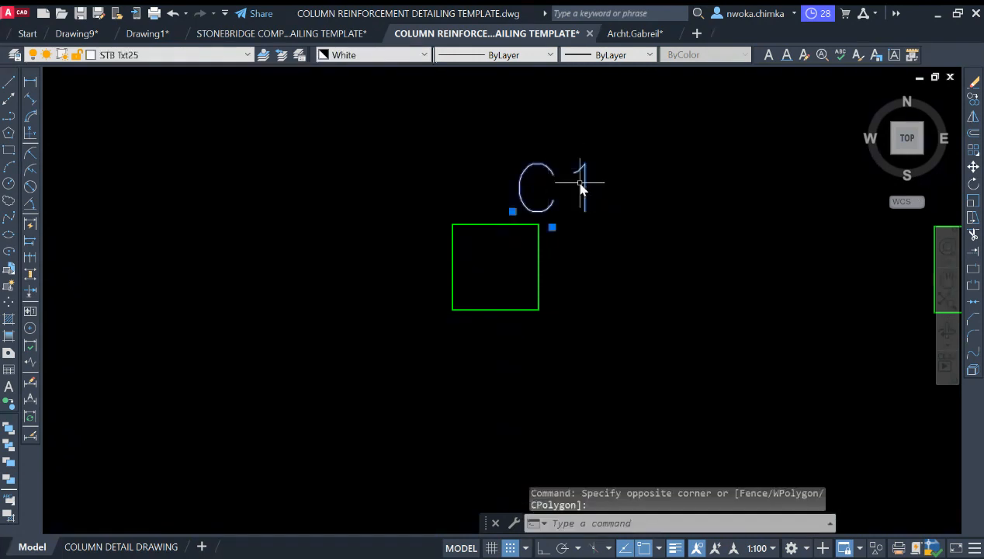
pyautogui.scroll(-6, 648, 177)
pyautogui.press('Escape')
# - Copy the "COLUMN 1 (FOOTING 2)", "16 NOS. THUS" and "SCALE 1:25" title texts from the reference detail to below the new footing
pyautogui.scroll(-4, 582, 229)
pyautogui.scroll(3, 458, 234)
pyautogui.scroll(6, 495, 257)
pyautogui.click(619, 287)
pyautogui.click(478, 348)
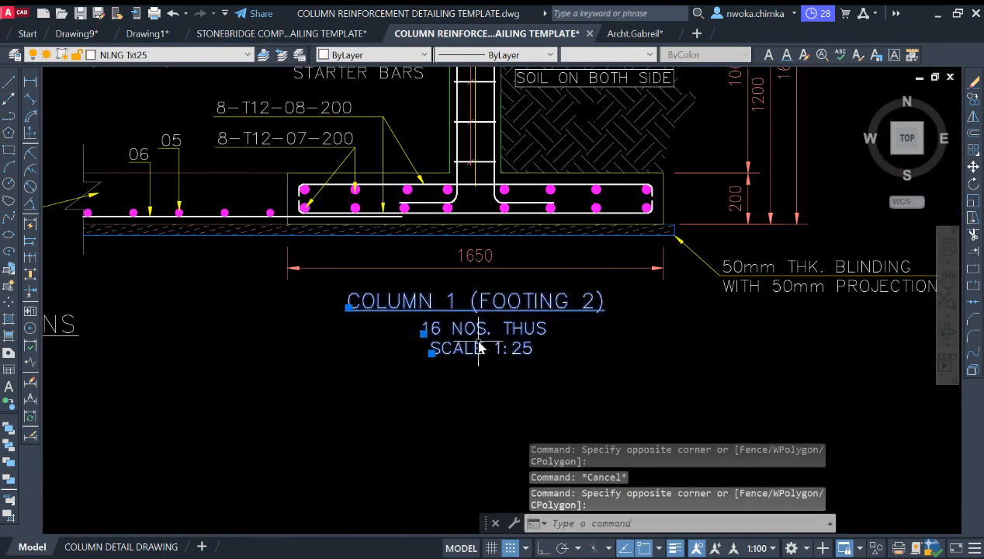
pyautogui.press('Return')
pyautogui.click(487, 333)
pyautogui.scroll(-8, 310, 256)
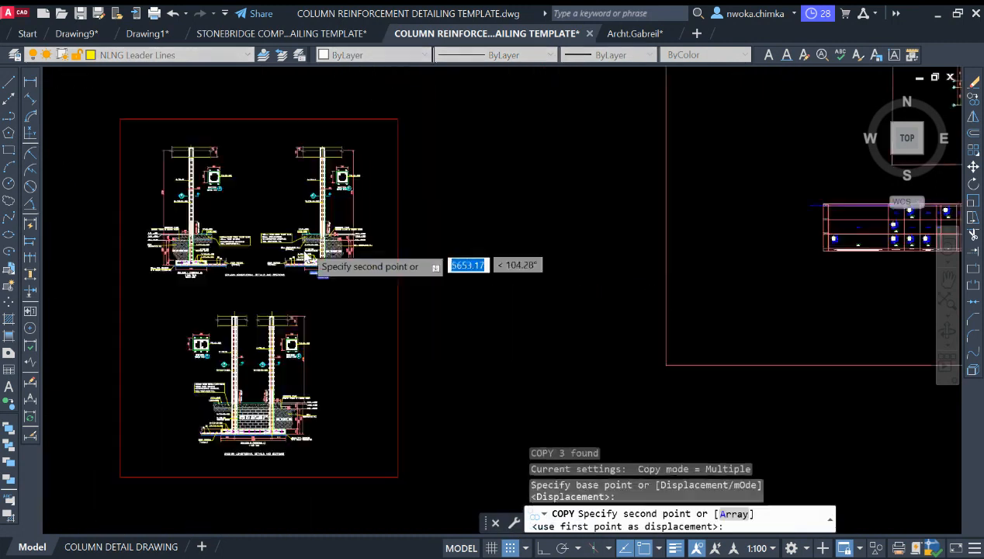
pyautogui.moveTo(481, 248); pyautogui.dragTo(365, 208, button='middle')
pyautogui.scroll(8, 389, 211)
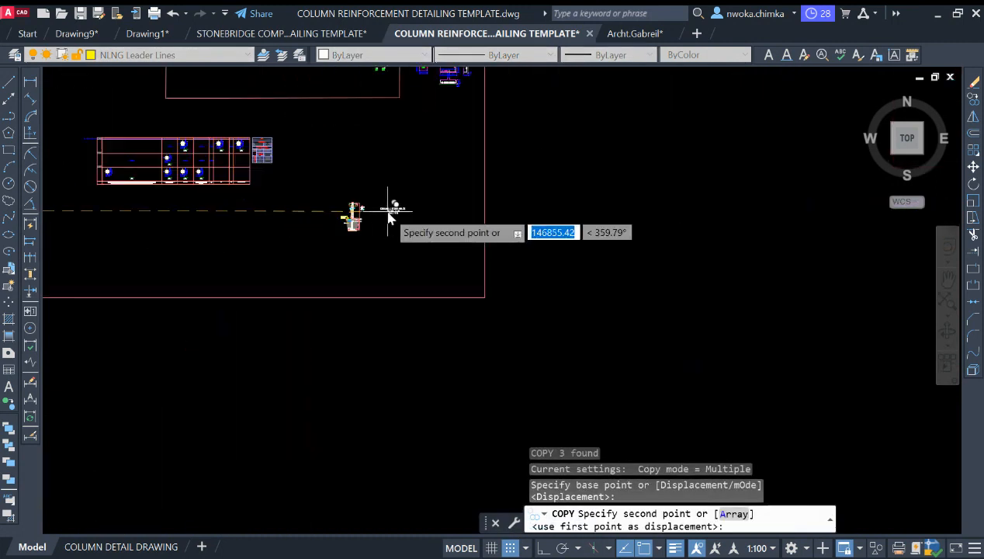
pyautogui.scroll(5, 365, 293)
pyautogui.press('Escape')
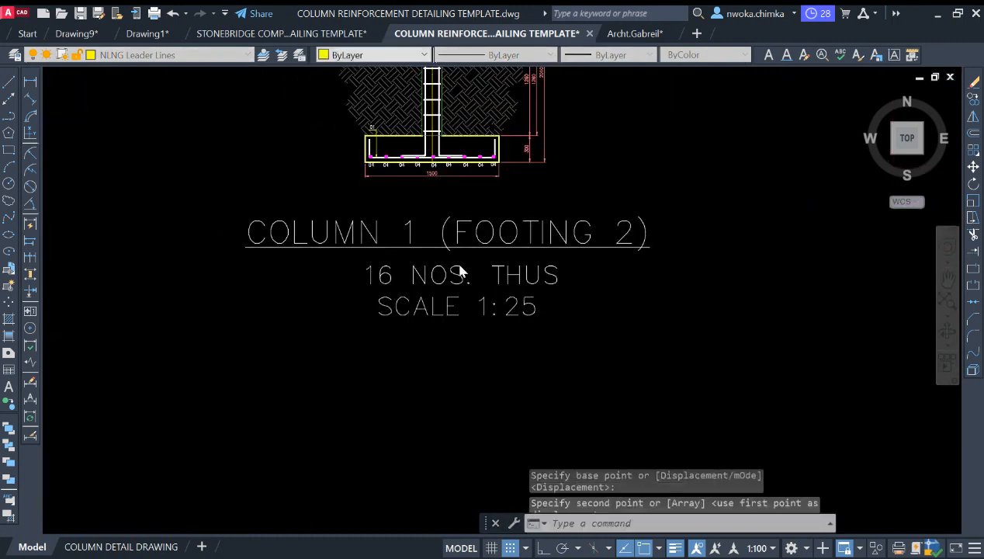
# - Scale the three copied title texts by a factor of 0.25
pyautogui.scroll(-5, 476, 262)
pyautogui.click(616, 233)
pyautogui.click(421, 304)
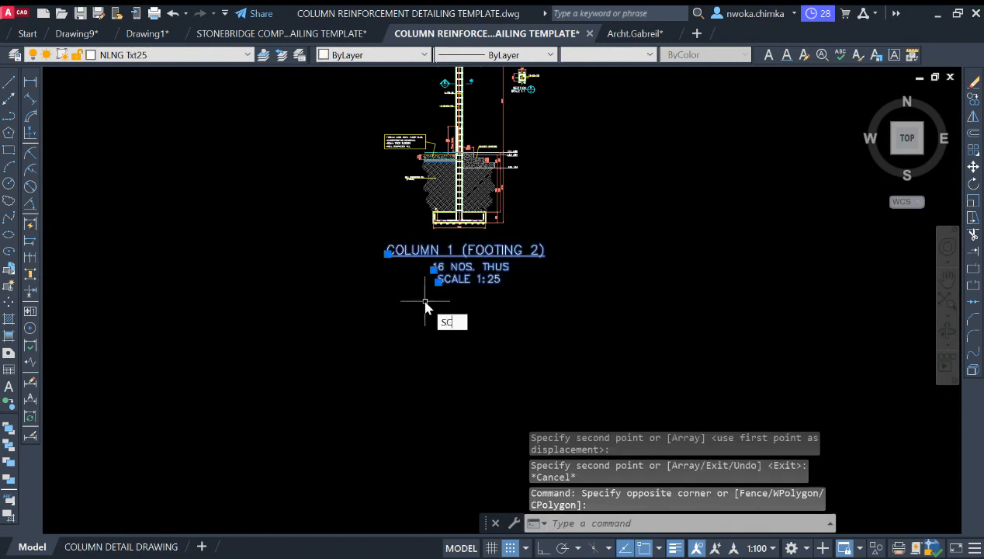
pyautogui.write('SC')
pyautogui.press('Return')
pyautogui.click(438, 280)
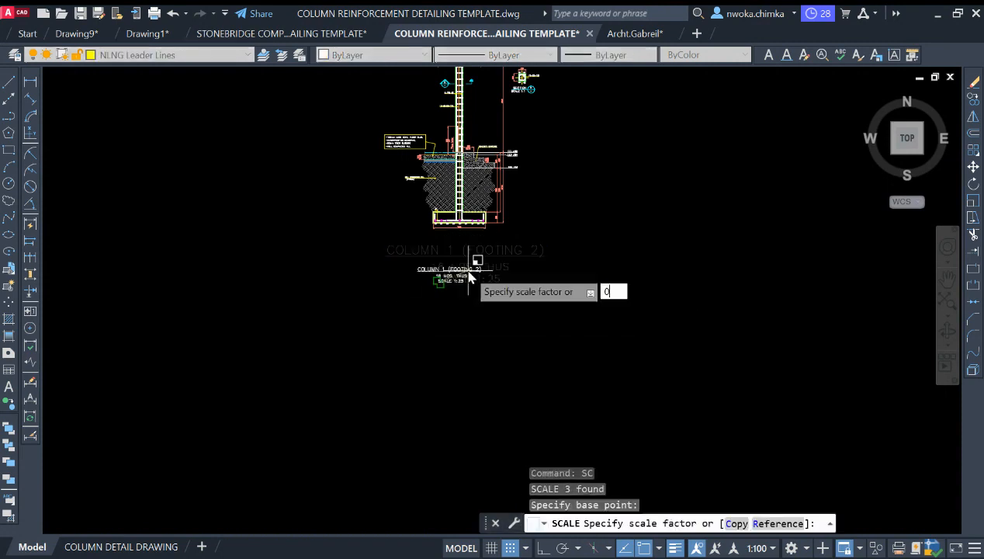
pyautogui.write('0.25')
pyautogui.press('Return')
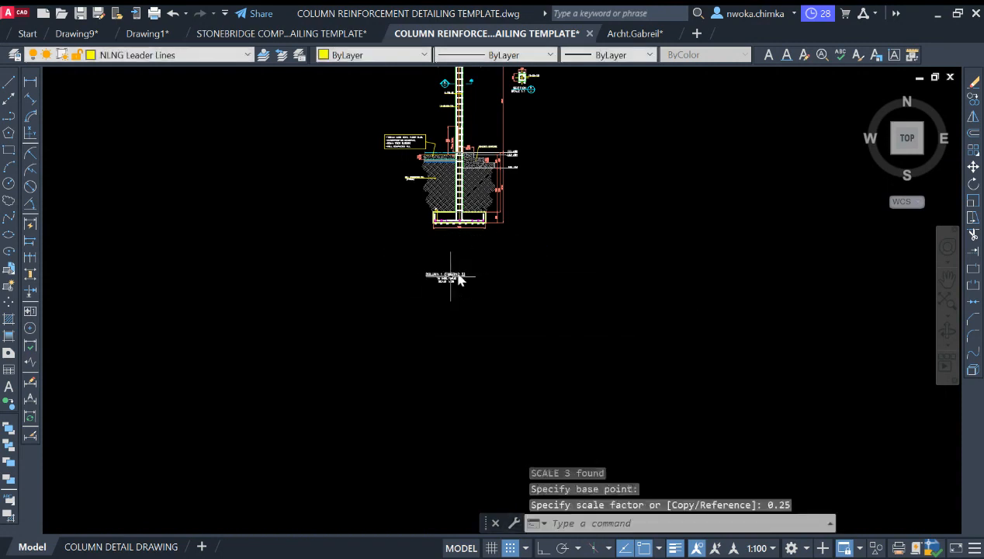
# - Move the three title texts to just below the footing's 1500 dimension with object snap off
pyautogui.scroll(3, 457, 275)
pyautogui.click(521, 257)
pyautogui.click(430, 325)
pyautogui.write('M')
pyautogui.press('Return')
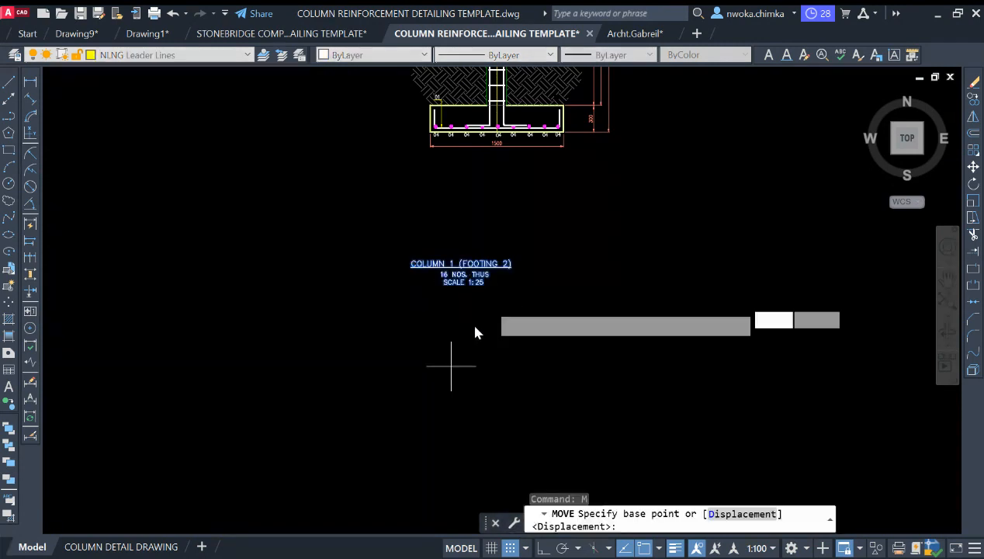
pyautogui.click(453, 362)
pyautogui.press('F3')
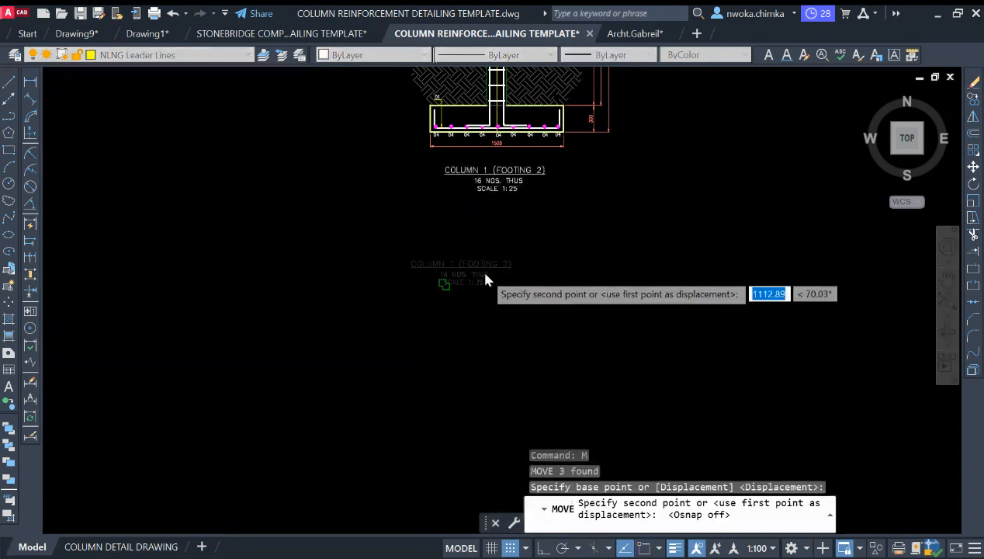
pyautogui.click(485, 272)
# - Shorten the title under the footing to "COLUMN 1" by removing the footing reference
pyautogui.scroll(4, 497, 365)
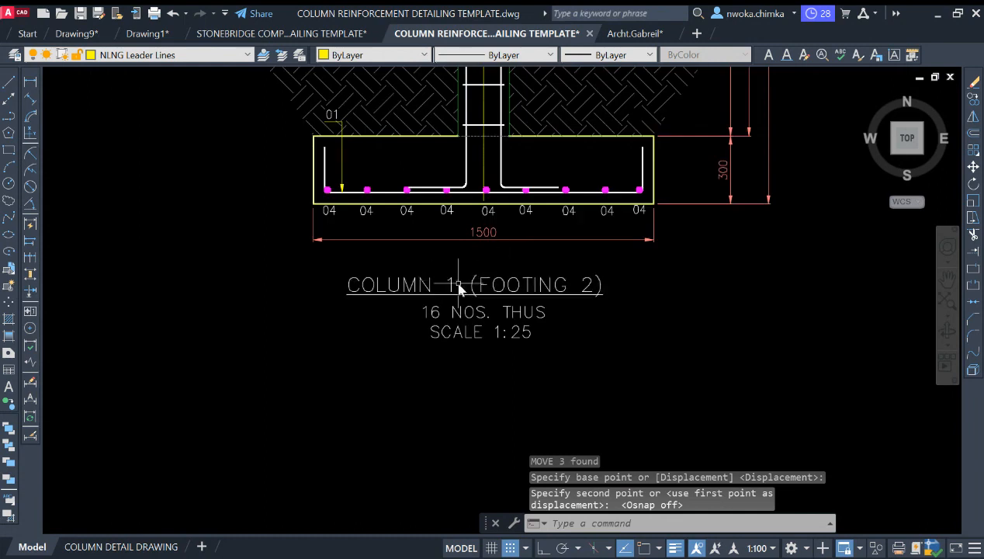
pyautogui.doubleClick(464, 286)
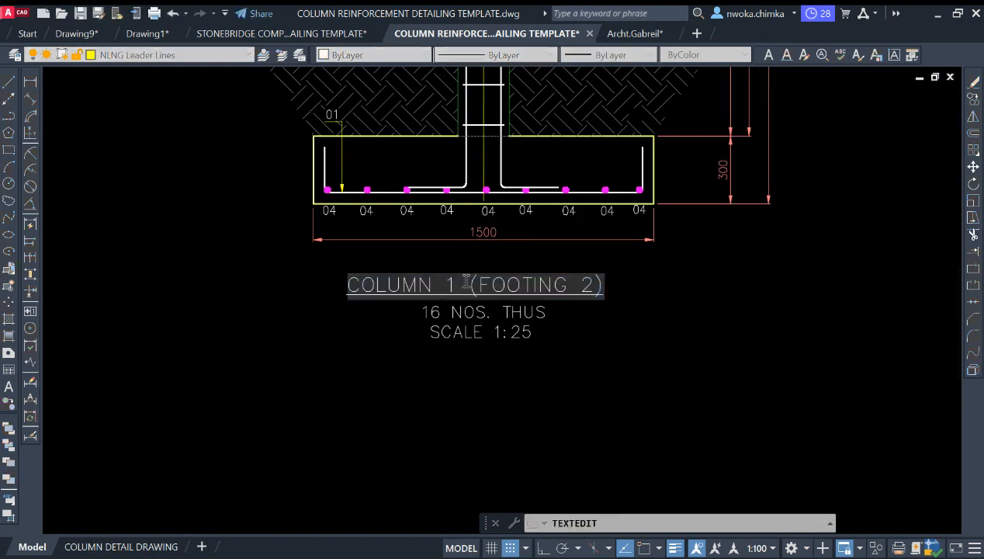
pyautogui.press('Delete')
pyautogui.click(633, 323)
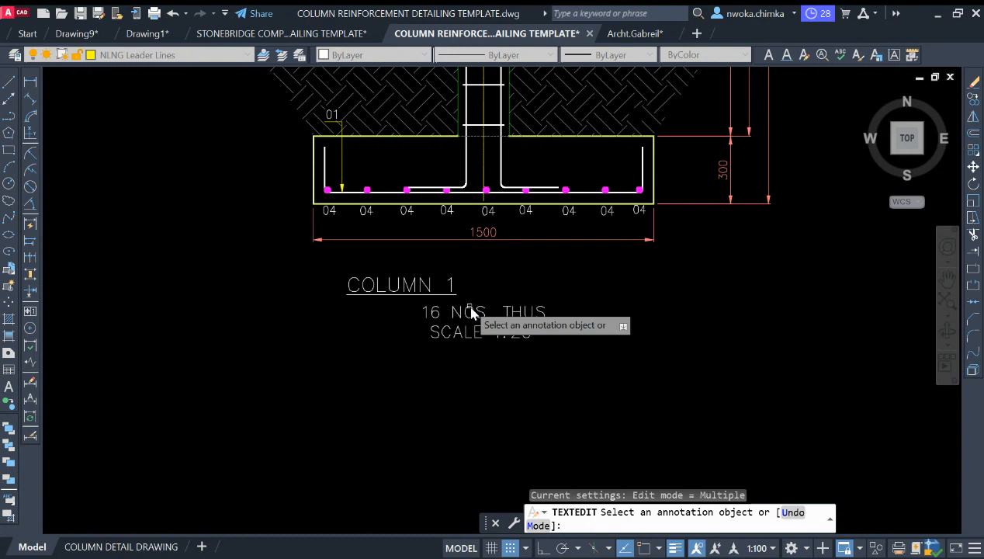
# - Move the "COLUMN 1" title so it is centred above the quantity and scale lines
pyautogui.click(464, 284)
pyautogui.click(439, 285)
pyautogui.press('m')
pyautogui.press('Return')
pyautogui.click(418, 391)
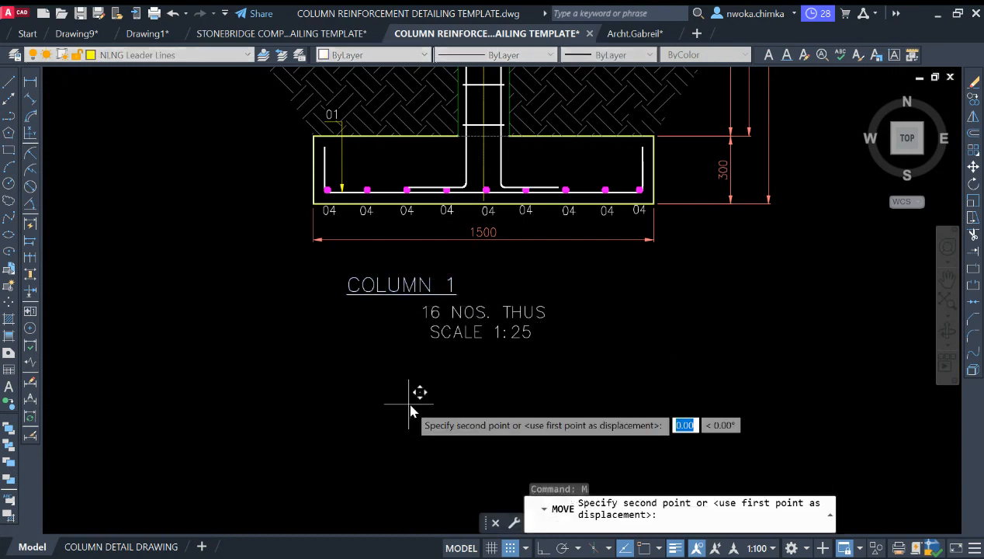
pyautogui.click(495, 384)
# - Move the "16 NOS. THUS" and scale lines up close beneath the "COLUMN 1" title
pyautogui.click(548, 308)
pyautogui.click(494, 362)
pyautogui.press('m')
pyautogui.press('Return')
pyautogui.click(489, 392)
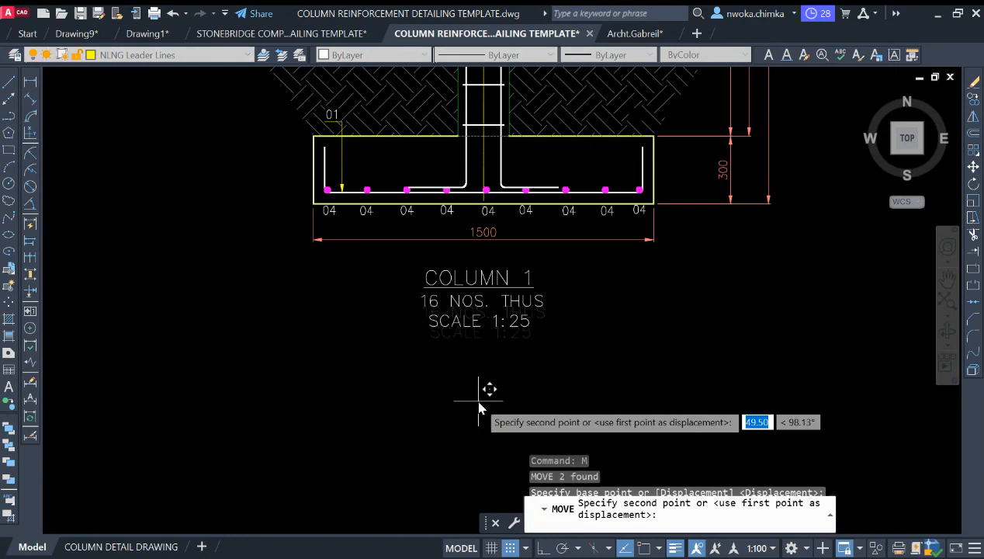
# - Change the scale text under the "COLUMN 1" title to "SCALE 1:1"
pyautogui.scroll(4, 513, 326)
pyautogui.click(514, 326)
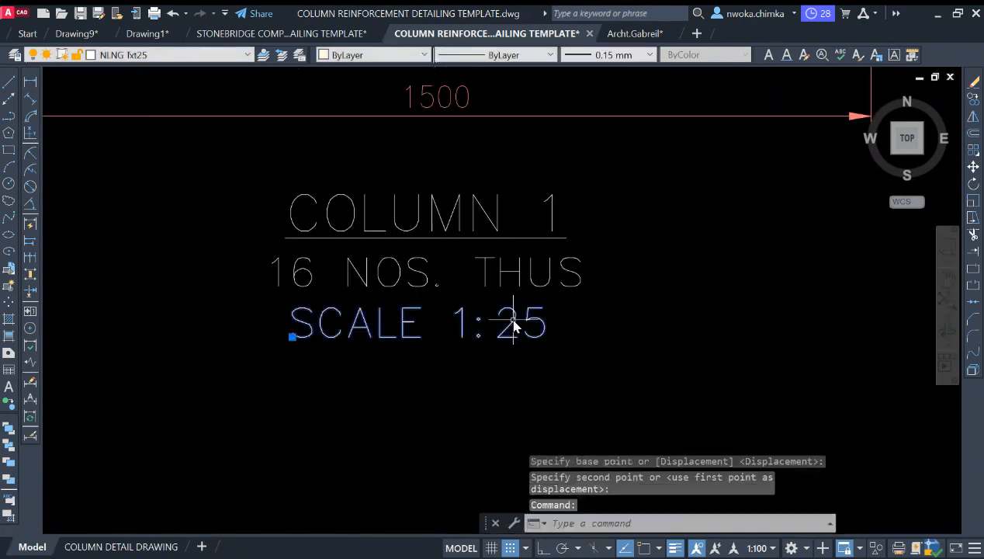
pyautogui.doubleClick(503, 337)
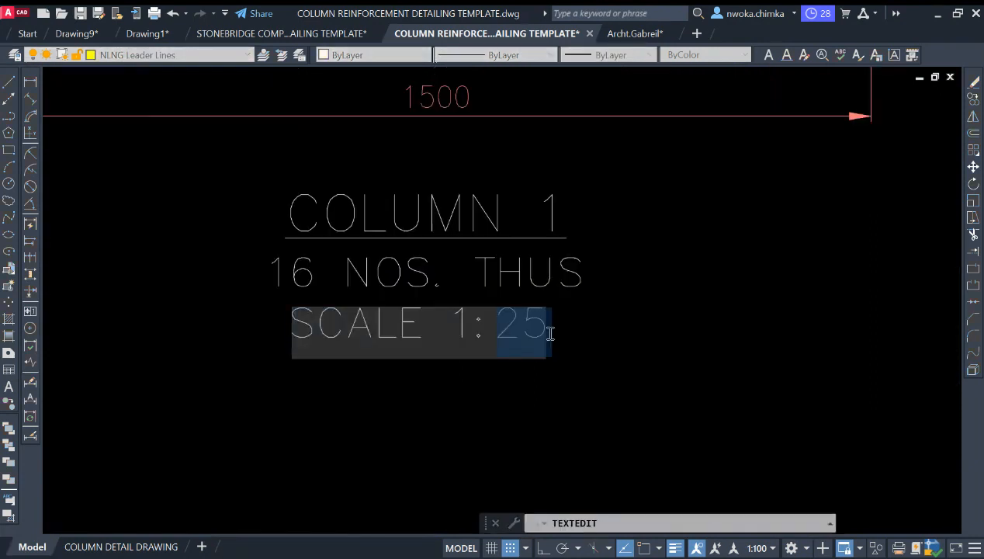
pyautogui.write('1')
pyautogui.press('Return')
pyautogui.press('Escape')
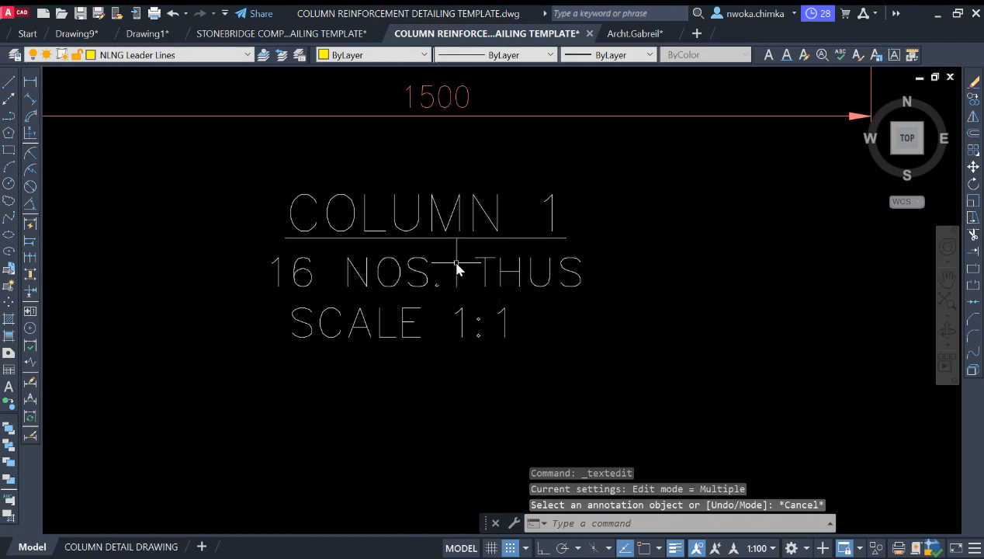
# - Select the C1 column labels where gridlines 2 and 3 meet F and E on the first floor layout
pyautogui.scroll(-3, 393, 268)
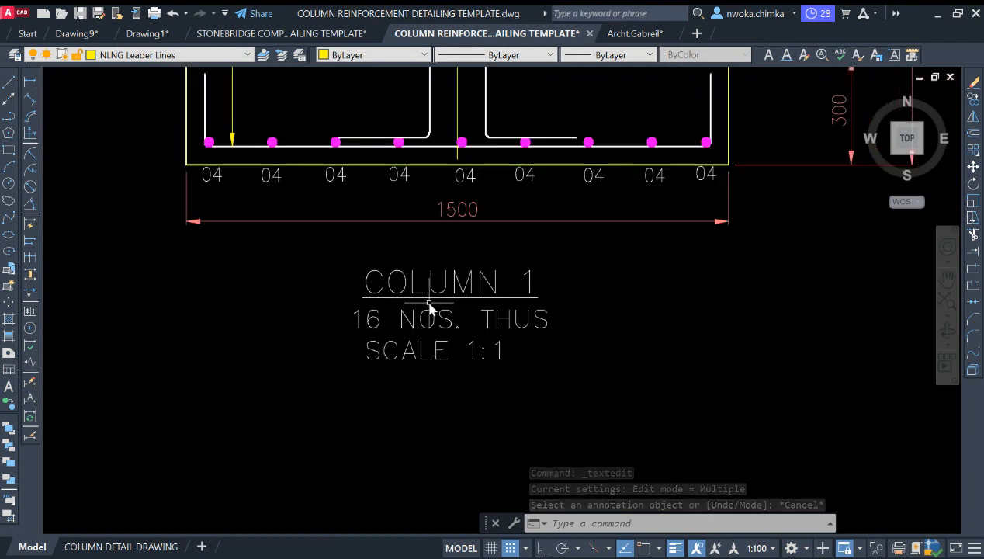
pyautogui.scroll(-10, 447, 289)
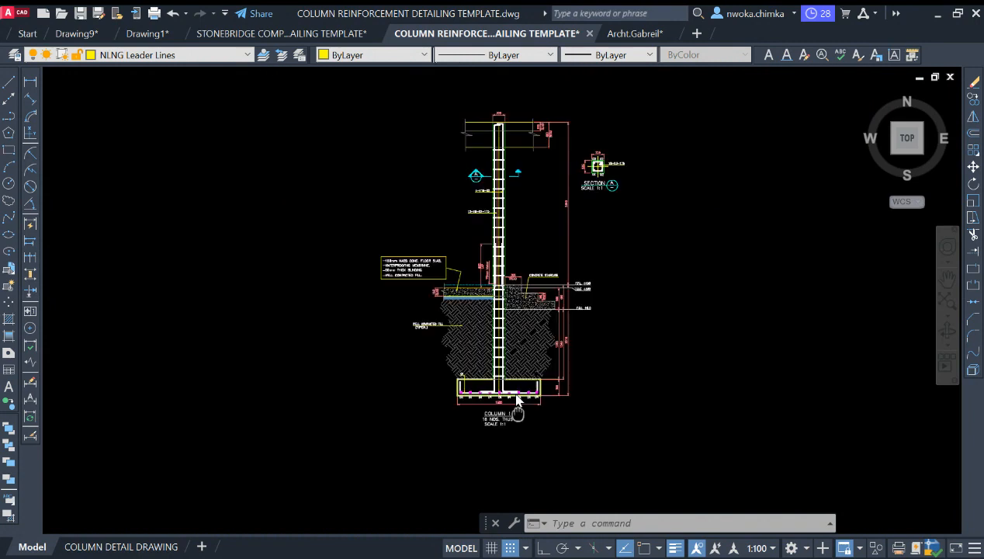
pyautogui.scroll(8, 531, 371)
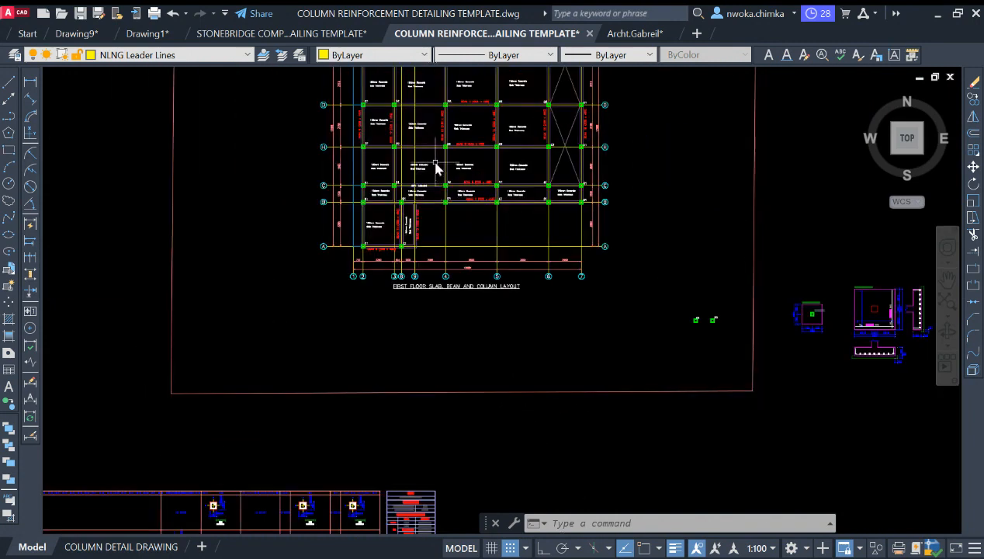
pyautogui.scroll(-4, 739, 346)
pyautogui.scroll(8, 508, 369)
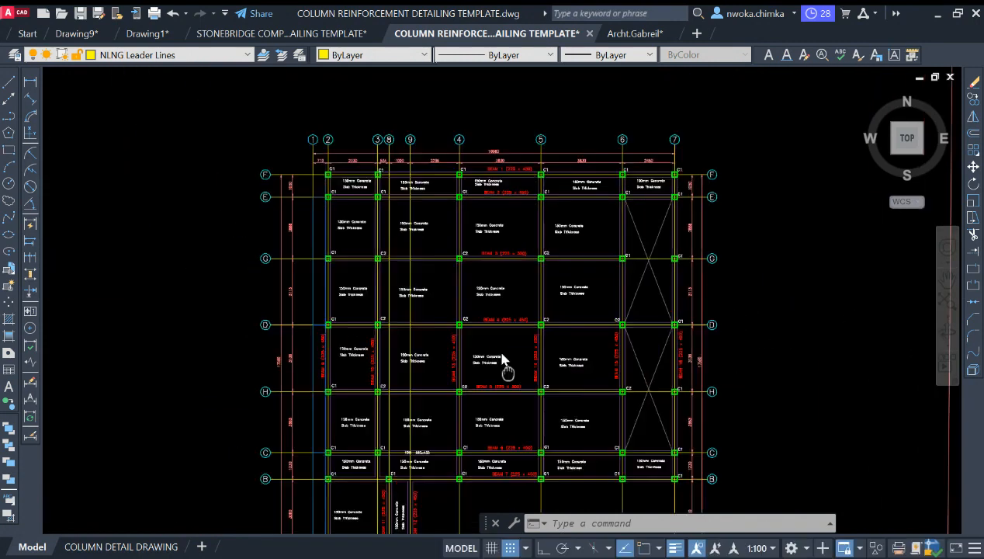
pyautogui.scroll(2, 279, 200)
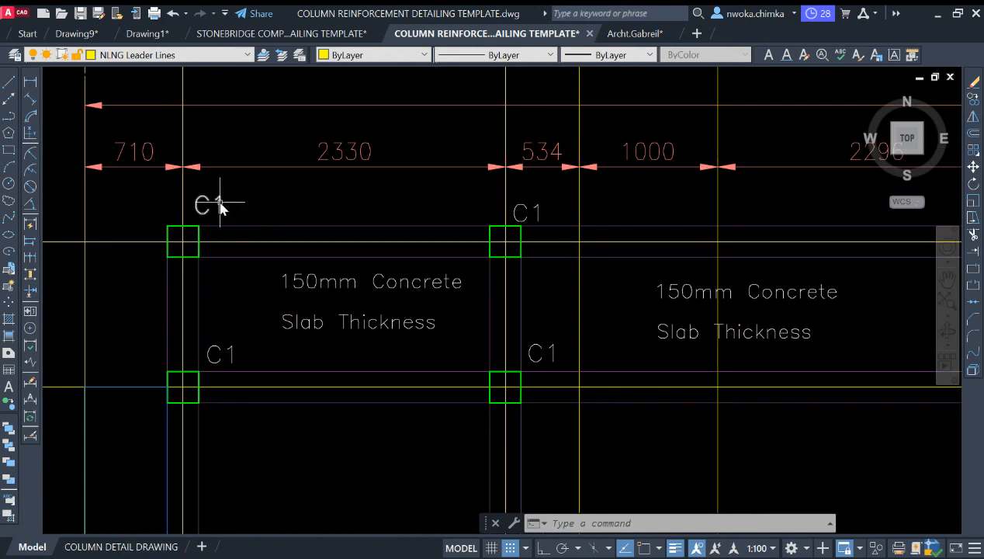
pyautogui.click(546, 223)
pyautogui.click(526, 205)
pyautogui.click(547, 329)
pyautogui.click(525, 353)
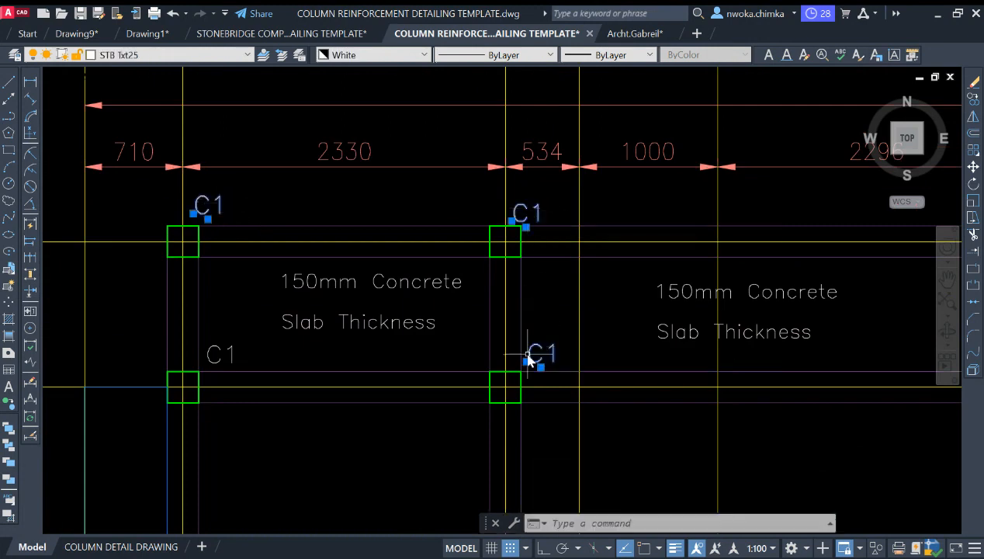
pyautogui.click(233, 362)
pyautogui.click(216, 343)
pyautogui.scroll(-1, 242, 291)
pyautogui.moveTo(728, 271); pyautogui.dragTo(625, 255, button='middle')
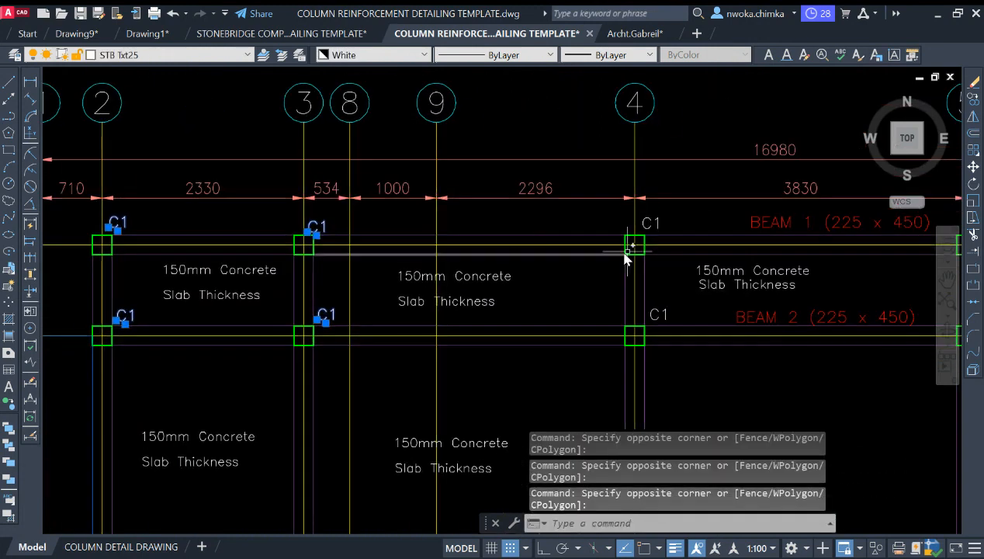
# - Add the C1 column labels where gridline 4 meets gridlines F and E to the selection
pyautogui.scroll(1, 648, 237)
pyautogui.click(658, 216)
pyautogui.click(652, 214)
pyautogui.click(672, 226)
pyautogui.click(634, 205)
pyautogui.click(685, 321)
pyautogui.click(658, 365)
# - Add the C1 column labels where gridlines 5, 6 and 7 meet F and E to the selection
pyautogui.moveTo(719, 347); pyautogui.dragTo(224, 272, button='middle')
pyautogui.scroll(-2, 236, 260)
pyautogui.scroll(2, 451, 205)
pyautogui.click(407, 206)
pyautogui.click(355, 231)
pyautogui.click(378, 327)
pyautogui.click(361, 368)
pyautogui.moveTo(900, 246)
pyautogui.mouseDown(button='middle')
pyautogui.moveTo(652, 294)
pyautogui.moveTo(610, 202)
pyautogui.mouseUp(button='middle')
pyautogui.click(669, 272)
pyautogui.click(632, 279)
pyautogui.scroll(-4, 555, 281)
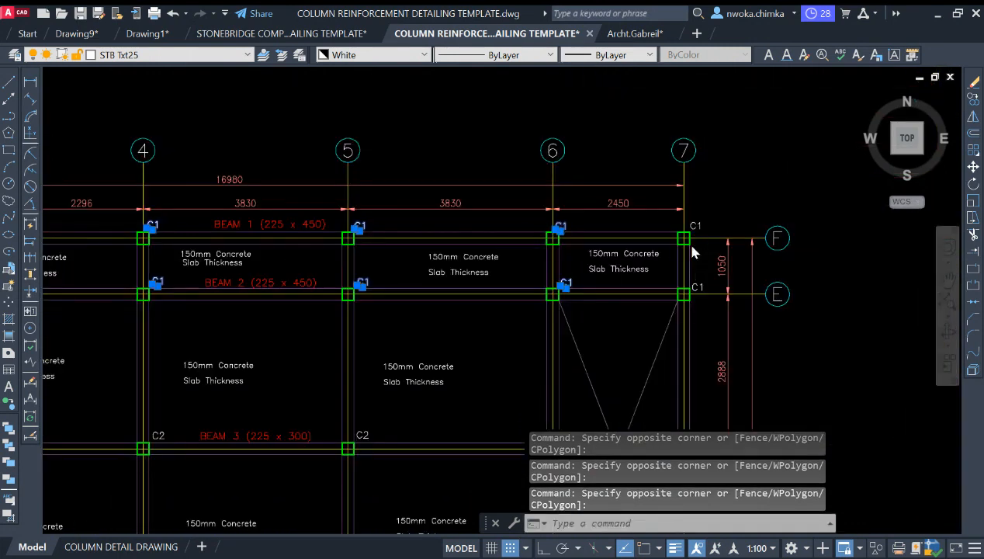
pyautogui.scroll(4, 675, 236)
pyautogui.click(726, 204)
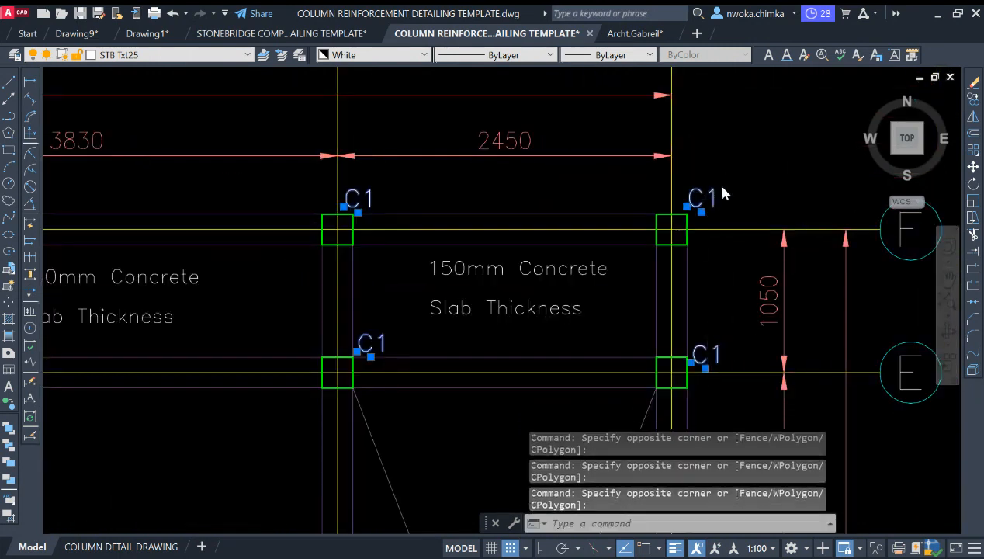
# - Add the C1 labels on gridline G at 6 and 7, and those on gridline 7 at D and H, to the selection
pyautogui.scroll(-4, 722, 194)
pyautogui.scroll(4, 759, 299)
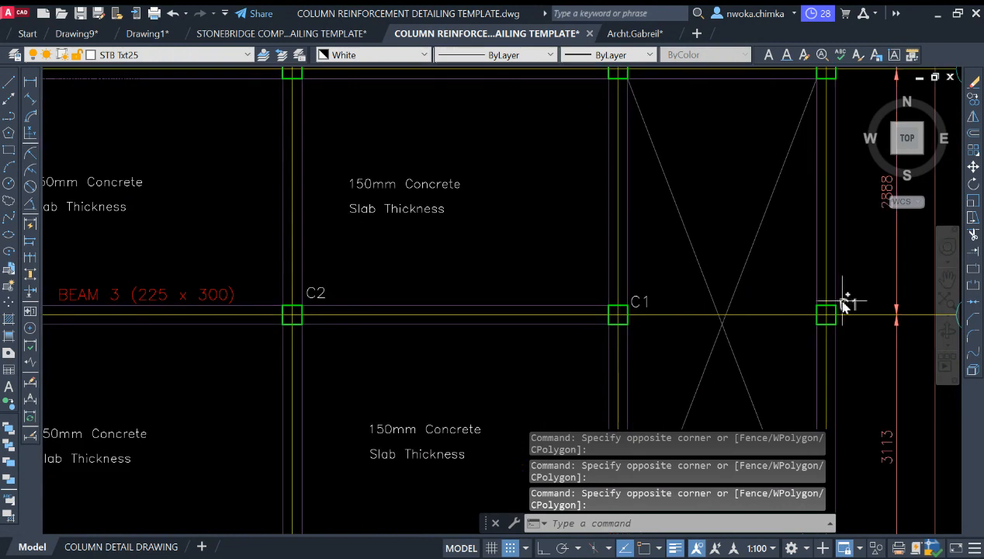
pyautogui.scroll(6, 444, 185)
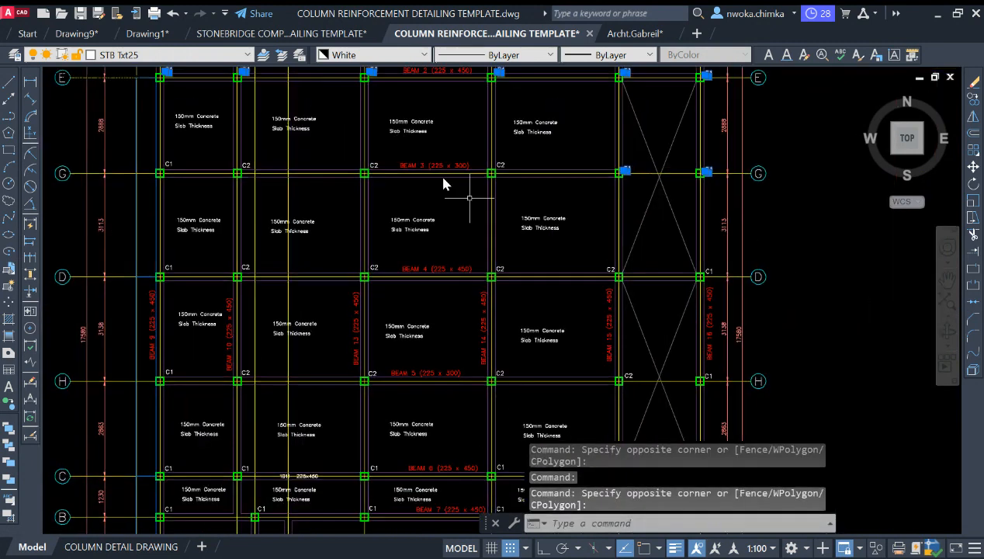
pyautogui.moveTo(705, 285); pyautogui.dragTo(612, 235, button='middle')
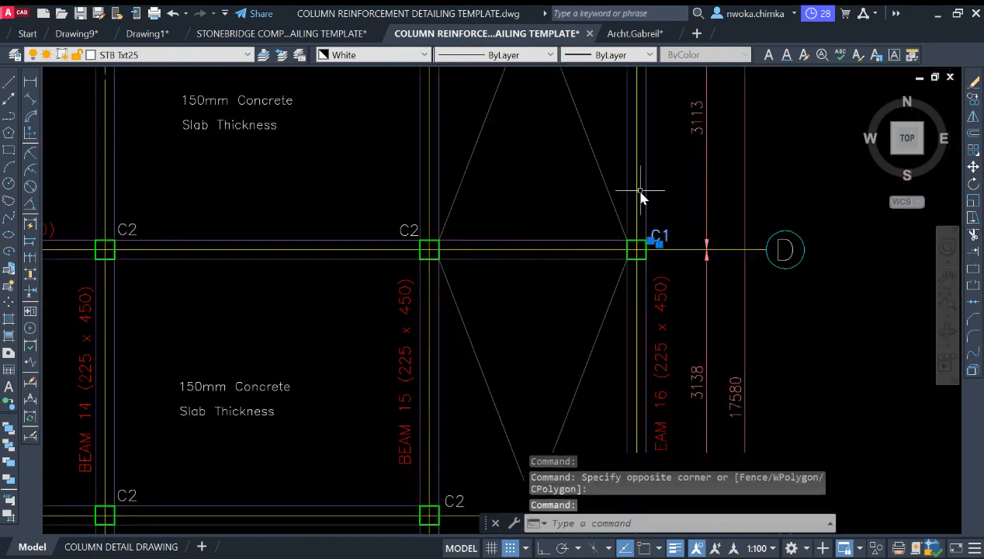
pyautogui.scroll(-3, 607, 330)
pyautogui.scroll(3, 637, 281)
pyautogui.click(633, 284)
pyautogui.click(632, 275)
pyautogui.click(633, 274)
pyautogui.moveTo(630, 291); pyautogui.dragTo(624, 185, button='middle')
pyautogui.click(626, 262)
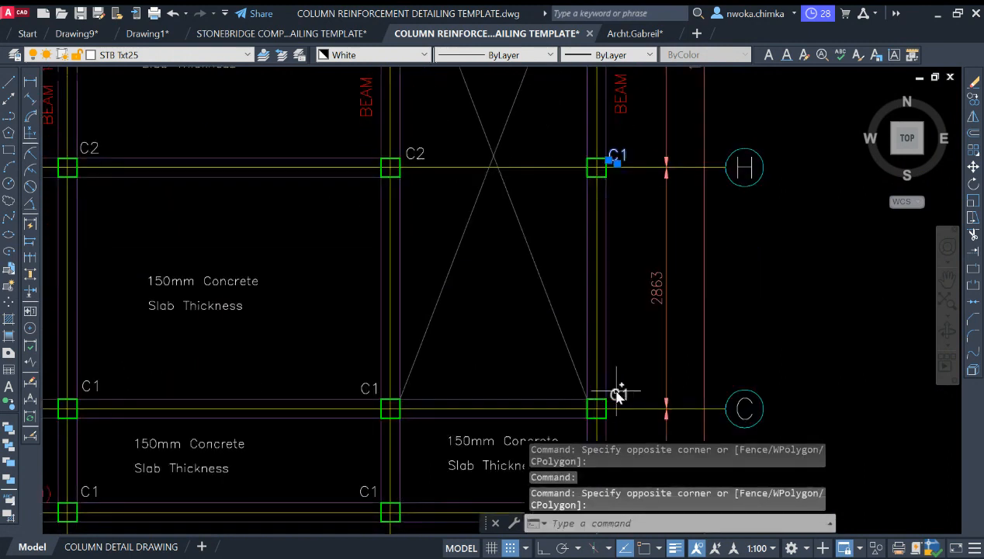
# - Add the C1 labels where gridlines 5, 6 and 7 meet gridlines C and B to the selection
pyautogui.click(618, 393)
pyautogui.scroll(-3, 484, 325)
pyautogui.scroll(3, 433, 363)
pyautogui.click(417, 376)
pyautogui.click(438, 369)
pyautogui.click(421, 354)
pyautogui.click(194, 347)
pyautogui.click(165, 370)
pyautogui.click(166, 371)
pyautogui.click(160, 468)
pyautogui.moveTo(229, 412); pyautogui.dragTo(198, 207, button='middle')
pyautogui.click(411, 254)
pyautogui.click(400, 268)
pyautogui.click(670, 267)
pyautogui.click(652, 278)
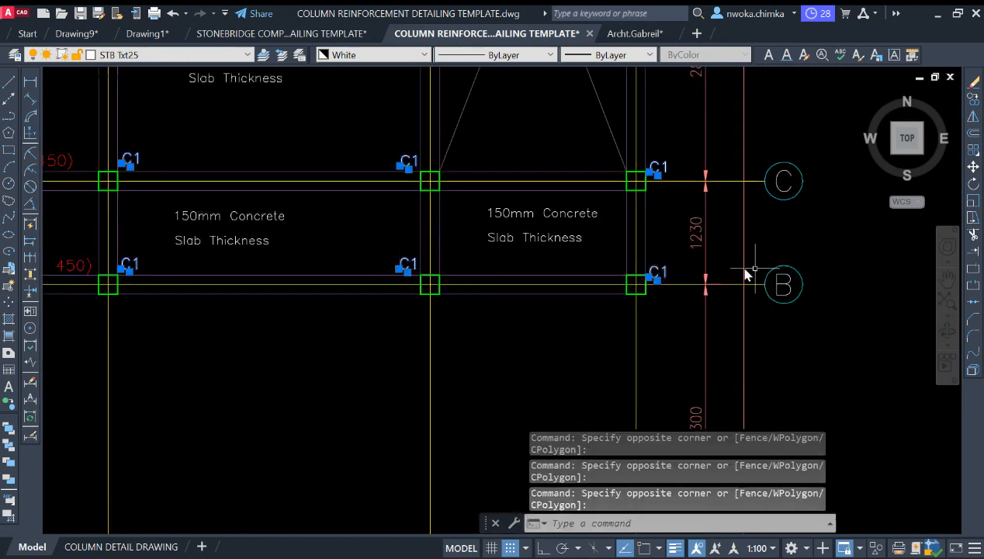
# - Add the remaining C1 labels along gridlines C and B, plus the two on gridline A, to the selection
pyautogui.scroll(-5, 529, 281)
pyautogui.scroll(3, 518, 283)
pyautogui.click(483, 273)
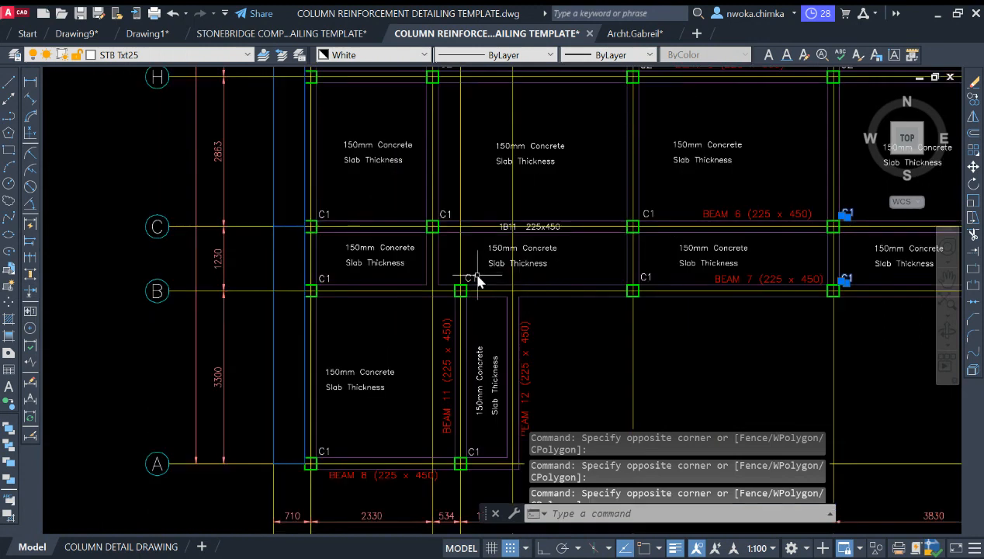
pyautogui.click(462, 284)
pyautogui.click(647, 214)
pyautogui.click(643, 277)
pyautogui.click(445, 214)
pyautogui.click(326, 216)
pyautogui.click(329, 221)
pyautogui.click(325, 278)
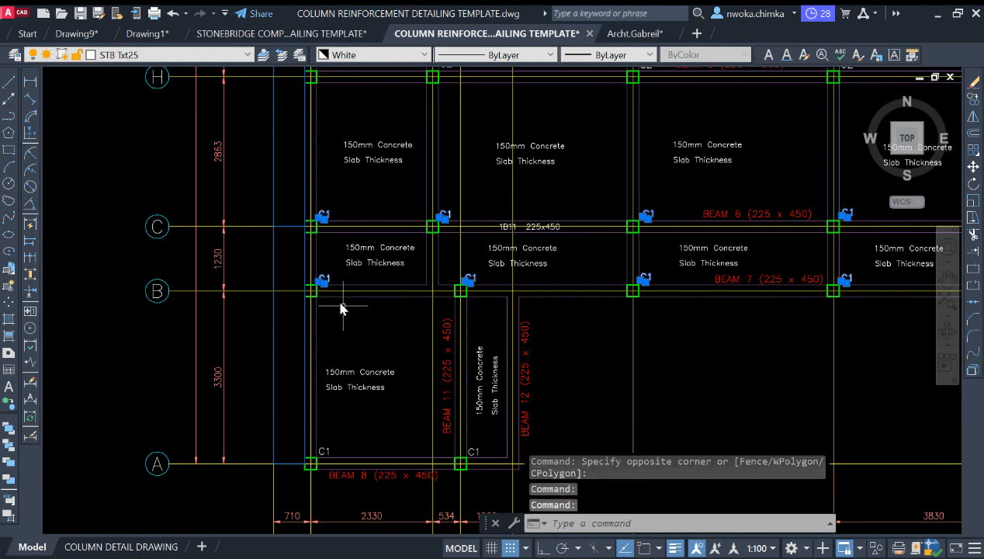
pyautogui.moveTo(341, 302); pyautogui.dragTo(358, 246, button='middle')
pyautogui.click(471, 334)
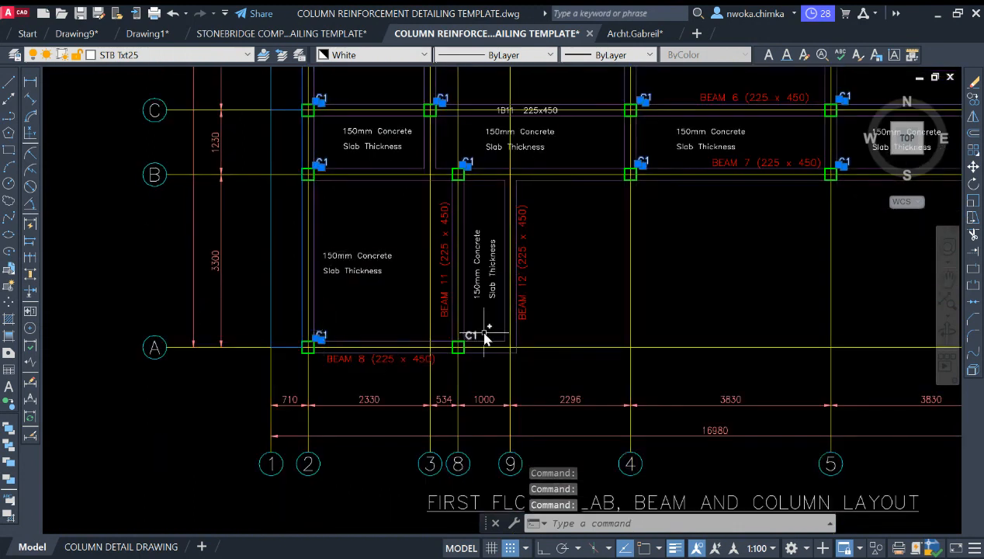
# - Add the C1 labels where gridline 2 meets gridlines H, D and G to the selection
pyautogui.scroll(2, 480, 335)
pyautogui.scroll(-4, 474, 340)
pyautogui.scroll(2, 523, 281)
pyautogui.scroll(4, 474, 240)
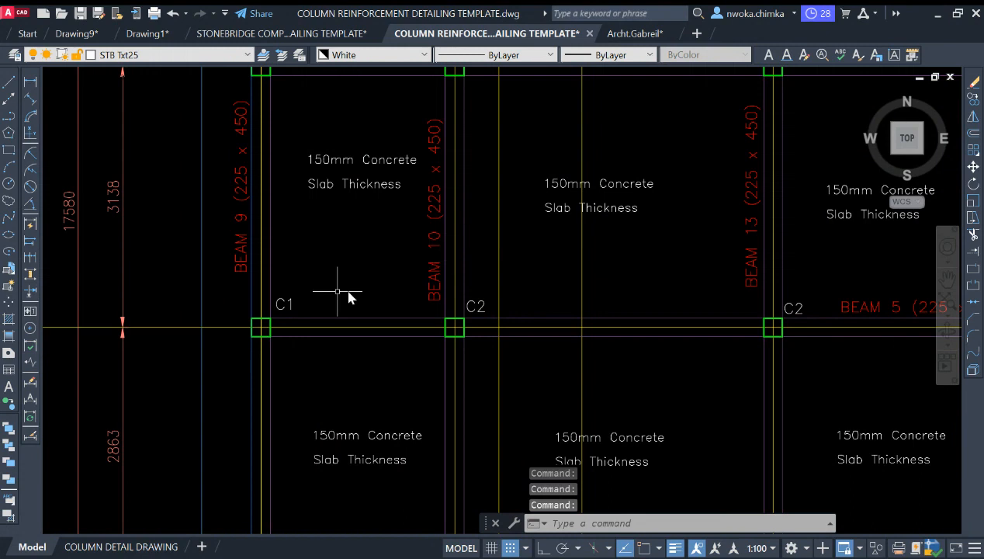
pyautogui.scroll(-3, 292, 307)
pyautogui.scroll(3, 326, 283)
pyautogui.click(311, 287)
pyautogui.click(308, 275)
pyautogui.moveTo(336, 257); pyautogui.dragTo(345, 294, button='middle')
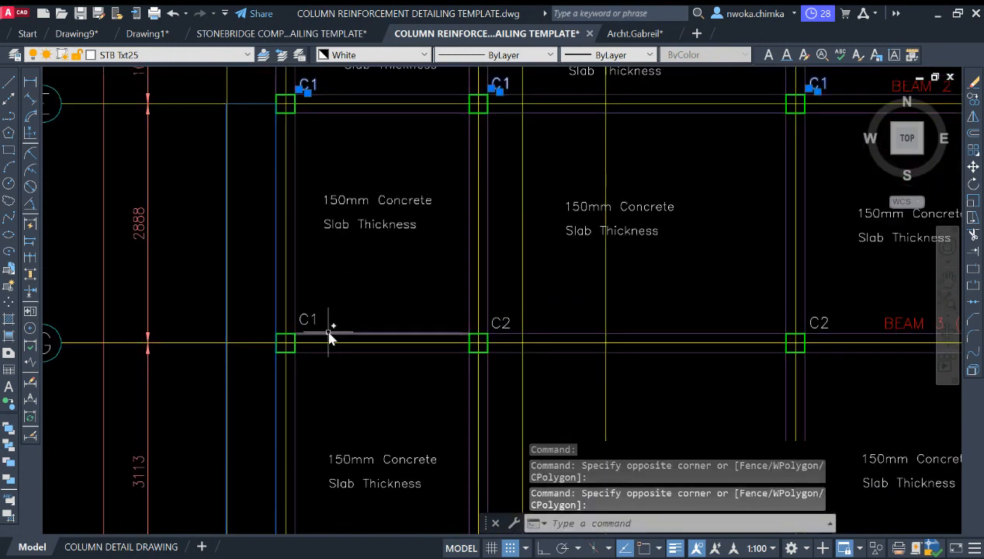
pyautogui.scroll(-5, 303, 324)
pyautogui.scroll(5, 457, 255)
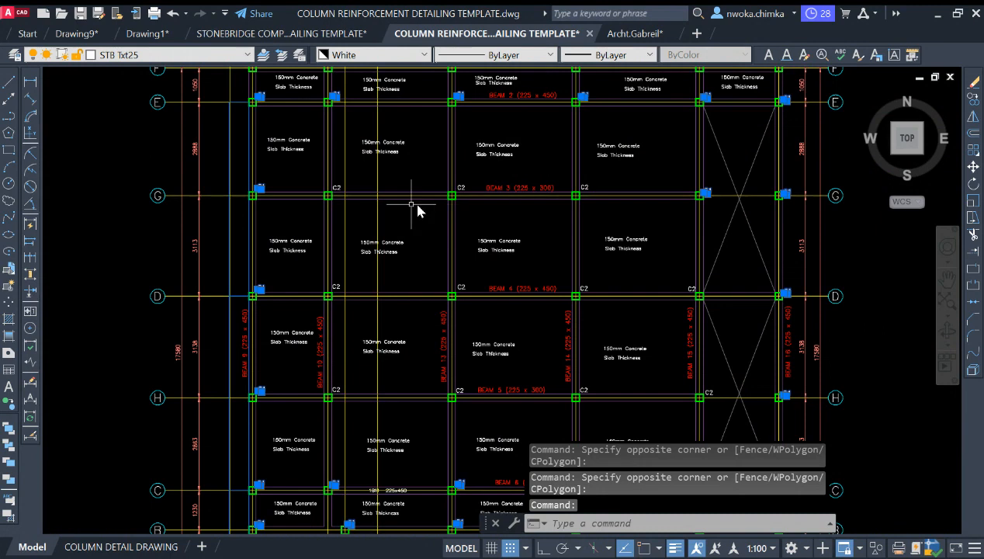
# - Count the selected C1 column labels across the whole first floor layout, and clear the selection
pyautogui.scroll(2, 301, 175)
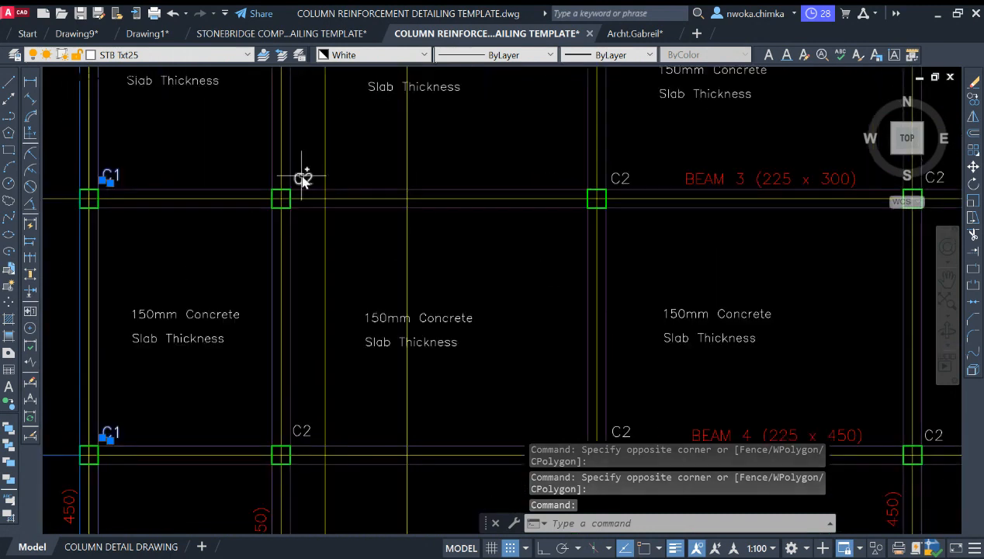
pyautogui.scroll(-2, 487, 161)
pyautogui.moveTo(613, 279); pyautogui.dragTo(578, 174, button='middle')
pyautogui.scroll(-3, 466, 185)
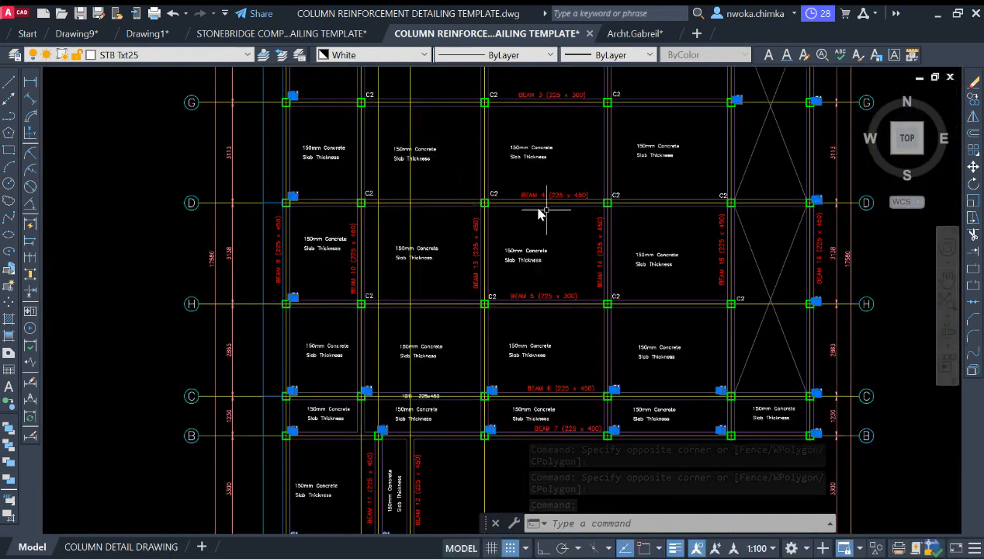
pyautogui.scroll(3, 584, 216)
pyautogui.scroll(3, 683, 209)
pyautogui.scroll(-6, 641, 204)
pyautogui.moveTo(464, 175); pyautogui.dragTo(464, 249, button='middle')
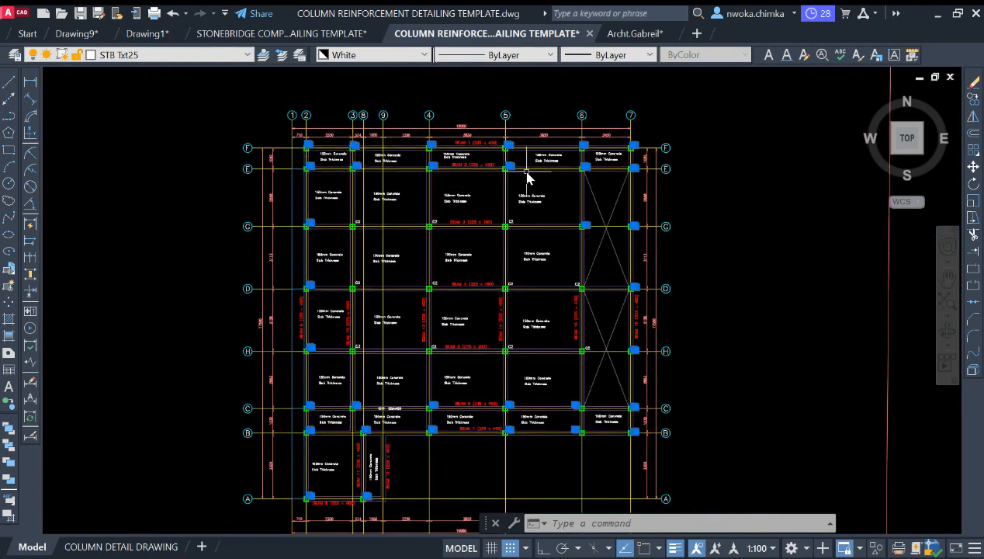
pyautogui.moveTo(639, 197); pyautogui.dragTo(648, 165, button='middle')
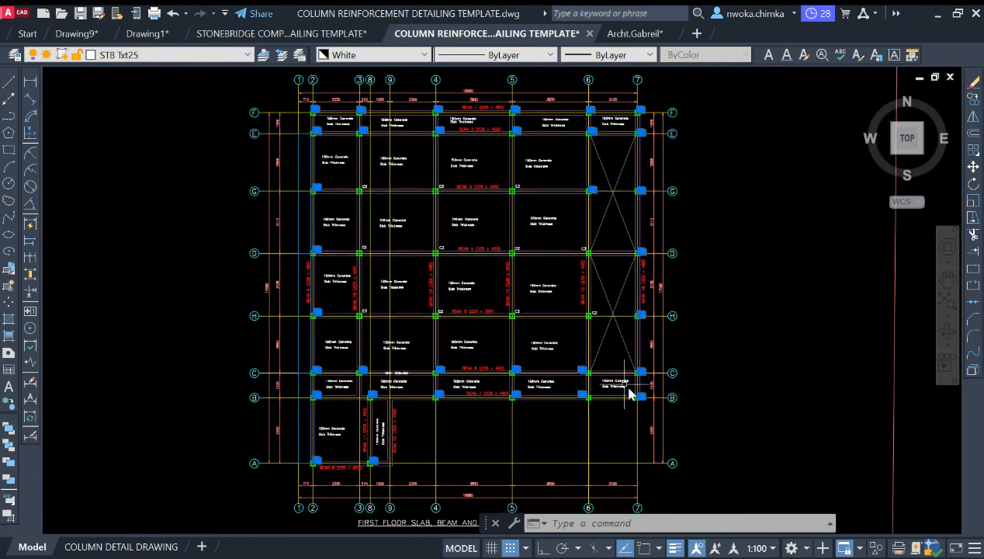
pyautogui.moveTo(590, 373)
pyautogui.mouseDown(button='middle')
pyautogui.moveTo(595, 353)
pyautogui.moveTo(549, 323)
pyautogui.moveTo(535, 338)
pyautogui.mouseUp(button='middle')
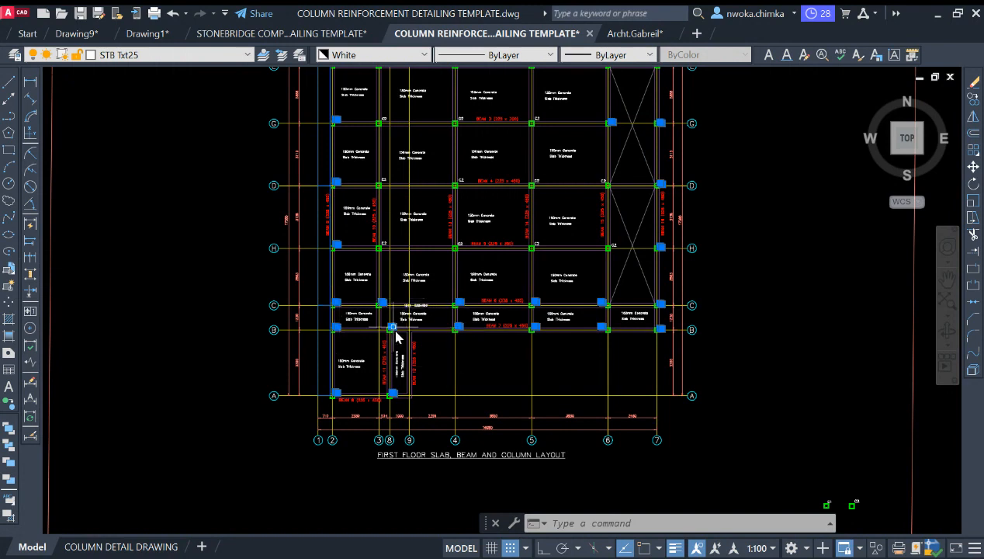
pyautogui.moveTo(336, 231); pyautogui.dragTo(361, 281, button='middle')
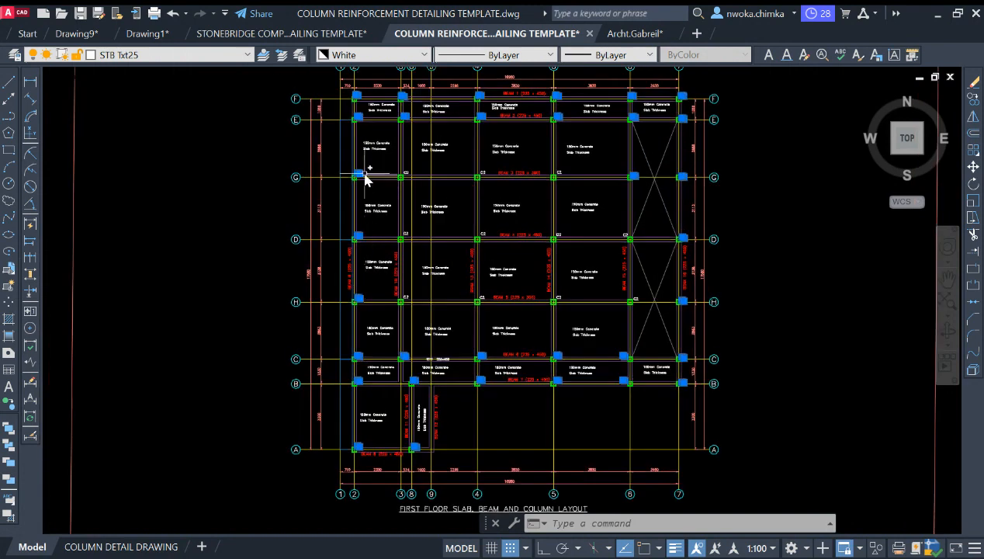
pyautogui.moveTo(360, 206); pyautogui.dragTo(347, 184, button='middle')
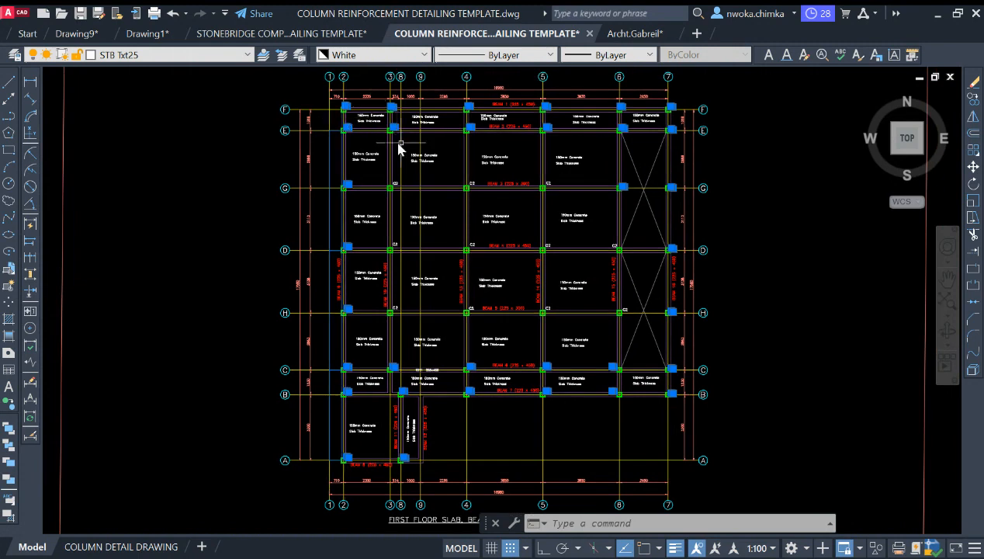
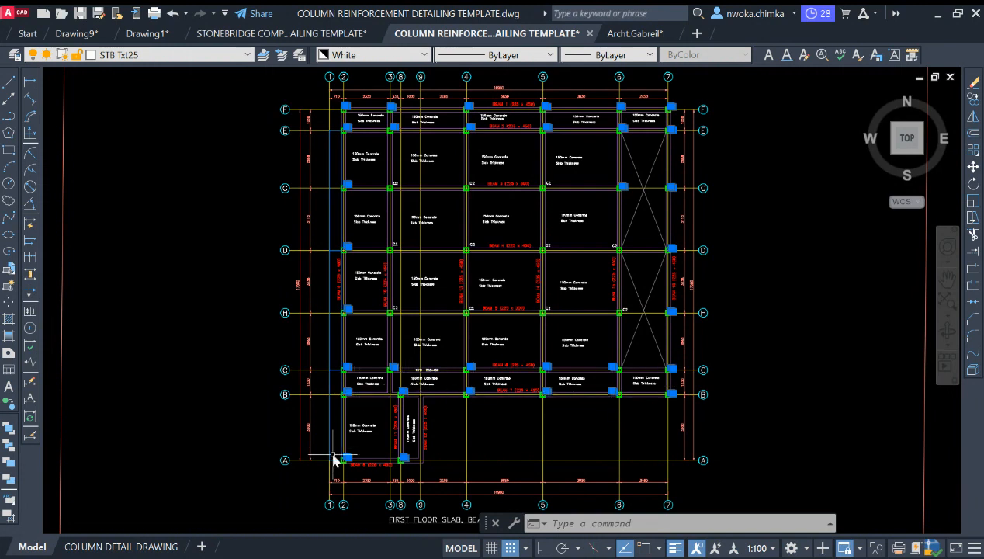
pyautogui.scroll(-2, 409, 437)
pyautogui.moveTo(463, 344); pyautogui.dragTo(433, 191, button='middle')
pyautogui.press('Escape')
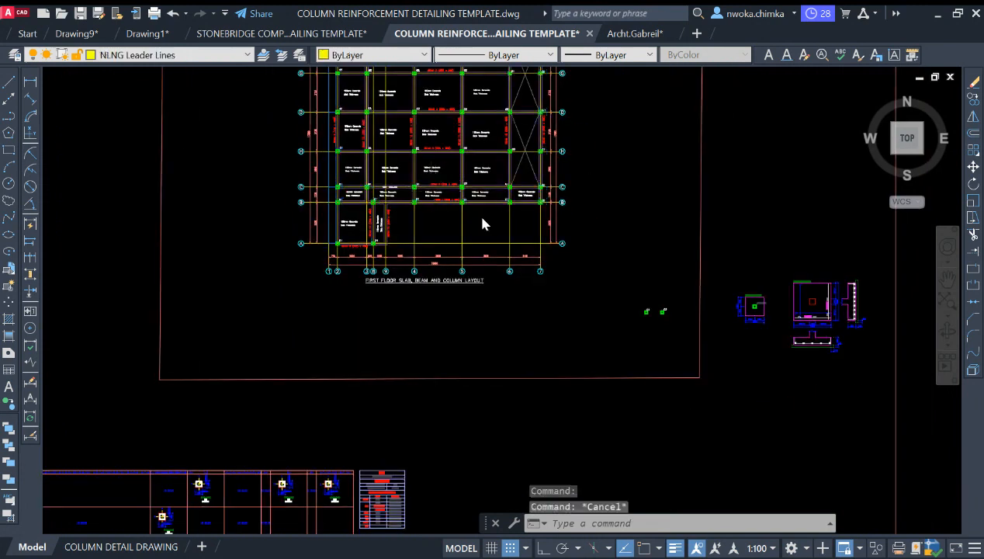
# - Change the quantity text under the "COLUMN 1" title to "33 NOS. THUS"
pyautogui.scroll(-3, 484, 222)
pyautogui.moveTo(630, 296); pyautogui.dragTo(572, 165, button='middle')
pyautogui.scroll(9, 499, 374)
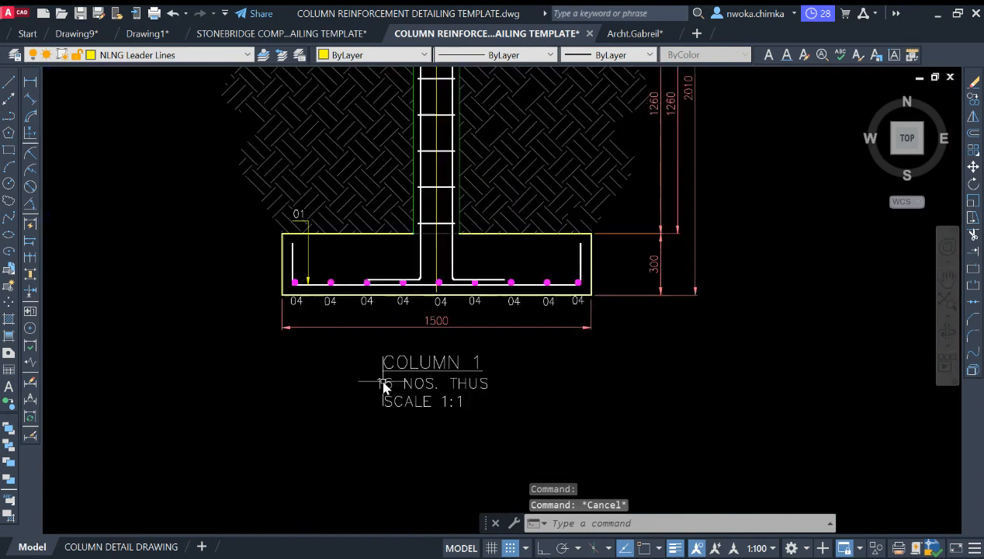
pyautogui.doubleClick(388, 385)
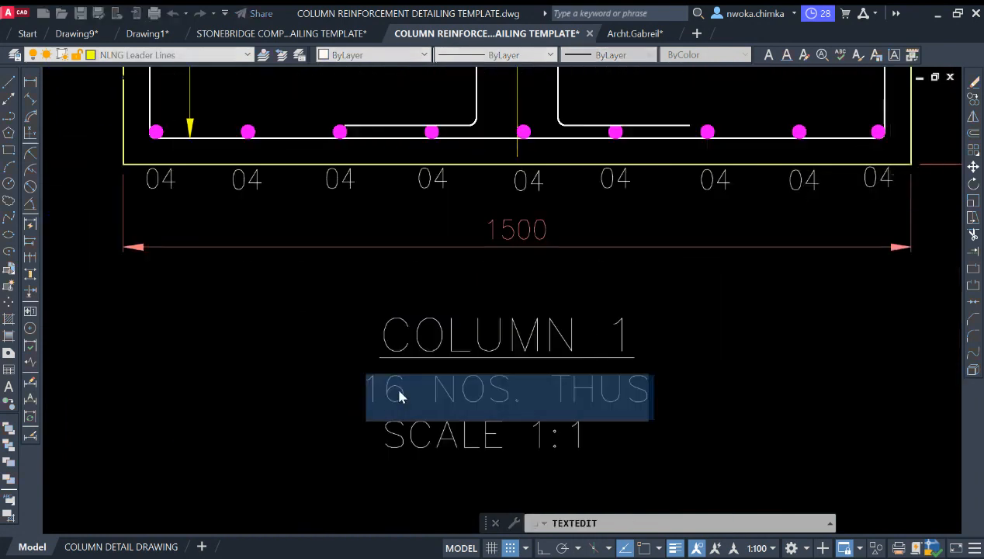
pyautogui.write('33')
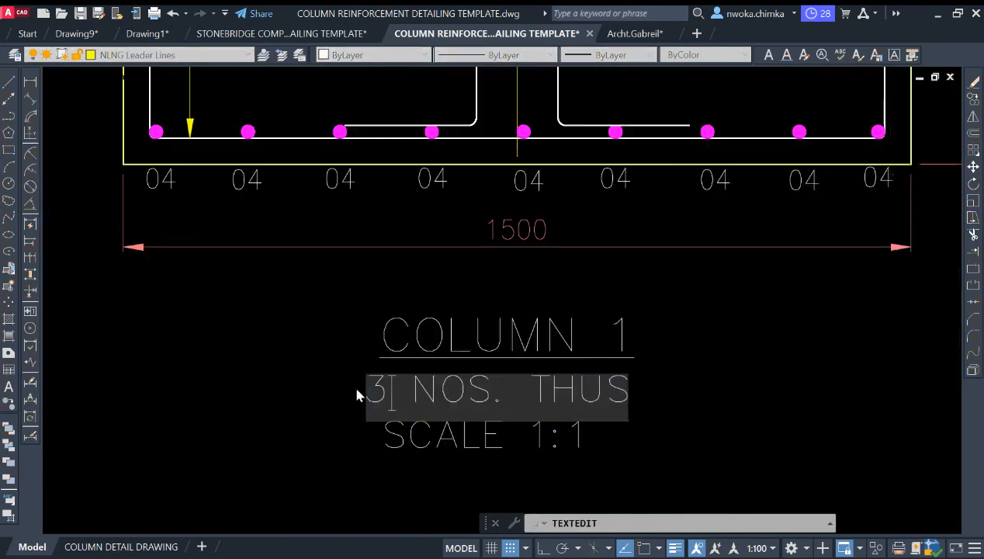
pyautogui.press('Return')
pyautogui.scroll(-3, 598, 341)
# - Move the "SCALE 1:1" text slightly so it sits neatly beneath the "33 NOS. THUS" line
pyautogui.click(598, 342)
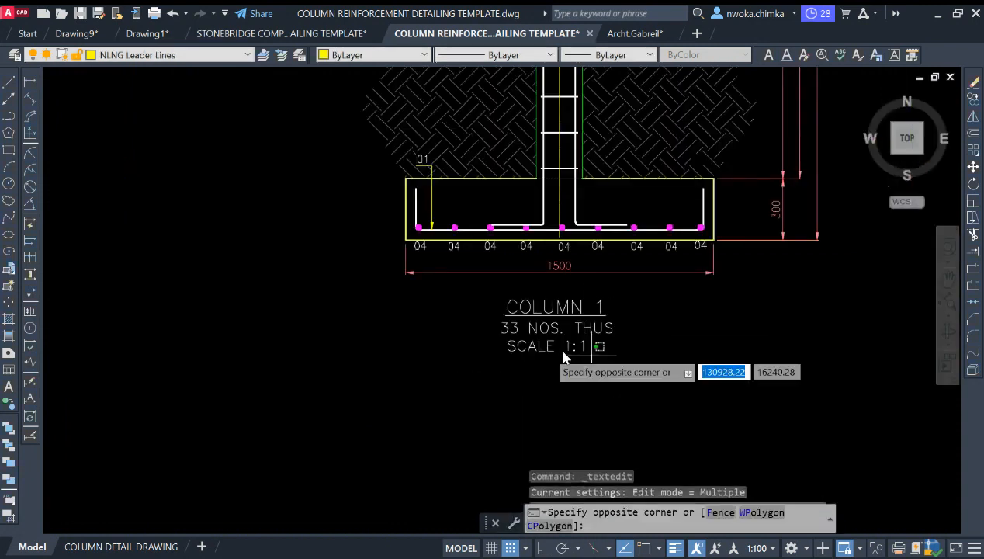
pyautogui.press('Escape')
pyautogui.click(512, 353)
pyautogui.write('m')
pyautogui.press('Return')
pyautogui.click(535, 392)
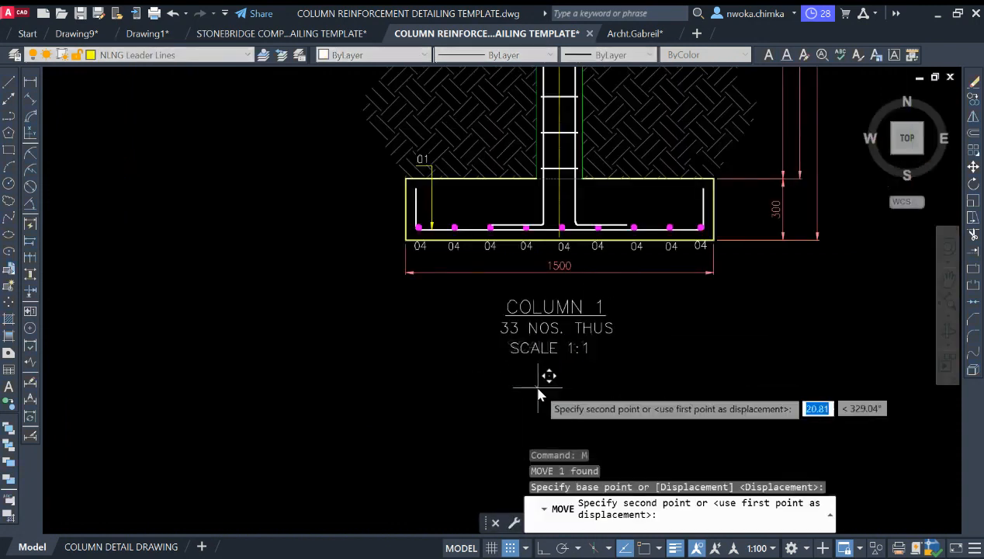
pyautogui.click(538, 388)
# - Draw a rectangular frame around the complete column 1 detail, its section A and title
pyautogui.scroll(-5, 610, 323)
pyautogui.moveTo(623, 314); pyautogui.dragTo(559, 304, button='middle')
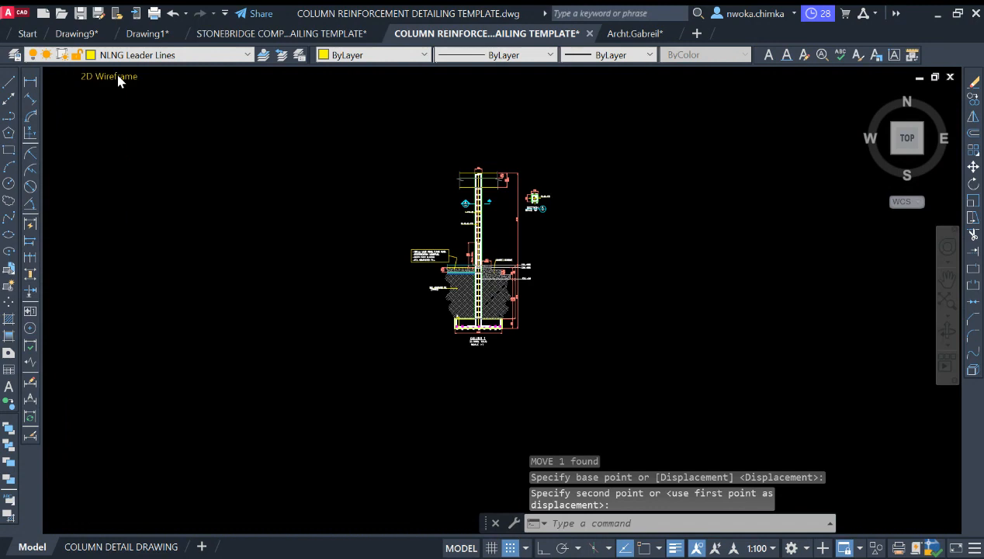
pyautogui.click(8, 150)
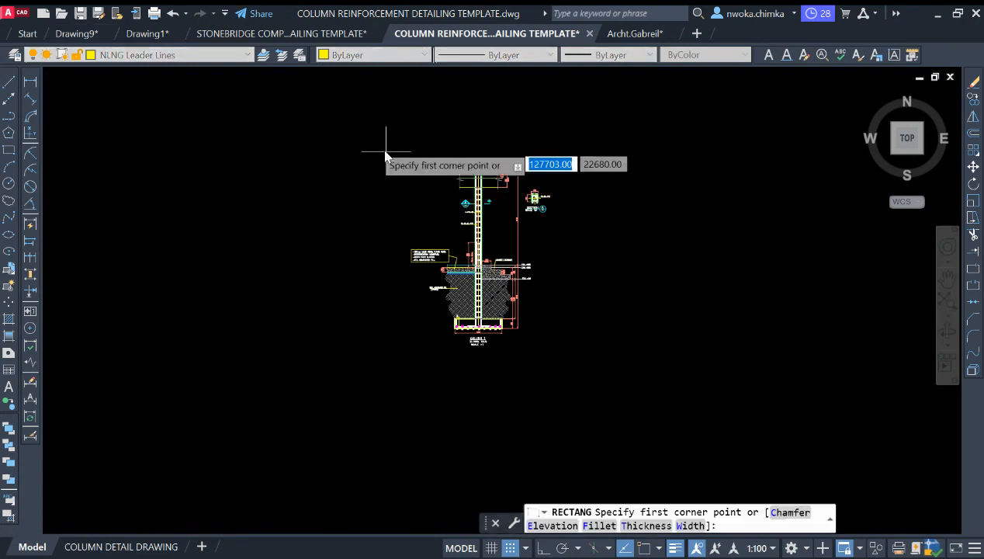
pyautogui.click(348, 131)
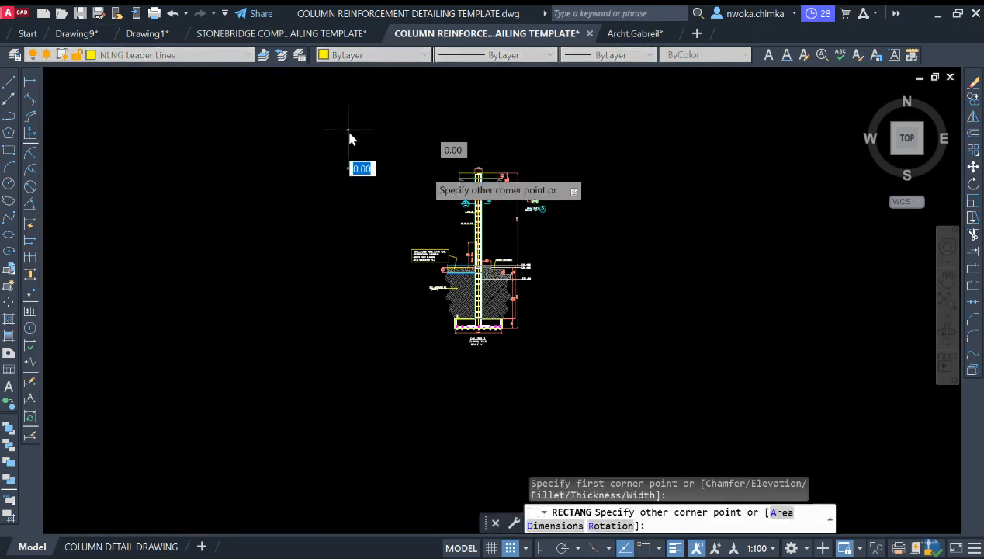
pyautogui.click(613, 364)
pyautogui.scroll(2, 515, 231)
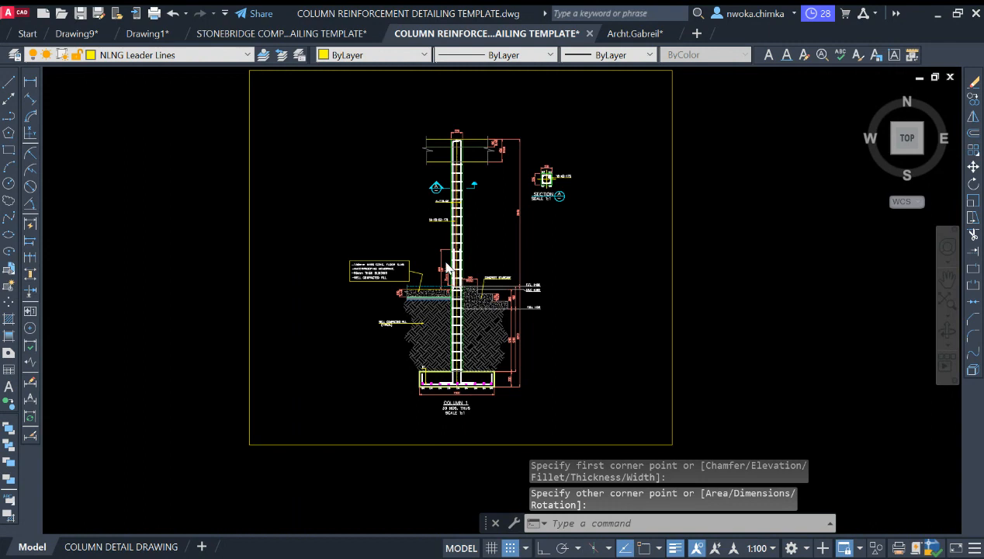
# - Inspect the column reinforcement detail between the ground floor slab and the footing for missing bar annotations
pyautogui.scroll(4, 447, 268)
pyautogui.moveTo(497, 373)
pyautogui.mouseDown(button='middle')
pyautogui.moveTo(481, 260)
pyautogui.moveTo(482, 324)
pyautogui.moveTo(494, 222)
pyautogui.moveTo(508, 309)
pyautogui.mouseUp(button='middle')
pyautogui.scroll(-1, 481, 259)
pyautogui.scroll(2, 469, 214)
pyautogui.scroll(2, 507, 349)
pyautogui.scroll(-5, 481, 330)
pyautogui.scroll(7, 476, 334)
pyautogui.scroll(-2, 503, 322)
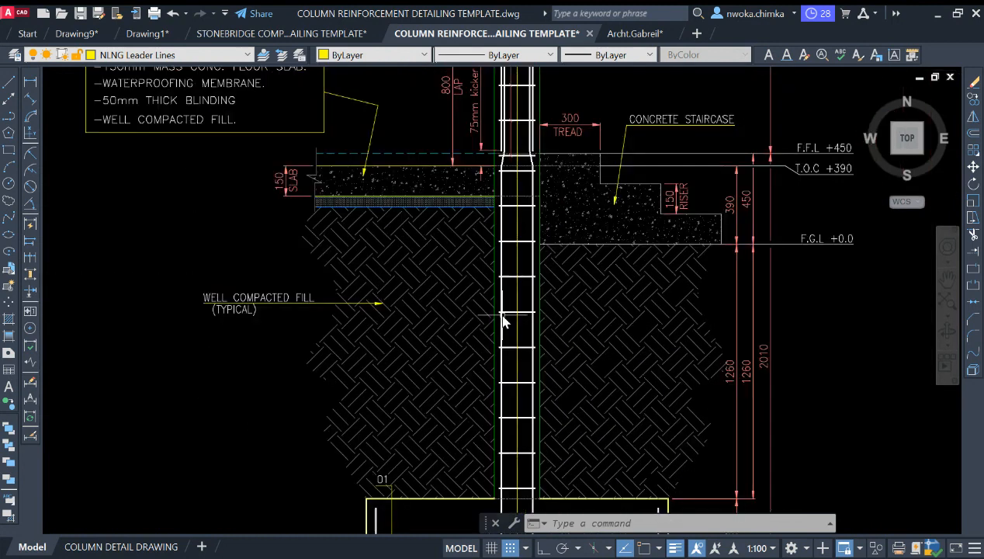
pyautogui.scroll(2, 501, 314)
pyautogui.scroll(-4, 504, 305)
pyautogui.scroll(4, 522, 194)
pyautogui.scroll(-3, 523, 278)
pyautogui.scroll(-1, 553, 248)
pyautogui.write('QLEADER')
pyautogui.press('Return')
pyautogui.scroll(4, 527, 353)
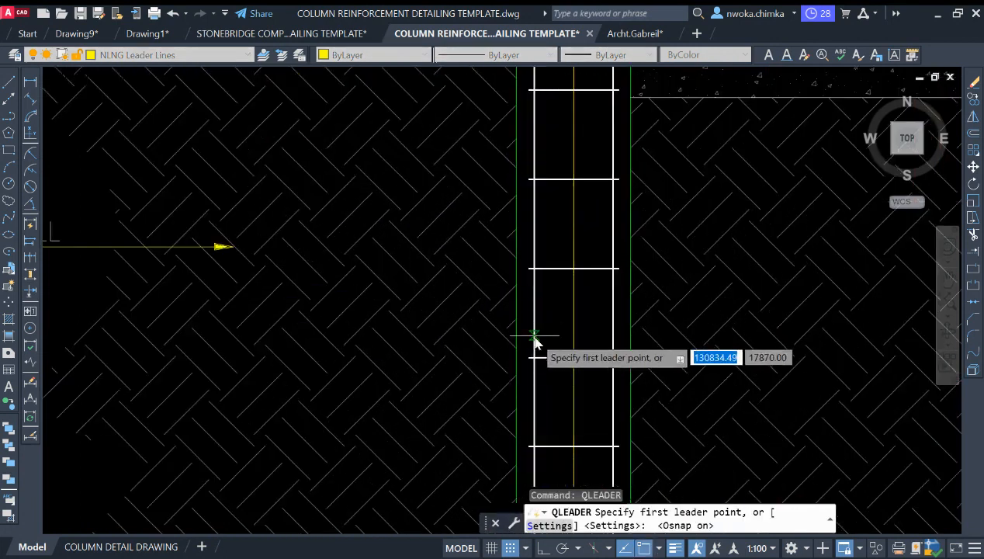
pyautogui.click(532, 338)
pyautogui.scroll(-4, 536, 342)
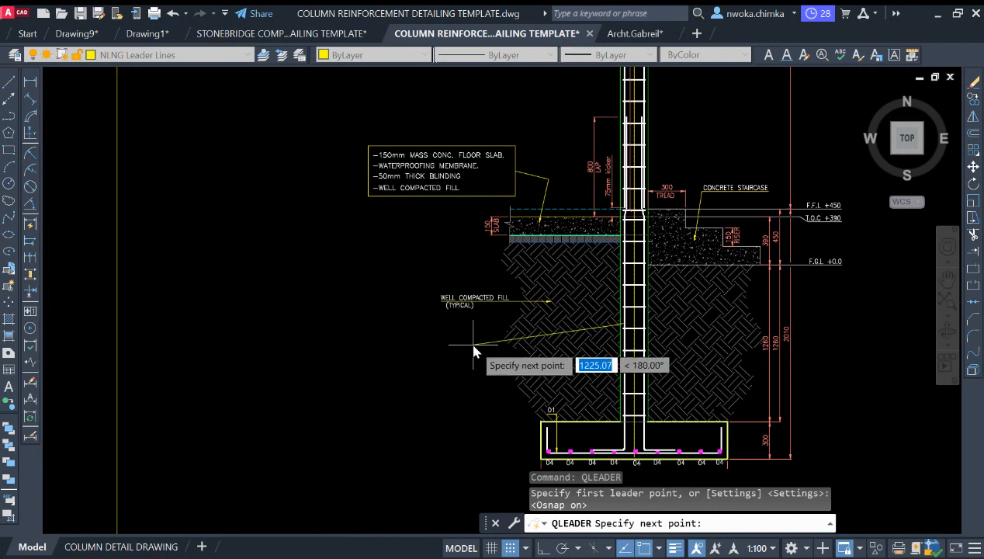
pyautogui.press('F8')
pyautogui.scroll(2, 475, 351)
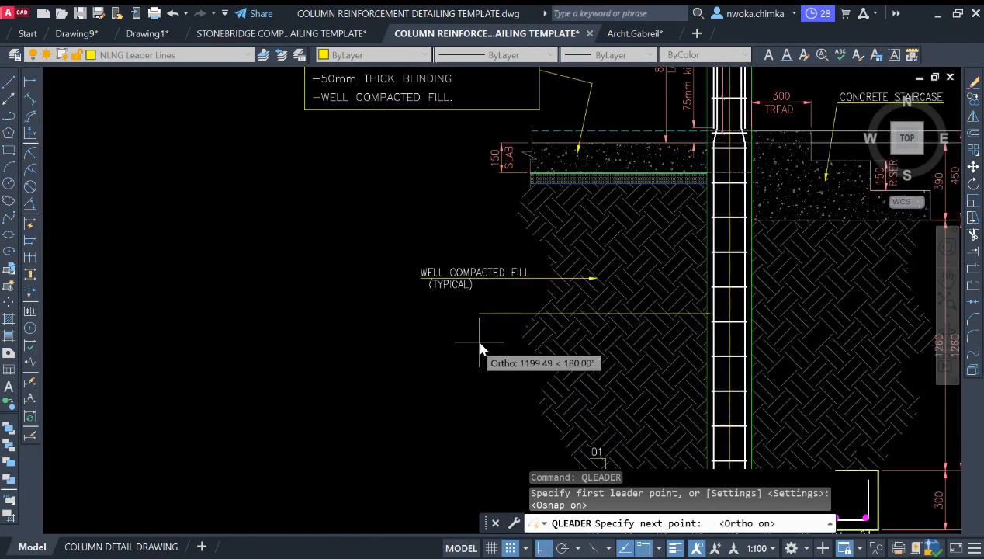
pyautogui.scroll(-2, 454, 351)
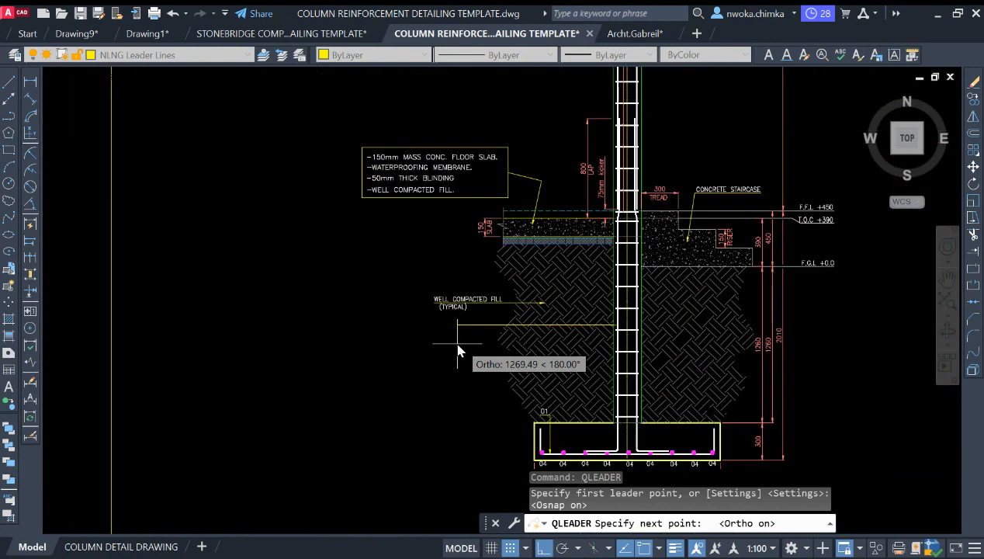
pyautogui.press('Escape')
pyautogui.press('Return')
pyautogui.scroll(10, 560, 348)
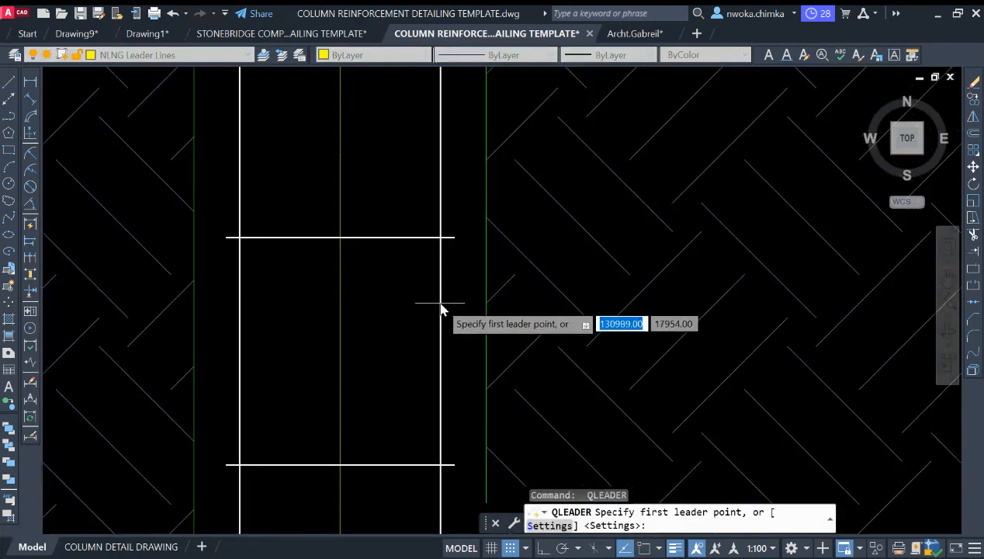
pyautogui.scroll(-5, 440, 311)
pyautogui.press('Escape')
pyautogui.press('F3')
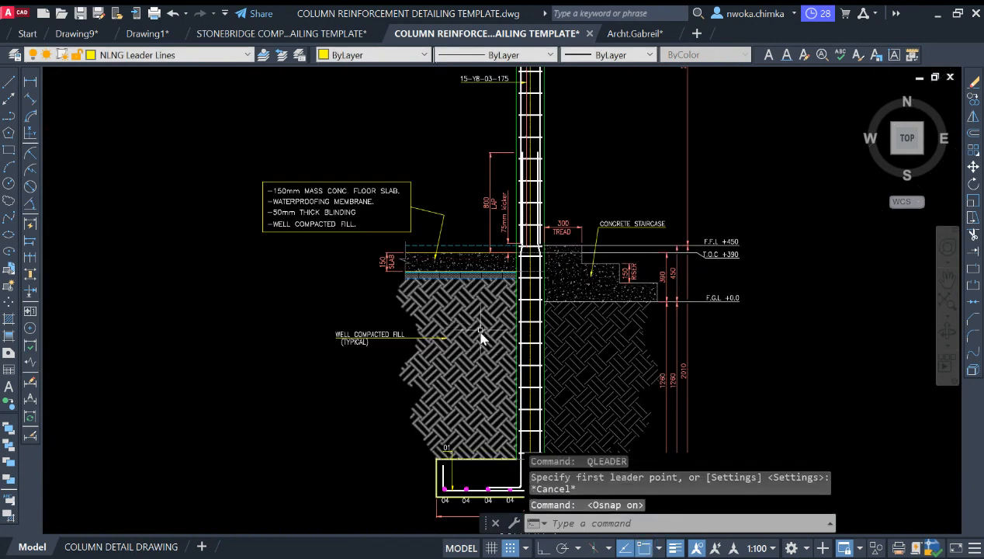
# - Draw a horizontal quick leader pointing at the right main bar of the column below ground level, ending out over the compacted fill
pyautogui.press('Return')
pyautogui.press('F3')
pyautogui.scroll(2, 546, 347)
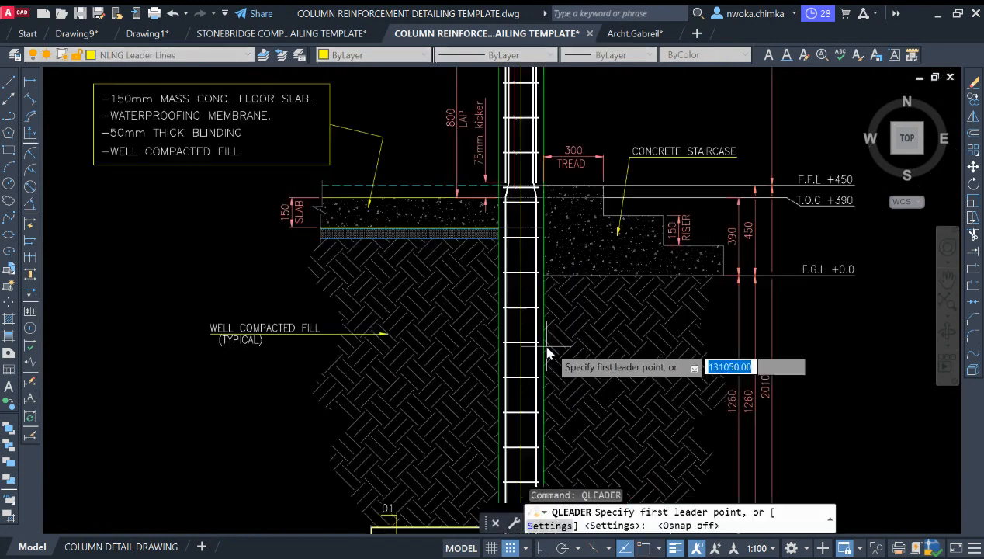
pyautogui.scroll(2, 546, 353)
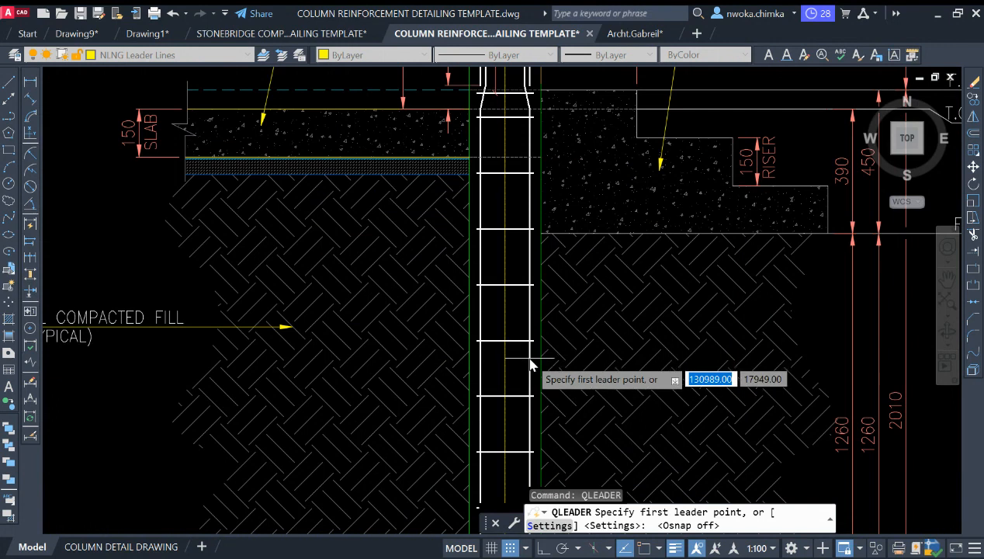
pyautogui.click(531, 358)
pyautogui.scroll(2, 621, 372)
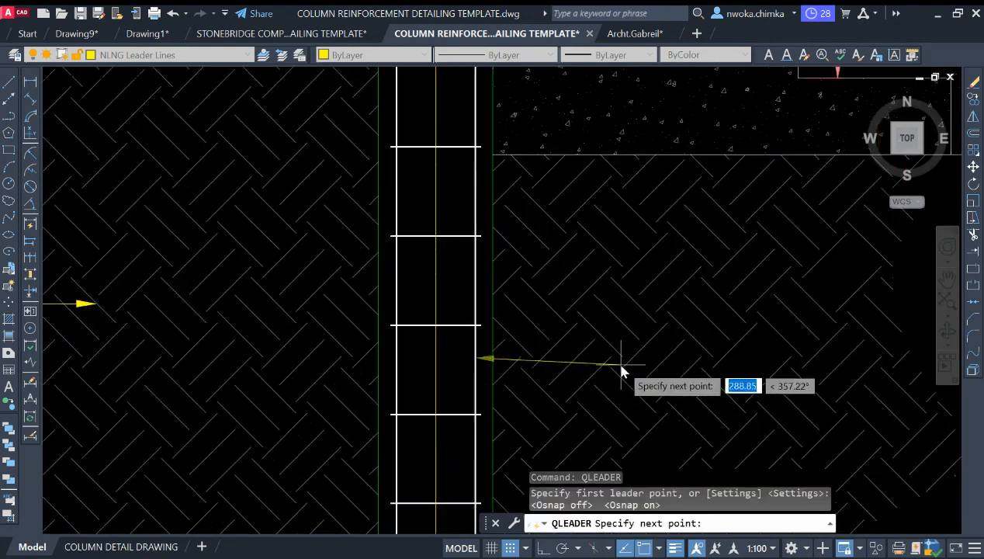
pyautogui.press('F8')
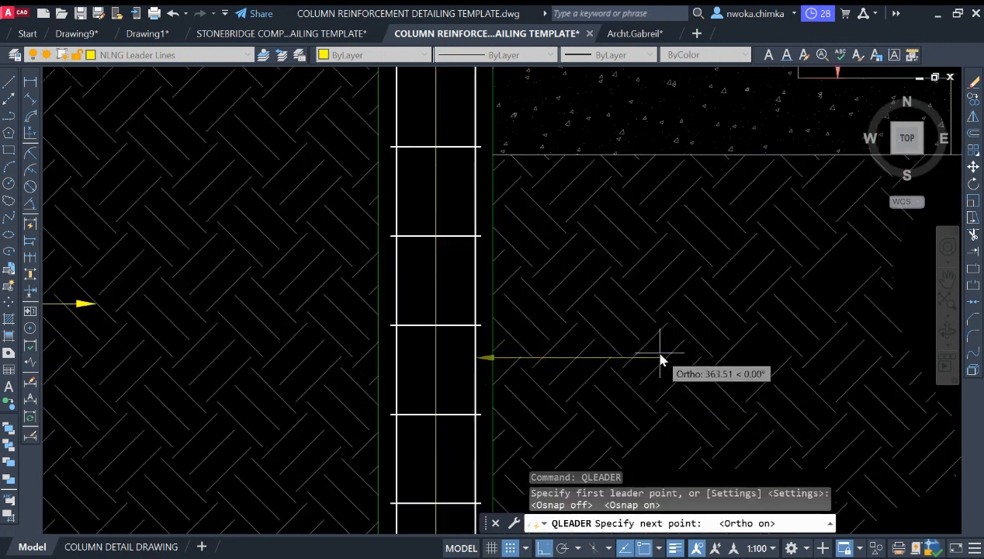
pyautogui.click(687, 358)
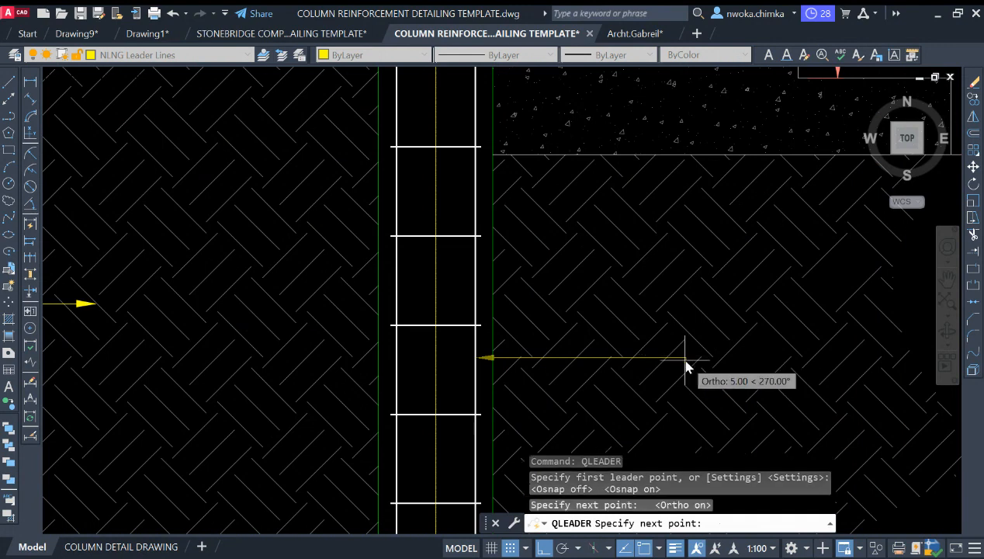
pyautogui.press('Escape')
pyautogui.scroll(-5, 663, 351)
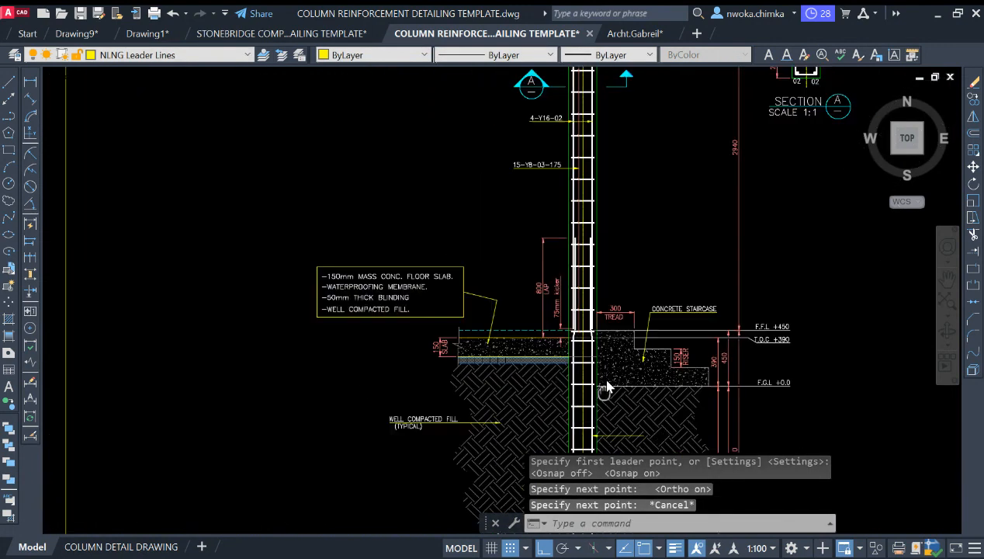
# - Copy the "4-Y16-02" bar text from the upper column onto the new leader line below ground level
pyautogui.scroll(3, 475, 114)
pyautogui.click(520, 164)
pyautogui.write('CO')
pyautogui.press('space')
pyautogui.click(504, 166)
pyautogui.scroll(-5, 494, 120)
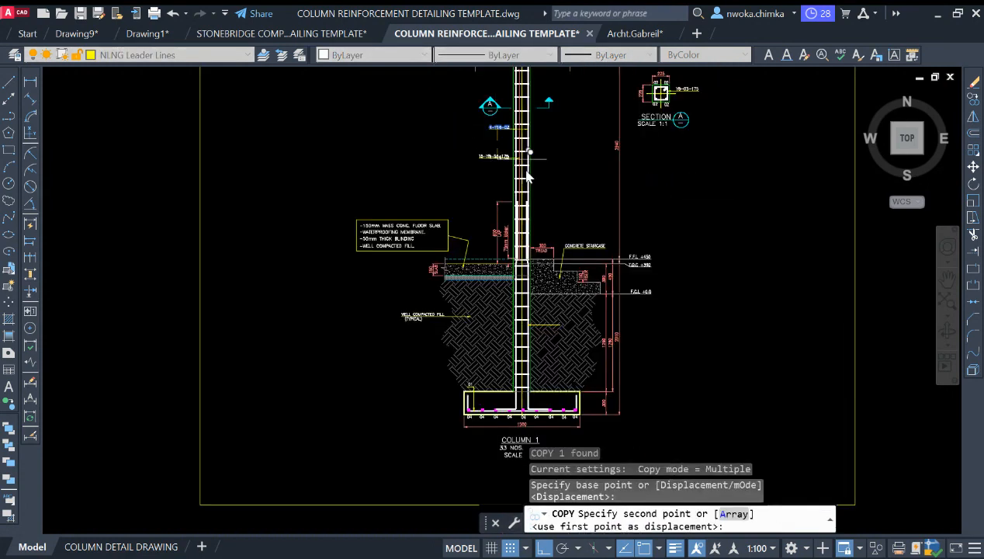
pyautogui.scroll(5, 521, 329)
pyautogui.click(575, 329)
pyautogui.press('Escape')
pyautogui.scroll(2, 539, 317)
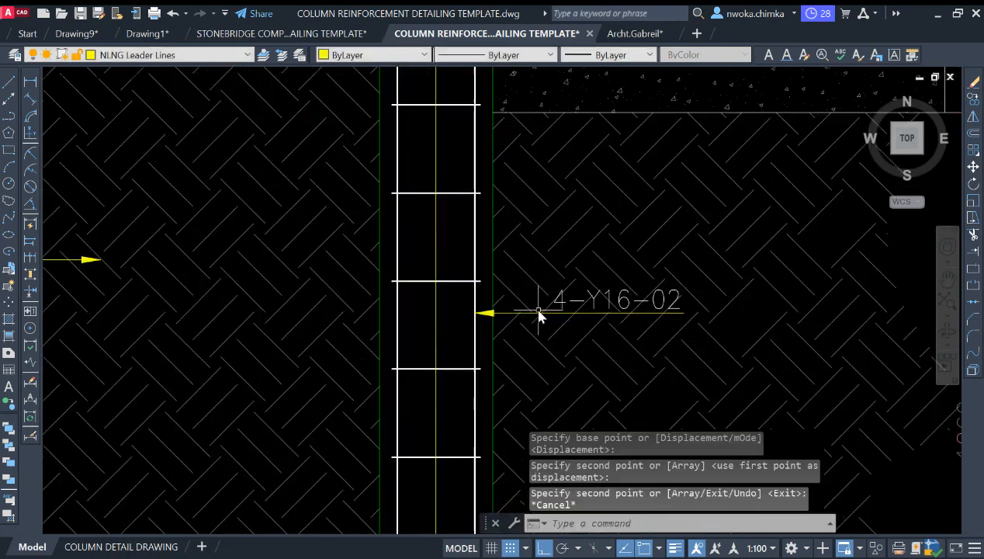
# - Draw a second horizontal quick leader from the left main bar across to the "4-Y16-02" leader below ground level
pyautogui.write('QL')
pyautogui.press('Return')
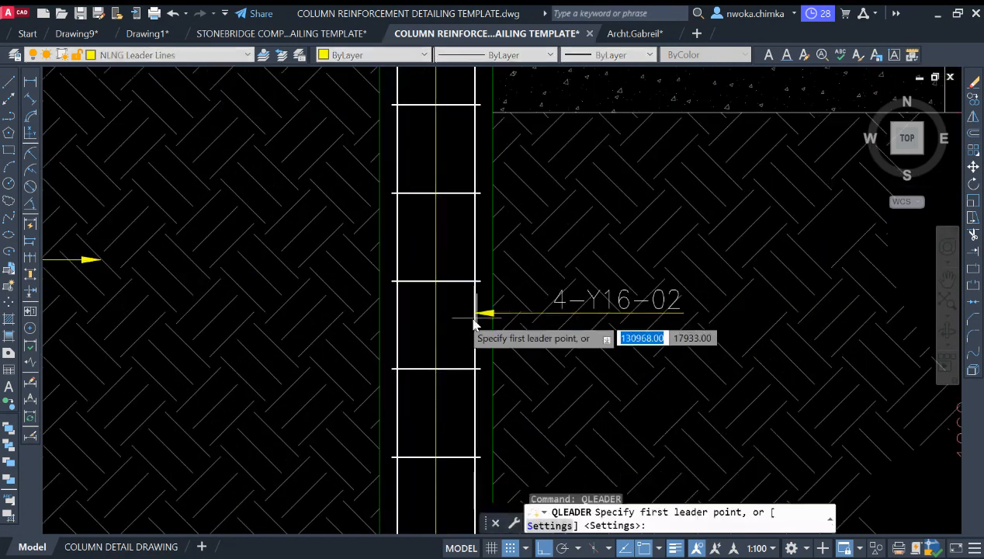
pyautogui.scroll(2, 442, 316)
pyautogui.click(371, 314)
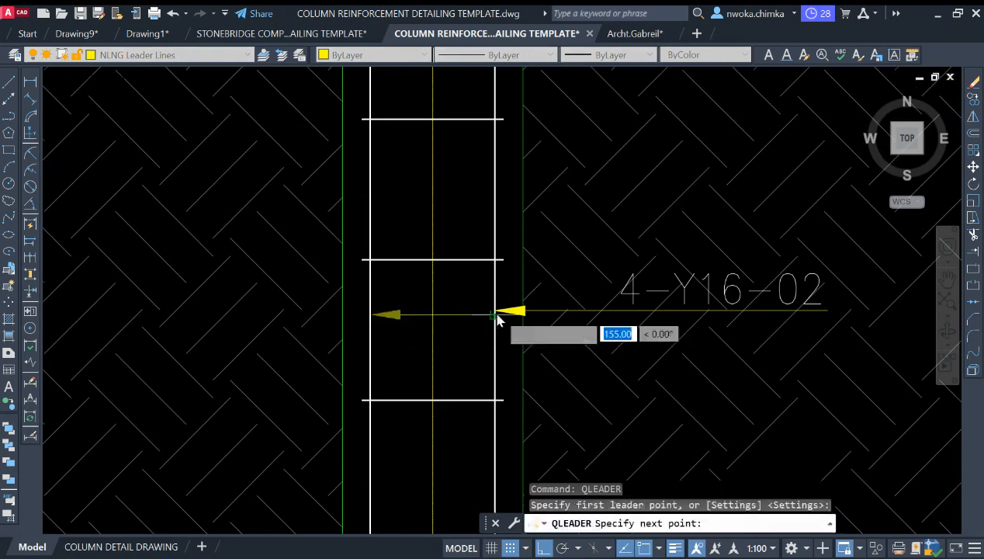
pyautogui.scroll(2, 493, 315)
pyautogui.press('Escape')
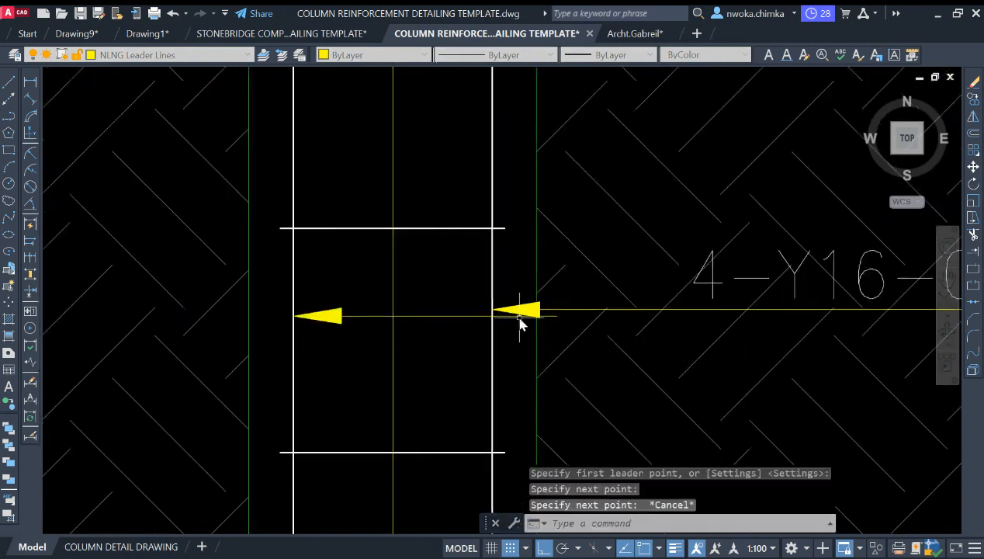
# - Move the left bar's leader vertically so it lines up with the "4-Y16-02" leader line
pyautogui.click(469, 318)
pyautogui.write('M')
pyautogui.press('Return')
pyautogui.scroll(2, 566, 309)
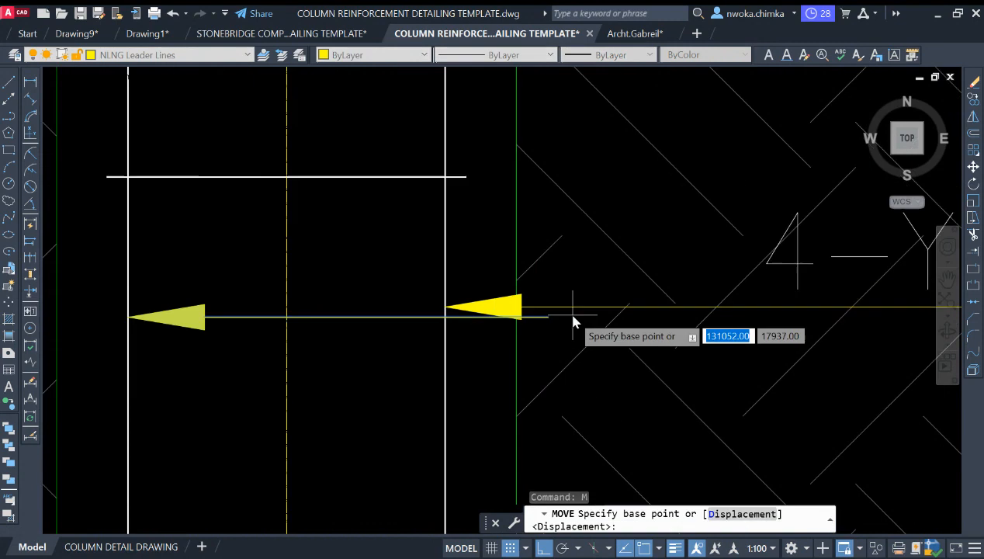
pyautogui.click(547, 310)
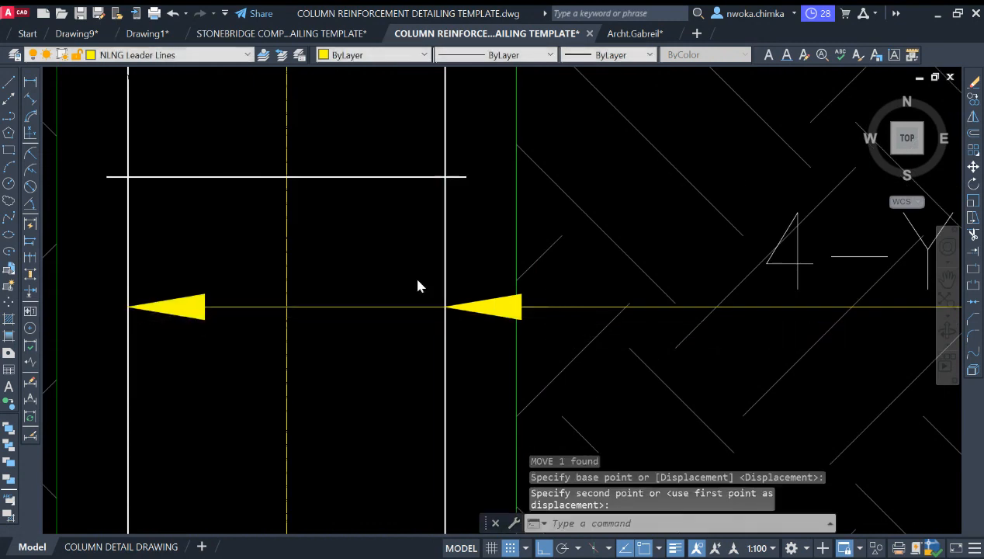
pyautogui.scroll(-5, 434, 285)
pyautogui.scroll(2, 560, 301)
pyautogui.click(558, 284)
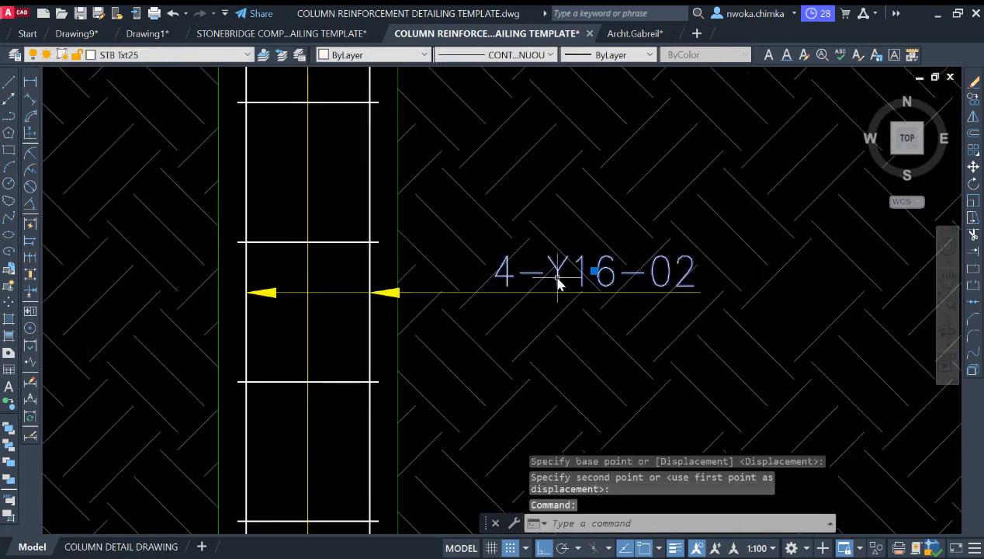
pyautogui.doubleClick(677, 288)
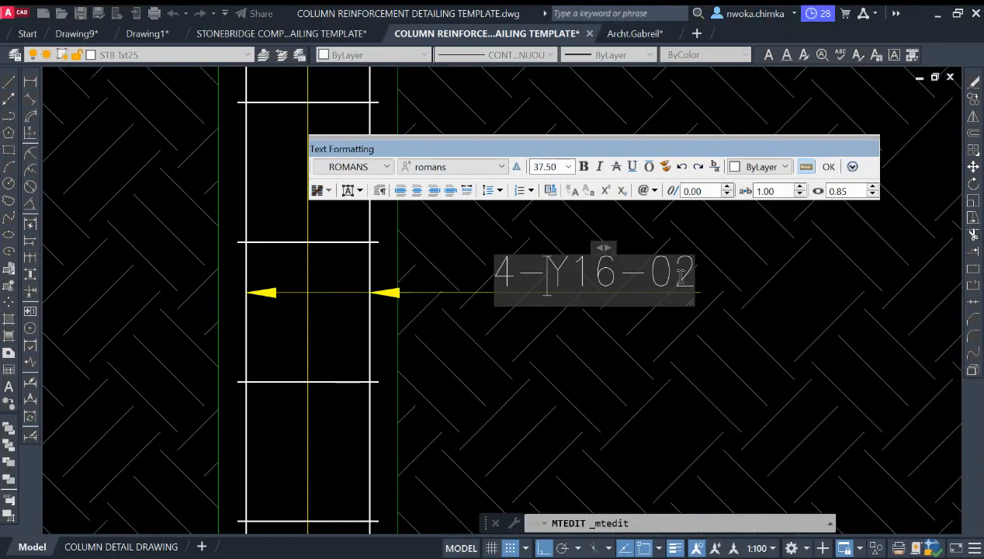
pyautogui.scroll(-4, 680, 275)
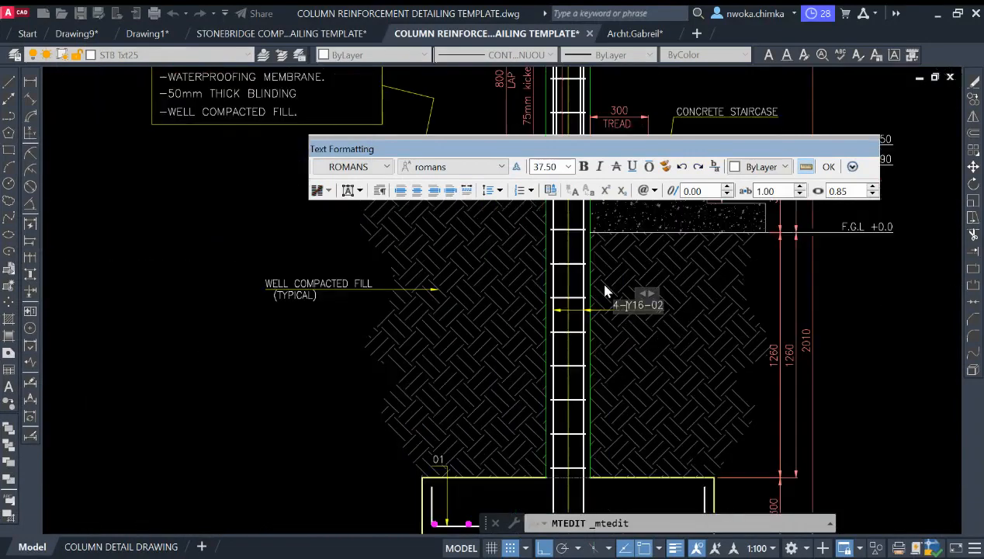
pyautogui.scroll(-2, 584, 293)
pyautogui.moveTo(574, 233); pyautogui.dragTo(557, 337, button='middle')
pyautogui.scroll(1, 566, 236)
pyautogui.click(580, 233)
# - Examine the column's main bars and starter bars from the upper slab to the footing, including the lap zone and existing bar marks
pyautogui.scroll(3, 571, 318)
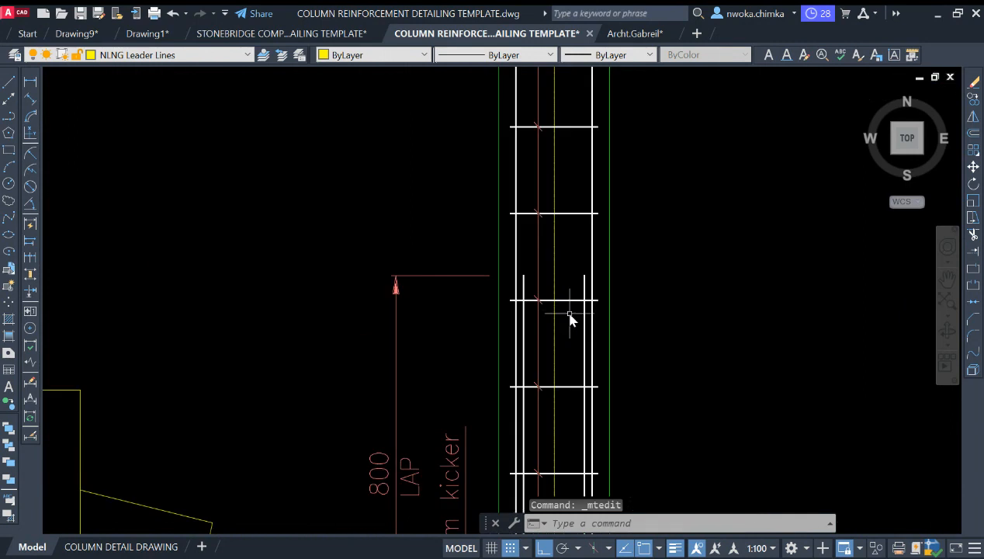
pyautogui.scroll(-3, 541, 189)
pyautogui.moveTo(553, 475)
pyautogui.mouseDown(button='middle')
pyautogui.moveTo(555, 304)
pyautogui.moveTo(556, 462)
pyautogui.mouseUp(button='middle')
pyautogui.scroll(2, 549, 136)
pyautogui.scroll(1, 548, 182)
pyautogui.scroll(-2, 545, 138)
pyautogui.scroll(4, 541, 163)
pyautogui.press('Escape')
pyautogui.click(543, 204)
pyautogui.scroll(-4, 543, 203)
pyautogui.moveTo(545, 209); pyautogui.dragTo(553, 289, button='middle')
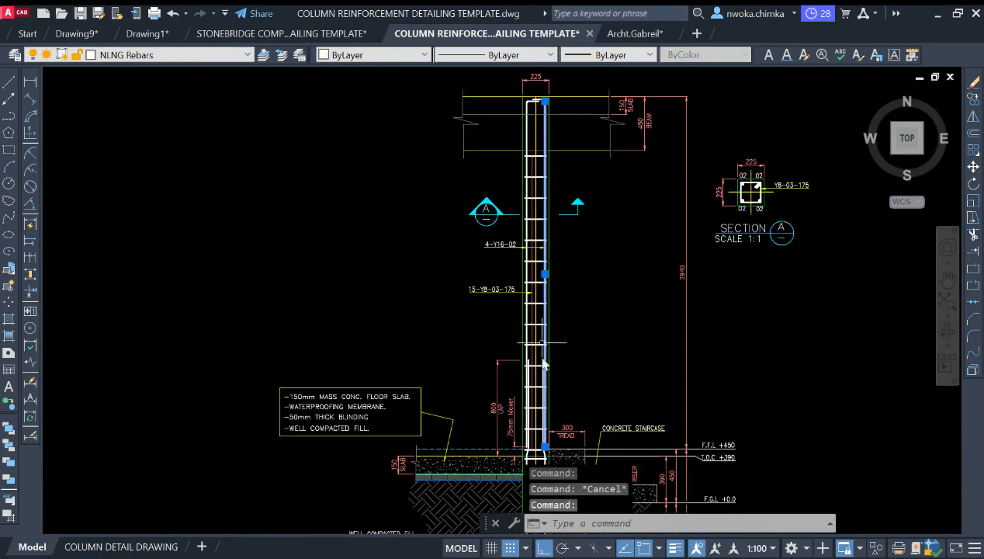
pyautogui.moveTo(551, 200); pyautogui.dragTo(553, 166, button='middle')
pyautogui.scroll(4, 528, 302)
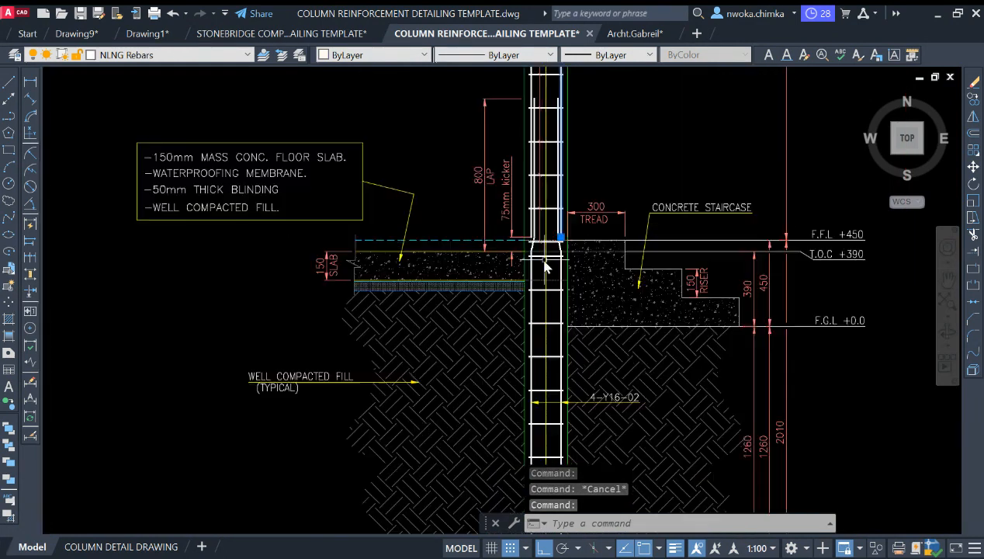
pyautogui.scroll(-5, 569, 256)
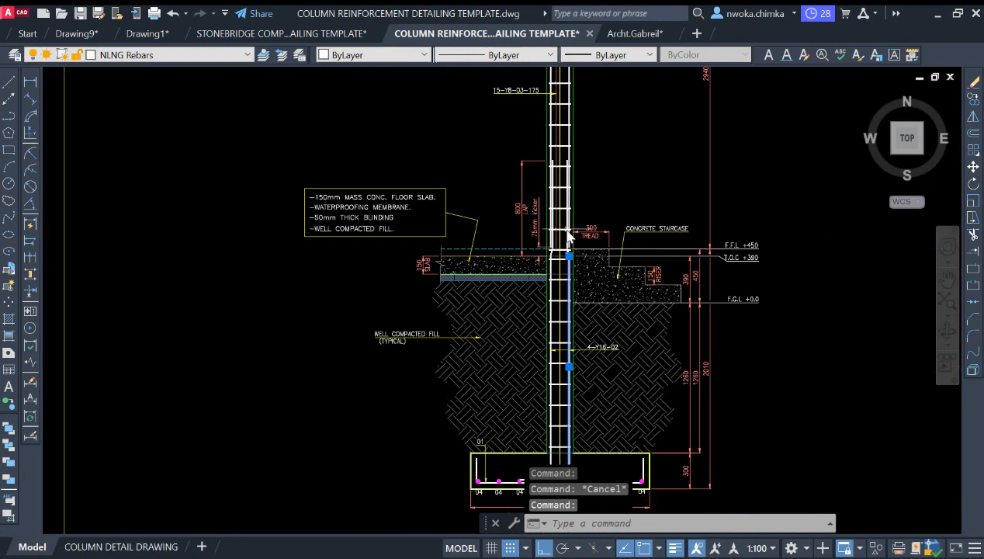
pyautogui.scroll(2, 564, 355)
pyautogui.press('Escape')
pyautogui.scroll(4, 593, 345)
pyautogui.scroll(-4, 598, 244)
pyautogui.moveTo(512, 119)
pyautogui.mouseDown(button='middle')
pyautogui.moveTo(510, 280)
pyautogui.moveTo(552, 352)
pyautogui.mouseUp(button='middle')
pyautogui.moveTo(478, 315); pyautogui.dragTo(512, 458, button='middle')
pyautogui.scroll(2, 546, 215)
pyautogui.moveTo(547, 216); pyautogui.dragTo(470, 336, button='middle')
pyautogui.scroll(-4, 487, 319)
pyautogui.moveTo(611, 287); pyautogui.dragTo(583, 104, button='middle')
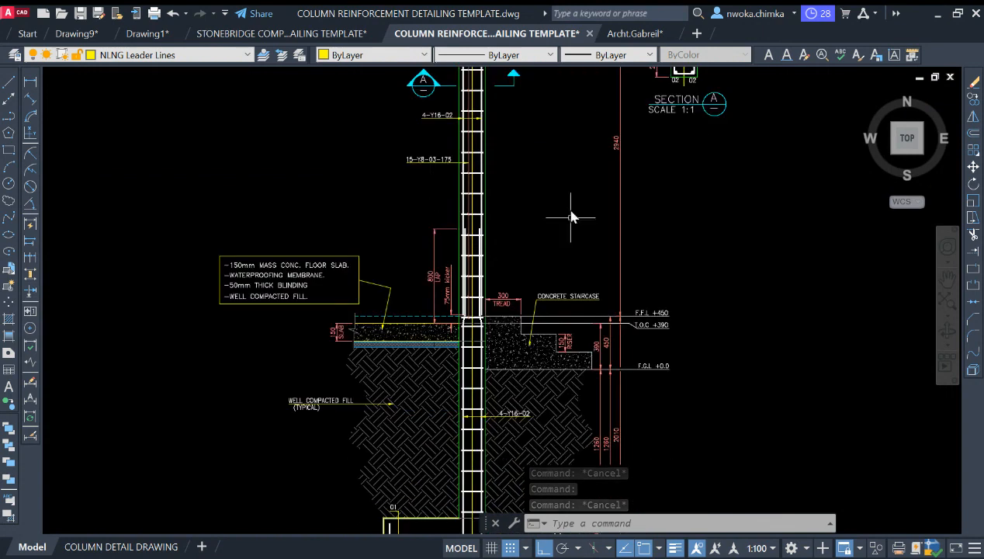
pyautogui.moveTo(391, 523); pyautogui.dragTo(434, 283, button='middle')
pyautogui.scroll(2, 434, 306)
pyautogui.scroll(-2, 476, 325)
pyautogui.moveTo(537, 191); pyautogui.dragTo(525, 288, button='middle')
pyautogui.scroll(5, 526, 289)
pyautogui.scroll(3, 604, 249)
# - Change the bar text on the leader below ground level to "4-Y16-05"
pyautogui.click(637, 227)
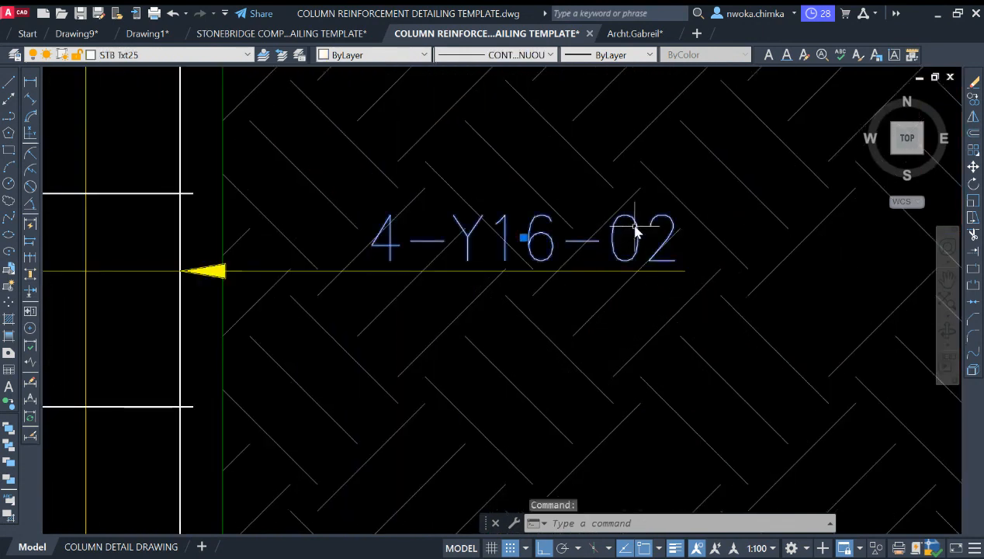
pyautogui.doubleClick(655, 246)
pyautogui.moveTo(645, 247); pyautogui.dragTo(669, 245)
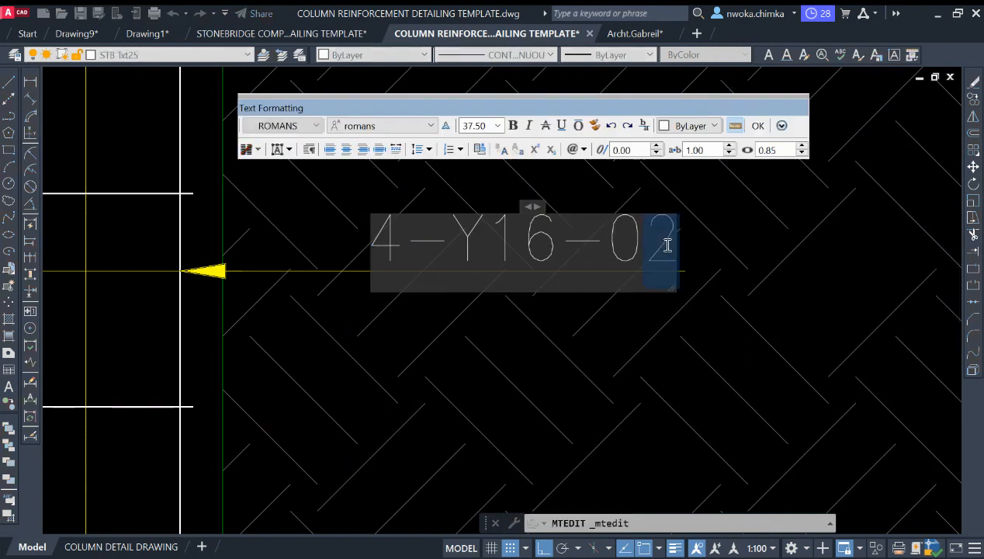
pyautogui.click(683, 319)
pyautogui.press('Escape')
pyautogui.scroll(-2, 660, 264)
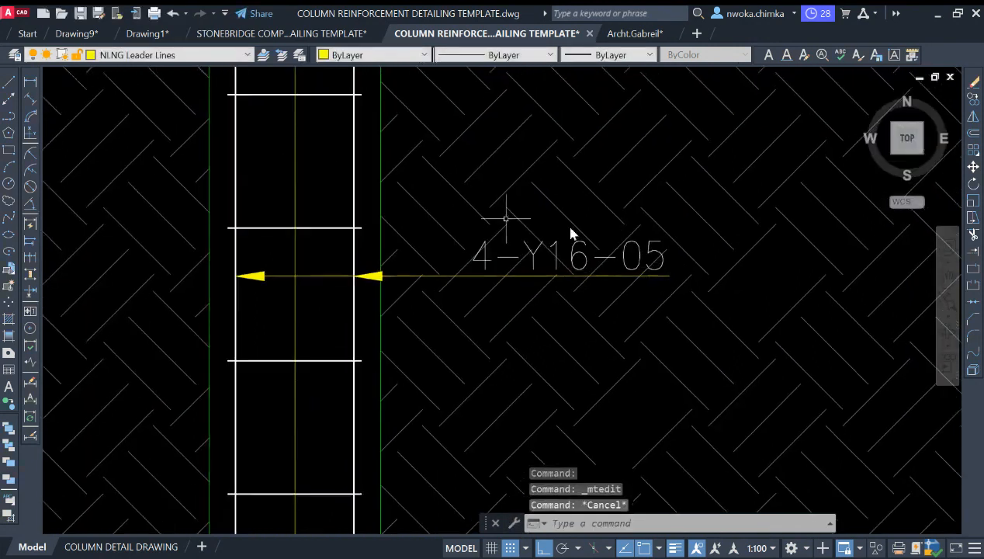
# - Draw a rectangle around the "4-Y16-05" text and trim away the fill hatch inside it
pyautogui.click(9, 150)
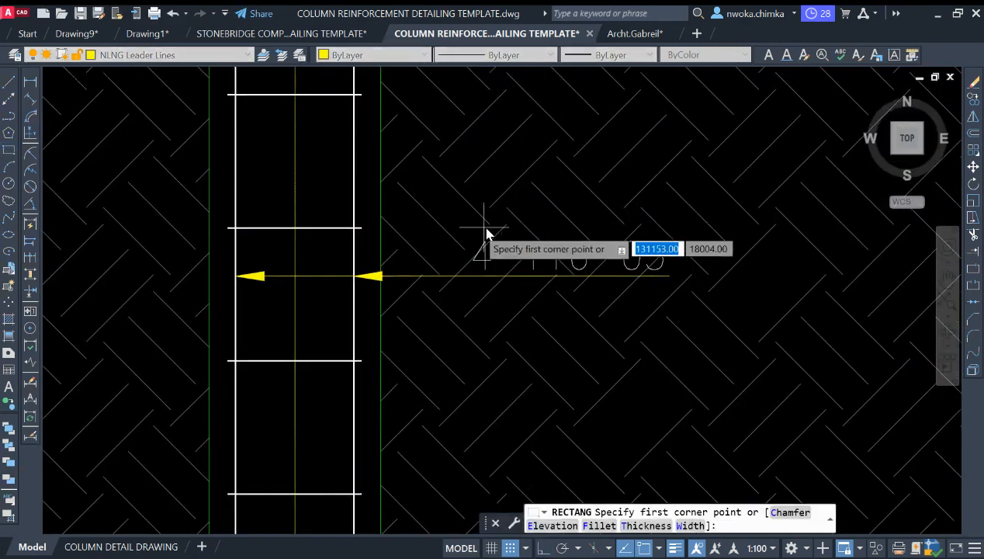
pyautogui.click(453, 226)
pyautogui.click(696, 300)
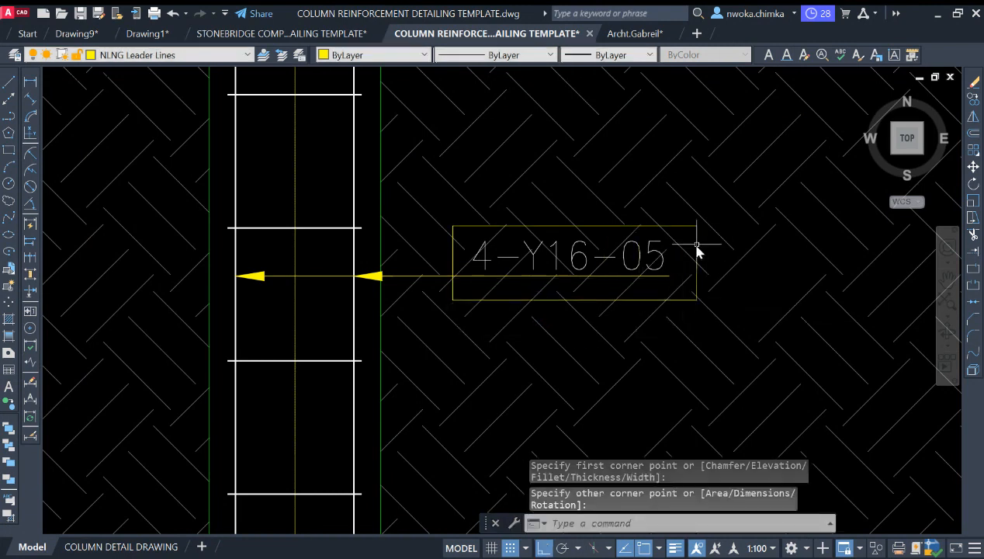
pyautogui.click(697, 238)
pyautogui.write('TR')
pyautogui.press('Return')
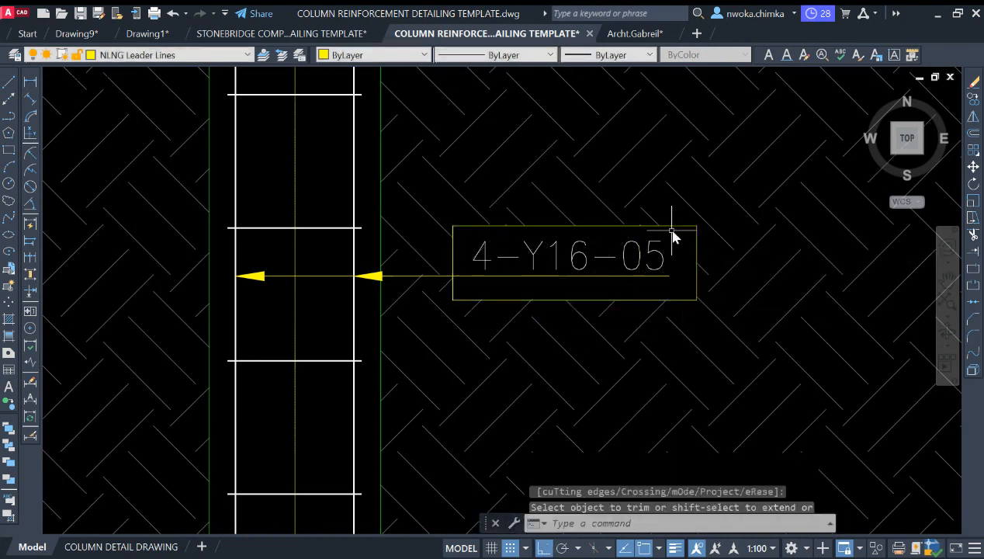
pyautogui.press('Escape')
# - Erase the rectangle around the "4-Y16-05" text
pyautogui.write('E')
pyautogui.press('Return')
pyautogui.scroll(-4, 699, 226)
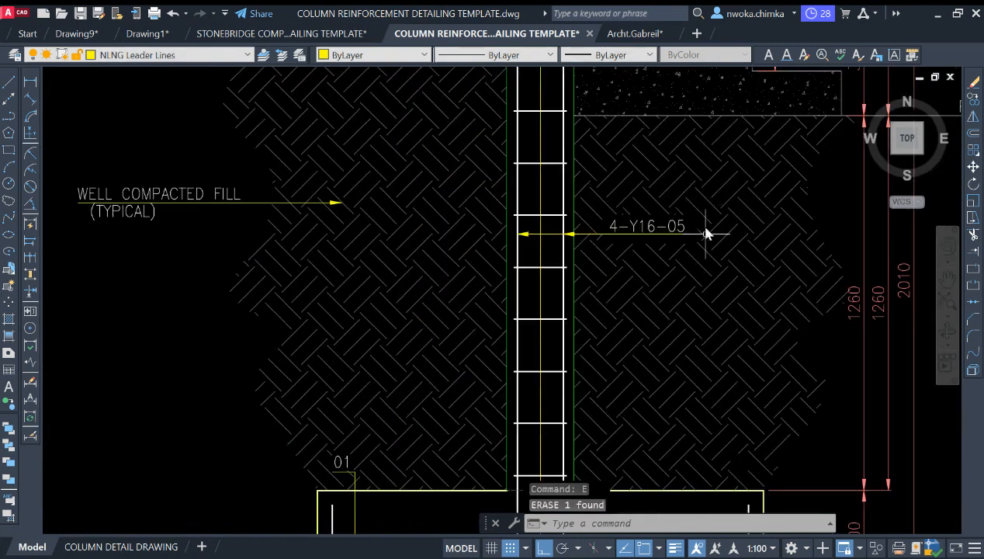
pyautogui.scroll(4, 667, 239)
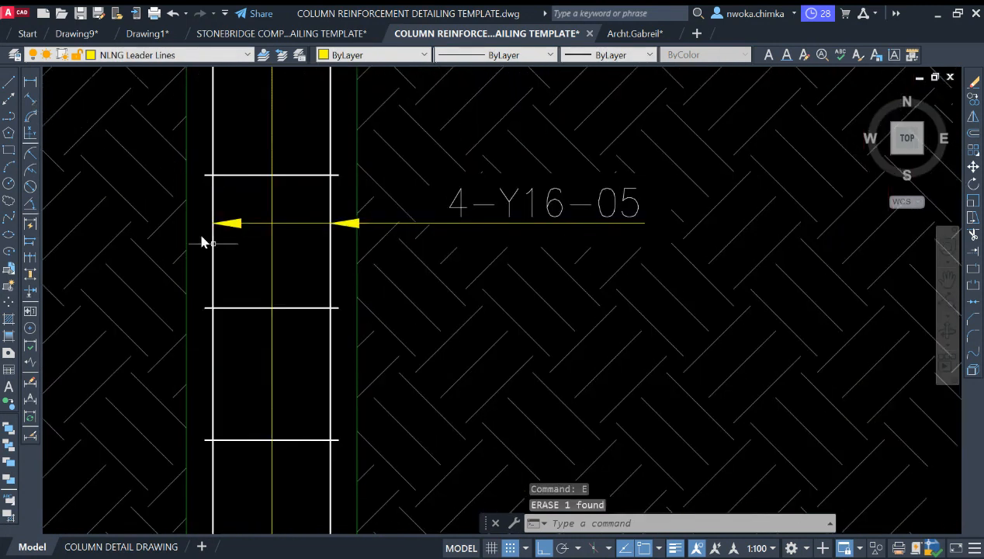
# - Draw a vertical line inside the column from the top link below the kicker to the lowest link above the footing
pyautogui.scroll(-2, 309, 281)
pyautogui.scroll(-3, 325, 295)
pyautogui.moveTo(341, 270); pyautogui.dragTo(441, 301, button='middle')
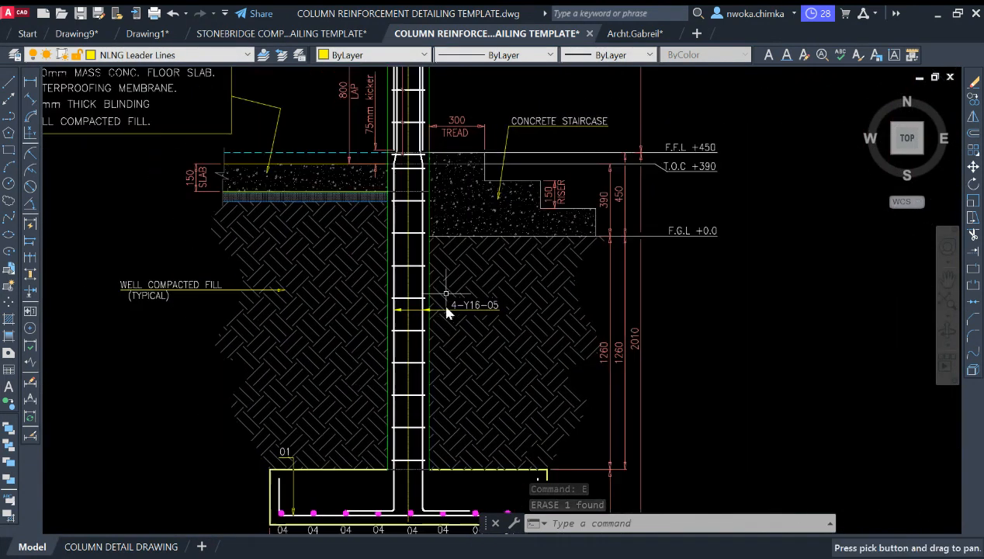
pyautogui.click(9, 86)
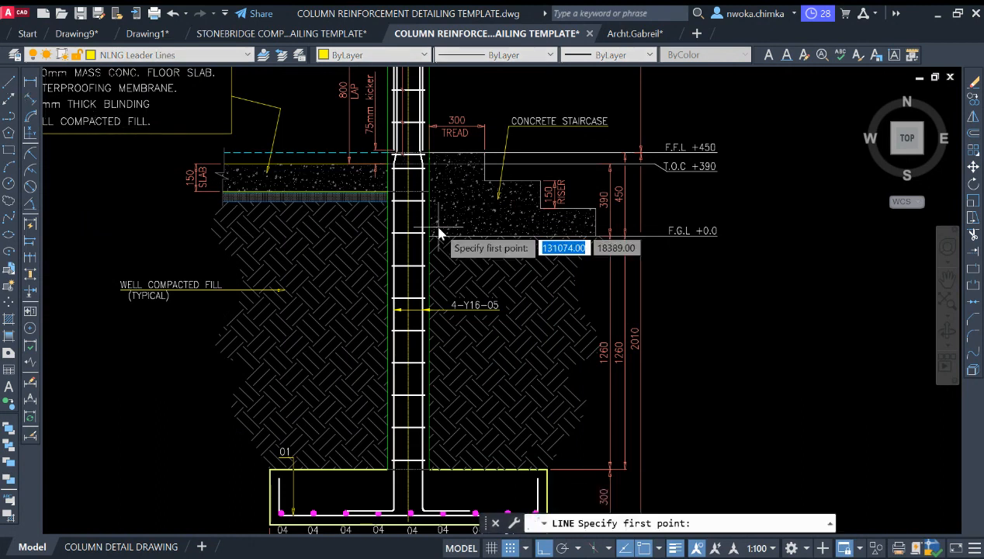
pyautogui.scroll(4, 407, 209)
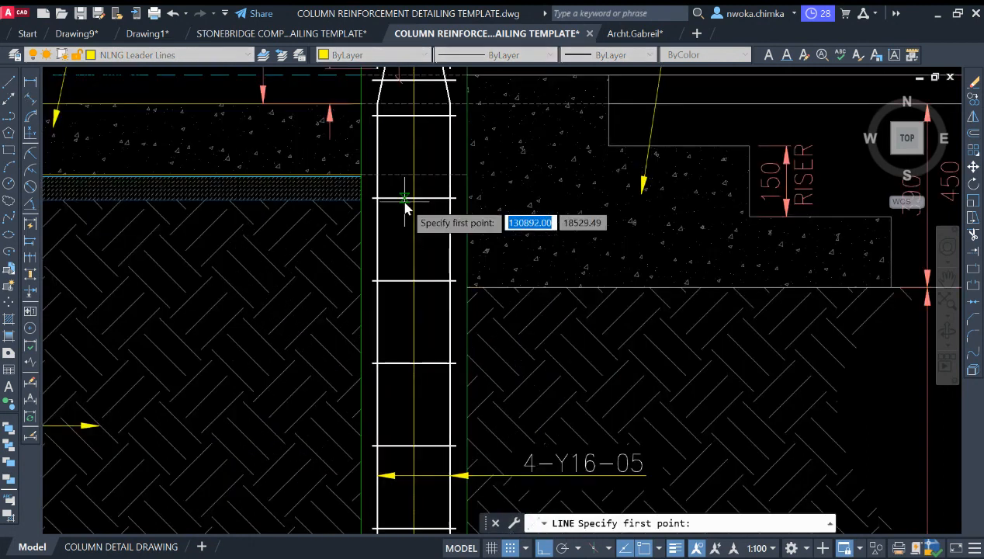
pyautogui.click(427, 118)
pyautogui.scroll(-2, 428, 116)
pyautogui.moveTo(431, 481); pyautogui.dragTo(430, 311, button='middle')
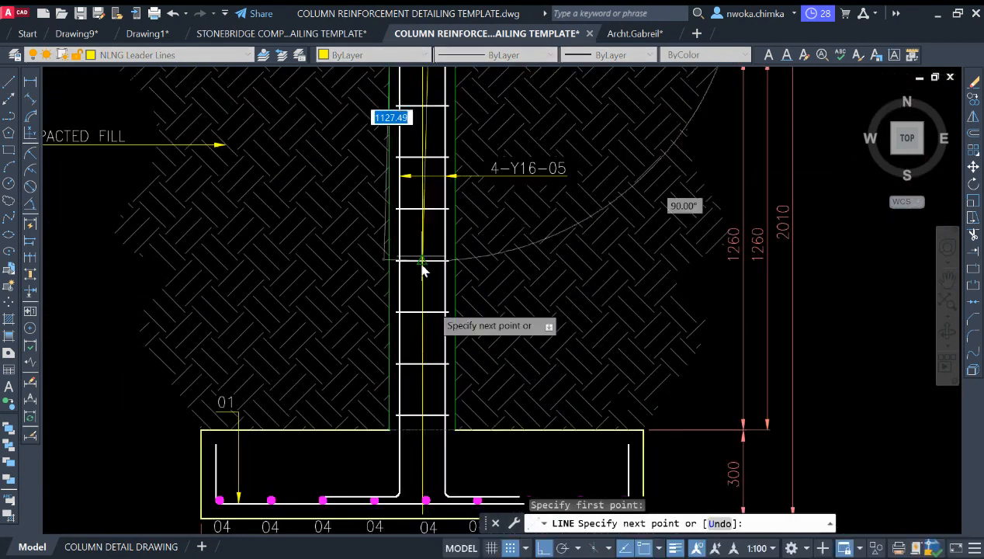
pyautogui.scroll(2, 429, 440)
pyautogui.press('Escape')
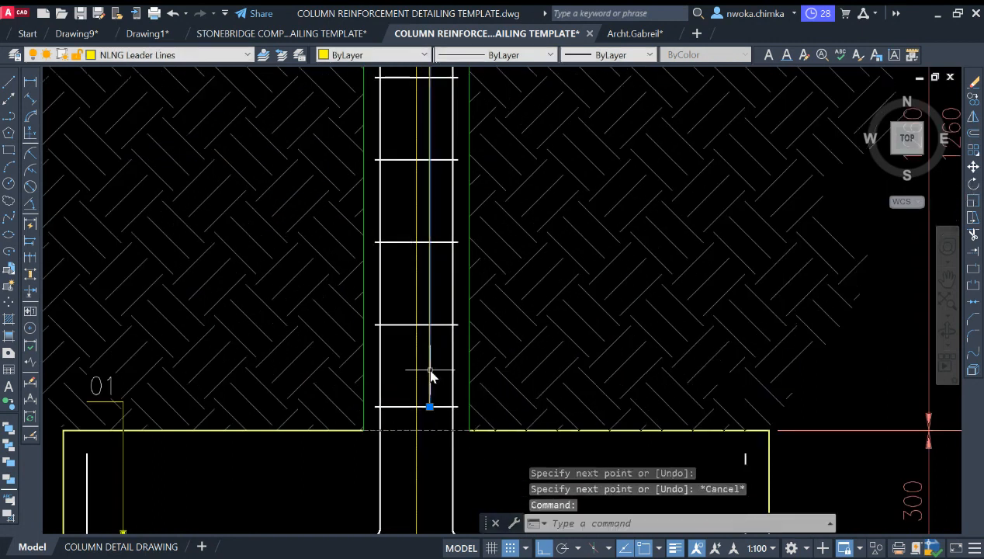
# - Move the new vertical line slightly to the right, between the column centreline and the right-hand starter bar
pyautogui.write('m')
pyautogui.press('Return')
pyautogui.scroll(3, 438, 358)
pyautogui.click(450, 365)
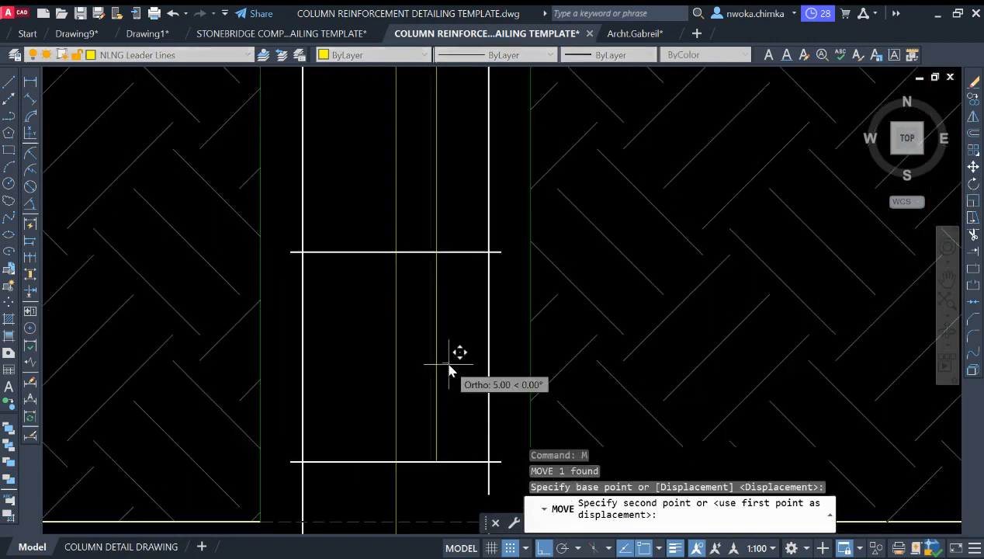
pyautogui.click(448, 363)
pyautogui.scroll(-4, 462, 381)
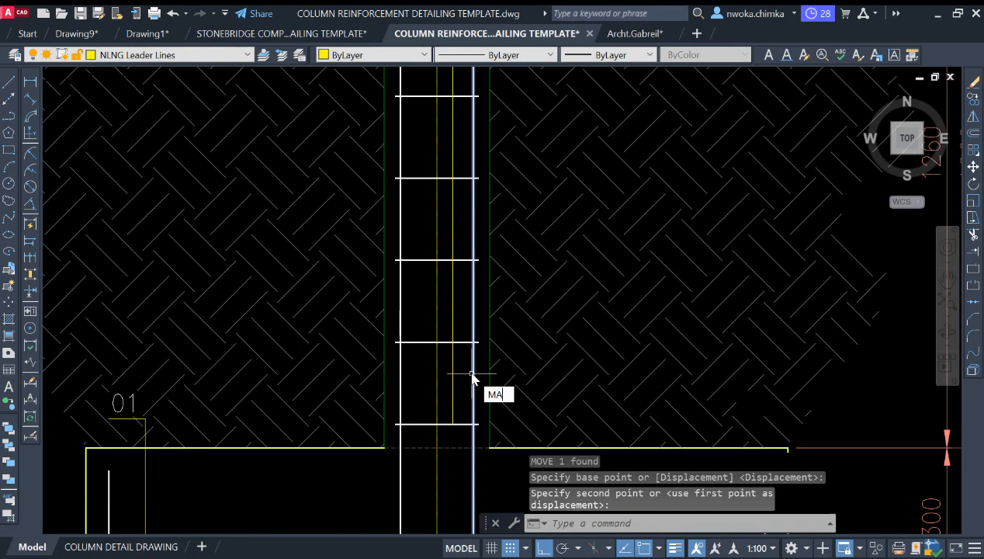
# - Match the new vertical line's properties to the existing link range line in the column above floor level
pyautogui.write('MA')
pyautogui.press('Return')
pyautogui.scroll(-5, 473, 373)
pyautogui.scroll(6, 472, 388)
pyautogui.click(491, 194)
pyautogui.click(489, 203)
pyautogui.click(519, 305)
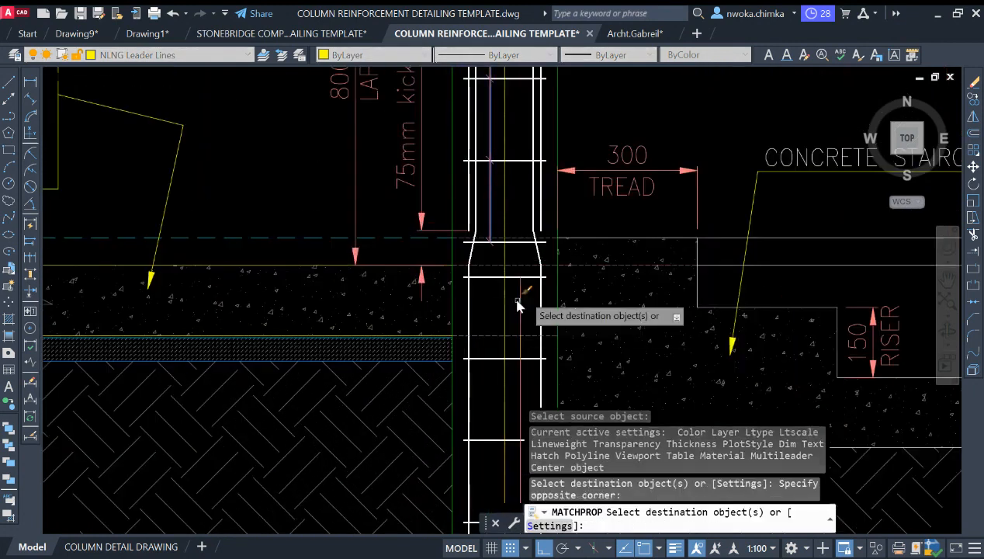
pyautogui.press('Escape')
# - Copy the diagonal tick at the lower end of the upper range line onto each link crossing along the new vertical line
pyautogui.scroll(3, 512, 237)
pyautogui.click(485, 232)
pyautogui.press('Escape')
pyautogui.click(476, 237)
pyautogui.click(518, 265)
pyautogui.write('co')
pyautogui.press('Return')
pyautogui.scroll(2, 479, 257)
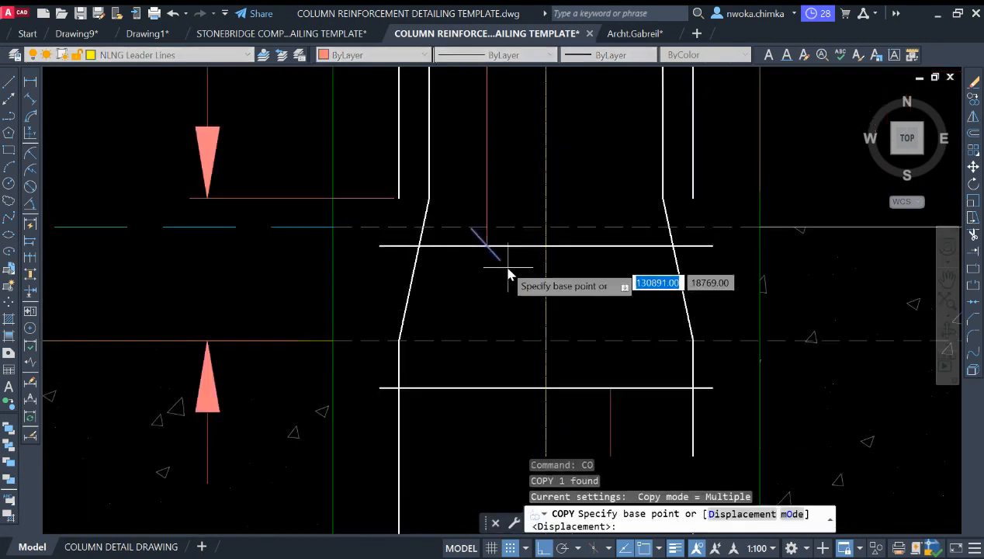
pyautogui.click(486, 249)
pyautogui.scroll(-4, 516, 184)
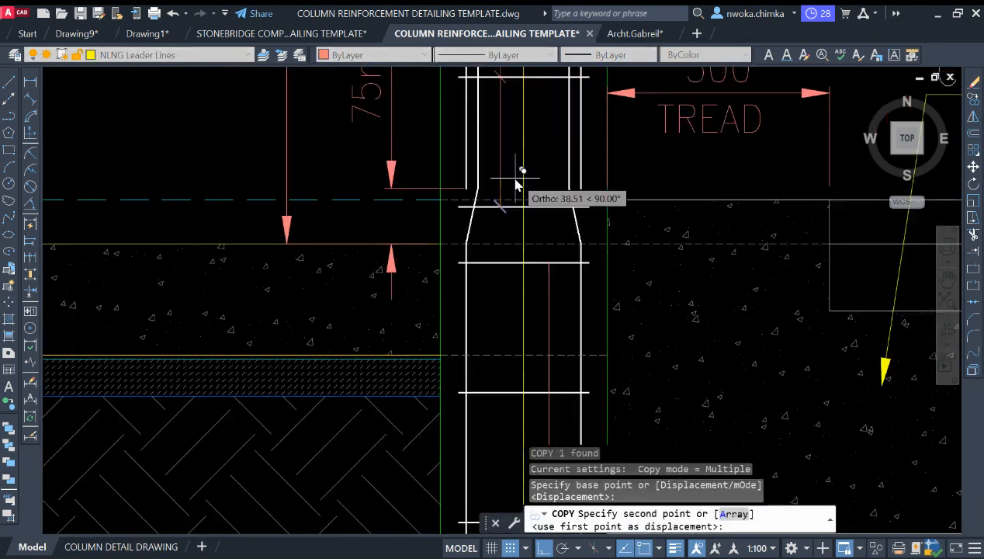
pyautogui.click(553, 270)
pyautogui.moveTo(564, 458); pyautogui.dragTo(545, 254, button='middle')
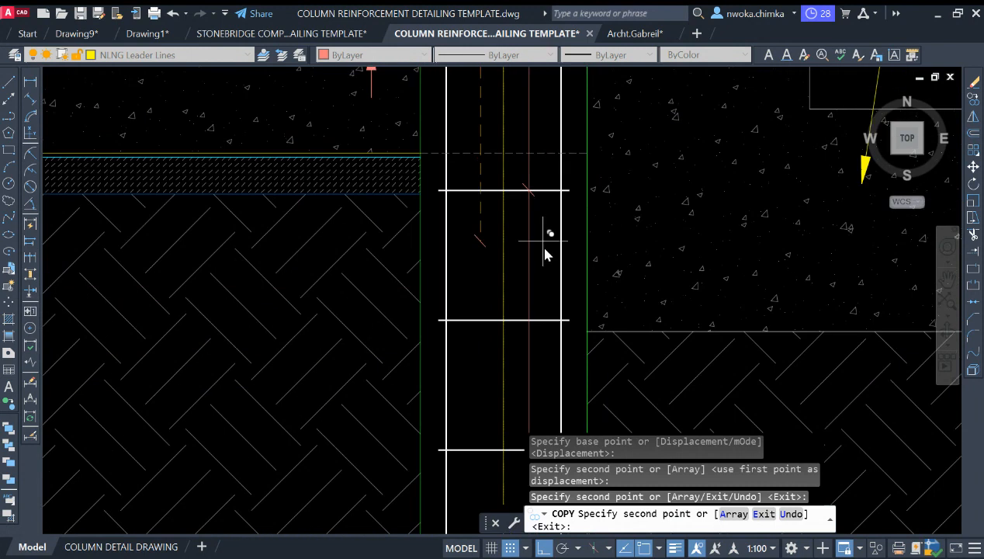
pyautogui.click(542, 357)
pyautogui.moveTo(544, 345)
pyautogui.mouseDown(button='middle')
pyautogui.moveTo(546, 214)
pyautogui.moveTo(520, 203)
pyautogui.mouseUp(button='middle')
pyautogui.click(539, 321)
pyautogui.click(512, 289)
pyautogui.click(511, 420)
pyautogui.moveTo(511, 422)
pyautogui.mouseDown(button='middle')
pyautogui.moveTo(516, 279)
pyautogui.moveTo(493, 177)
pyautogui.mouseUp(button='middle')
pyautogui.scroll(-2, 499, 256)
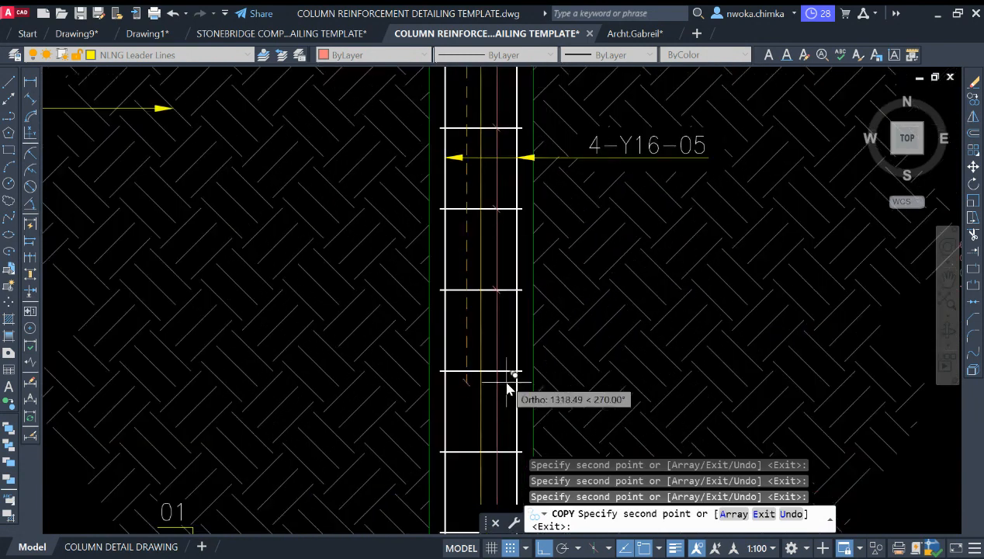
pyautogui.click(505, 449)
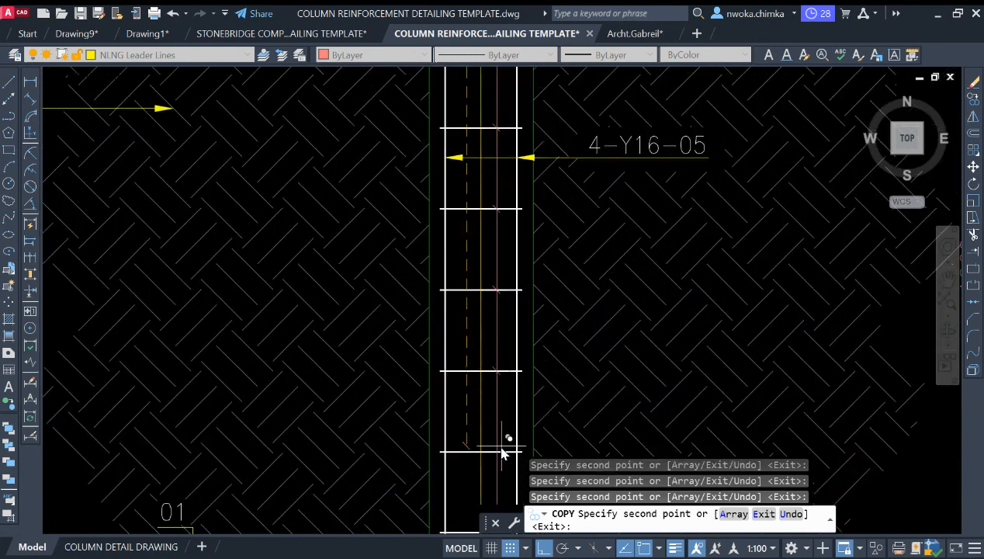
pyautogui.moveTo(502, 444); pyautogui.dragTo(503, 256, button='middle')
pyautogui.scroll(2, 496, 280)
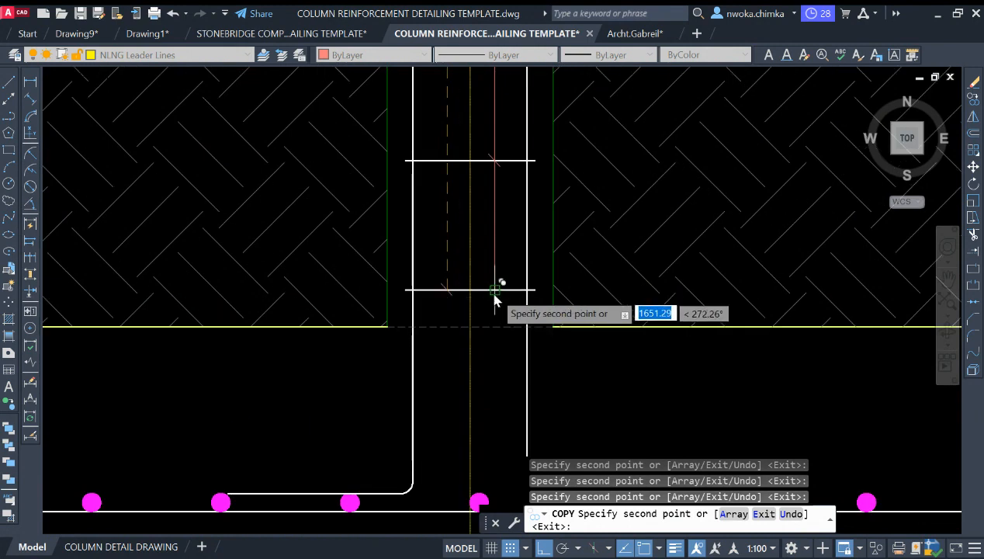
pyautogui.press('Escape')
# - Count the links from the footing up to the slab by selecting them one after another
pyautogui.scroll(-5, 497, 299)
pyautogui.moveTo(487, 326); pyautogui.dragTo(482, 395, button='middle')
pyautogui.click(473, 391)
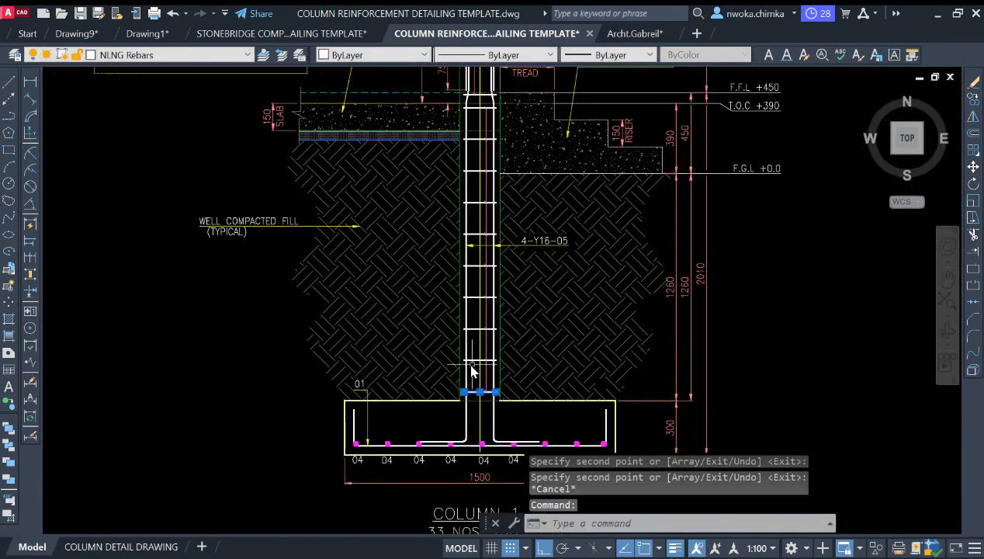
pyautogui.click(473, 360)
pyautogui.click(471, 329)
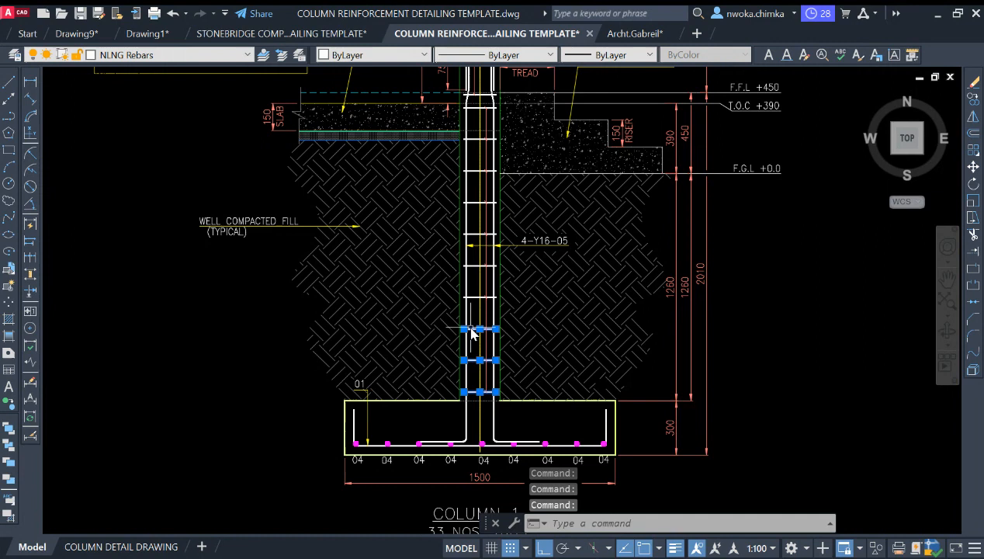
pyautogui.click(475, 248)
pyautogui.click(476, 211)
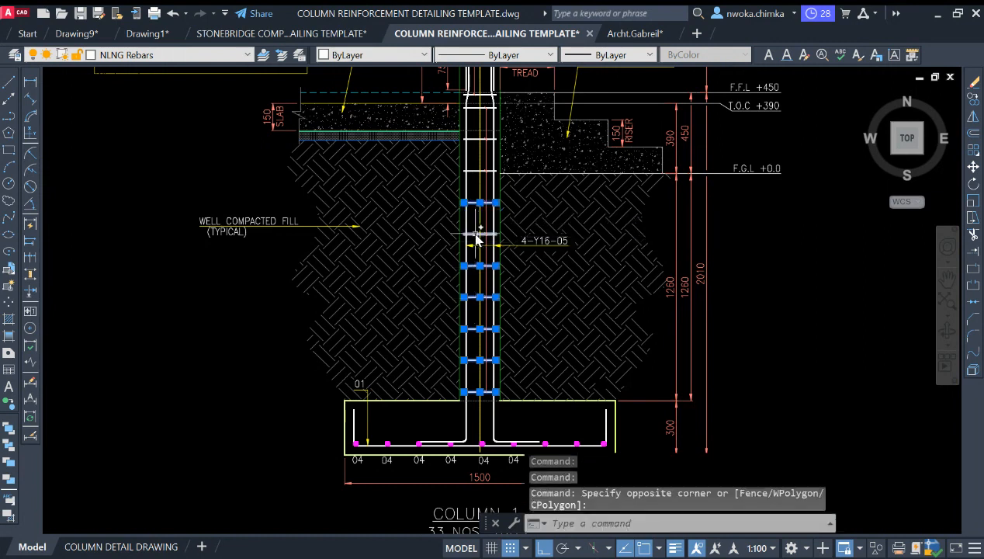
pyautogui.moveTo(475, 211); pyautogui.dragTo(460, 289, button='middle')
pyautogui.click(461, 278)
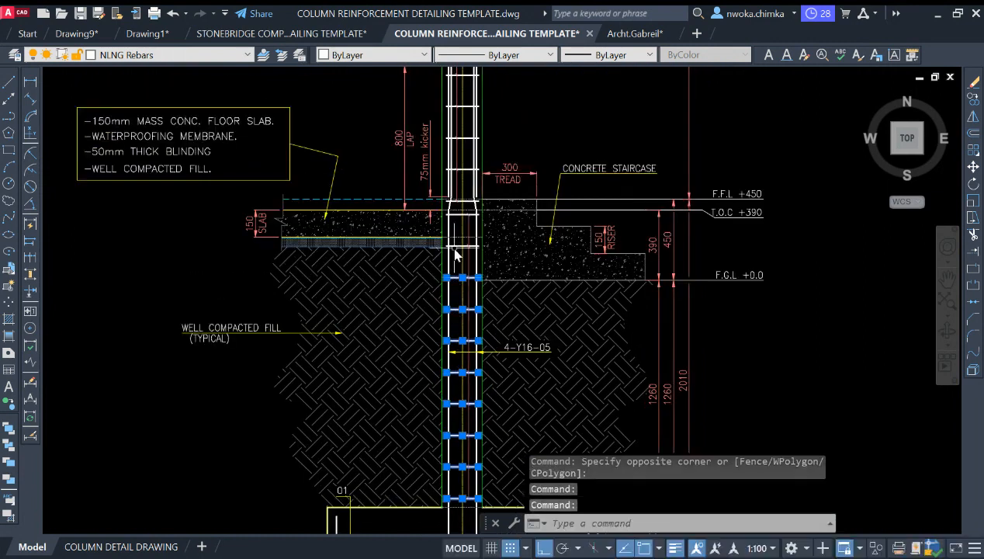
pyautogui.click(462, 245)
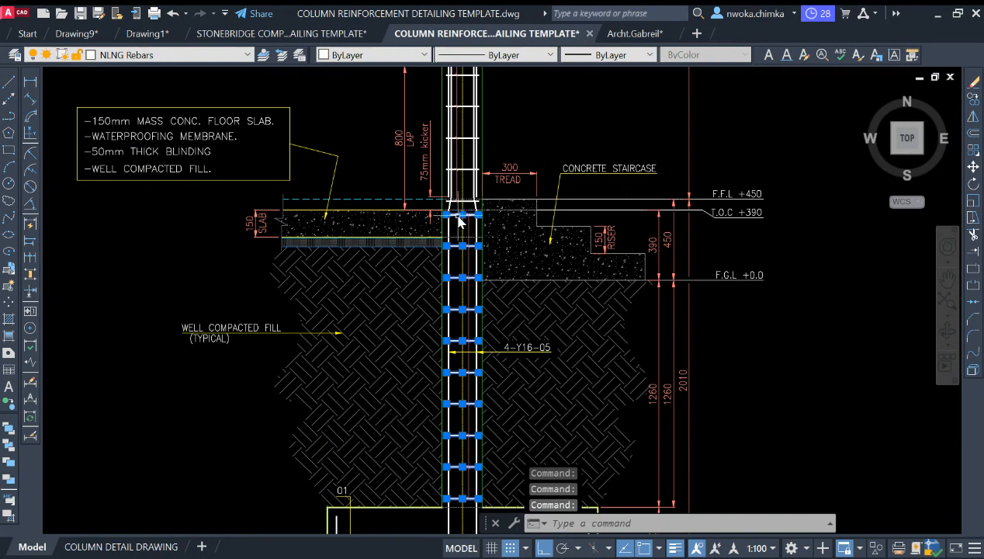
pyautogui.scroll(4, 459, 221)
pyautogui.scroll(-4, 533, 236)
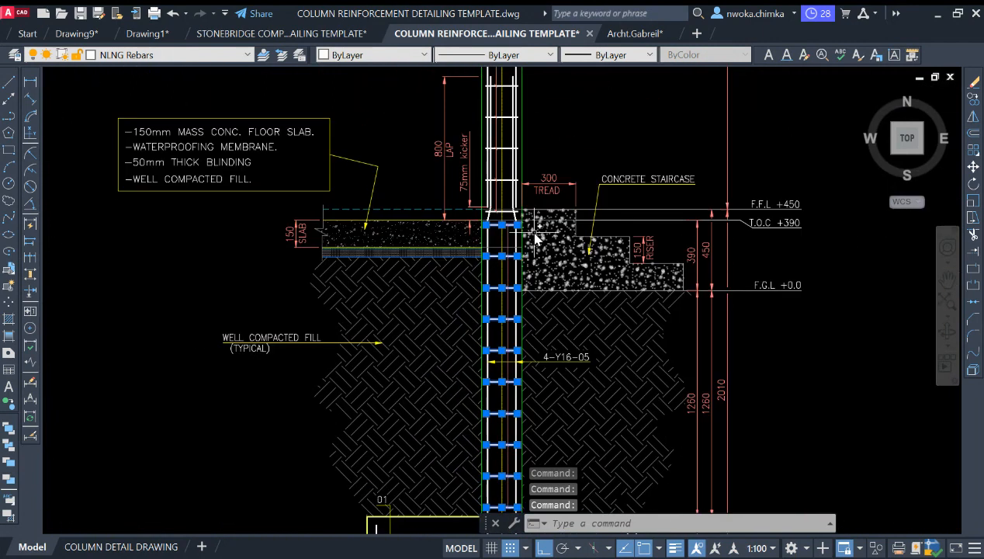
pyautogui.scroll(2, 498, 237)
pyautogui.press('Escape')
pyautogui.scroll(2, 492, 218)
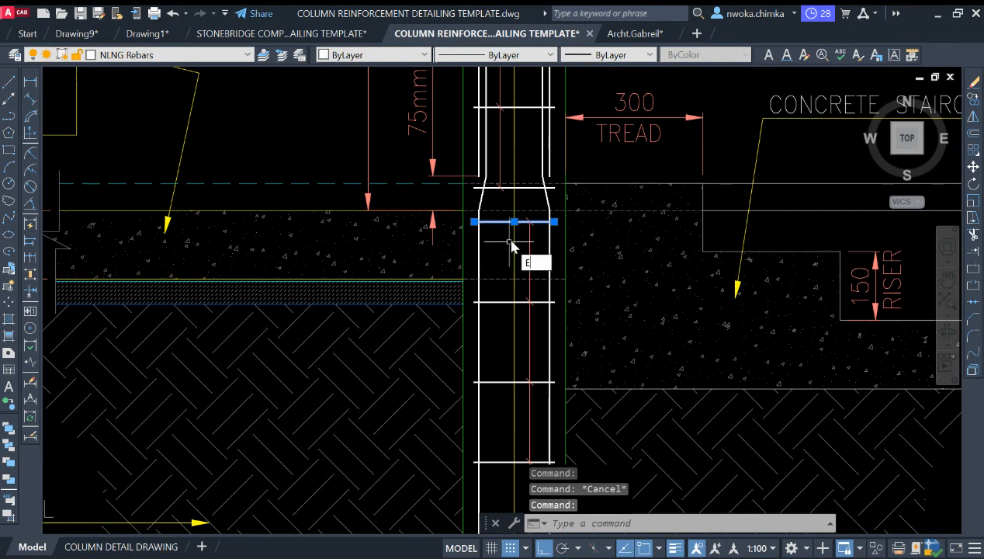
# - Recount the links from slab level down to the footing, selecting each one, and compare with the upper column's link annotation
pyautogui.scroll(-2, 417, 214)
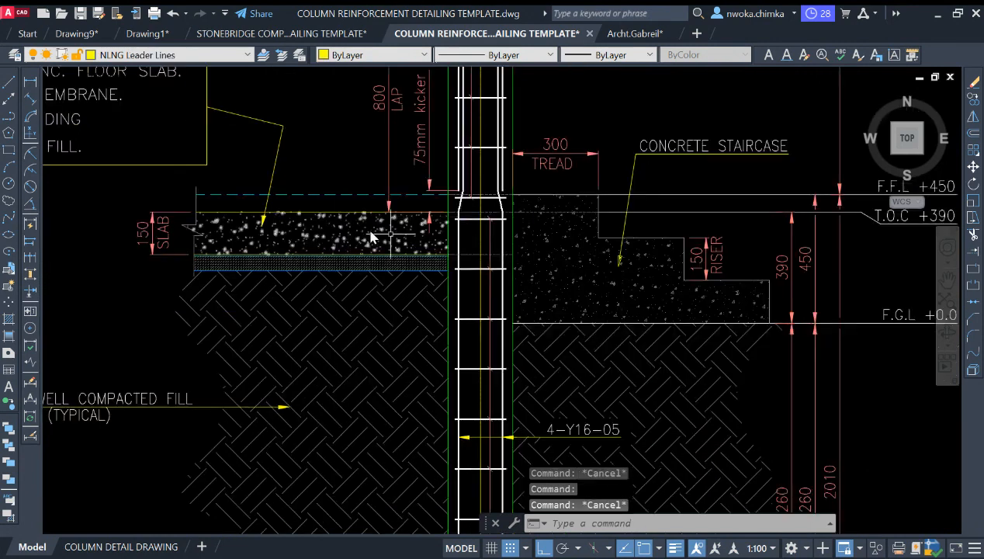
pyautogui.scroll(2, 433, 222)
pyautogui.click(468, 219)
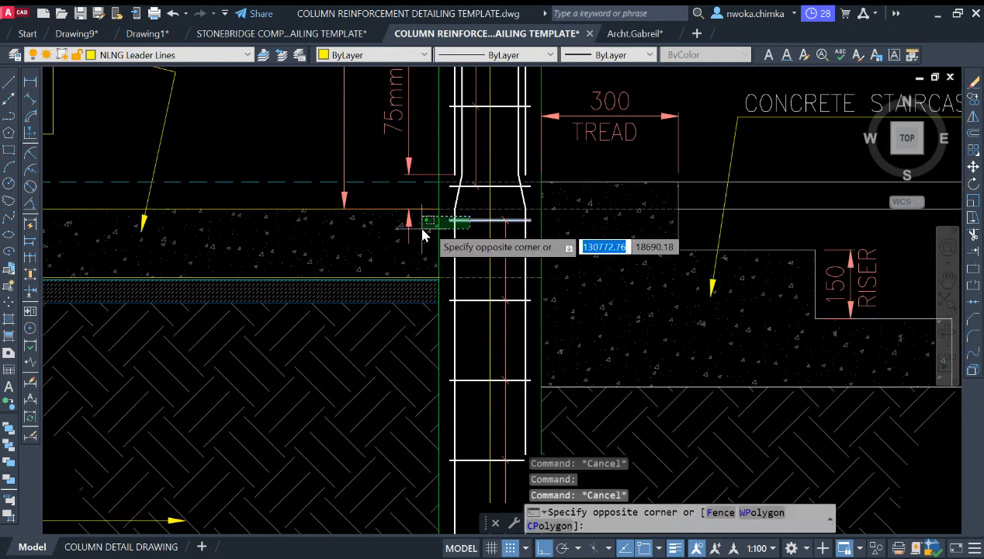
pyautogui.press('Escape')
pyautogui.click(472, 220)
pyautogui.click(468, 253)
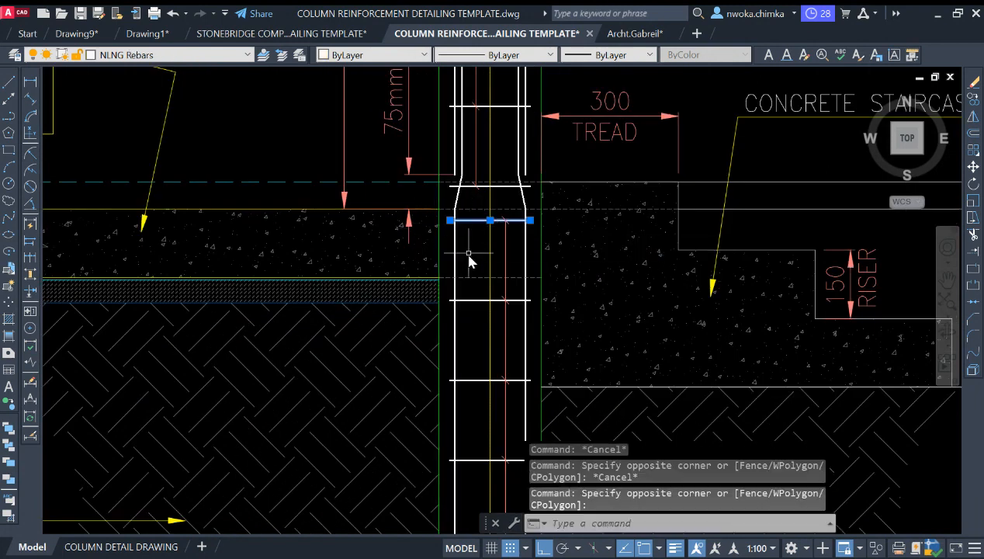
pyautogui.click(476, 325)
pyautogui.click(472, 299)
pyautogui.click(478, 363)
pyautogui.moveTo(478, 363); pyautogui.dragTo(487, 223, button='middle')
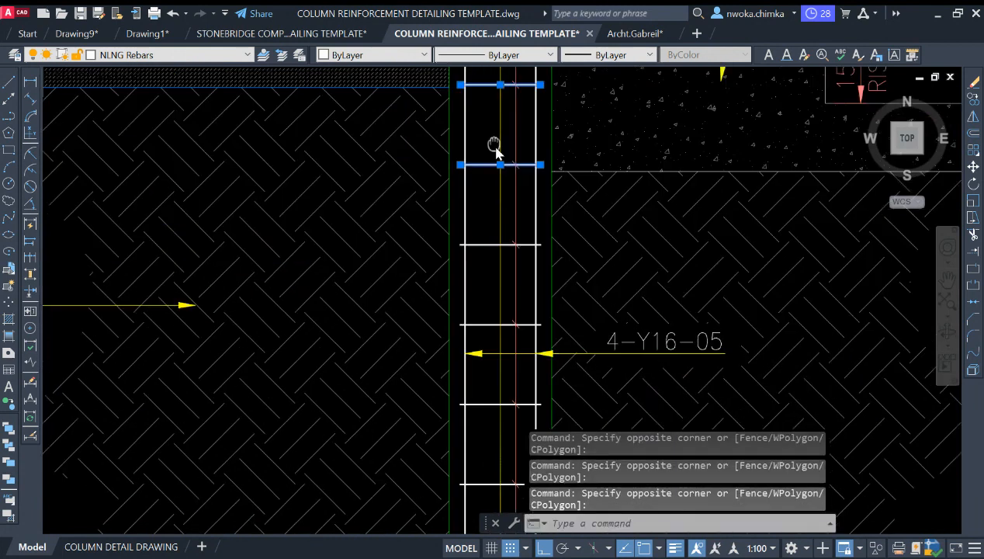
pyautogui.click(479, 273)
pyautogui.click(486, 316)
pyautogui.click(487, 312)
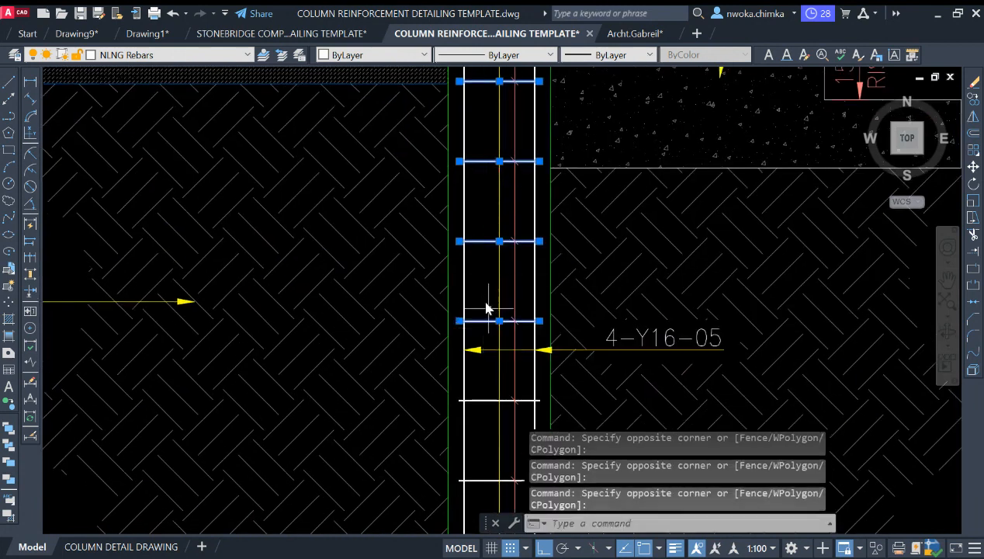
pyautogui.moveTo(474, 410); pyautogui.dragTo(470, 285, button='middle')
pyautogui.click(481, 277)
pyautogui.click(474, 274)
pyautogui.scroll(-2, 473, 273)
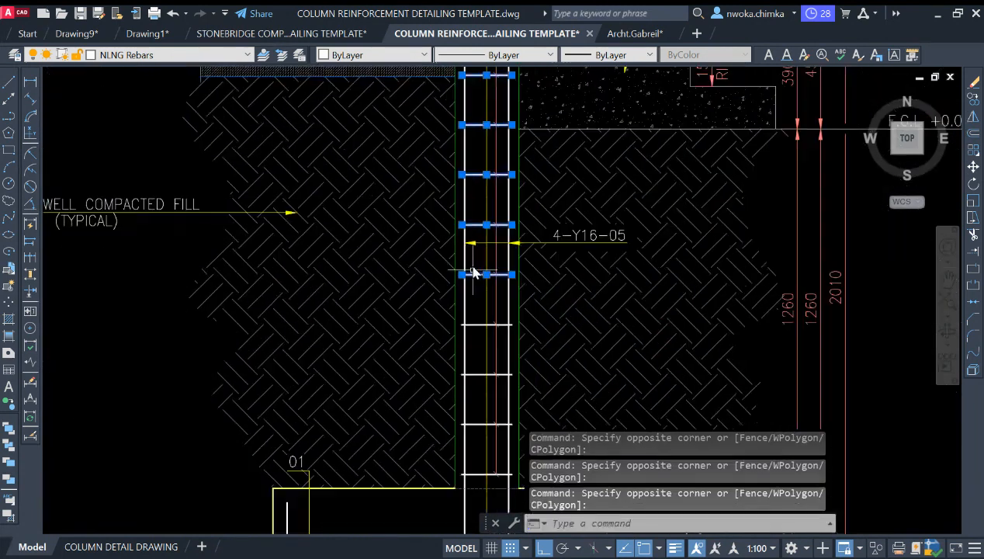
pyautogui.click(480, 331)
pyautogui.click(477, 373)
pyautogui.click(489, 384)
pyautogui.moveTo(492, 388); pyautogui.dragTo(497, 259, button='middle')
pyautogui.click(482, 295)
pyautogui.click(480, 325)
pyautogui.click(480, 346)
pyautogui.scroll(-5, 485, 338)
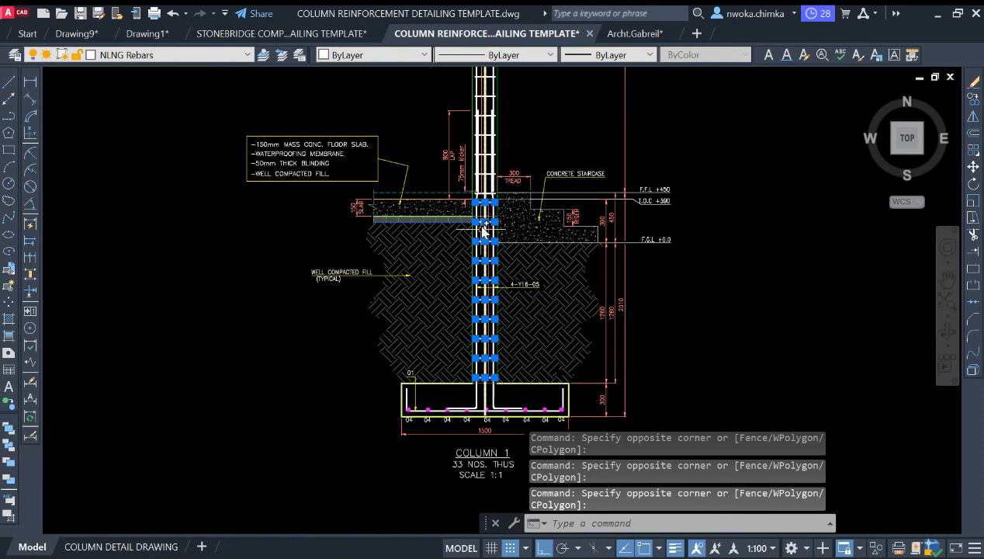
pyautogui.moveTo(491, 243)
pyautogui.mouseDown(button='middle')
pyautogui.moveTo(481, 194)
pyautogui.moveTo(475, 219)
pyautogui.mouseUp(button='middle')
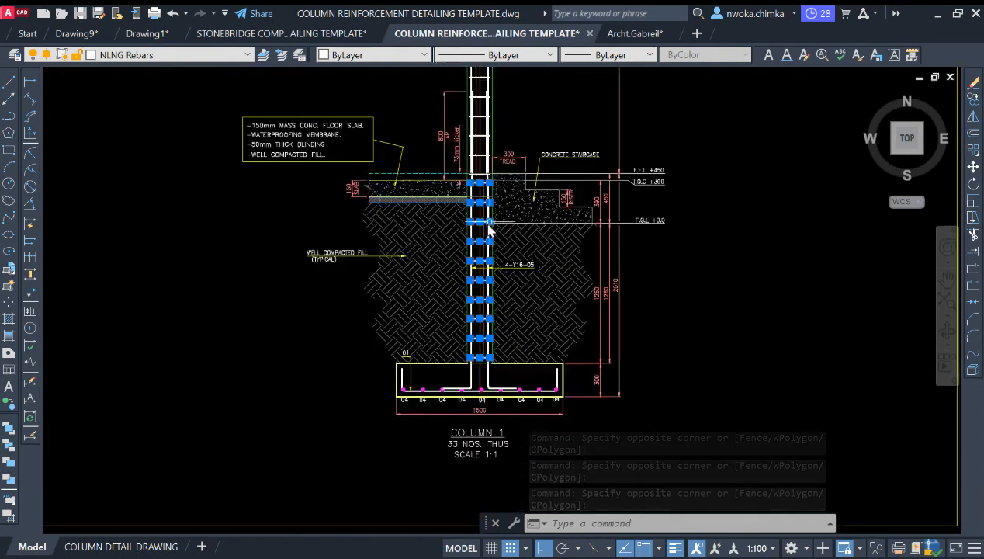
pyautogui.scroll(-3, 488, 259)
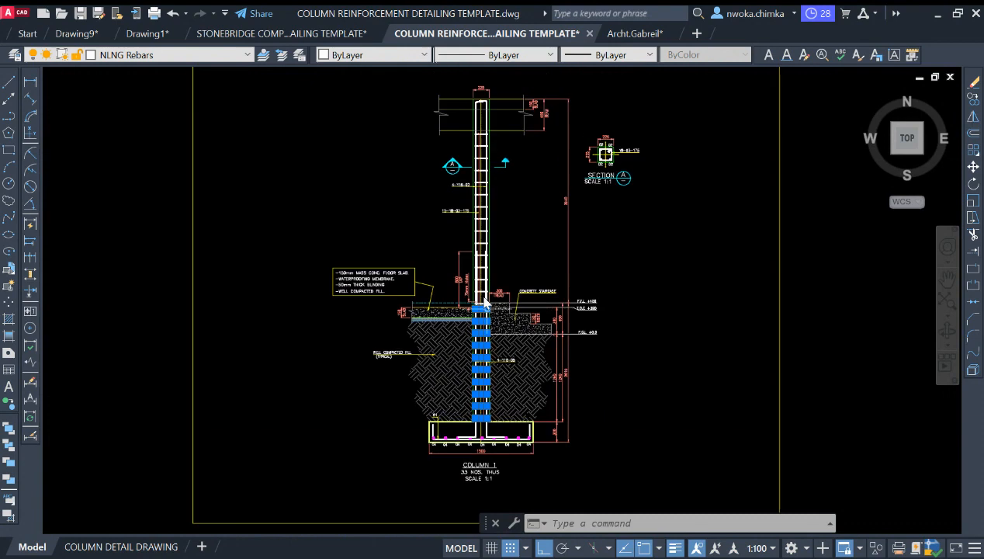
pyautogui.scroll(5, 461, 301)
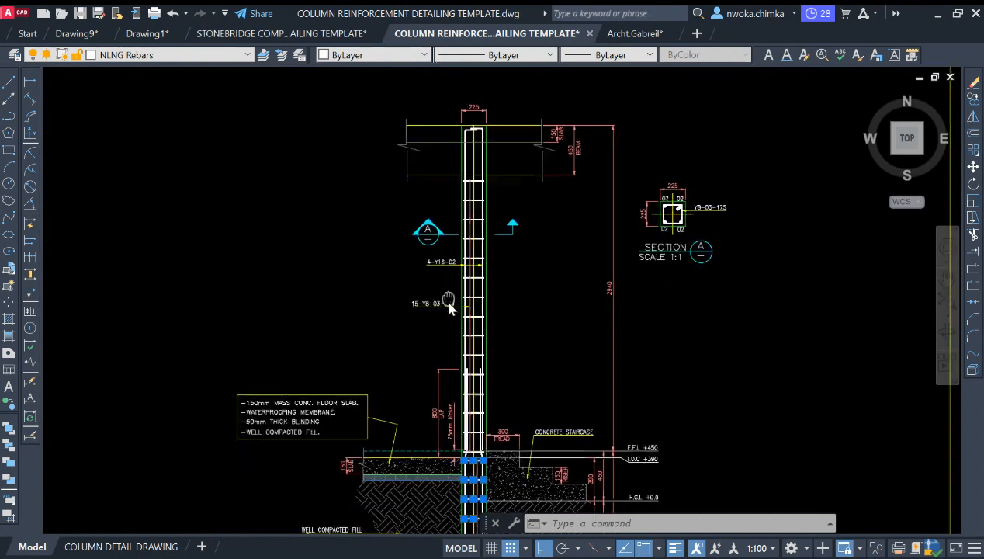
pyautogui.click(439, 266)
pyautogui.press('Escape')
# - Copy the "15-Y8-03-175" link text with Ortho off to the fill area beside the column, below the "4-Y16-05" leader
pyautogui.click(428, 243)
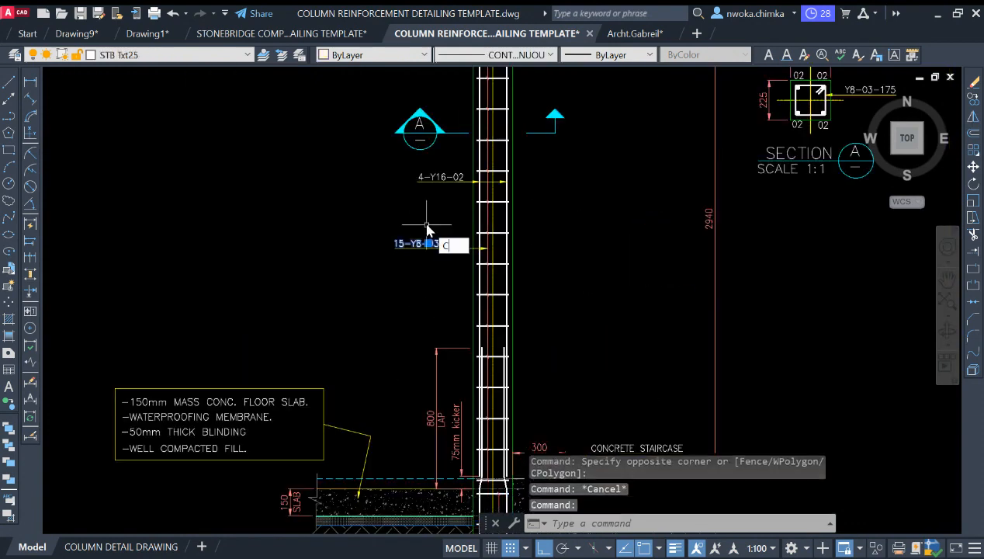
pyautogui.press('Return')
pyautogui.scroll(2, 419, 250)
pyautogui.click(419, 240)
pyautogui.scroll(-2, 375, 83)
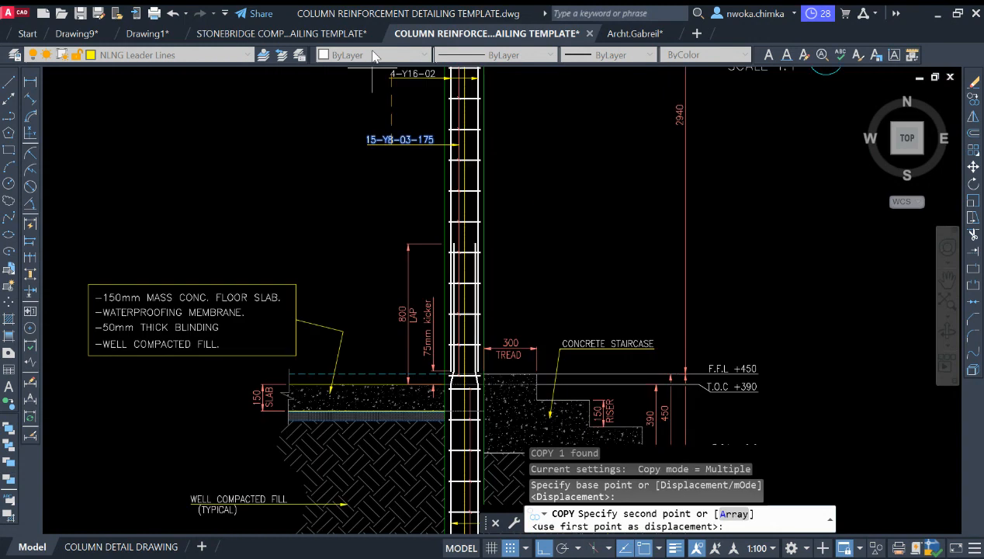
pyautogui.moveTo(490, 383); pyautogui.dragTo(477, 170, button='middle')
pyautogui.scroll(1, 494, 335)
pyautogui.press('F8')
pyautogui.moveTo(500, 327); pyautogui.dragTo(489, 275, button='middle')
pyautogui.click(502, 331)
pyautogui.press('Escape')
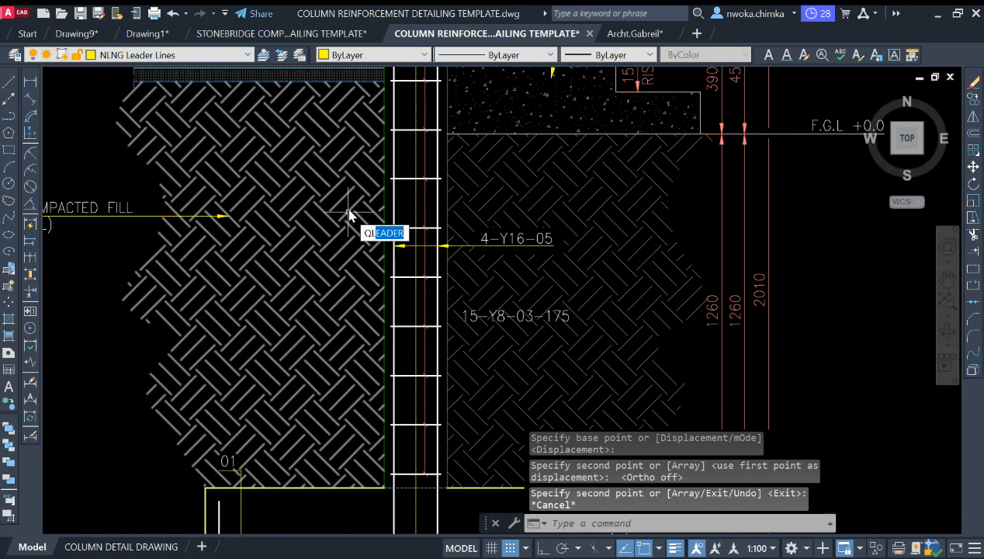
# - Draw a quick leader from the lower link range line horizontally to the right end of the copied "15-Y8-03-175" text
pyautogui.press('Return')
pyautogui.scroll(4, 463, 308)
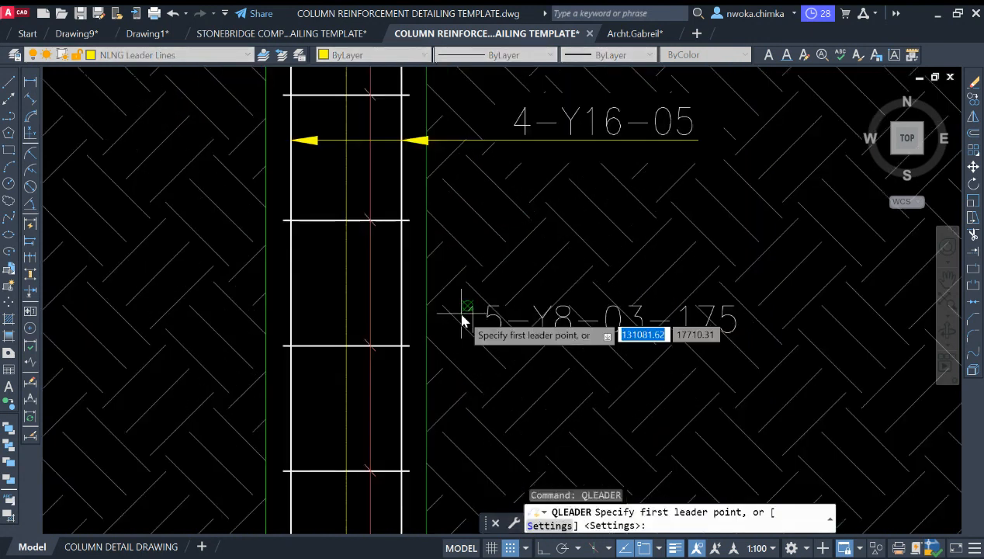
pyautogui.click(372, 296)
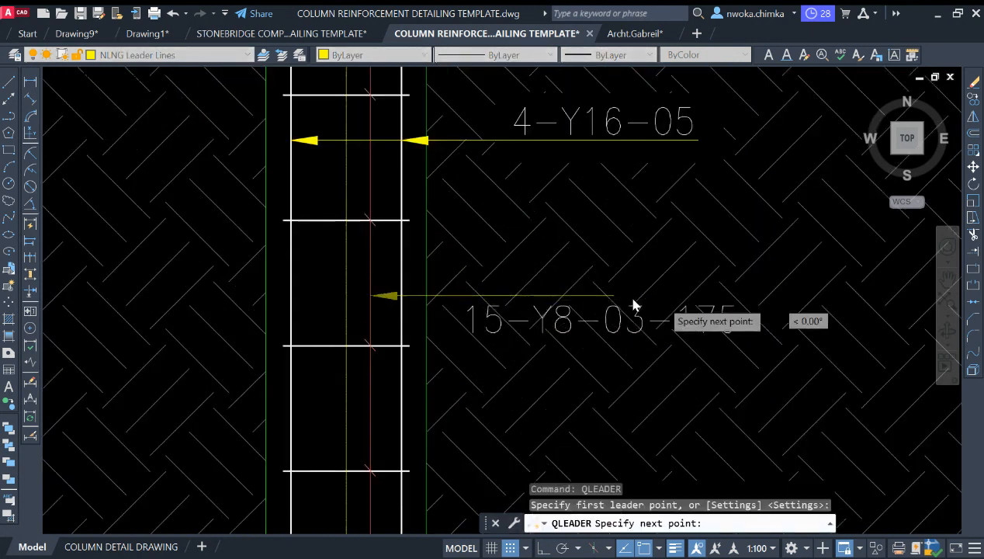
pyautogui.scroll(2, 737, 303)
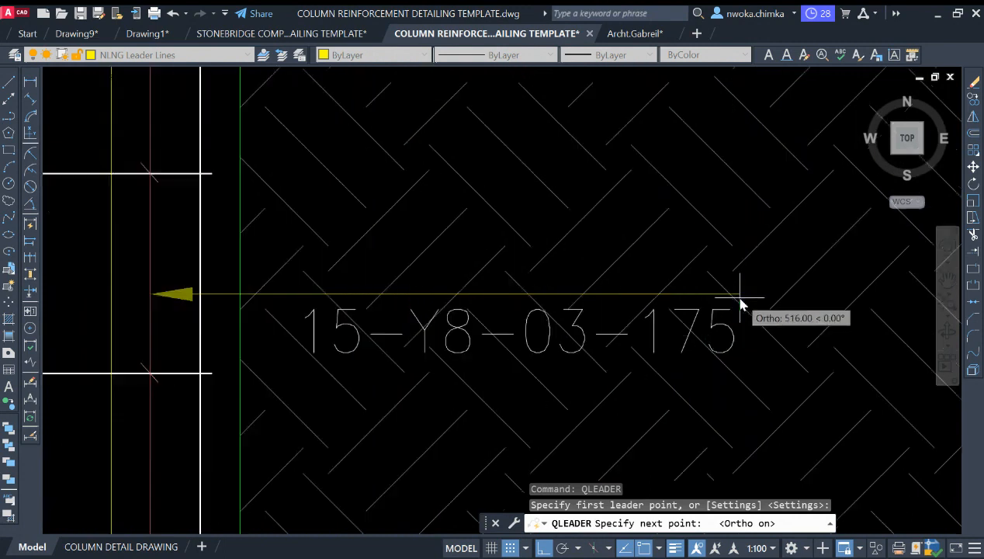
pyautogui.press('Escape')
# - Move the "15-Y8-03-175" text vertically up onto the new leader line
pyautogui.click(739, 299)
pyautogui.click(718, 312)
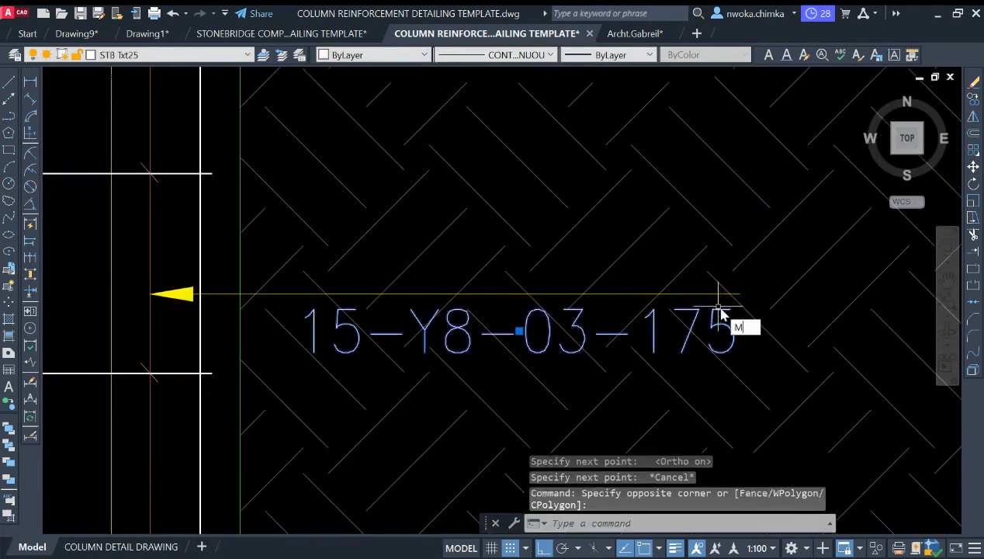
pyautogui.write('m')
pyautogui.press('Return')
pyautogui.click(681, 355)
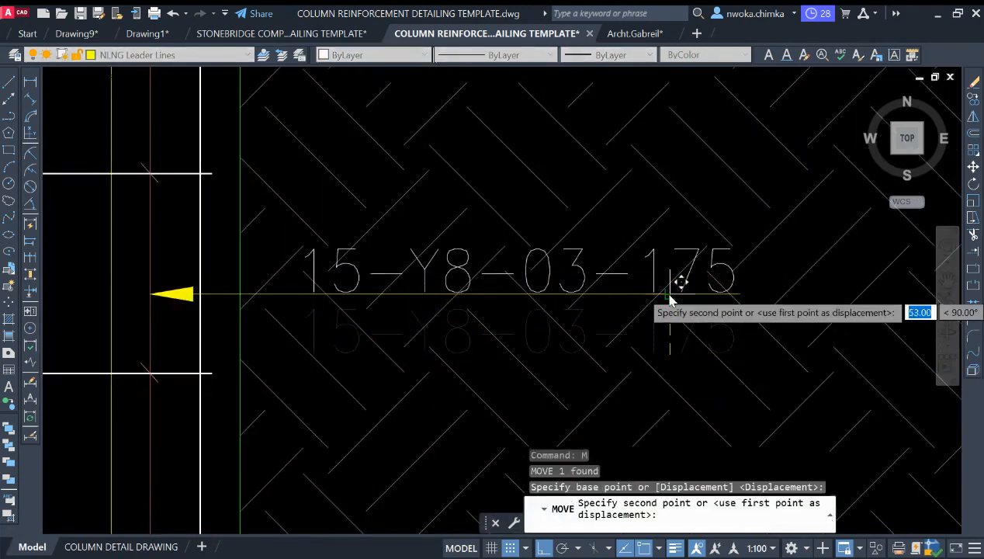
pyautogui.click(667, 295)
# - Nudge the link label vertically so that it sits just above its leader line
pyautogui.click(659, 264)
pyautogui.click(653, 262)
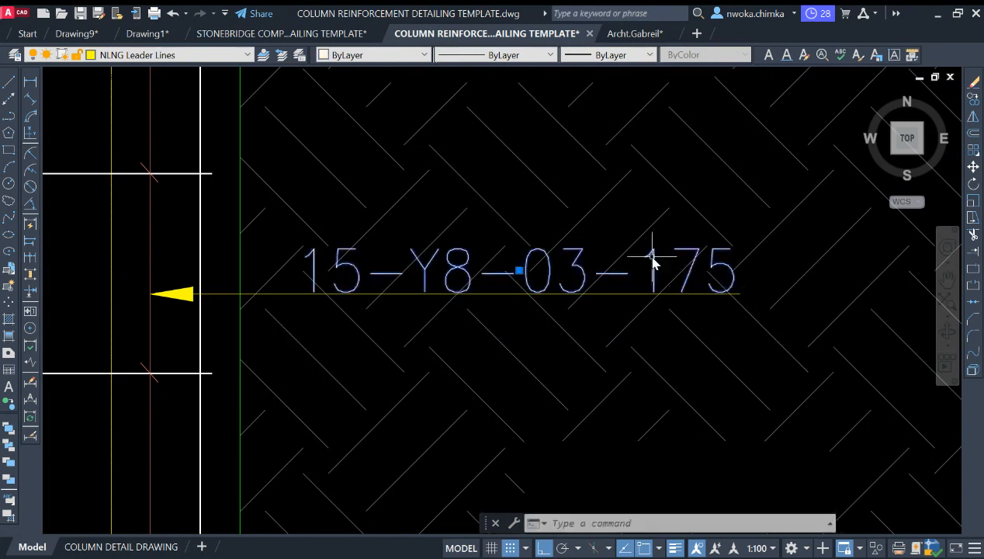
pyautogui.write('m')
pyautogui.press('Return')
pyautogui.scroll(4, 644, 271)
pyautogui.click(643, 276)
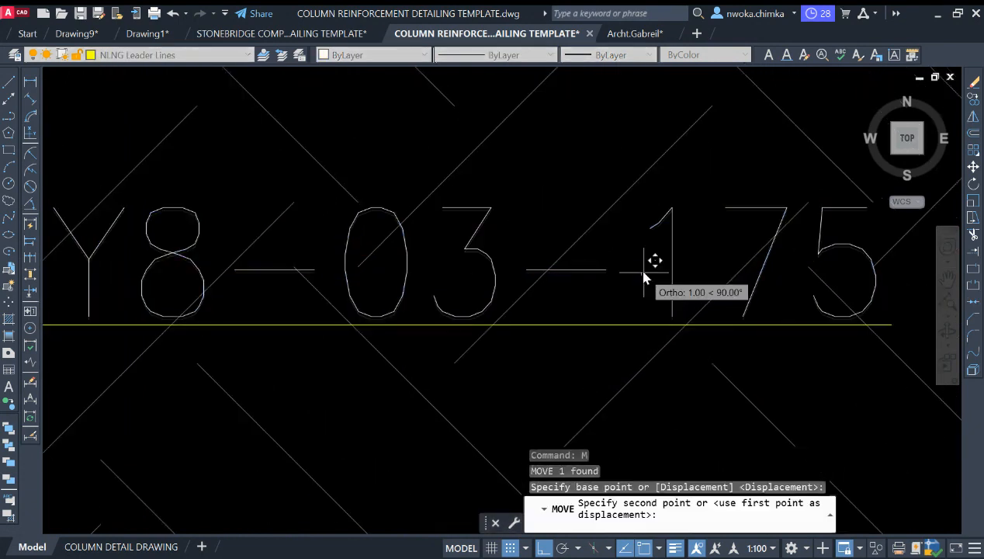
pyautogui.click(643, 274)
pyautogui.scroll(-4, 648, 256)
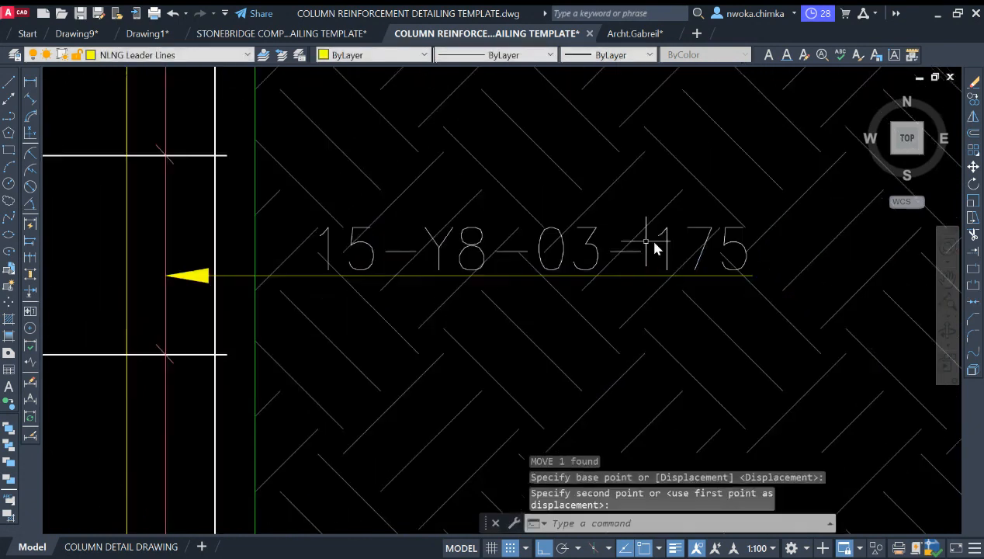
# - Edit the copied link label to read "10-Y8-06-175"
pyautogui.click(400, 258)
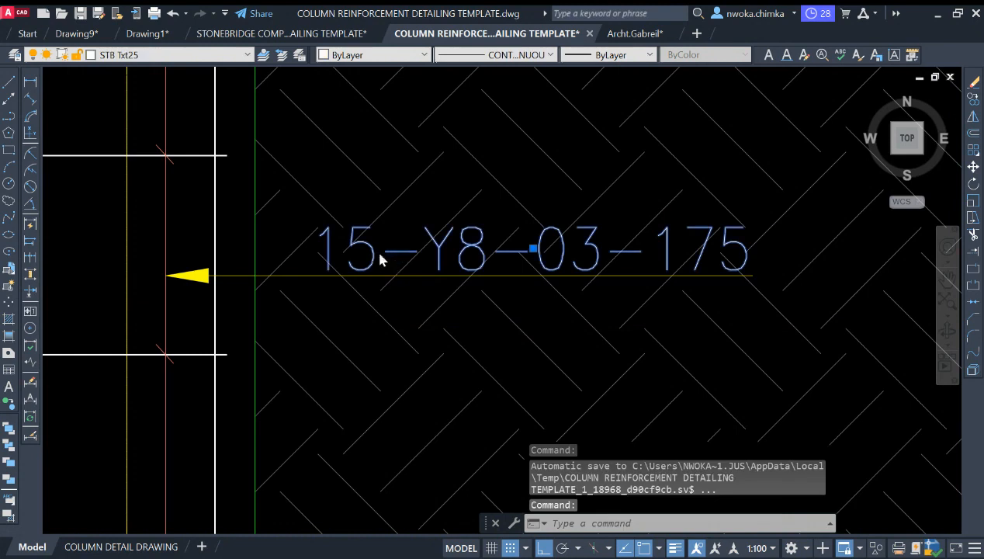
pyautogui.doubleClick(379, 260)
pyautogui.moveTo(378, 259); pyautogui.dragTo(361, 251)
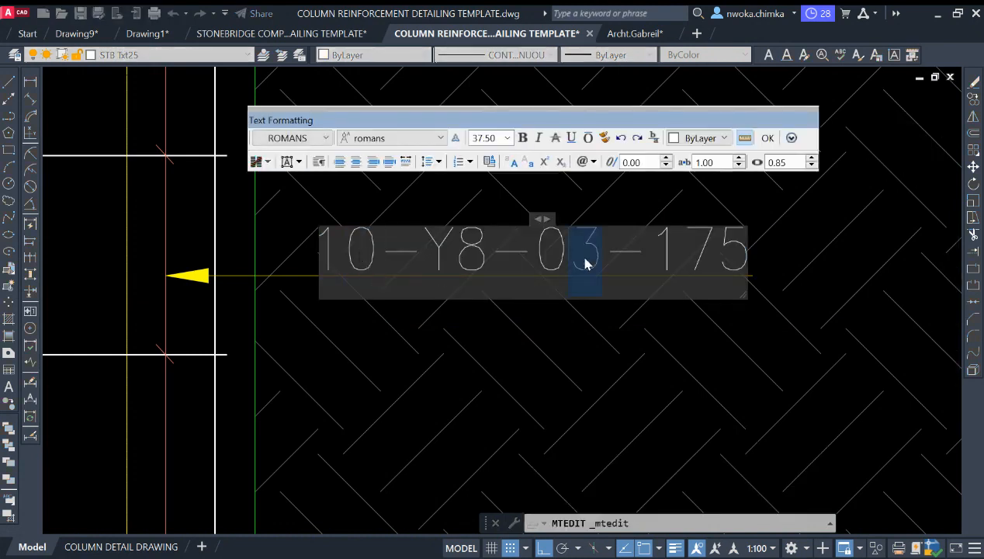
pyautogui.write('6')
pyautogui.click(543, 322)
pyautogui.scroll(-2, 552, 347)
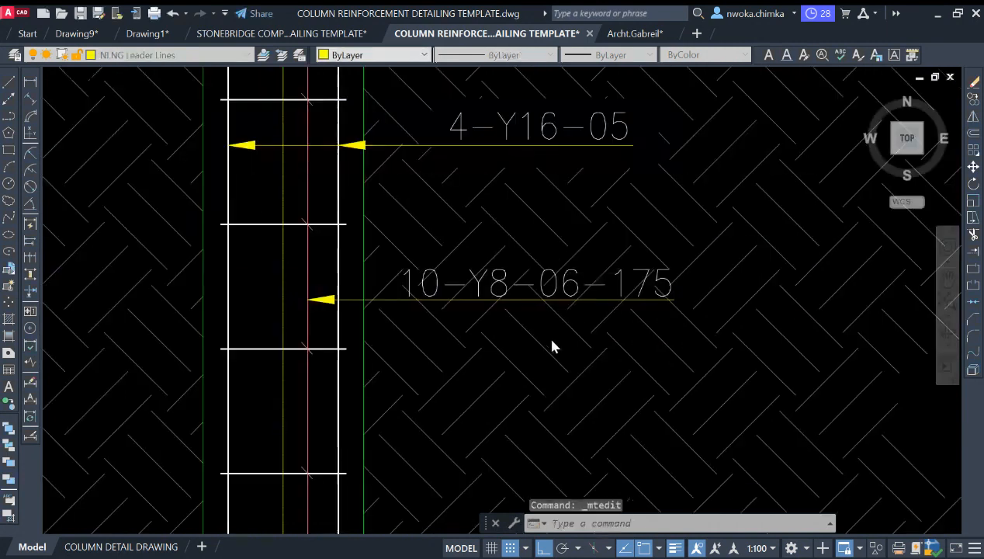
pyautogui.press('Escape')
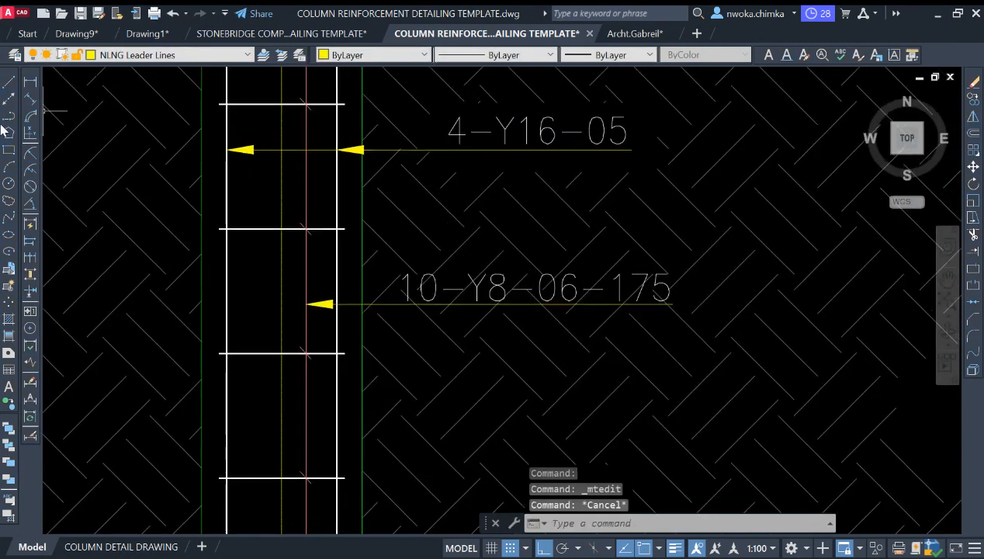
# - Draw a temporary rectangle around the "10-Y8-06-175" label and the leader line beneath it
pyautogui.click(8, 150)
pyautogui.scroll(2, 572, 333)
pyautogui.click(297, 217)
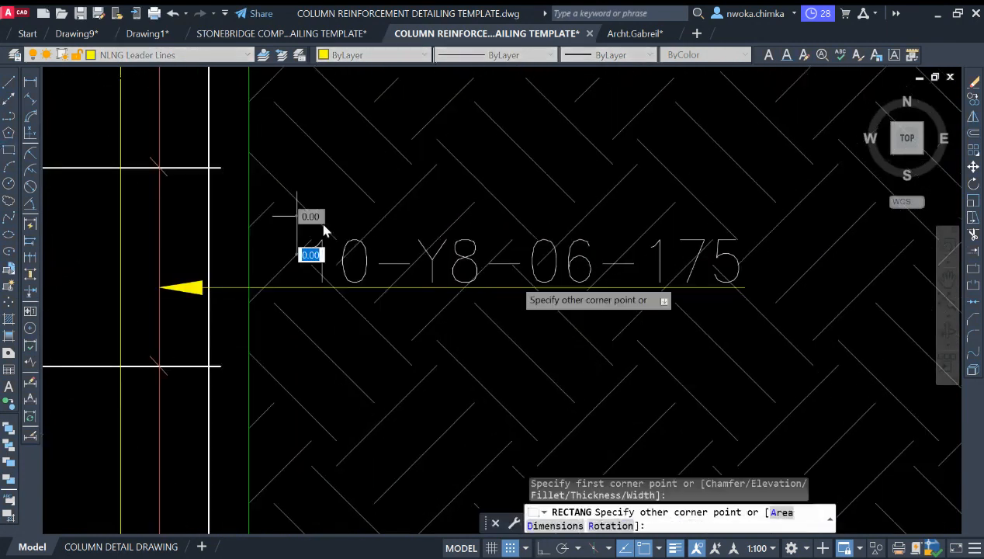
pyautogui.click(773, 310)
# - Trim away the fill hatch inside the rectangle around the "10-Y8-06-175" label and erase the rectangle
pyautogui.click(774, 292)
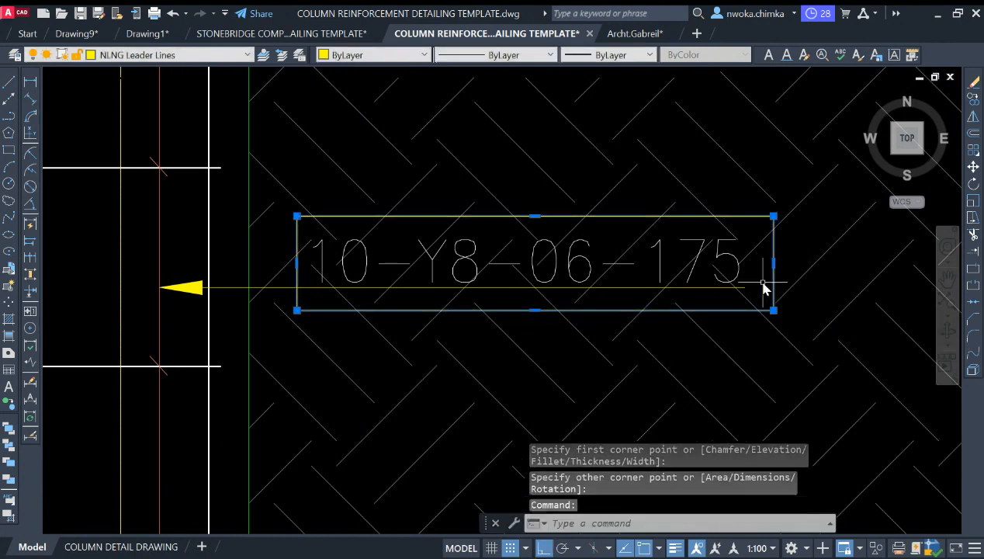
pyautogui.write('tr')
pyautogui.press('Return')
pyautogui.click(638, 234)
pyautogui.press('Escape')
pyautogui.click(680, 217)
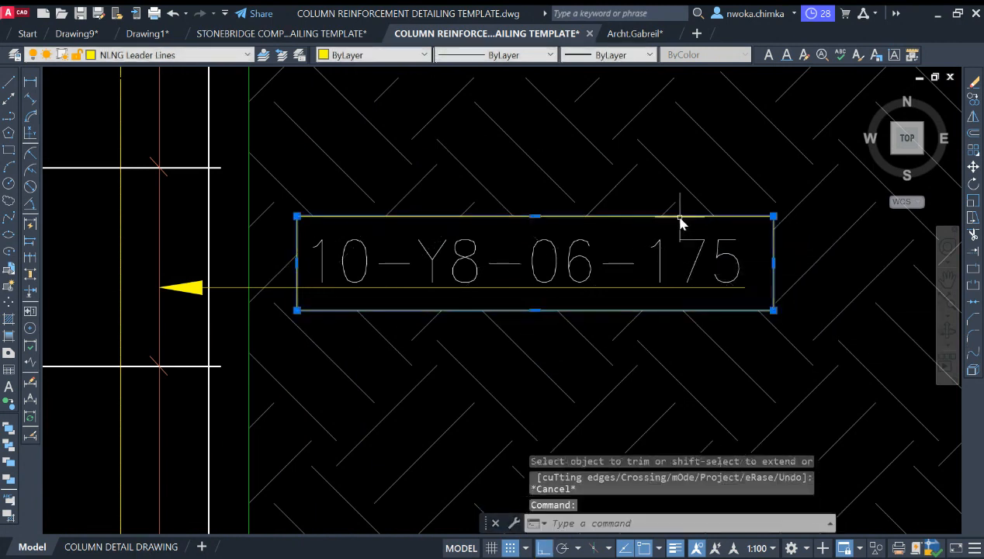
pyautogui.write('e')
pyautogui.press('Return')
pyautogui.scroll(-4, 645, 314)
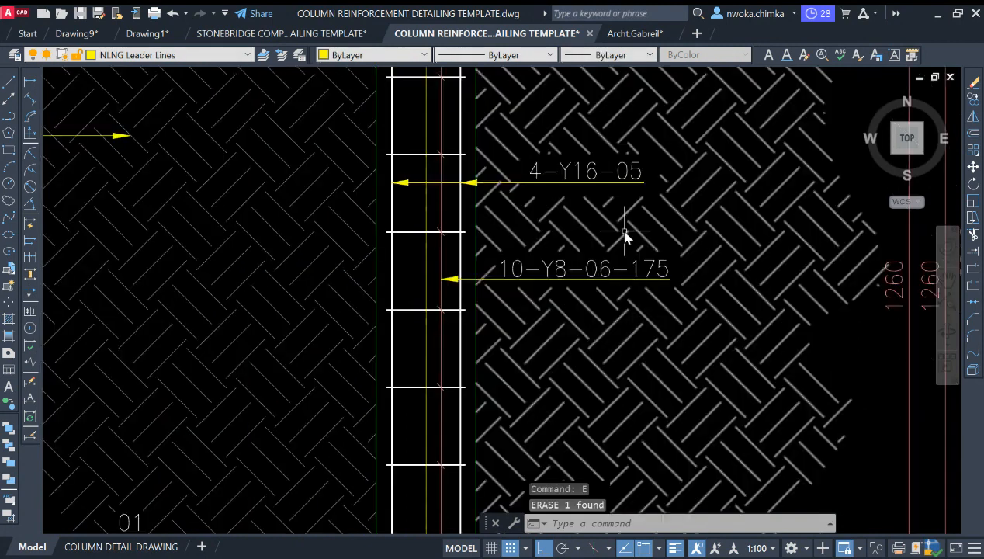
# - Look over the annotated Column 1 detail and compare it with the reference sheet of column longitudinal details and sections
pyautogui.scroll(2, 554, 253)
pyautogui.scroll(-8, 528, 272)
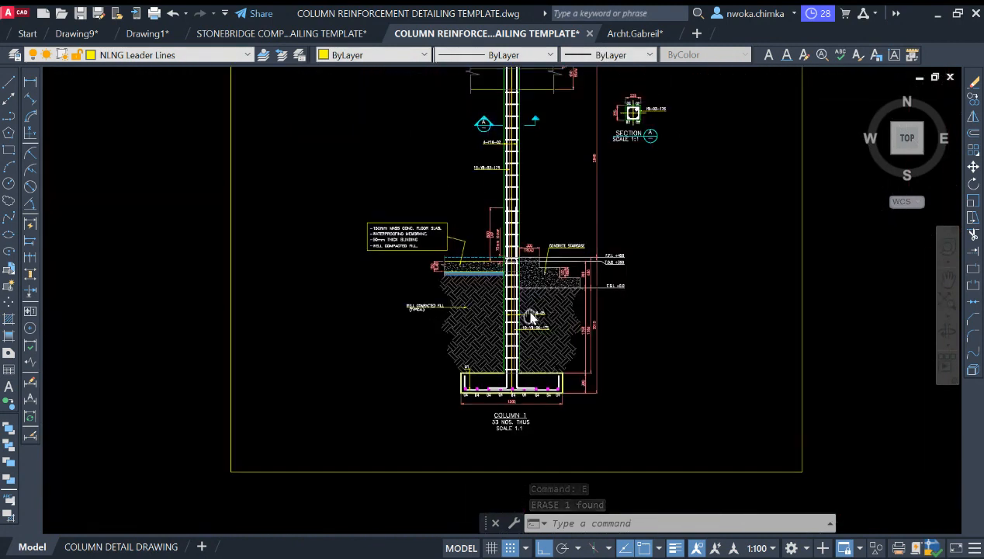
pyautogui.scroll(-2, 520, 259)
pyautogui.scroll(3, 521, 163)
pyautogui.scroll(2, 571, 214)
pyautogui.scroll(-4, 646, 175)
pyautogui.scroll(4, 576, 154)
pyautogui.scroll(-2, 571, 202)
pyautogui.scroll(-5, 535, 200)
pyautogui.moveTo(382, 206); pyautogui.dragTo(711, 208, button='middle')
pyautogui.moveTo(326, 201); pyautogui.dragTo(492, 222, button='middle')
pyautogui.scroll(5, 386, 154)
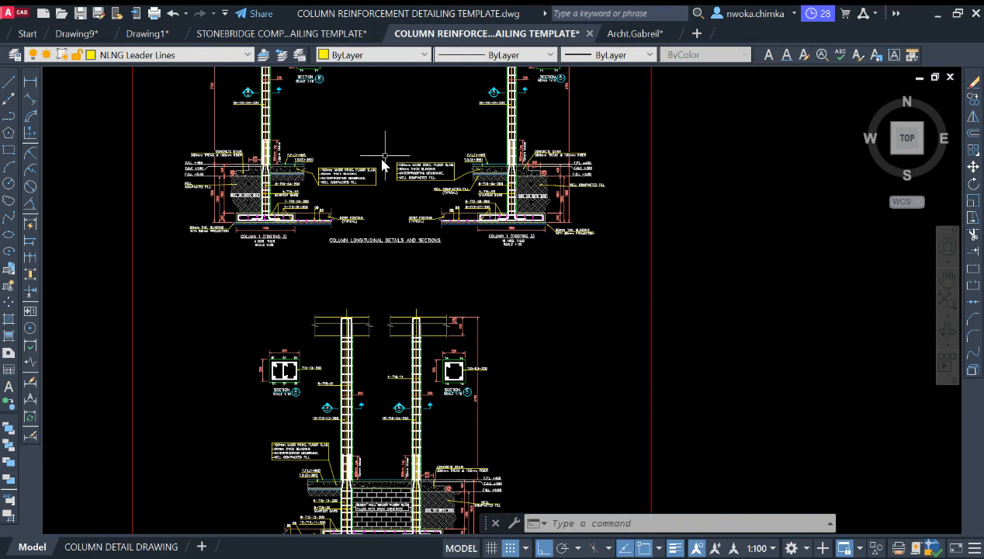
pyautogui.scroll(-3, 283, 138)
pyautogui.scroll(-3, 295, 144)
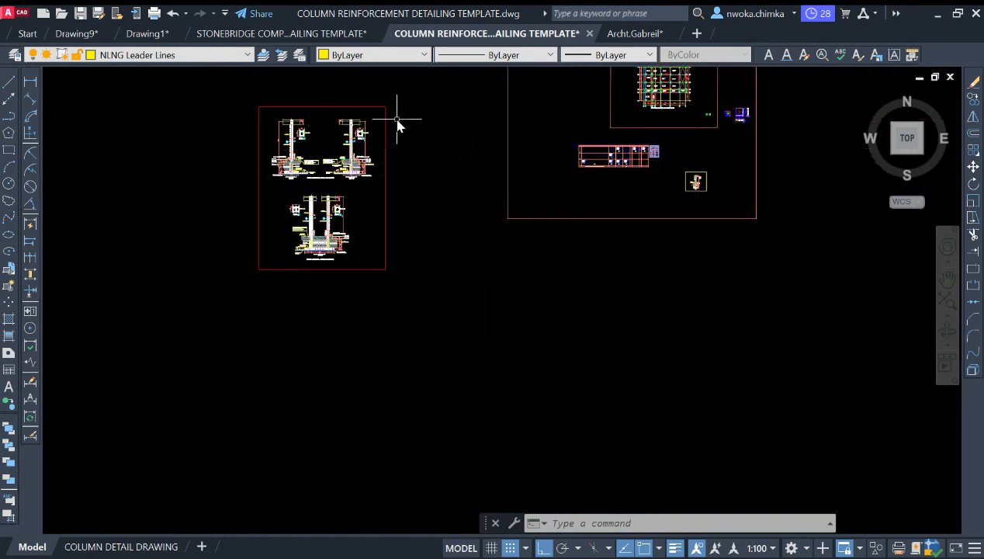
pyautogui.moveTo(658, 187); pyautogui.dragTo(580, 214, button='middle')
pyautogui.scroll(5, 609, 203)
pyautogui.scroll(4, 625, 221)
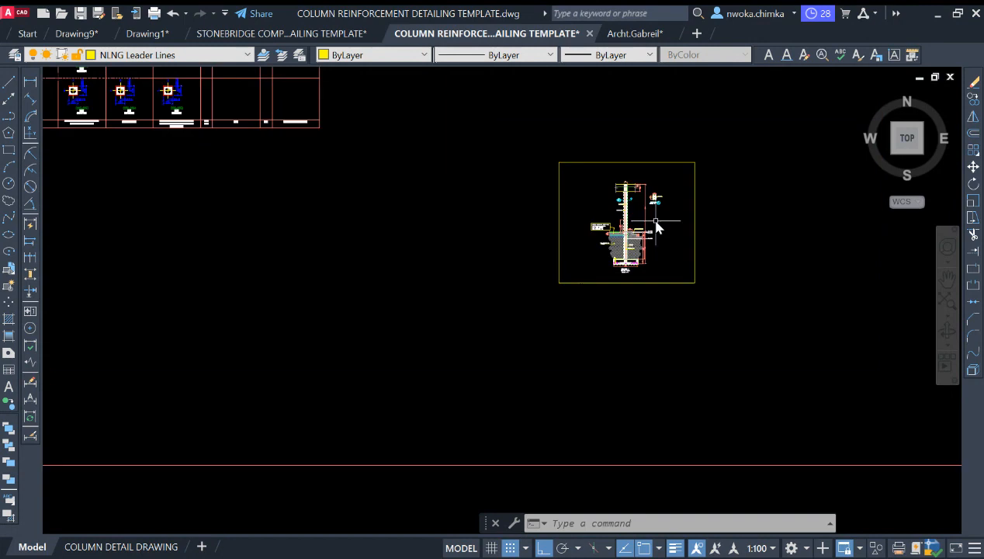
pyautogui.scroll(4, 674, 204)
pyautogui.moveTo(664, 200); pyautogui.dragTo(602, 216, button='middle')
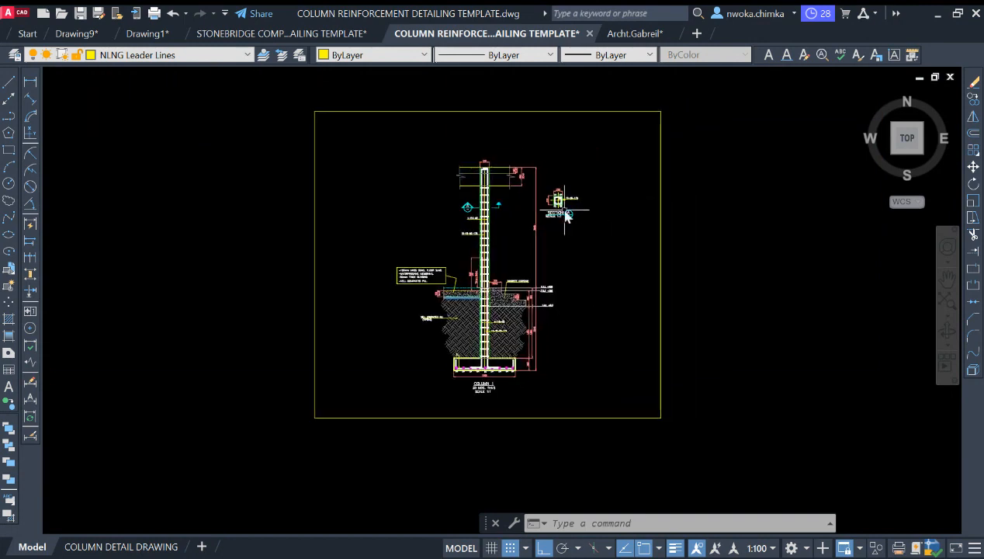
# - Compare the stair tread and riser dimensions in the reference column details with those in the Column 1 detail
pyautogui.scroll(-6, 616, 213)
pyautogui.moveTo(427, 196); pyautogui.dragTo(672, 194, button='middle')
pyautogui.scroll(-4, 608, 196)
pyautogui.moveTo(419, 208); pyautogui.dragTo(531, 231, button='middle')
pyautogui.scroll(3, 153, 180)
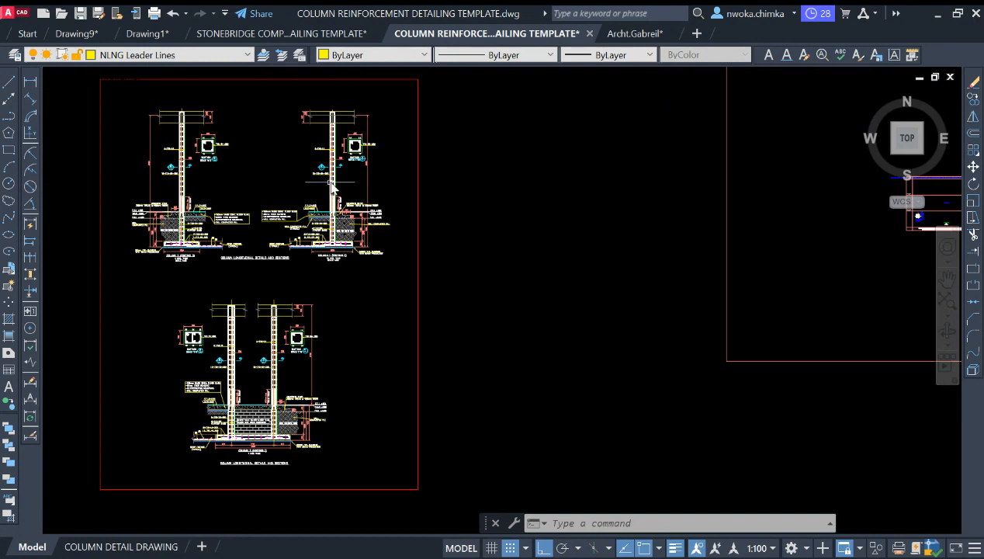
pyautogui.moveTo(369, 211); pyautogui.dragTo(448, 195, button='middle')
pyautogui.scroll(2, 388, 186)
pyautogui.scroll(2, 482, 197)
pyautogui.moveTo(403, 162); pyautogui.dragTo(407, 265, button='middle')
pyautogui.scroll(-1, 469, 238)
pyautogui.scroll(4, 439, 280)
pyautogui.scroll(-10, 380, 208)
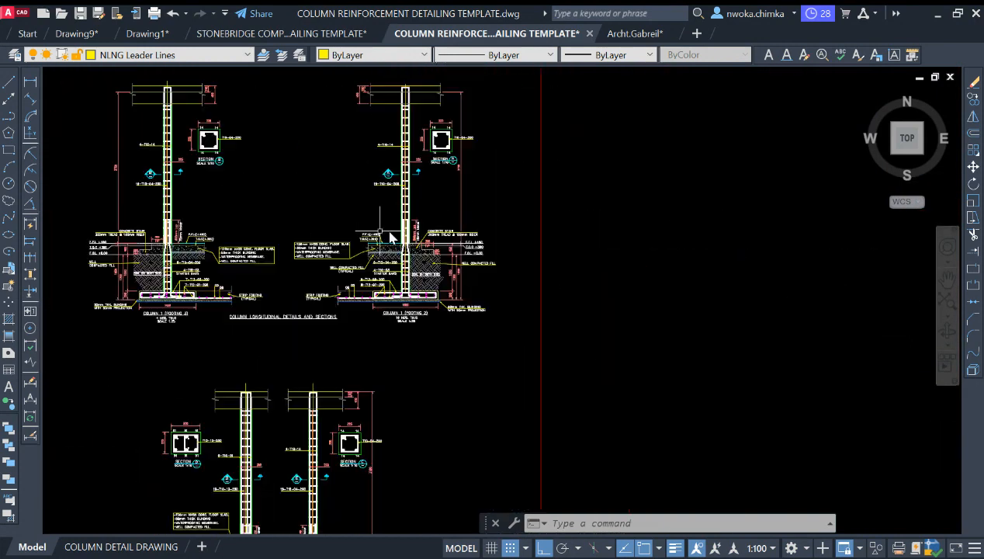
pyautogui.scroll(10, 389, 232)
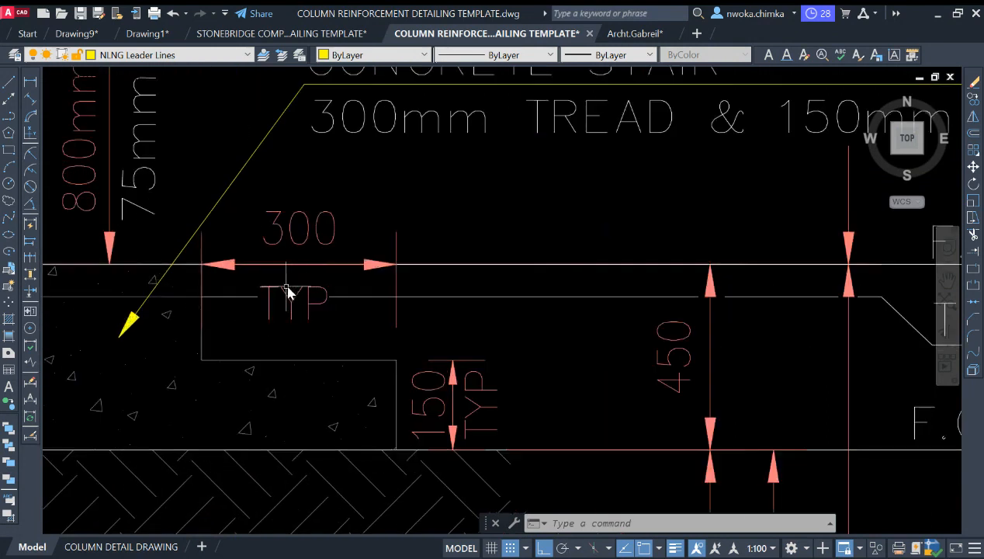
pyautogui.scroll(-10, 287, 291)
pyautogui.scroll(-2, 310, 248)
pyautogui.moveTo(544, 253); pyautogui.dragTo(290, 267, button='middle')
pyautogui.moveTo(560, 193); pyautogui.dragTo(452, 241, button='middle')
pyautogui.scroll(-1, 453, 242)
pyautogui.scroll(1, 377, 310)
pyautogui.scroll(8, 435, 307)
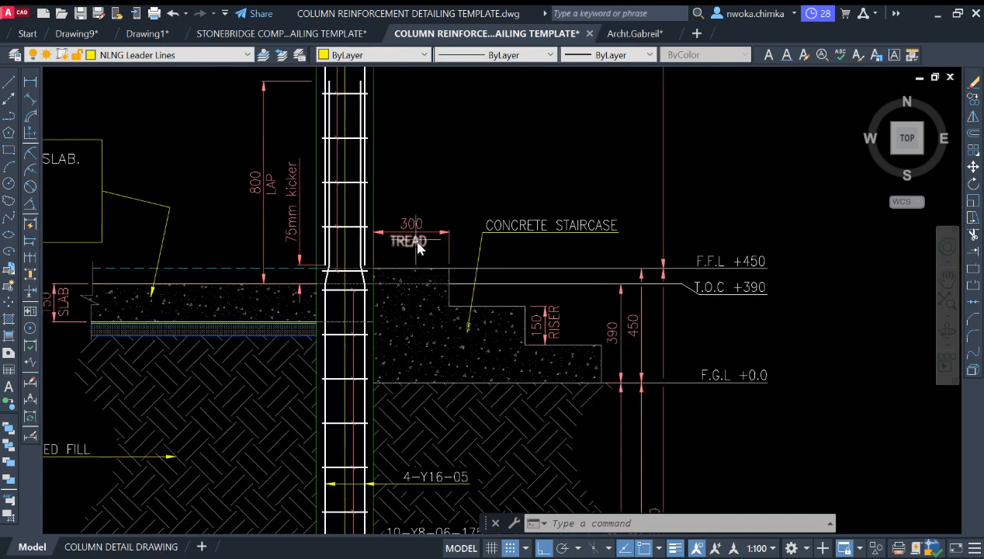
pyautogui.scroll(2, 418, 246)
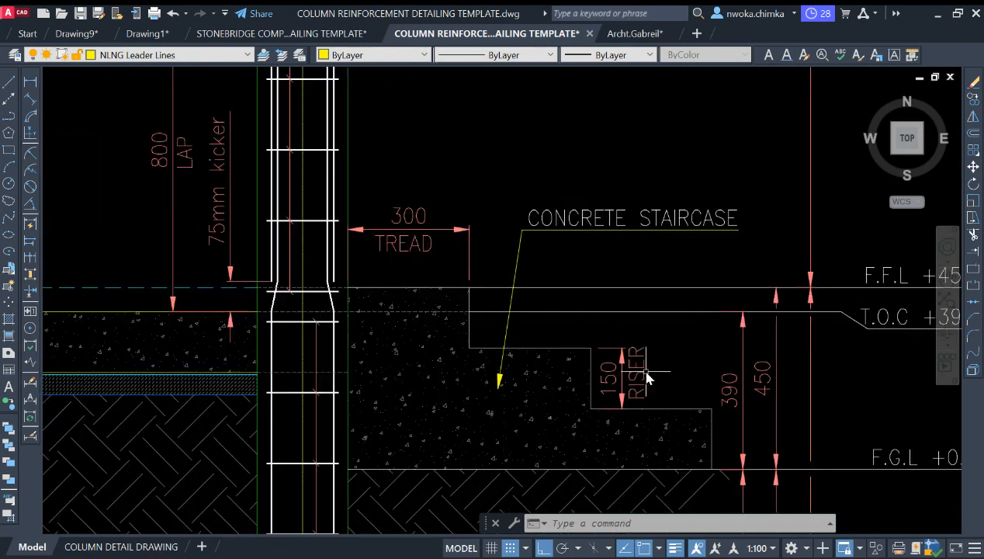
# - Examine the Column 2 (Footing 1) detail on the reference sheet, especially the lap and kicker area at slab level
pyautogui.scroll(-9, 648, 318)
pyautogui.moveTo(376, 229); pyautogui.dragTo(581, 250, button='middle')
pyautogui.scroll(-2, 581, 250)
pyautogui.moveTo(332, 239); pyautogui.dragTo(492, 233, button='middle')
pyautogui.scroll(2, 373, 193)
pyautogui.scroll(-2, 301, 206)
pyautogui.moveTo(439, 253); pyautogui.dragTo(387, 231, button='middle')
pyautogui.scroll(6, 267, 334)
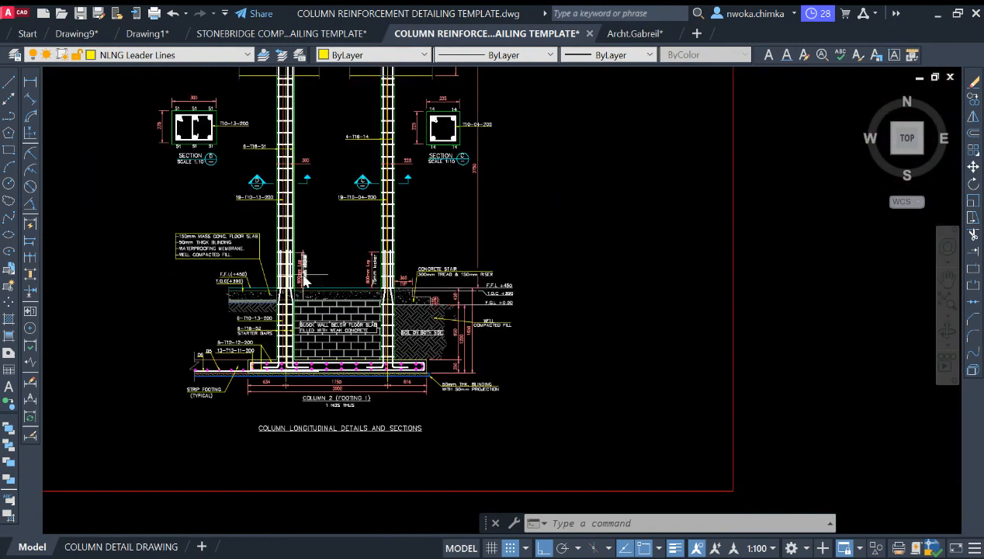
pyautogui.scroll(3, 374, 275)
pyautogui.scroll(-7, 385, 267)
# - Review the whole framed Column 1 detail, from the beam at the column head down to the footing
pyautogui.moveTo(432, 243); pyautogui.dragTo(367, 320, button='middle')
pyautogui.scroll(-4, 374, 220)
pyautogui.moveTo(609, 197); pyautogui.dragTo(441, 228, button='middle')
pyautogui.scroll(10, 506, 235)
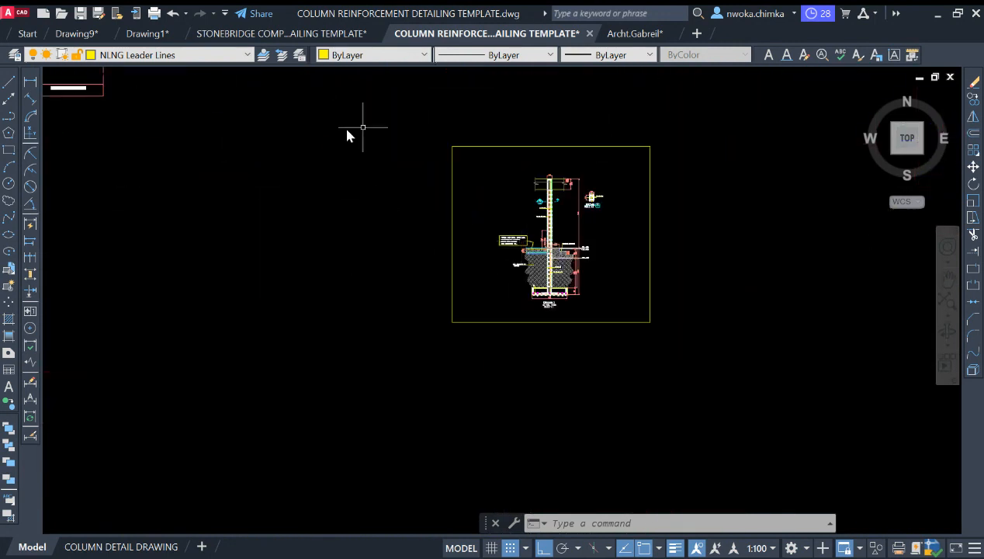
pyautogui.scroll(4, 574, 202)
pyautogui.scroll(-2, 538, 229)
pyautogui.scroll(5, 534, 204)
pyautogui.scroll(-3, 542, 229)
pyautogui.scroll(1, 534, 188)
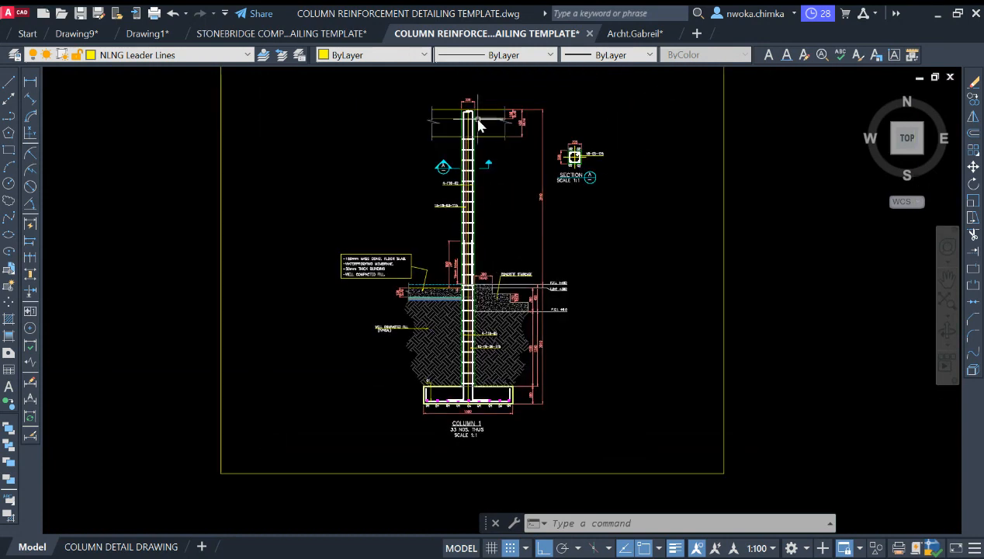
pyautogui.scroll(2, 477, 147)
pyautogui.scroll(-2, 478, 147)
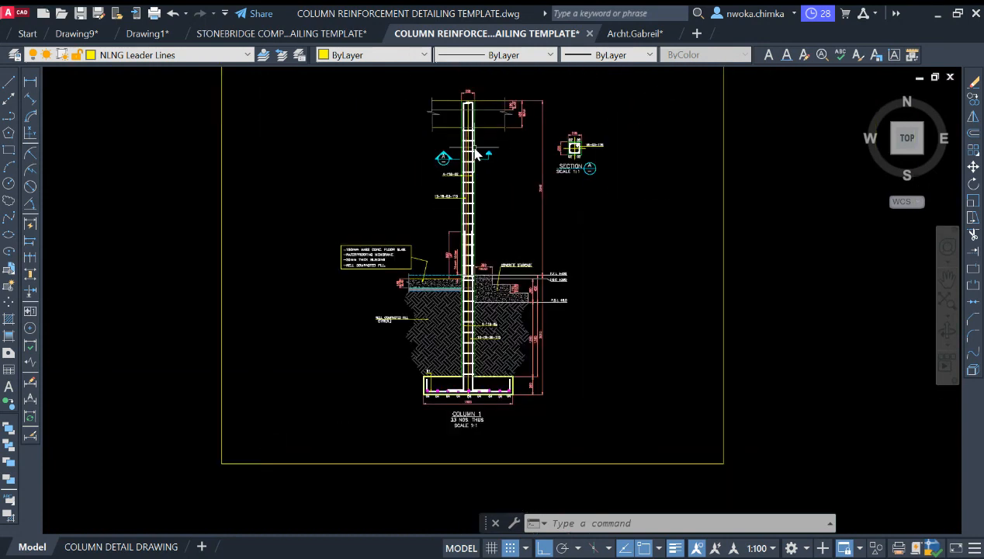
pyautogui.scroll(-2, 512, 182)
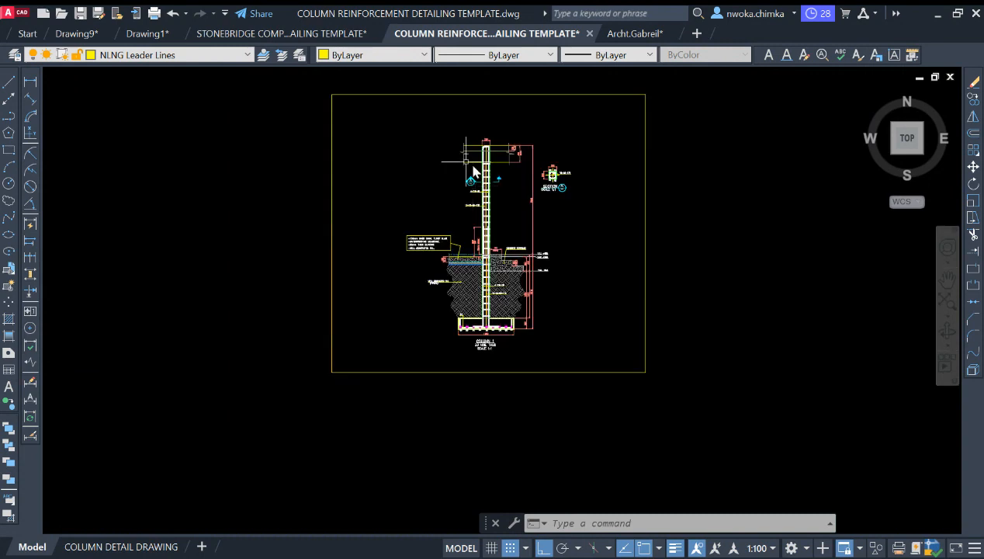
pyautogui.scroll(2, 494, 177)
pyautogui.scroll(-2, 481, 183)
pyautogui.scroll(2, 477, 271)
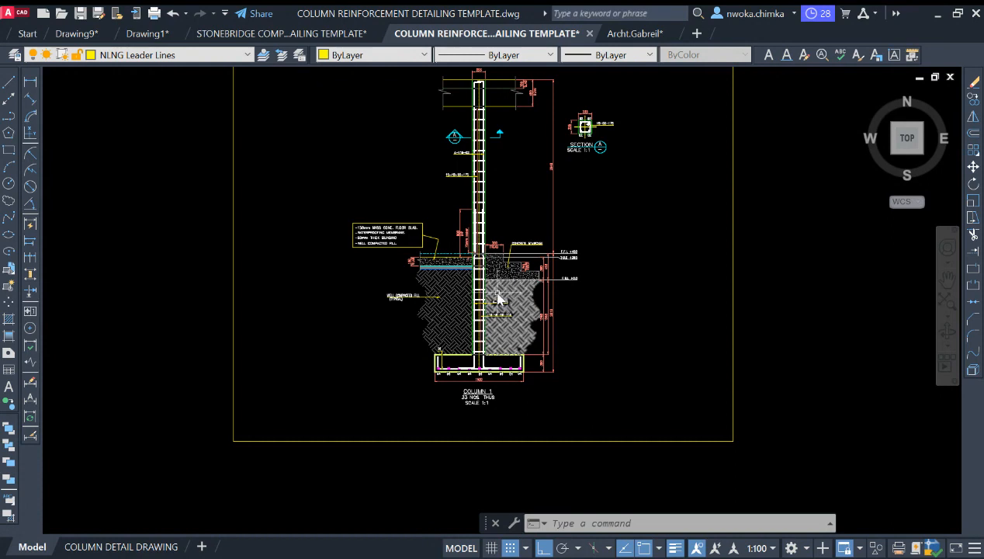
pyautogui.moveTo(503, 189); pyautogui.dragTo(486, 222, button='middle')
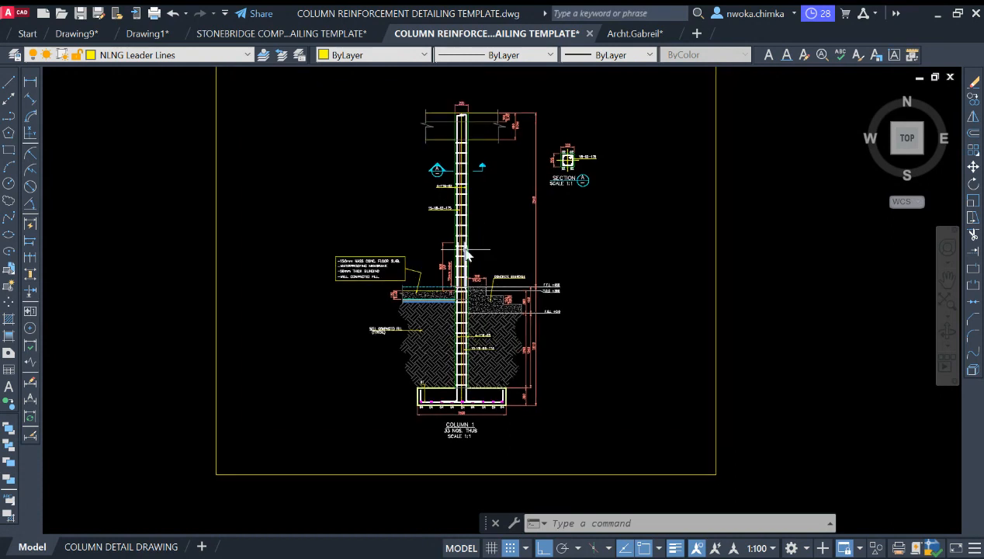
pyautogui.scroll(-2, 466, 253)
pyautogui.scroll(2, 492, 295)
pyautogui.scroll(-2, 497, 294)
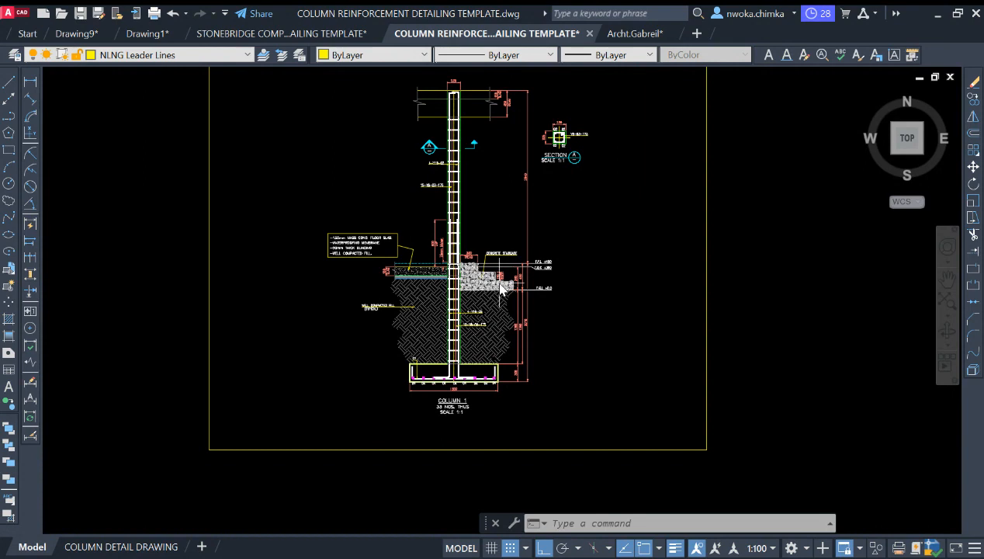
pyautogui.scroll(-2, 501, 289)
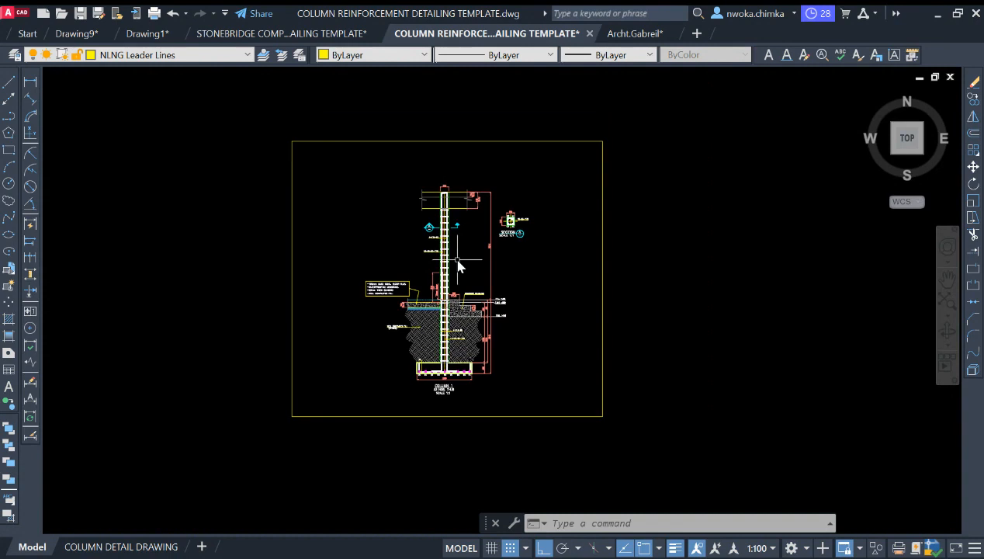
# - Examine the lower part of the framed Column 1 detail, from floor slab and staircase down to the footing
pyautogui.moveTo(473, 234); pyautogui.dragTo(454, 255, button='middle')
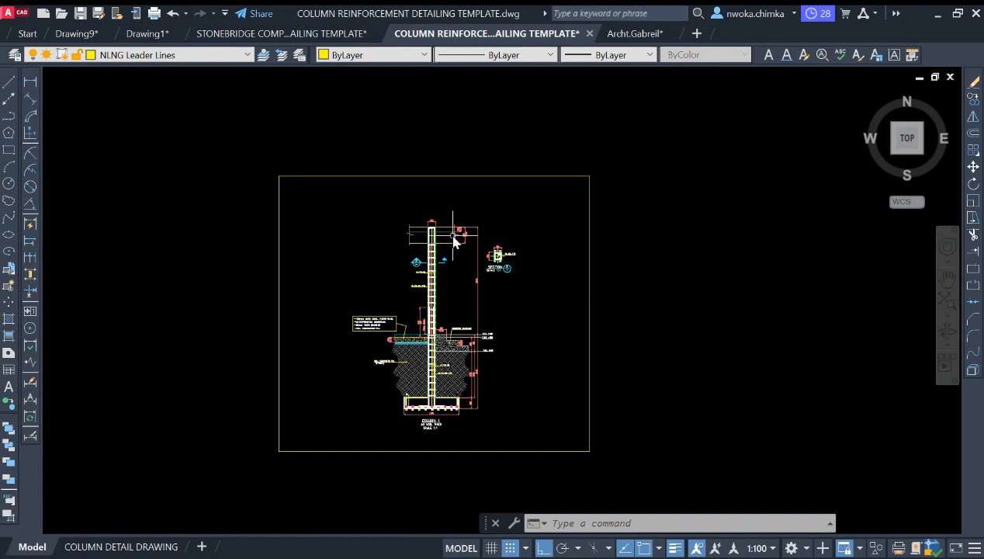
pyautogui.scroll(5, 438, 365)
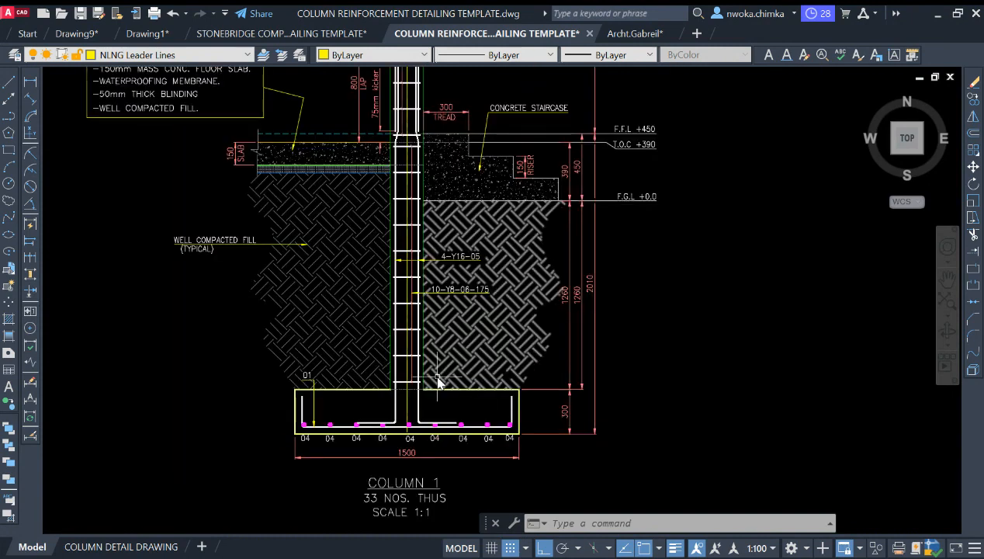
pyautogui.scroll(-6, 438, 380)
# - Switch to Drawing1 and look over its footing details and foundation layout plan
pyautogui.click(147, 33)
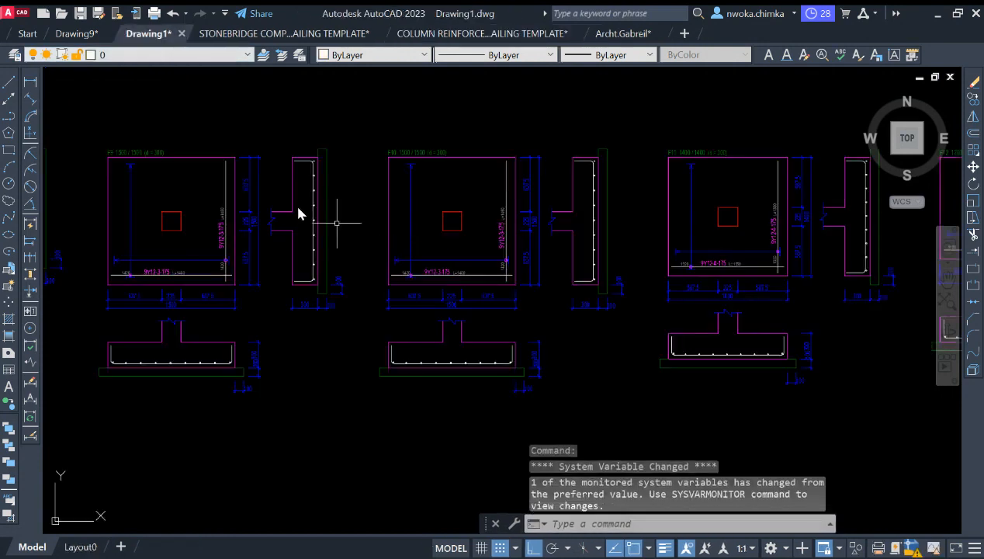
pyautogui.moveTo(298, 208); pyautogui.dragTo(915, 427, button='middle')
pyautogui.scroll(-7, 925, 421)
pyautogui.moveTo(541, 233); pyautogui.dragTo(610, 415, button='middle')
pyautogui.moveTo(601, 300); pyautogui.dragTo(617, 341, button='middle')
pyautogui.scroll(6, 562, 100)
pyautogui.moveTo(553, 141); pyautogui.dragTo(433, 195, button='middle')
pyautogui.scroll(-2, 430, 126)
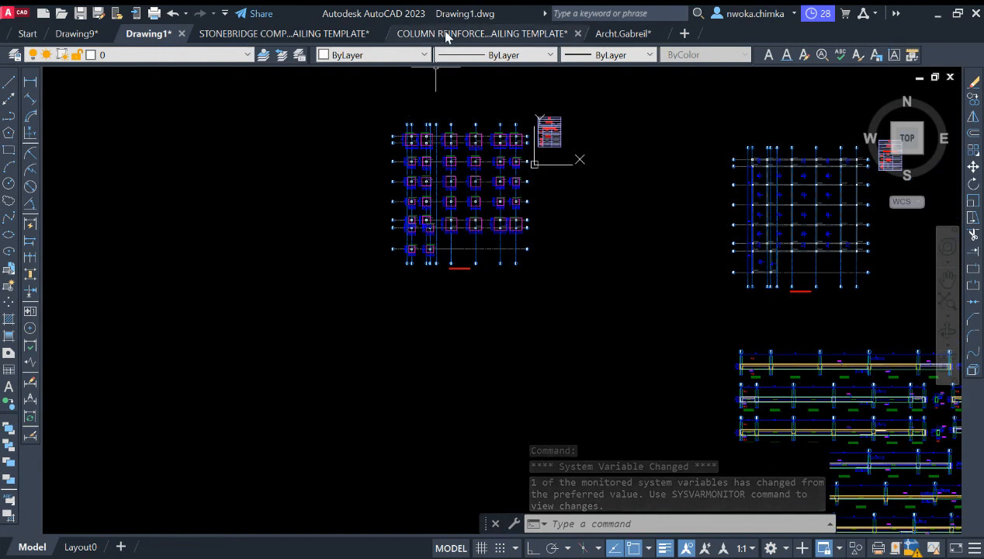
# - Return to the column reinforcement detailing template drawing and view the whole framed Column 1 detail
pyautogui.click(448, 34)
pyautogui.scroll(5, 466, 303)
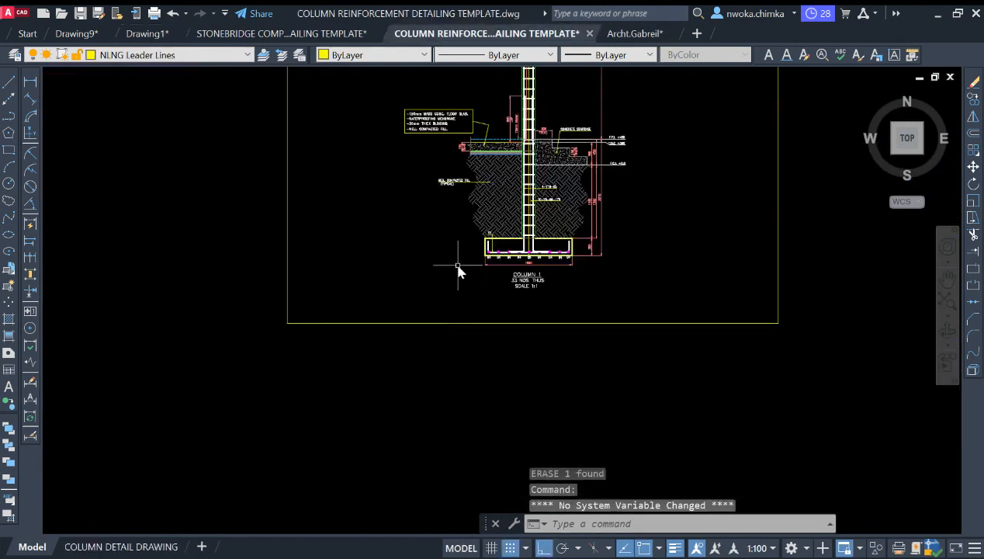
pyautogui.moveTo(589, 72); pyautogui.dragTo(454, 225, button='middle')
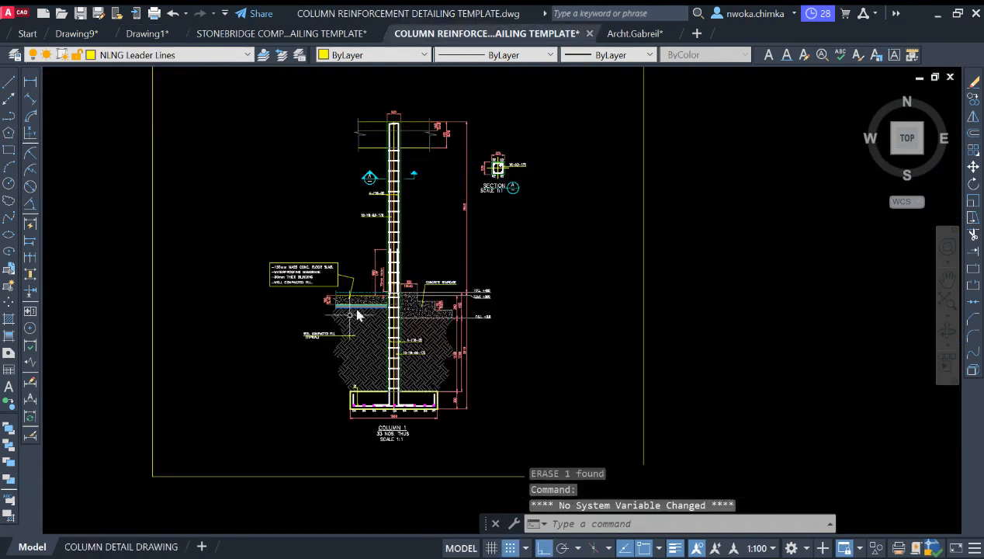
# - Review the COLUMN DETAIL DRAWING layout sheet, including both column longitudinal details, their sections and the title block
pyautogui.click(133, 545)
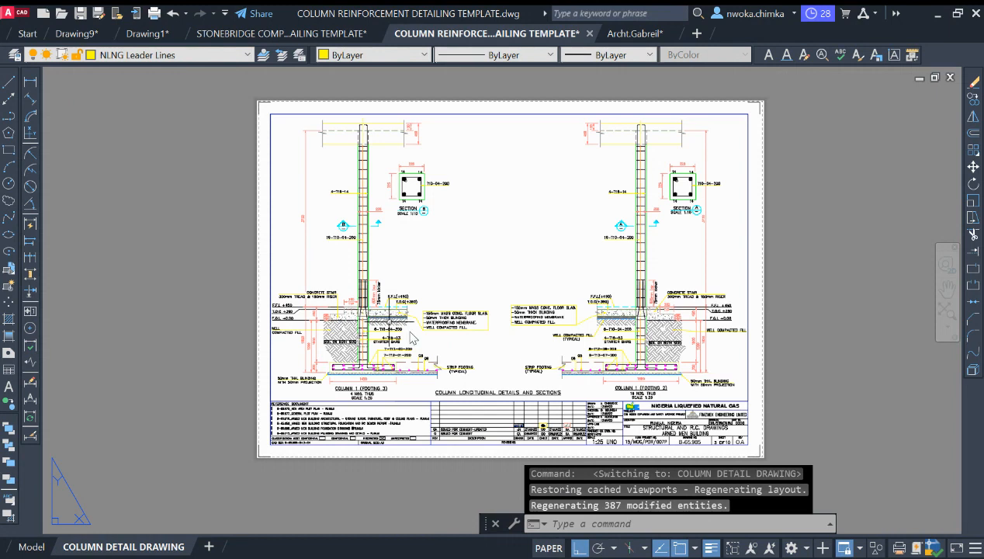
pyautogui.scroll(5, 618, 334)
pyautogui.scroll(-3, 538, 245)
pyautogui.scroll(-1, 617, 284)
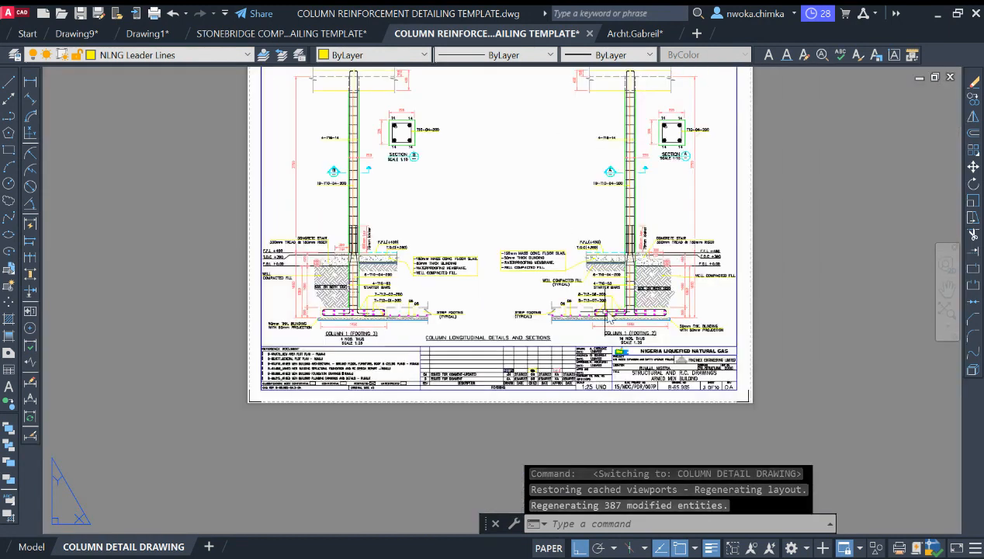
pyautogui.scroll(2, 339, 263)
pyautogui.scroll(1, 176, 283)
pyautogui.scroll(-6, 177, 289)
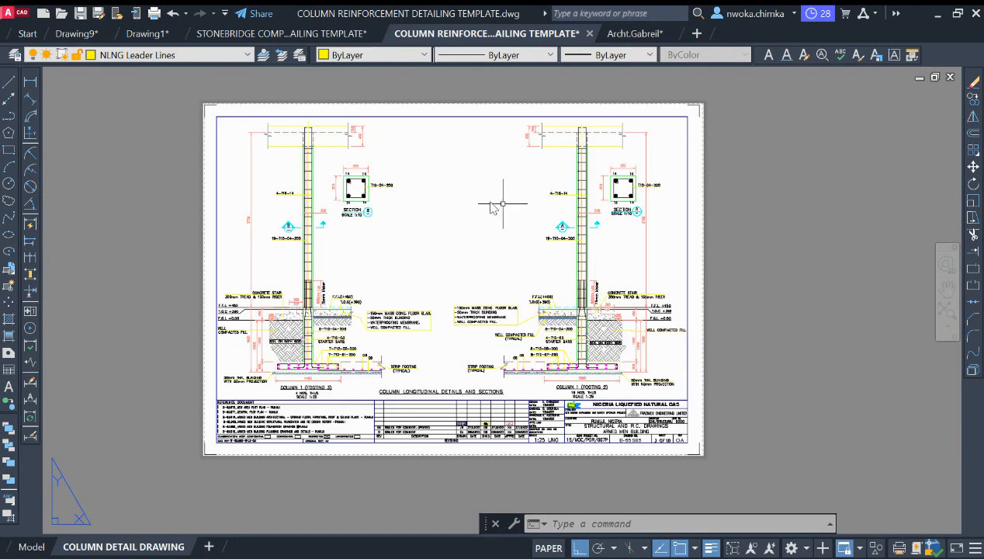
pyautogui.scroll(2, 505, 225)
pyautogui.scroll(-4, 506, 260)
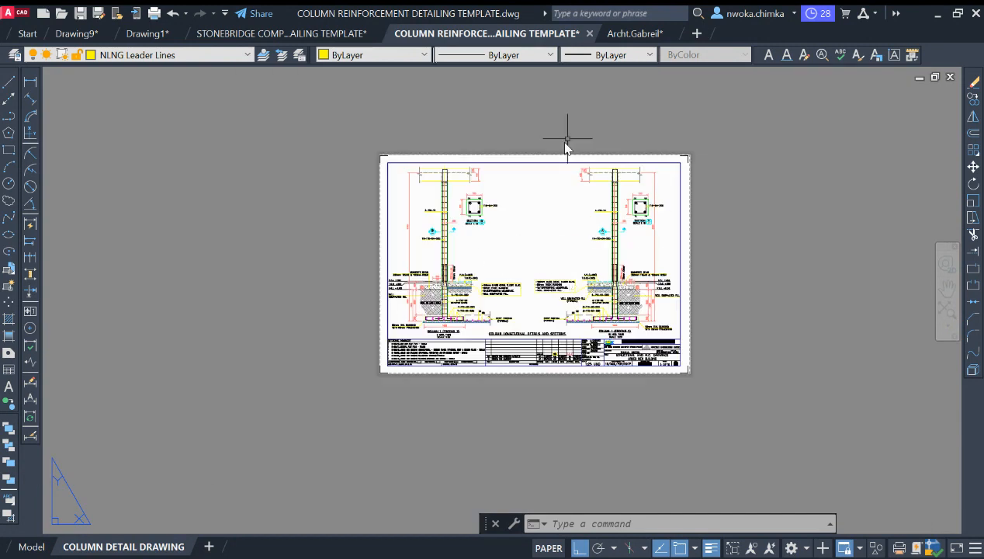
pyautogui.scroll(4, 593, 237)
pyautogui.scroll(-4, 665, 206)
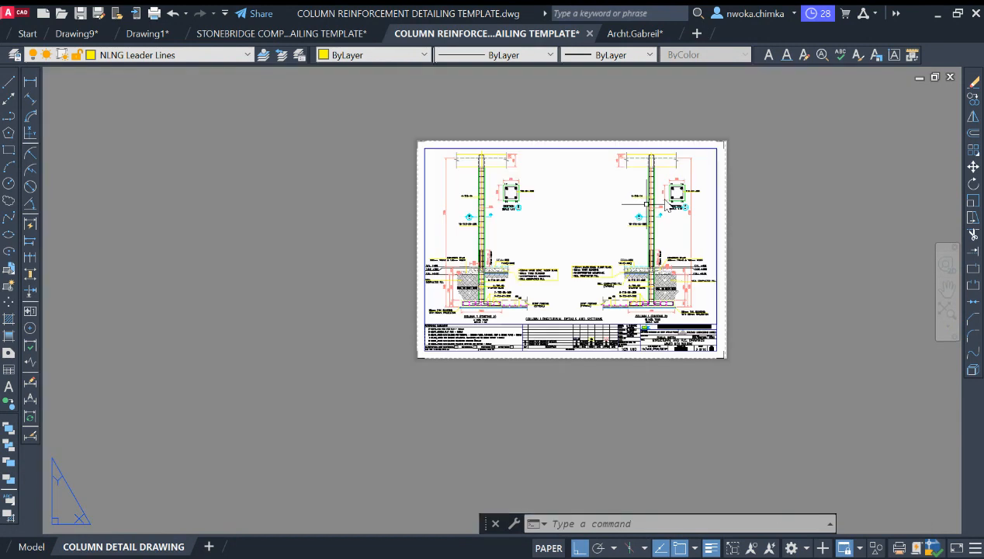
pyautogui.scroll(-2, 542, 208)
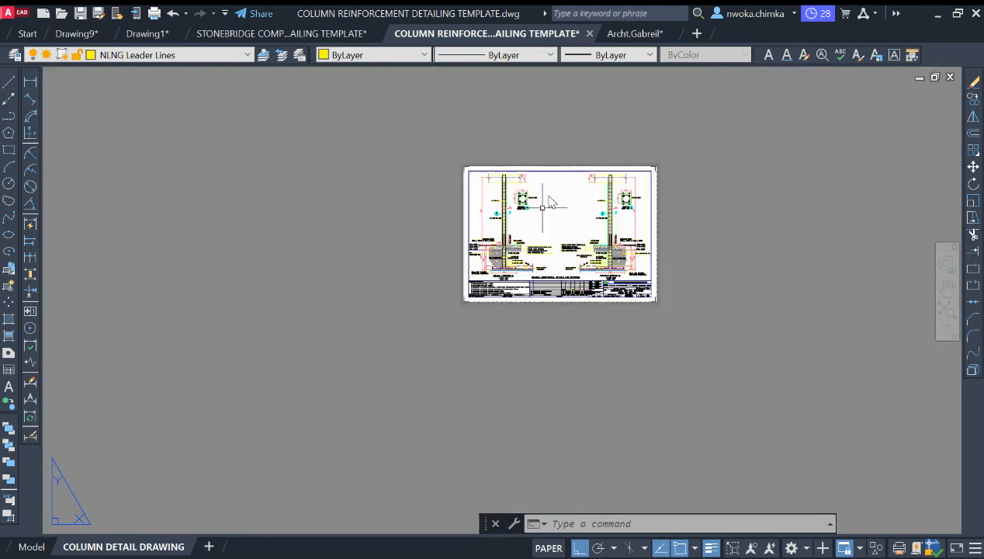
# - Go back to model space and inspect the Column 1 detail, its section, title text and footing reinforcement
pyautogui.click(31, 548)
pyautogui.scroll(3, 497, 204)
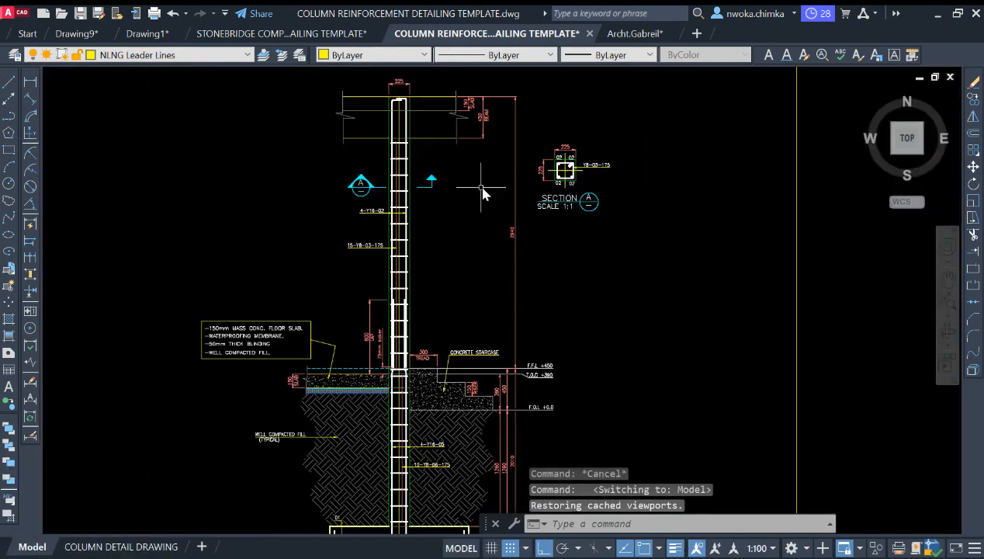
pyautogui.scroll(-2, 513, 232)
pyautogui.scroll(2, 534, 307)
pyautogui.scroll(-2, 534, 307)
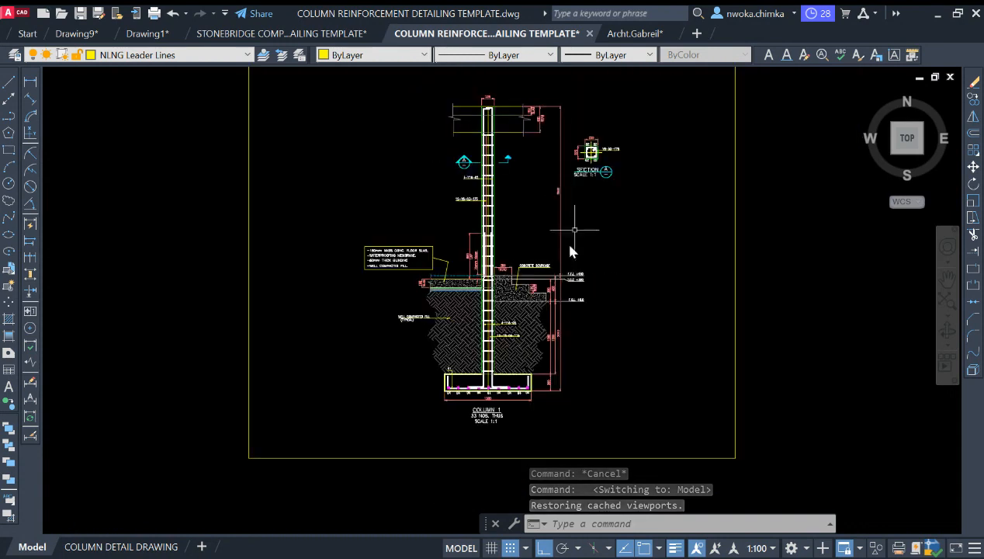
pyautogui.scroll(2, 508, 355)
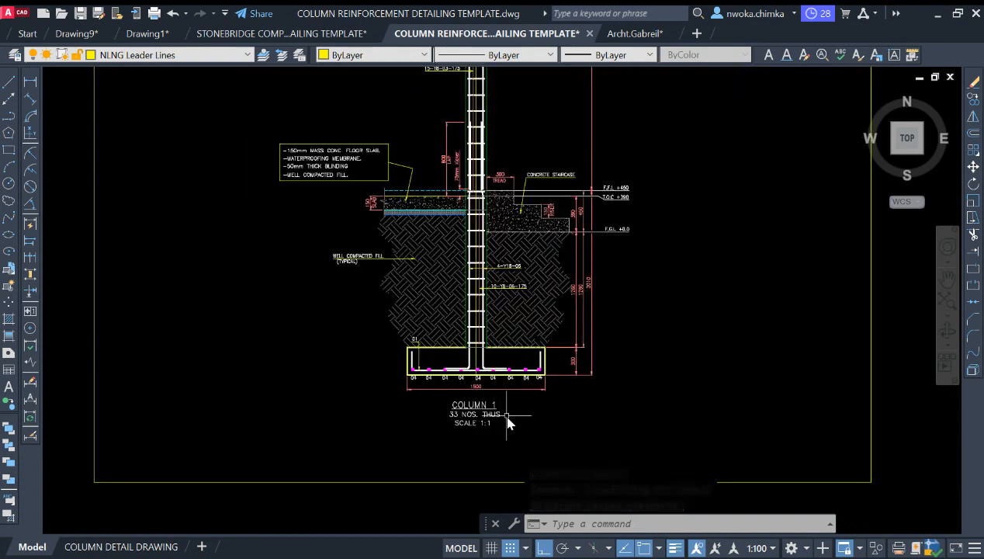
pyautogui.scroll(-2, 512, 341)
pyautogui.scroll(3, 510, 339)
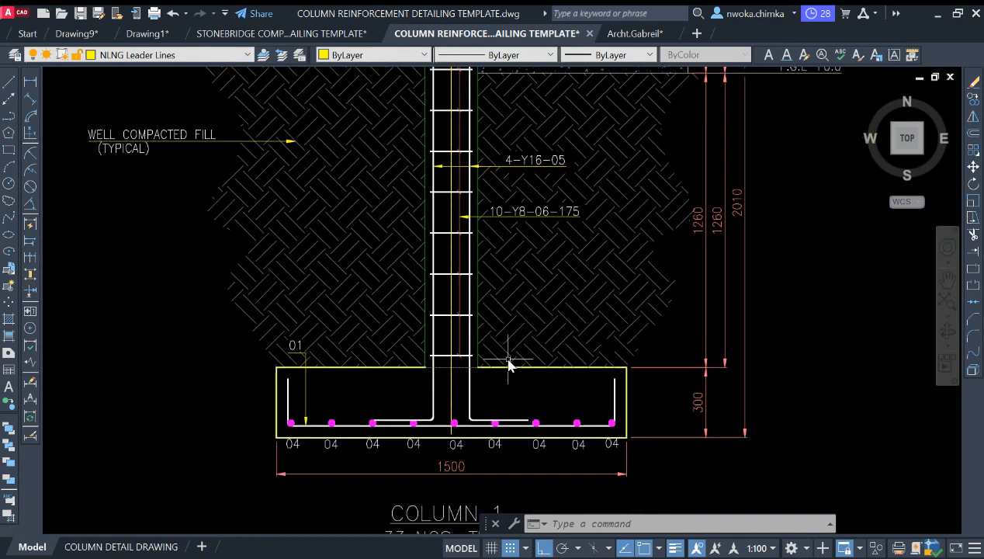